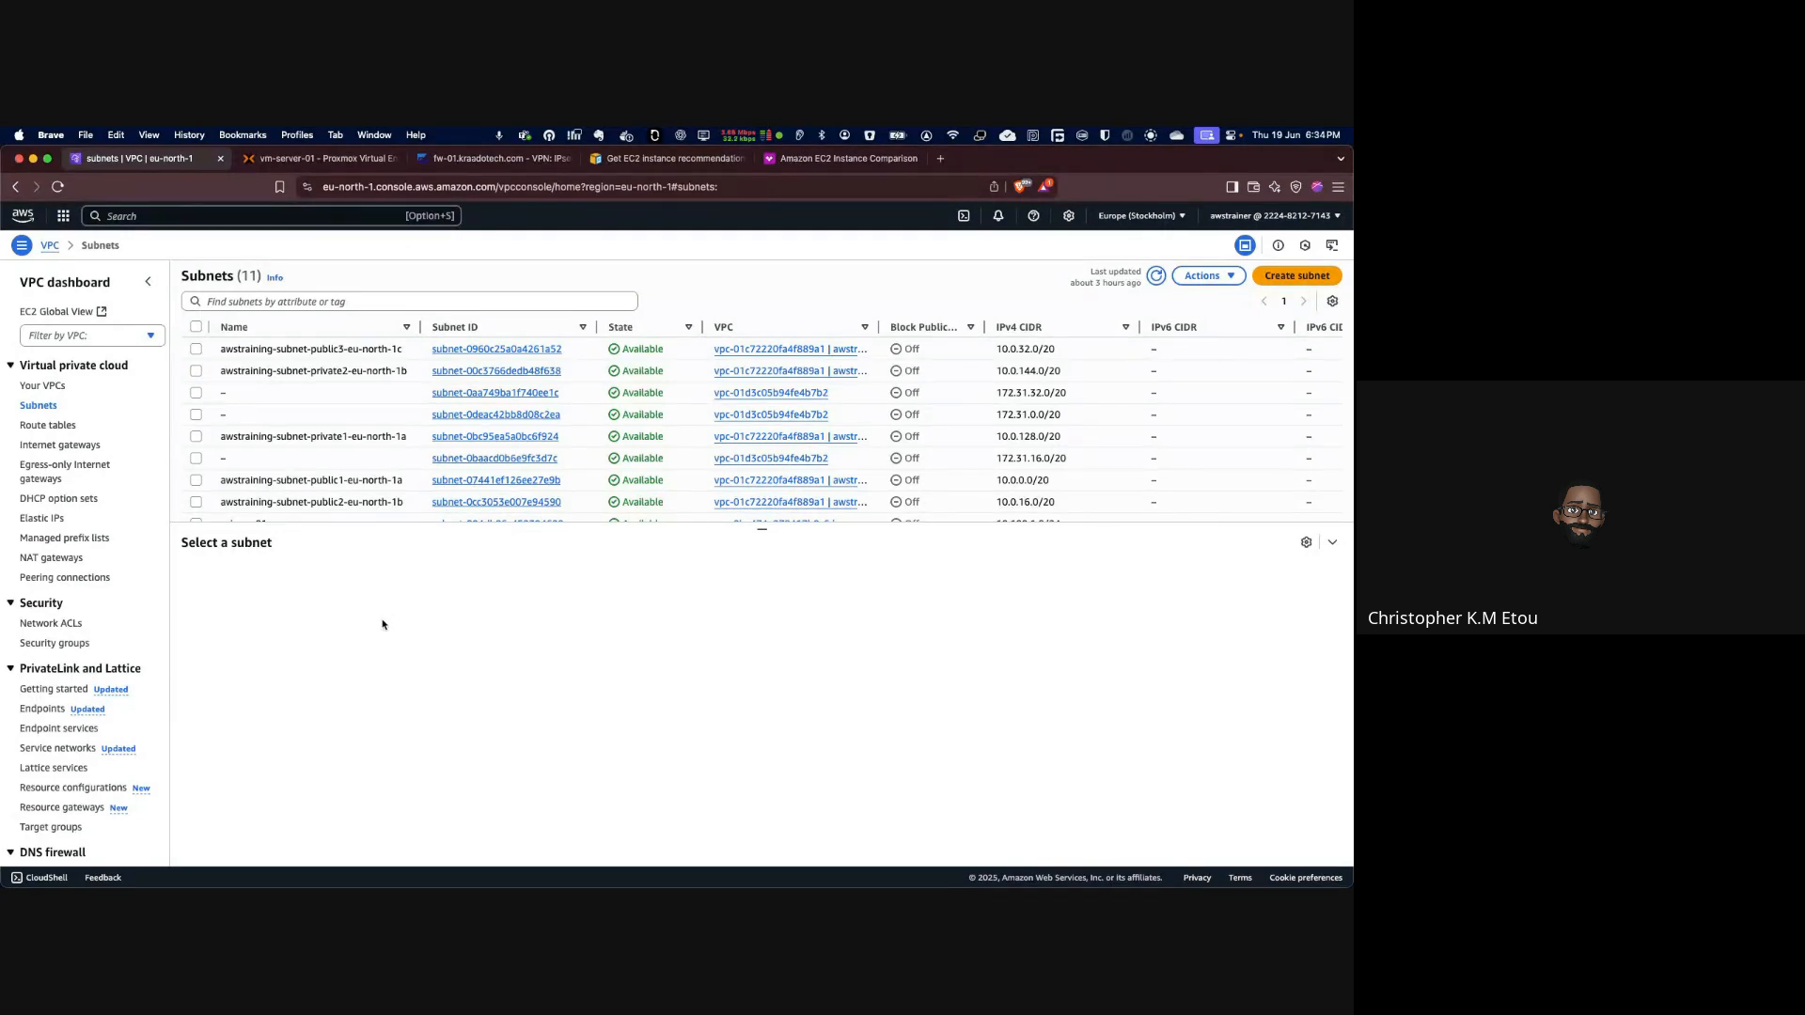
# - Switch to VS Code and review the provider, VPC module and variable definitions in _provider.tf, vpc.tf and variable.tf
pyautogui.hotkey('ctrl', 'Right')
pyautogui.hotkey('ctrl', 'Right')
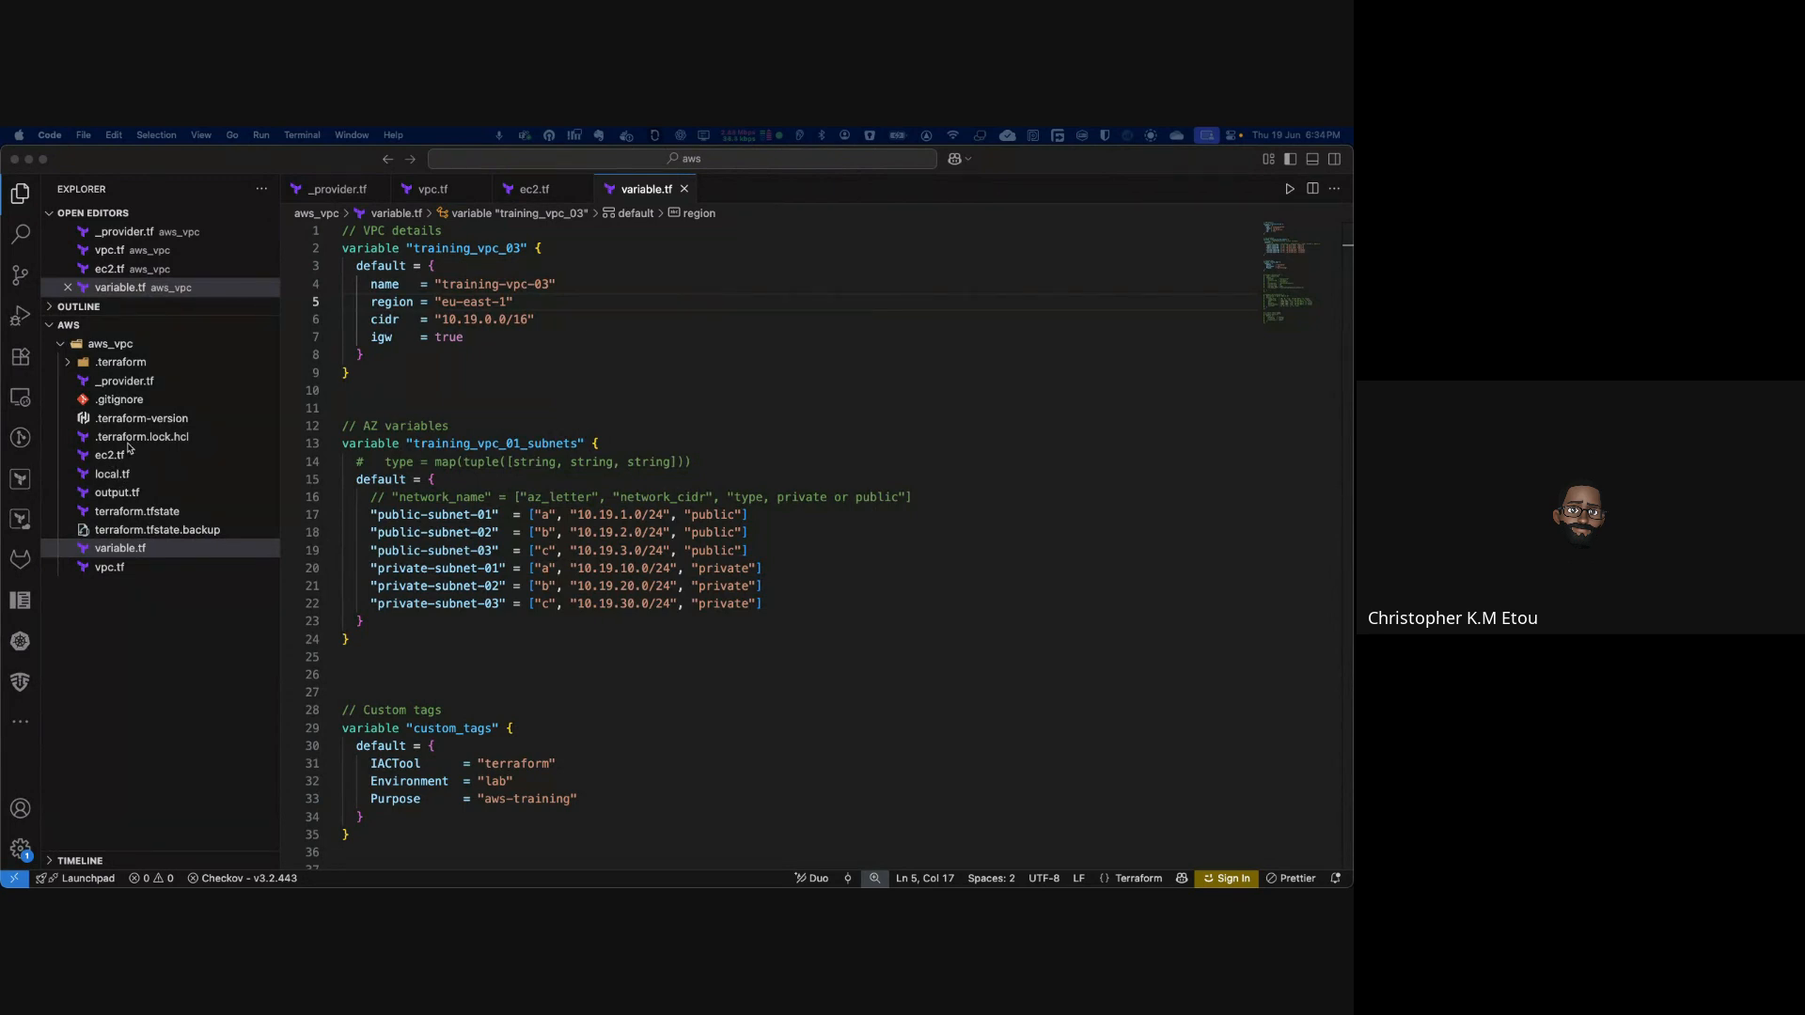
pyautogui.click(111, 386)
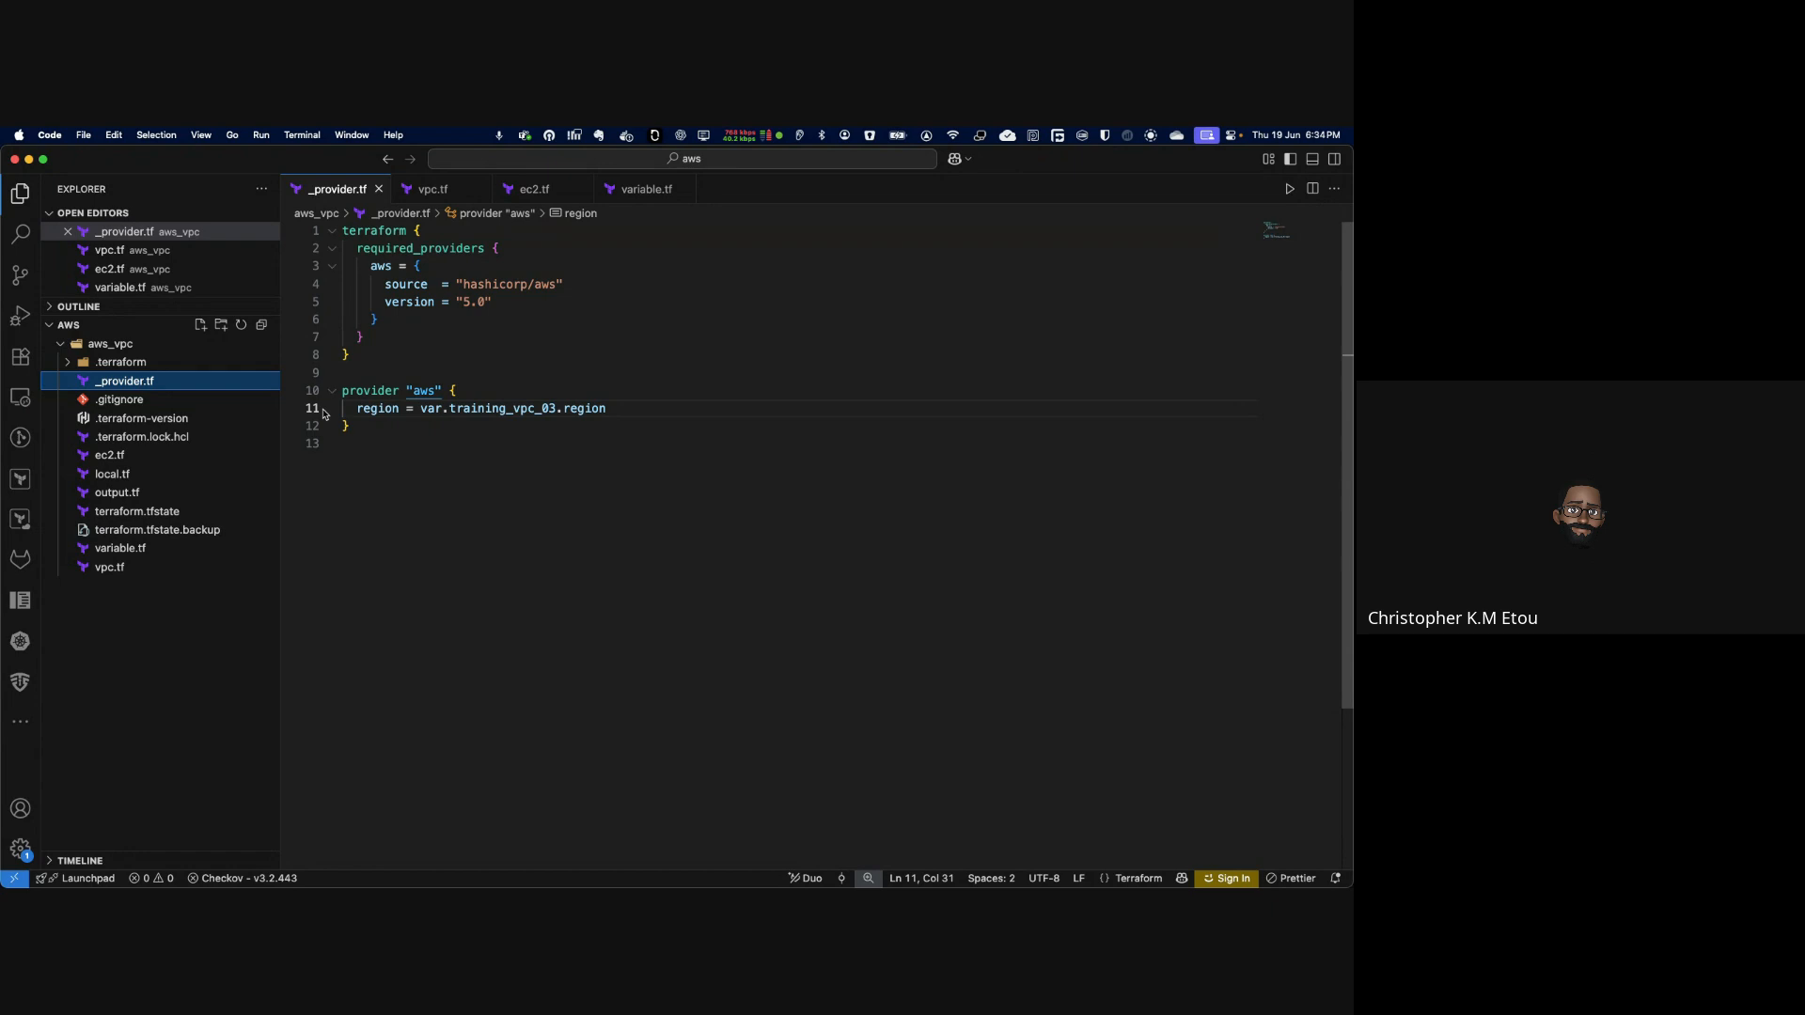
pyautogui.click(128, 564)
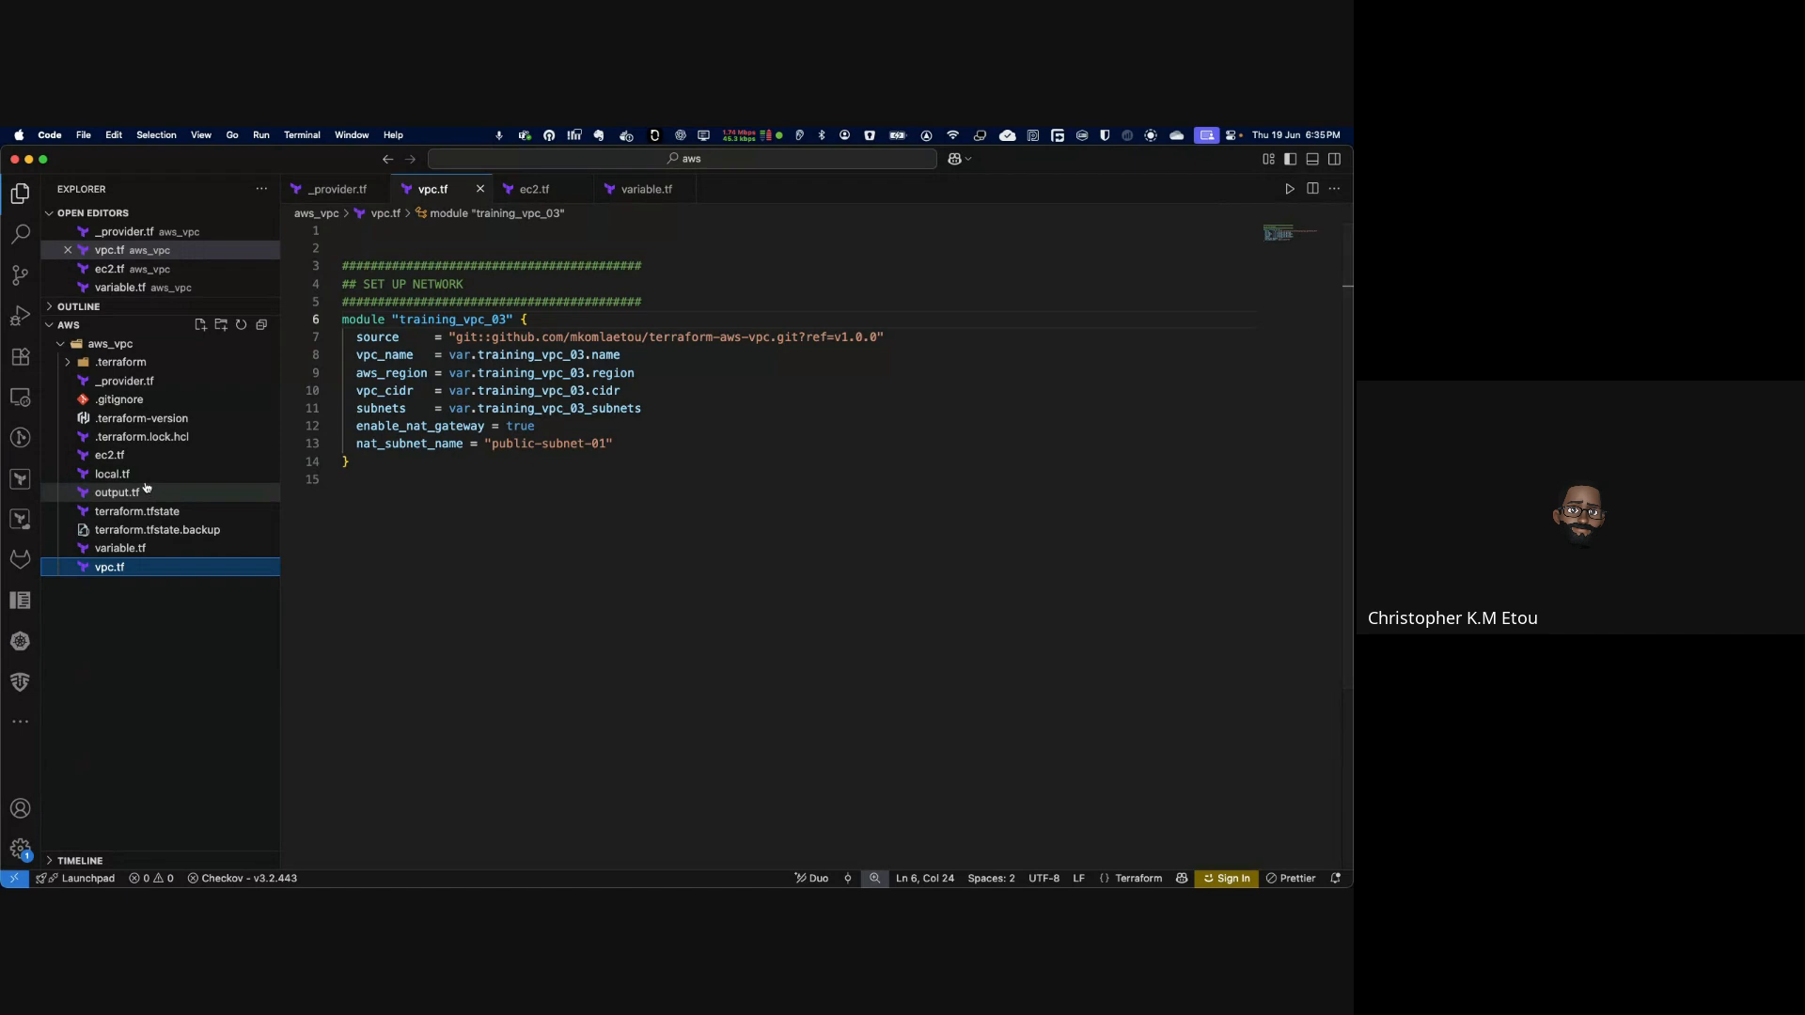
pyautogui.click(132, 551)
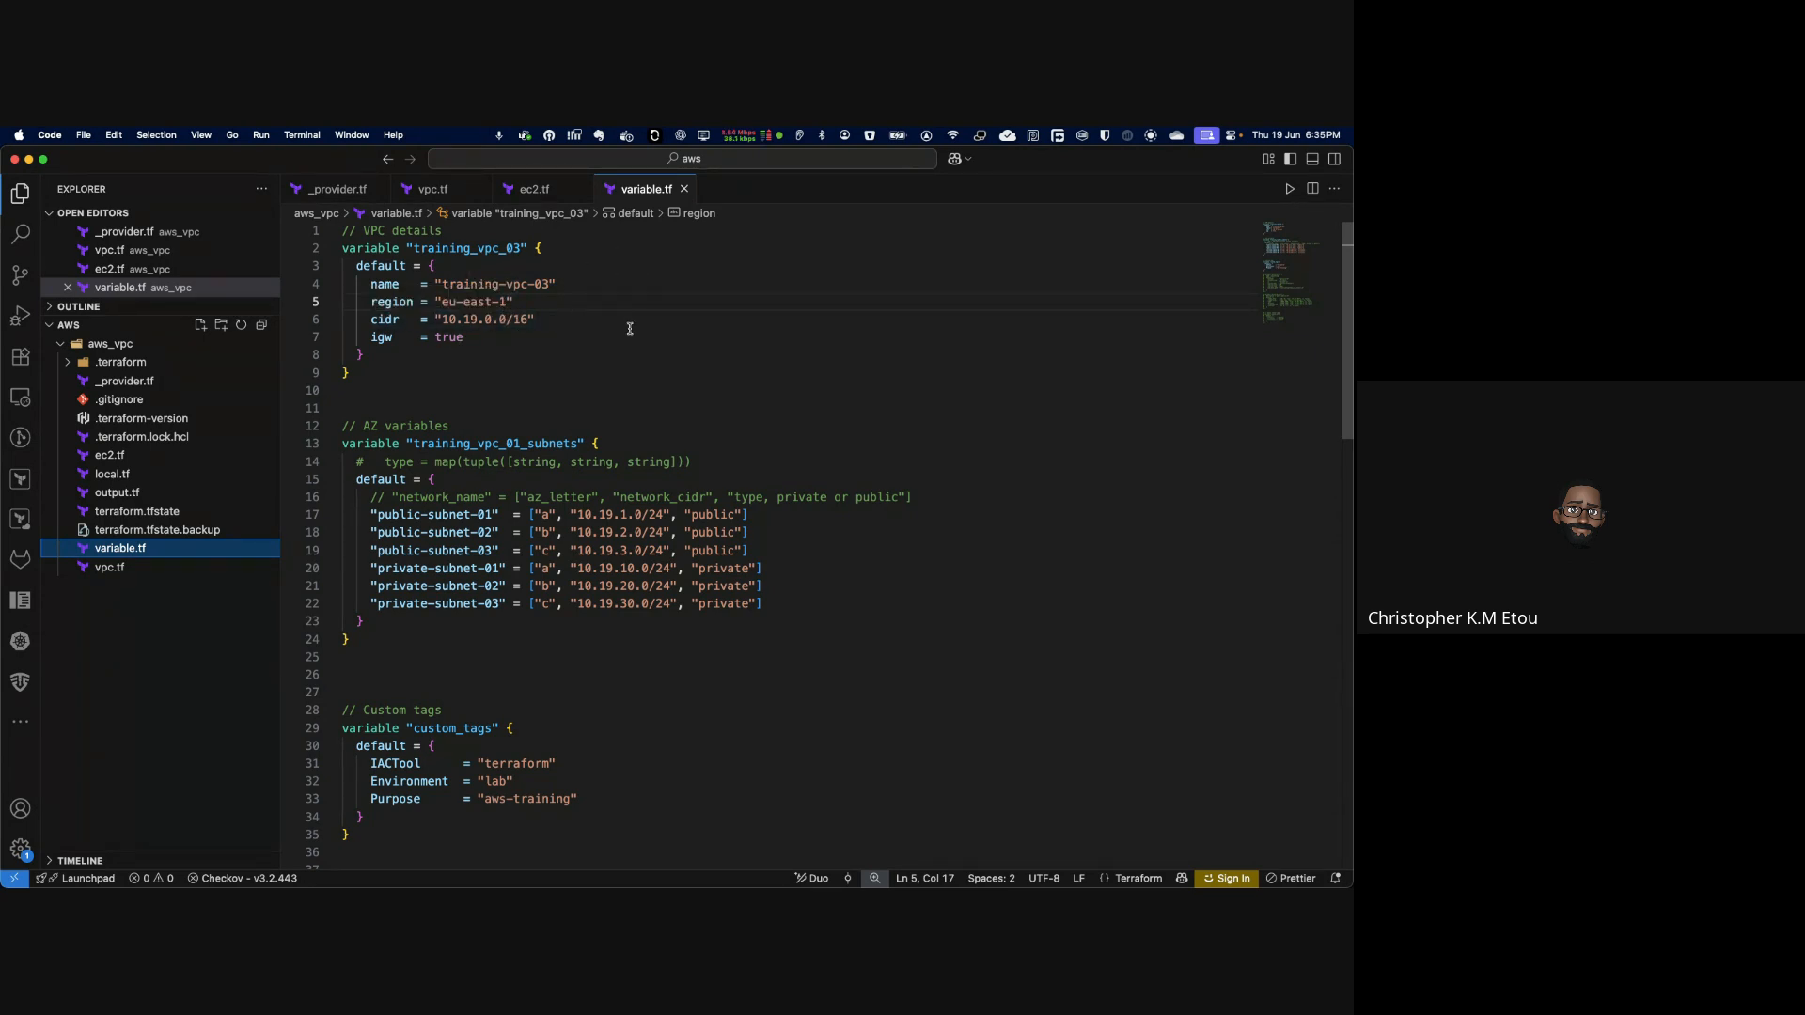
# - In the AWS console in the browser, change the region to Ireland (eu-west-1) and show the region's VPCs
pyautogui.hotkey('ctrl', 'Left')
pyautogui.hotkey('ctrl', 'Right')
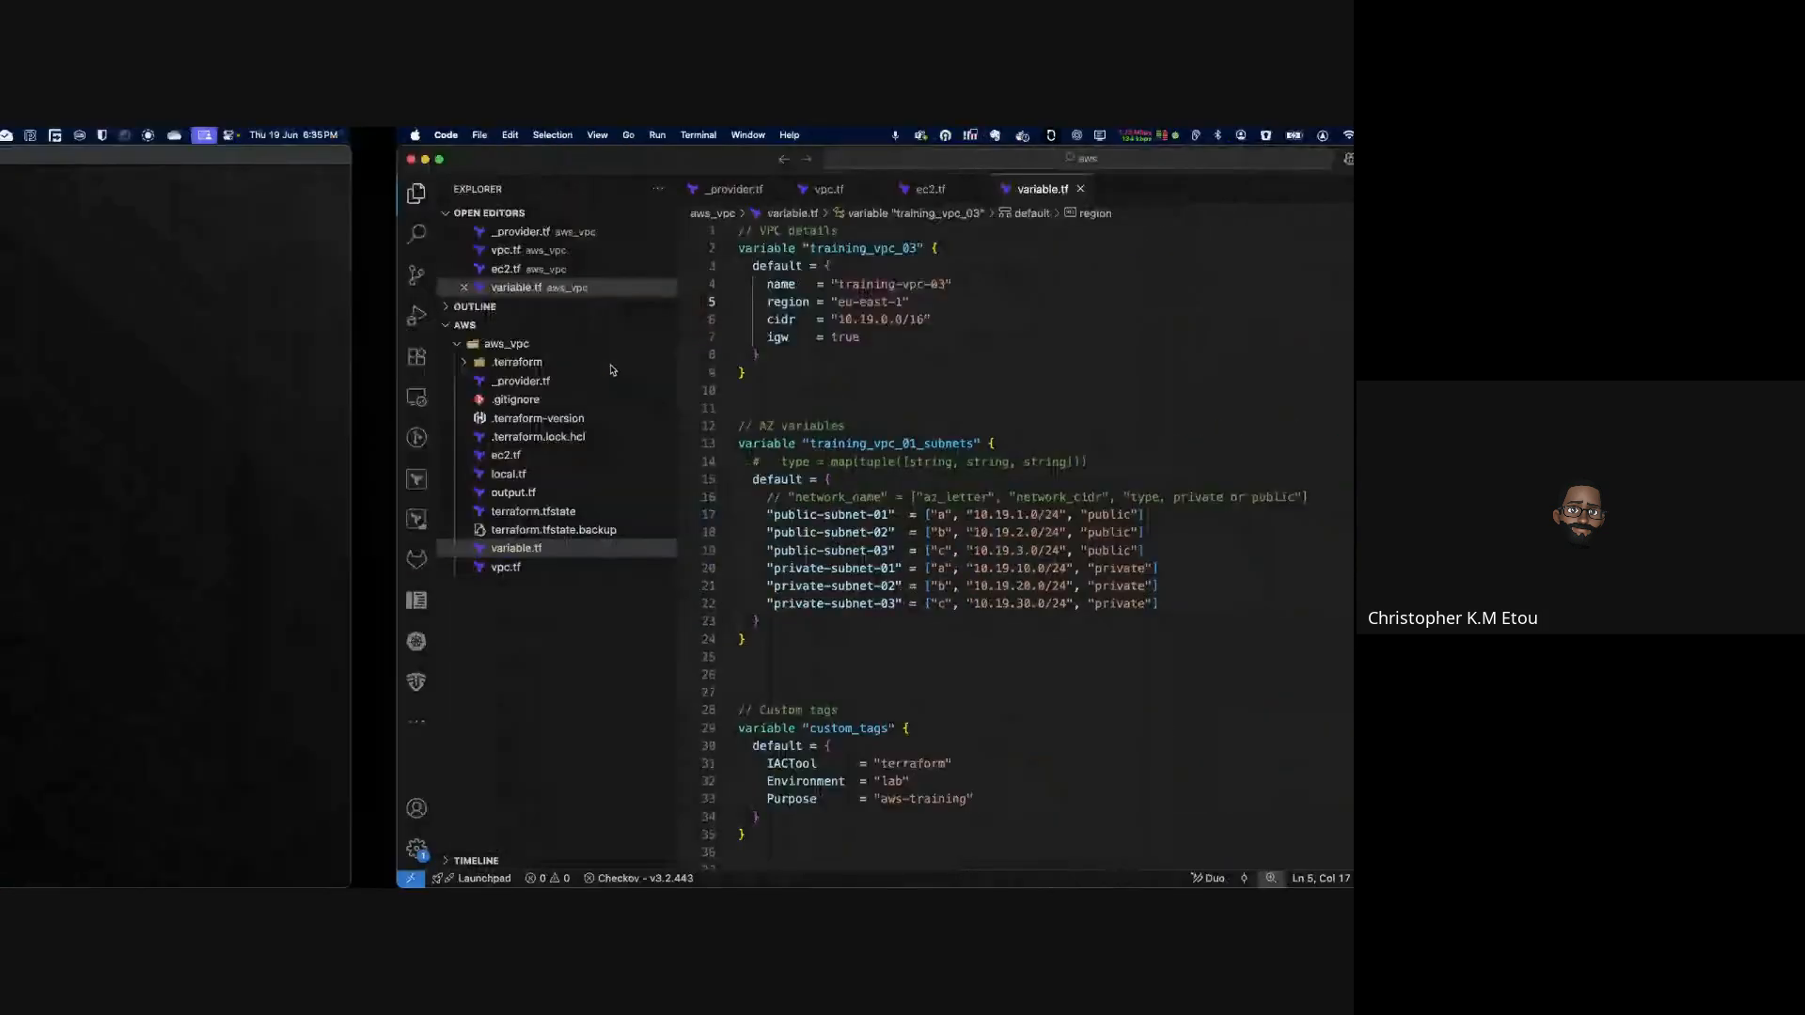
pyautogui.hotkey('ctrl', 'Left')
pyautogui.hotkey('ctrl', 'Left')
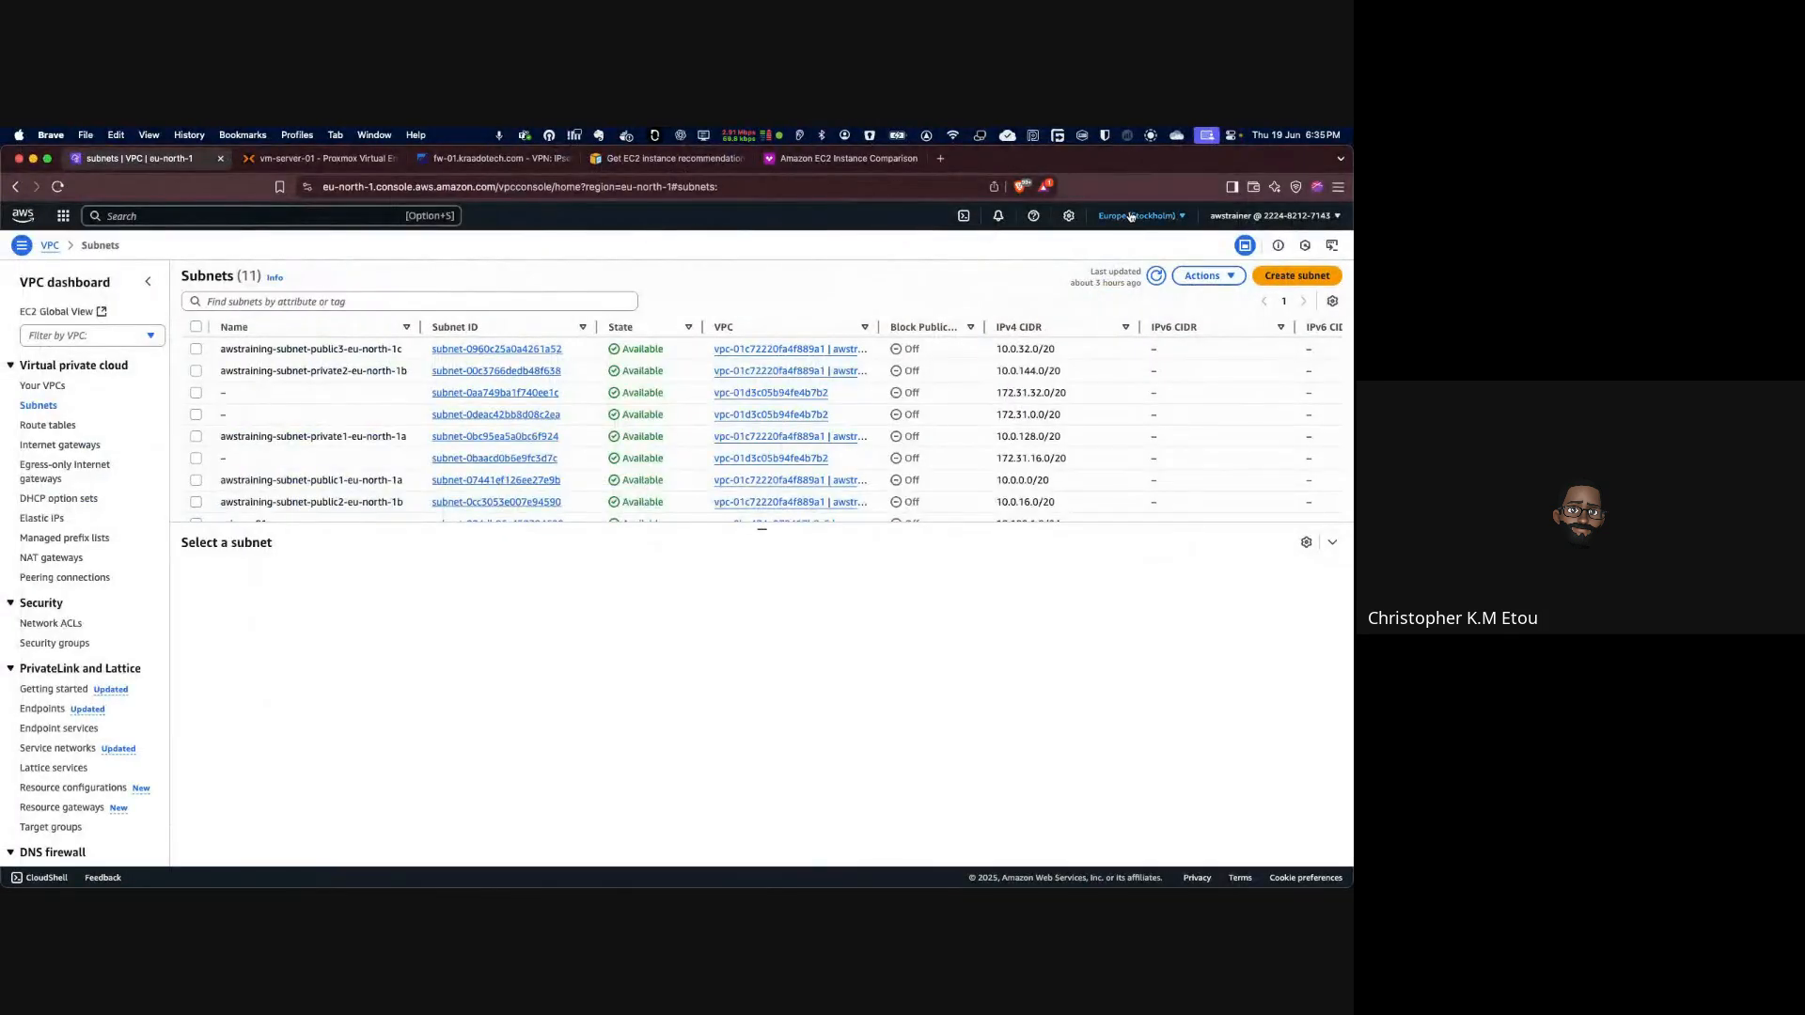
pyautogui.click(1131, 216)
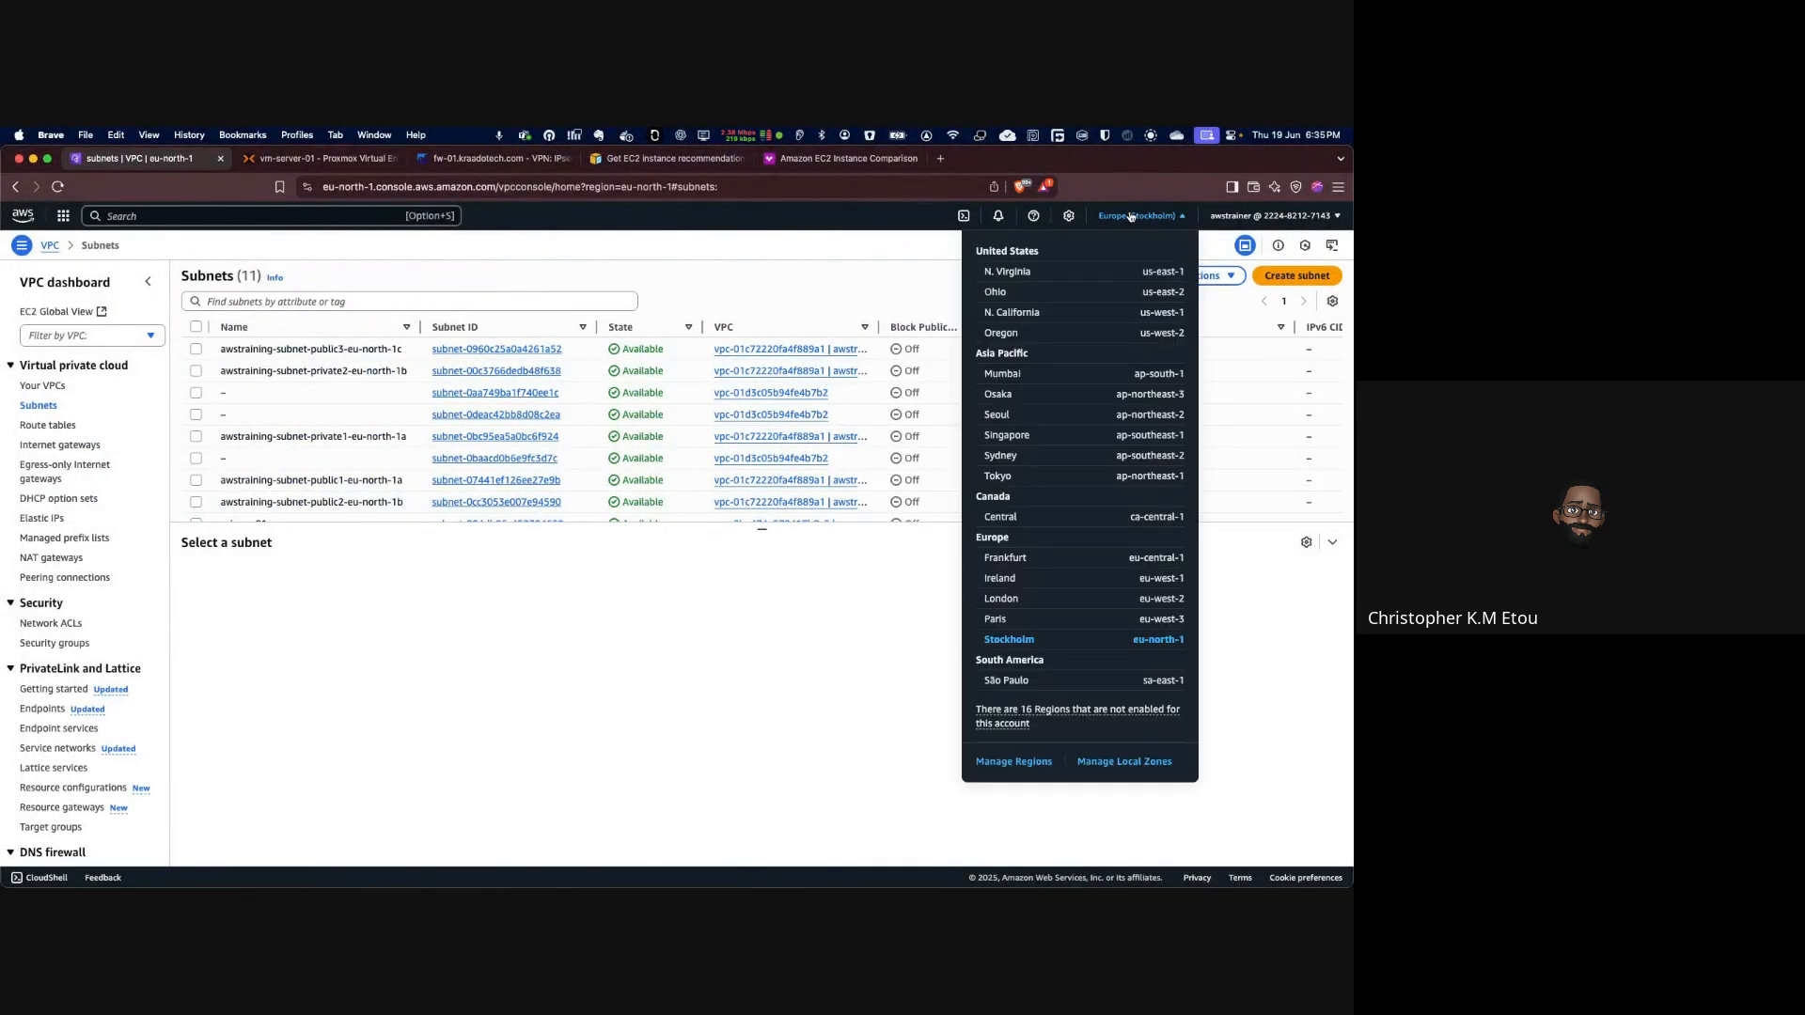
pyautogui.click(1067, 585)
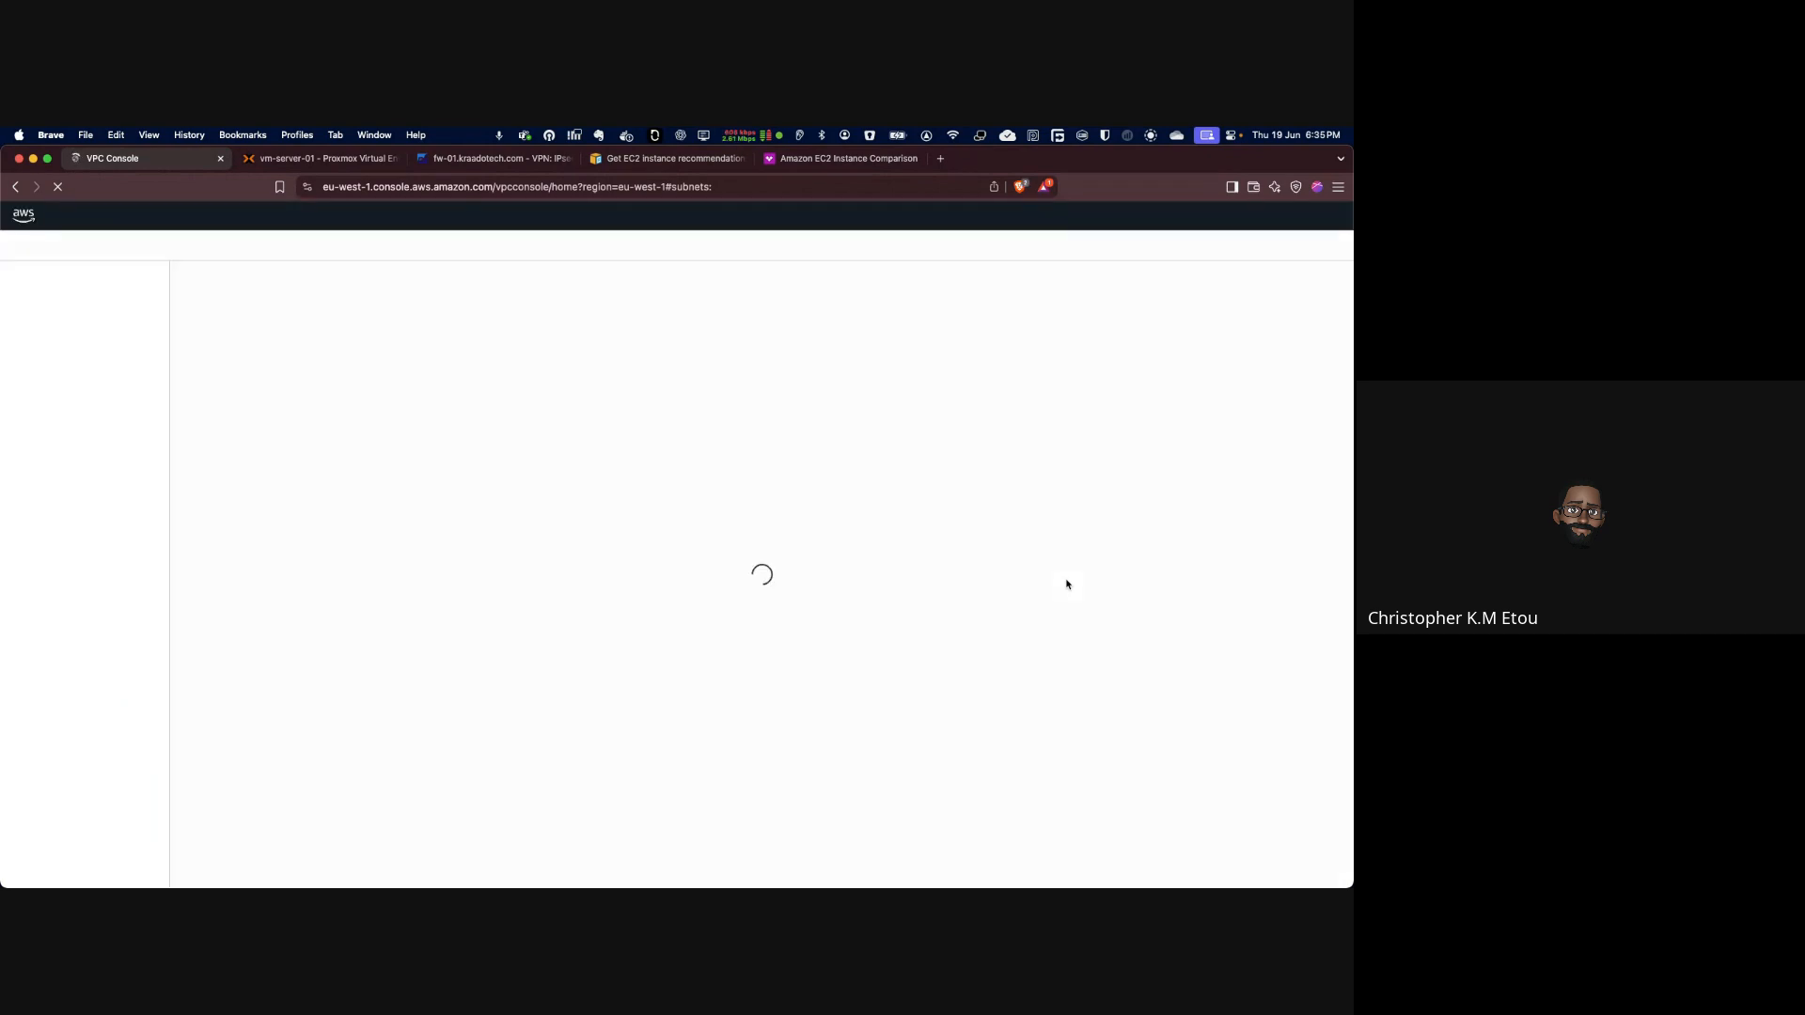
pyautogui.click(47, 387)
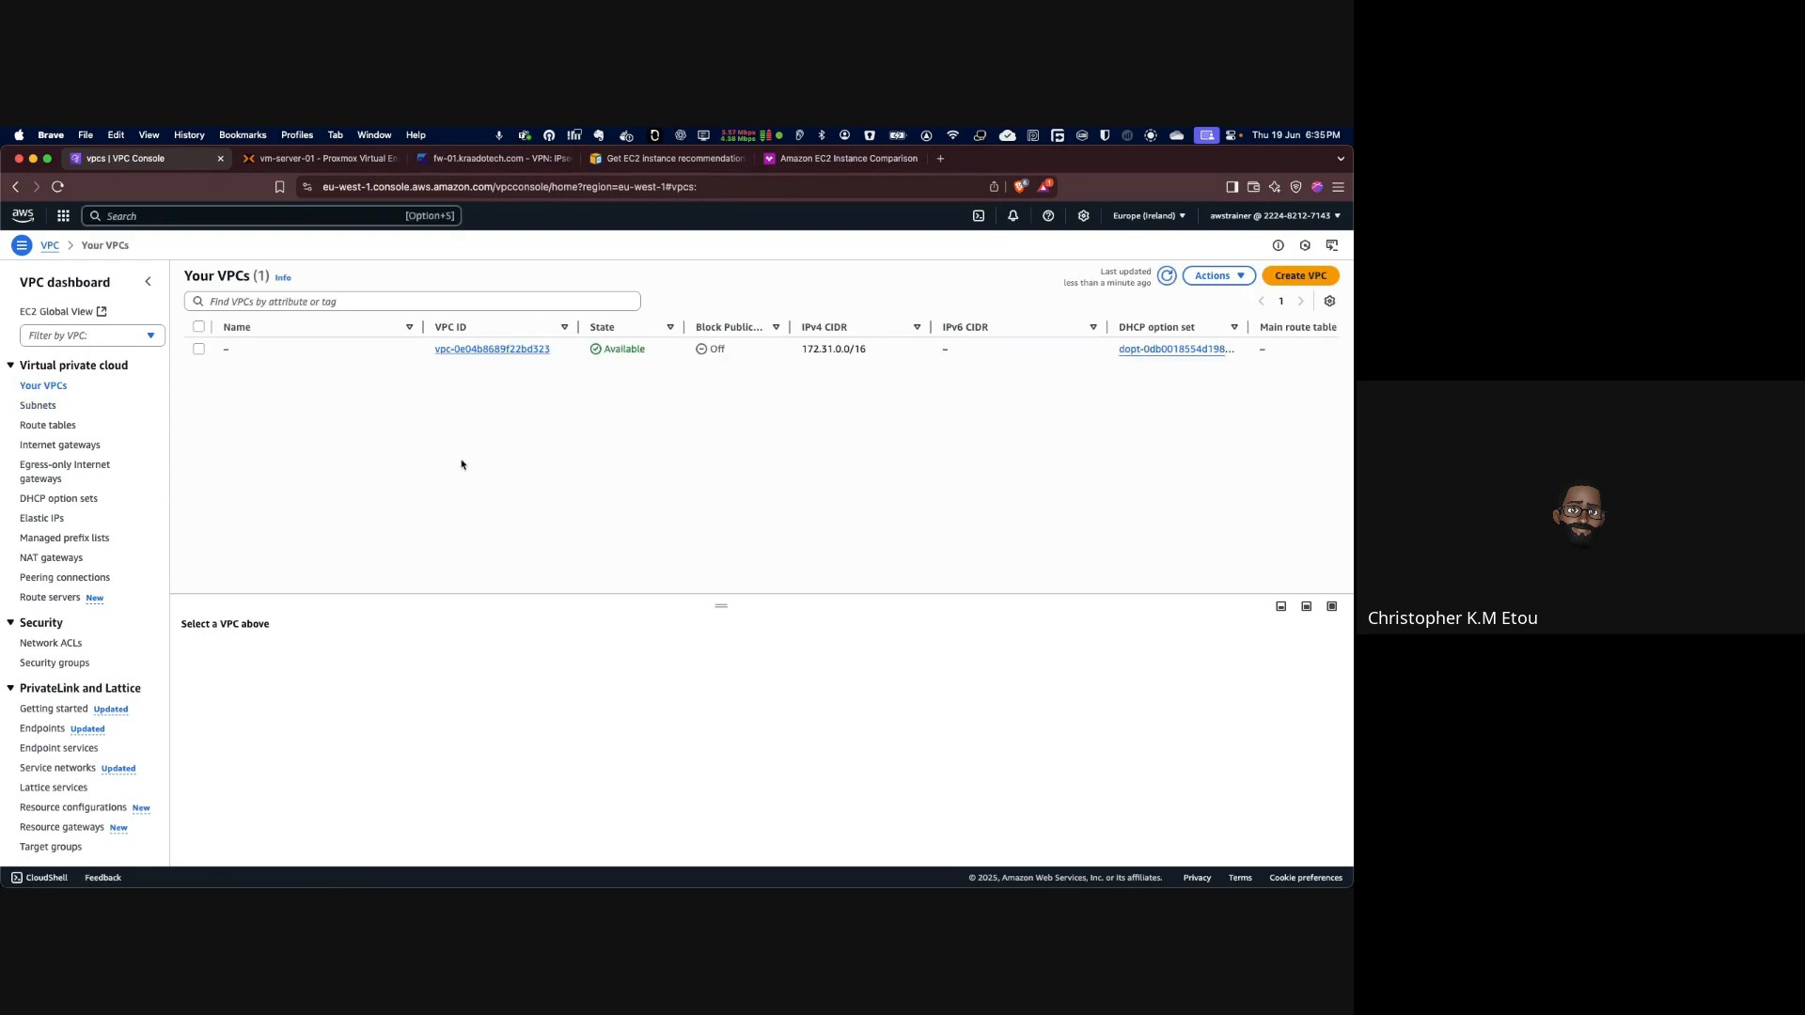
# - Look up the European region codes in the AWS console's list of regions
pyautogui.hotkey('ctrl', 'Right')
pyautogui.hotkey('ctrl', 'Right')
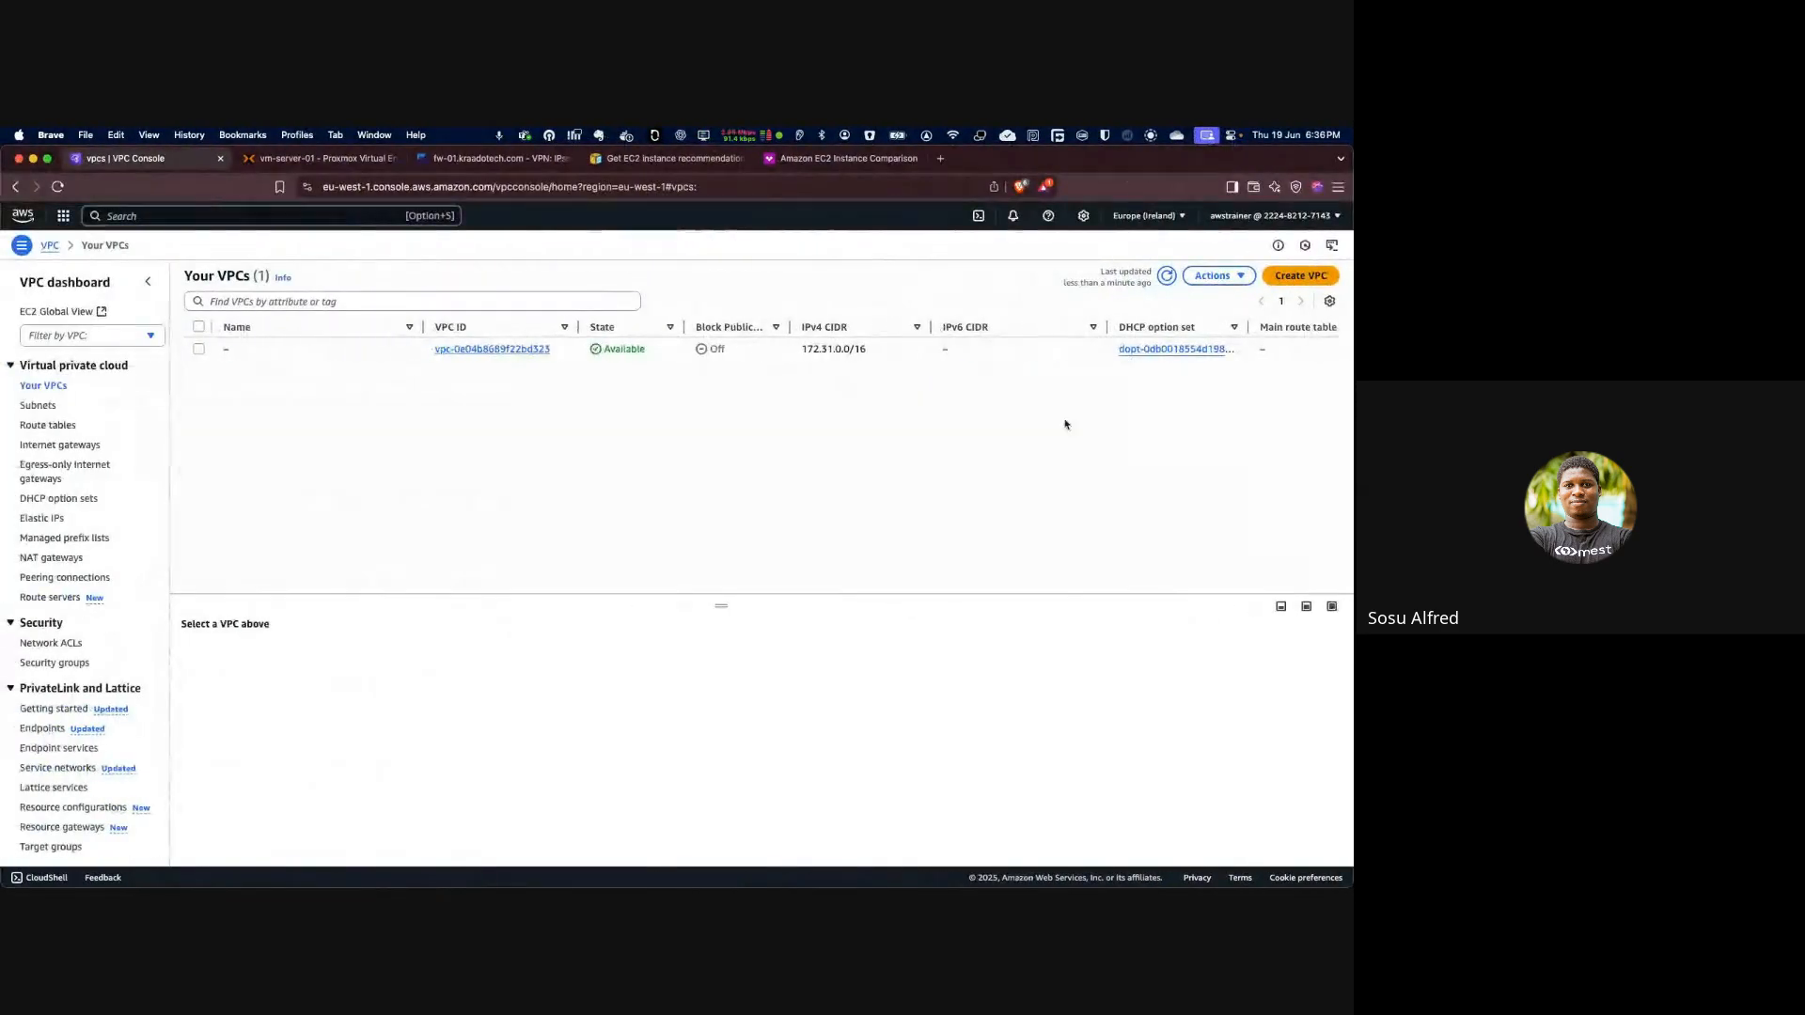
pyautogui.click(1167, 216)
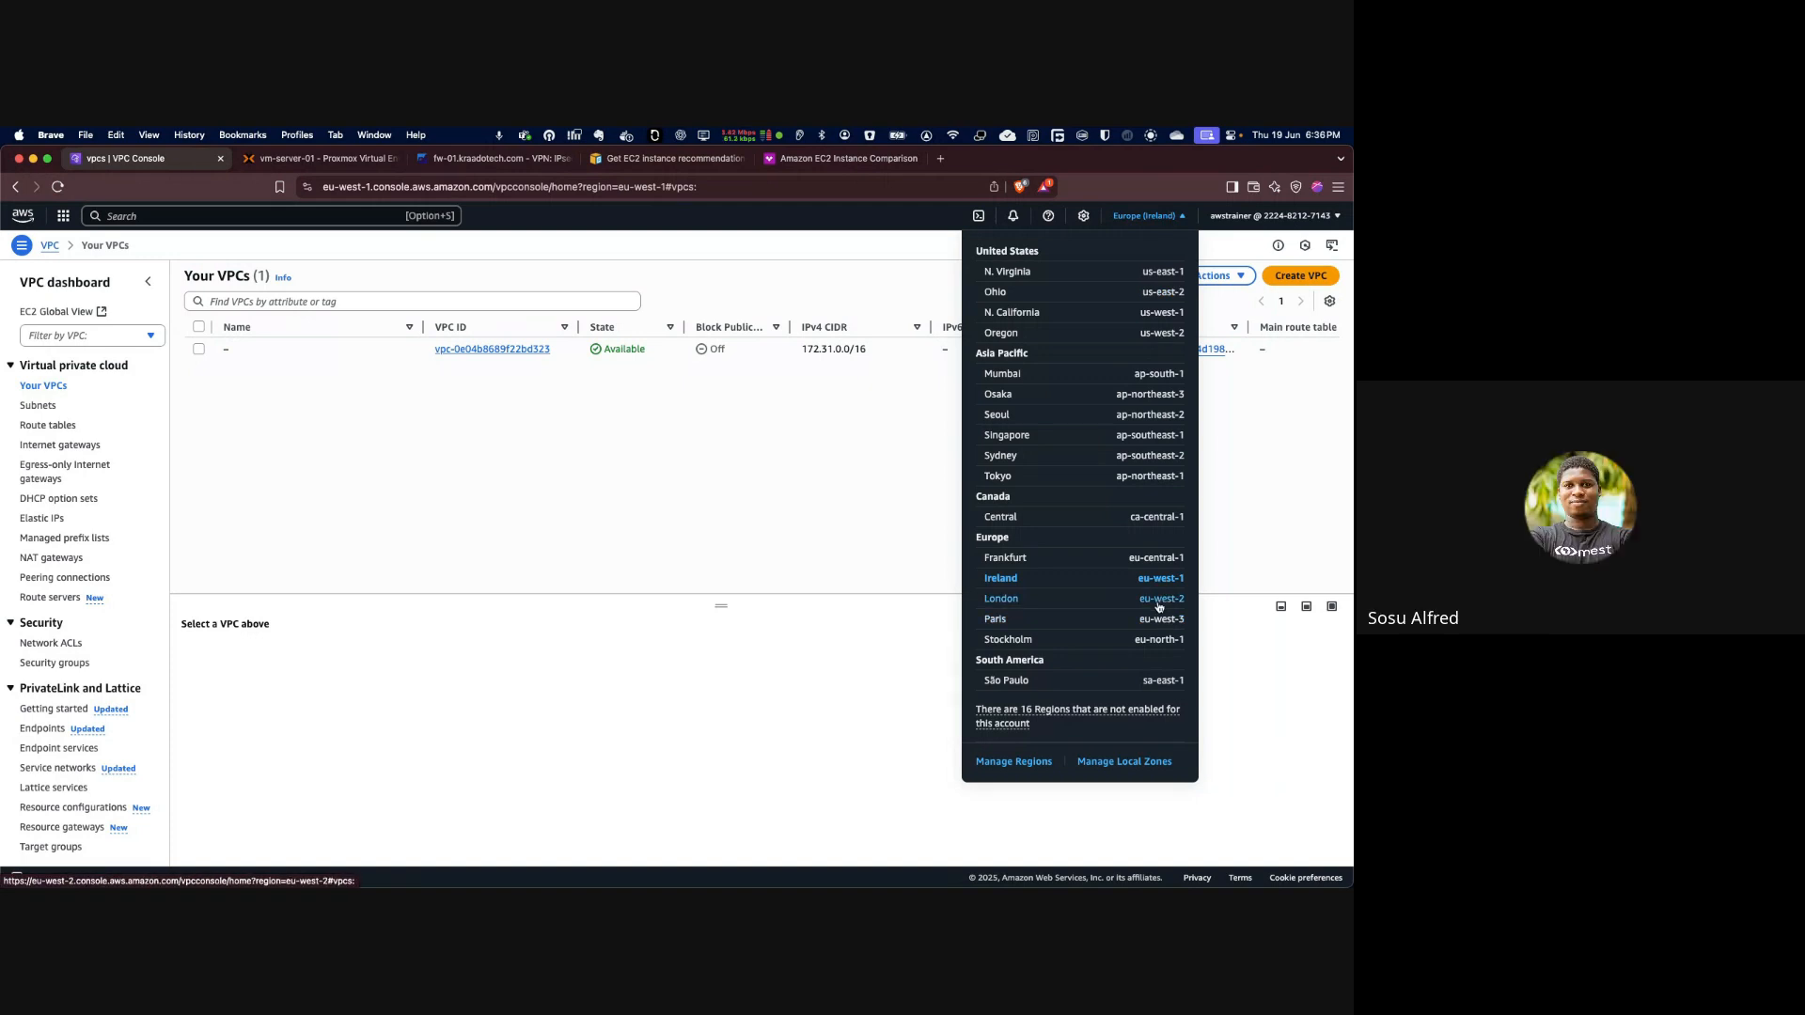
# - In VS Code, set the region of the training_vpc_03 variable in variable.tf to "eu-west-1"
pyautogui.hotkey('ctrl', 'Right')
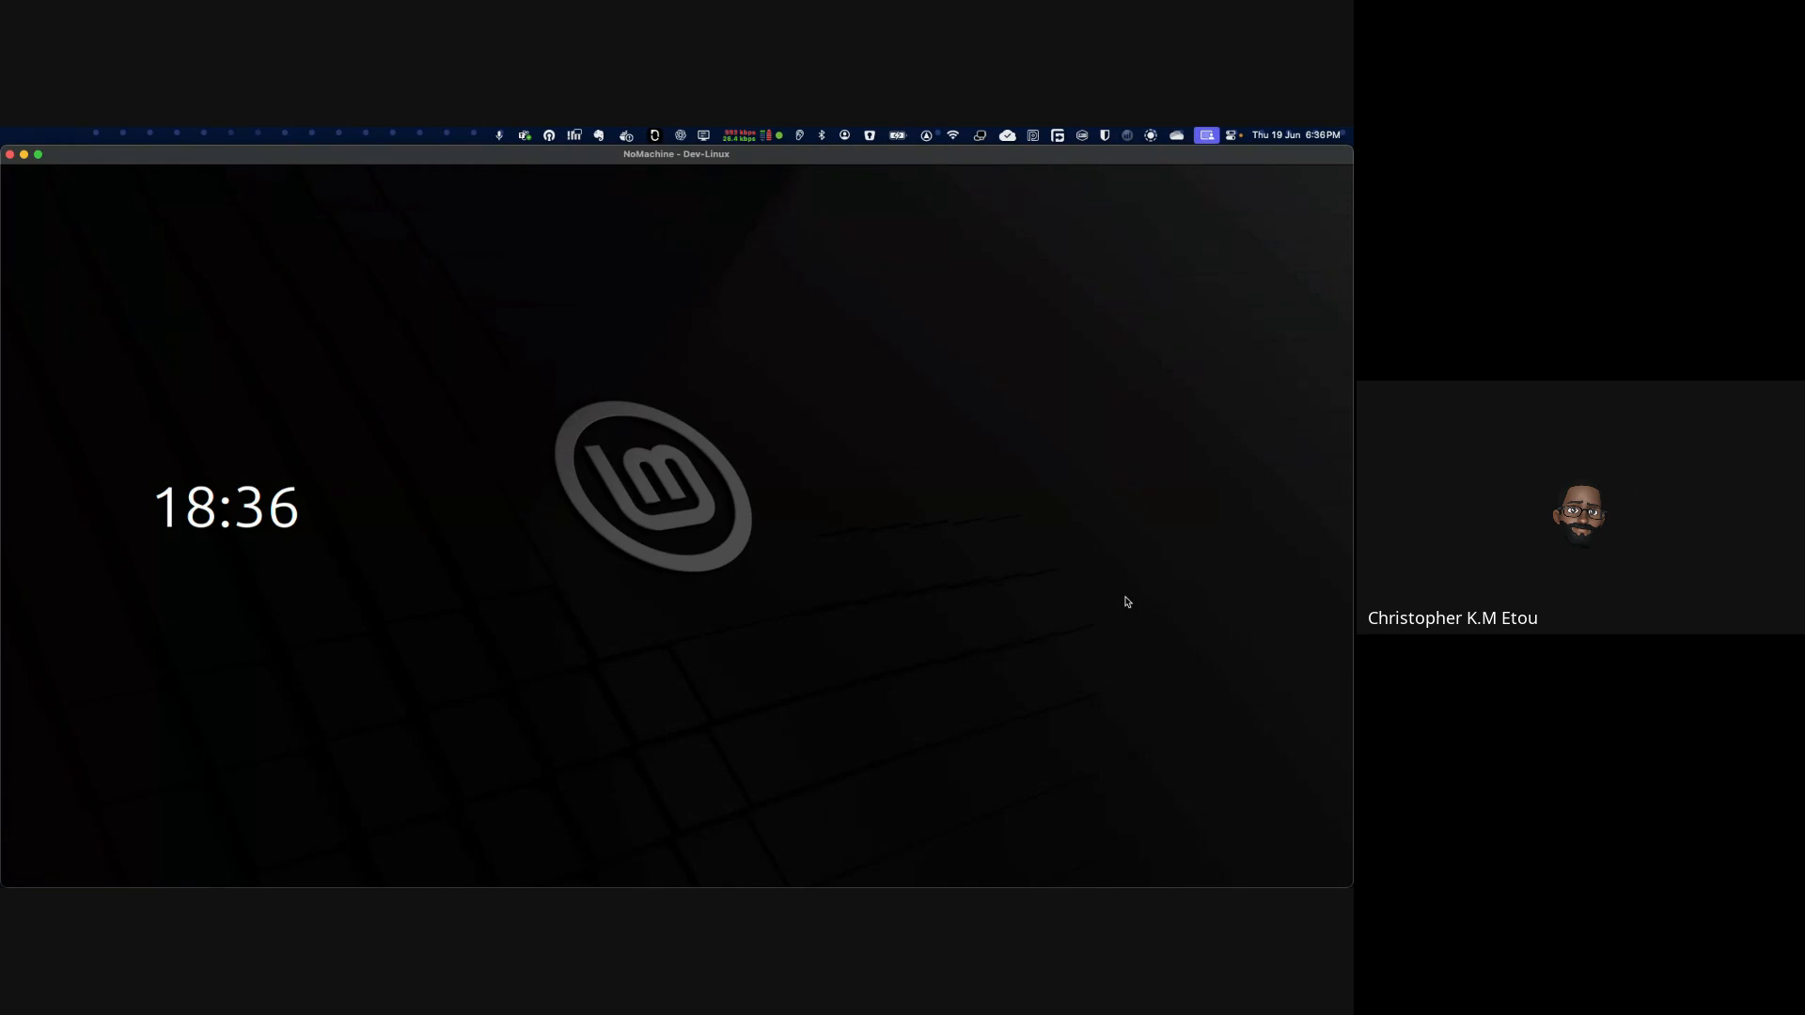
pyautogui.hotkey('ctrl', 'Right')
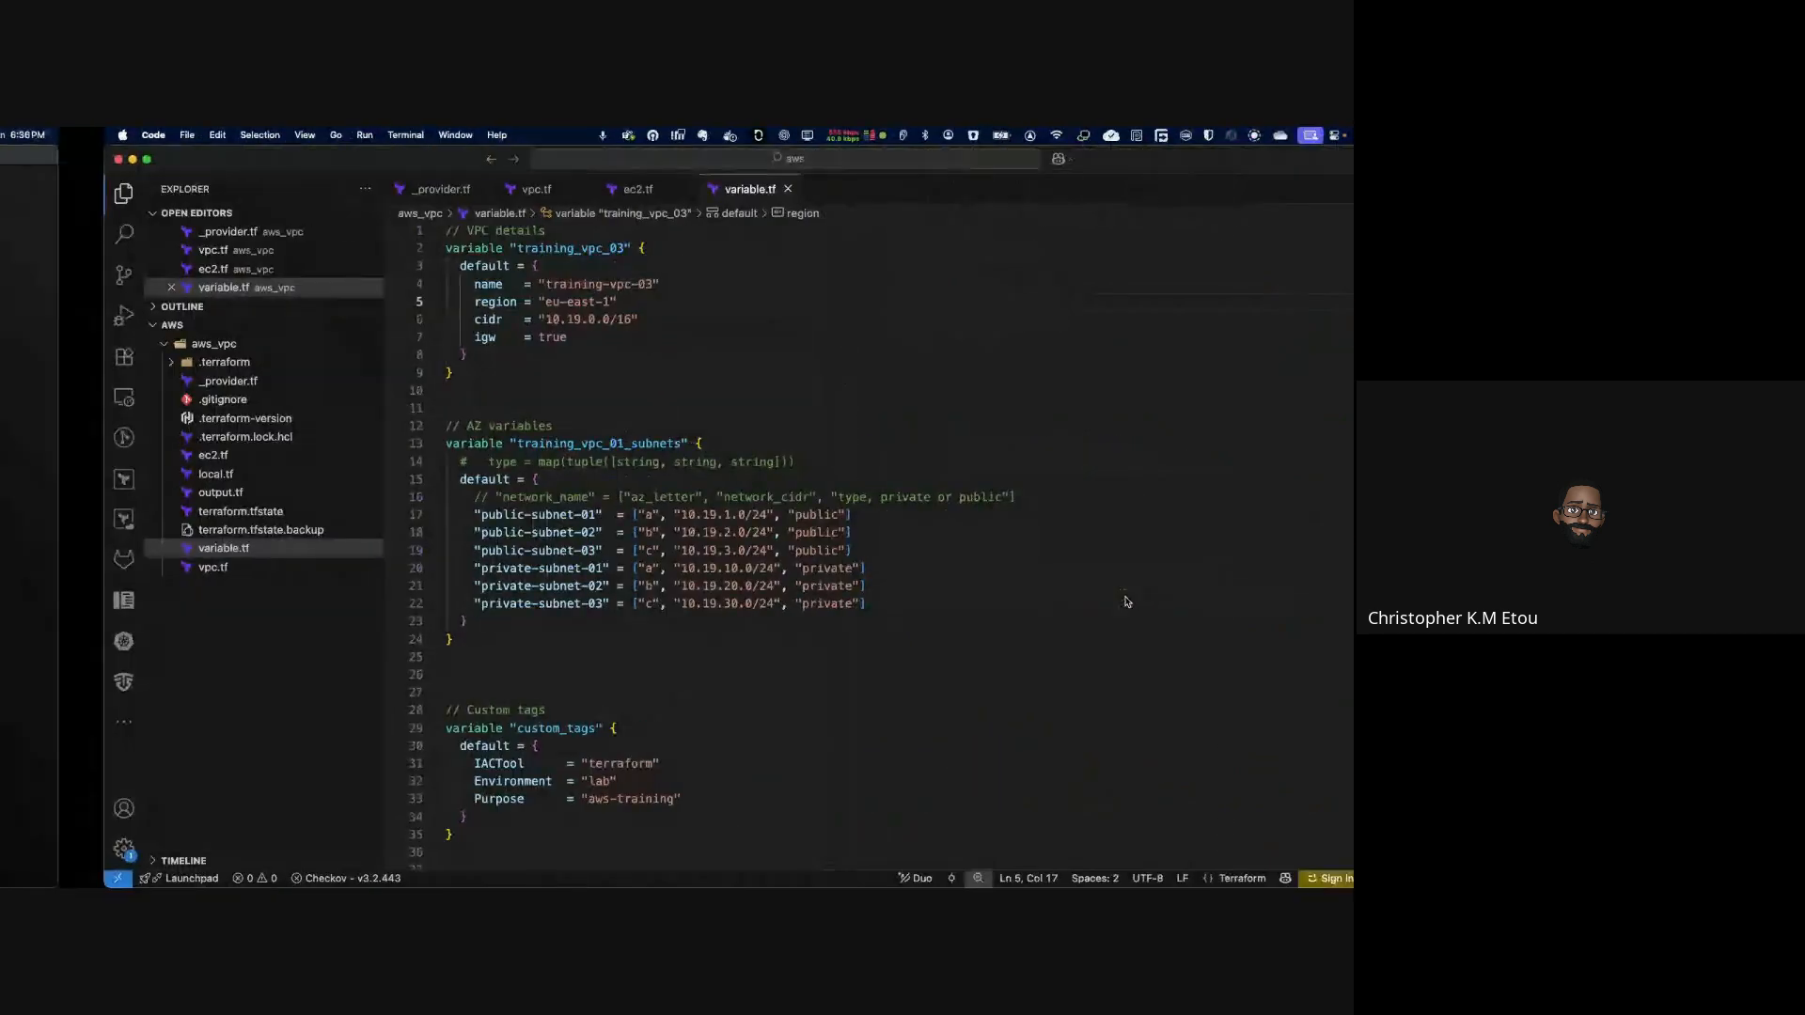
pyautogui.click(486, 302)
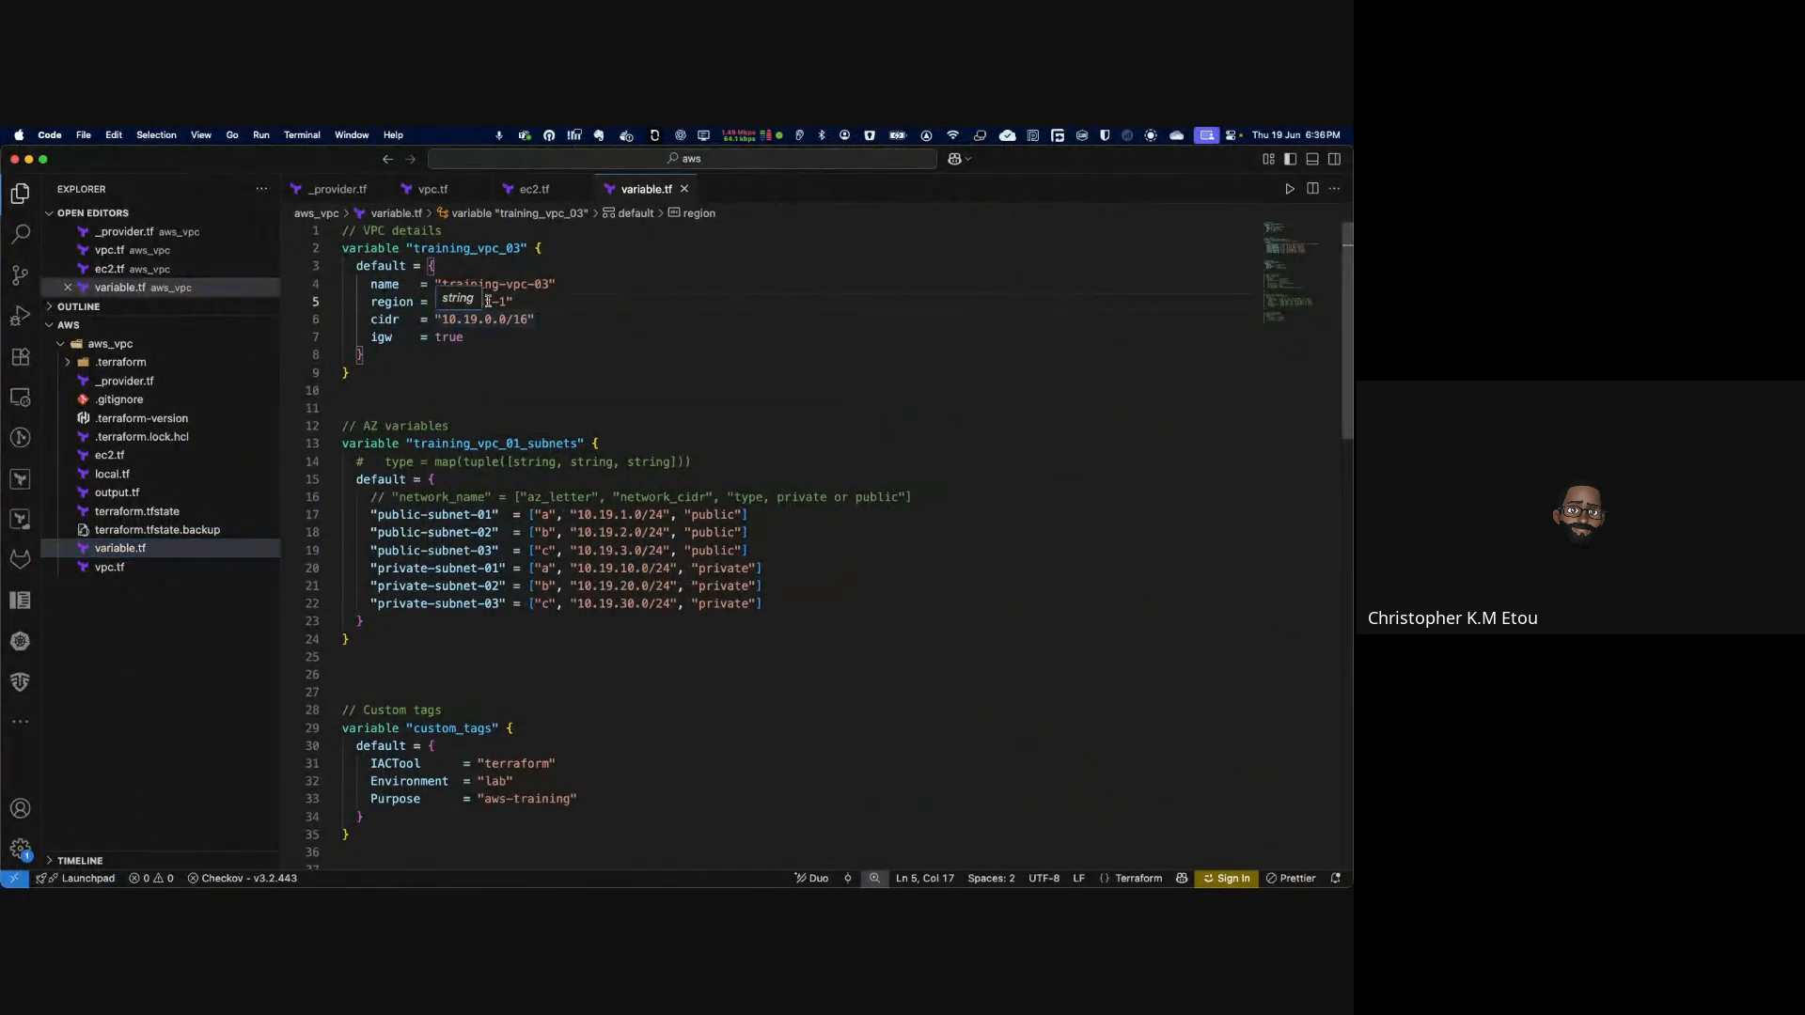
pyautogui.press('BackSpace')
pyautogui.press('BackSpace')
pyautogui.press('BackSpace')
pyautogui.press('Delete')
pyautogui.write('west')
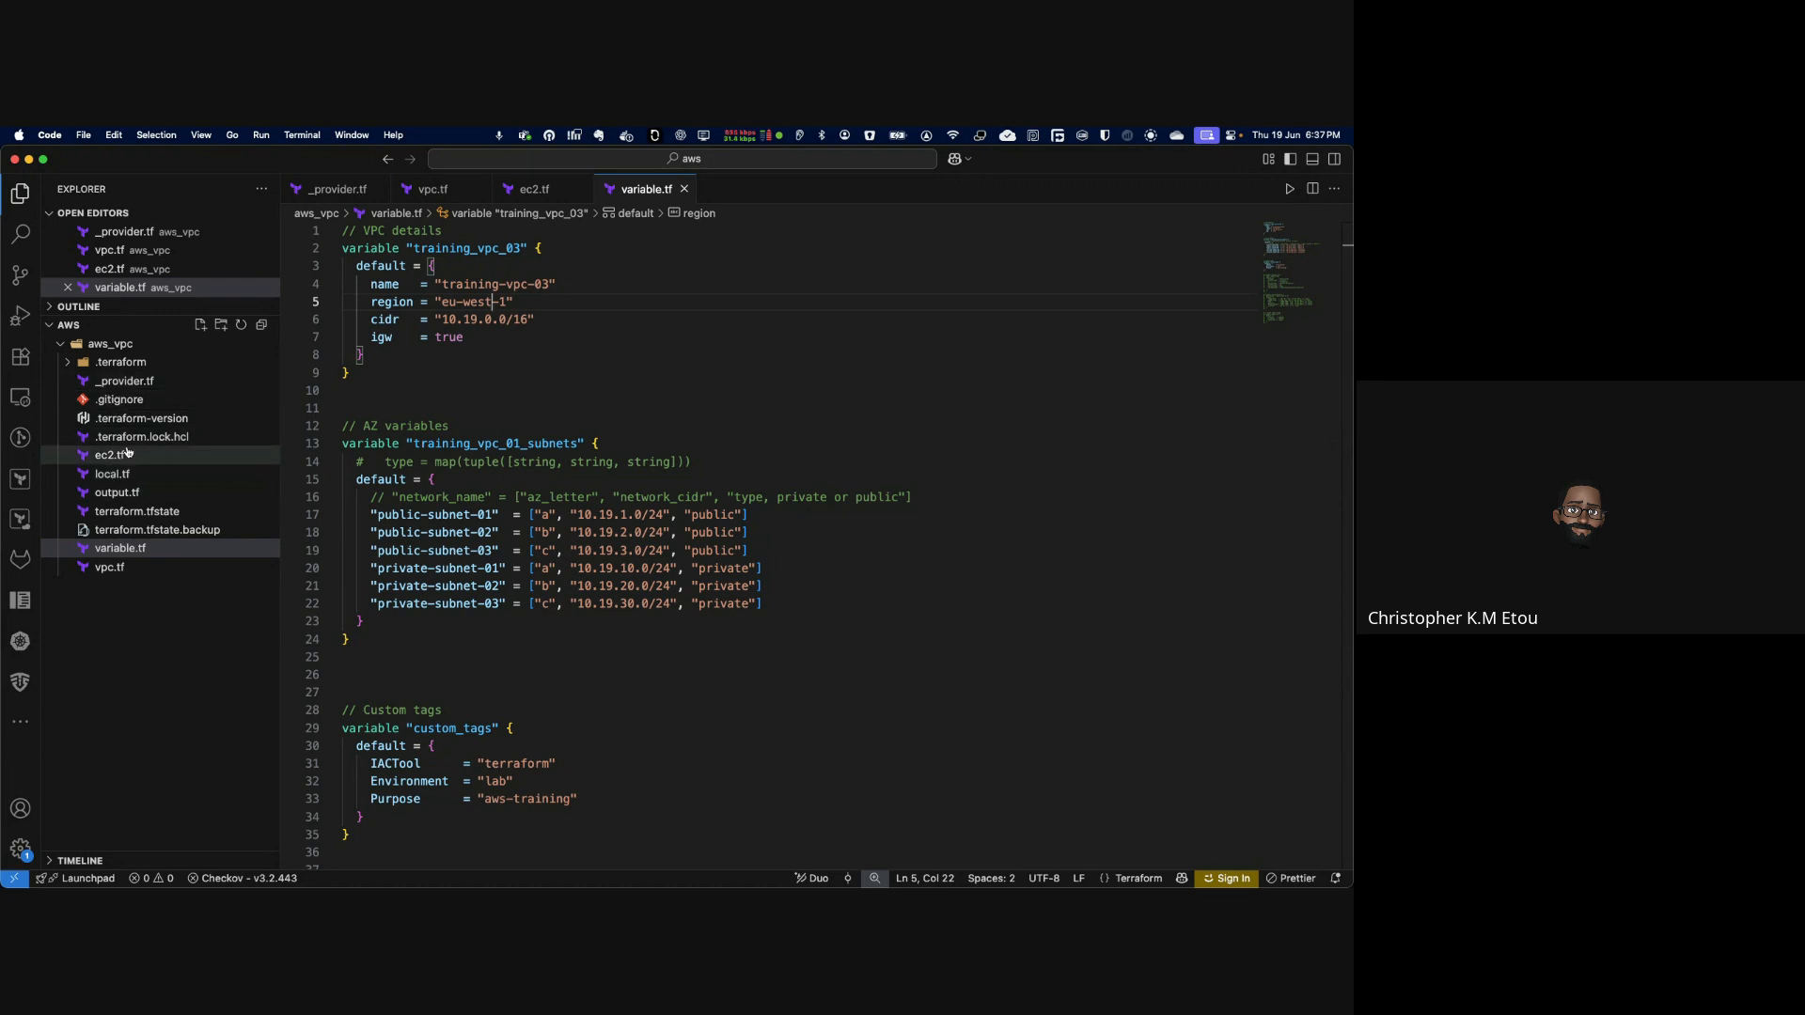
# - Check vpc.tf, and in output.tf set the training_vpc_01_details output's value to module.training_vpc_03.vpc_details
pyautogui.click(109, 567)
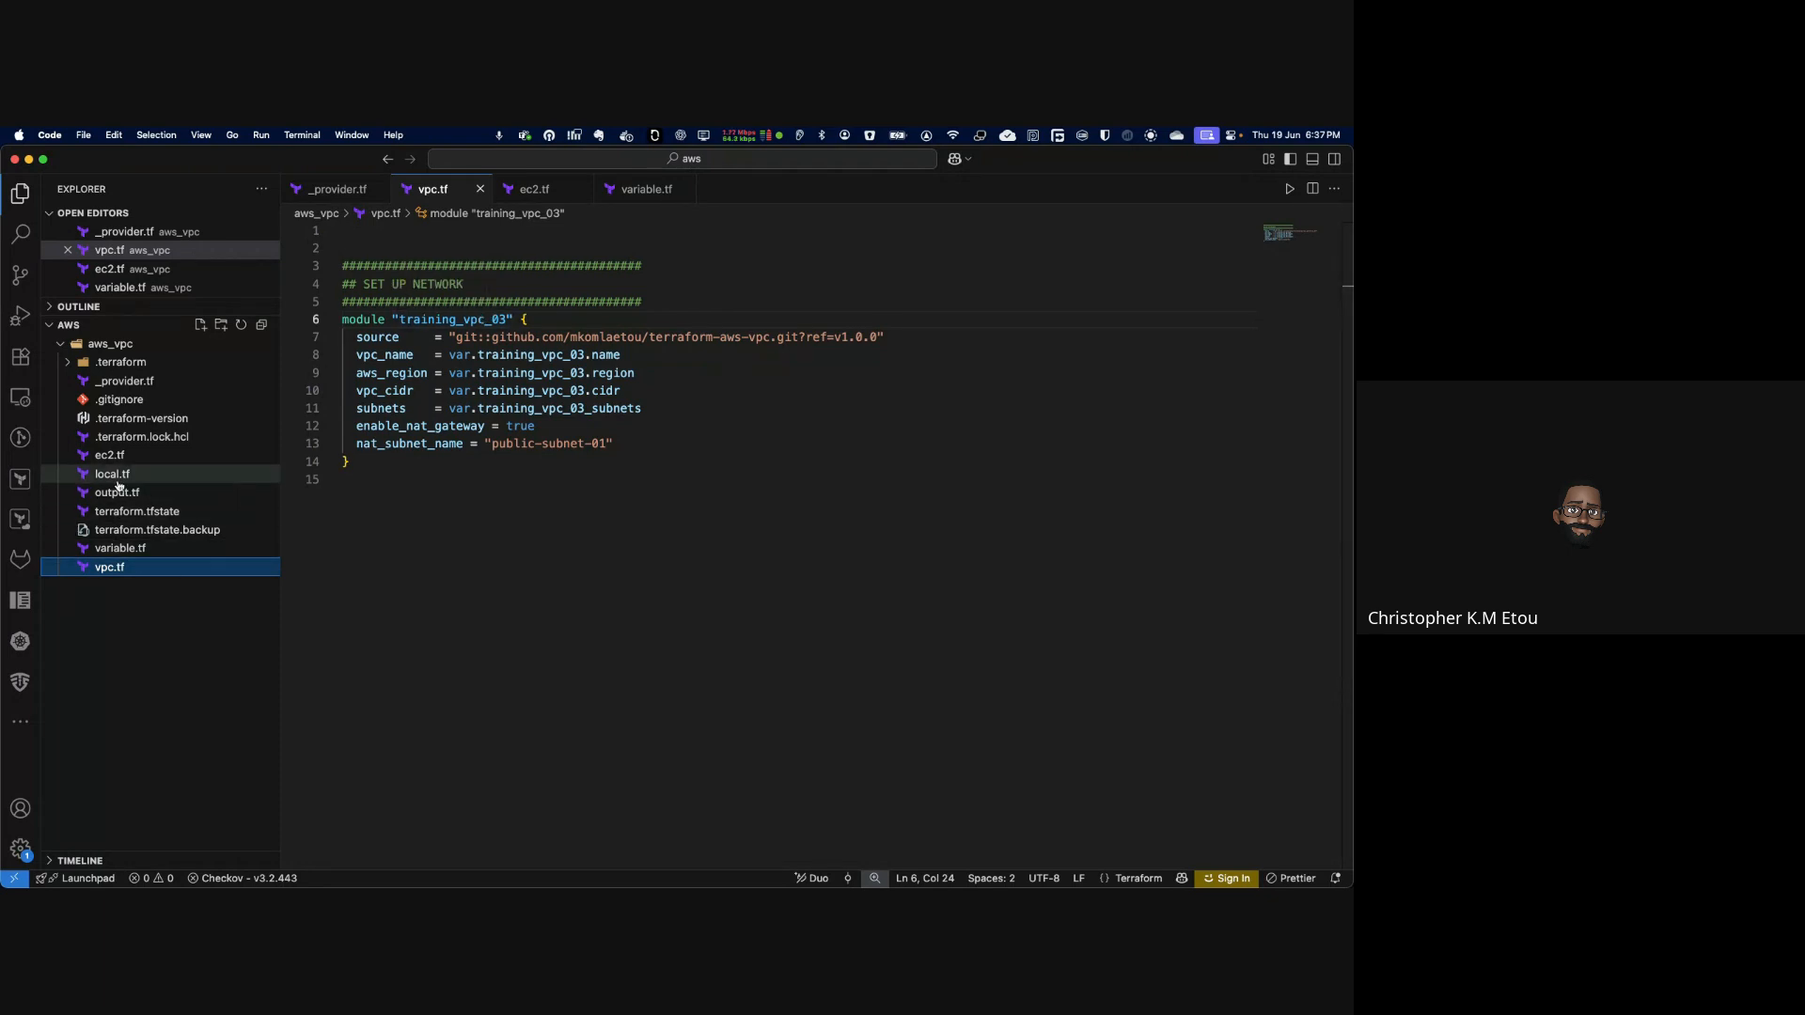
pyautogui.click(112, 493)
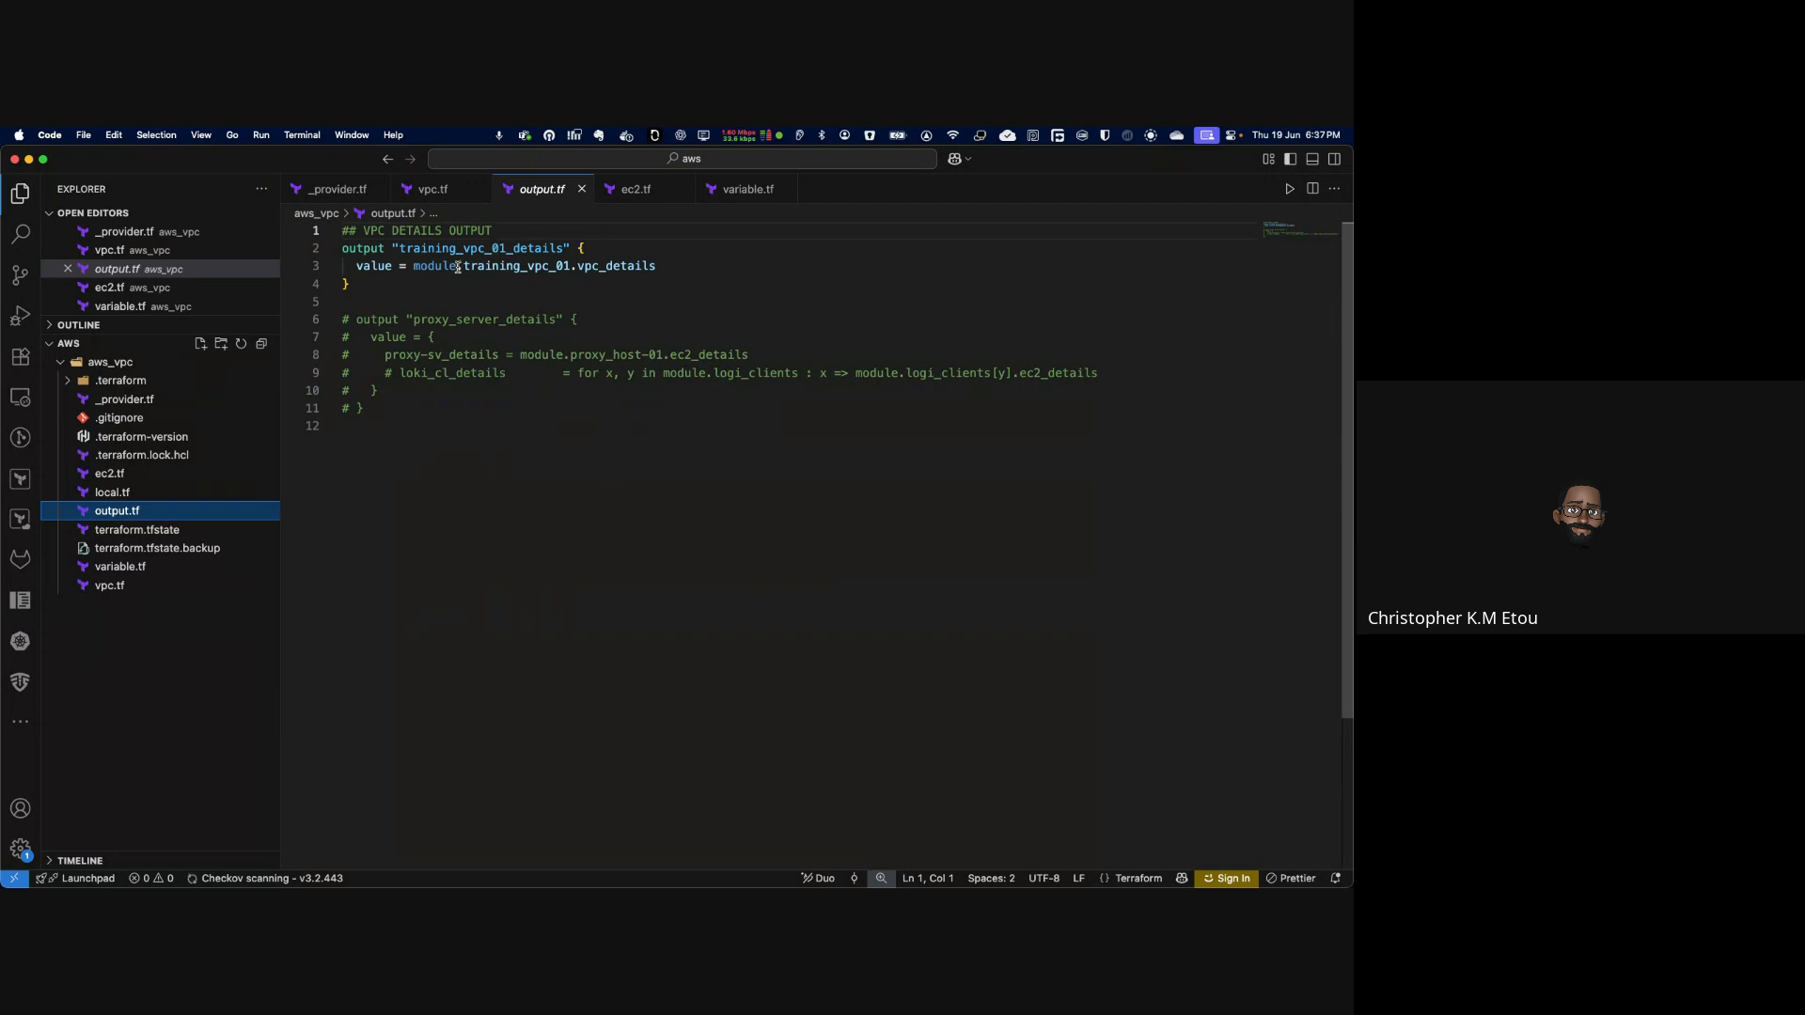
pyautogui.doubleClick(569, 267)
pyautogui.write('training_vpc_03')
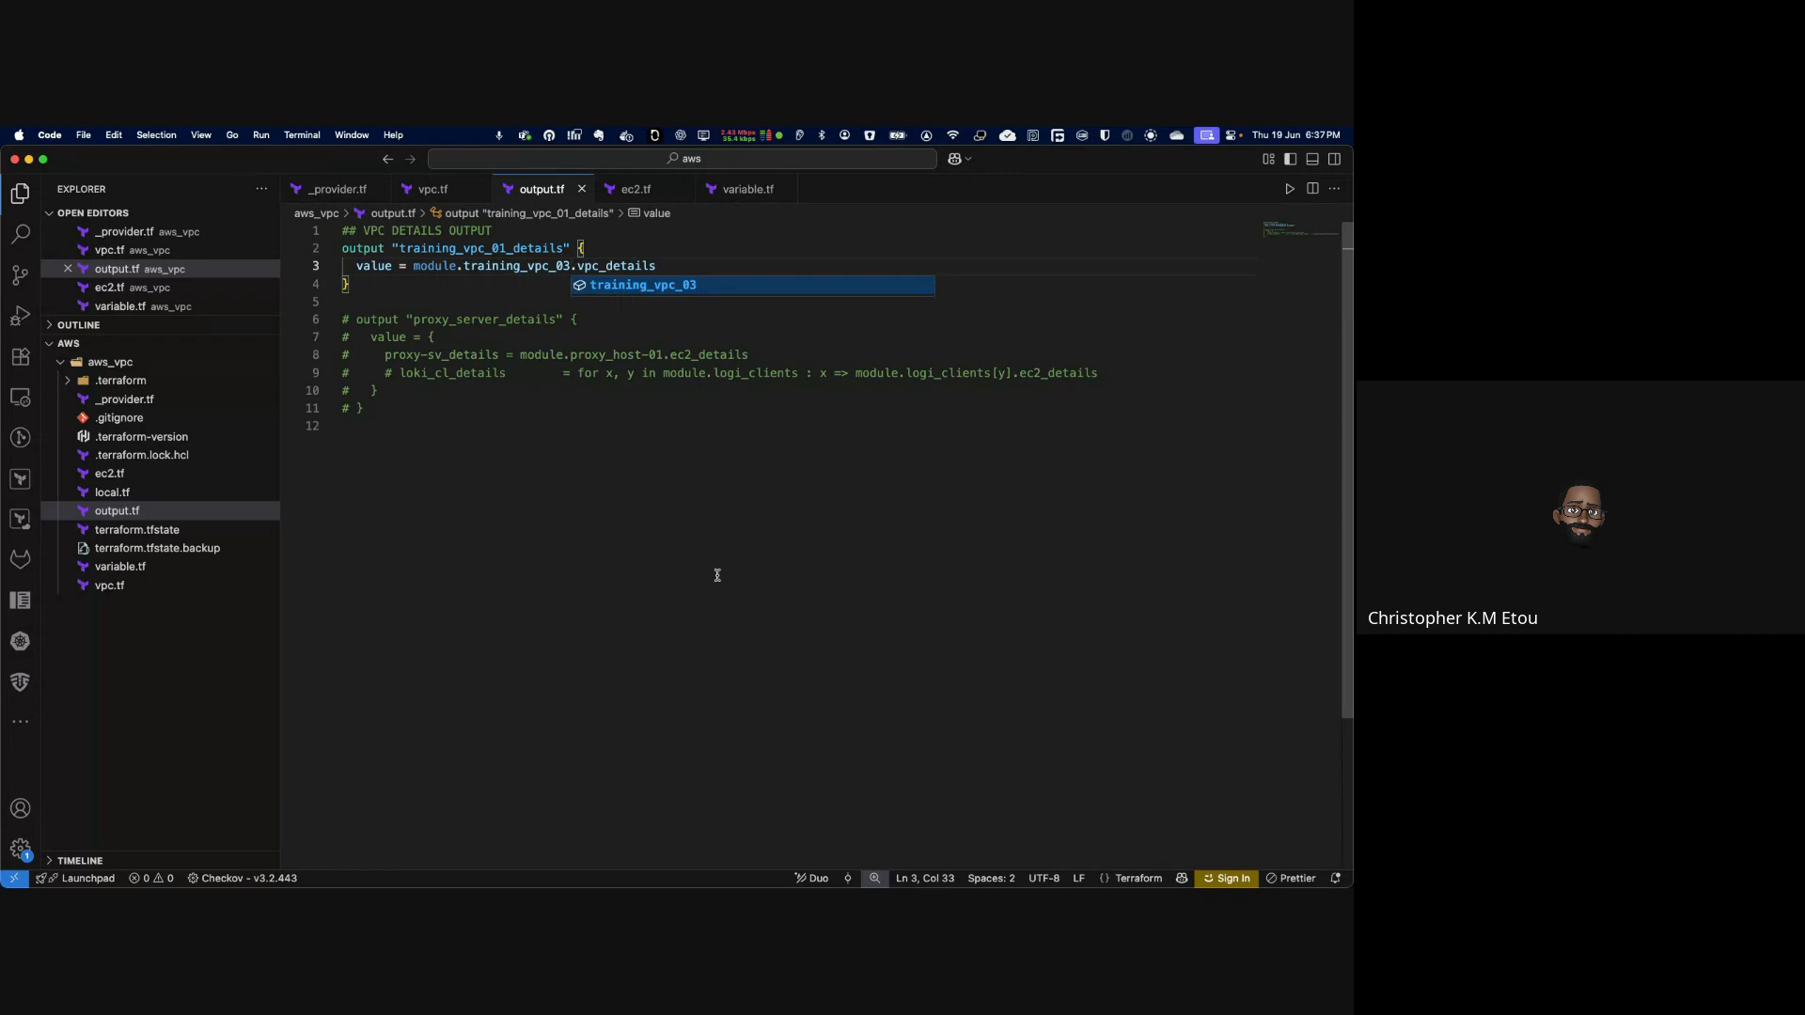
pyautogui.click(643, 547)
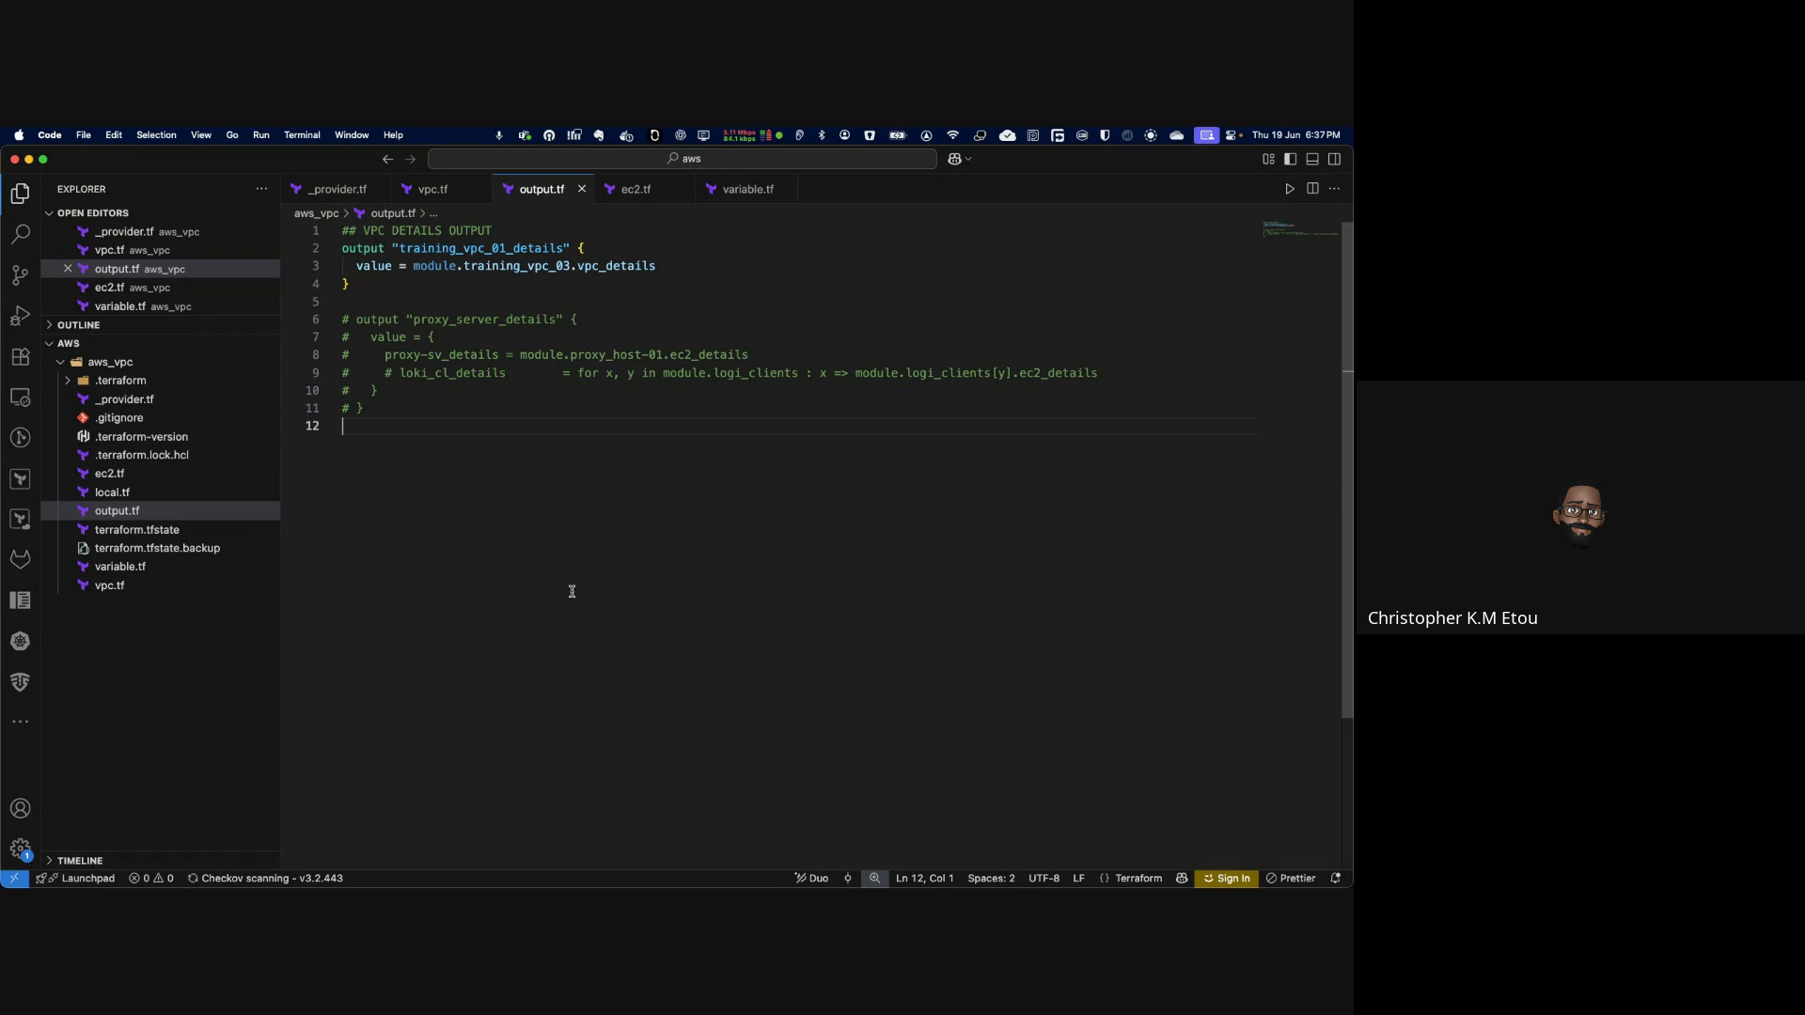
# - Open the integrated terminal and set its panel position to Right
pyautogui.hotkey('ctrl', '`')
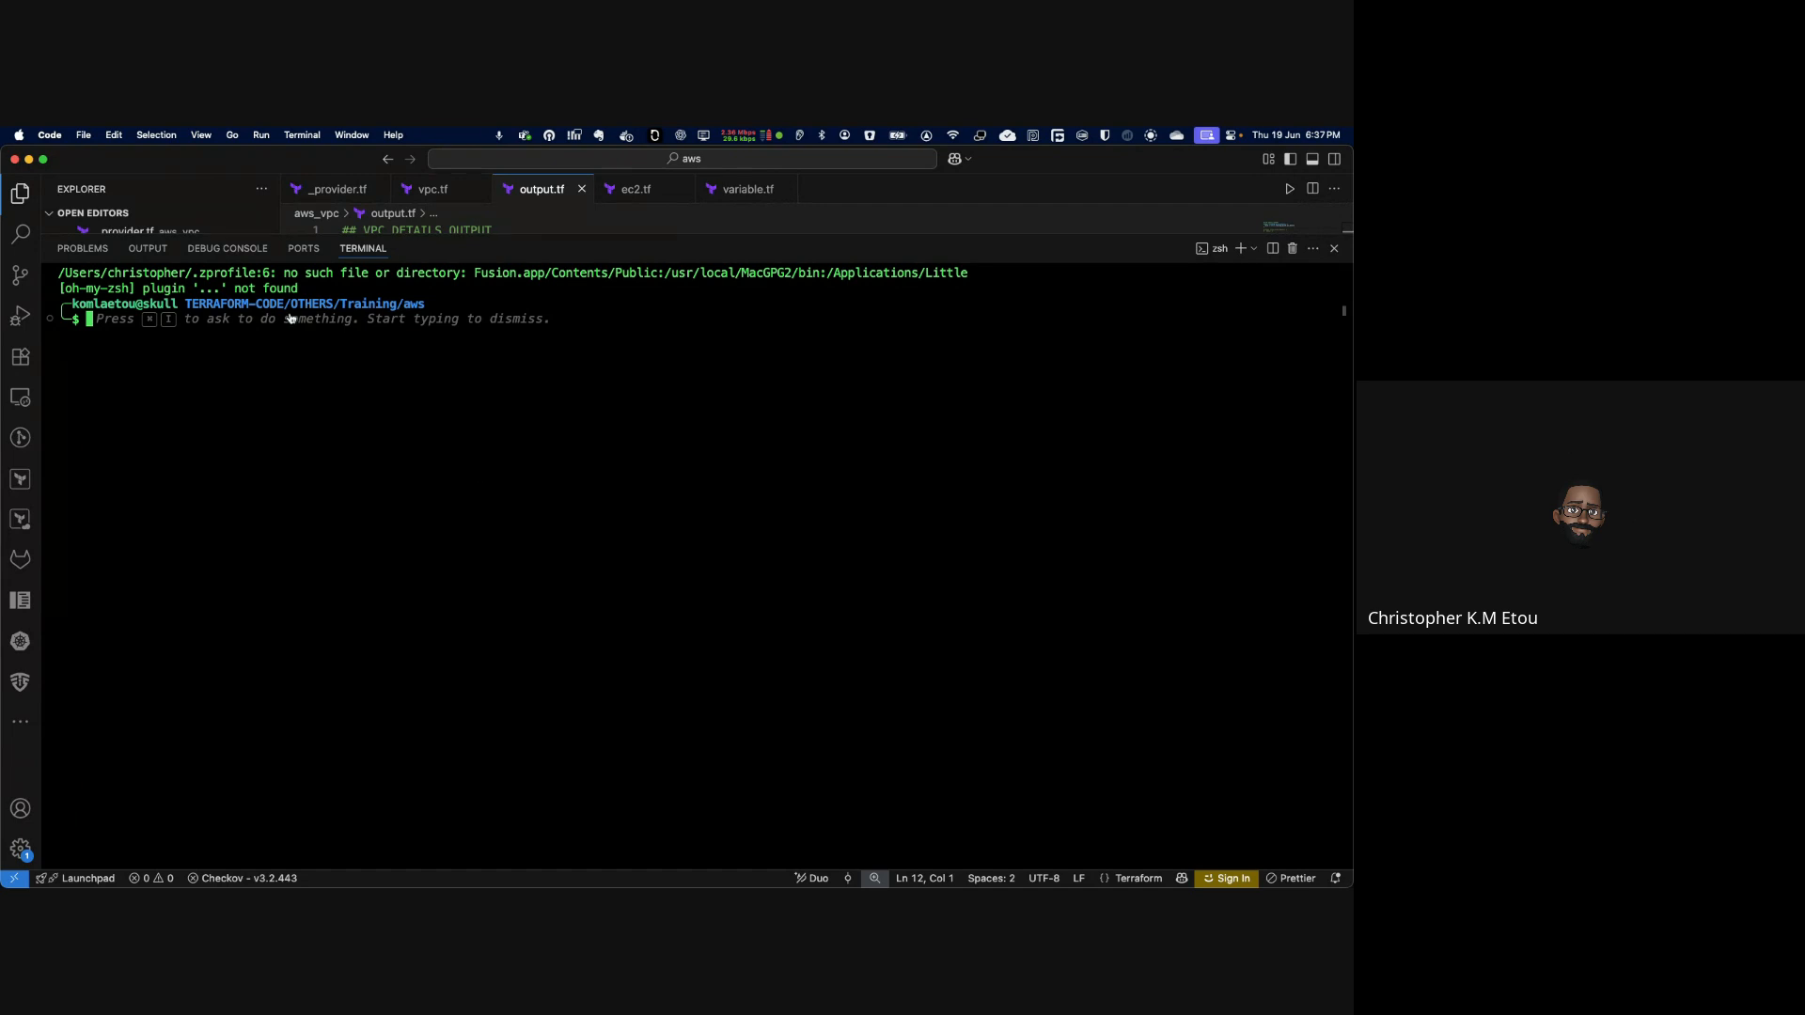
pyautogui.rightClick(367, 253)
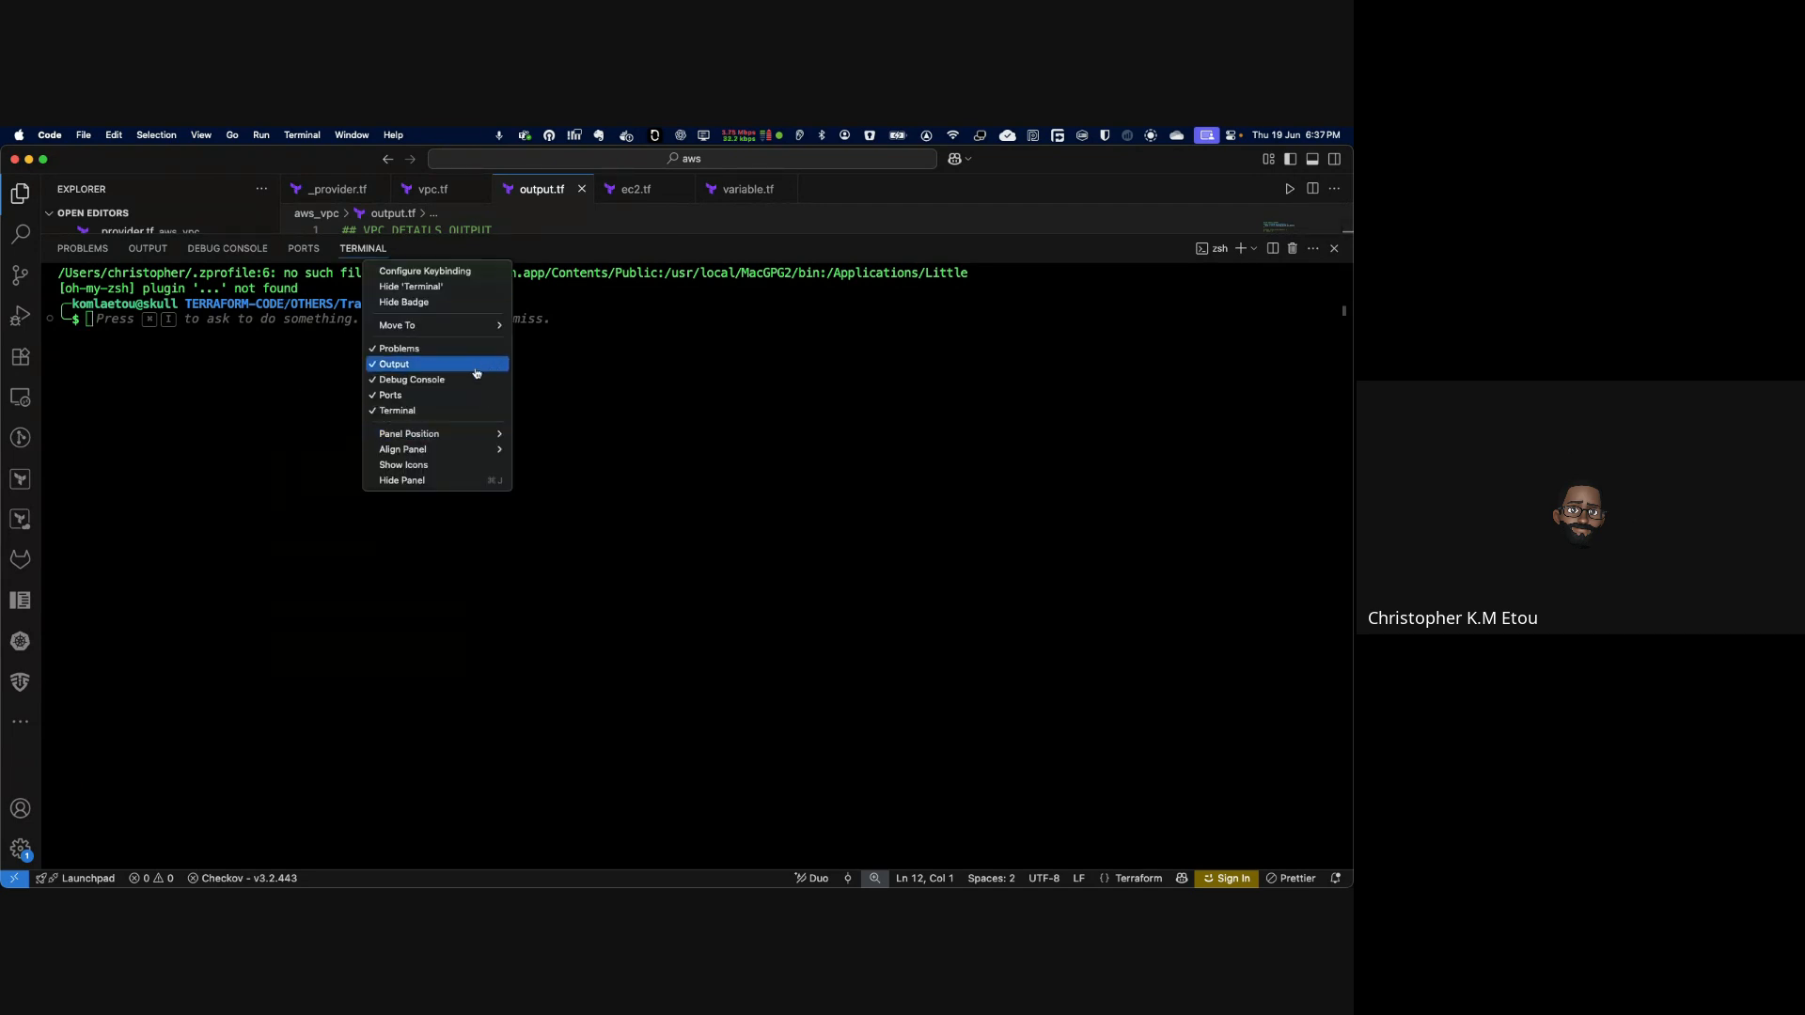
pyautogui.moveTo(457, 324)
pyautogui.moveTo(464, 433)
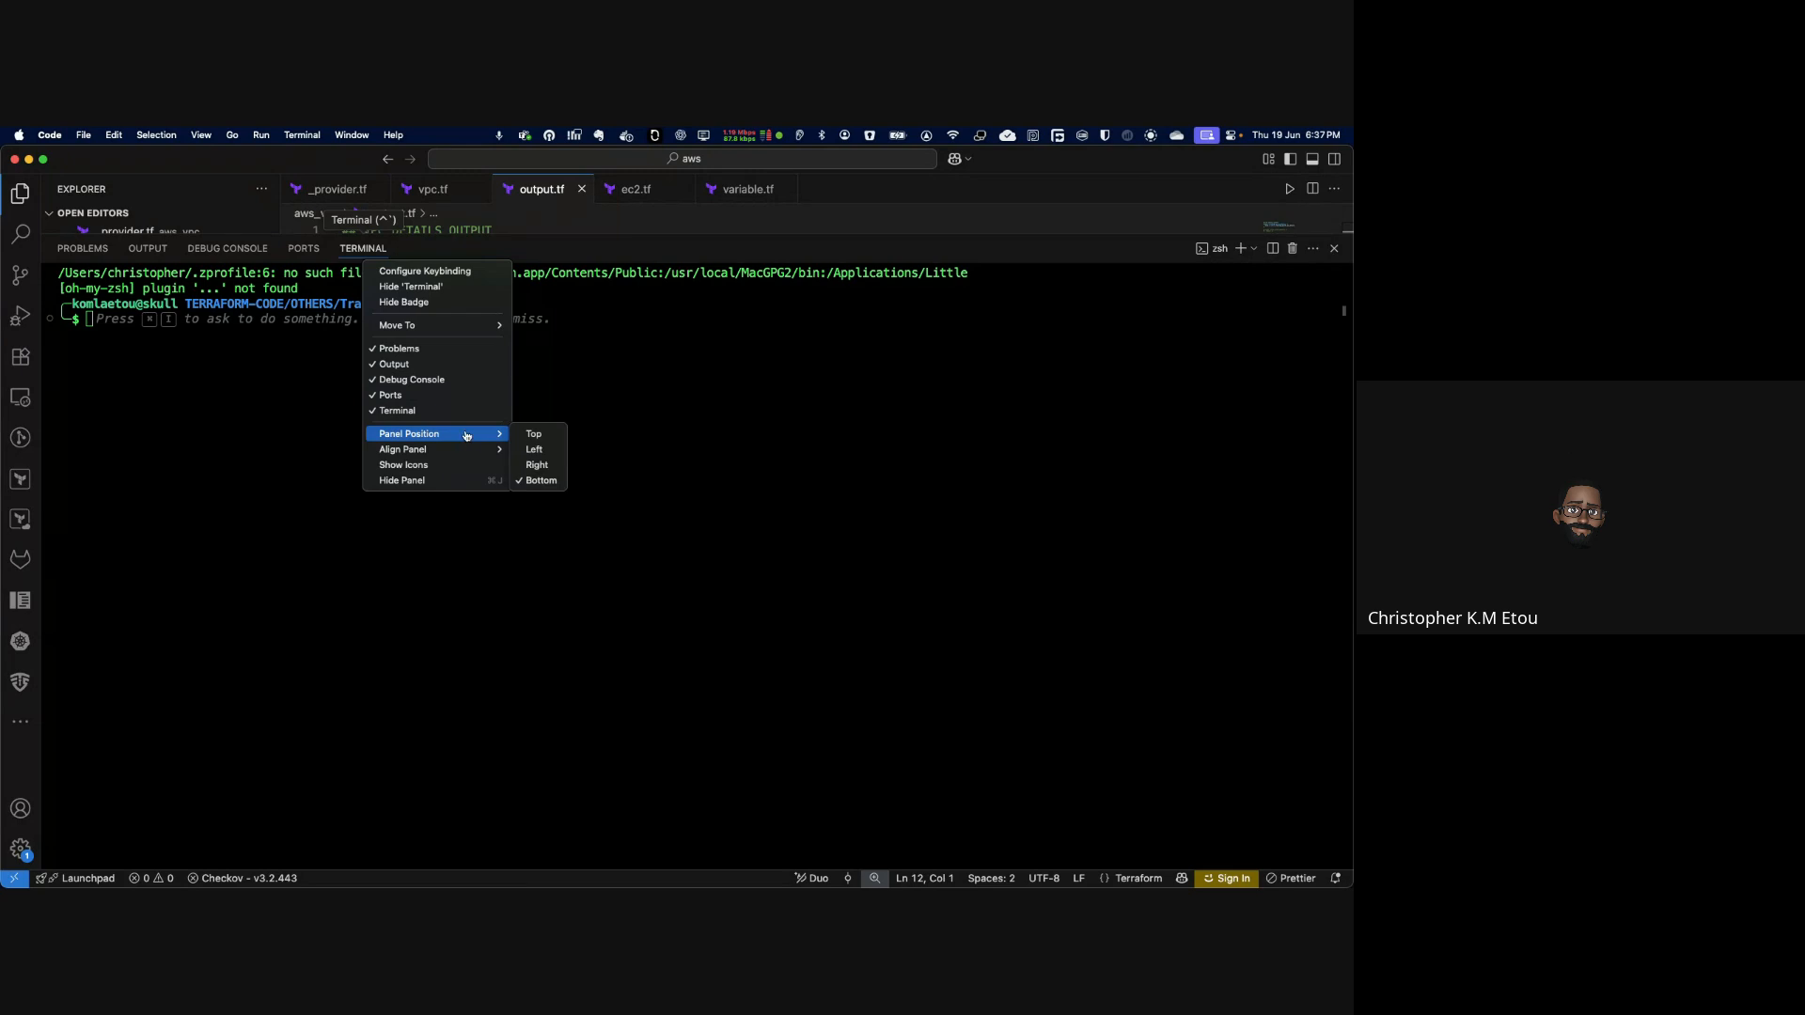
pyautogui.click(546, 463)
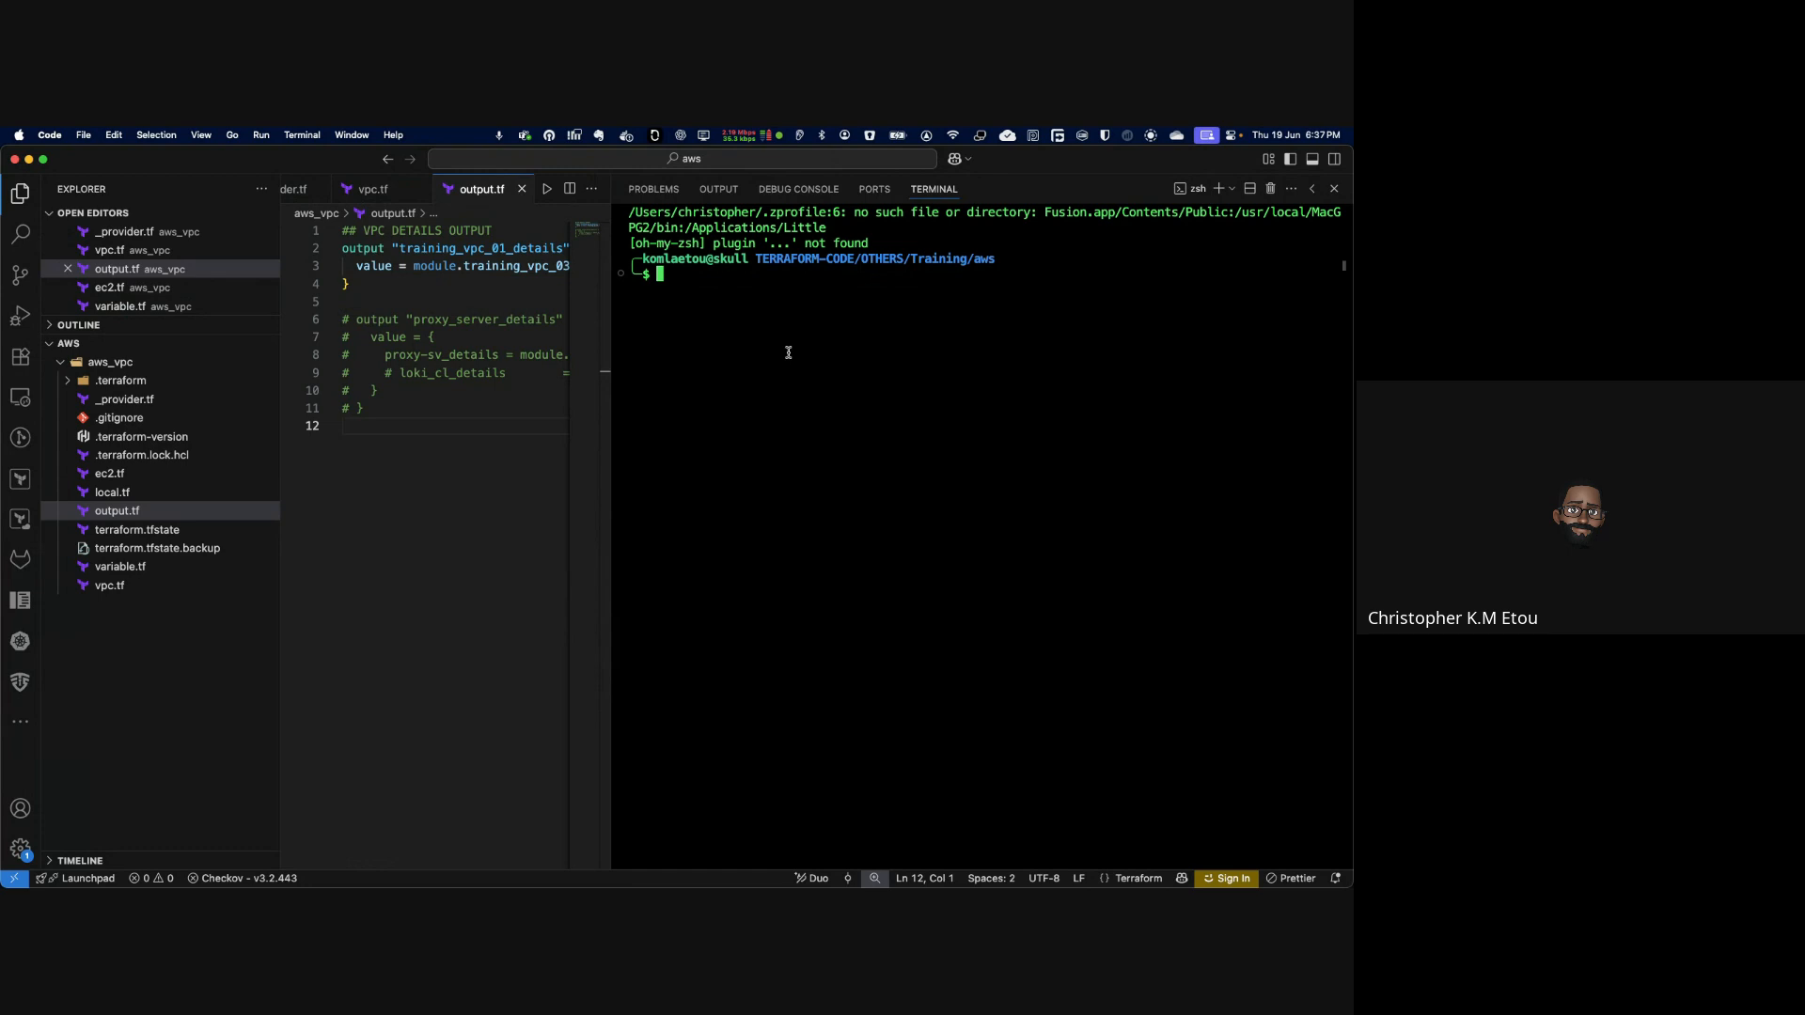
pyautogui.write('av')
pyautogui.press('BackSpace')
pyautogui.press('BackSpace')
pyautogui.write('host')
pyautogui.press('BackSpace')
pyautogui.press('BackSpace')
pyautogui.press('BackSpace')
pyautogui.press('BackSpace')
# - Switch to the AWS console in the browser, search for "iam" and open the IAM service dashboard
pyautogui.hotkey('ctrl', 'Left')
pyautogui.hotkey('ctrl', 'Left')
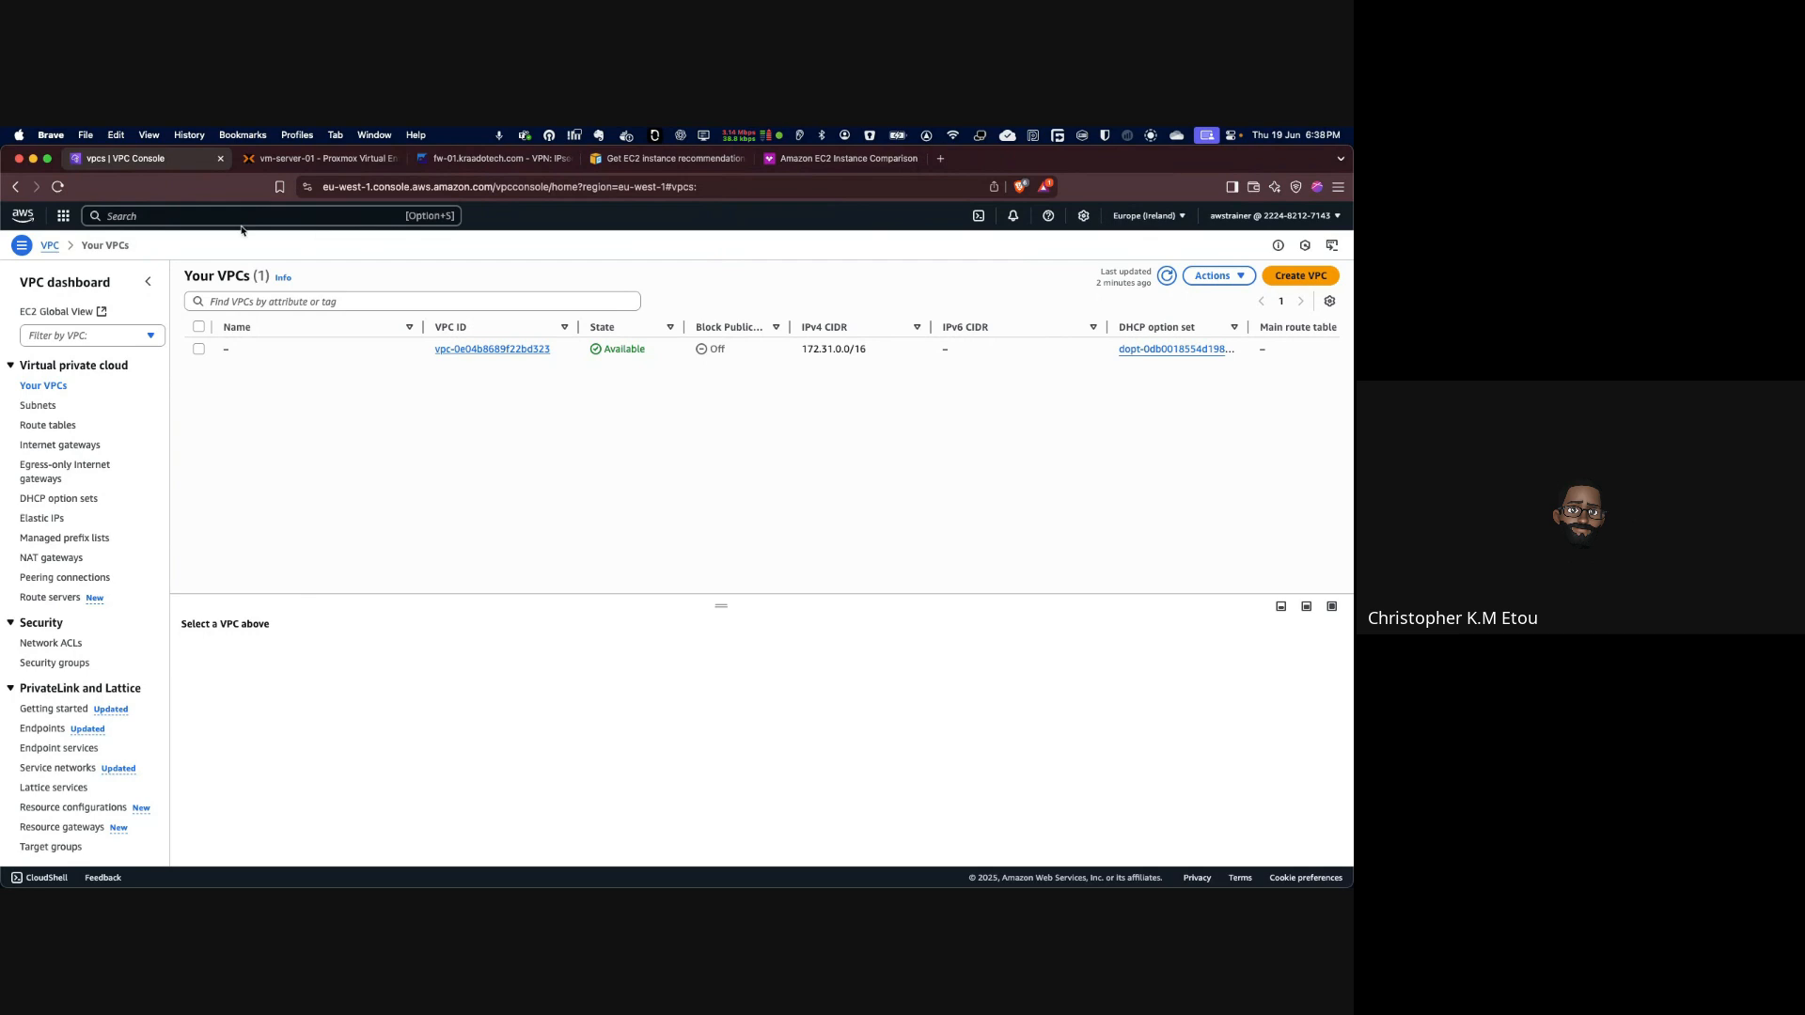
pyautogui.click(156, 217)
pyautogui.write('ua')
pyautogui.press('Escape')
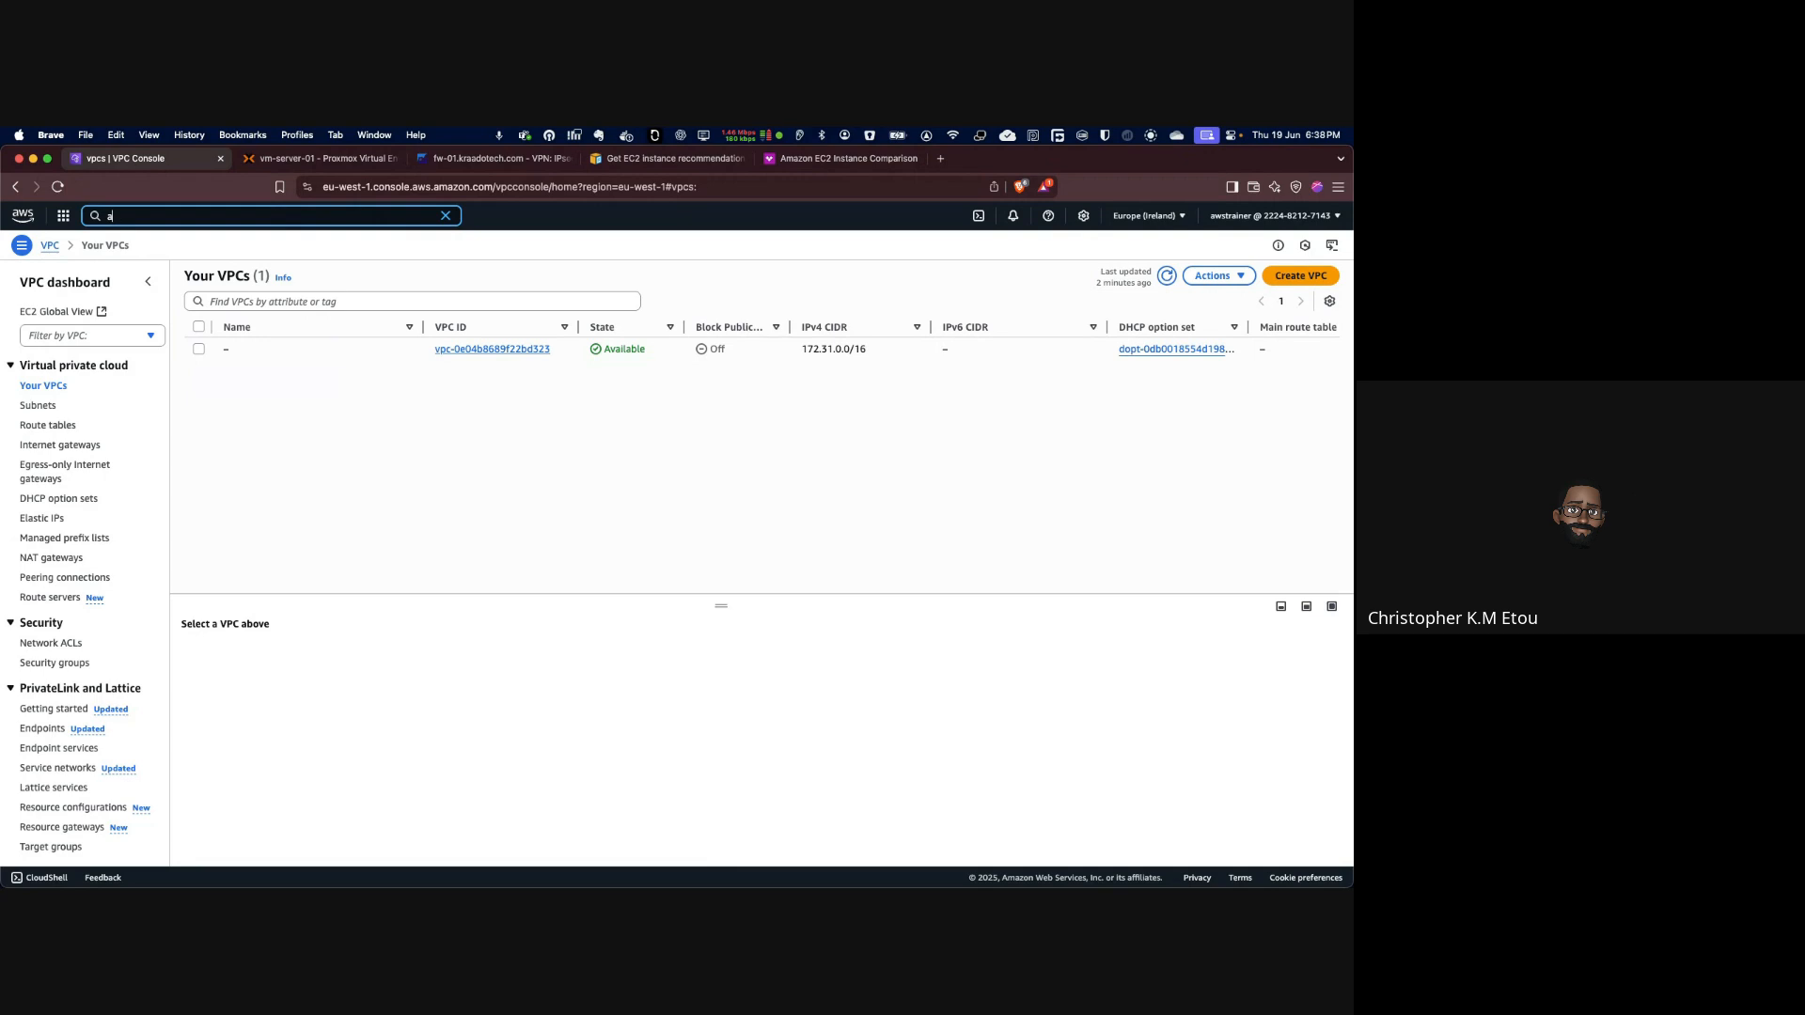
pyautogui.write('iam')
pyautogui.click(310, 299)
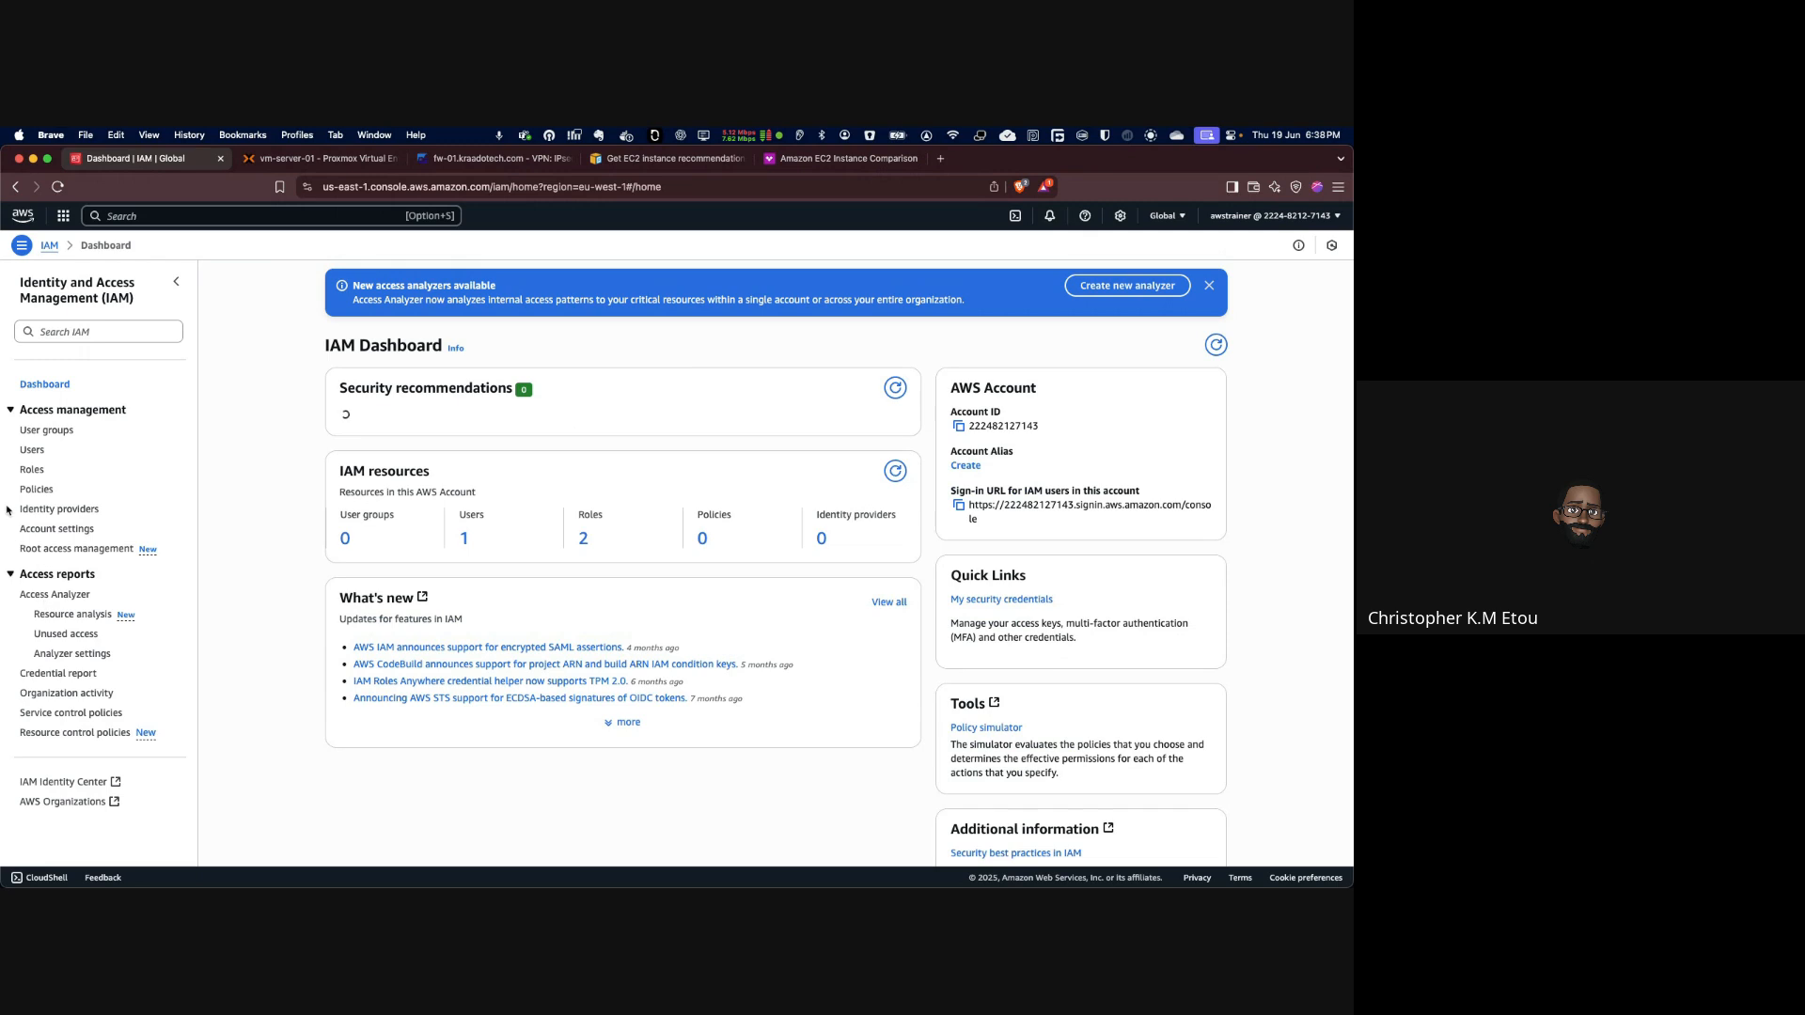
# - Open the awstrainer IAM user's security credentials and examine the multi-factor authentication and access key sections
pyautogui.click(32, 449)
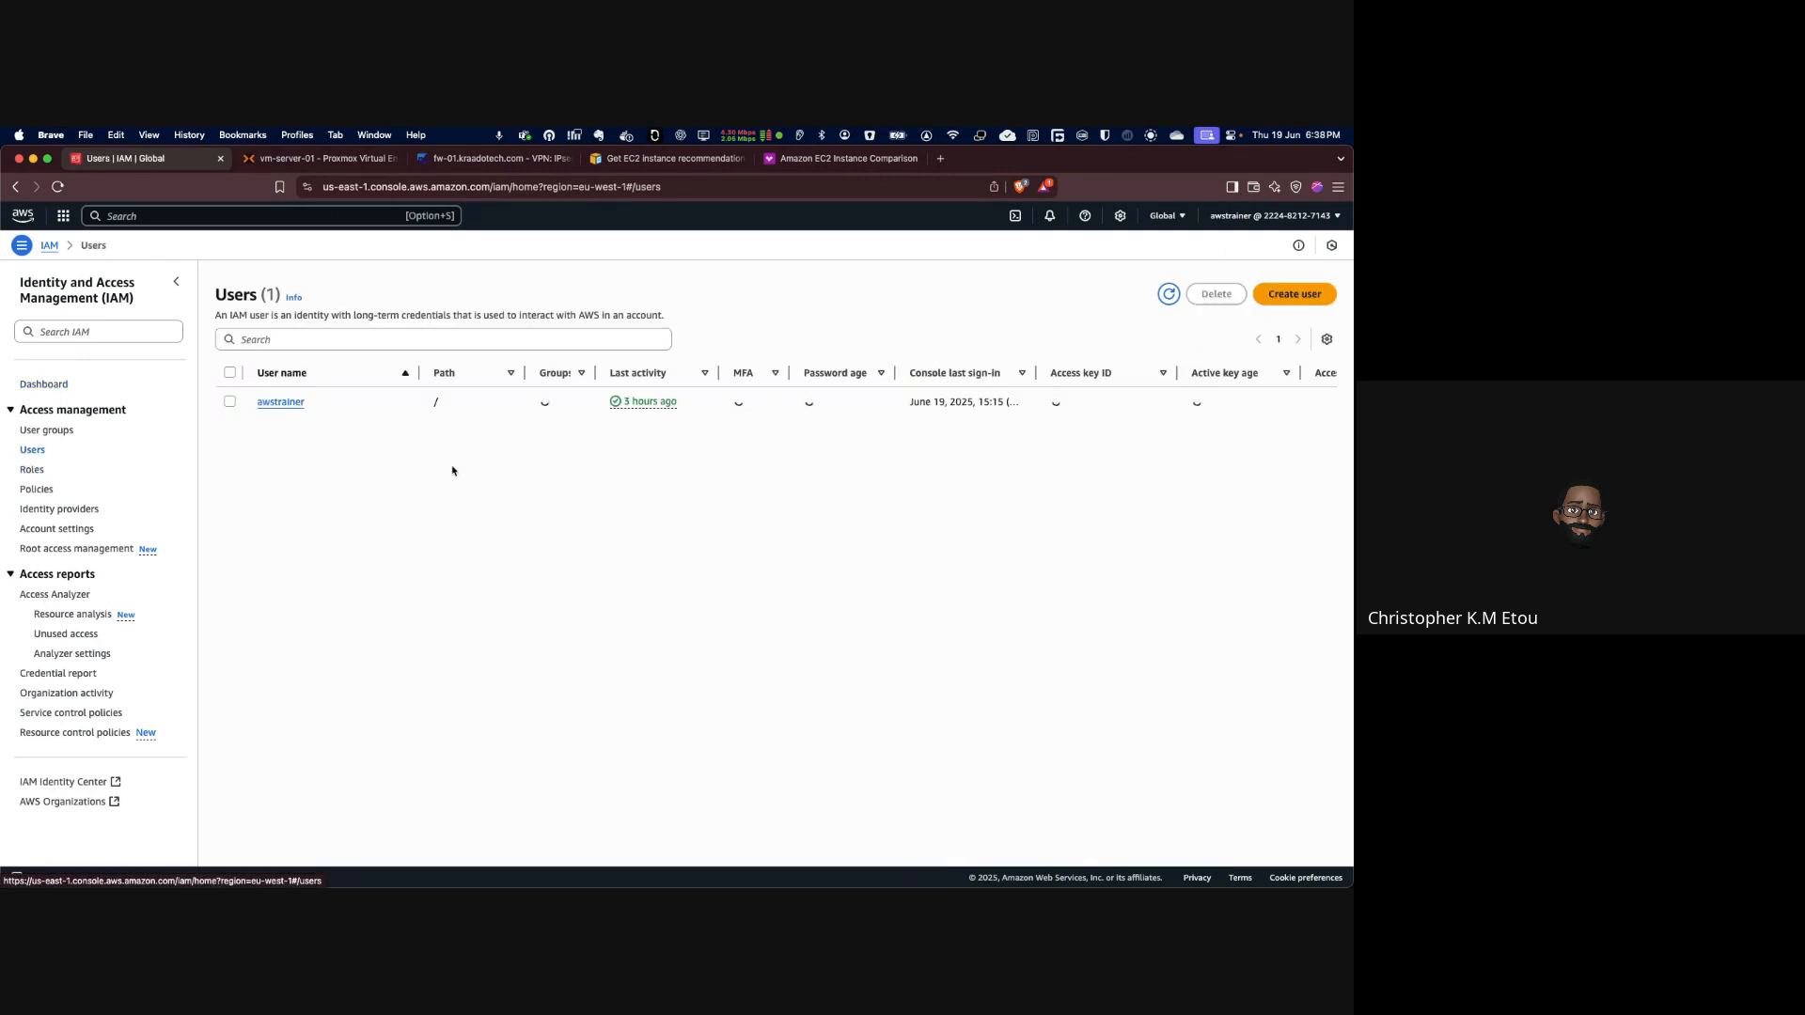
pyautogui.click(278, 404)
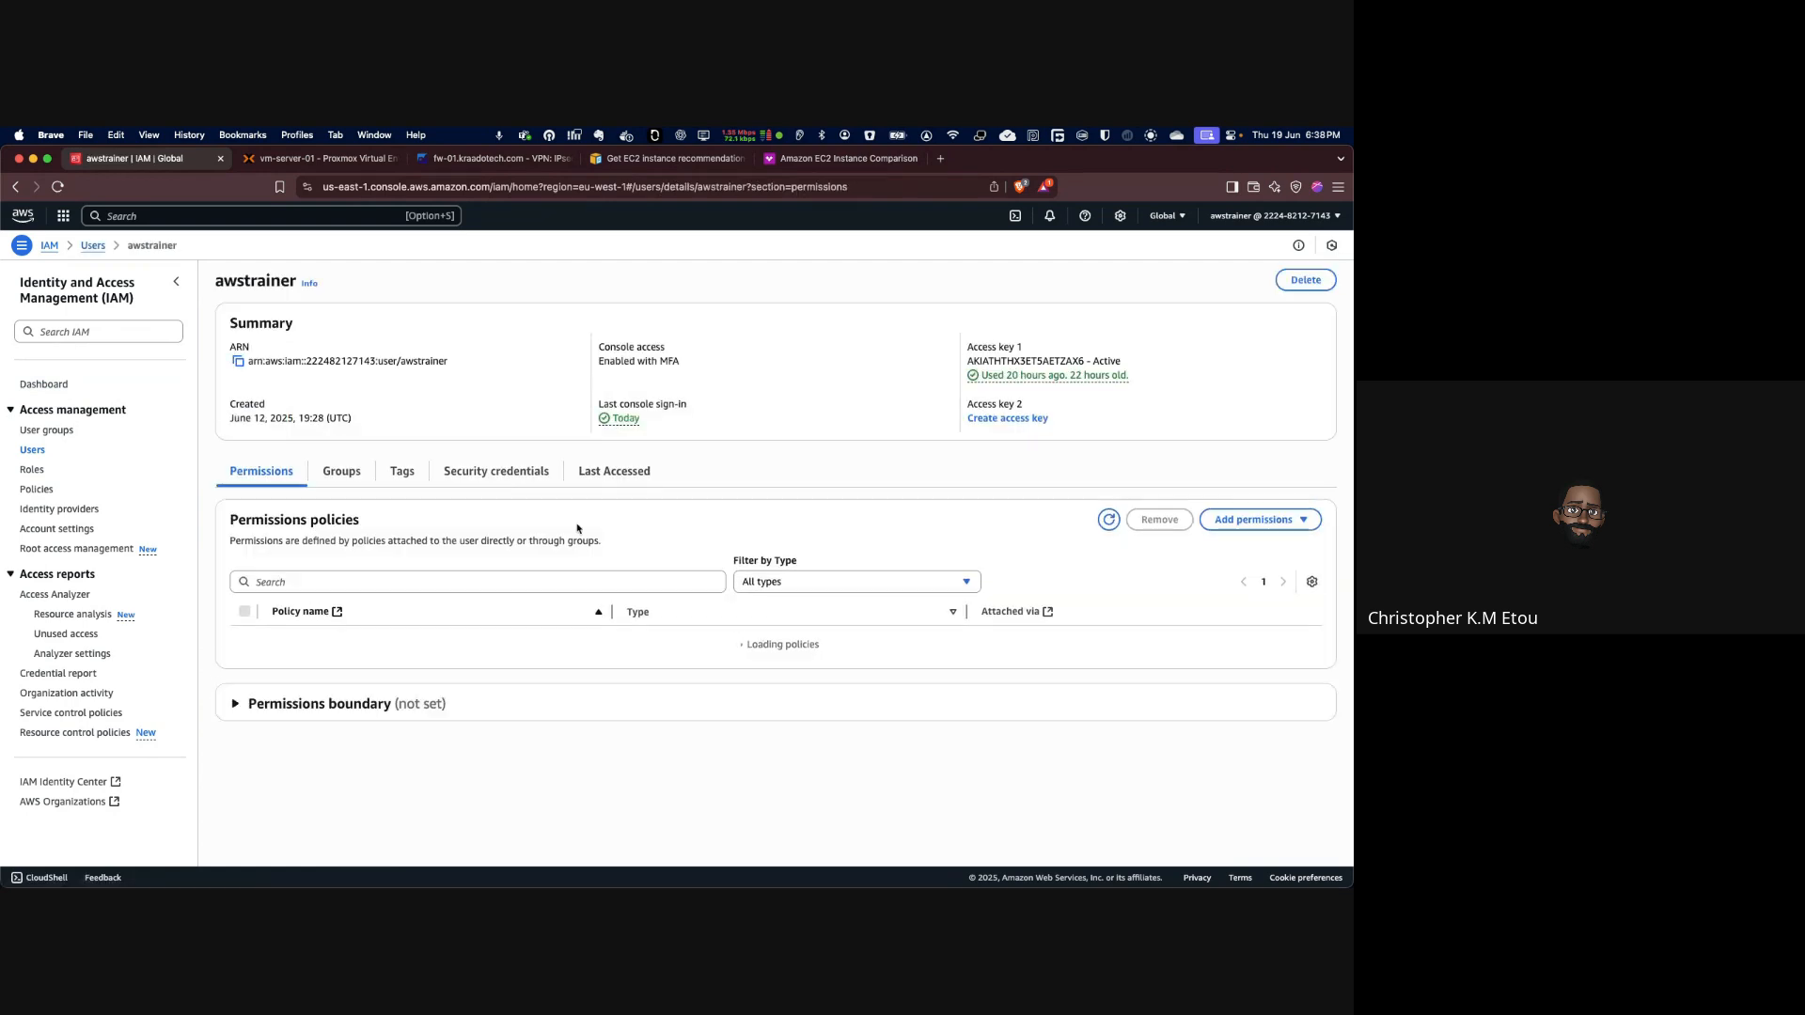
pyautogui.click(497, 471)
pyautogui.scroll(-3, 919, 520)
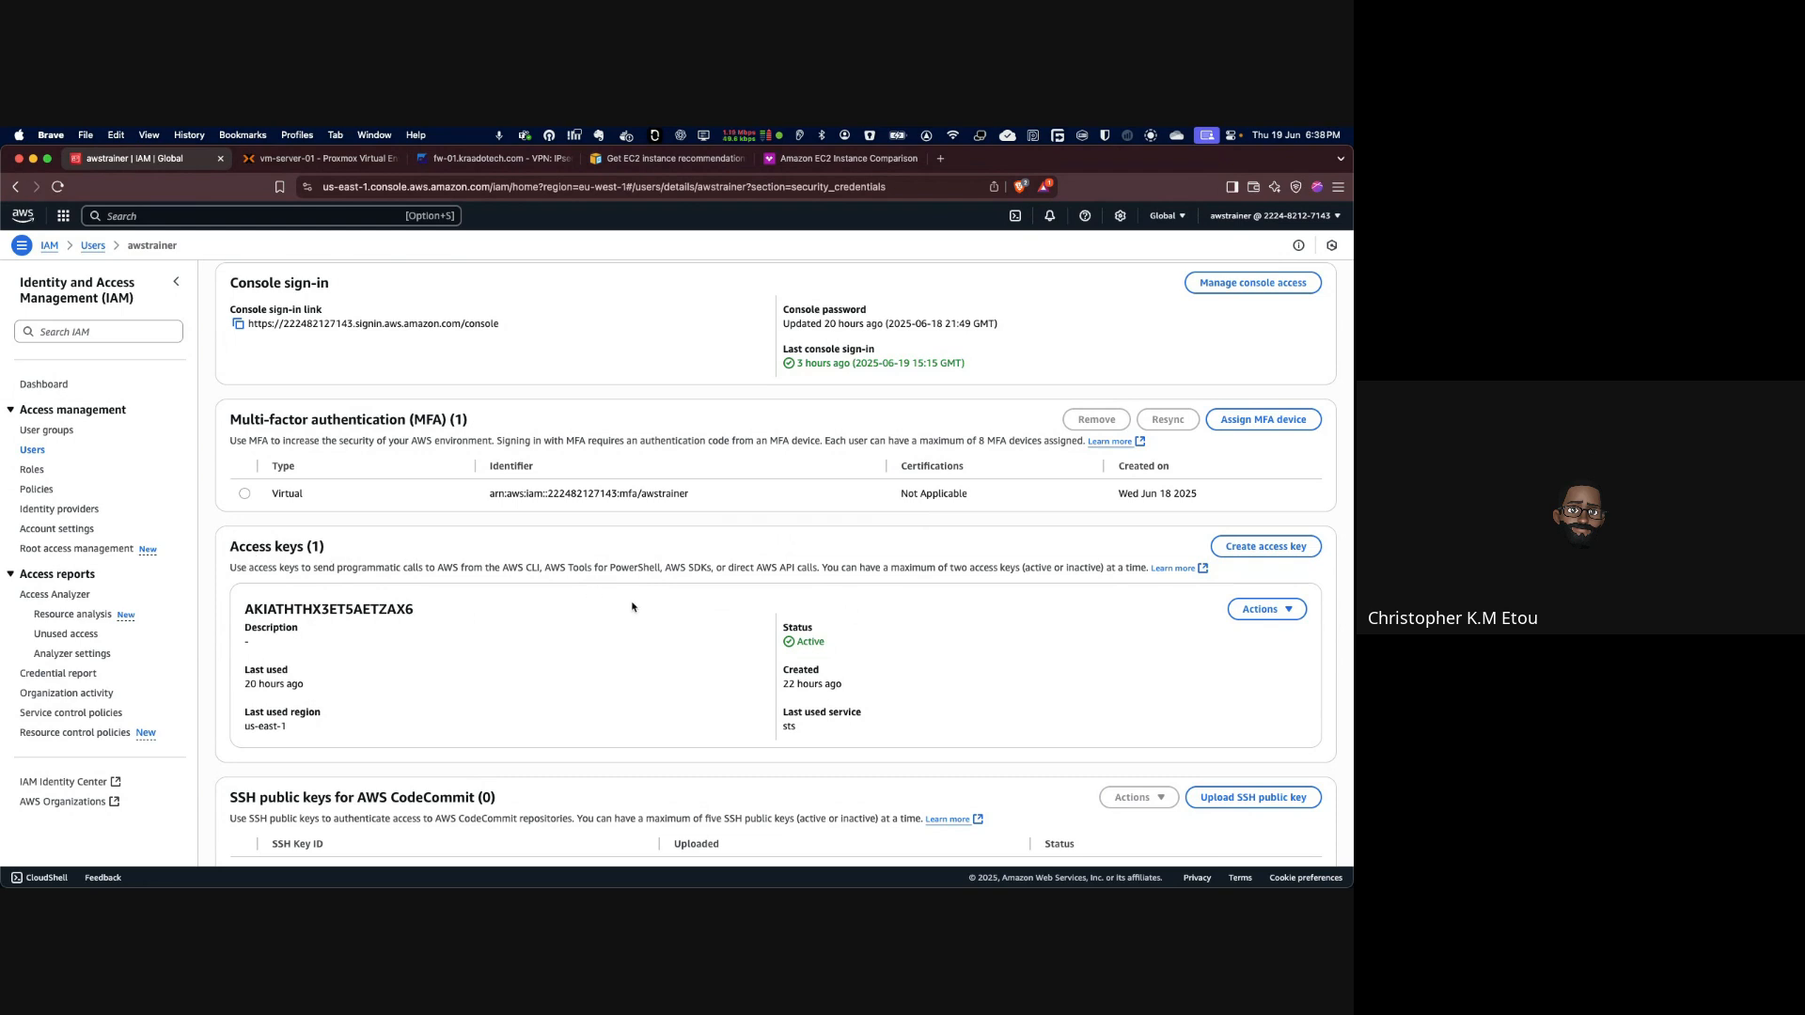
pyautogui.scroll(-1, 632, 607)
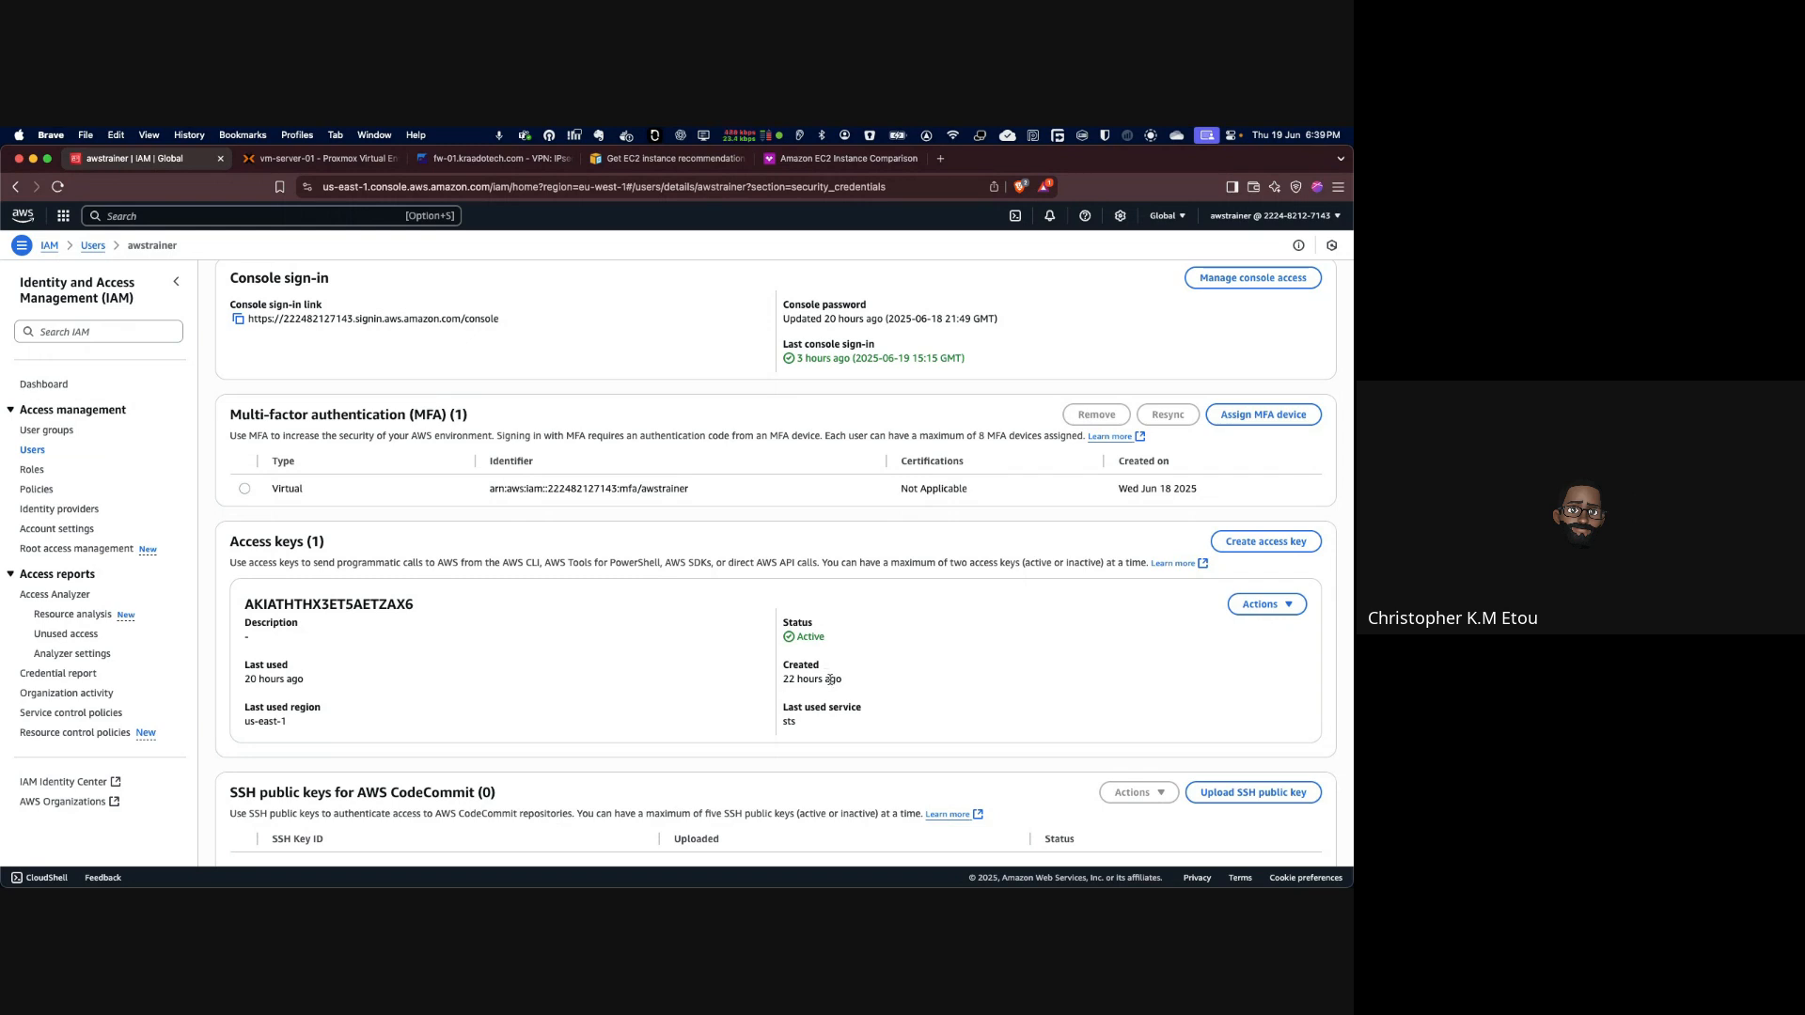
# - In the VS Code terminal, run "avtraining -- terraform init" and enter the aws-vault keychain password
pyautogui.hotkey('ctrl', 'Right')
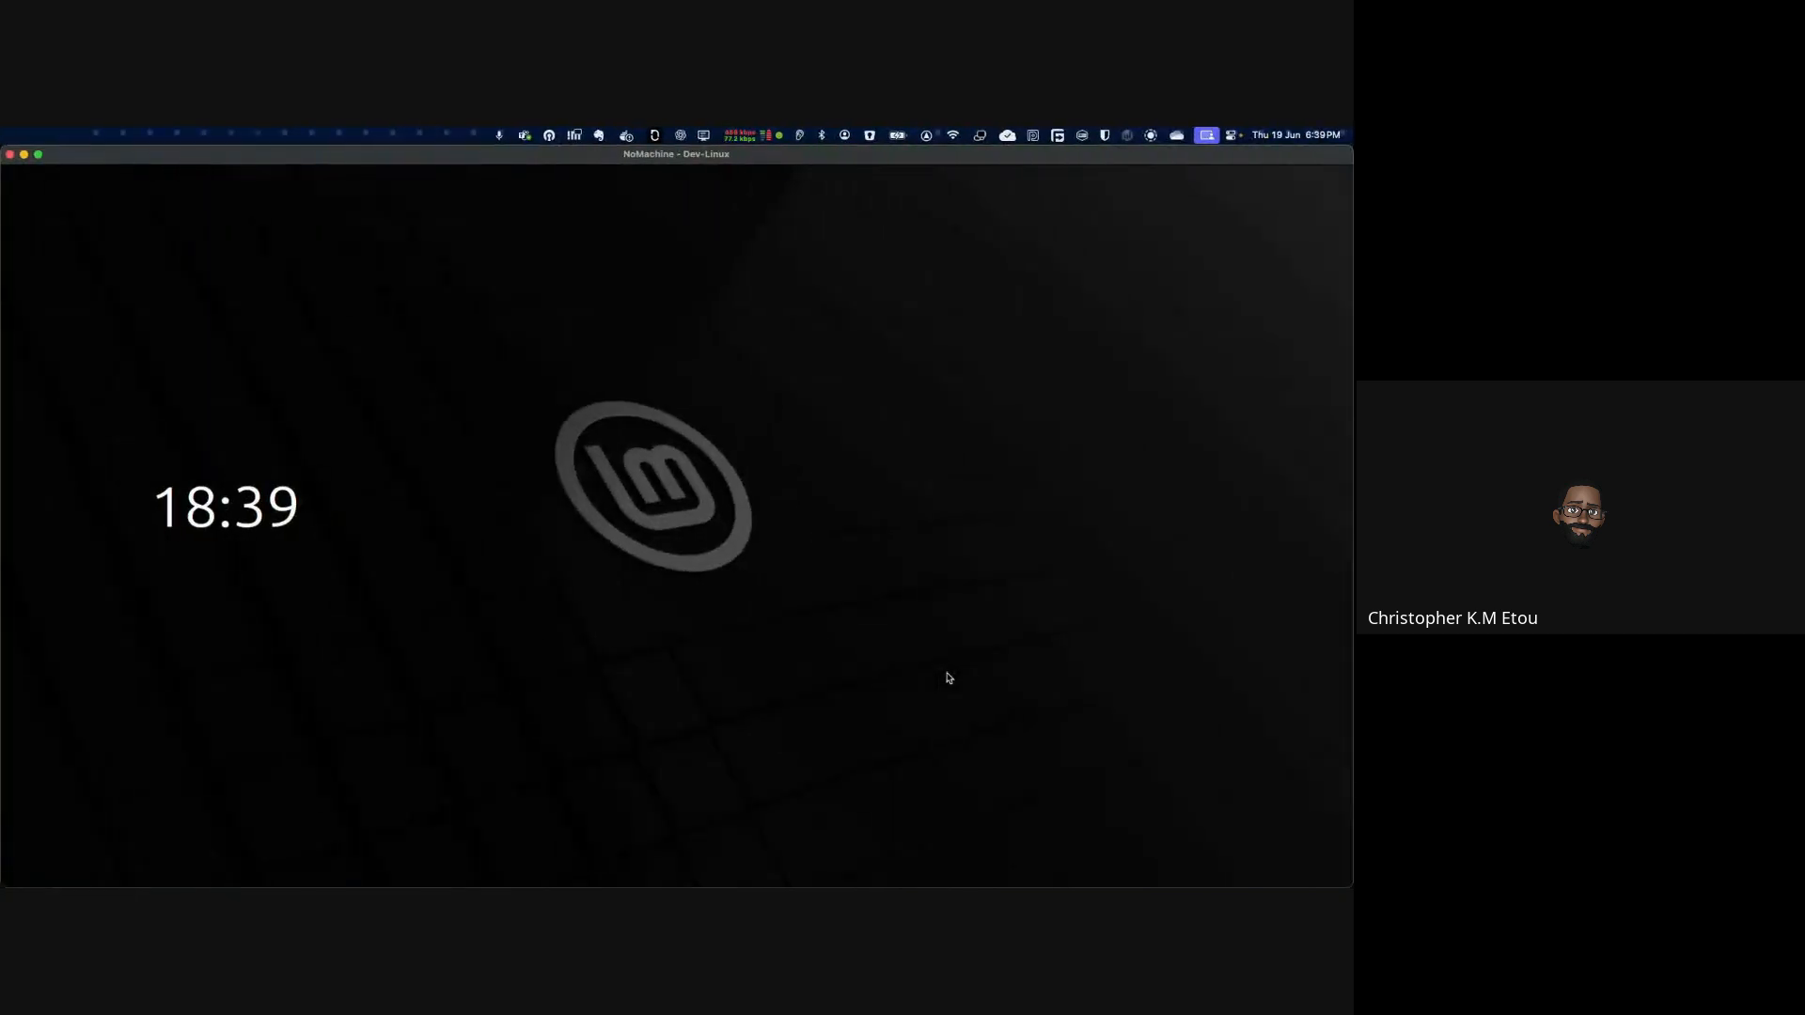
pyautogui.hotkey('ctrl', 'Right')
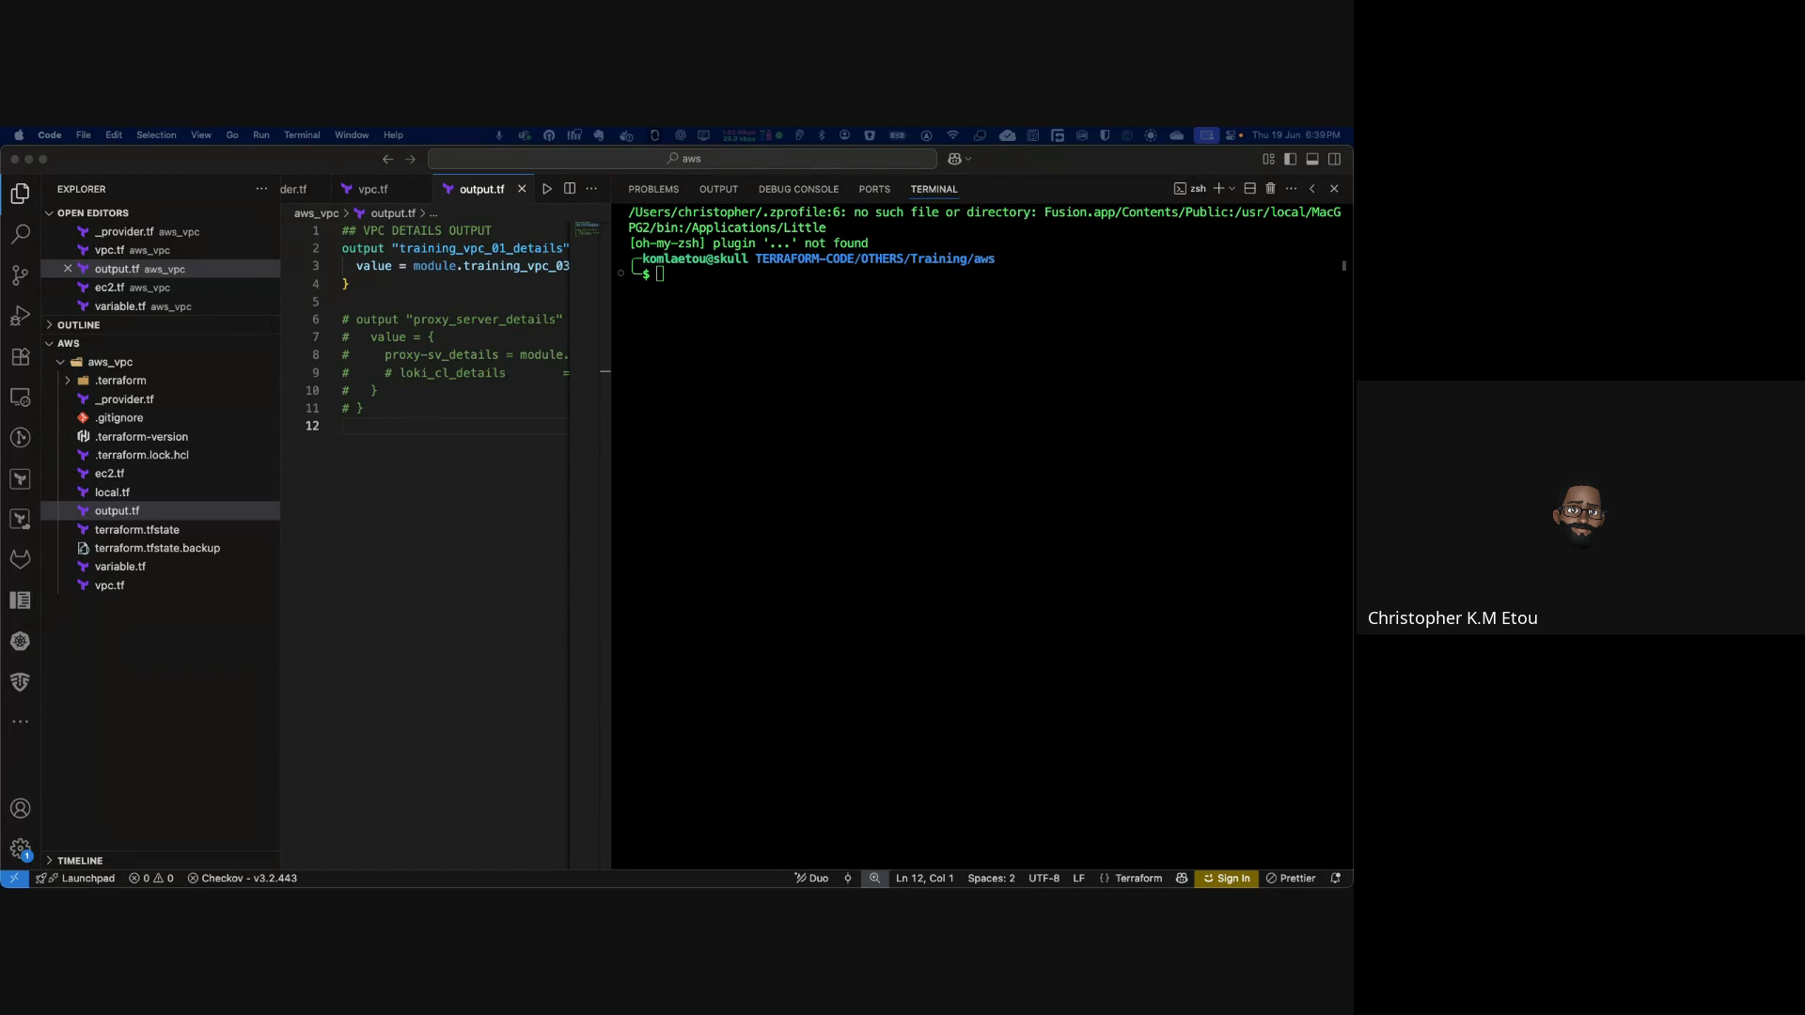
pyautogui.click(734, 327)
pyautogui.write('avtraub')
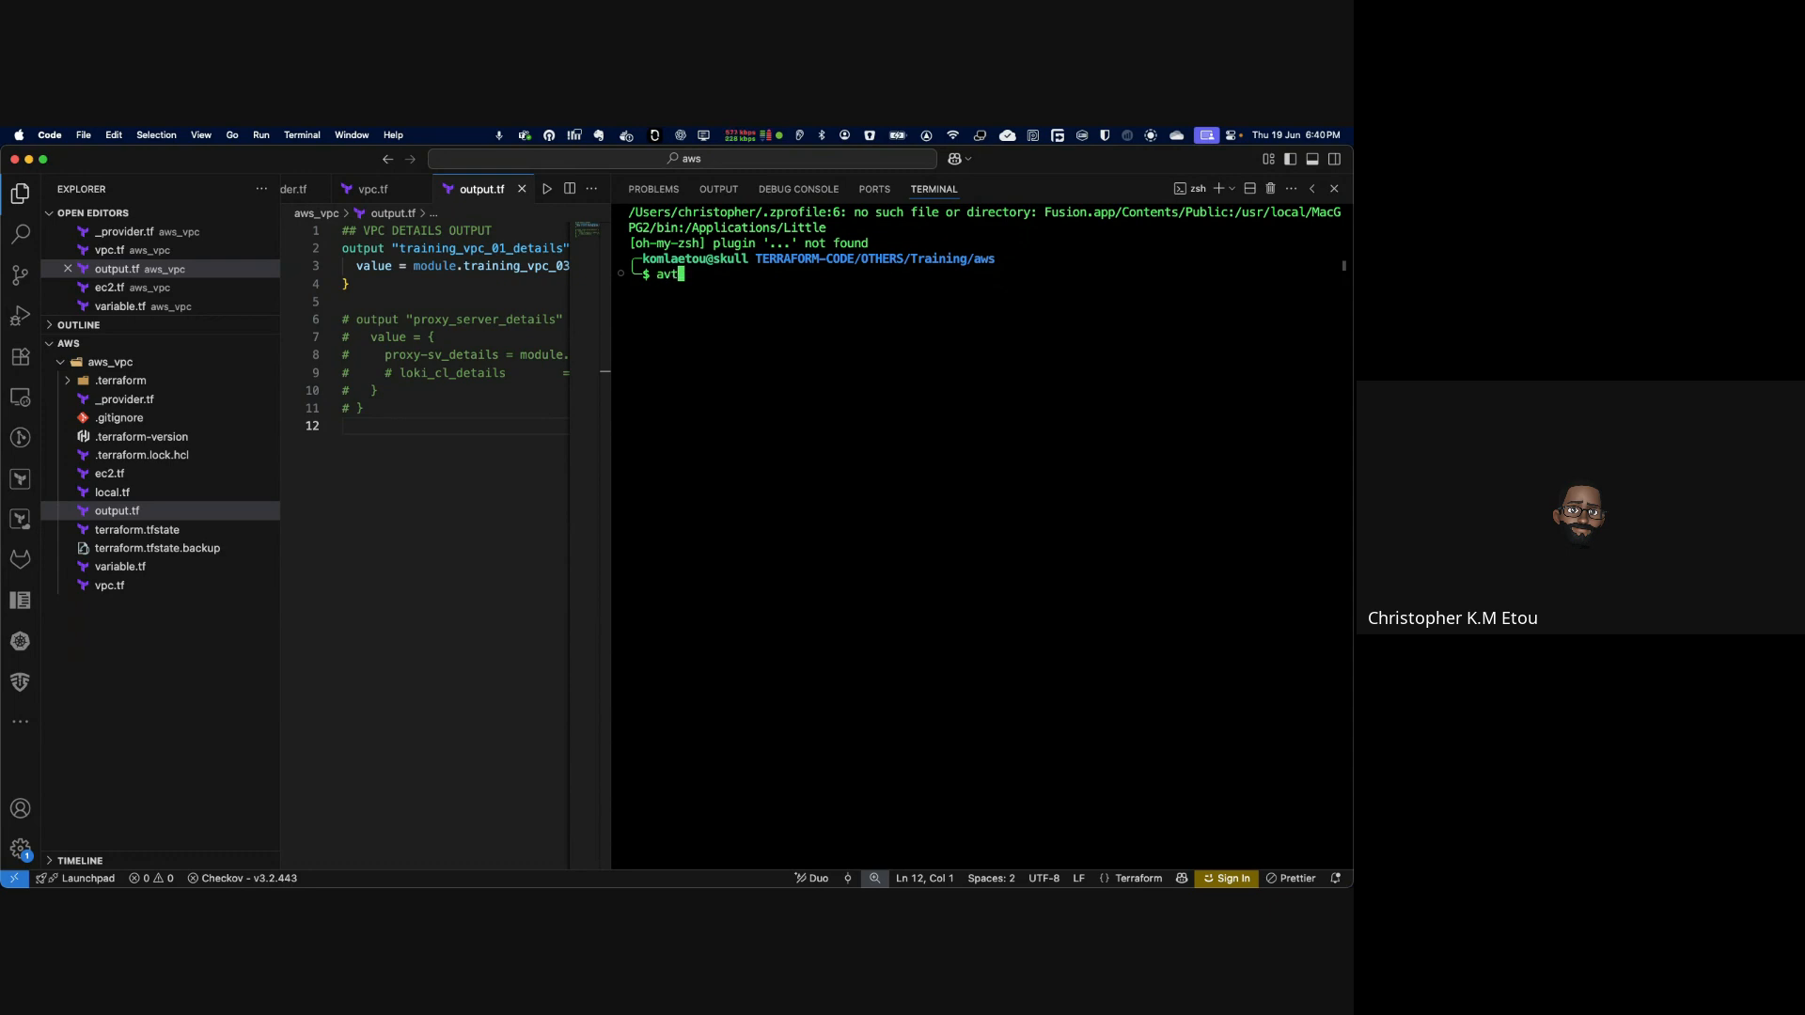
pyautogui.press('BackSpace')
pyautogui.press('BackSpace')
pyautogui.write('ining ')
pyautogui.write('-- ')
pyautogui.write('terrafiorn =')
pyautogui.press('BackSpace')
pyautogui.press('BackSpace')
pyautogui.press('BackSpace')
pyautogui.press('BackSpace')
pyautogui.press('BackSpace')
pyautogui.press('BackSpace')
pyautogui.write('orm in')
pyautogui.press('Return')
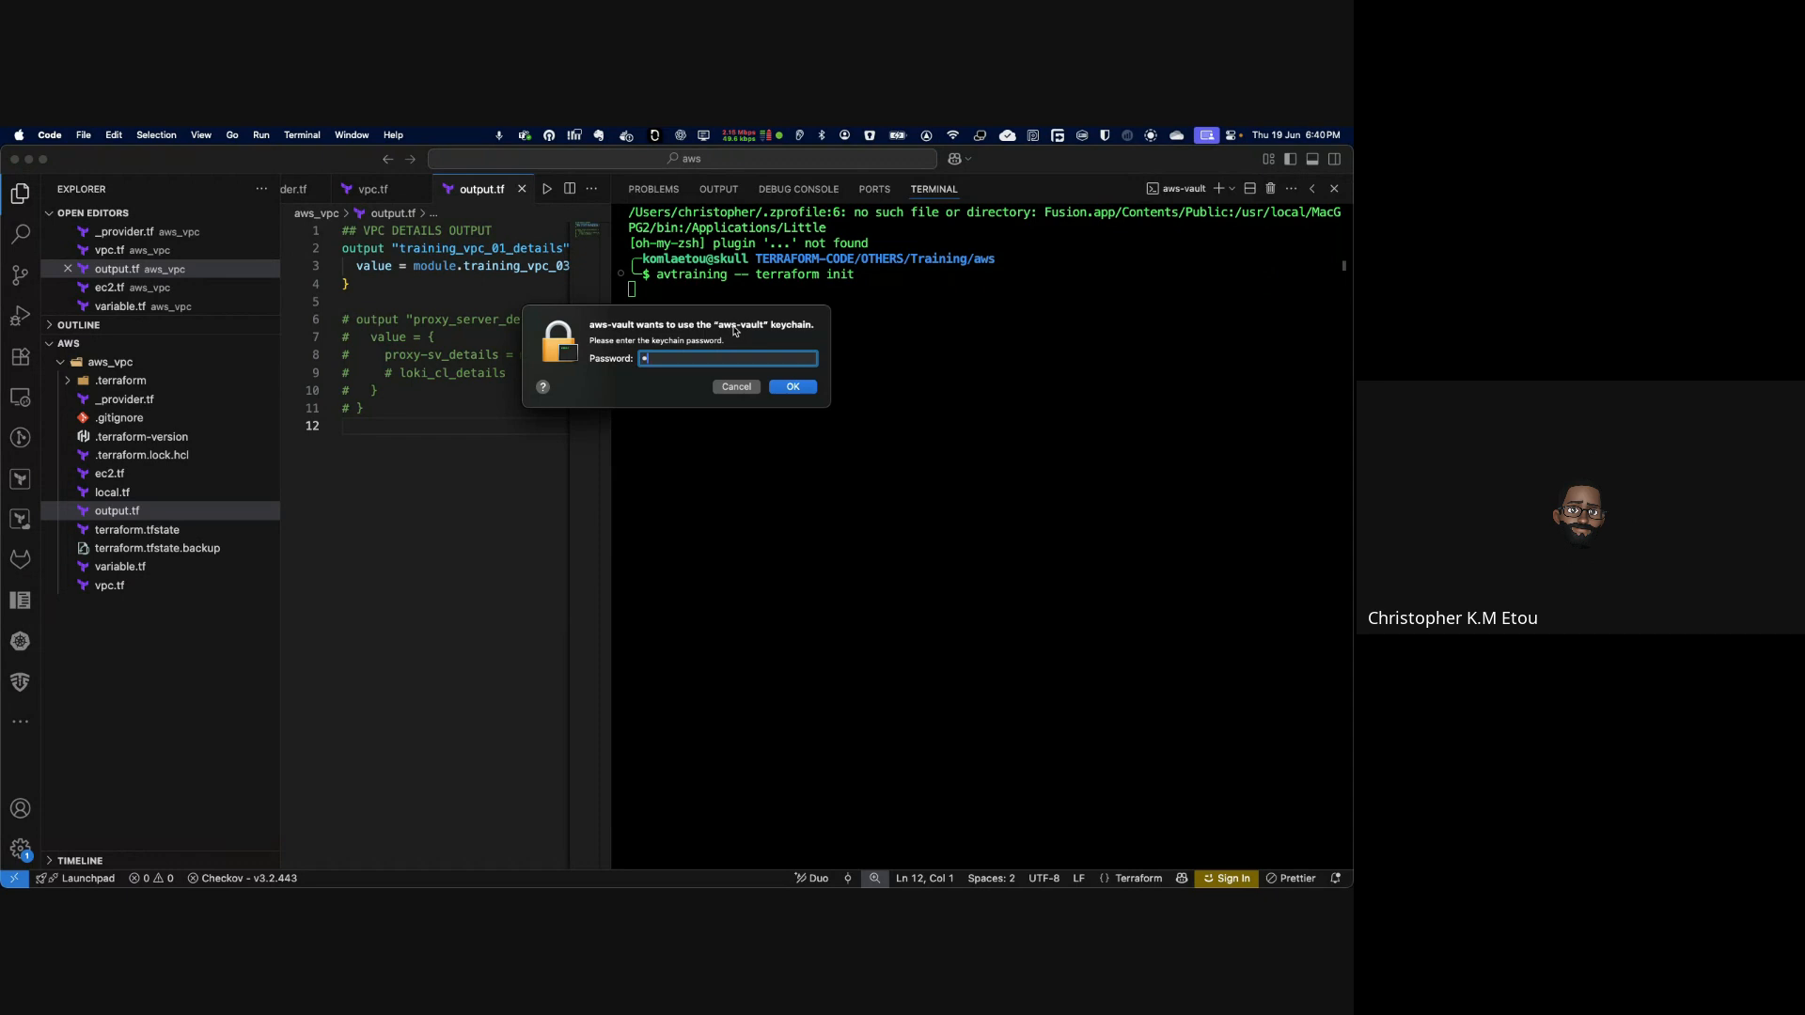
pyautogui.write('*********')
pyautogui.press('Return')
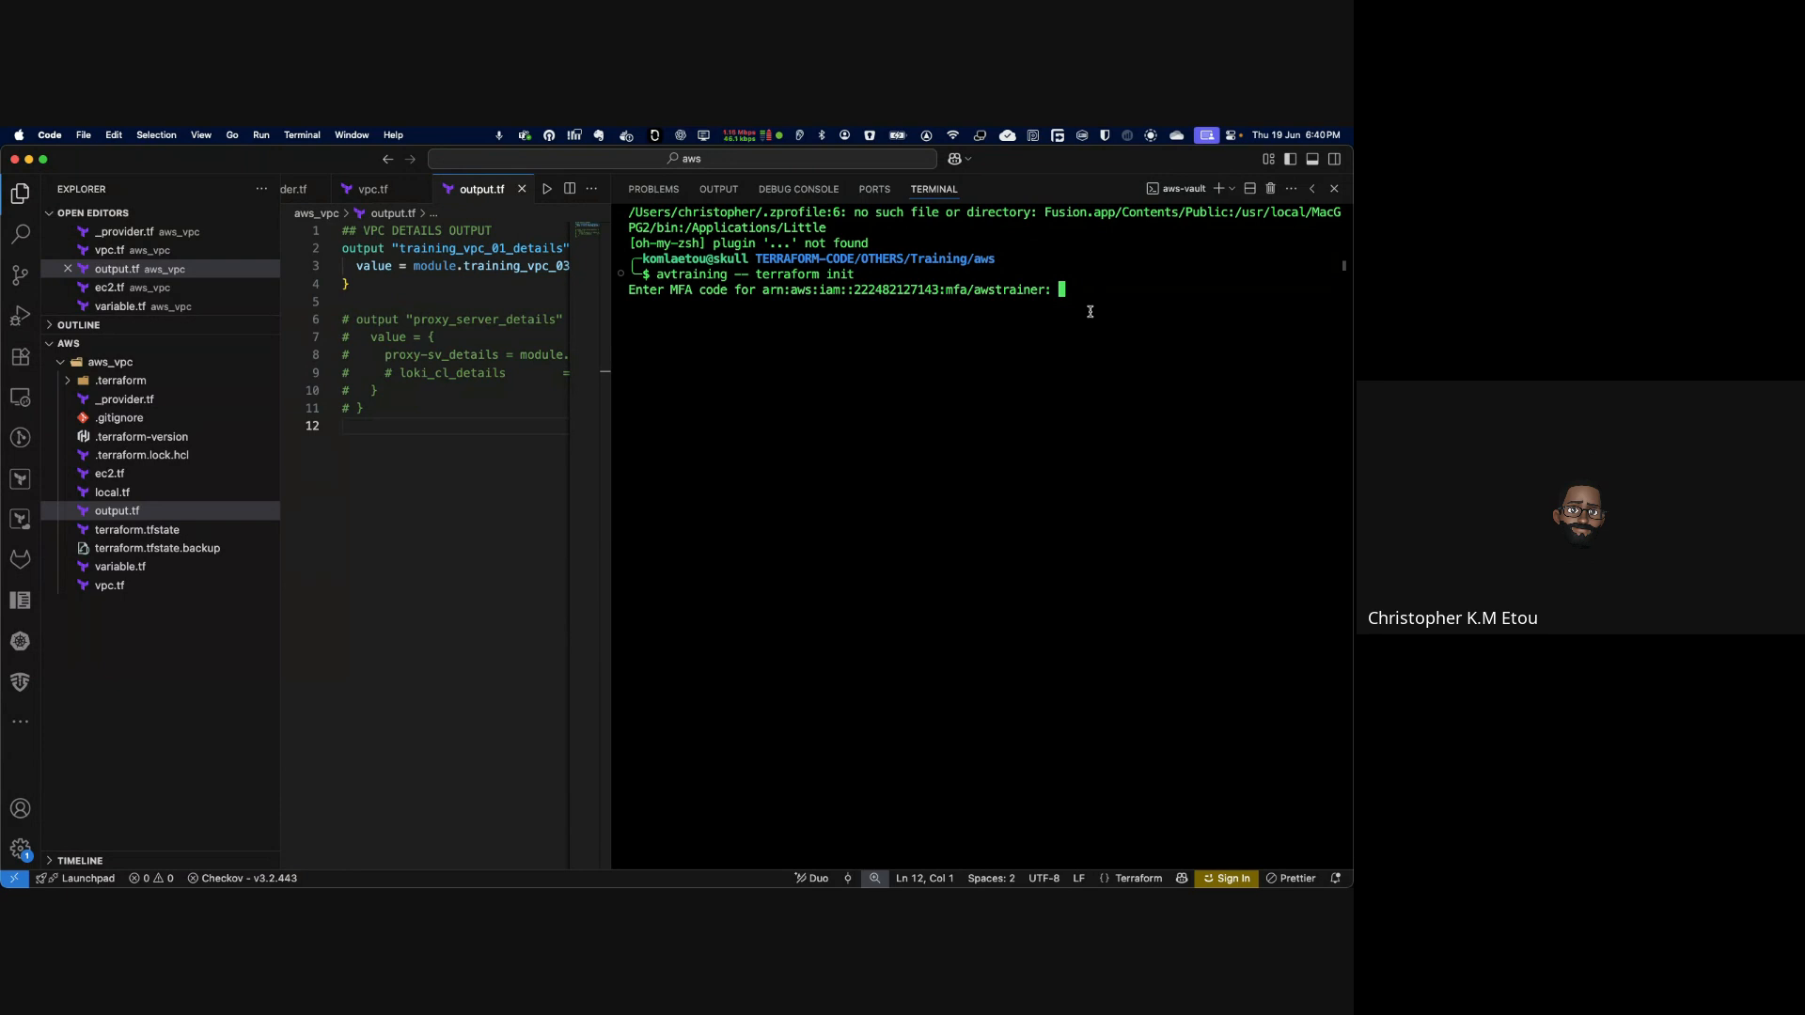
# - Enter the MFA code for the awstrainer user and allow access with the aws-vault keychain password
pyautogui.press('Return')
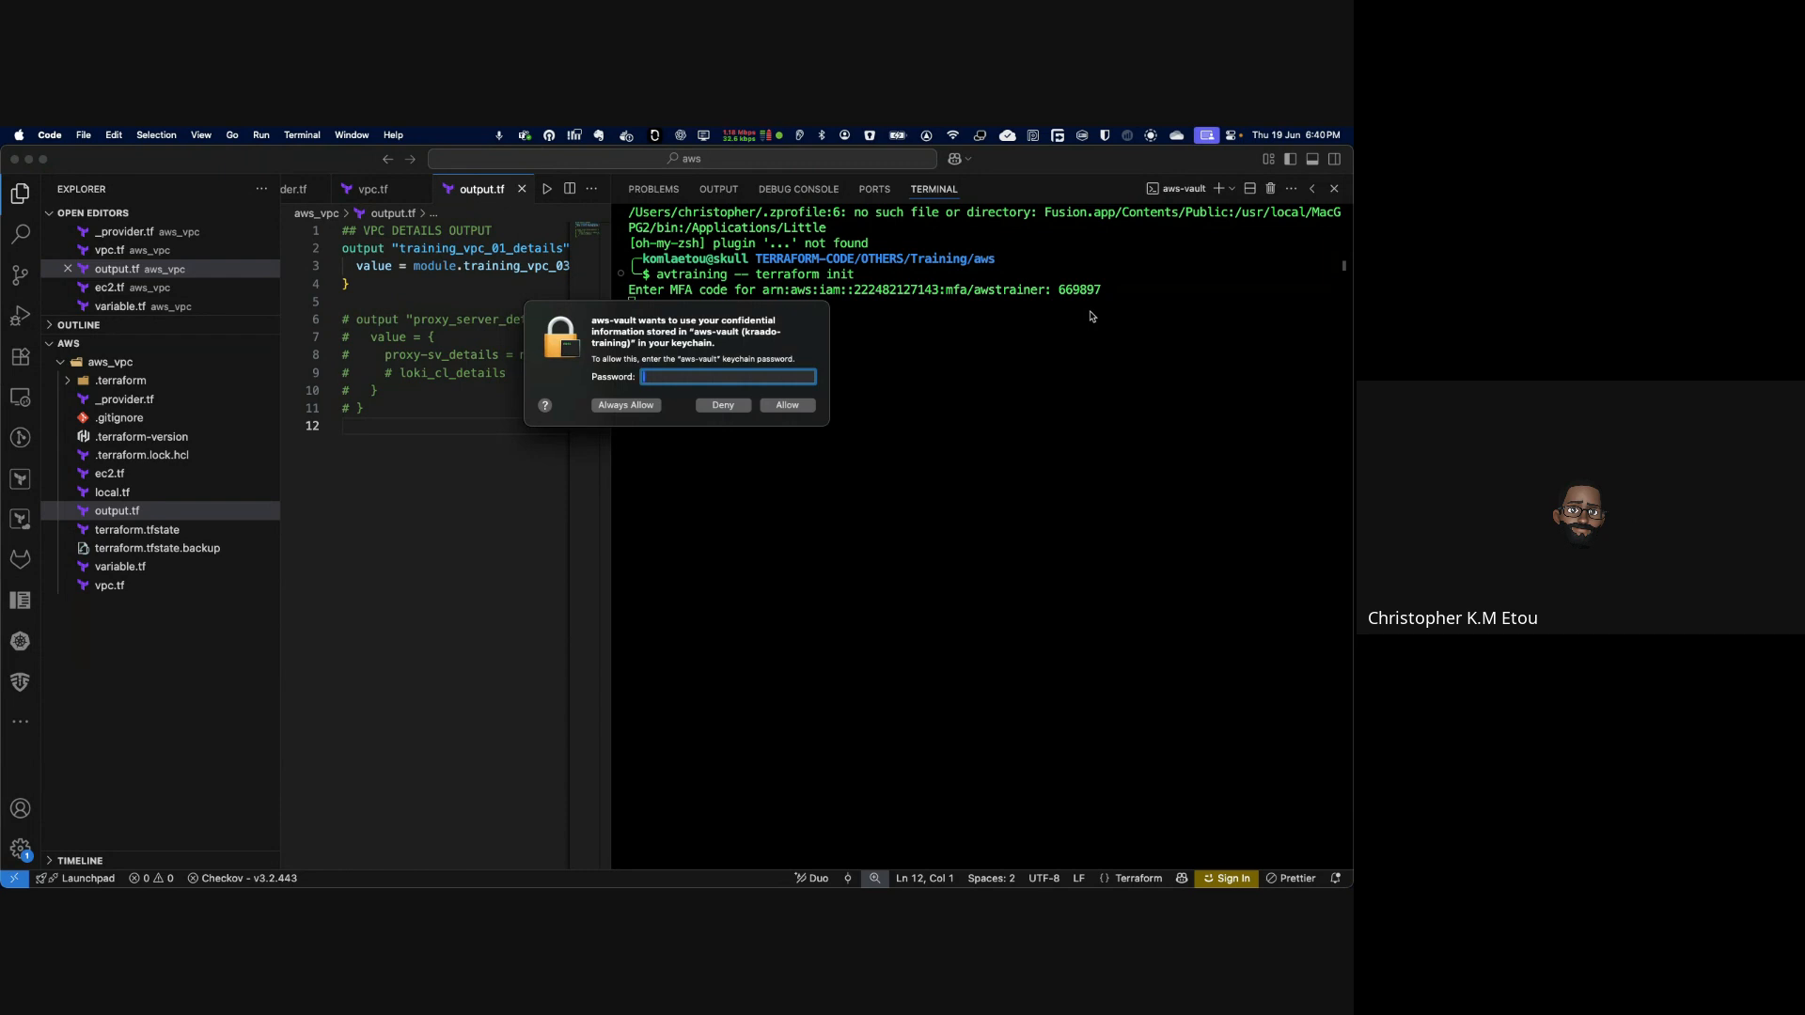
pyautogui.press('Return')
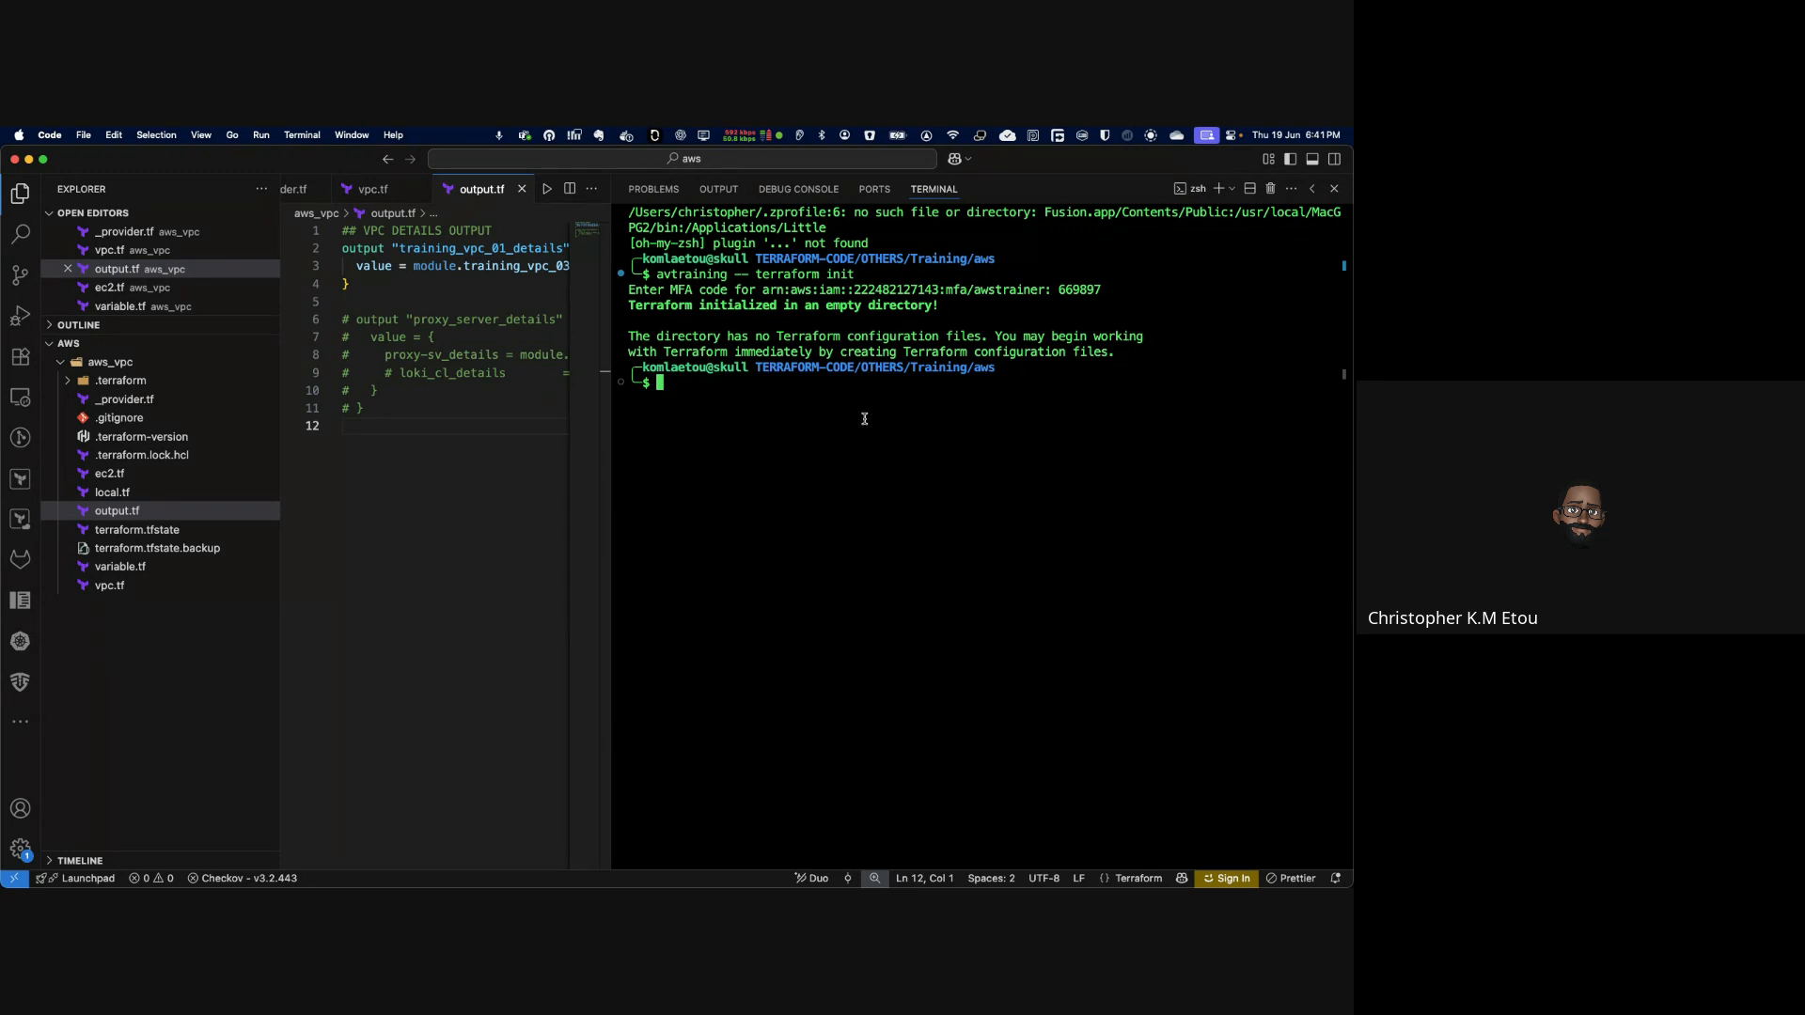
# - Check the working directory with pwd and ls, and change into the aws_vpc folder
pyautogui.write('pwd')
pyautogui.press('Return')
pyautogui.write('ls')
pyautogui.press('Return')
pyautogui.write('cd ')
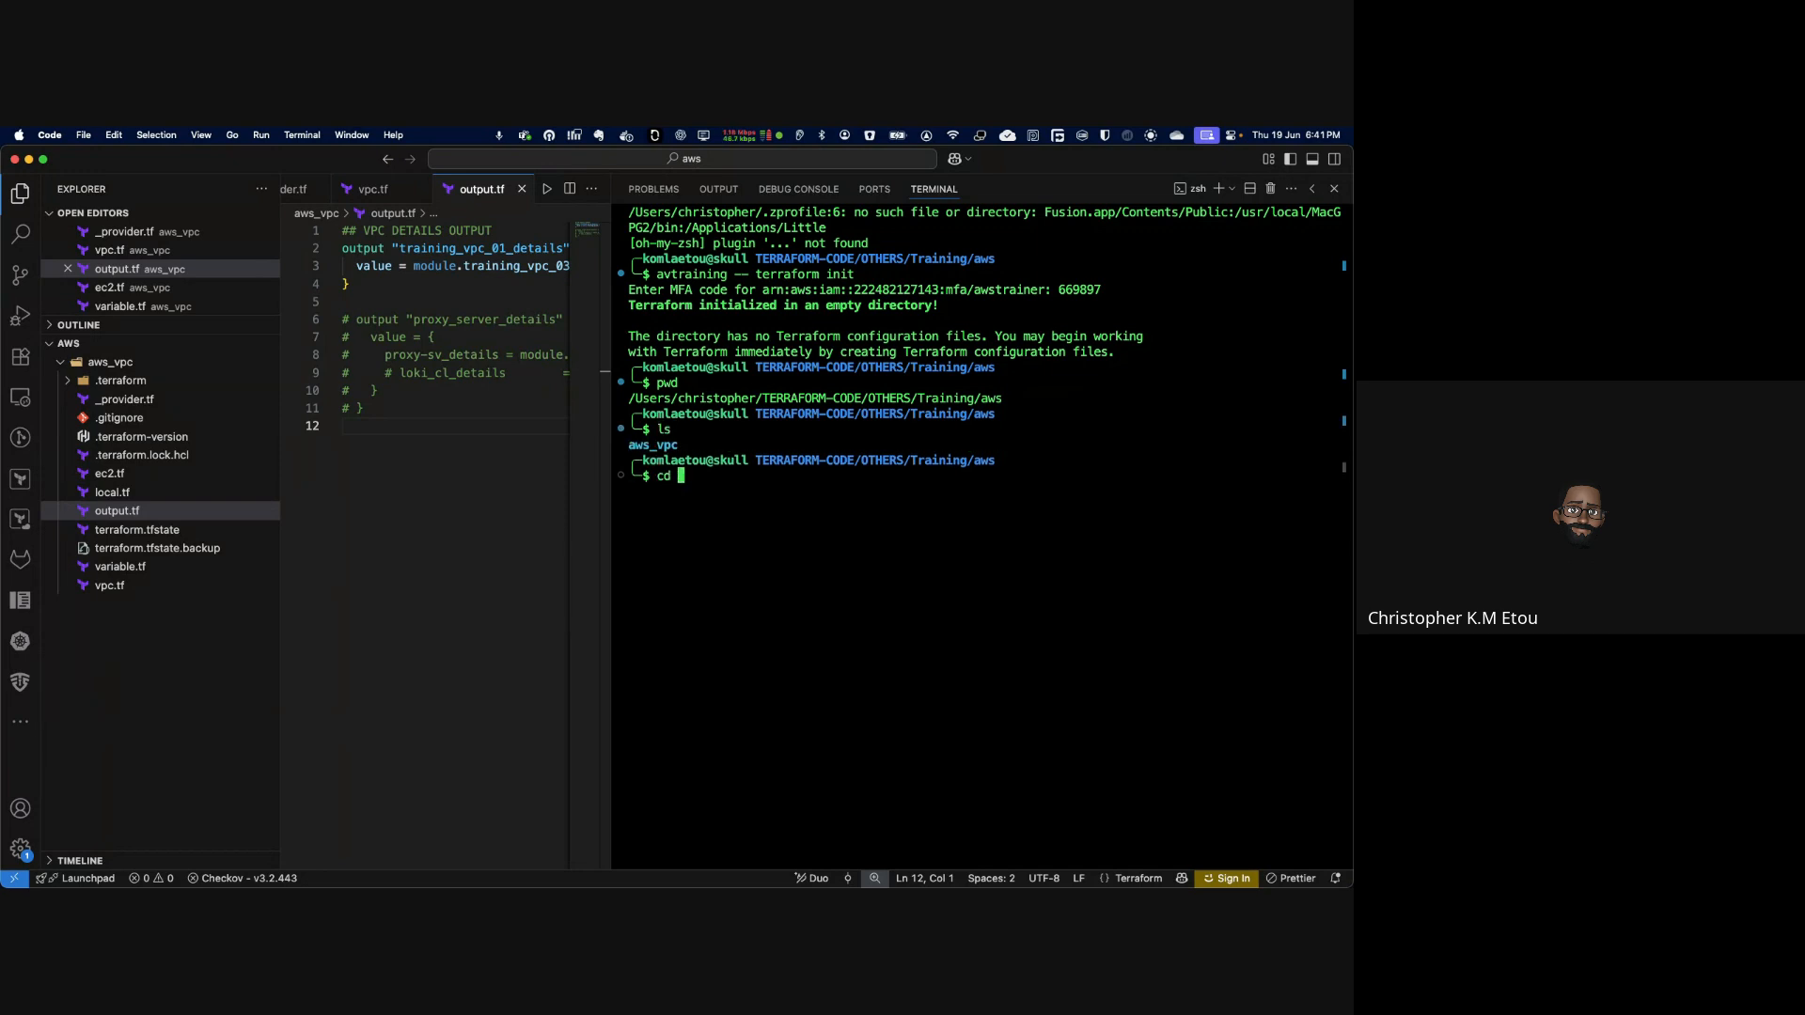
pyautogui.write('aw')
pyautogui.press('Tab')
pyautogui.press('Return')
# - Run "avtraining -- terraform init" in the aws_vpc folder
pyautogui.press('Up')
pyautogui.press('Up')
pyautogui.press('Up')
pyautogui.press('Up')
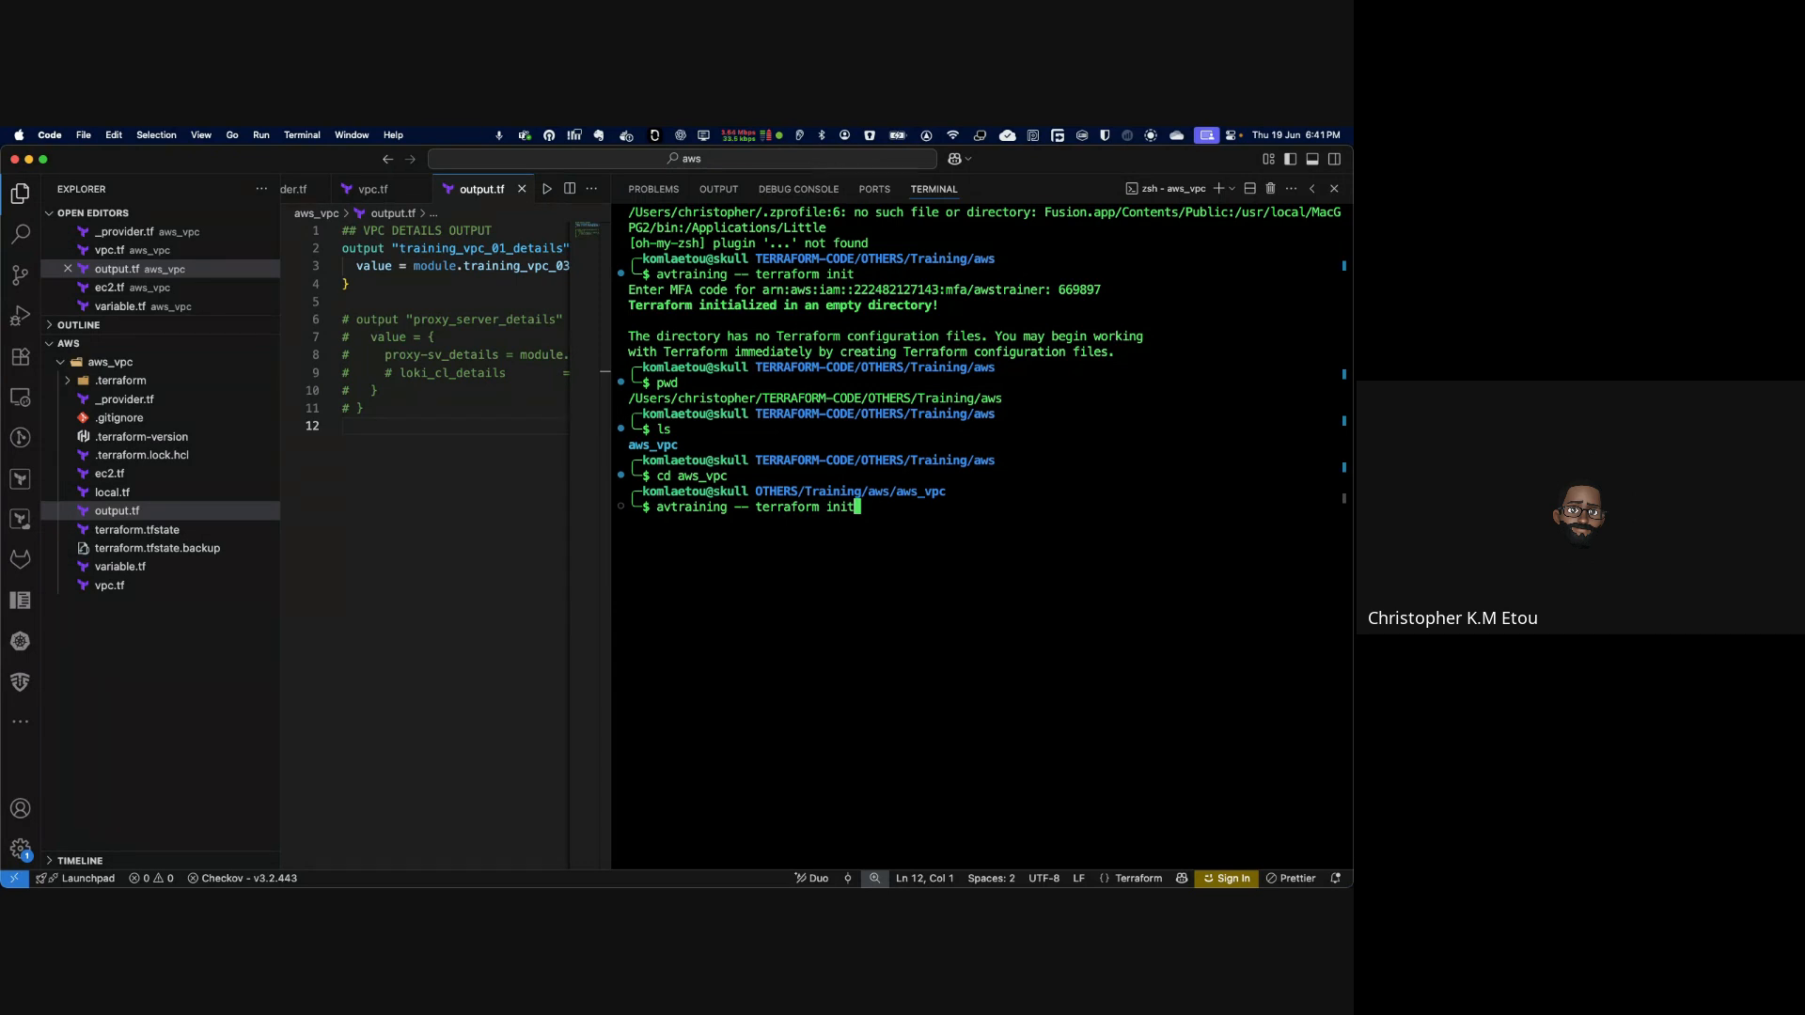
pyautogui.press('Return')
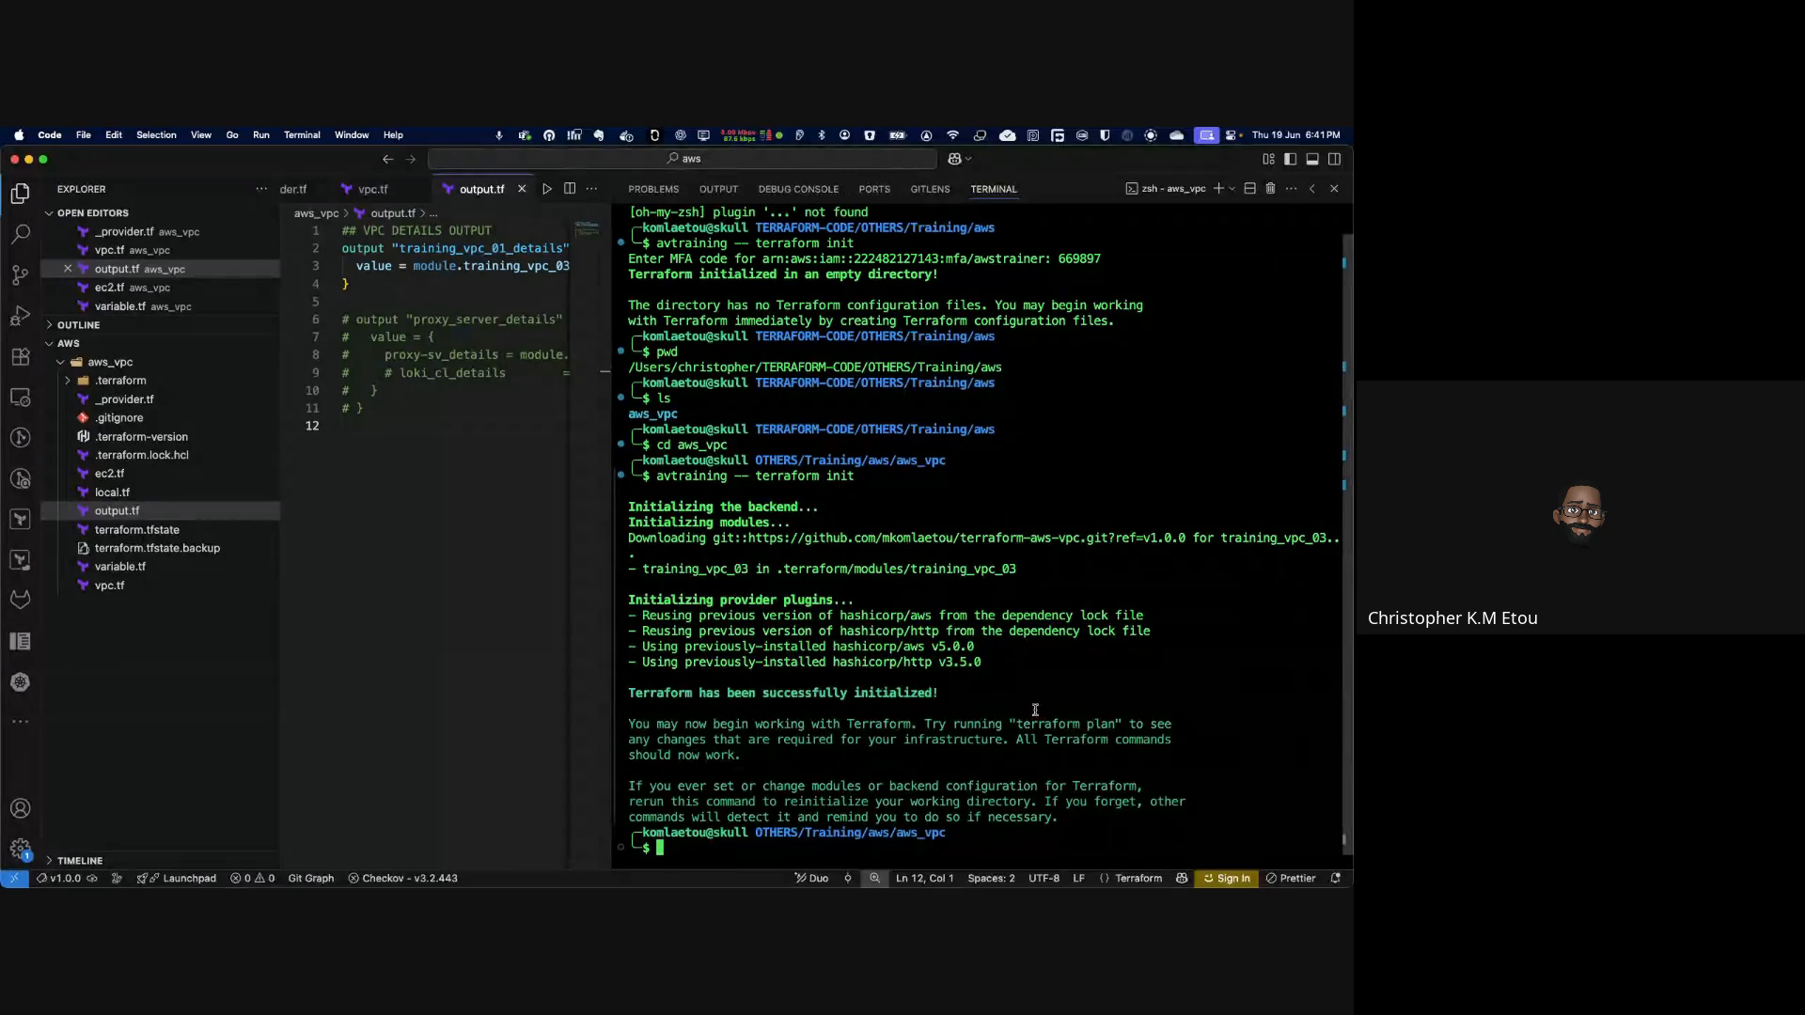
# - Run "avtraining -- terraform validate" to check the configuration in aws_vpc
pyautogui.press('Up')
pyautogui.press('BackSpace')
pyautogui.press('BackSpace')
pyautogui.press('BackSpace')
pyautogui.press('BackSpace')
pyautogui.write('validate')
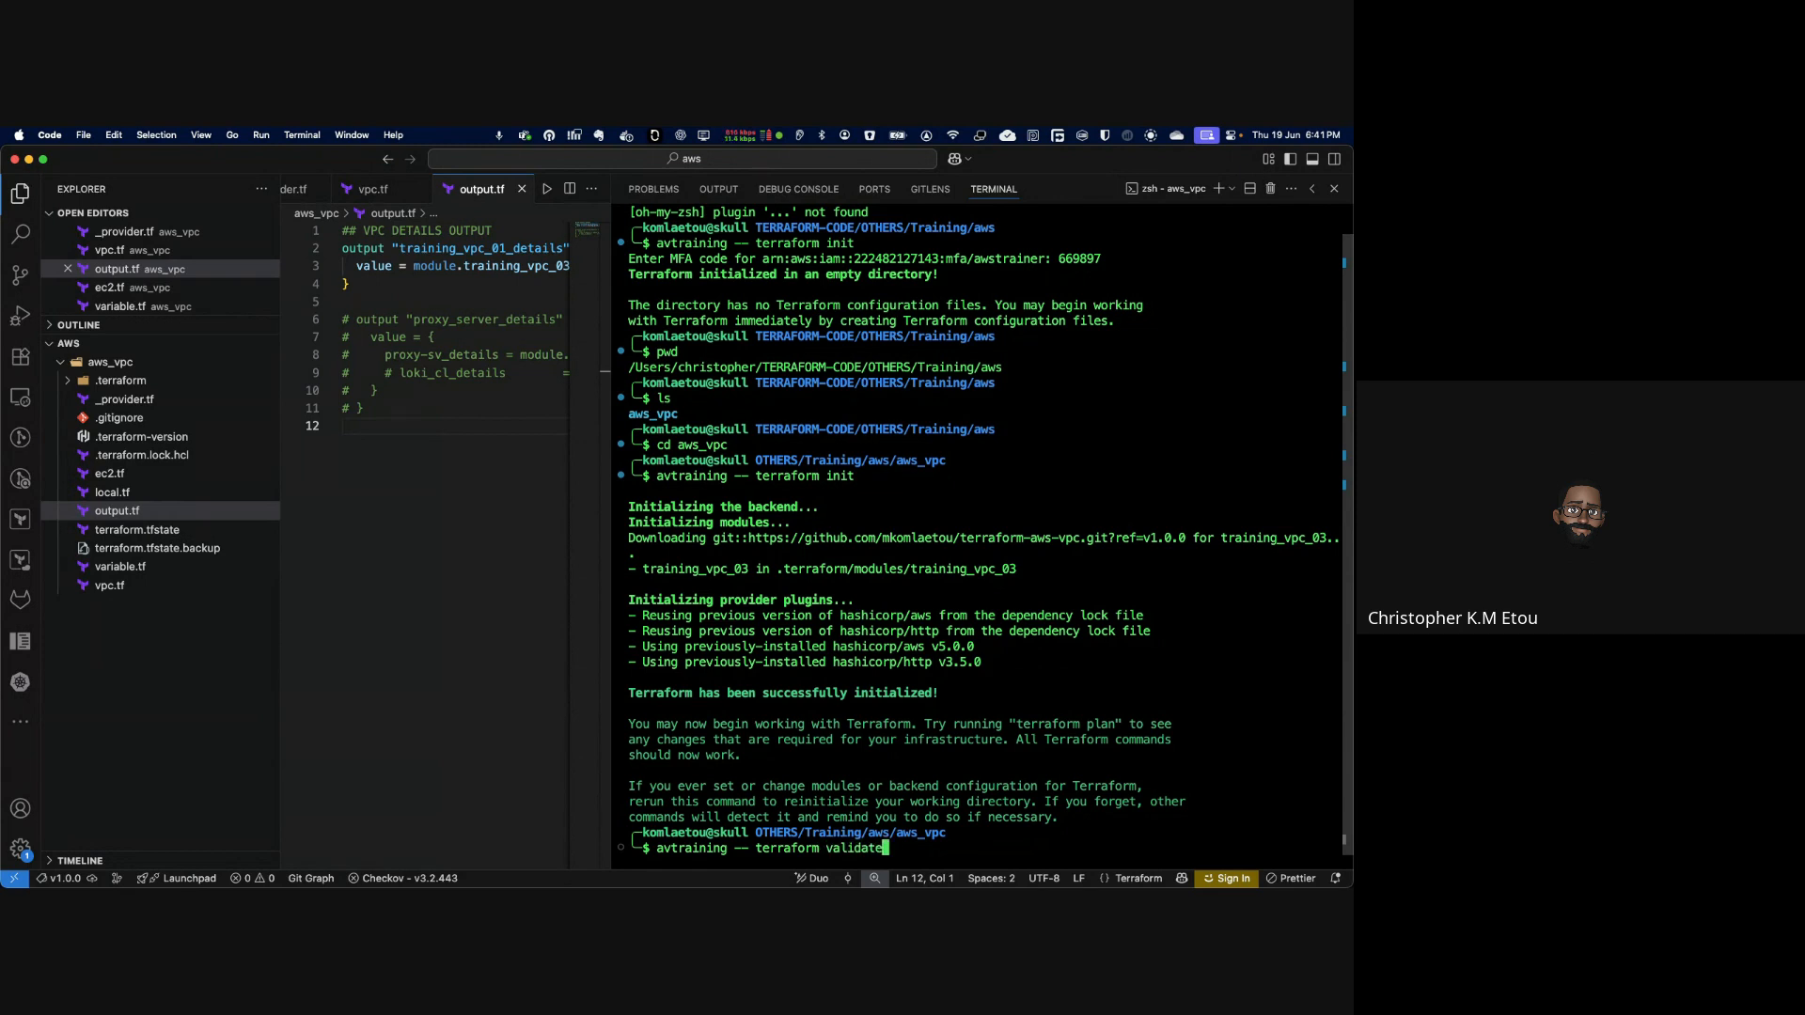
pyautogui.press('Return')
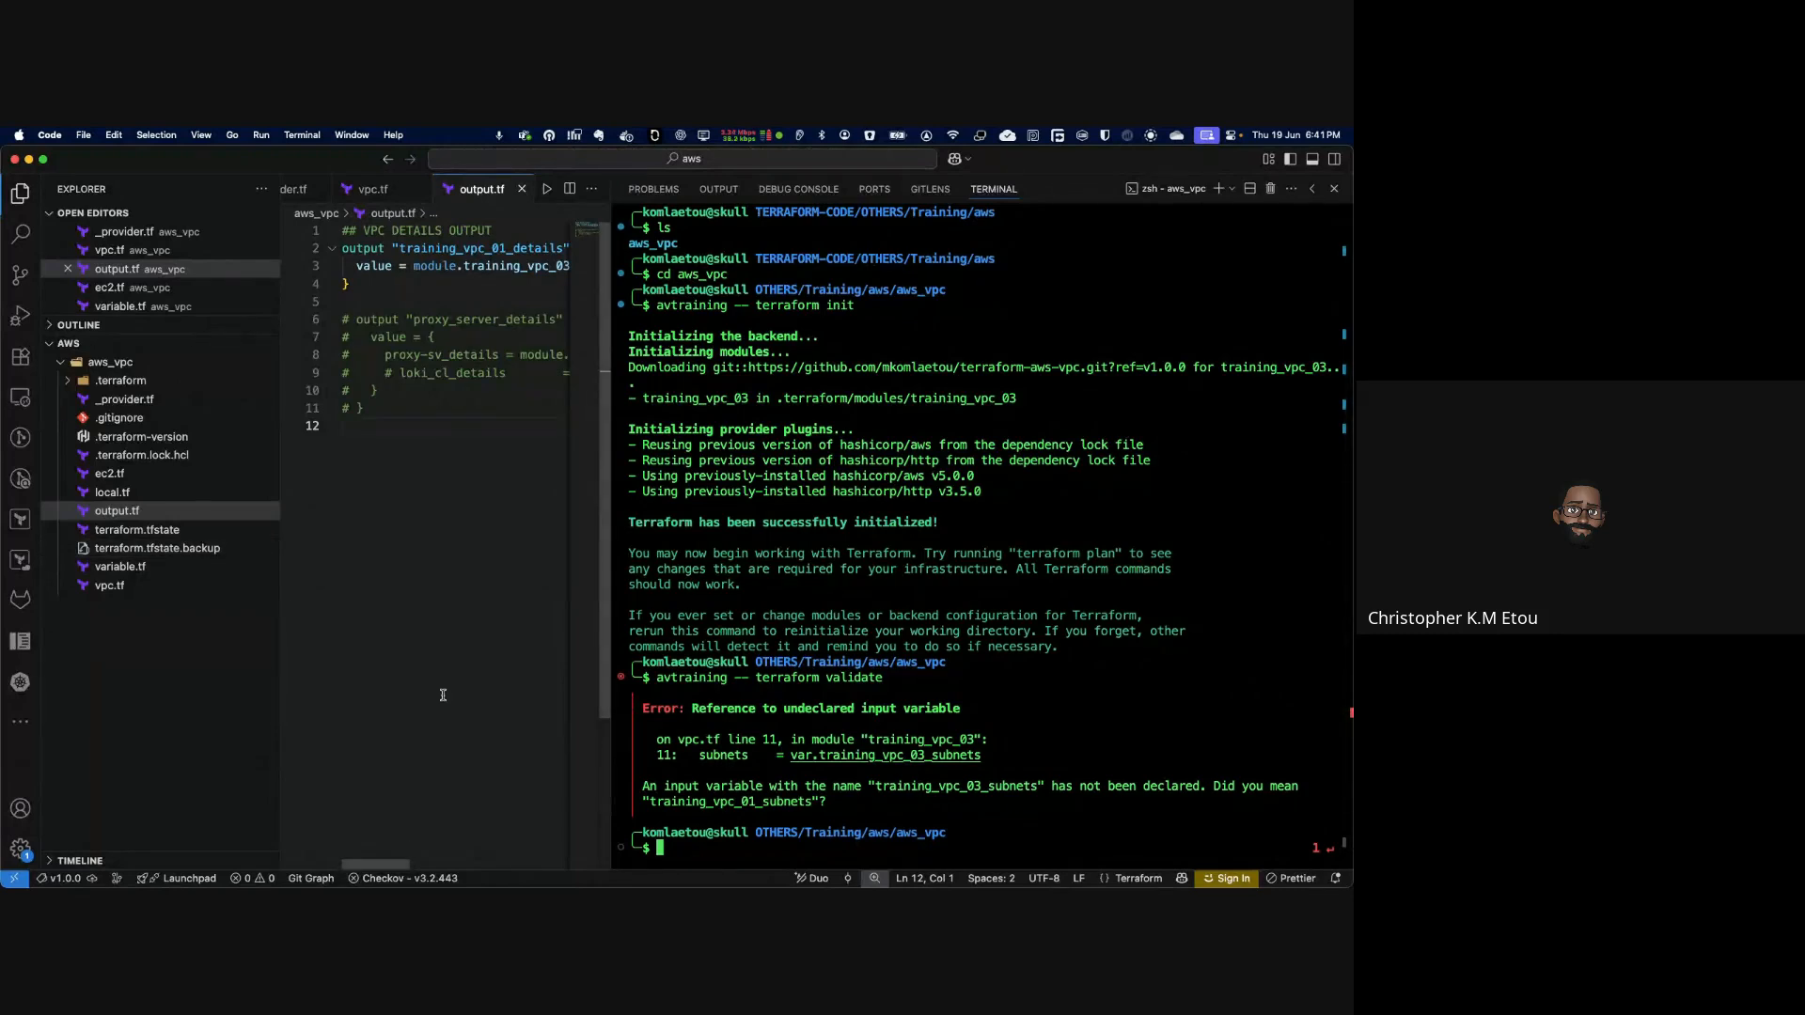
pyautogui.doubleClick(730, 758)
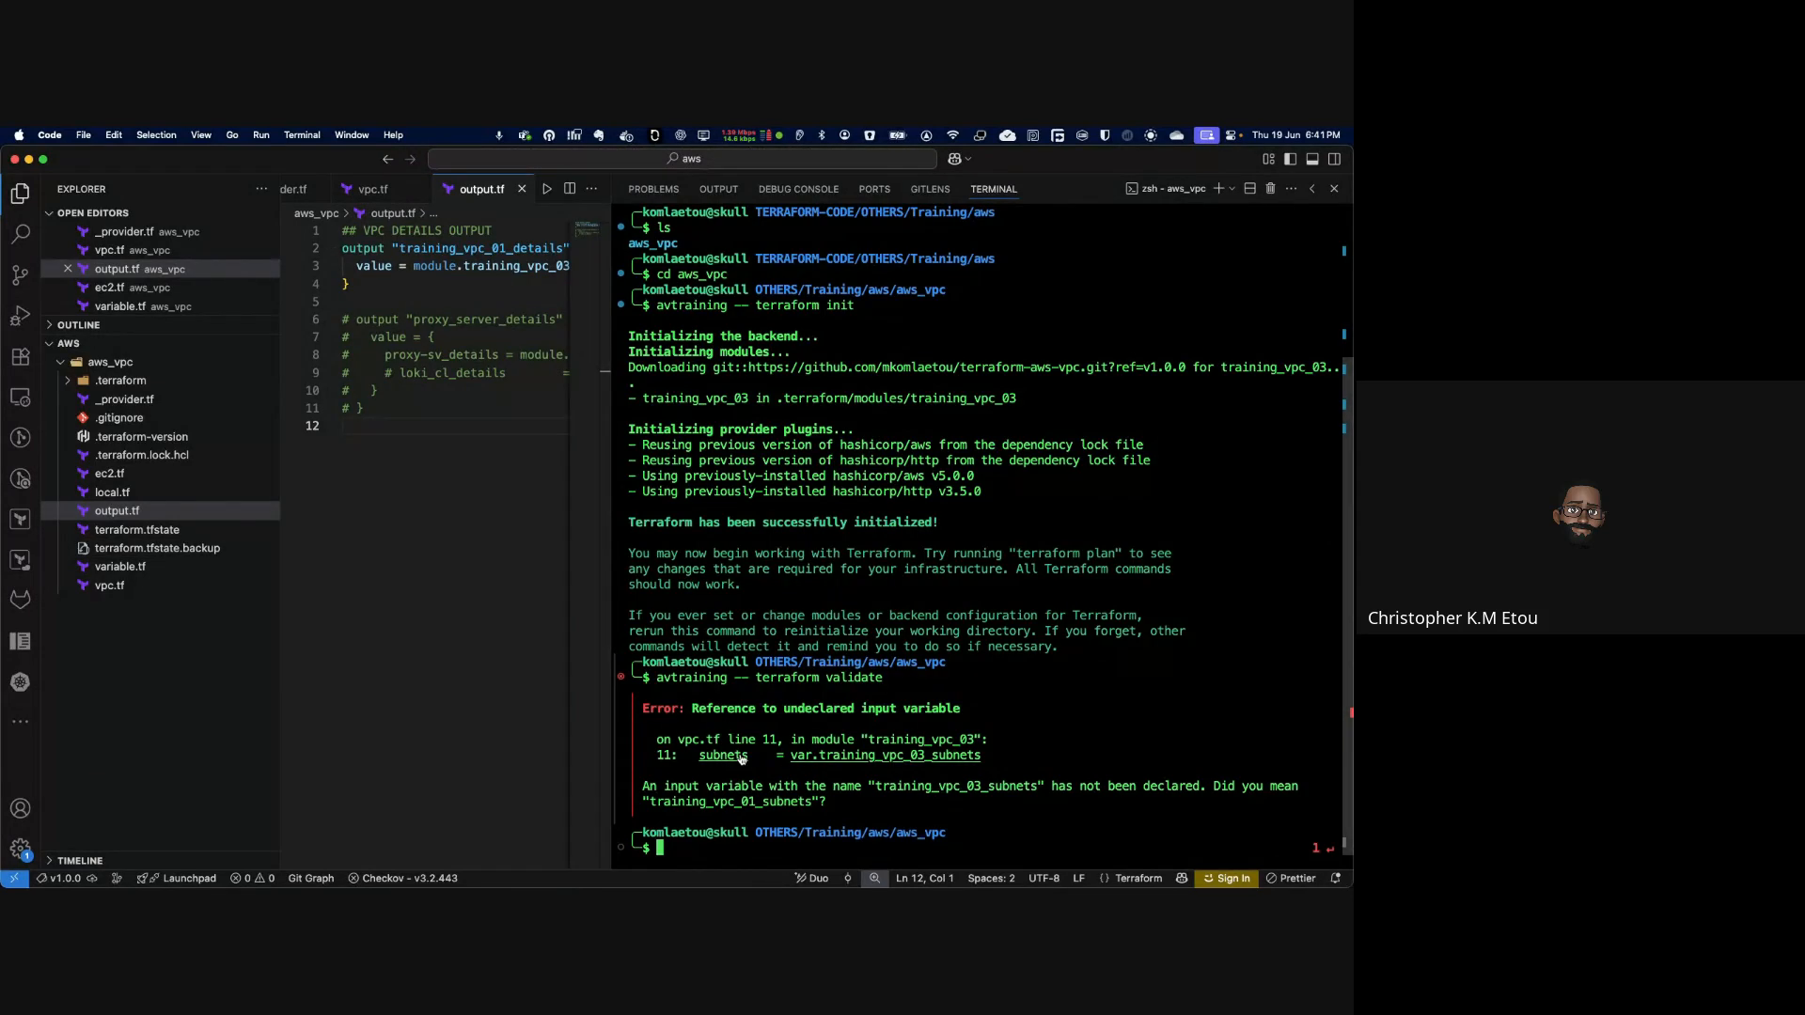
pyautogui.press('super+p')
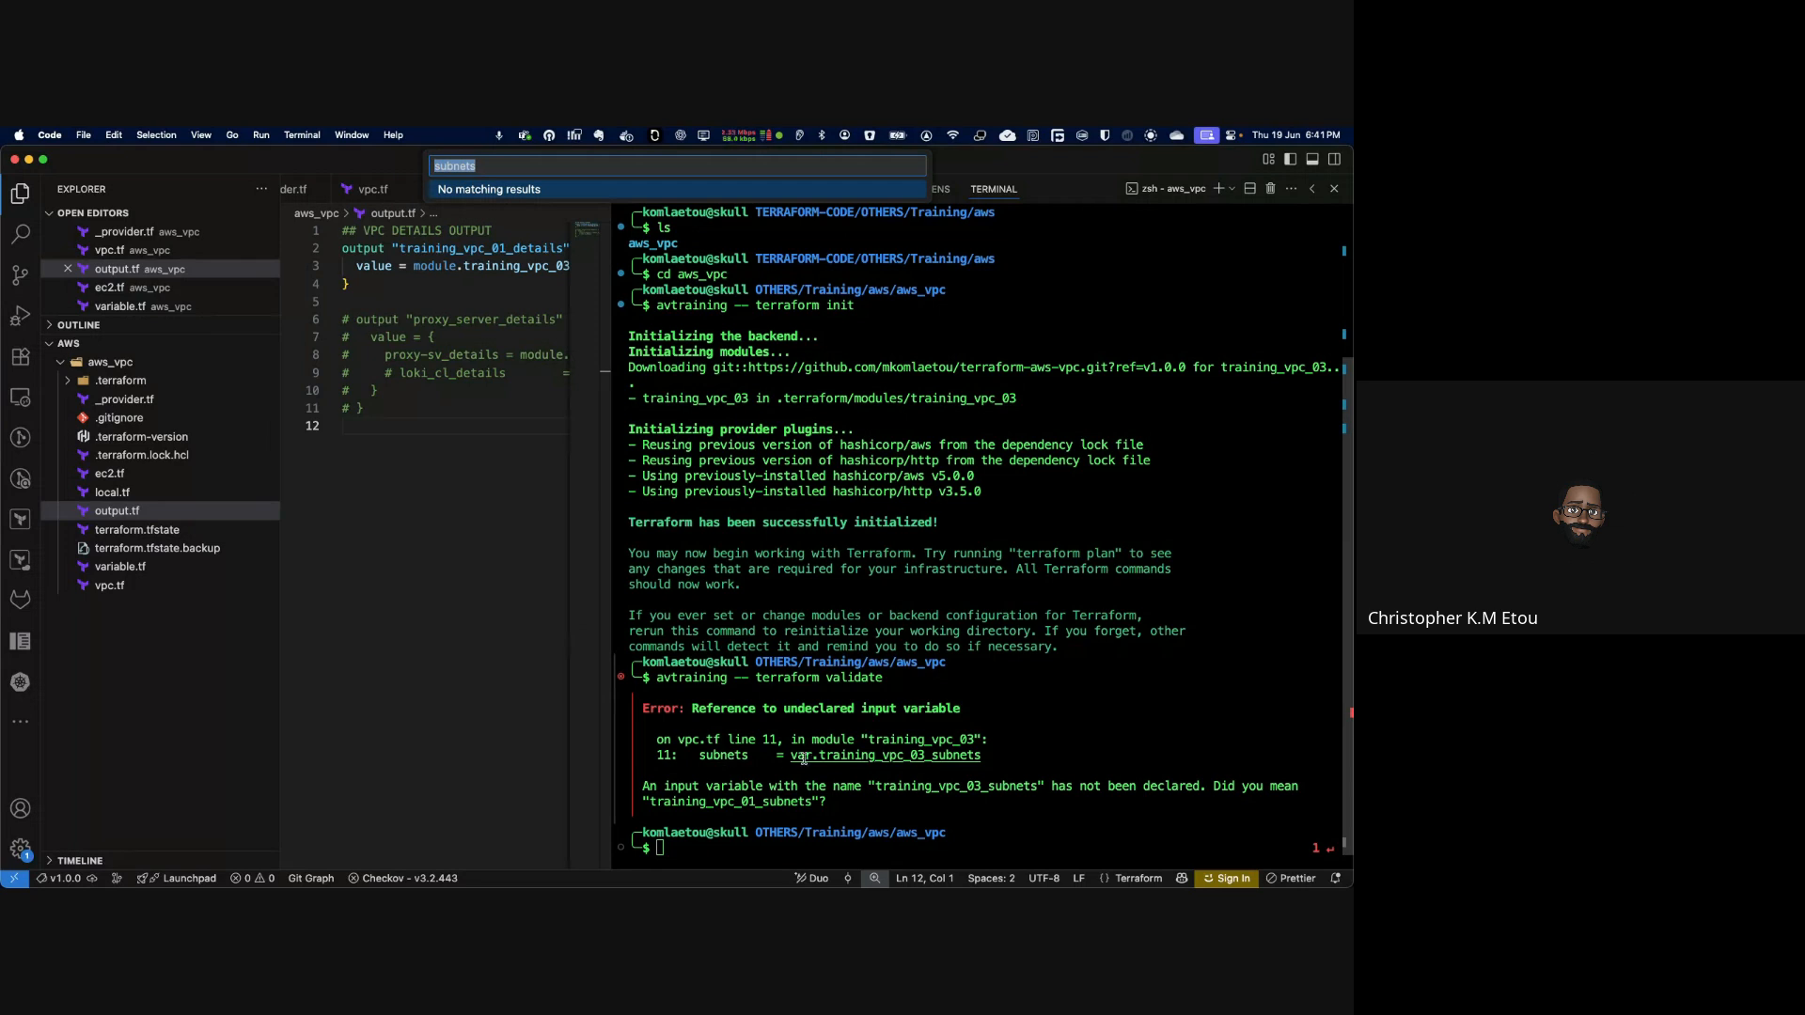
pyautogui.press('Escape')
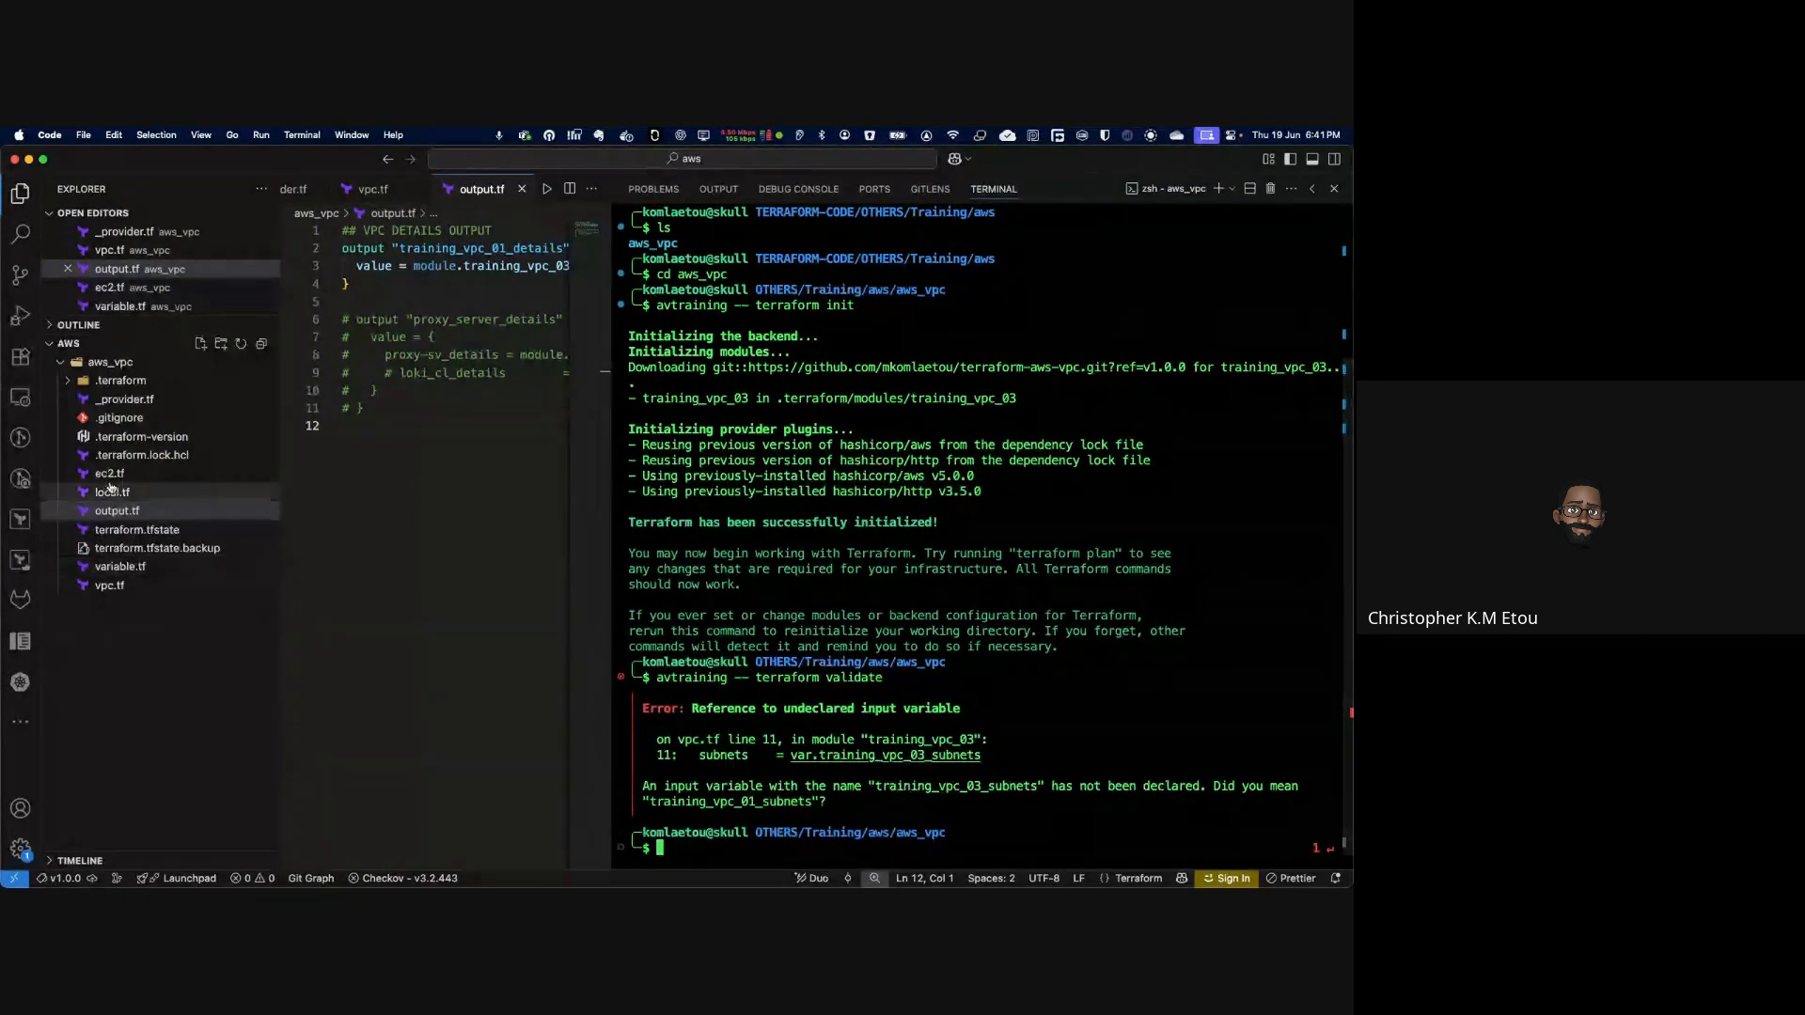
# - In variable.tf, rename the subnets variable under AZ variables to "training_vpc_03_subnets"
pyautogui.click(121, 566)
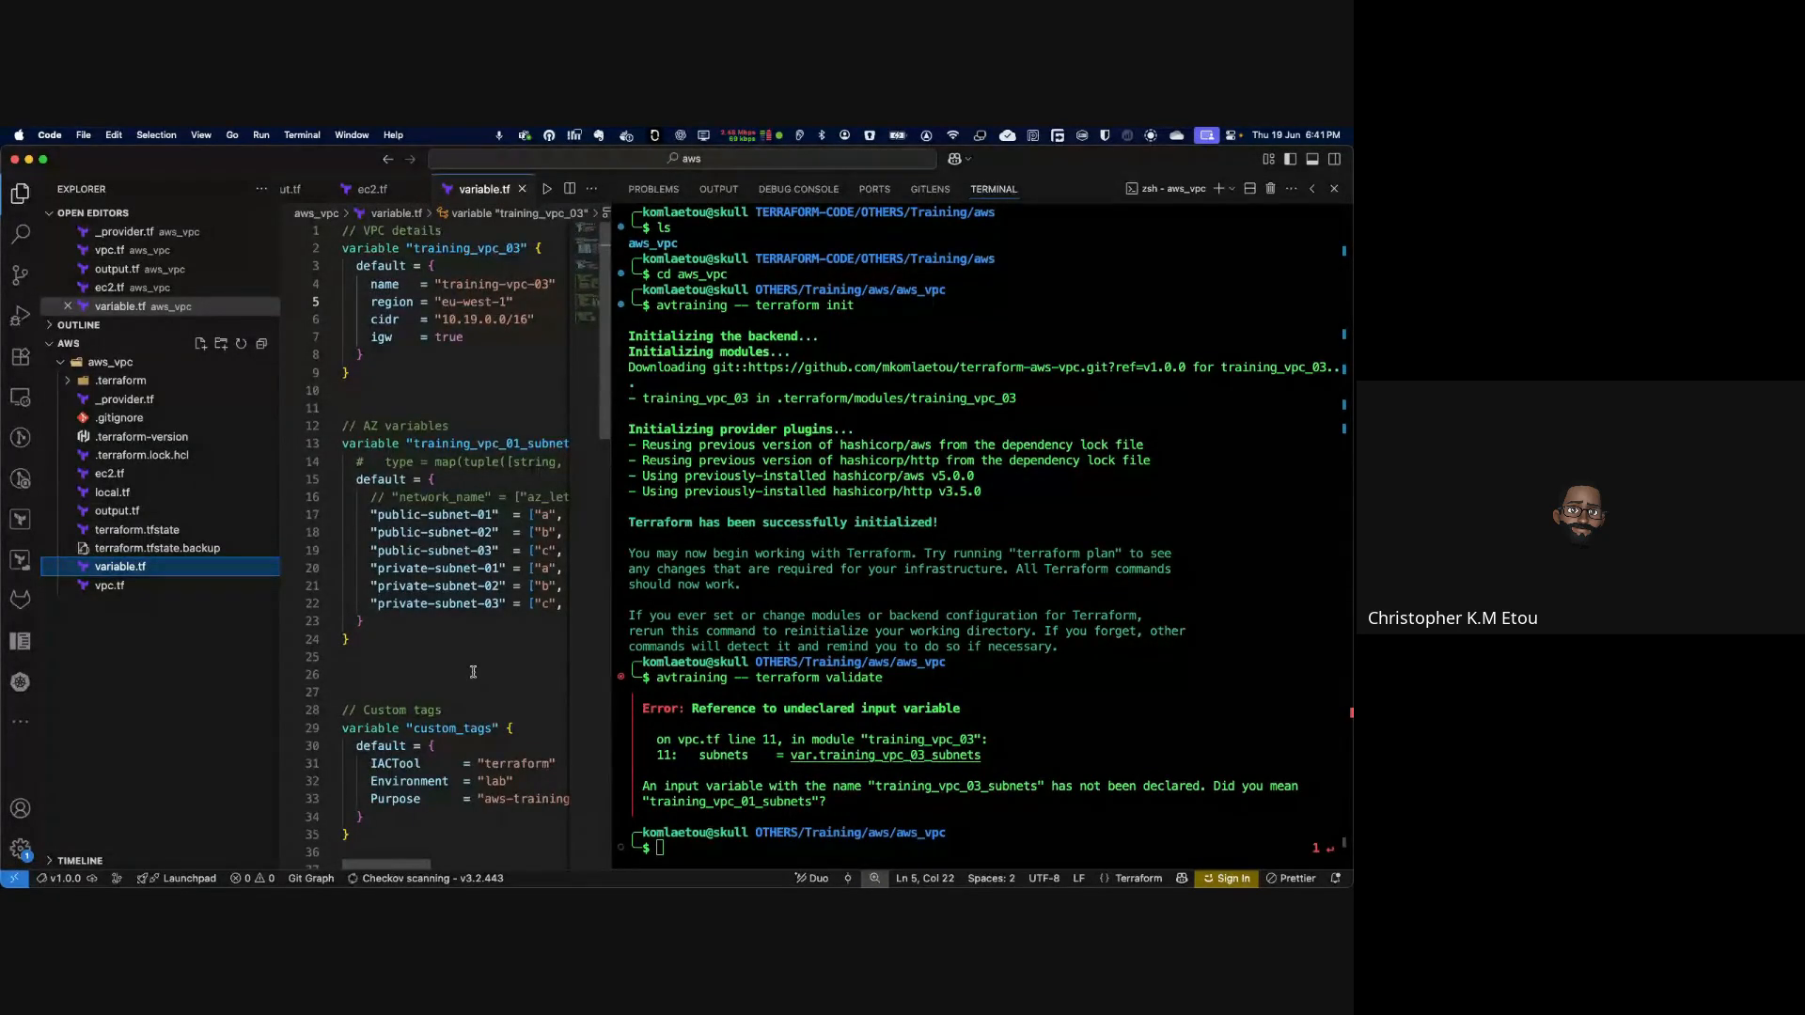
pyautogui.hscroll(1, 474, 672)
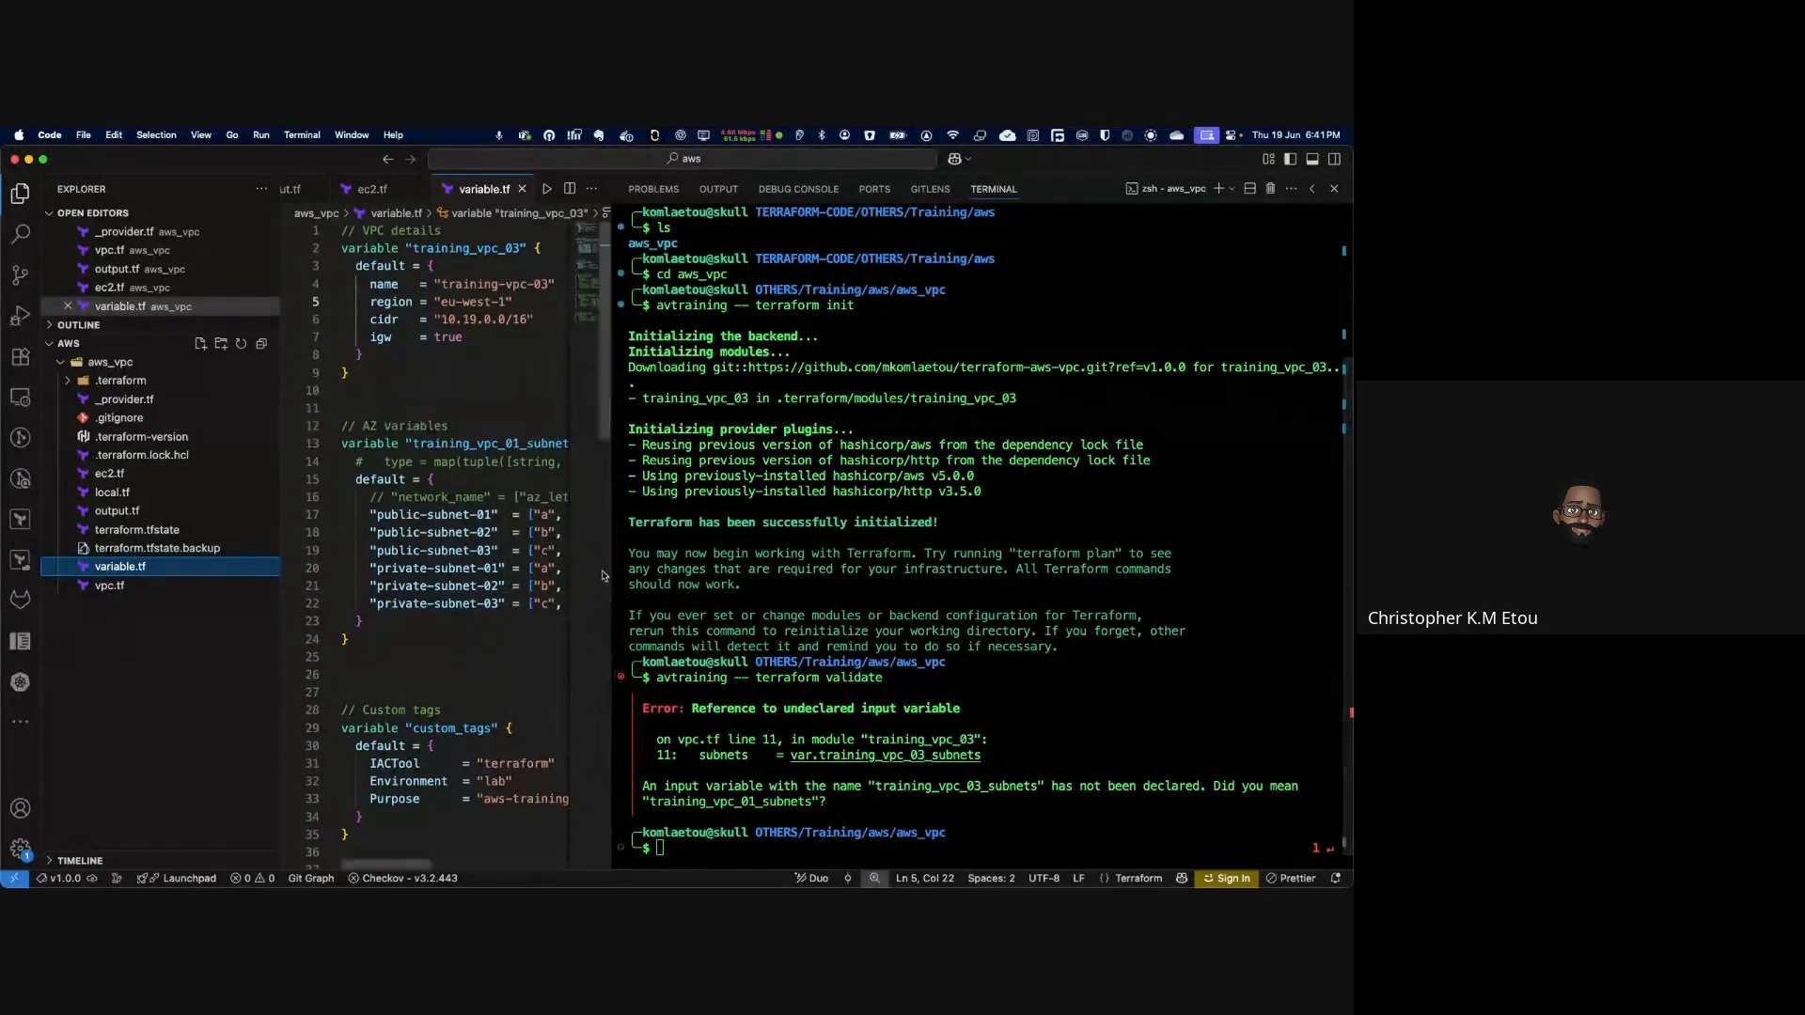
pyautogui.click(516, 443)
pyautogui.press('BackSpace')
pyautogui.write('1')
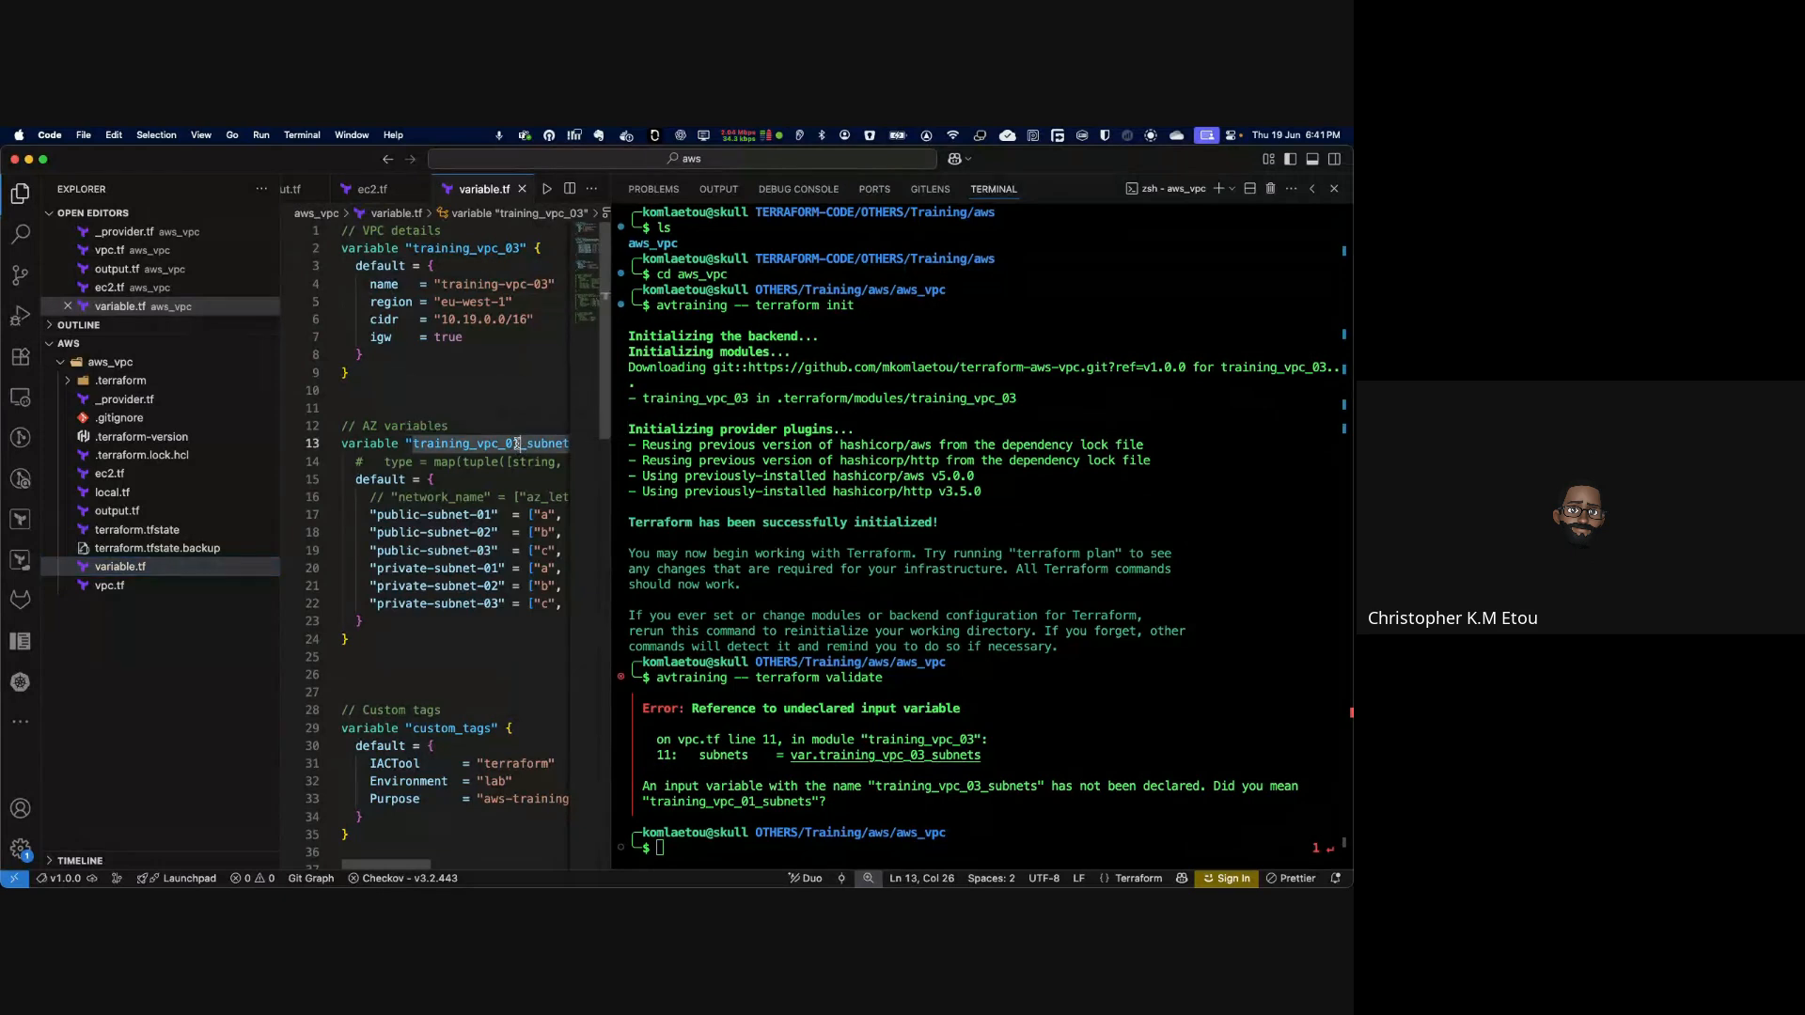
pyautogui.press('super+j')
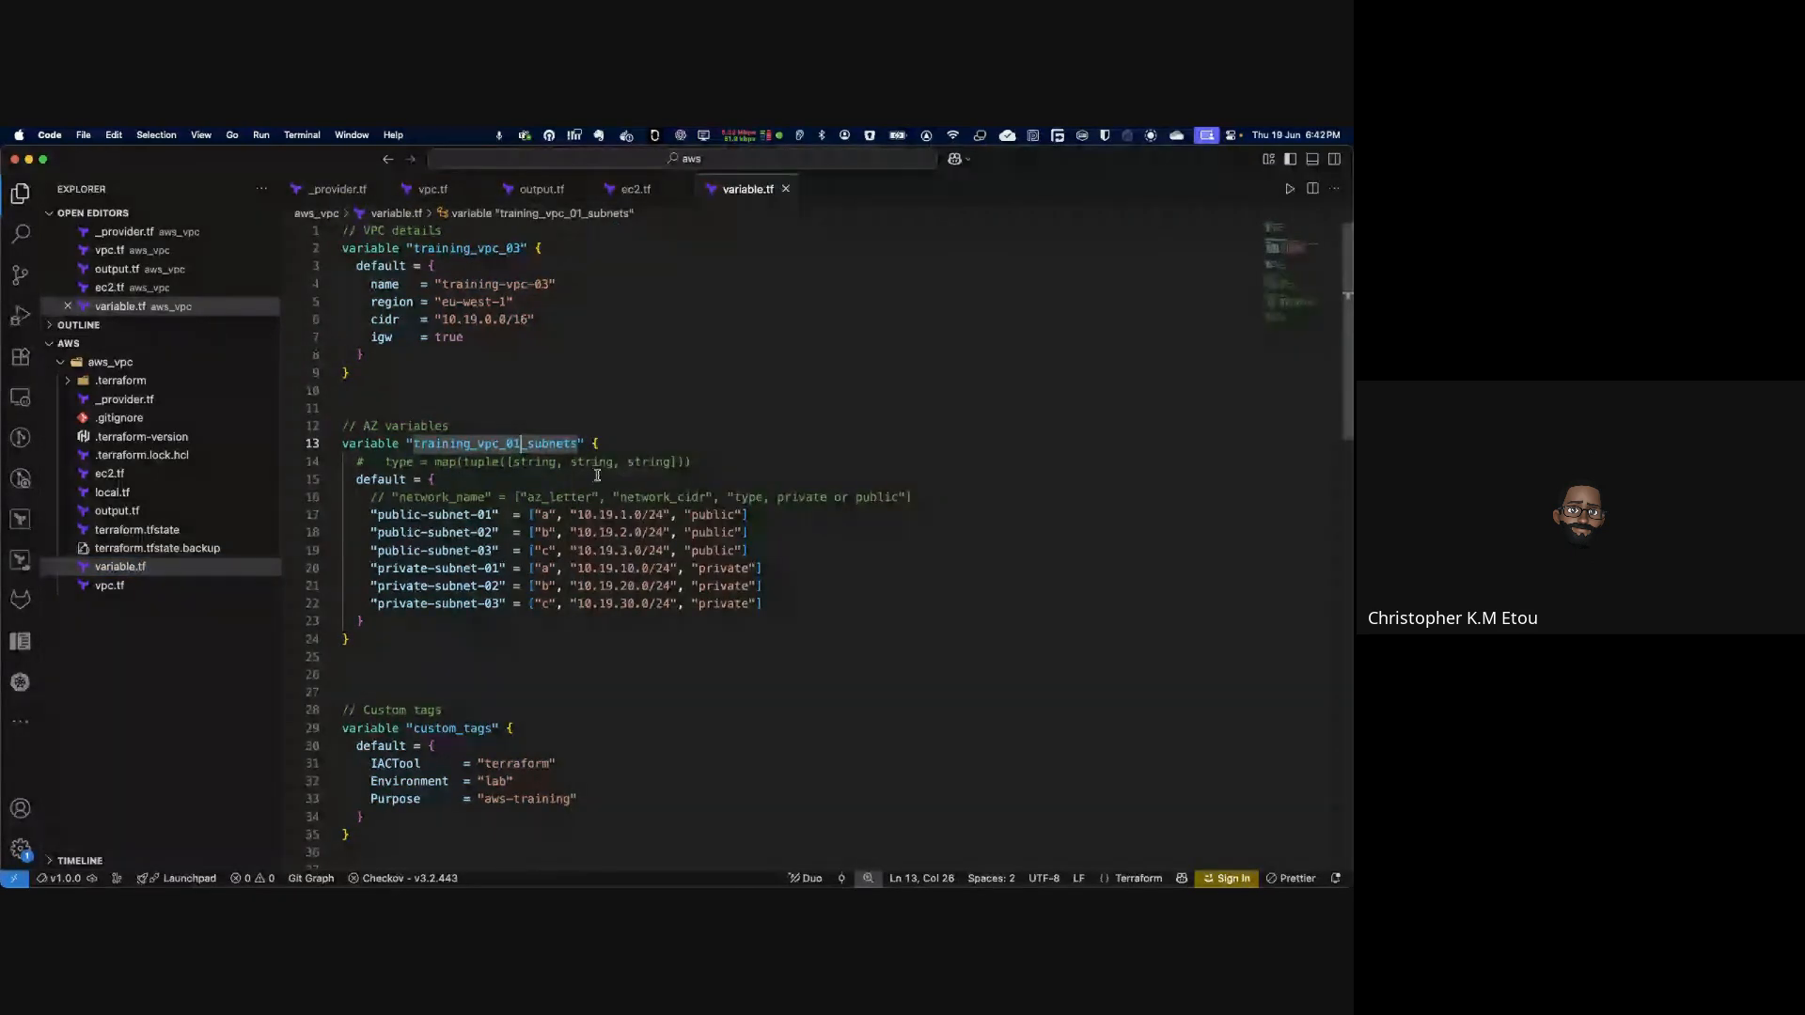
pyautogui.press('BackSpace')
pyautogui.write('3')
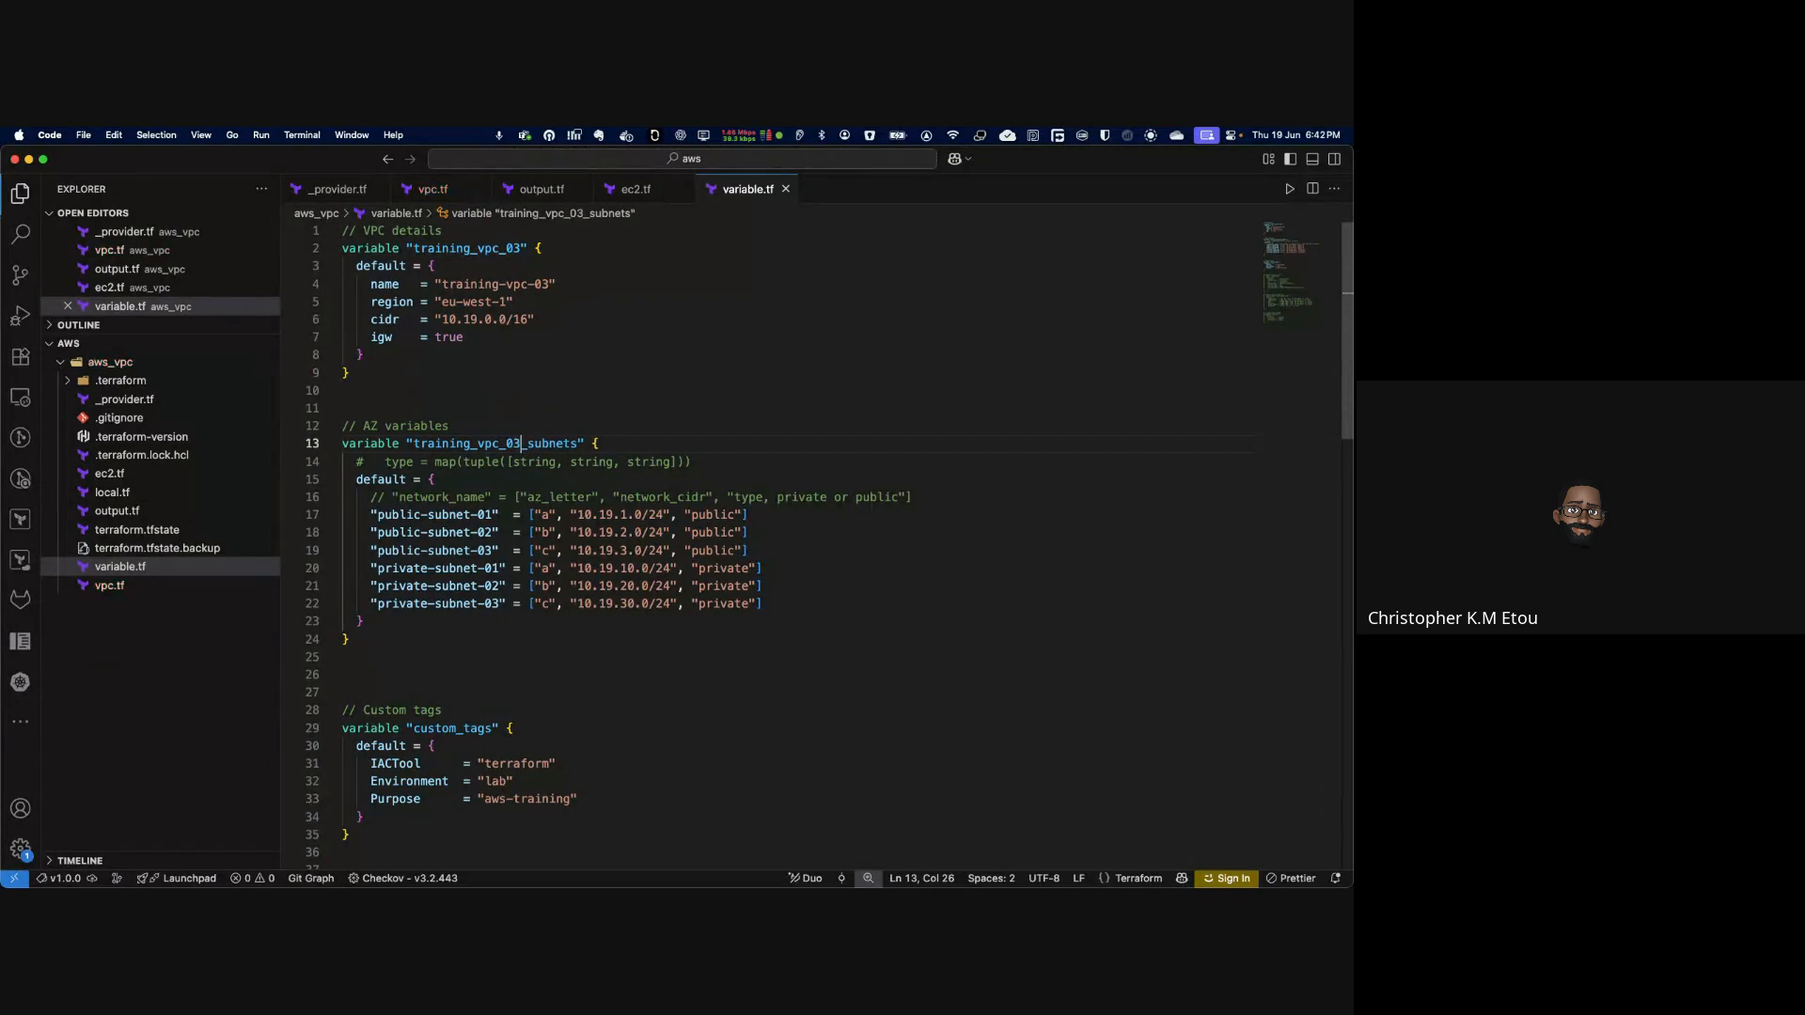
# - Run "avtraining -- terraform validate" again in the terminal with the renamed subnets variable
pyautogui.press('super+j')
pyautogui.press('Up')
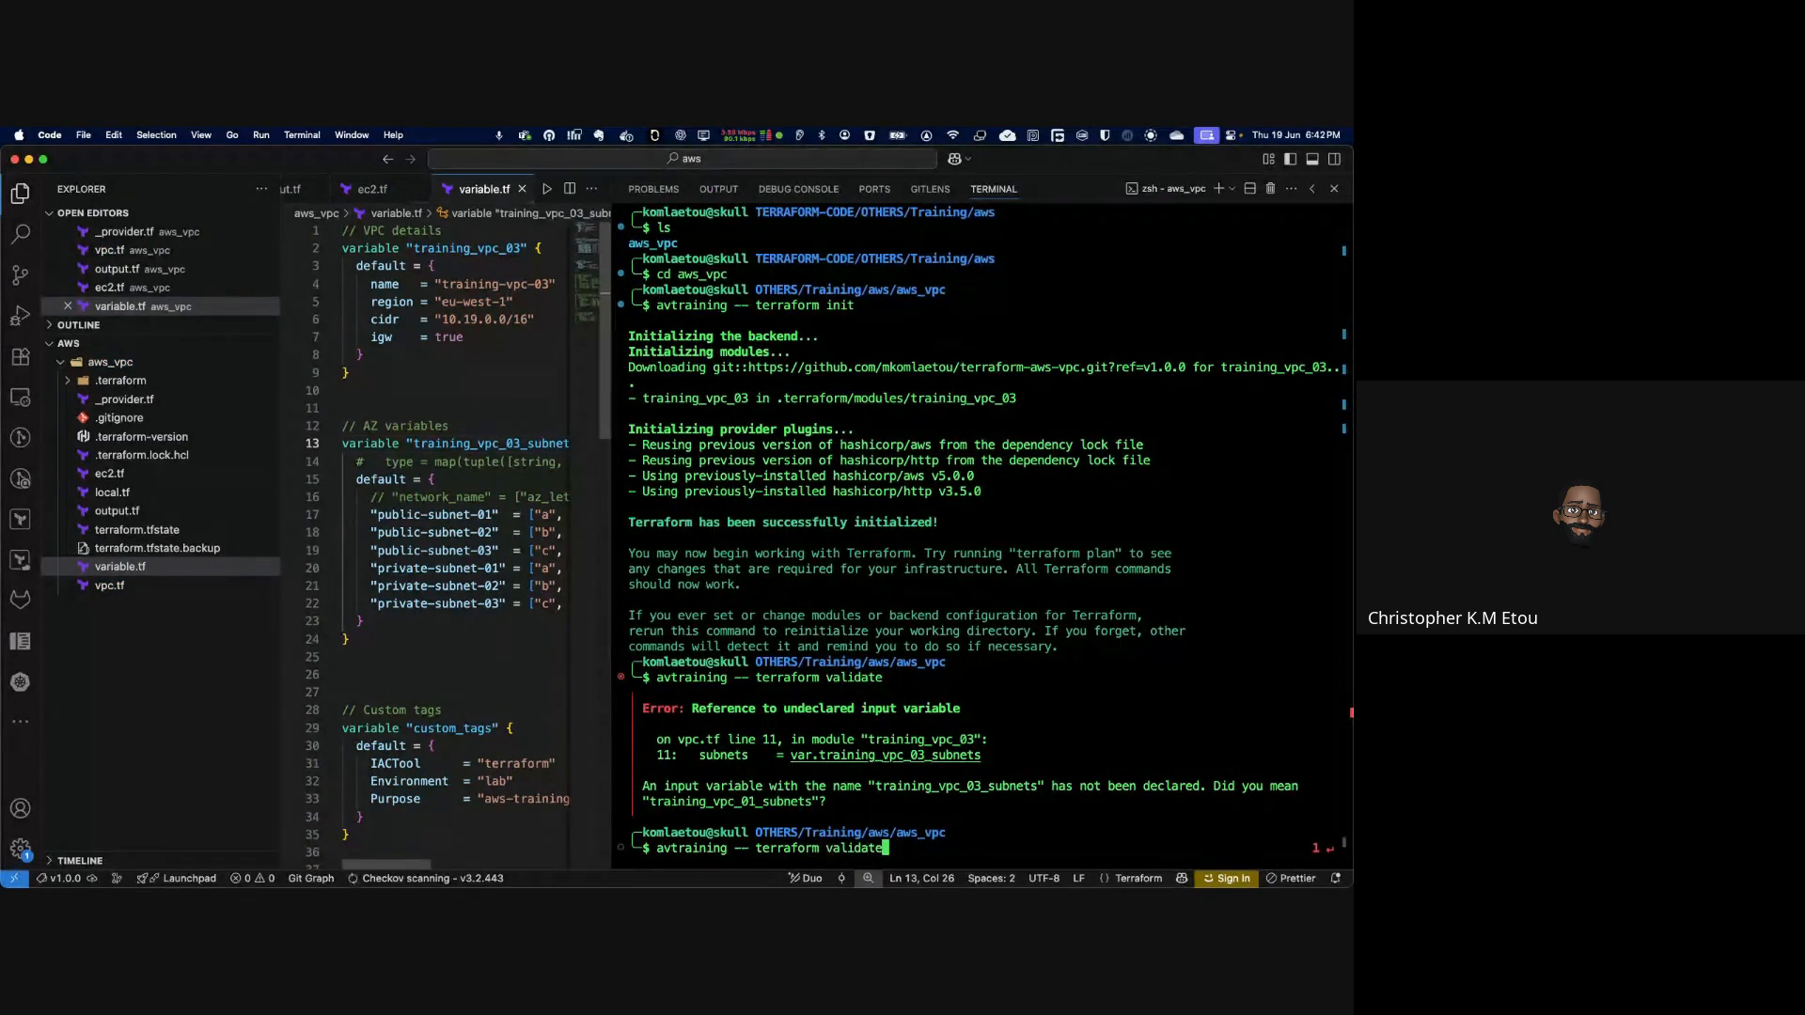
pyautogui.press('Return')
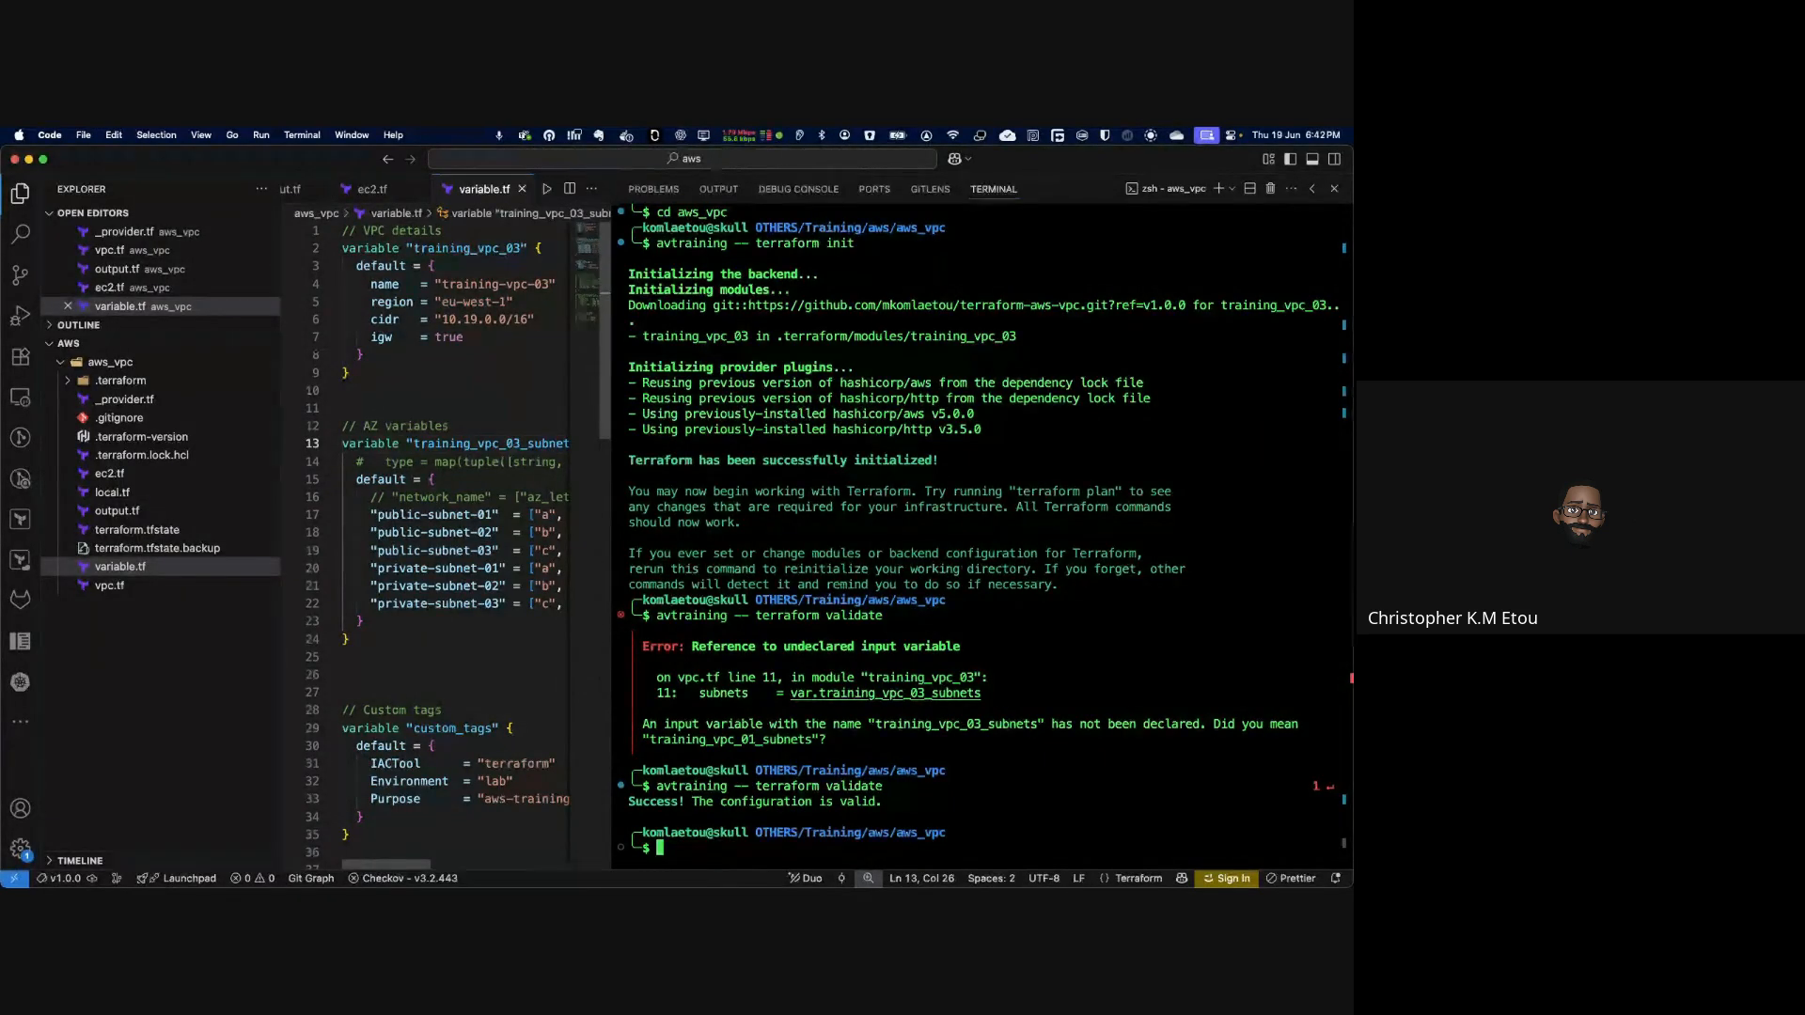
# - Run "avtraining -- terraform plan" for the aws_vpc configuration
pyautogui.press('Up')
pyautogui.press('BackSpace')
pyautogui.press('BackSpace')
pyautogui.press('BackSpace')
pyautogui.press('BackSpace')
pyautogui.press('BackSpace')
pyautogui.press('BackSpace')
pyautogui.press('BackSpace')
pyautogui.press('BackSpace')
pyautogui.write('plan')
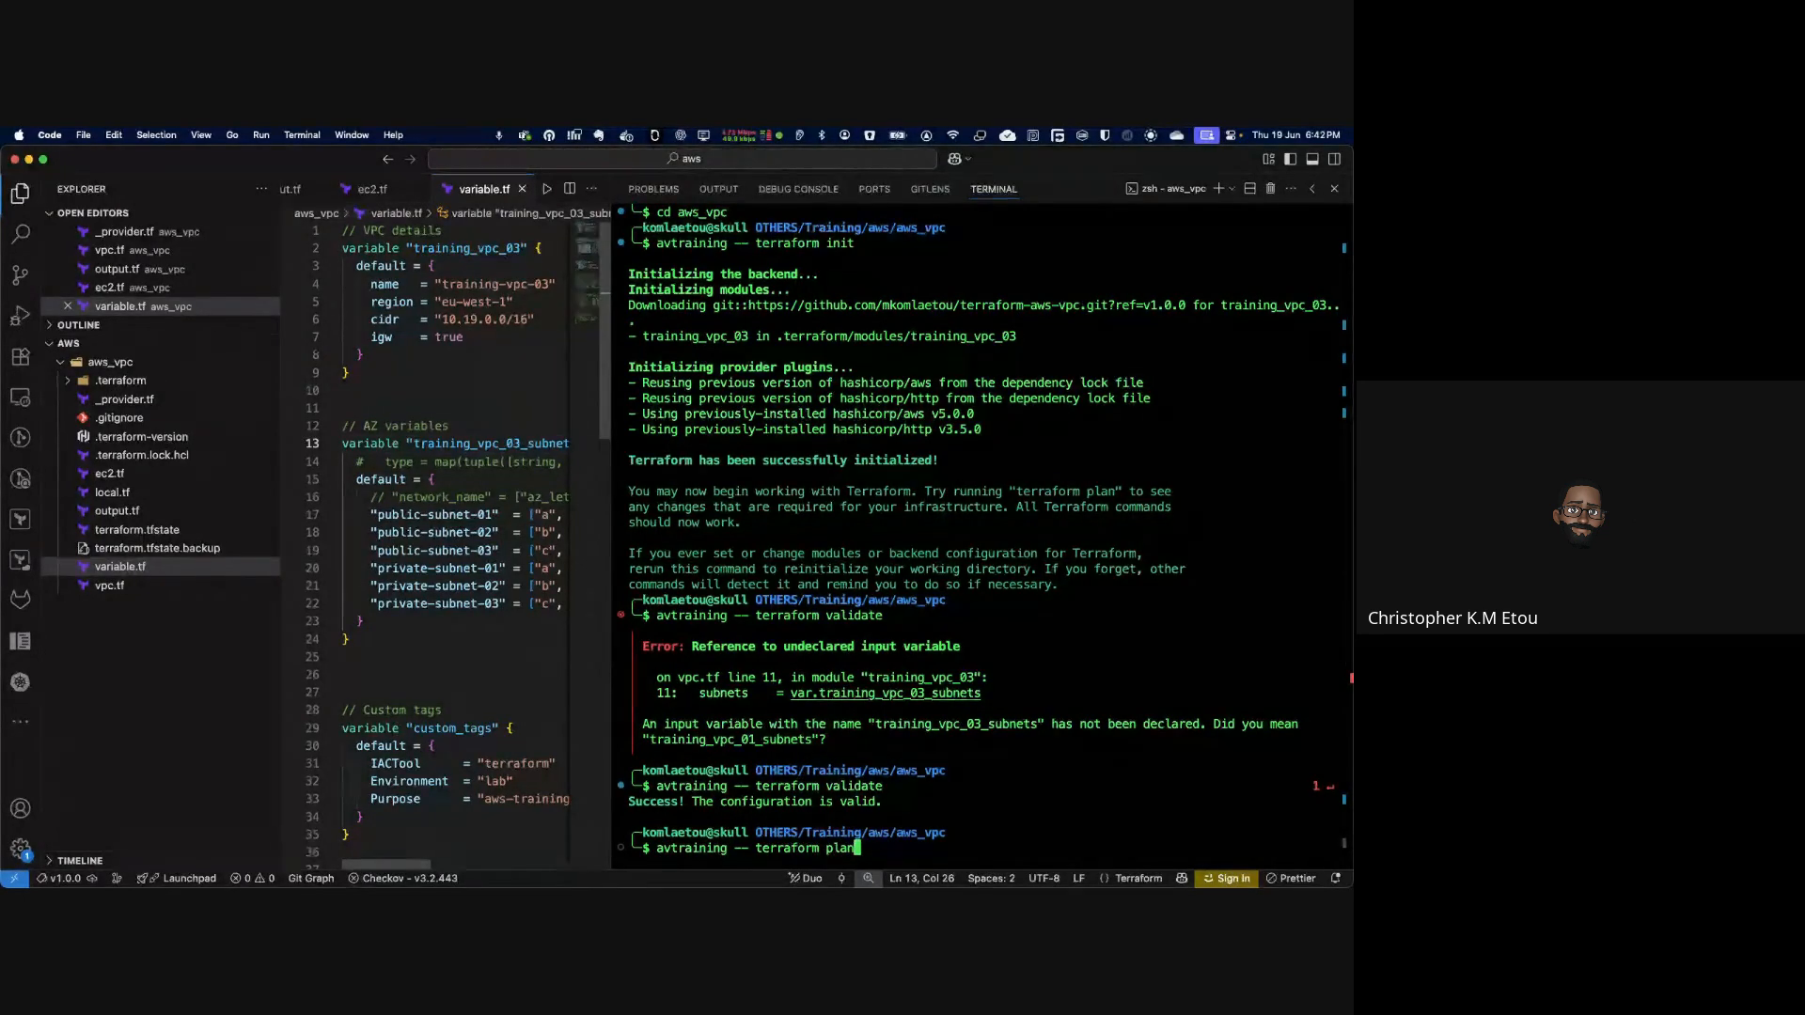
pyautogui.press('Return')
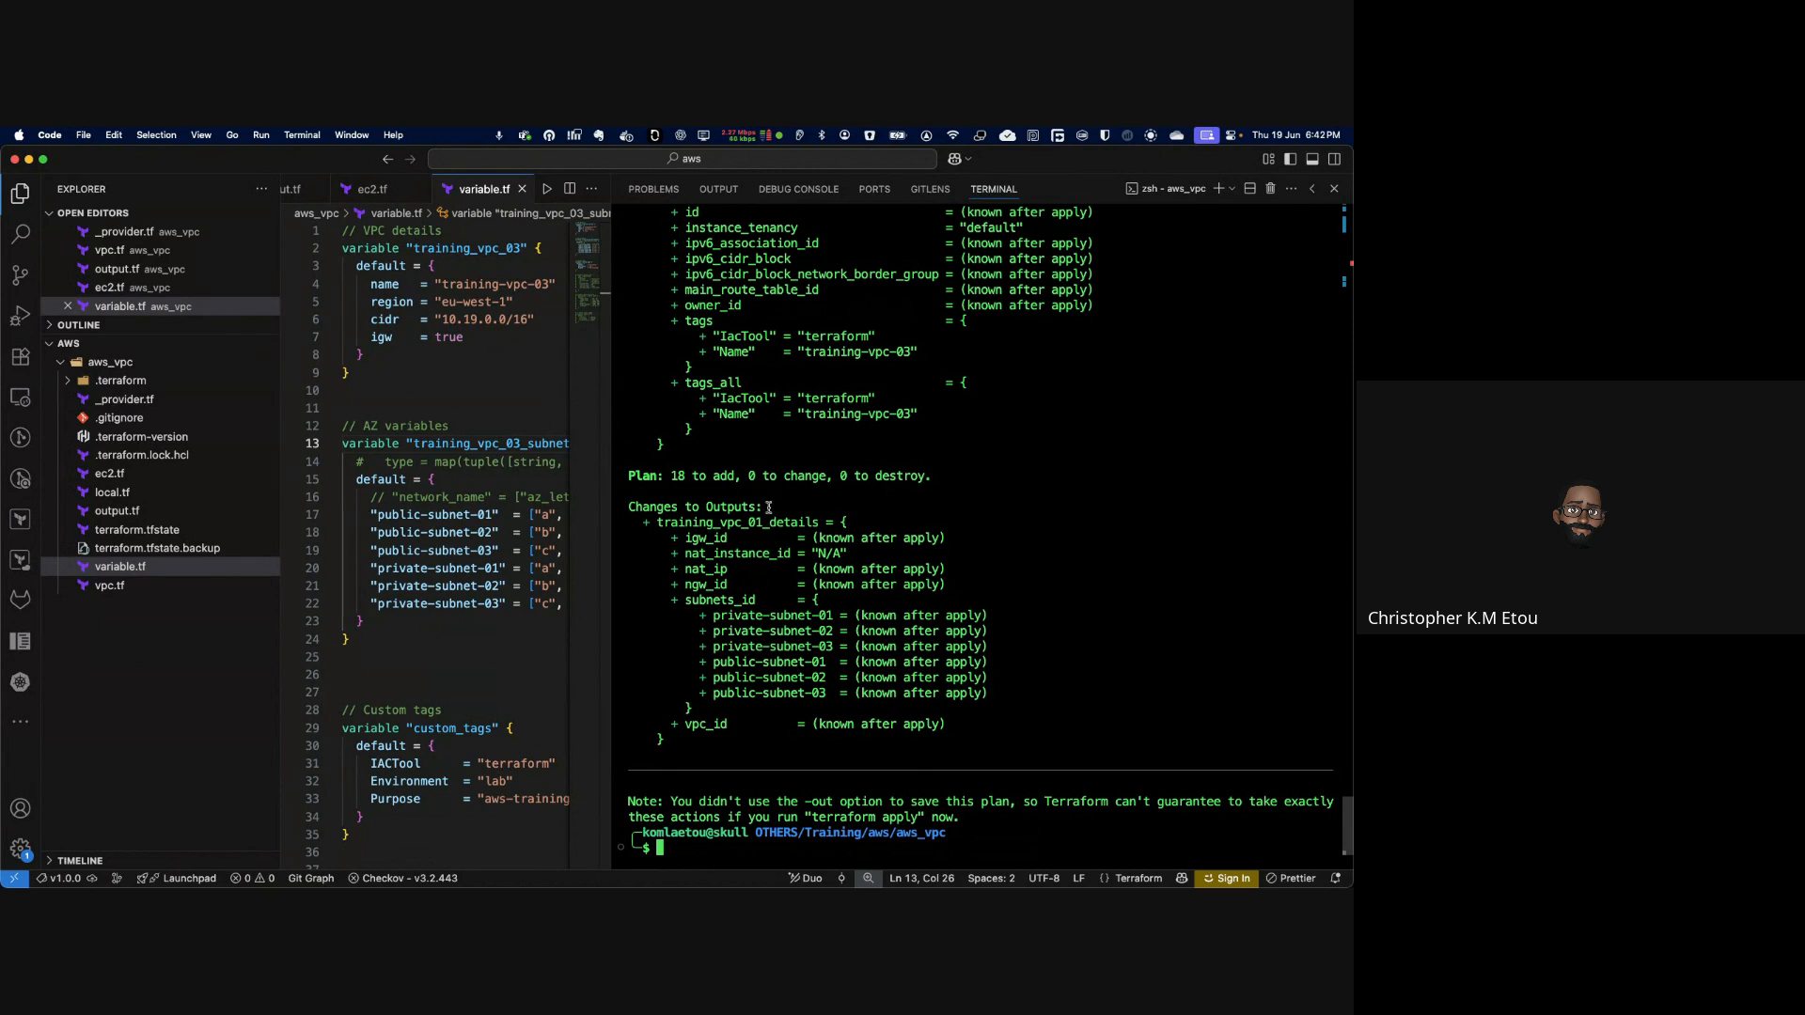
# - Examine the plan output for the subnets, elastic IP, internet gateway, NAT gateway and route tables to be created
pyautogui.scroll(3, 909, 528)
pyautogui.scroll(15, 909, 528)
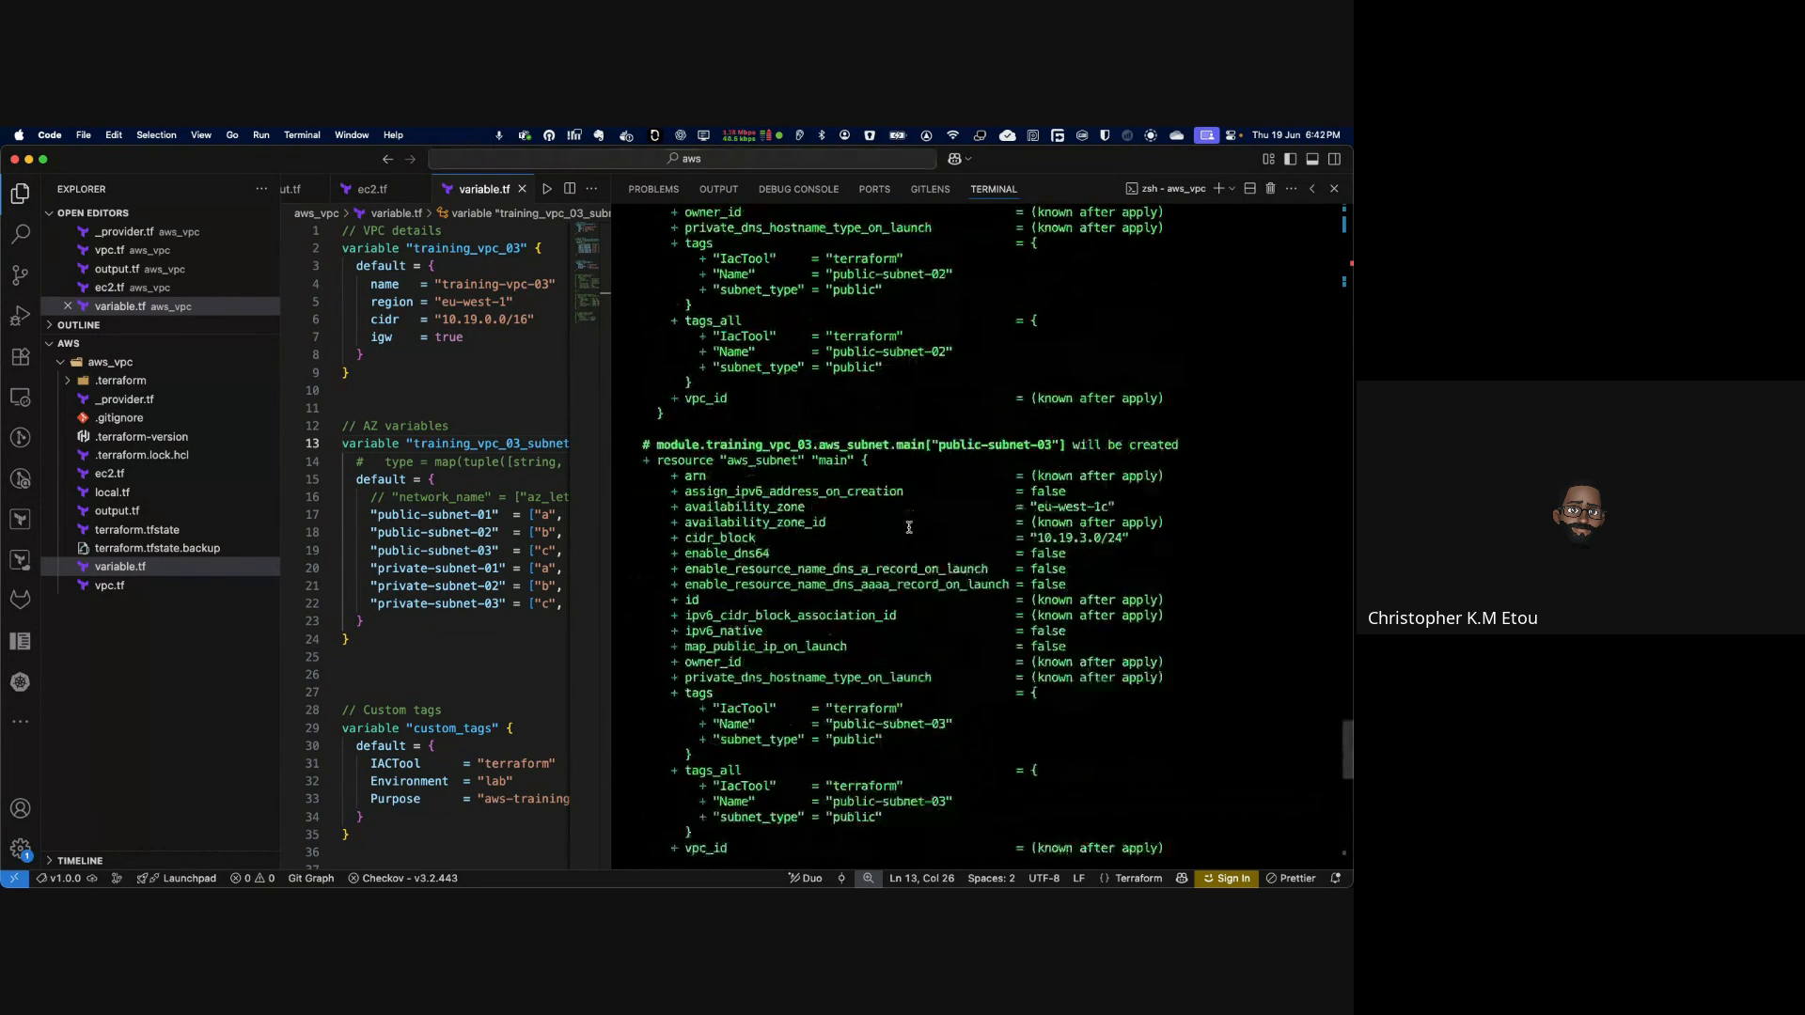
pyautogui.scroll(20, 909, 527)
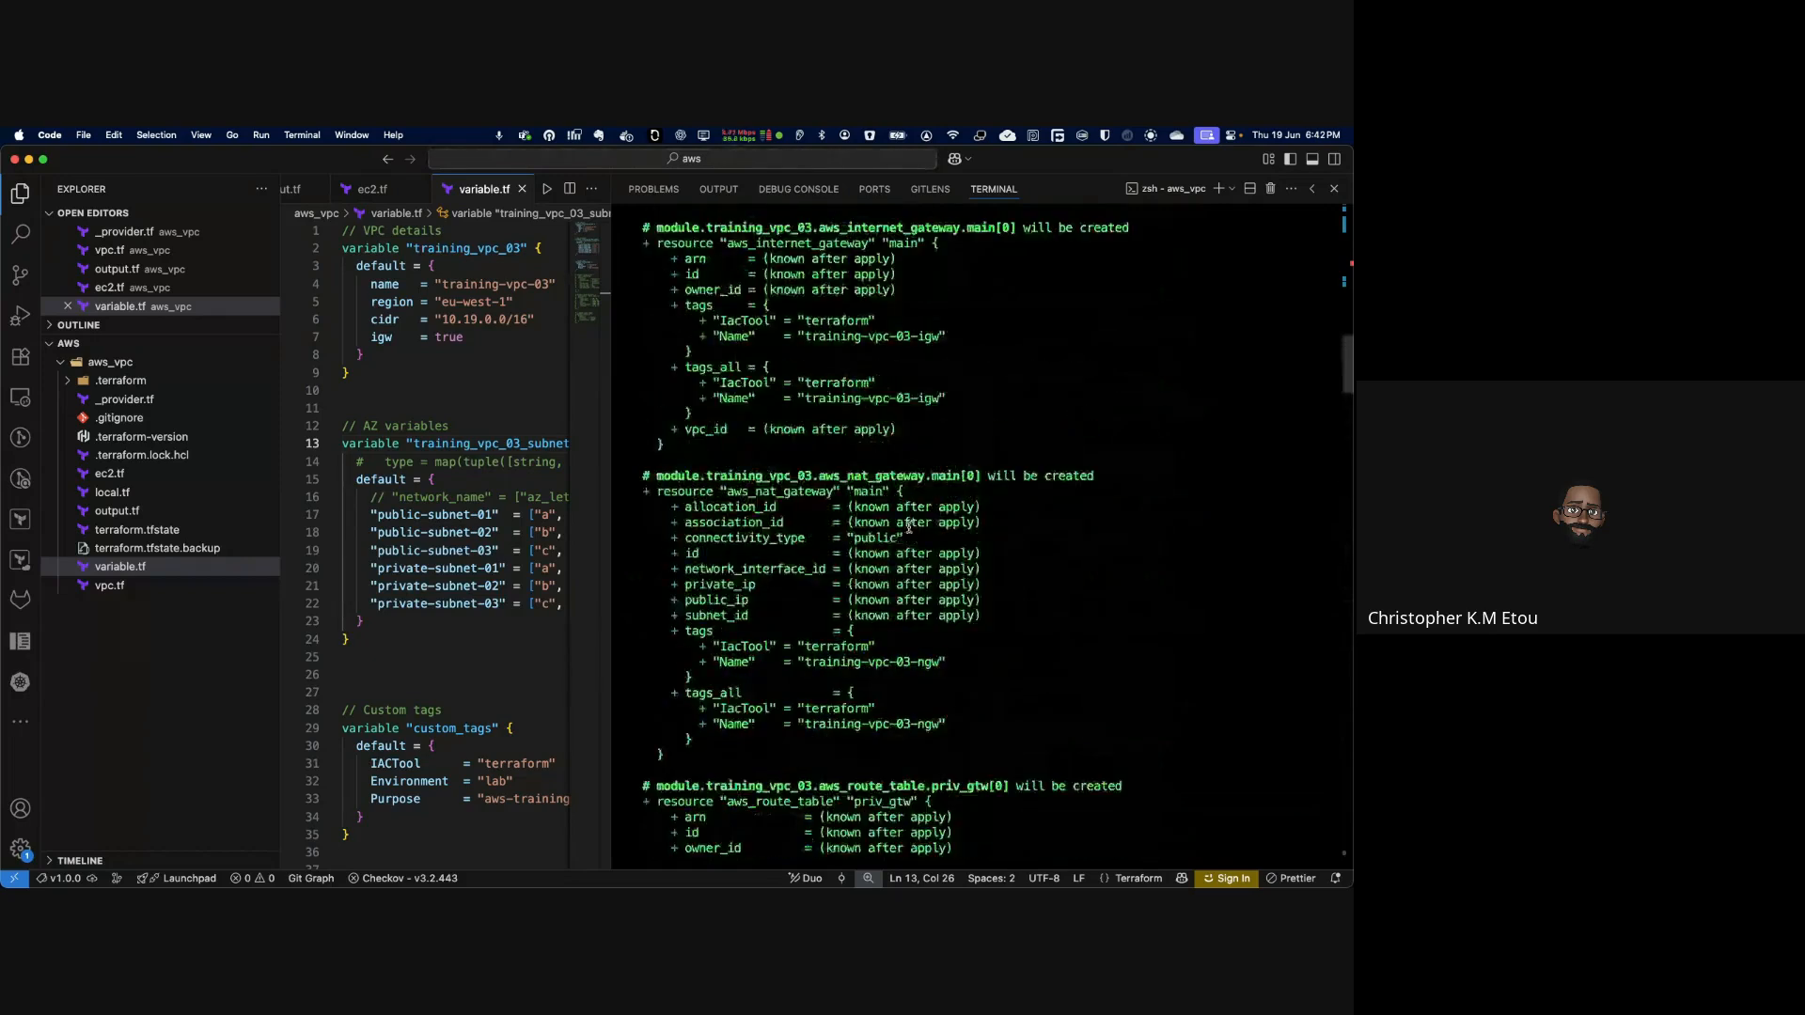
pyautogui.scroll(-3, 909, 527)
pyautogui.scroll(-3, 909, 528)
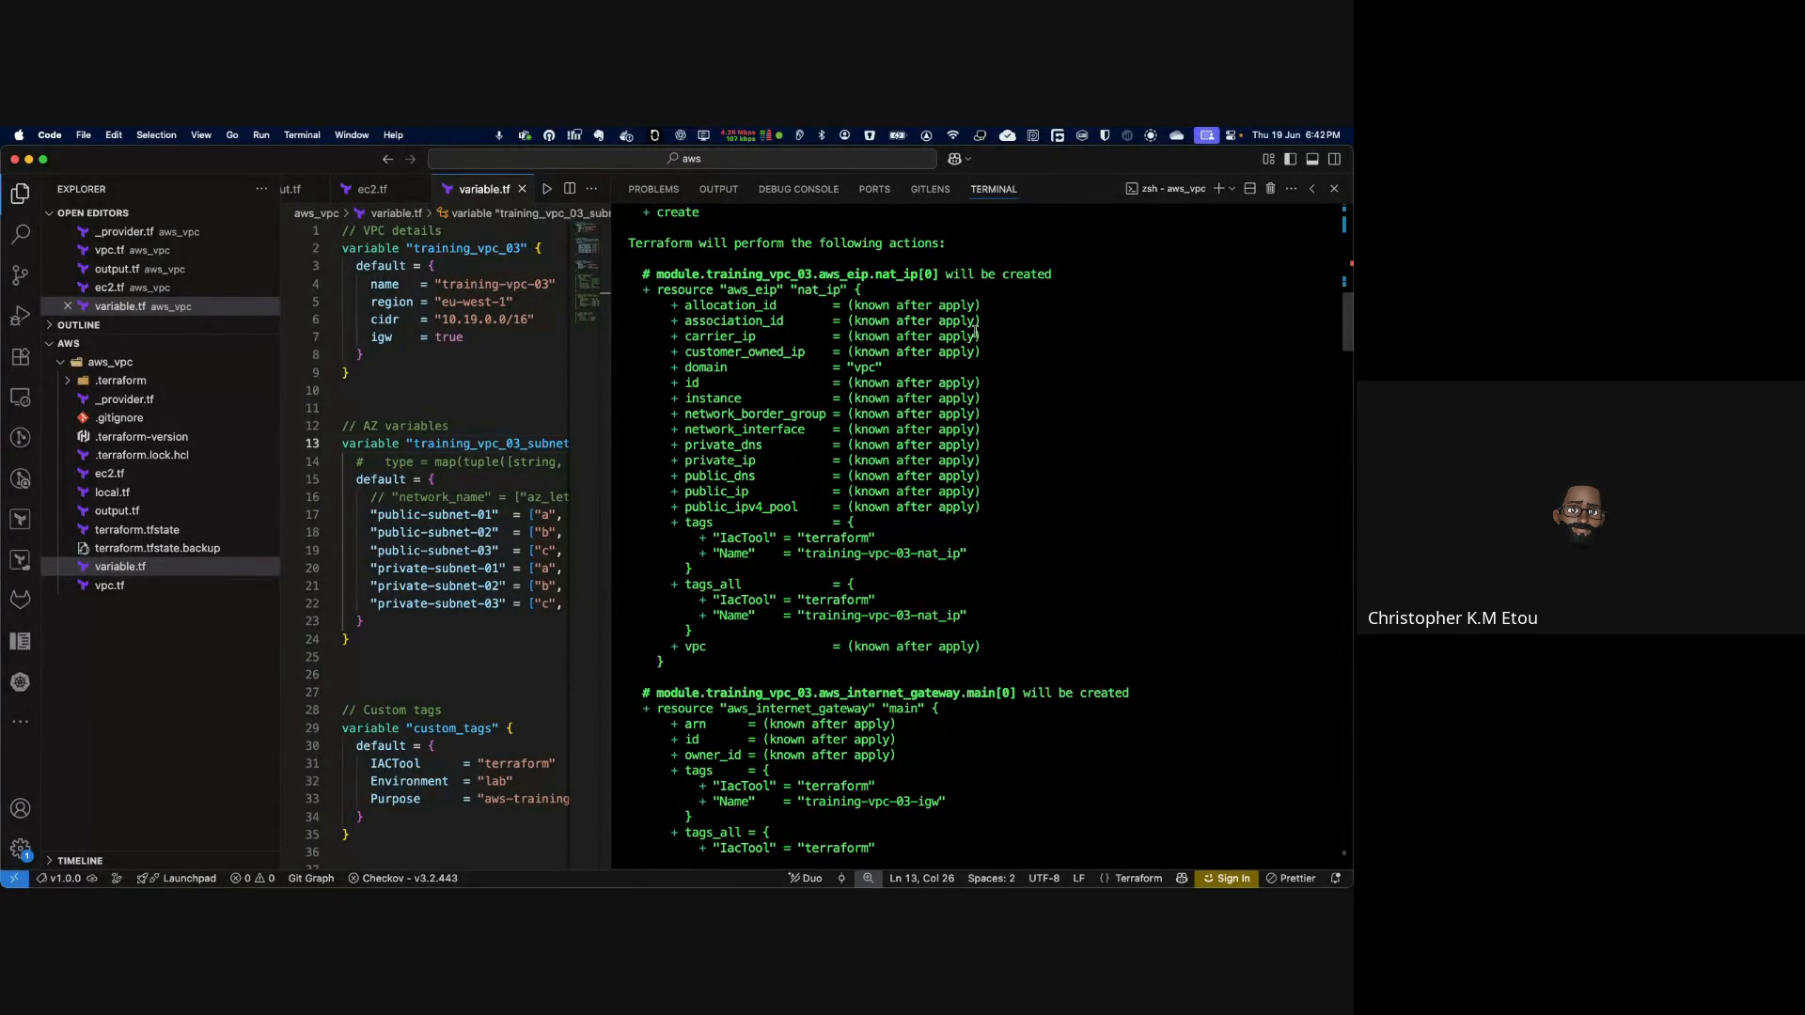
pyautogui.scroll(-5, 1033, 481)
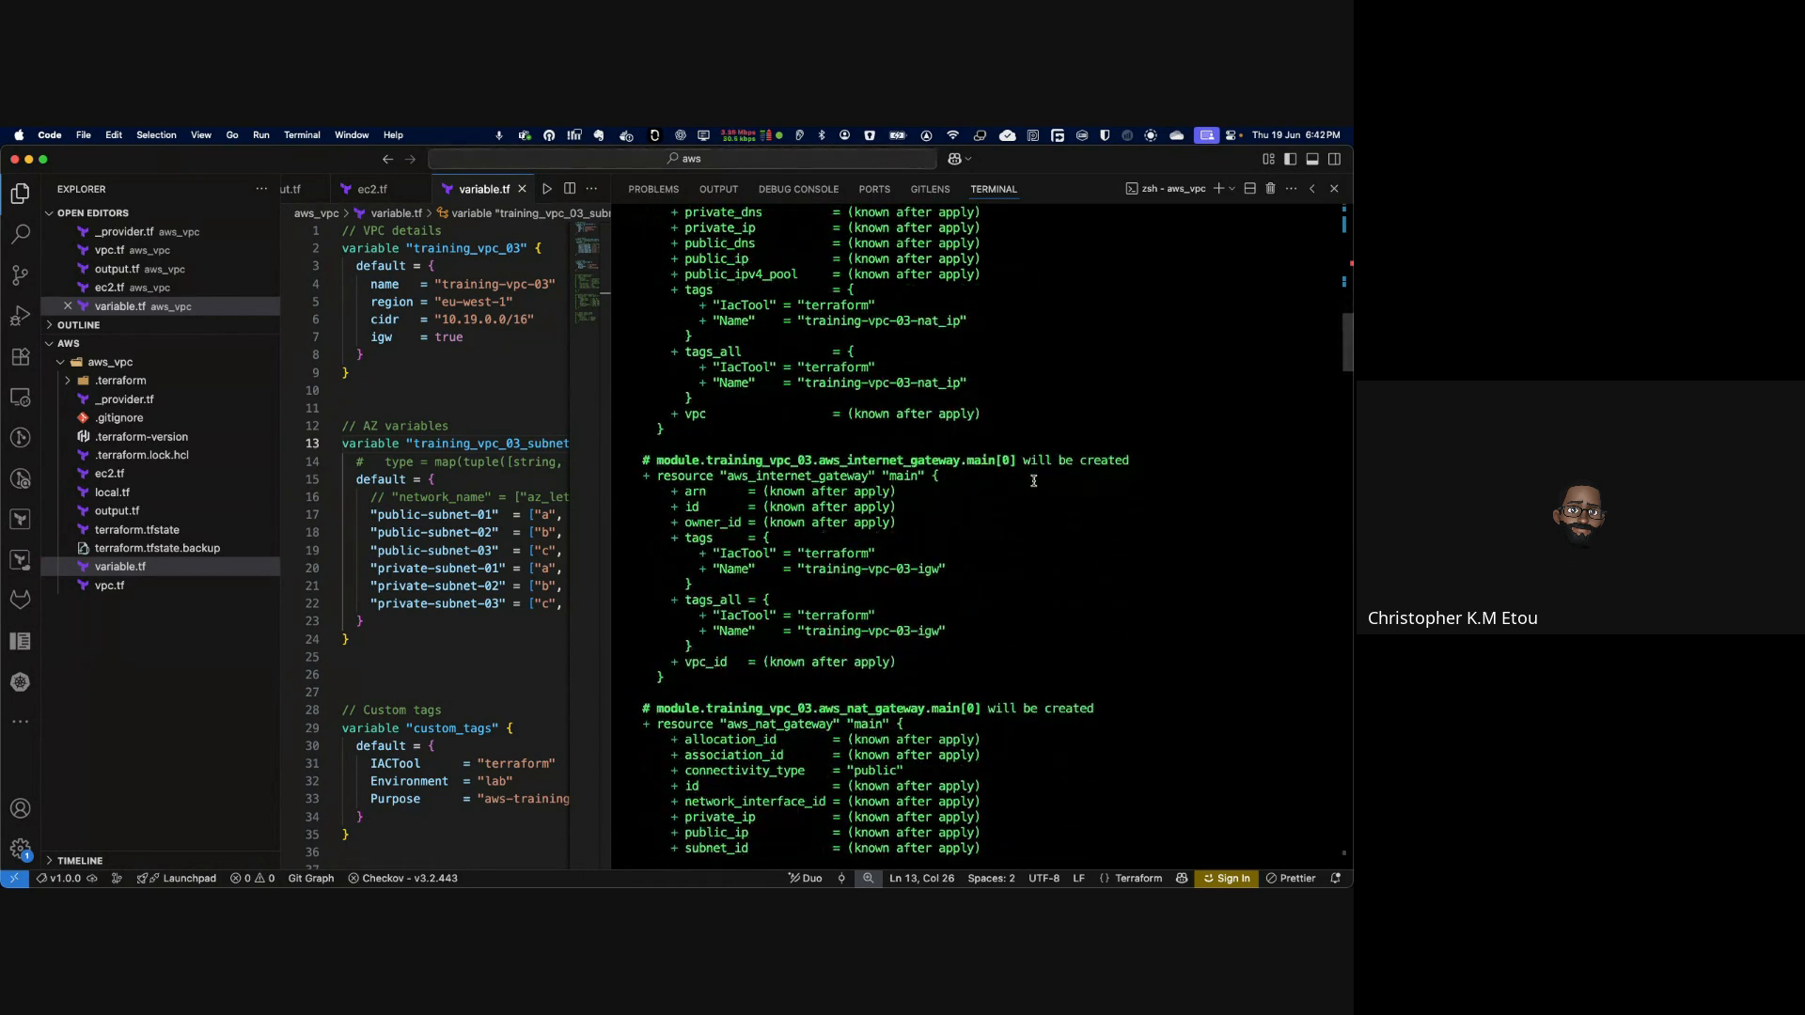
pyautogui.scroll(-2, 1033, 480)
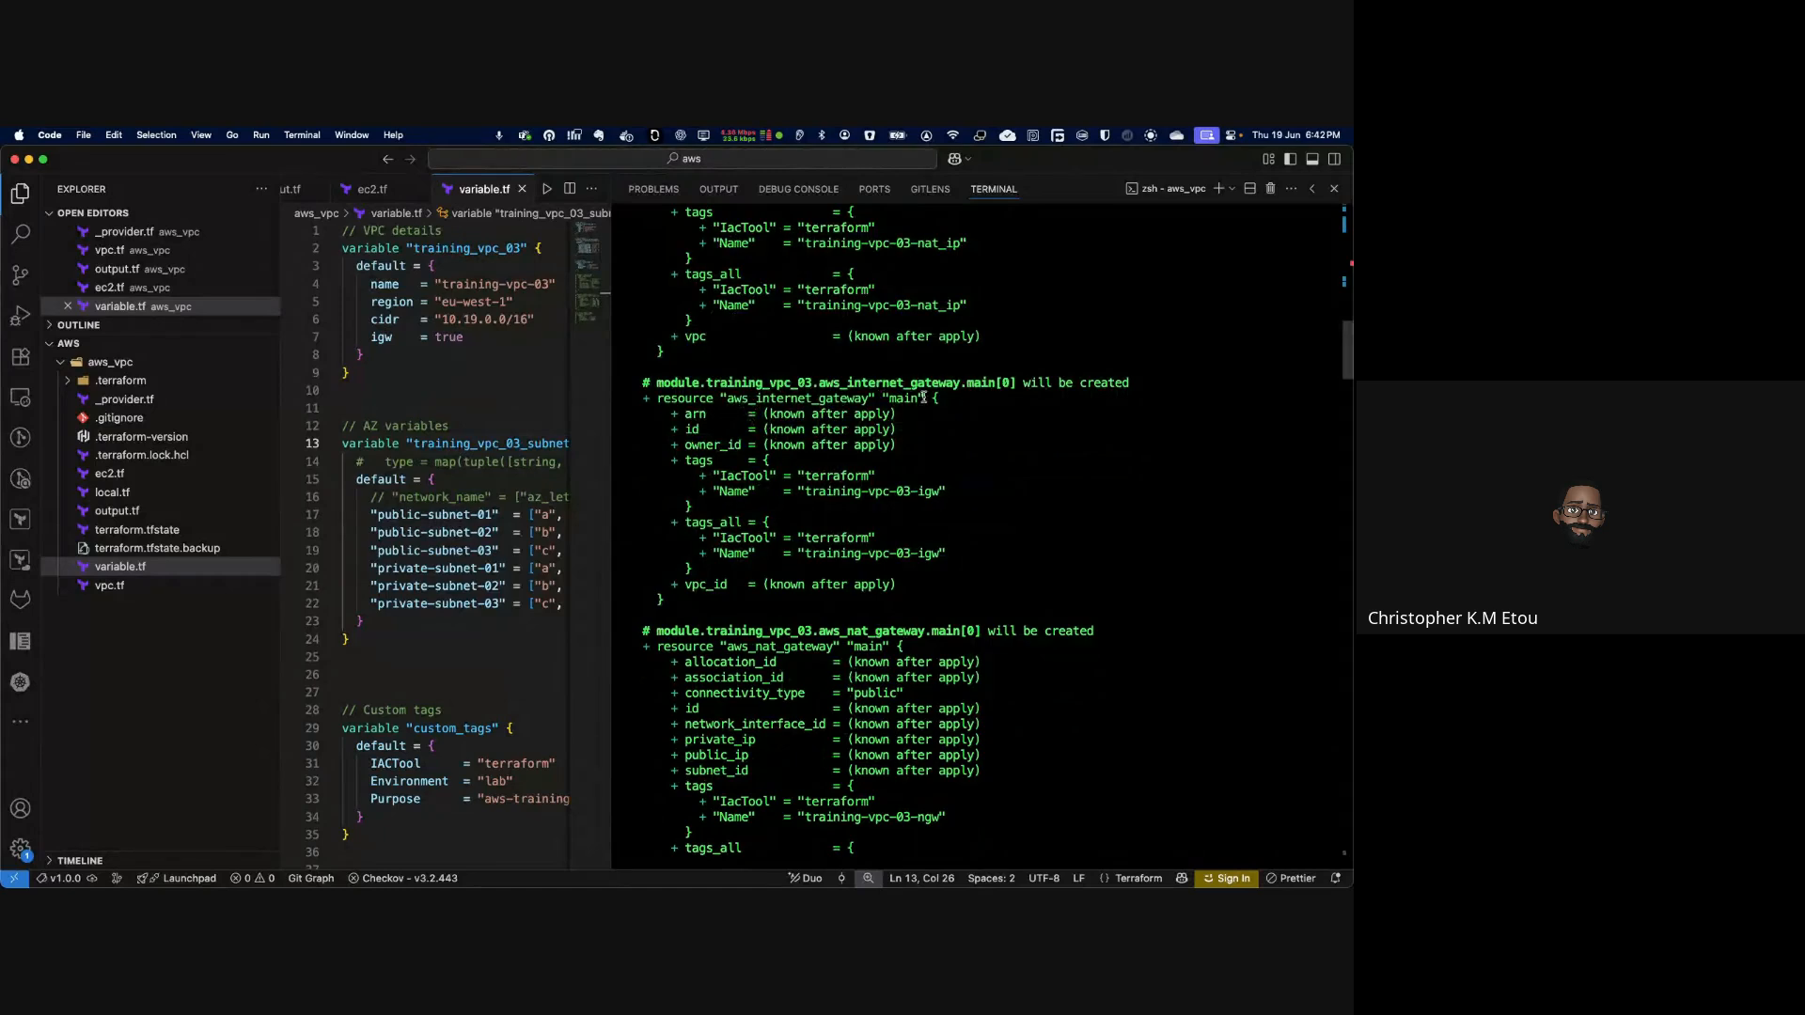
pyautogui.scroll(-5, 988, 443)
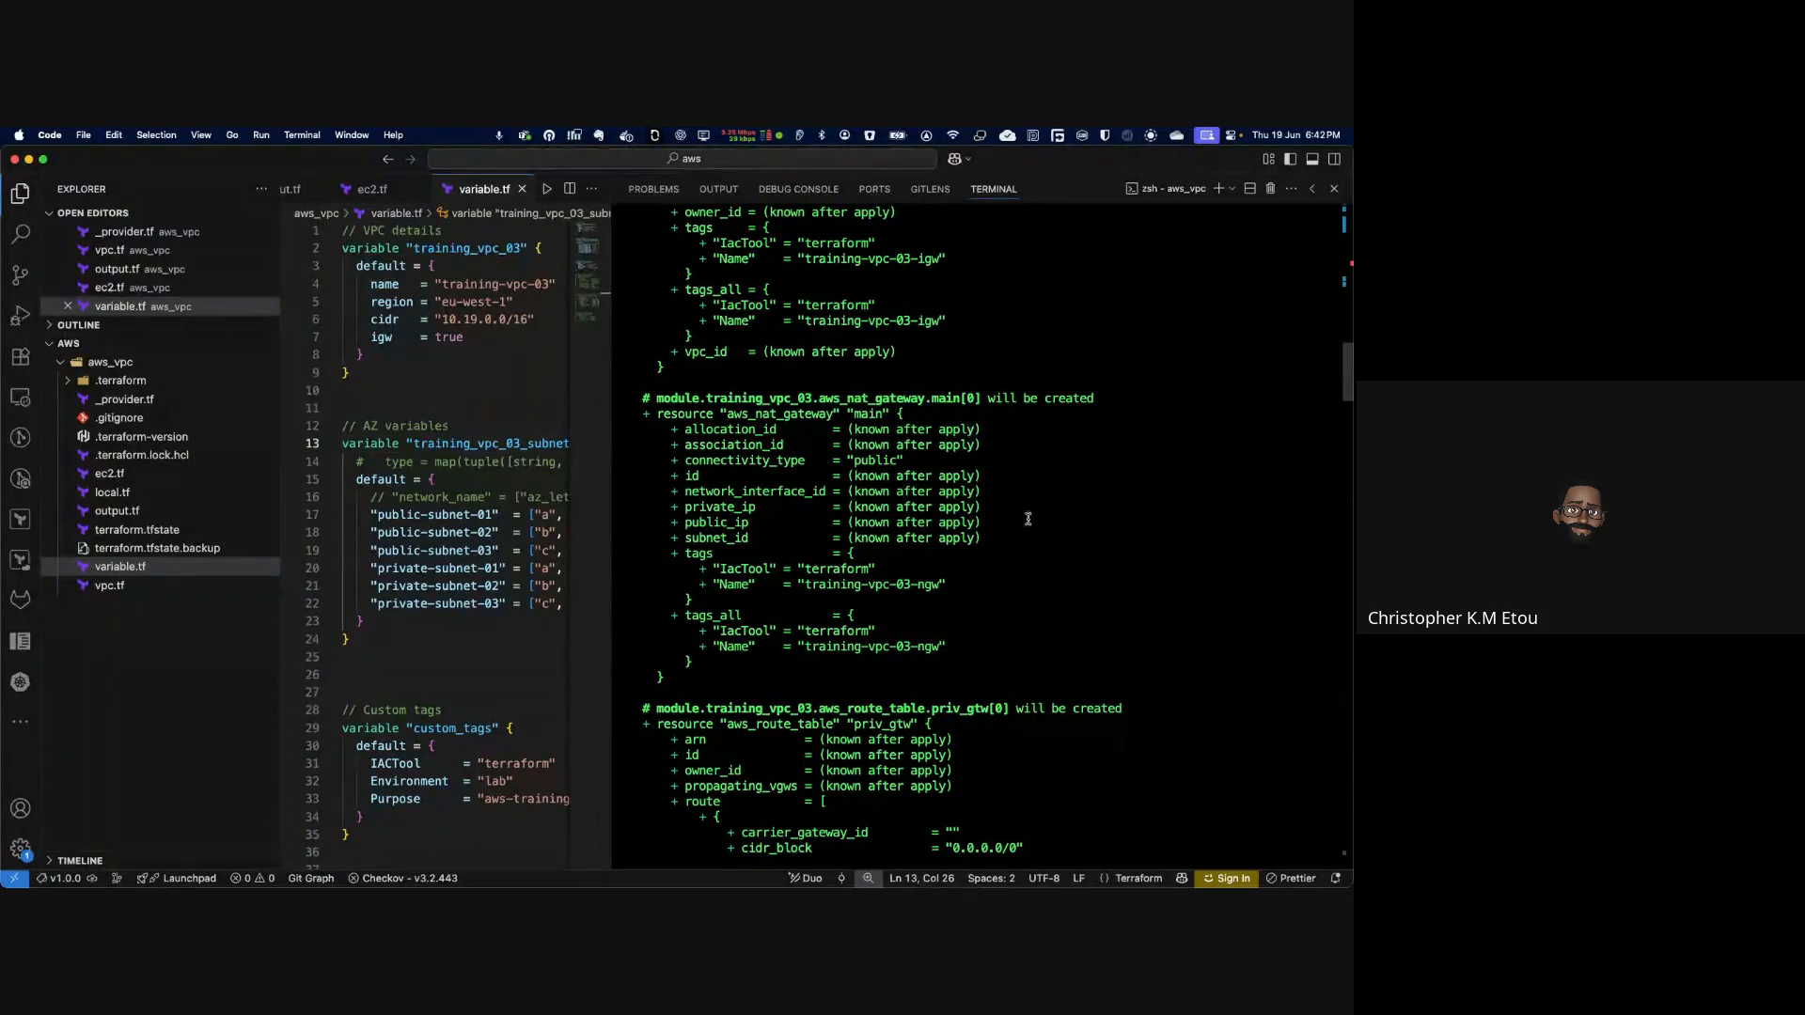
pyautogui.scroll(-6, 1028, 519)
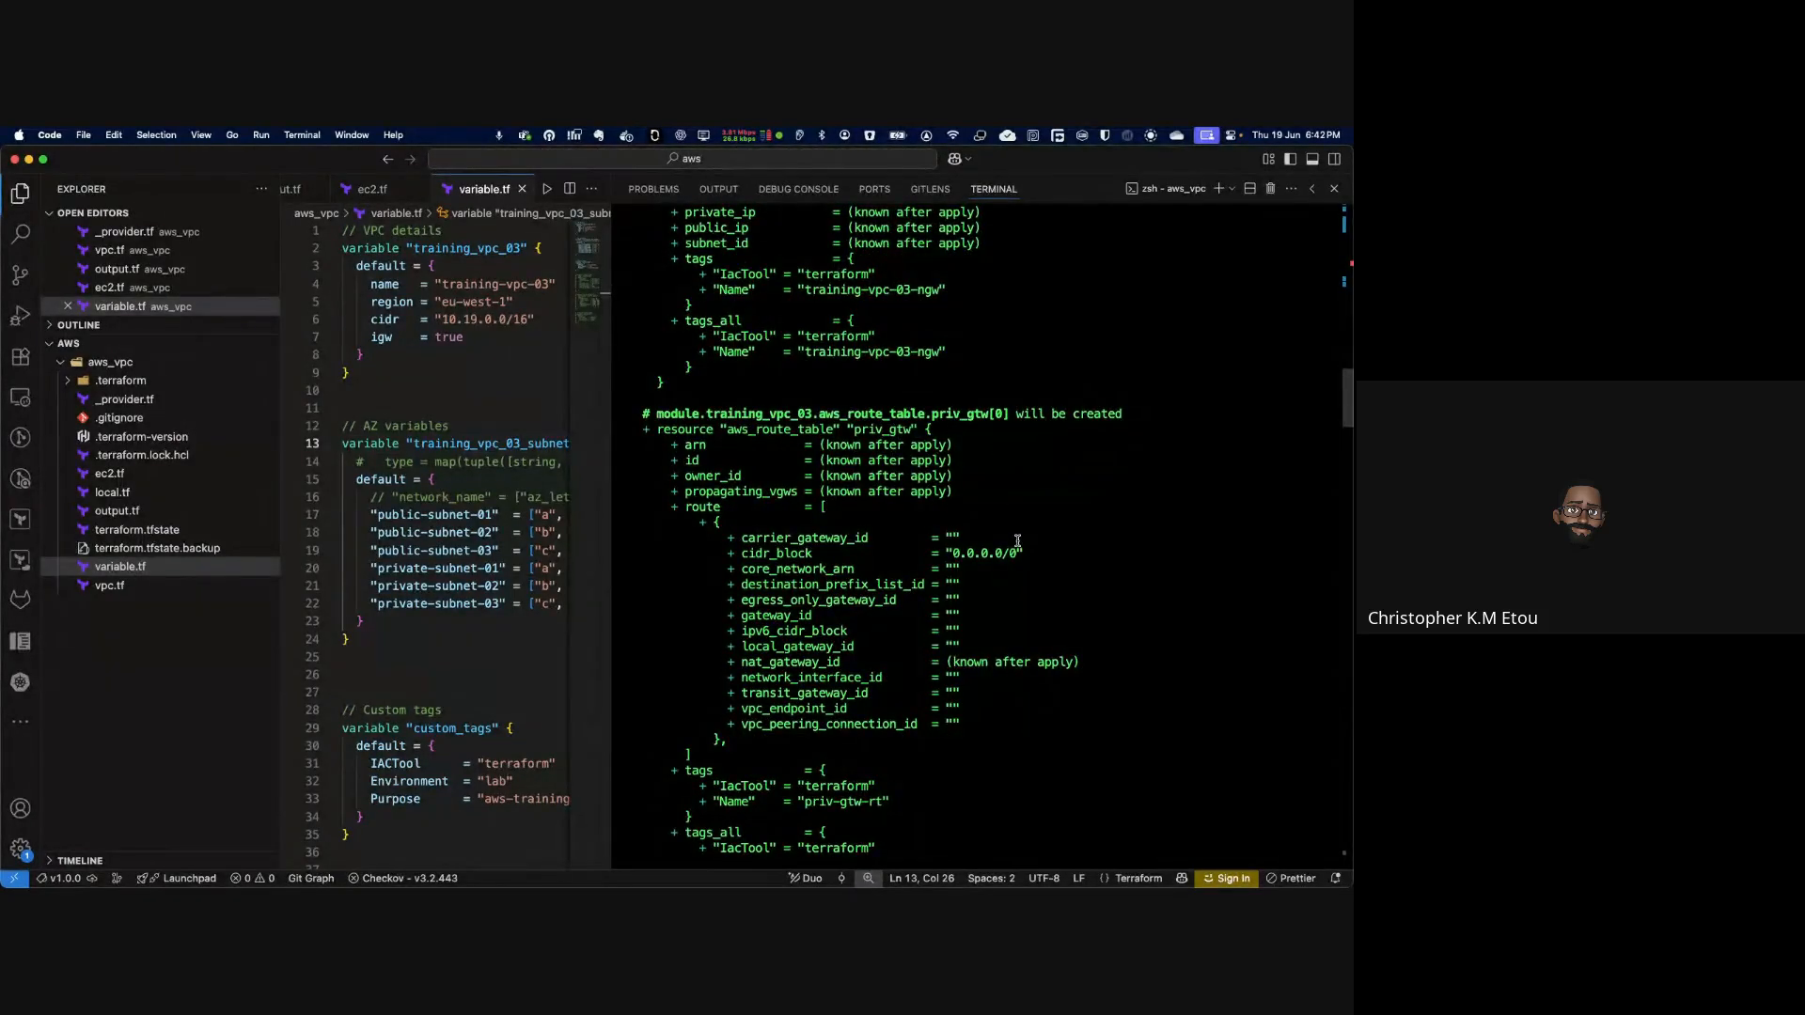
pyautogui.scroll(-20, 1017, 541)
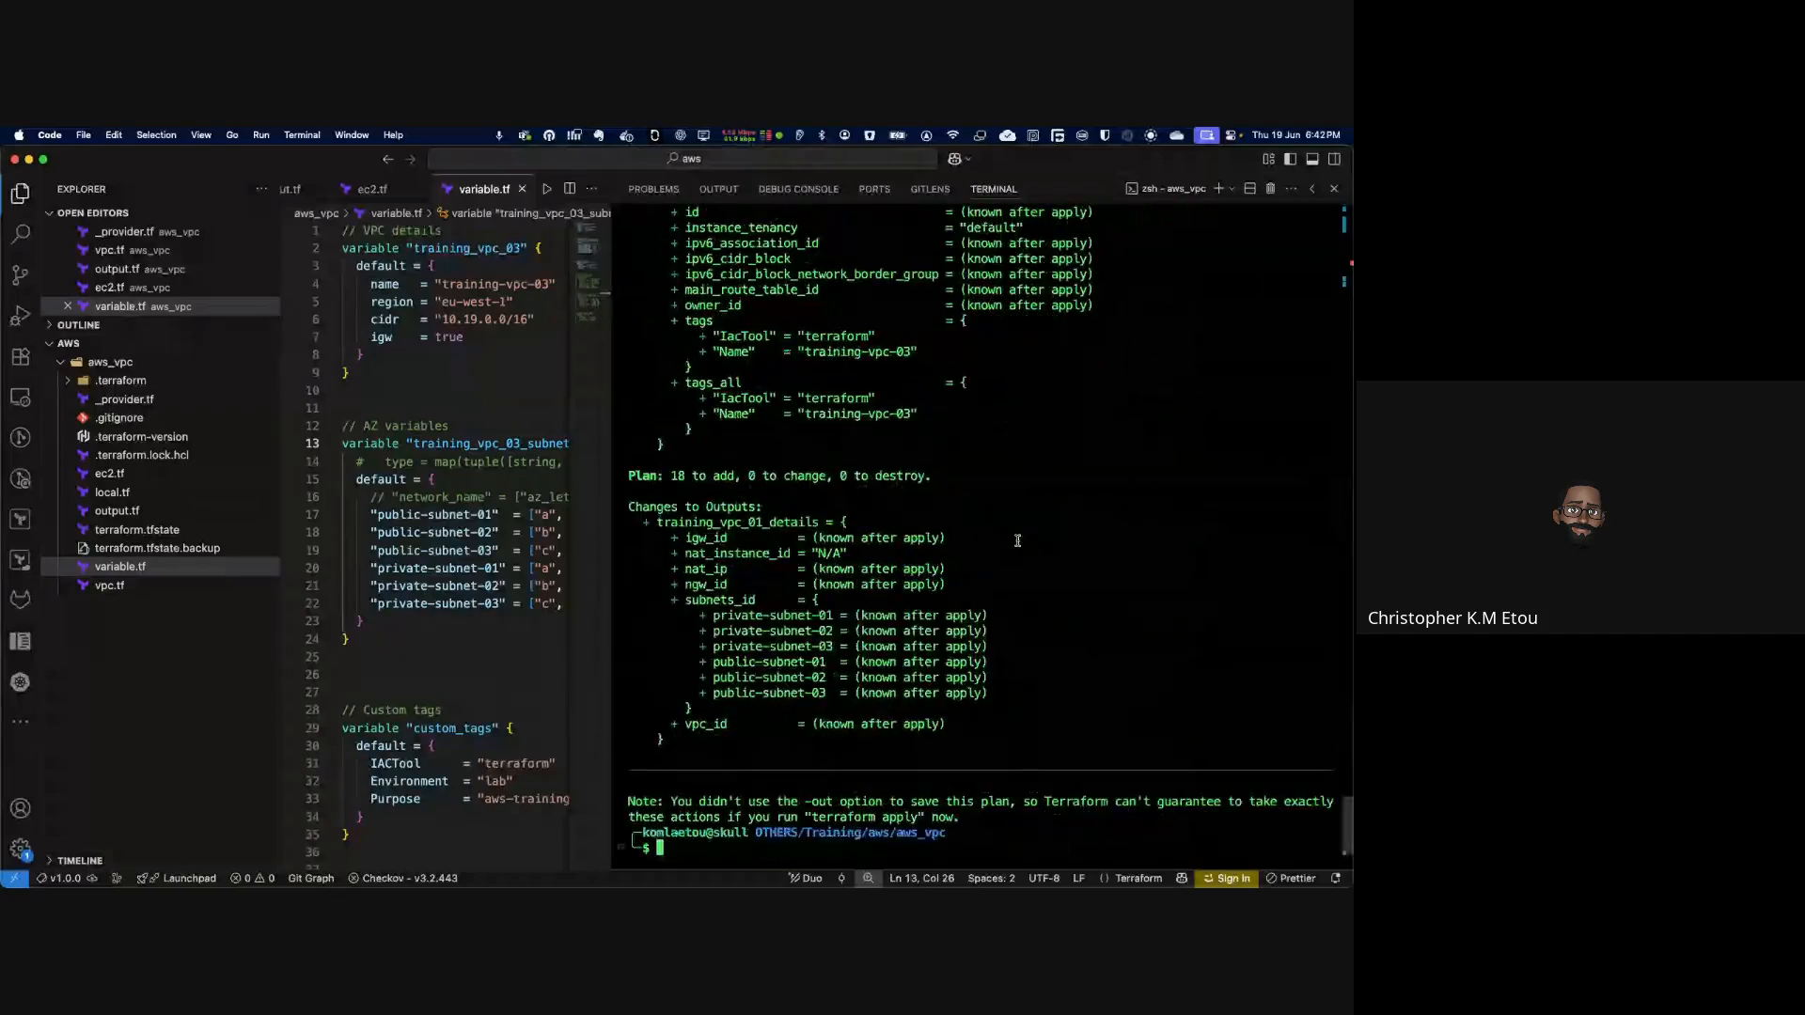
# - Run "avtraining -- terraform apply" and approve the planned actions with "yes"
pyautogui.press('Up')
pyautogui.press('BackSpace')
pyautogui.press('BackSpace')
pyautogui.press('BackSpace')
pyautogui.press('BackSpace')
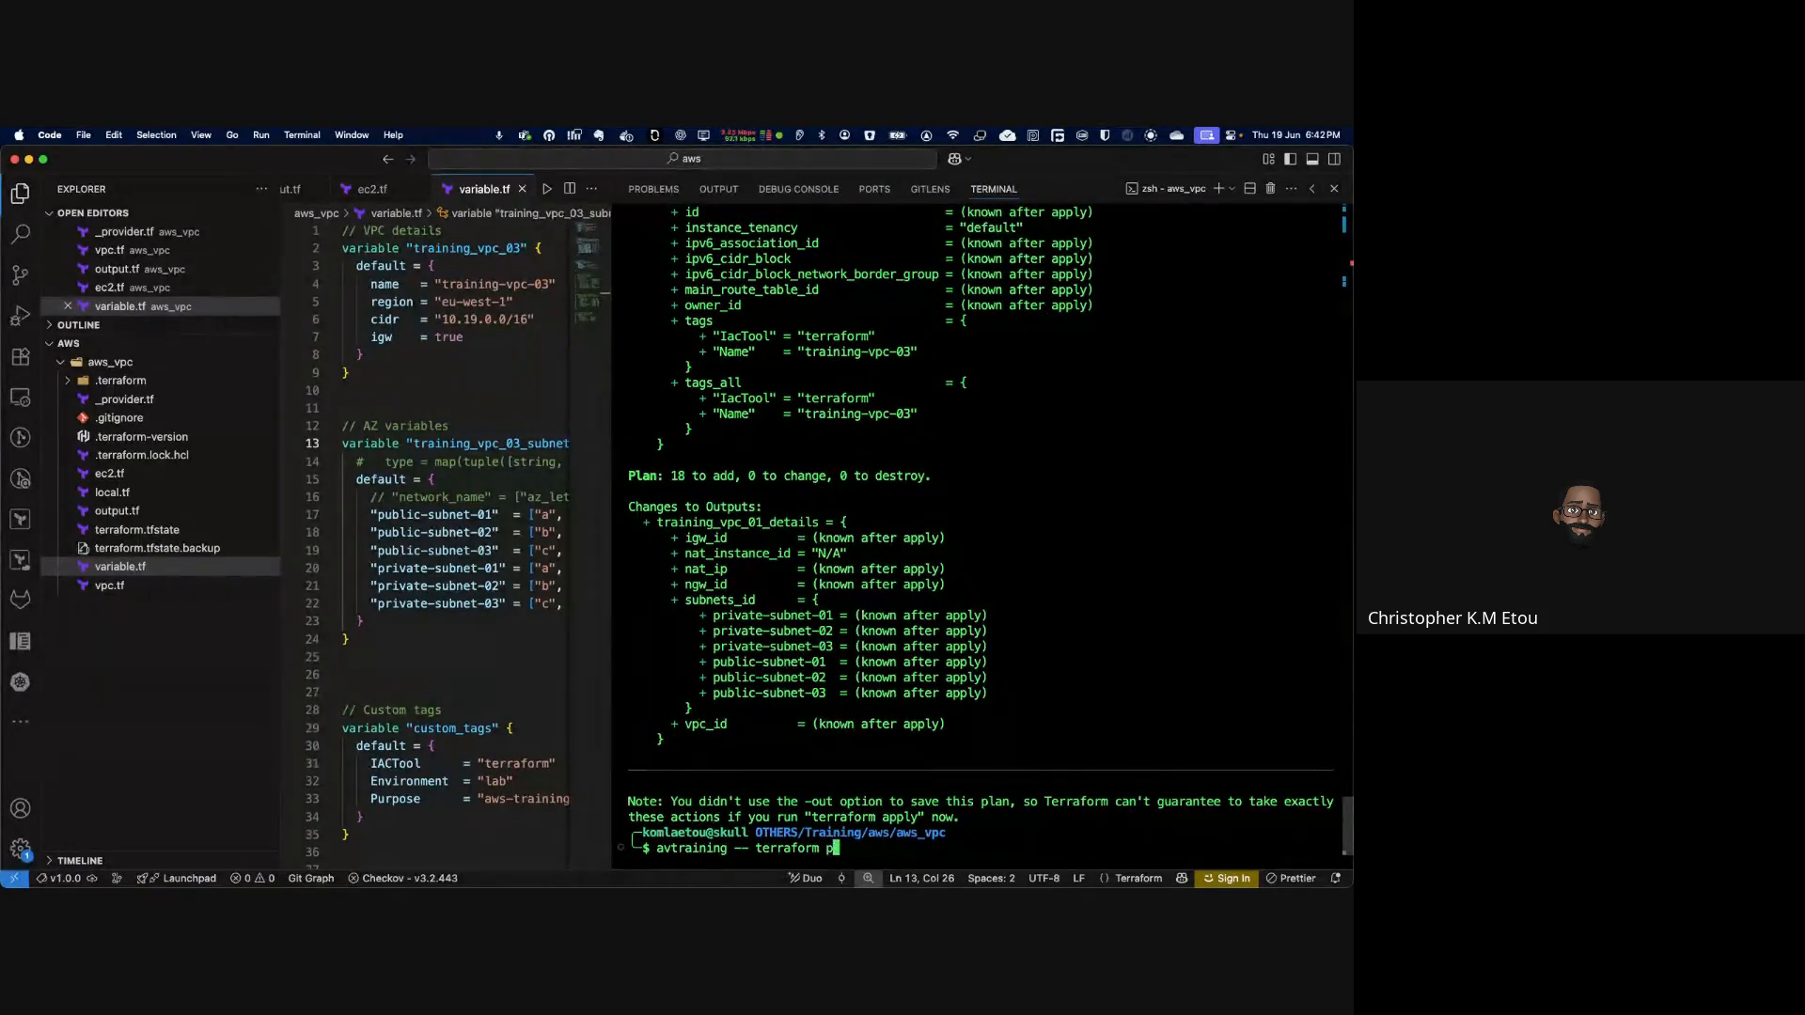
pyautogui.write('apply')
pyautogui.press('Return')
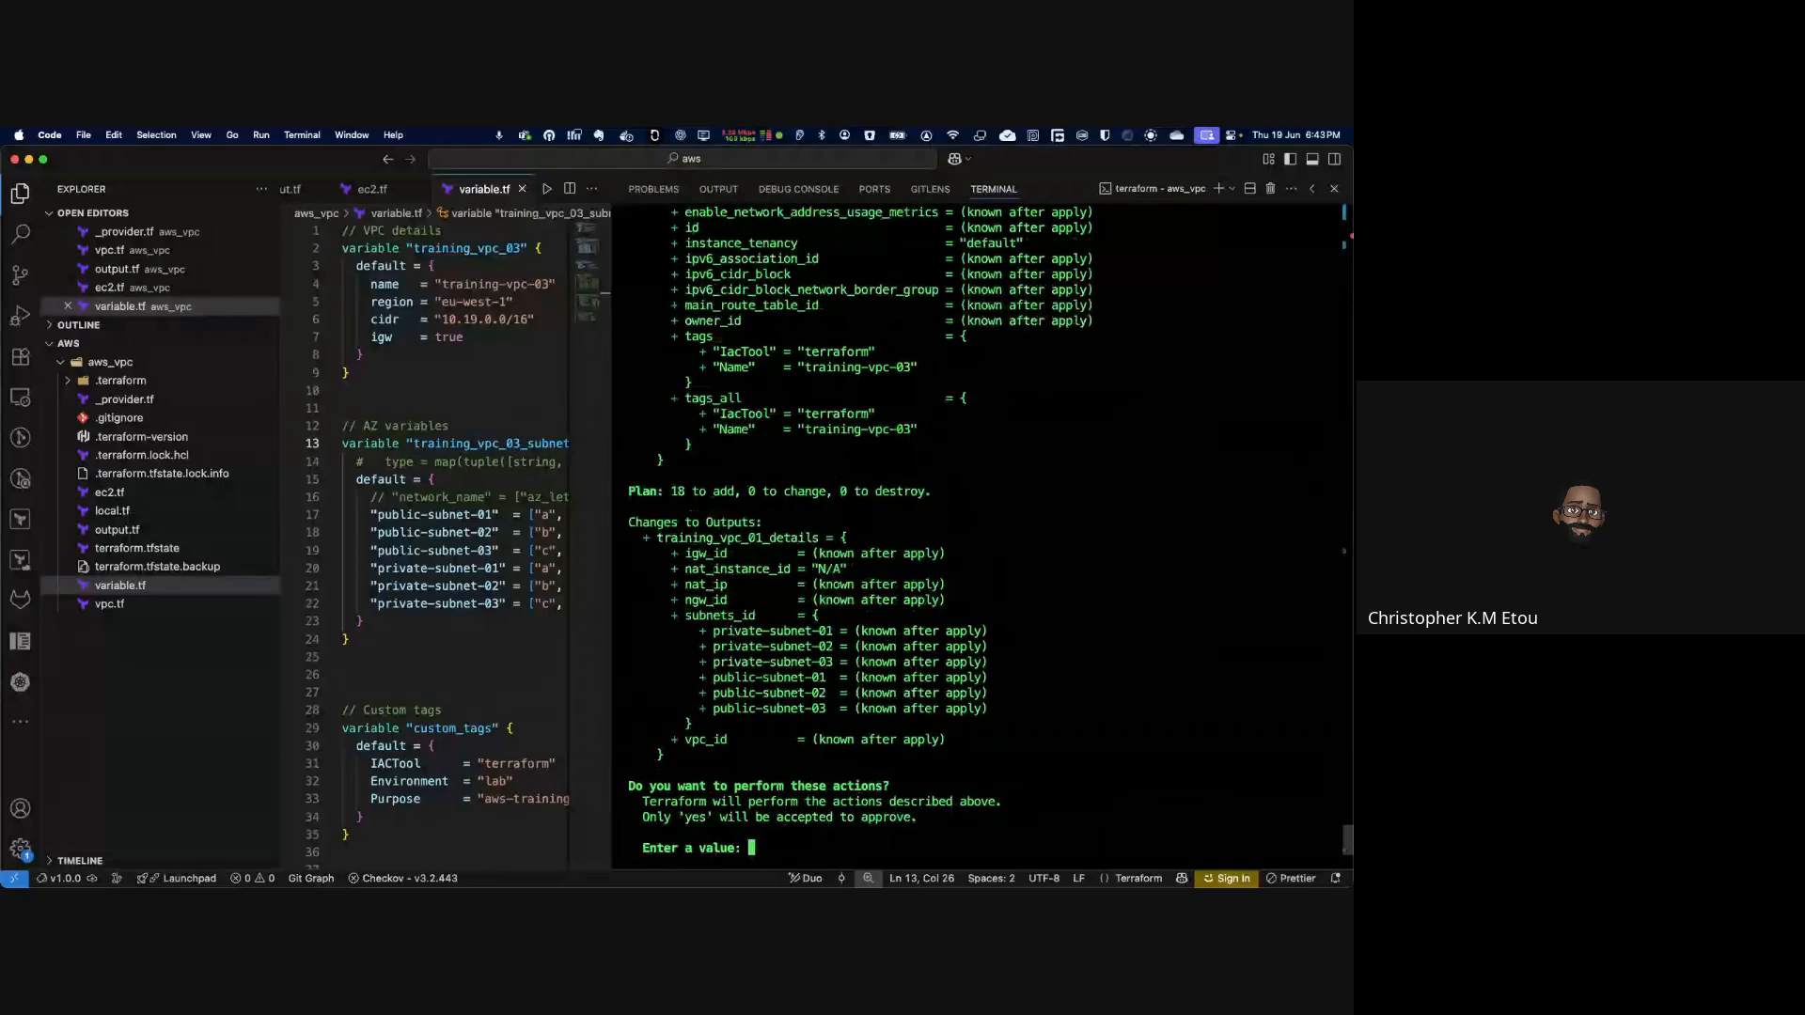
pyautogui.write('yes')
pyautogui.press('Return')
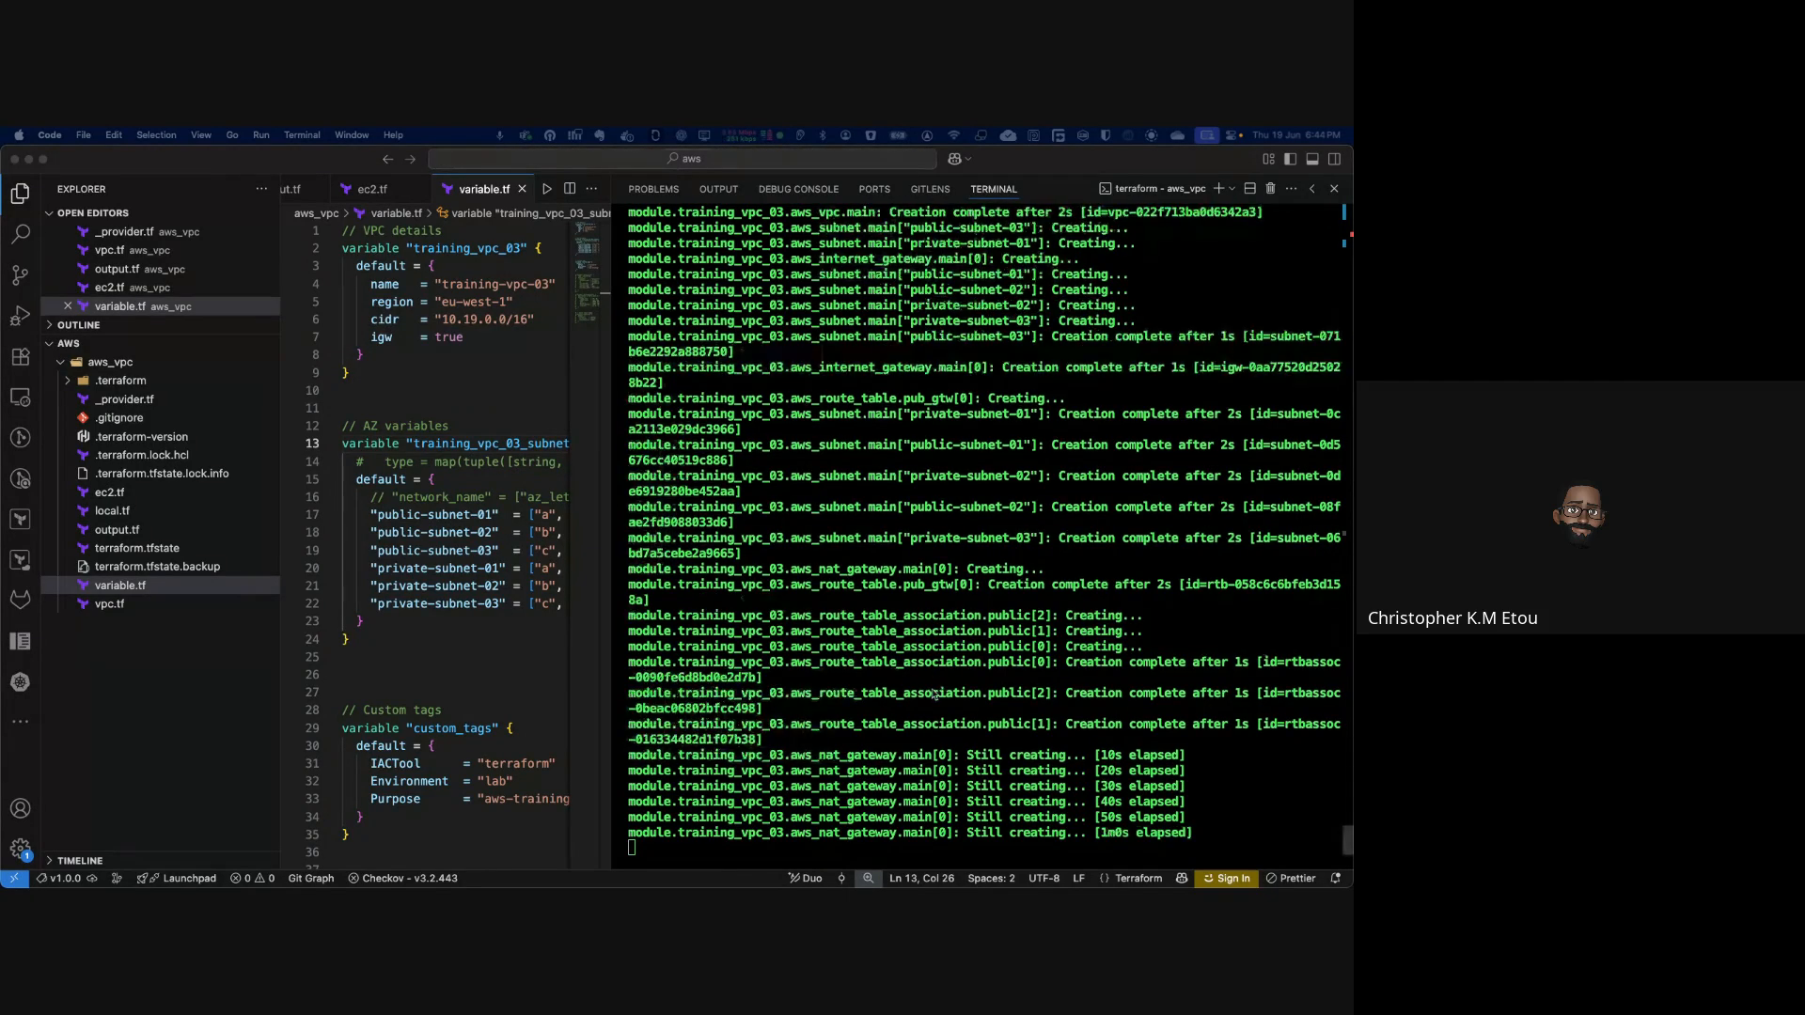
# - Switch to the AWS console in the browser, search for "vpc" and open the list of VPCs in the VPC service
pyautogui.hotkey('ctrl', 'Left')
pyautogui.hotkey('ctrl', 'Left')
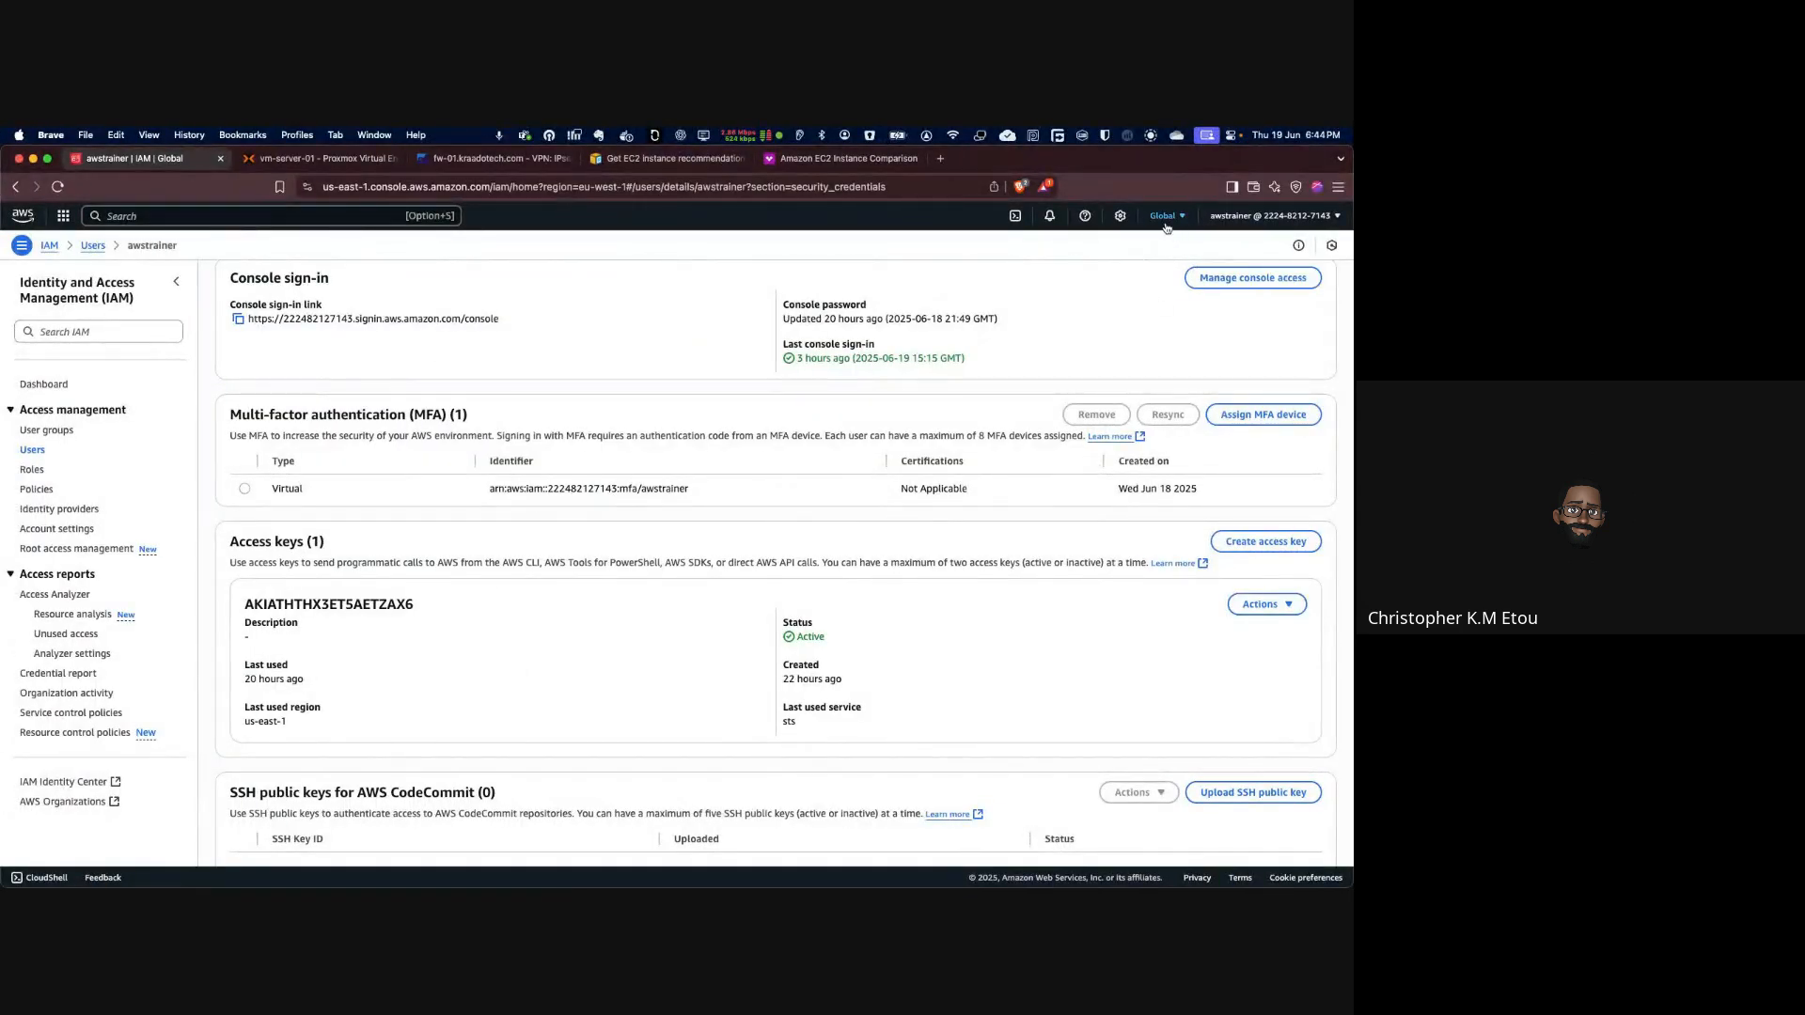
pyautogui.click(206, 215)
pyautogui.write('vpc')
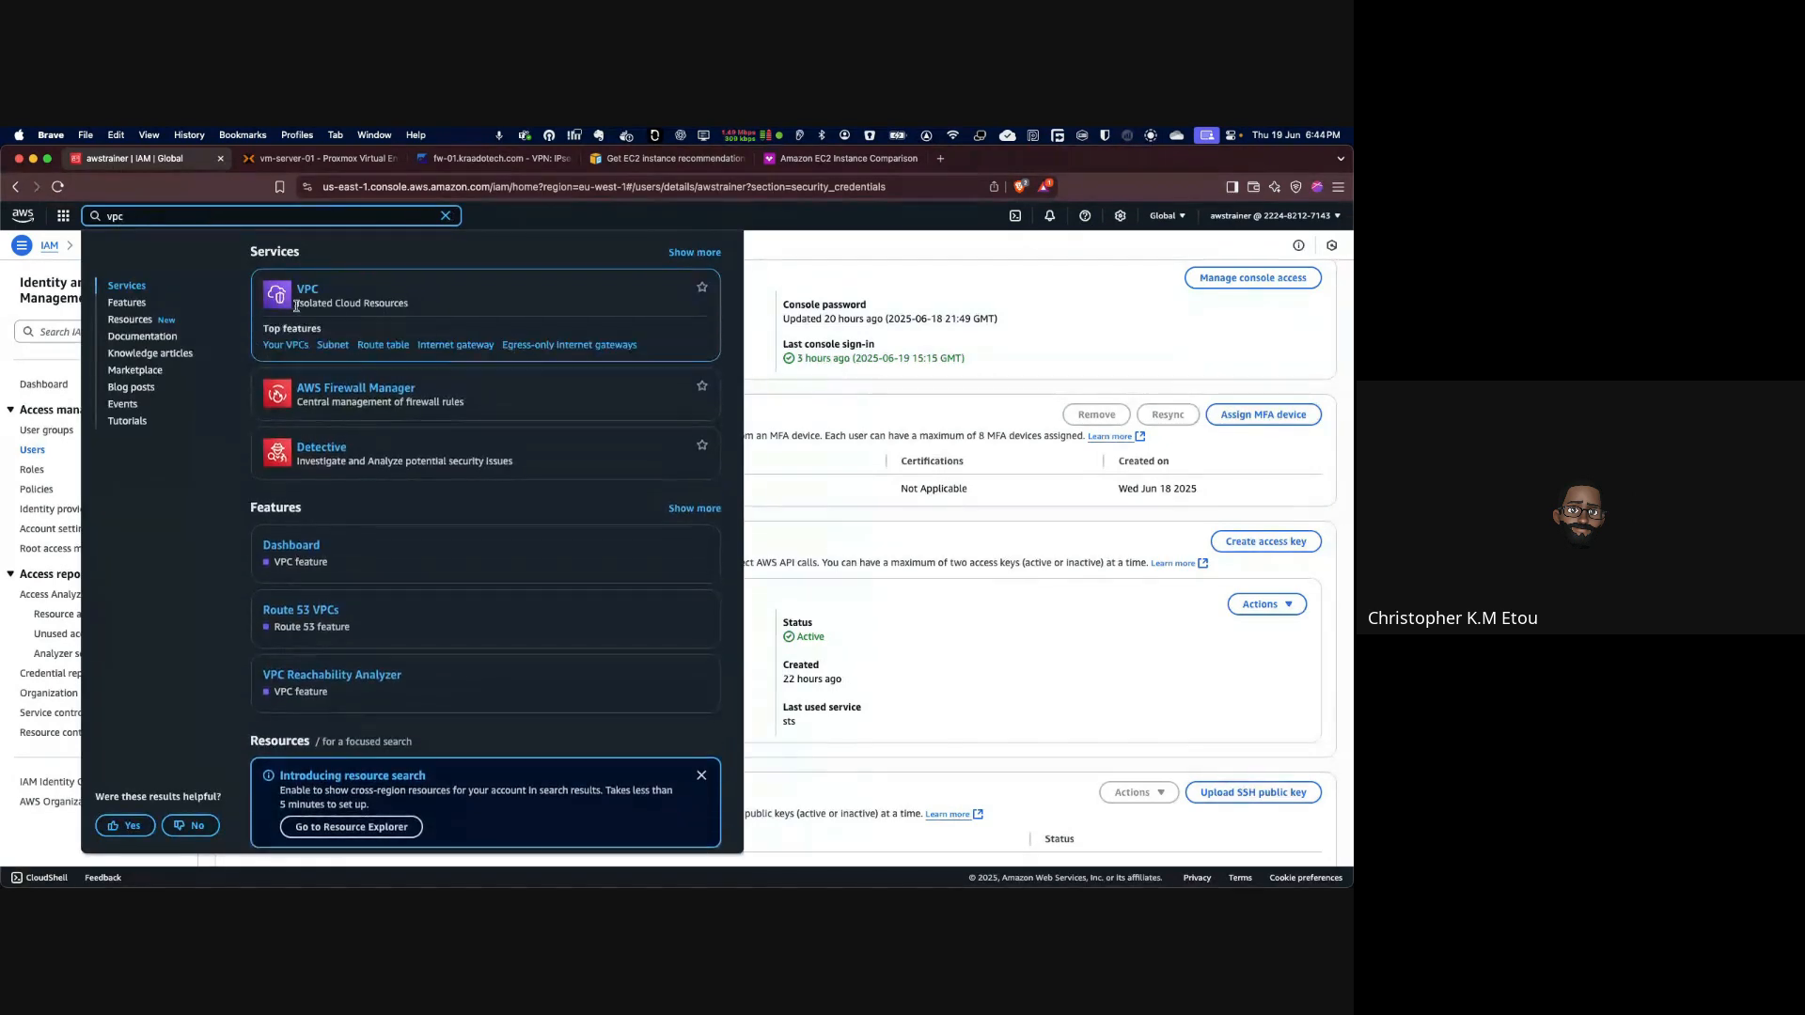
pyautogui.click(627, 333)
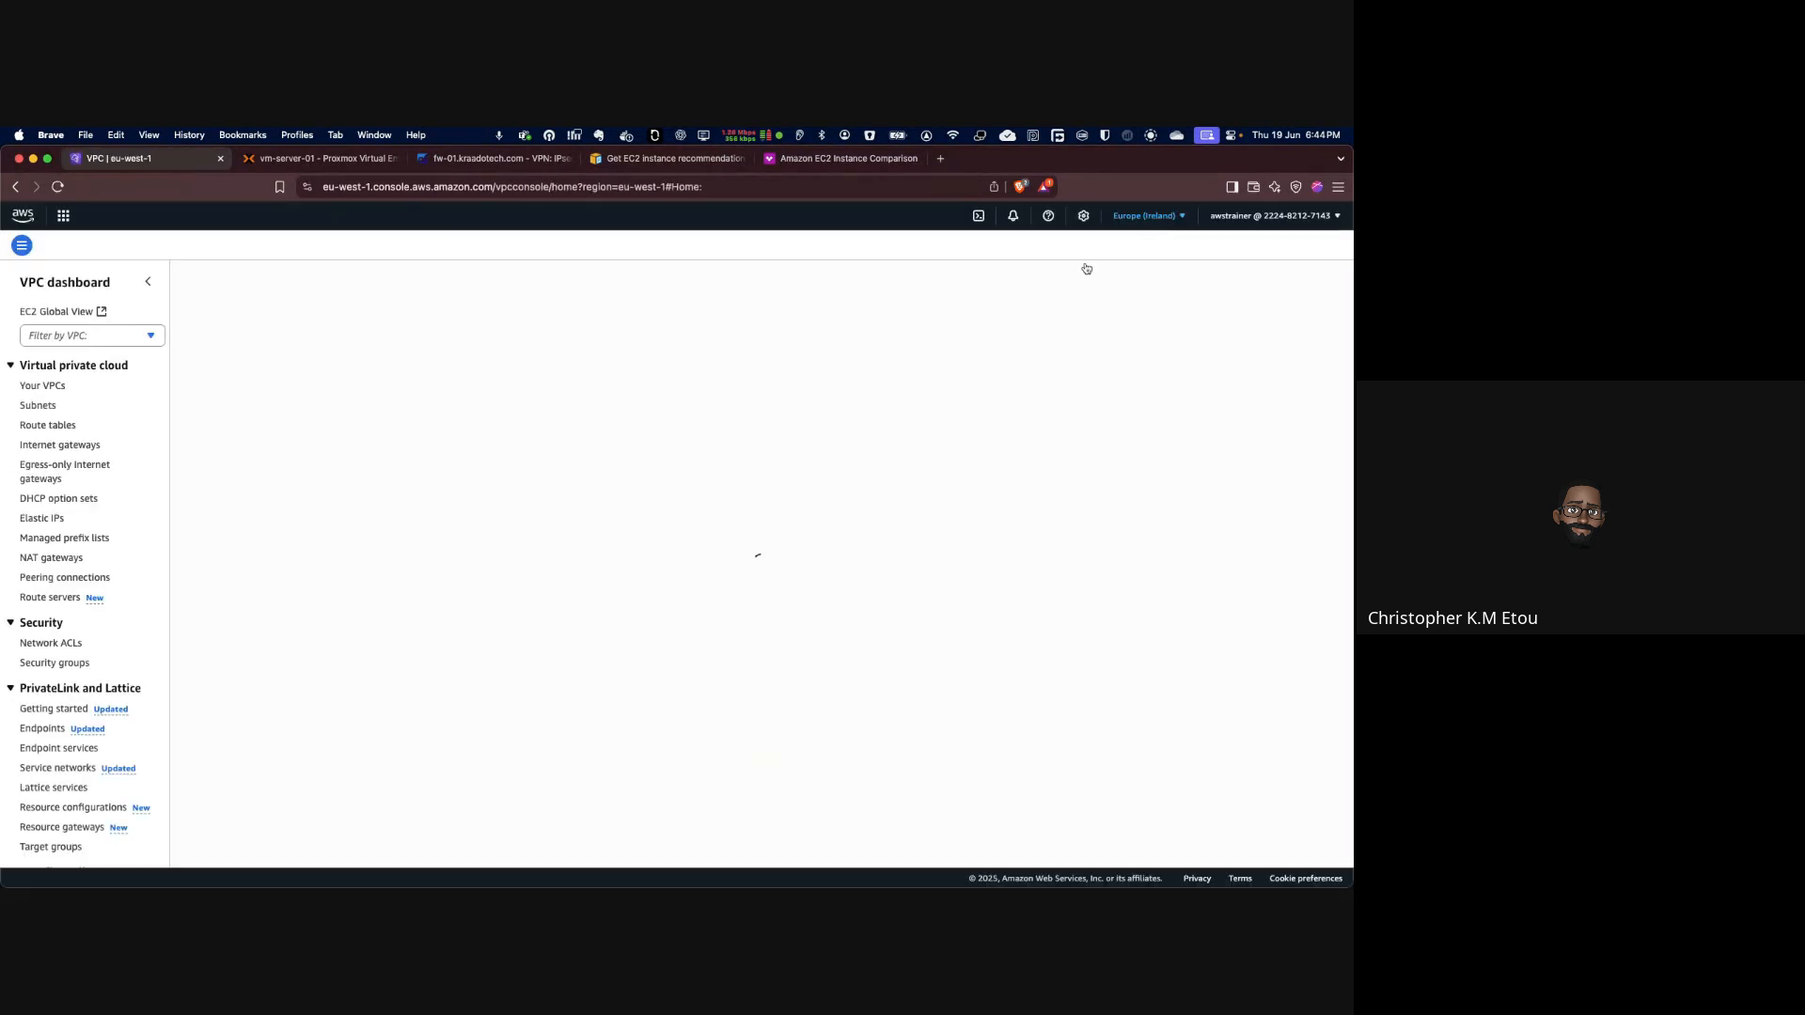
pyautogui.click(43, 386)
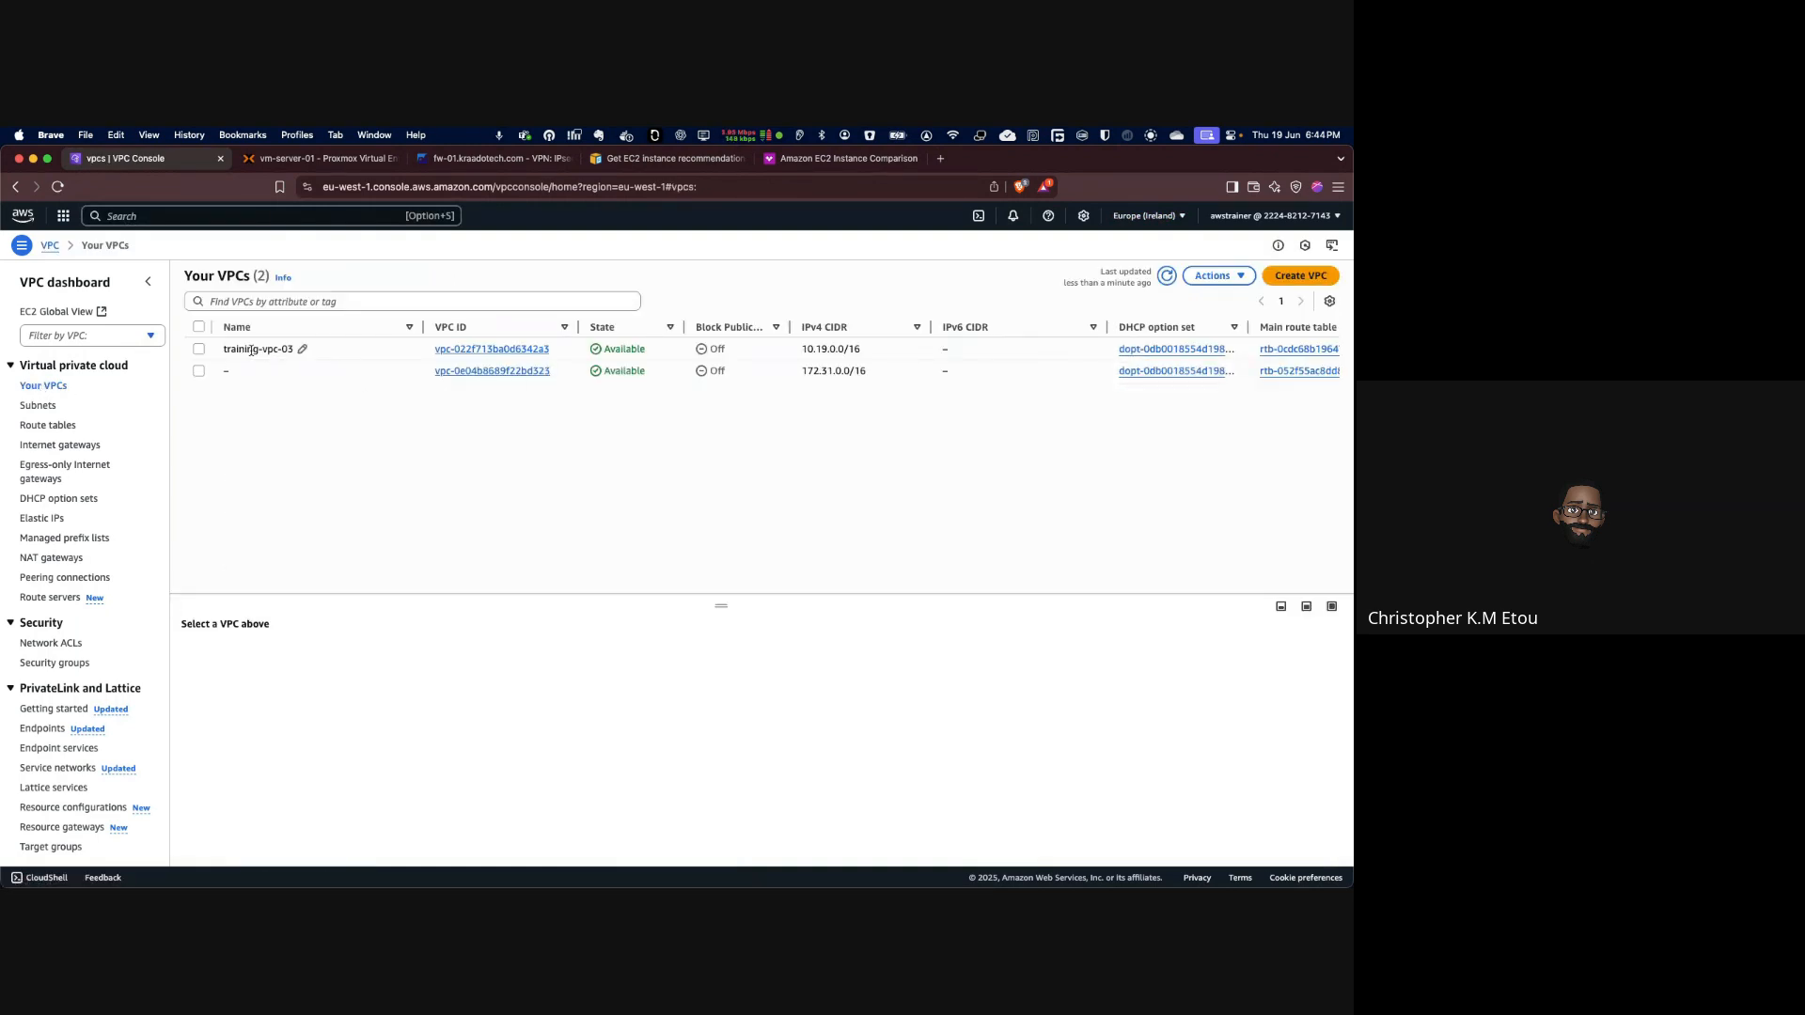
pyautogui.hotkey('ctrl', 'Right')
pyautogui.hotkey('ctrl', 'Right')
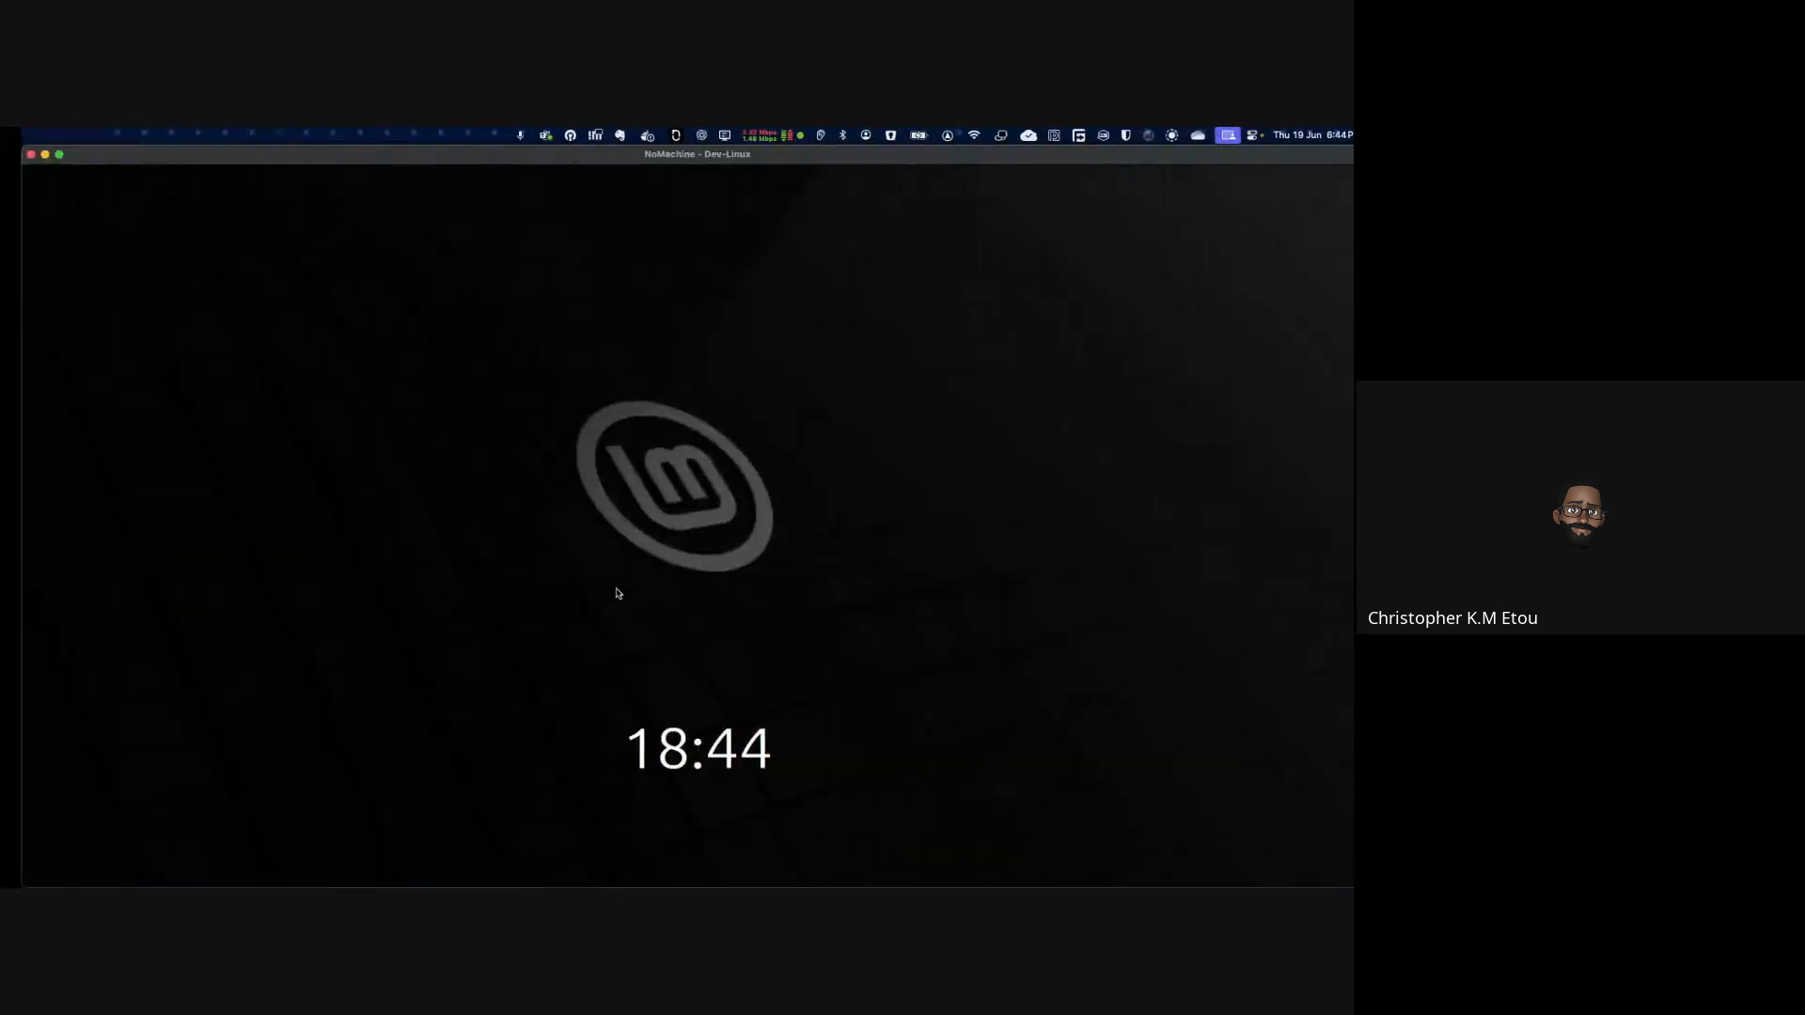
pyautogui.hotkey('ctrl', 'Left')
pyautogui.hotkey('ctrl', 'Left')
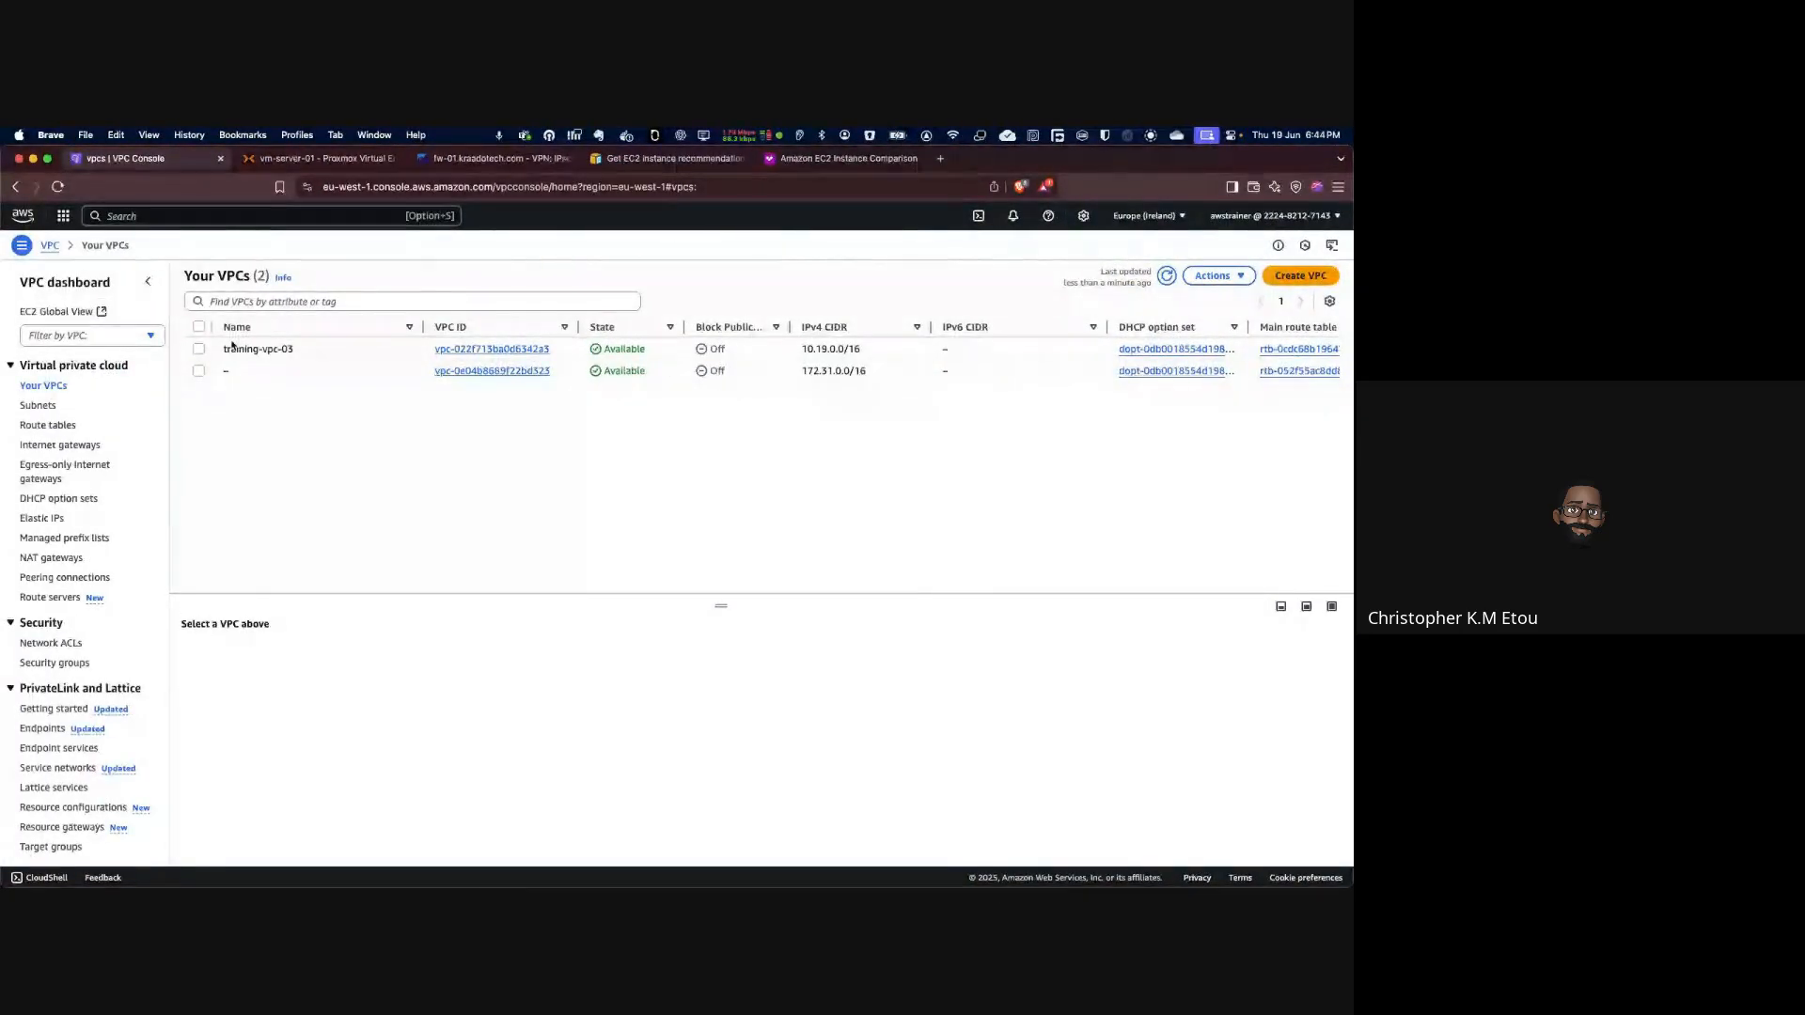
# - Select training-vpc-03 in the list of VPCs and view its tags
pyautogui.click(242, 350)
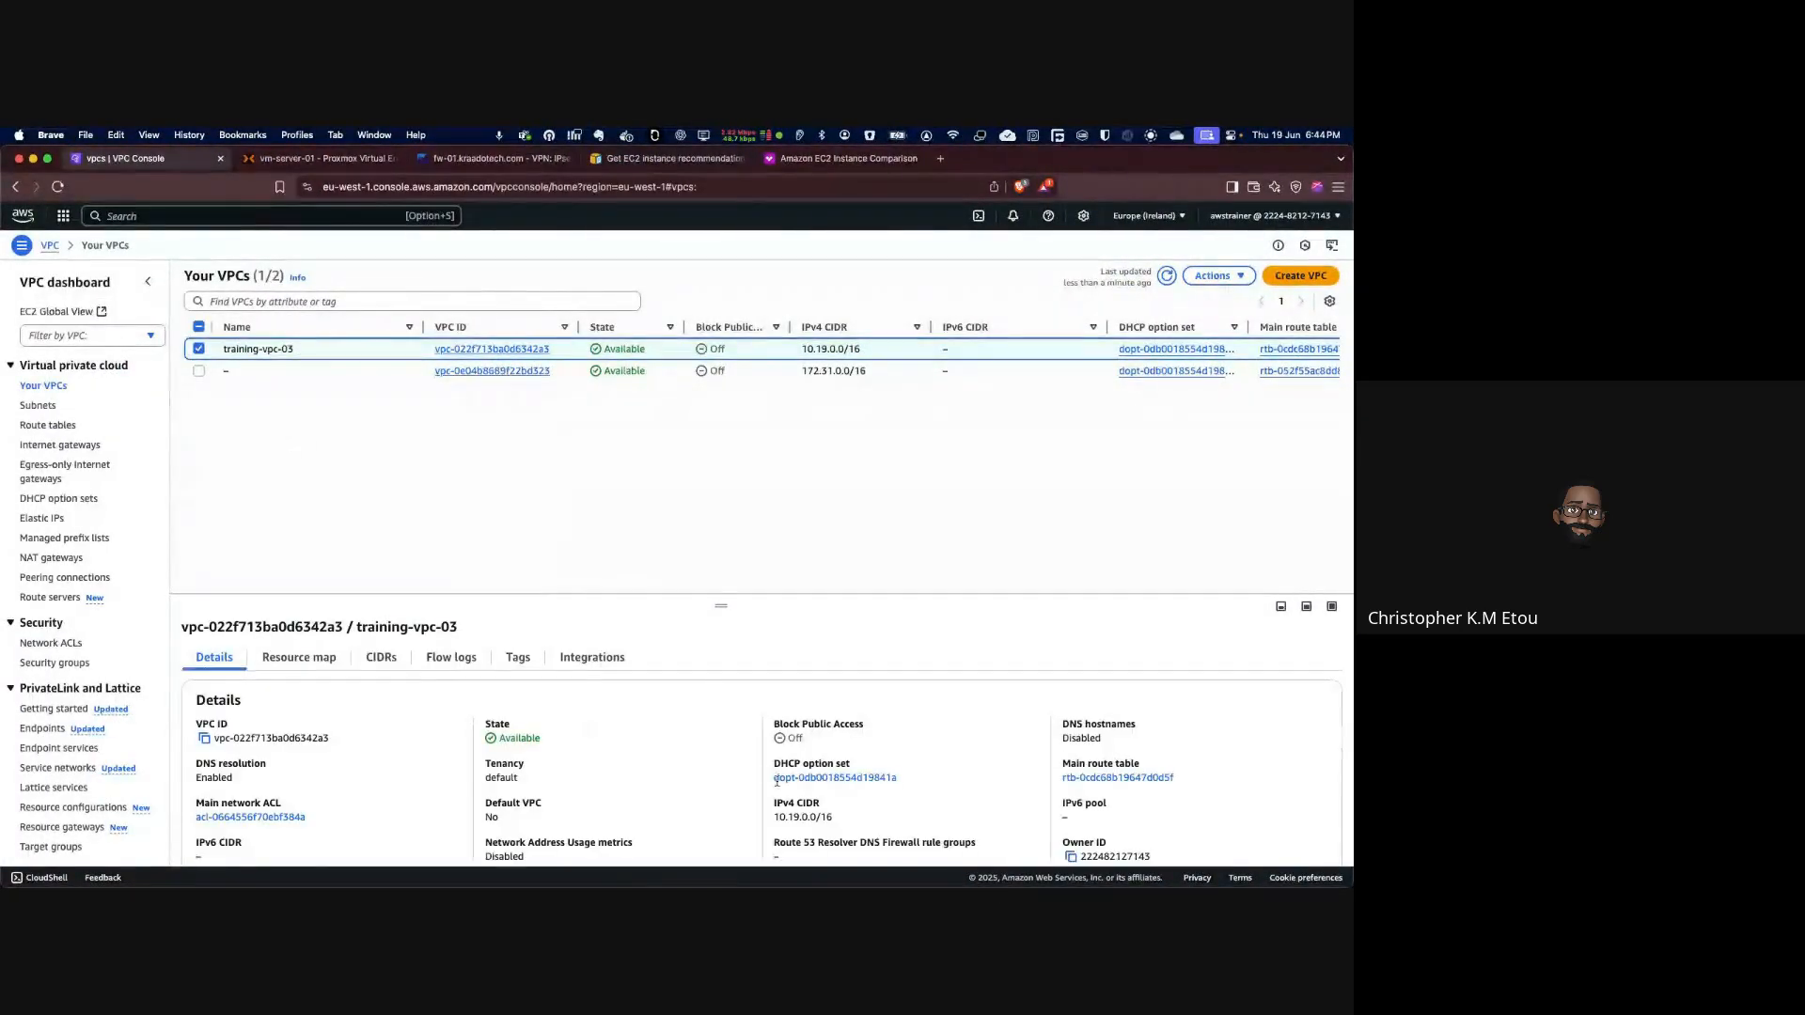
pyautogui.click(518, 658)
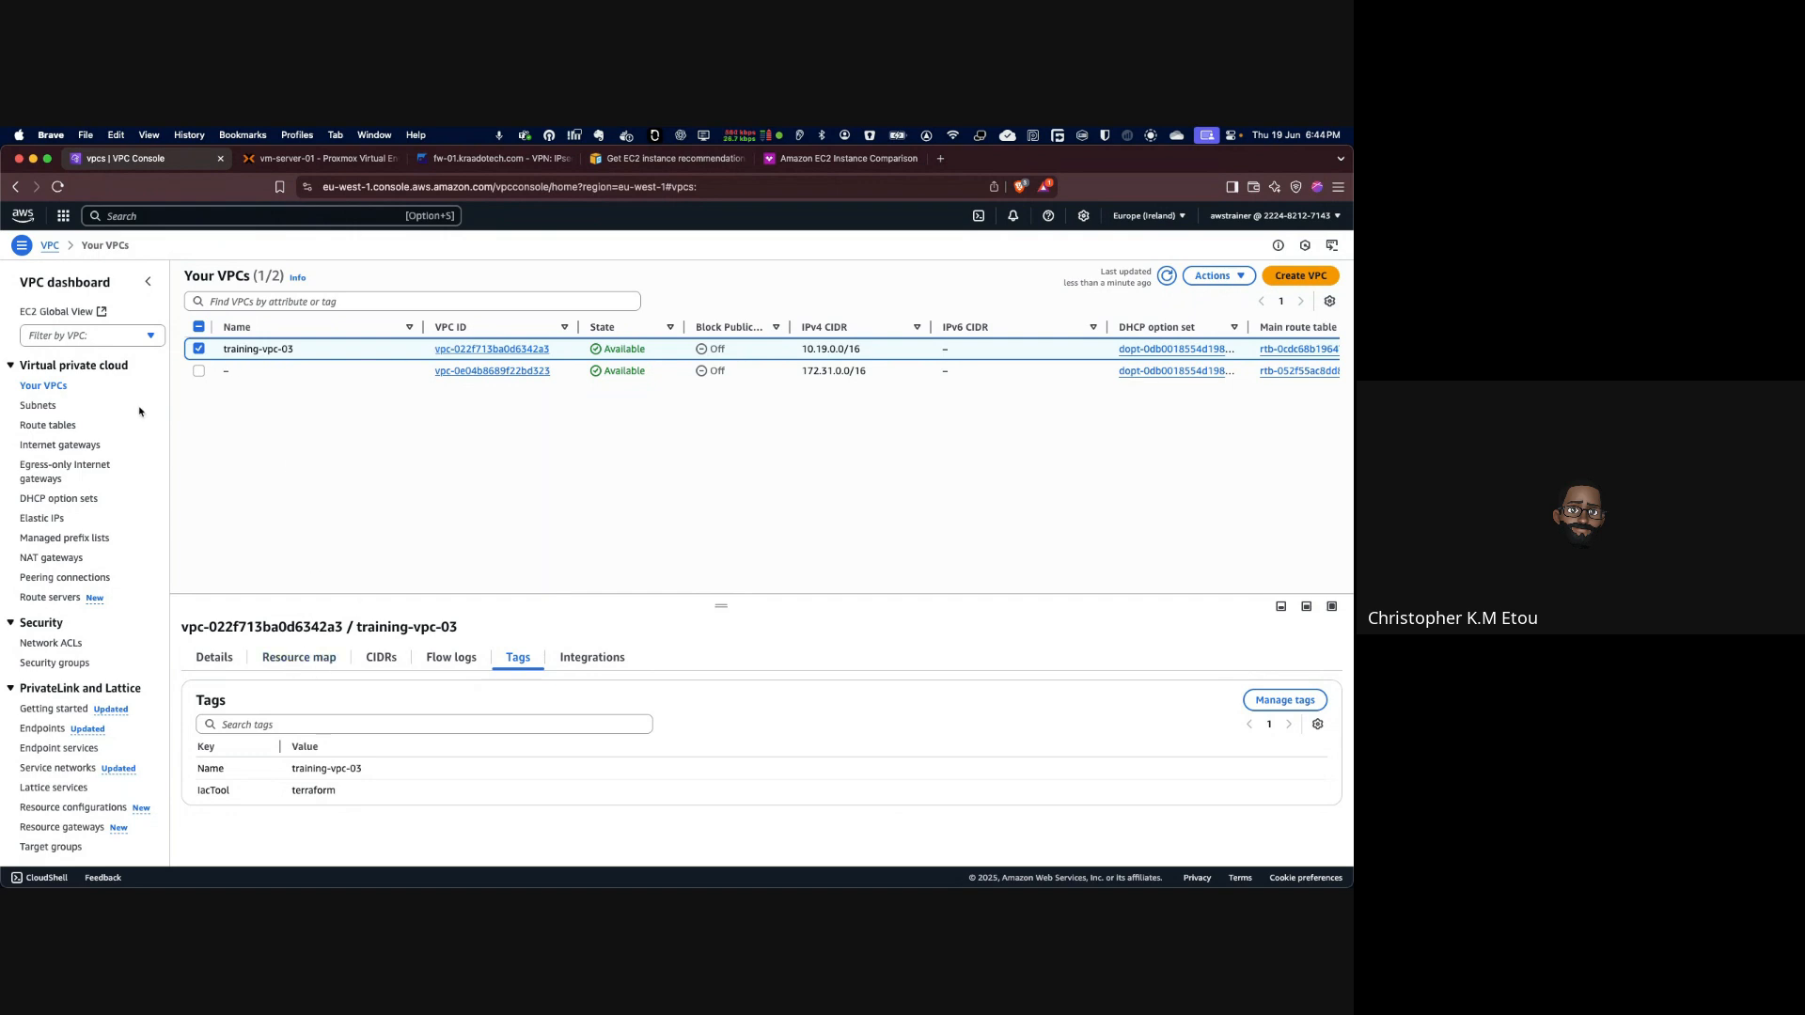
# - Open the subnets list, filter it by the training-vpc-03 VPC and sort it by IPv4 CIDR
pyautogui.click(41, 406)
pyautogui.click(132, 338)
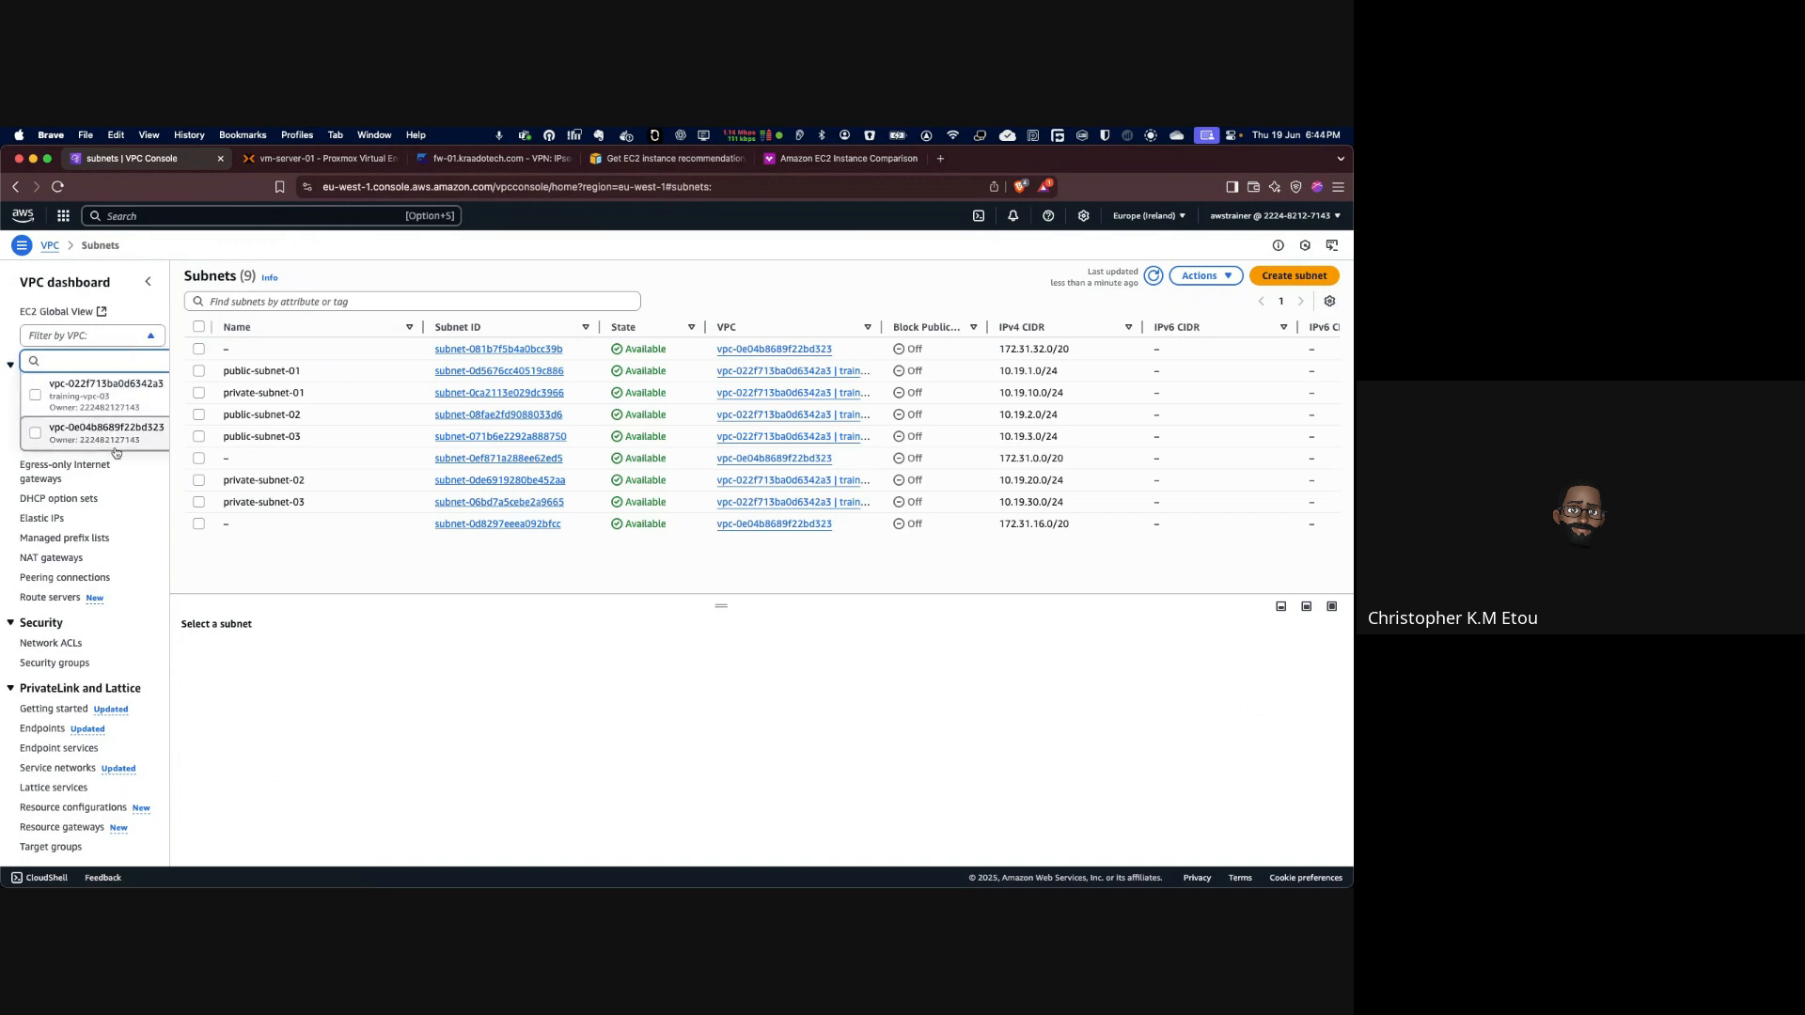
pyautogui.click(106, 395)
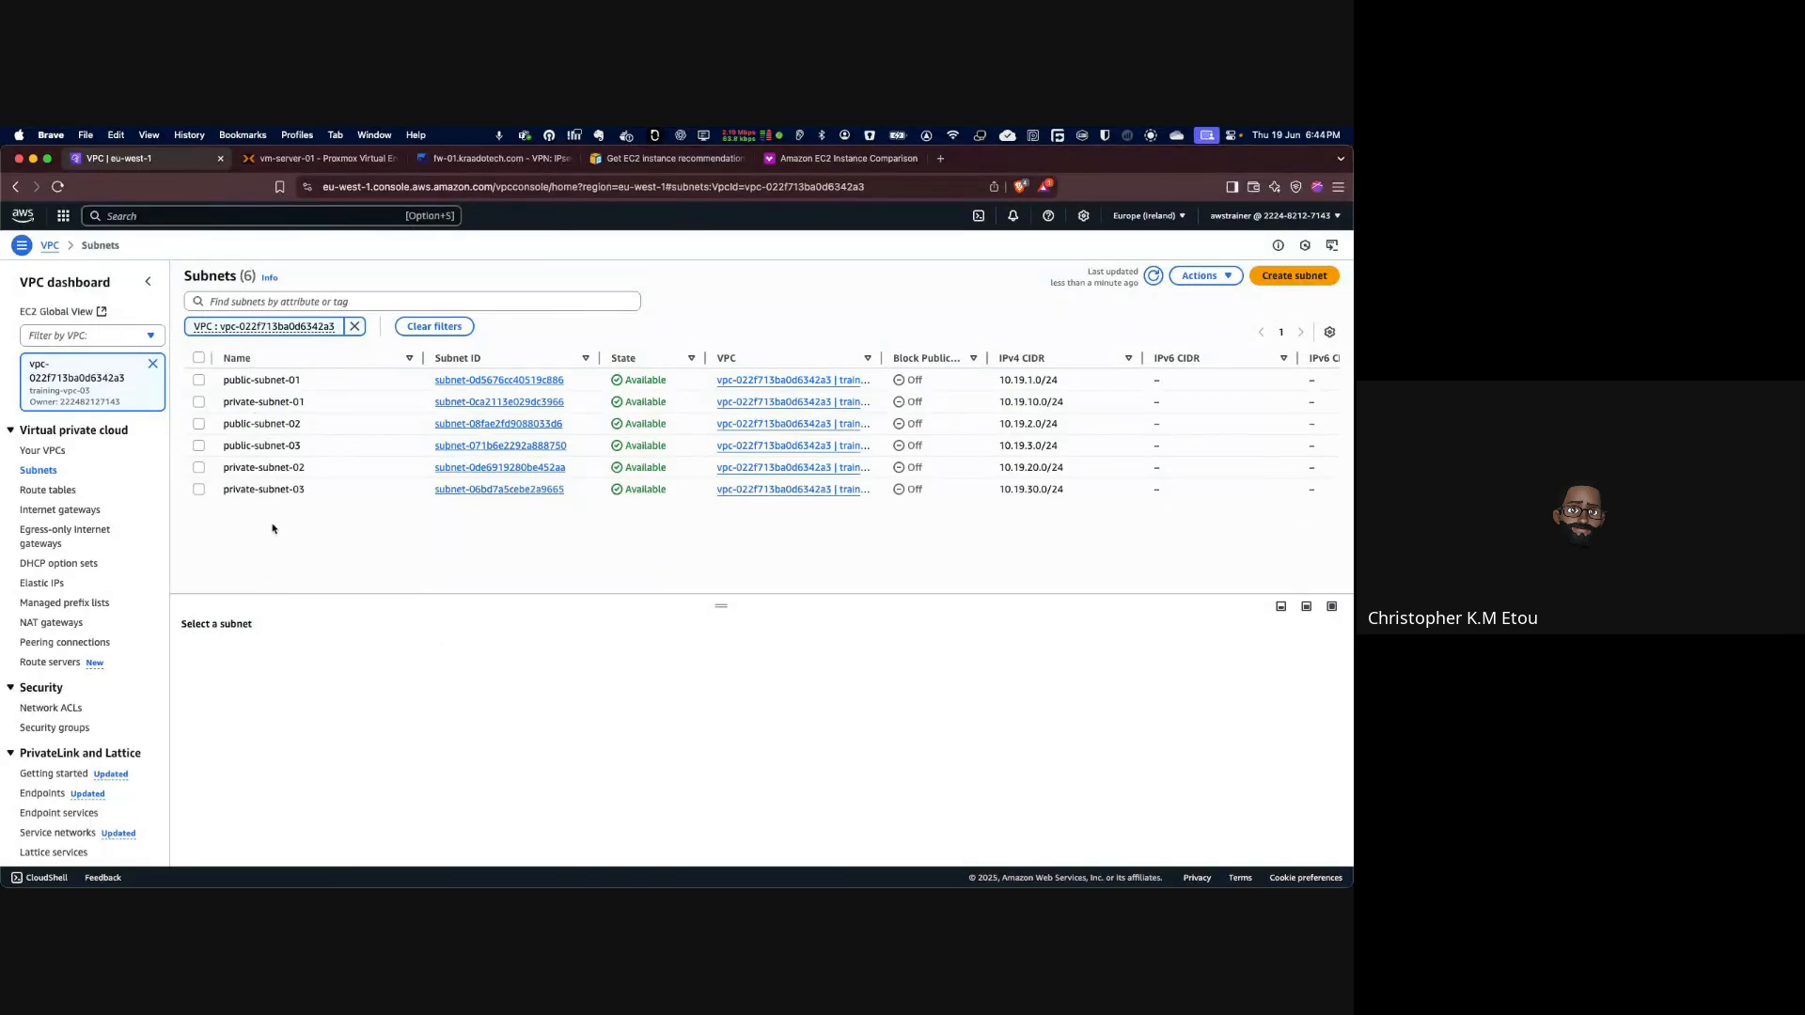
pyautogui.click(1025, 359)
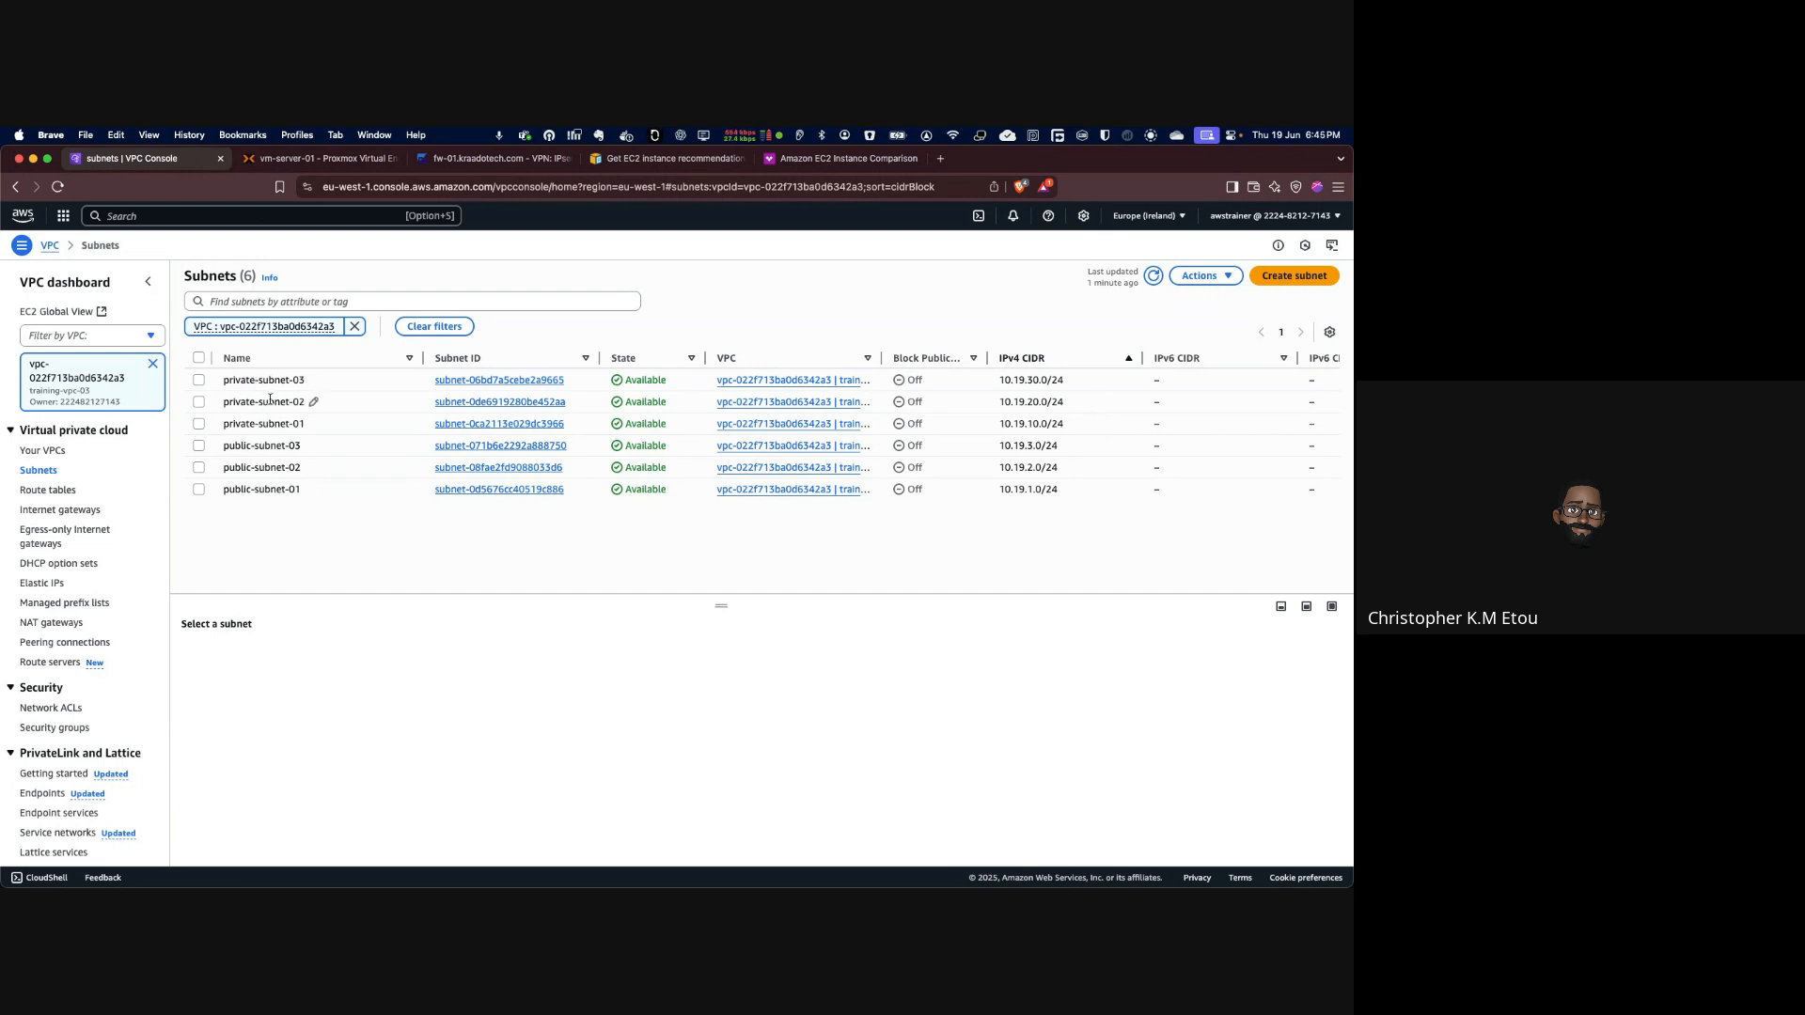
# - View the route tables associated with public-subnet-03 and private-subnet-02
pyautogui.click(249, 443)
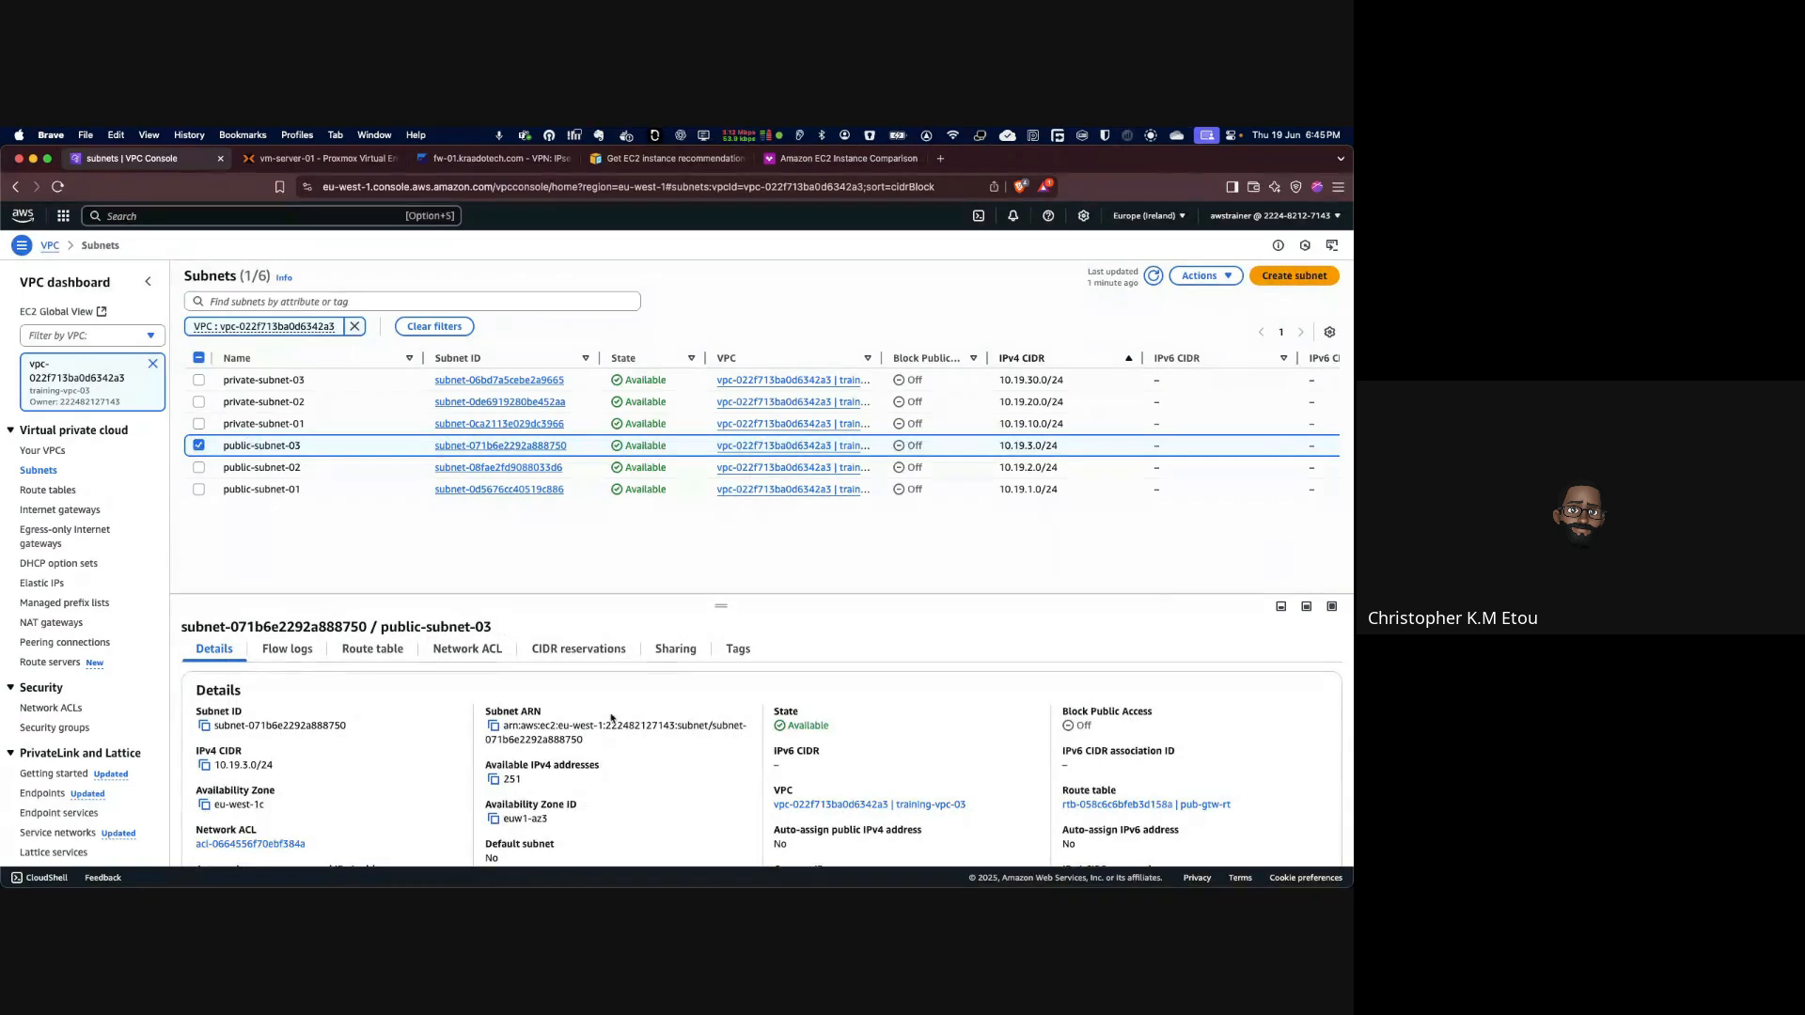
pyautogui.click(372, 649)
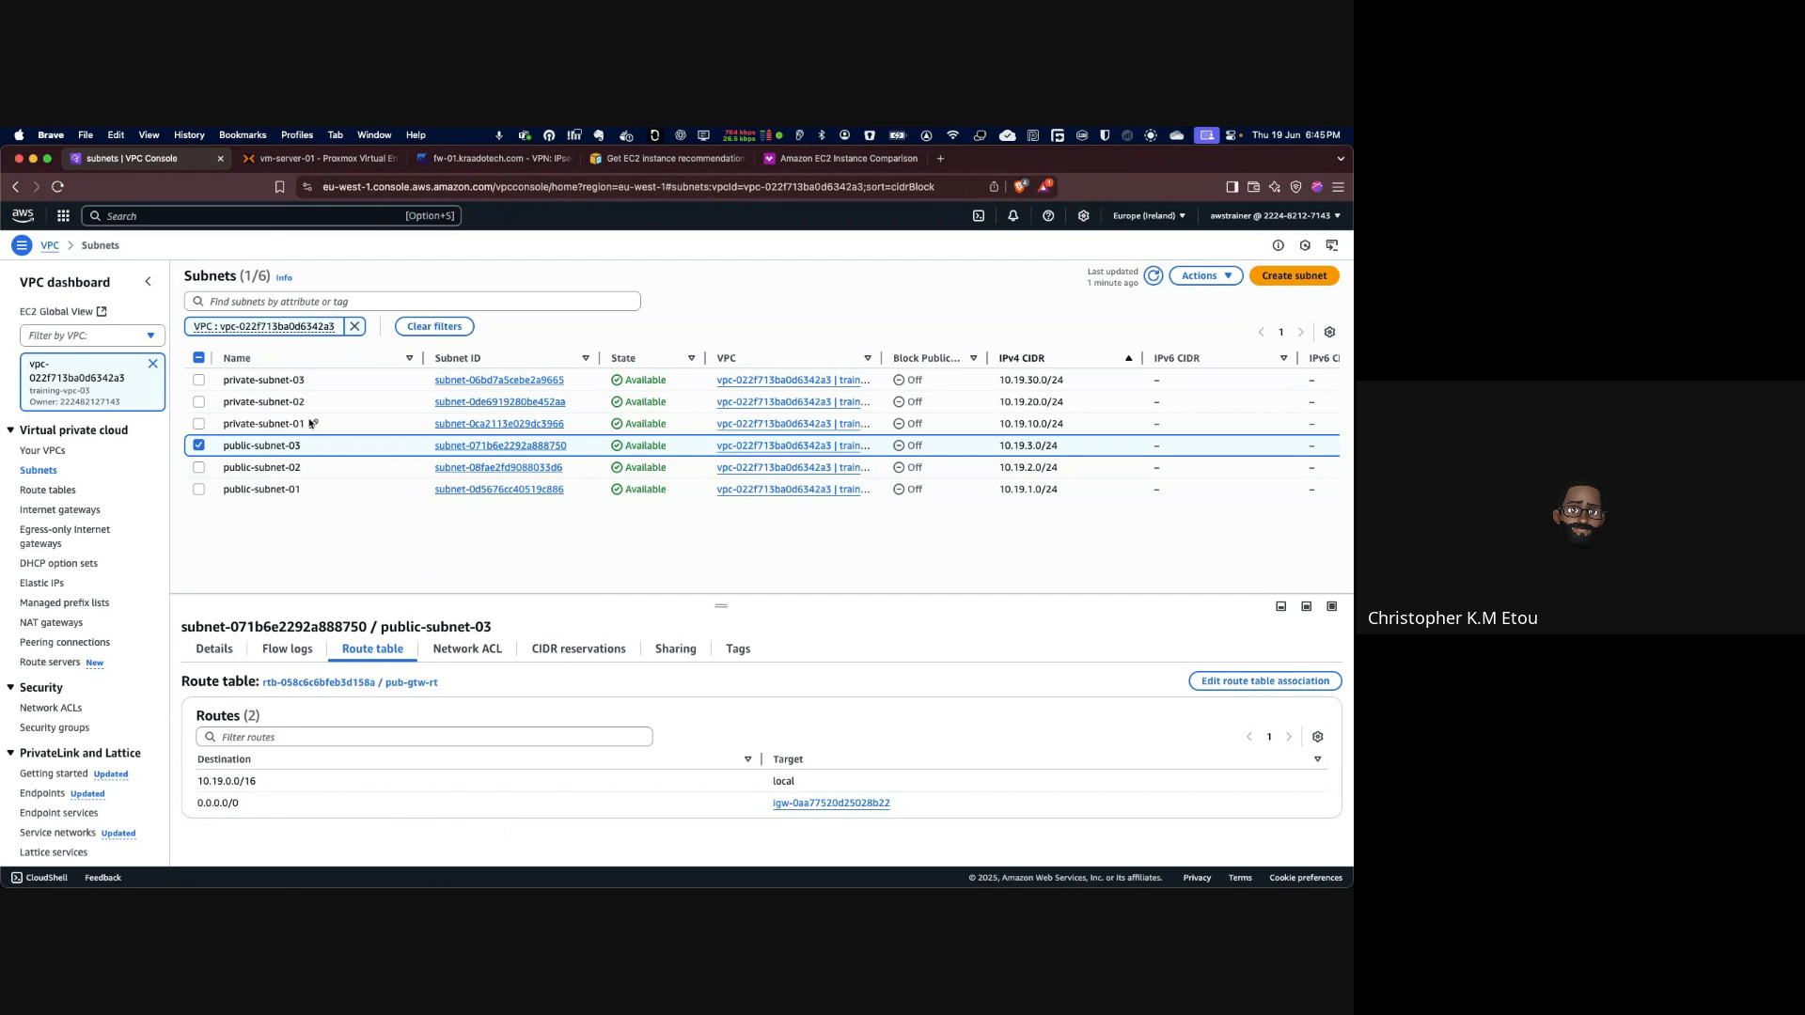
pyautogui.click(271, 403)
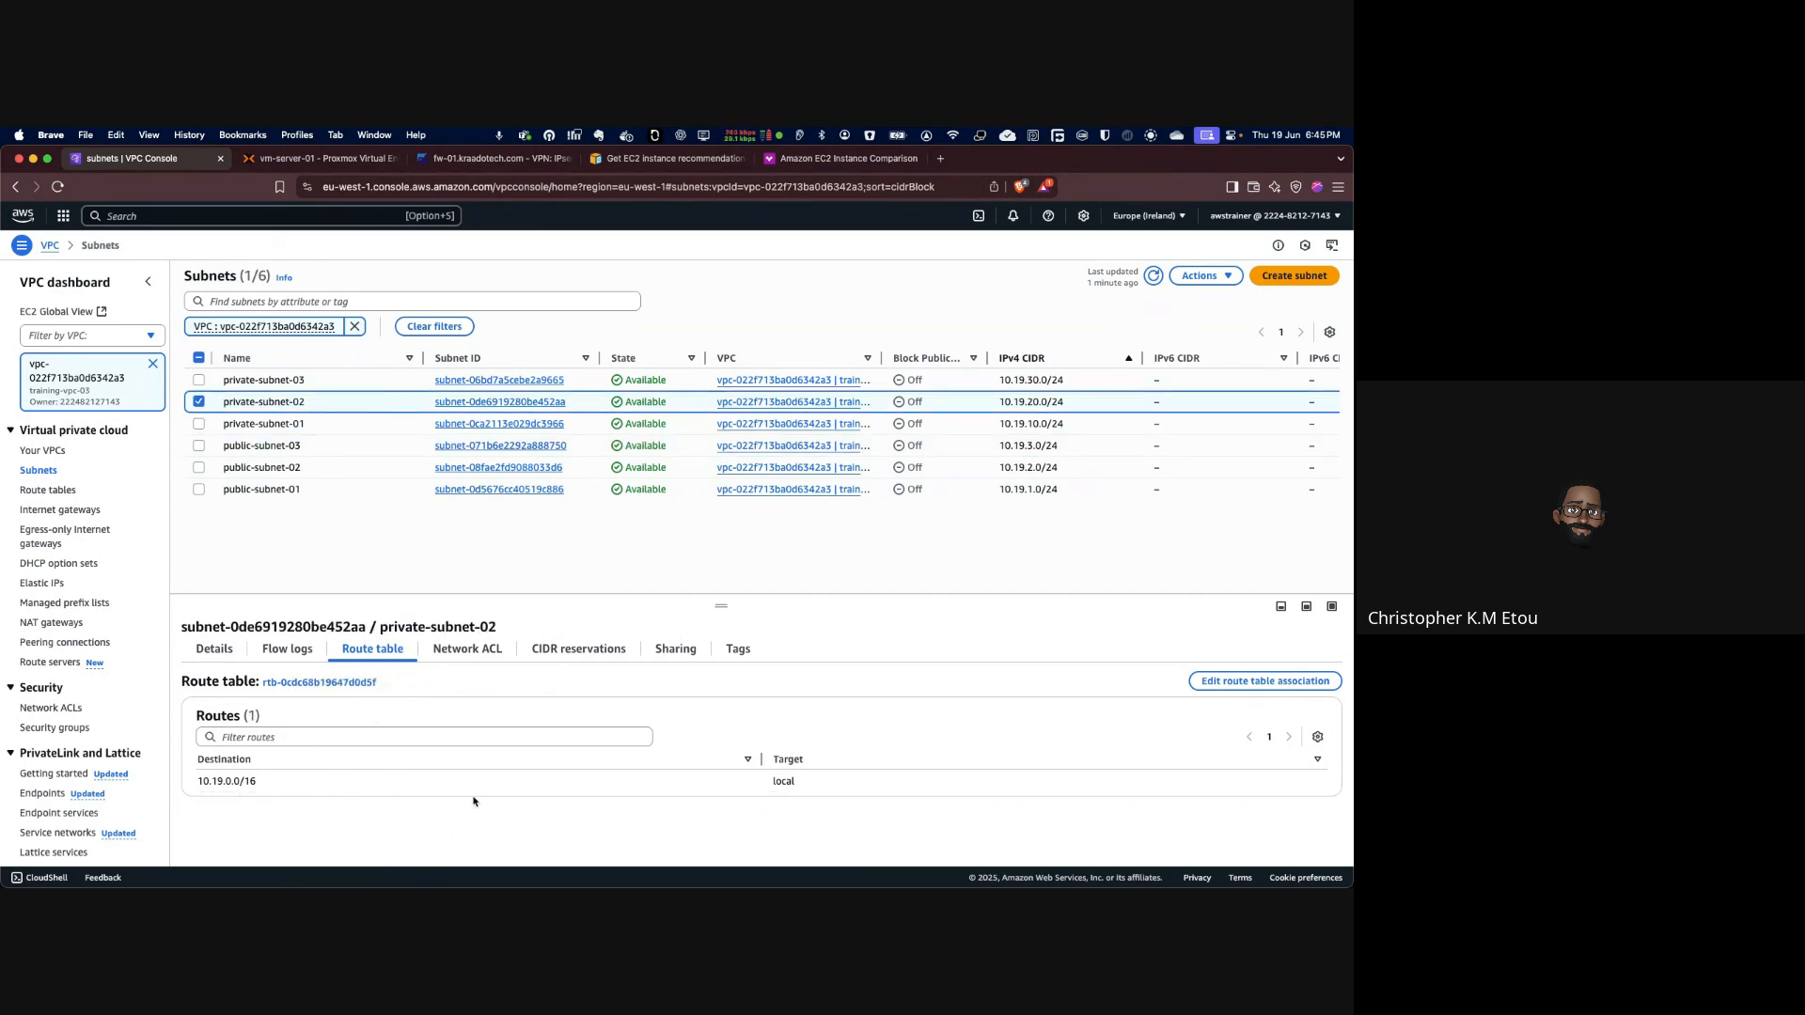
# - Check the Terraform apply output in VS Code, return to the AWS console and refresh the subnets list to recheck private-subnet-02's routes
pyautogui.hotkey('ctrl', 'Right')
pyautogui.hotkey('ctrl', 'Right')
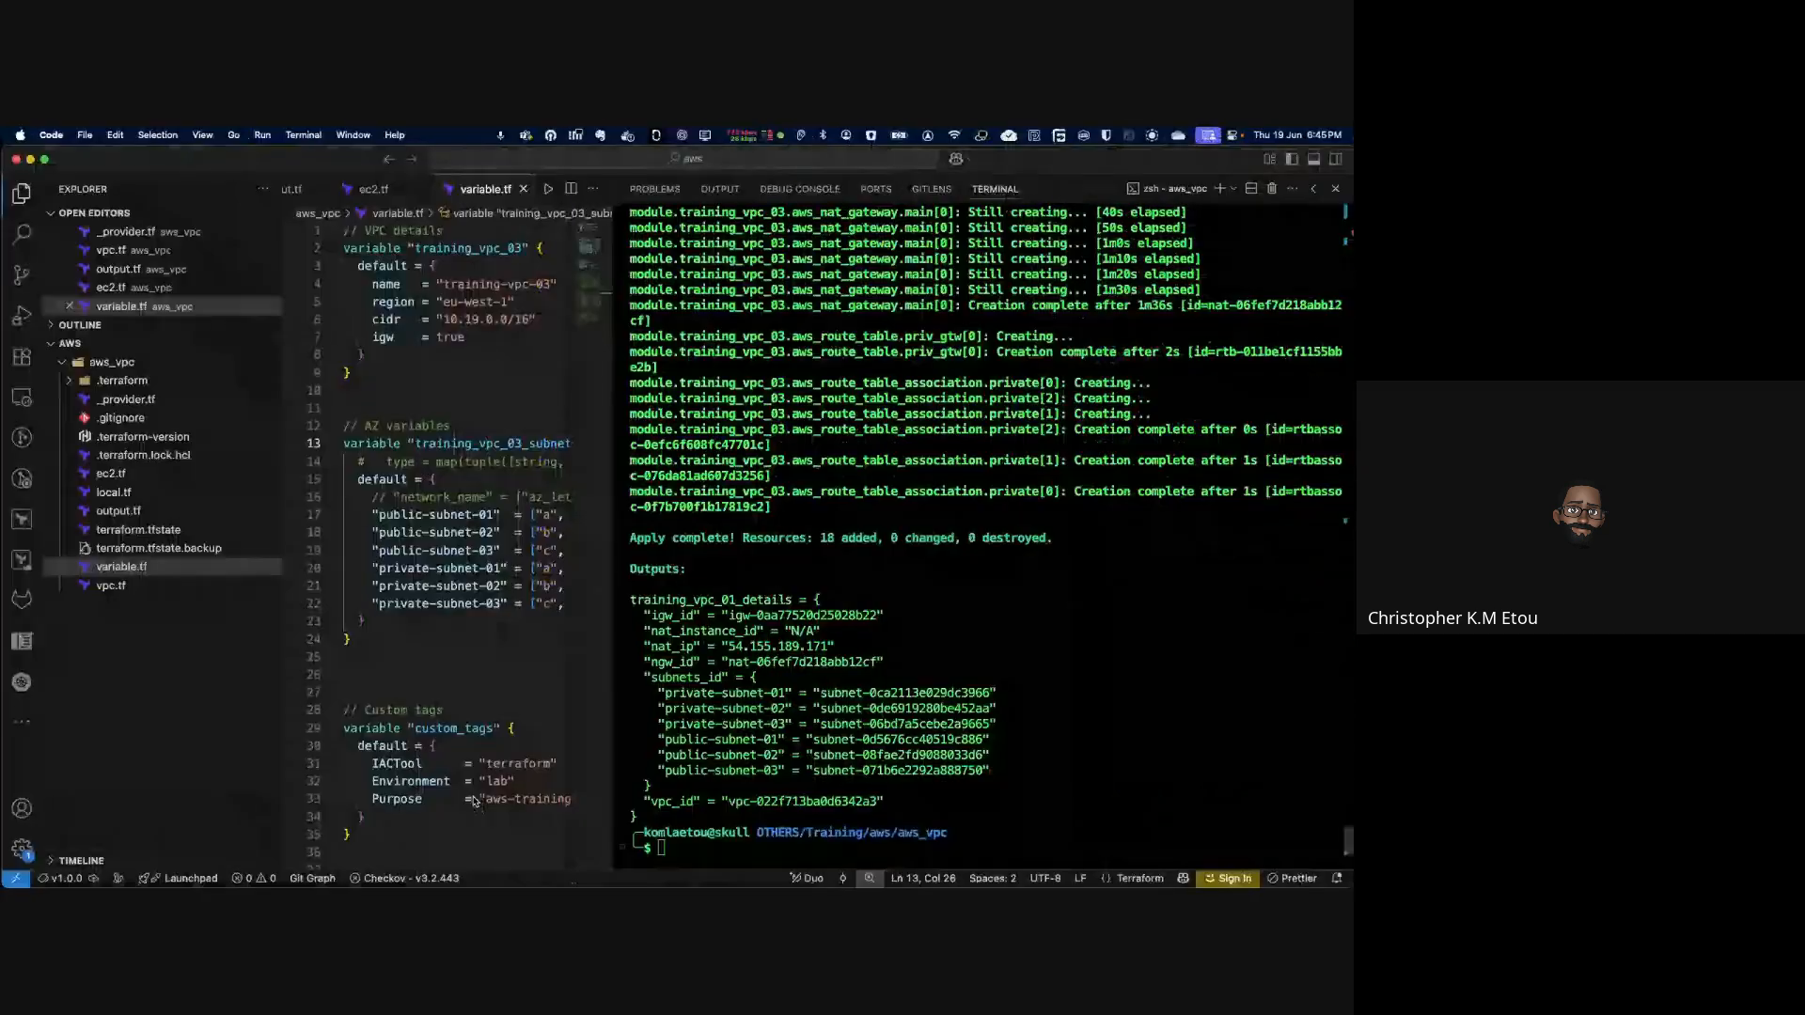
pyautogui.hotkey('ctrl', 'Left')
pyautogui.hotkey('ctrl', 'Left')
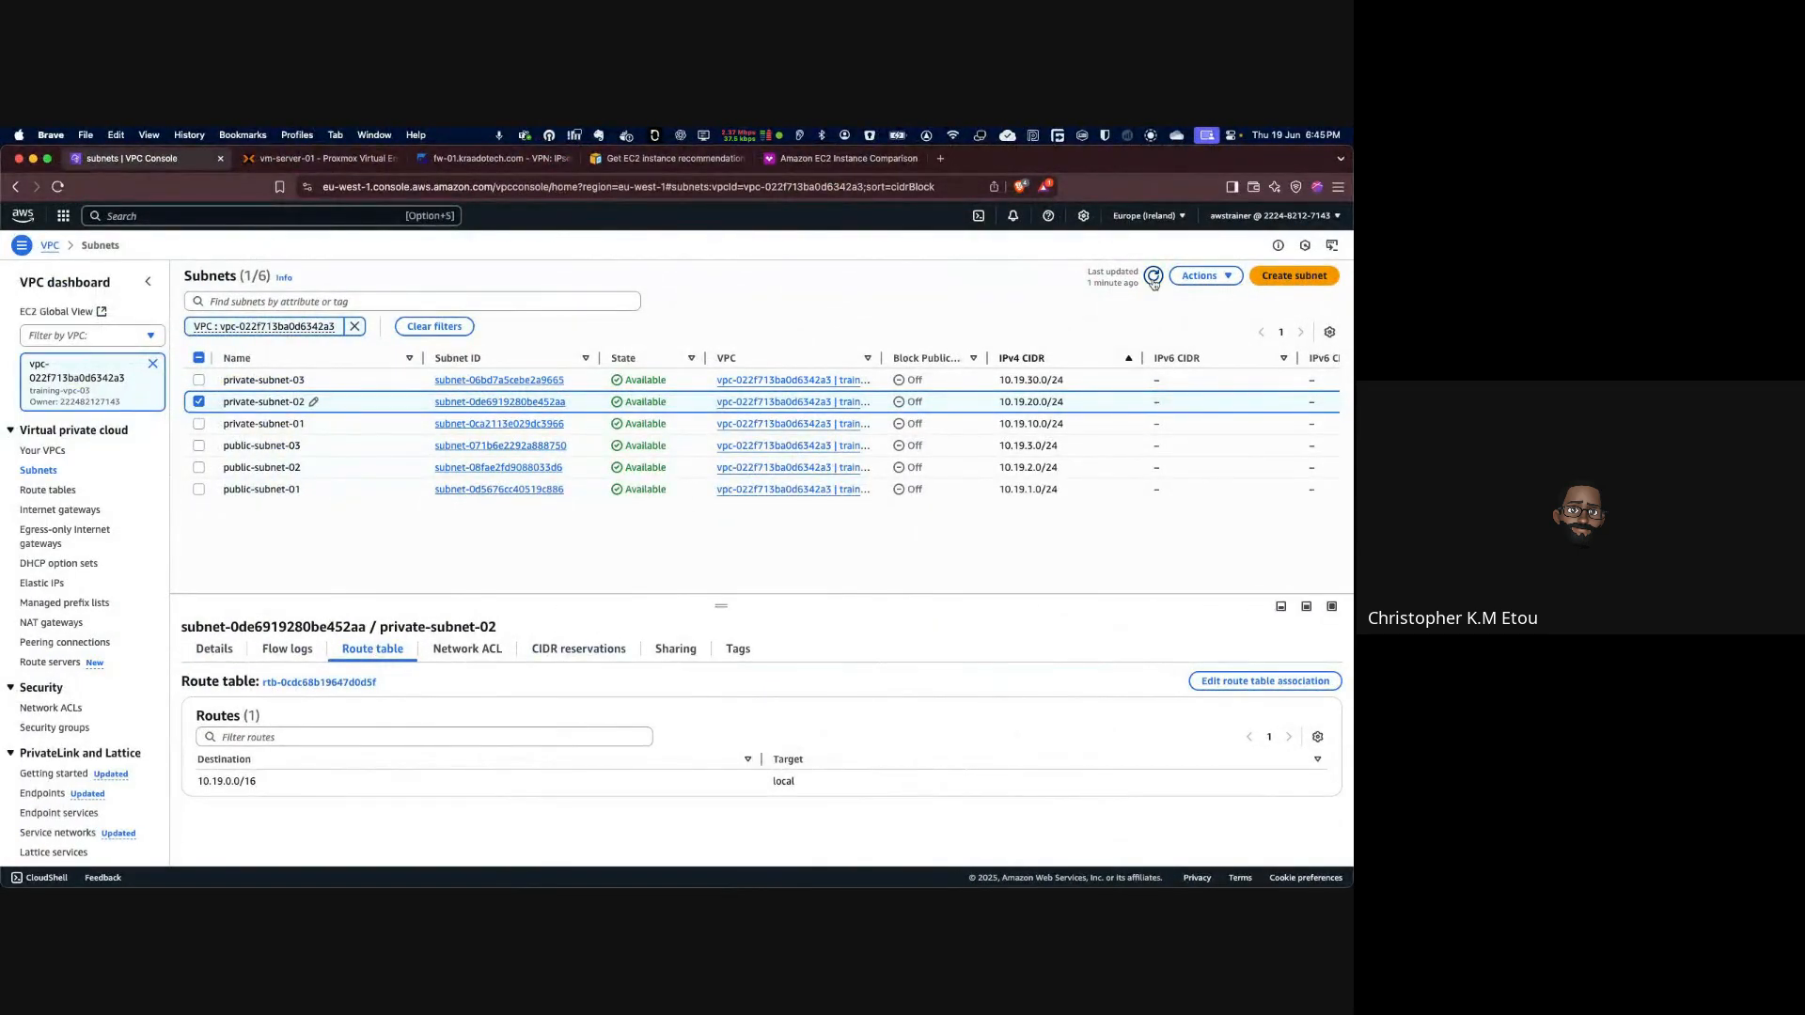
pyautogui.click(1152, 277)
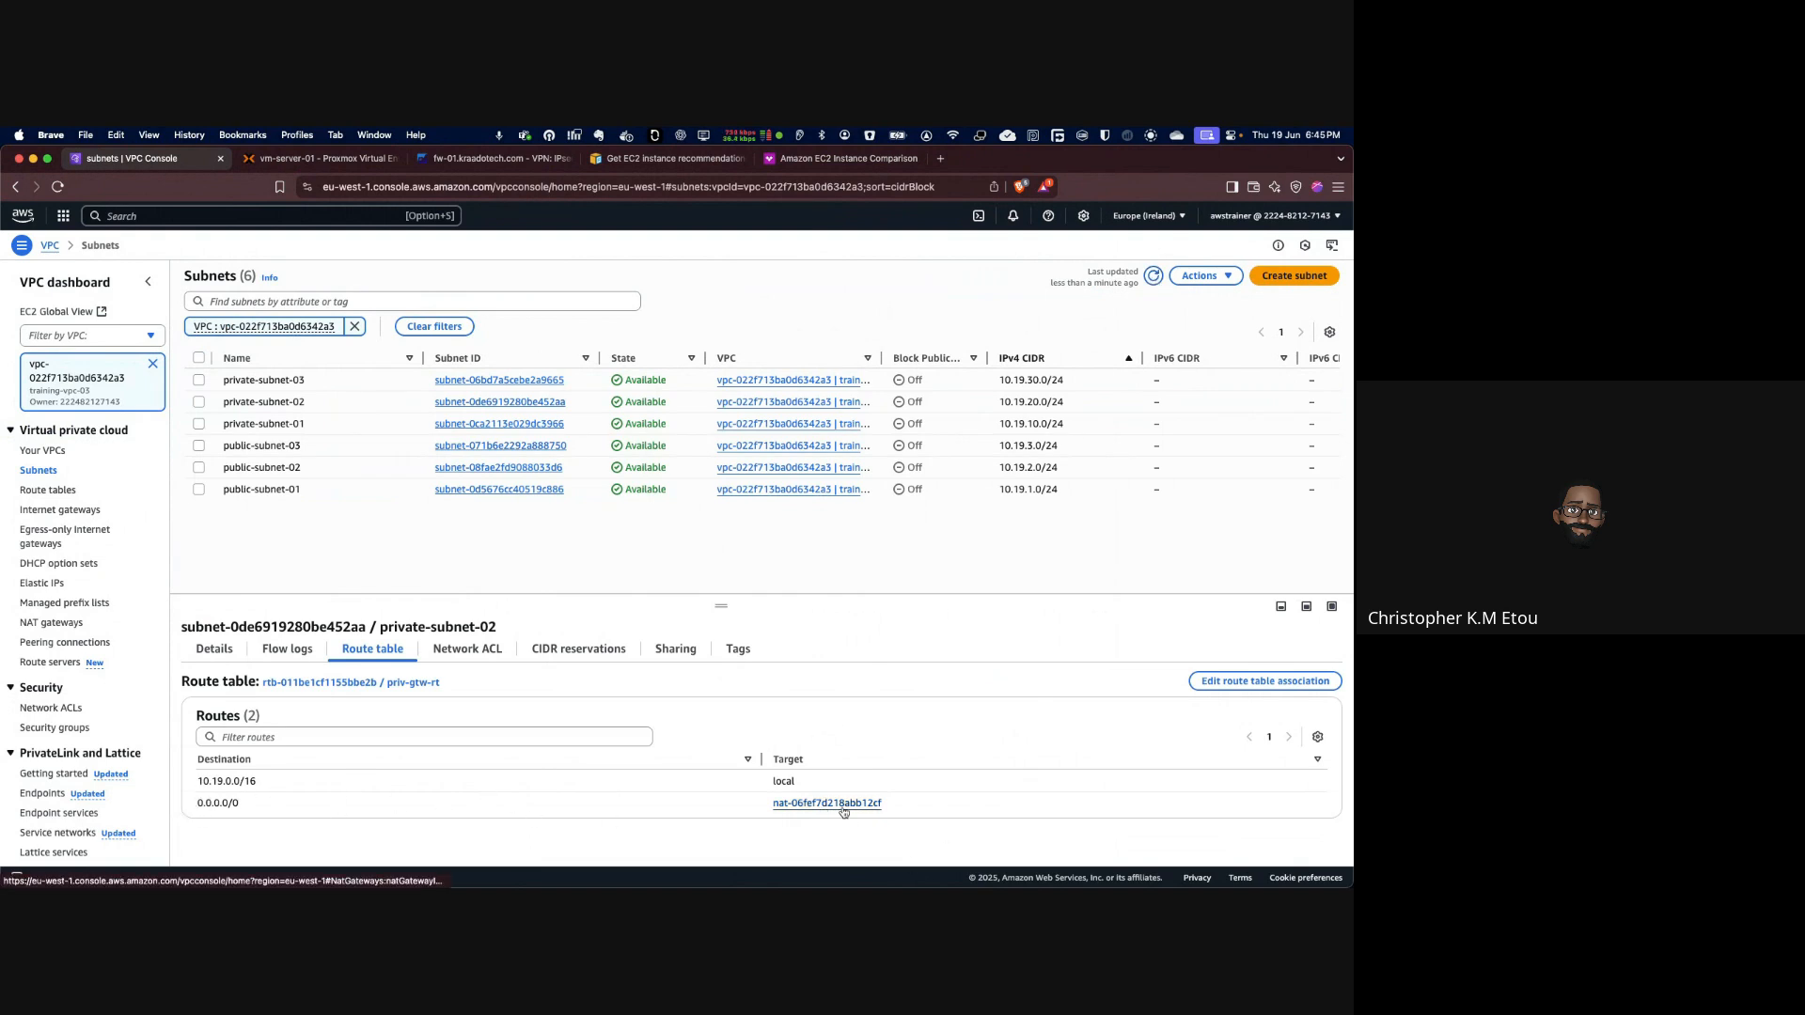
pyautogui.hotkey('ctrl', 'Right')
pyautogui.hotkey('ctrl', 'Right')
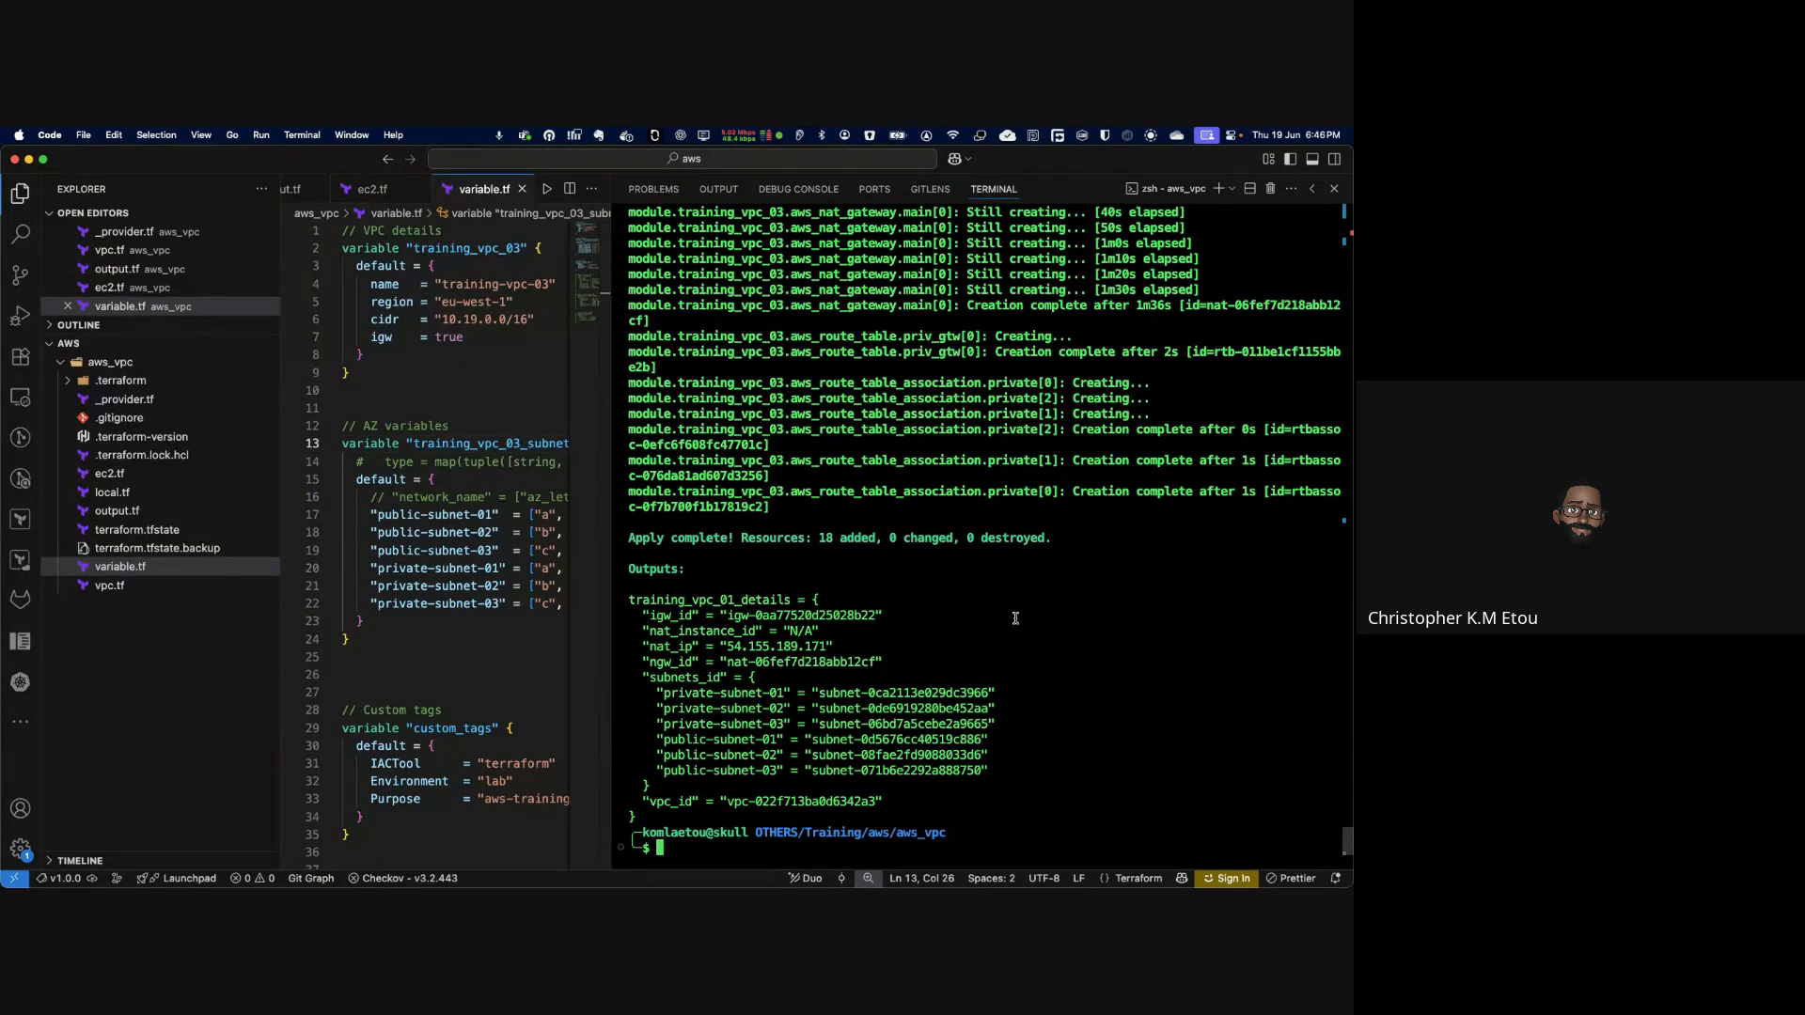
pyautogui.hotkey('ctrl', 'Left')
pyautogui.hotkey('ctrl', 'Left')
pyautogui.hotkey('ctrl', 'Left')
pyautogui.hotkey('ctrl', 'Right')
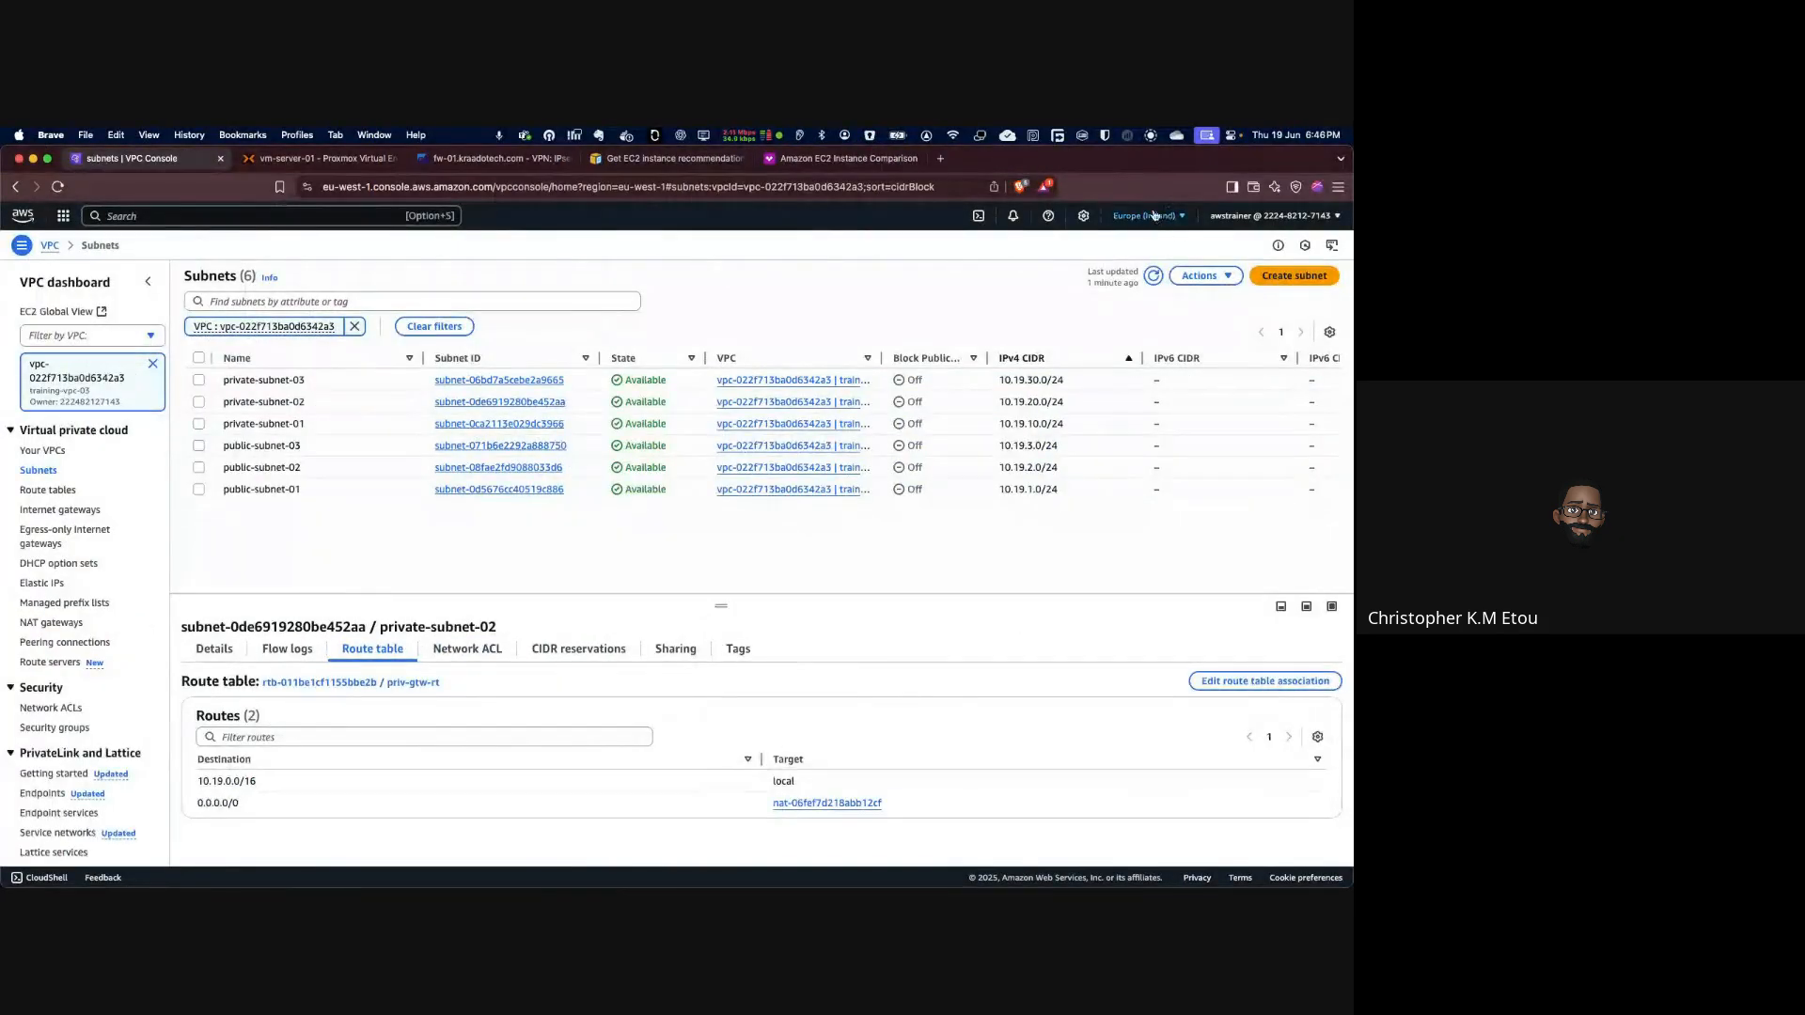
# - Switch the console region to Stockholm (eu-north-1) and remove the VPC filter to view all subnets there
pyautogui.click(1155, 215)
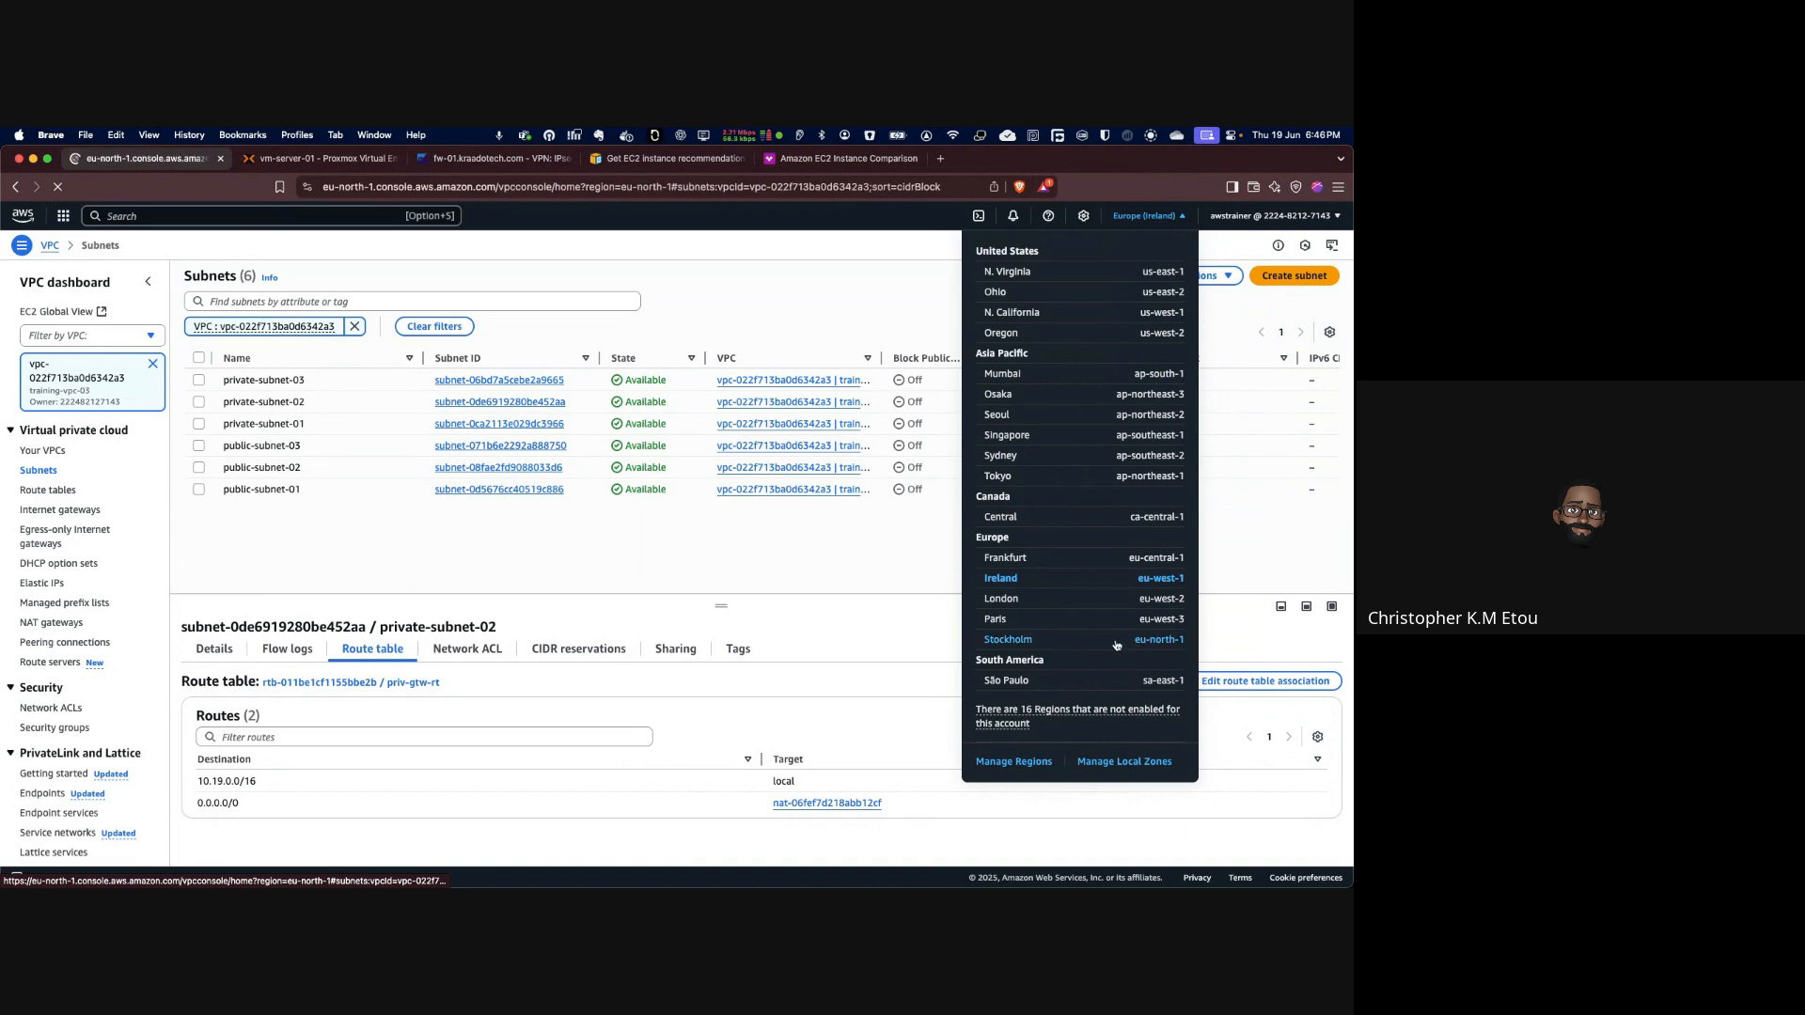
pyautogui.click(1008, 640)
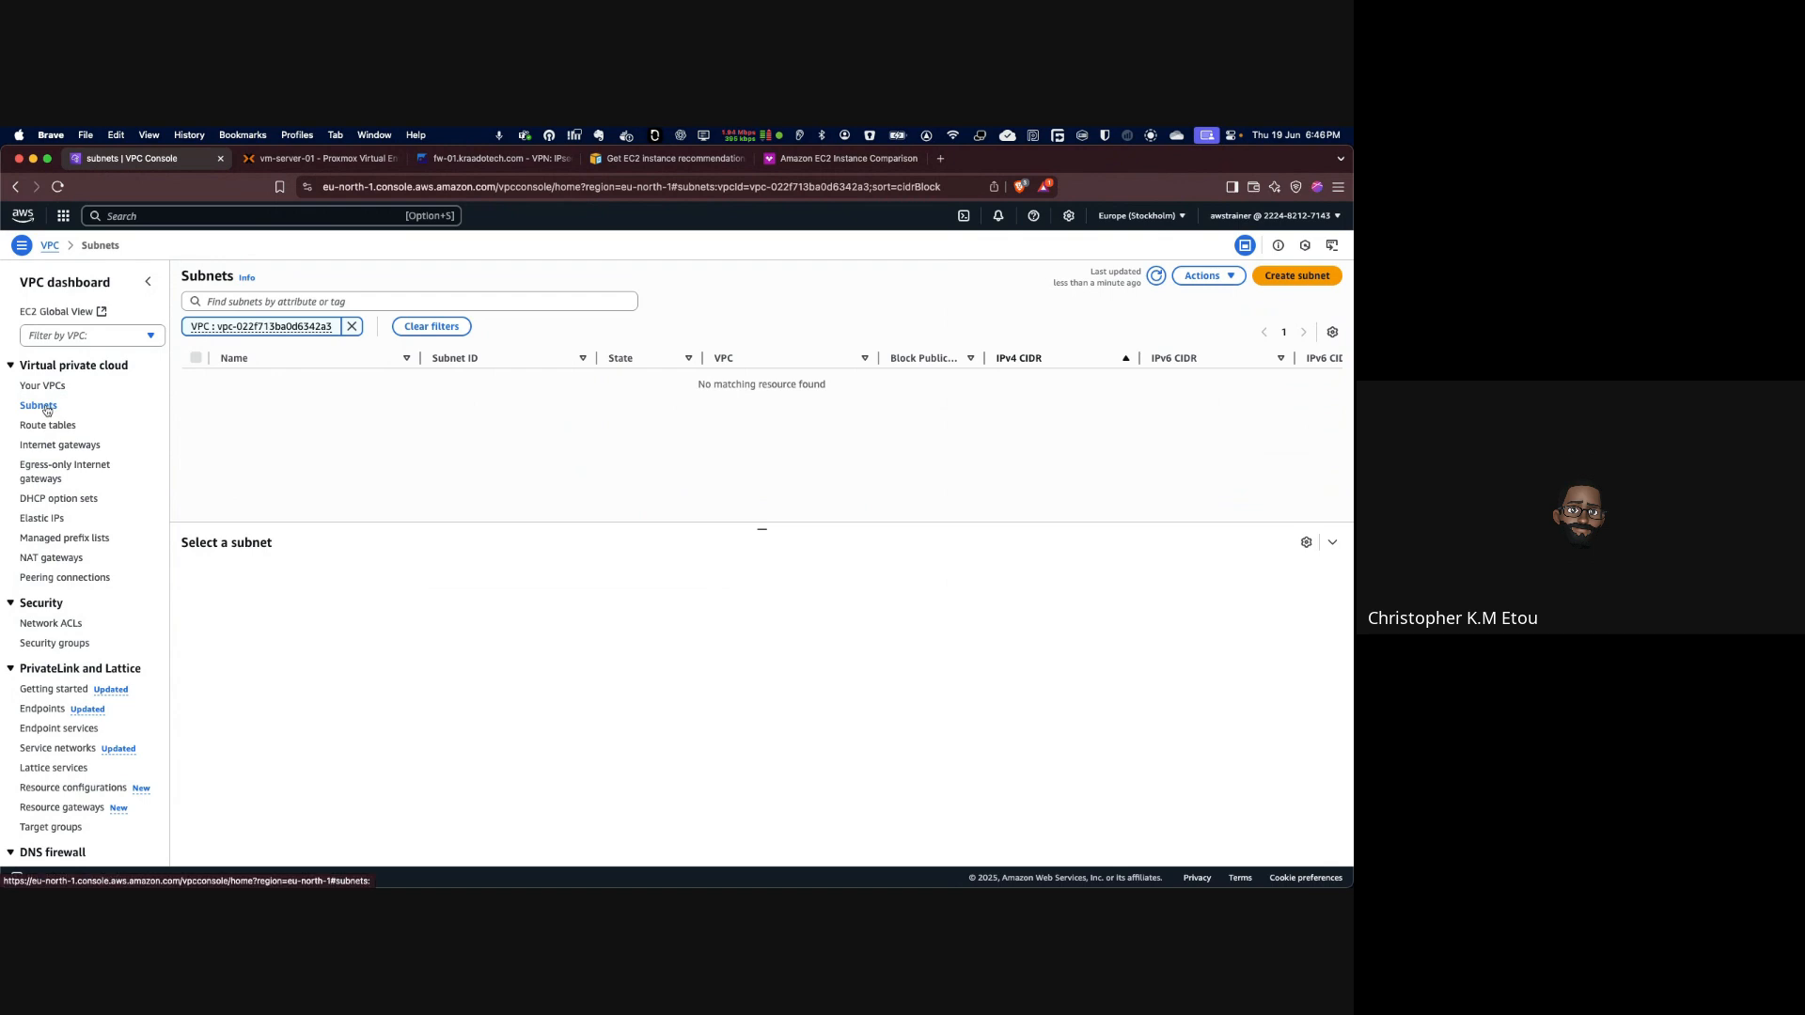
pyautogui.click(85, 336)
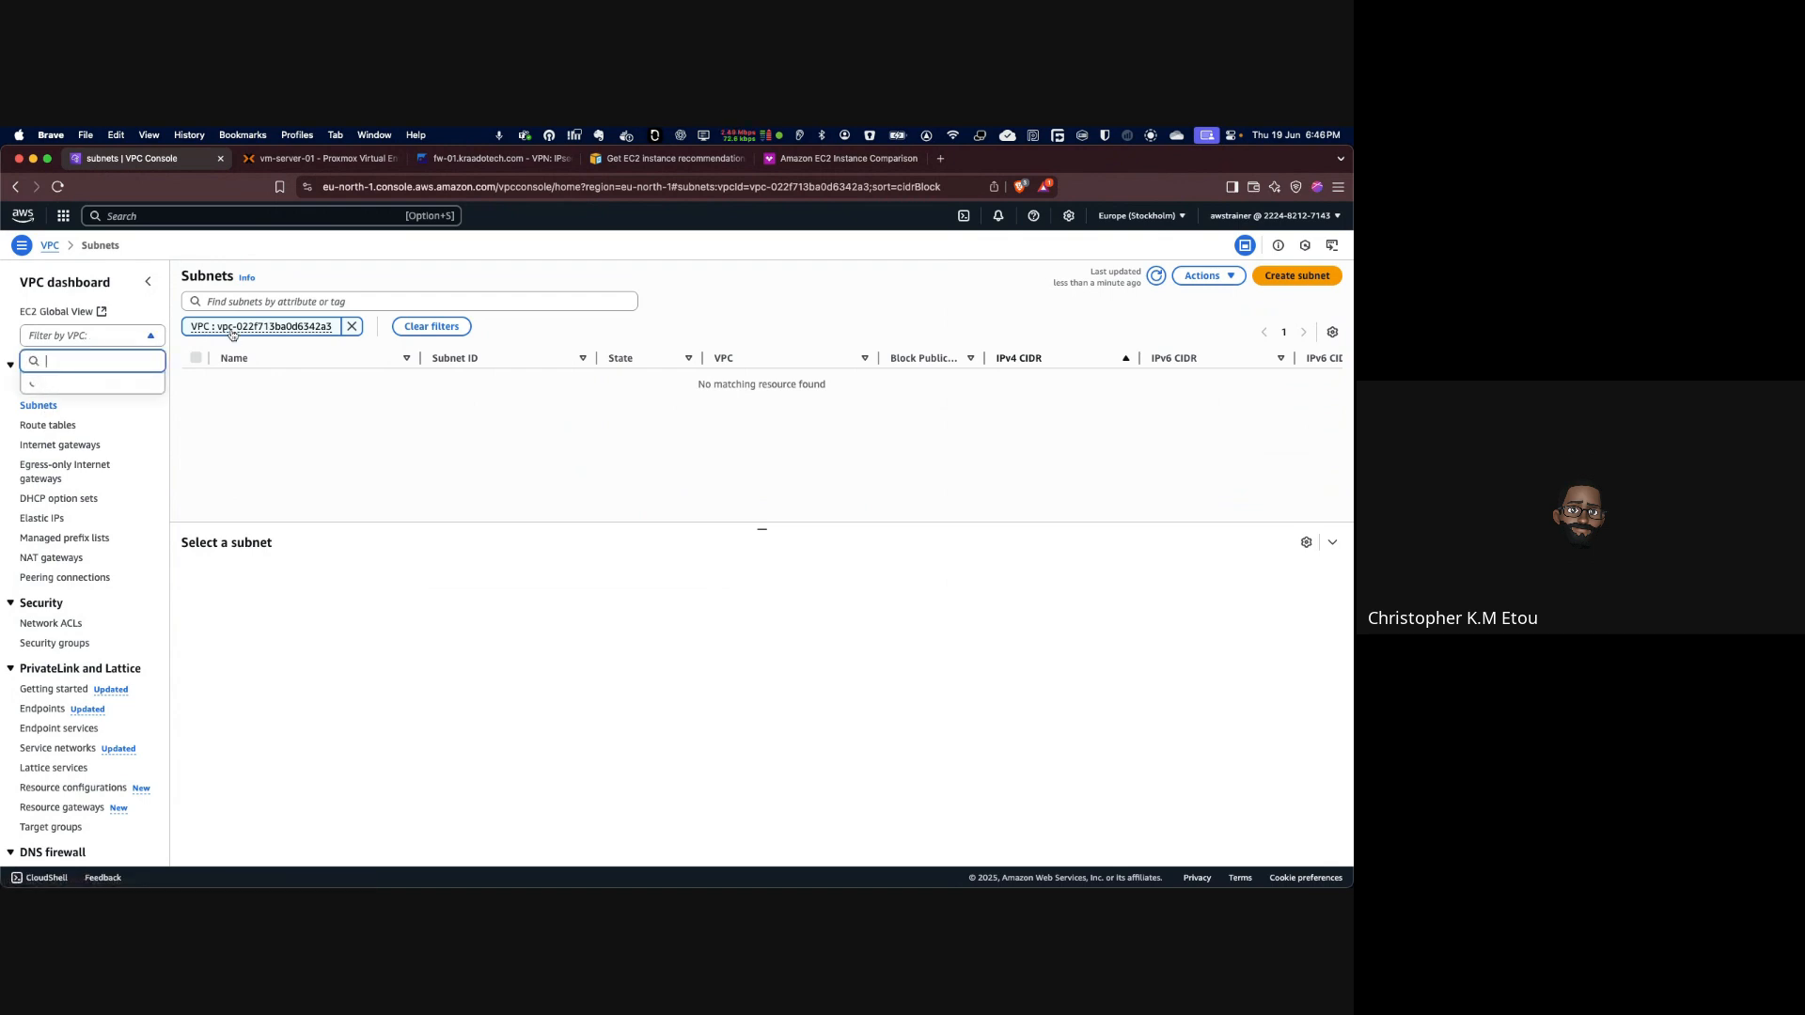
pyautogui.click(350, 327)
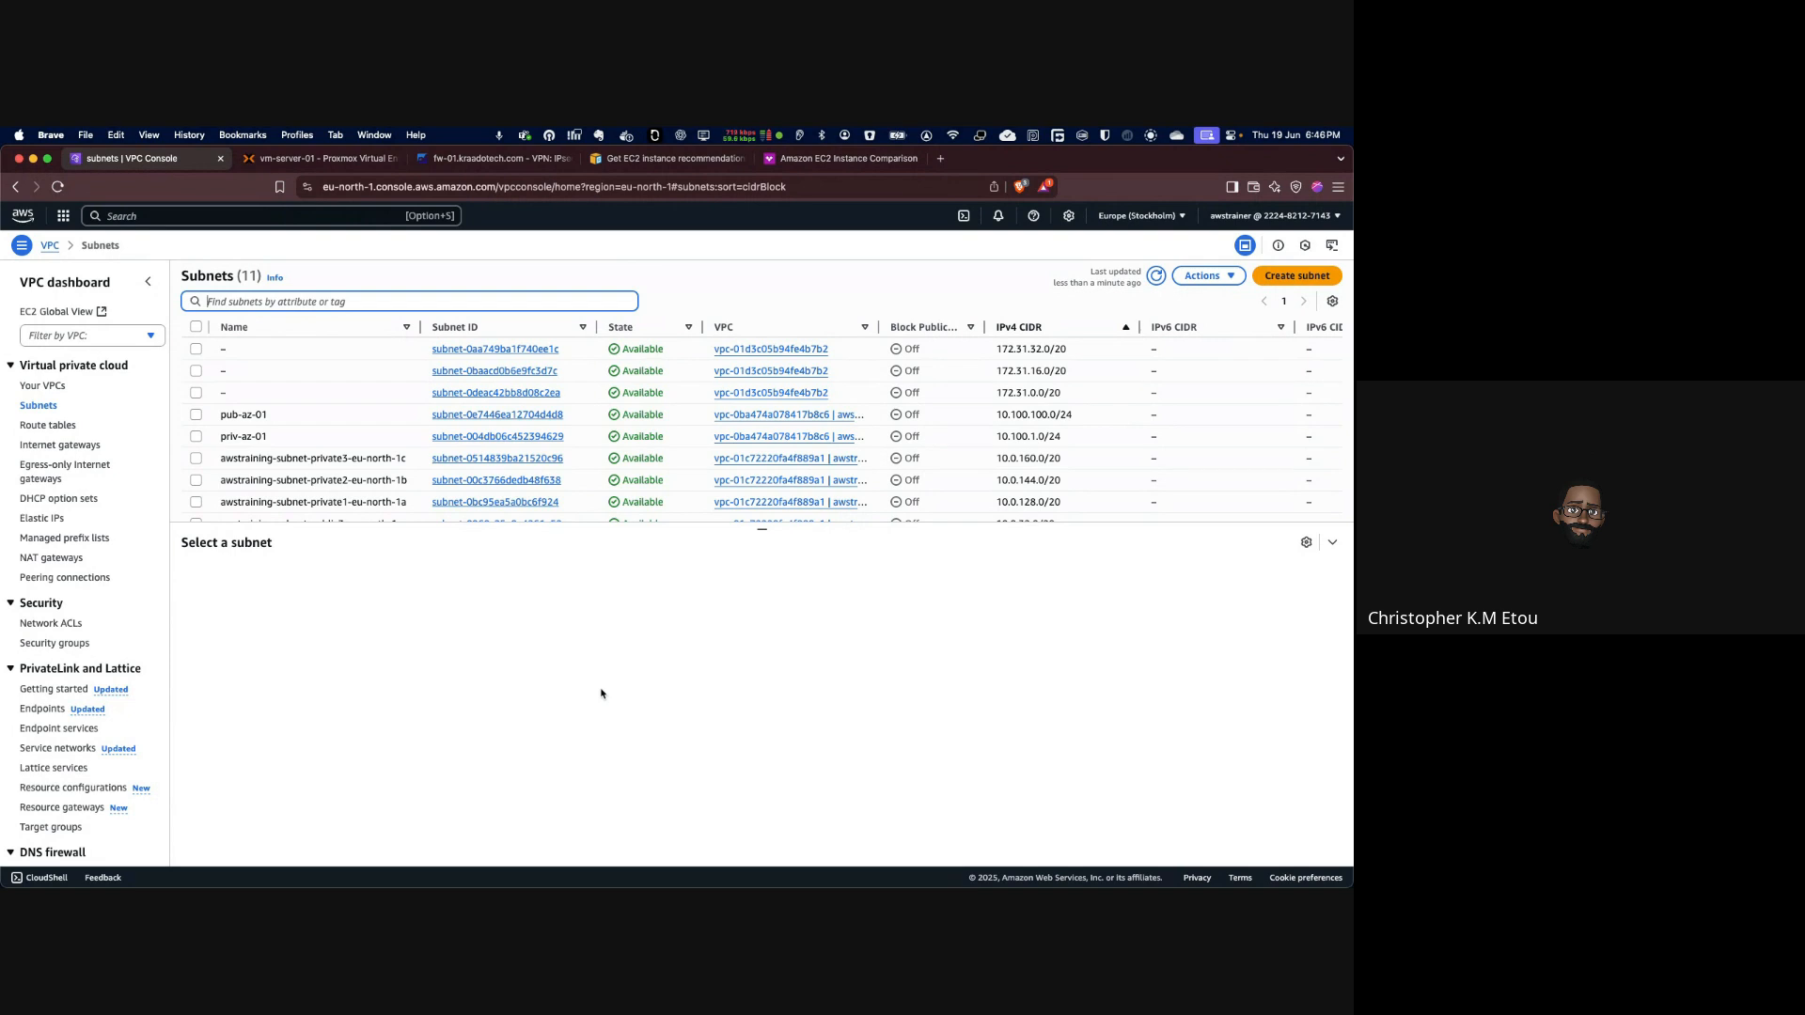
pyautogui.hotkey('ctrl', 'Right')
pyautogui.hotkey('ctrl', 'Right')
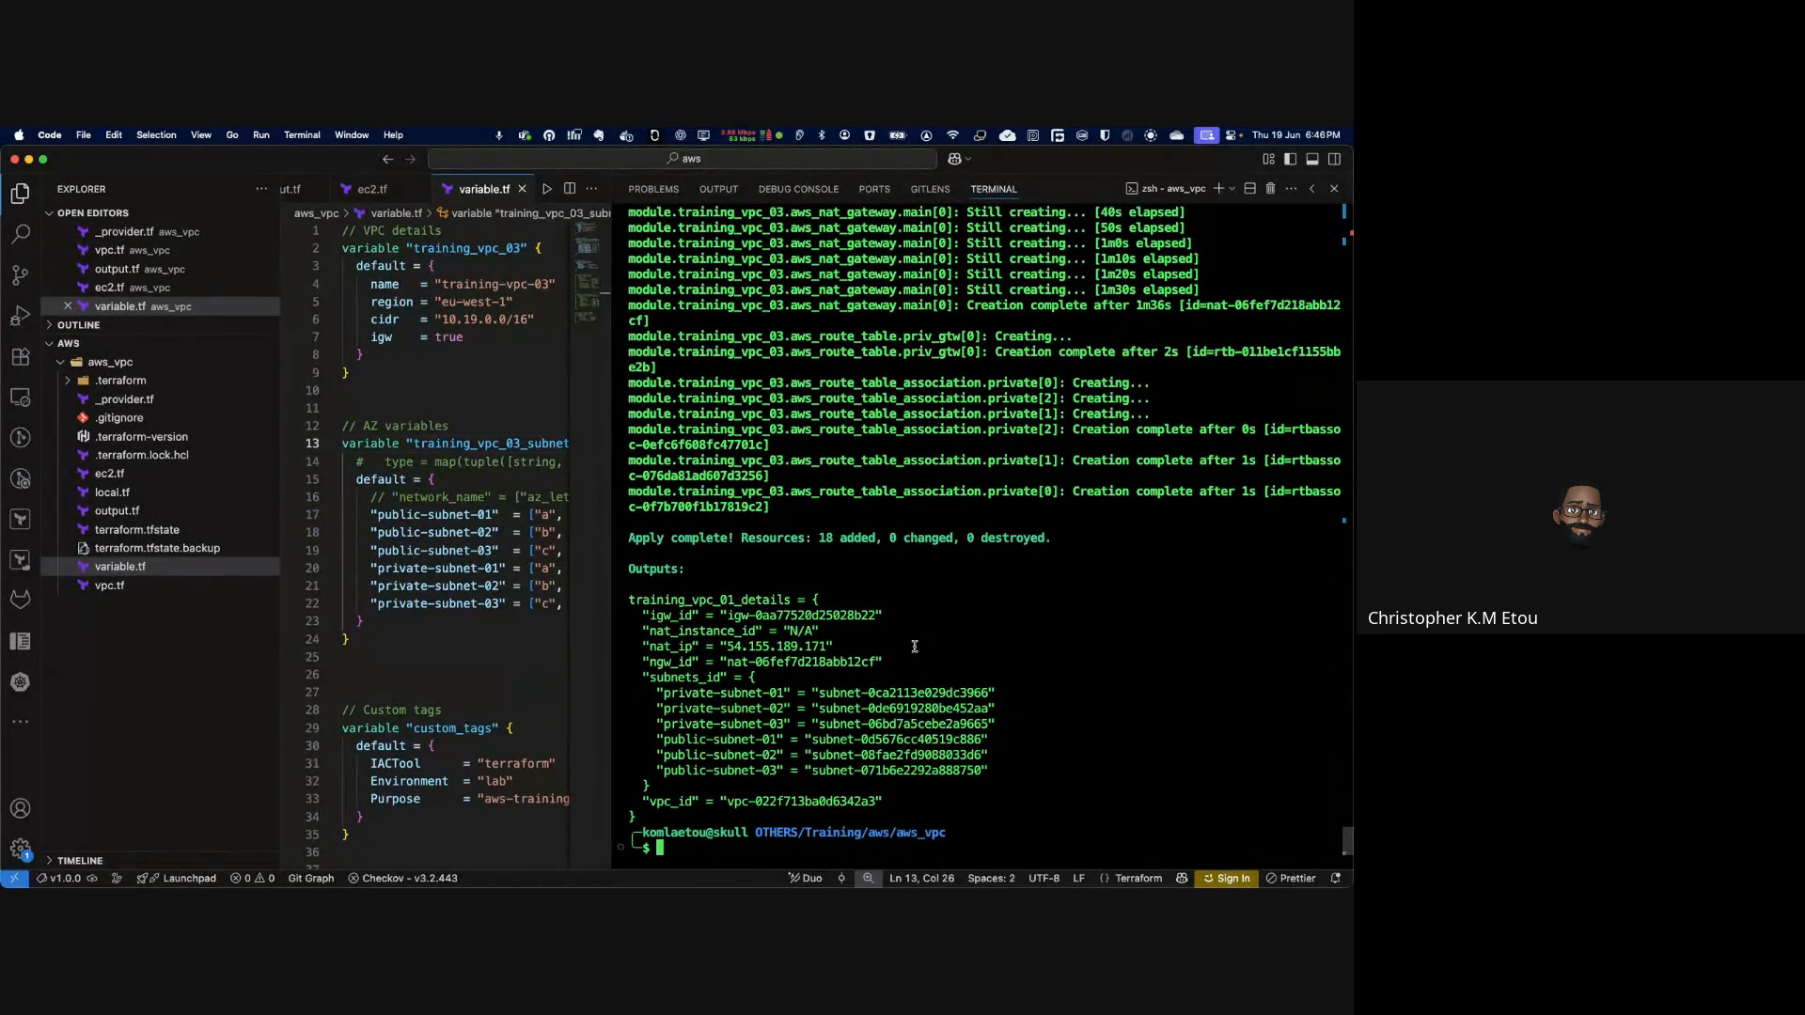
pyautogui.hotkey('ctrl', 'Left')
pyautogui.hotkey('ctrl', 'Right')
pyautogui.hotkey('ctrl', 'Left')
pyautogui.hotkey('ctrl', 'Left')
pyautogui.hotkey('ctrl', 'Left')
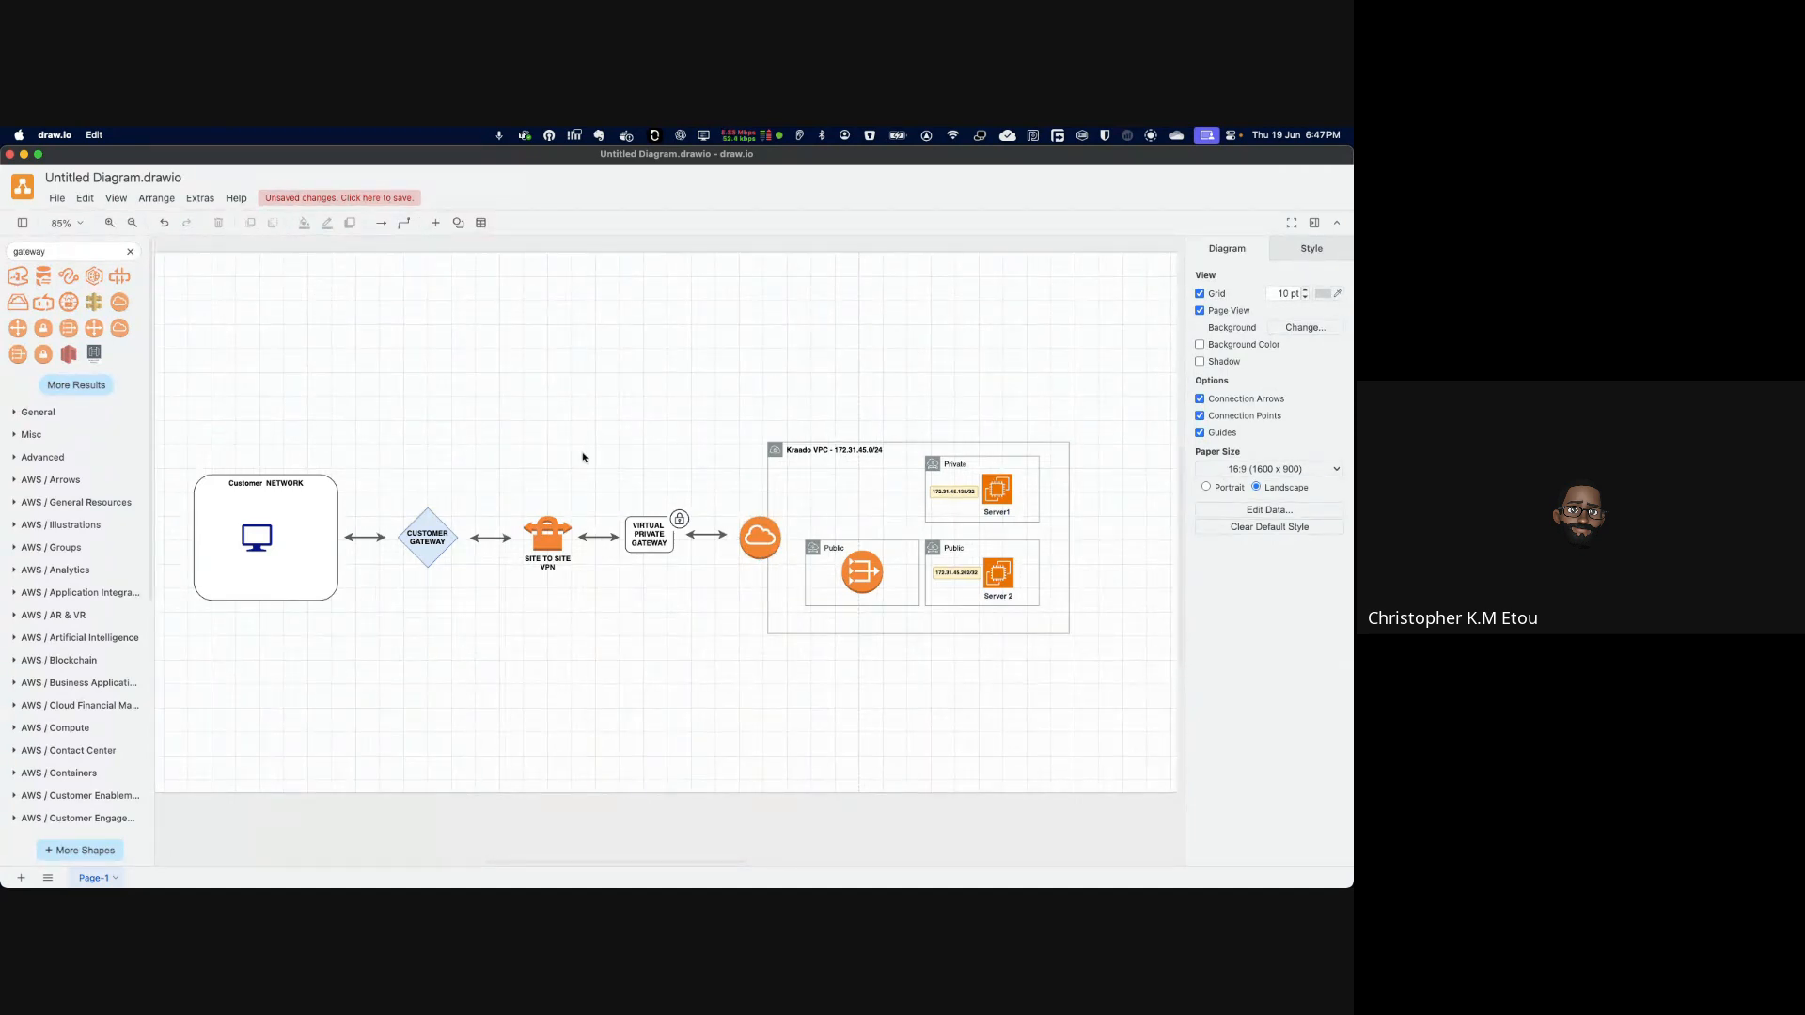
pyautogui.hotkey('ctrl', 'Right')
pyautogui.hotkey('ctrl', 'Right')
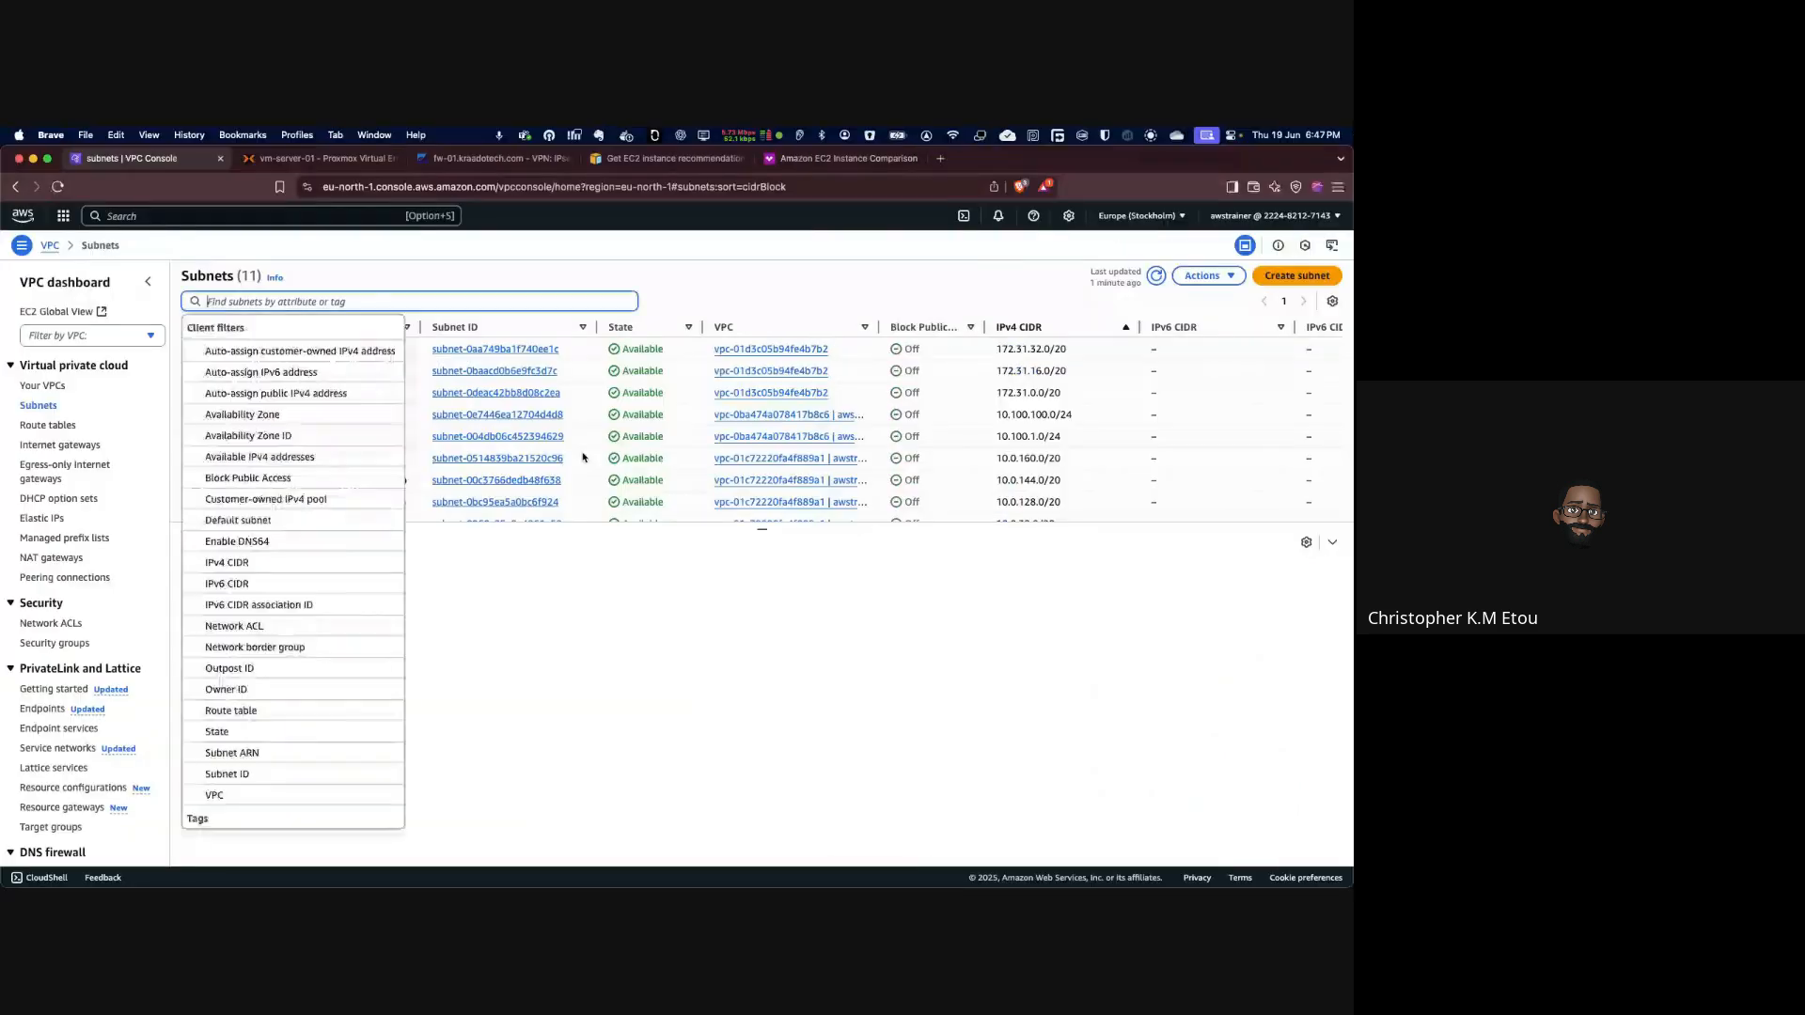
pyautogui.click(294, 160)
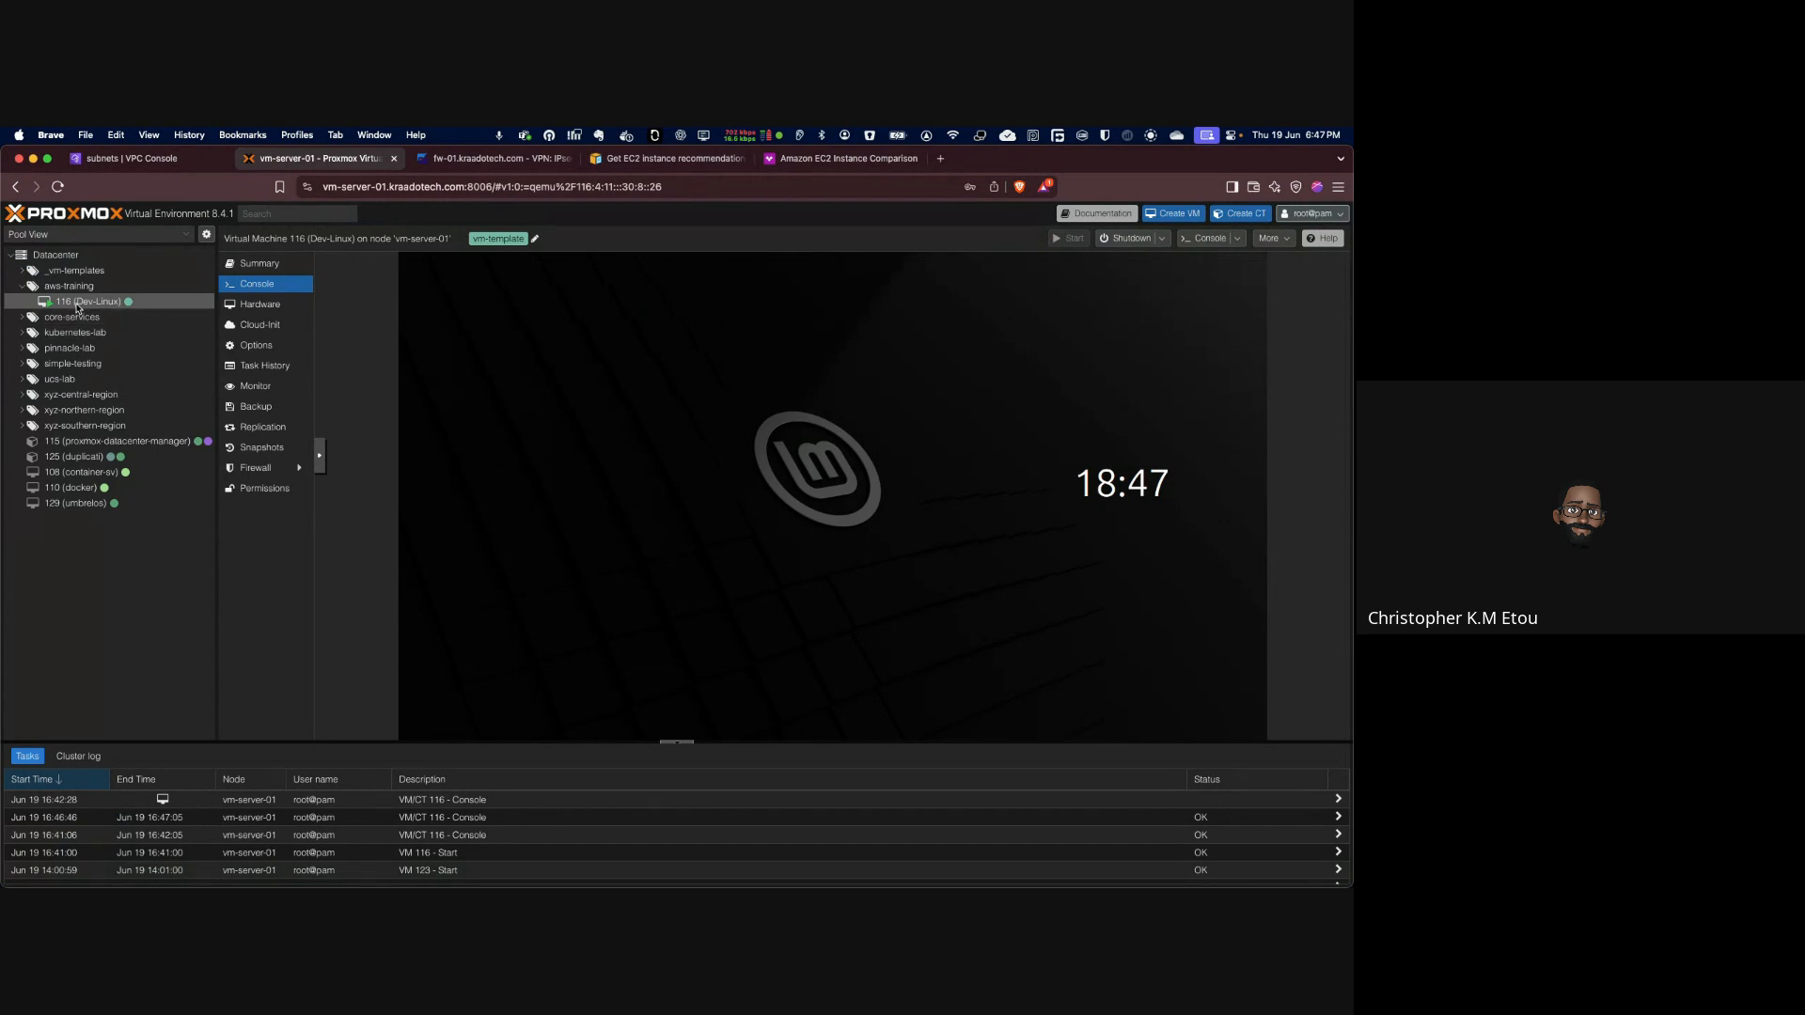
pyautogui.moveTo(524, 409)
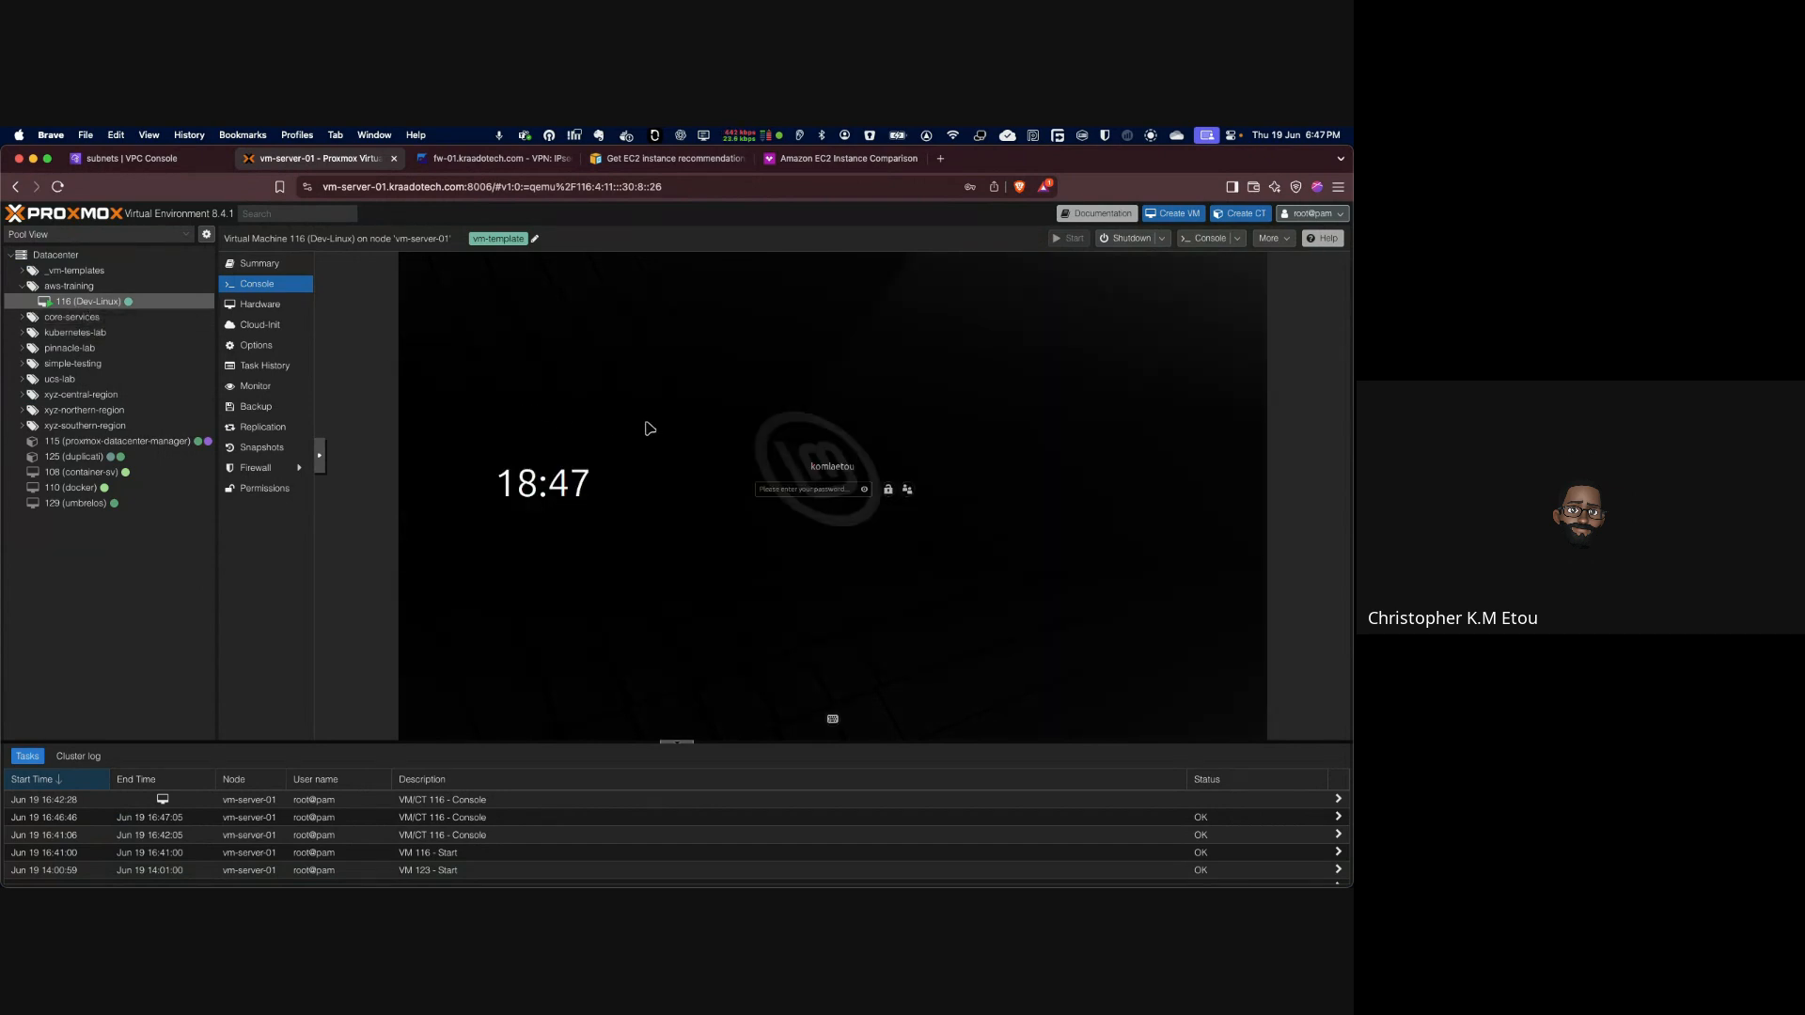
pyautogui.hotkey('ctrl', 'Right')
pyautogui.hotkey('ctrl', 'Left')
pyautogui.hotkey('ctrl', 'Left')
pyautogui.hotkey('ctrl', 'Left')
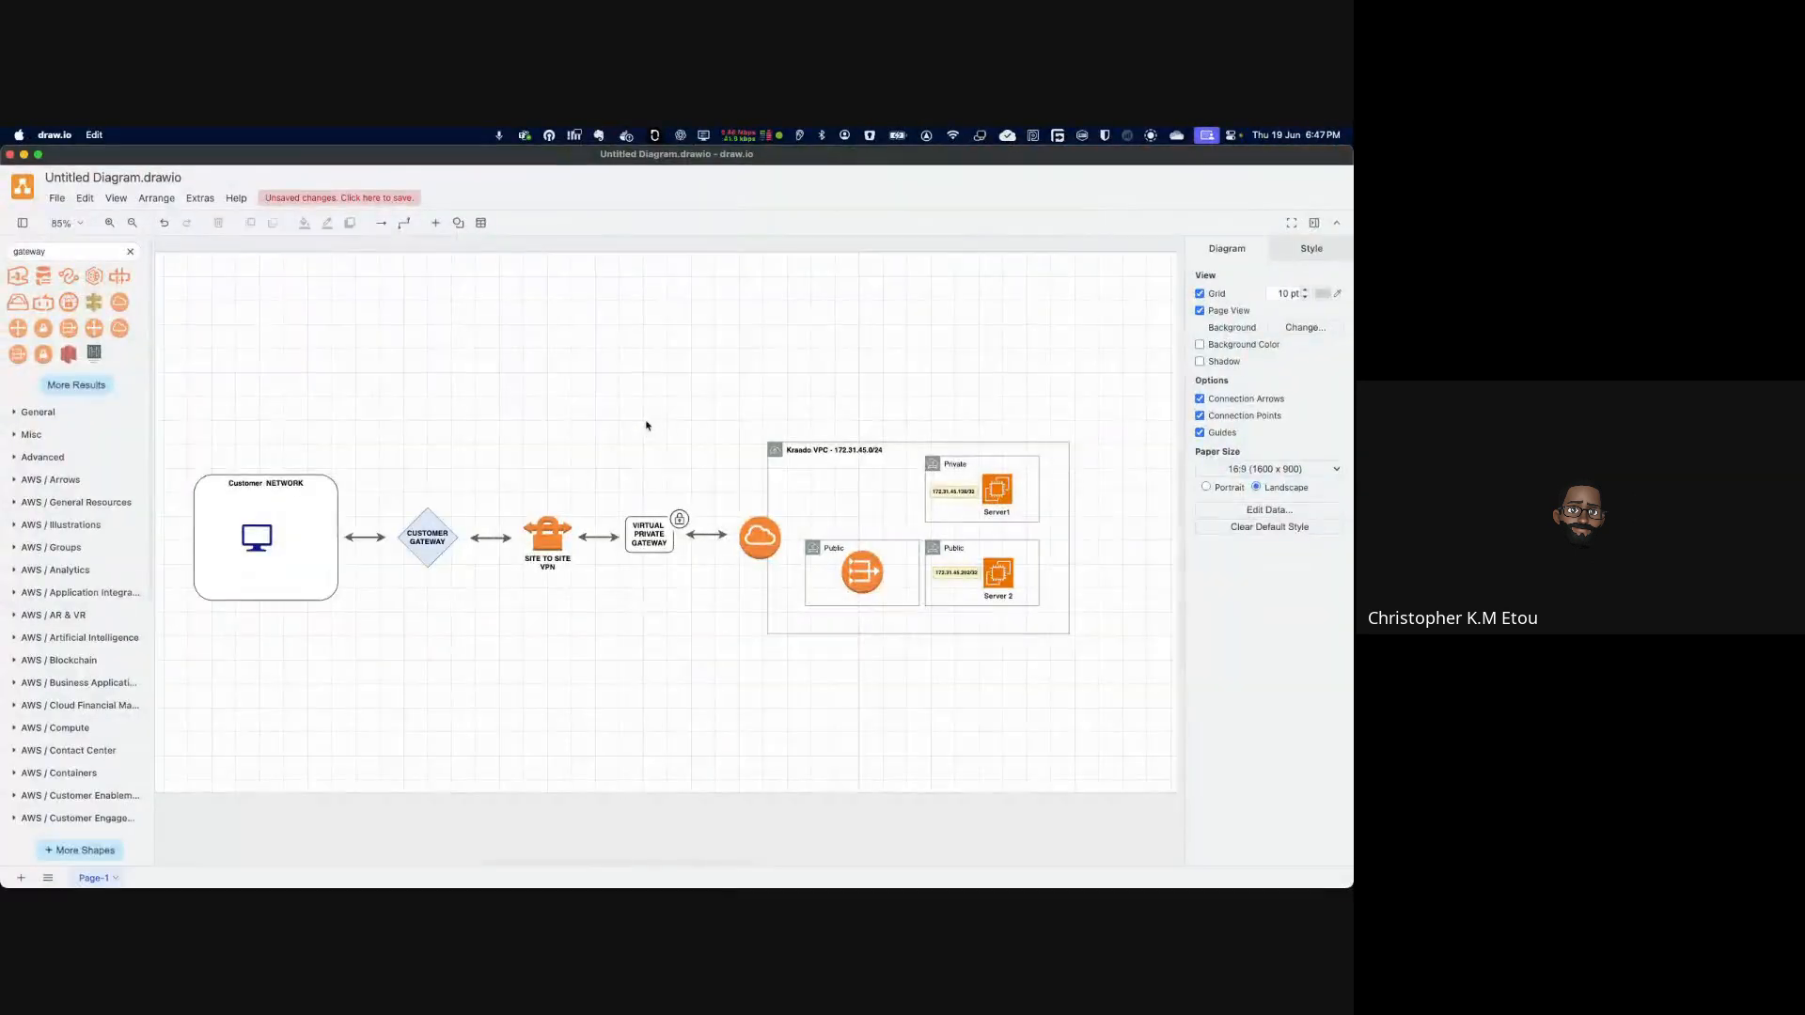
pyautogui.hotkey('ctrl', 'Right')
pyautogui.hotkey('ctrl', 'Right')
pyautogui.hotkey('ctrl', 'Right')
pyautogui.hotkey('ctrl', 'Right')
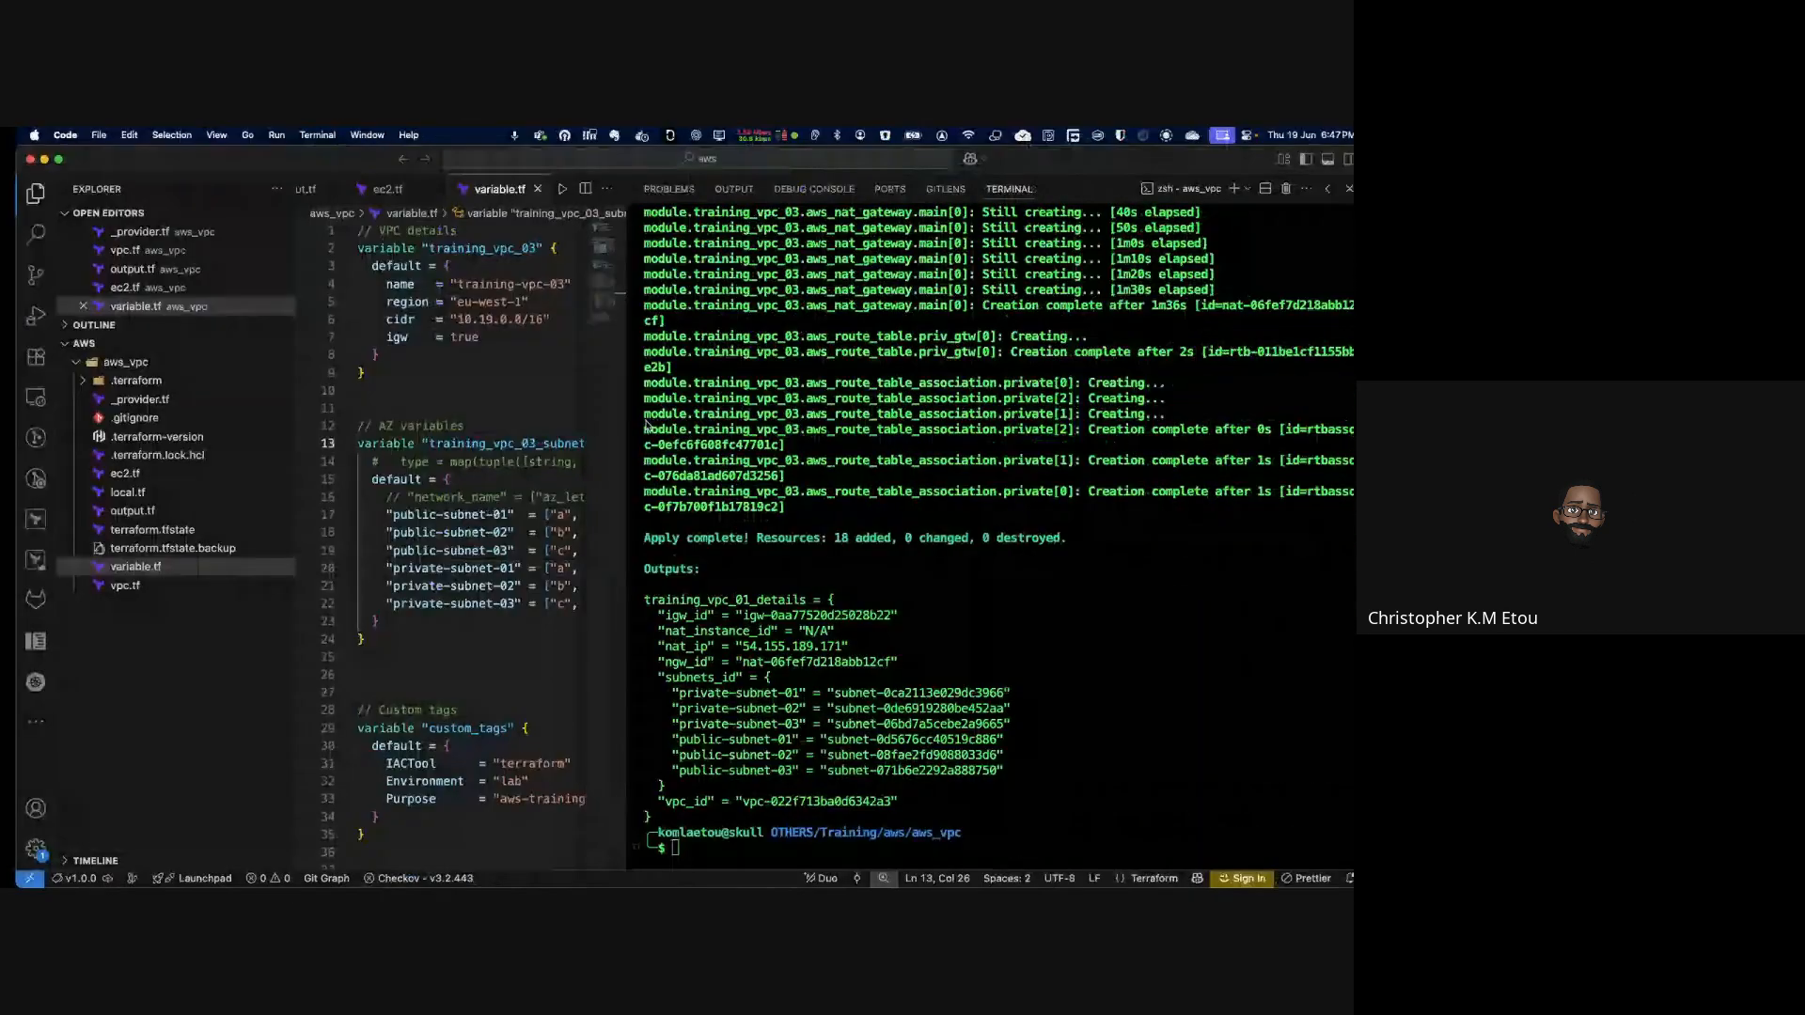
pyautogui.hotkey('ctrl', 'Left')
pyautogui.hotkey('ctrl', 'Left')
pyautogui.hotkey('ctrl', 'Left')
pyautogui.hotkey('ctrl', 'Right')
# - Return to the AWS subnets page, dismiss the filter suggestions and switch the region to Ireland (eu-west-1)
pyautogui.click(147, 160)
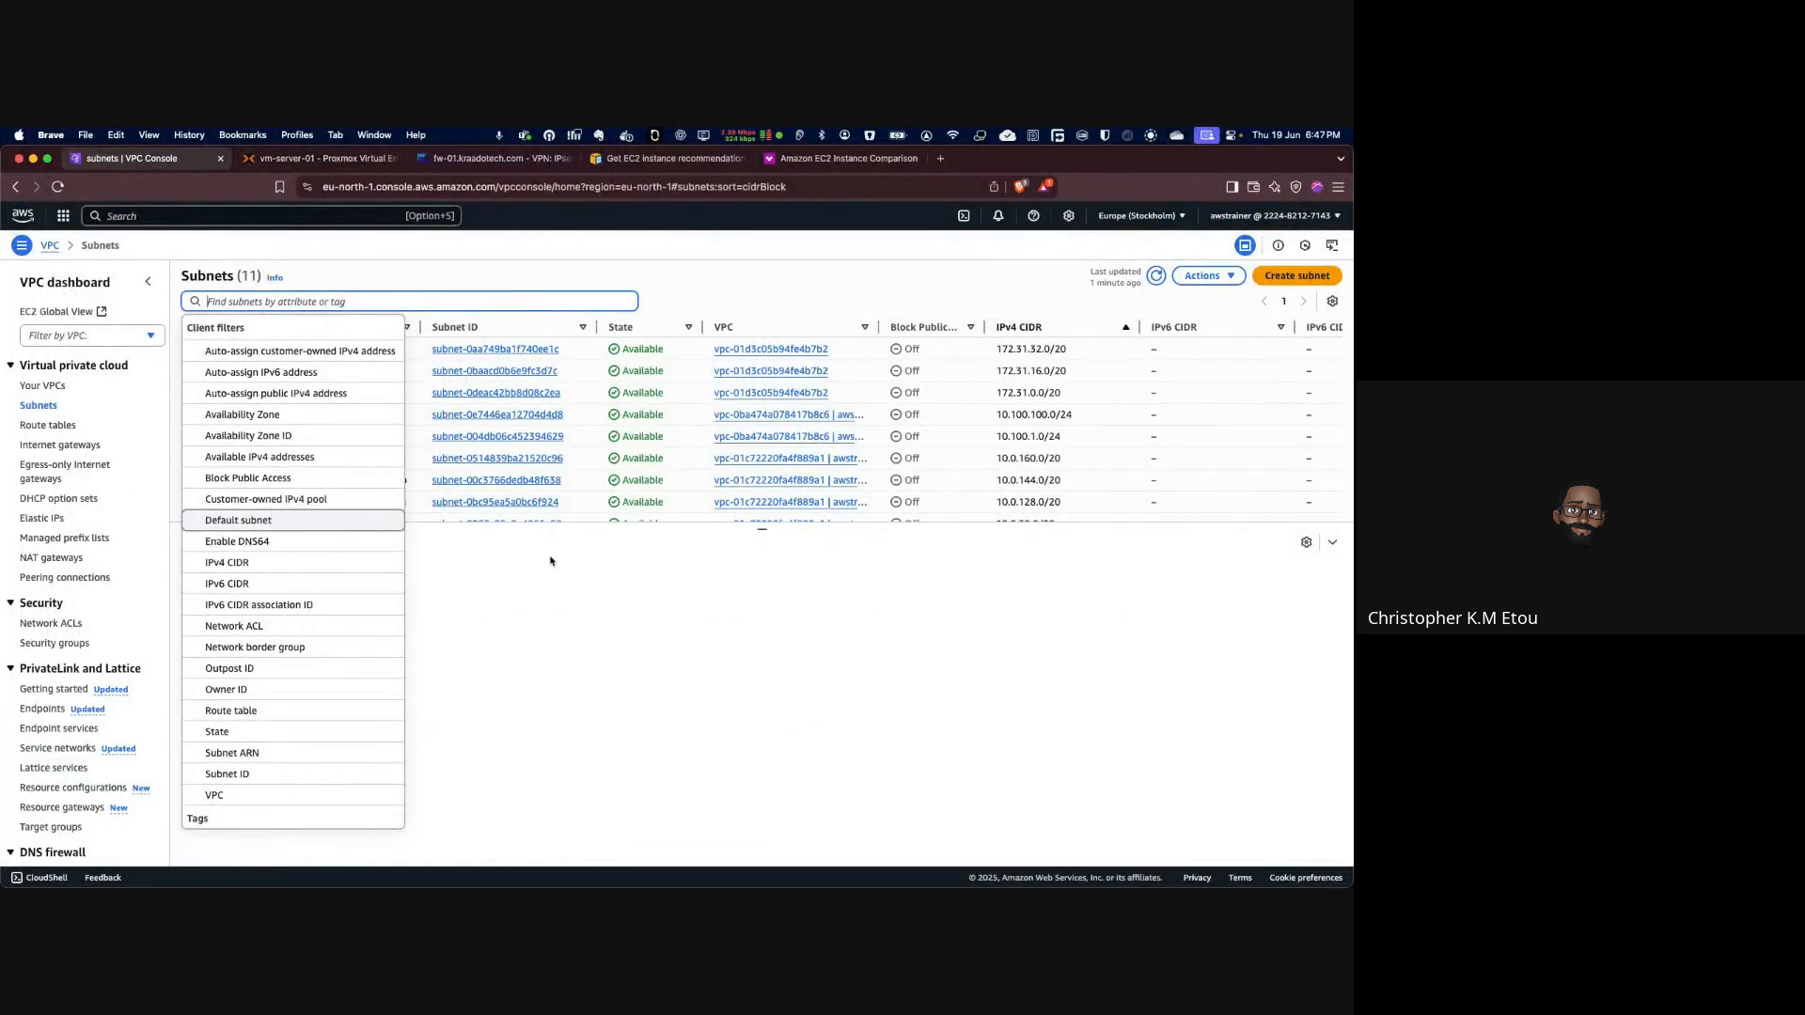
pyautogui.click(724, 778)
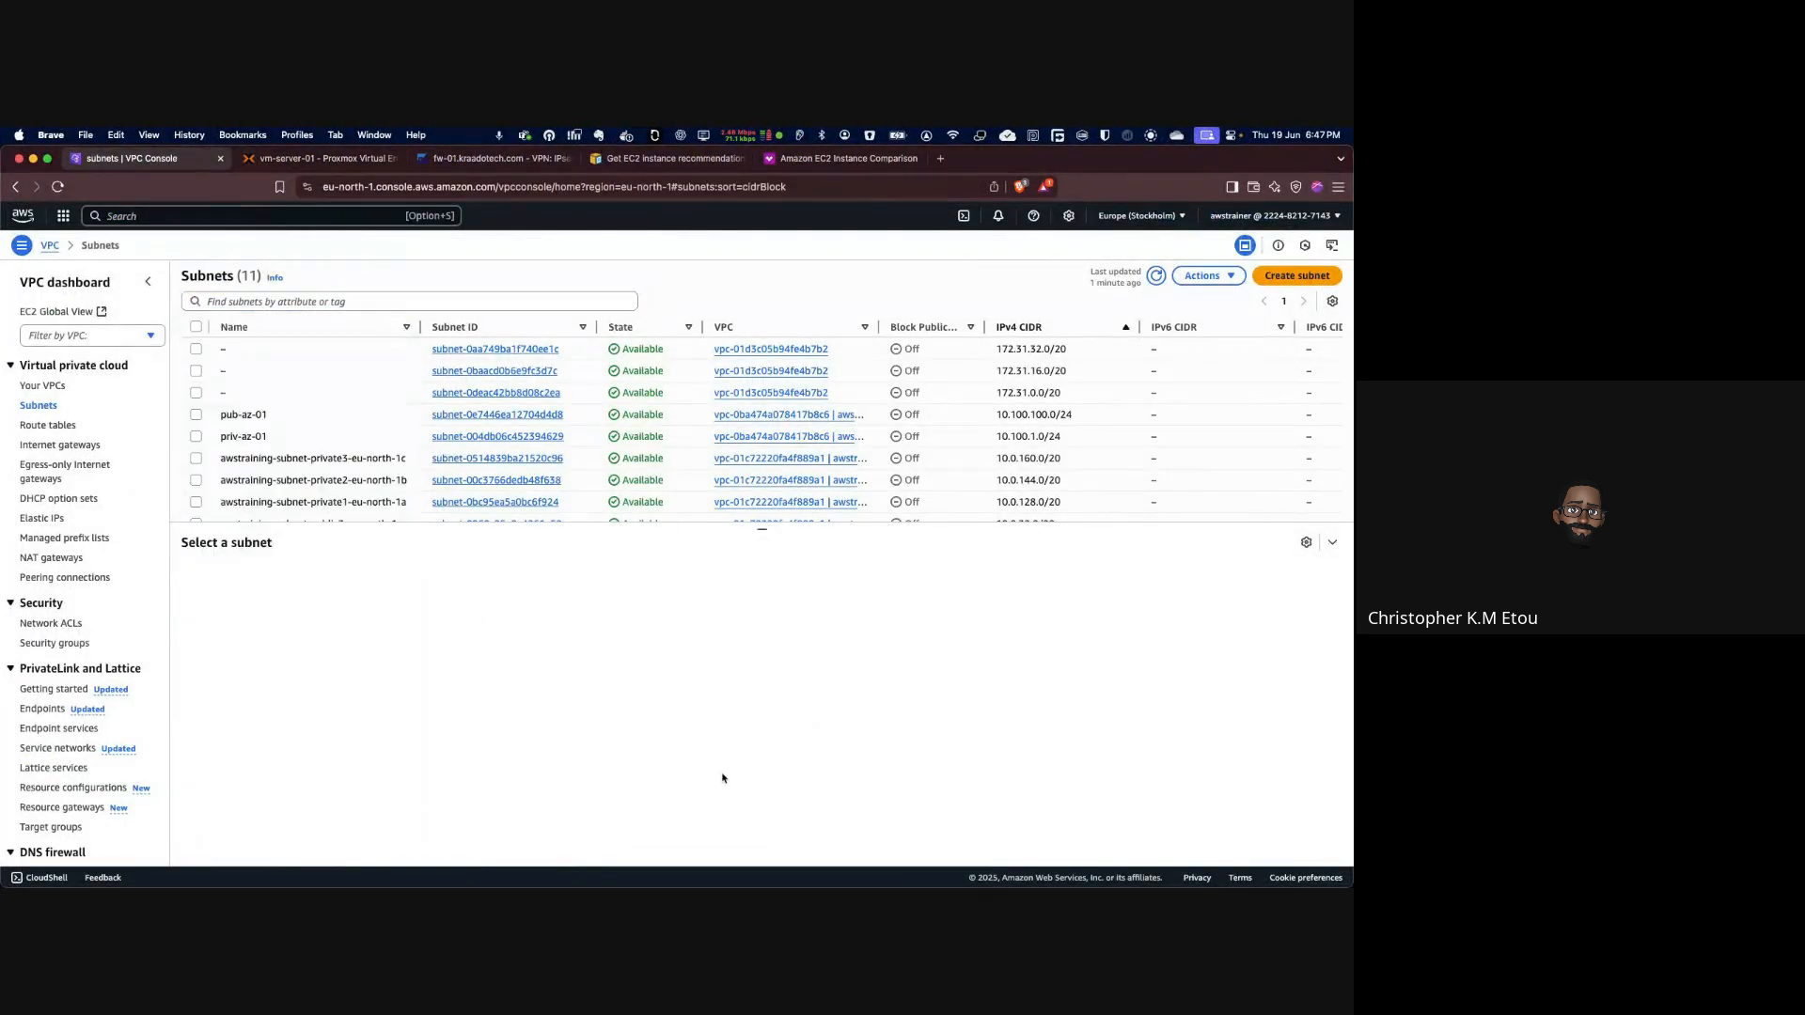
pyautogui.click(1140, 215)
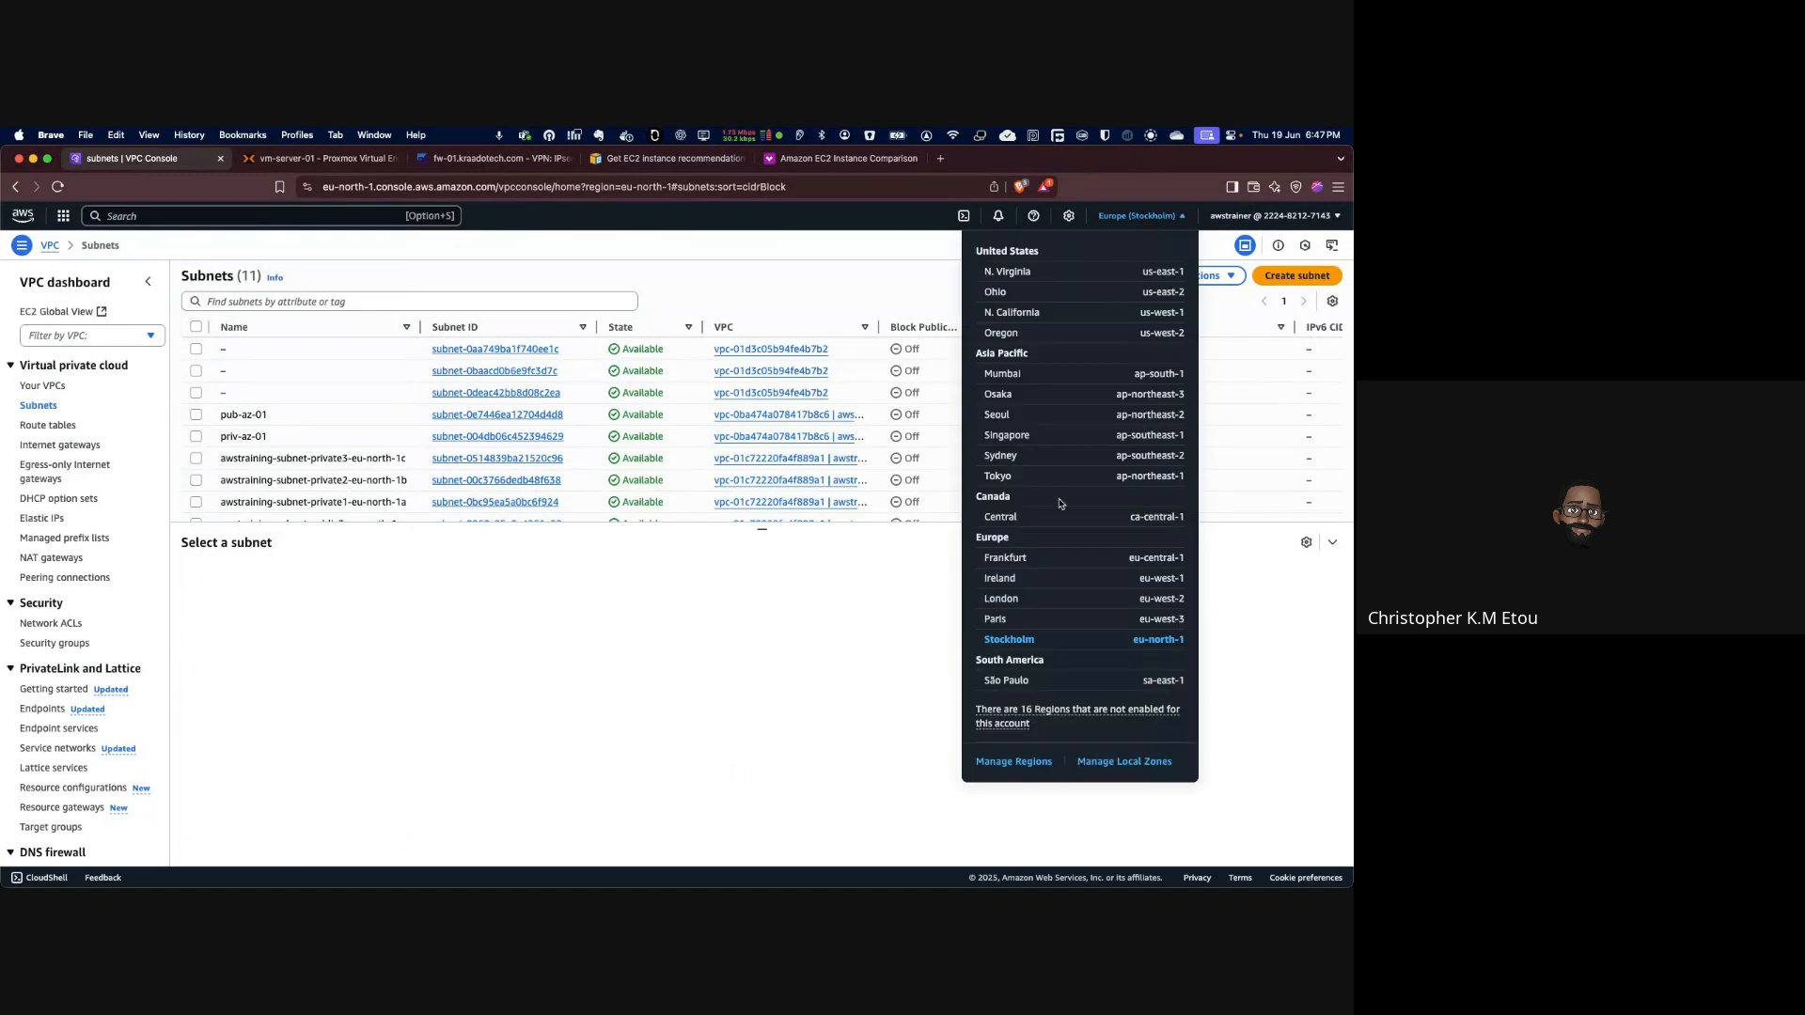
pyautogui.click(1000, 580)
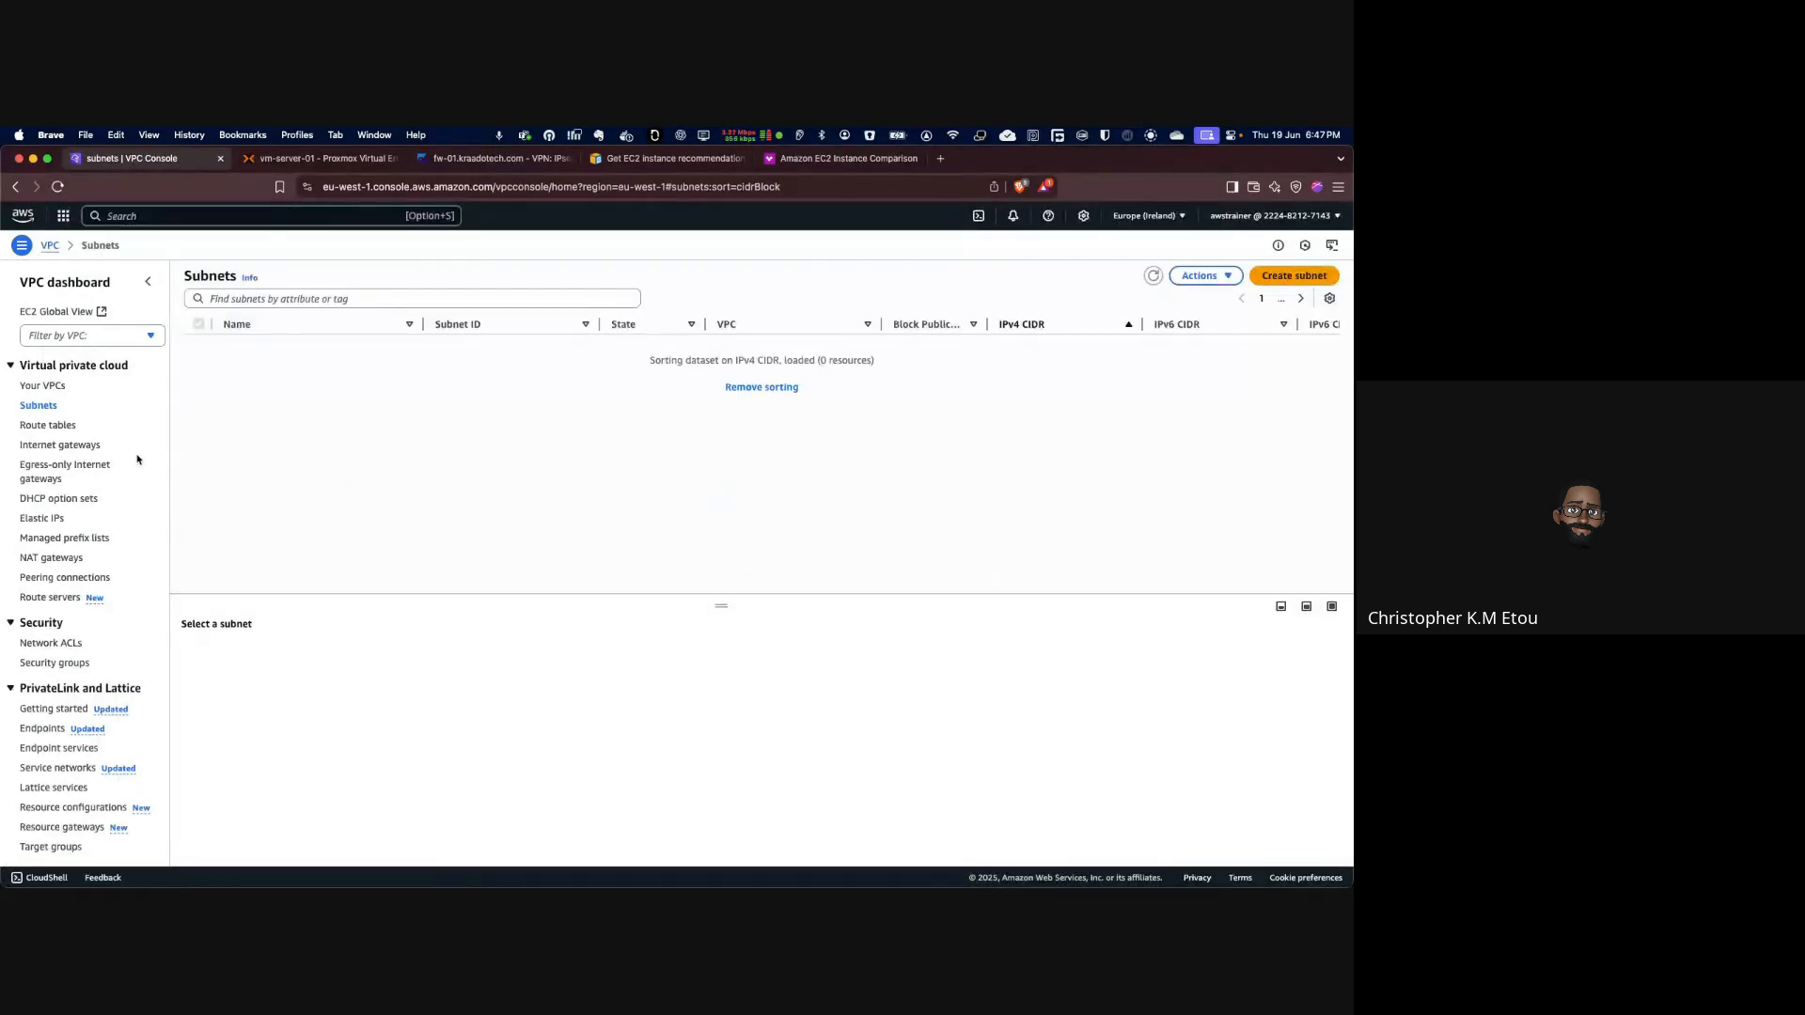
# - Select private-subnet-01 in the subnets list and view its route table
pyautogui.click(198, 435)
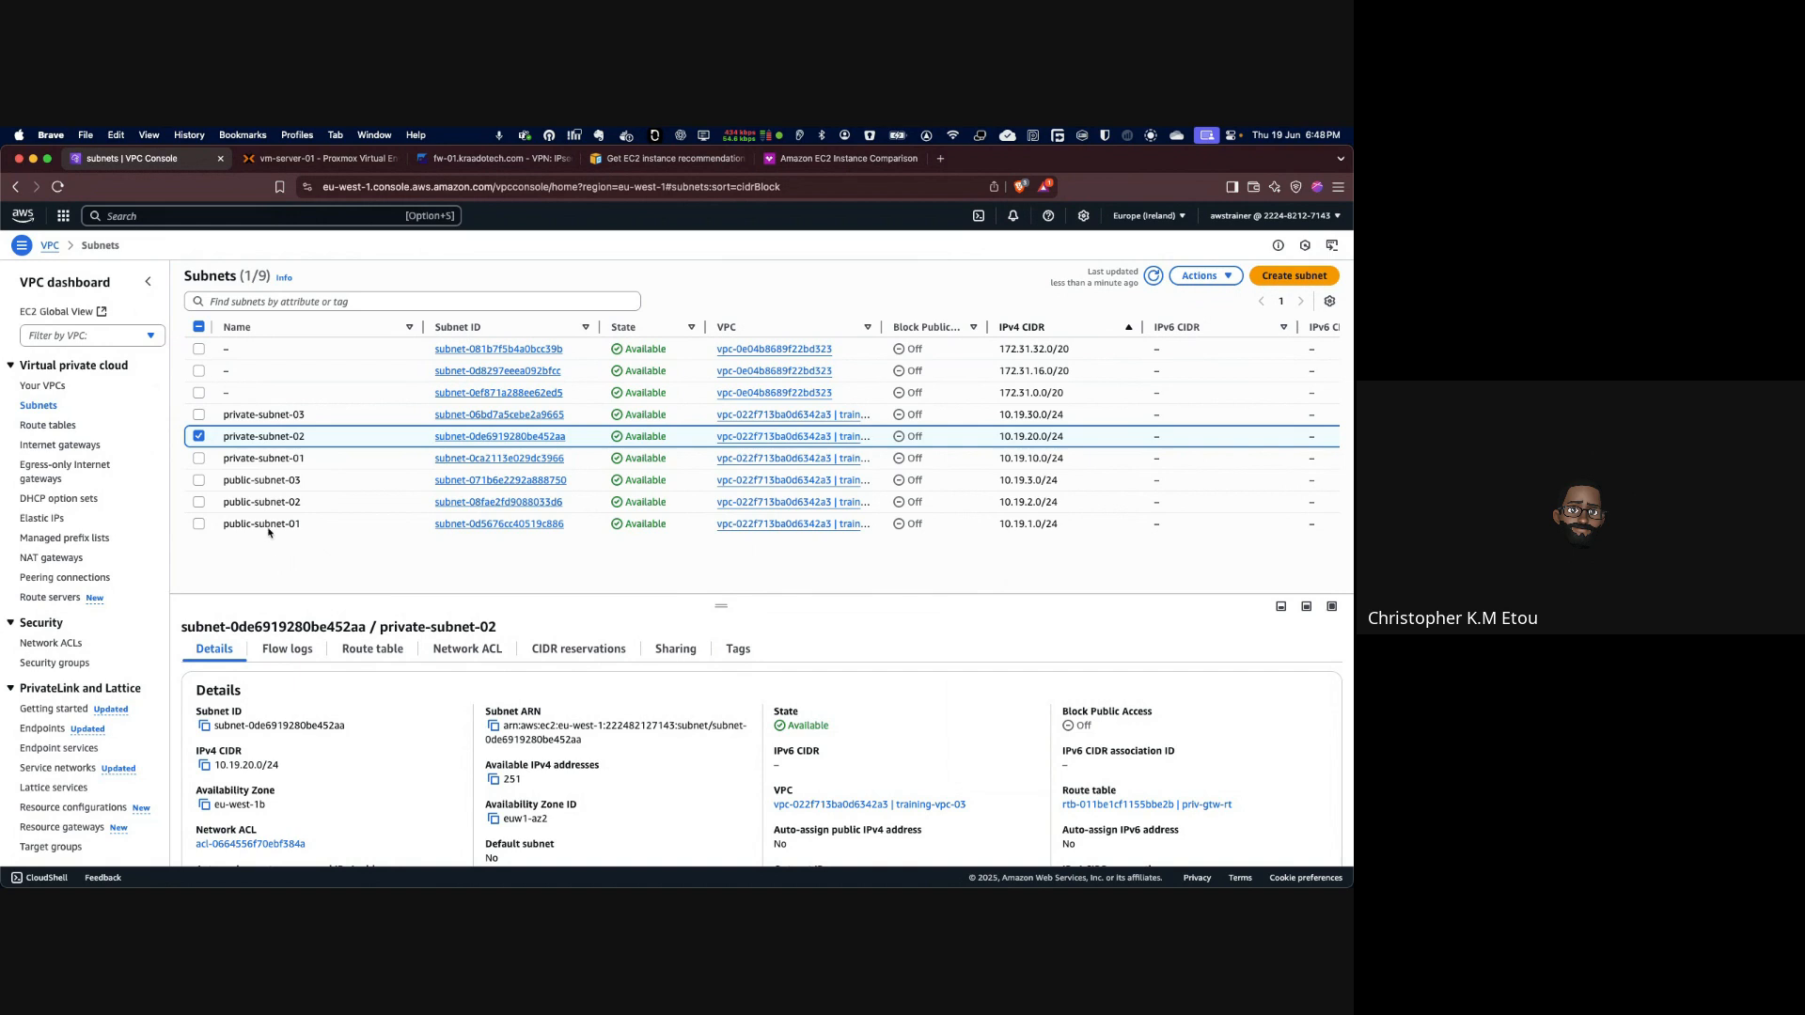
pyautogui.click(313, 459)
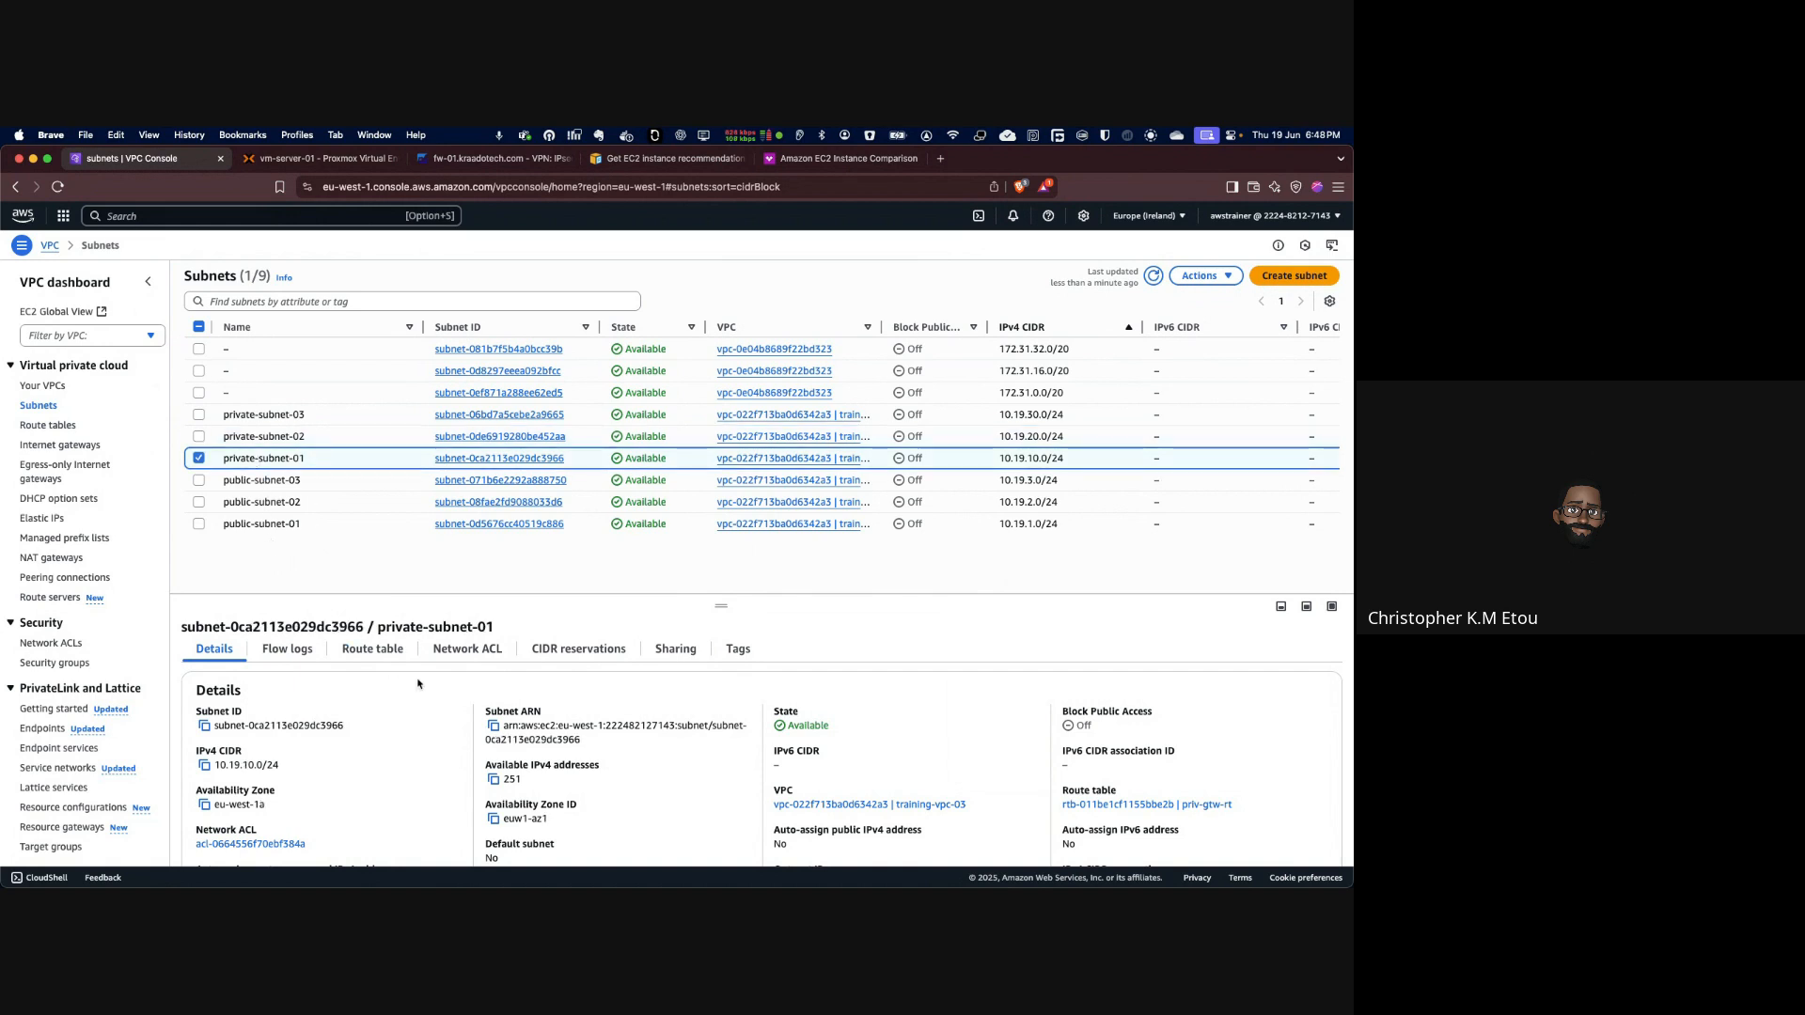
pyautogui.click(377, 650)
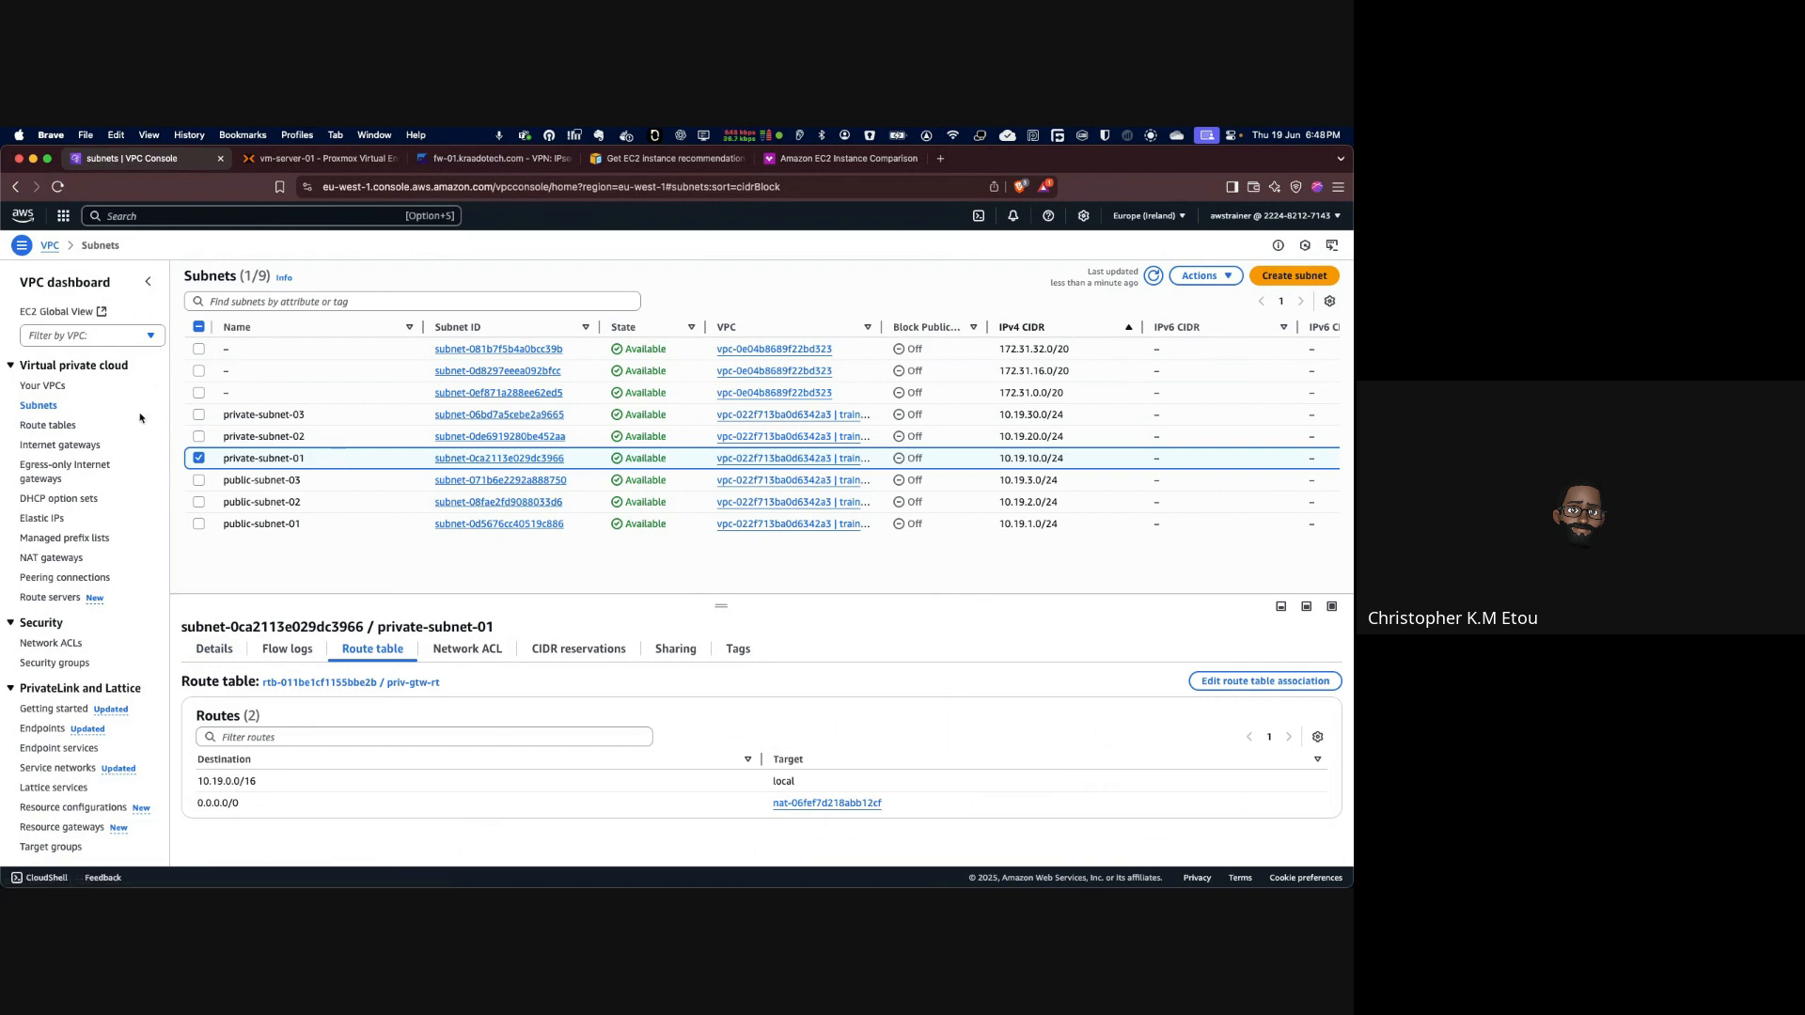
# - Search the AWS services for "ec" and open the EC2 service
pyautogui.click(106, 213)
pyautogui.write('ec')
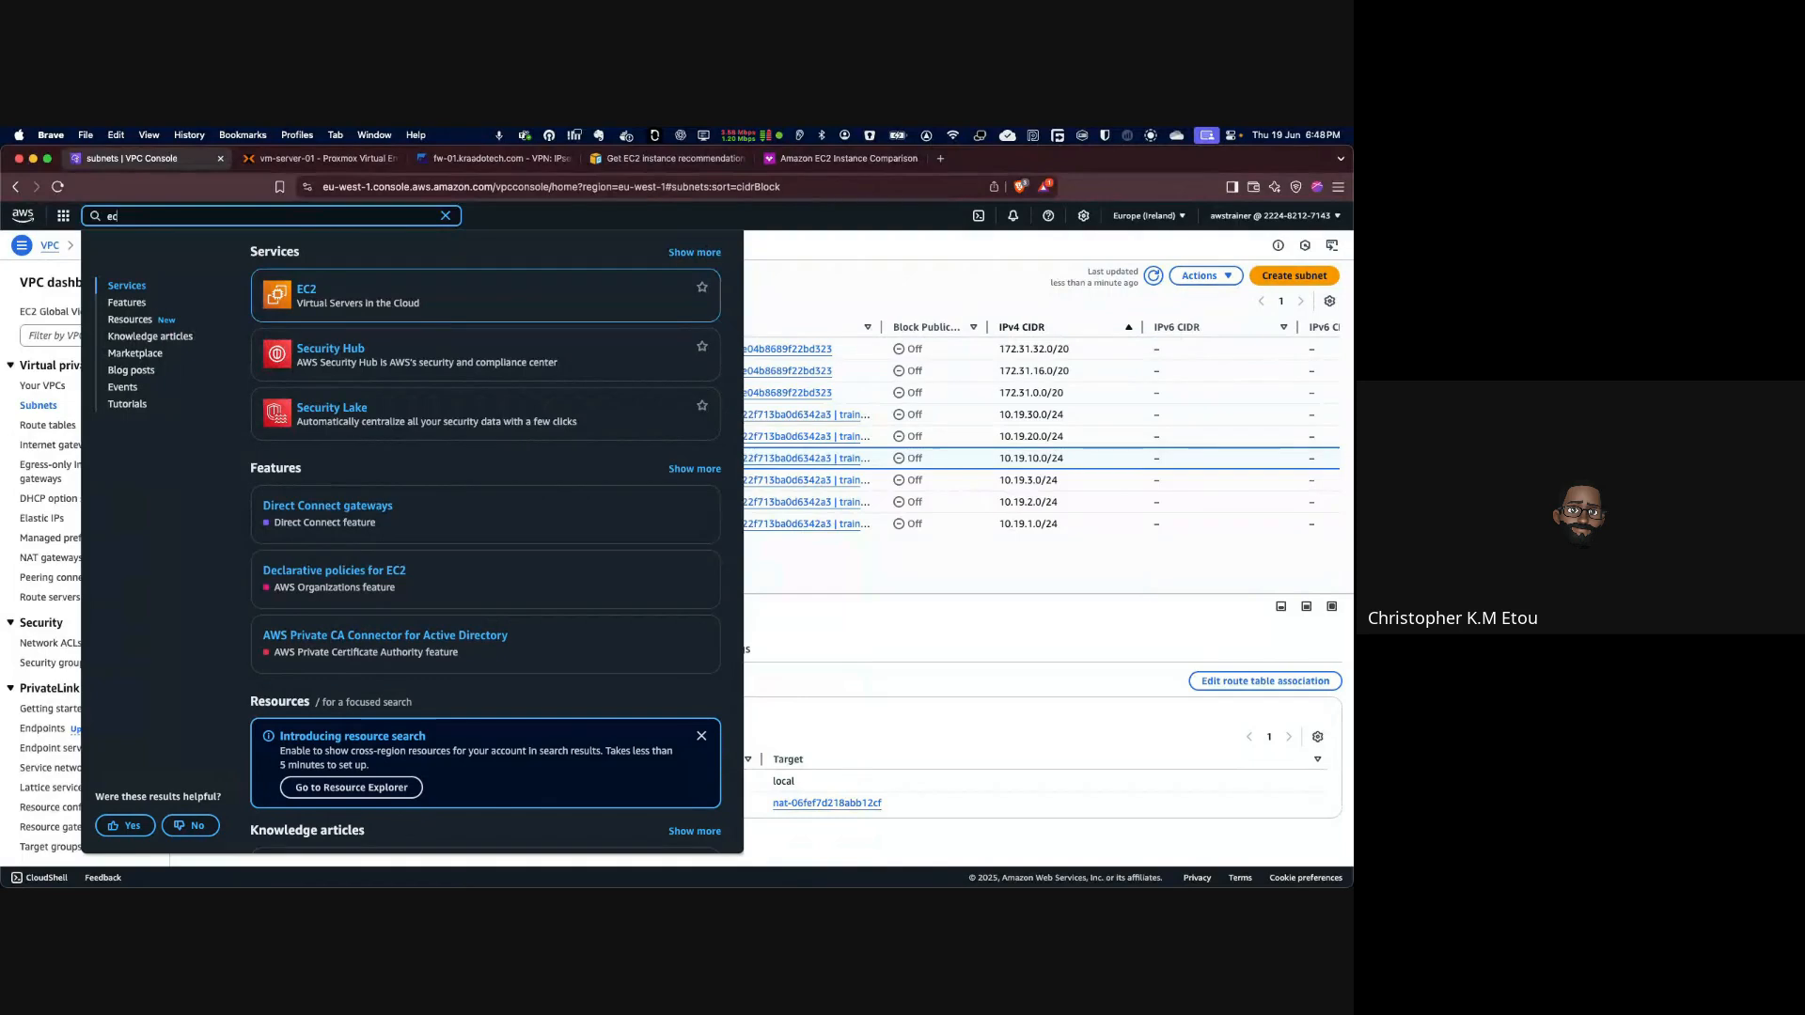
pyautogui.click(305, 291)
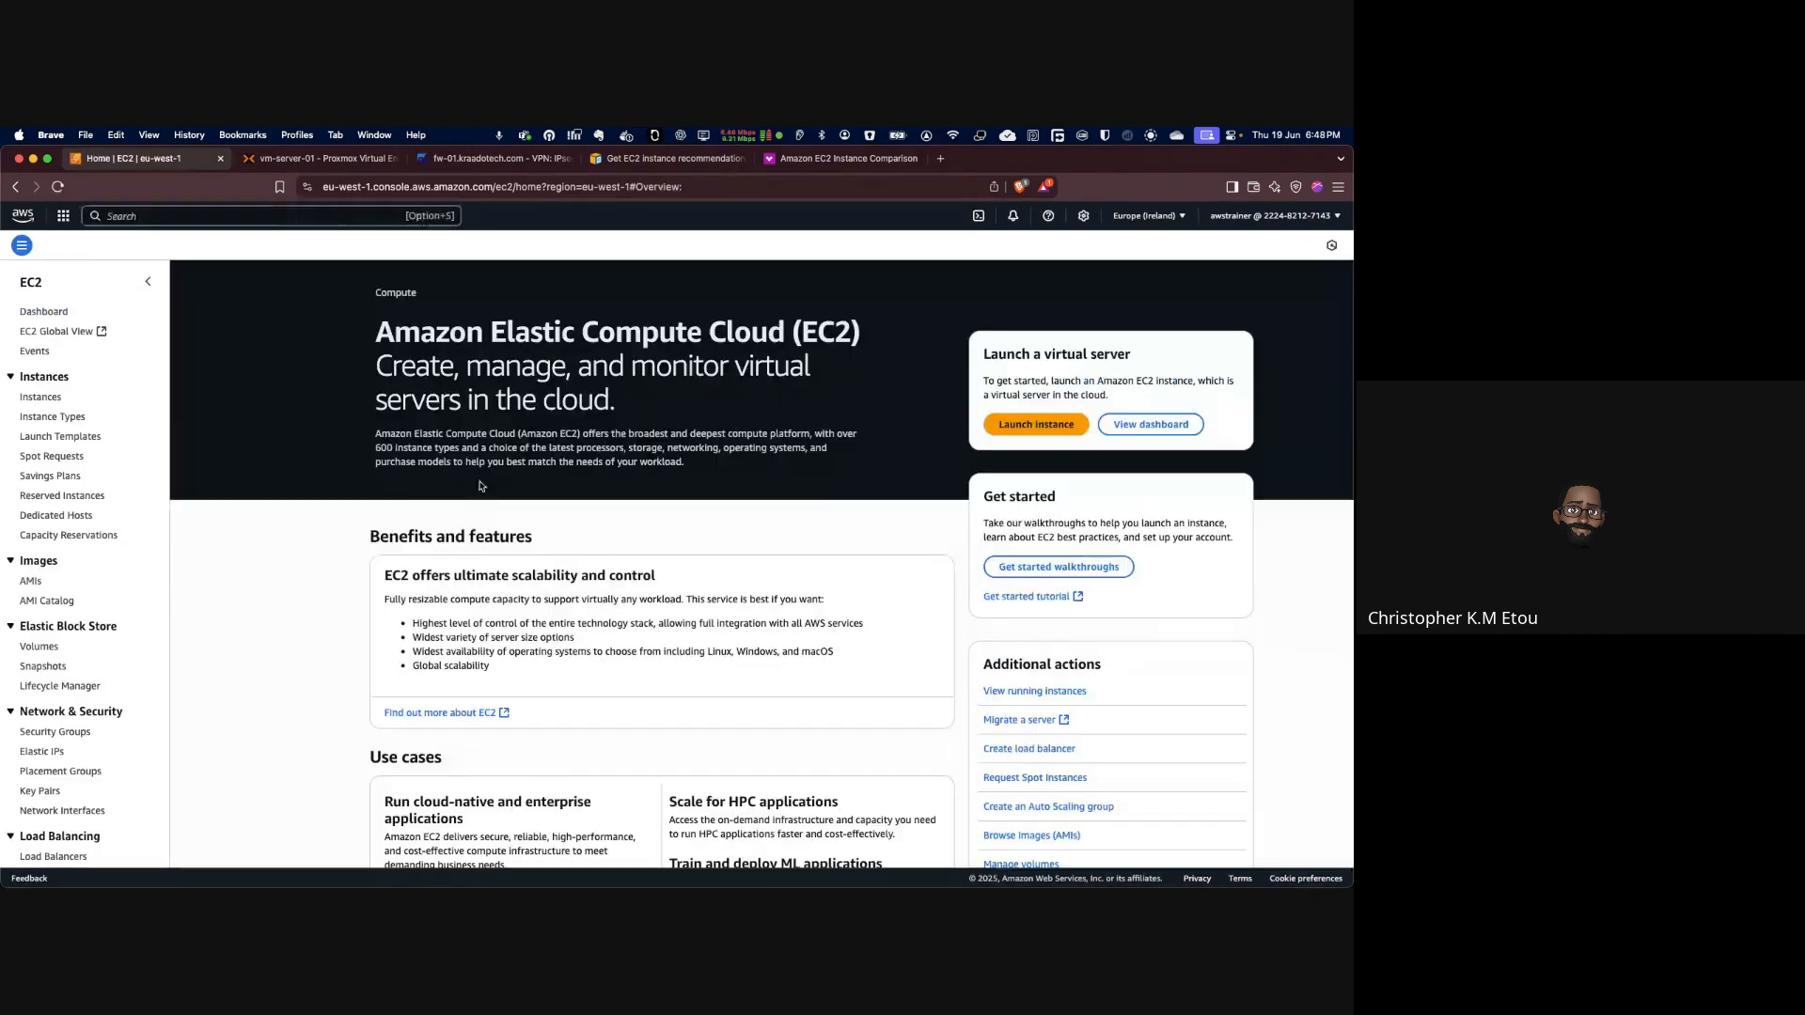
# - Start launching a new EC2 instance from the instances list and name it priv-server-01
pyautogui.click(42, 399)
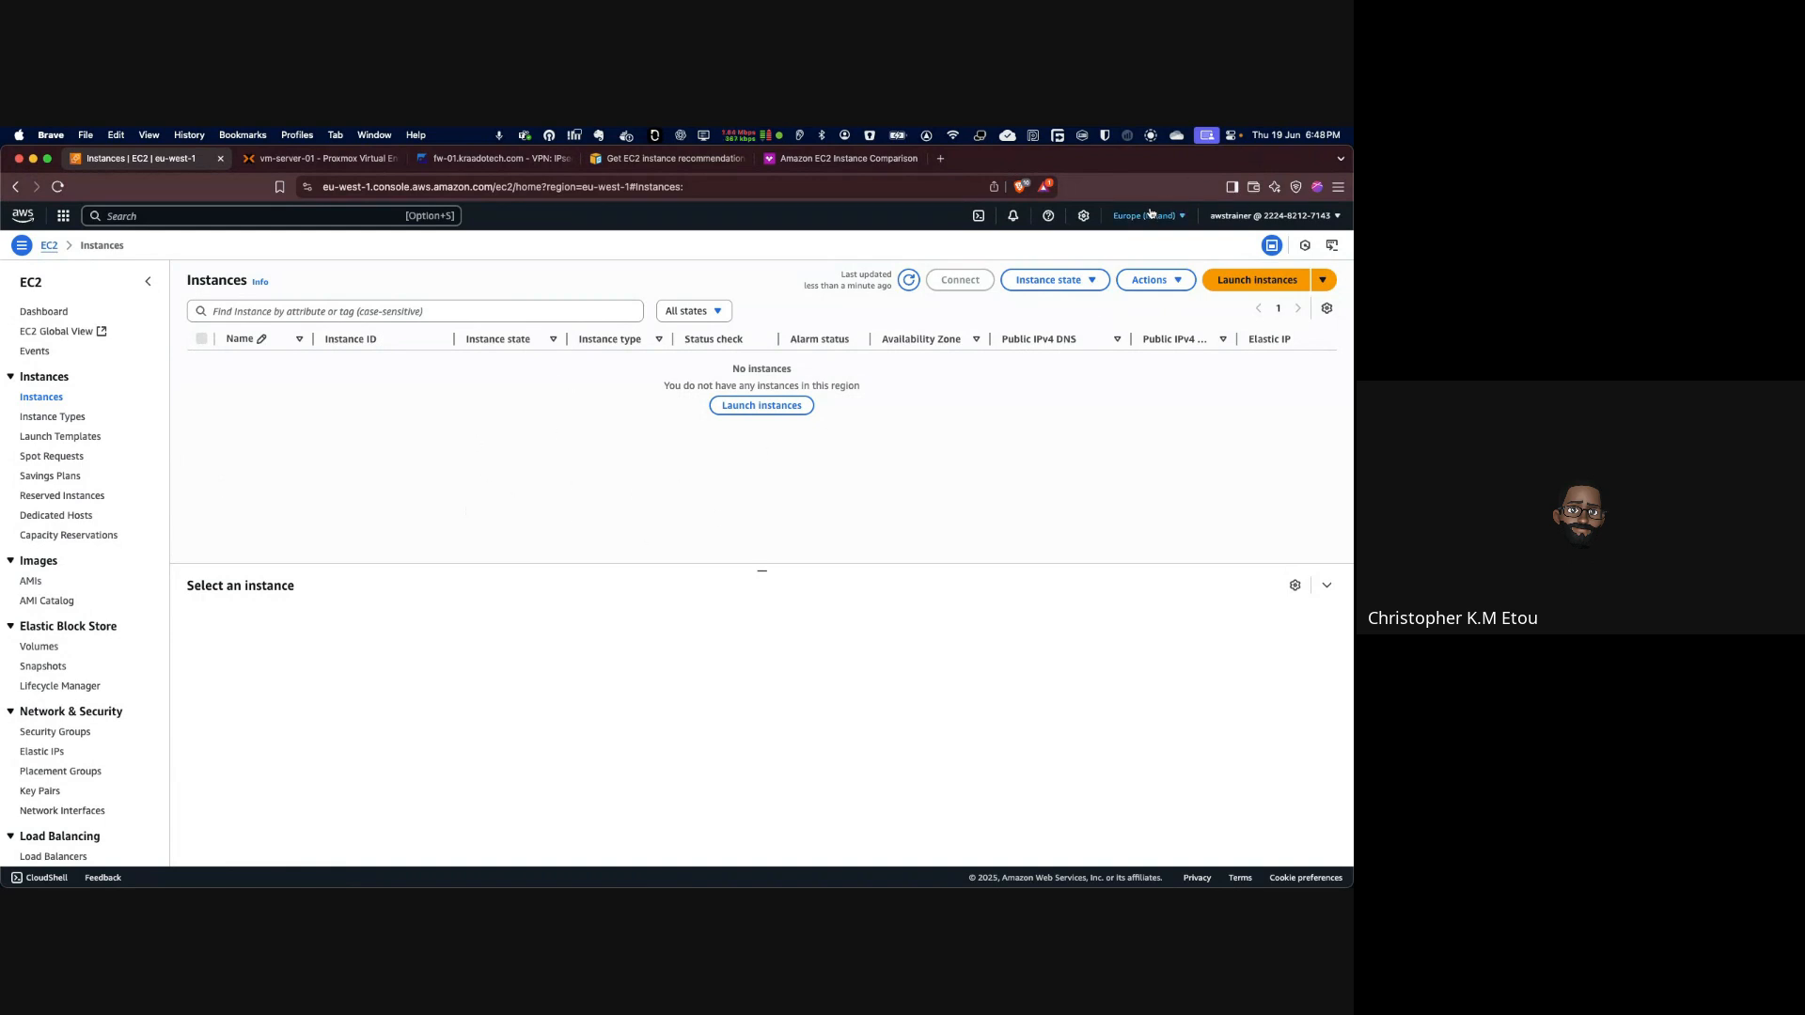
pyautogui.click(1242, 282)
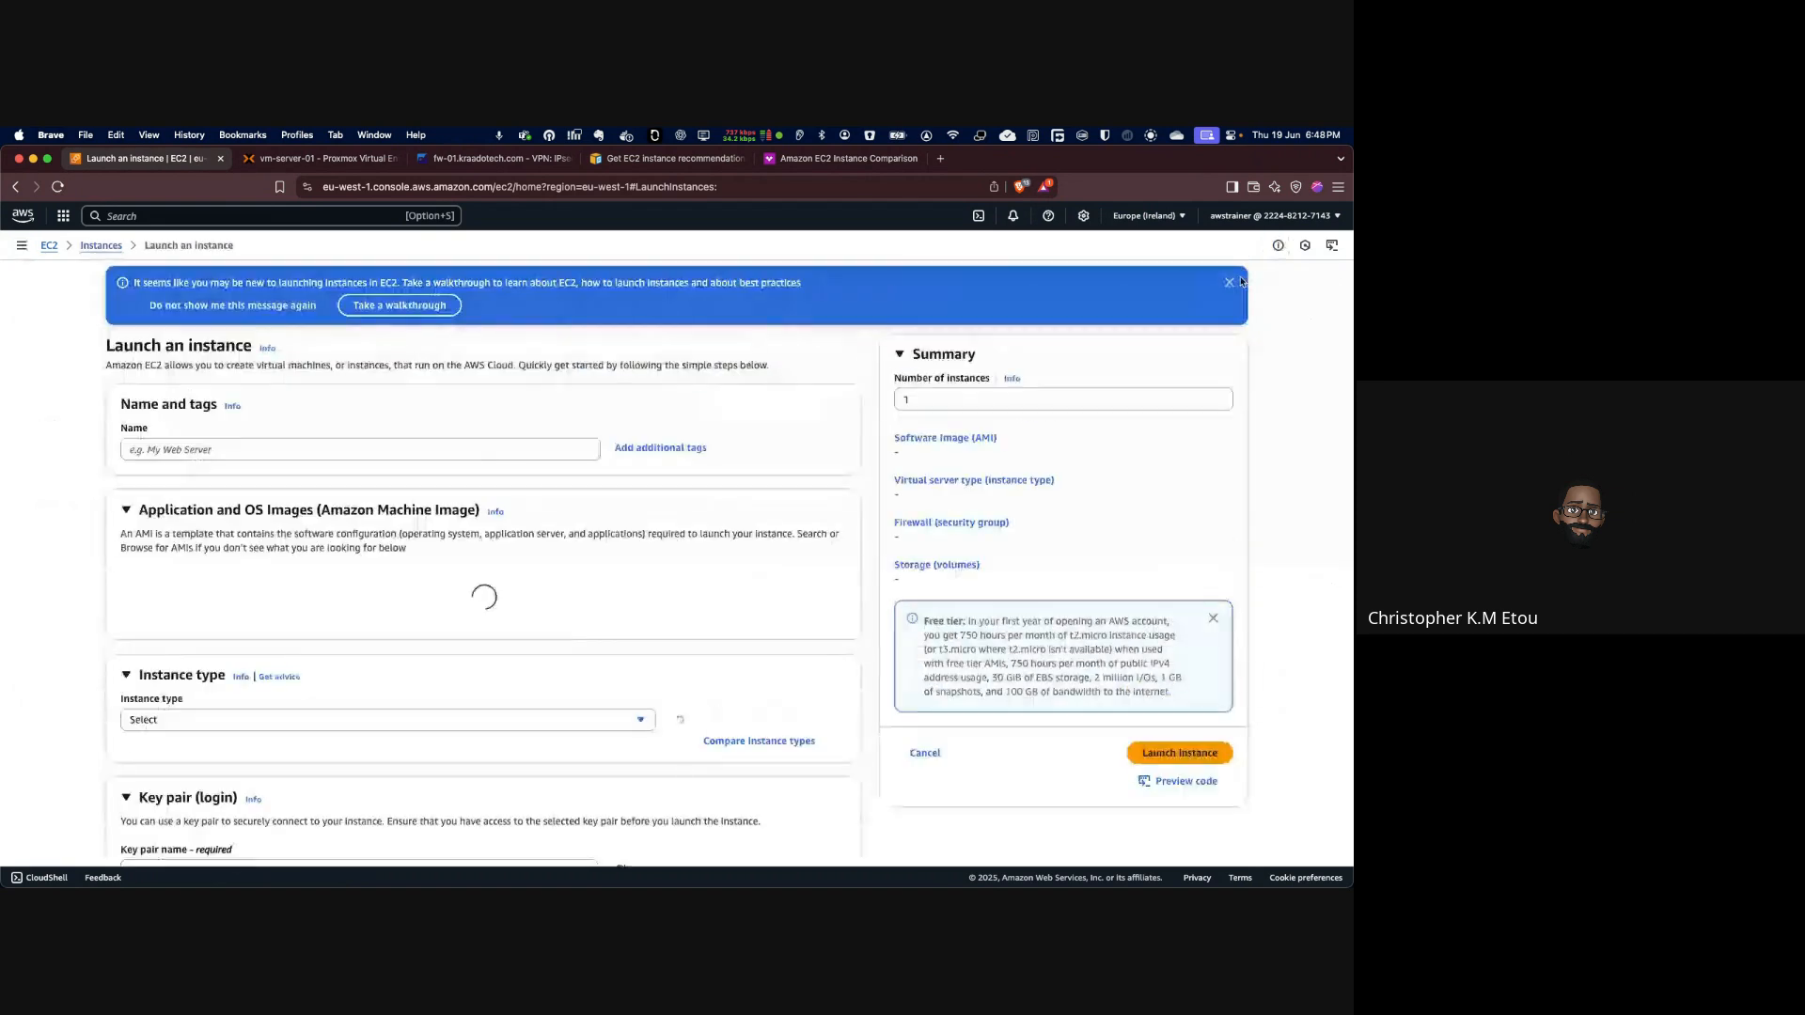
pyautogui.scroll(-1, 565, 546)
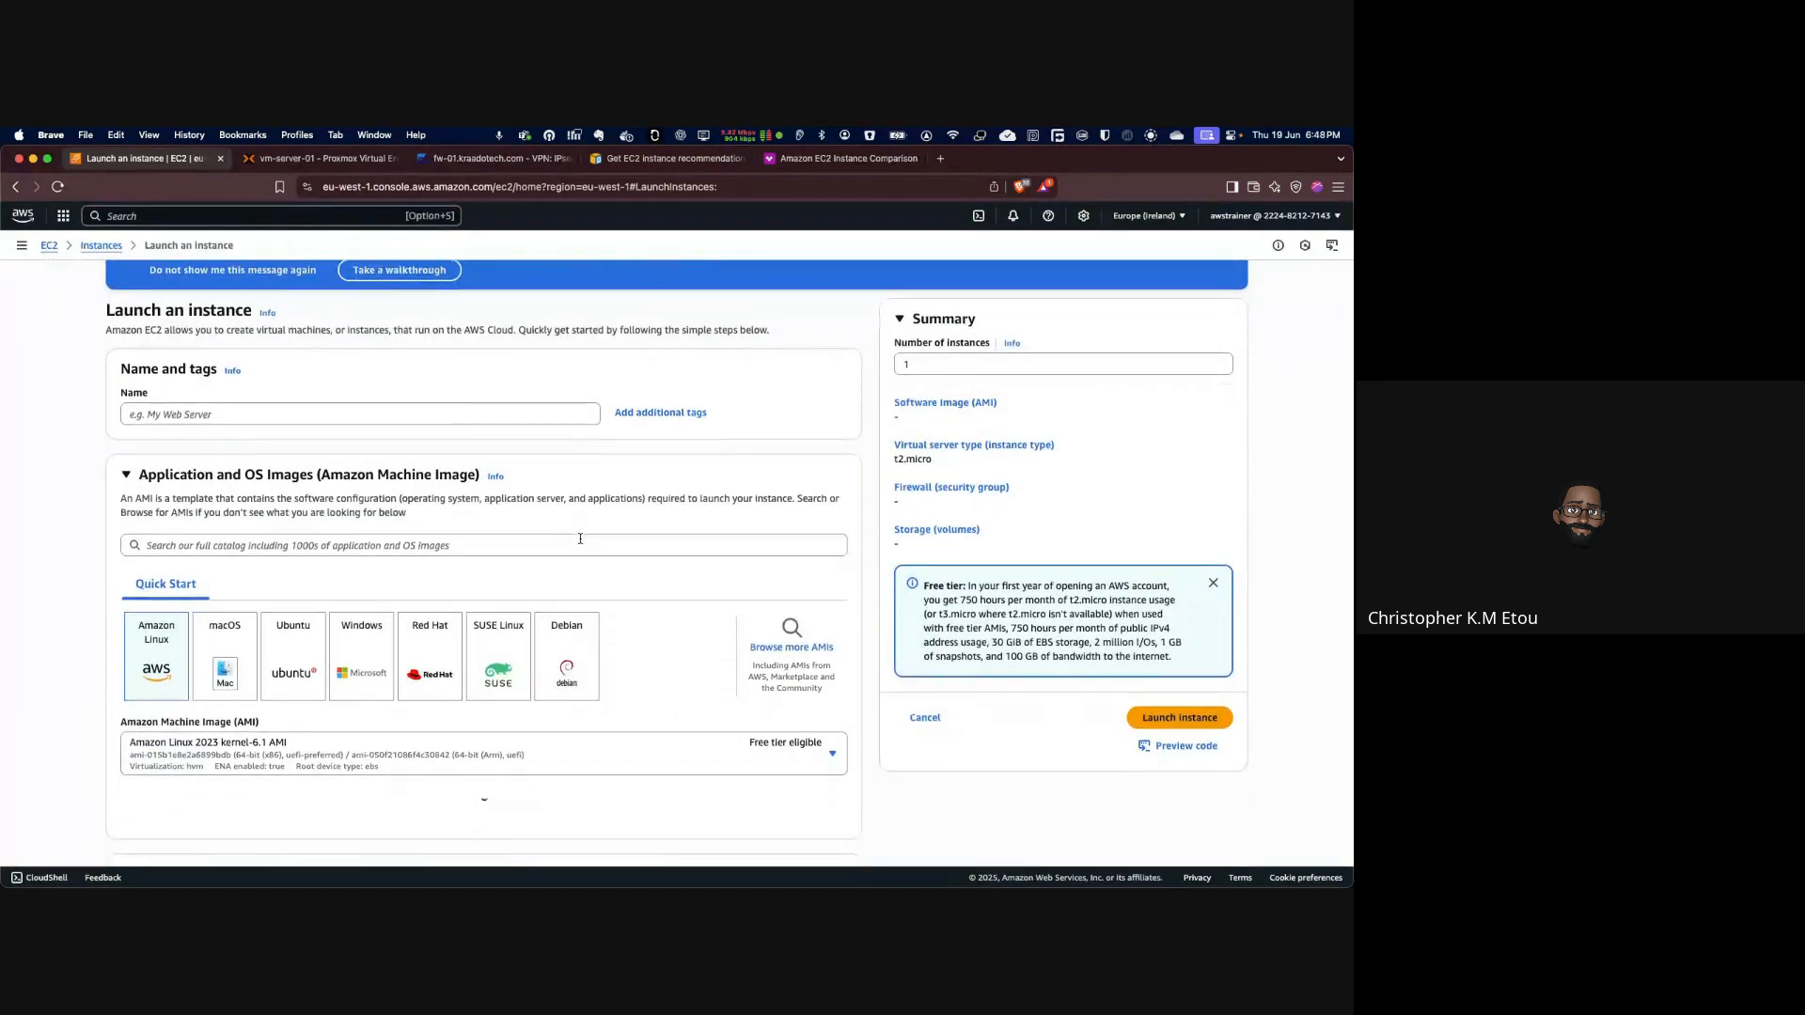
pyautogui.click(170, 414)
pyautogui.write('priv')
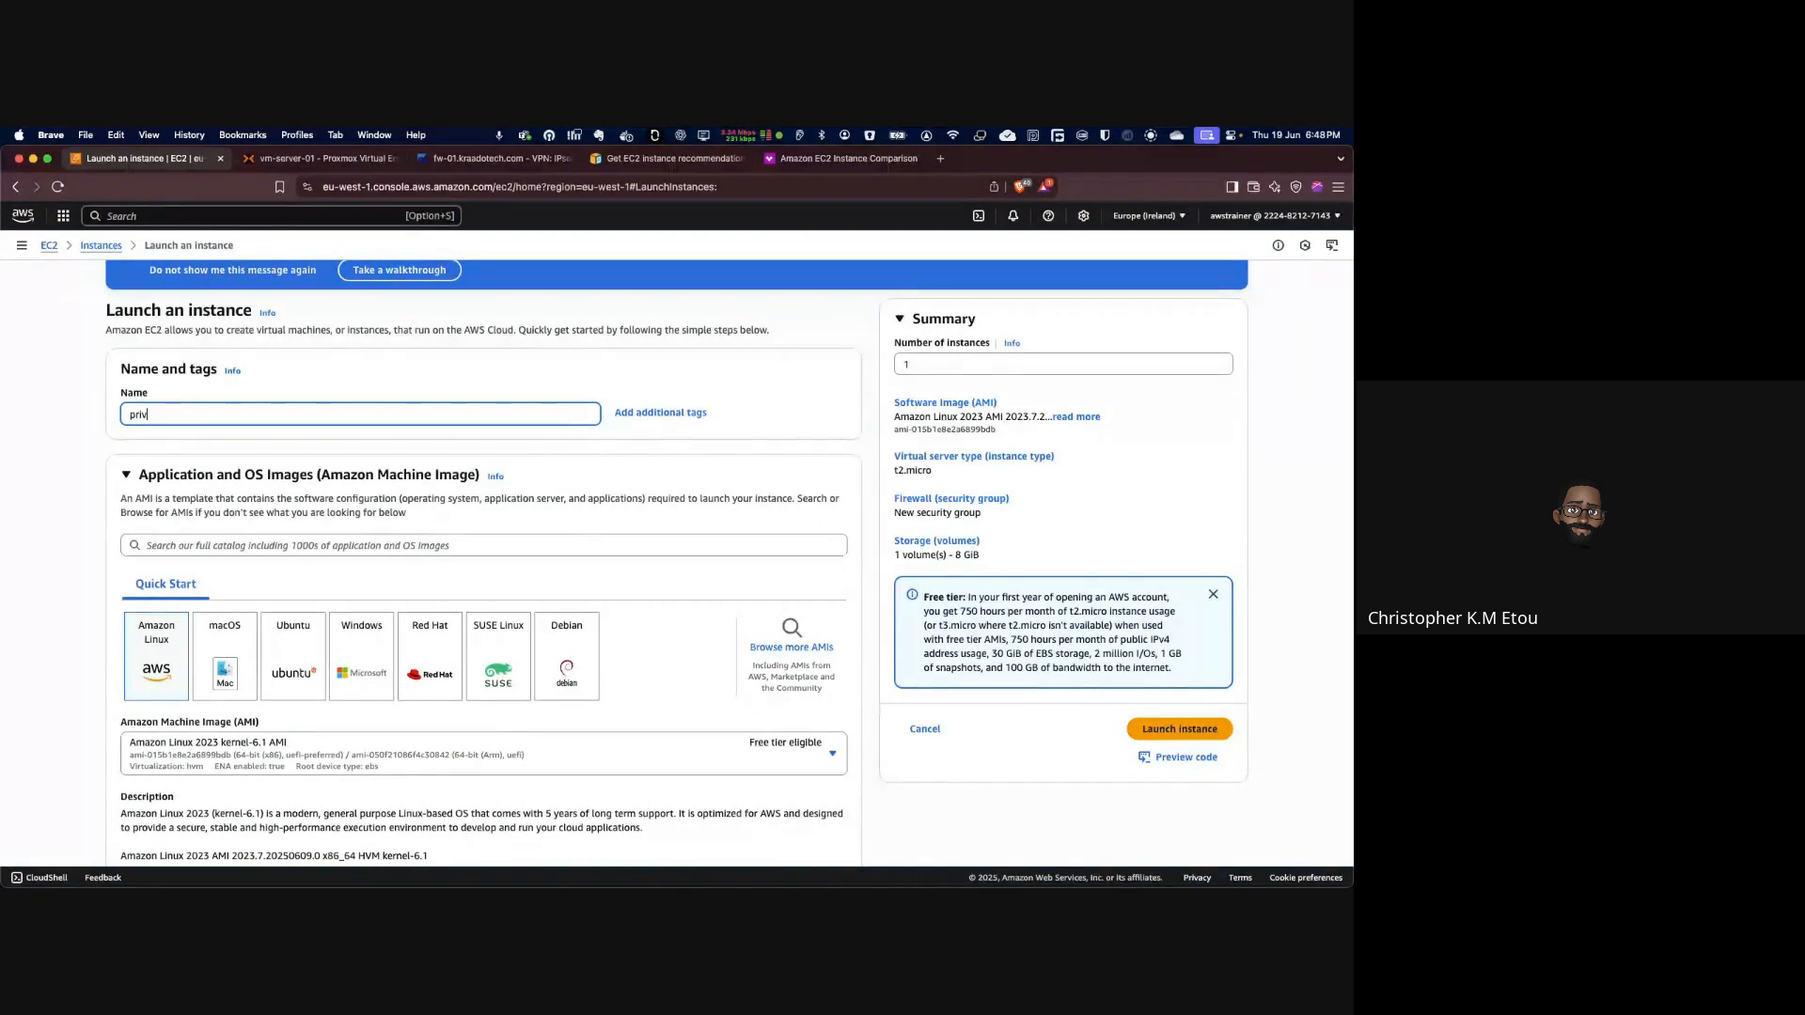
pyautogui.write('-server-01')
# - Browse the full AMI catalog and look through the third-party images offered under AWS Marketplace AMIs
pyautogui.scroll(-3, 325, 626)
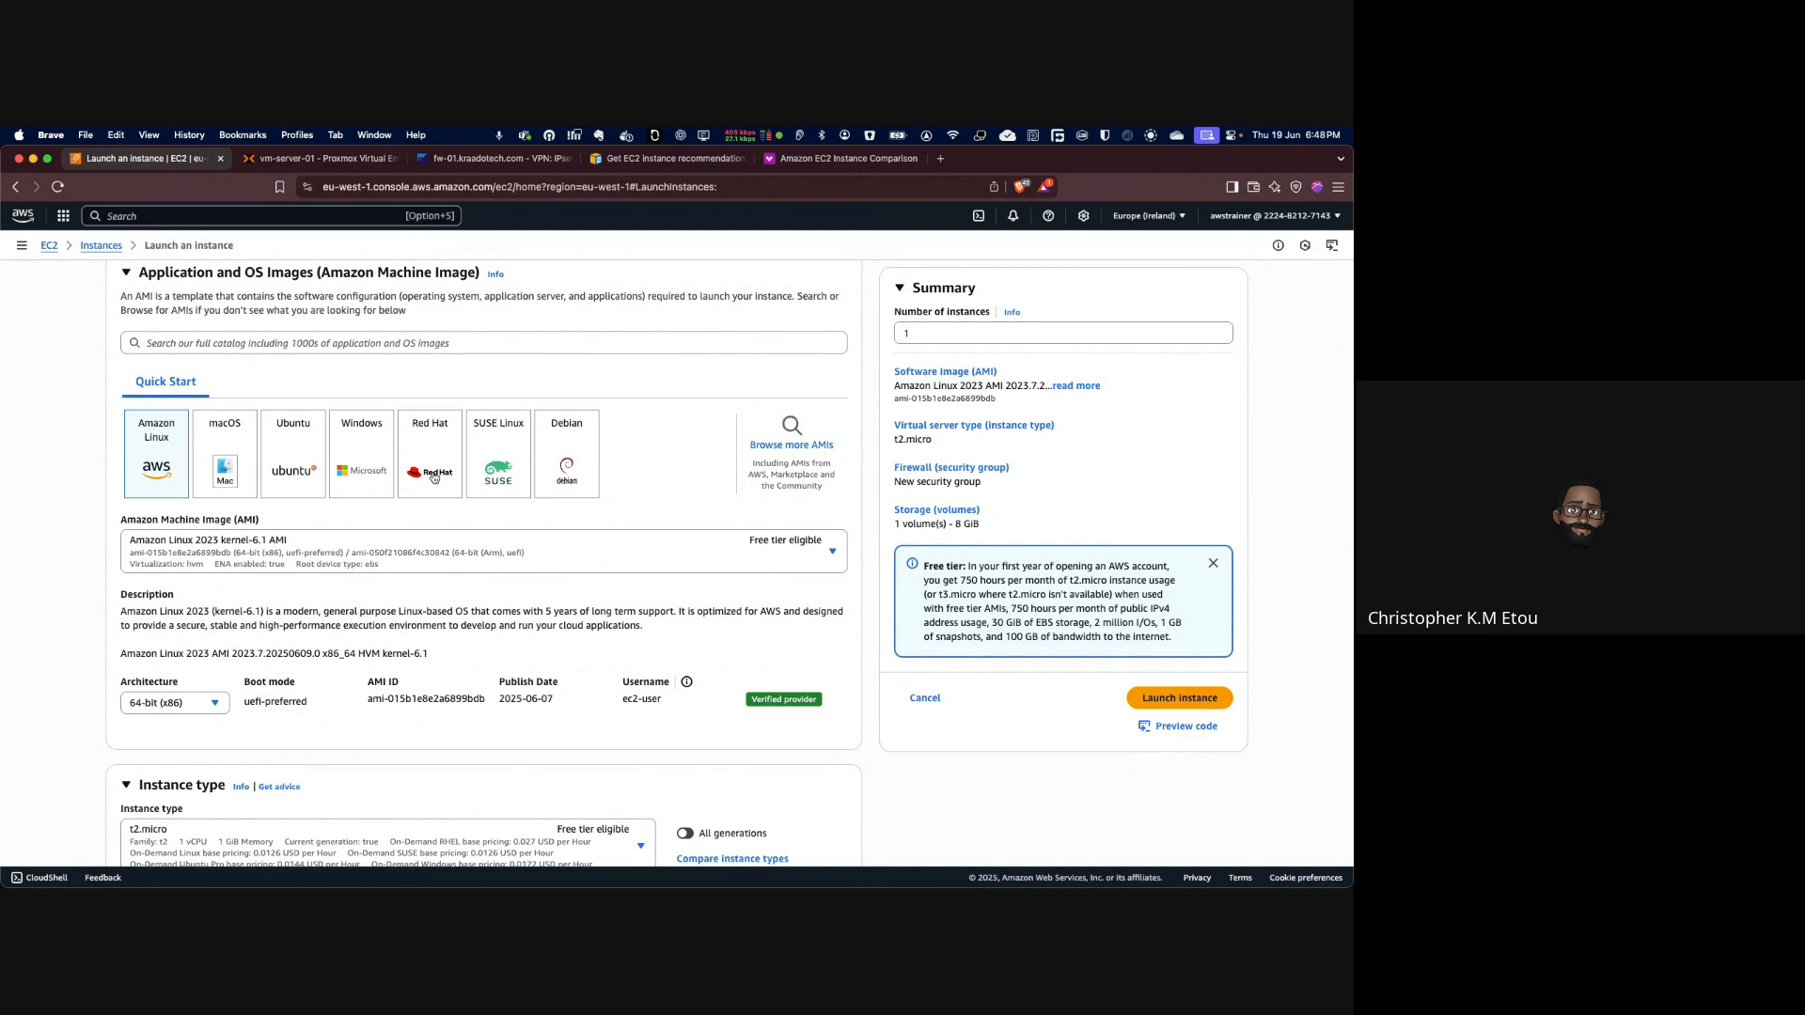
pyautogui.click(780, 448)
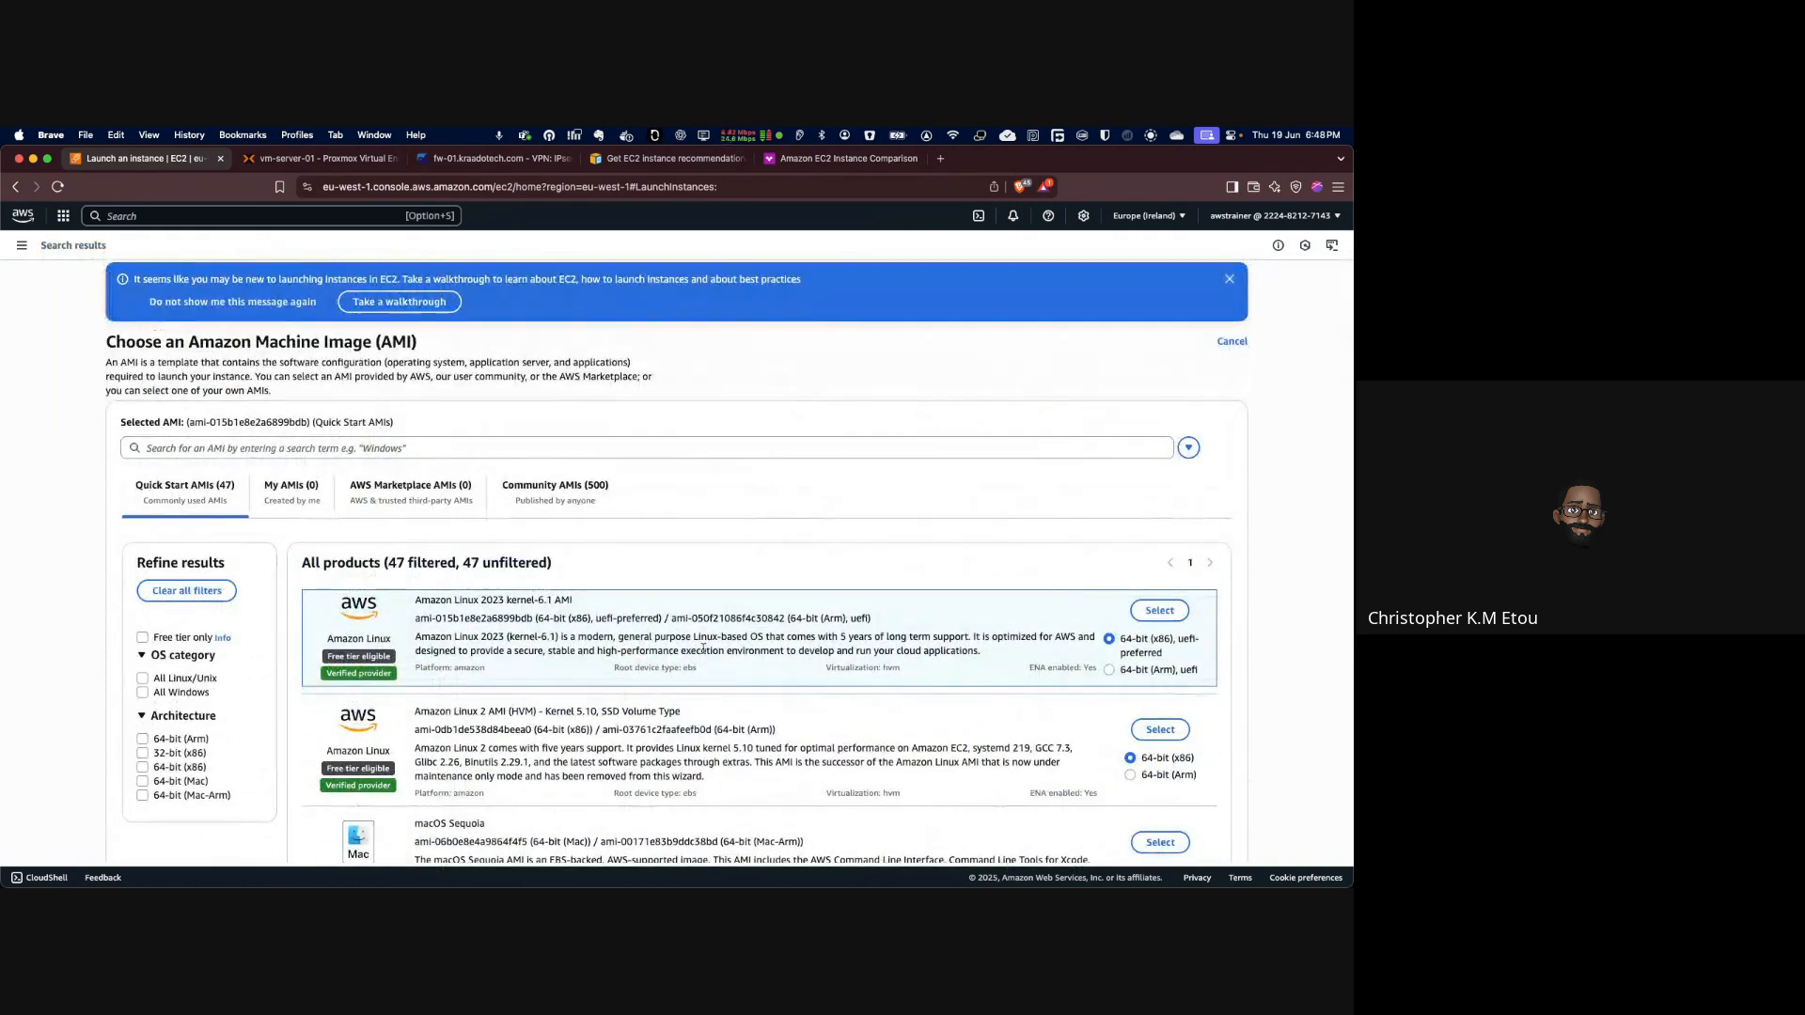
pyautogui.scroll(-1, 564, 527)
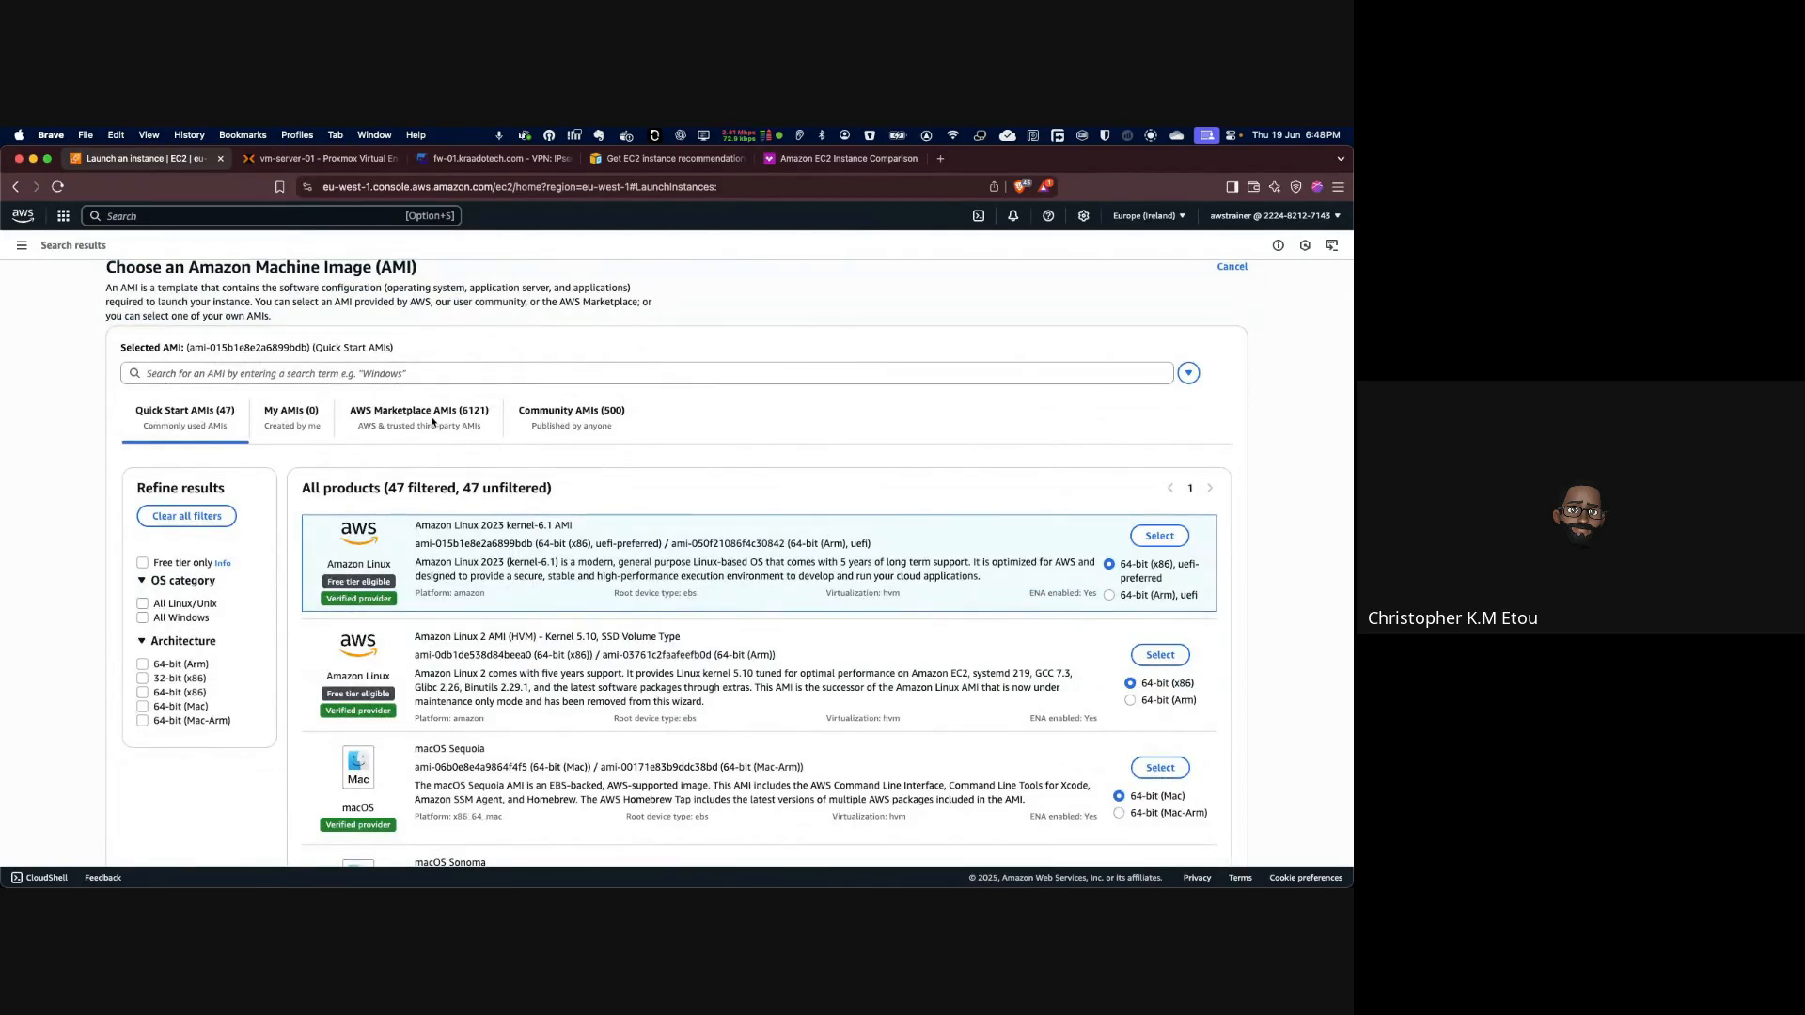
pyautogui.click(396, 414)
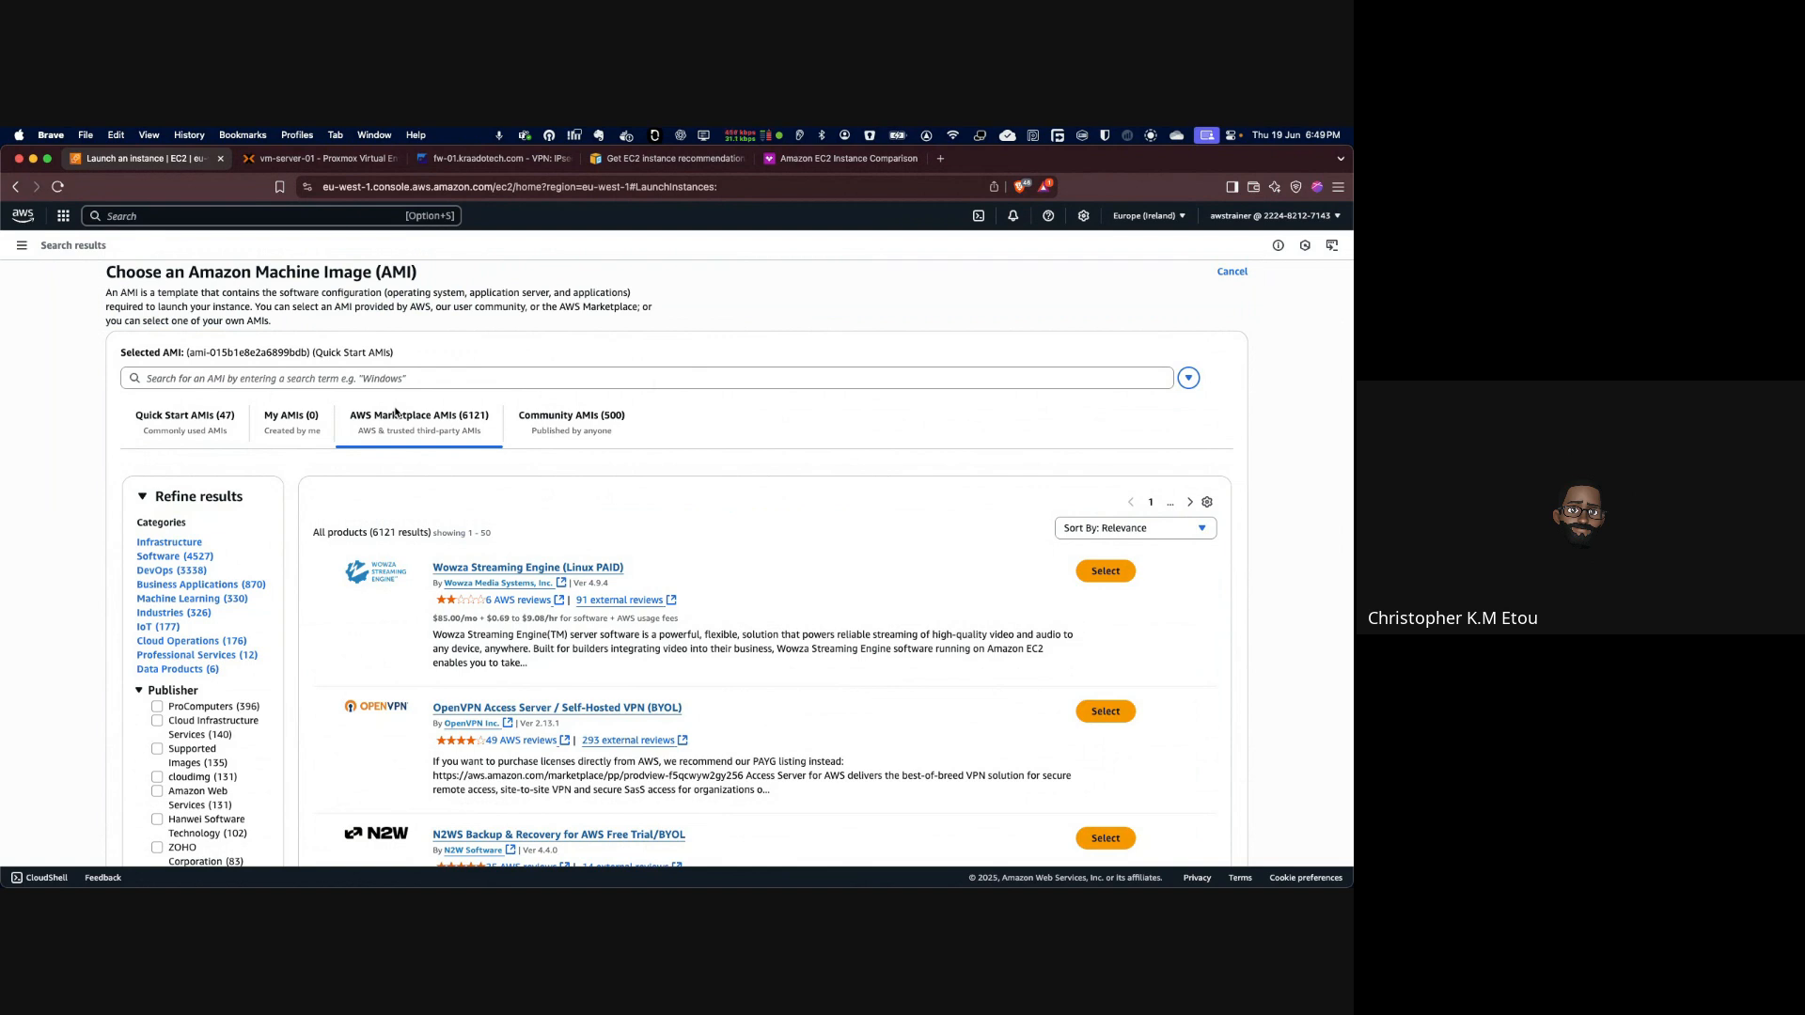
pyautogui.scroll(-8, 468, 606)
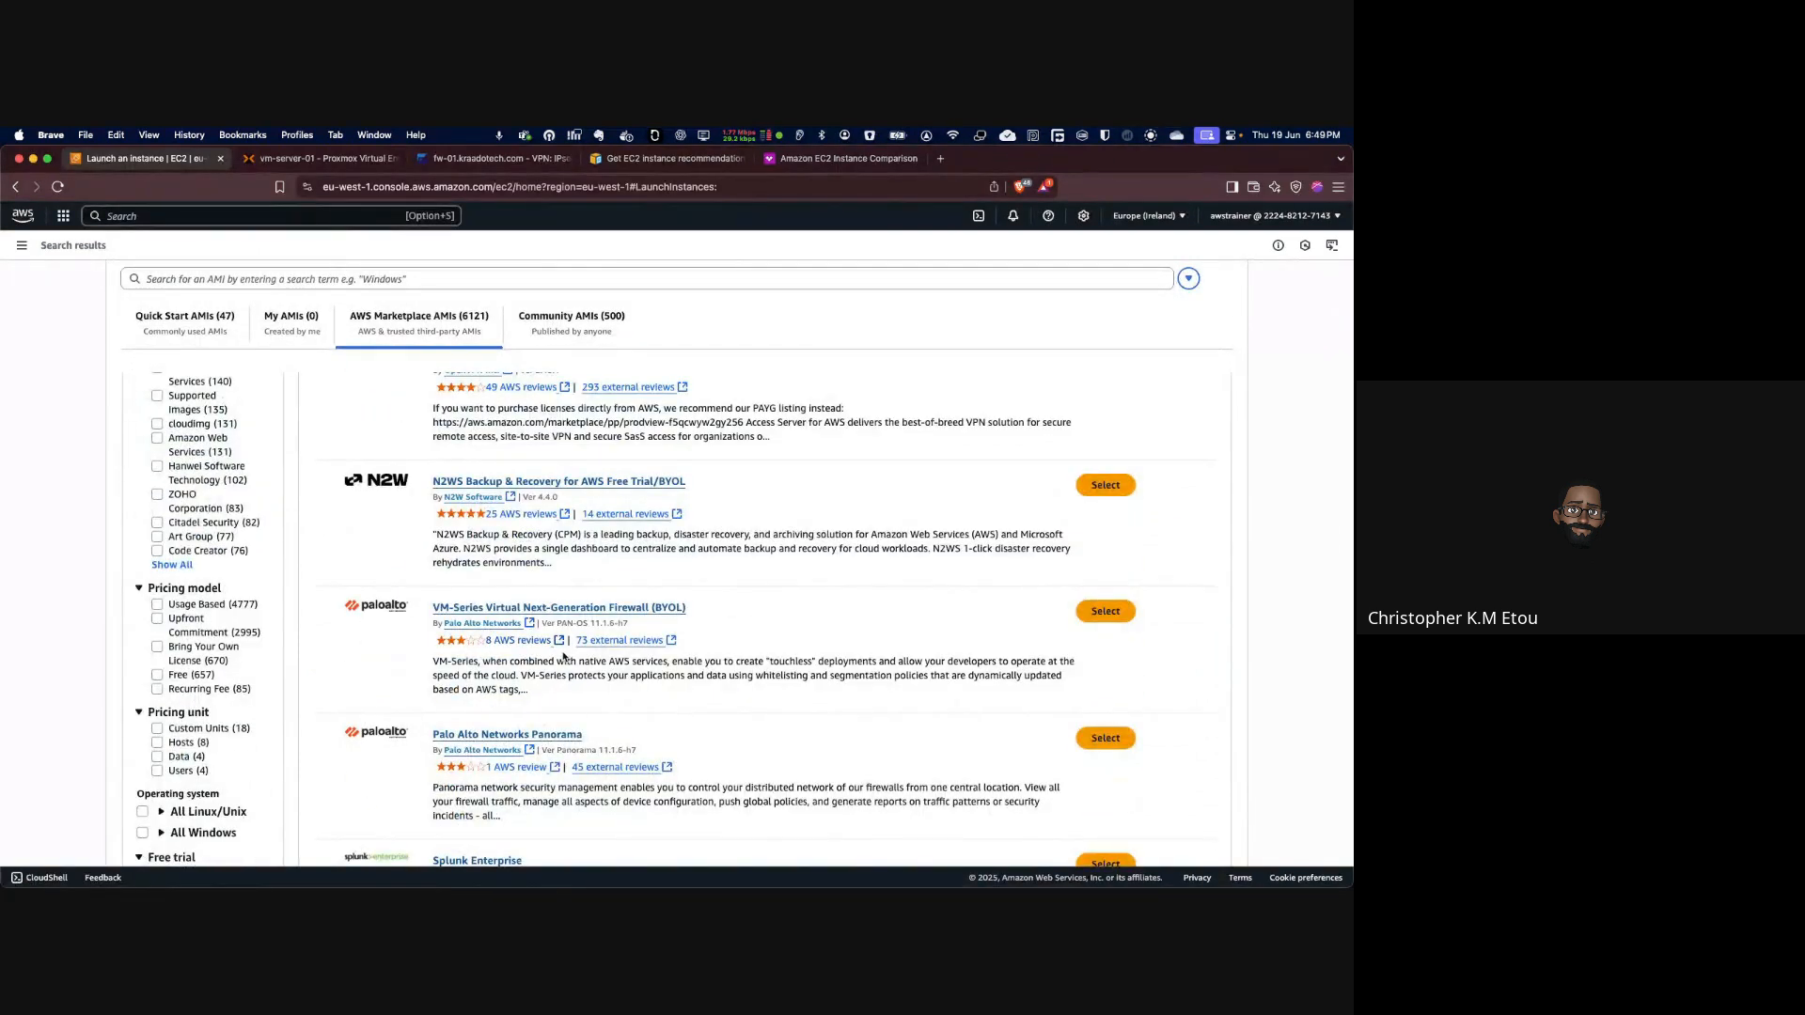
pyautogui.scroll(-1, 566, 652)
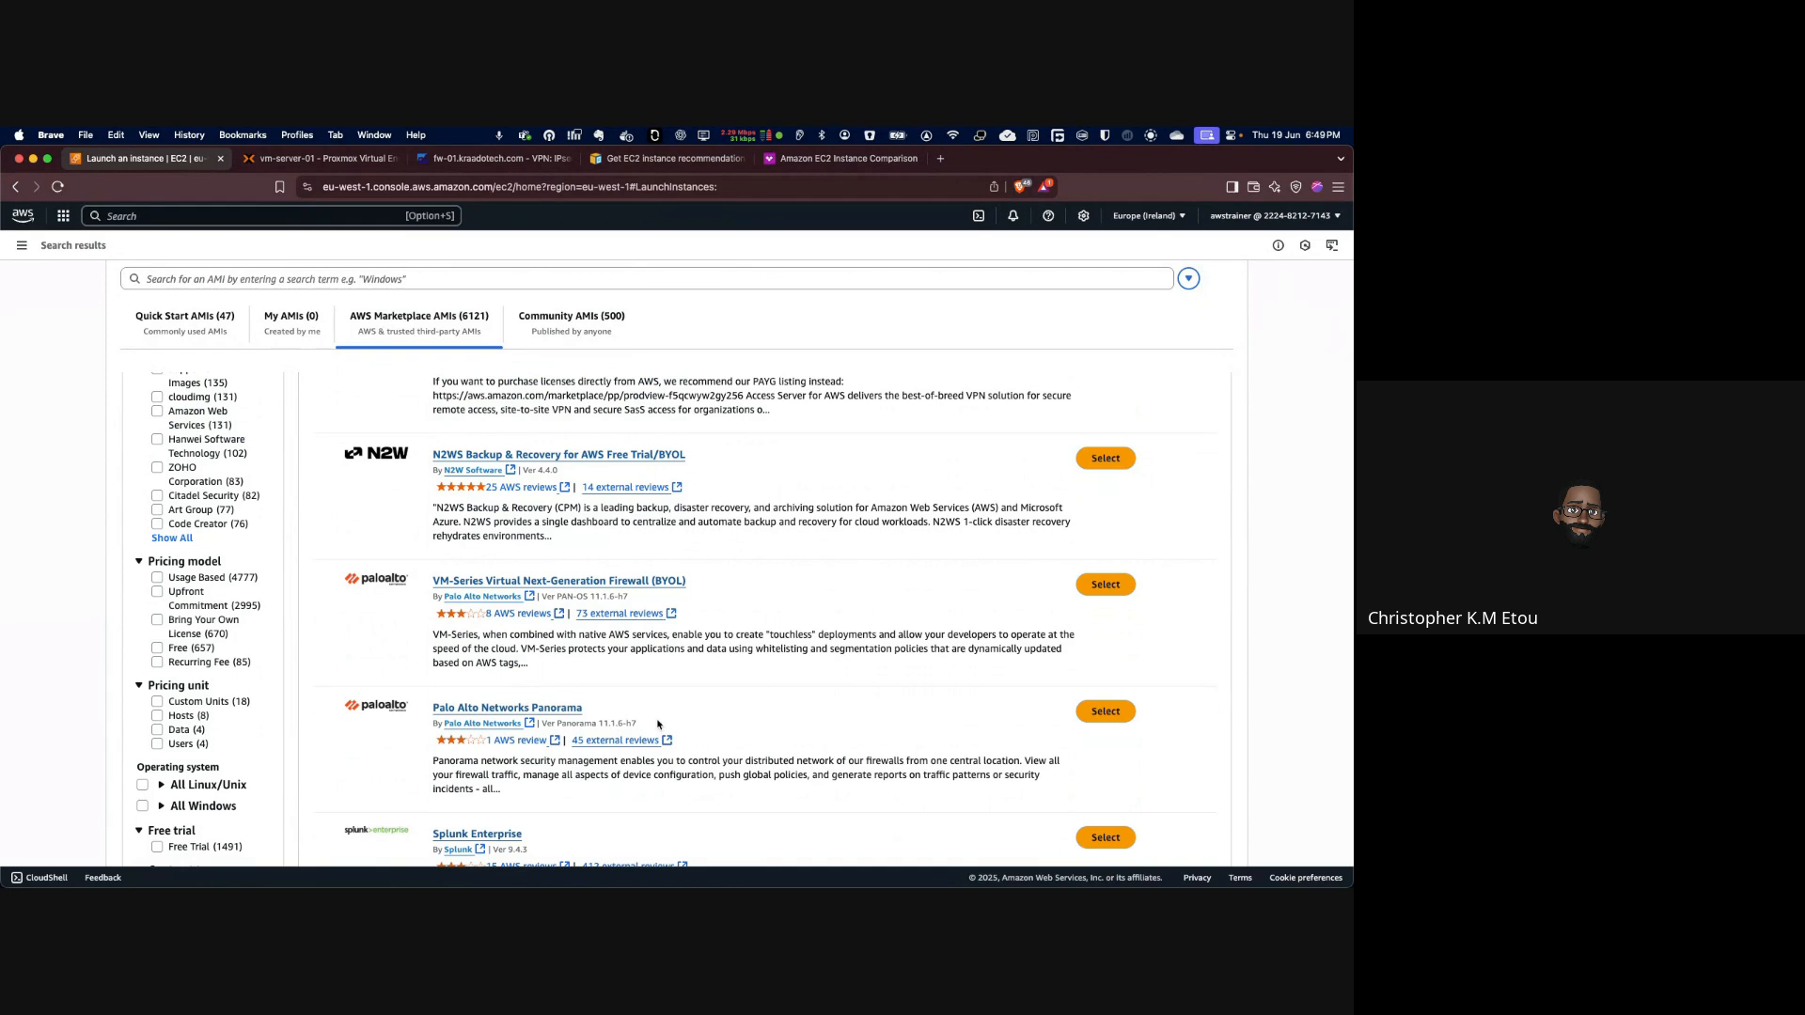
pyautogui.scroll(-2, 564, 648)
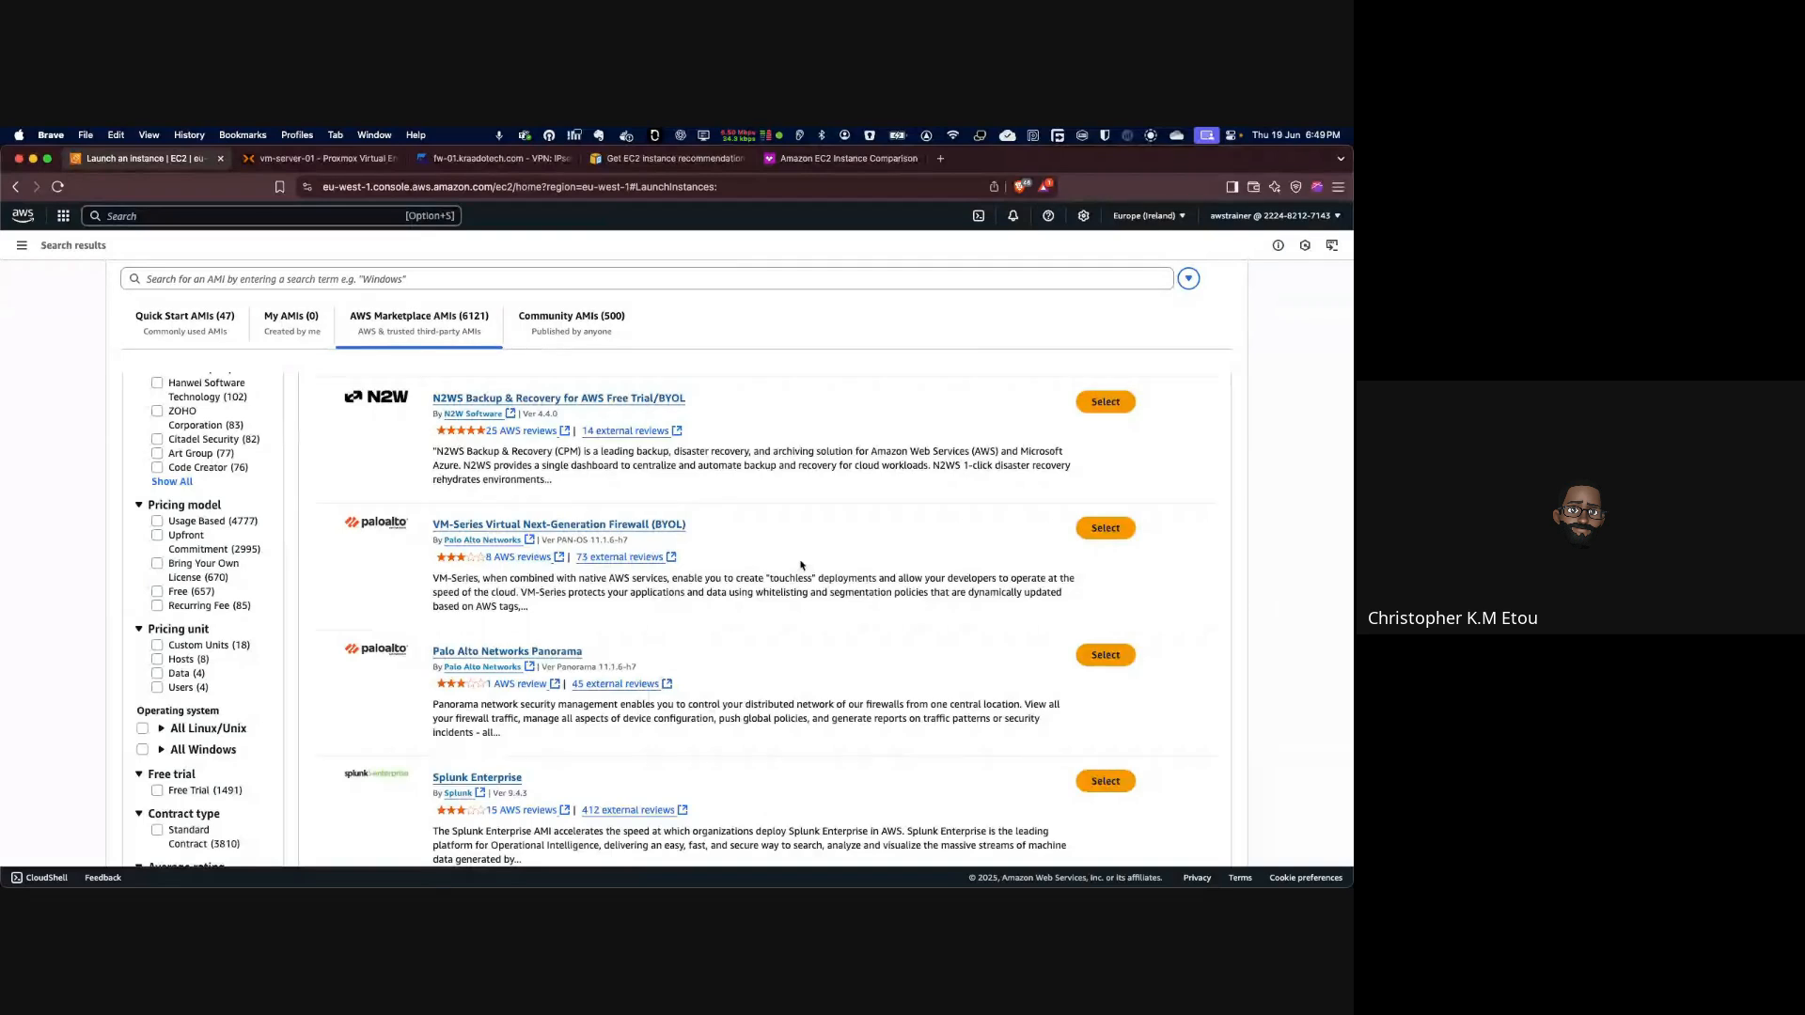
pyautogui.scroll(-10, 802, 565)
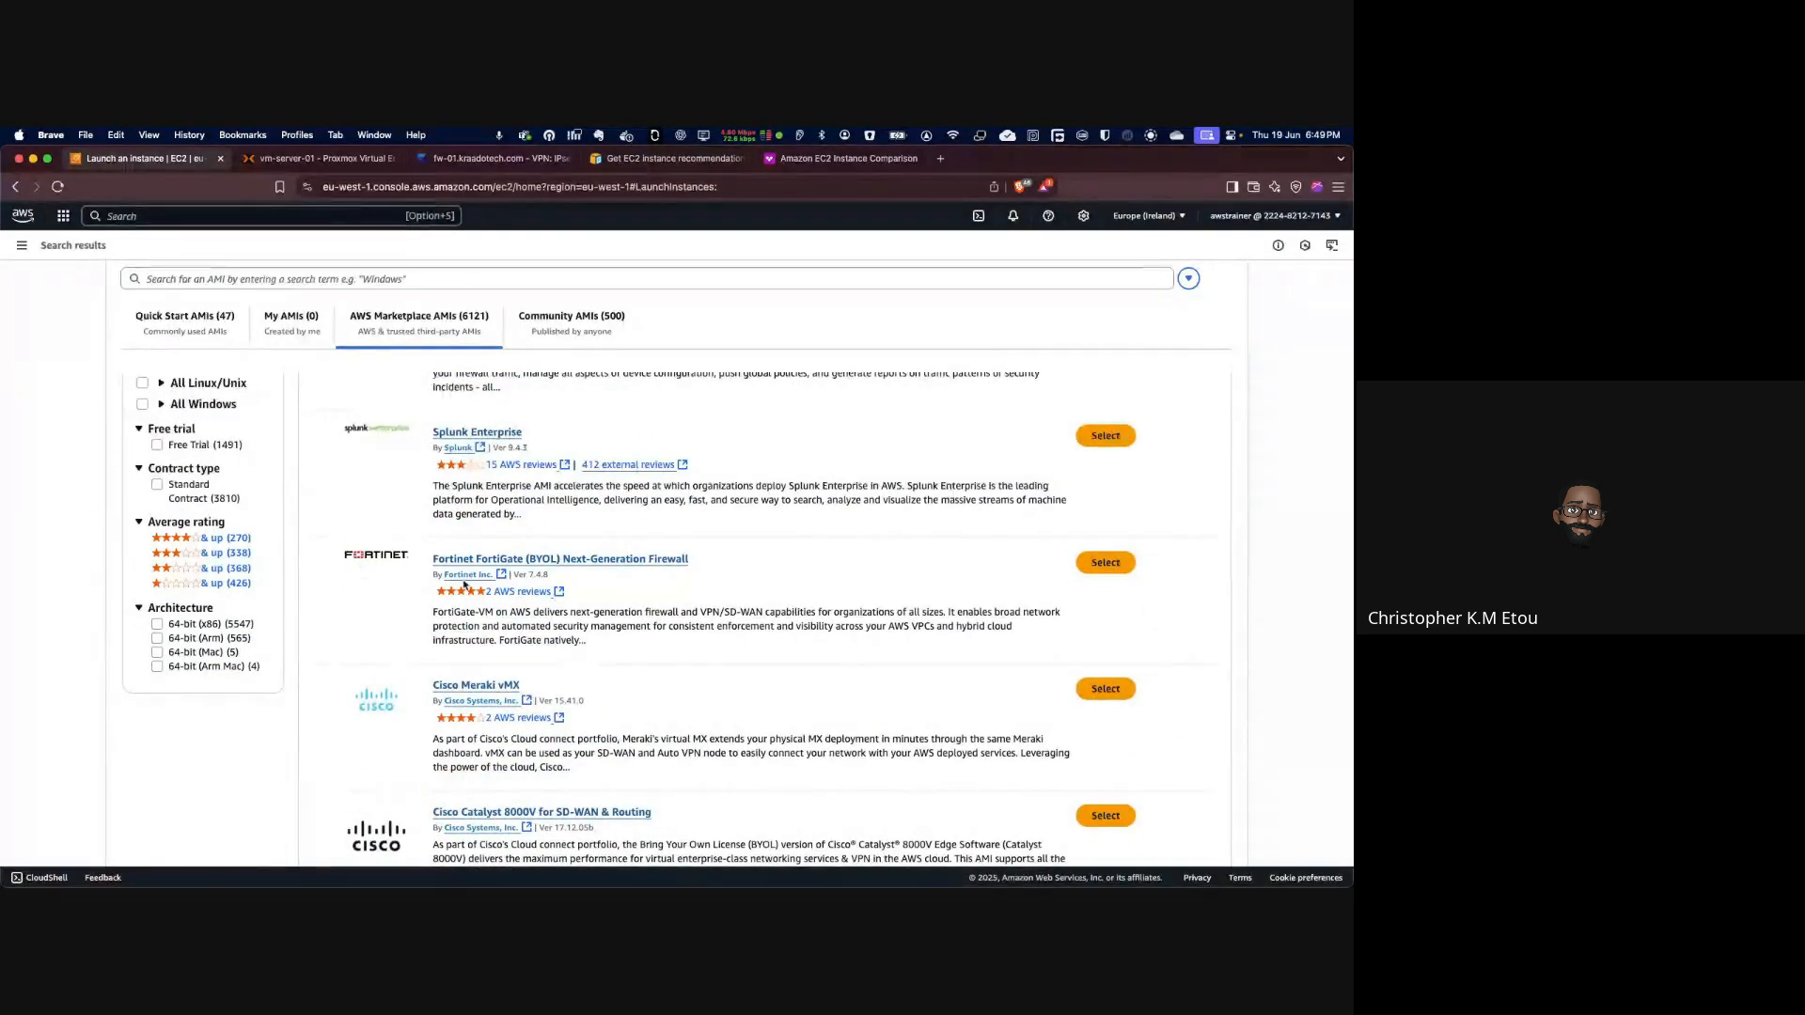
pyautogui.scroll(-20, 620, 659)
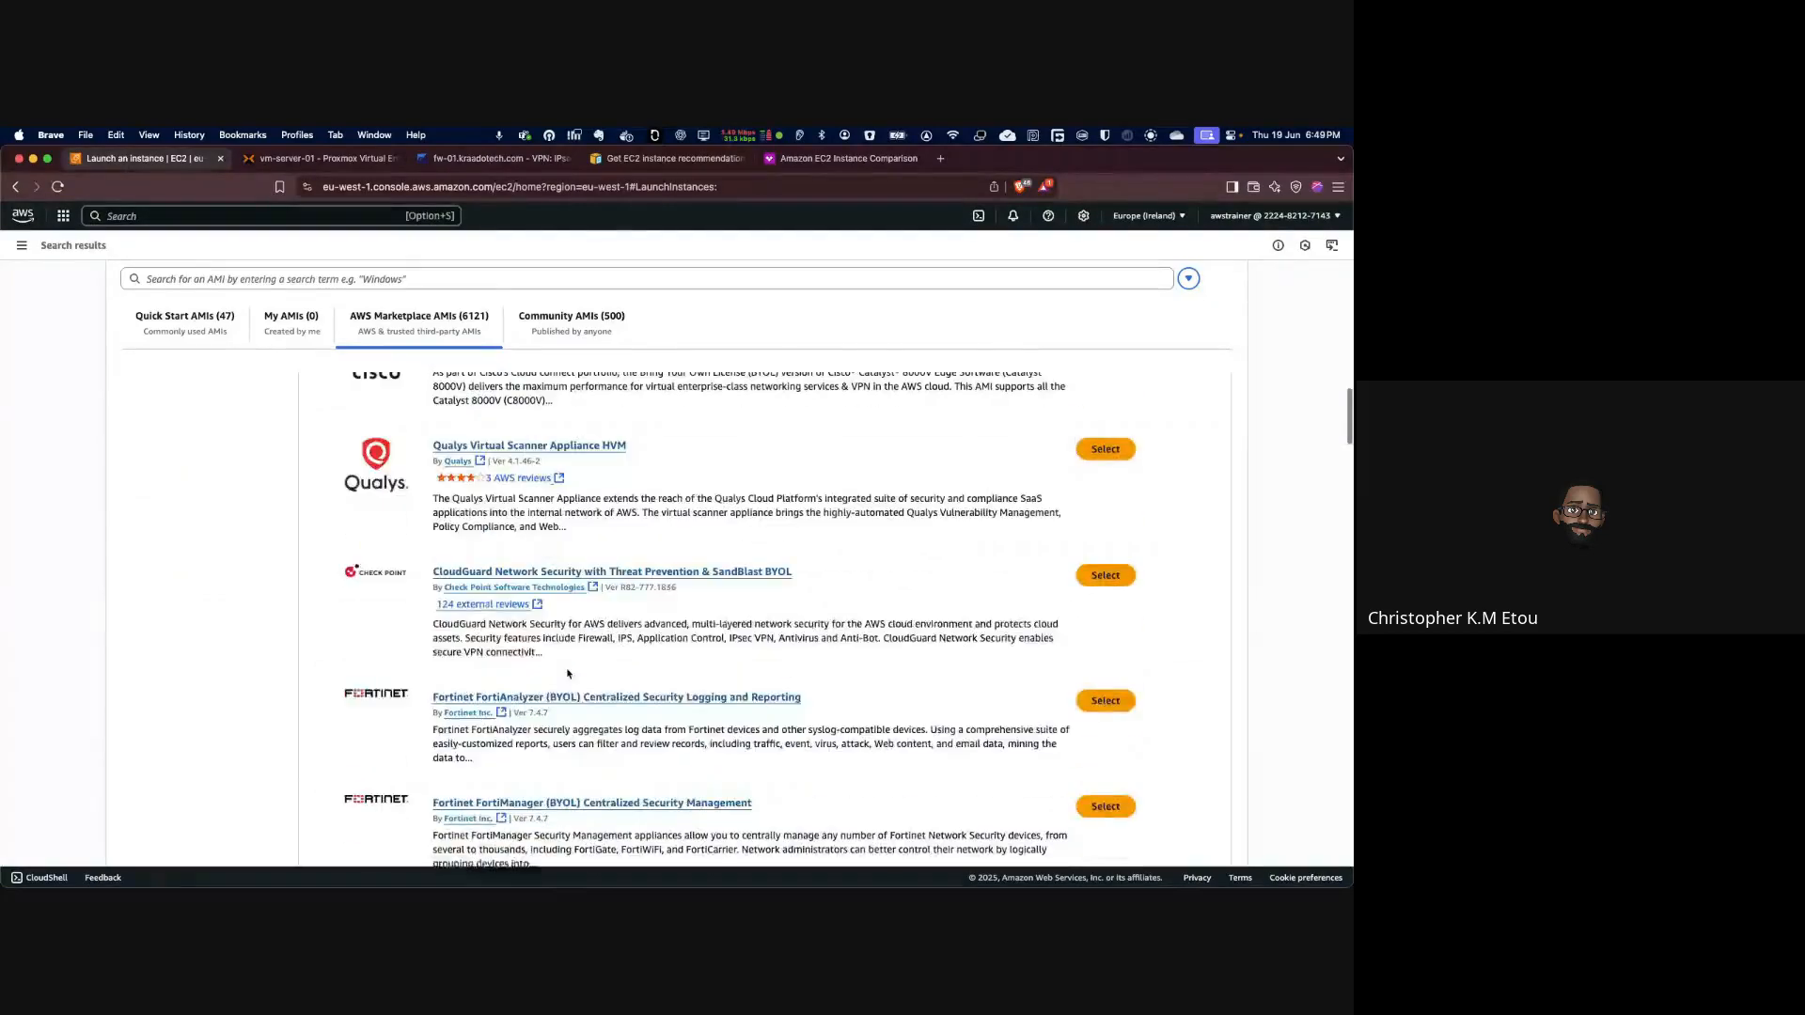
pyautogui.scroll(-10, 569, 673)
pyautogui.scroll(10, 569, 686)
pyautogui.scroll(15, 569, 688)
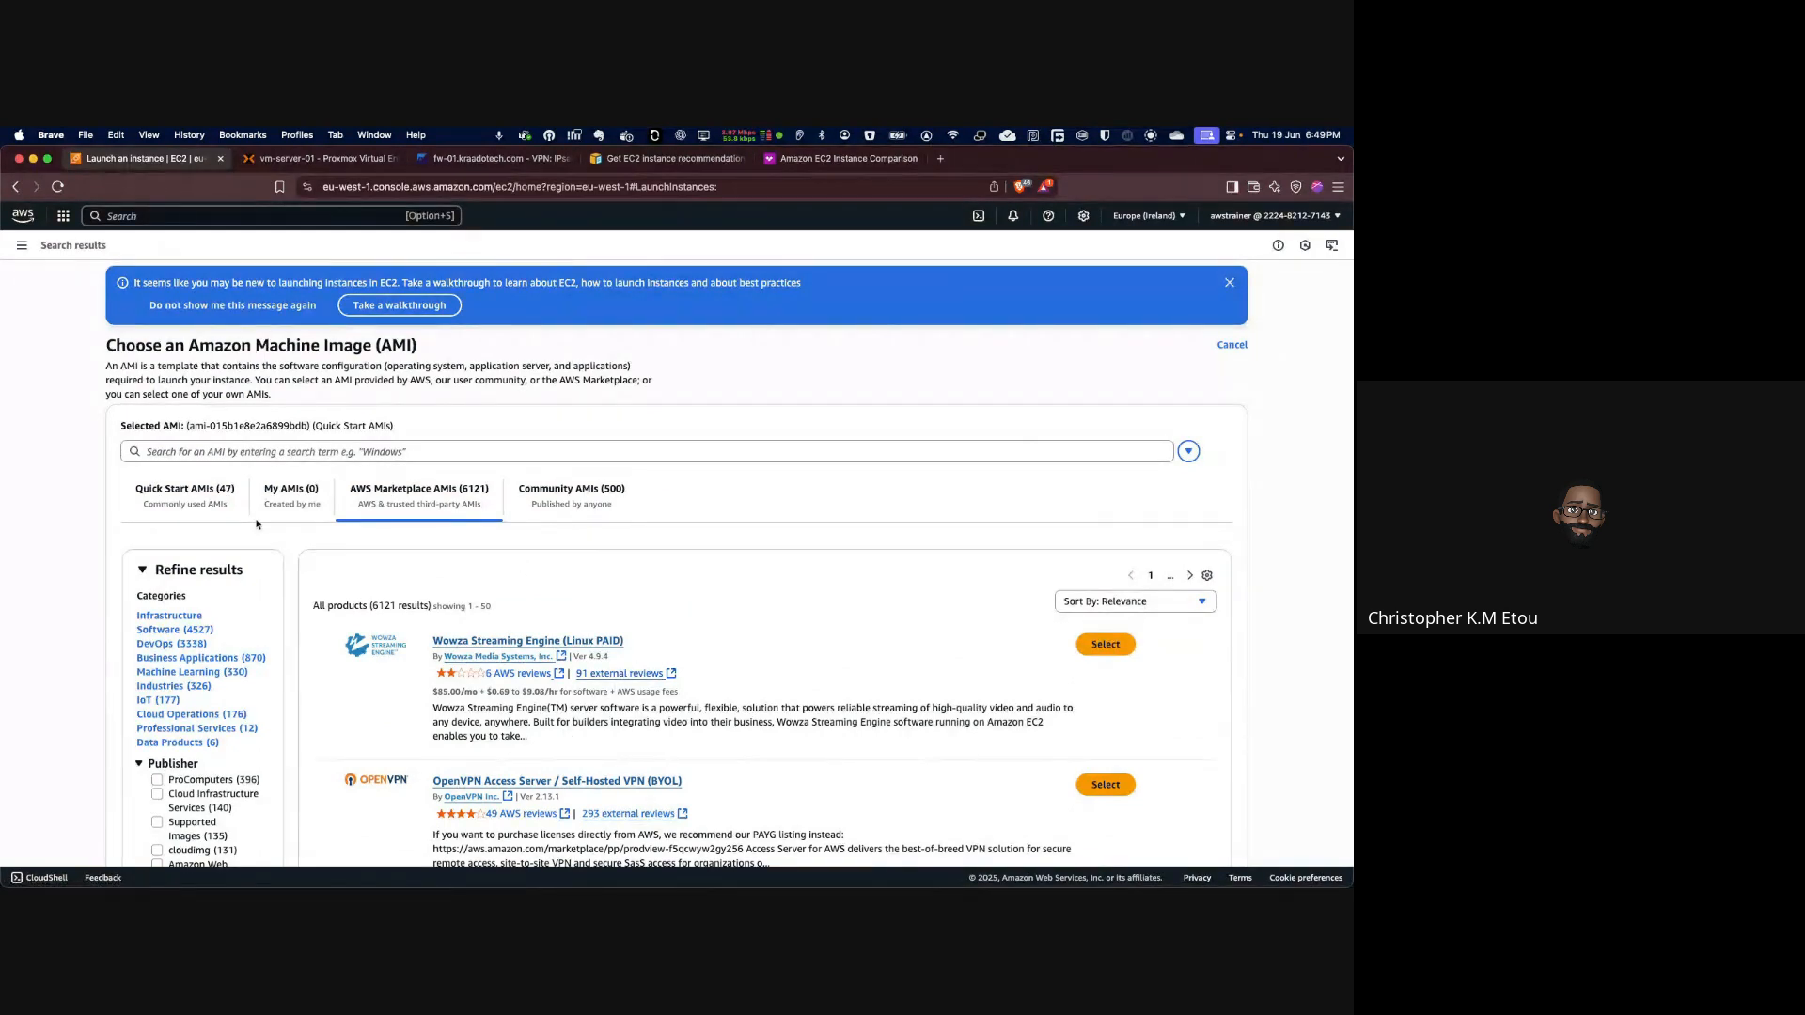
# - Search the Quick Start AMIs for "ubuntu", choose the 64-bit (x86) Ubuntu Server 22.04 LTS (HVM), SSD Volume Type image and review its details
pyautogui.click(193, 498)
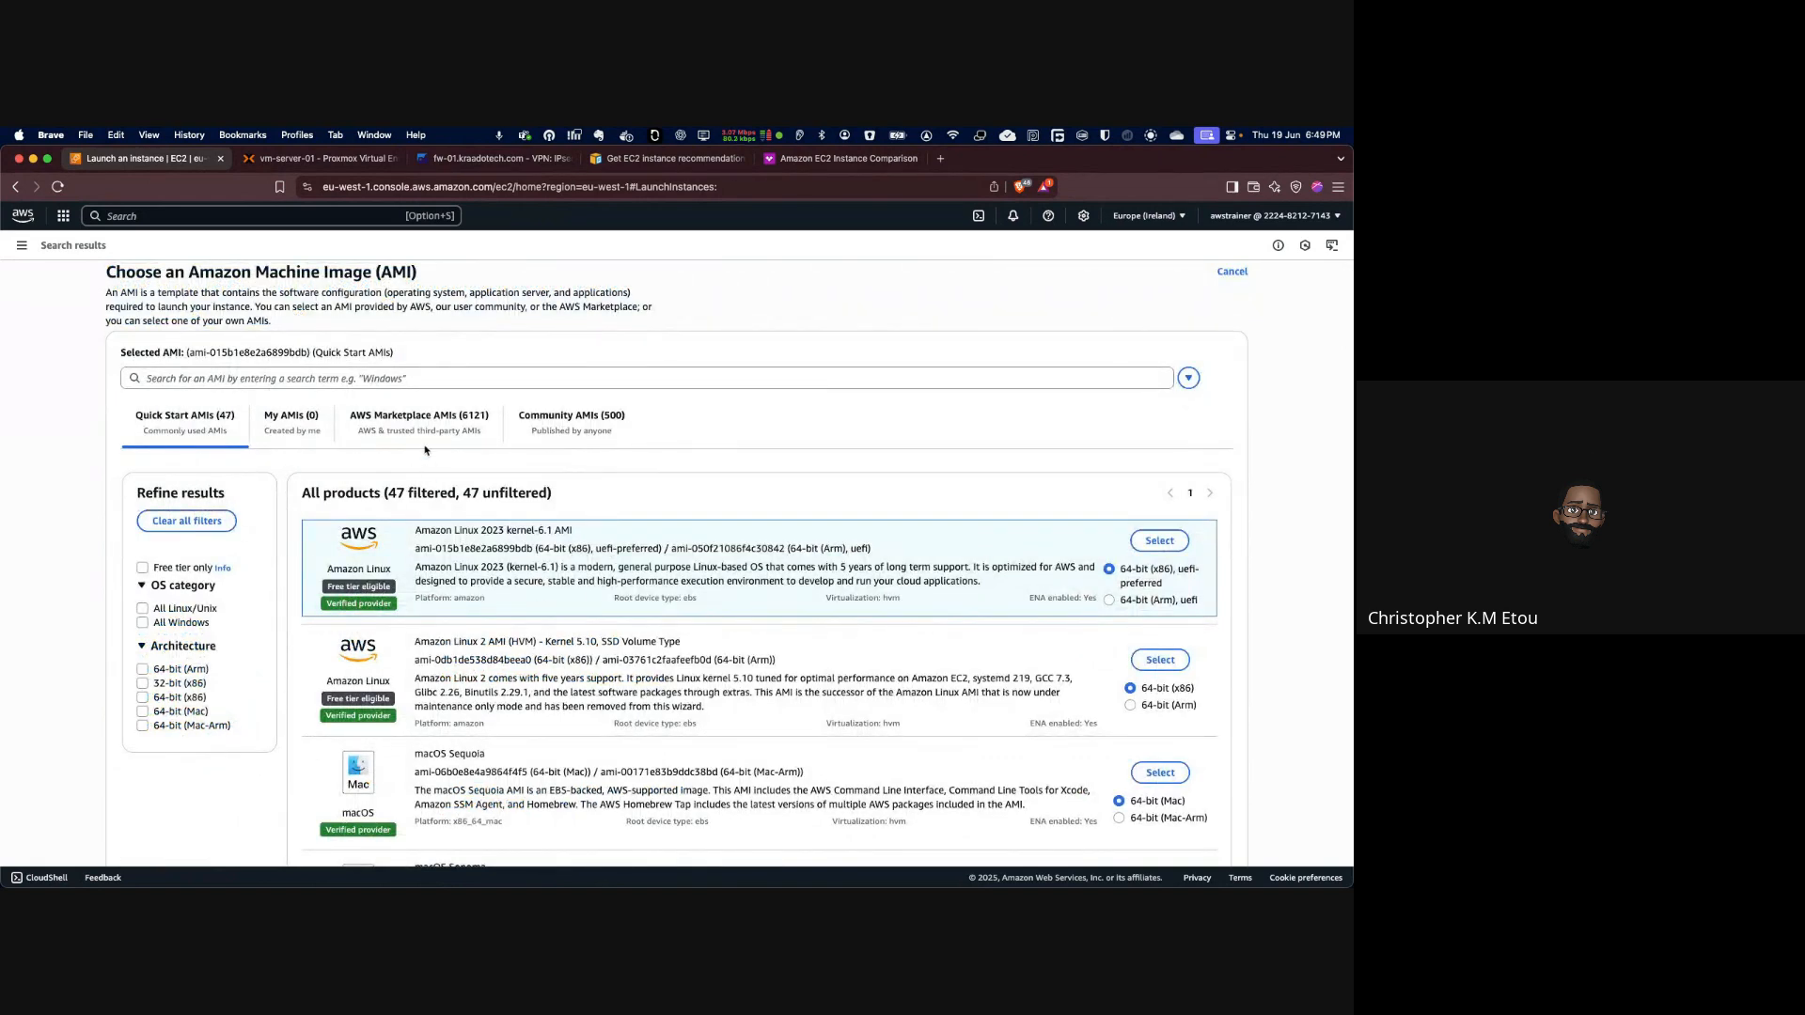
pyautogui.click(381, 375)
pyautogui.write('ubuntu')
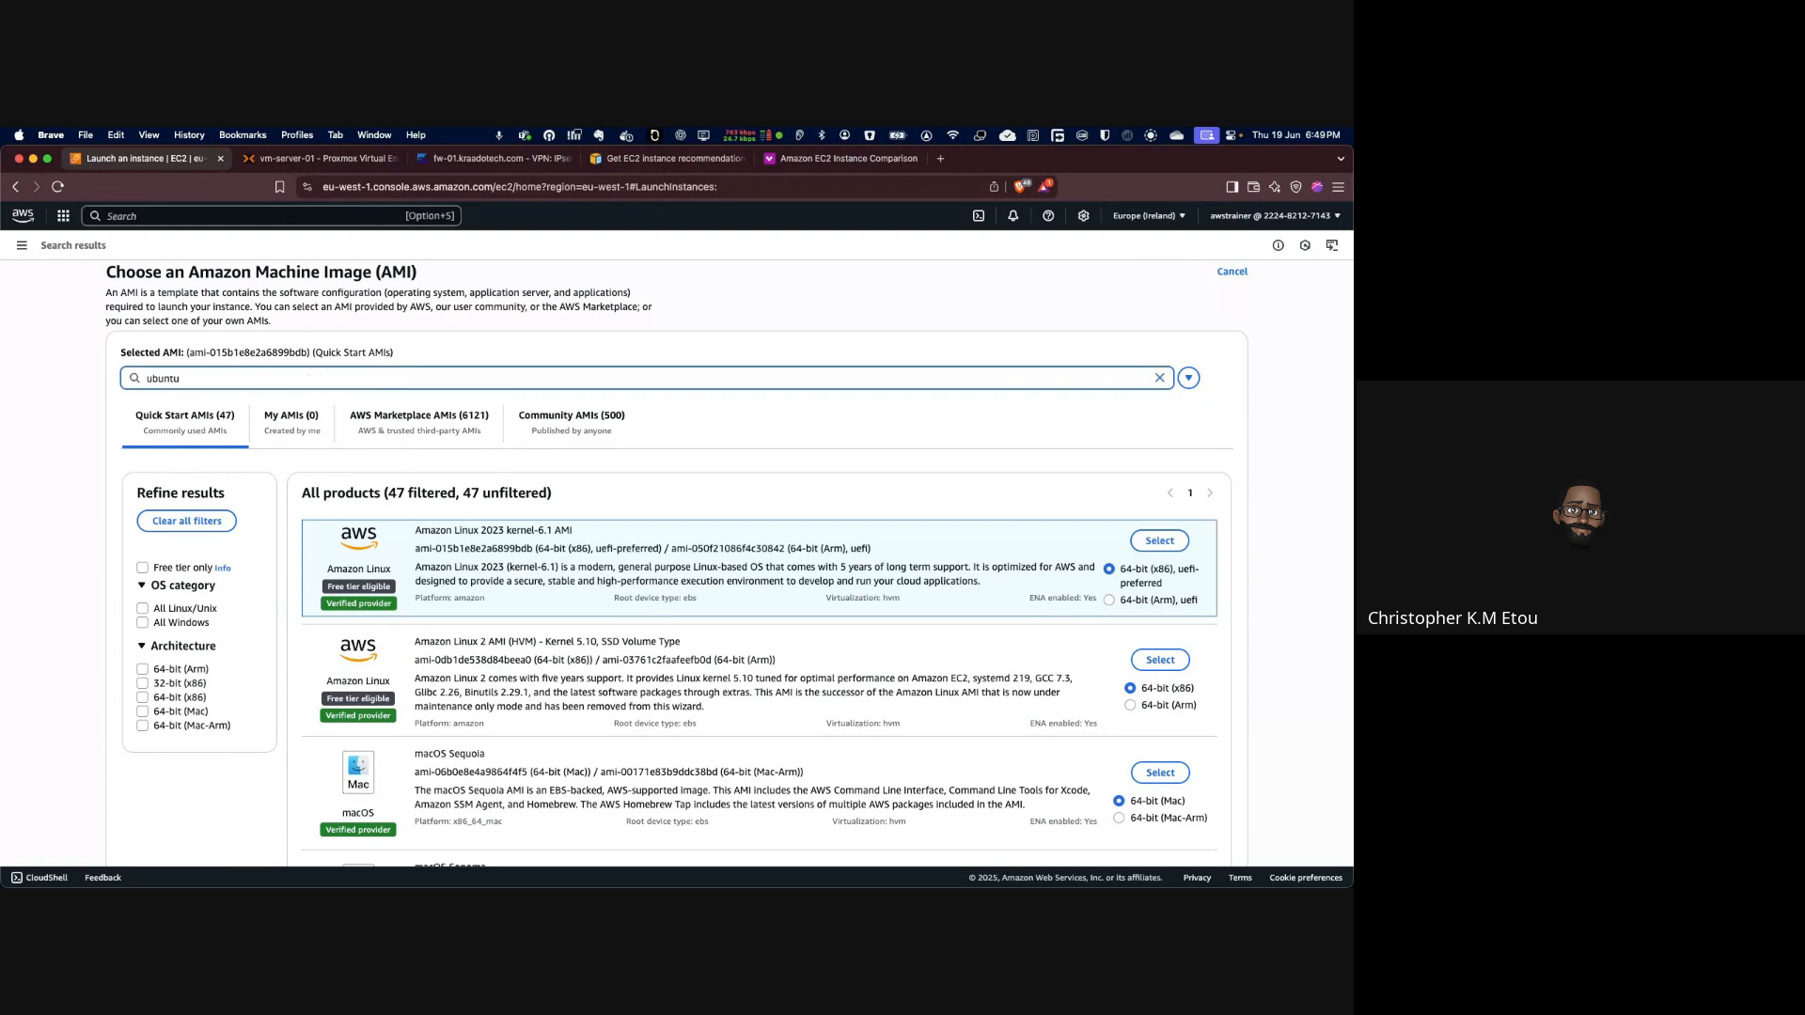
pyautogui.press('Return')
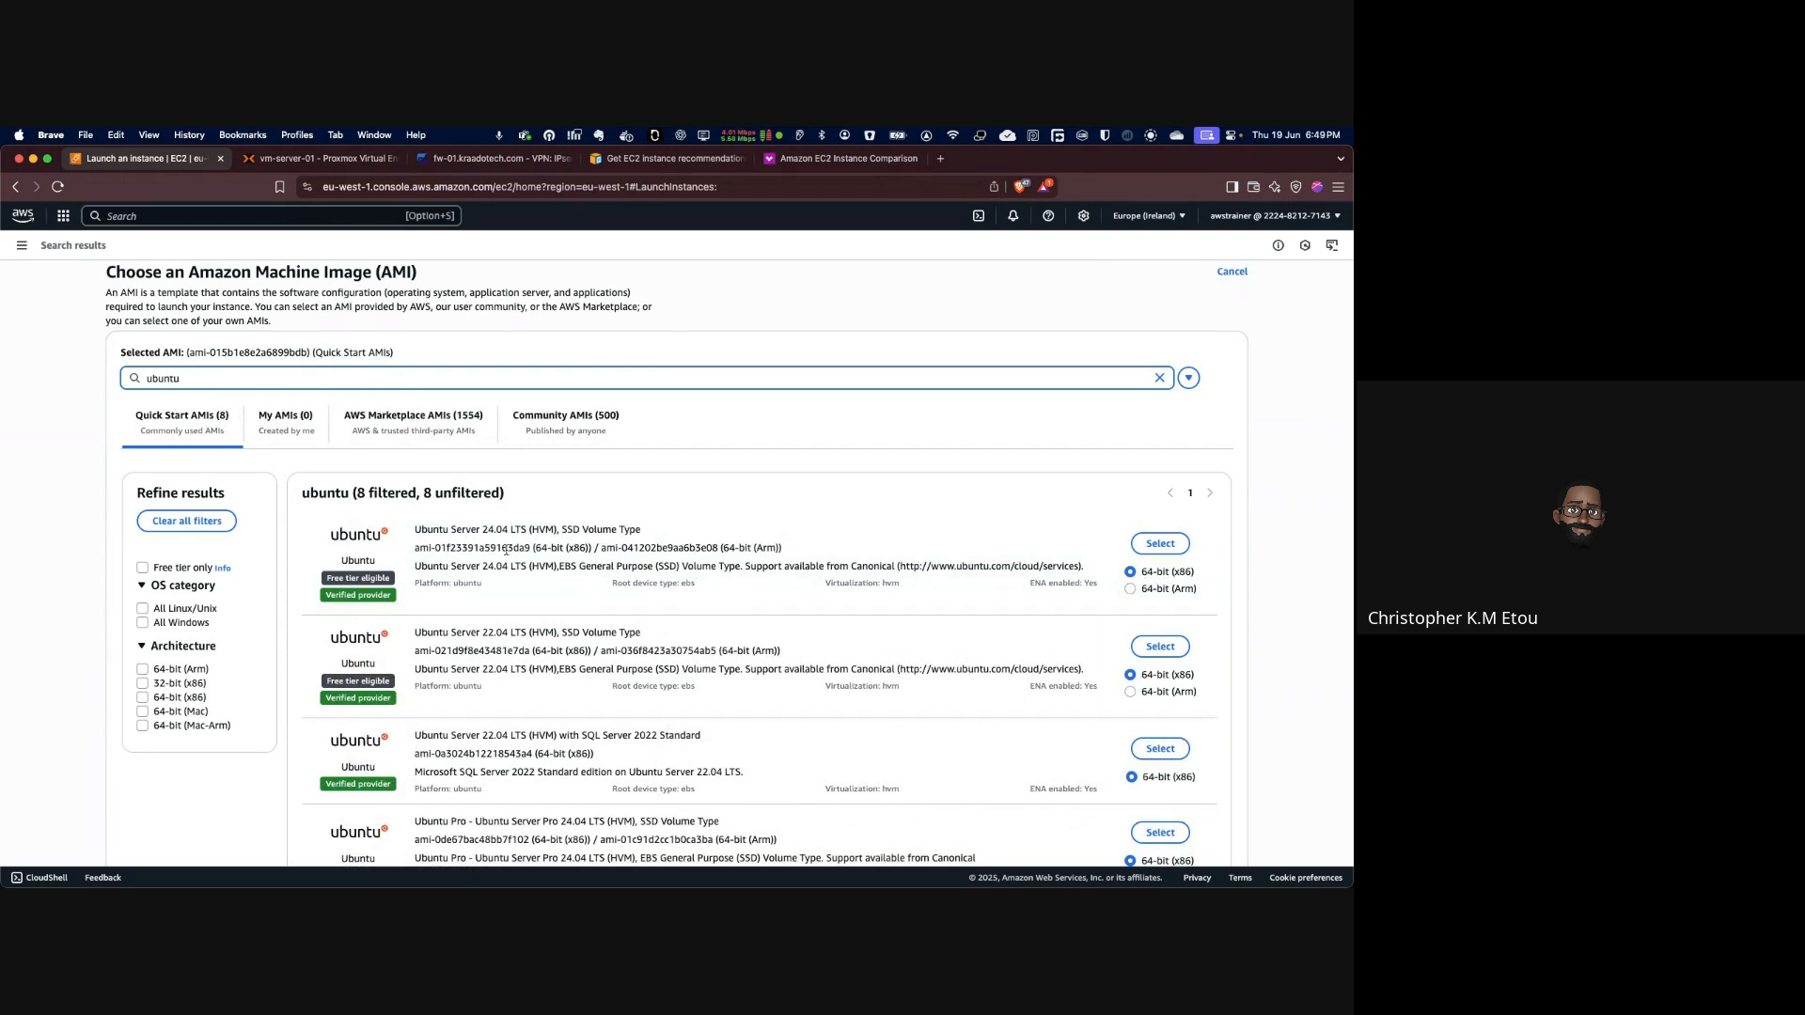
pyautogui.scroll(-1, 536, 664)
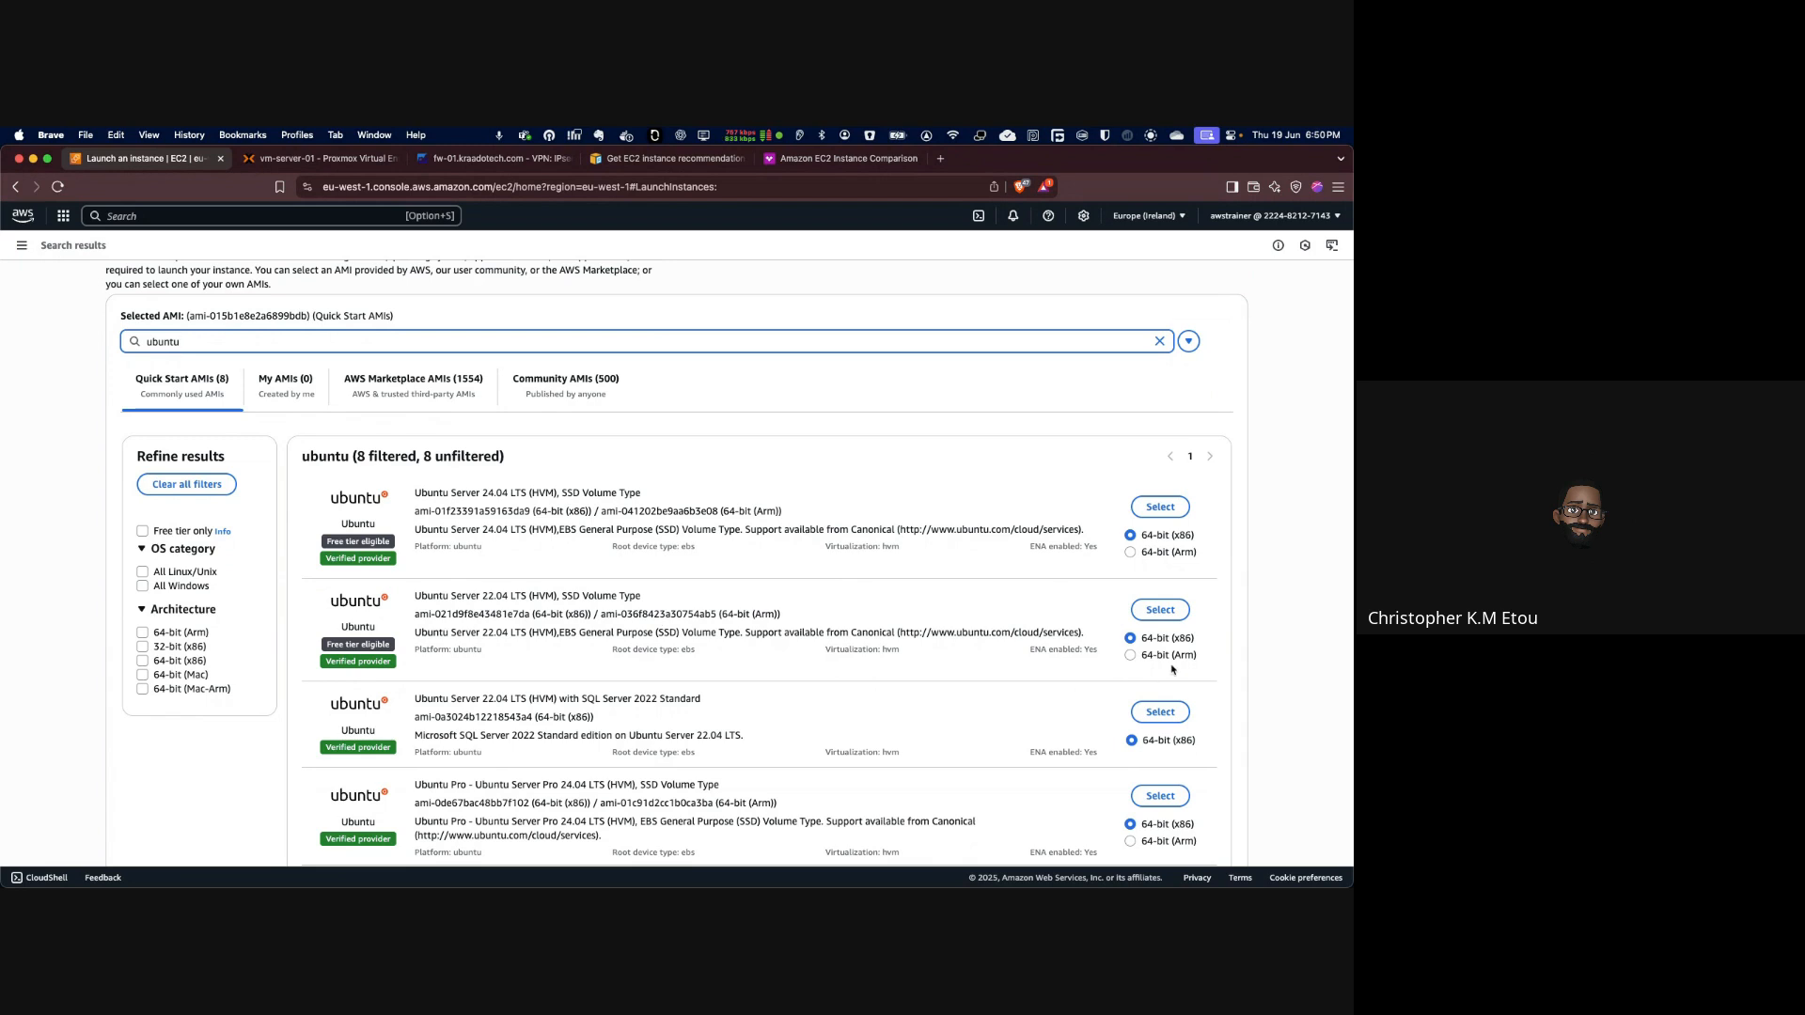
pyautogui.click(1159, 610)
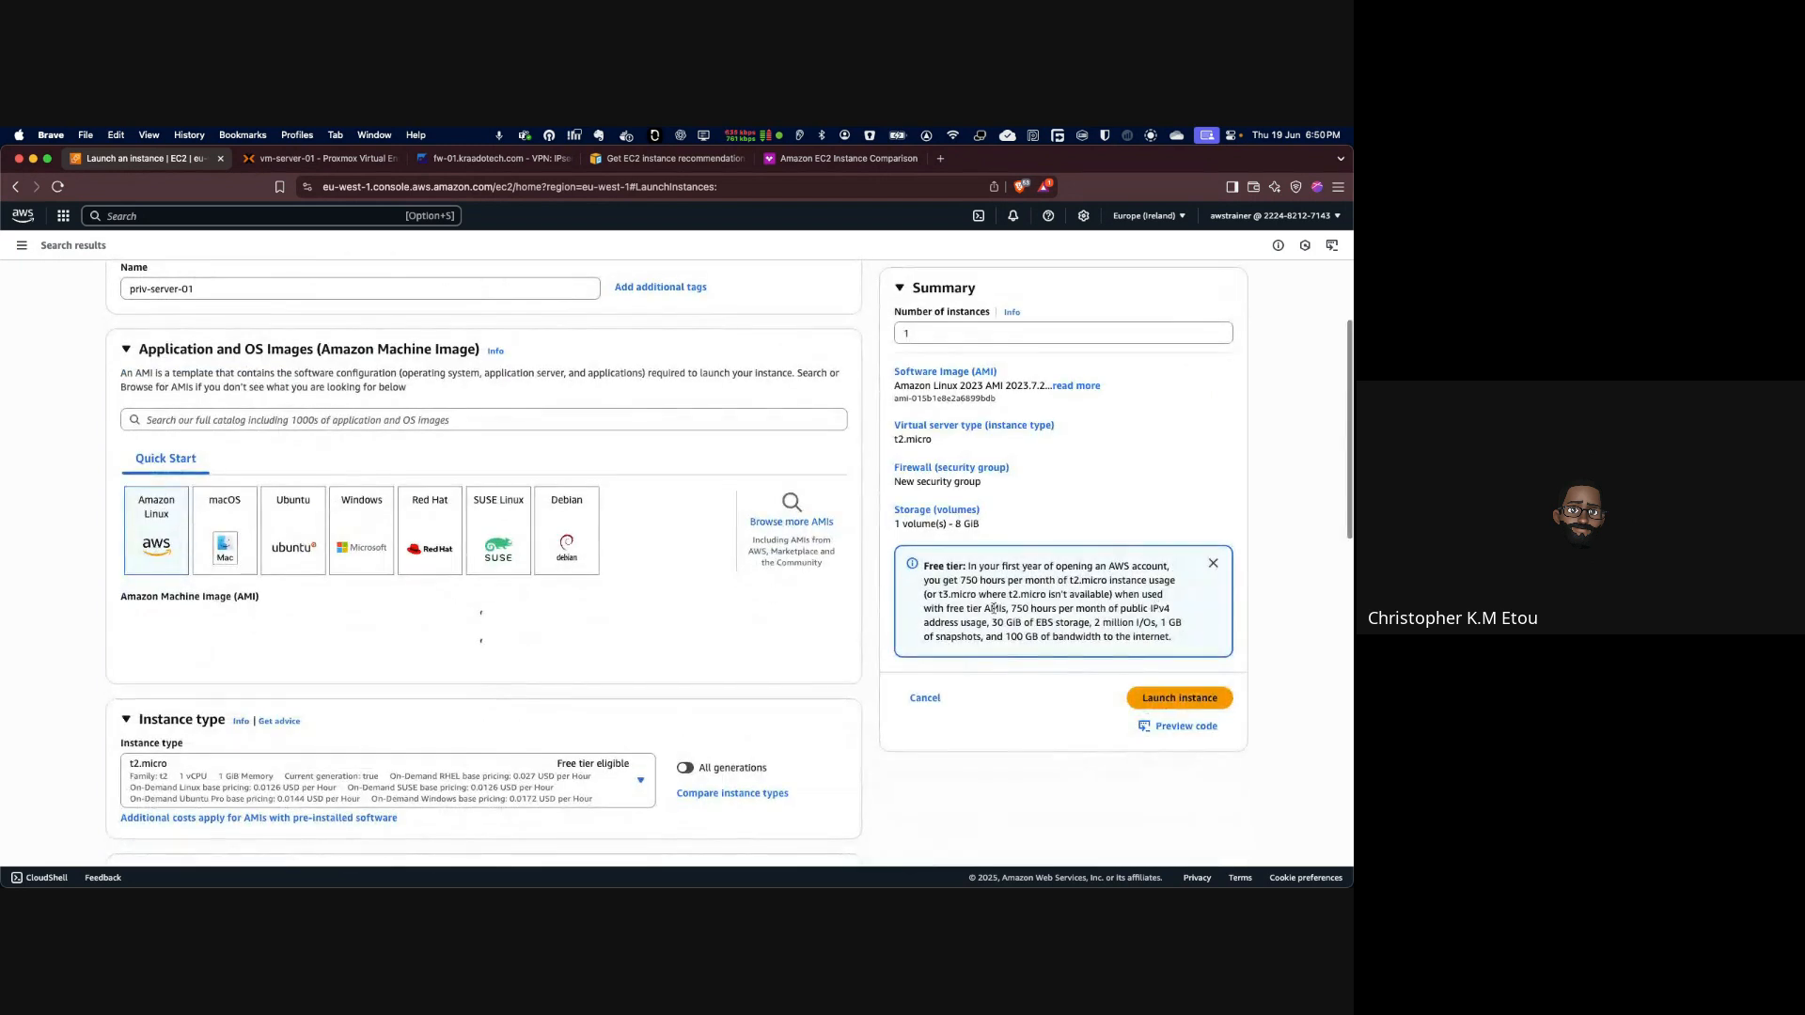
pyautogui.scroll(-5, 689, 632)
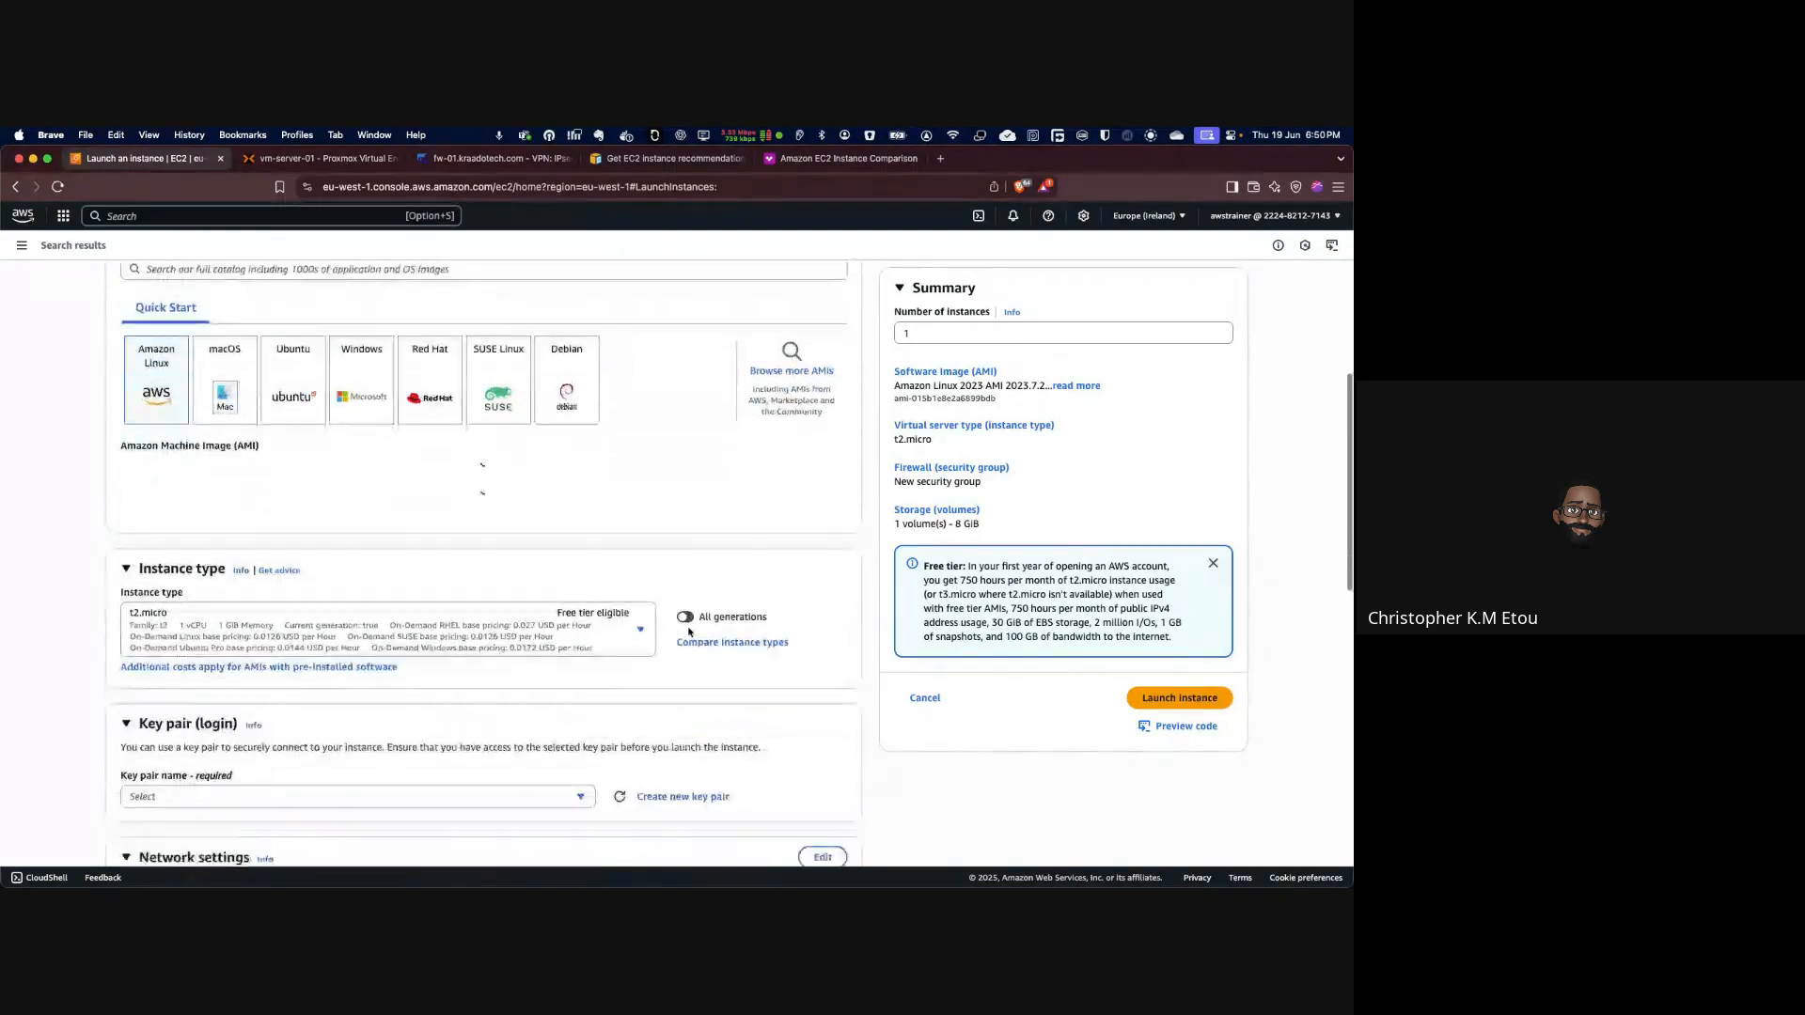
pyautogui.scroll(7, 477, 552)
pyautogui.scroll(-5, 477, 553)
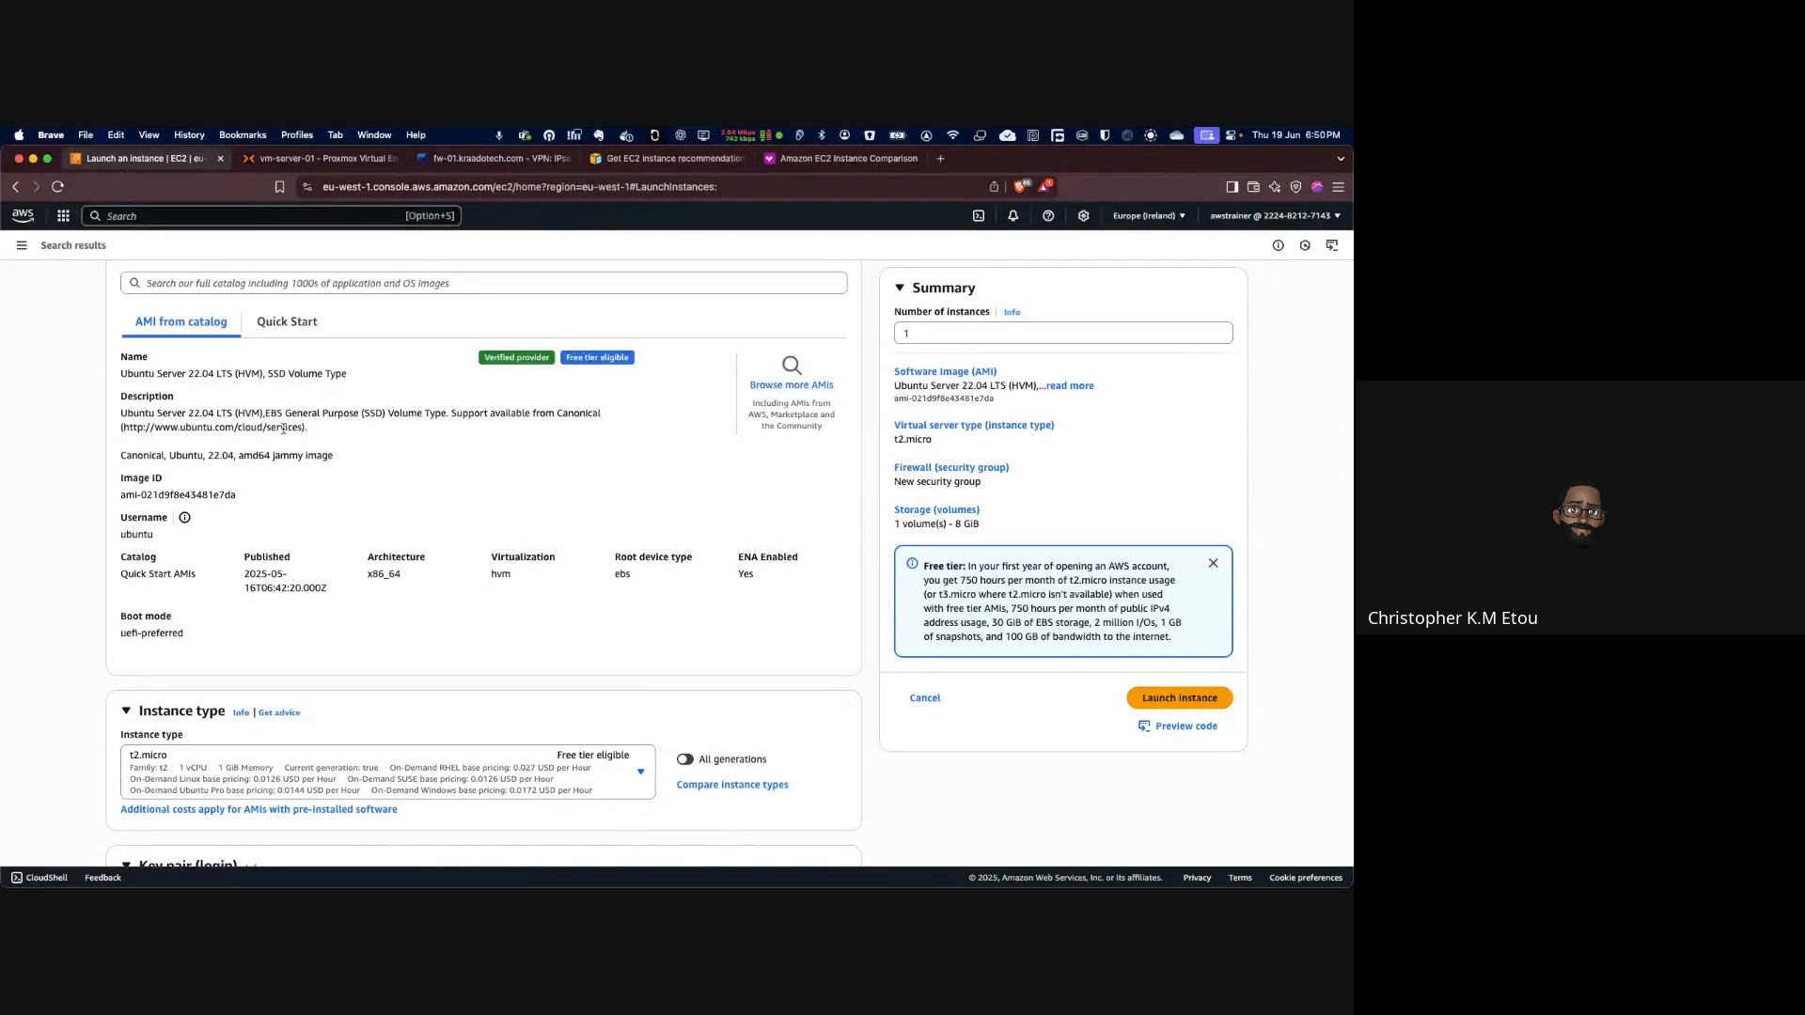
pyautogui.scroll(-1, 407, 521)
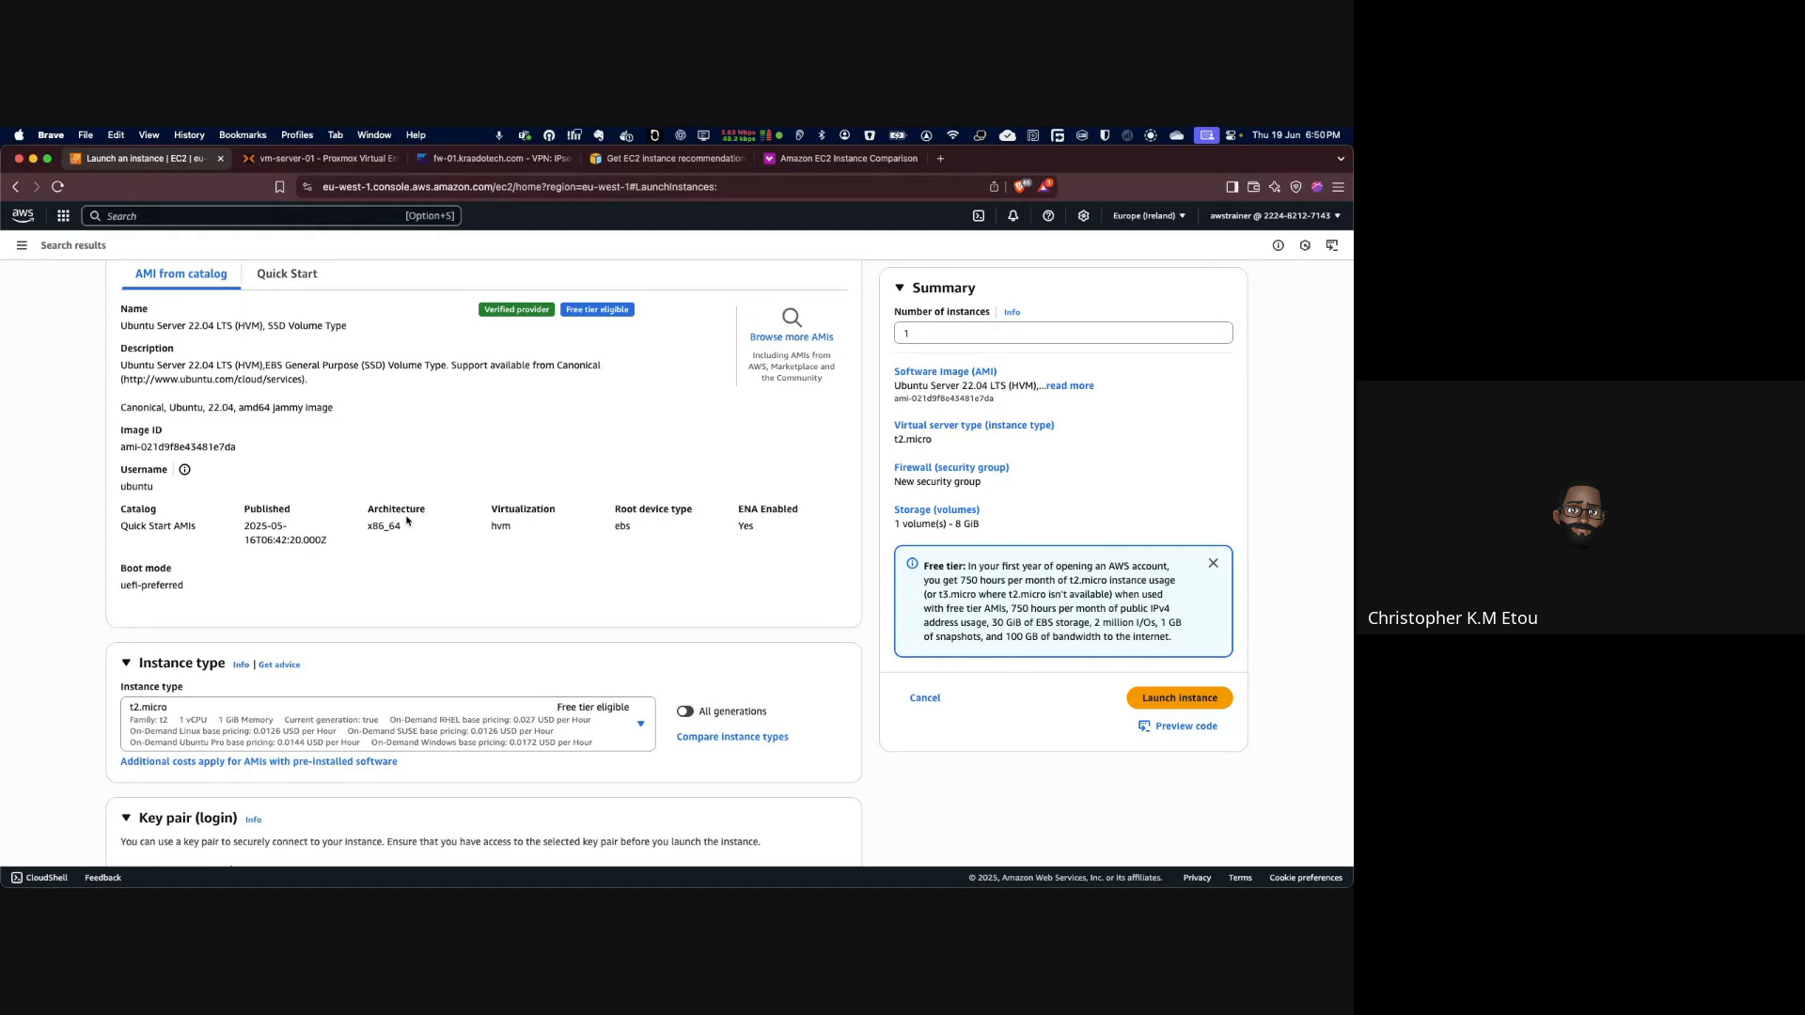
pyautogui.scroll(-5, 407, 521)
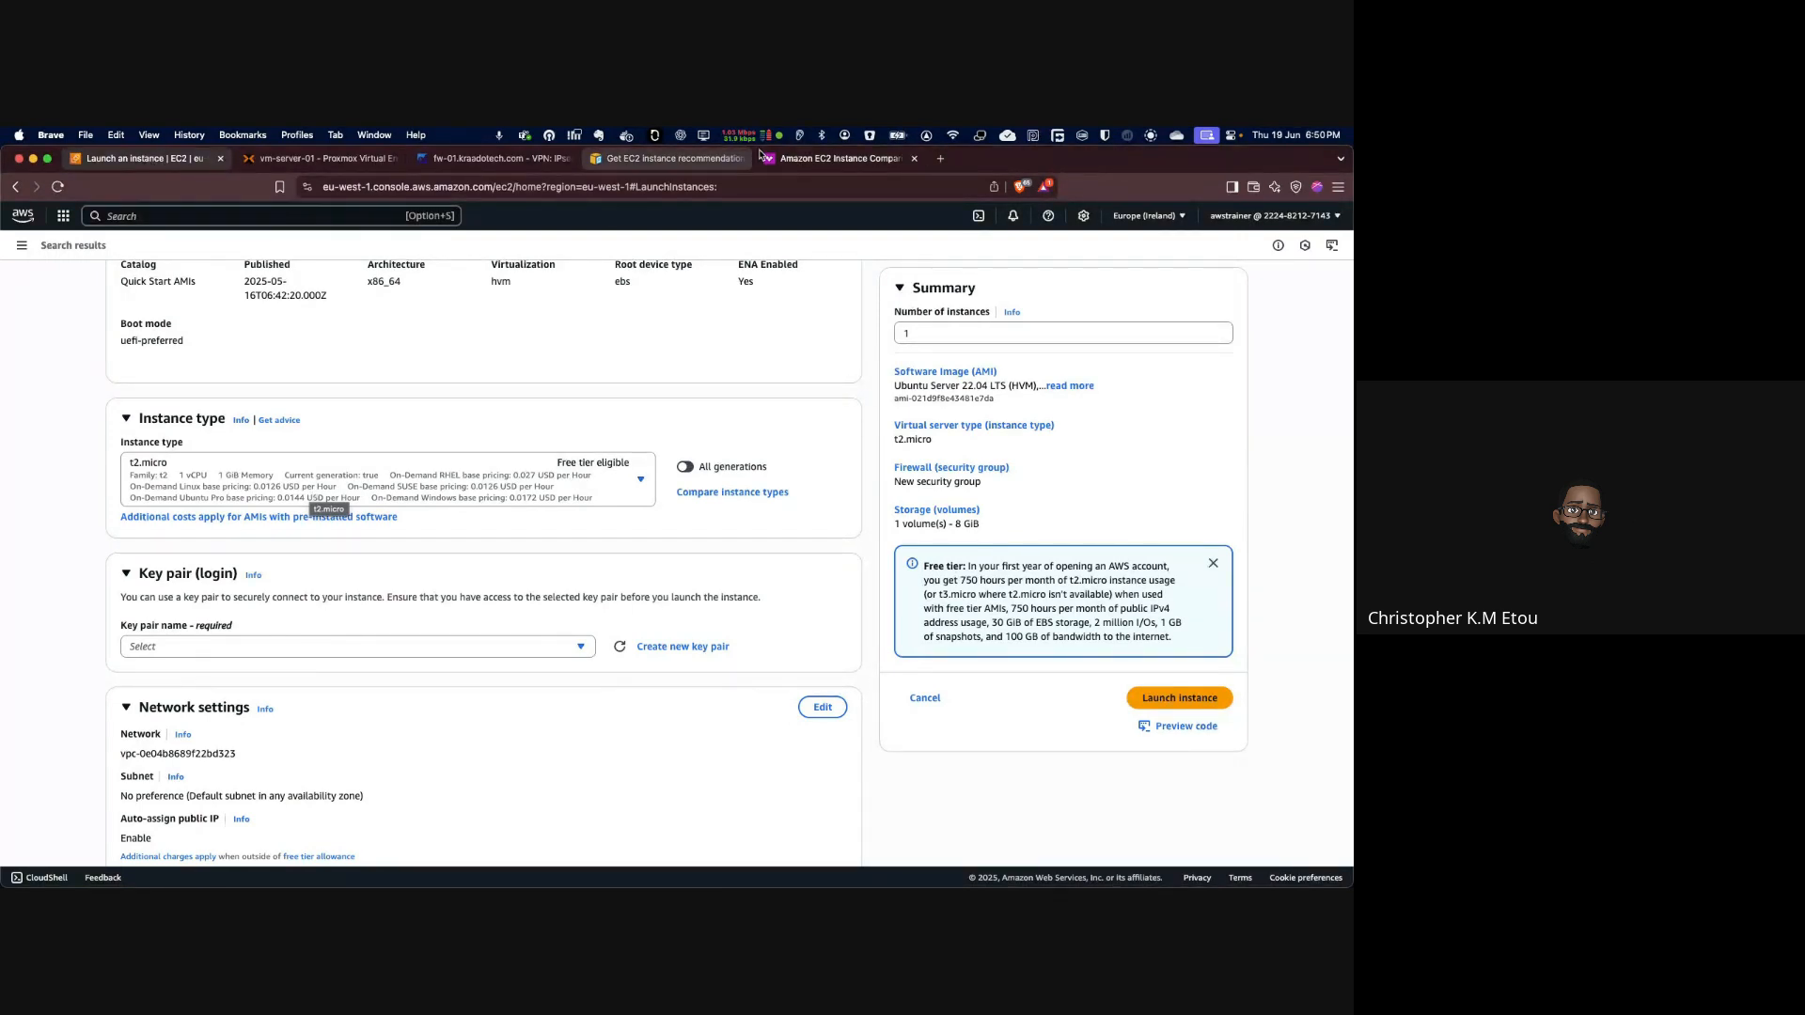
# - Look through the AWS documentation page on getting EC2 instance recommendations from Compute Optimizer
pyautogui.click(682, 165)
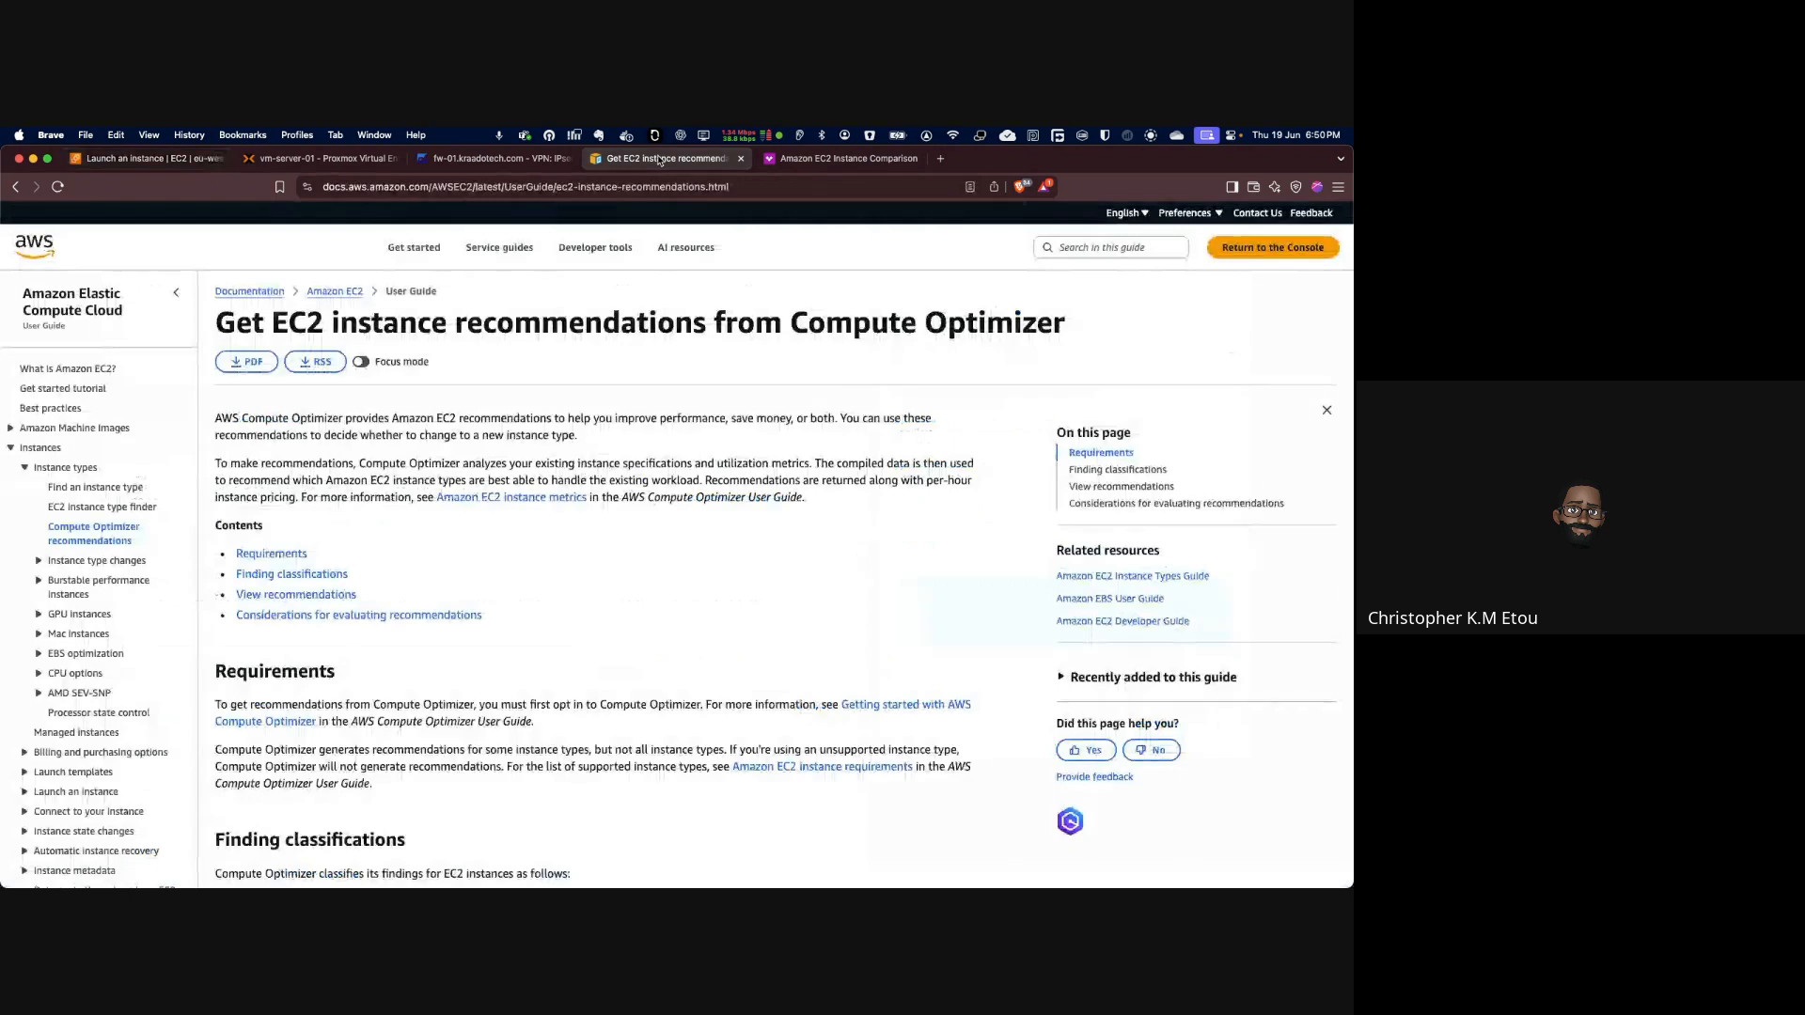
pyautogui.scroll(-3, 703, 679)
pyautogui.scroll(1, 703, 679)
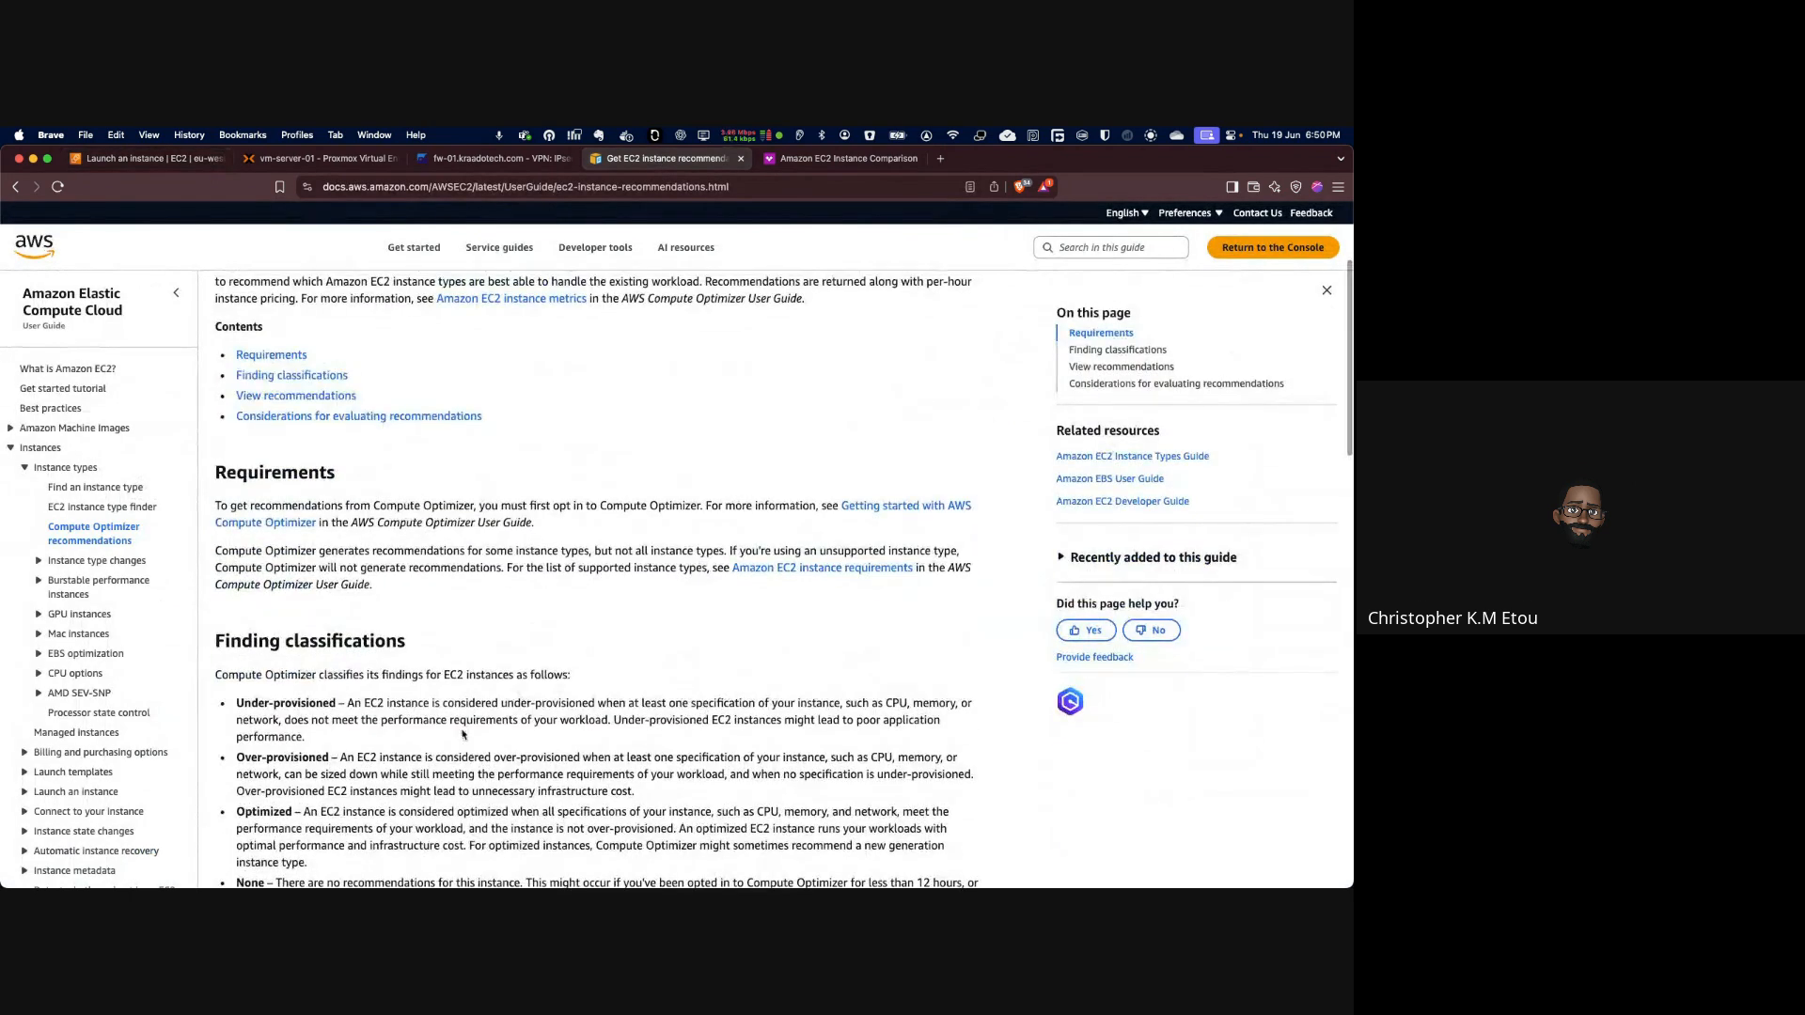
pyautogui.scroll(3, 703, 679)
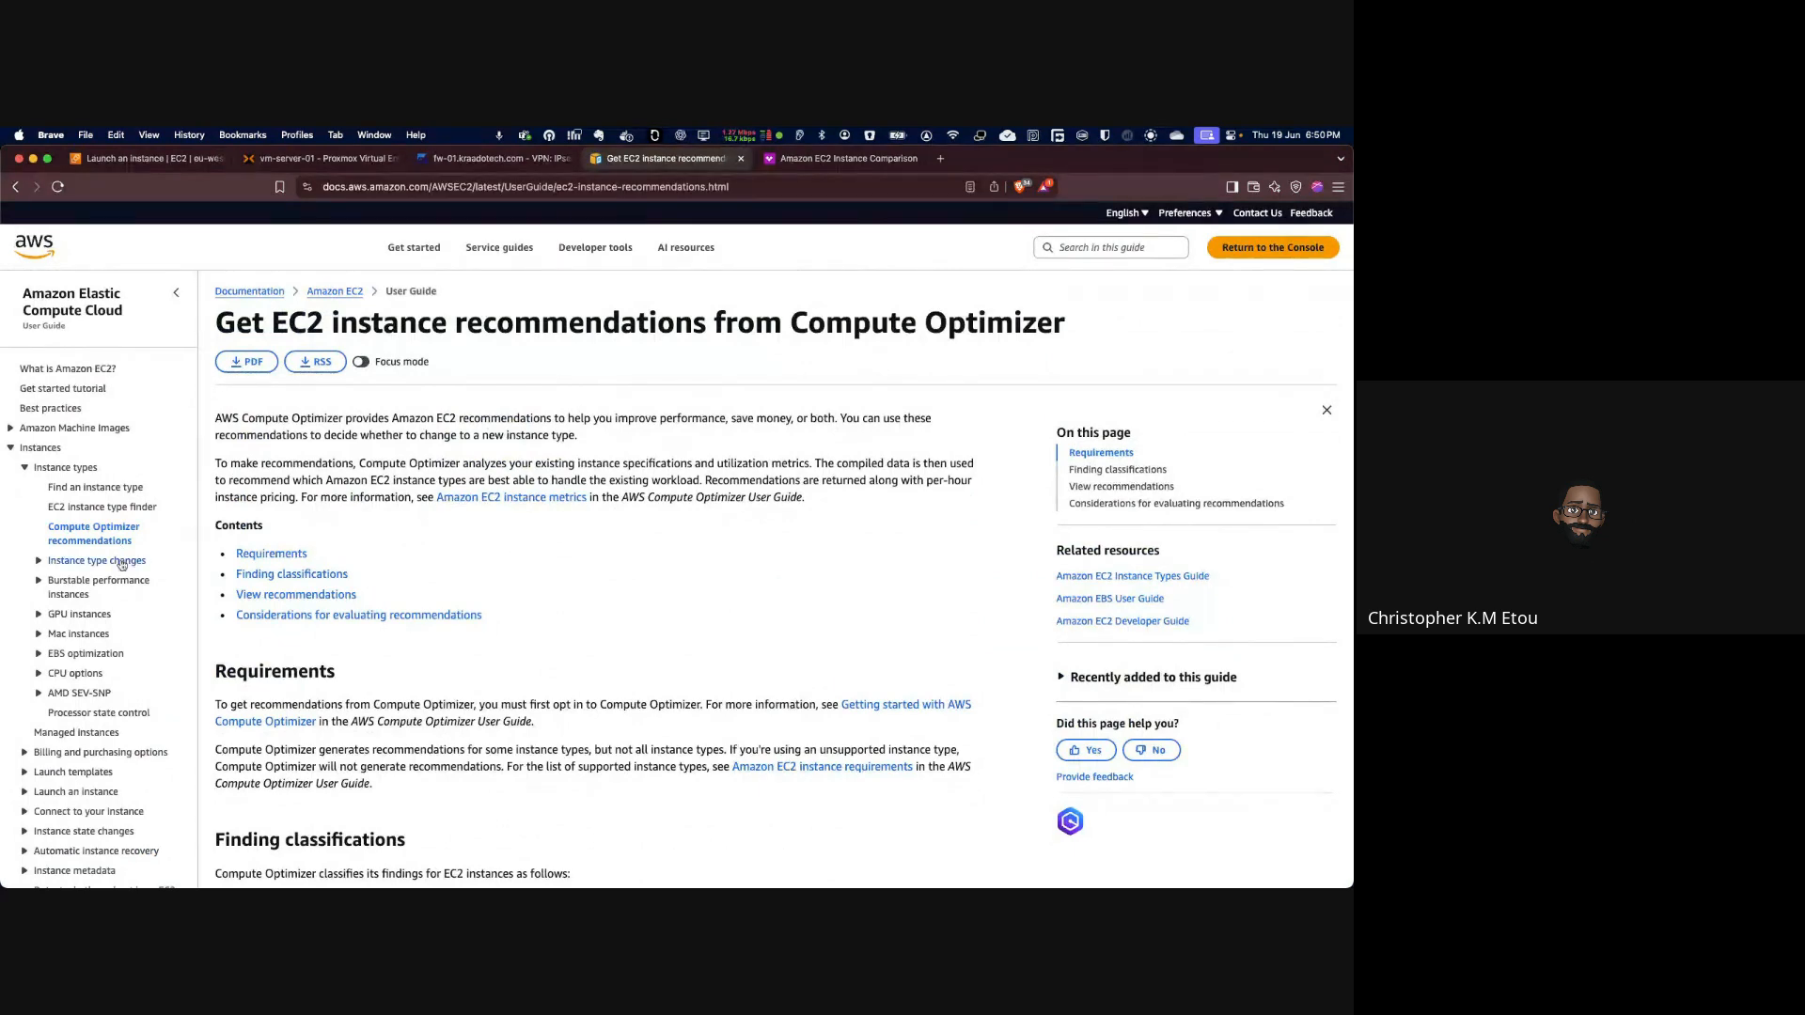
pyautogui.scroll(-1, 628, 669)
pyautogui.scroll(-5, 628, 670)
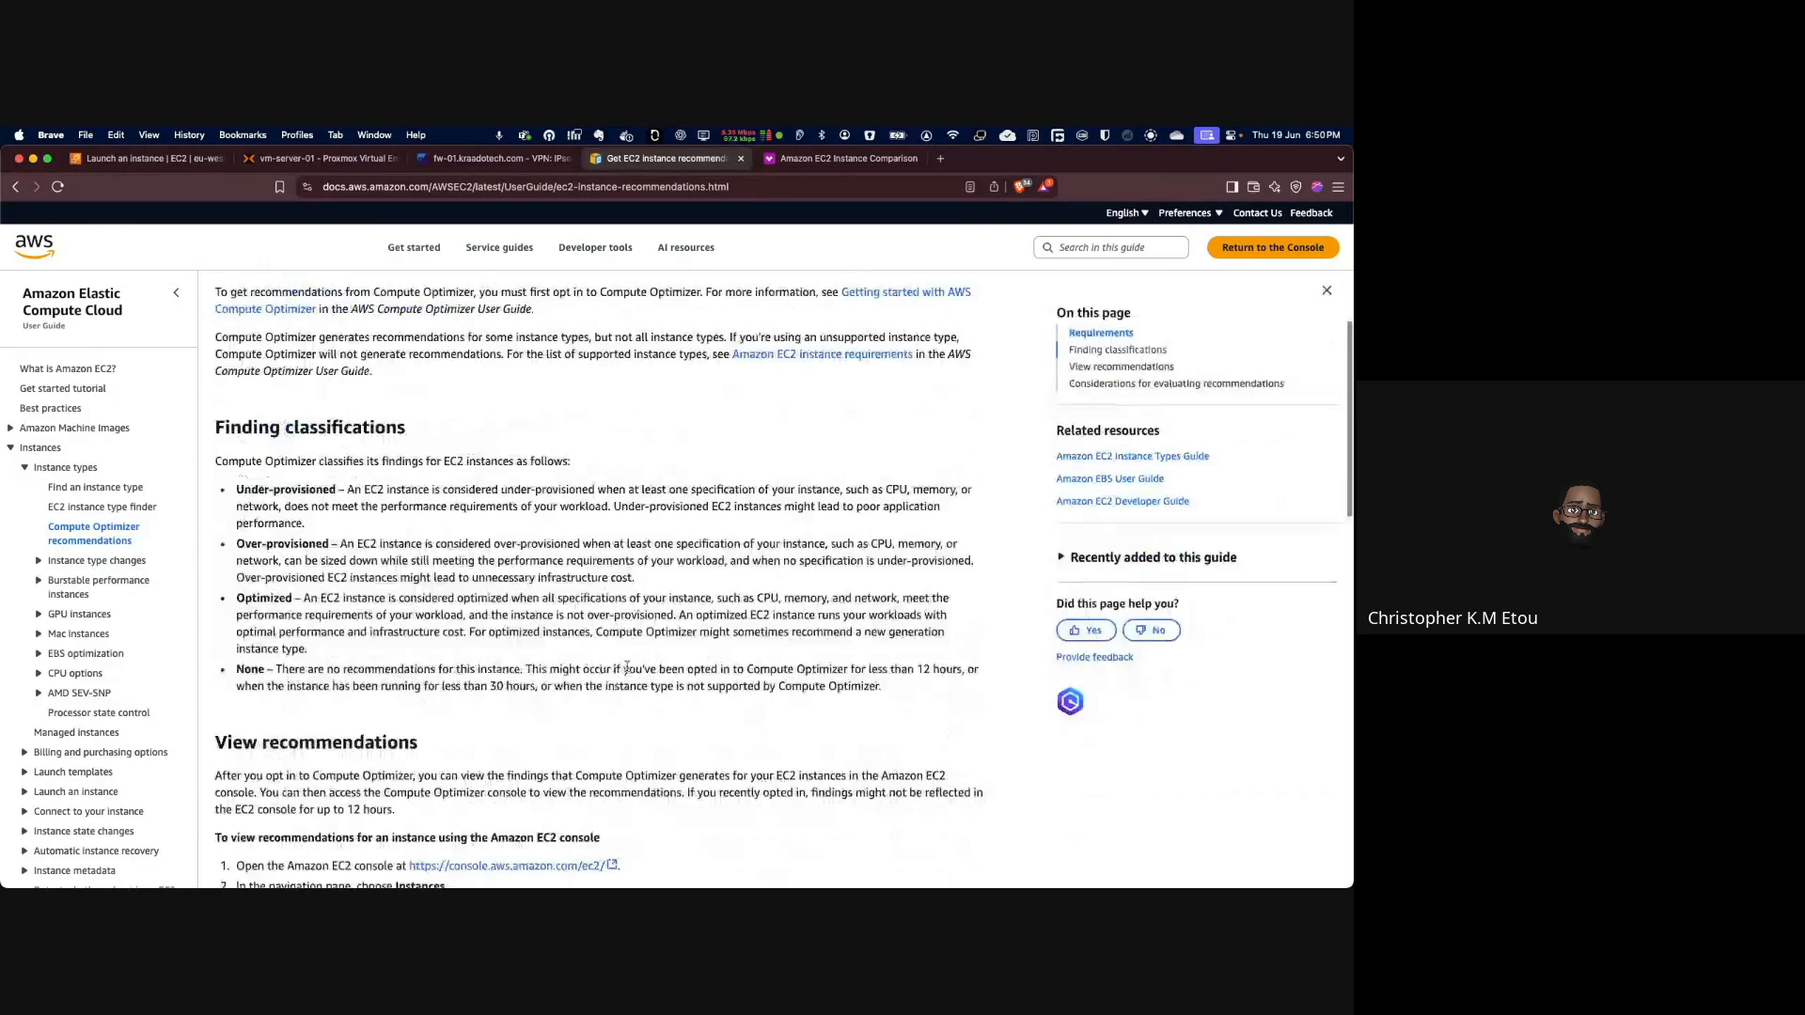
pyautogui.scroll(6, 628, 670)
# - Examine the instance specifications and hourly cost columns in Vantage's Amazon EC2 Instance Comparison table
pyautogui.click(851, 158)
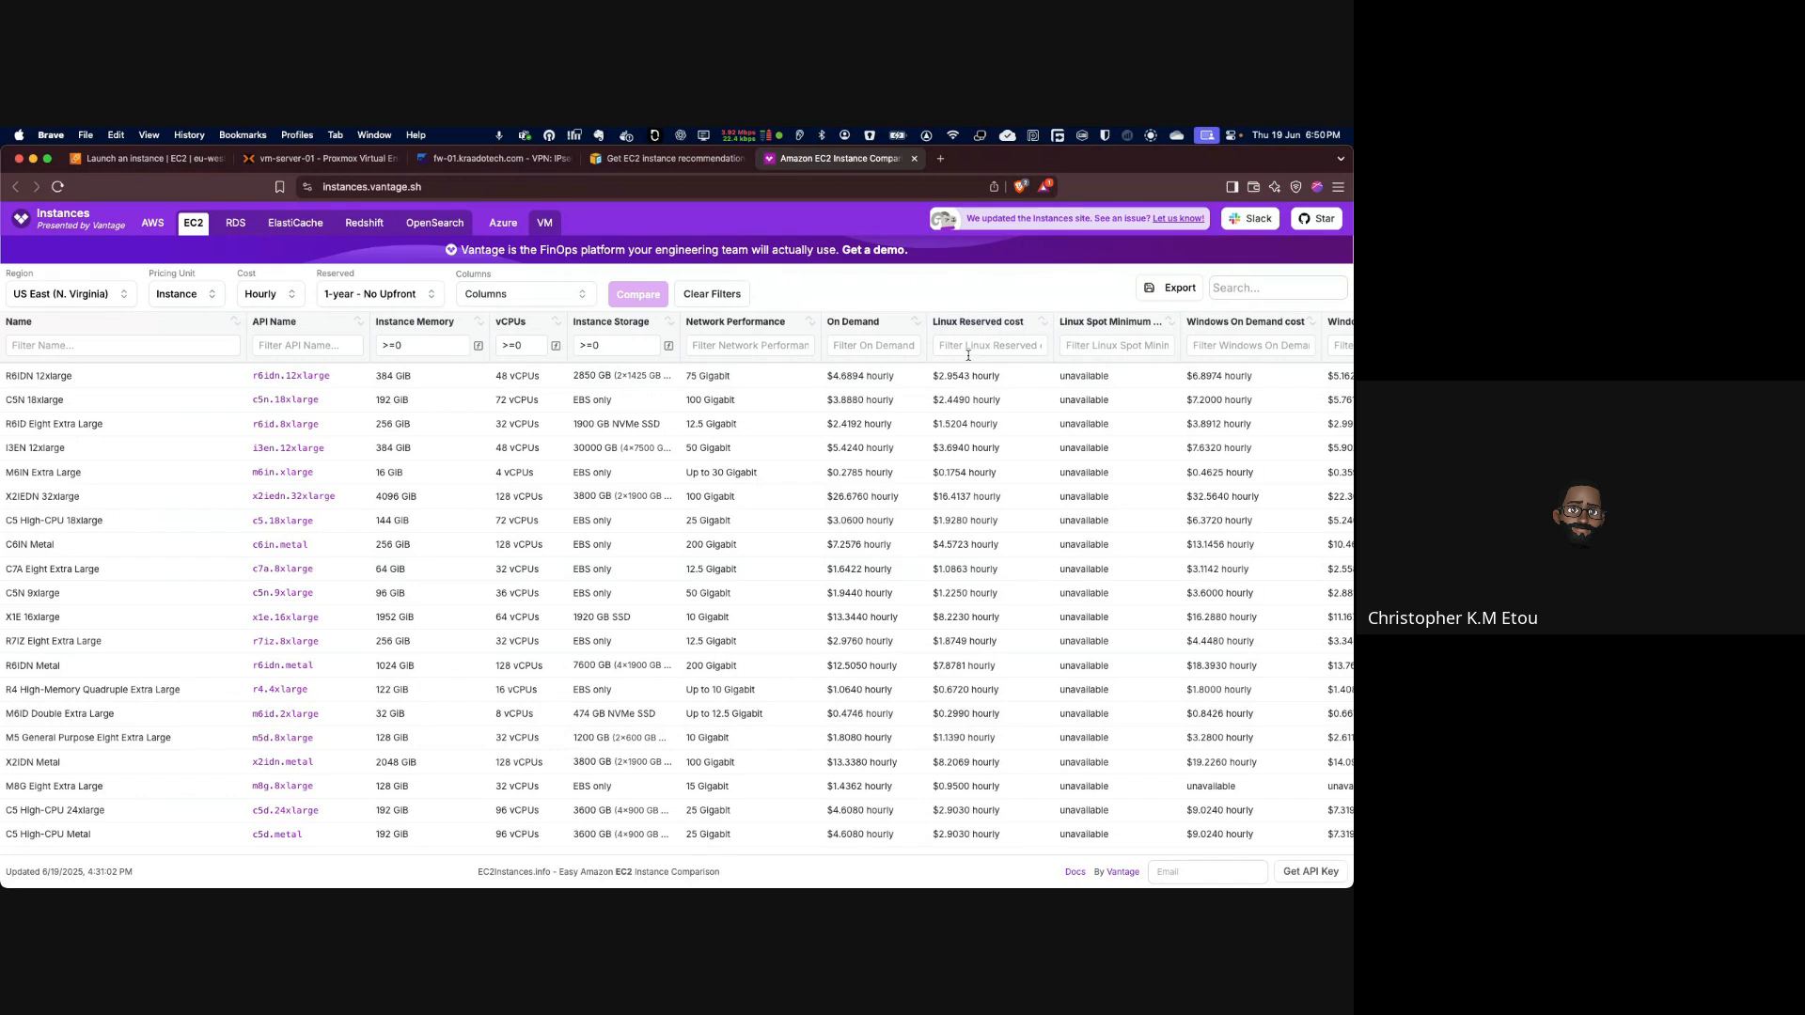
pyautogui.hscroll(2, 1137, 535)
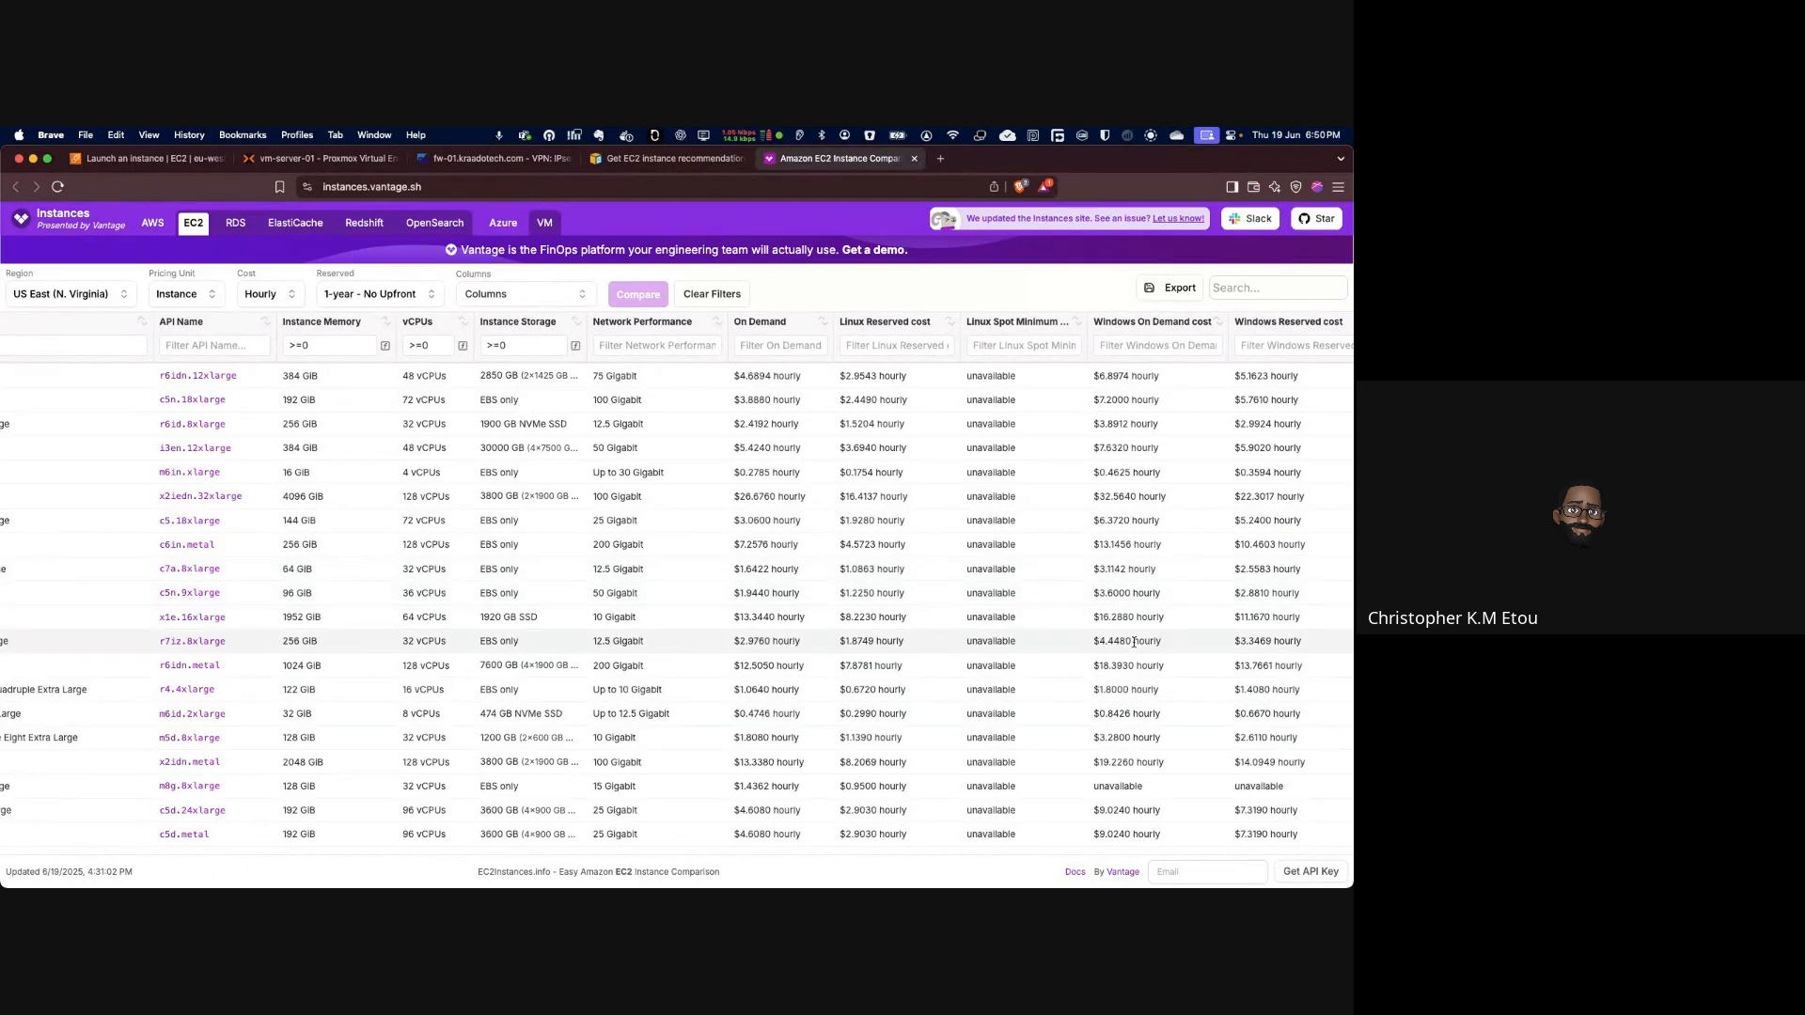
pyautogui.hscroll(1, 1119, 621)
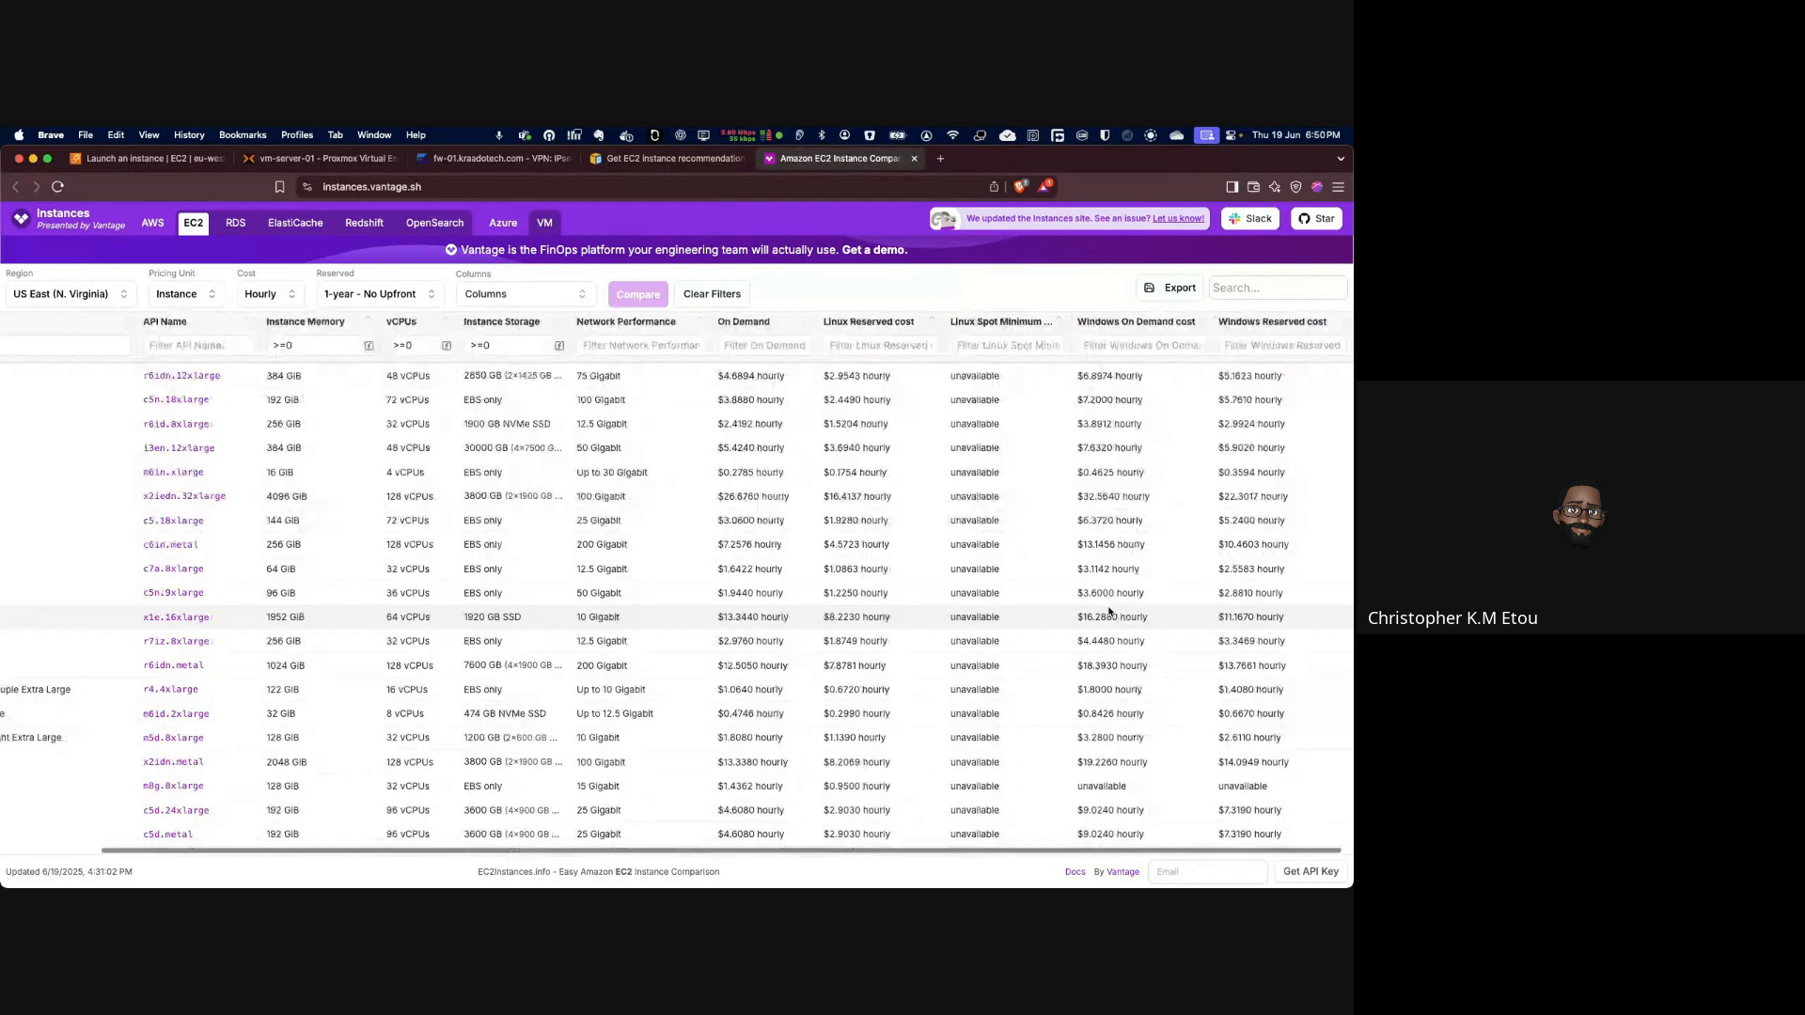
pyautogui.hscroll(-1, 468, 469)
pyautogui.hscroll(-2, 468, 469)
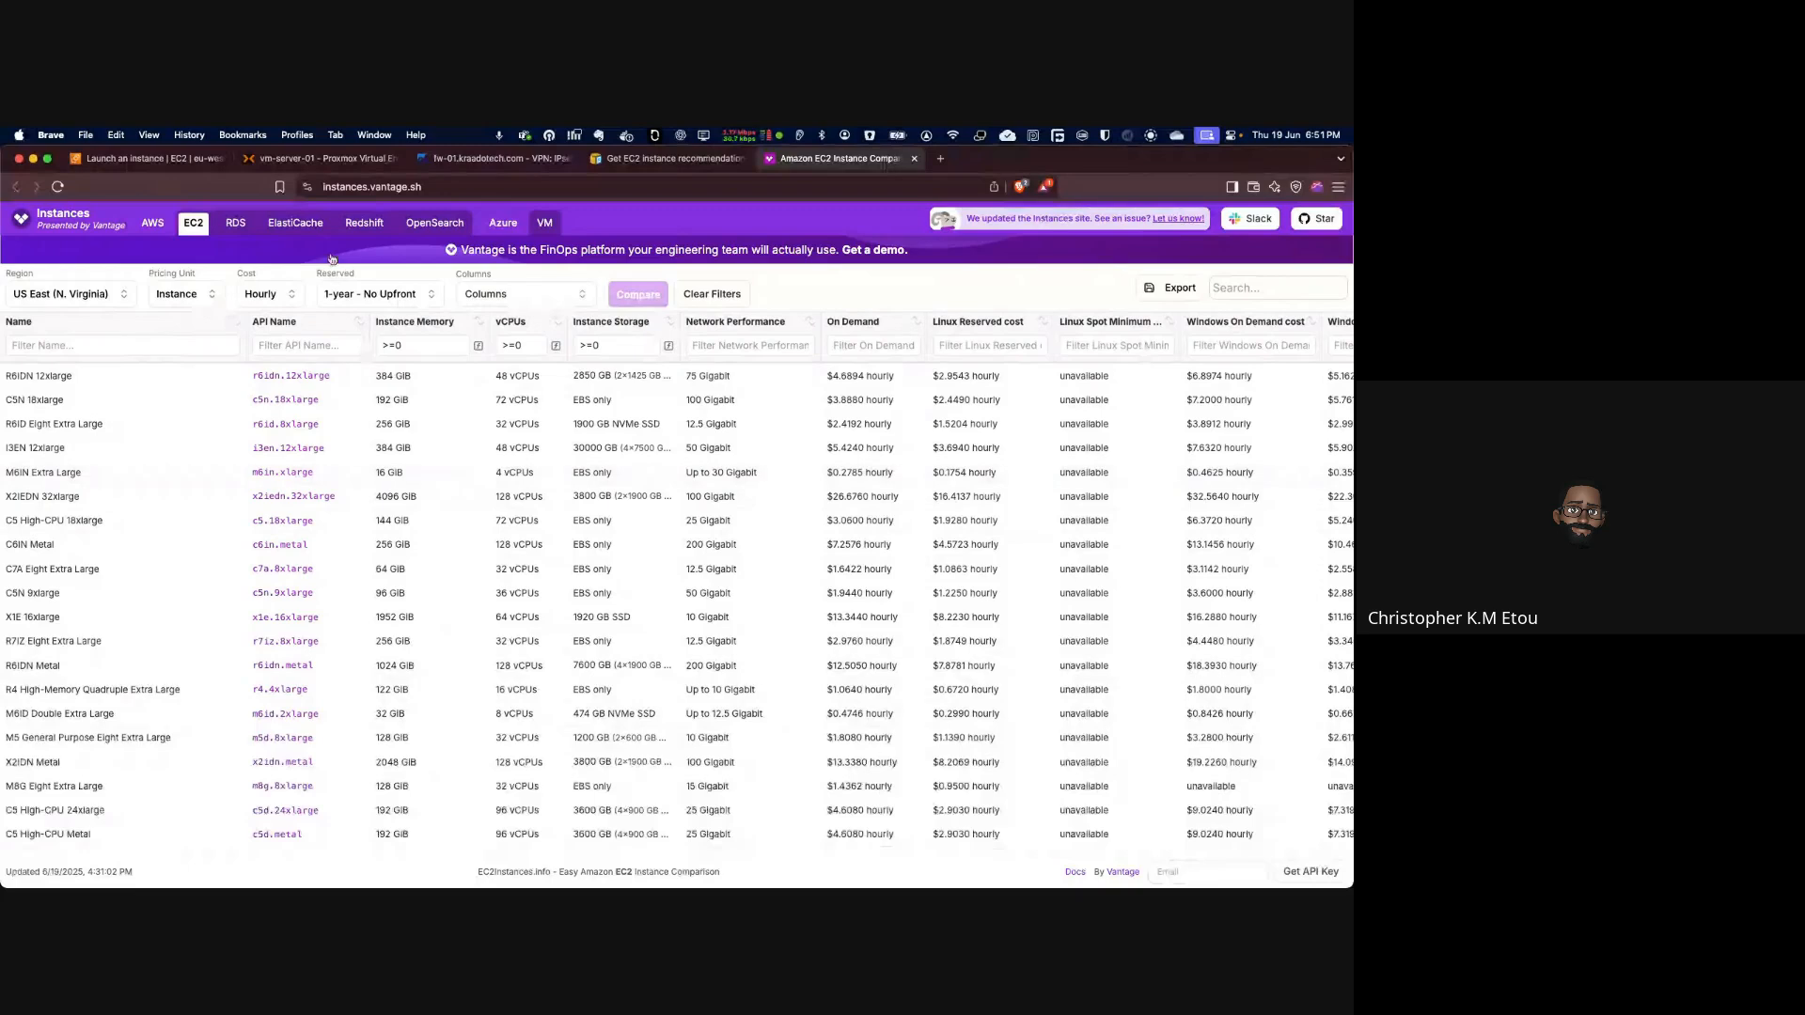
pyautogui.click(381, 186)
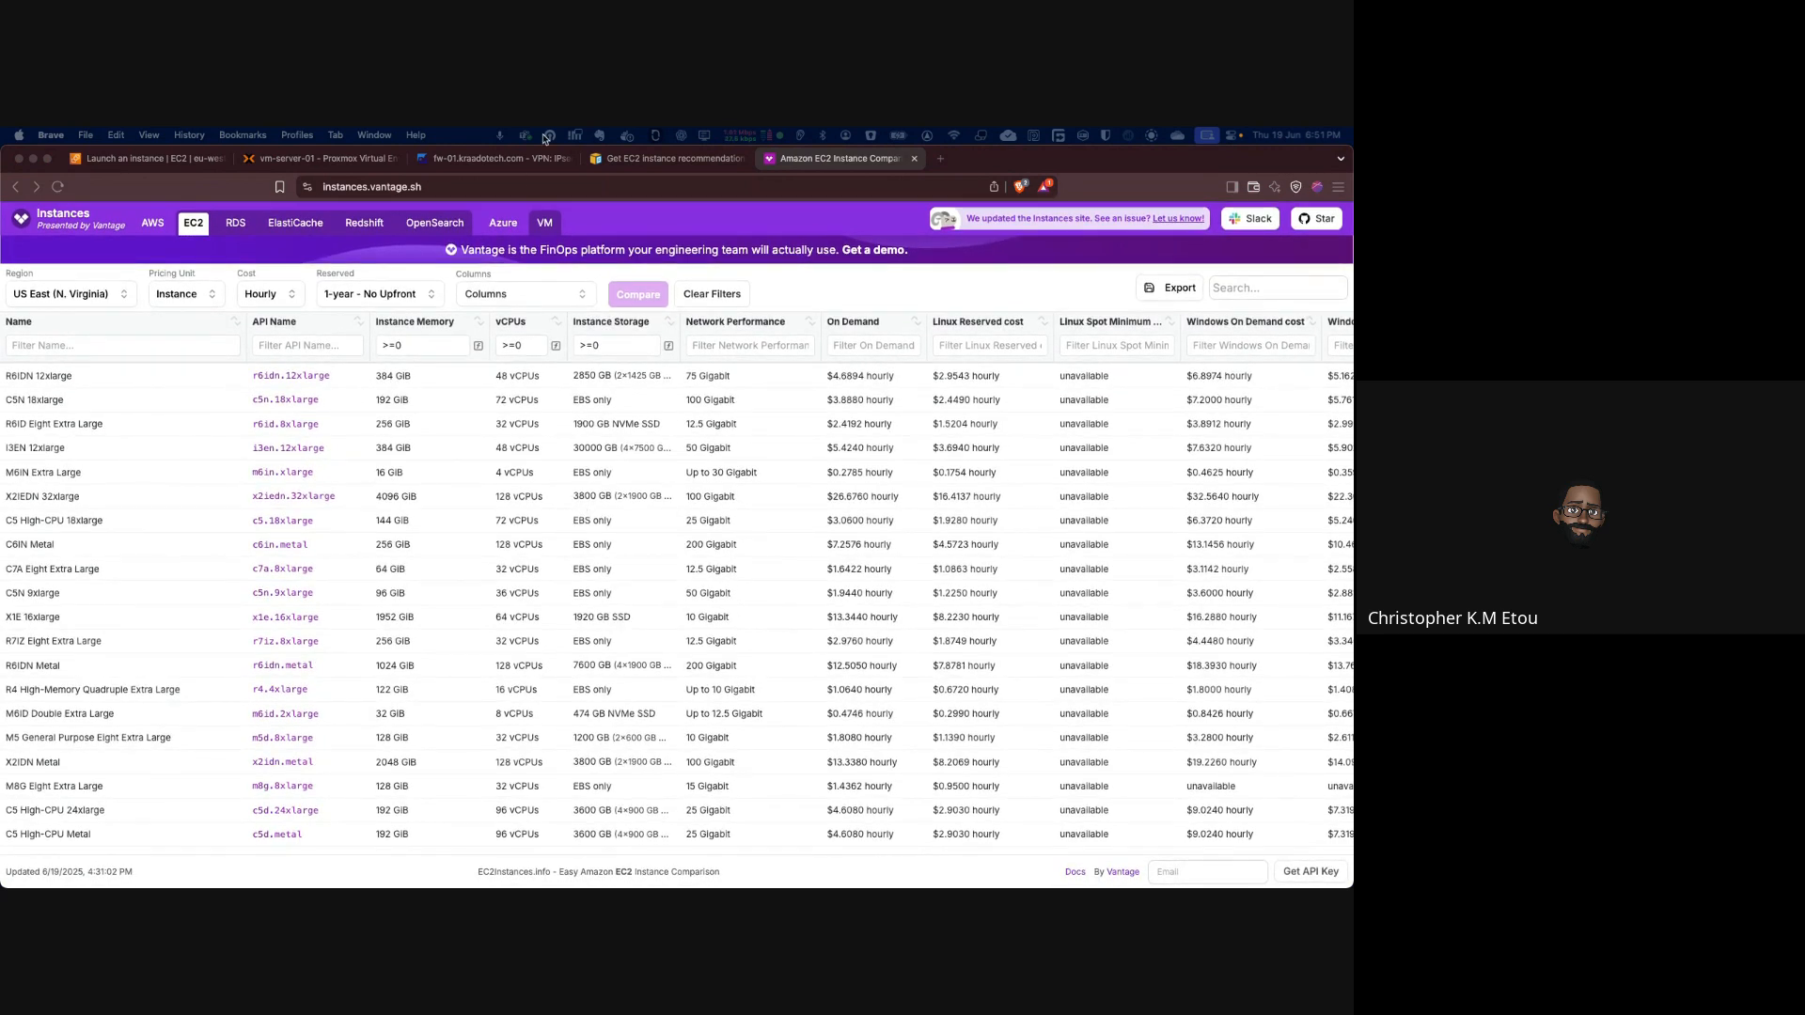
# - Return to the EC2 launch page and set the instance type to t3.small
pyautogui.click(668, 160)
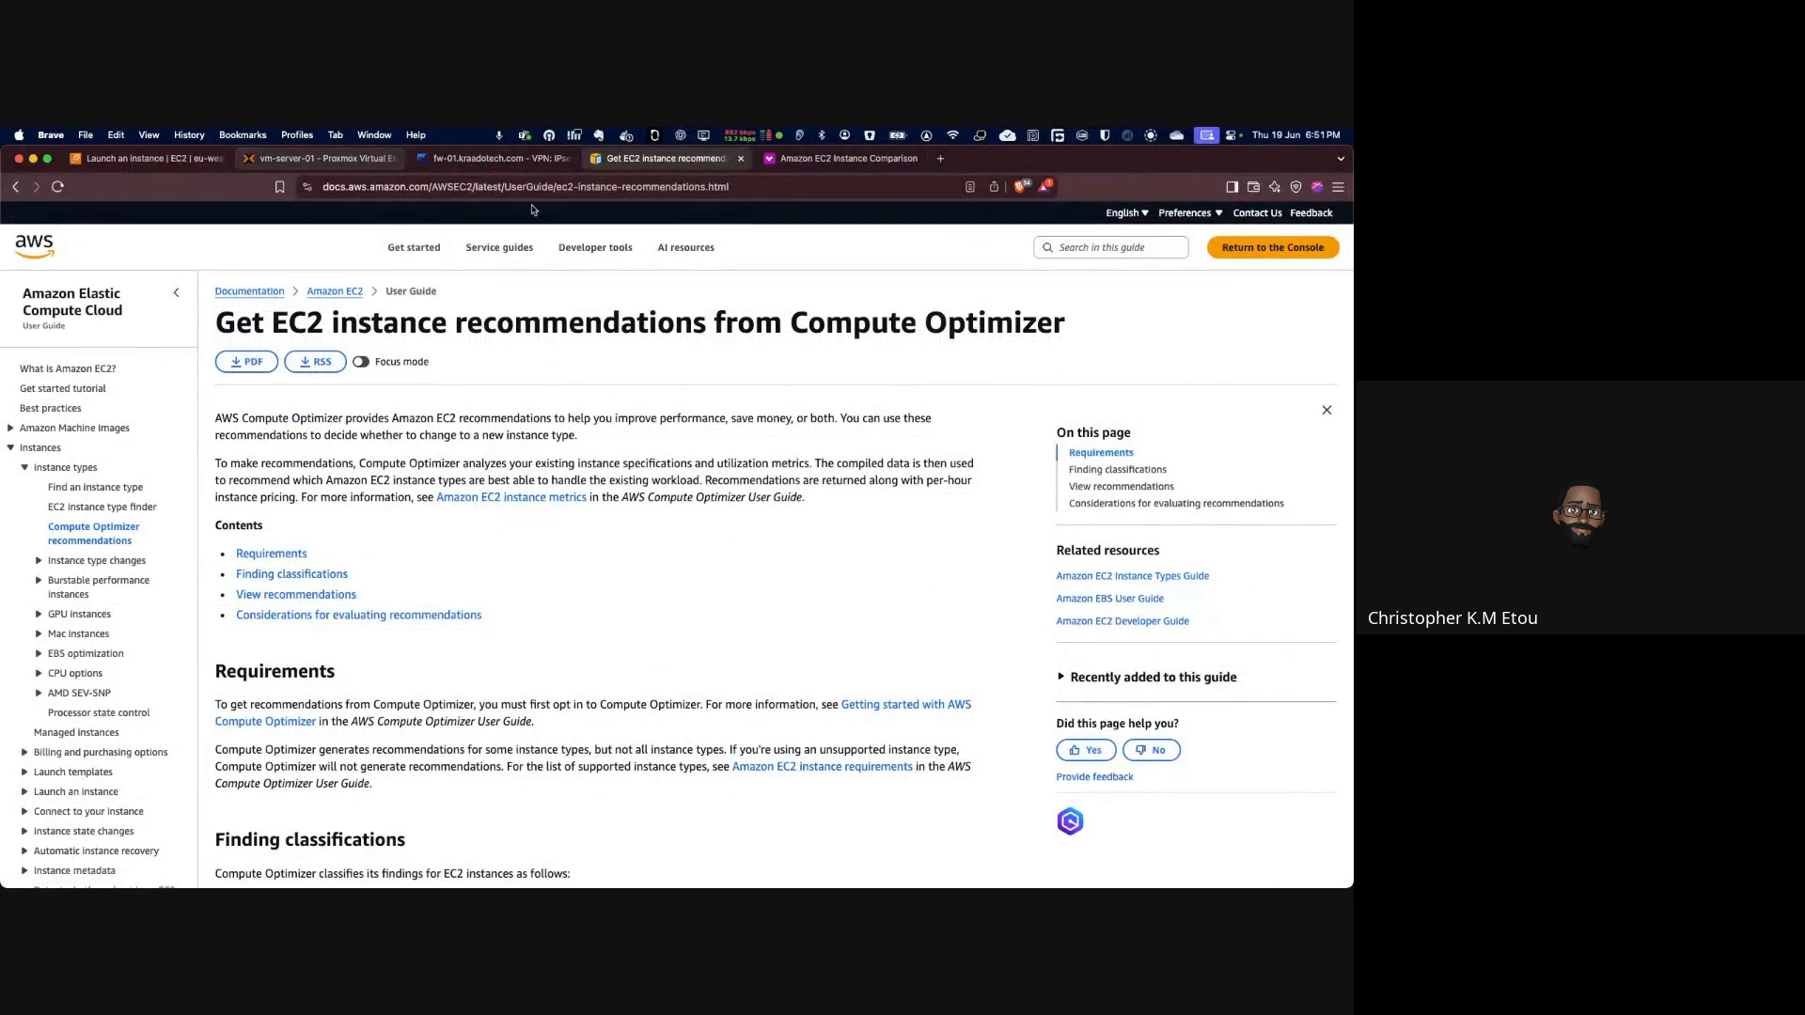
pyautogui.click(146, 158)
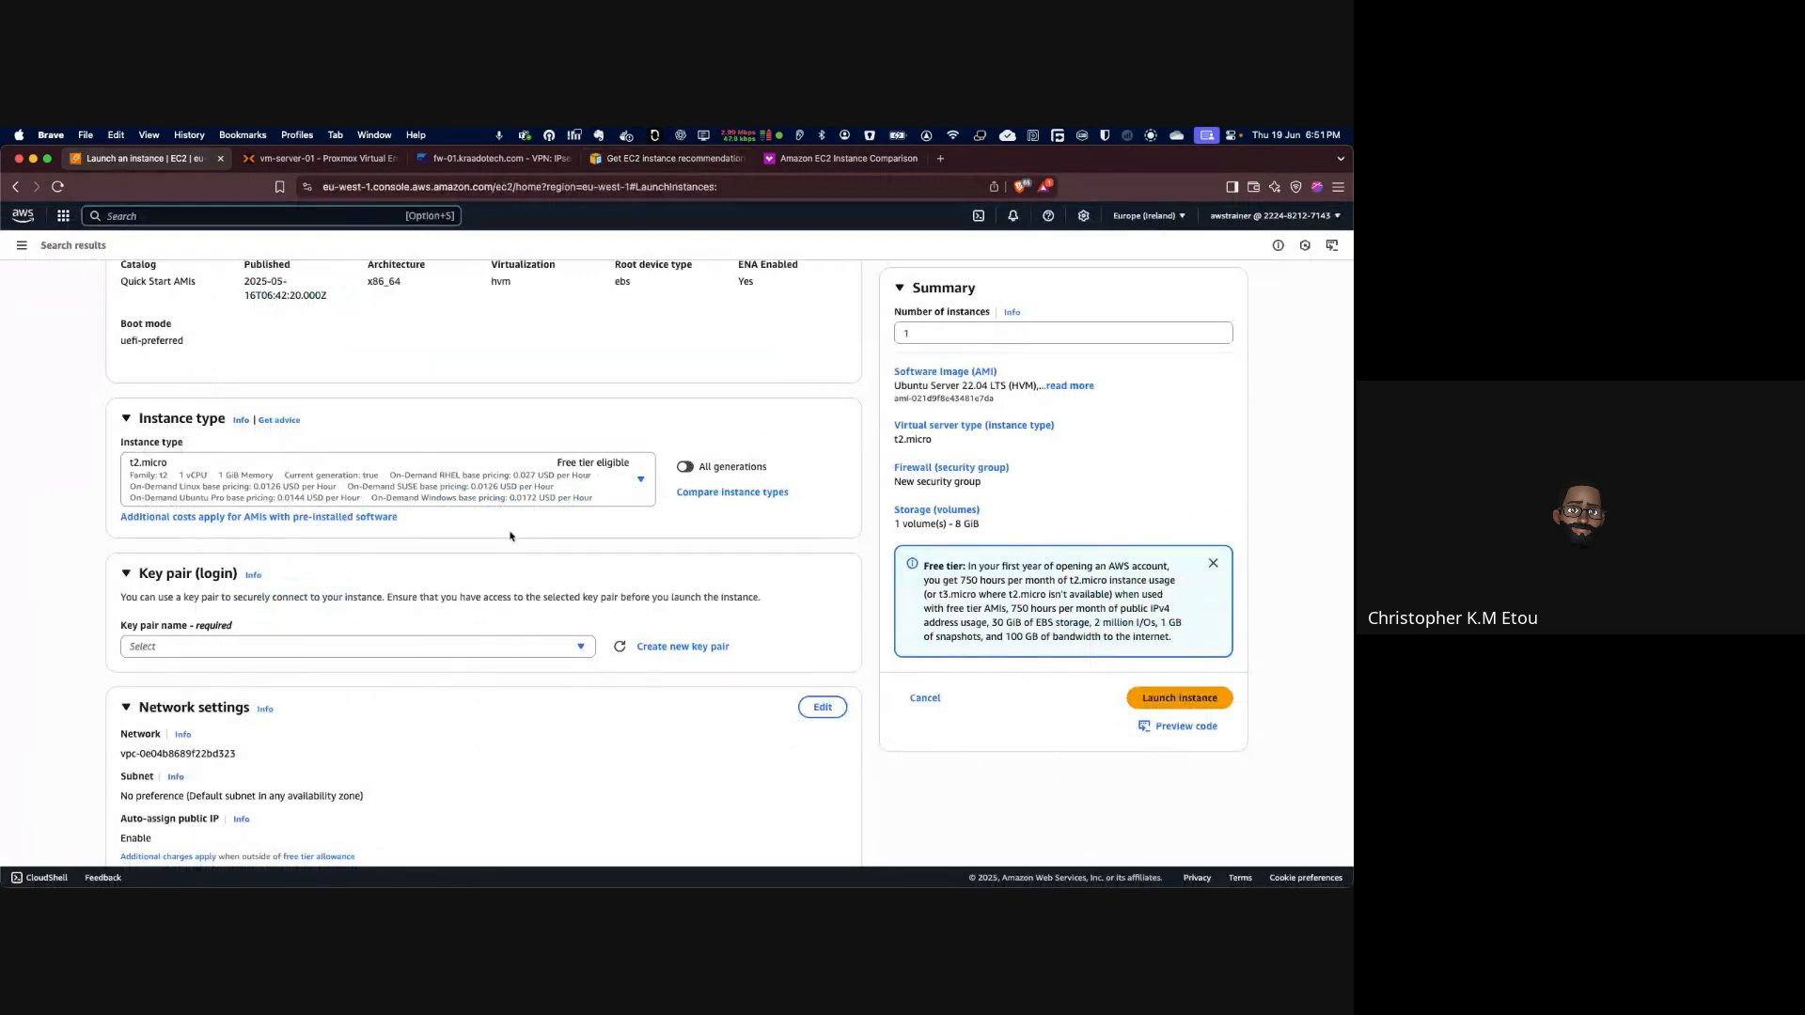
pyautogui.click(594, 502)
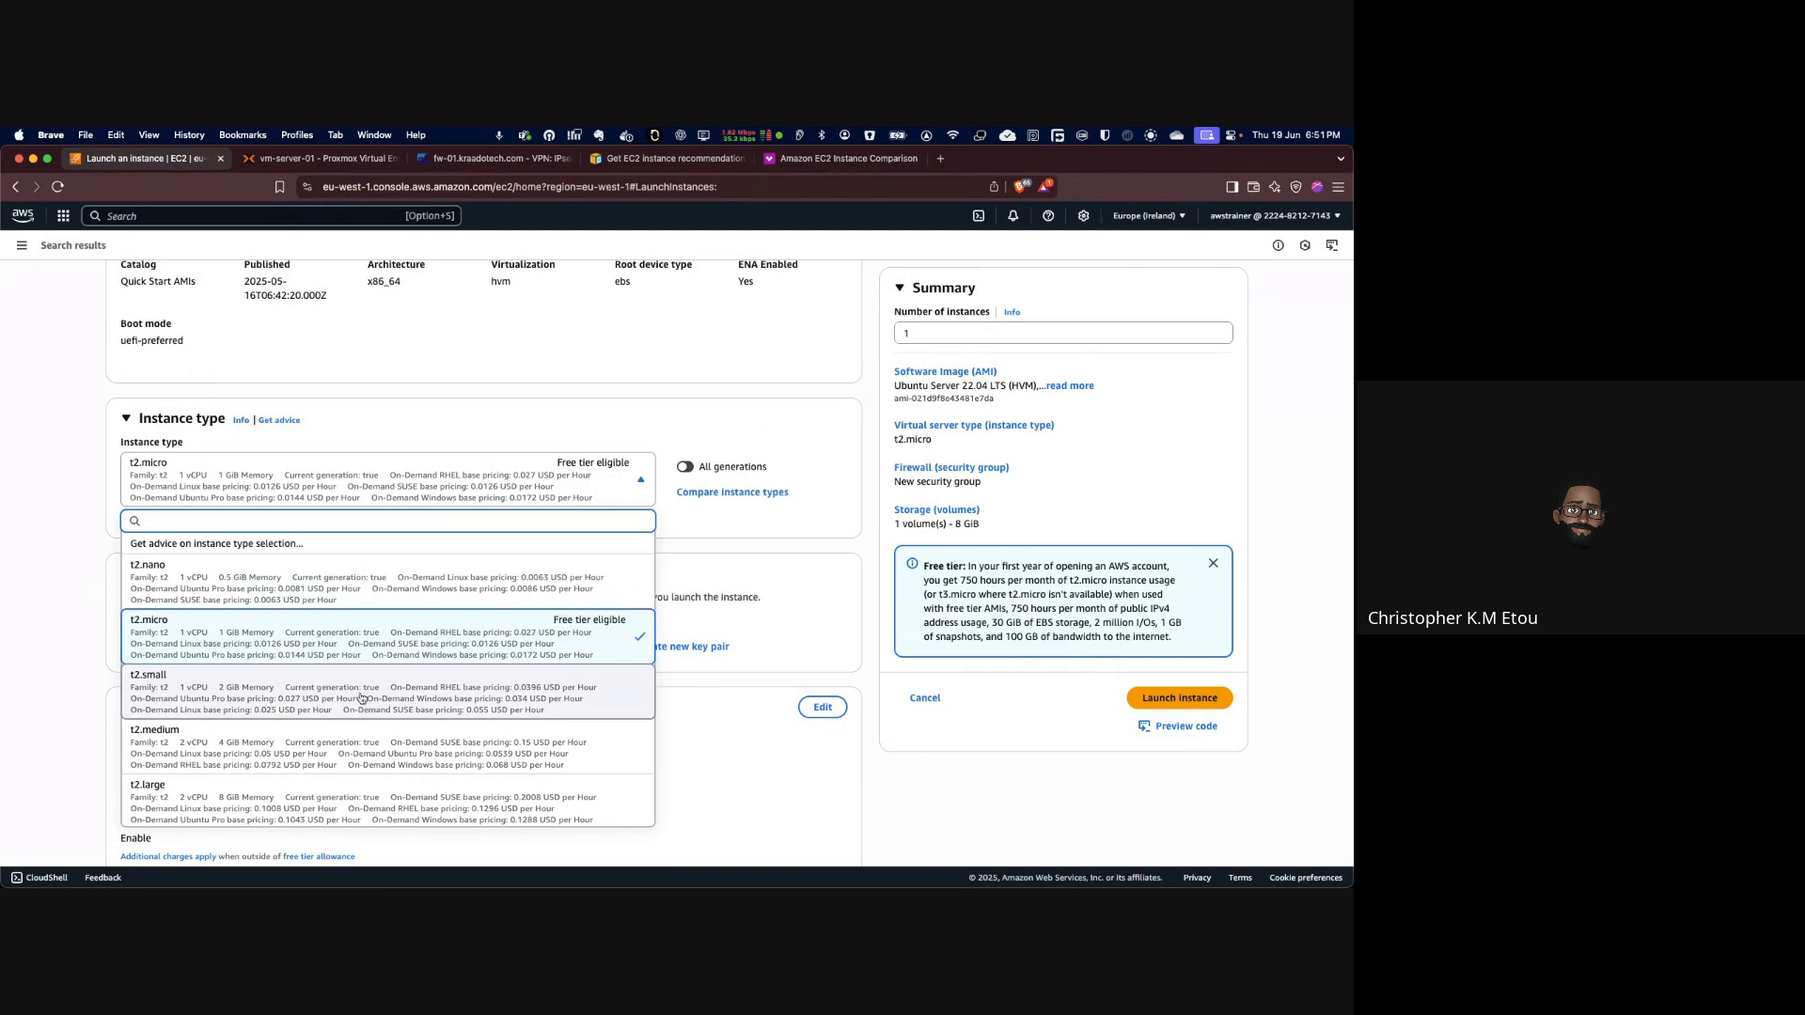
pyautogui.click(282, 702)
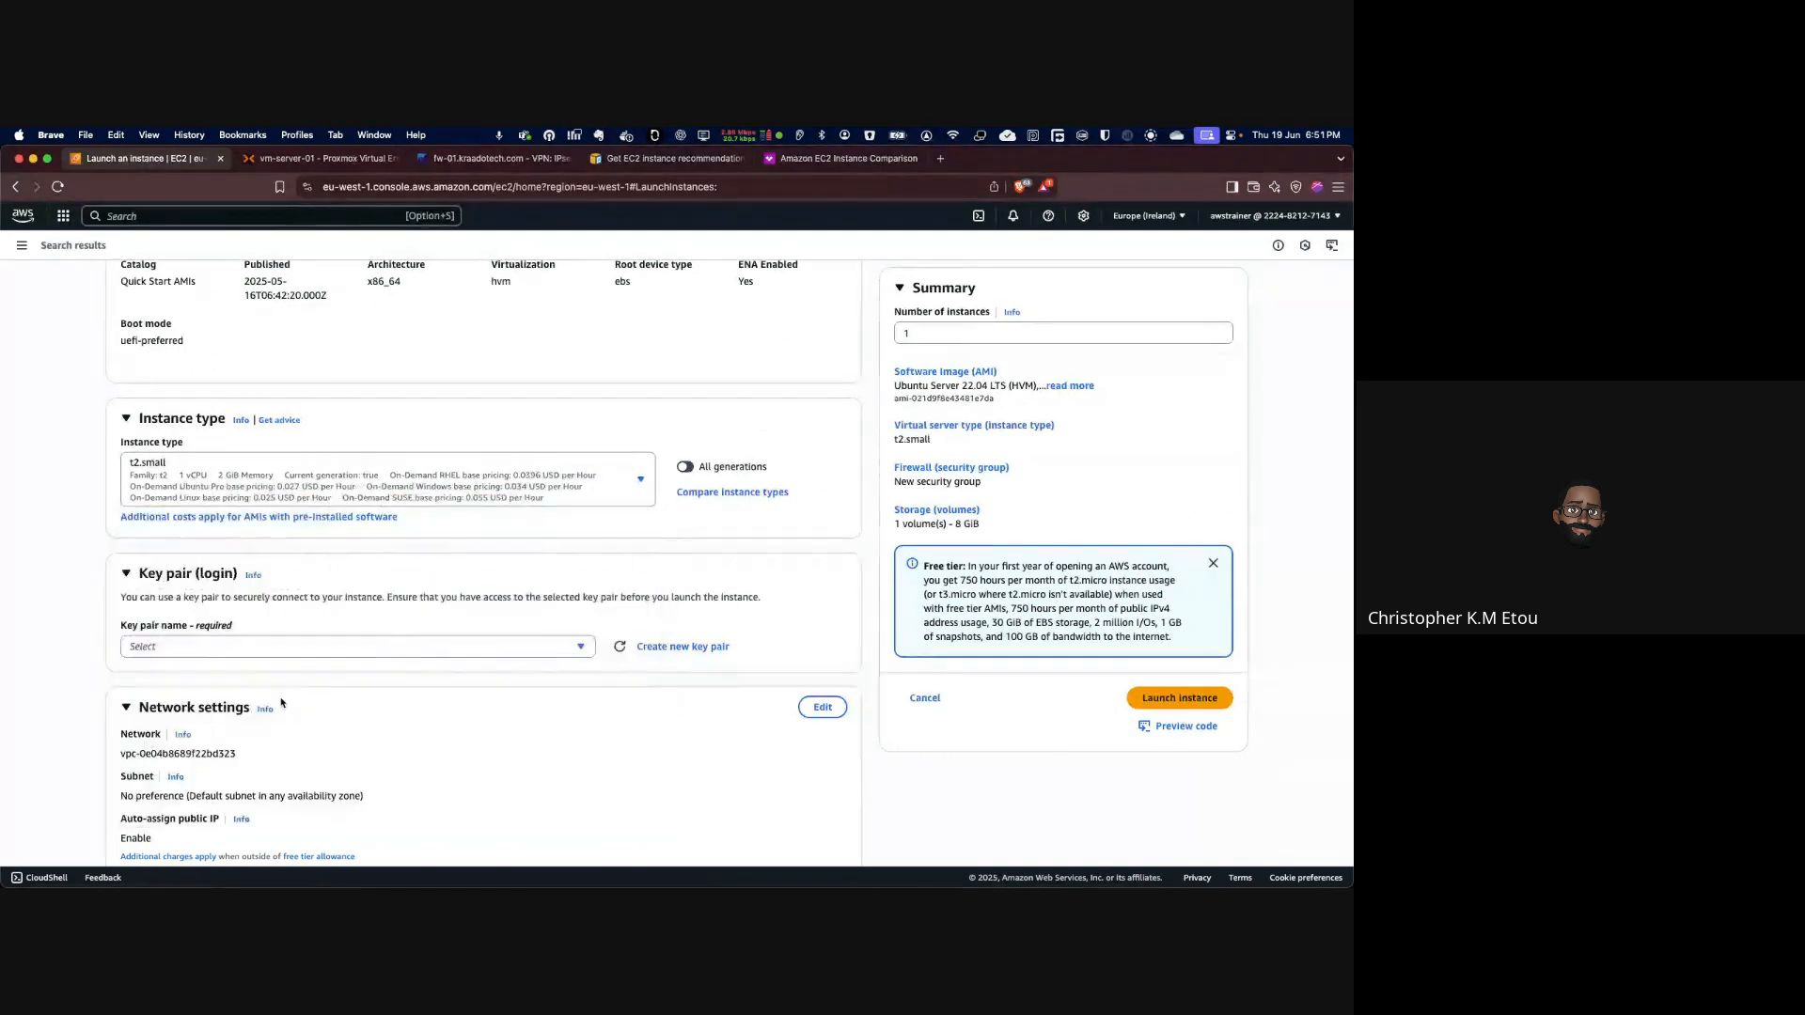
pyautogui.scroll(-3, 390, 712)
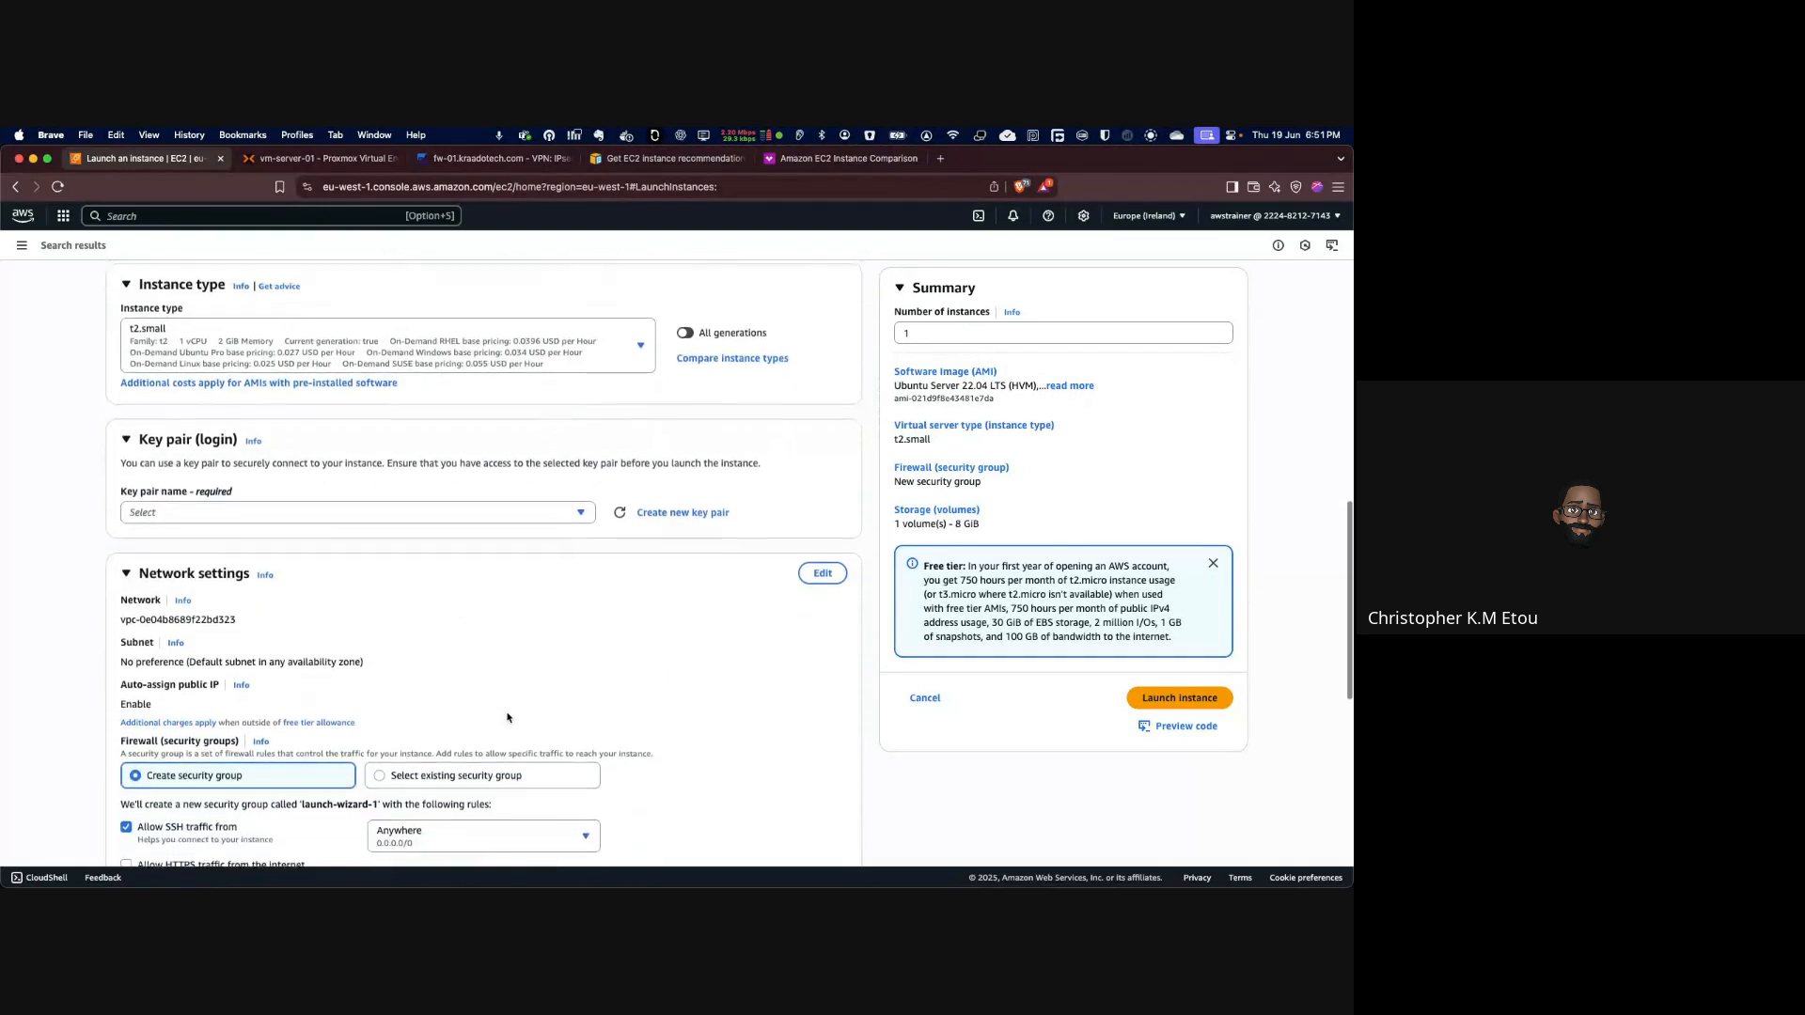
pyautogui.click(473, 348)
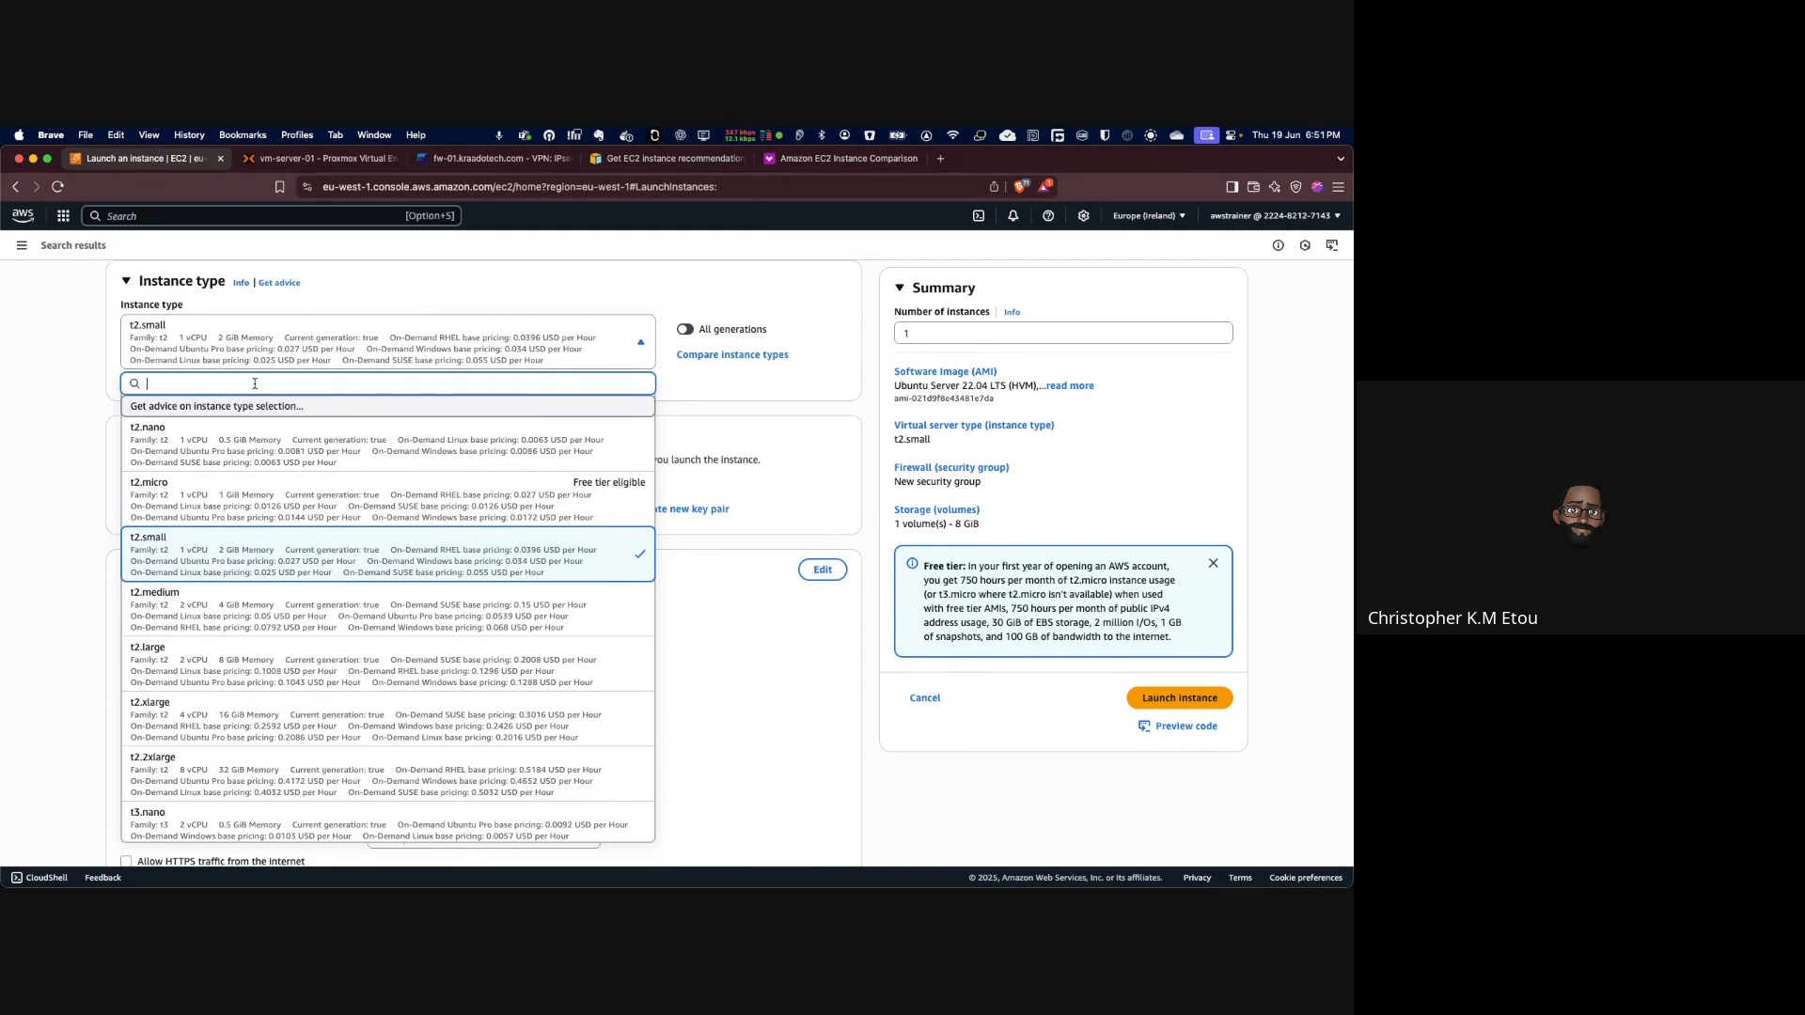
pyautogui.scroll(-4, 264, 692)
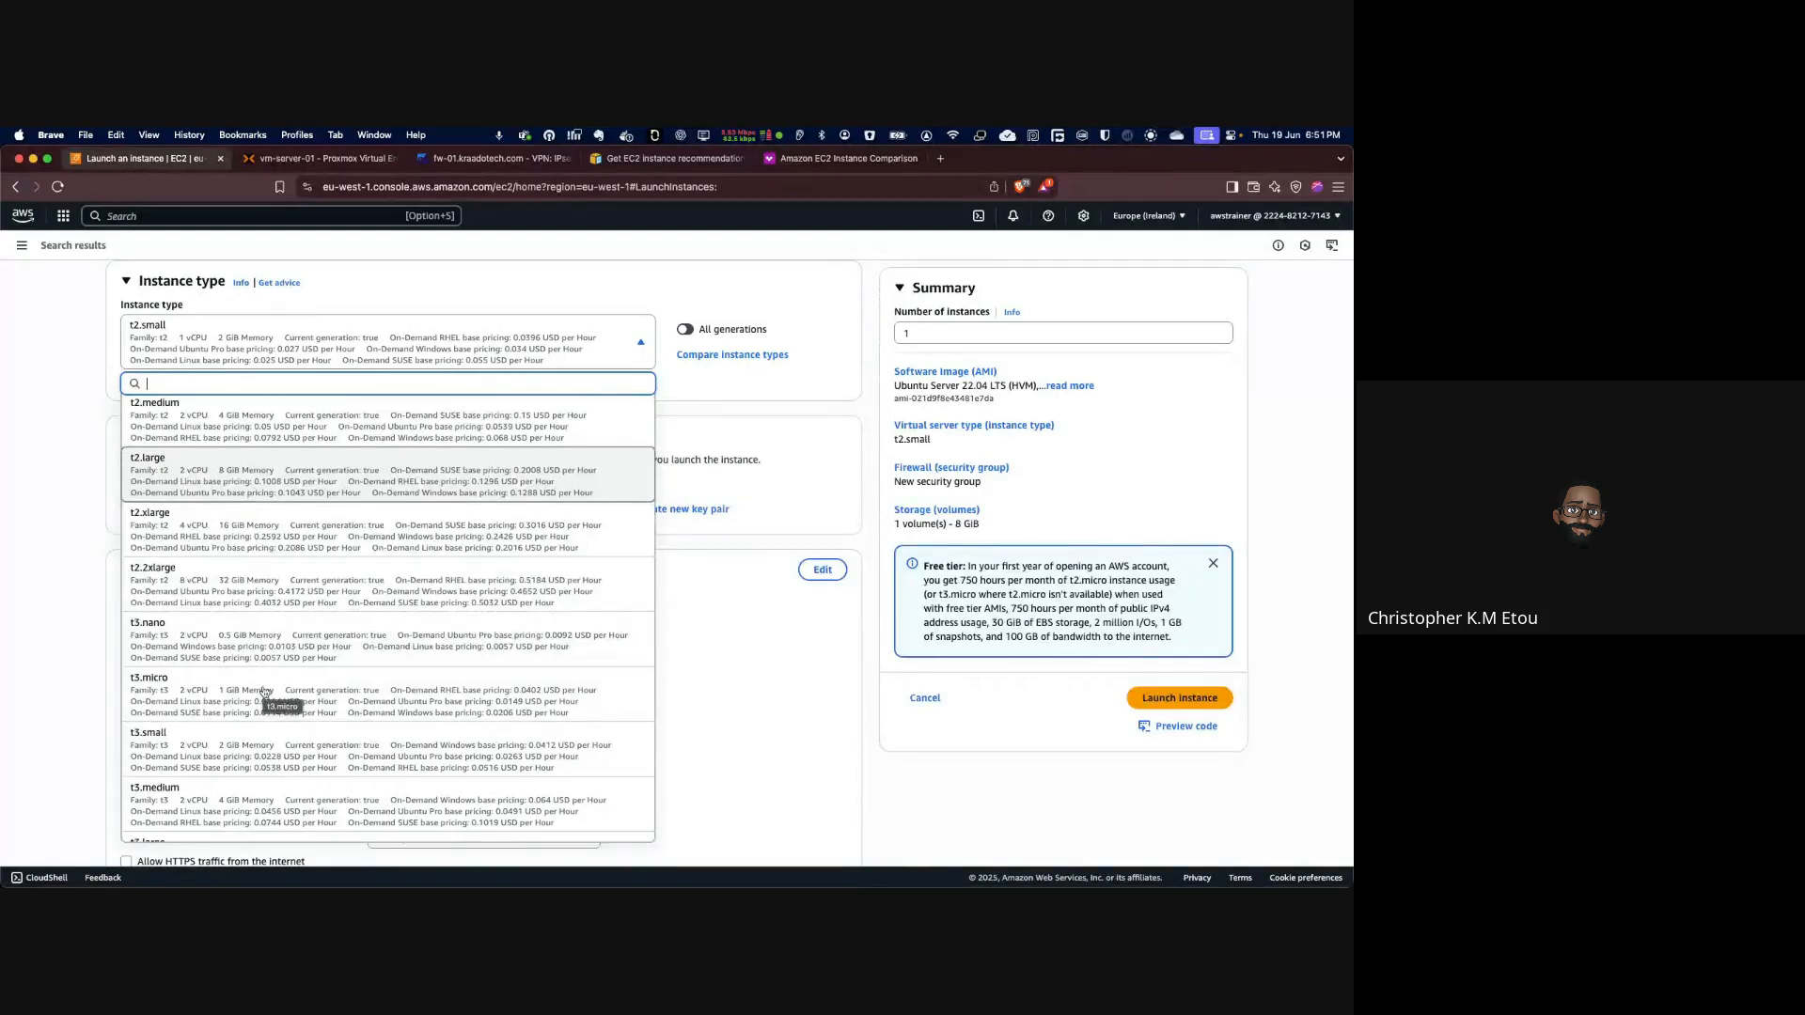
pyautogui.scroll(-1, 264, 693)
pyautogui.scroll(-3, 264, 693)
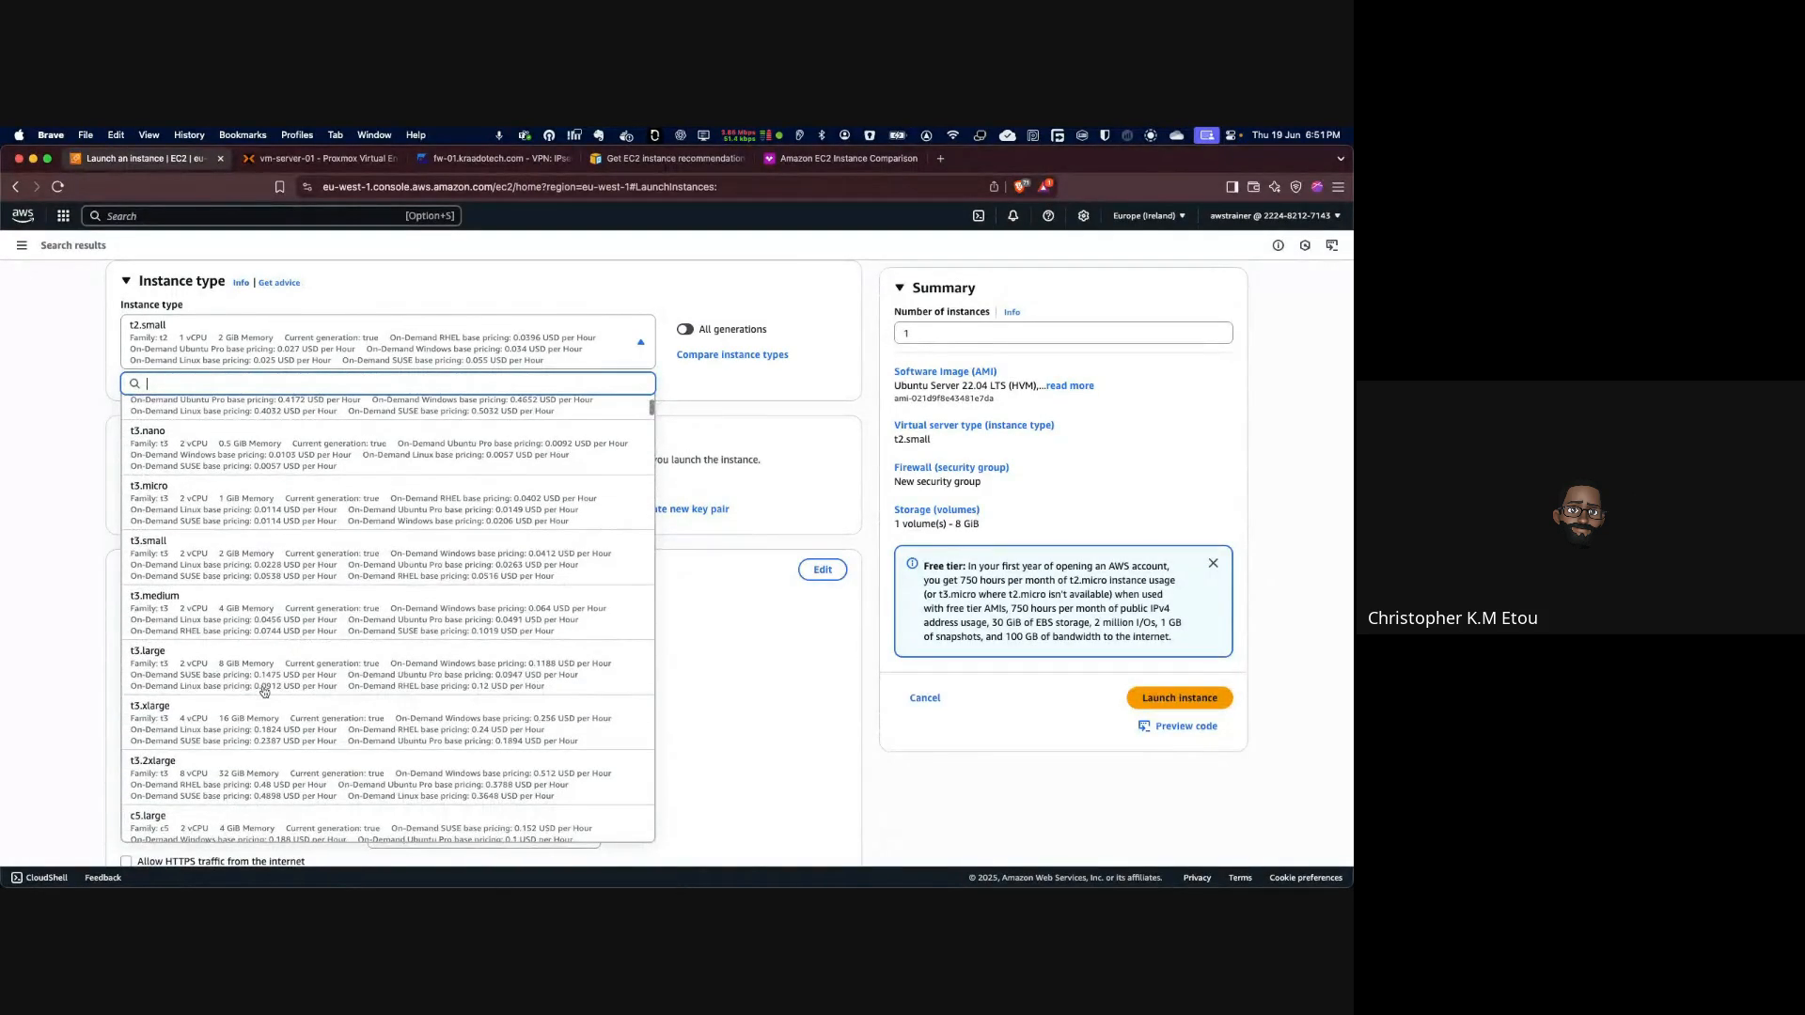
pyautogui.click(205, 559)
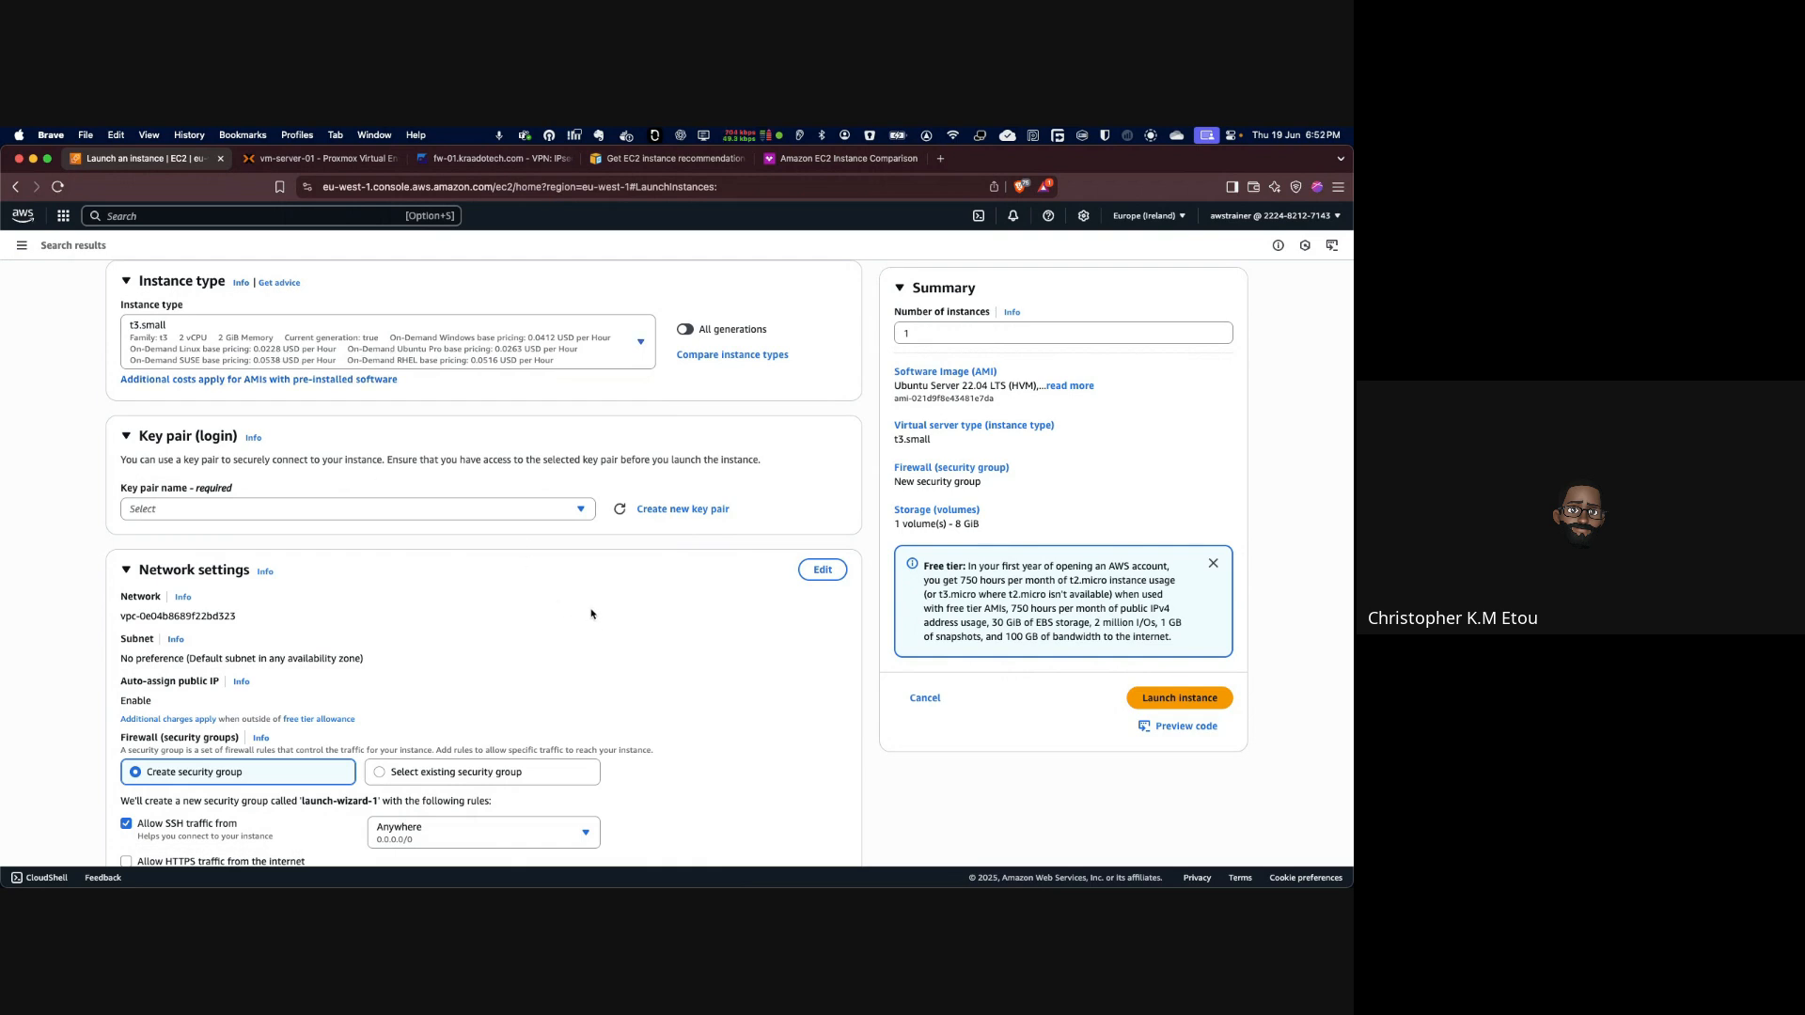
# - Create a new RSA key pair named awstraining-key with the .pem private key format
pyautogui.scroll(-2, 423, 395)
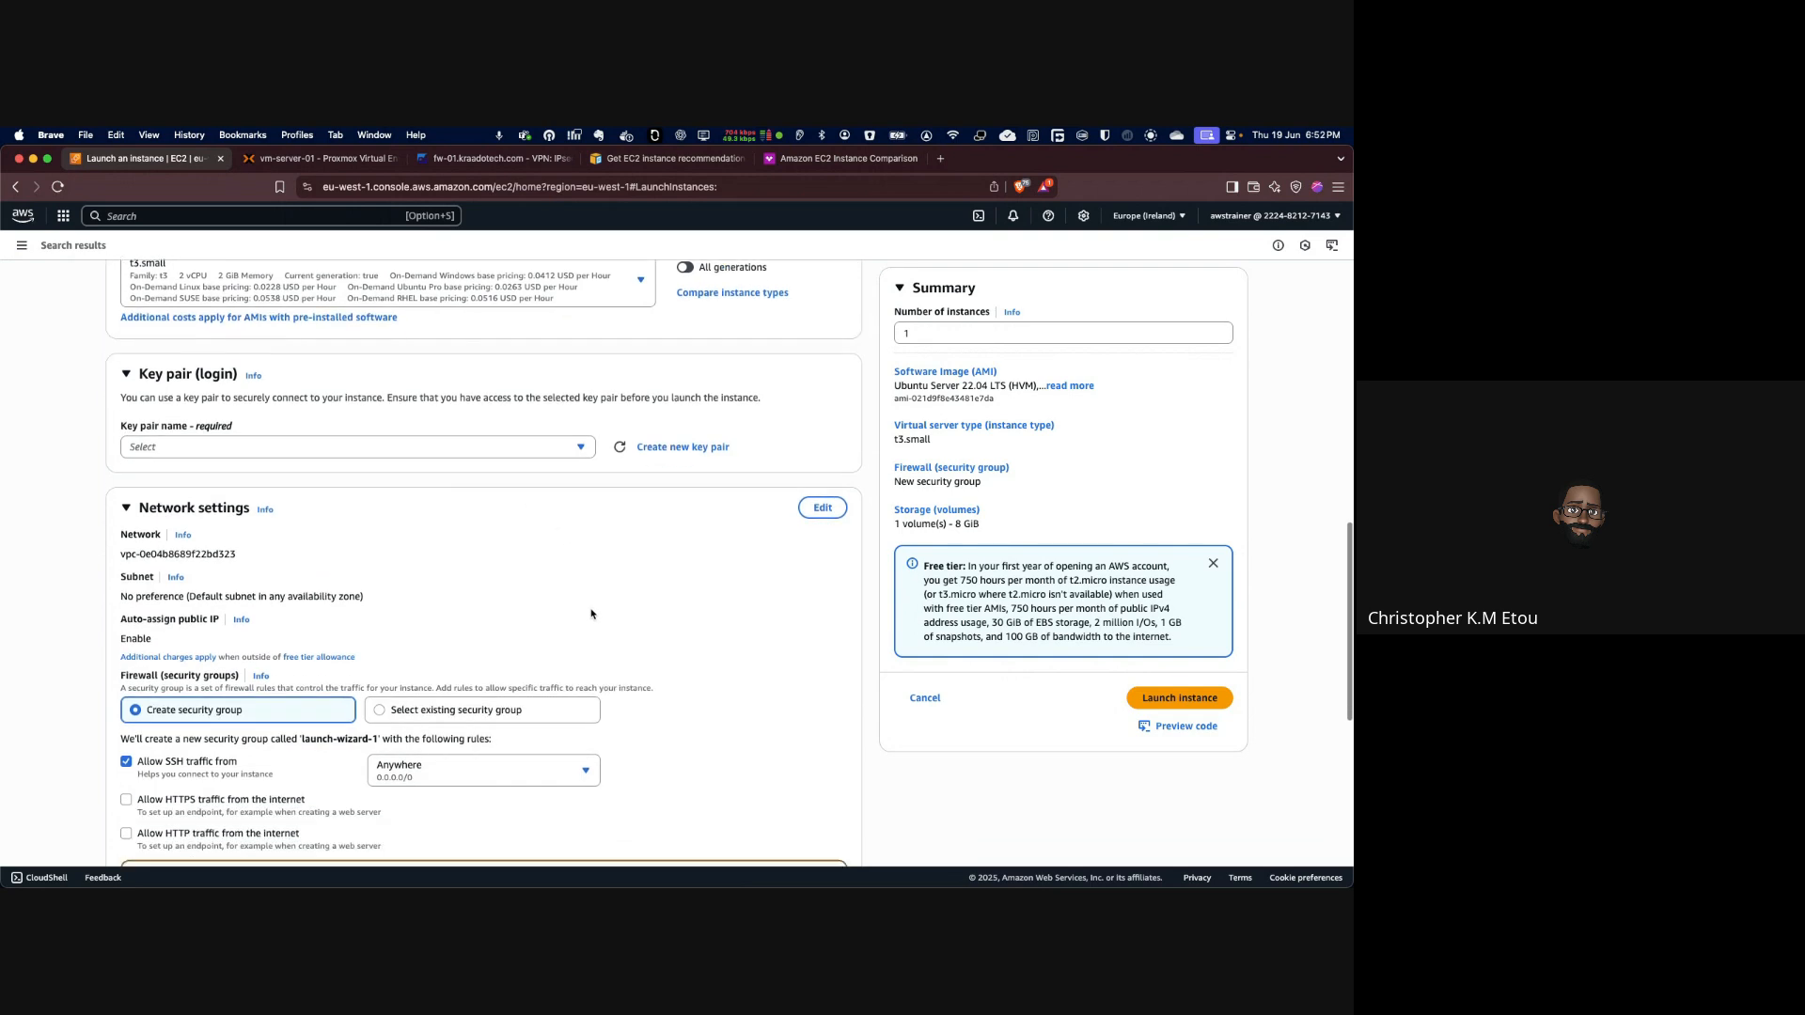
pyautogui.click(309, 437)
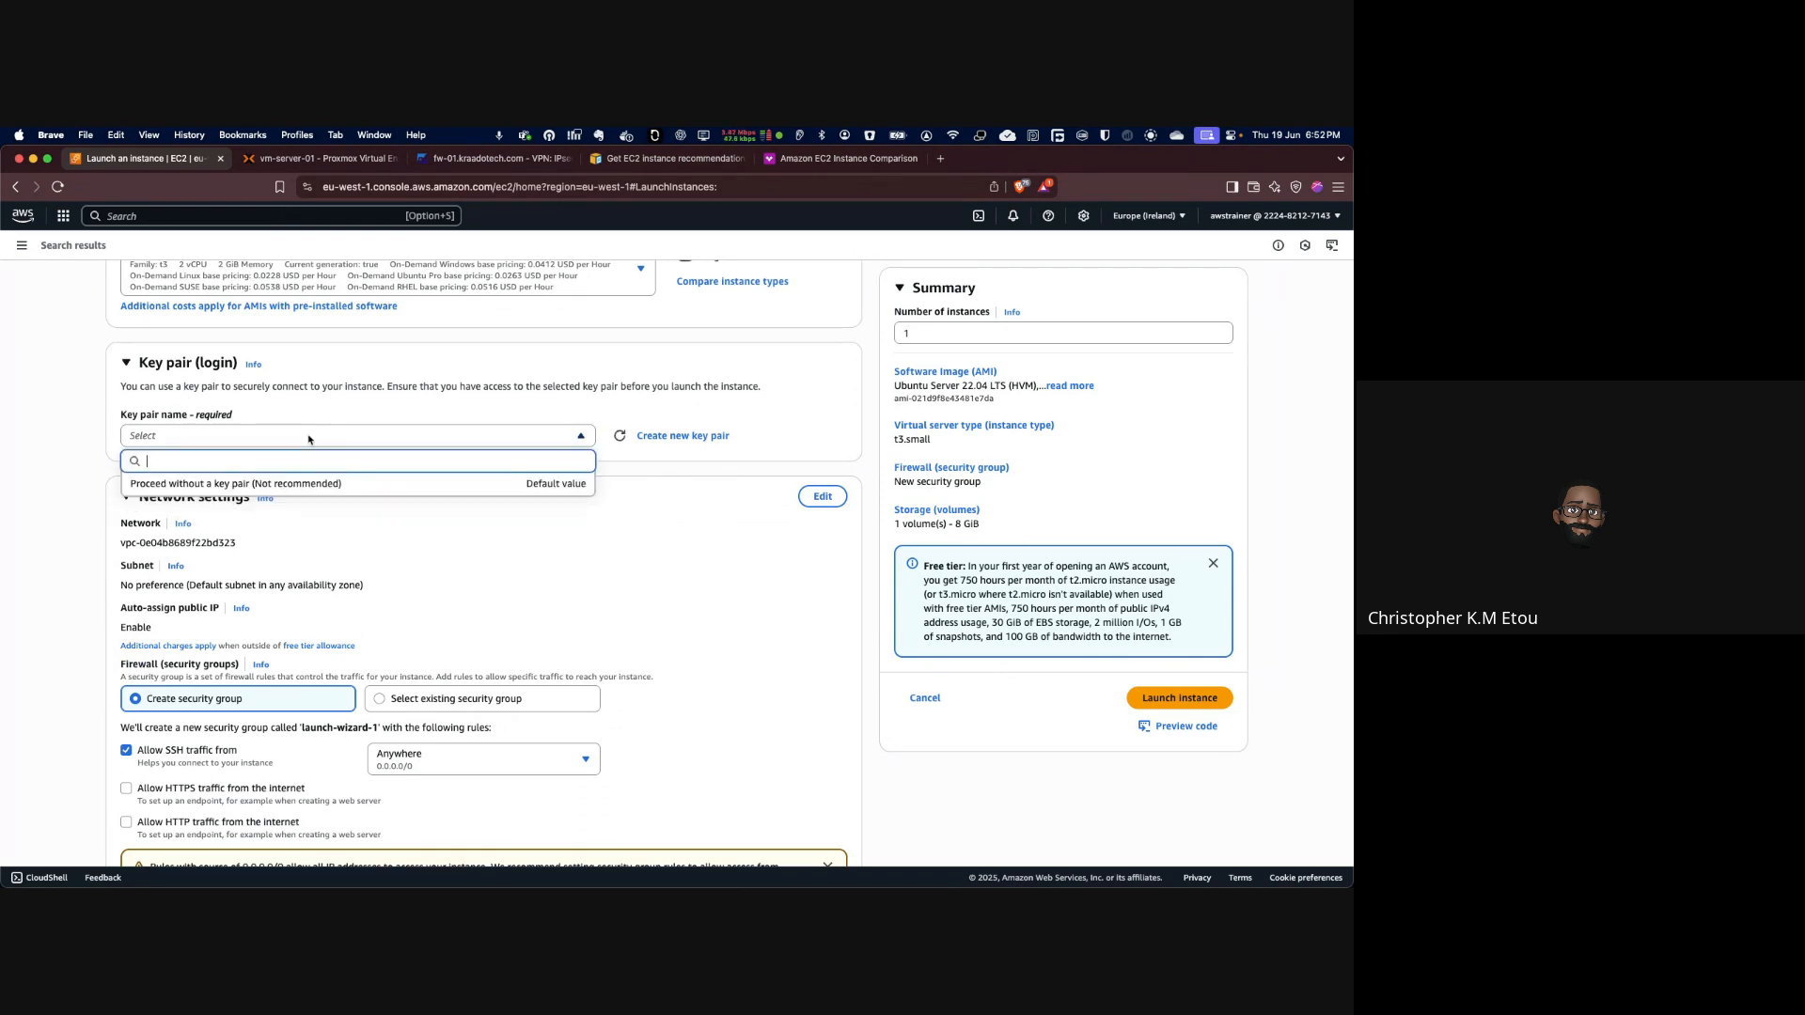
pyautogui.click(638, 531)
pyautogui.click(674, 436)
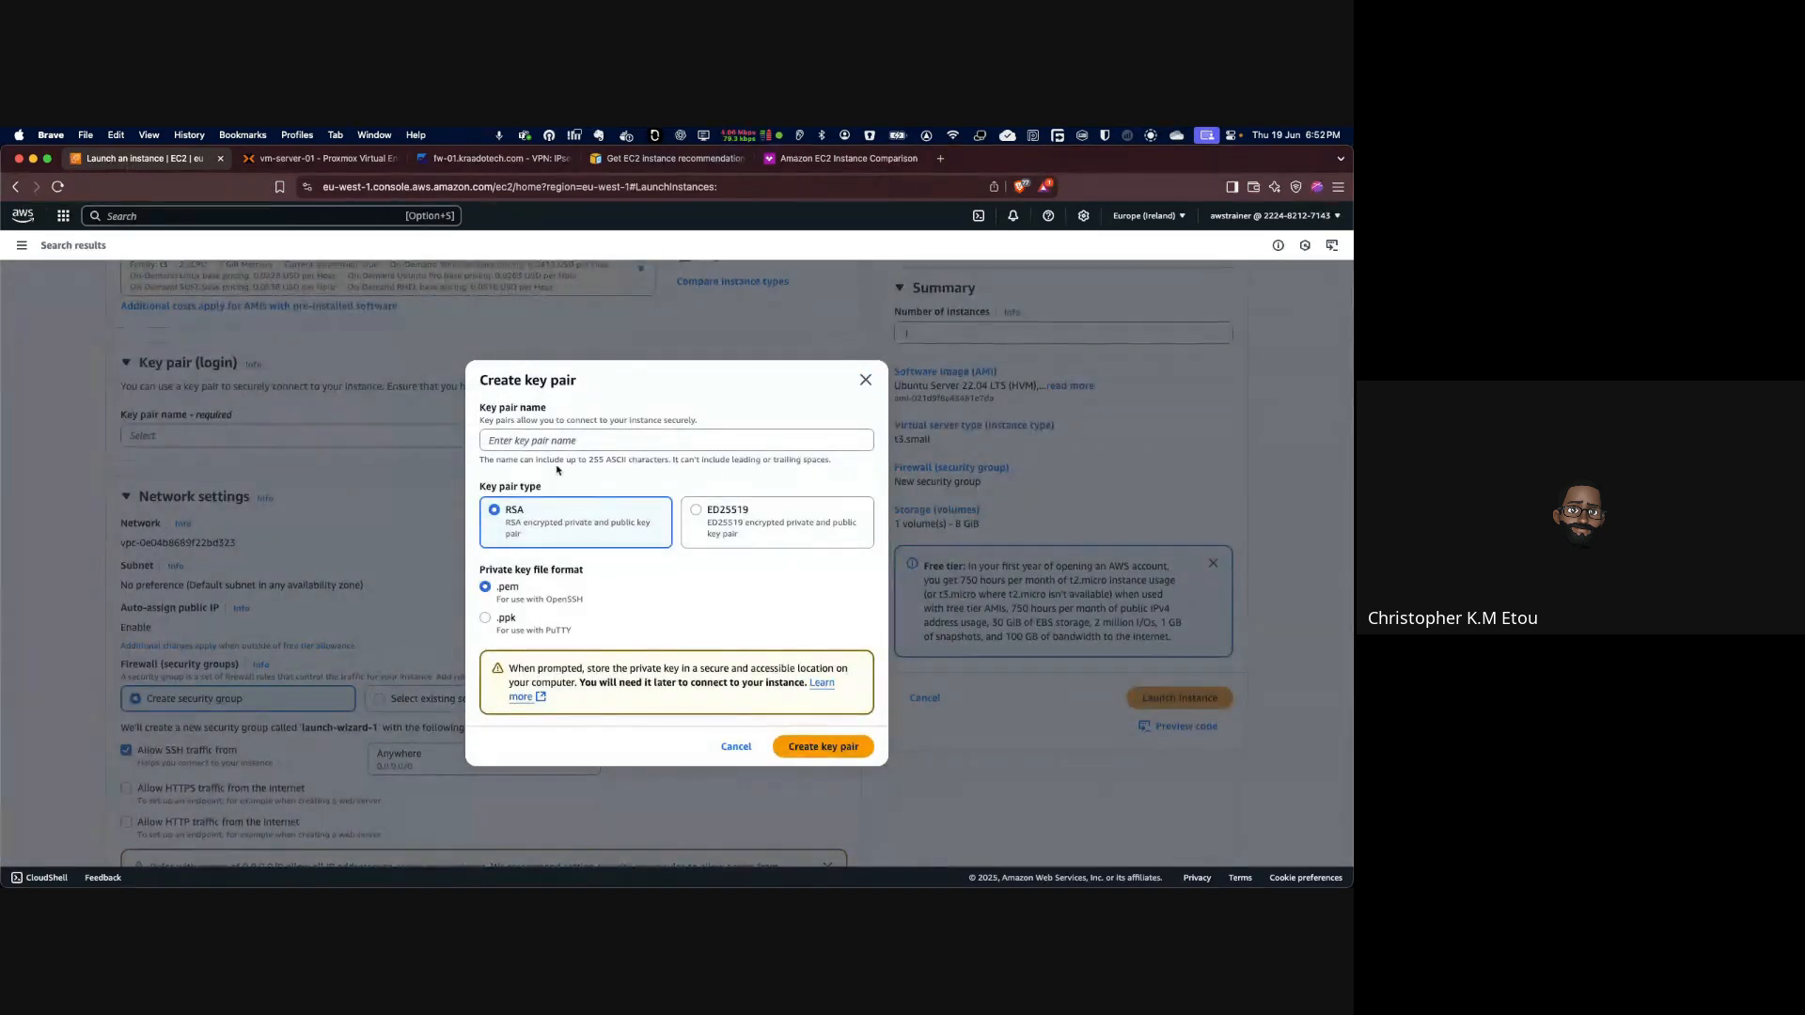
pyautogui.click(540, 440)
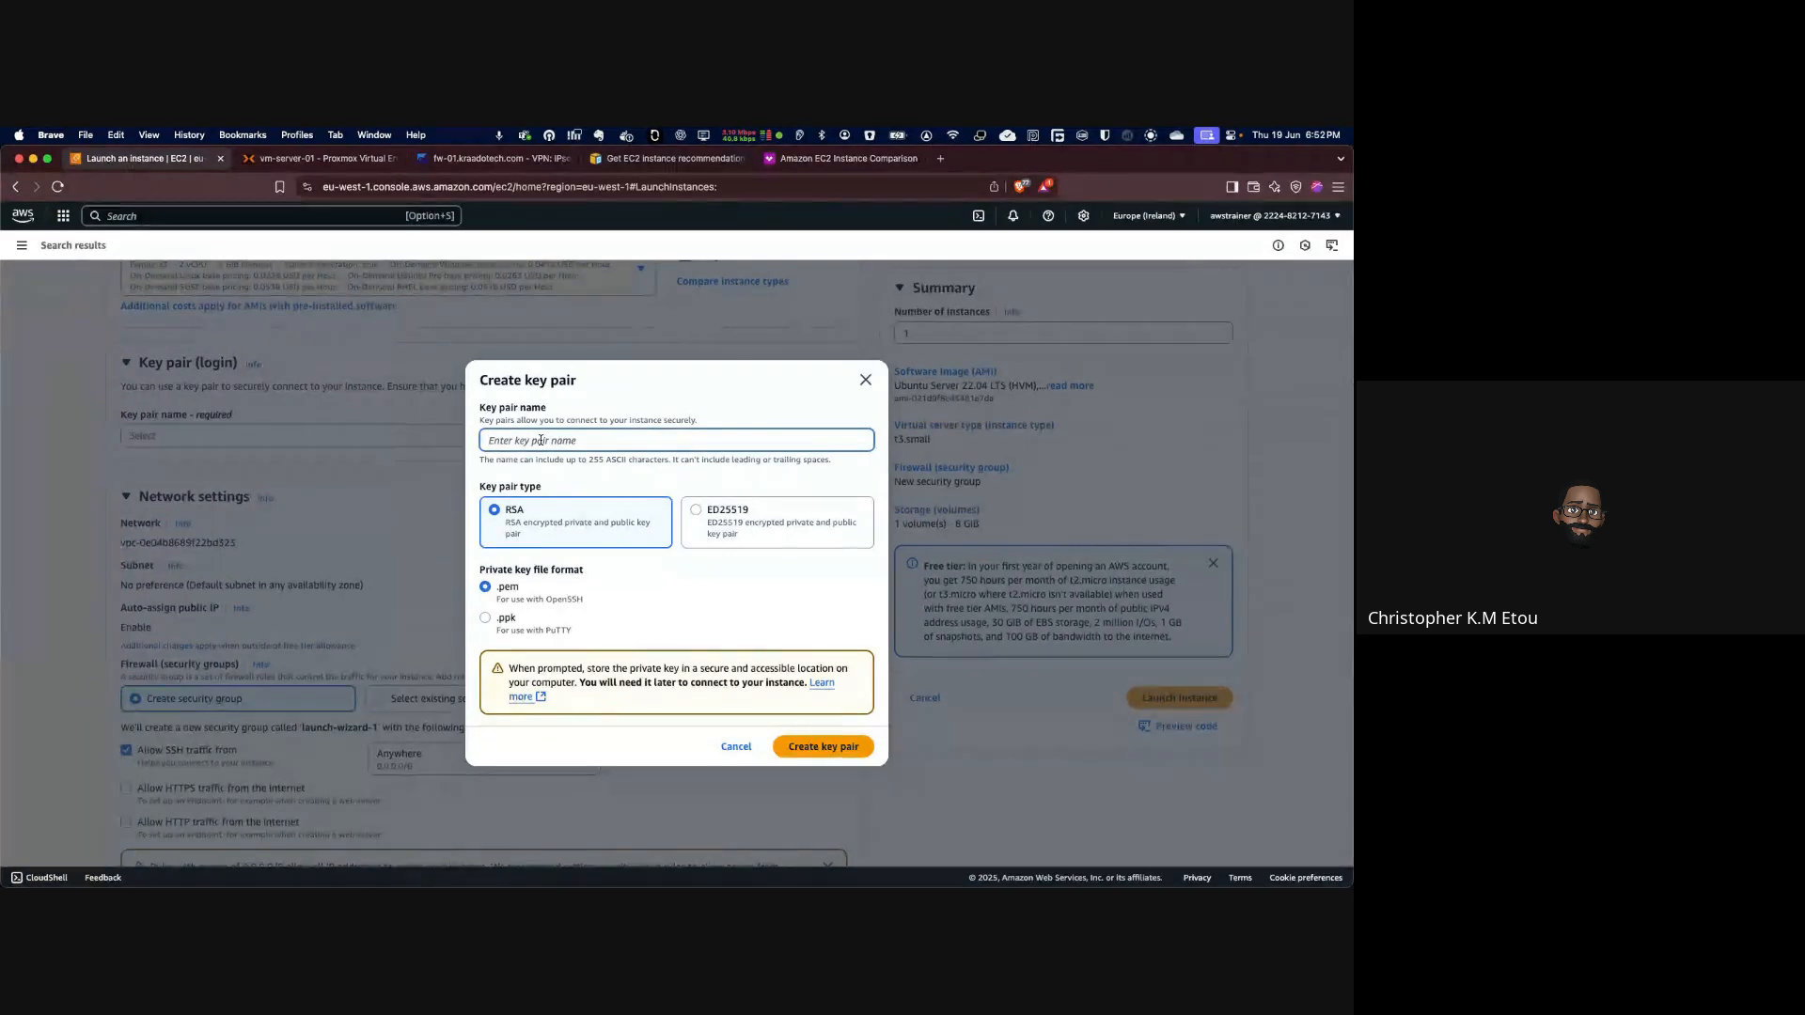
pyautogui.write('aws')
pyautogui.write('-traig')
pyautogui.press('BackSpace')
pyautogui.press('BackSpace')
pyautogui.press('BackSpace')
pyautogui.press('BackSpace')
pyautogui.write('raining')
pyautogui.press('BackSpace')
pyautogui.press('BackSpace')
pyautogui.write('ing-01')
pyautogui.press('BackSpace')
pyautogui.press('BackSpace')
pyautogui.press('BackSpace')
pyautogui.write('-key')
pyautogui.click(797, 756)
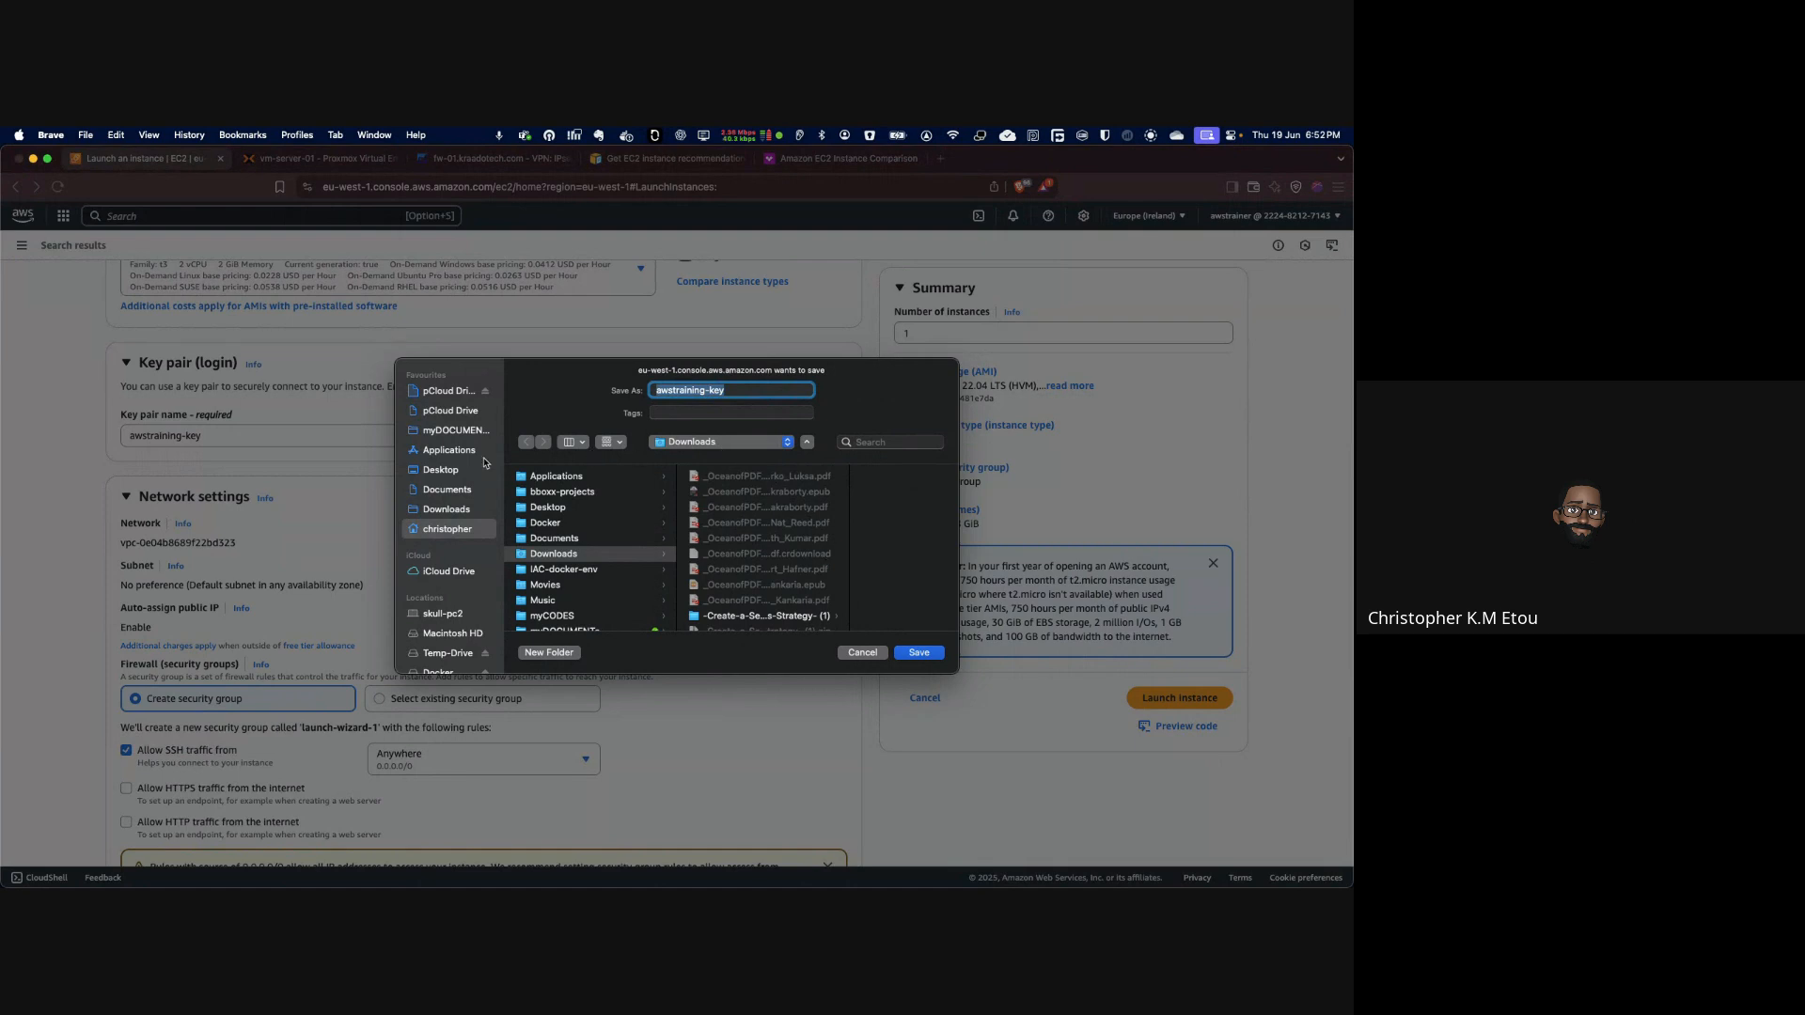
# - Browse to the home folder and save the awstraining-key private key file
pyautogui.click(444, 492)
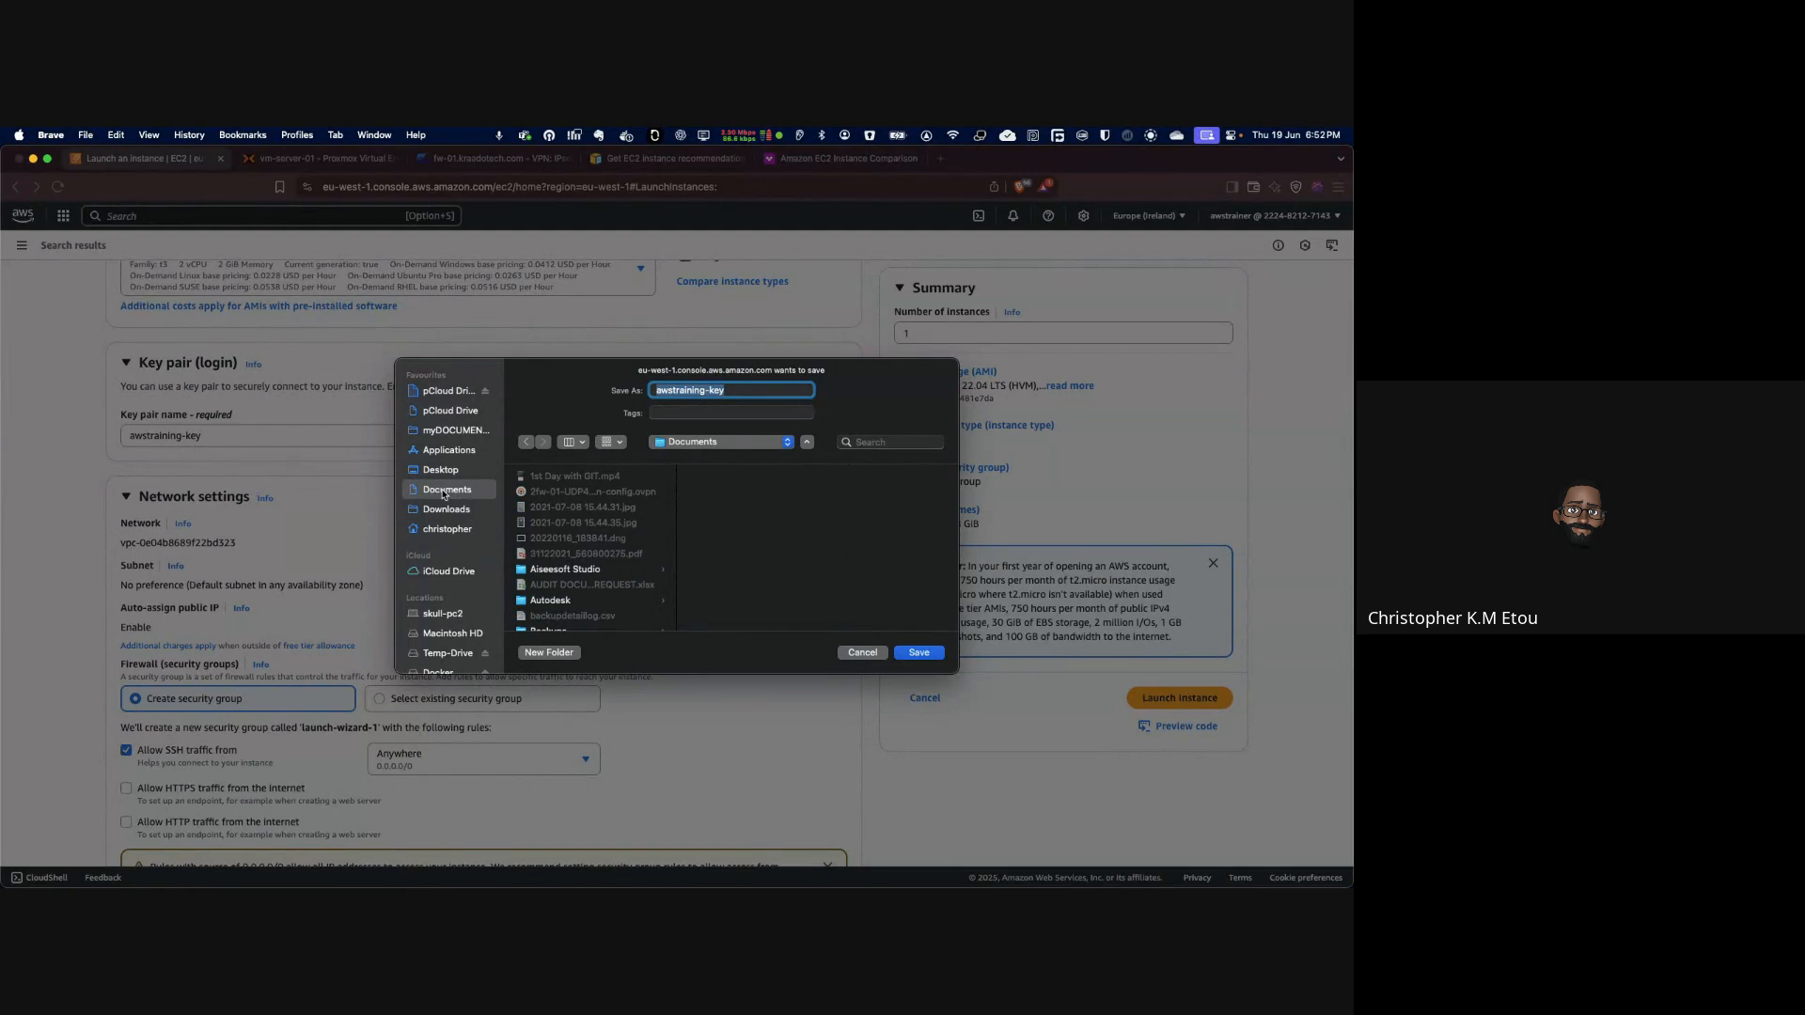
pyautogui.click(445, 531)
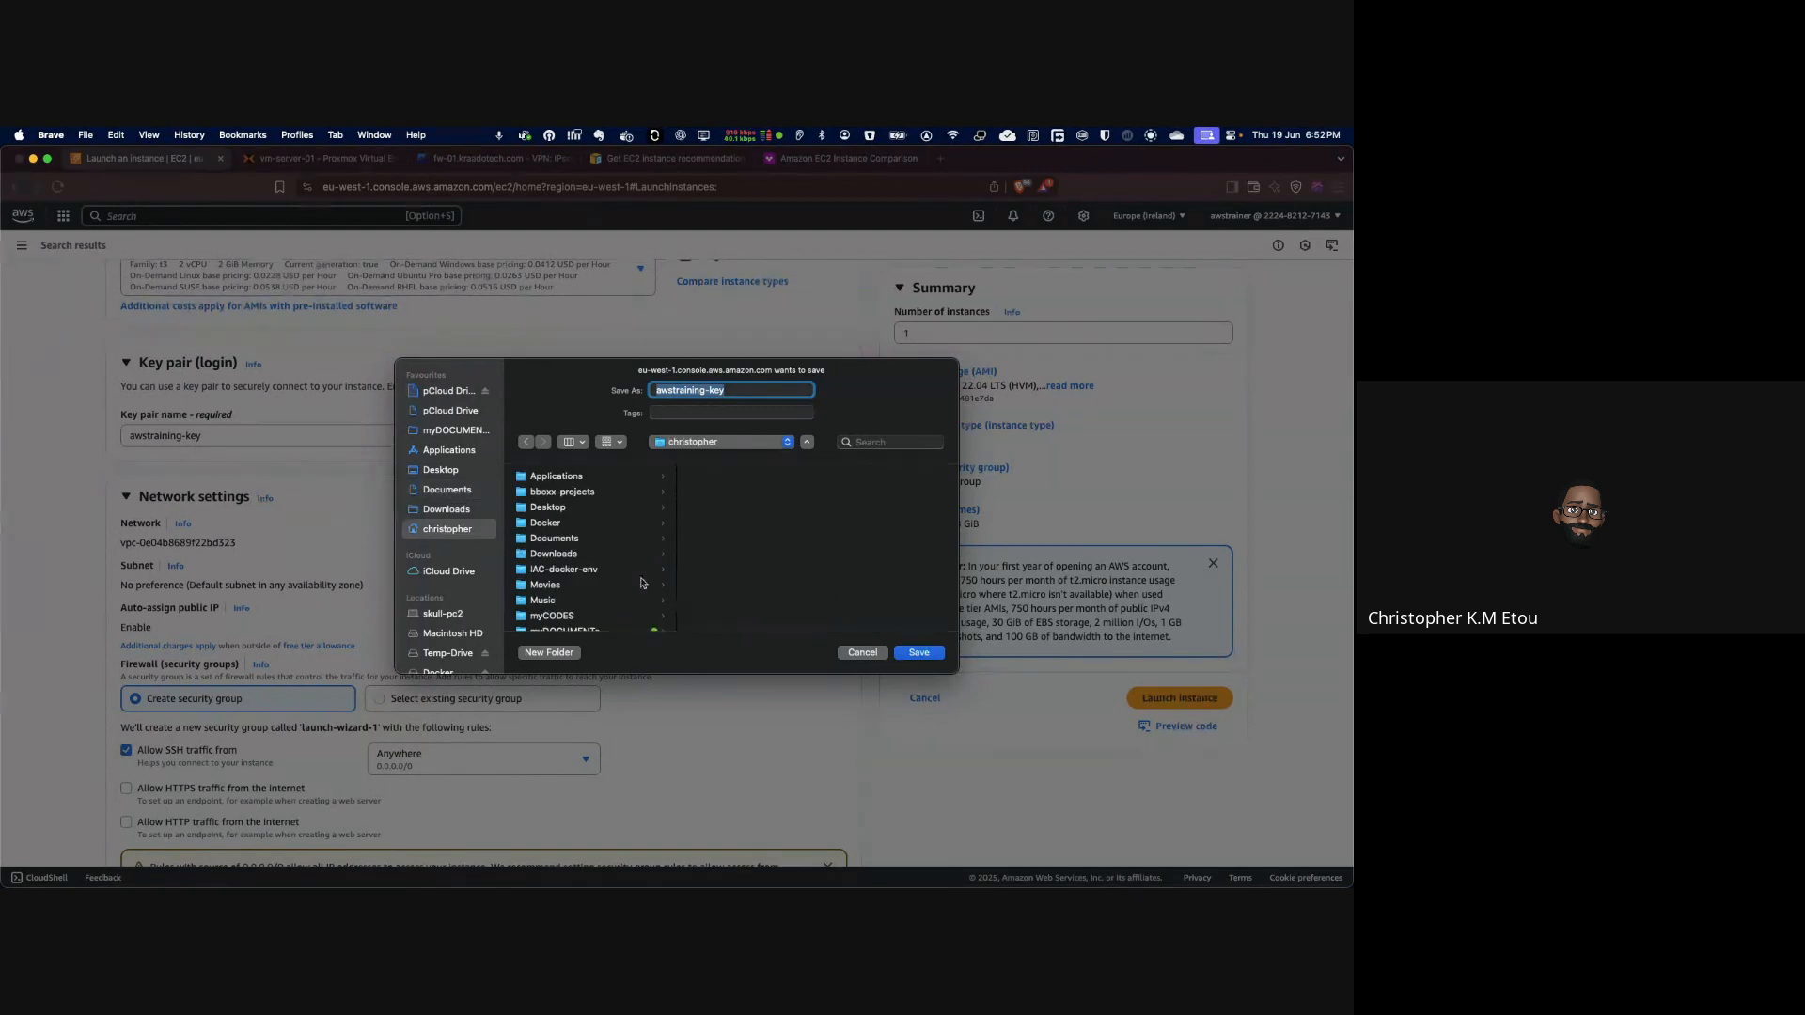
pyautogui.click(920, 654)
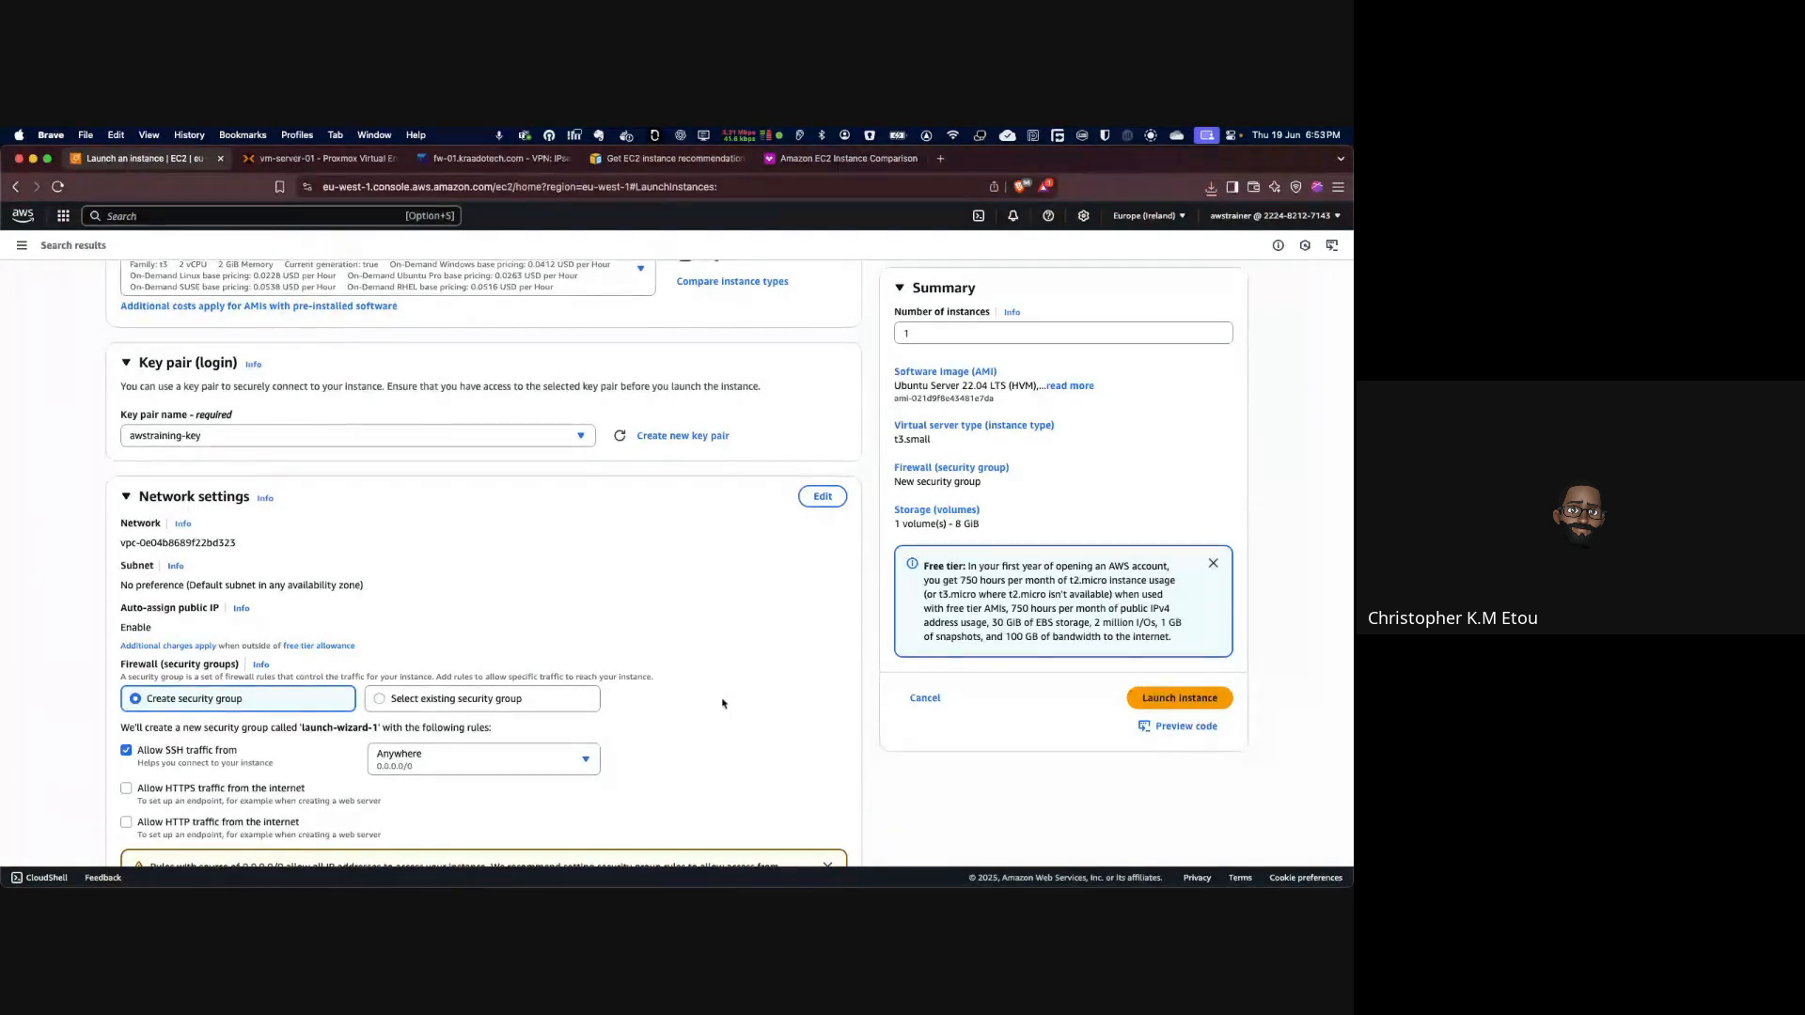
# - Review the network settings and rename the instance as pub-server-01
pyautogui.scroll(-3, 724, 709)
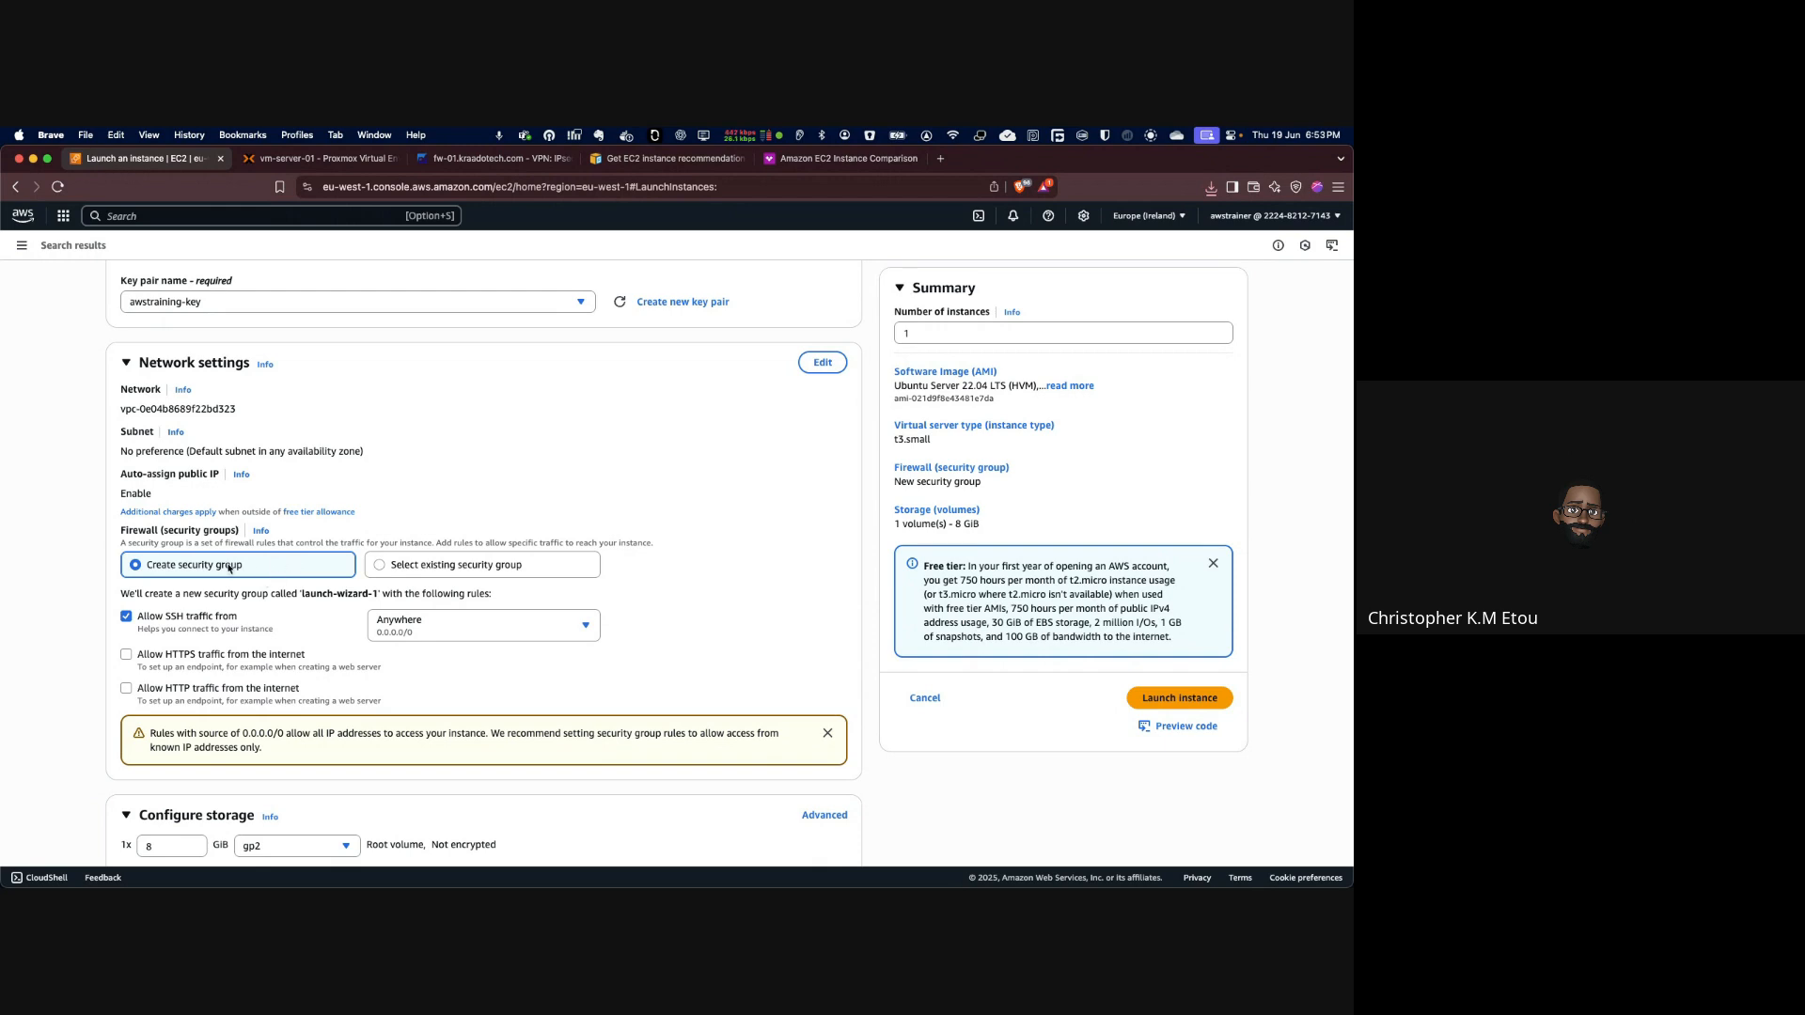
pyautogui.scroll(-2, 369, 615)
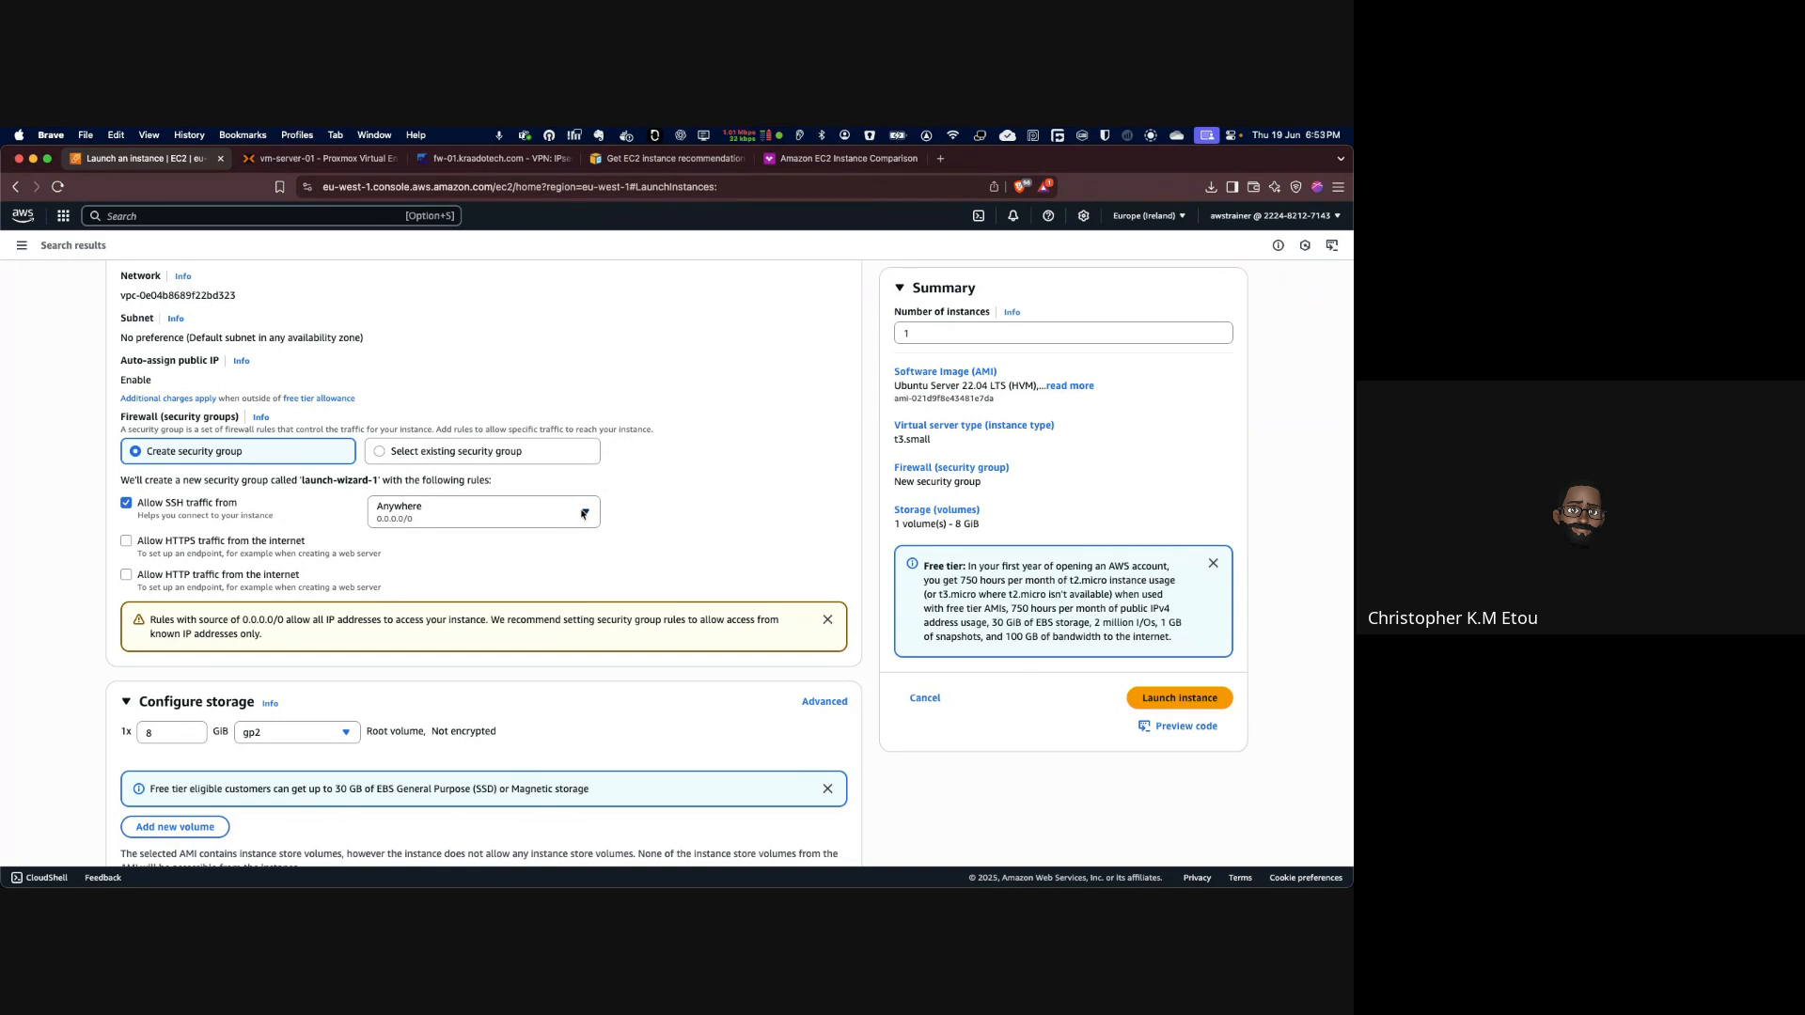
pyautogui.scroll(5, 583, 513)
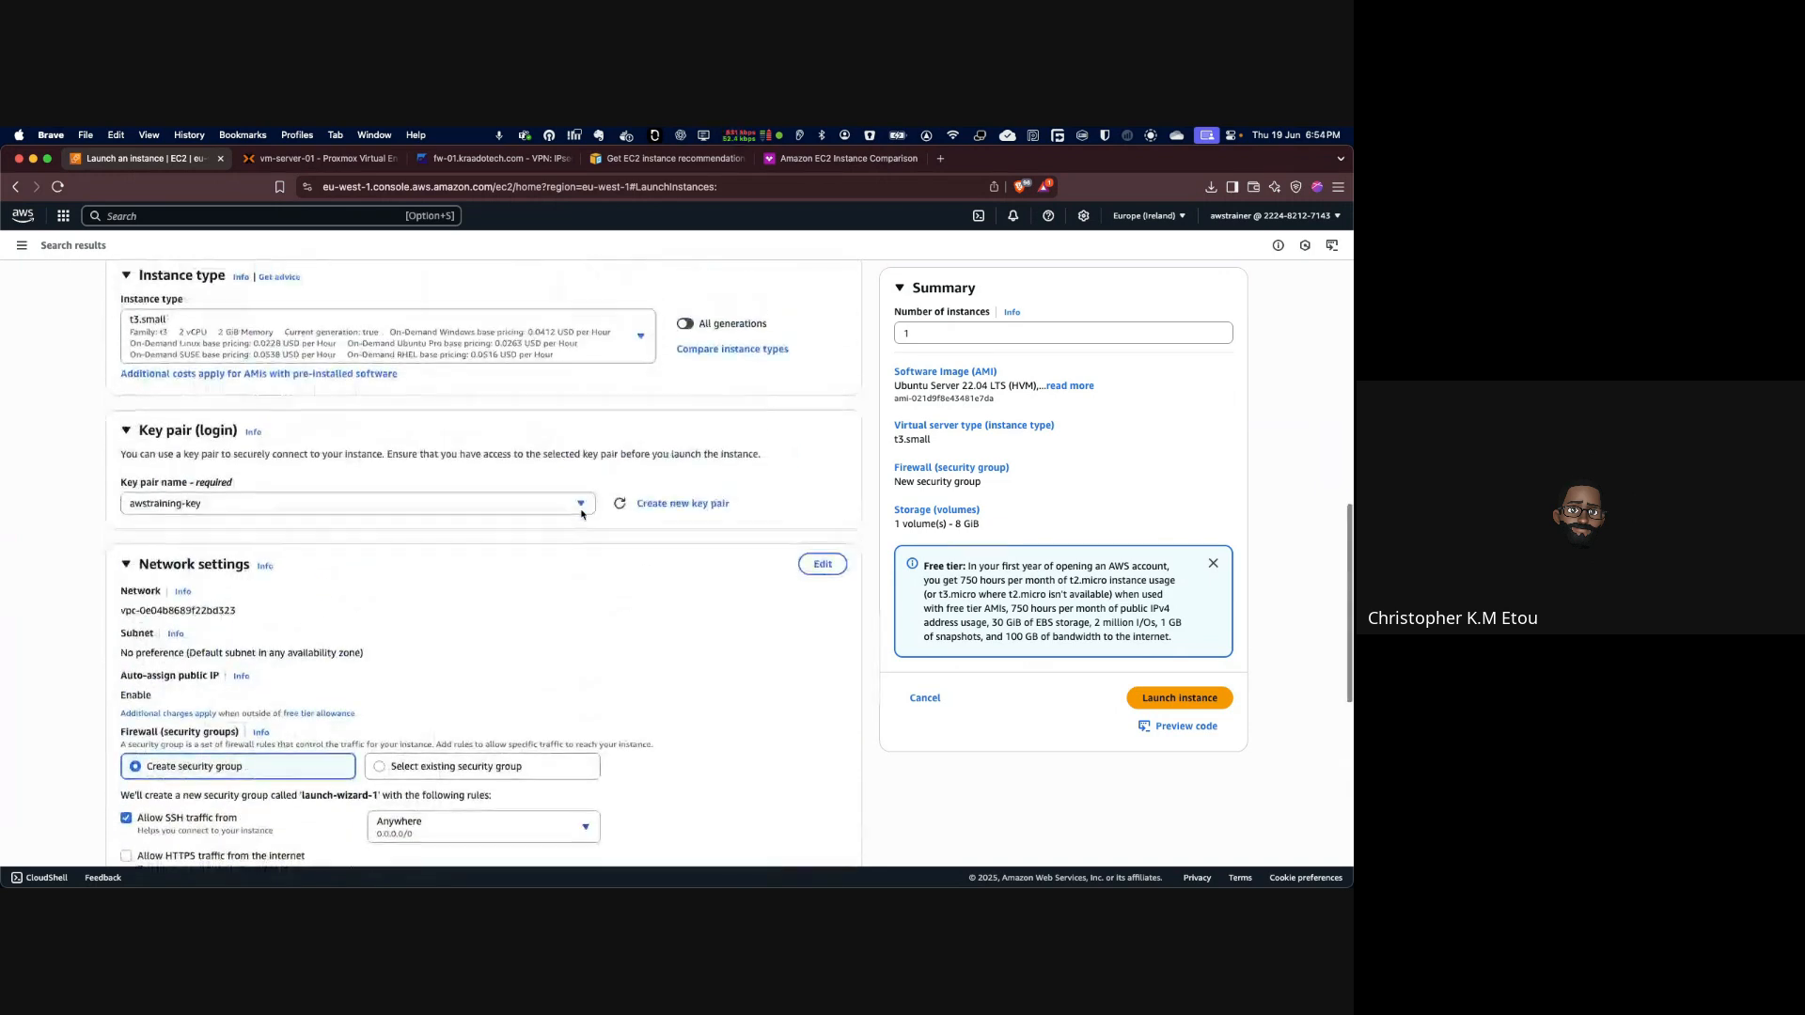
pyautogui.scroll(-4, 568, 600)
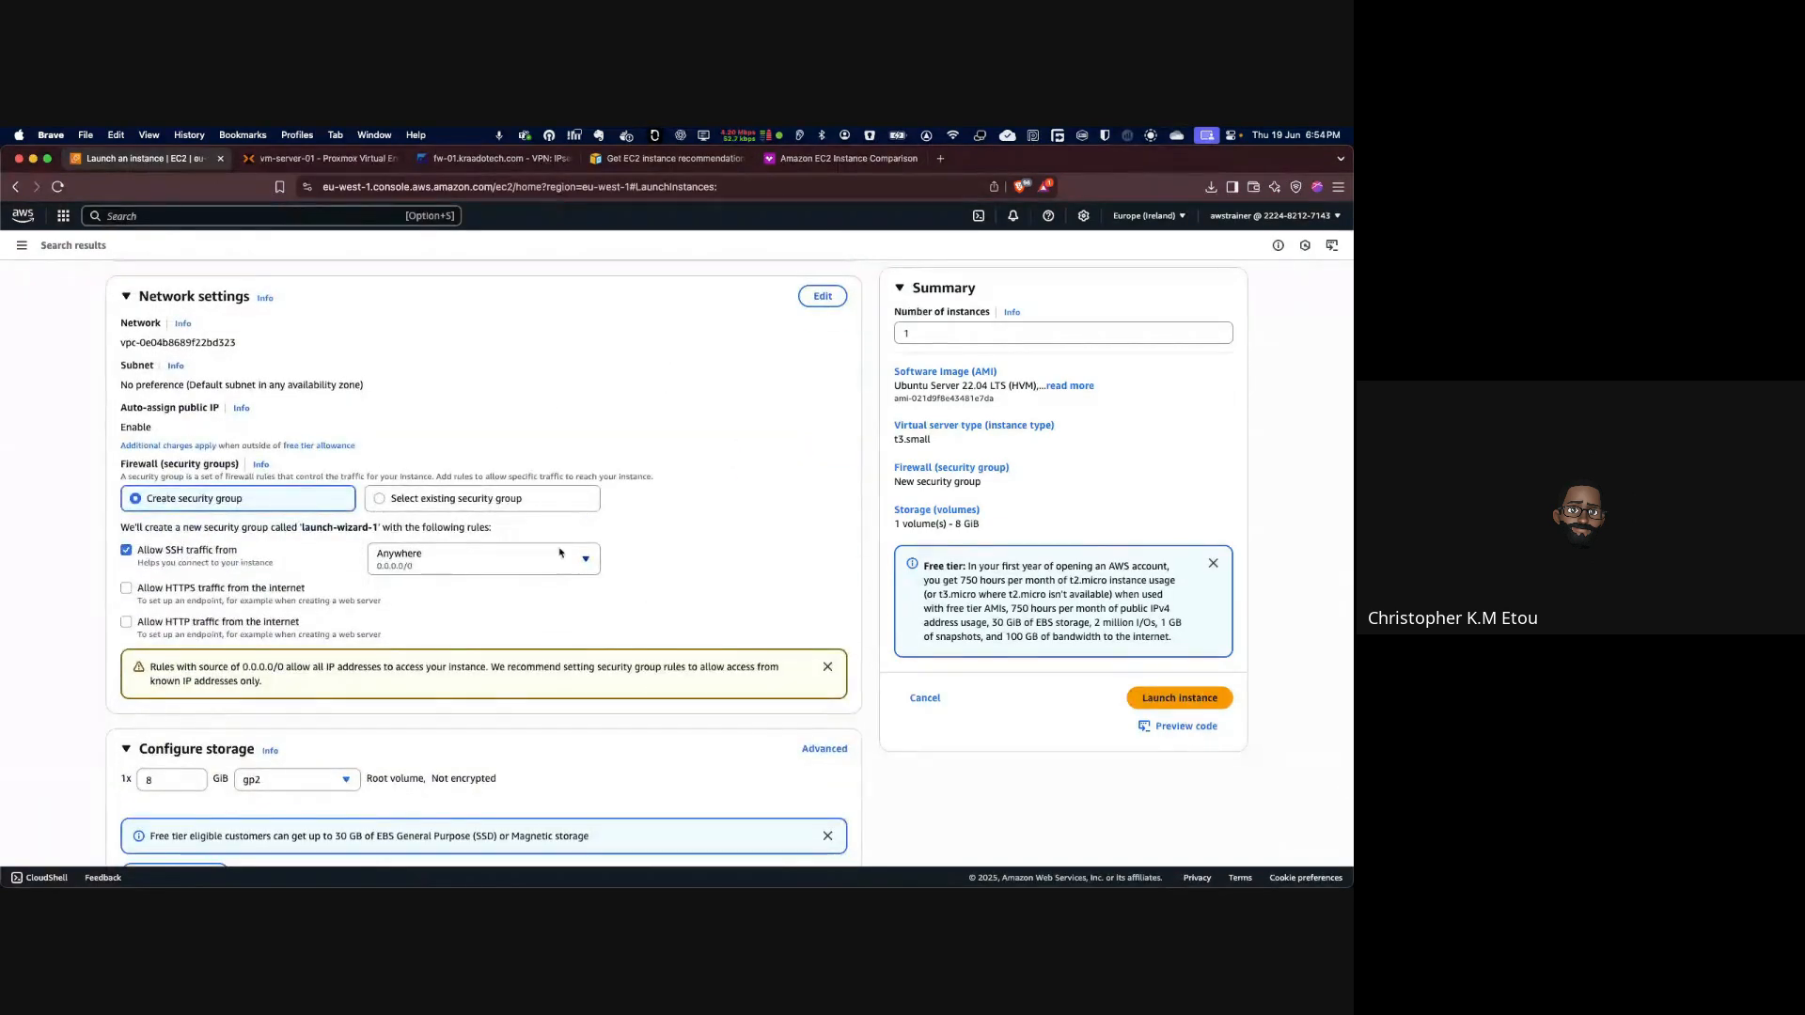
pyautogui.scroll(15, 567, 600)
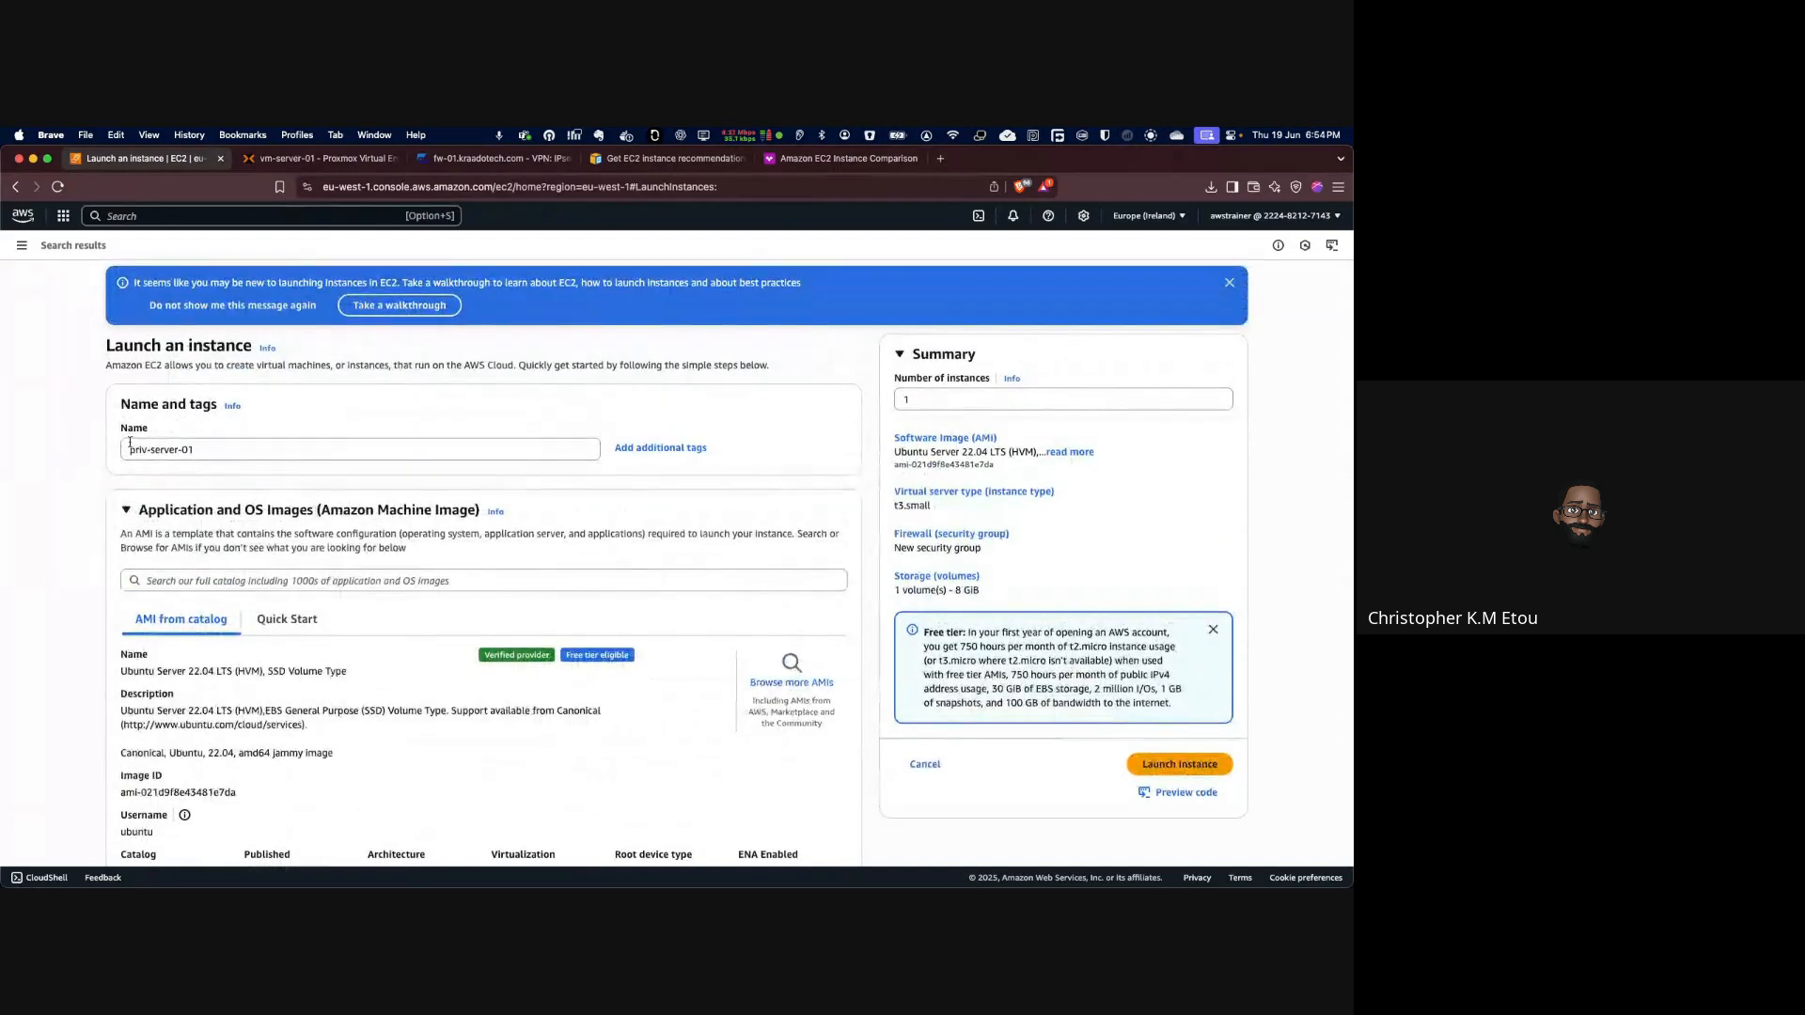
pyautogui.click(143, 450)
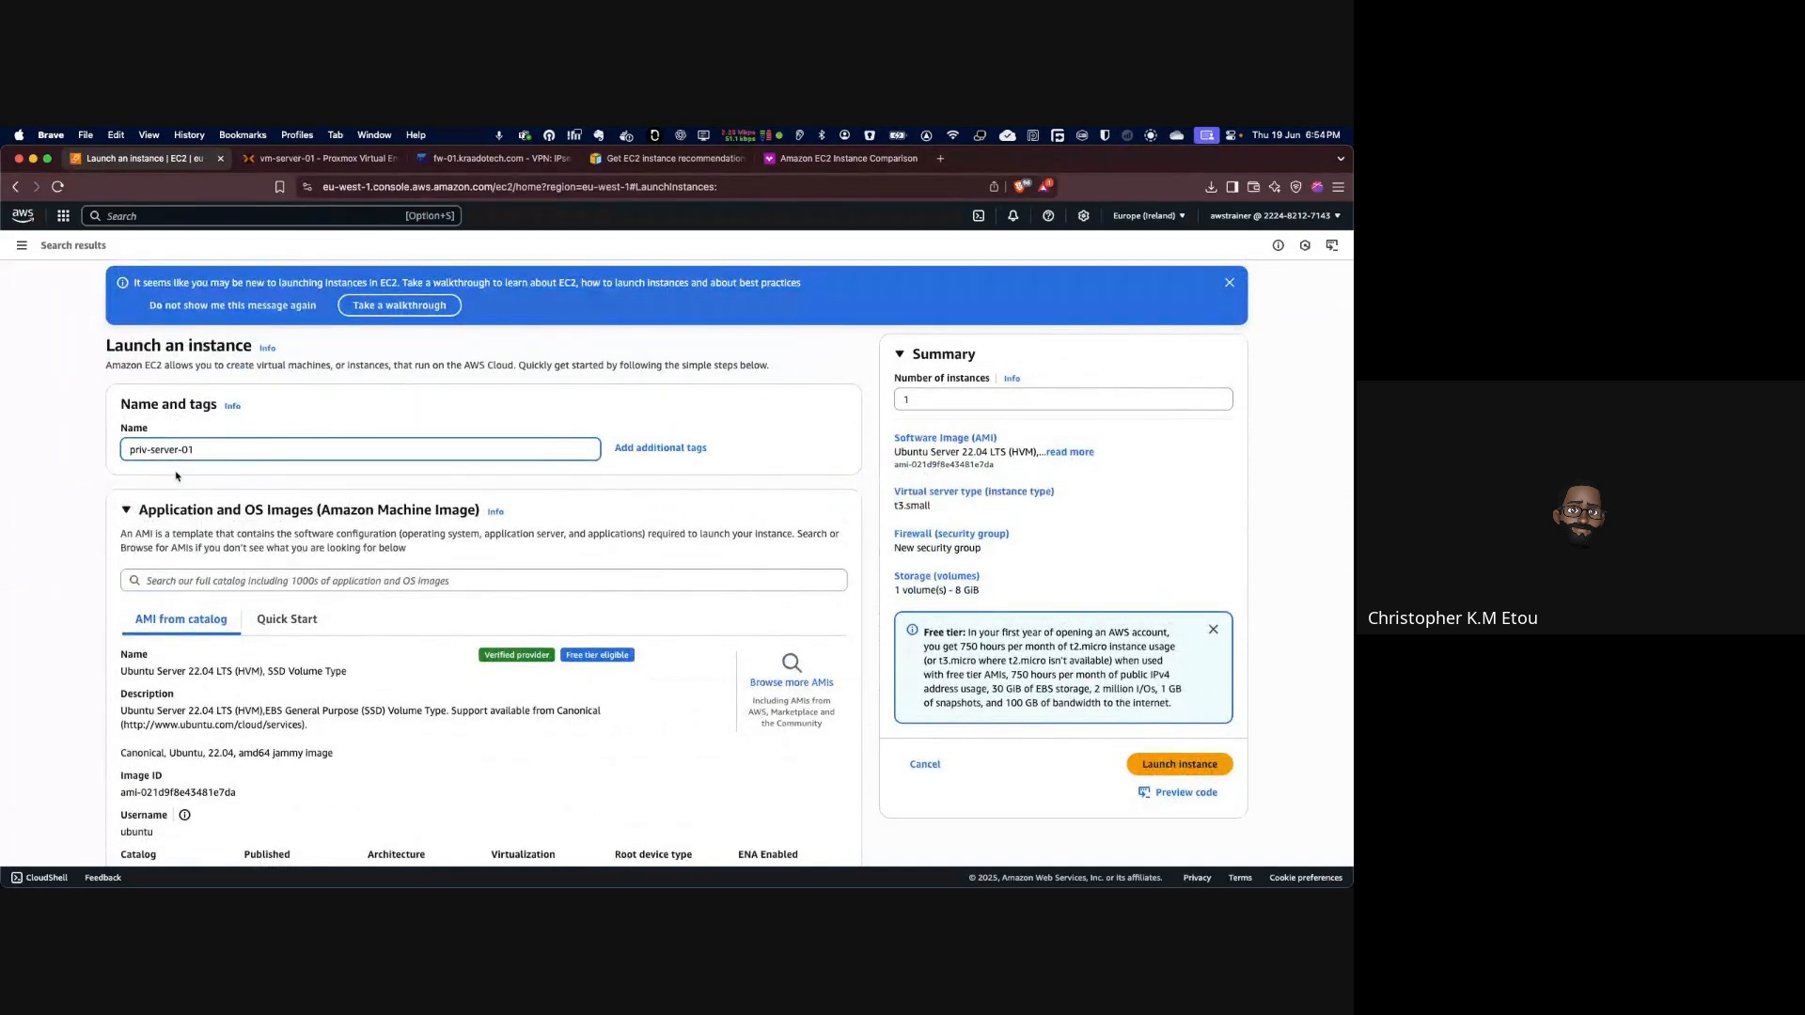
pyautogui.press('BackSpace')
pyautogui.press('BackSpace')
pyautogui.press('BackSpace')
pyautogui.write('ub')
# - Restrict the new security group's allowed SSH traffic source to My IP
pyautogui.scroll(-15, 373, 529)
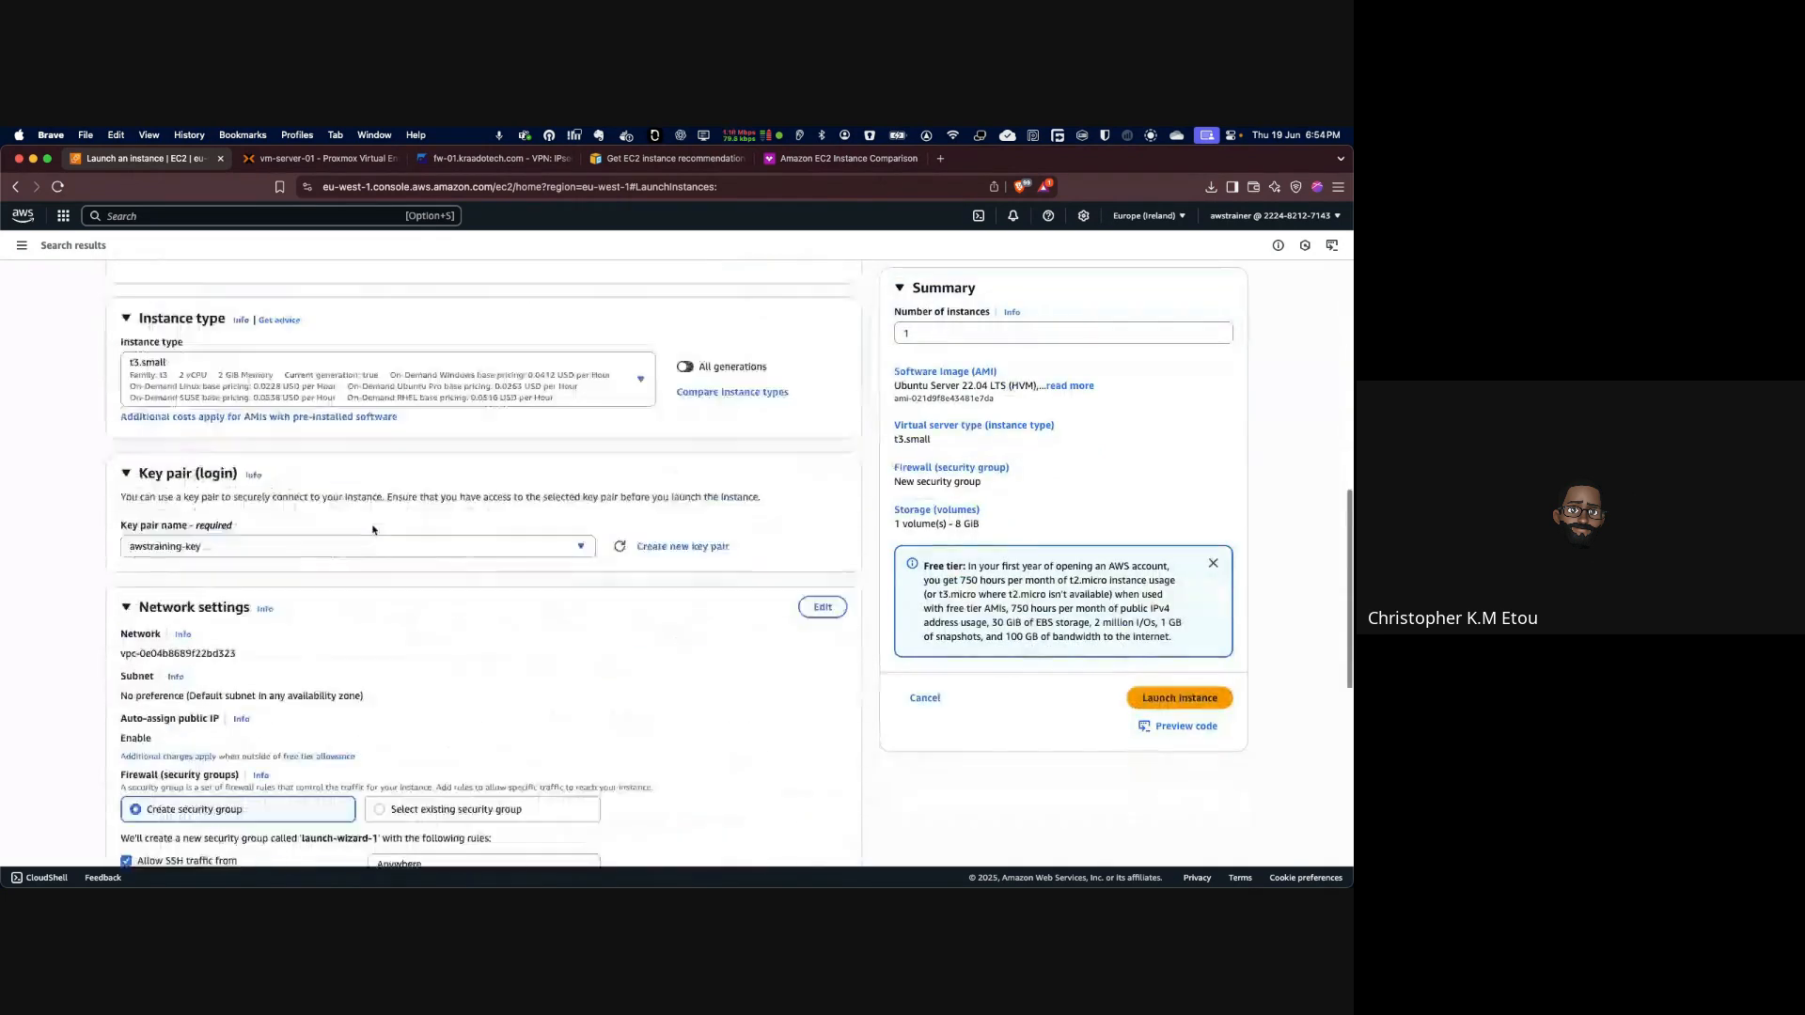
pyautogui.scroll(-3, 373, 529)
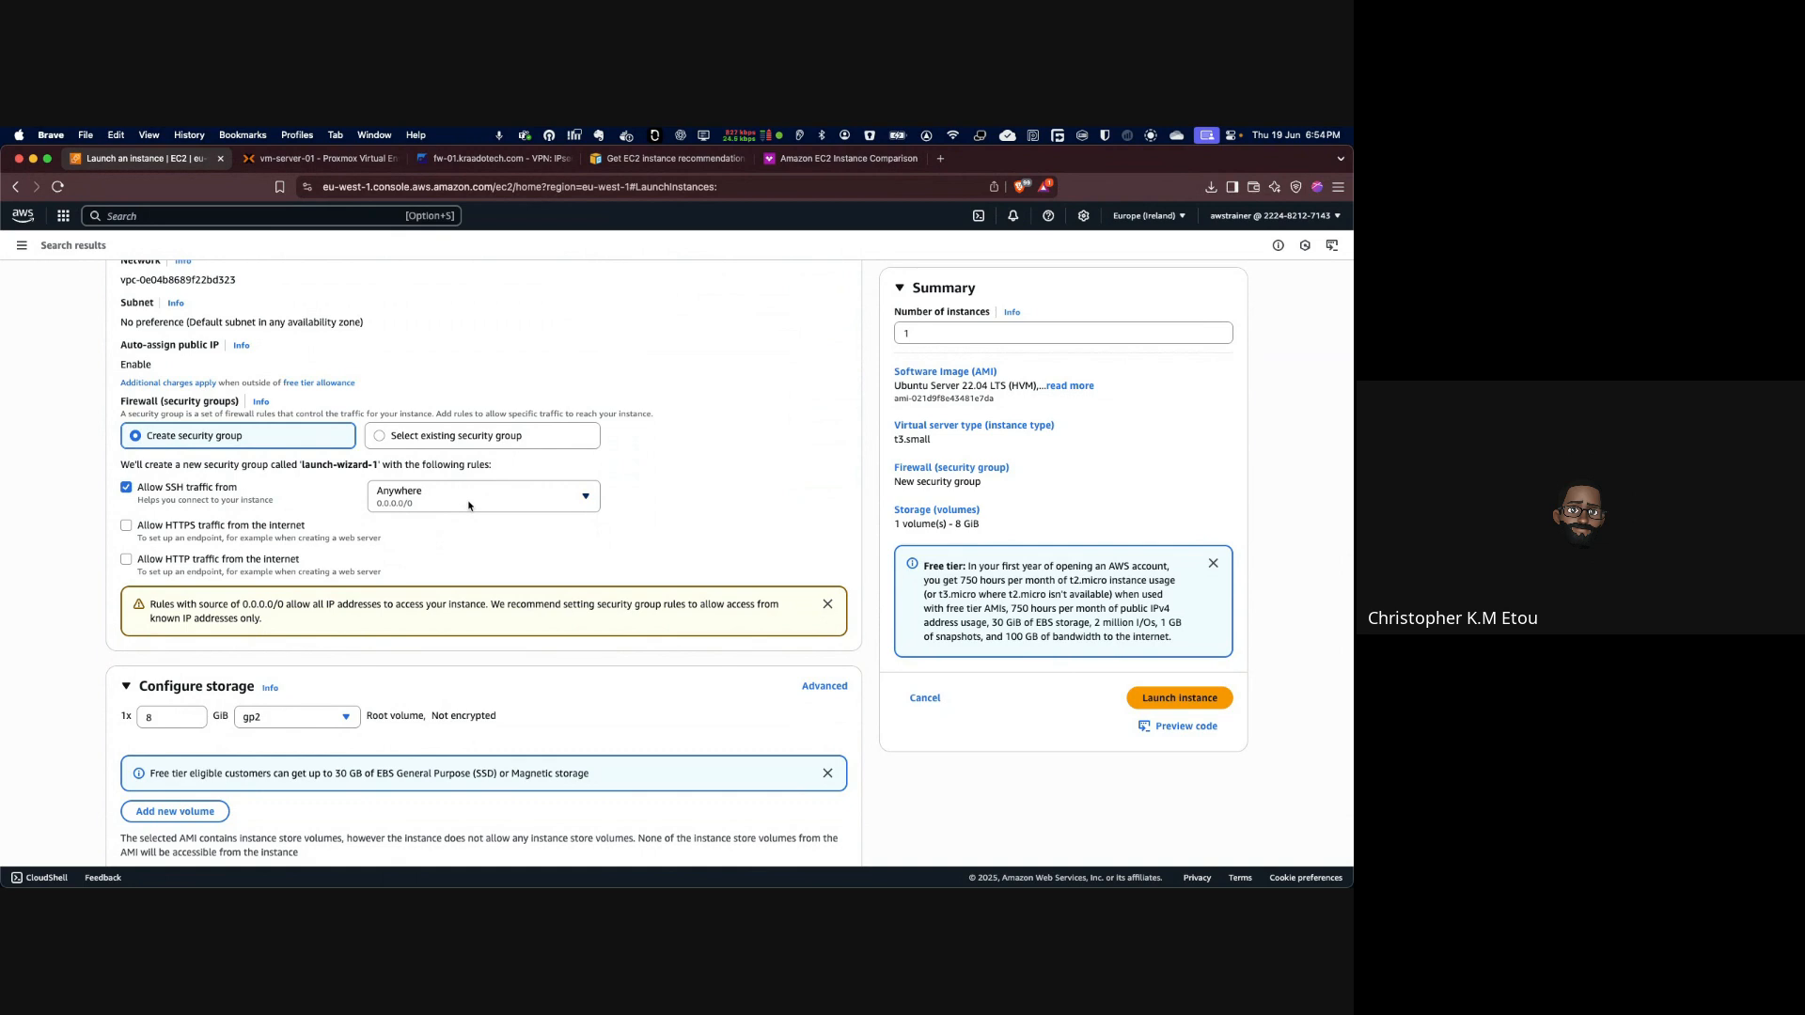
pyautogui.click(518, 500)
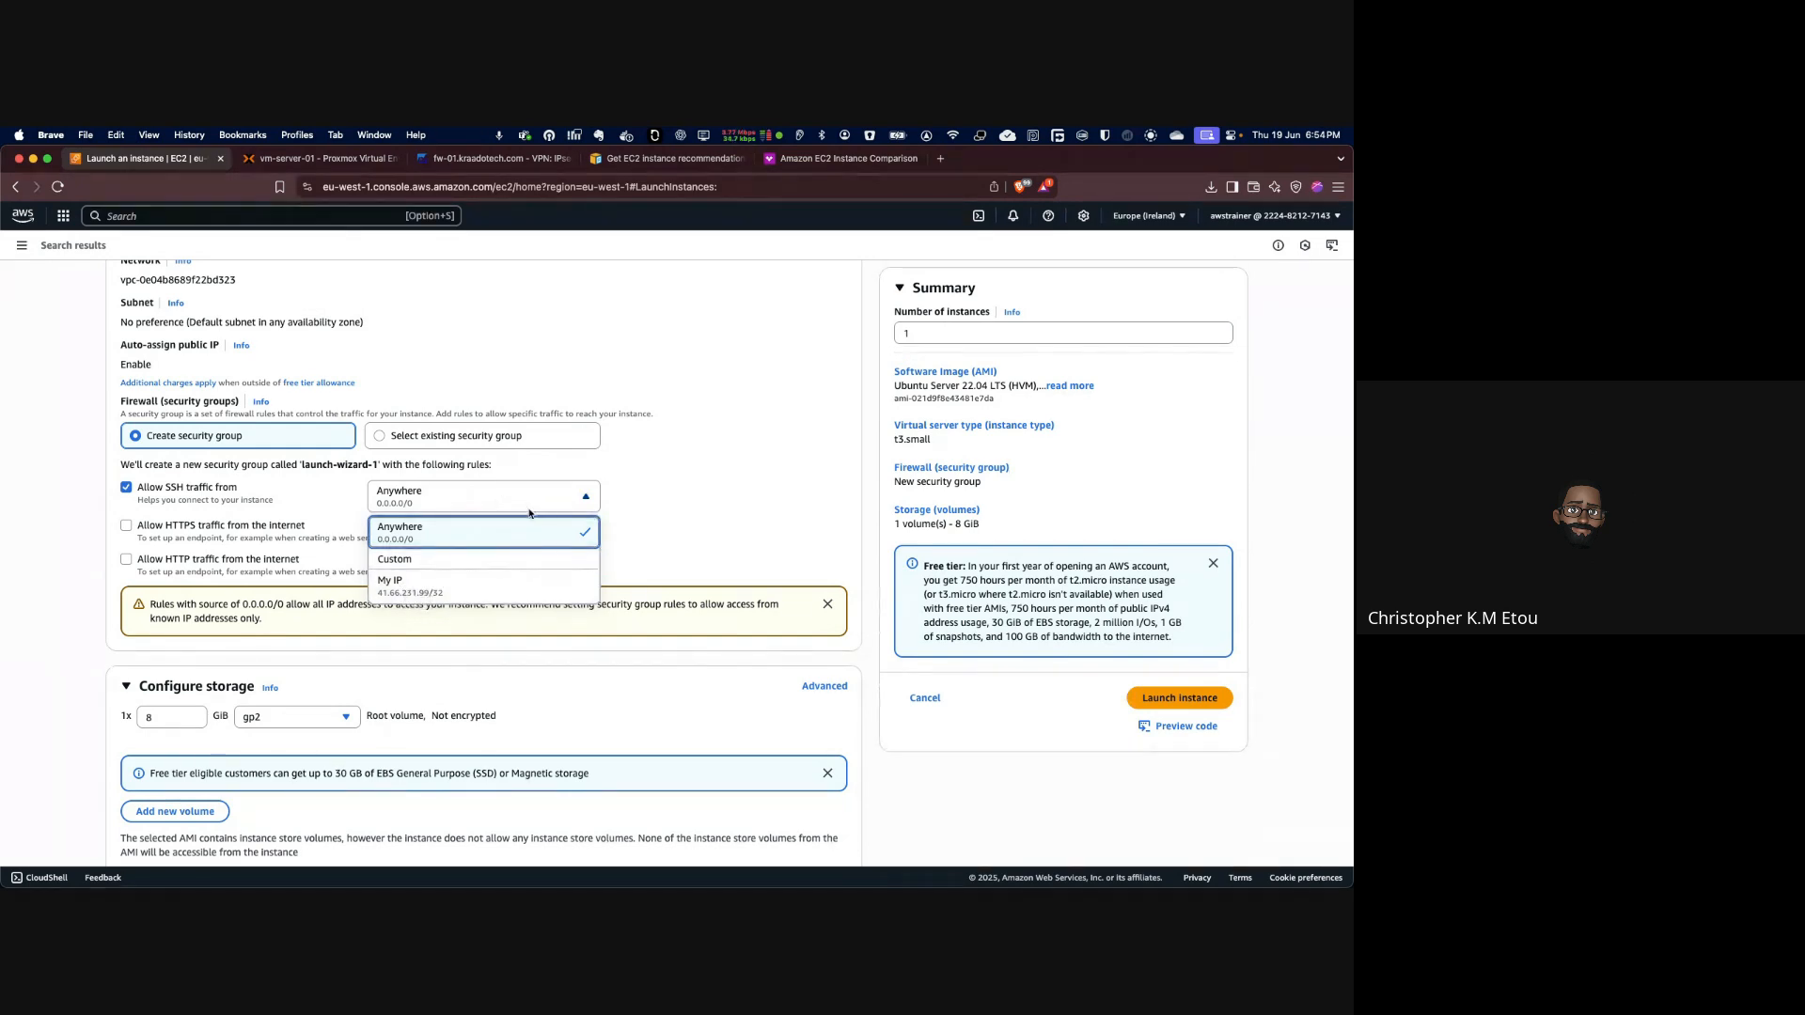
pyautogui.click(420, 589)
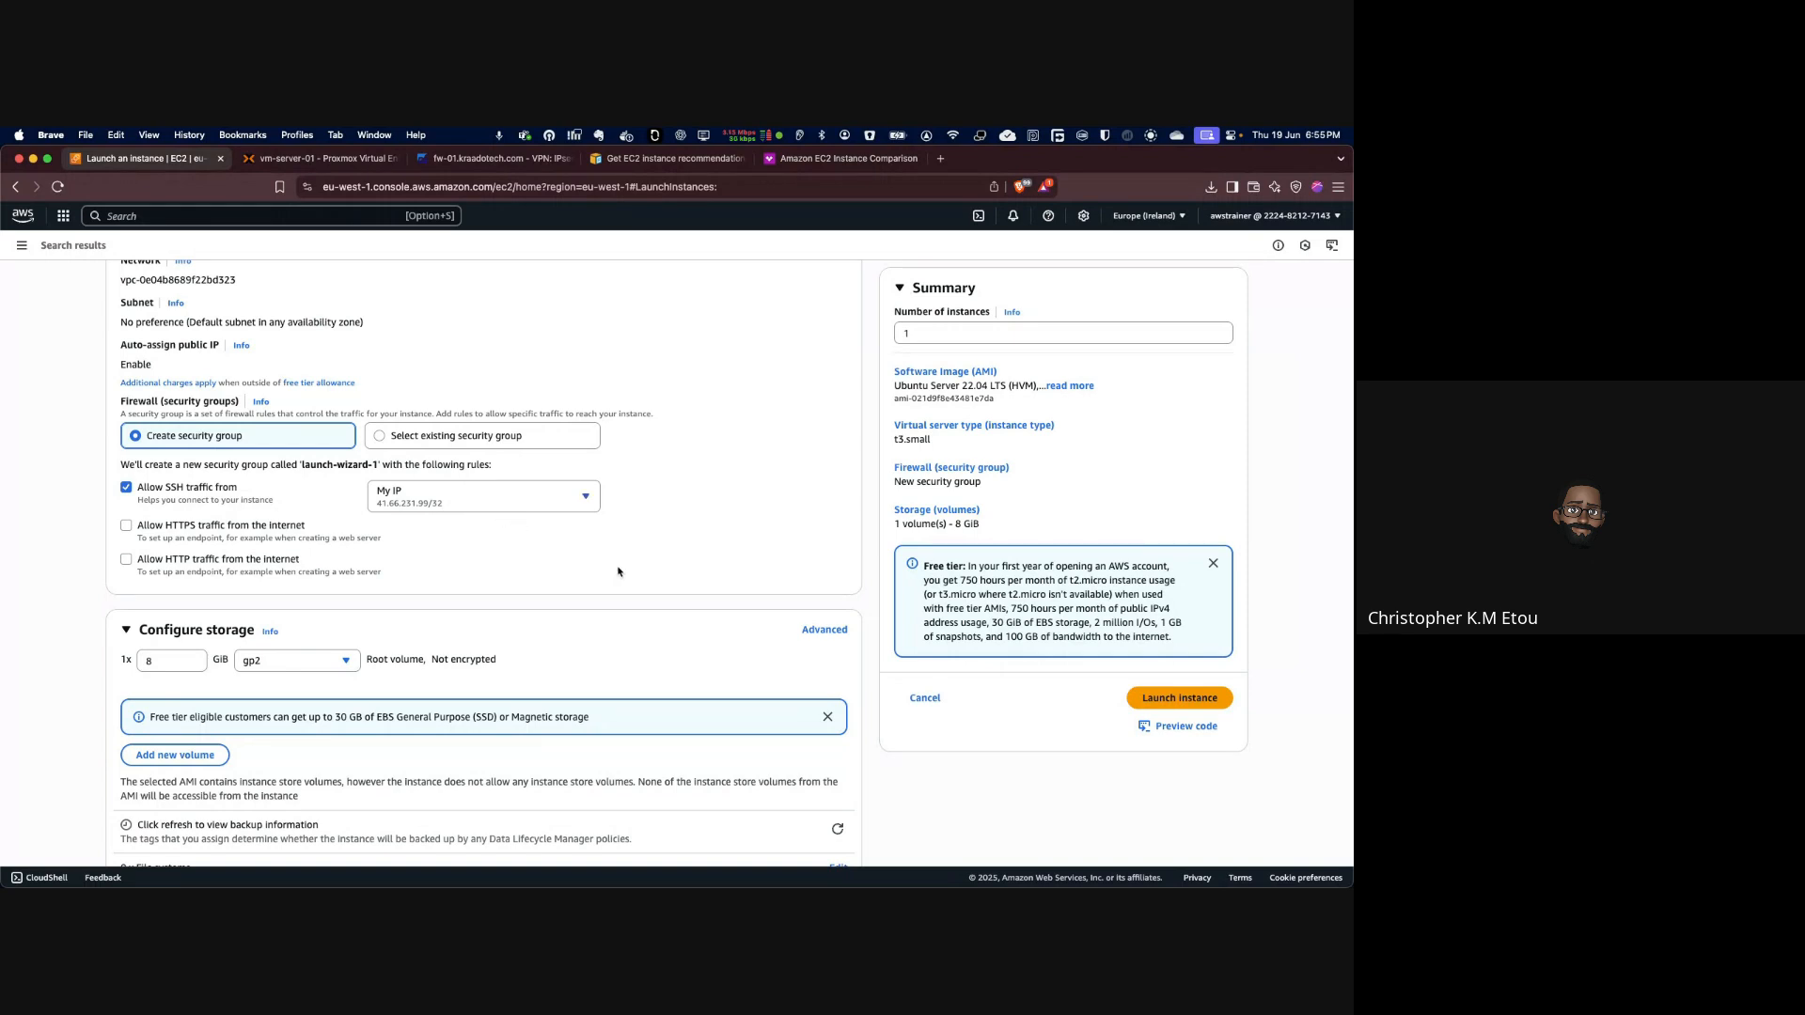
# - Look through the root volume's type options and keep General purpose SSD (gp2) selected
pyautogui.scroll(-3, 618, 571)
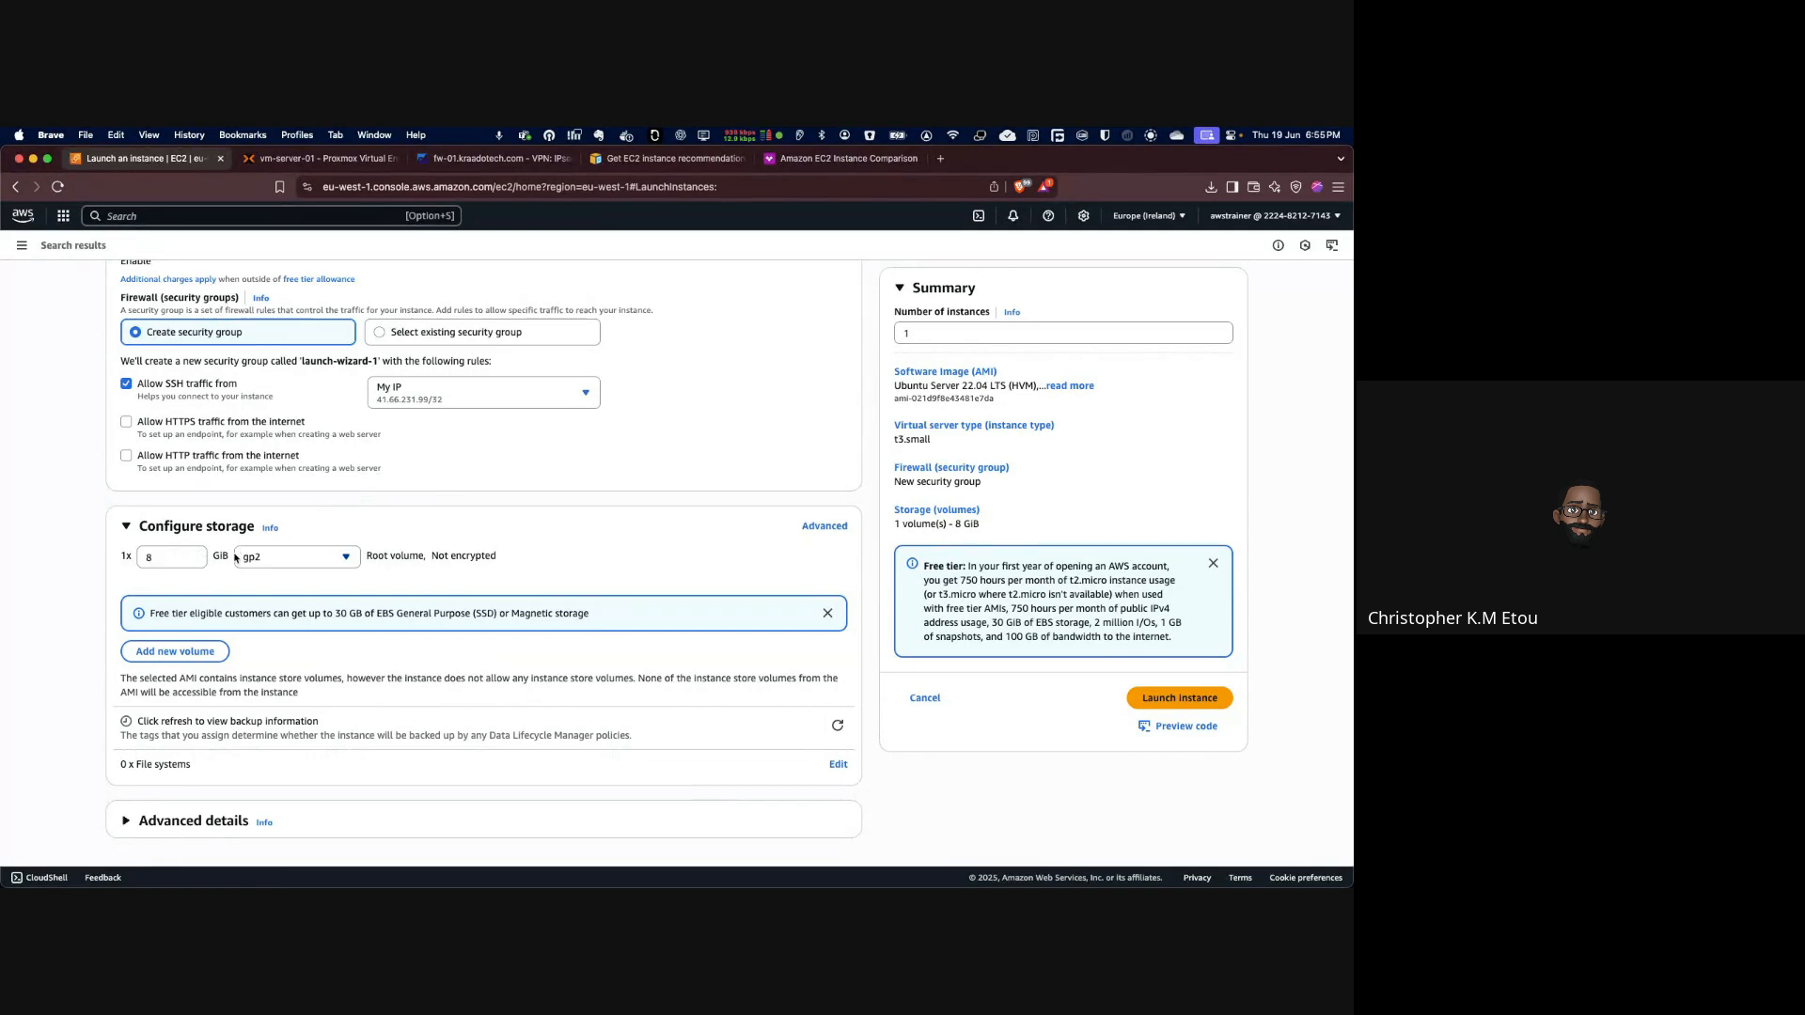
pyautogui.click(160, 557)
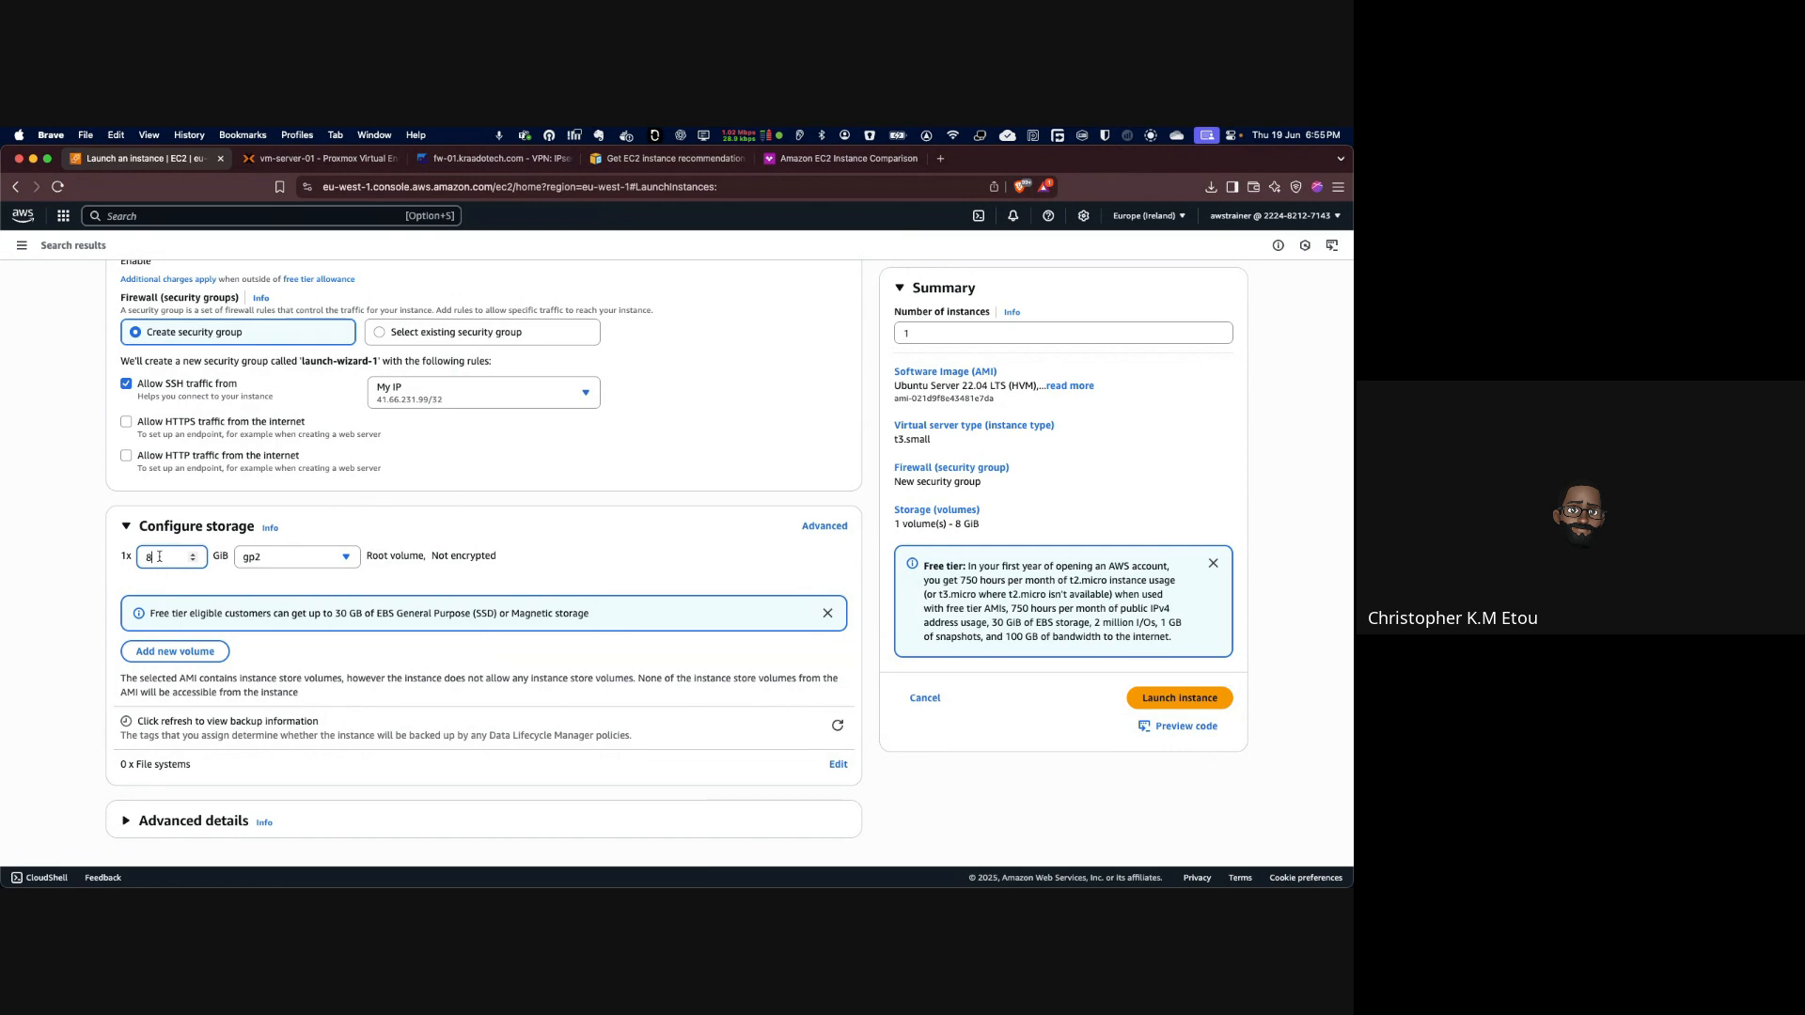
pyautogui.click(271, 567)
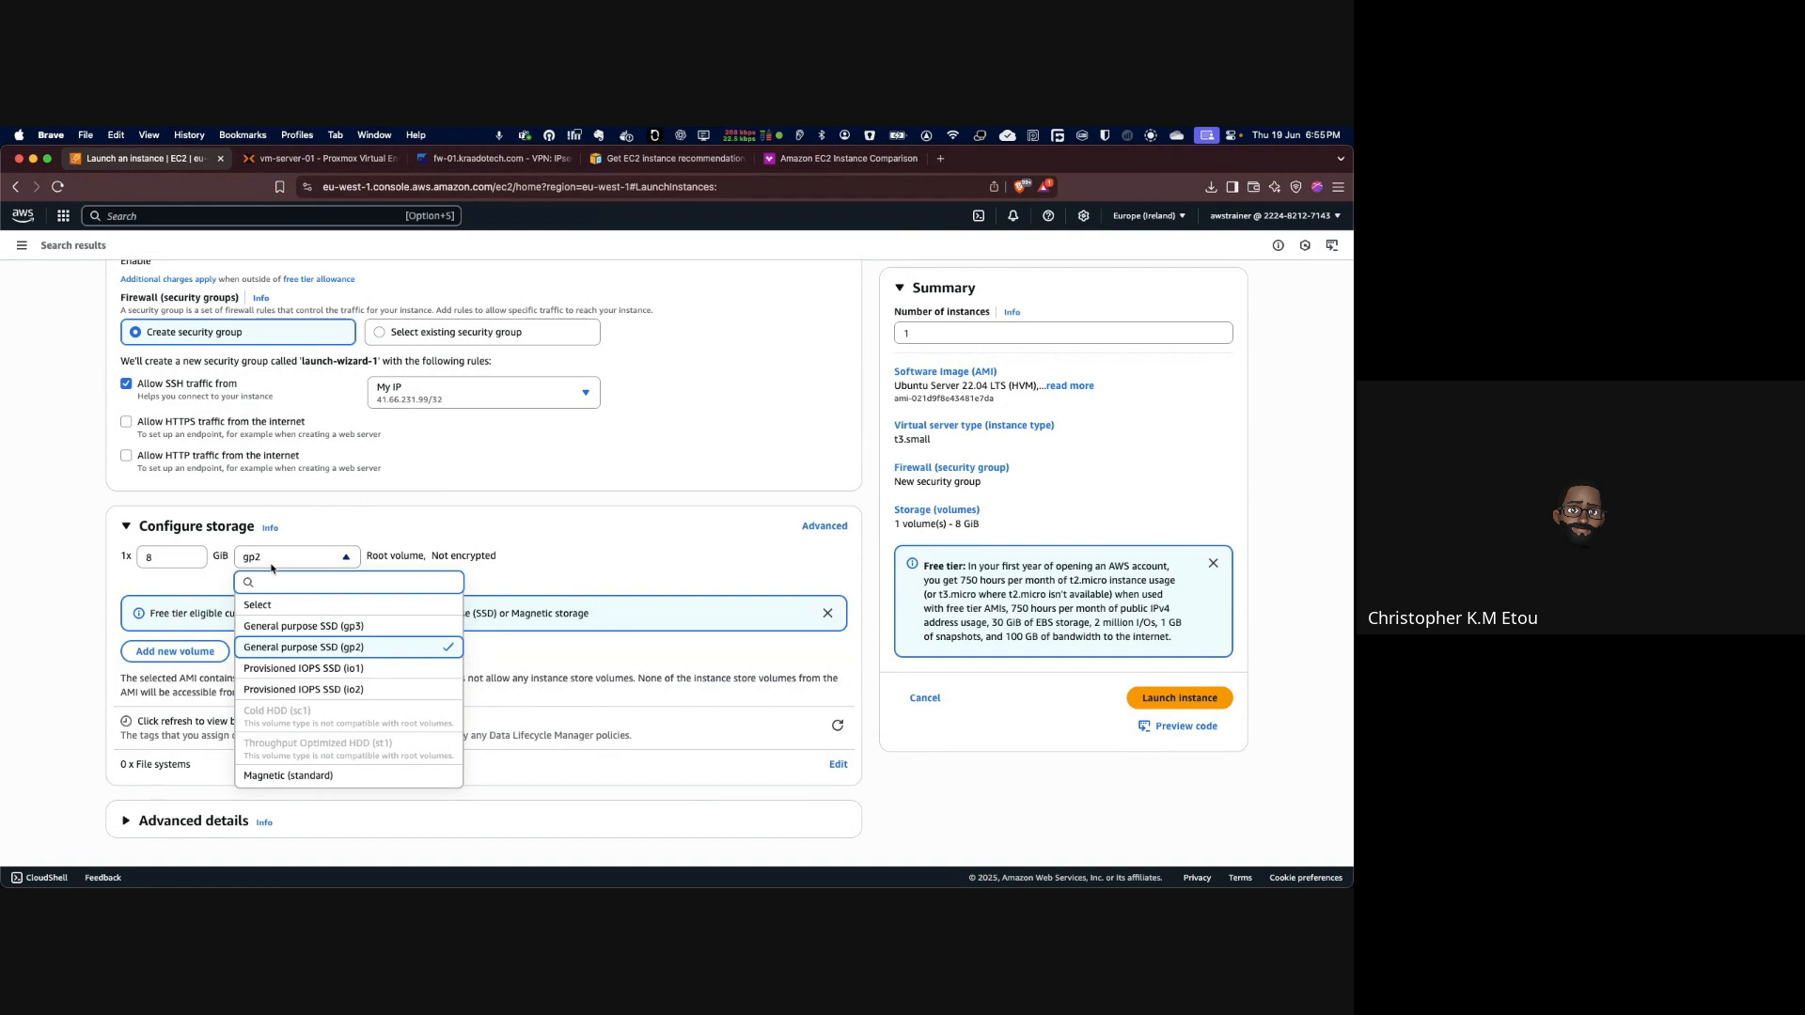
pyautogui.click(365, 649)
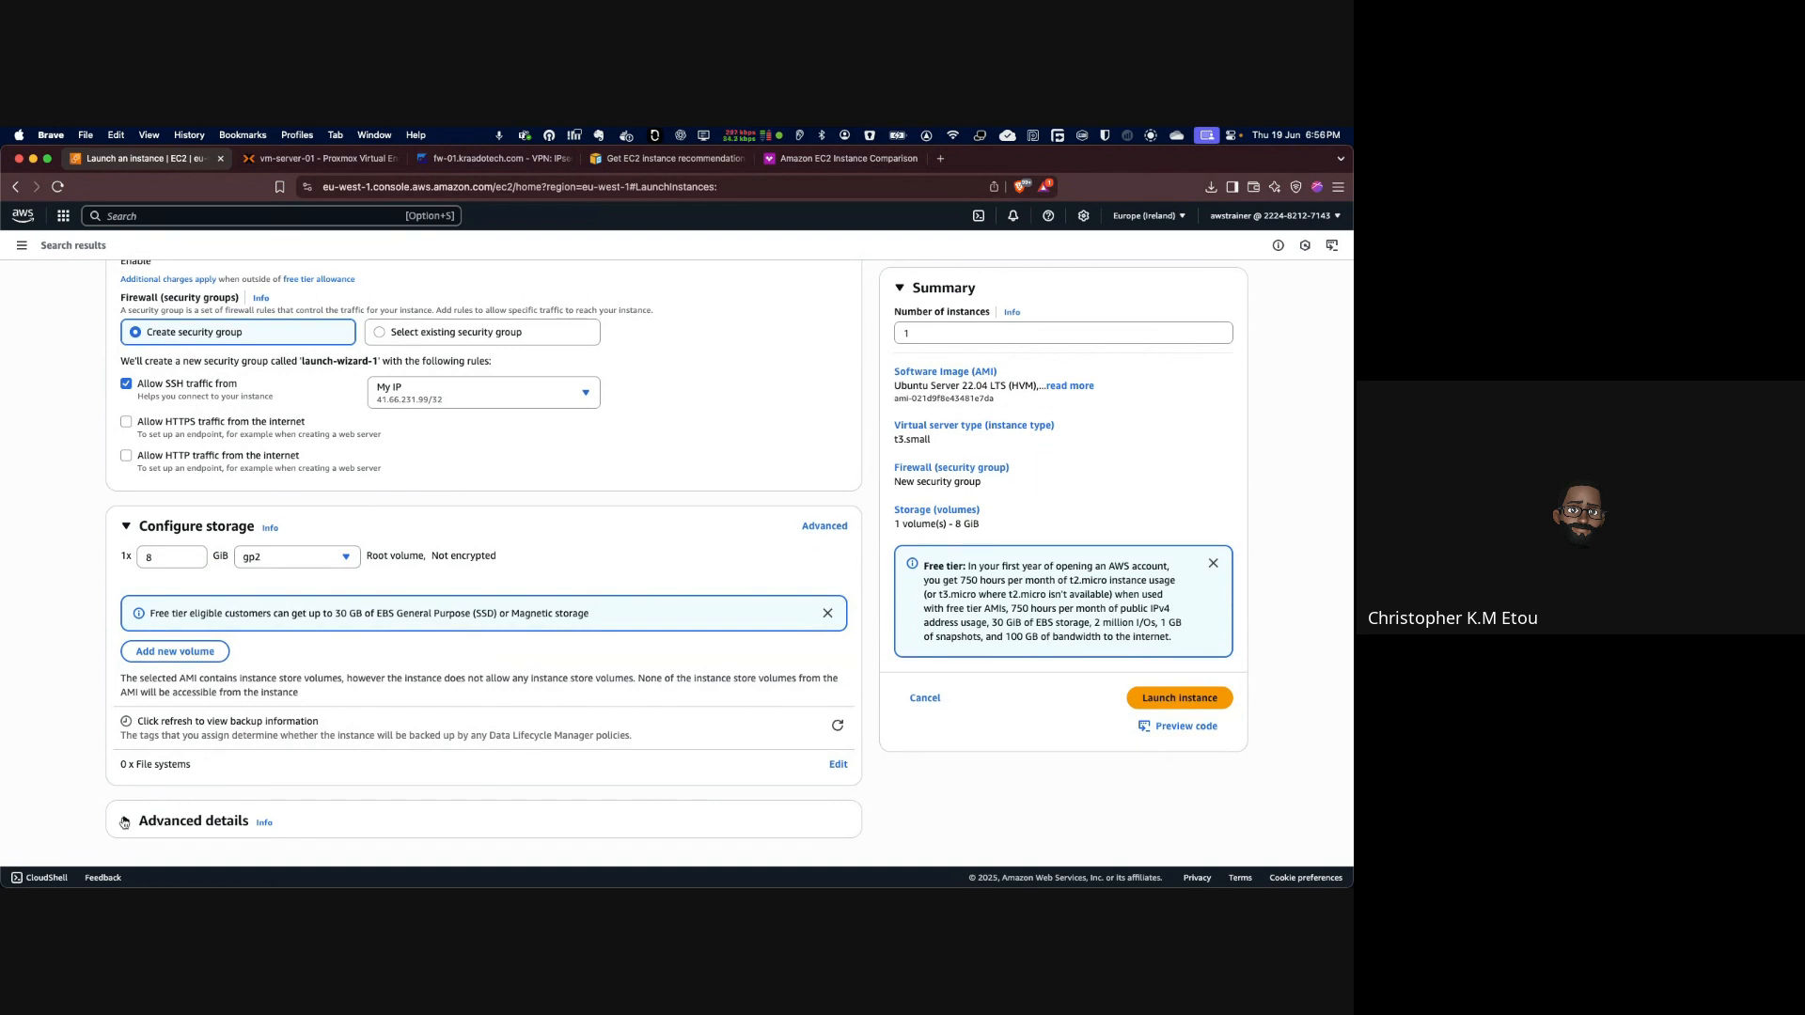
# - Expand the advanced details and look through the optional launch settings, including instance profile, shutdown behavior and monitoring
pyautogui.click(124, 822)
pyautogui.scroll(-5, 459, 729)
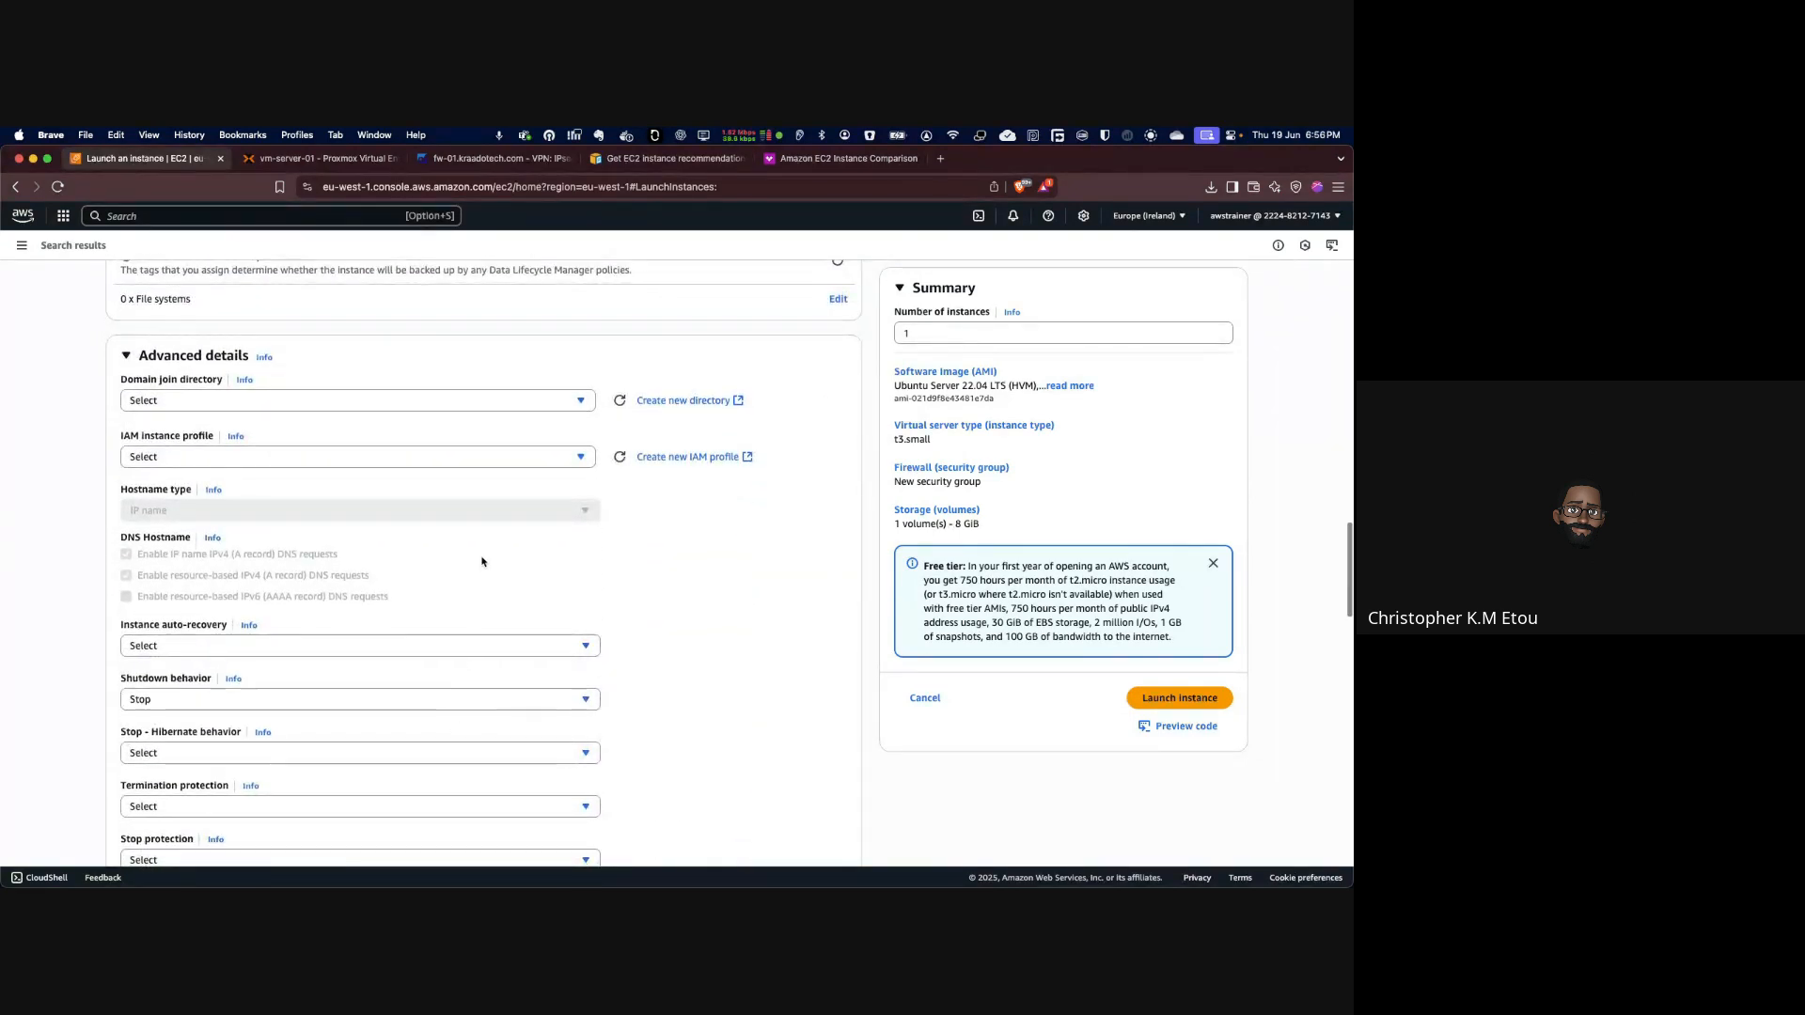
pyautogui.scroll(-2, 481, 561)
pyautogui.scroll(-5, 482, 561)
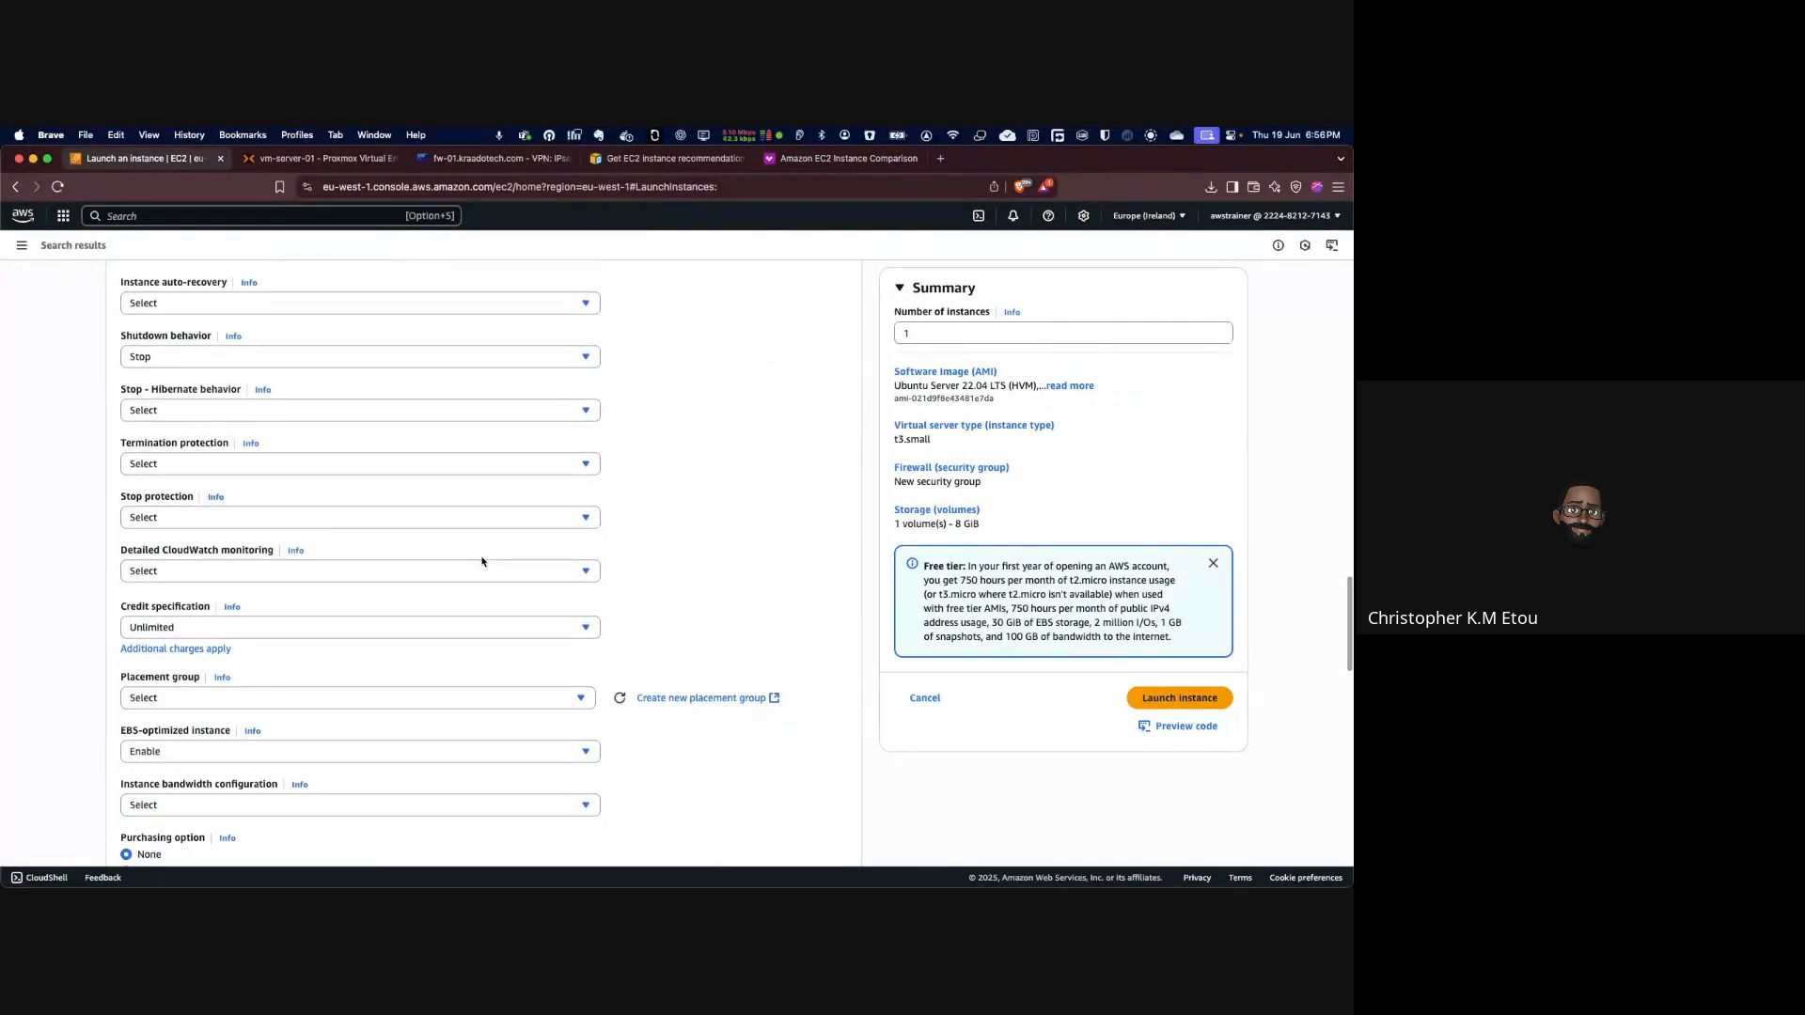
pyautogui.scroll(-7, 481, 562)
pyautogui.scroll(15, 481, 561)
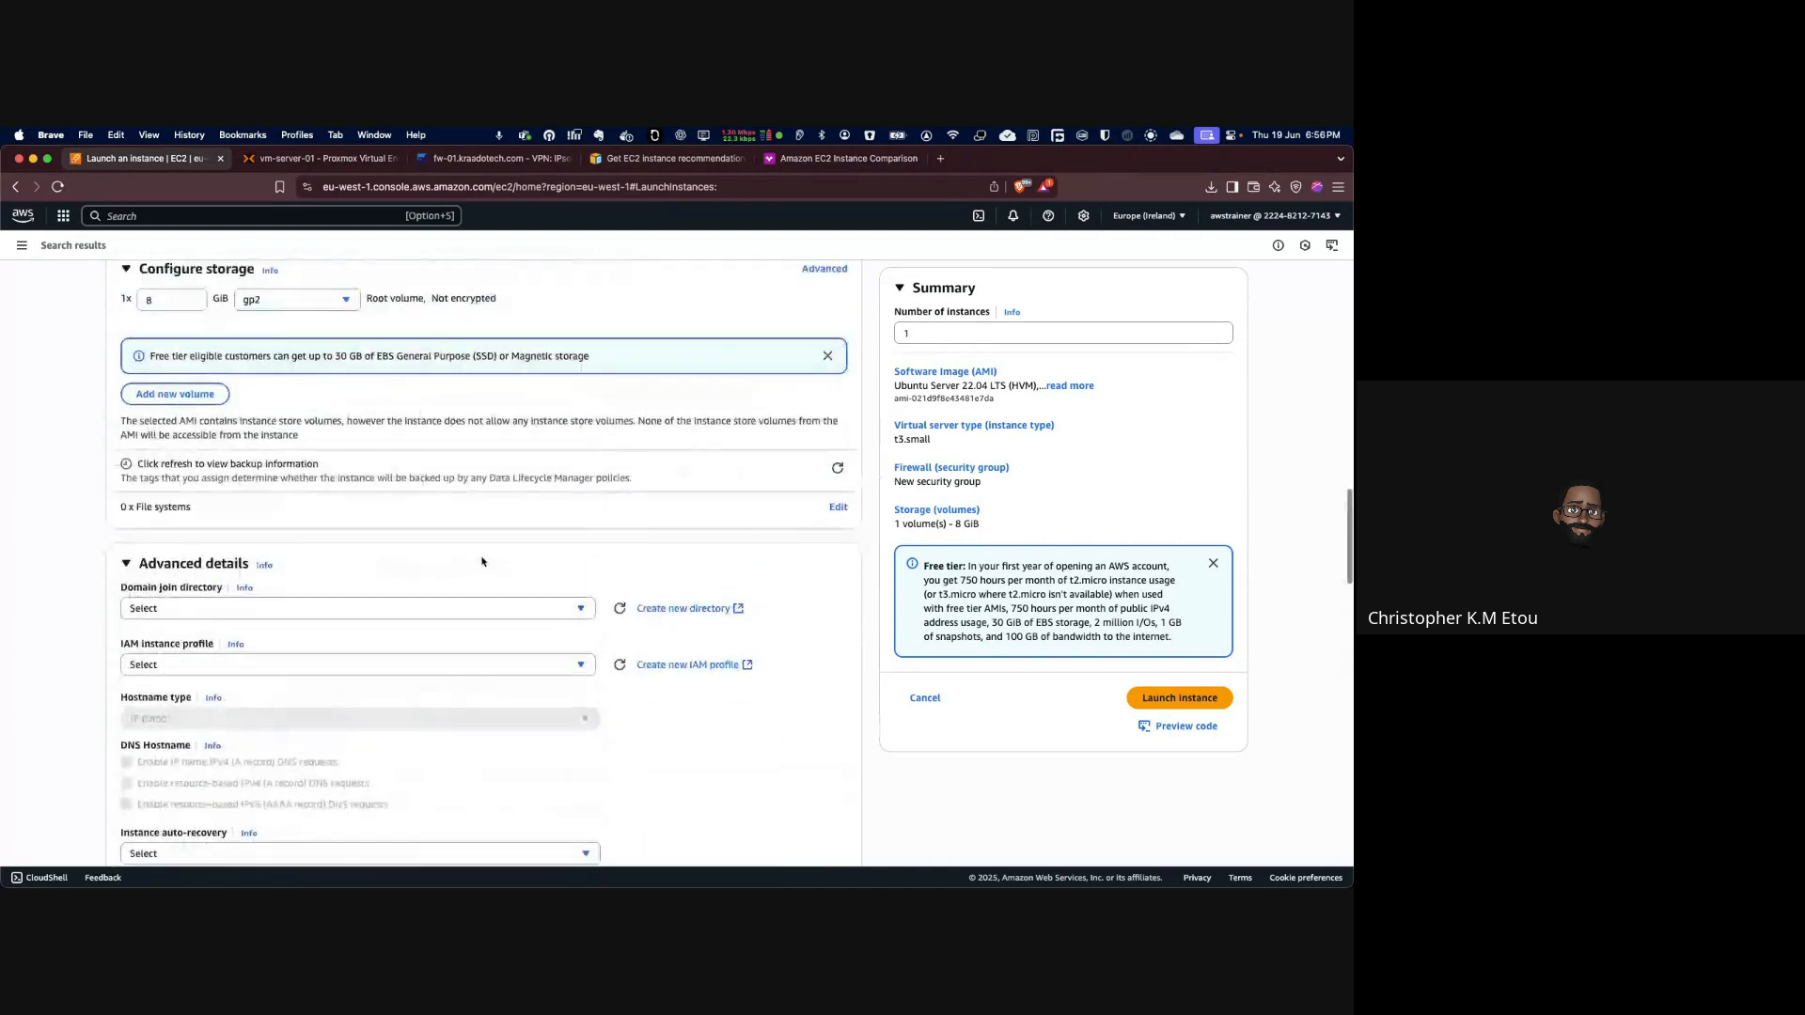
pyautogui.scroll(8, 313, 627)
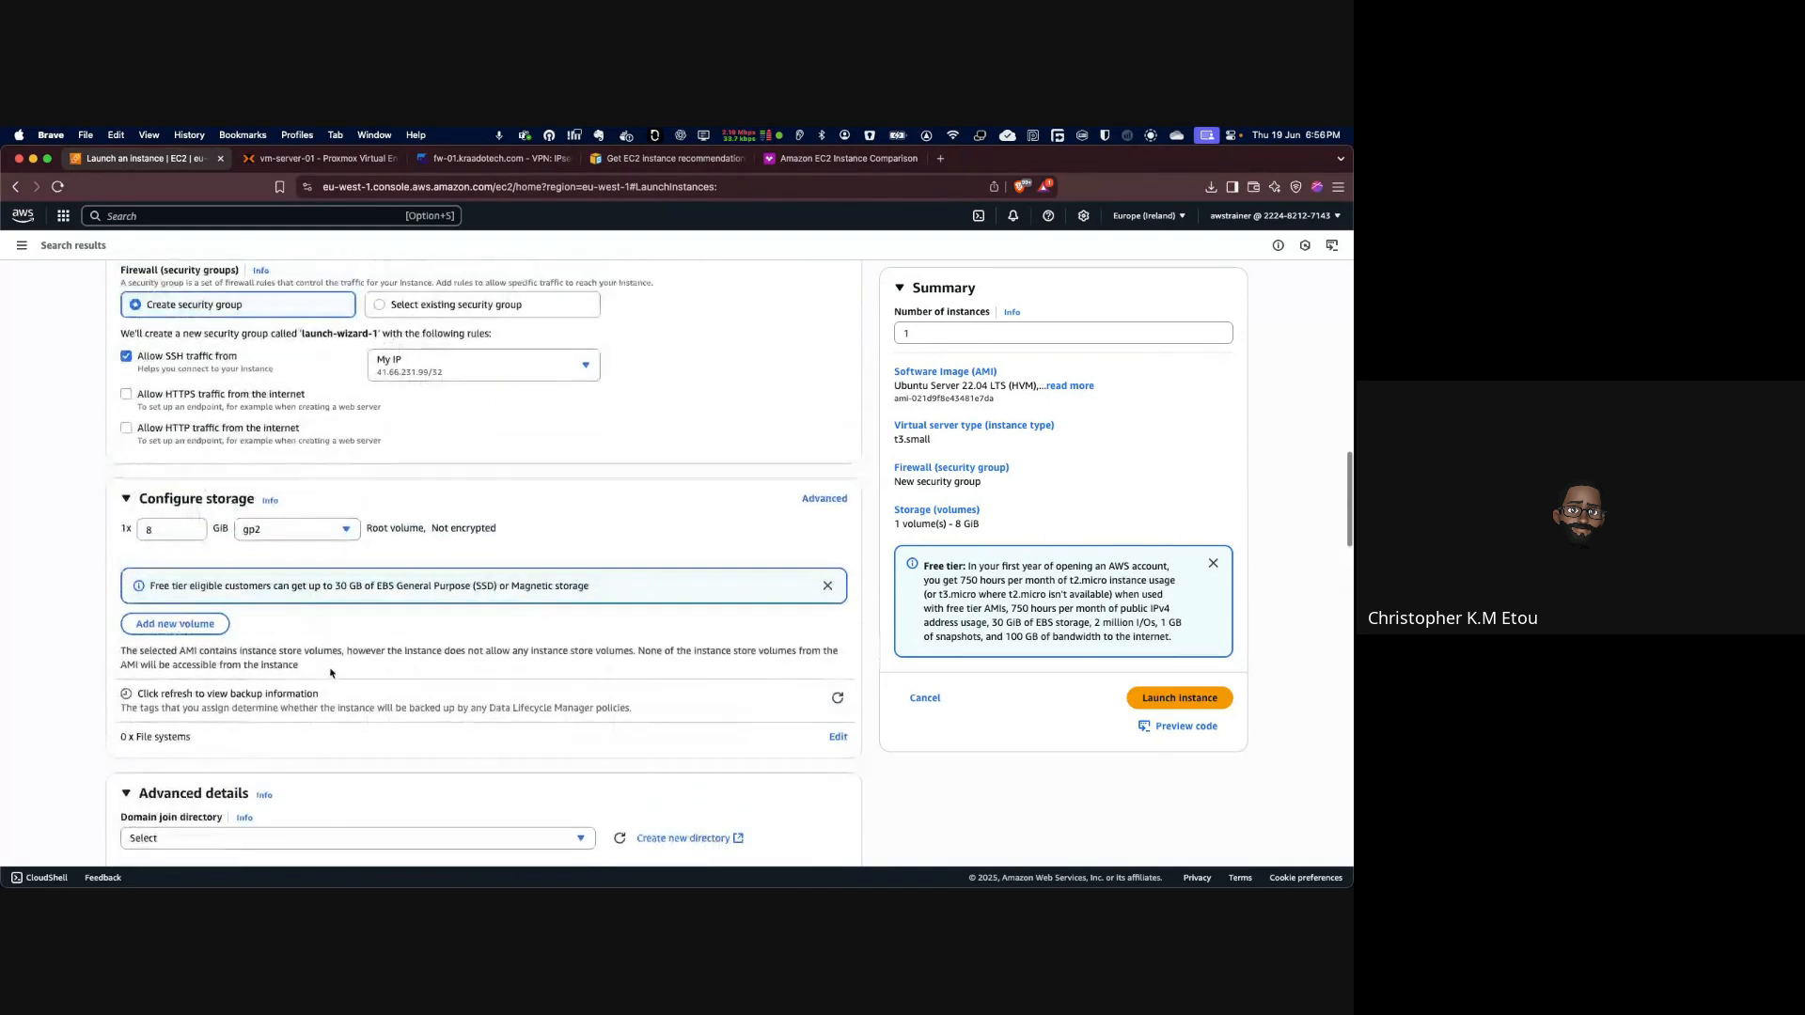
pyautogui.scroll(4, 348, 763)
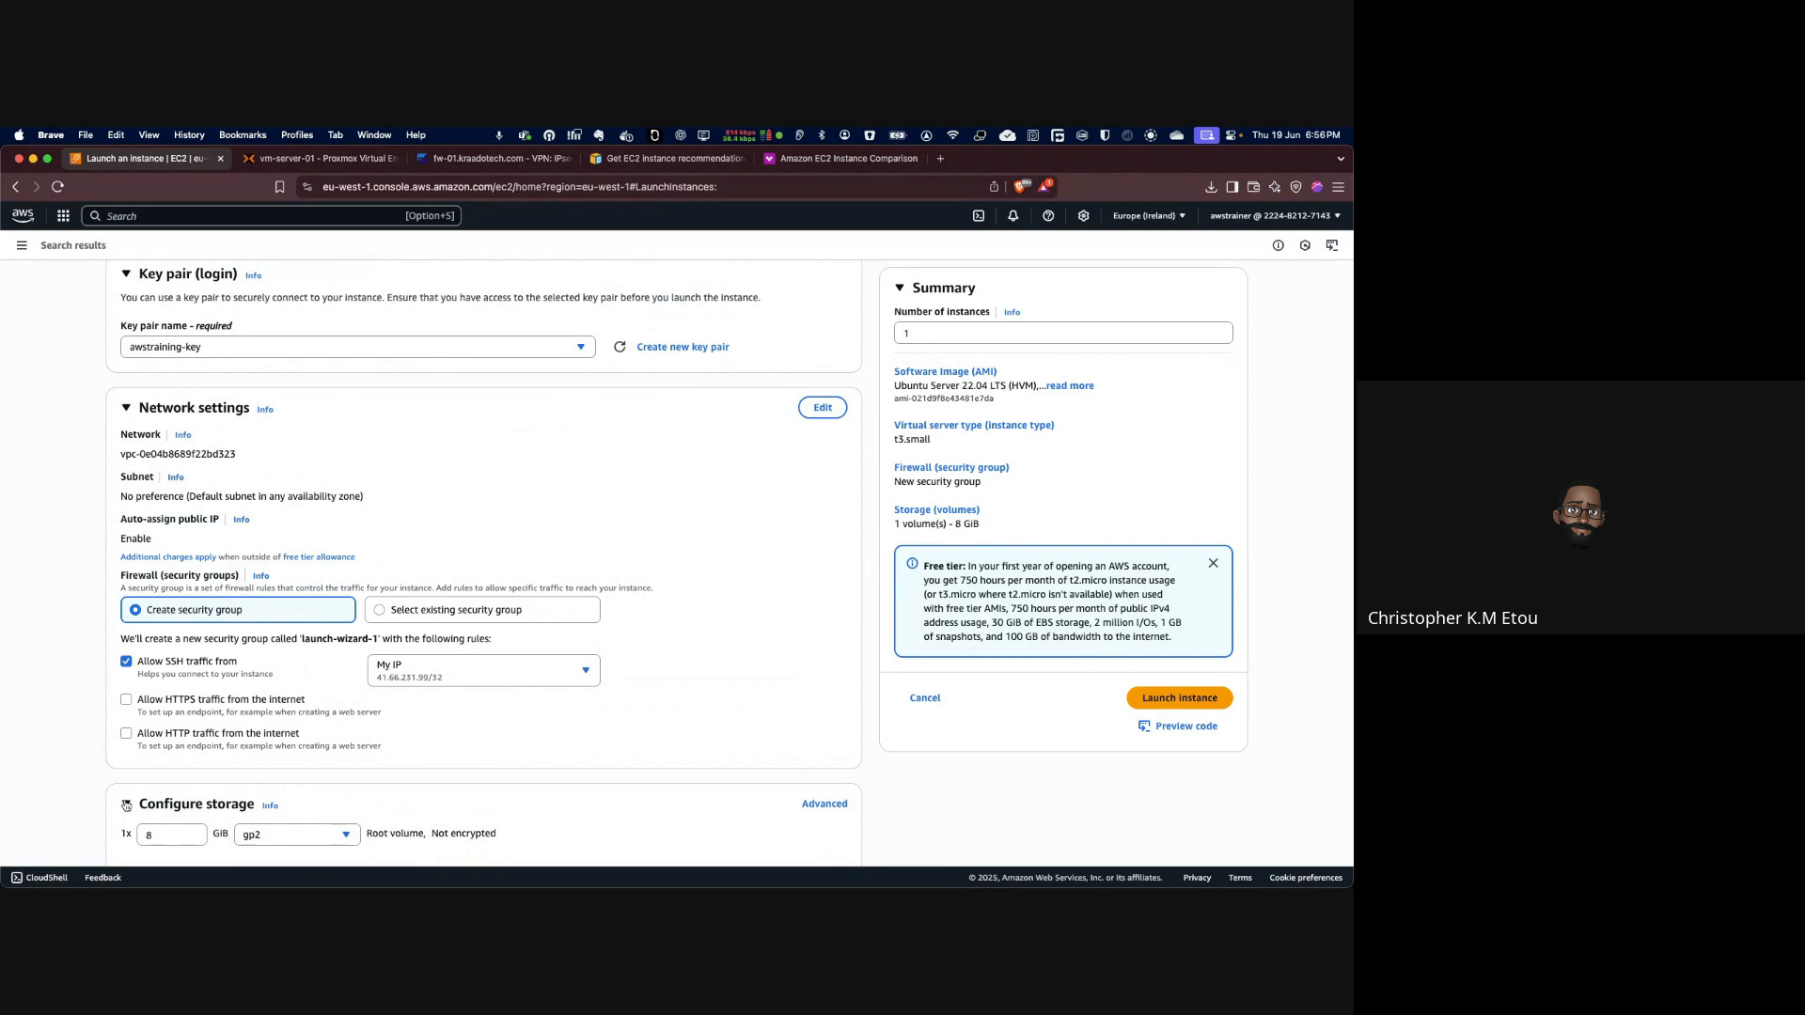
# - Open the instance's network settings for editing and set the VPC to training-vpc-03
pyautogui.scroll(-1, 340, 637)
pyautogui.scroll(-5, 340, 636)
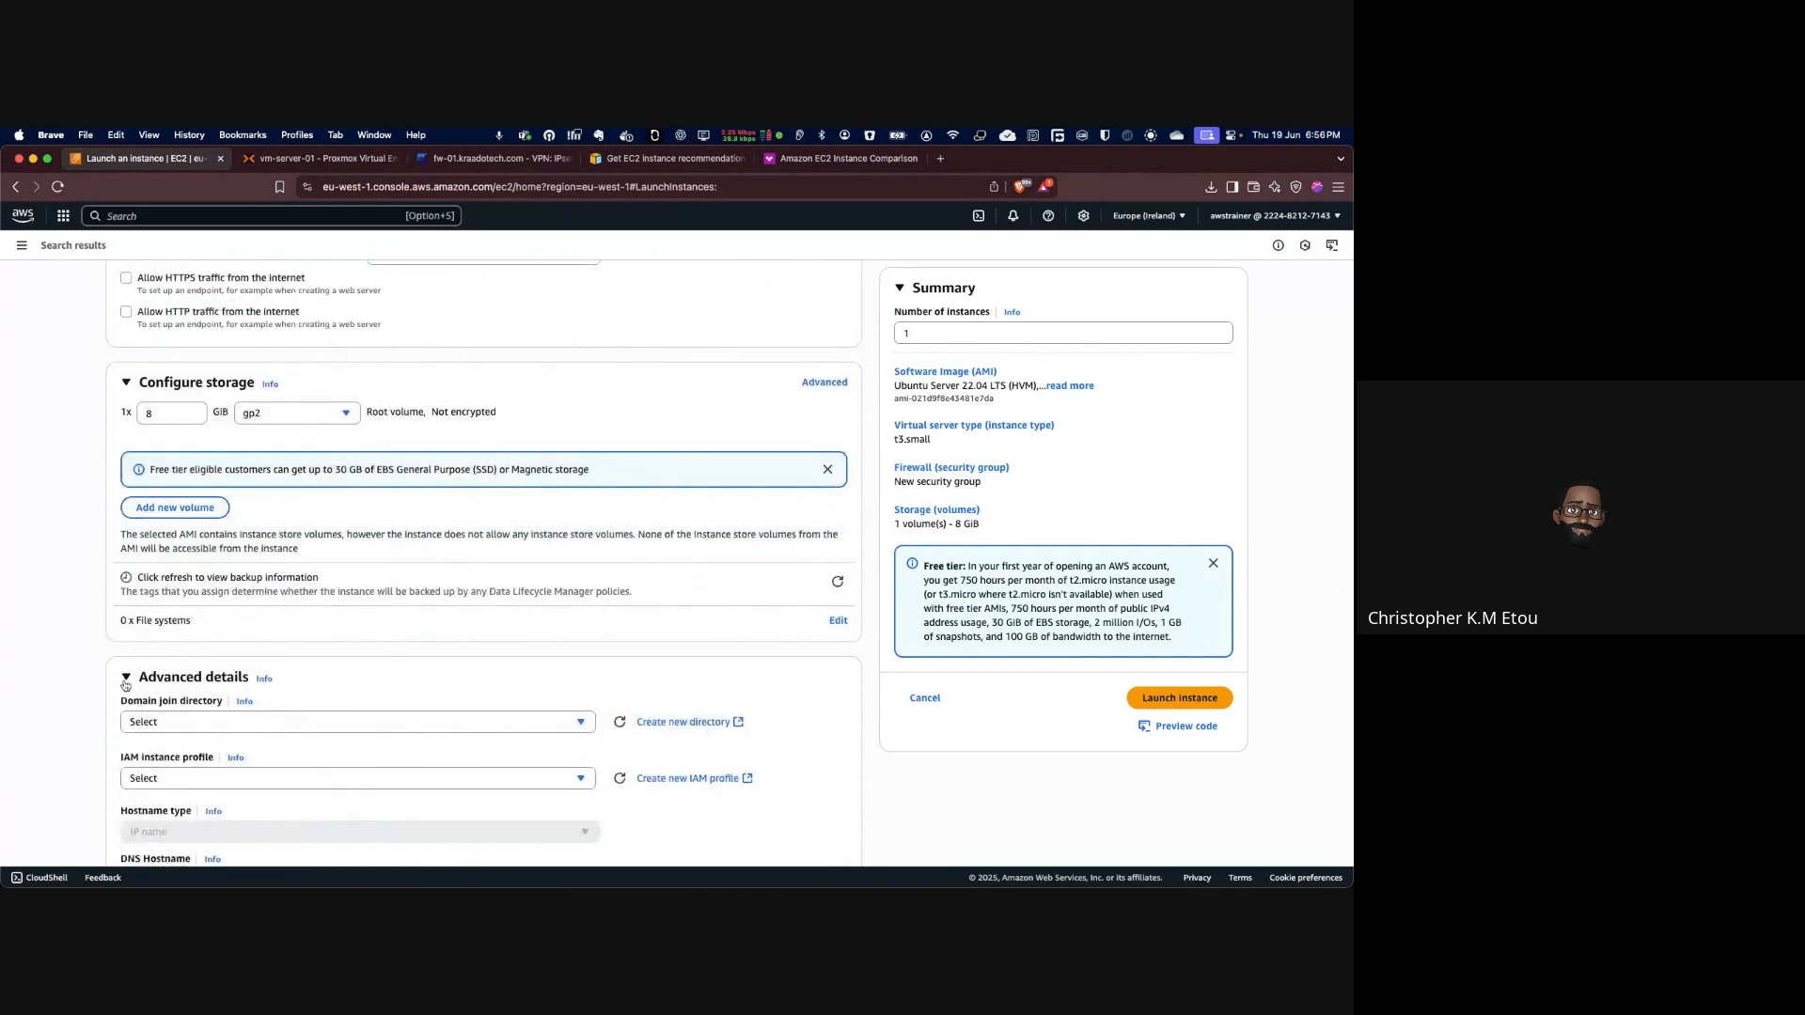
pyautogui.scroll(2, 317, 513)
pyautogui.scroll(5, 316, 512)
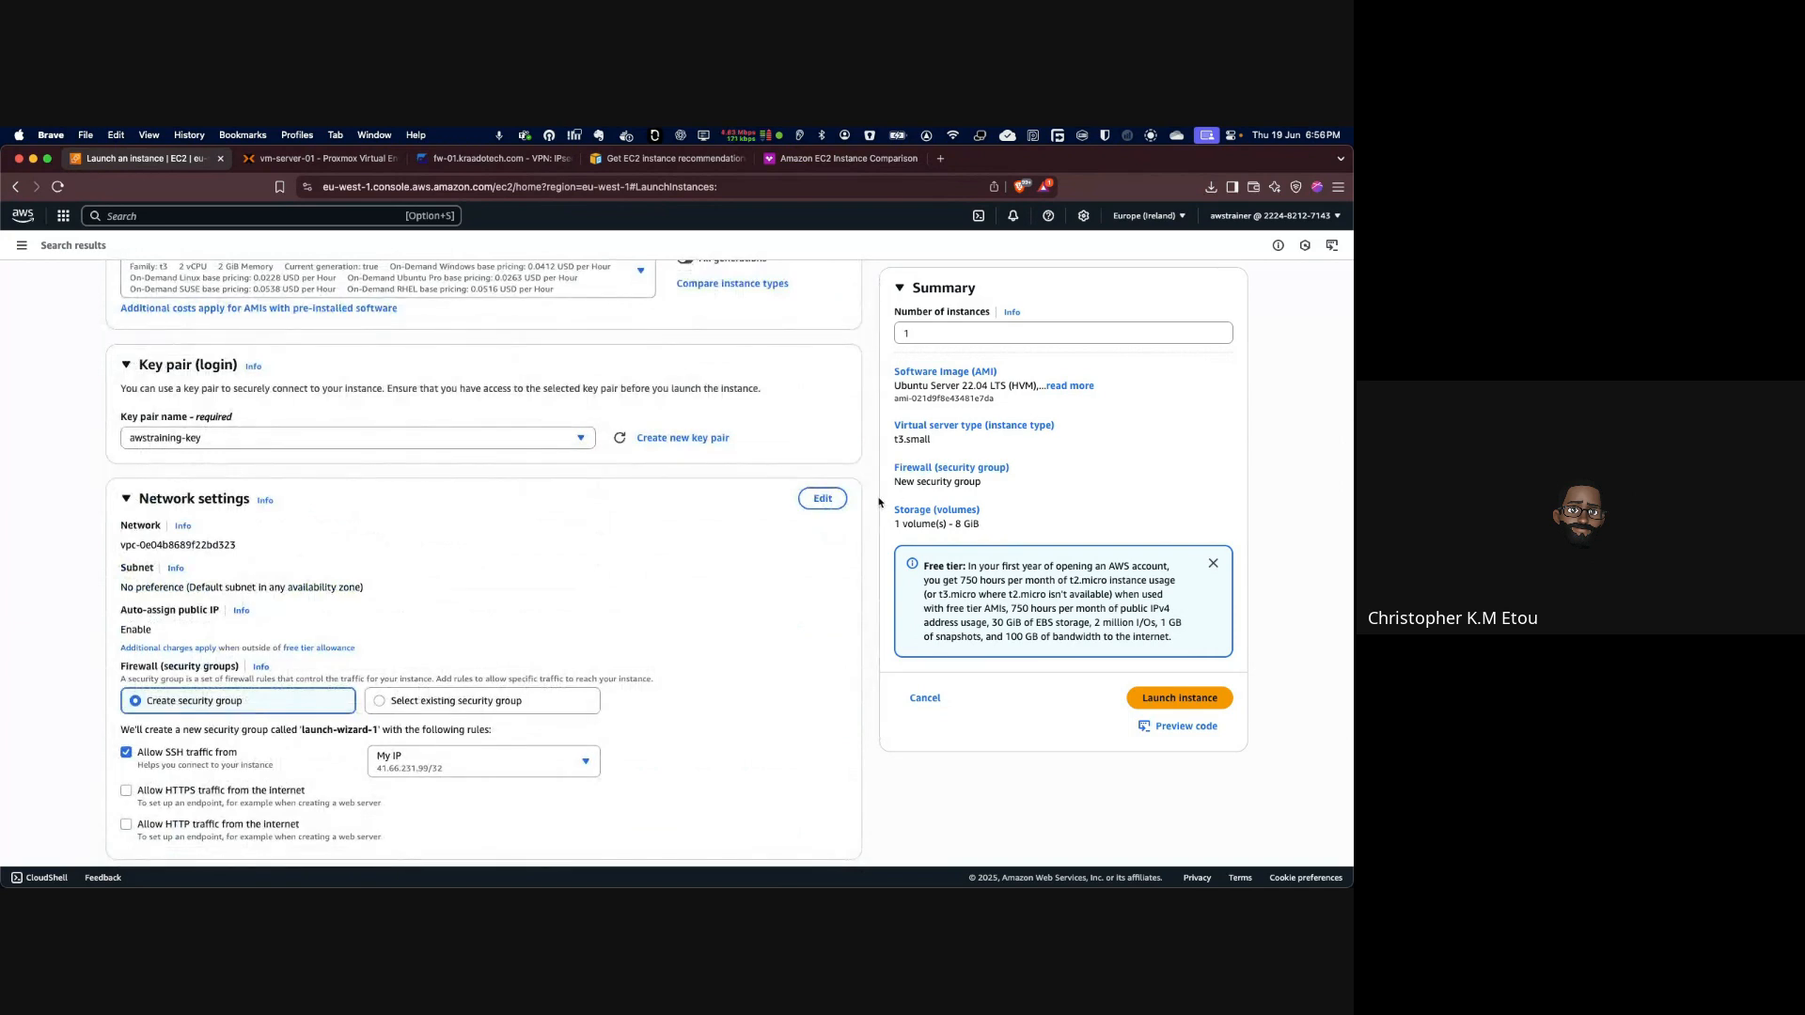
pyautogui.click(821, 499)
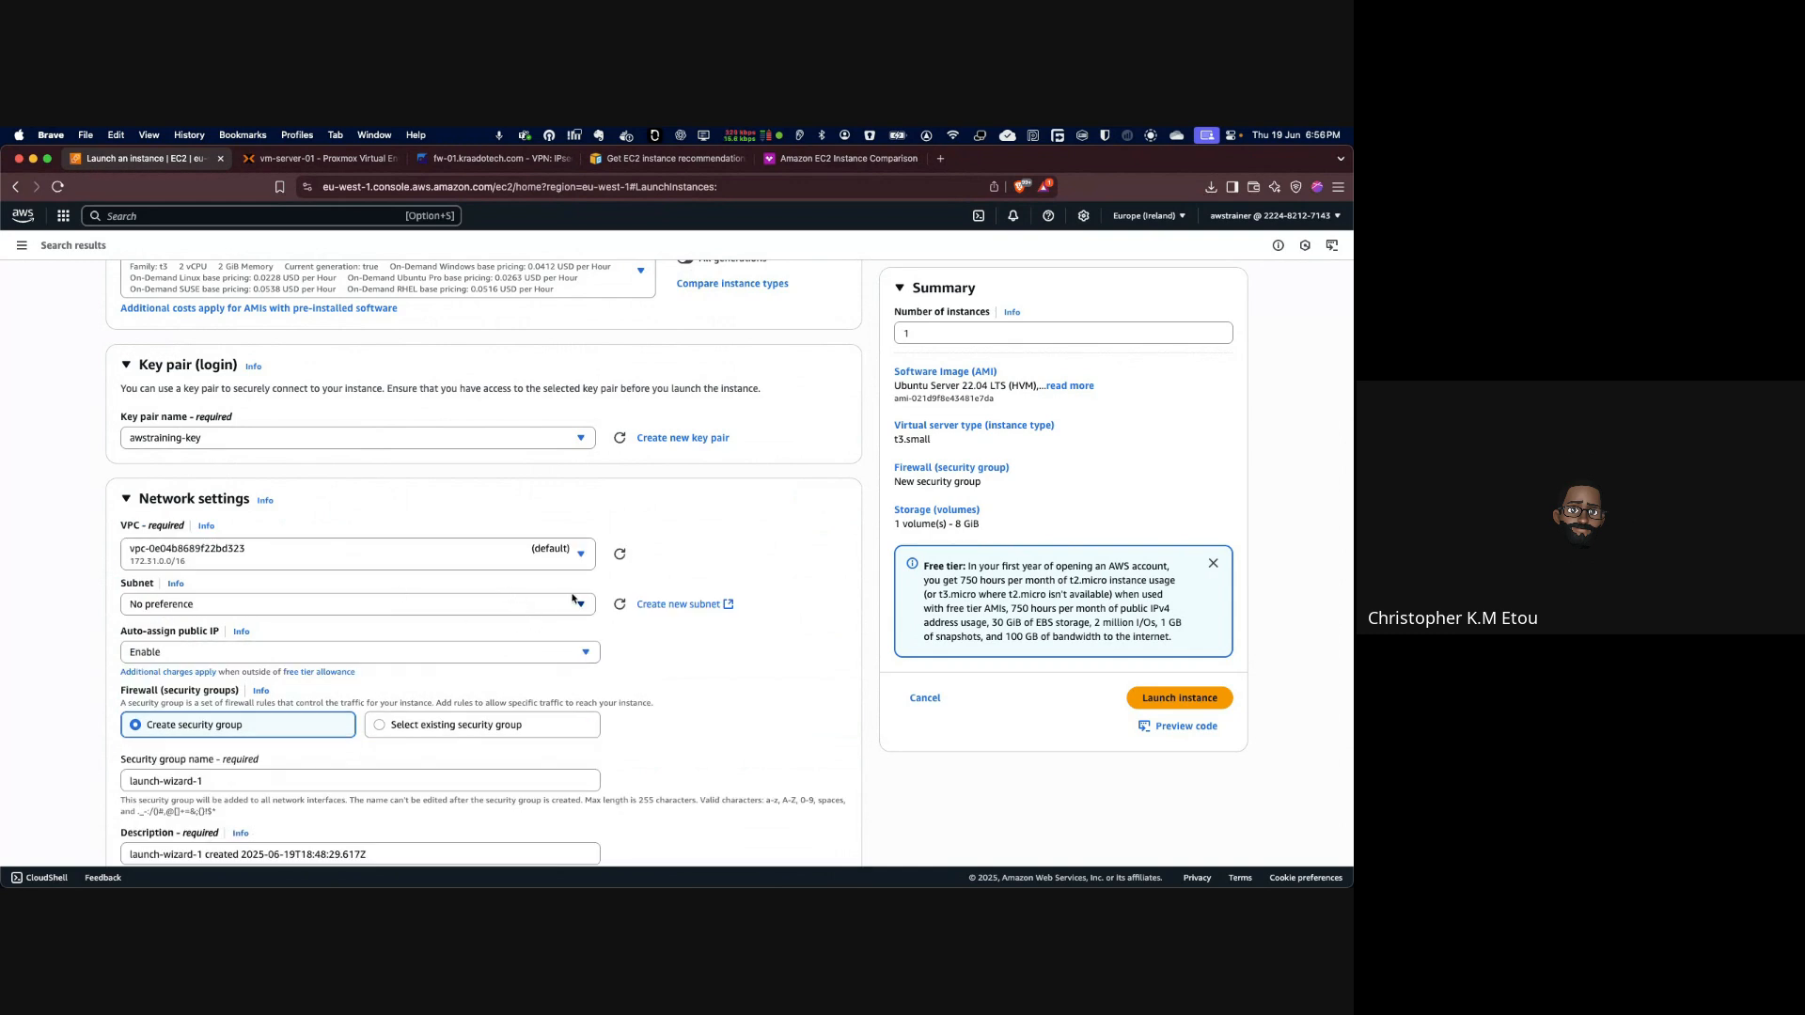
pyautogui.scroll(-1, 572, 598)
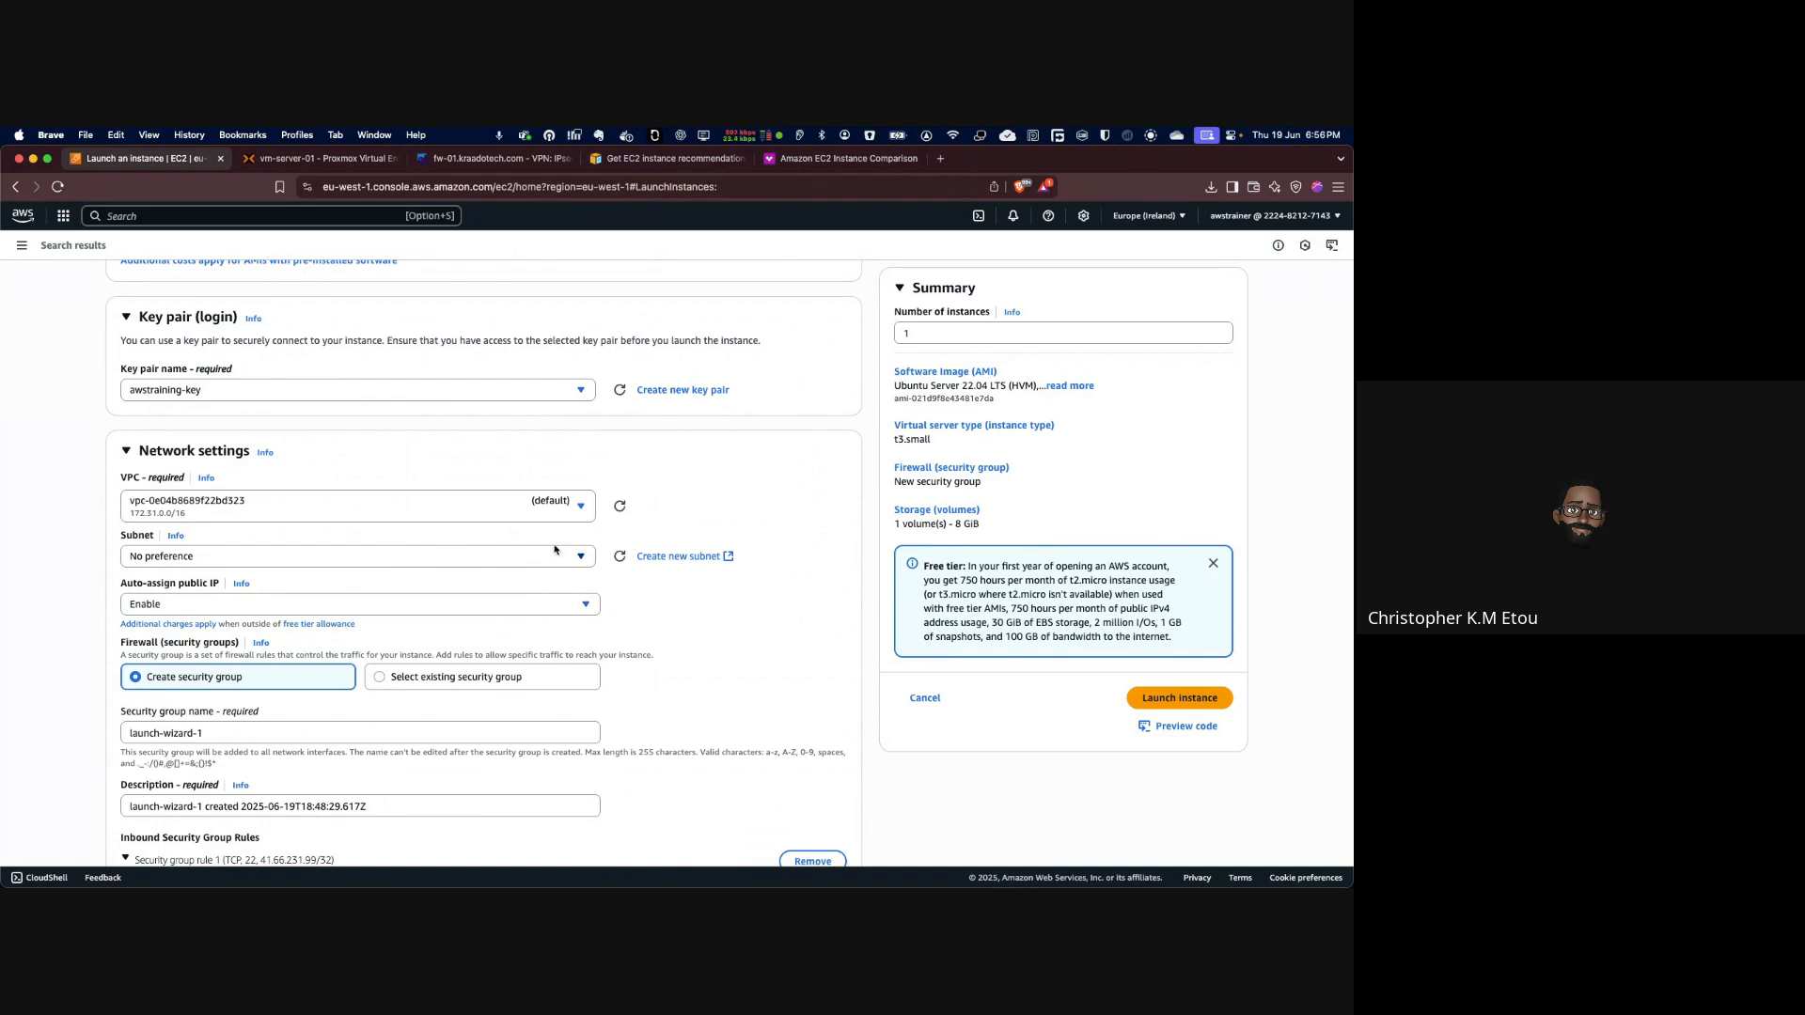
pyautogui.click(285, 513)
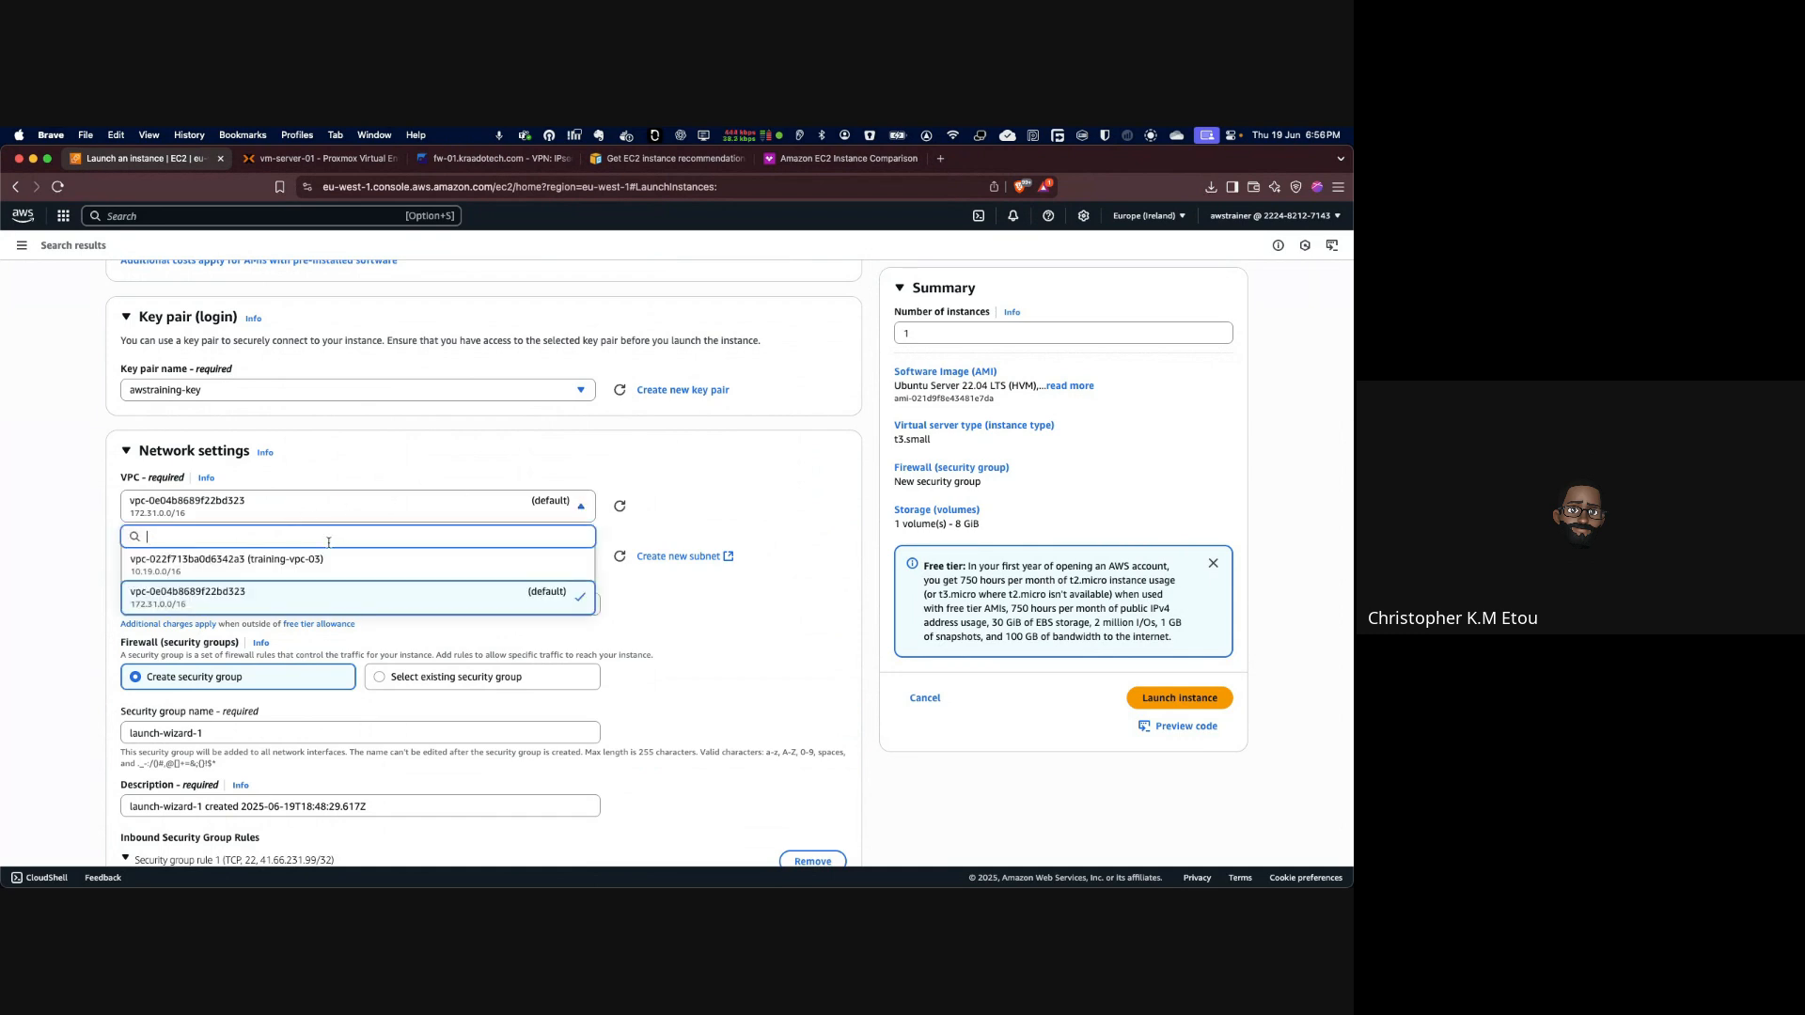
pyautogui.click(303, 565)
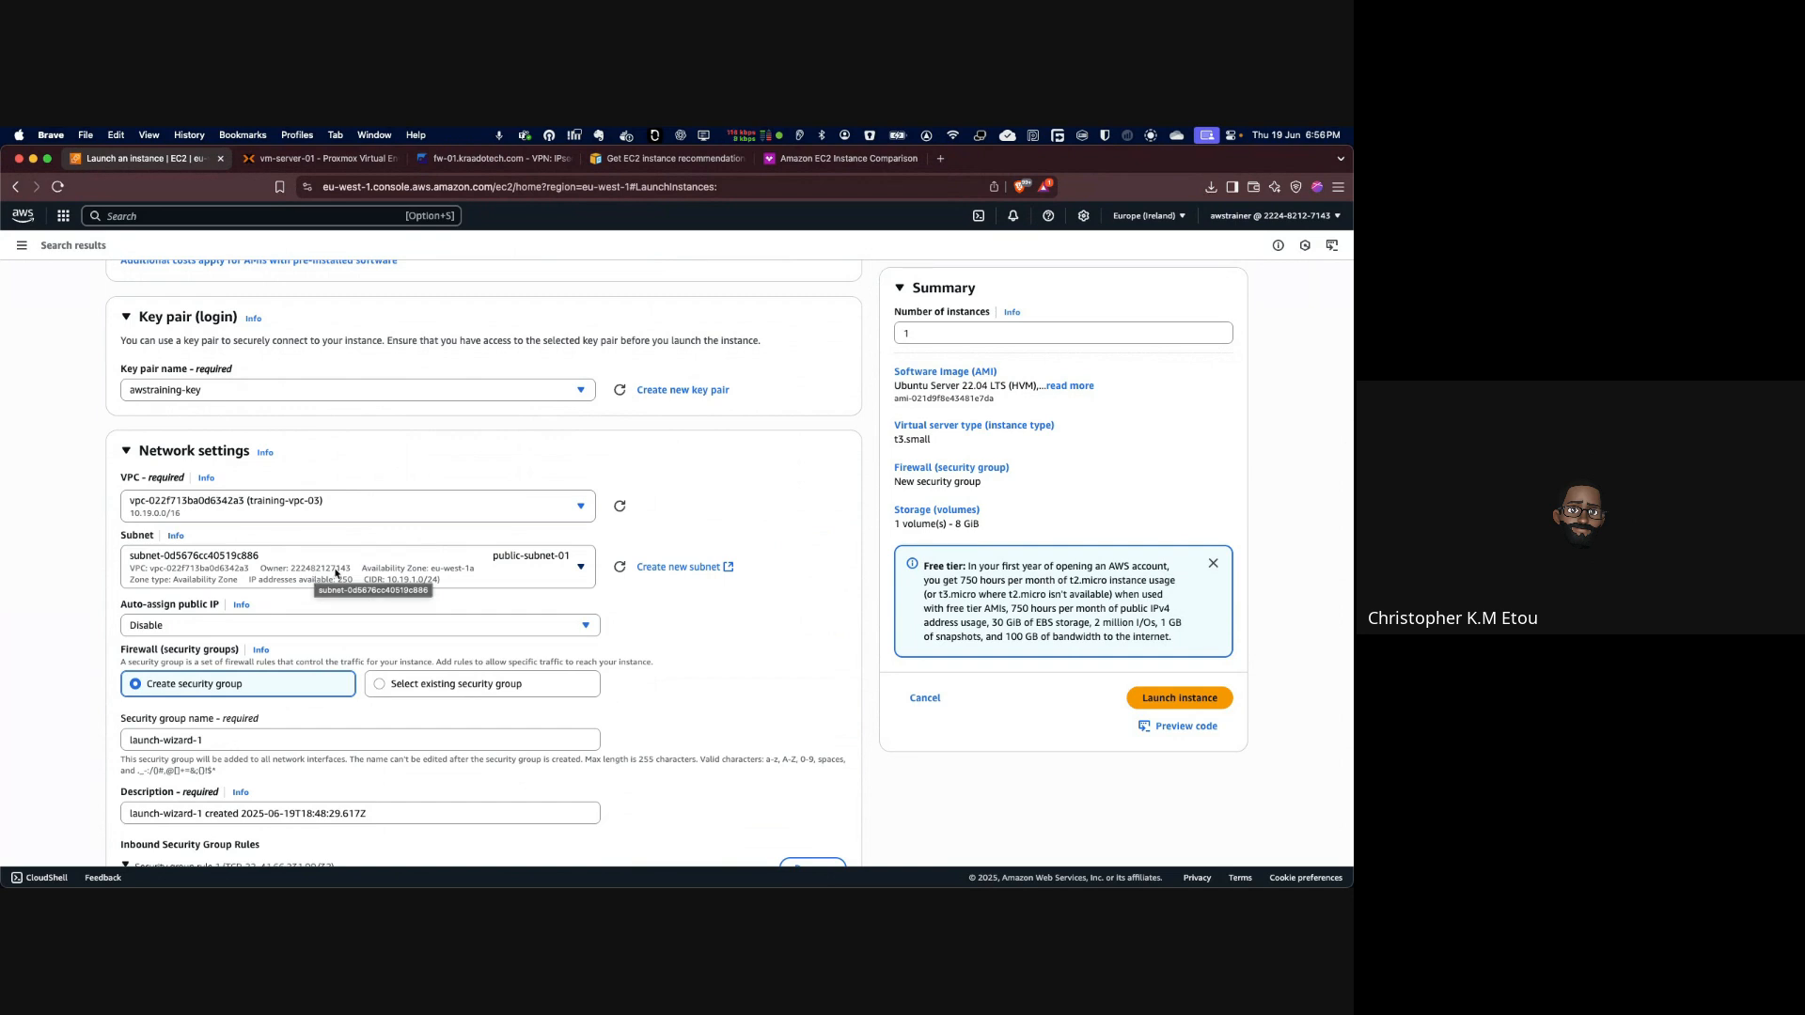
# - Keep public-subnet-01 as the instance's subnet and enable auto-assignment of a public IP
pyautogui.click(533, 565)
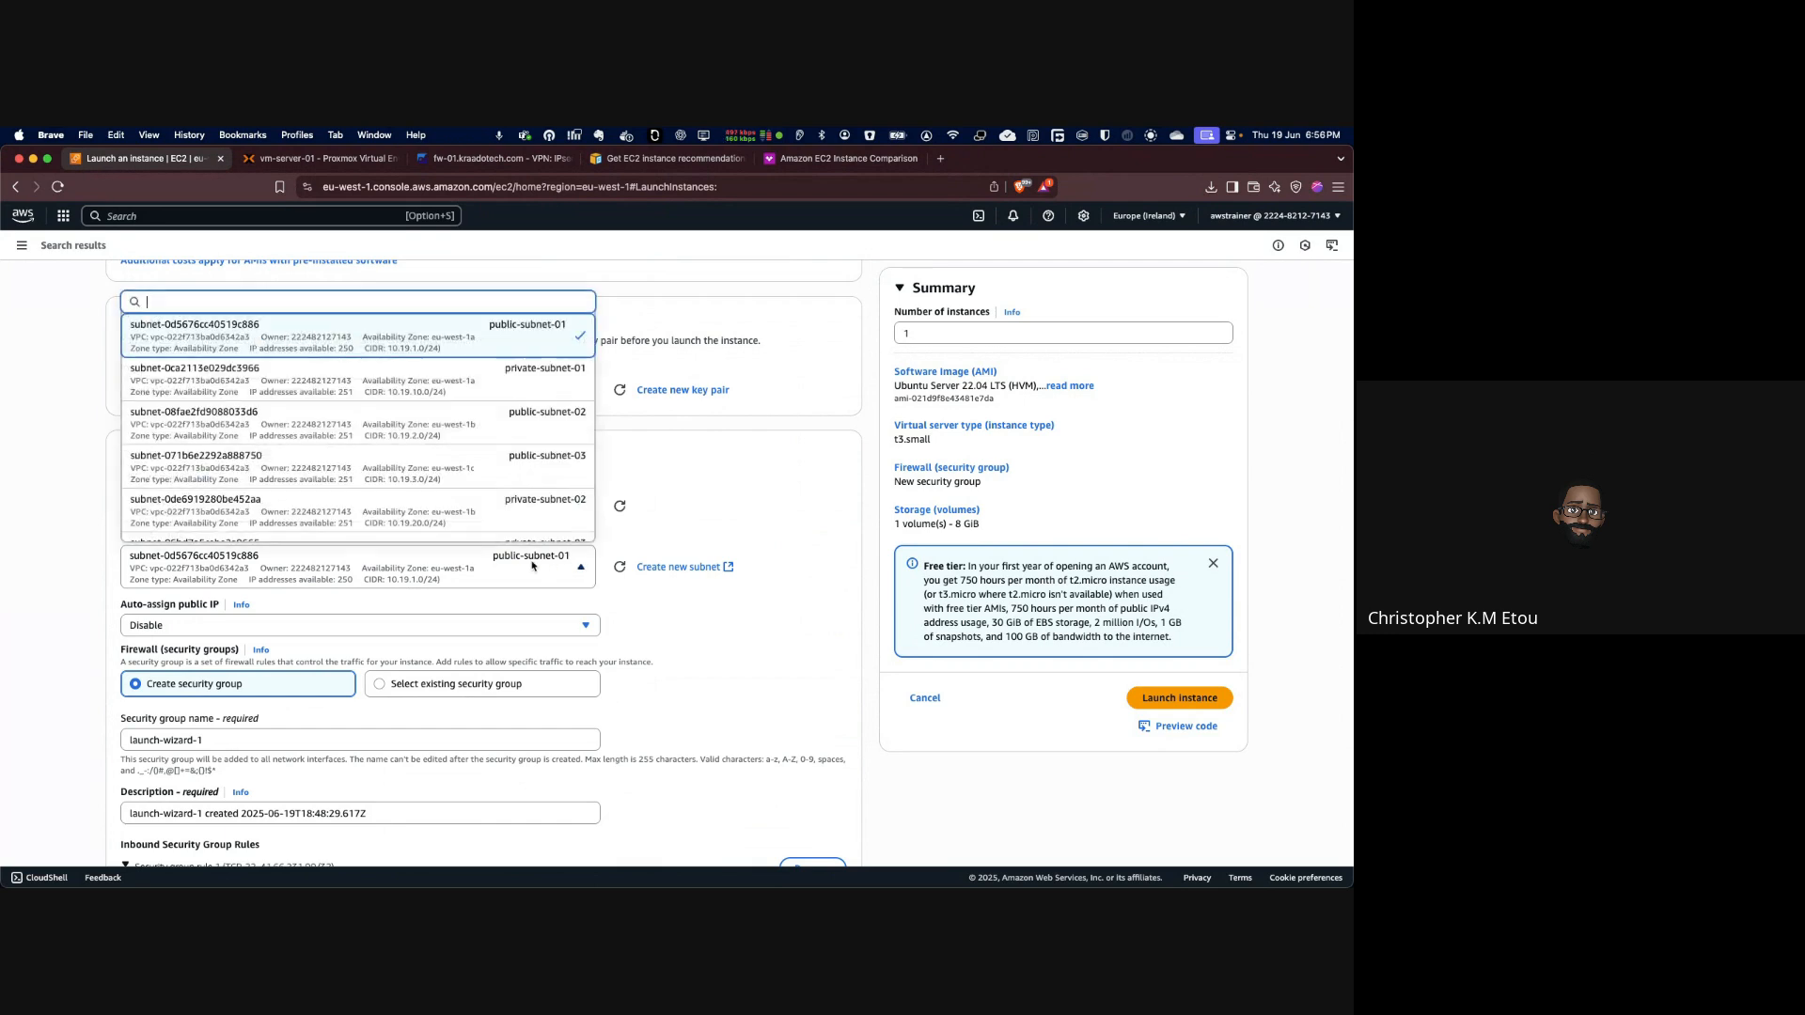
pyautogui.click(425, 339)
pyautogui.scroll(-5, 697, 666)
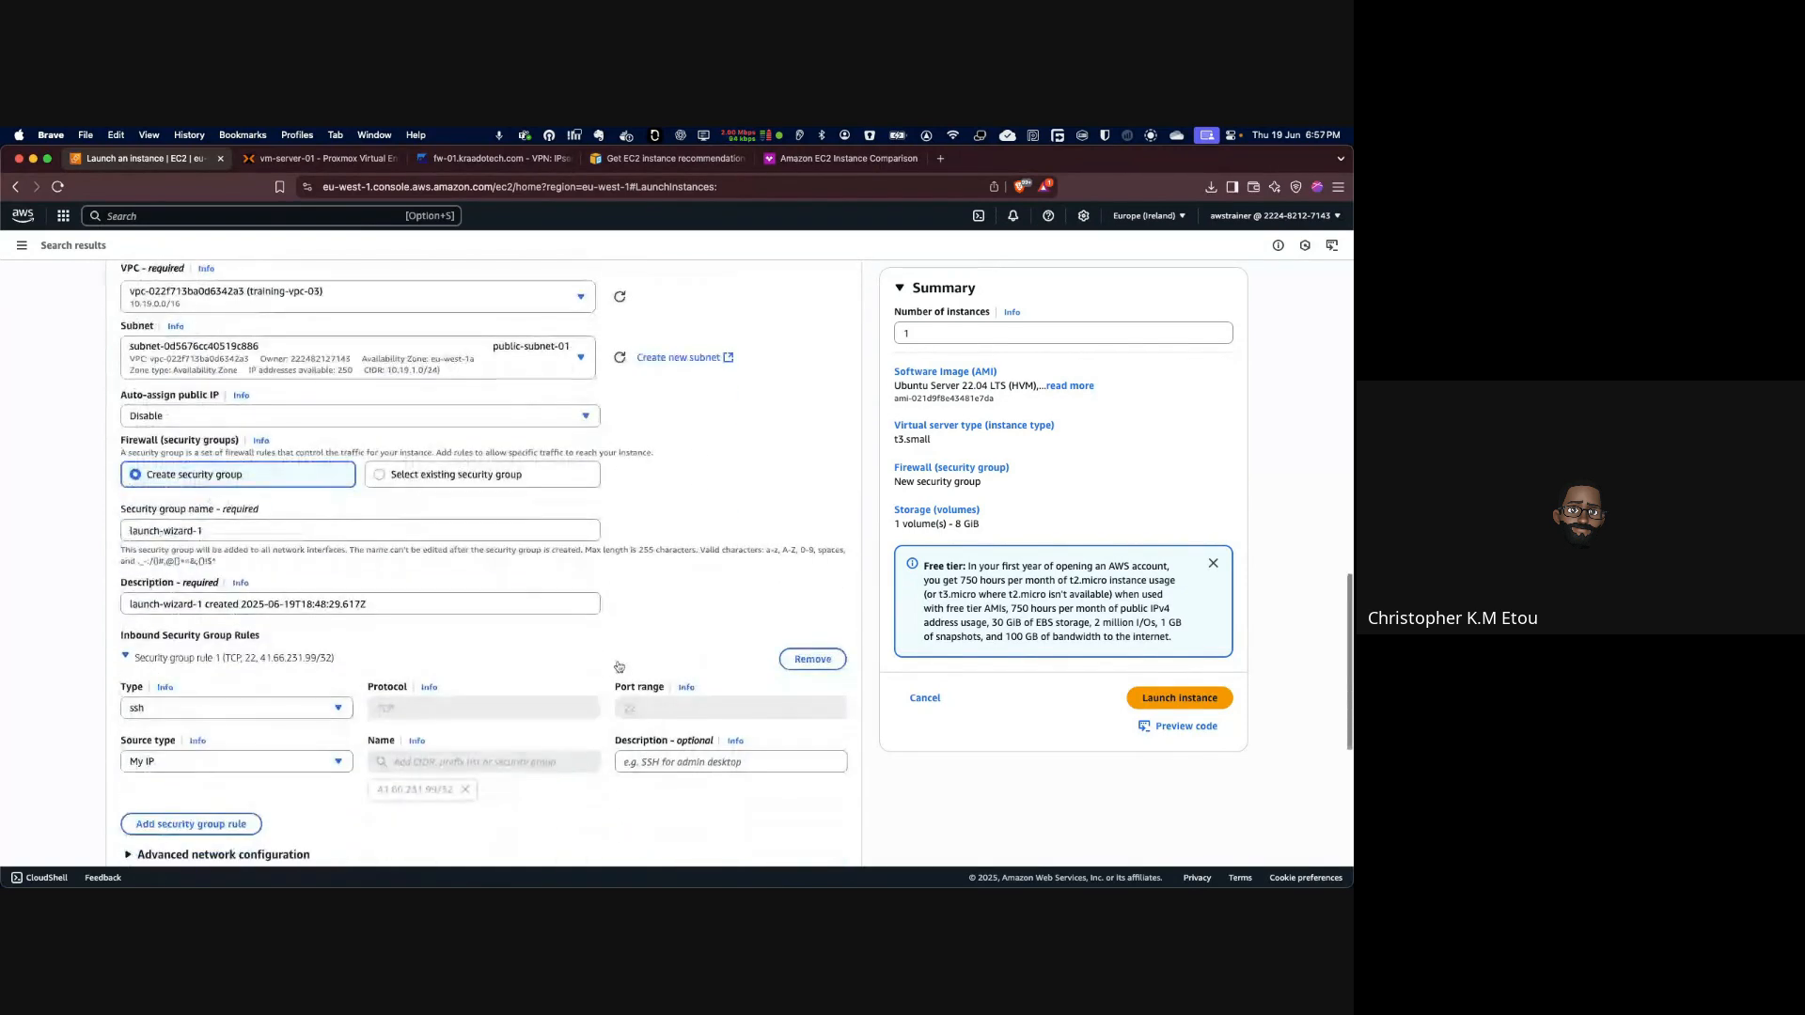
pyautogui.scroll(1, 697, 666)
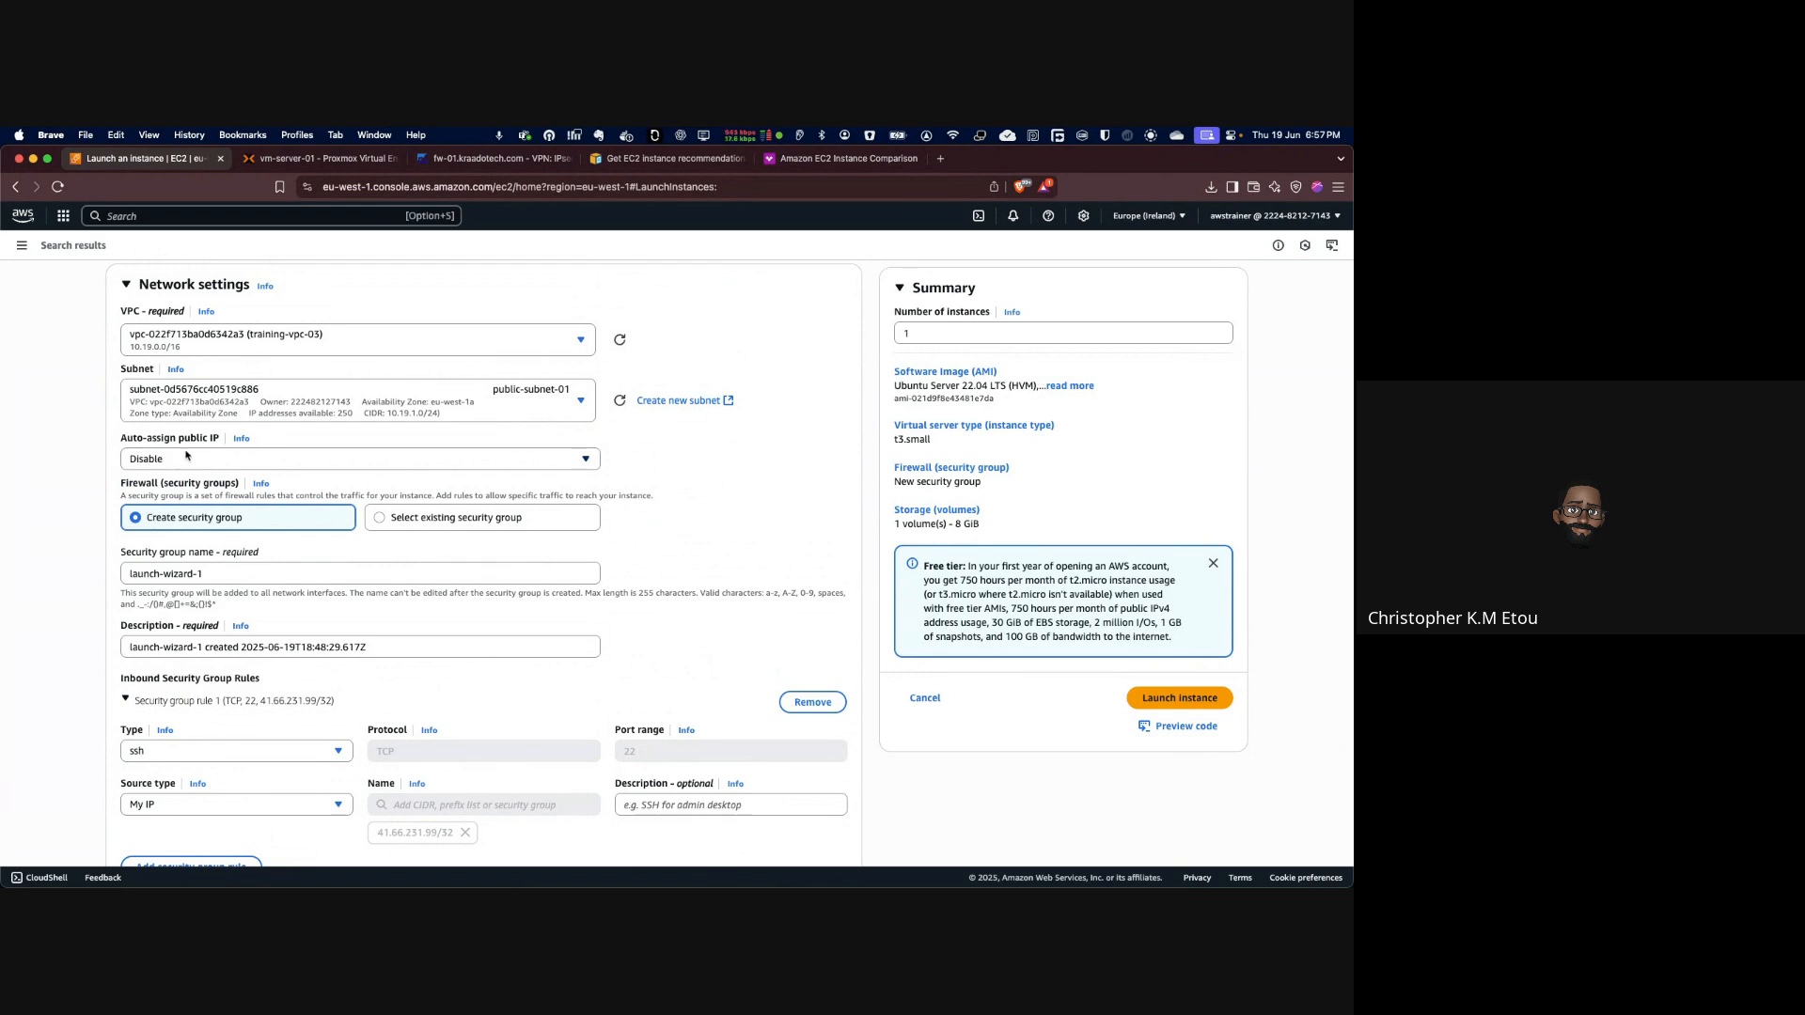
pyautogui.click(201, 463)
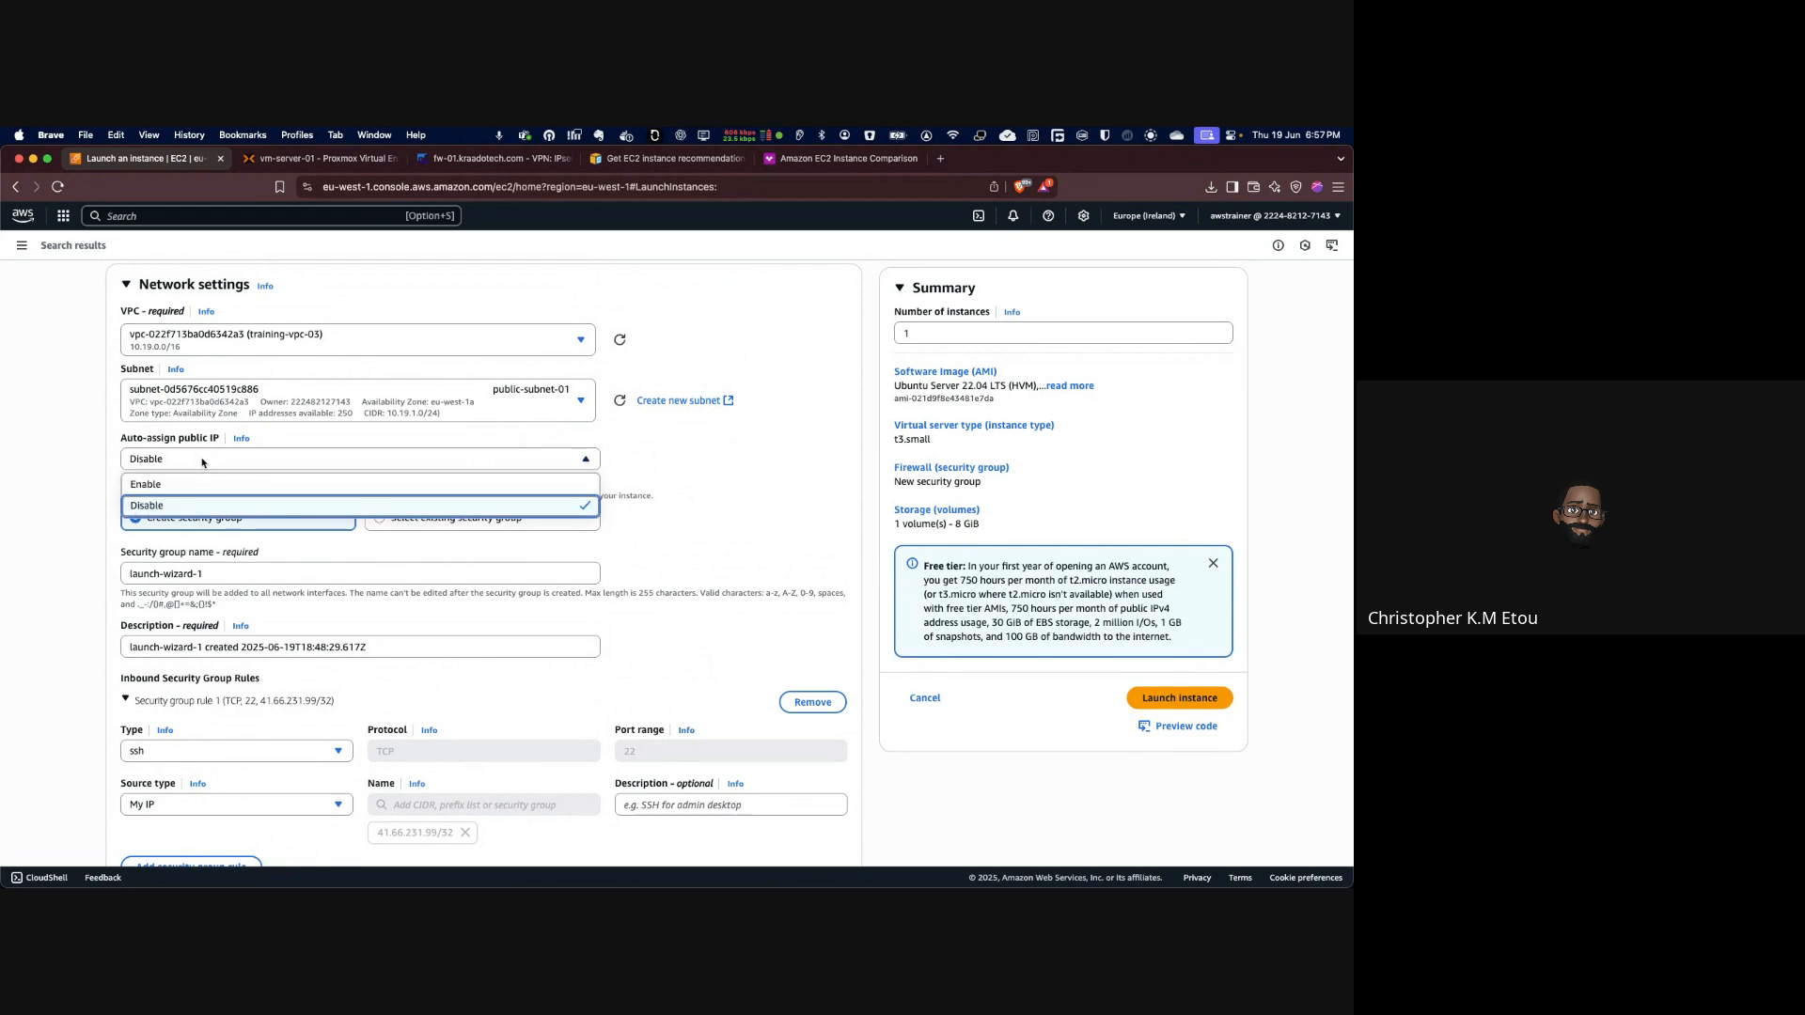
pyautogui.click(178, 501)
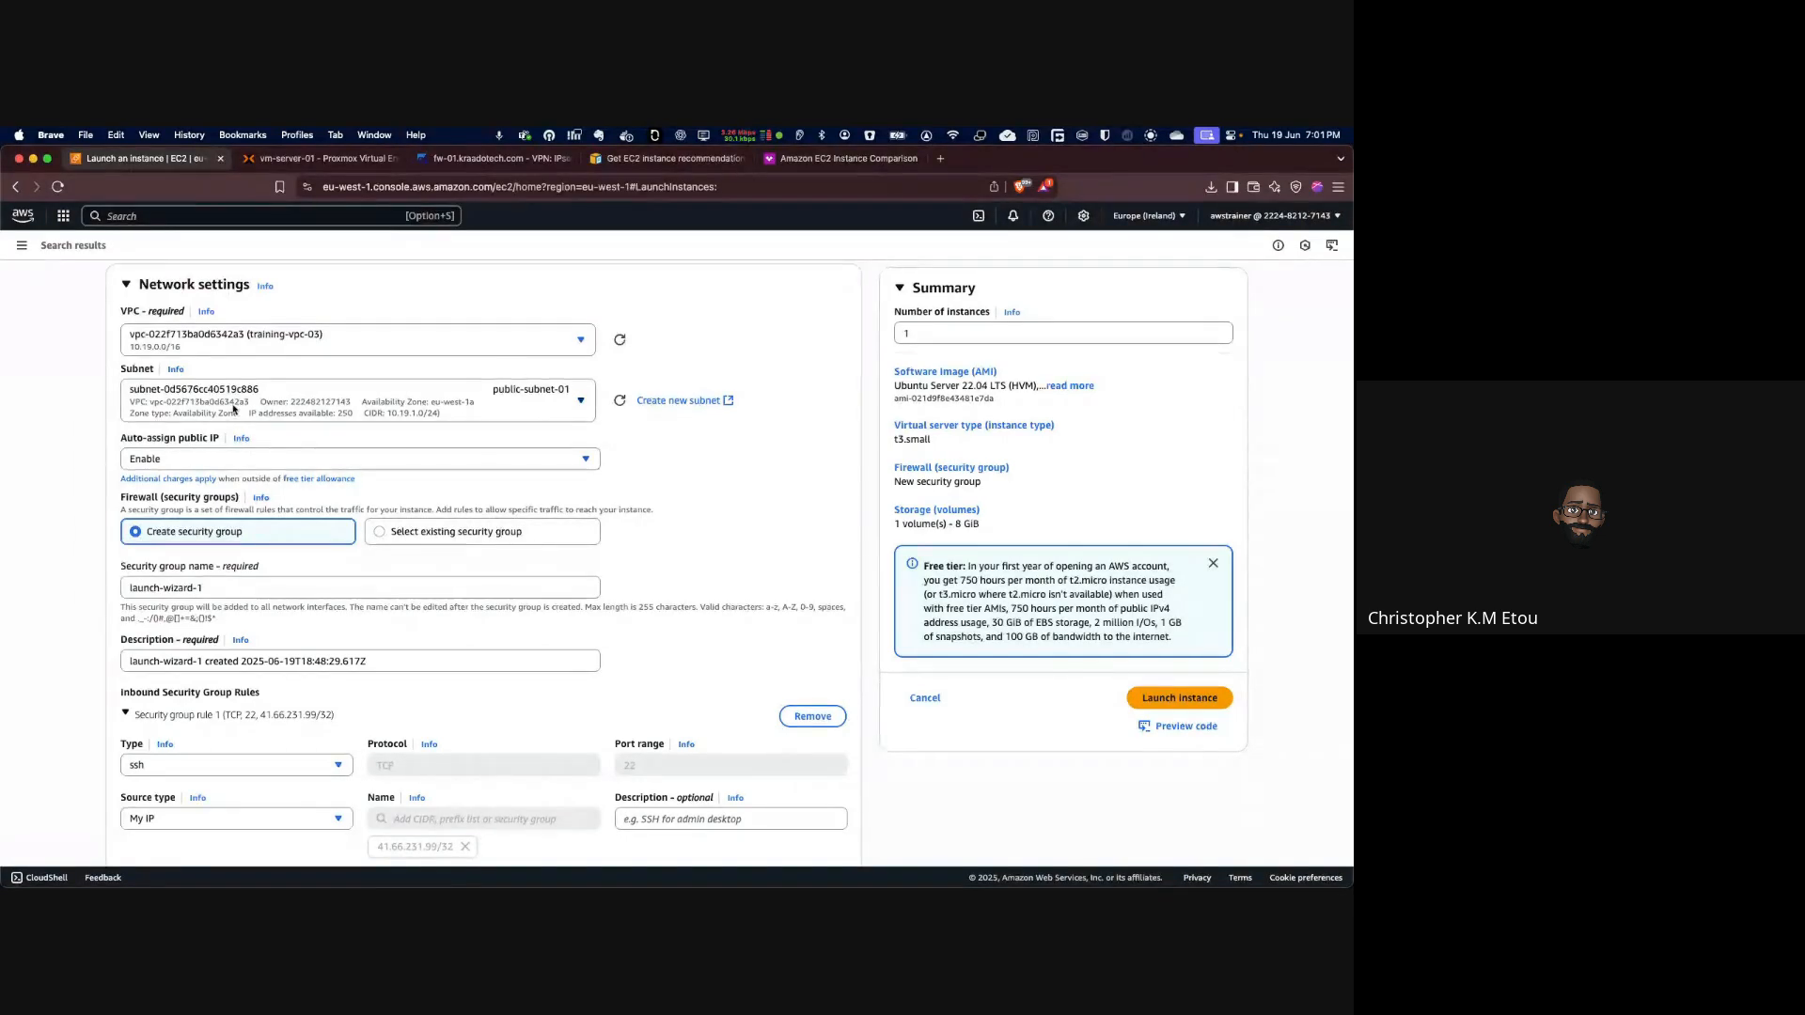
# - Name the instance's new security group public-sv-sg
pyautogui.scroll(-1, 561, 499)
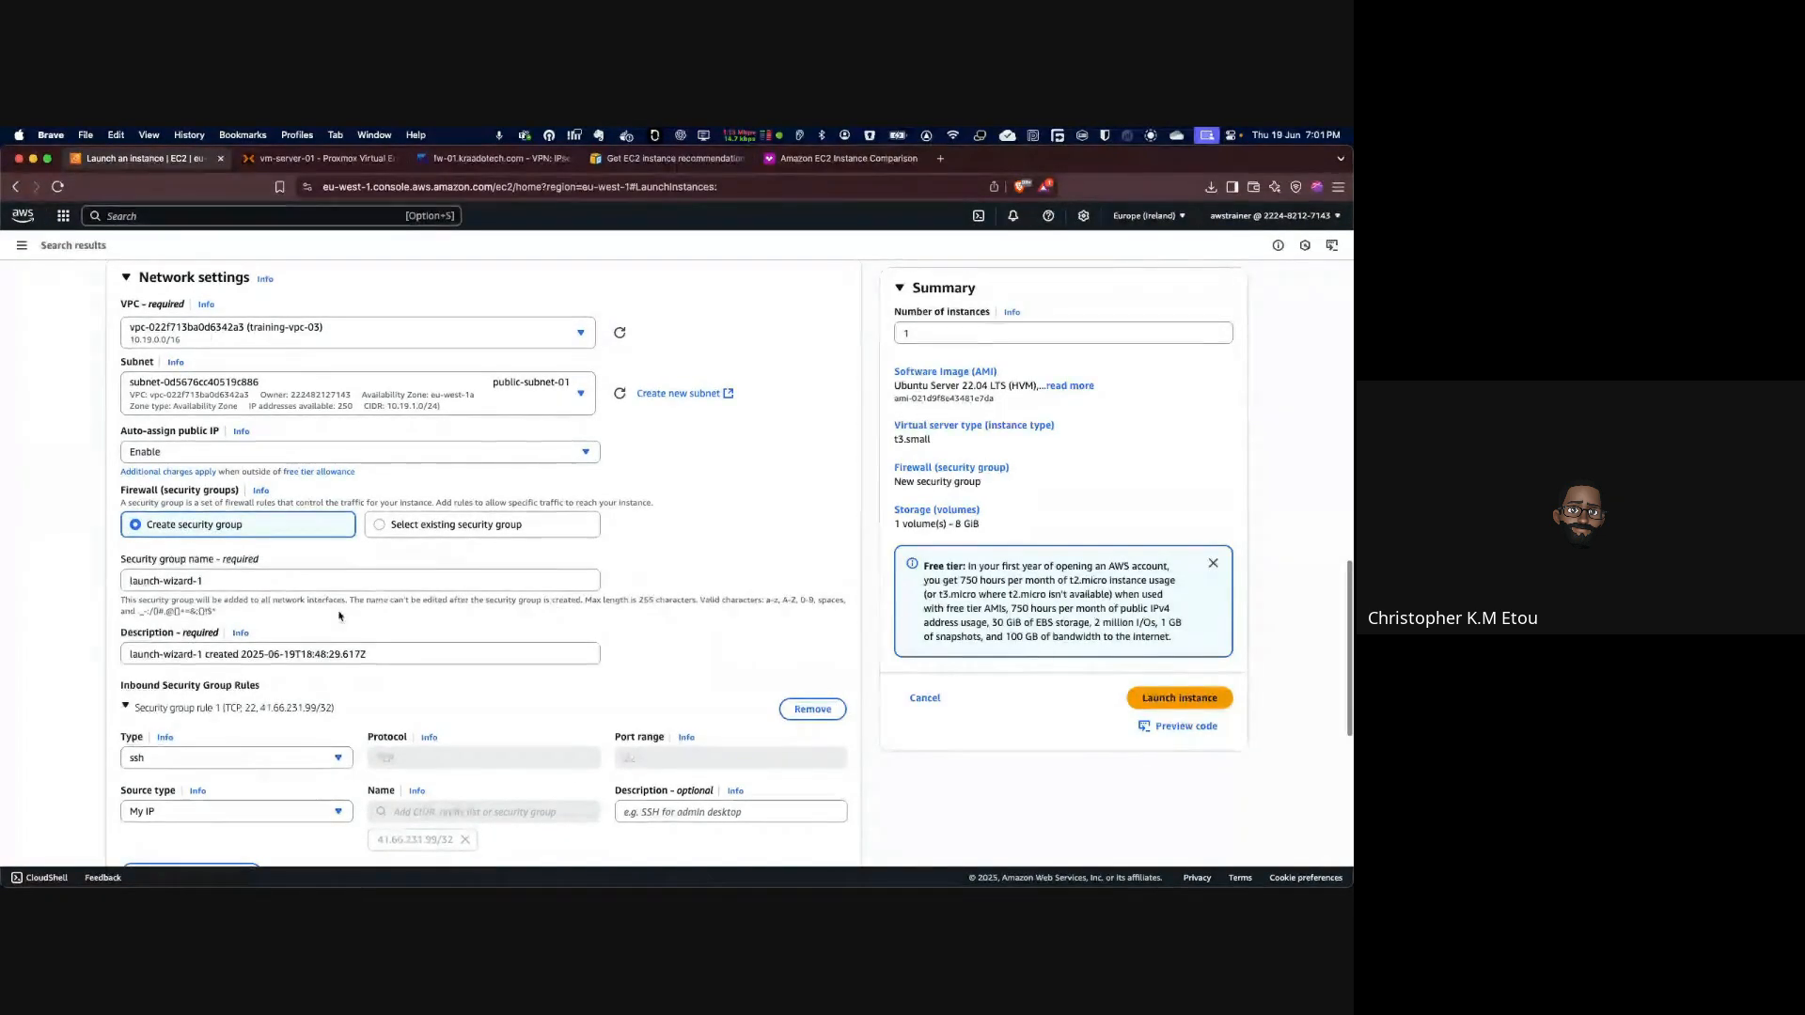
pyautogui.tripleClick(223, 582)
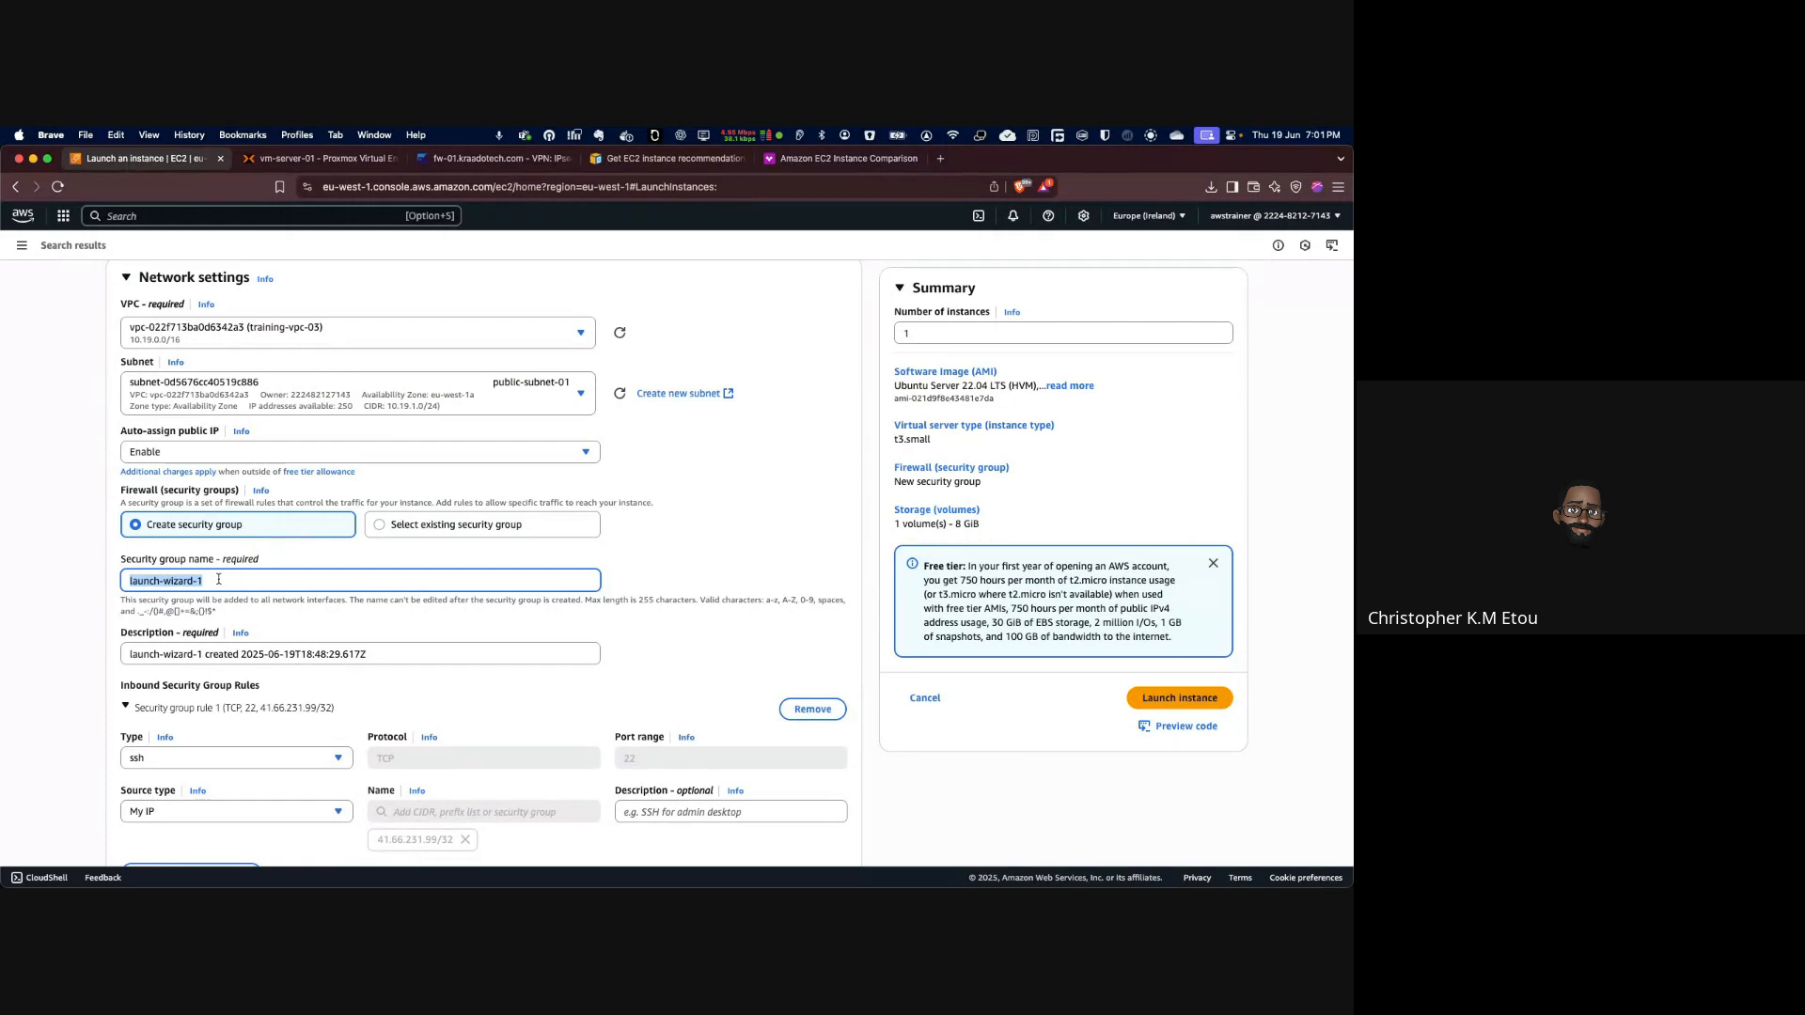
pyautogui.write('pr')
pyautogui.press('BackSpace')
pyautogui.press('BackSpace')
pyautogui.write('ublic-sv-sg')
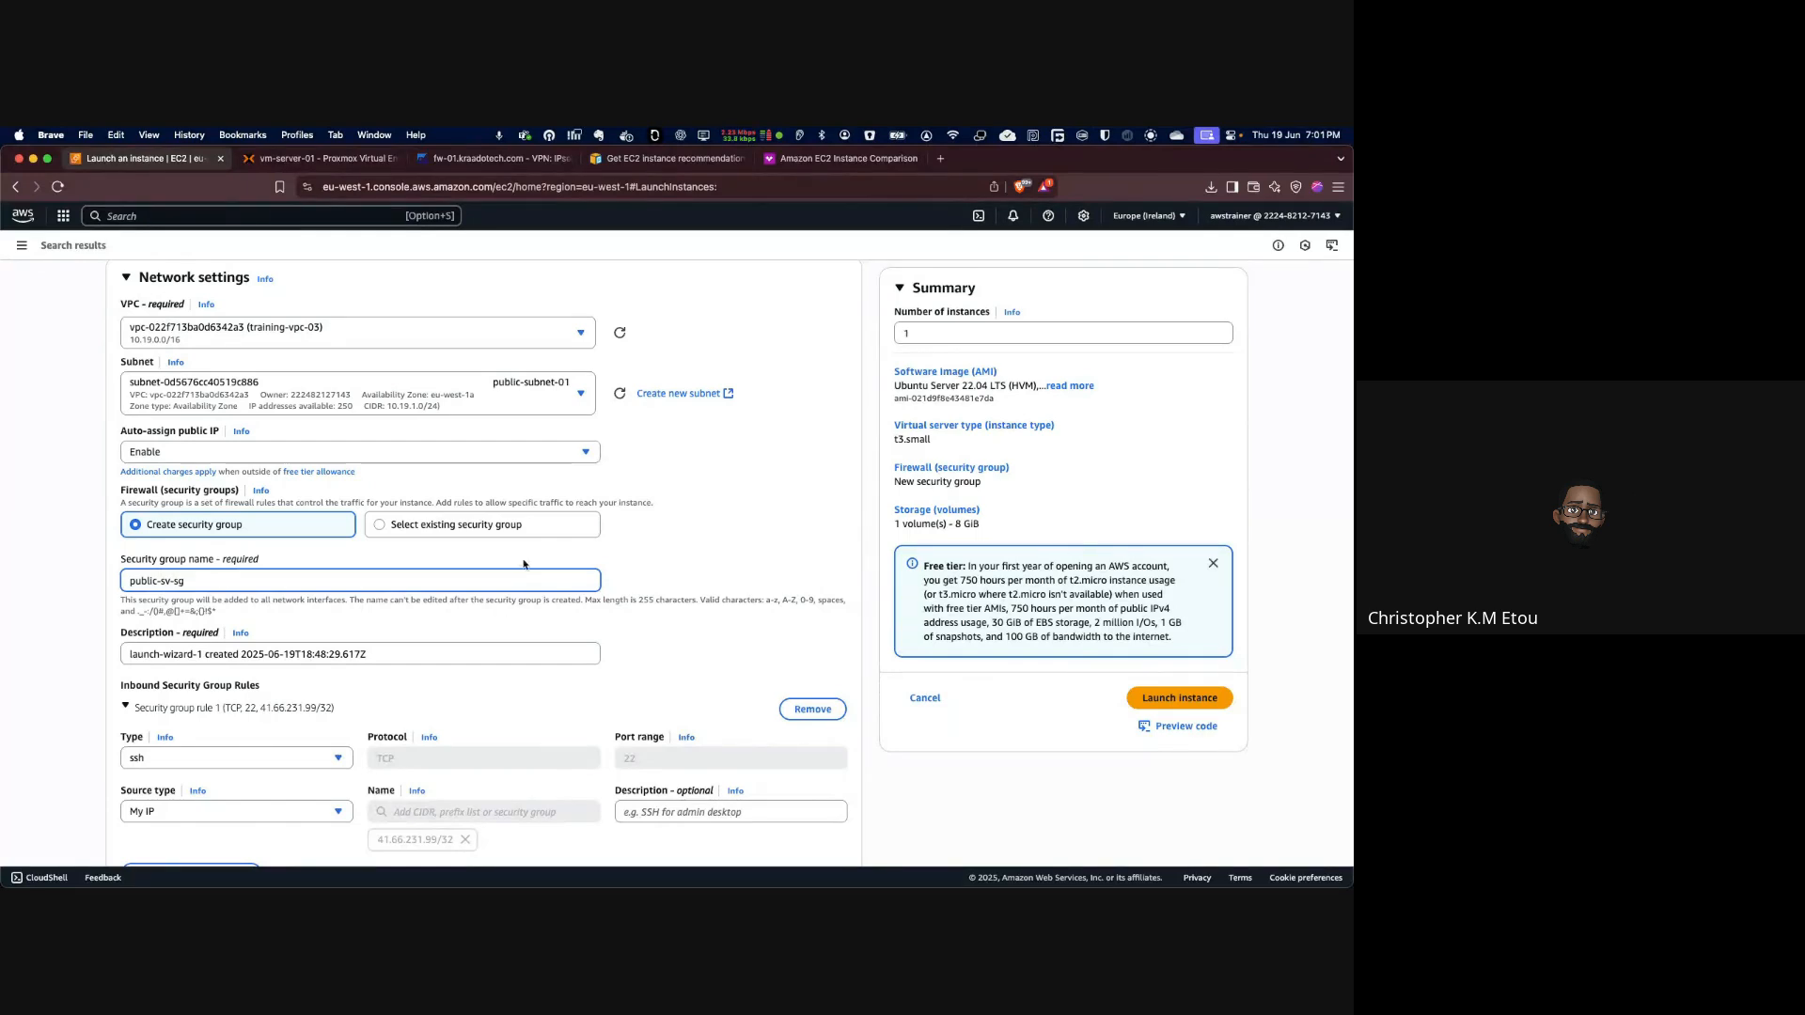
# - Review the completed launch configuration for pub-server-01 and launch the instance
pyautogui.scroll(-10, 523, 564)
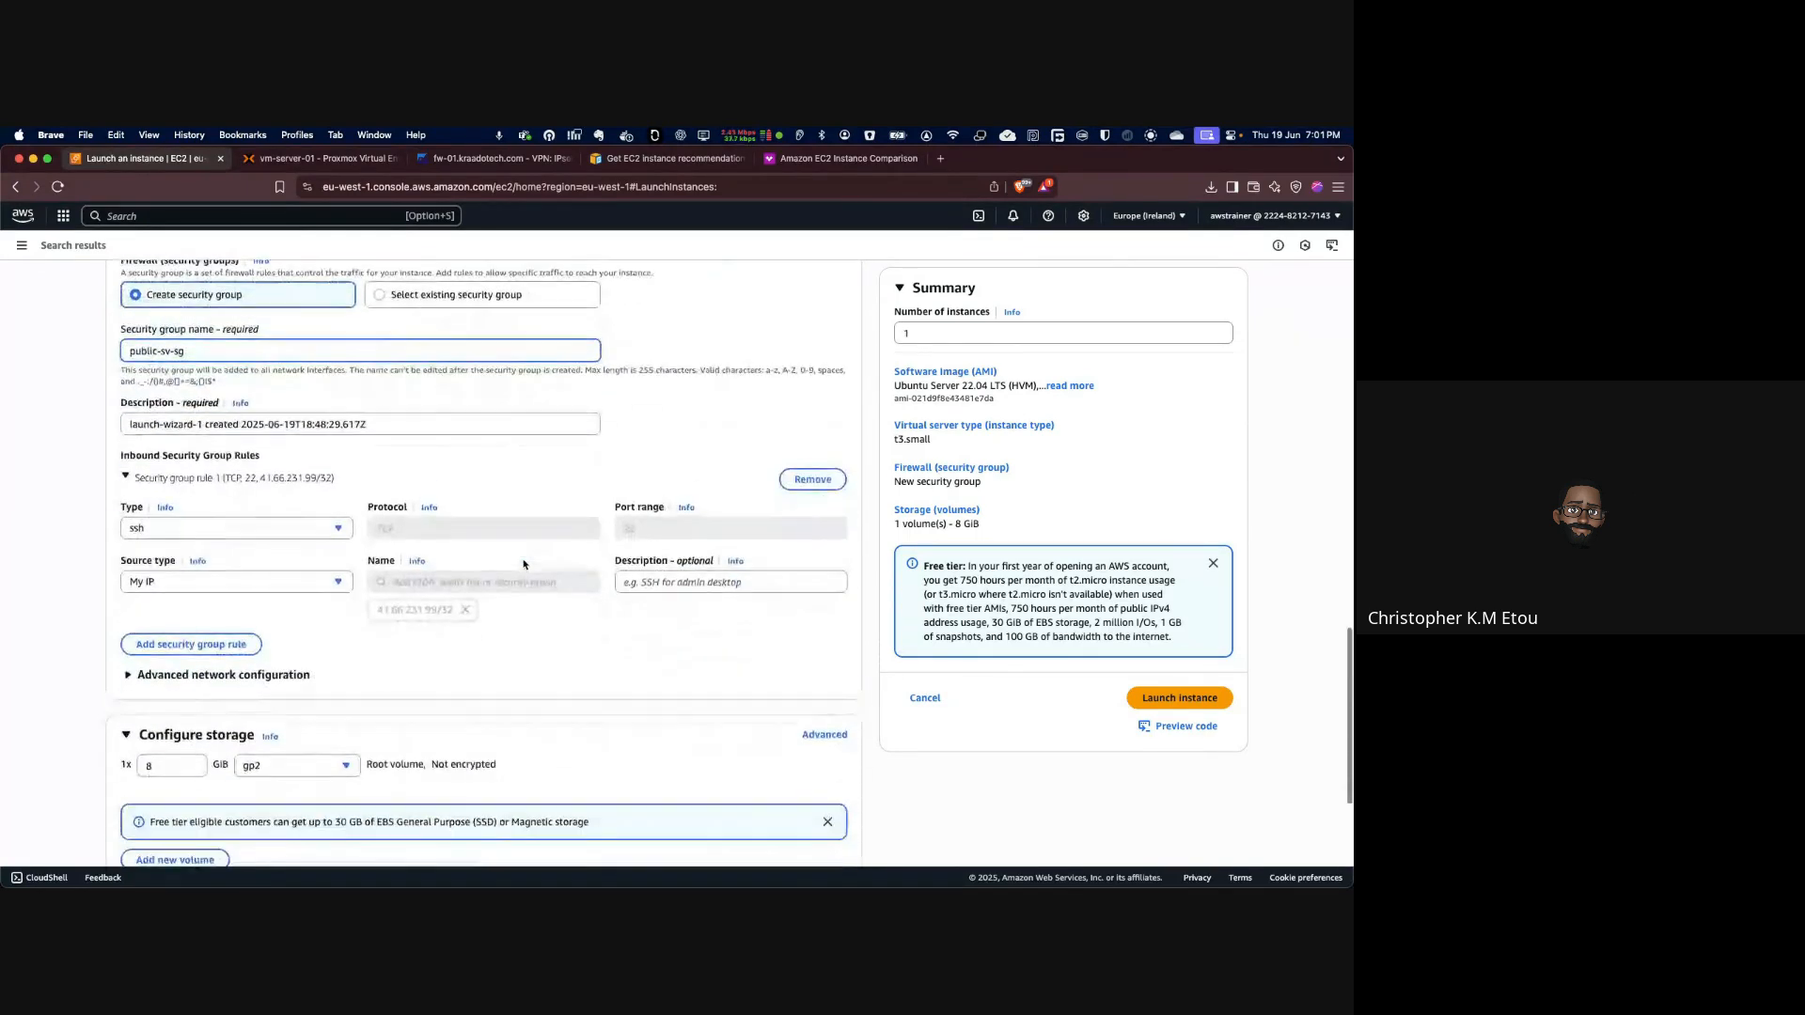
pyautogui.scroll(20, 524, 564)
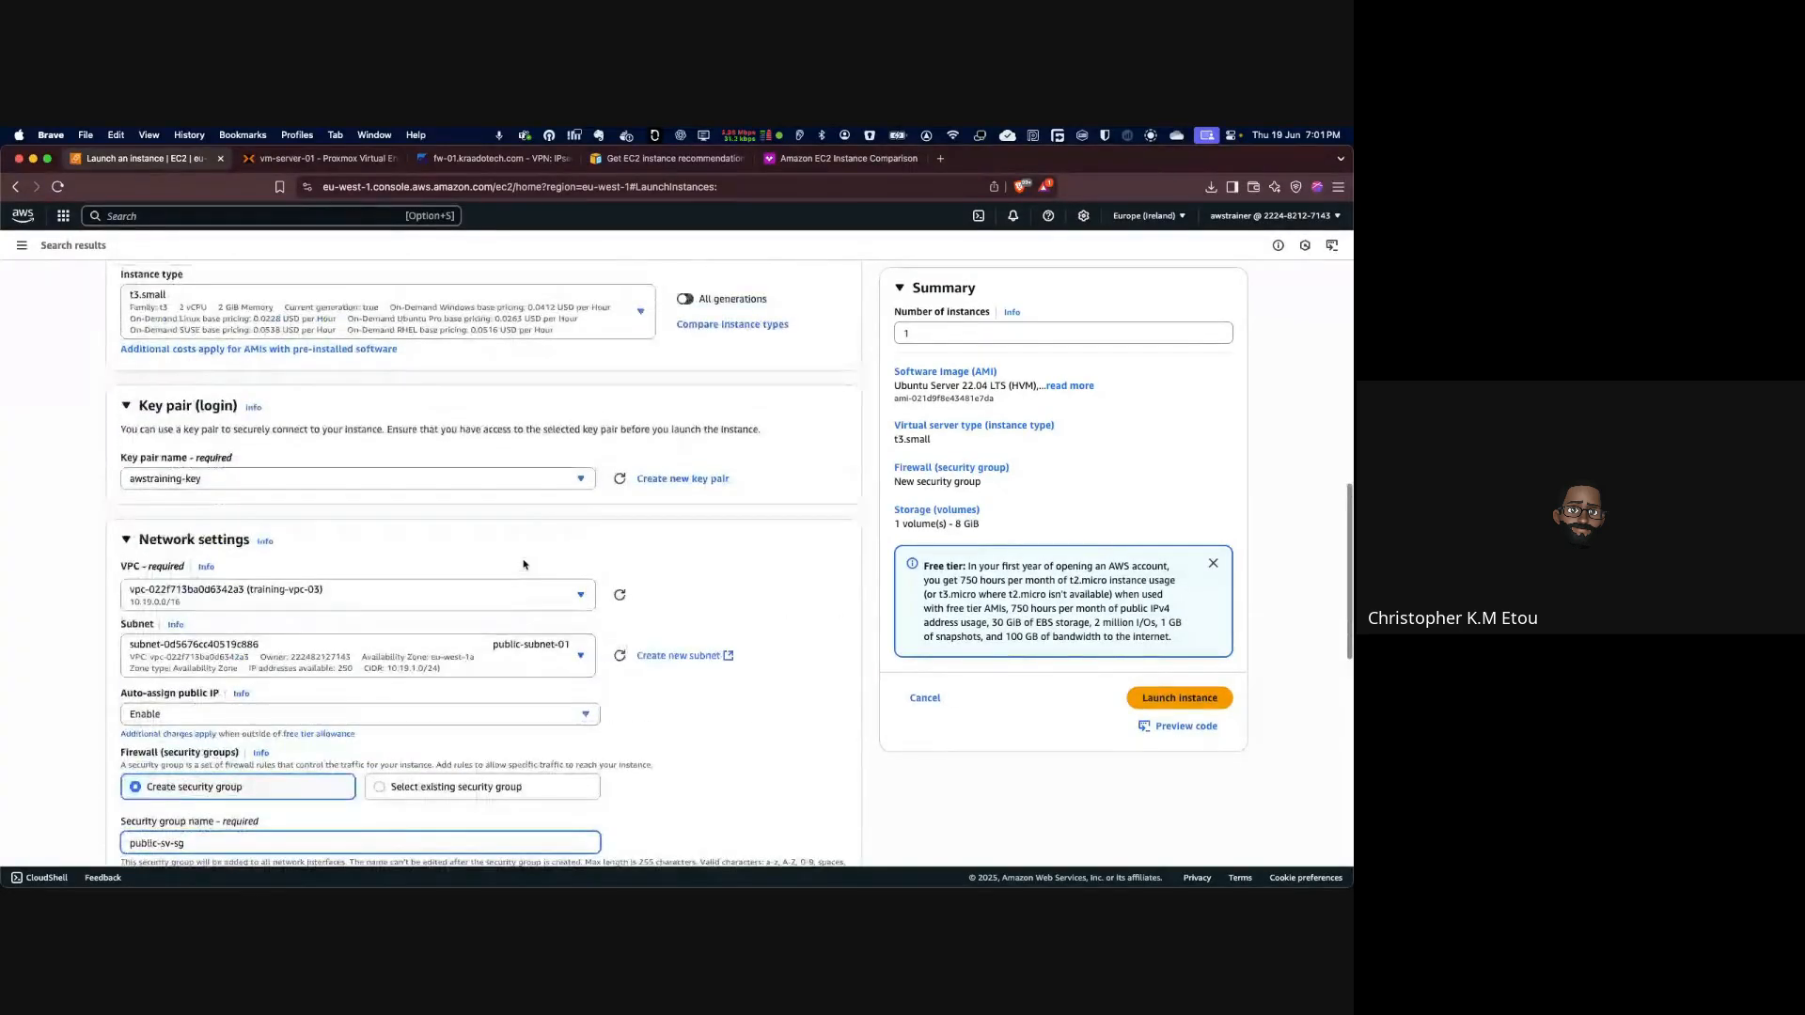
pyautogui.scroll(5, 524, 564)
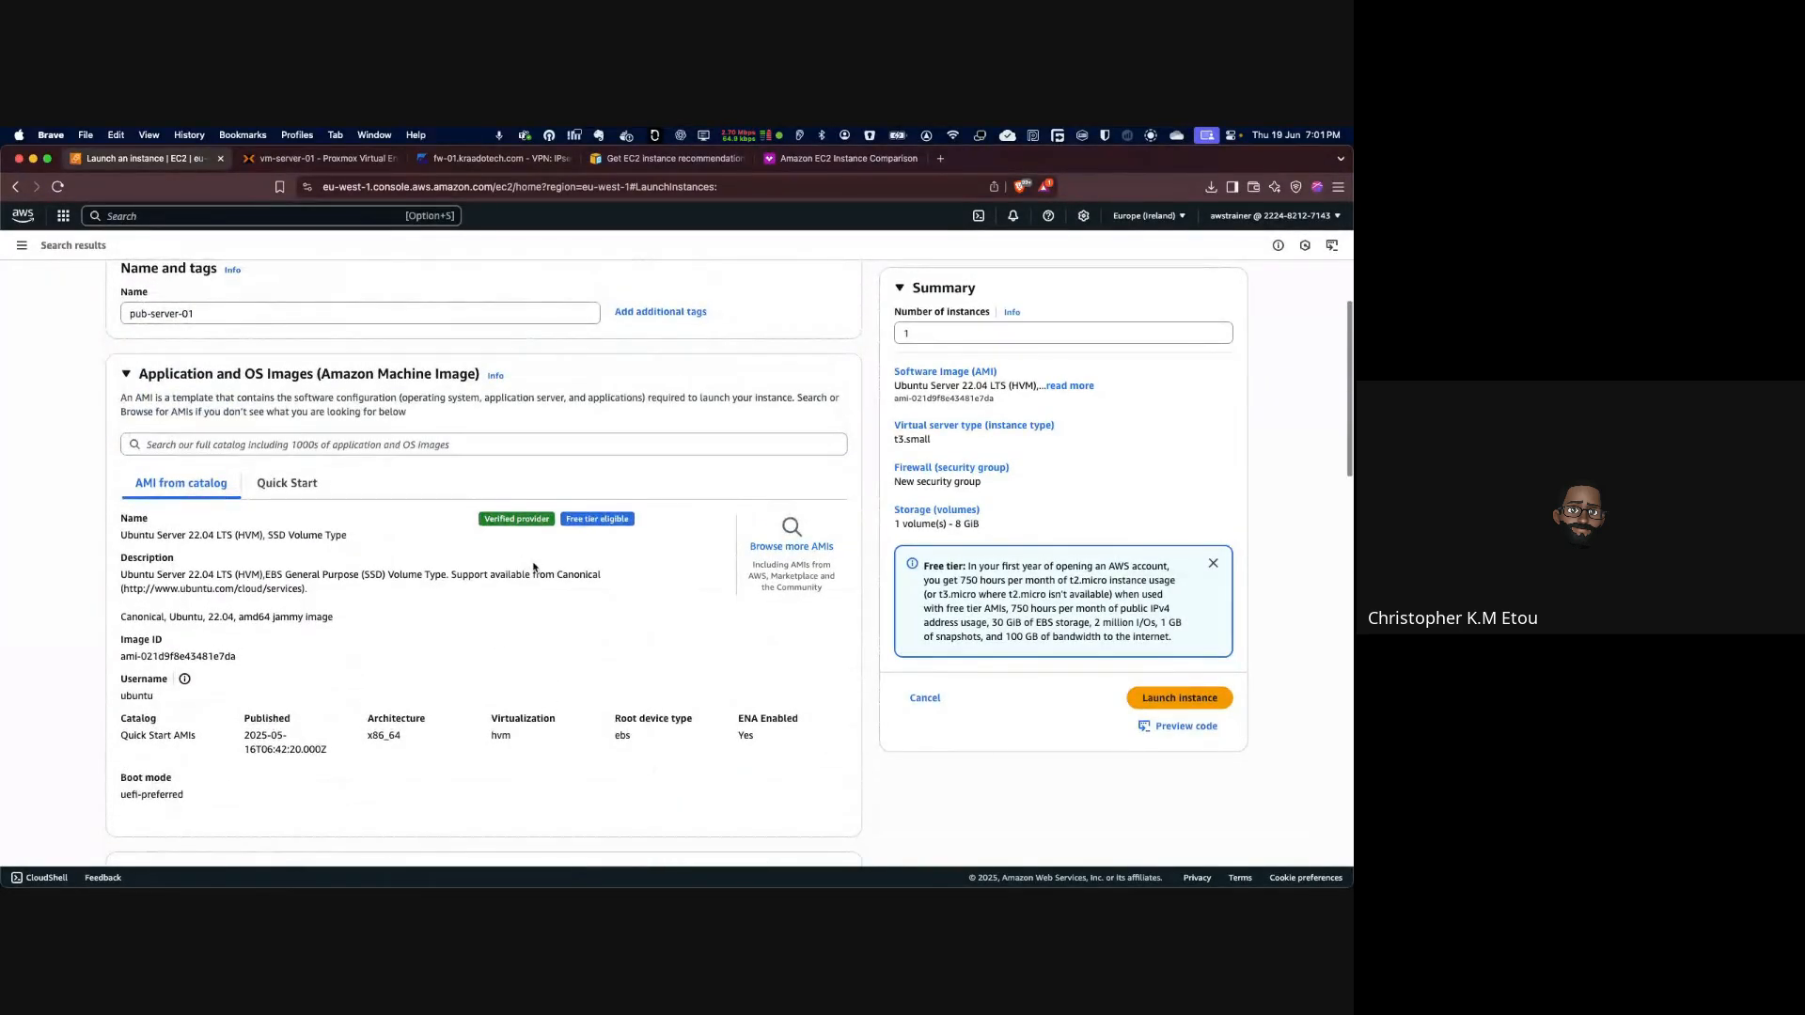
pyautogui.click(1180, 701)
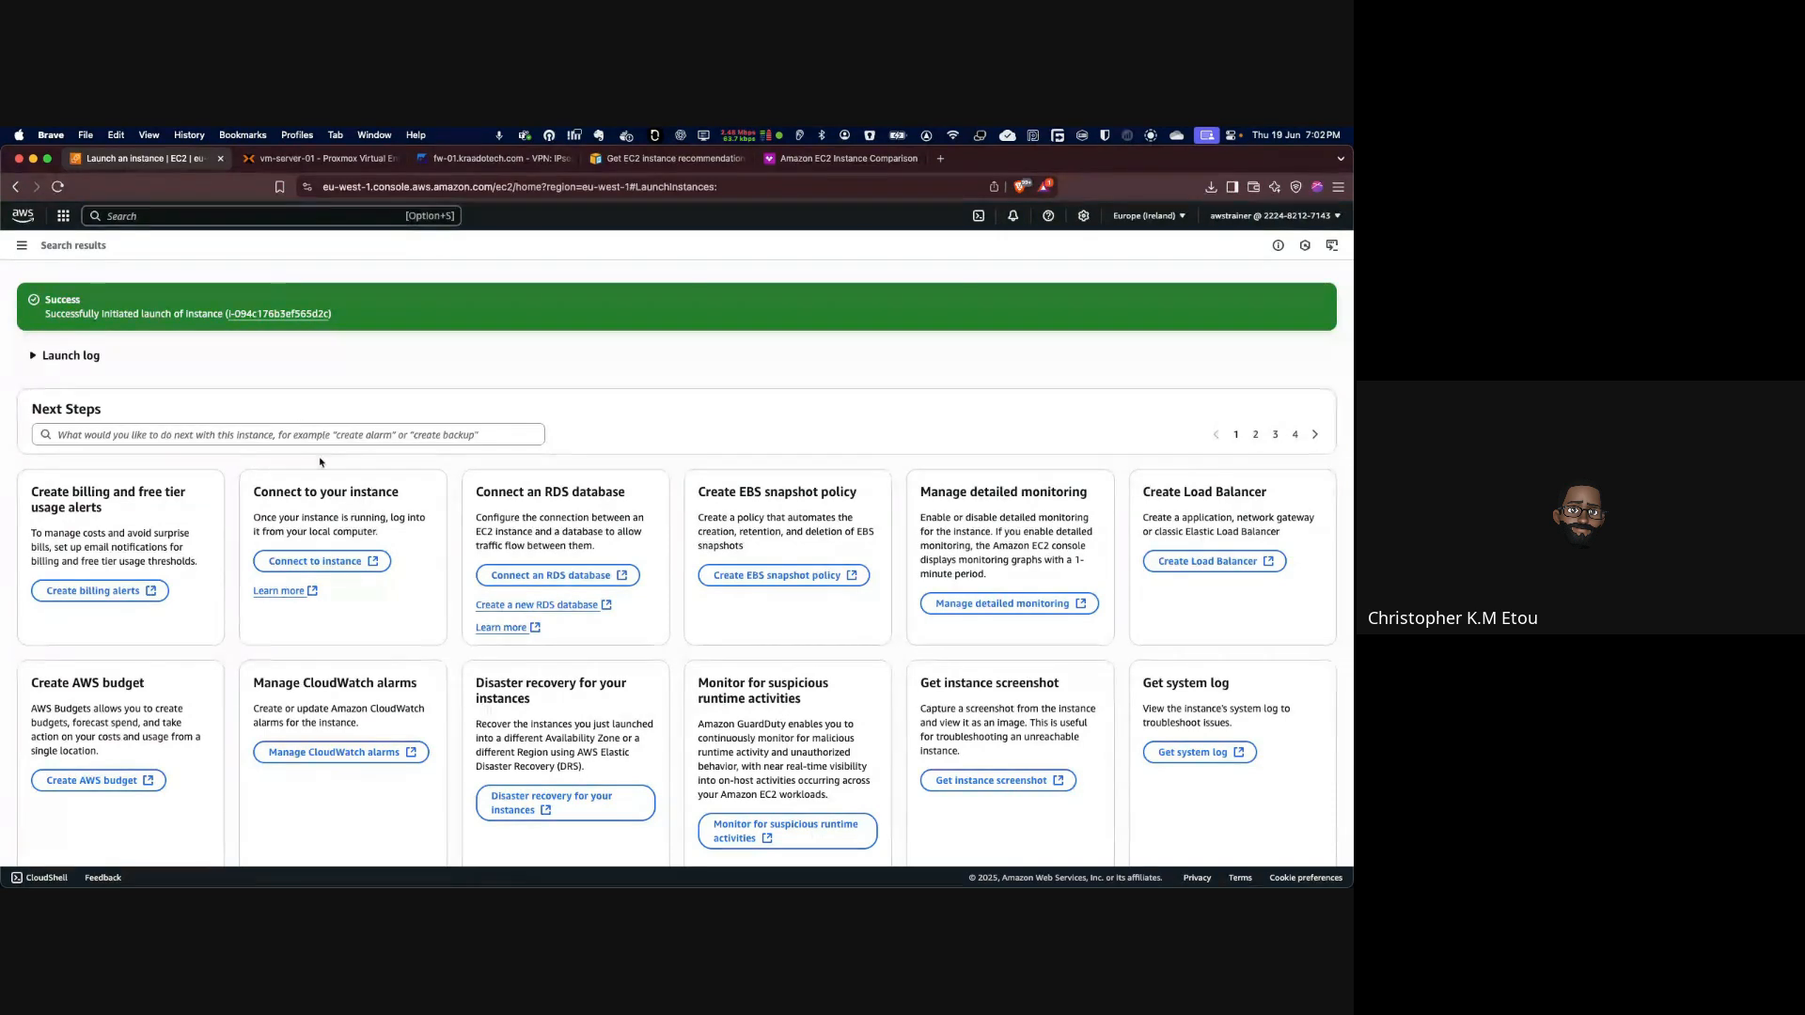
# - View all EC2 instances and reload the list to check the state of pub-server-01
pyautogui.scroll(-2, 181, 385)
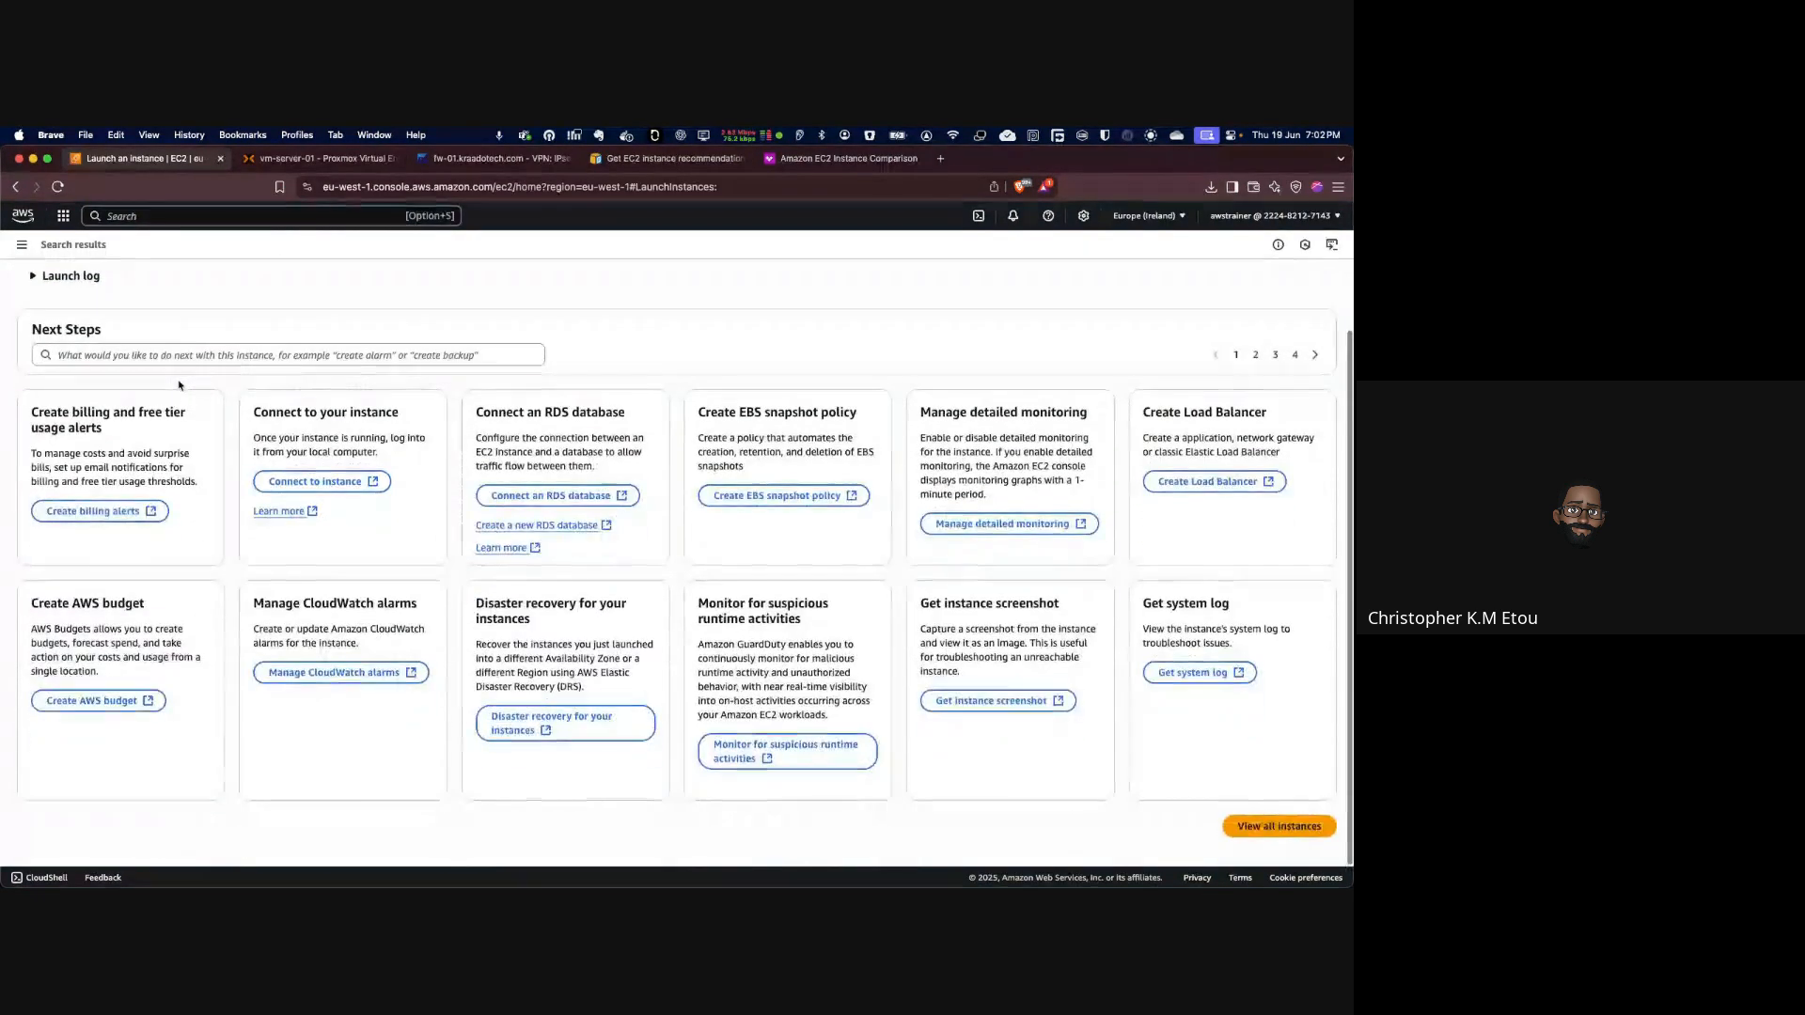
pyautogui.click(1272, 826)
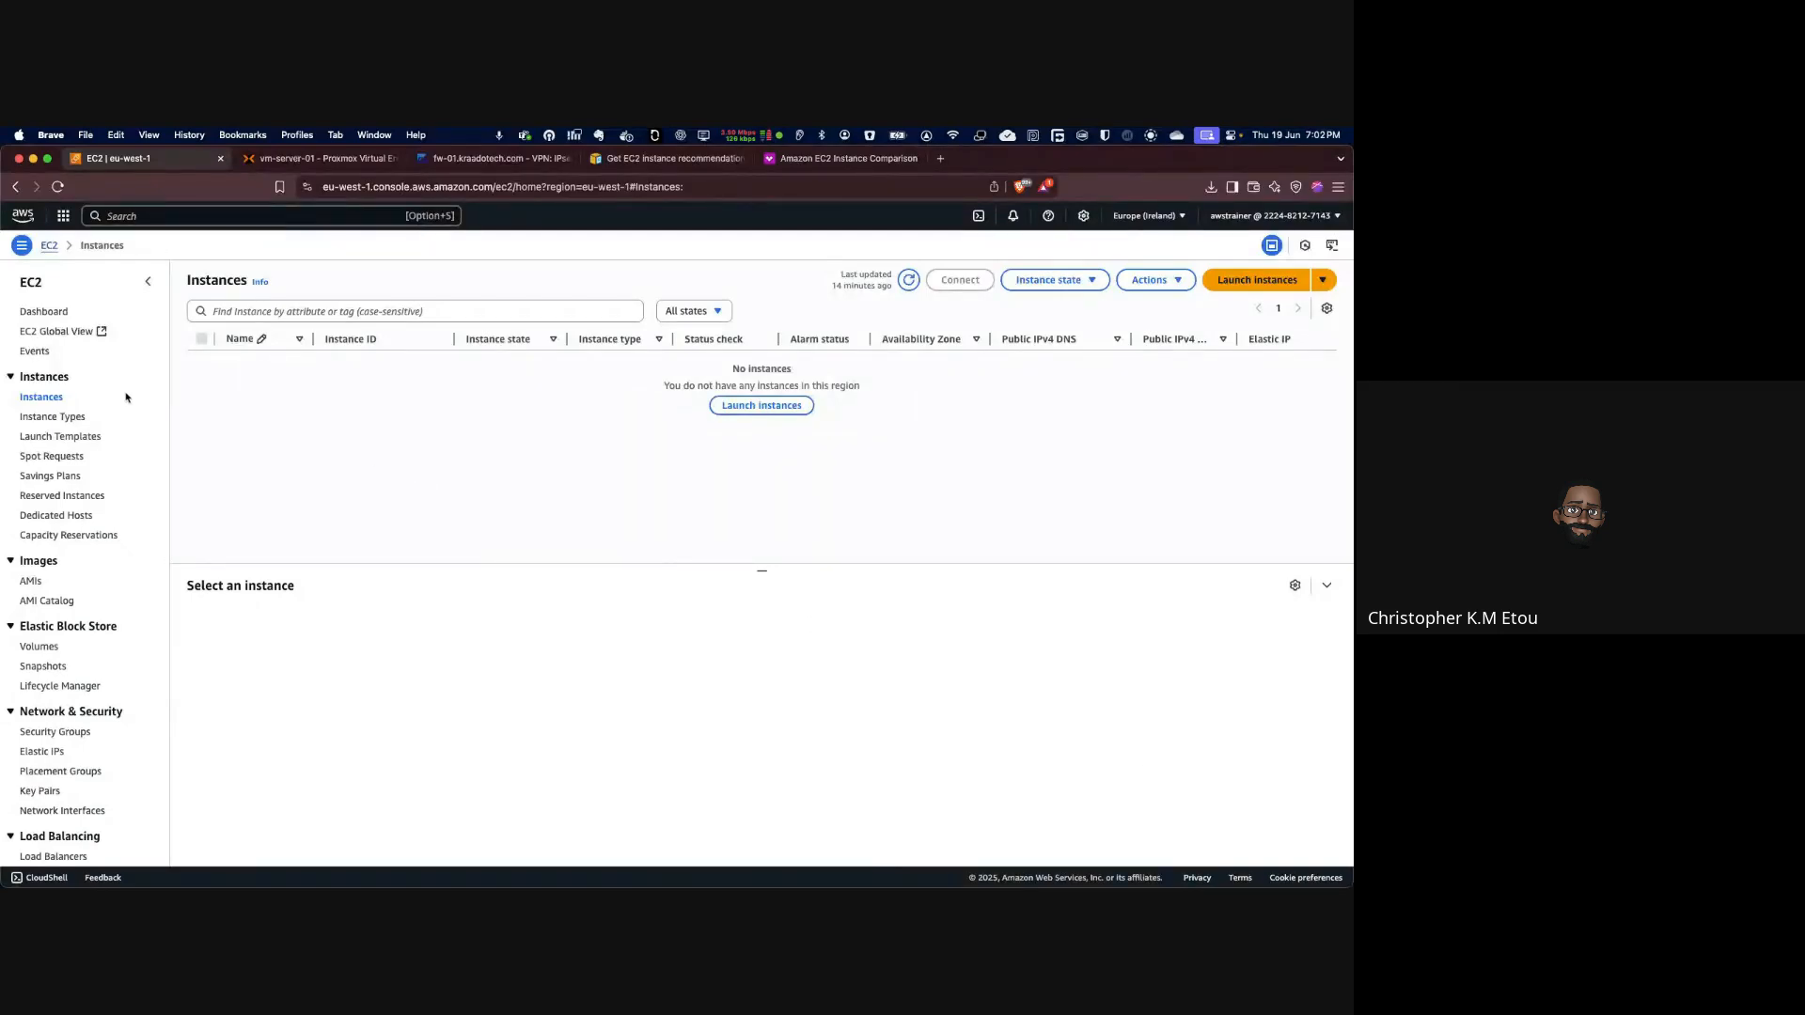
pyautogui.click(57, 186)
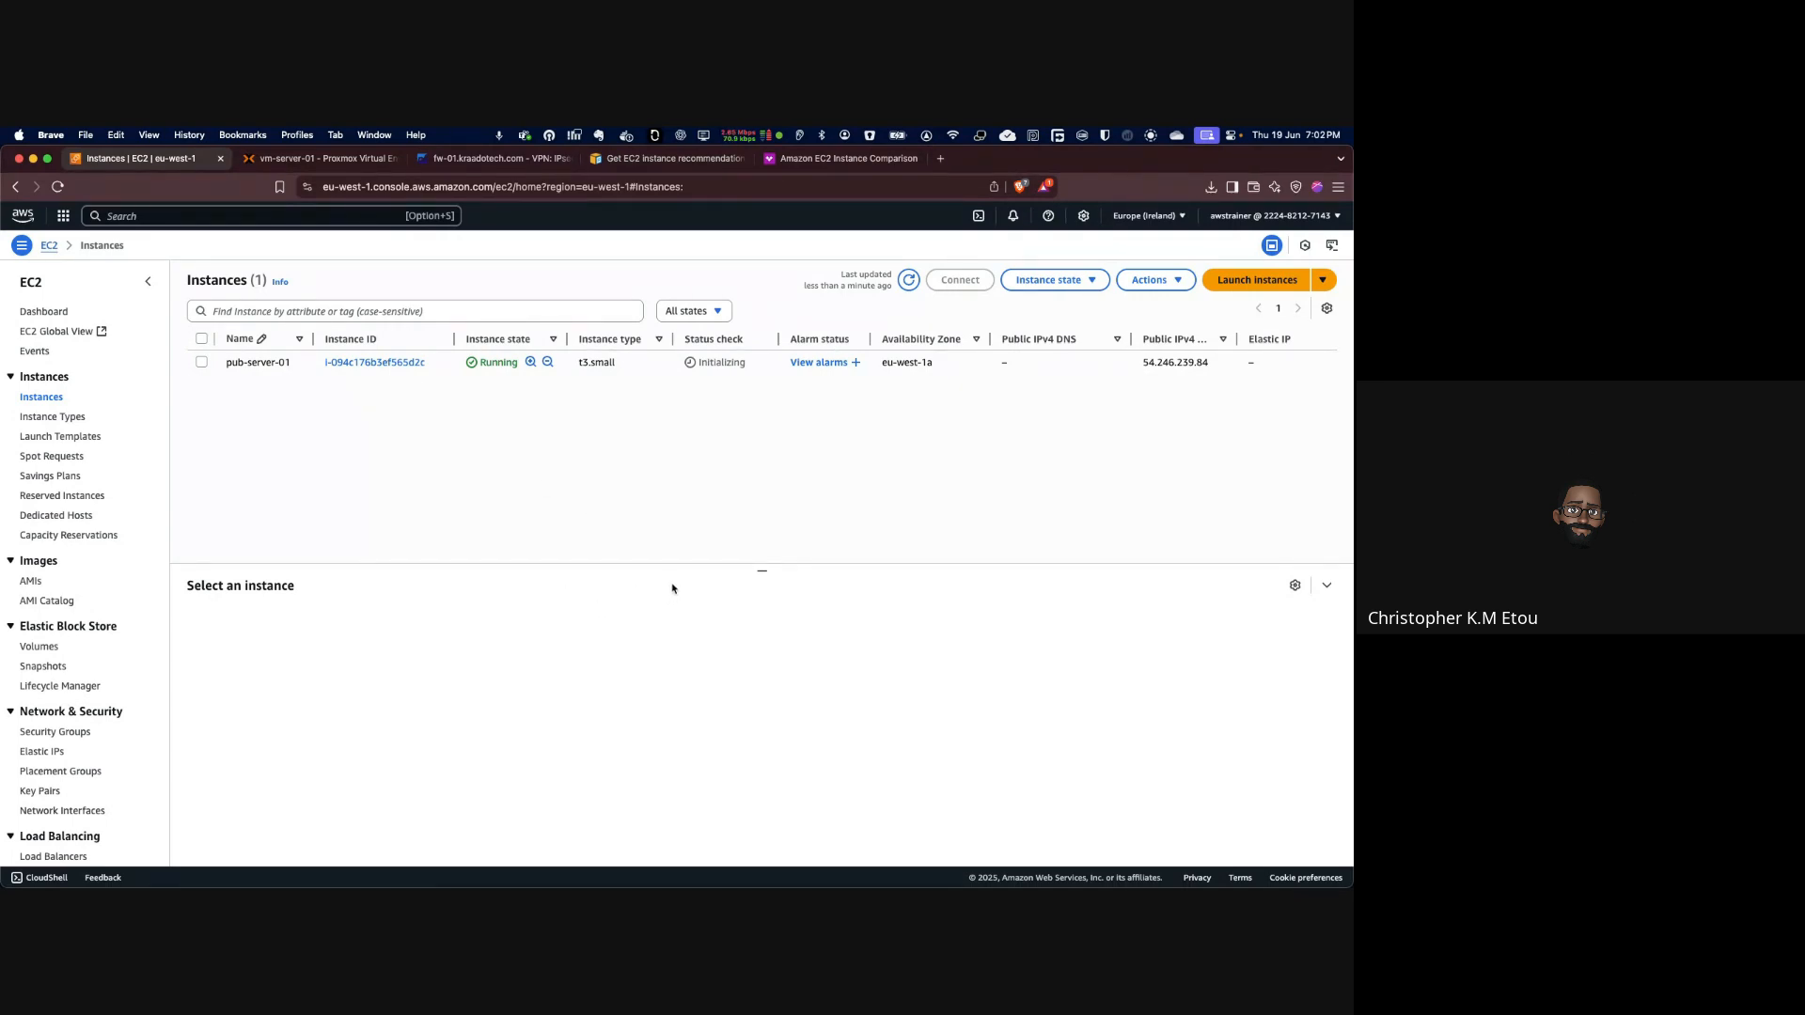
# - Switch to VS Code, open ec2.tf from the aws_vpc folder and hide the terminal to widen the editor
pyautogui.hotkey('ctrl', 'Right')
pyautogui.hotkey('ctrl', 'Right')
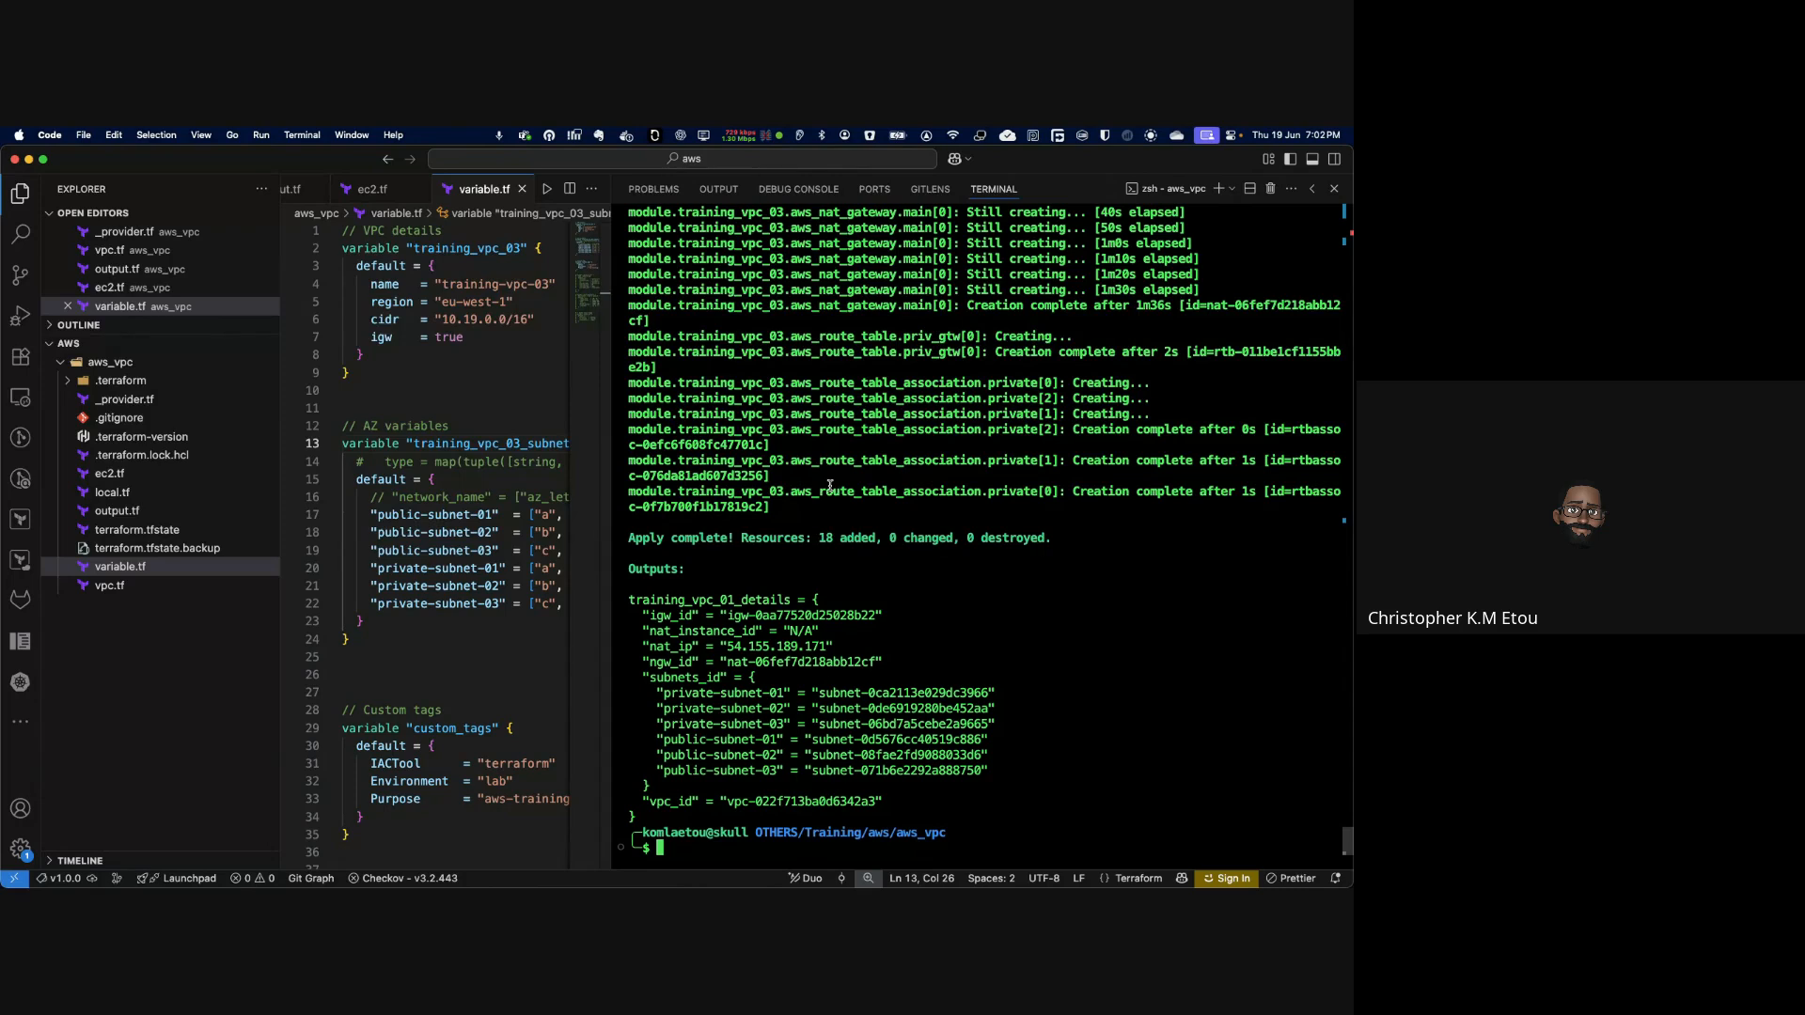
pyautogui.click(108, 475)
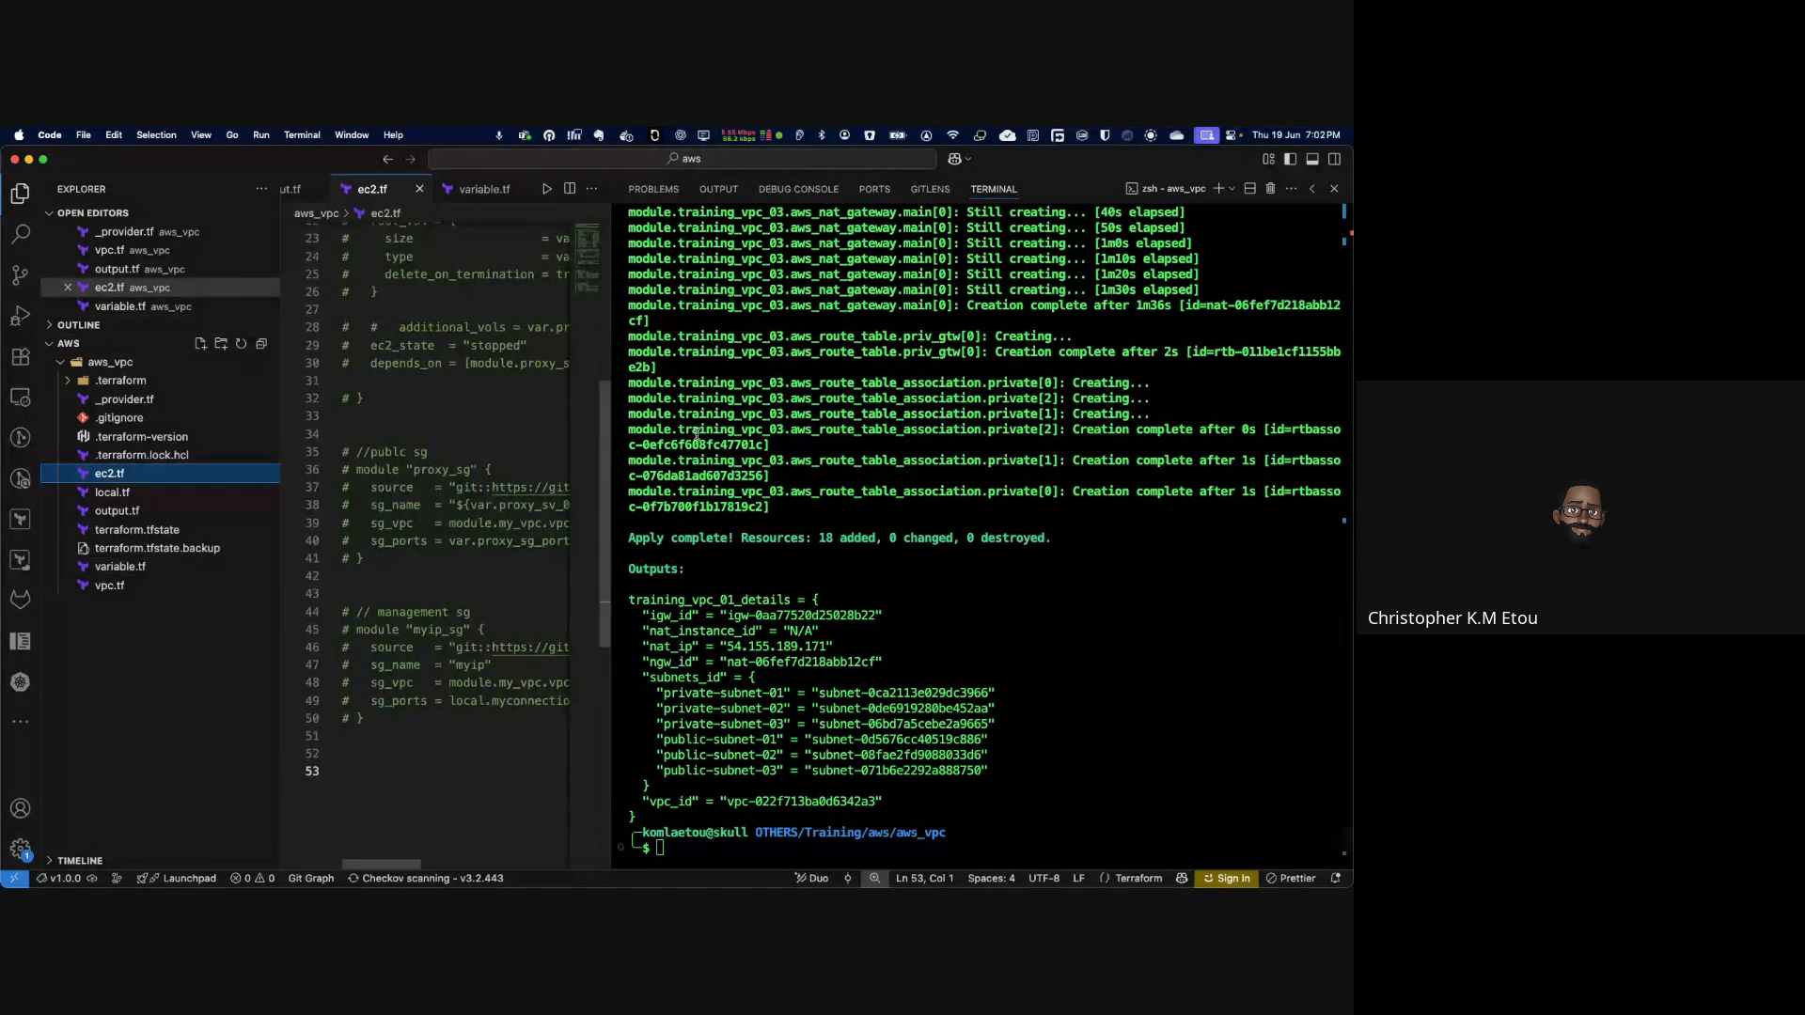
pyautogui.press('super+j')
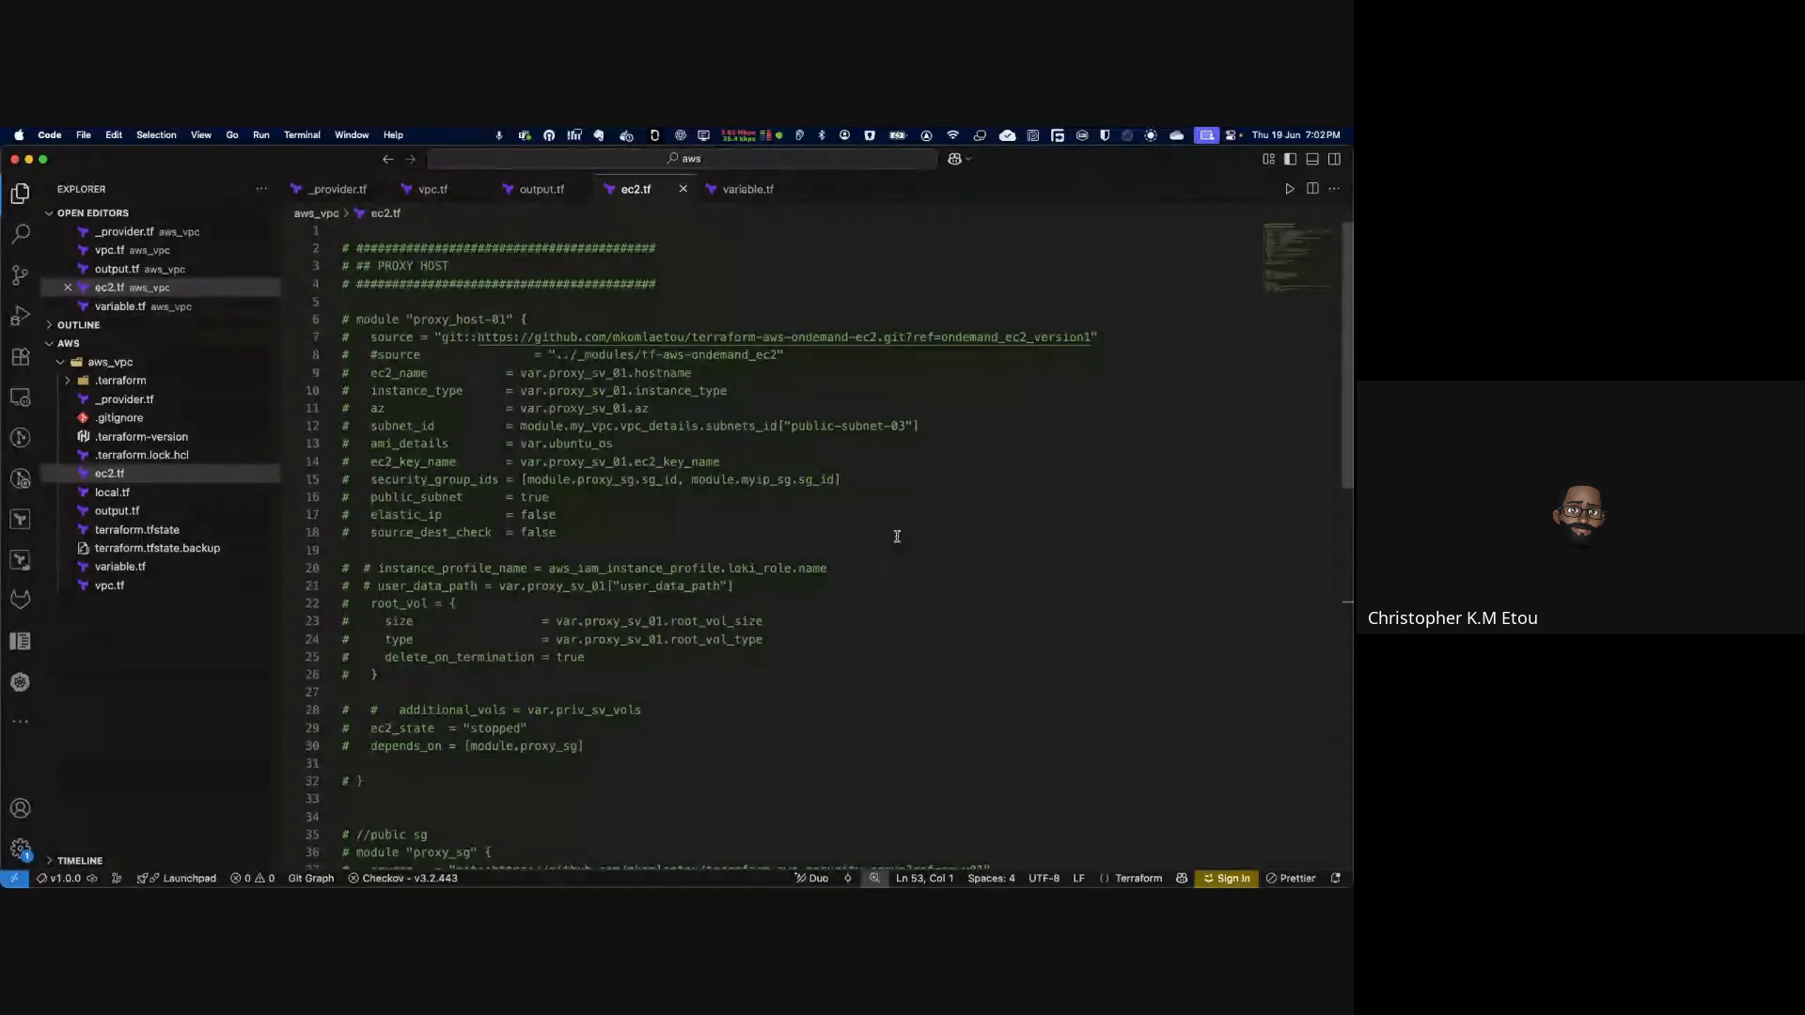
# - Uncomment the whole of ec2.tf, enabling the proxy_host-01, proxy_sg and myip_sg modules
pyautogui.scroll(-5, 897, 536)
pyautogui.scroll(-8, 897, 536)
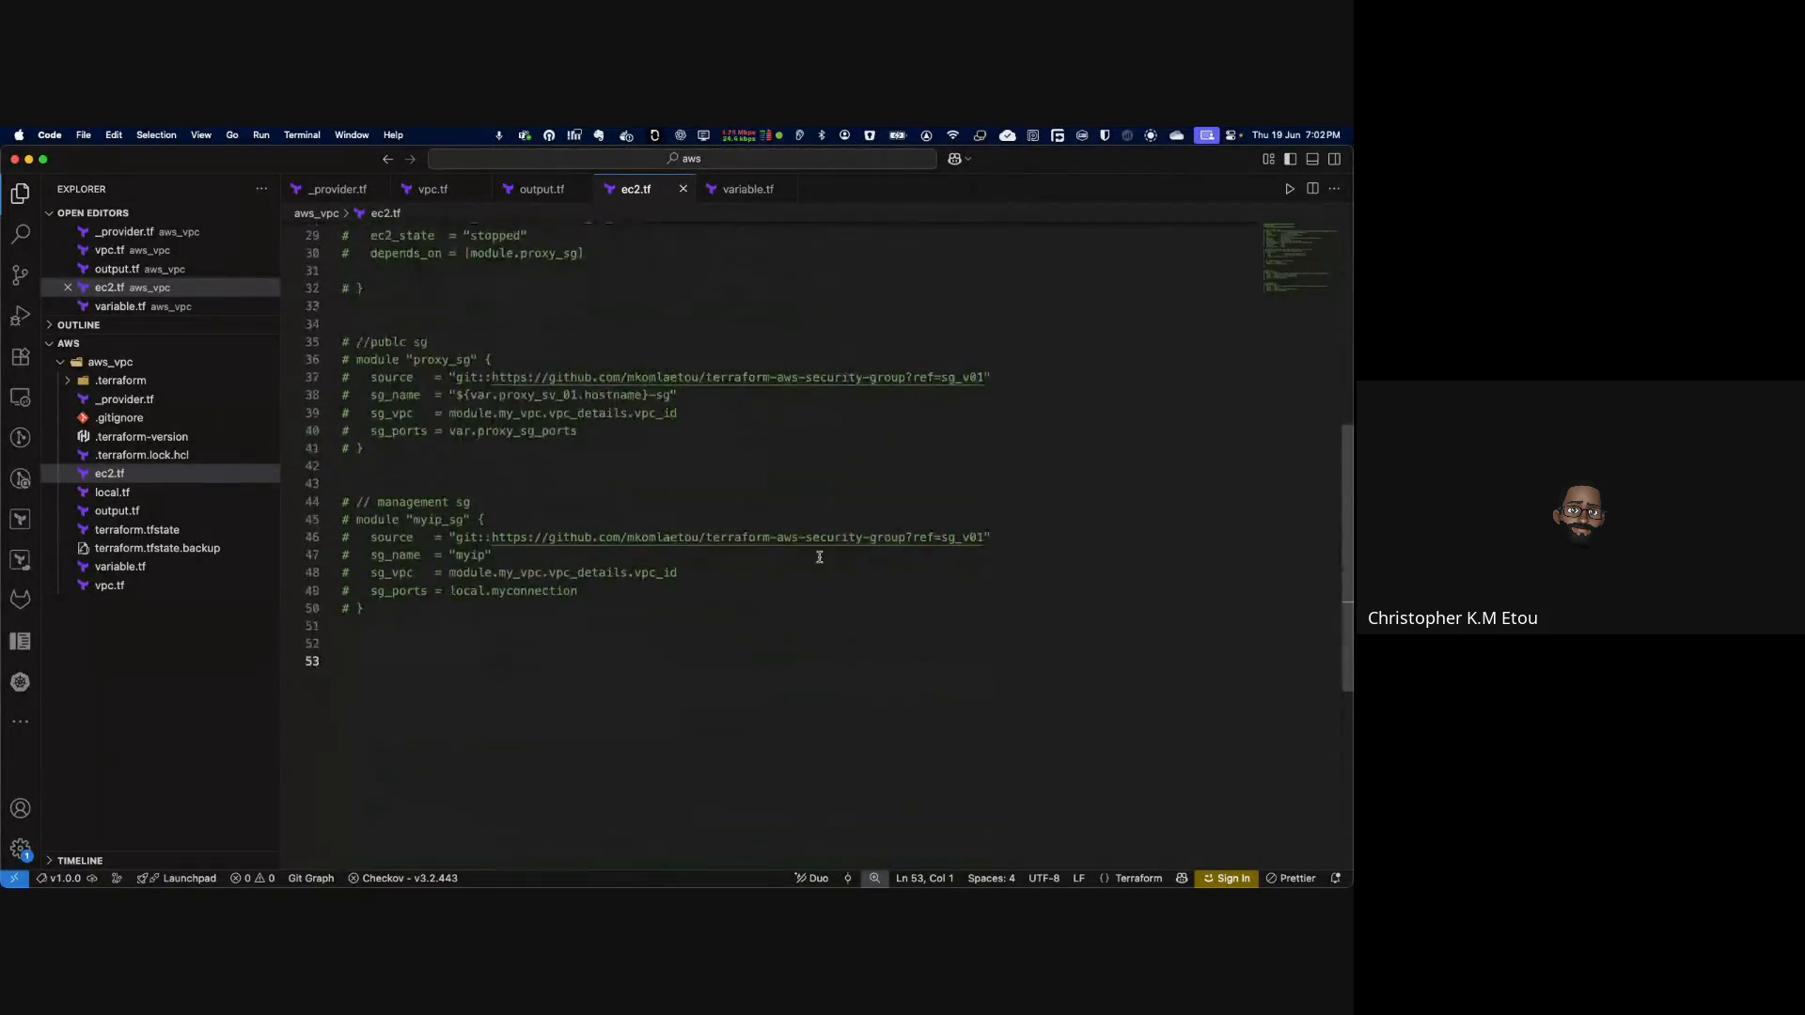
pyautogui.moveTo(596, 652); pyautogui.dragTo(331, 237)
pyautogui.press('super+/')
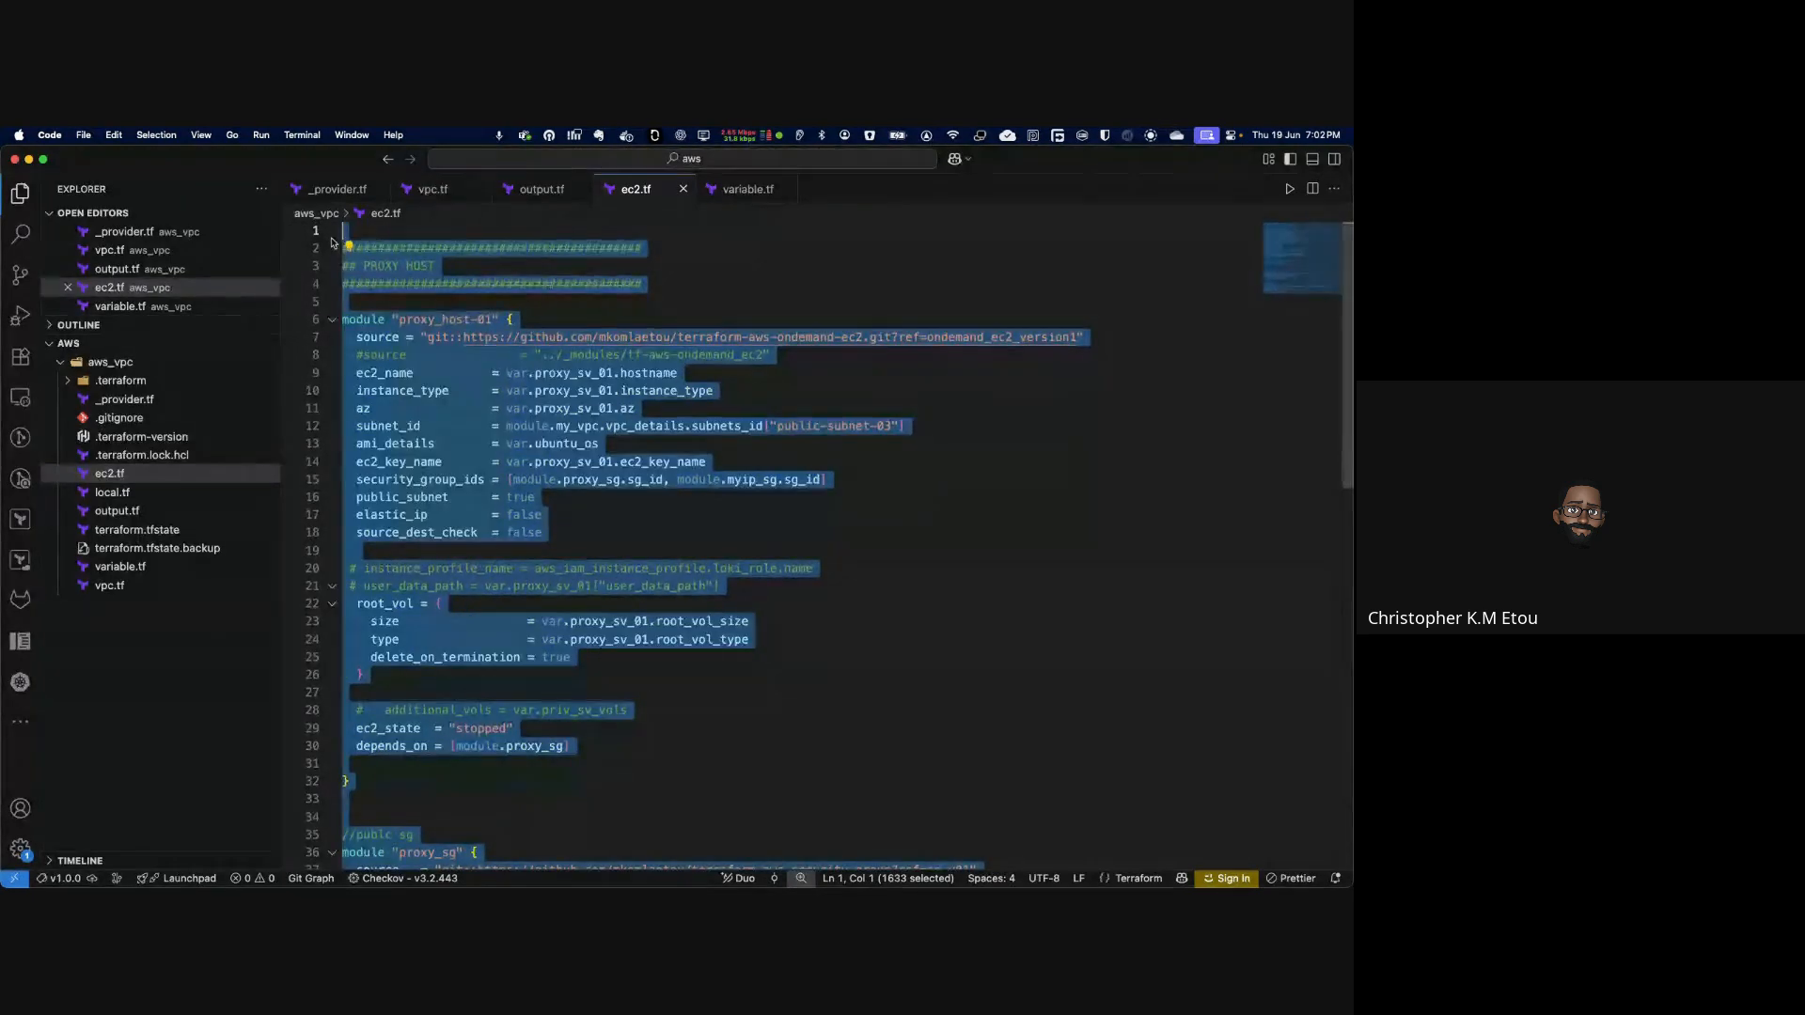
pyautogui.click(1027, 544)
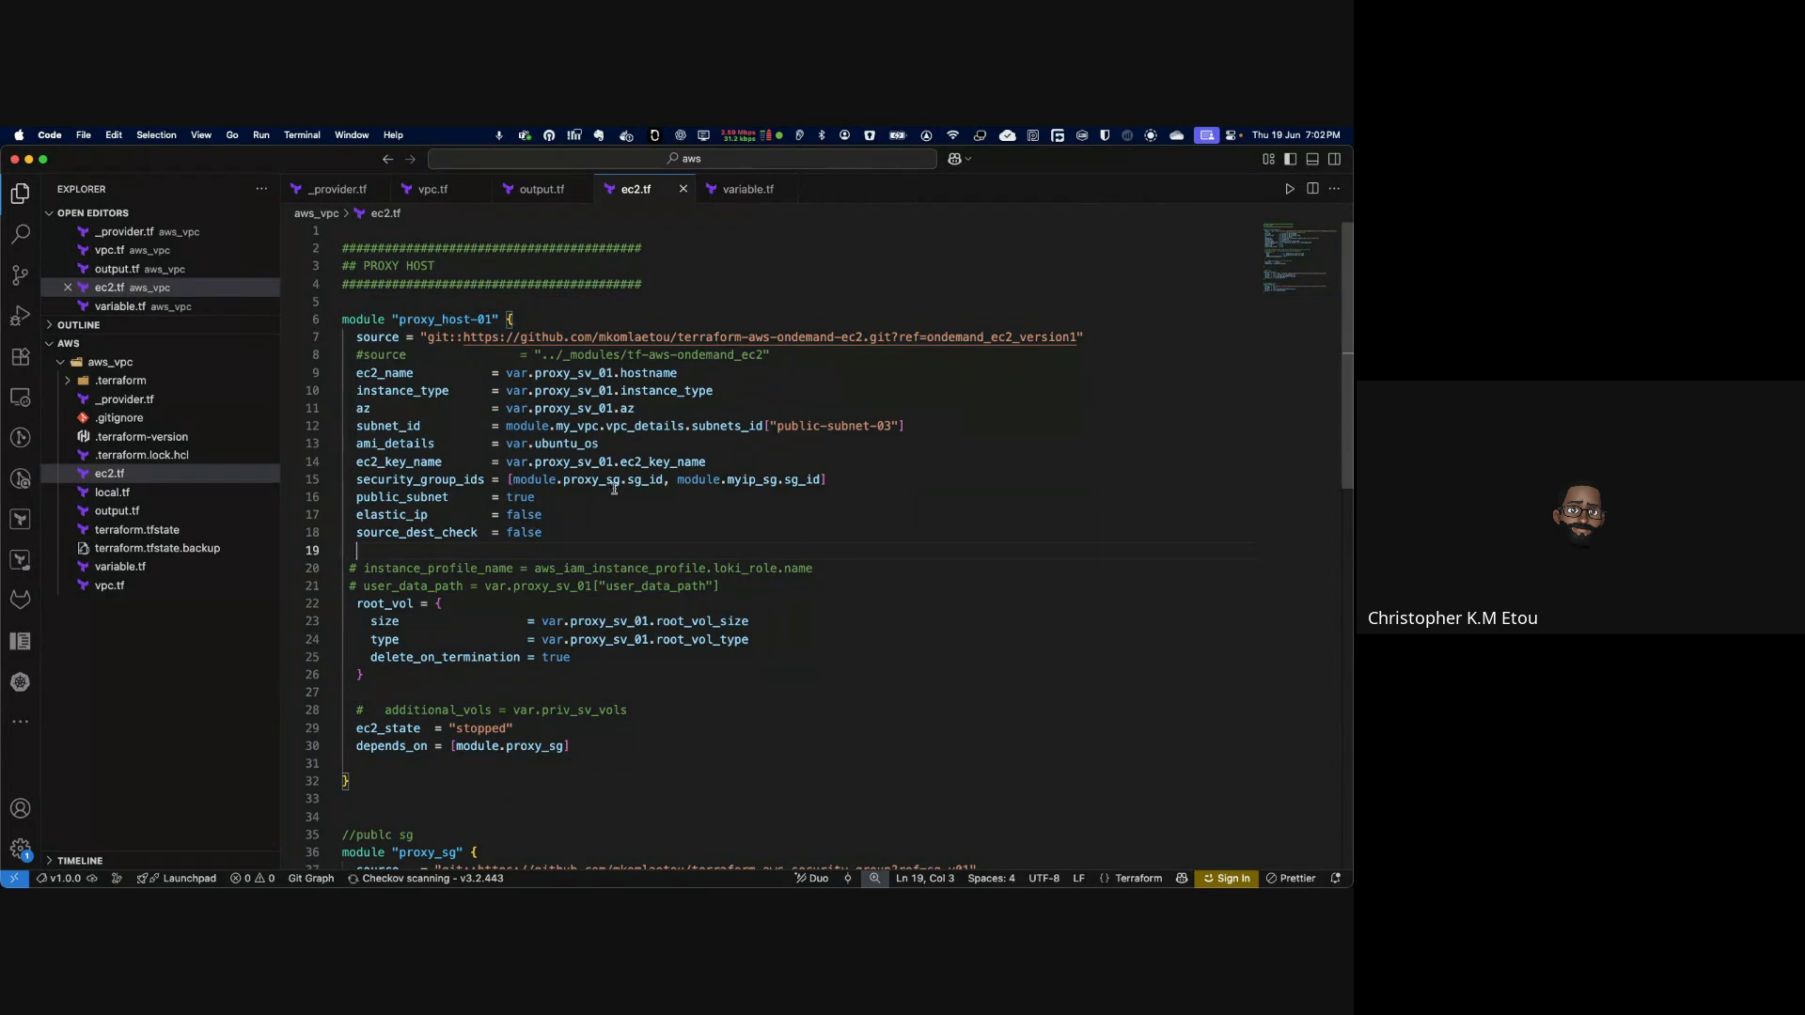
pyautogui.doubleClick(411, 320)
pyautogui.click(439, 320)
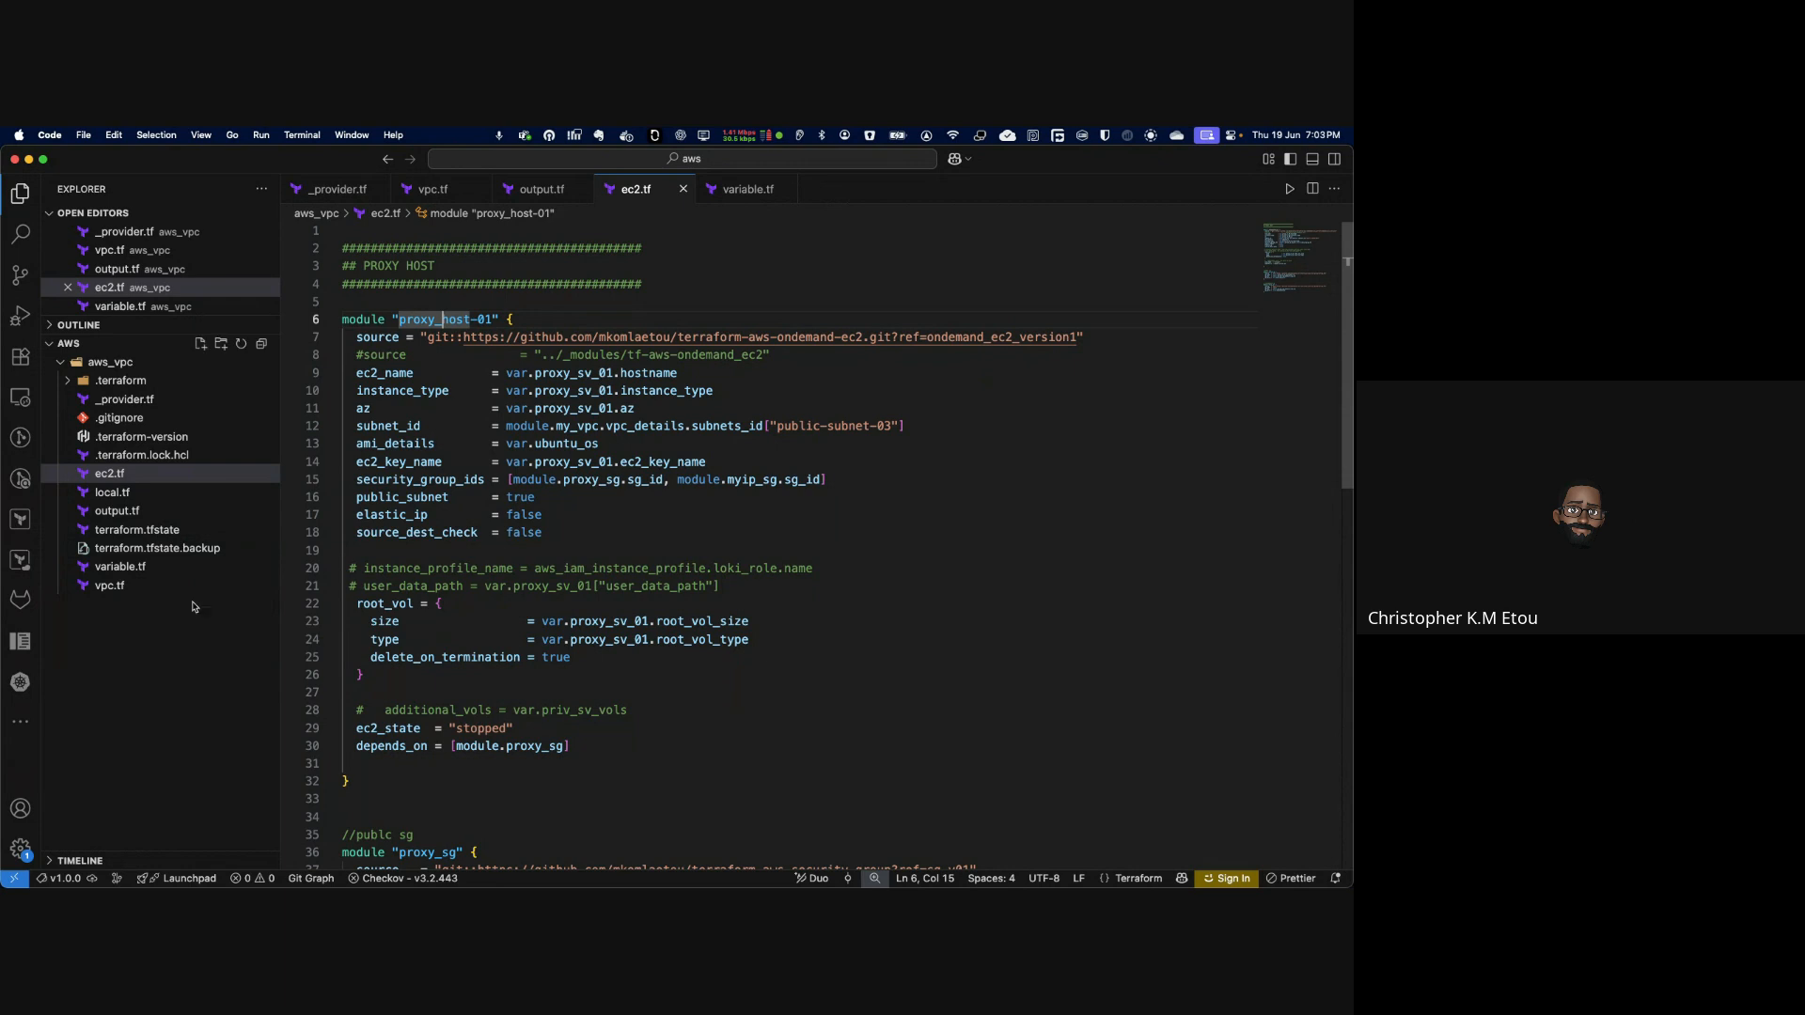
# - In variable.tf, uncomment the proxy_sv_01 variable block and comment out its user_data_path line
pyautogui.click(114, 565)
pyautogui.scroll(-9, 731, 613)
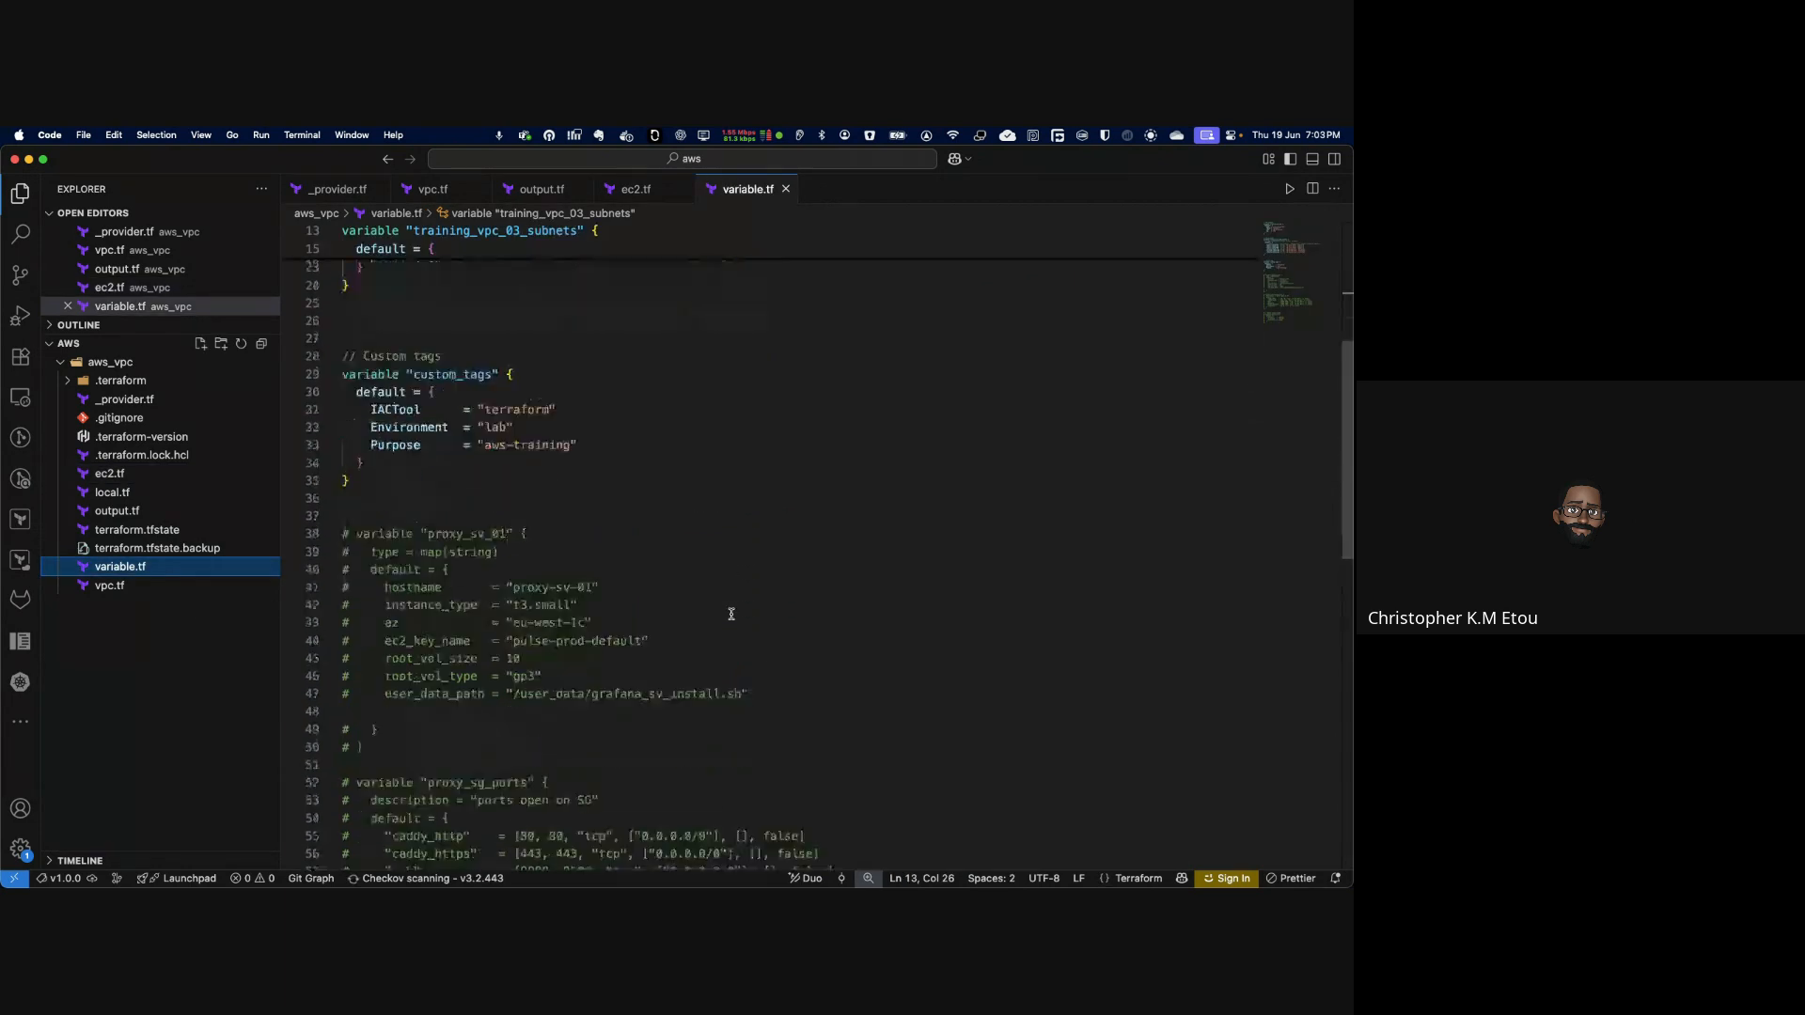
pyautogui.moveTo(376, 642); pyautogui.dragTo(323, 435)
pyautogui.press('super+slash')
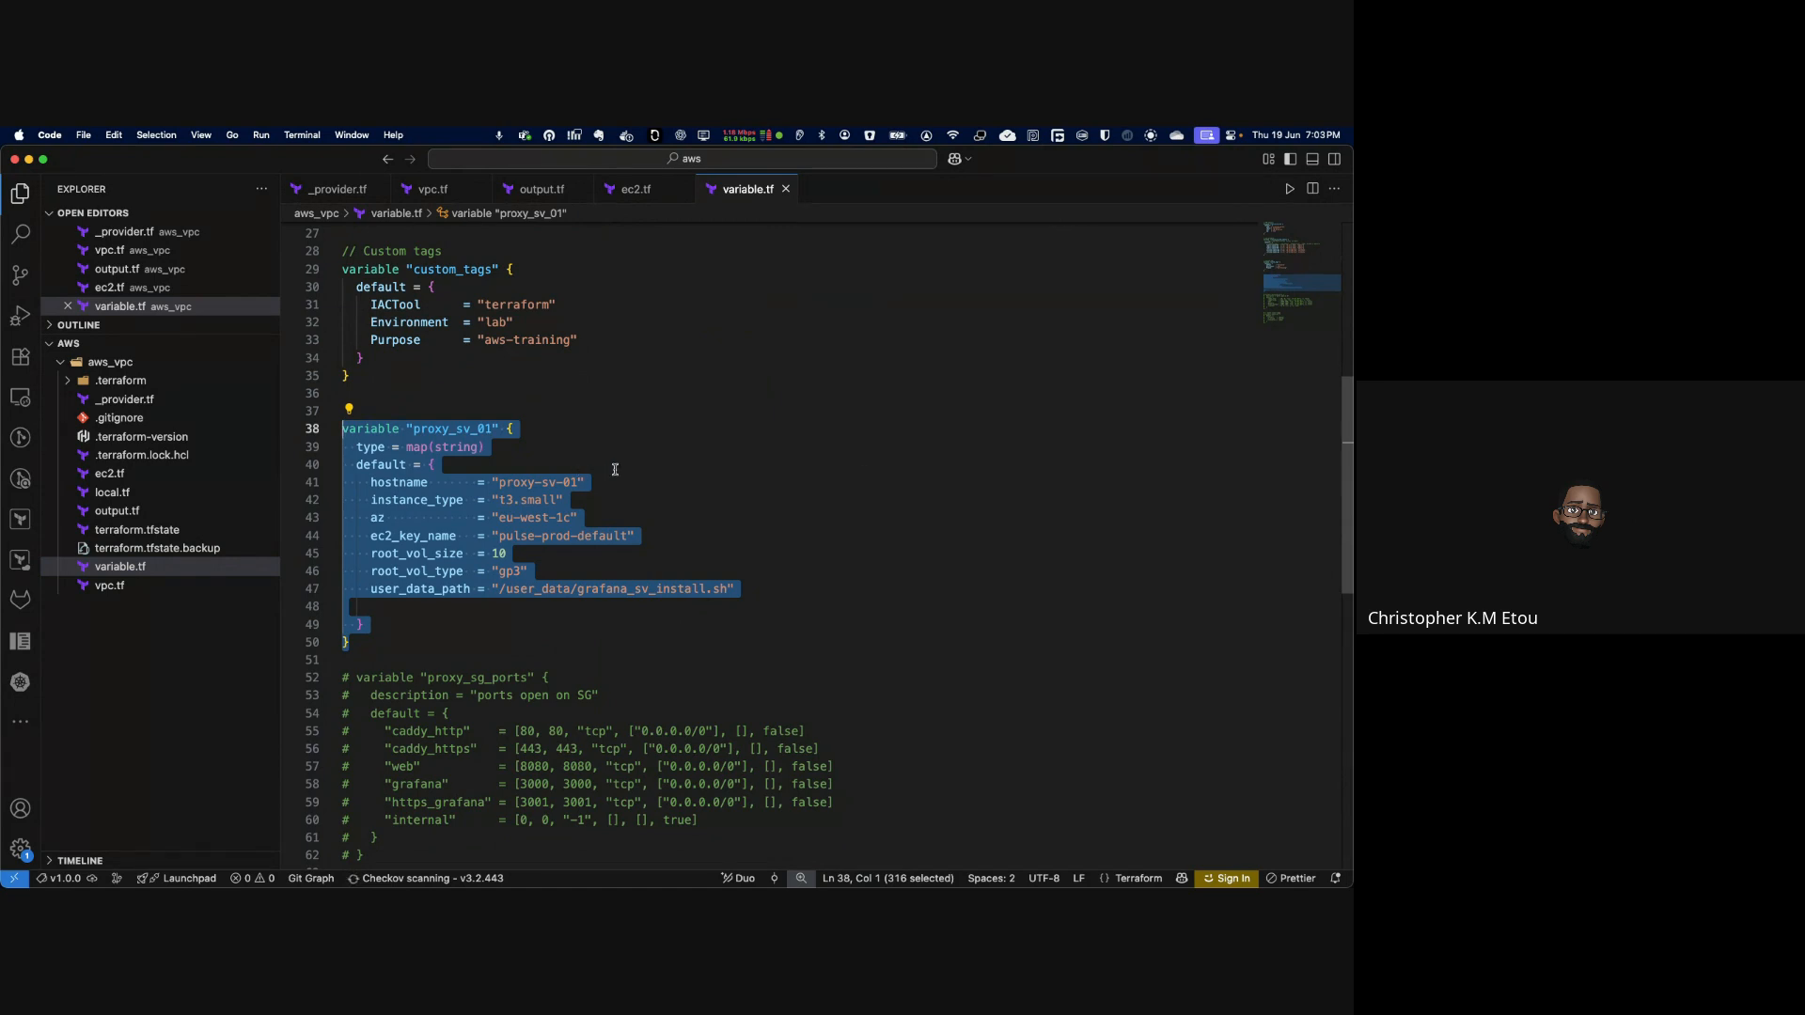
pyautogui.click(780, 449)
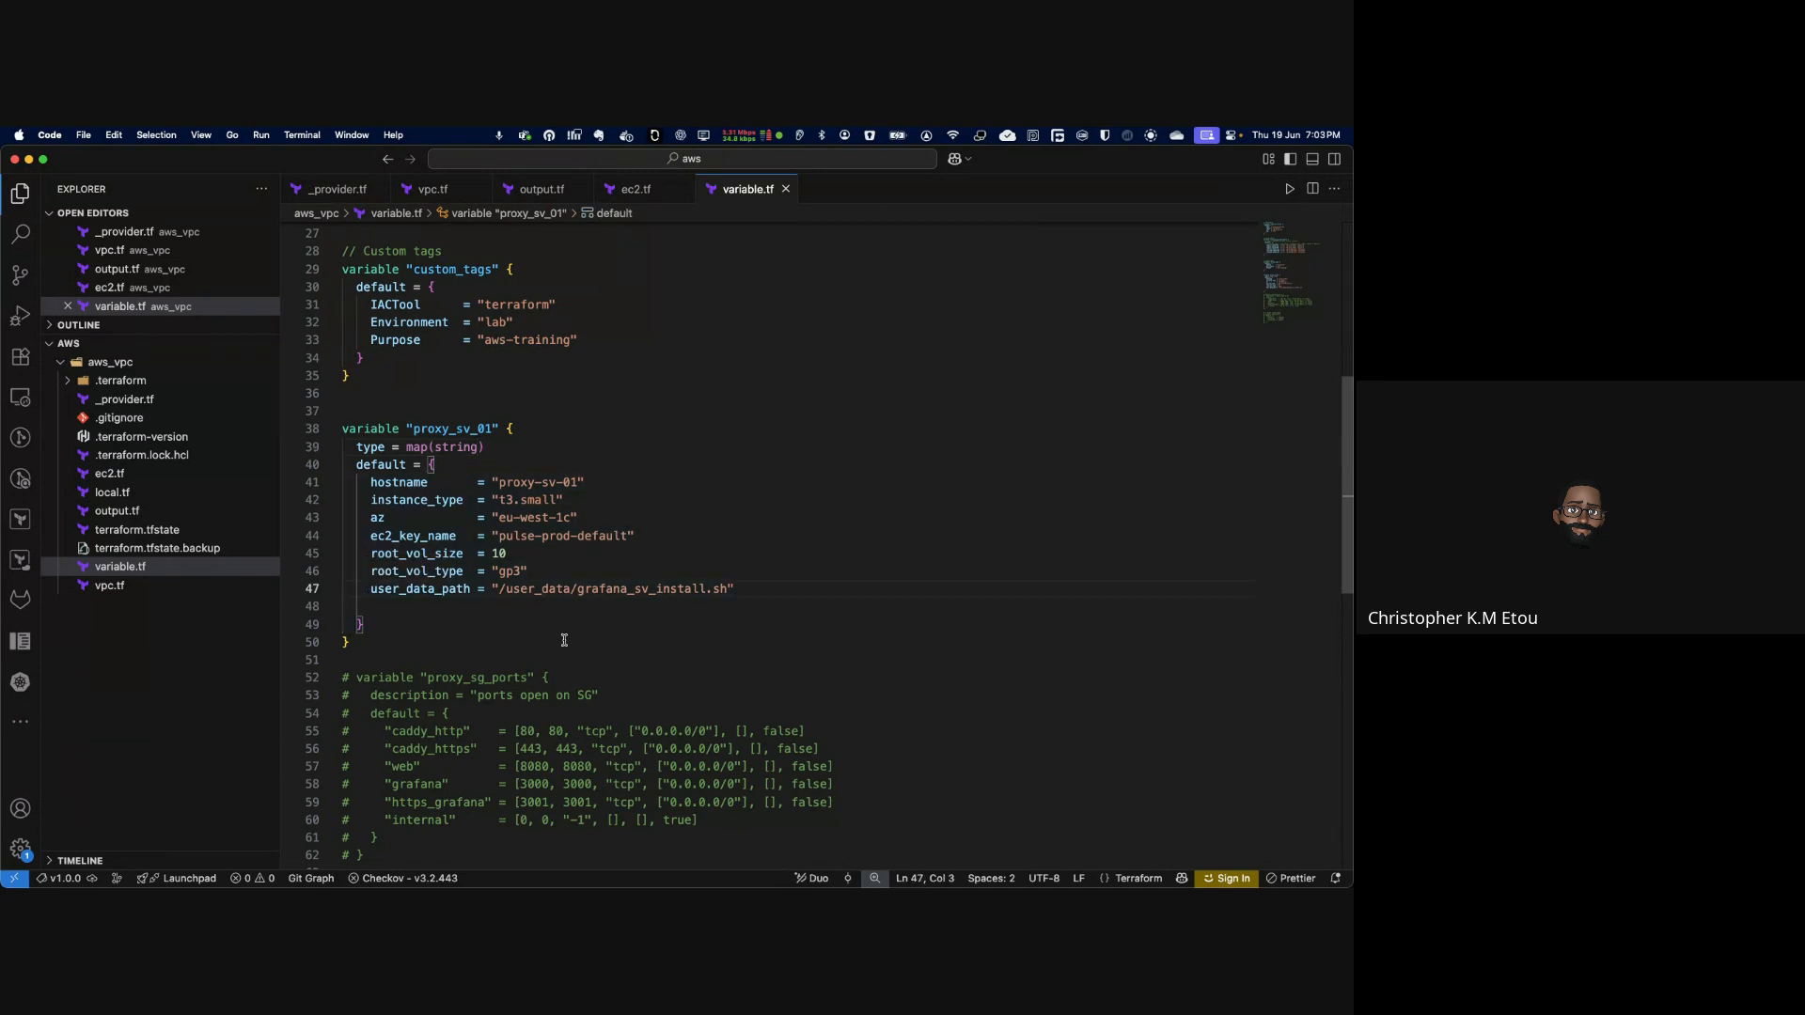
pyautogui.write('#')
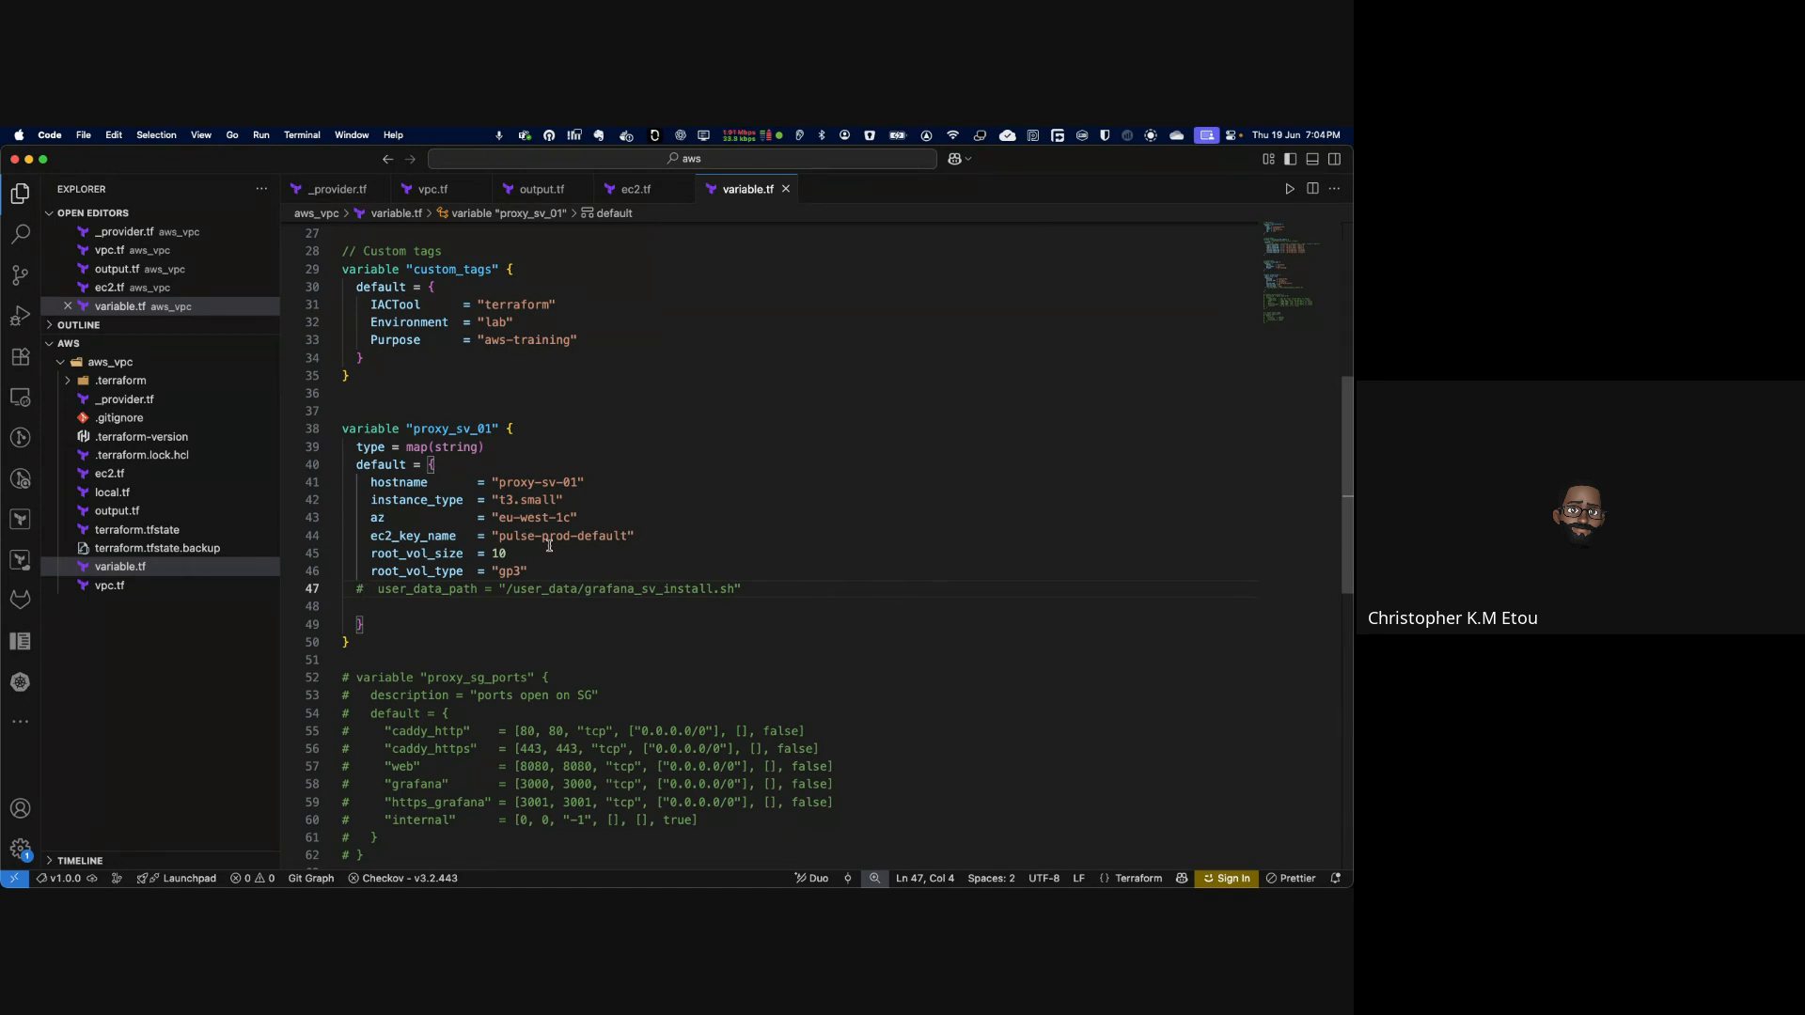
# - Uncomment the proxy_sg_ports variable and the ubuntu_os variable with its heading comment in variable.tf
pyautogui.scroll(-2, 637, 591)
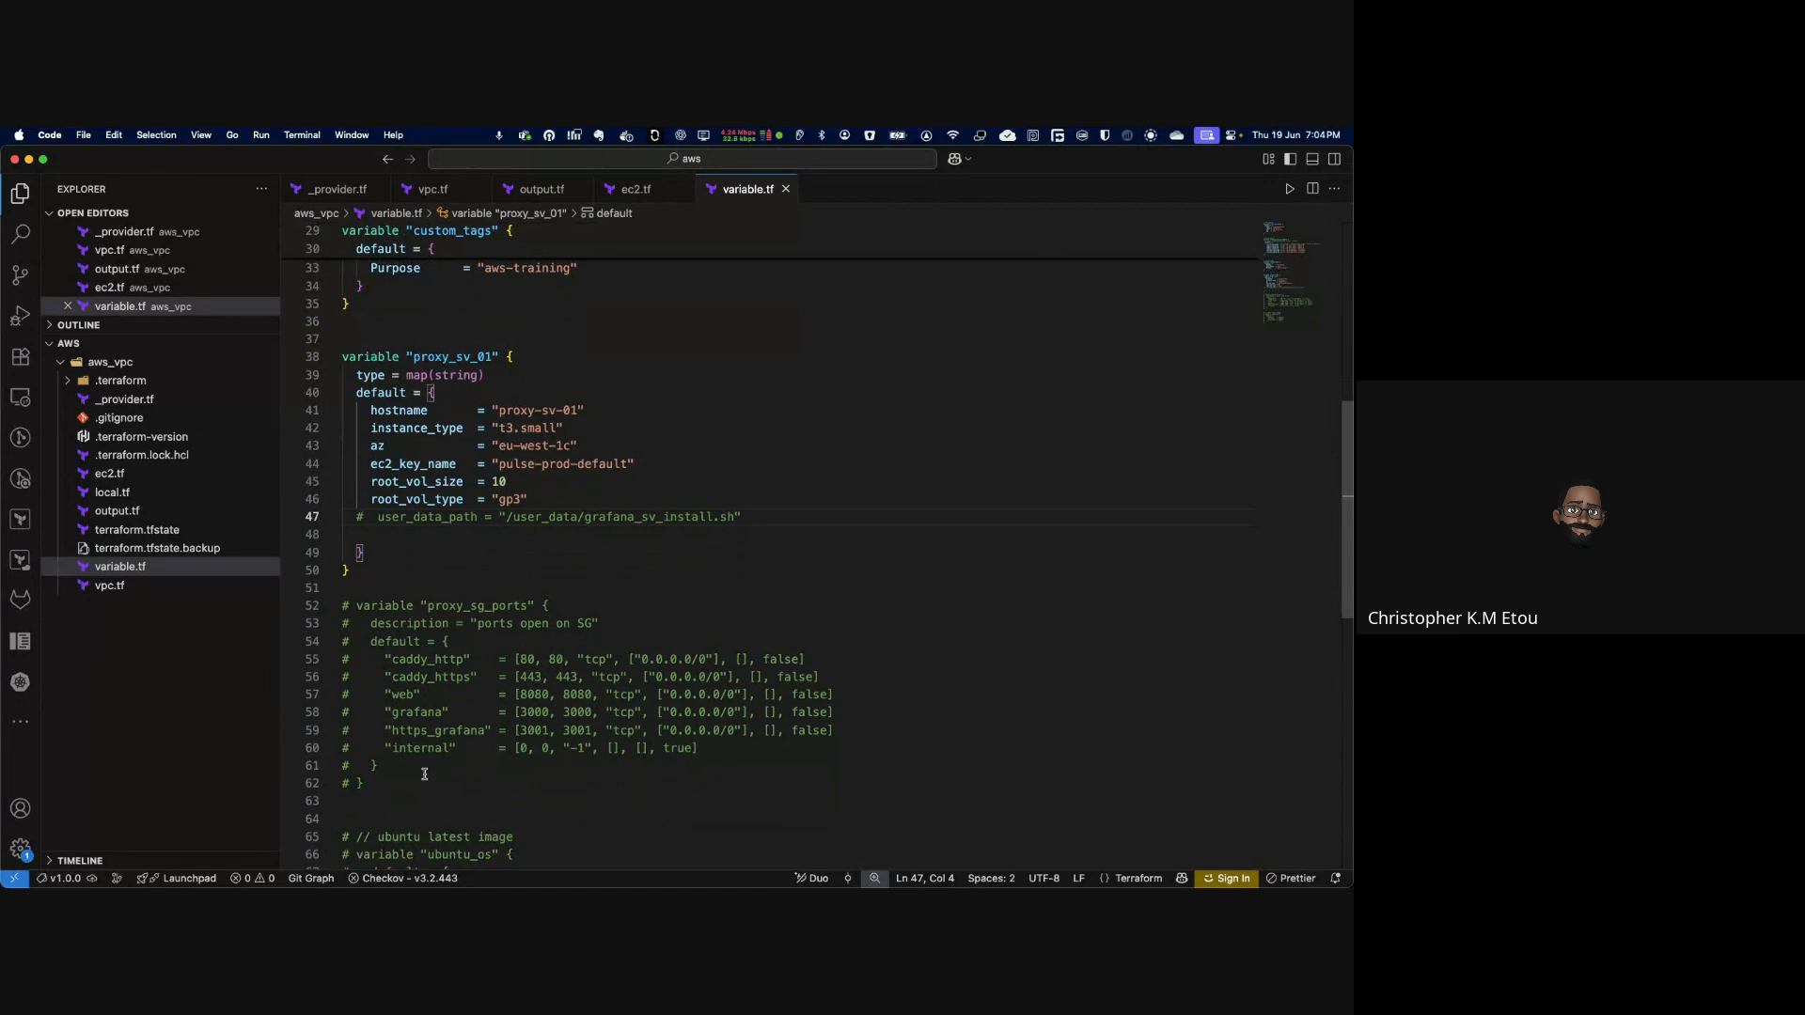
pyautogui.moveTo(379, 805); pyautogui.dragTo(336, 604)
pyautogui.press('super+slash')
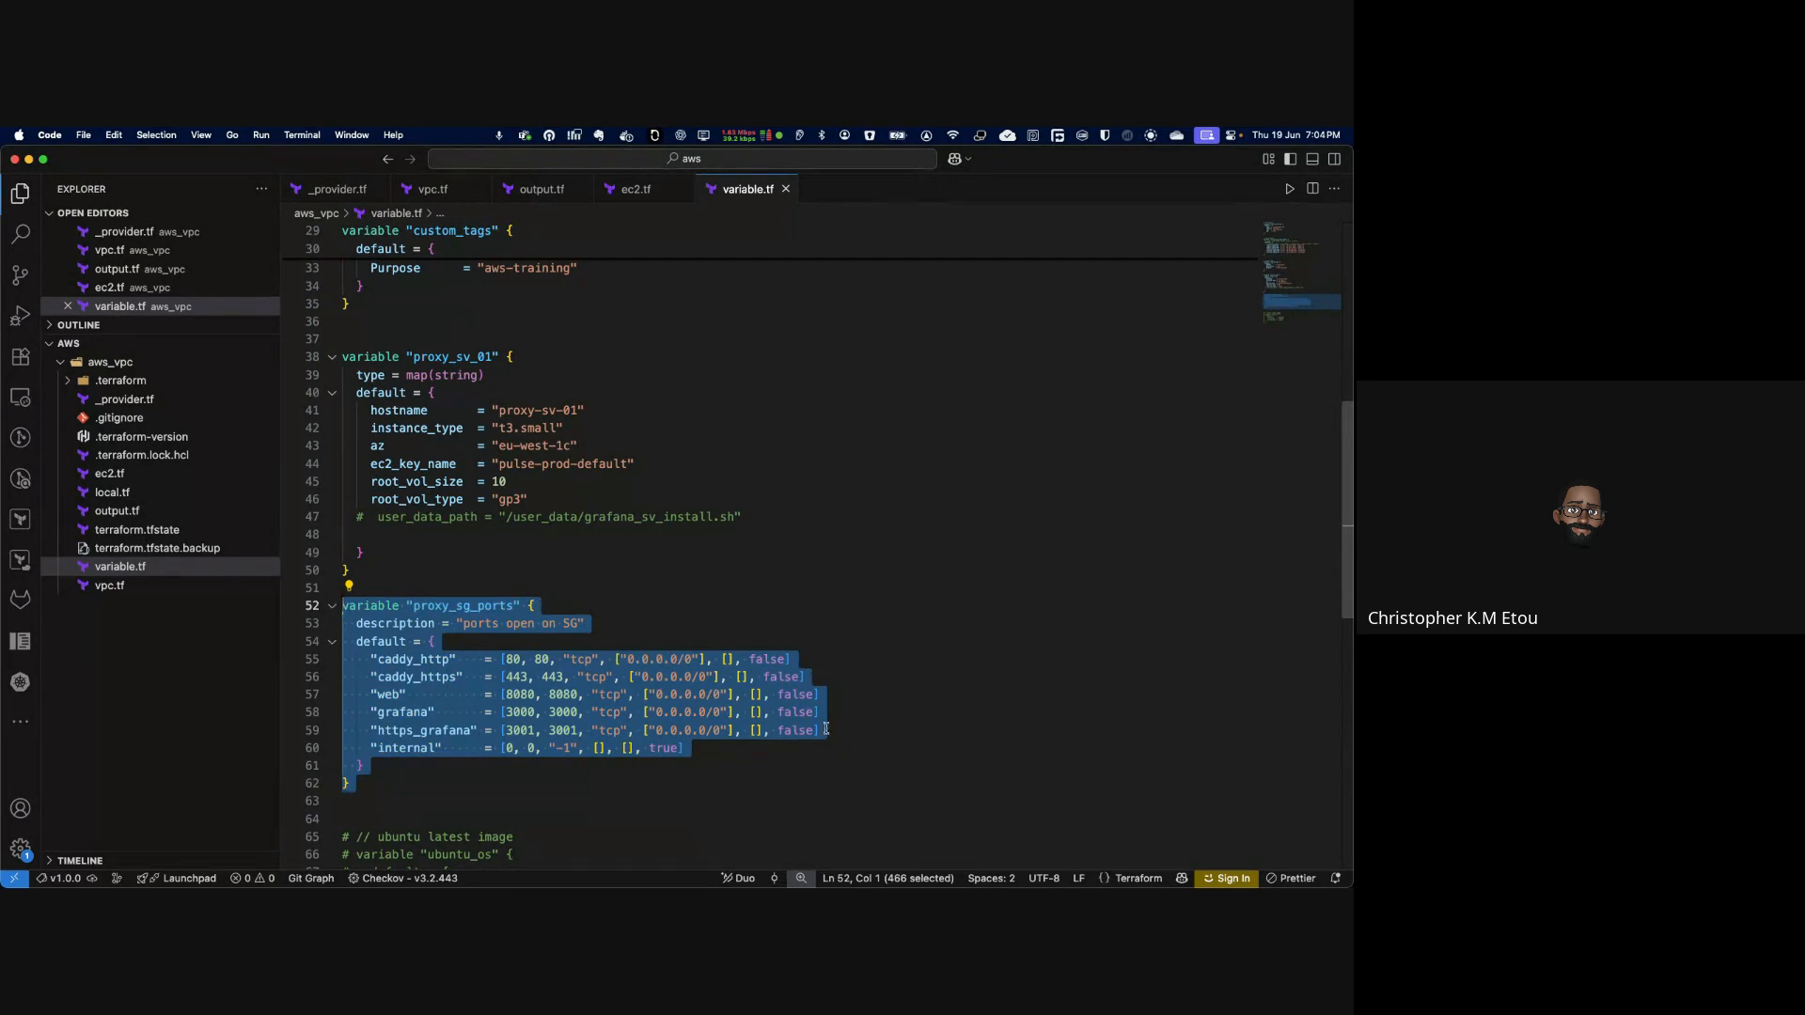
pyautogui.scroll(-1, 903, 727)
pyautogui.scroll(-5, 902, 726)
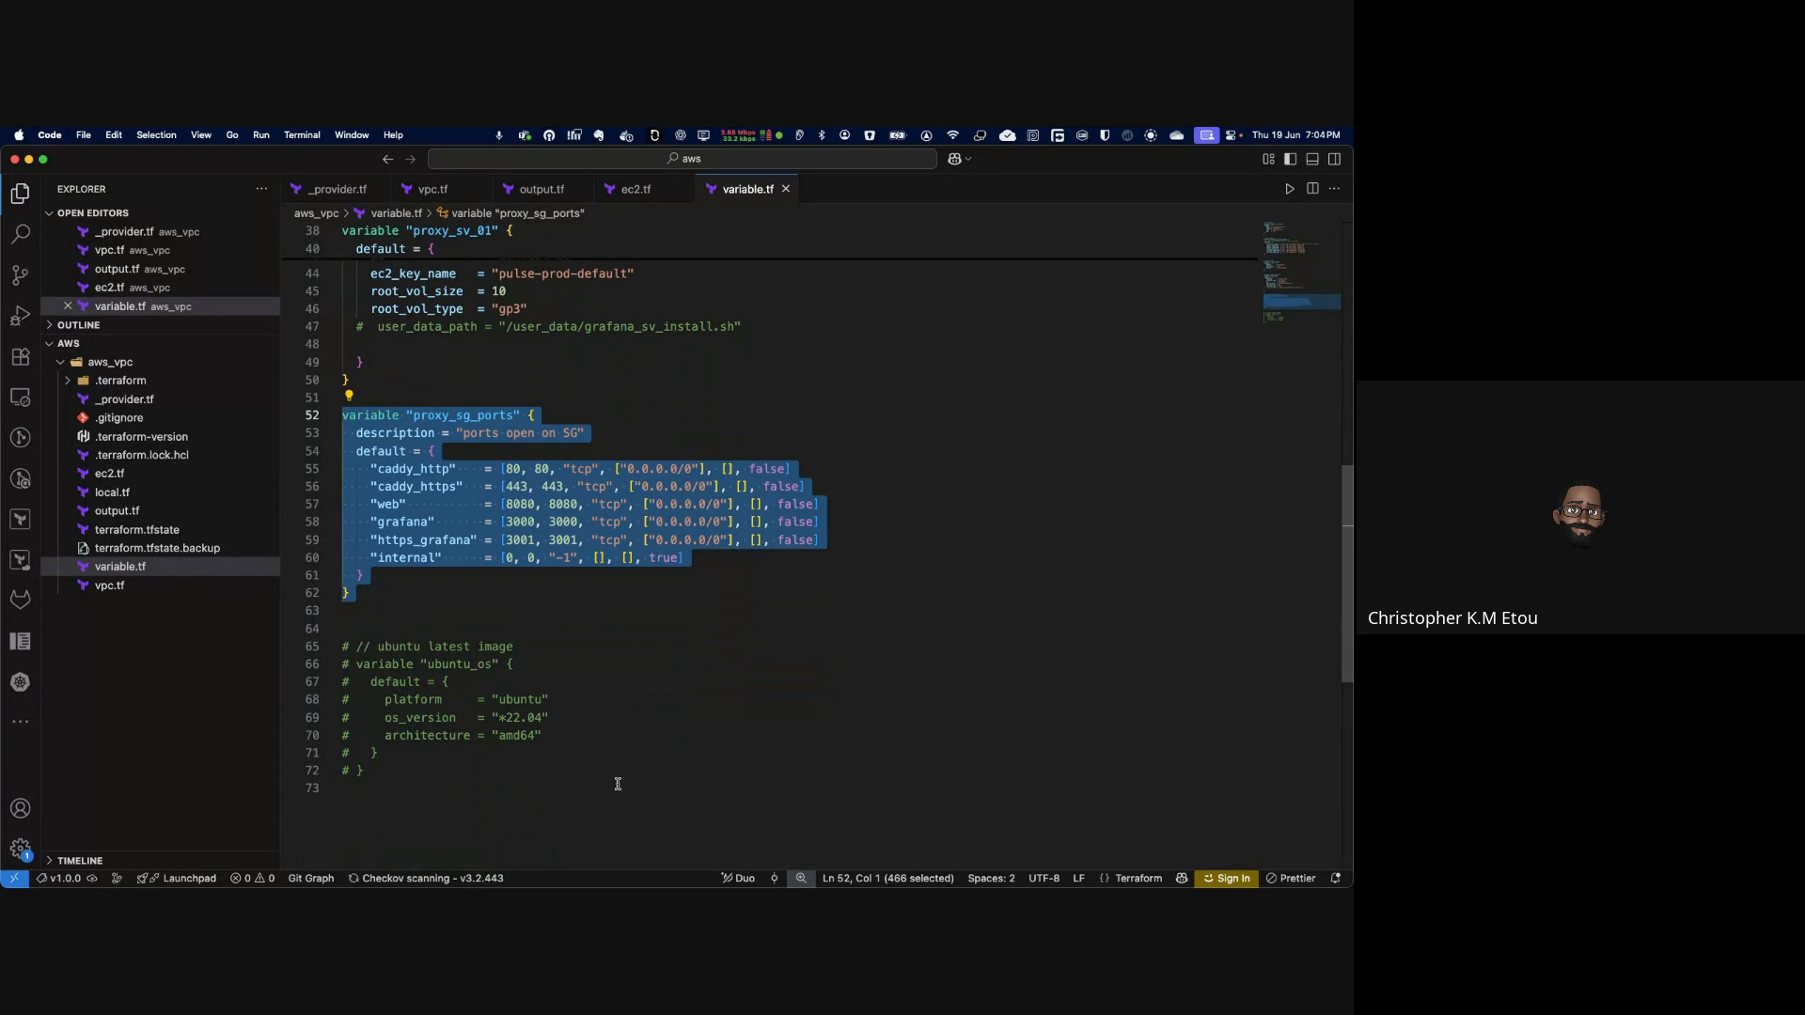
pyautogui.moveTo(380, 793); pyautogui.dragTo(336, 650)
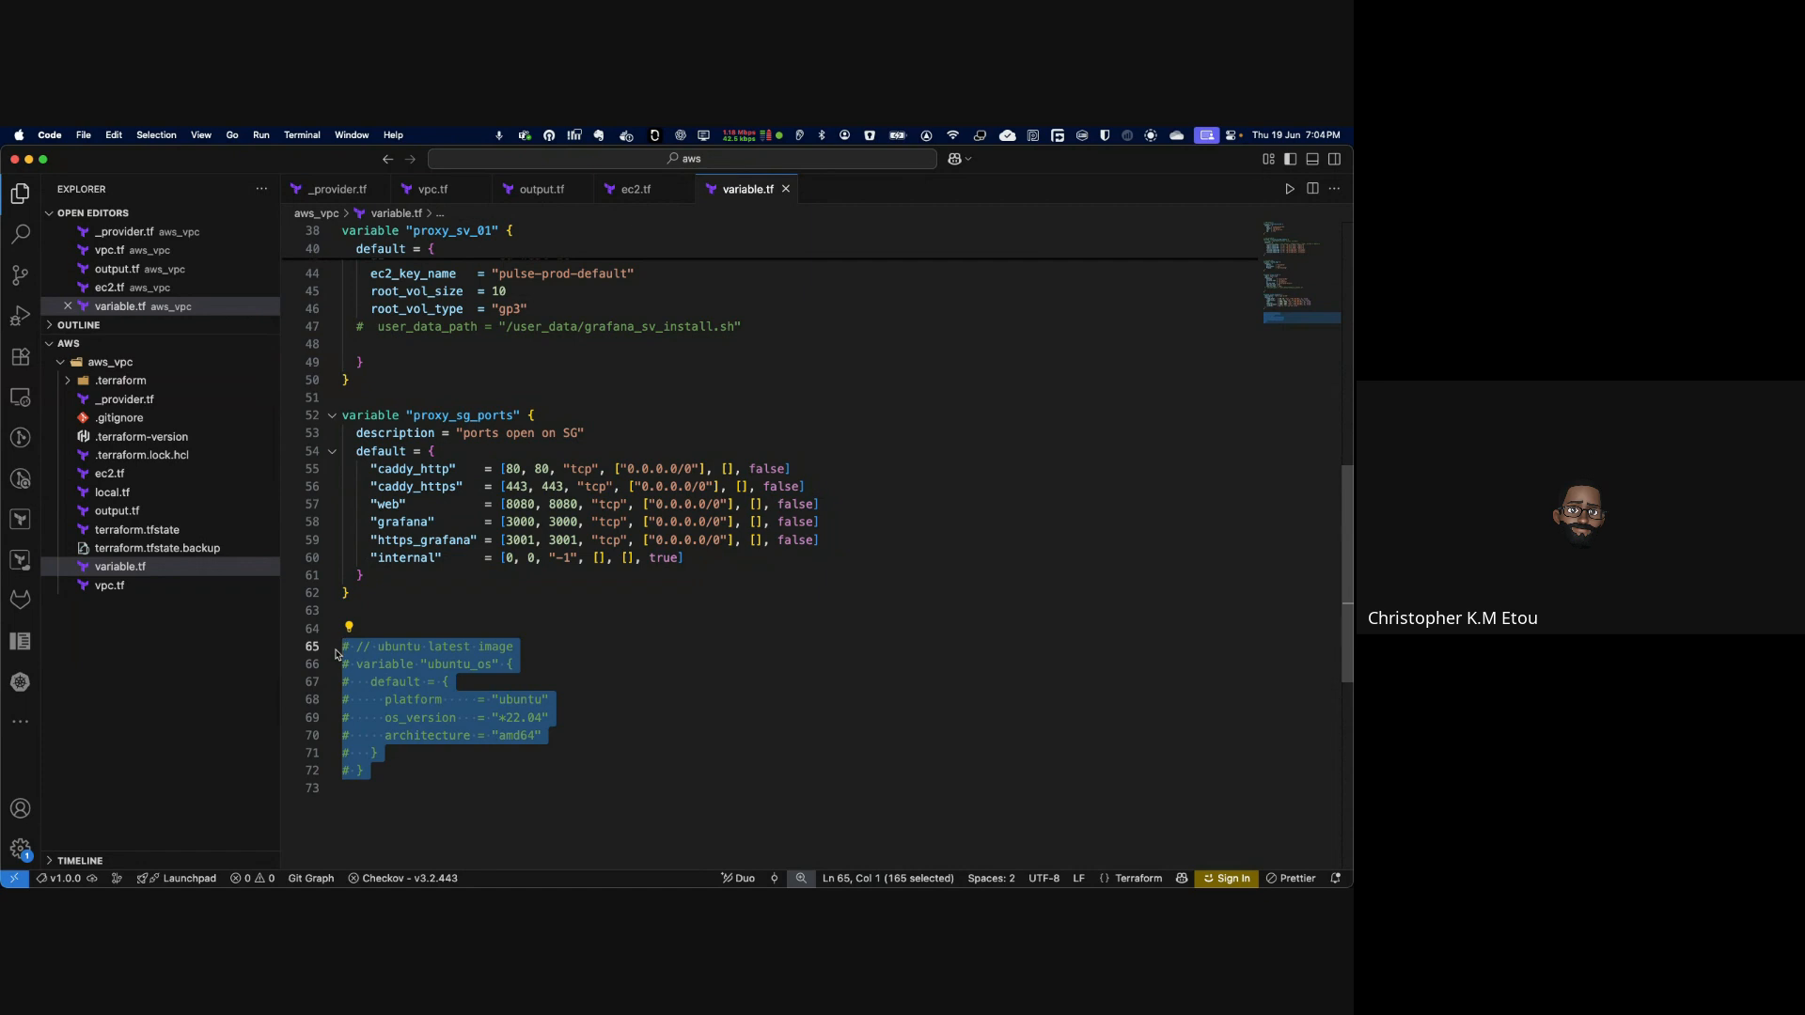
pyautogui.press('super+slash')
pyautogui.click(577, 752)
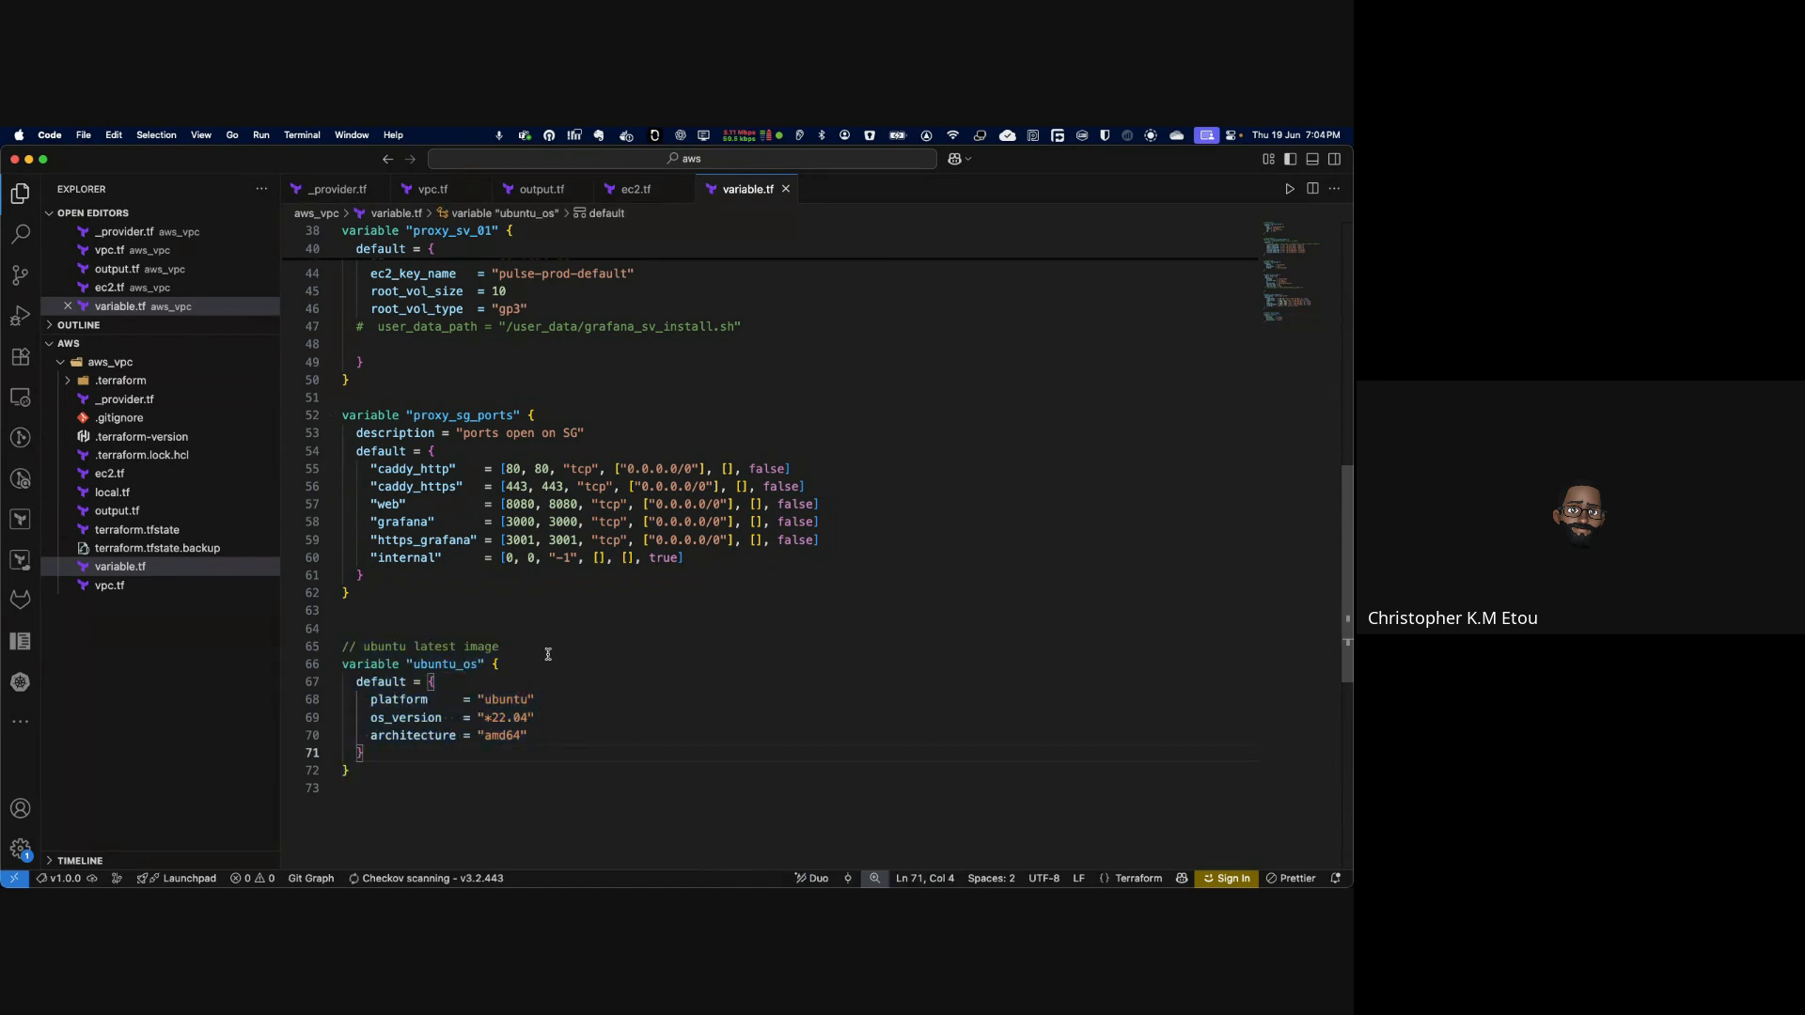
# - In ec2.tf, clear the az reference of the proxy_host-01 module and re-enter it as var.proxy_sv_01.az
pyautogui.scroll(15, 548, 654)
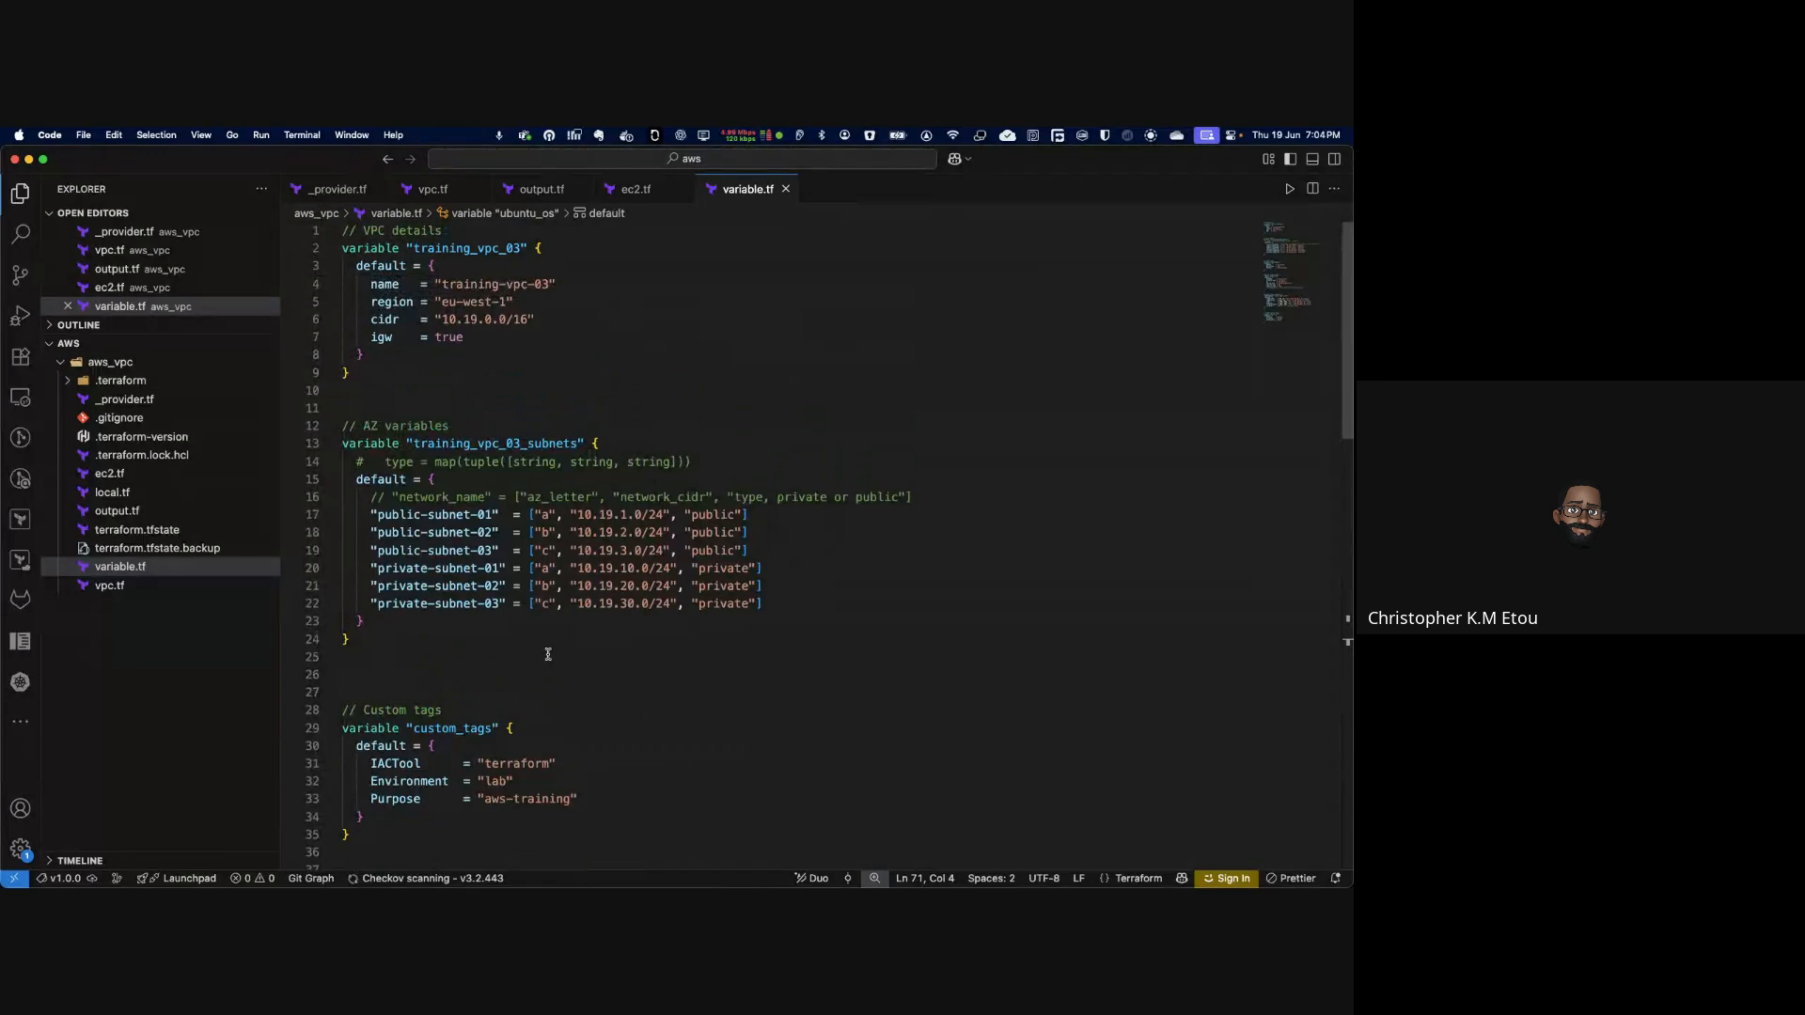
pyautogui.scroll(-5, 689, 724)
pyautogui.scroll(2, 689, 722)
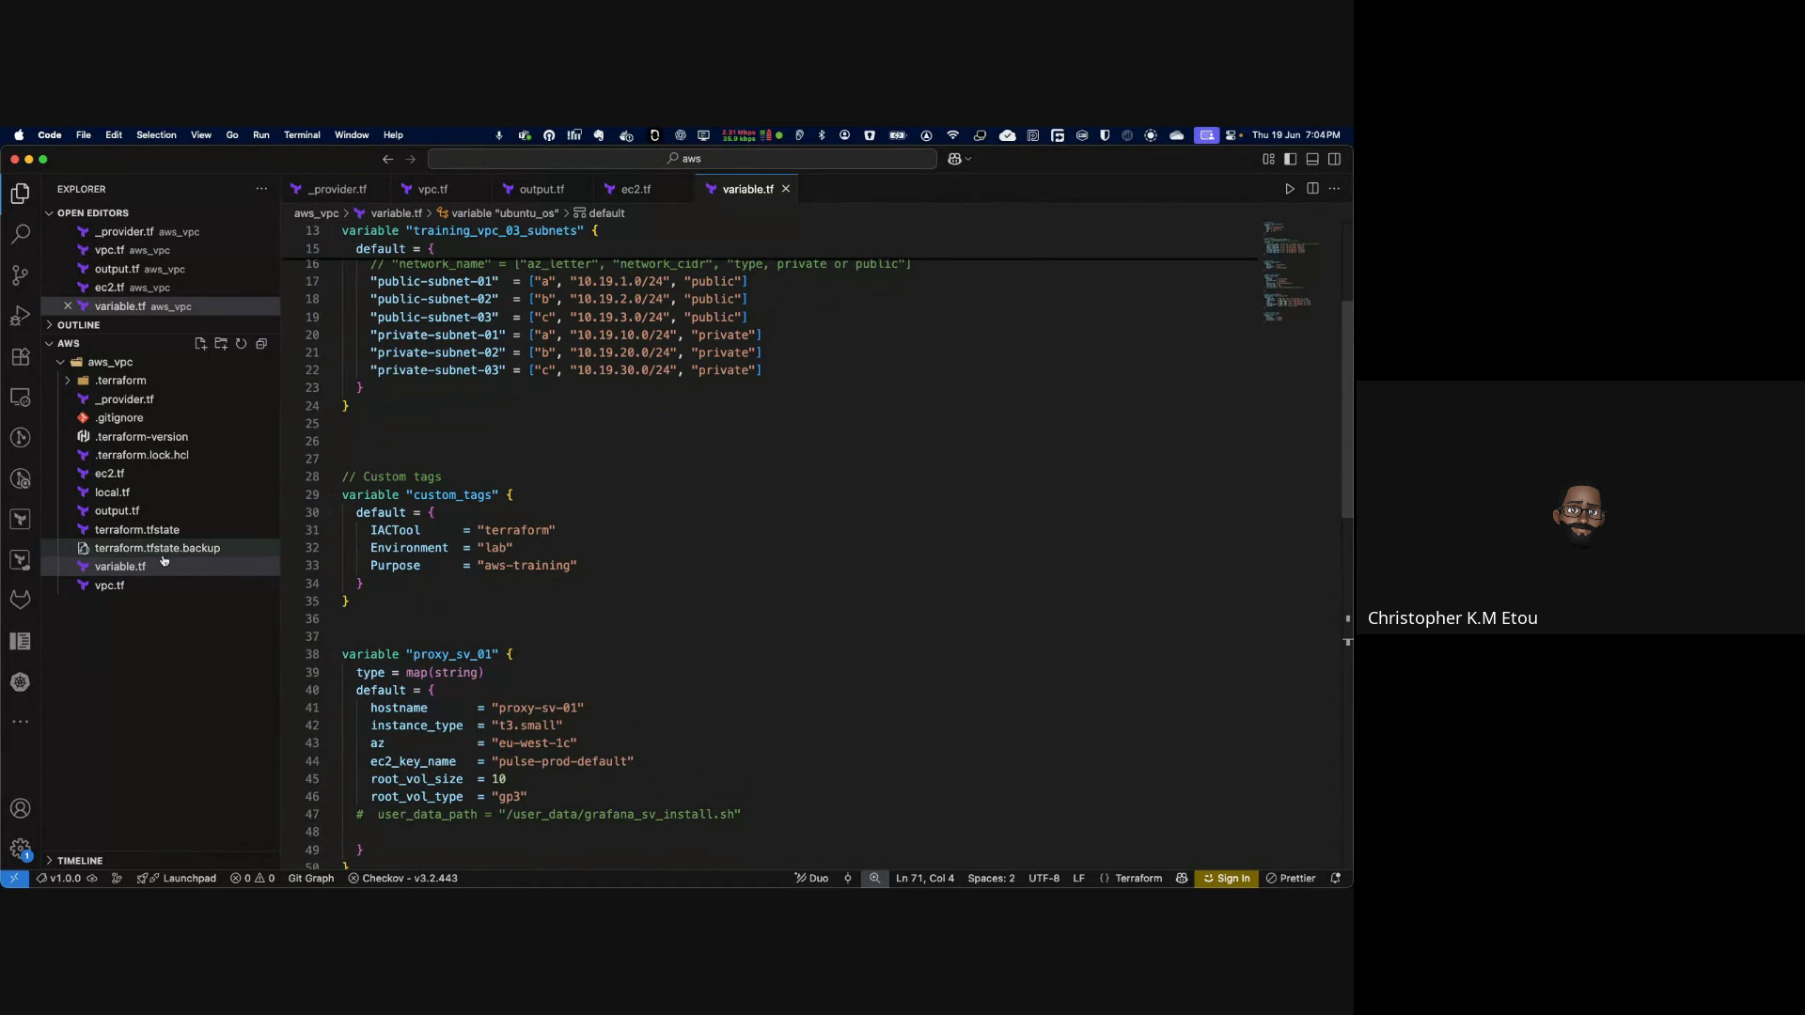
pyautogui.click(110, 473)
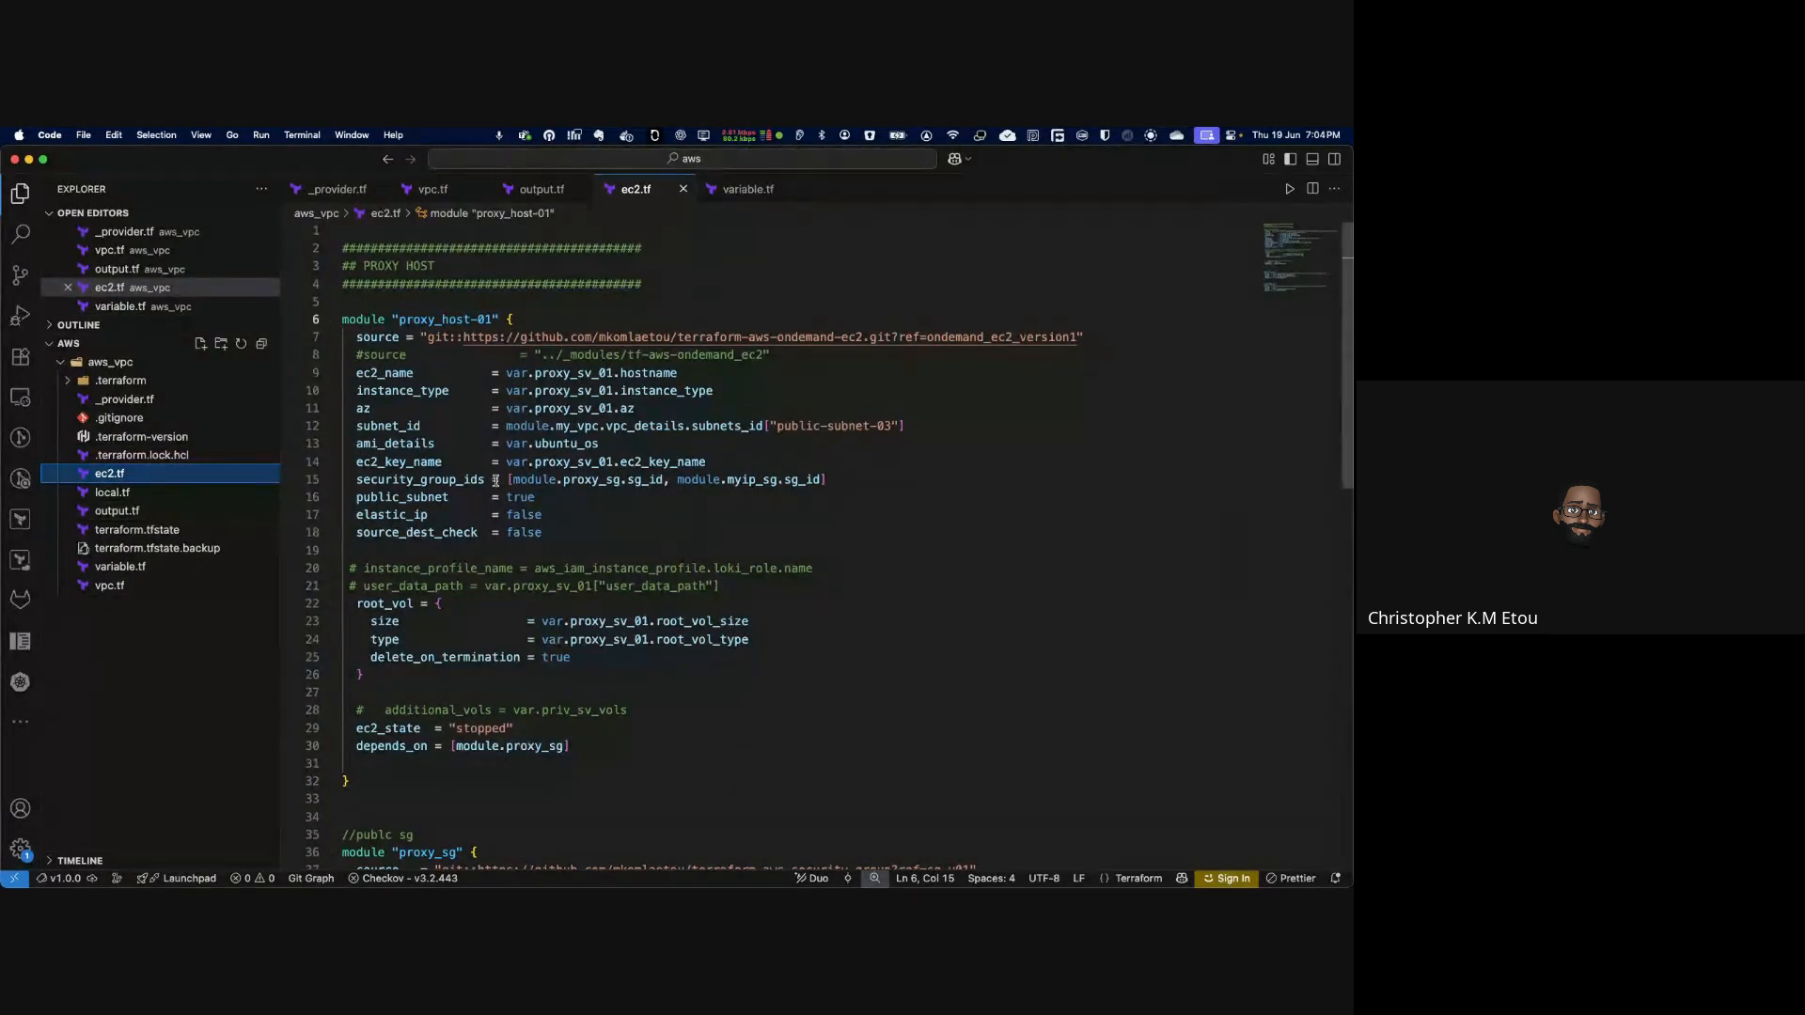
pyautogui.click(646, 408)
pyautogui.press('BackSpace')
pyautogui.press('BackSpace')
pyautogui.press('BackSpace')
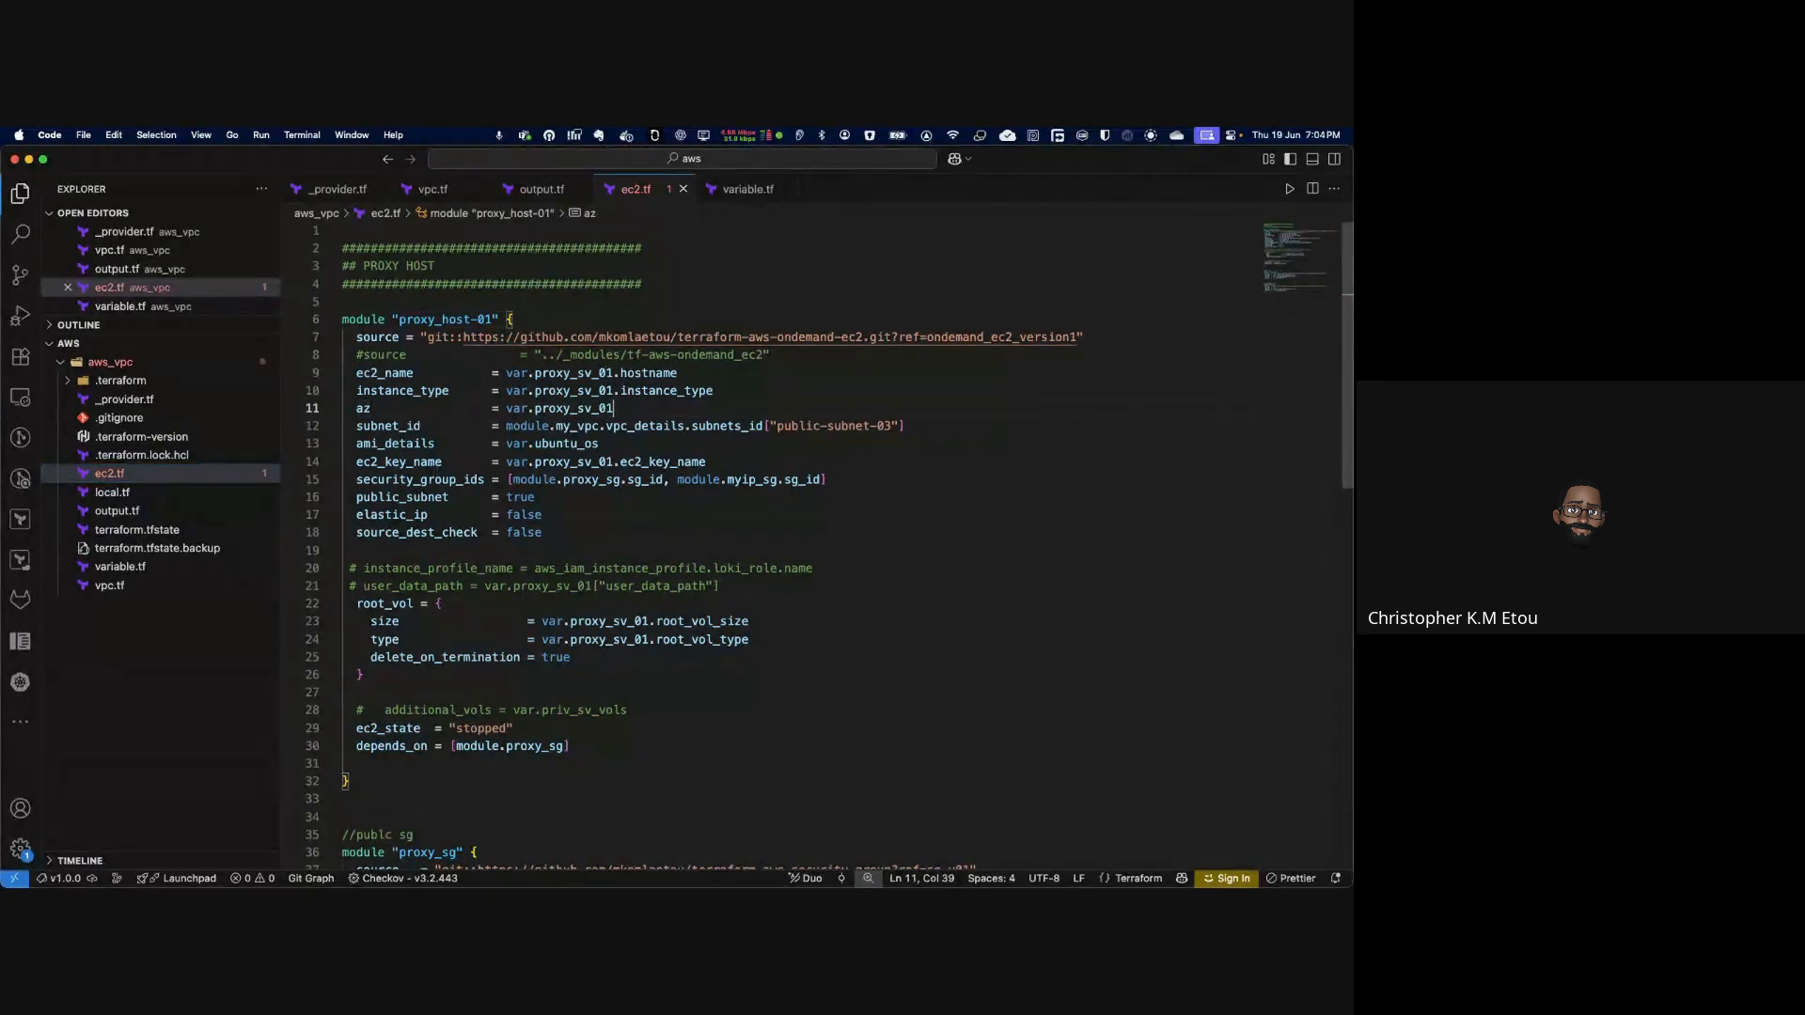
pyautogui.press('BackSpace')
pyautogui.press('BackSpace')
pyautogui.press('BackSpace')
pyautogui.press('BackSpace')
pyautogui.press('BackSpace')
pyautogui.press('BackSpace')
pyautogui.press('BackSpace')
pyautogui.press('BackSpace')
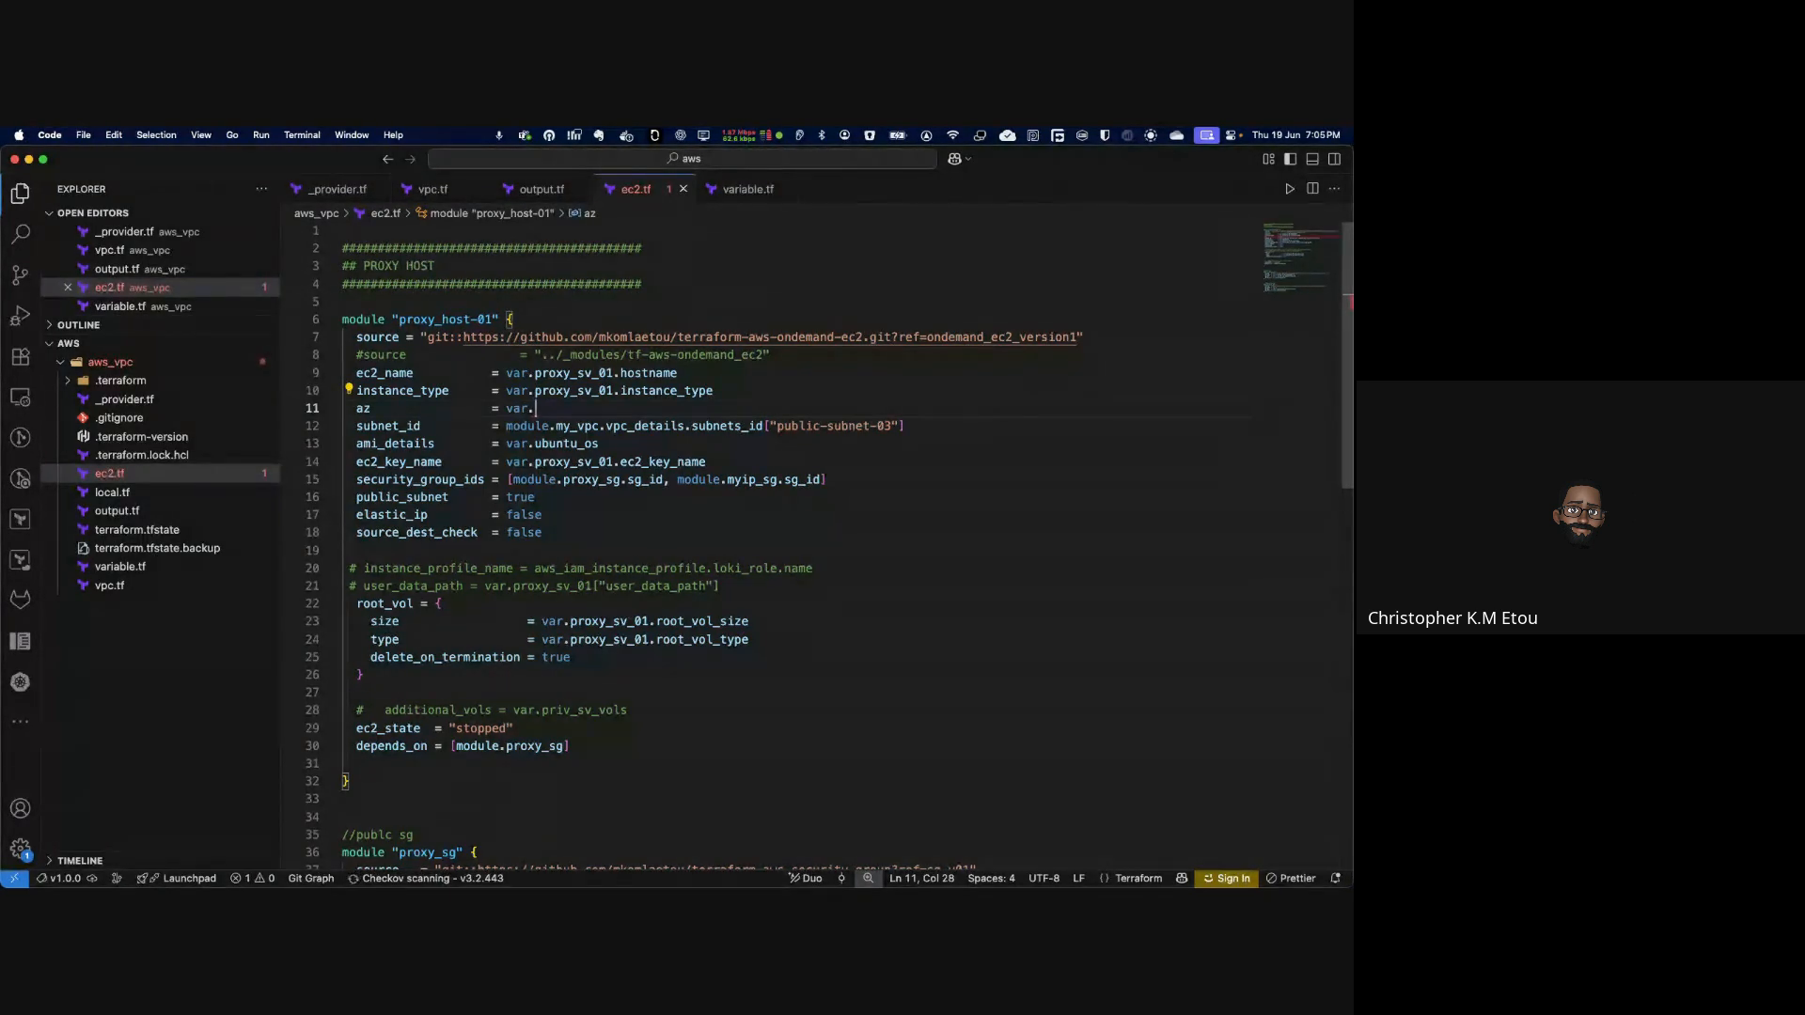
pyautogui.write('v')
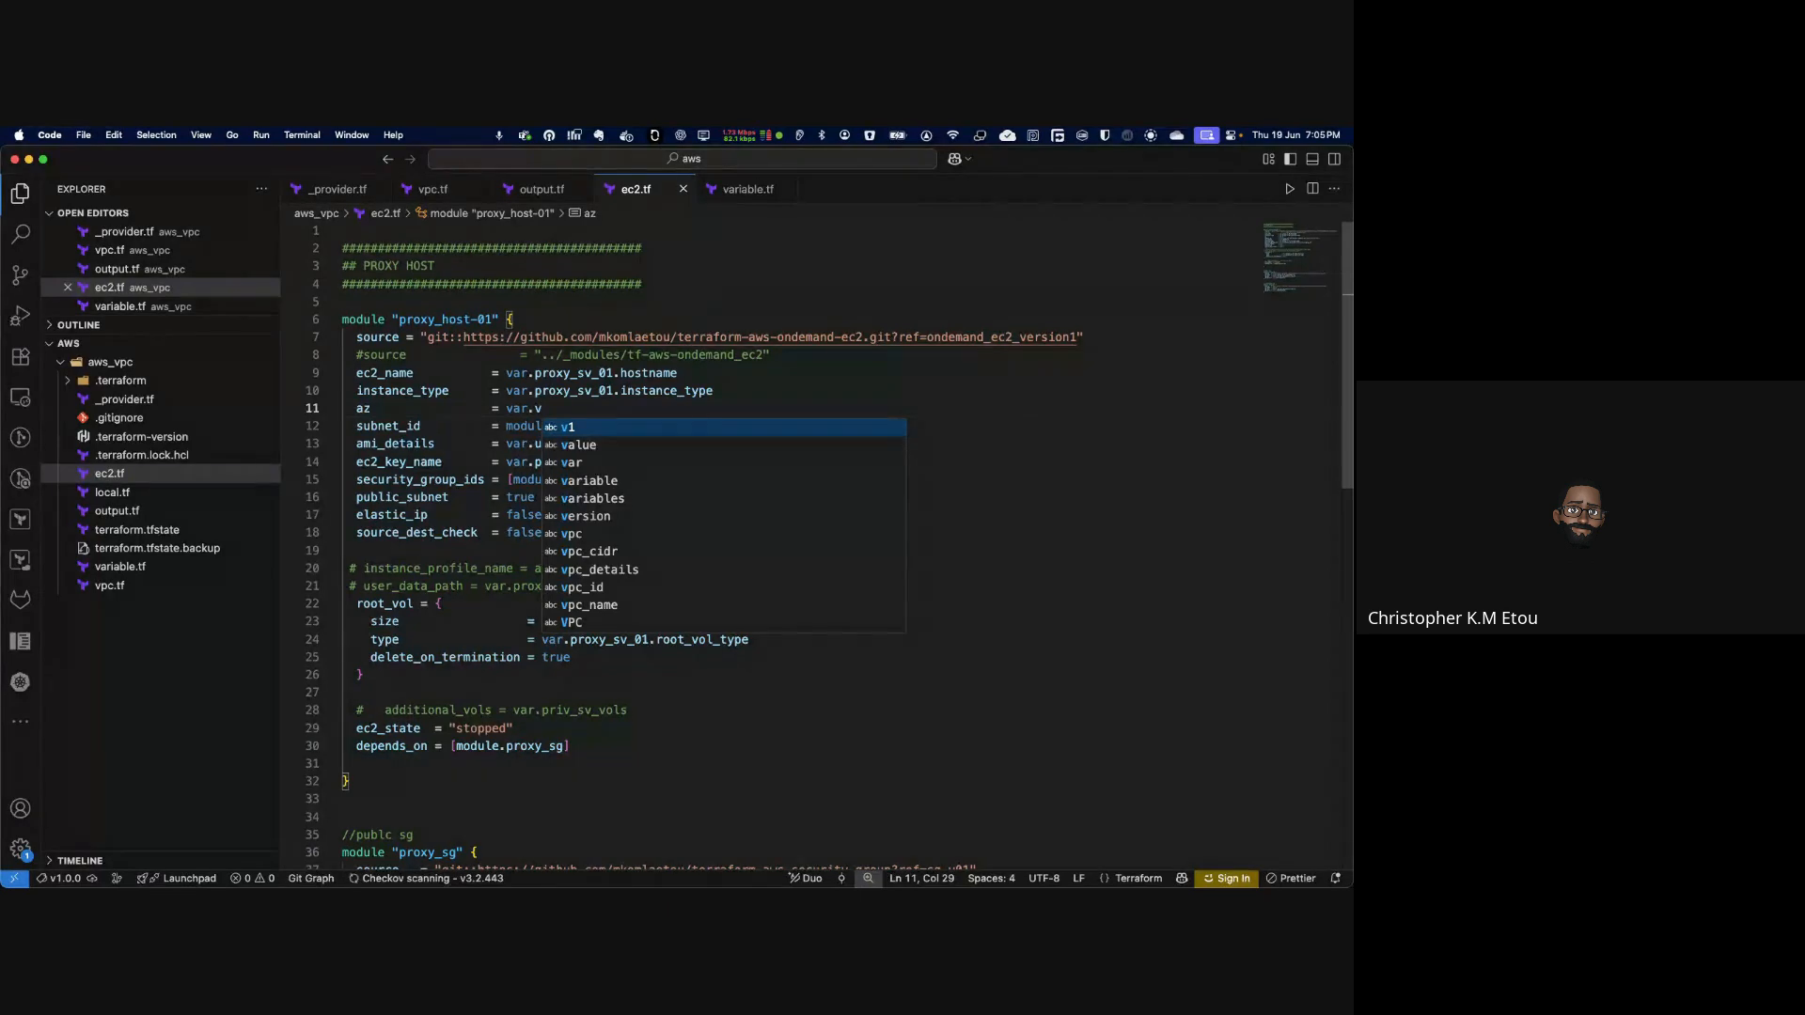
pyautogui.press('BackSpace')
pyautogui.write('proxy_sv_01.az')
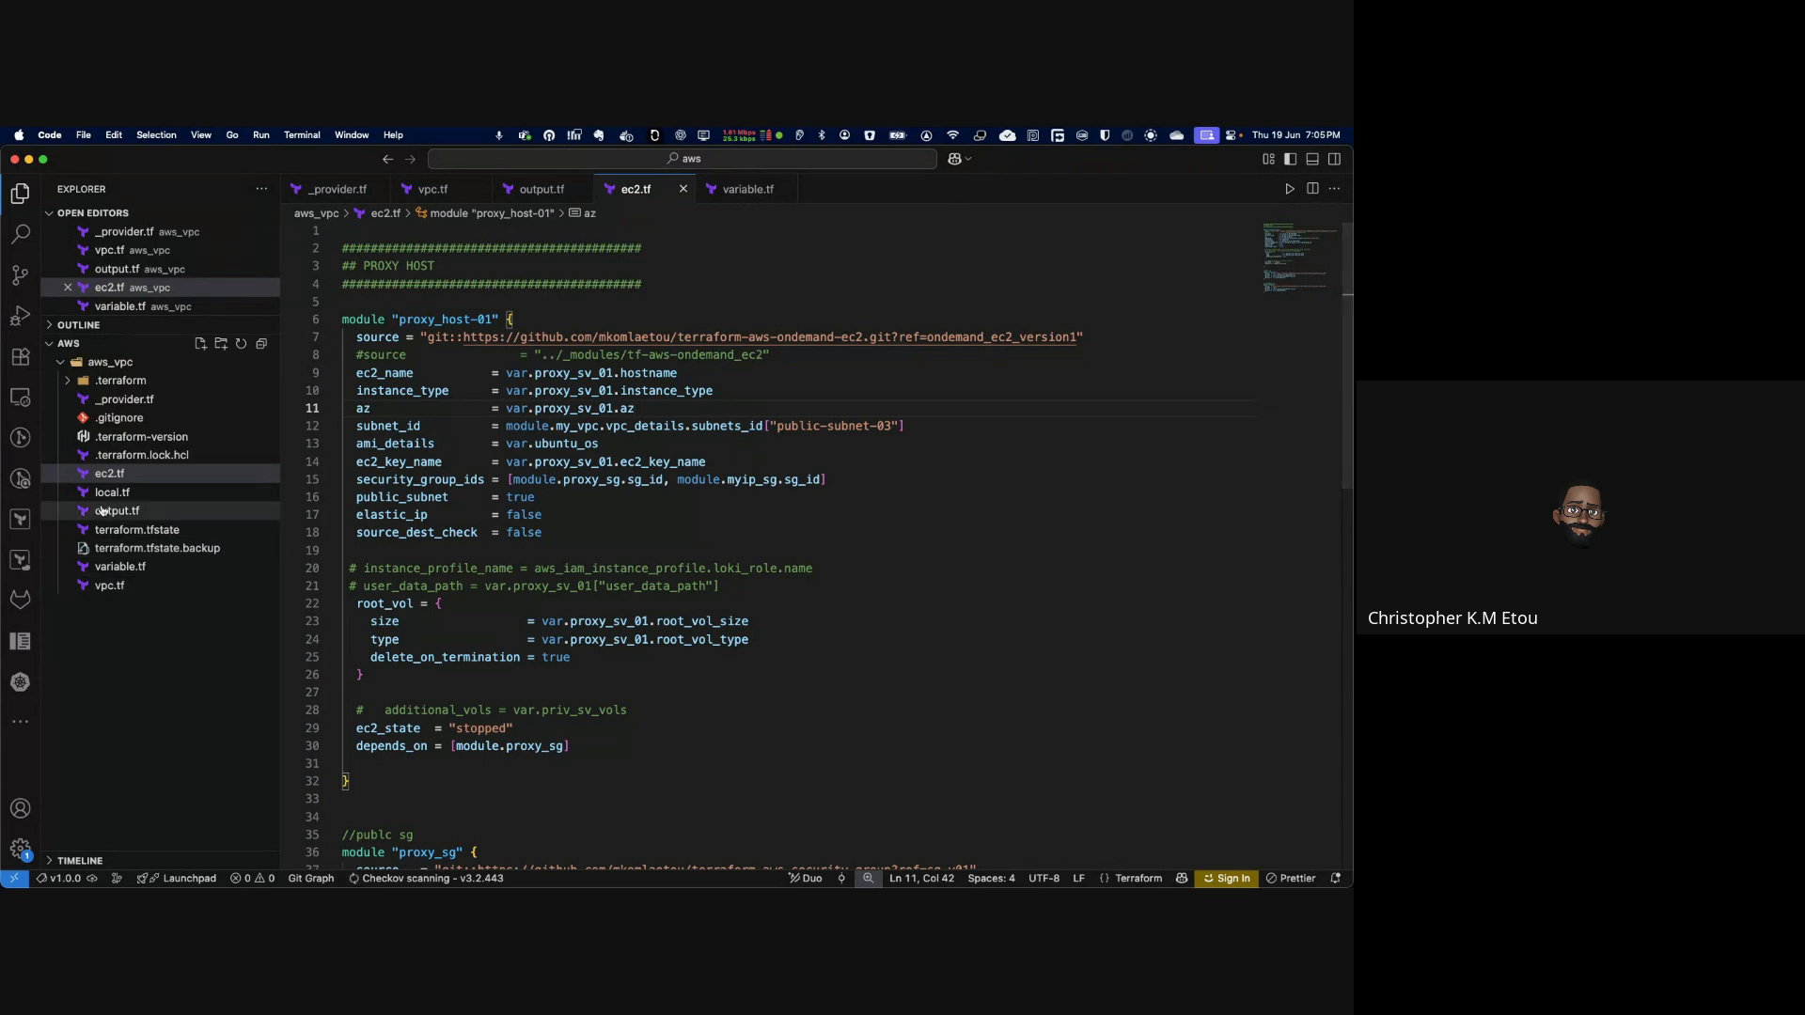
# - Return to variable.tf and examine the proxy_sv_01 settings alongside the training_vpc_03 subnet definitions
pyautogui.click(119, 566)
pyautogui.scroll(-2, 733, 555)
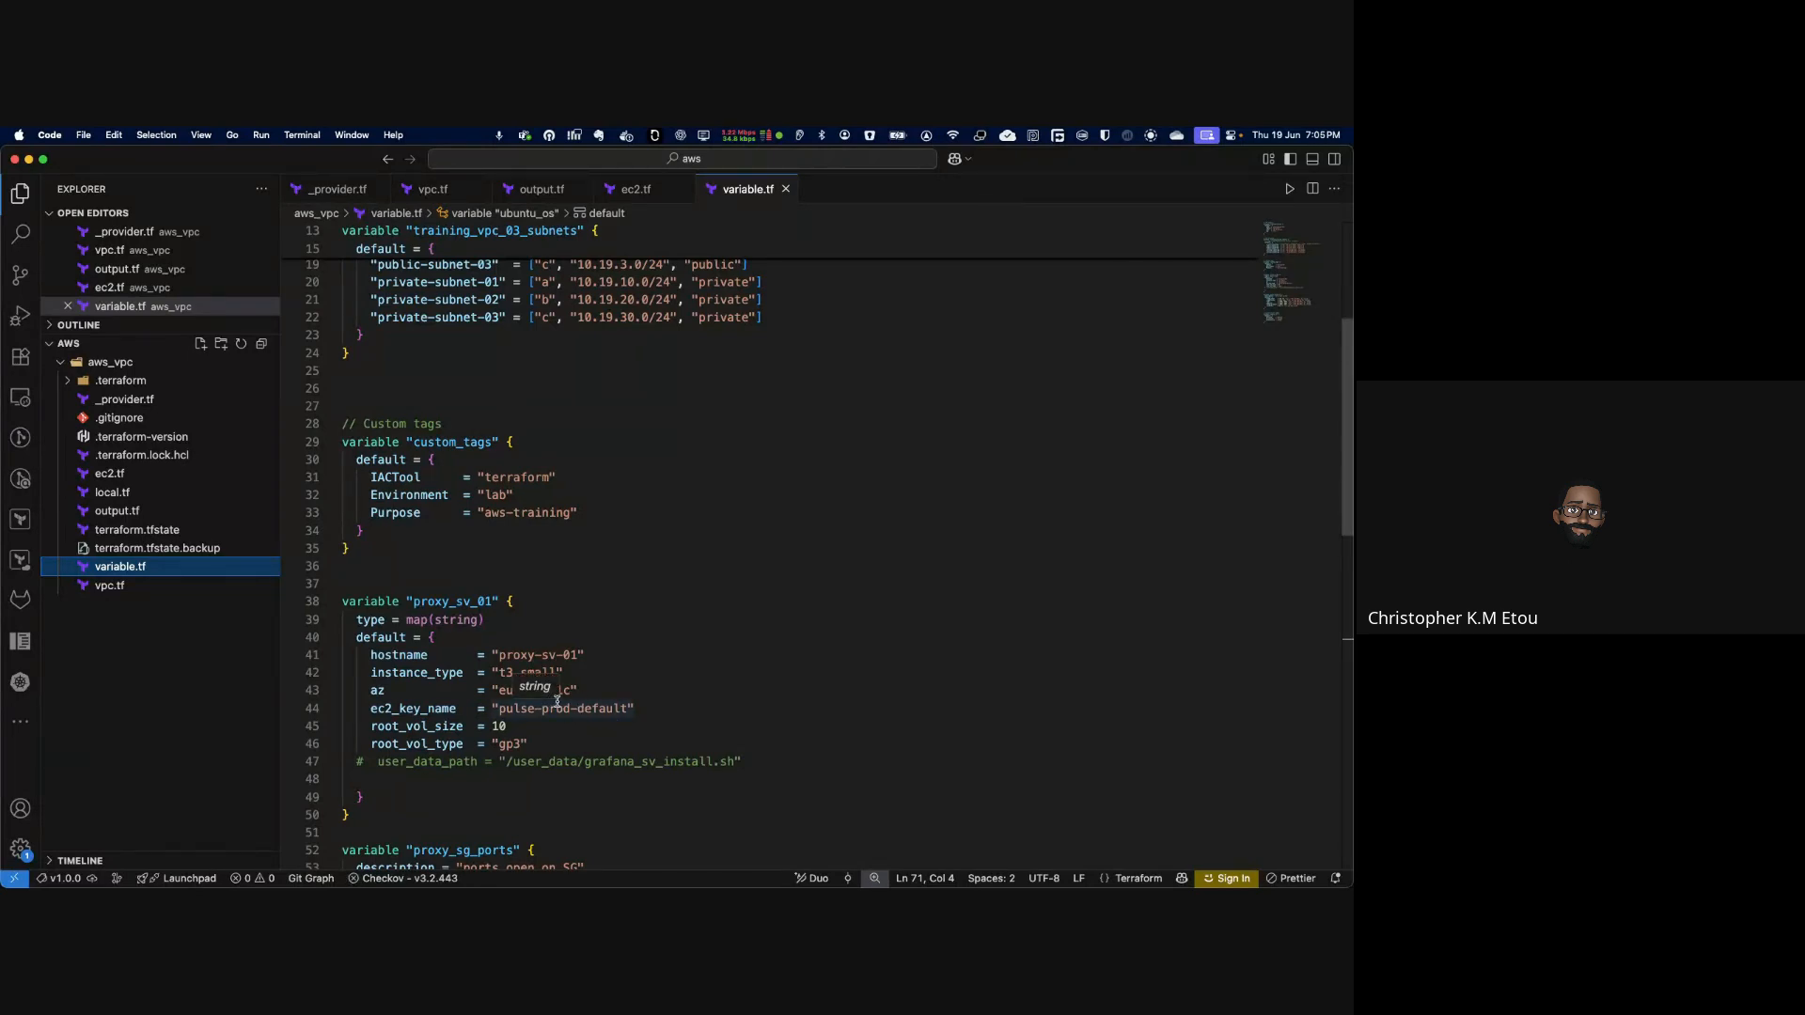
pyautogui.scroll(2, 743, 573)
pyautogui.scroll(2, 743, 574)
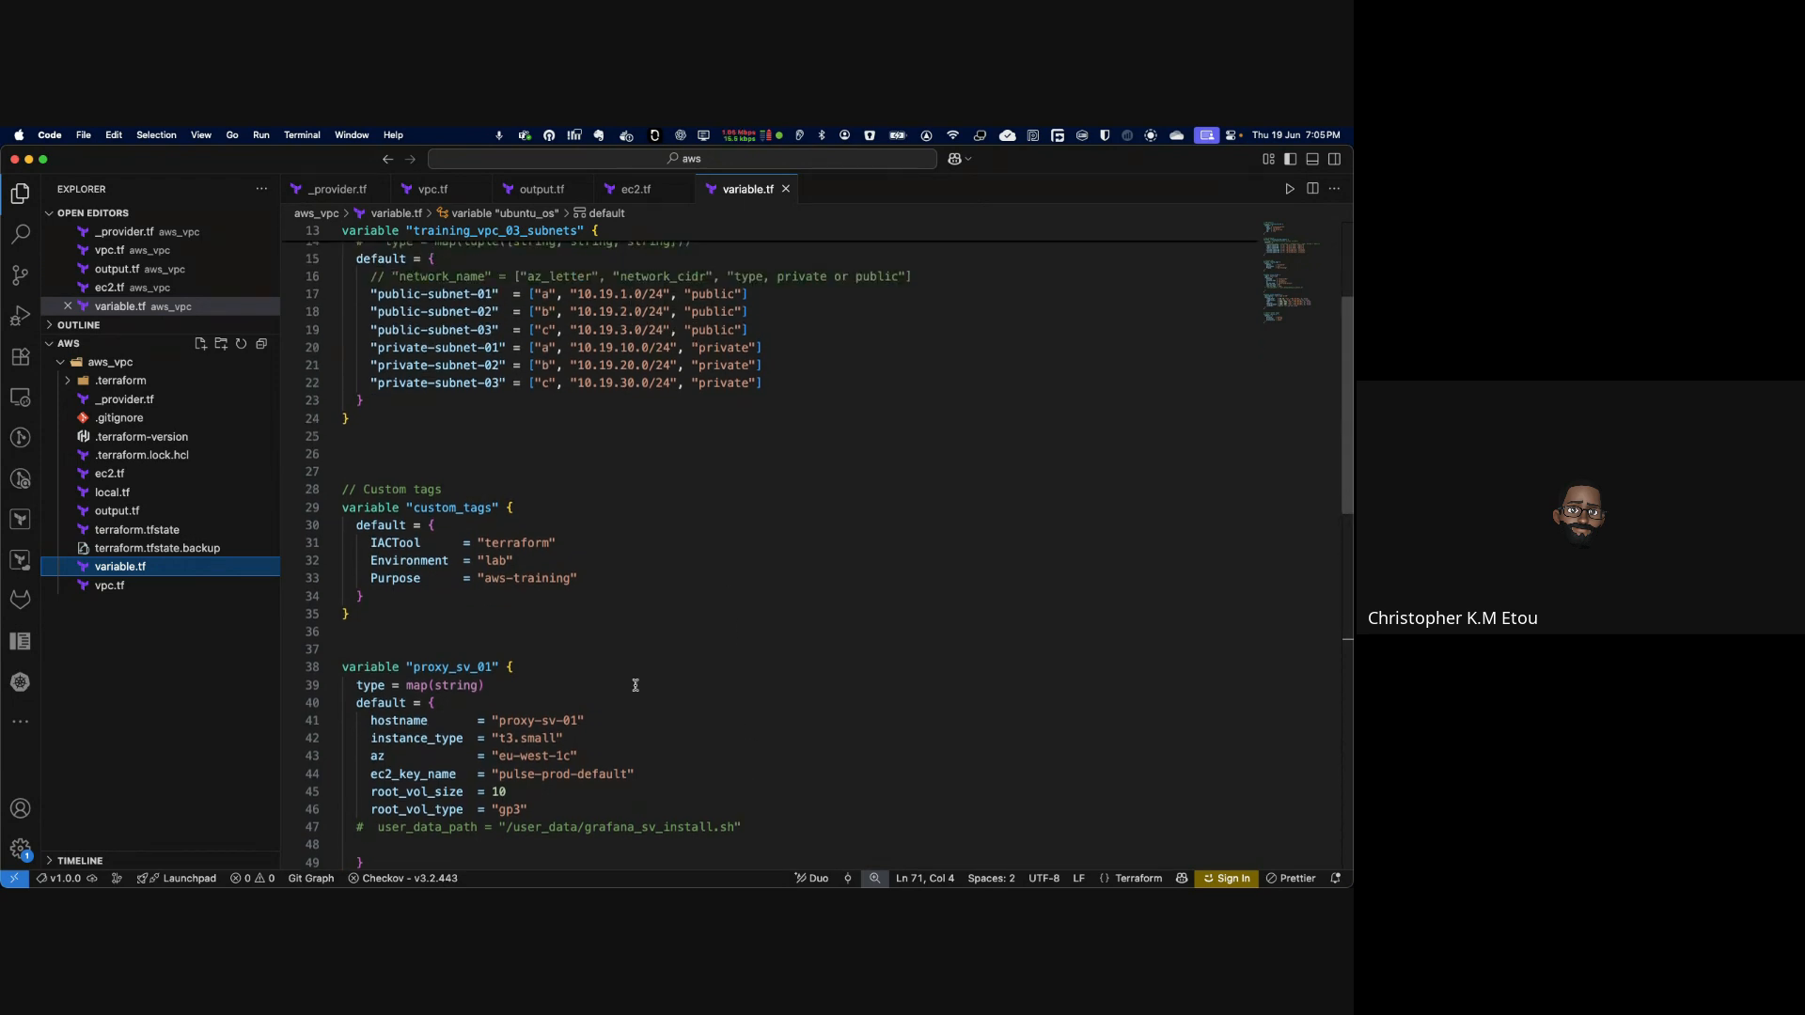
# - In ec2.tf, replace my_vpc in the proxy_host-01 subnet_id reference with the module name training_vpc_03 copied from vpc.tf
pyautogui.scroll(12, 653, 592)
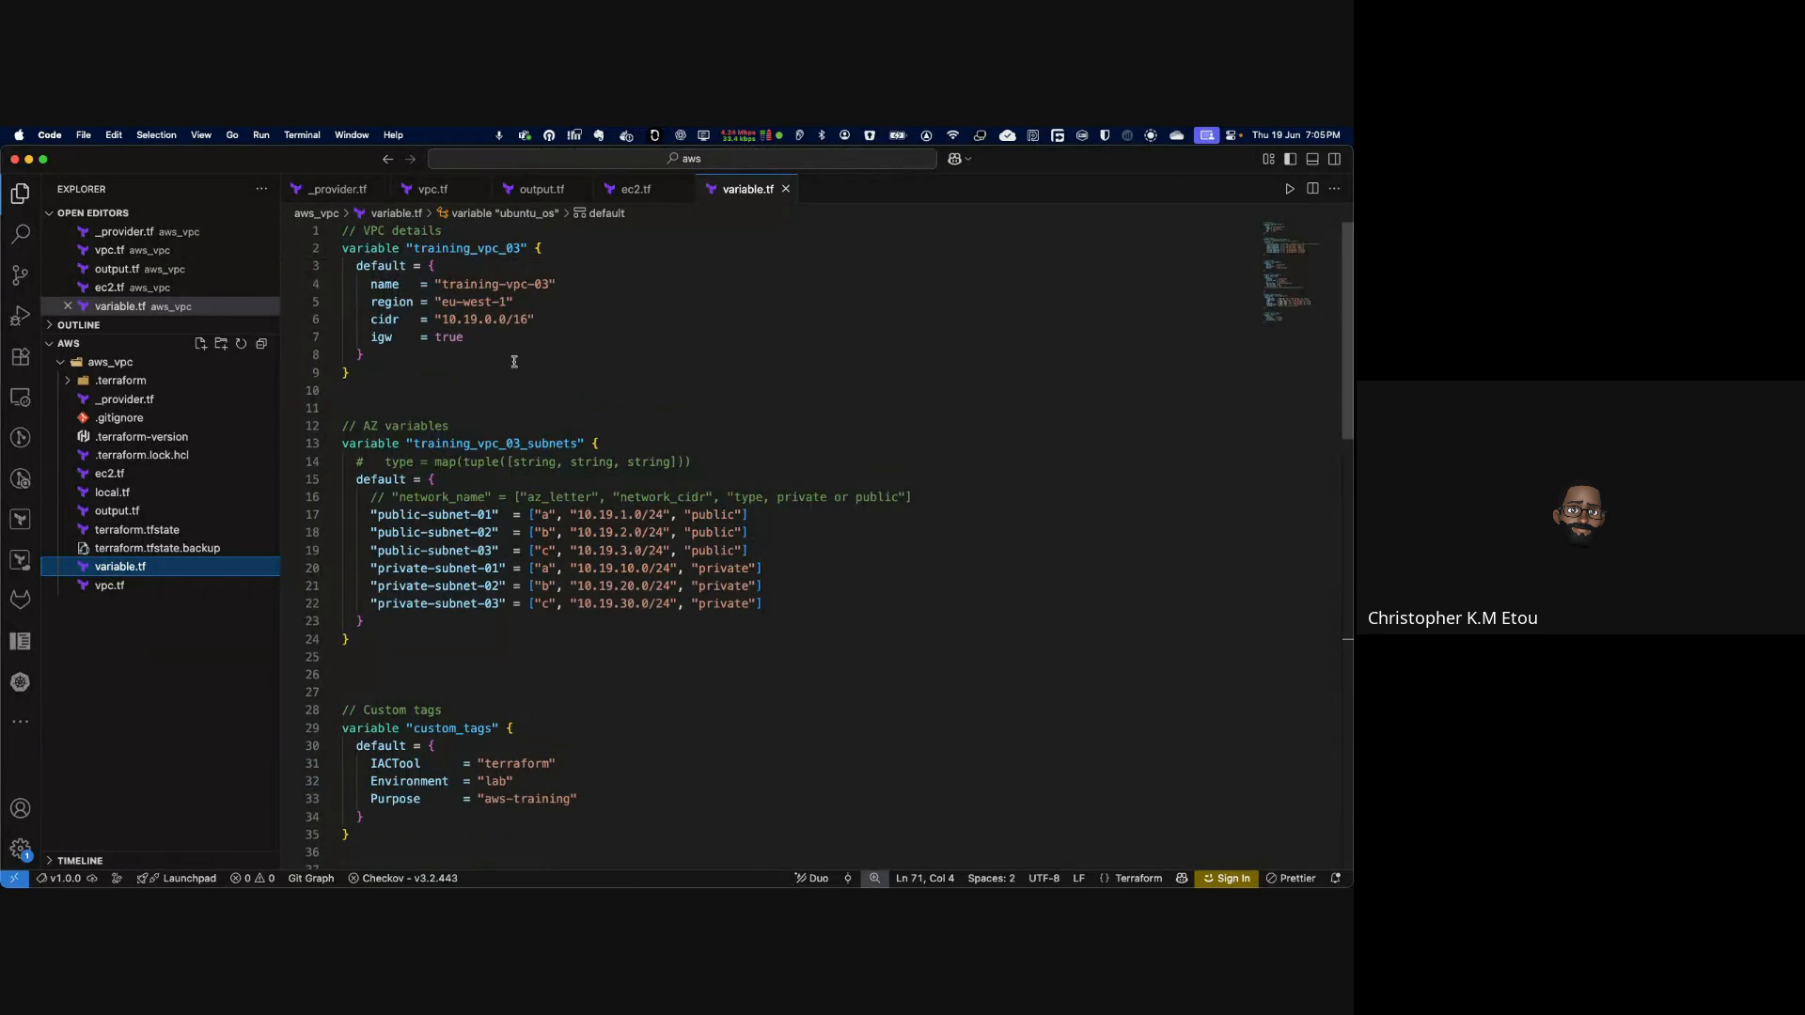
pyautogui.scroll(-10, 653, 610)
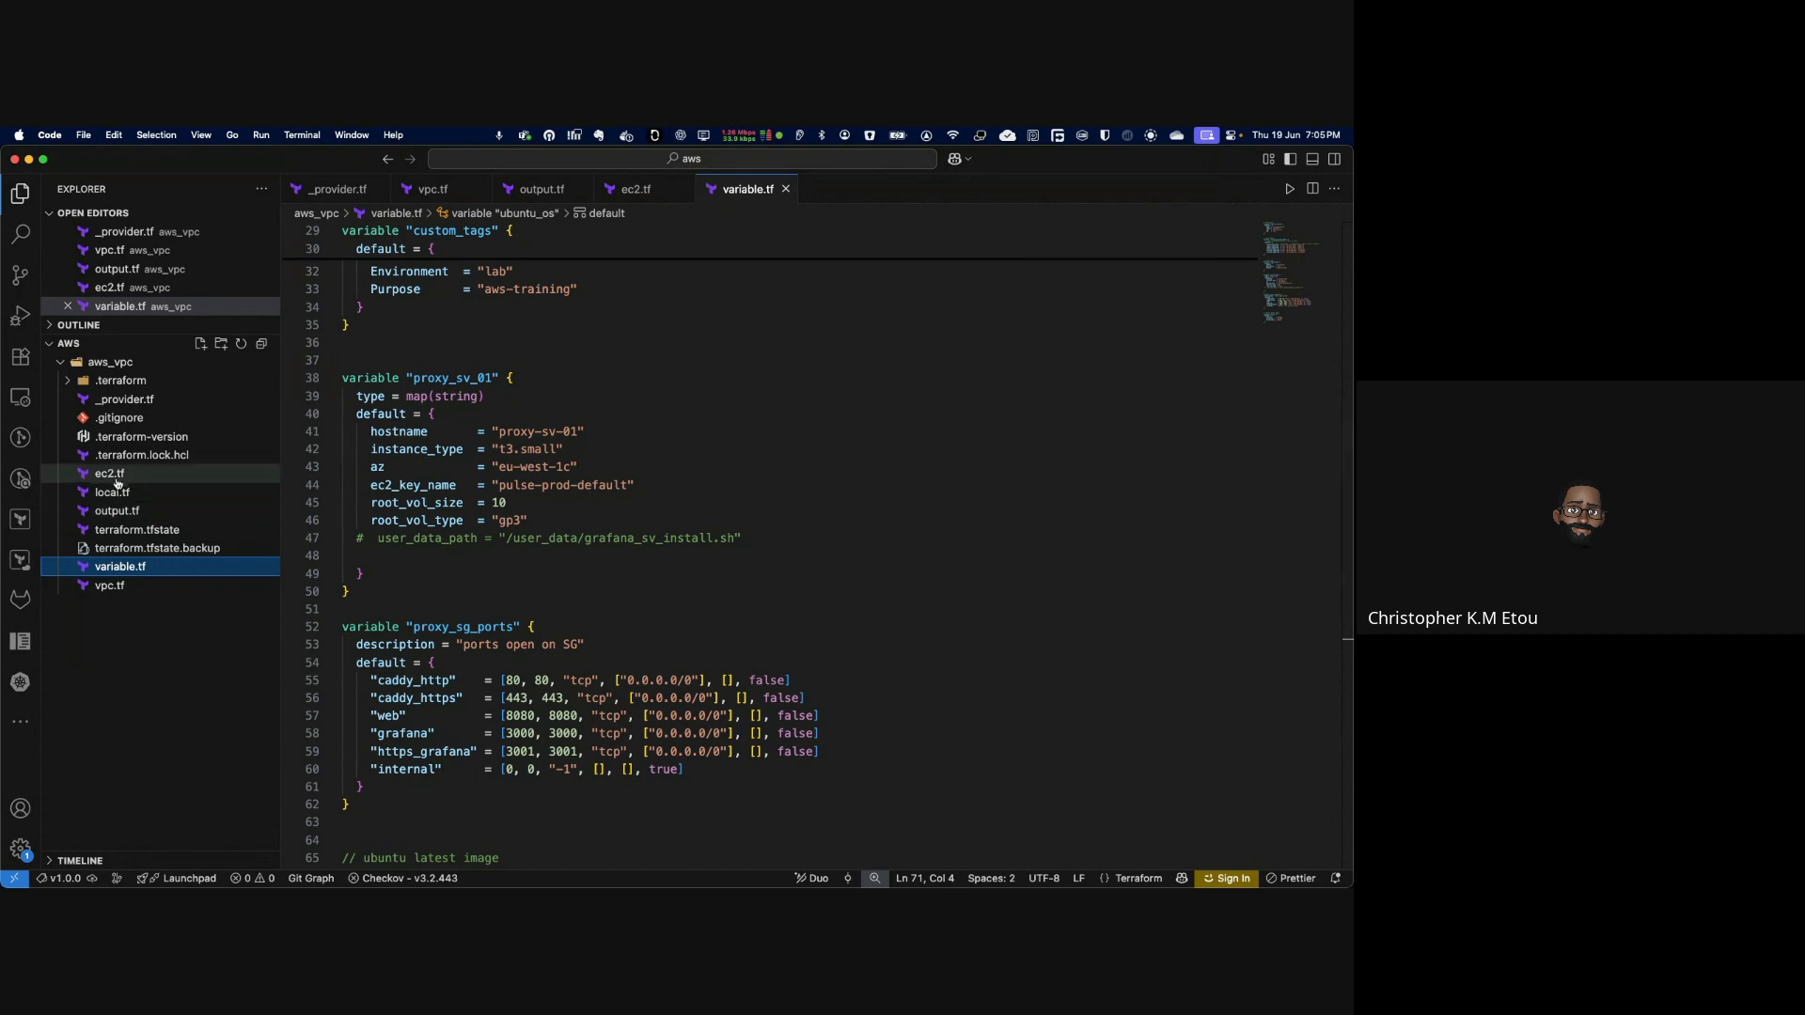
pyautogui.click(110, 474)
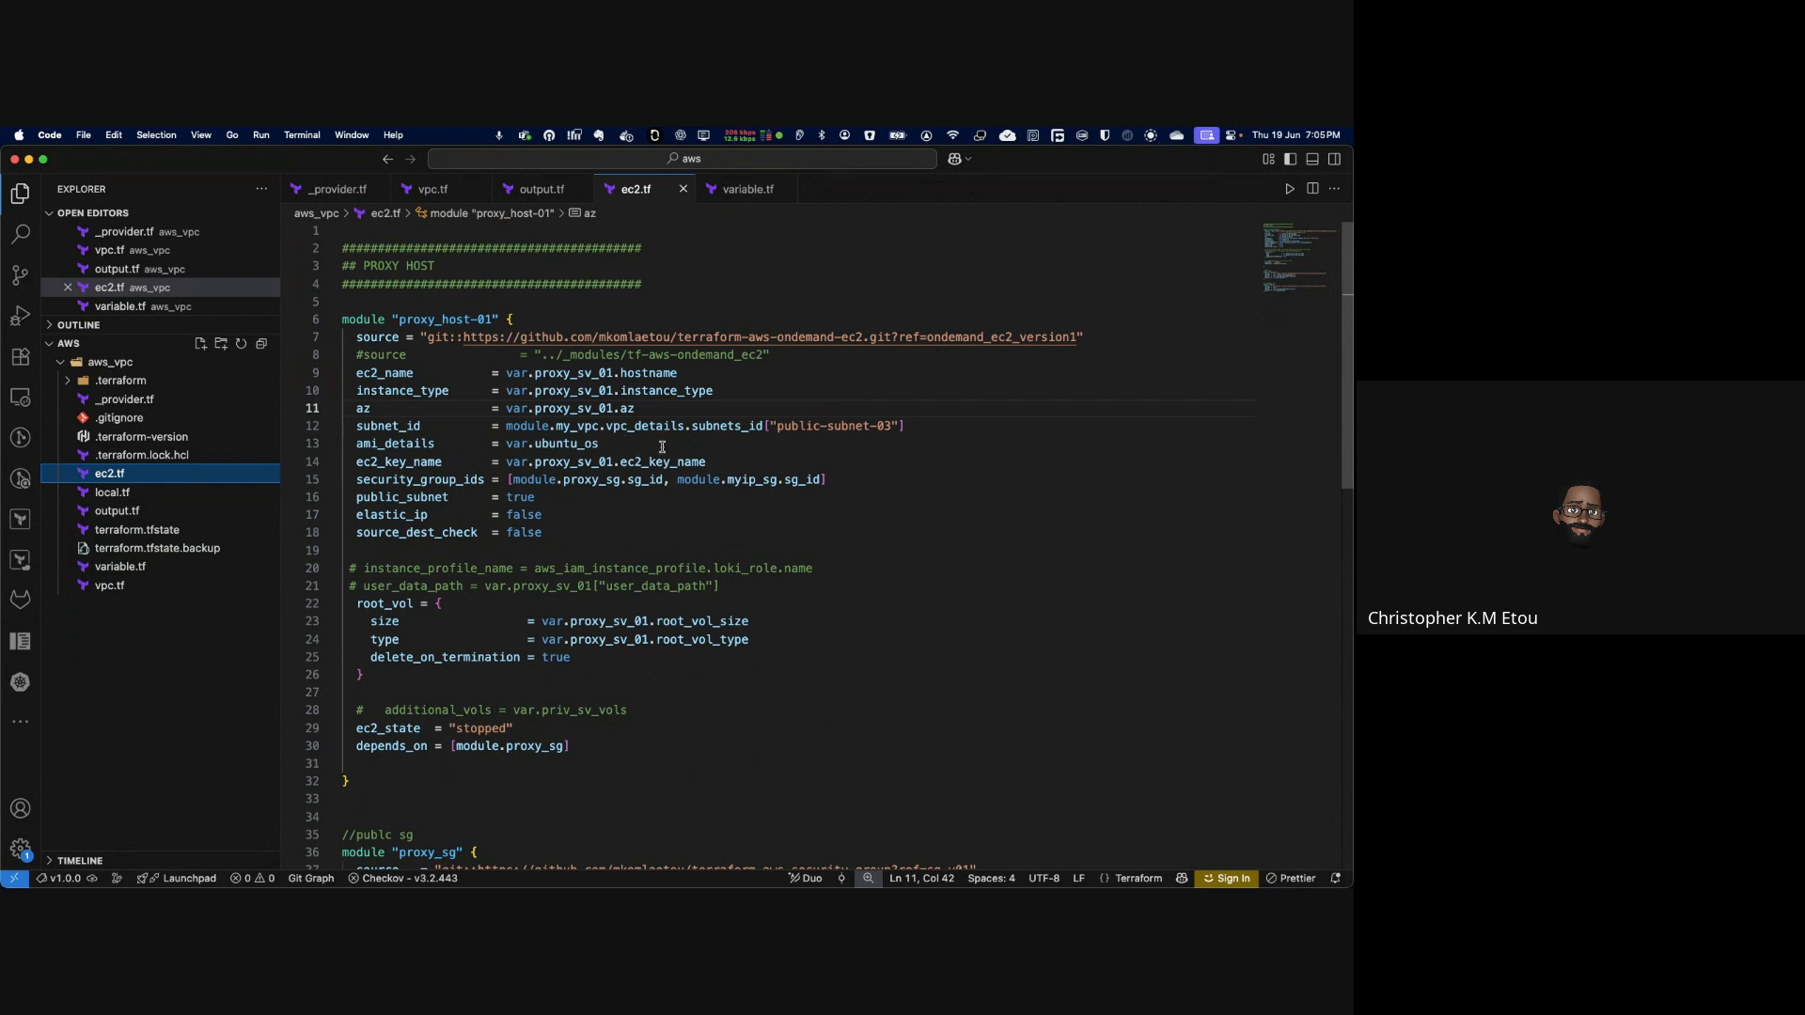
pyautogui.click(599, 426)
pyautogui.press('BackSpace')
pyautogui.press('BackSpace')
pyautogui.press('BackSpace')
pyautogui.press('BackSpace')
pyautogui.press('BackSpace')
pyautogui.press('BackSpace')
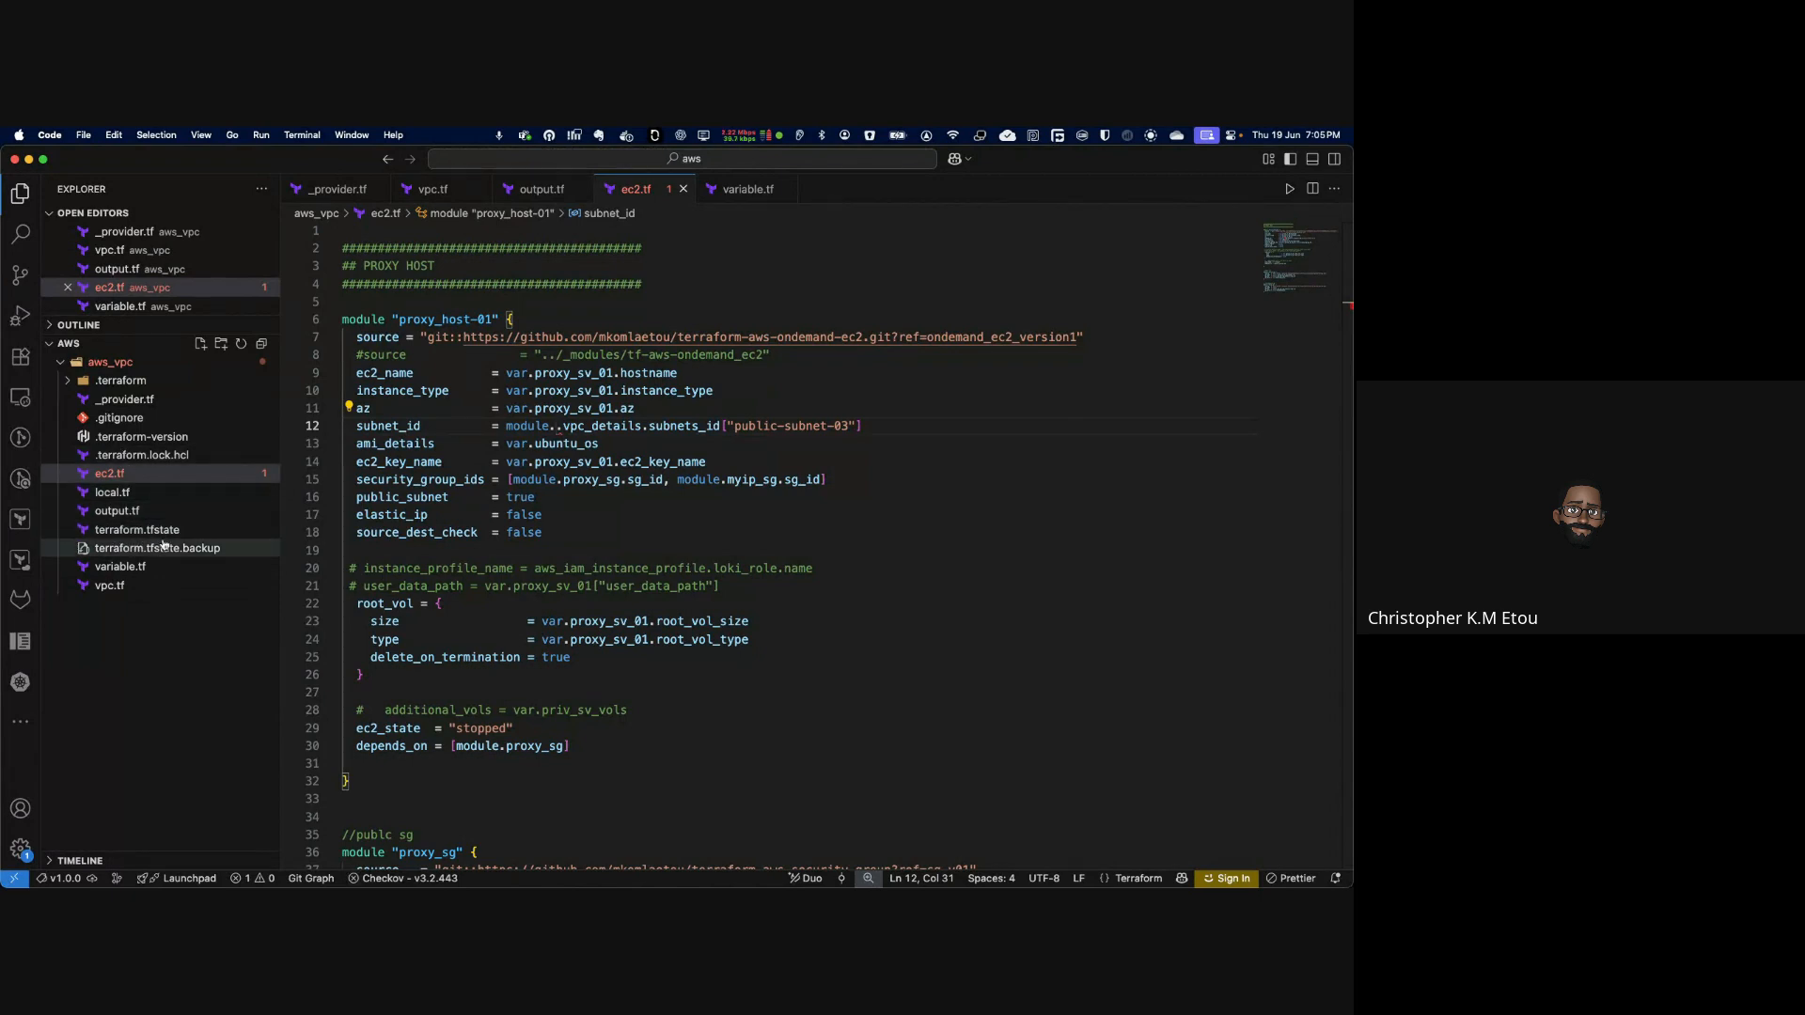
pyautogui.click(113, 586)
pyautogui.doubleClick(443, 320)
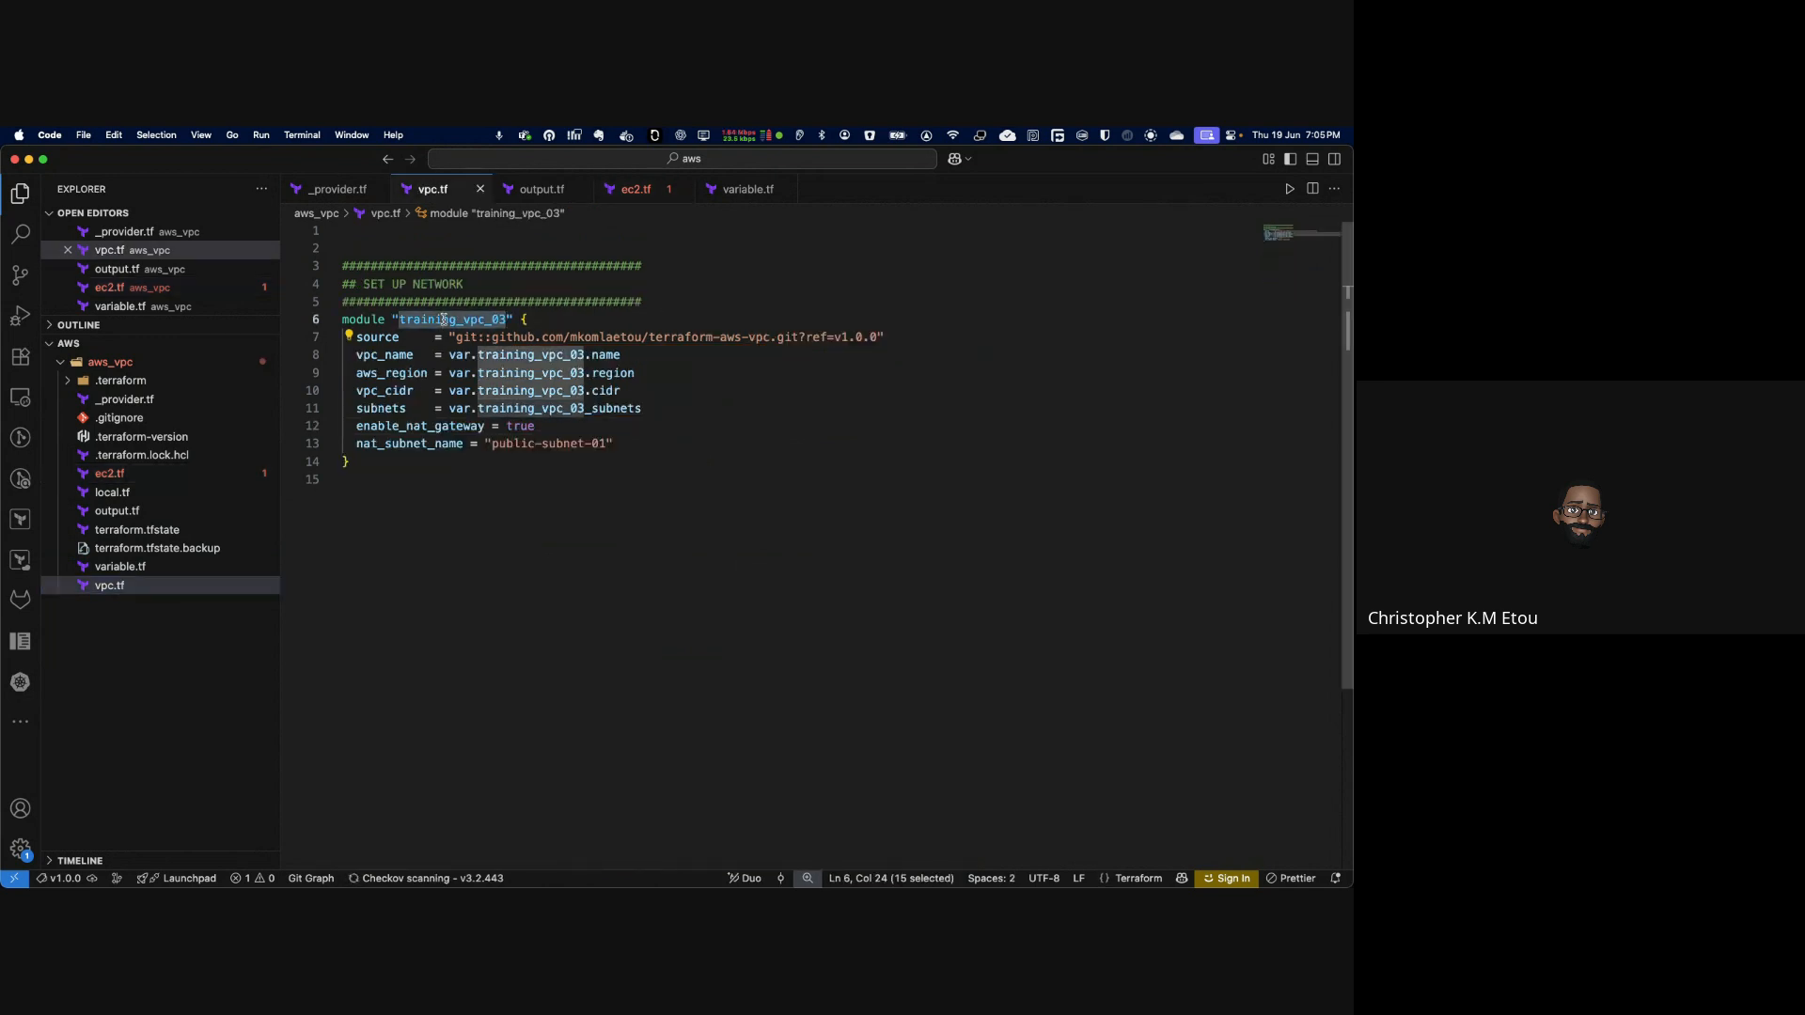
pyautogui.click(123, 475)
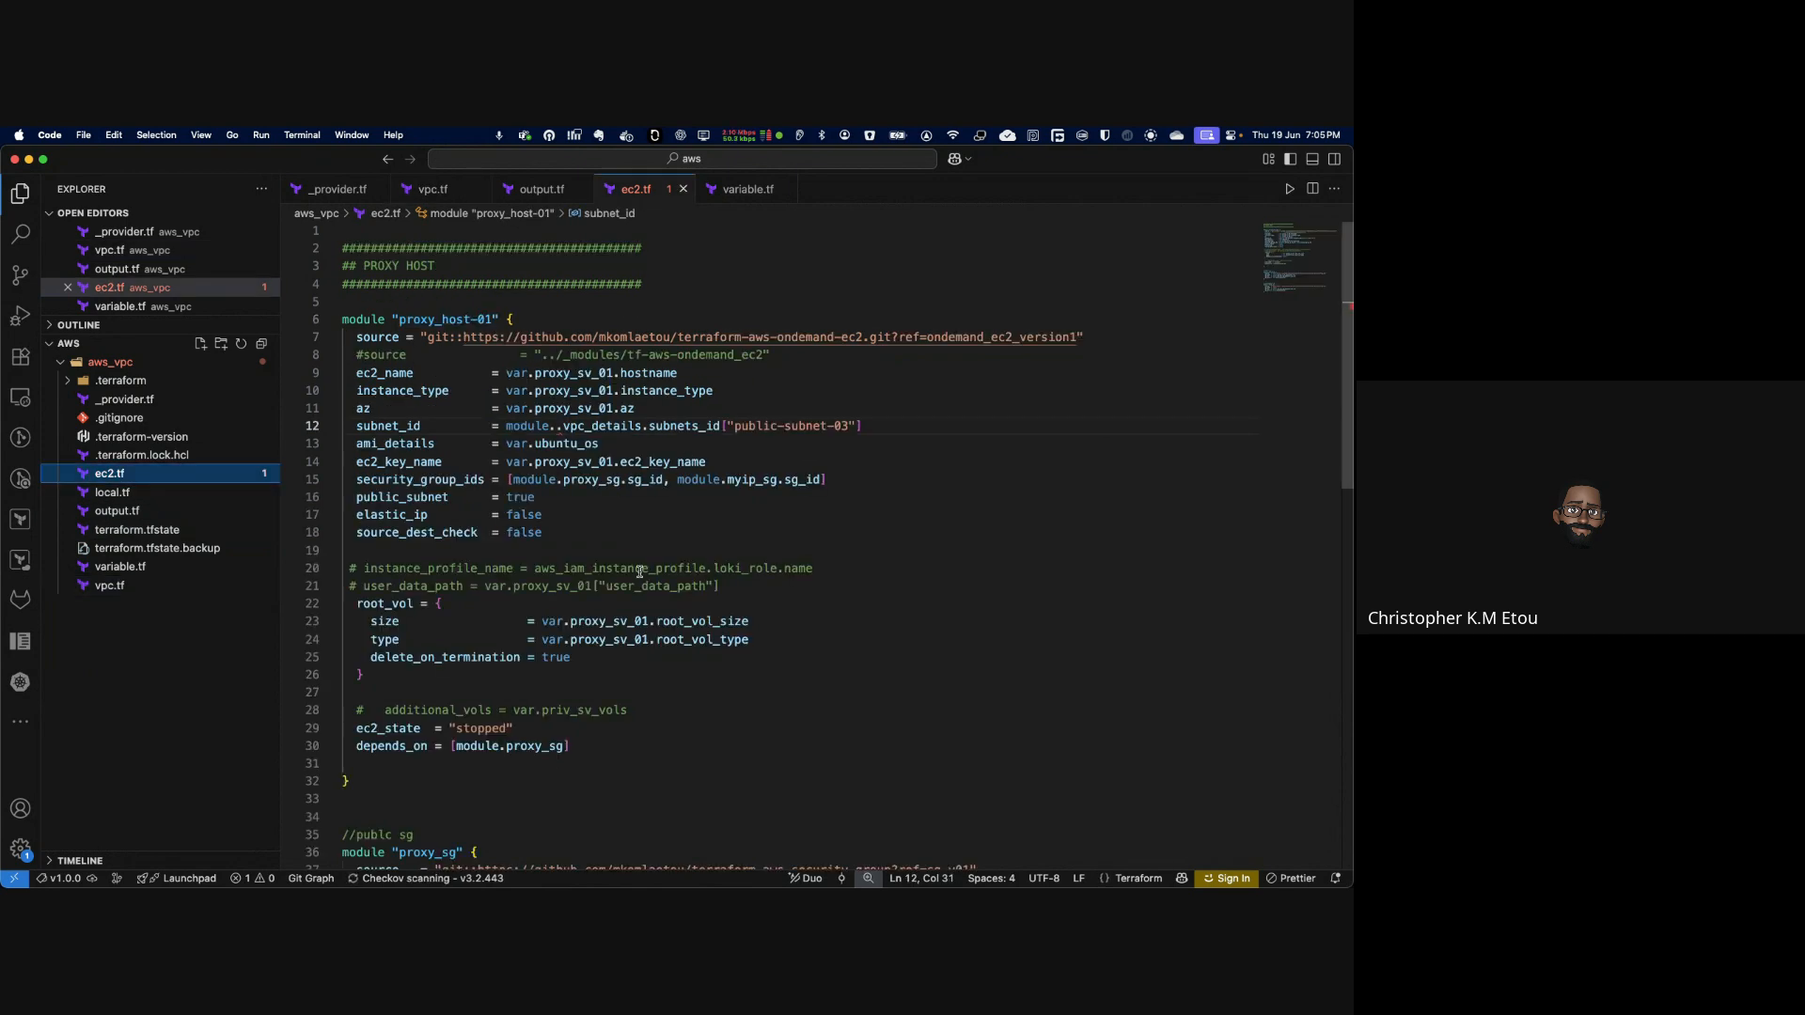
pyautogui.click(556, 428)
pyautogui.write('training_vpc_03.')
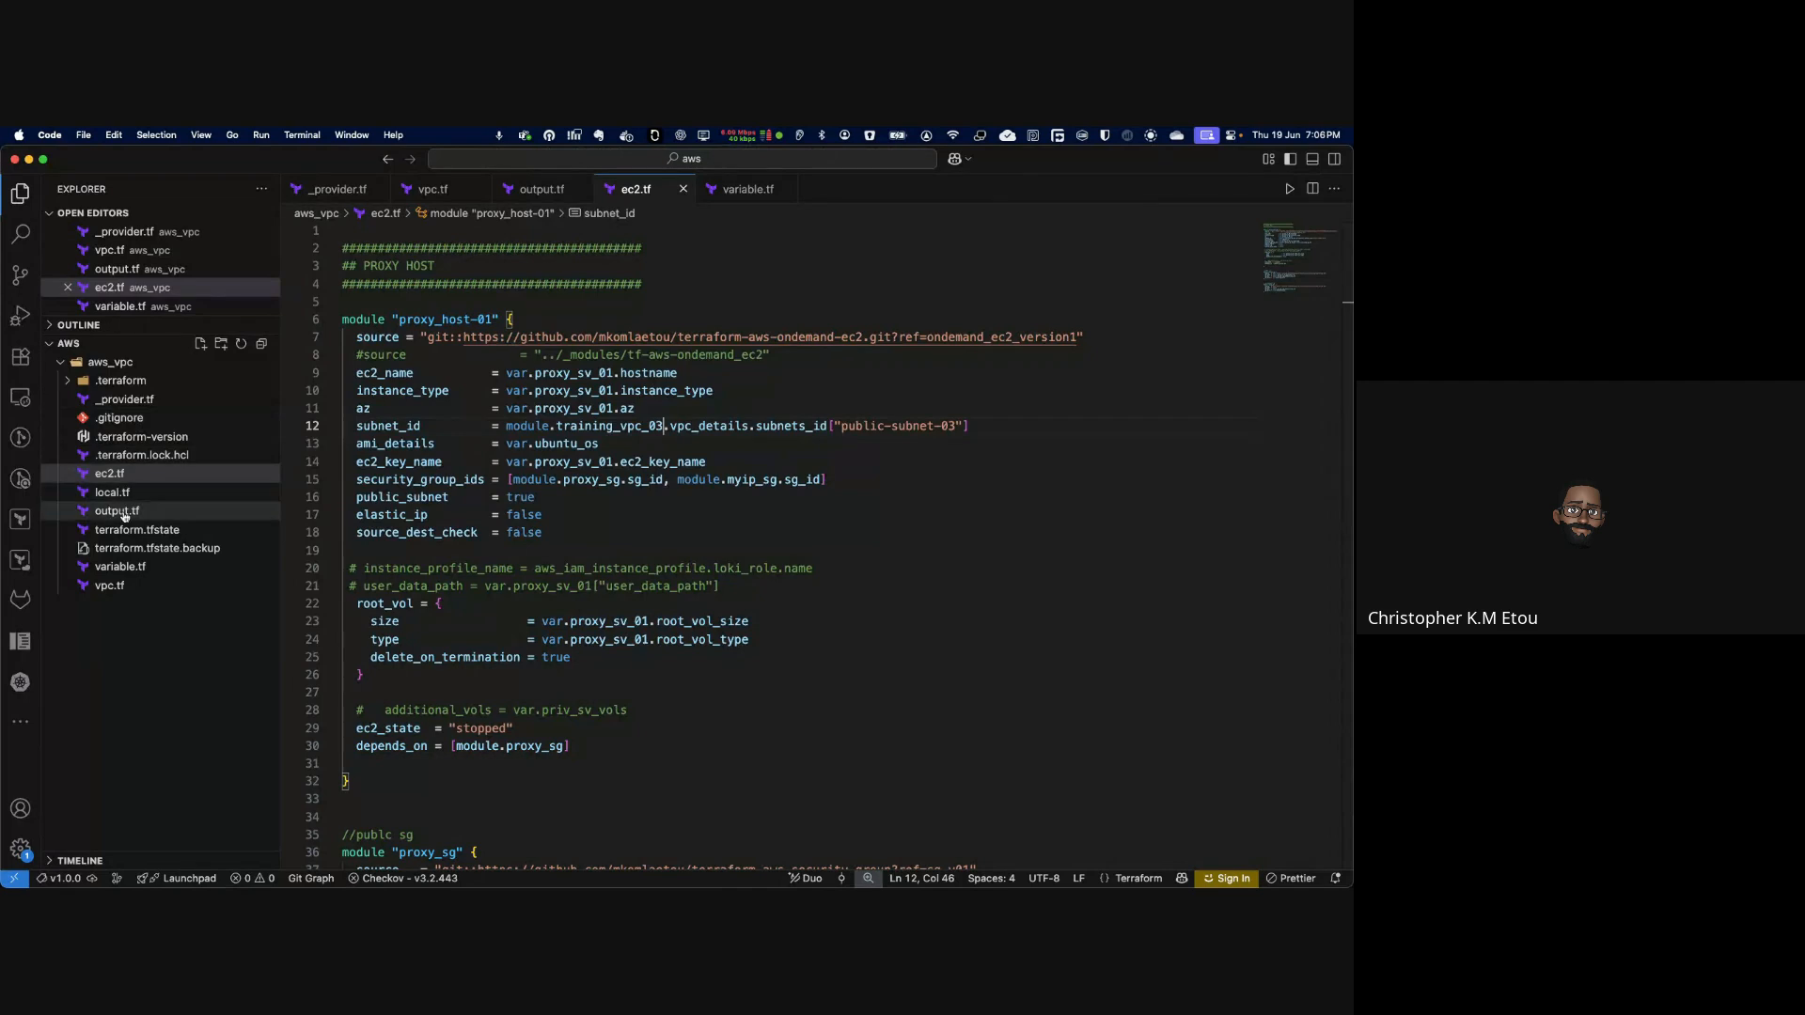
# - Copy private-subnet-01 from the subnet definitions in variable.tf and set it as the proxy_host-01 subnet in ec2.tf
pyautogui.click(111, 584)
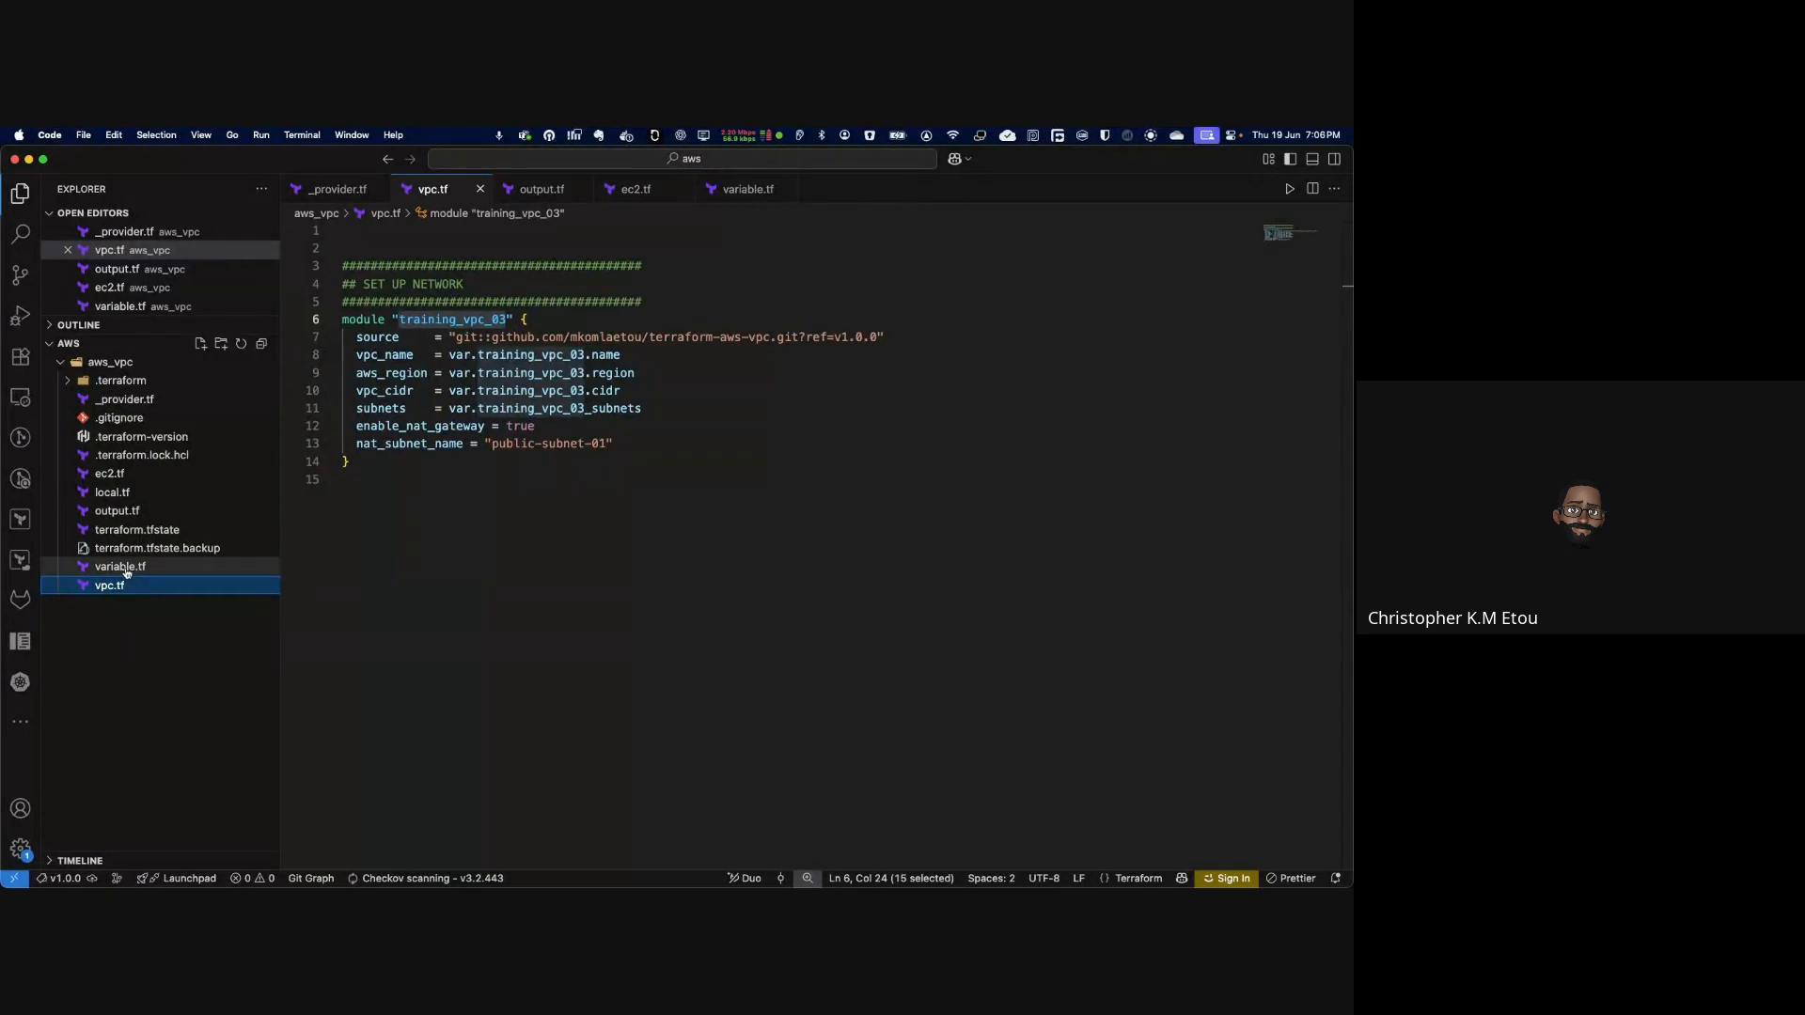
pyautogui.click(121, 566)
pyautogui.scroll(10, 613, 562)
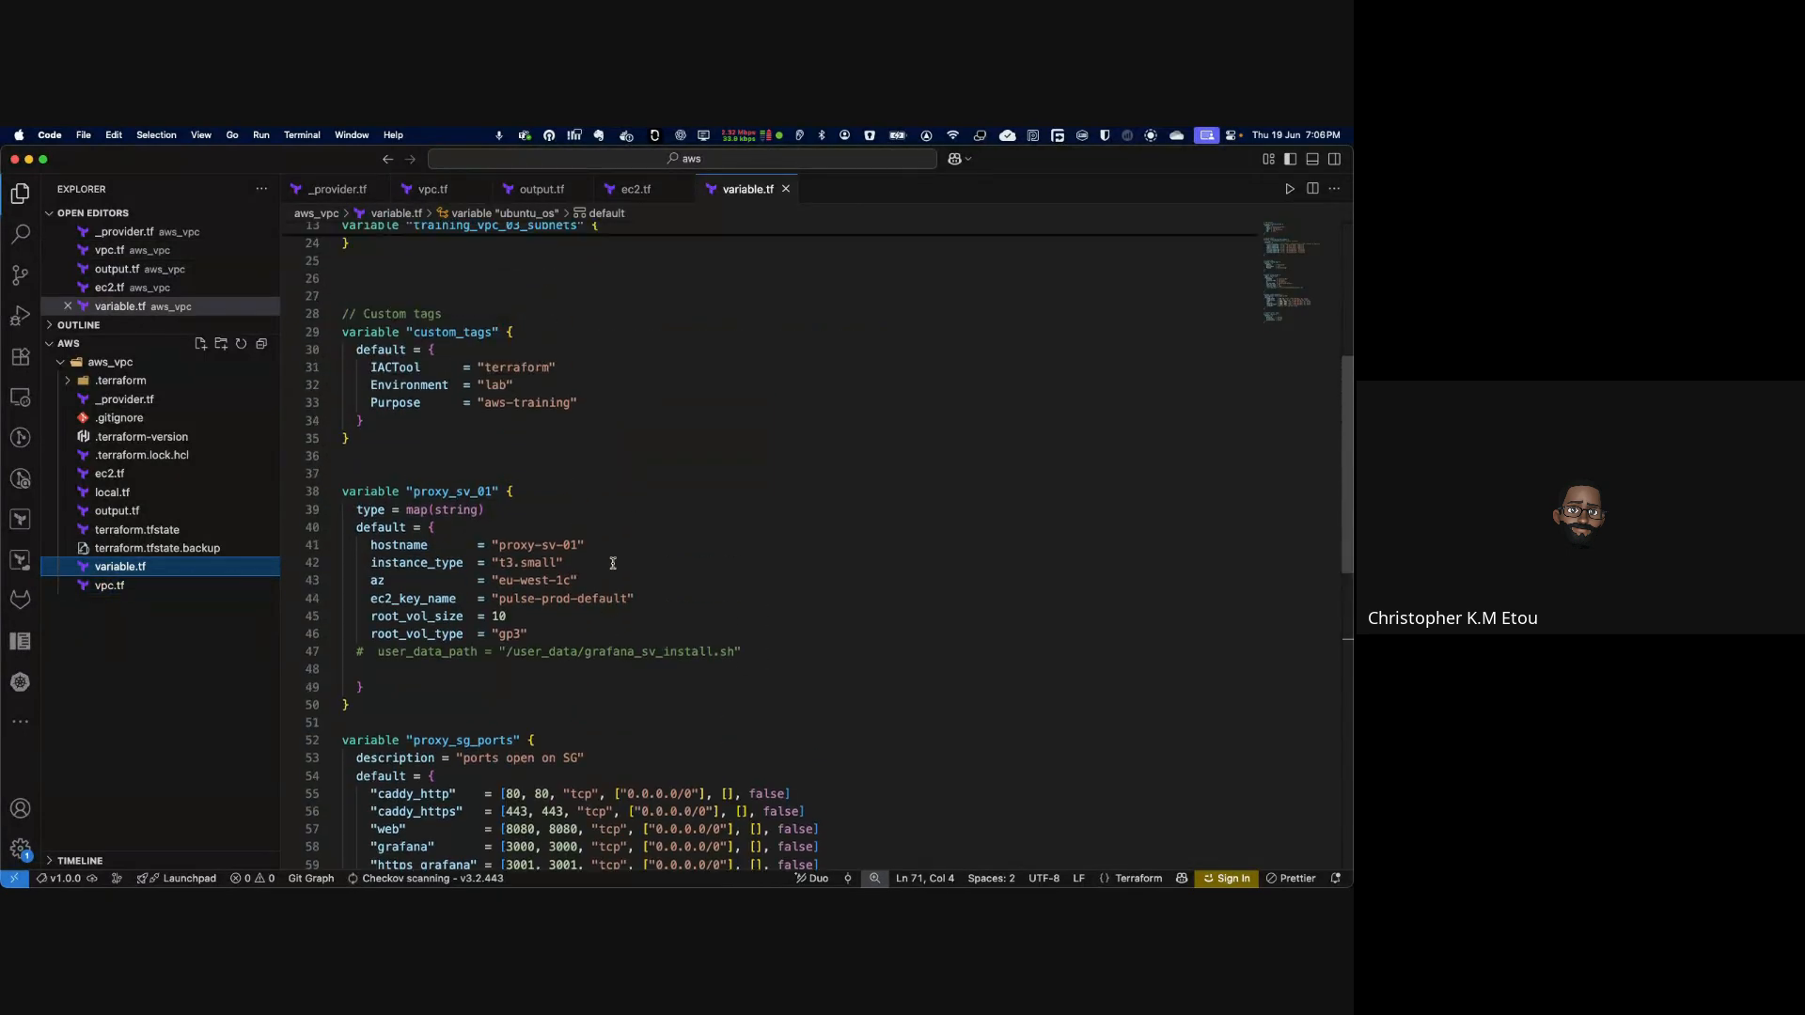
pyautogui.scroll(2, 613, 563)
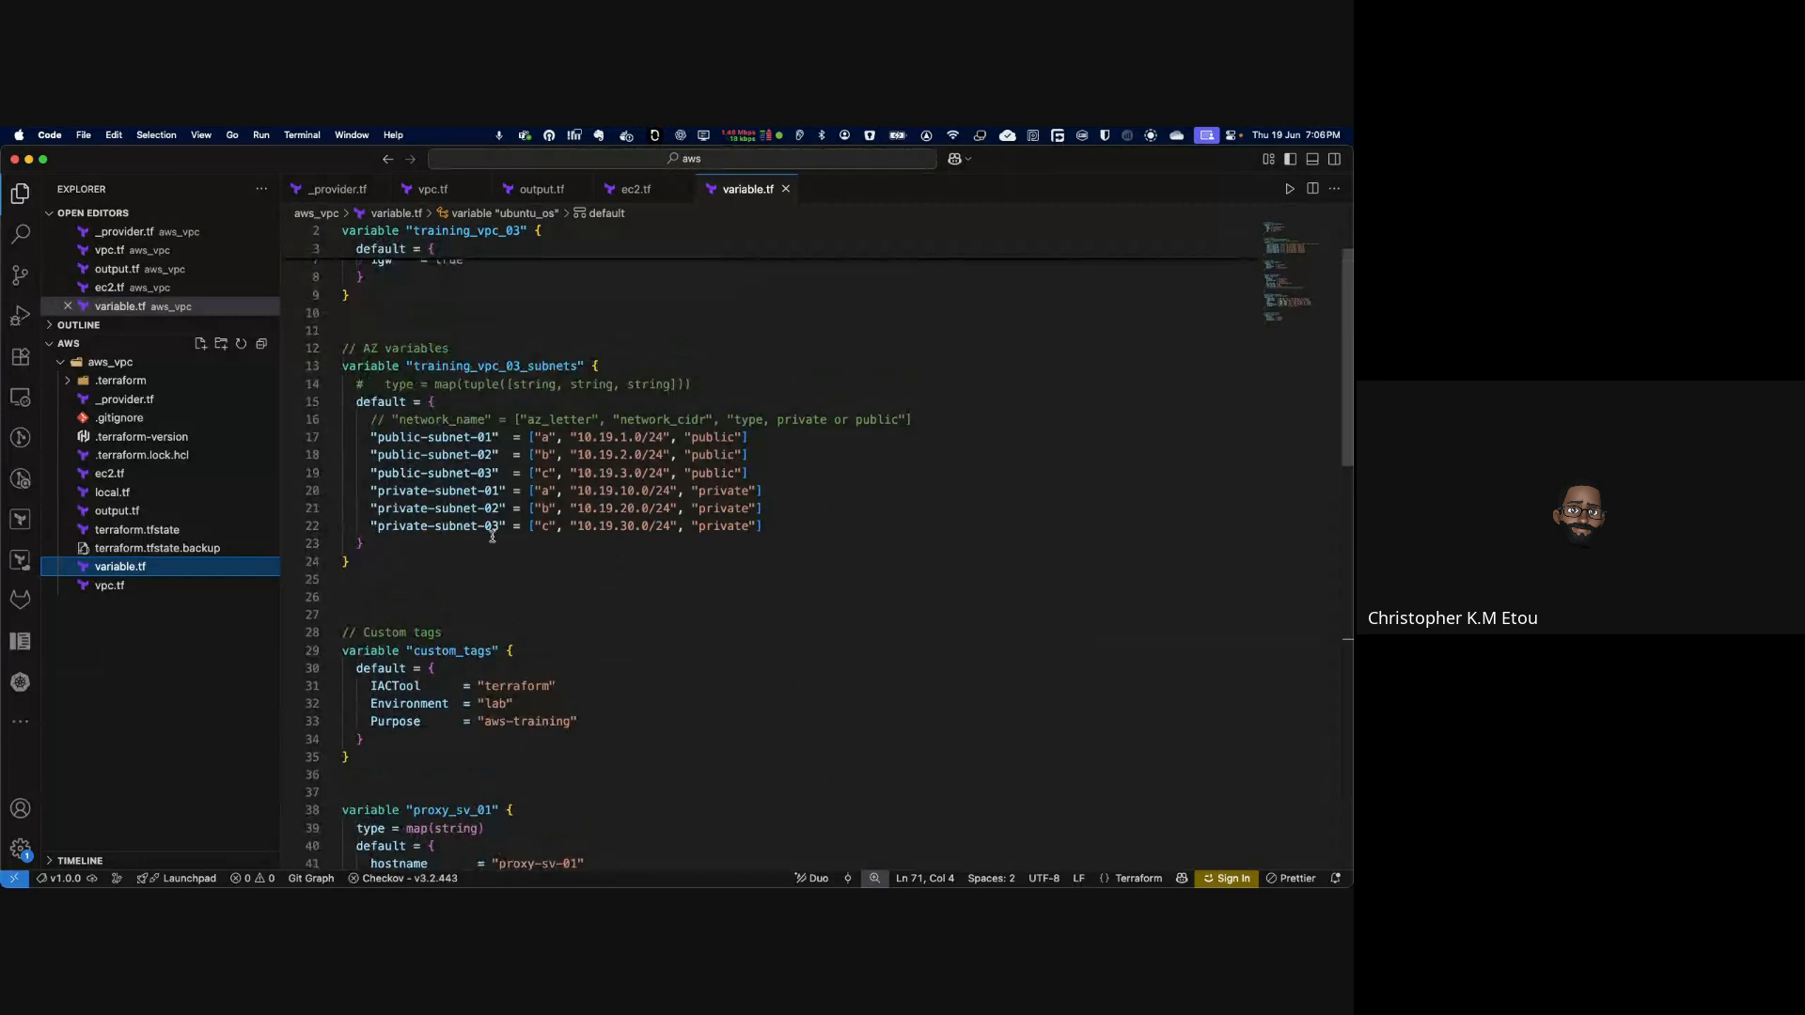
pyautogui.doubleClick(464, 528)
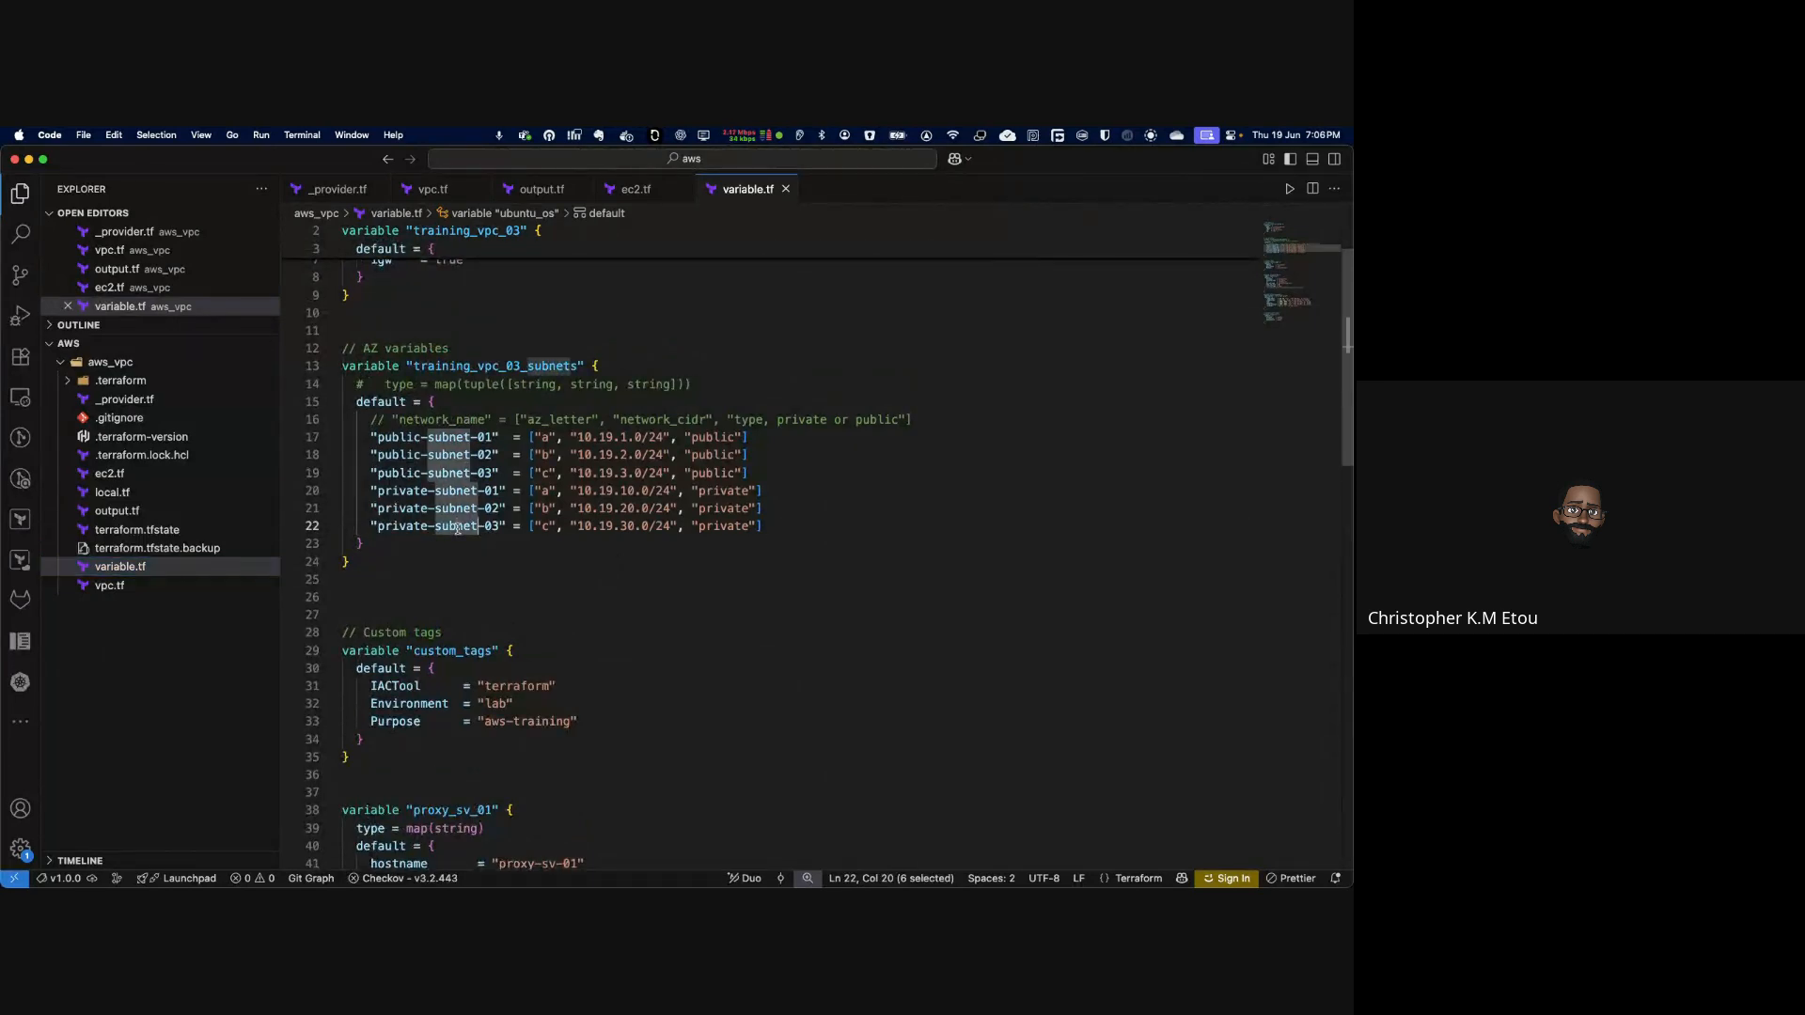
pyautogui.click(478, 472)
pyautogui.click(450, 491)
pyautogui.moveTo(499, 491); pyautogui.dragTo(375, 493)
pyautogui.press('super+c')
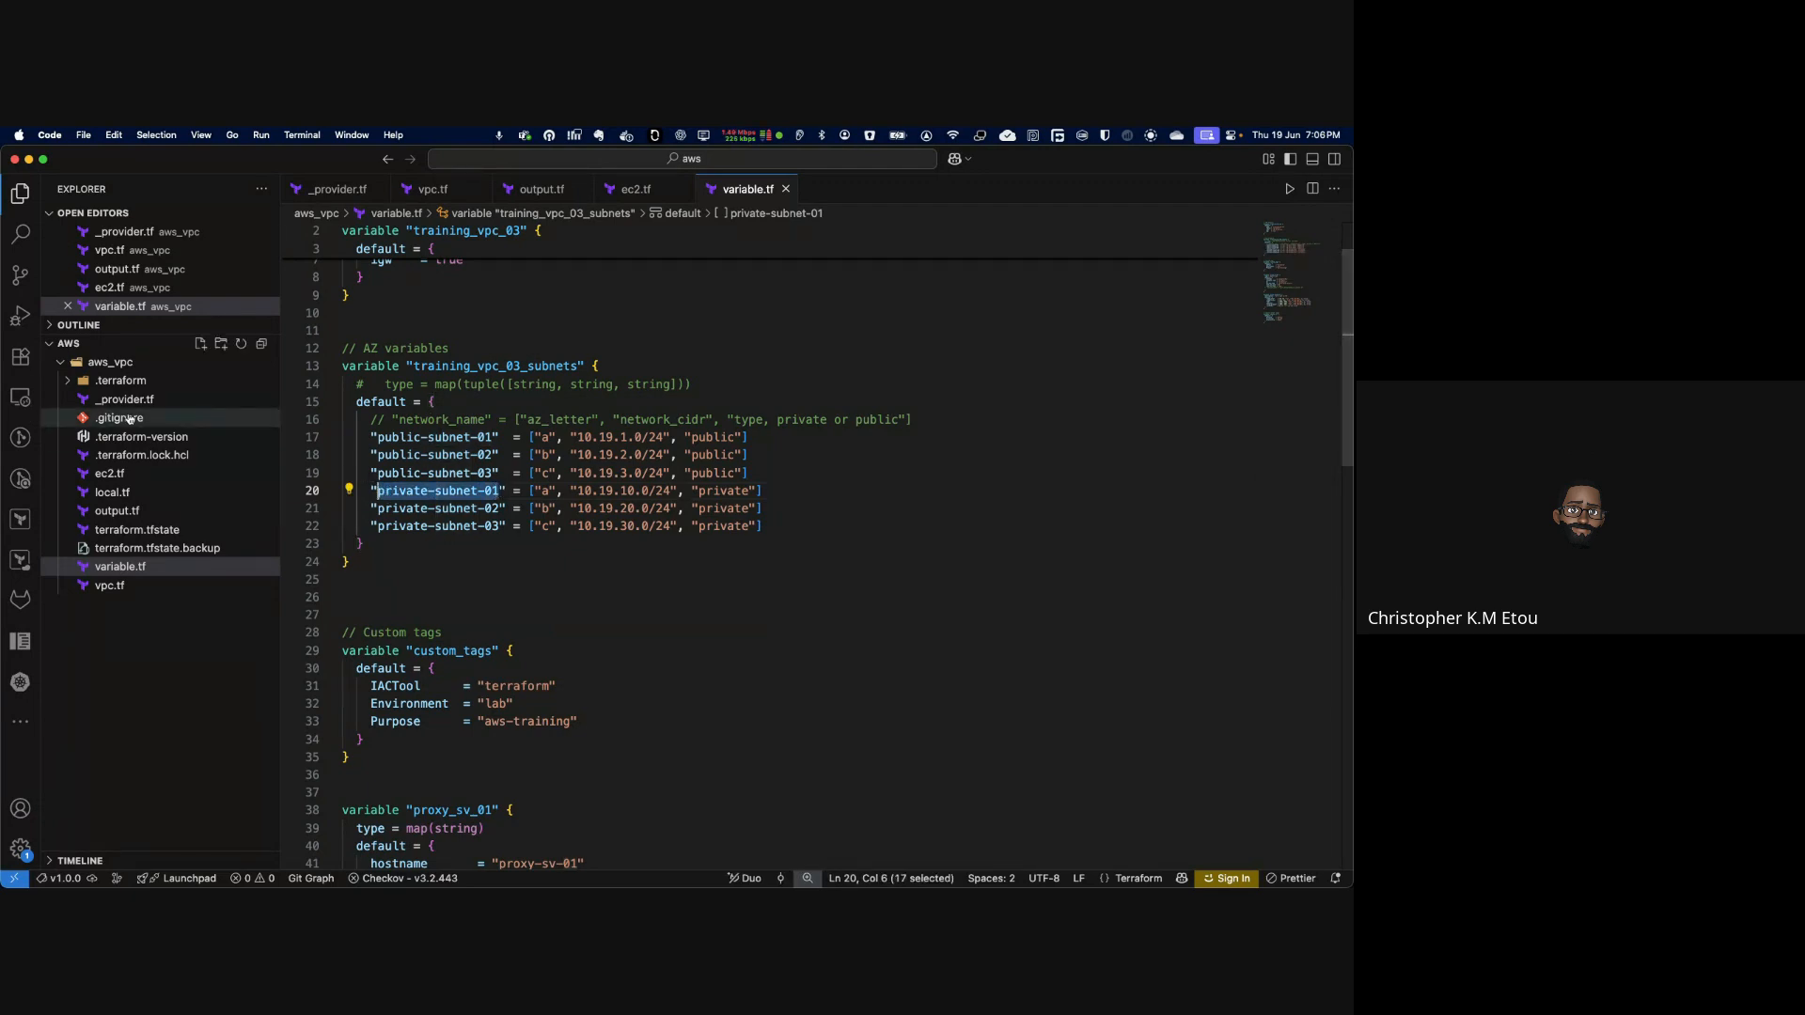
pyautogui.click(110, 472)
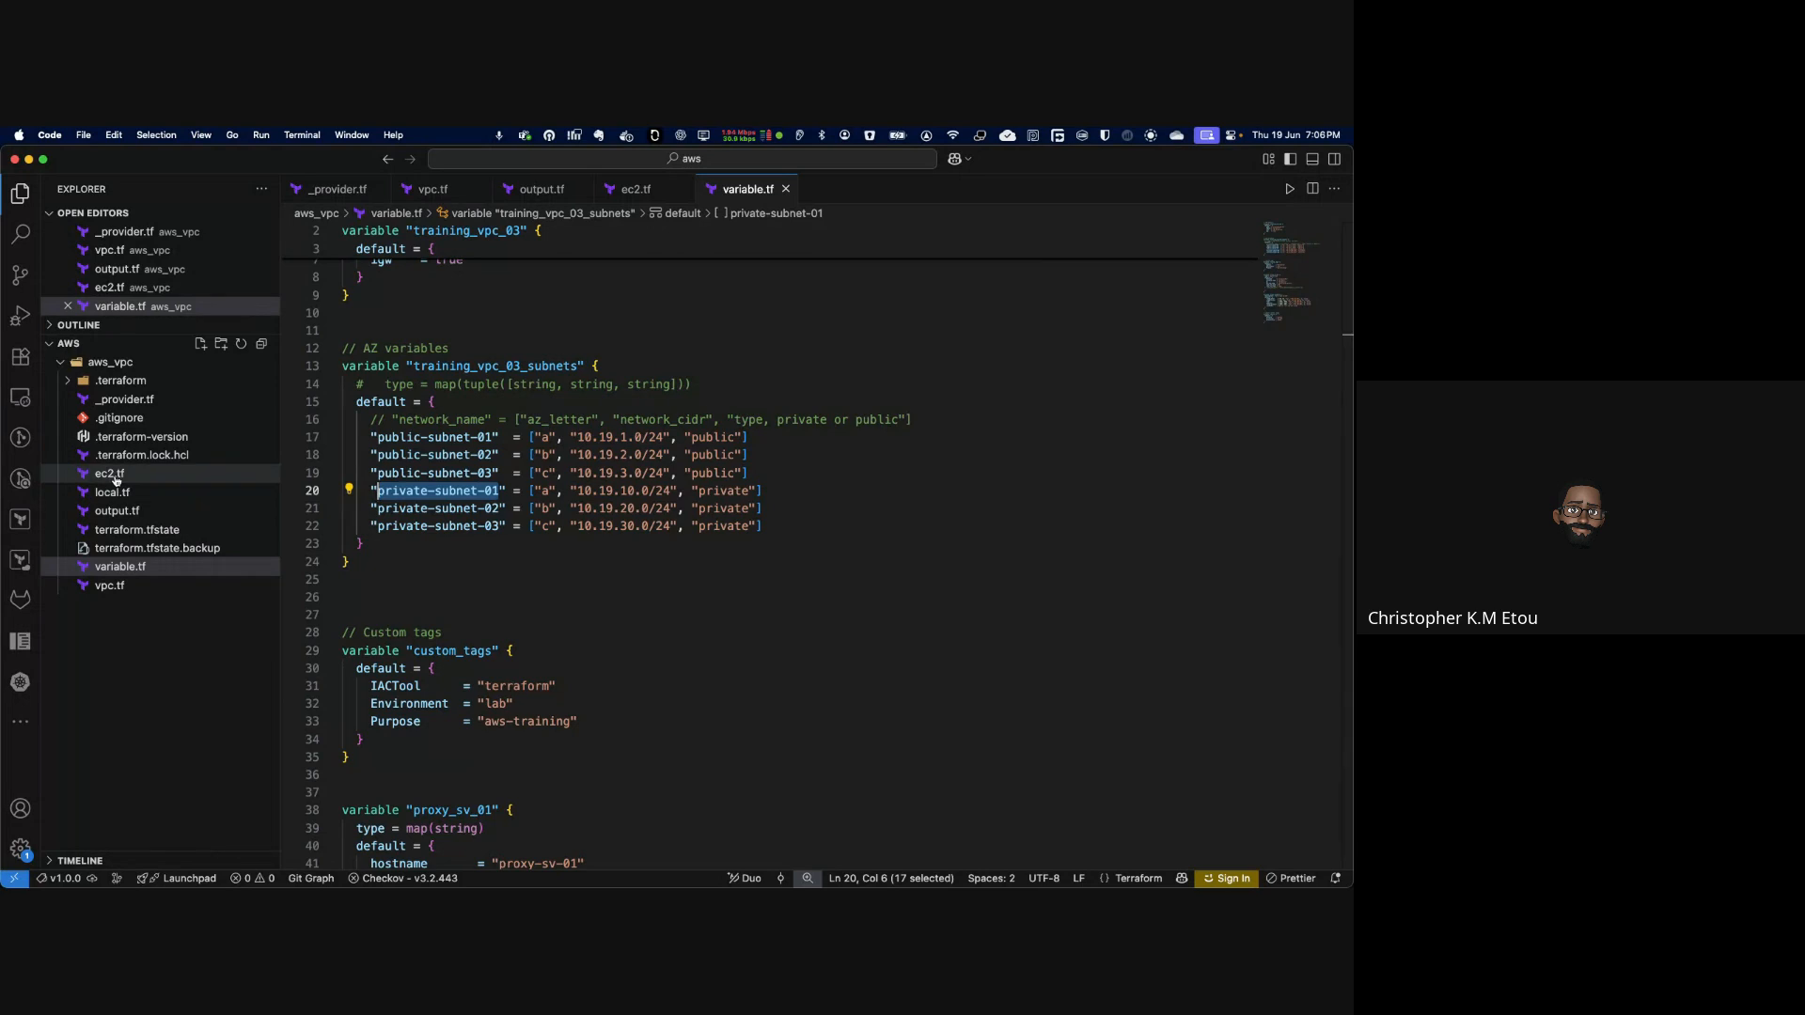
pyautogui.click(888, 425)
pyautogui.doubleClick(887, 425)
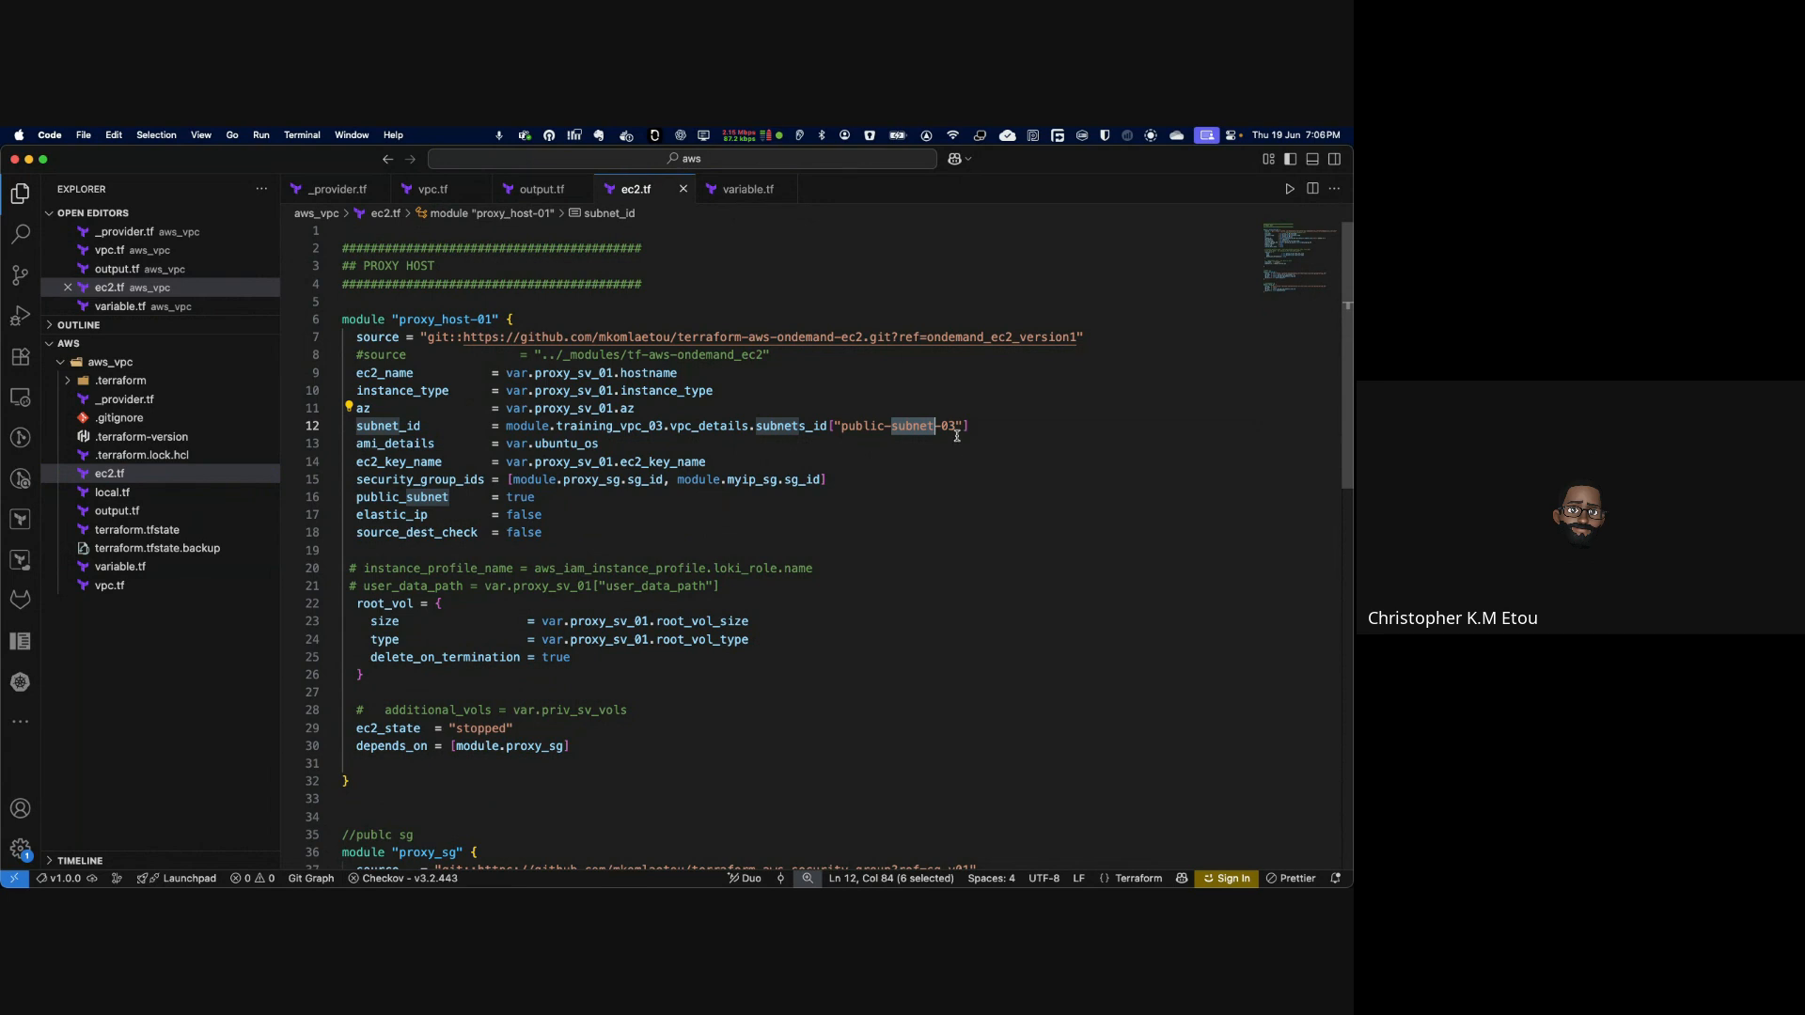
pyautogui.moveTo(953, 426); pyautogui.dragTo(842, 426)
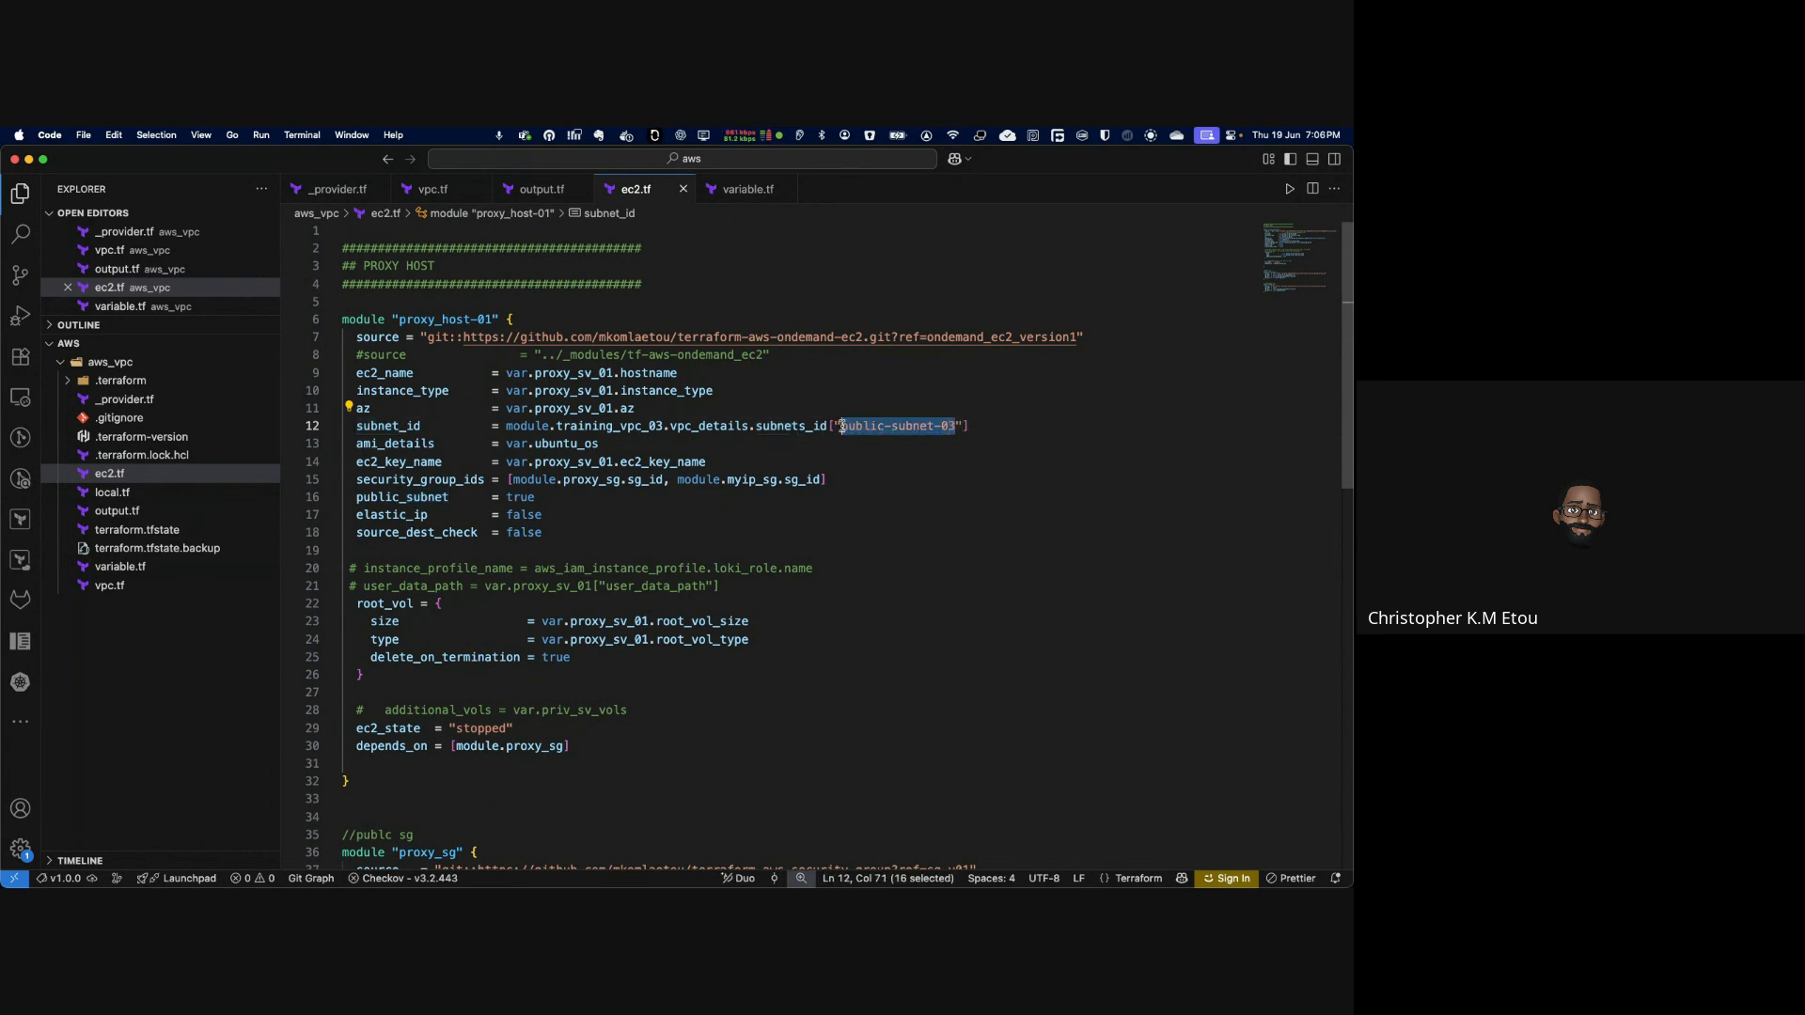
pyautogui.press('super+v')
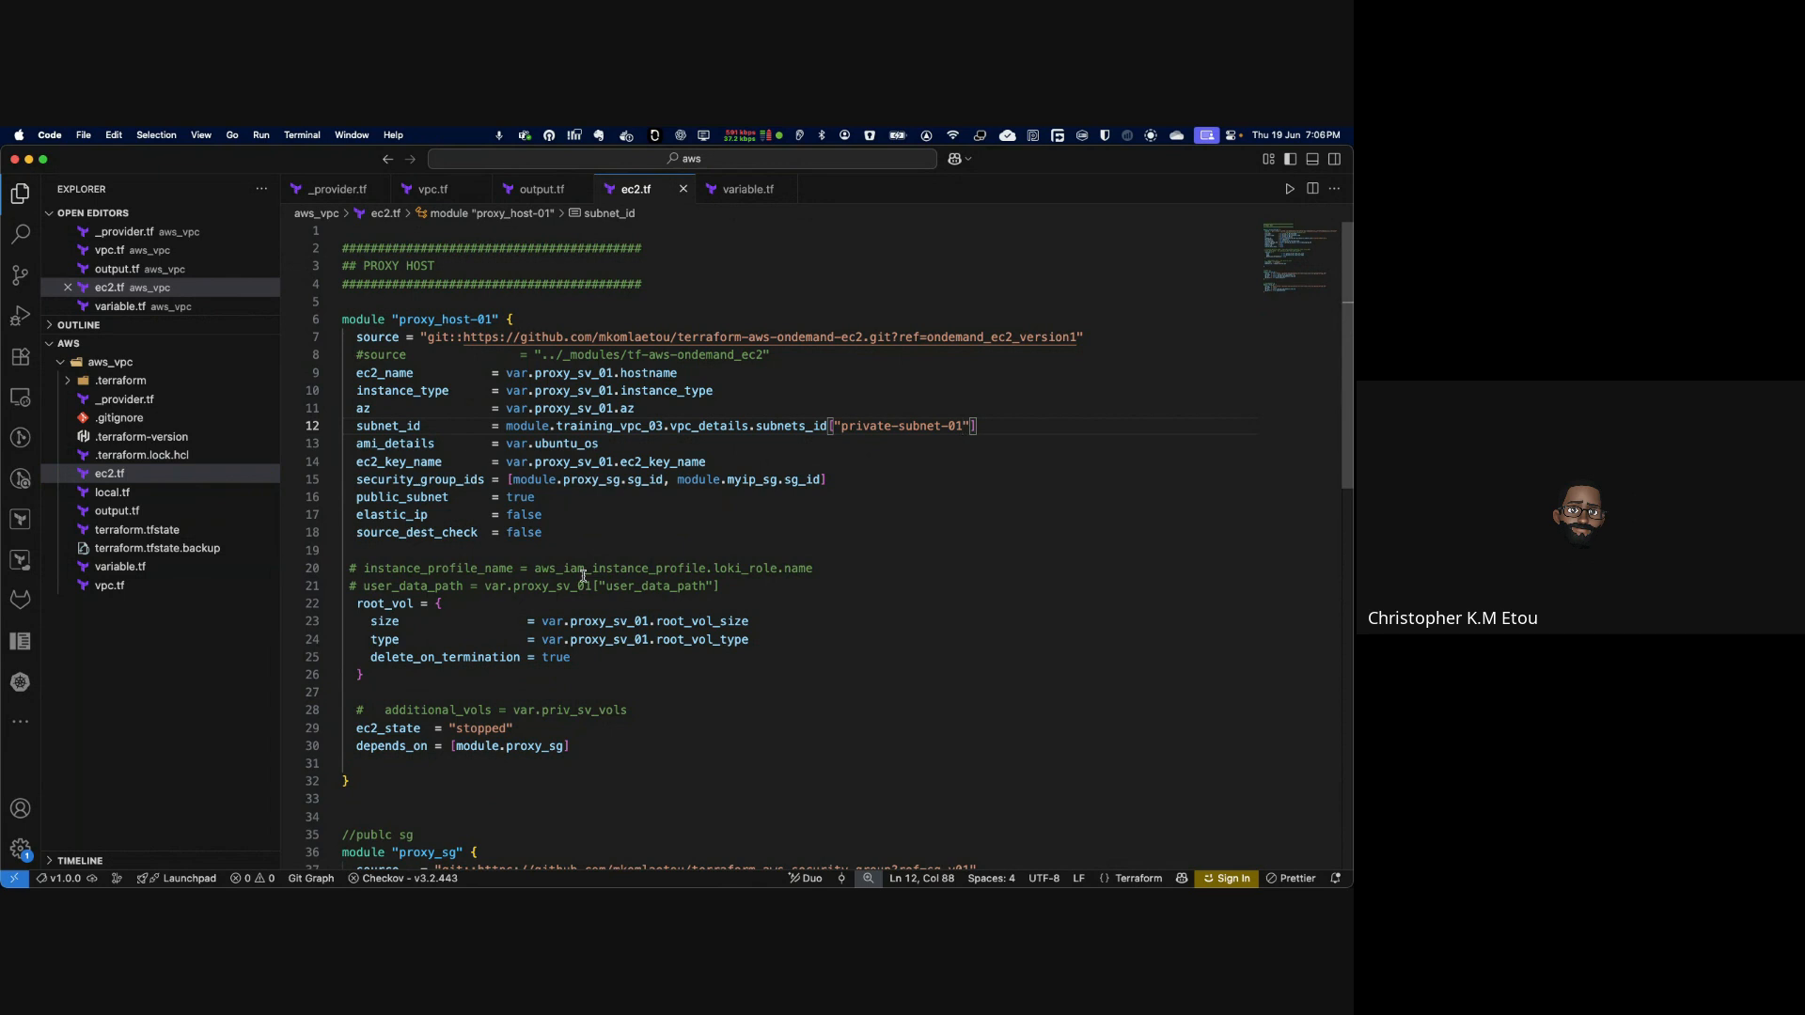
# - Switch to the AWS console in Brave, open the EC2 key pairs list and copy the key pair name awstraining-key
pyautogui.hotkey('ctrl', 'Left')
pyautogui.hotkey('ctrl', 'Left')
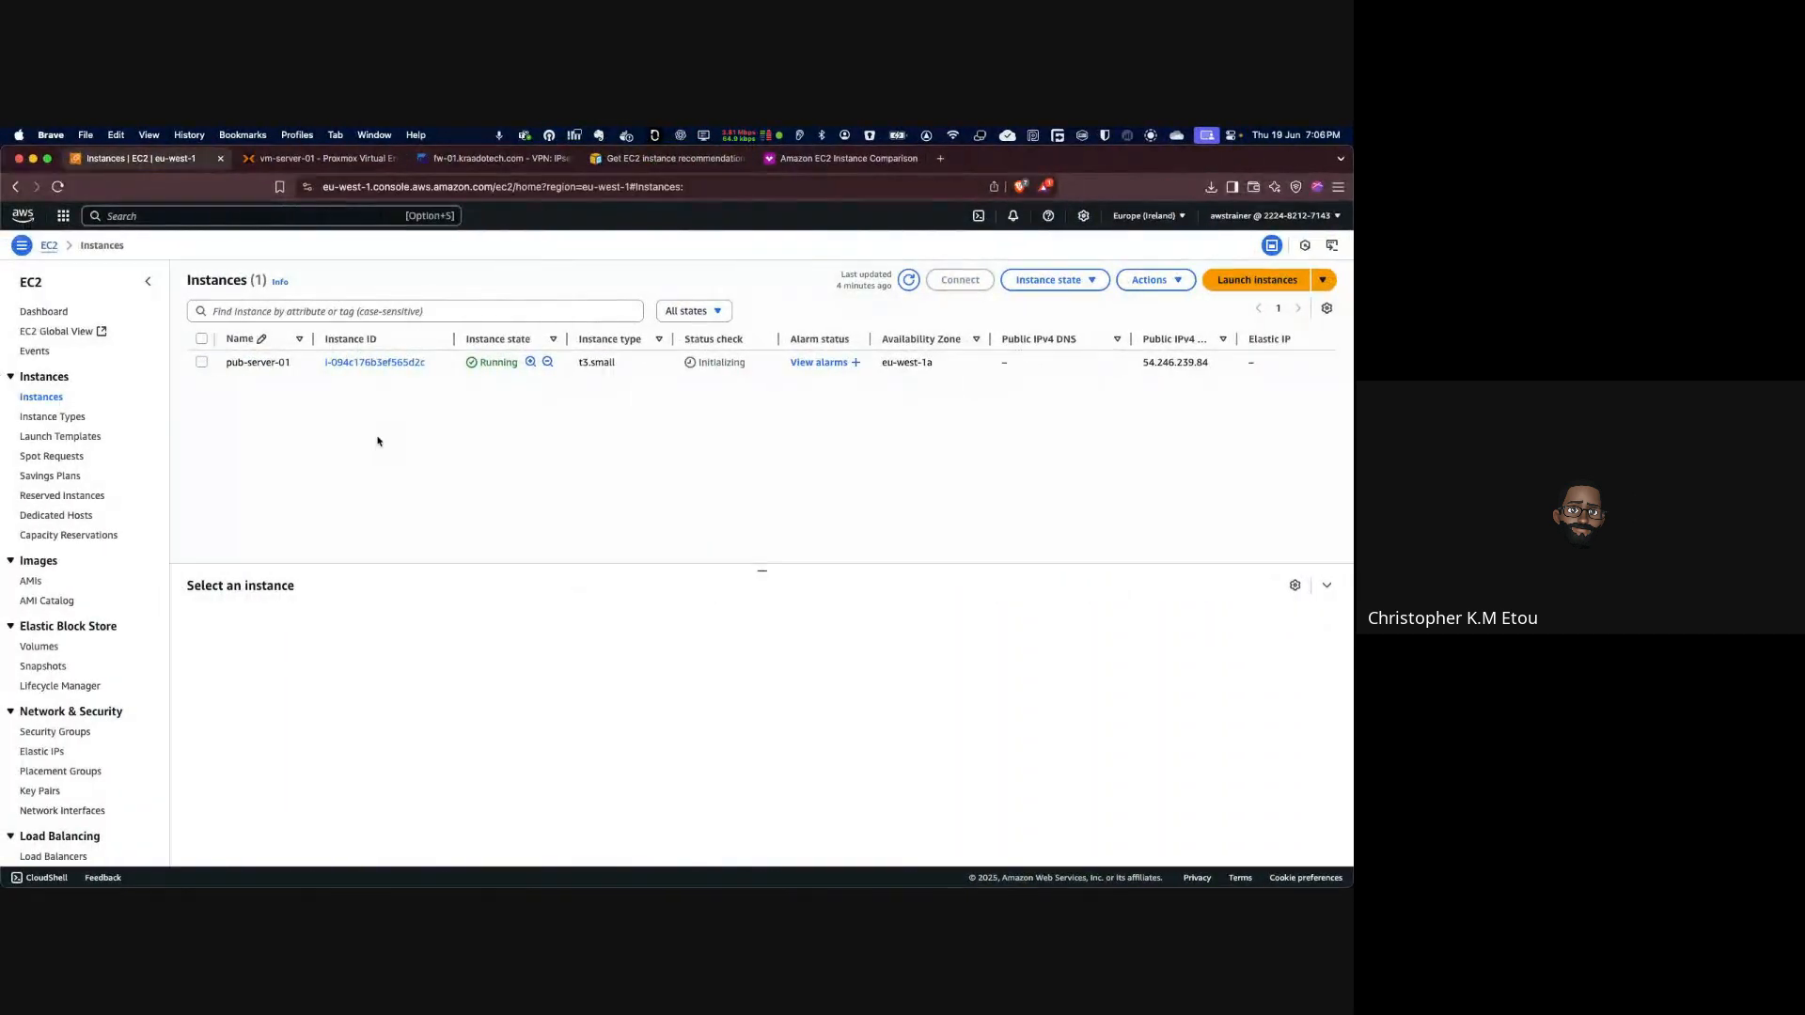
pyautogui.scroll(-3, 103, 681)
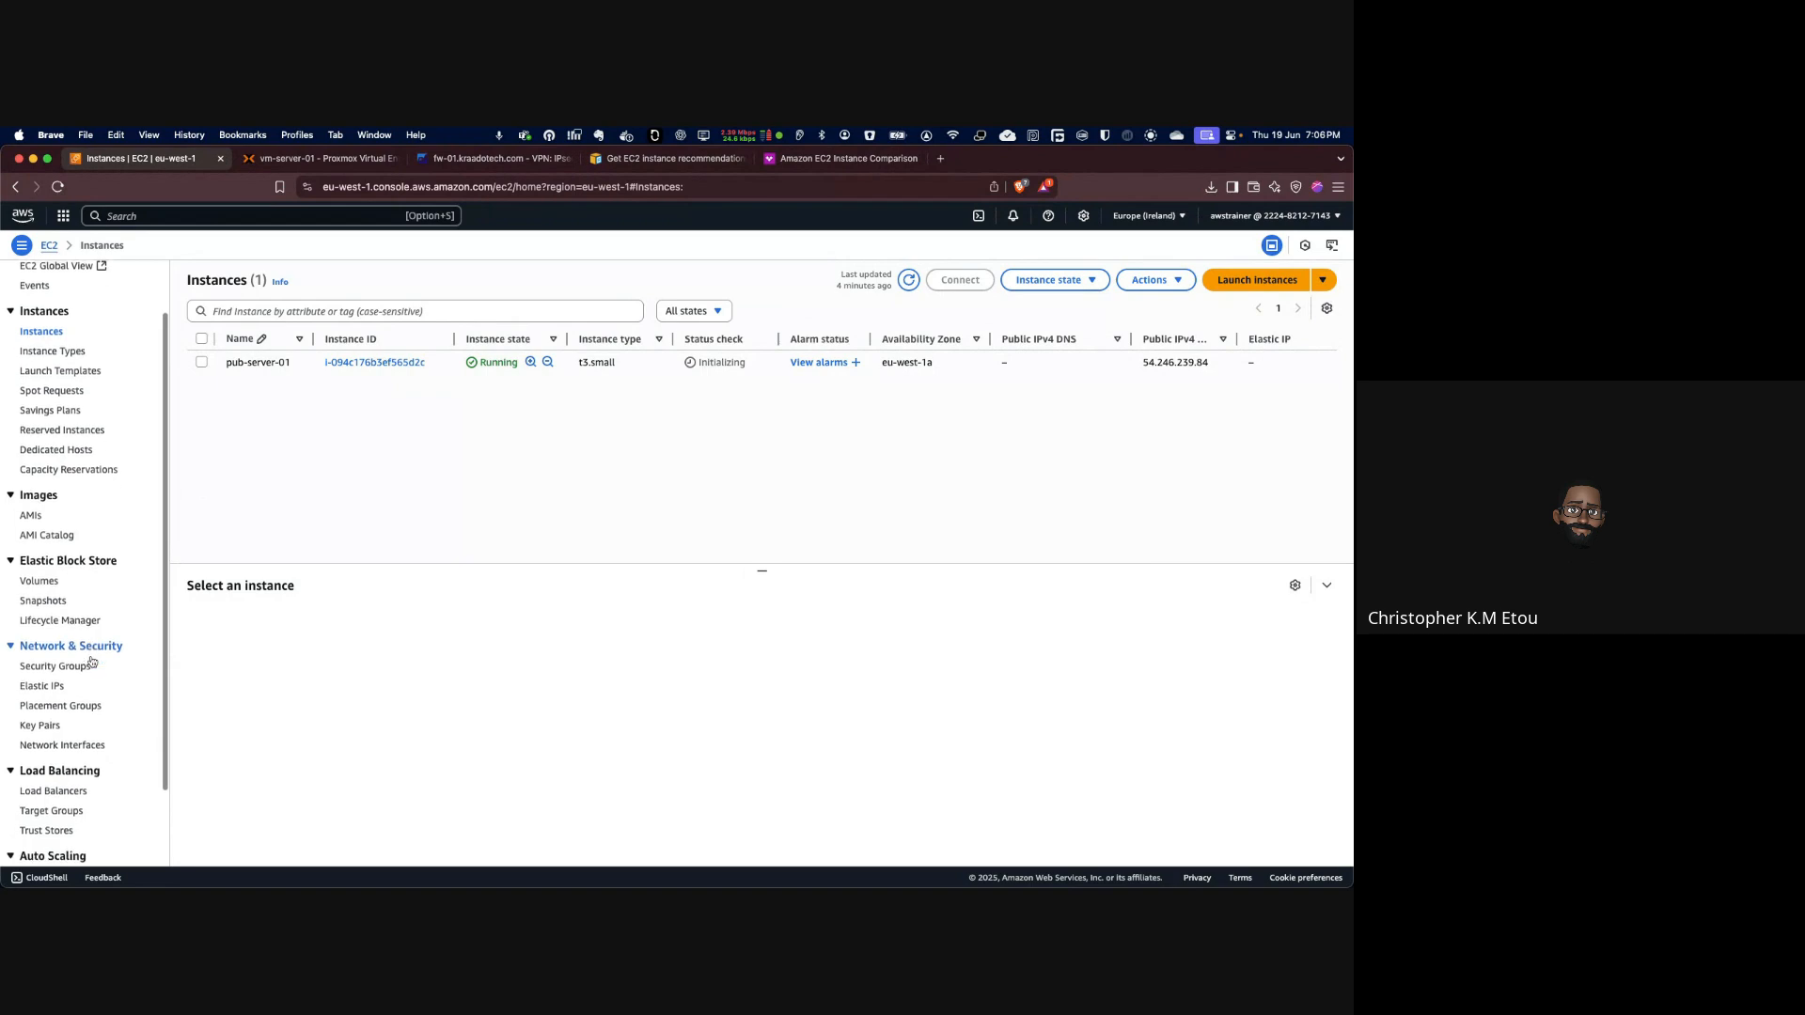
pyautogui.click(40, 724)
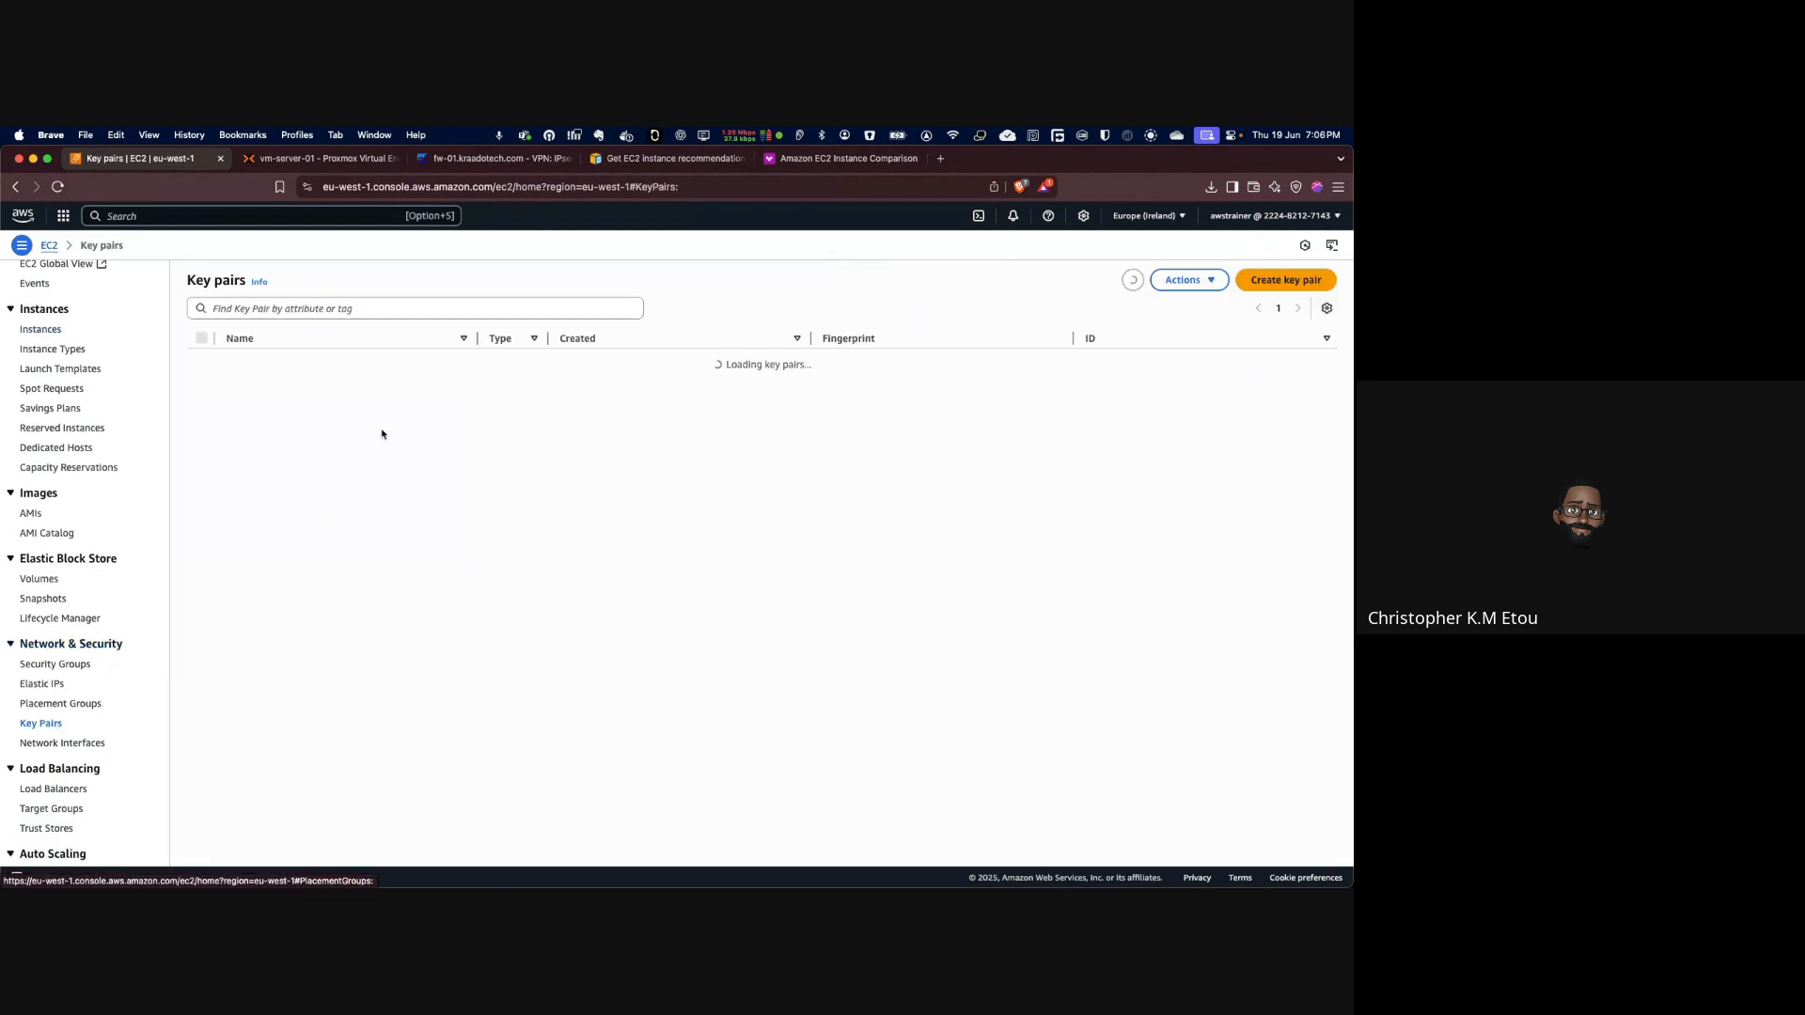
pyautogui.moveTo(303, 363); pyautogui.dragTo(229, 361)
pyautogui.click(228, 362)
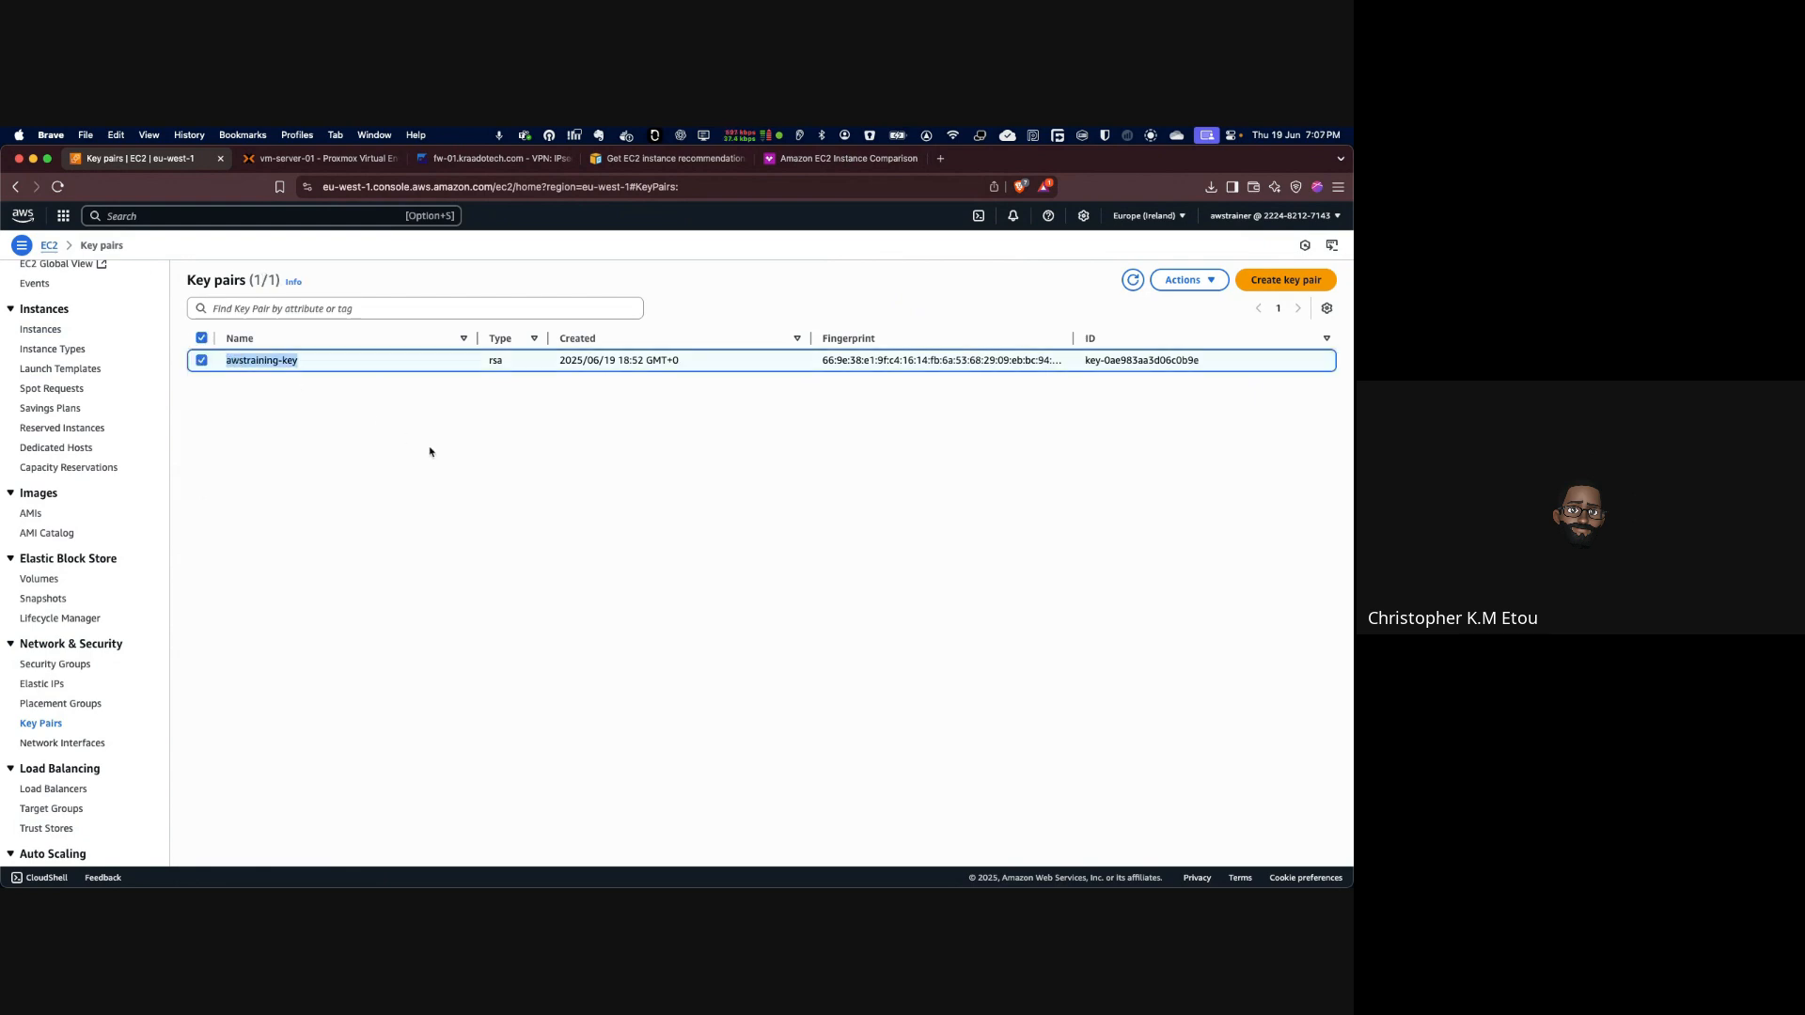
# - Return to VS Code and set ec2_key_name of the proxy_sv_01 variable in variable.tf to awstraining-key
pyautogui.hotkey('ctrl', 'Right')
pyautogui.hotkey('ctrl', 'Right')
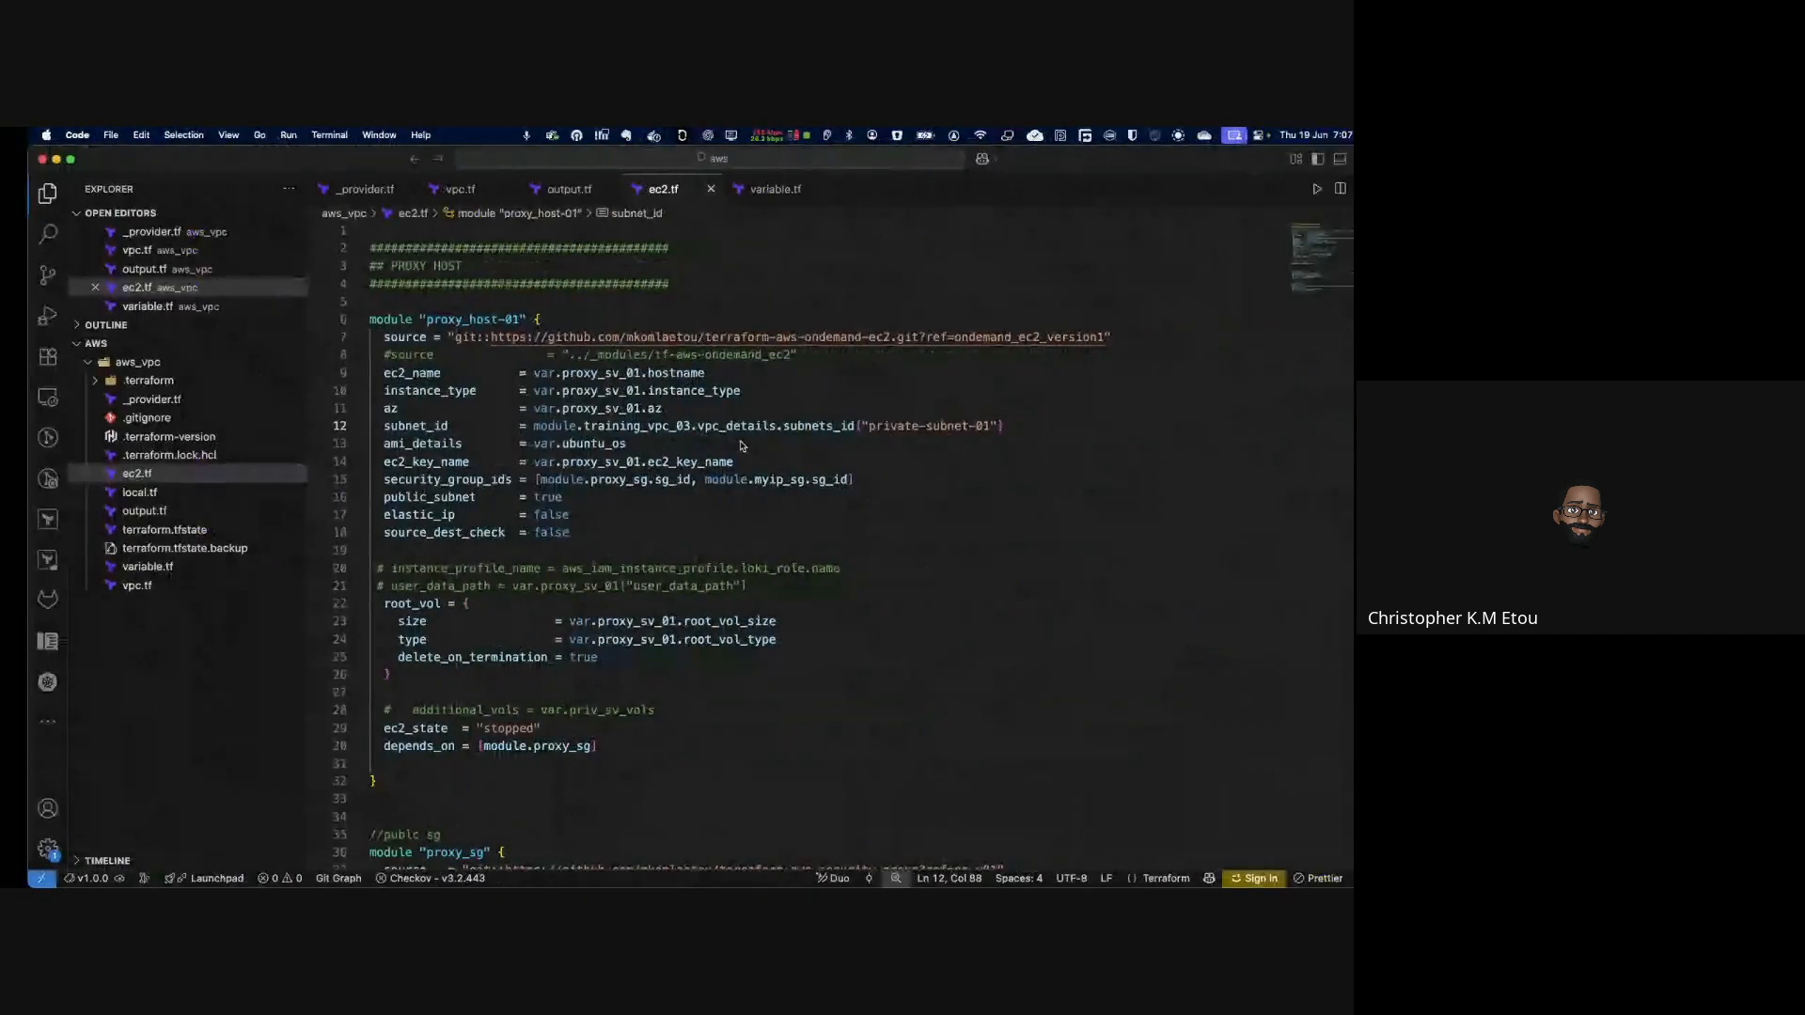
pyautogui.click(120, 566)
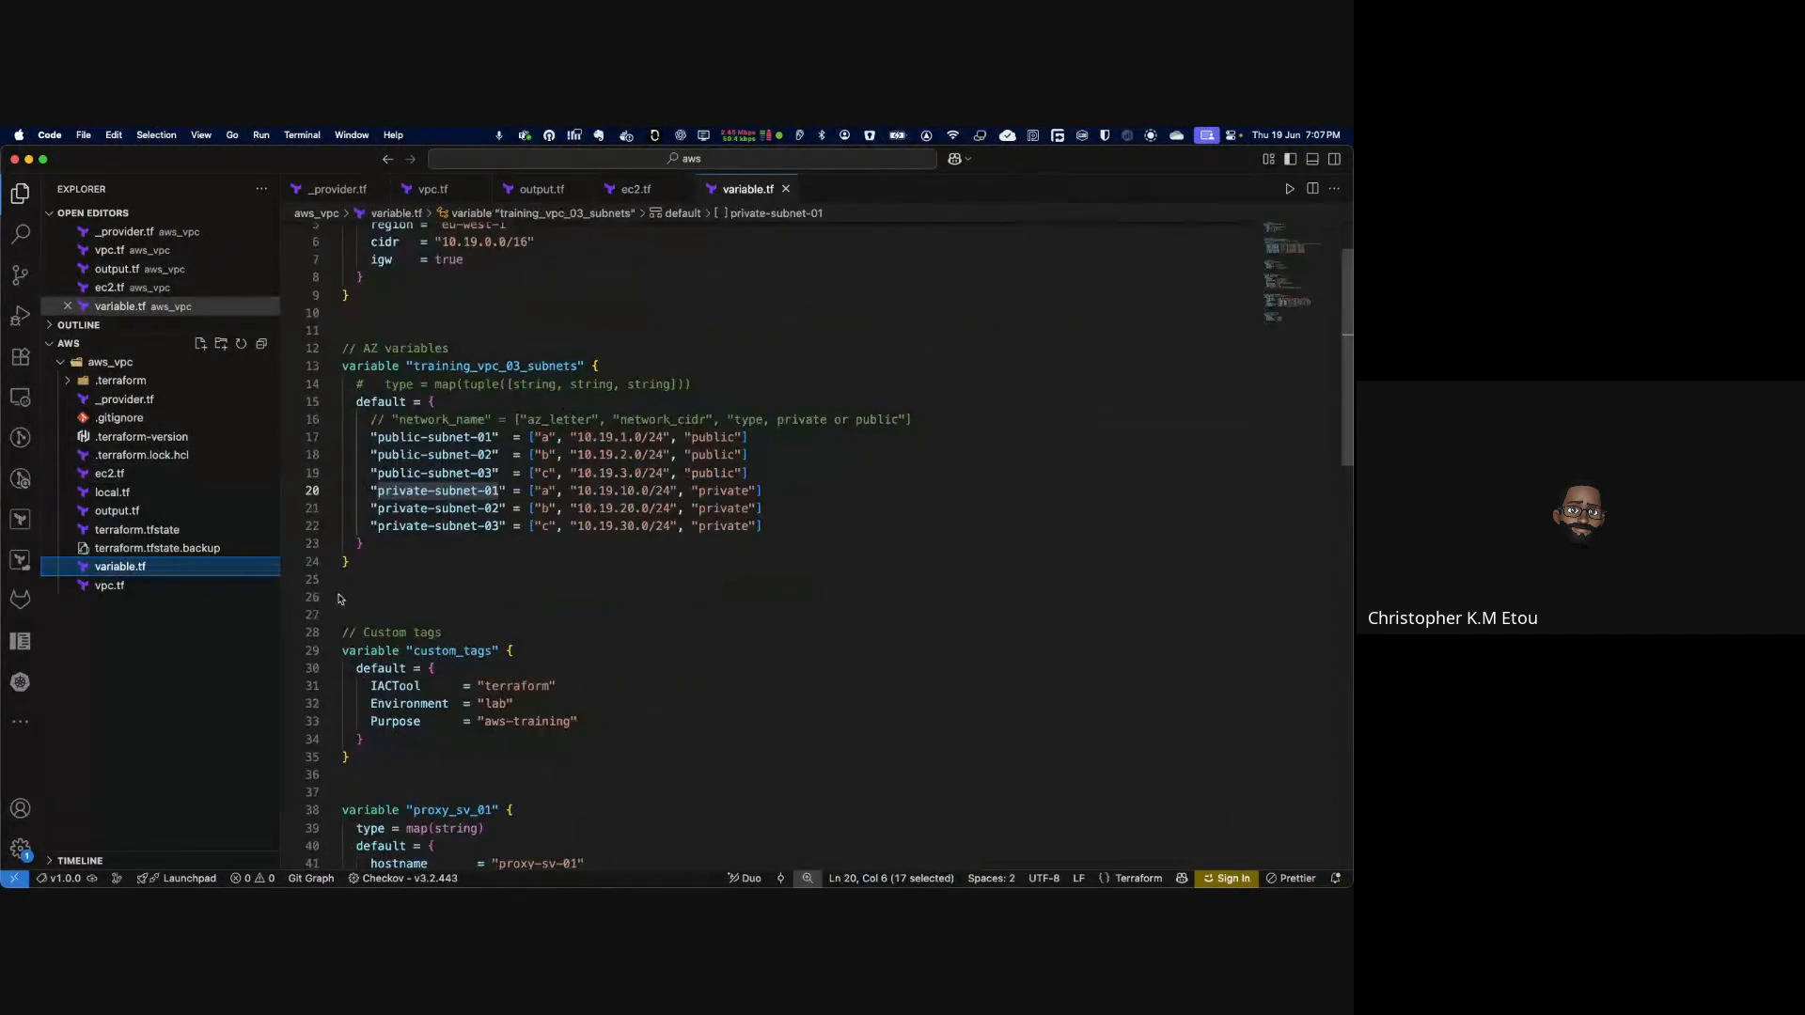
pyautogui.scroll(-4, 690, 679)
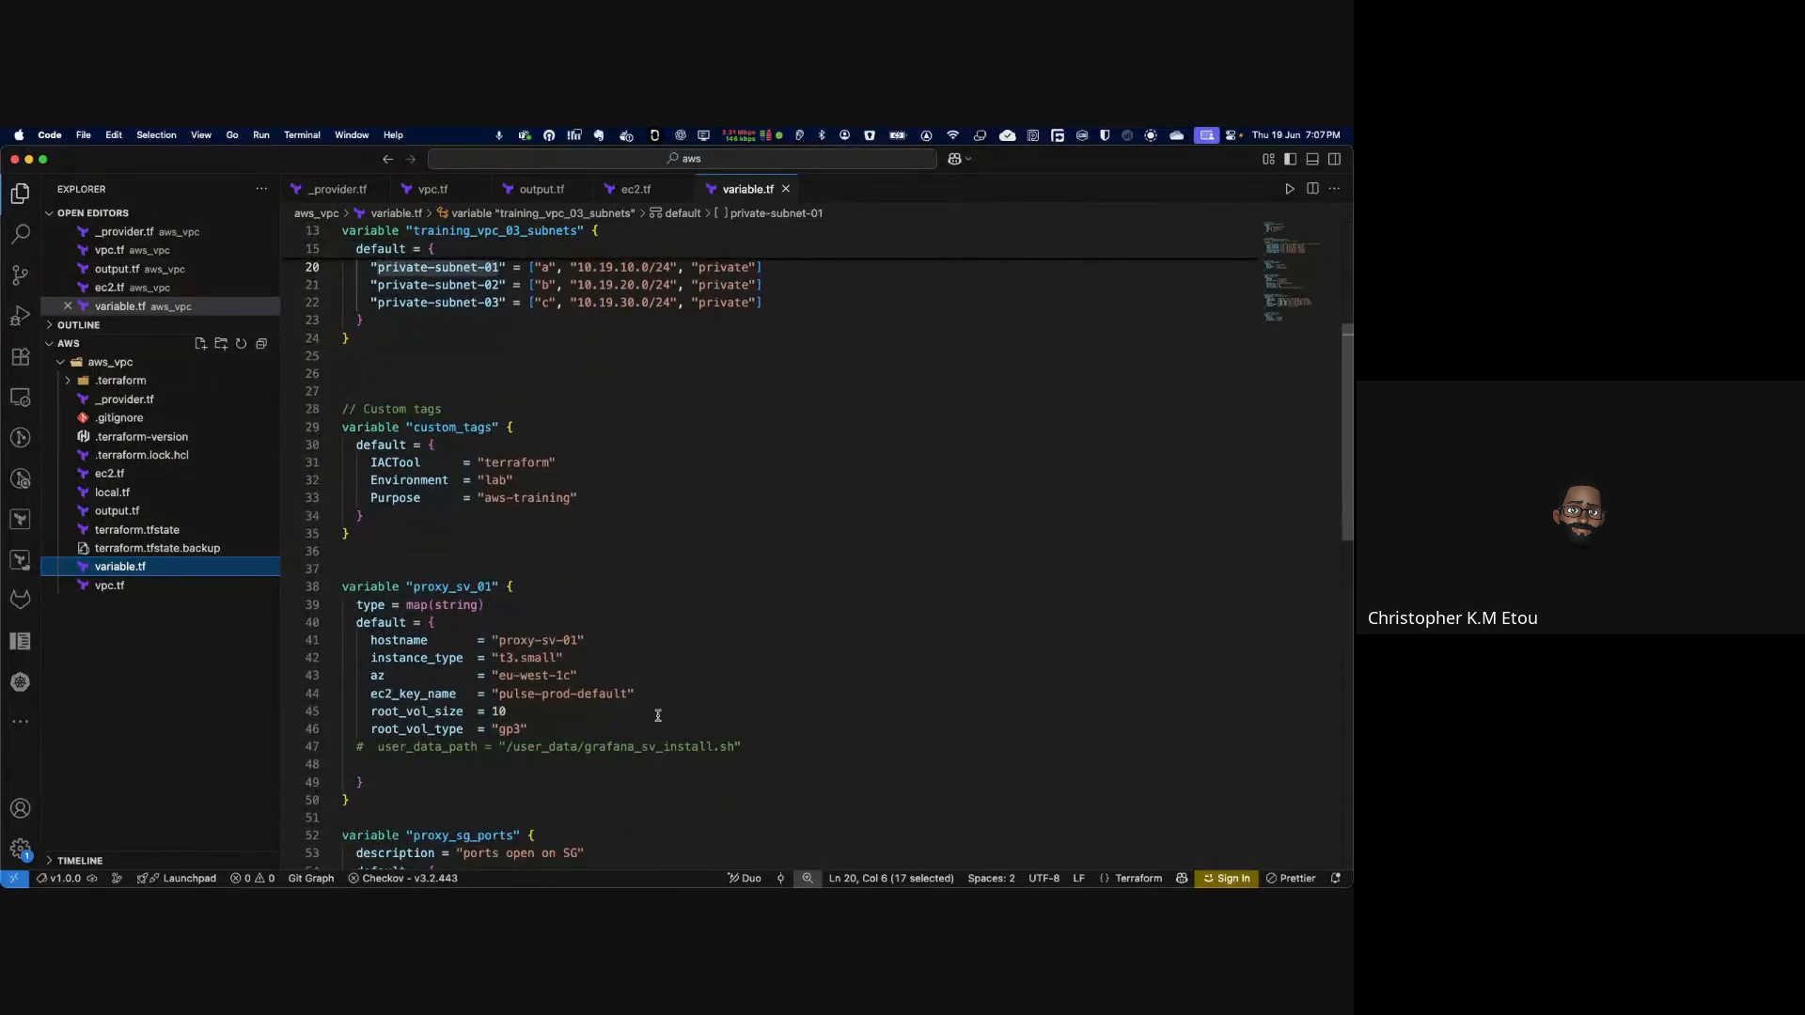
pyautogui.doubleClick(599, 696)
pyautogui.press('BackSpace')
pyautogui.press('BackSpace')
pyautogui.press('BackSpace')
pyautogui.press('BackSpace')
pyautogui.press('BackSpace')
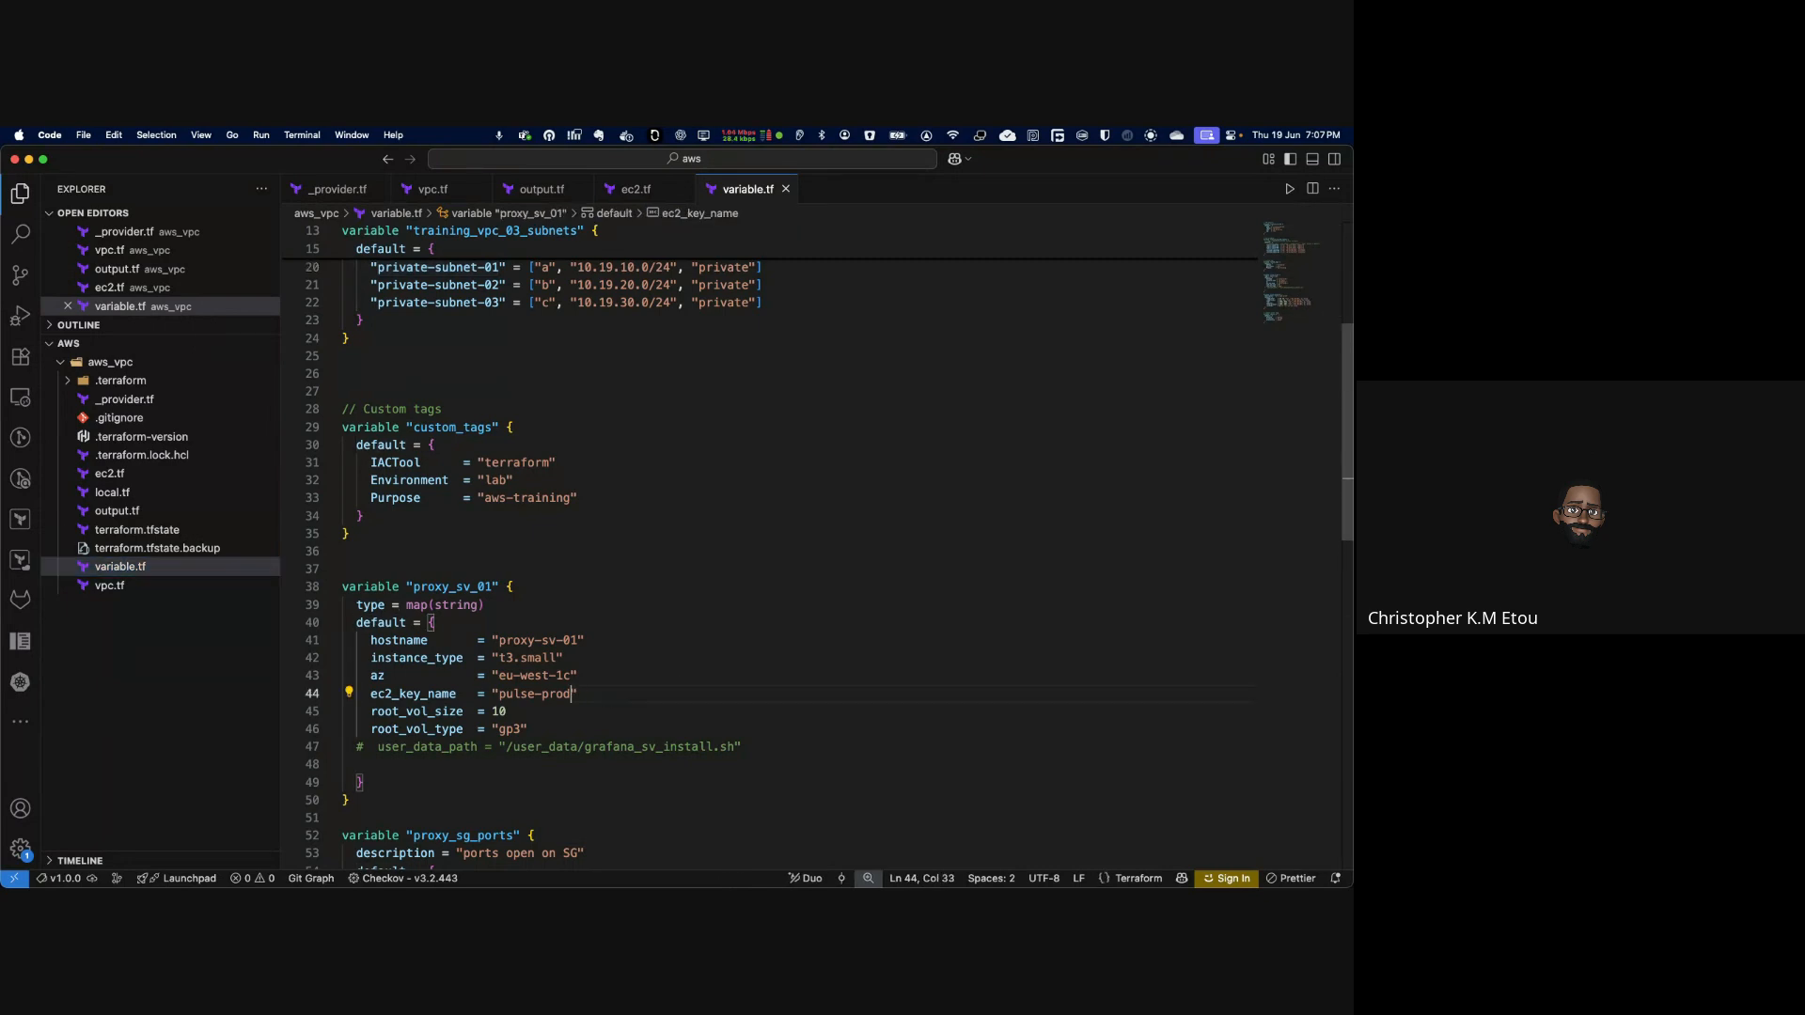
pyautogui.press('BackSpace')
pyautogui.press('BackSpace')
pyautogui.press('BackSpace')
pyautogui.press('BackSpace')
pyautogui.press('BackSpace')
pyautogui.press('BackSpace')
pyautogui.press('BackSpace')
pyautogui.write('awstraining-key')
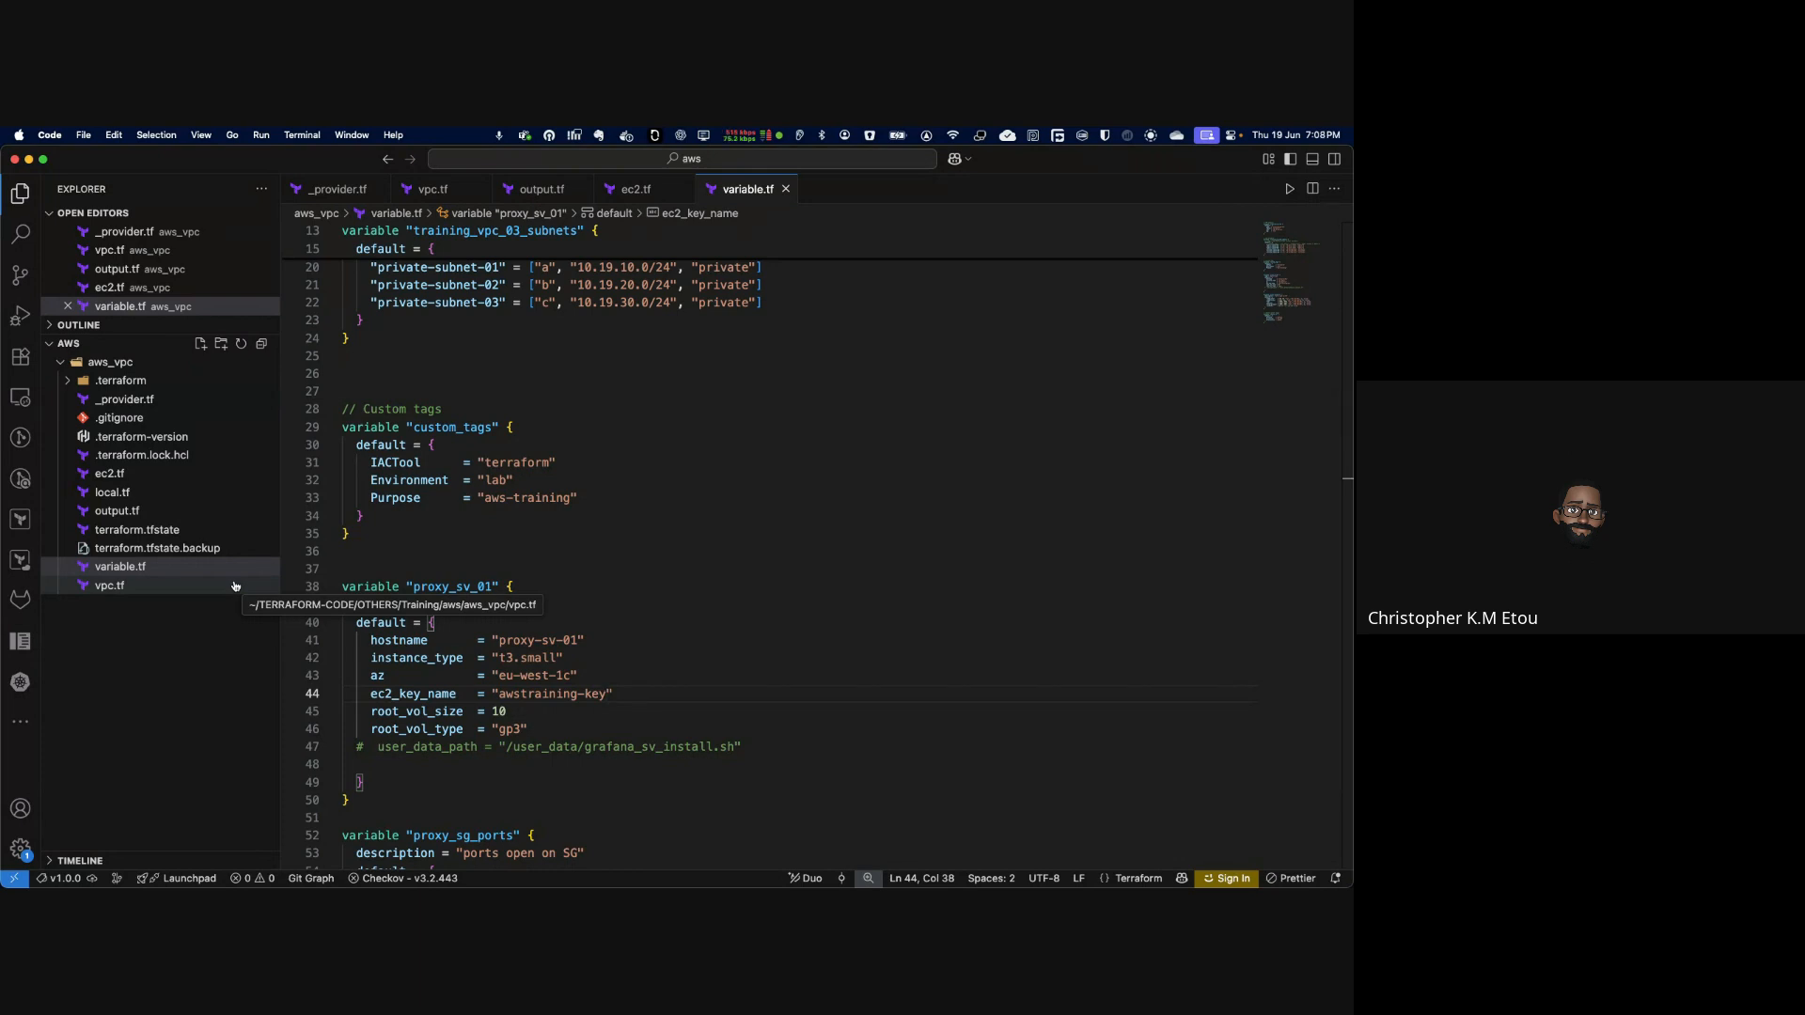
# - Review the proxy_sv_01, proxy_sg_ports and ubuntu_os variable definitions in variable.tf
pyautogui.scroll(-1, 709, 651)
pyautogui.scroll(-1, 709, 651)
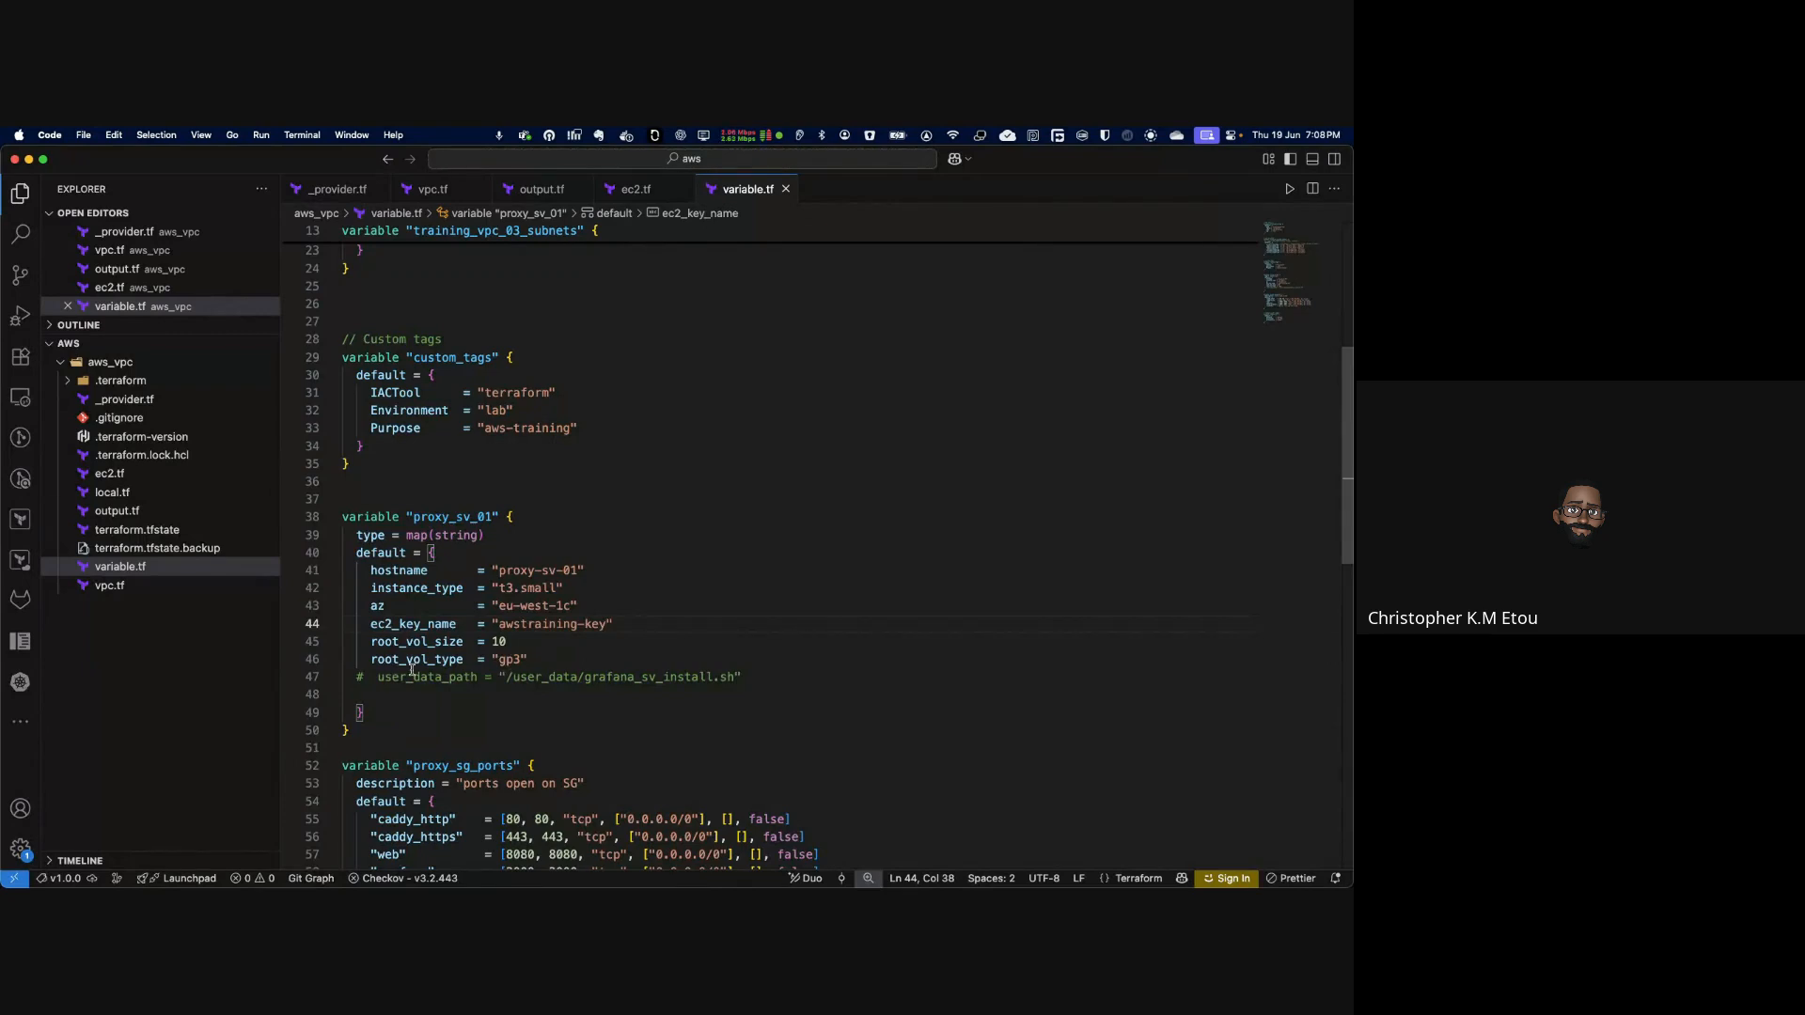
pyautogui.scroll(-1, 634, 665)
pyautogui.scroll(-3, 635, 665)
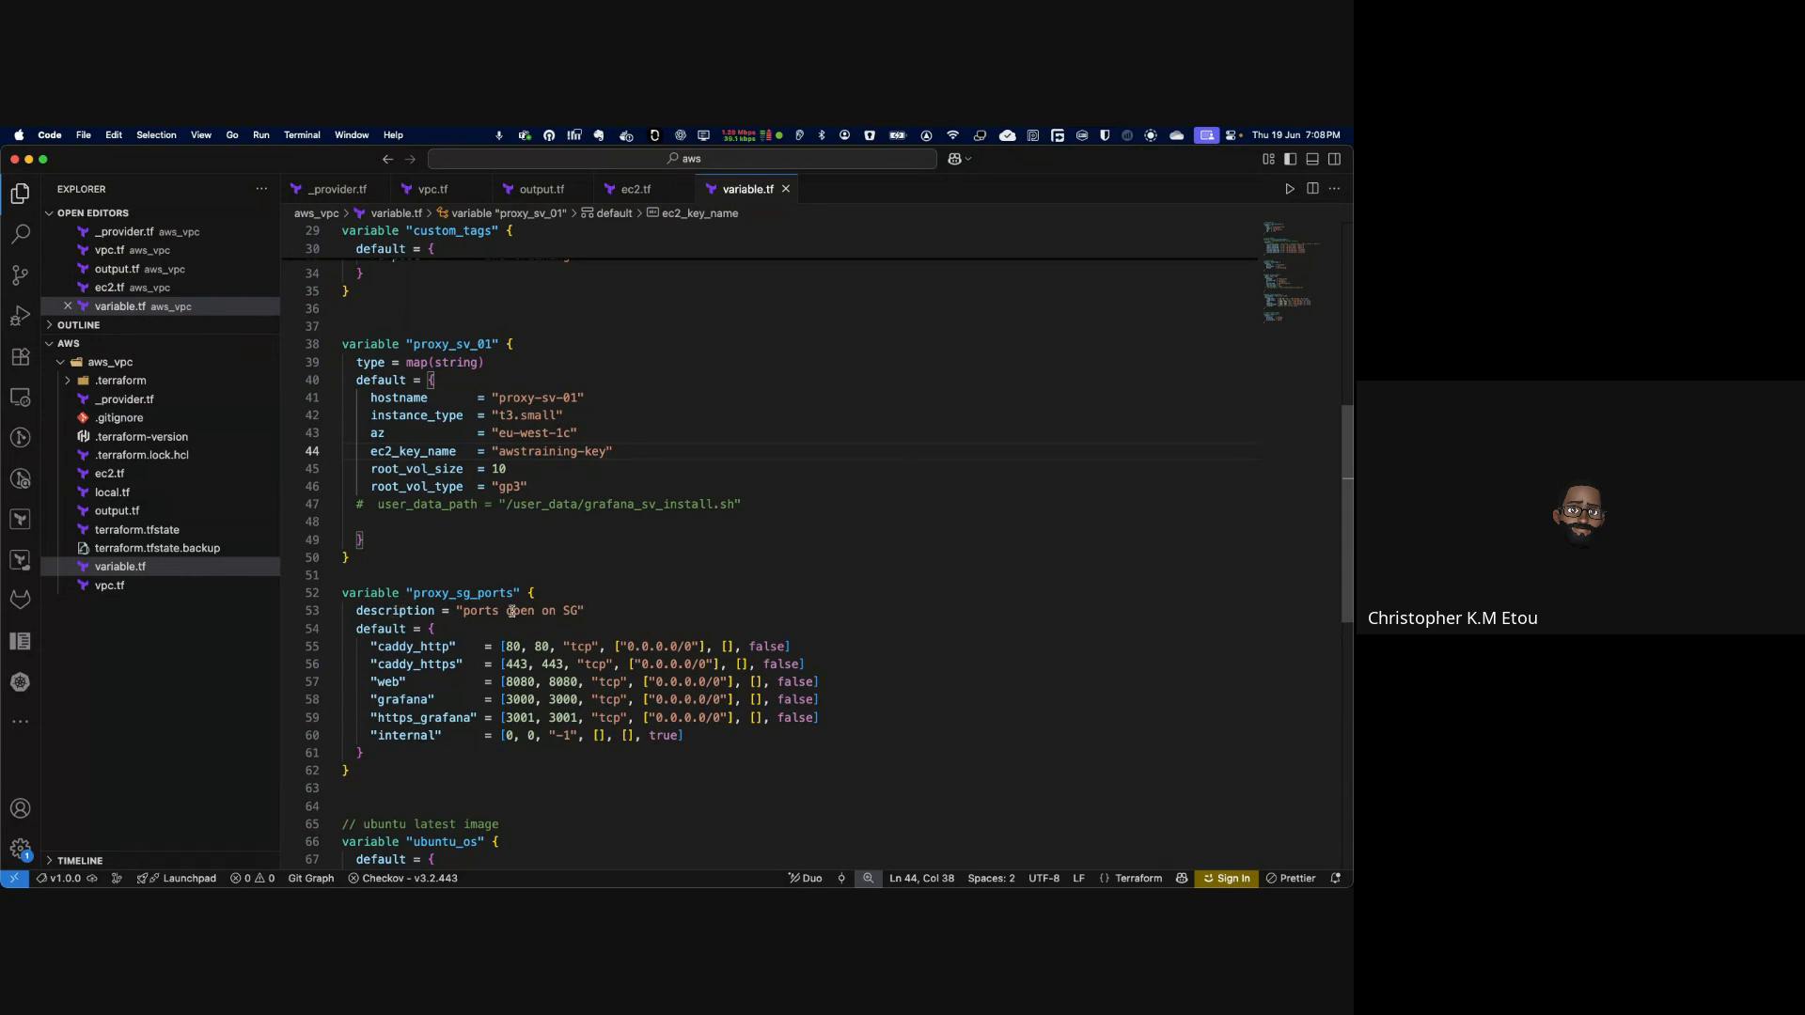
pyautogui.scroll(-3, 442, 613)
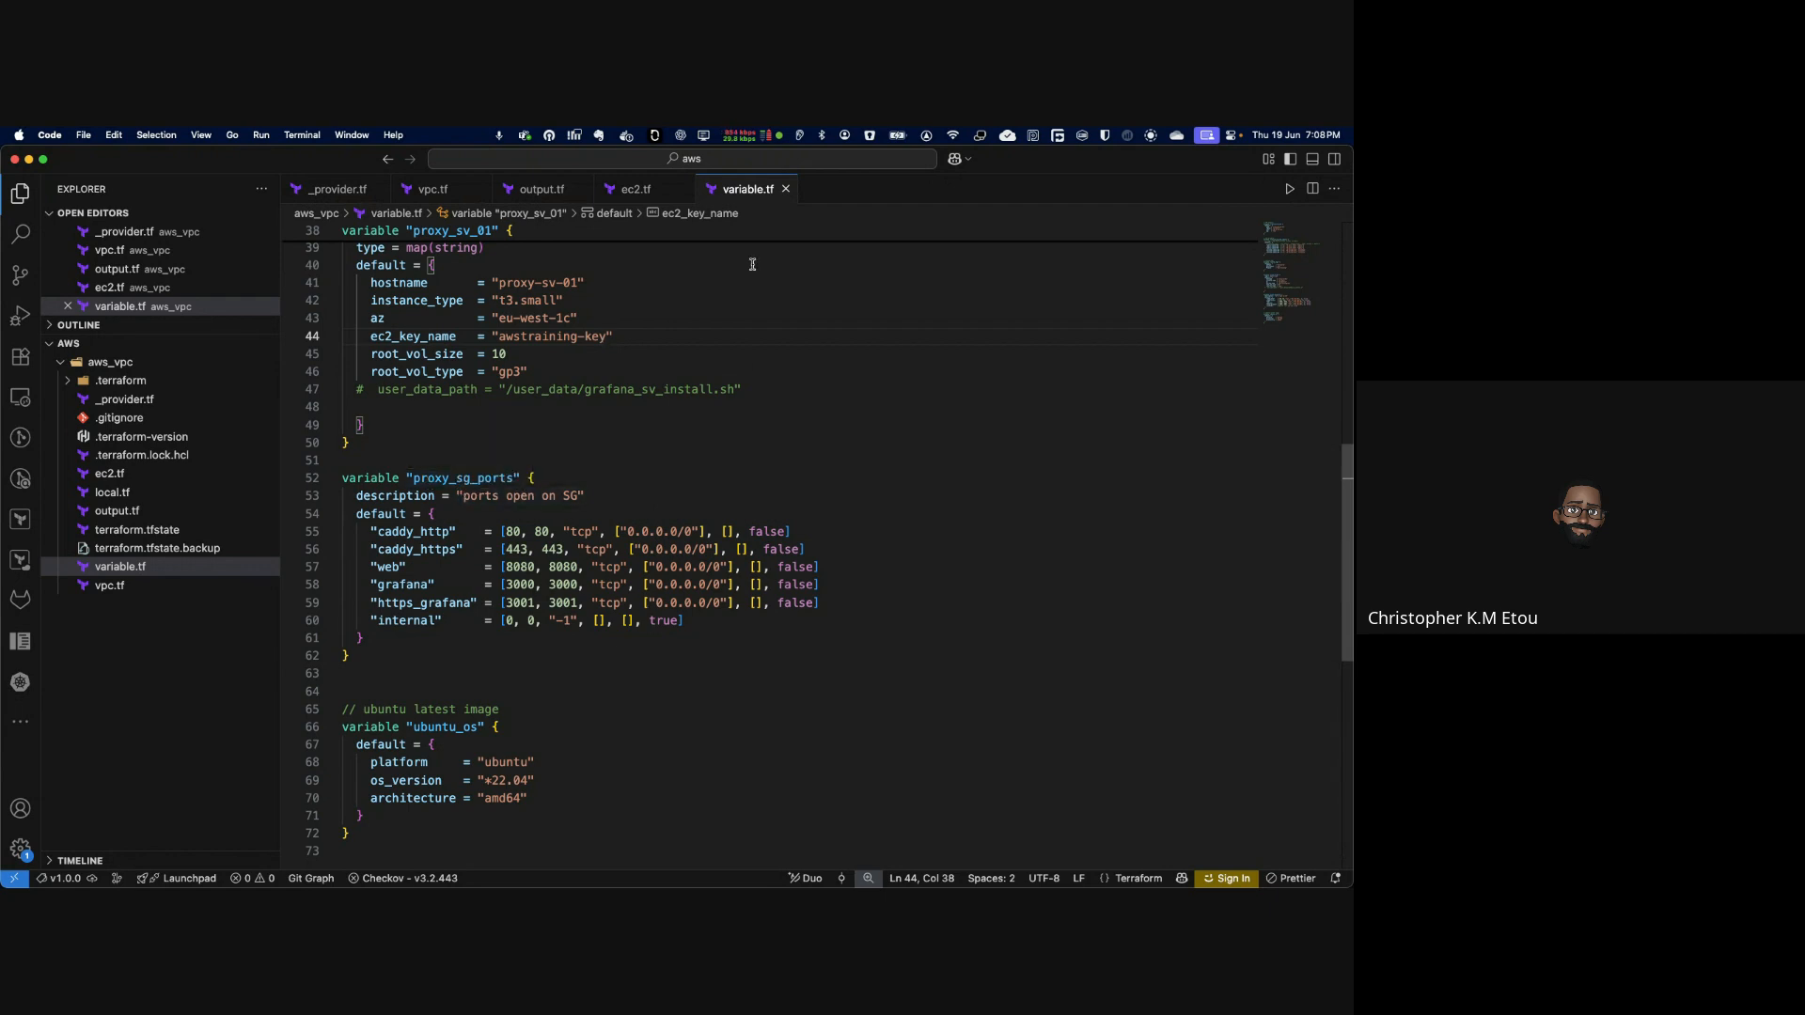
pyautogui.click(729, 438)
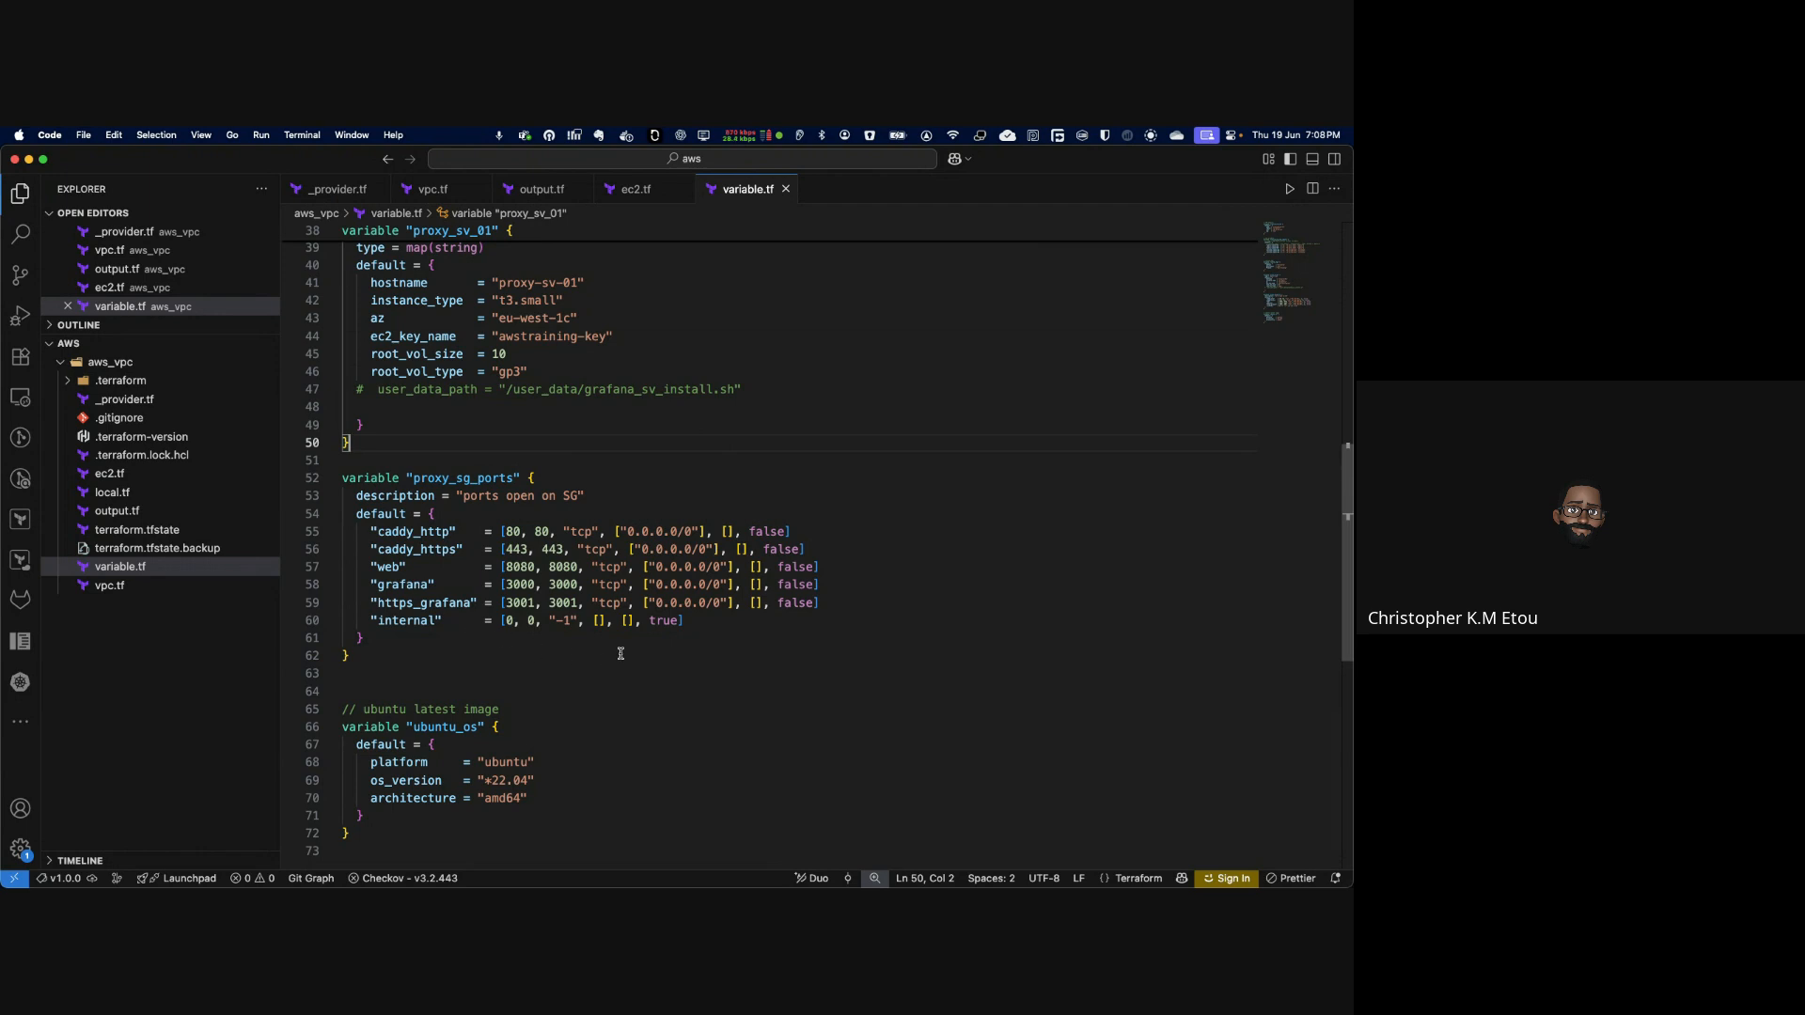
pyautogui.scroll(-1, 502, 664)
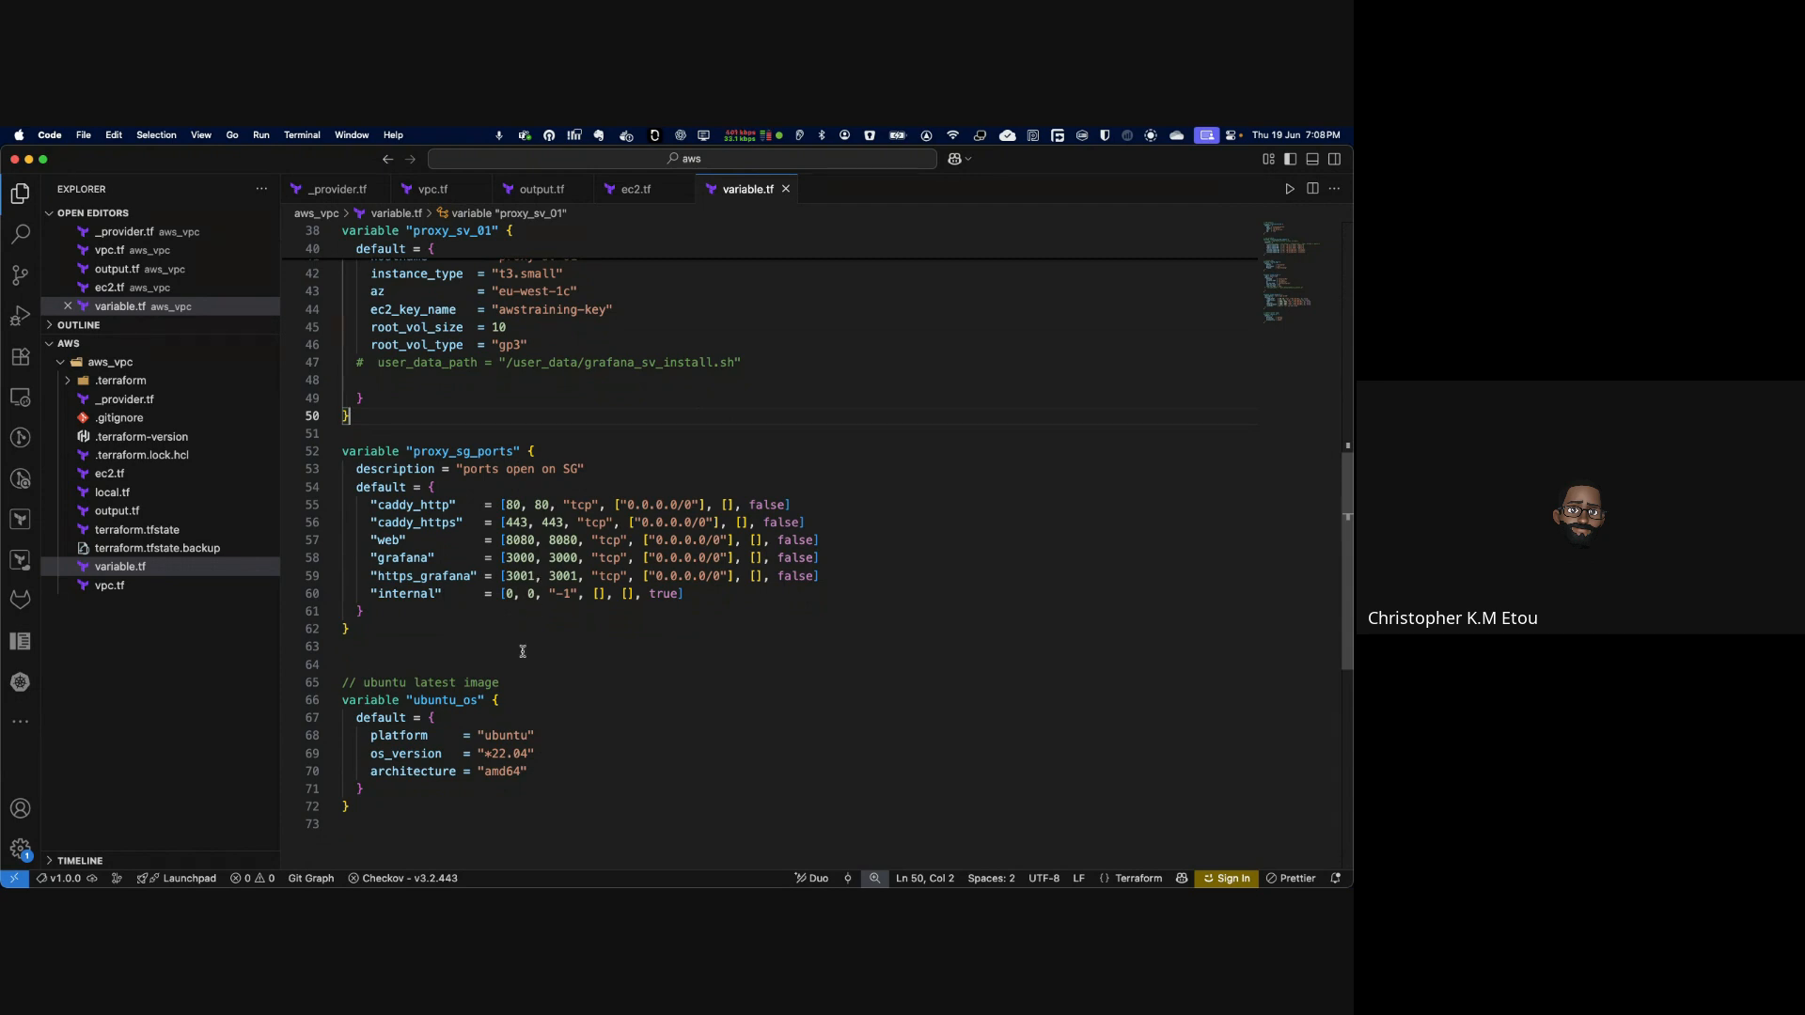
pyautogui.click(528, 628)
pyautogui.scroll(-2, 536, 700)
pyautogui.scroll(2, 537, 703)
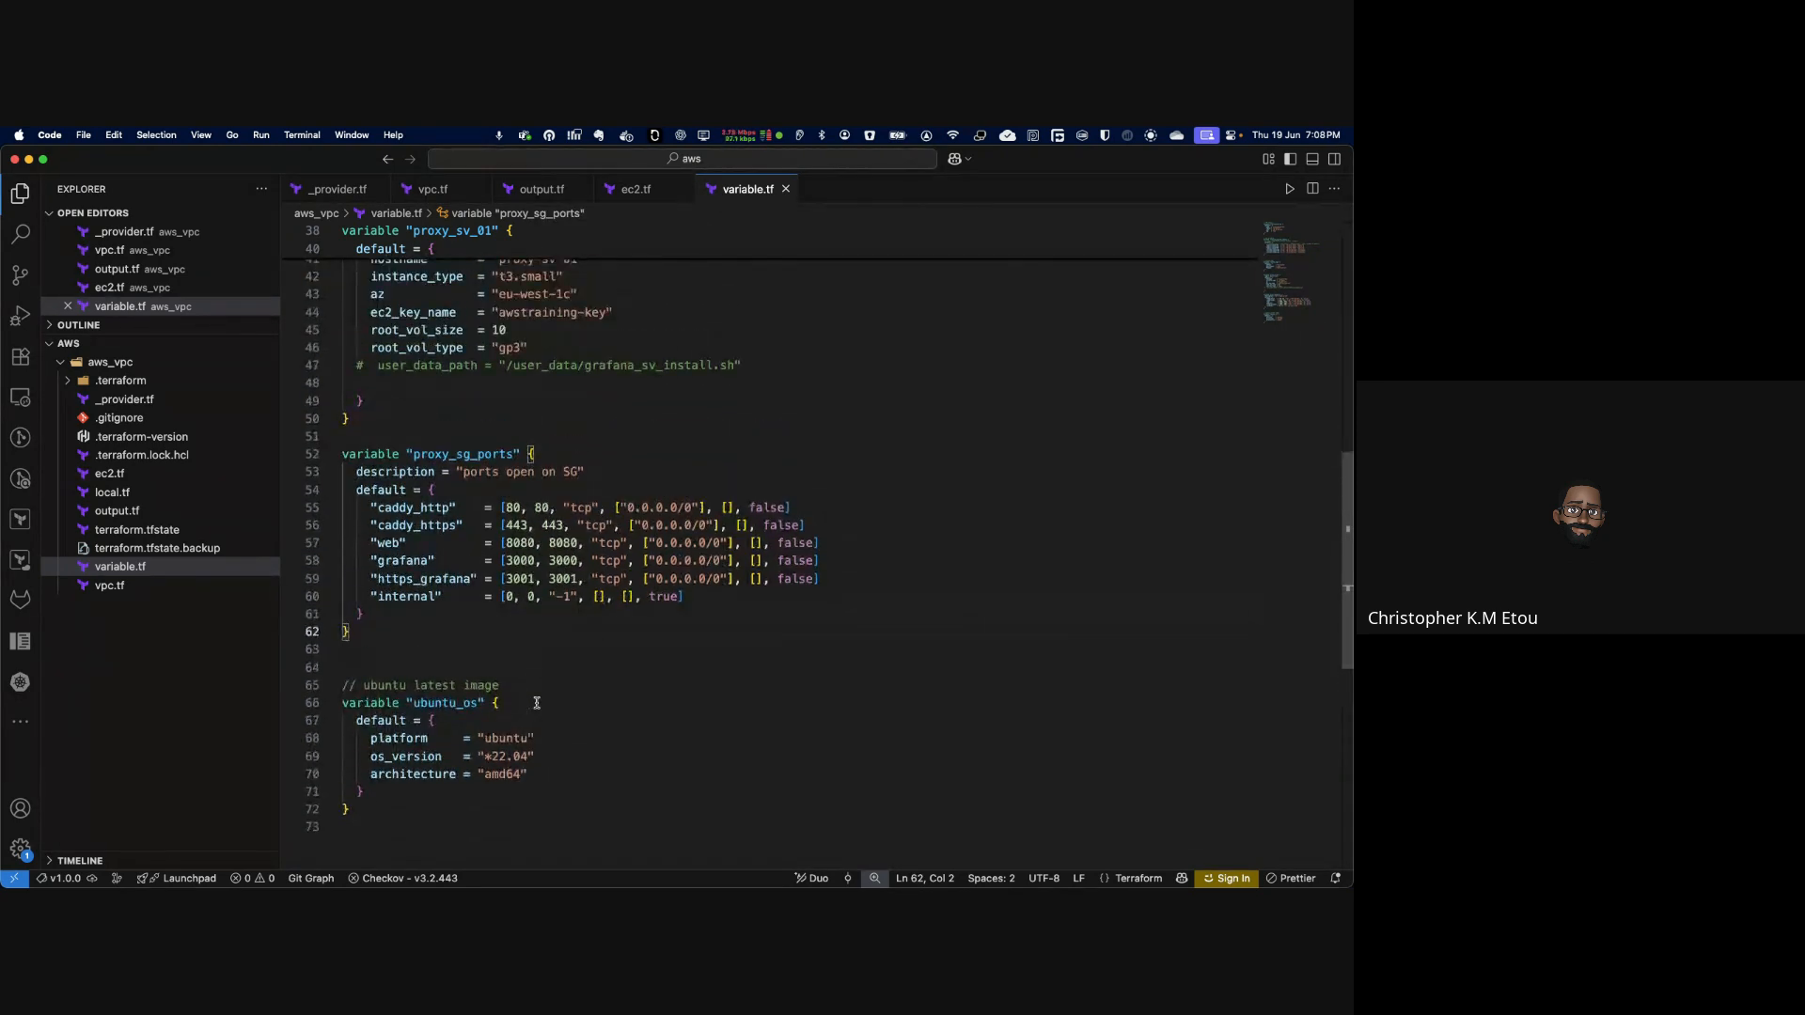
# - Switch to the AWS console in Brave, open the EC2 instances list and show pub-server-01's details in an enlarged details pane
pyautogui.hotkey('ctrl', 'Left')
pyautogui.hotkey('ctrl', 'Left')
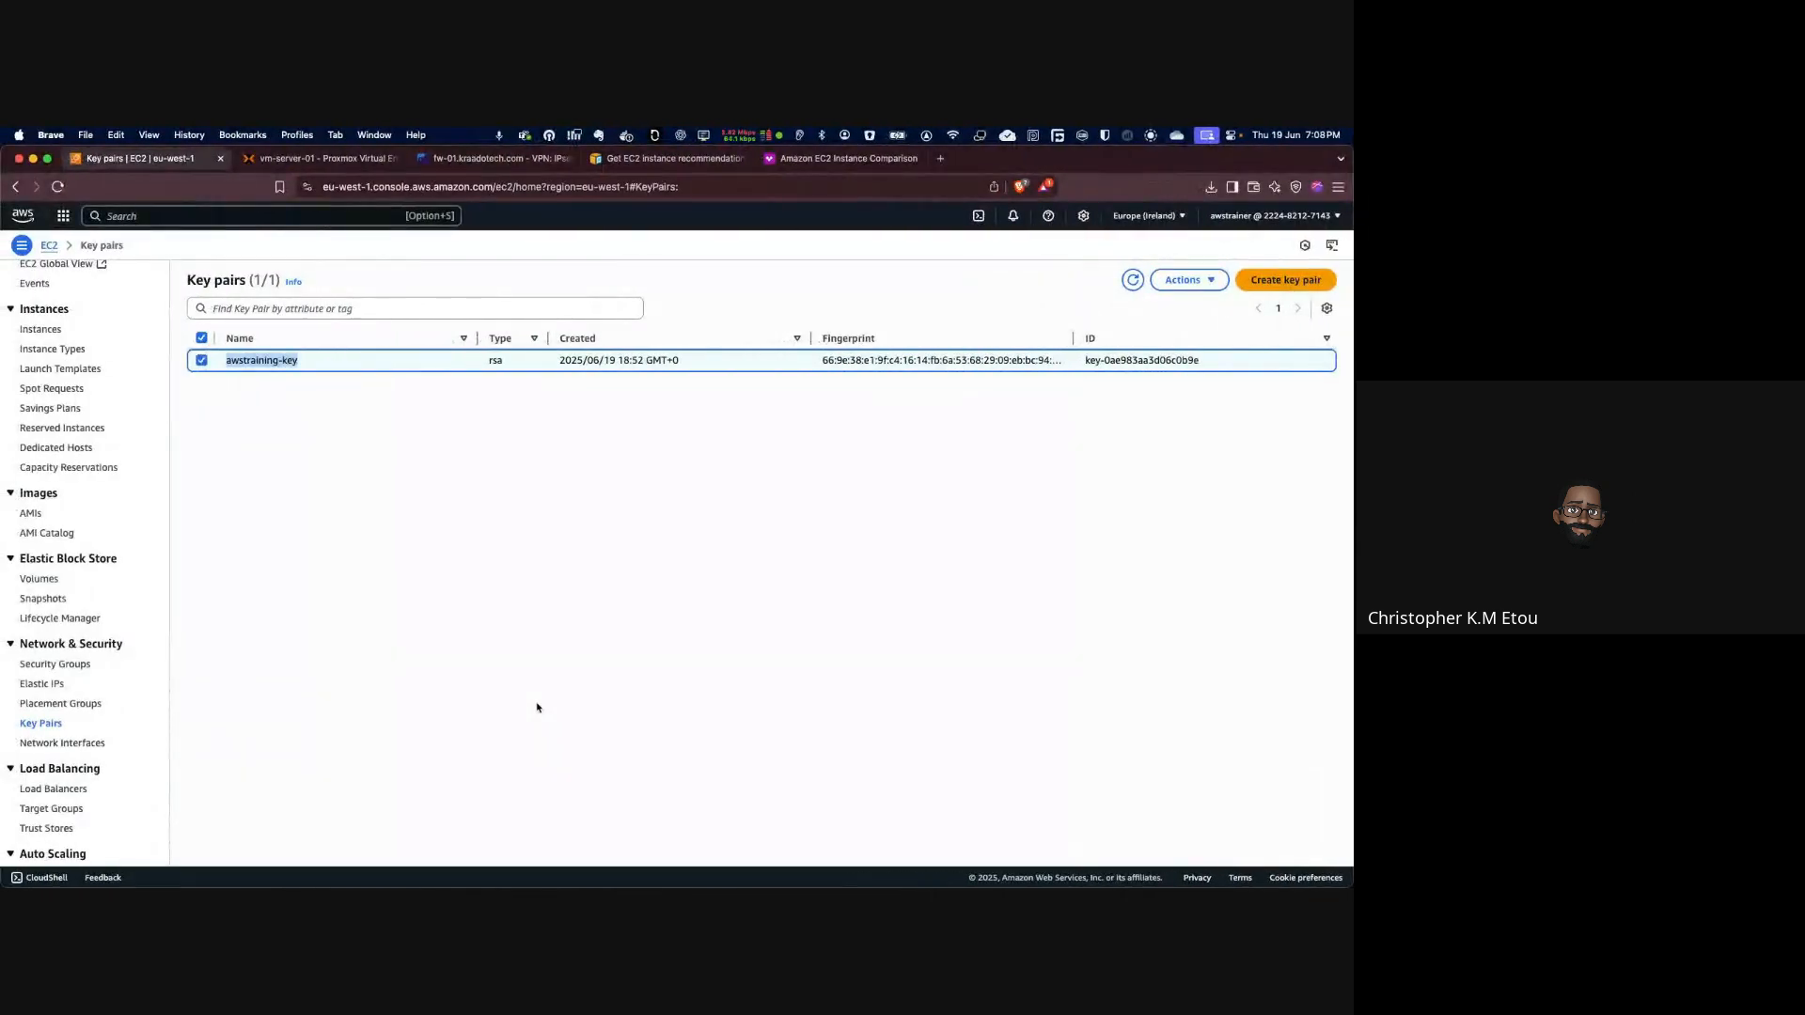
pyautogui.click(325, 539)
pyautogui.click(41, 330)
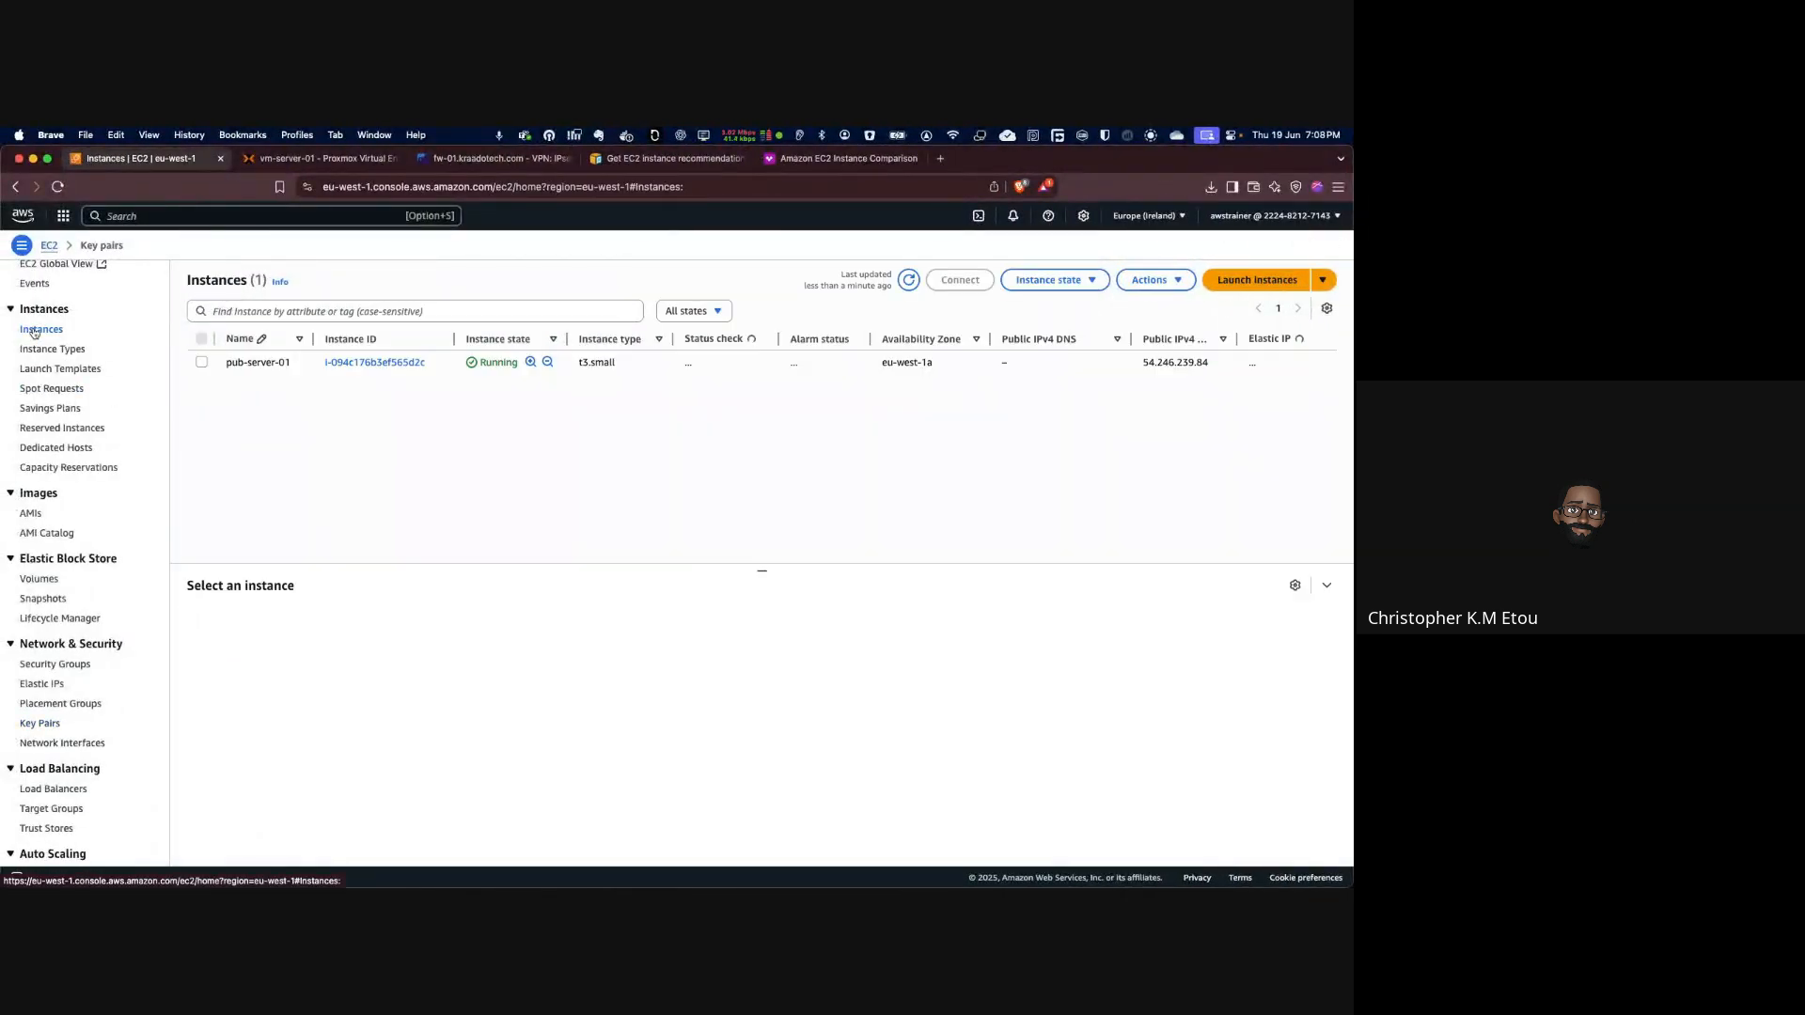
pyautogui.click(272, 367)
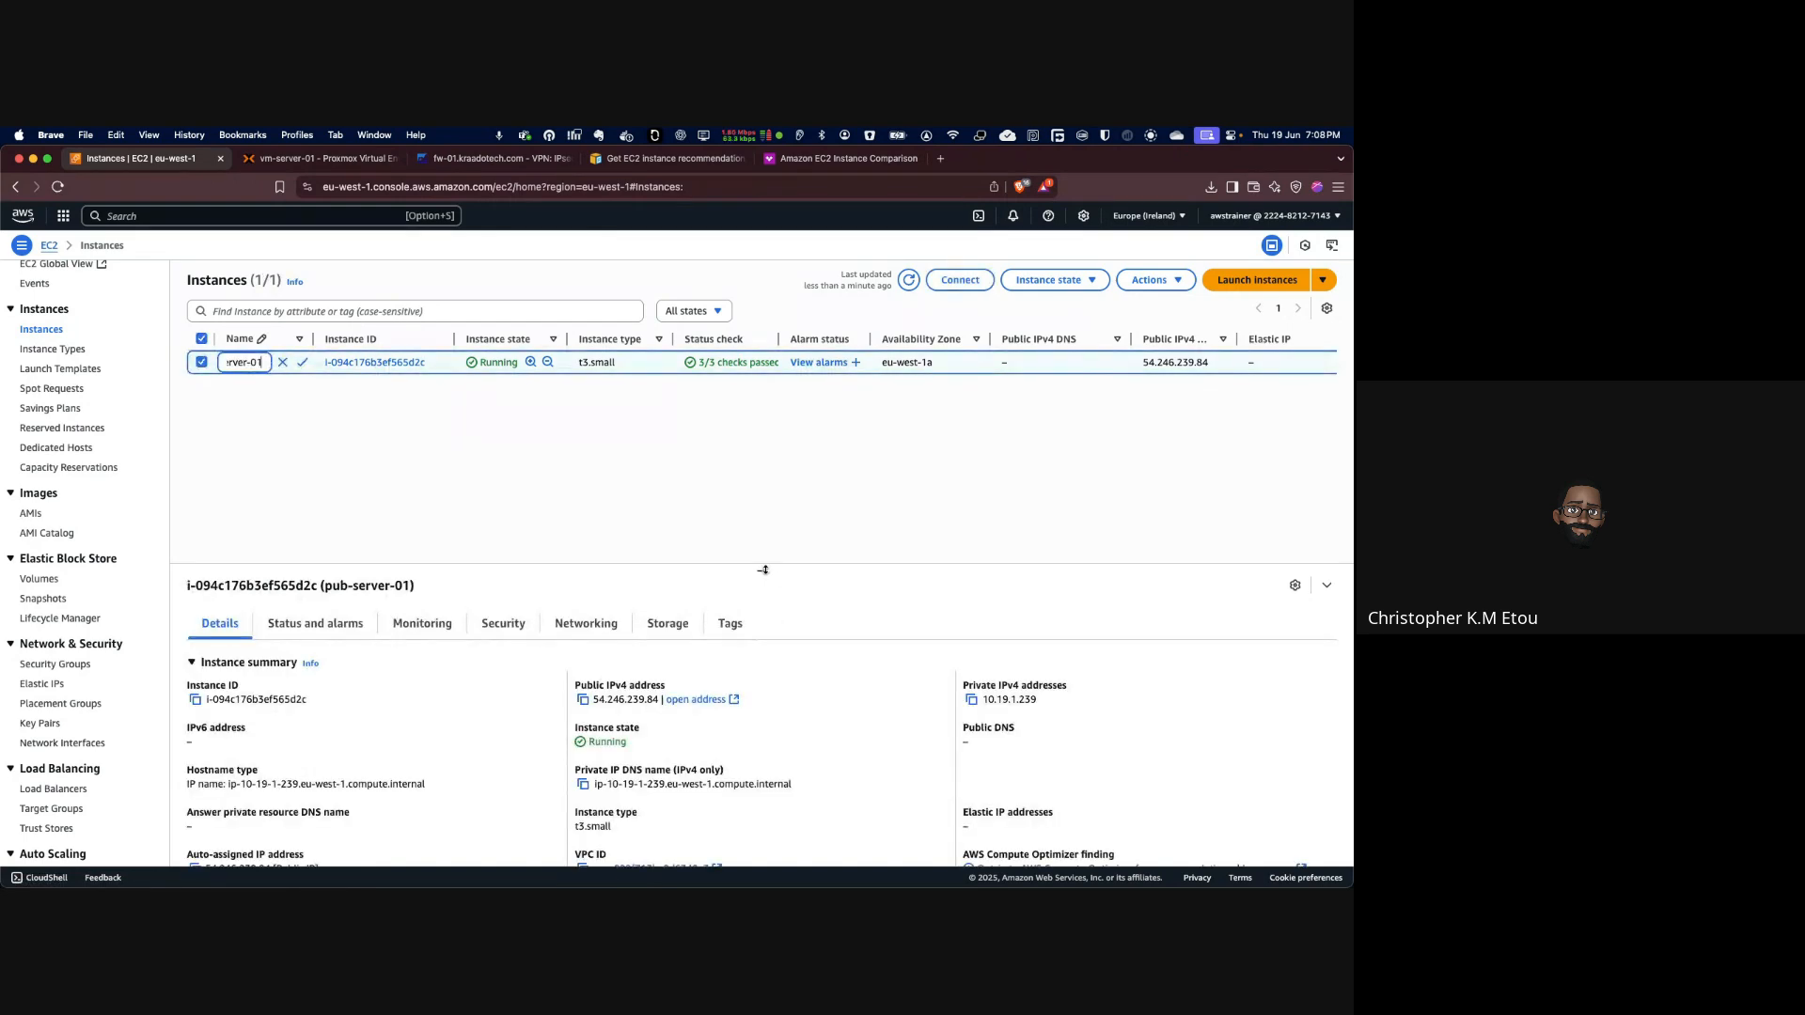
pyautogui.click(744, 424)
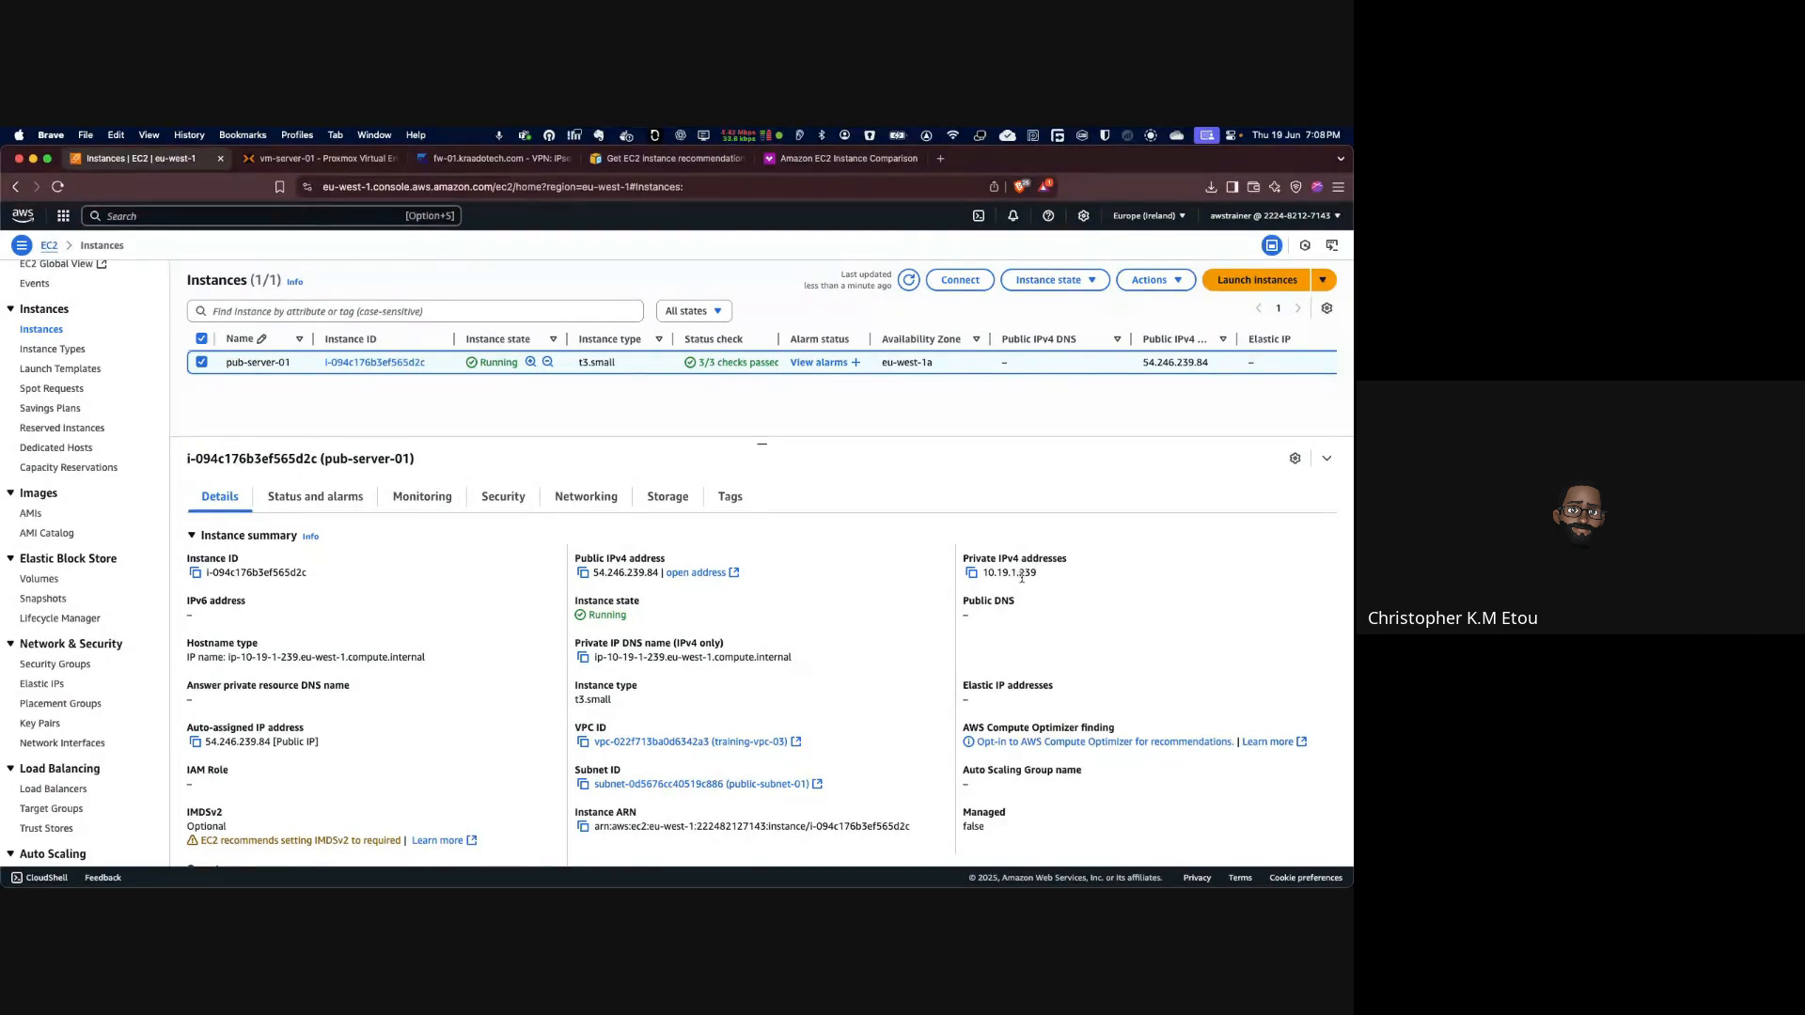
# - Examine pub-server-01's instance summary and instance details, including its addresses, subnet, AMI and key pair
pyautogui.scroll(-3, 1056, 569)
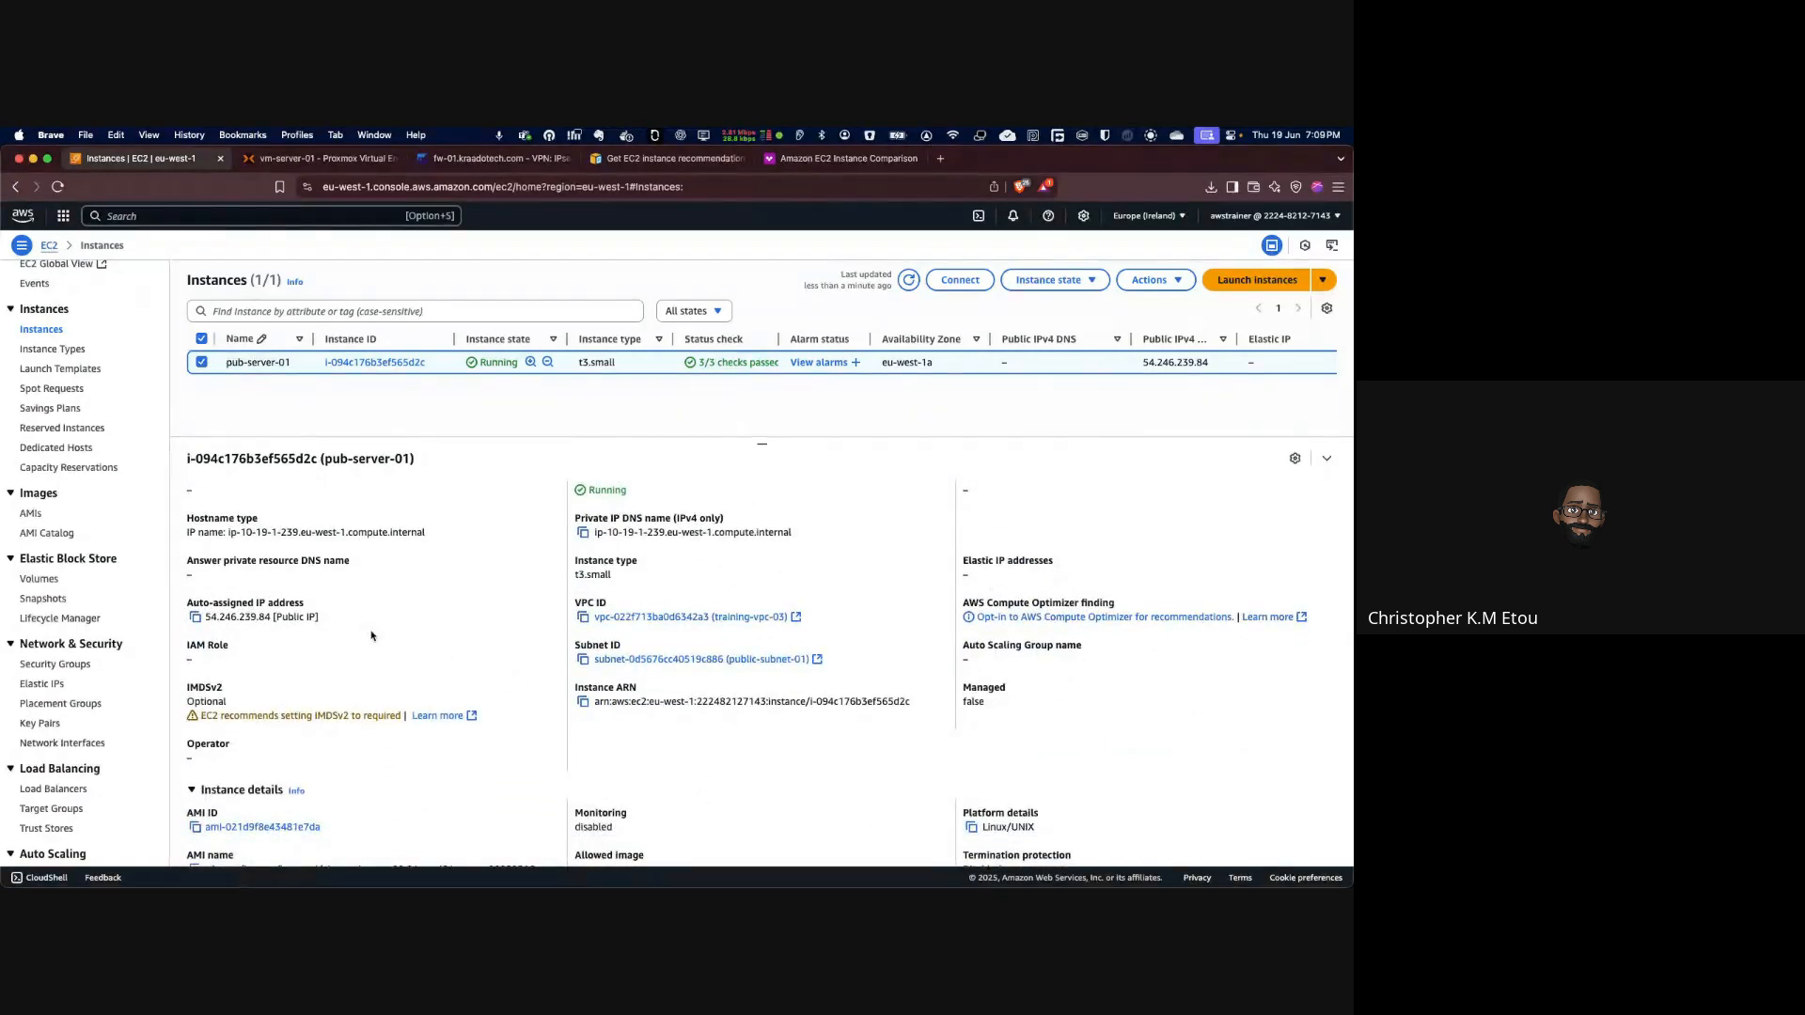
pyautogui.scroll(-1, 371, 636)
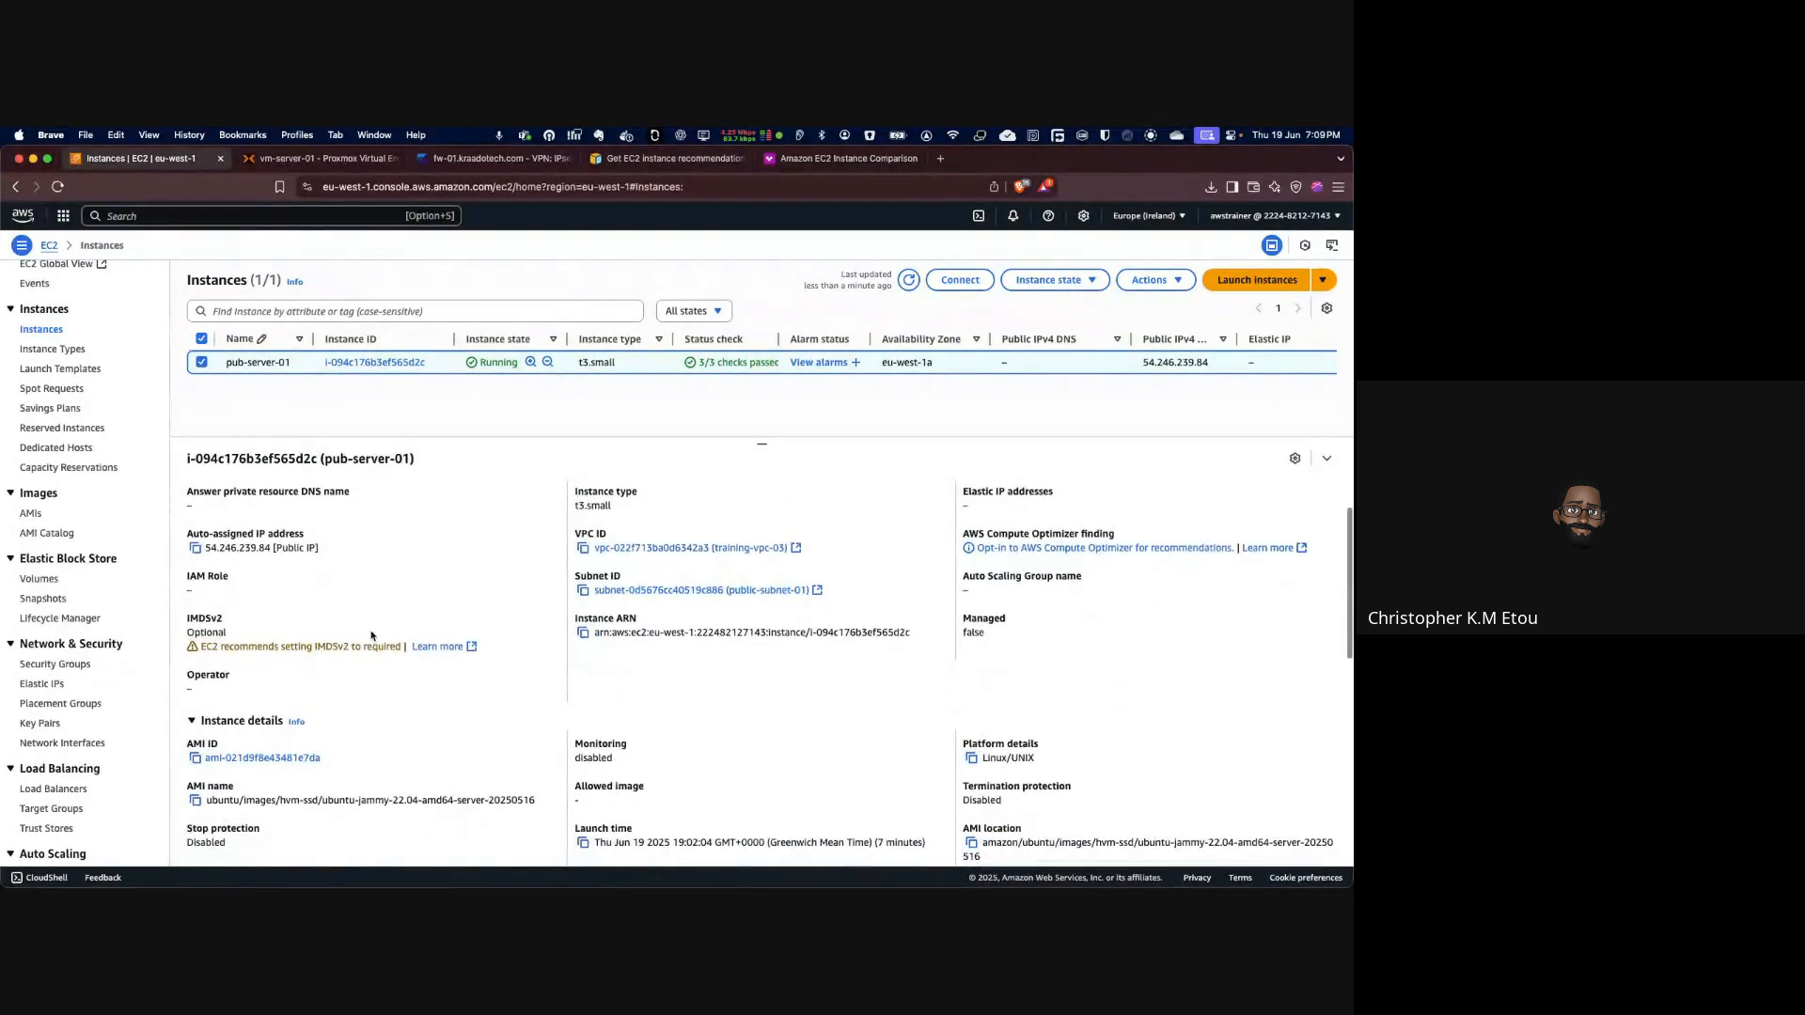
pyautogui.scroll(-2, 359, 726)
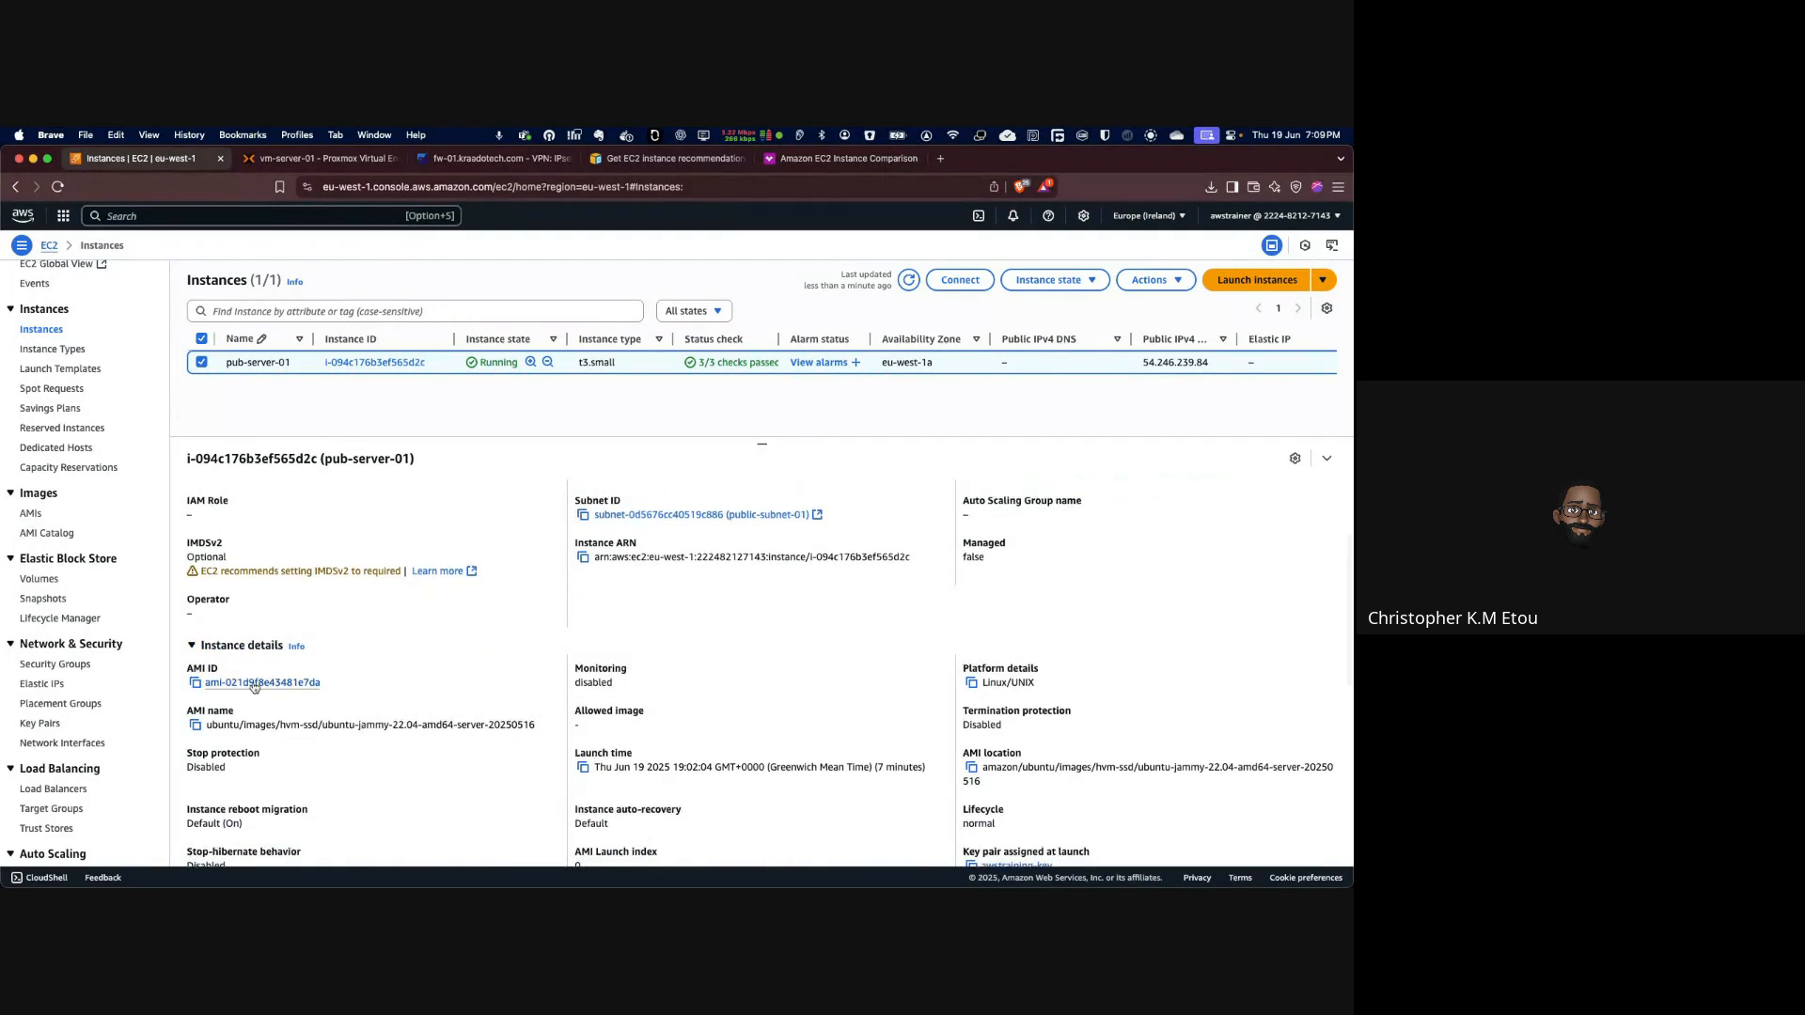
pyautogui.scroll(-2, 435, 733)
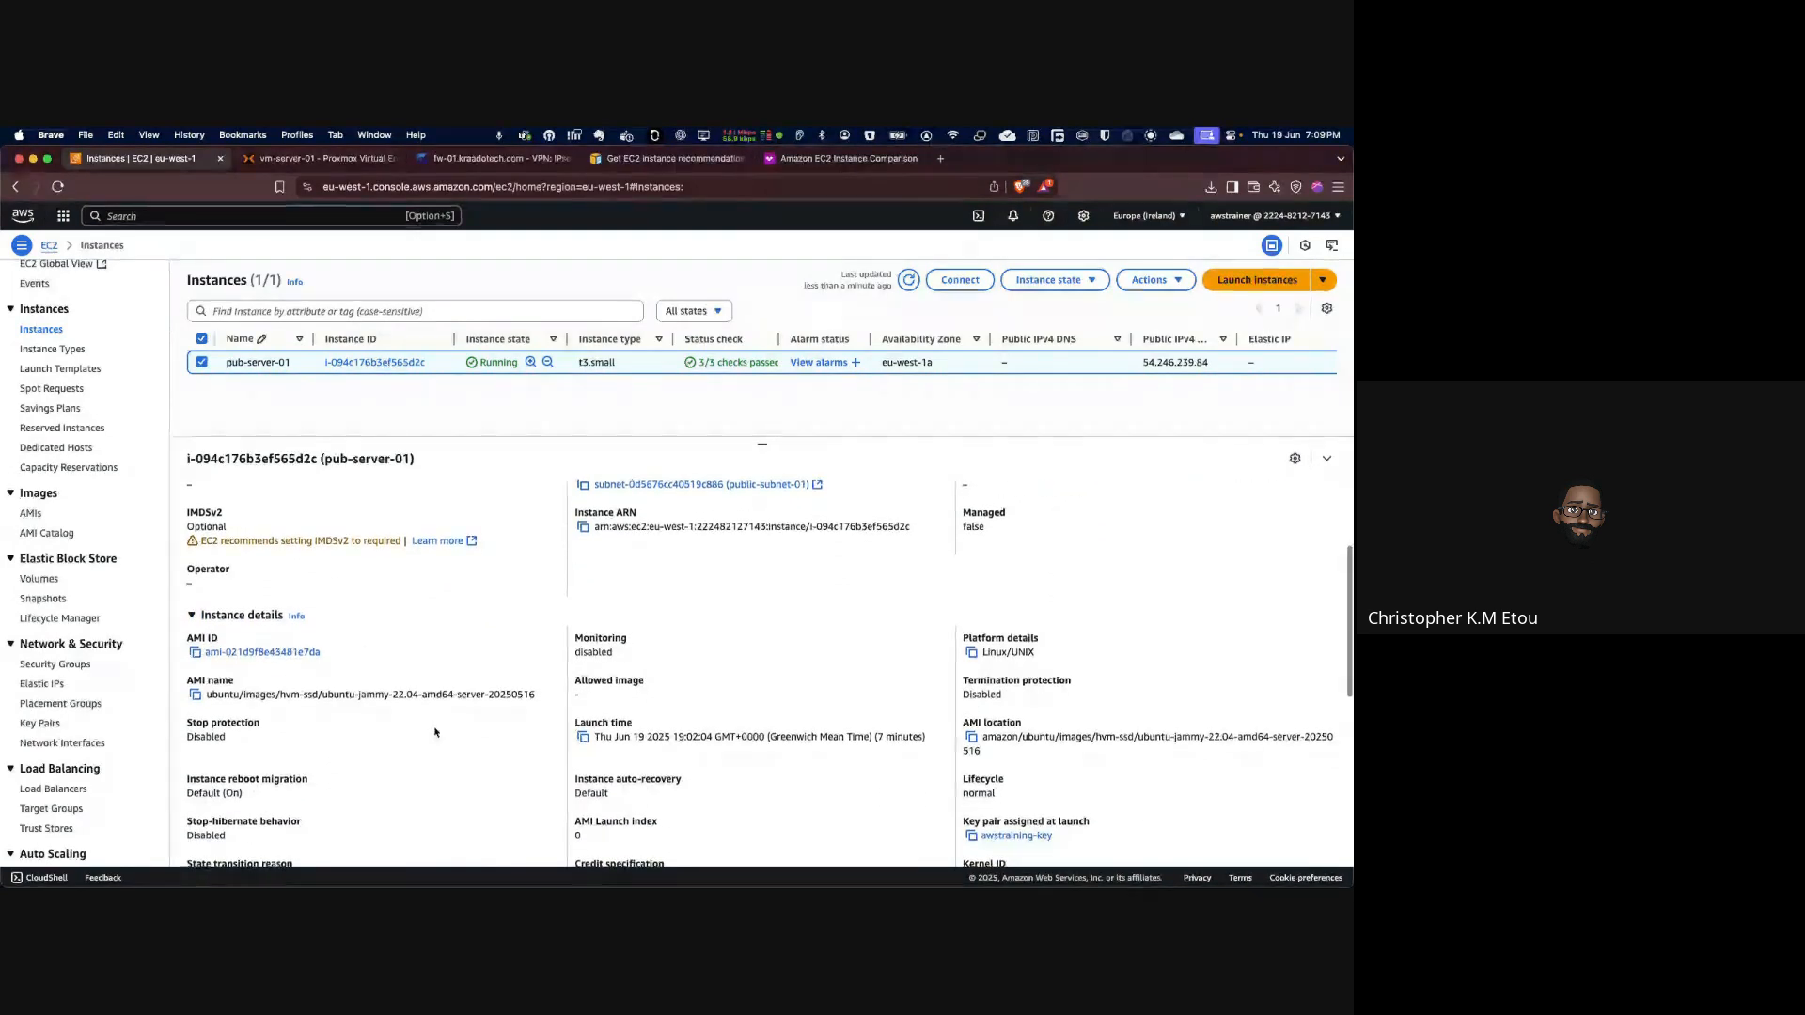
pyautogui.scroll(5, 435, 732)
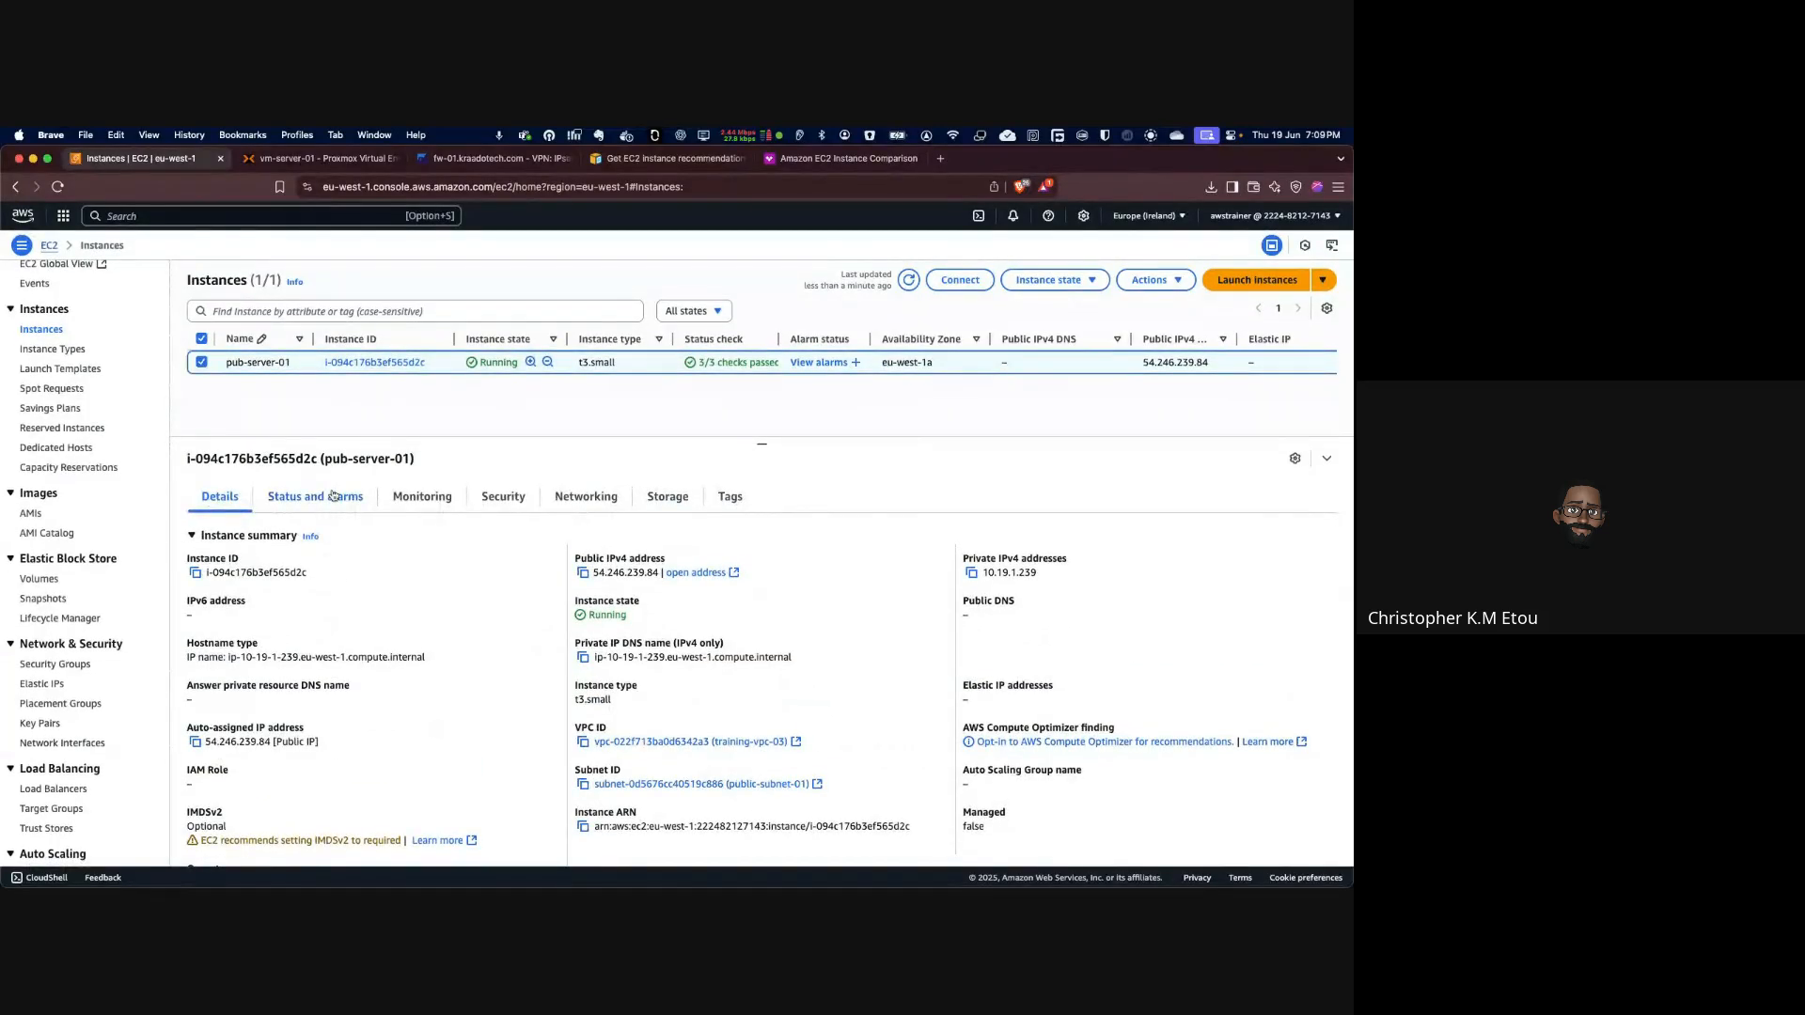
# - Examine pub-server-01's security details, including the inbound and outbound rules of the public-sv-sg security group
pyautogui.click(508, 505)
pyautogui.scroll(-1, 376, 658)
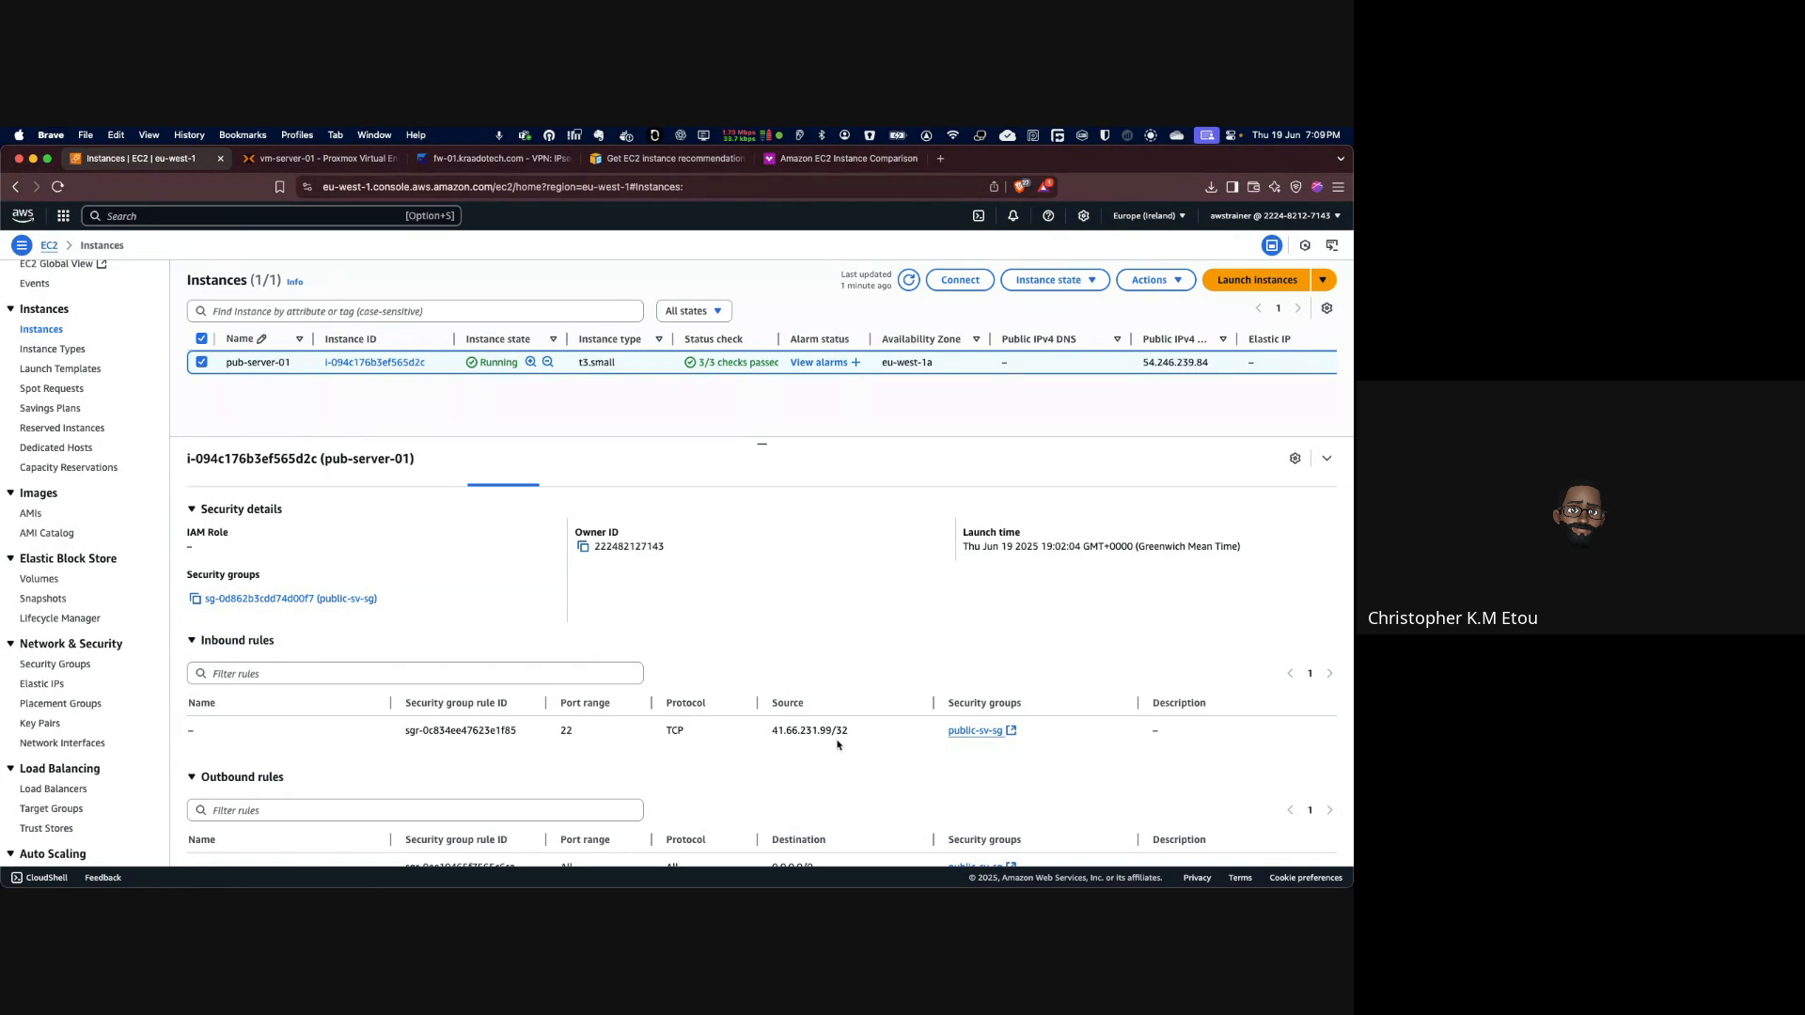
pyautogui.scroll(1, 465, 554)
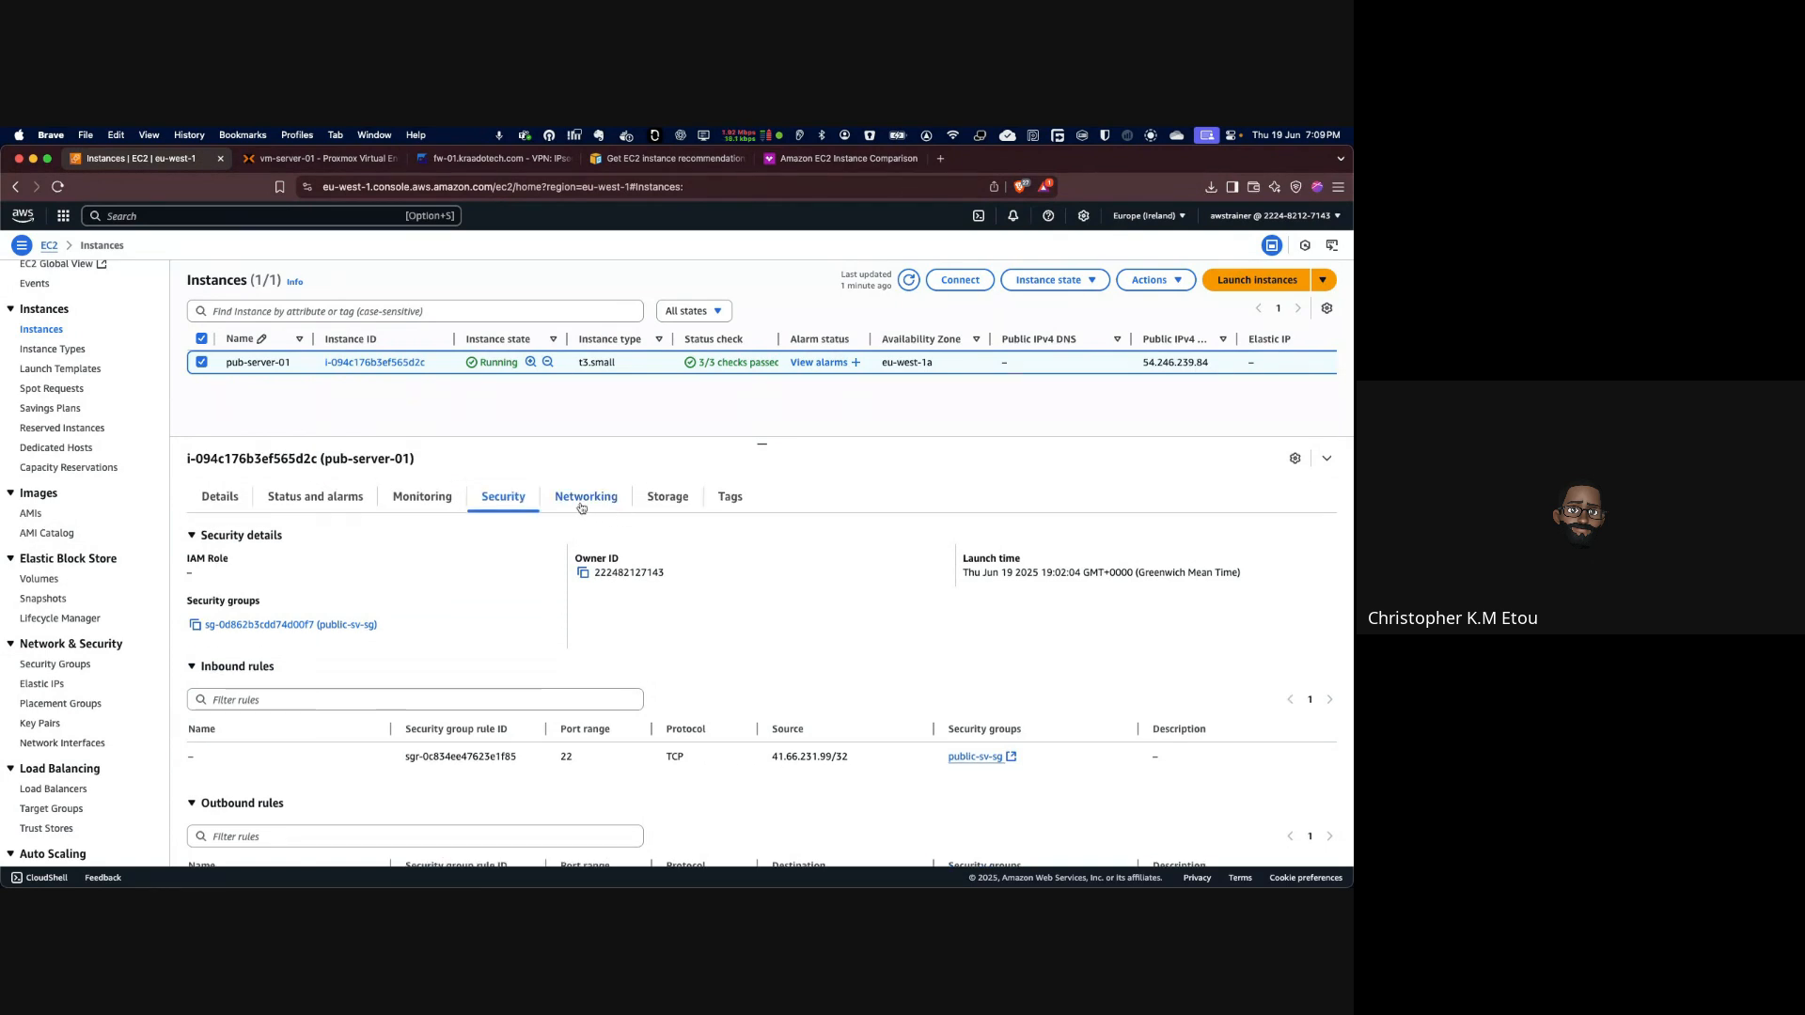
pyautogui.scroll(-3, 622, 722)
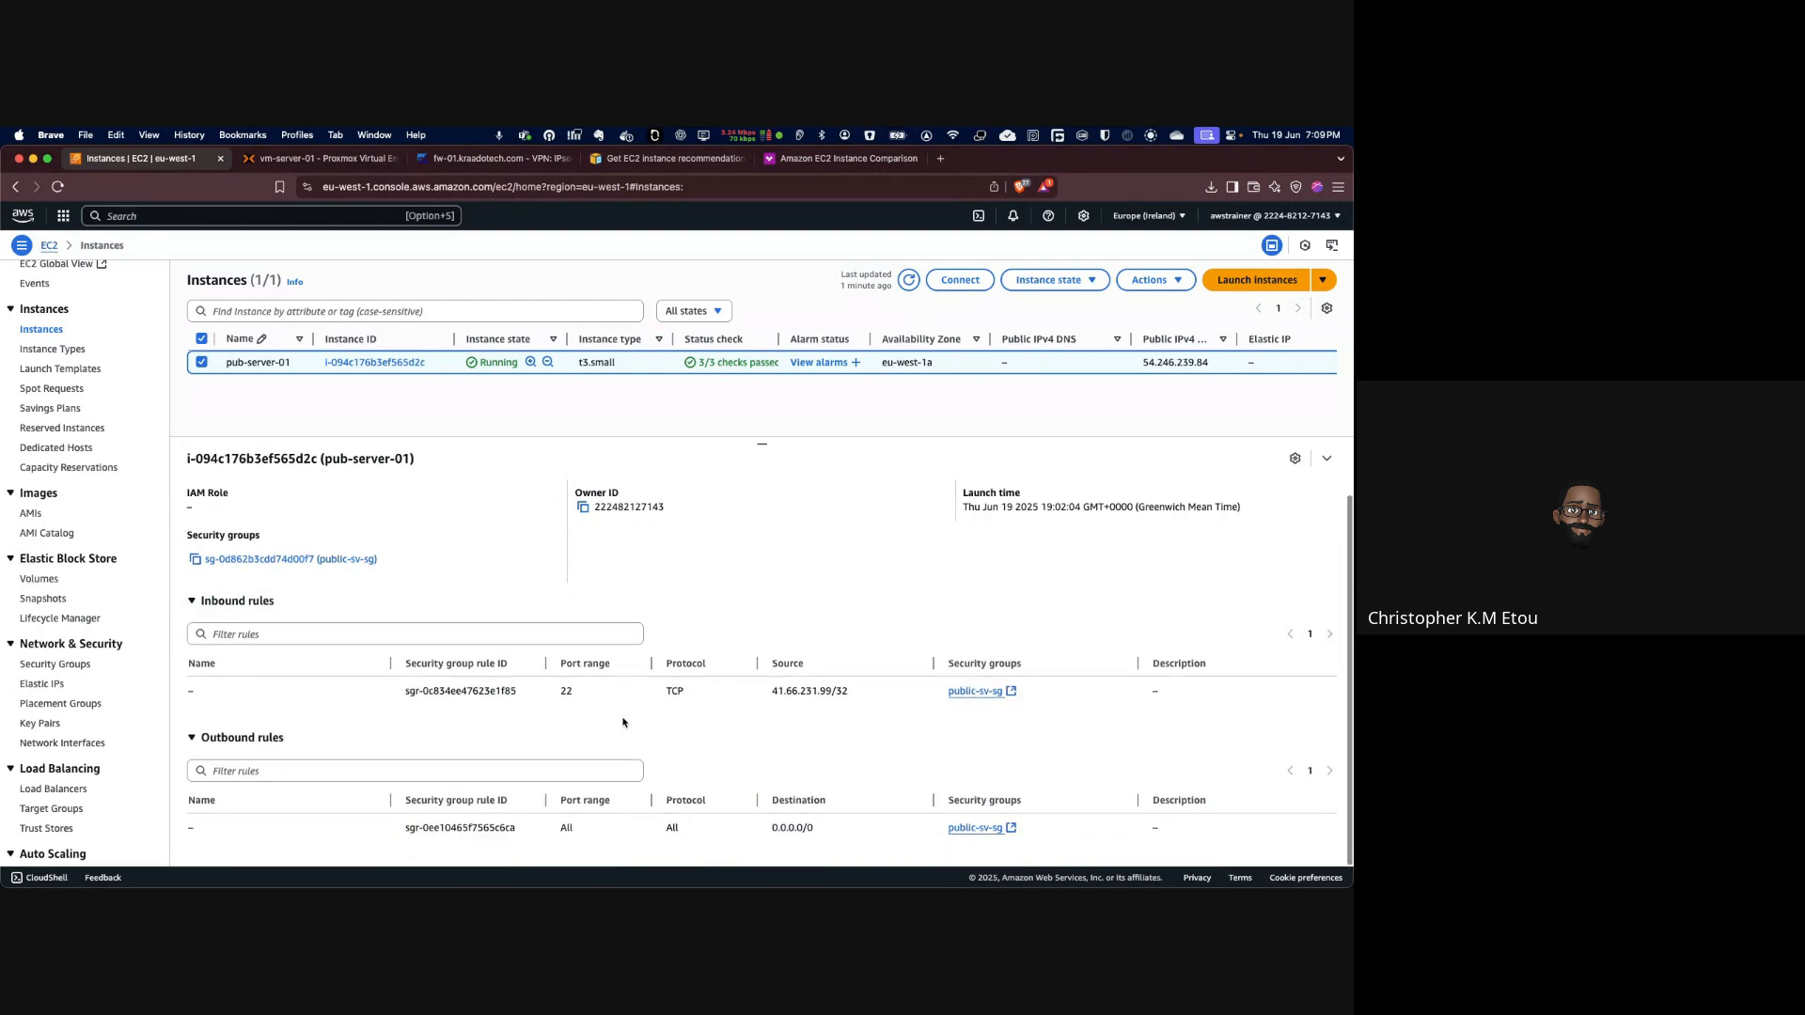
pyautogui.doubleClick(794, 694)
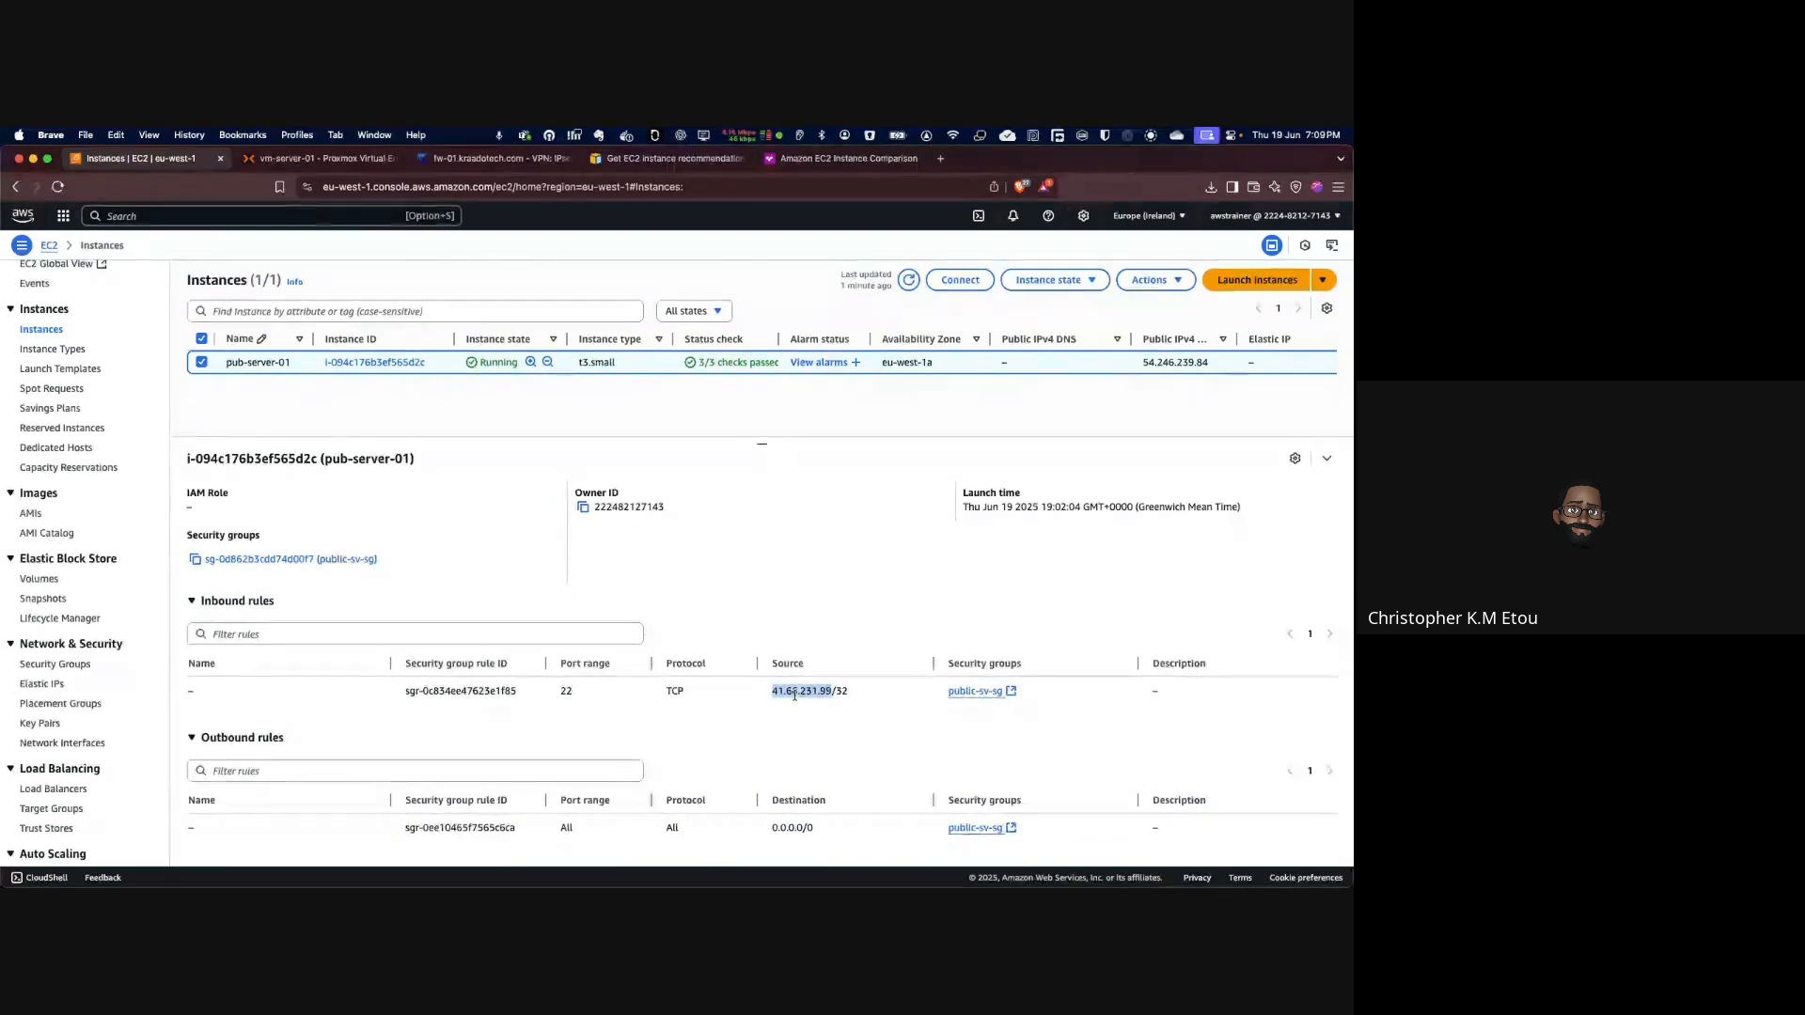
# - Search the web for whatismyip in a new browser tab and look up the current public IP address on WhatIsMyIP.com
pyautogui.click(940, 158)
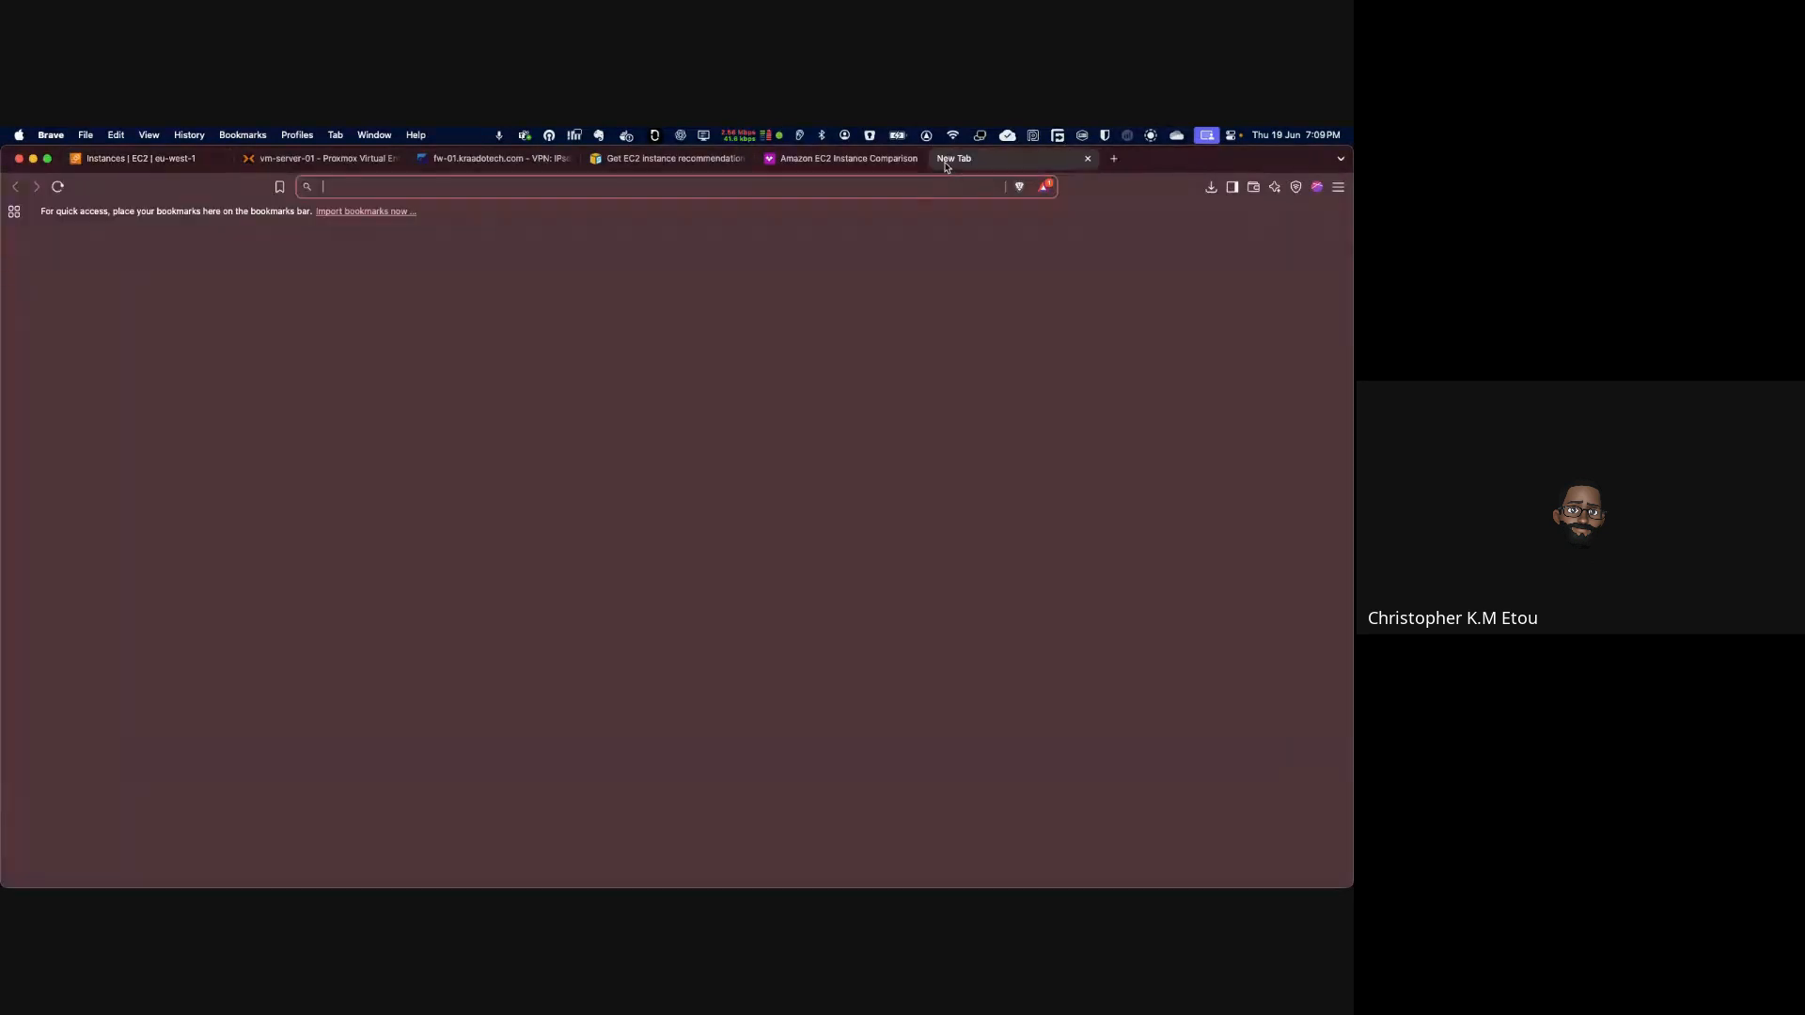
pyautogui.write('whatismyip')
pyautogui.press('Return')
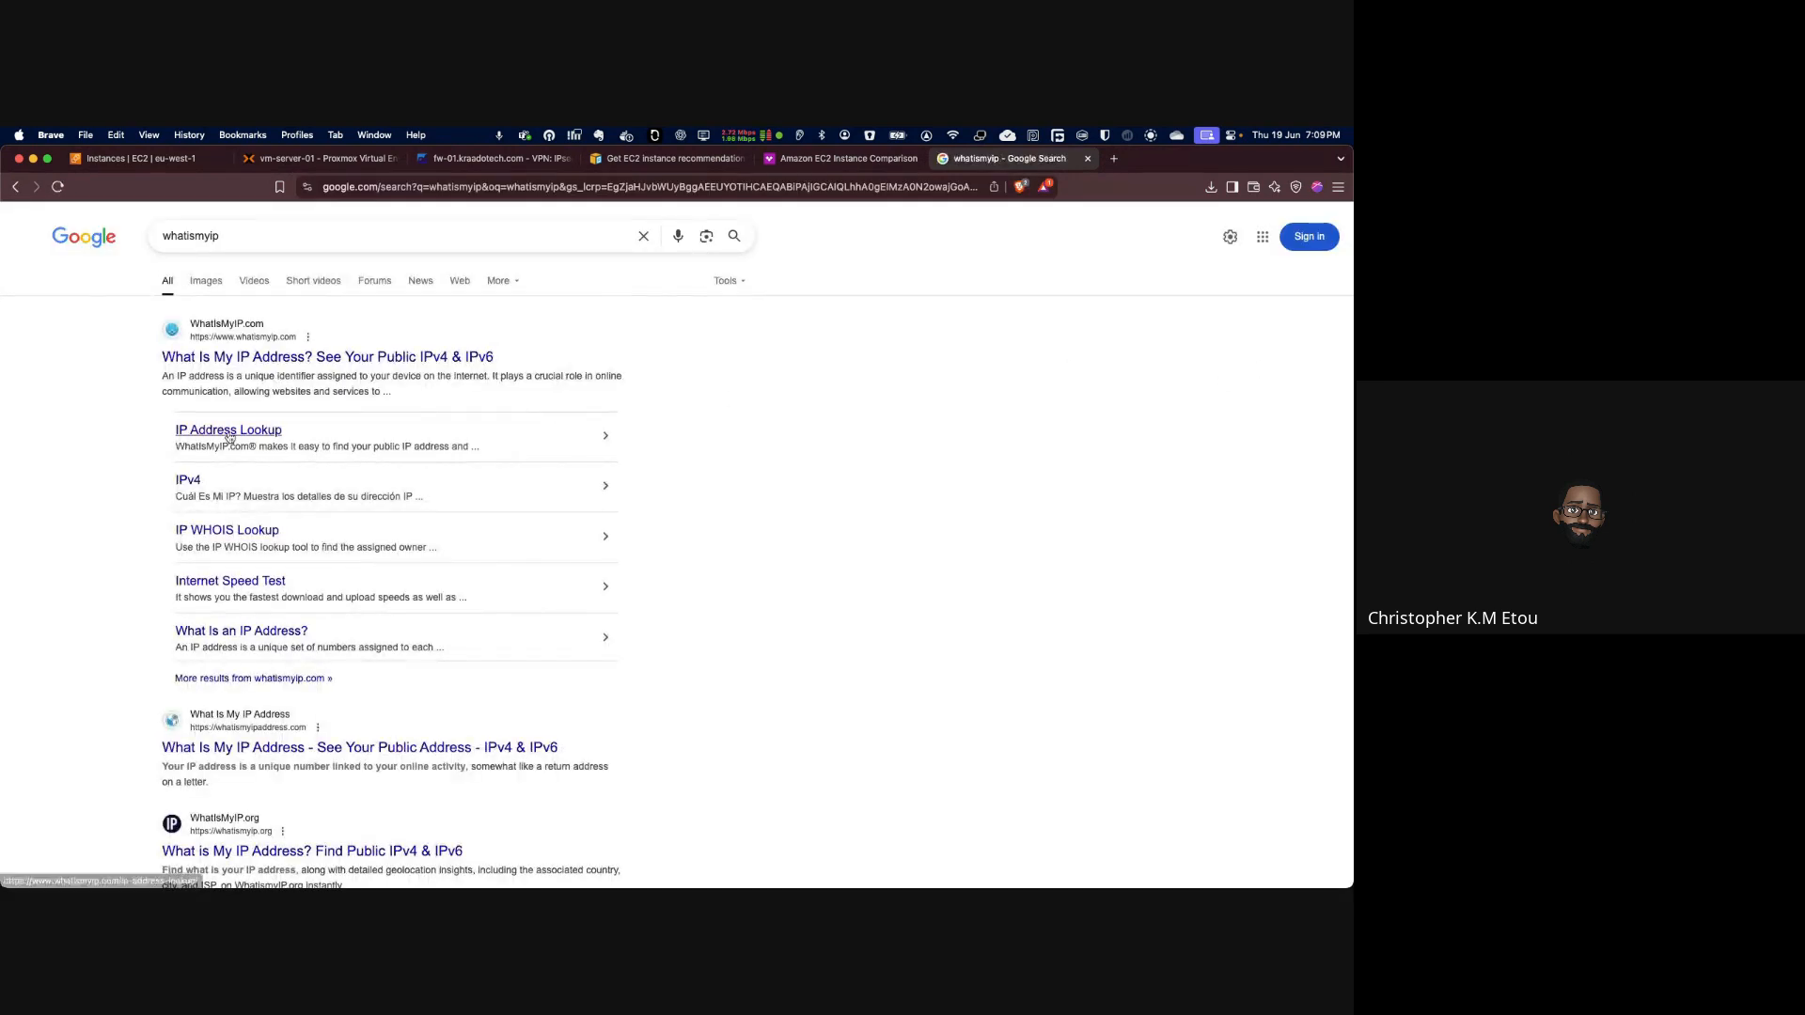
pyautogui.click(229, 434)
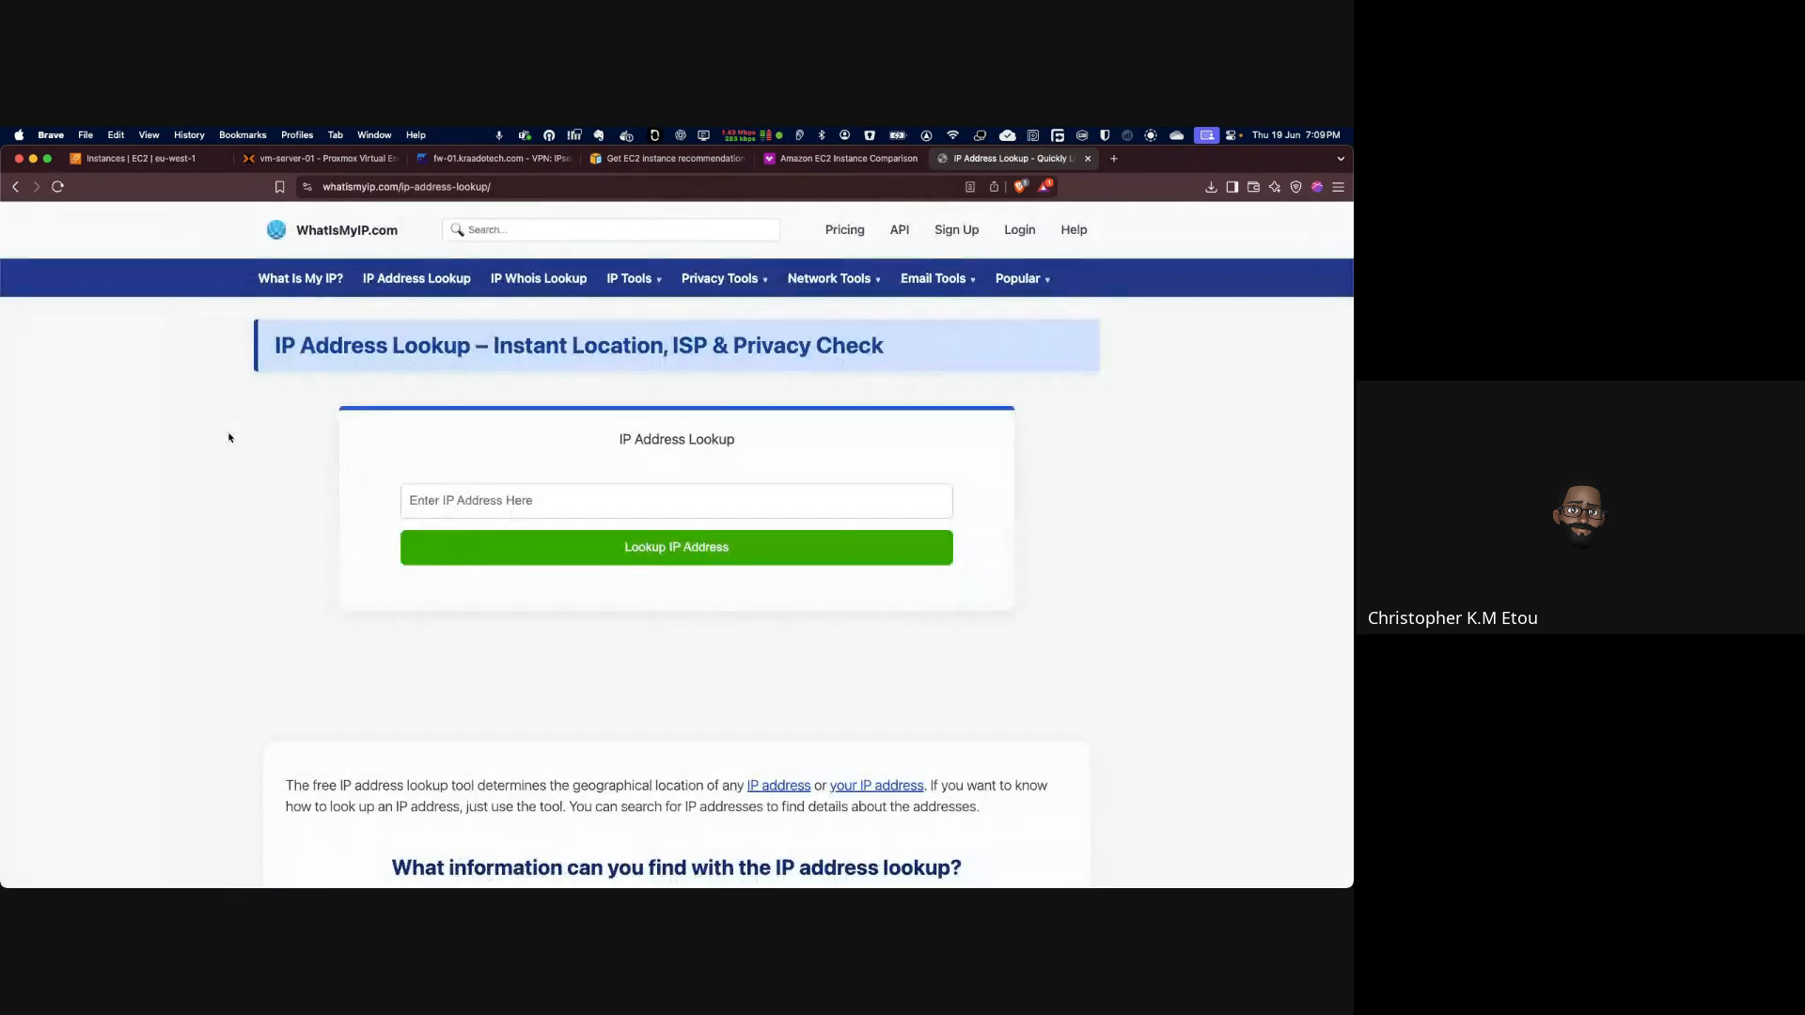
pyautogui.click(16, 187)
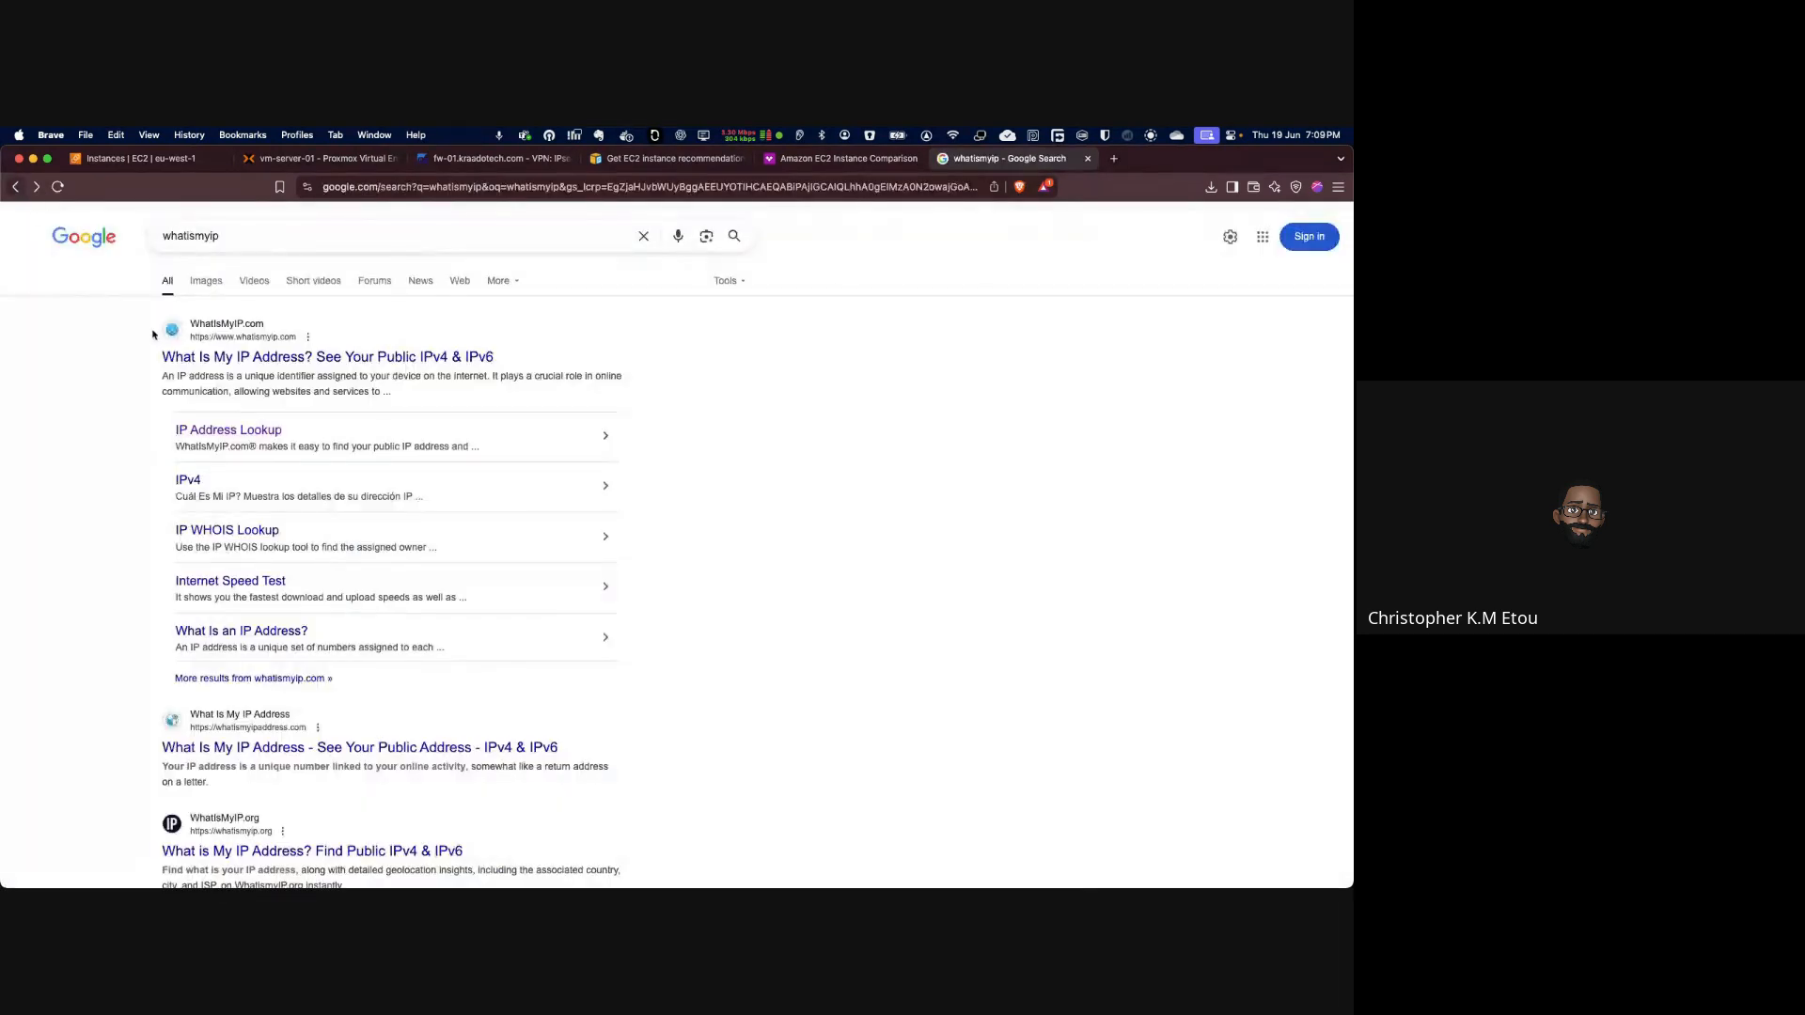
pyautogui.click(202, 356)
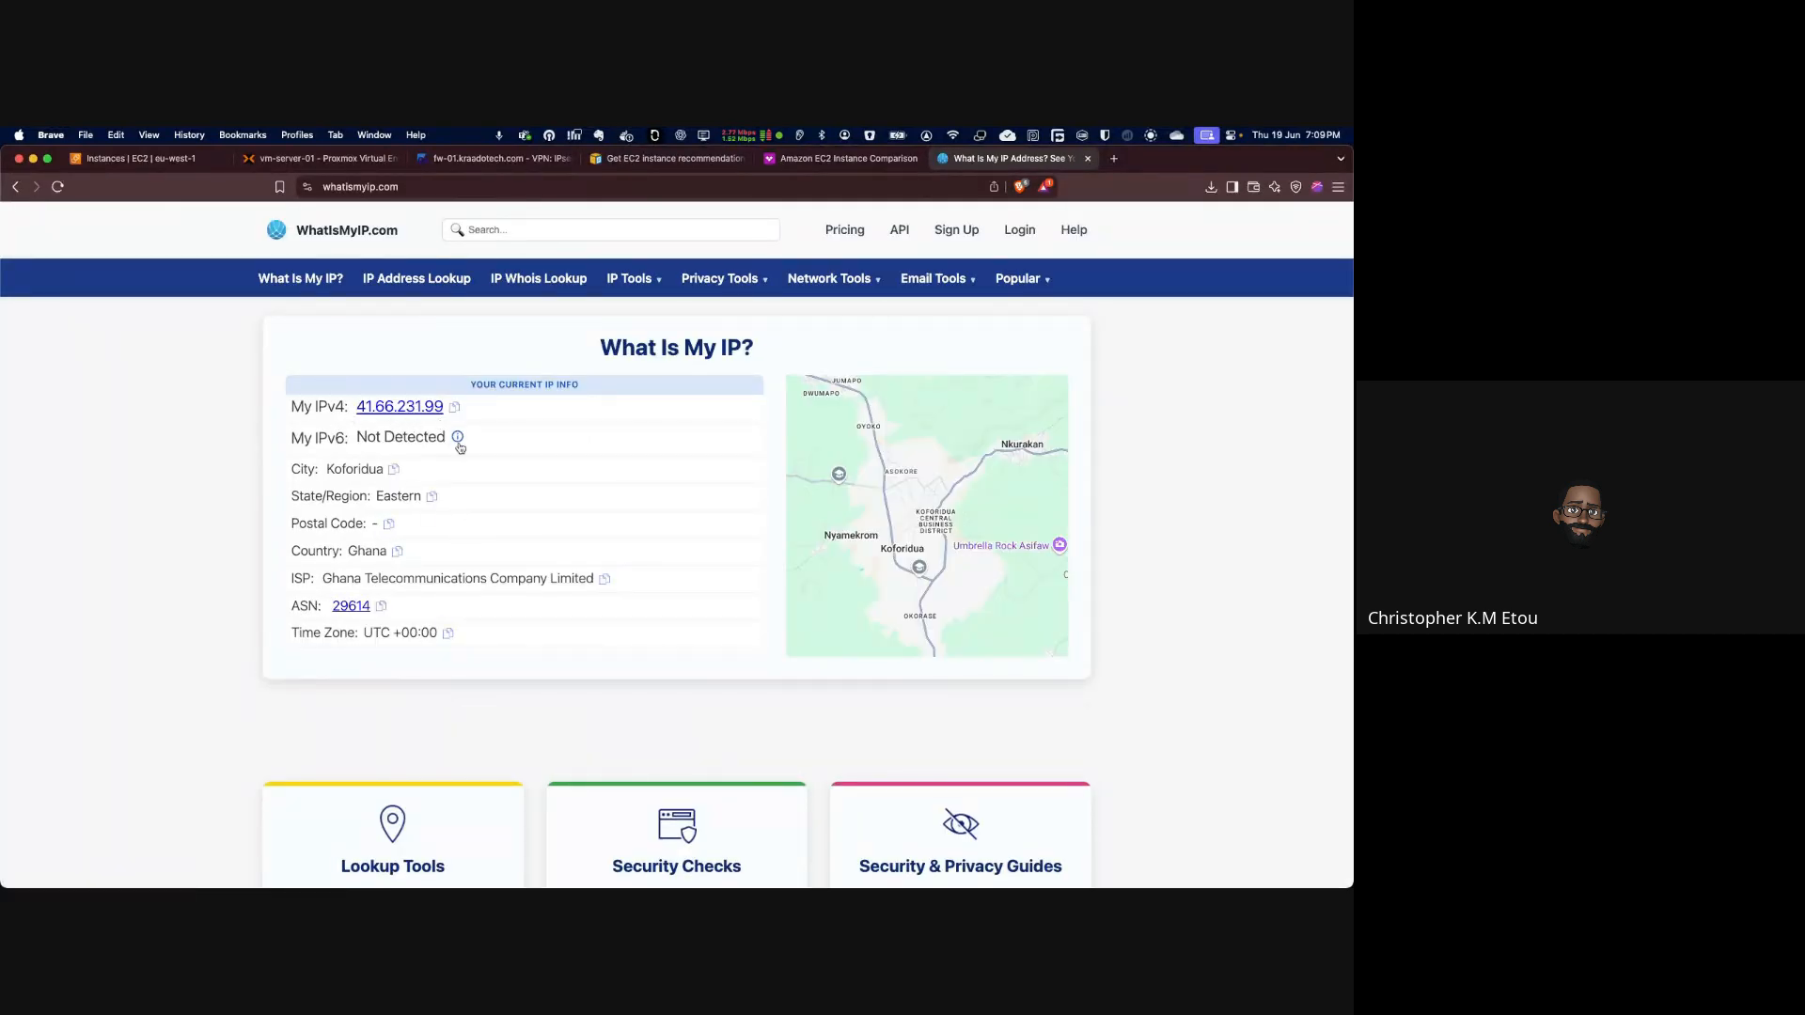
pyautogui.hotkey('ctrl', 'Left')
pyautogui.hotkey('ctrl', 'Right')
pyautogui.hotkey('ctrl', 'Right')
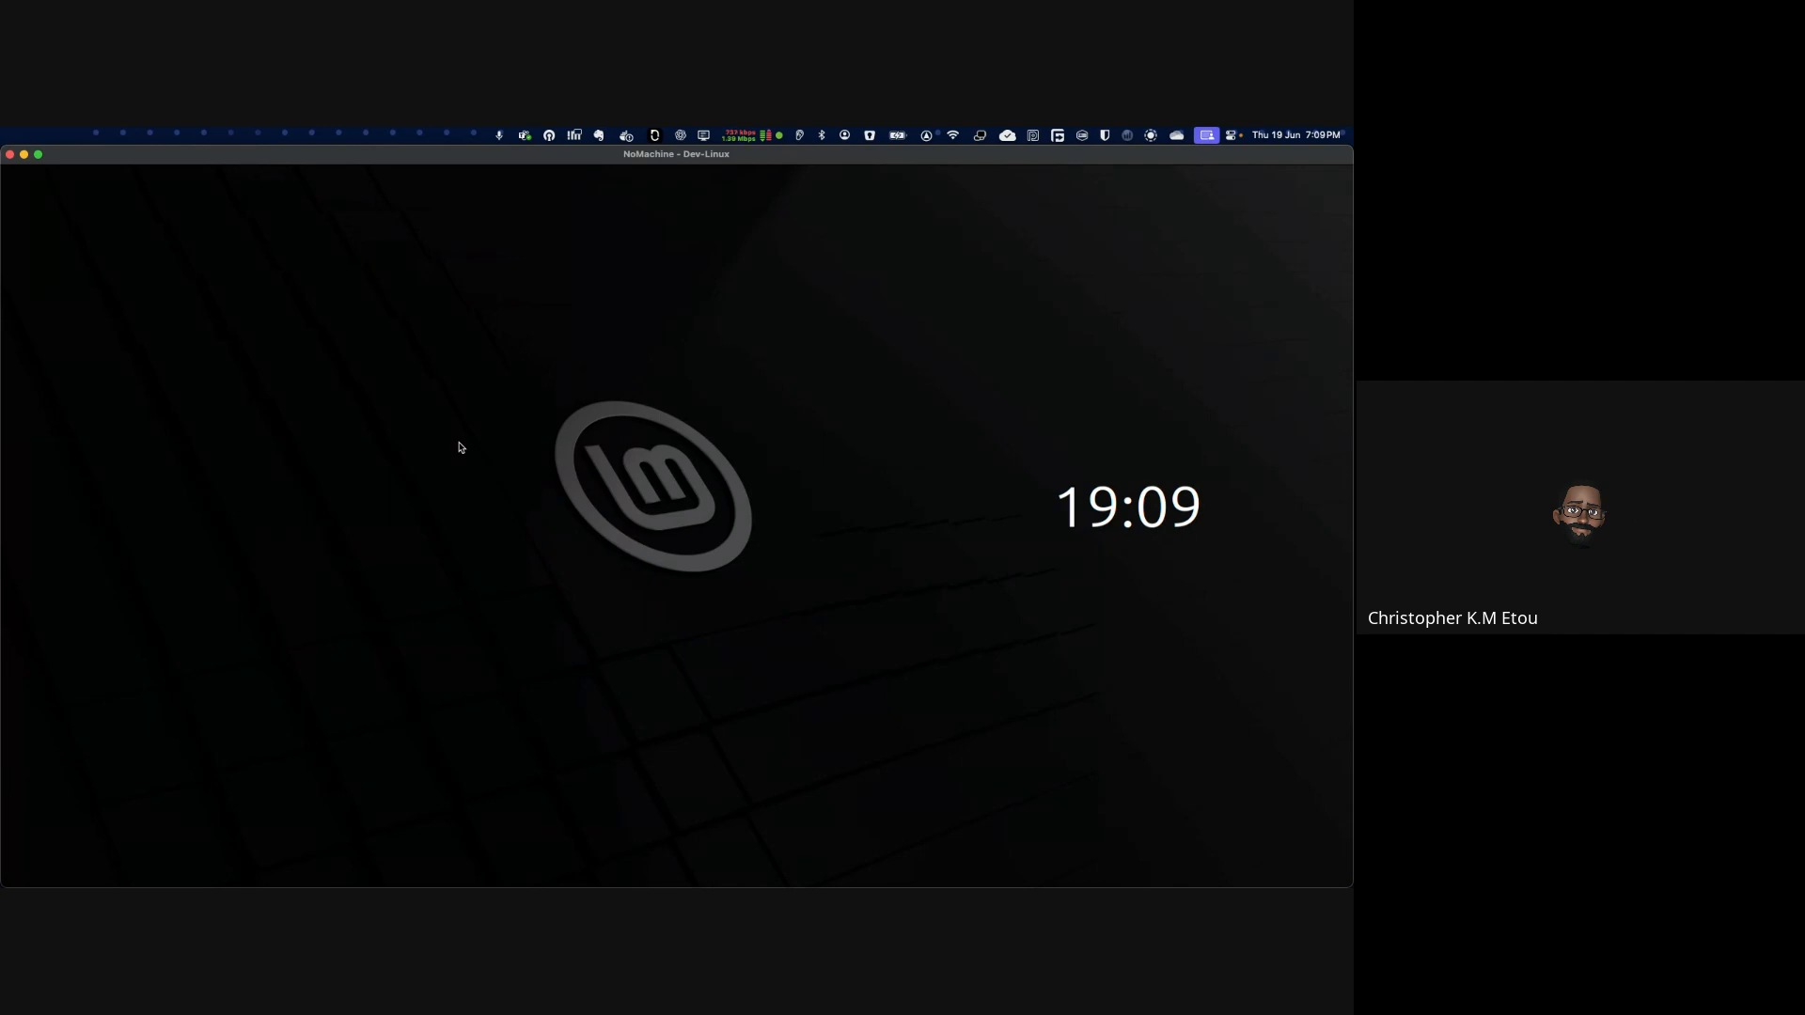
pyautogui.hotkey('ctrl', 'Right')
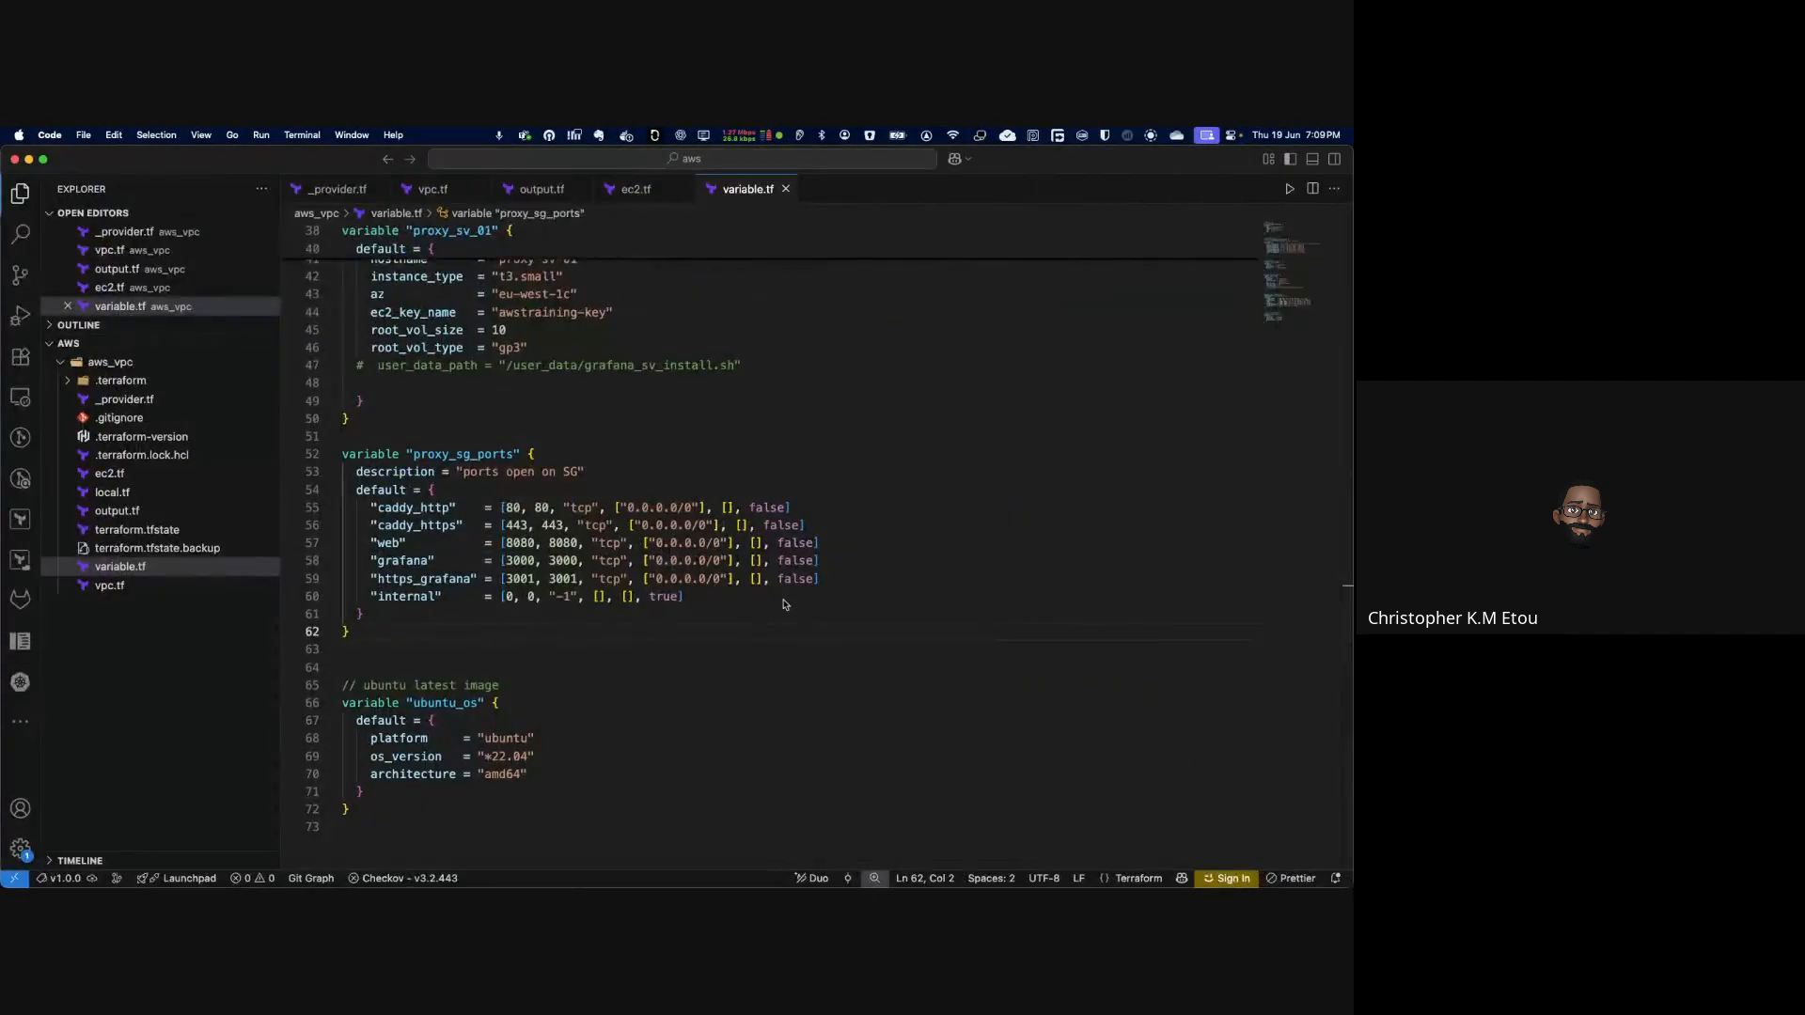
pyautogui.hotkey('ctrl', 'Left')
pyautogui.hotkey('ctrl', 'Left')
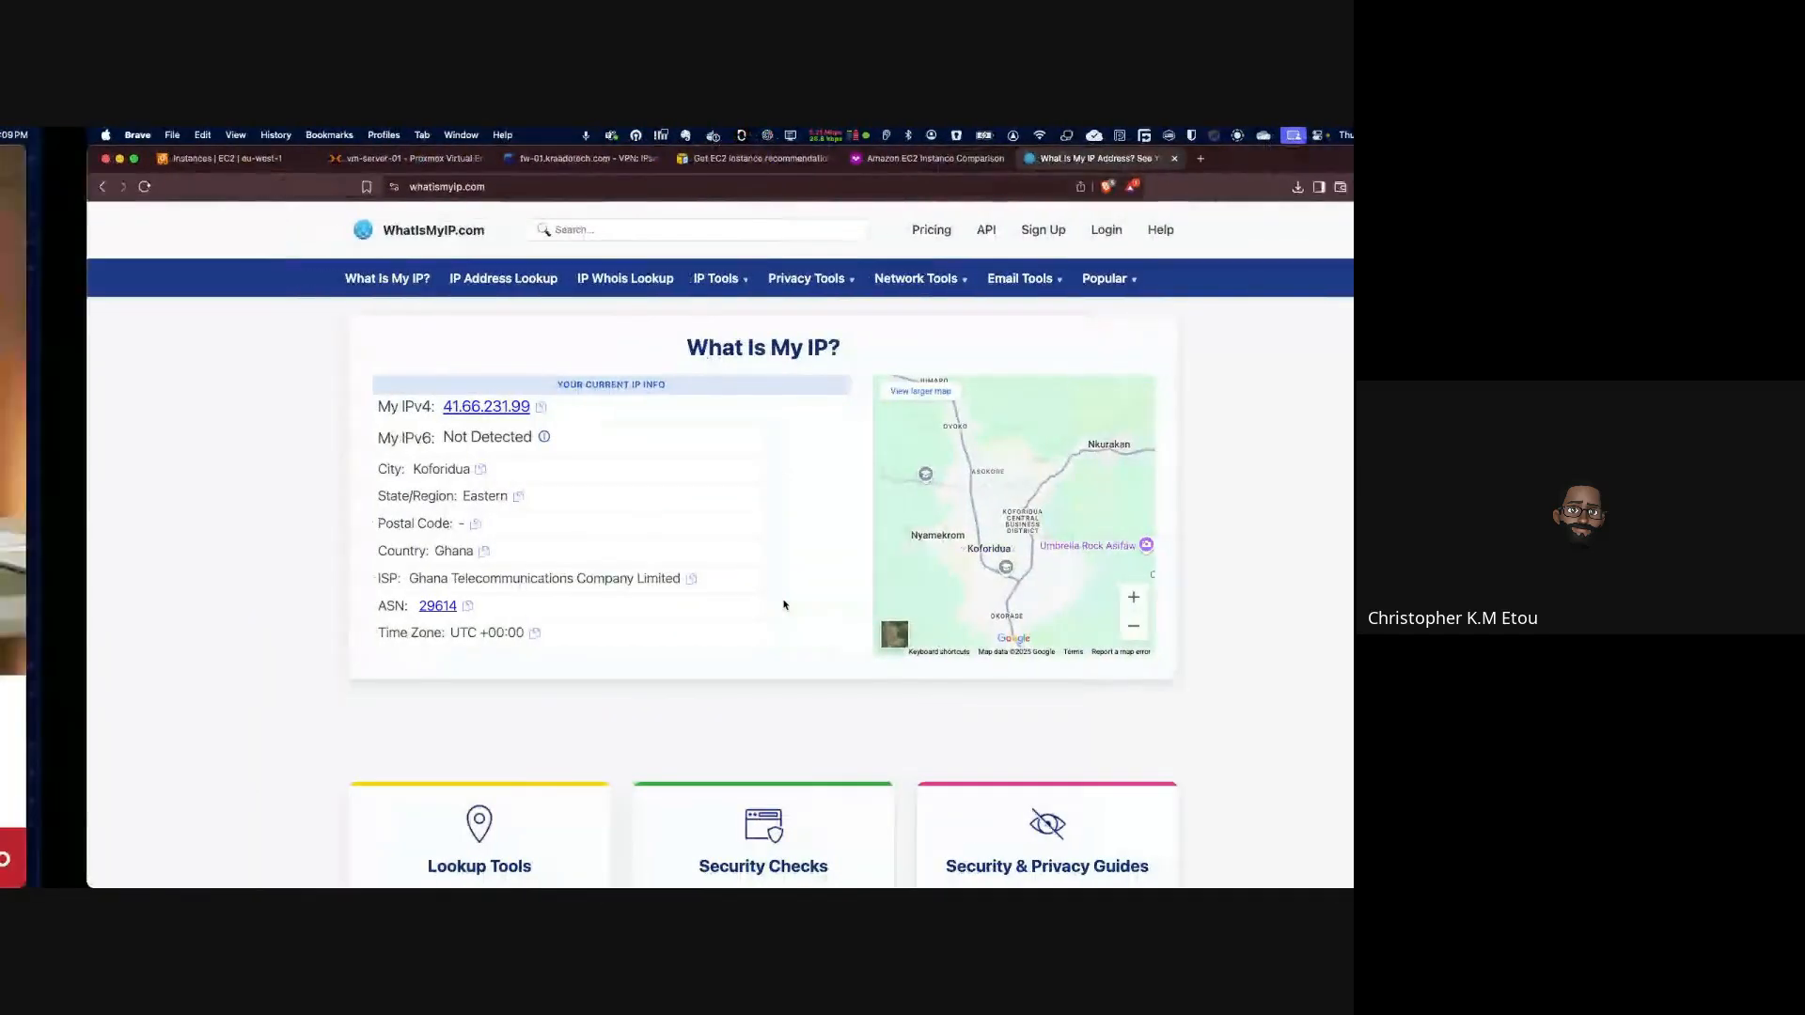
pyautogui.click(840, 162)
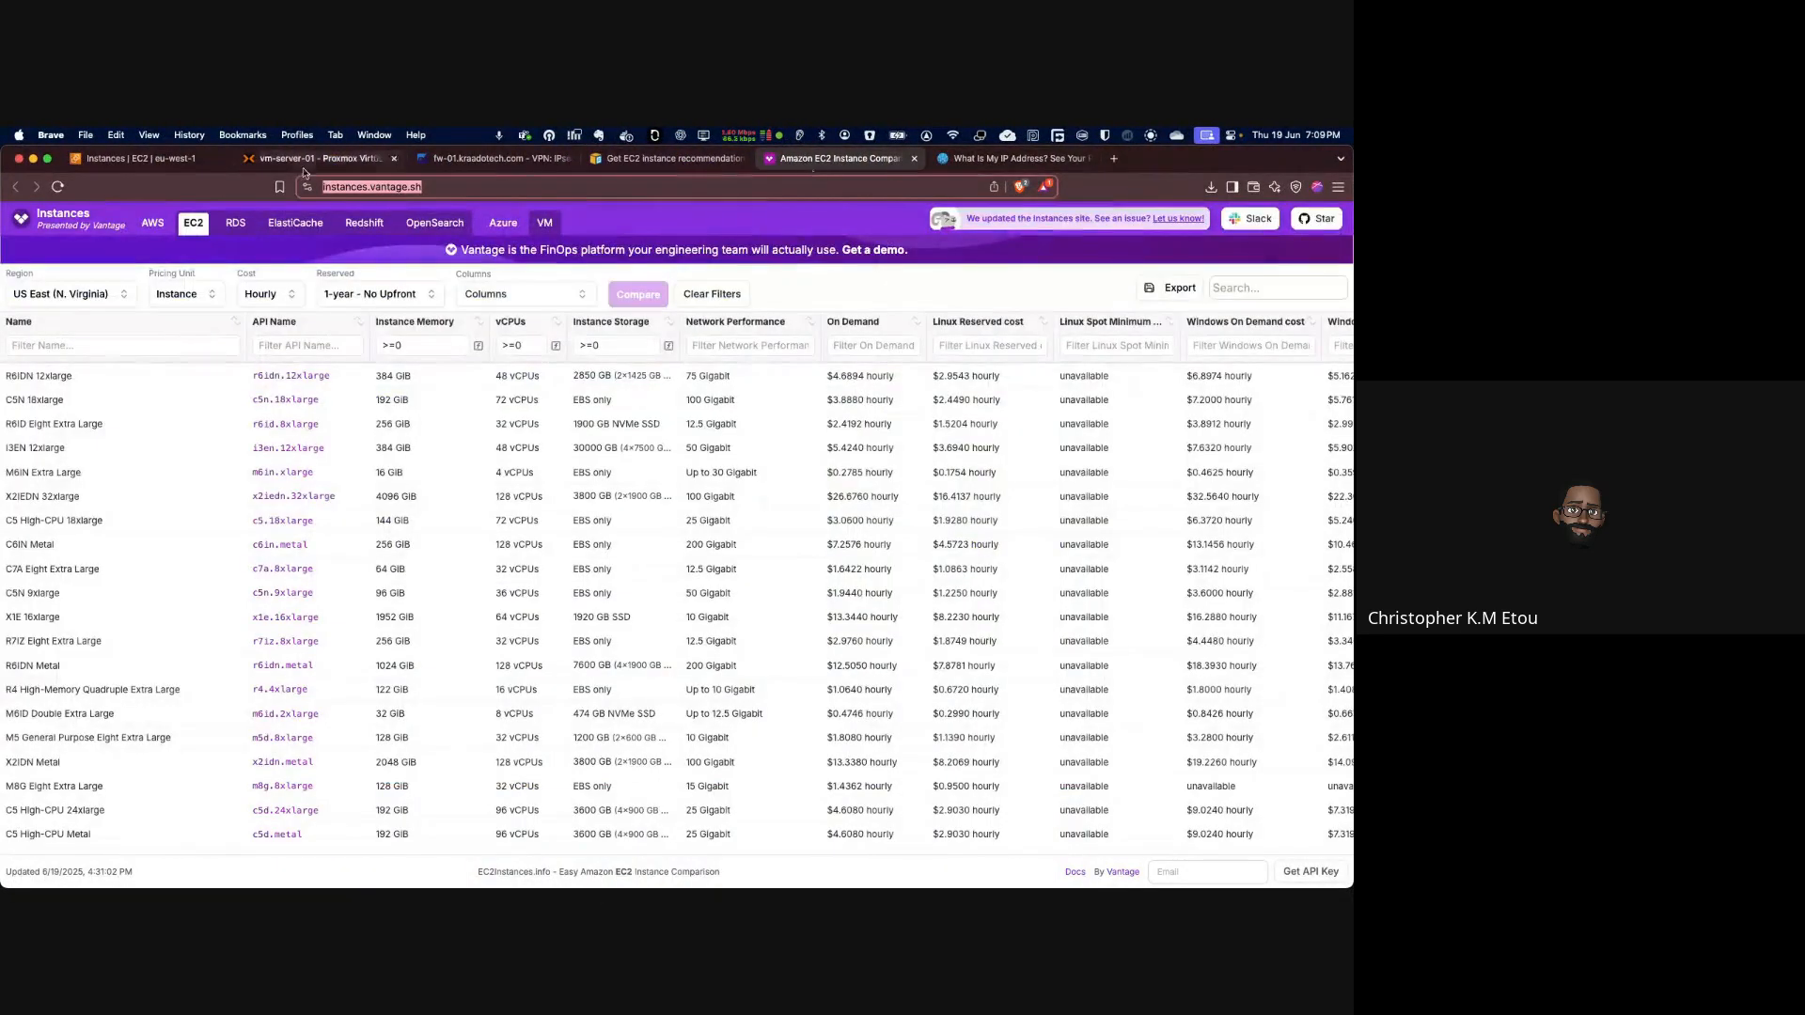
# - Return to the EC2 instances list, open the connection page for pub-server-01 and review its Session Manager and SSH client options
pyautogui.click(141, 160)
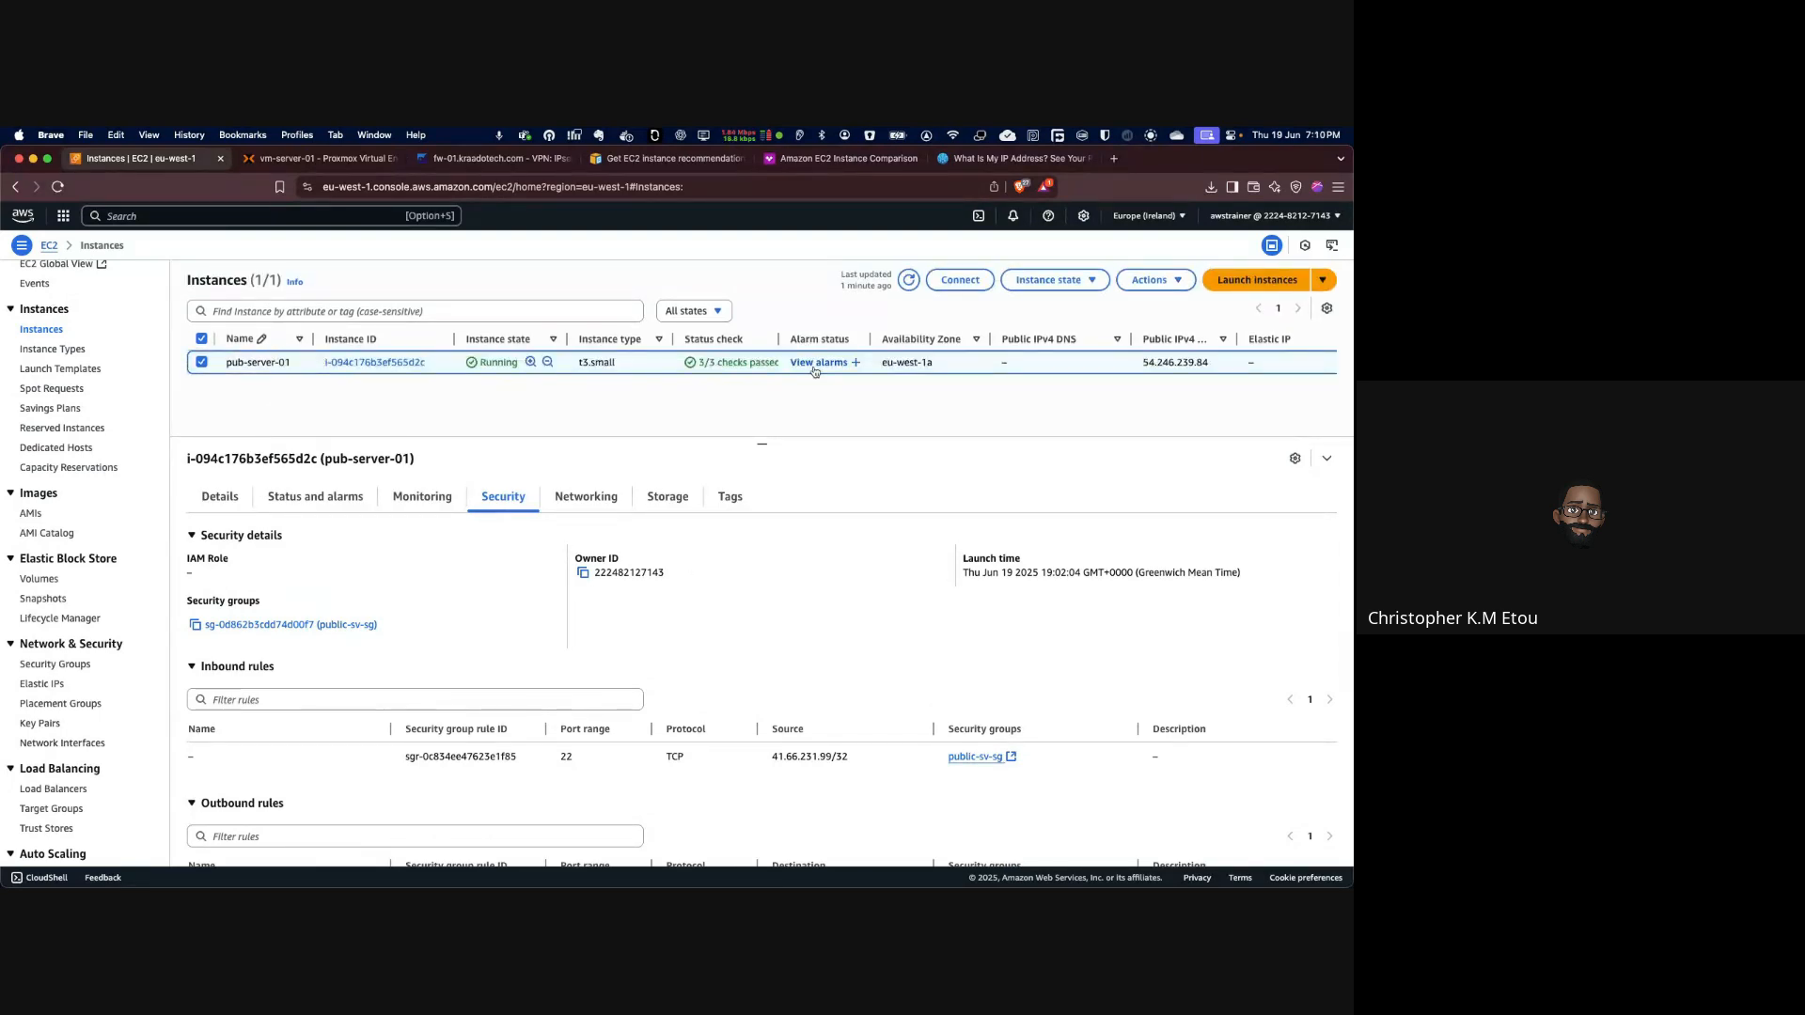
pyautogui.rightClick(920, 365)
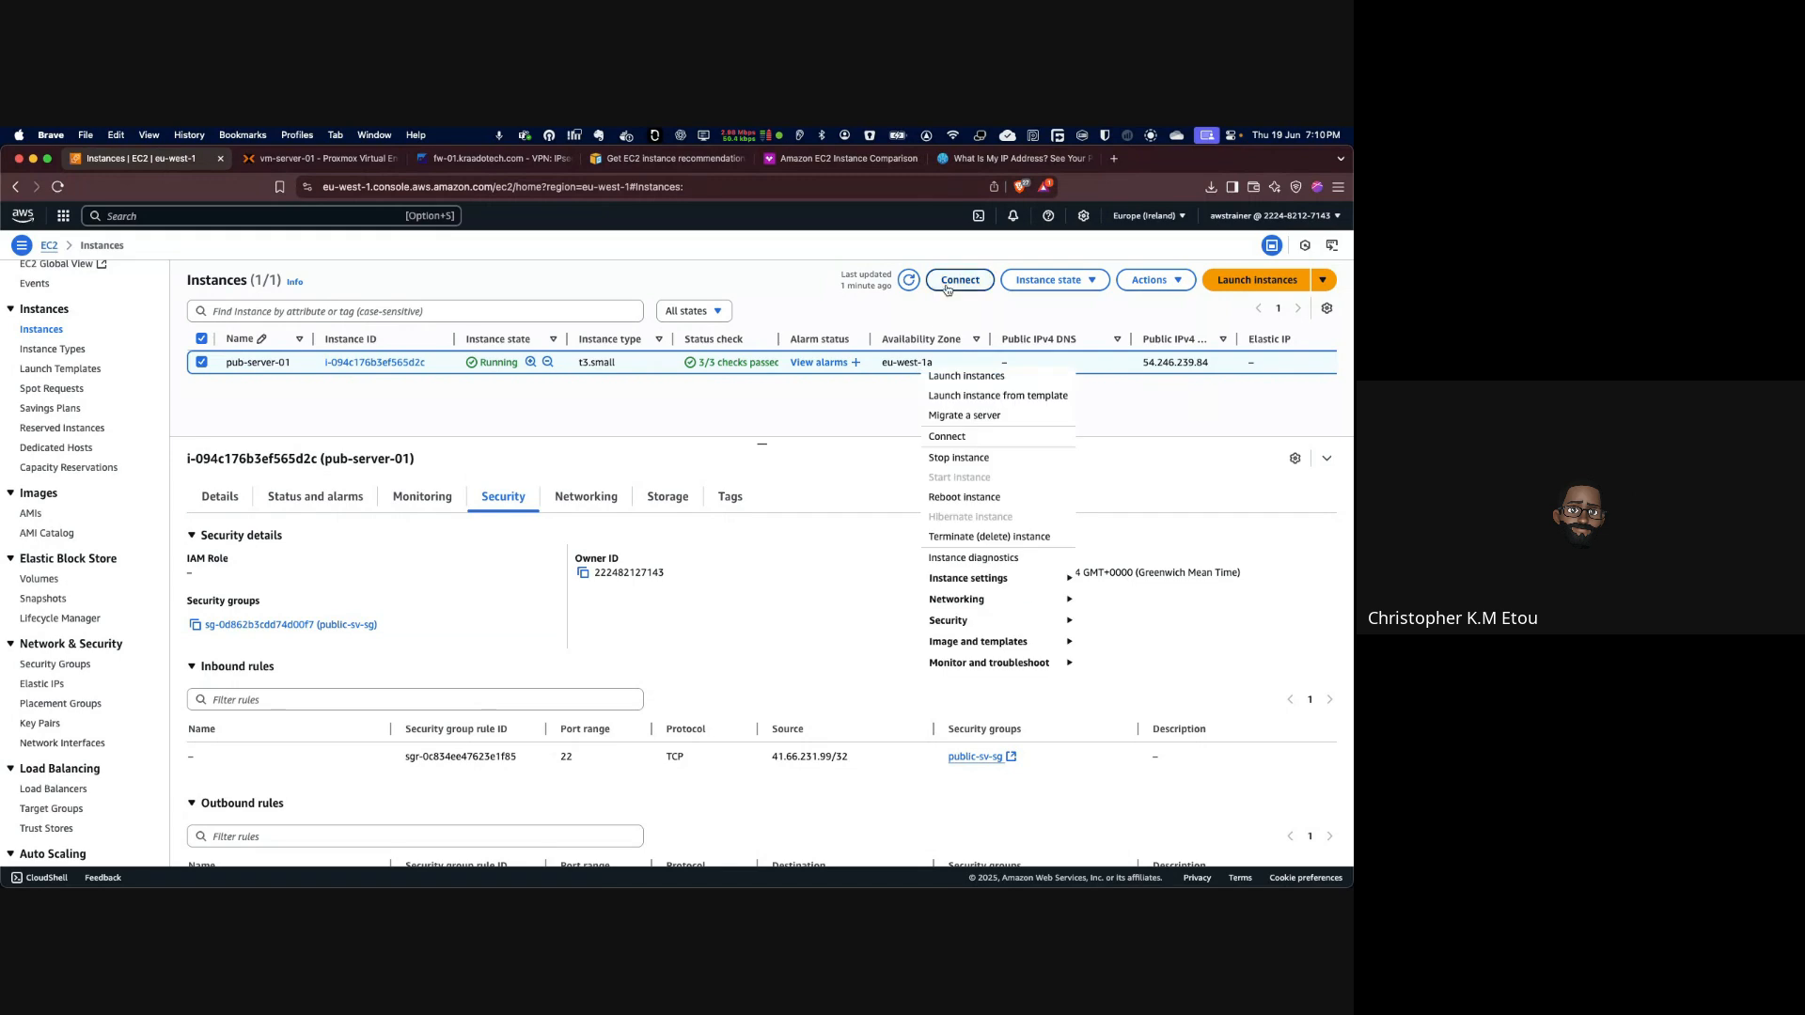
pyautogui.click(959, 282)
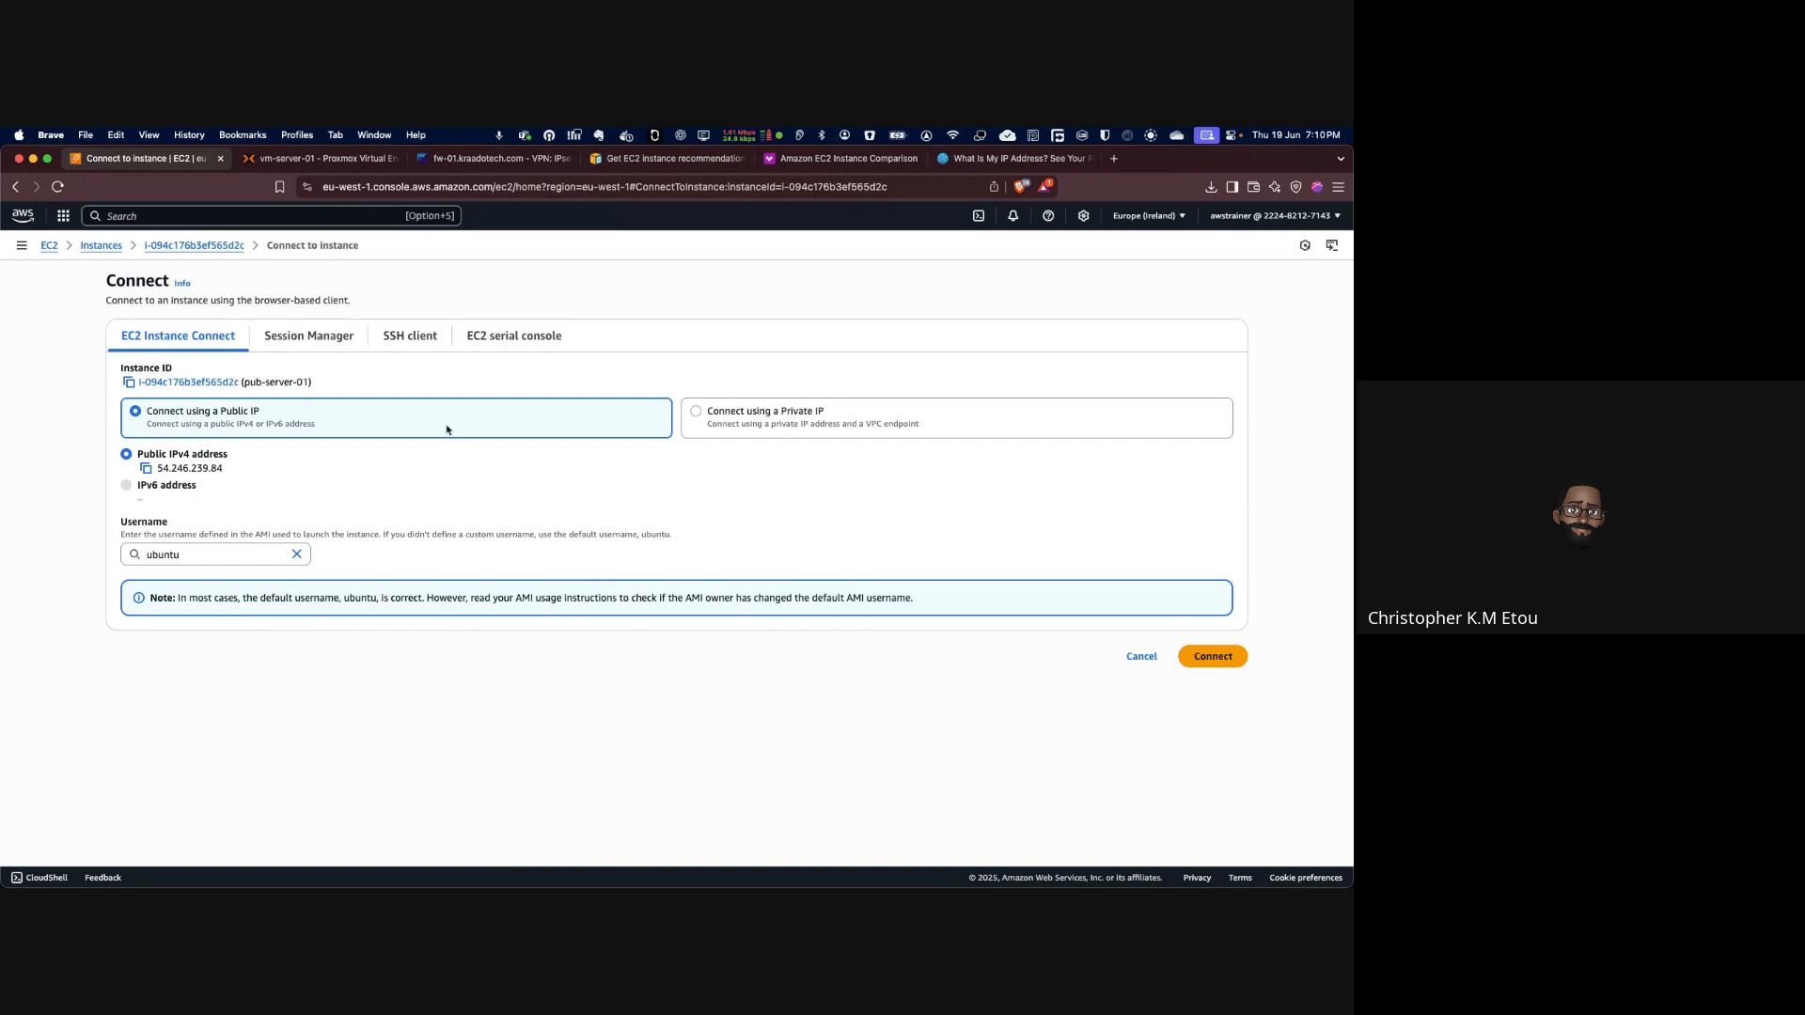
pyautogui.click(309, 337)
pyautogui.click(401, 339)
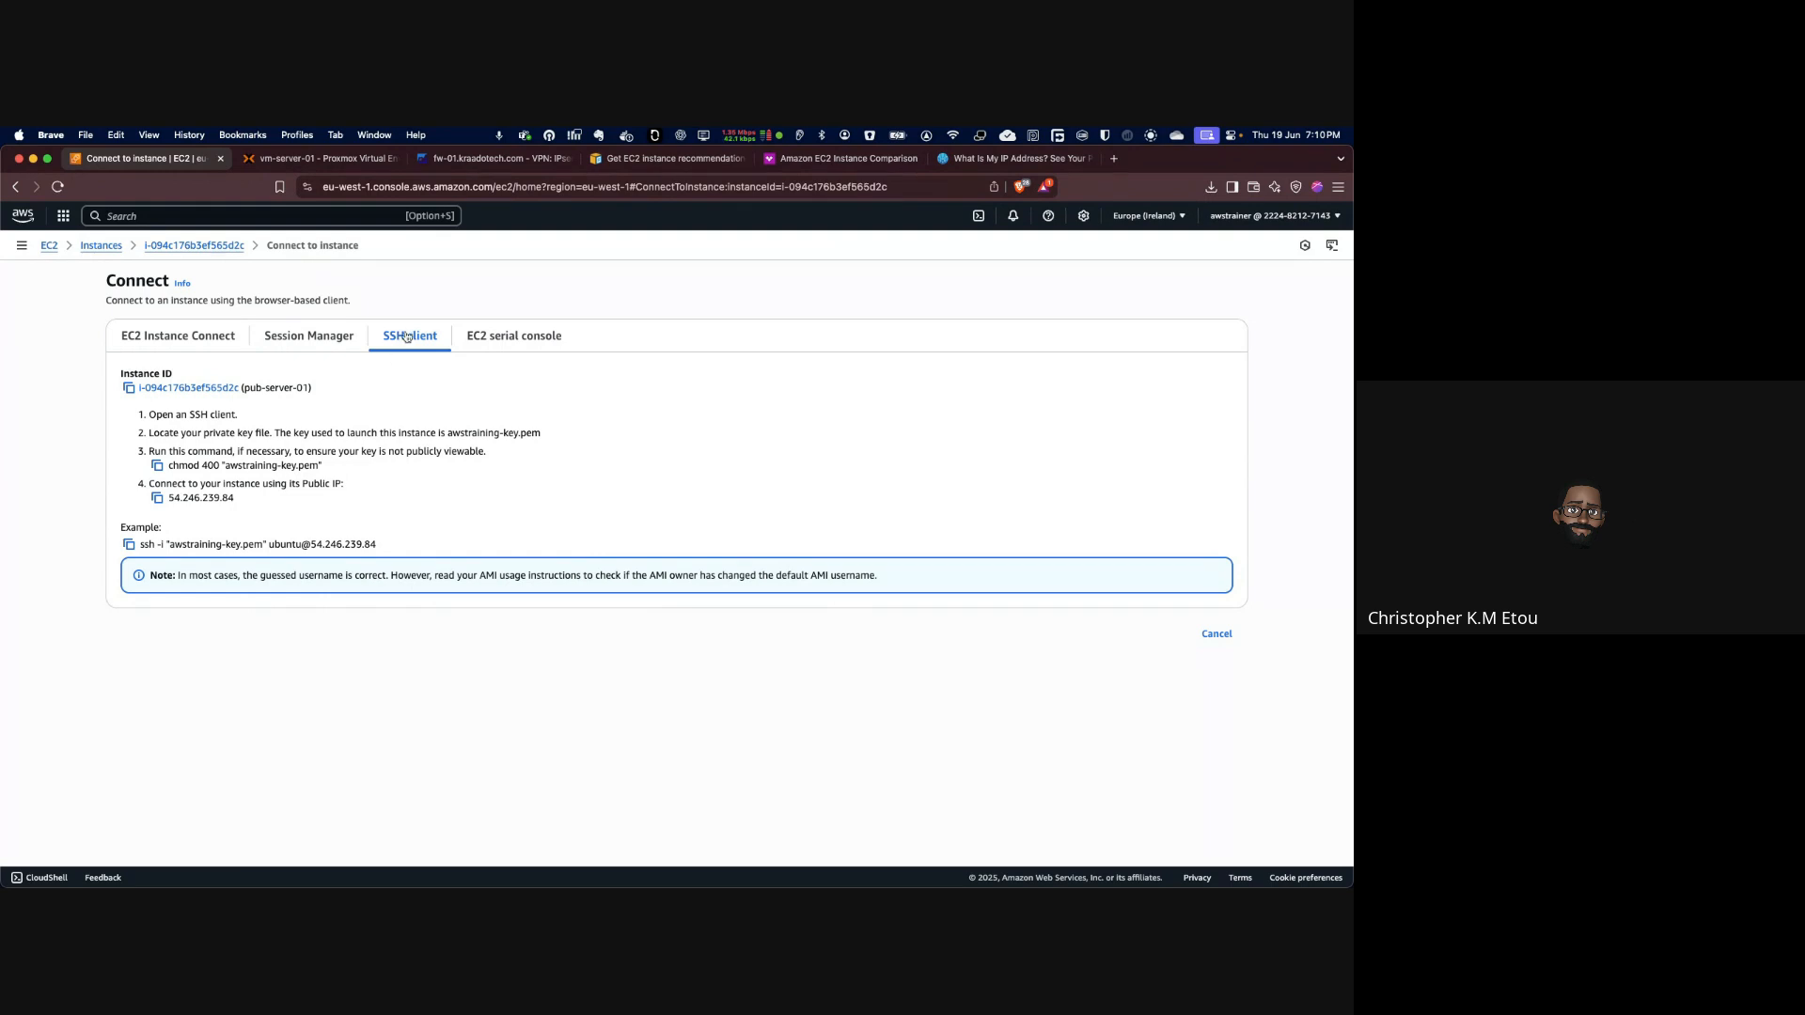
# - Try to connect to pub-server-01 through EC2 Instance Connect using its public IP and username ubuntu, and go back to the instances list
pyautogui.click(146, 346)
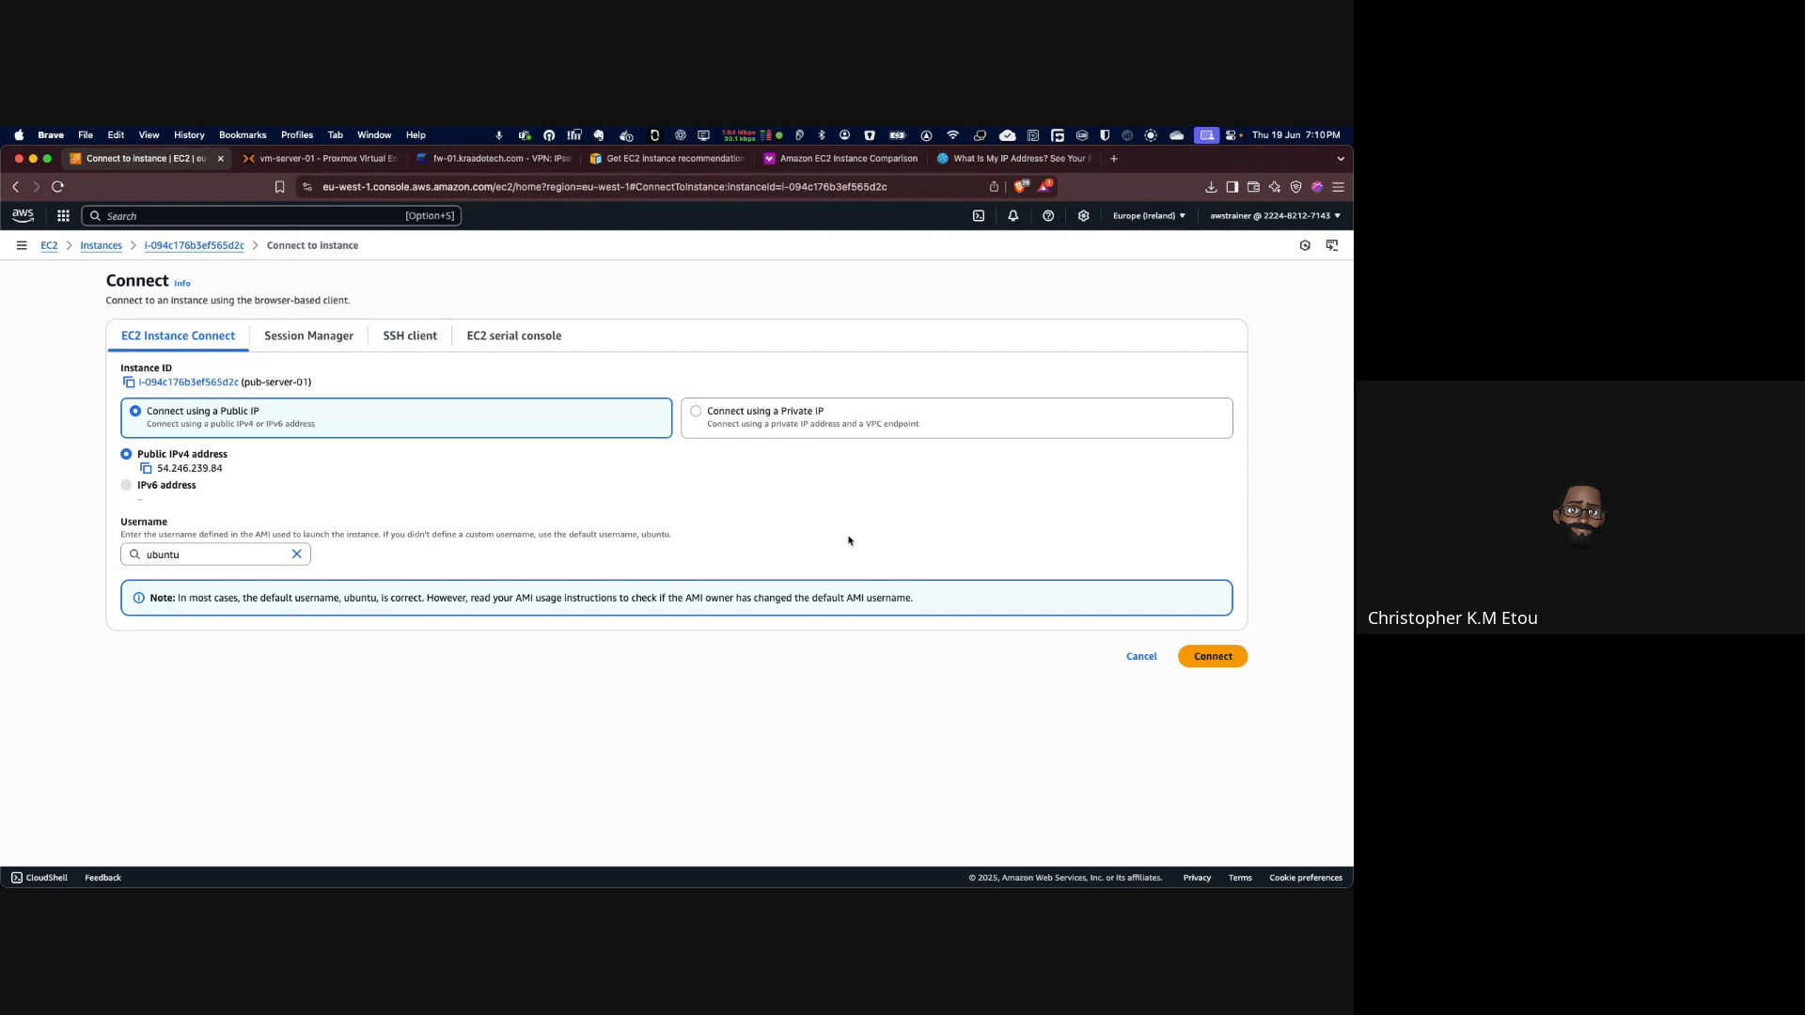
pyautogui.click(1211, 658)
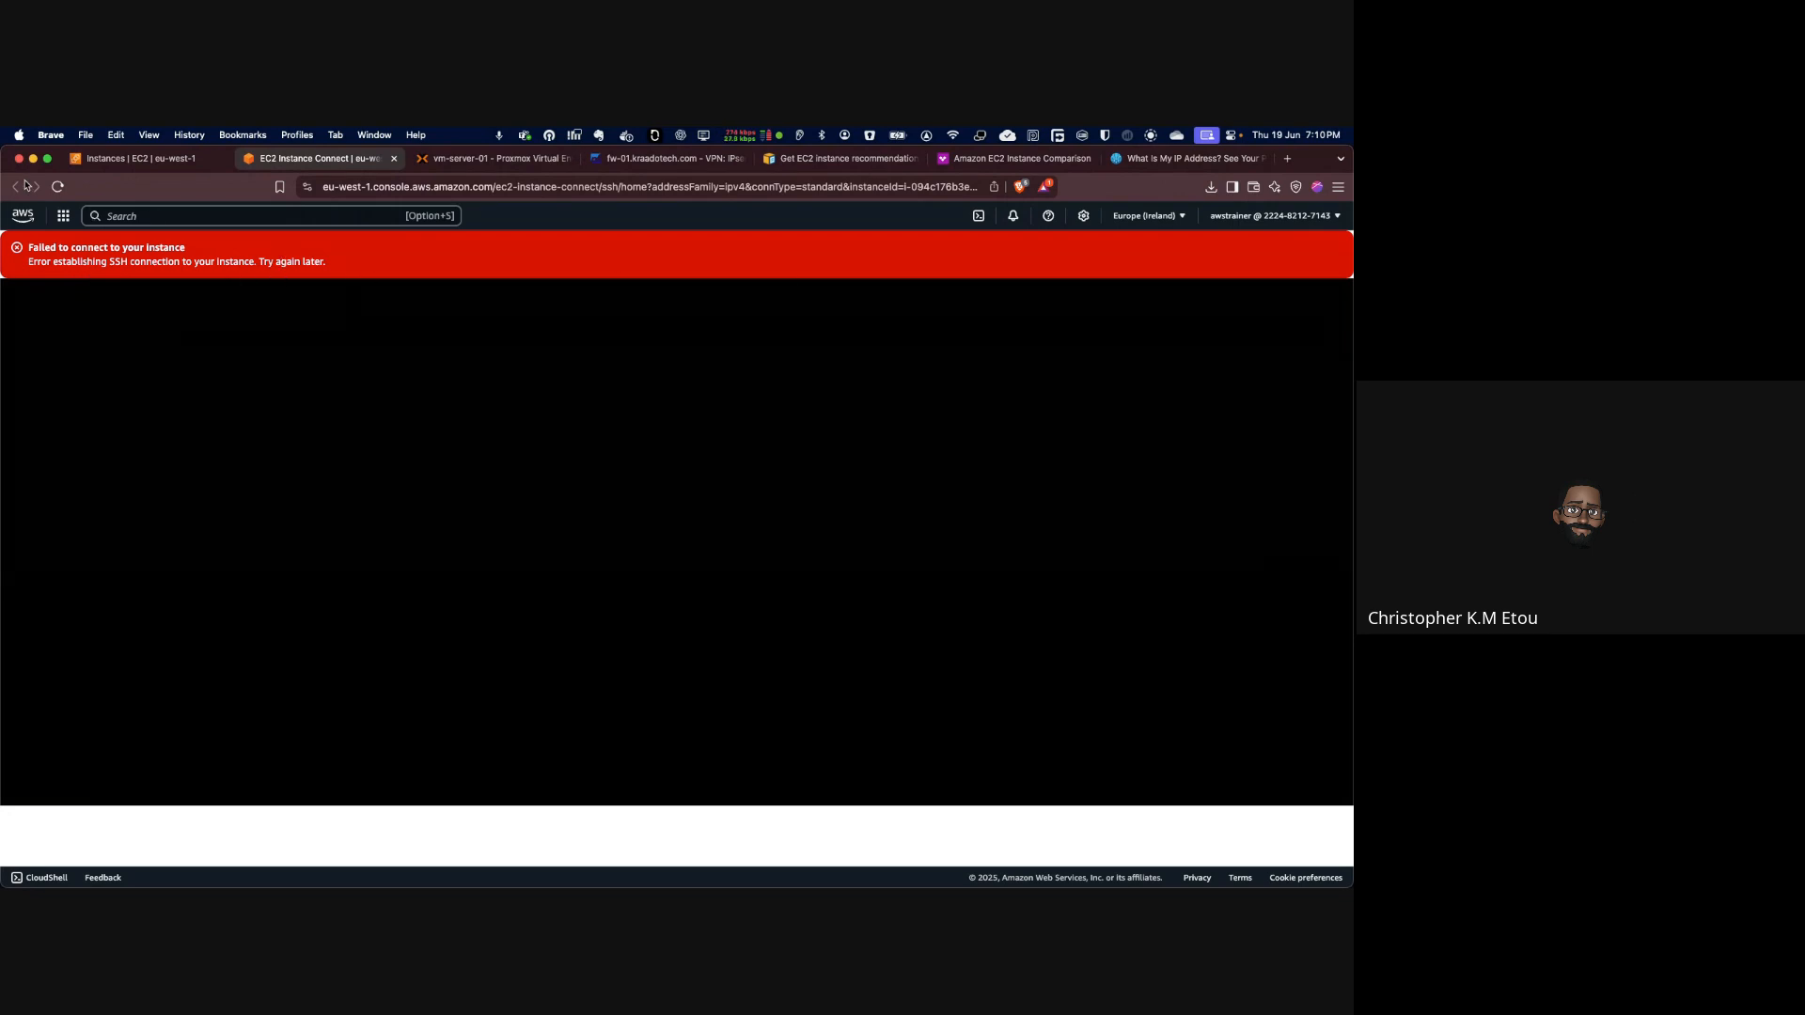
pyautogui.click(540, 484)
pyautogui.click(141, 158)
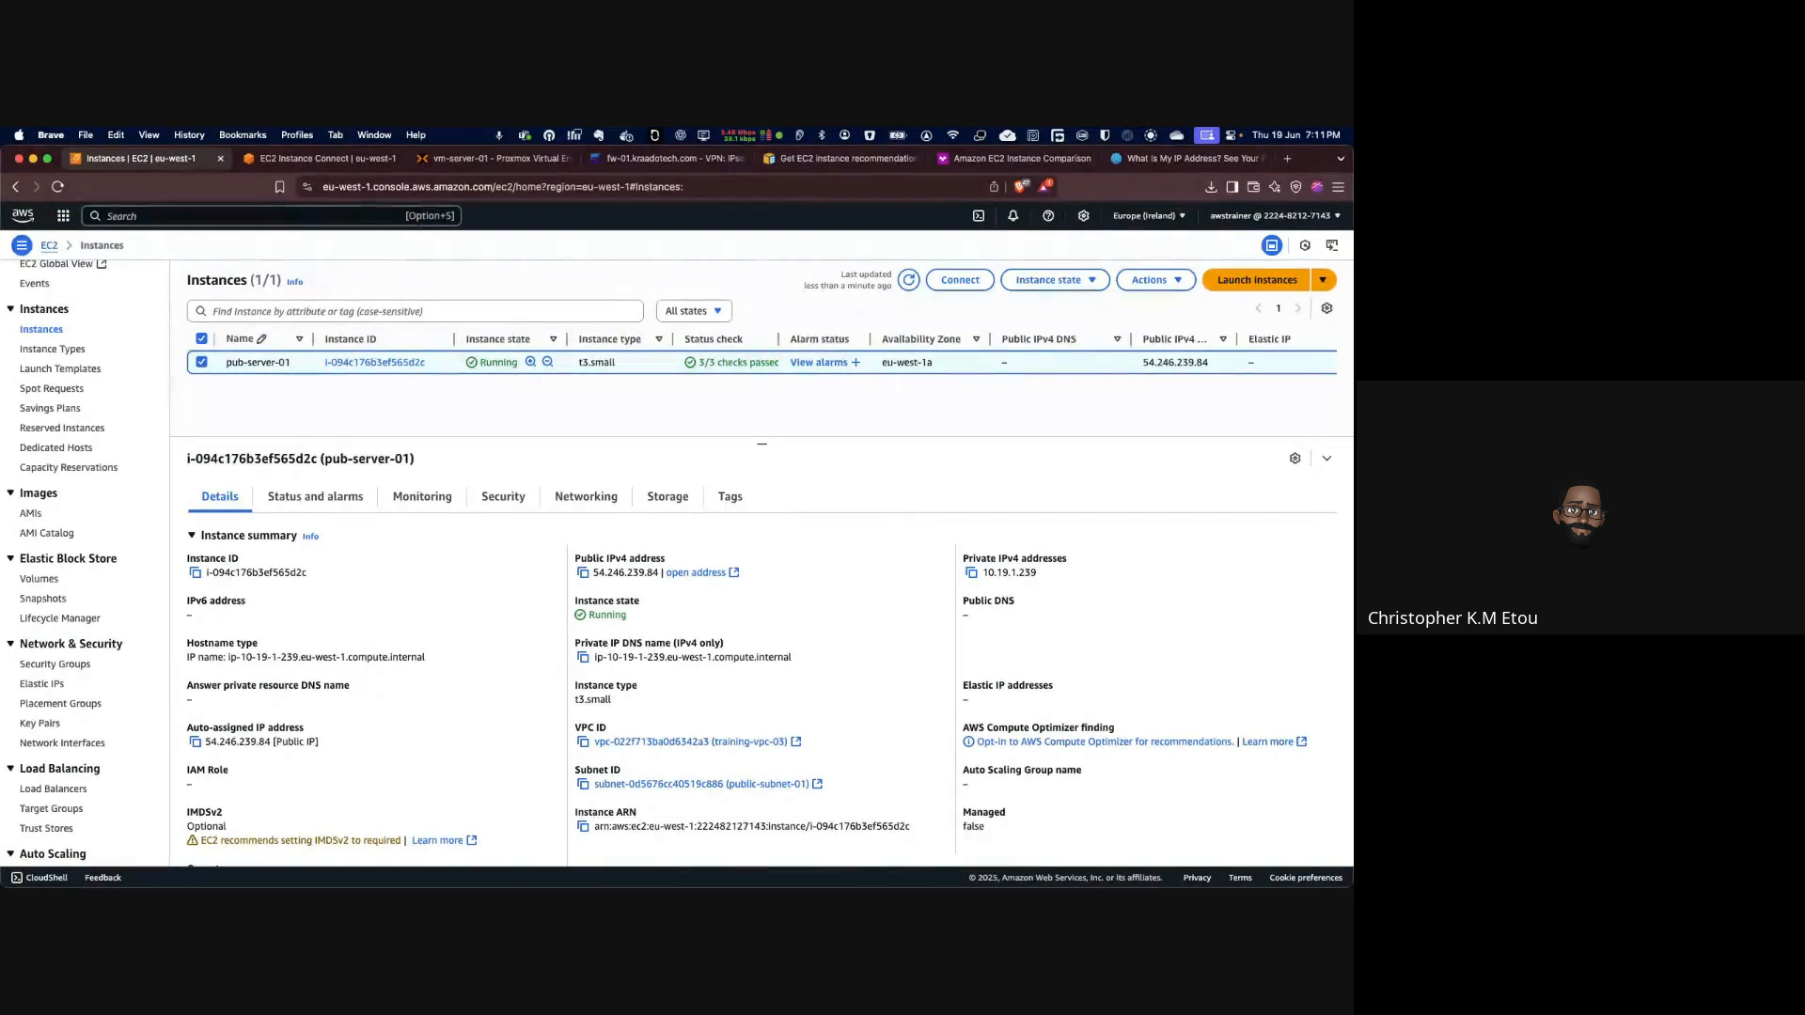
# - Switch to VS Code with variable.tf open and show the integrated terminal
pyautogui.press('super+Tab')
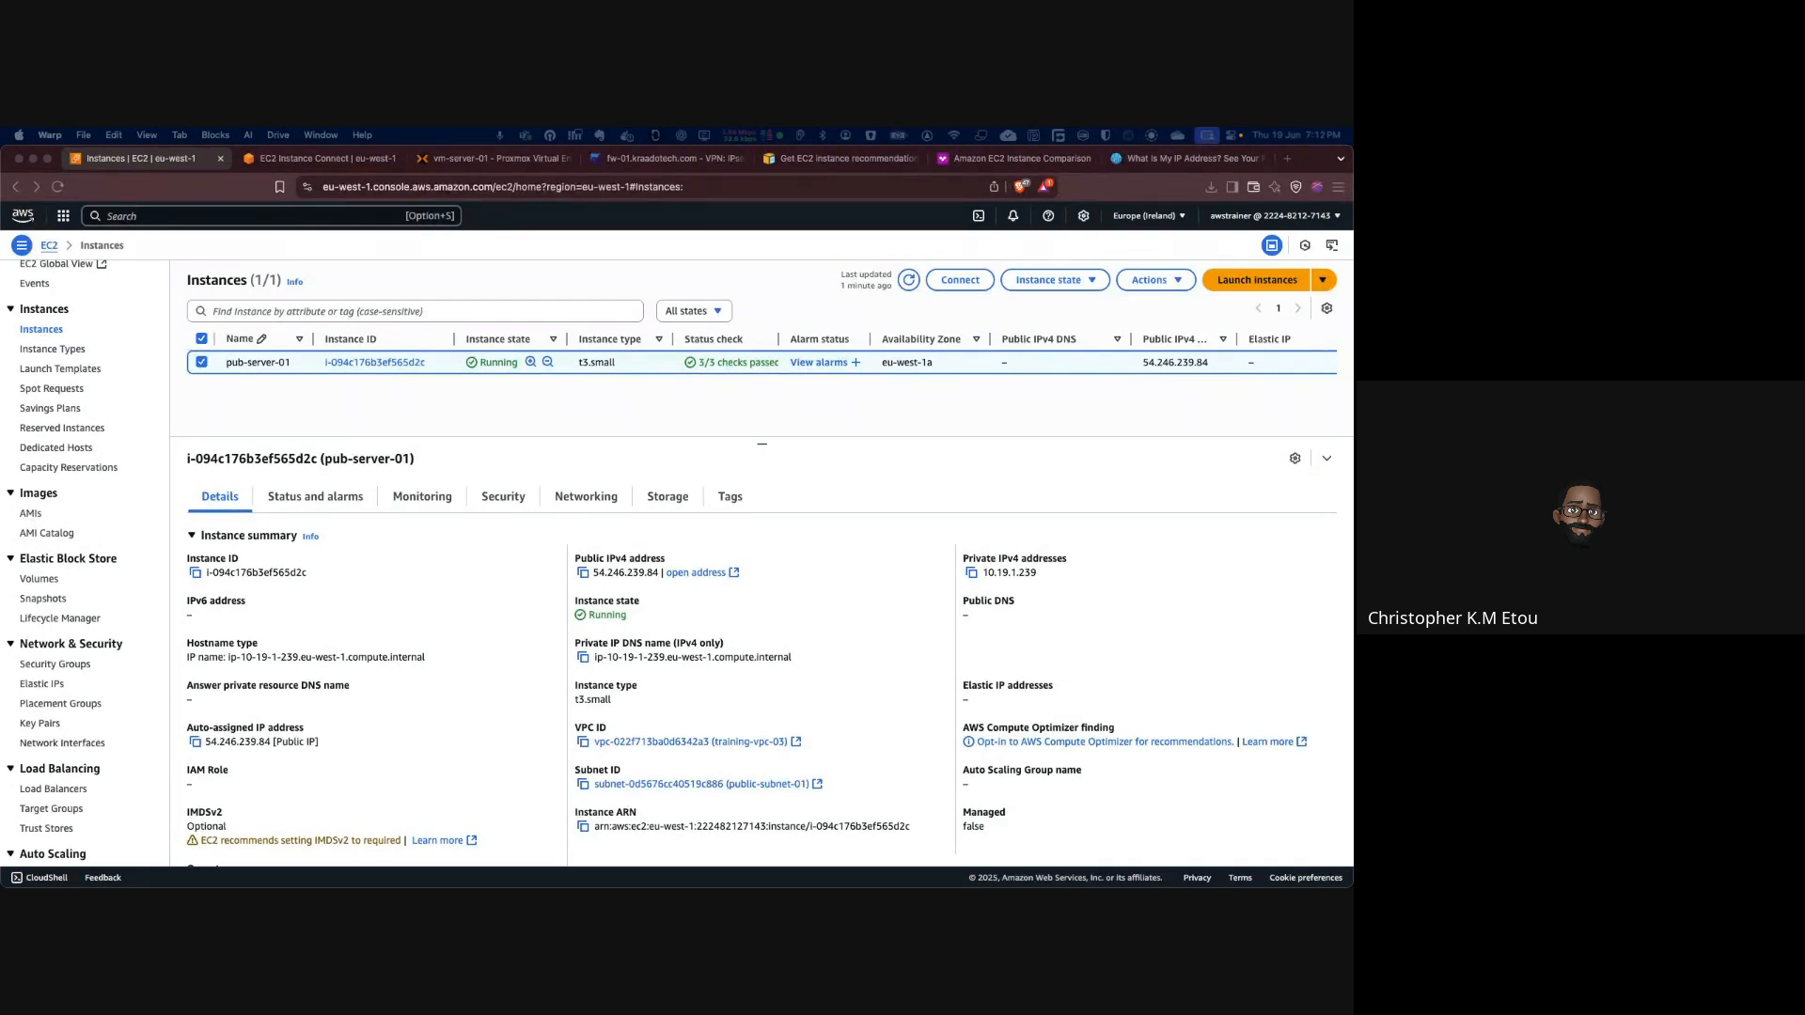
pyautogui.hotkey('ctrl', 'Right')
pyautogui.hotkey('ctrl', 'Right')
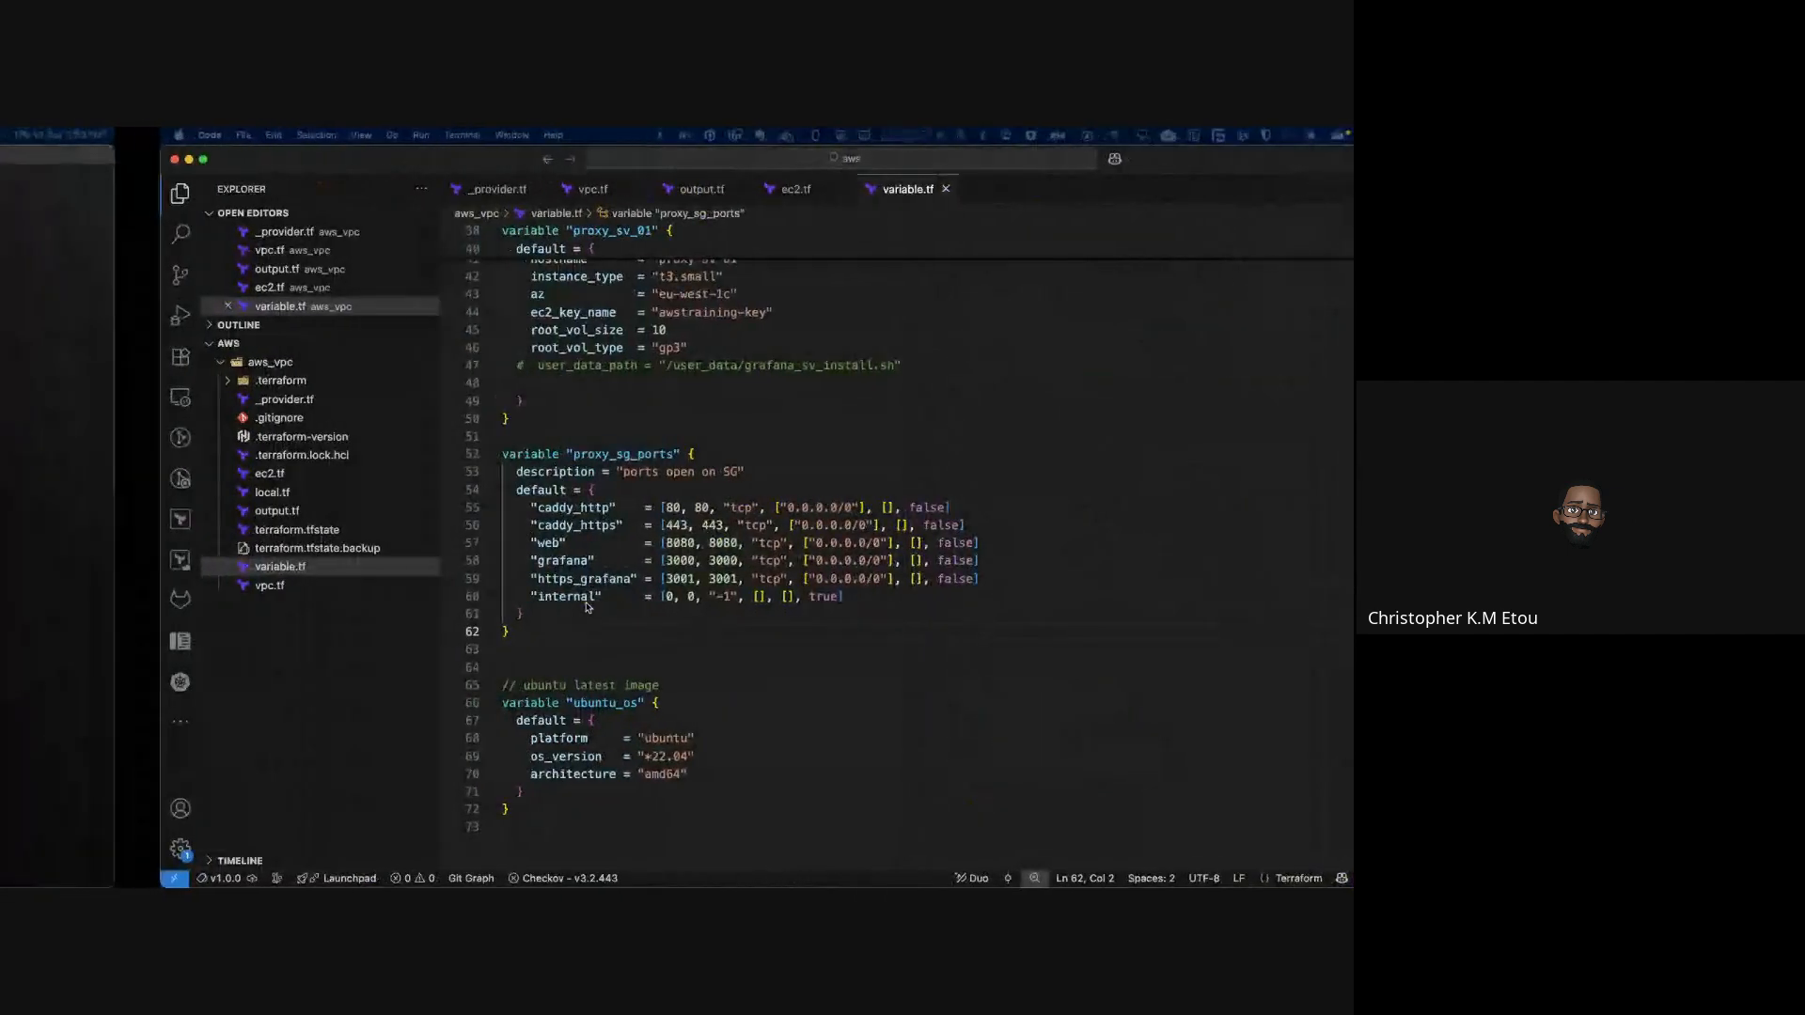
pyautogui.click(645, 720)
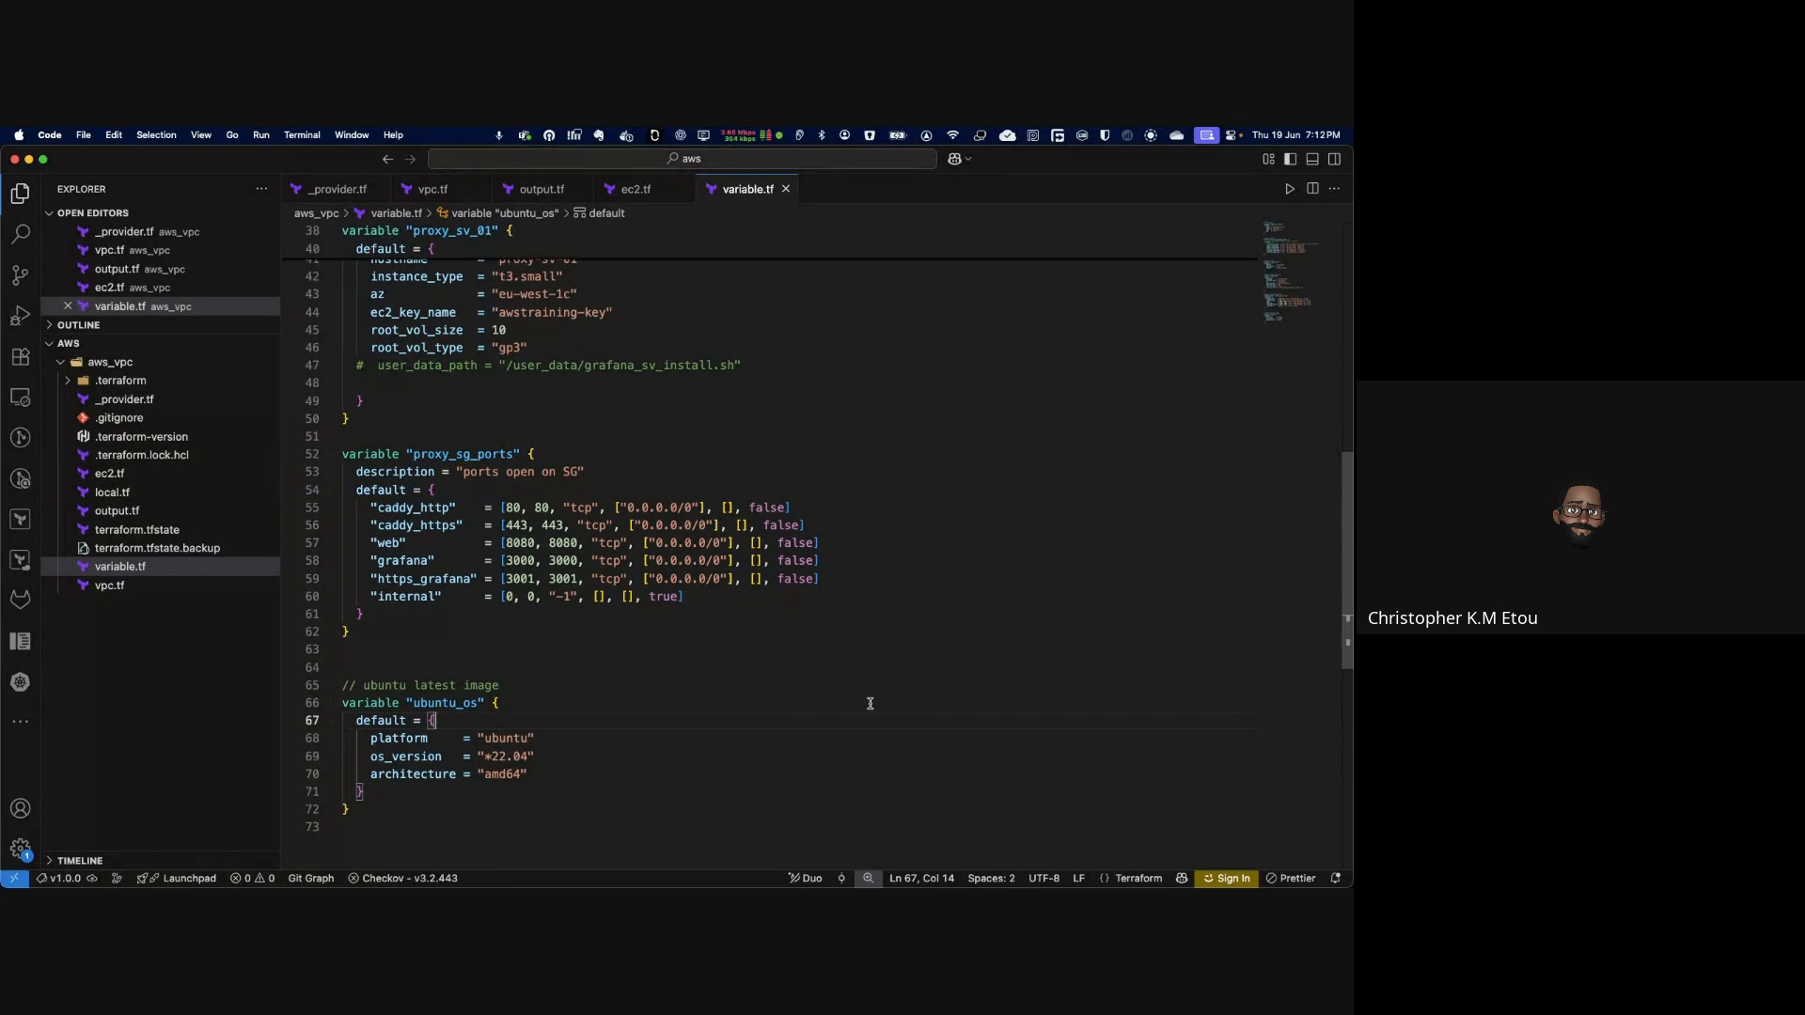
pyautogui.press('super+t')
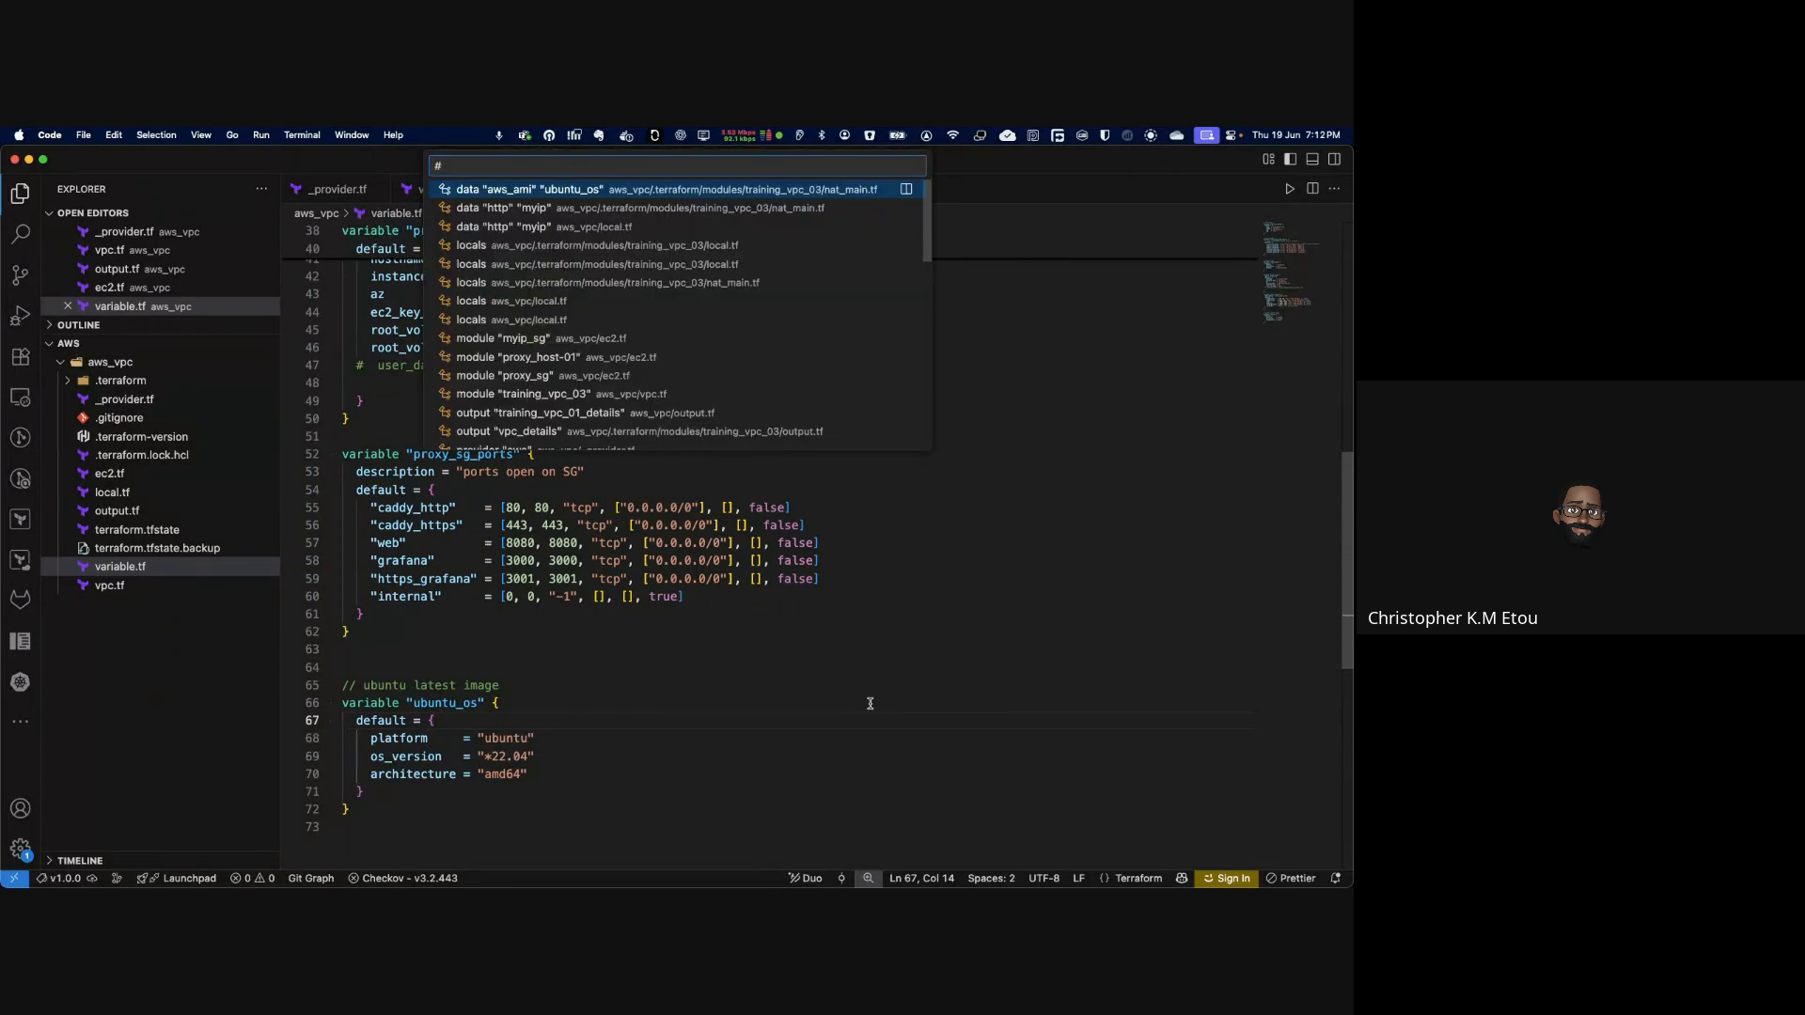
pyautogui.click(929, 705)
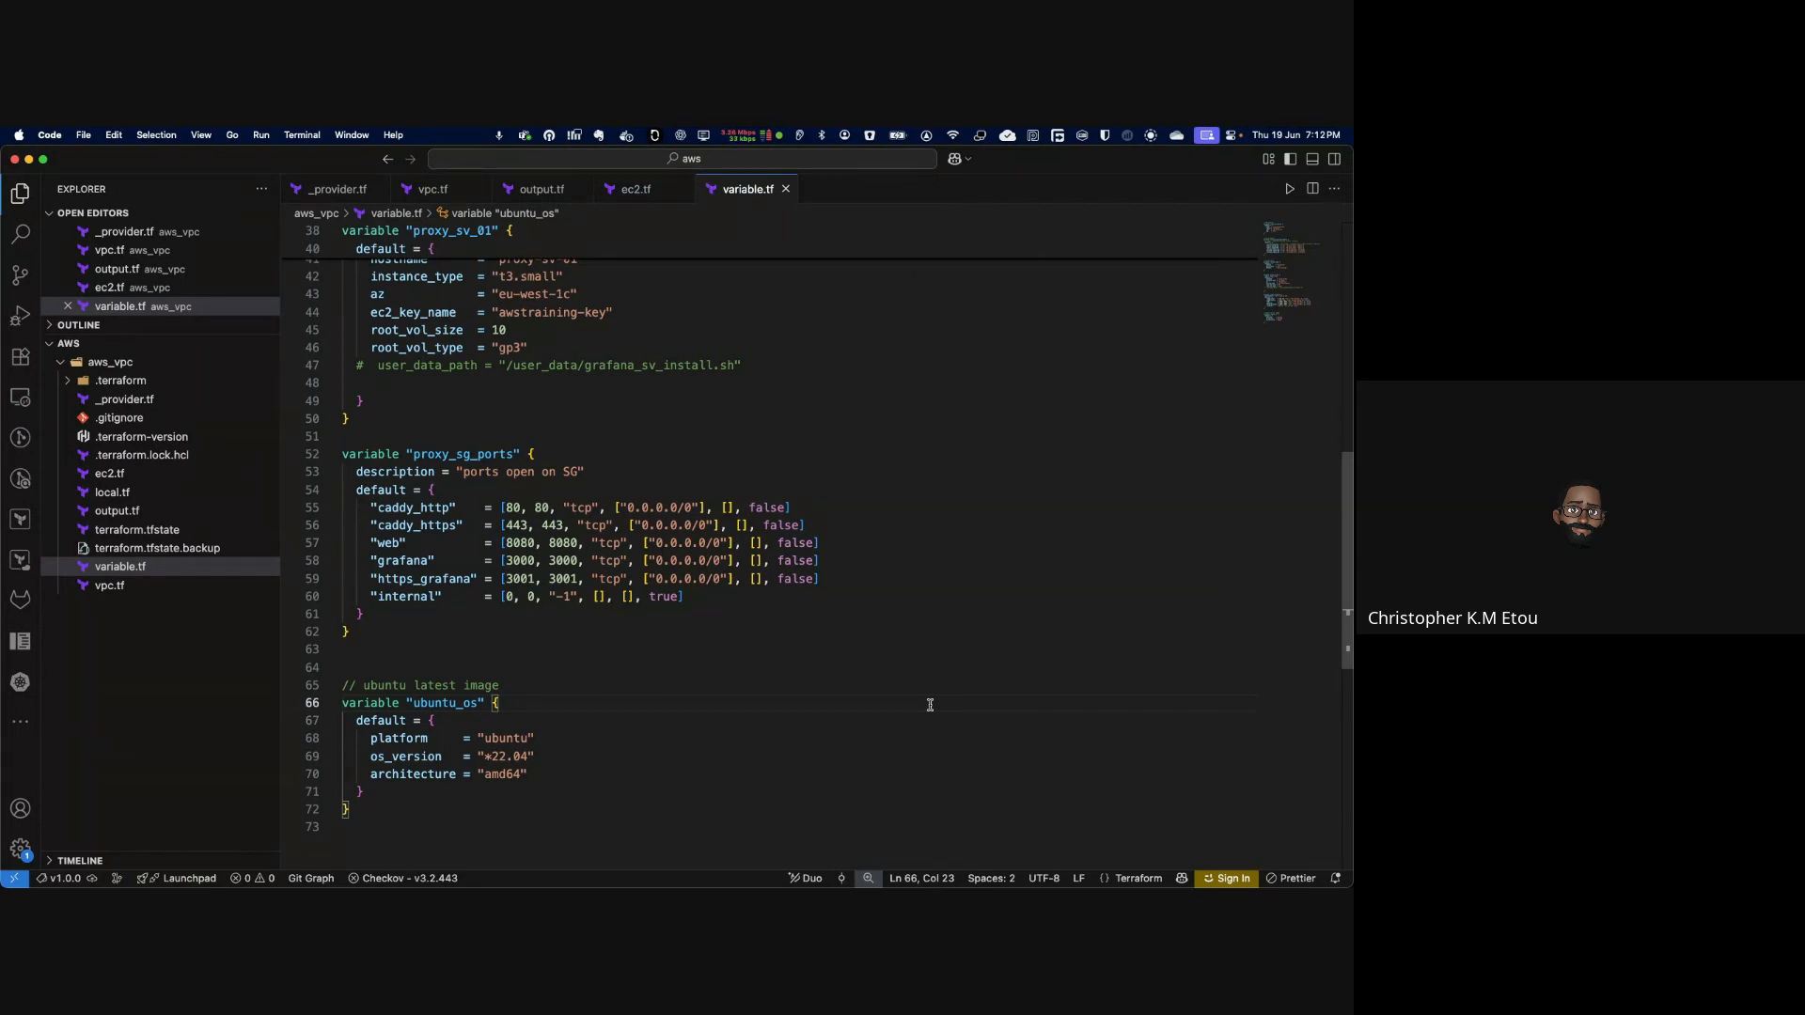
pyautogui.hotkey('ctrl', '`')
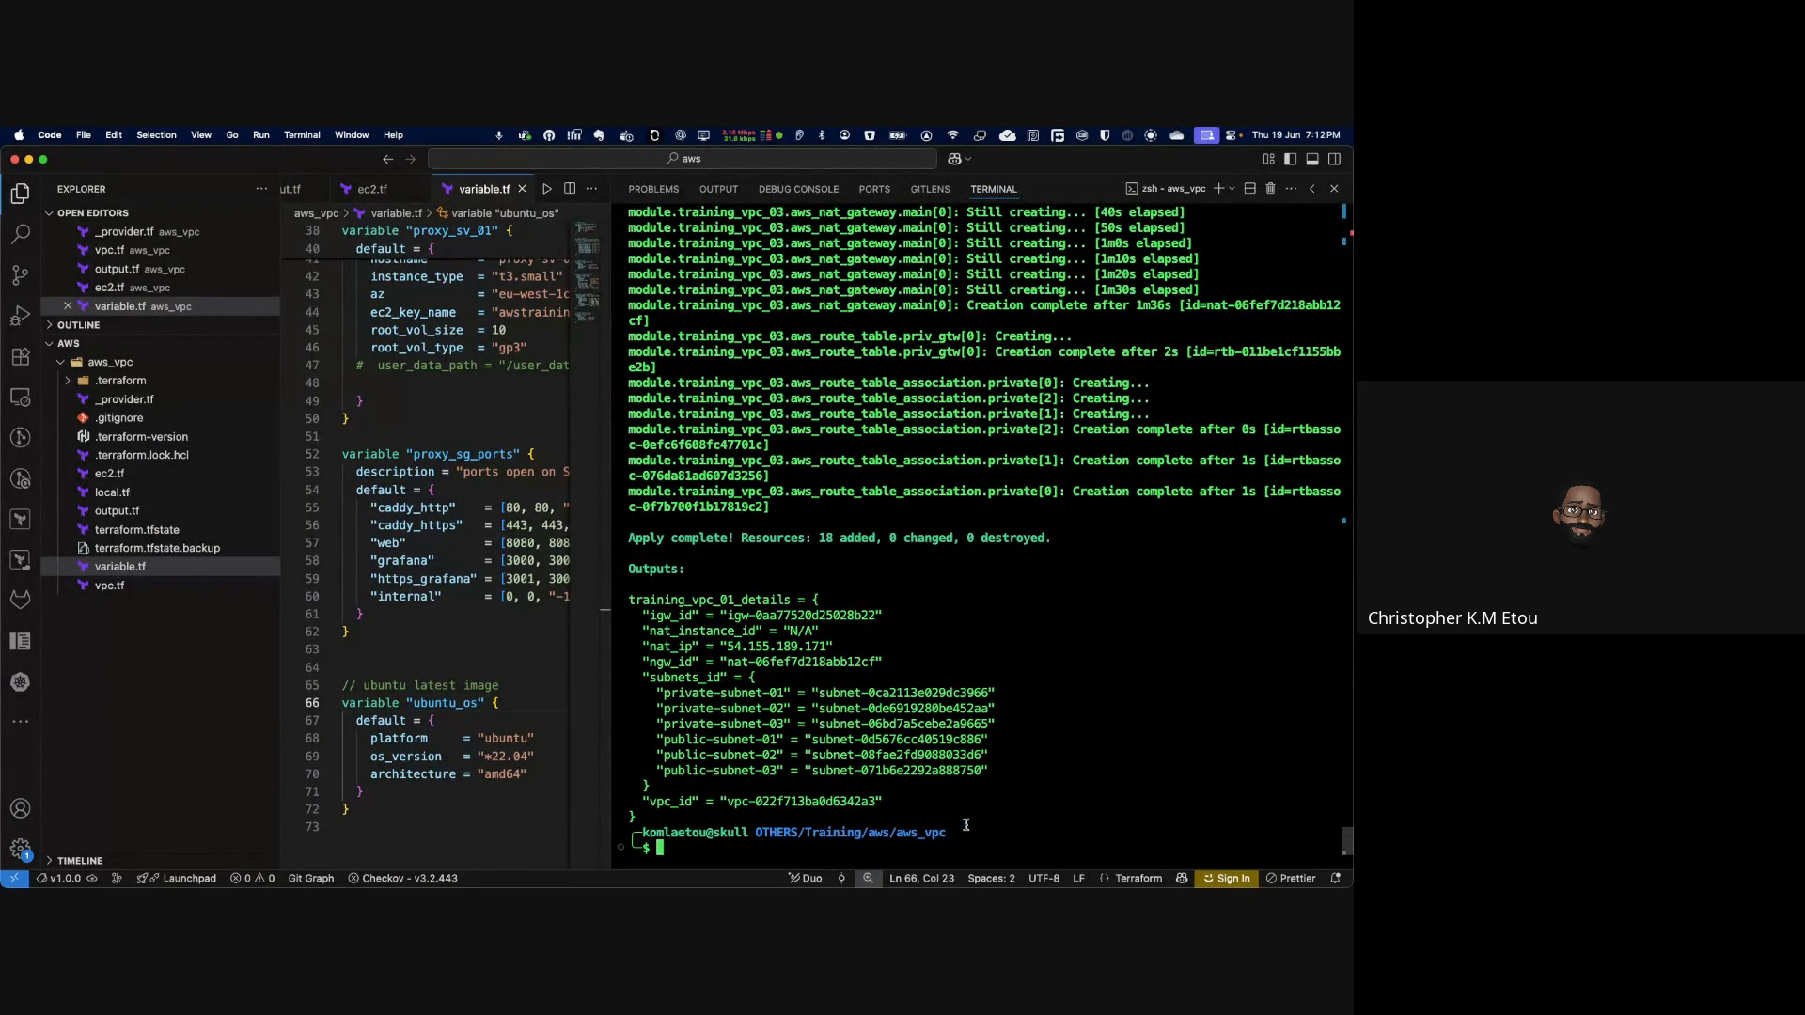
# - Change the terminal's working directory to the user's home directory under /Users
pyautogui.write('cd /Users/Cr')
pyautogui.press('BackSpace')
pyautogui.write('h')
pyautogui.press('Tab')
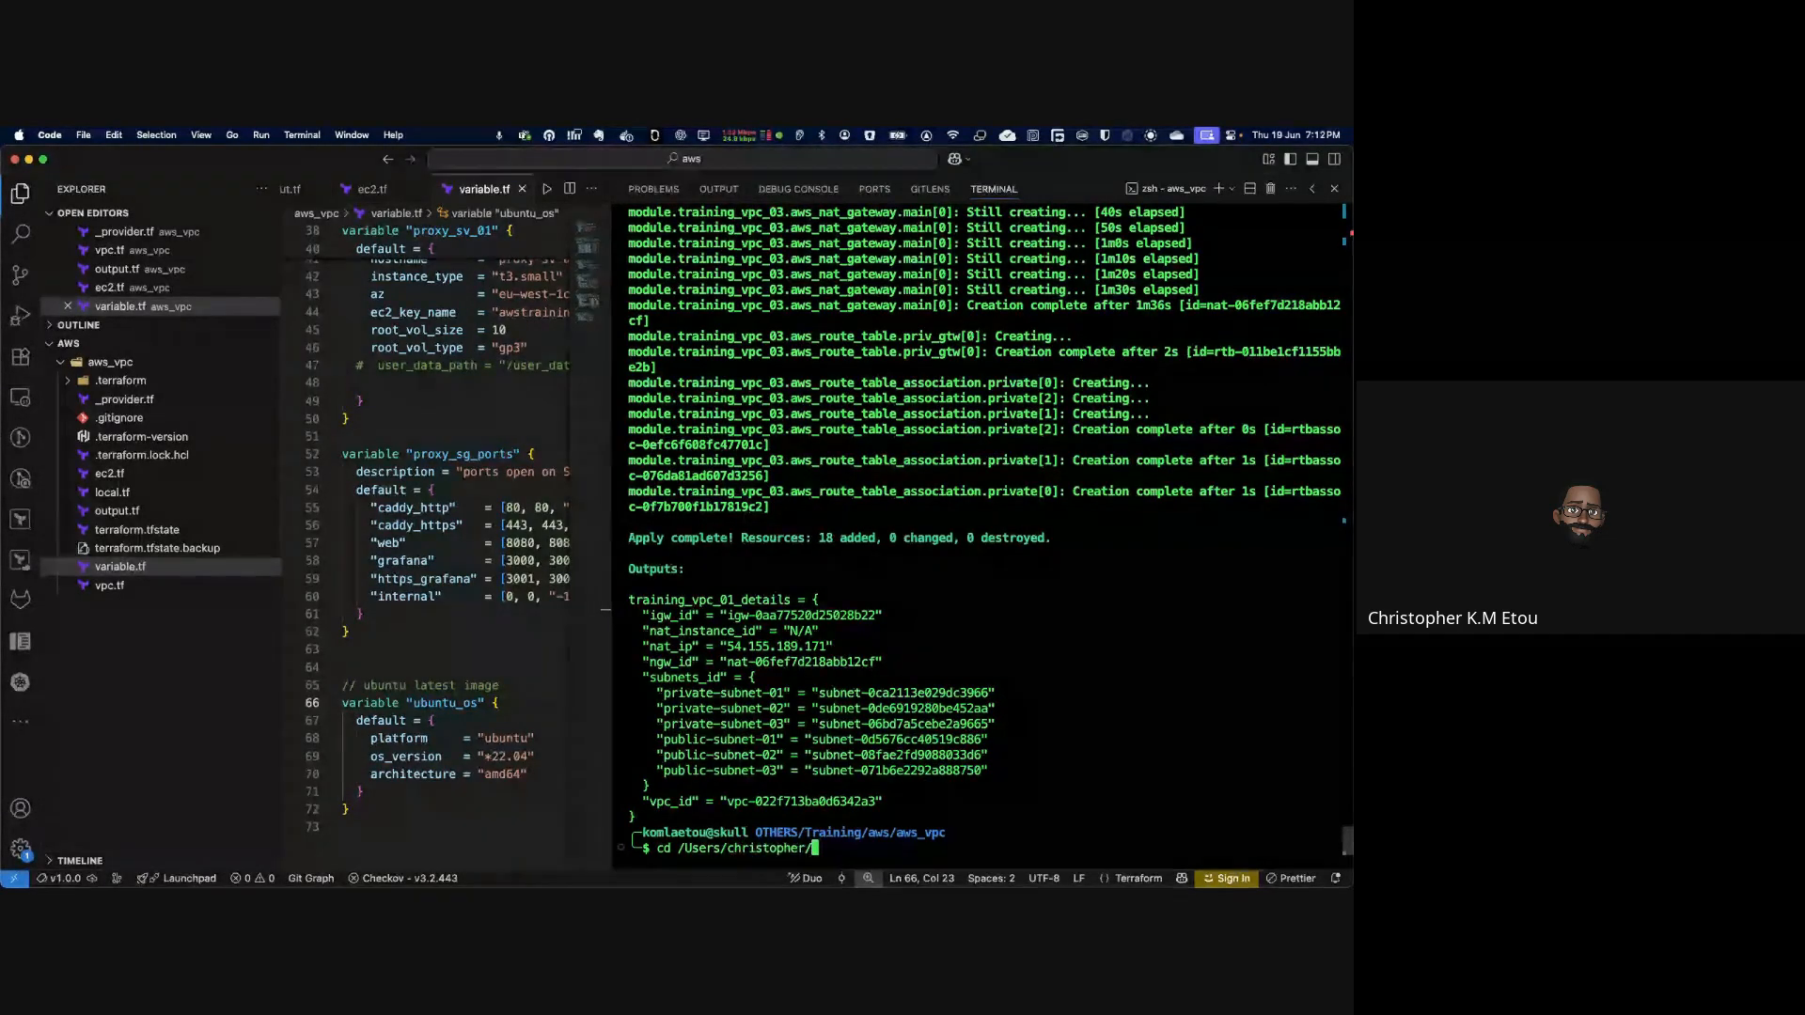
pyautogui.press('Return')
# - List all home directory files in long format with ls -la, and filter the listing with grep aw to locate the key file
pyautogui.write('ls -l;a')
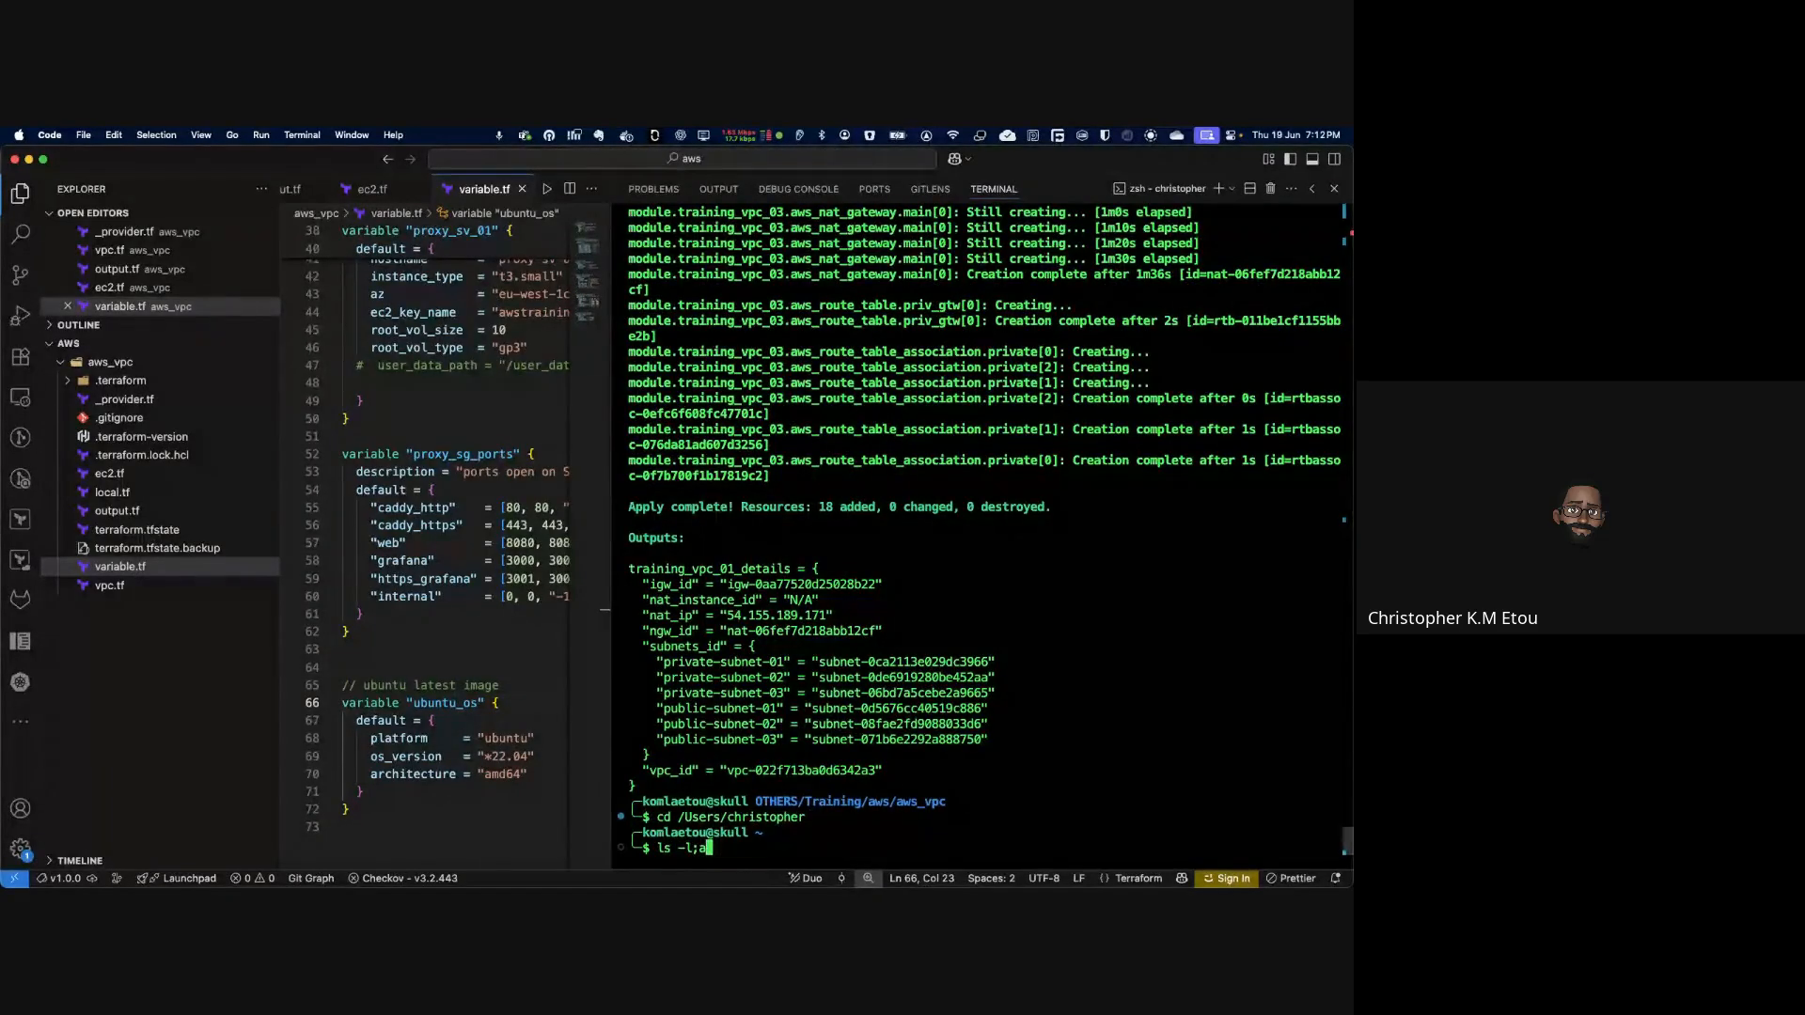
pyautogui.press('Return')
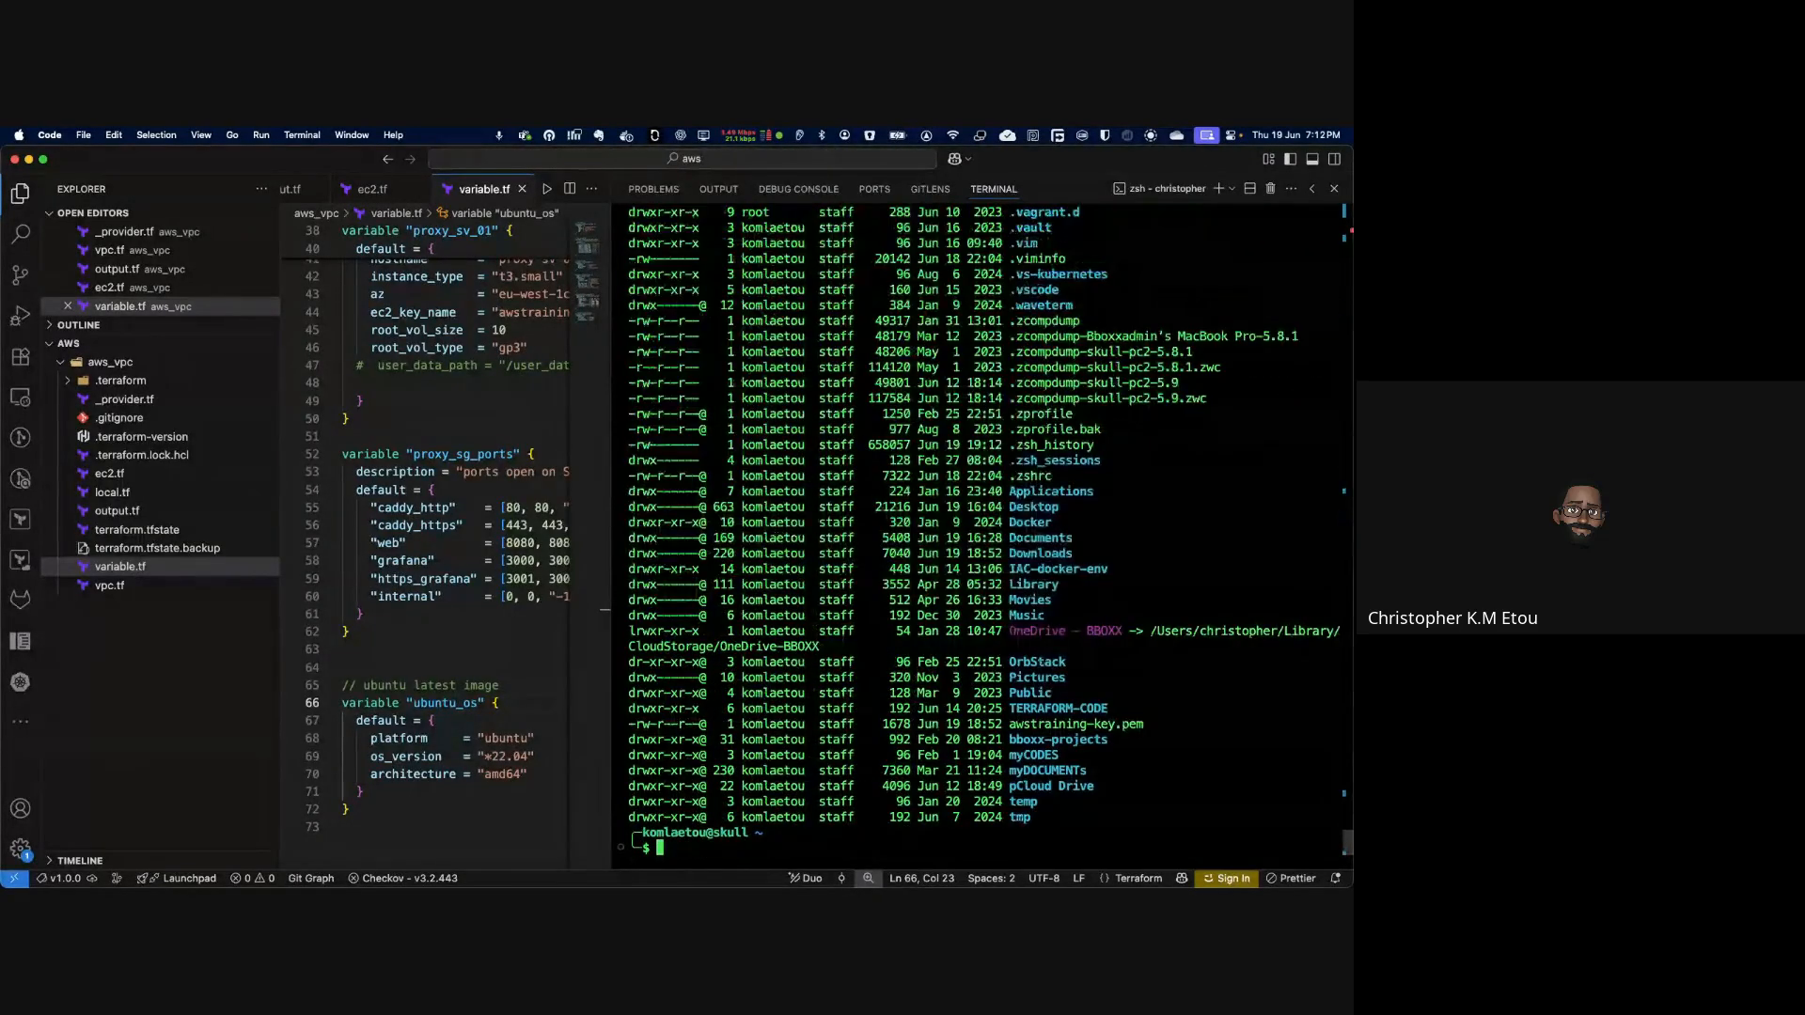
pyautogui.press('Up')
pyautogui.write('|grep aw')
pyautogui.press('Return')
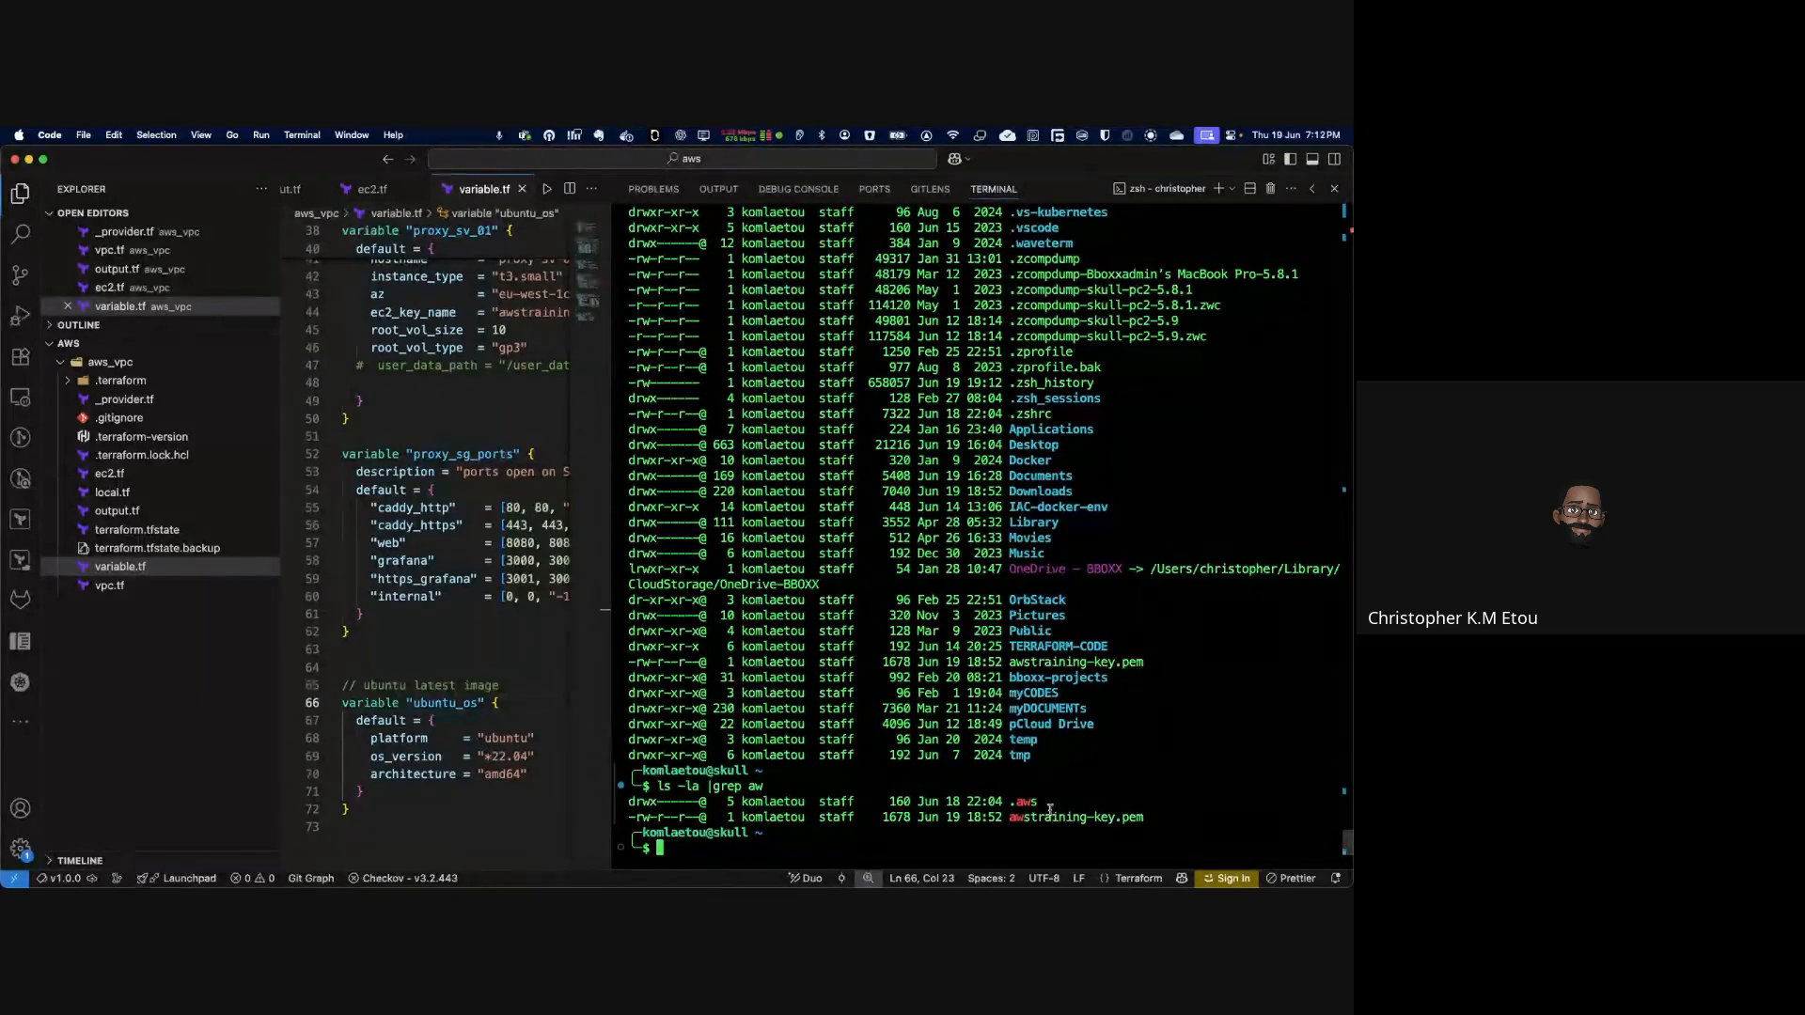
# - Switch to the AWS console in Brave and copy the chmod 400 key command from pub-server-01's SSH client connection instructions
pyautogui.press('super+Tab')
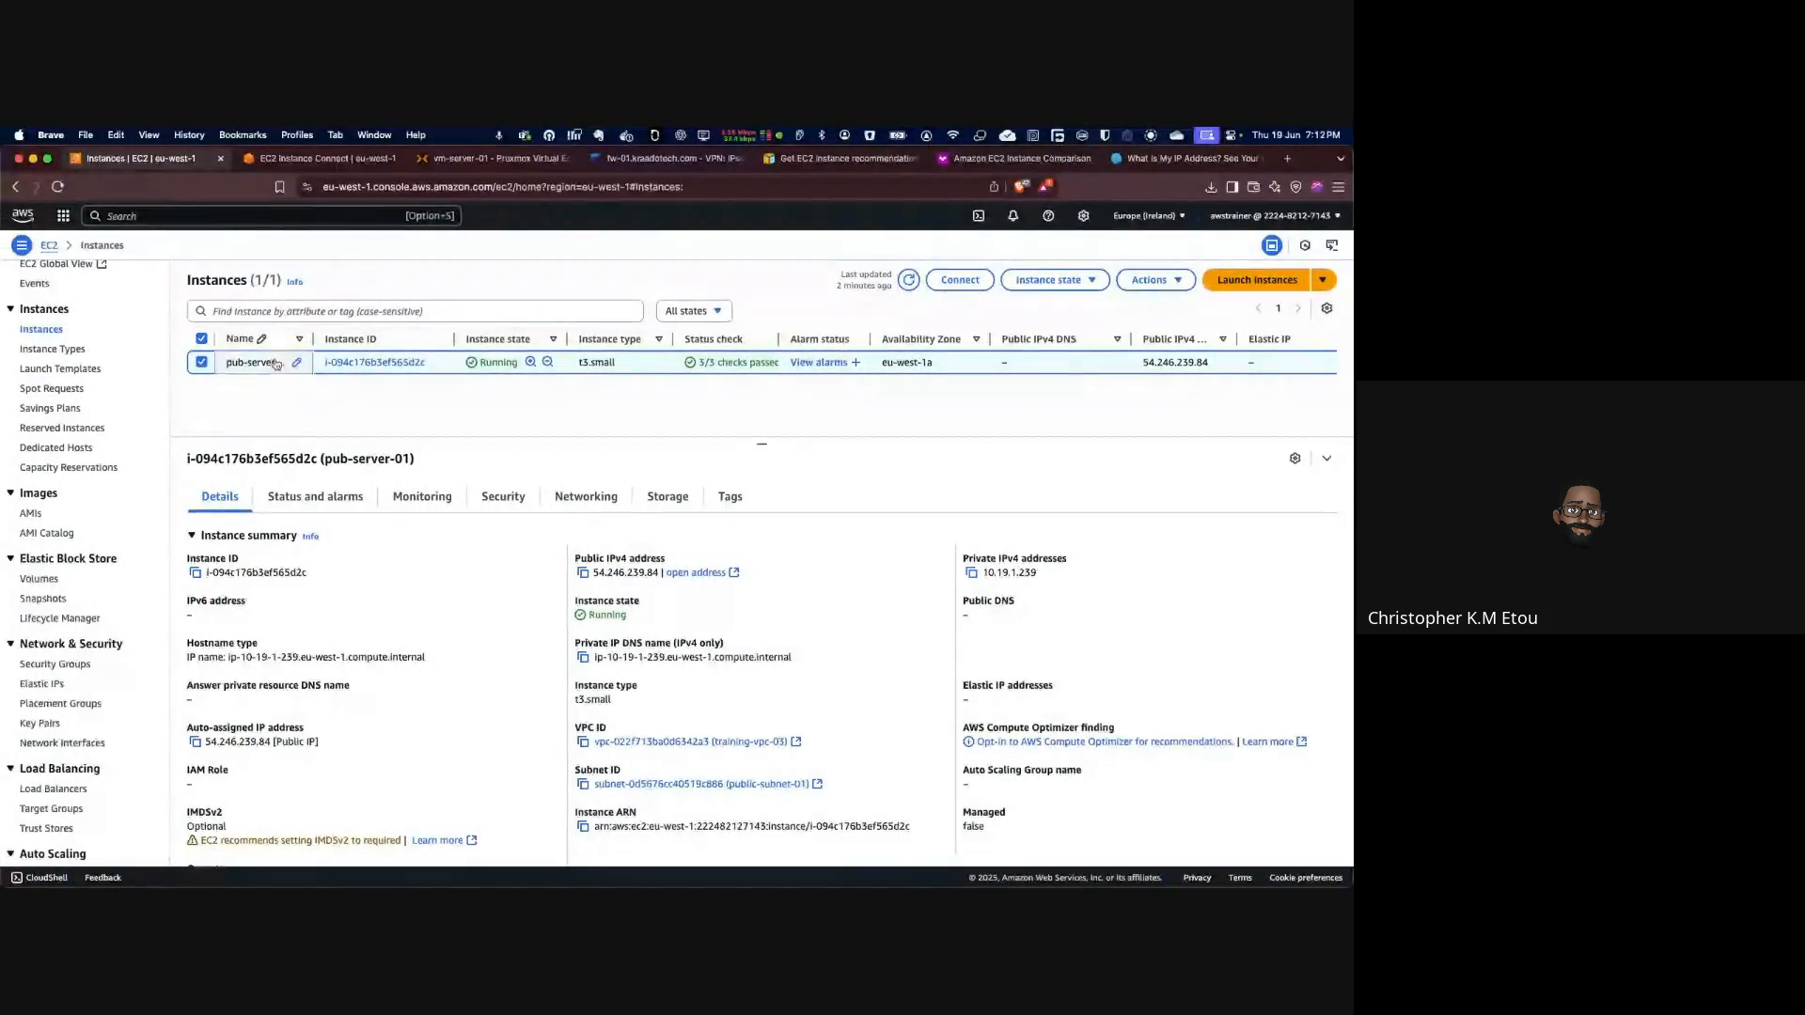
pyautogui.rightClick(276, 363)
pyautogui.click(353, 418)
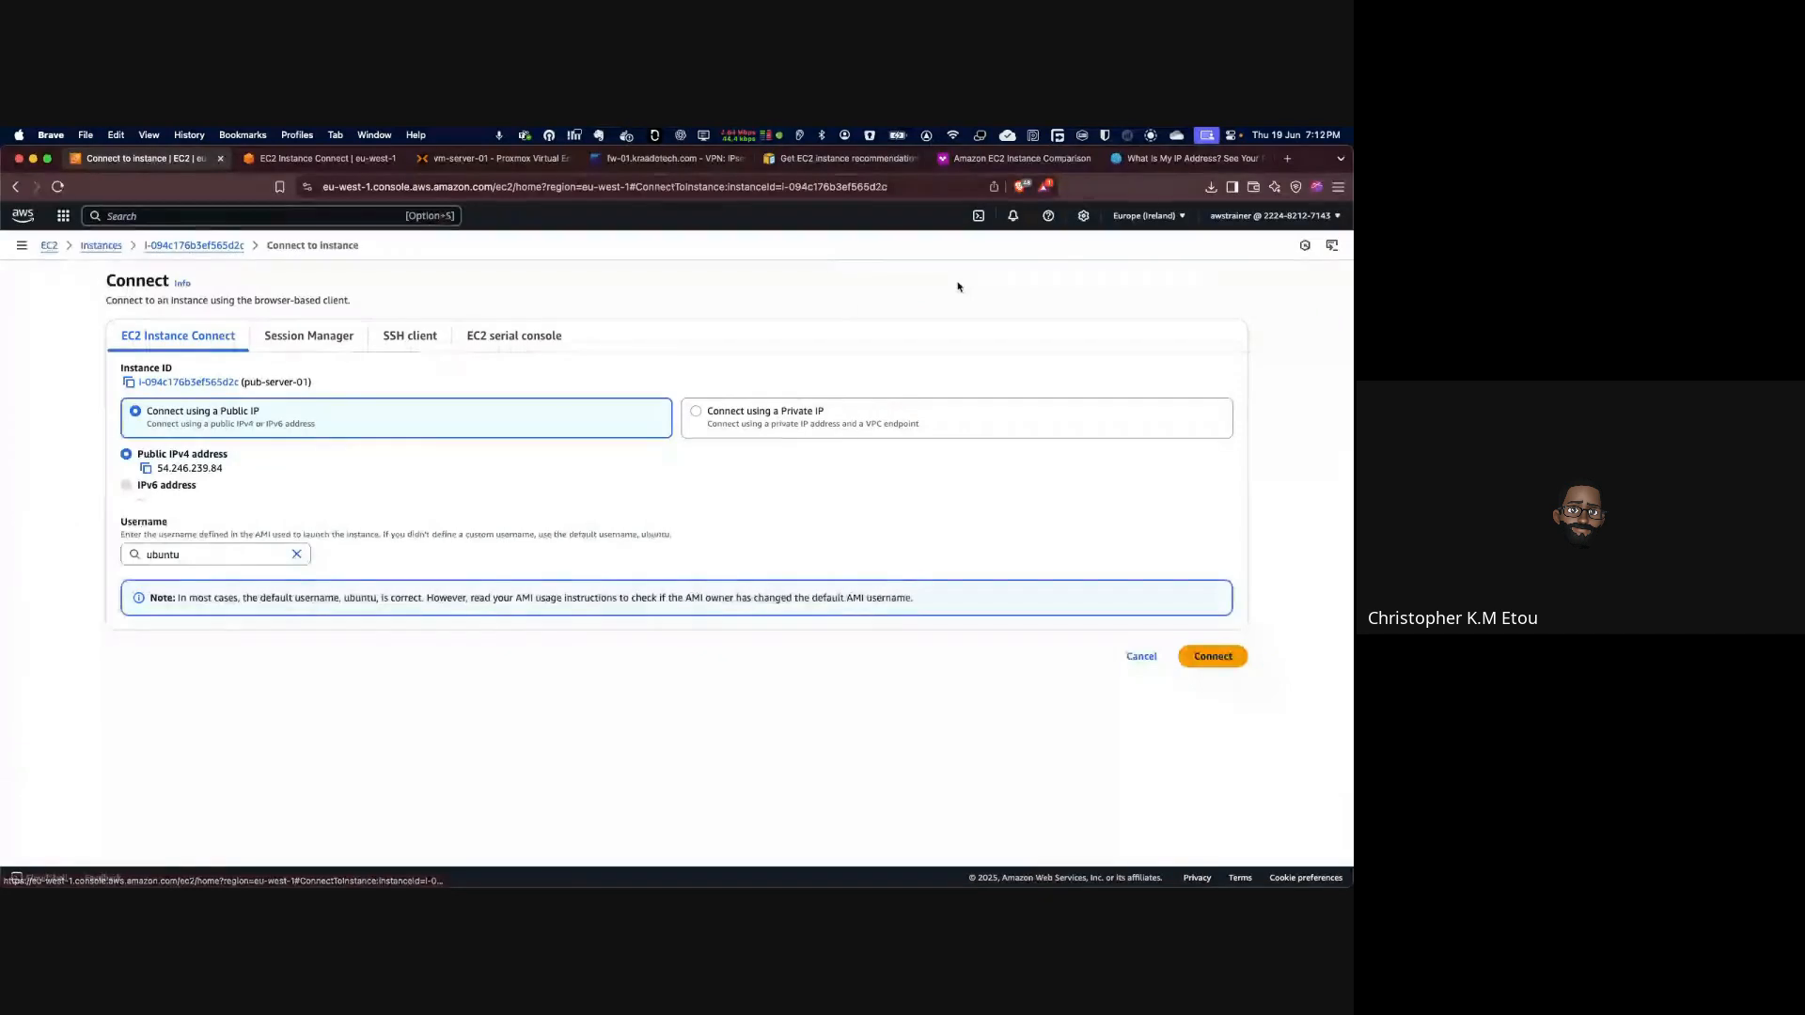
pyautogui.click(388, 339)
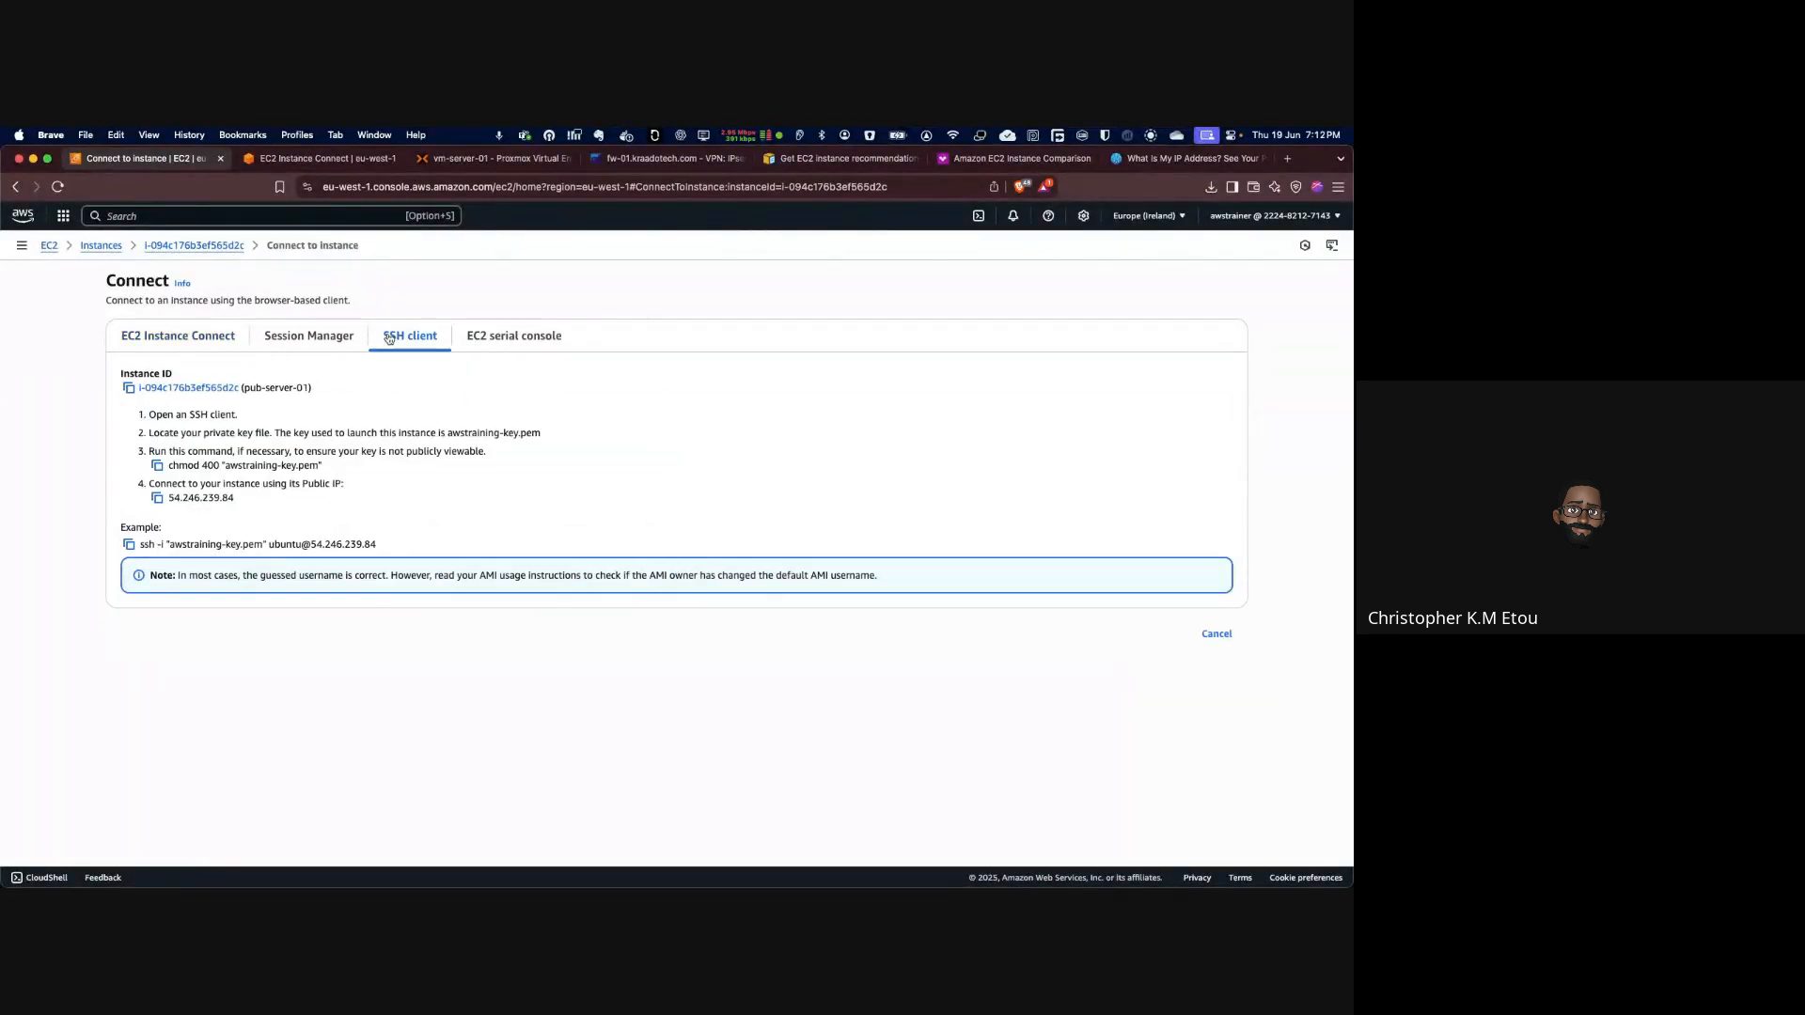
pyautogui.moveTo(323, 471); pyautogui.dragTo(171, 470)
pyautogui.click(172, 470)
pyautogui.click(156, 469)
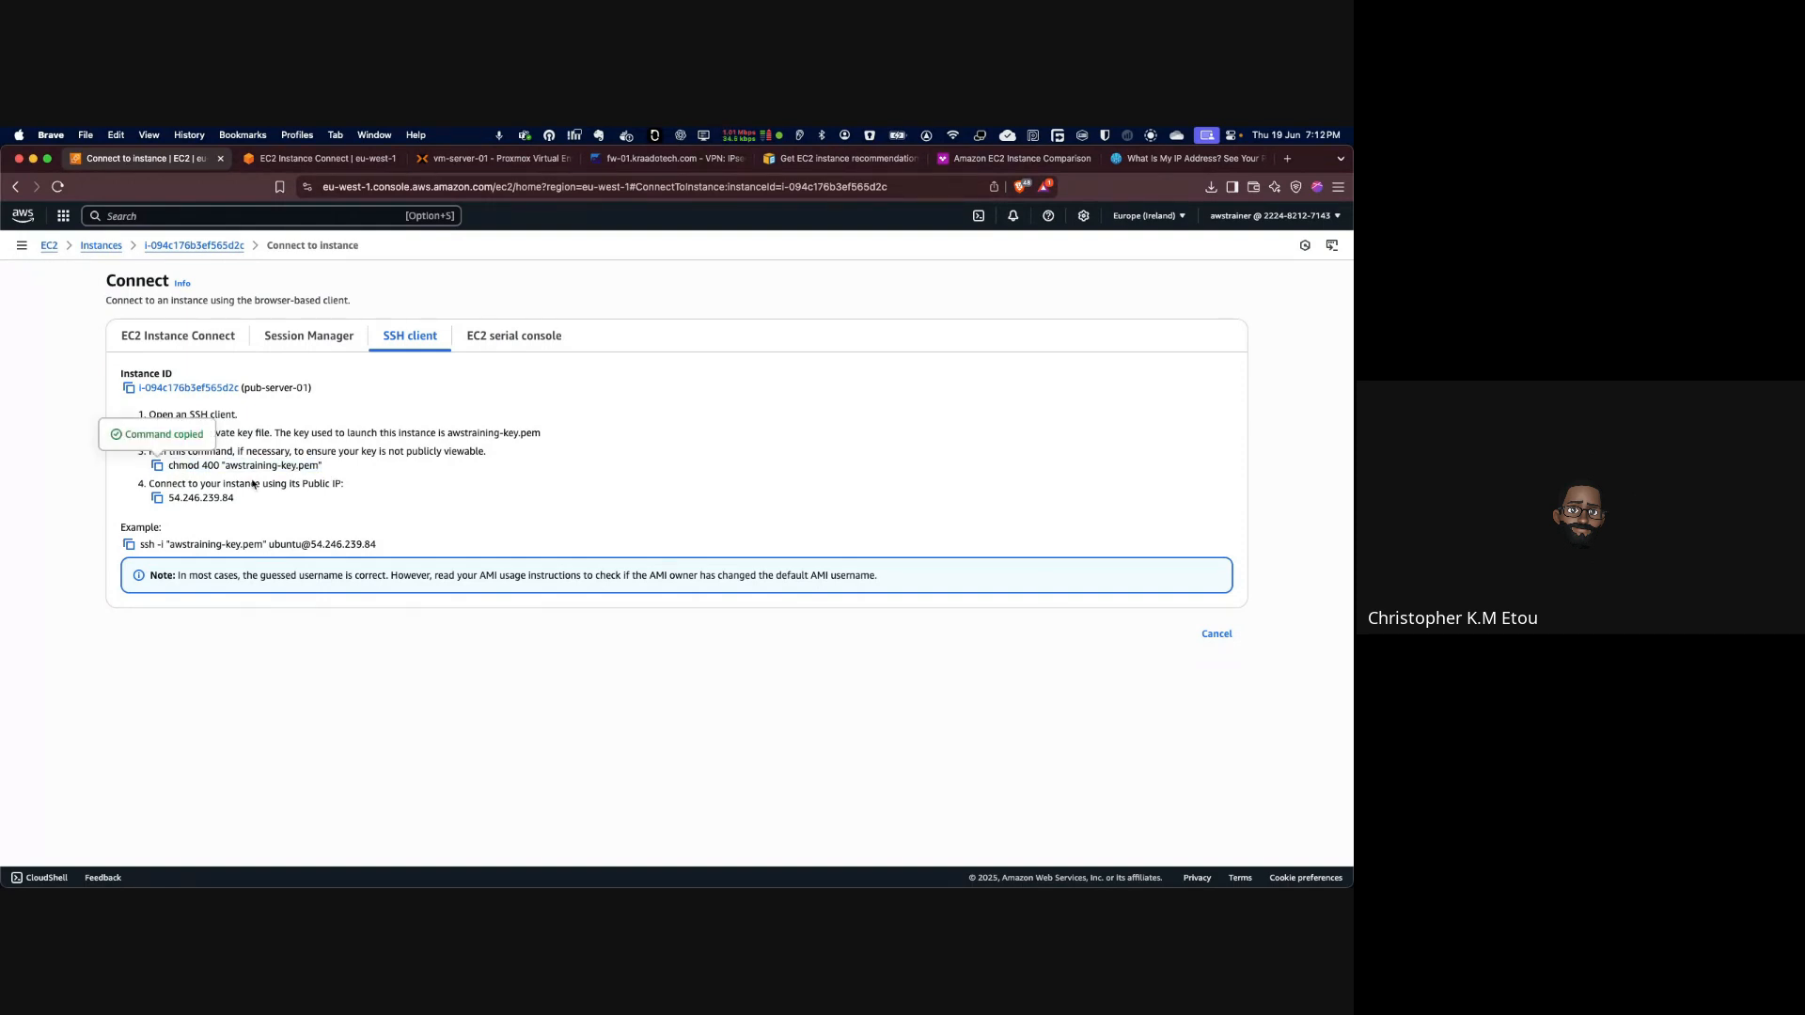
# - In the VS Code terminal, run chmod 400 "awstraining-key.pem" and check its permissions with ls -la |grep aw
pyautogui.hotkey('ctrl', 'Right')
pyautogui.hotkey('ctrl', 'Right')
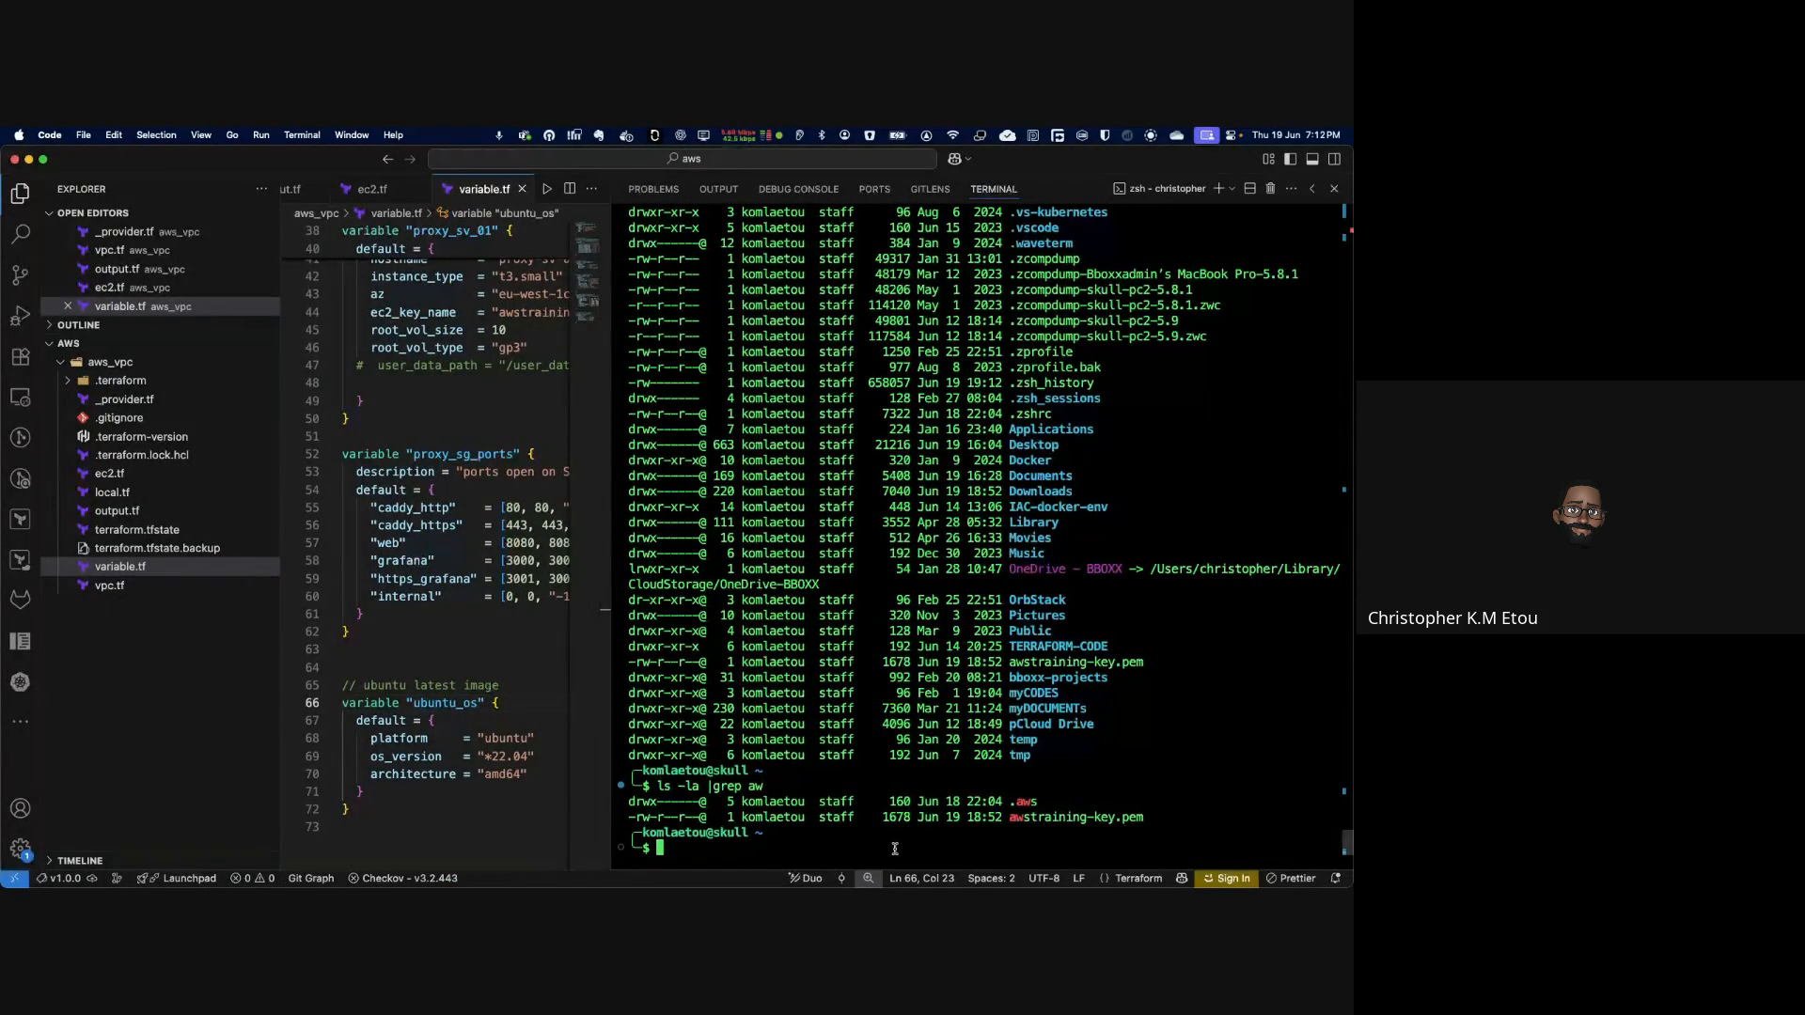
pyautogui.press('super+v')
pyautogui.press('Return')
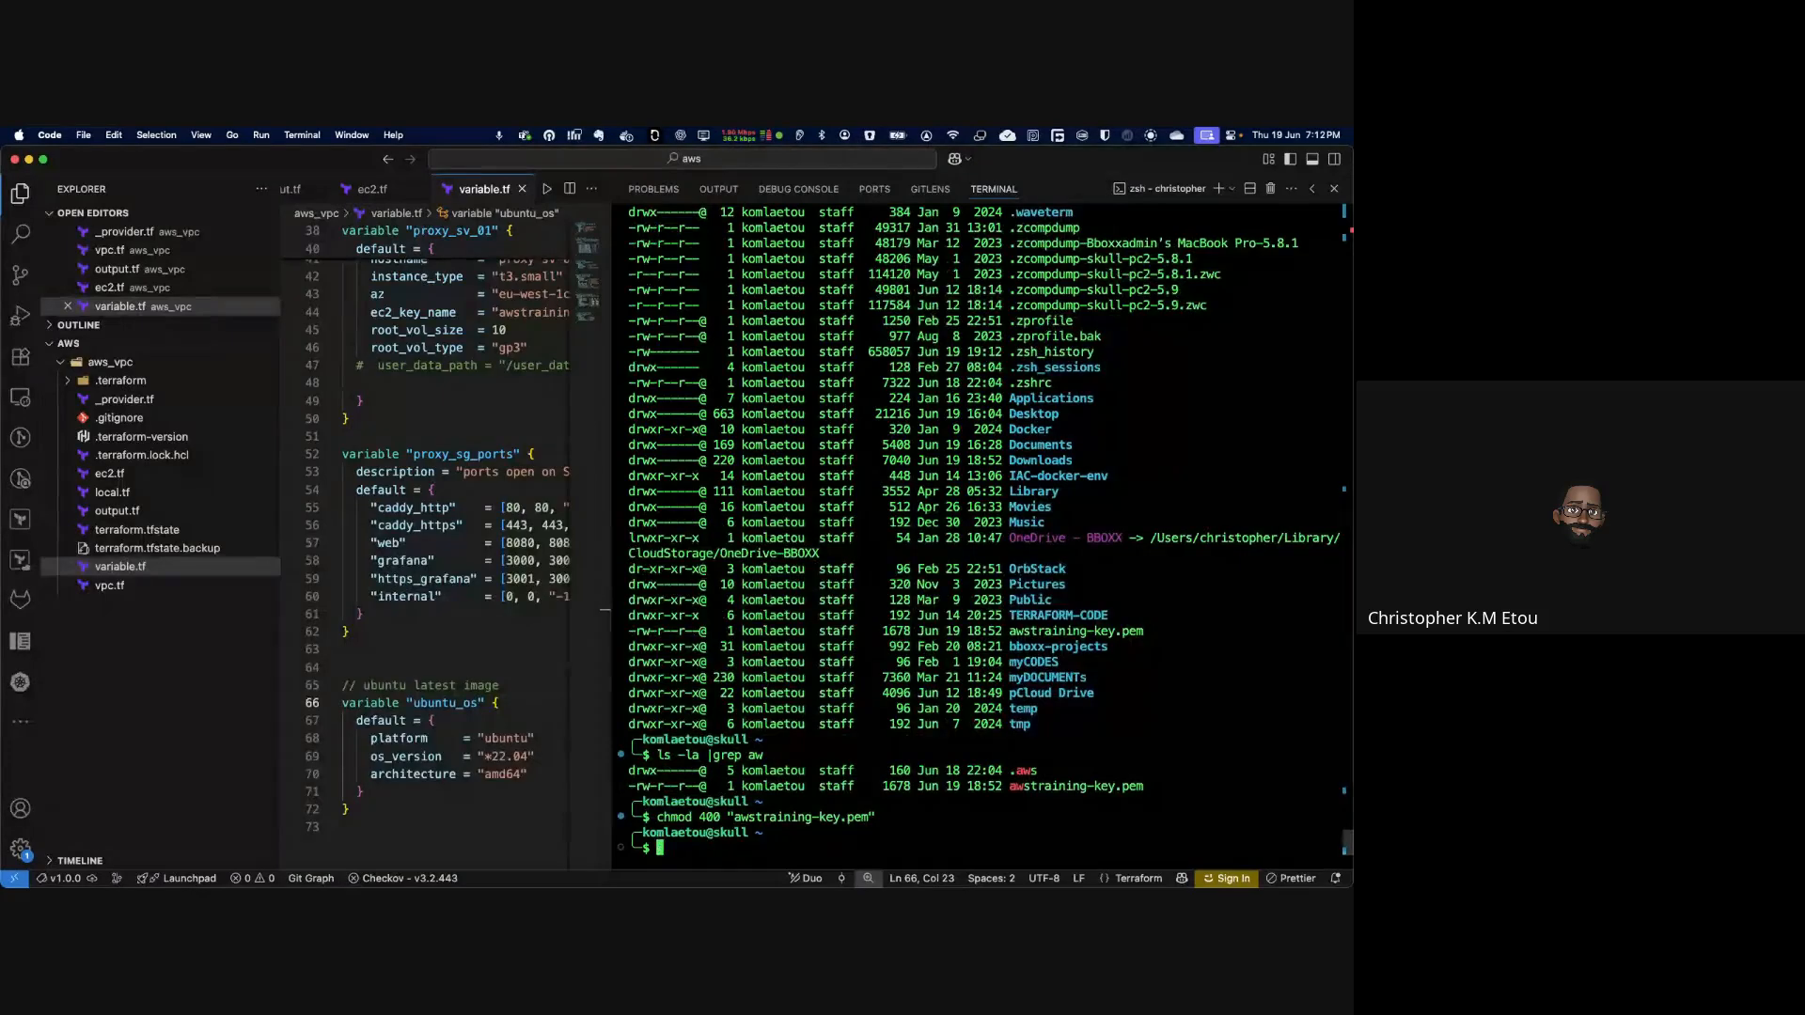
pyautogui.press('Up')
pyautogui.press('Up')
pyautogui.press('Return')
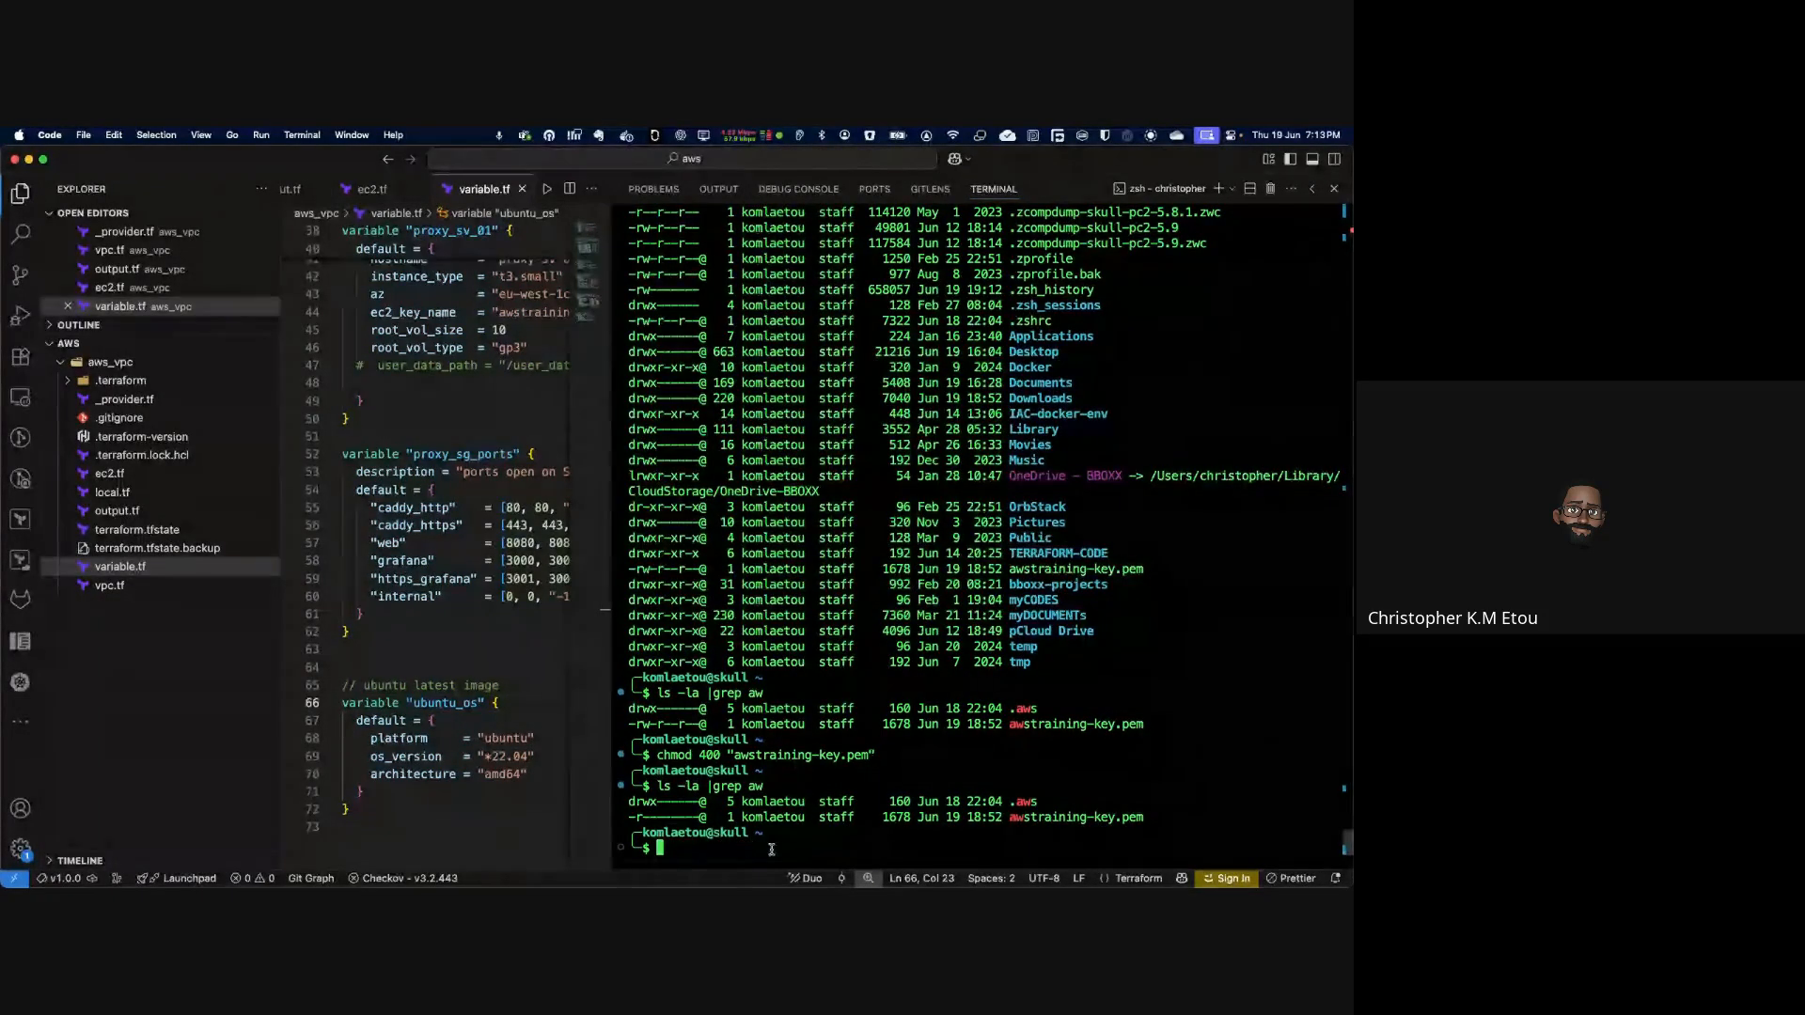
pyautogui.hotkey('ctrl', 'Left')
pyautogui.hotkey('ctrl', 'Left')
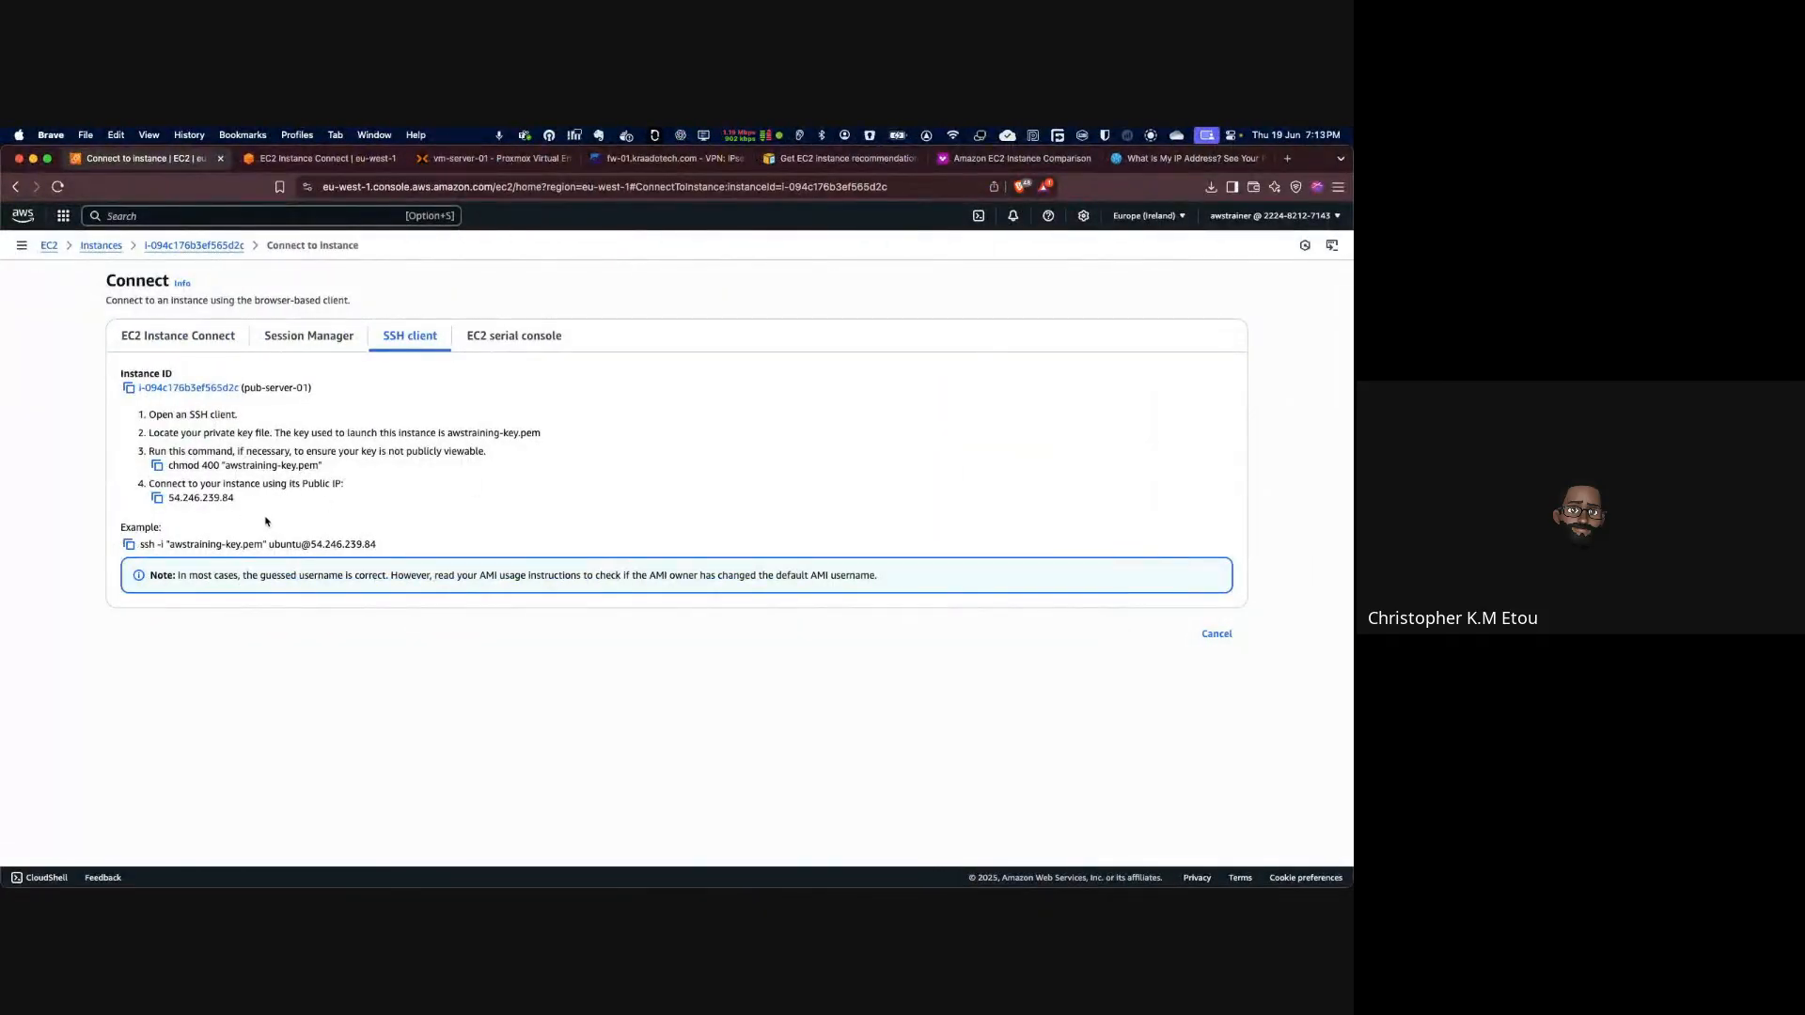
pyautogui.click(130, 545)
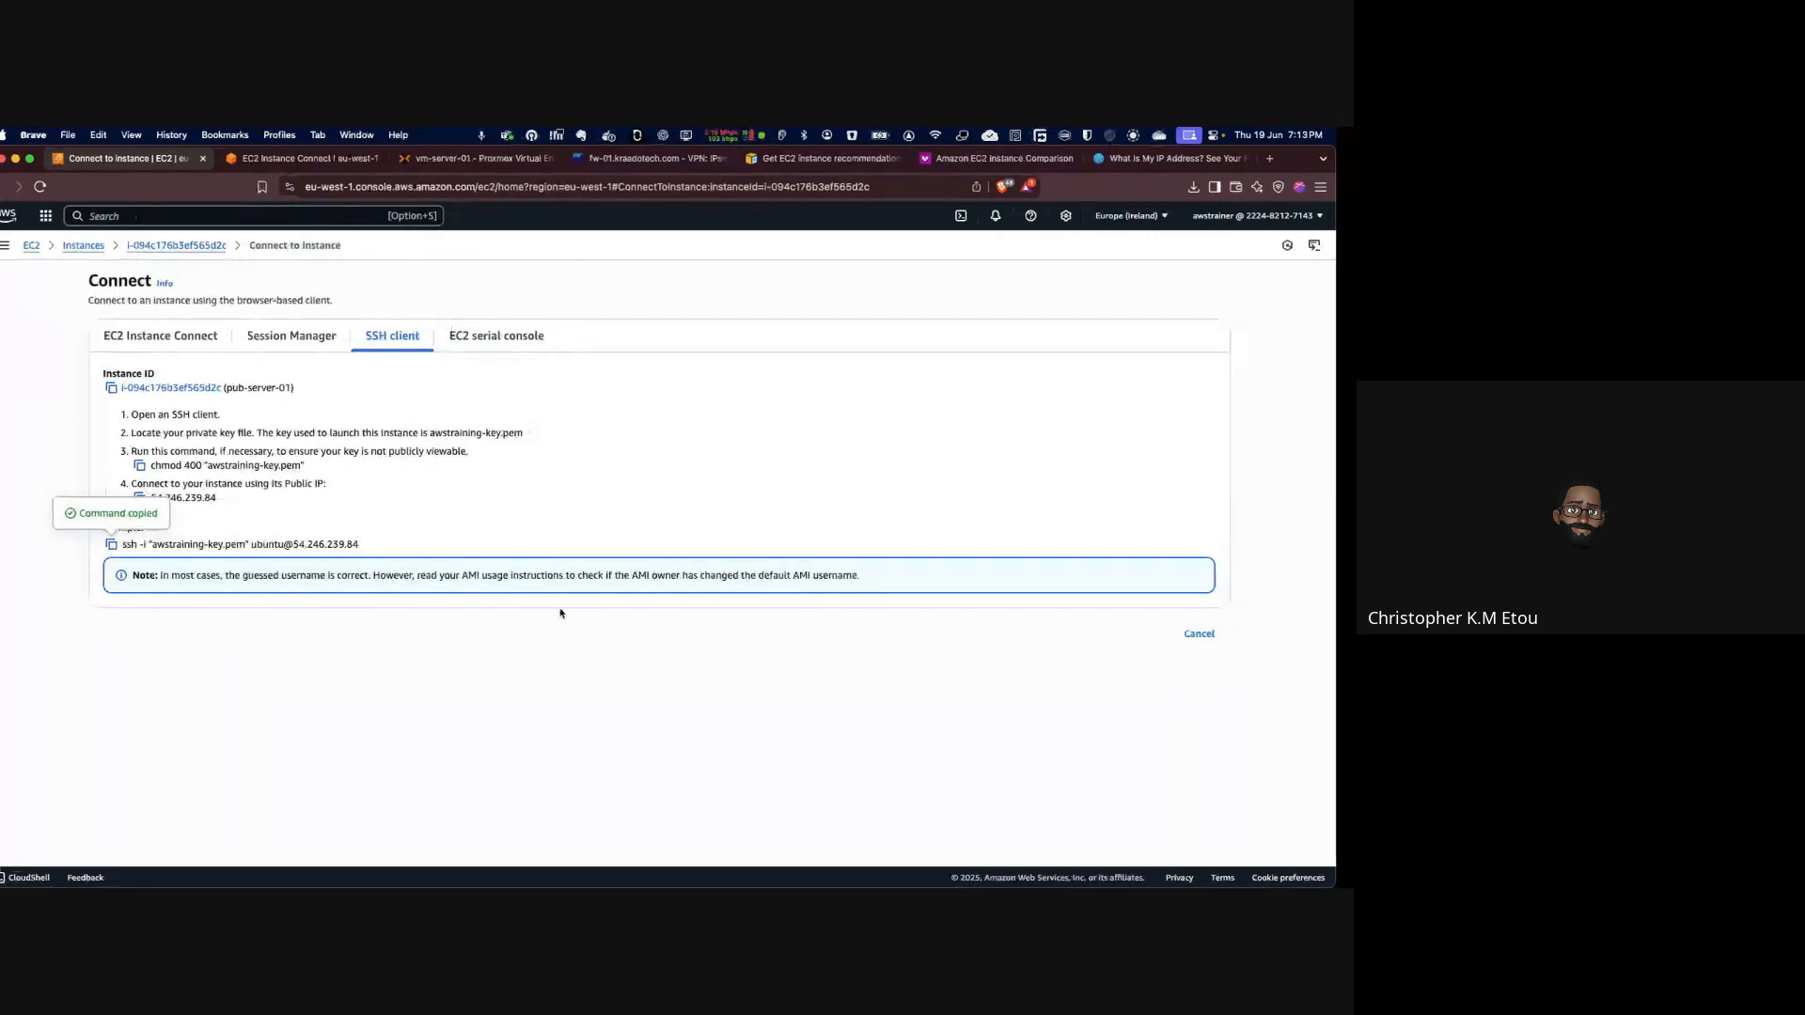
pyautogui.hotkey('ctrl', 'Right')
pyautogui.hotkey('ctrl', 'Right')
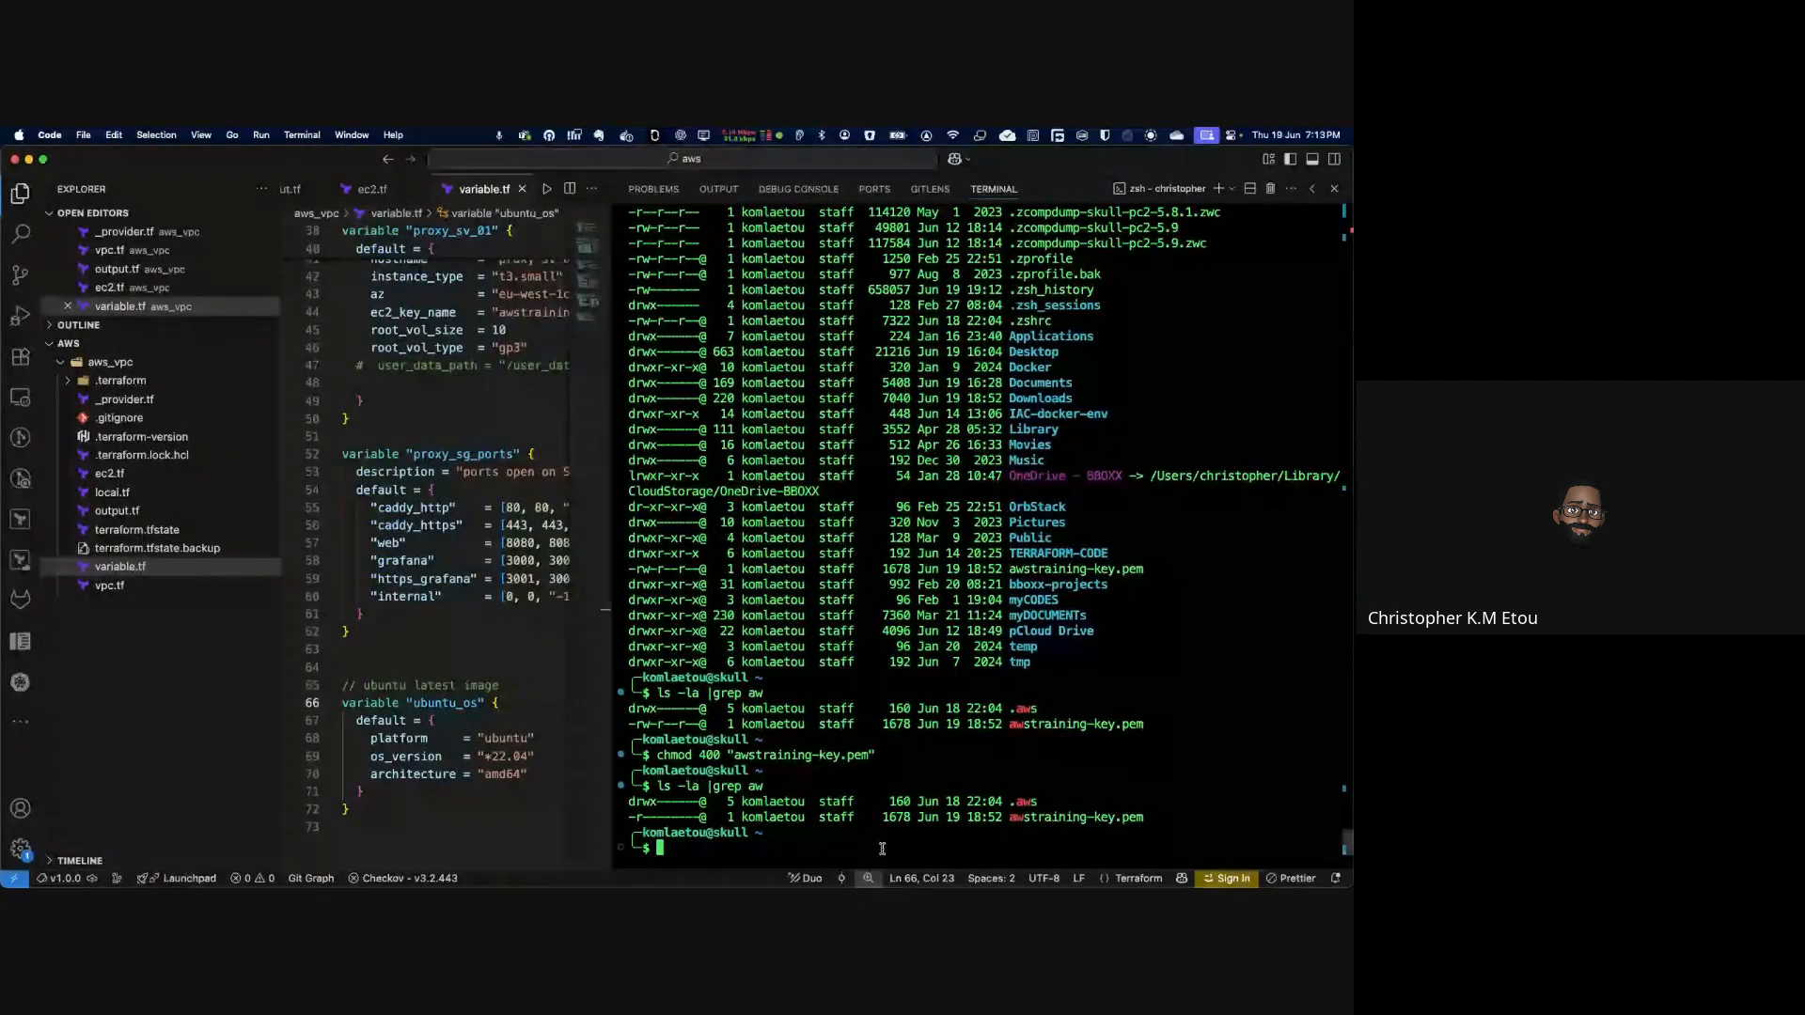
pyautogui.press('super+v')
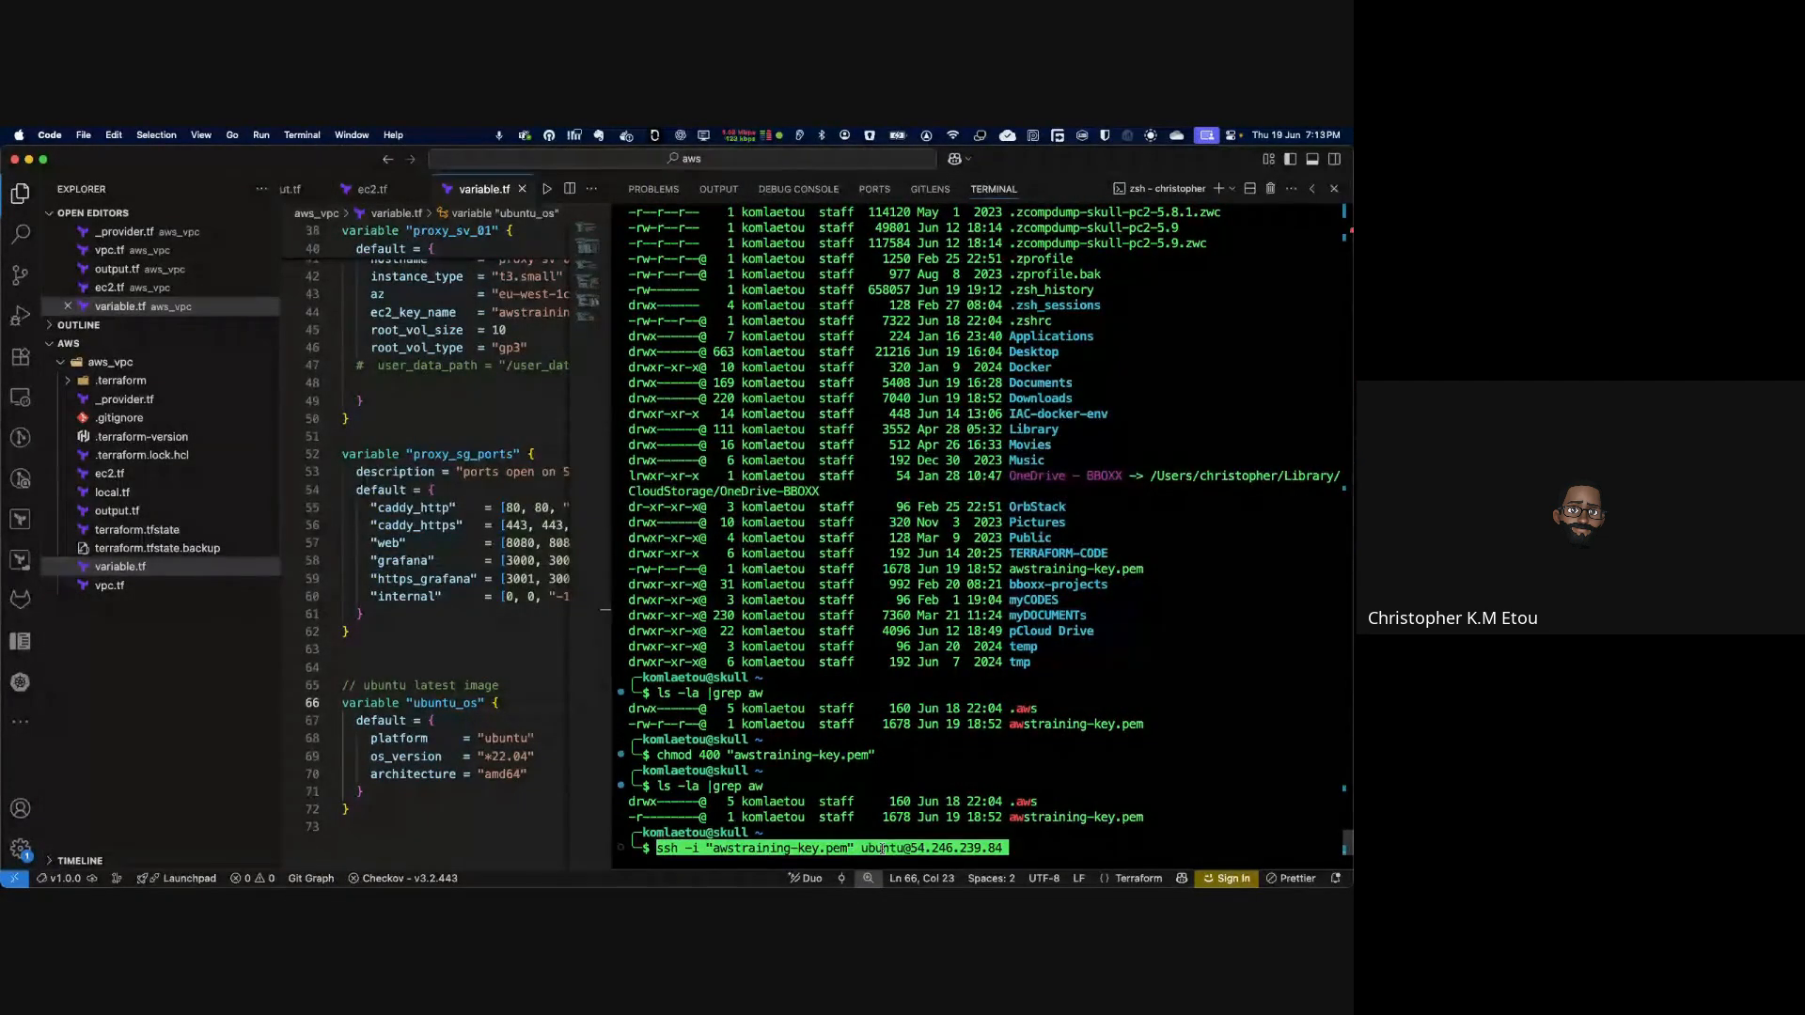
pyautogui.press('Return')
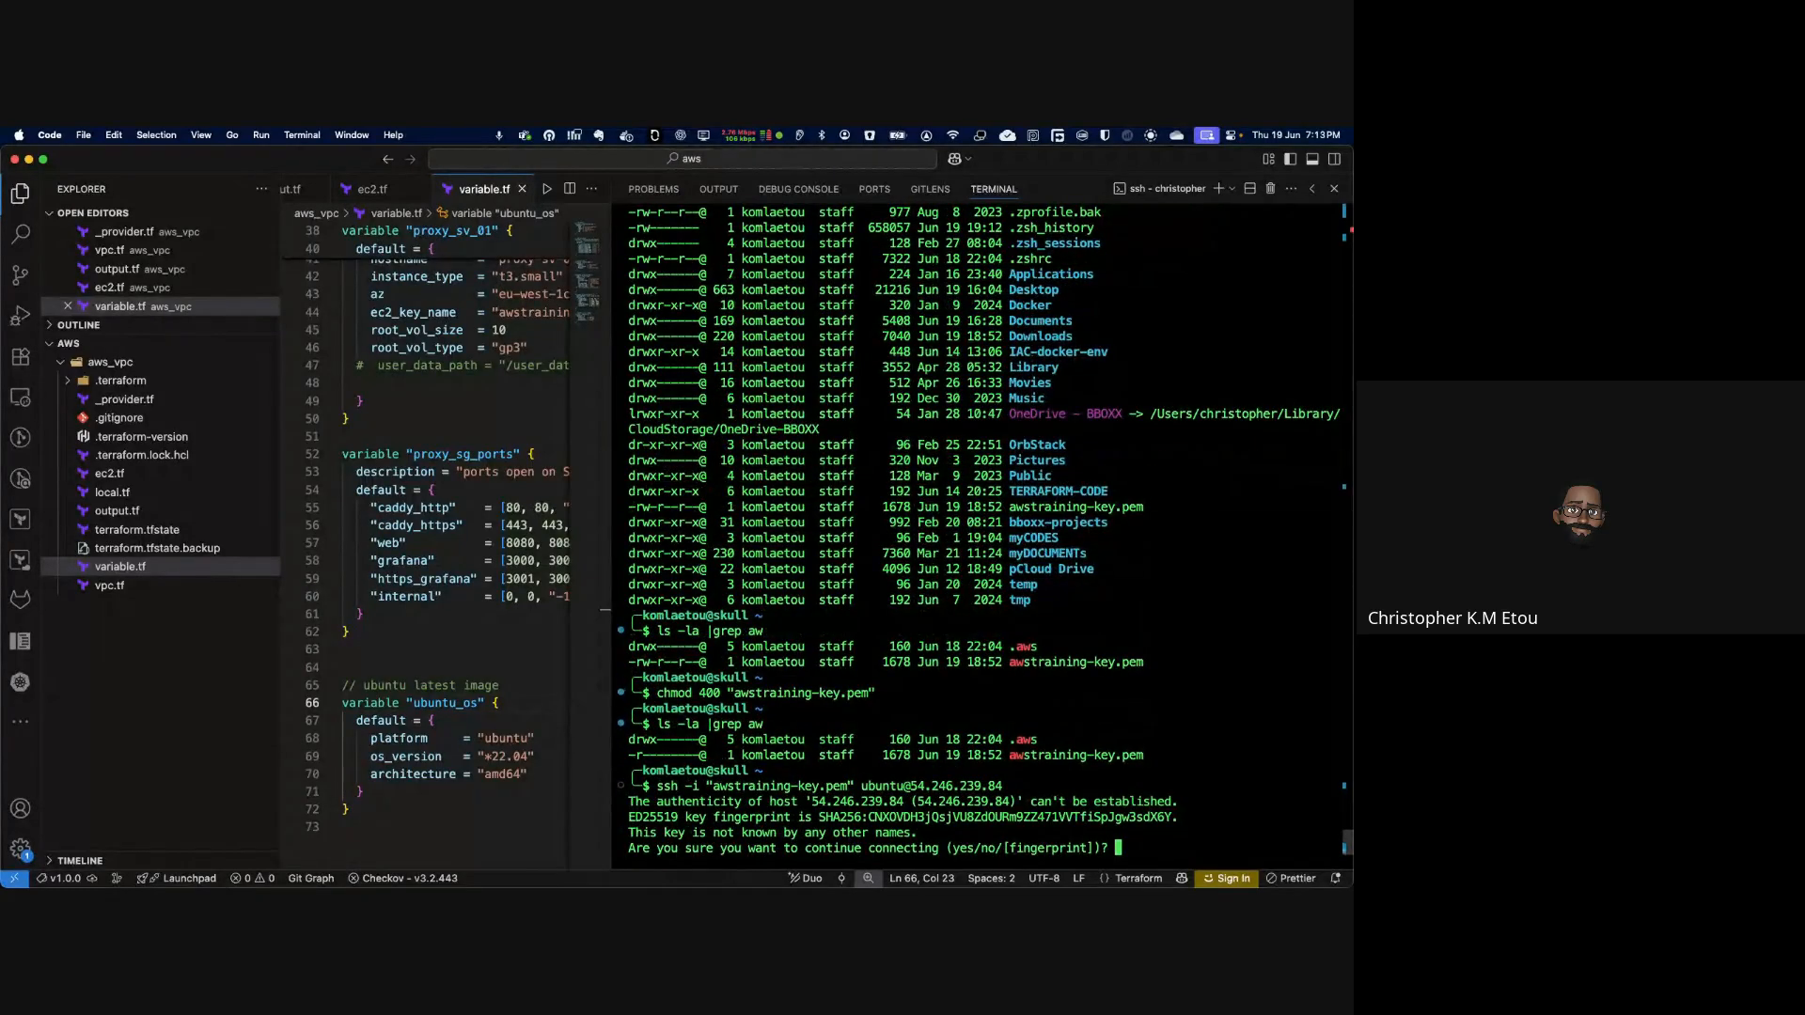
pyautogui.write('yes')
pyautogui.press('Return')
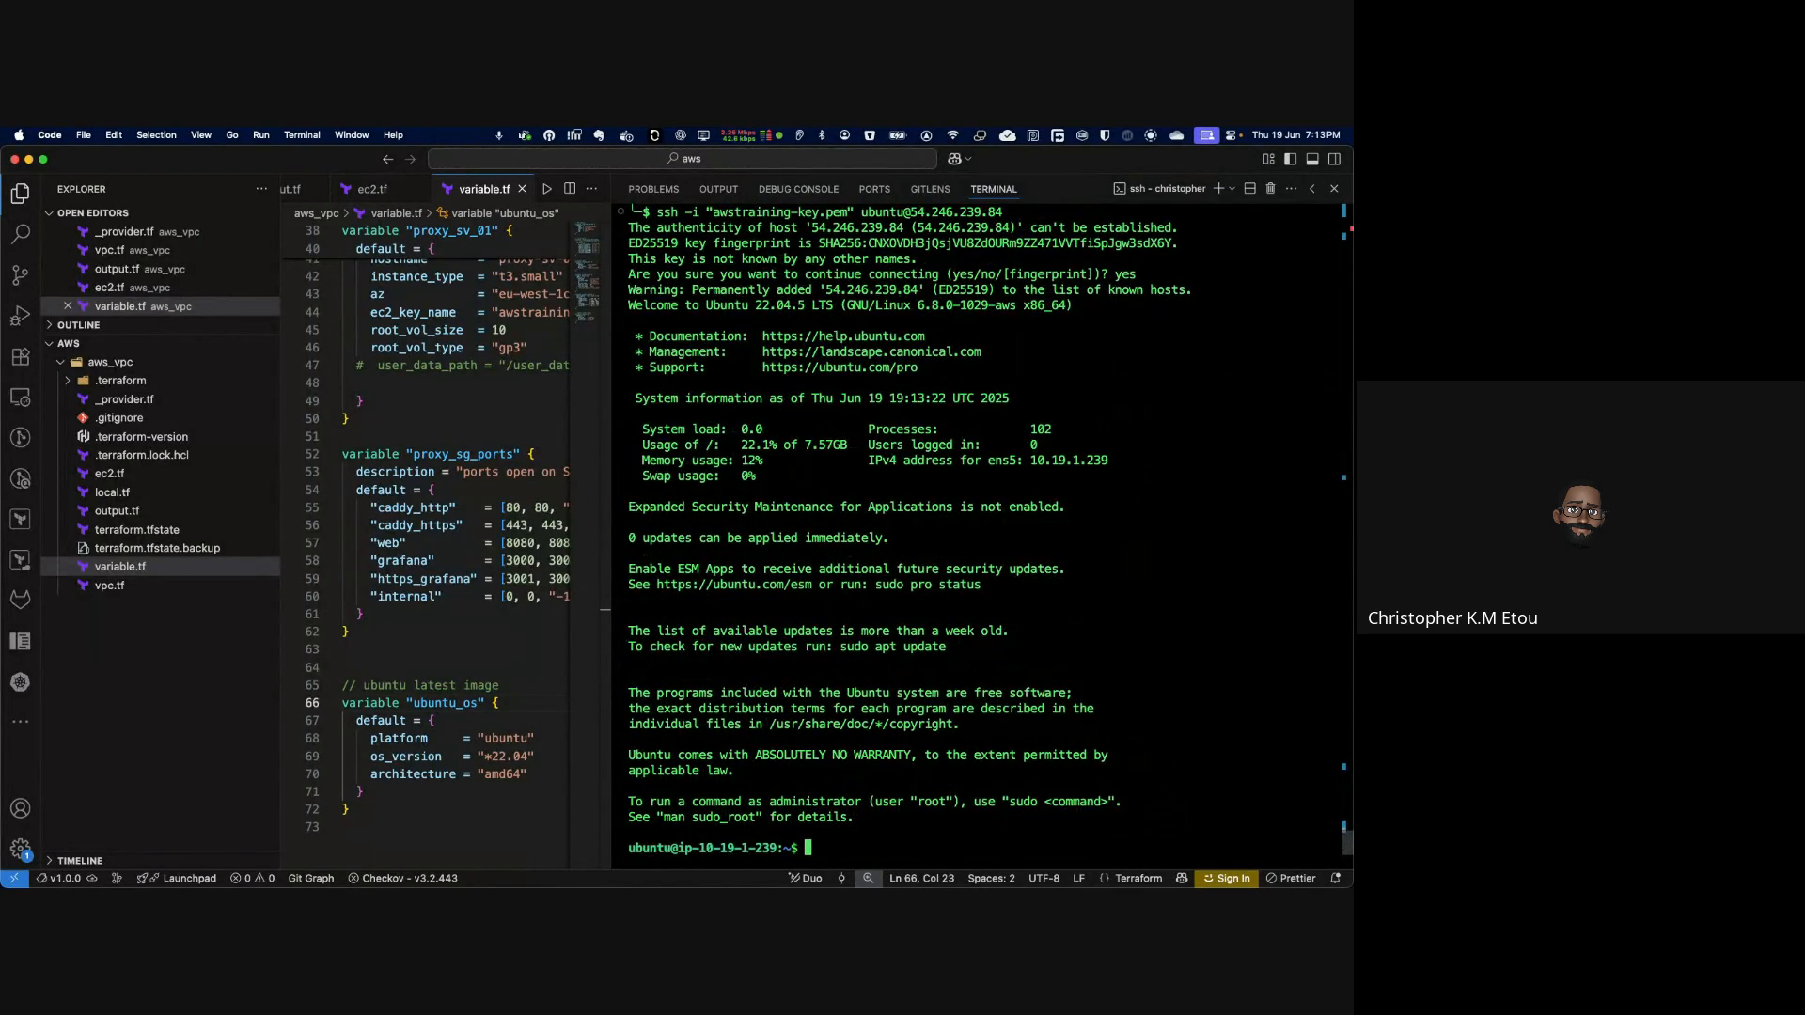
# - Show the remote server's network interfaces and addresses with ip a
pyautogui.write('ip a')
pyautogui.press('Return')
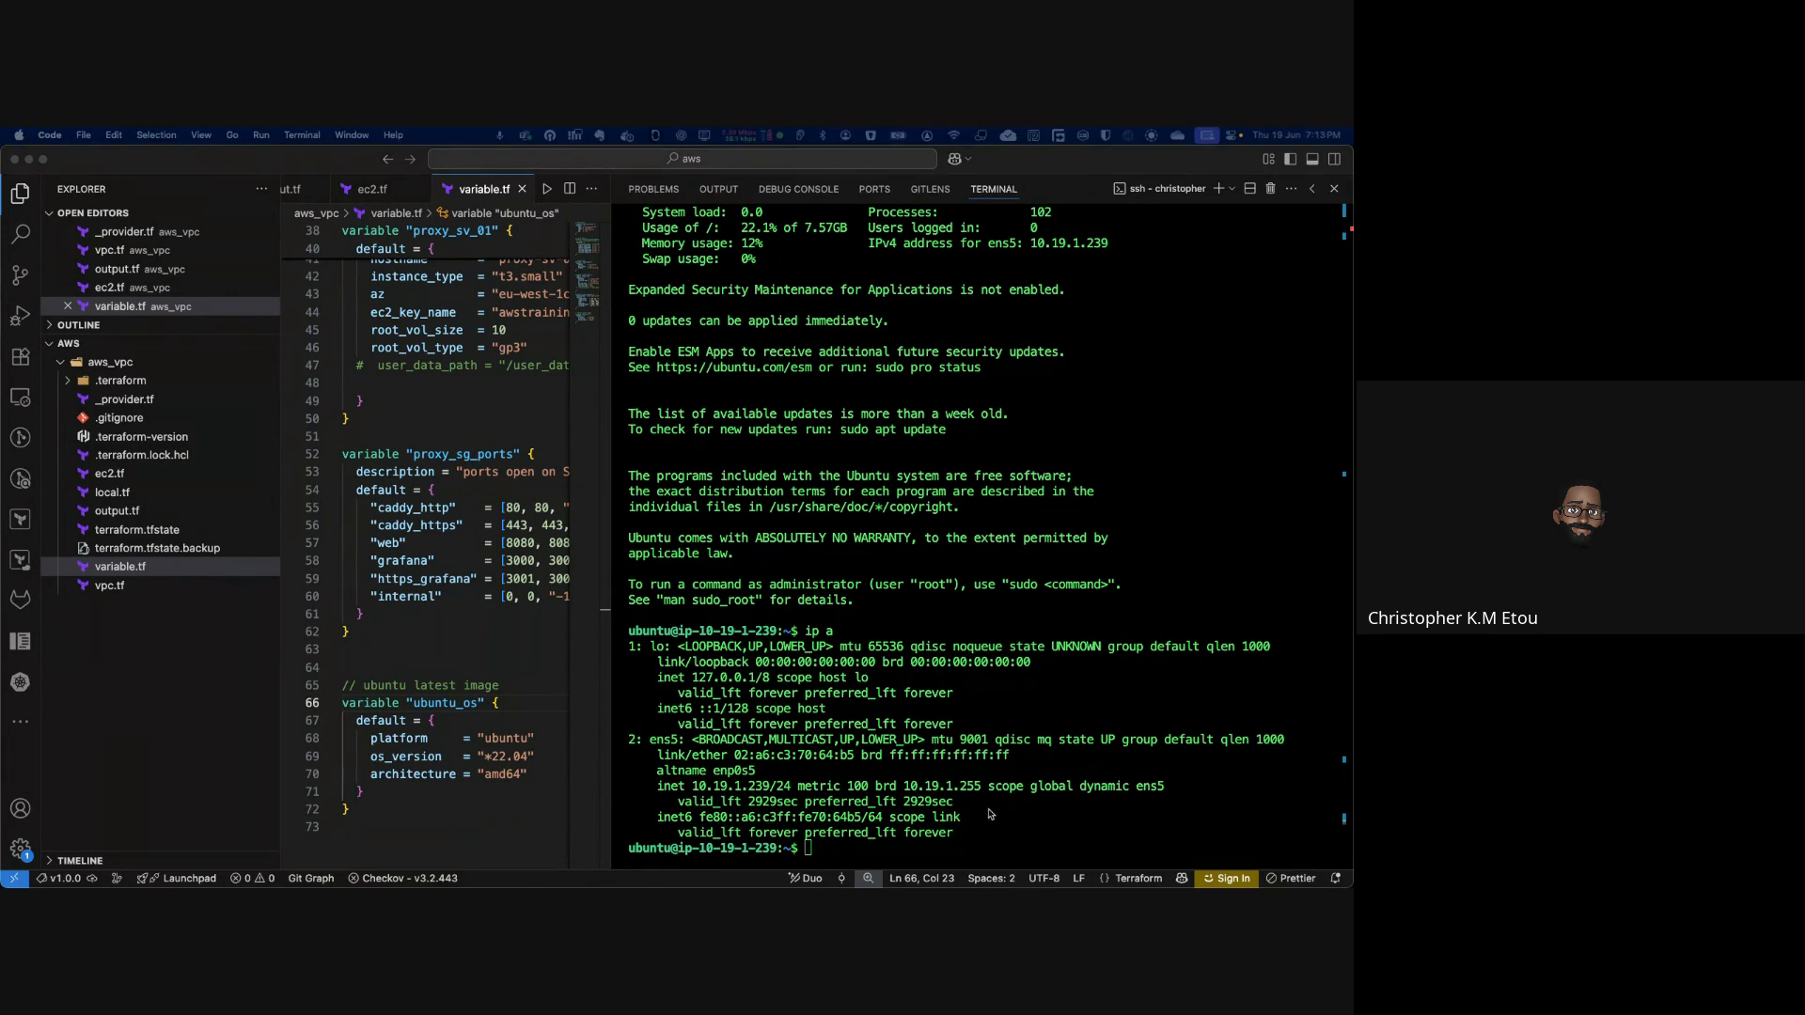
pyautogui.click(1077, 809)
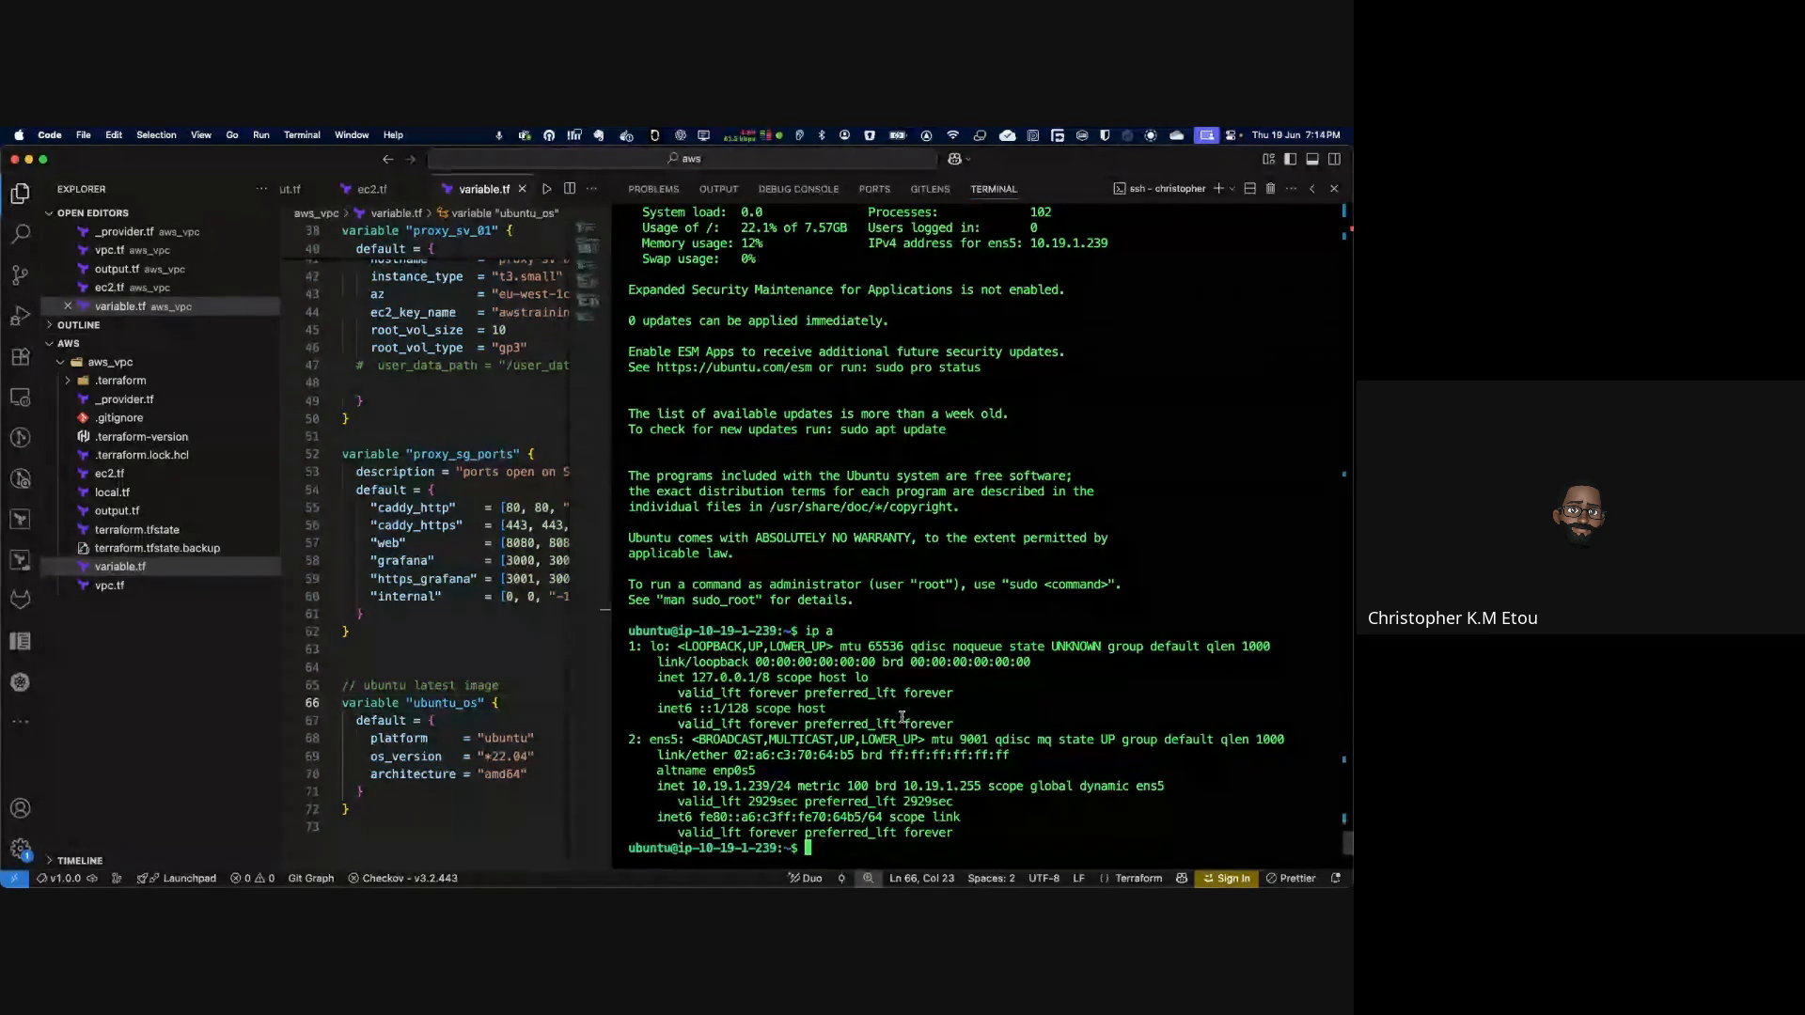
# - Hide the terminal and review the variable definitions in variable.tf and the proxy host and security group modules in ec2.tf
pyautogui.hotkey('ctrl', 'Left')
pyautogui.hotkey('ctrl', 'Right')
pyautogui.press('super+j')
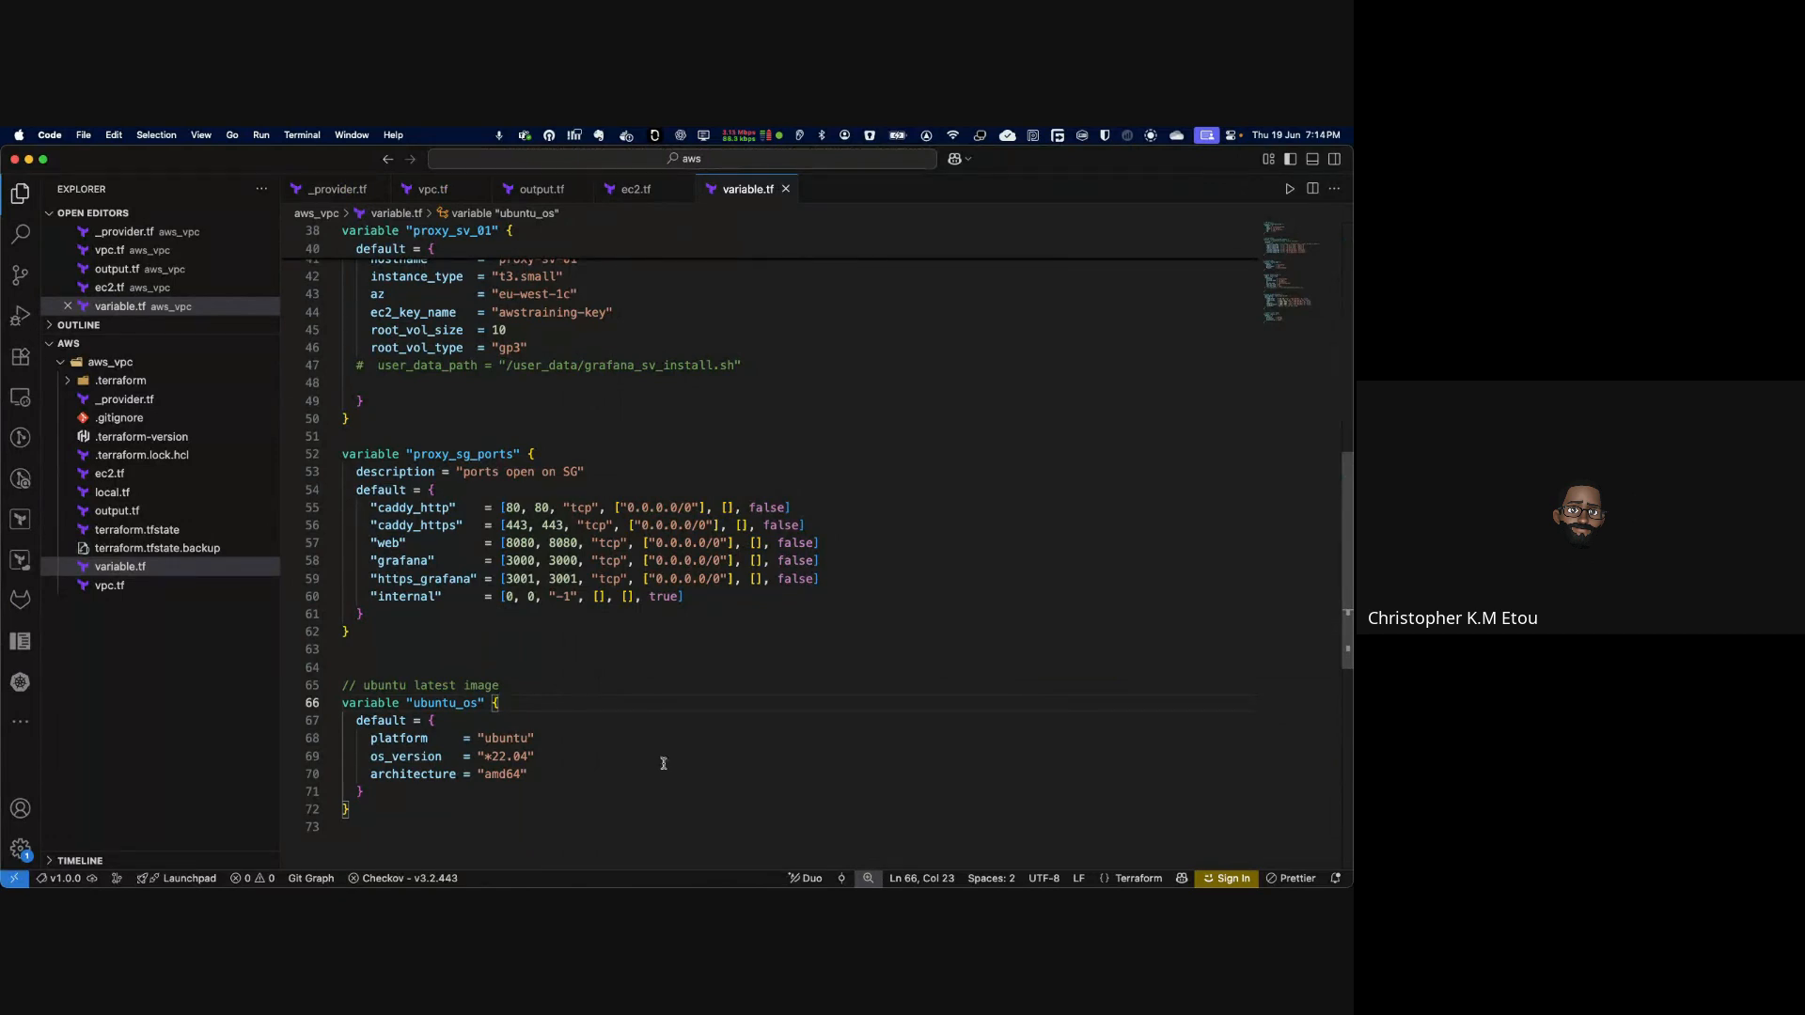
pyautogui.click(752, 790)
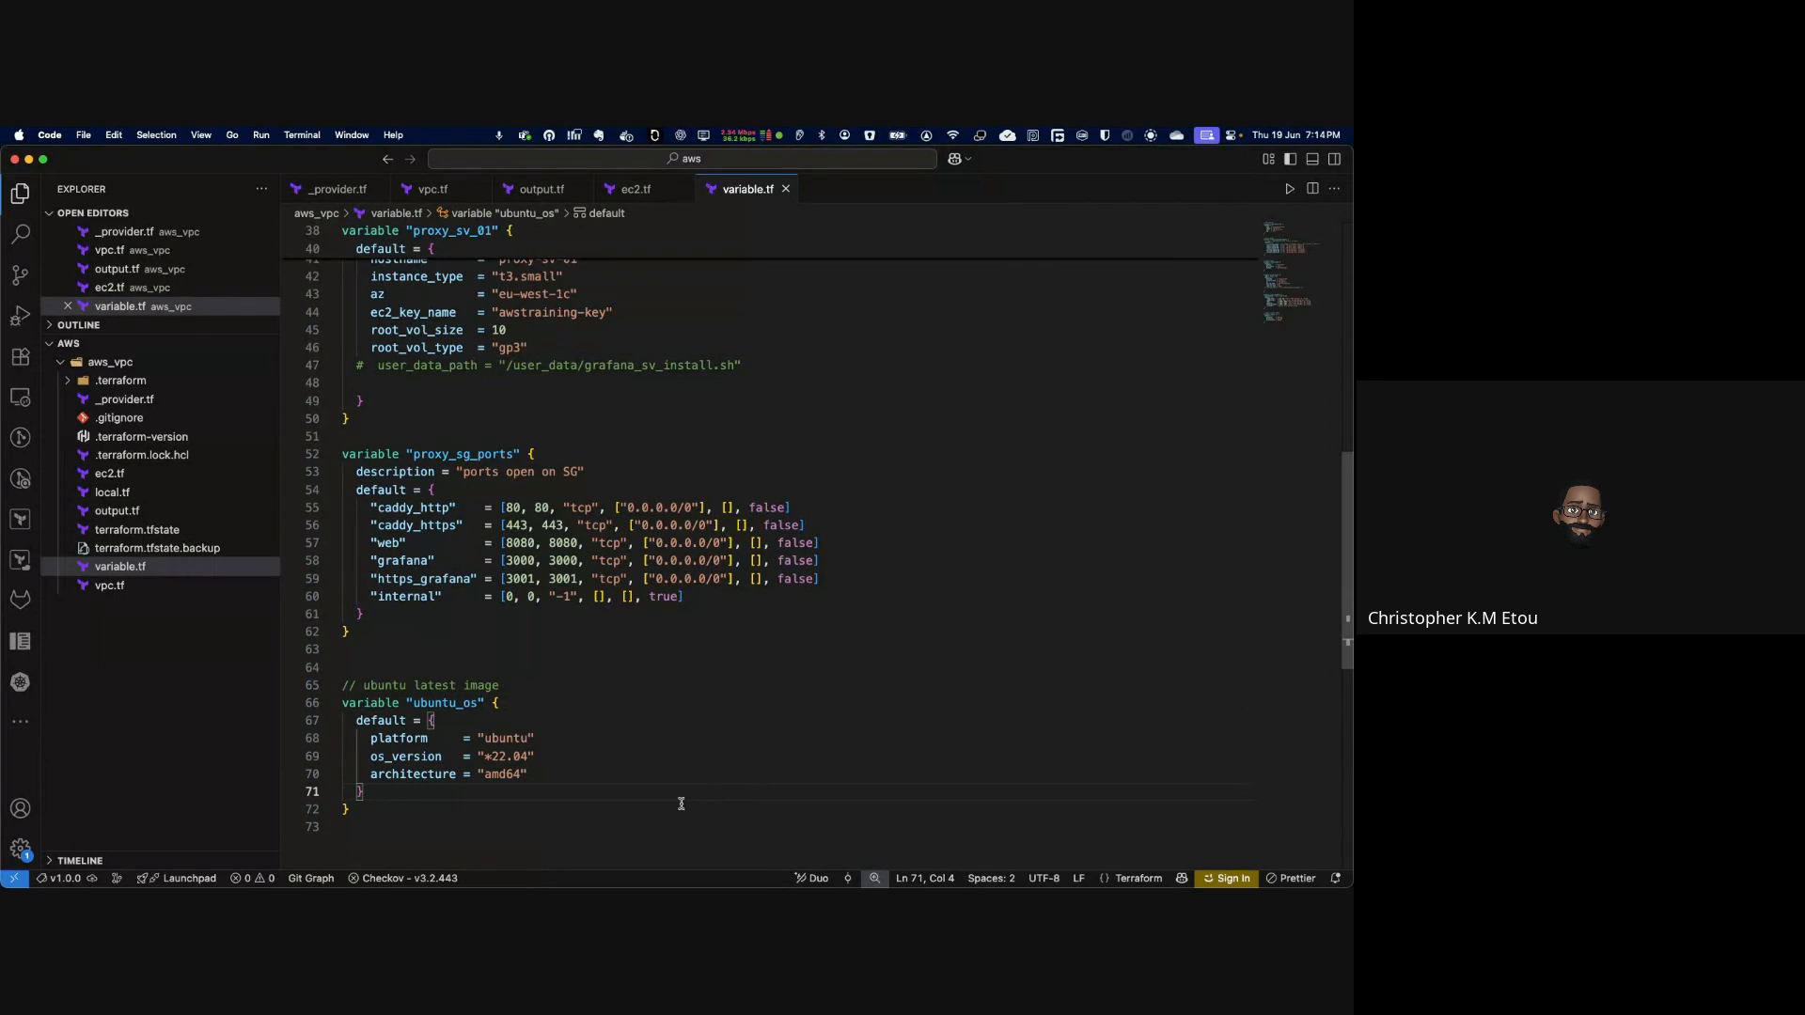
pyautogui.scroll(10, 695, 593)
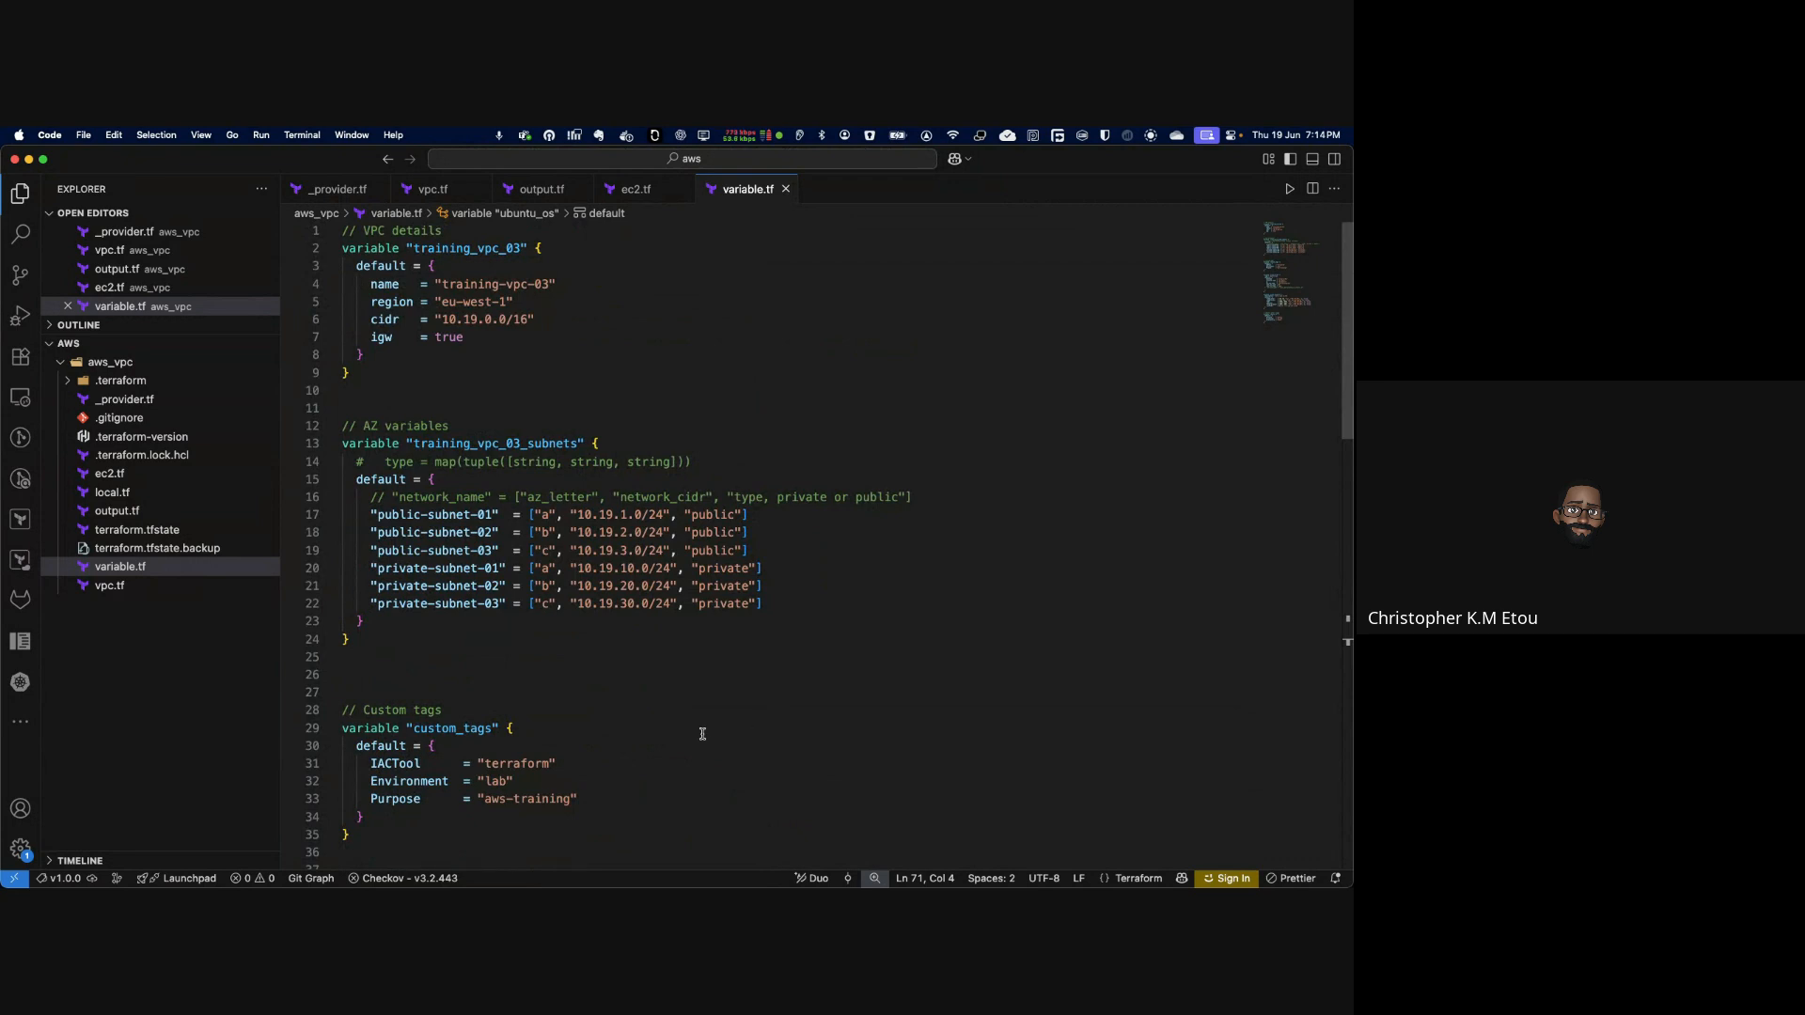
pyautogui.click(573, 748)
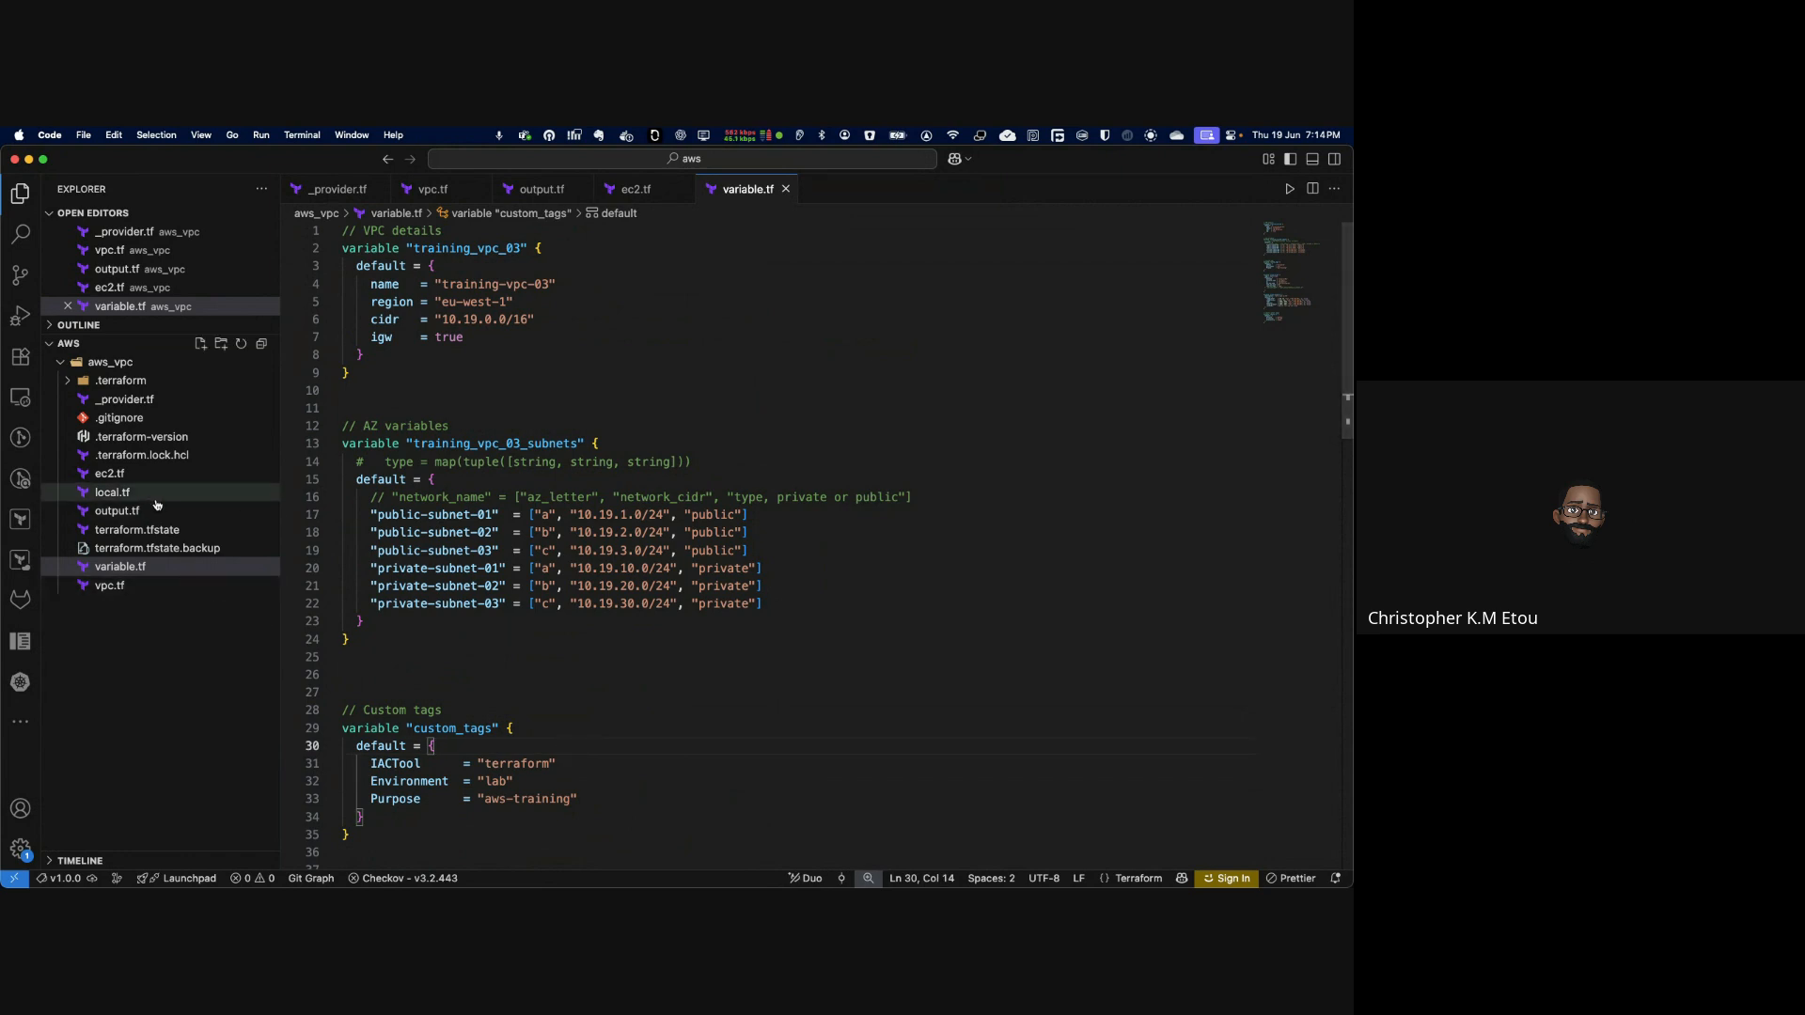
pyautogui.click(110, 473)
pyautogui.scroll(-3, 786, 478)
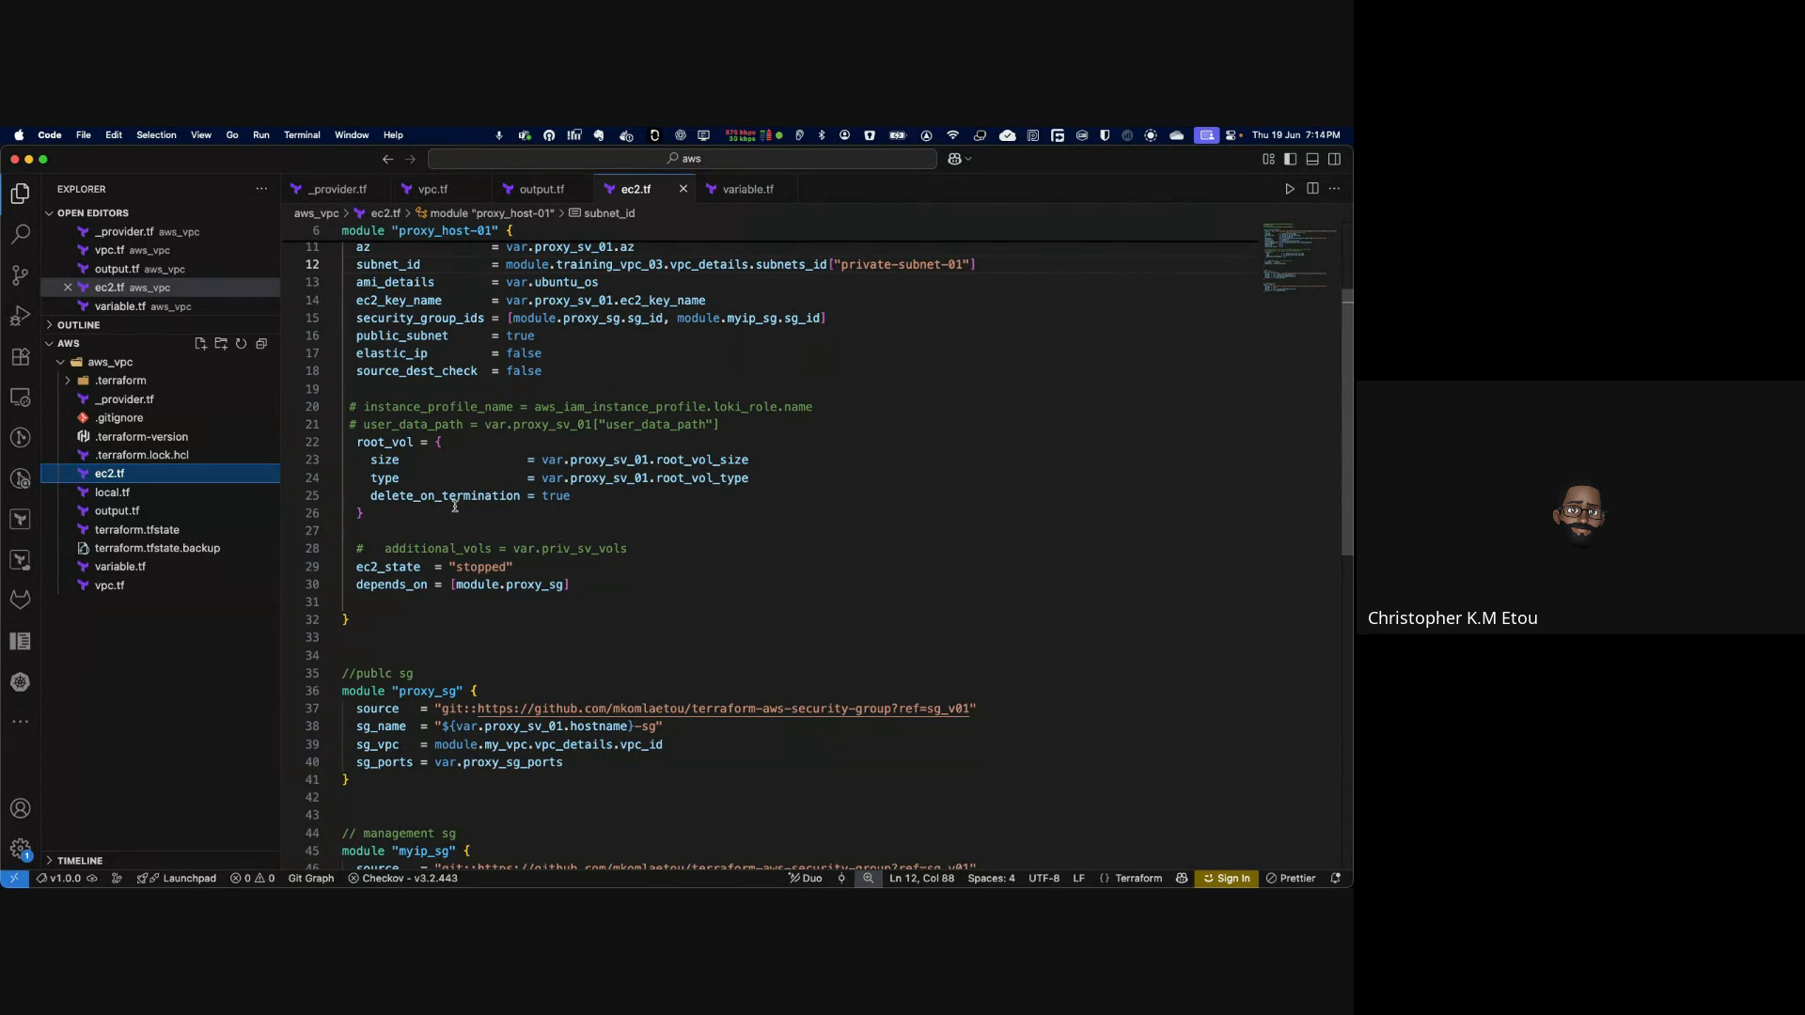
pyautogui.scroll(2, 693, 370)
pyautogui.scroll(2, 598, 351)
pyautogui.scroll(-8, 598, 351)
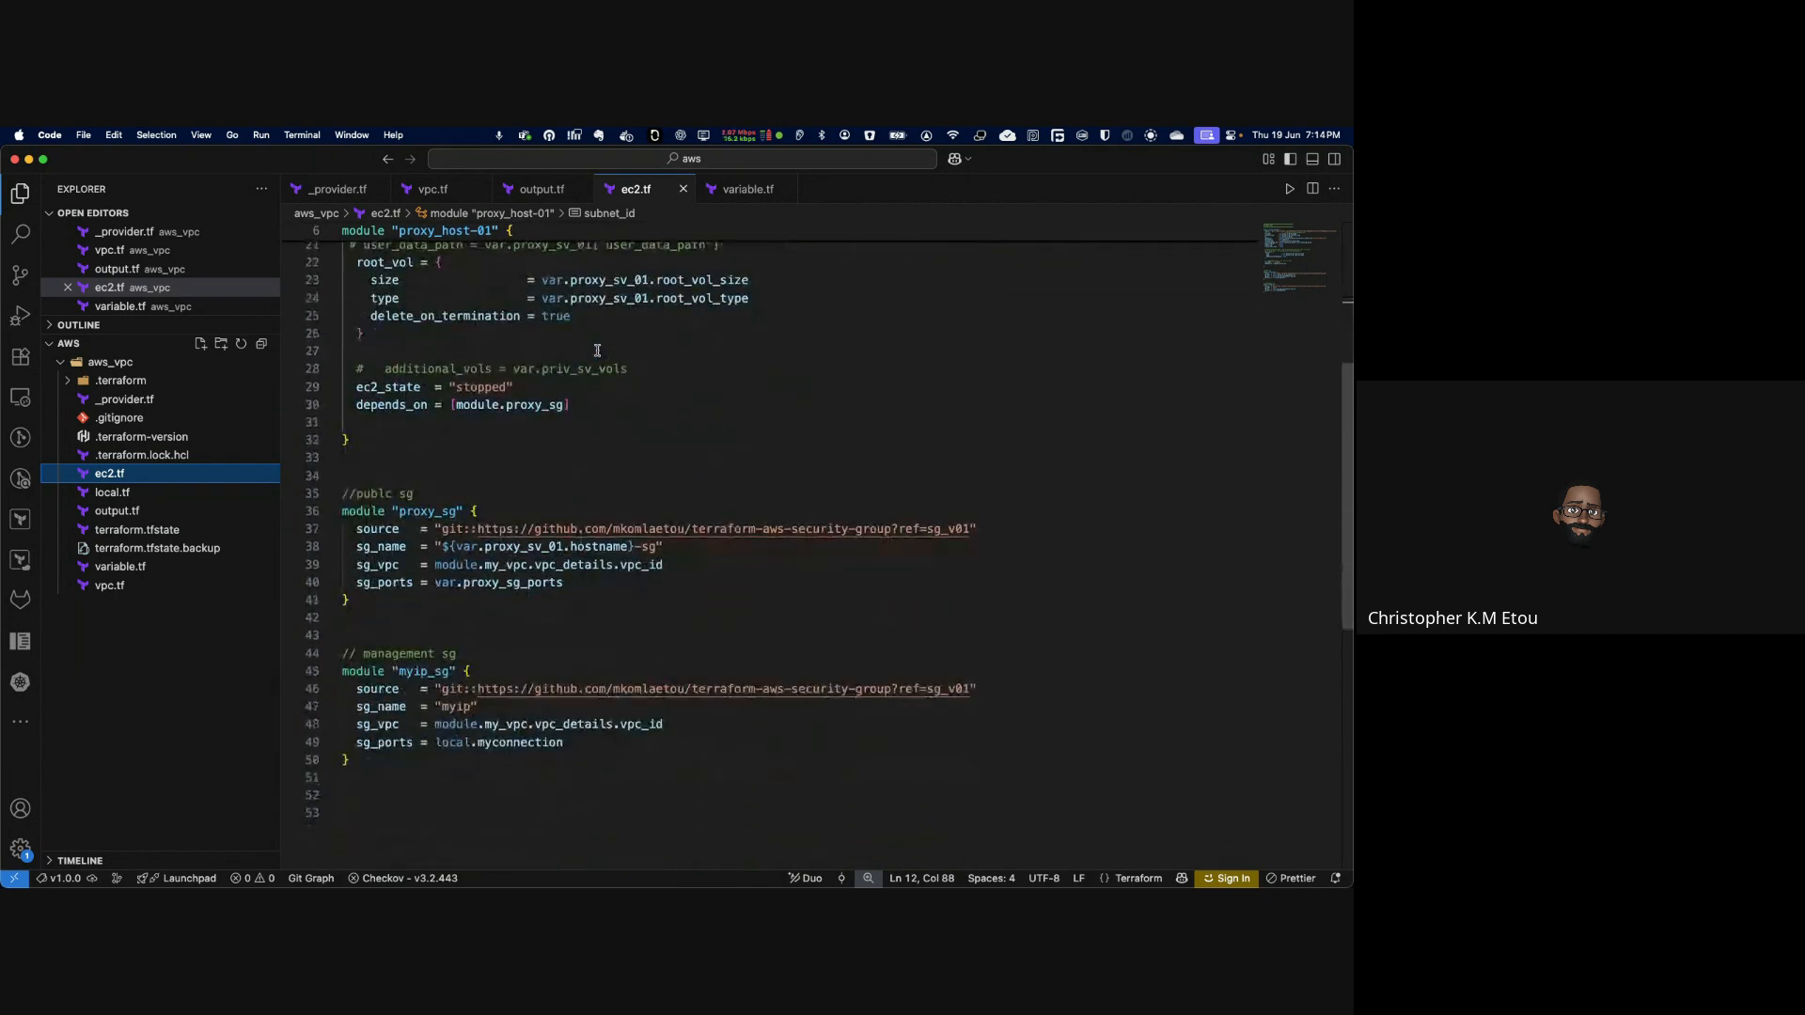
# - Open a new integrated terminal in the aws_vpc folder, alongside the SSH session
pyautogui.click(811, 394)
pyautogui.hotkey('ctrl', '`')
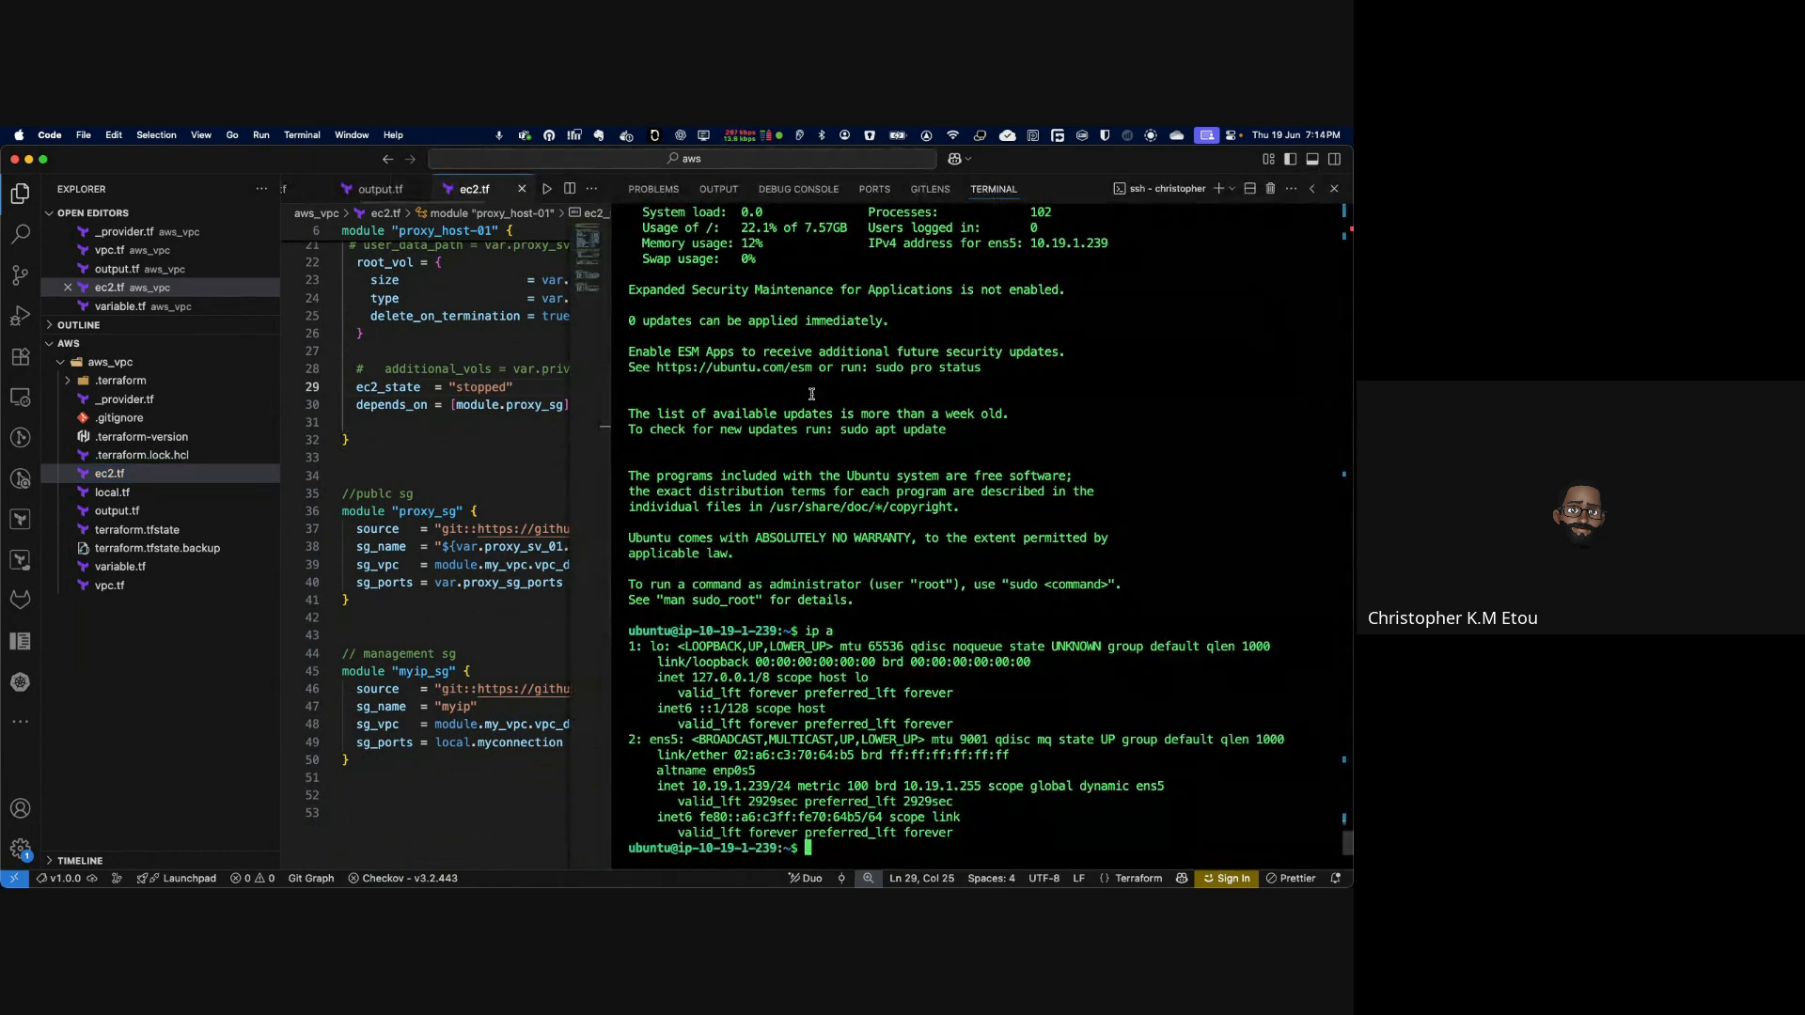
pyautogui.write('cd')
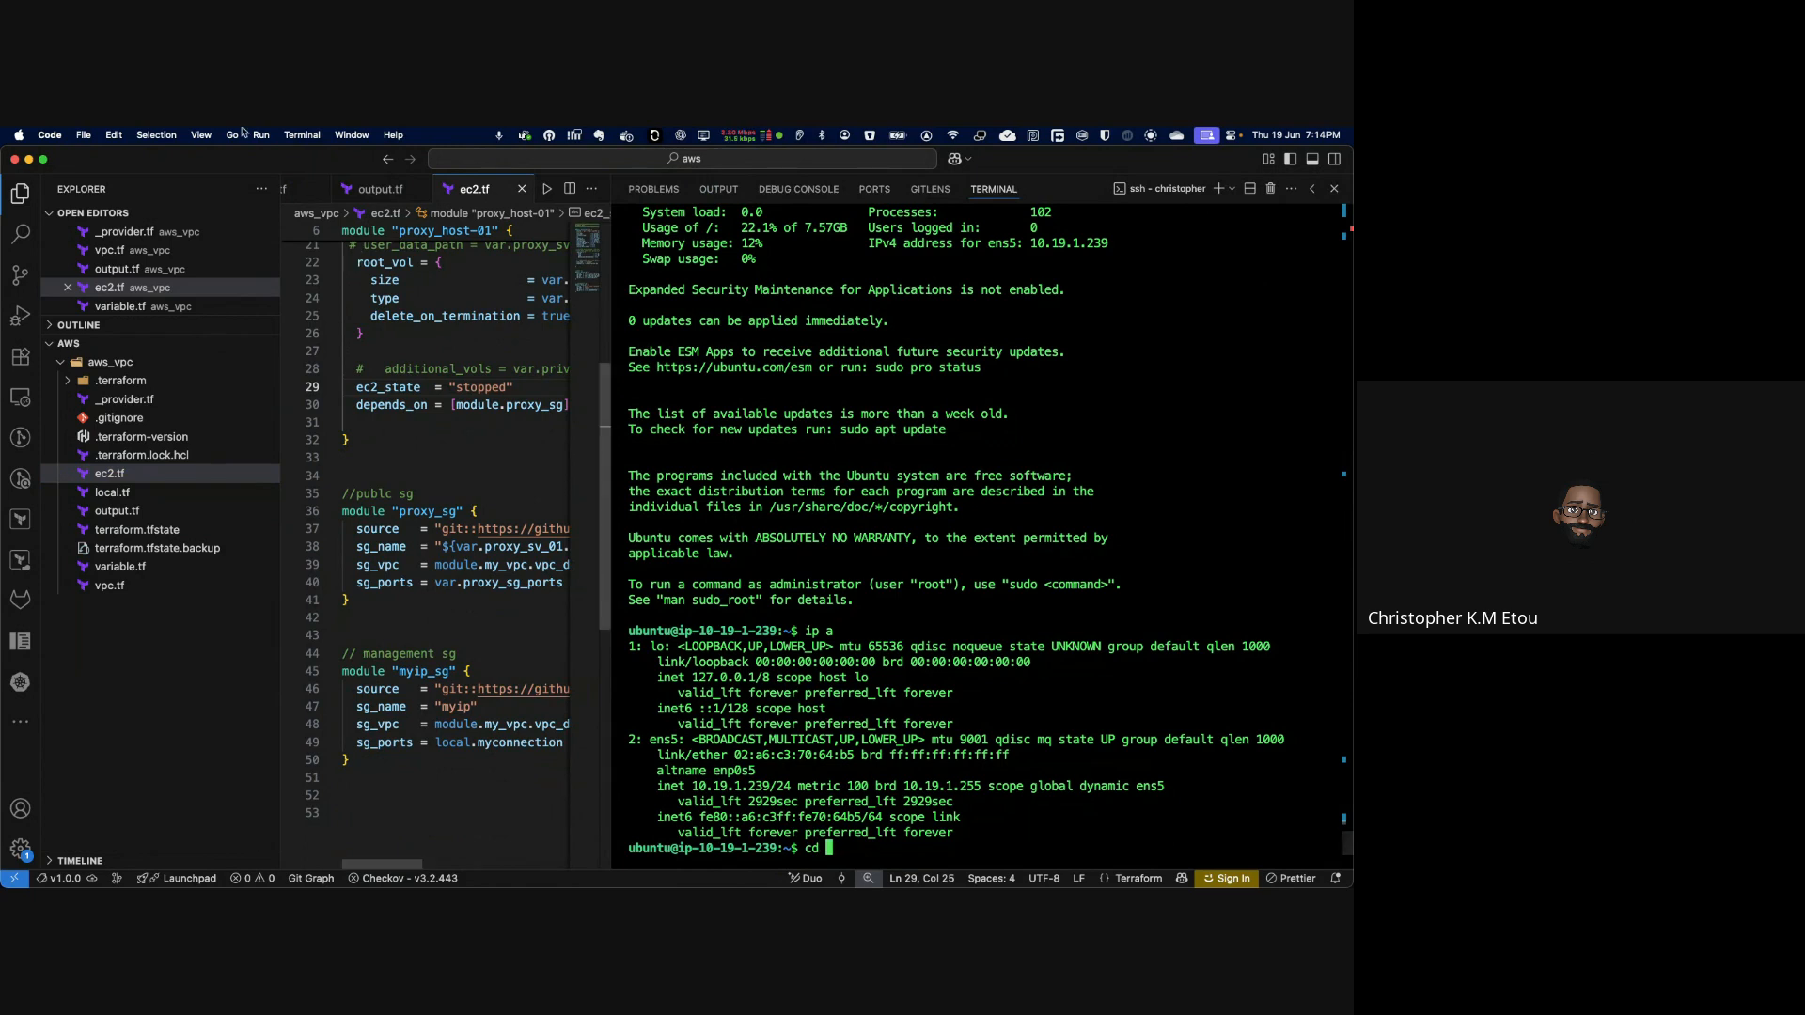
pyautogui.rightClick(92, 364)
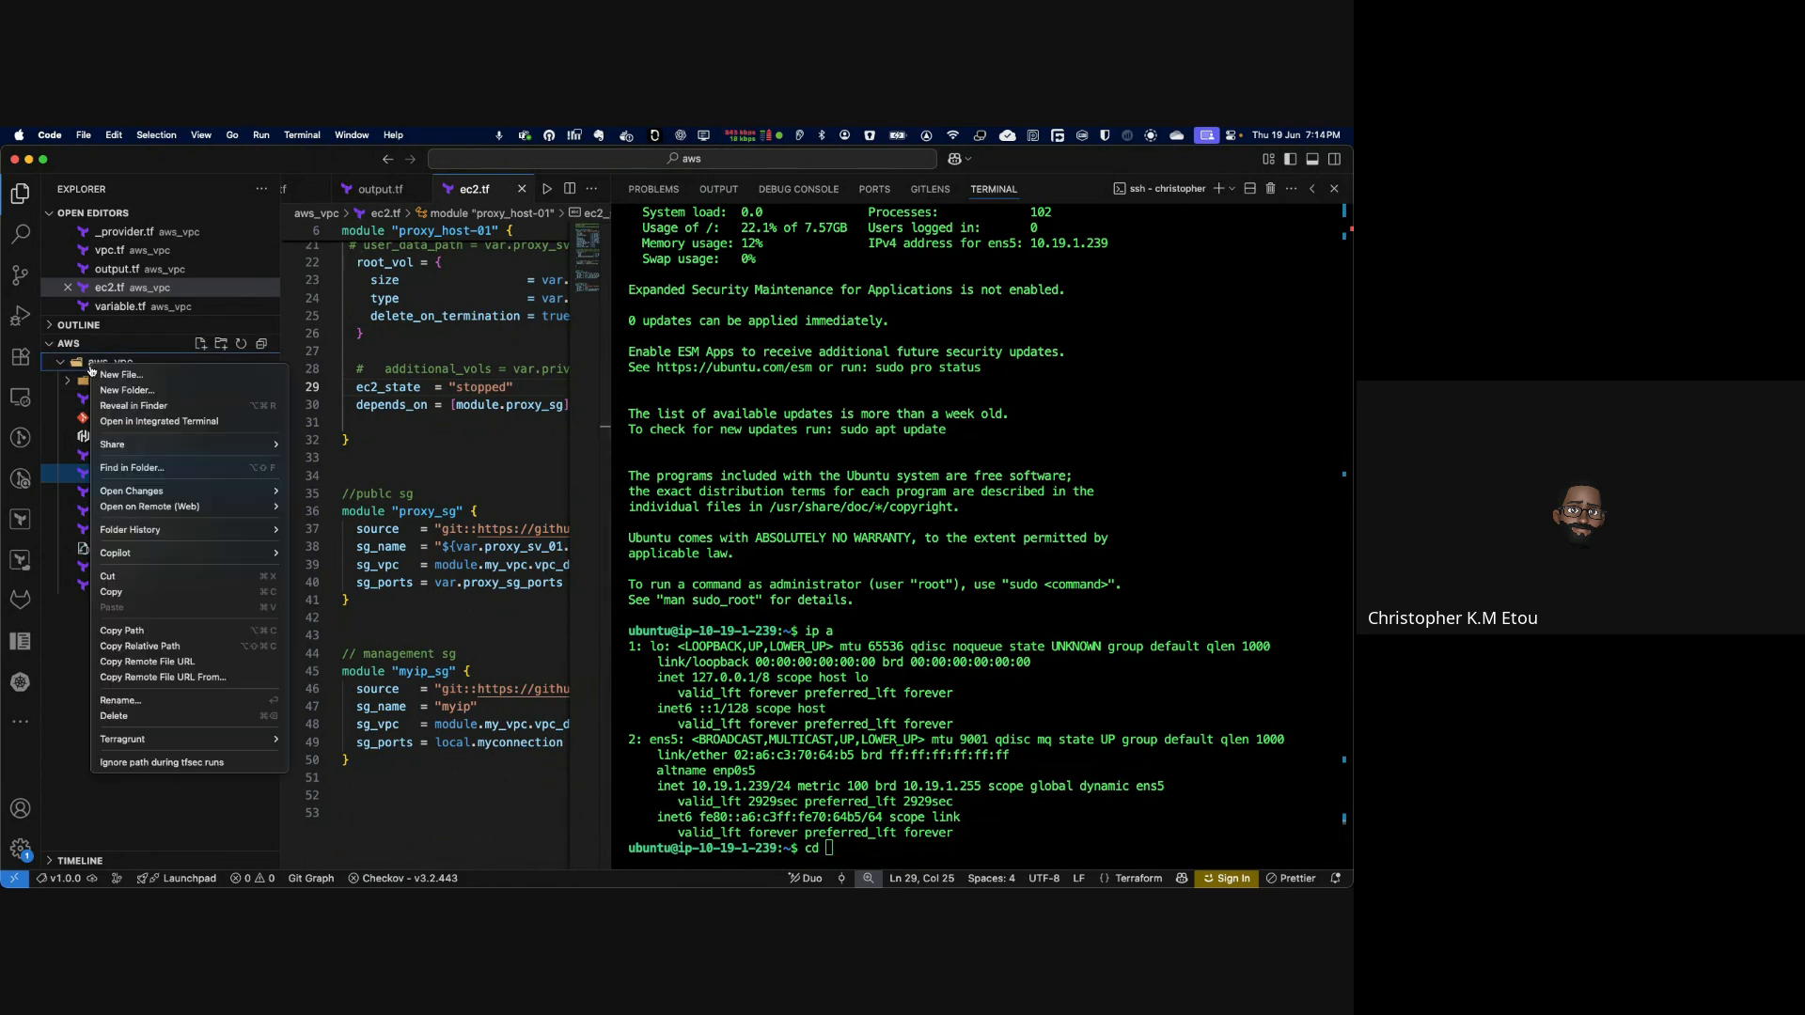
pyautogui.click(153, 422)
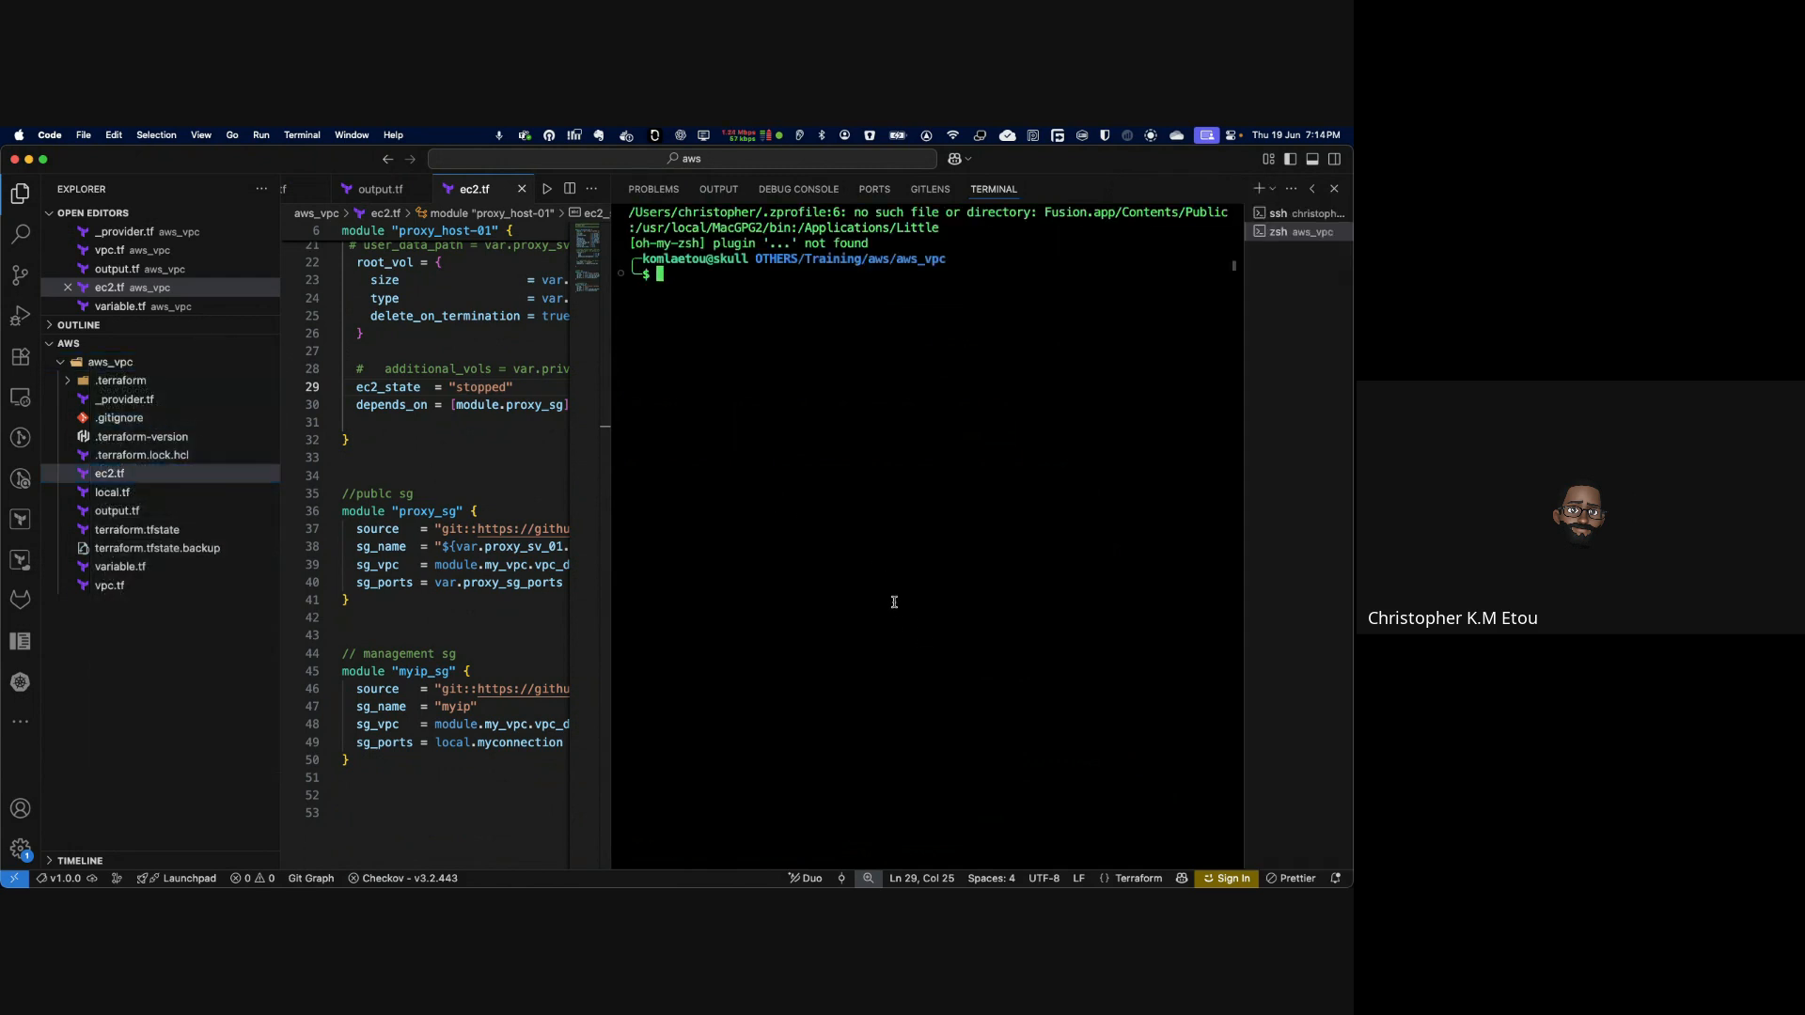
# - Run avtraining -- terraform init in the aws_vpc folder and enter the aws-vault keychain password
pyautogui.press('Up')
pyautogui.press('Up')
pyautogui.press('Up')
pyautogui.press('Up')
pyautogui.press('Up')
pyautogui.press('Up')
pyautogui.press('Up')
pyautogui.press('Up')
pyautogui.press('Up')
pyautogui.press('Up')
pyautogui.press('Up')
pyautogui.press('Return')
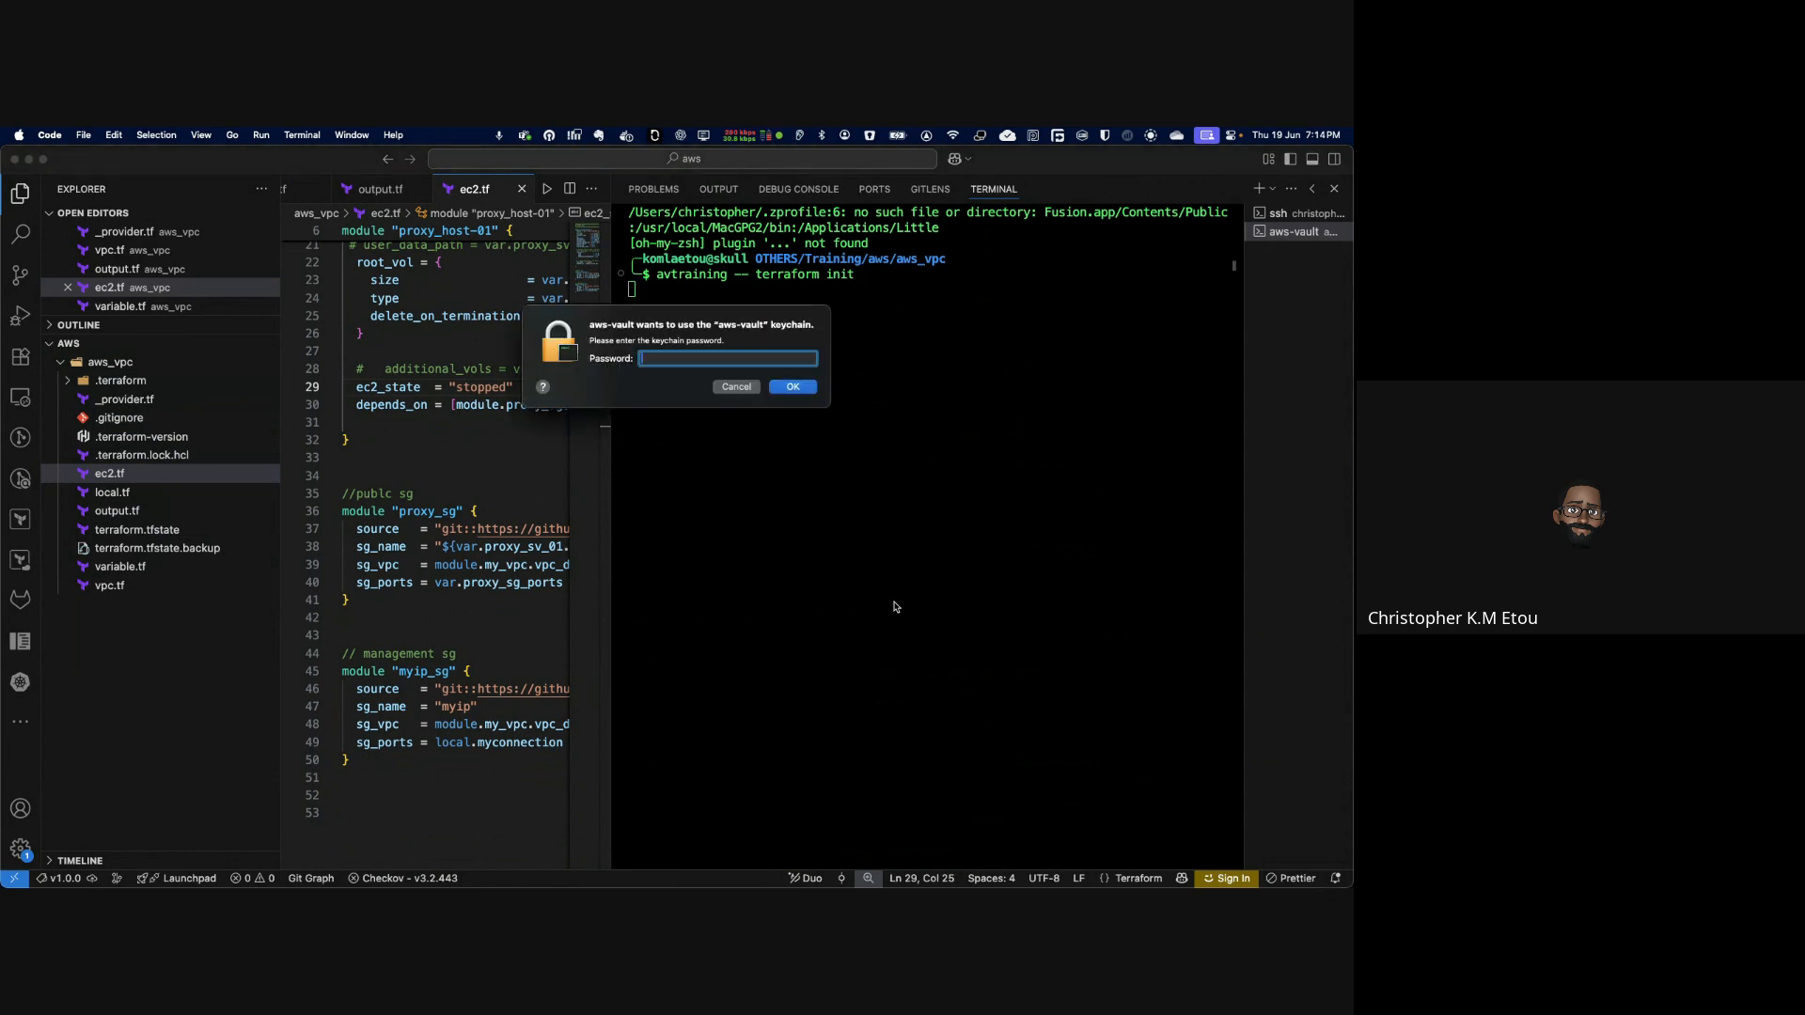
pyautogui.write('••••••••')
pyautogui.press('Return')
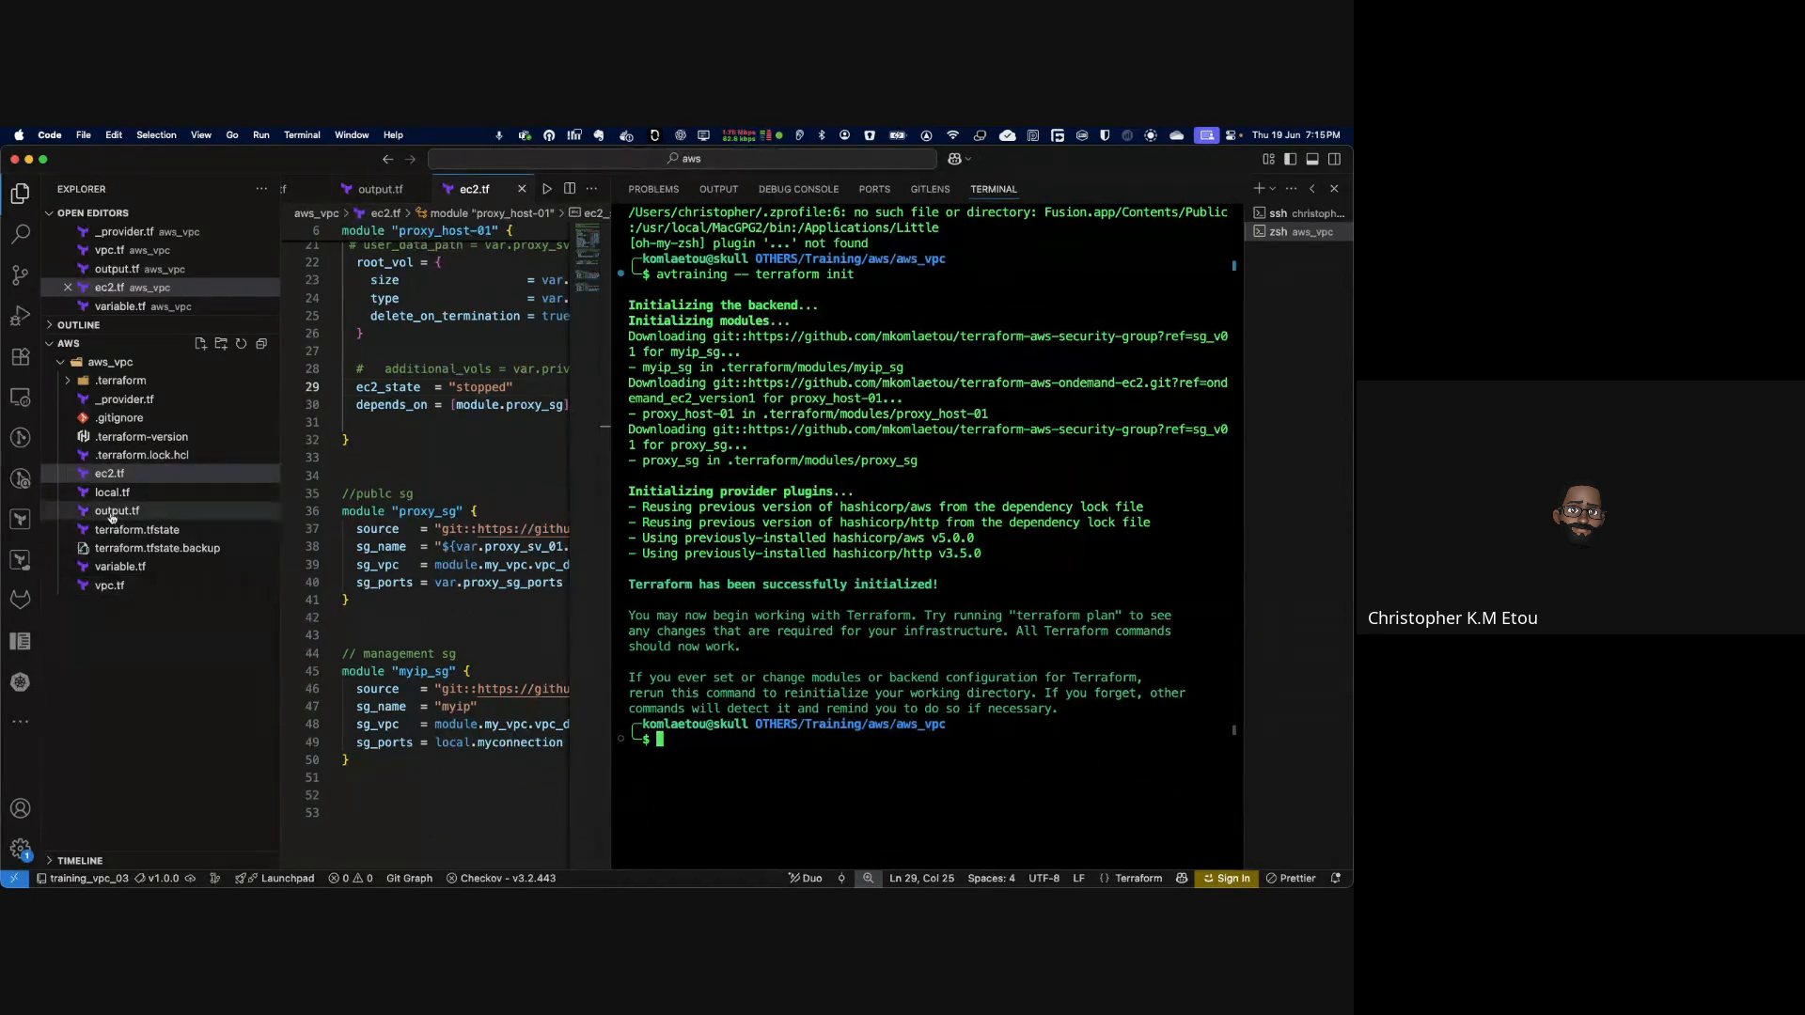
# - Uncomment the proxy_server_details output block in output.tf, with the terminal hidden
pyautogui.click(112, 512)
pyautogui.click(384, 468)
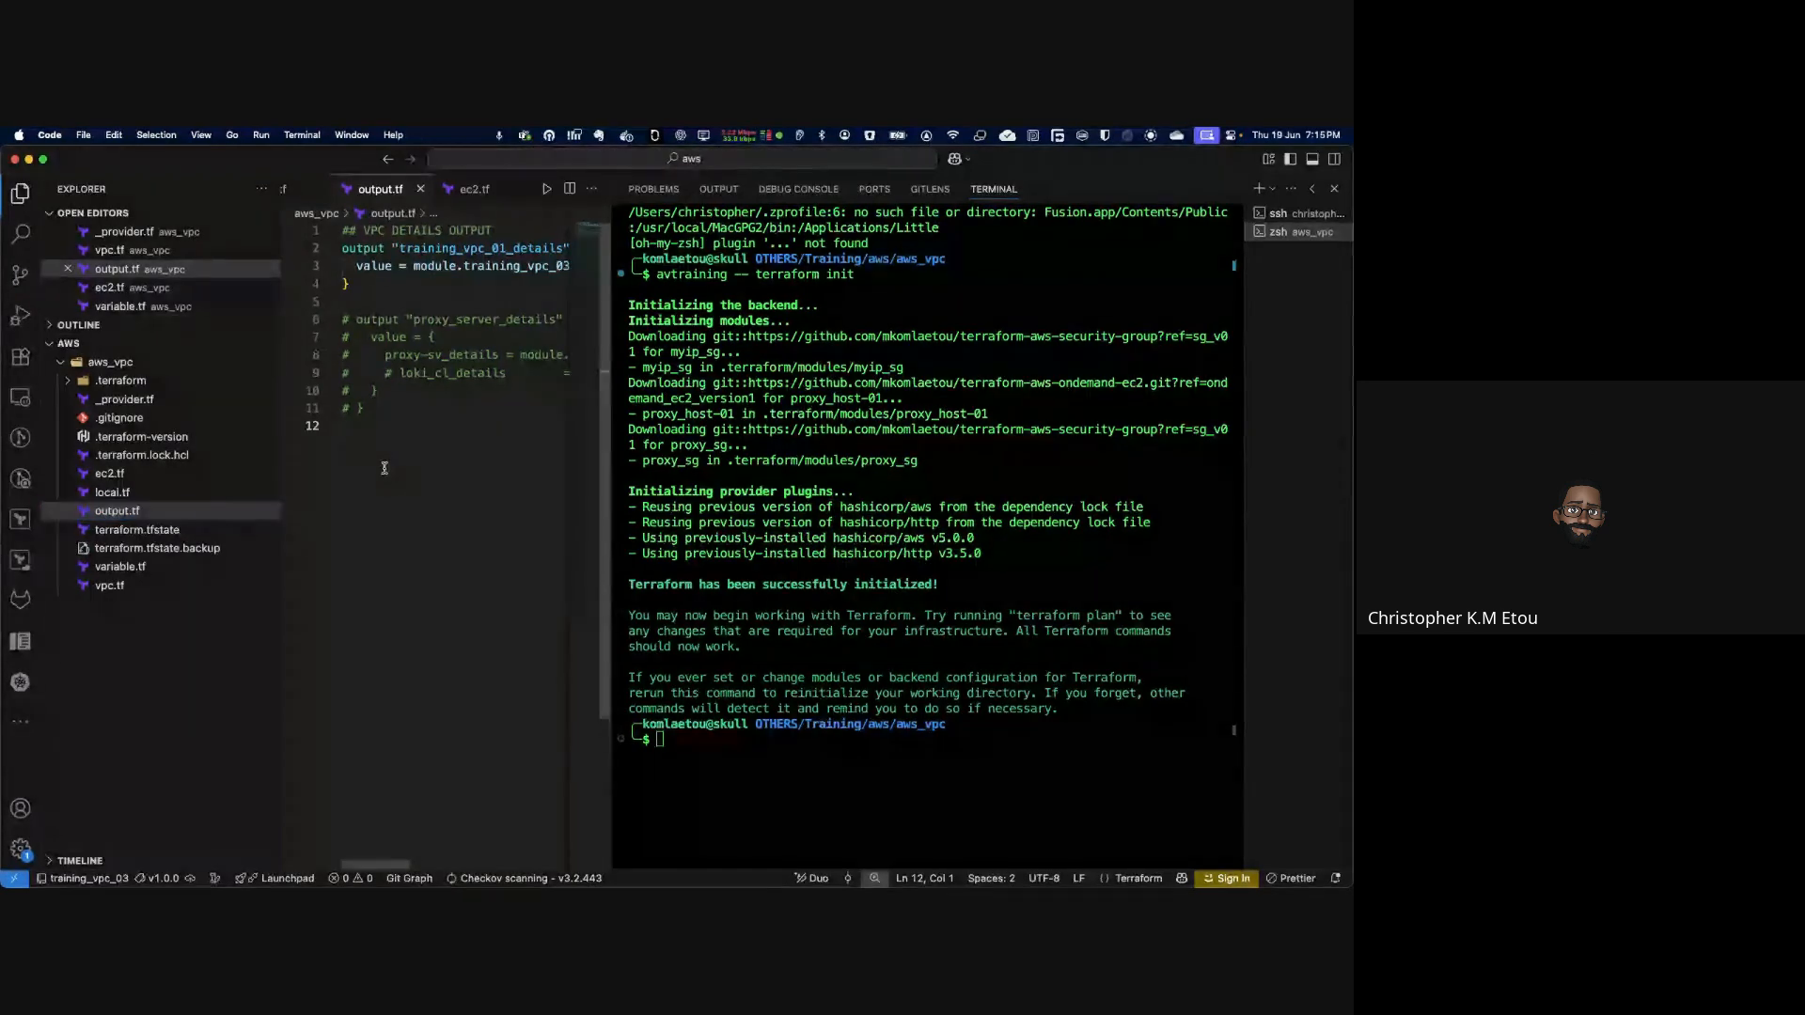
pyautogui.press('super+j')
pyautogui.moveTo(395, 436); pyautogui.dragTo(323, 320)
pyautogui.press('super+slash')
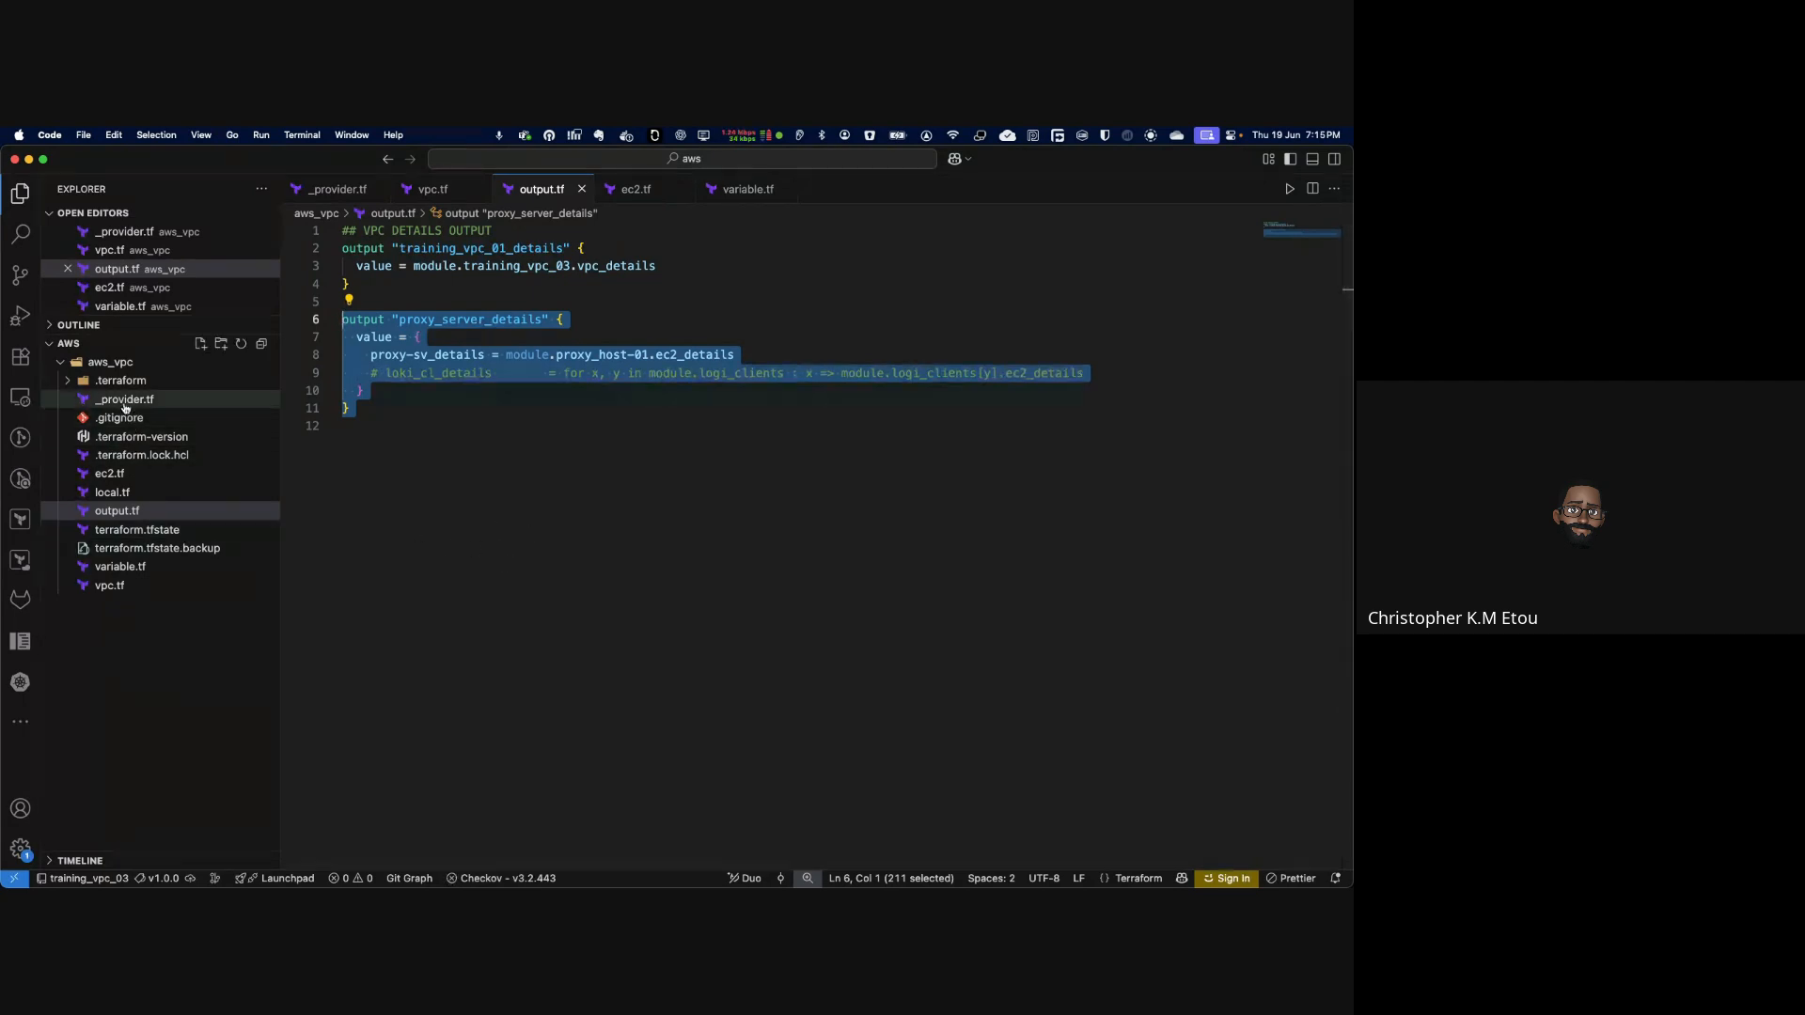
# - Comment out the locals block containing the empty vpcs map at the end of local.tf, and switch away from VS Code
pyautogui.click(113, 491)
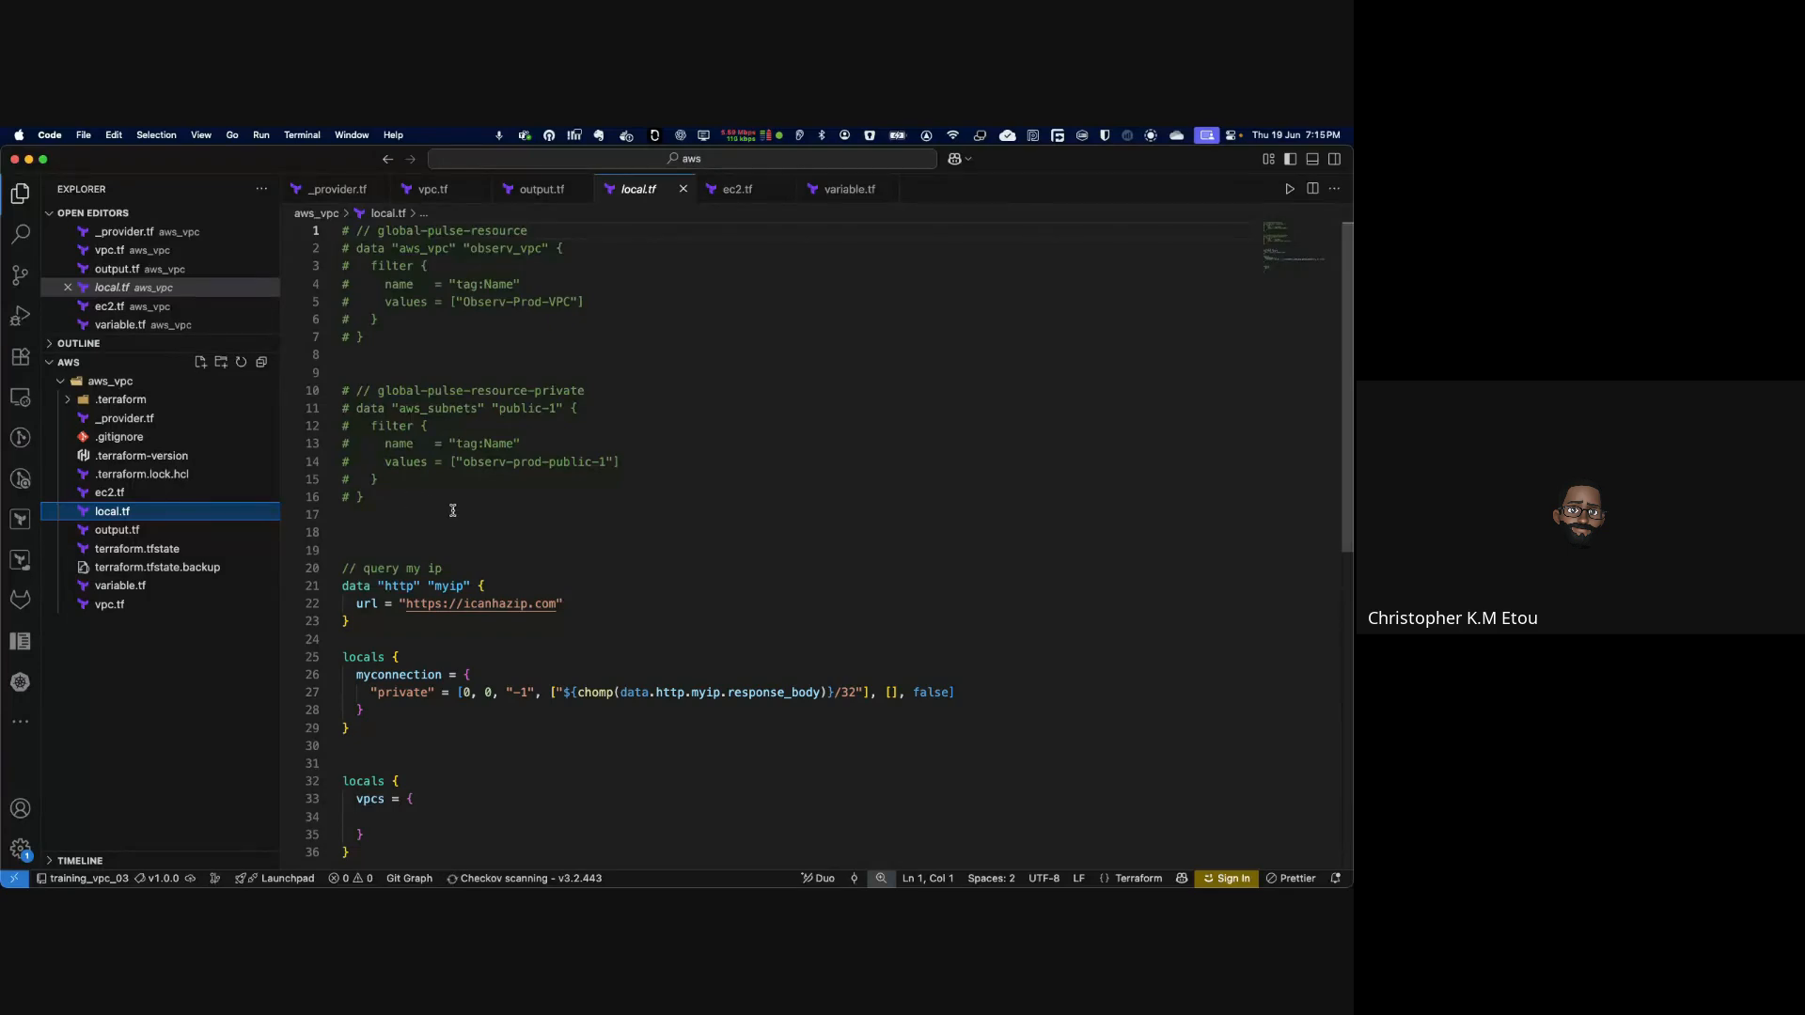
pyautogui.scroll(-1, 531, 350)
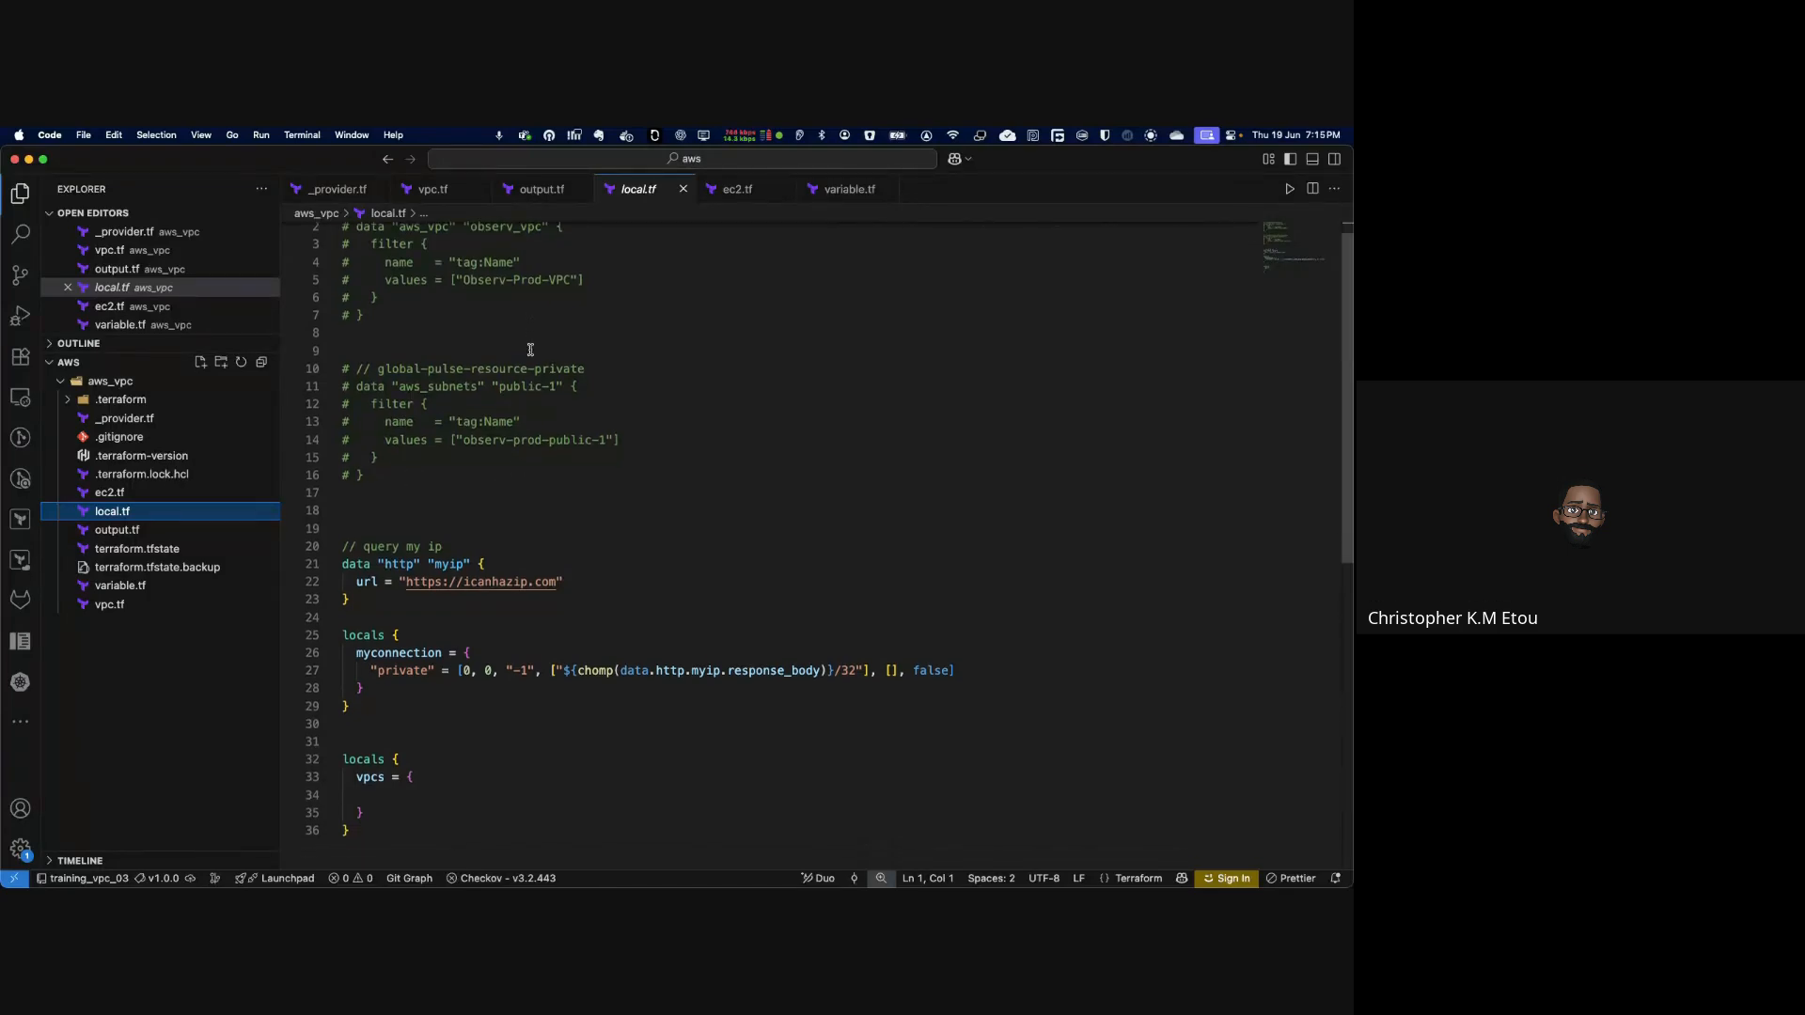
pyautogui.scroll(-6, 531, 350)
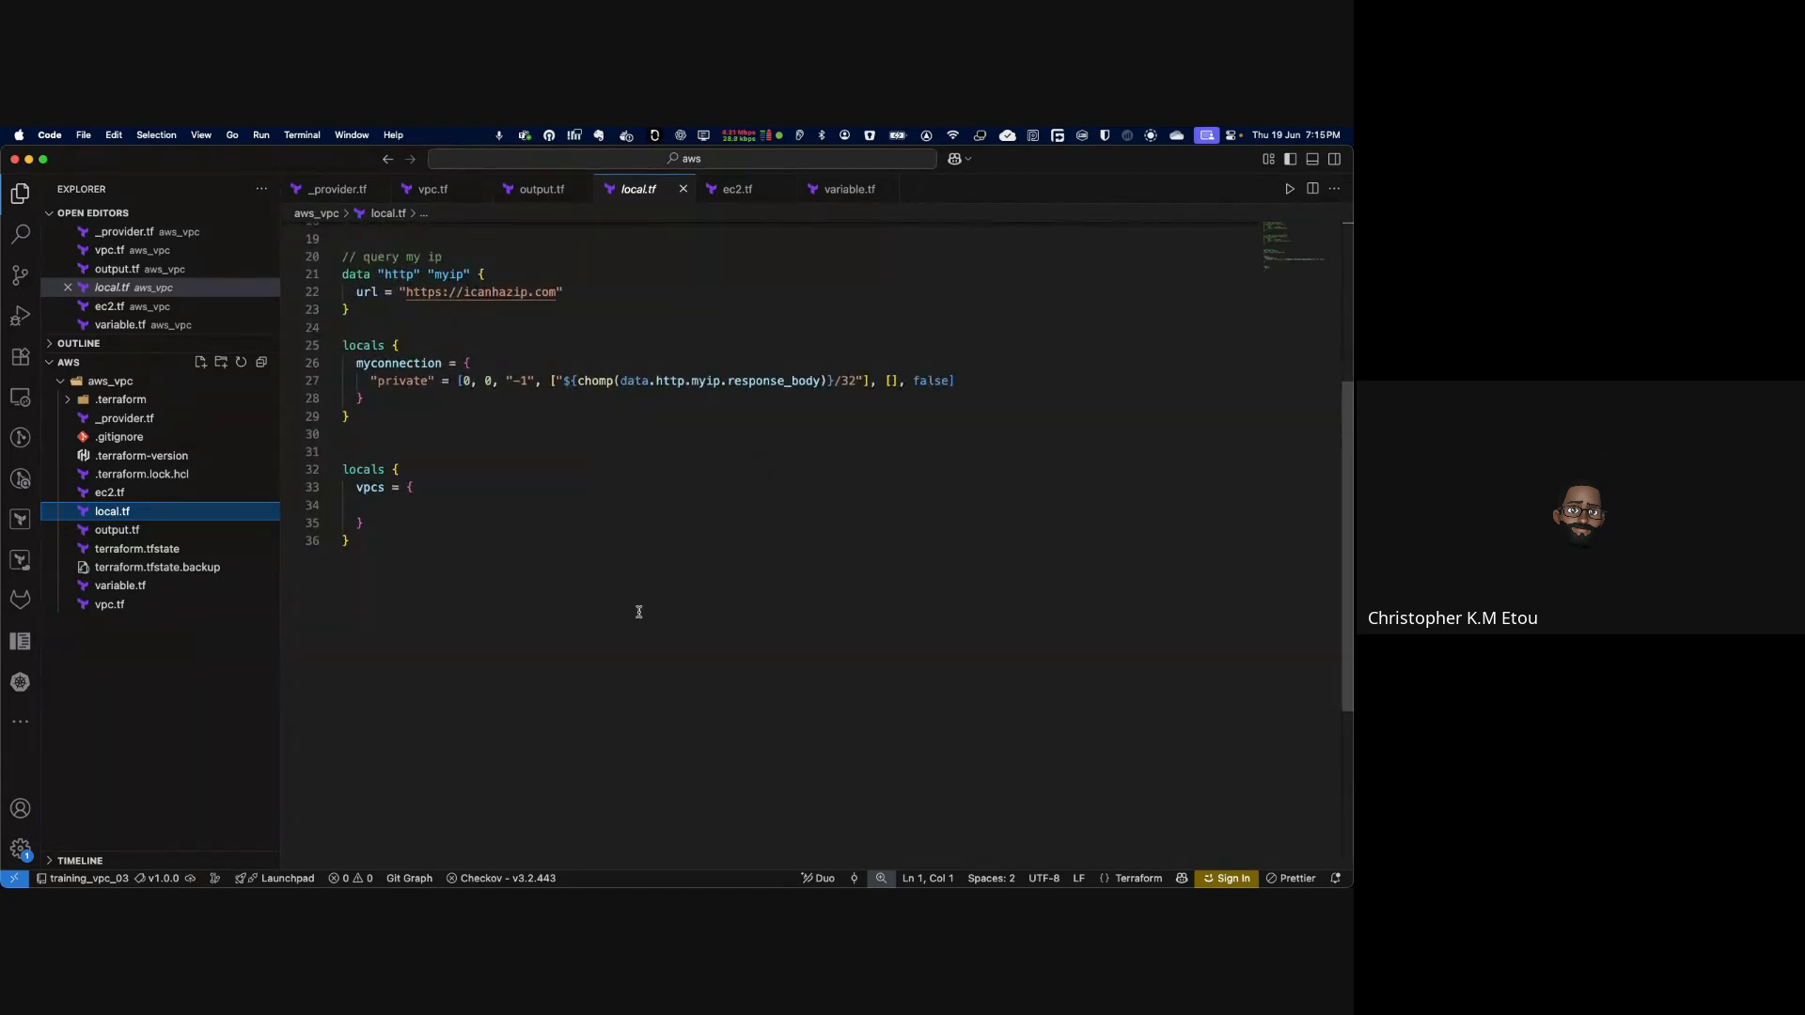
pyautogui.moveTo(376, 571); pyautogui.dragTo(328, 460)
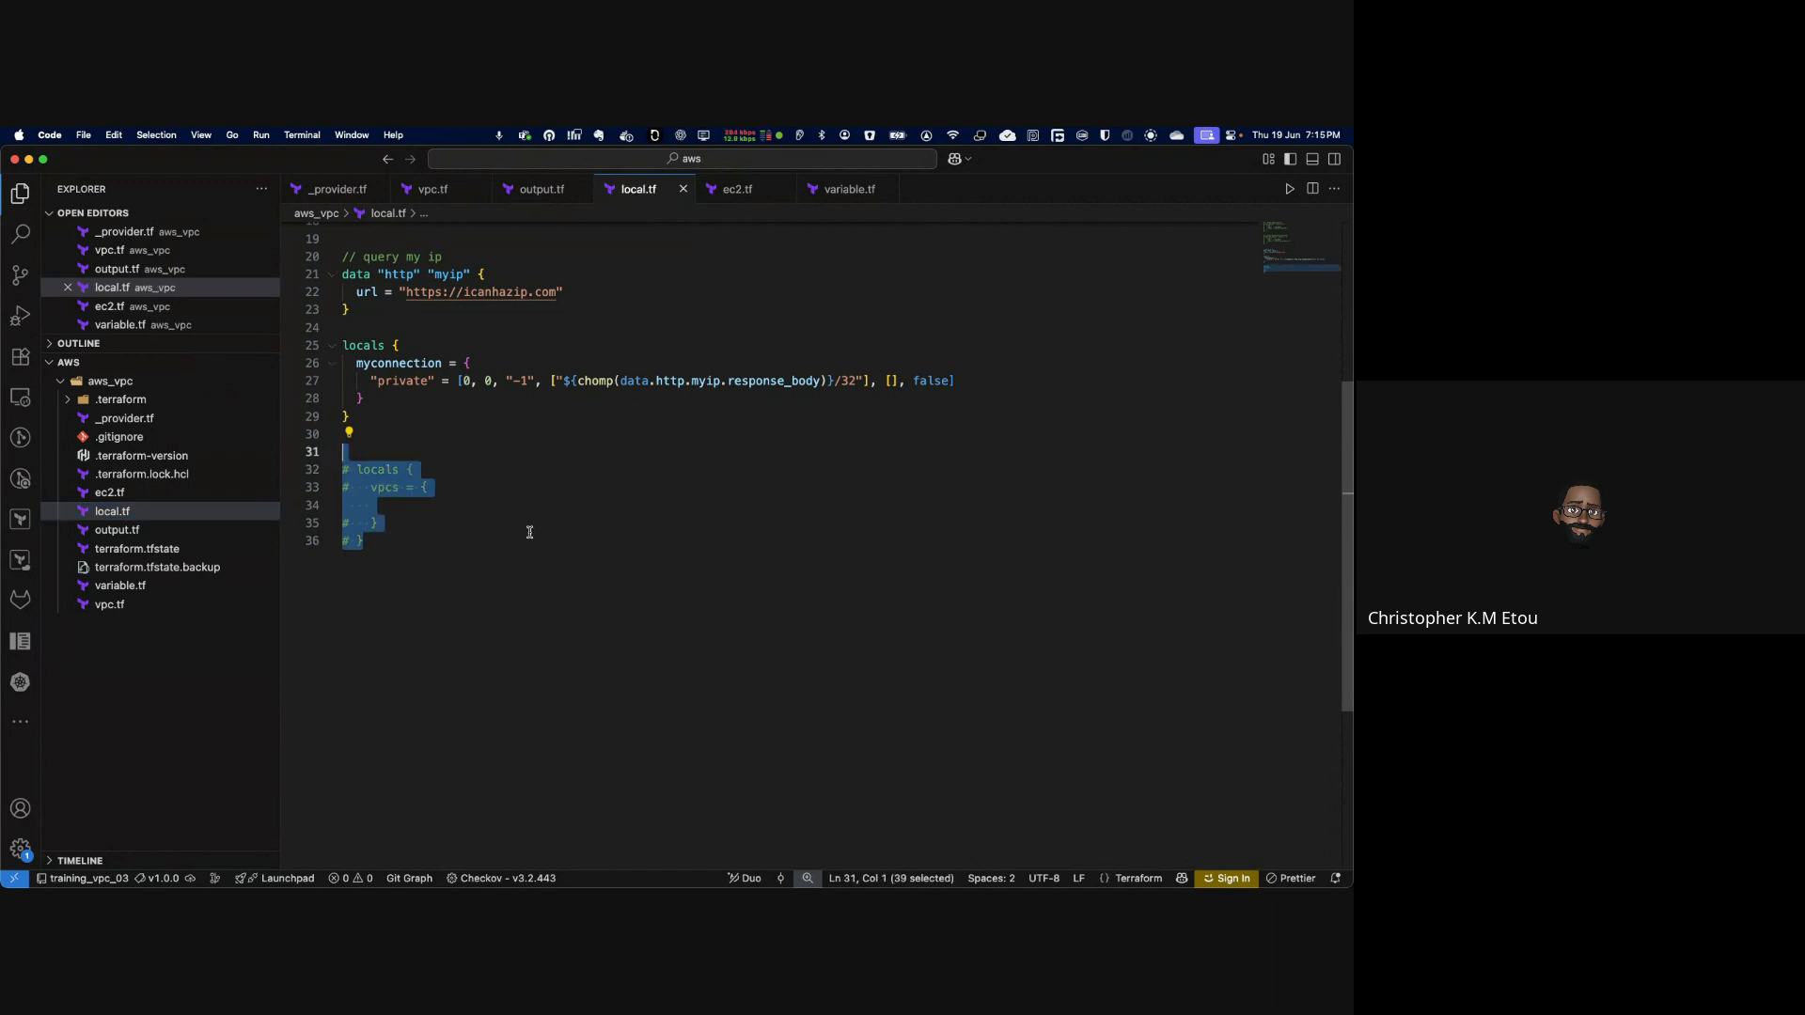
pyautogui.press('cmd+slash')
pyautogui.click(637, 573)
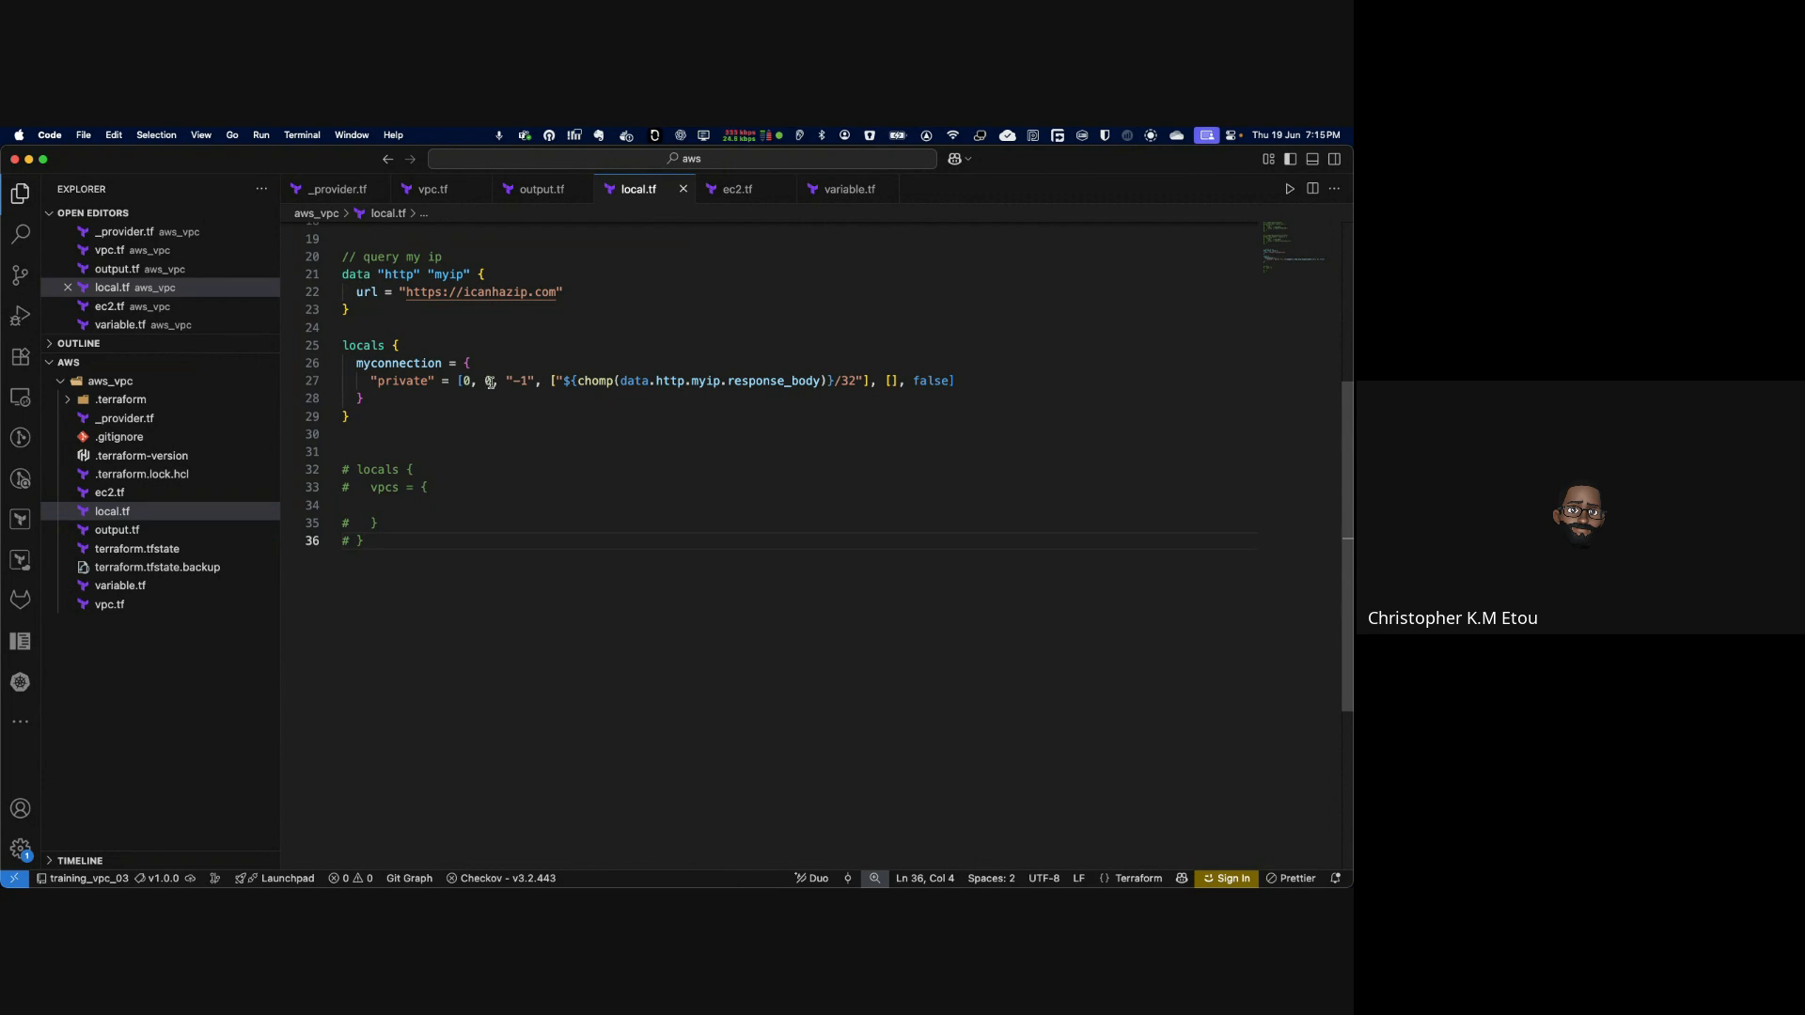
pyautogui.hotkey('ctrl', 'Left')
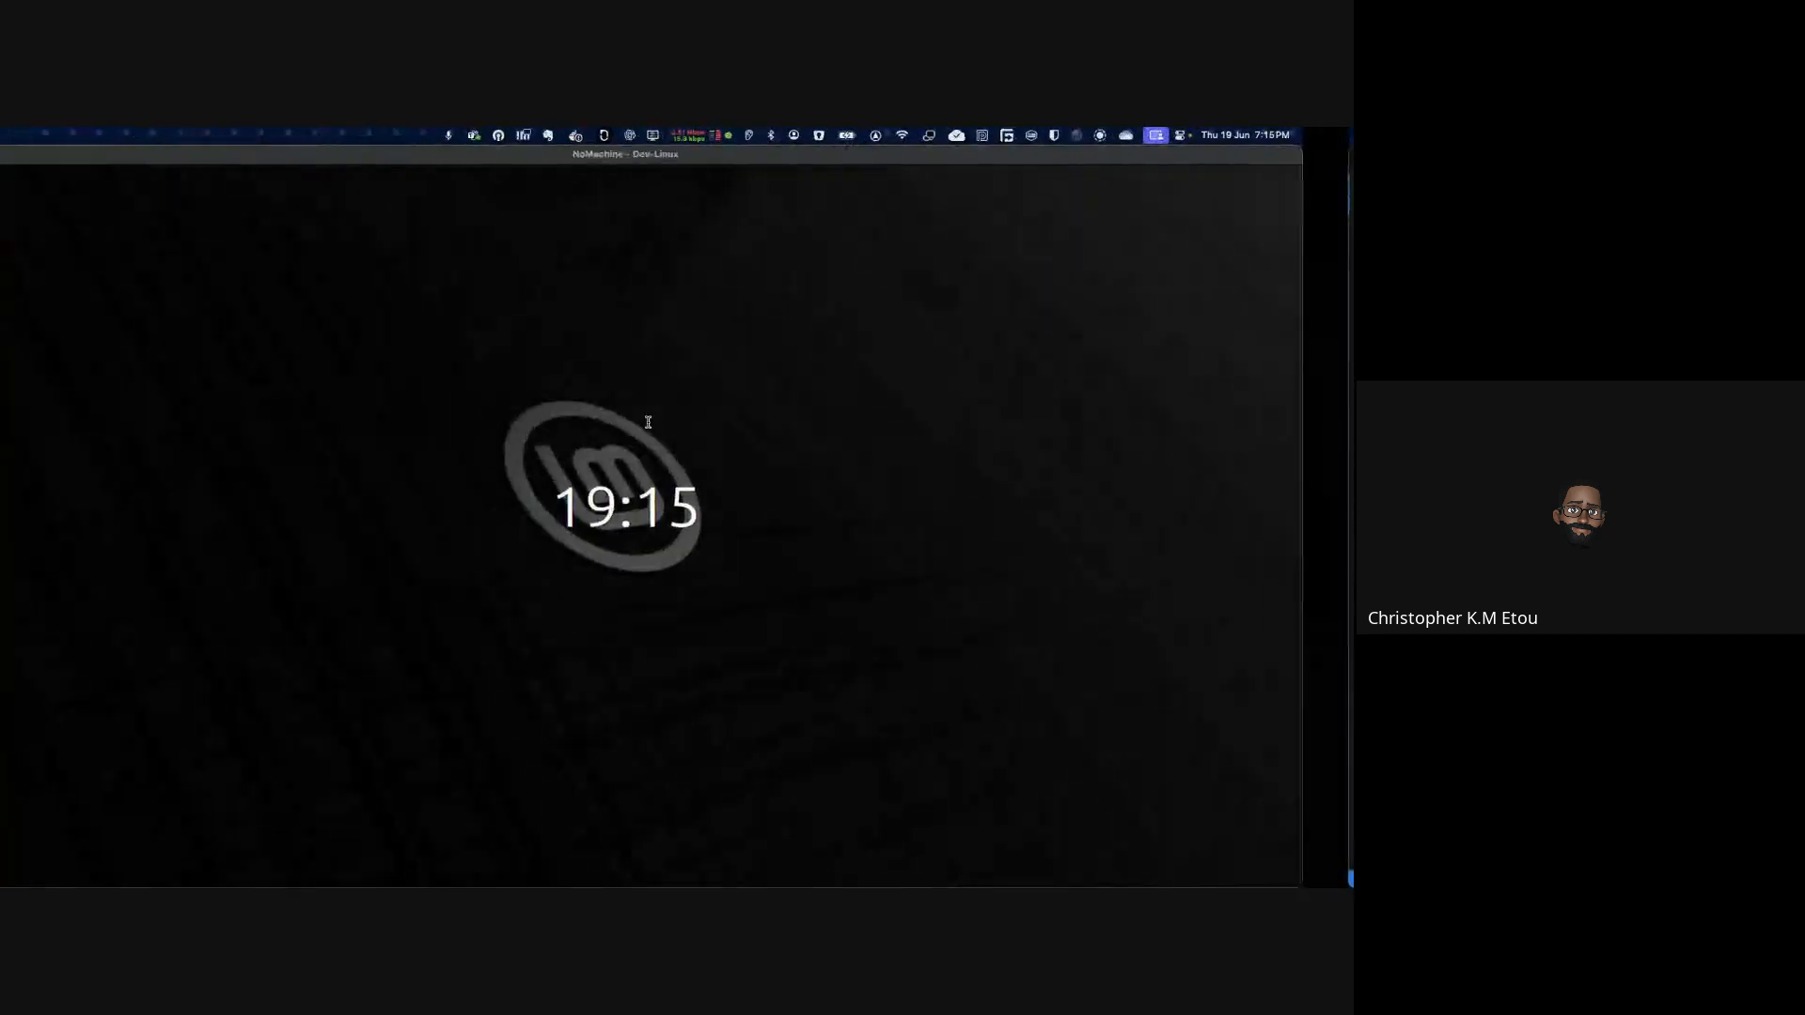
# - Switch back to VS Code and run avtraining -- terraform validate in the aws_vpc terminal
pyautogui.hotkey('ctrl', 'Right')
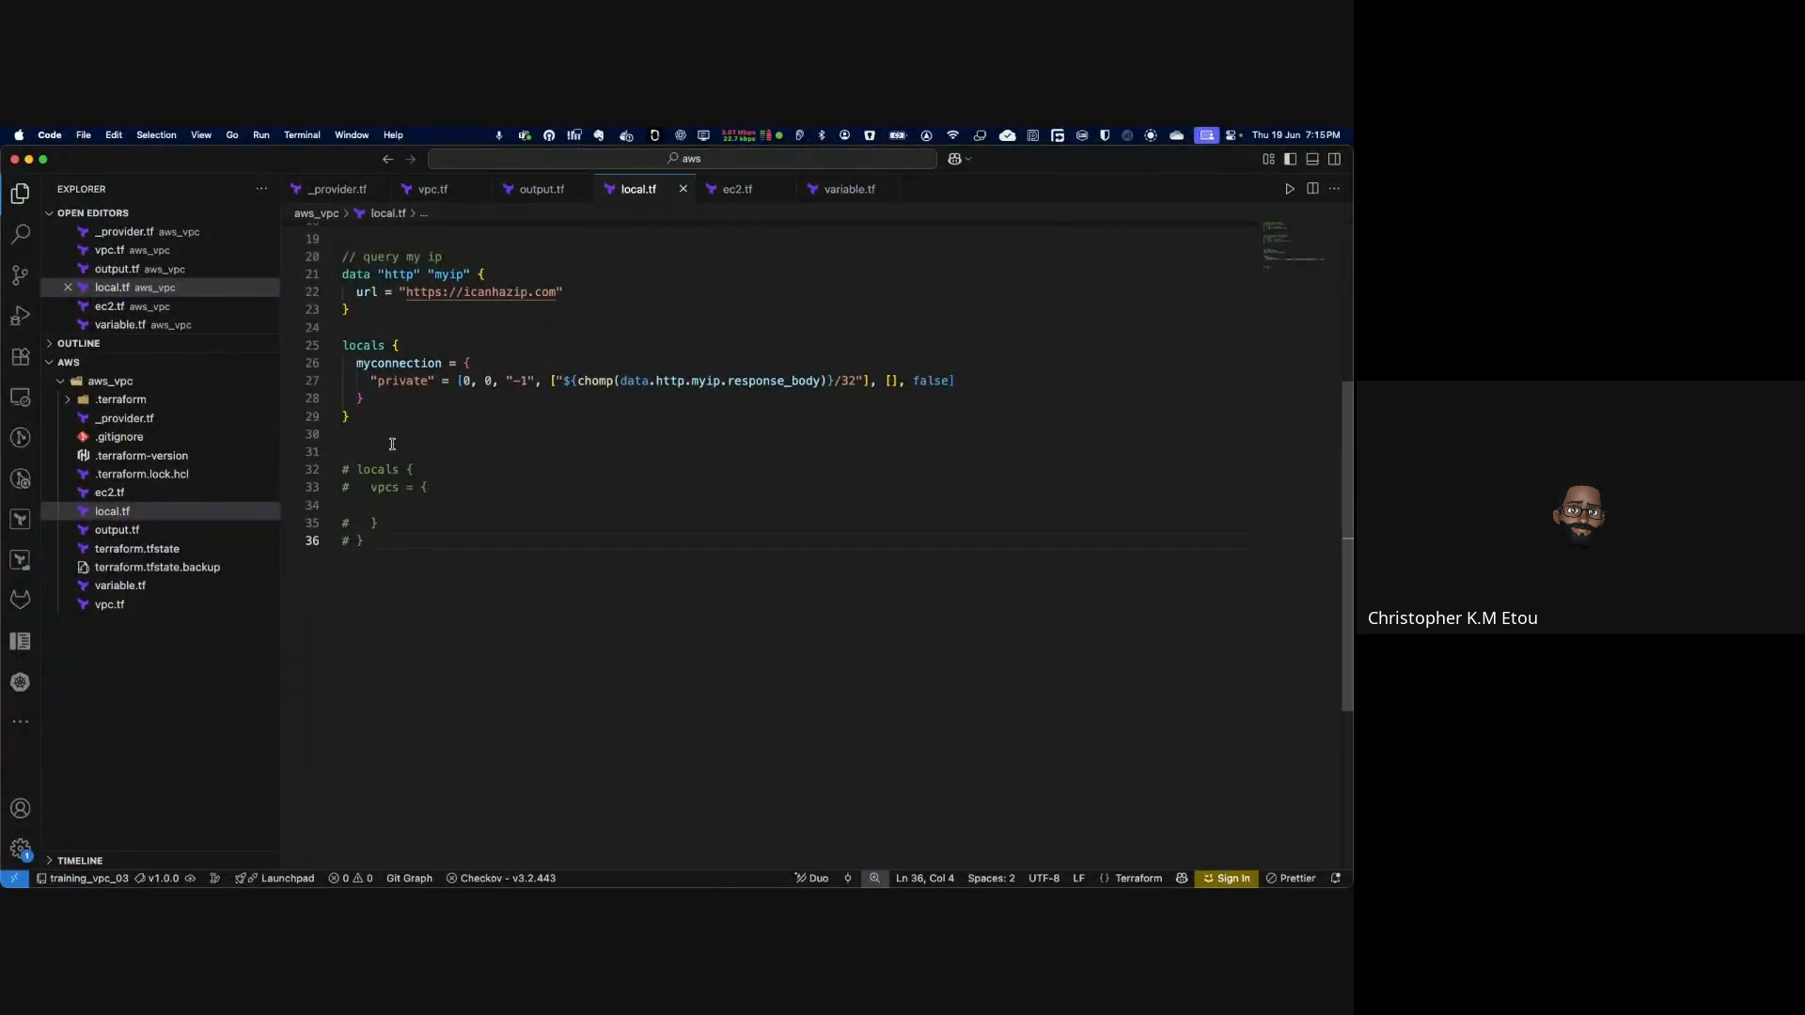
pyautogui.hotkey('ctrl', '`')
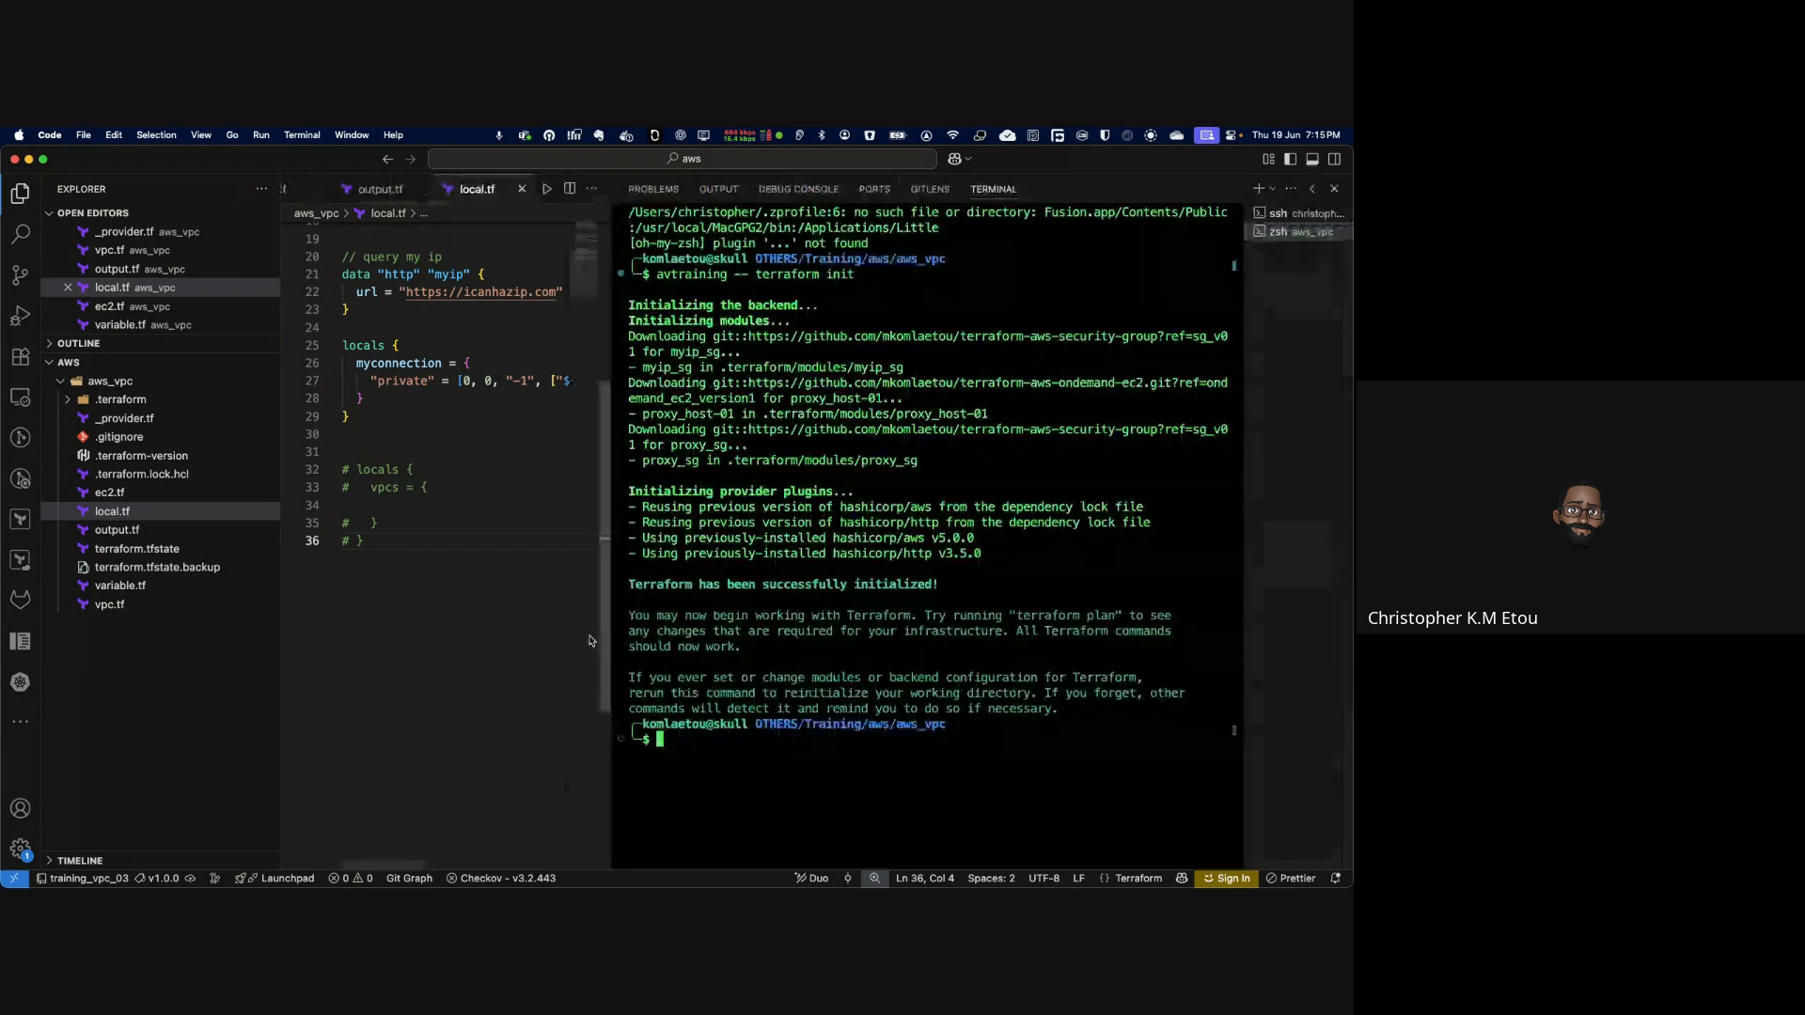
pyautogui.press('Up')
pyautogui.press('BackSpace')
pyautogui.press('BackSpace')
pyautogui.press('BackSpace')
pyautogui.press('BackSpace')
pyautogui.write('validate')
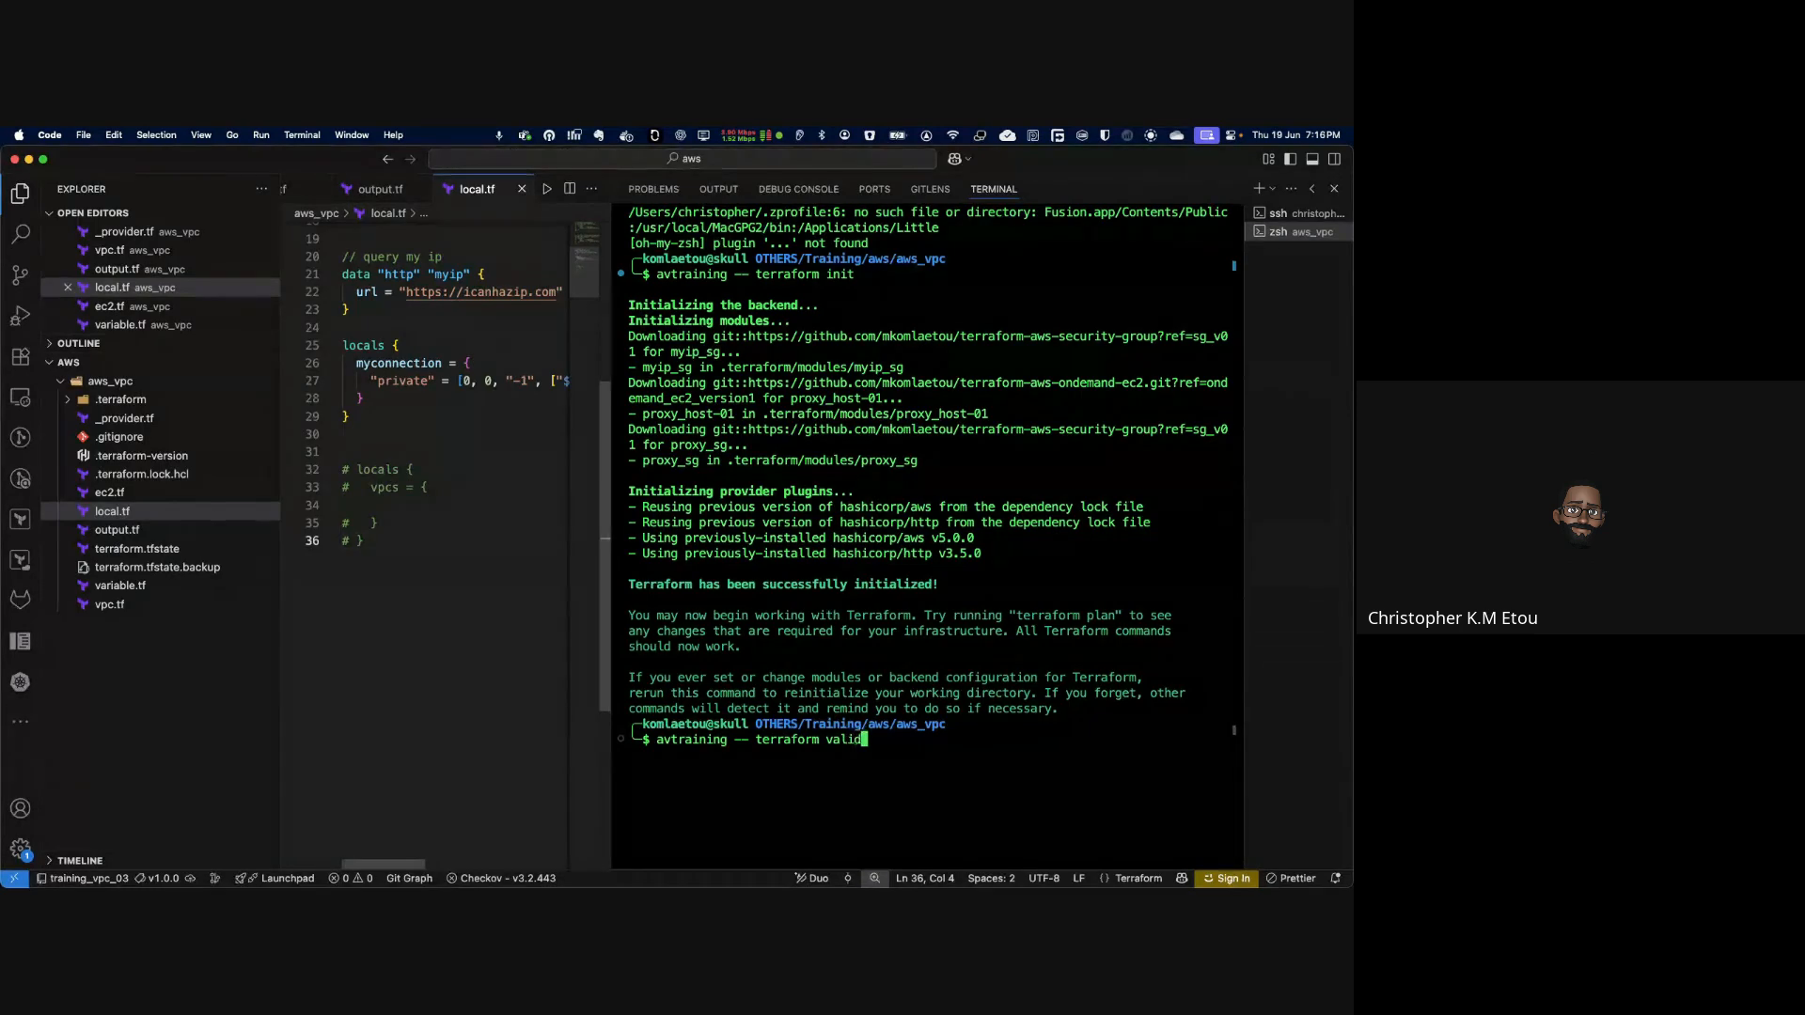
pyautogui.press('Return')
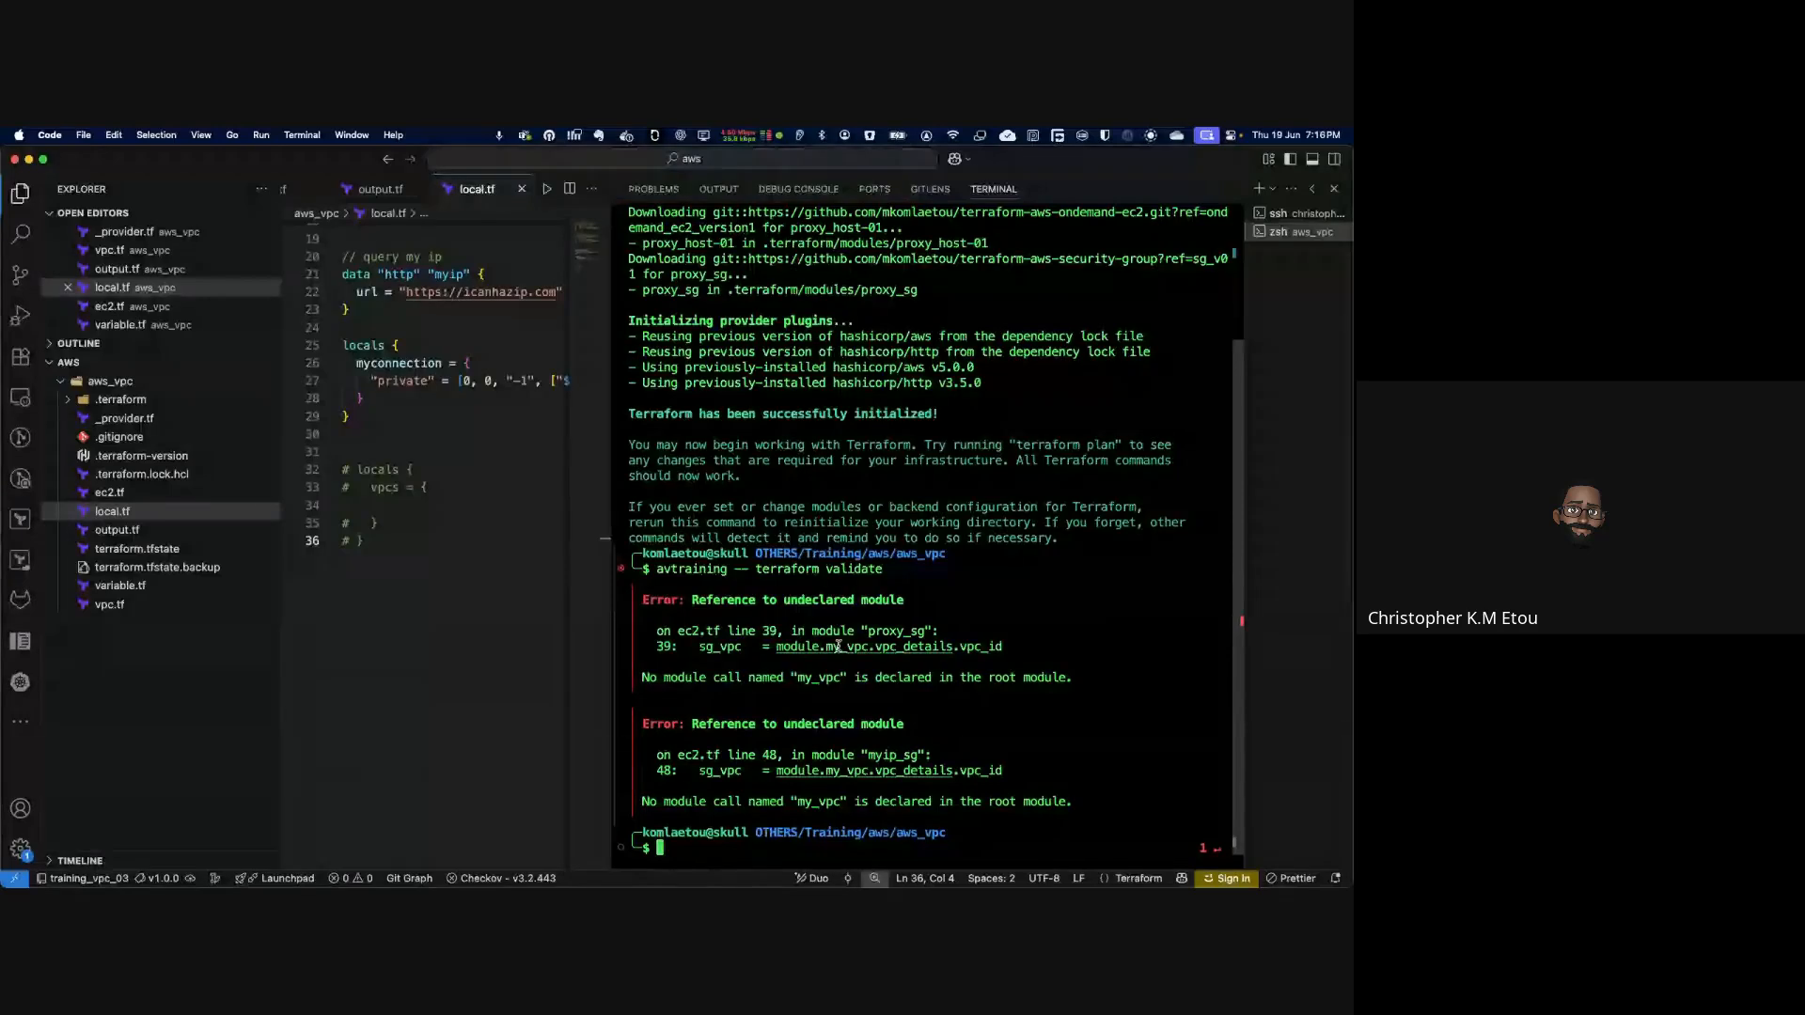
# - Replace my_vpc with training_vpc_03 in the sg_vpc references of the proxy_sg and myip_sg modules in ec2.tf
pyautogui.doubleClick(840, 647)
pyautogui.click(784, 669)
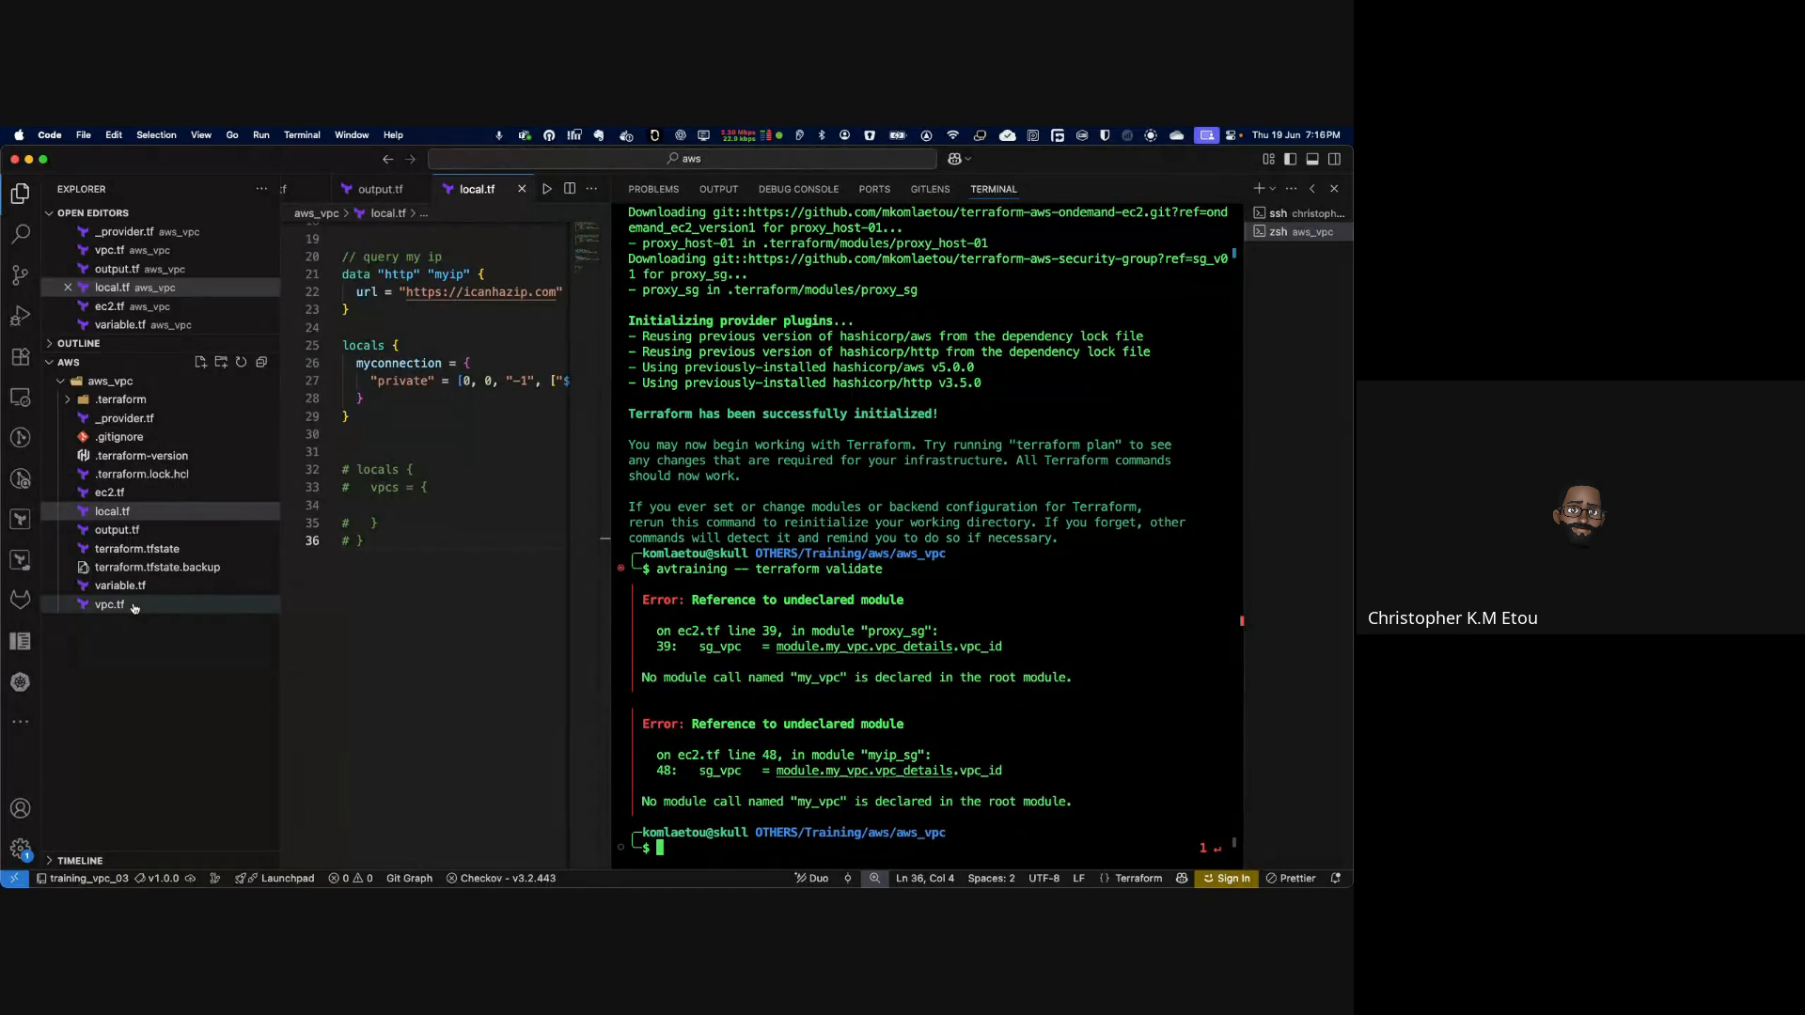
pyautogui.click(110, 496)
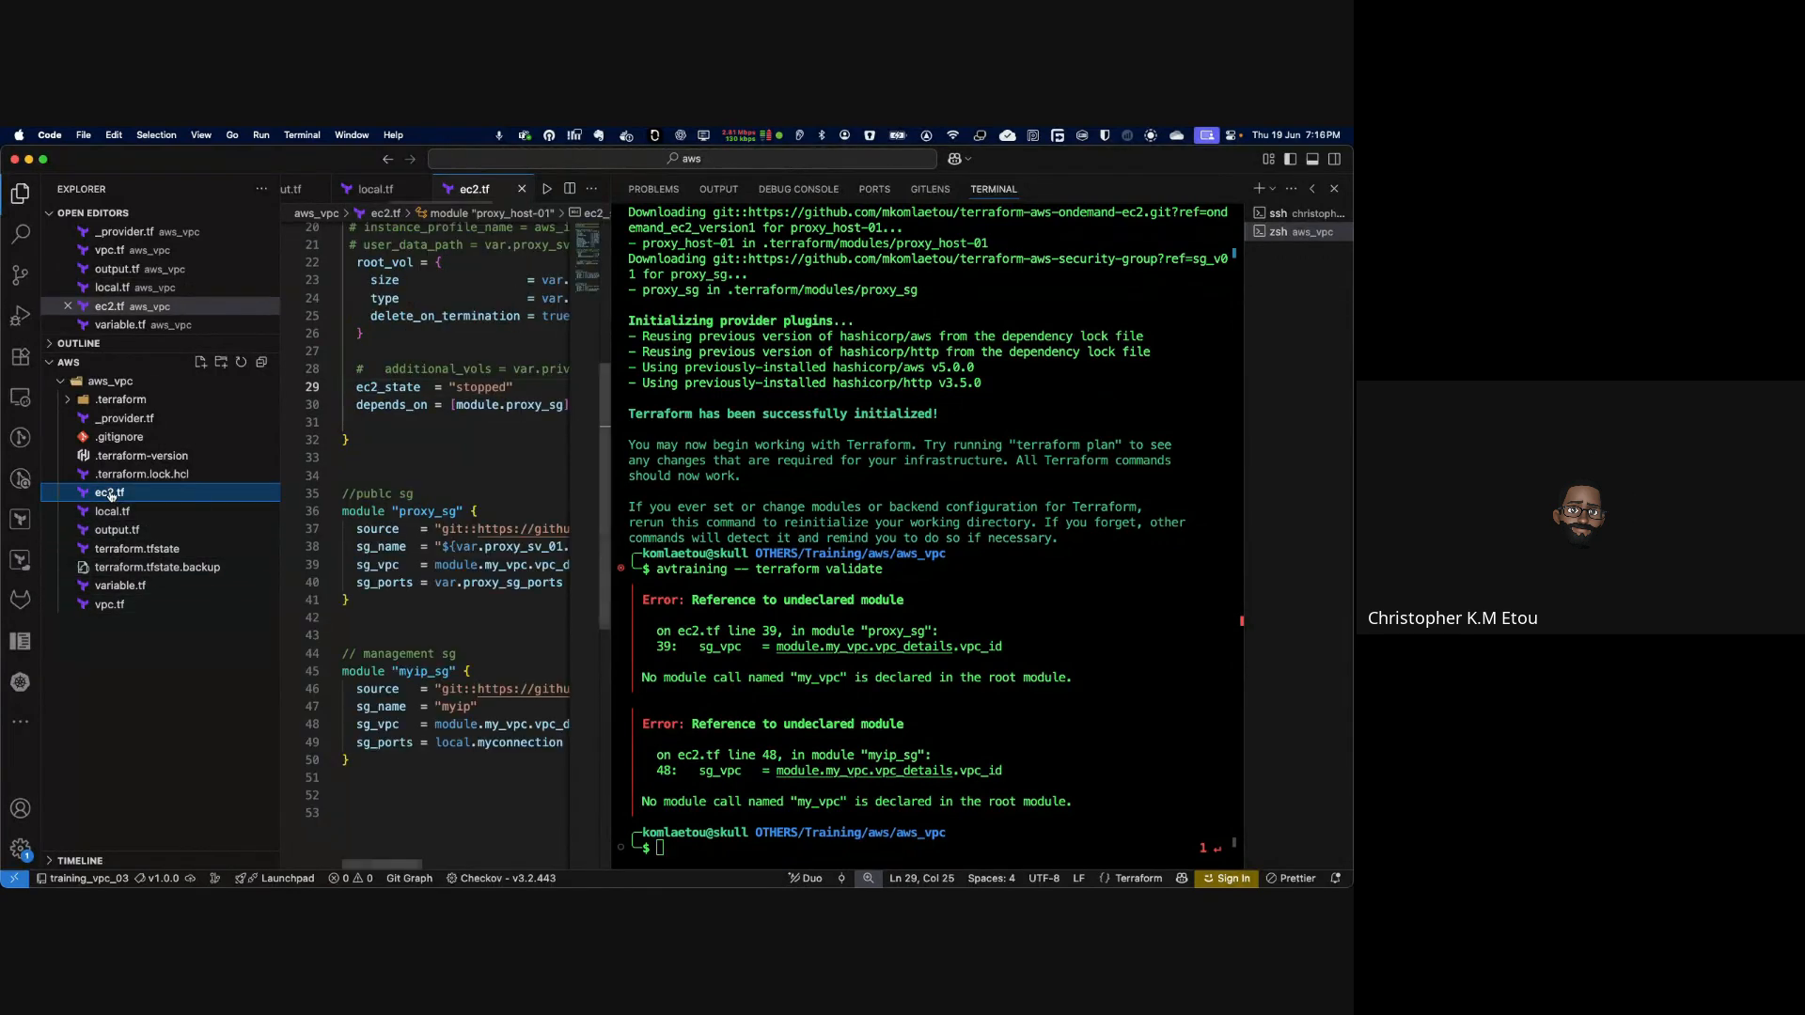
pyautogui.press('super+j')
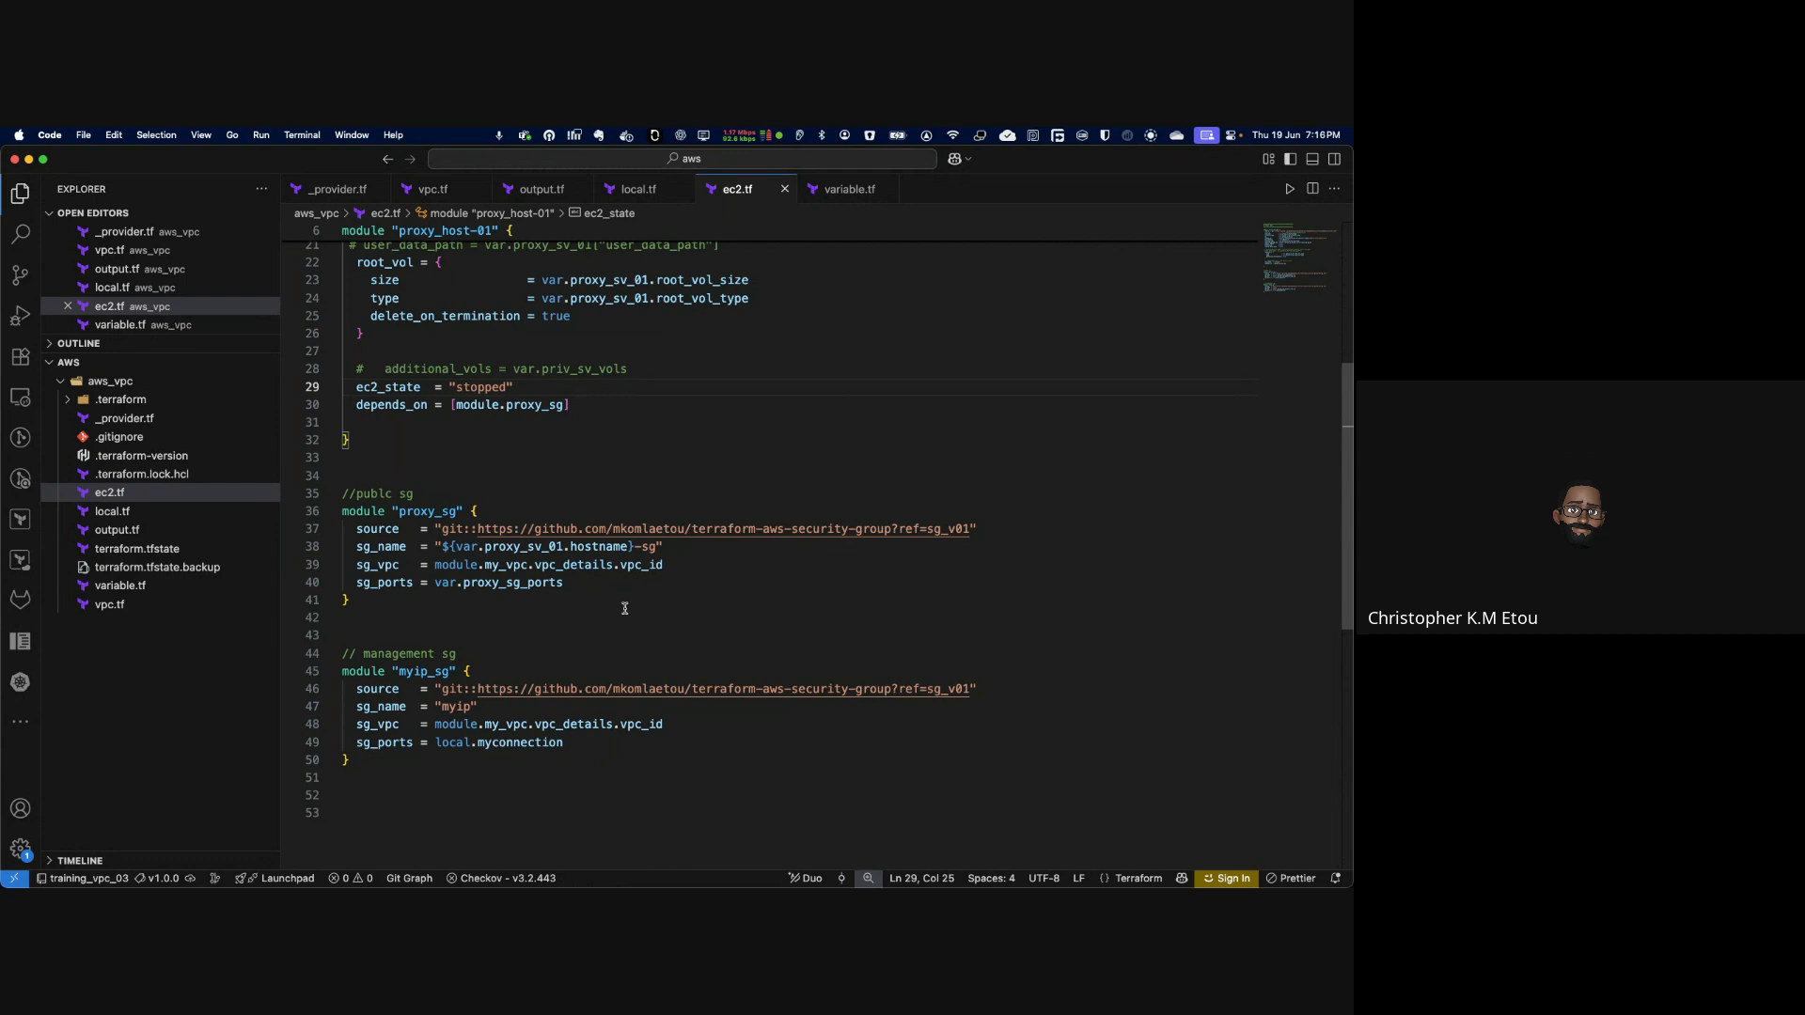
pyautogui.press('super+j')
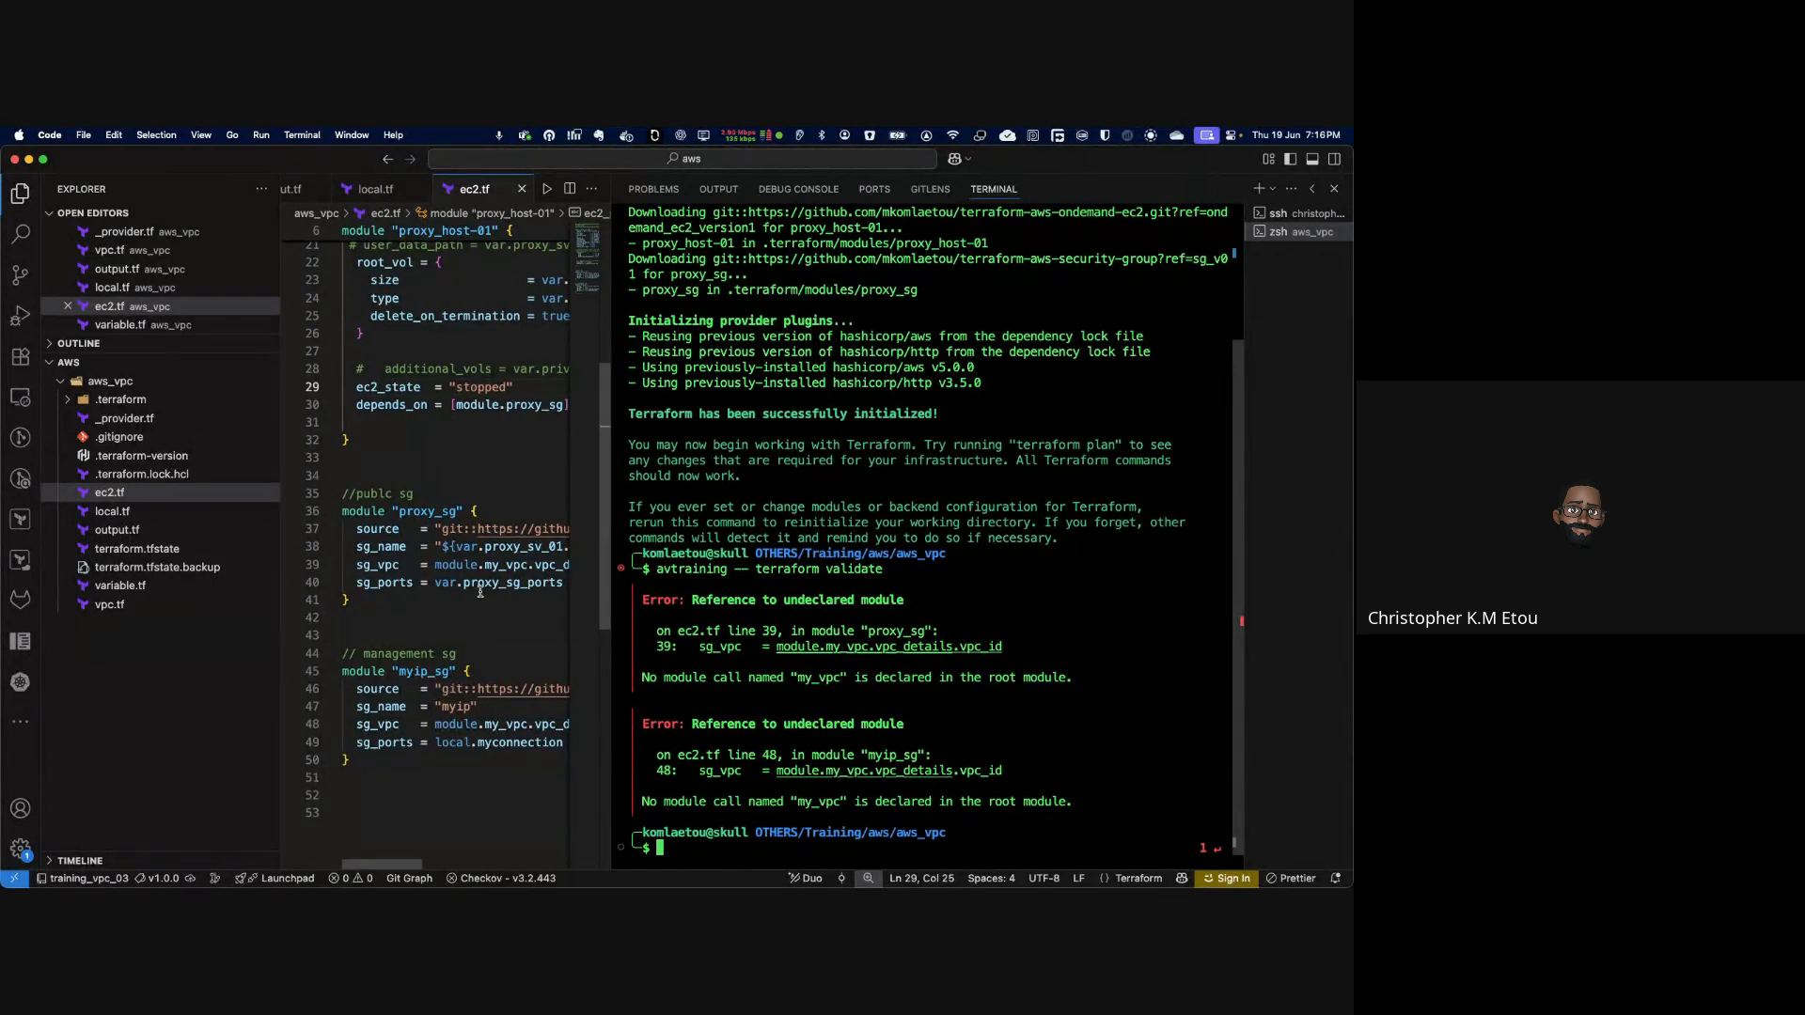
pyautogui.press('super+j')
pyautogui.scroll(3, 568, 545)
pyautogui.scroll(3, 568, 545)
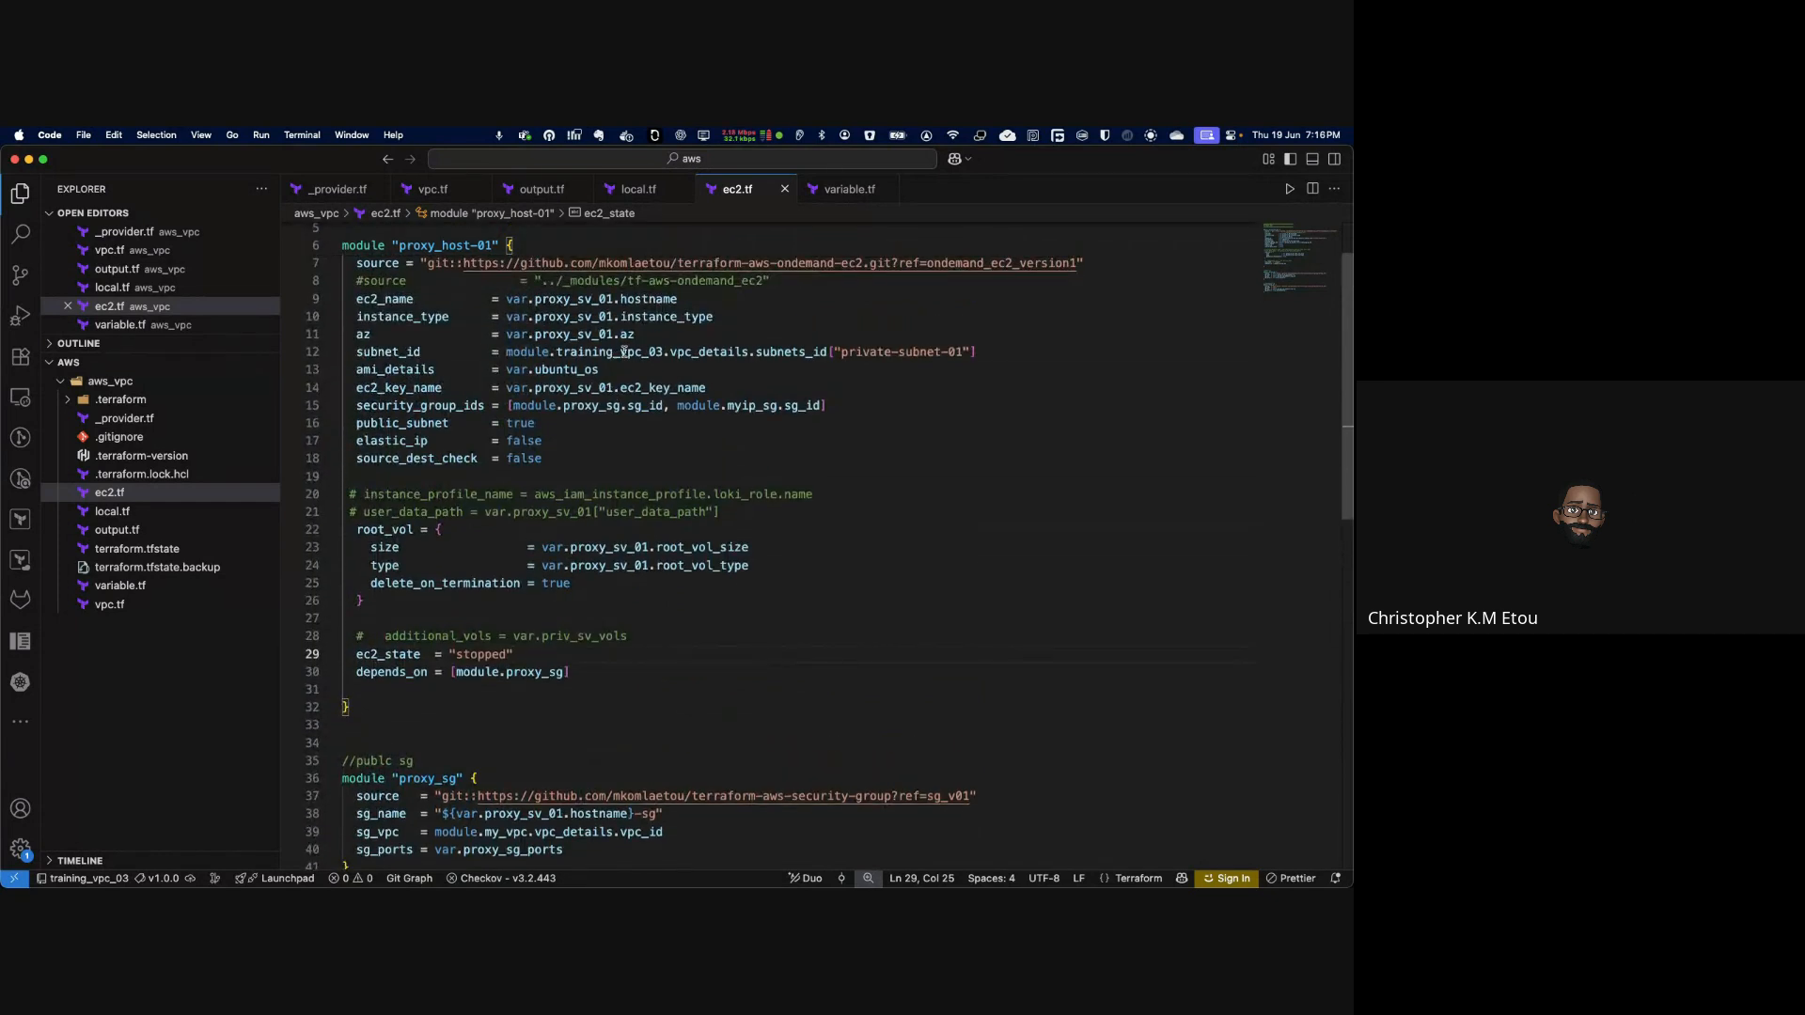
pyautogui.doubleClick(625, 352)
pyautogui.press('super+c')
pyautogui.scroll(-7, 624, 352)
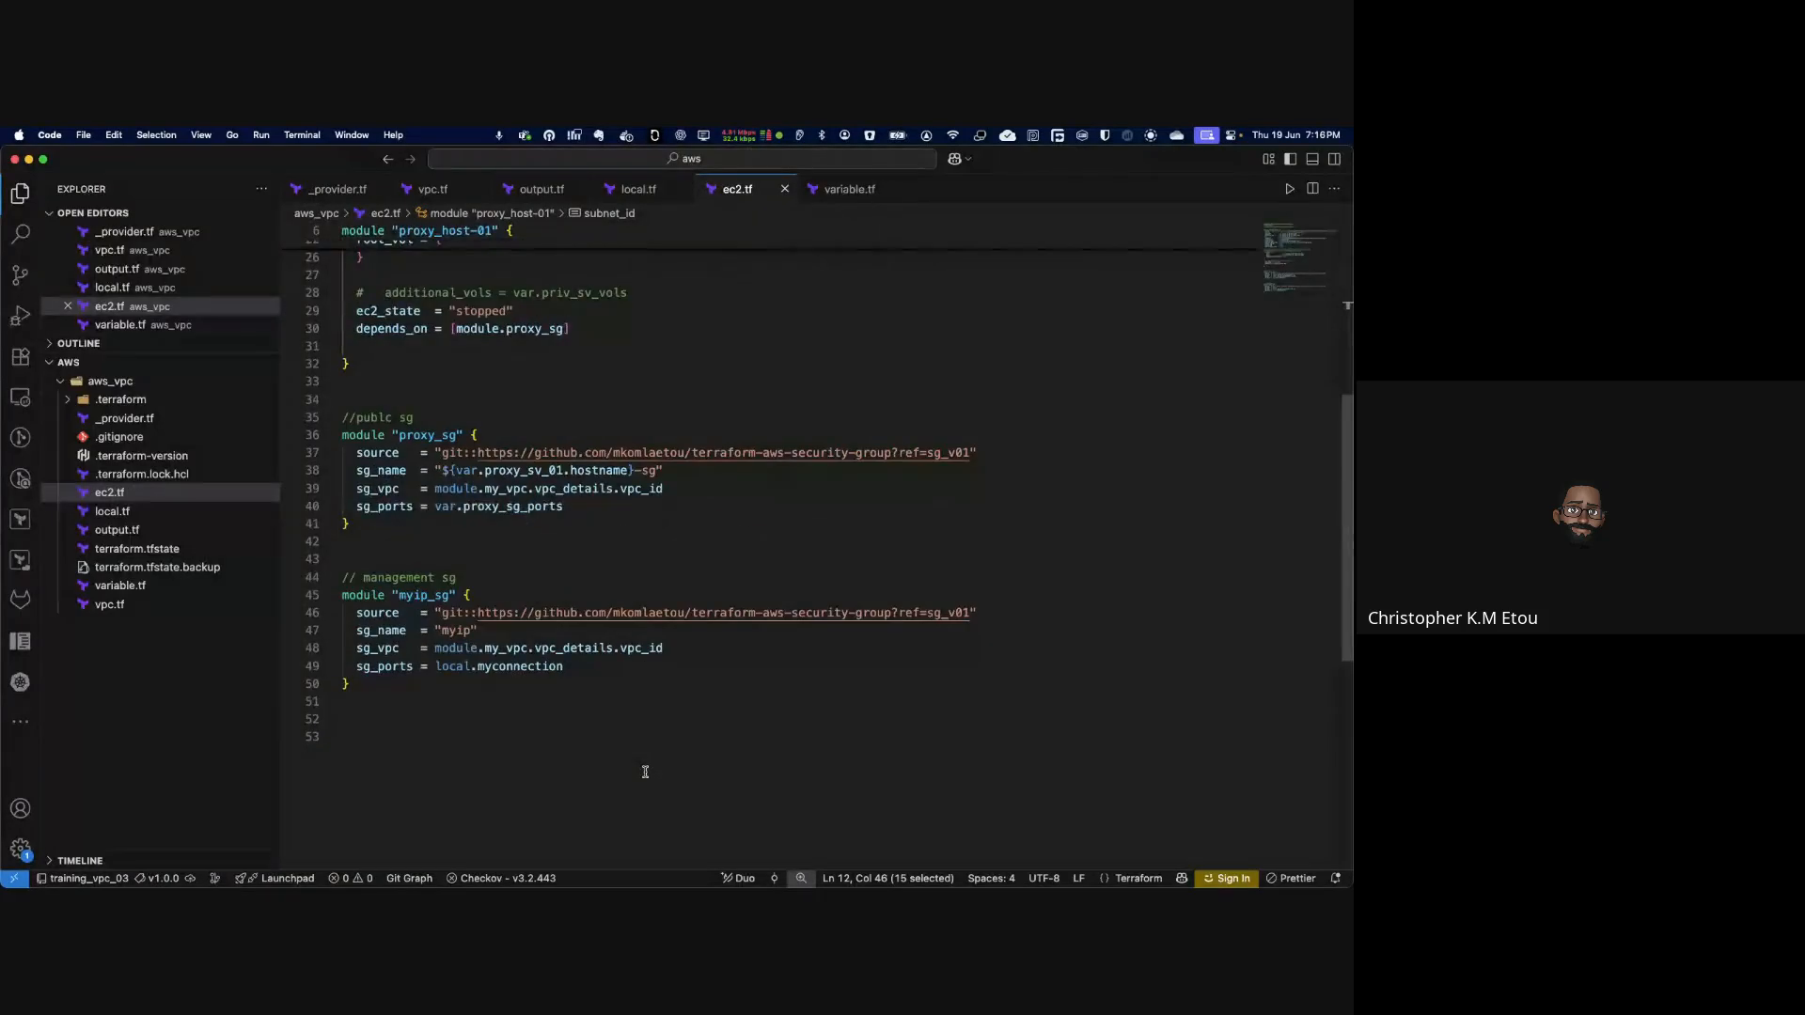
pyautogui.doubleClick(504, 488)
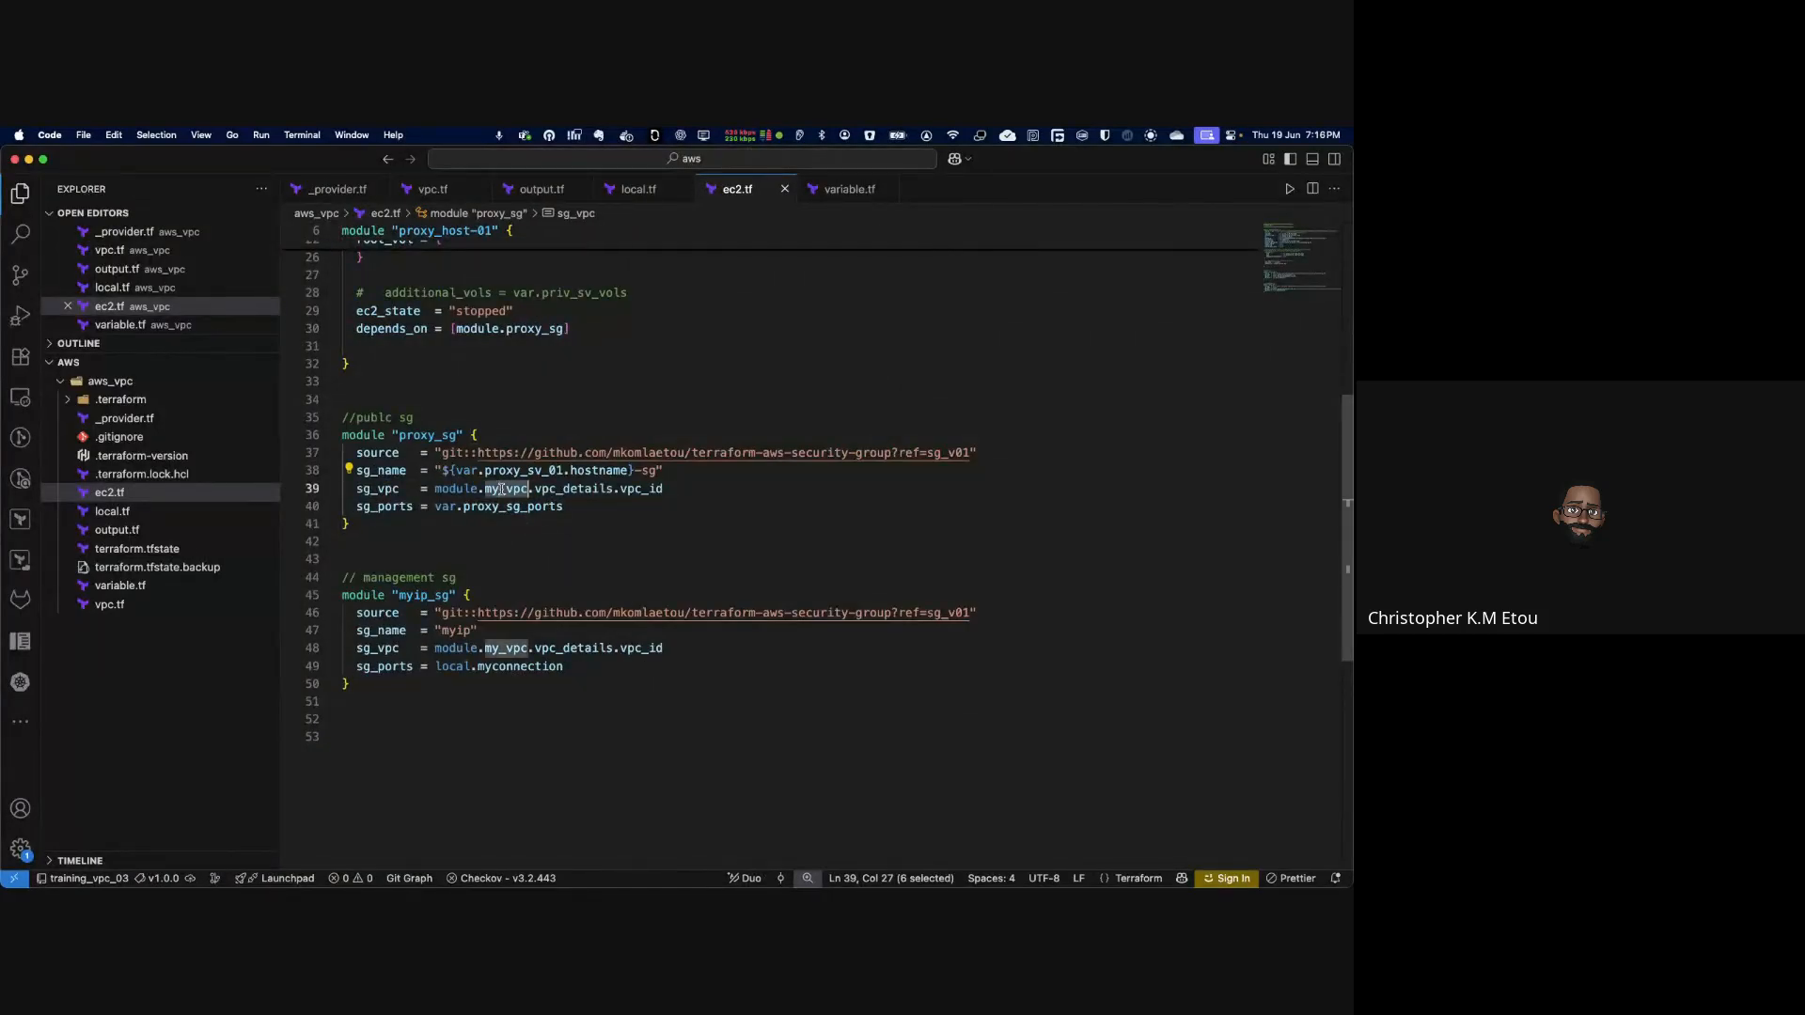
pyautogui.press('super+v')
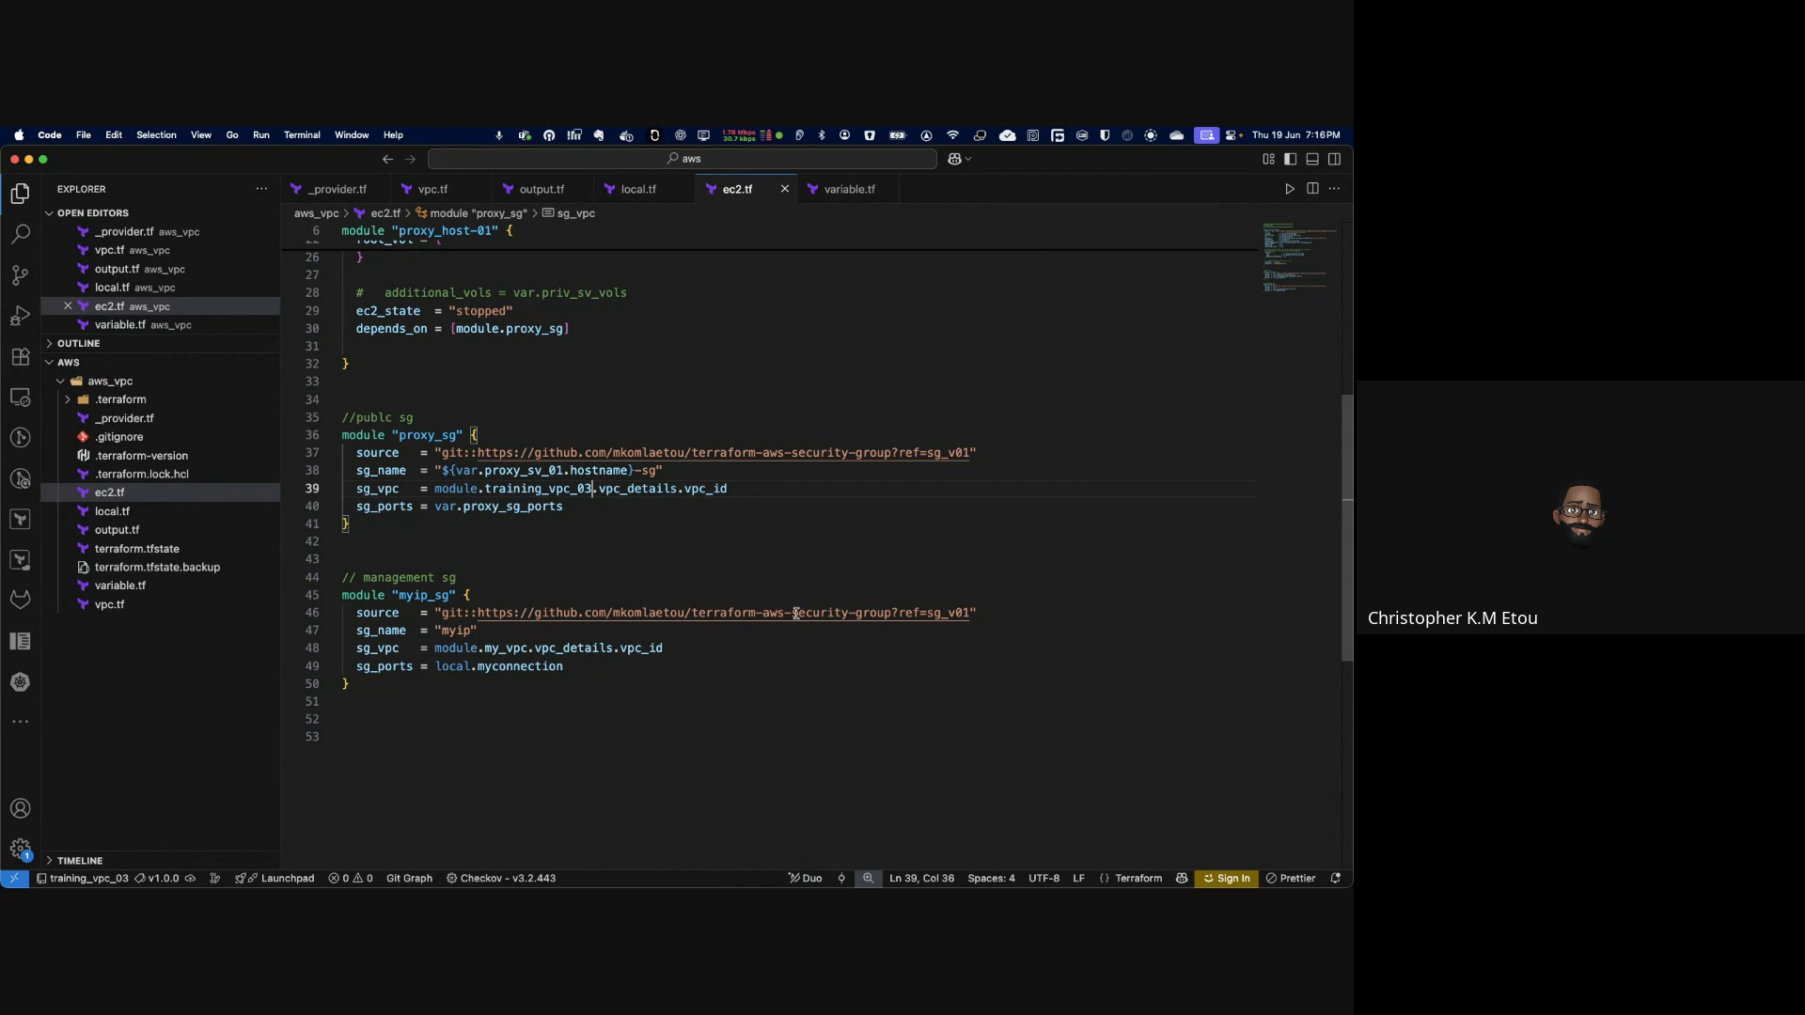
pyautogui.doubleClick(502, 648)
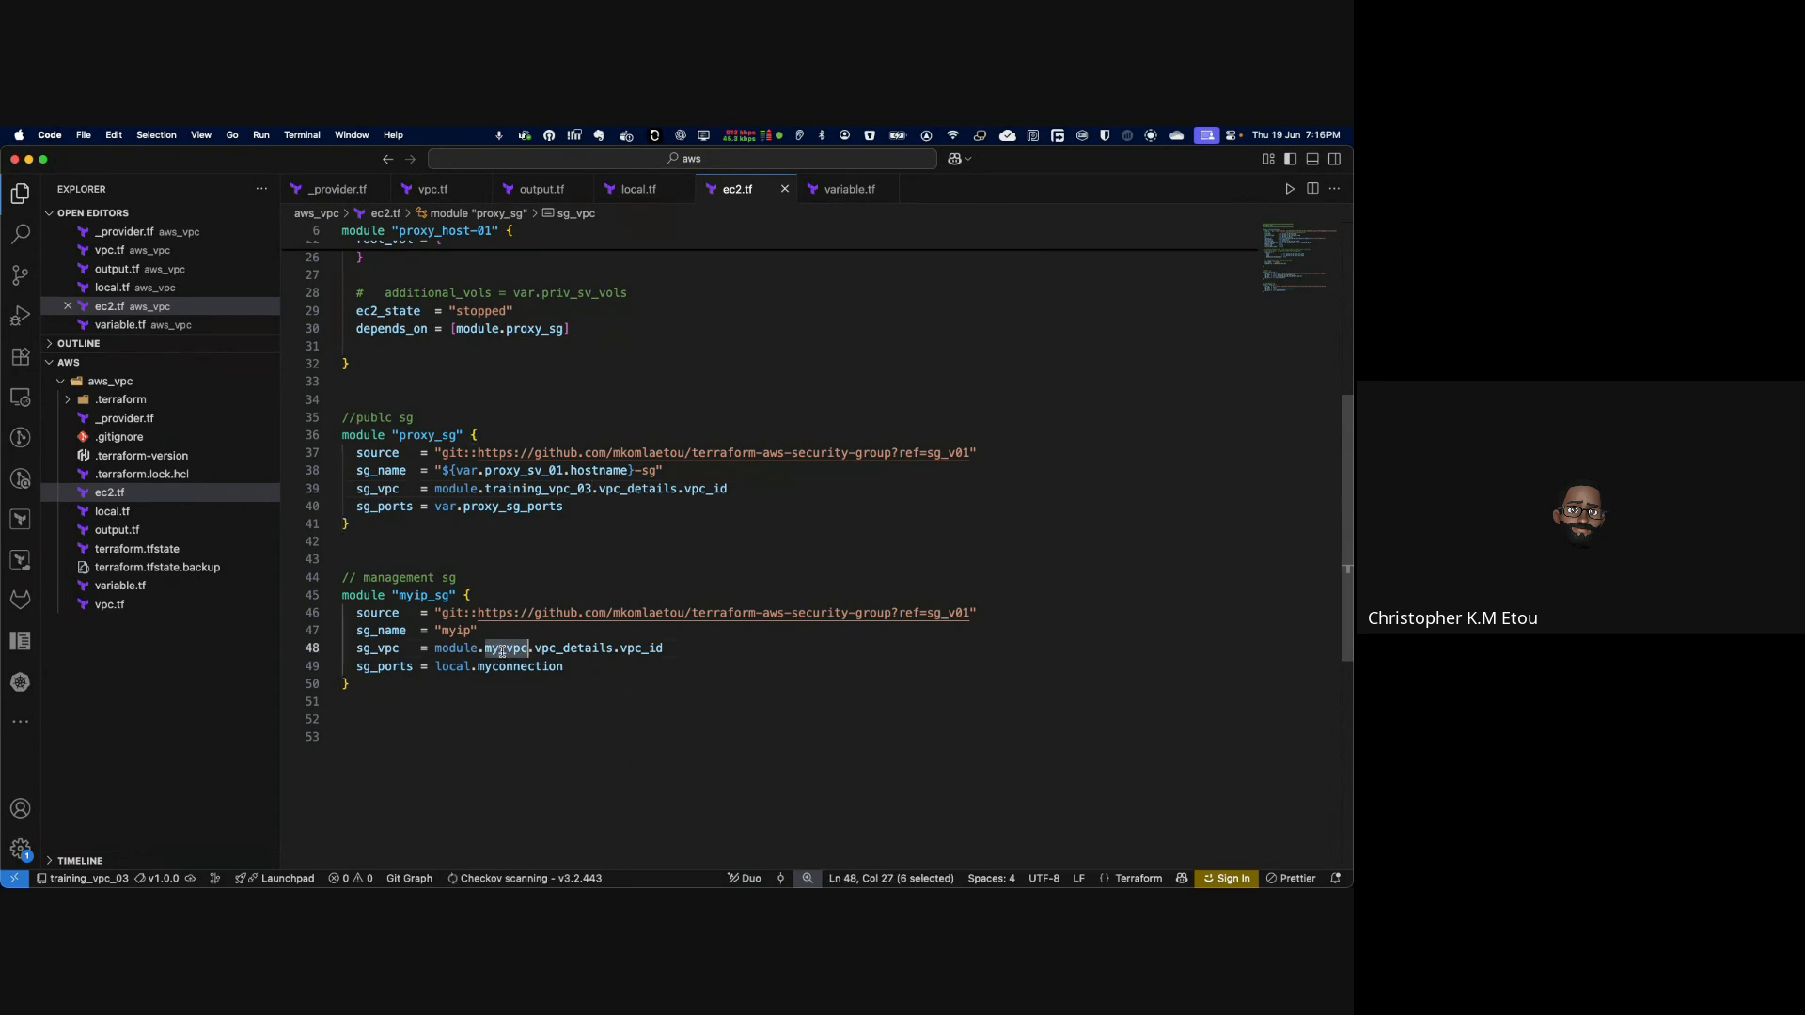
pyautogui.press('super+v')
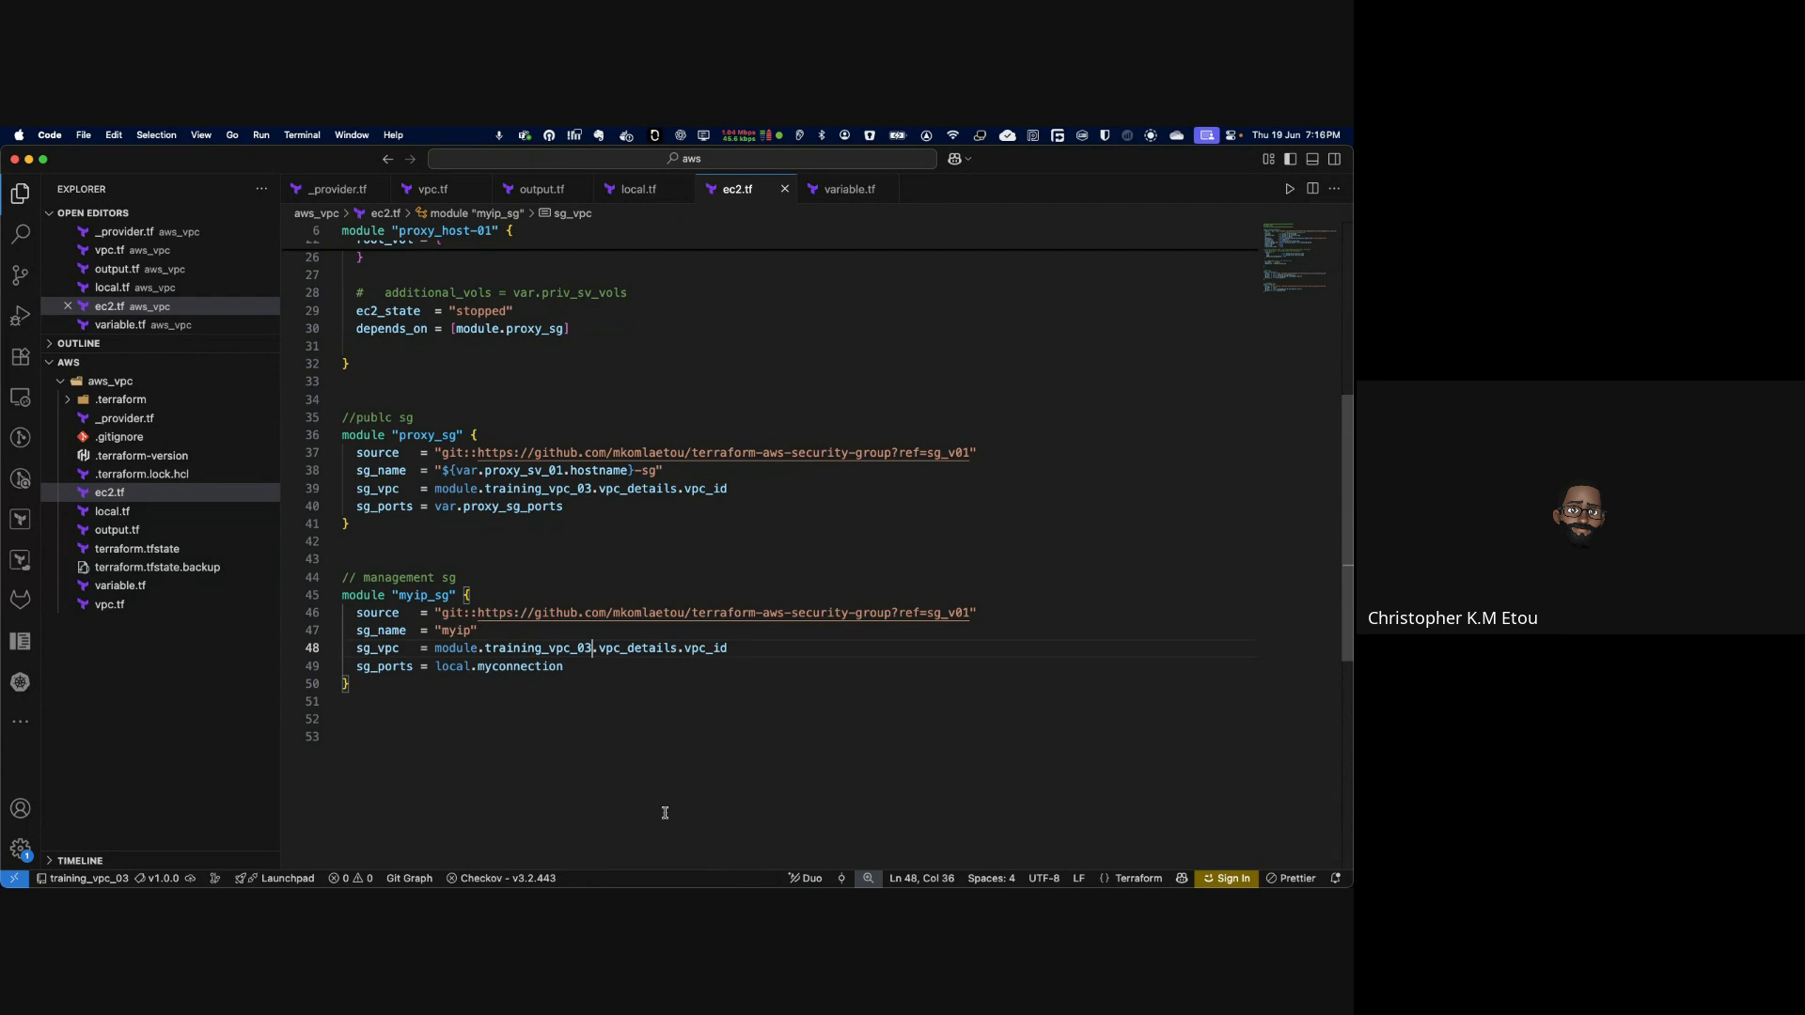
# - Rerun avtraining -- terraform validate on the corrected ec2.tf configuration
pyautogui.hotkey('ctrl', '`')
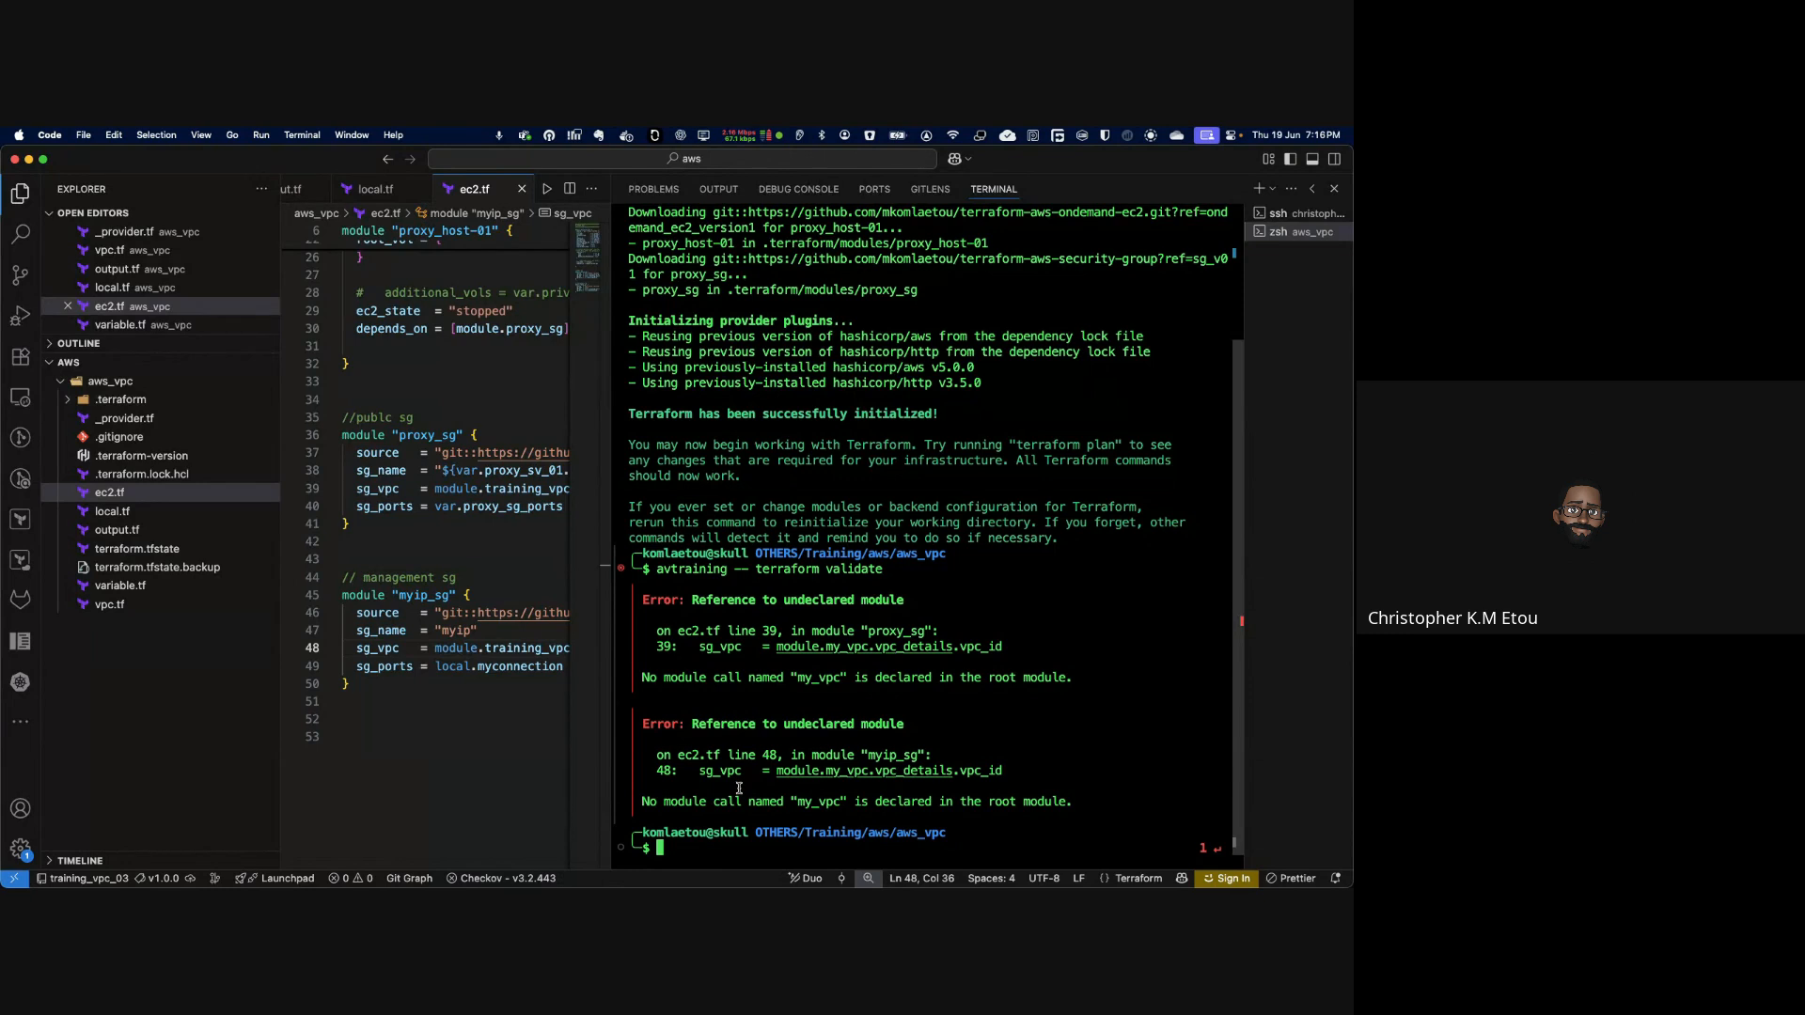
pyautogui.press('Up')
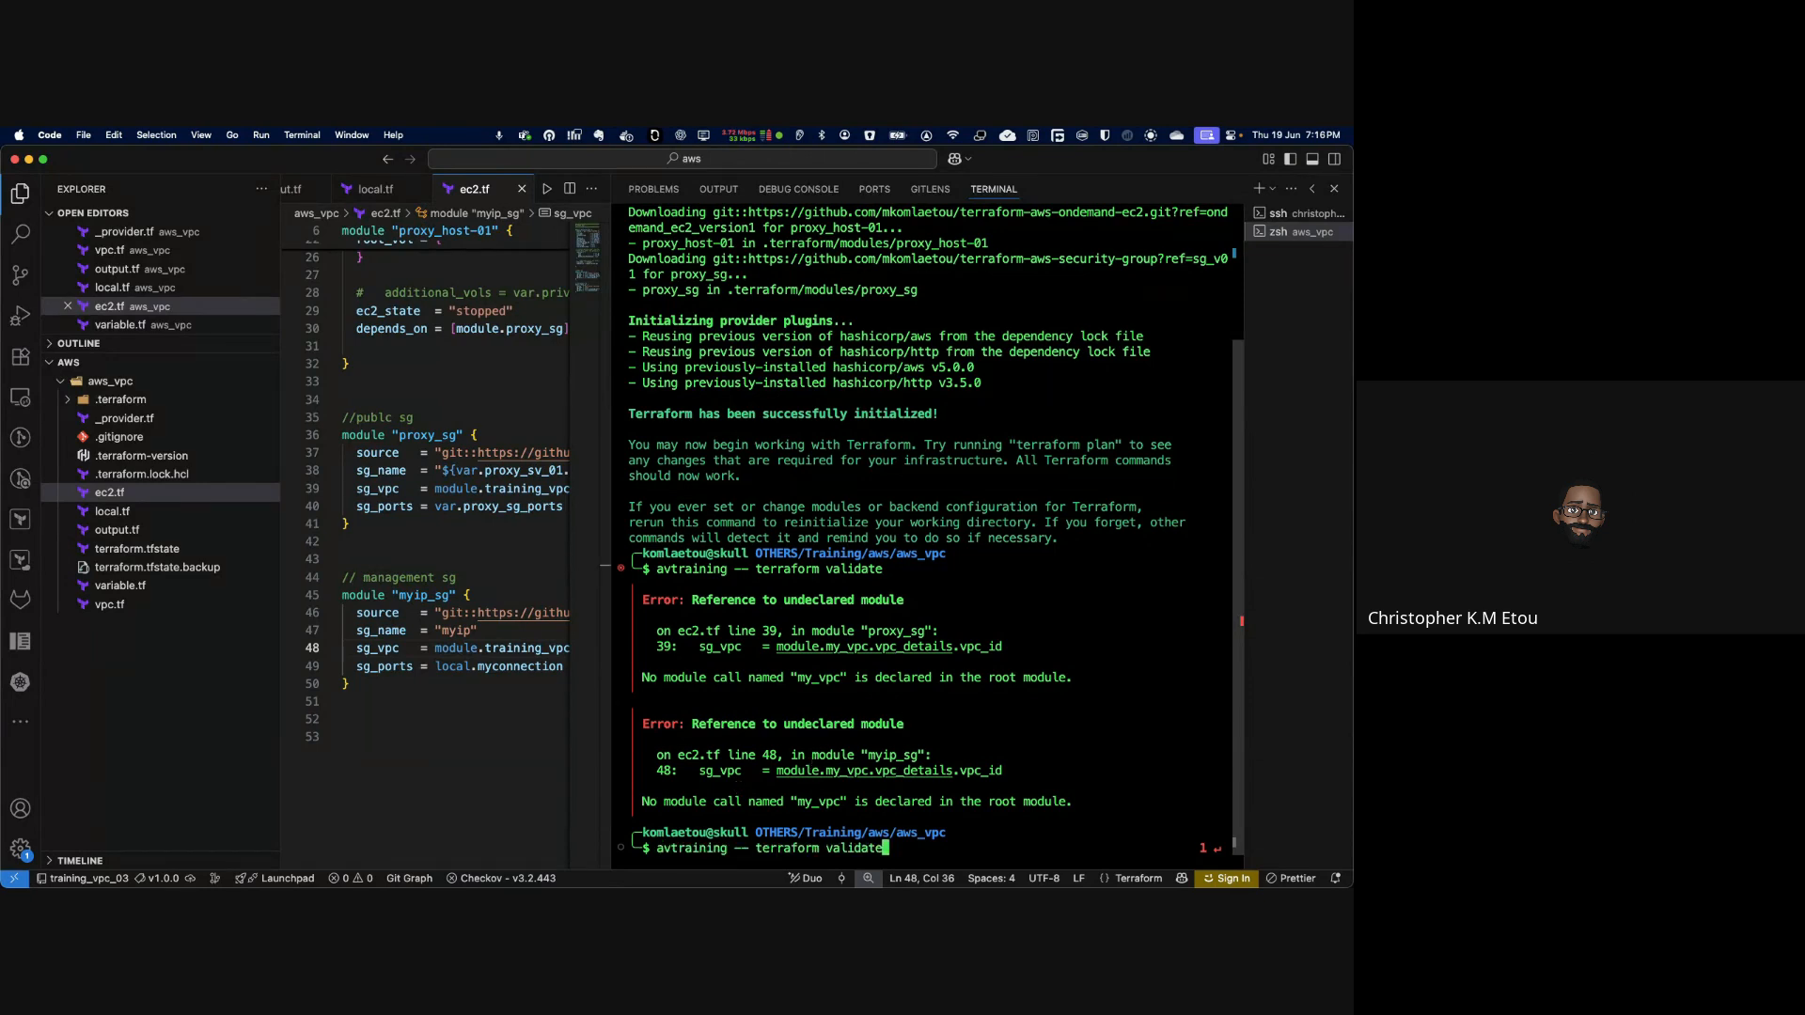
pyautogui.press('Return')
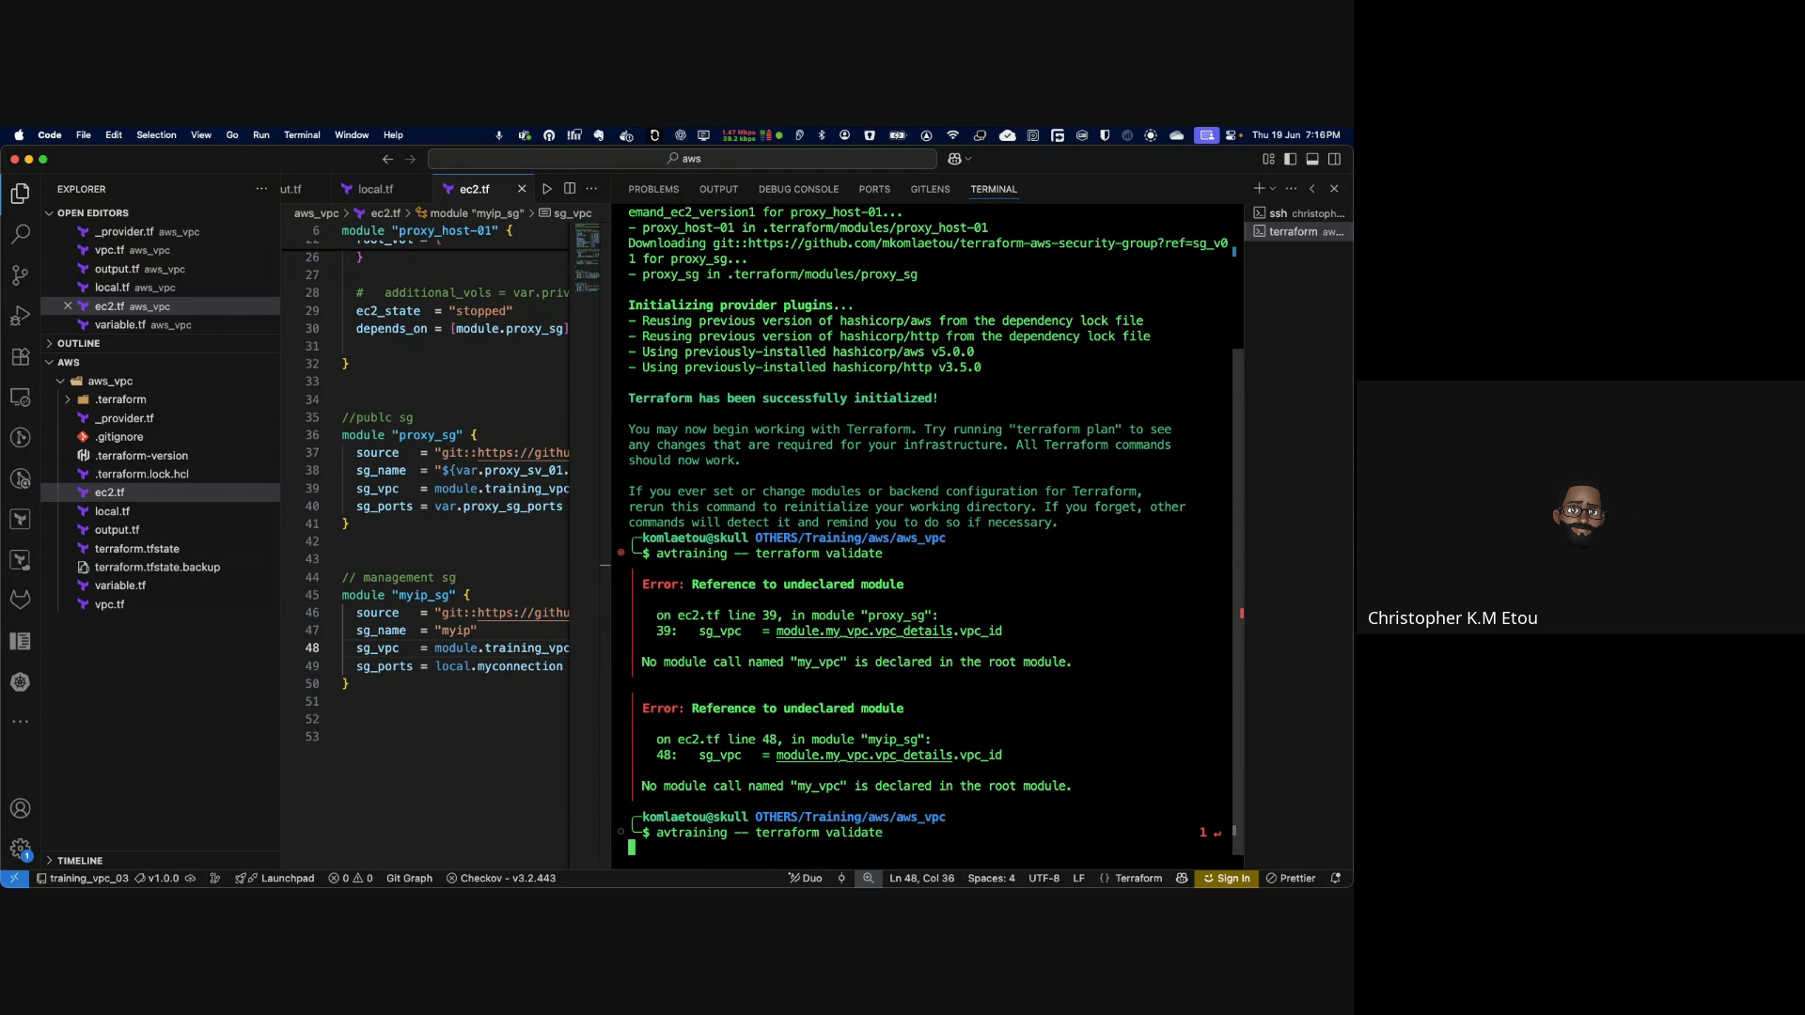
# - Clear the terminal and run avtraining -- terraform plan in the aws_vpc folder
pyautogui.write('cle')
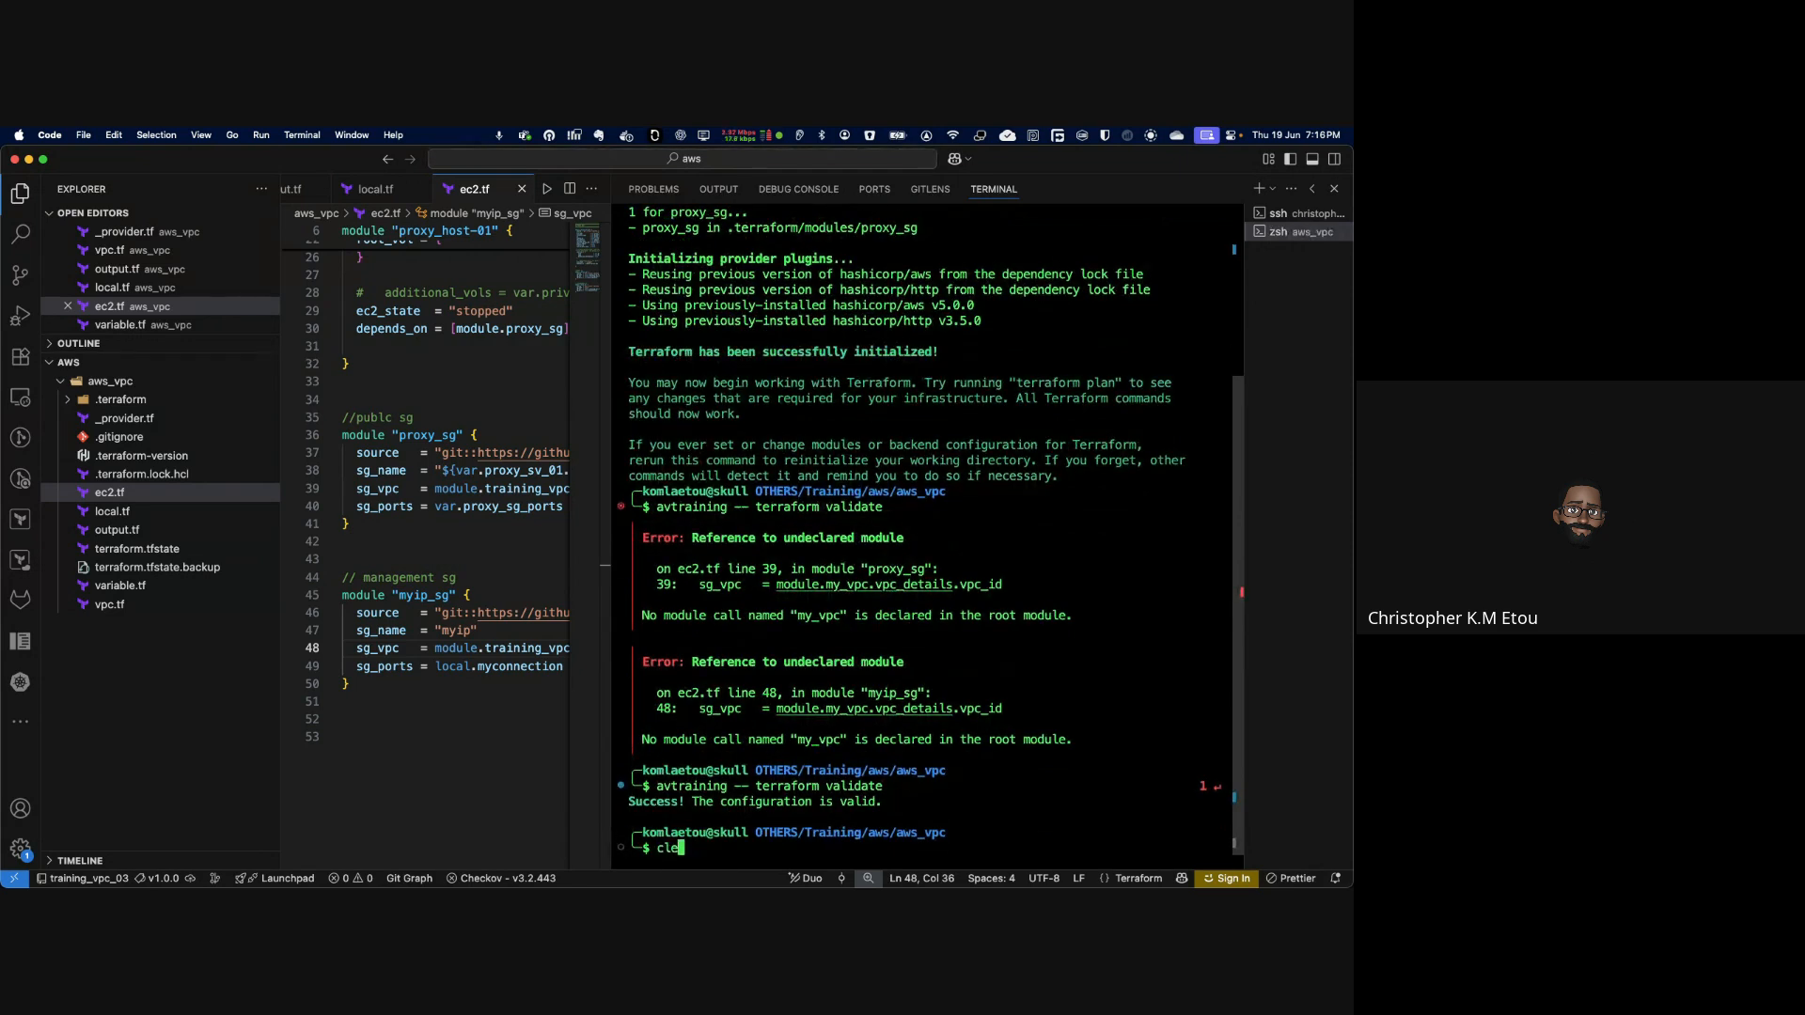
pyautogui.write('ar')
pyautogui.press('Return')
pyautogui.press('Up')
pyautogui.press('BackSpace')
pyautogui.press('BackSpace')
pyautogui.press('BackSpace')
pyautogui.press('BackSpace')
pyautogui.press('BackSpace')
pyautogui.press('BackSpace')
pyautogui.press('BackSpace')
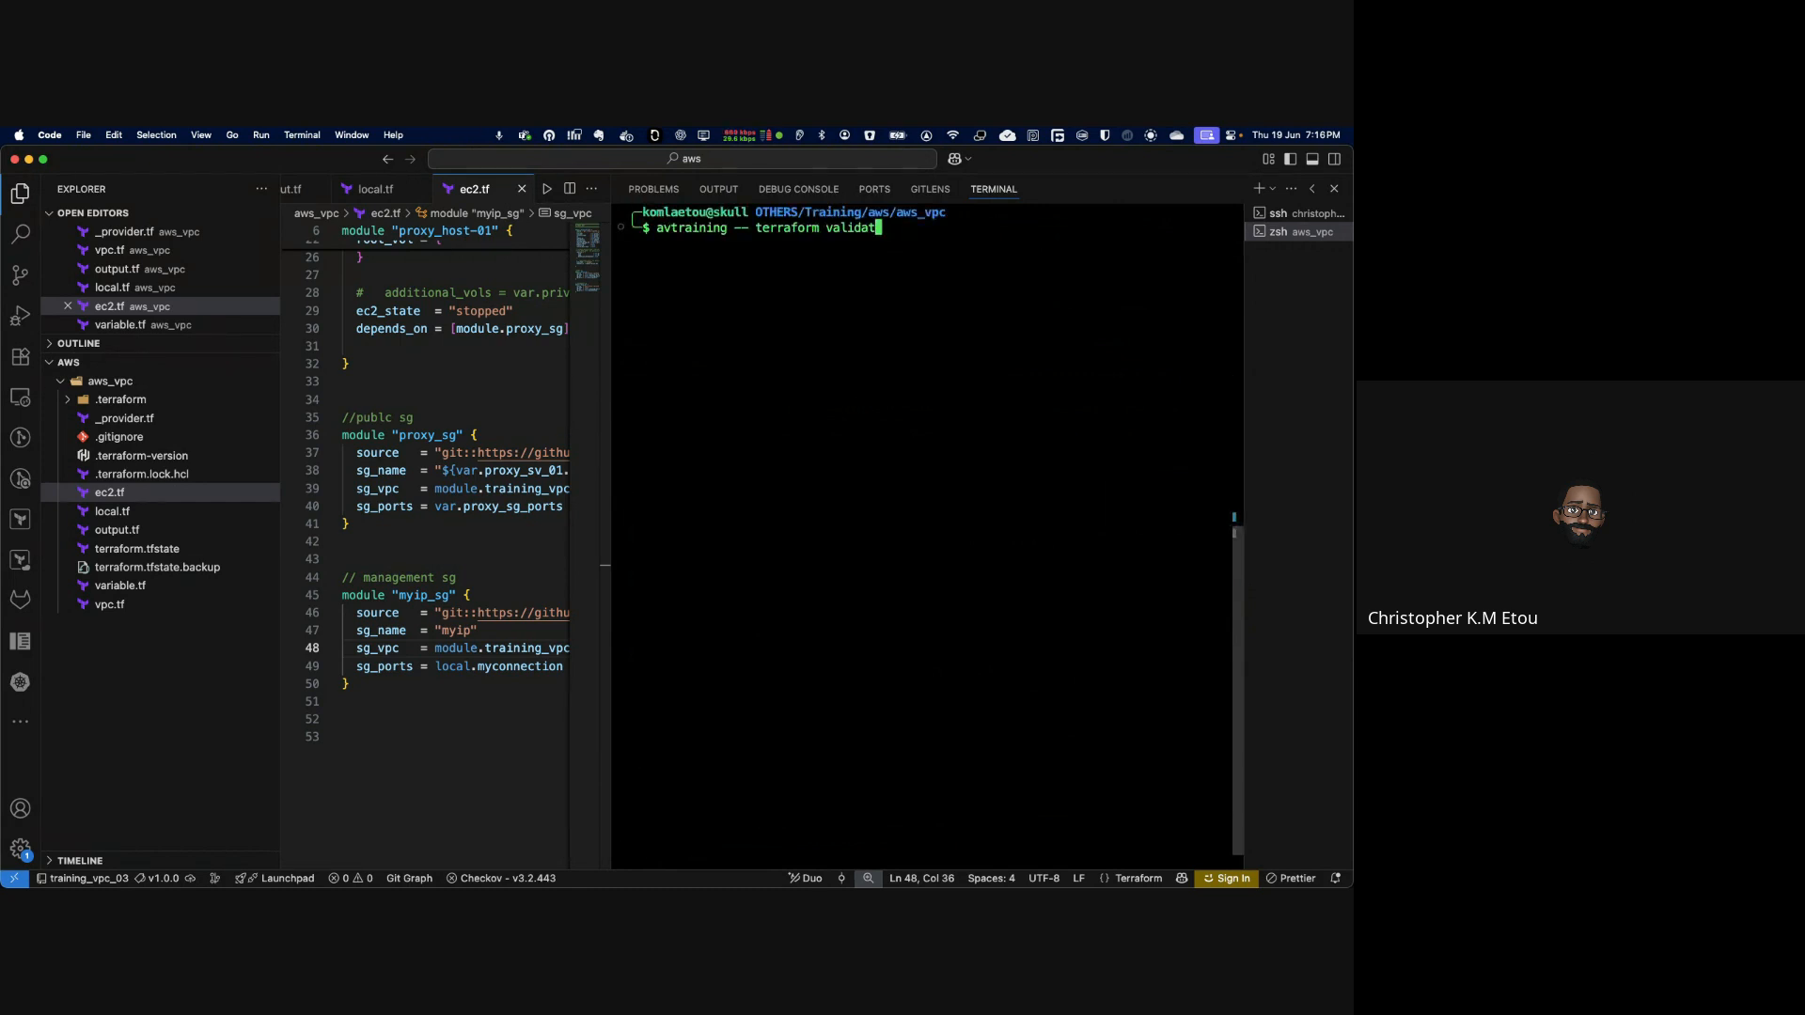
pyautogui.write('plan')
pyautogui.press('Return')
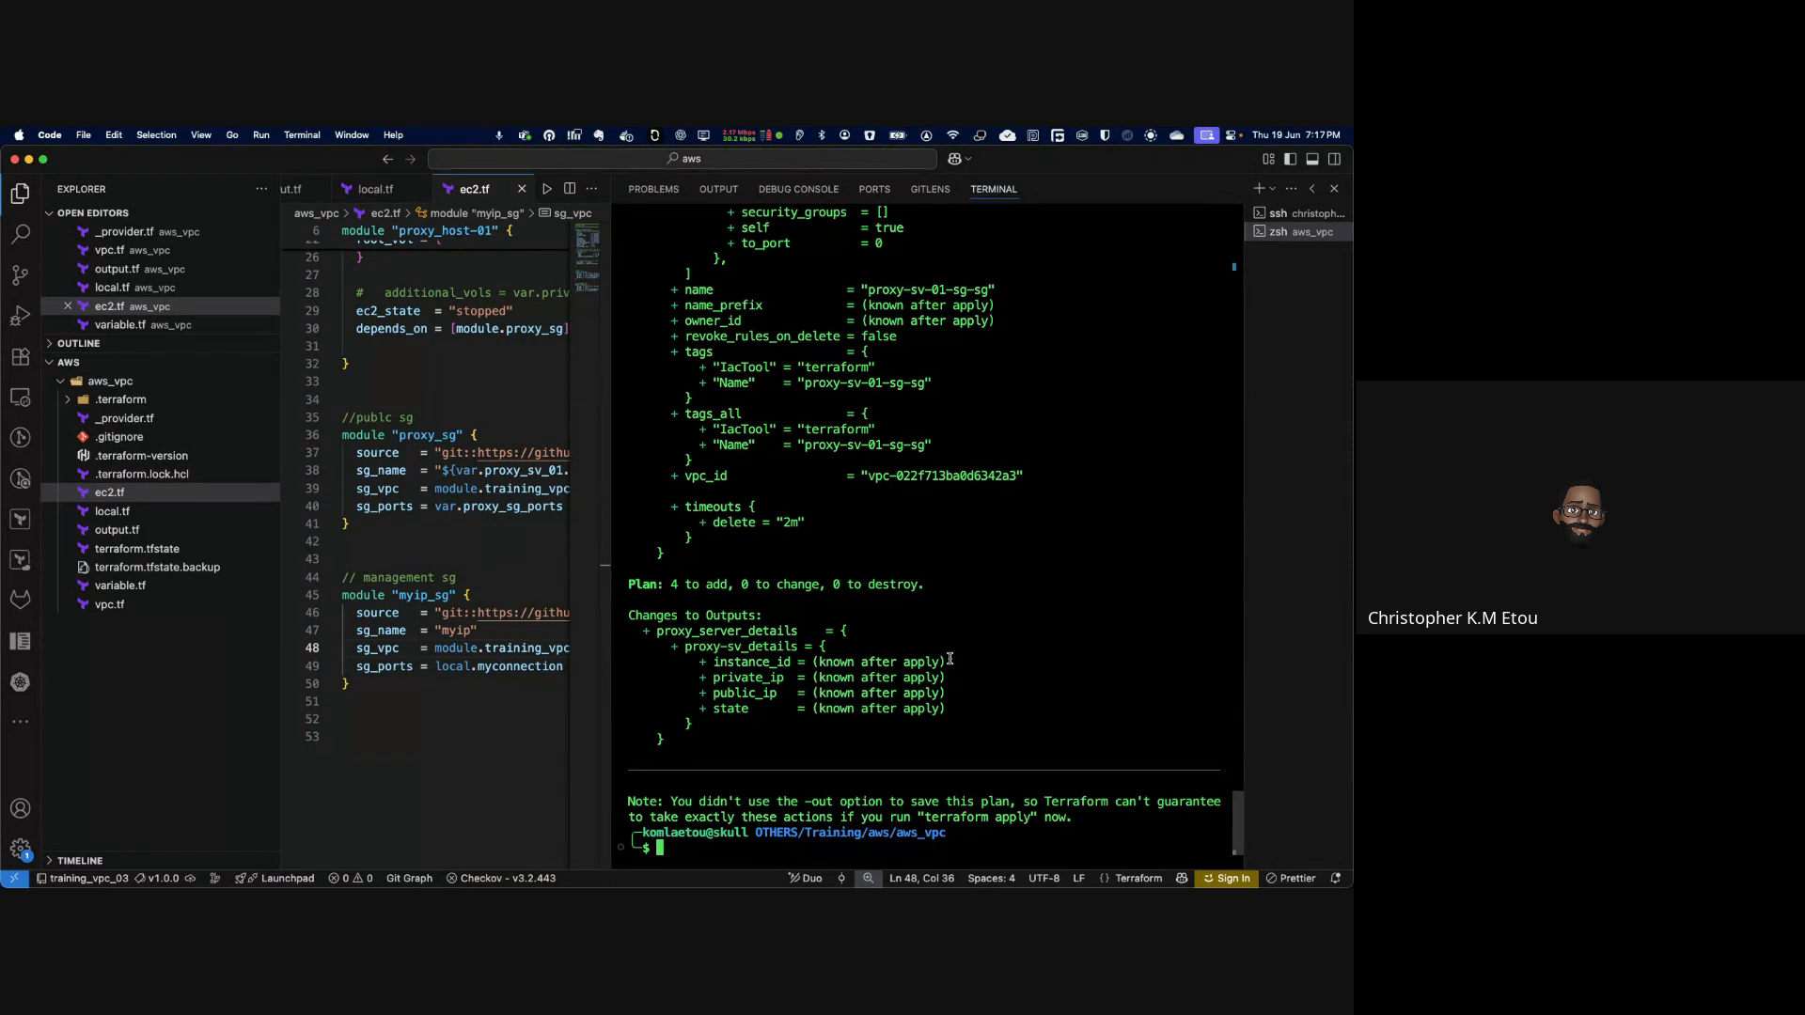
# - Run avtraining -- terraform apply and approve the planned actions with yes
pyautogui.press('Up')
pyautogui.press('BackSpace')
pyautogui.press('BackSpace')
pyautogui.press('BackSpace')
pyautogui.press('BackSpace')
pyautogui.press('BackSpace')
pyautogui.write('apply')
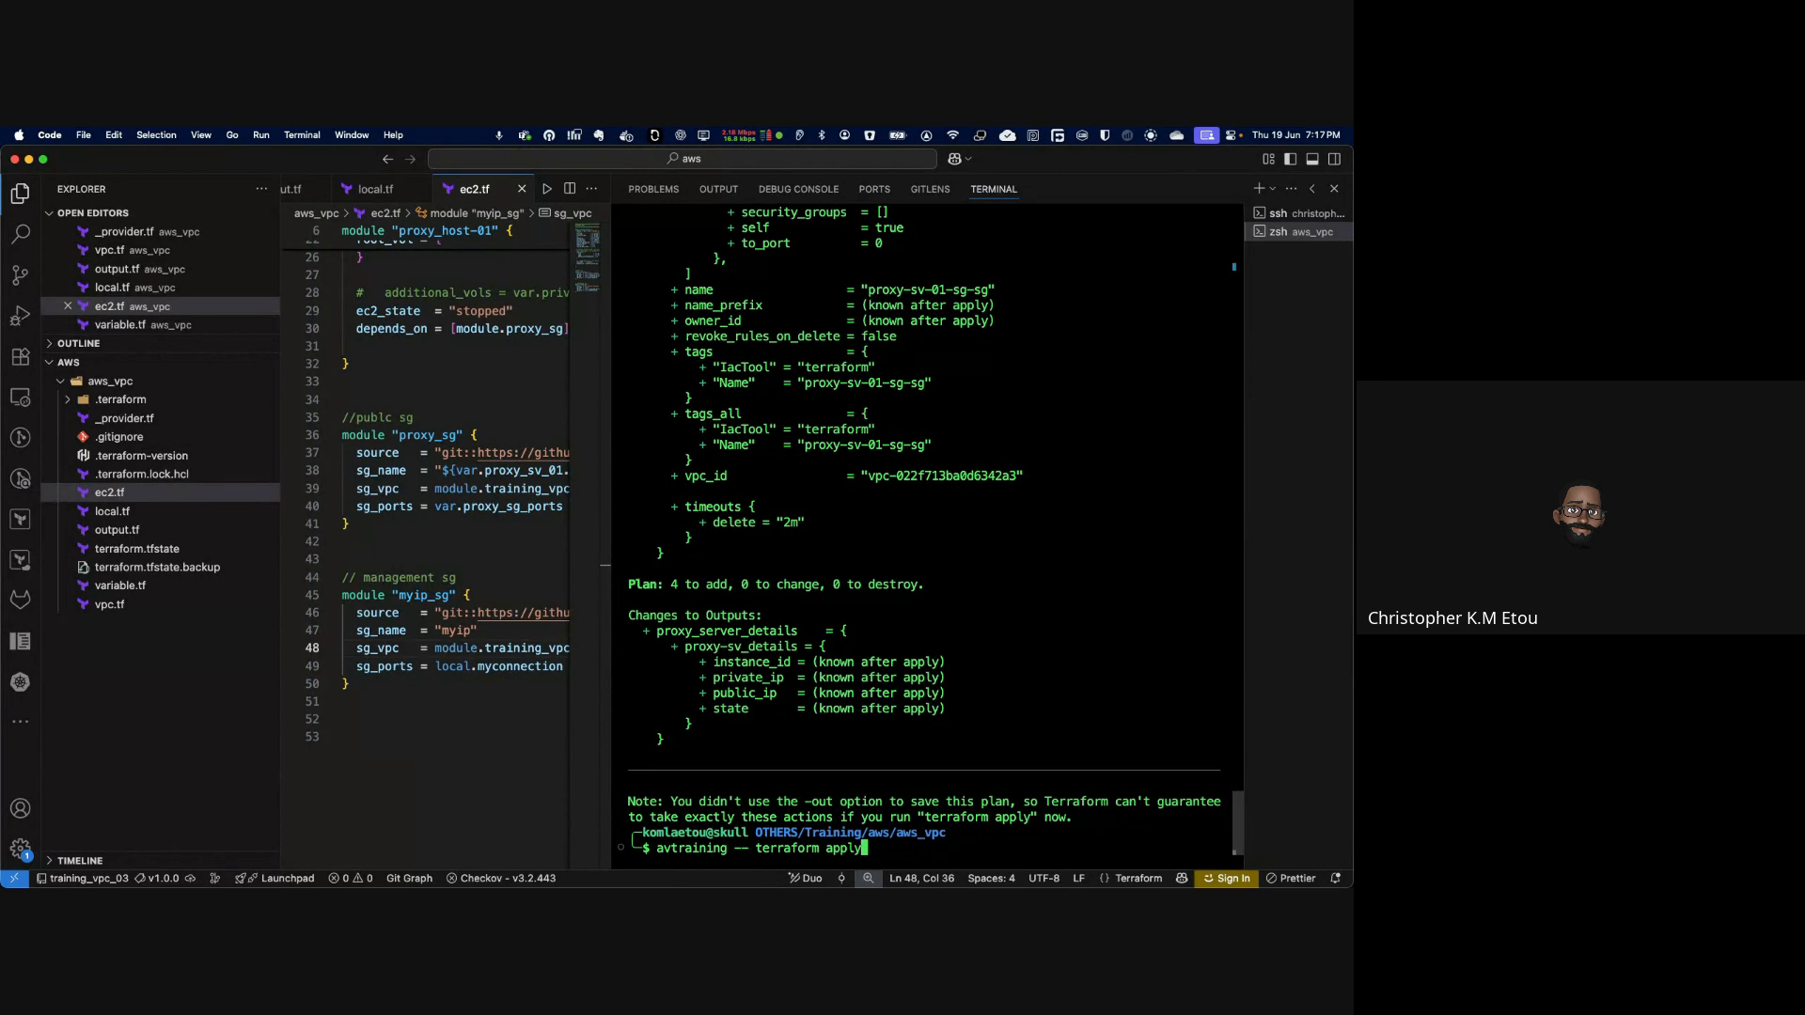
pyautogui.press('Return')
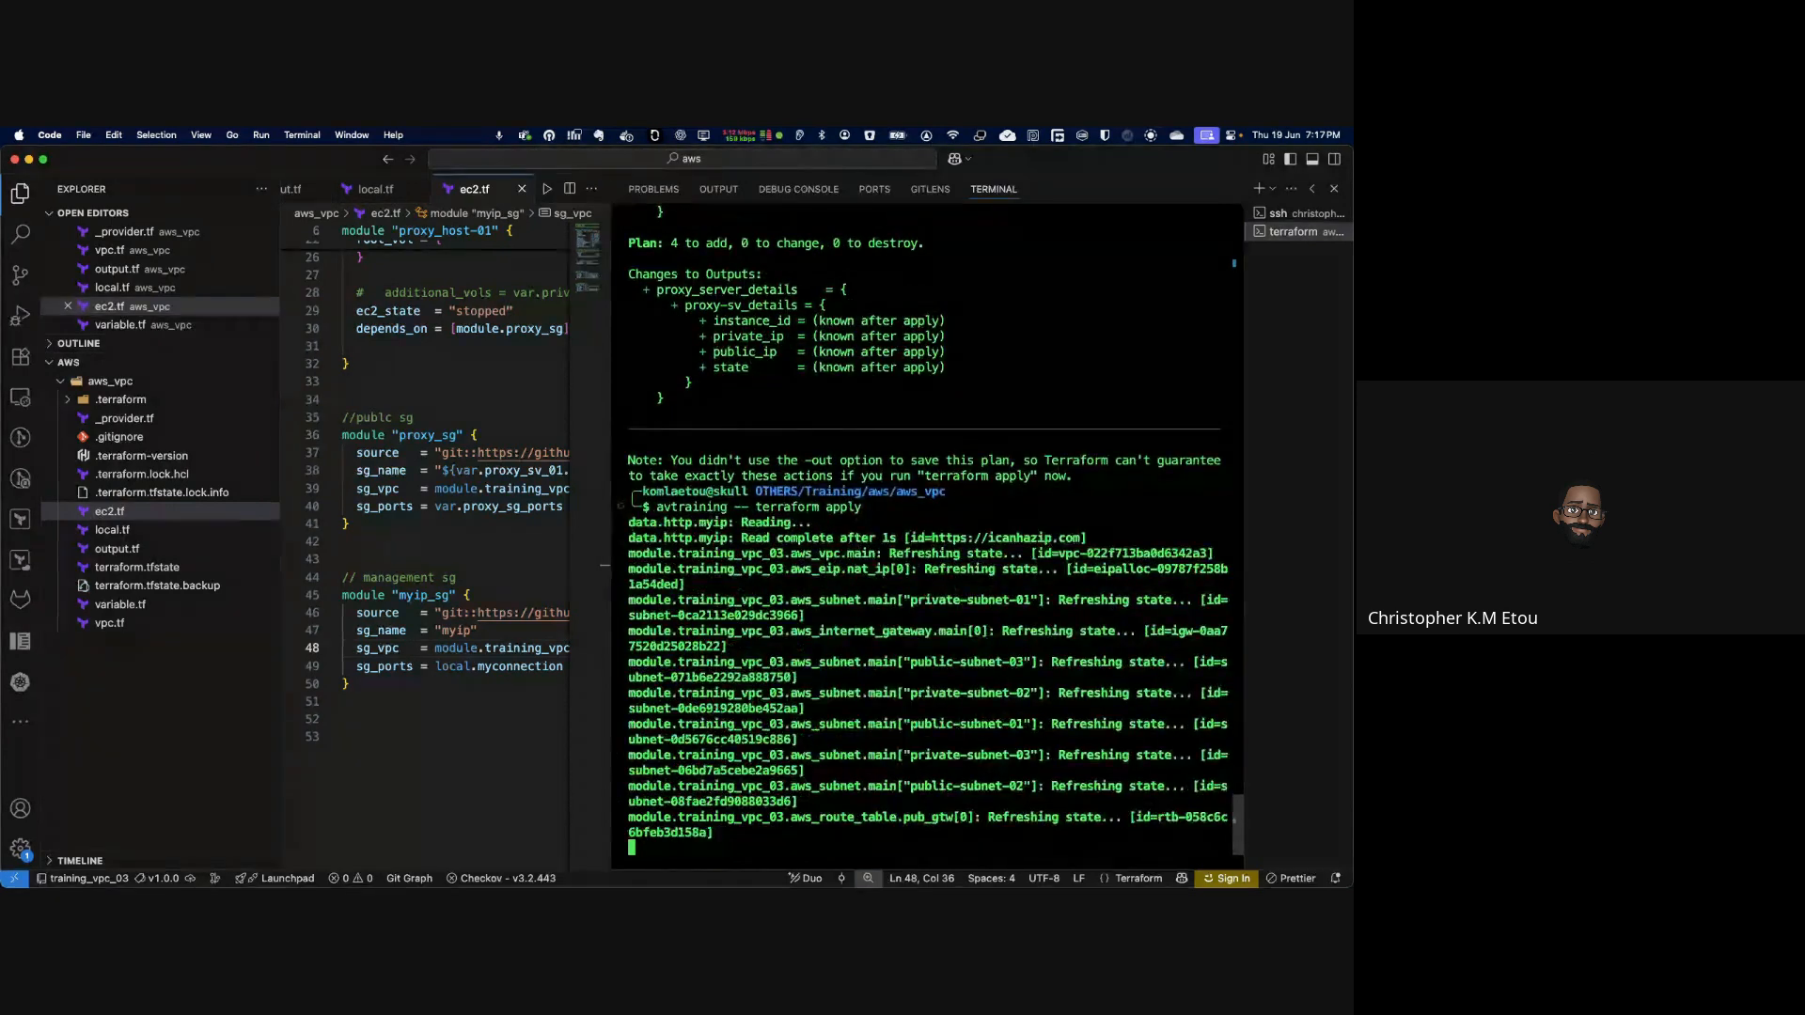
pyautogui.write('yes')
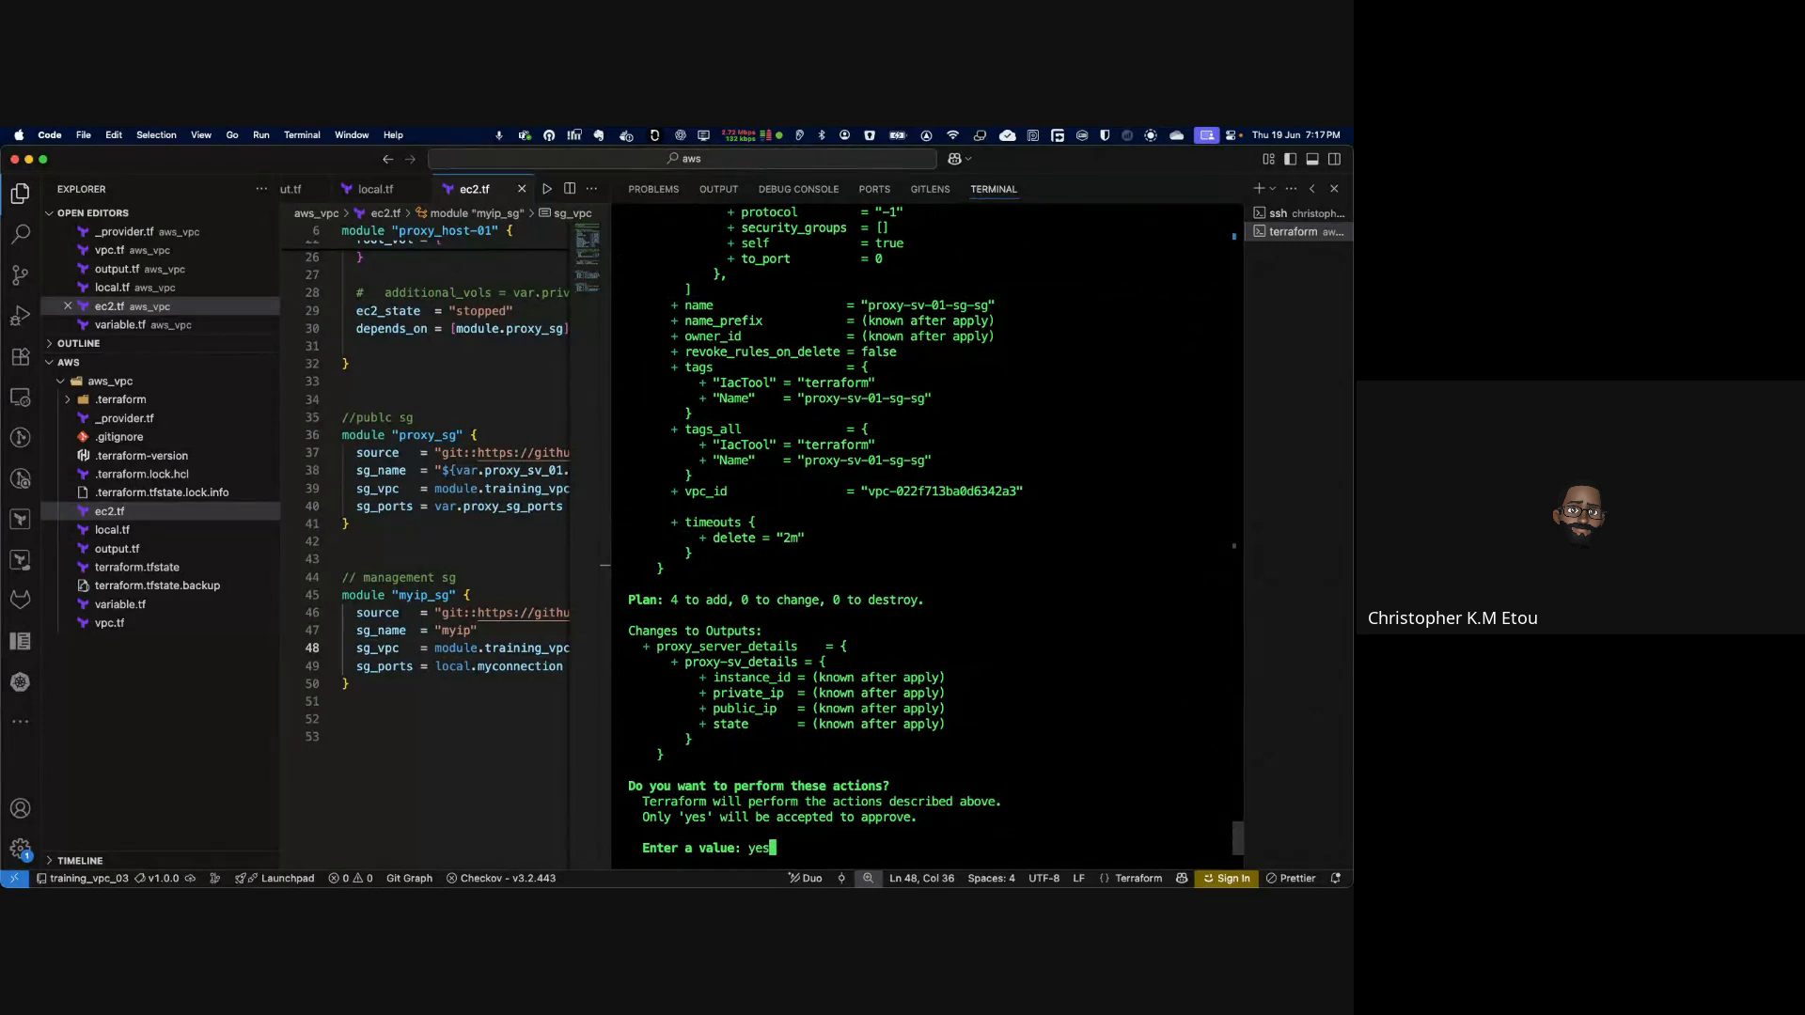
pyautogui.press('Return')
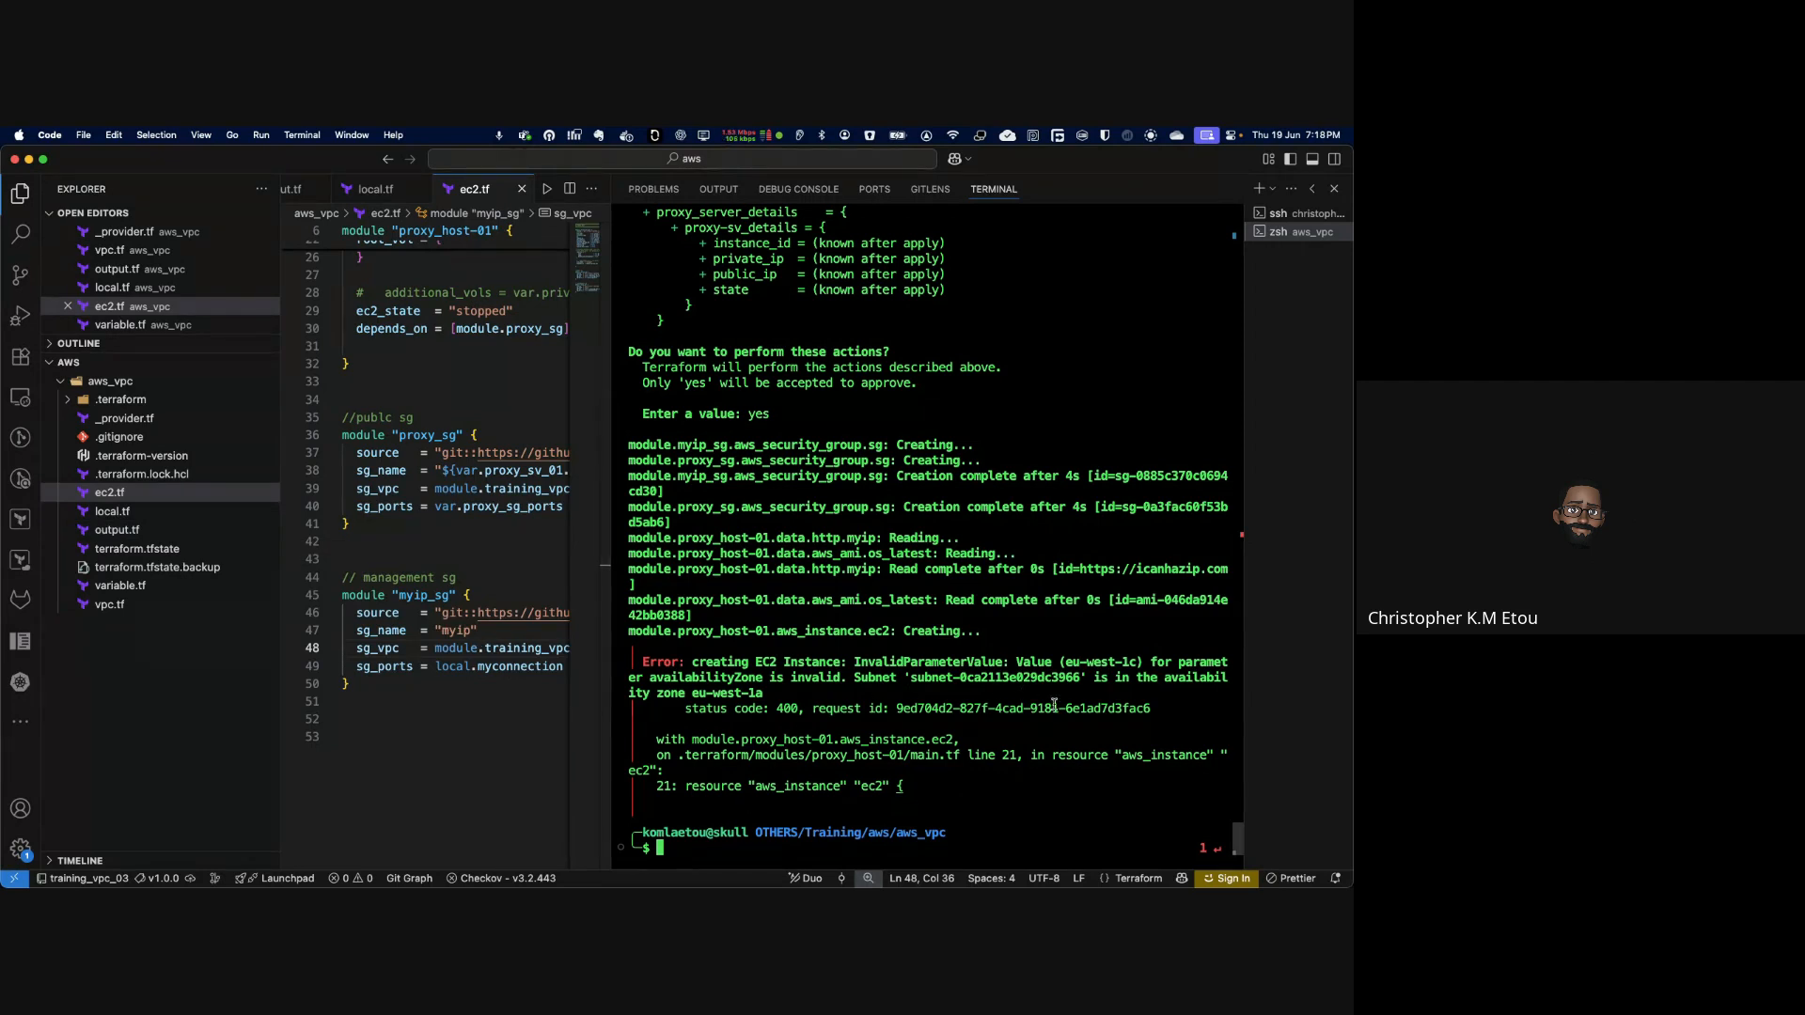
# - Examine the EC2 instance creation error alongside the proxy_host-01 module in ec2.tf, then hide the terminal
pyautogui.click(110, 492)
pyautogui.scroll(8, 501, 543)
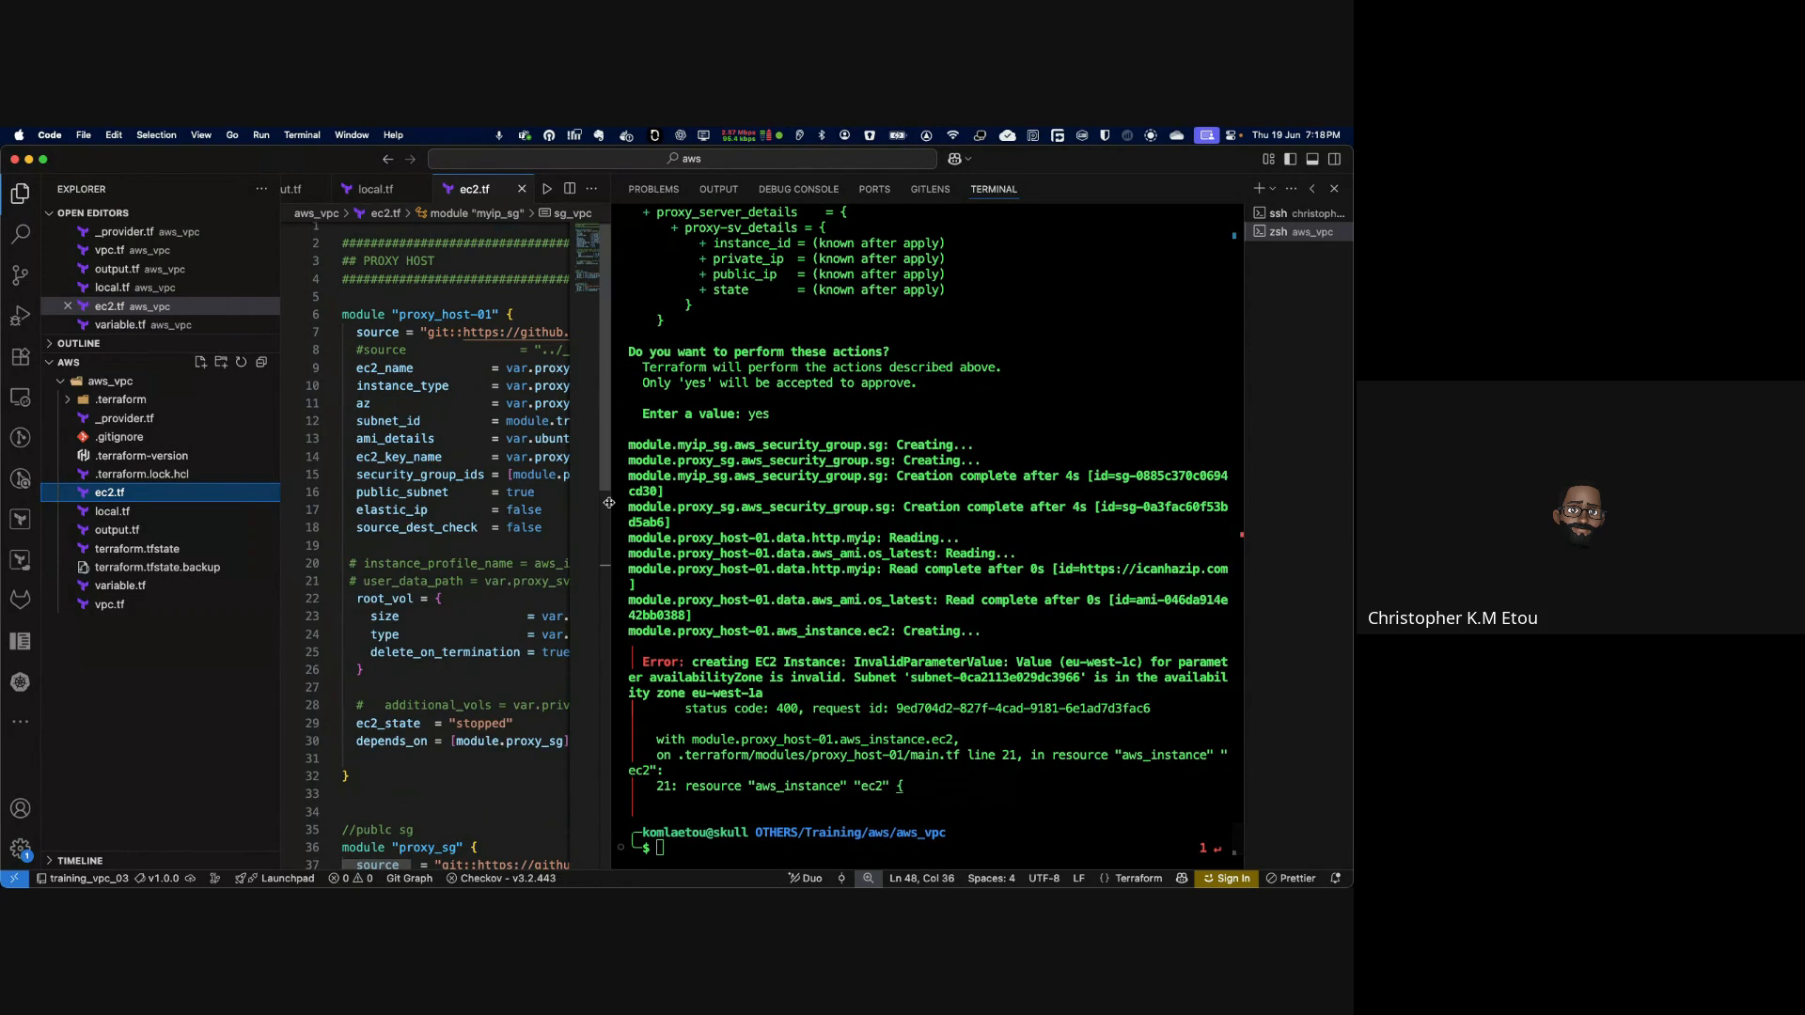
pyautogui.moveTo(606, 510); pyautogui.dragTo(954, 520)
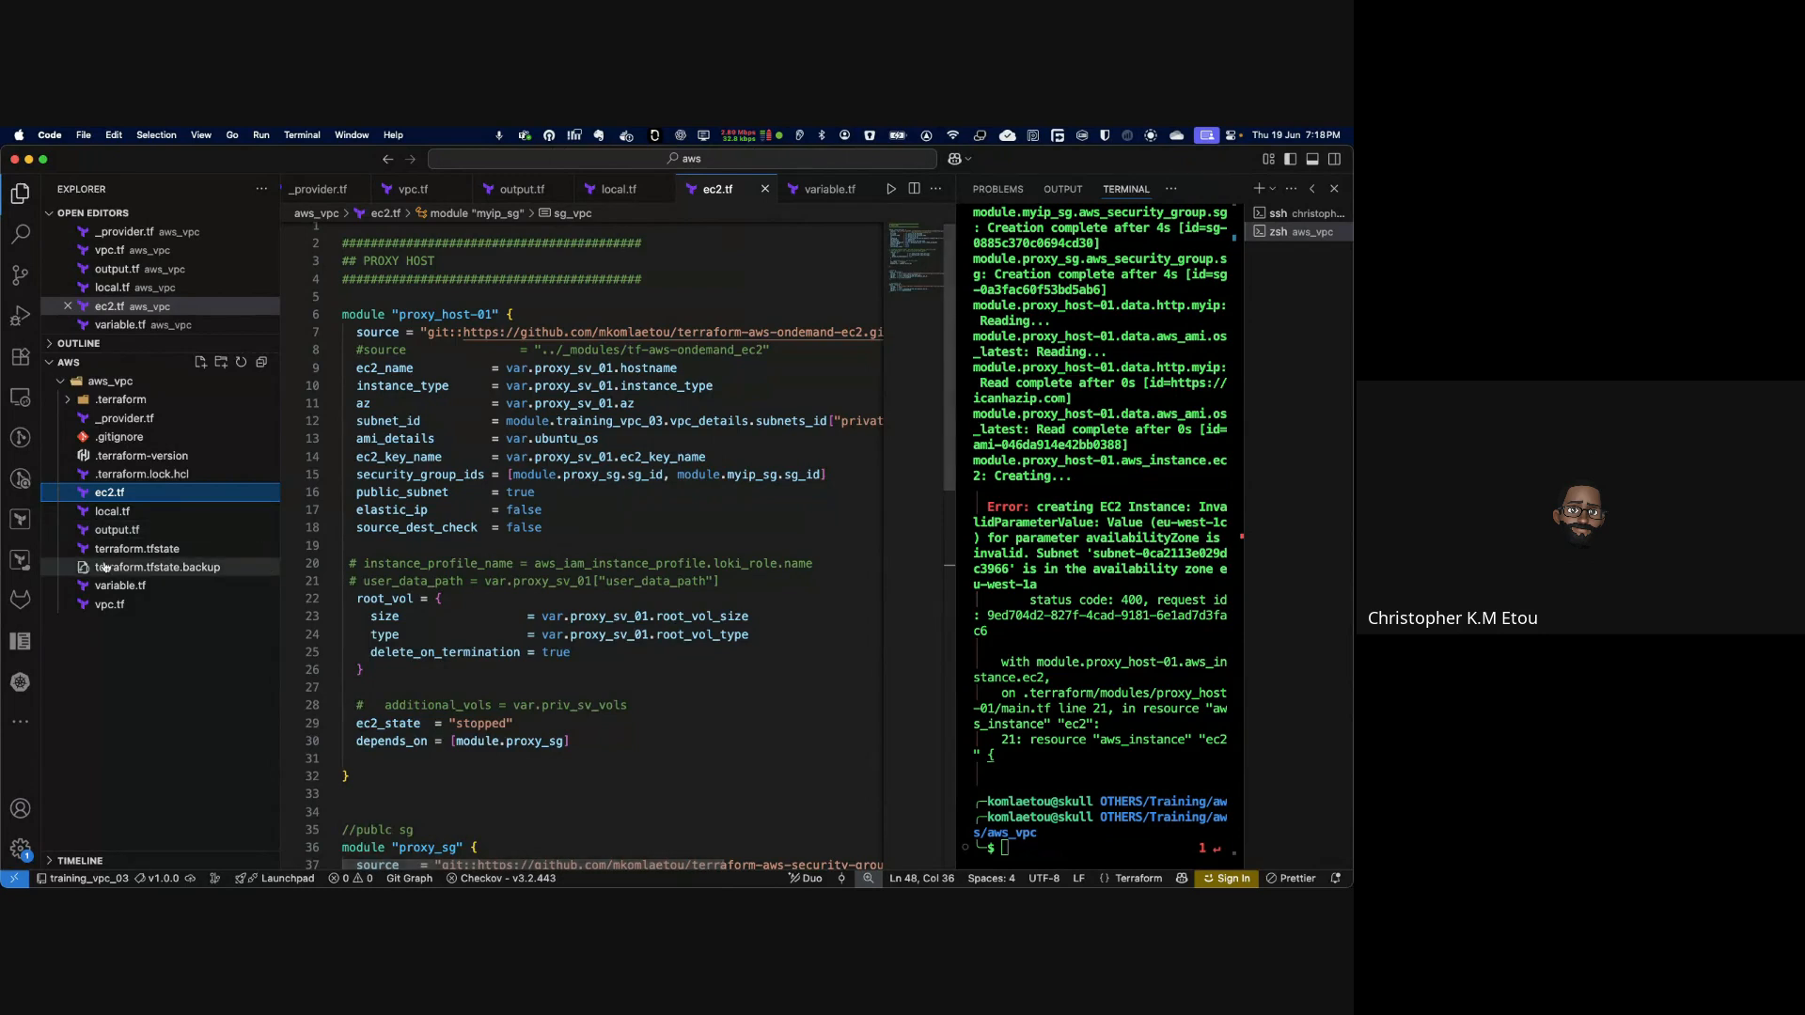
pyautogui.moveTo(950, 592); pyautogui.dragTo(555, 584)
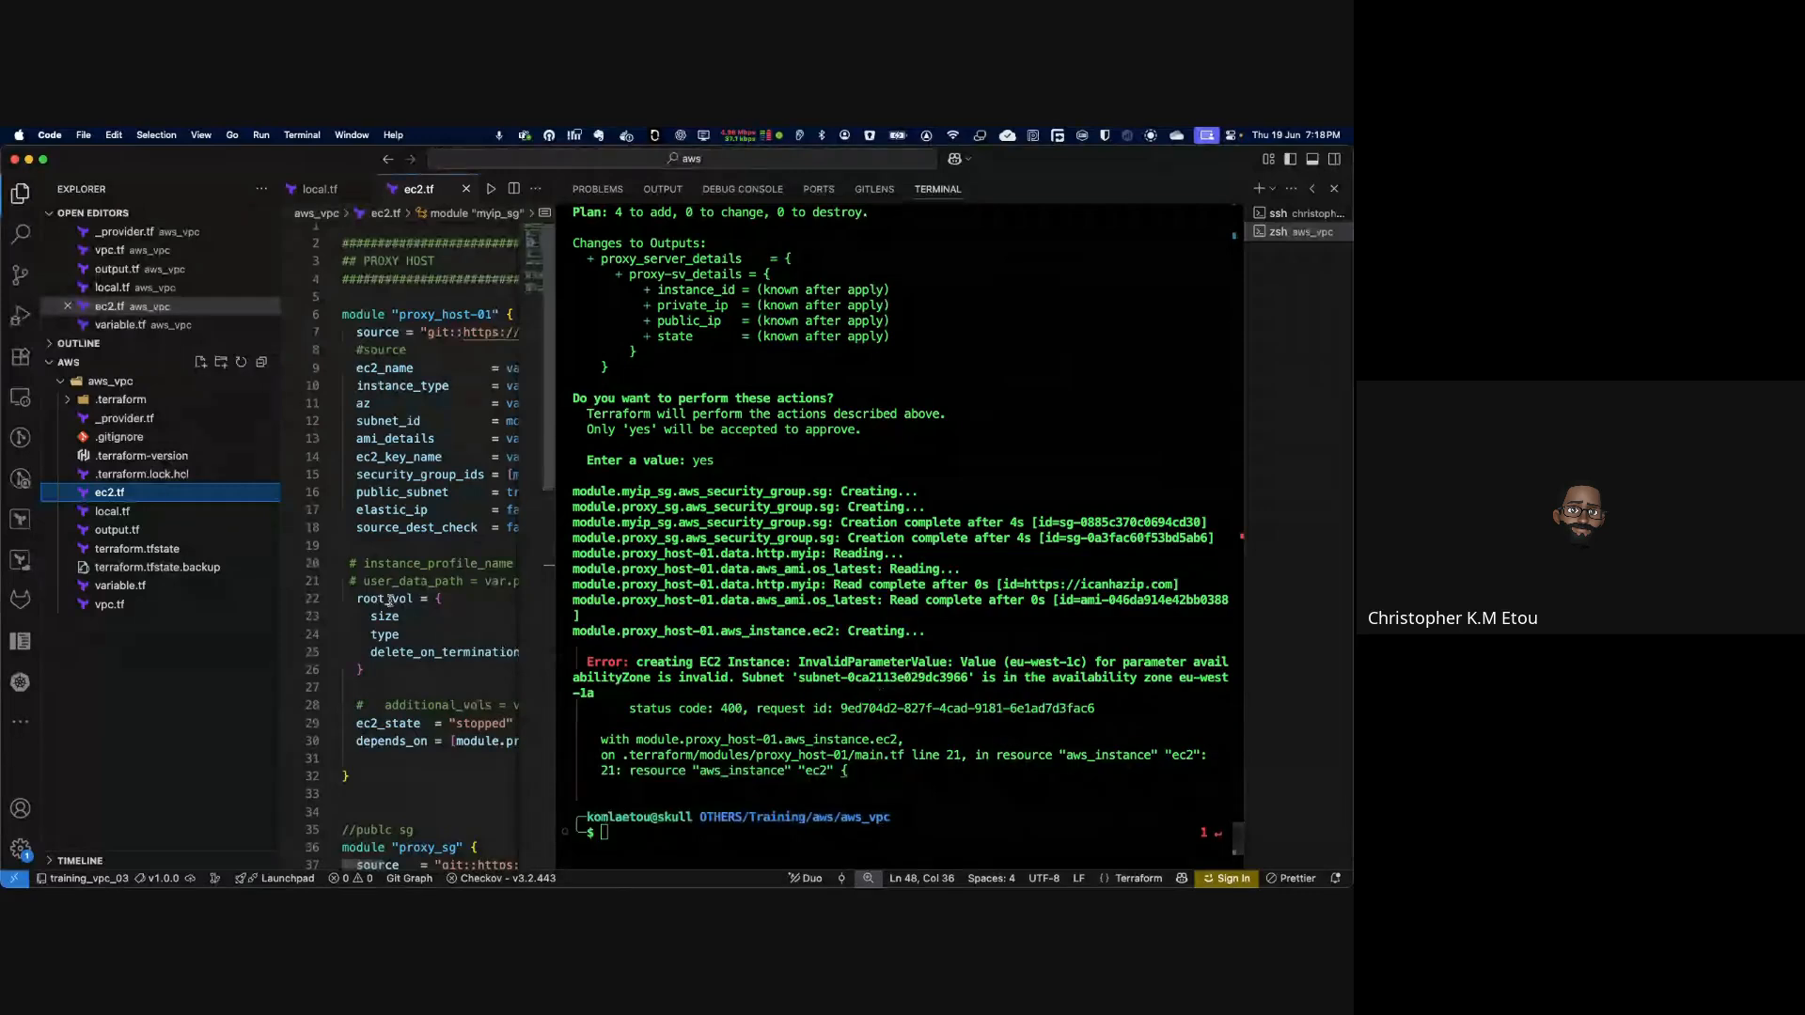
pyautogui.click(817, 641)
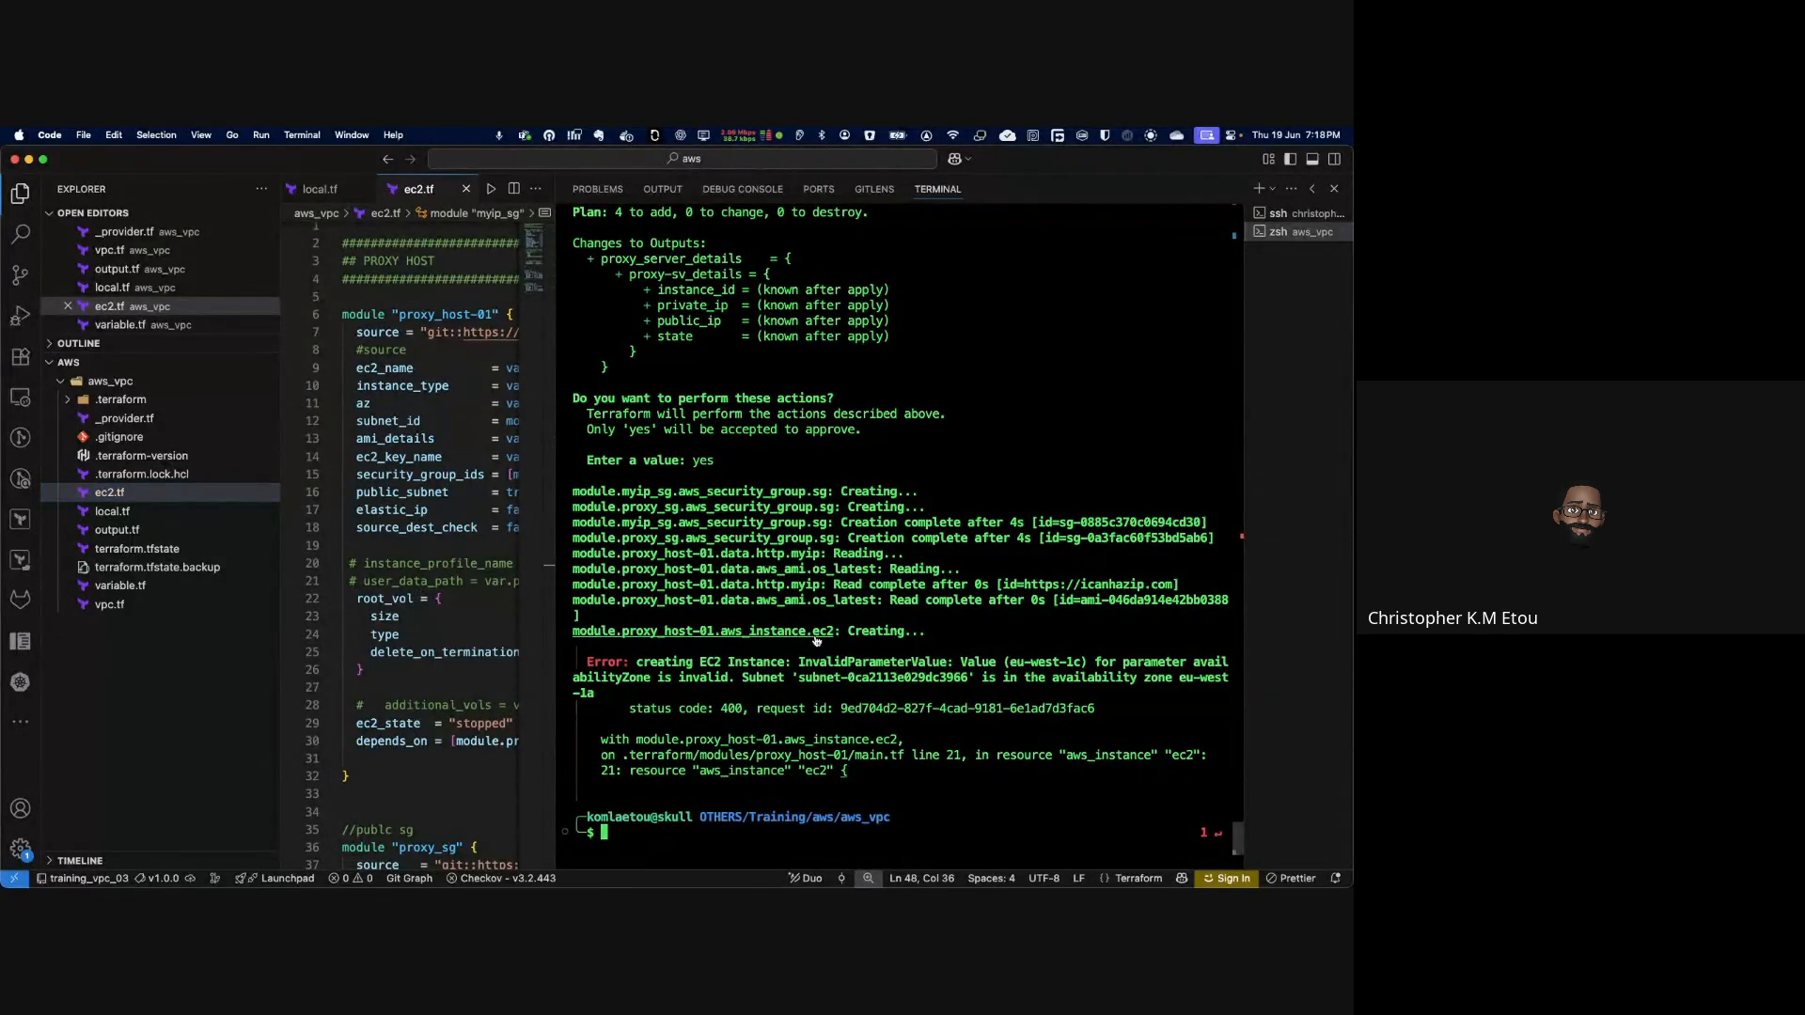
pyautogui.hotkey('ctrl', '`')
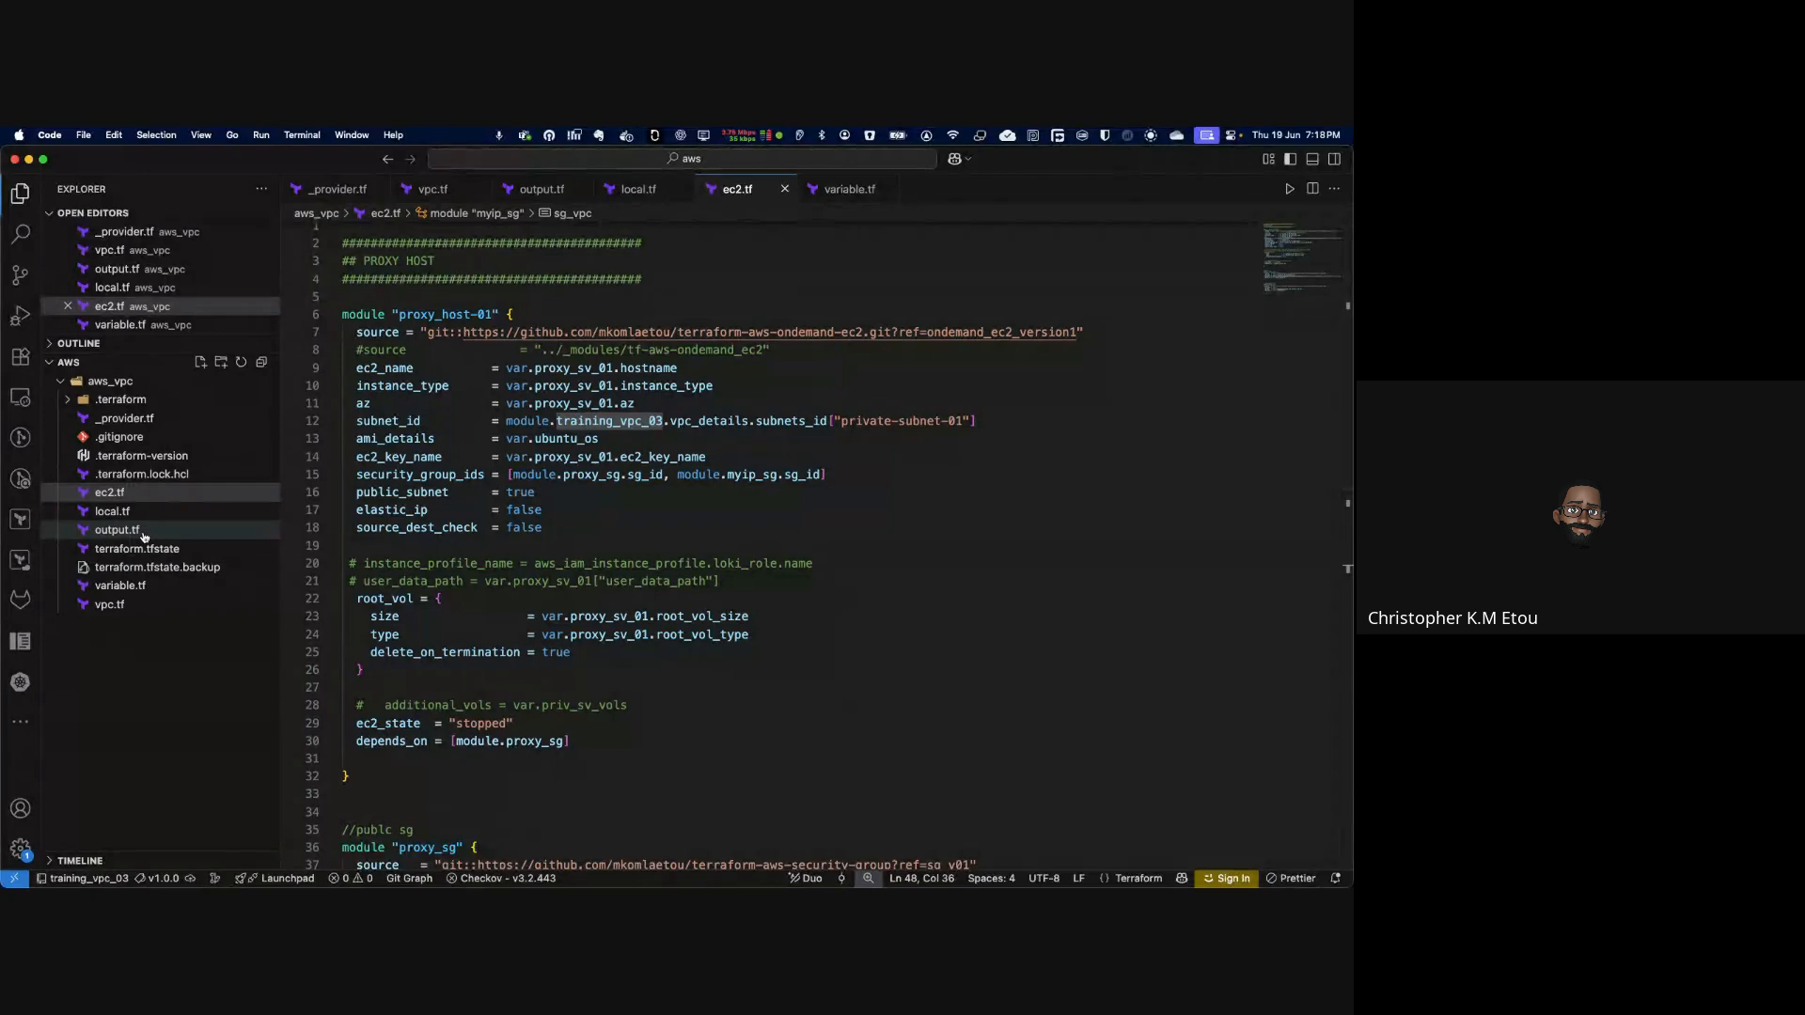
# - Check variable.tf for the availability zones assigned to the training_vpc_03 subnets and to proxy_sv_01
pyautogui.click(120, 583)
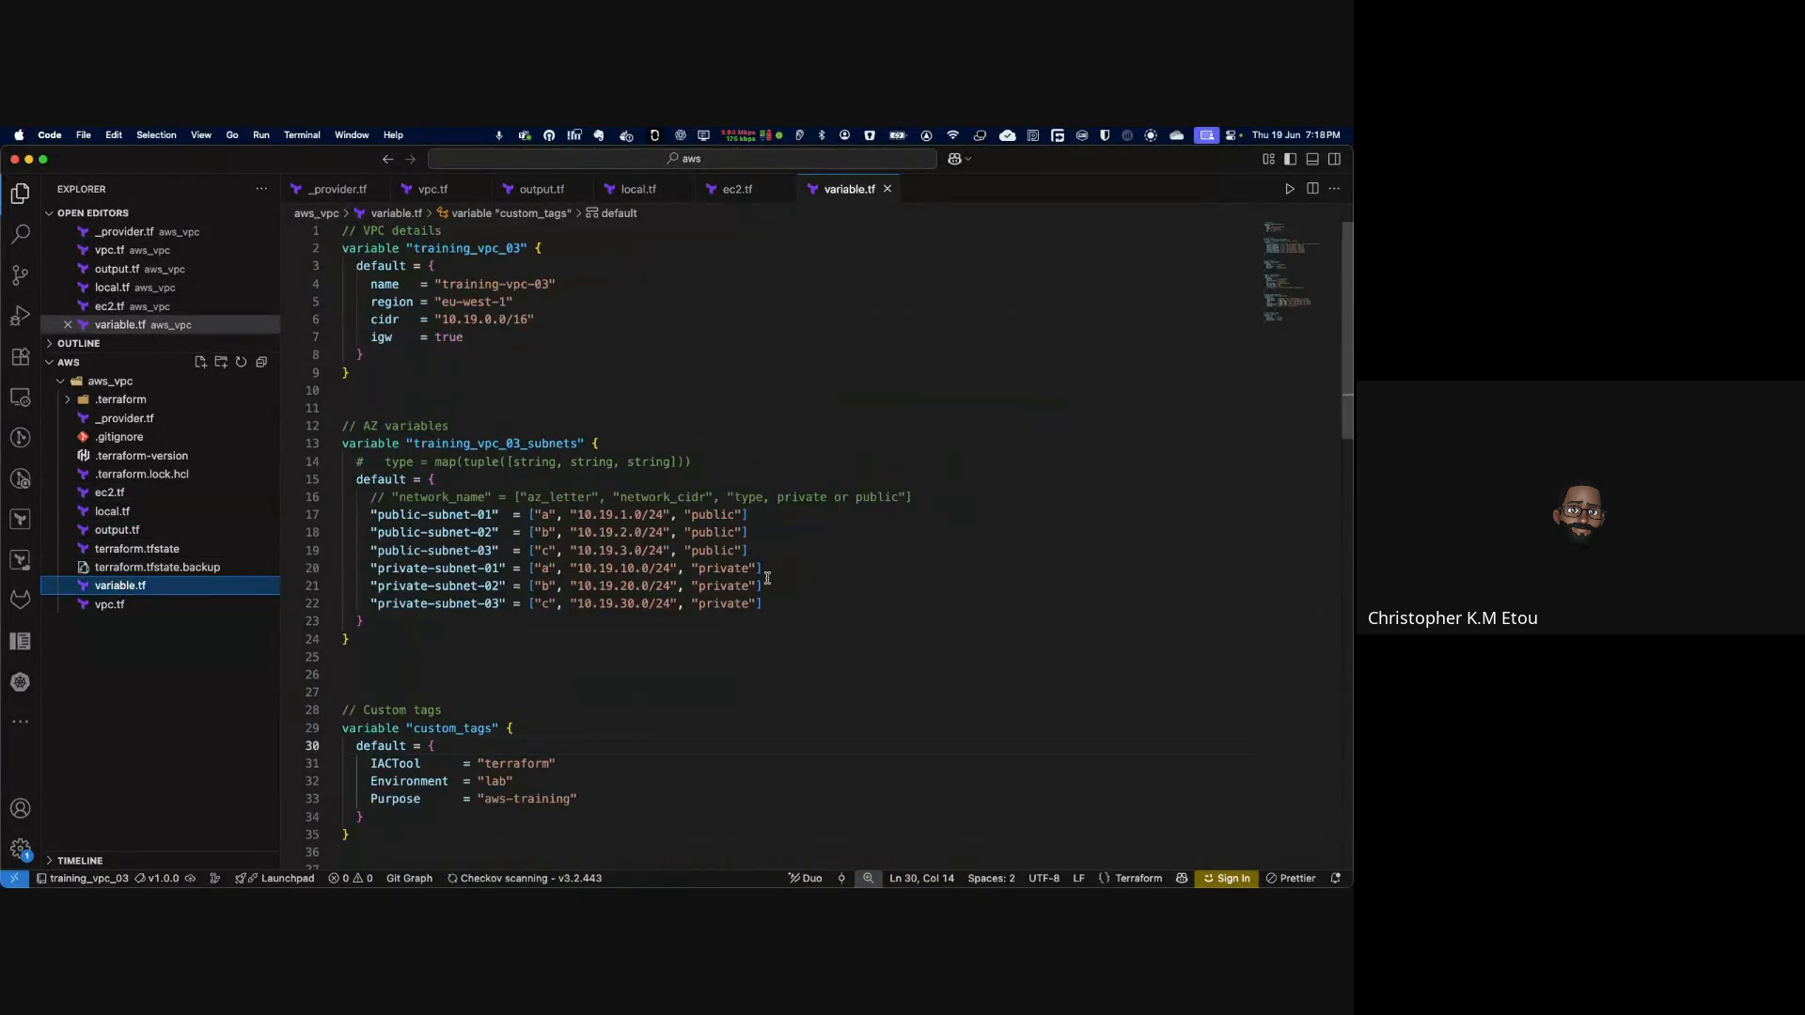
pyautogui.scroll(-3, 730, 680)
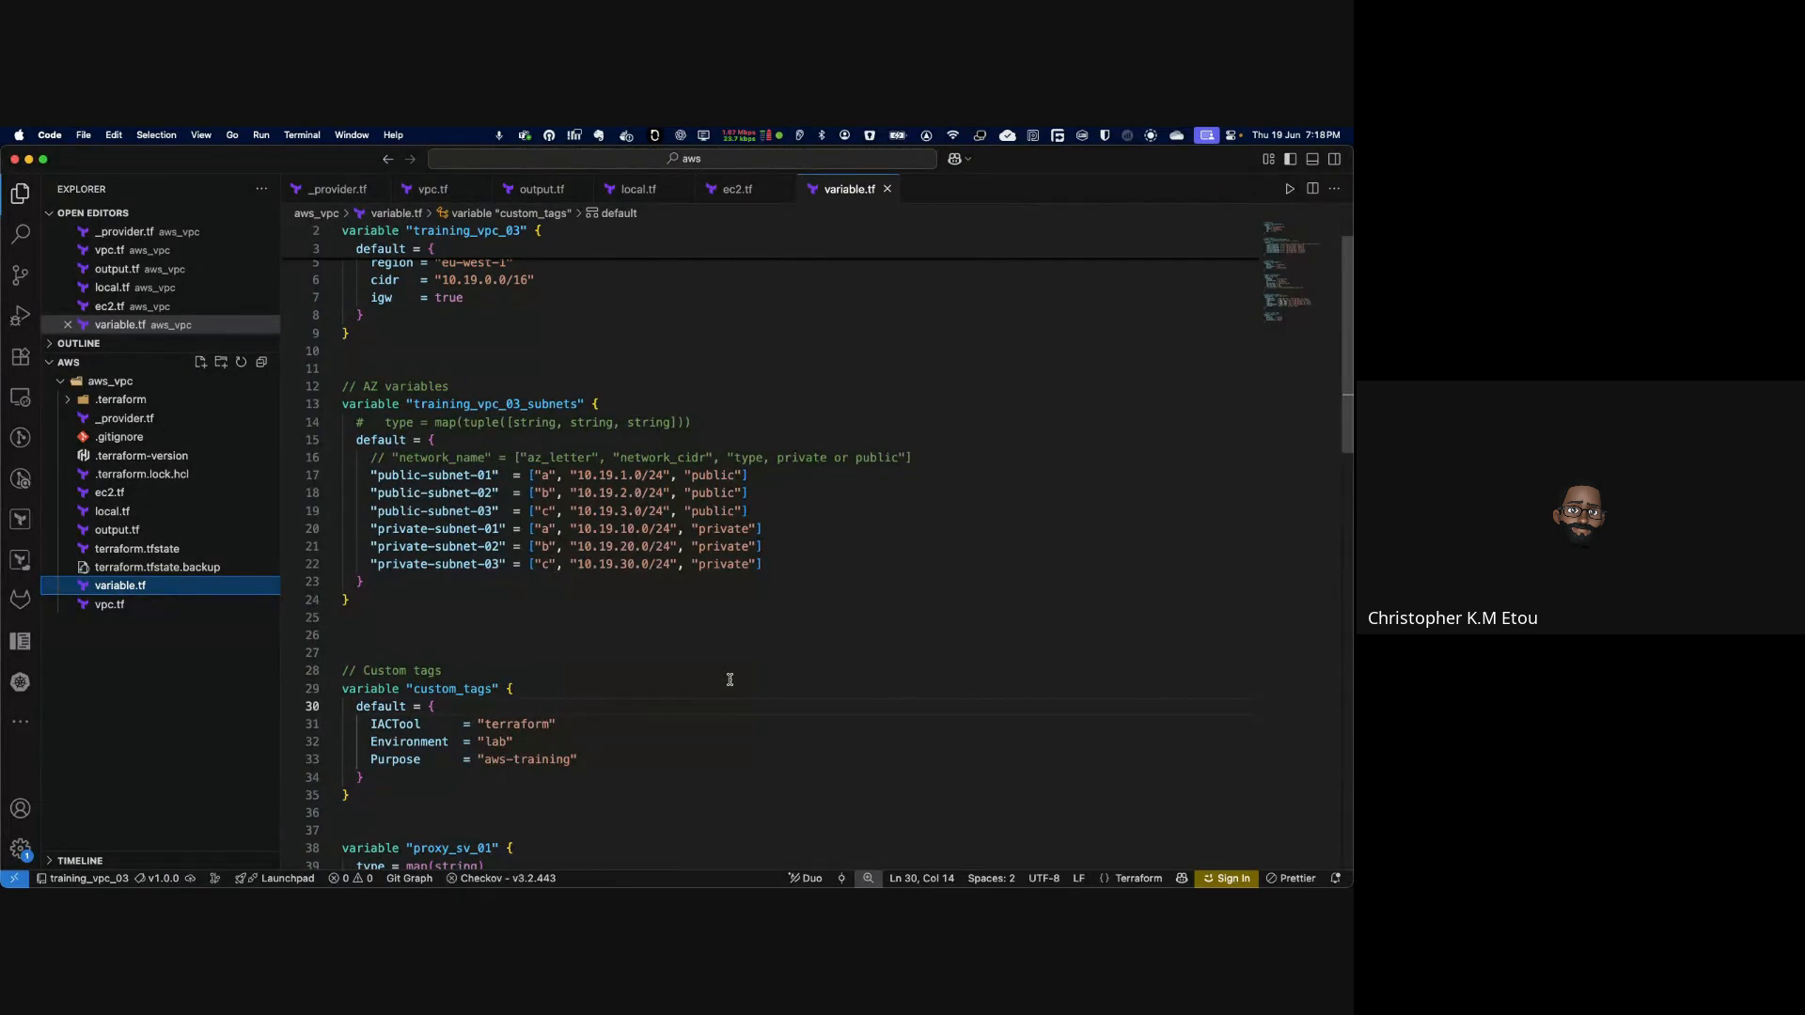
pyautogui.scroll(-4, 730, 680)
pyautogui.scroll(-1, 729, 680)
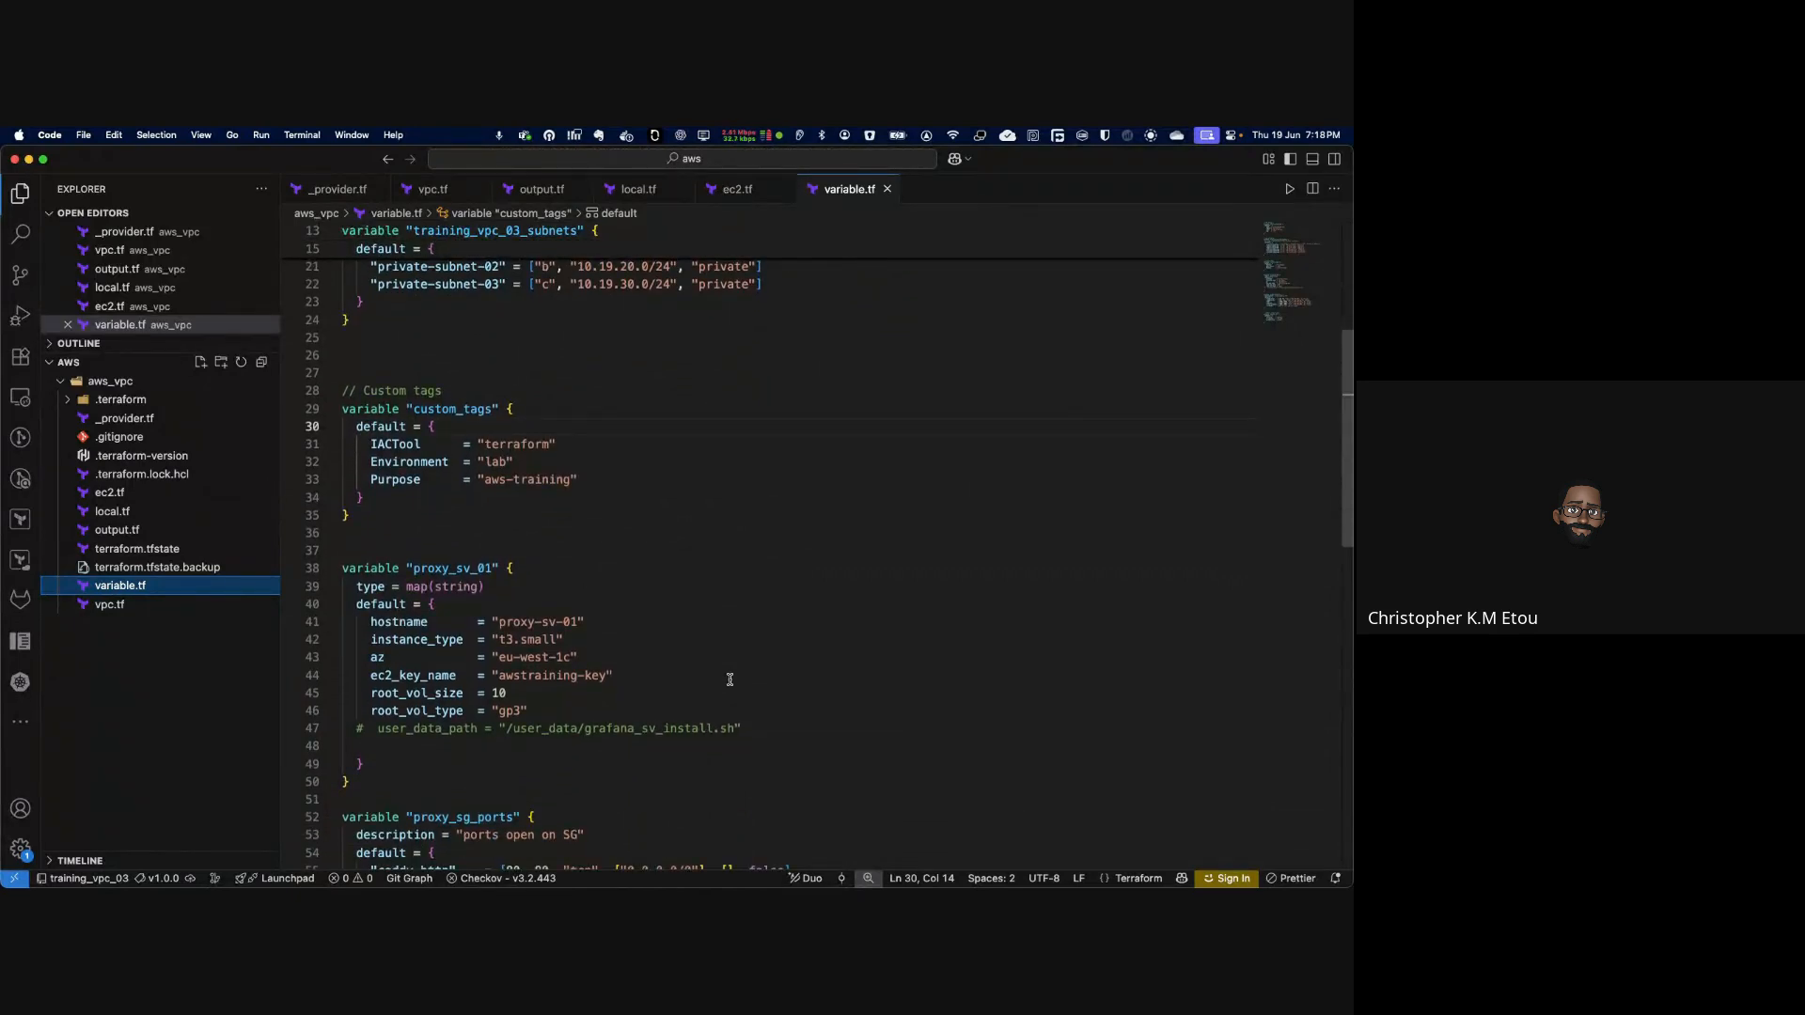
pyautogui.scroll(6, 729, 680)
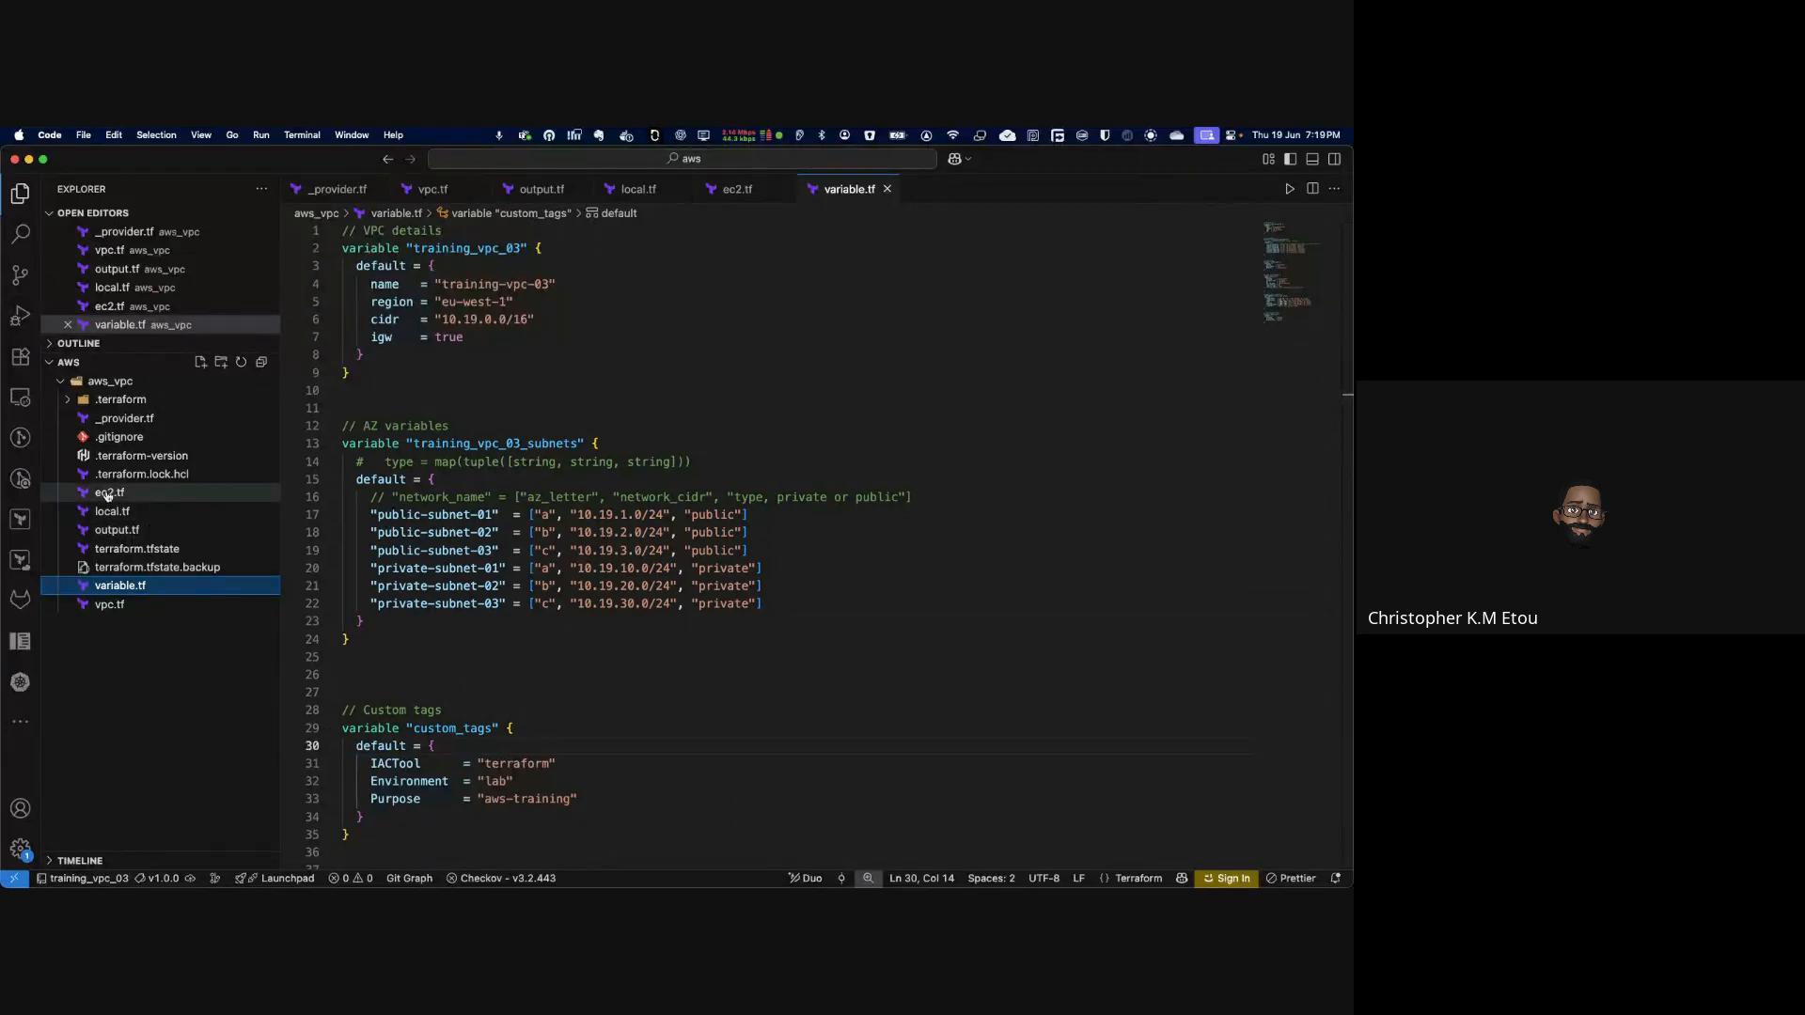
# - Review the proxy_host-01, proxy_sg and myip_sg module blocks in ec2.tf
pyautogui.click(107, 494)
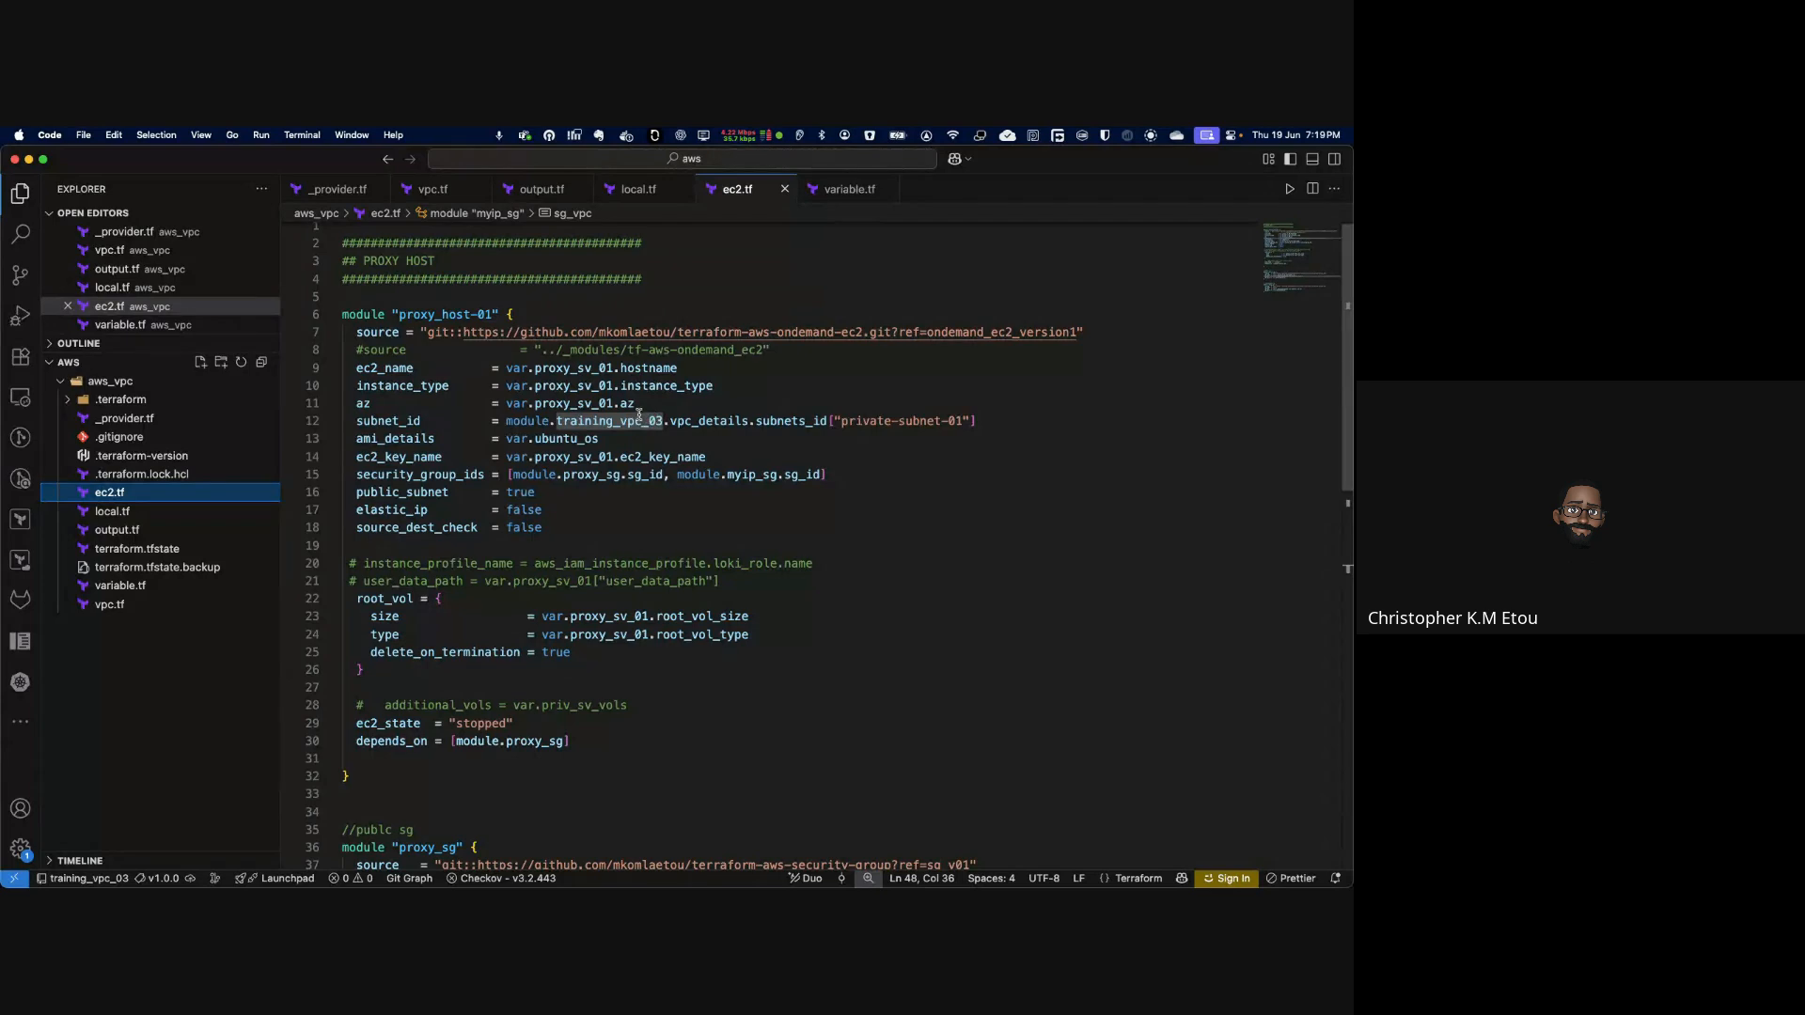
pyautogui.scroll(-5, 755, 483)
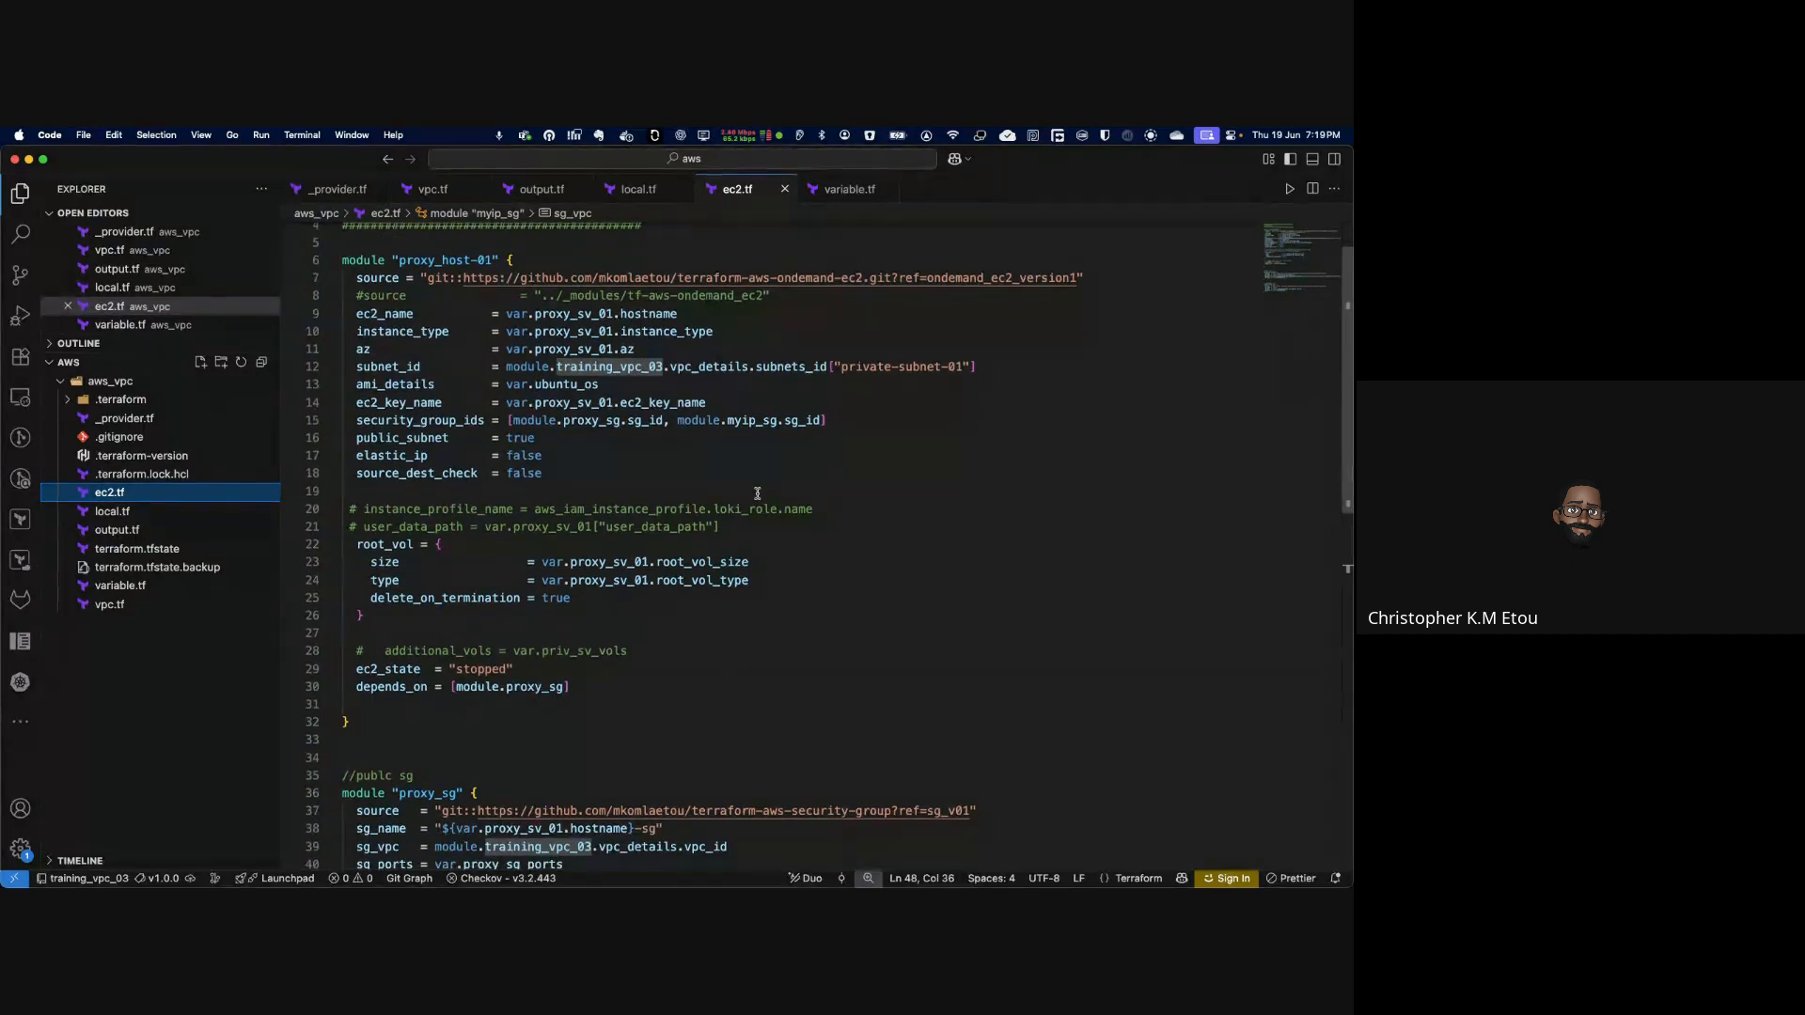
pyautogui.scroll(-1, 758, 493)
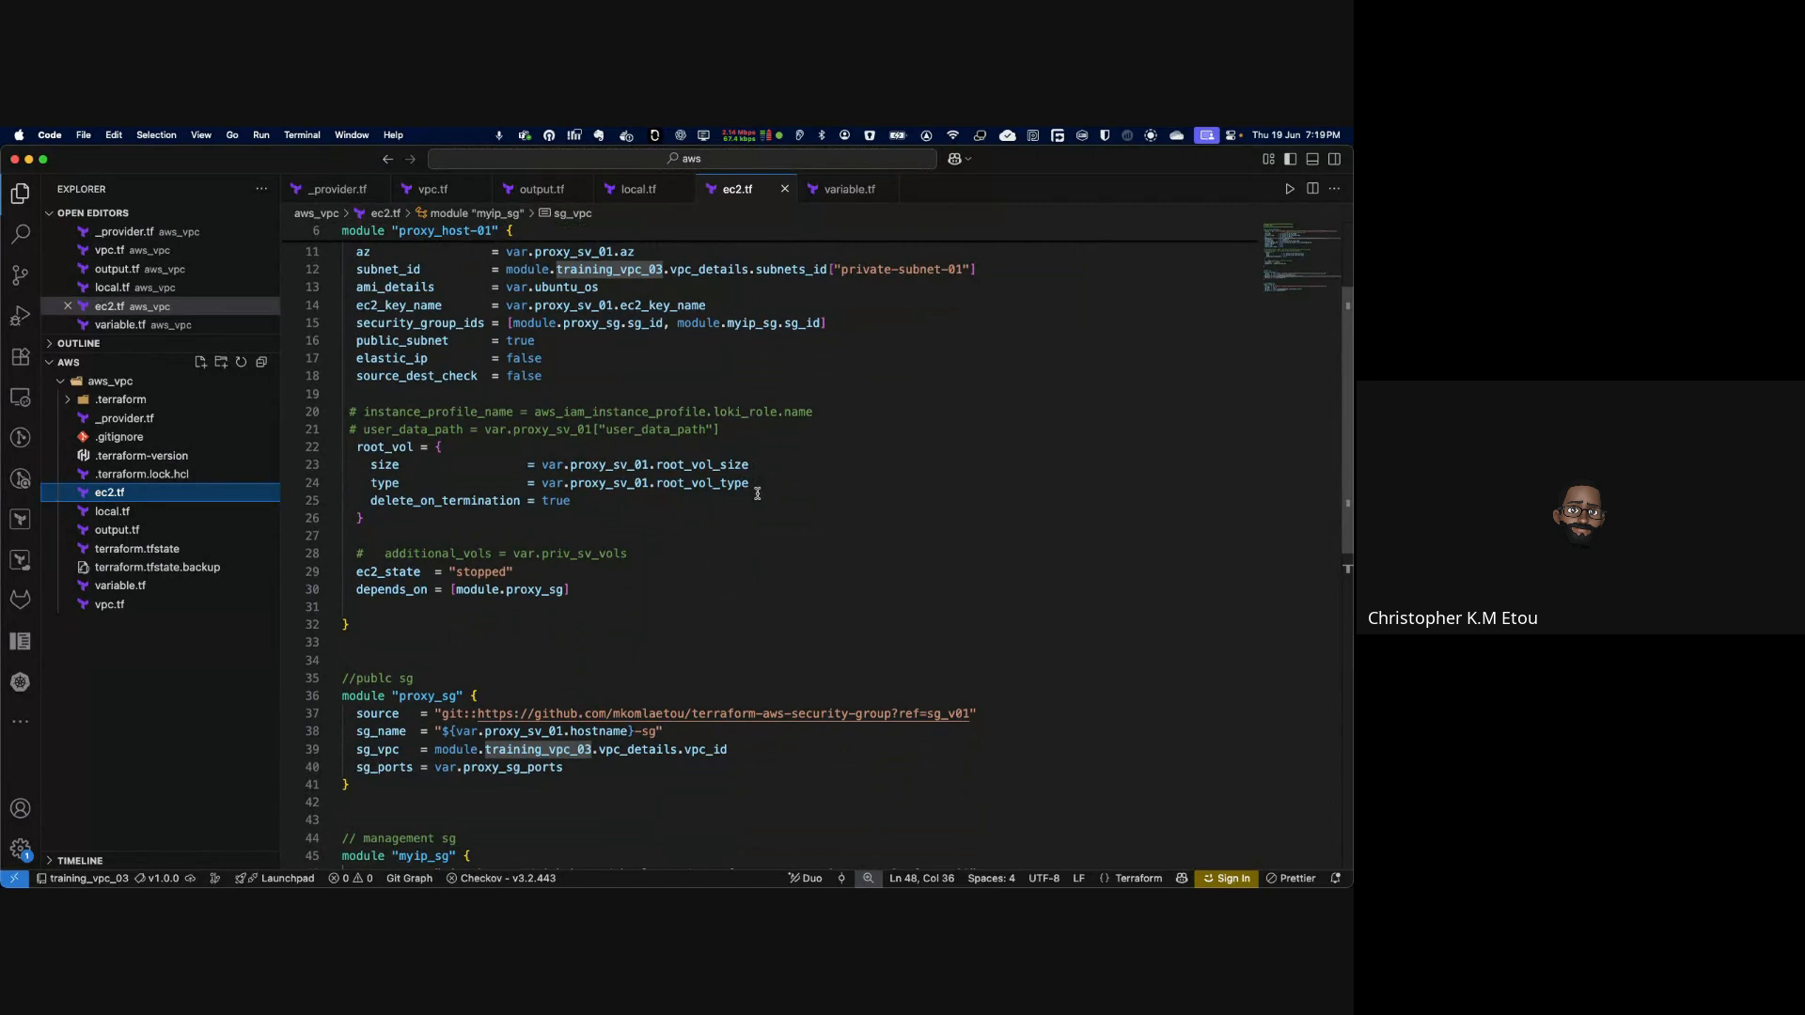
pyautogui.scroll(-5, 758, 493)
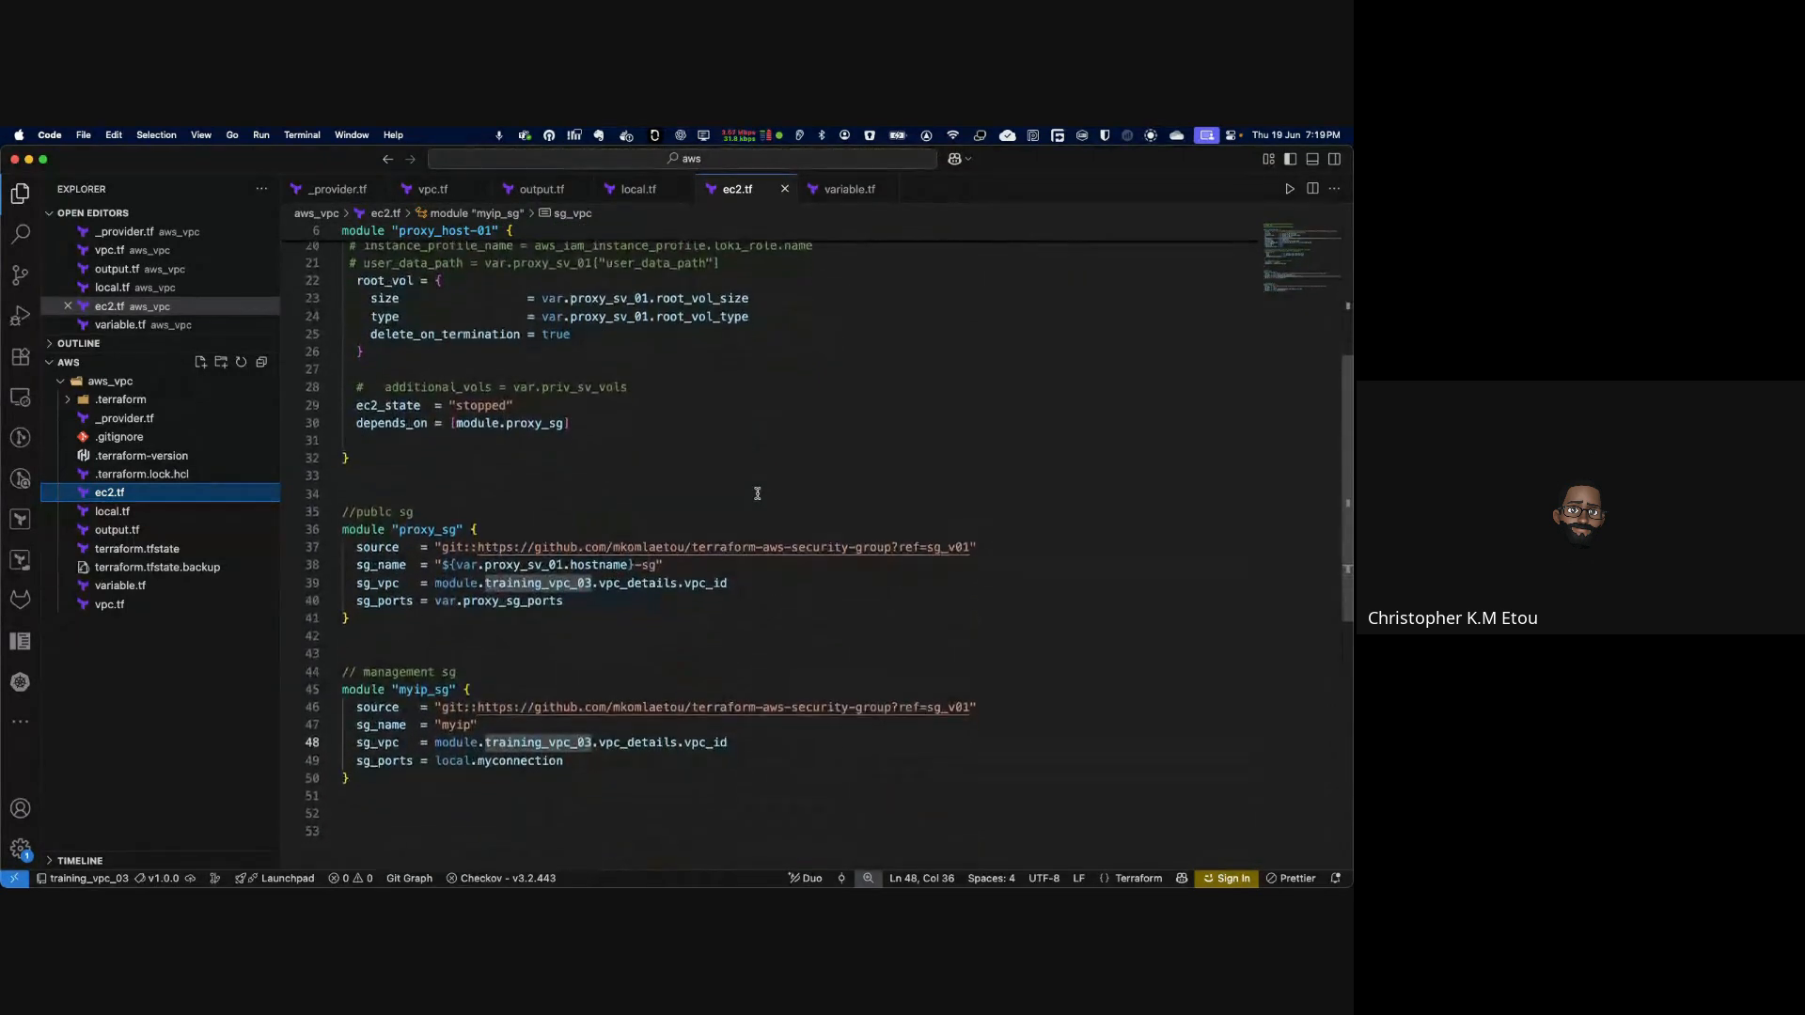
pyautogui.scroll(-1, 758, 494)
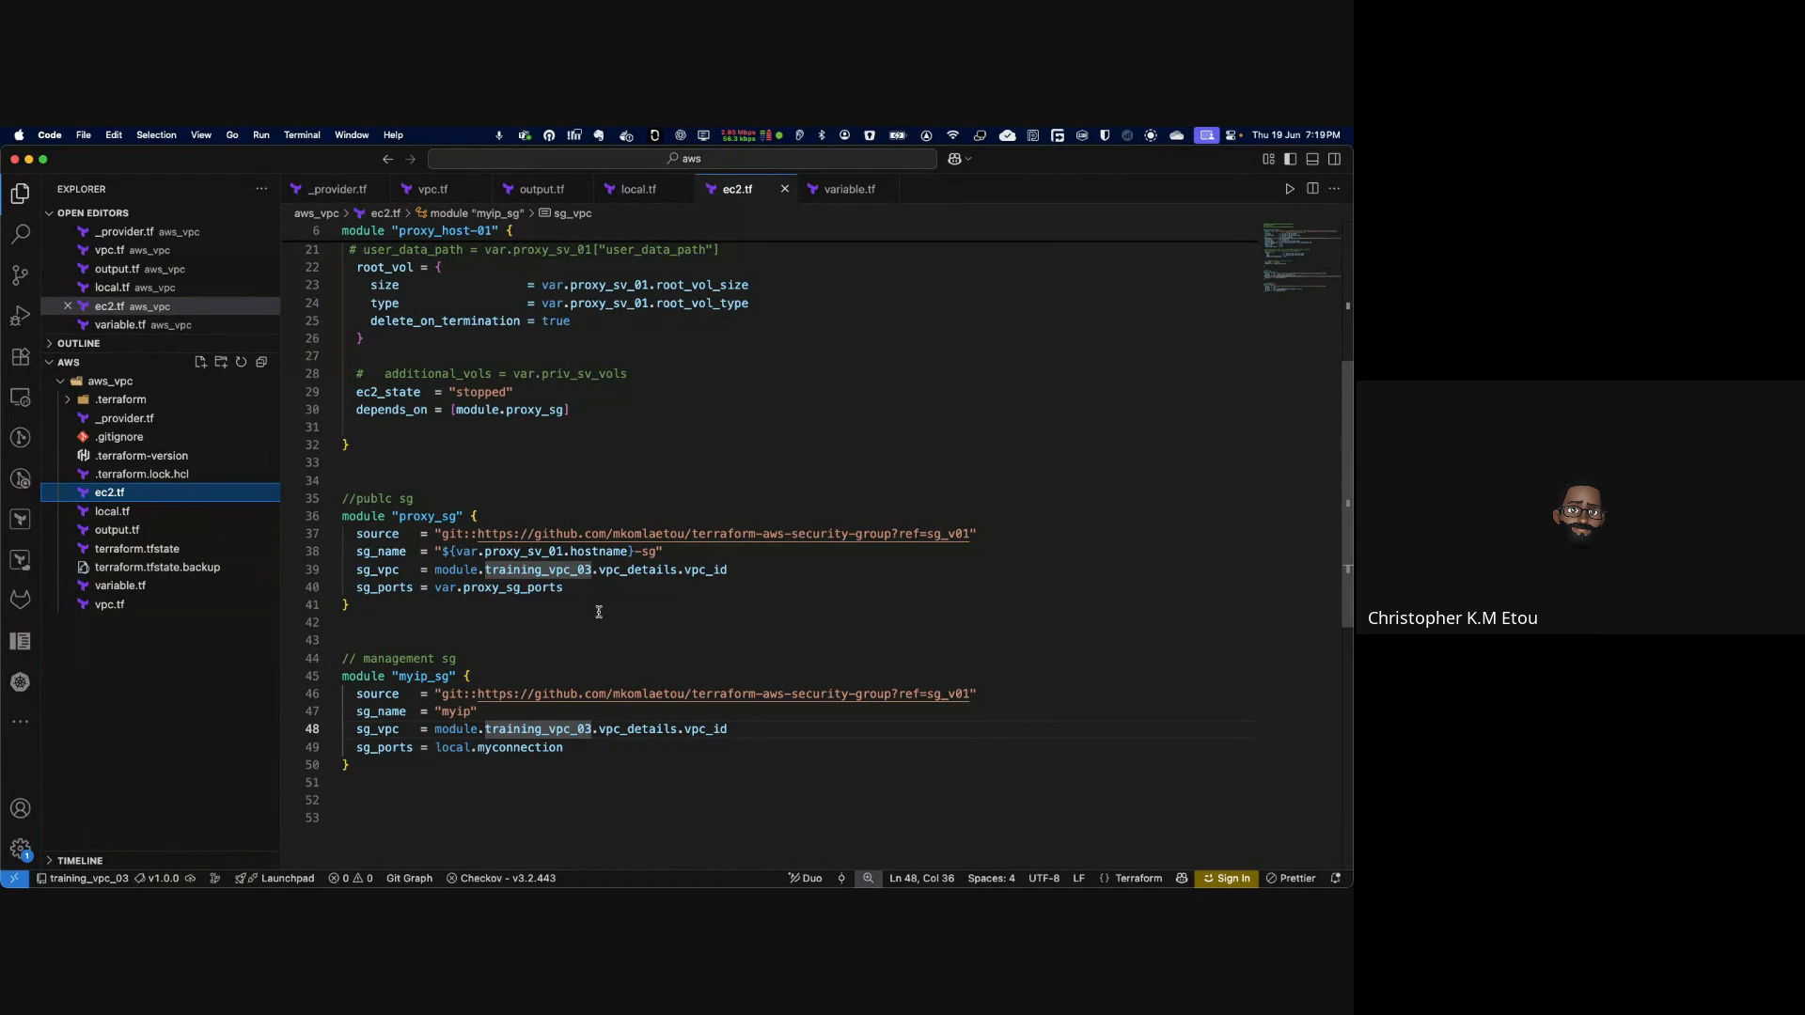
pyautogui.rightClick(526, 612)
pyautogui.click(809, 625)
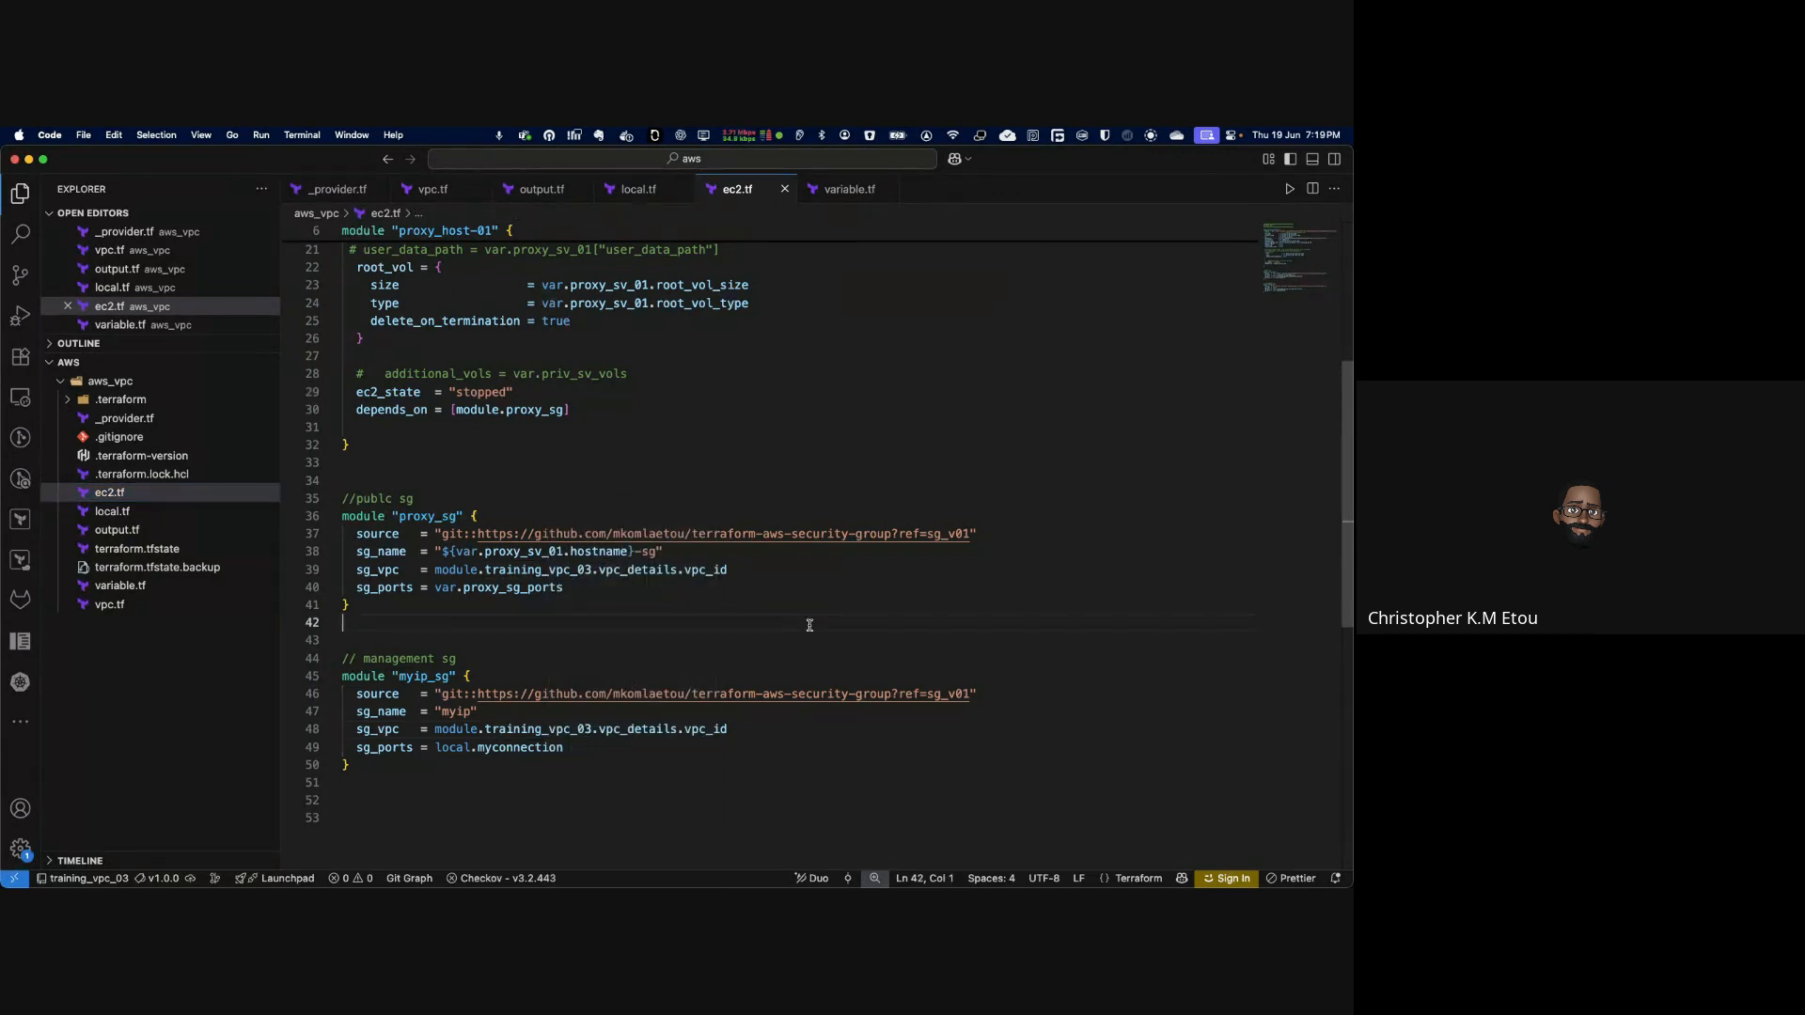
# - Reread the EC2 instance creation error in the terminal and compare it with the modules in ec2.tf
pyautogui.hotkey('ctrl', '`')
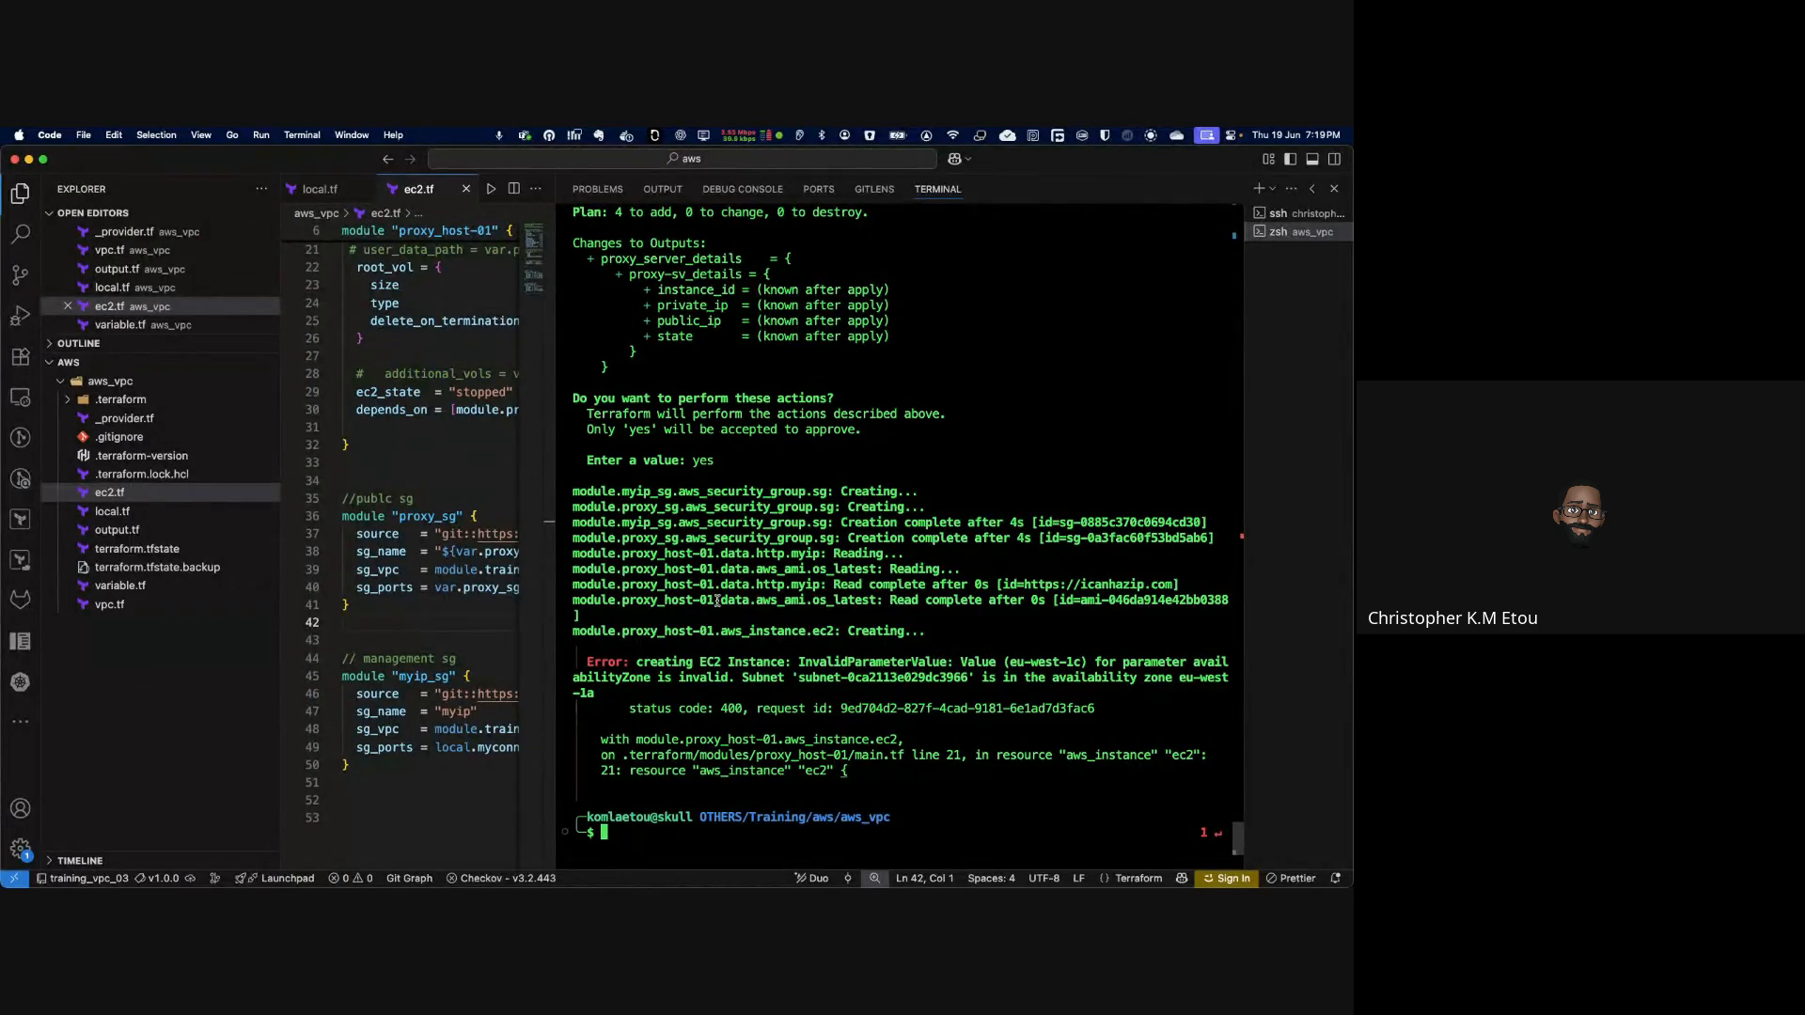
pyautogui.scroll(15, 717, 600)
pyautogui.scroll(3, 717, 600)
pyautogui.scroll(-20, 717, 600)
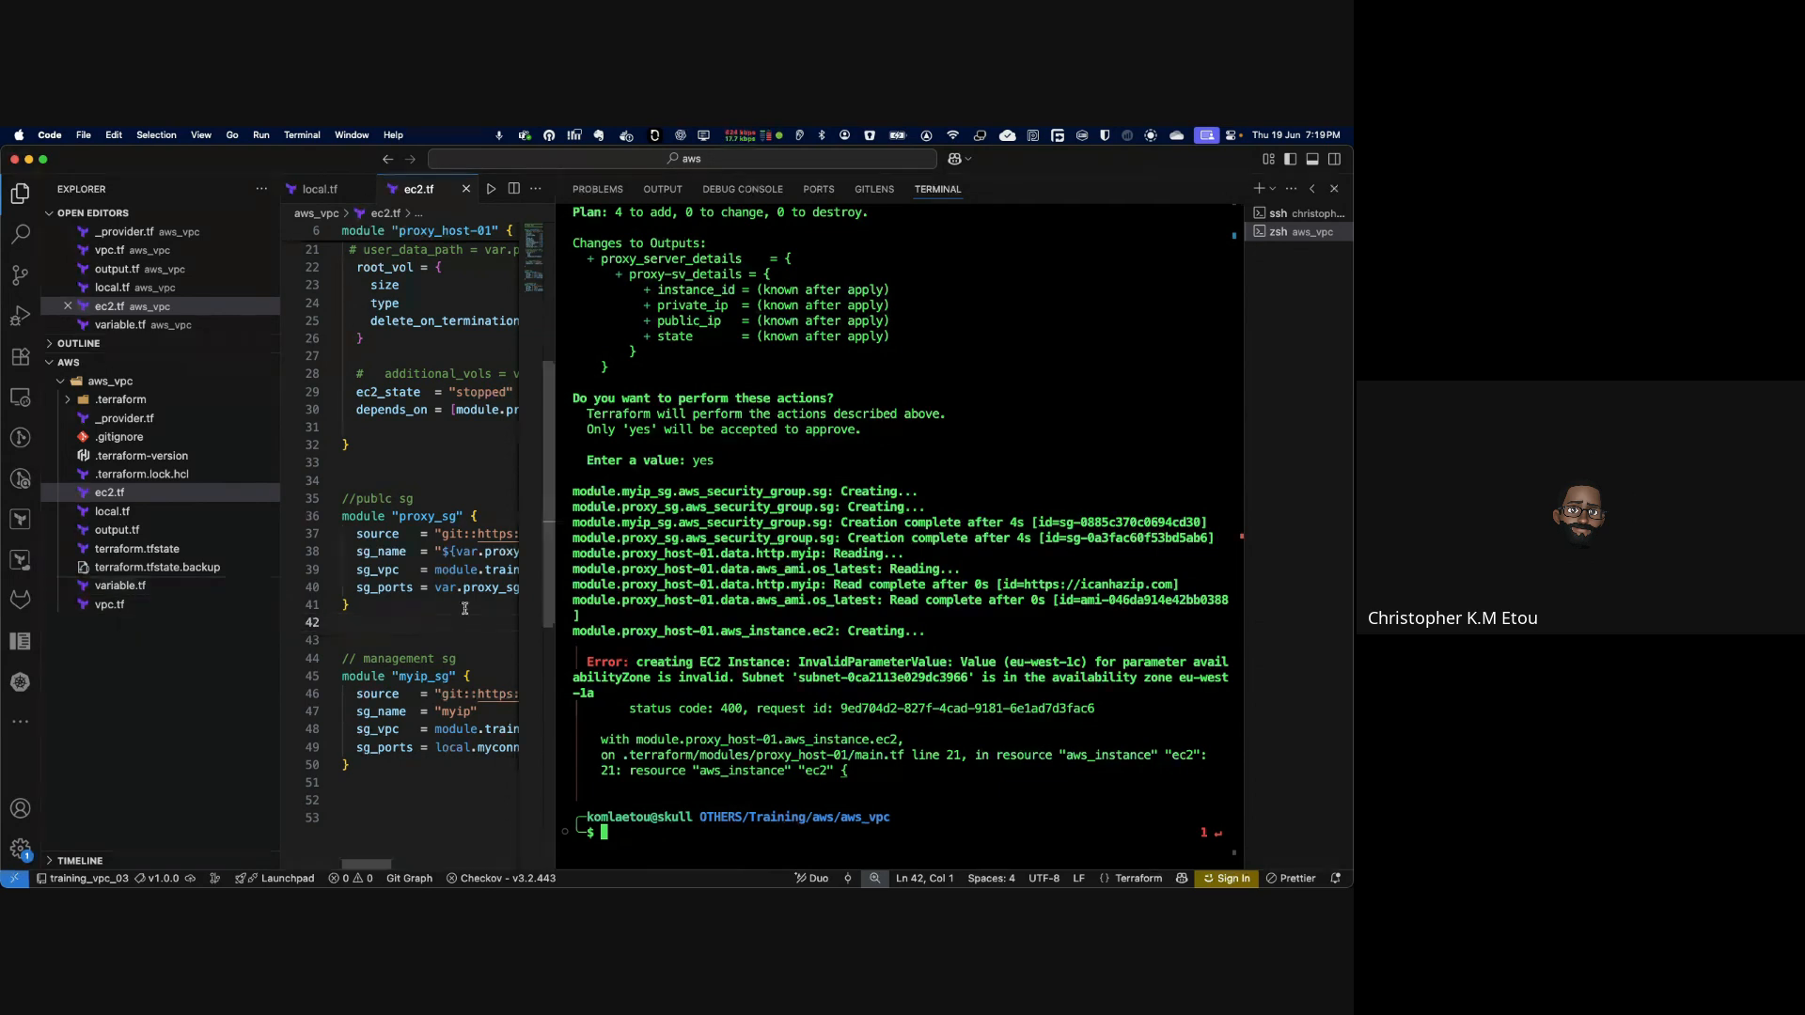
pyautogui.press('super+j')
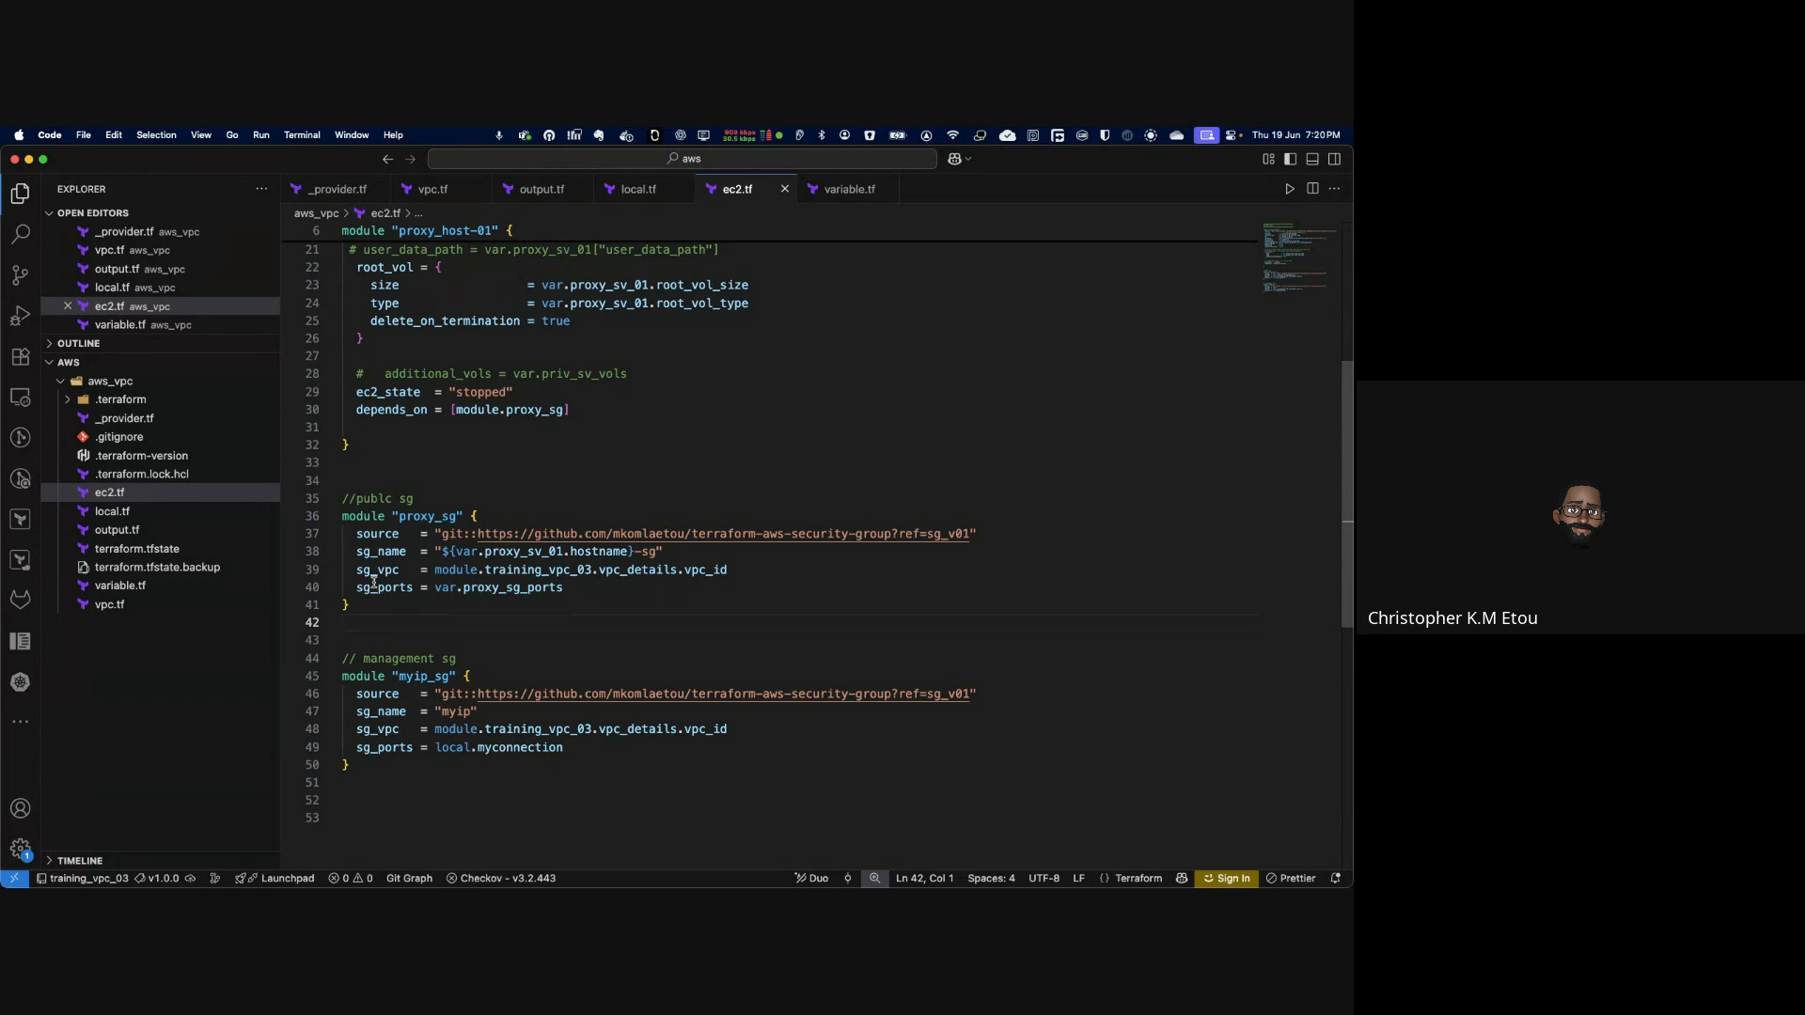
pyautogui.press('super+j')
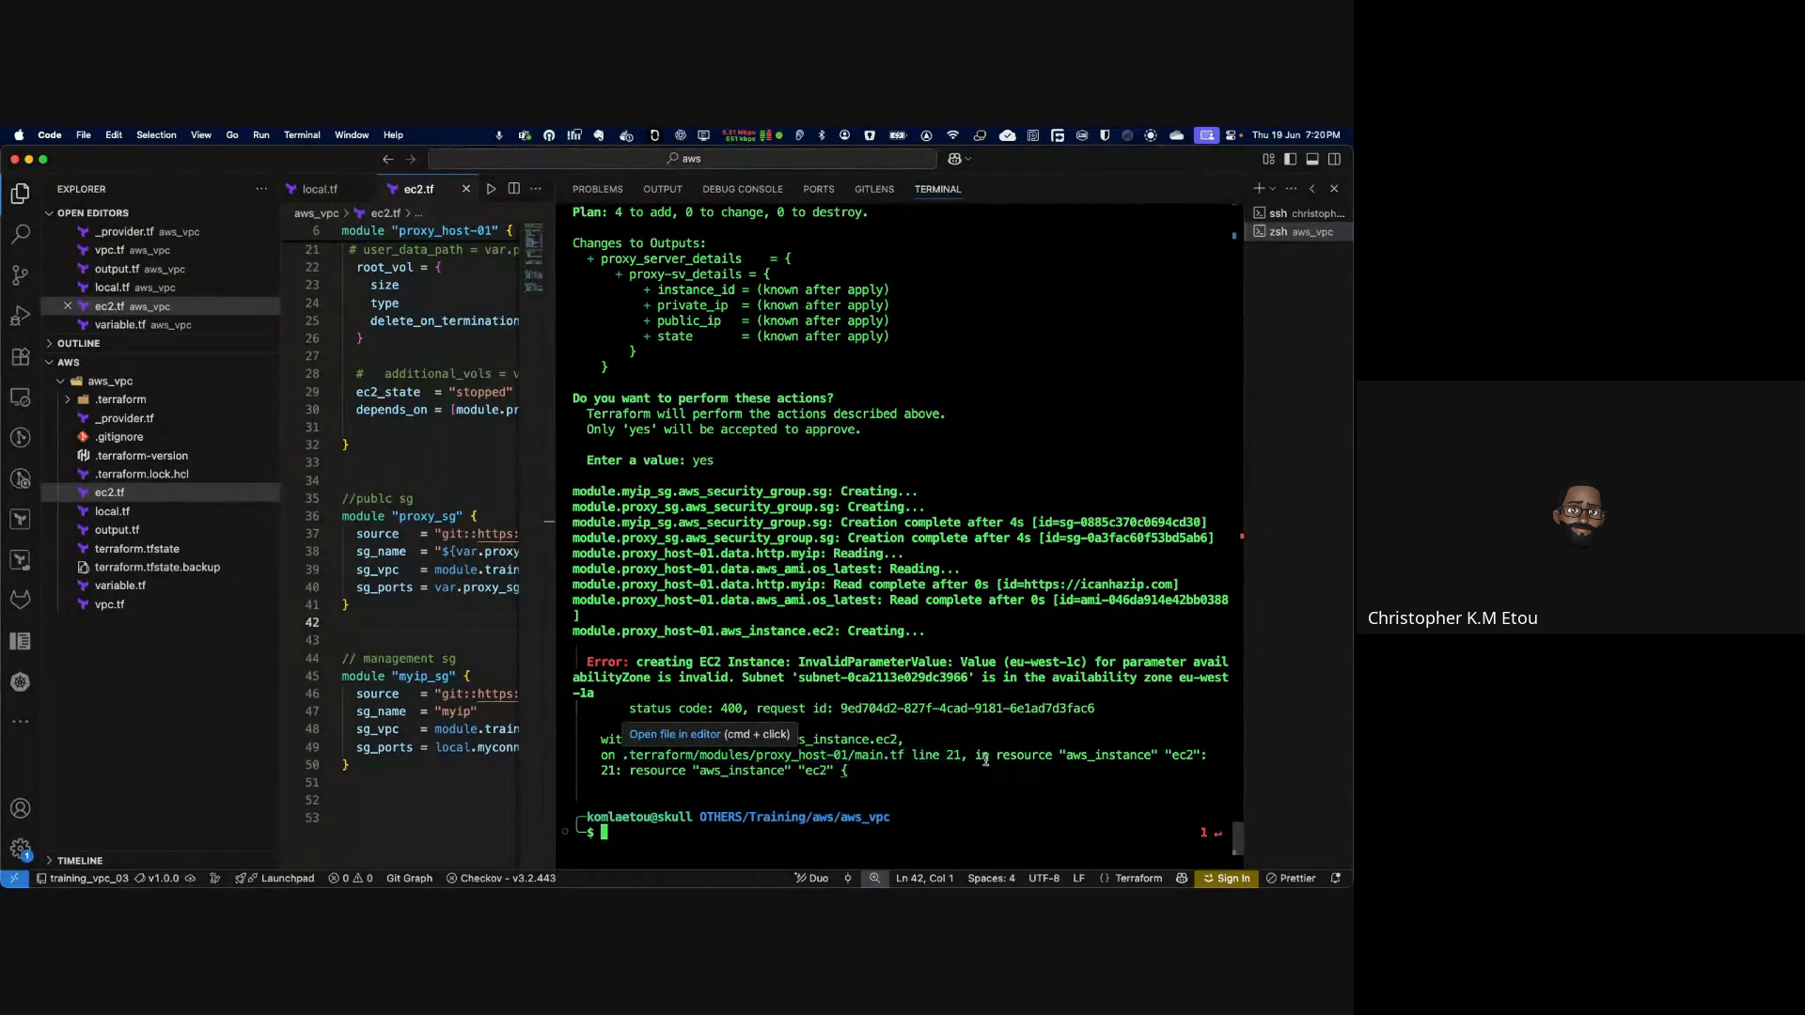
# - Open the proxy_host-01 main.tf at the line cited in the error and examine the aws_instance resource's availability zone and subnet arguments
pyautogui.keyDown('super'); pyautogui.click(892, 759); pyautogui.keyUp('super')
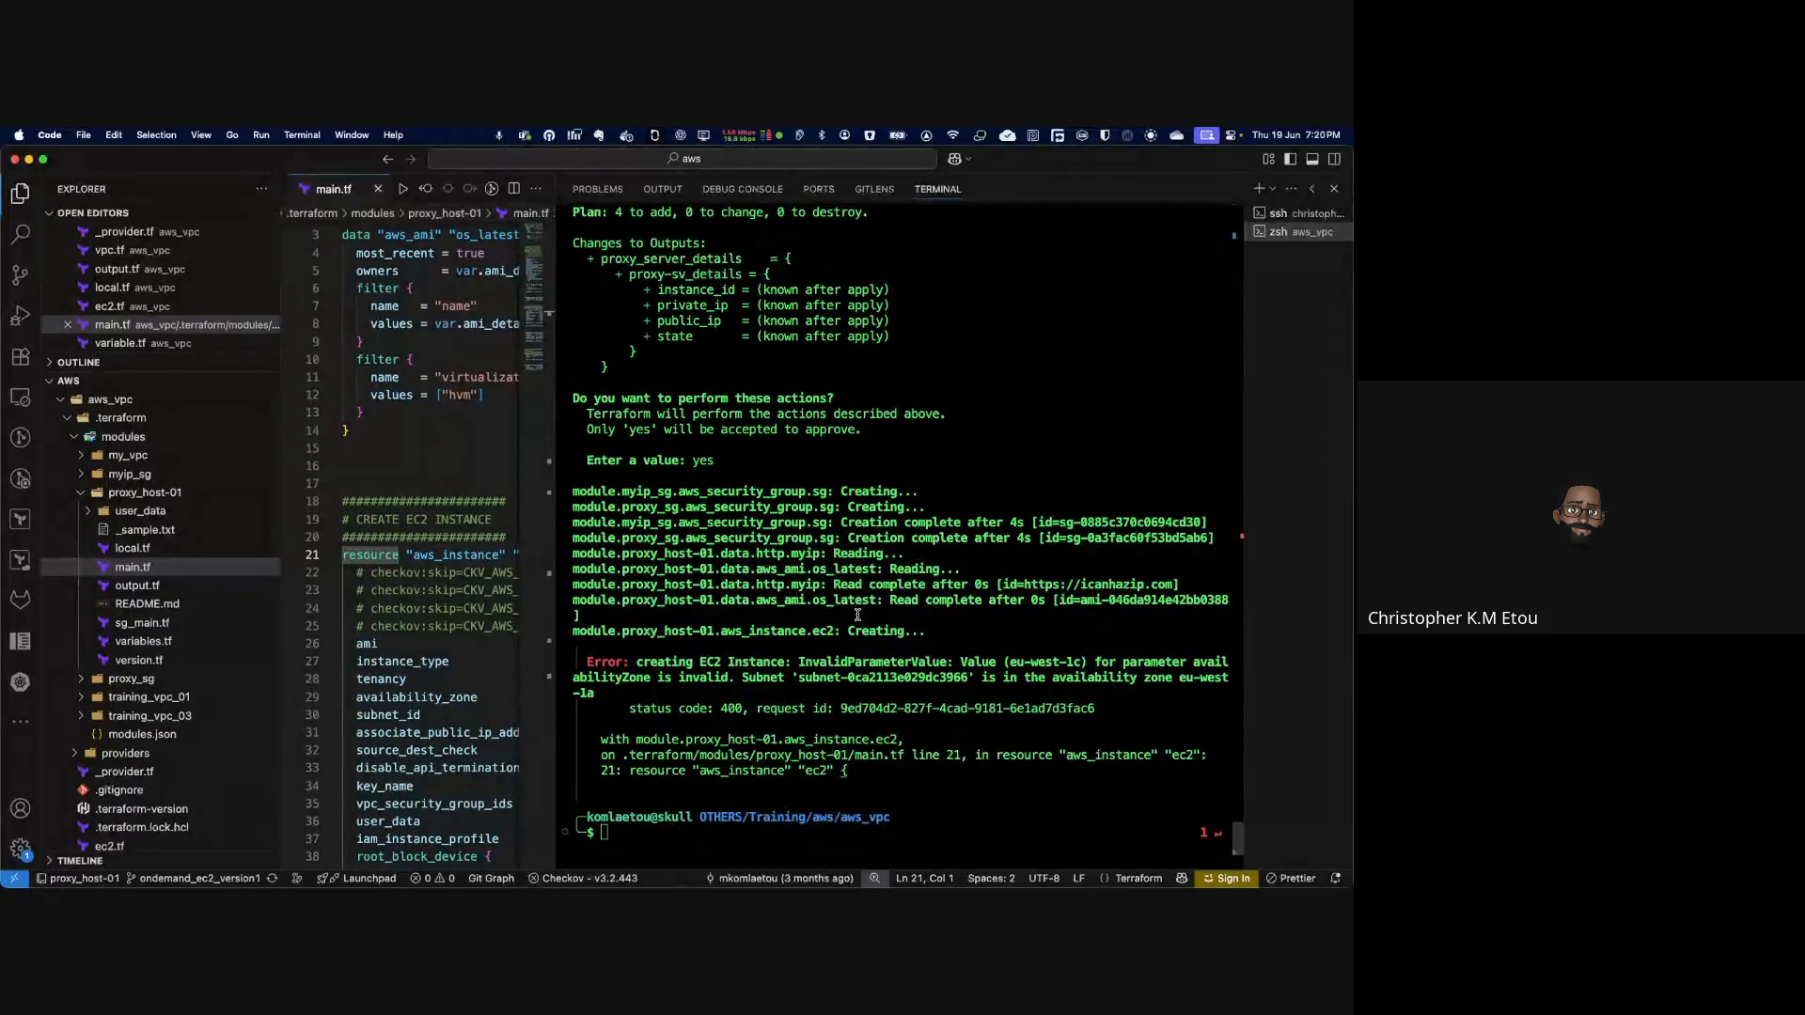
pyautogui.press('super+j')
pyautogui.scroll(-3, 843, 720)
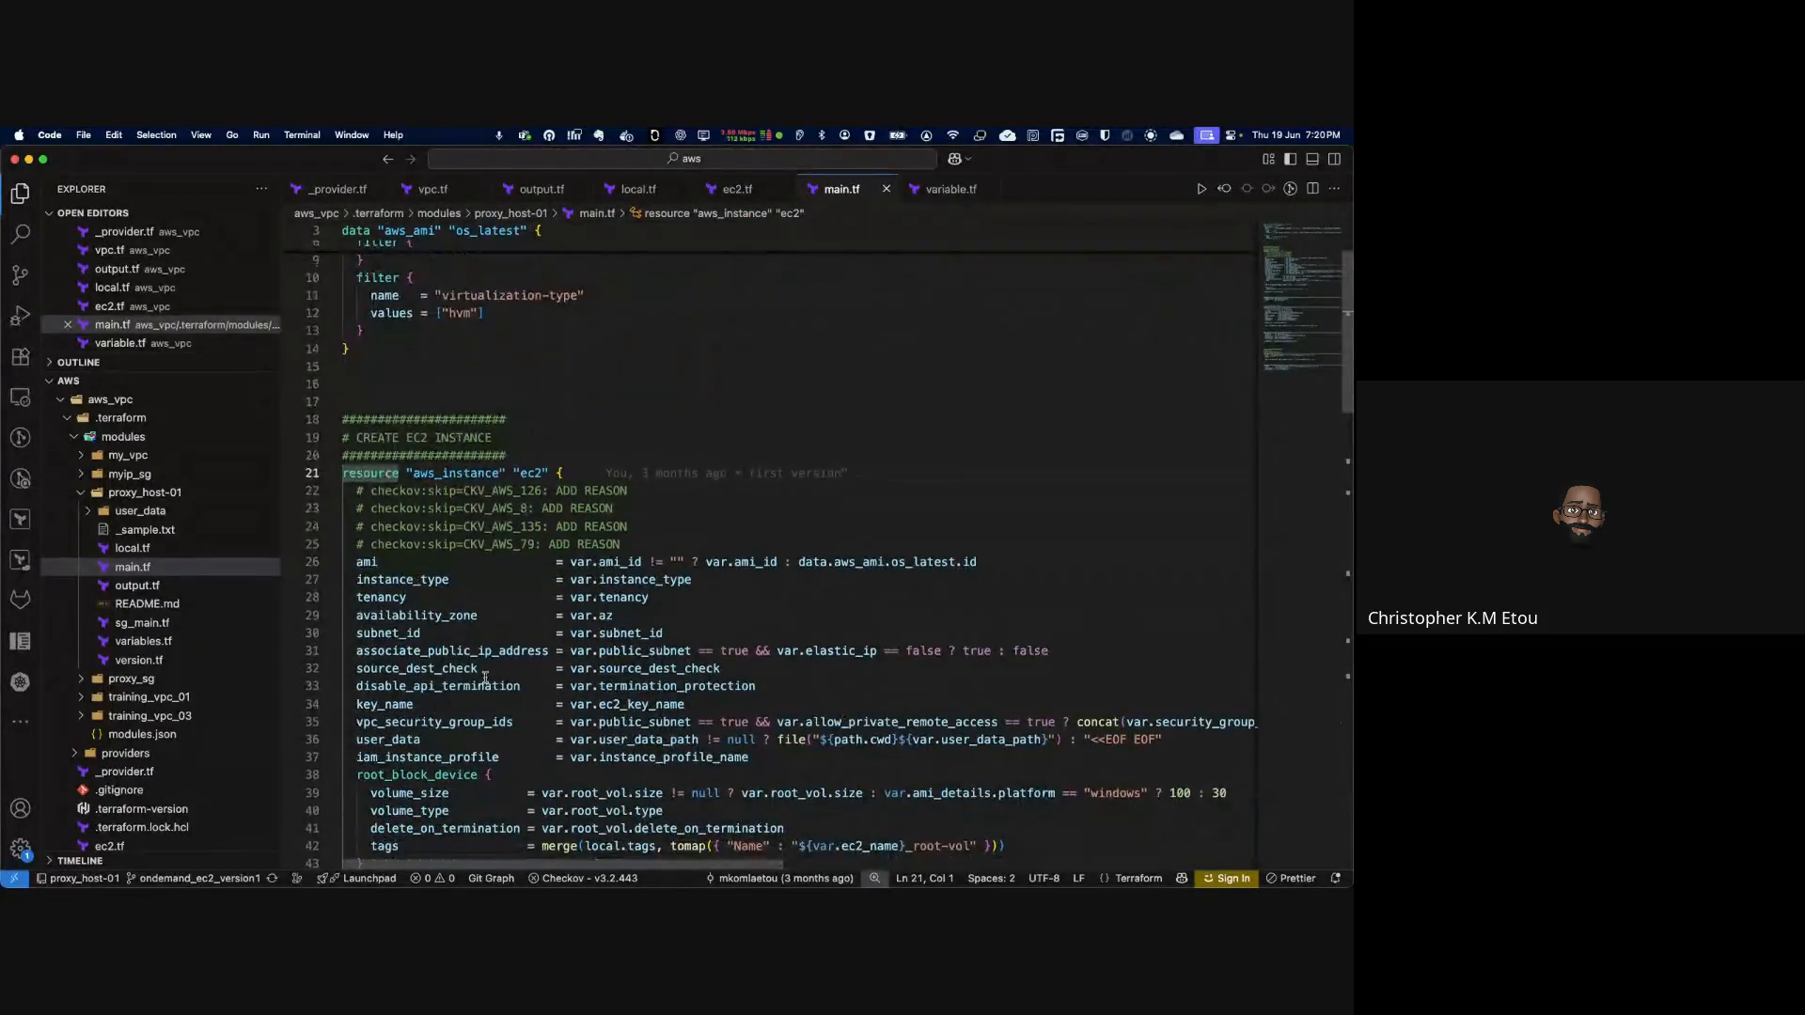
pyautogui.scroll(-1, 625, 628)
pyautogui.scroll(-1, 625, 628)
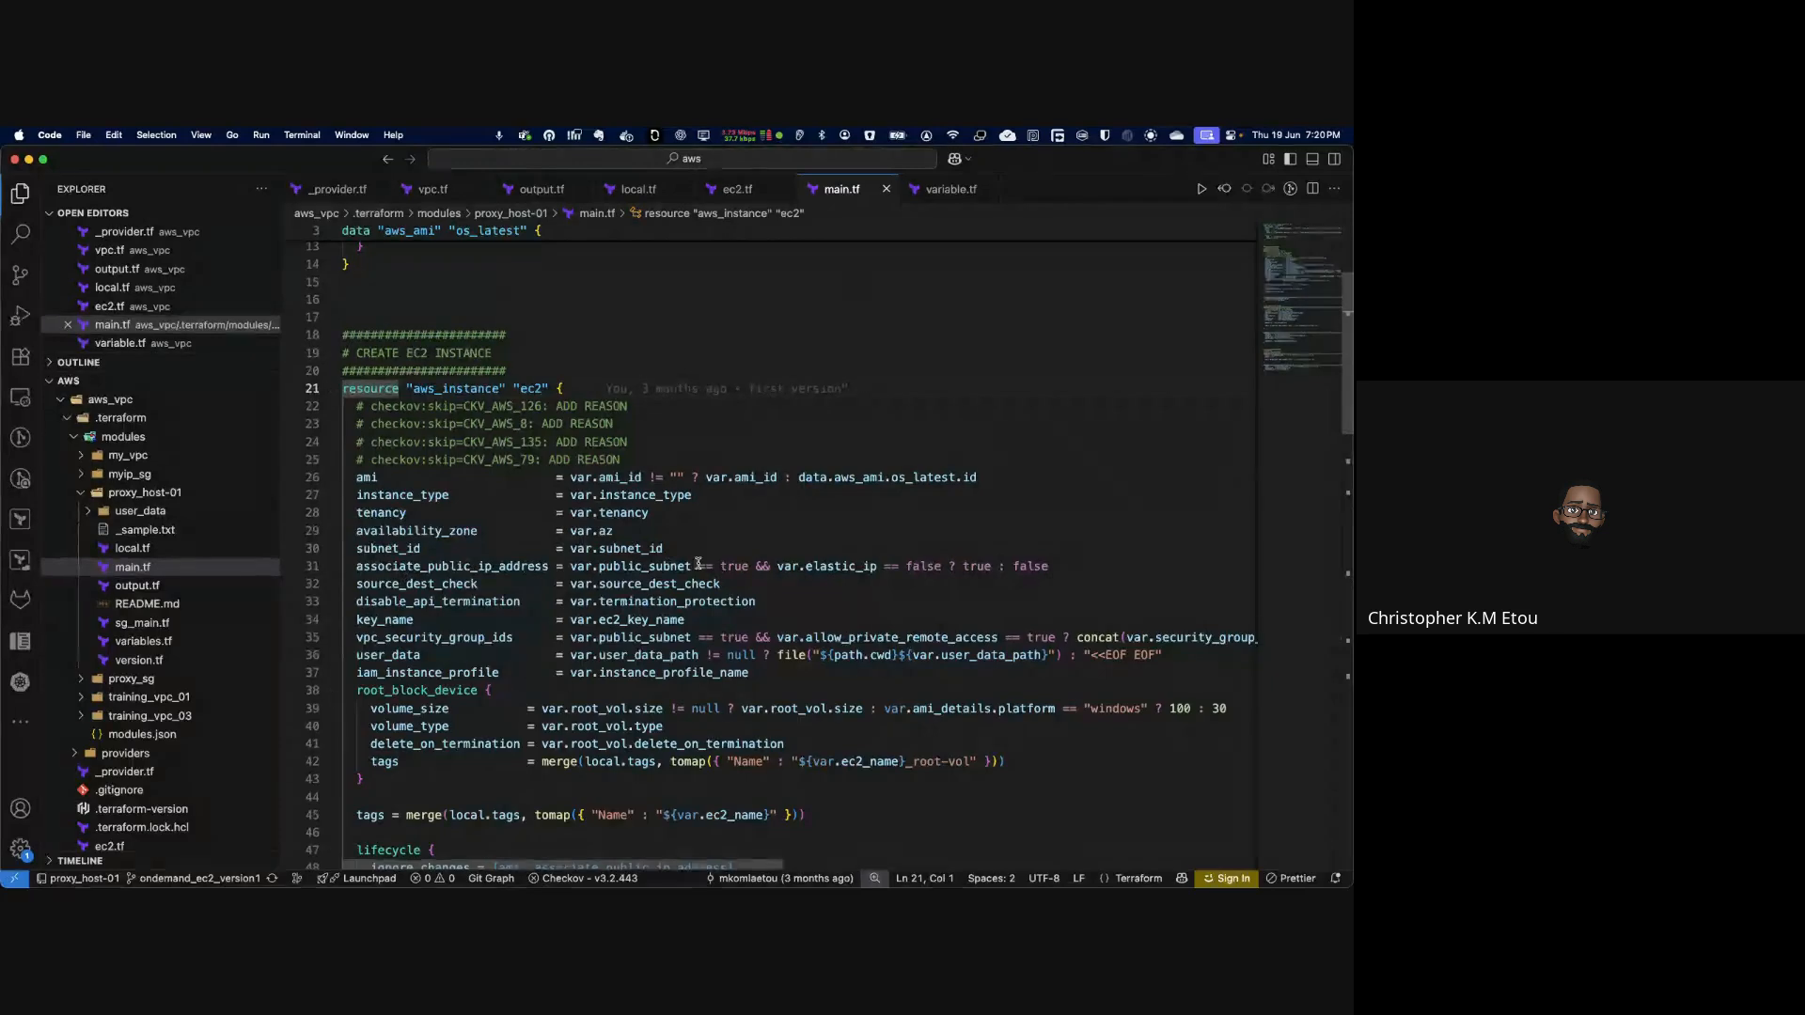
pyautogui.hotkey('ctrl', '`')
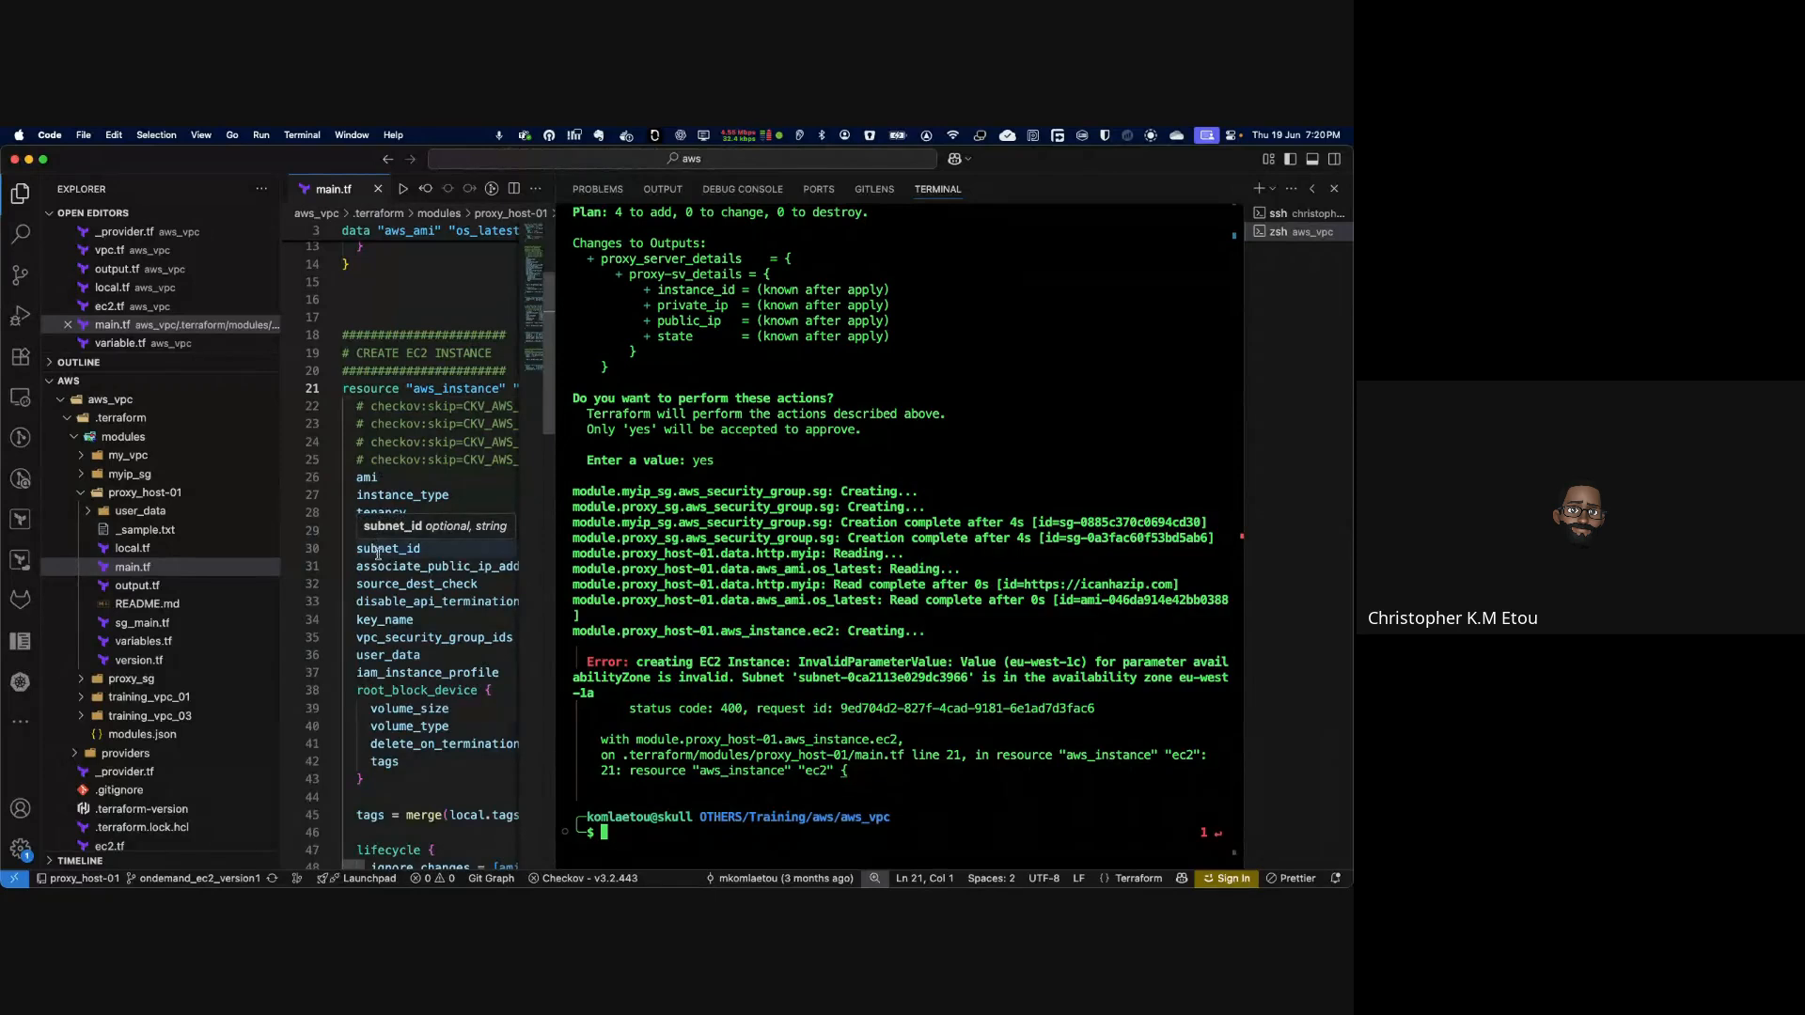
# - In ec2.tf, set the subnet key in the proxy_host-01 module's subnet_id to private-subnet-03
pyautogui.scroll(-3, 155, 649)
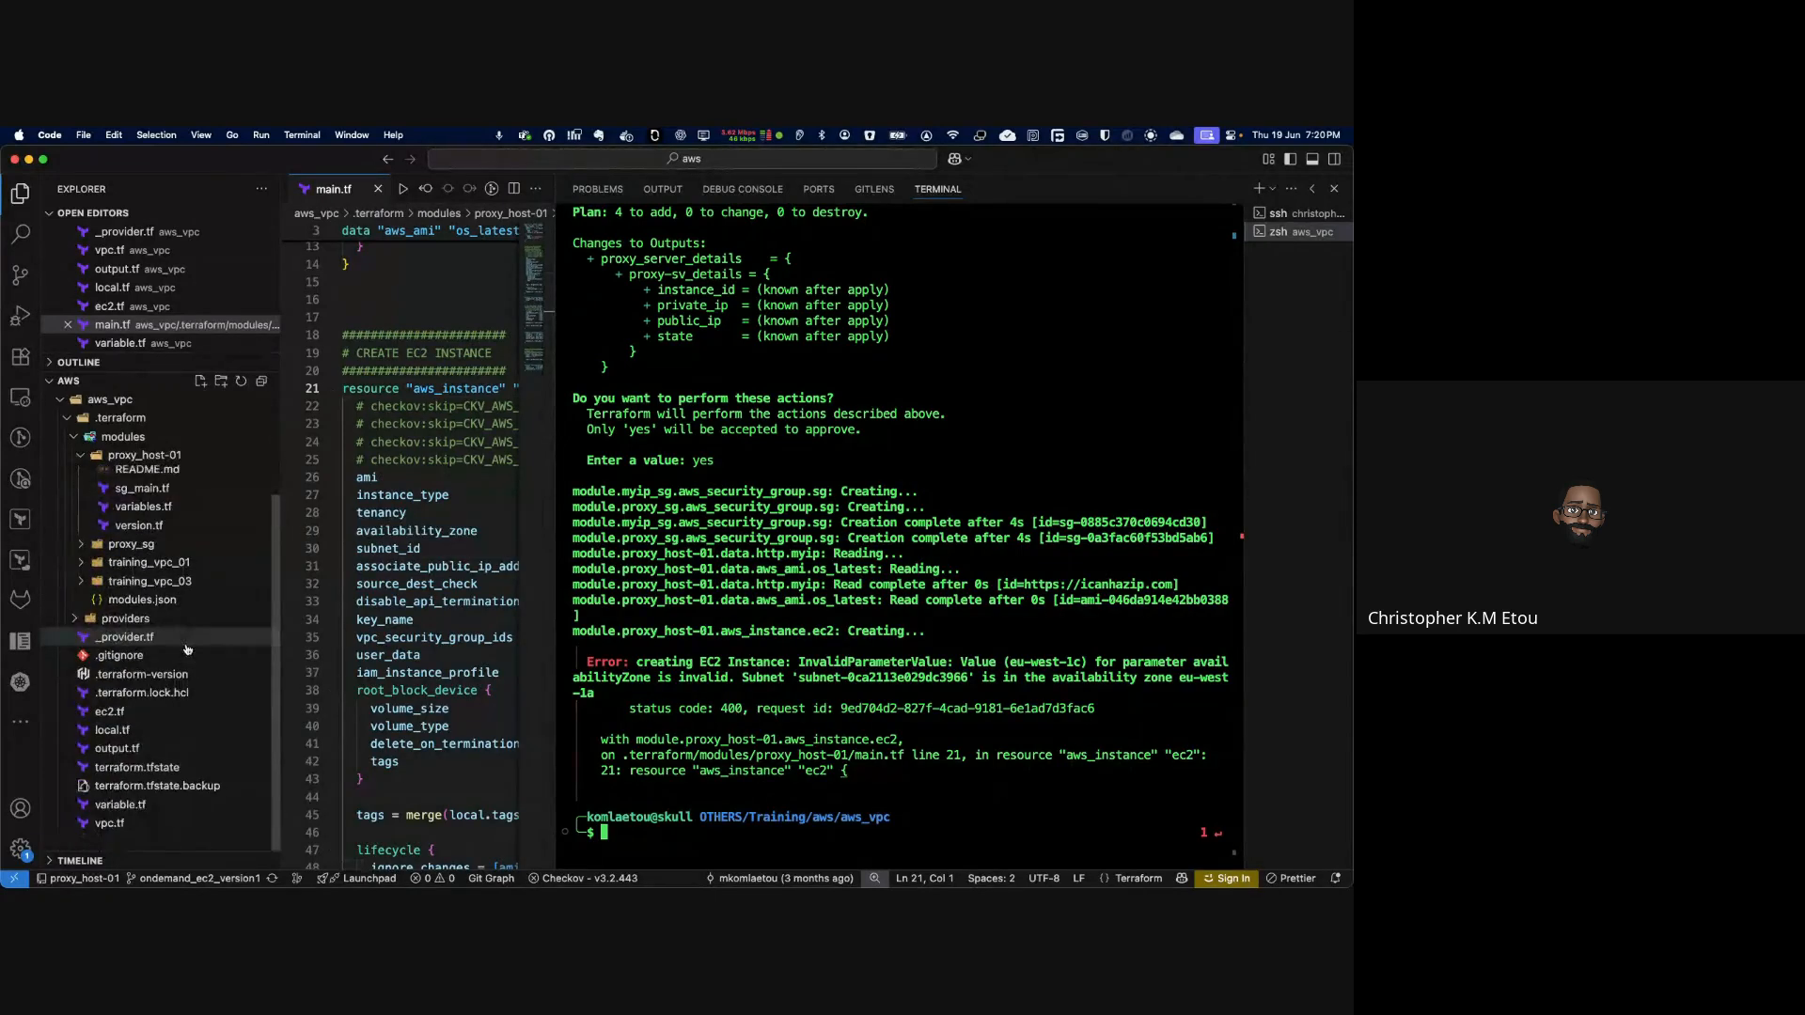
pyautogui.click(109, 712)
pyautogui.press('super+j')
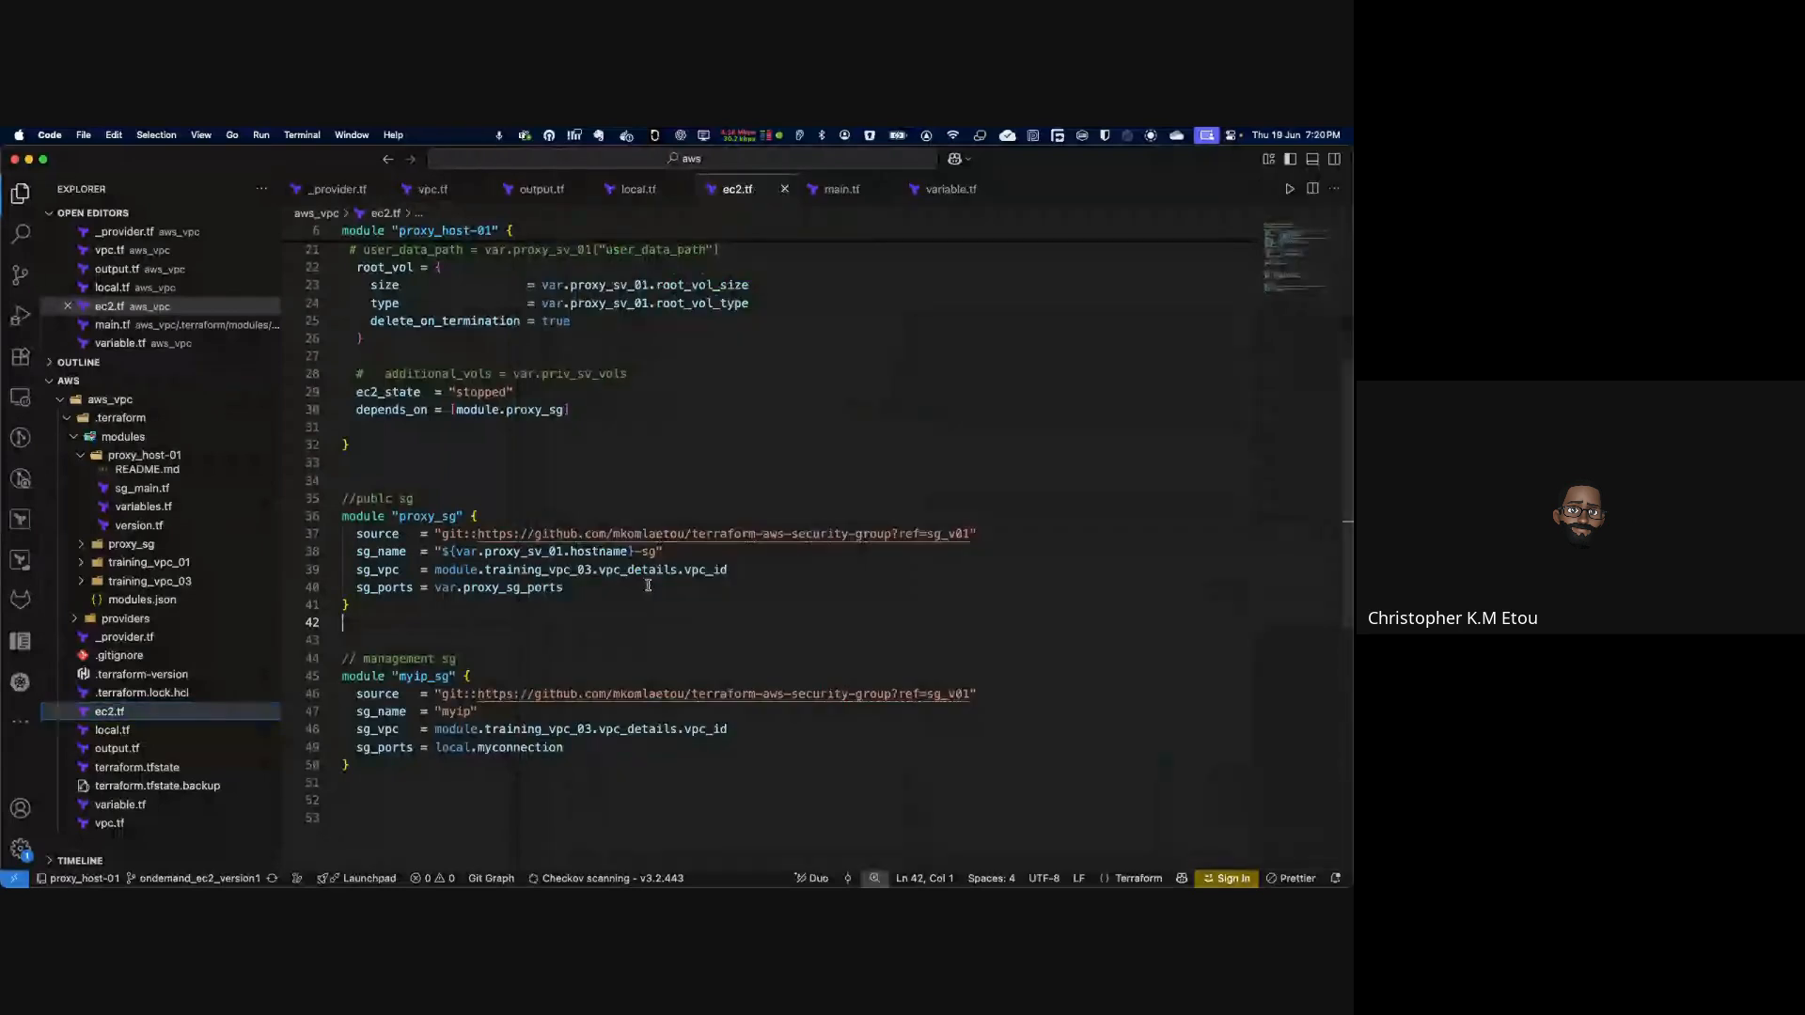
pyautogui.scroll(5, 695, 520)
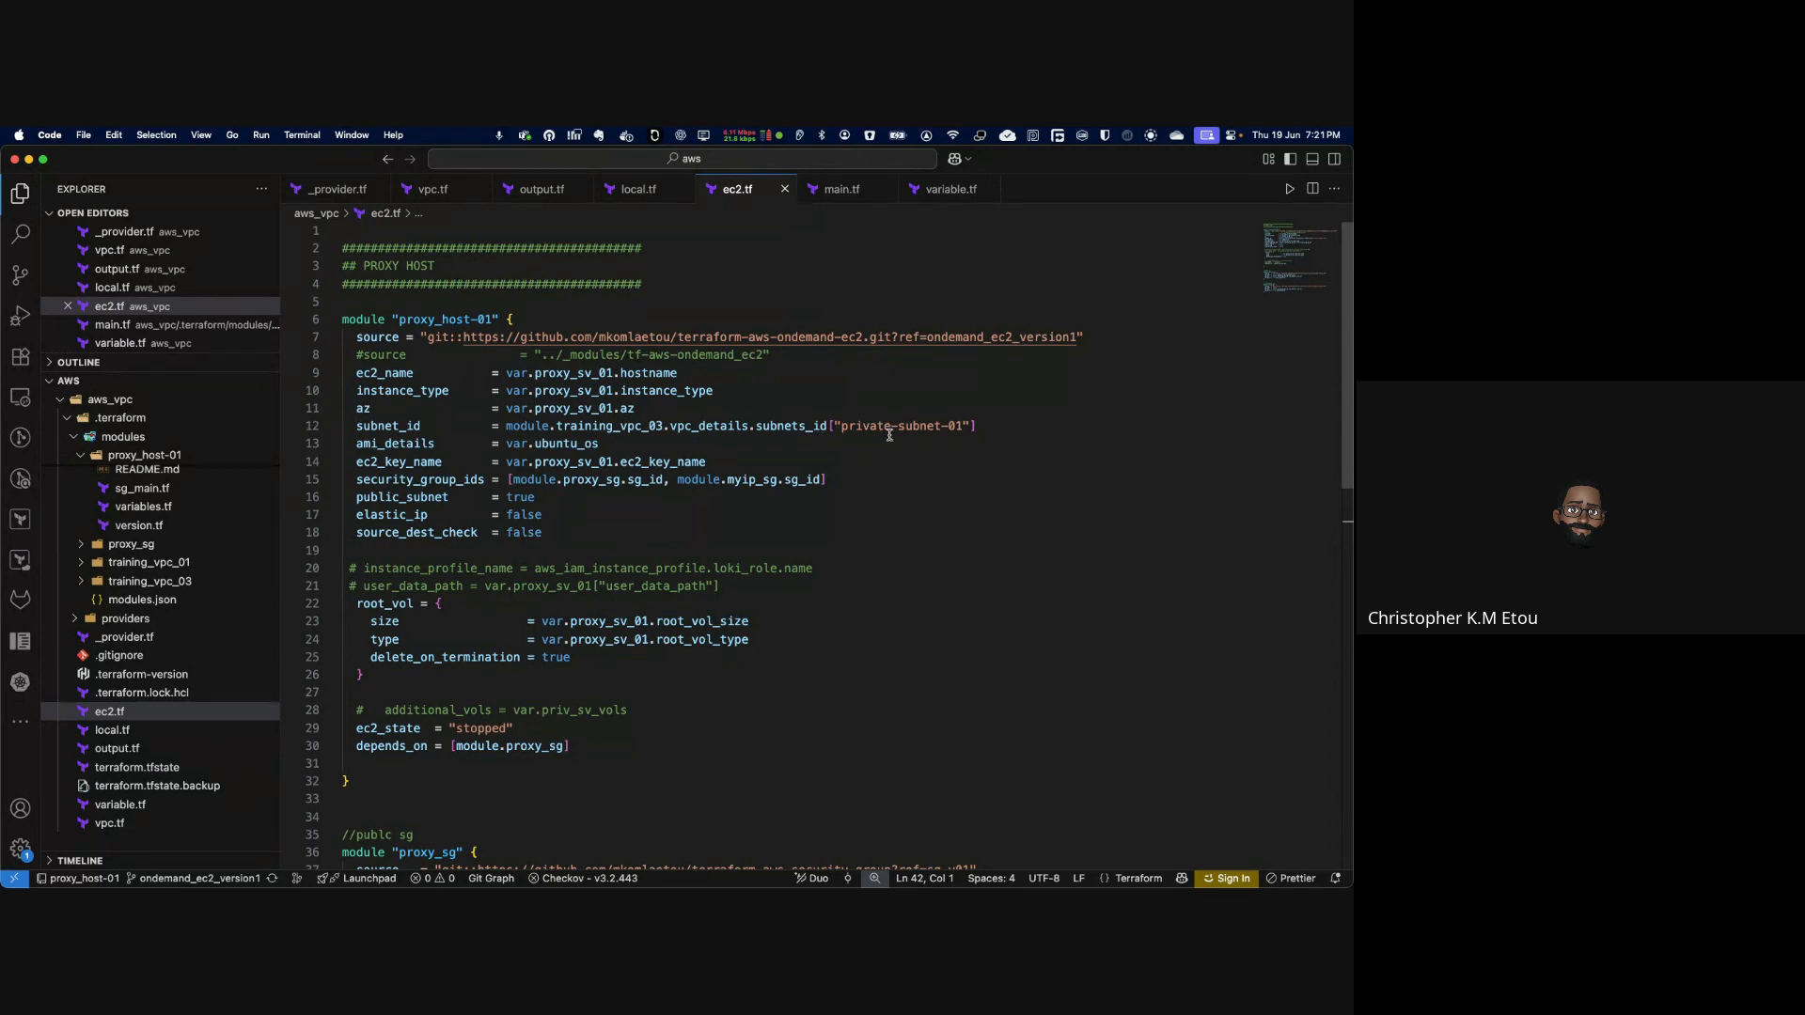
pyautogui.click(950, 426)
pyautogui.press('BackSpace')
pyautogui.write('3')
pyautogui.hotkey('ctrl', '`')
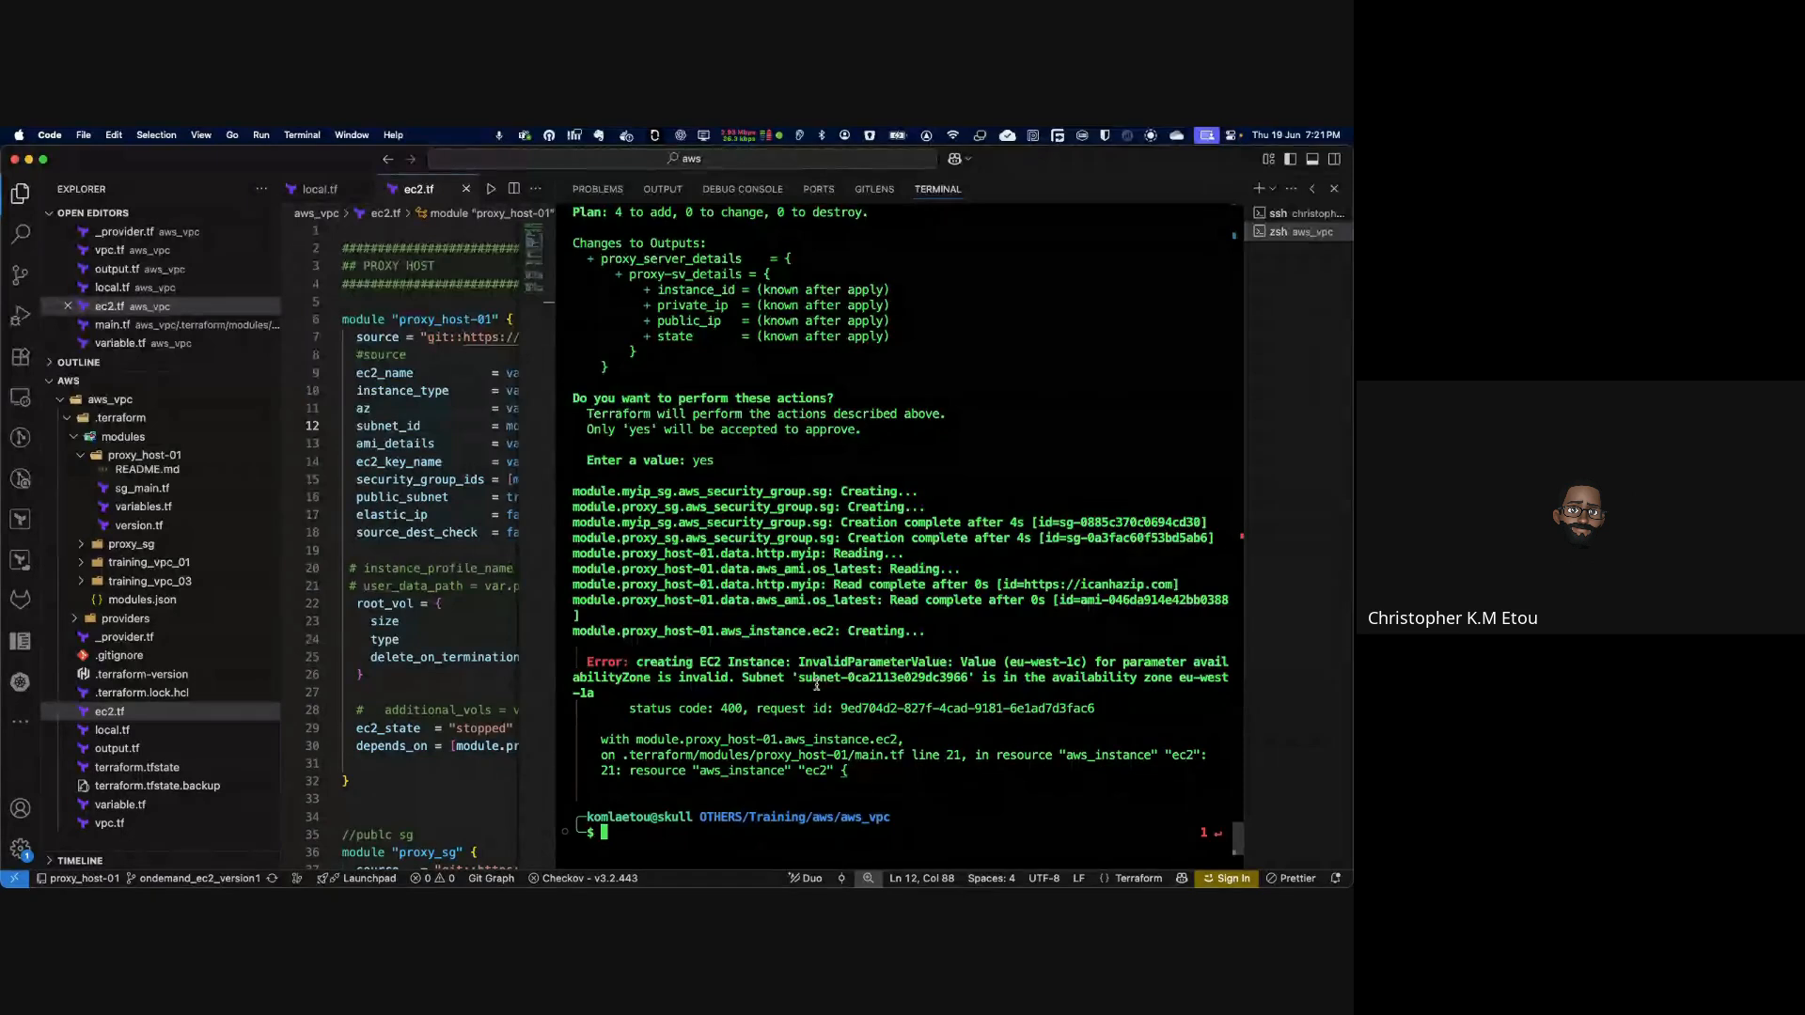
pyautogui.press('super+j')
# - Copy the private-subnet-03 key from ec2.tf and search for it in variable.tf to check its zone
pyautogui.doubleClick(916, 428)
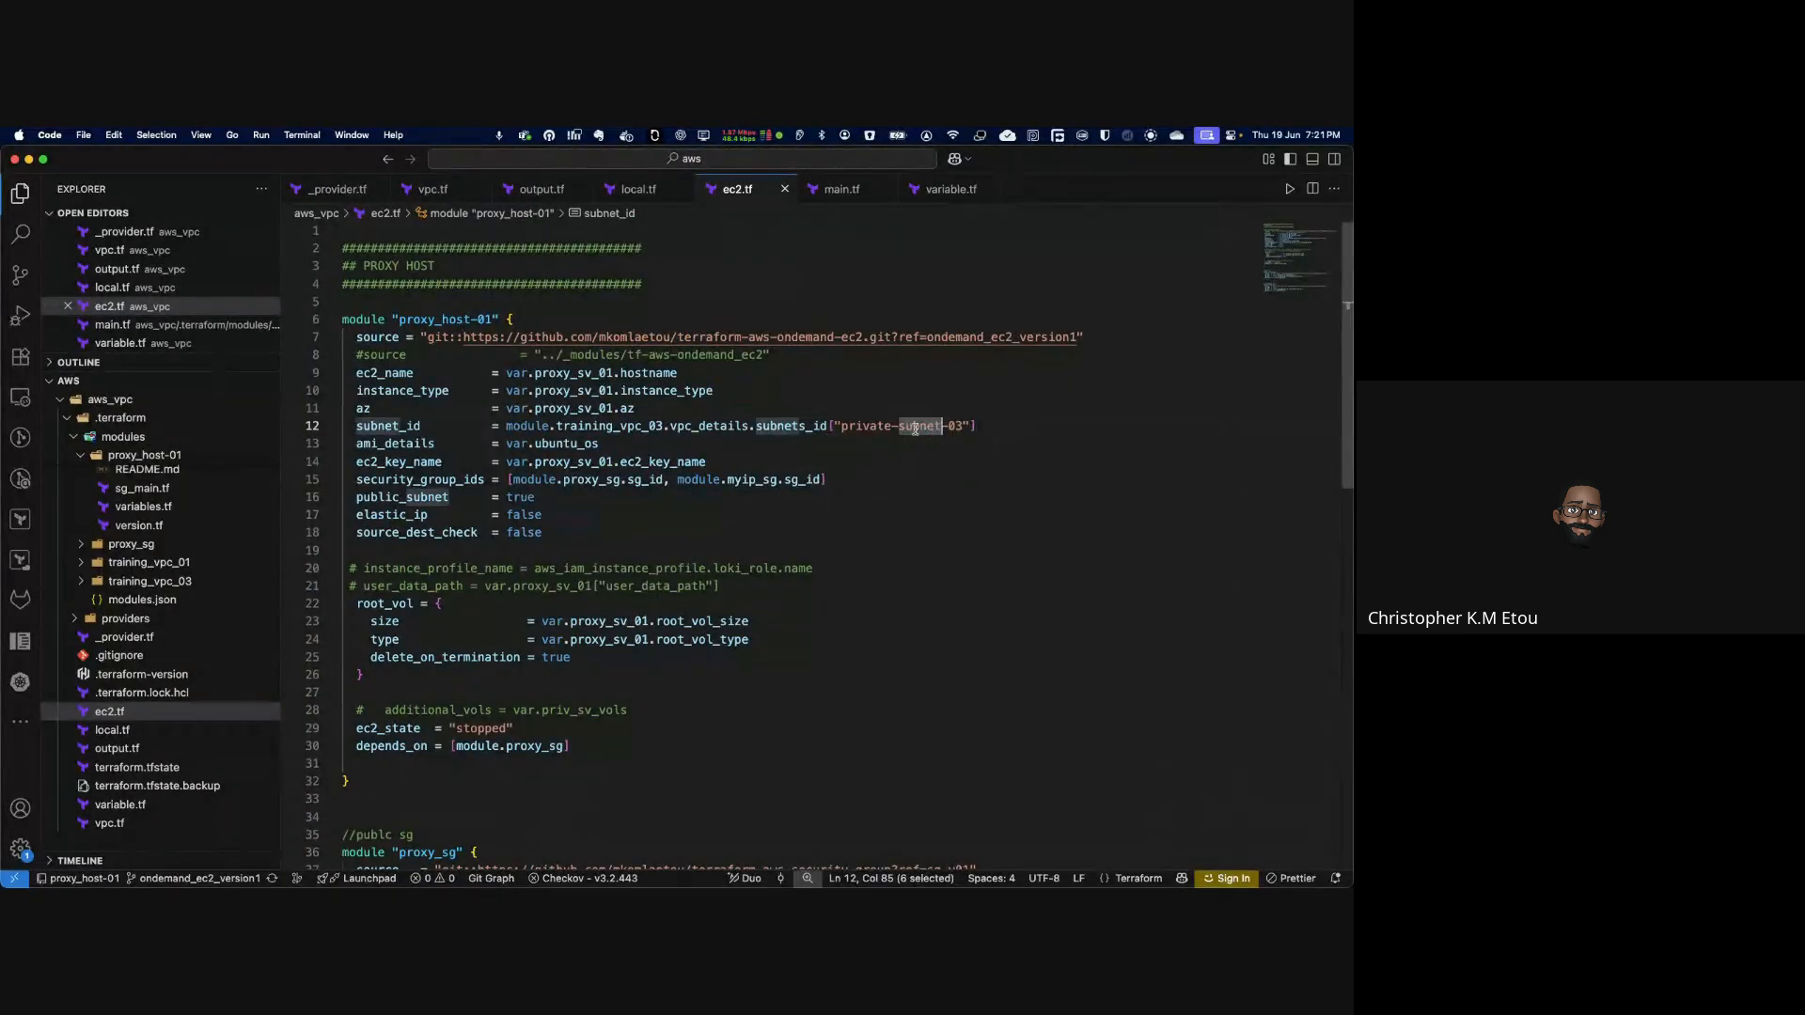
pyautogui.moveTo(965, 426); pyautogui.dragTo(838, 425)
pyautogui.press('super+c')
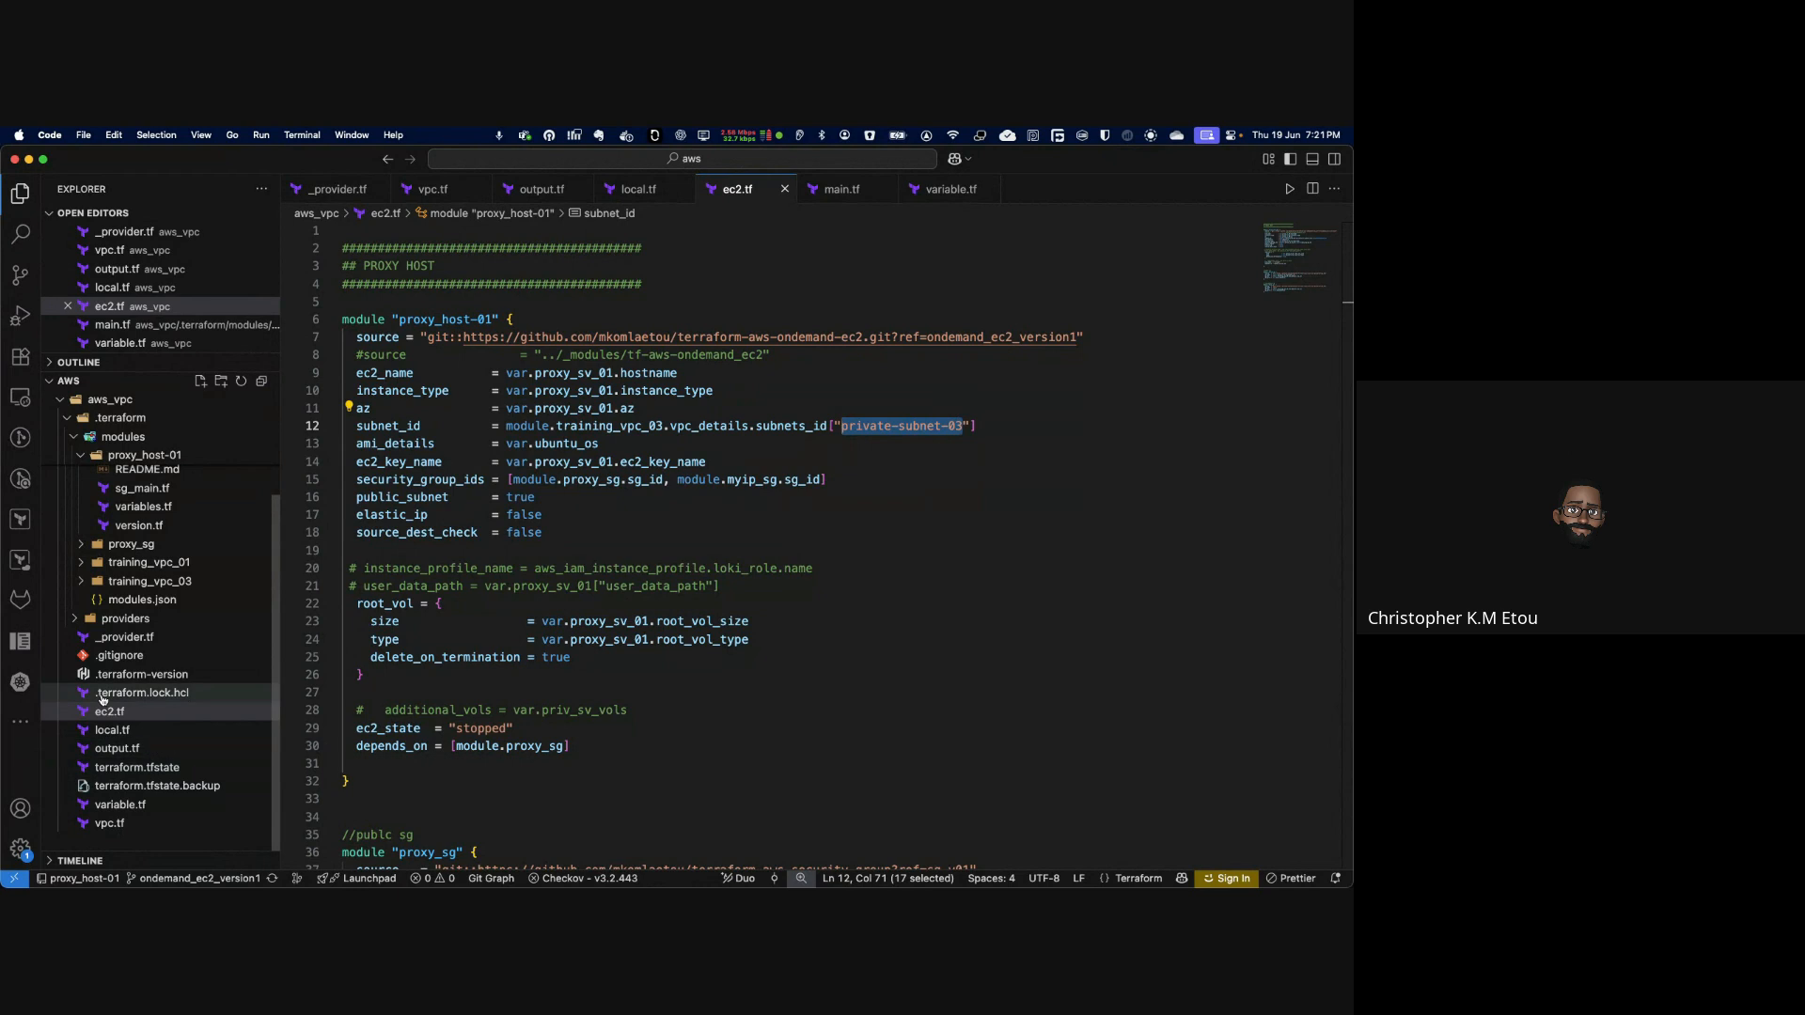
pyautogui.click(114, 823)
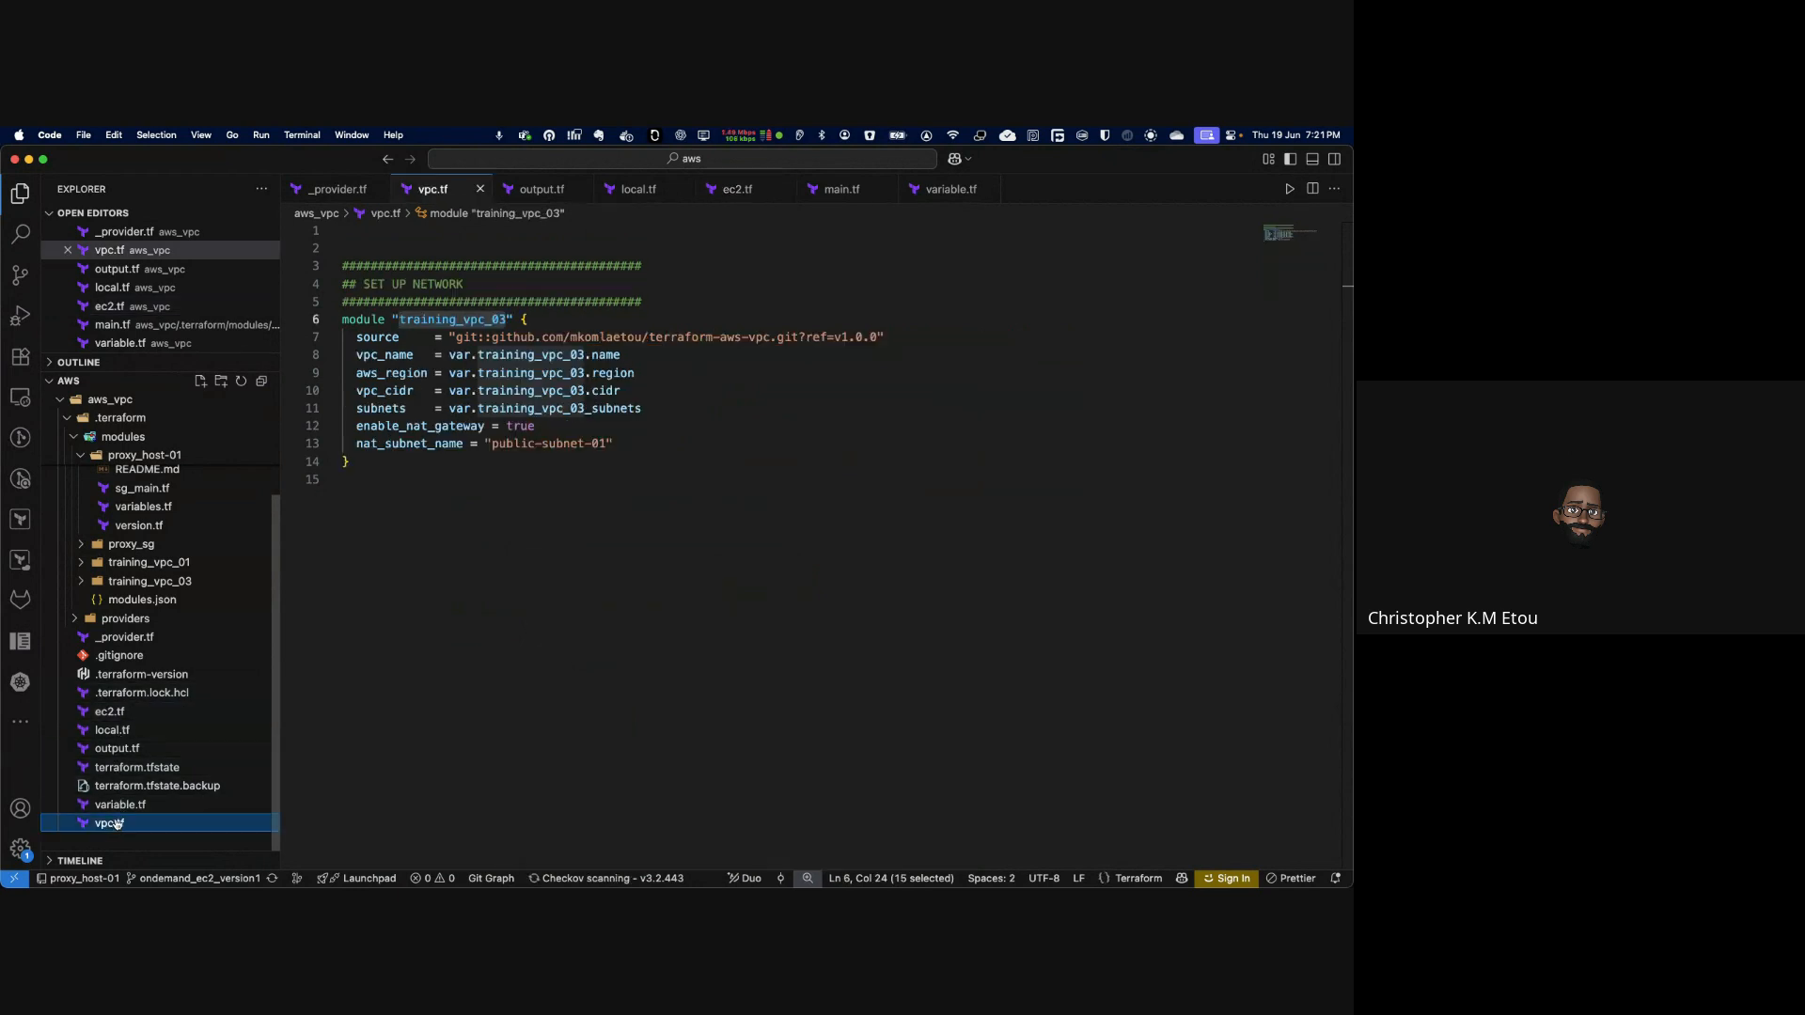
pyautogui.click(129, 808)
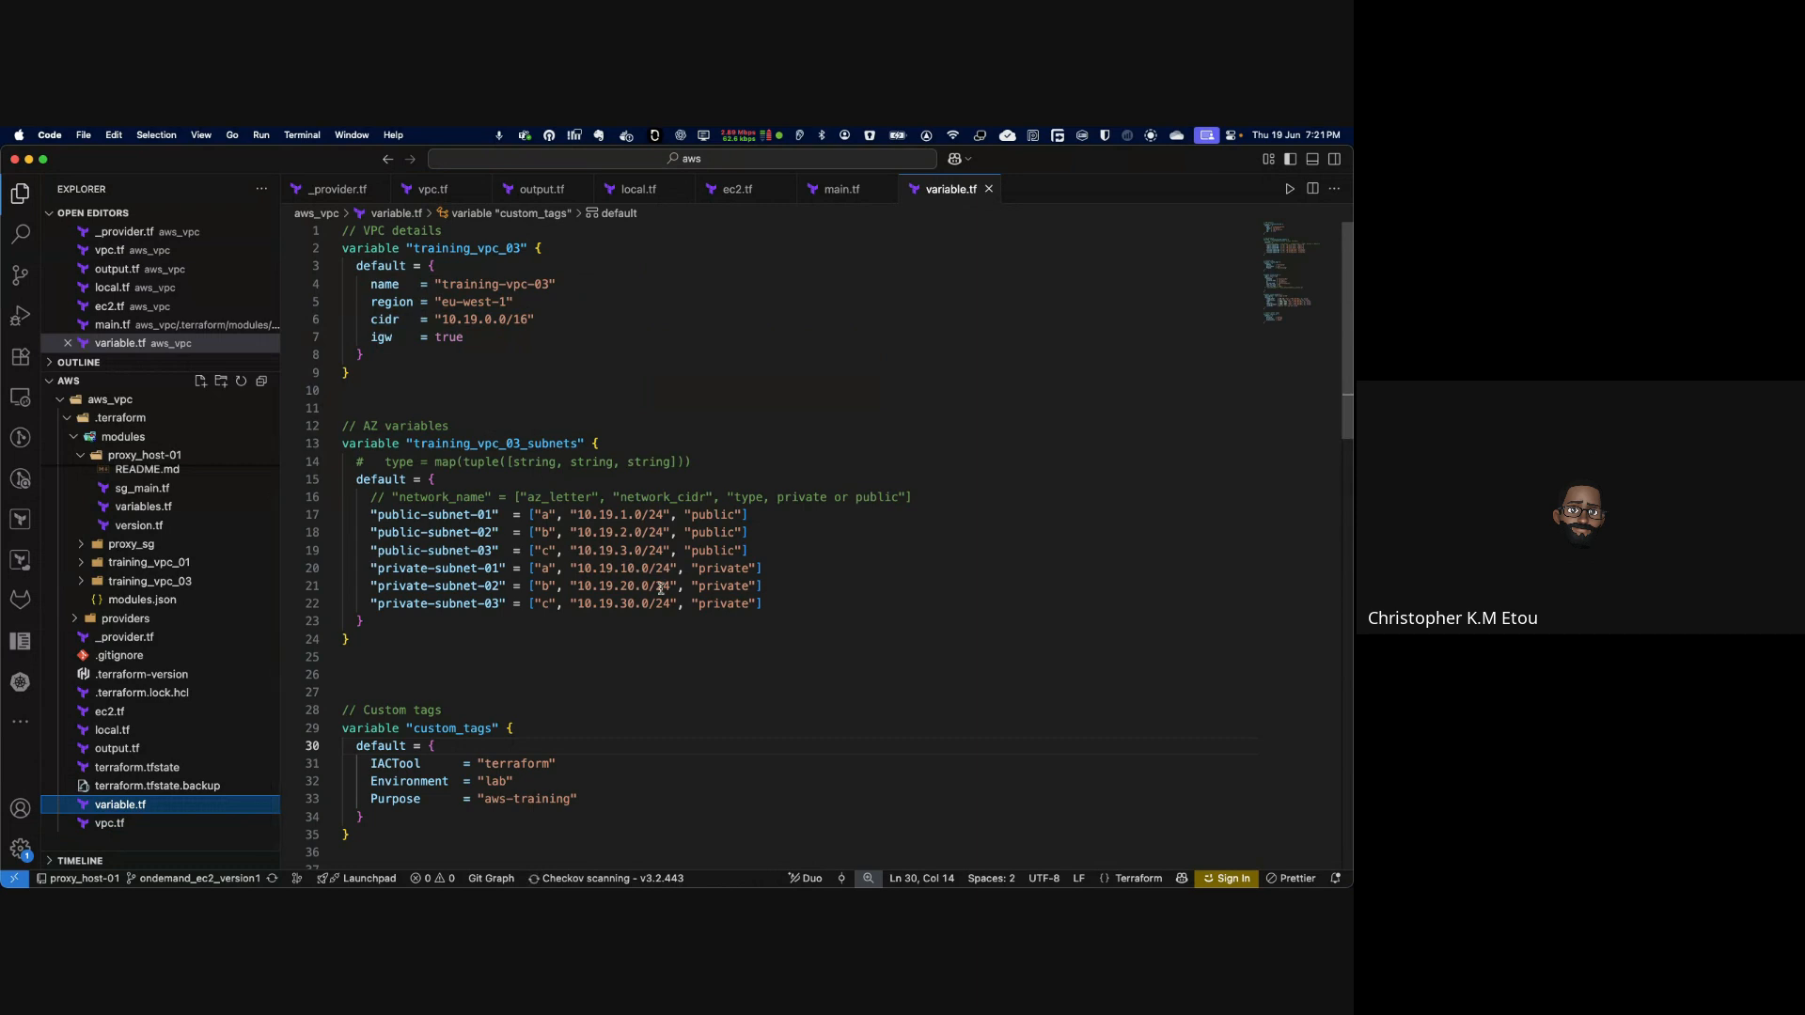
pyautogui.click(649, 670)
pyautogui.press('super+f')
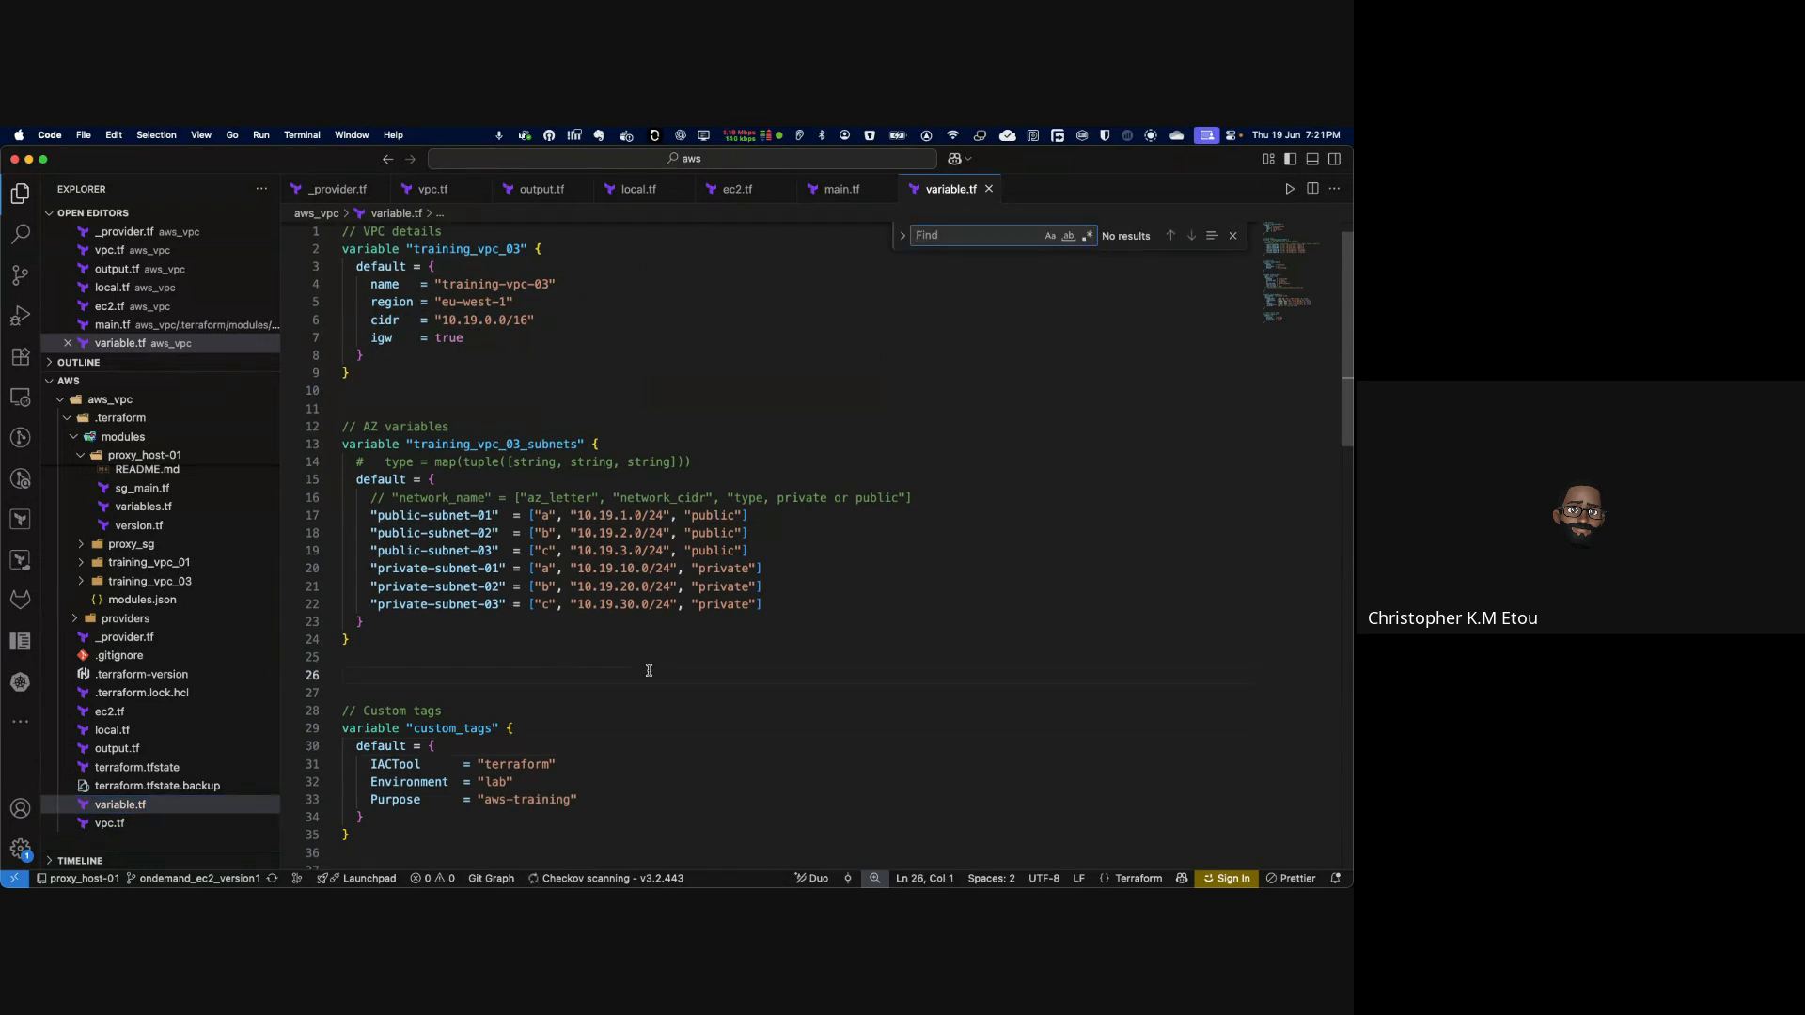
pyautogui.press('super+v')
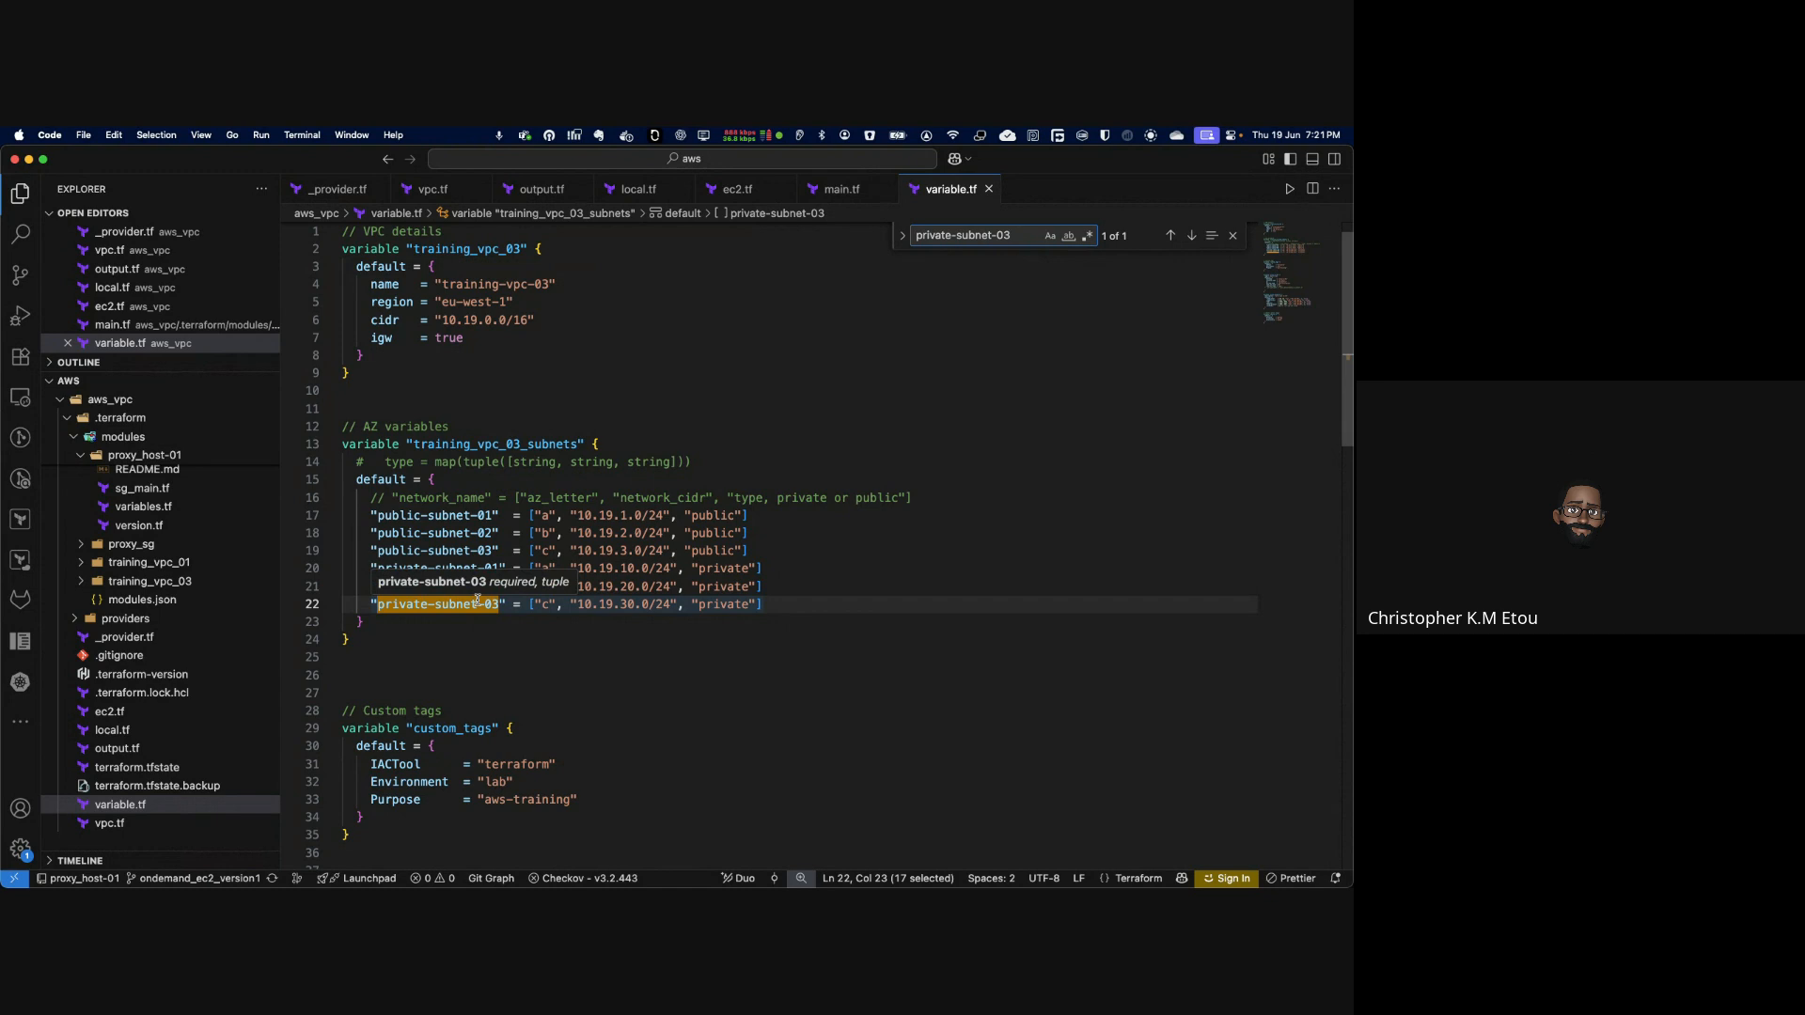
# - Rerun avtraining -- terraform apply in aws_vpc and approve the planned actions with yes
pyautogui.hotkey('ctrl', '`')
pyautogui.press('Up')
pyautogui.press('Return')
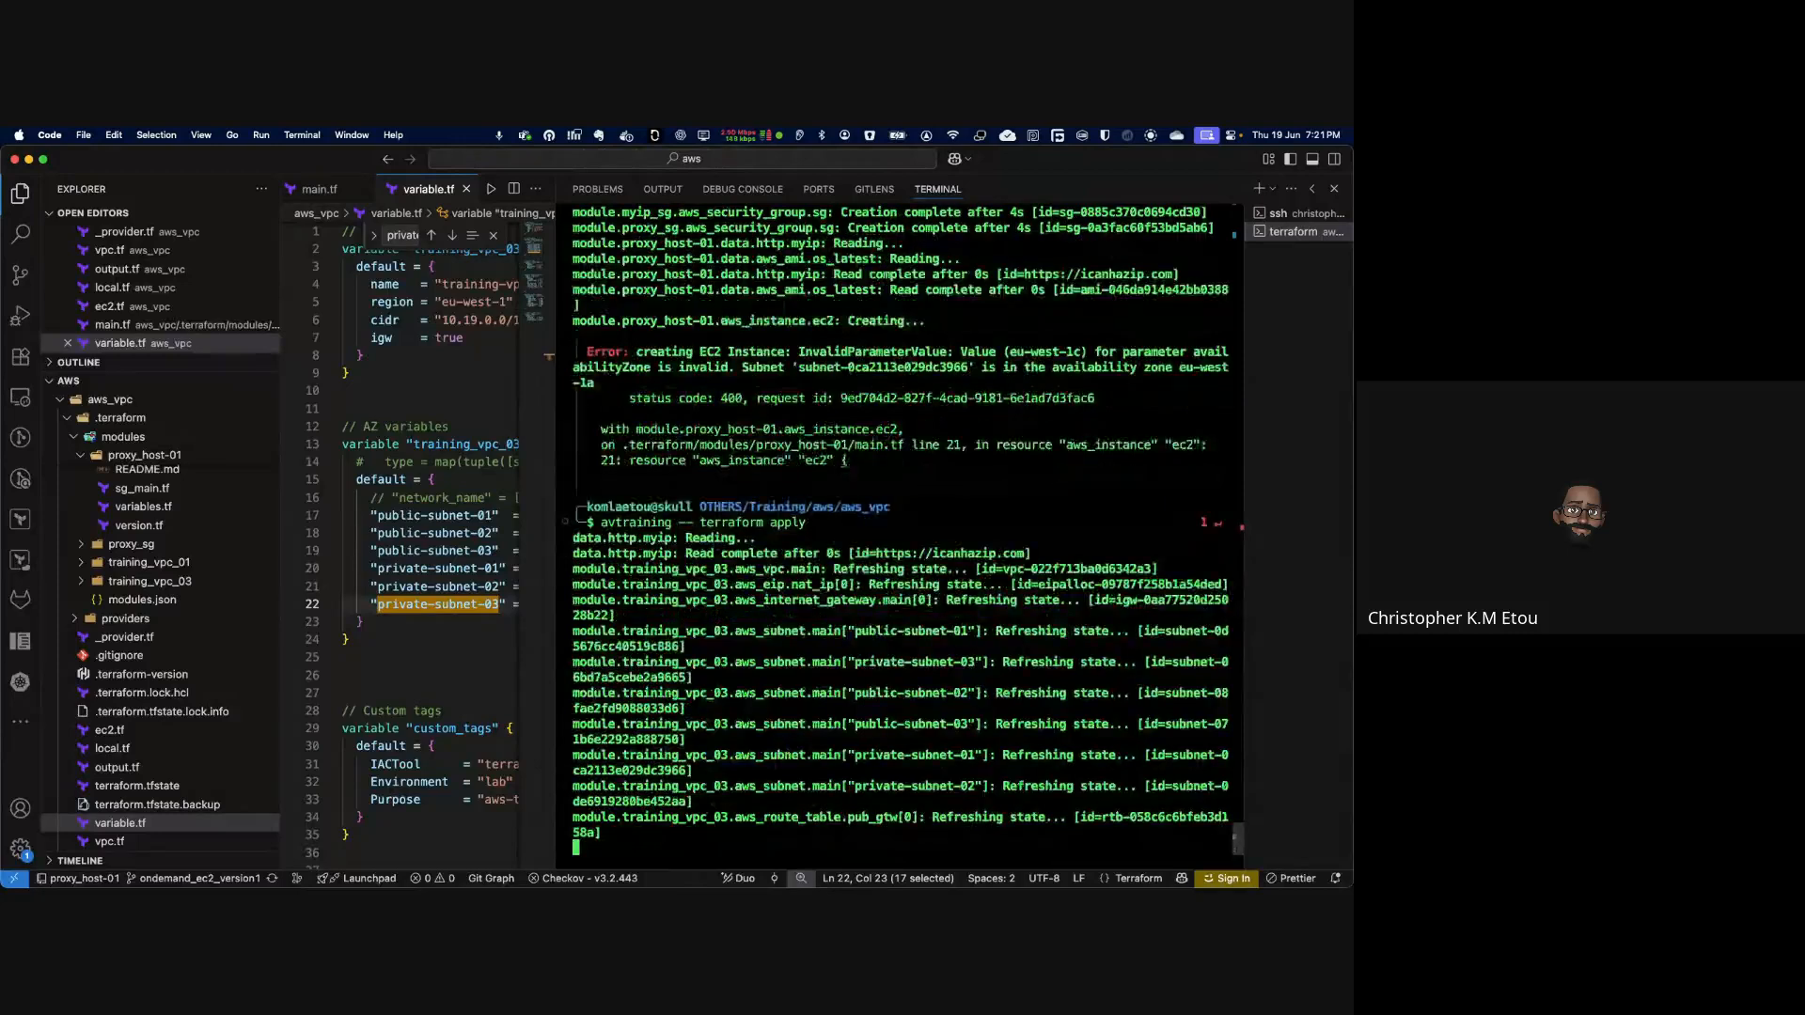
pyautogui.write('yes')
pyautogui.press('Return')
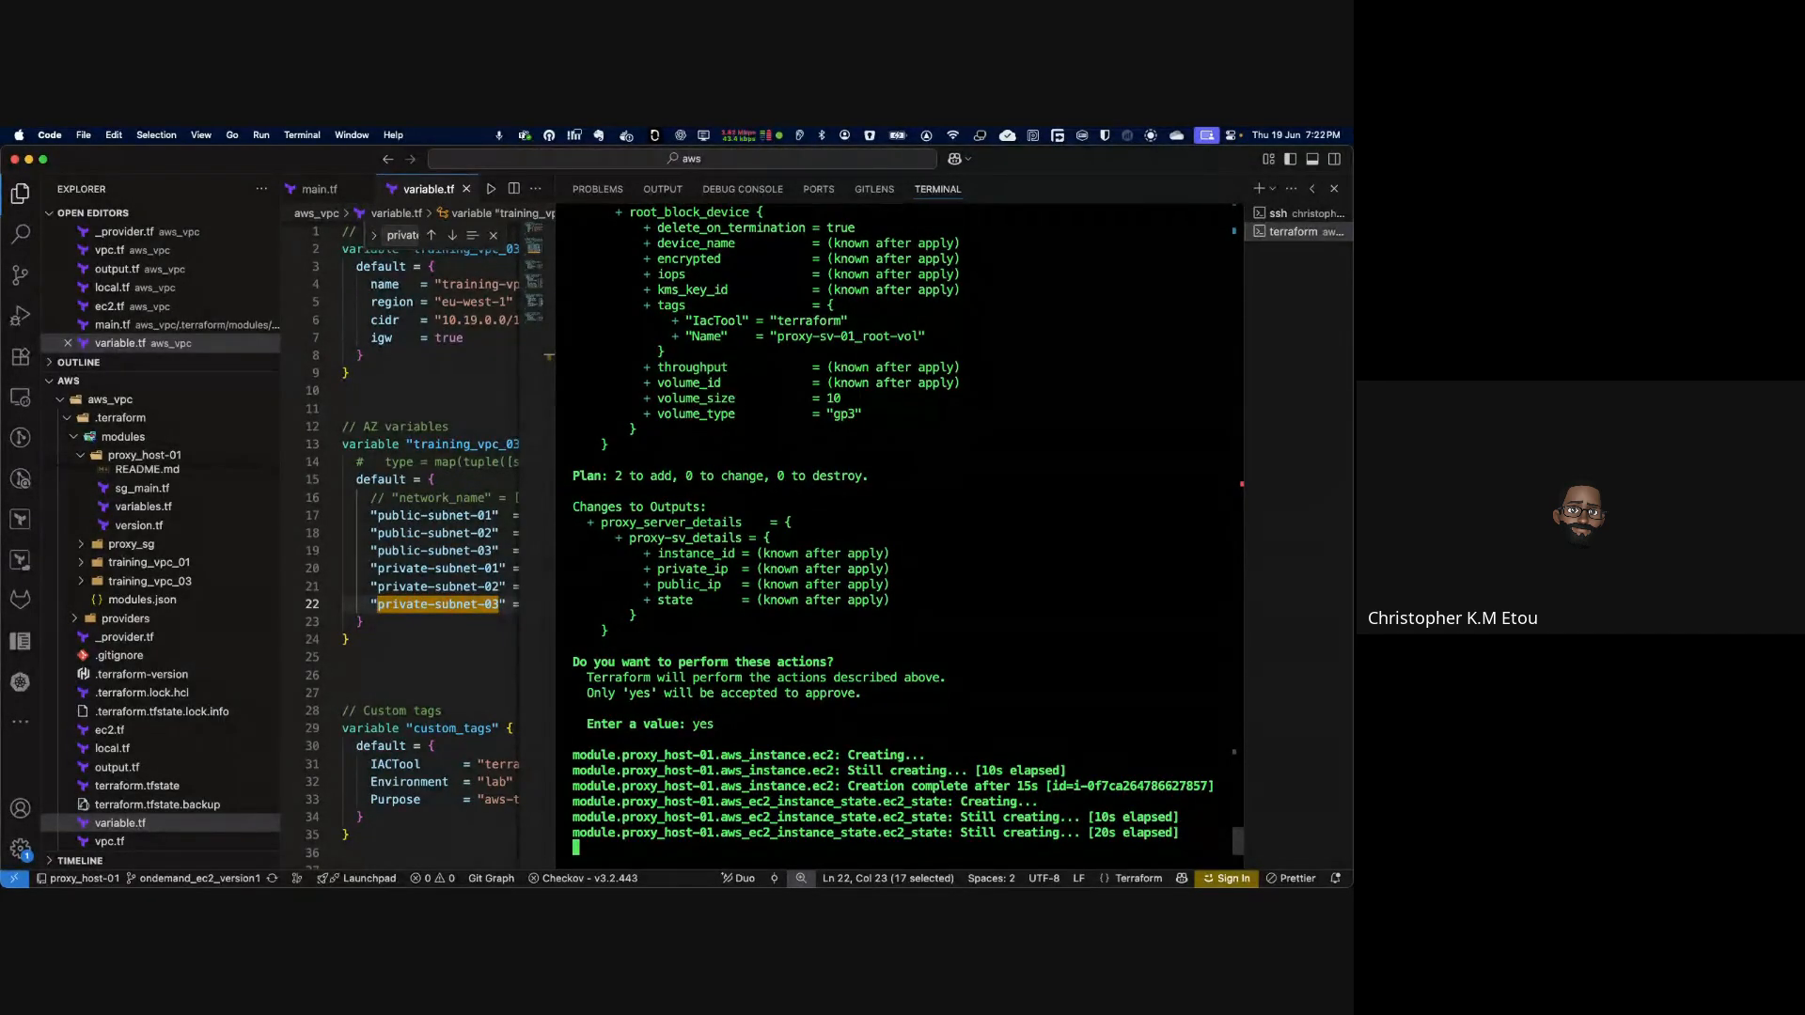
# - Switch to the AWS console in Brave, open the EC2 instances list and reload it to check for the proxy server
pyautogui.hotkey('ctrl', 'Left')
pyautogui.hotkey('ctrl', 'Left')
pyautogui.hotkey('ctrl', 'Left')
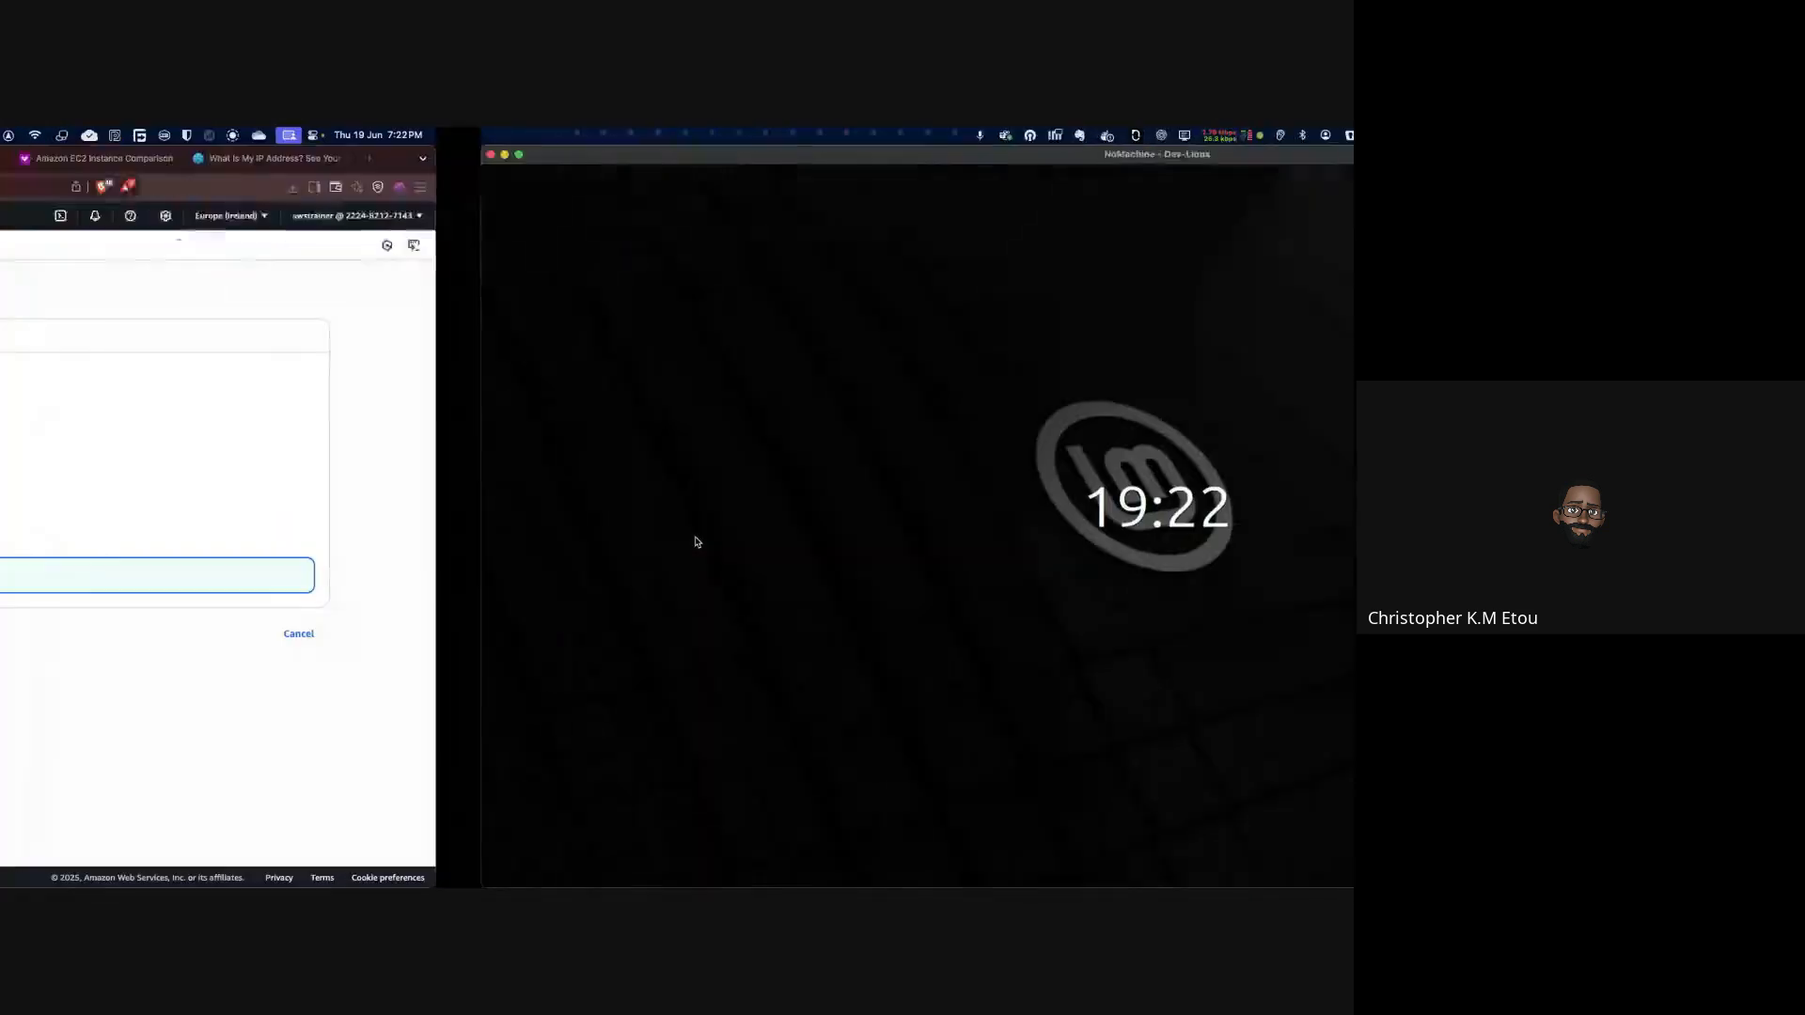
pyautogui.hotkey('ctrl', 'Right')
pyautogui.hotkey('ctrl', 'Right')
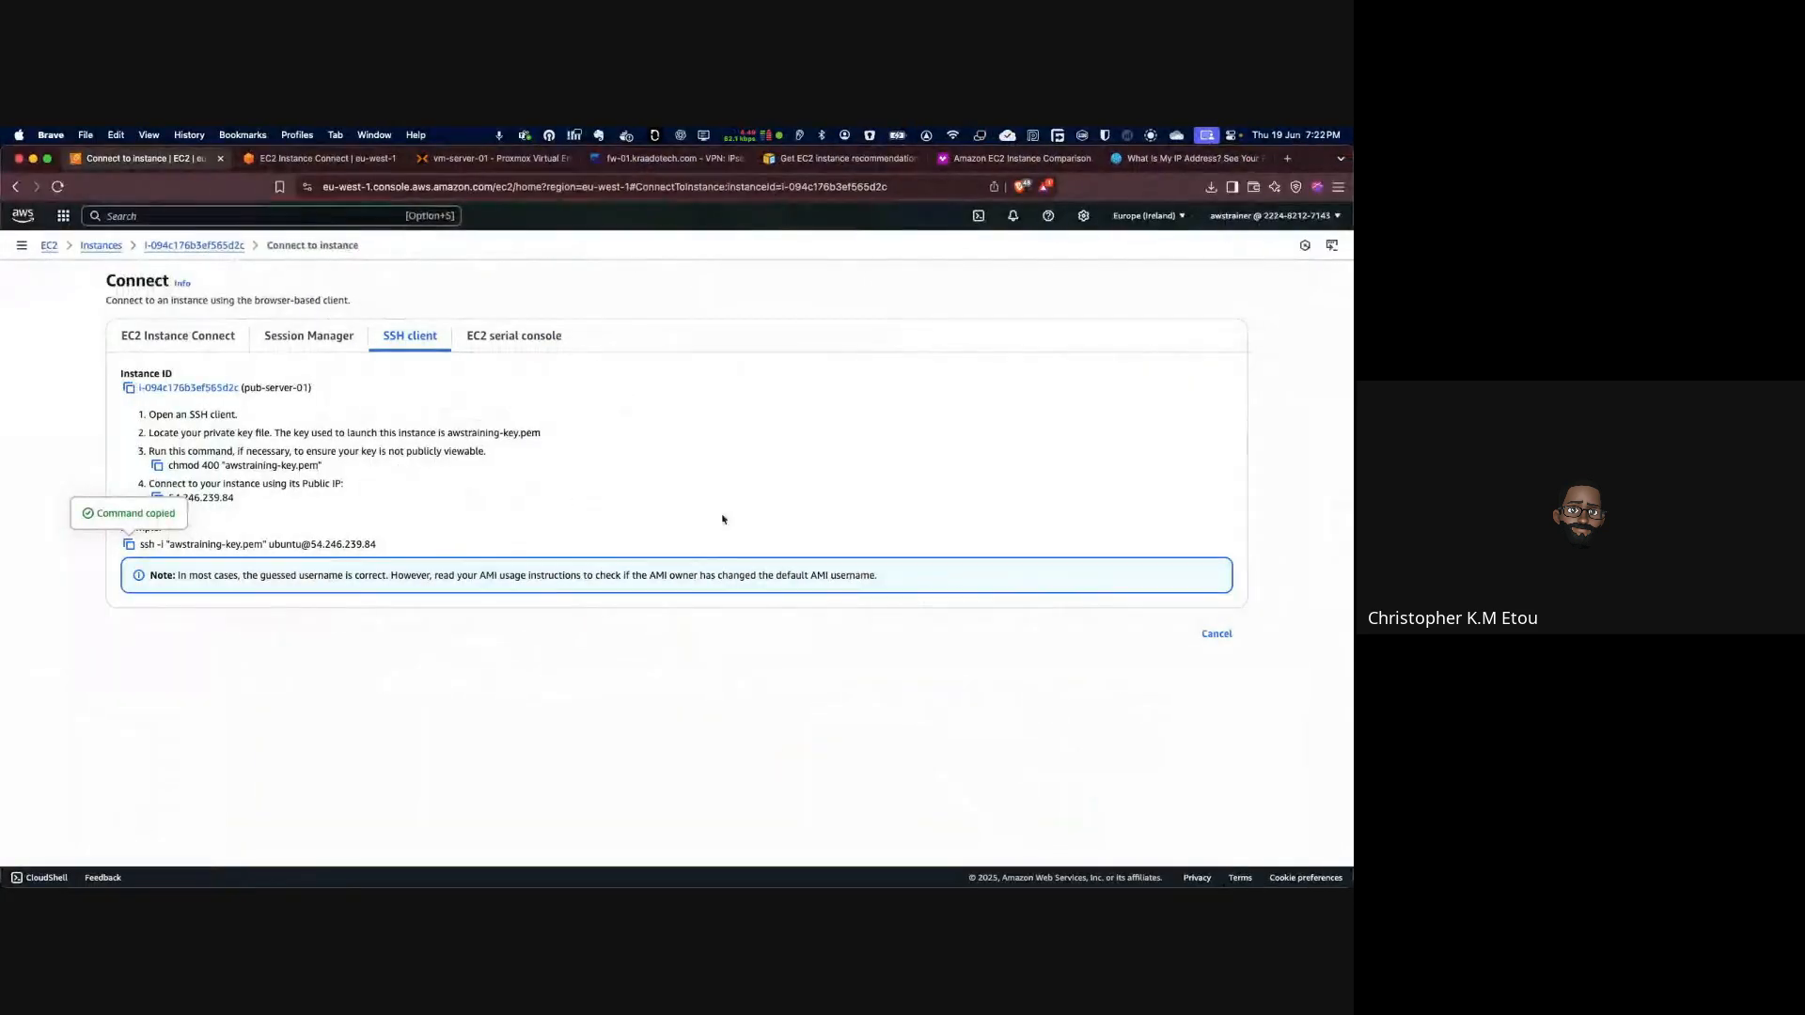
pyautogui.hotkey('ctrl', 'Left')
pyautogui.click(100, 245)
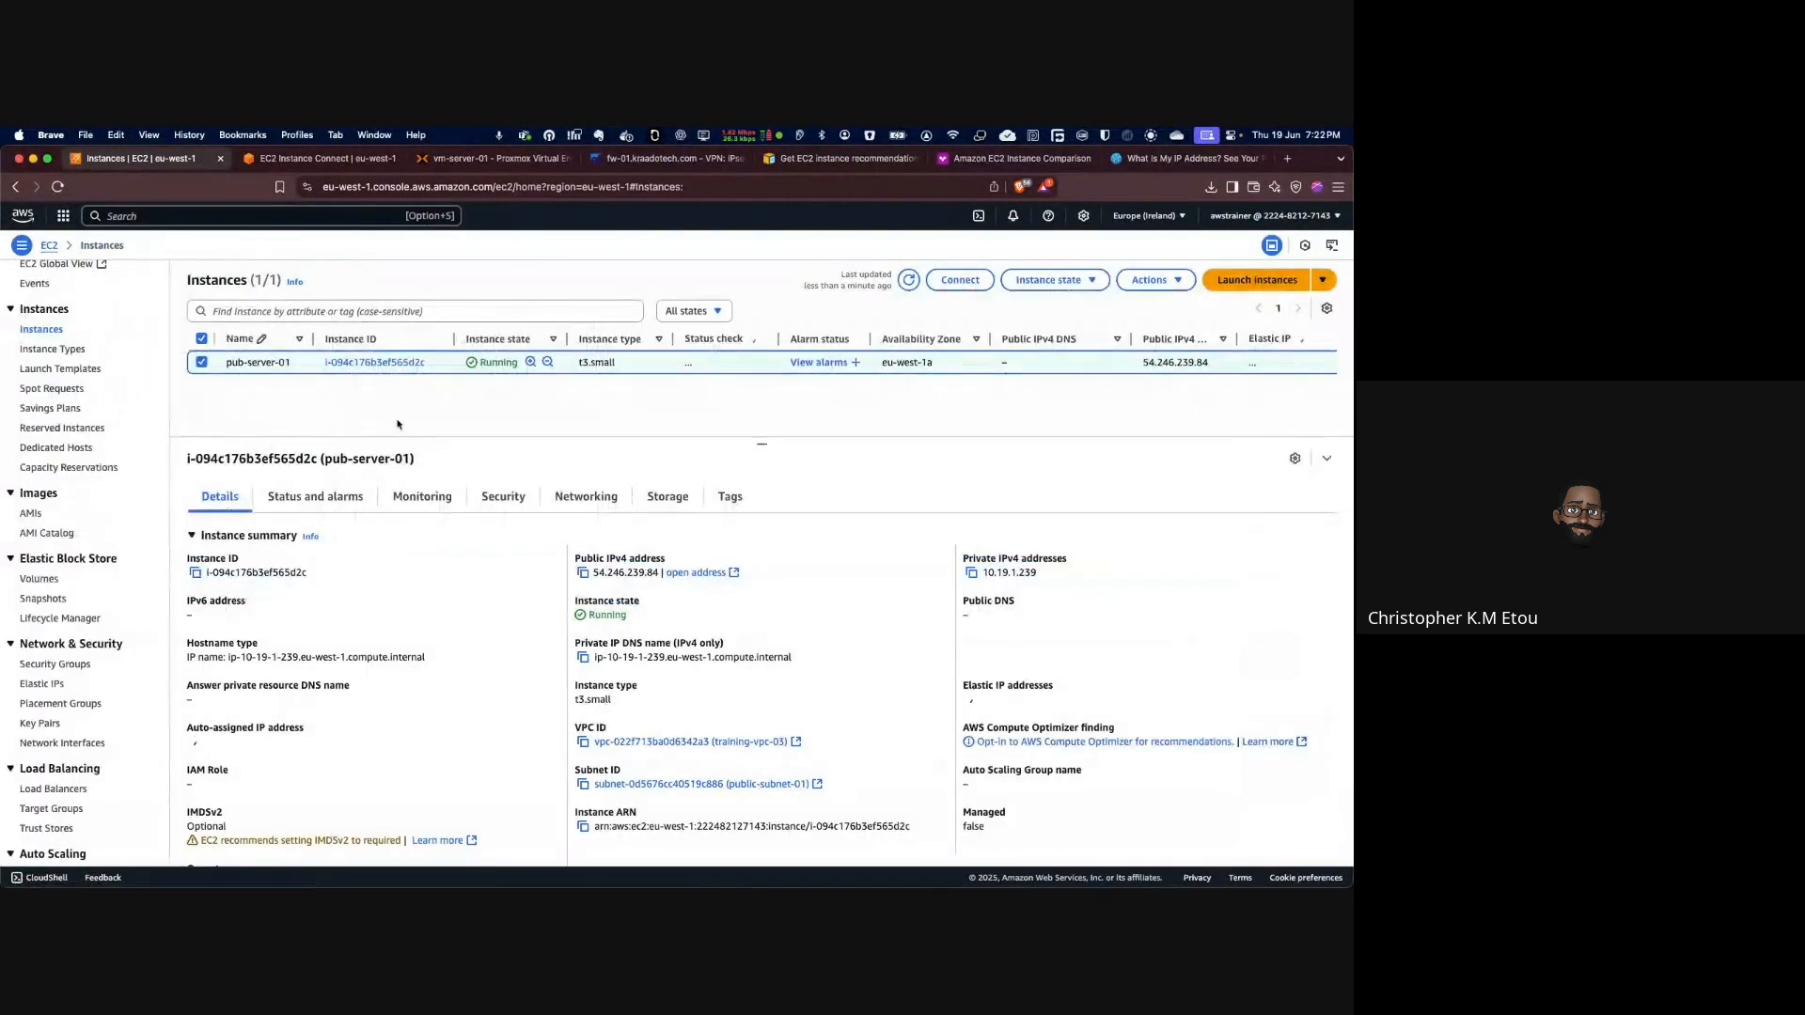
pyautogui.press('super+r')
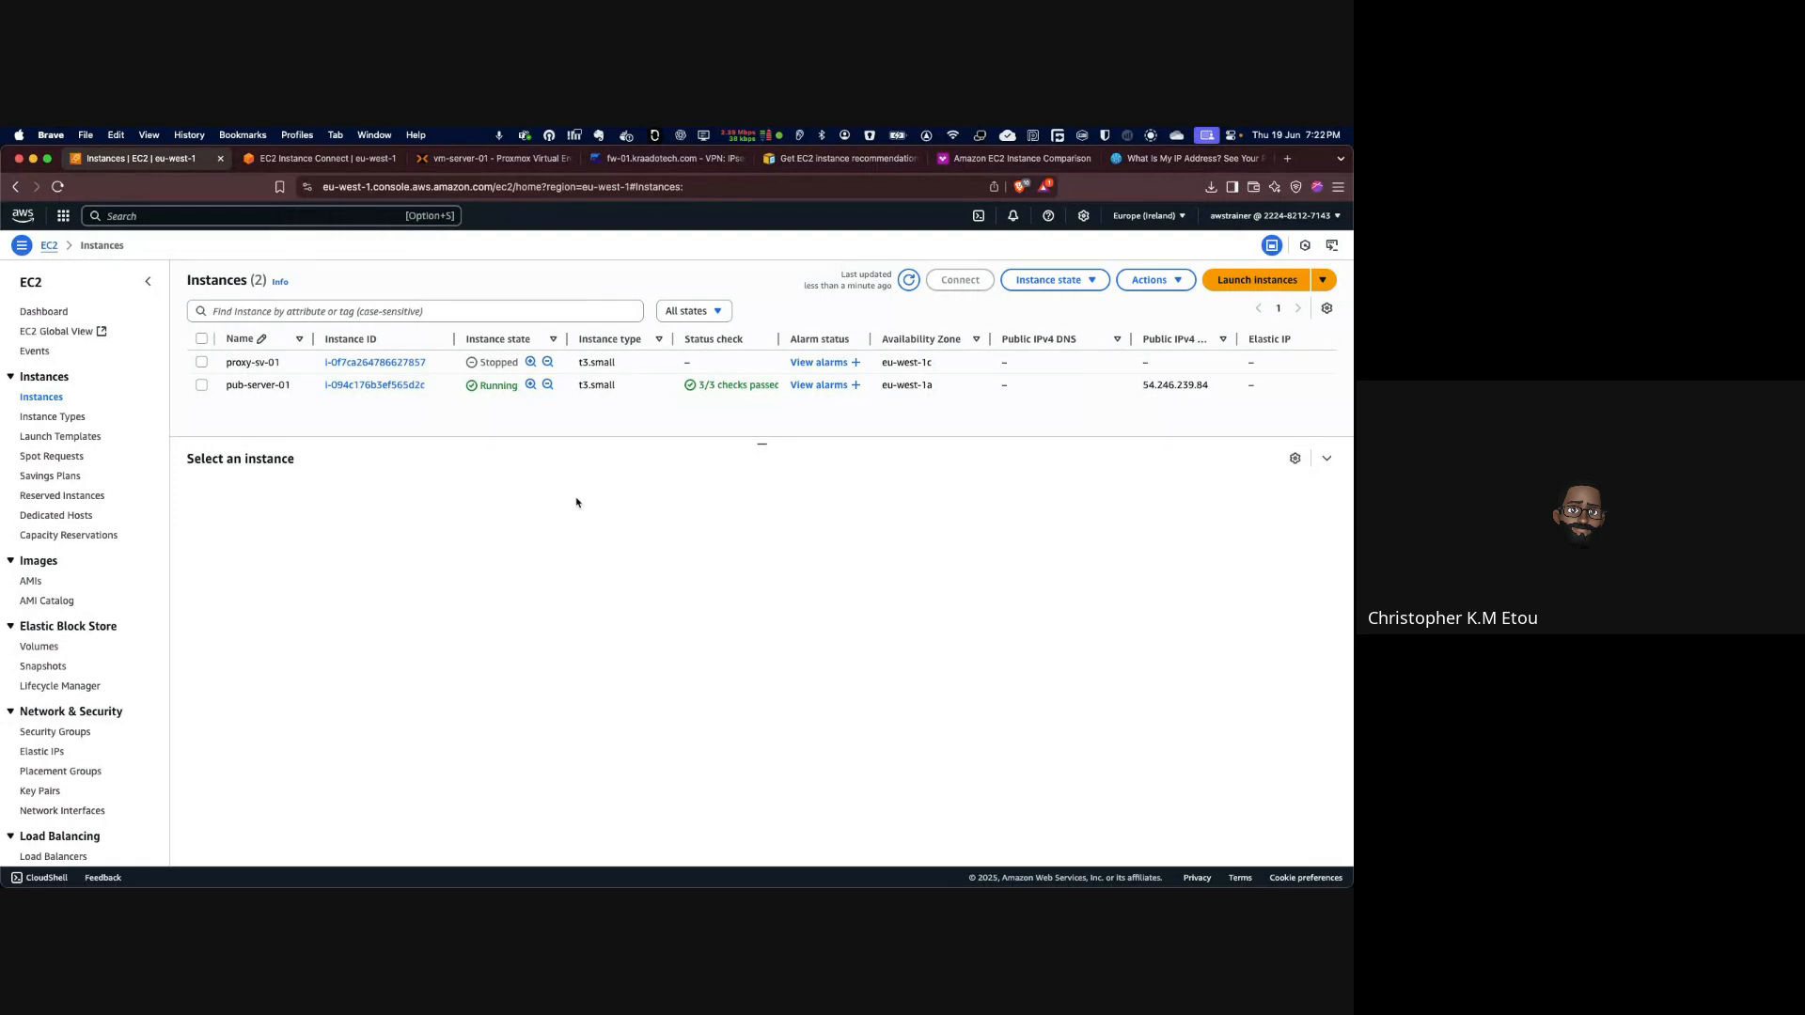
pyautogui.hotkey('ctrl', 'Right')
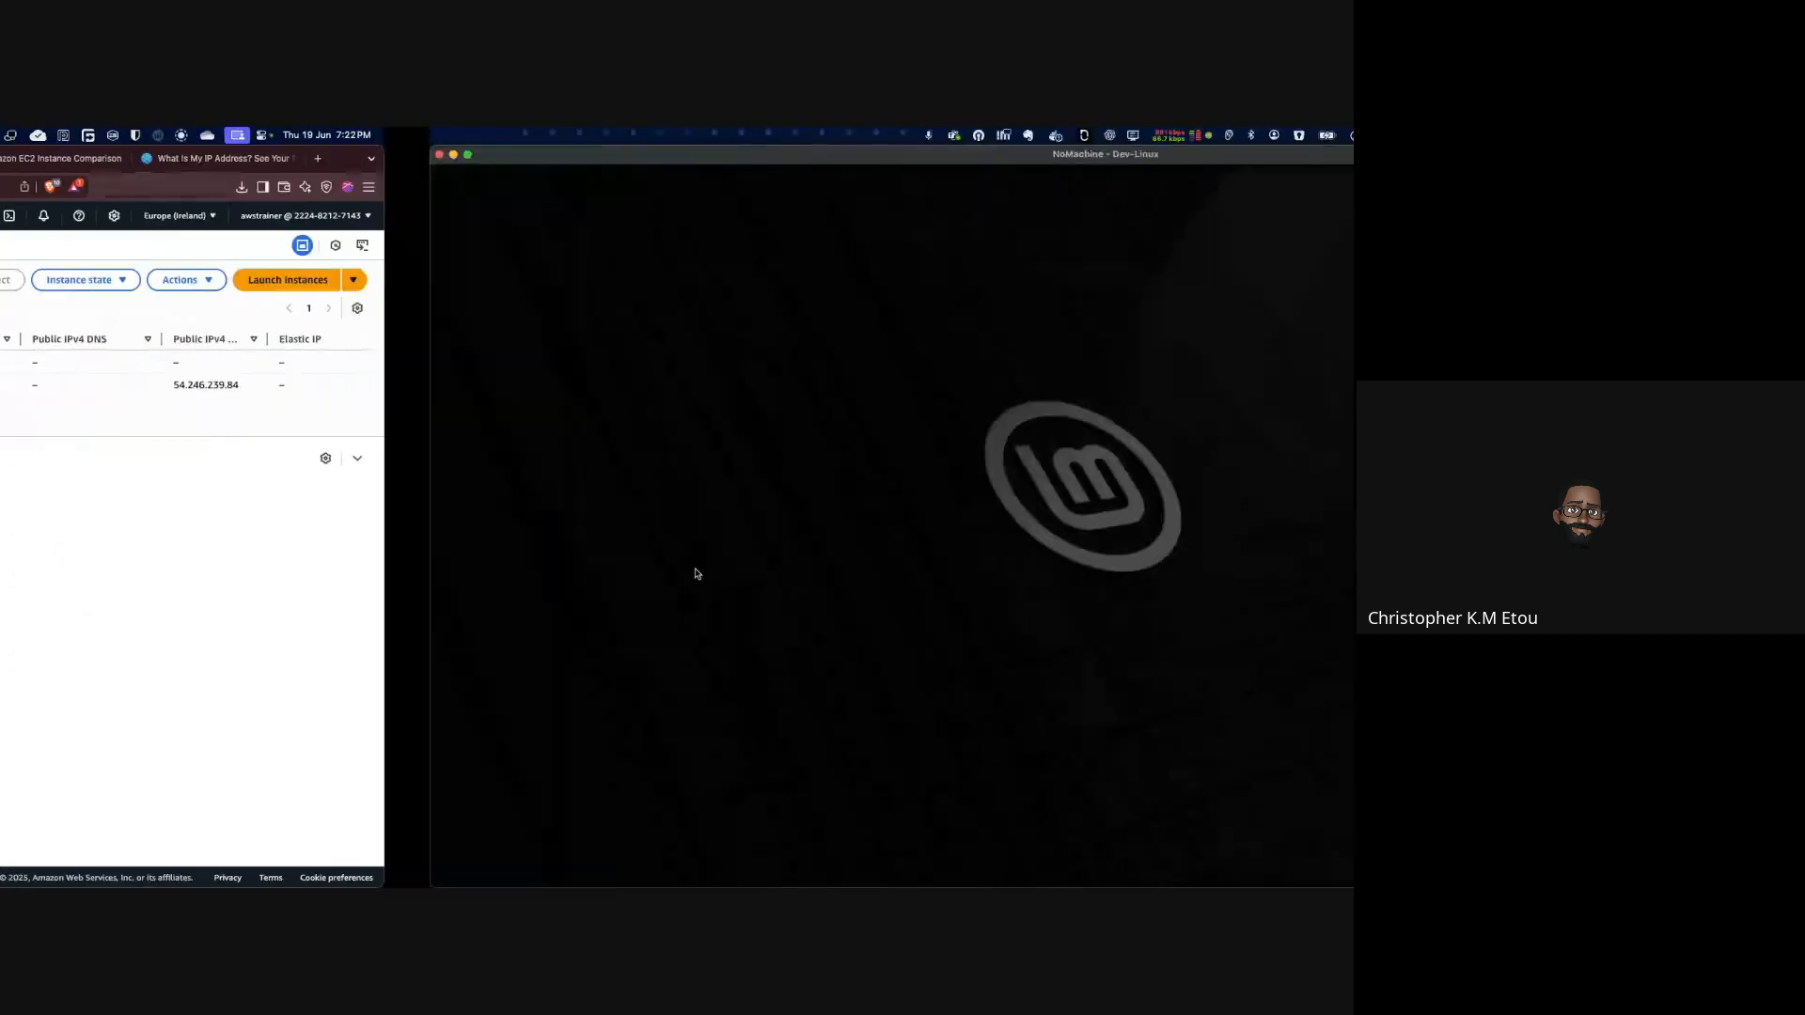
# - Review the proxy server details in the Terraform apply output in VS Code, and return to the EC2 instances list in Brave
pyautogui.hotkey('ctrl', 'Right')
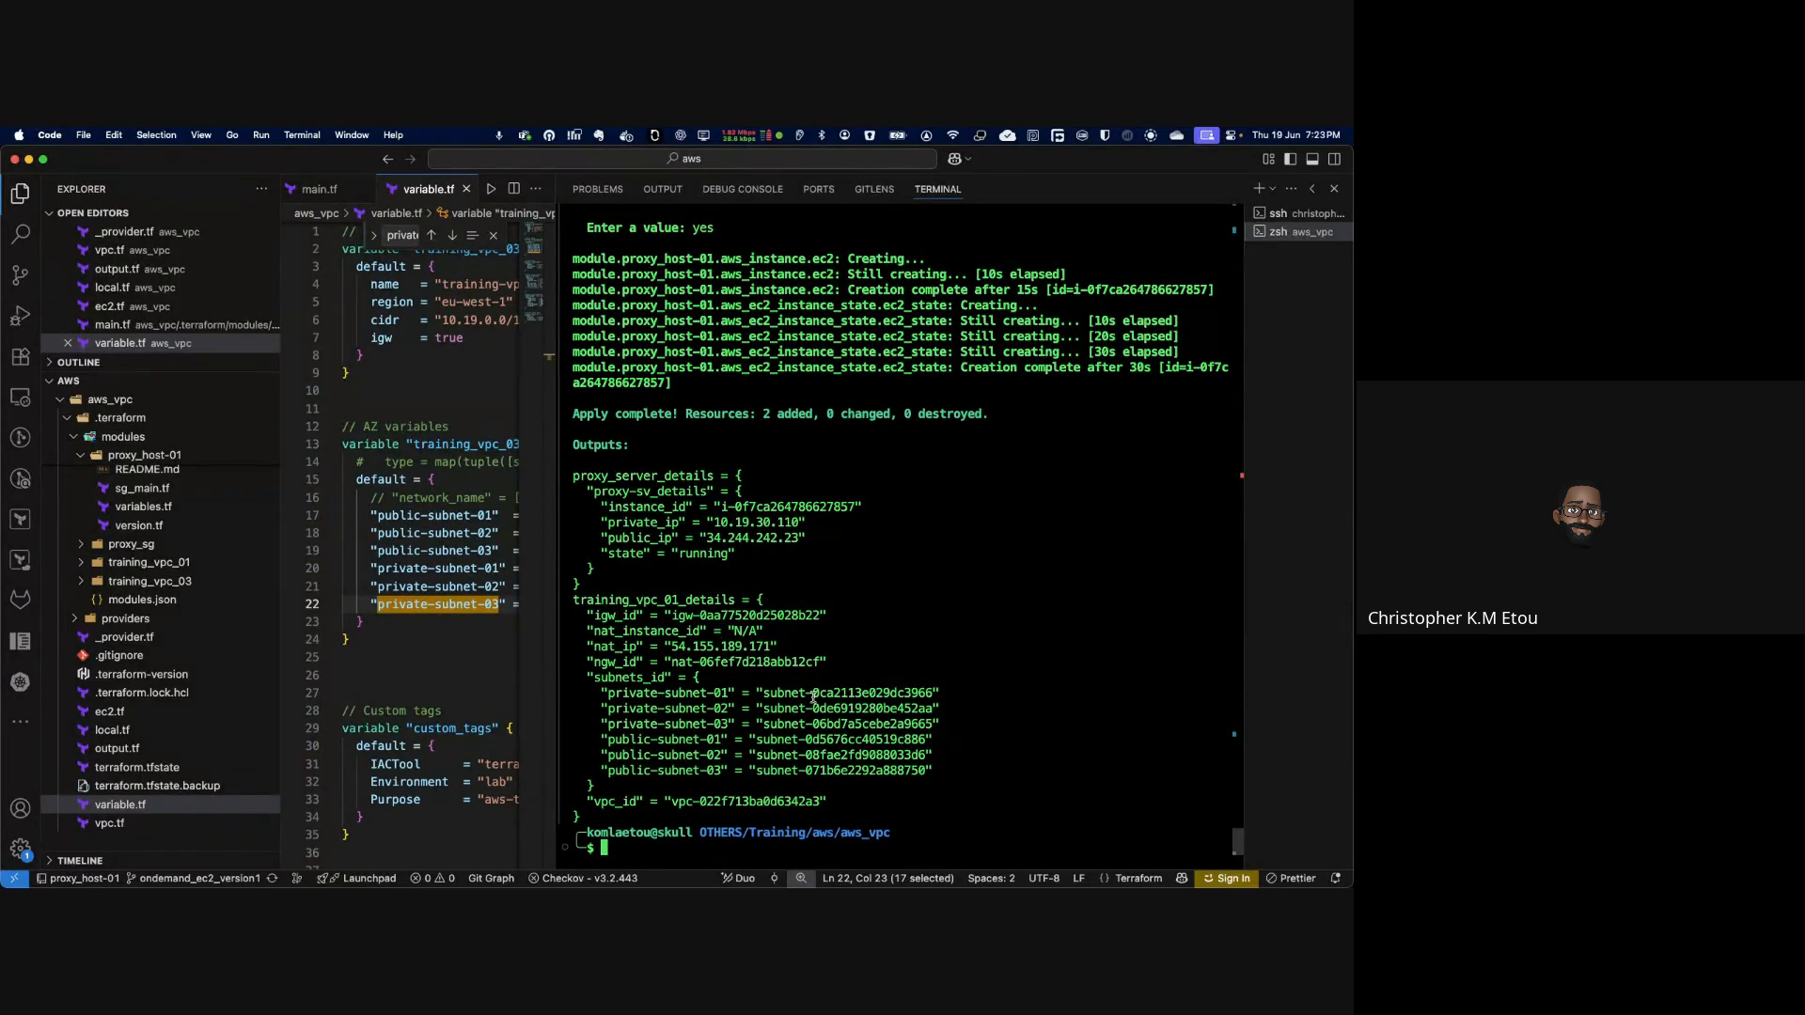
pyautogui.scroll(2, 814, 699)
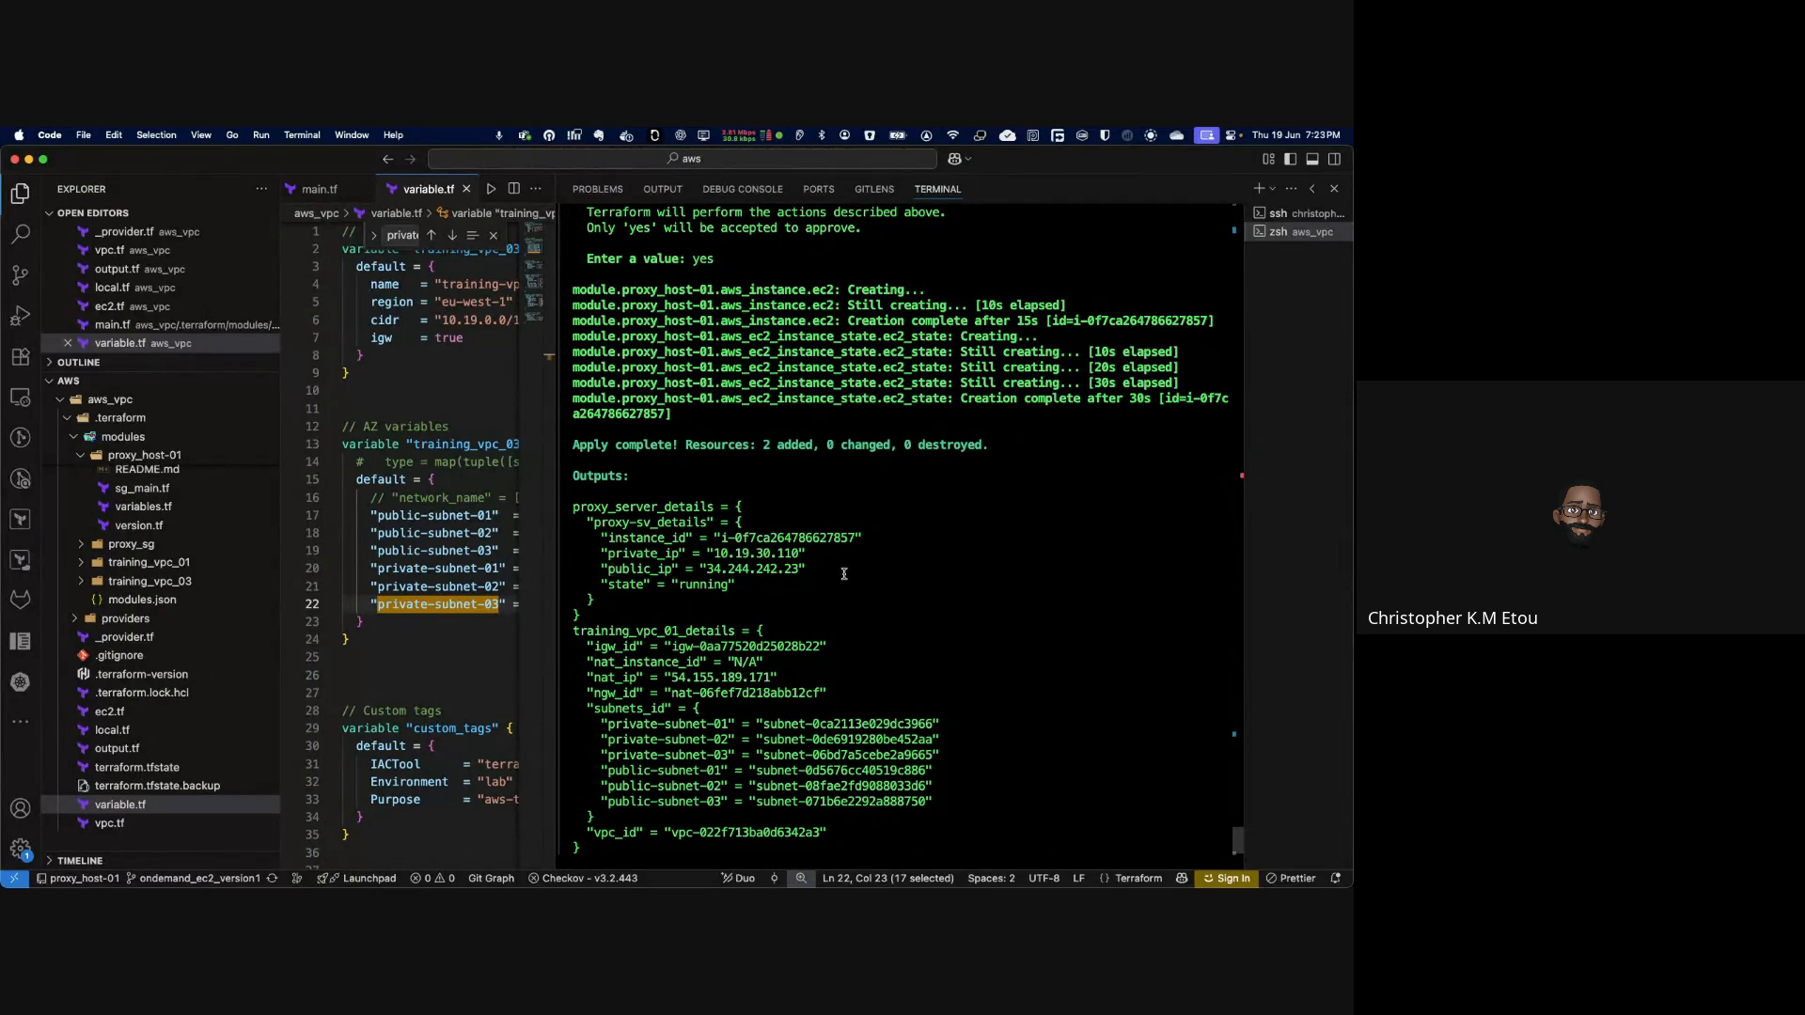
pyautogui.hotkey('ctrl', 'Left')
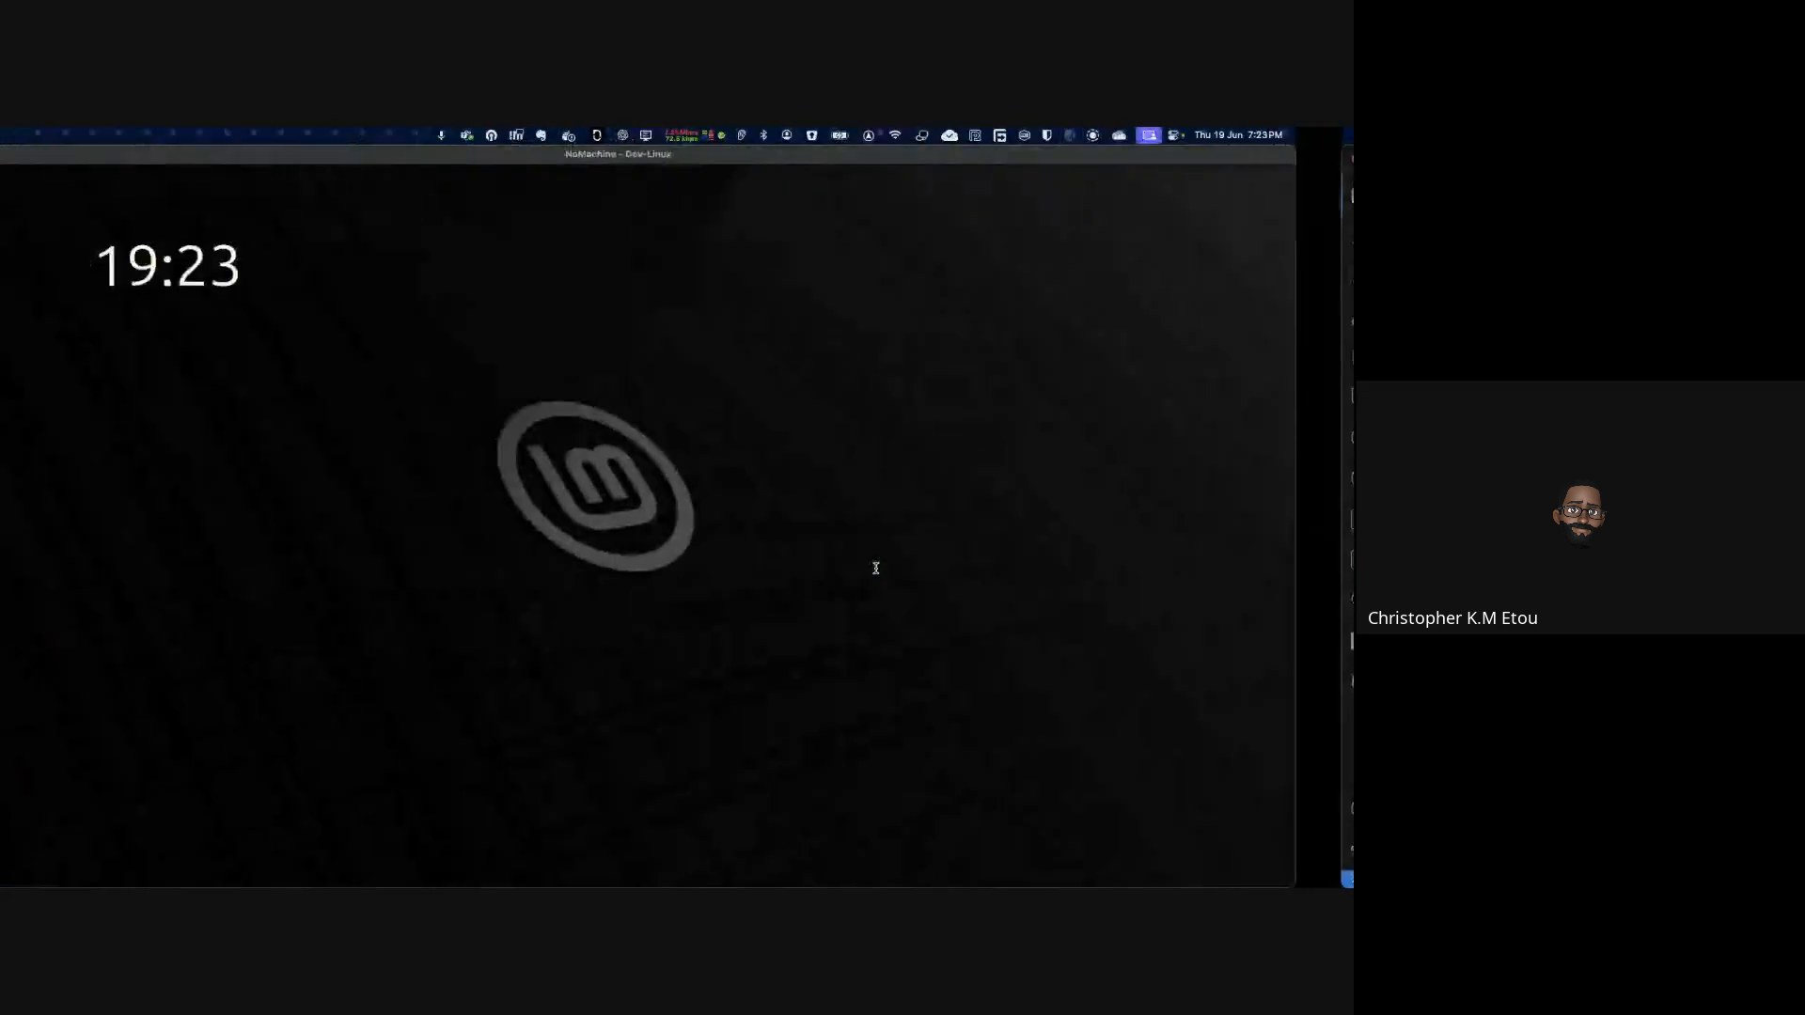
pyautogui.hotkey('ctrl', 'Left')
pyautogui.hotkey('ctrl', 'Left')
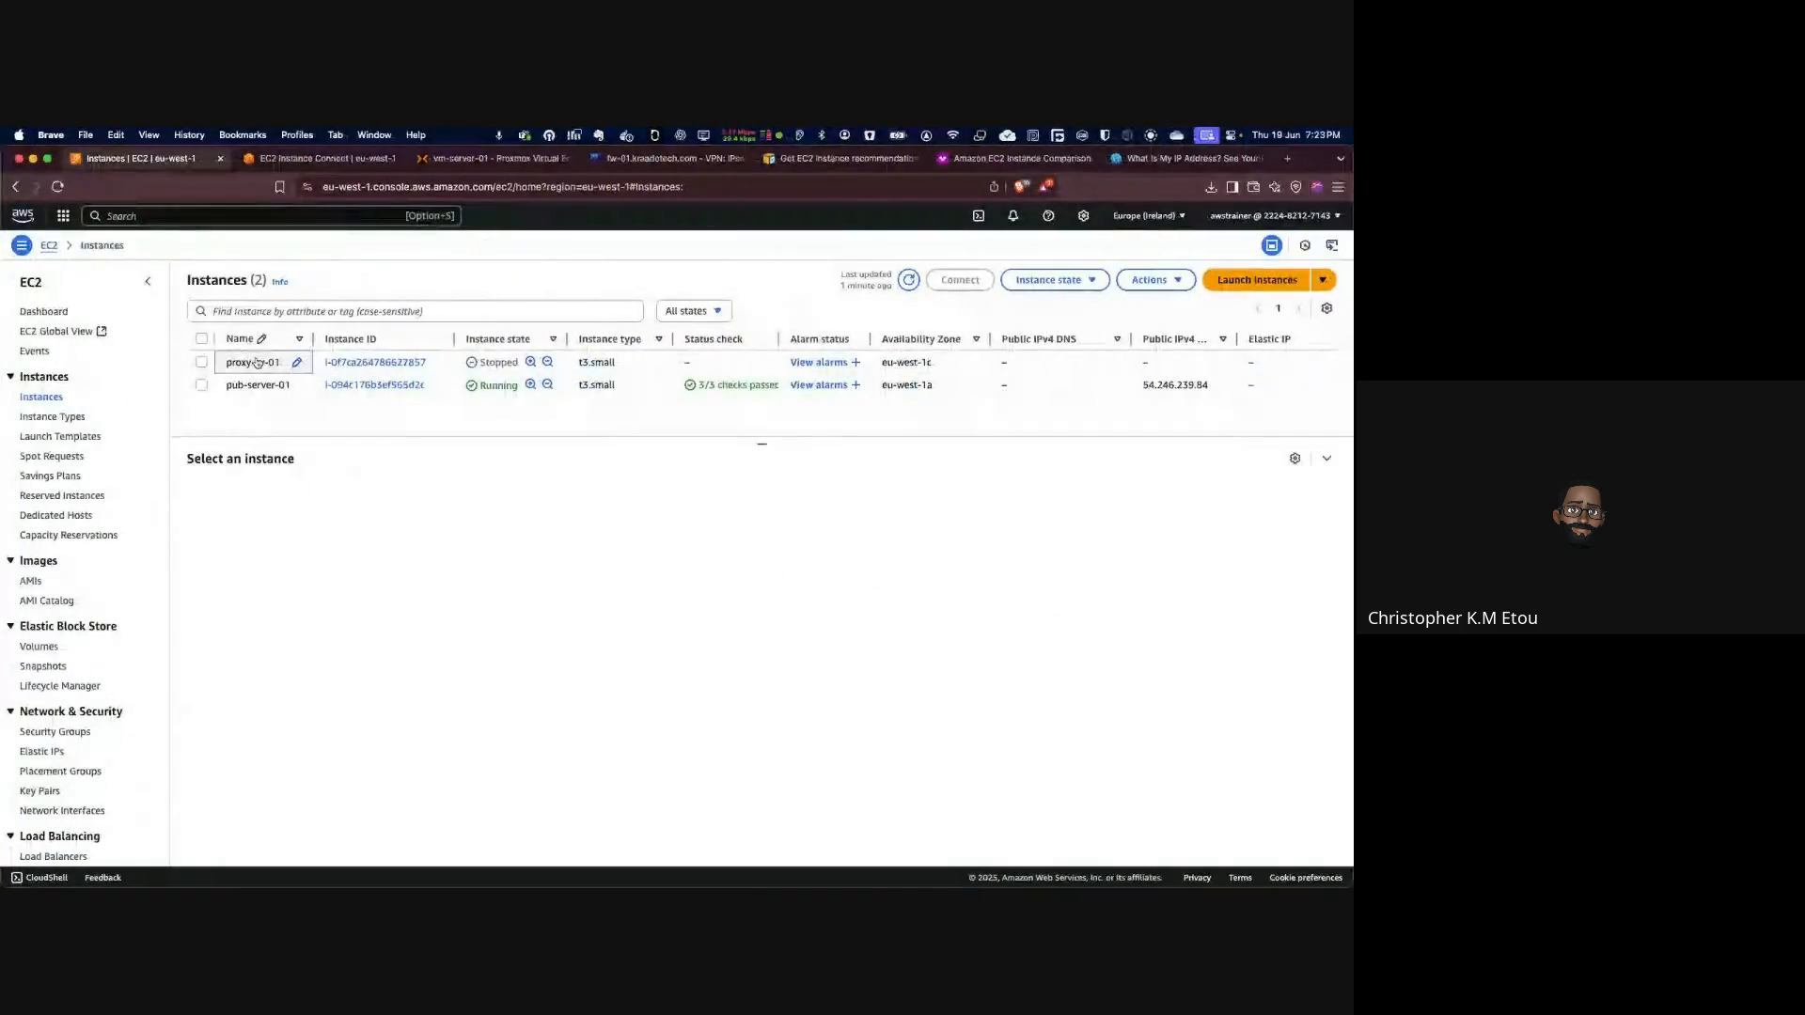
# - Select the proxy-sv-01 instance, inspect its networking and storage details, and reload the instances list
pyautogui.click(250, 362)
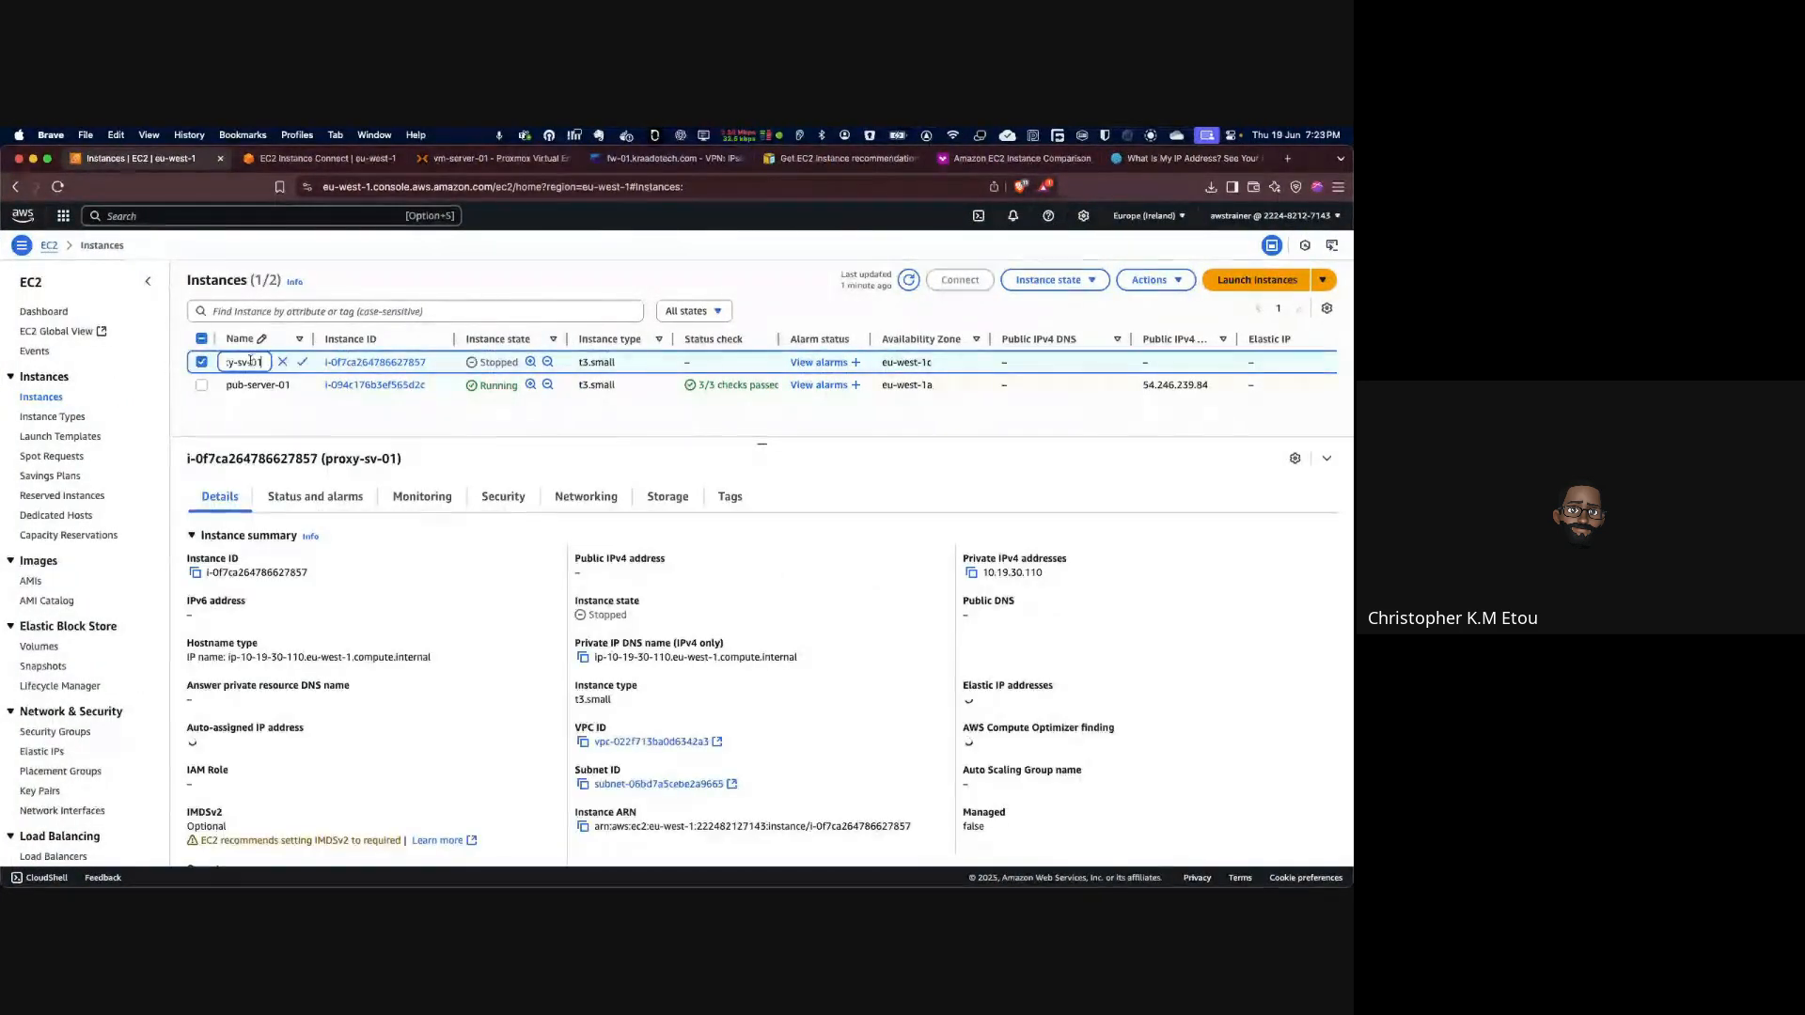
pyautogui.click(581, 503)
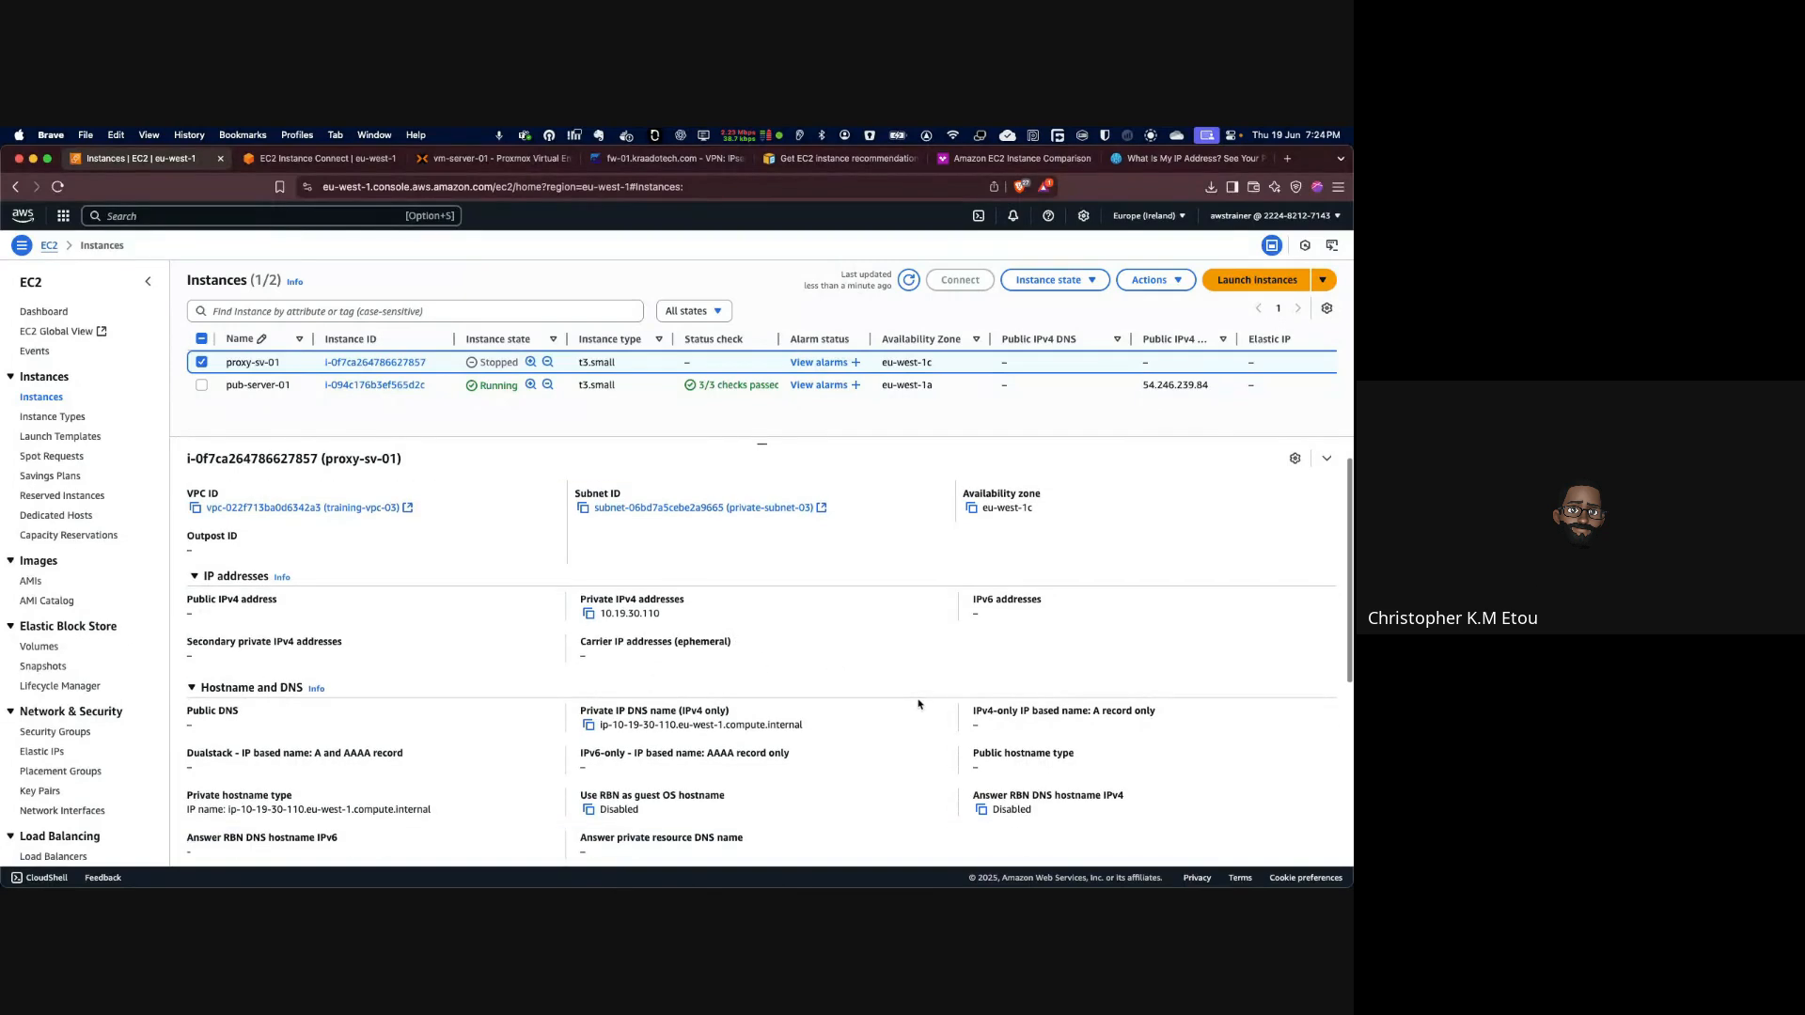
pyautogui.click(665, 499)
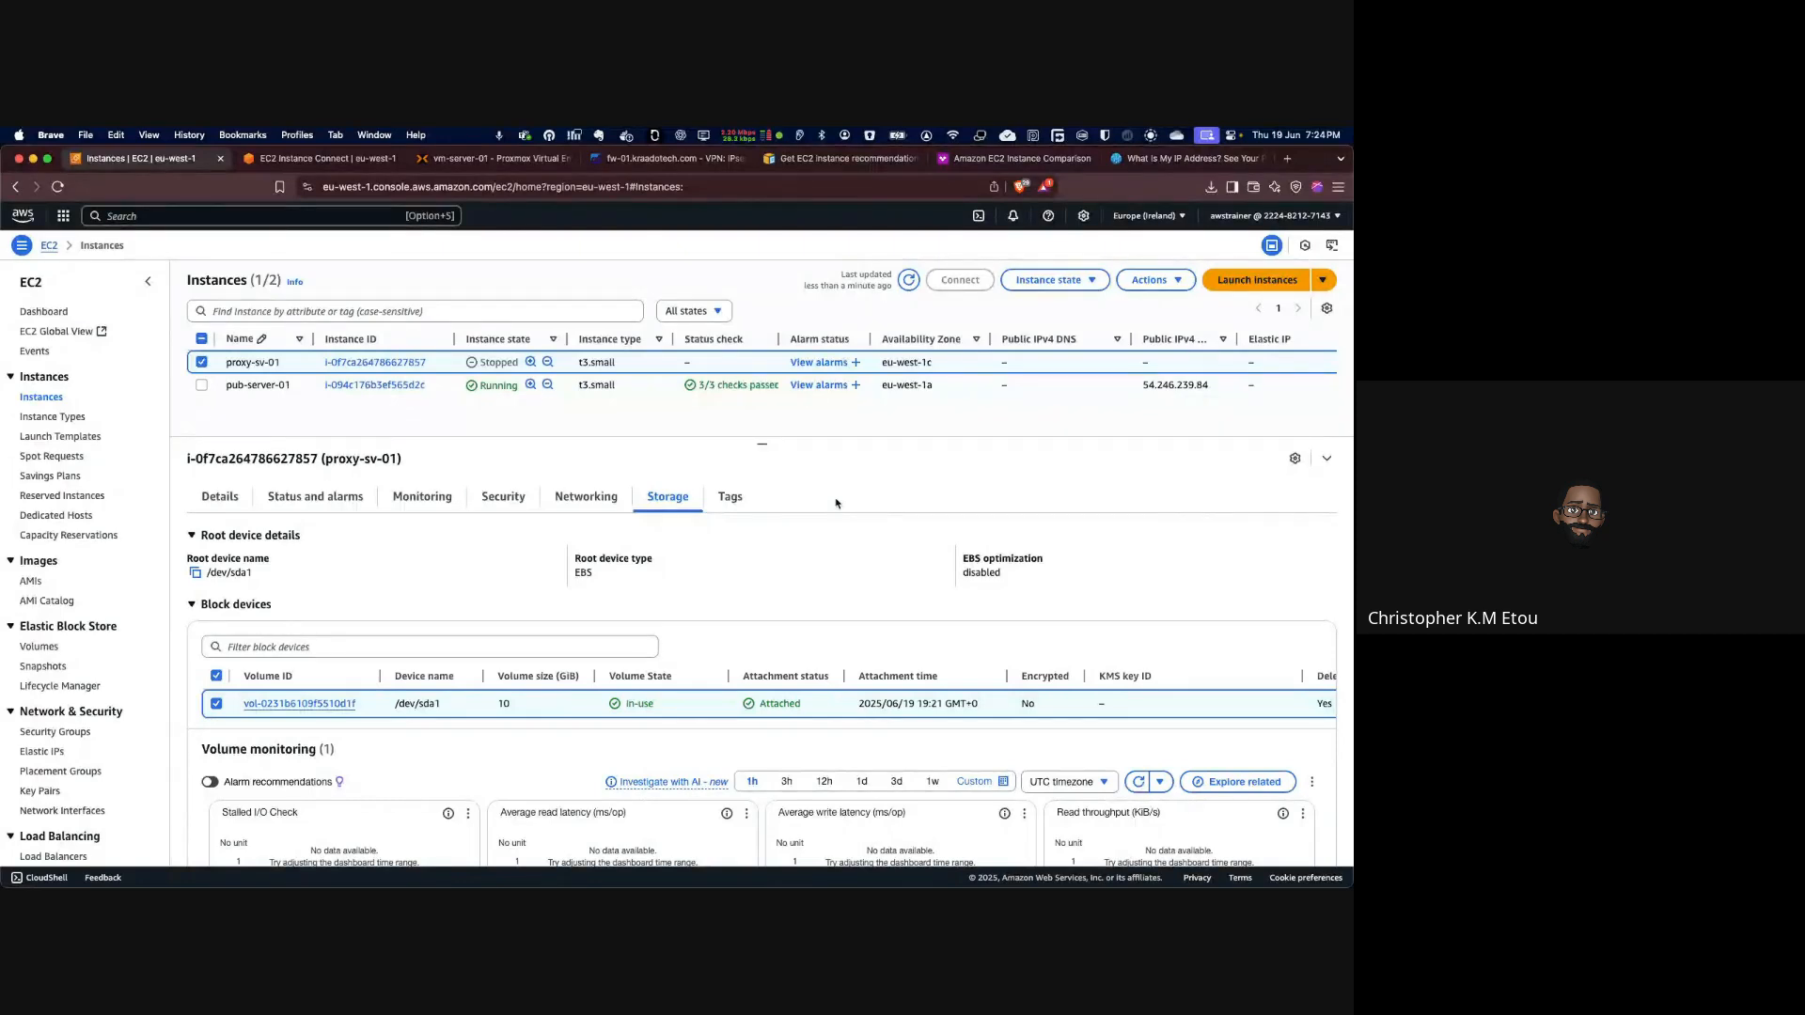
pyautogui.click(909, 278)
pyautogui.click(908, 279)
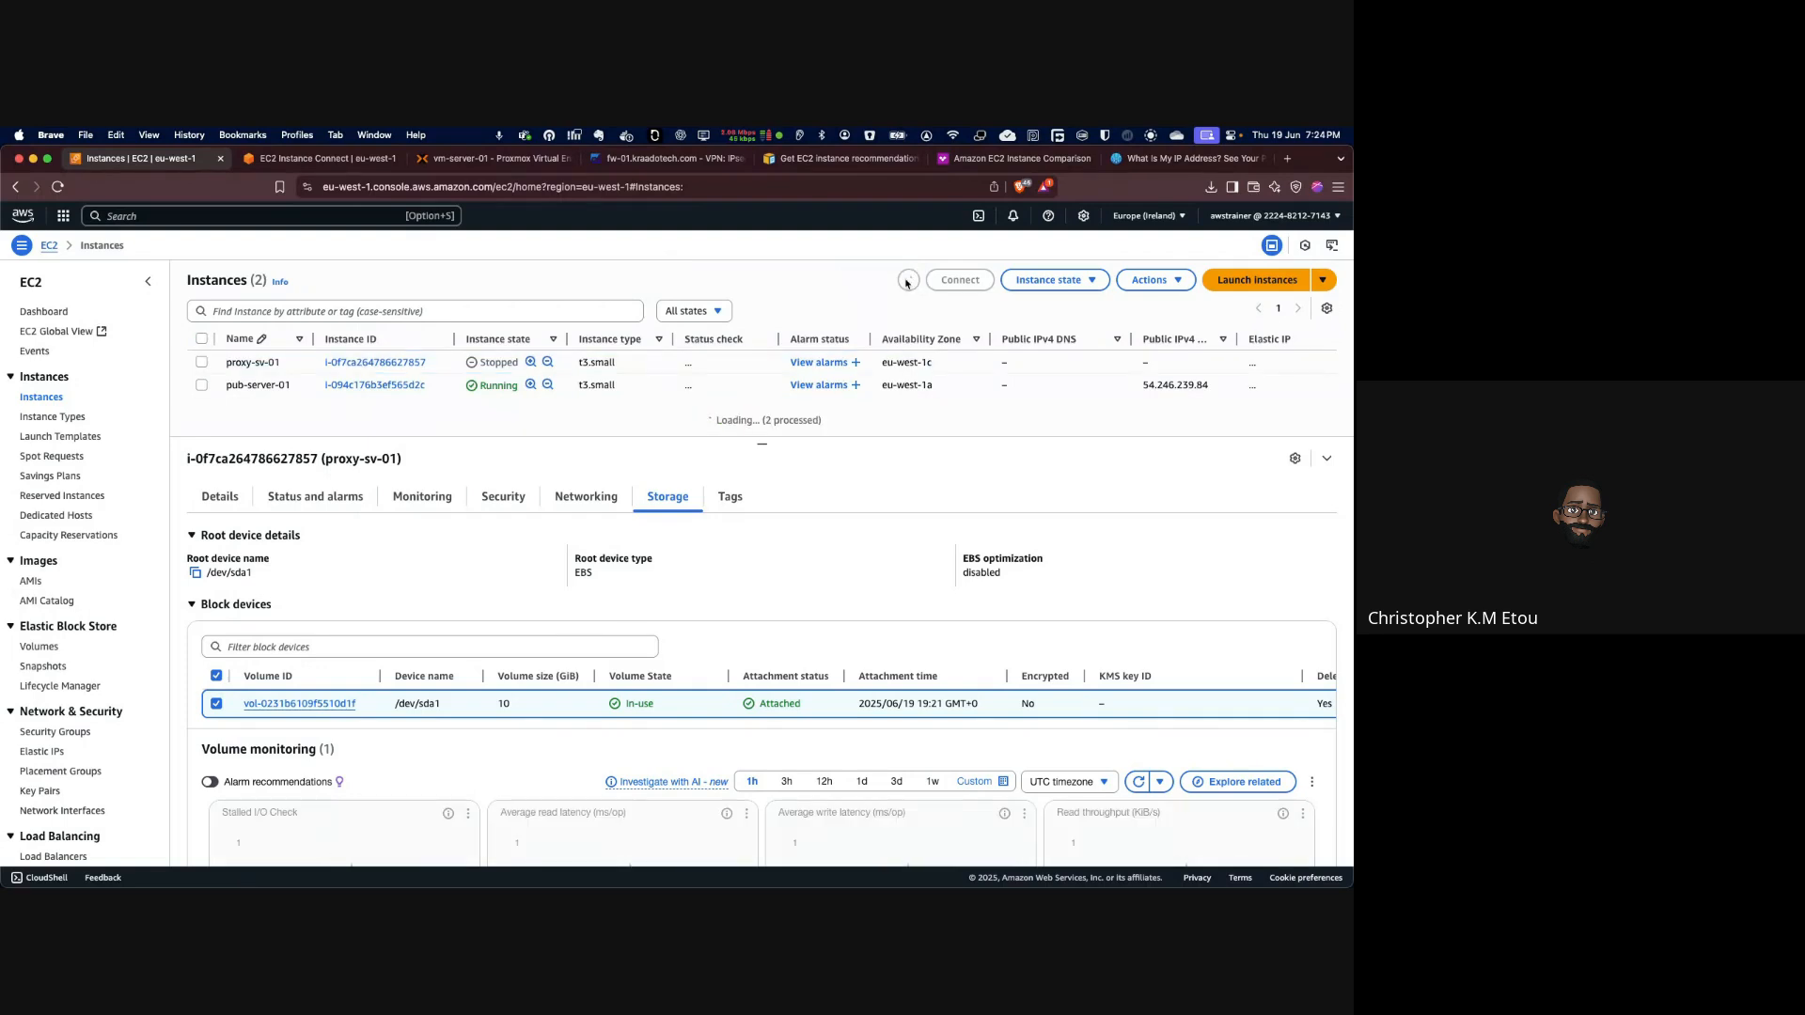
pyautogui.hotkey('ctrl', 'Right')
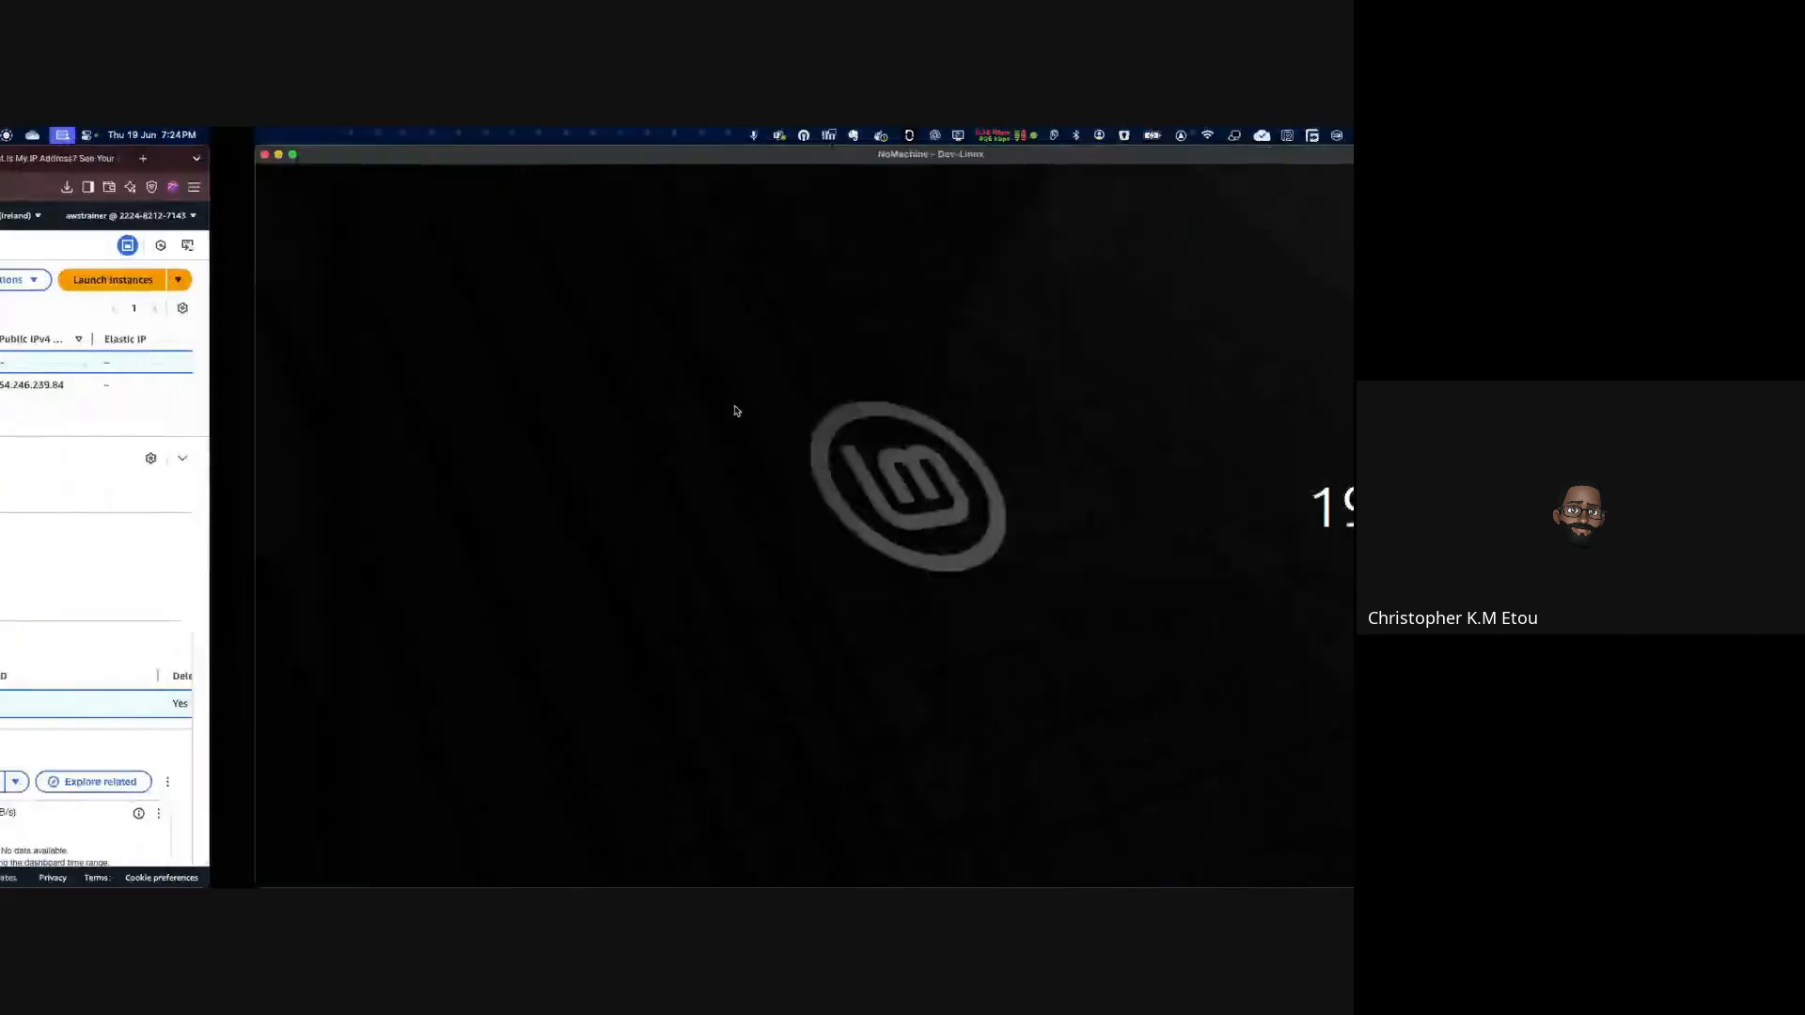
pyautogui.hotkey('ctrl', 'Left')
pyautogui.hotkey('ctrl', 'Left')
pyautogui.hotkey('ctrl', 'Left')
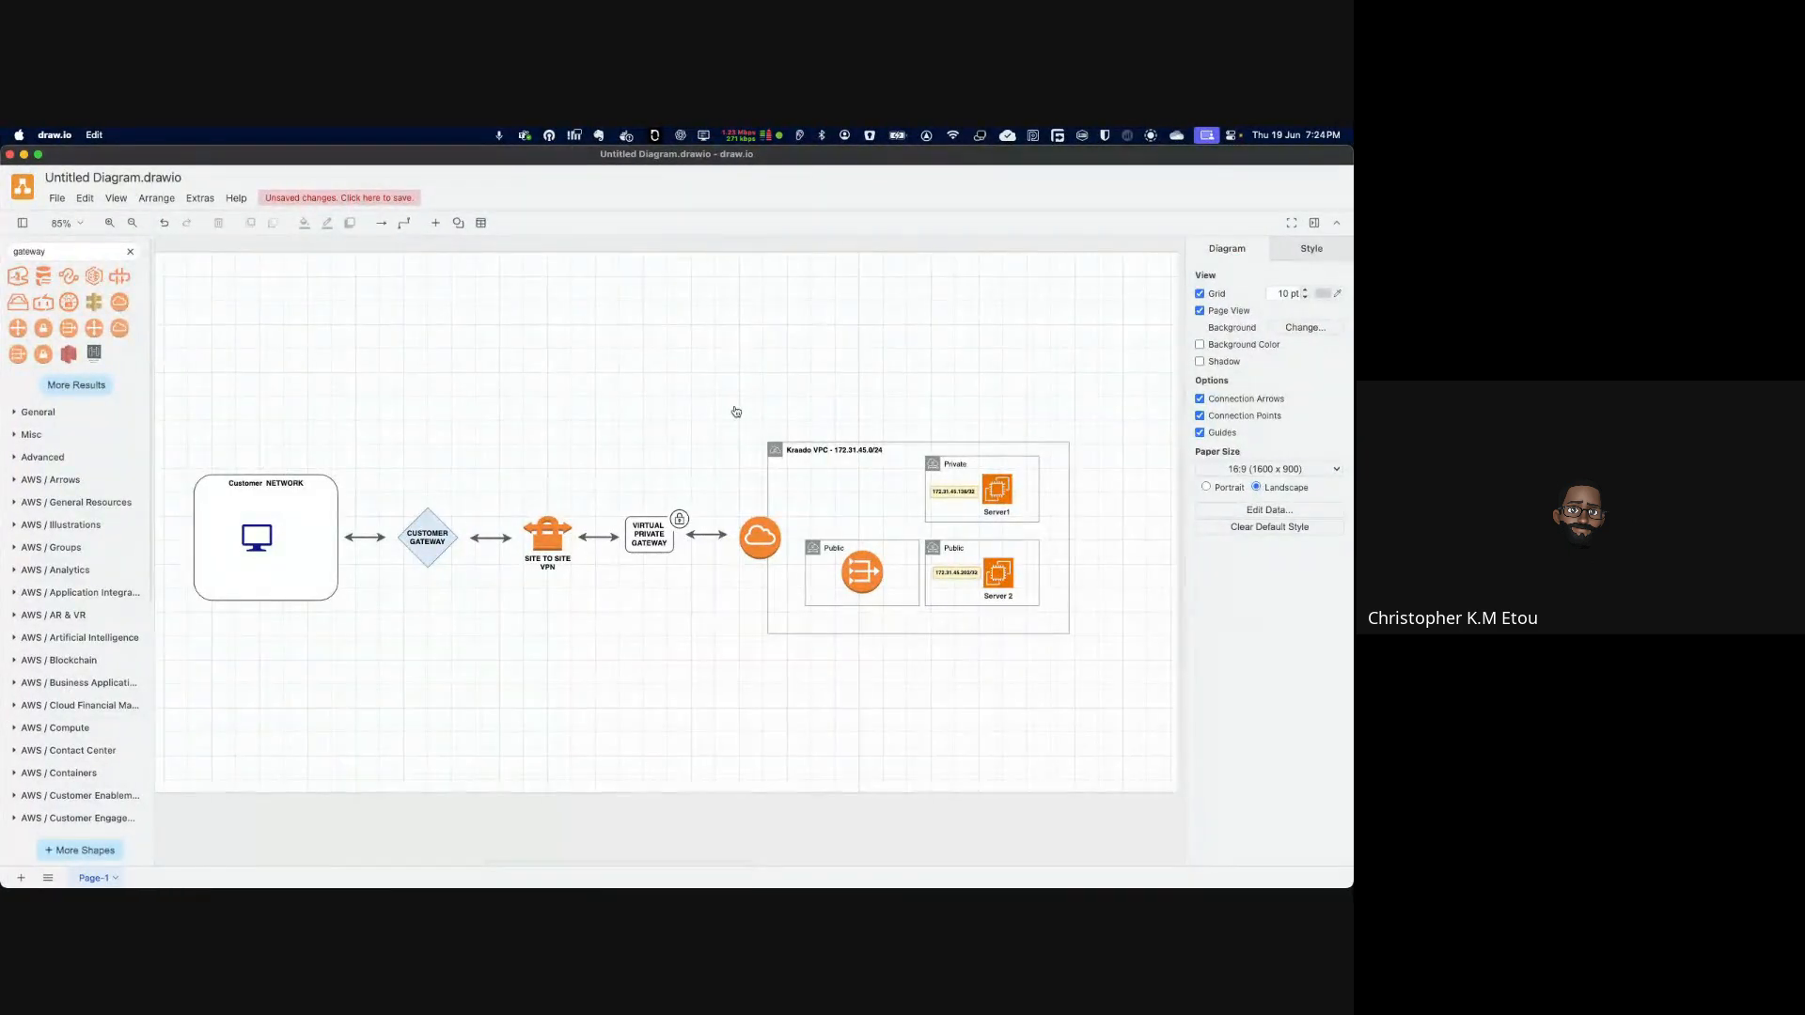
pyautogui.hotkey('ctrl', 'Right')
pyautogui.hotkey('ctrl', 'Right')
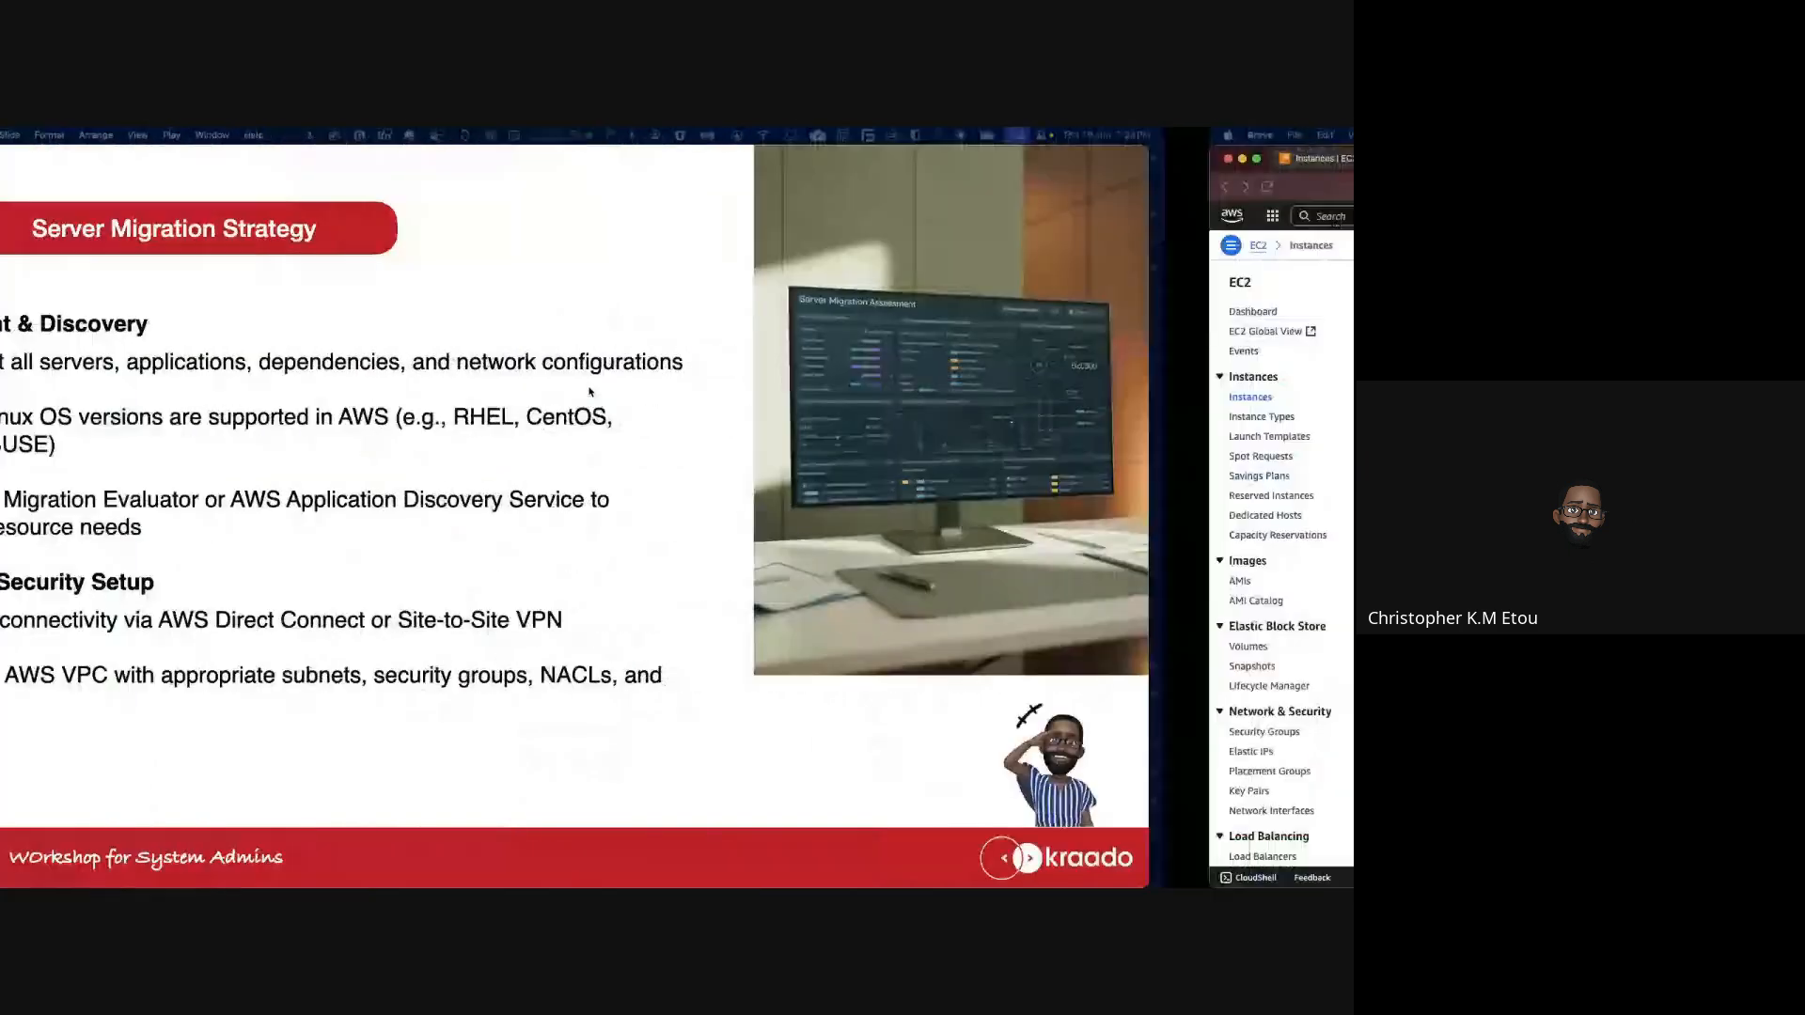
# - Switch to VS Code and set ec2_state to "running" in the proxy_host-01 module of ec2.tf
pyautogui.hotkey('ctrl', 'Right')
pyautogui.hotkey('ctrl', 'Right')
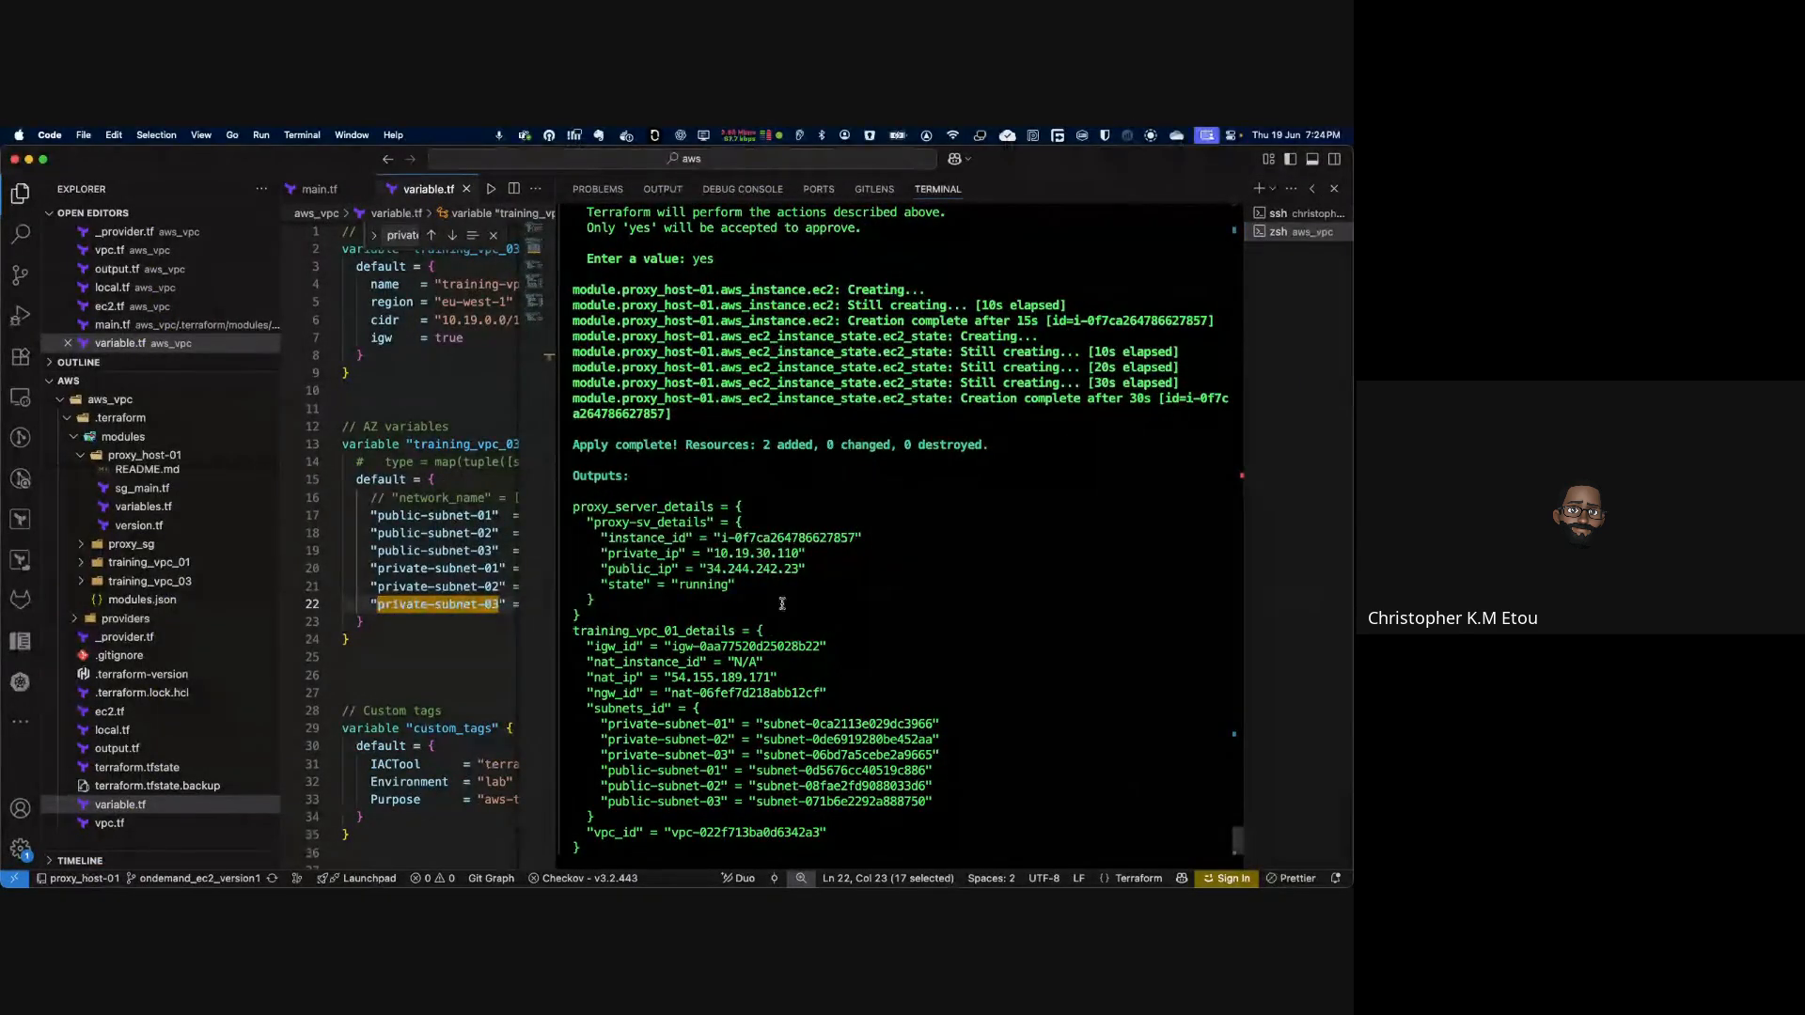
pyautogui.press('super+j')
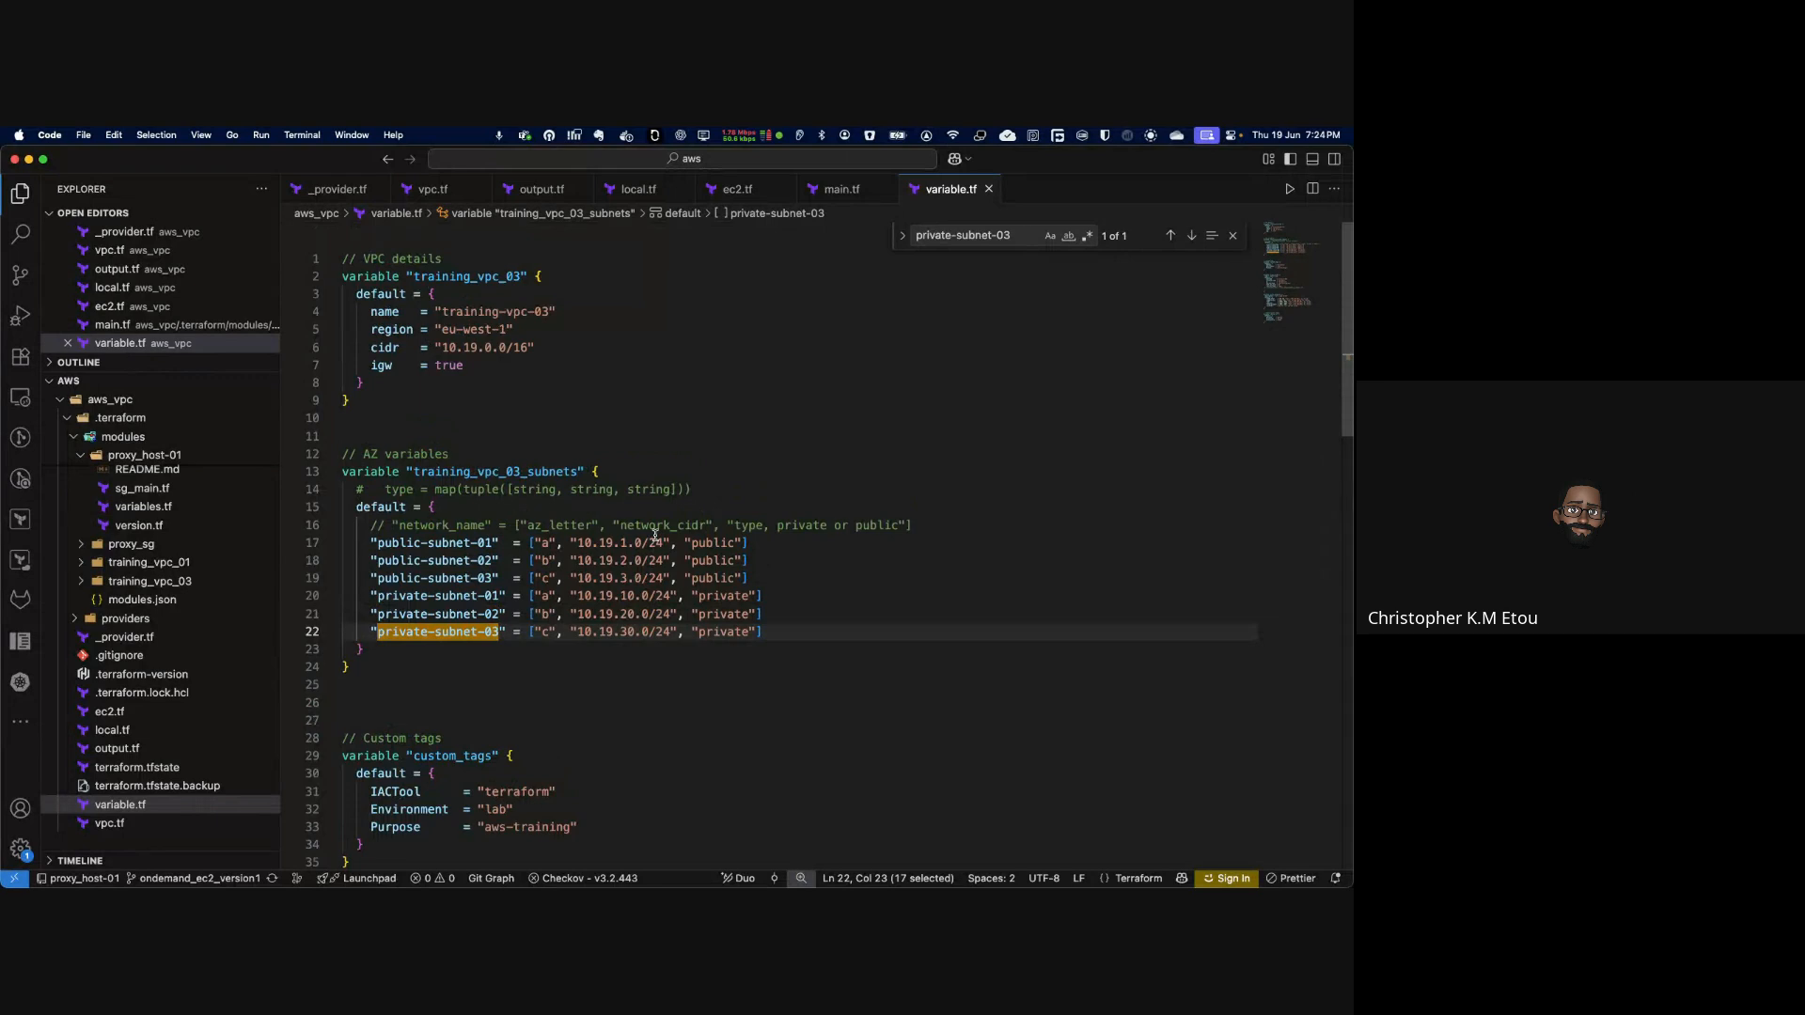
pyautogui.click(127, 768)
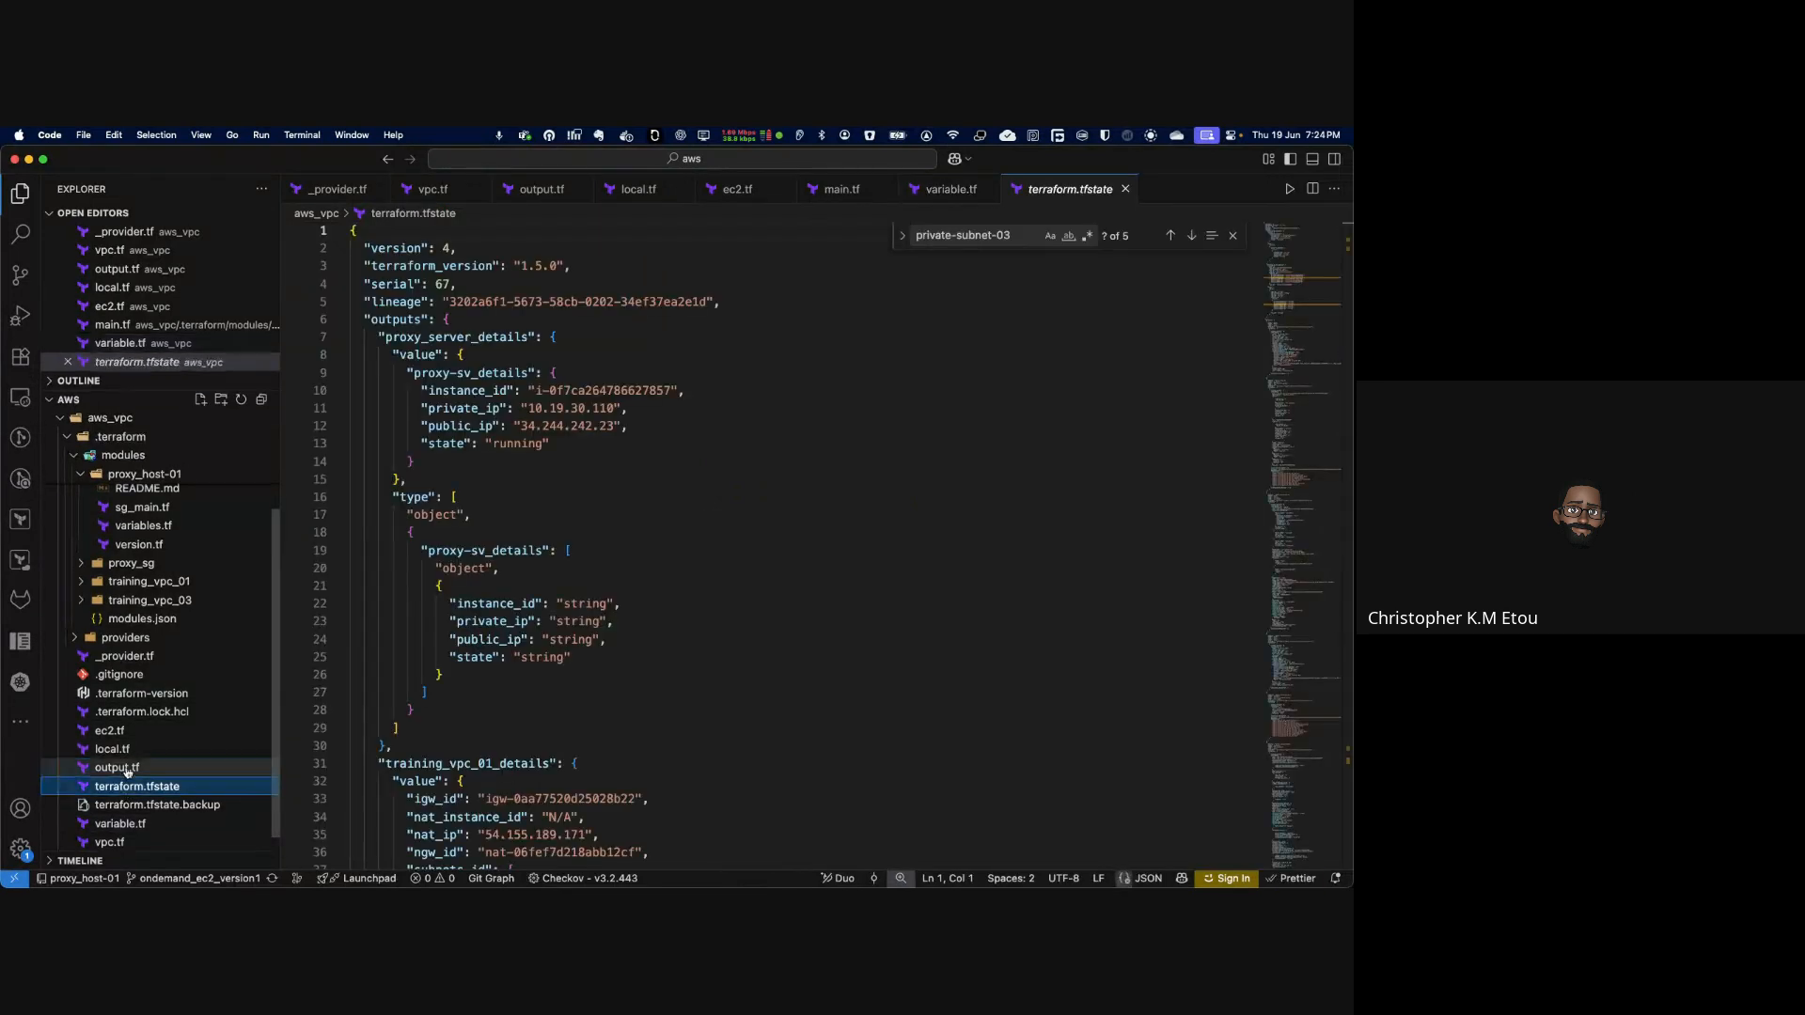
pyautogui.click(109, 732)
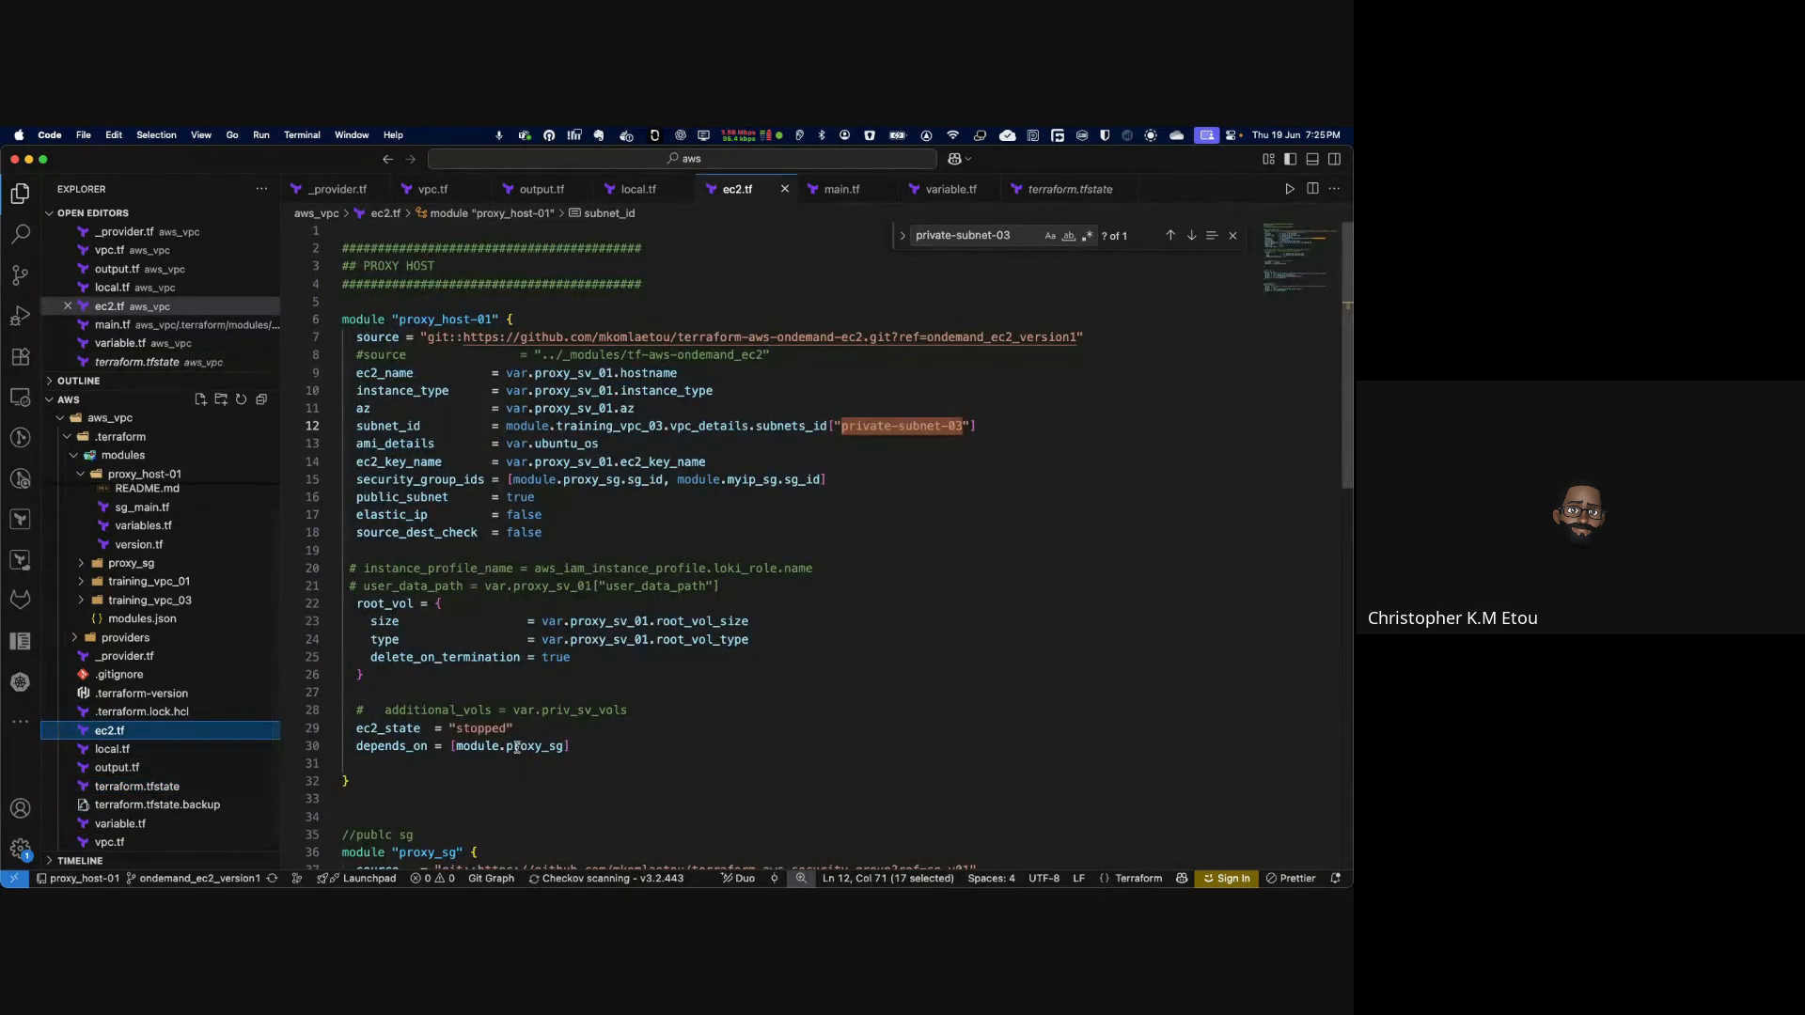
pyautogui.doubleClick(480, 729)
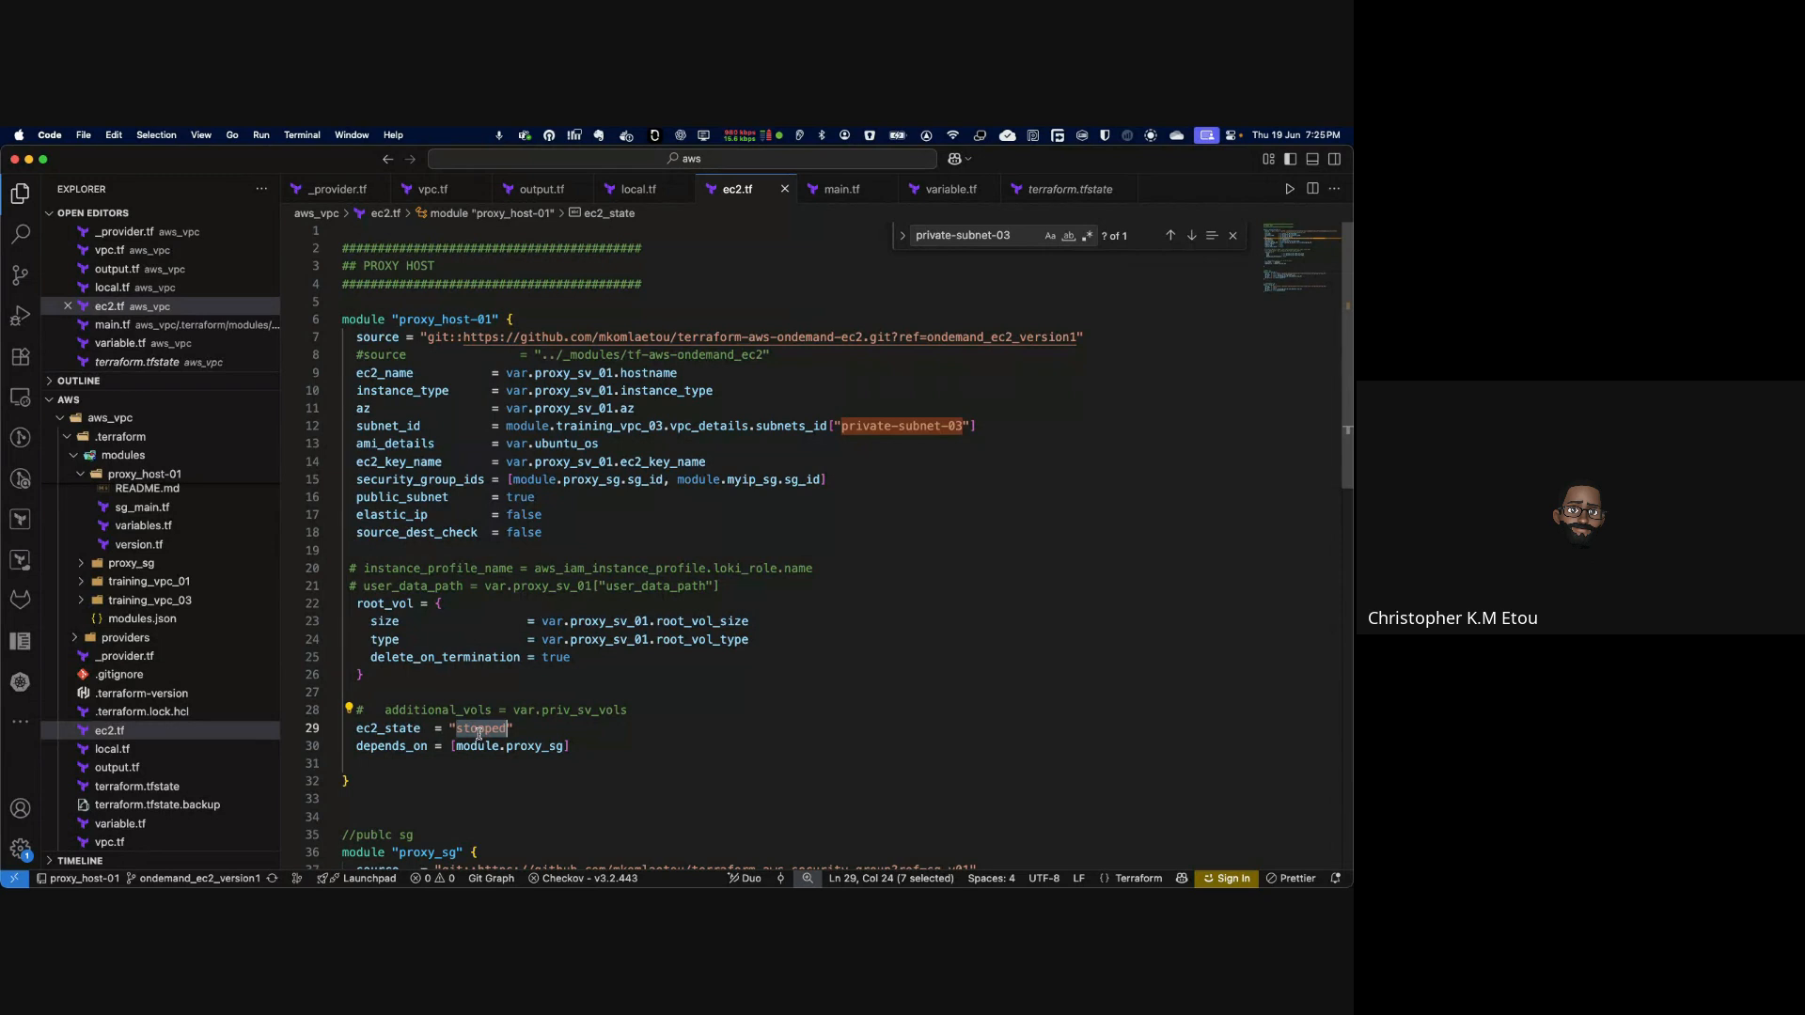
pyautogui.write('running')
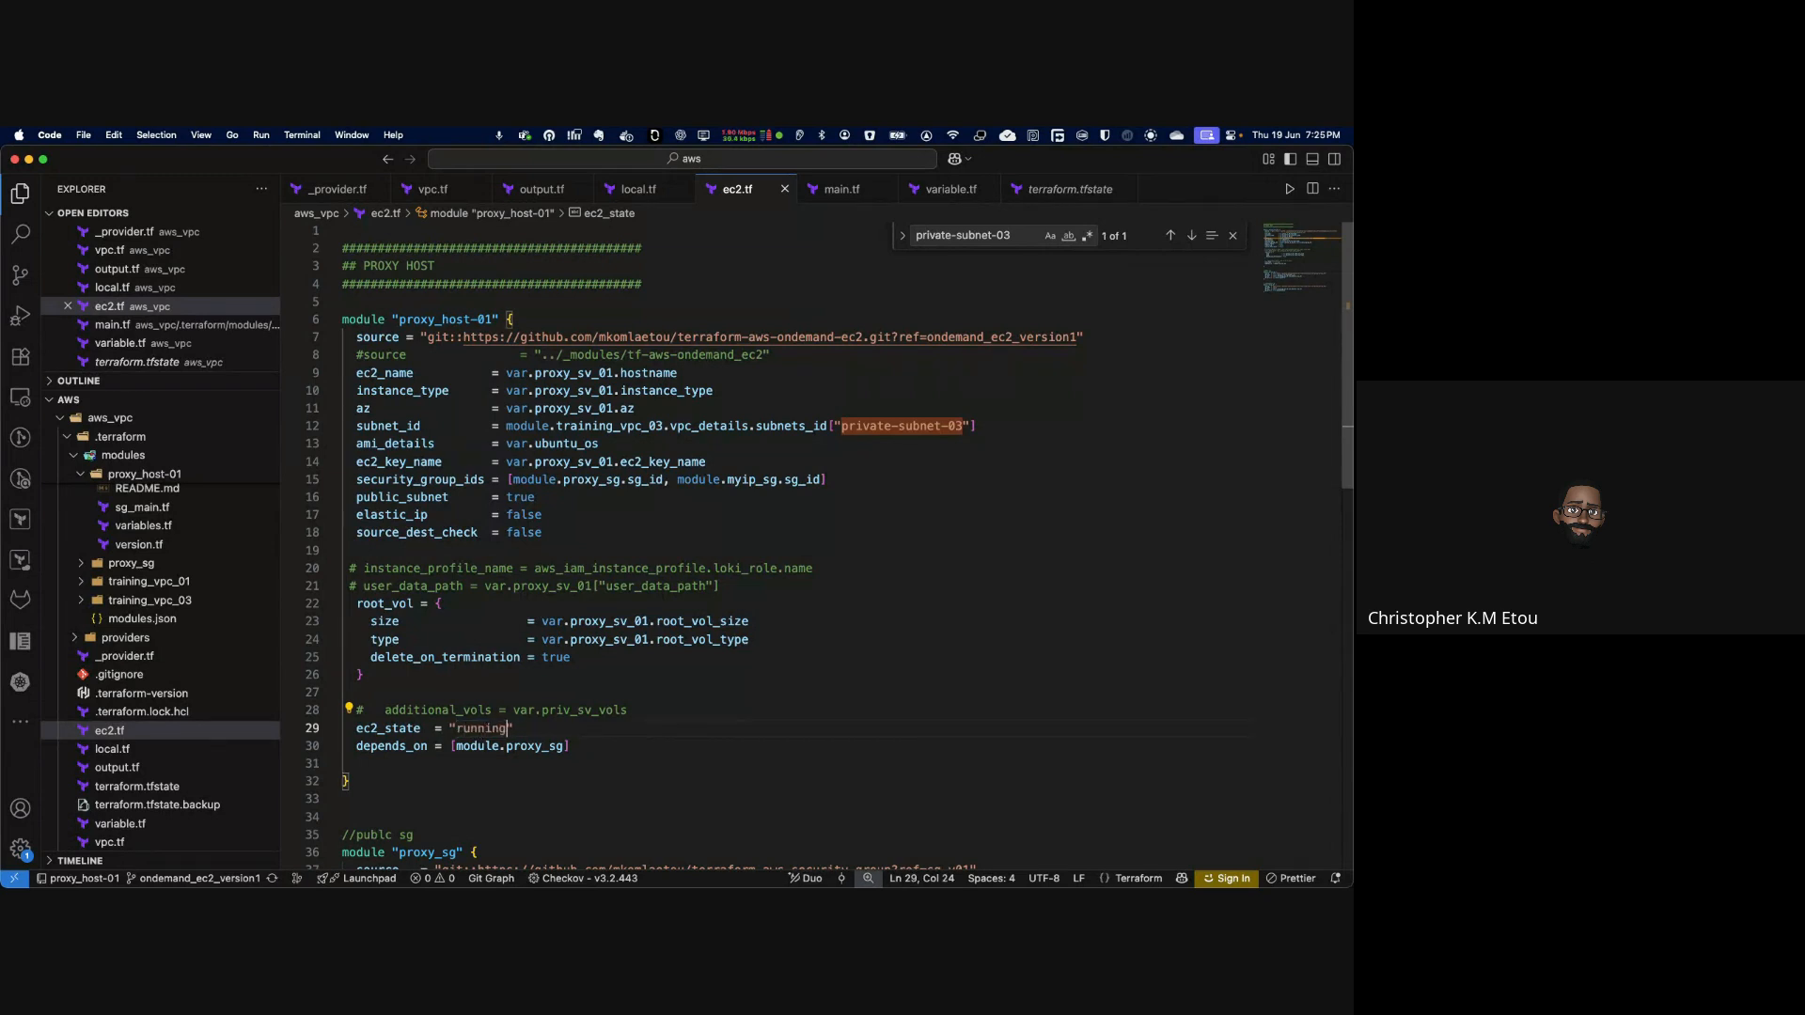
# - Rerun the Terraform apply command in the aws_vpc terminal and approve the instance state change with yes
pyautogui.hotkey('ctrl', '`')
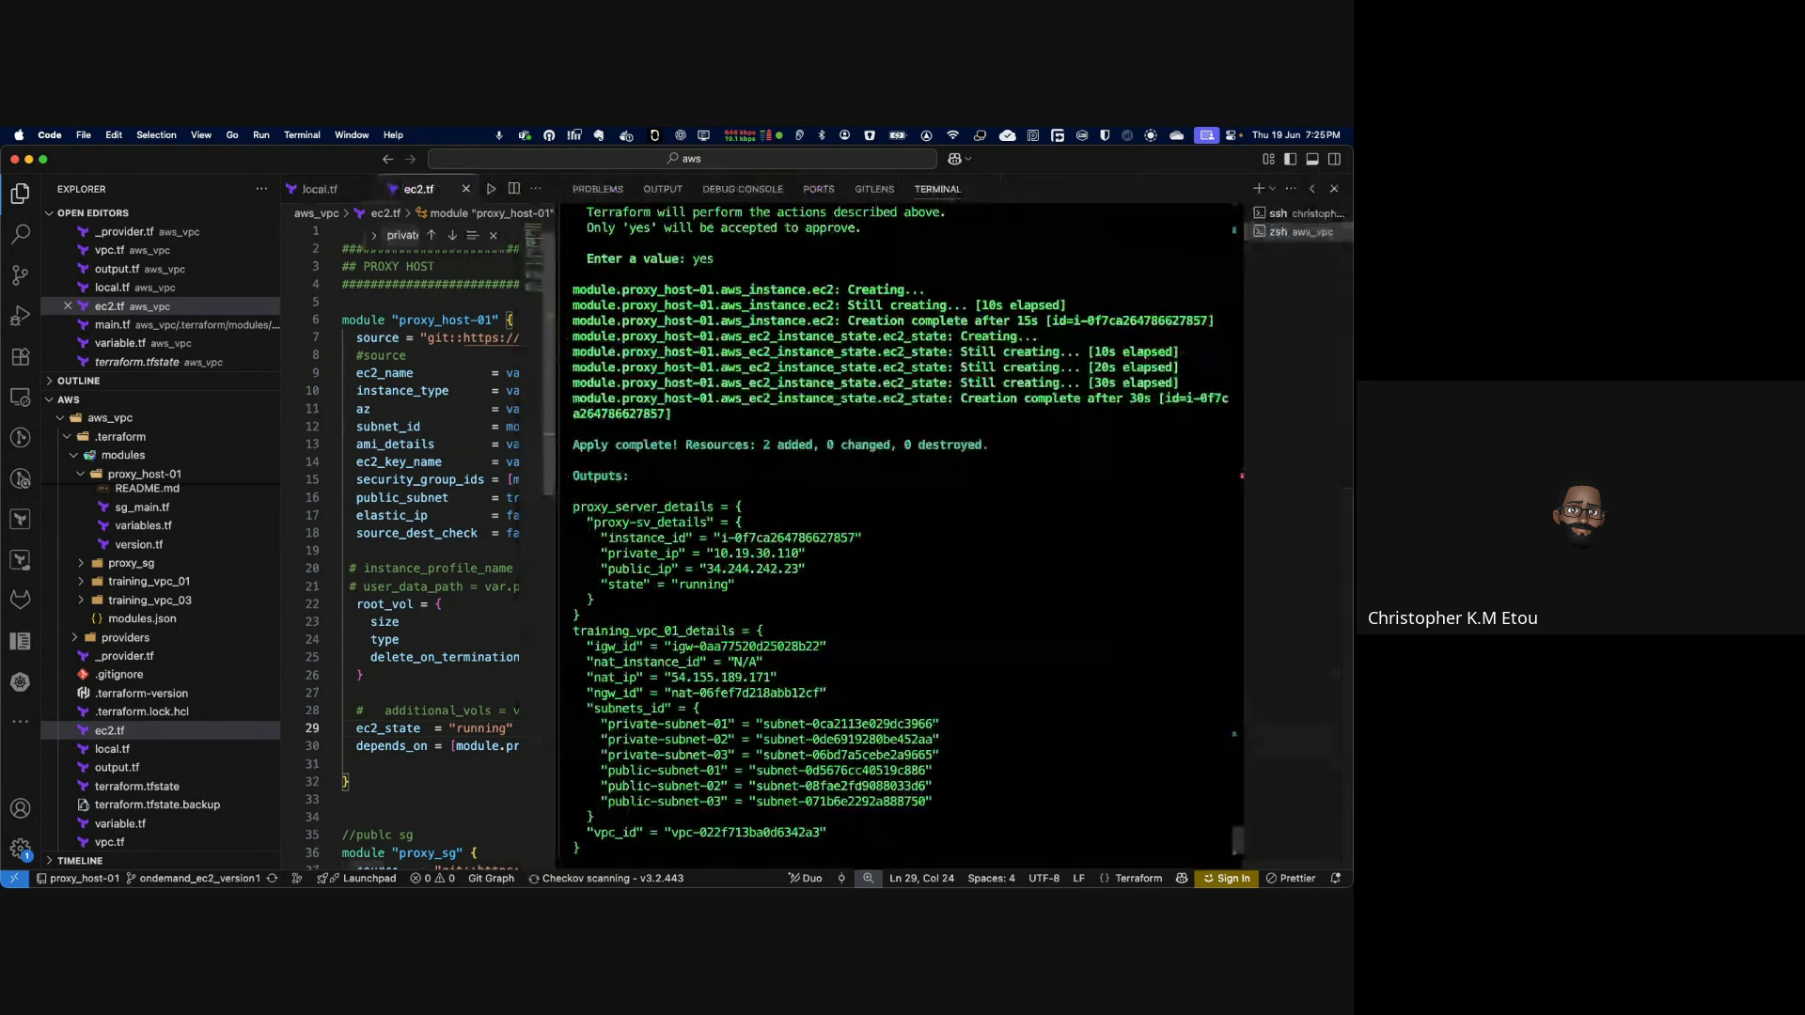
pyautogui.press('Up')
pyautogui.press('Return')
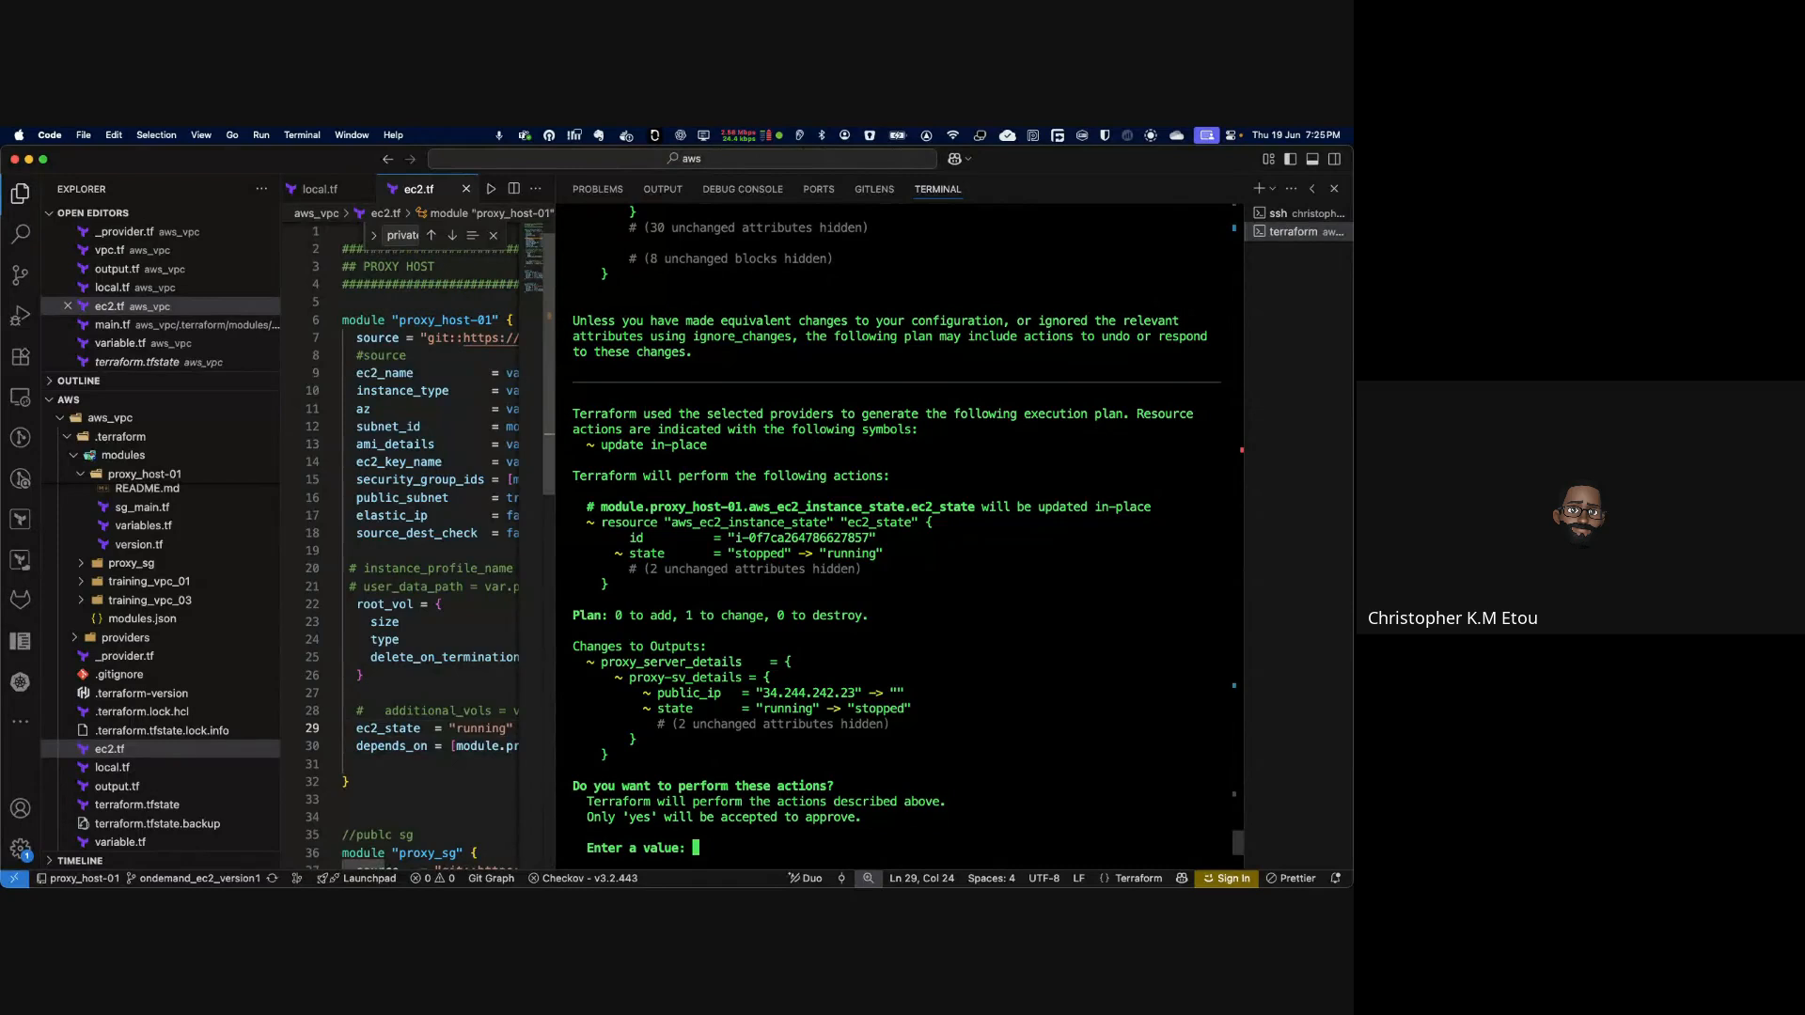
pyautogui.write('yes')
pyautogui.press('Return')
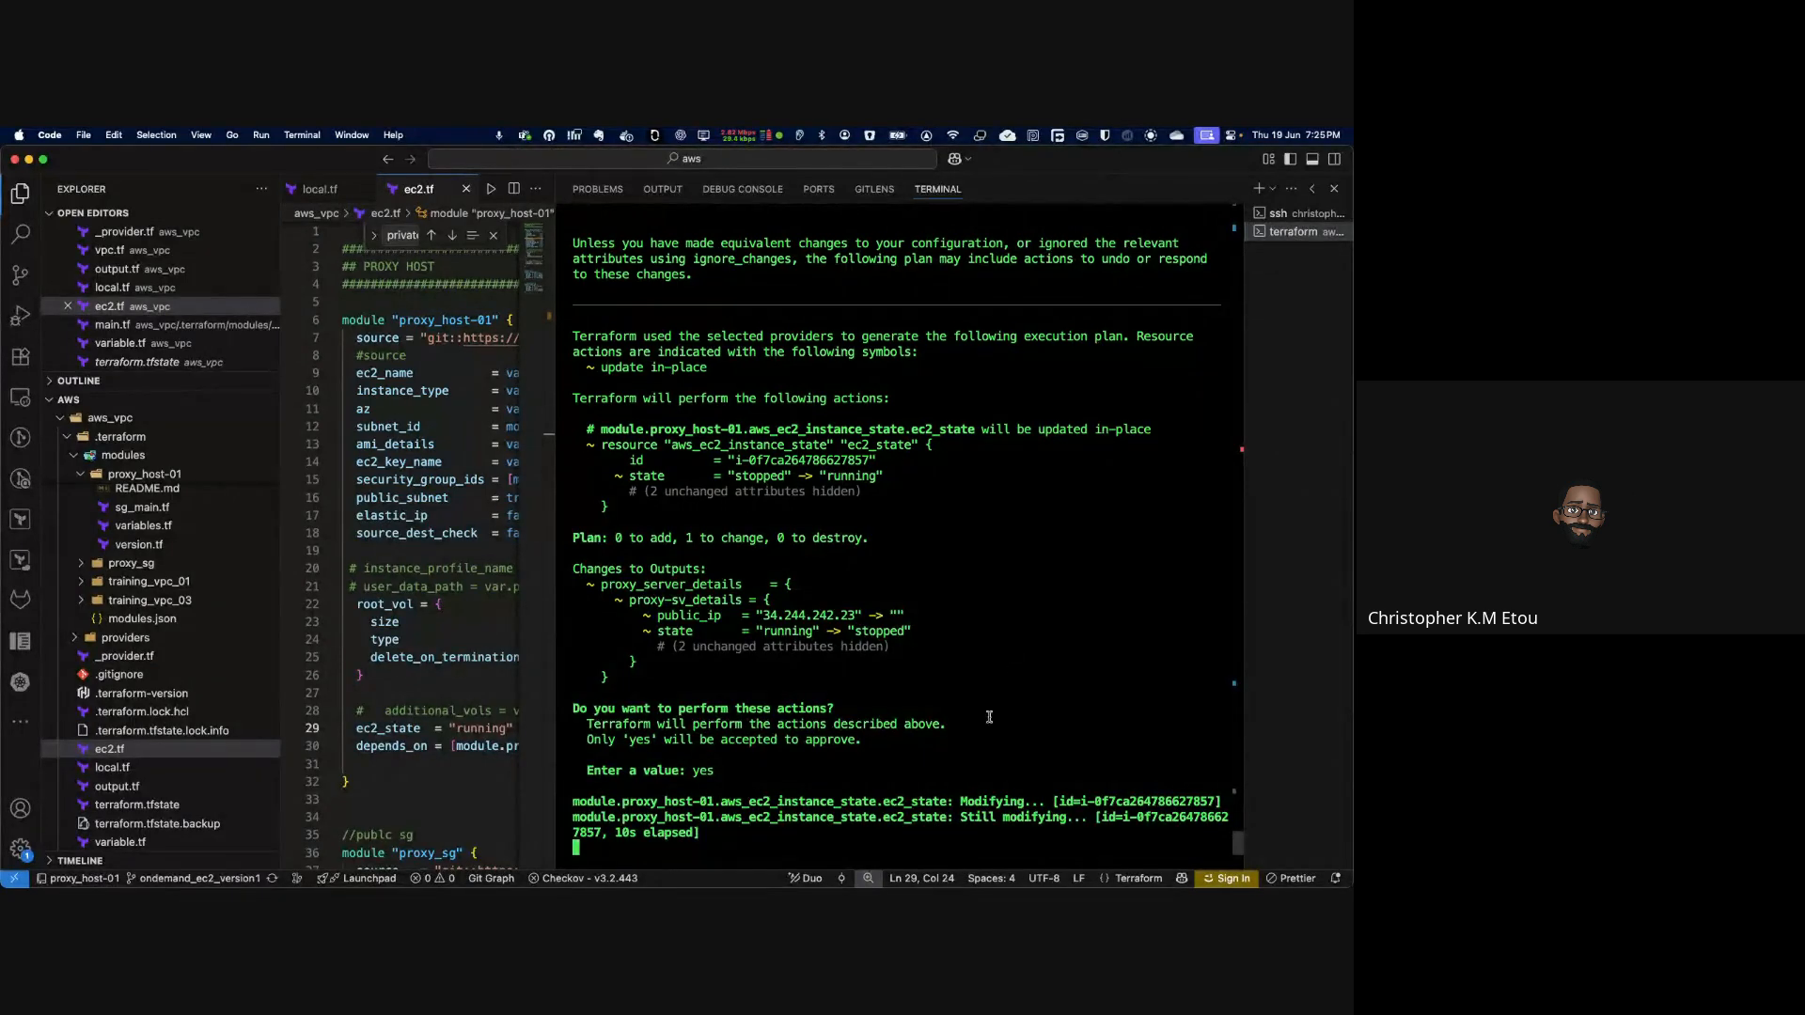
# - Switch to the AWS console in Brave and reload the EC2 instances list to check the state of proxy-sv-01
pyautogui.hotkey('ctrl', 'Left')
pyautogui.hotkey('ctrl', 'Left')
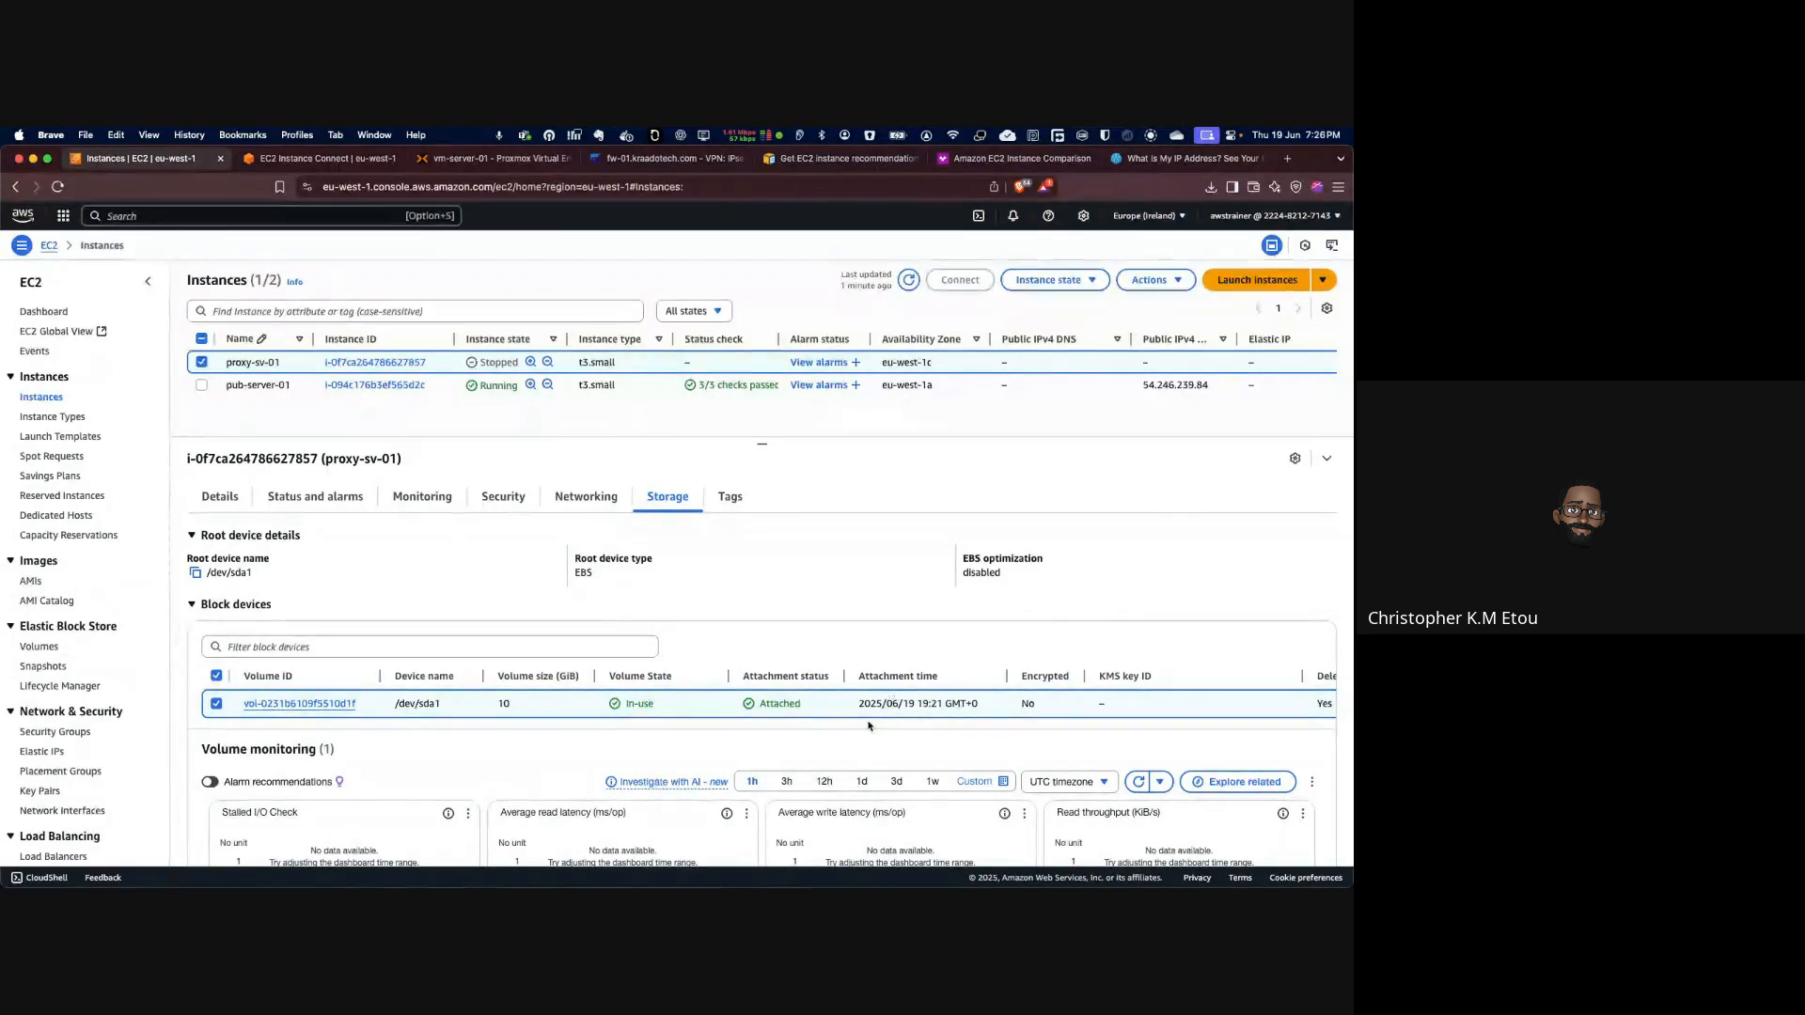
pyautogui.click(908, 282)
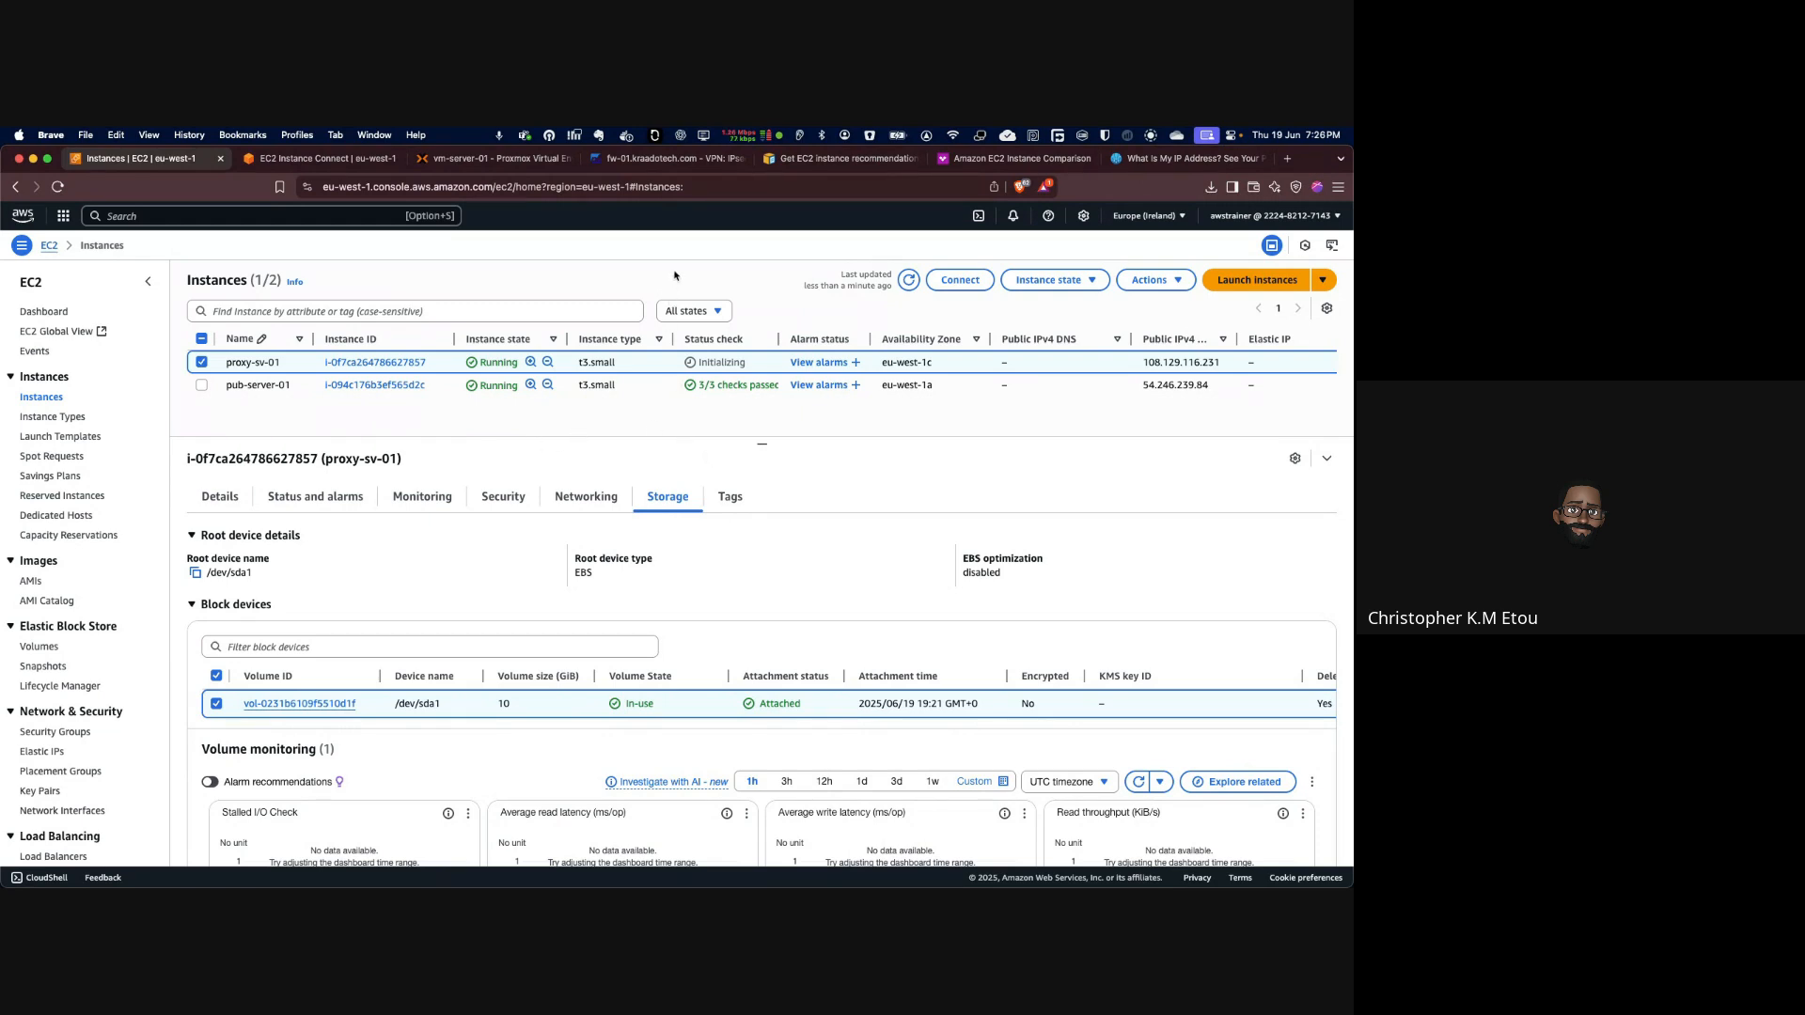
pyautogui.moveTo(674, 274); pyautogui.dragTo(742, 404)
pyautogui.click(740, 433)
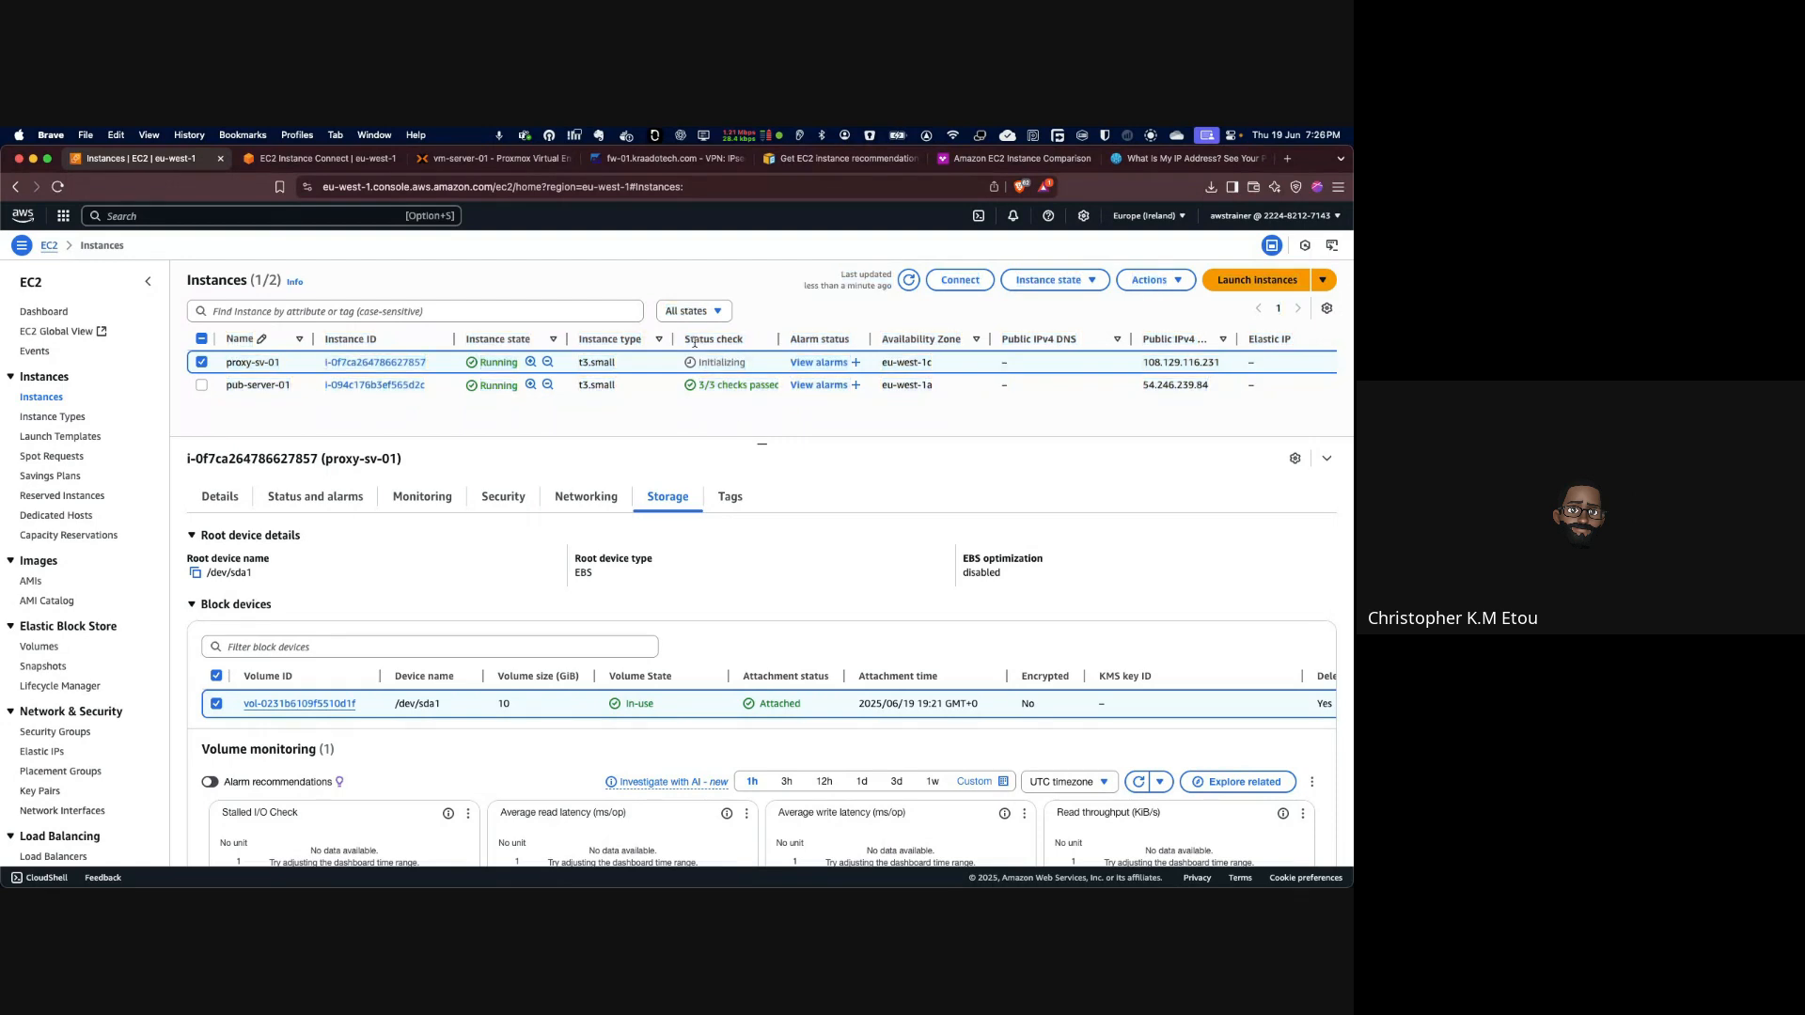
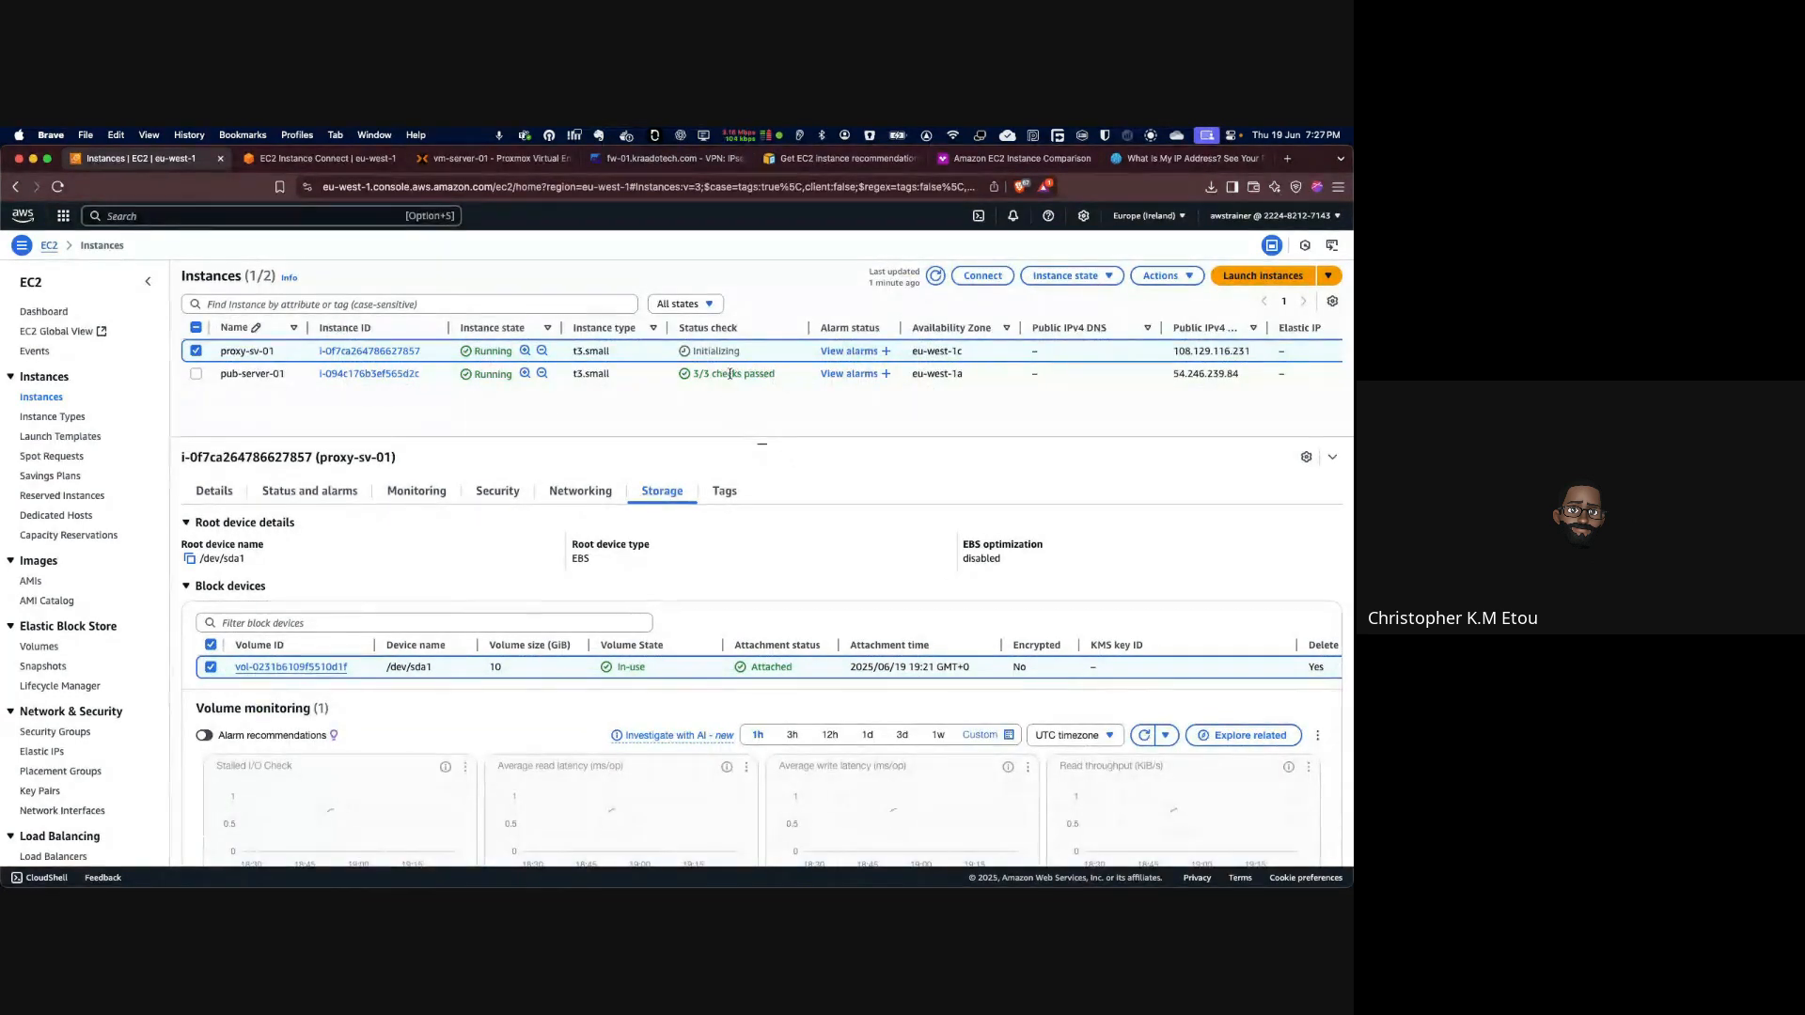
# - Select only the pub-server-01 instance and review its monitoring graphs, networking details and tags
pyautogui.click(702, 373)
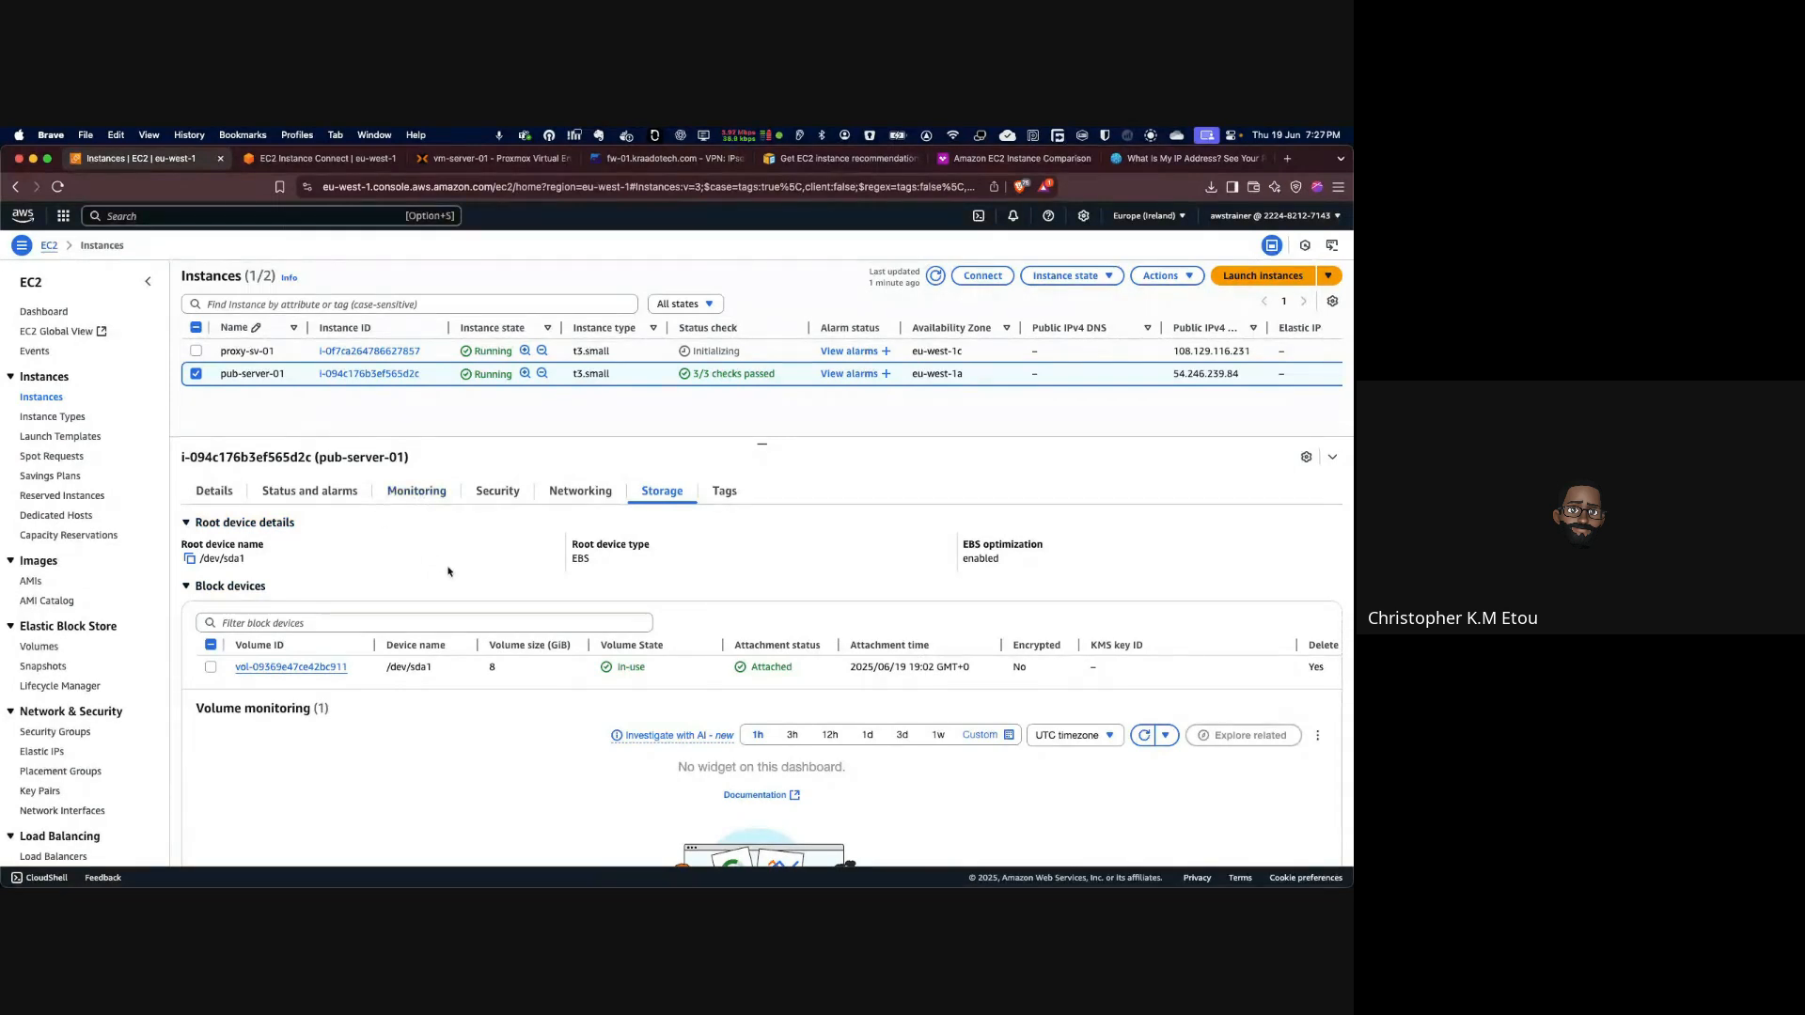
pyautogui.click(418, 491)
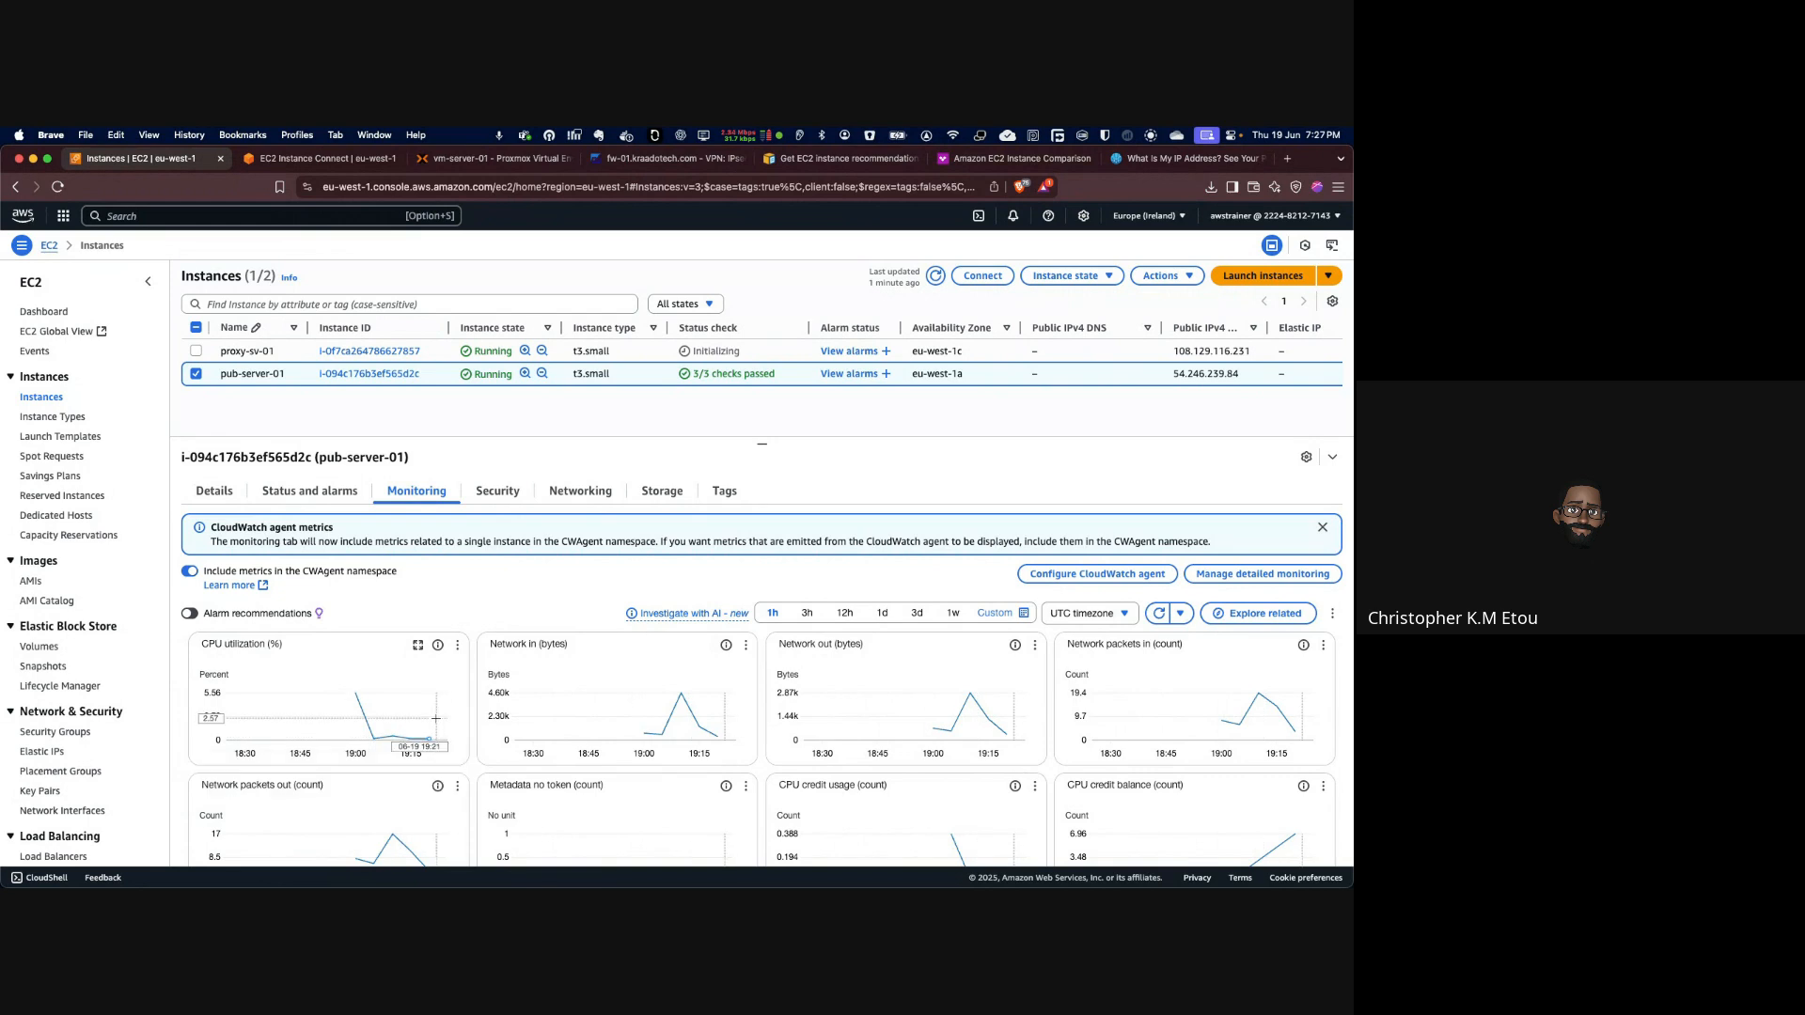
pyautogui.scroll(-1, 527, 733)
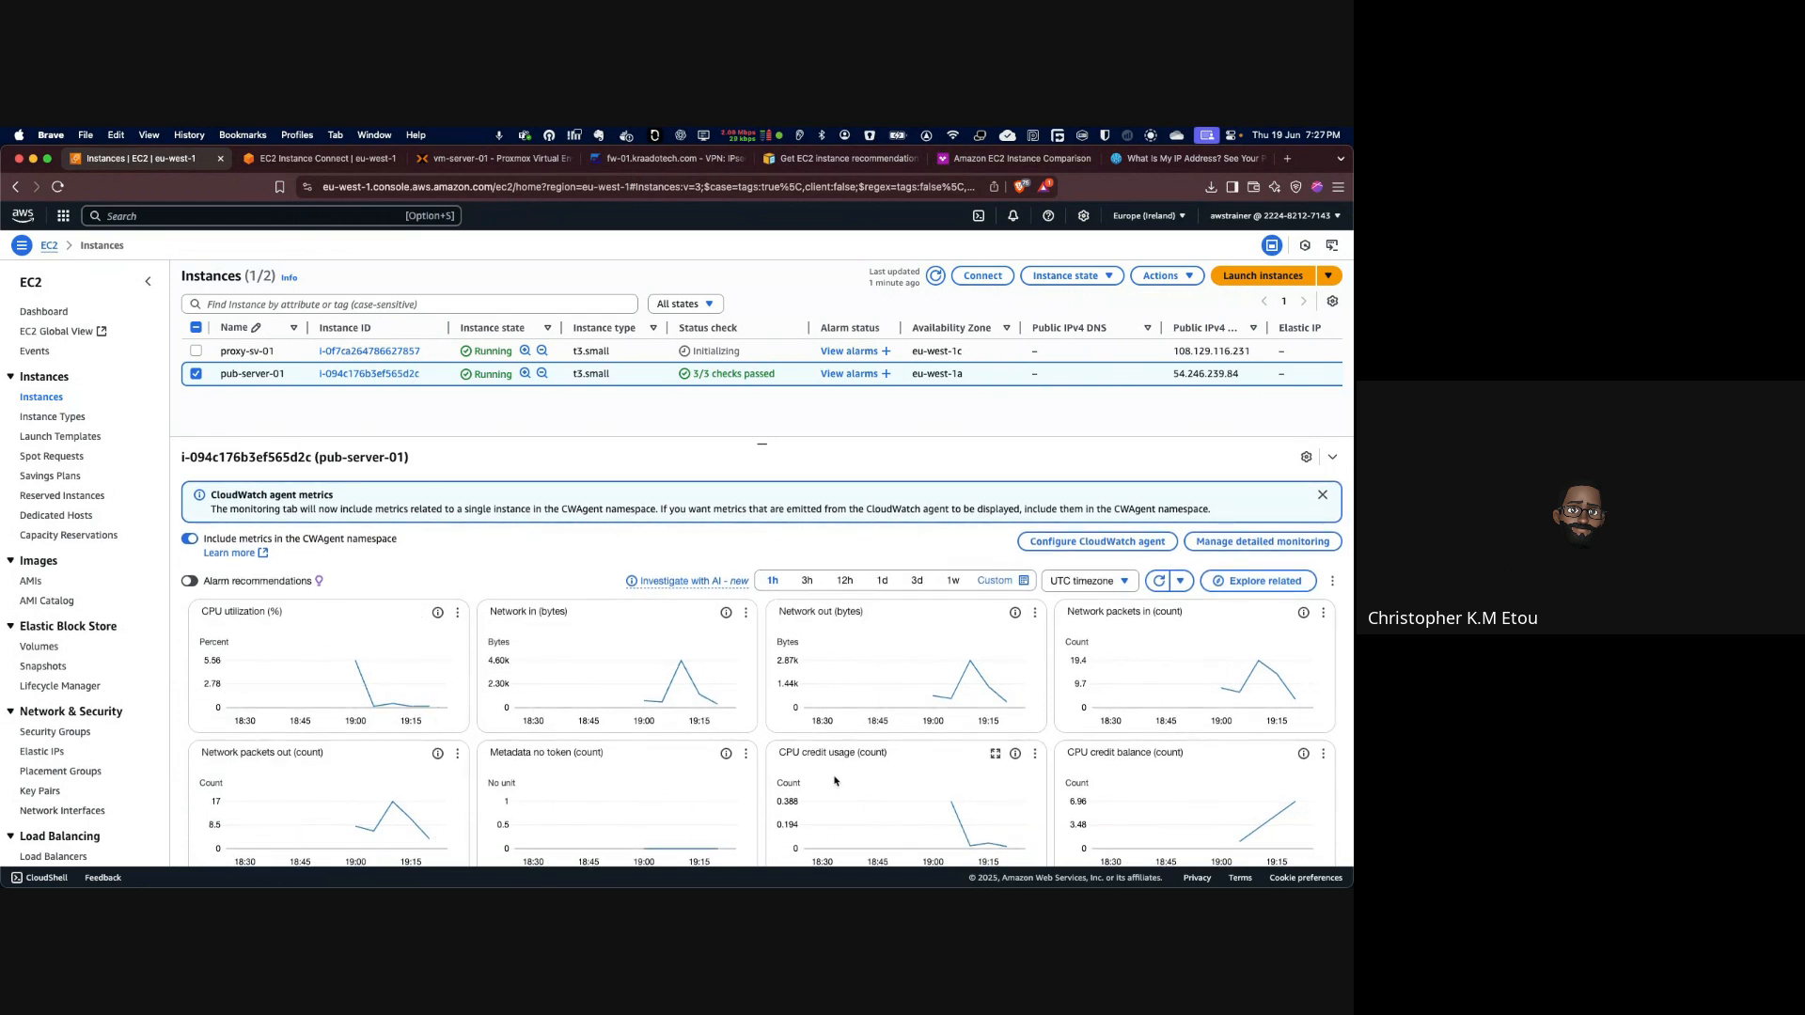
pyautogui.scroll(-1, 909, 654)
pyautogui.scroll(-1, 909, 654)
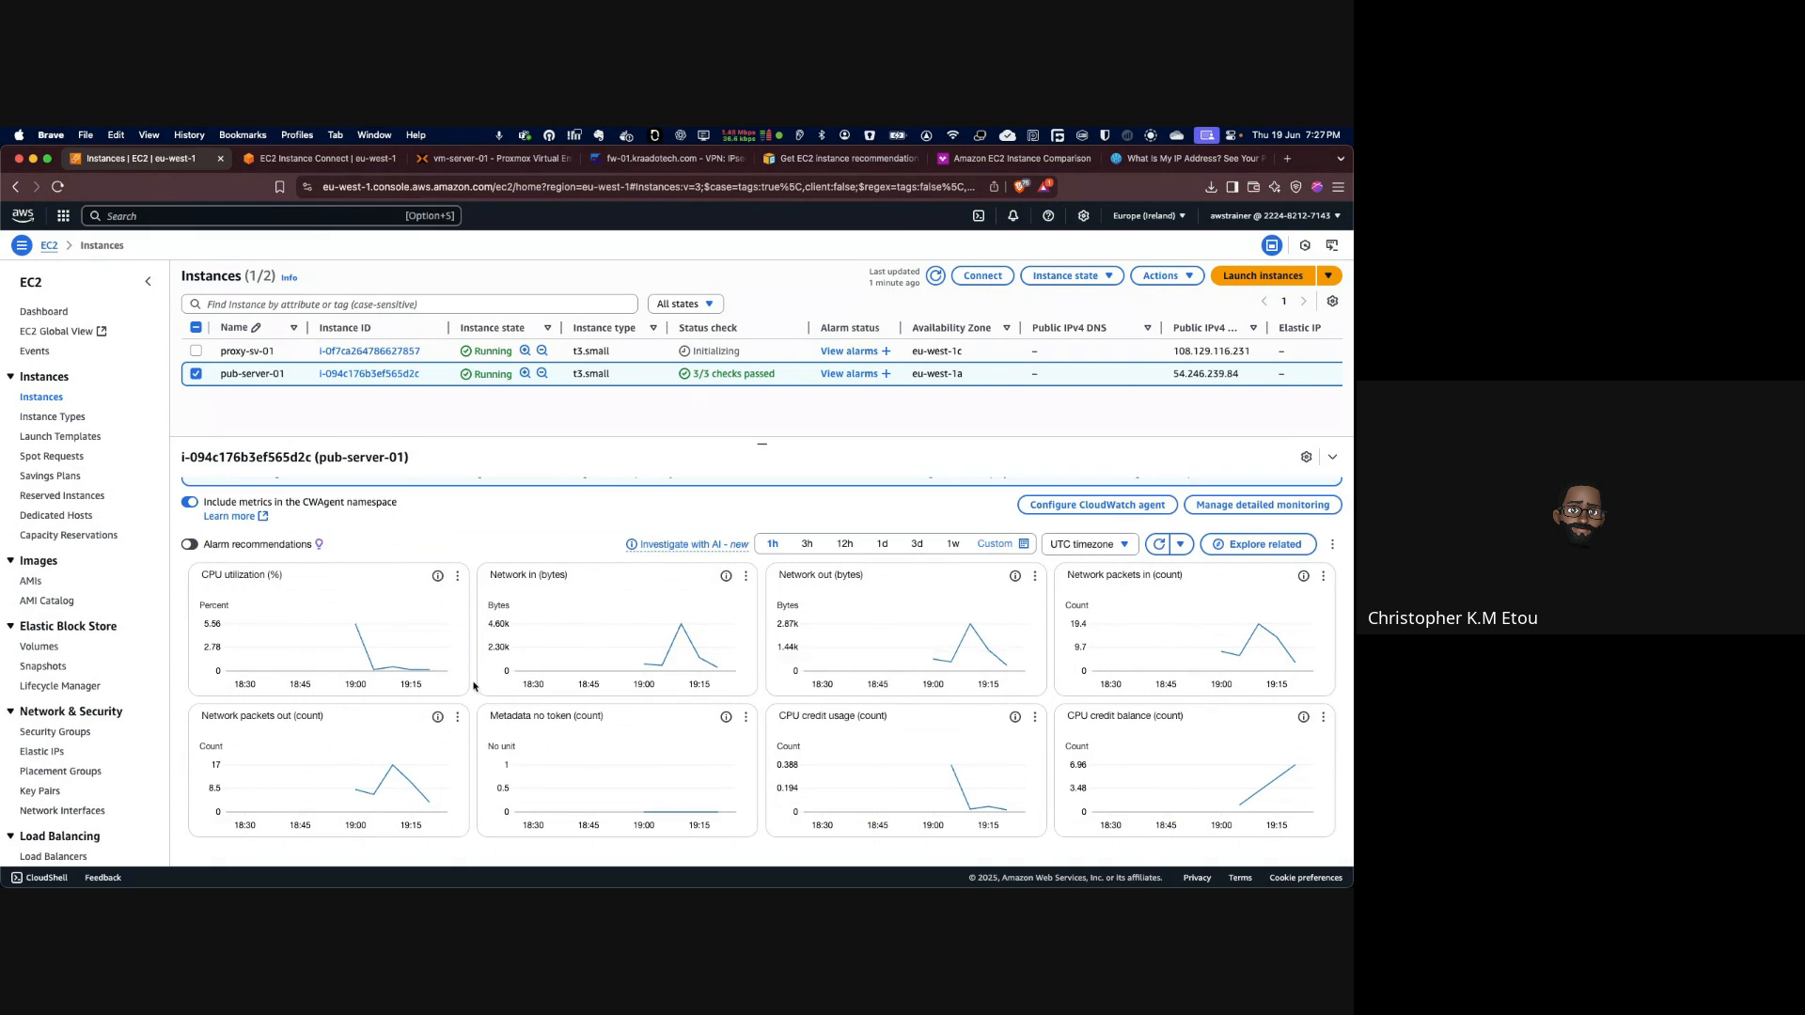
pyautogui.scroll(3, 475, 691)
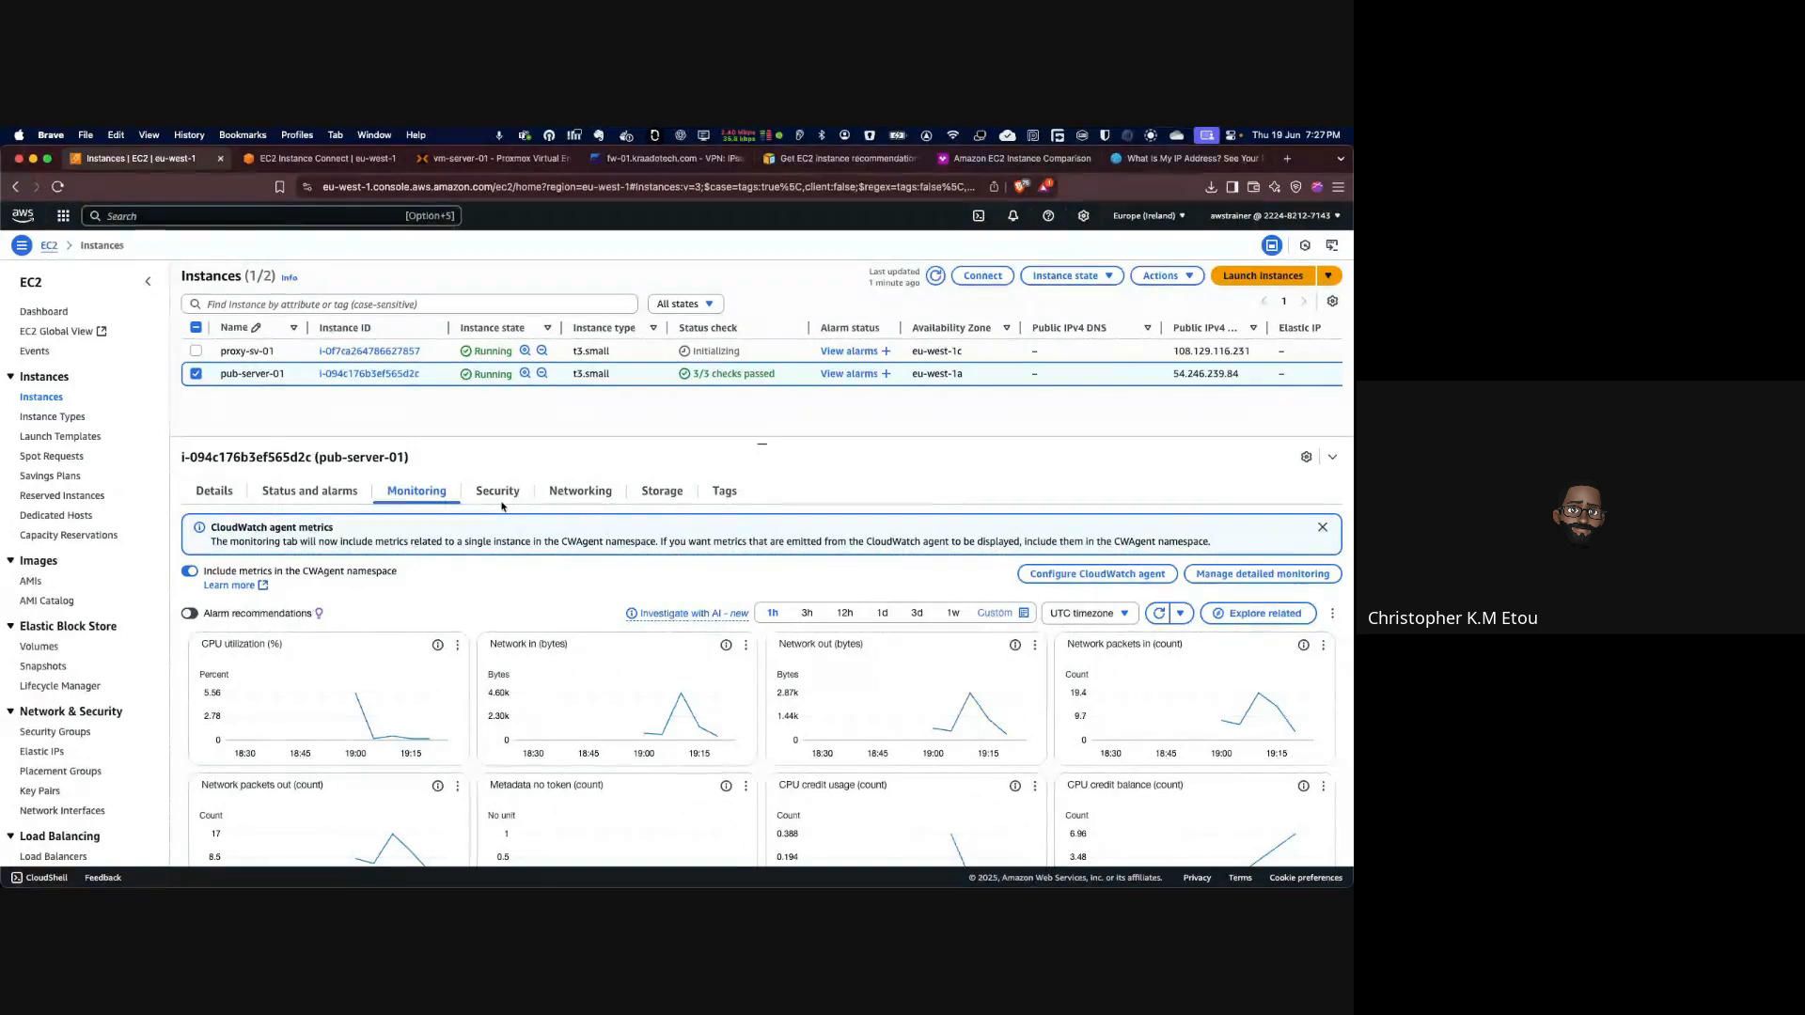
pyautogui.click(582, 496)
pyautogui.click(725, 491)
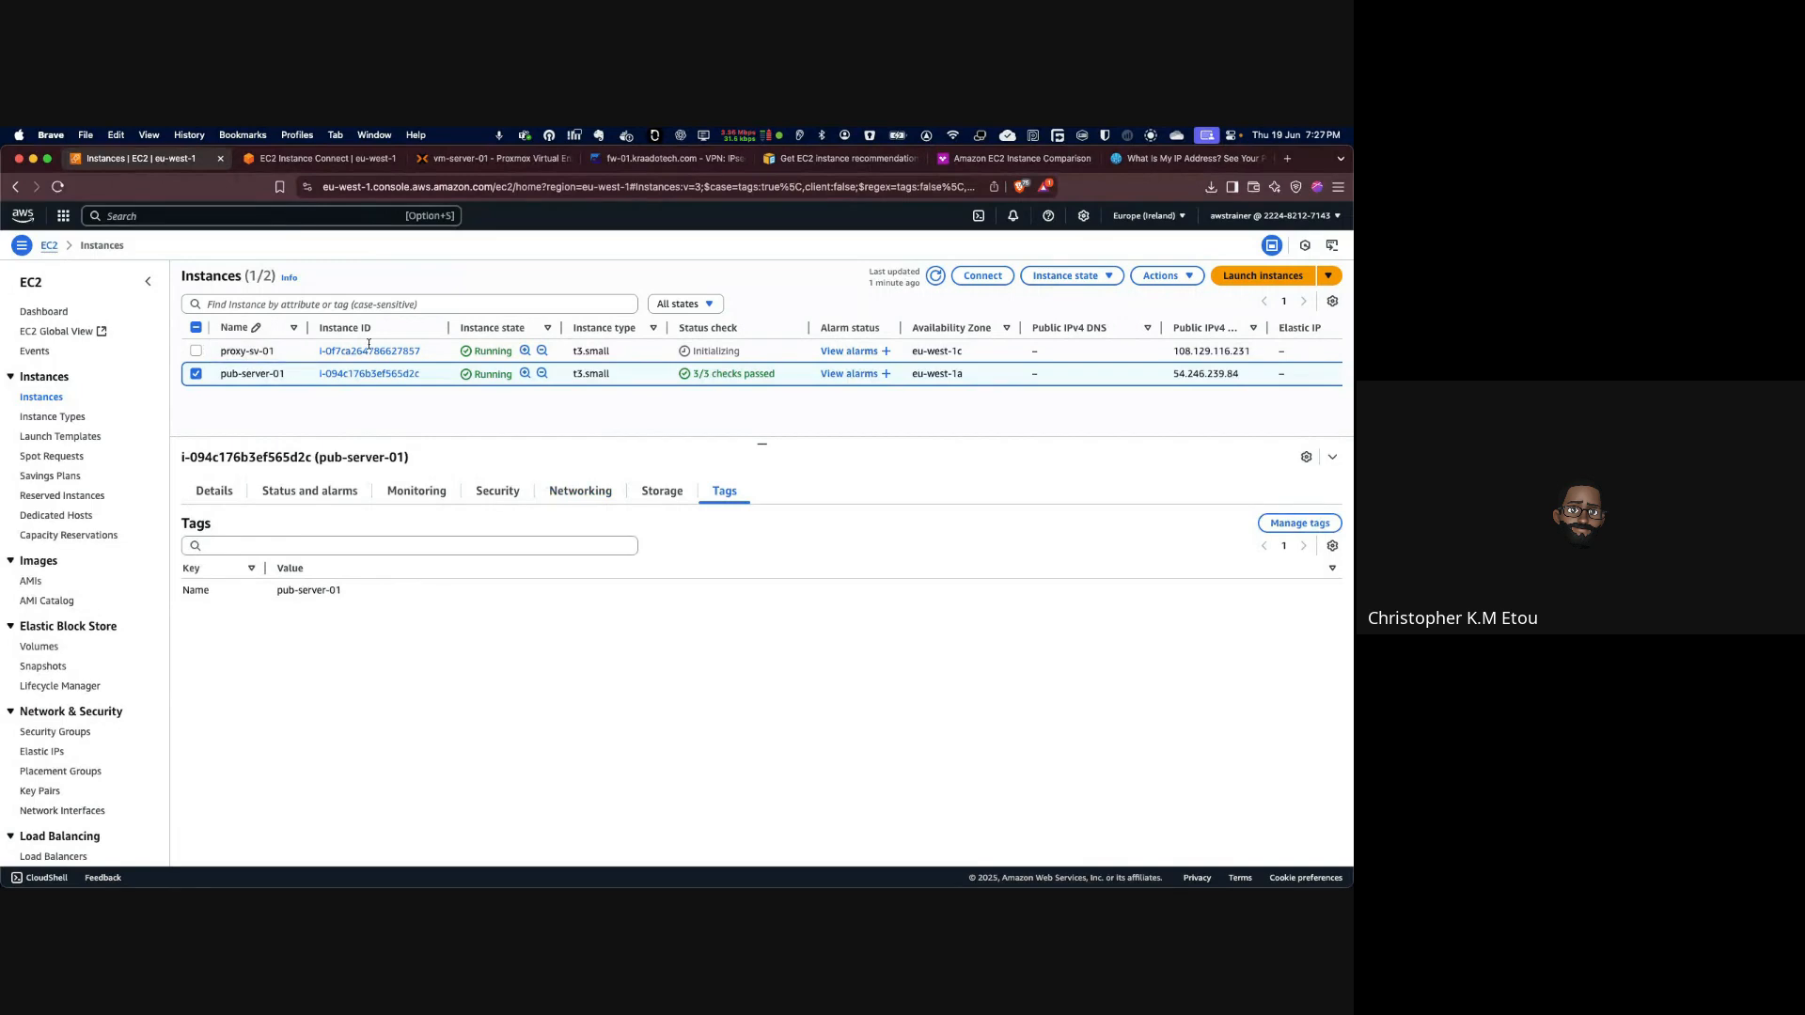
# - Select only the proxy-sv-01 instance and review its tags, storage and inbound security rules
pyautogui.click(196, 352)
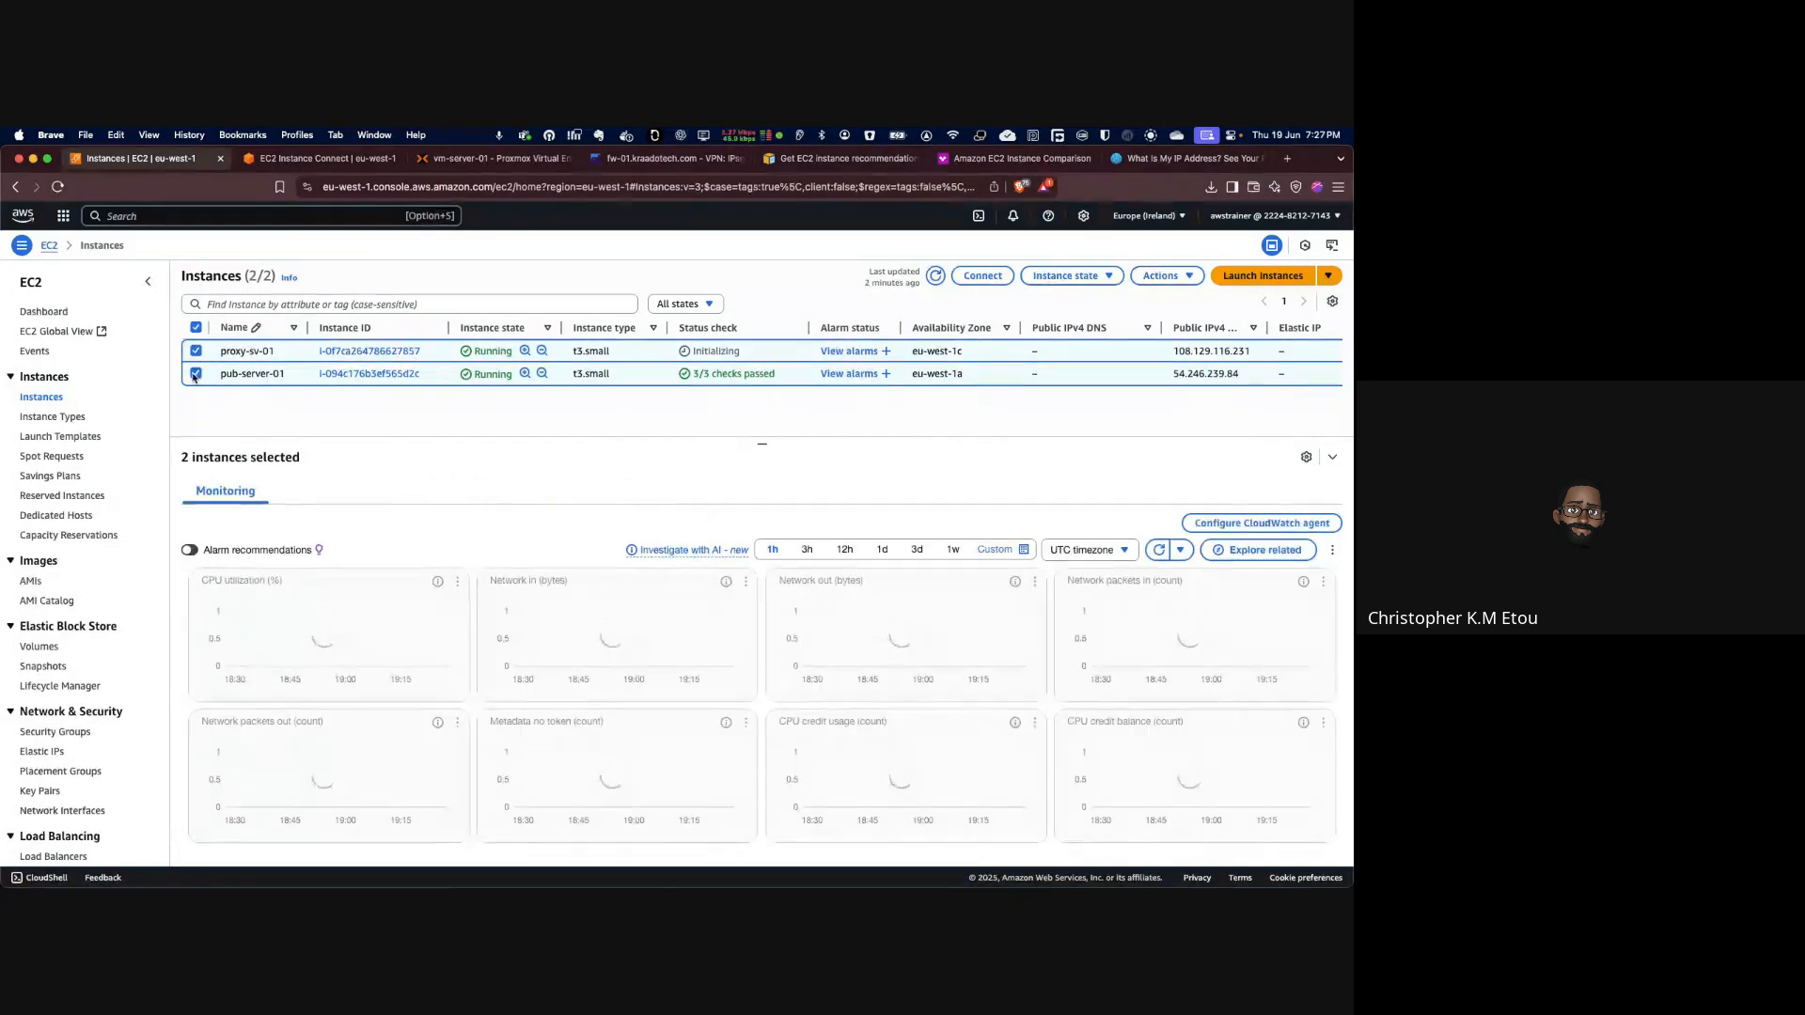
pyautogui.click(195, 374)
pyautogui.click(720, 496)
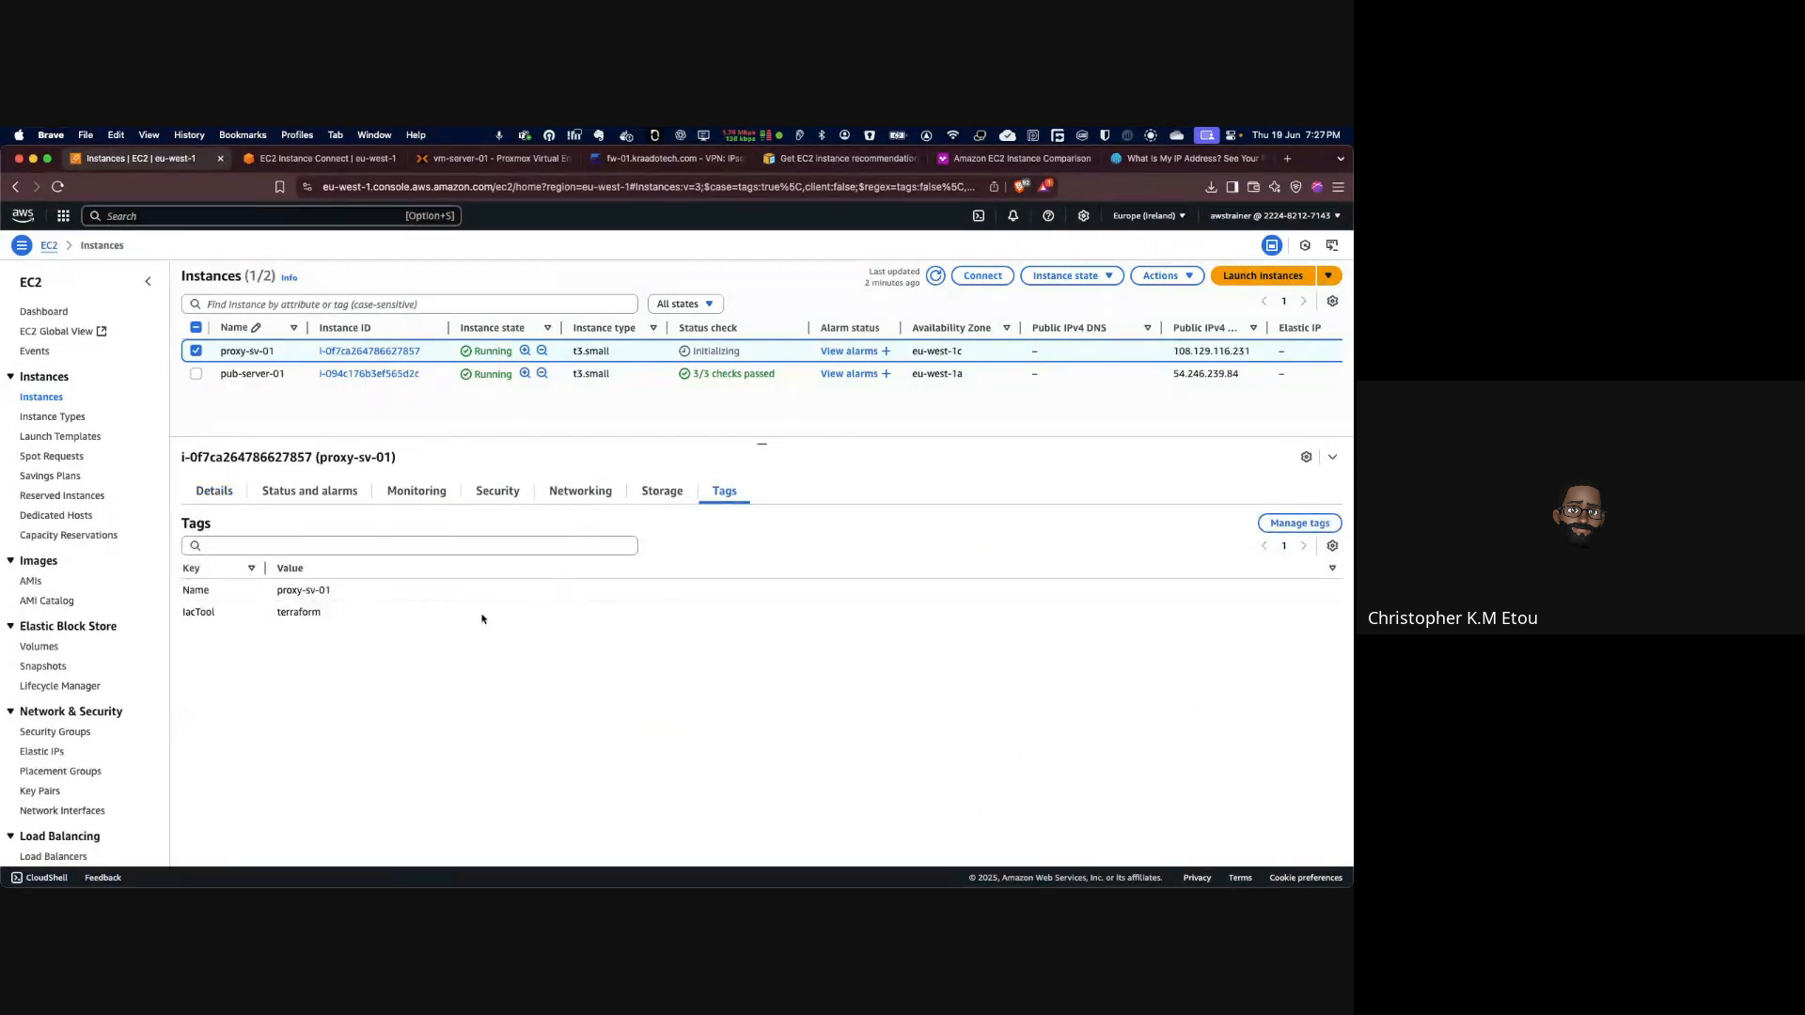
pyautogui.click(654, 495)
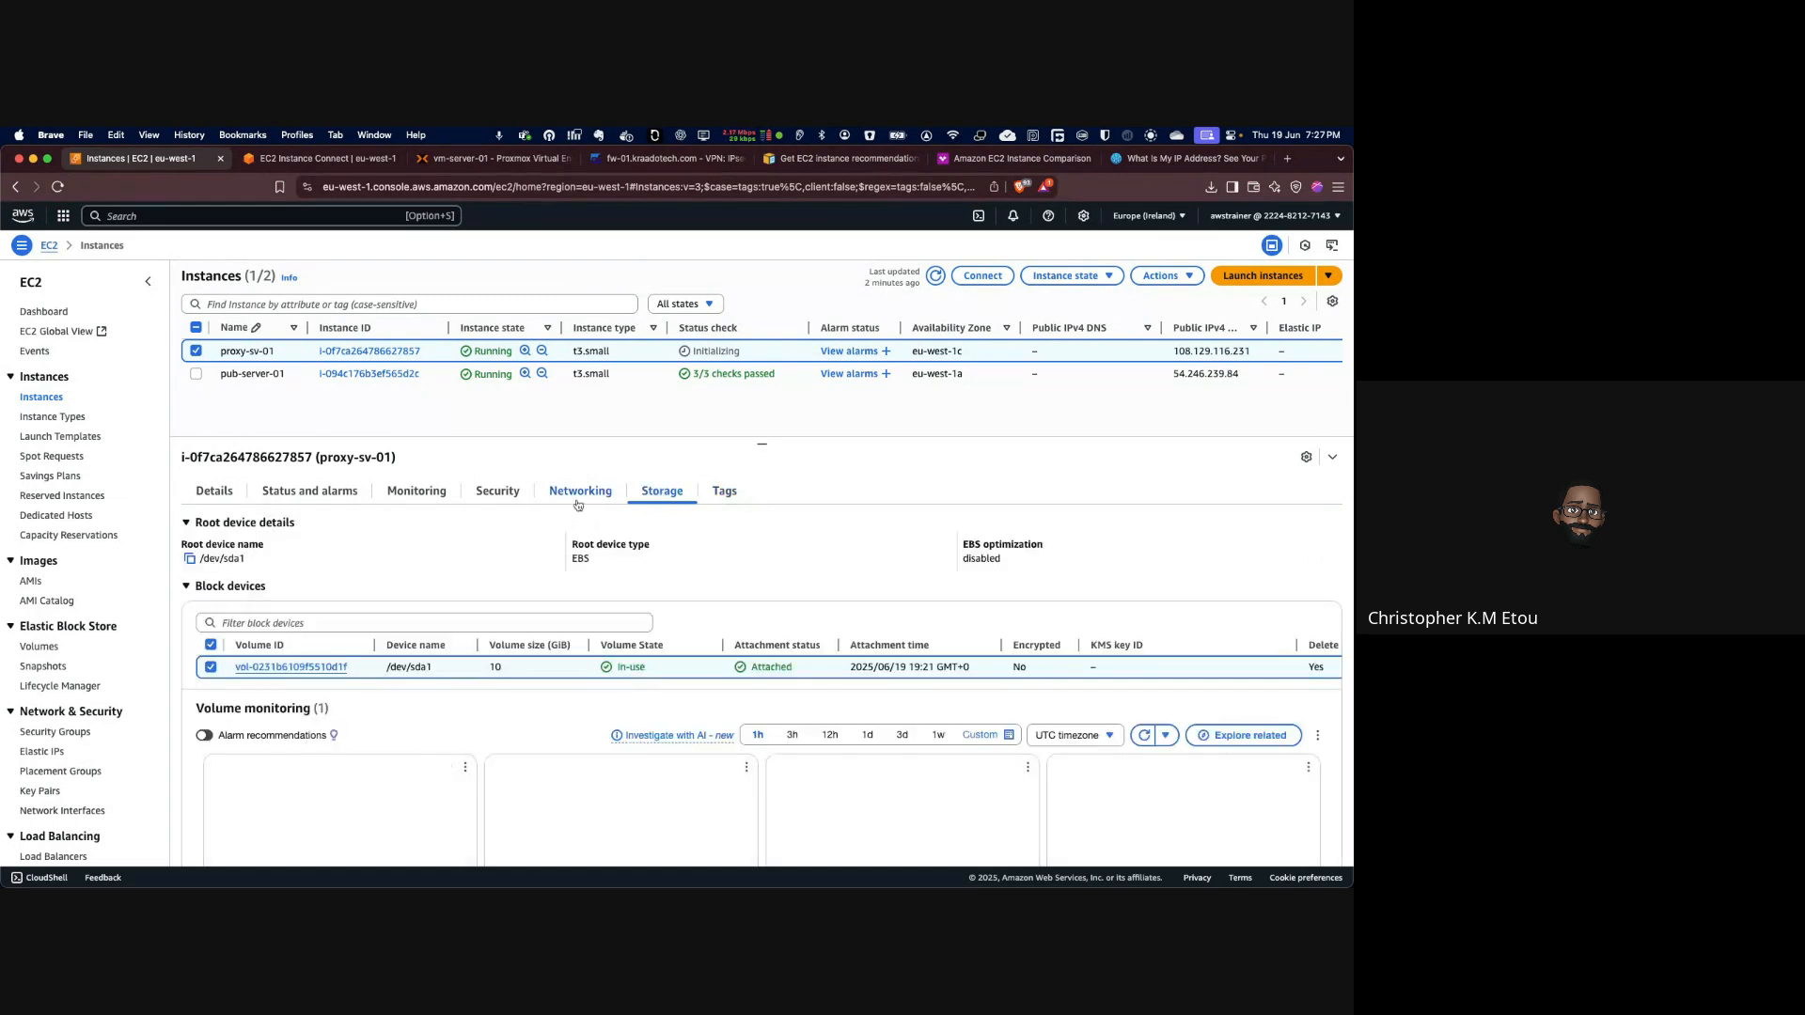
pyautogui.click(496, 495)
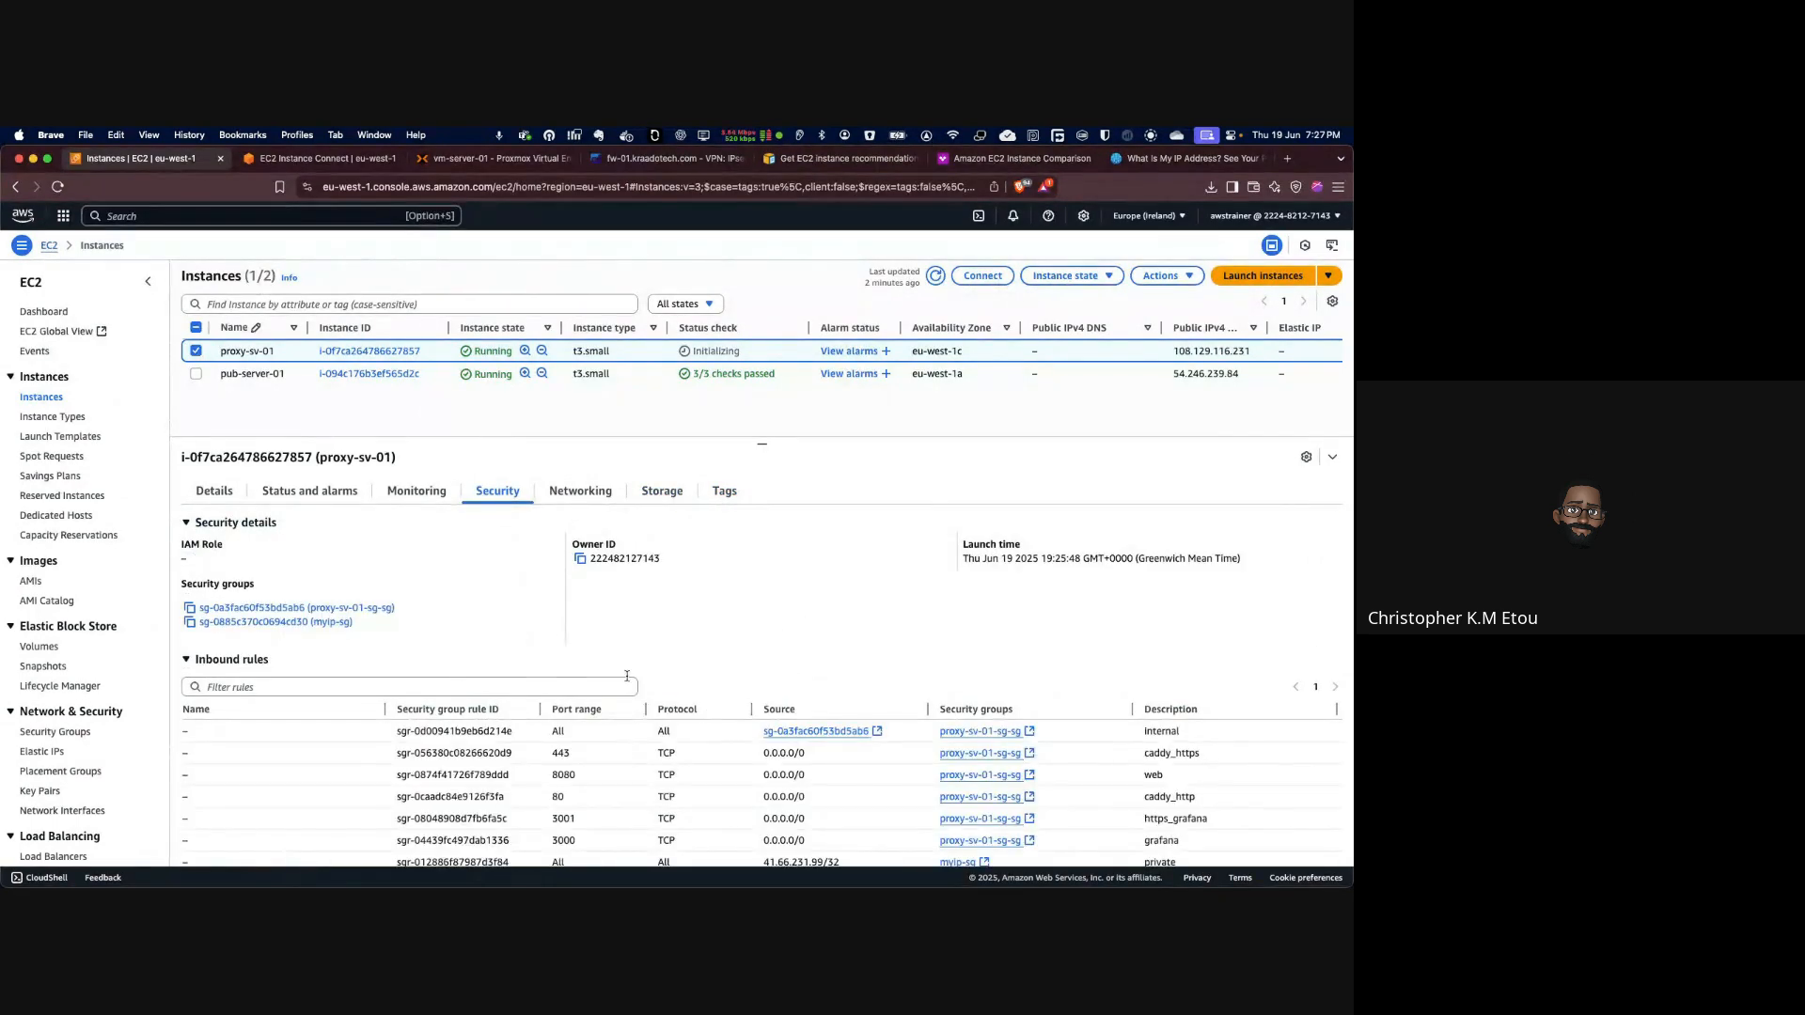
pyautogui.scroll(-2, 741, 587)
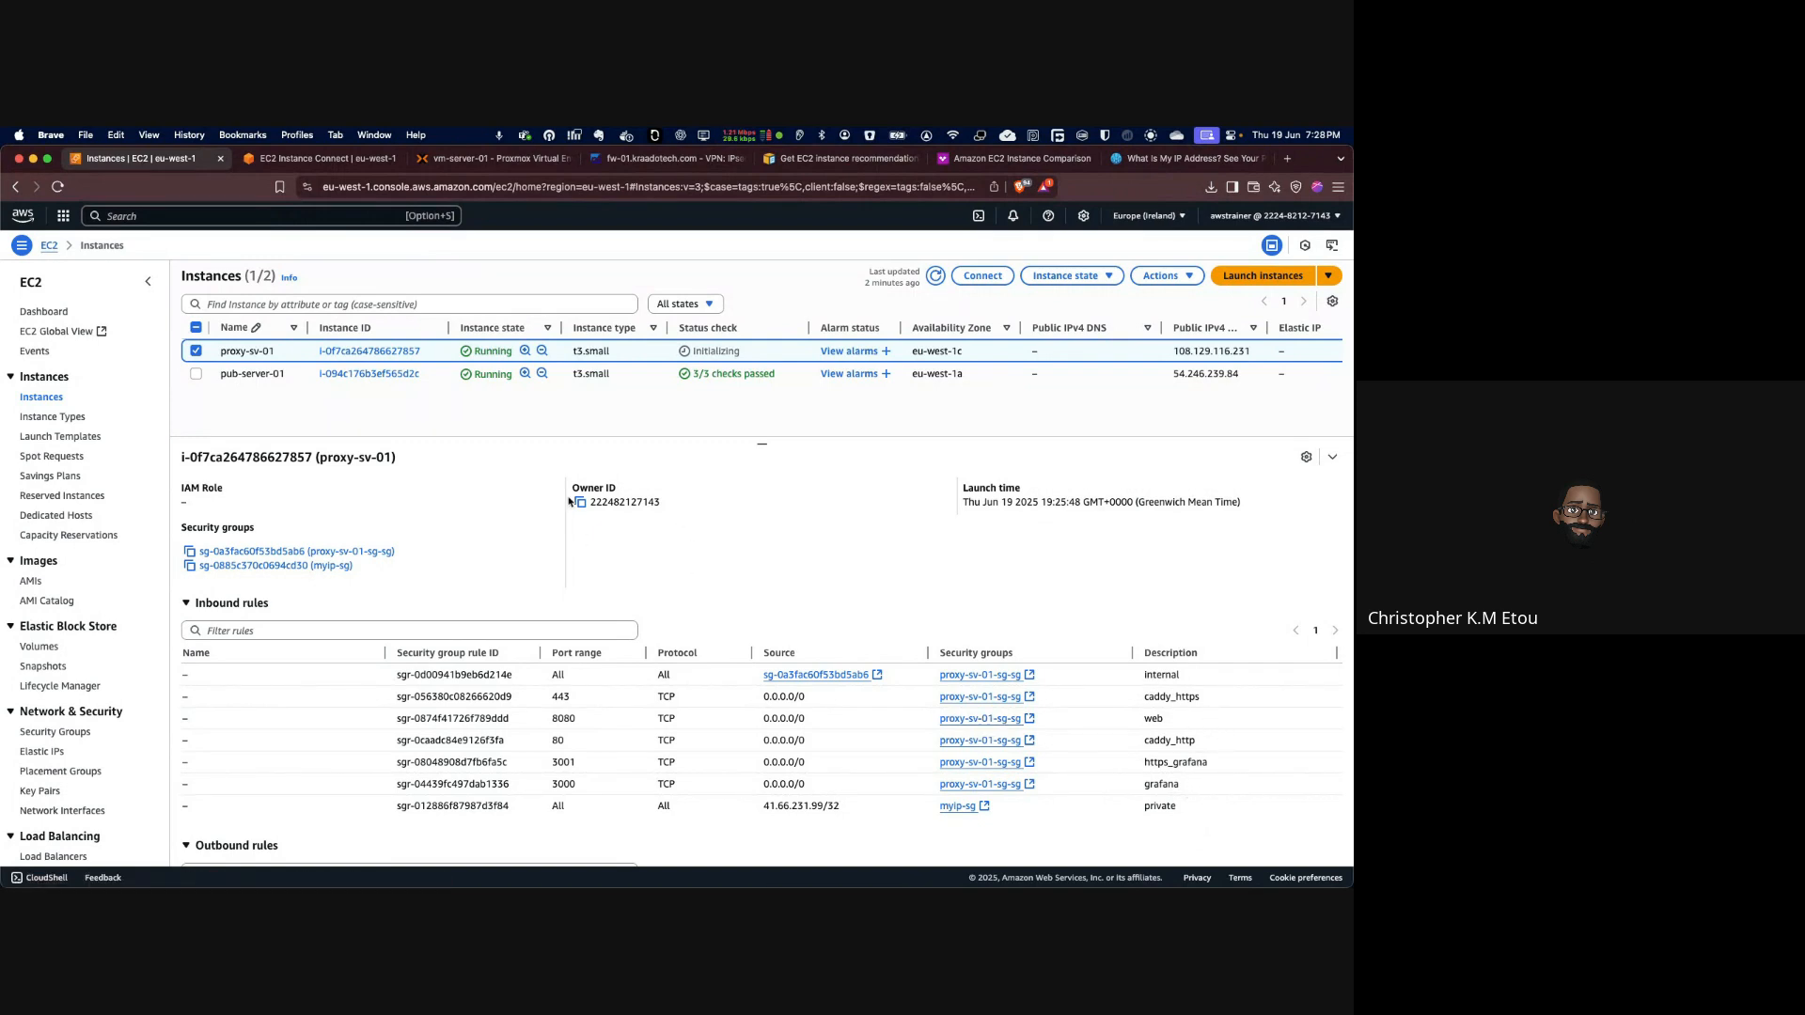
# - Switch to the Keynote presentation and exit the slideshow at the AWS EC2 DEMO slide
pyautogui.hotkey('ctrl', 'Right')
pyautogui.hotkey('ctrl', 'Right')
pyautogui.hotkey('ctrl', 'Left')
pyautogui.hotkey('ctrl', 'Left')
pyautogui.hotkey('ctrl', 'Left')
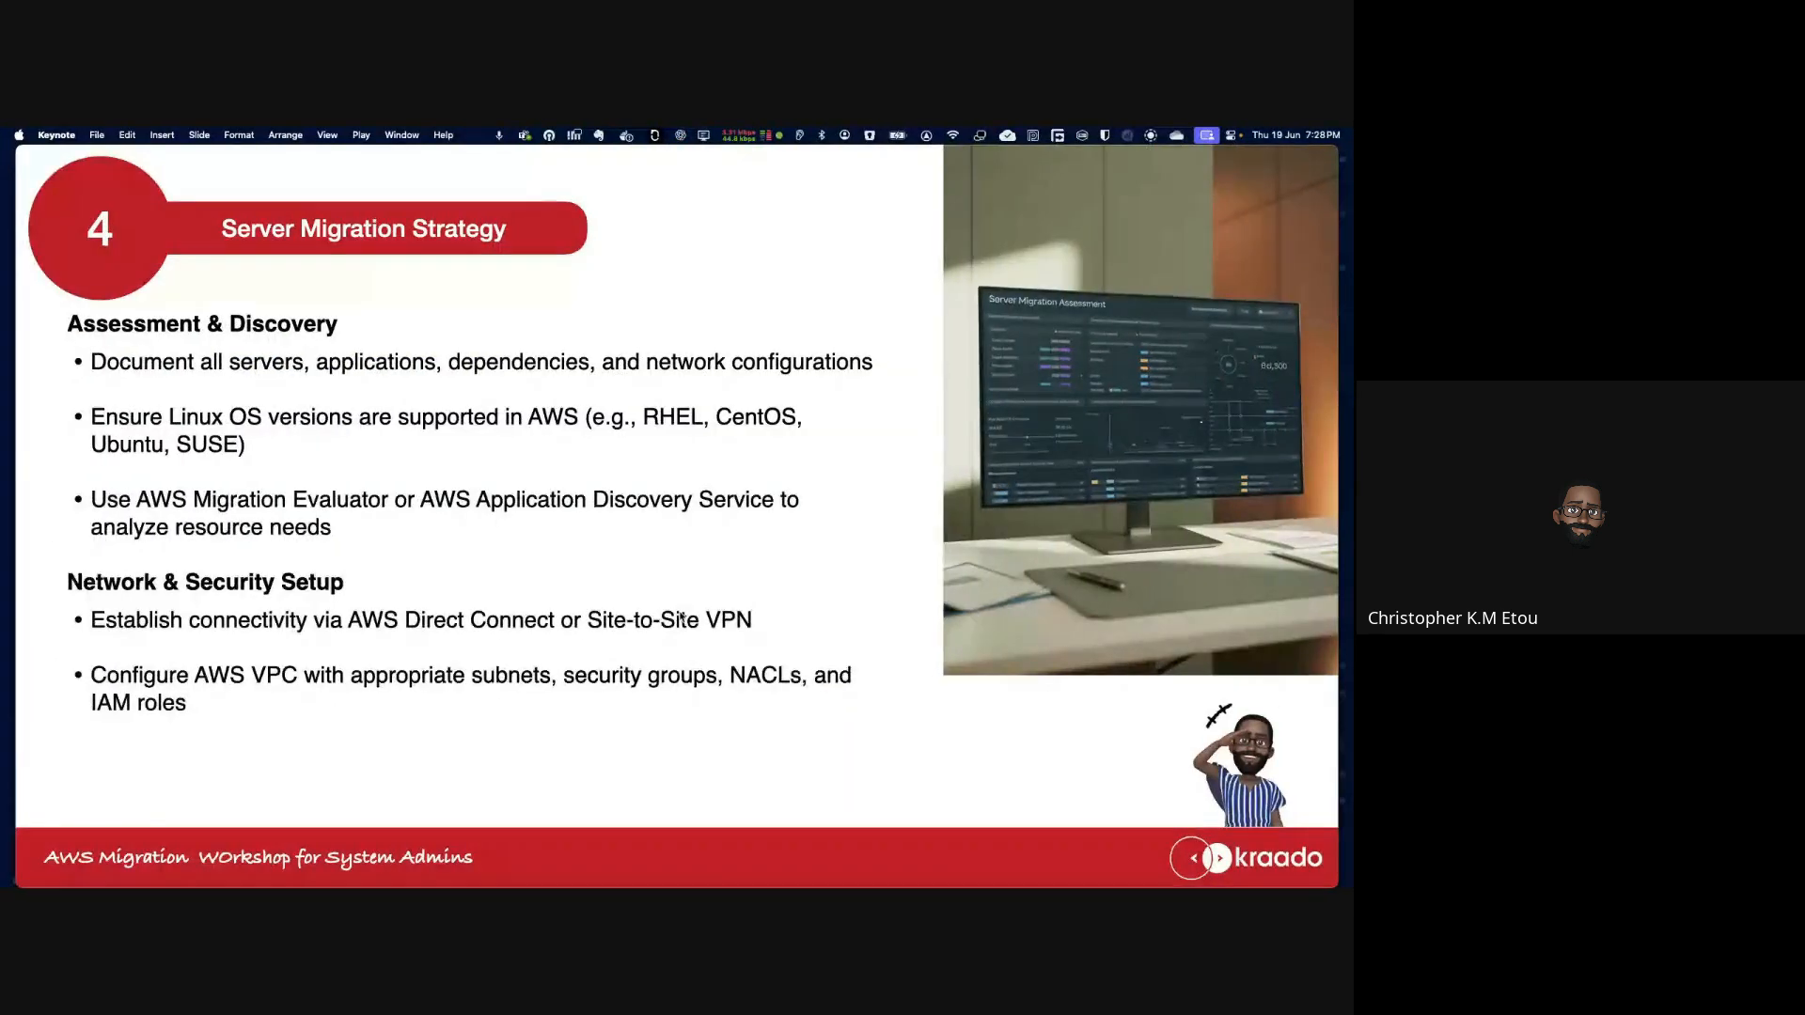
pyautogui.press('Right')
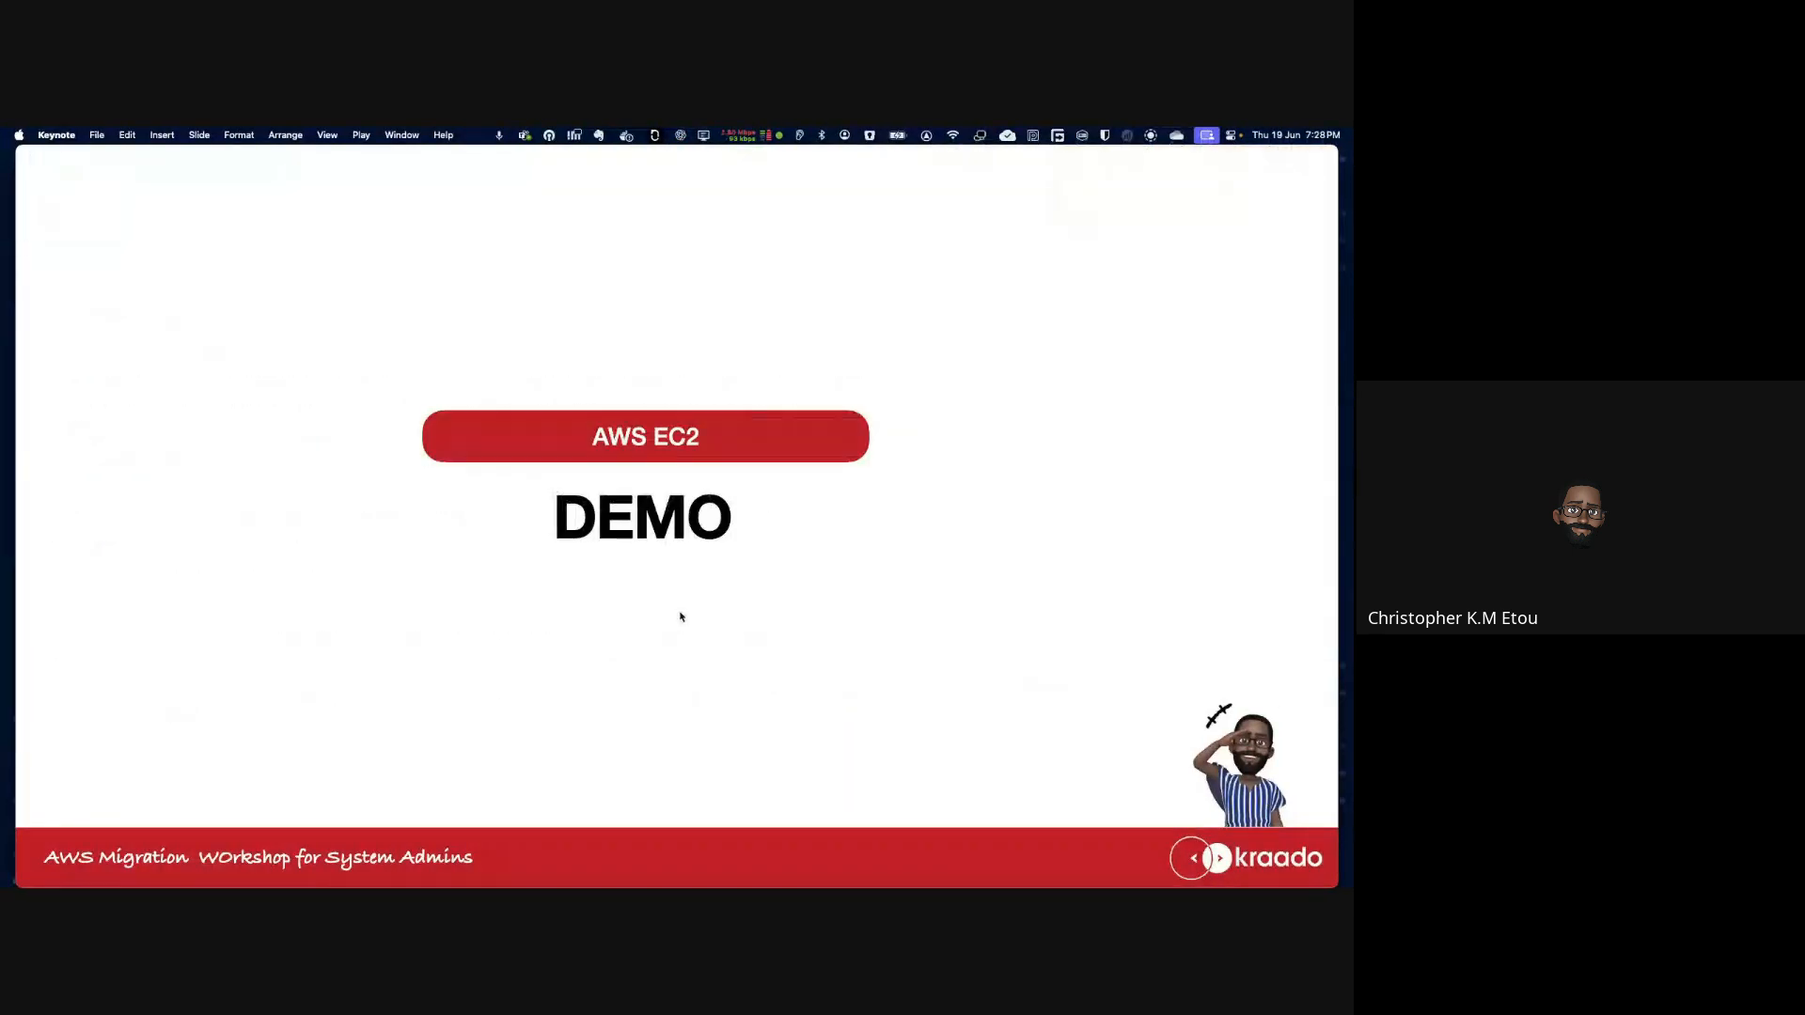
pyautogui.press('Escape')
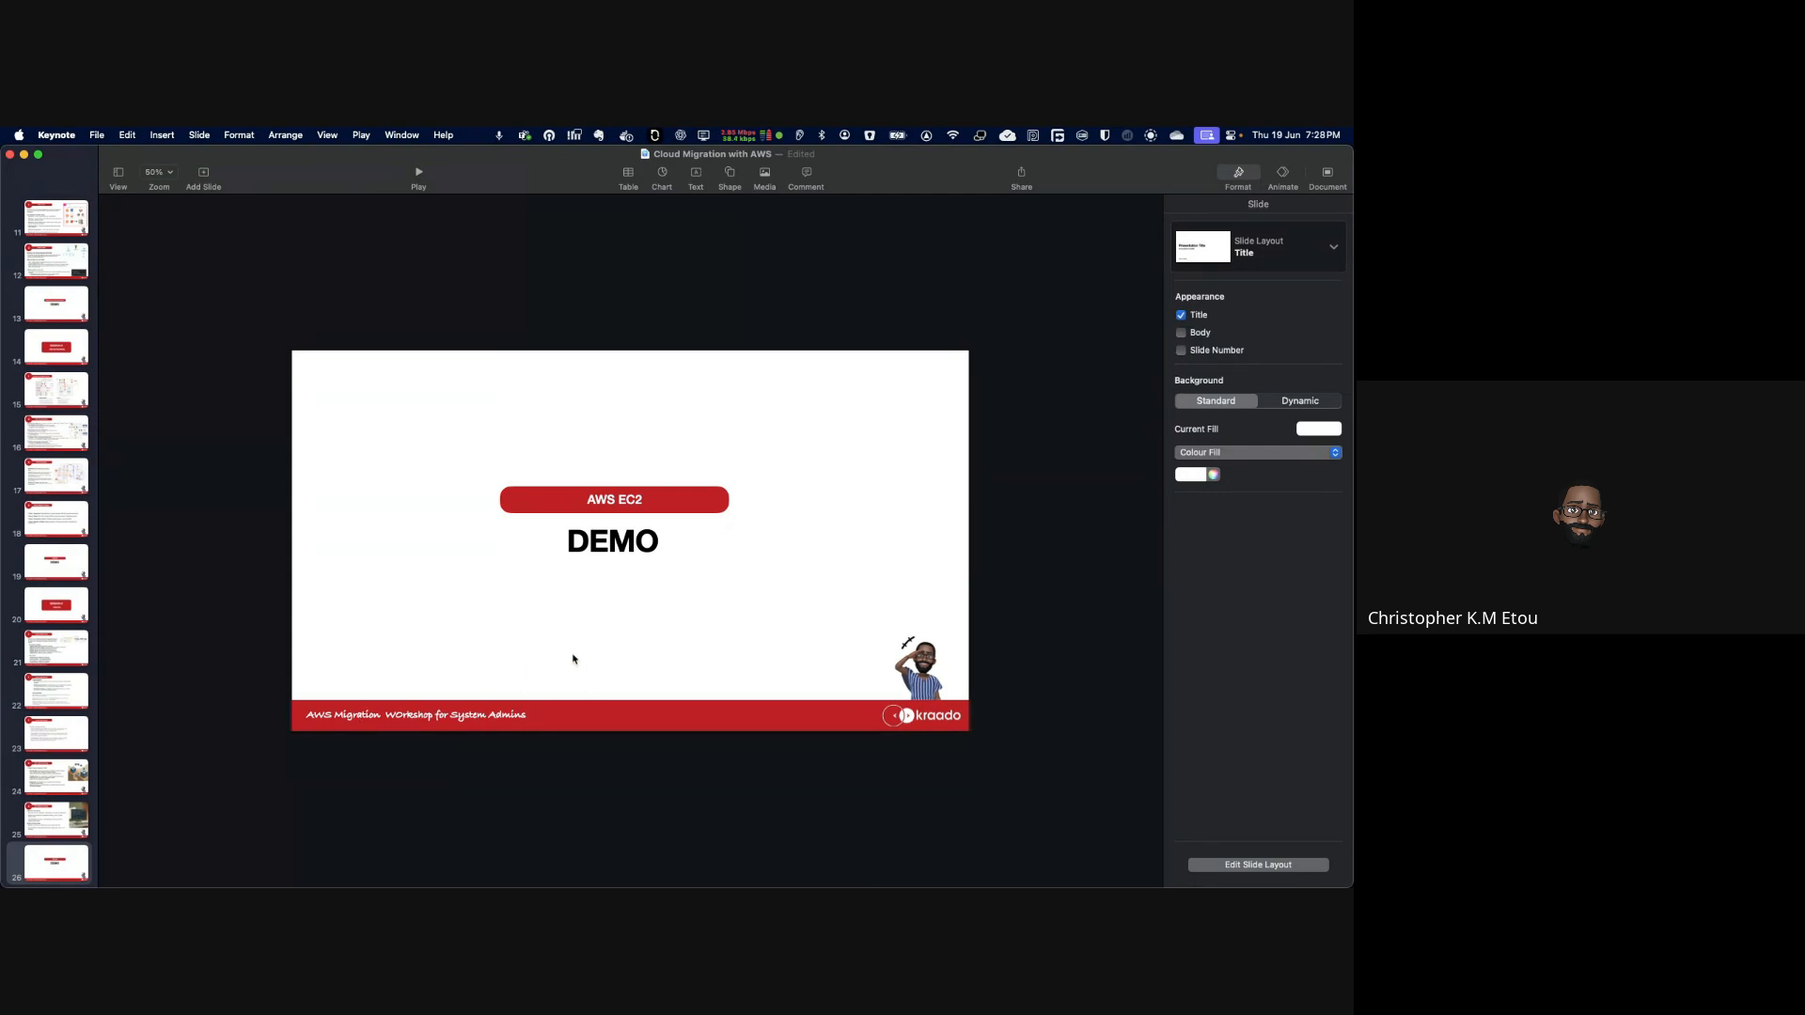
# - Switch to Brave to view the Dev-Linux VM console in Proxmox, and check the Terraform output in VS Code
pyautogui.press('super+Tab')
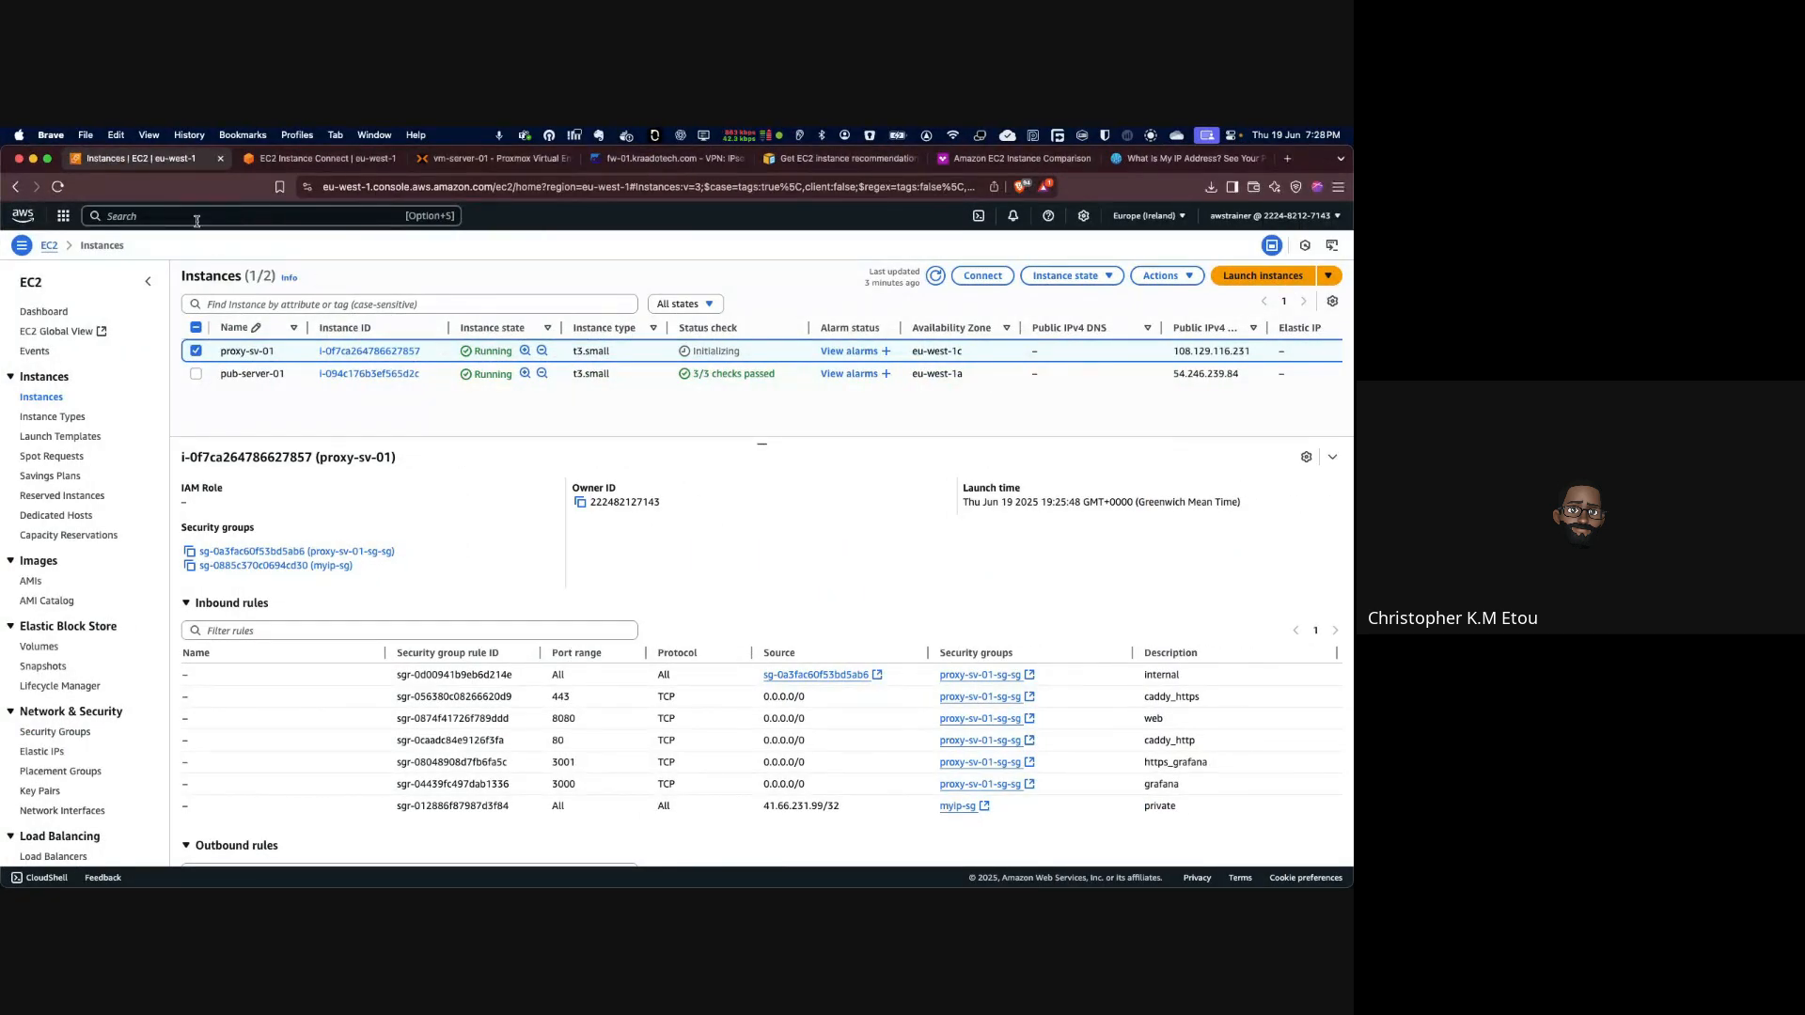
pyautogui.click(480, 160)
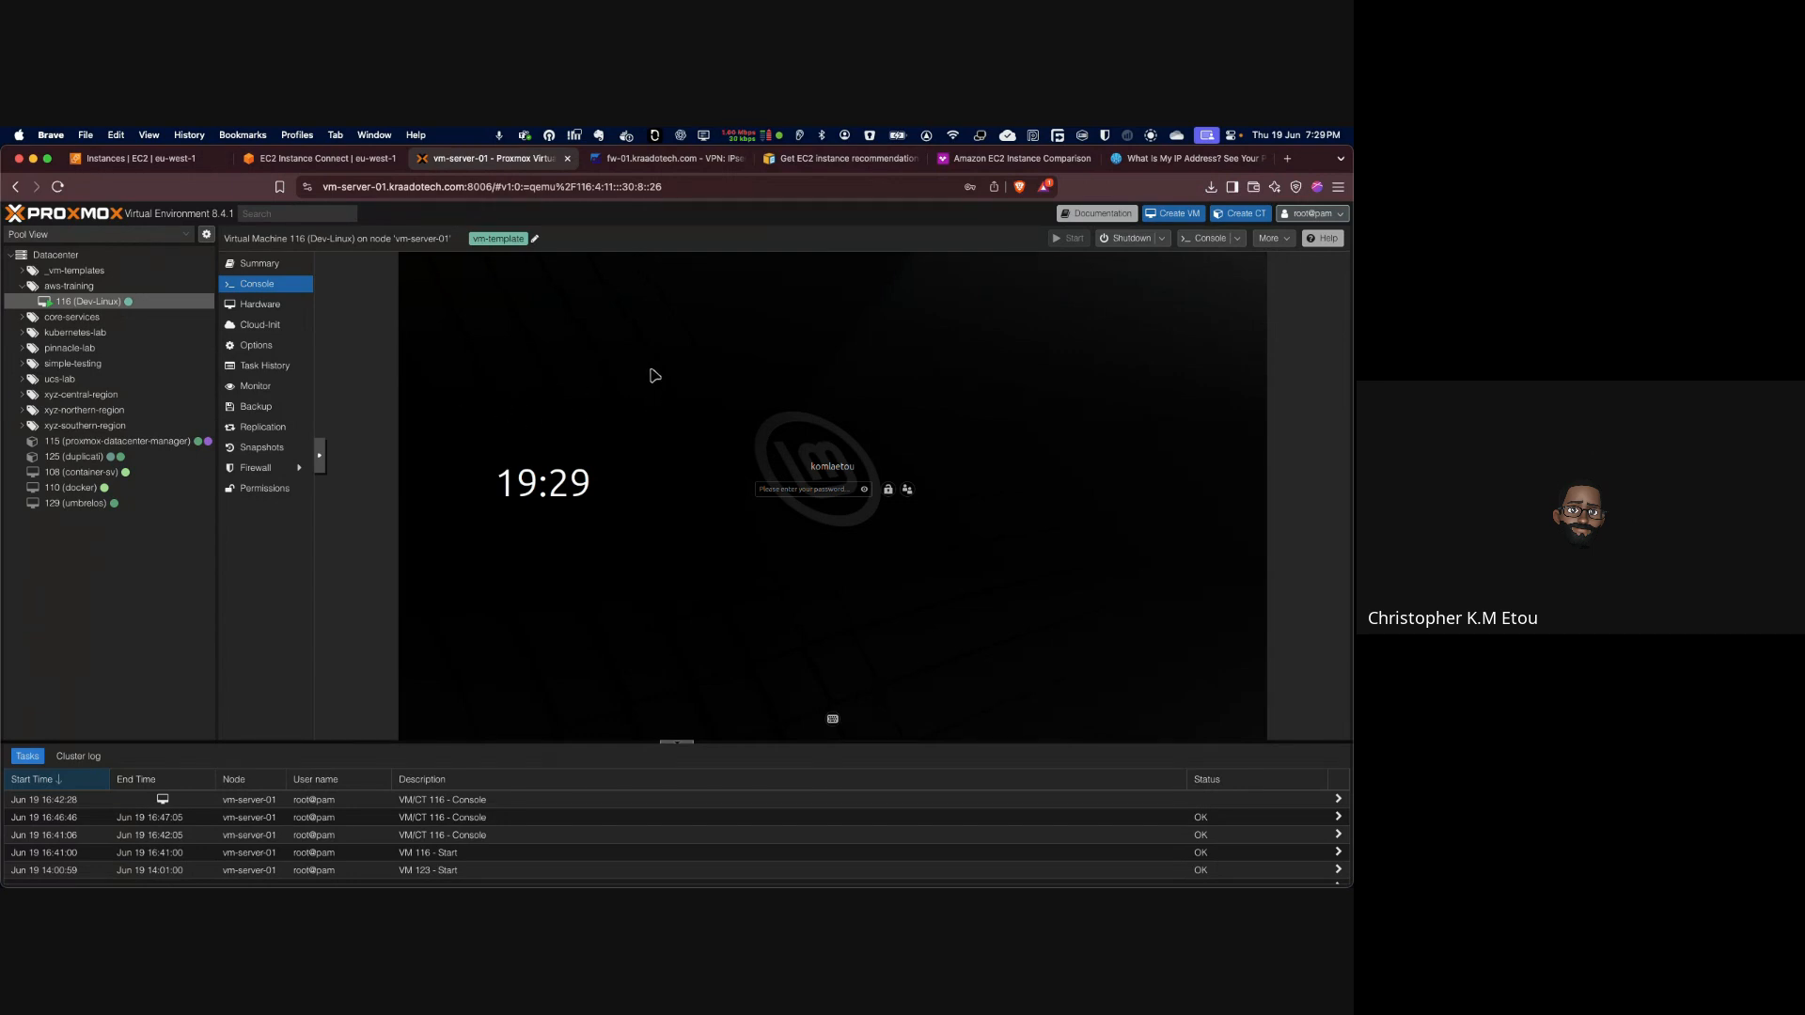
pyautogui.hotkey('ctrl', 'Right')
pyautogui.hotkey('ctrl', 'Right')
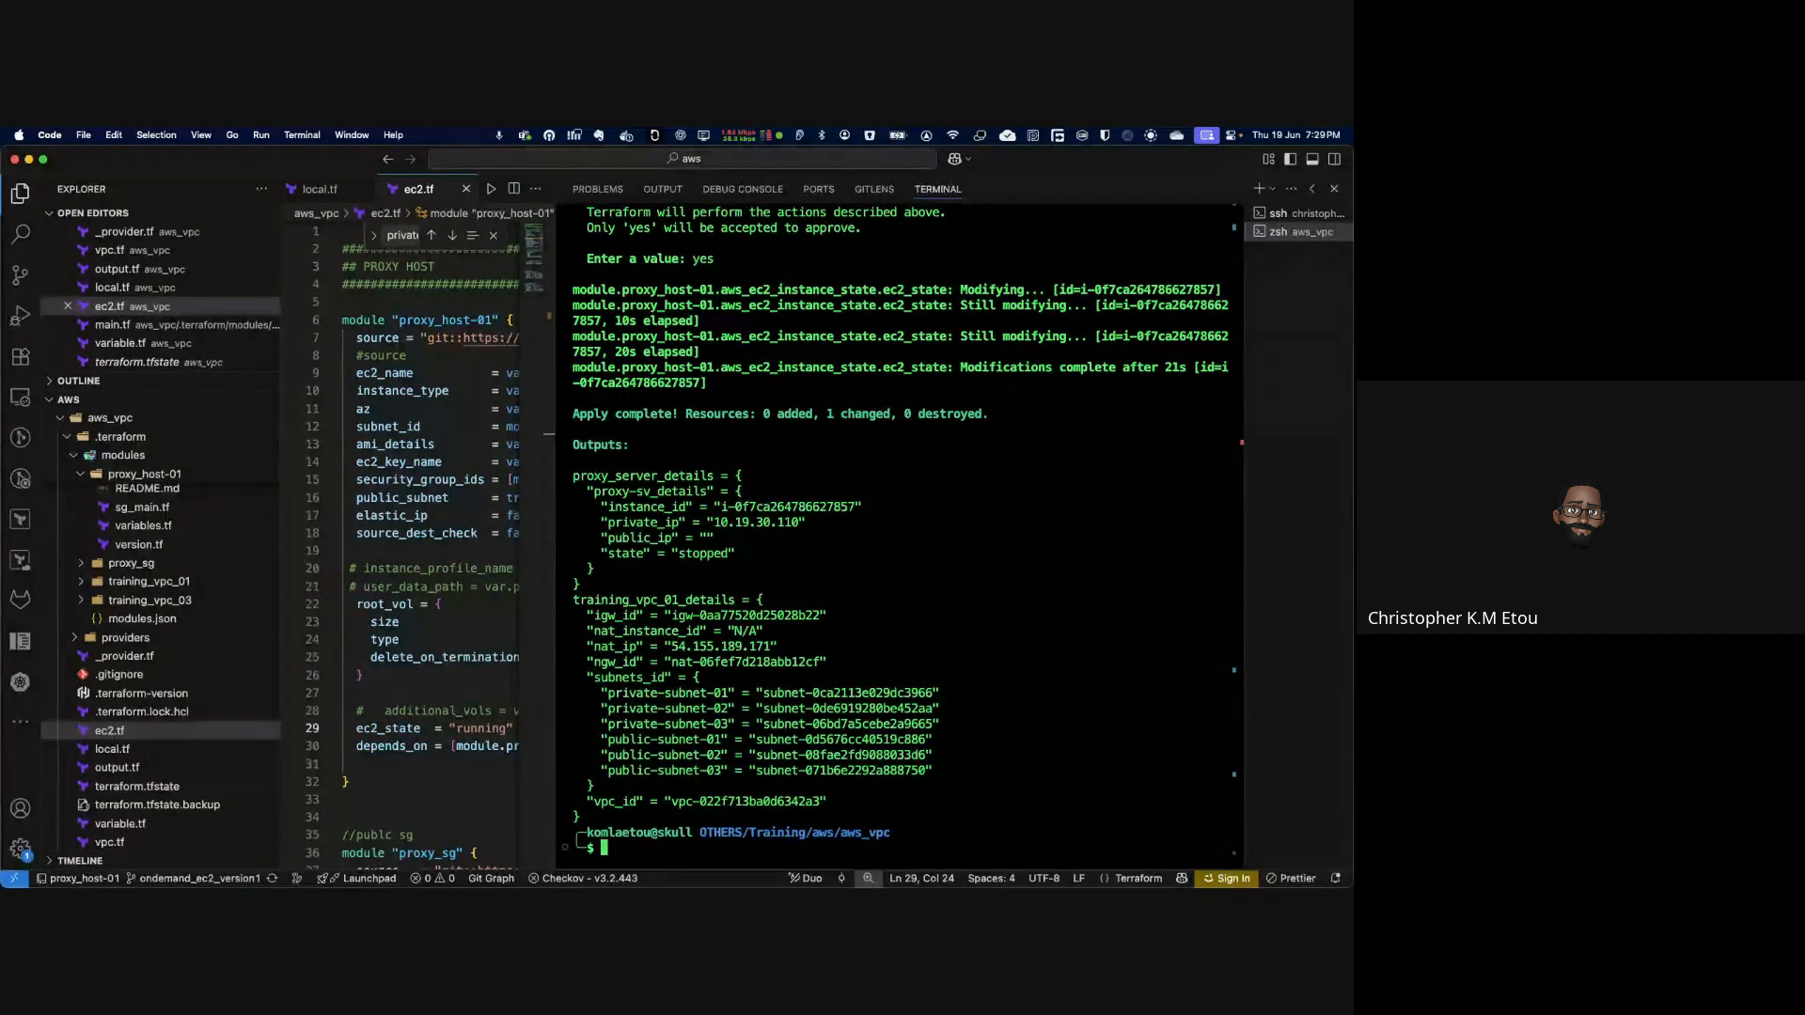
pyautogui.hotkey('ctrl', 'Left')
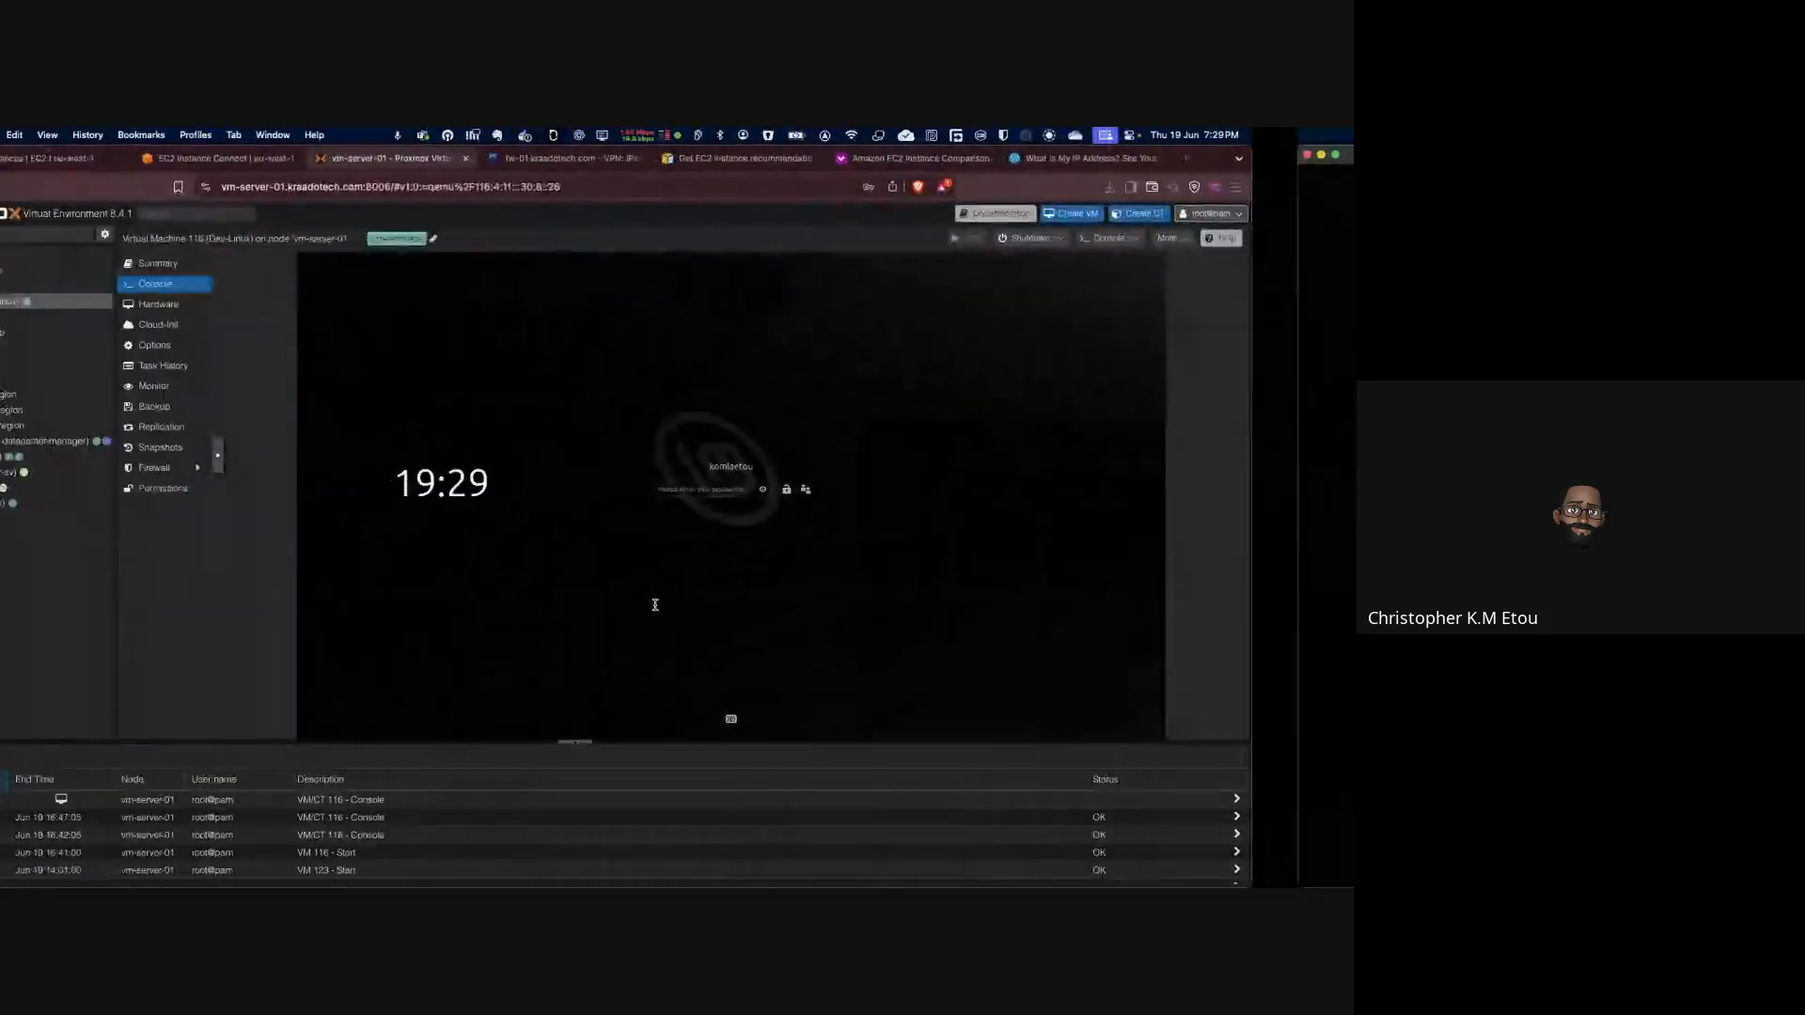
# - Return to the AWS console, search for vpc and open the VPC service dashboard
pyautogui.click(141, 158)
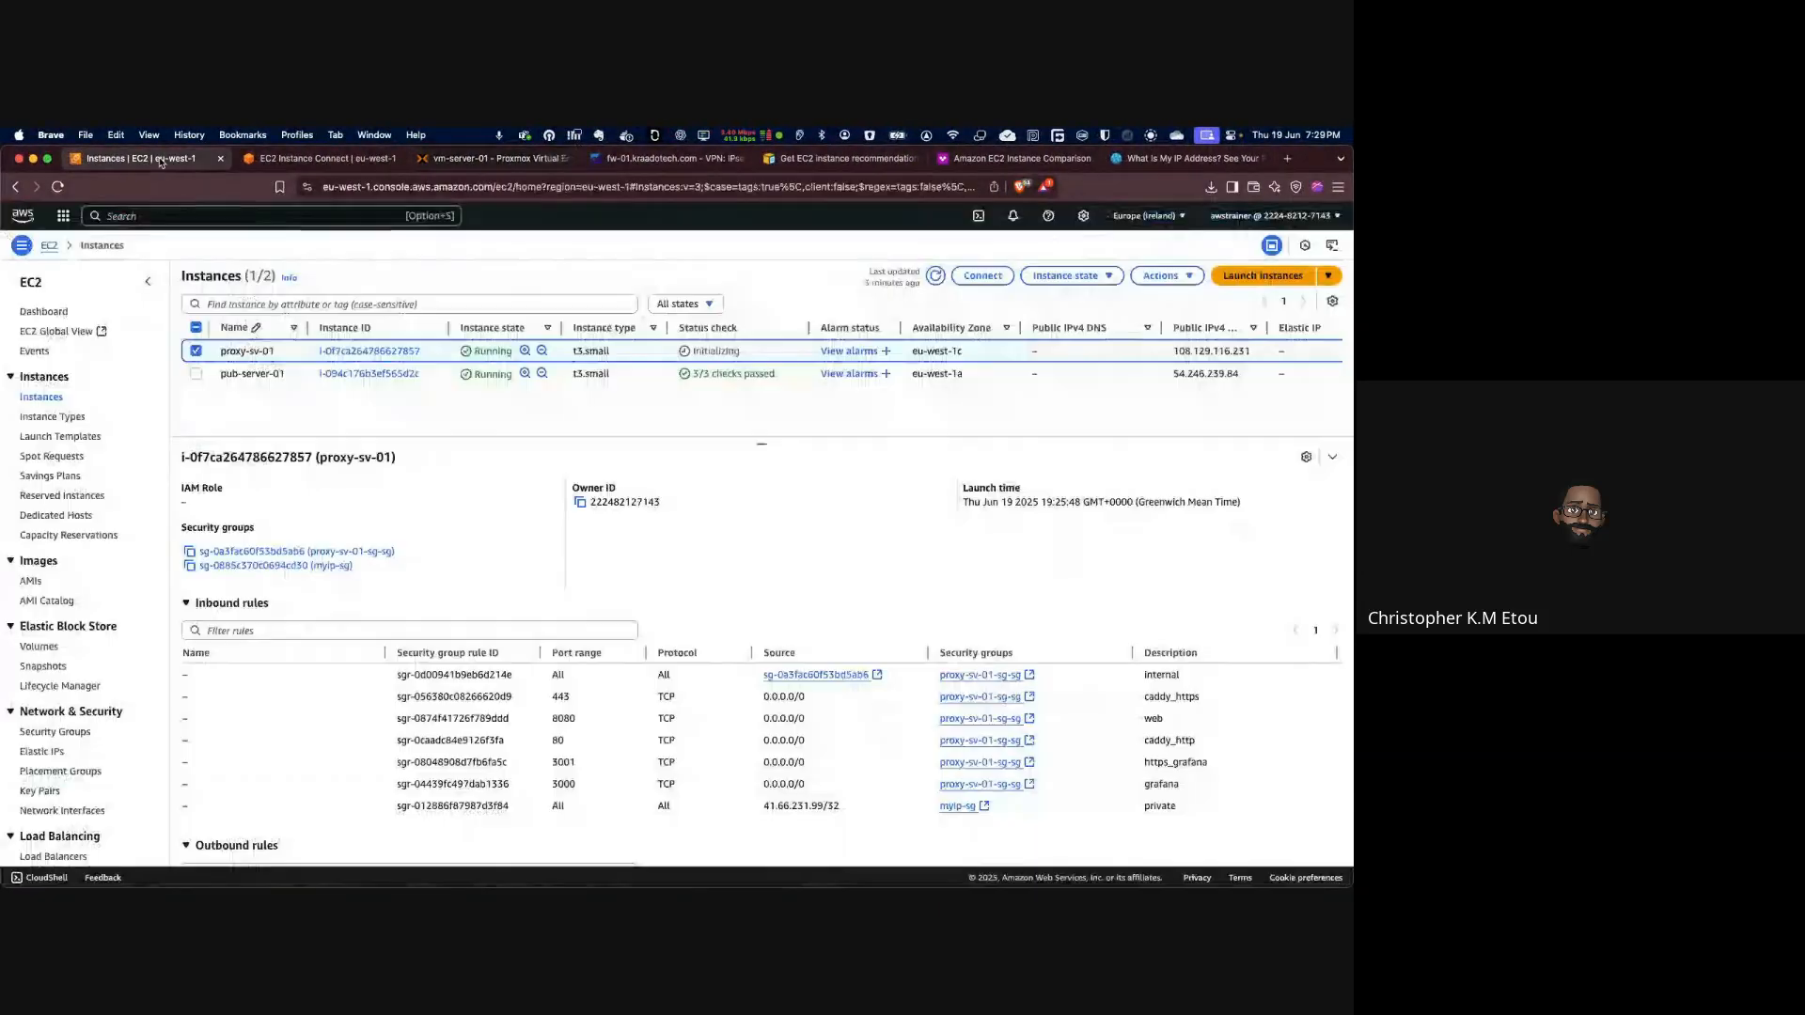
pyautogui.click(113, 217)
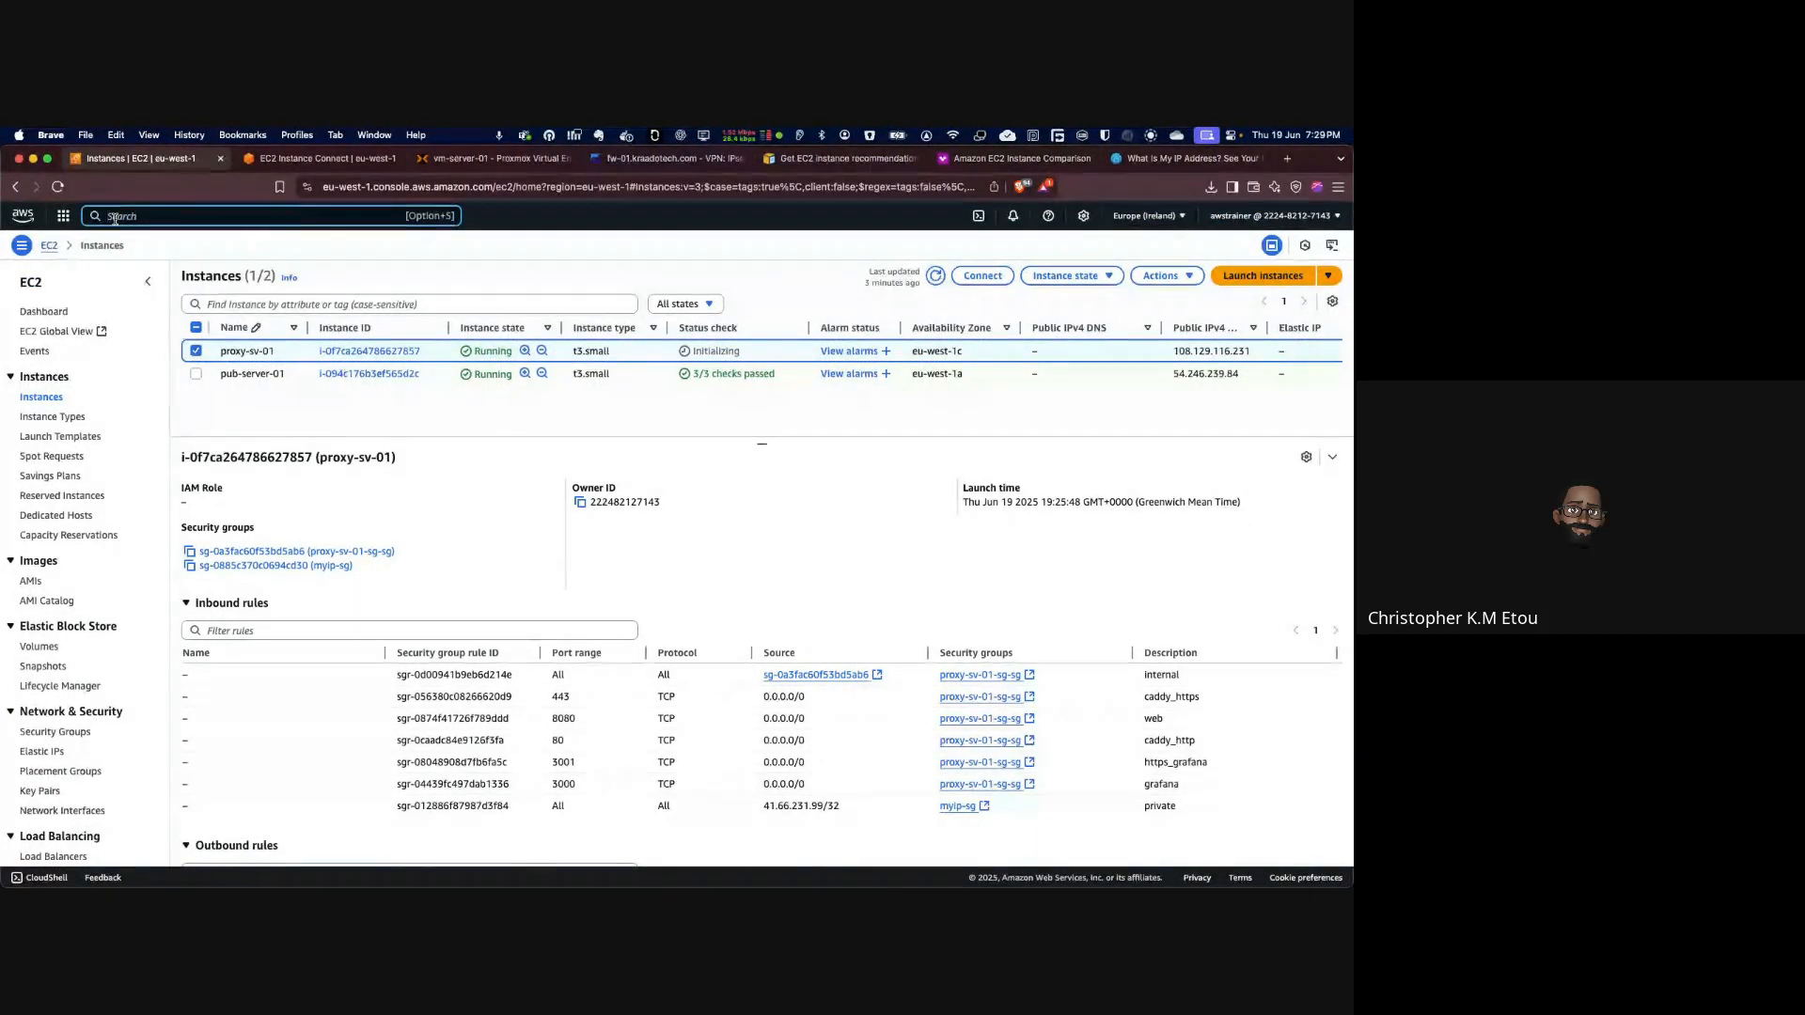
pyautogui.write('vpc')
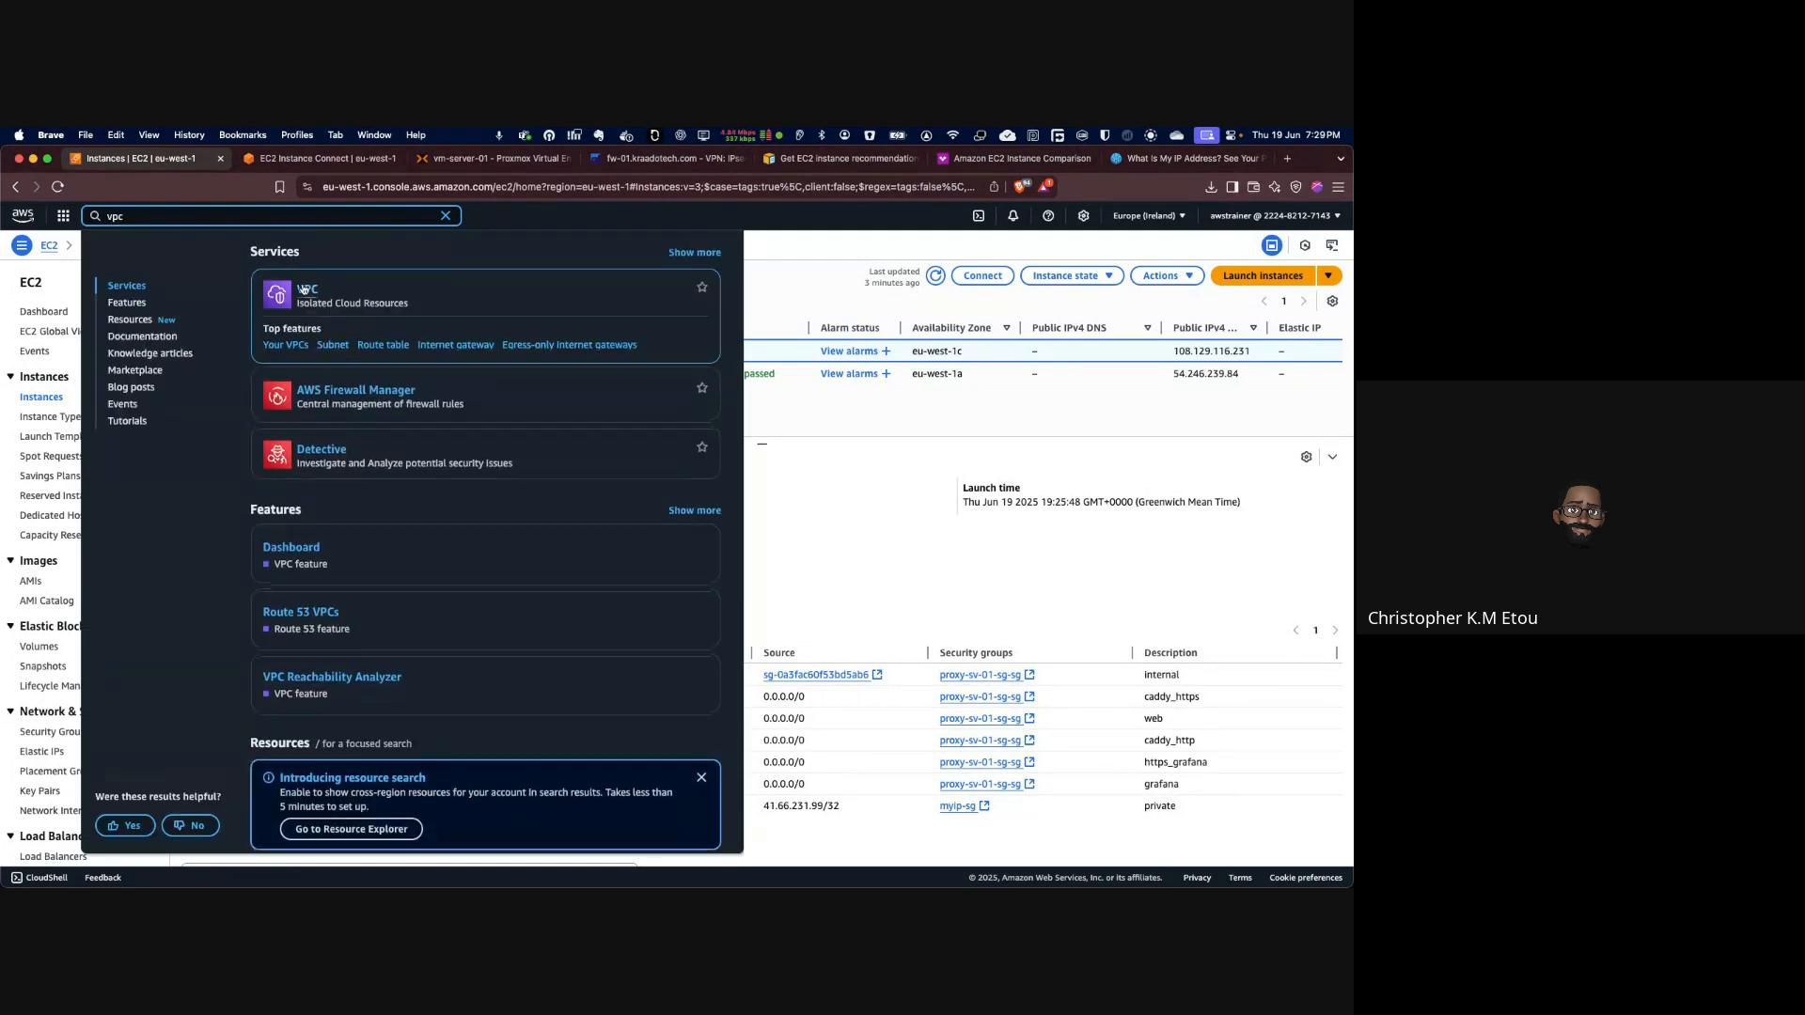
pyautogui.click(308, 289)
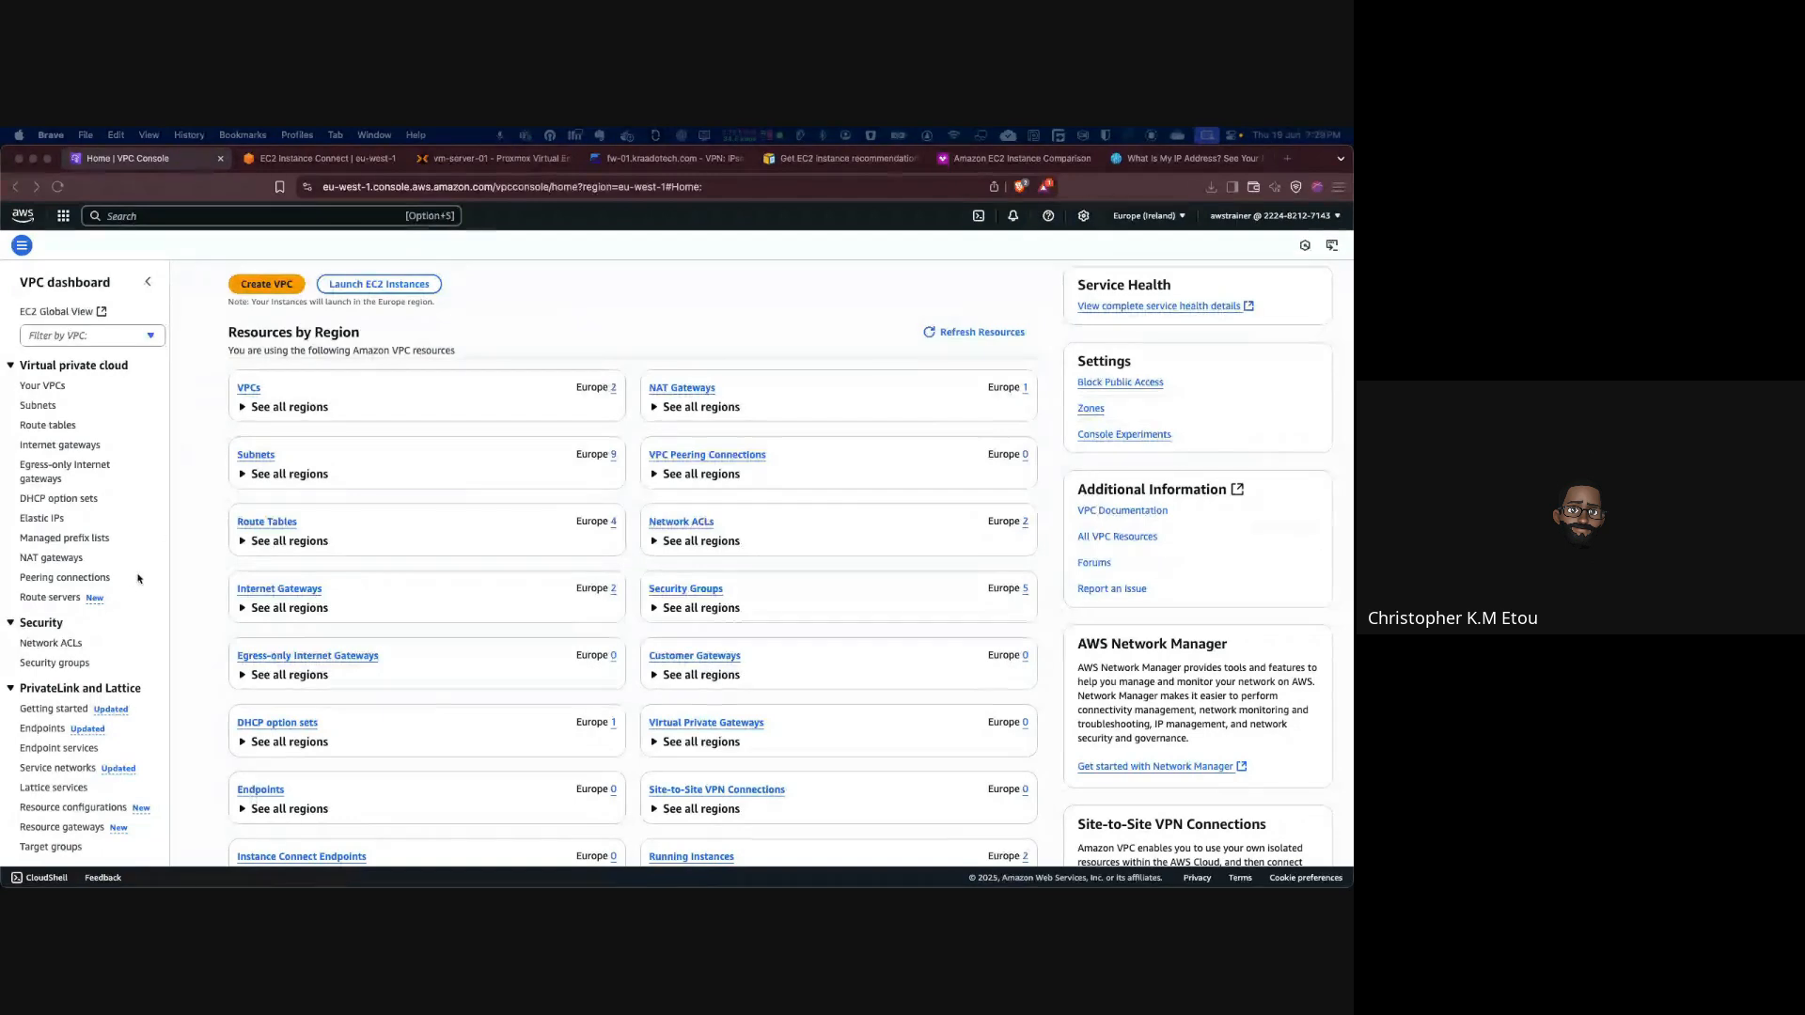
# - Open the Customer gateways page under Virtual private network (VPN) and check the IPsec tunnels page in pfSense
pyautogui.scroll(-5, 96, 679)
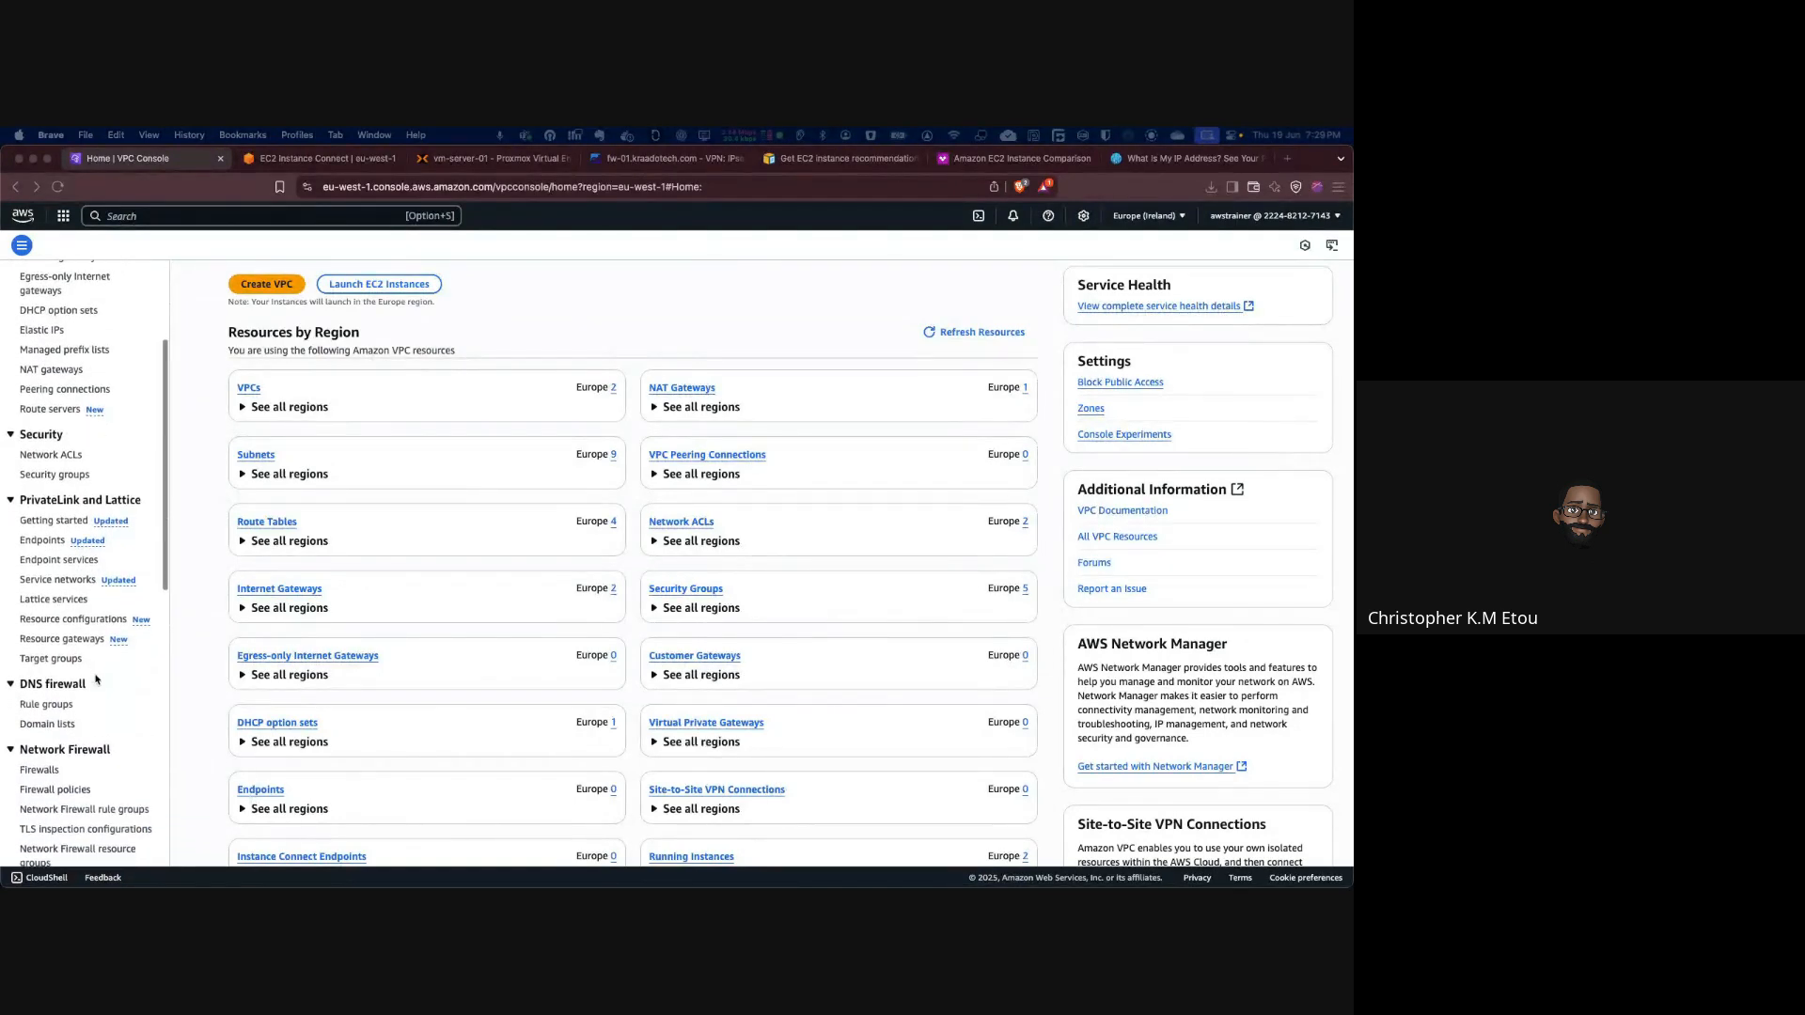
pyautogui.scroll(-3, 96, 679)
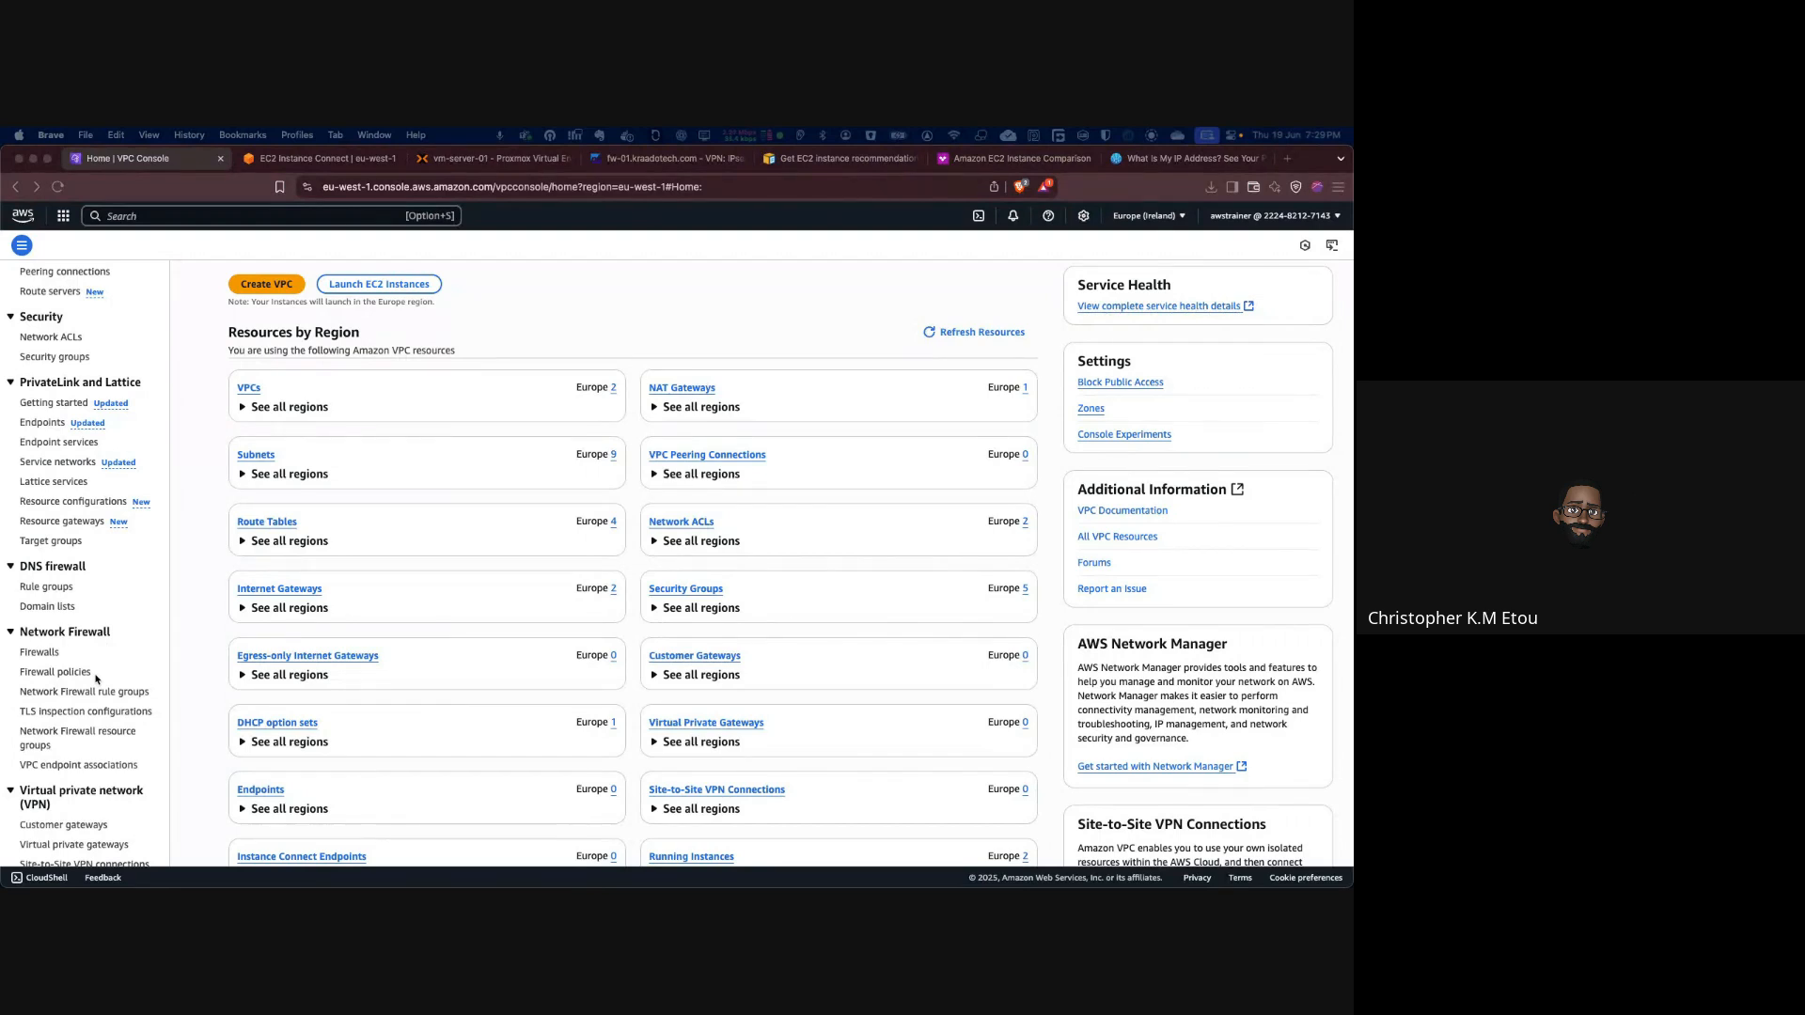
pyautogui.scroll(-5, 99, 677)
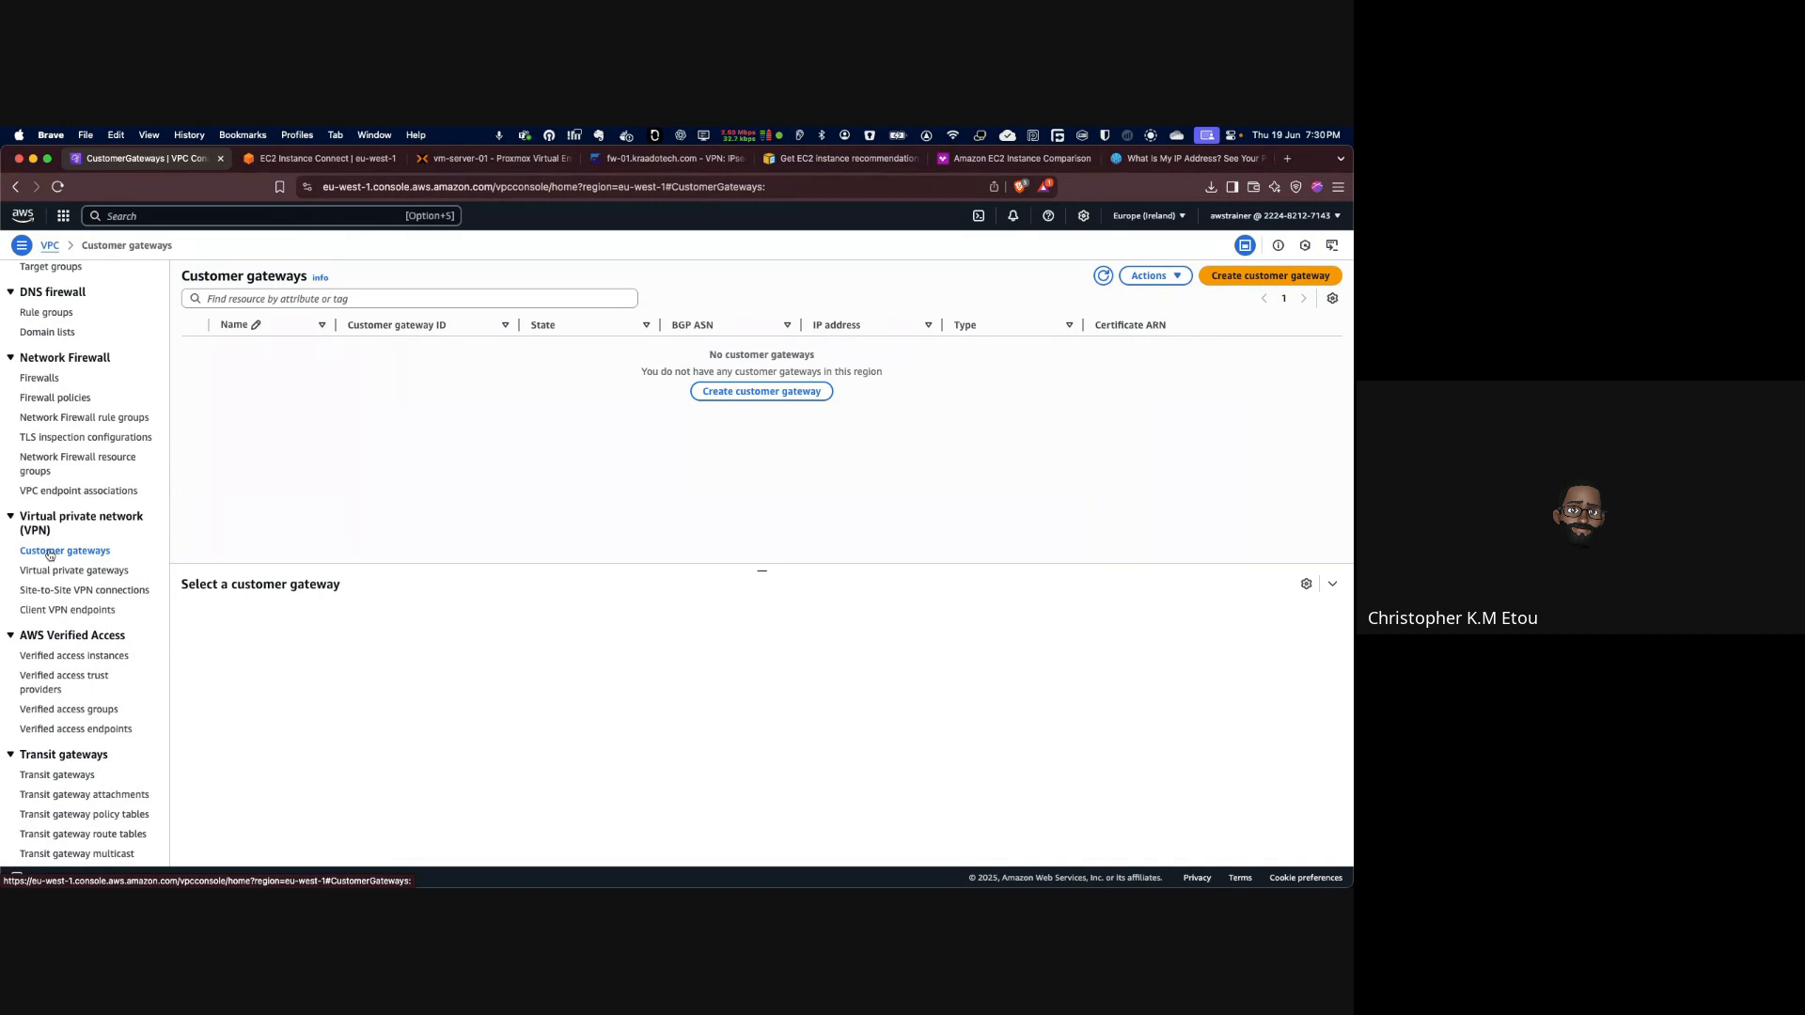
pyautogui.click(626, 160)
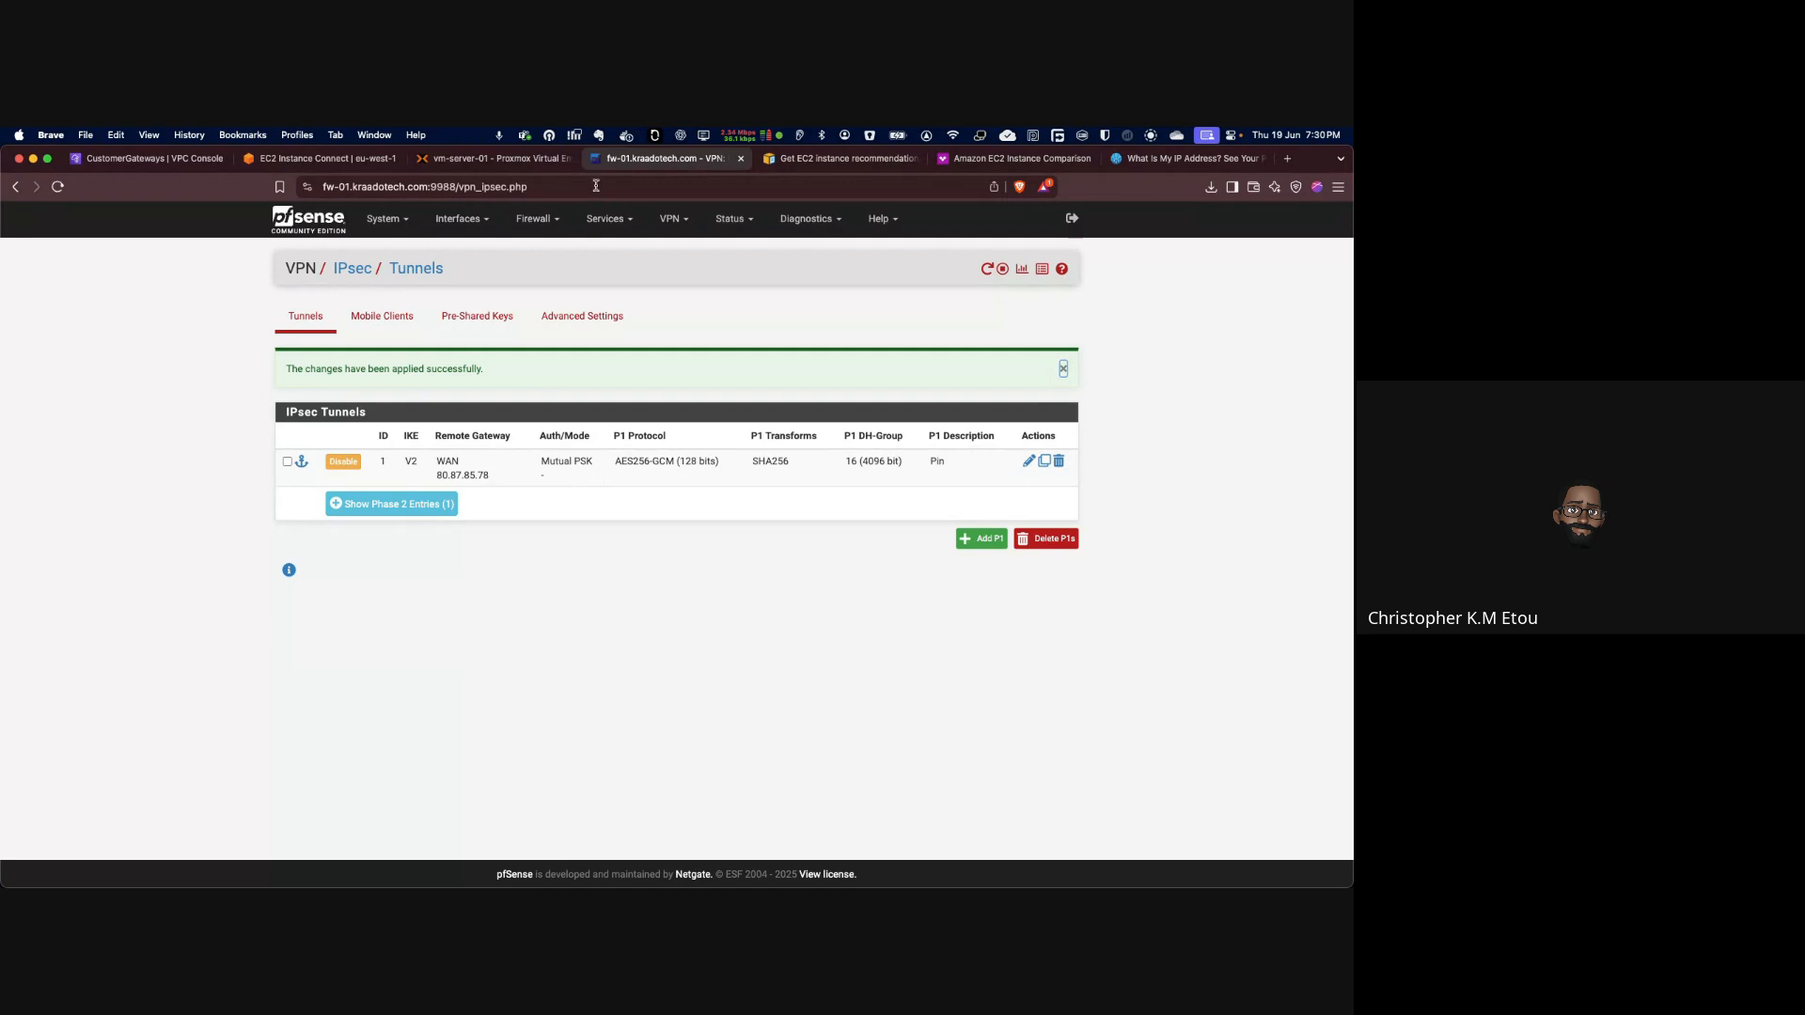
pyautogui.click(141, 158)
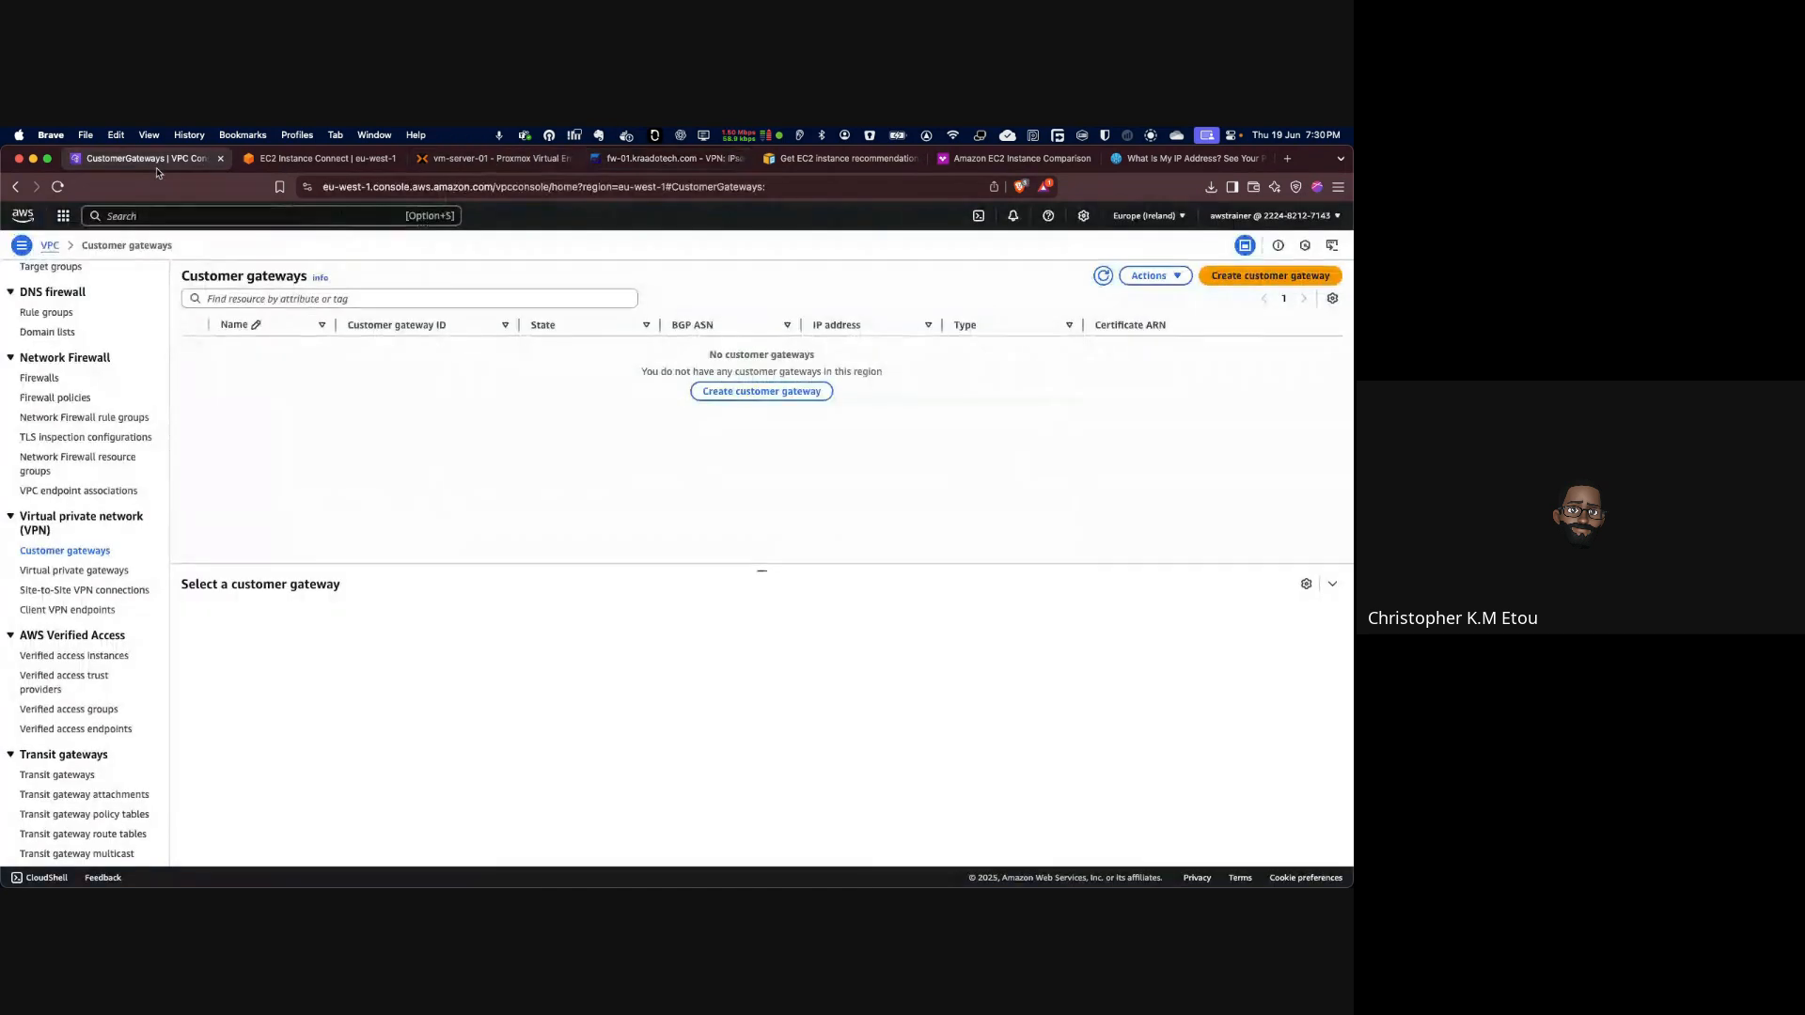
# - Start creating a customer gateway and set its name tag to awstraining-dc-vgw
pyautogui.click(1233, 278)
pyautogui.click(197, 385)
pyautogui.write('aws-')
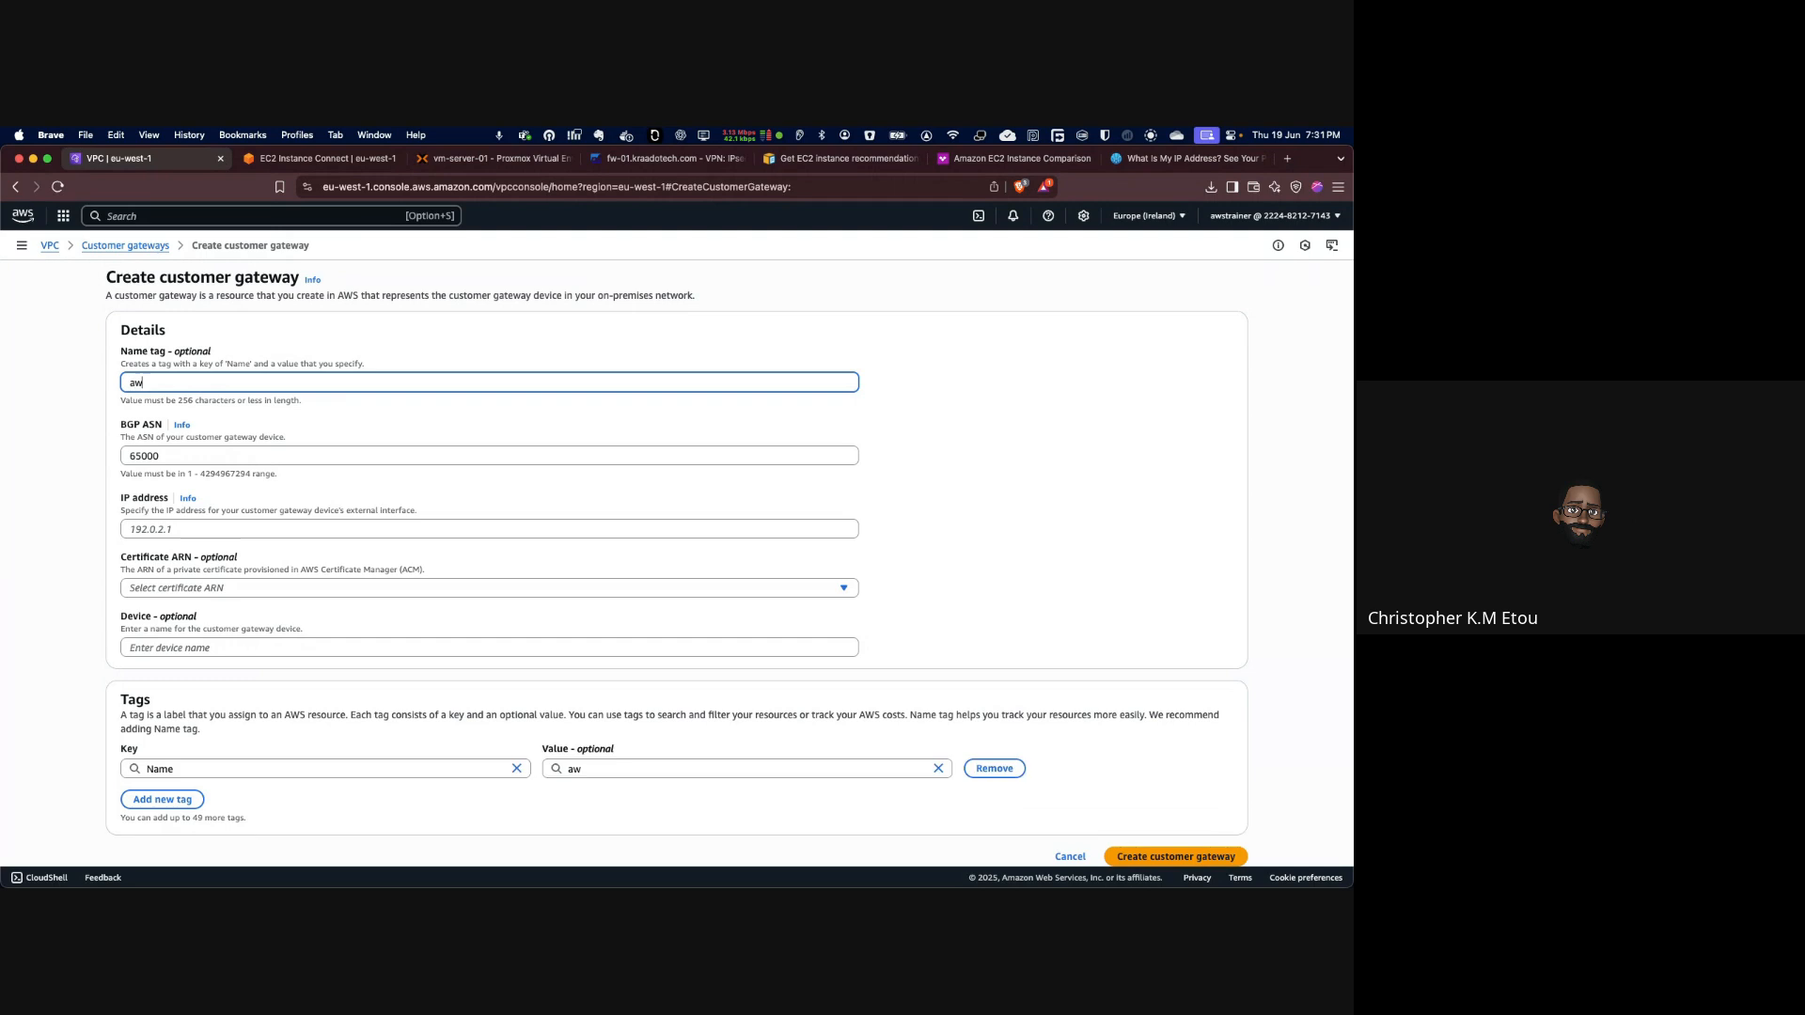
pyautogui.press('BackSpace')
pyautogui.press('BackSpace')
pyautogui.press('BackSpace')
pyautogui.press('BackSpace')
pyautogui.write('home')
pyautogui.press('BackSpace')
pyautogui.press('BackSpace')
pyautogui.press('BackSpace')
pyautogui.press('BackSpace')
pyautogui.write('awstraining-vpn-g')
pyautogui.press('BackSpace')
pyautogui.write('dc-vgw')
# - Copy the public IPv4 address 41.66.231.99 from WhatIsMyIP.com and enter it as the customer gateway's IP address
pyautogui.click(1186, 158)
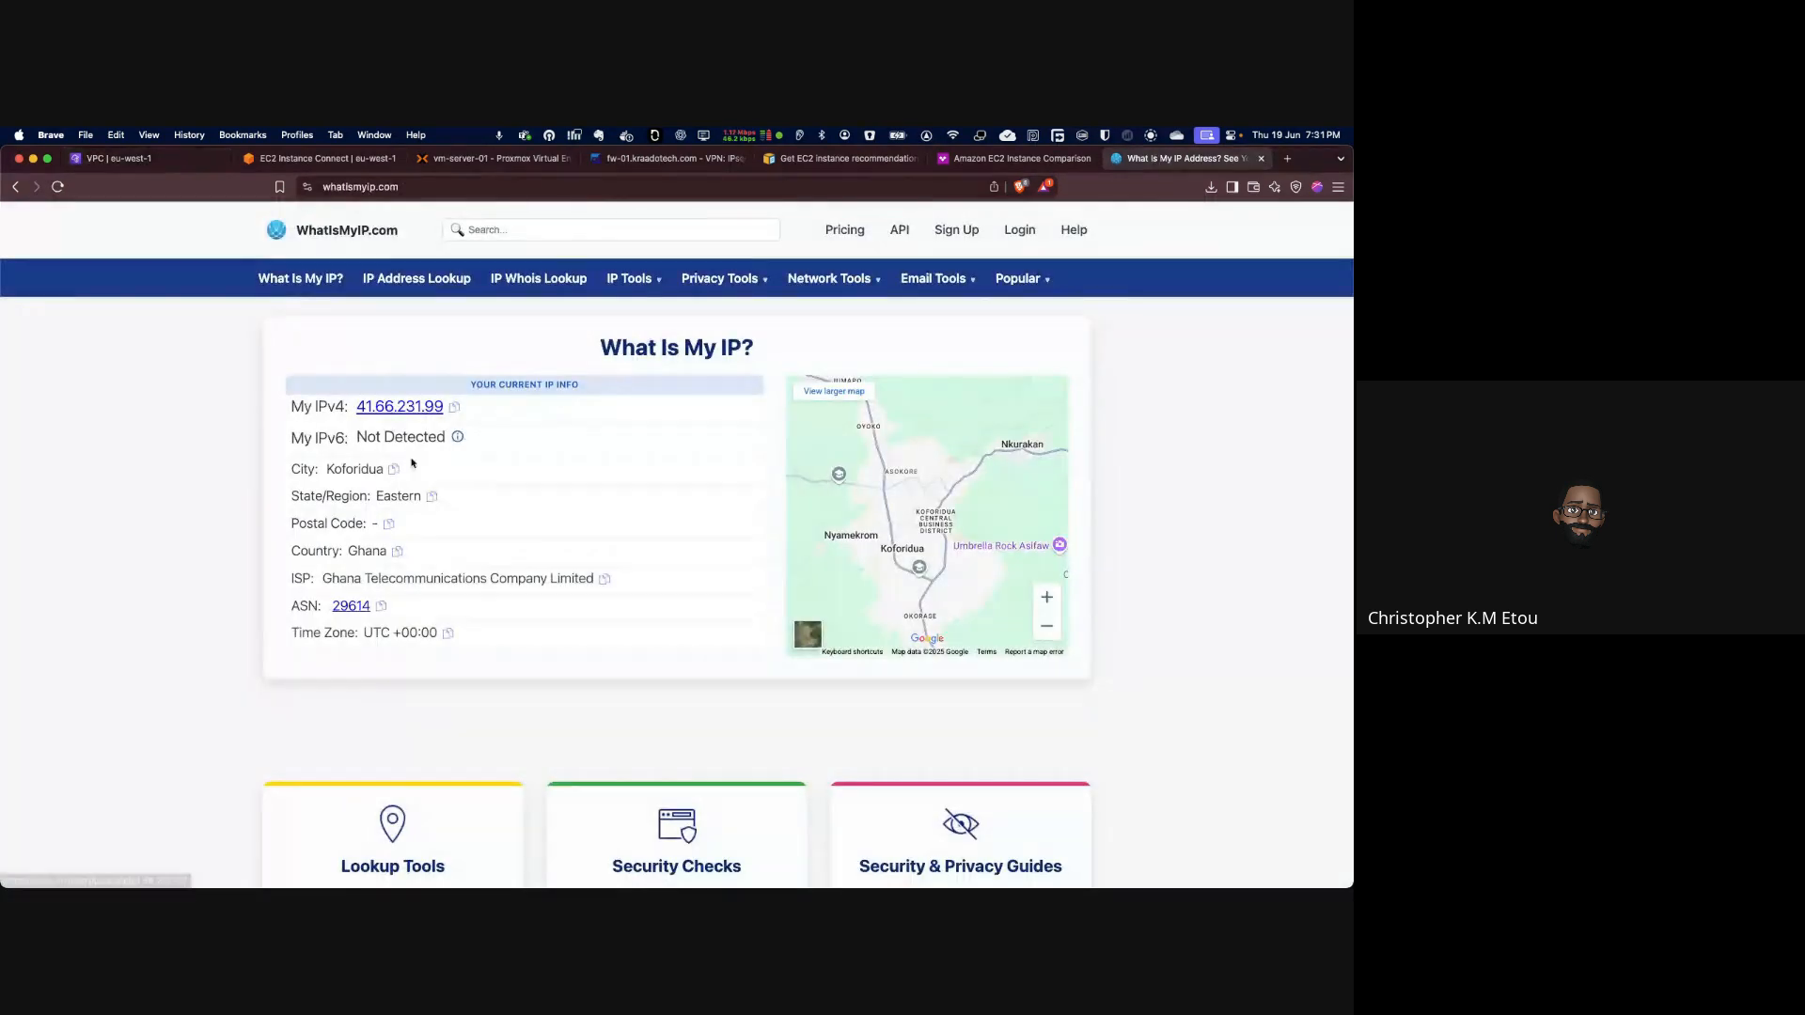
pyautogui.click(453, 406)
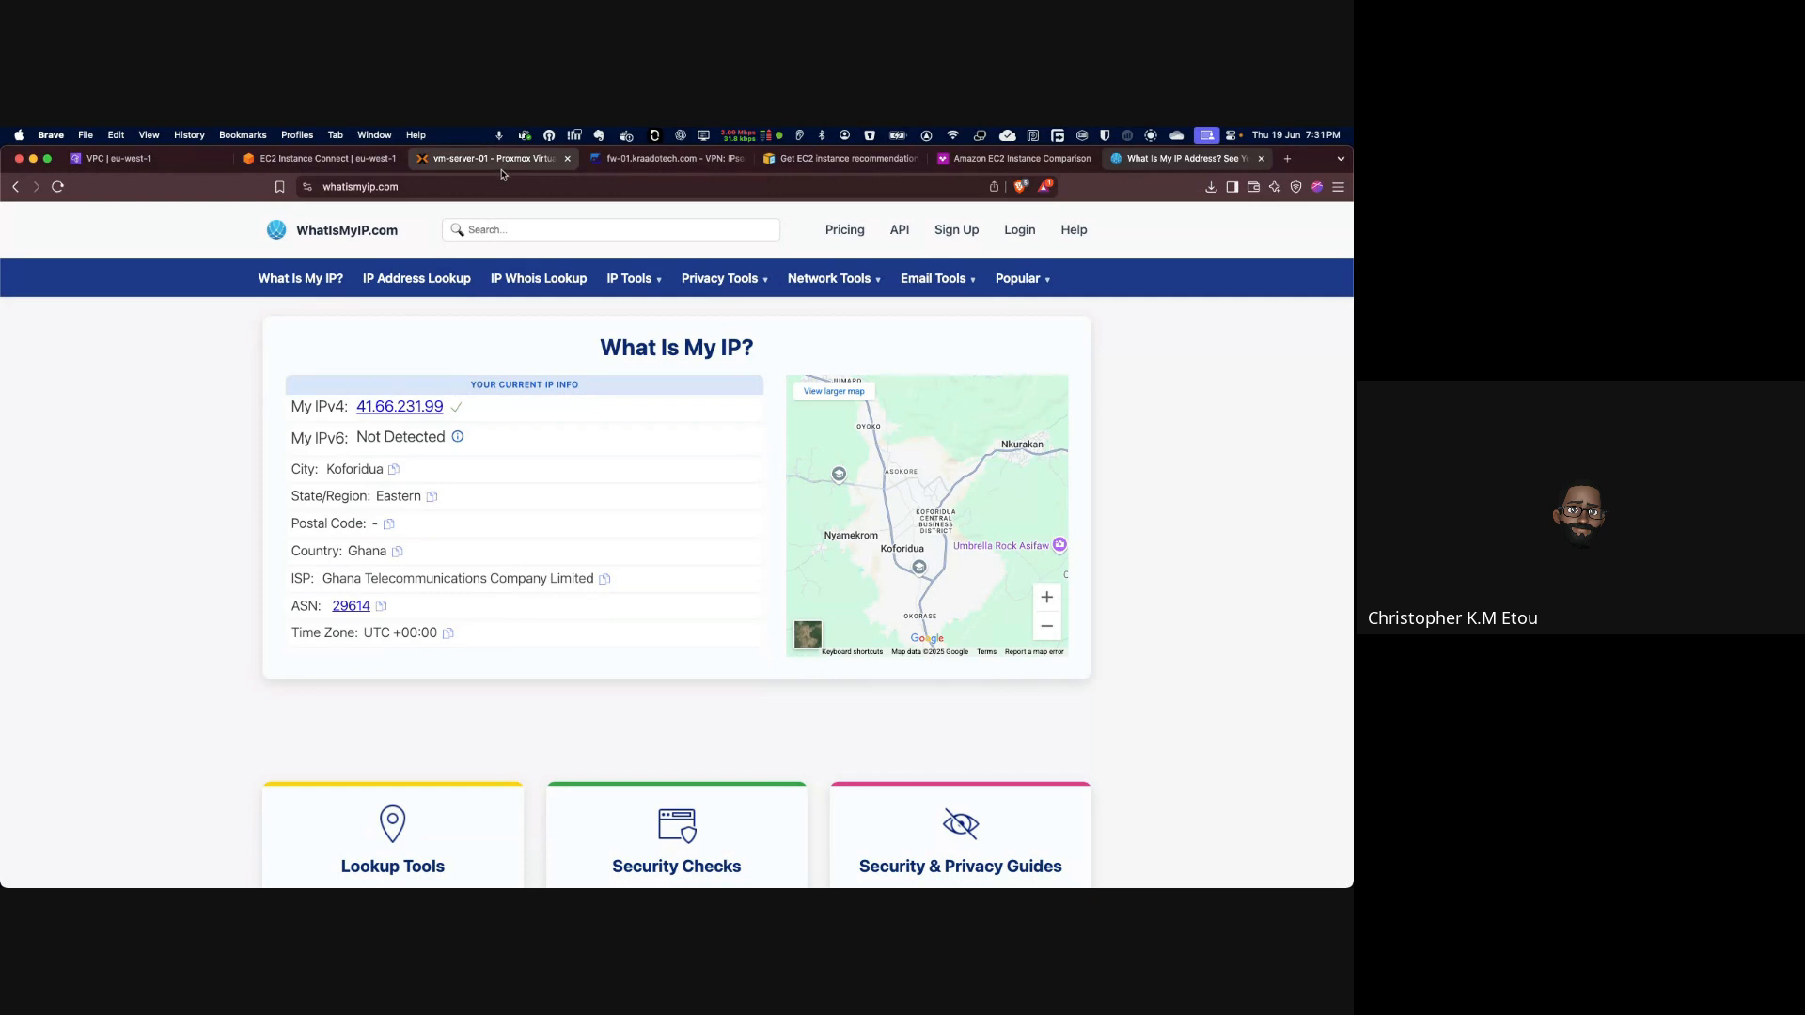
pyautogui.click(324, 162)
pyautogui.click(150, 158)
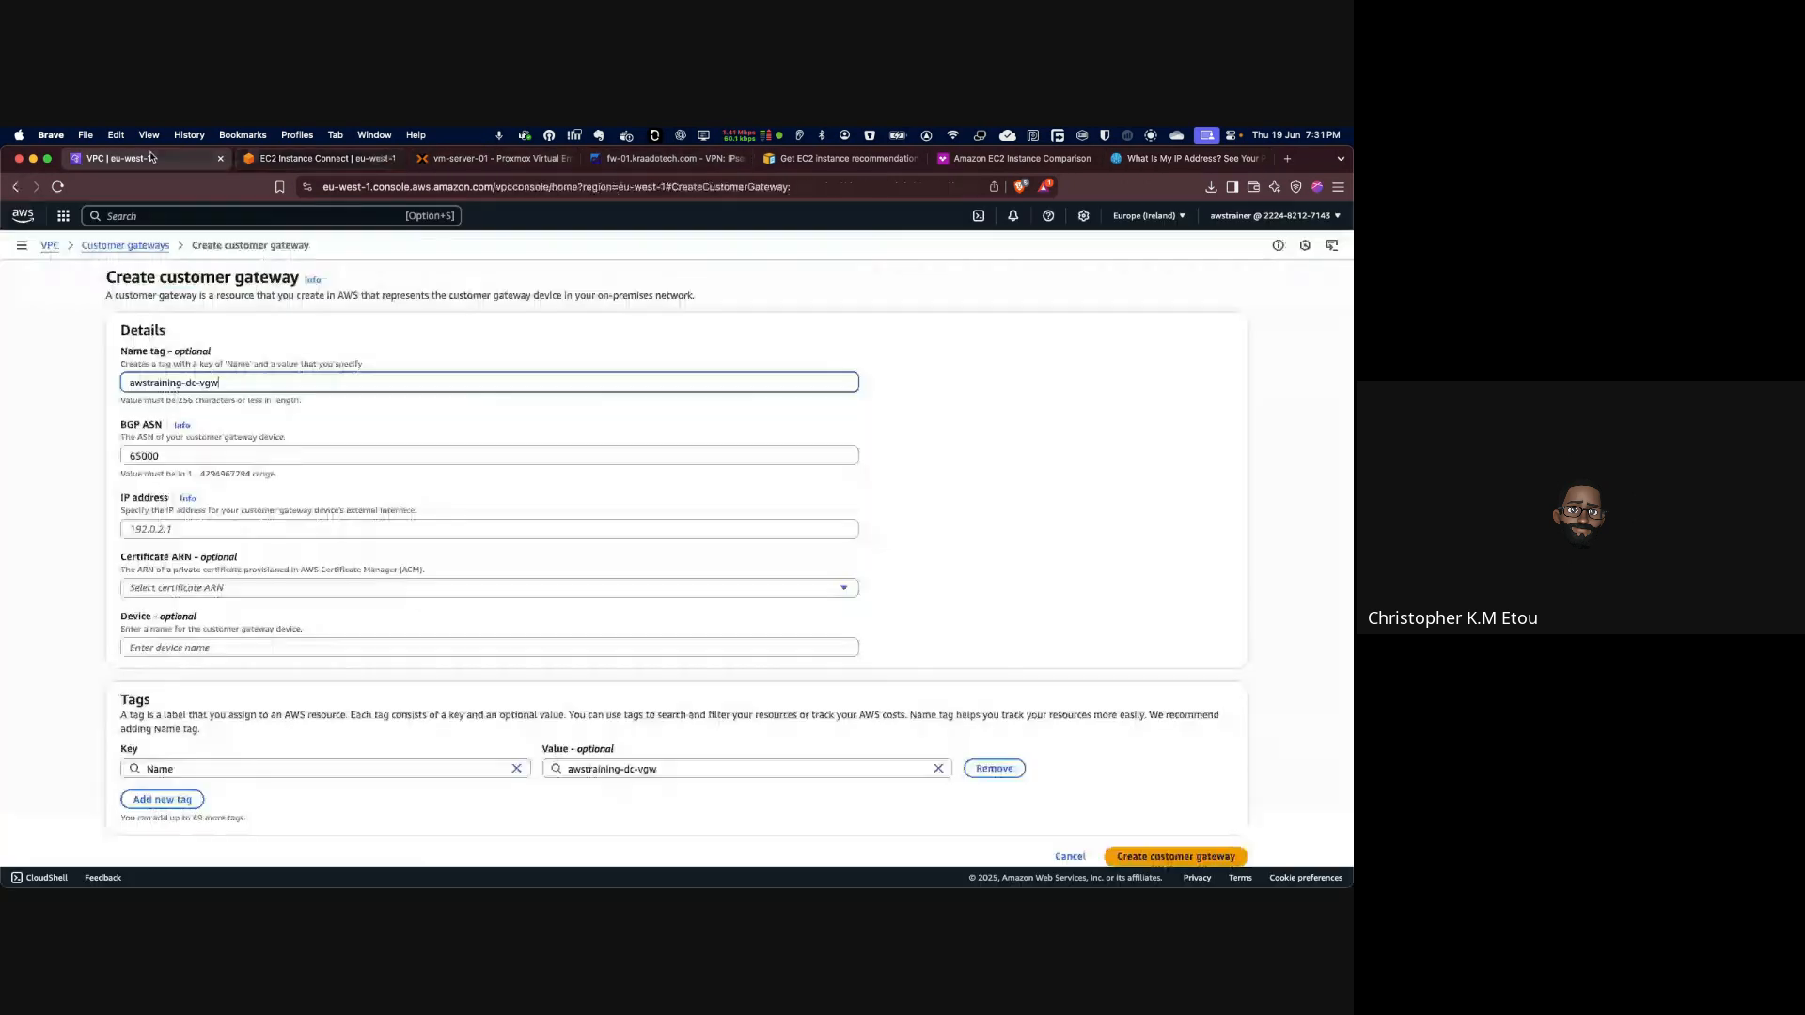
pyautogui.click(167, 532)
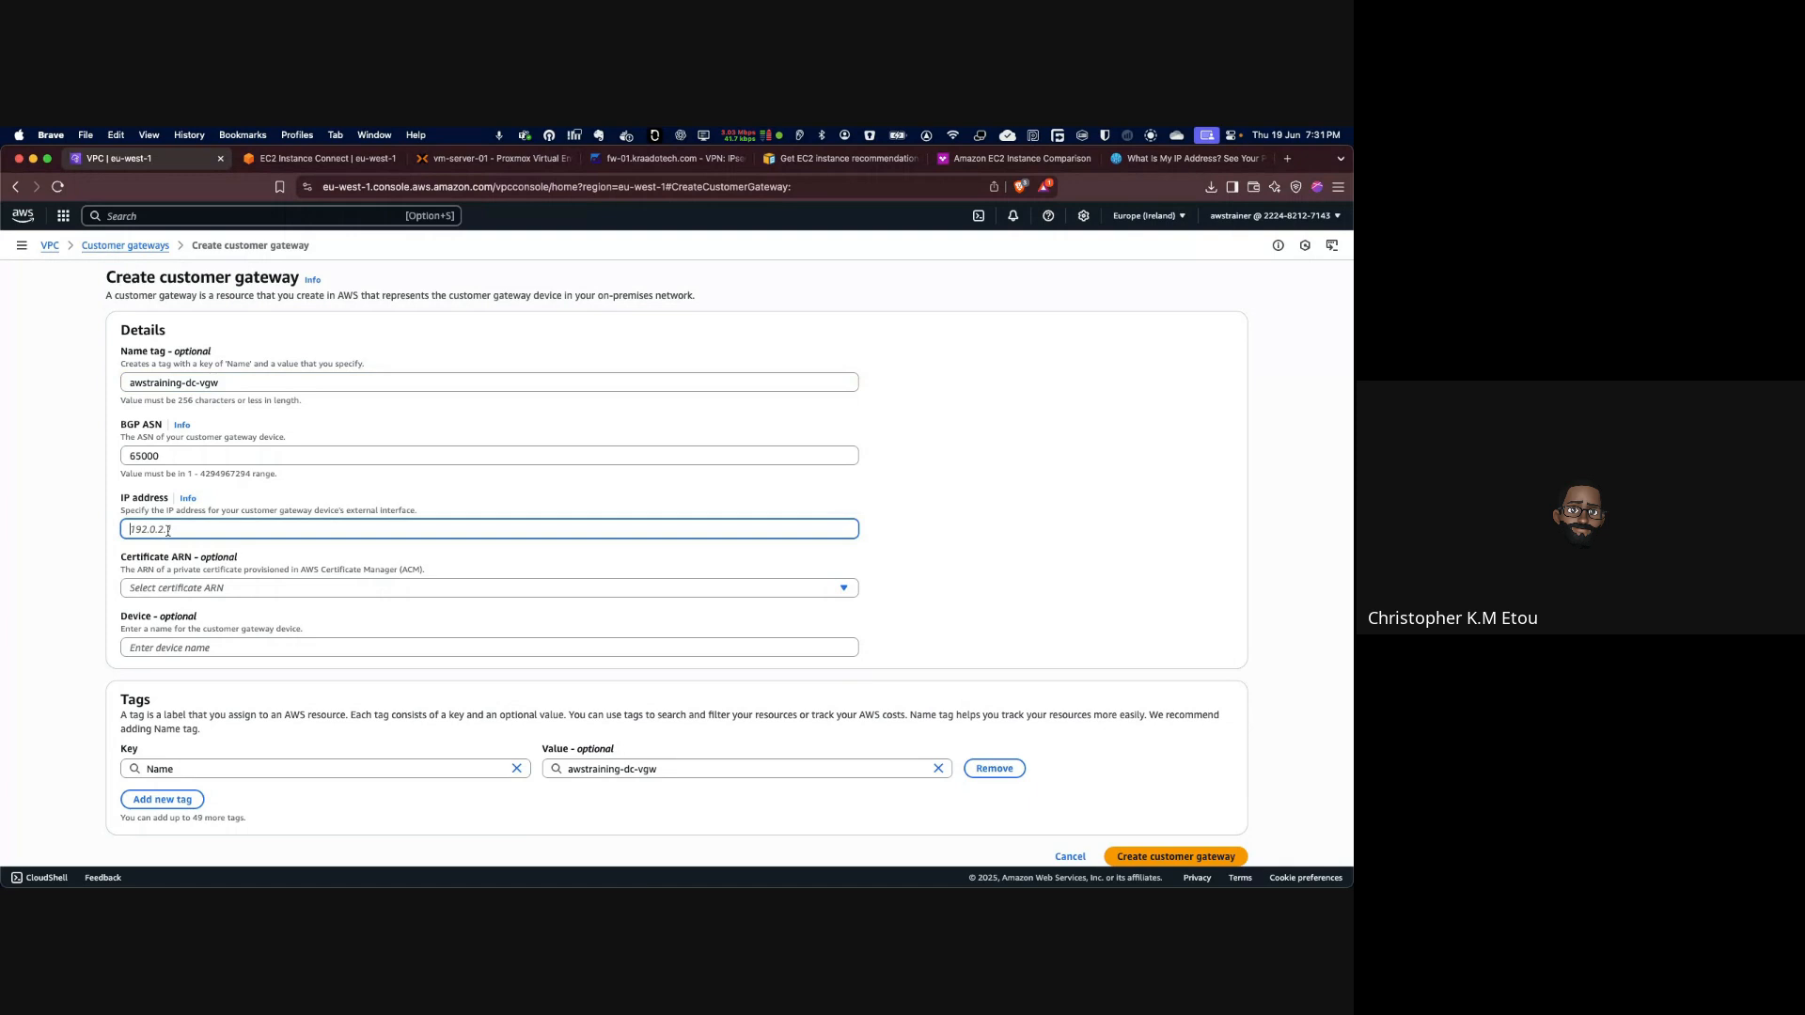
pyautogui.press('super+v')
# - Reuse the name tag awstraining-dc-vgw as the customer gateway's device name
pyautogui.scroll(-1, 262, 600)
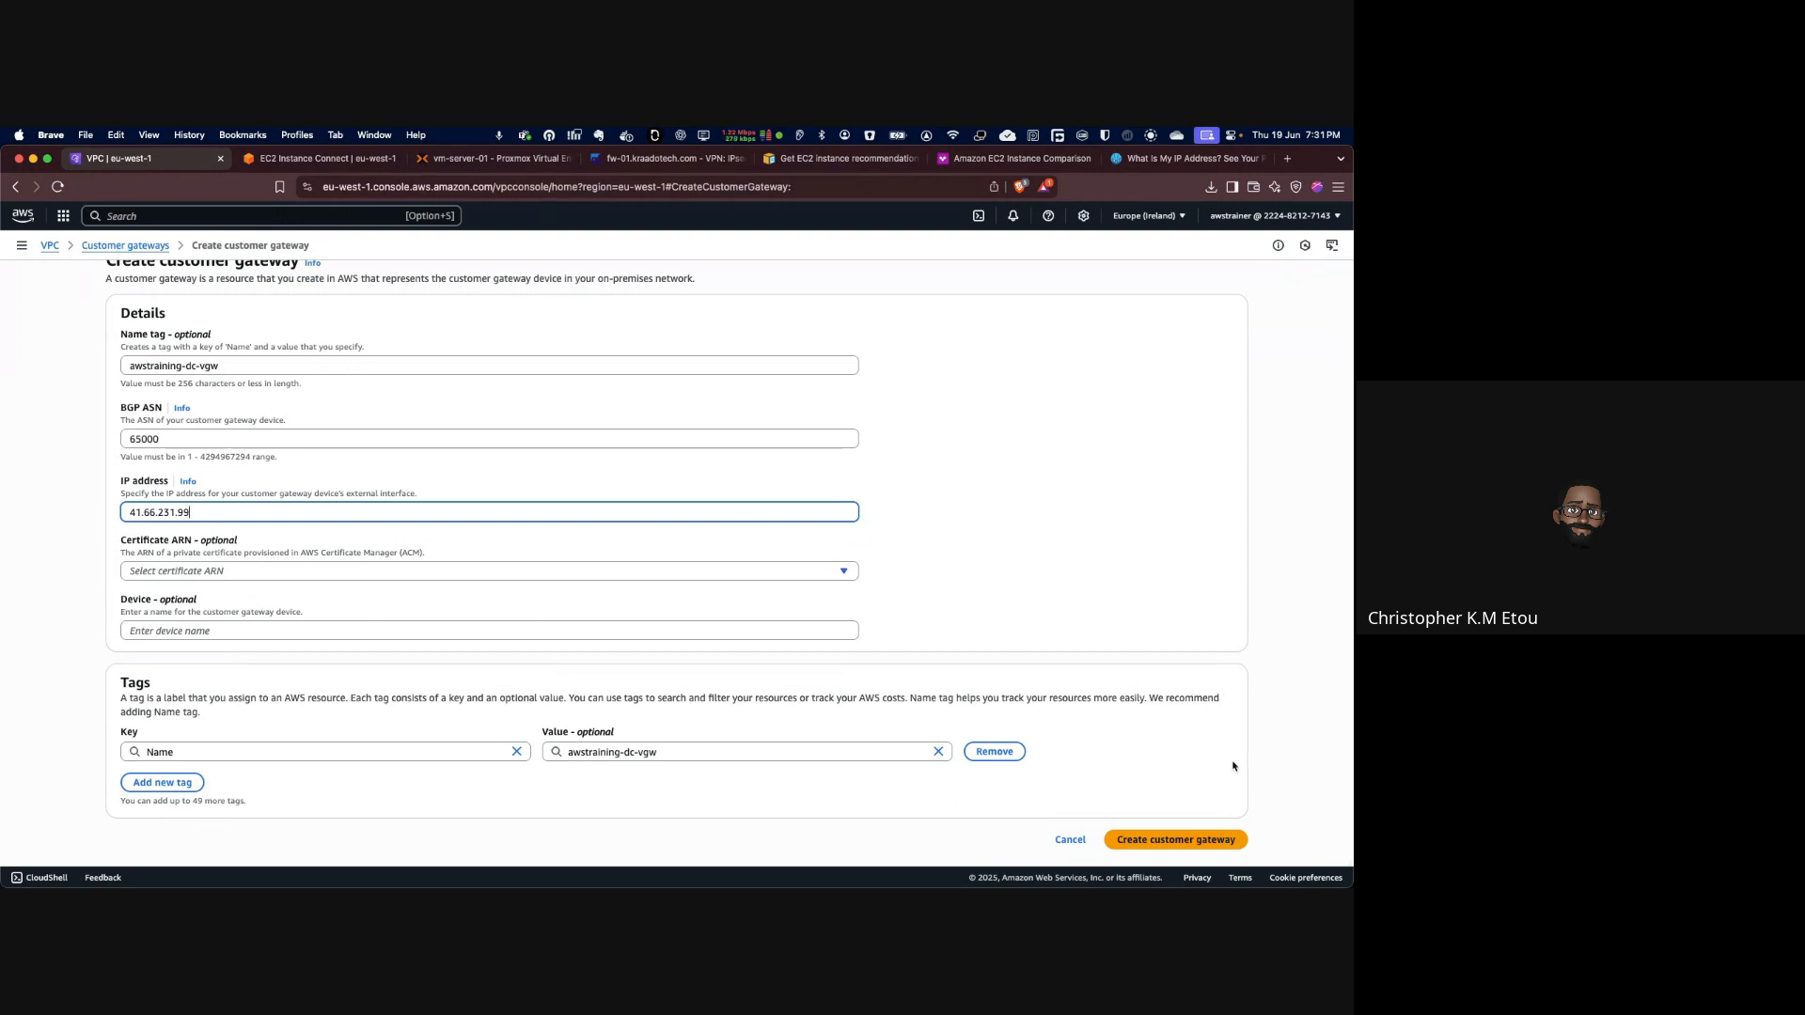
pyautogui.scroll(1, 235, 414)
pyautogui.tripleClick(184, 368)
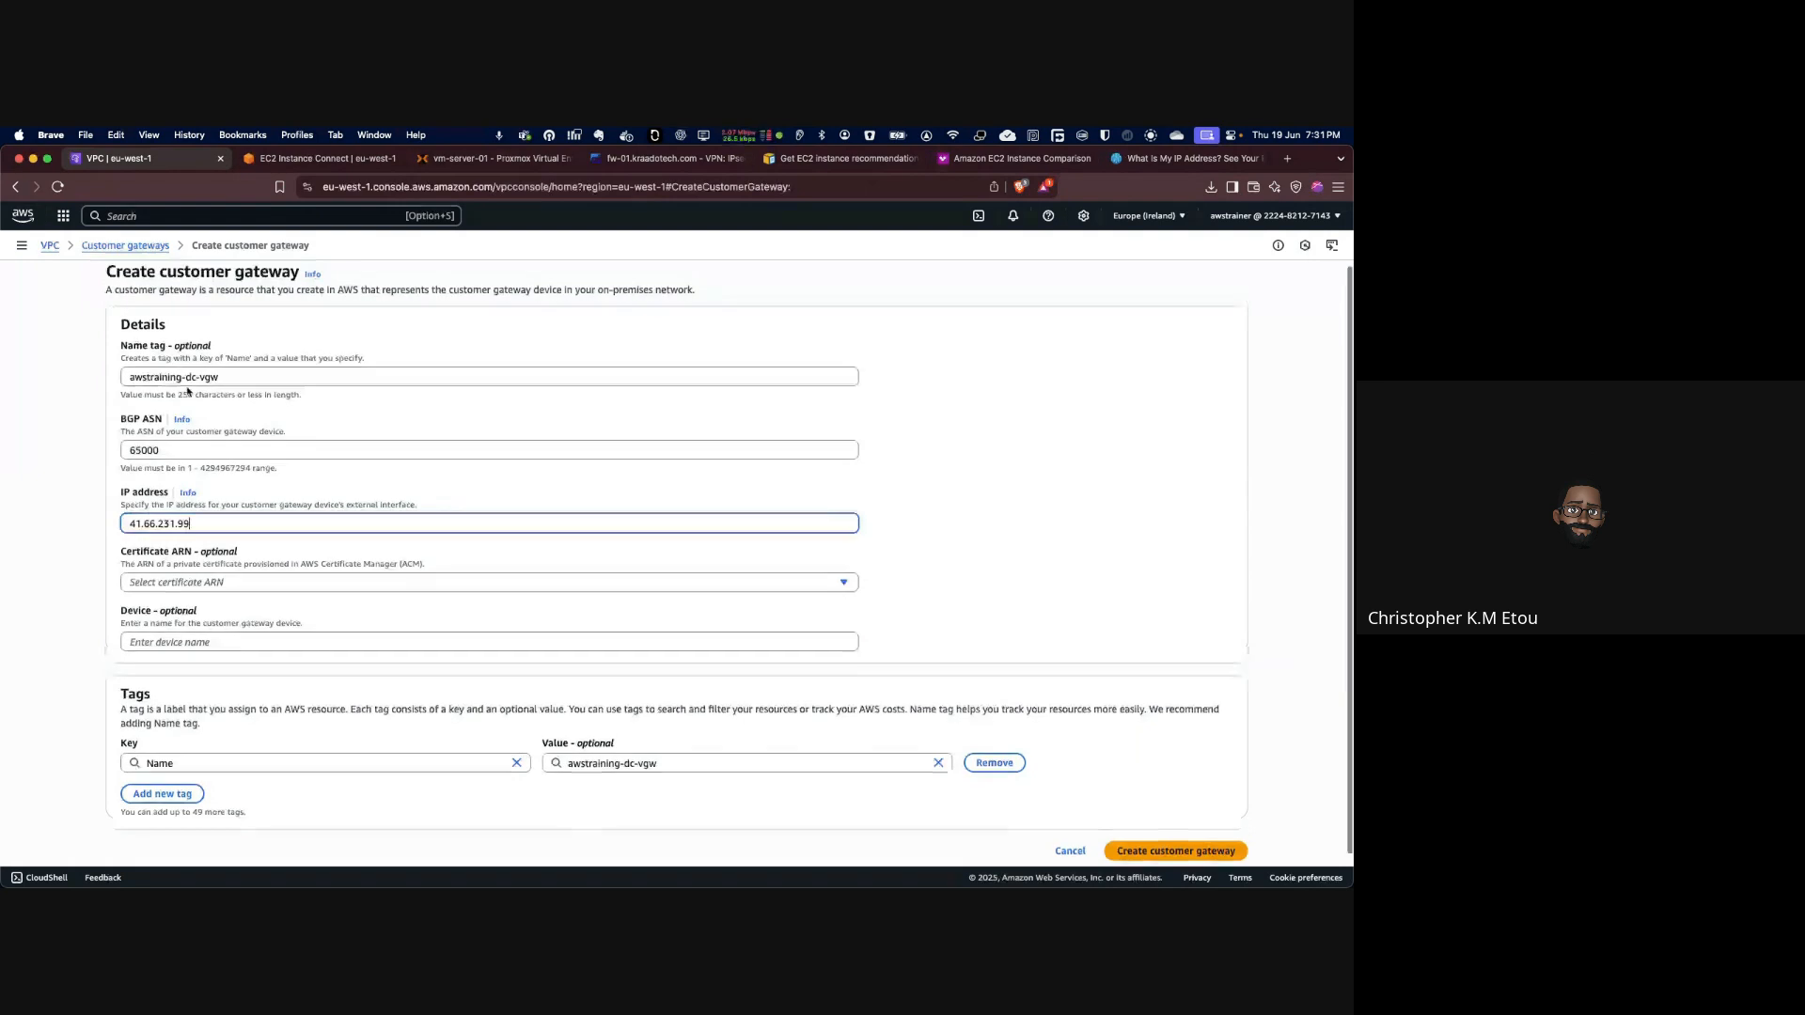
pyautogui.click(164, 640)
pyautogui.press('super+v')
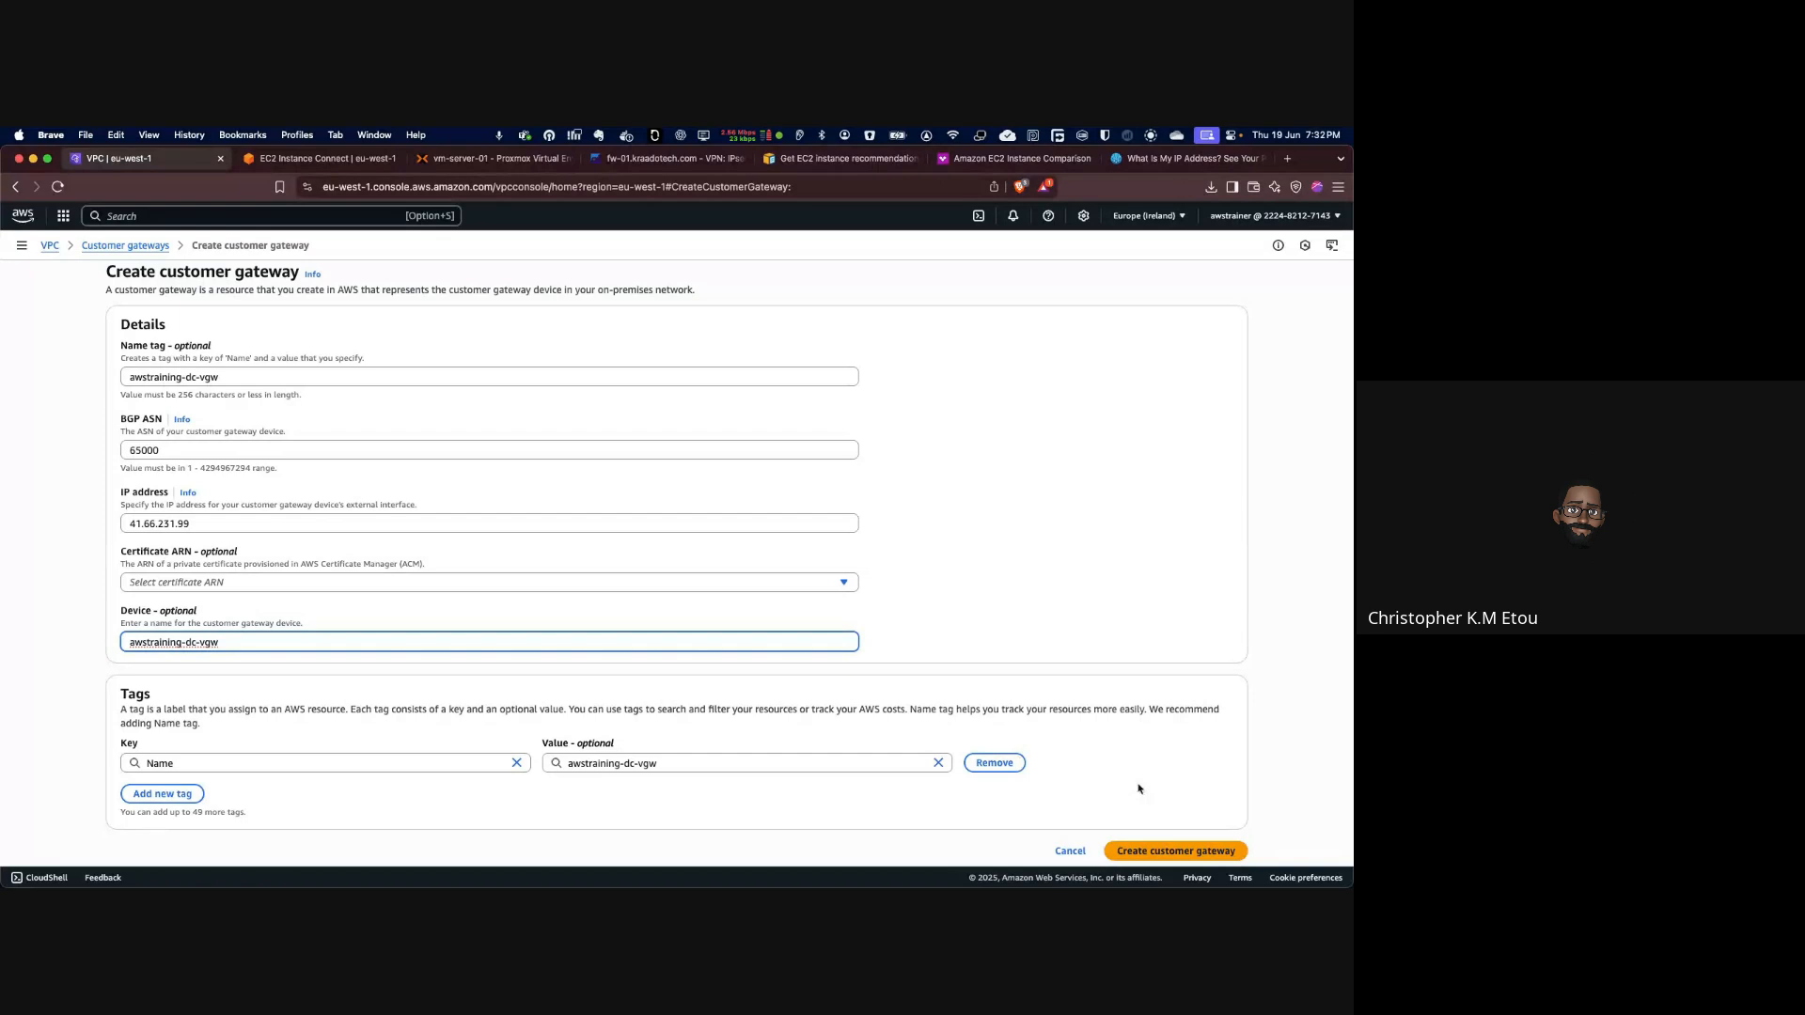
# - Submit the customer gateway and start creating a virtual private gateway
pyautogui.click(1150, 858)
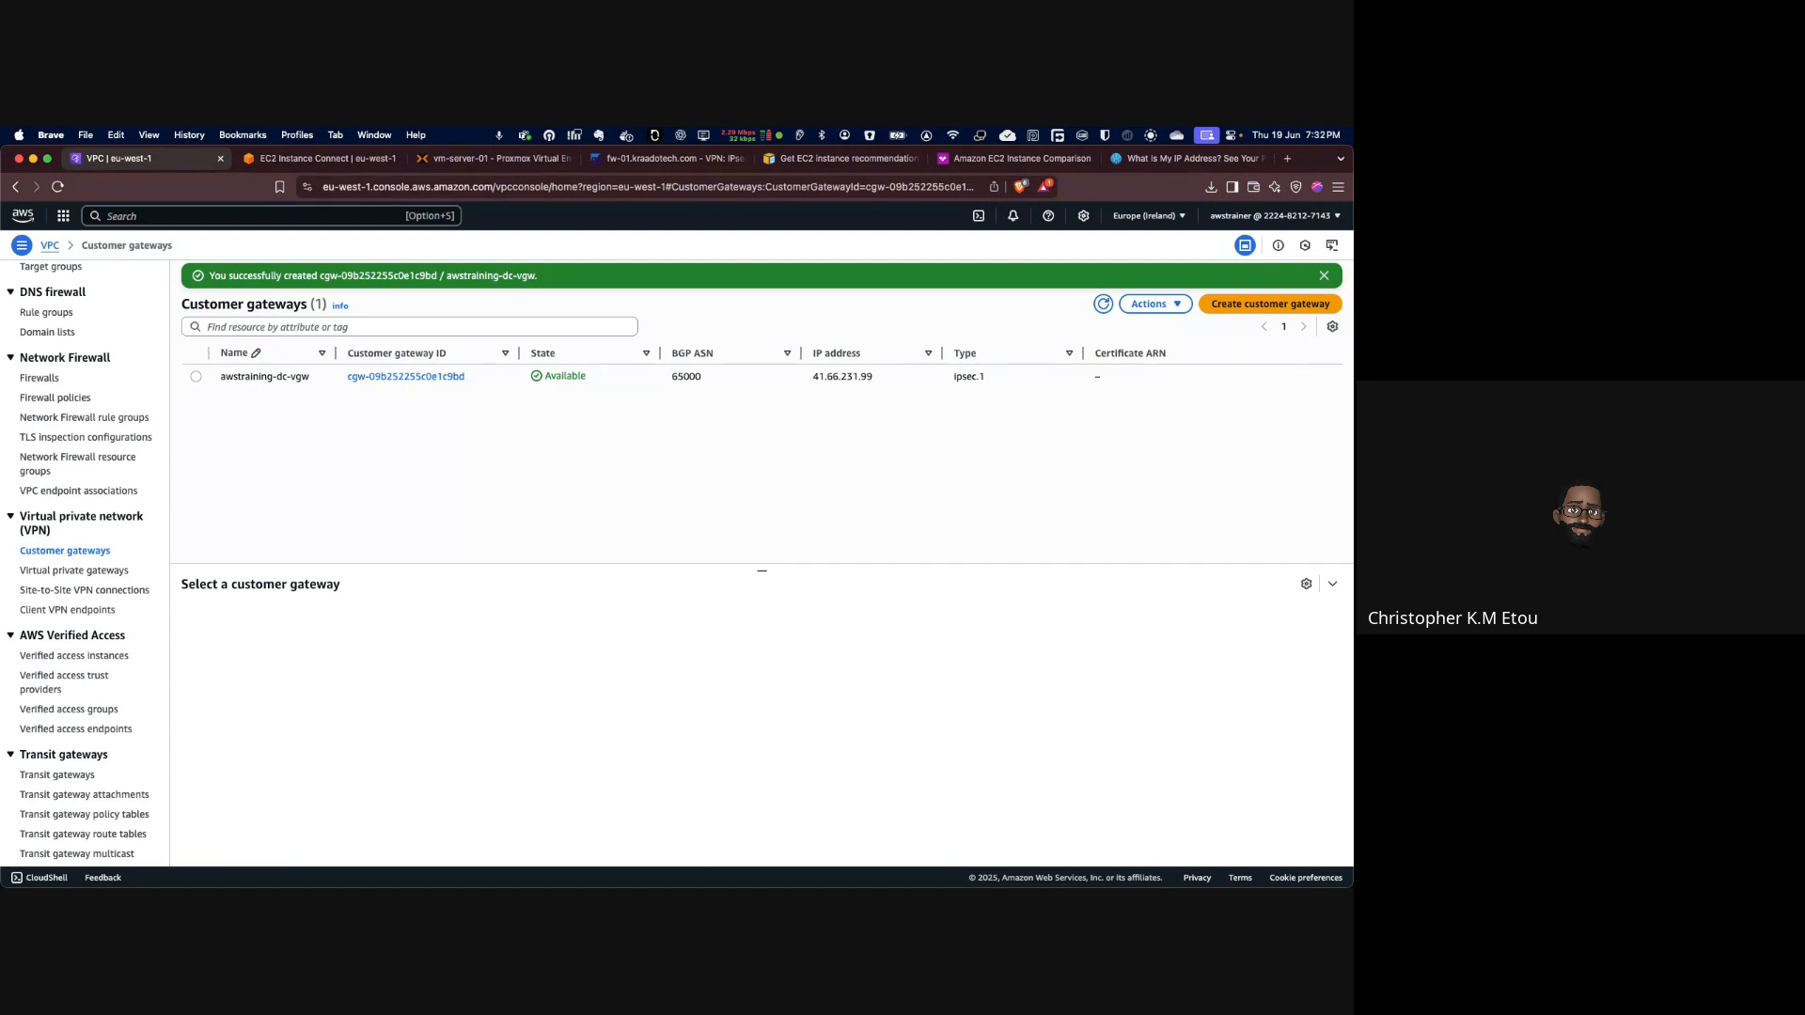
pyautogui.click(87, 571)
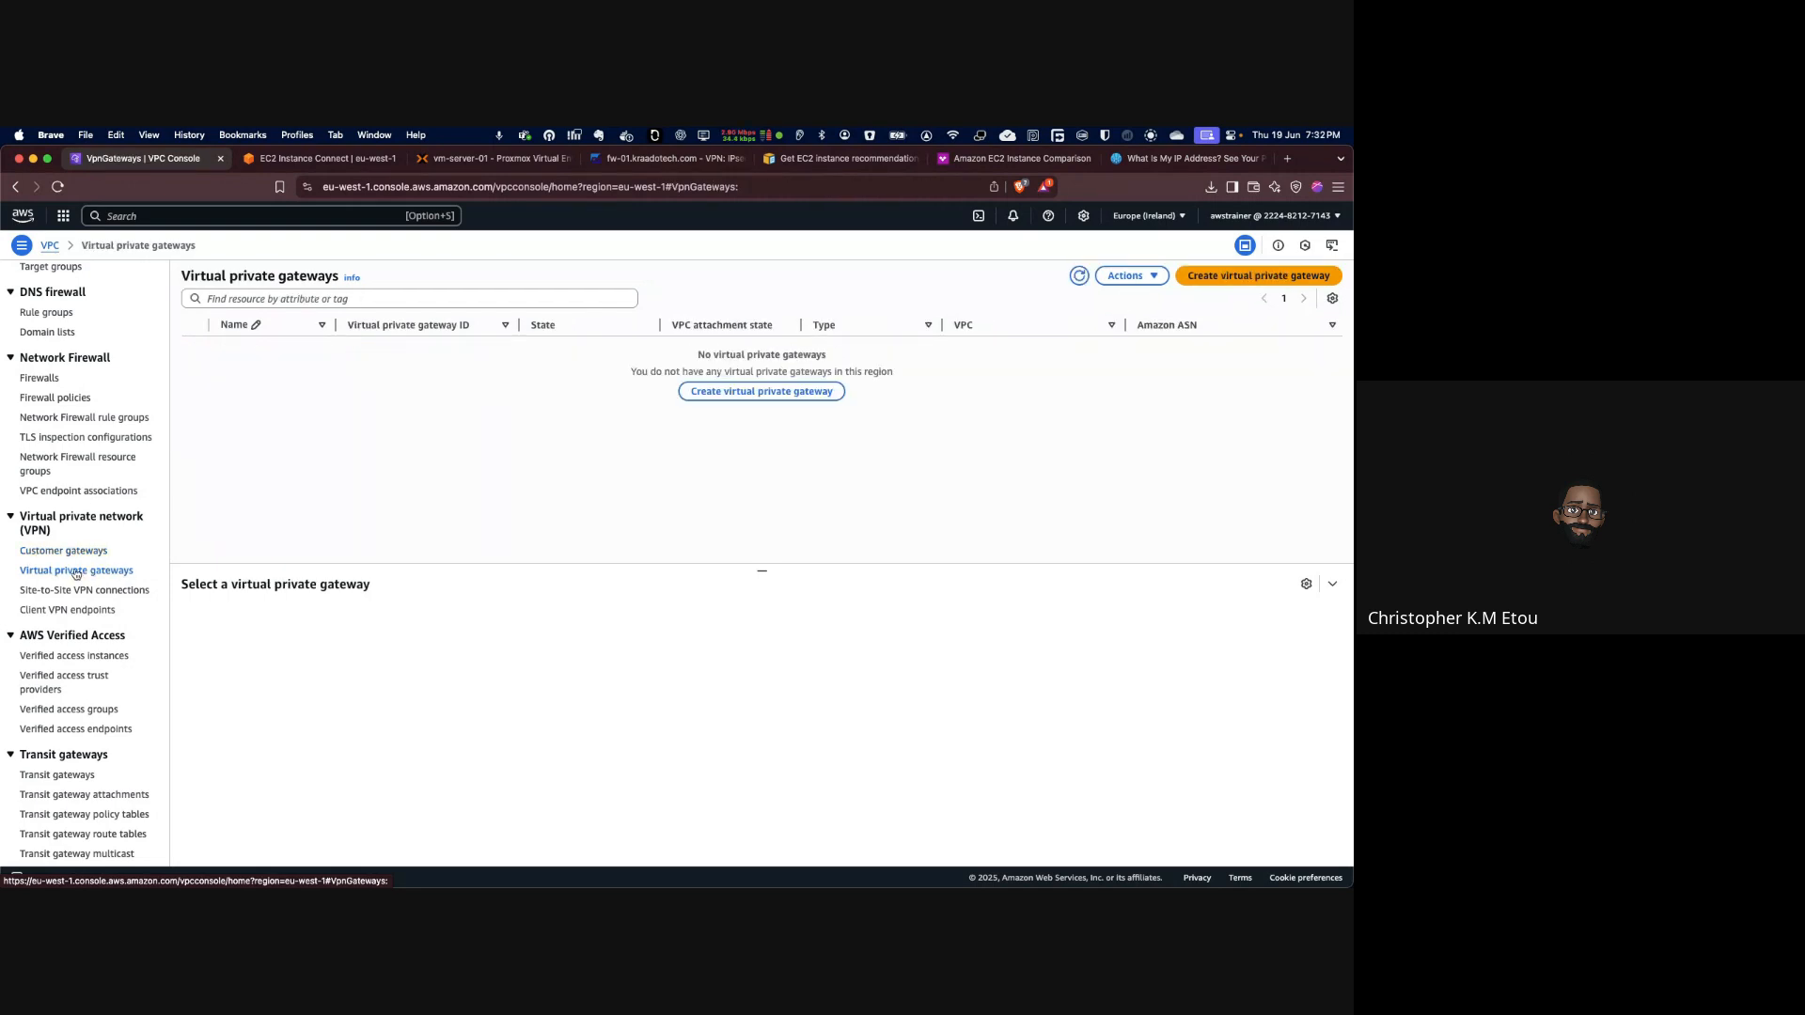
pyautogui.click(1213, 277)
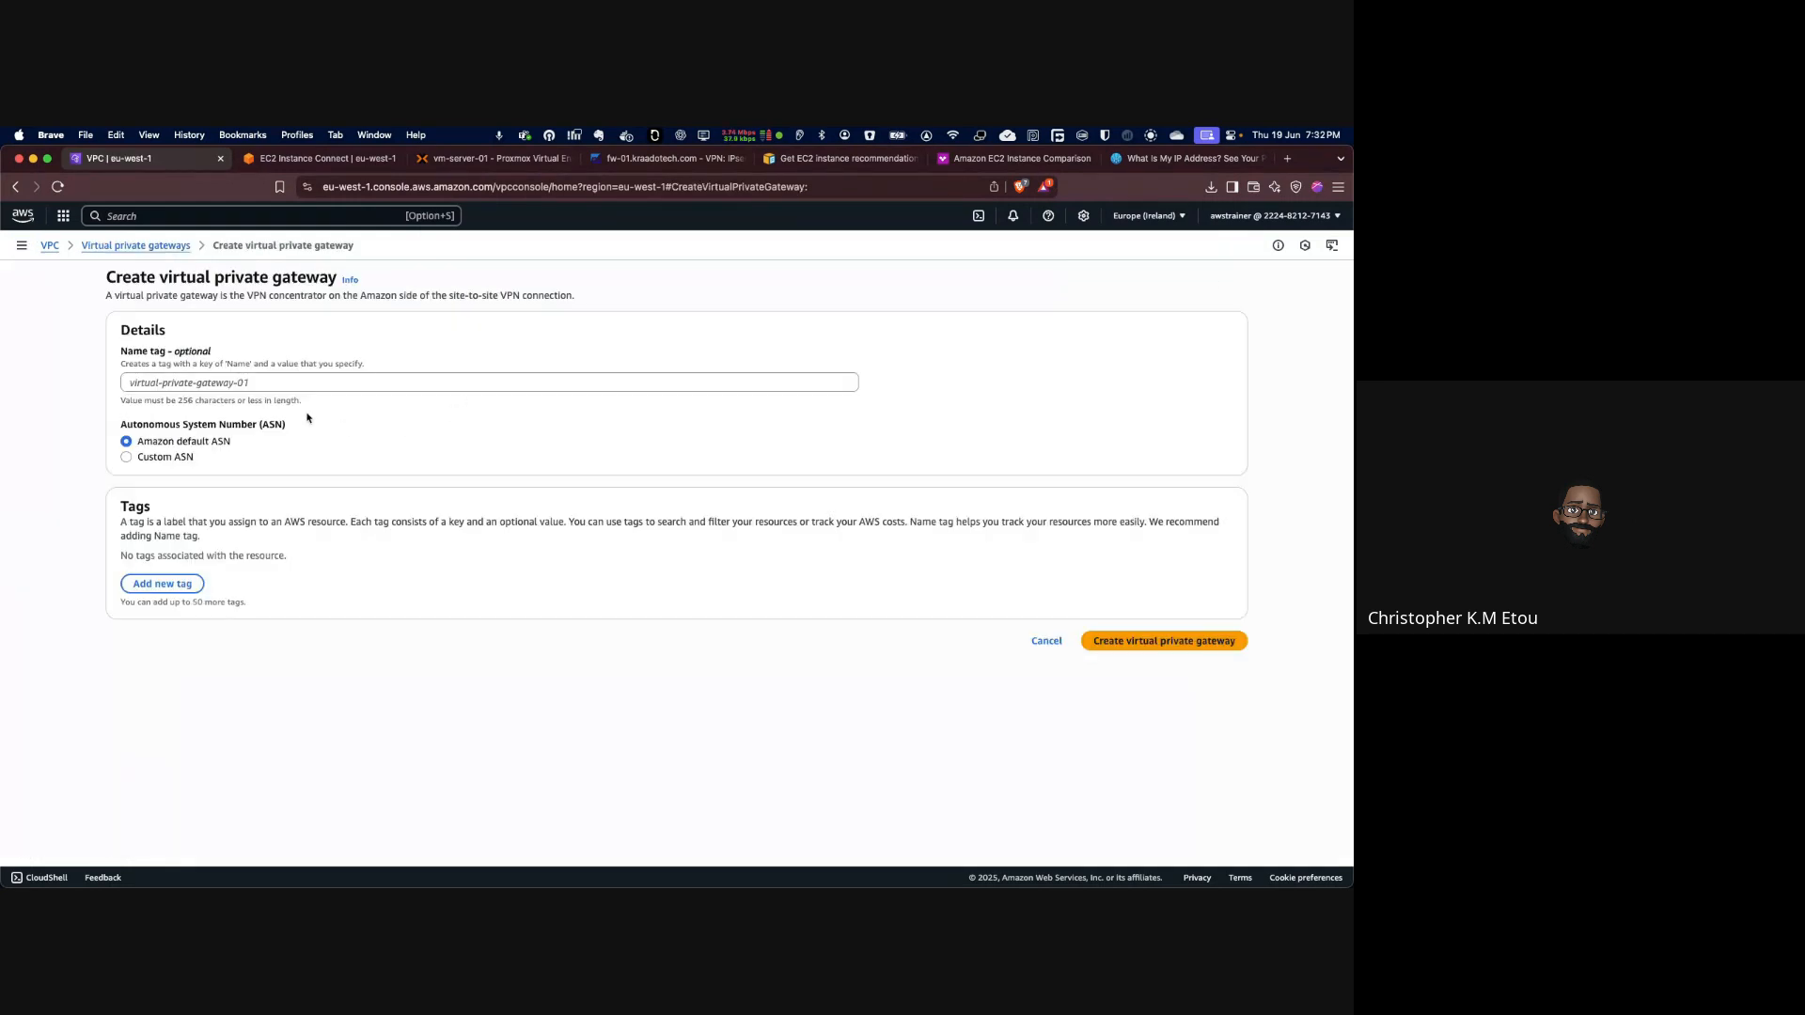
# - Set the virtual private gateway's name tag to awstraining-aws-vgw and create it
pyautogui.click(207, 382)
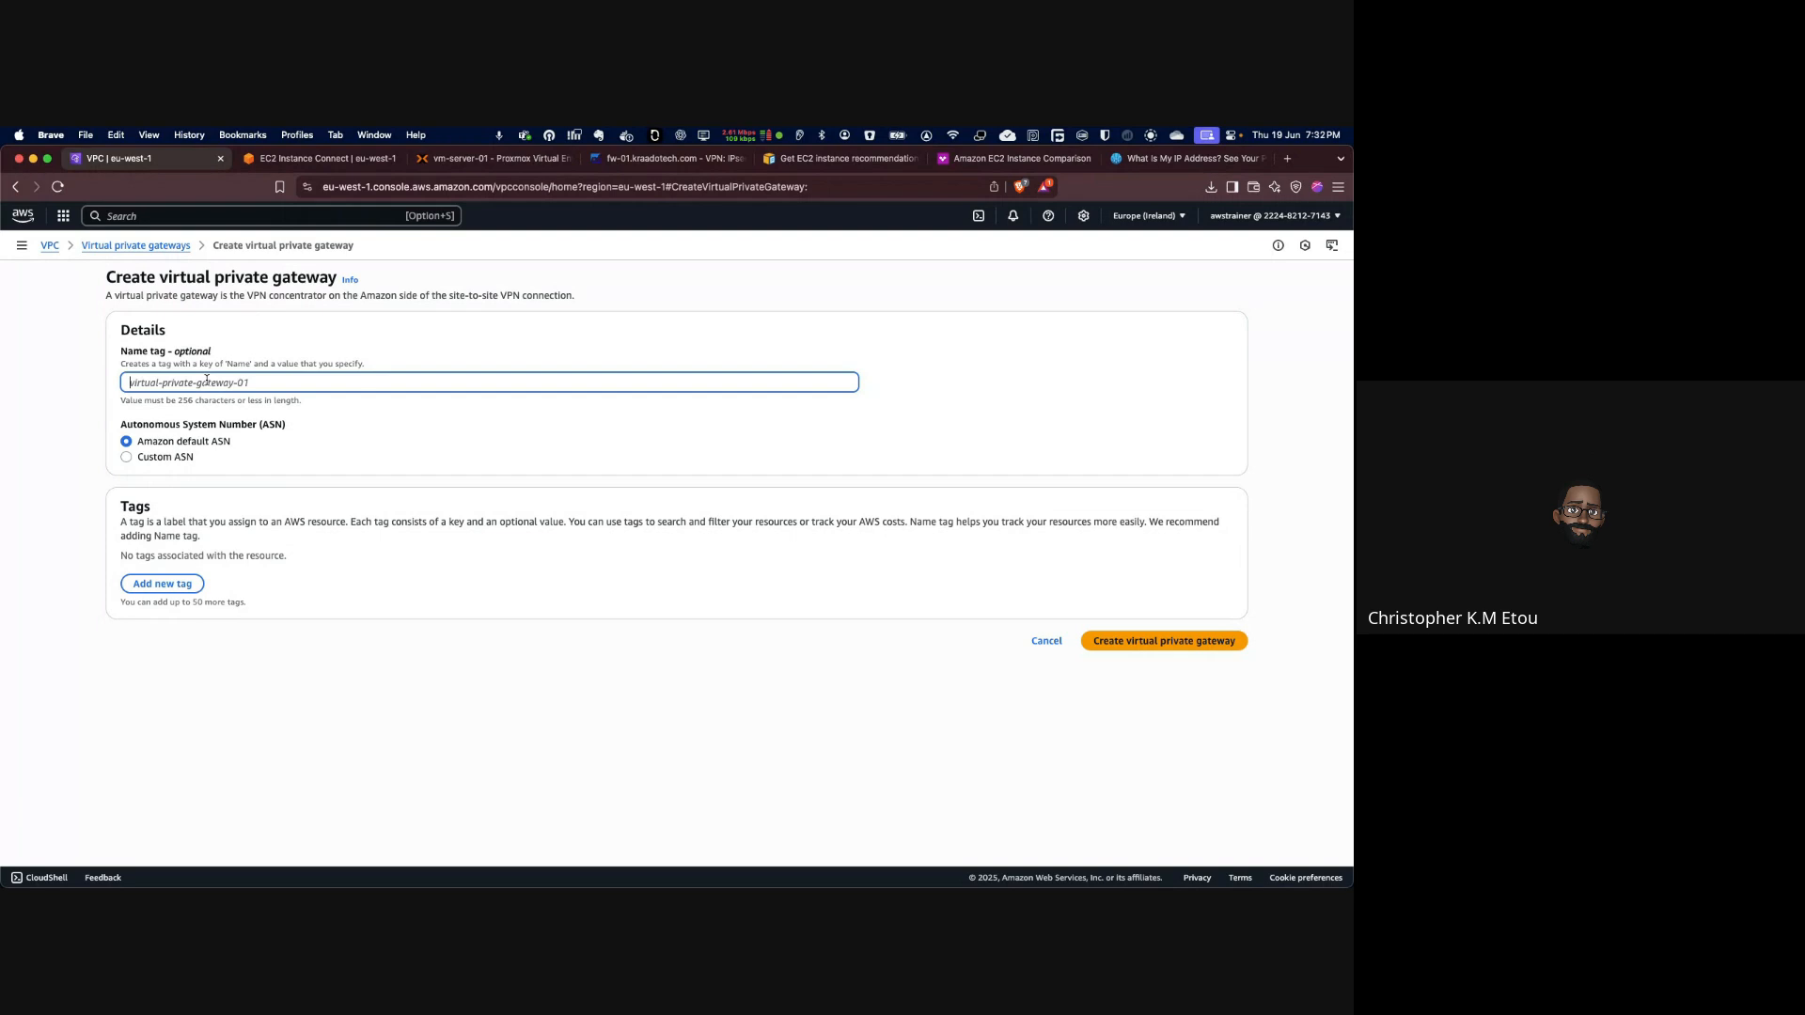
pyautogui.press('super+v')
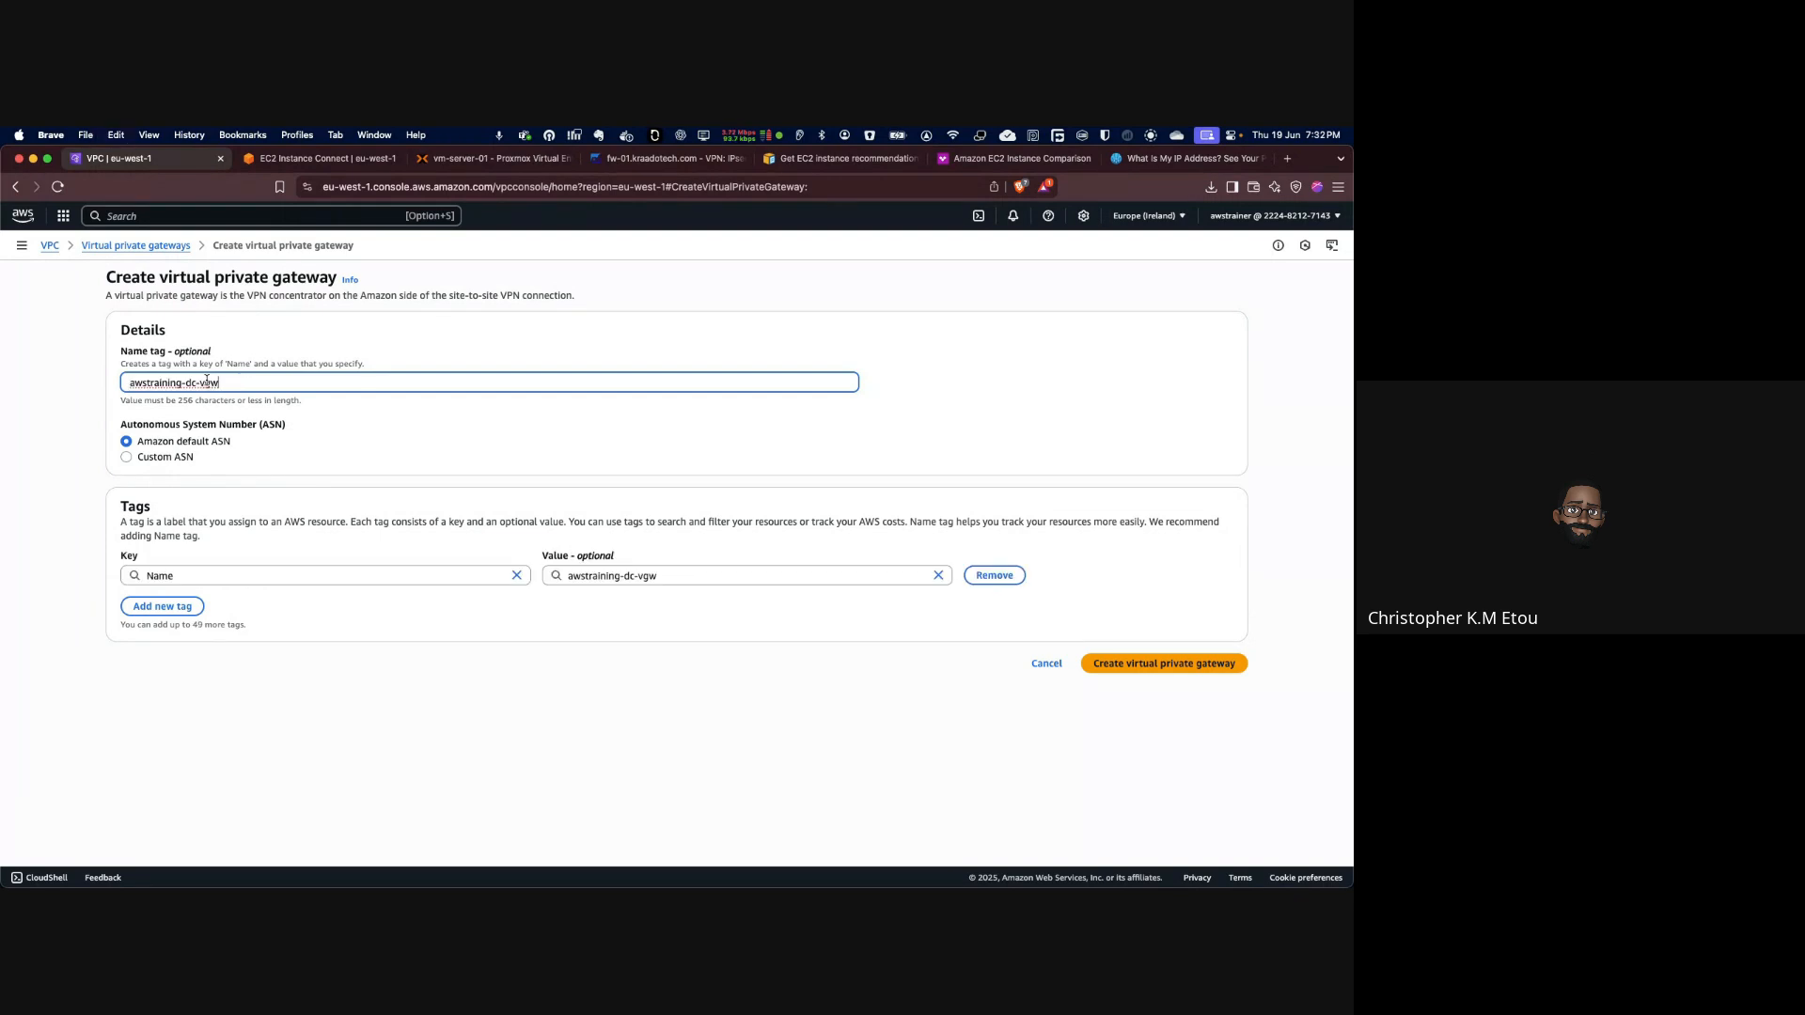
pyautogui.click(197, 383)
pyautogui.press('BackSpace')
pyautogui.press('BackSpace')
pyautogui.write('aws')
pyautogui.click(1174, 666)
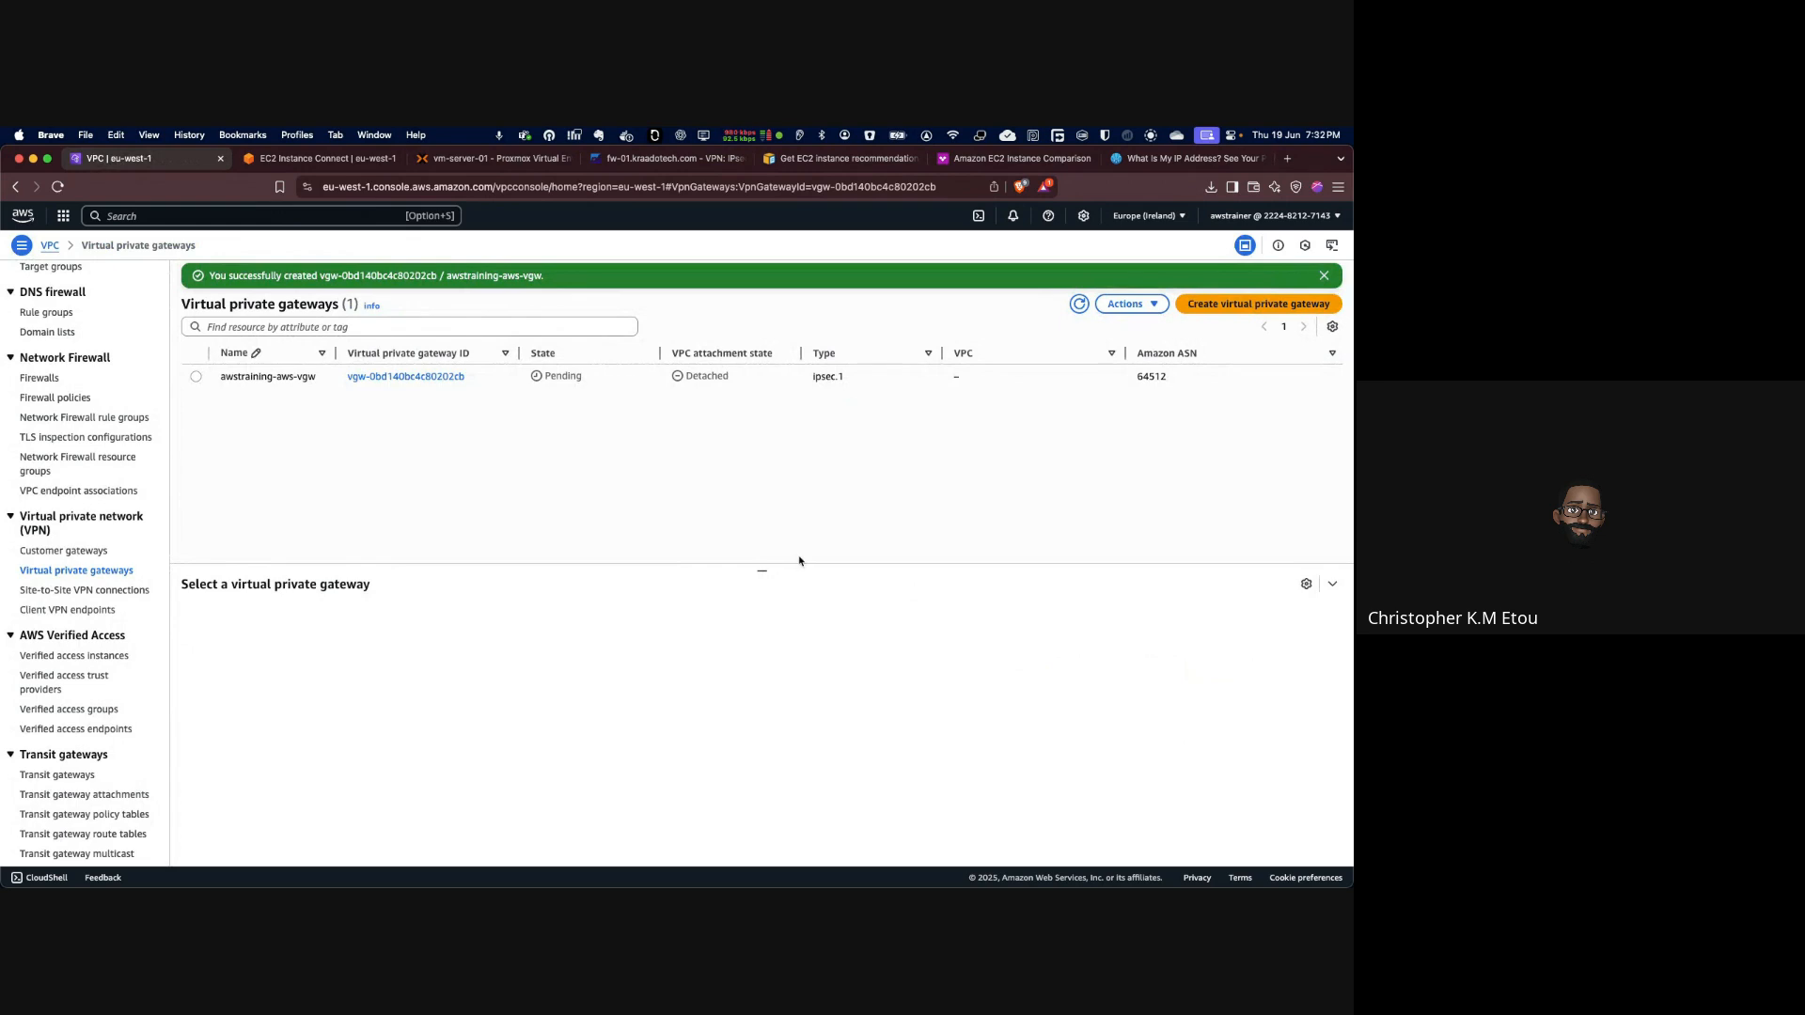
# - Check the customer gateways list and refresh the state of the new virtual private gateway
pyautogui.click(1078, 308)
pyautogui.click(79, 554)
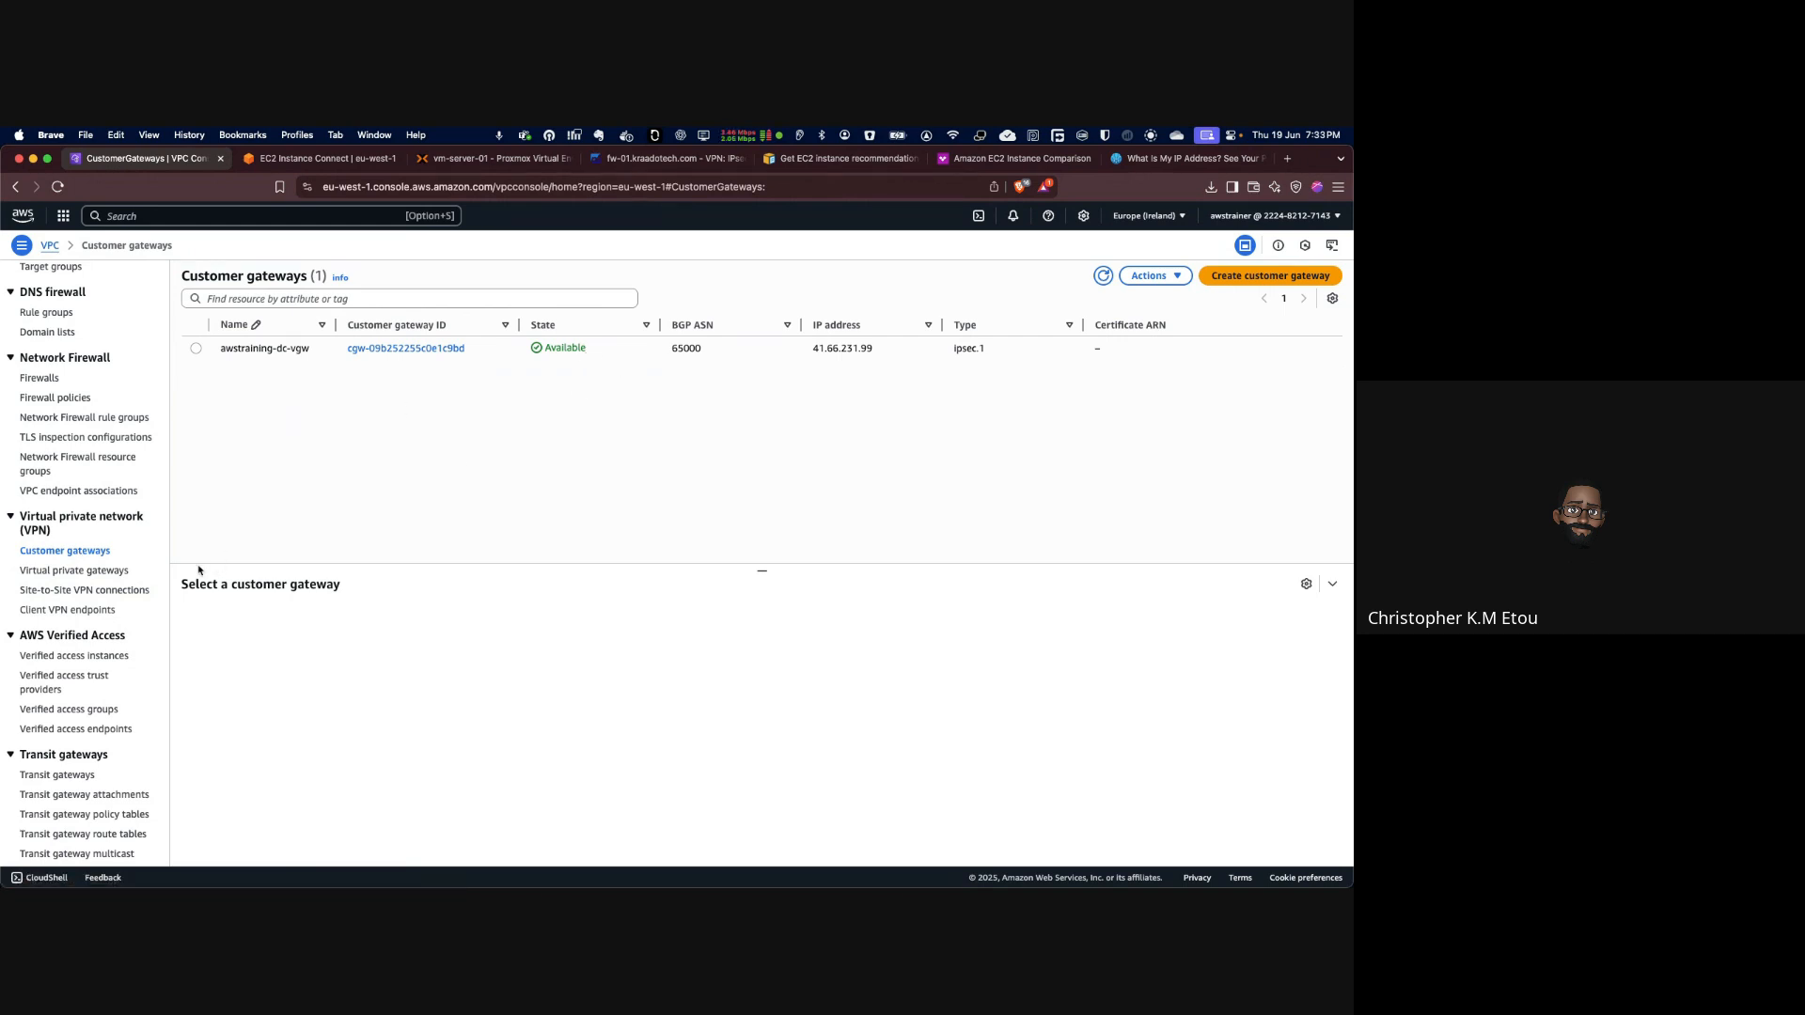
pyautogui.click(41, 570)
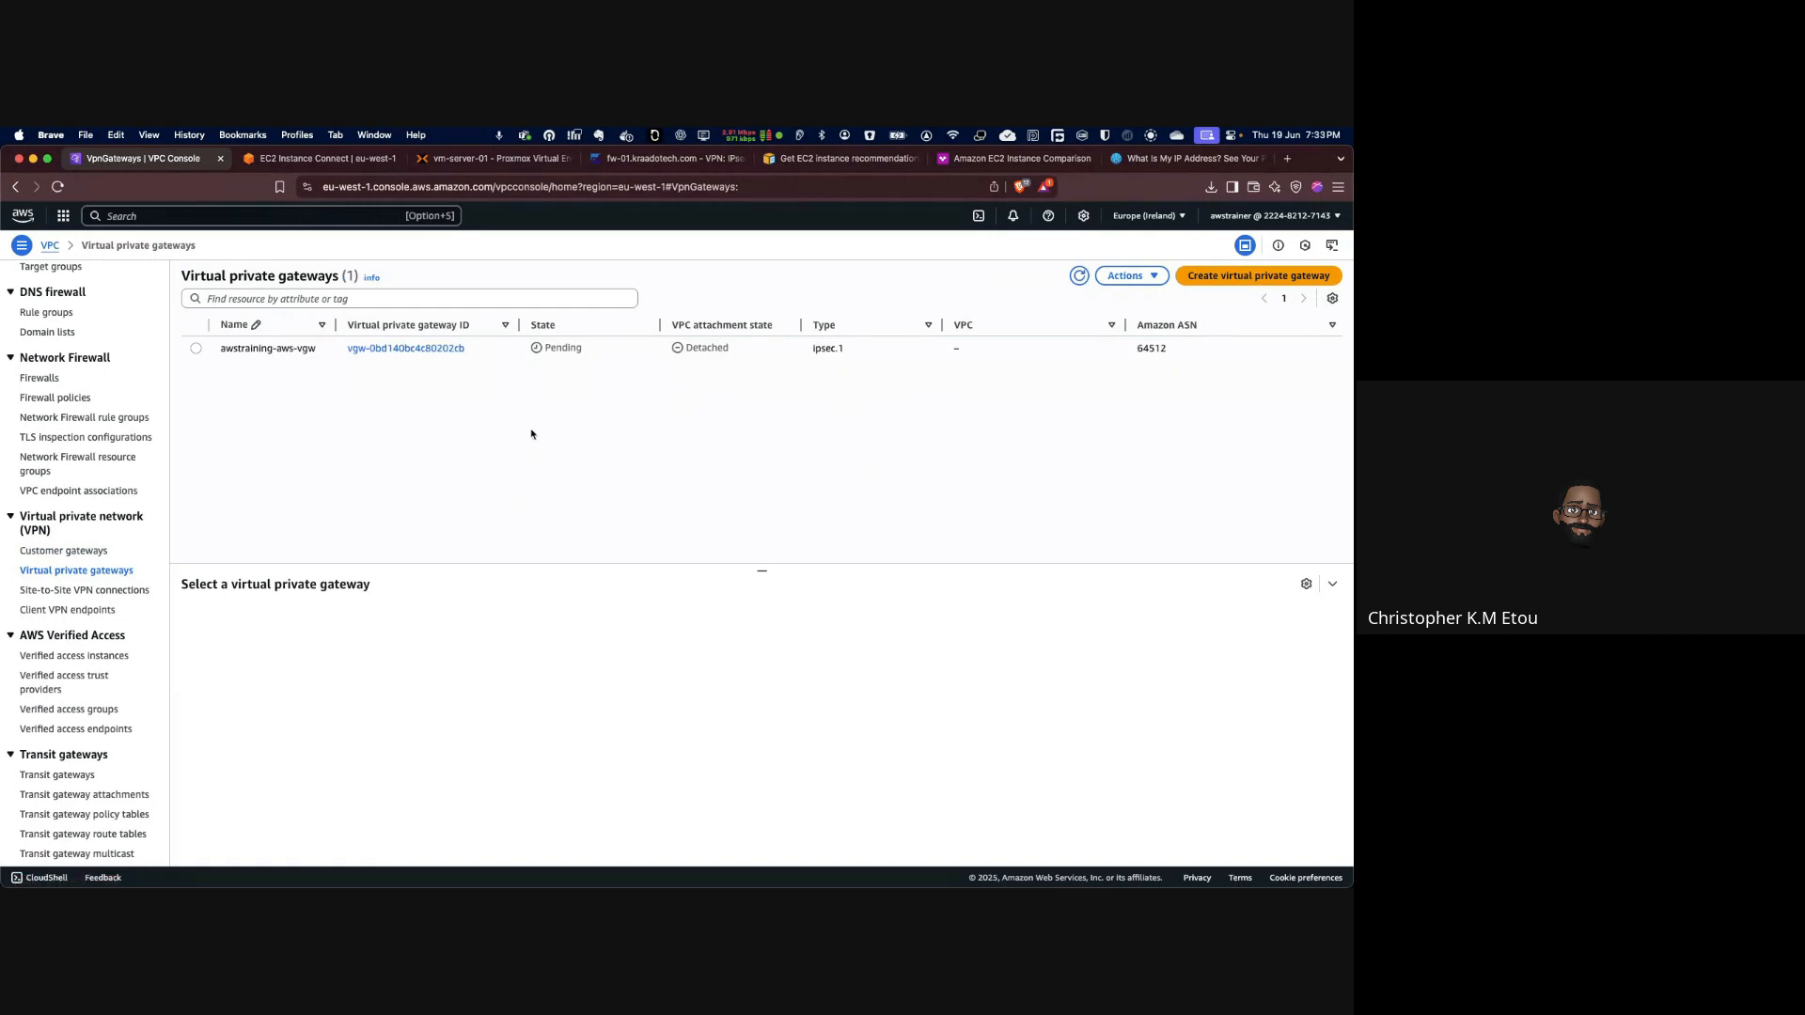
pyautogui.click(1079, 275)
# - Attach the virtual private gateway awstraining-aws-vgw to the VPC training-vpc-03
pyautogui.click(195, 347)
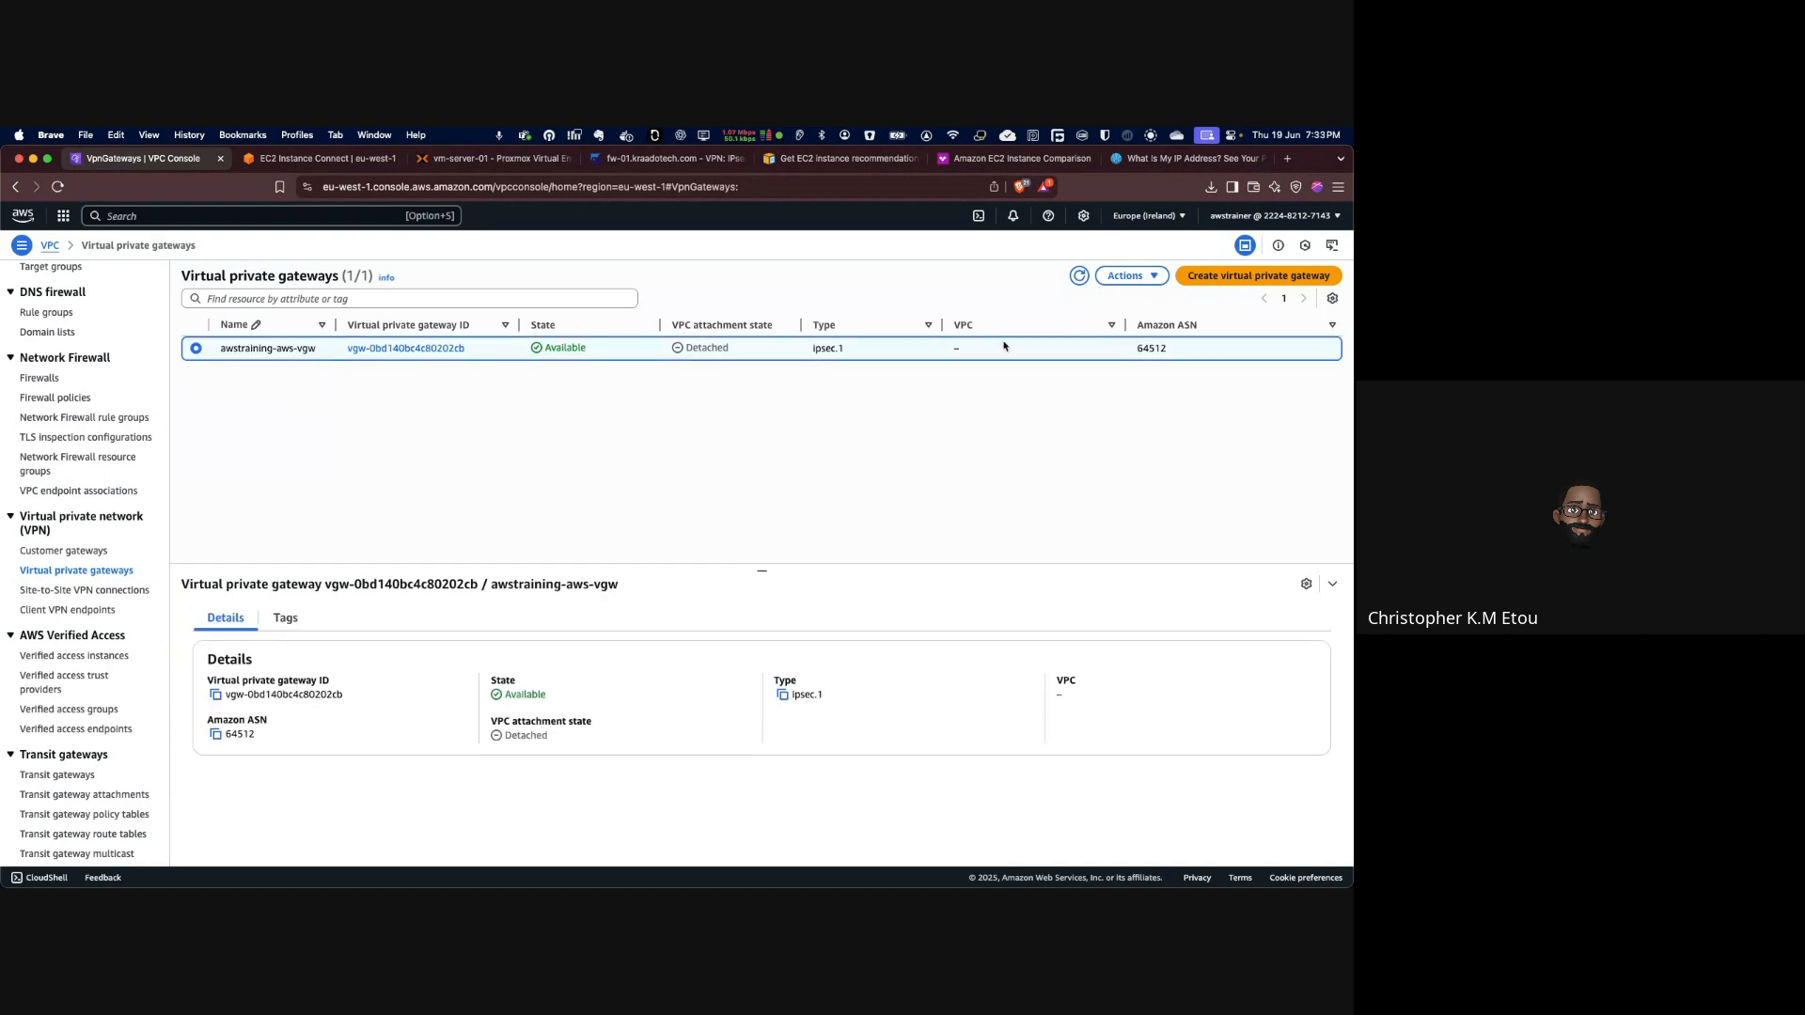
pyautogui.click(1146, 276)
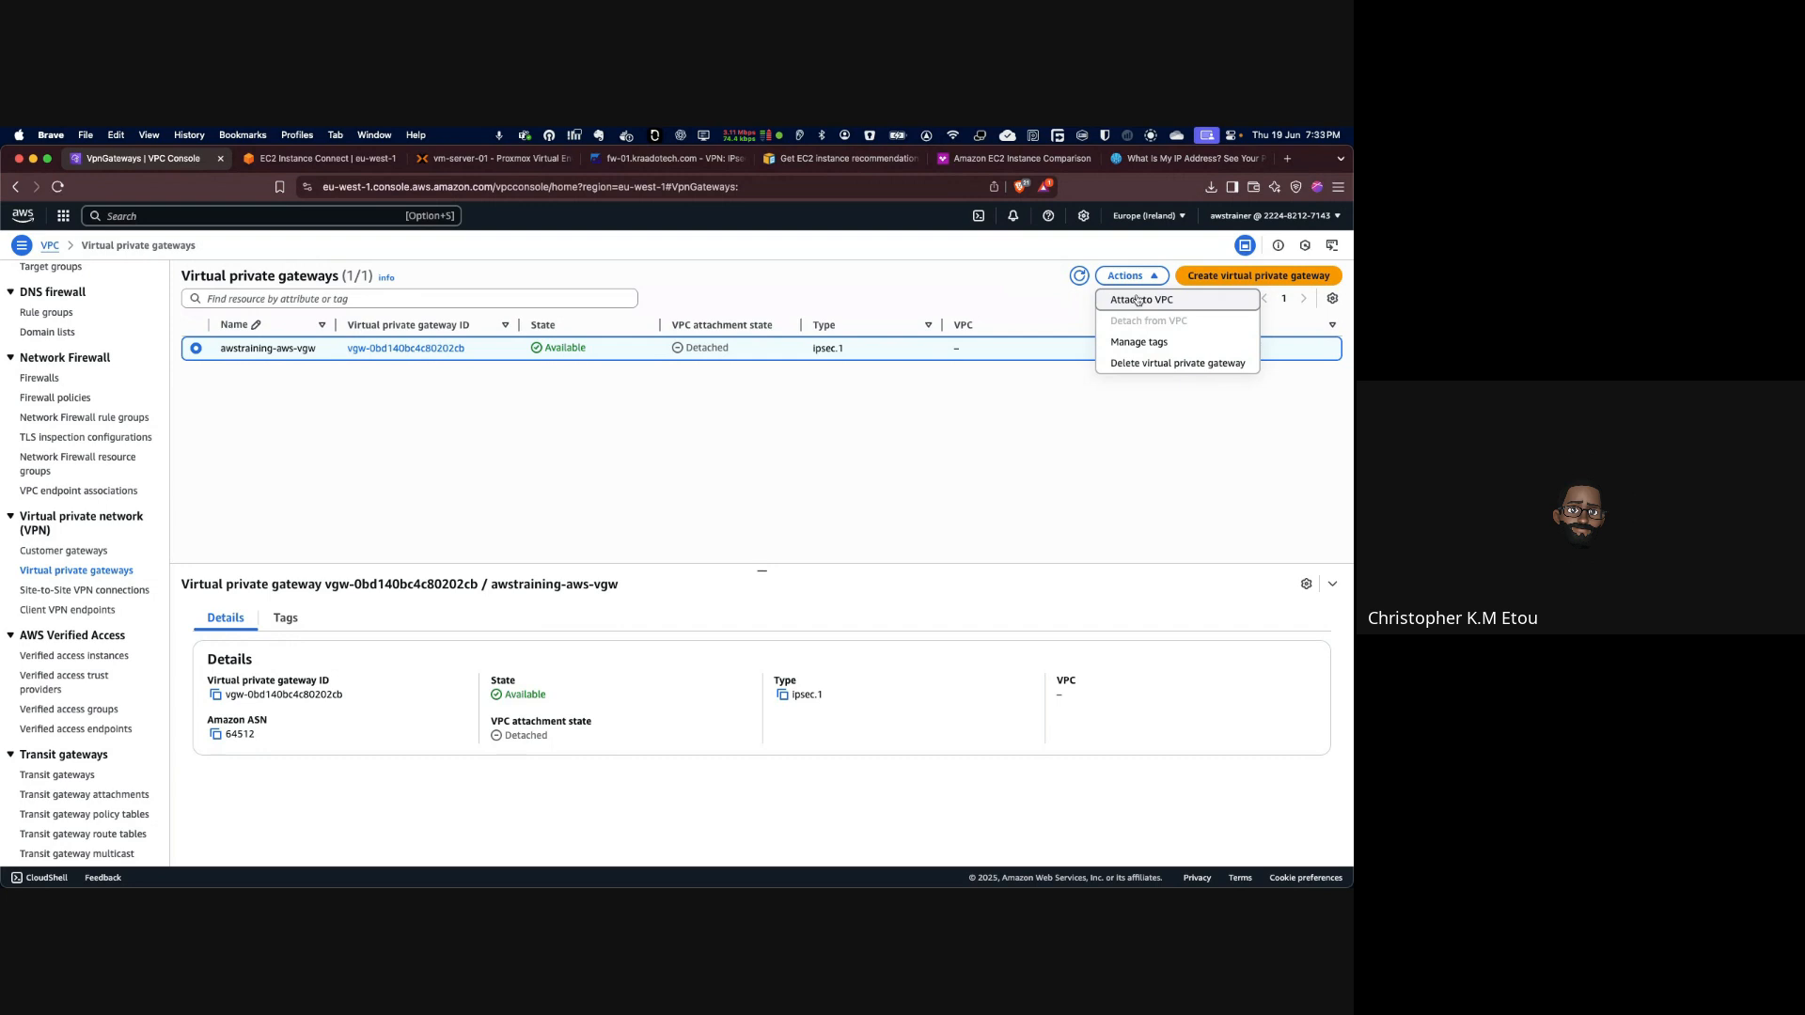
pyautogui.click(1141, 299)
pyautogui.click(271, 411)
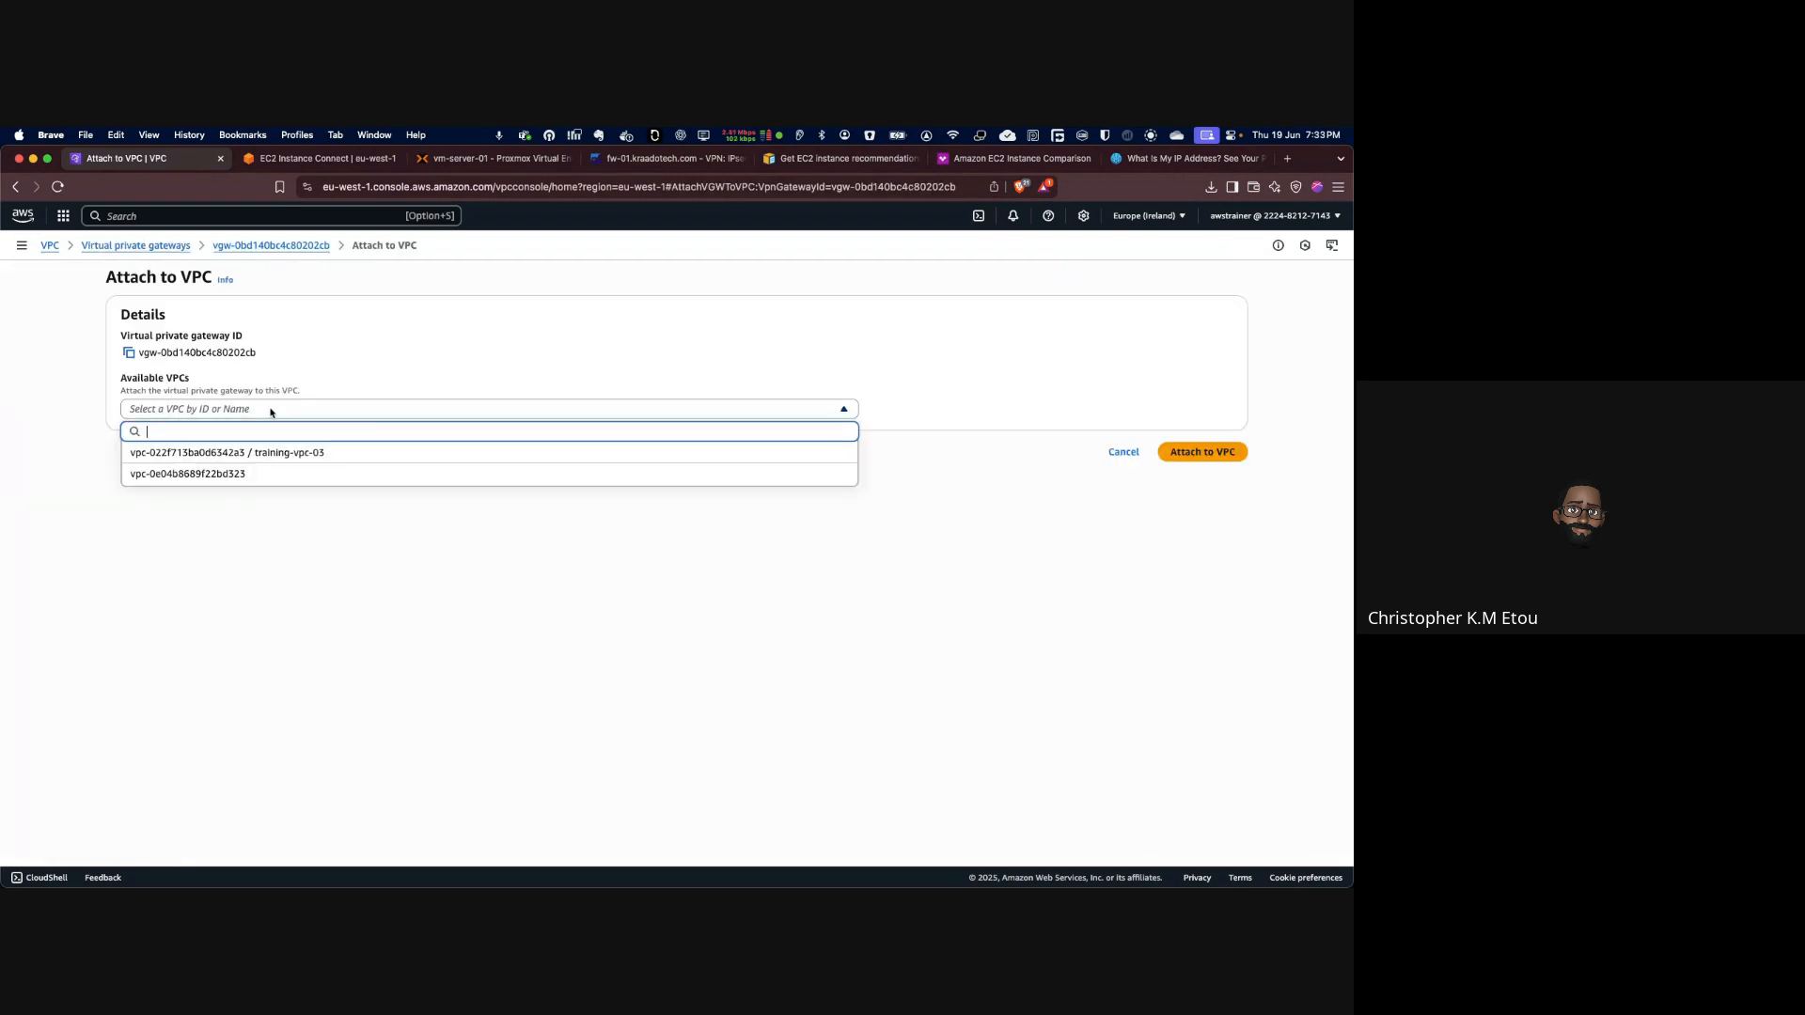
pyautogui.click(258, 455)
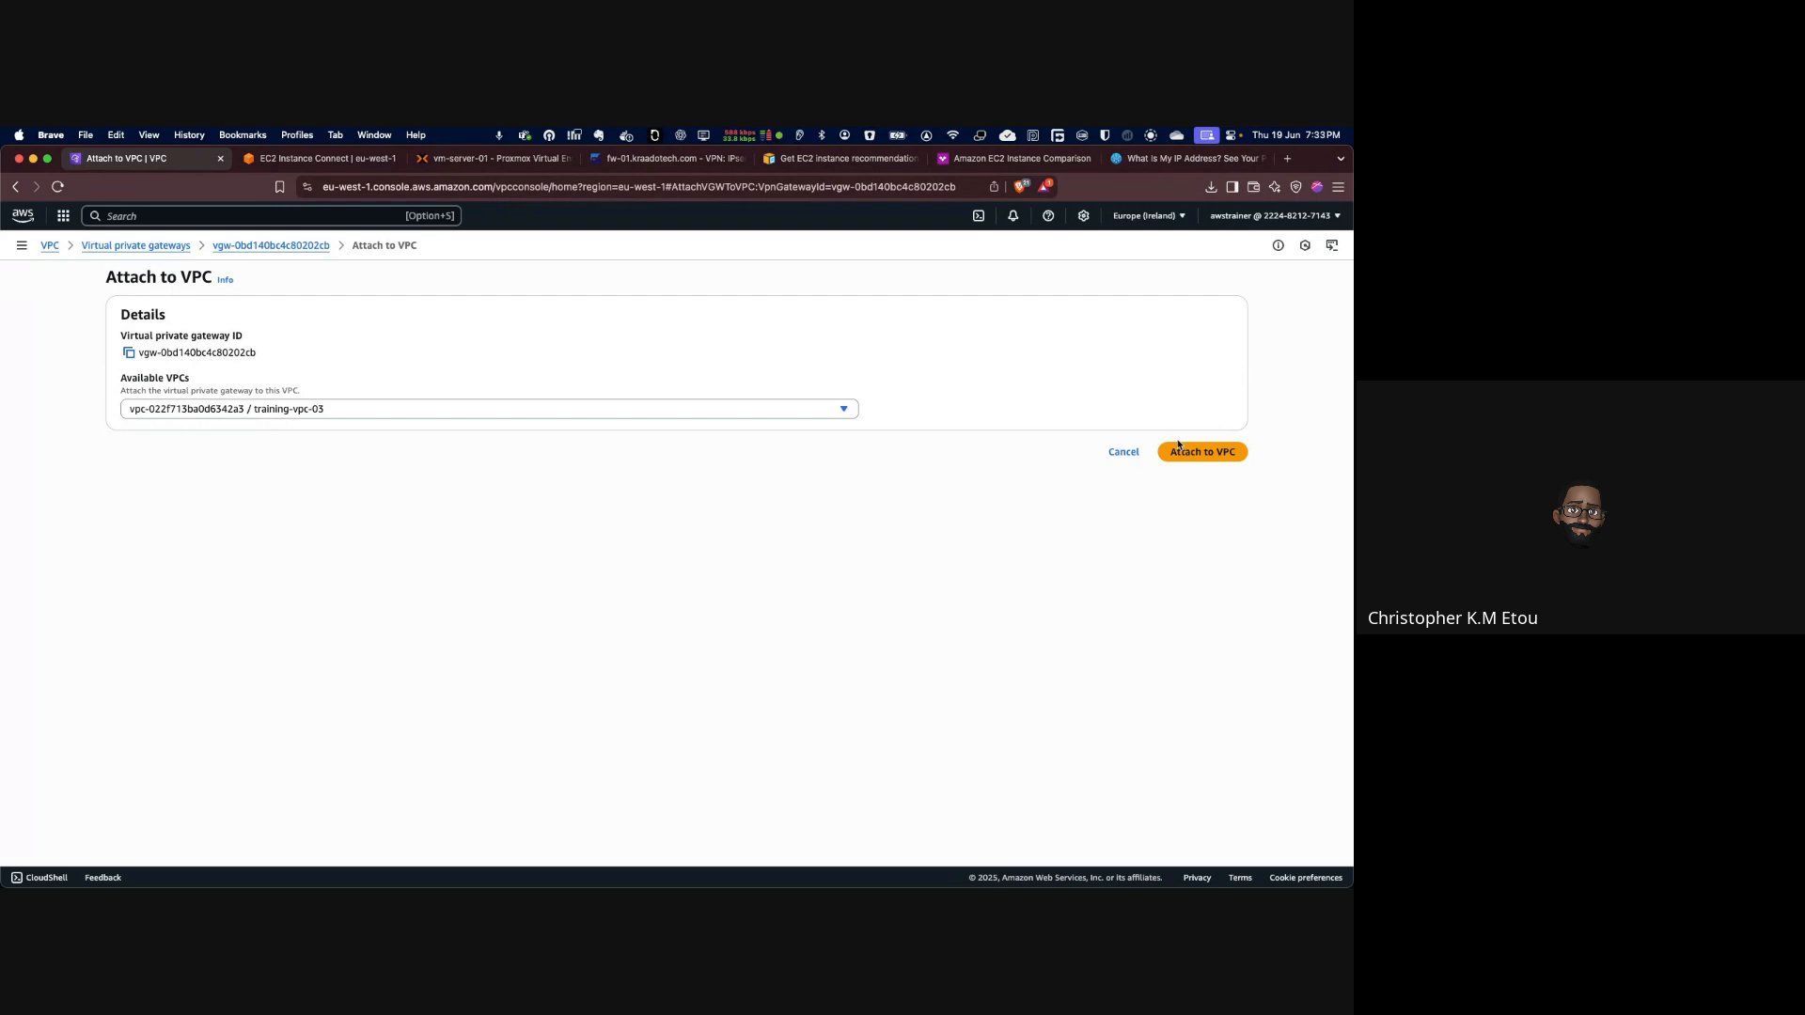
pyautogui.click(1200, 455)
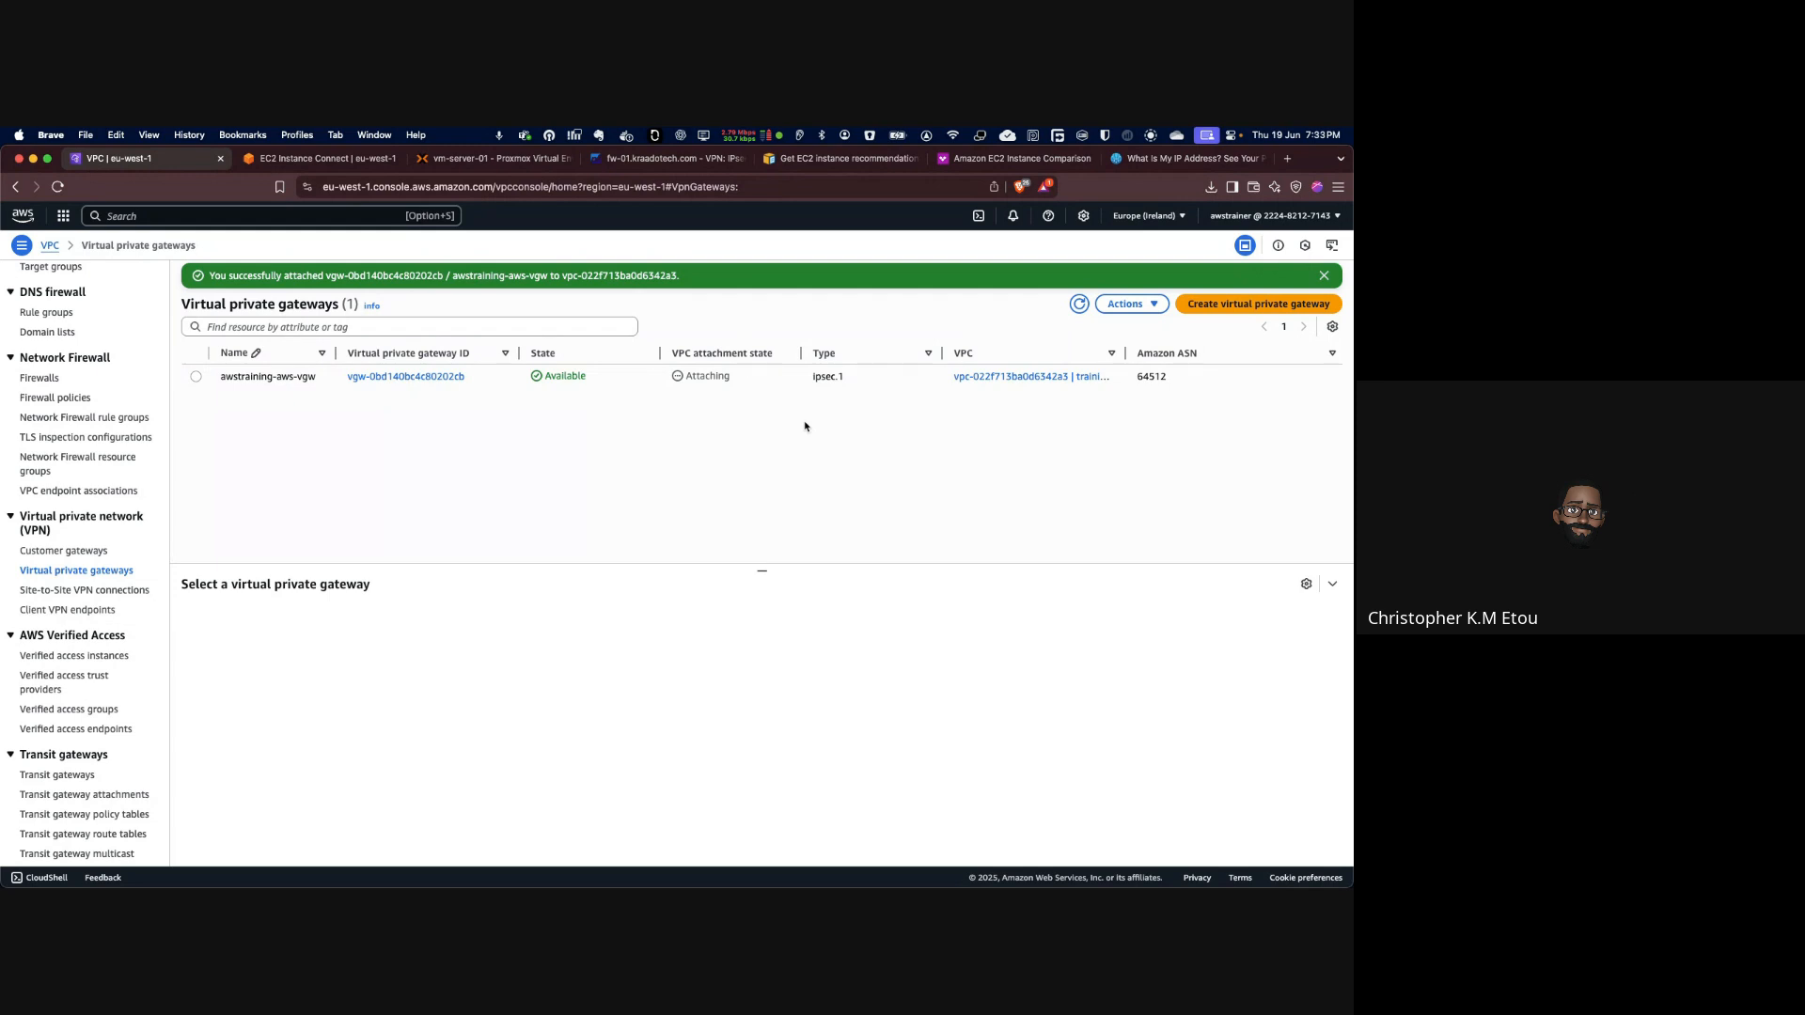
# - Start creating a site-to-site VPN connection and set its name tag to awstraining-dc-aws
pyautogui.click(121, 590)
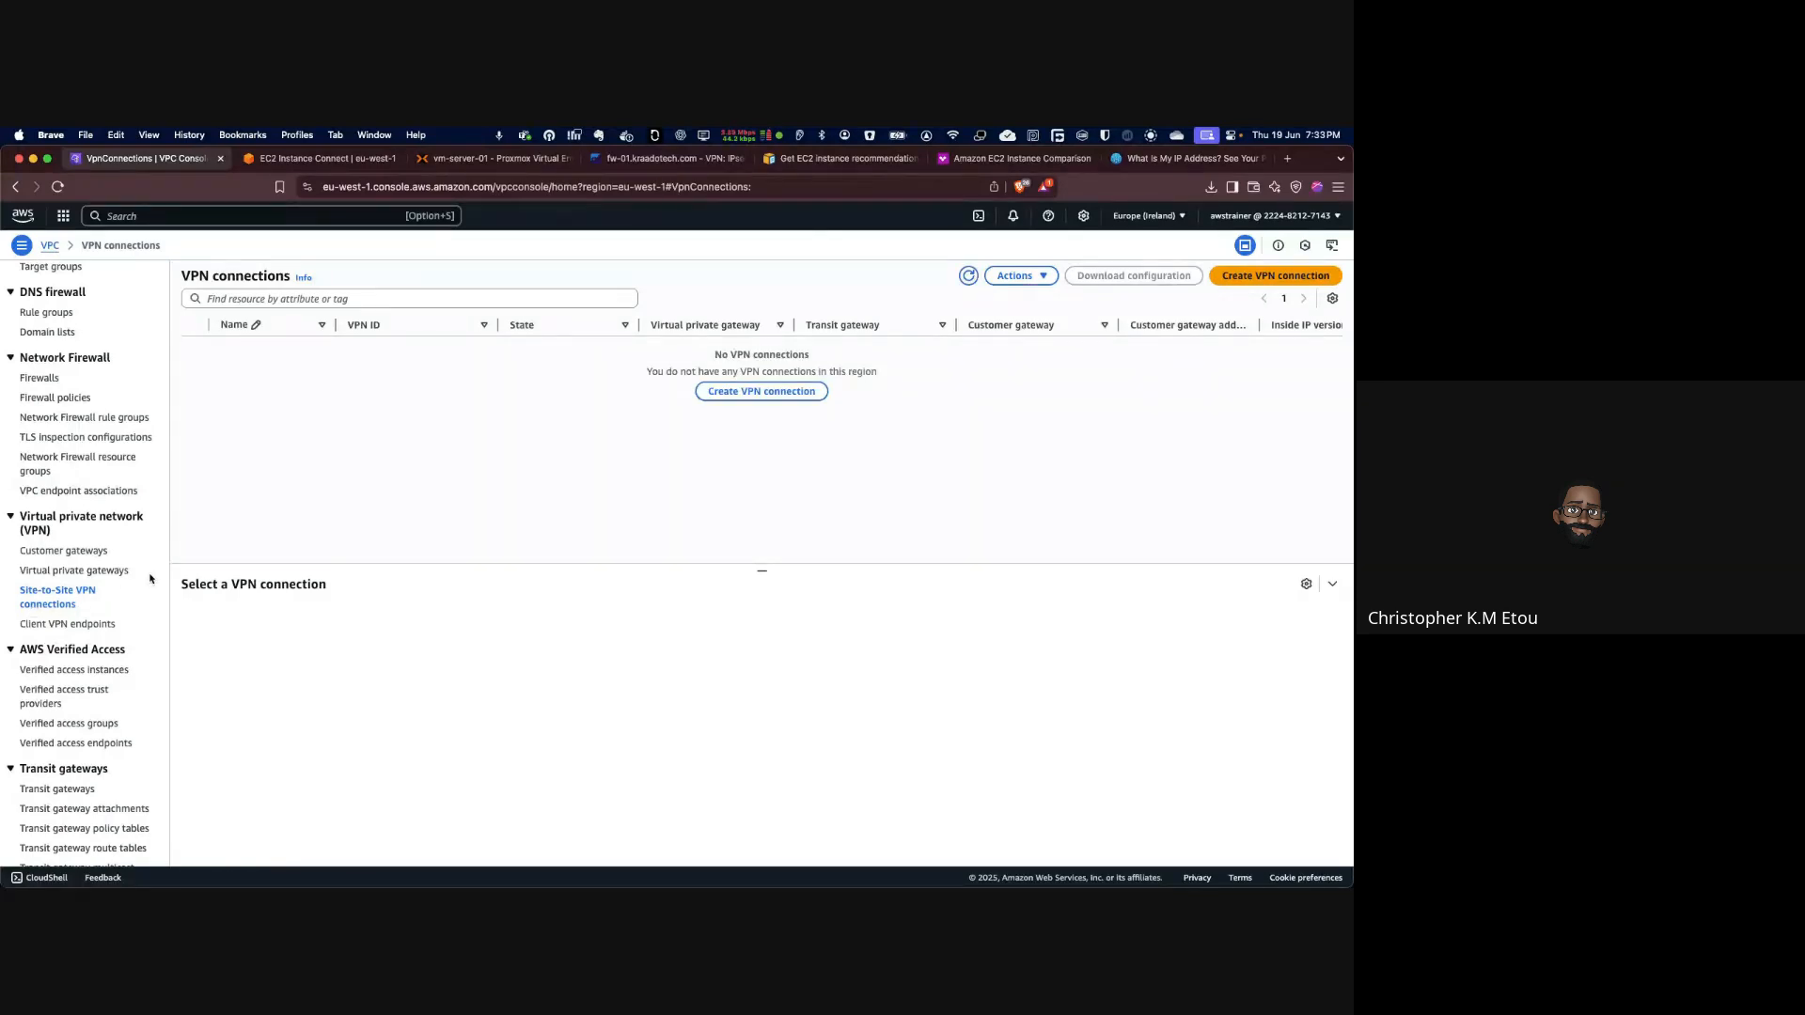
pyautogui.click(762, 391)
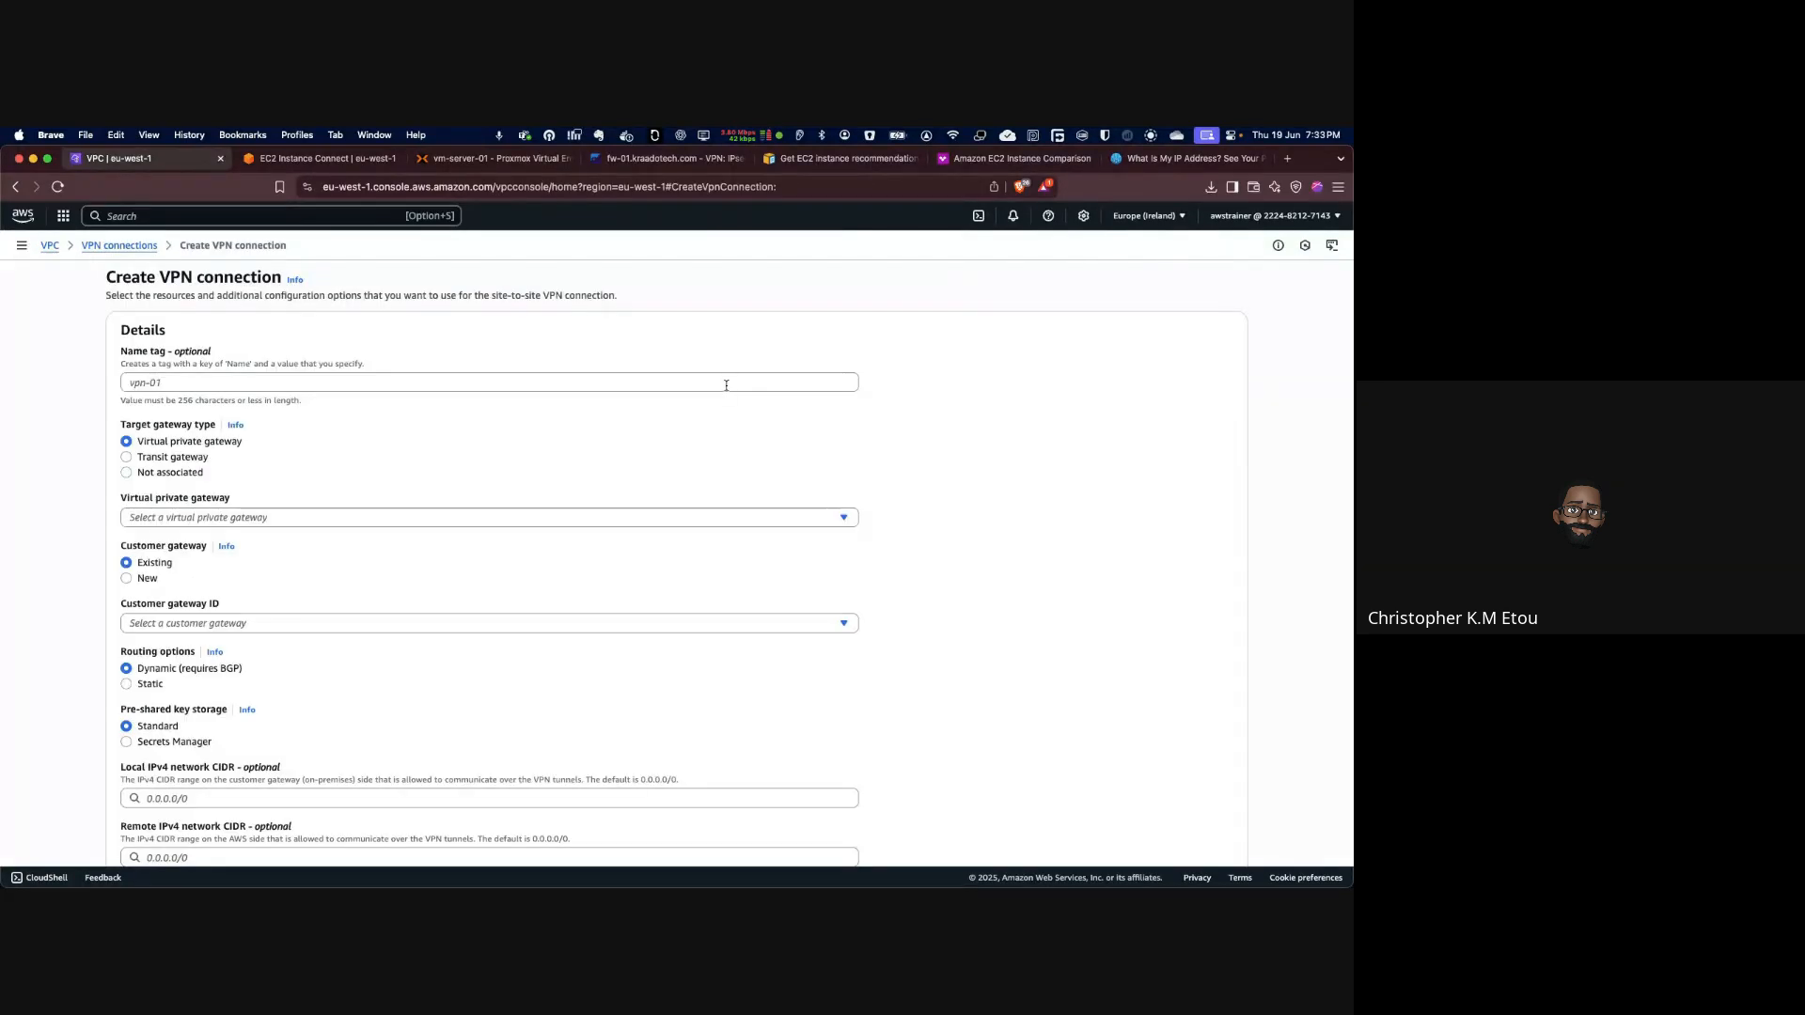
pyautogui.click(175, 381)
pyautogui.write('awstraining-dc-vgw')
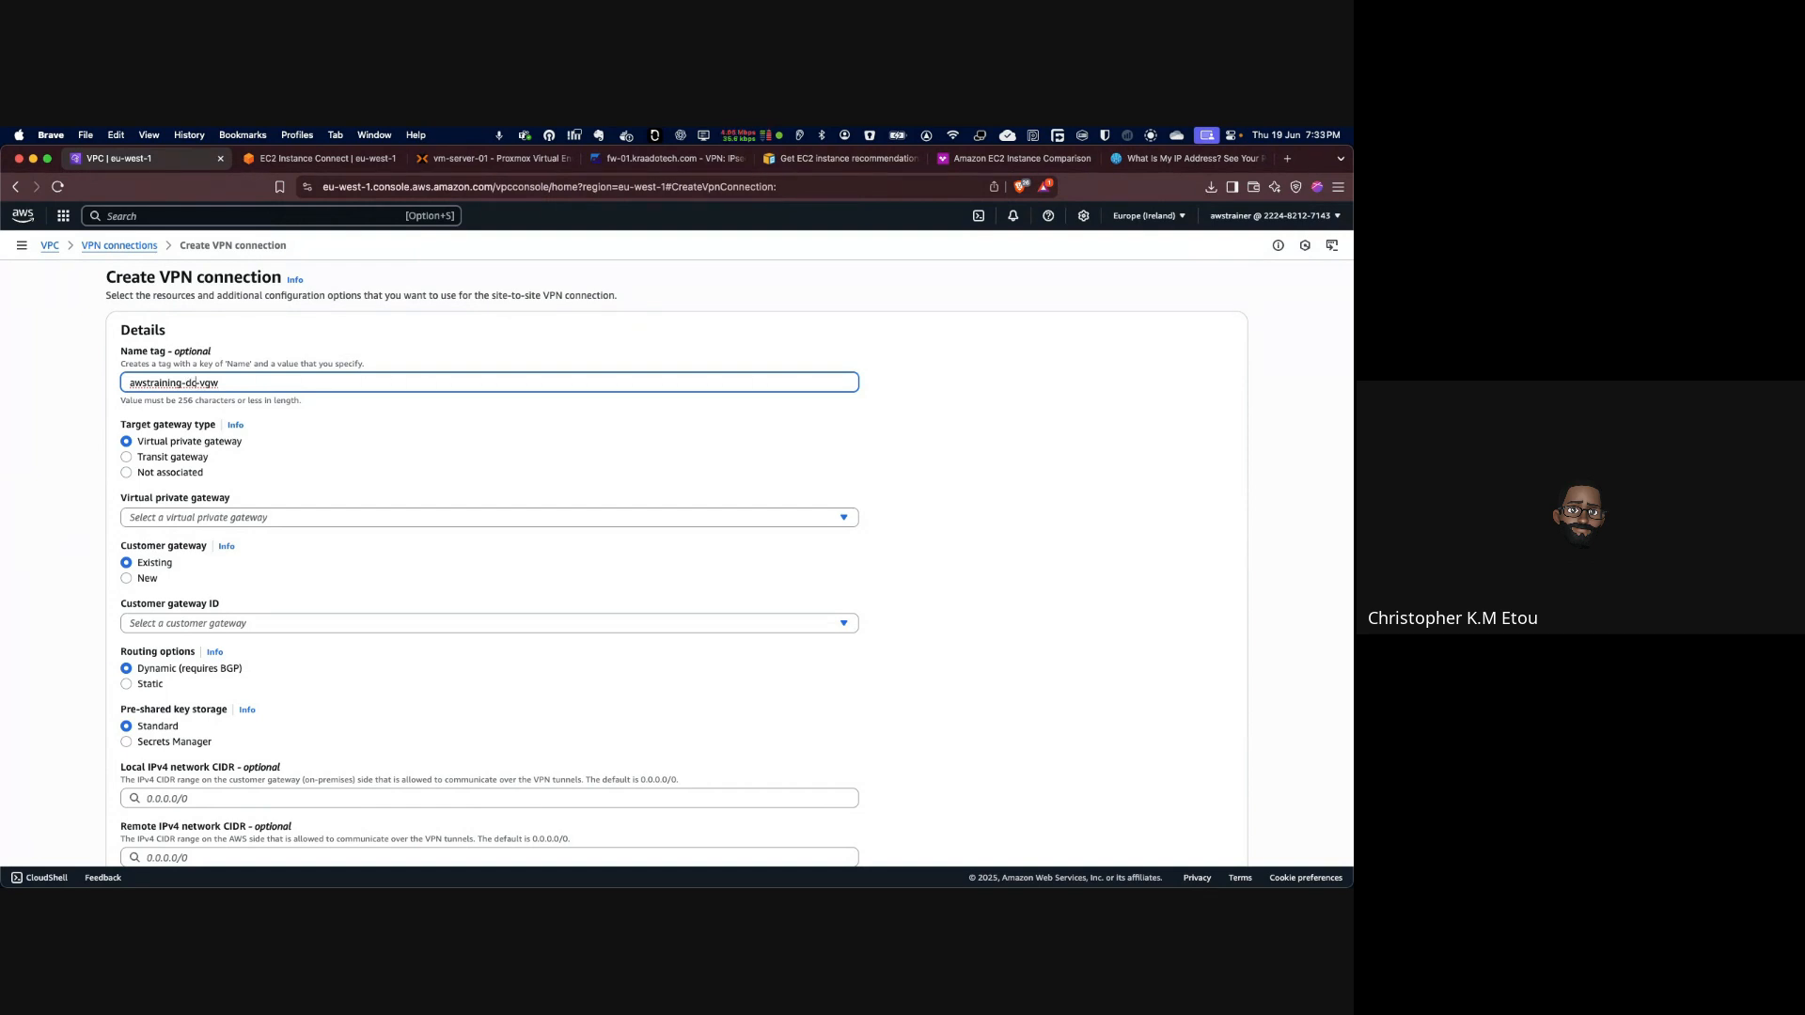
pyautogui.press('BackSpace')
pyautogui.press('BackSpace')
pyautogui.press('BackSpace')
pyautogui.write('aws')
# - Select awstraining-aws-vgw as the VPN connection's virtual private gateway and awstraining-dc-vgw as its customer gateway
pyautogui.click(209, 520)
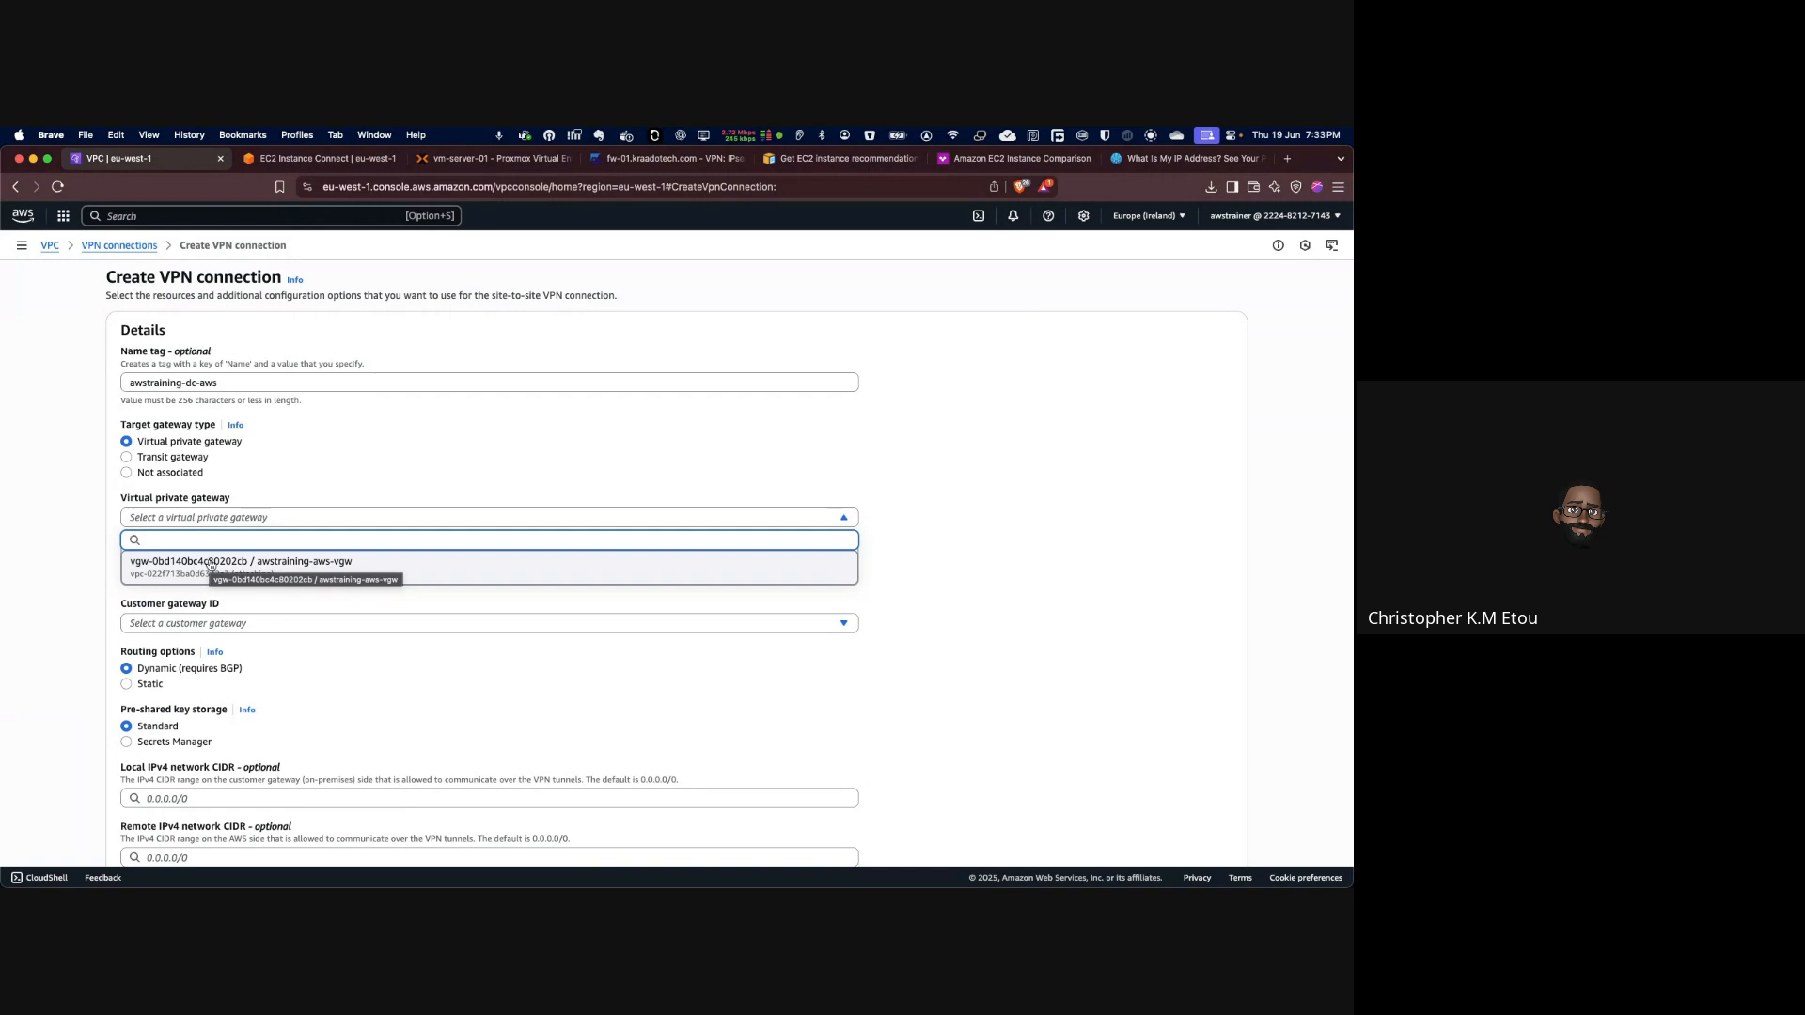
pyautogui.click(211, 562)
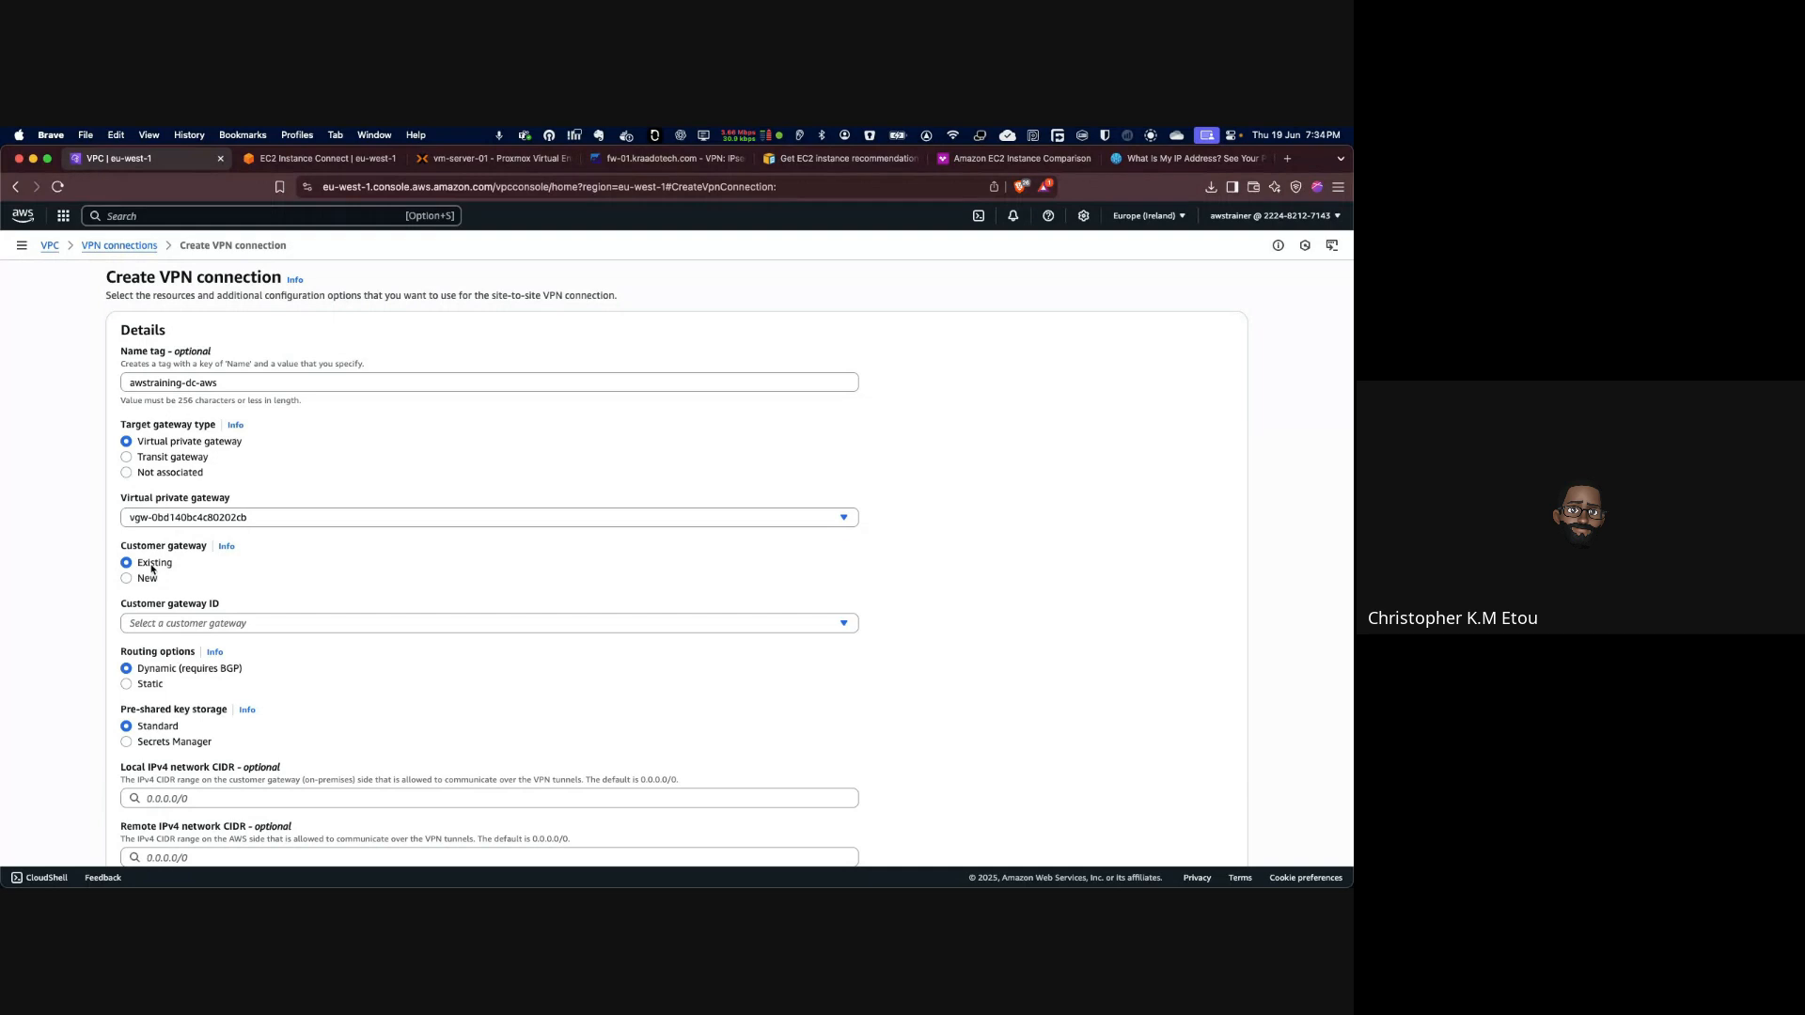
pyautogui.click(243, 623)
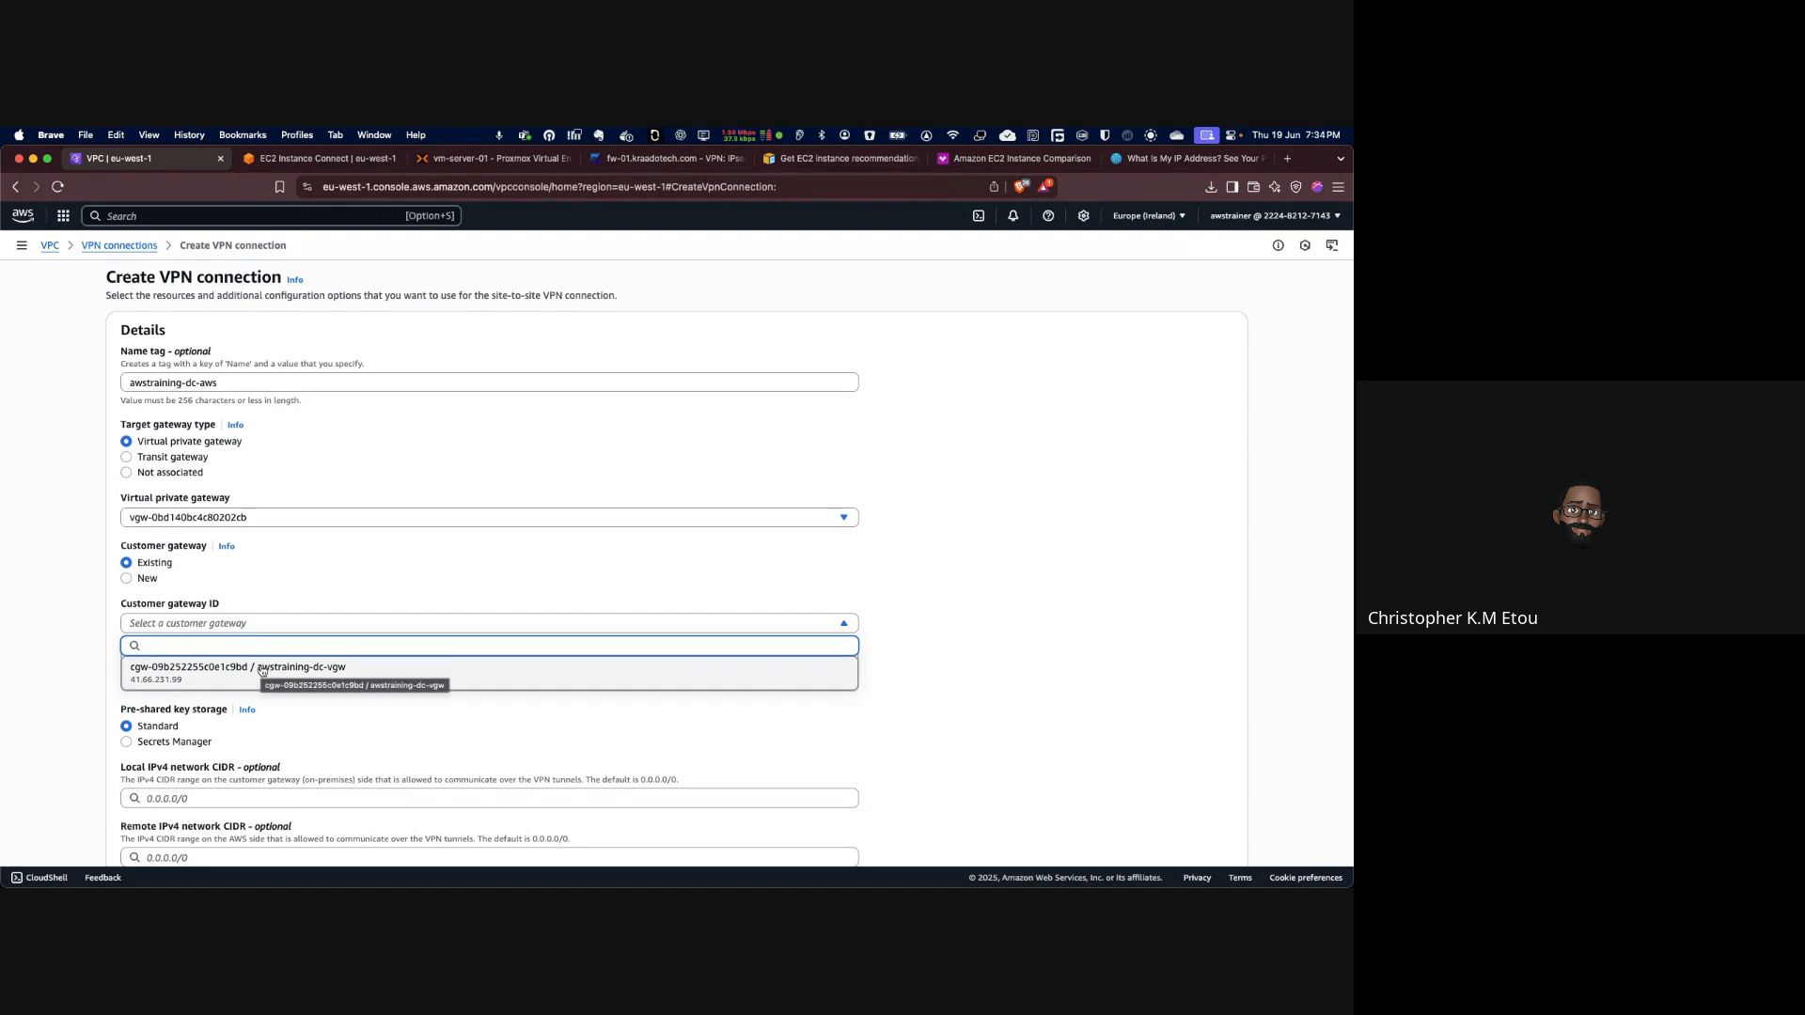
pyautogui.click(384, 669)
# - Set the VPN connection's routing option to Static and open the help on static IP prefixes
pyautogui.scroll(-5, 438, 660)
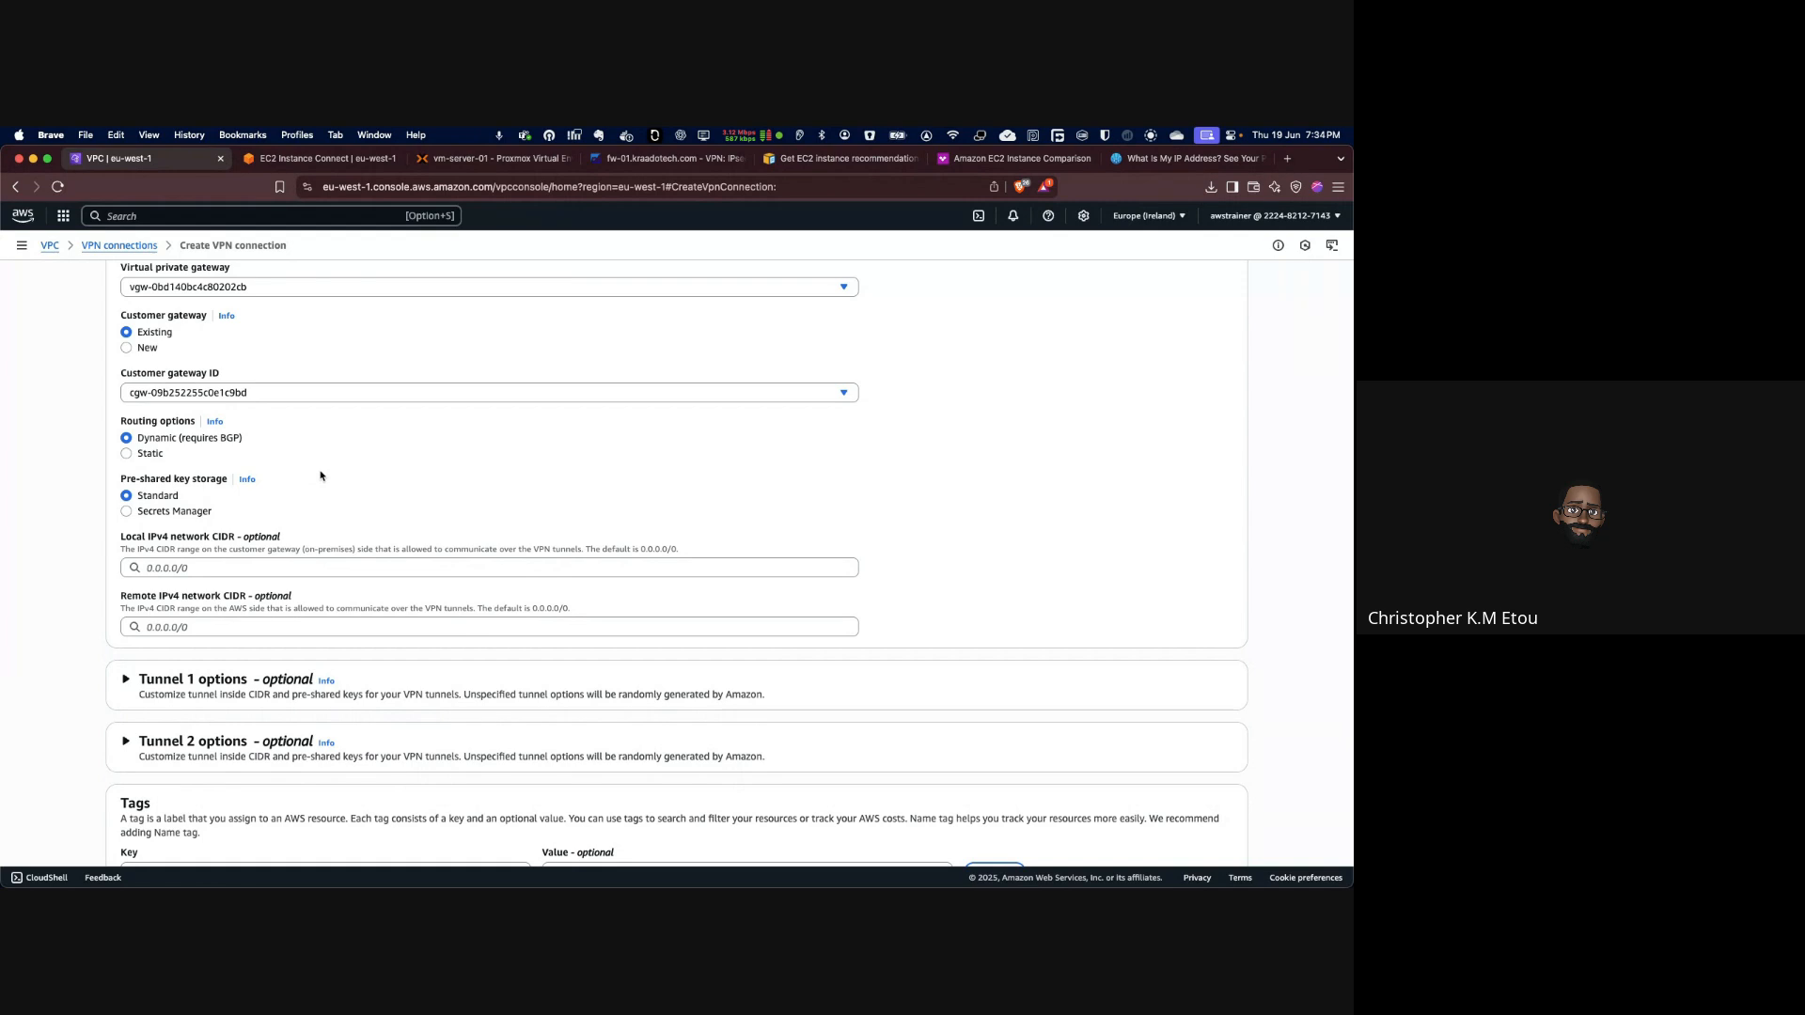
pyautogui.click(127, 455)
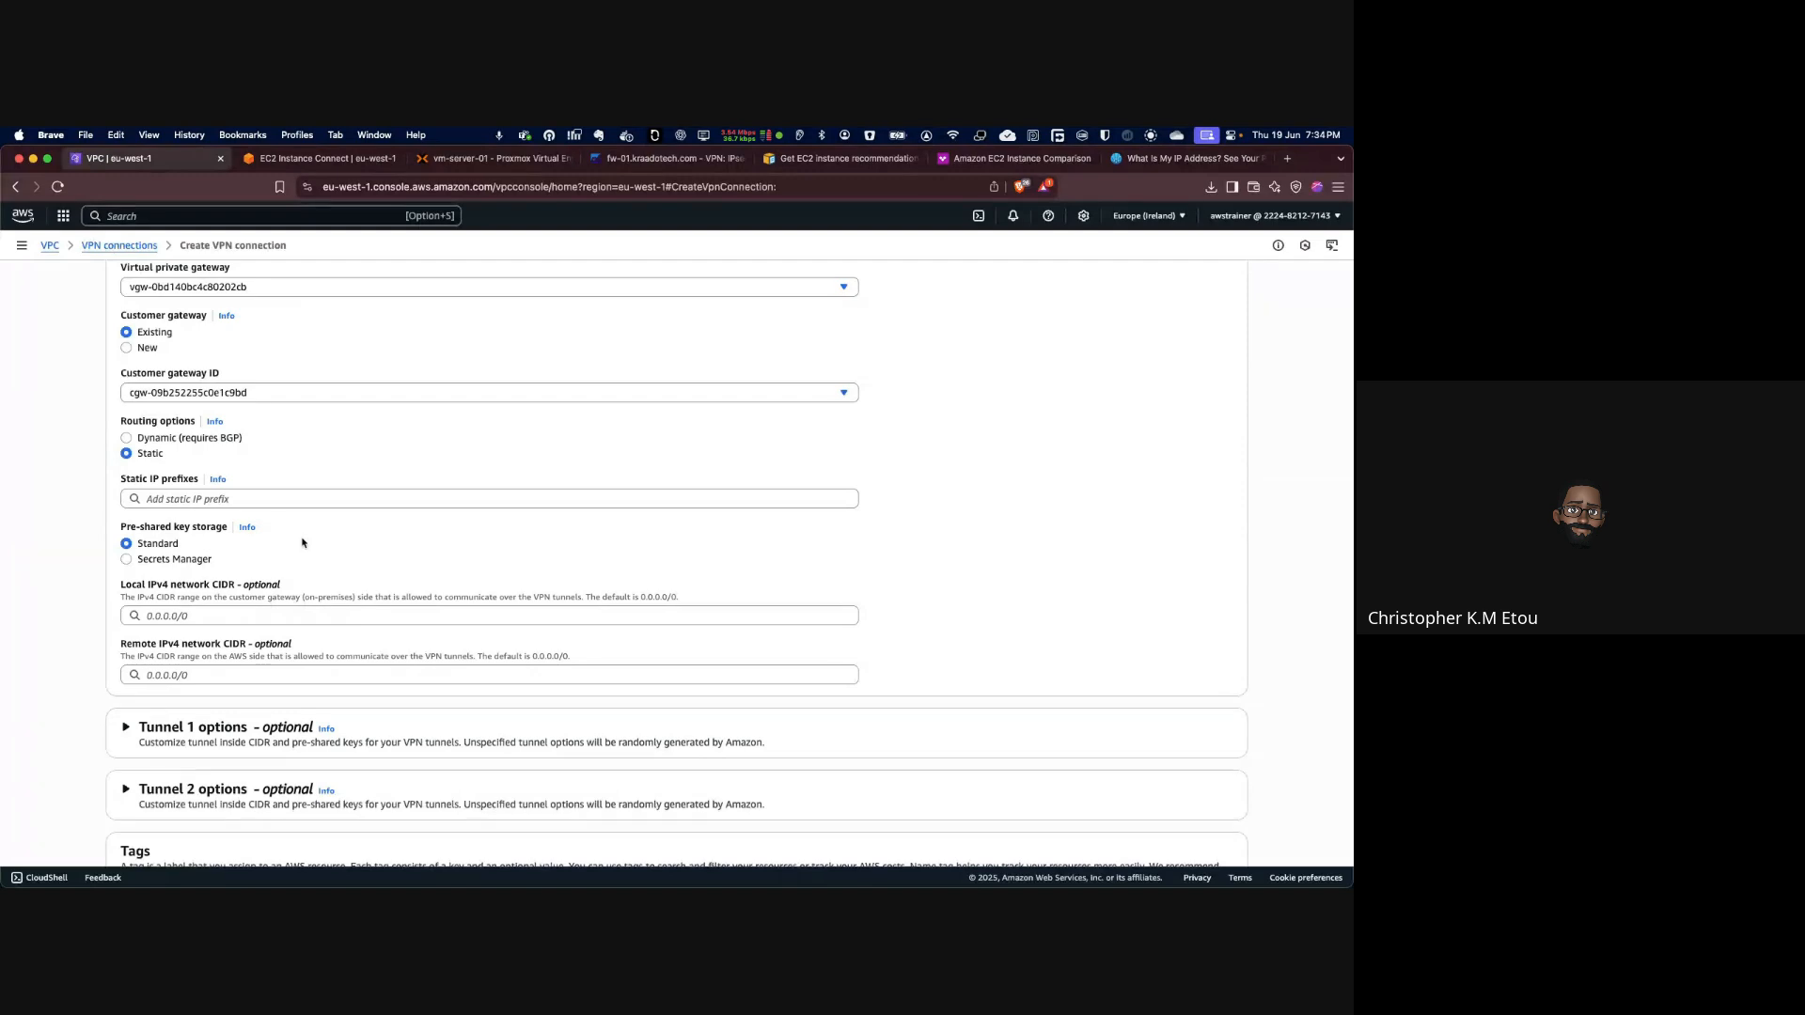
pyautogui.click(218, 481)
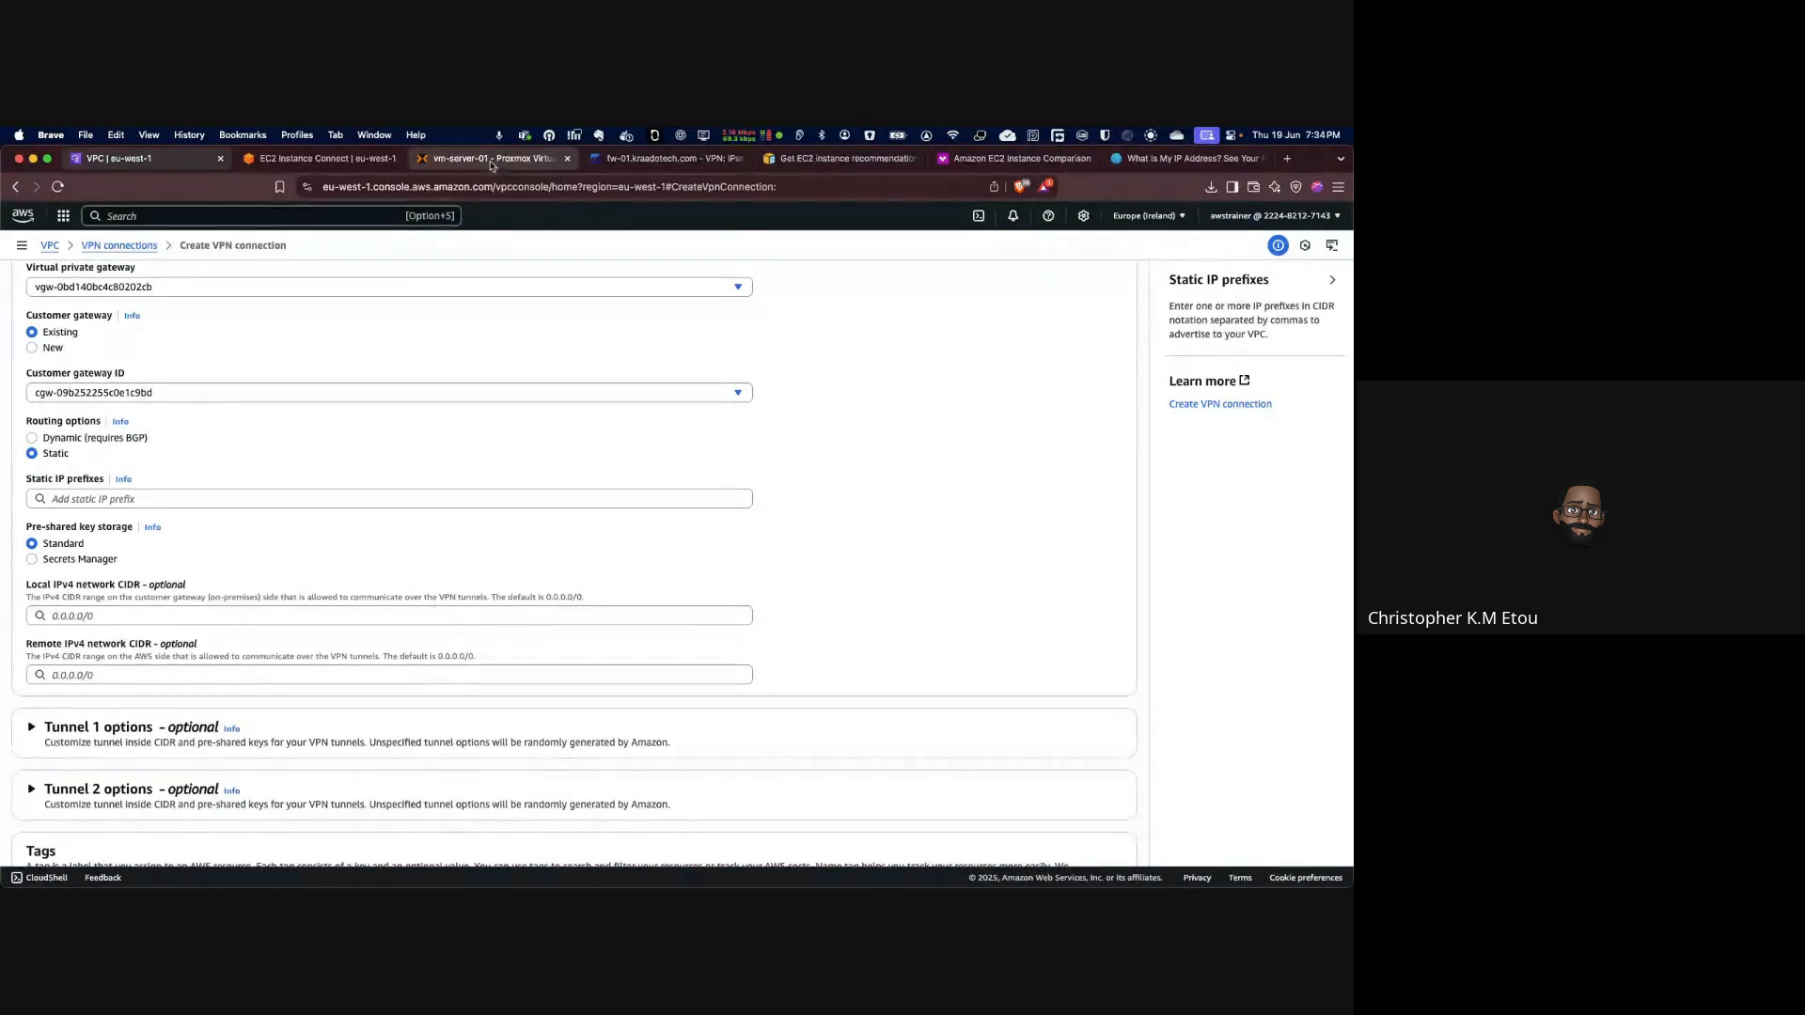
# - Switch to pfSense and look through the awstrainingvpn and awstraining interface settings for the on-premises IPv4 address and subnet mask
pyautogui.click(663, 160)
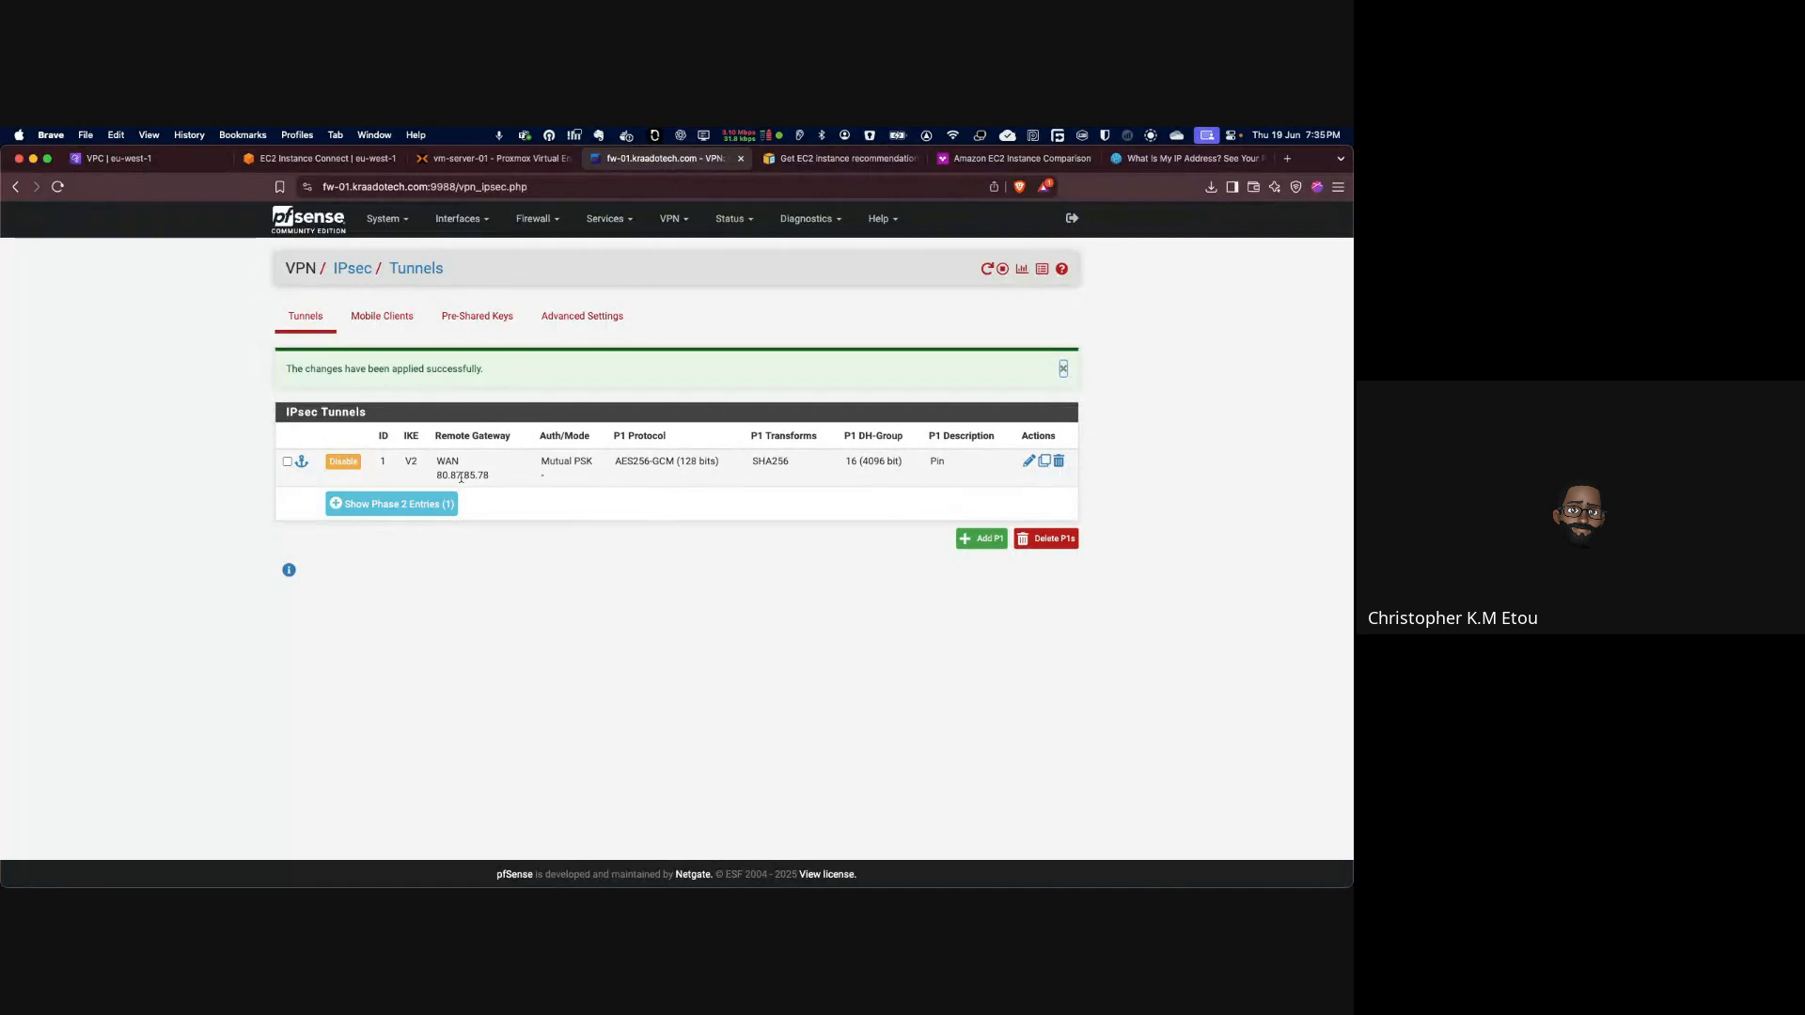
pyautogui.click(607, 226)
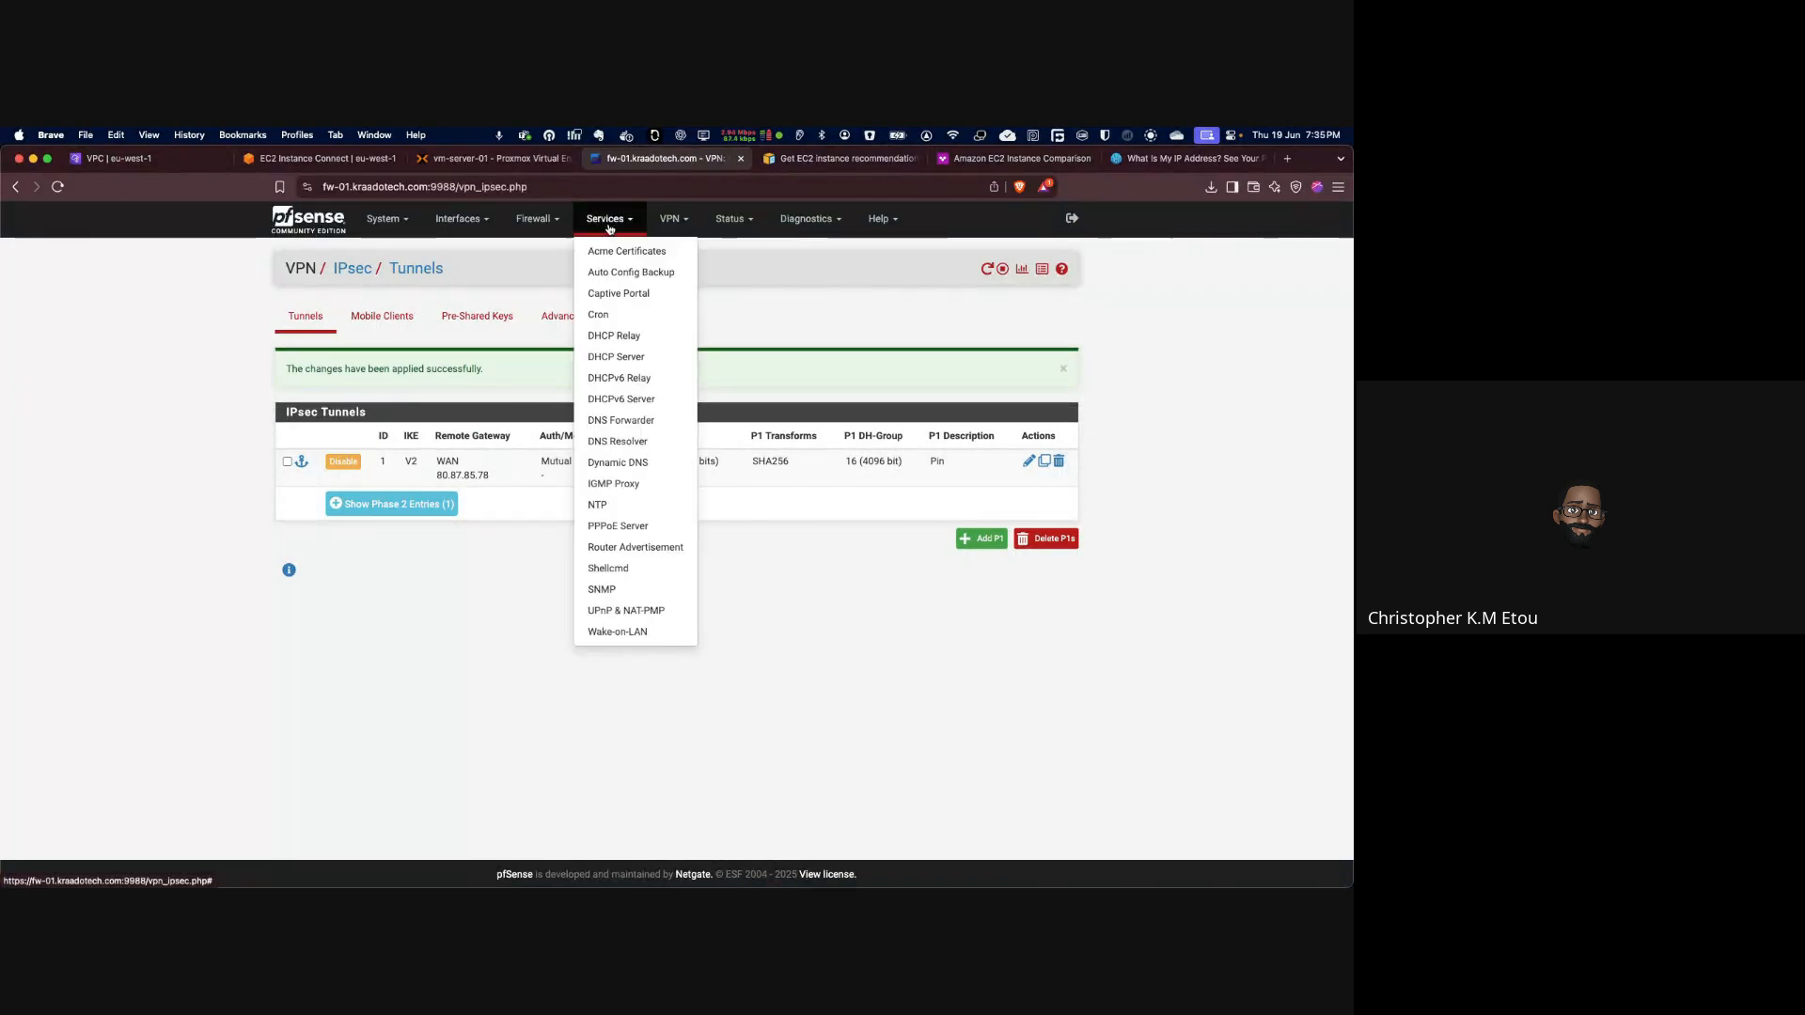
pyautogui.click(446, 226)
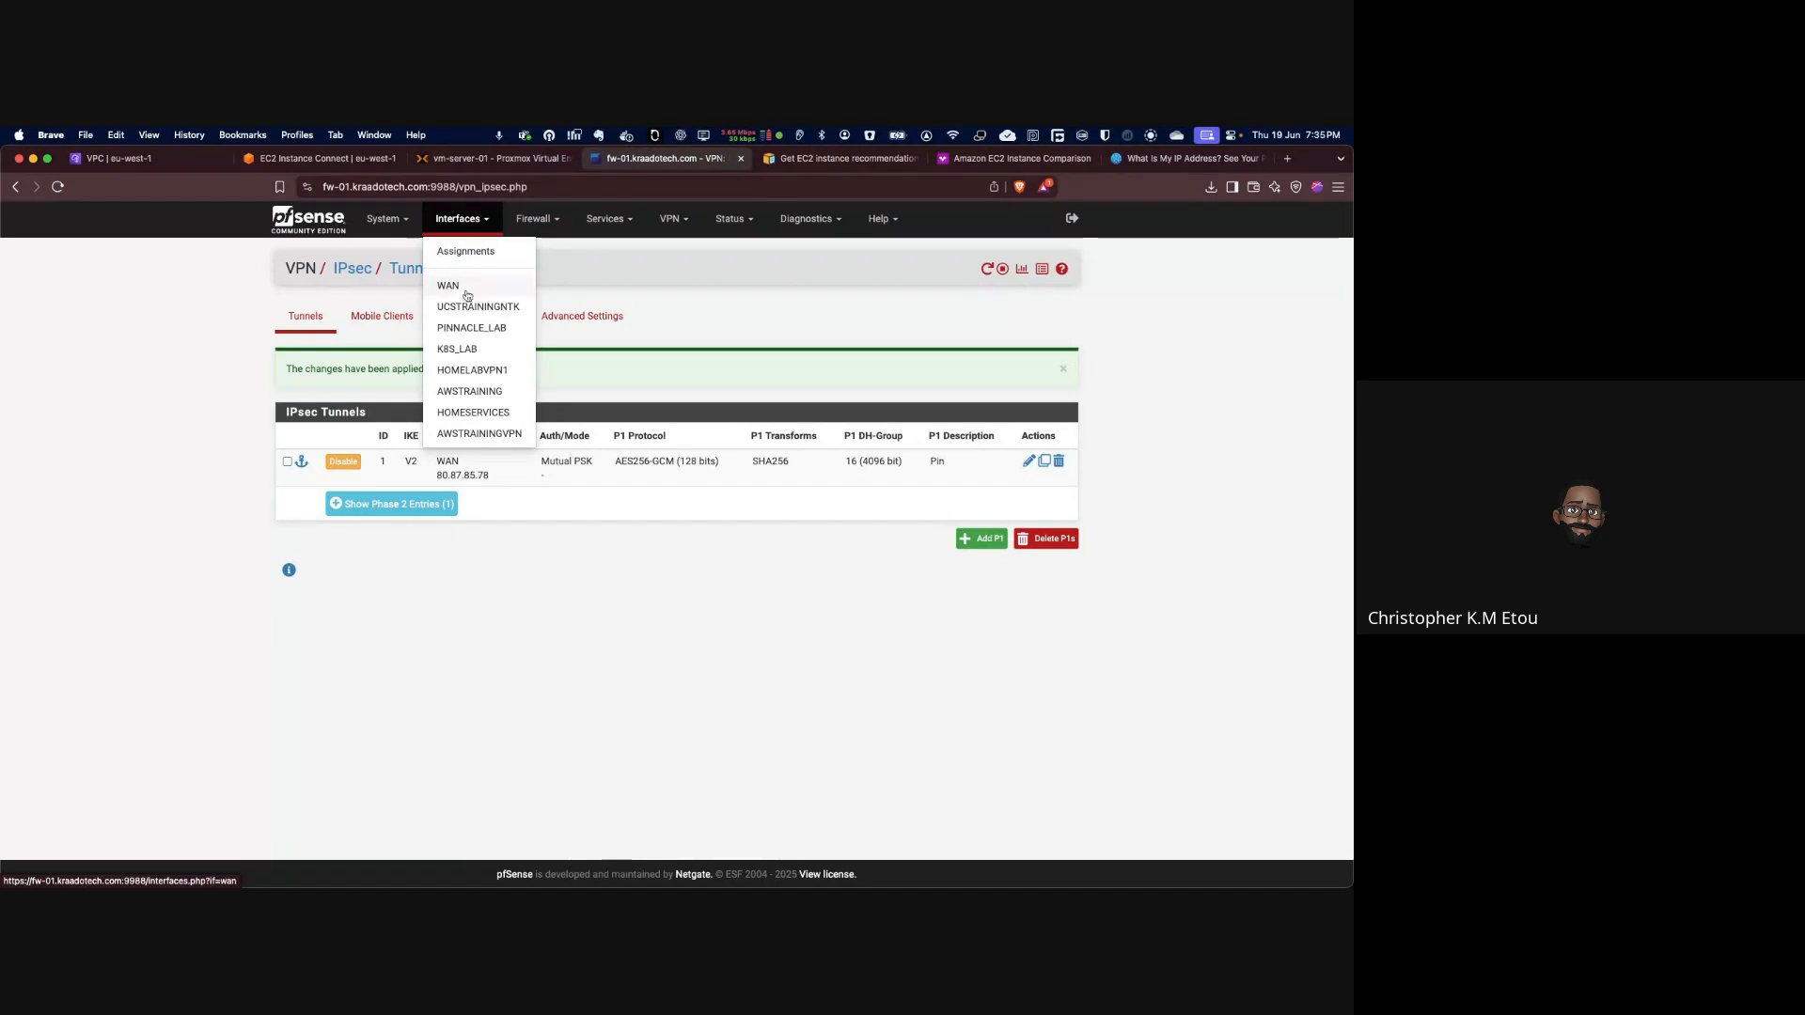
pyautogui.click(486, 434)
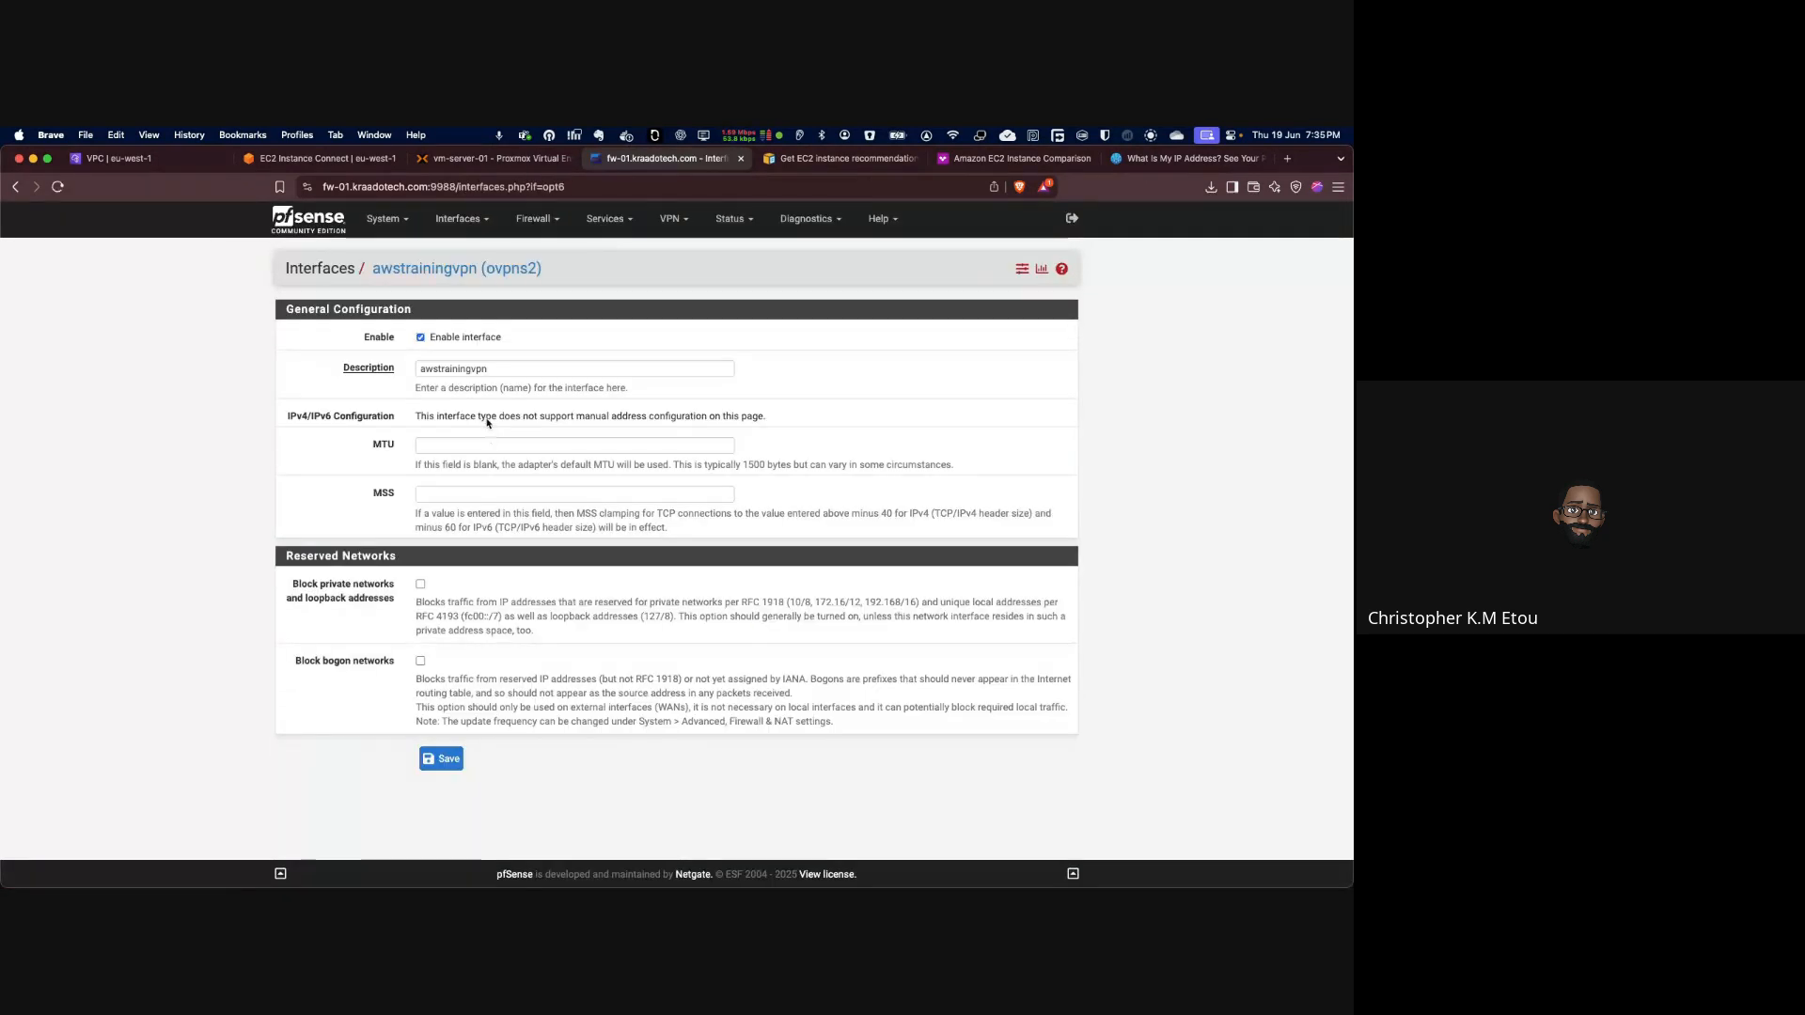
pyautogui.click(487, 222)
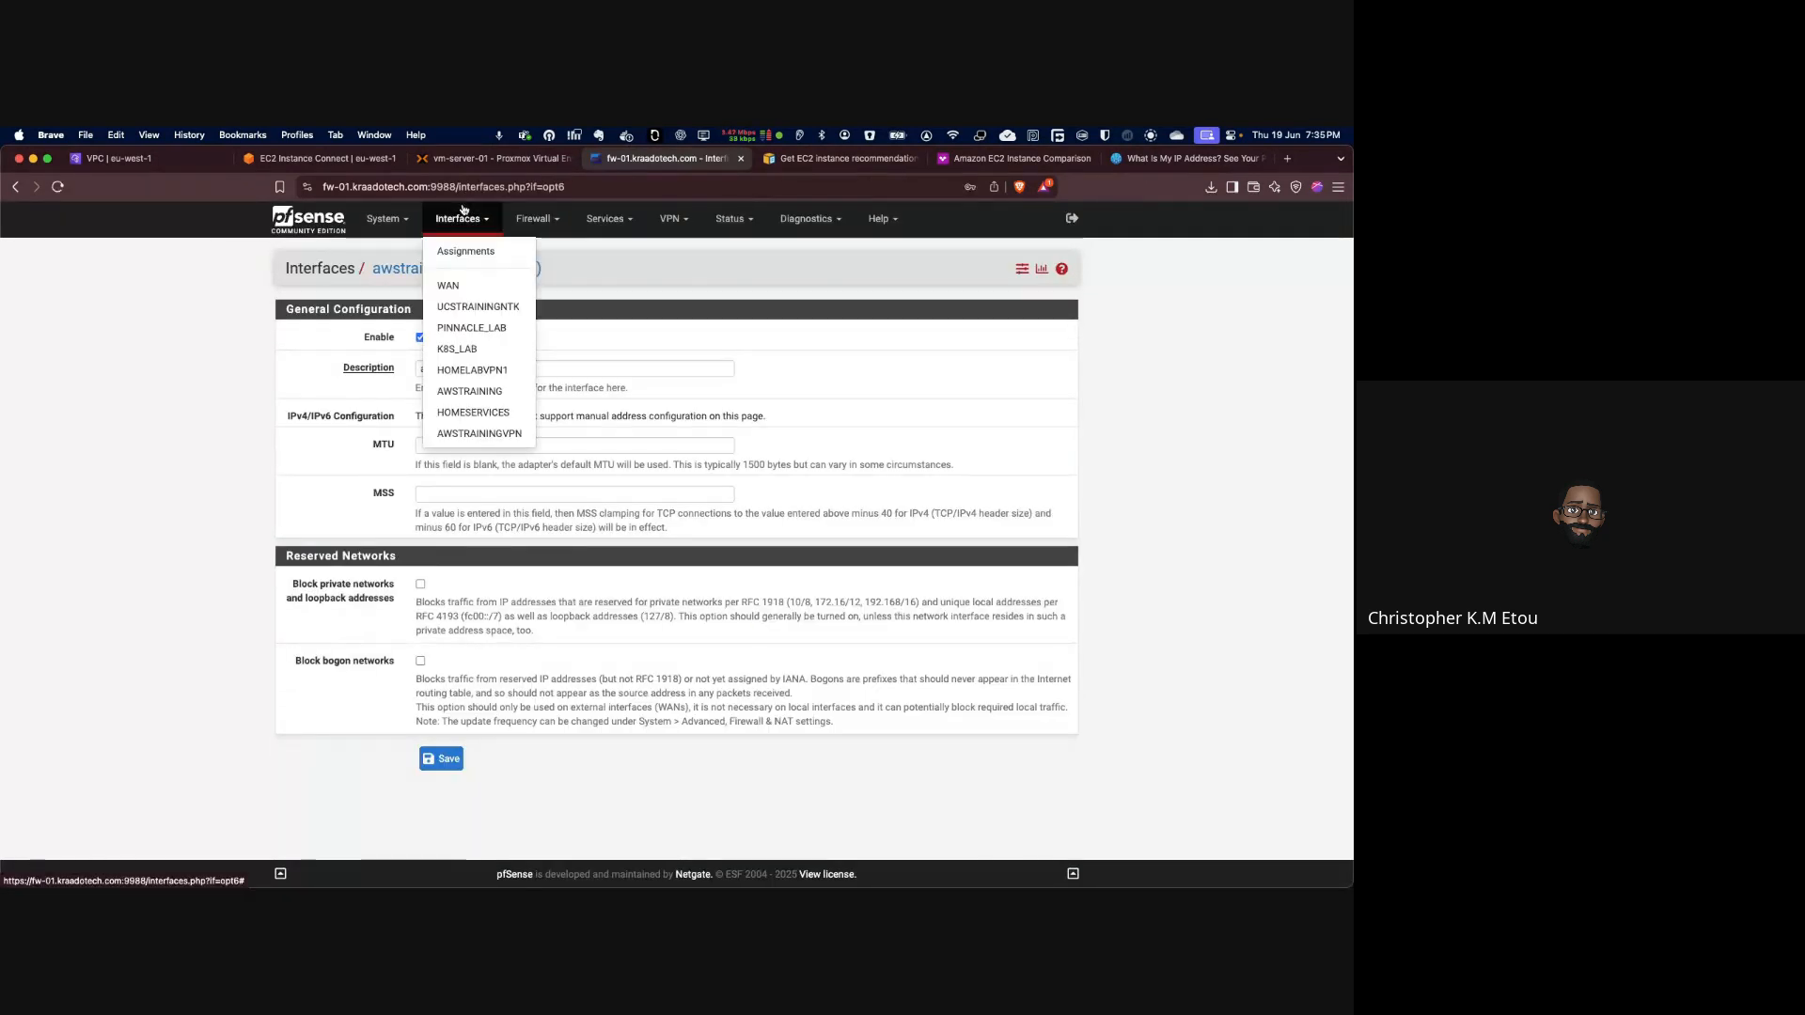
pyautogui.click(475, 392)
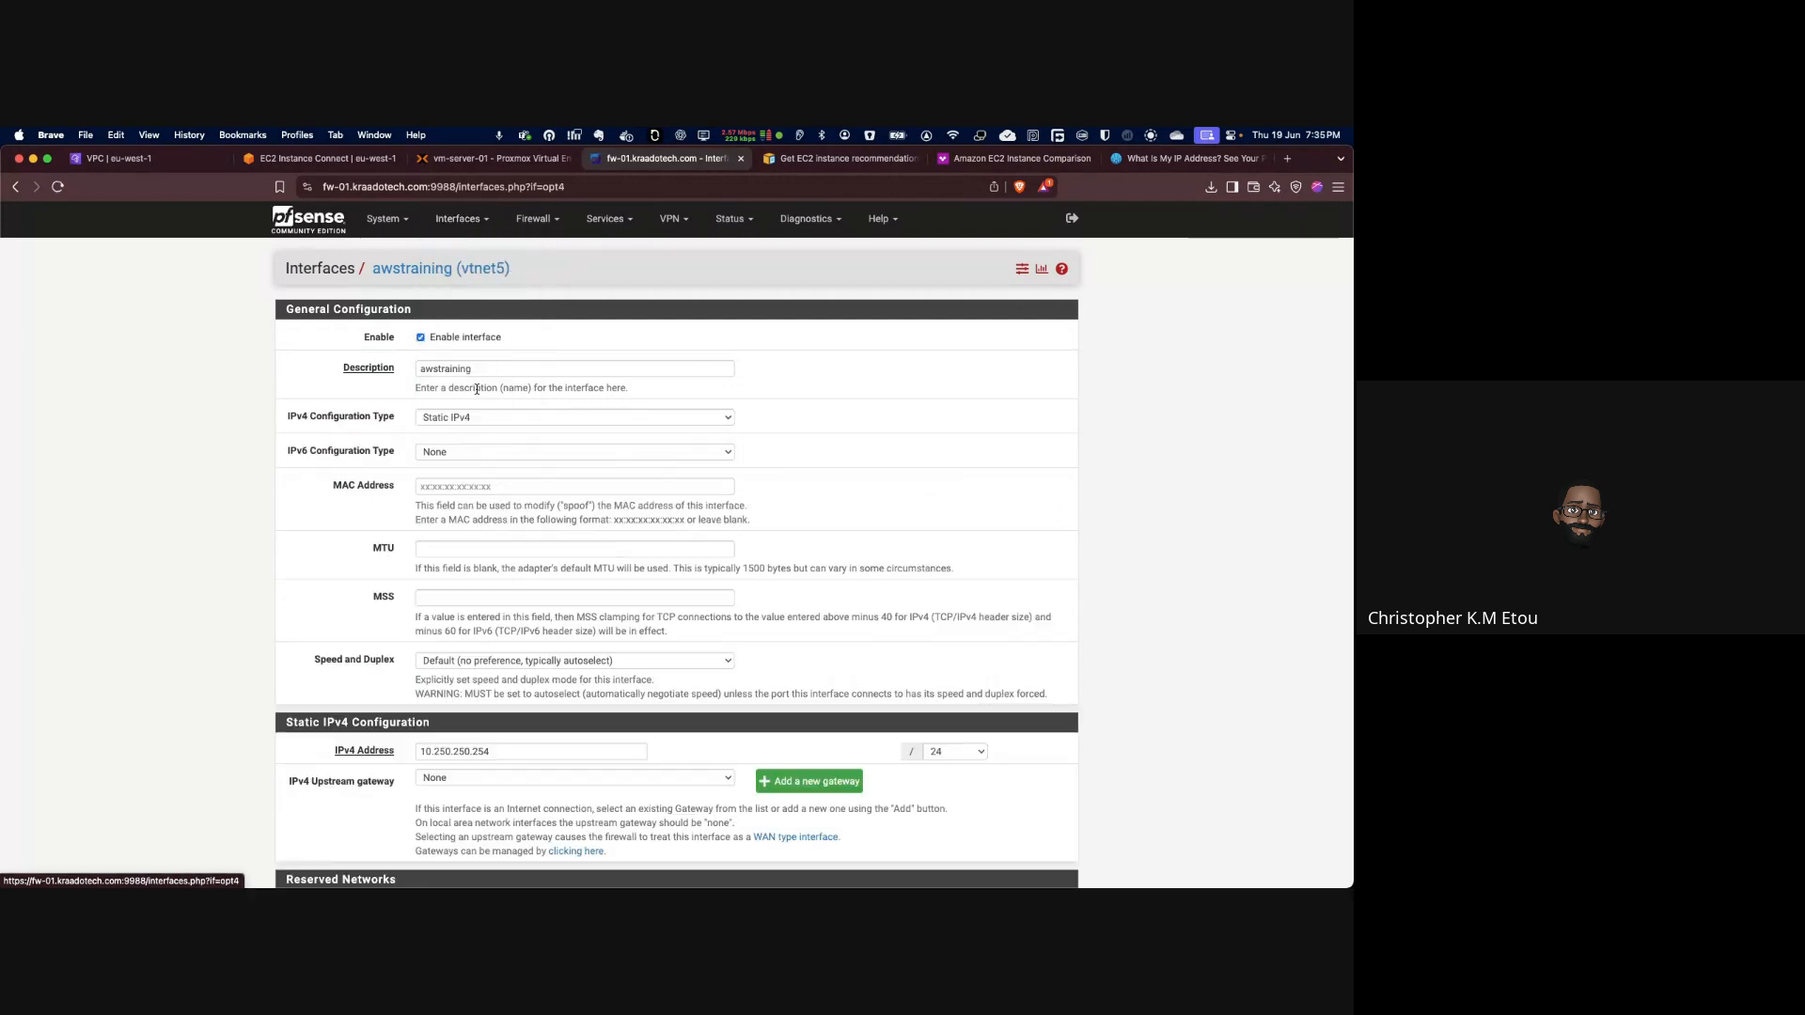
pyautogui.doubleClick(496, 752)
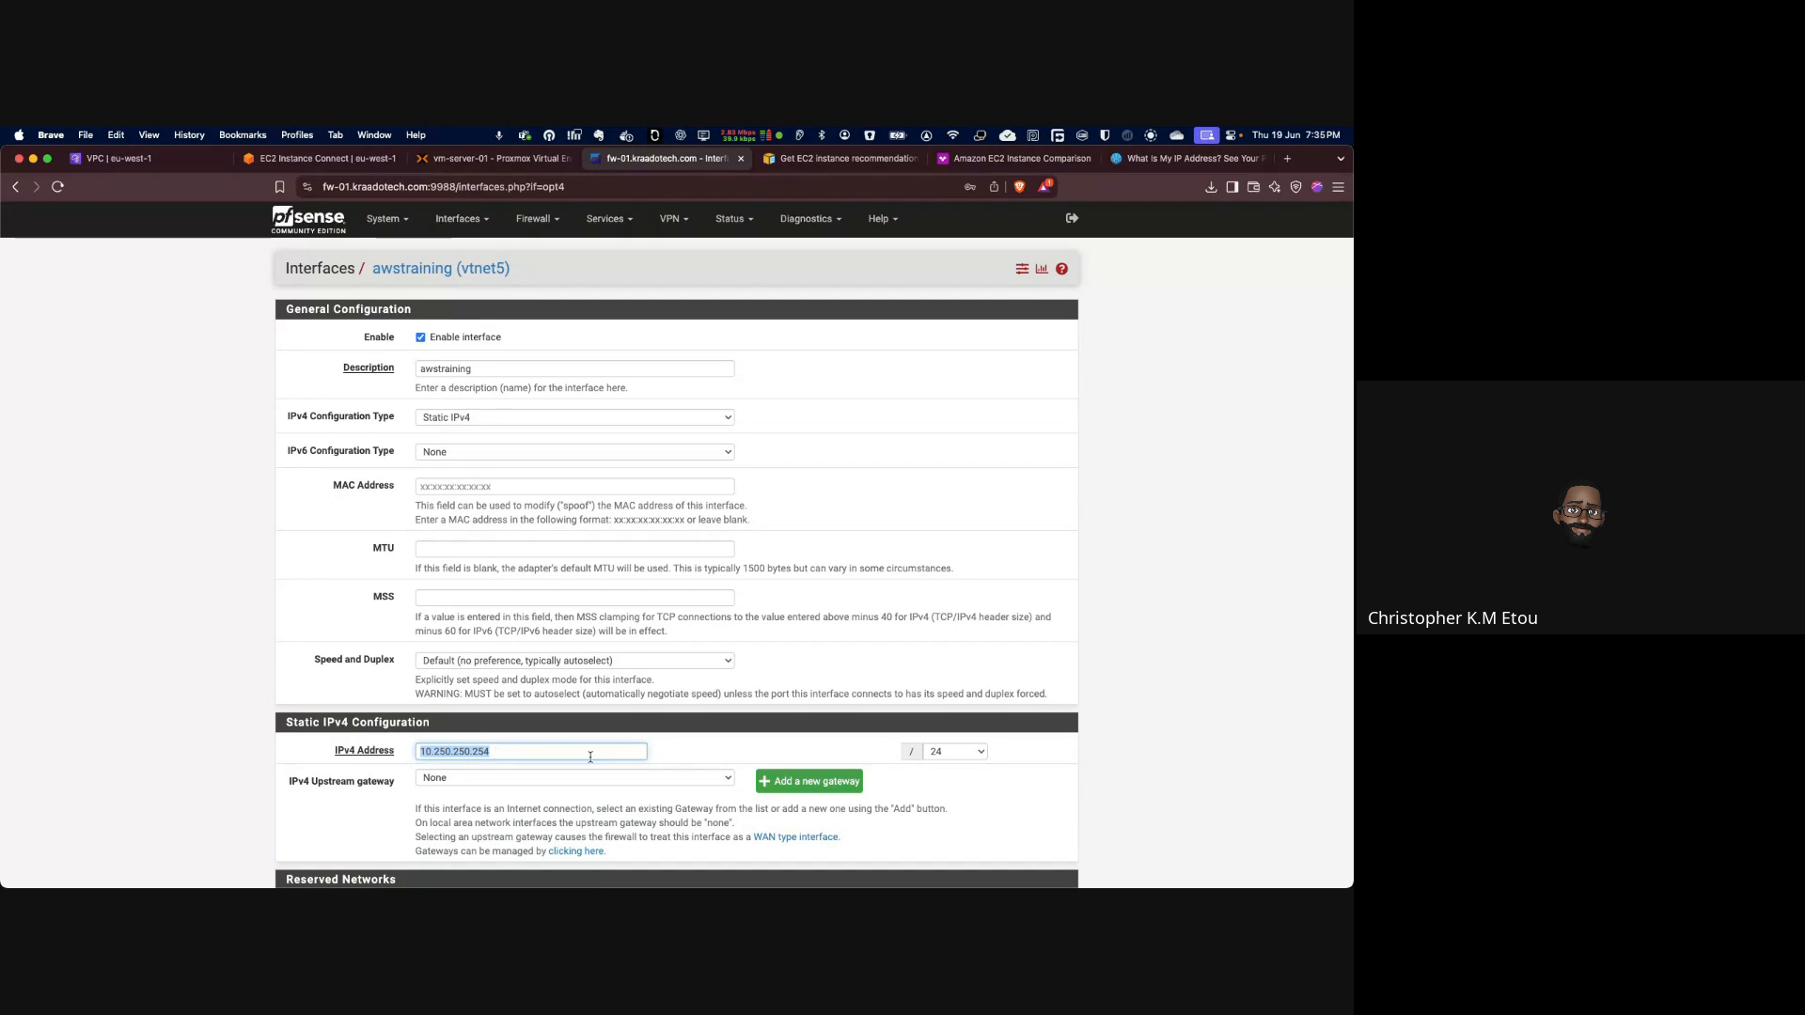
pyautogui.scroll(-5, 564, 749)
pyautogui.scroll(2, 662, 745)
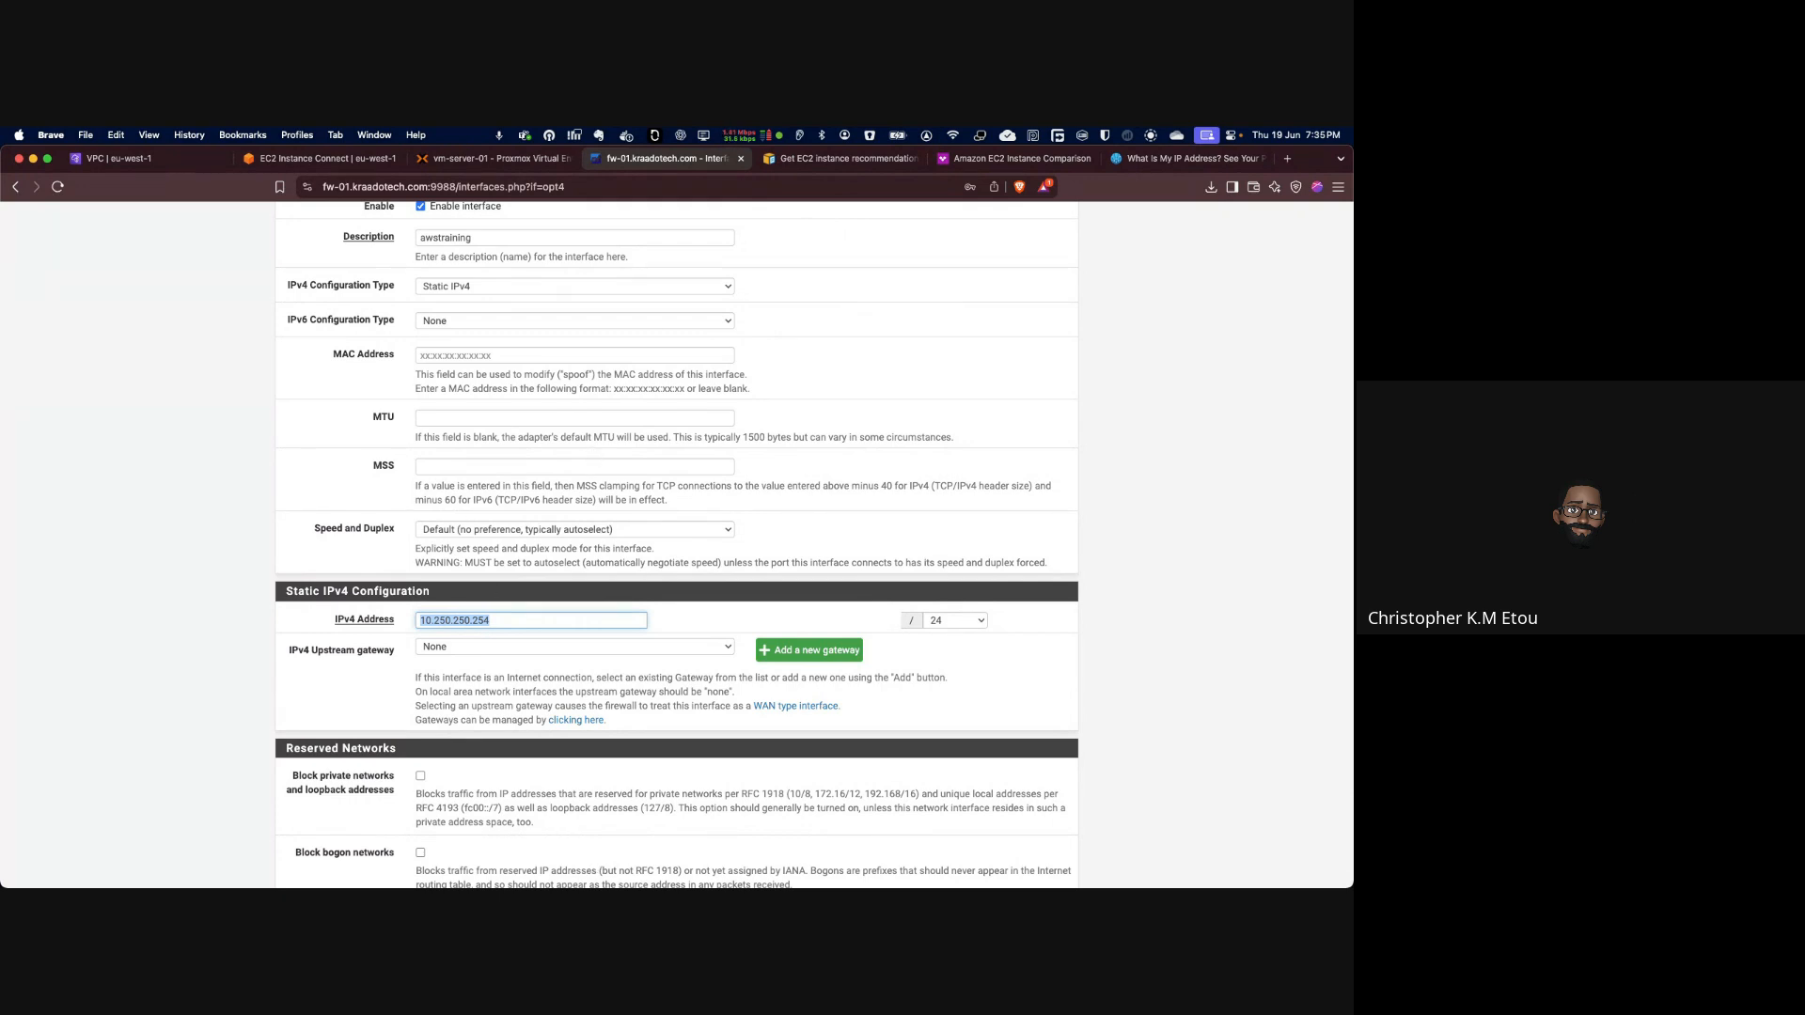
# - Switch to the NoMachine Dev-Linux desktop and unlock its session with the account password
pyautogui.hotkey('ctrl', 'Right')
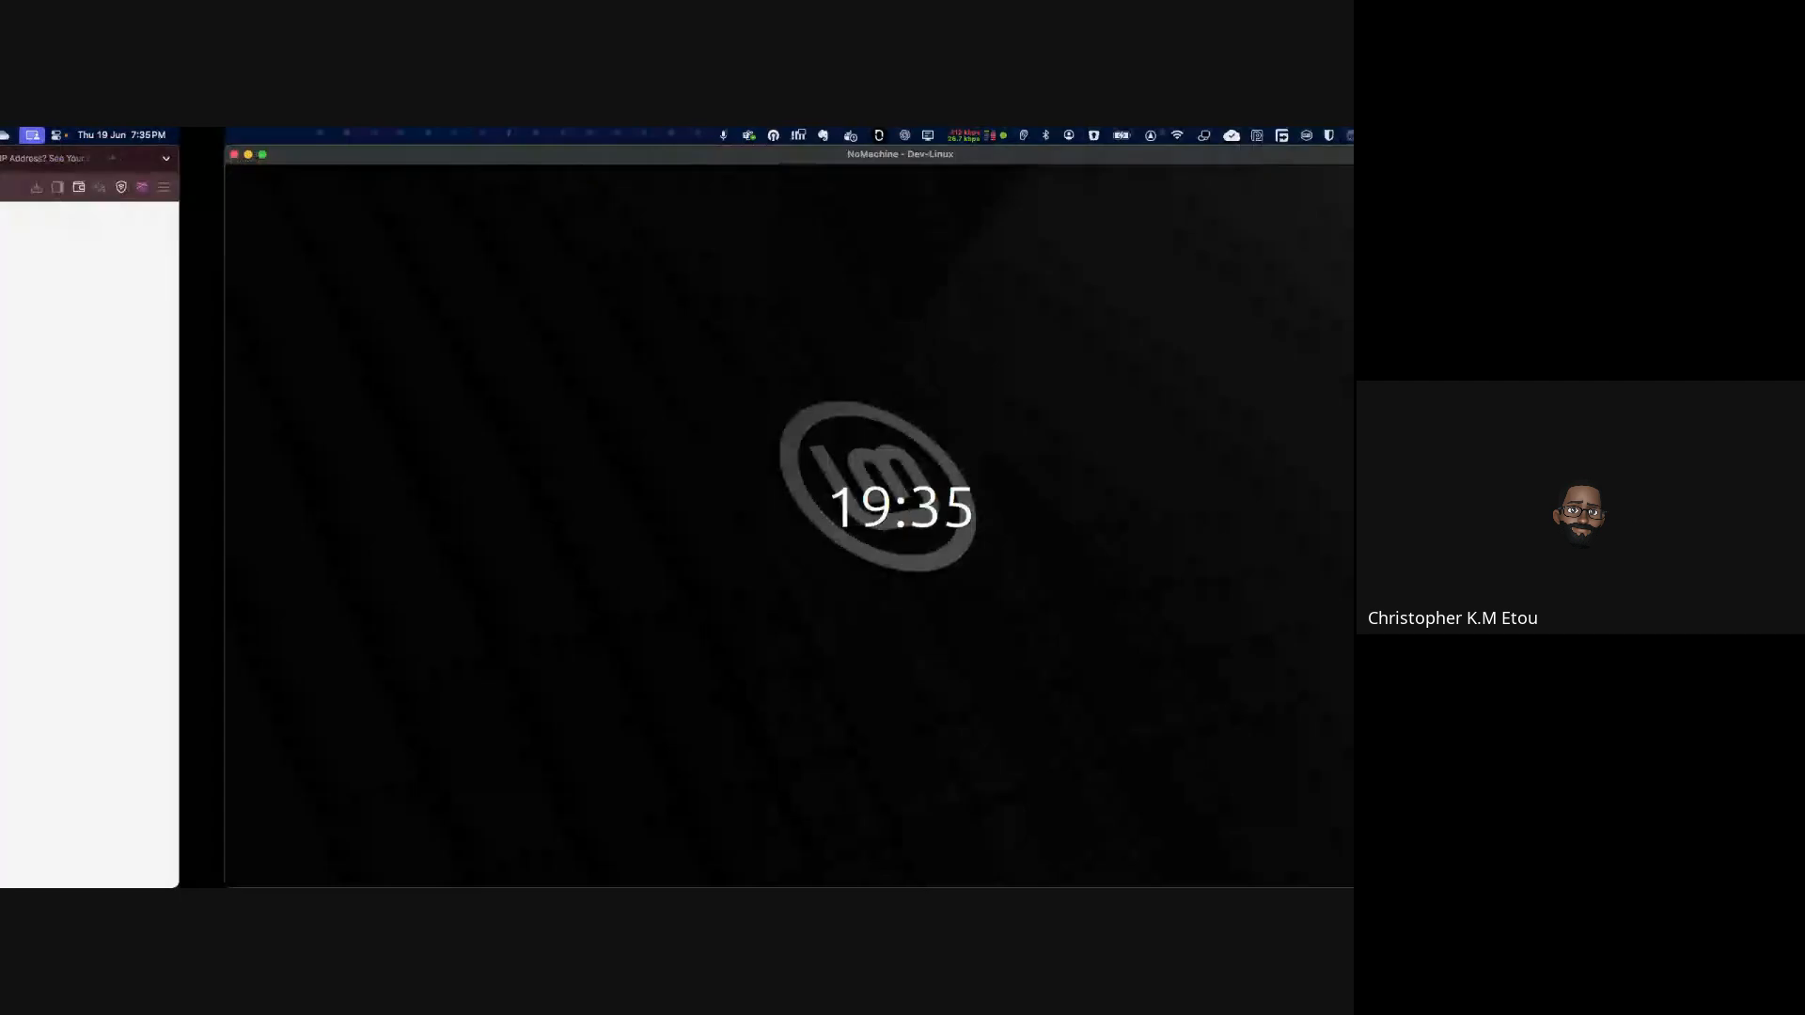
pyautogui.write('•')
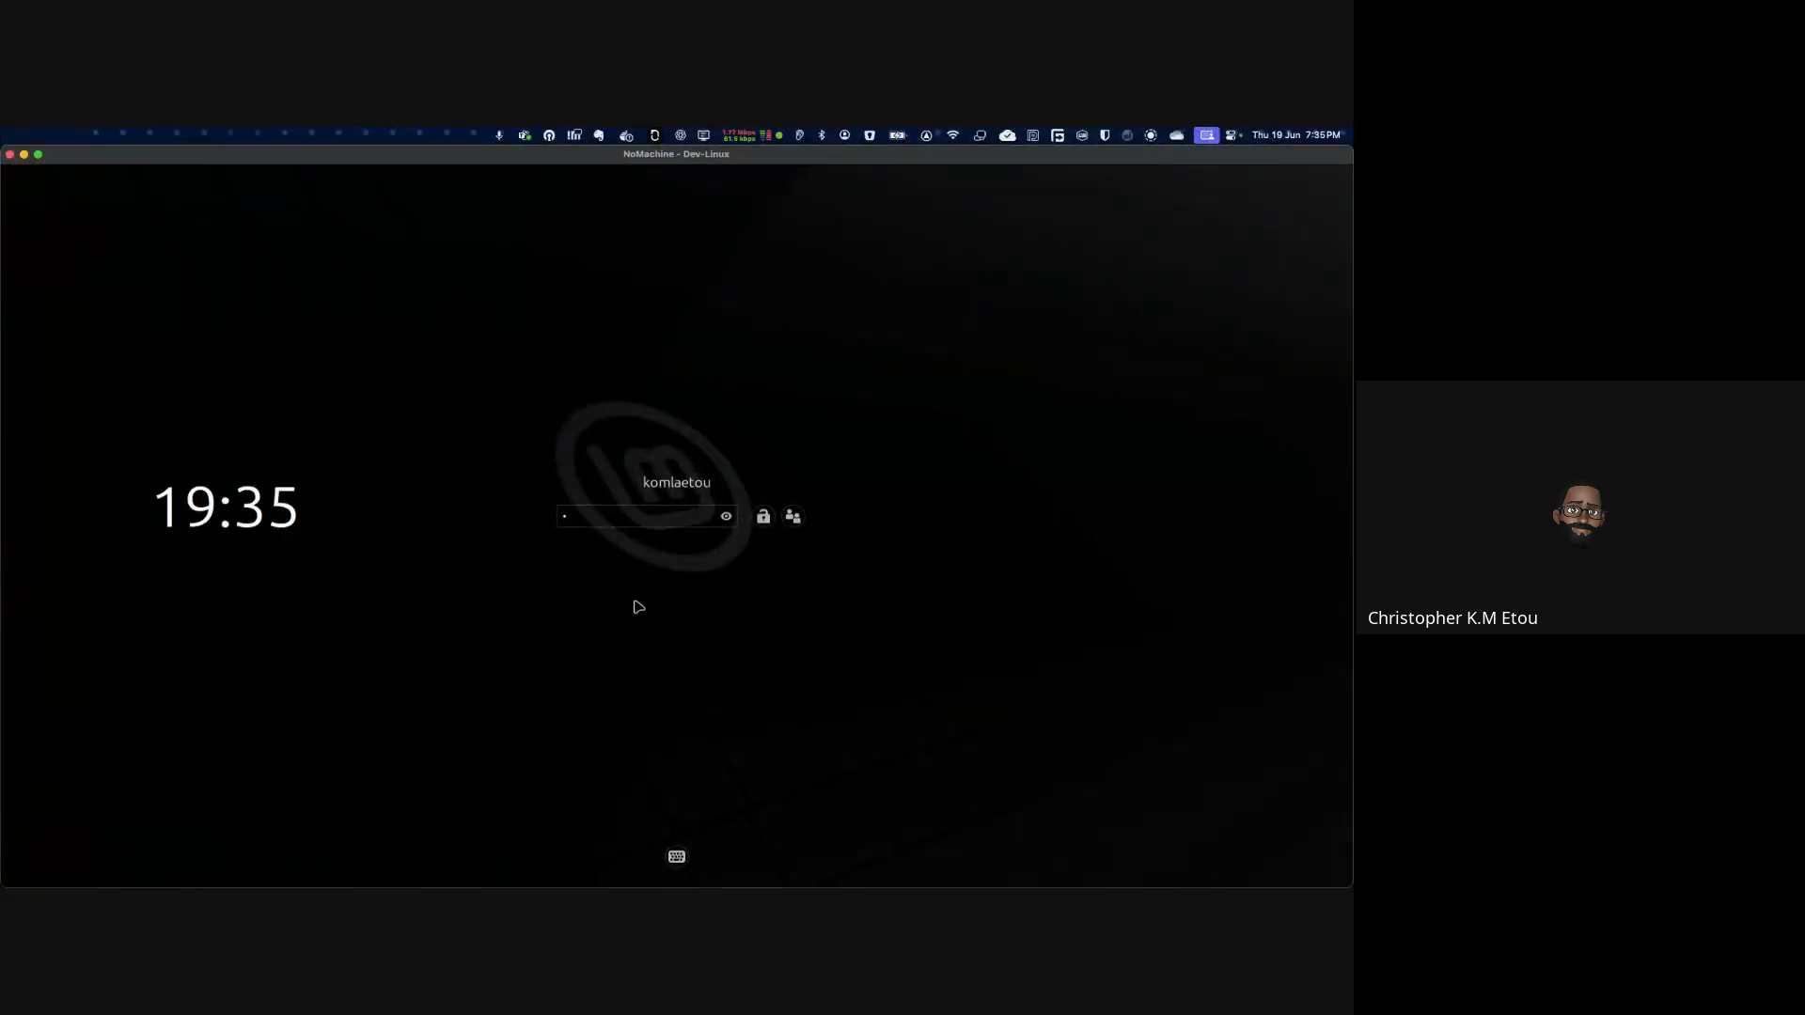
pyautogui.press('Return')
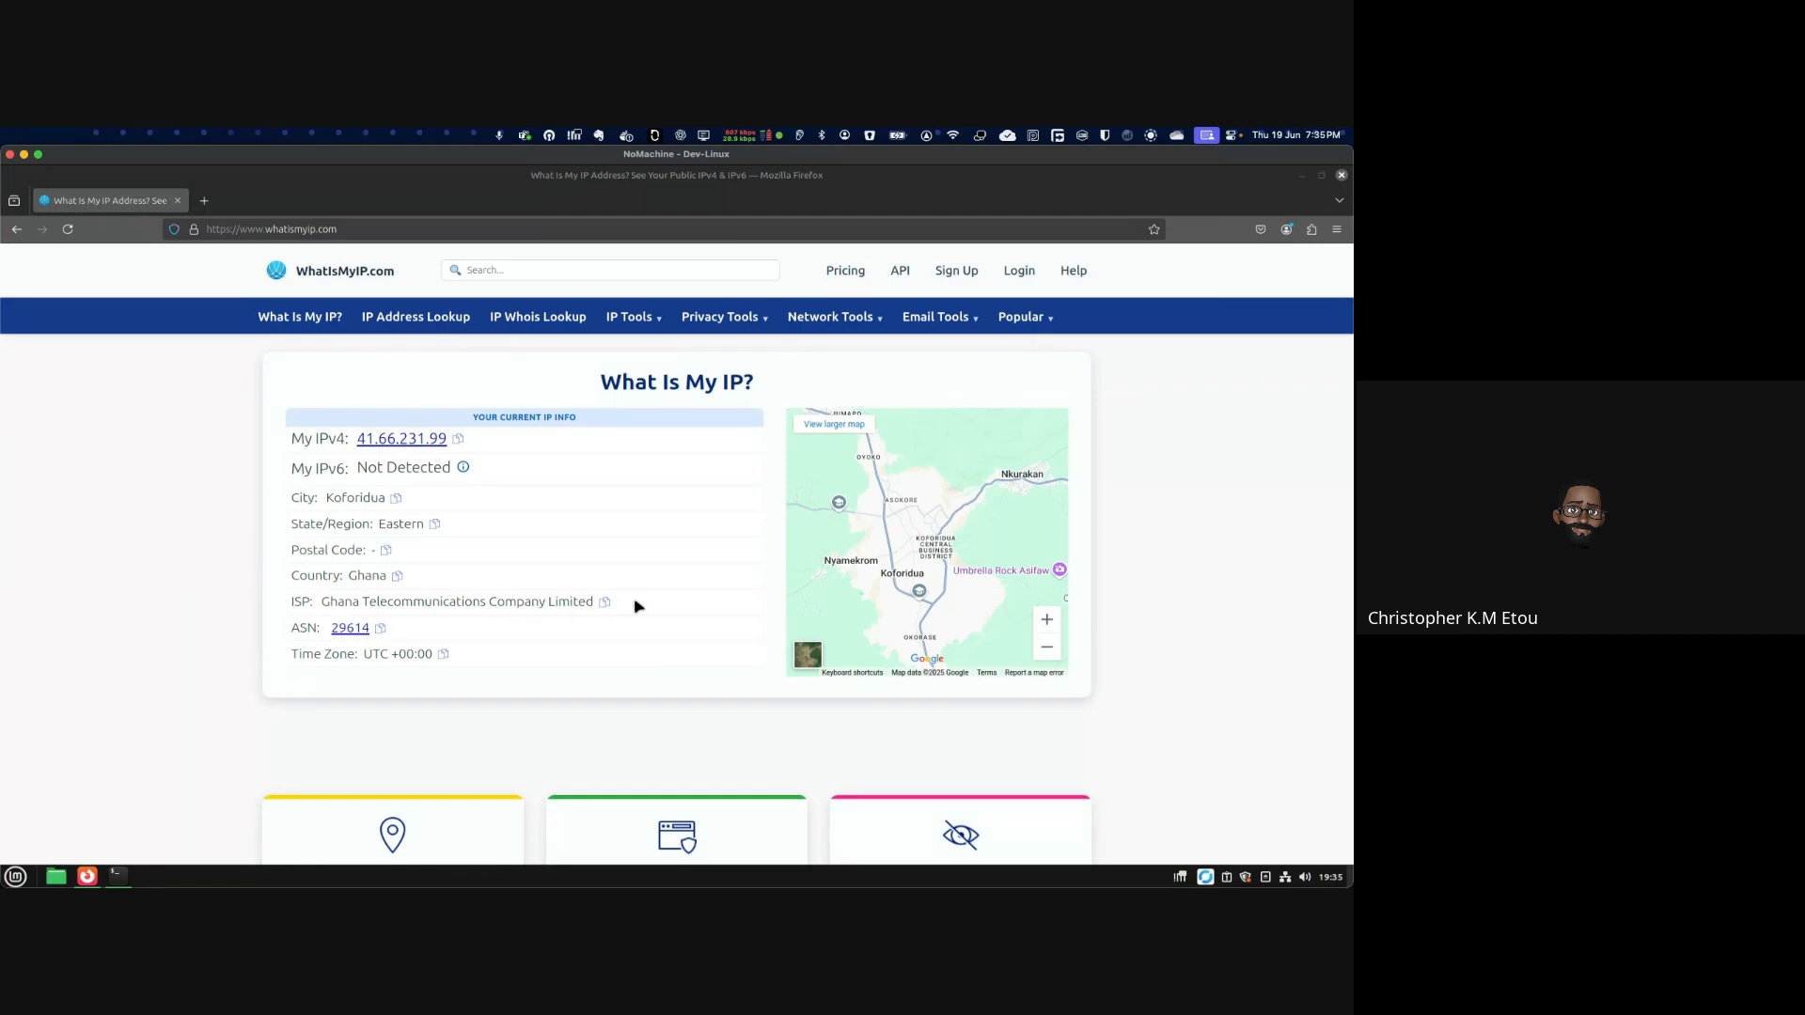
# - Run ip a in the Linux terminal to check the machine's network addresses
pyautogui.click(118, 876)
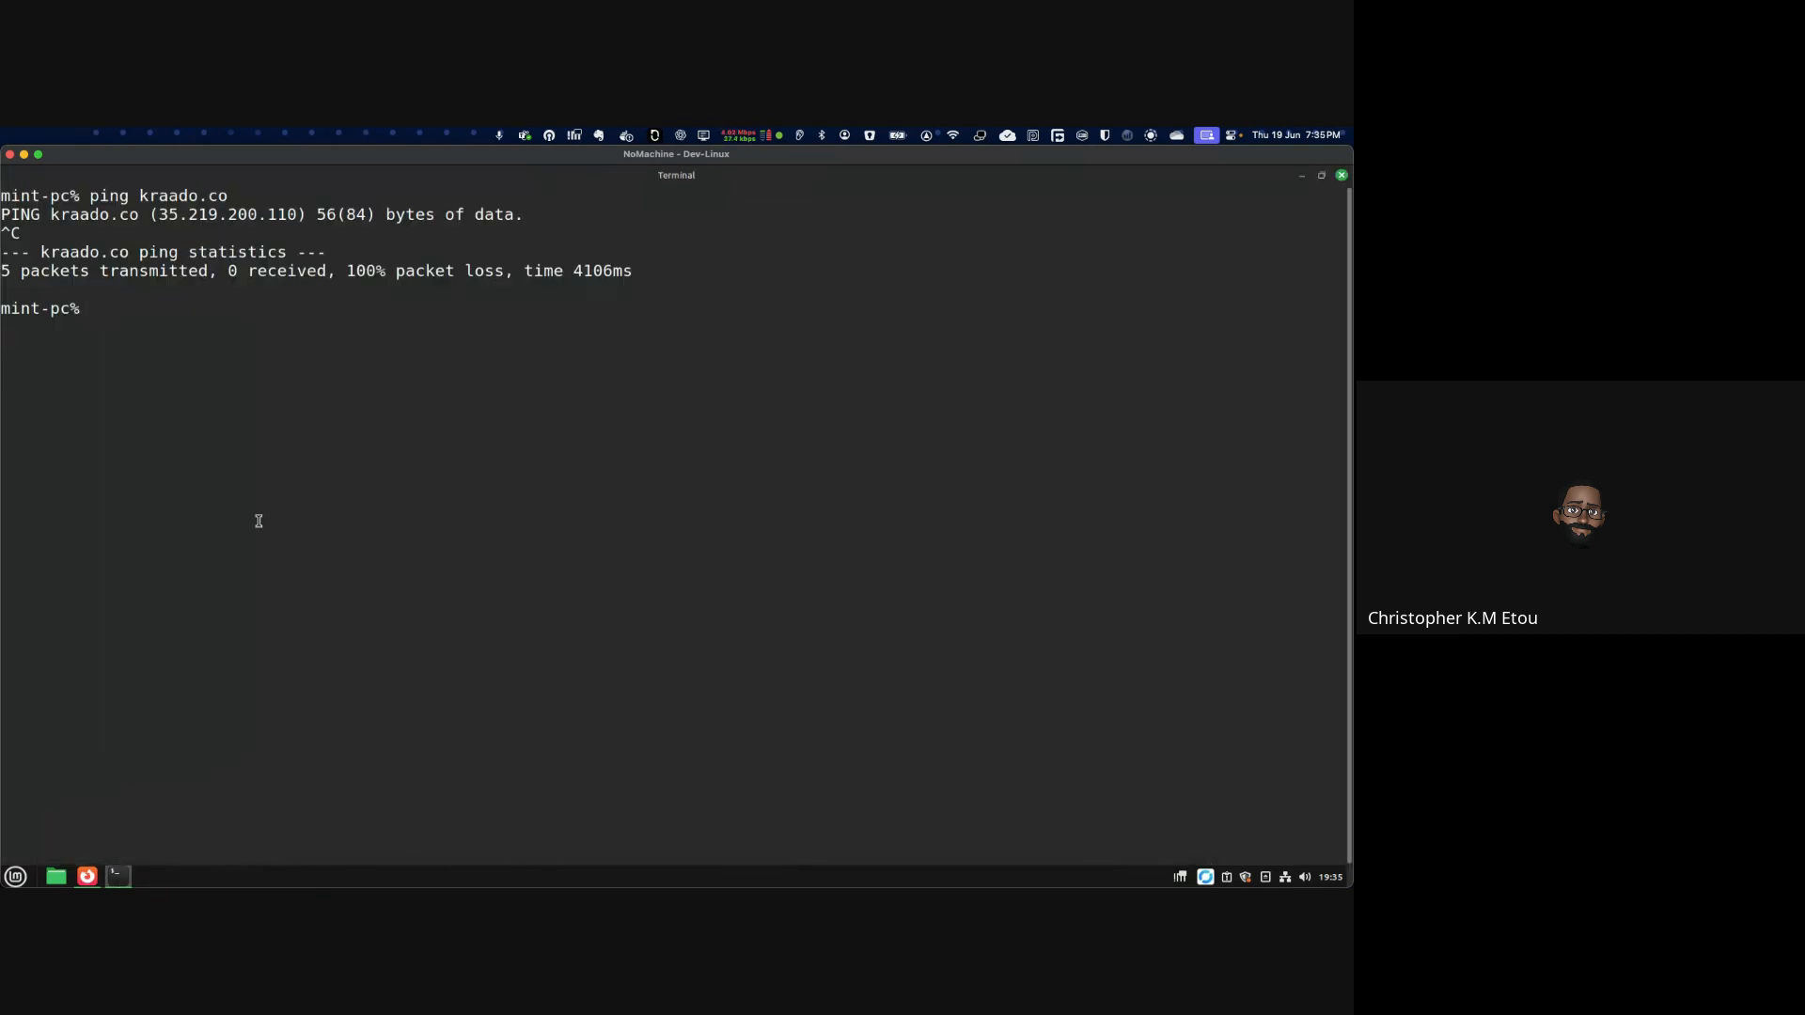
pyautogui.write('ipa')
pyautogui.press('BackSpace')
pyautogui.write('a')
pyautogui.press('Return')
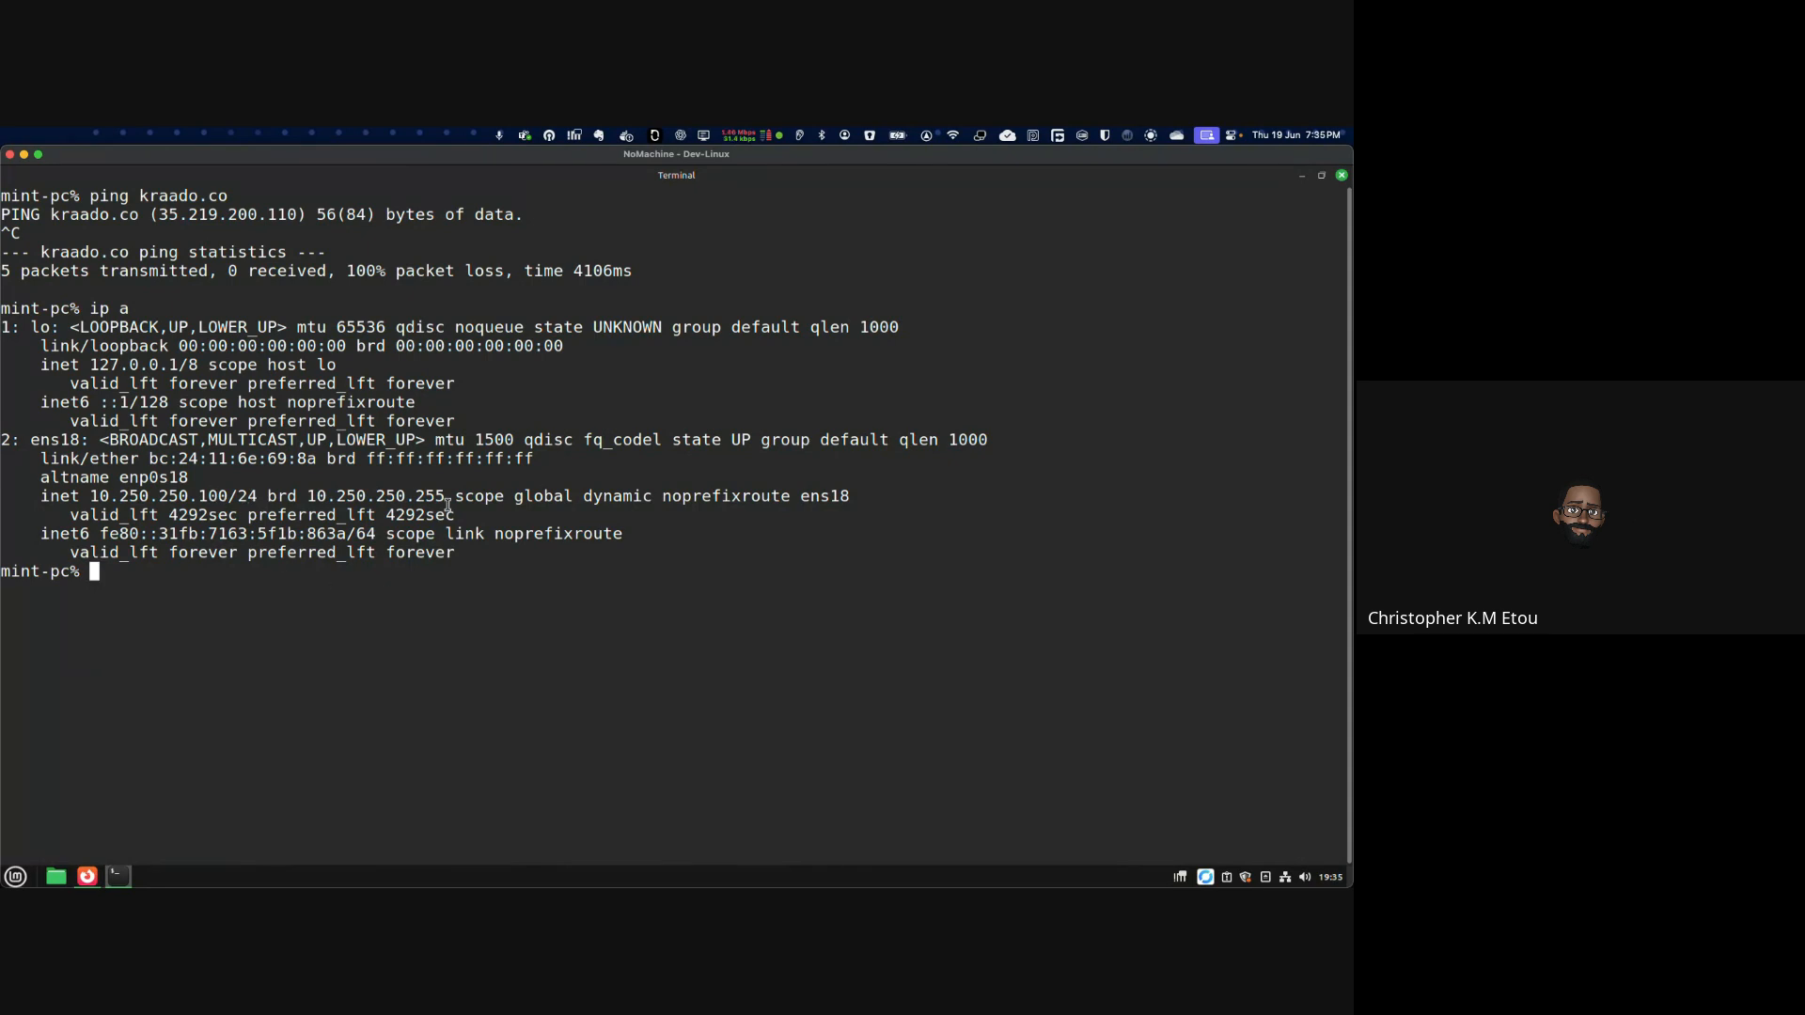
# - Return to pfSense and check the awstraining interface's static IPv4 address and subnet mask, selecting the address
pyautogui.hotkey('ctrl', 'Right')
pyautogui.hotkey('ctrl', 'Right')
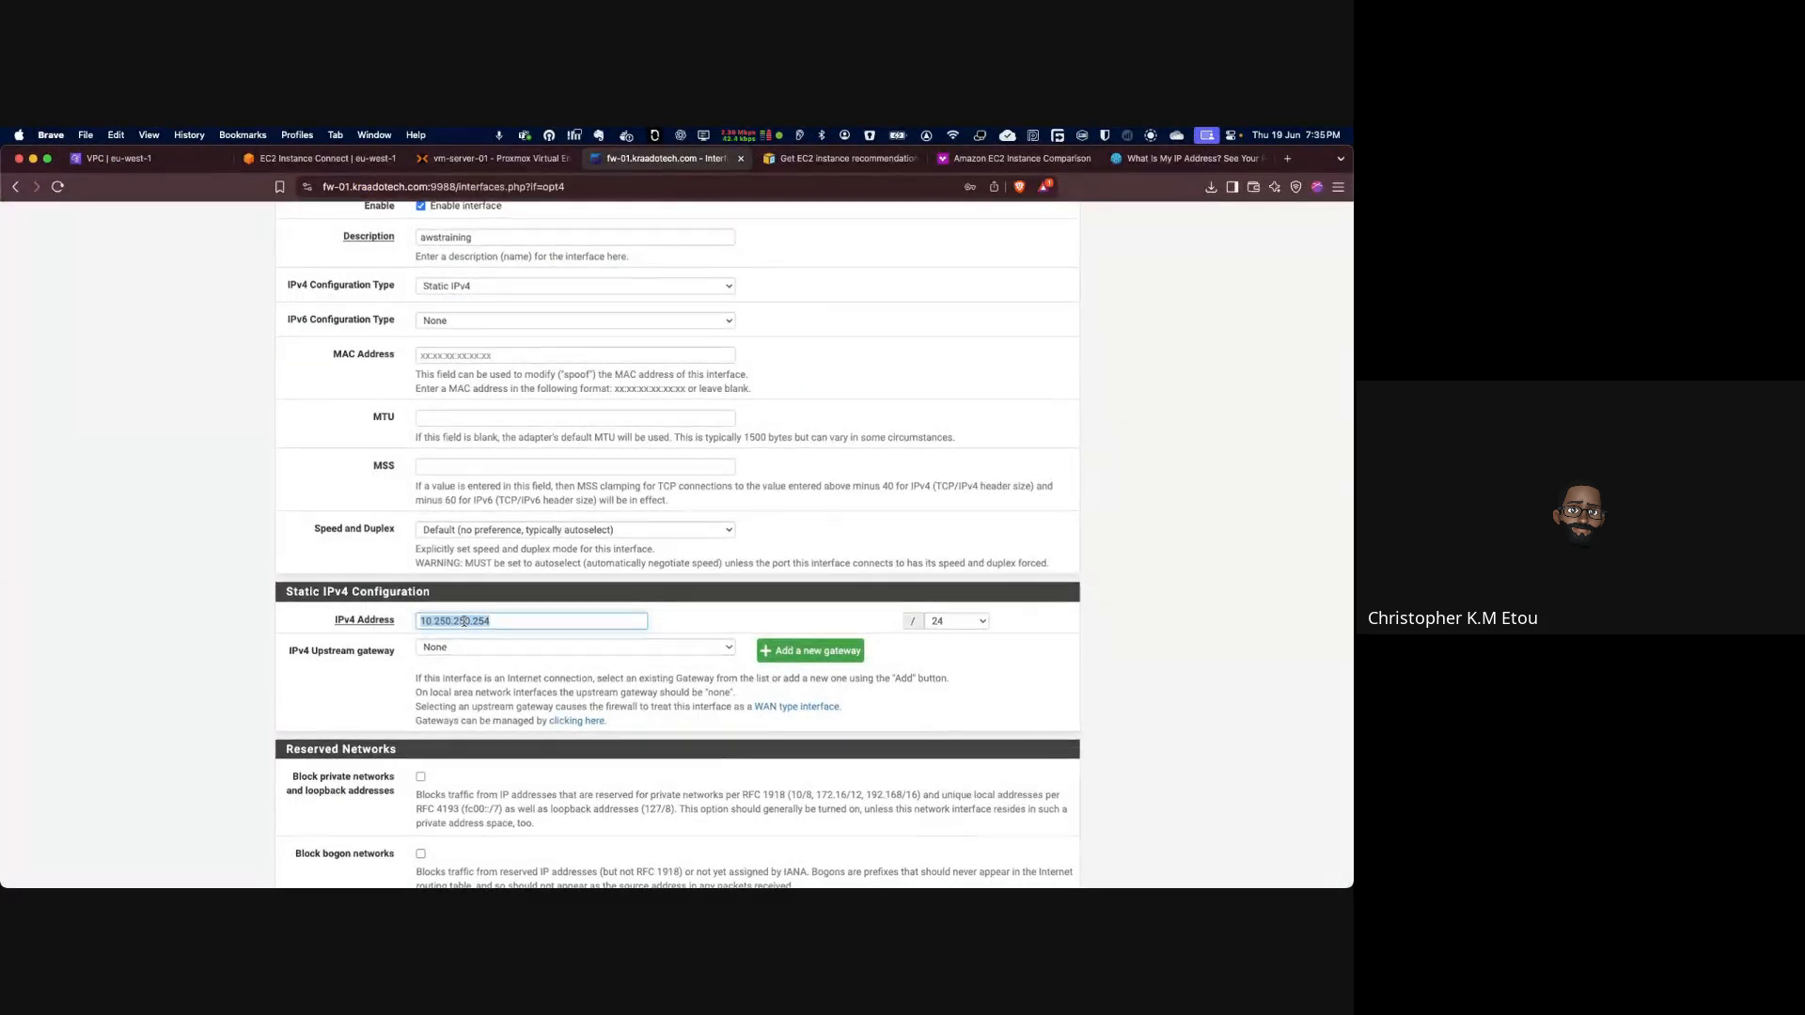
pyautogui.scroll(5, 464, 621)
pyautogui.doubleClick(476, 553)
pyautogui.press('super+c')
pyautogui.scroll(-2, 475, 560)
pyautogui.scroll(-5, 476, 562)
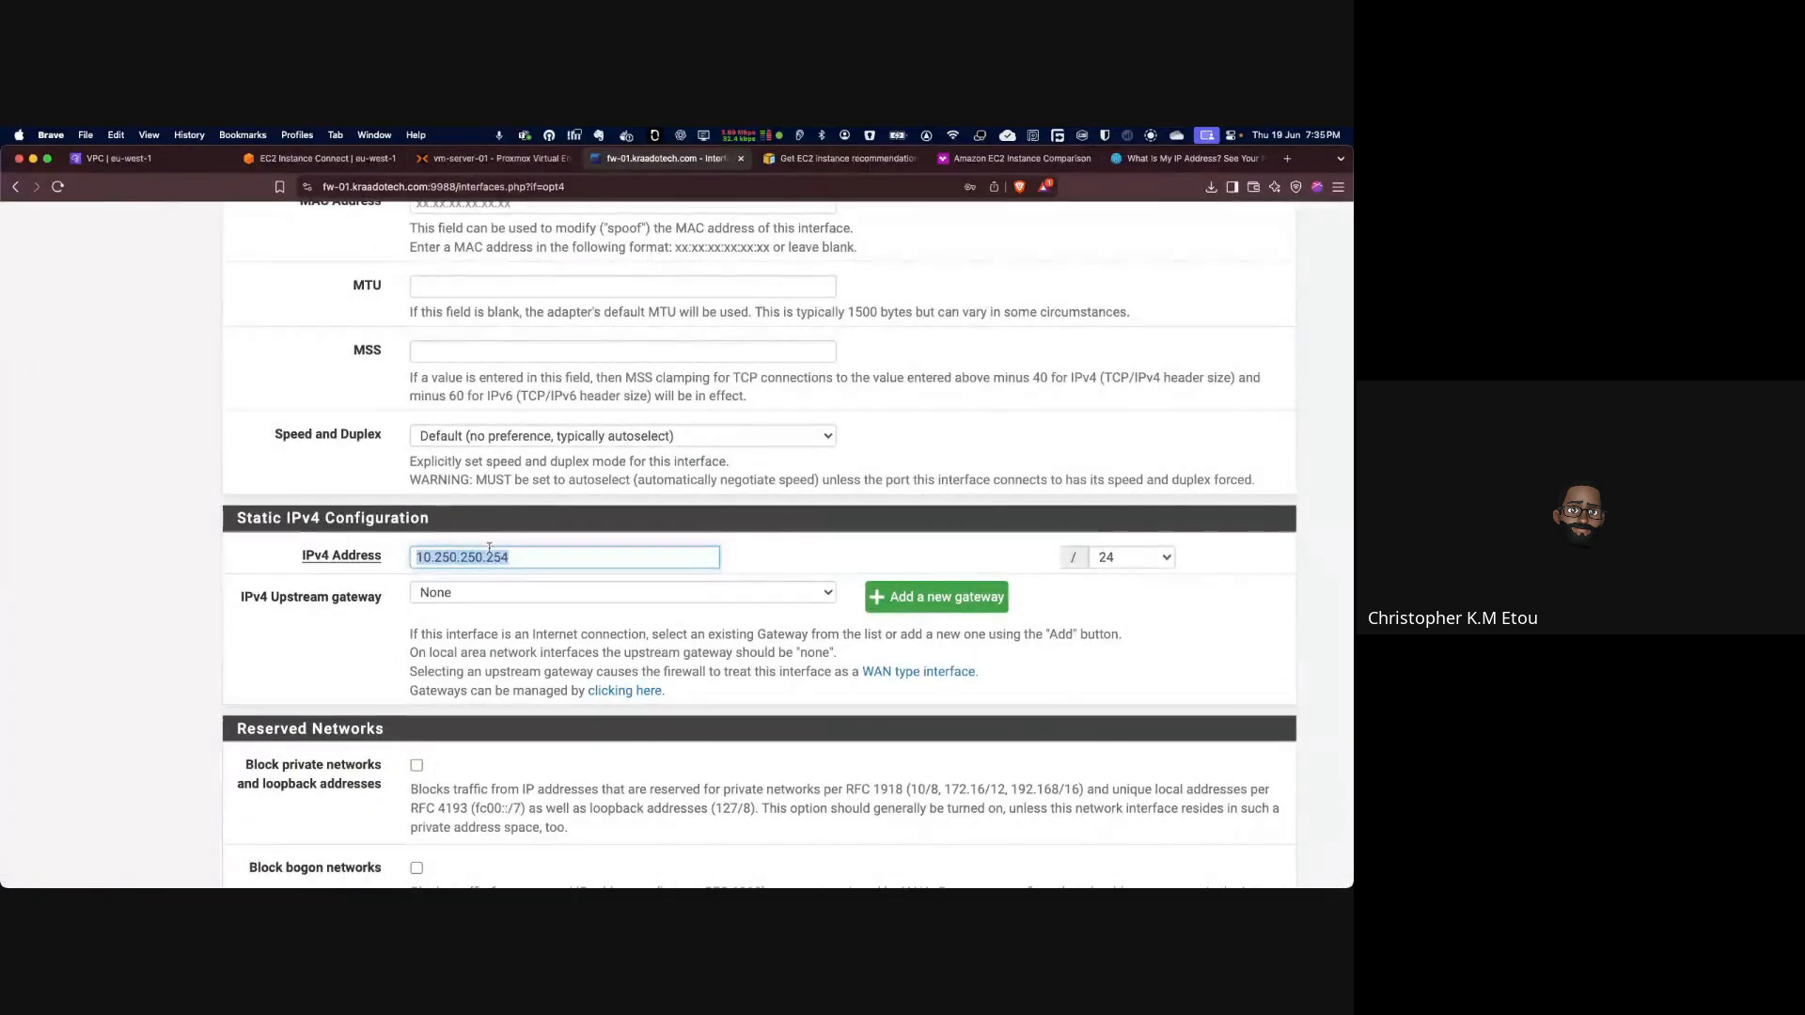
pyautogui.scroll(-4, 489, 548)
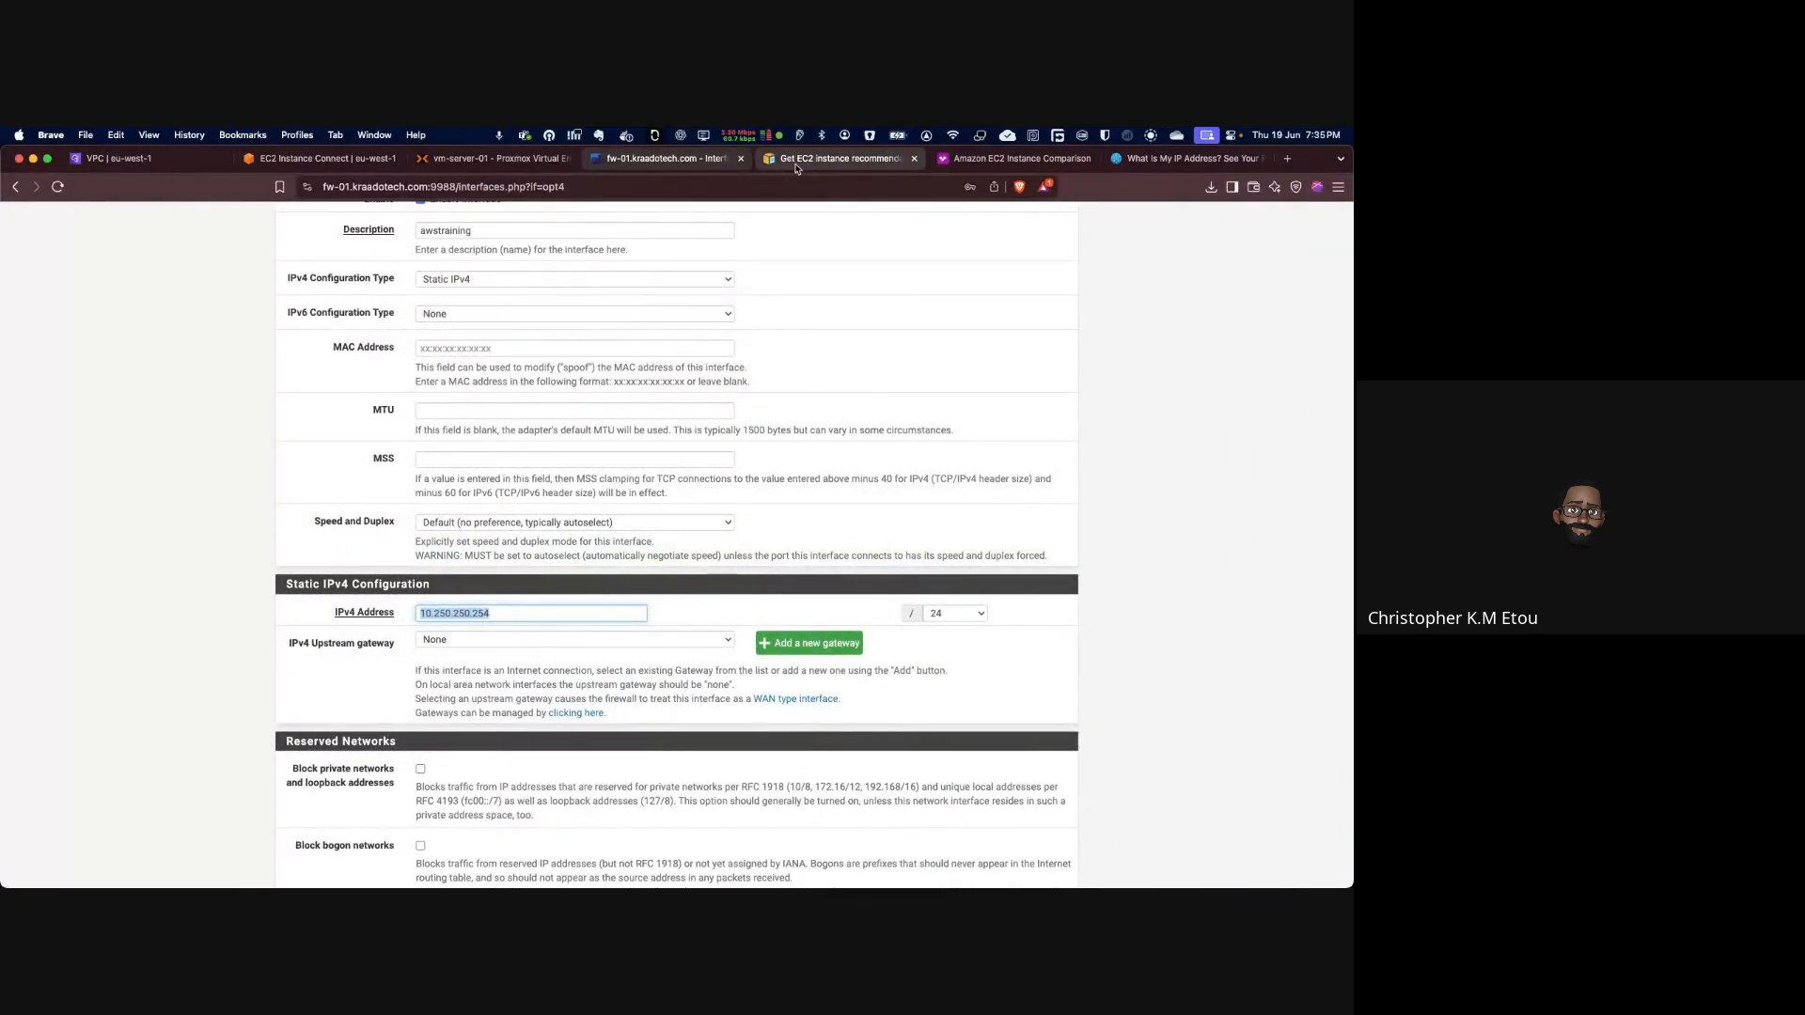
# - Close the EC2 Instance Connect page, return to the VPN connection form and add 10.250.250.0/24 as its static IP prefix
pyautogui.click(372, 161)
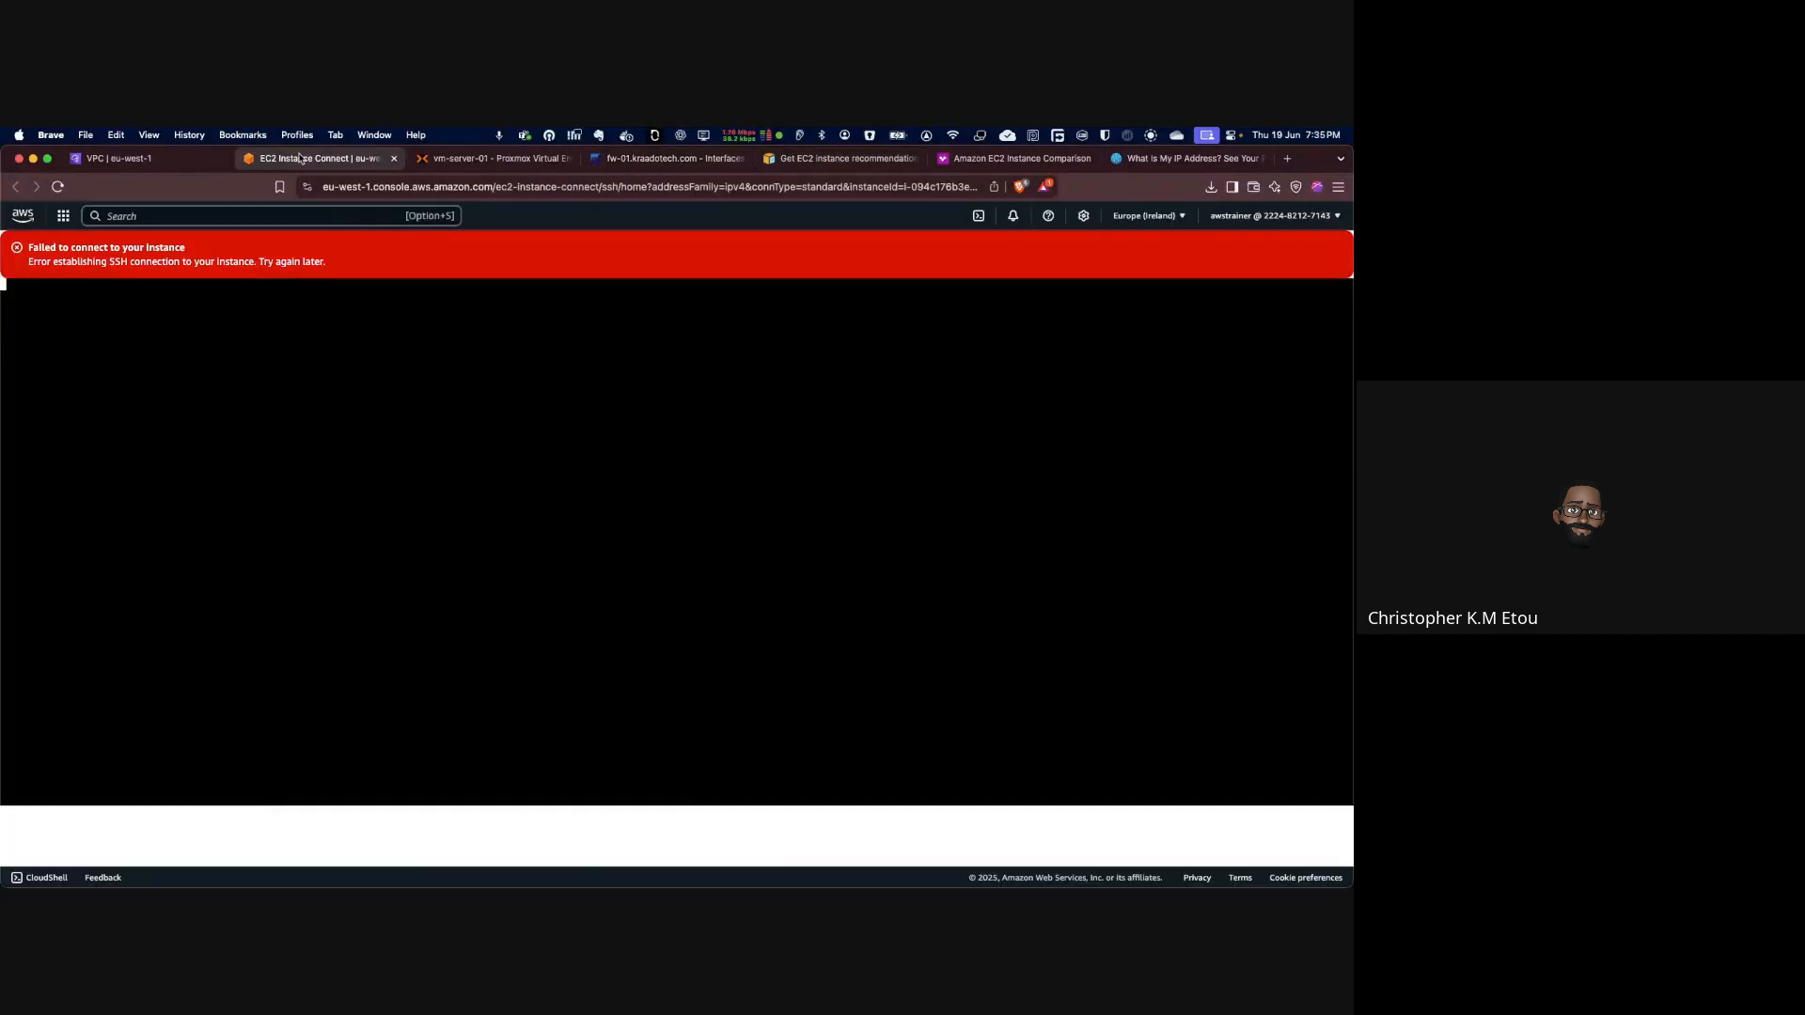
pyautogui.click(394, 158)
pyautogui.click(118, 158)
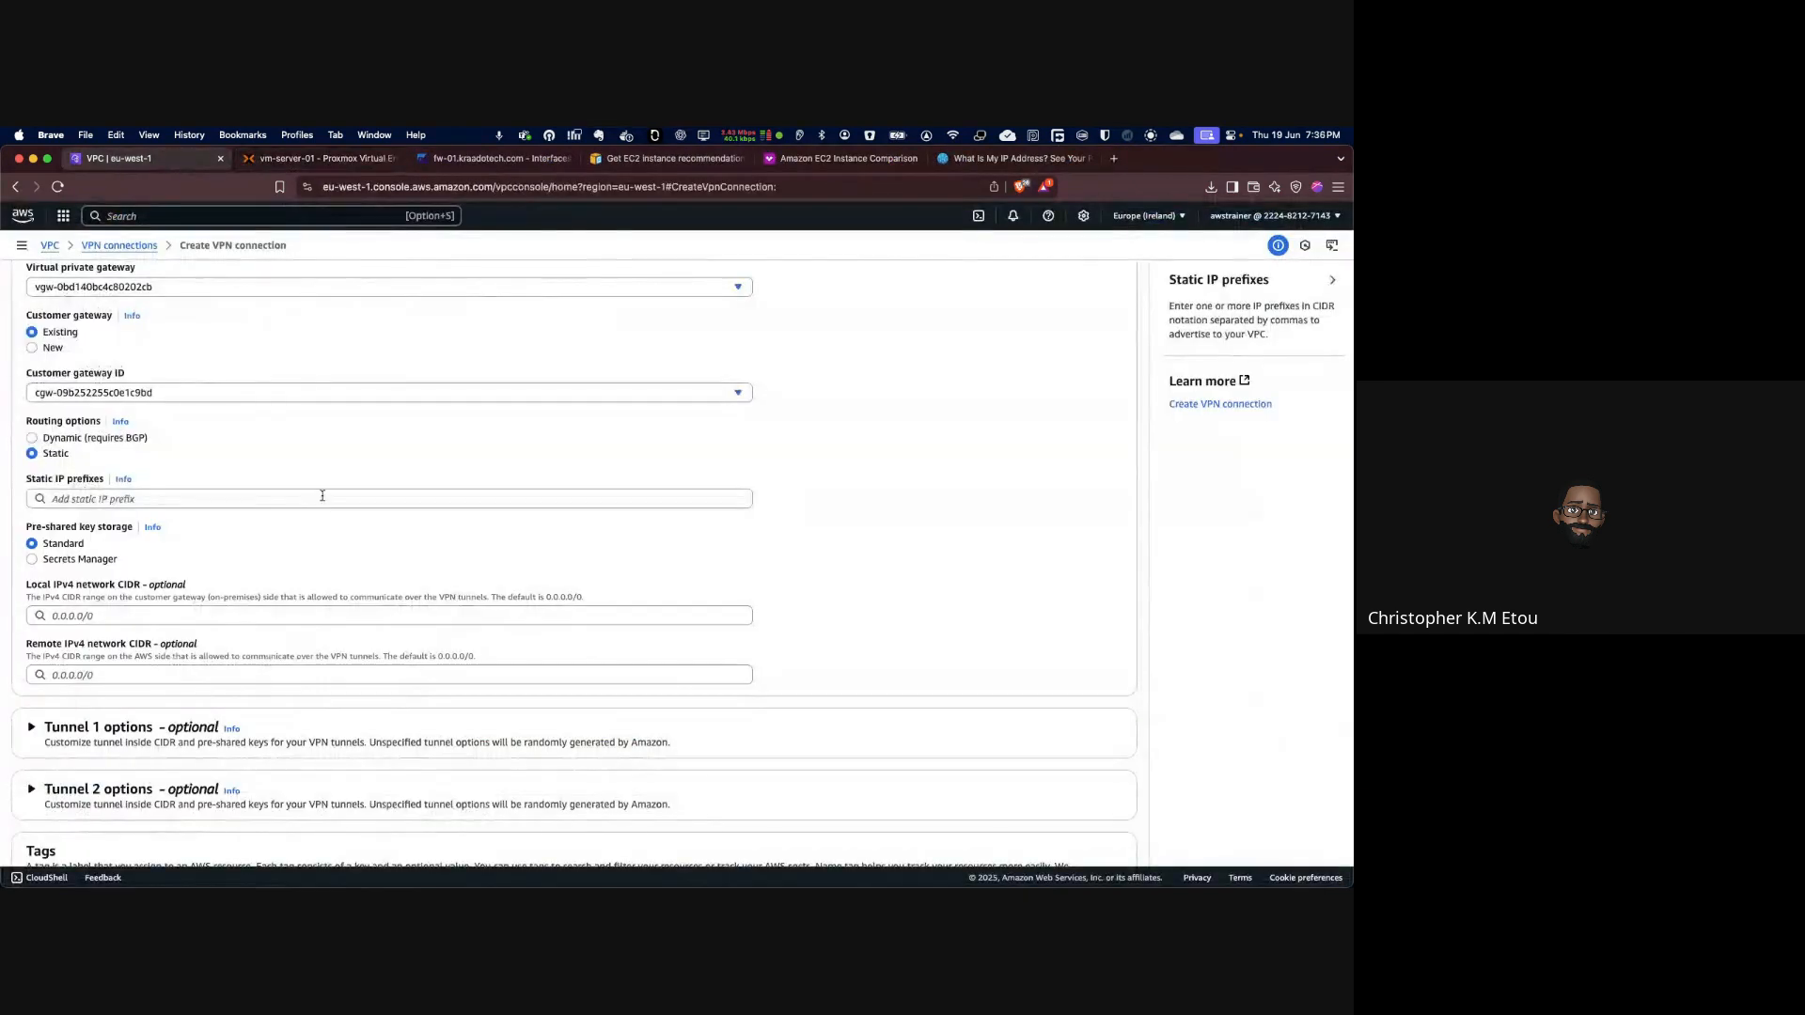
pyautogui.click(84, 501)
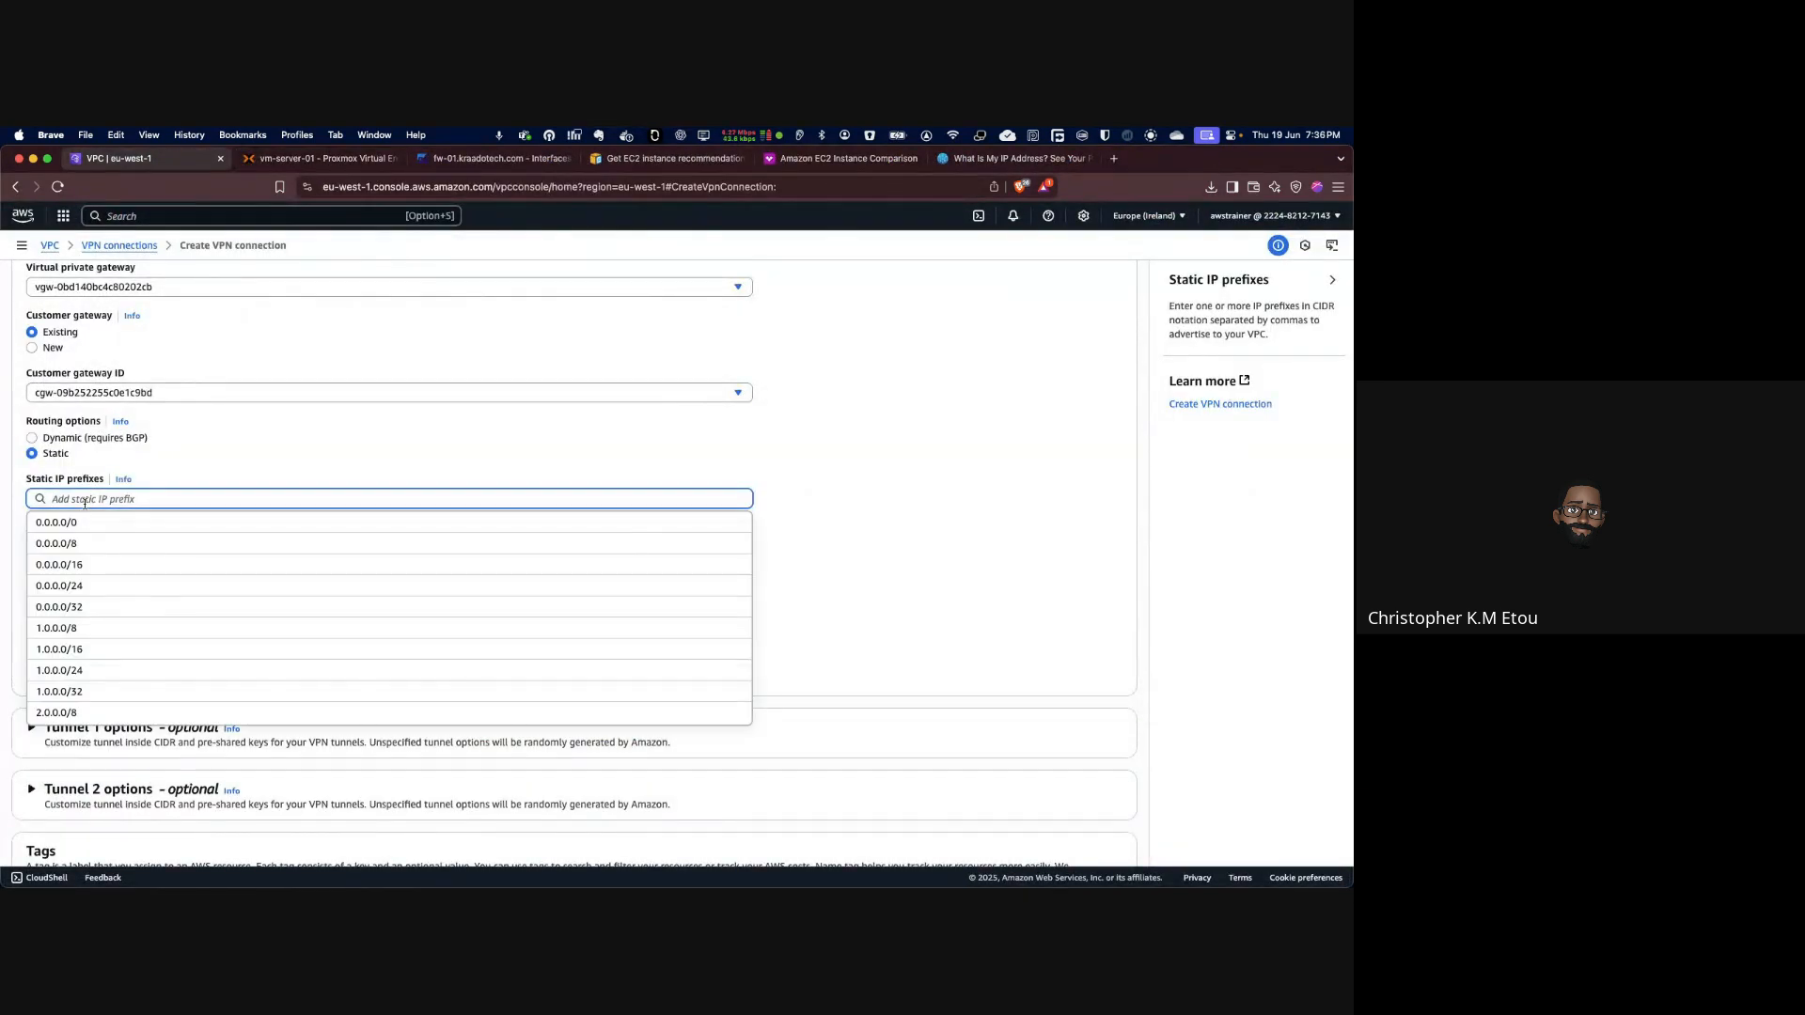
pyautogui.press('super+v')
pyautogui.press('BackSpace')
pyautogui.press('BackSpace')
pyautogui.press('BackSpace')
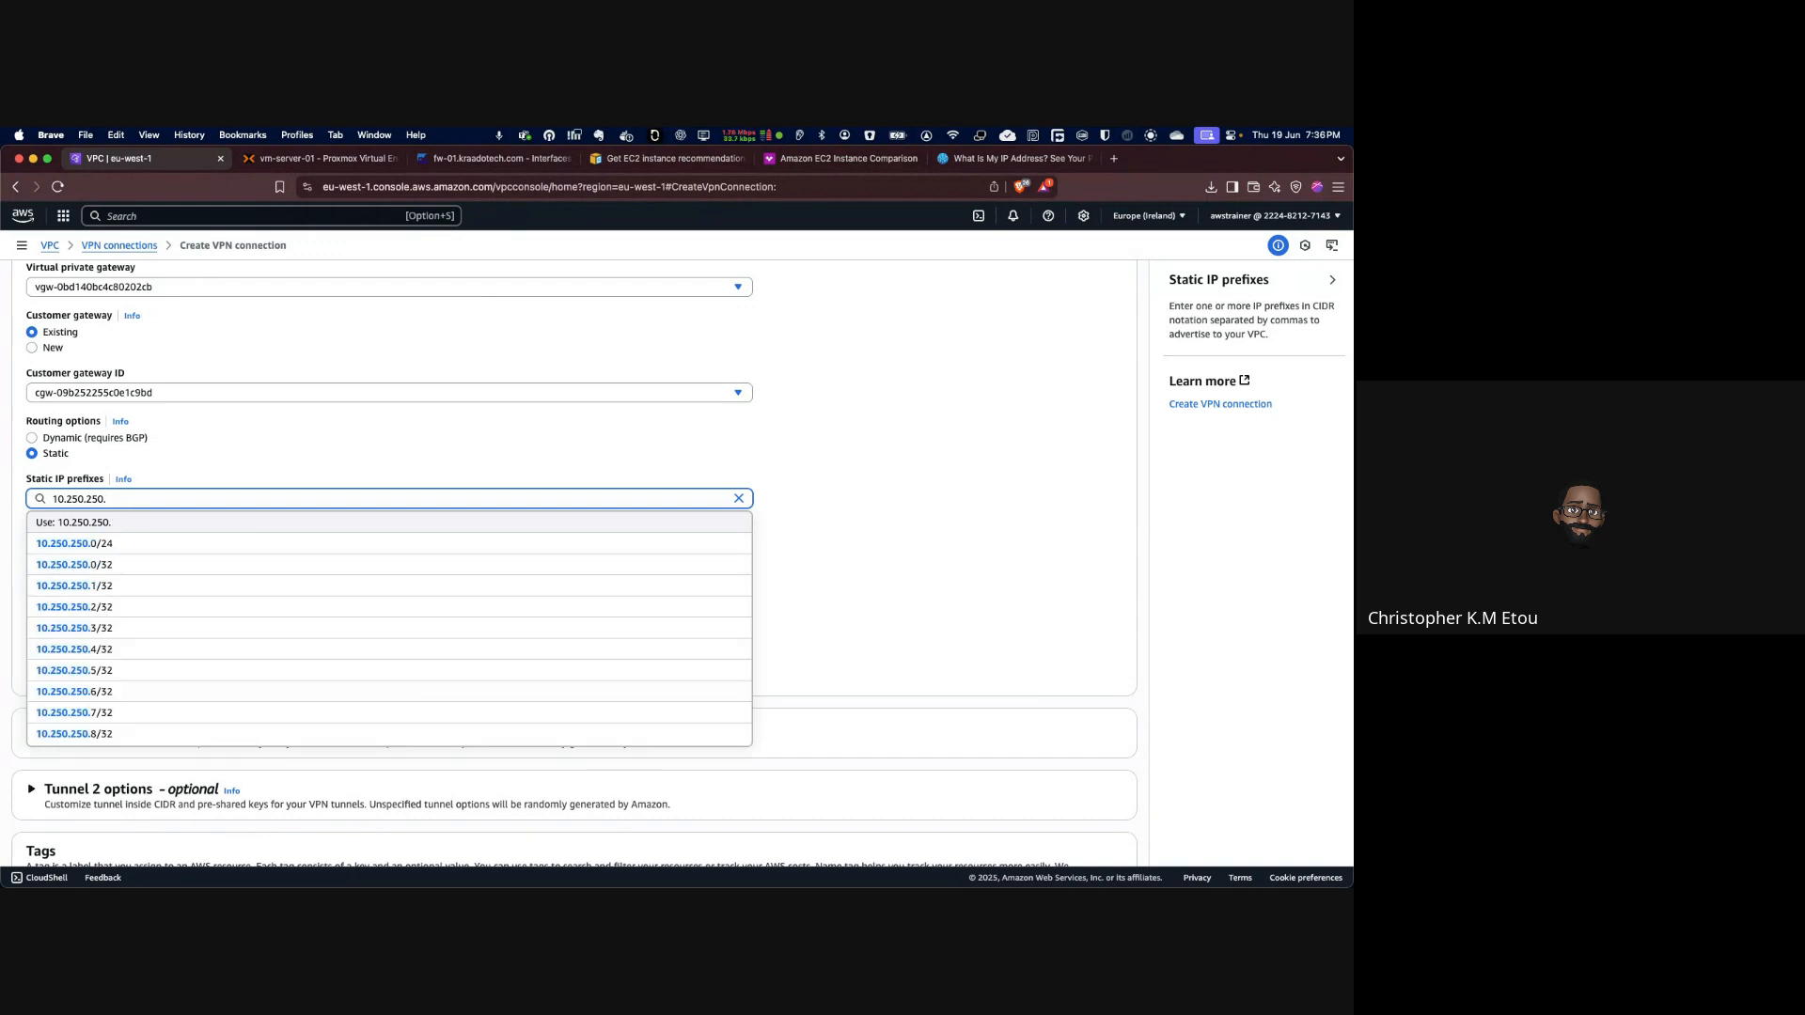
pyautogui.click(229, 543)
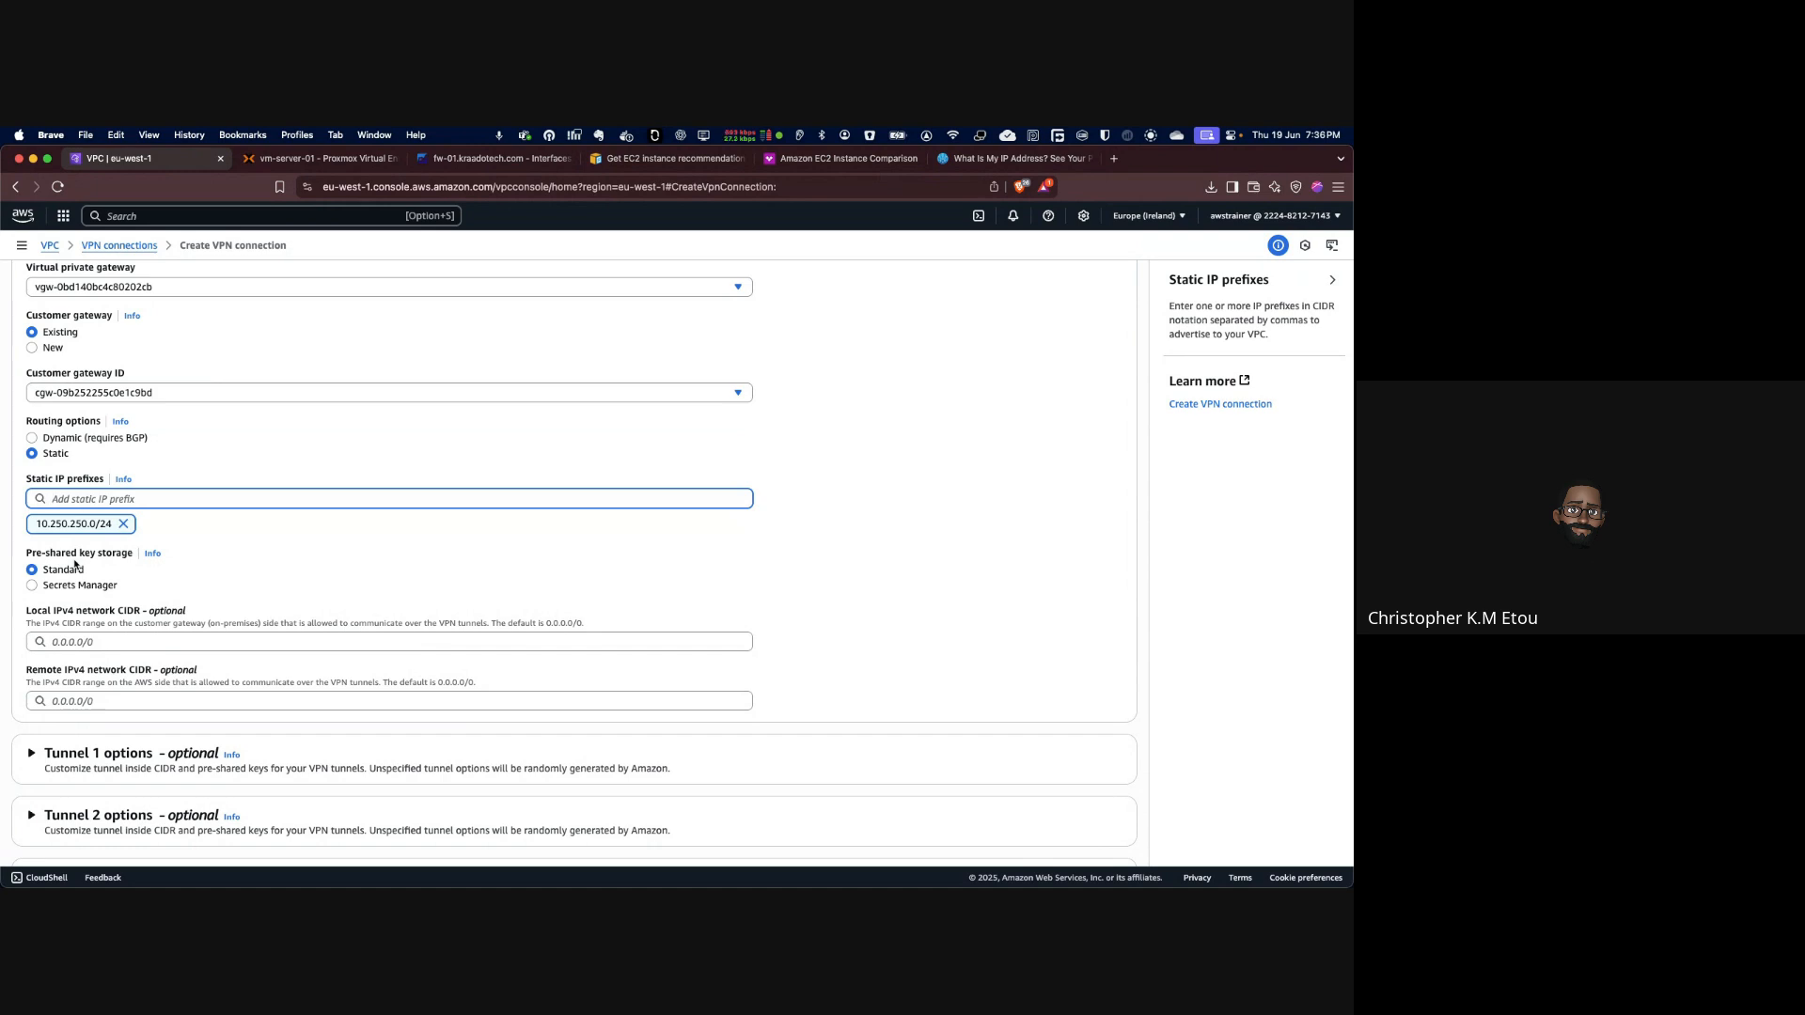
# - Set the pre-shared key storage to Secrets Manager and create the awstraining-dc-aws VPN connection
pyautogui.click(33, 585)
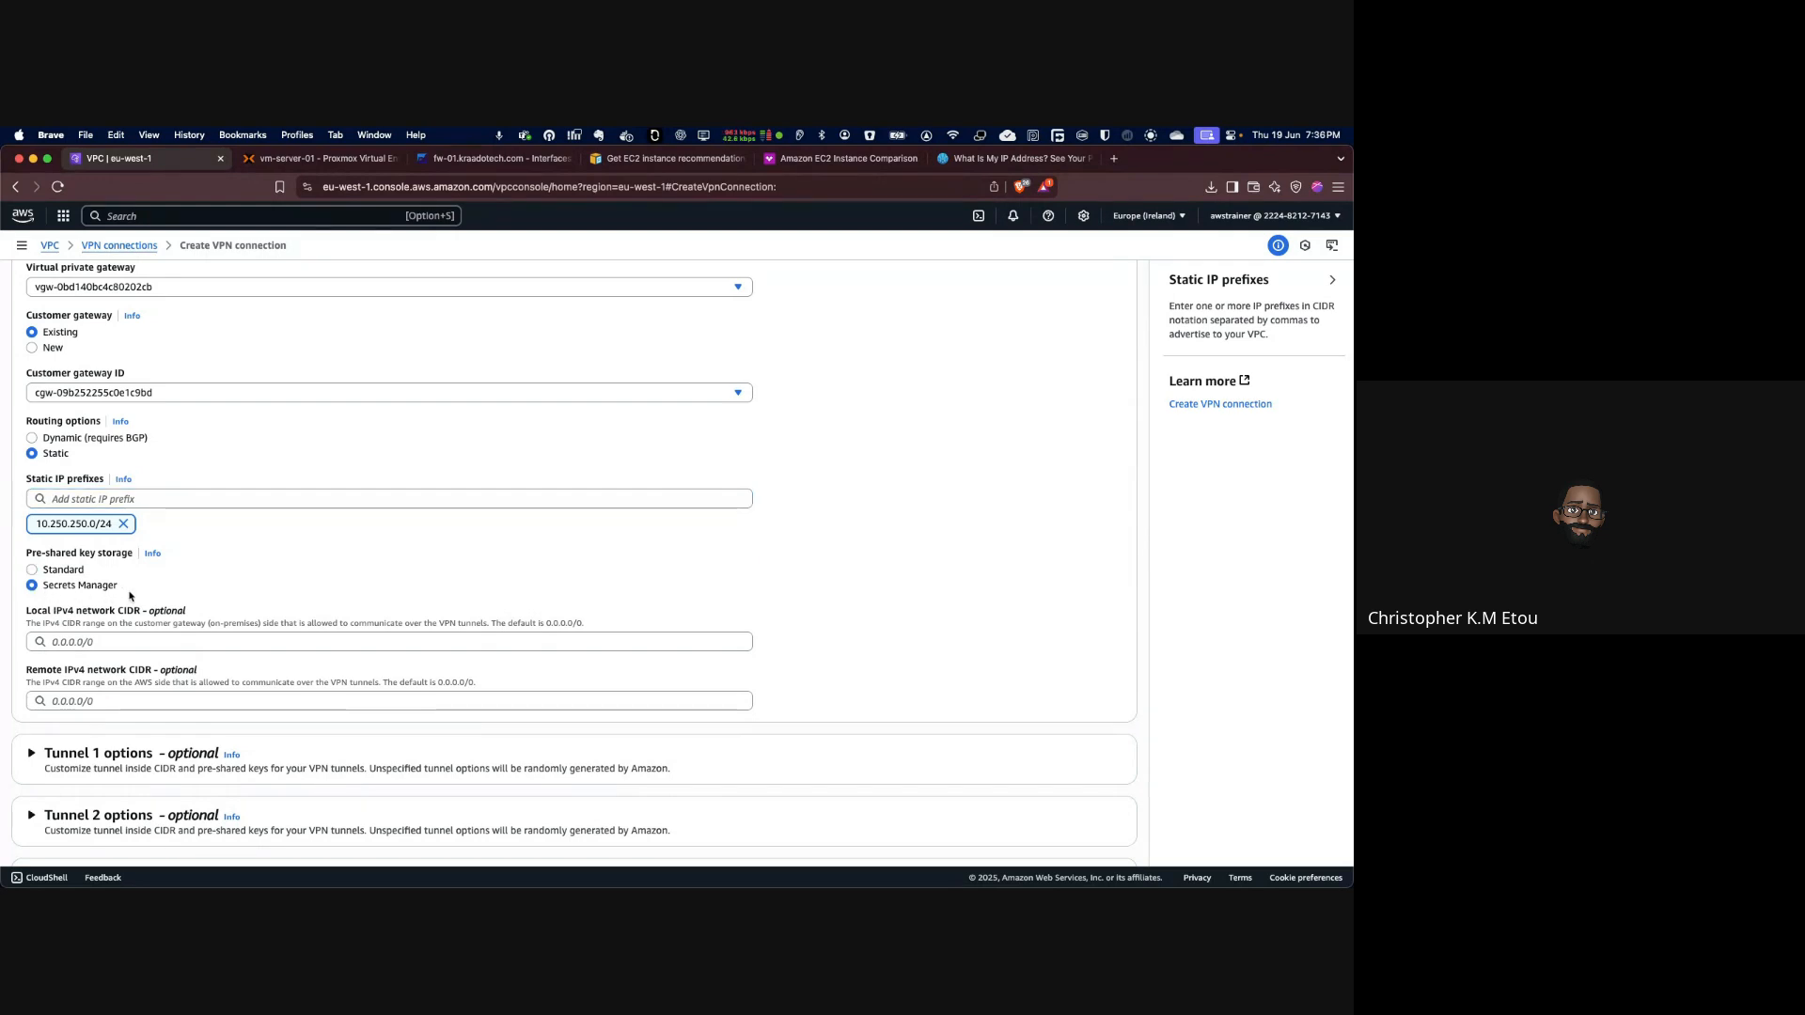
pyautogui.scroll(-5, 150, 594)
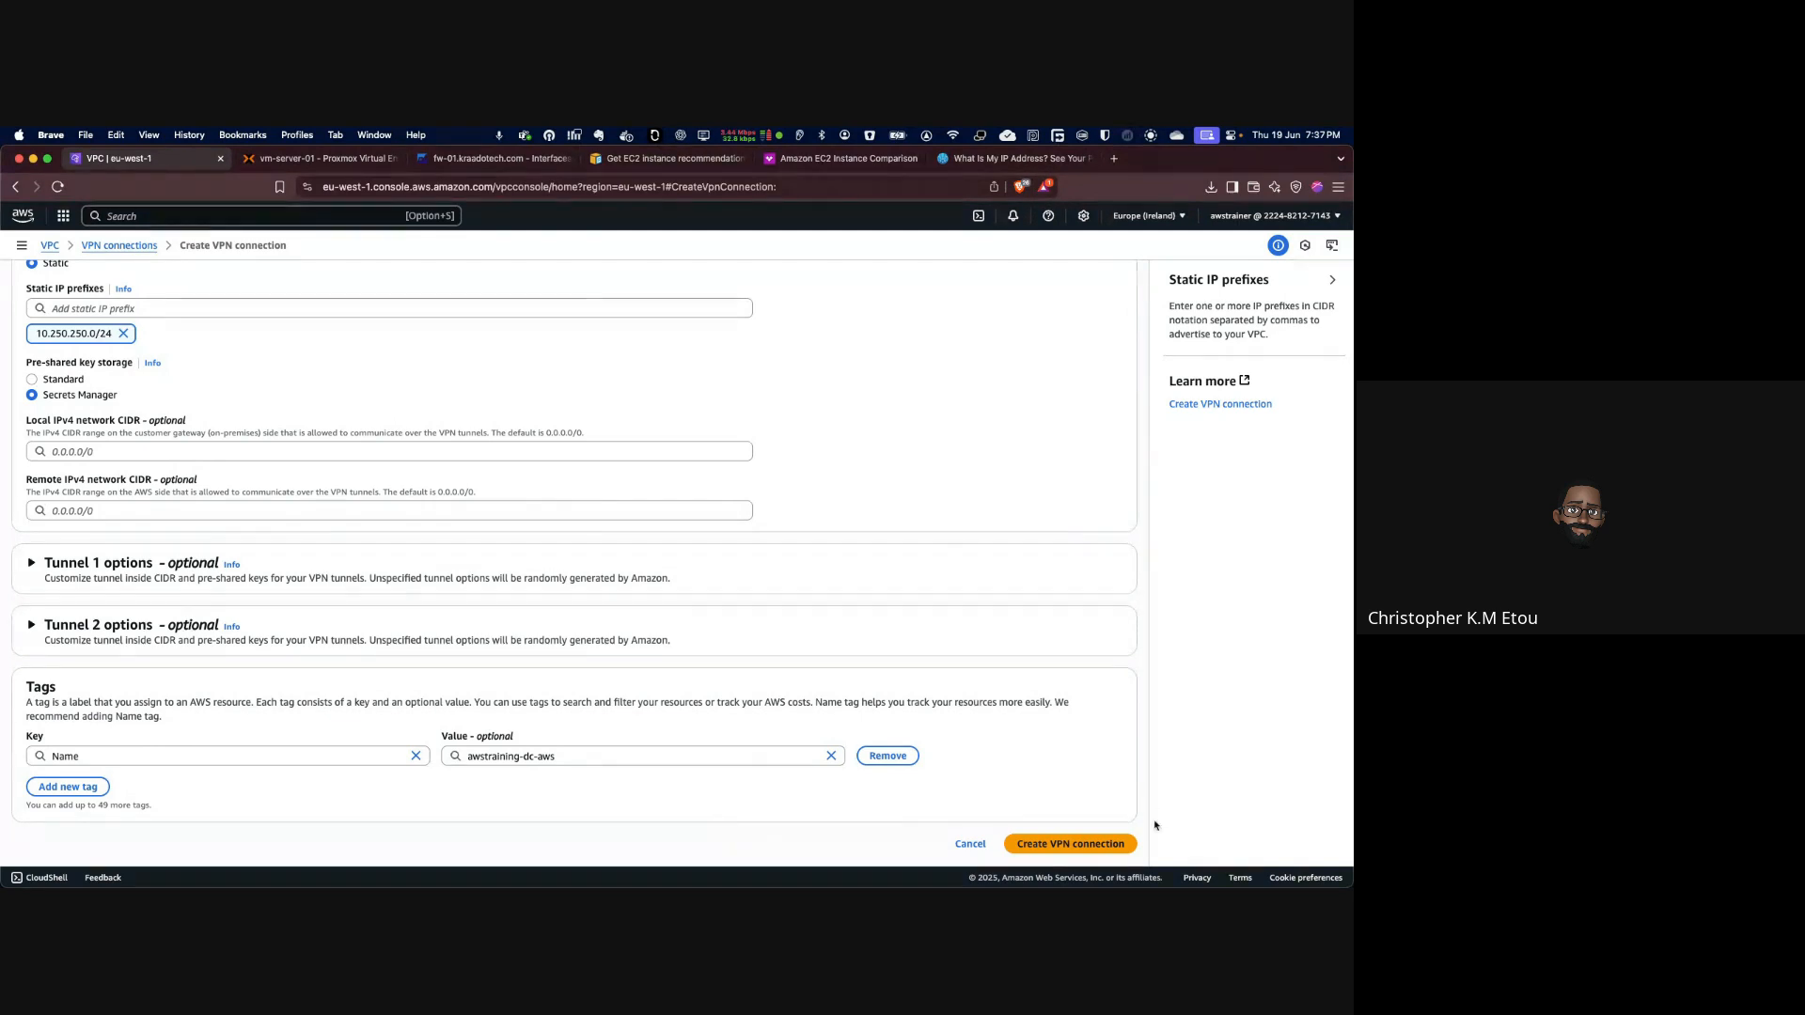
pyautogui.click(1068, 844)
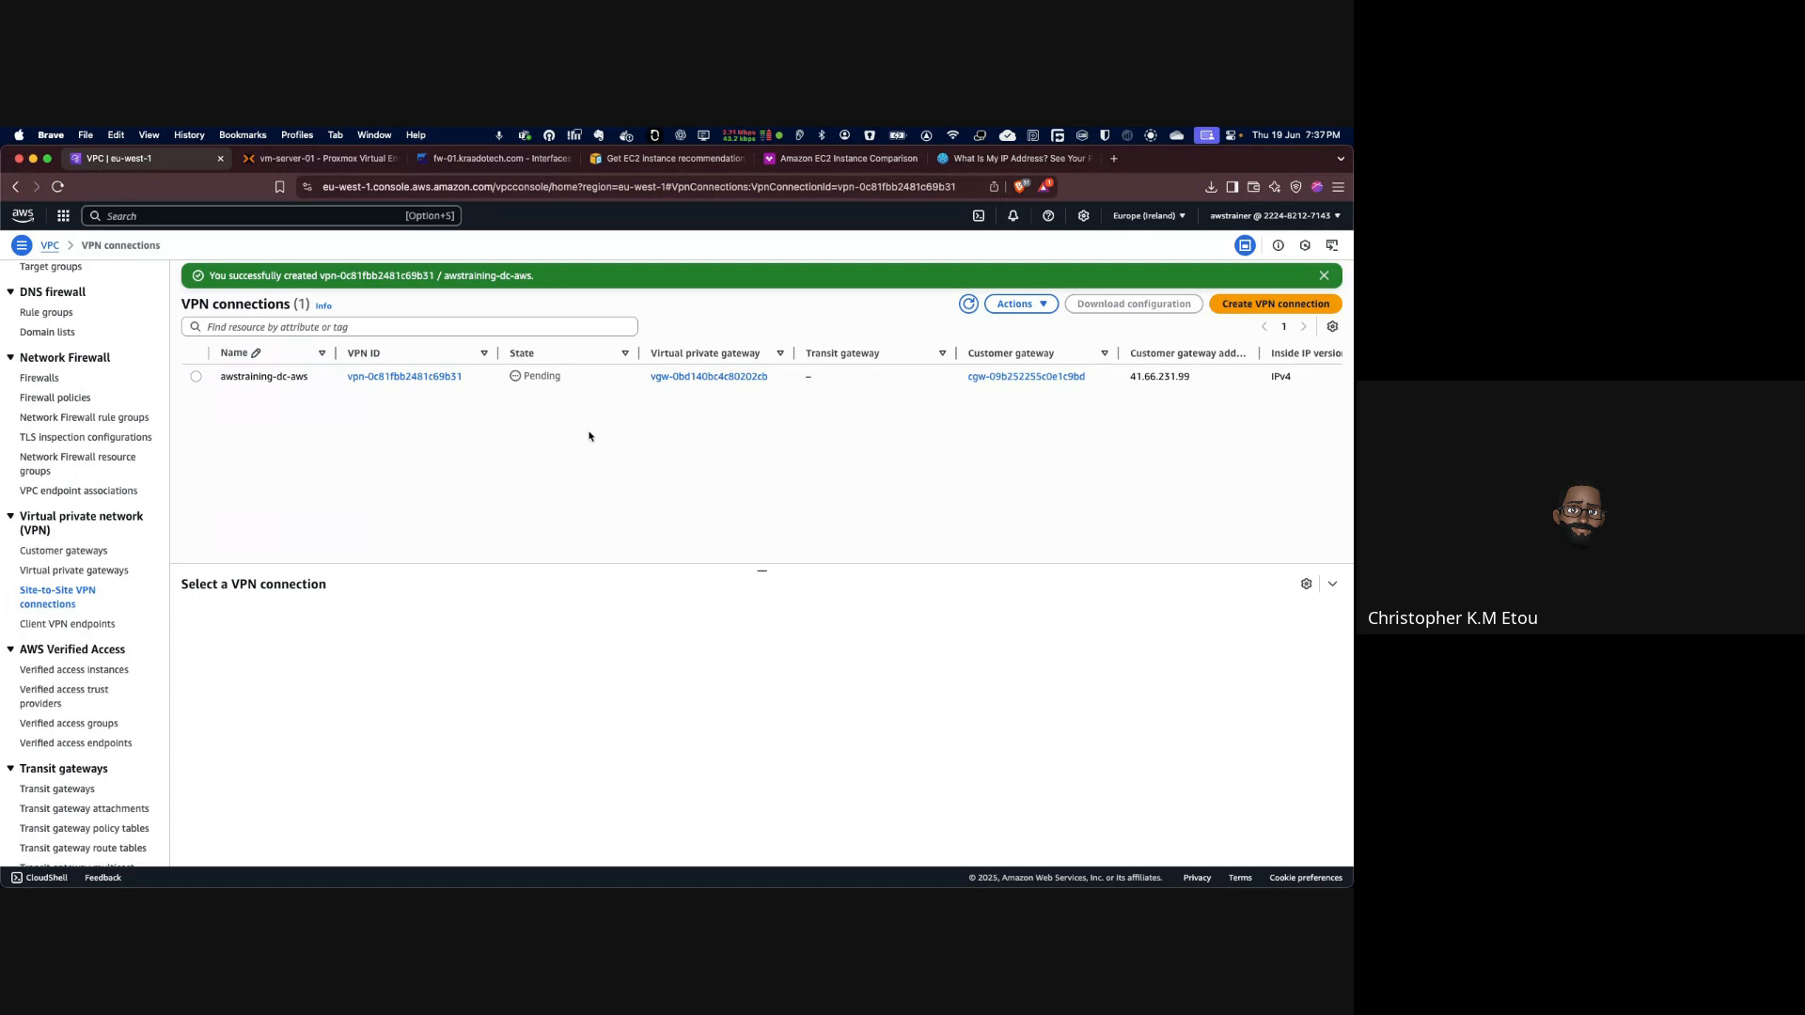
# - Refresh the VPN connections list and examine the state, tunnel details and available actions of awstraining-dc-aws
pyautogui.click(969, 304)
pyautogui.click(196, 377)
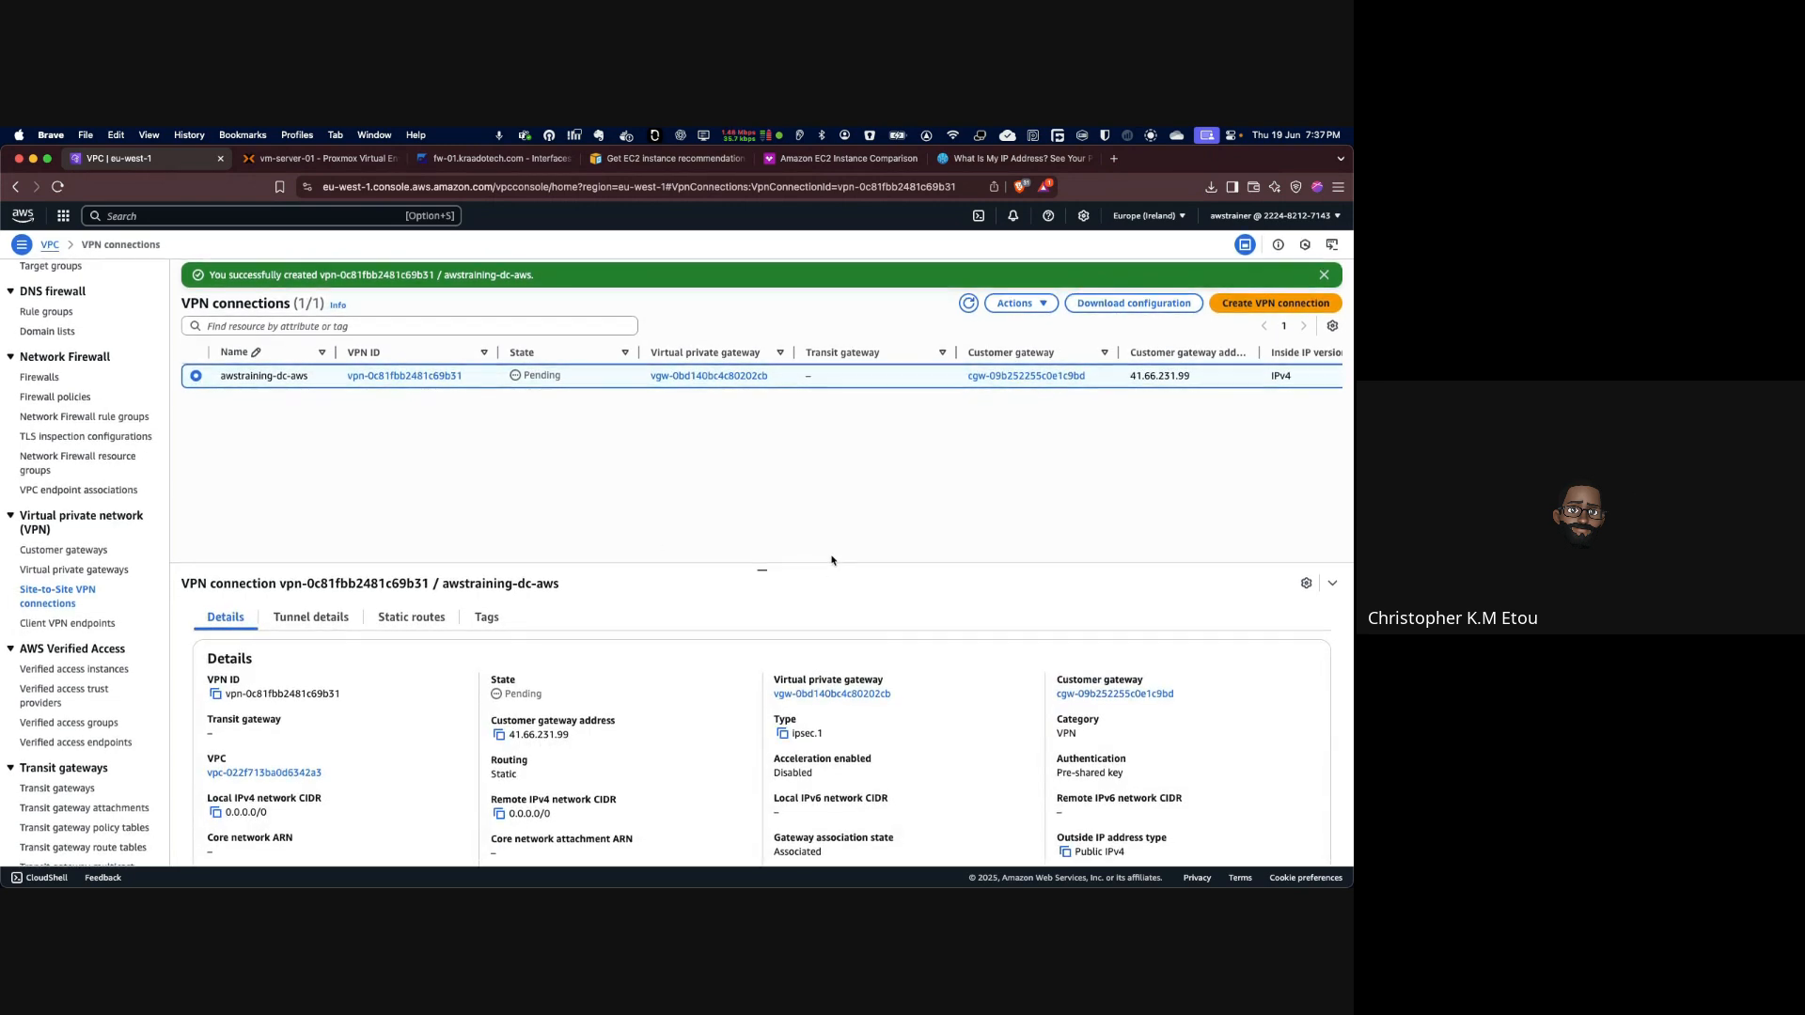
pyautogui.click(969, 304)
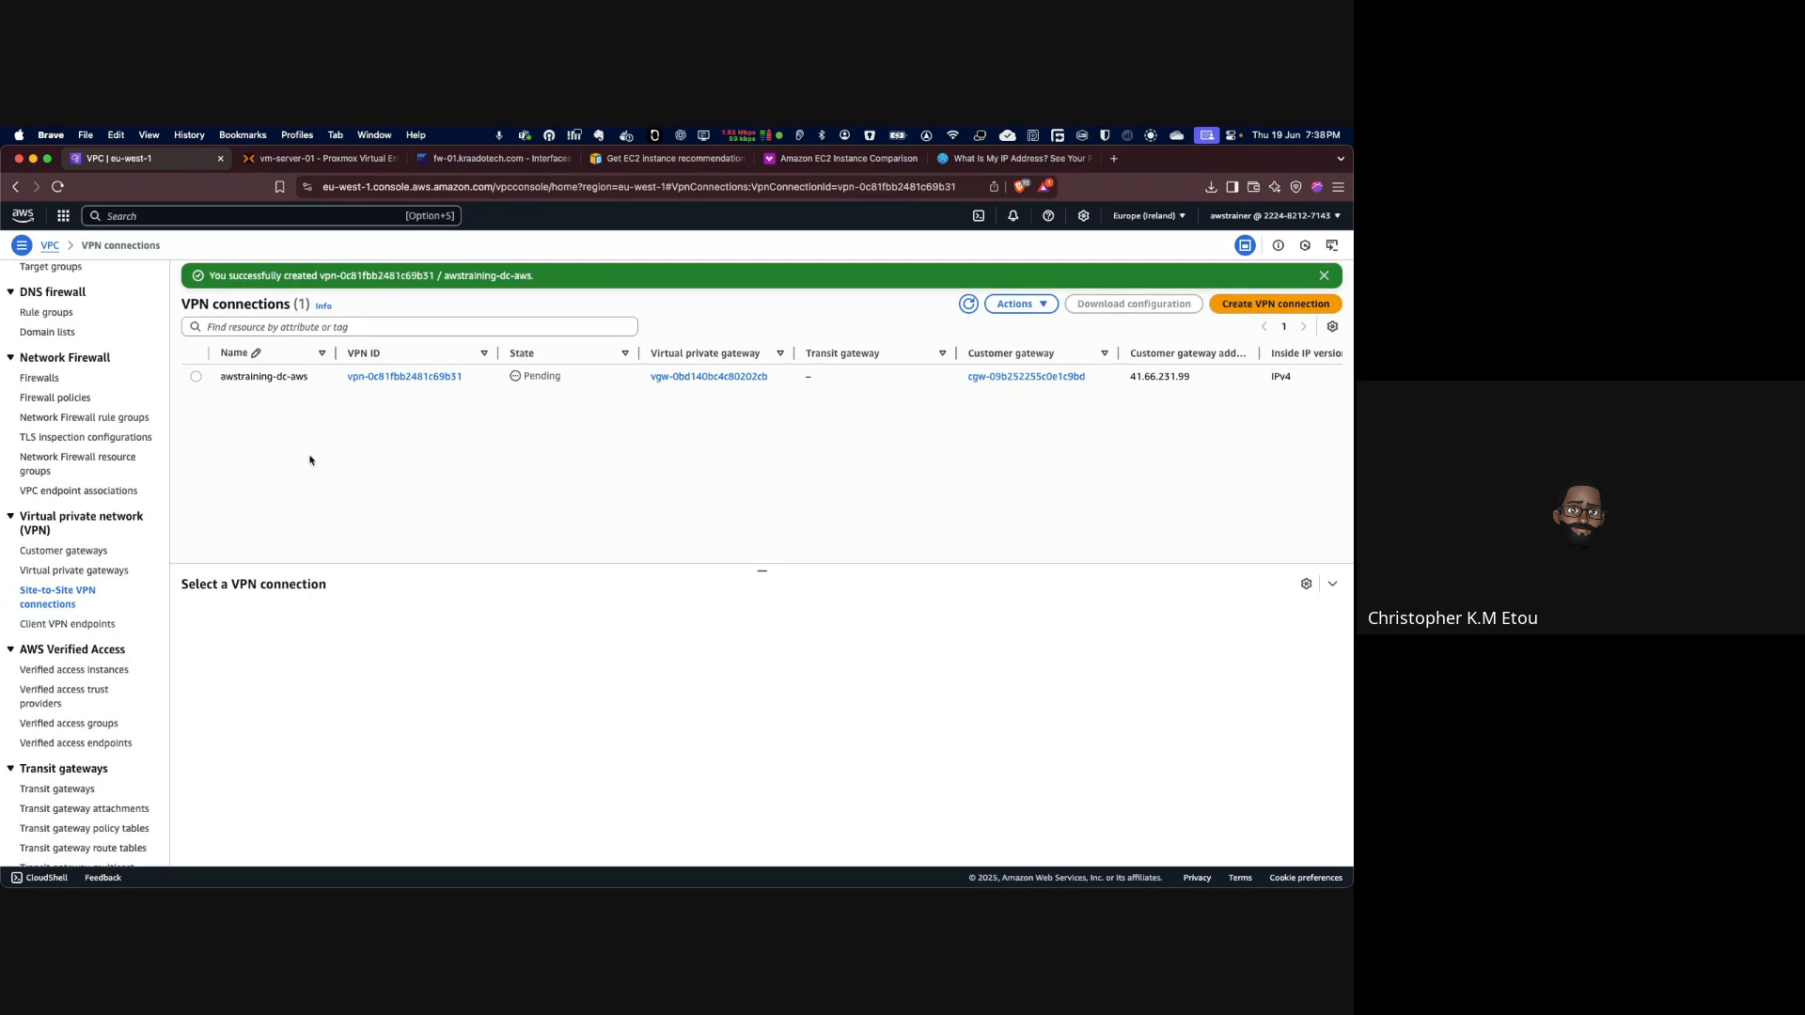
pyautogui.click(196, 377)
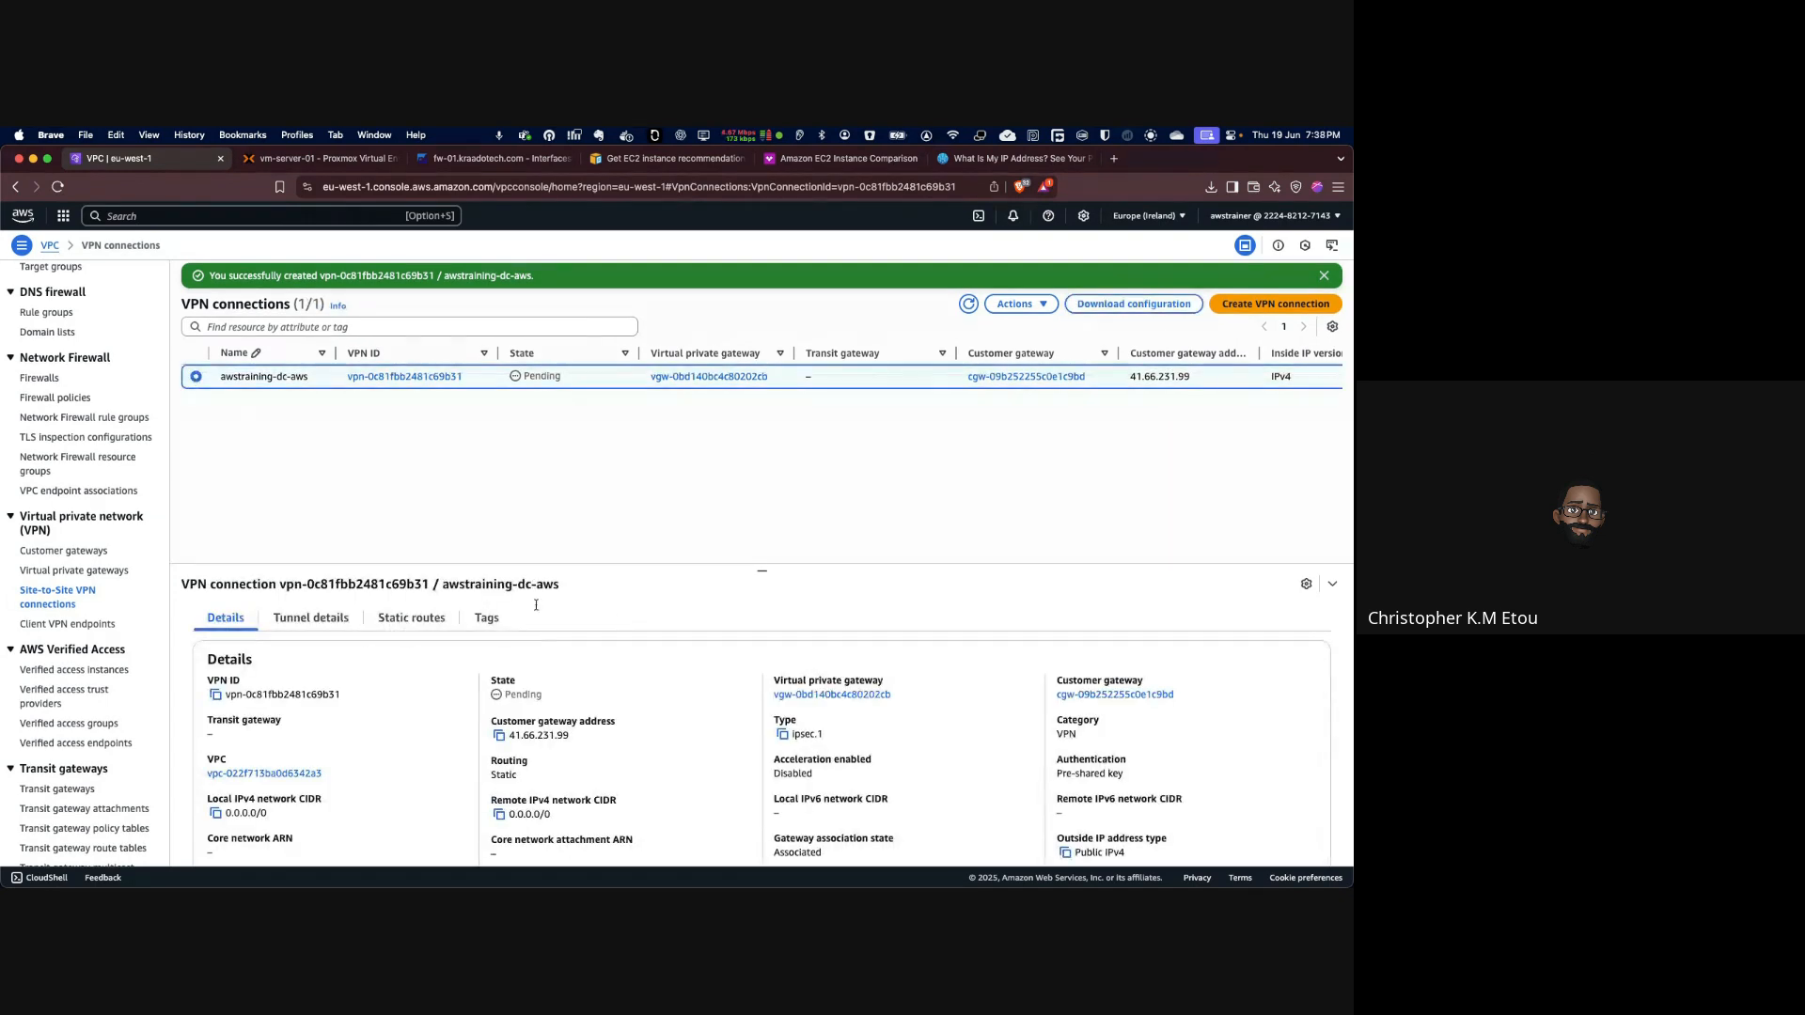
pyautogui.click(327, 618)
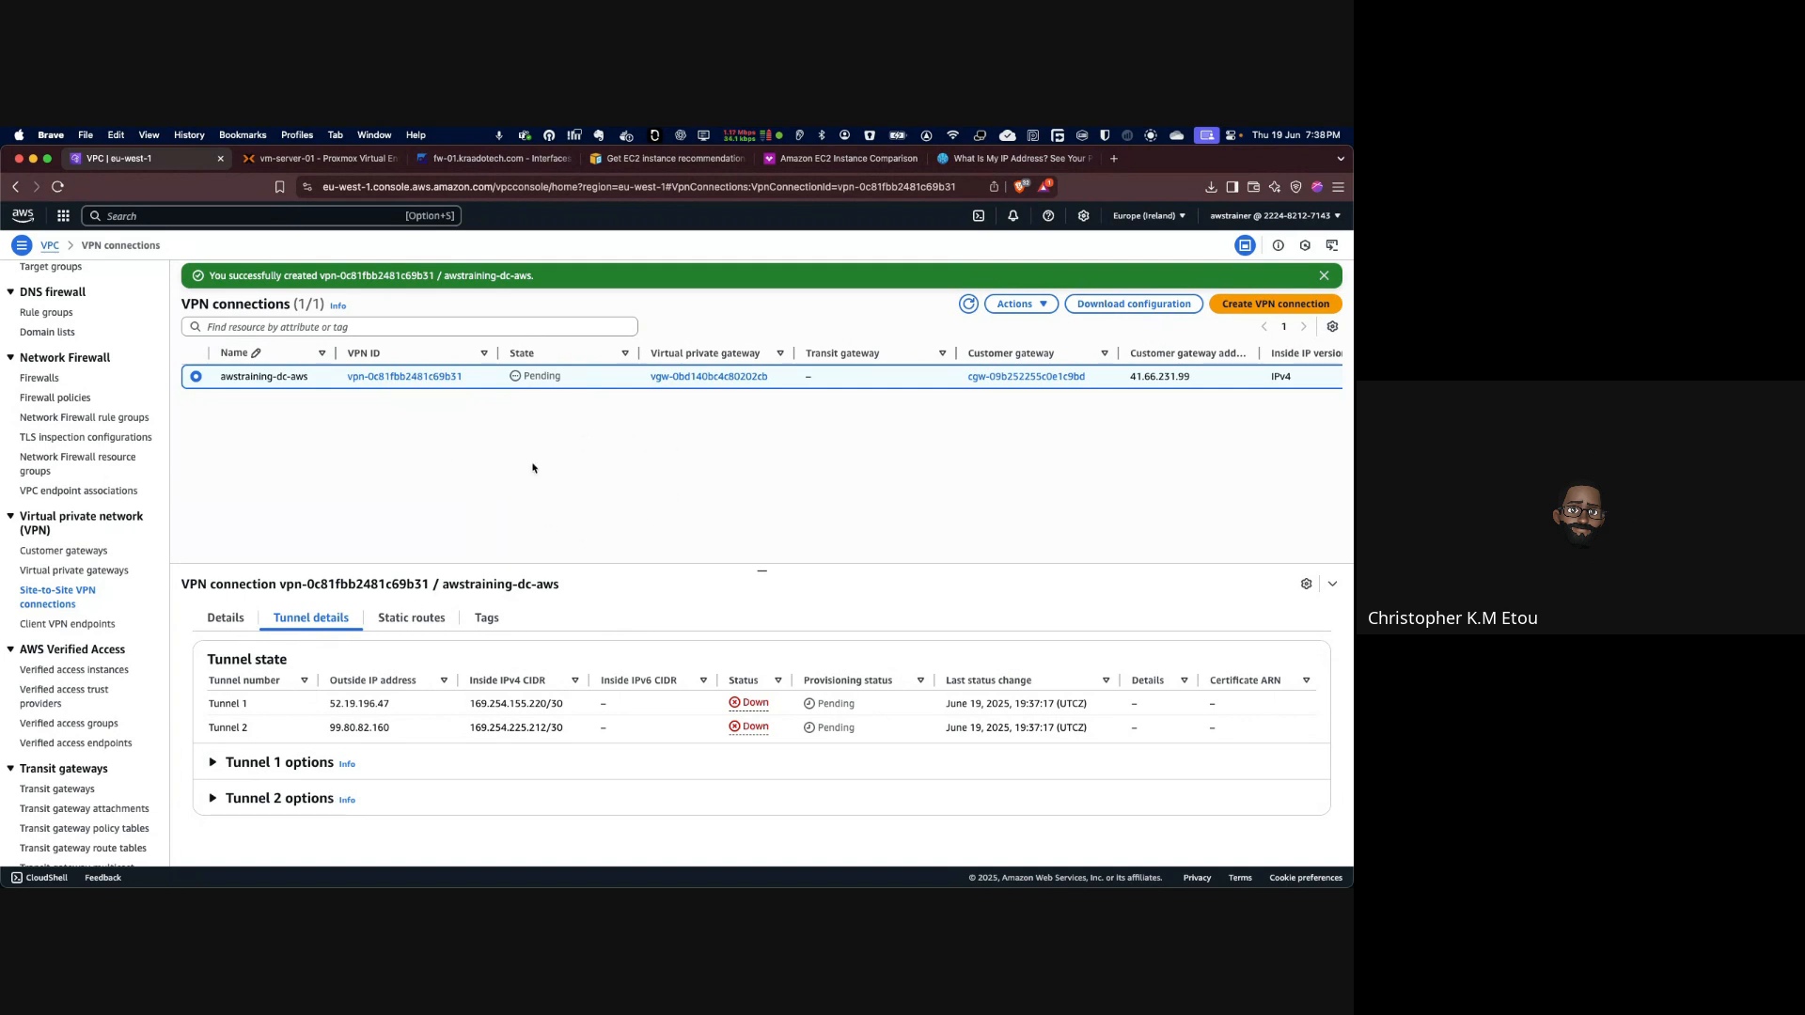
pyautogui.click(1032, 306)
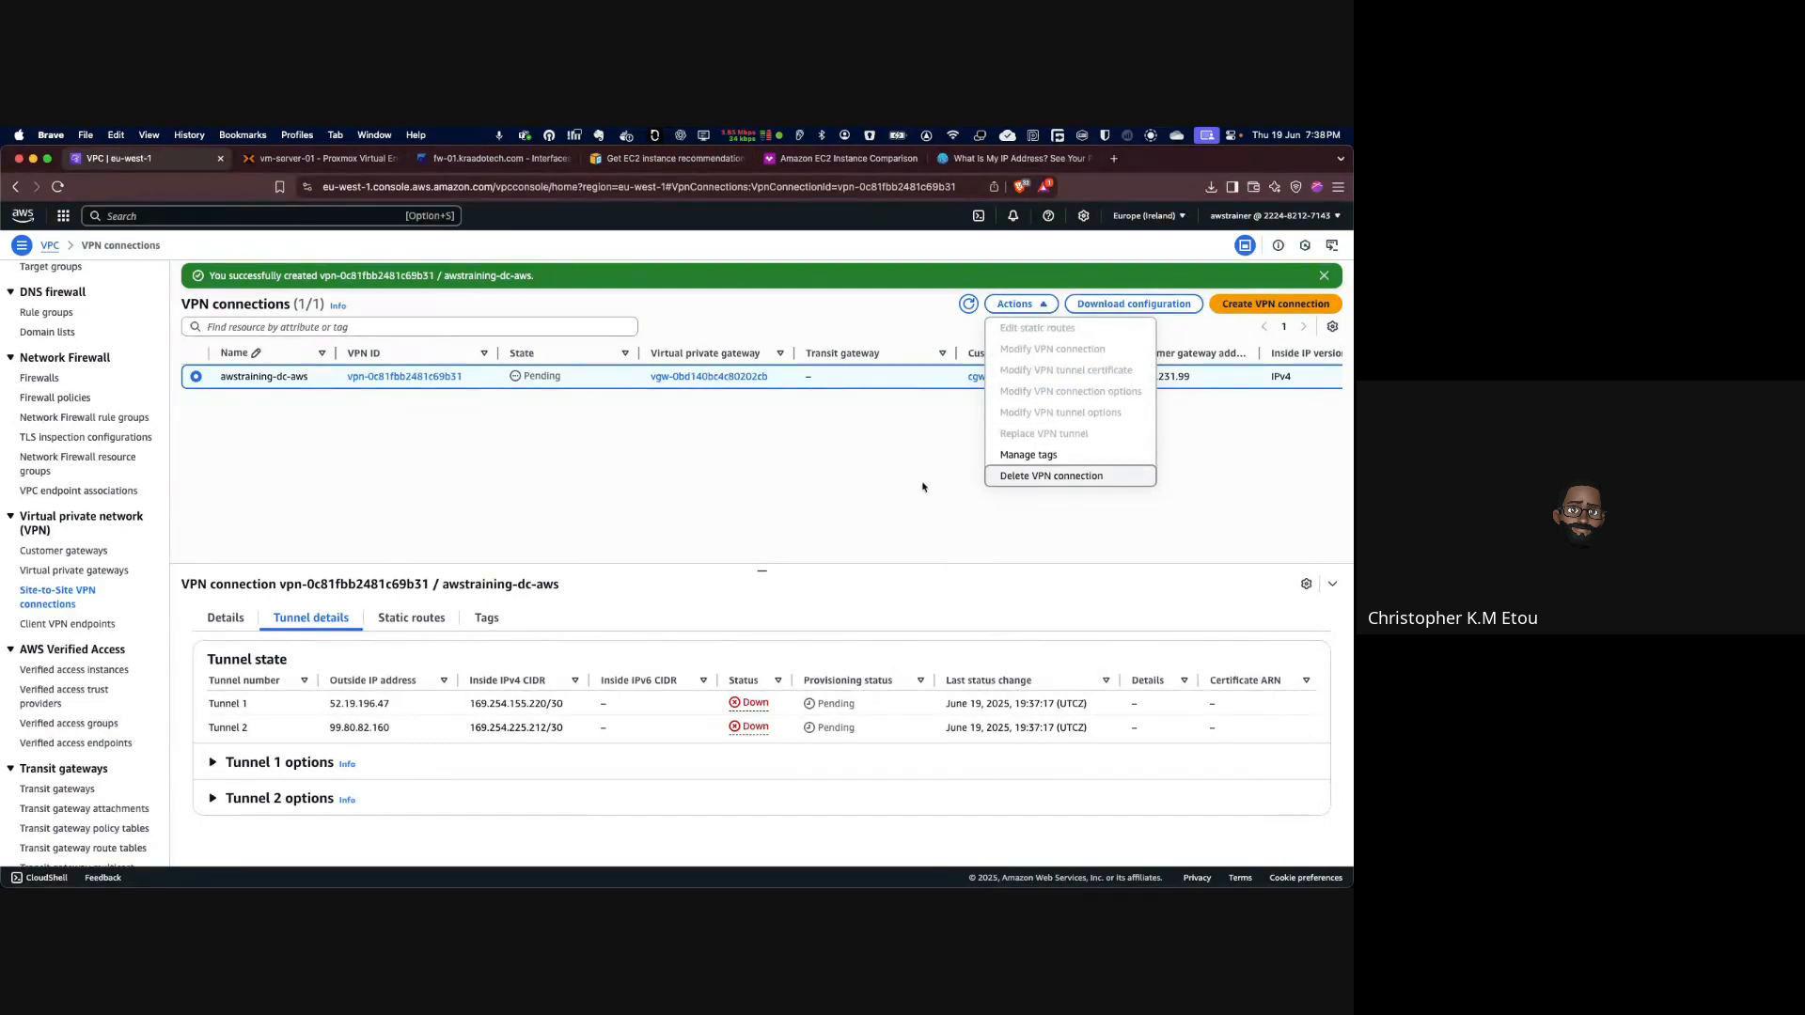
pyautogui.click(1157, 507)
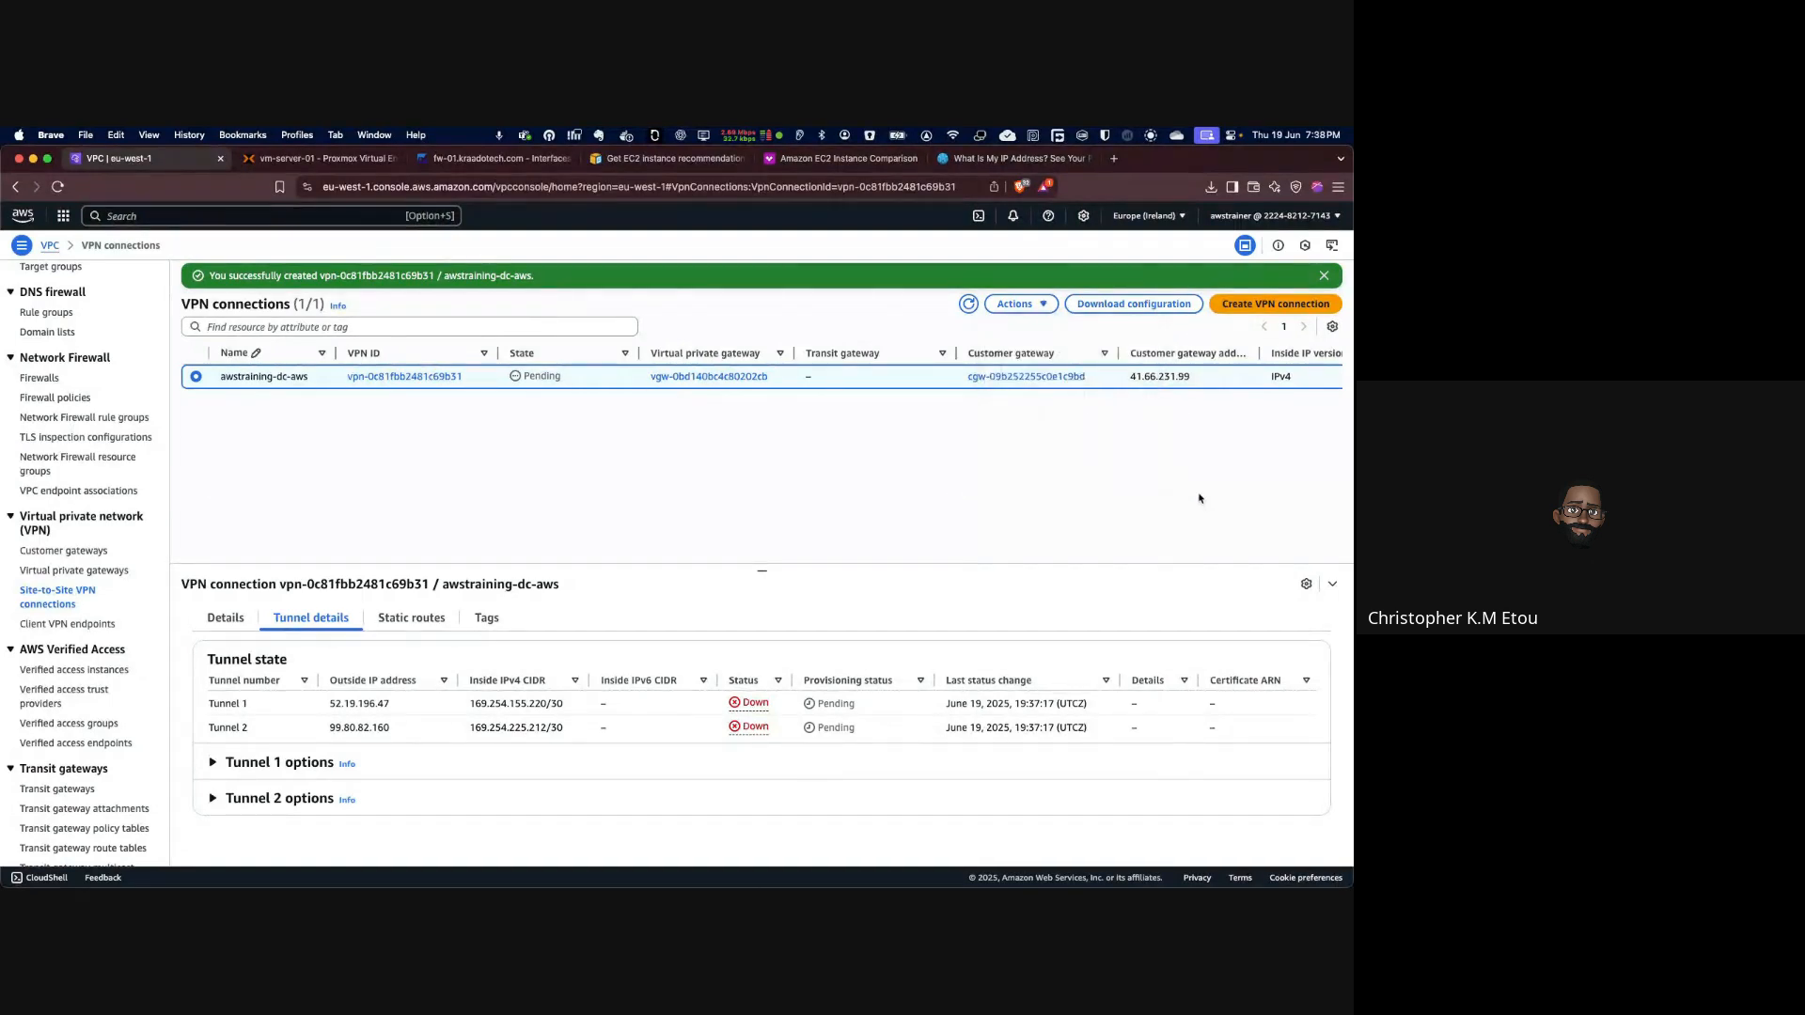
# - Start a configuration download for the awstraining-dc-aws connection and choose pfSense as the vendor
pyautogui.click(1124, 305)
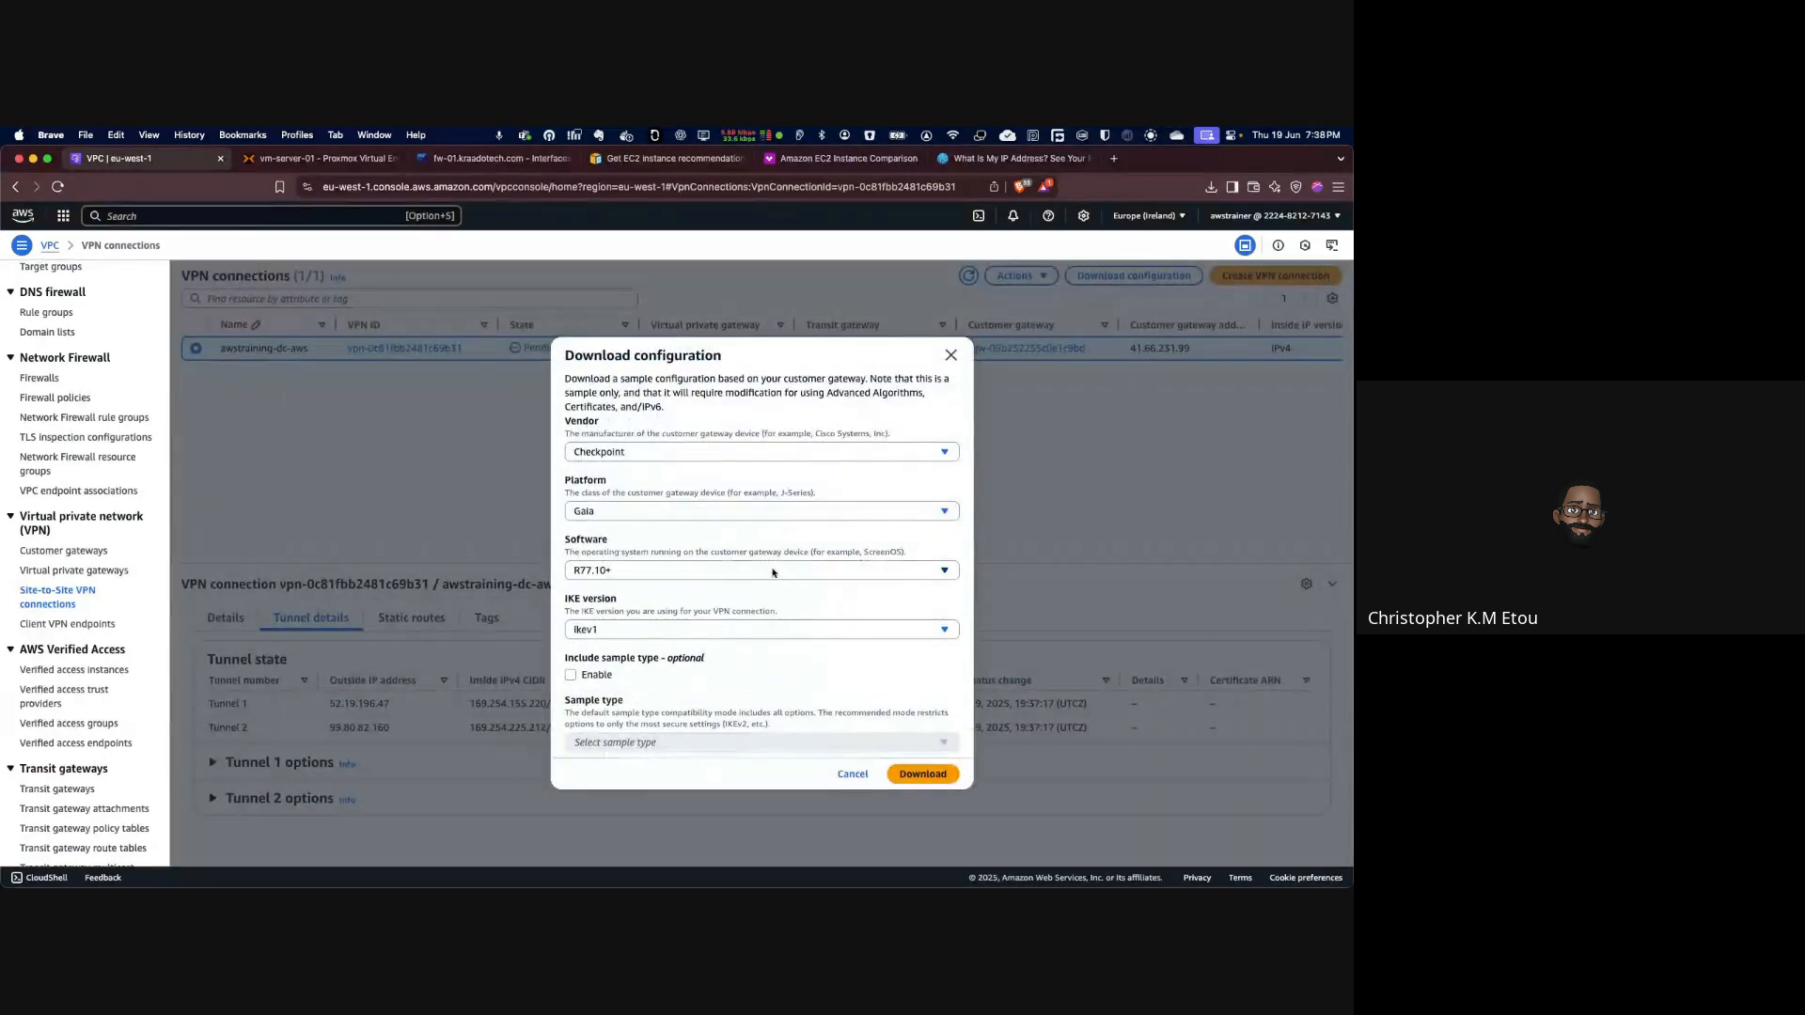
pyautogui.click(715, 455)
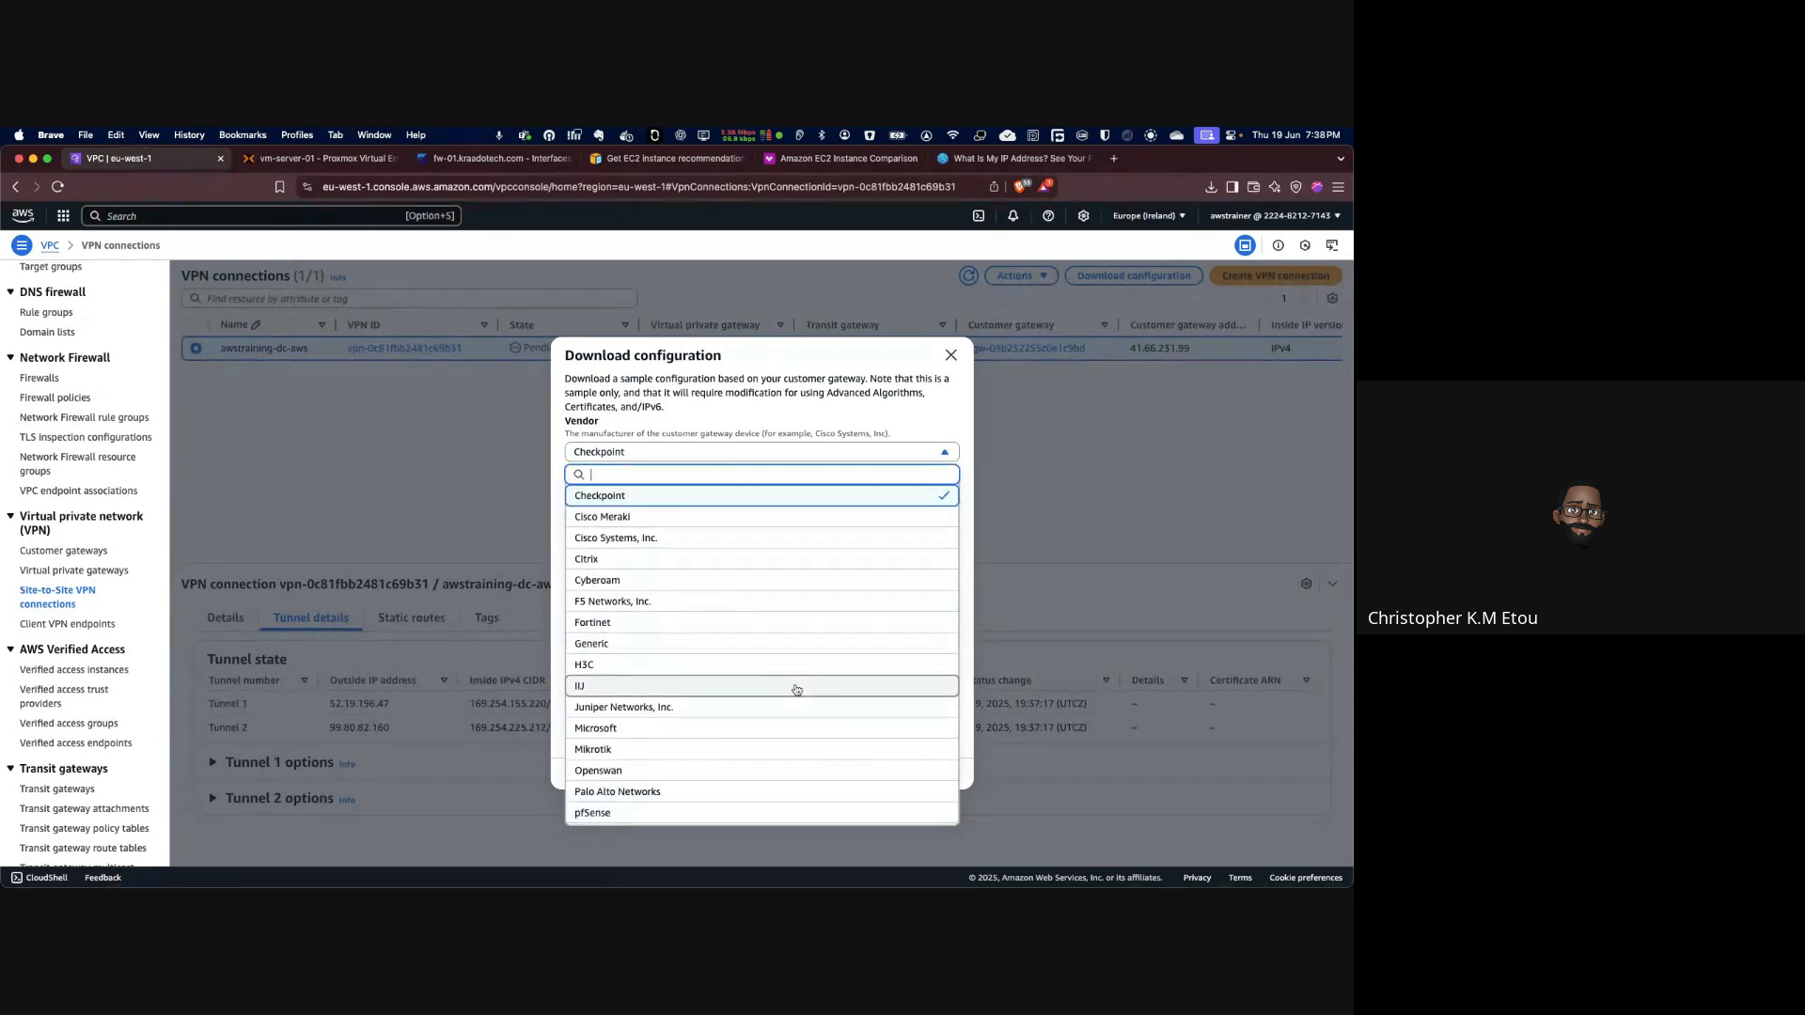
pyautogui.scroll(-3, 797, 691)
pyautogui.scroll(3, 797, 691)
pyautogui.scroll(-1, 839, 700)
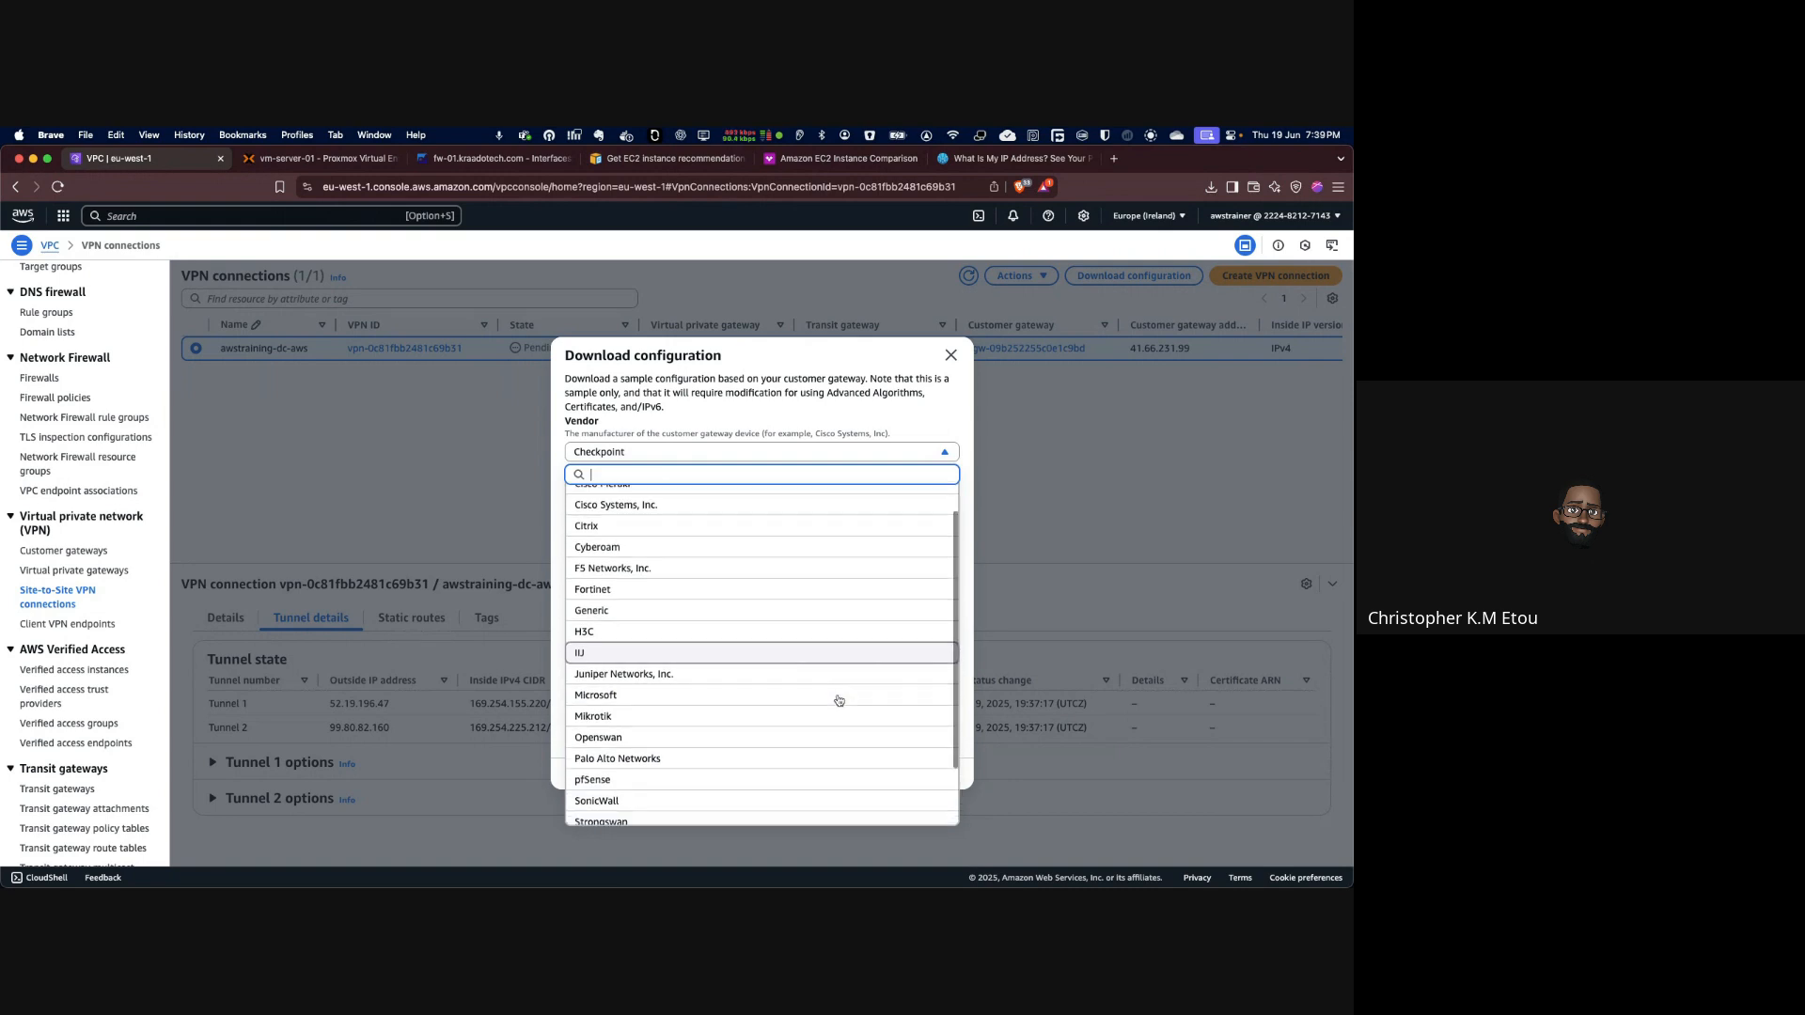
pyautogui.click(624, 784)
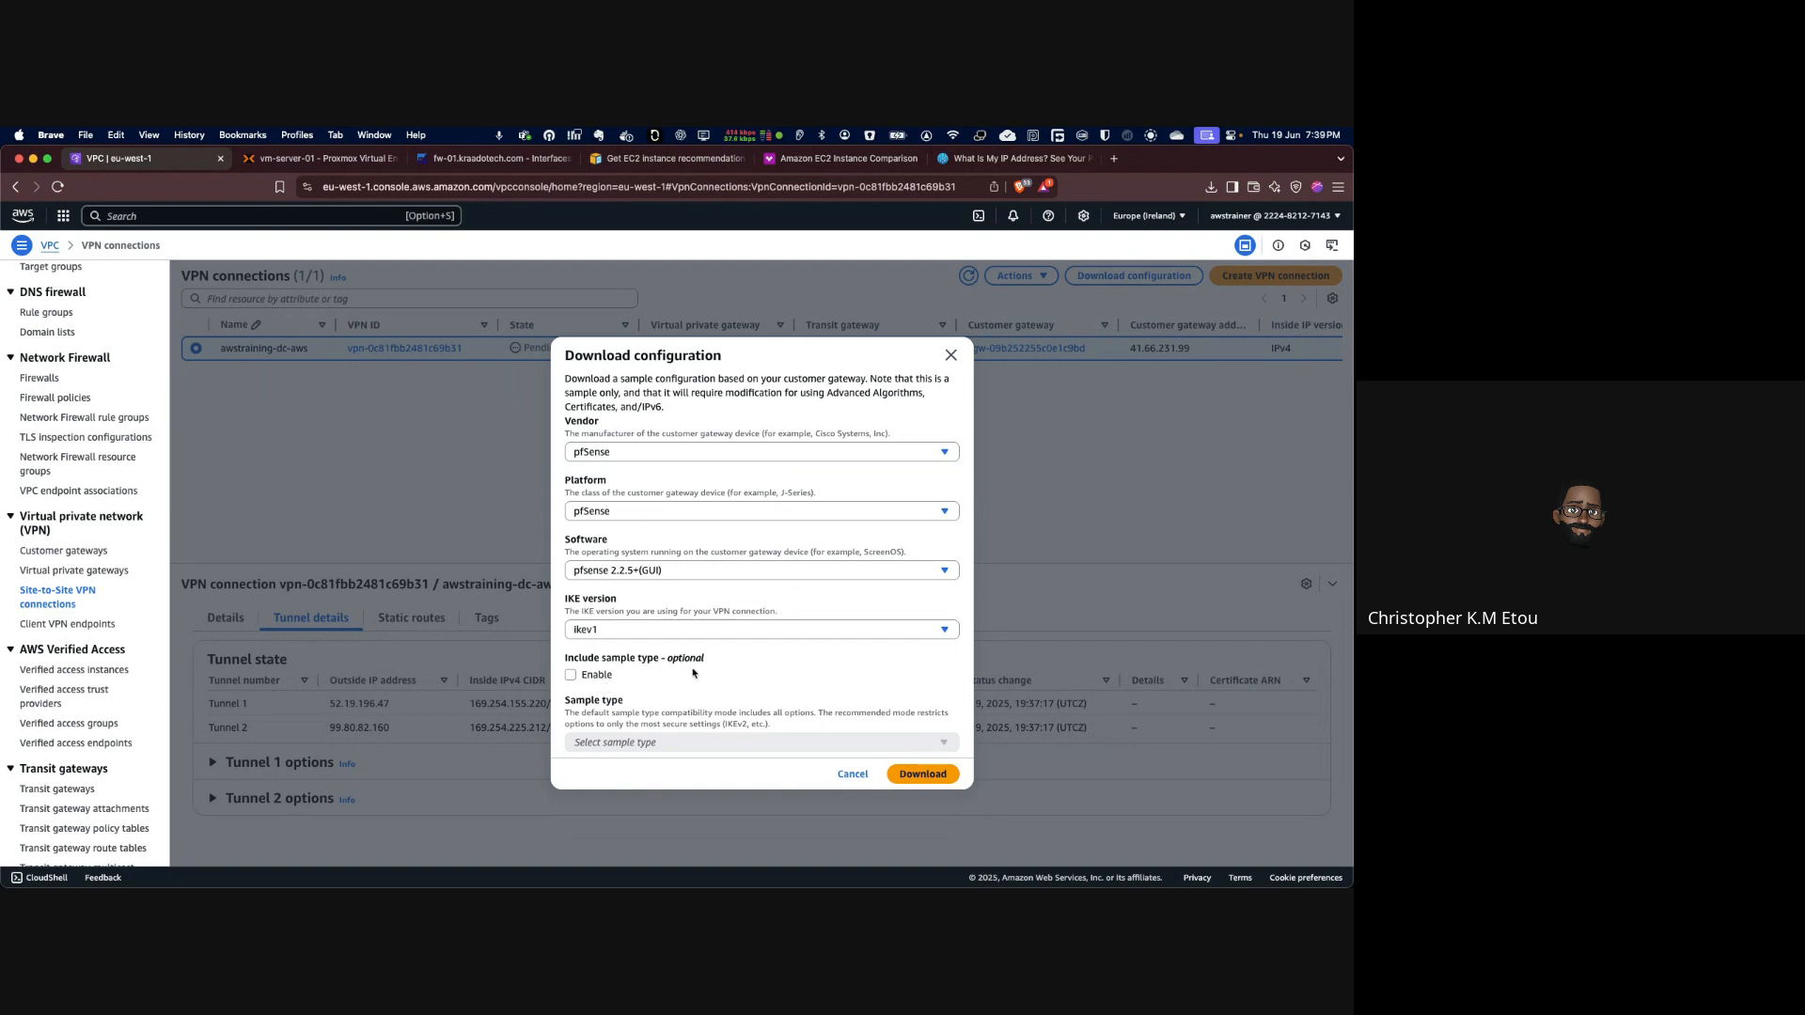
# - Include the Compatibility sample type, keep IKE version ikev1, and save the downloaded configuration as vpn-0c81fbb2481c69b31 in the home folder
pyautogui.click(571, 675)
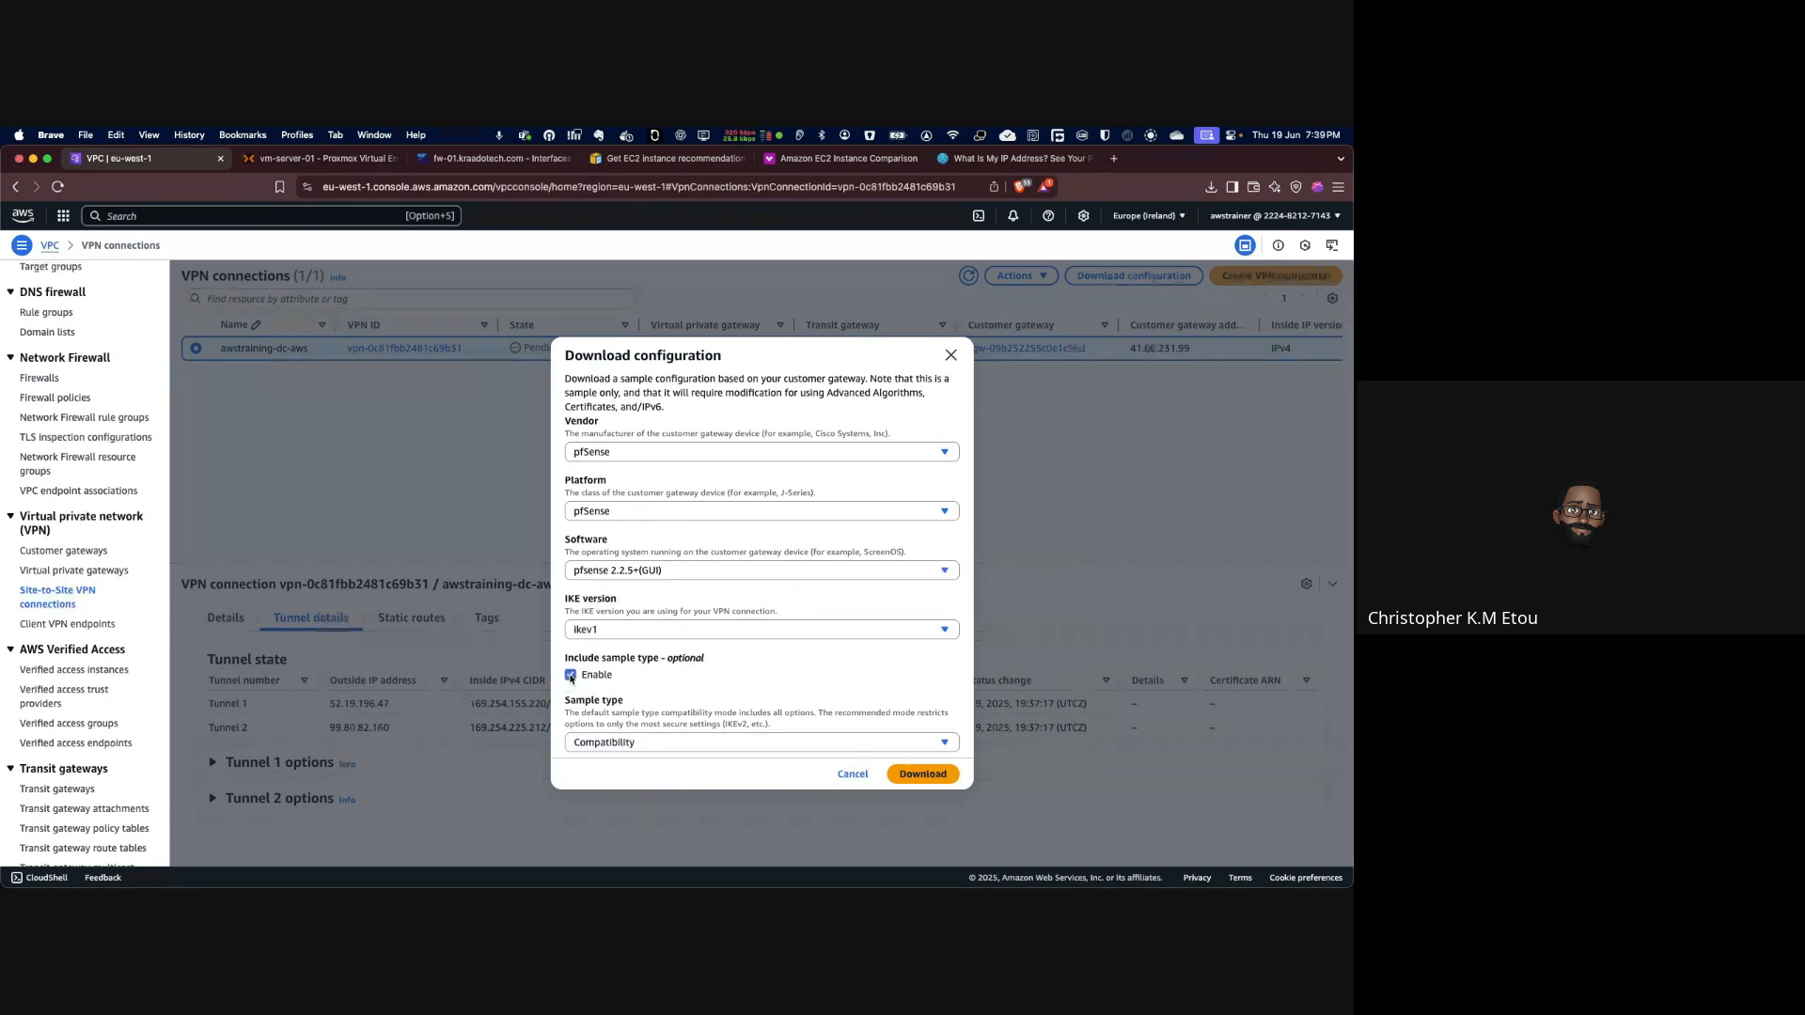
pyautogui.click(618, 627)
pyautogui.click(617, 627)
pyautogui.click(920, 774)
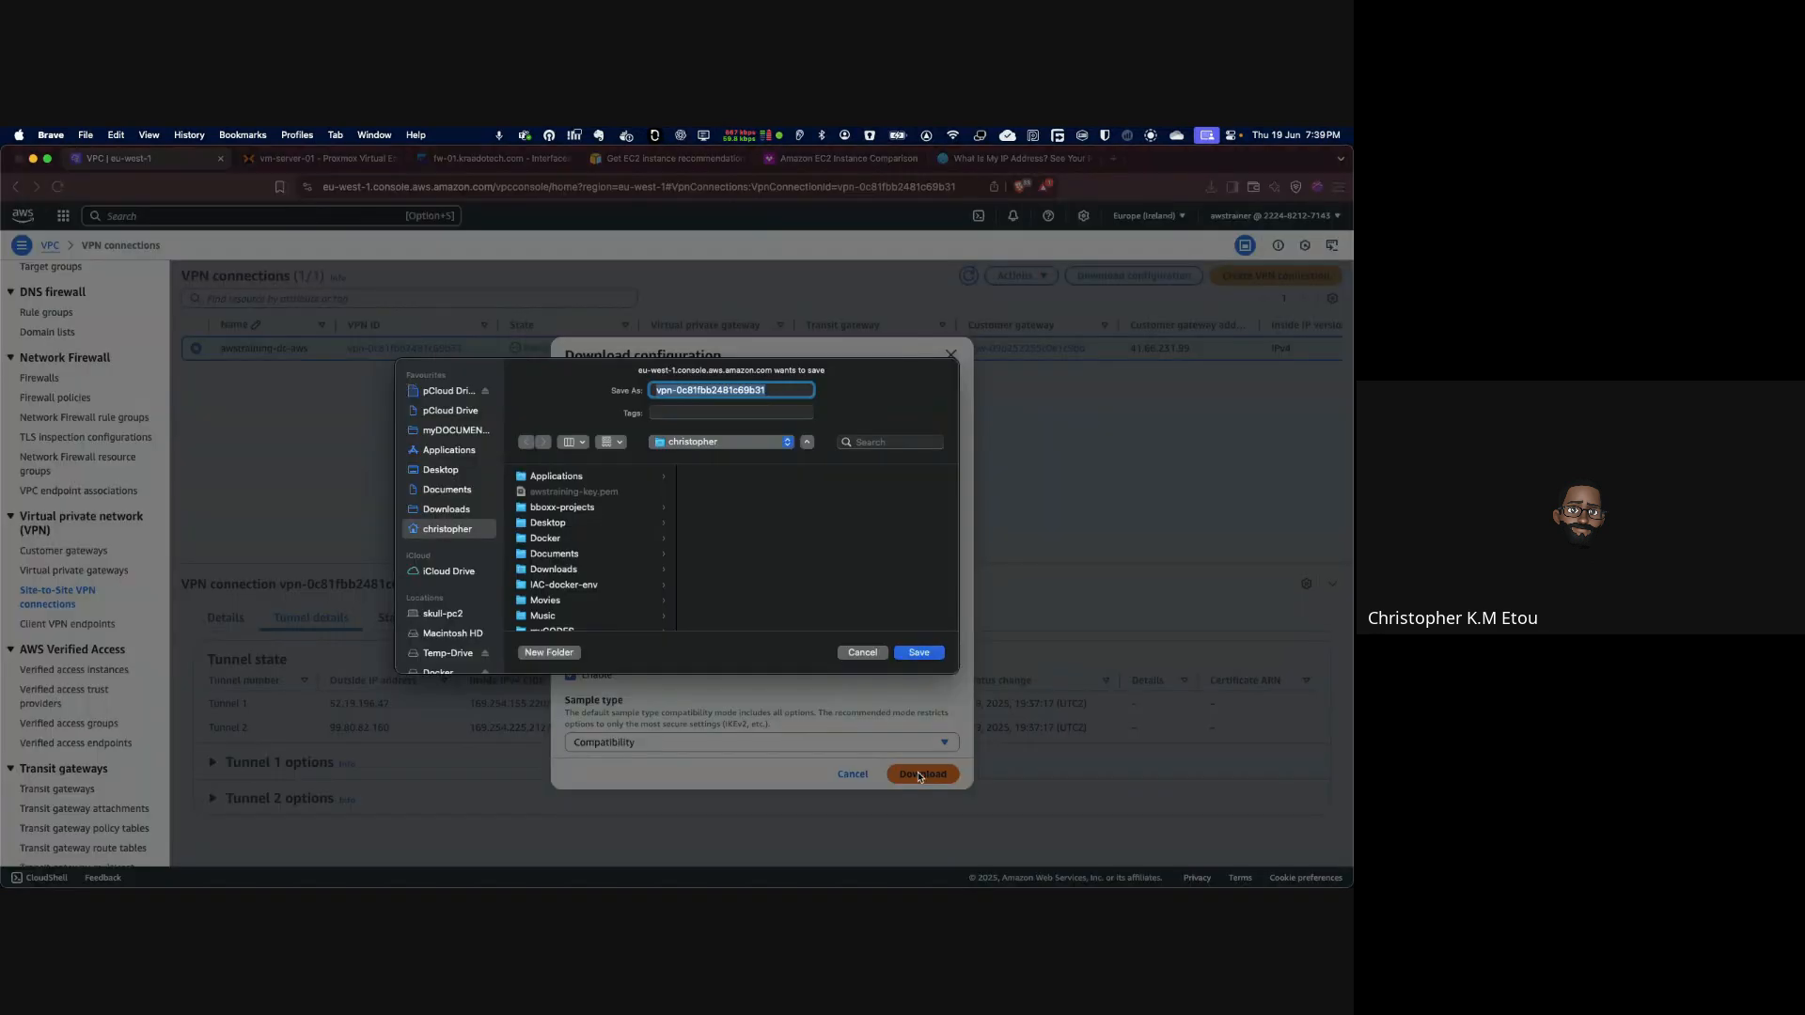
pyautogui.click(926, 655)
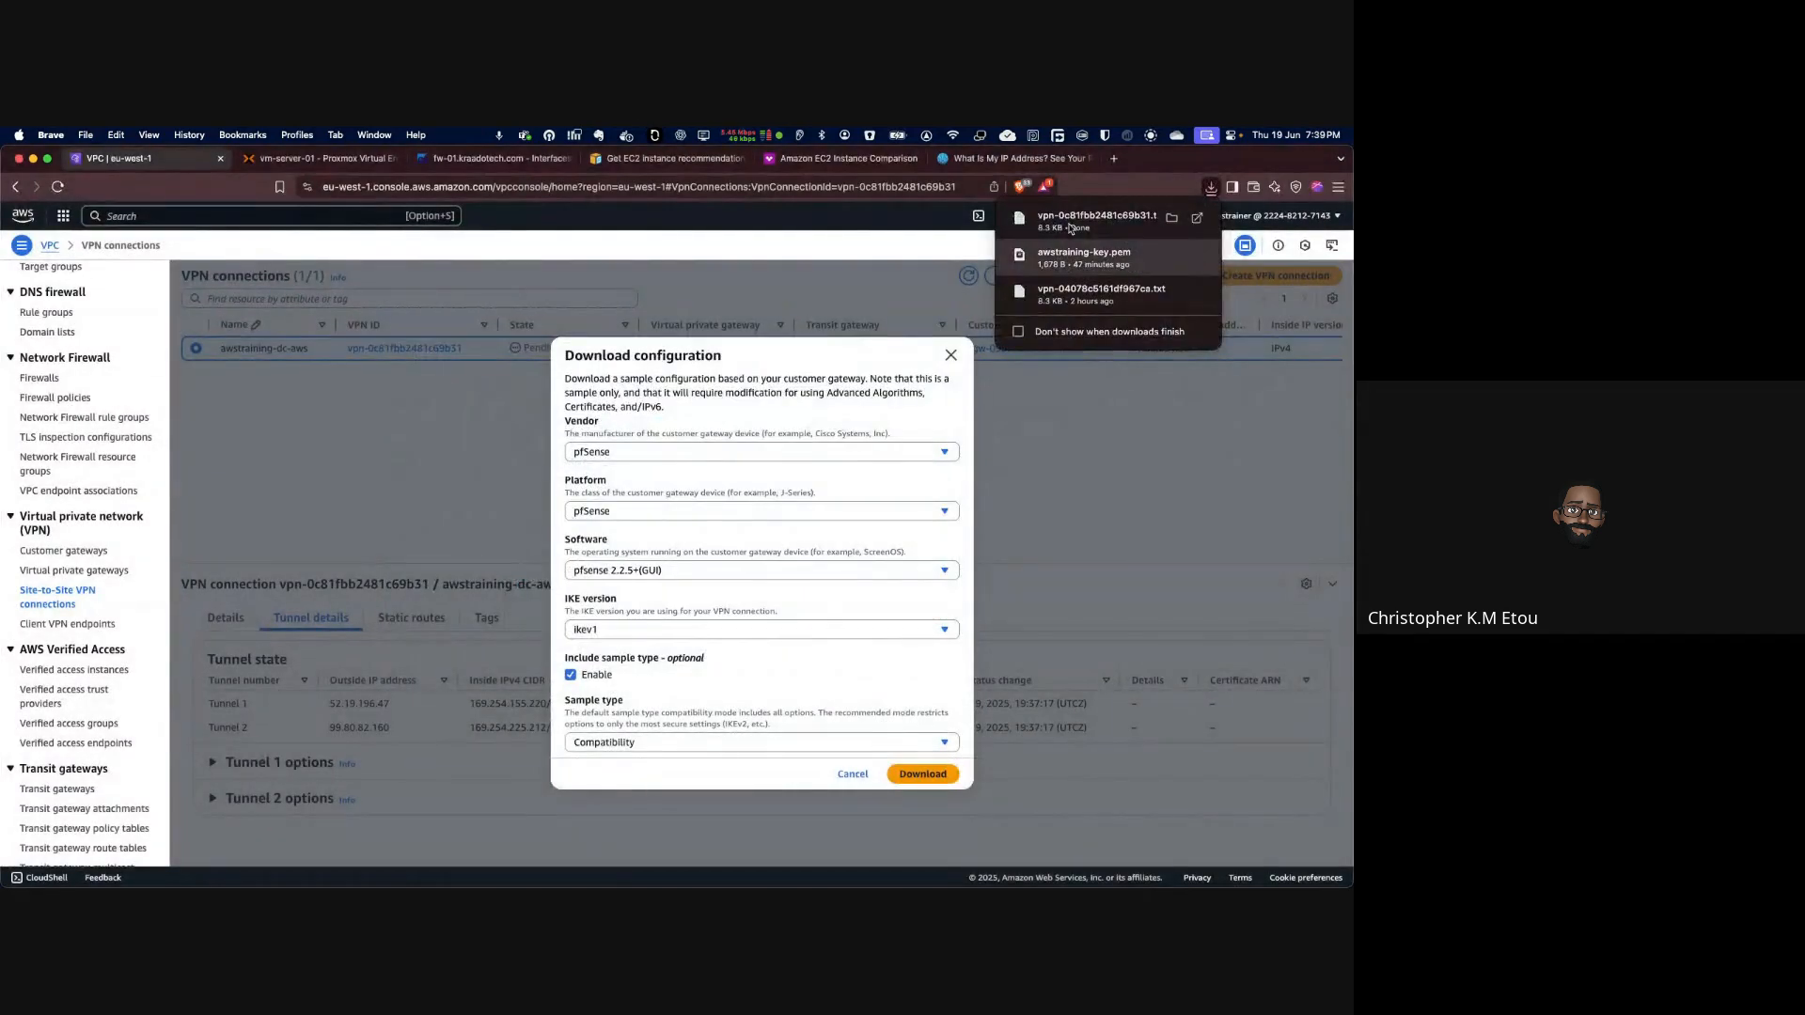
# - Open the downloaded vpn-0c81fbb2481c69b31.txt in TextEdit, enlarge its window and read through the IPSec Tunnel #1 settings
pyautogui.click(1104, 221)
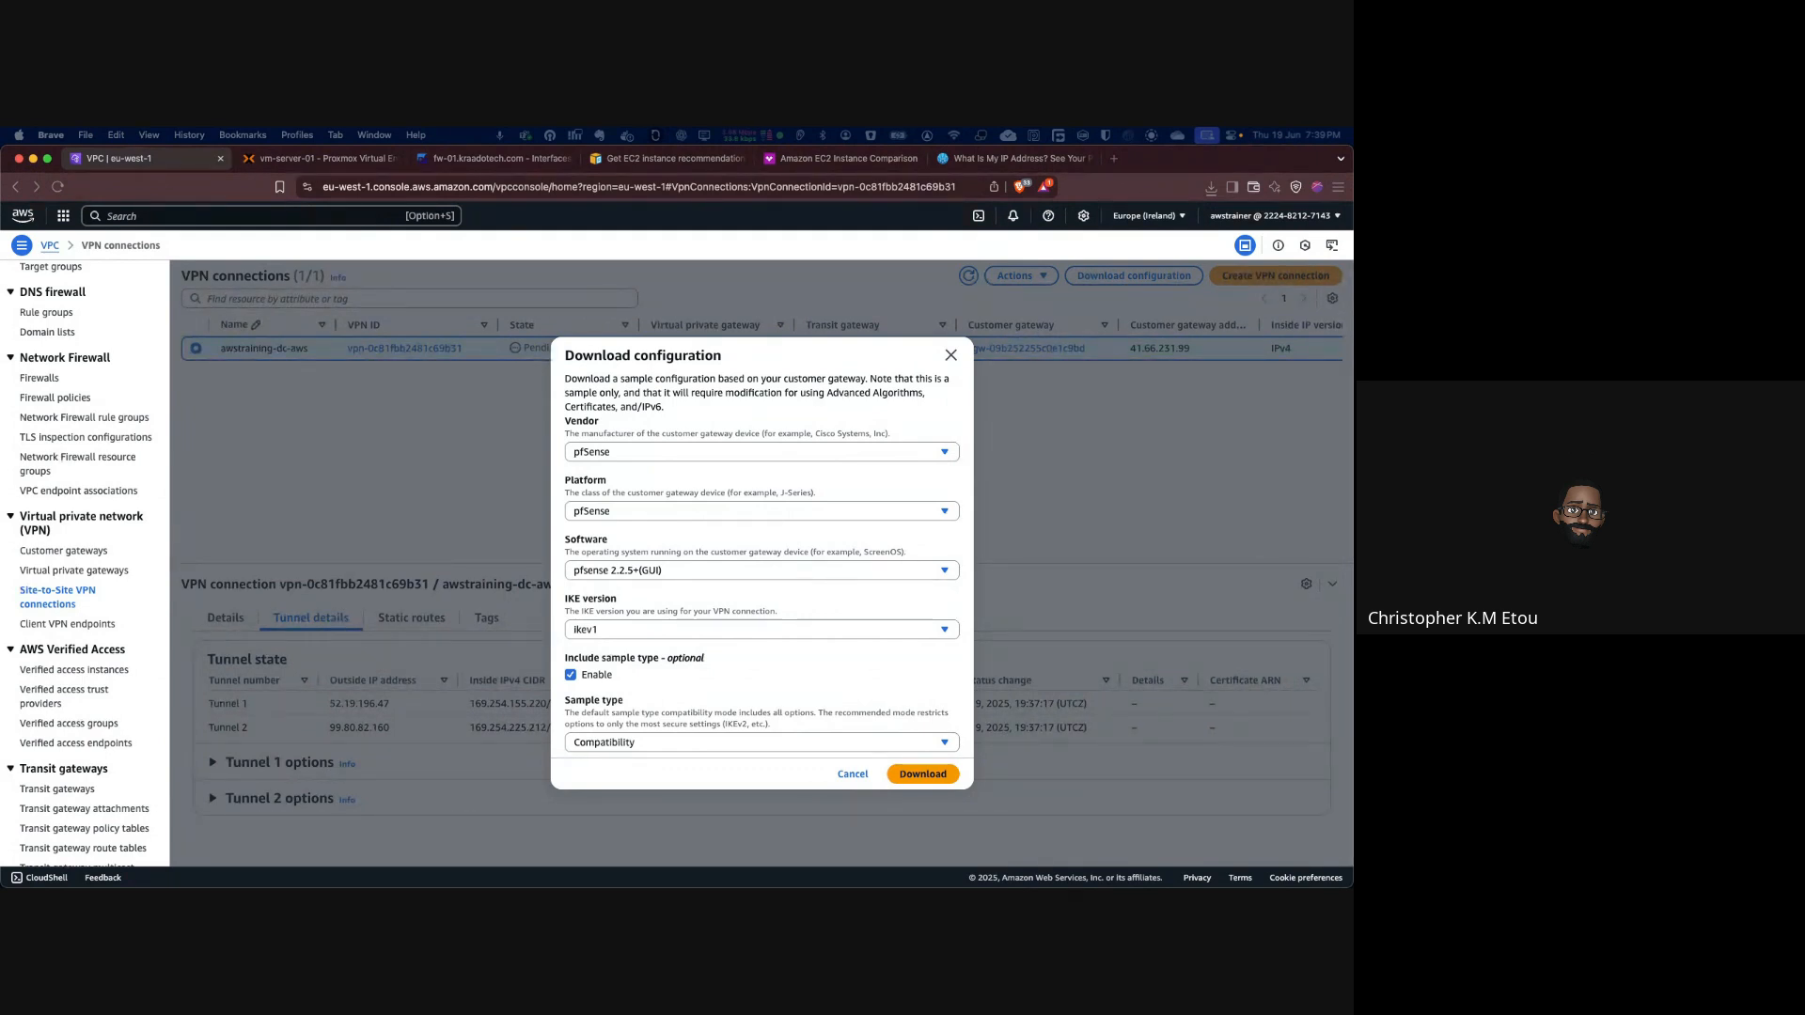
pyautogui.moveTo(1165, 882); pyautogui.dragTo(1038, 433)
pyautogui.doubleClick(1039, 433)
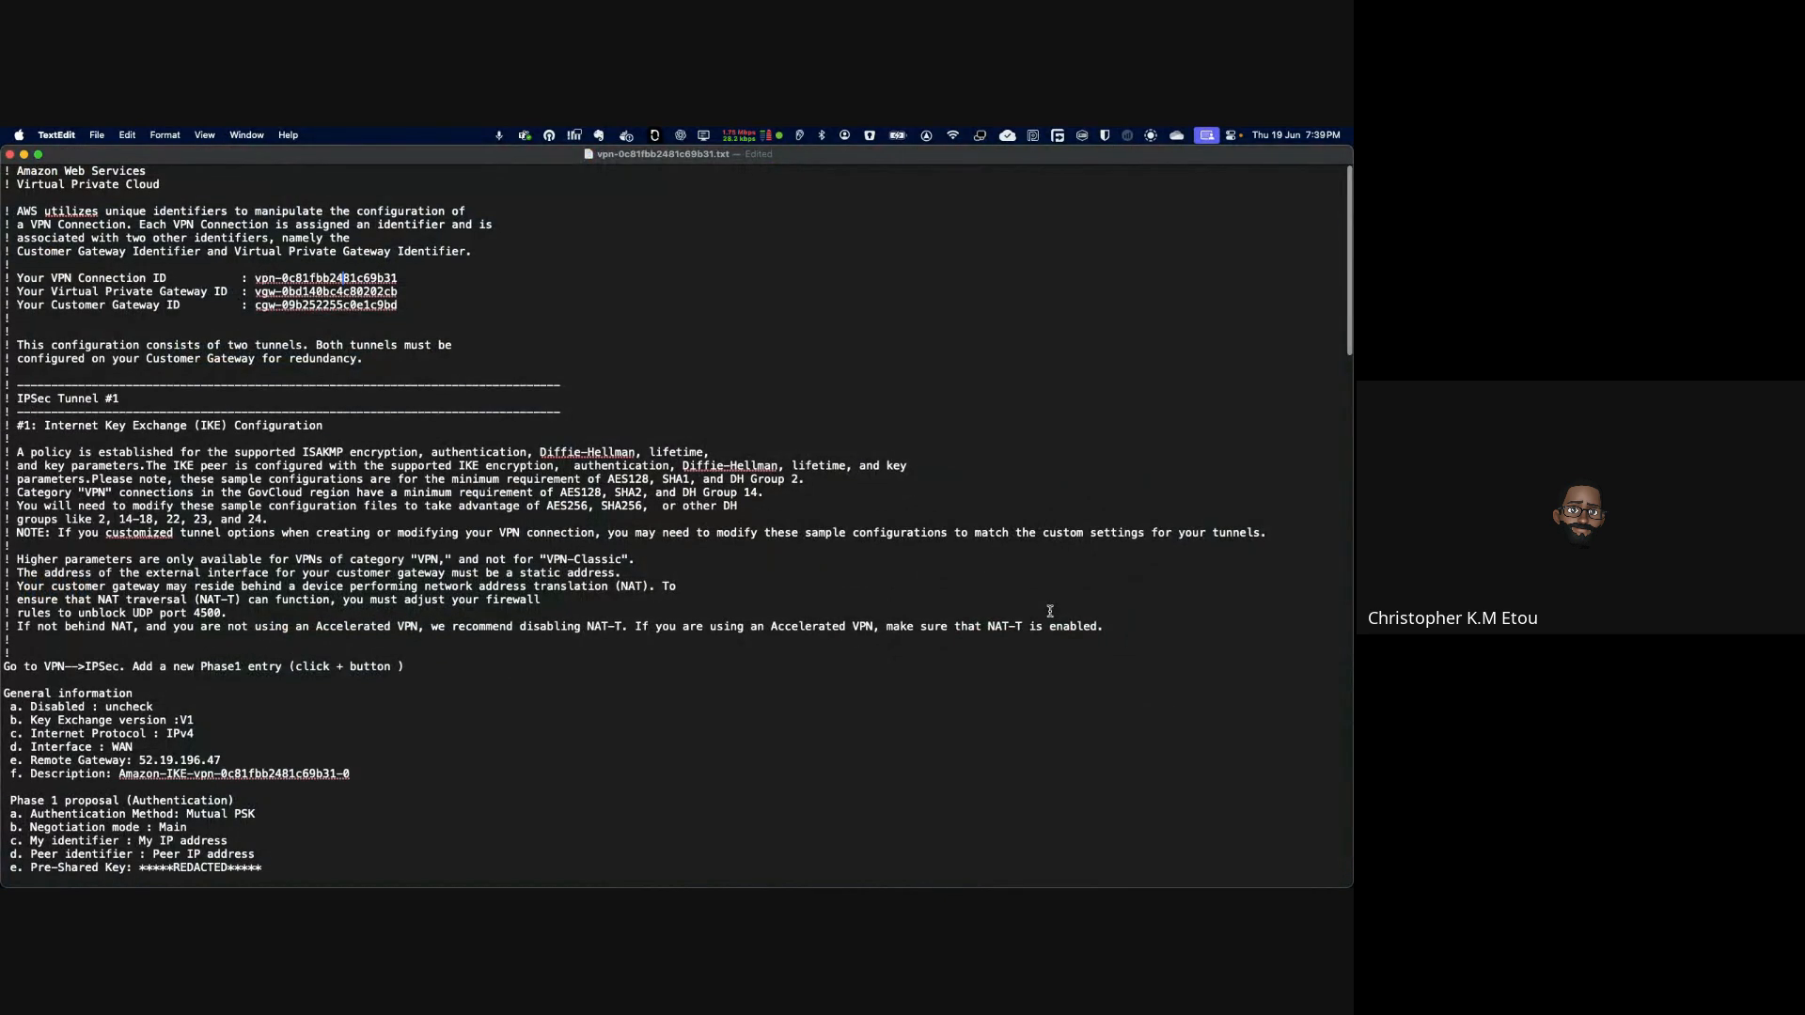
pyautogui.scroll(-3, 1051, 607)
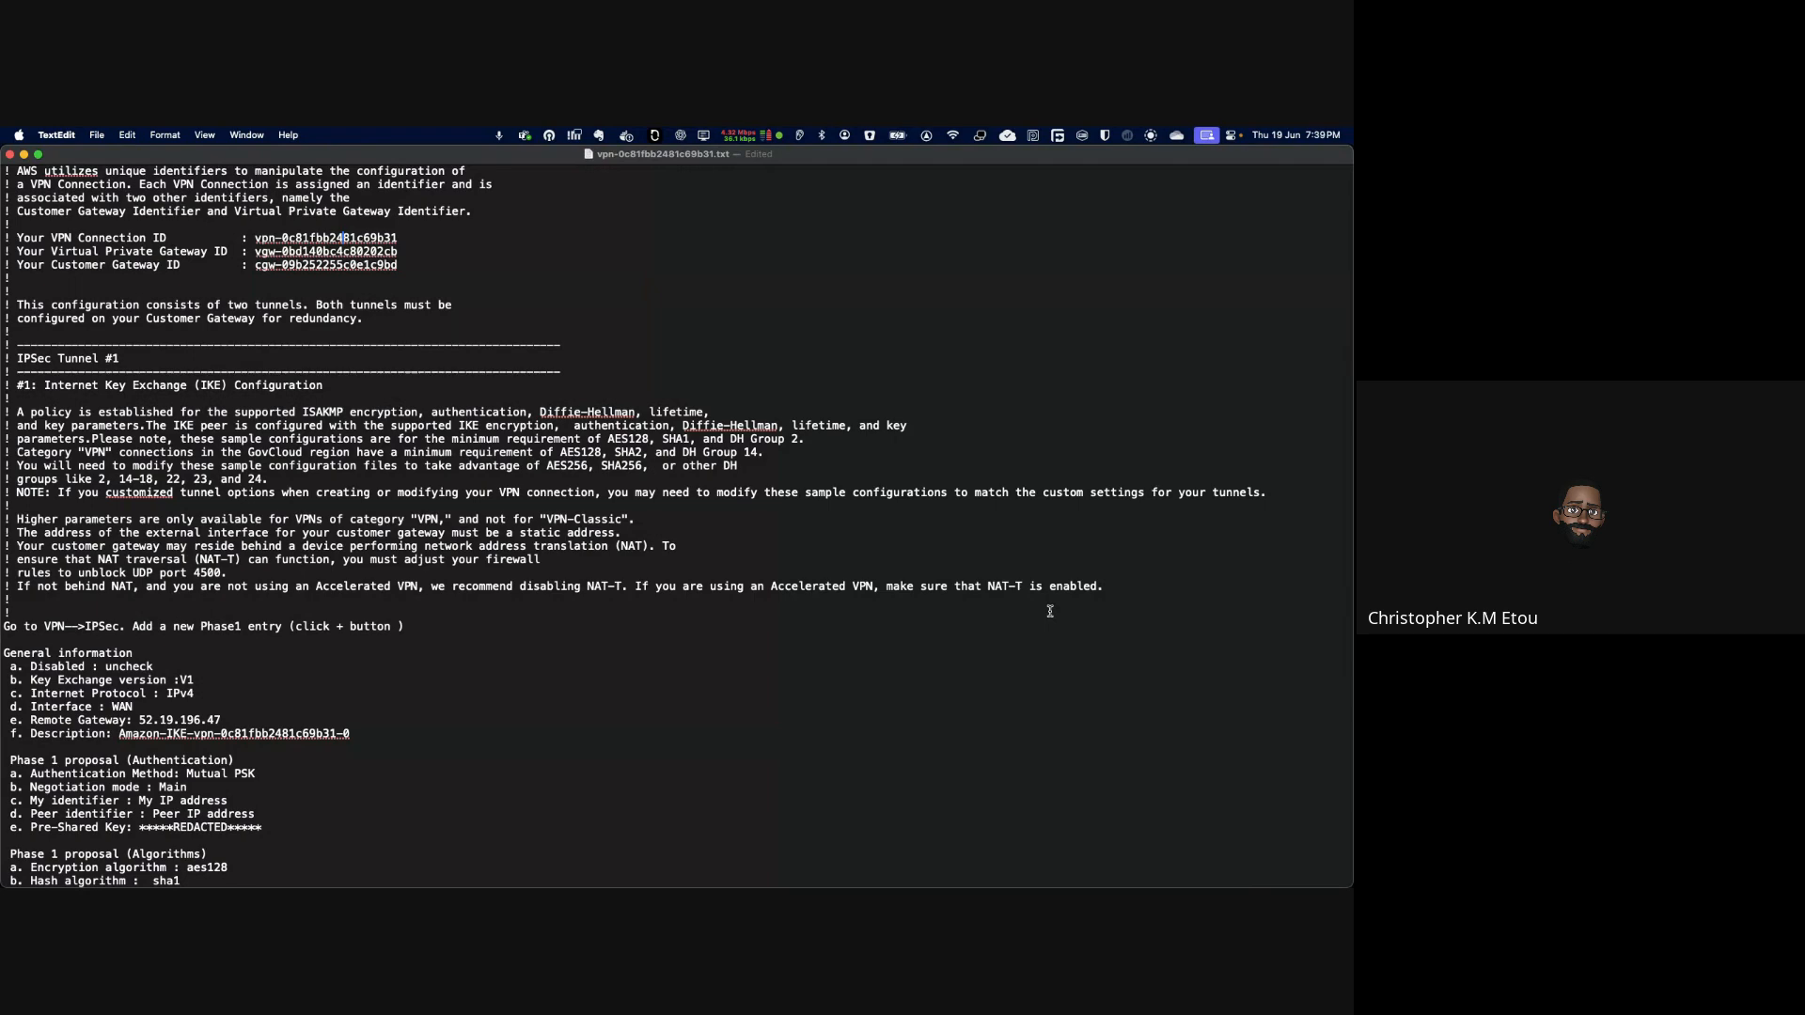
pyautogui.scroll(-8, 1050, 611)
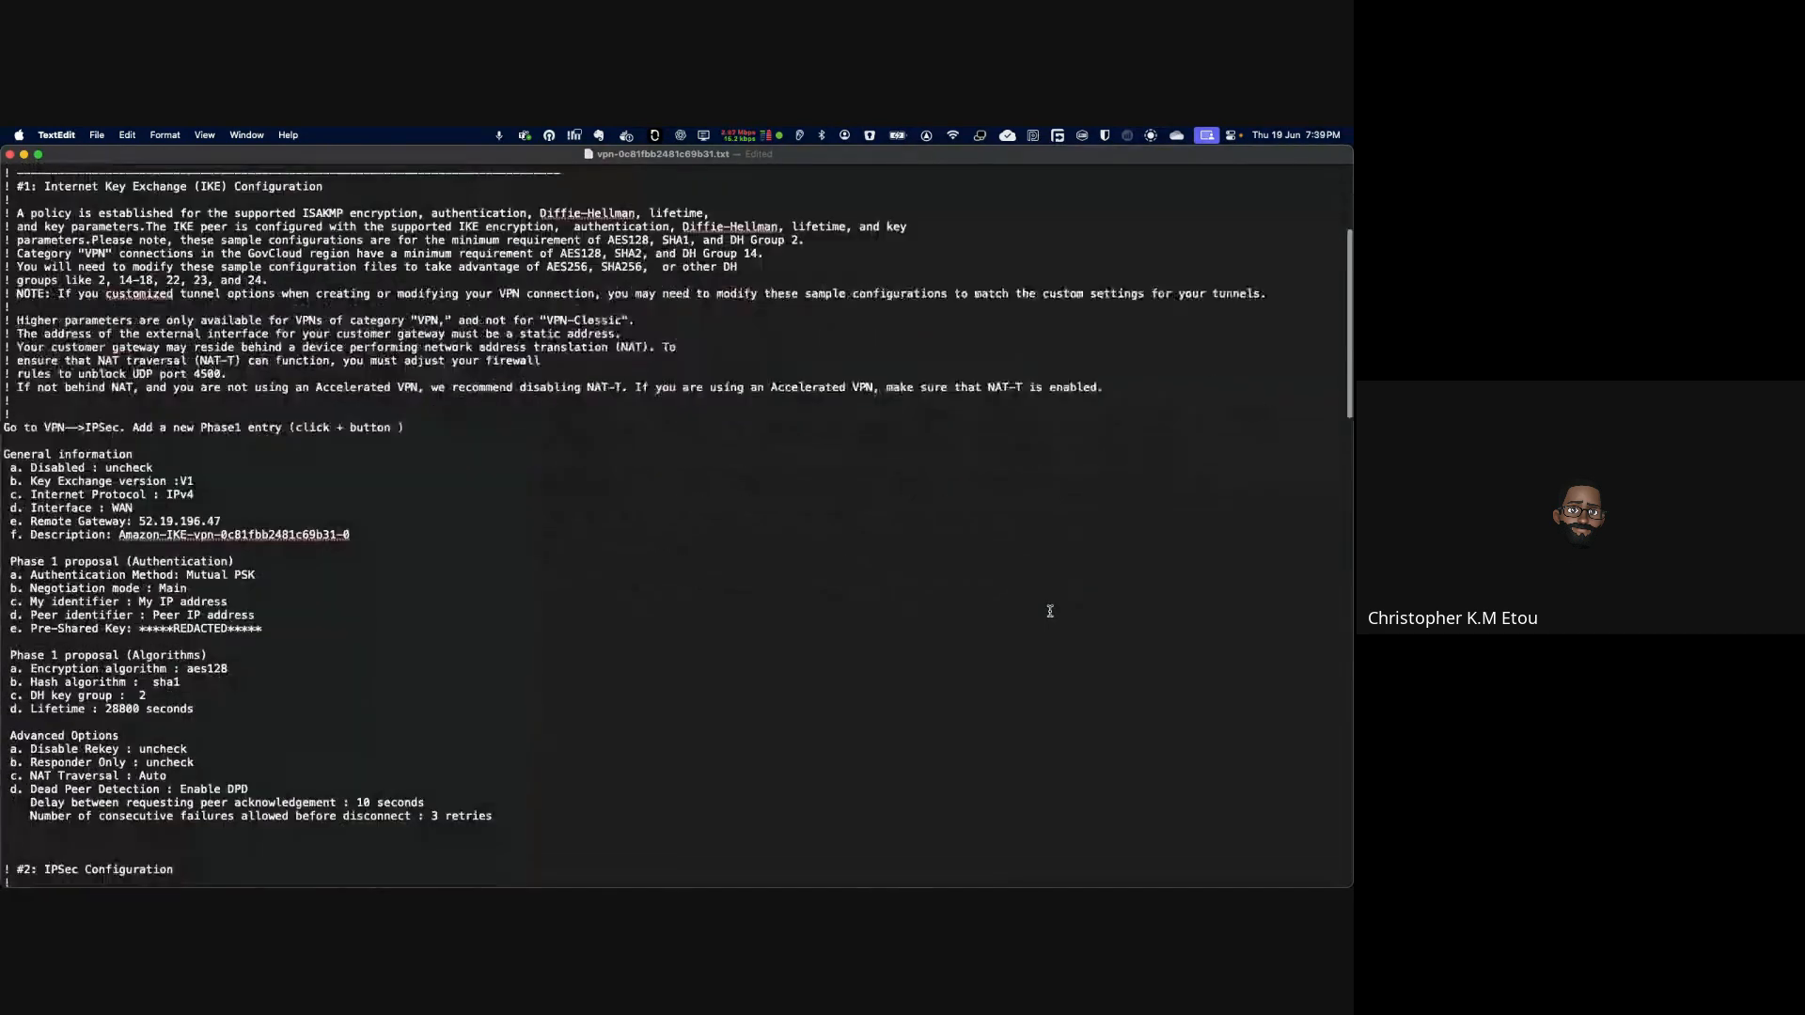
pyautogui.scroll(-10, 1050, 611)
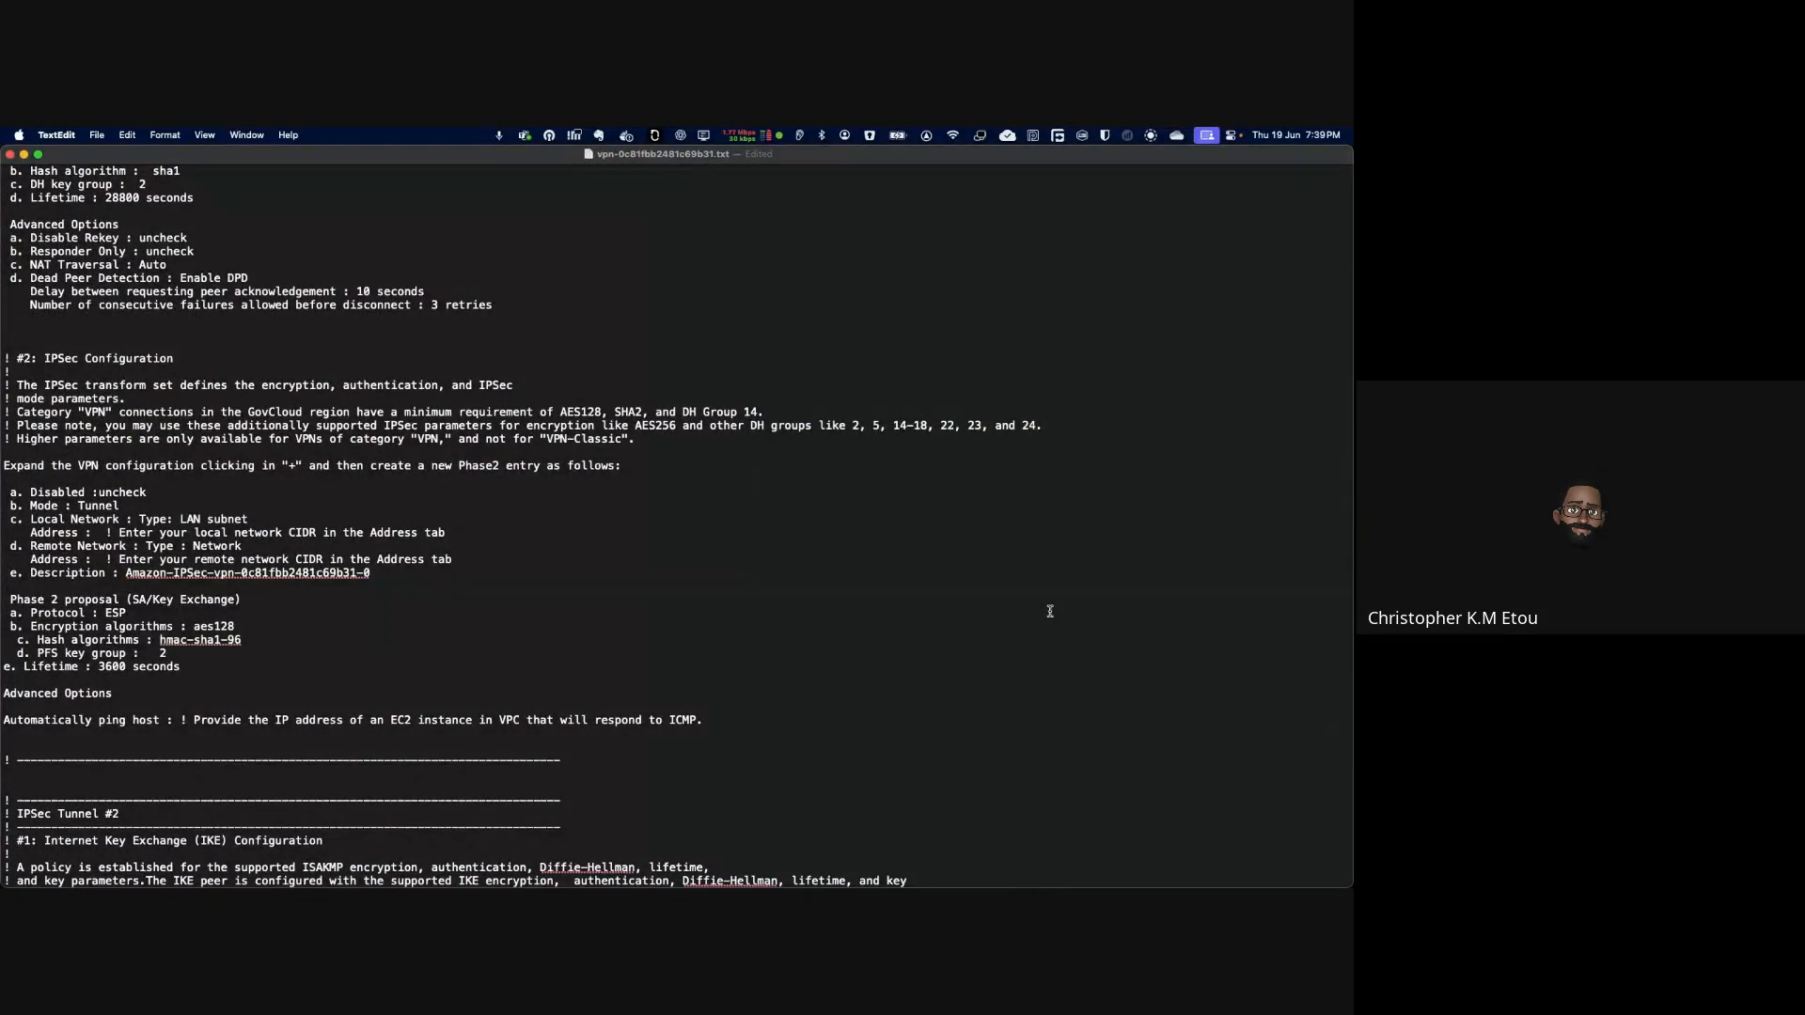
pyautogui.scroll(17, 1050, 611)
pyautogui.scroll(2, 1050, 612)
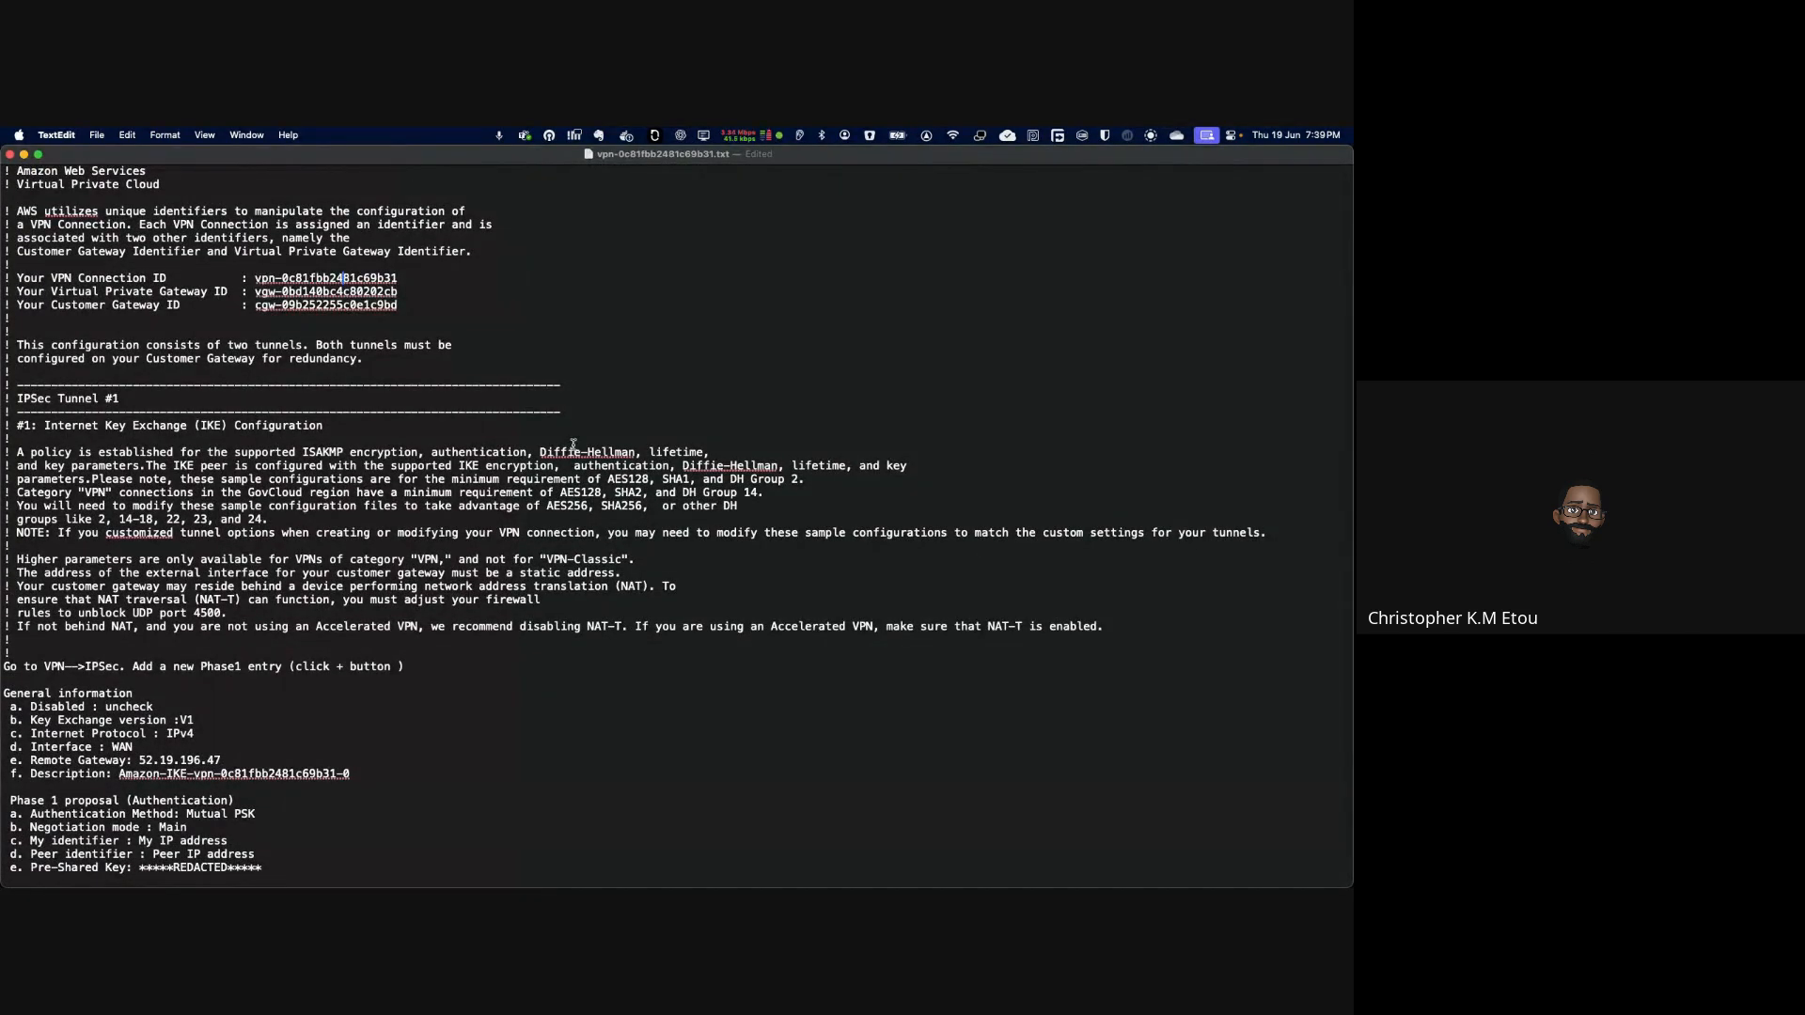
# - Tile the configuration file to the right half of the screen beside the browser and skim both IPSec tunnel sections
pyautogui.hotkey('ctrl', 'alt', 'Right')
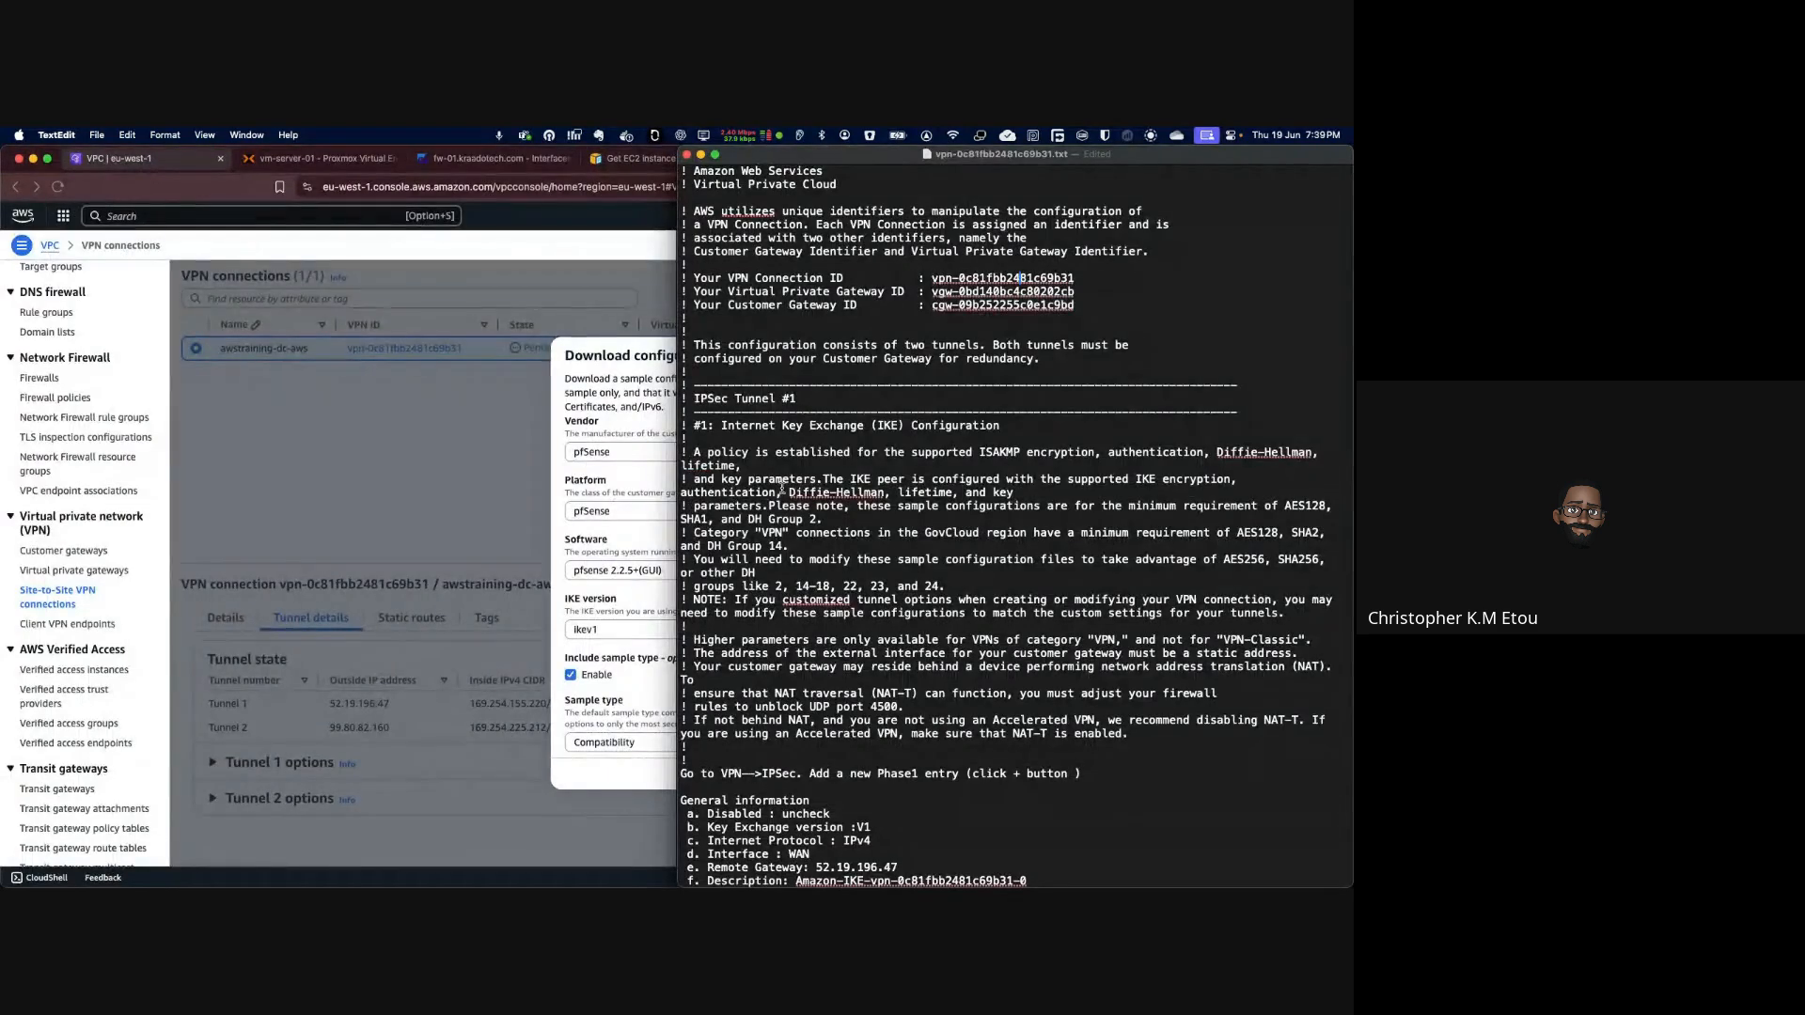
pyautogui.scroll(-5, 955, 620)
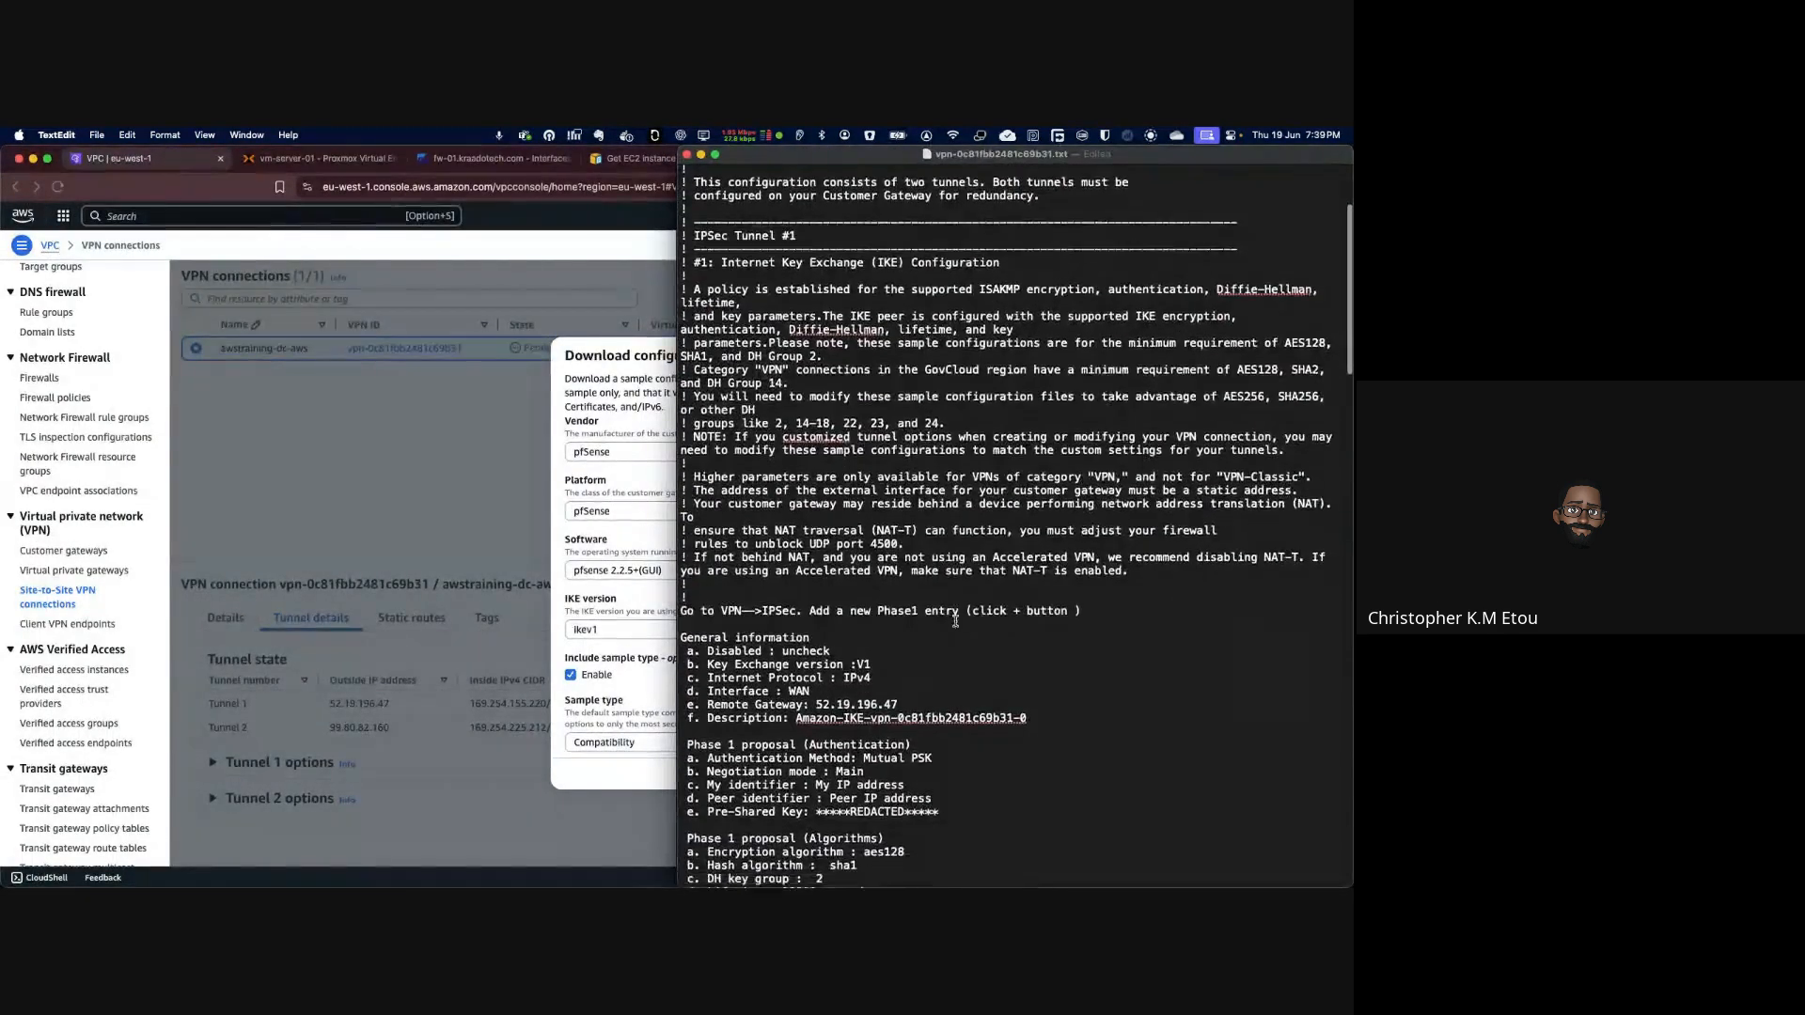
pyautogui.scroll(5, 955, 621)
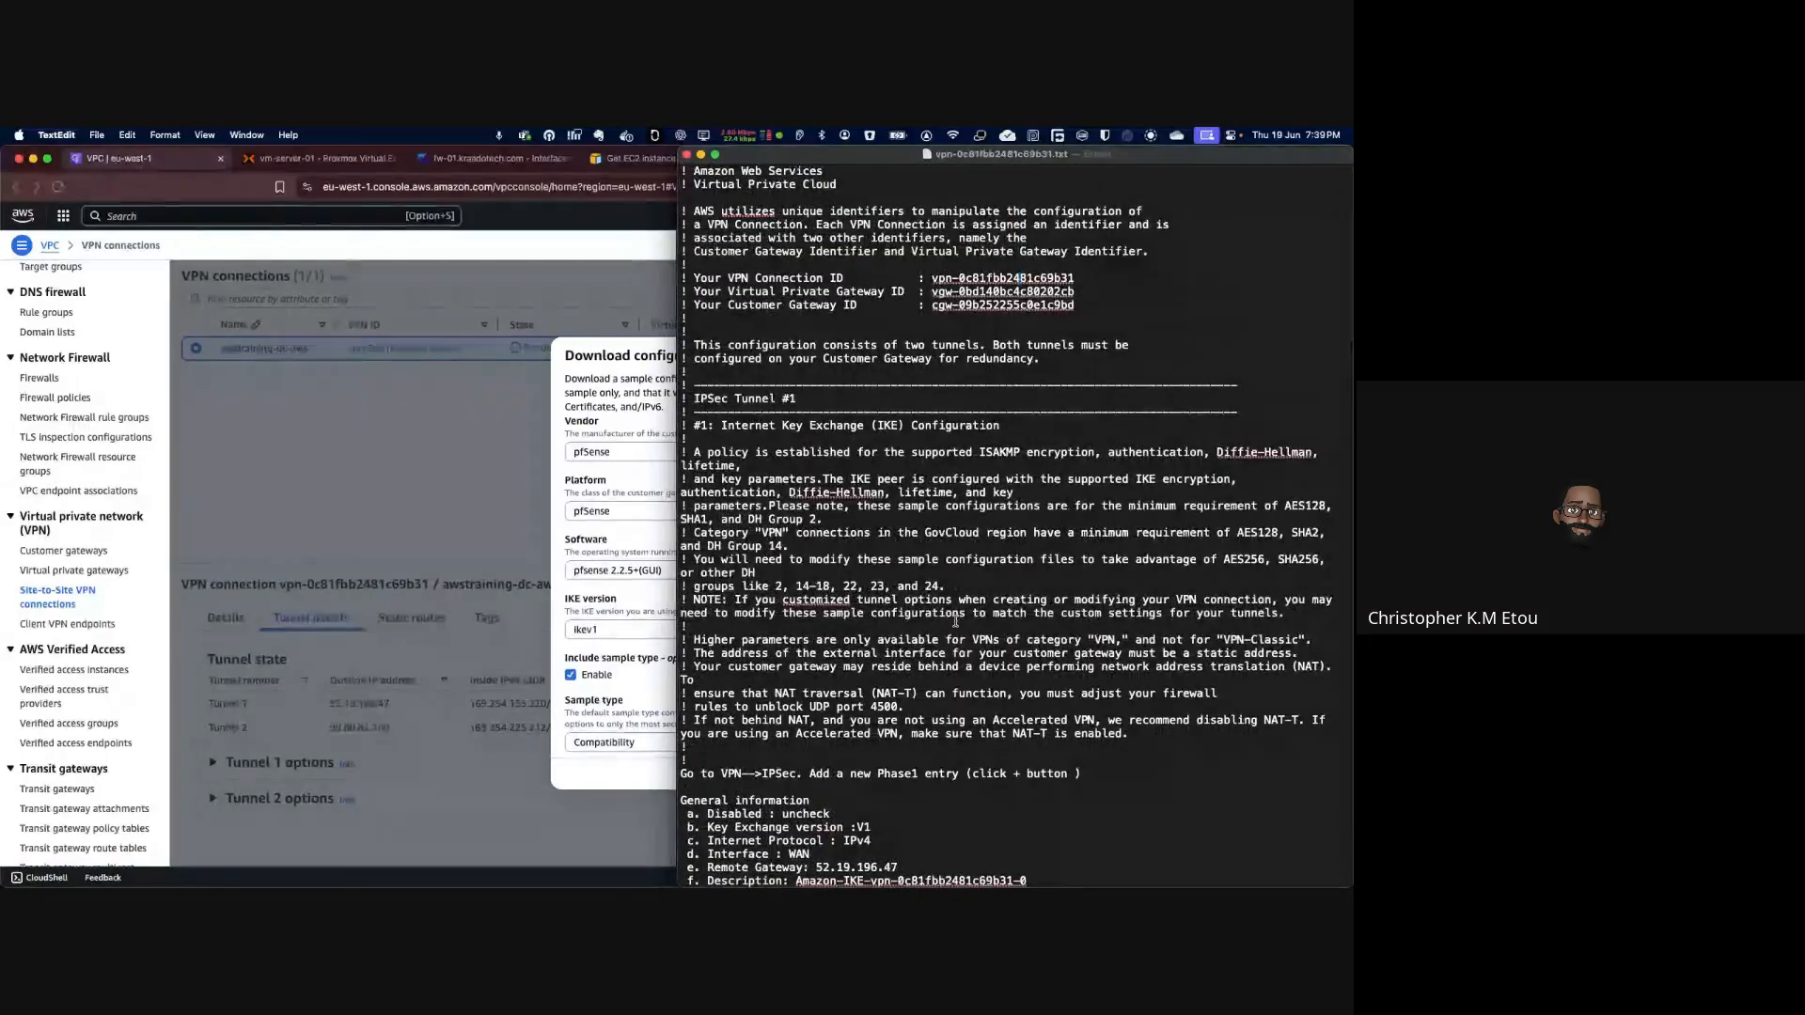
pyautogui.scroll(-4, 955, 621)
pyautogui.scroll(-15, 955, 621)
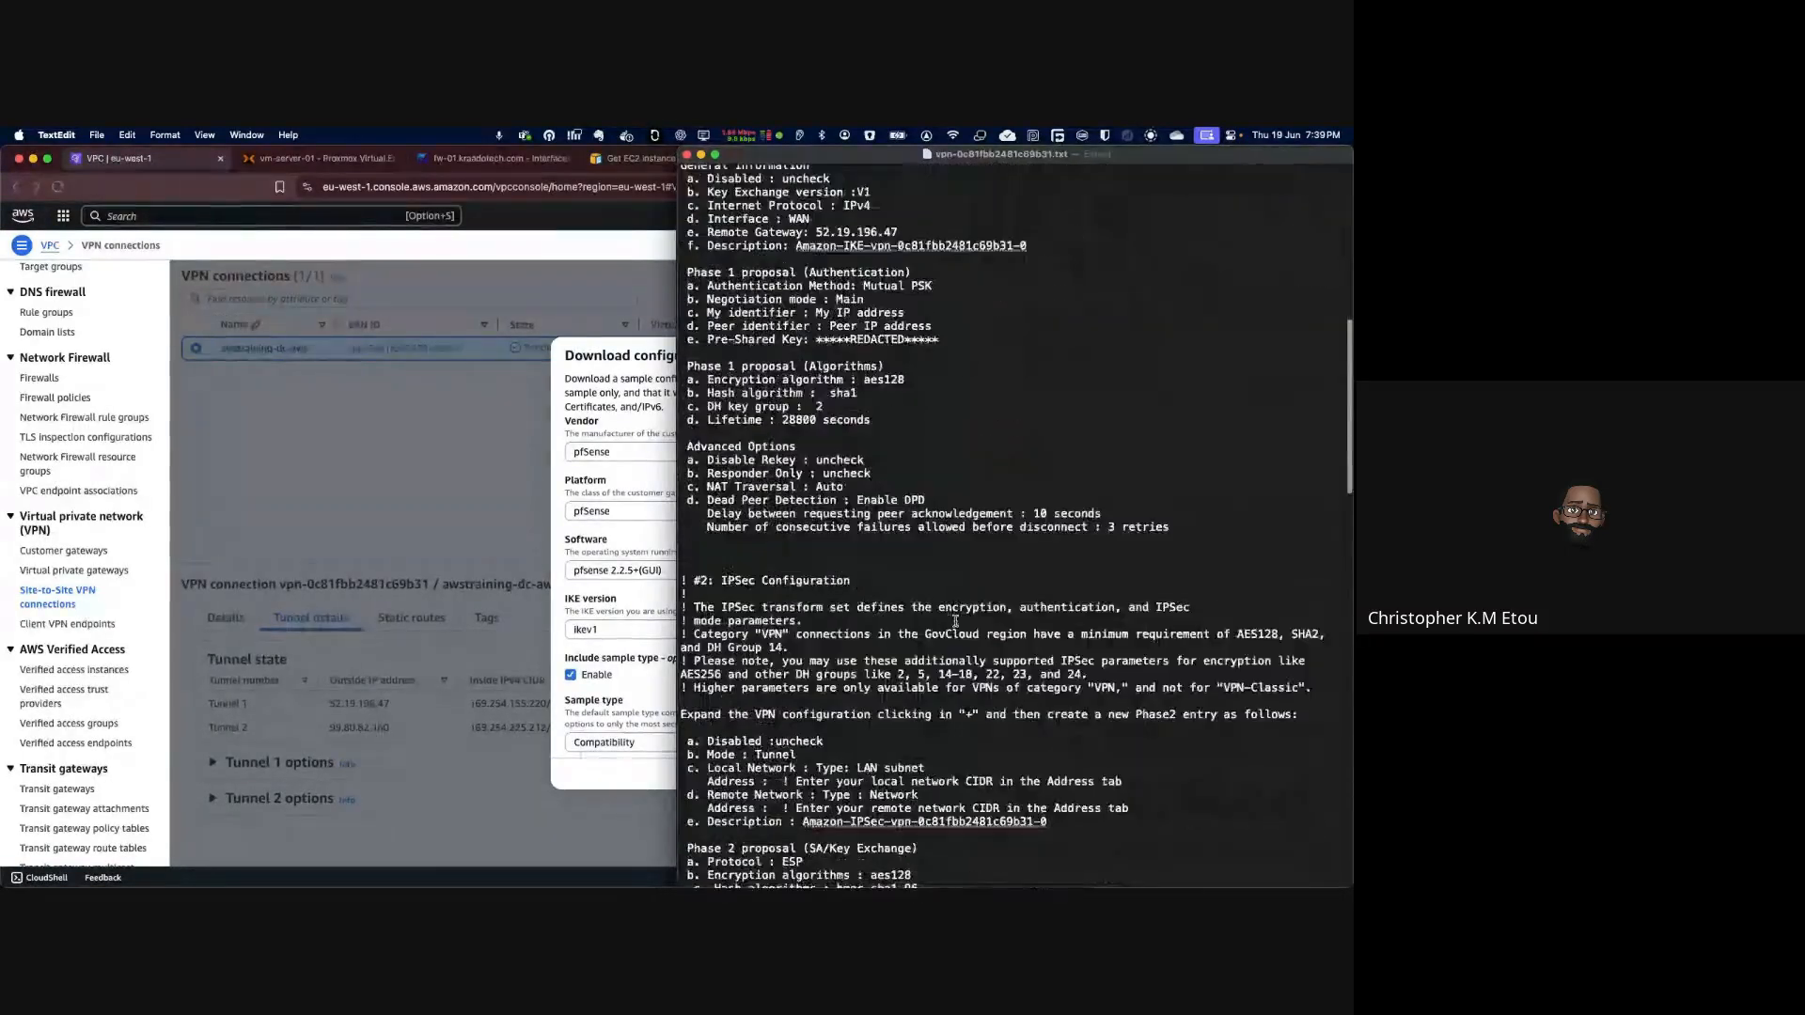
pyautogui.scroll(-10, 955, 620)
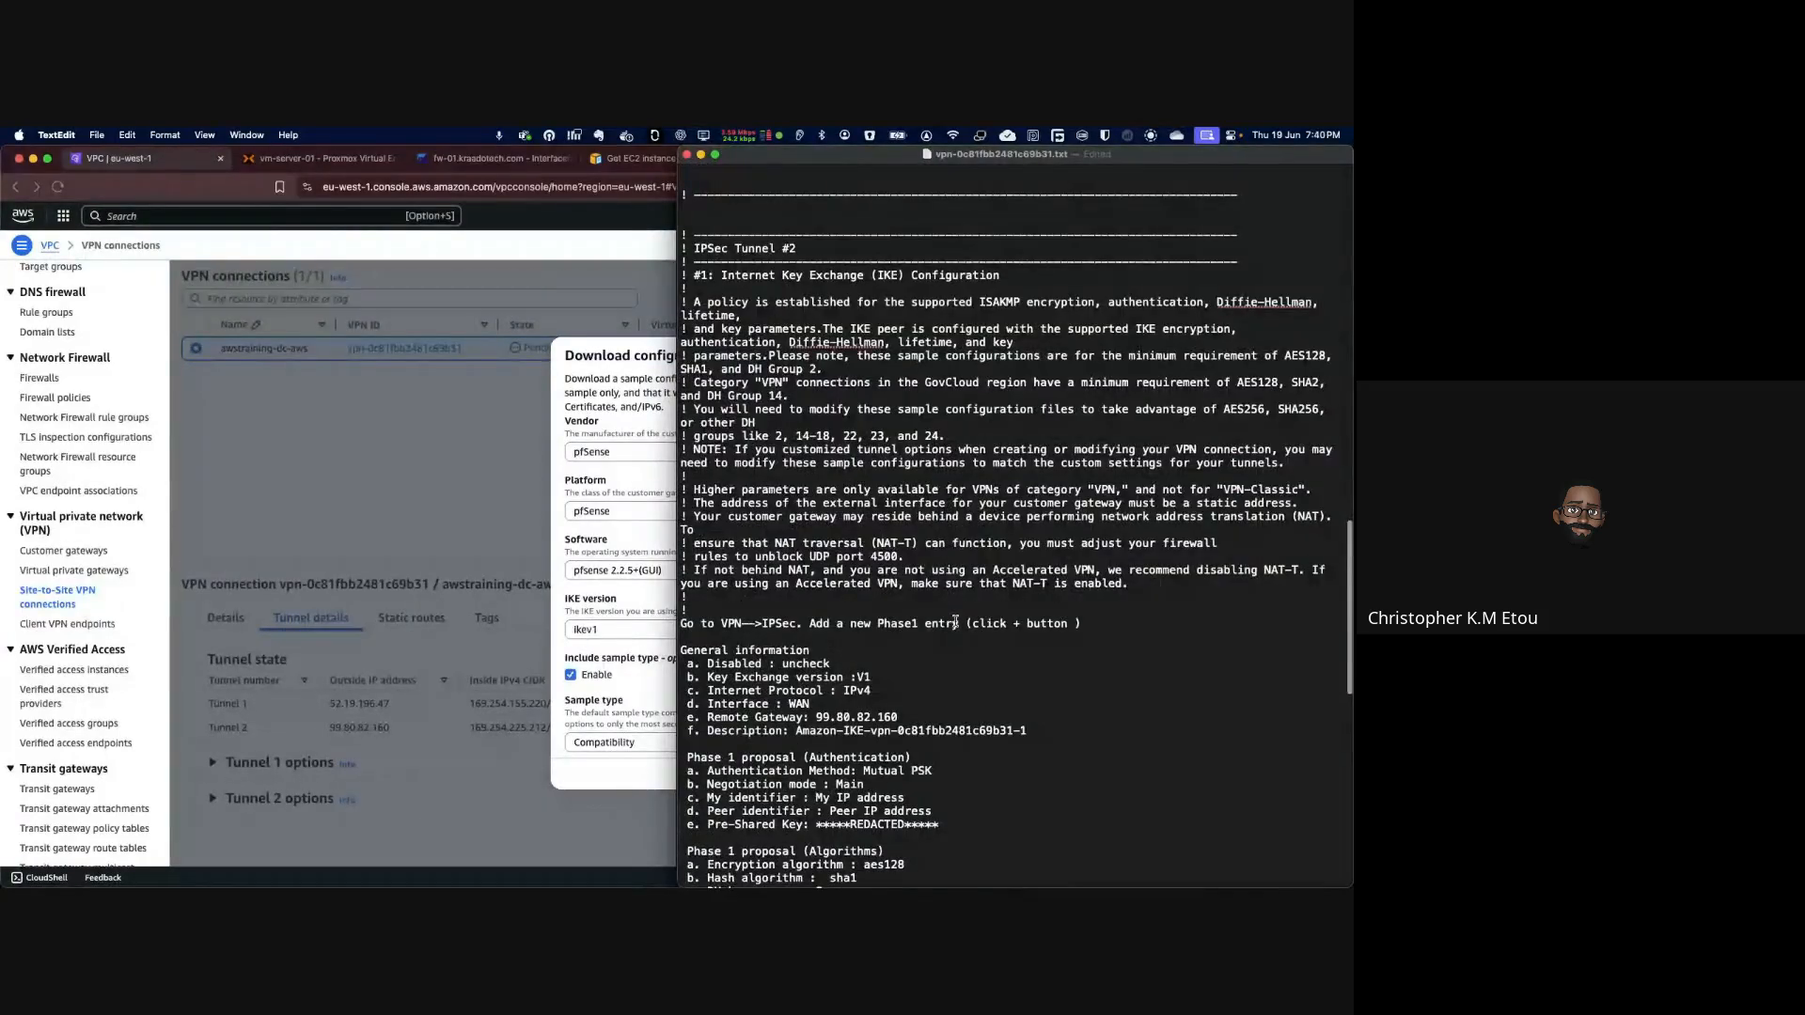
# - Read through the IPSec Tunnel #1 settings in the configuration file, from the general information to the Phase 1 and advanced options
pyautogui.scroll(-3, 955, 623)
pyautogui.scroll(10, 955, 622)
pyautogui.scroll(15, 955, 620)
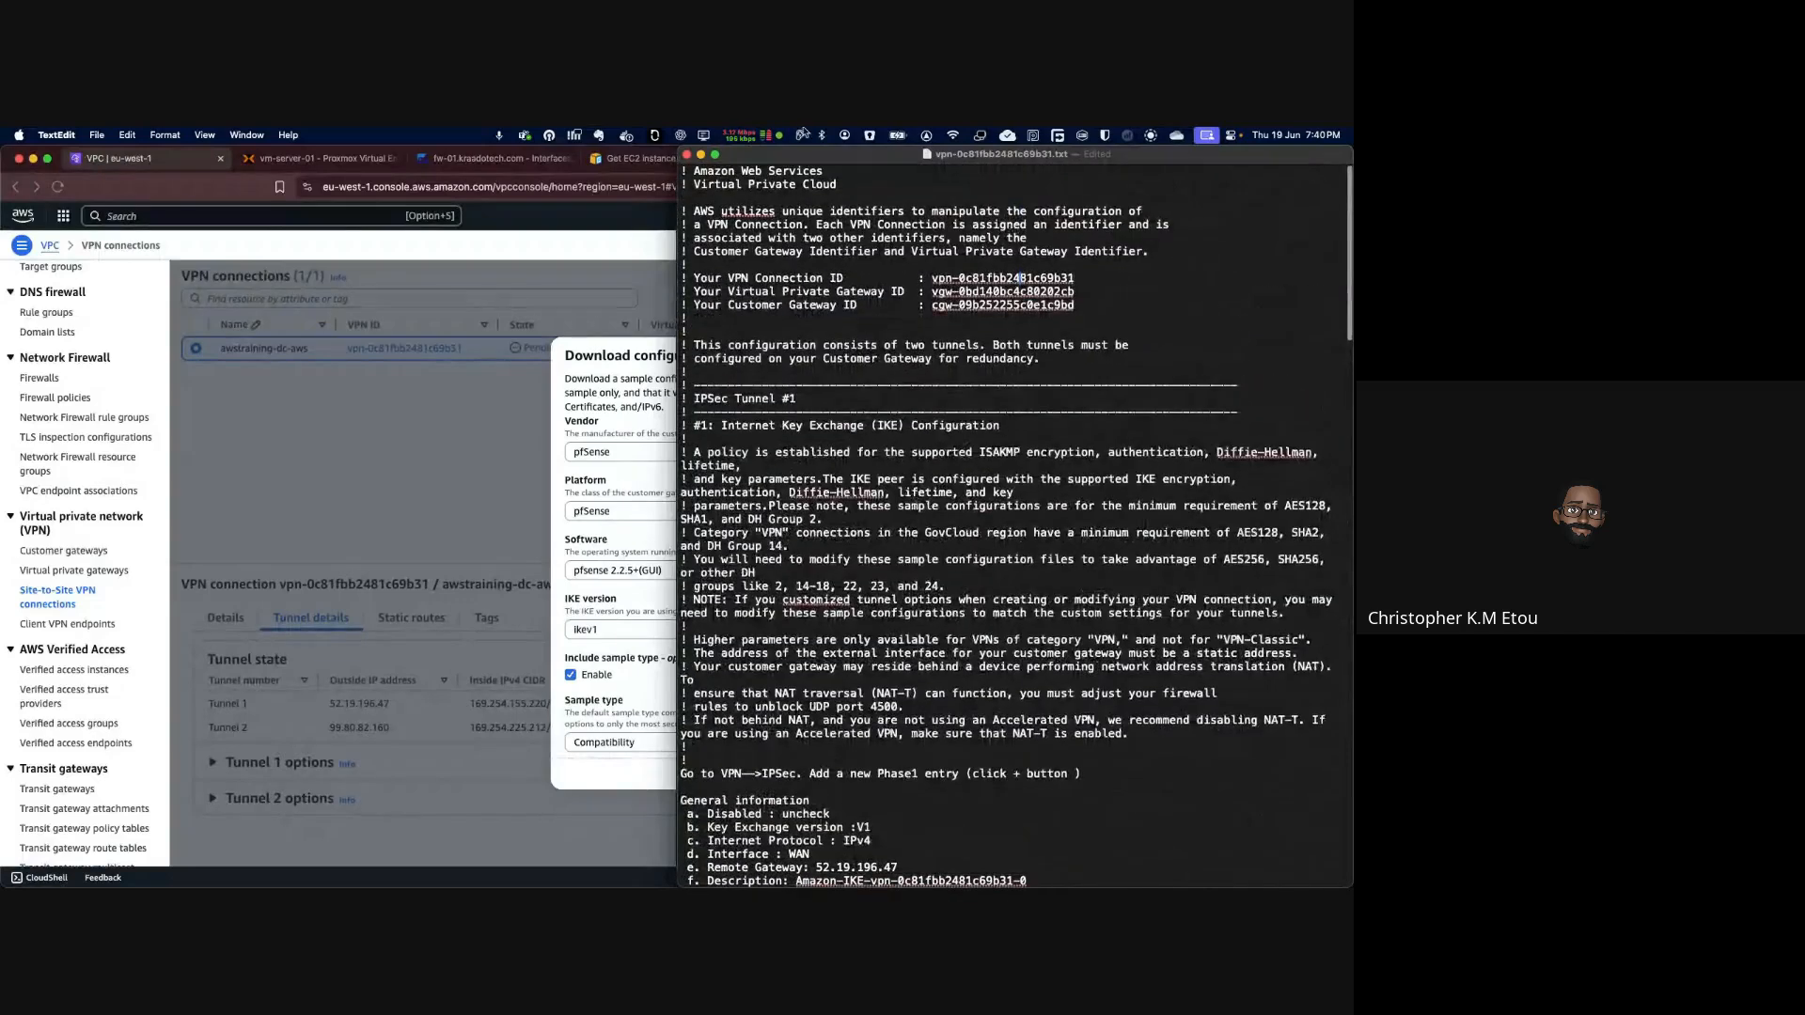
pyautogui.scroll(-5, 883, 296)
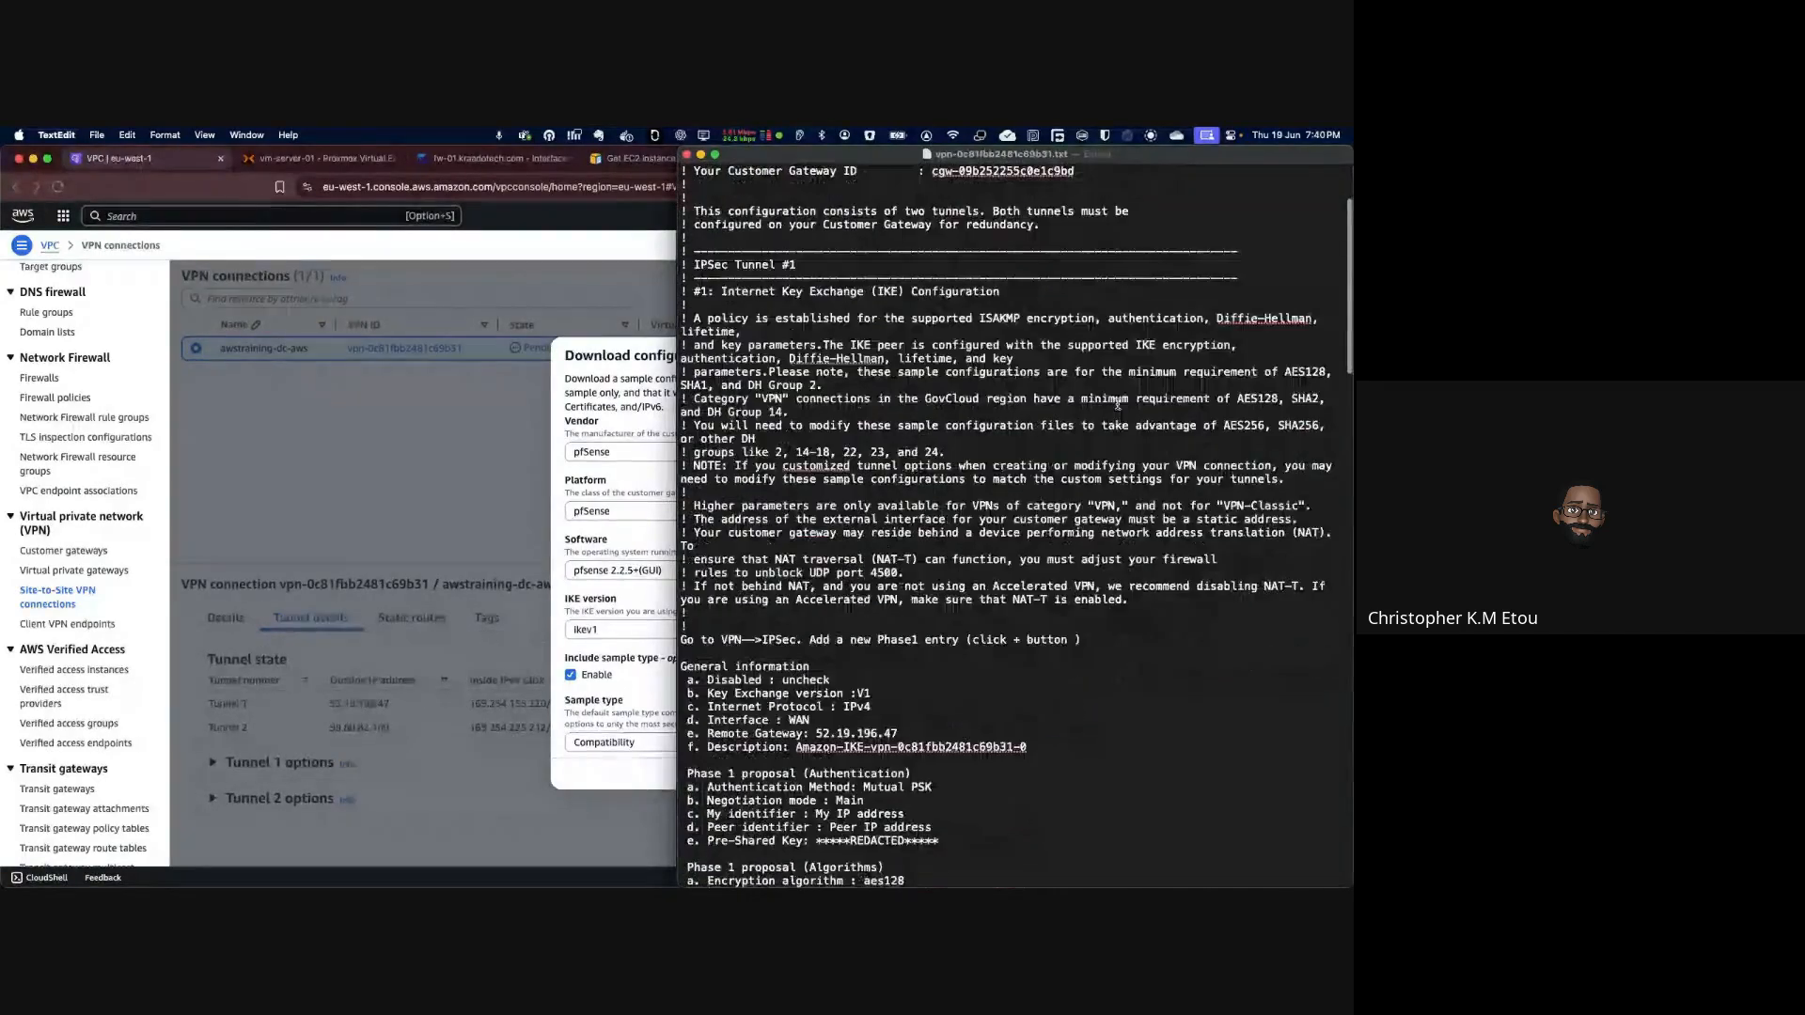
pyautogui.scroll(-2, 906, 414)
pyautogui.scroll(2, 907, 418)
pyautogui.scroll(-2, 912, 425)
pyautogui.scroll(-4, 921, 433)
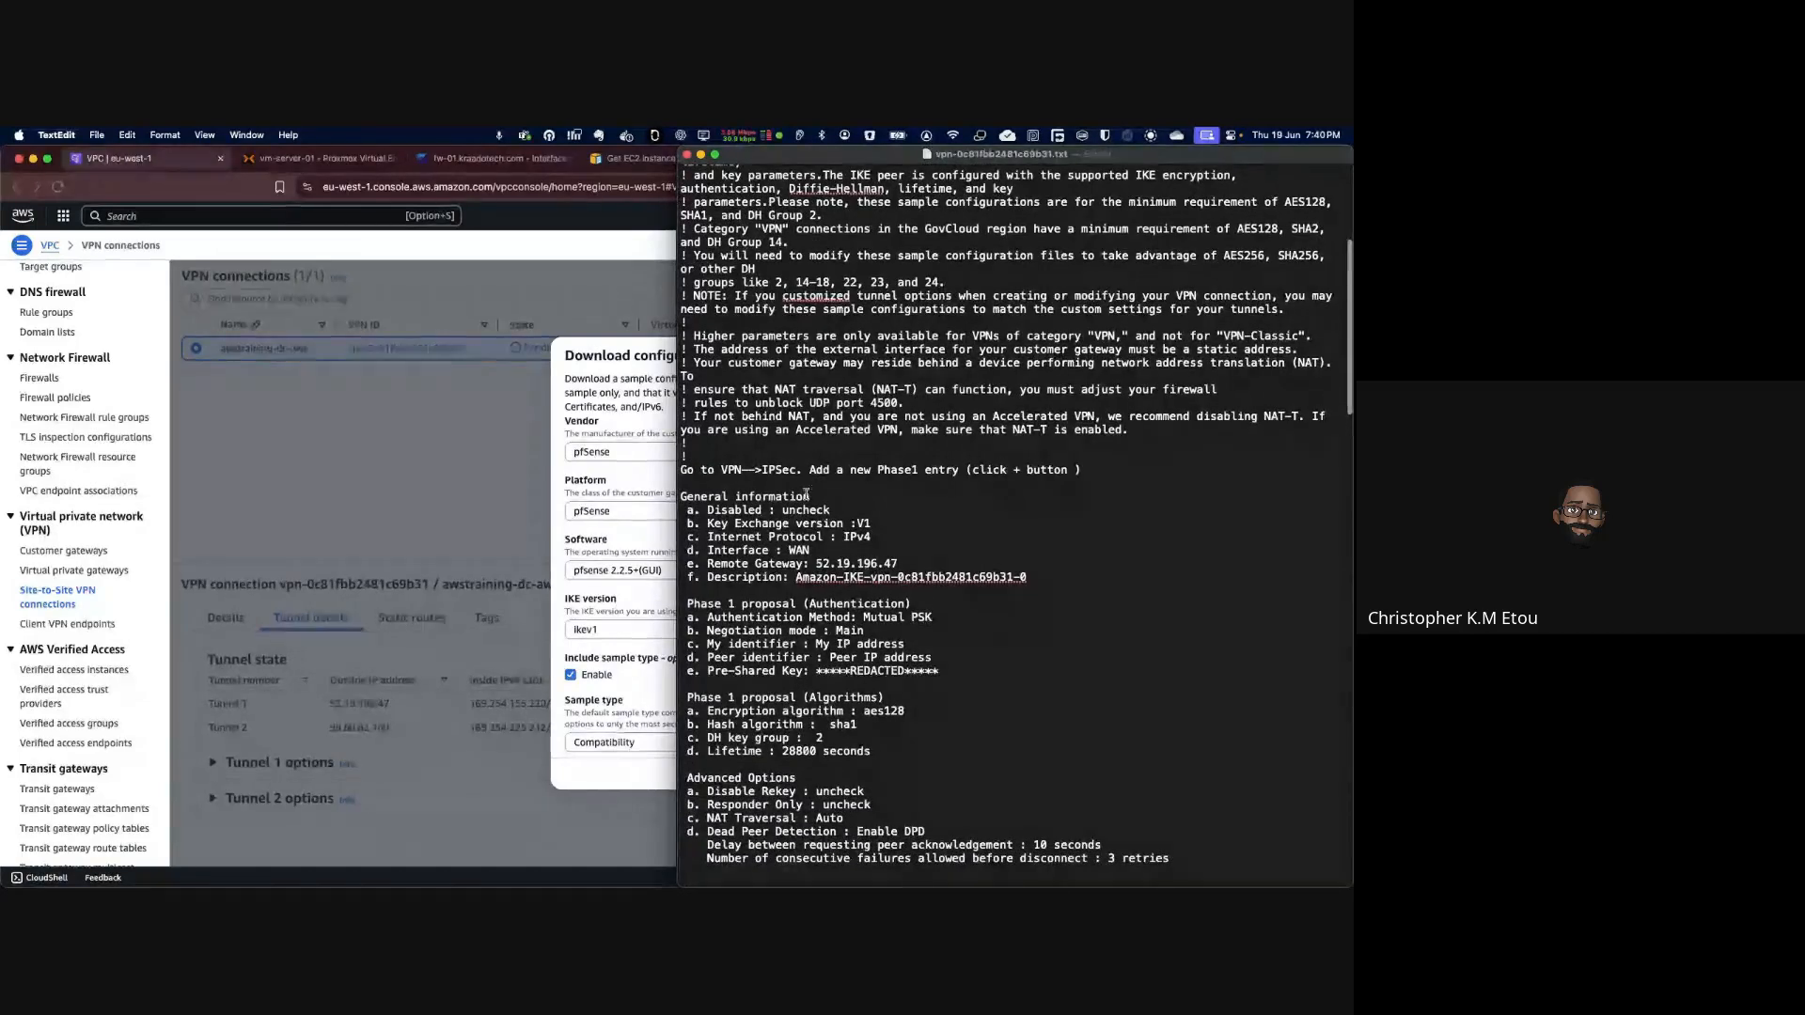
pyautogui.scroll(-2, 784, 613)
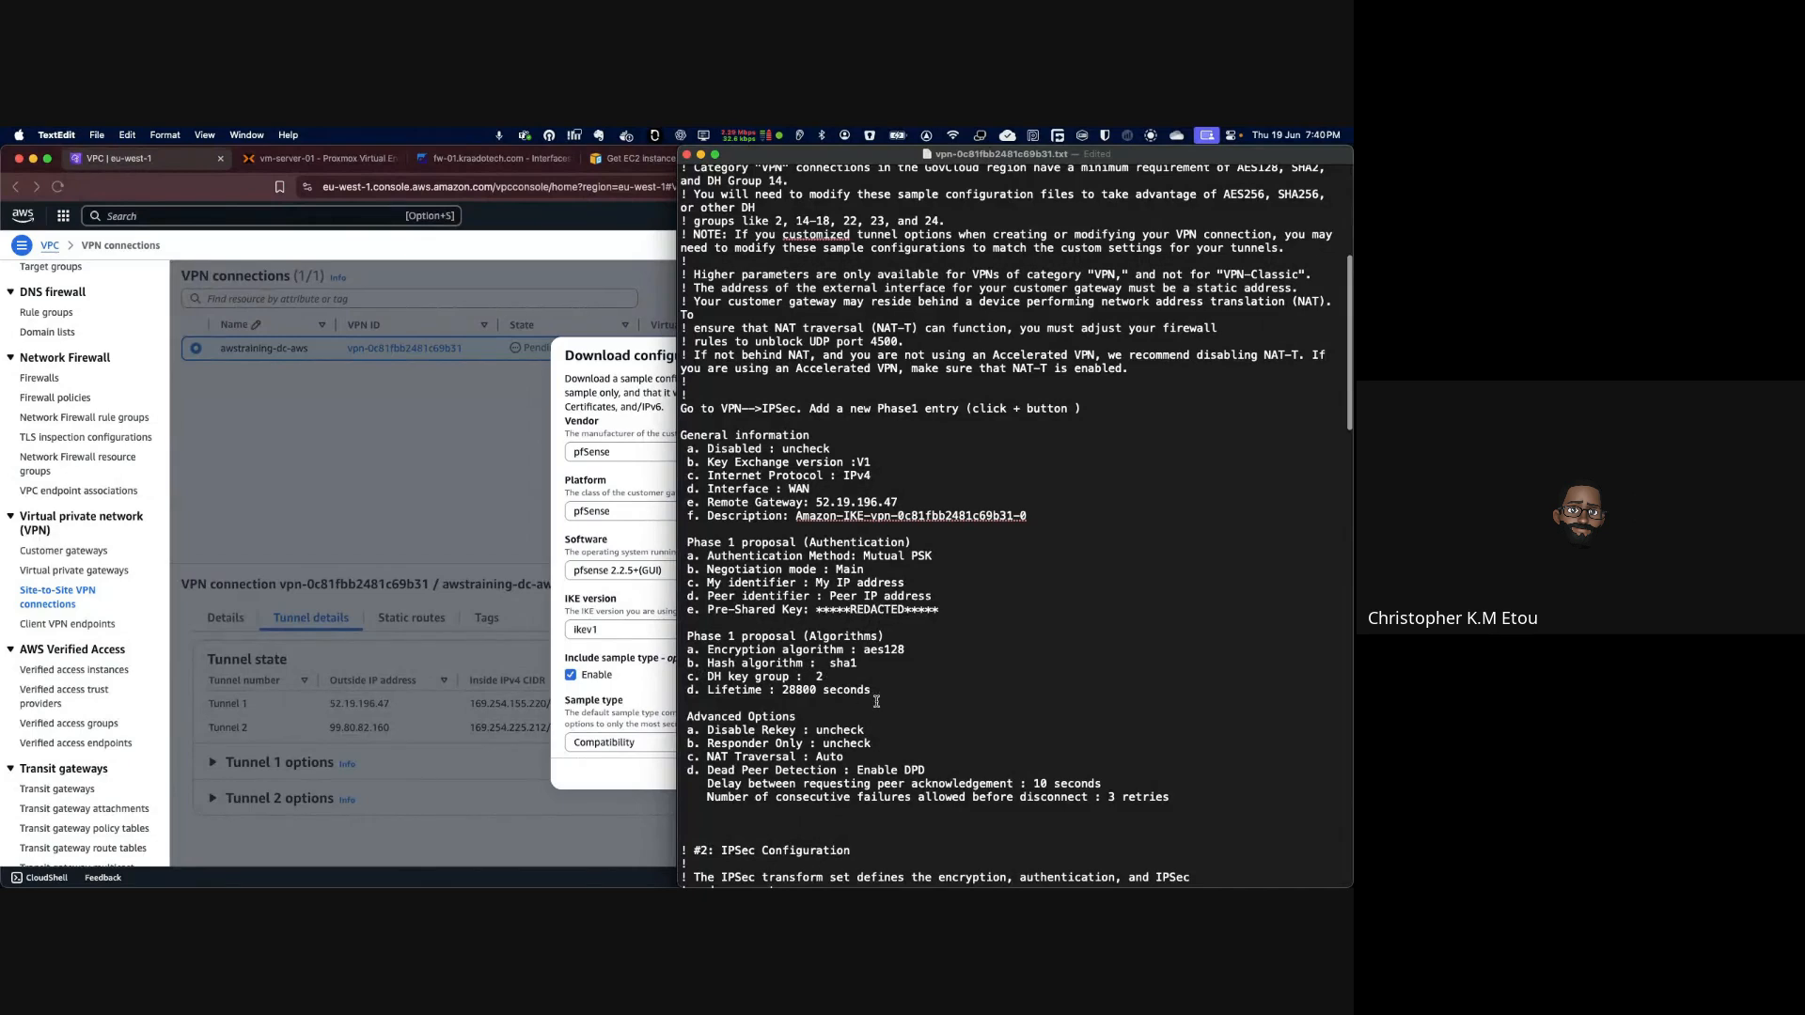
pyautogui.scroll(-3, 865, 702)
pyautogui.scroll(-1, 884, 701)
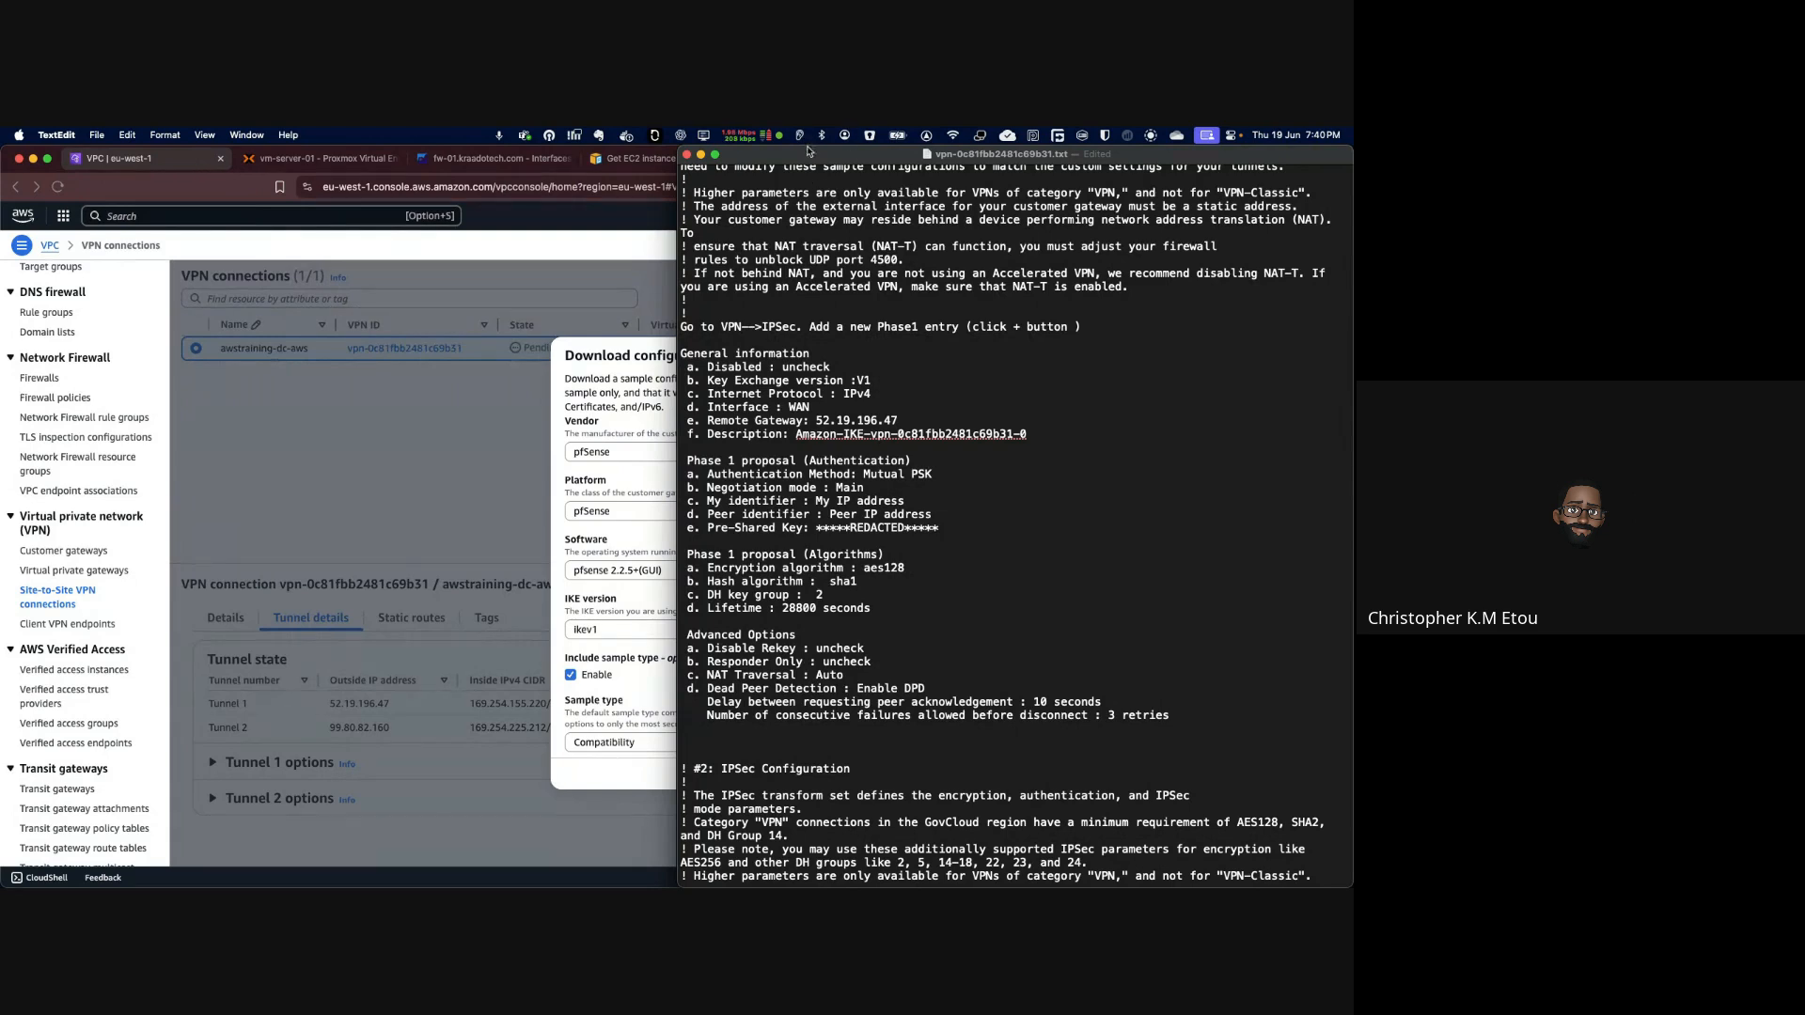
# - Put the configuration file away and open the IPsec tunnels page in the pfSense web interface
pyautogui.click(701, 154)
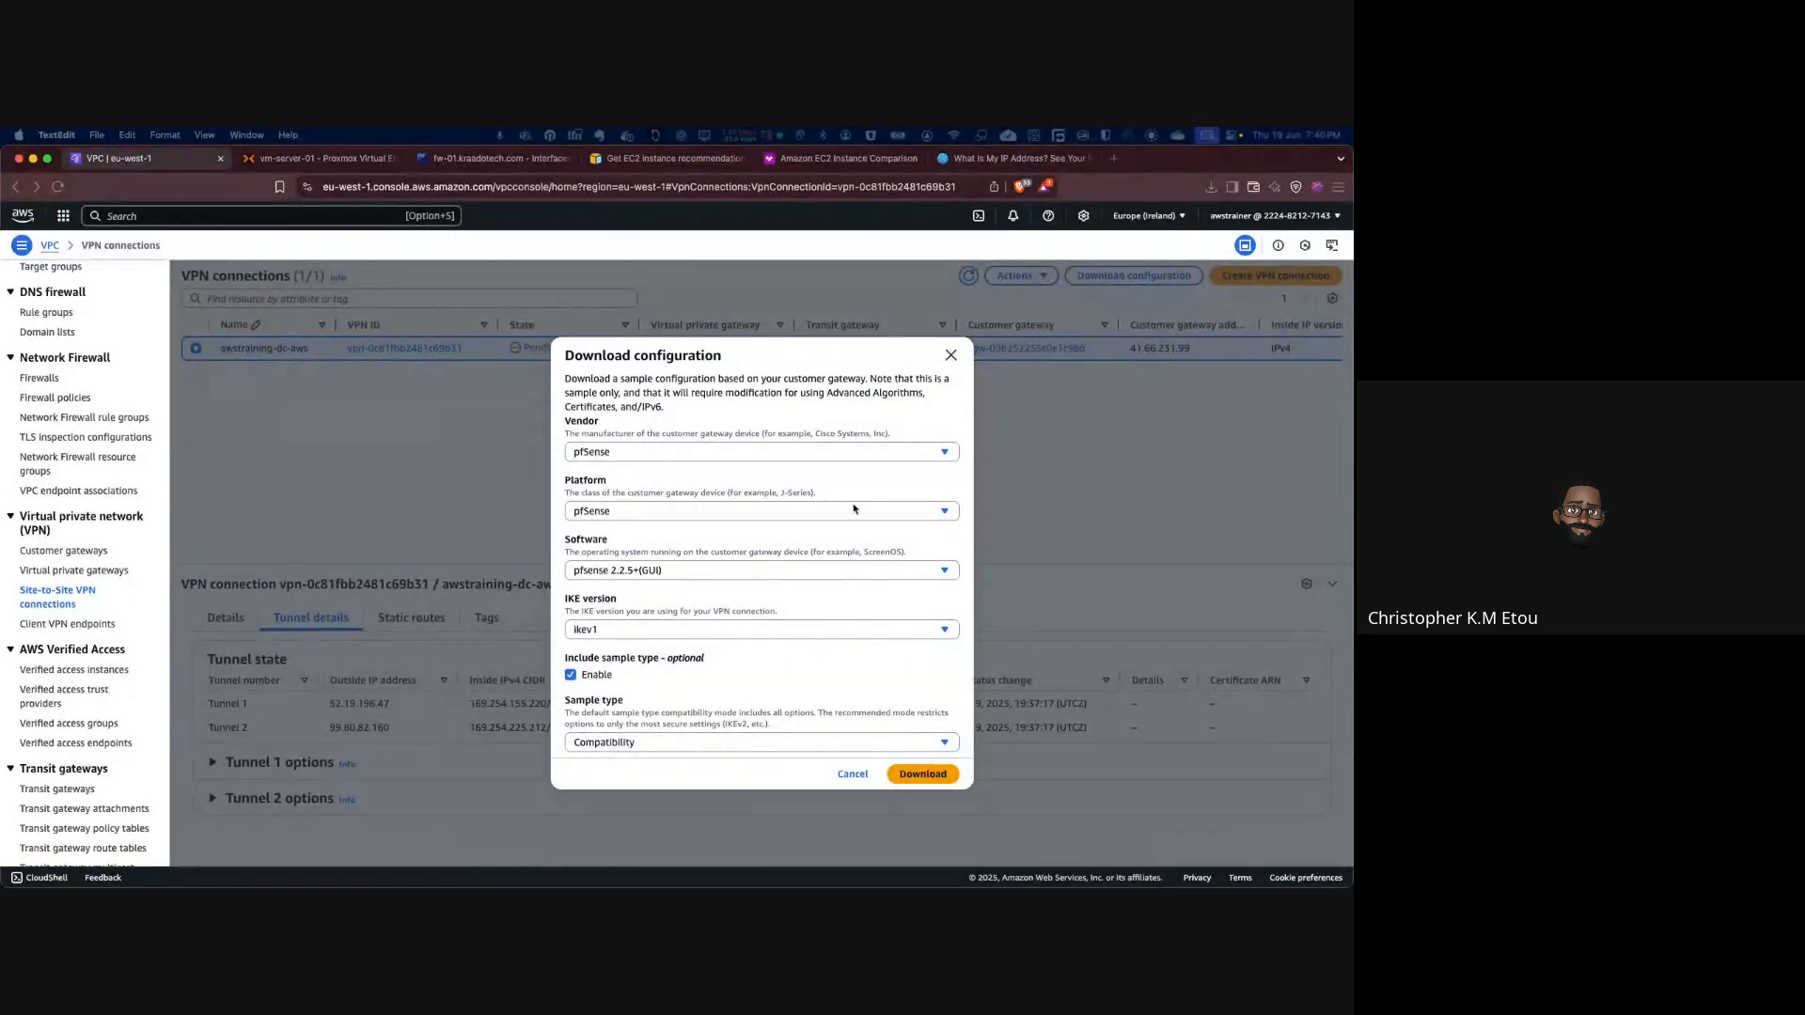
pyautogui.click(490, 158)
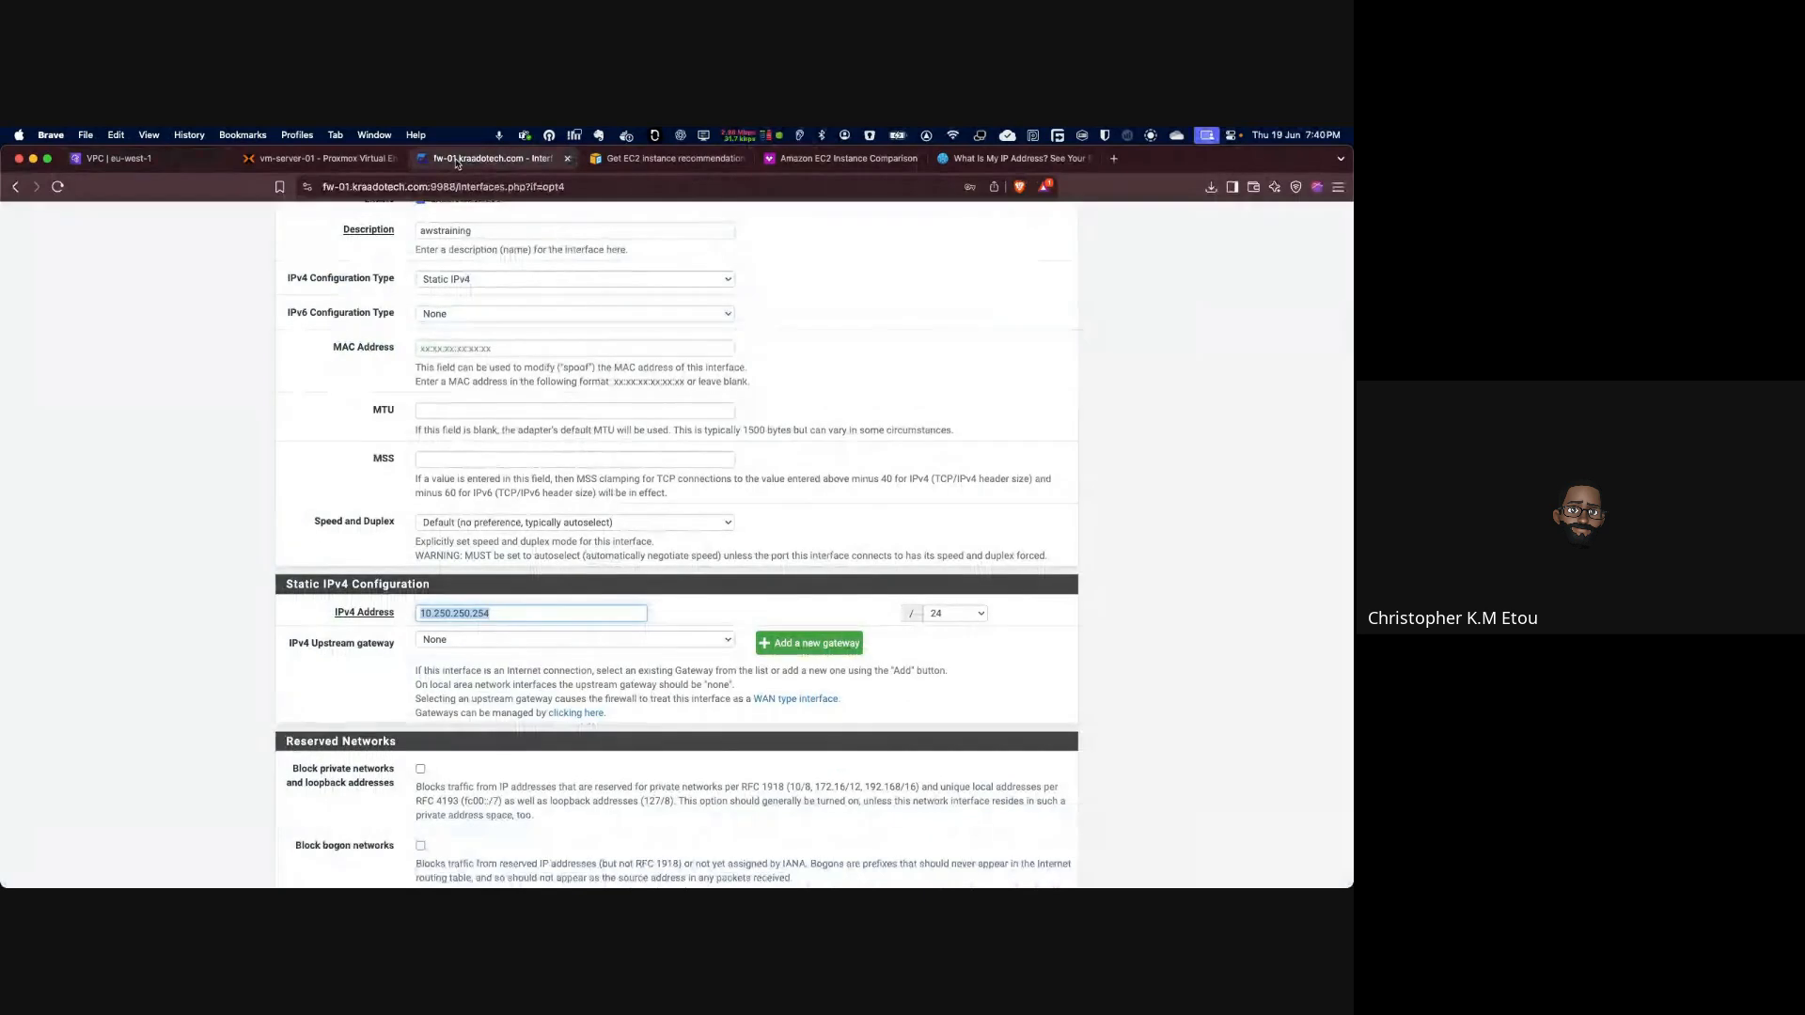
pyautogui.scroll(5, 658, 399)
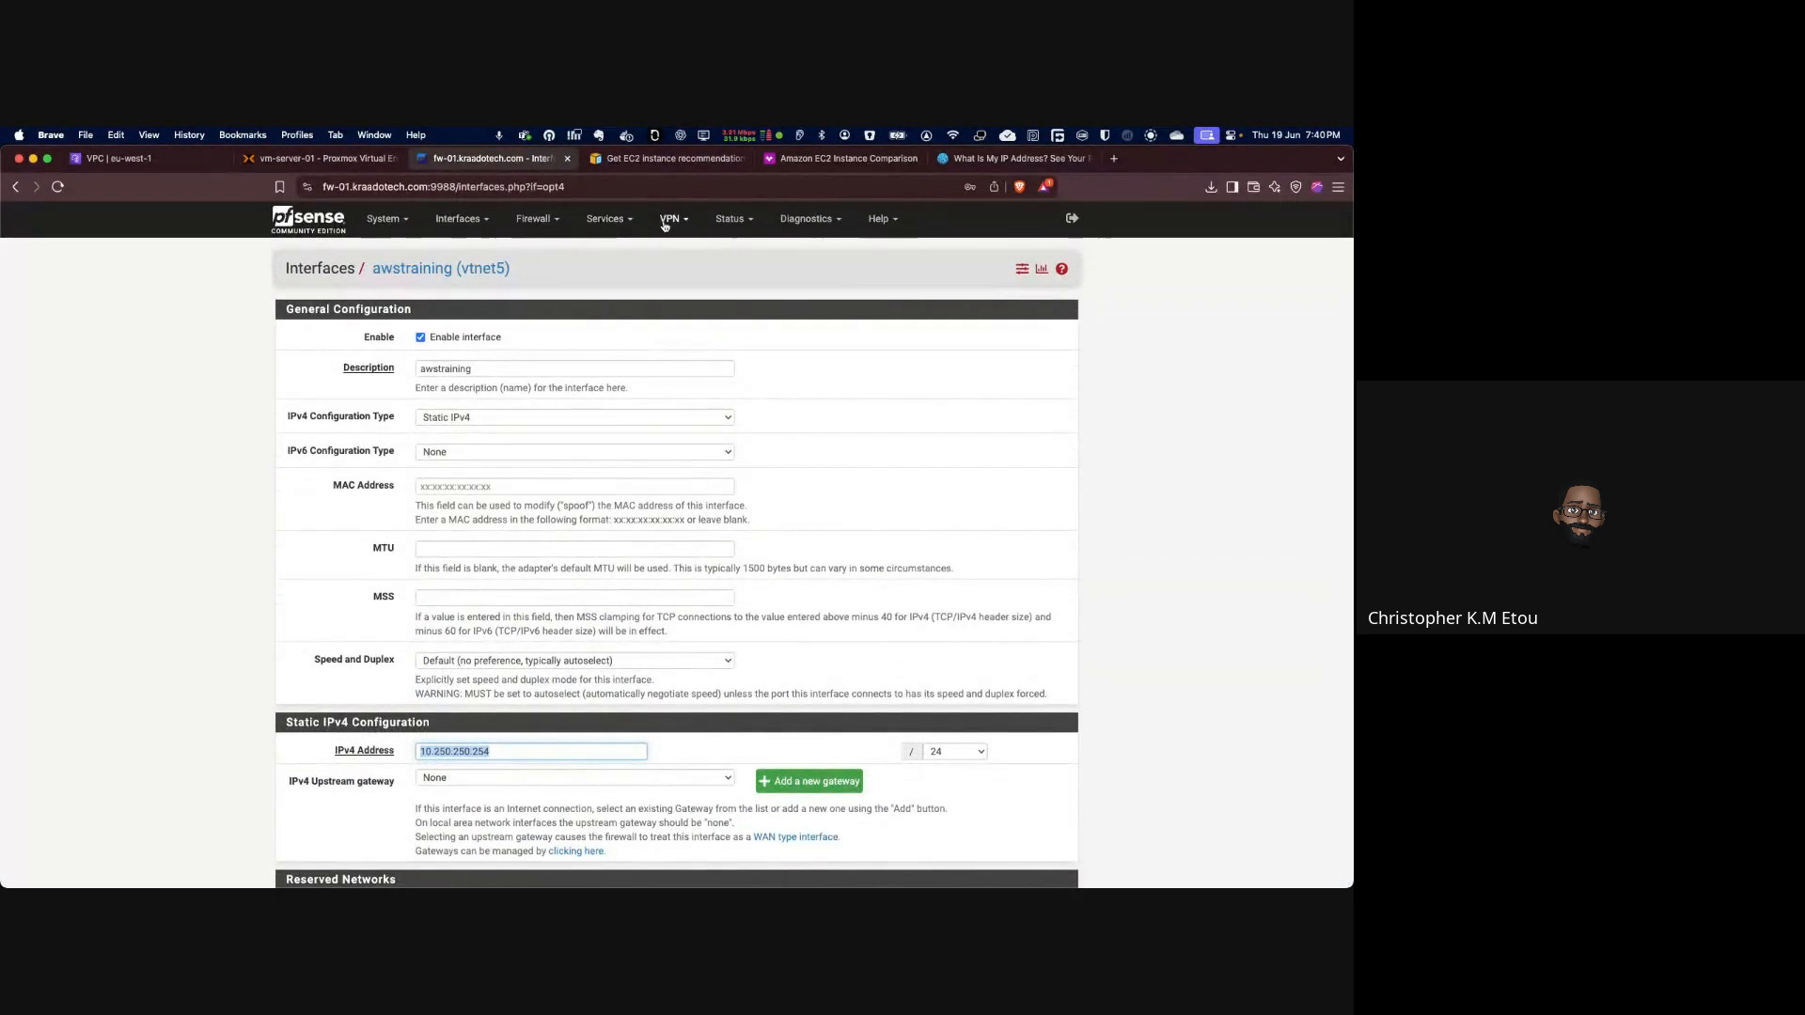
pyautogui.click(667, 220)
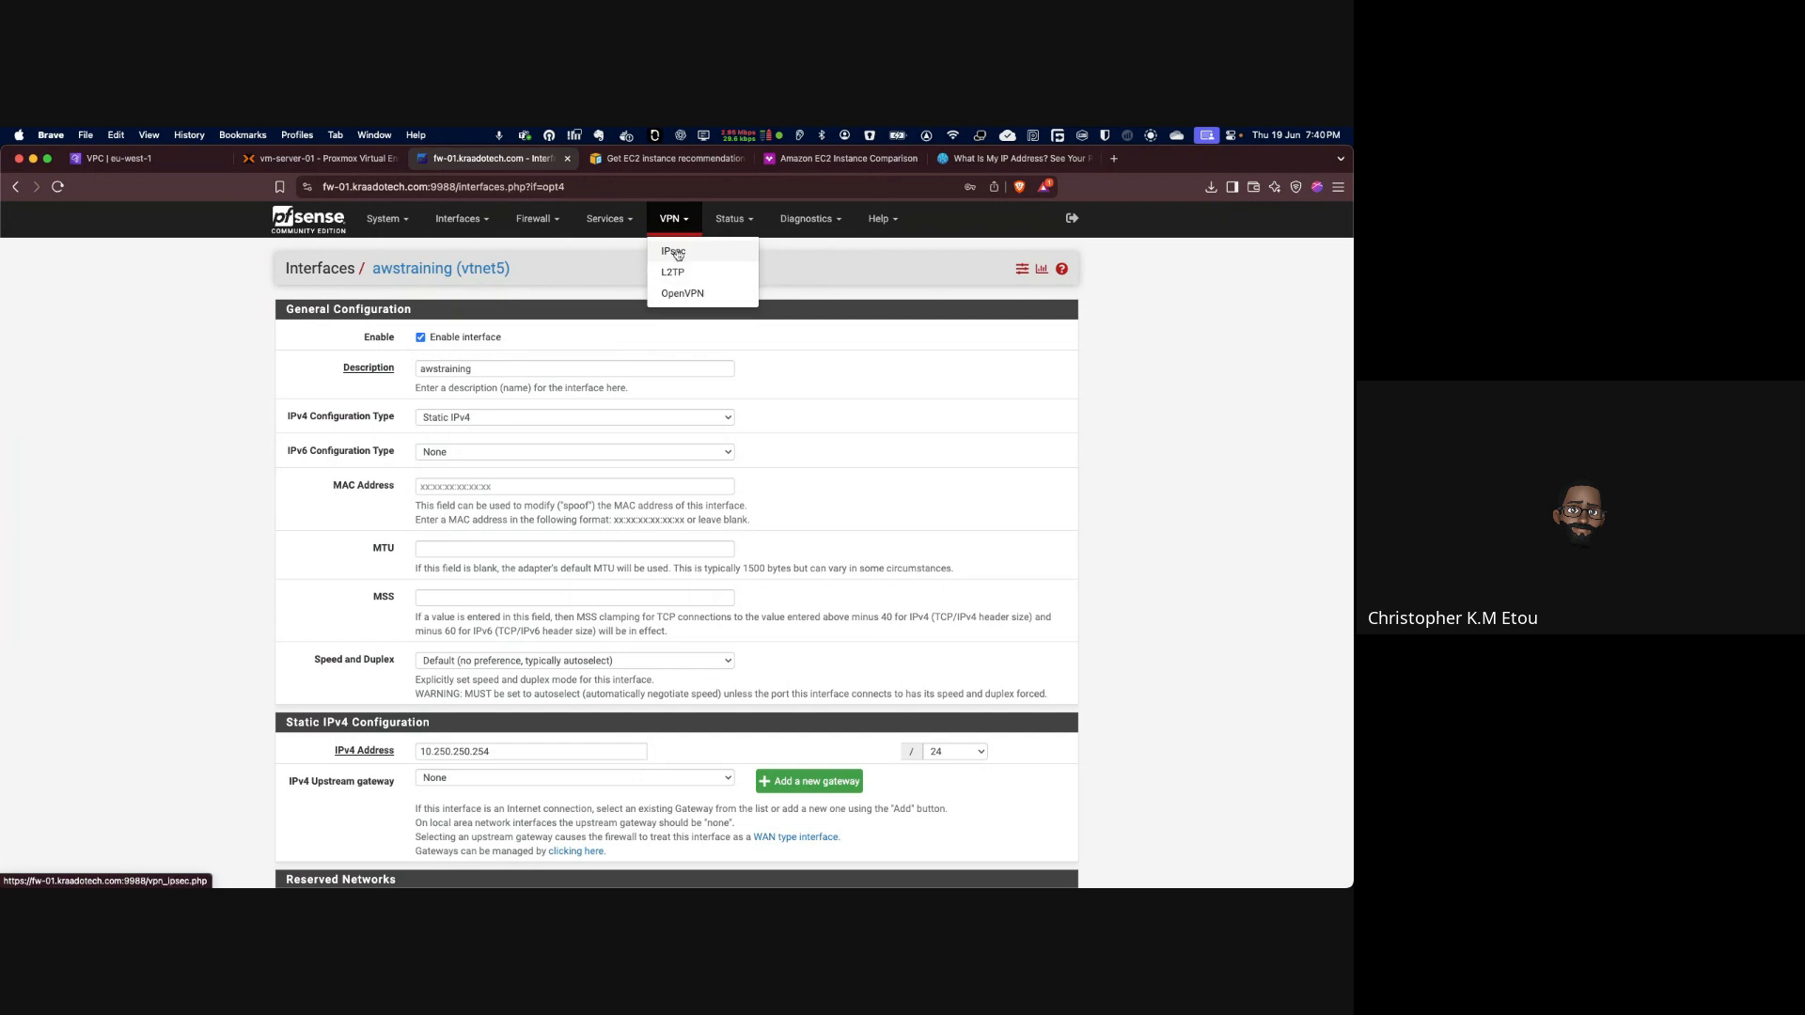
pyautogui.click(675, 251)
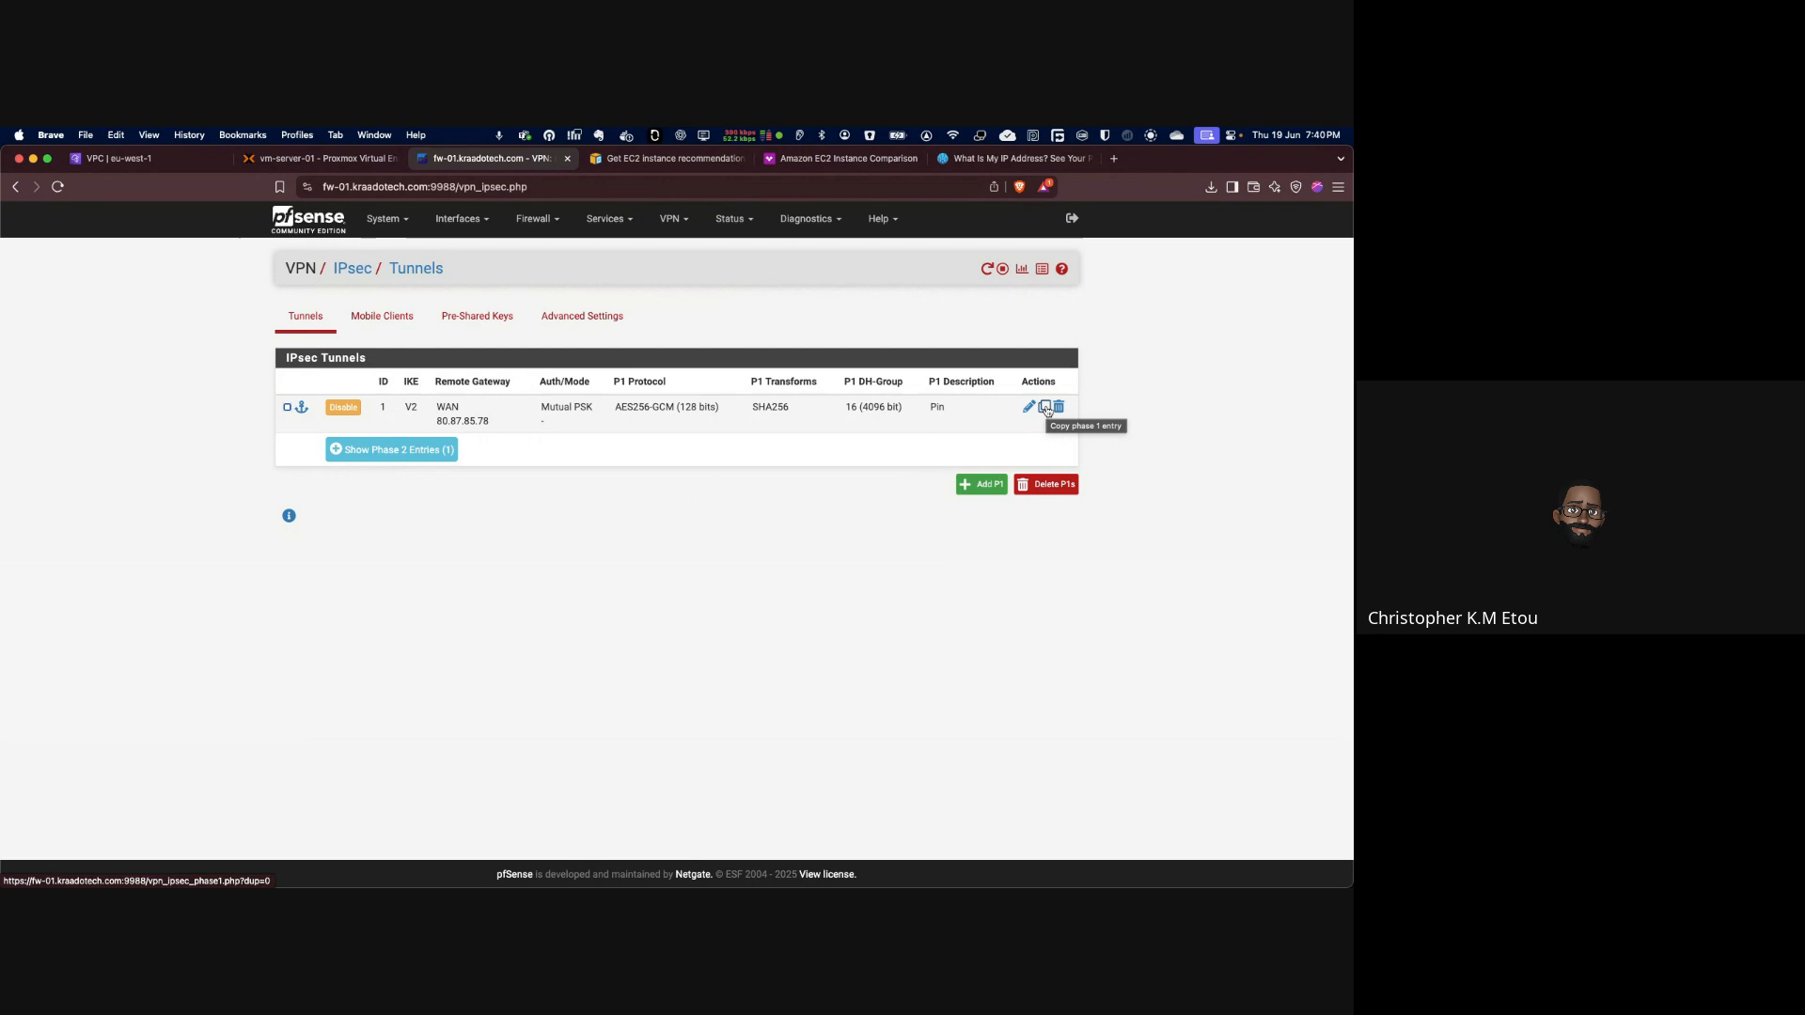
# - Duplicate the existing IPsec Phase 1 entry and set the copy's description to aws-ip-sec
pyautogui.click(1046, 408)
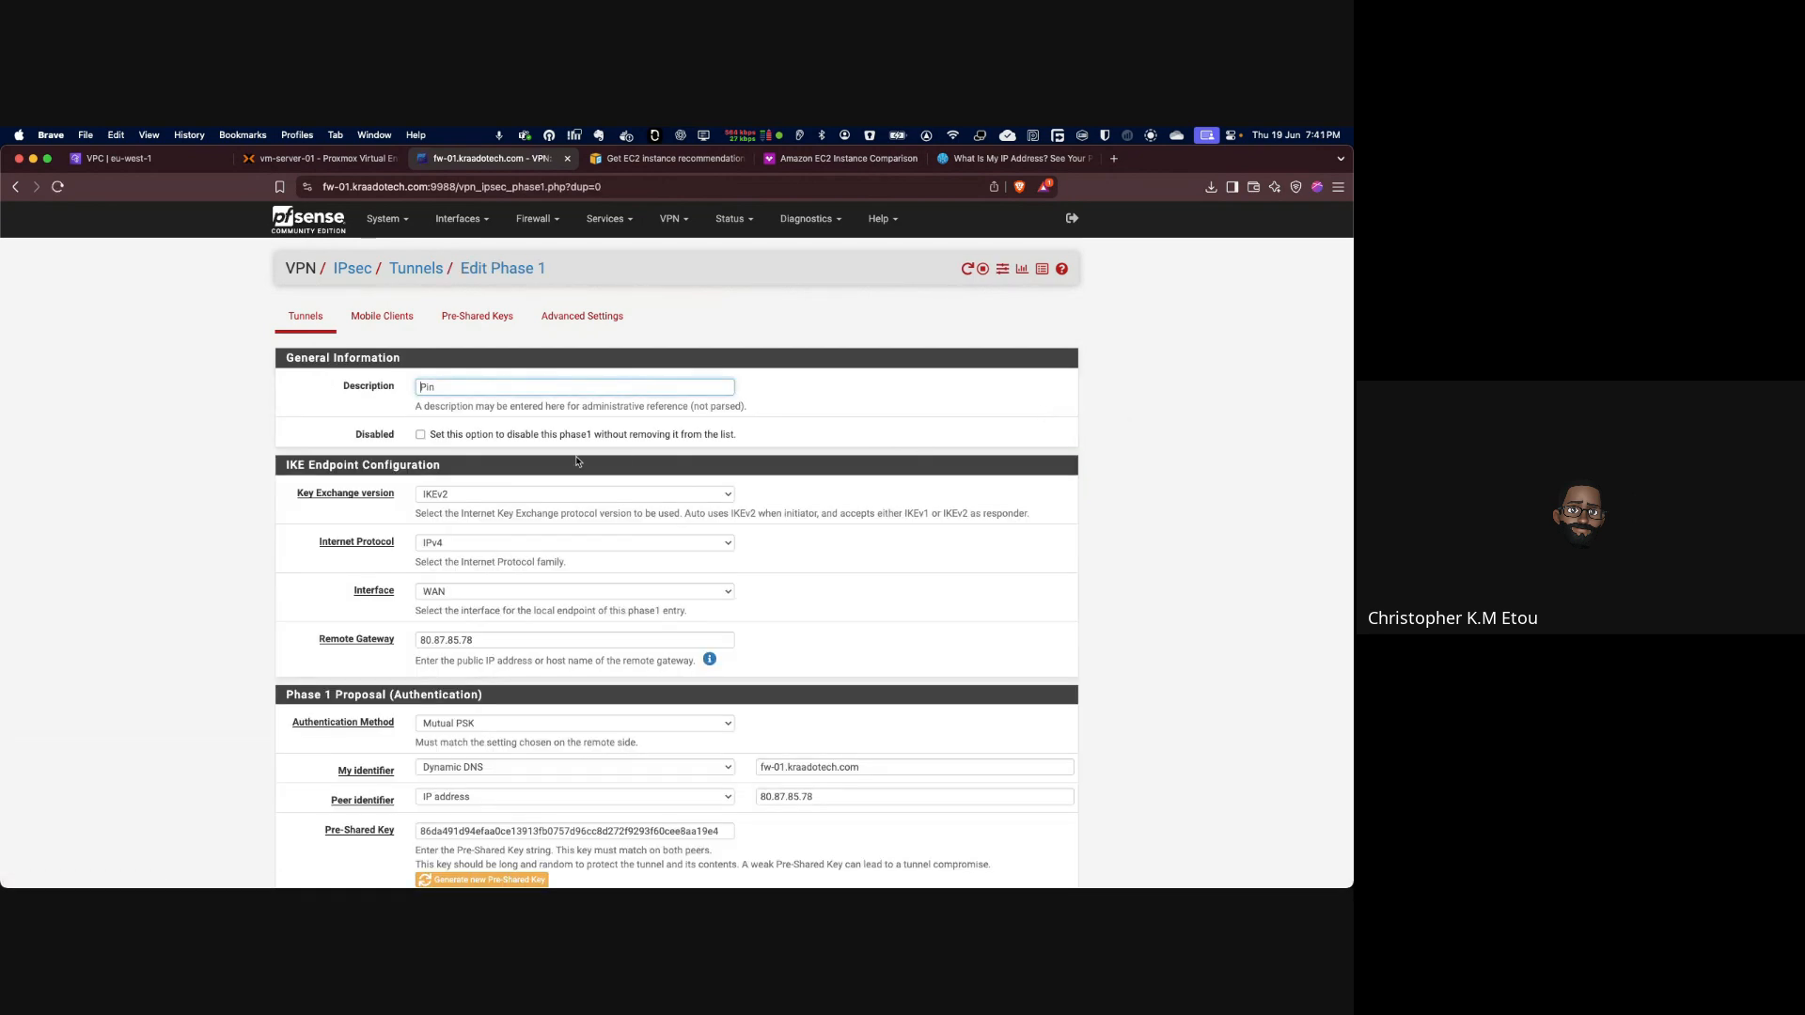
pyautogui.doubleClick(475, 386)
pyautogui.write('aws-ip-sec')
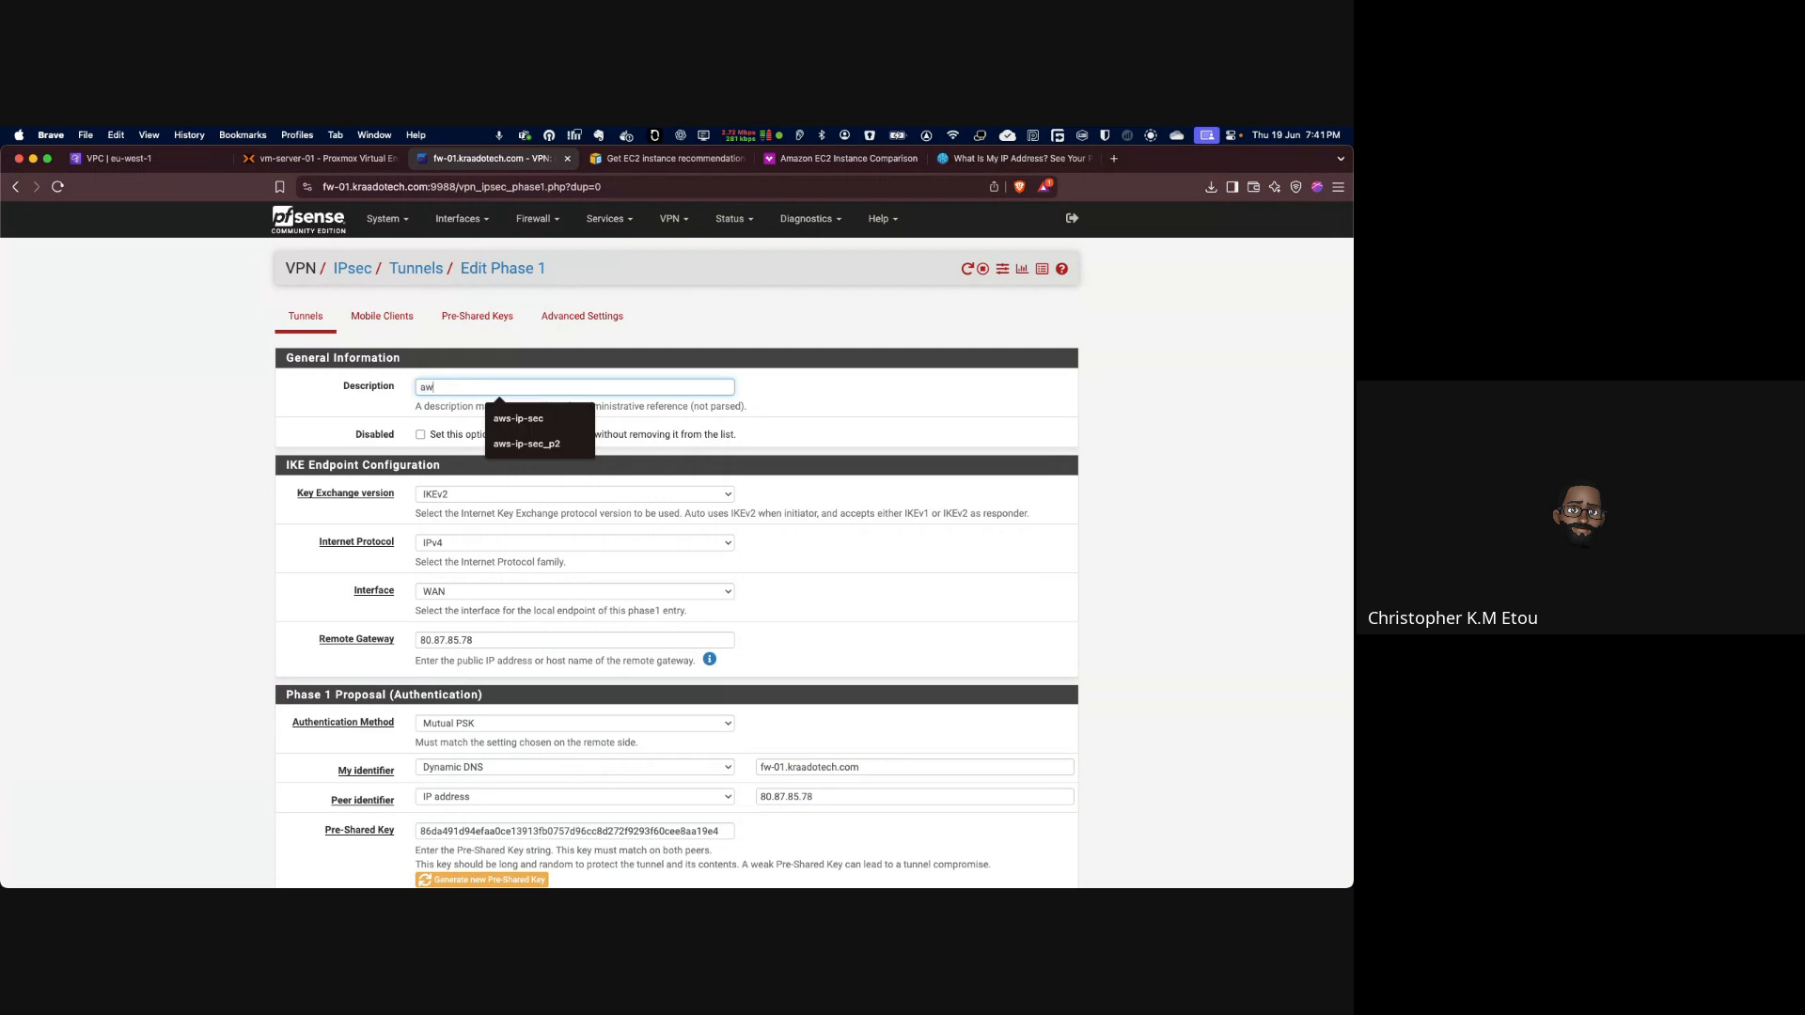
pyautogui.click(535, 428)
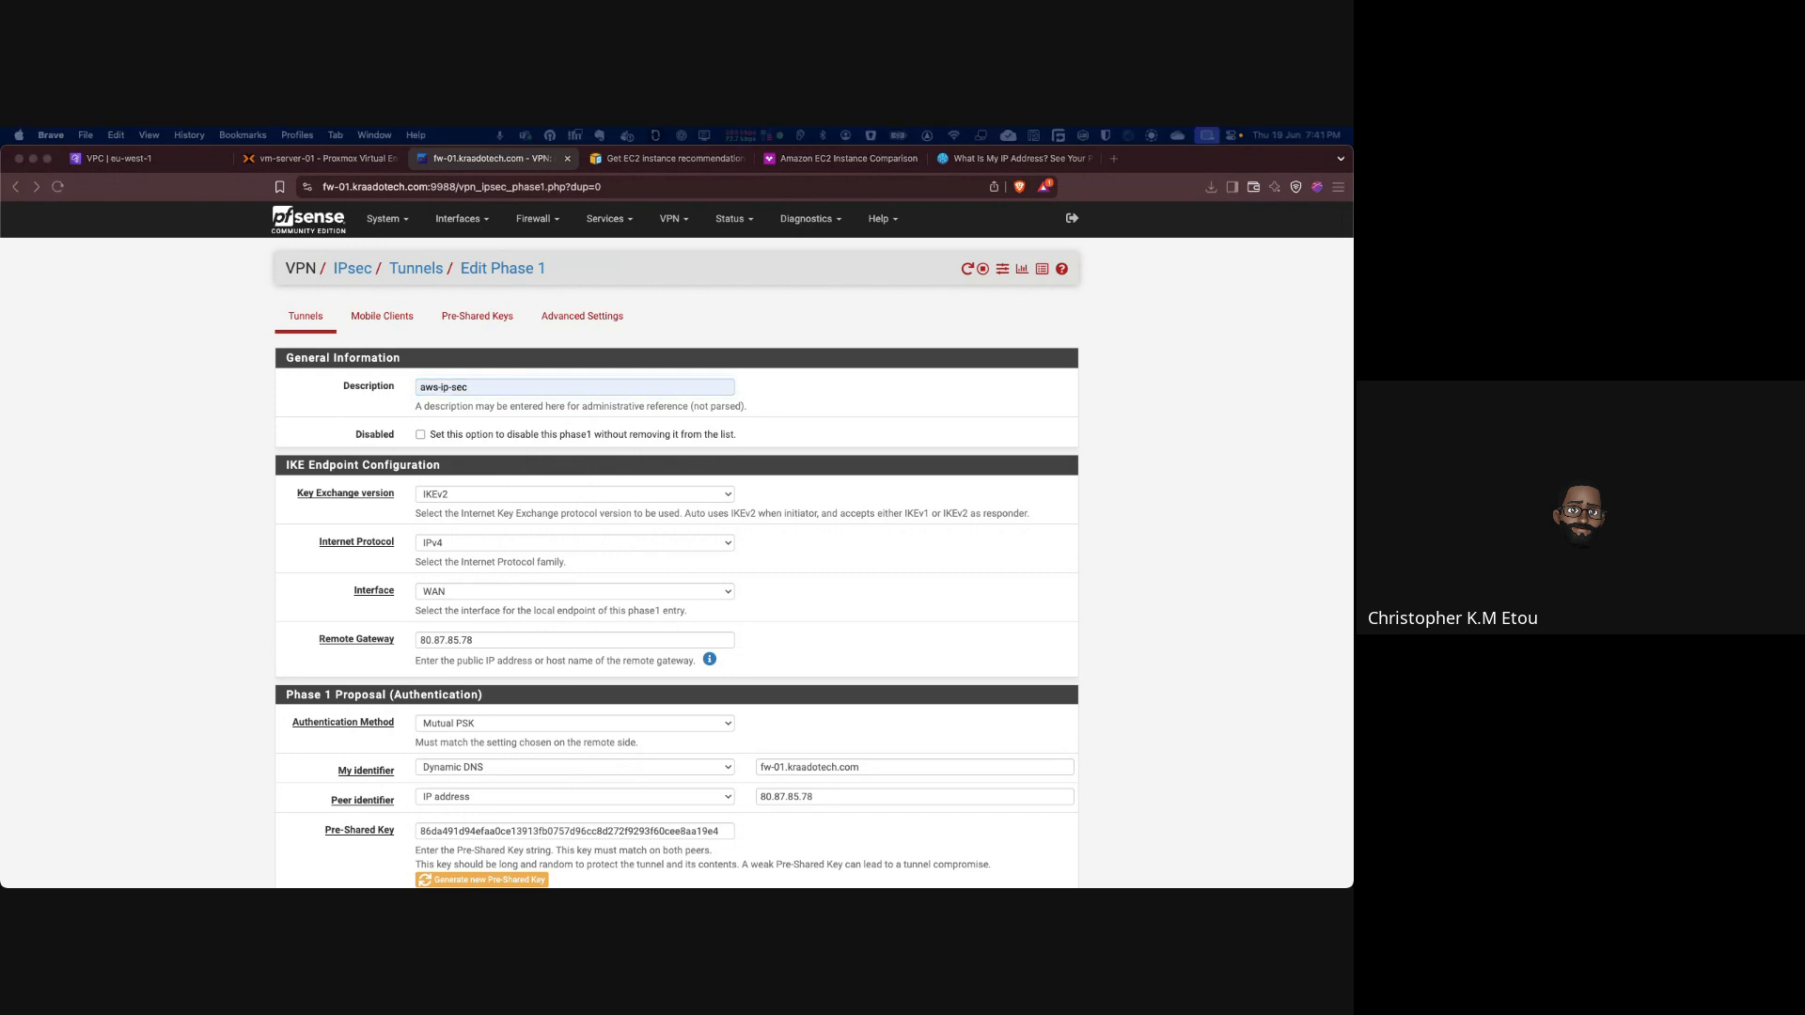
# - Arrange the pfSense Phase 1 form and the vpn-0c81fbb2481c69b31.txt configuration file side by side, each filling half the screen
pyautogui.click(1145, 627)
pyautogui.hotkey('ctrl', 'alt', 'Left')
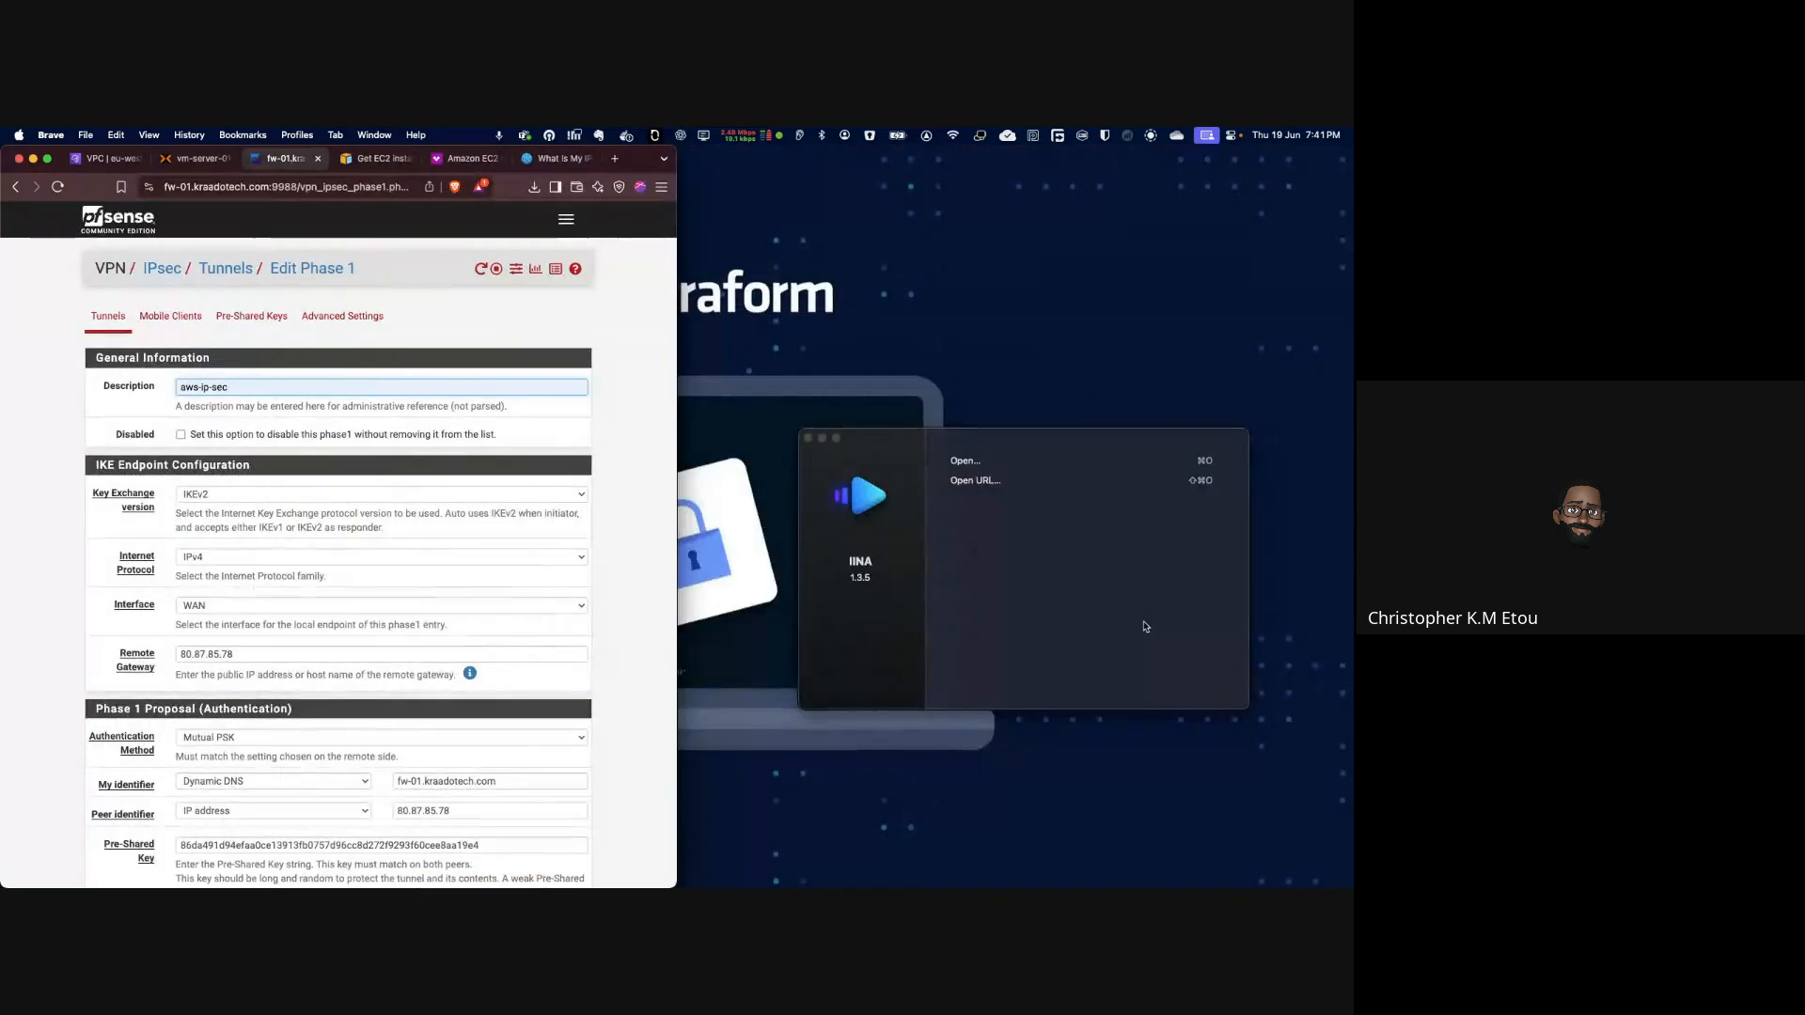
pyautogui.scroll(-10, 461, 654)
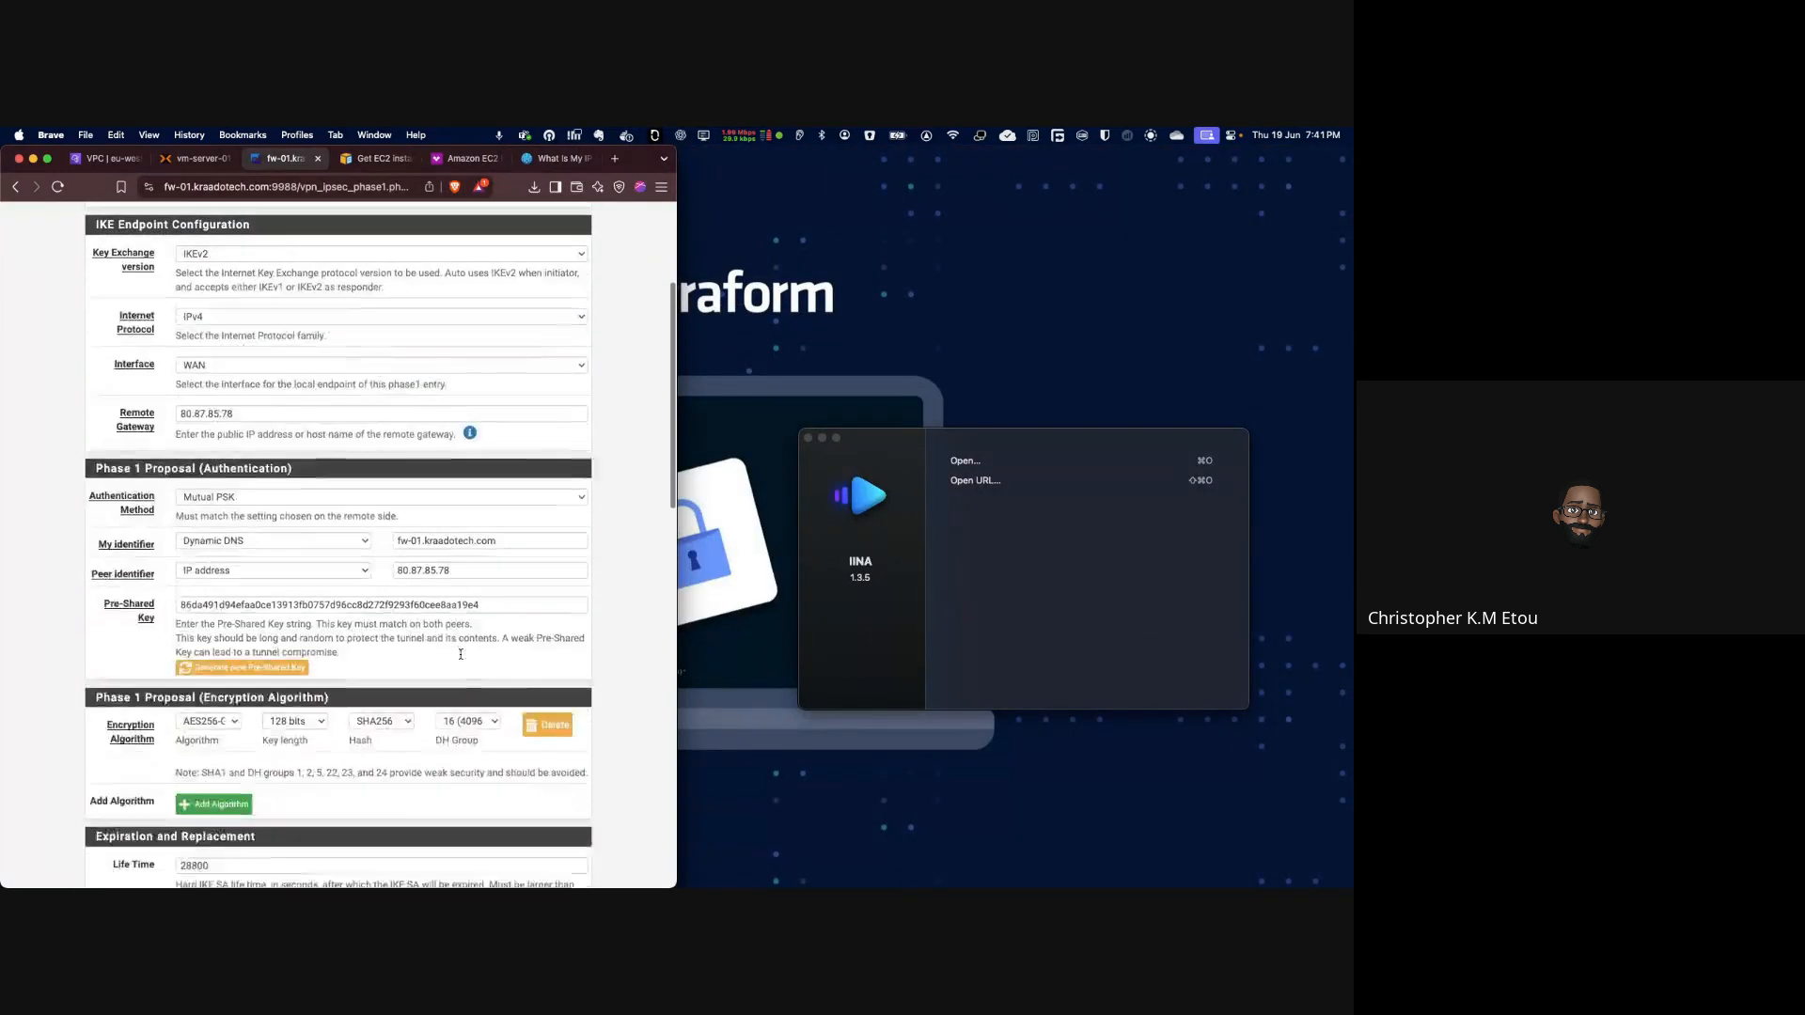
pyautogui.scroll(10, 460, 659)
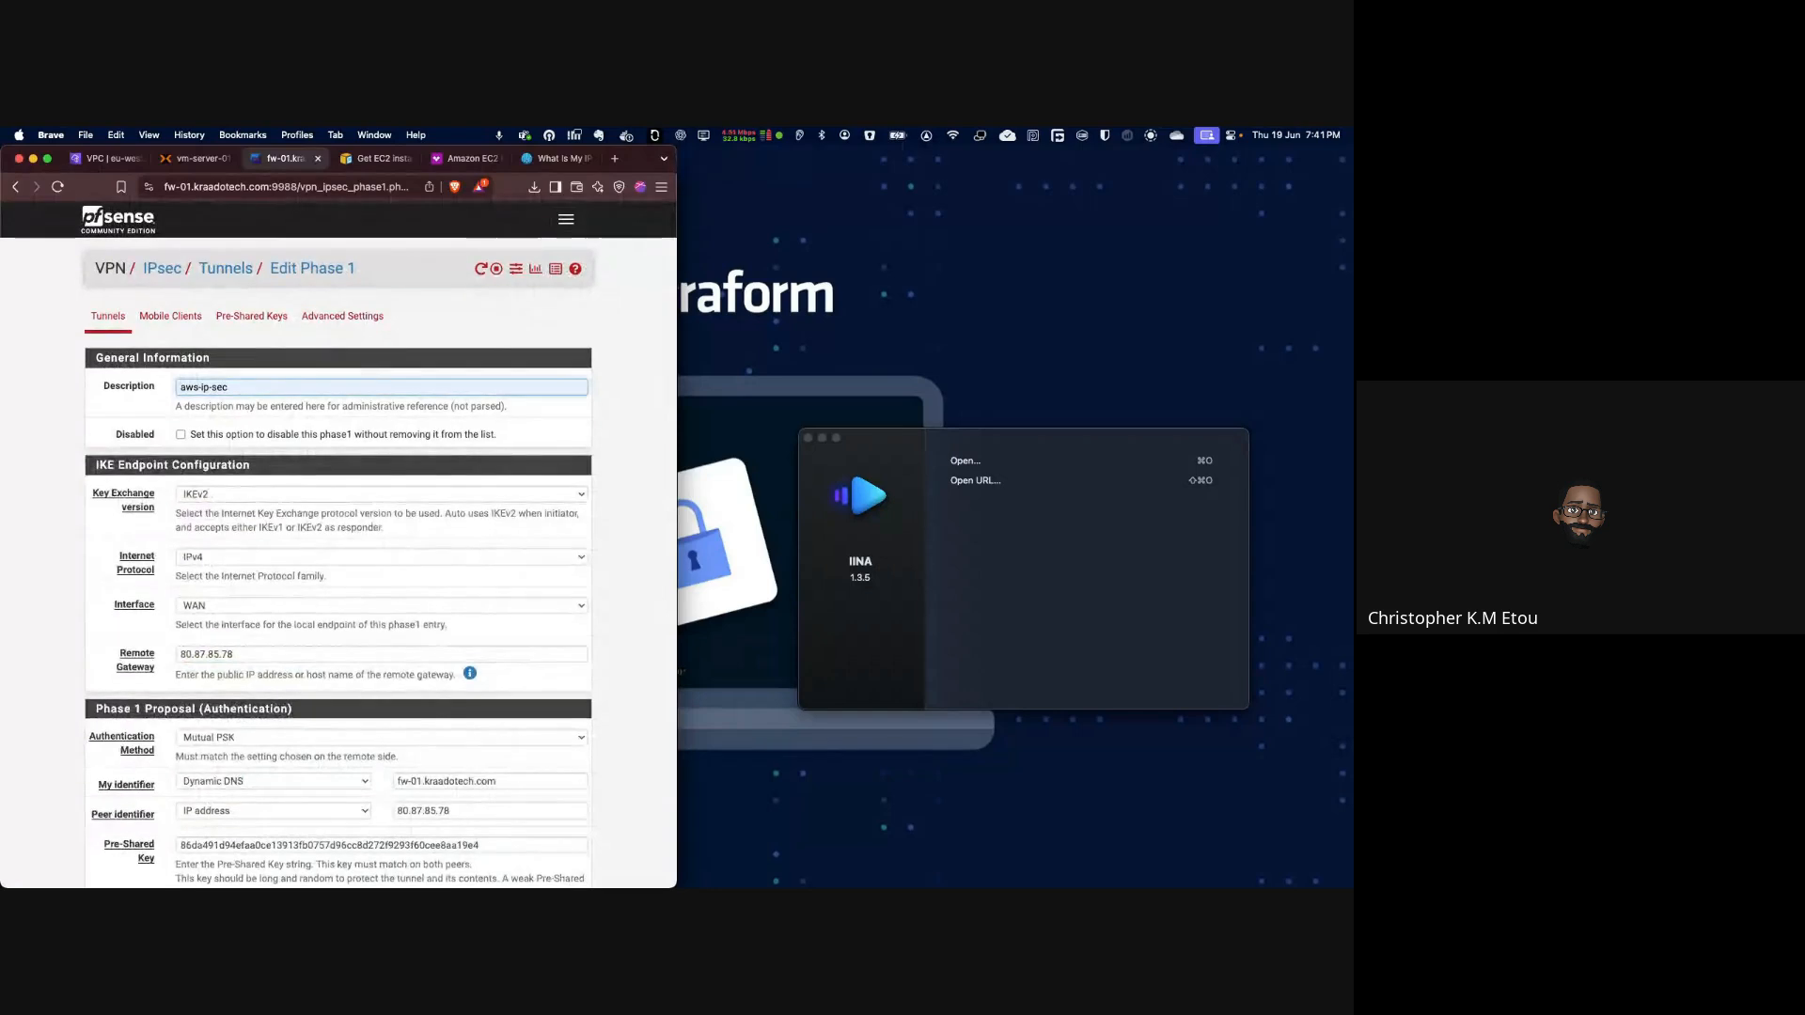
pyautogui.moveTo(1024, 614); pyautogui.dragTo(1352, 131)
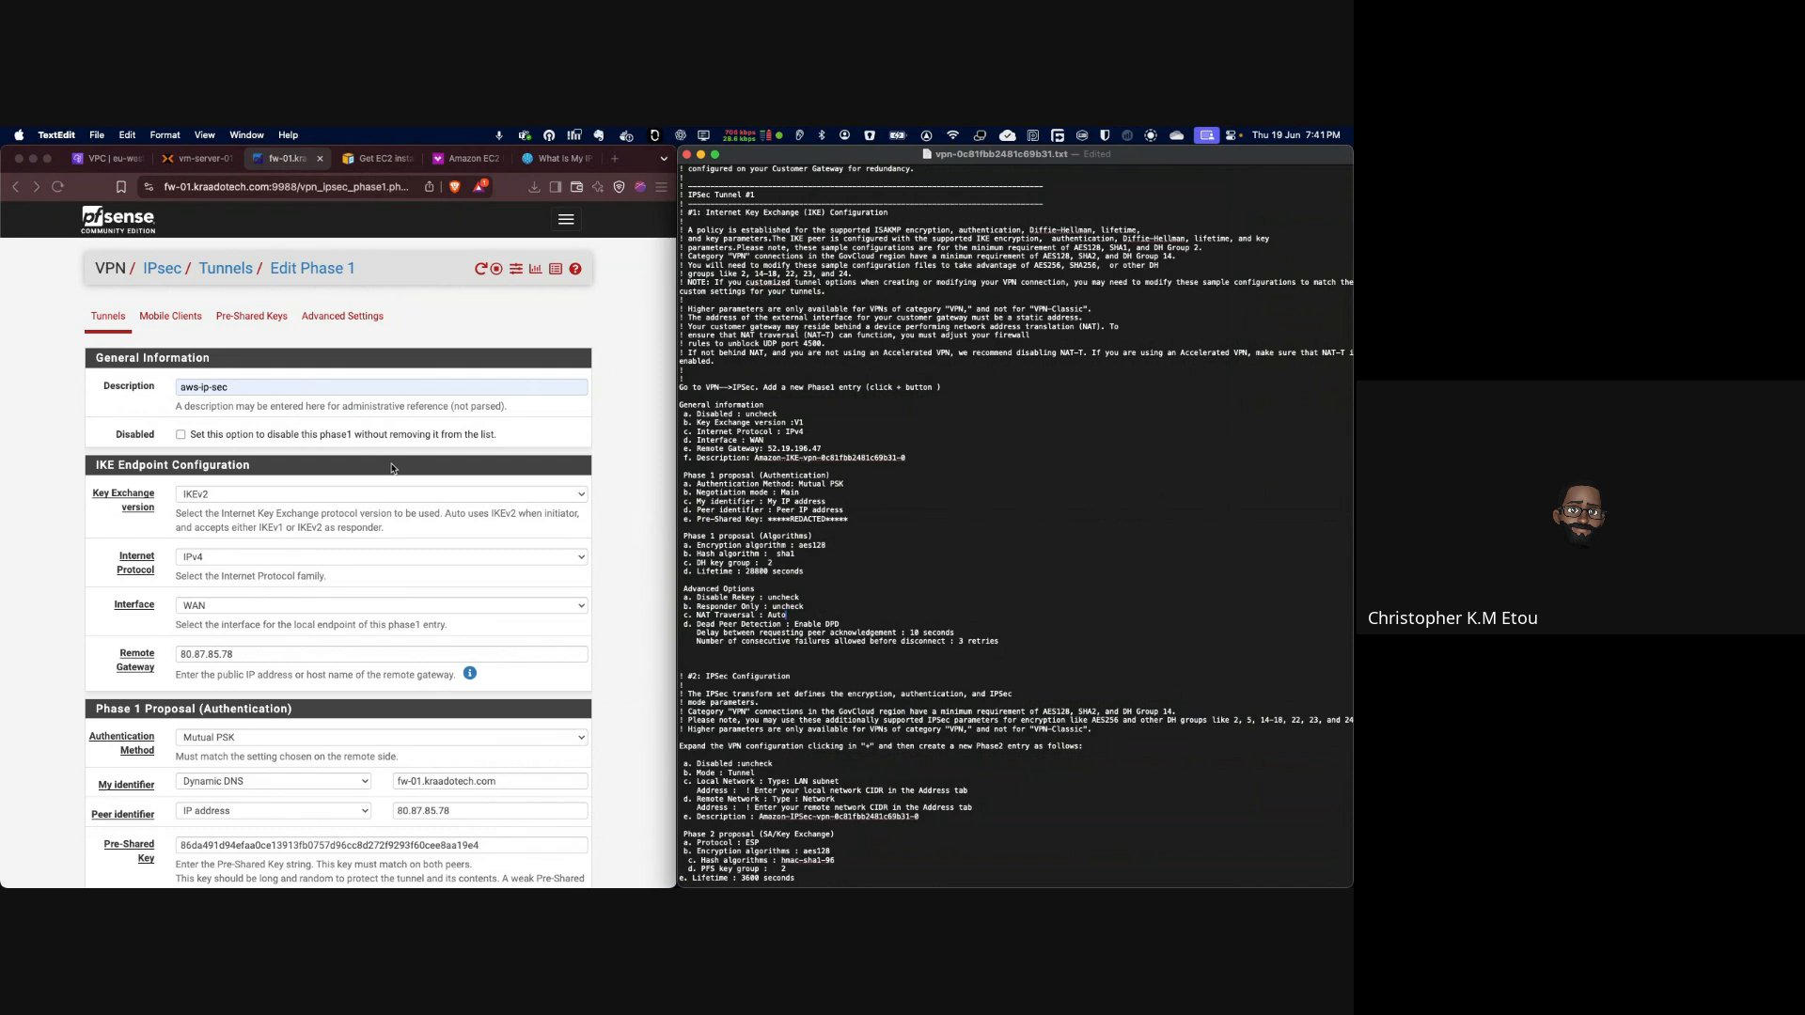
# - Set the Phase 1 key exchange version to IKEv1
pyautogui.click(351, 497)
pyautogui.click(351, 496)
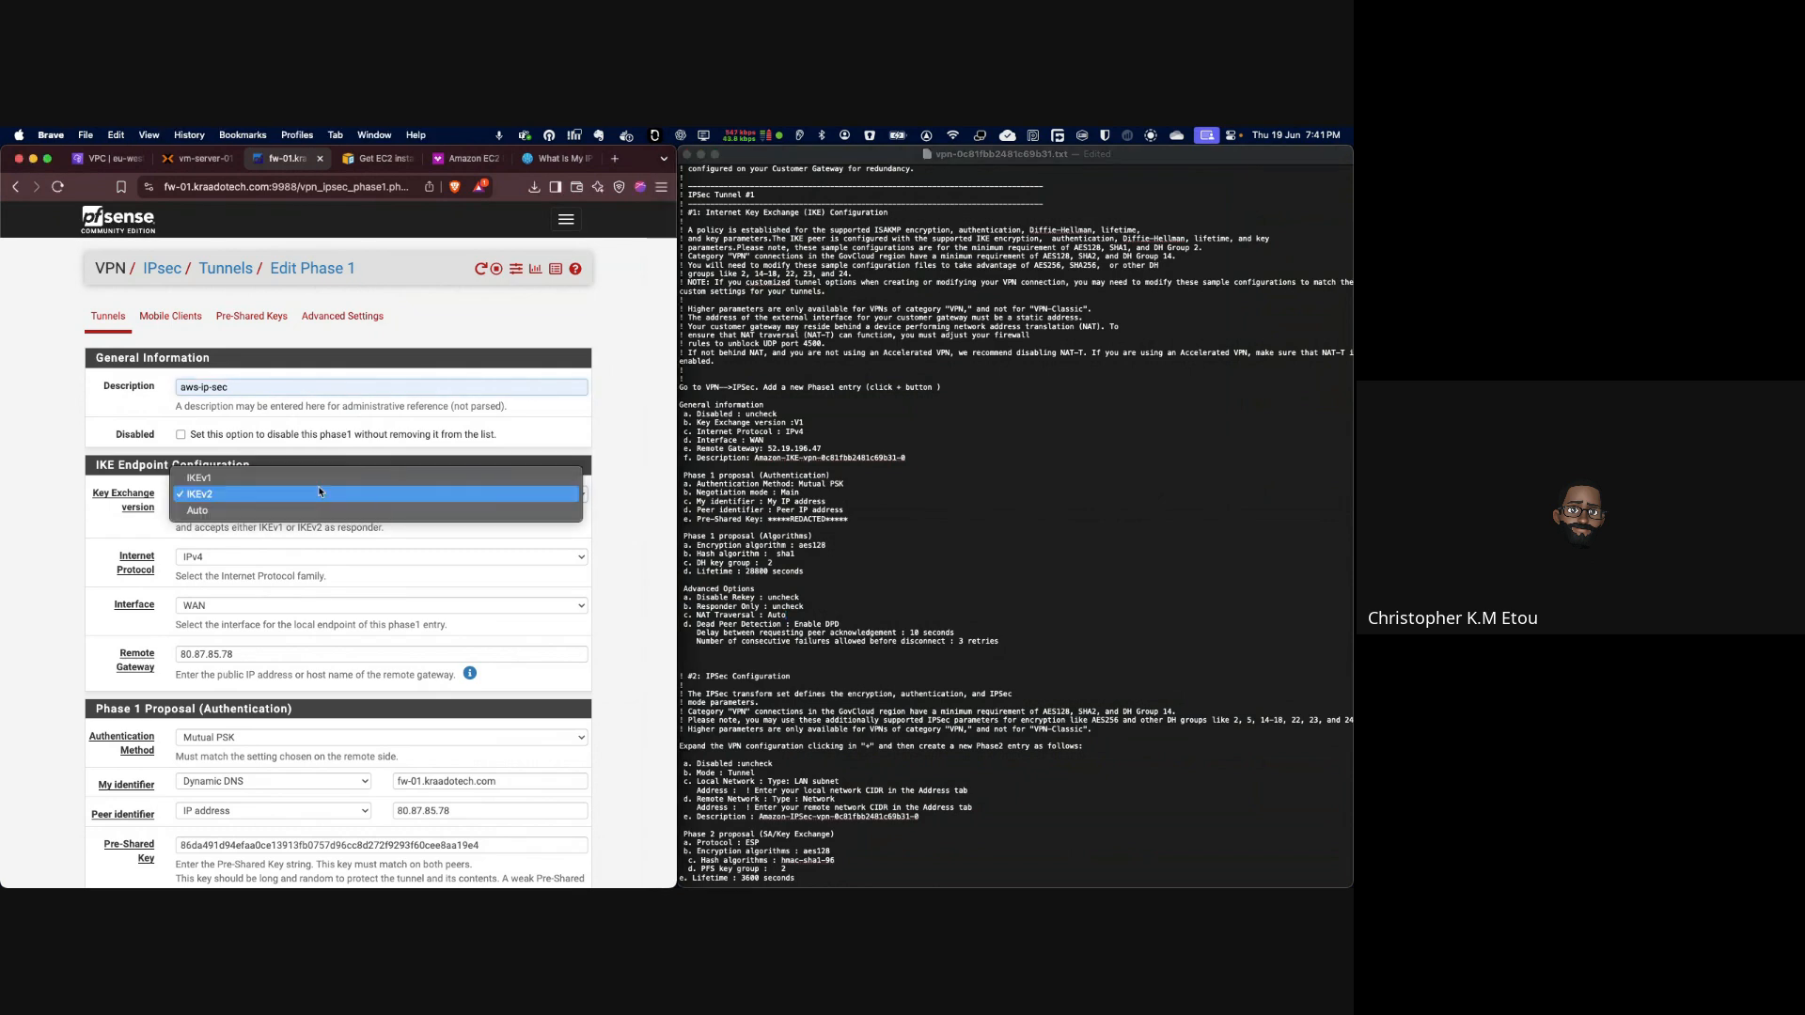
pyautogui.click(265, 476)
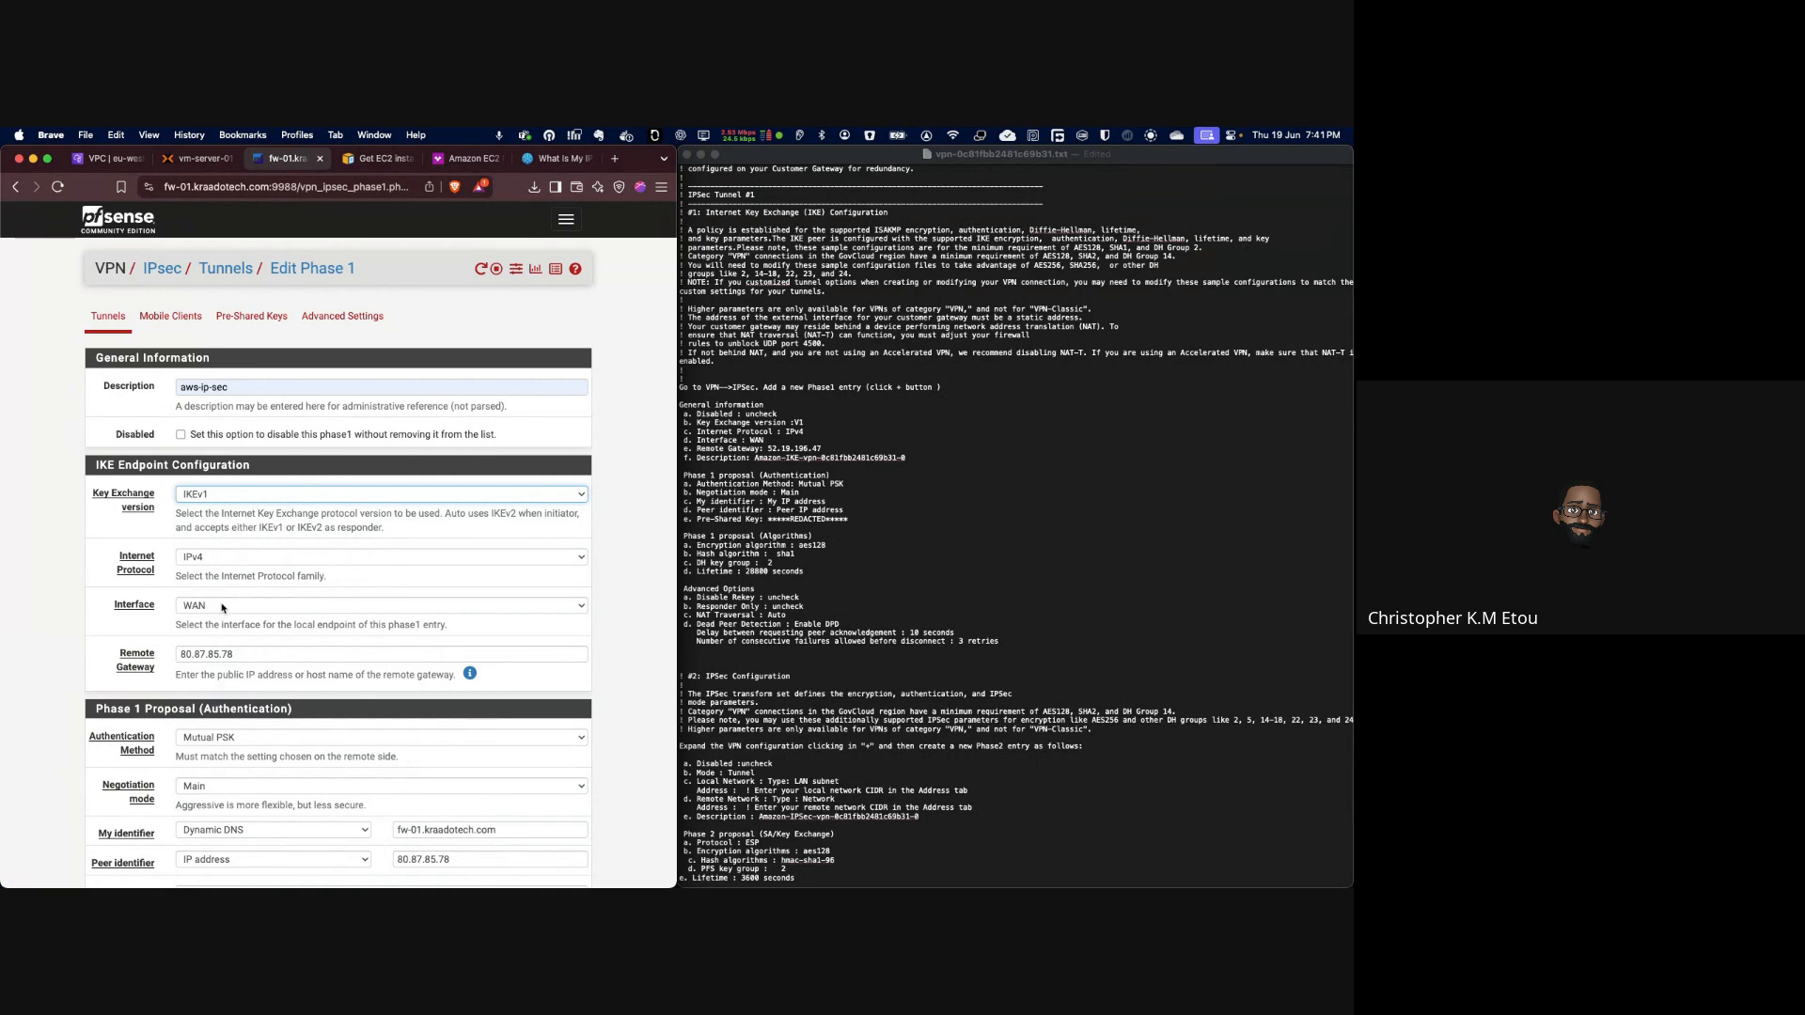
# - Copy the Tunnel #1 remote gateway address 52.19.196.47 from the configuration file into the Phase 1 remote gateway
pyautogui.click(768, 449)
pyautogui.moveTo(768, 450); pyautogui.dragTo(833, 452)
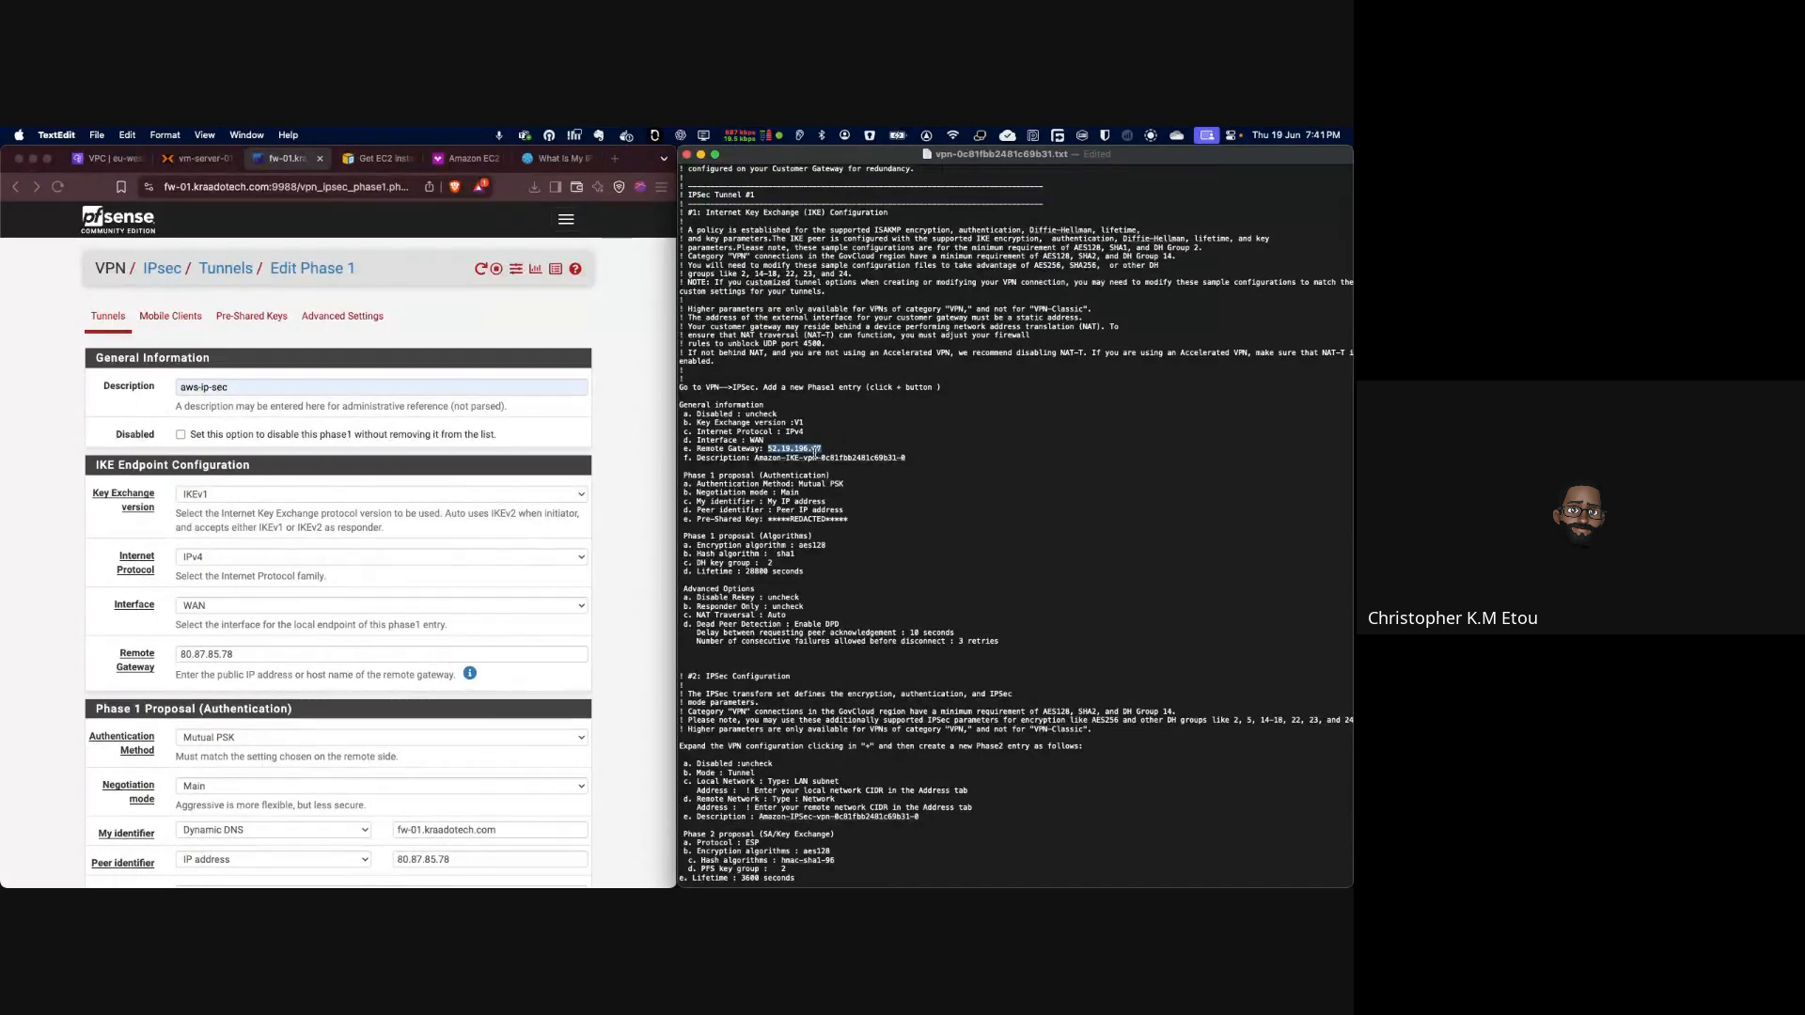
pyautogui.rightClick(802, 450)
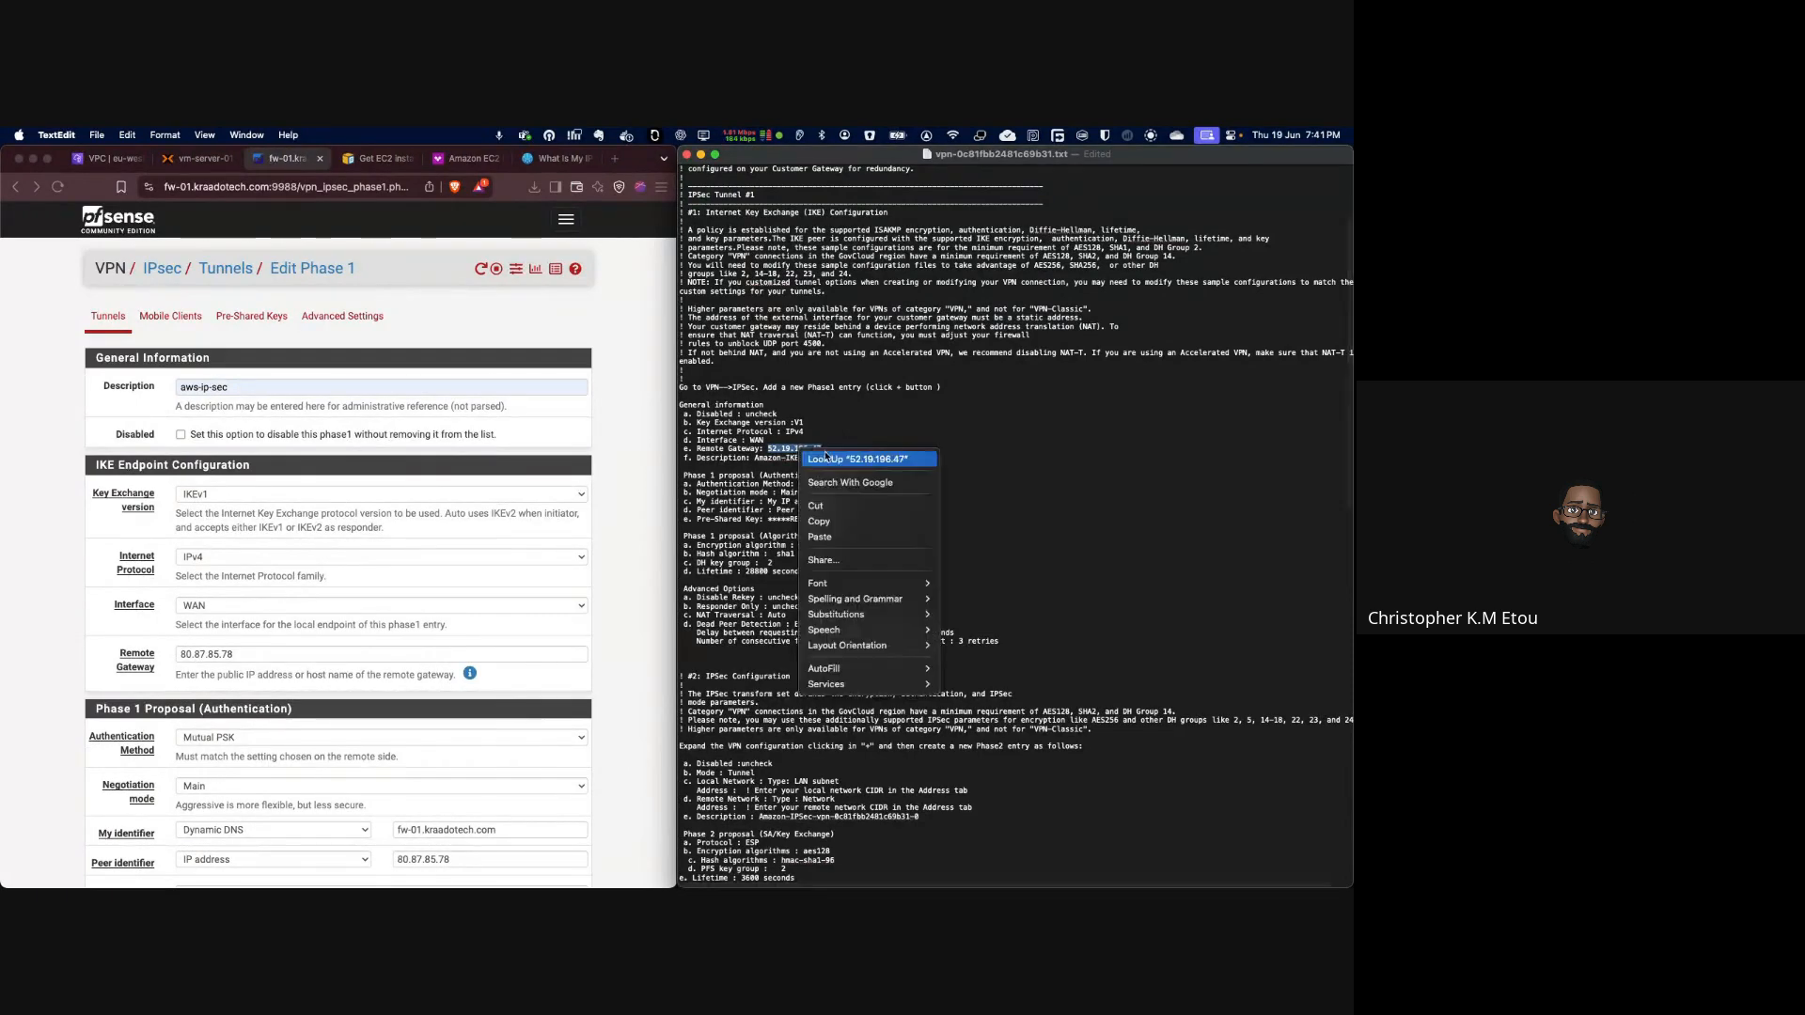
pyautogui.click(832, 522)
pyautogui.doubleClick(236, 655)
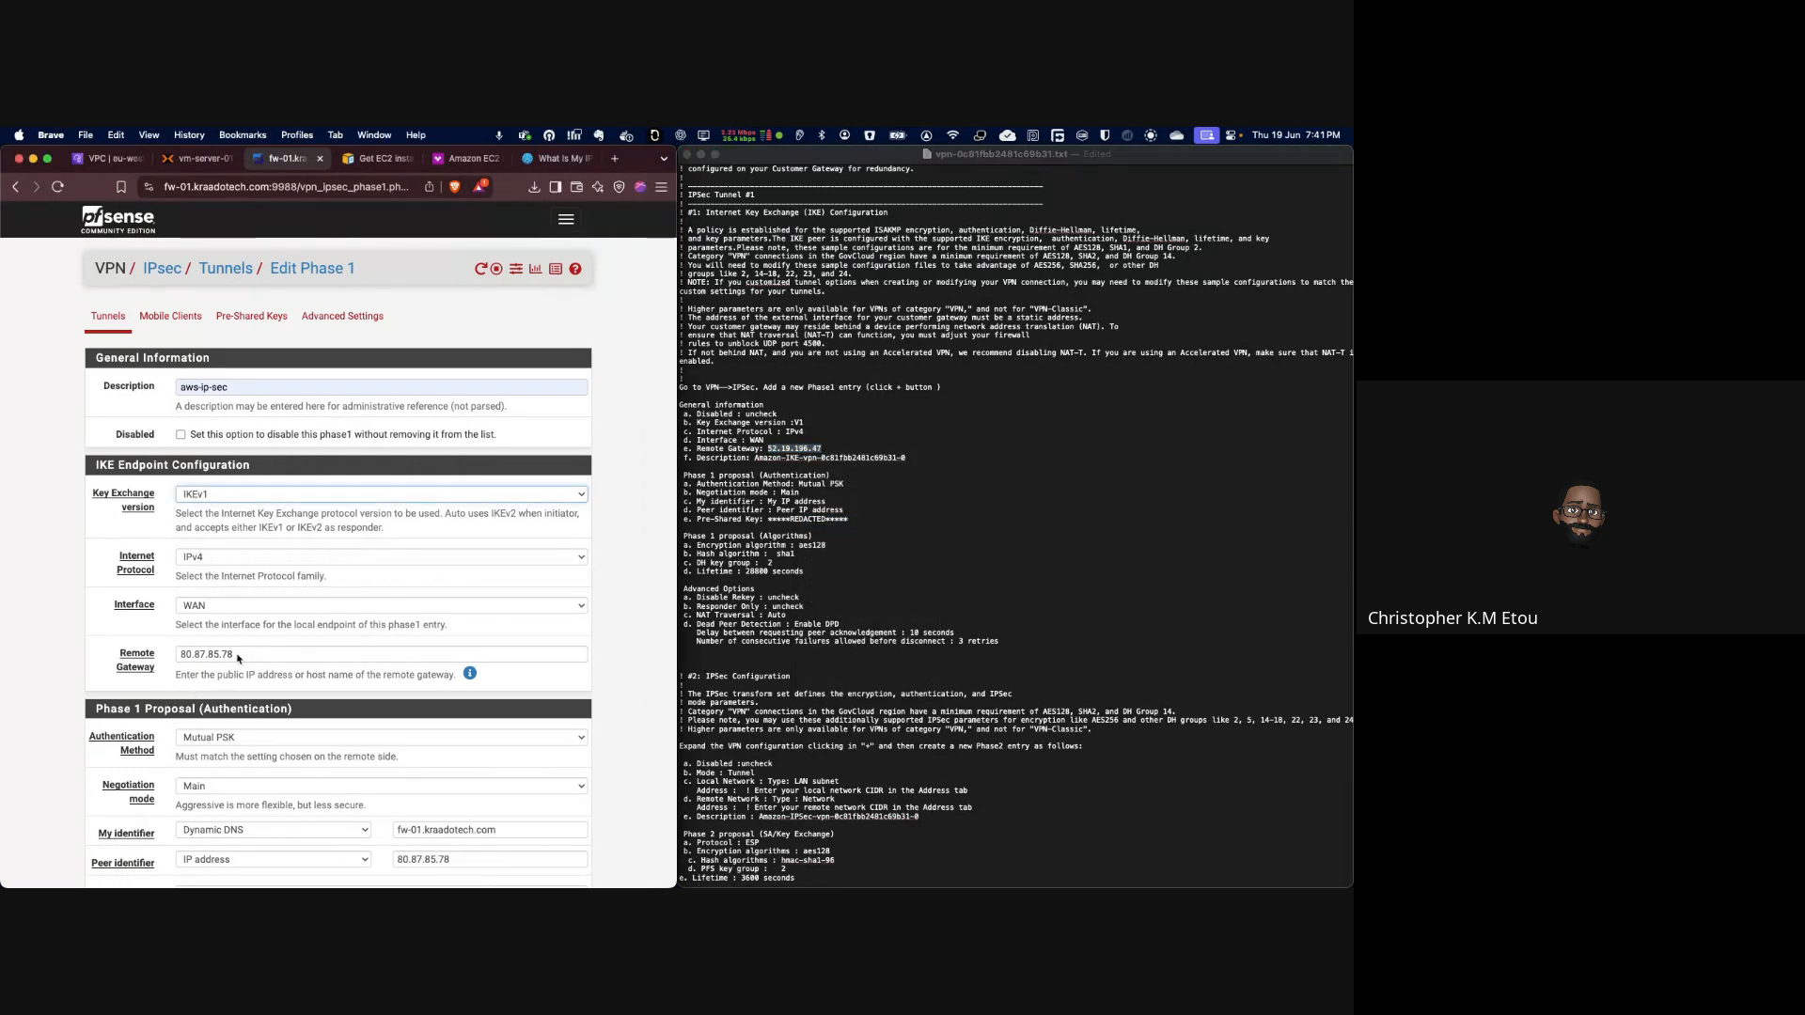
pyautogui.press('super+v')
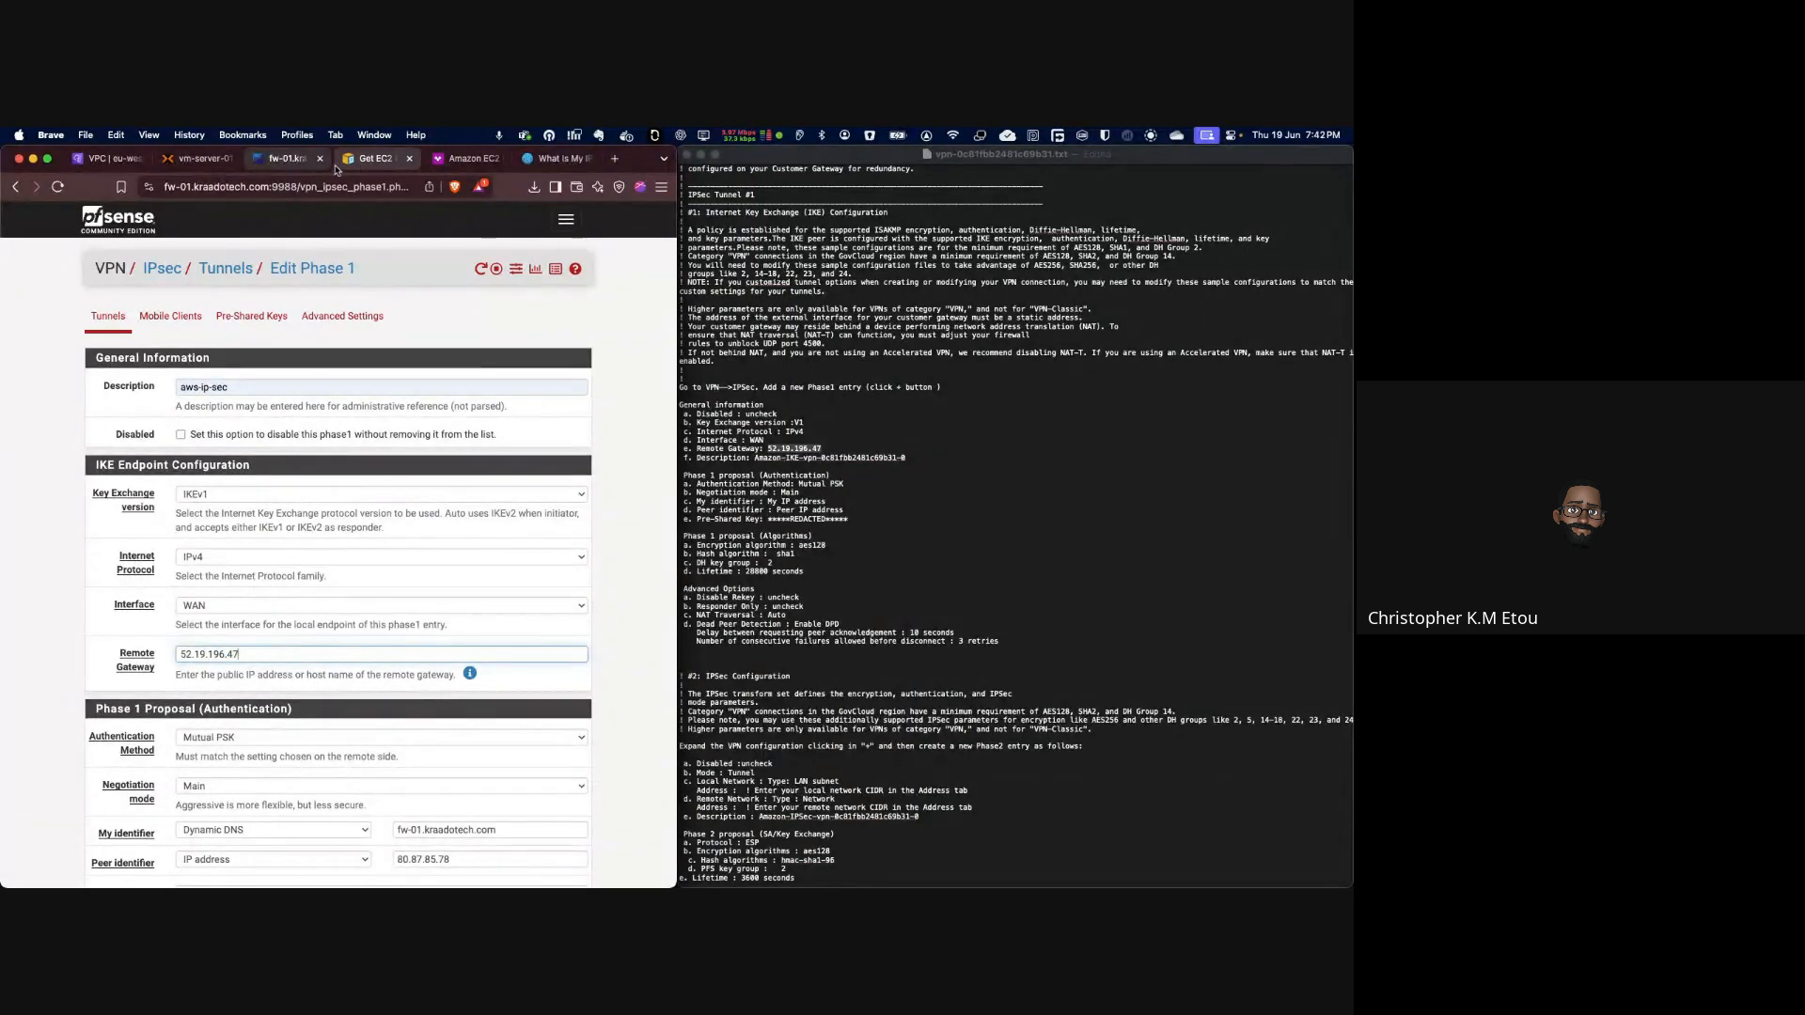
# - Dismiss the Download configuration dialog in the AWS console and return to the pfSense Phase 1 form
pyautogui.click(108, 158)
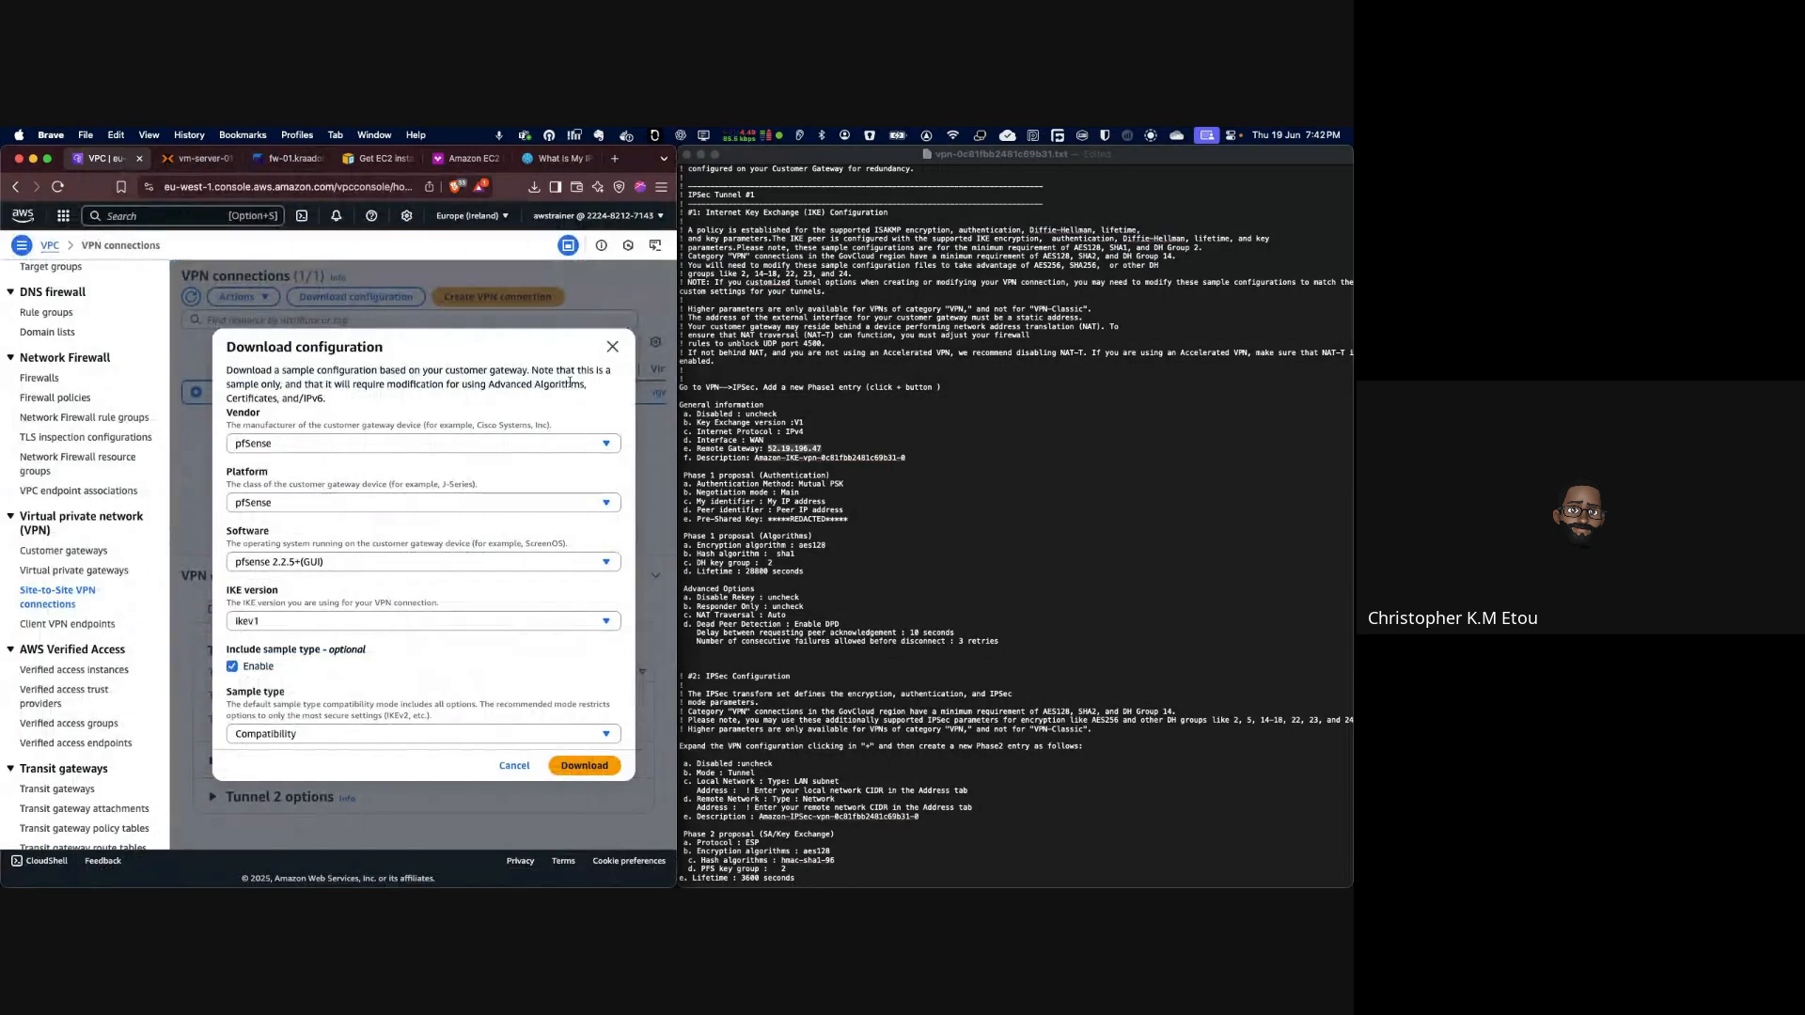
pyautogui.click(613, 349)
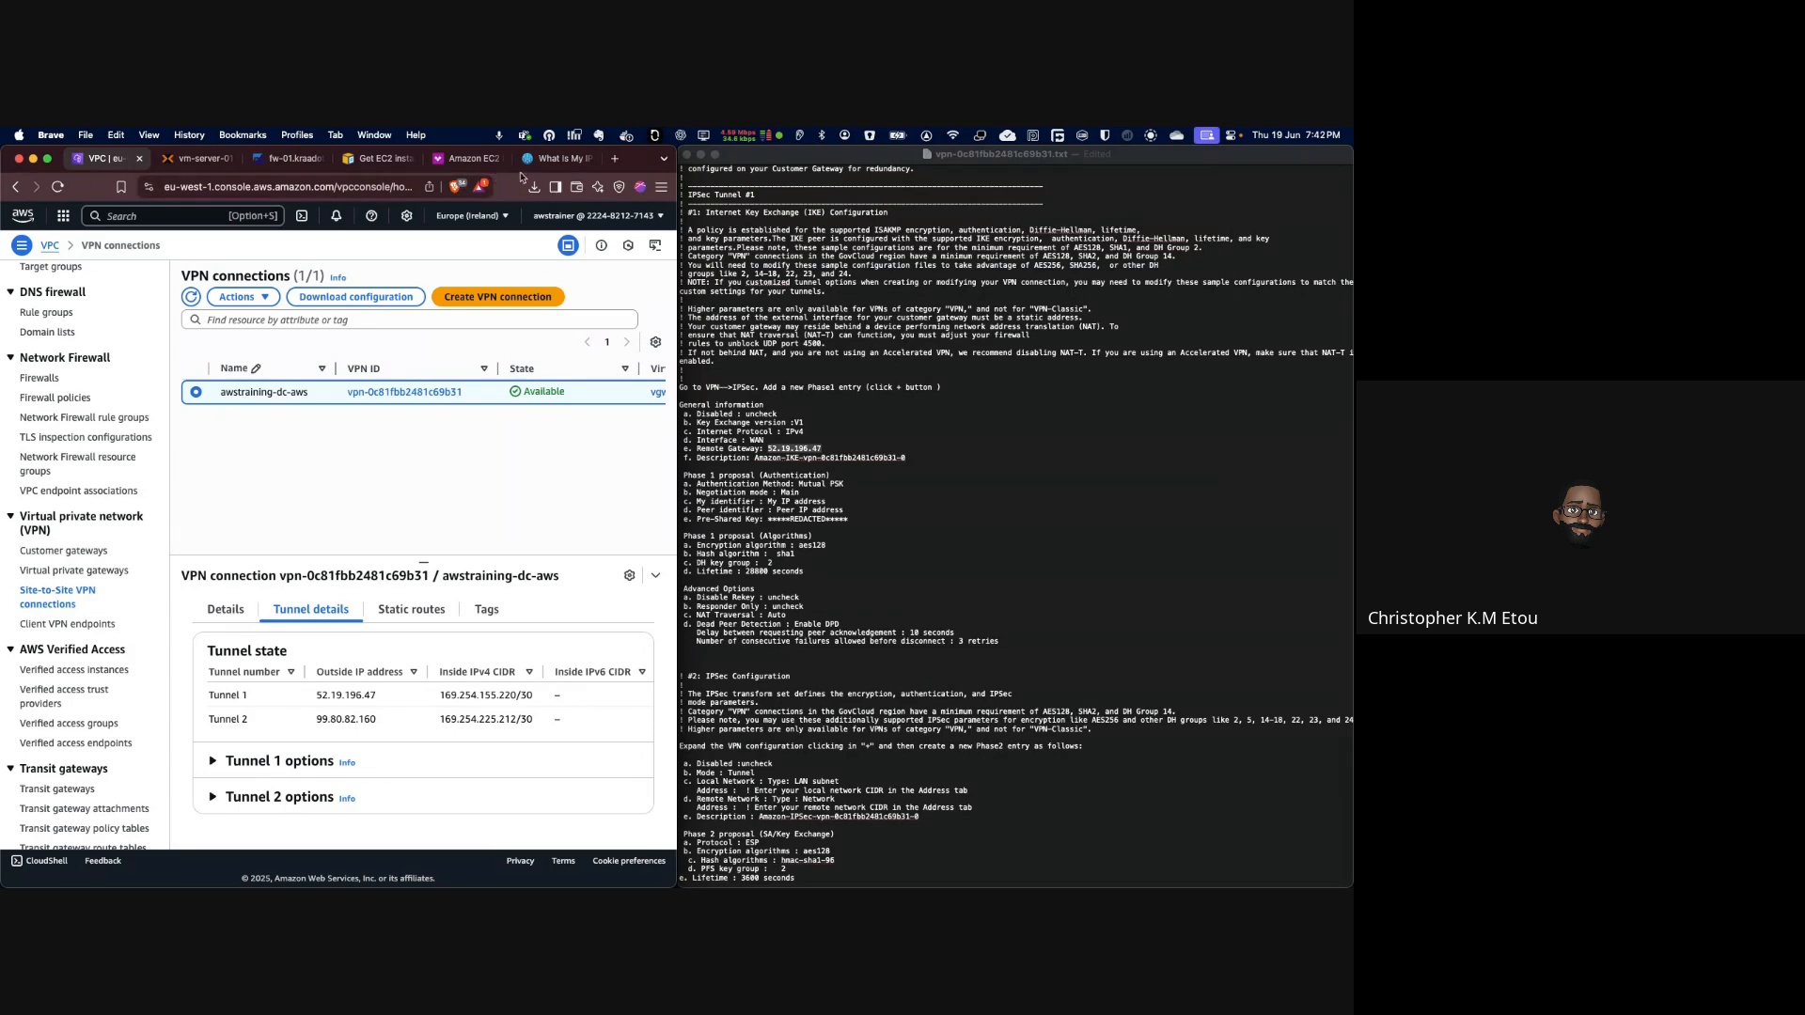
pyautogui.click(291, 158)
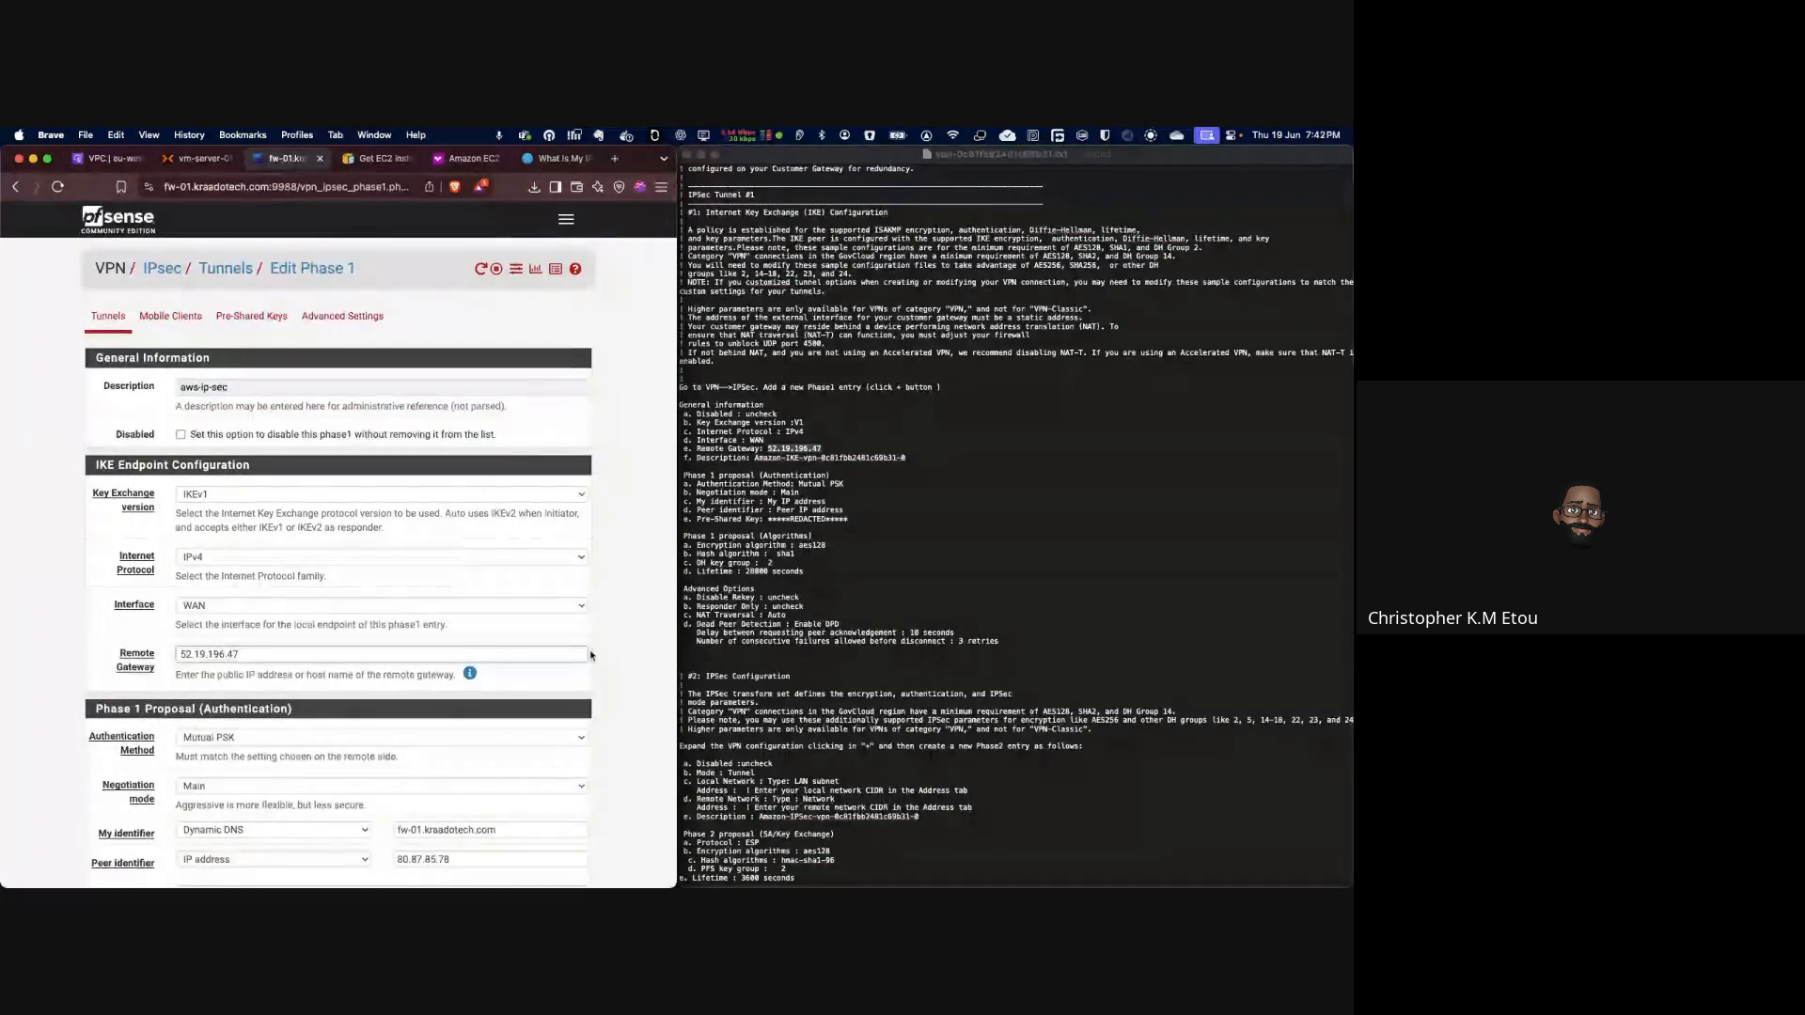
# - Compare the Phase 1 authentication settings with the configuration file and set My identifier to My IP address
pyautogui.scroll(-3, 281, 642)
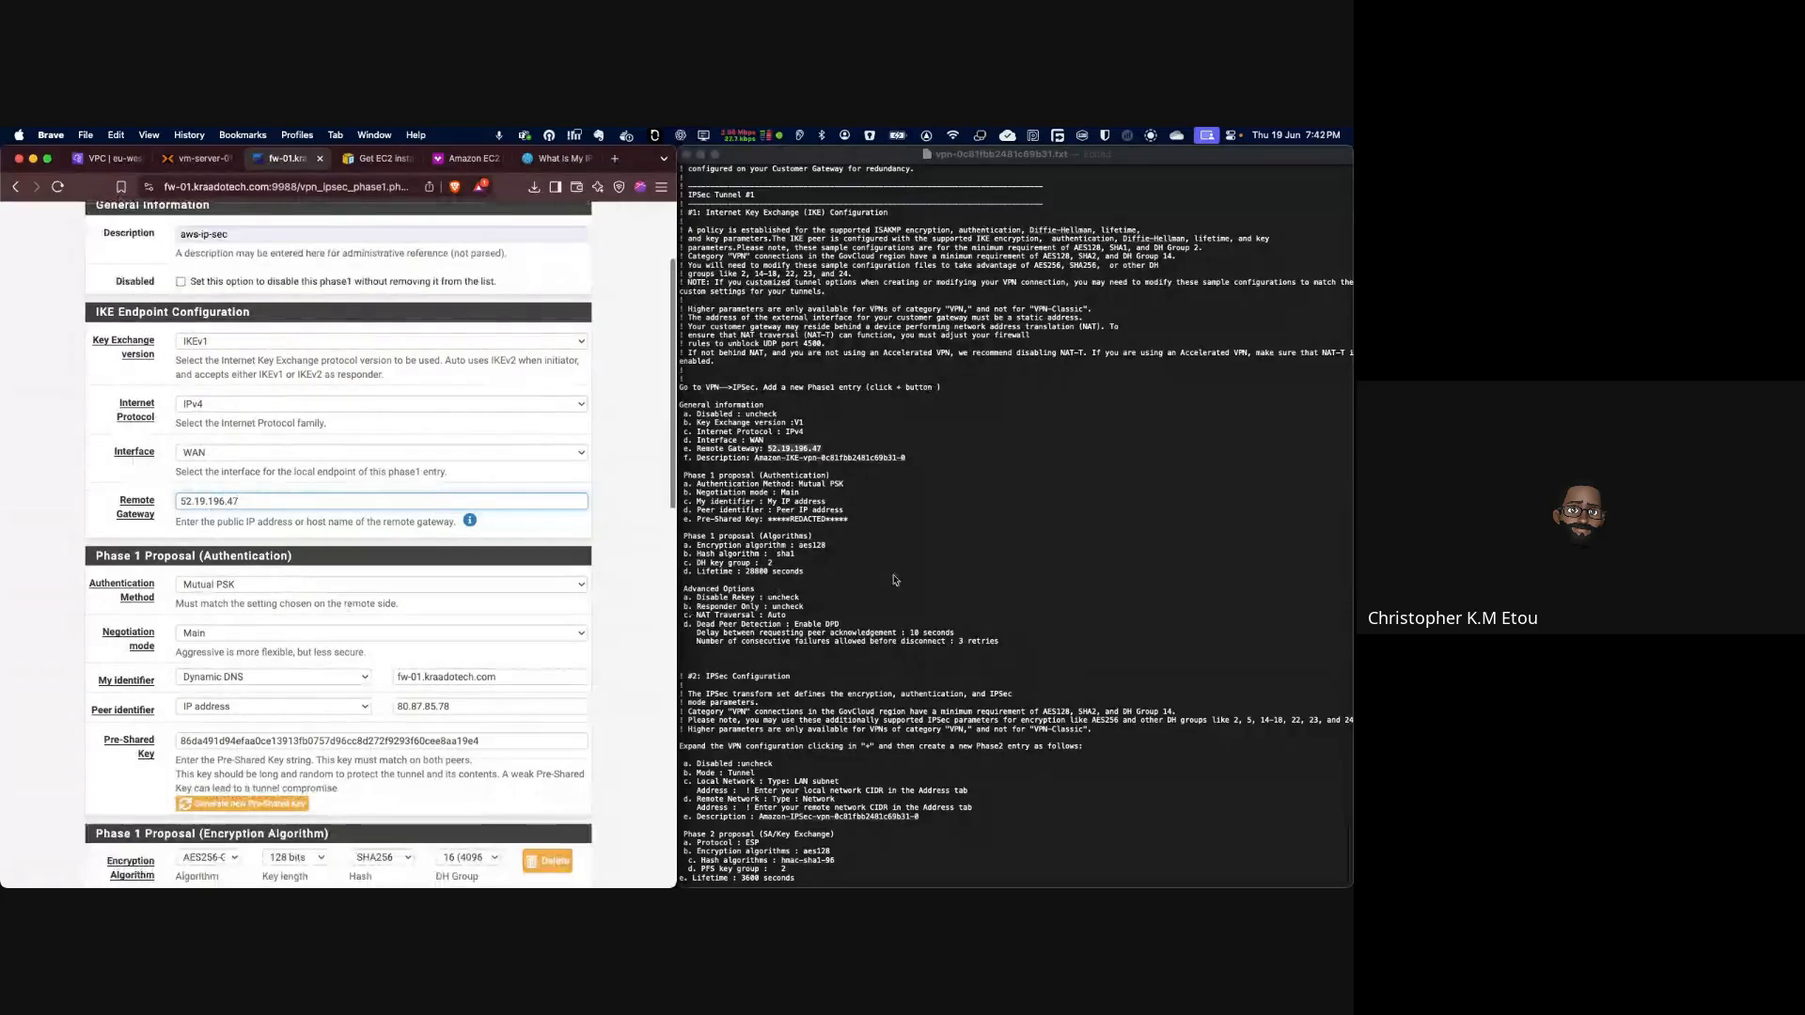
pyautogui.scroll(-1, 831, 546)
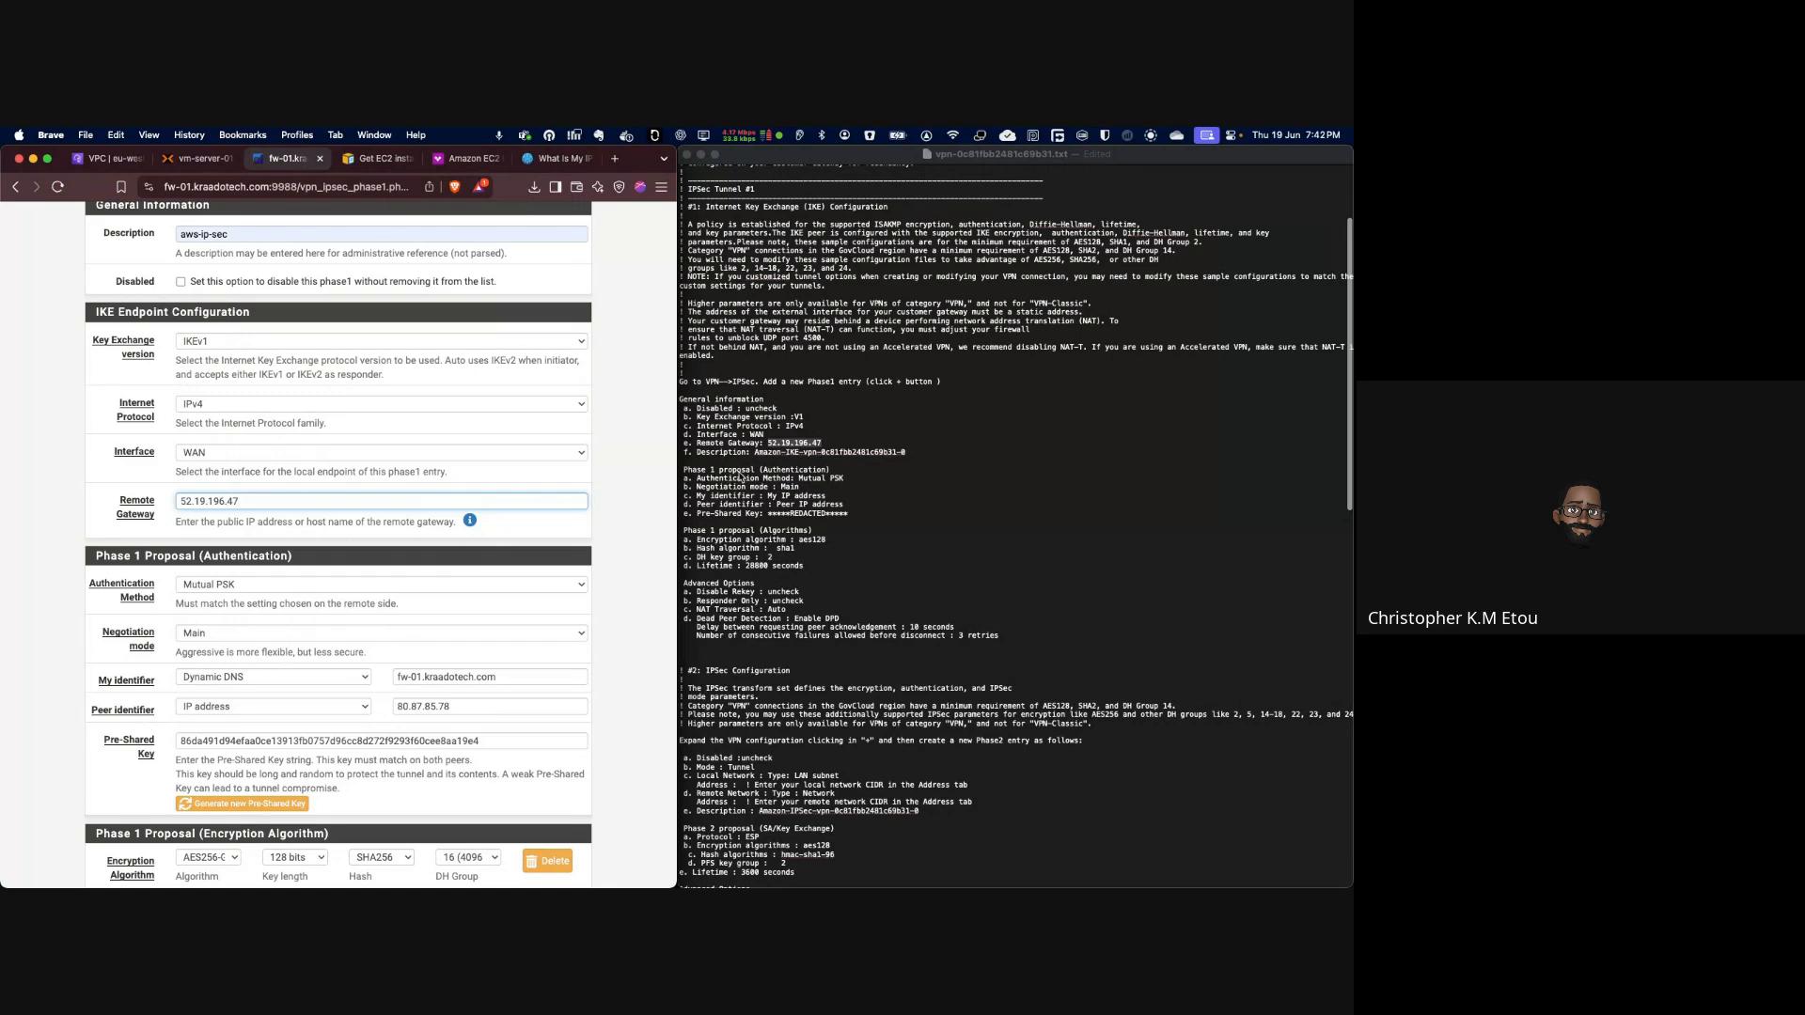
pyautogui.scroll(-2, 311, 564)
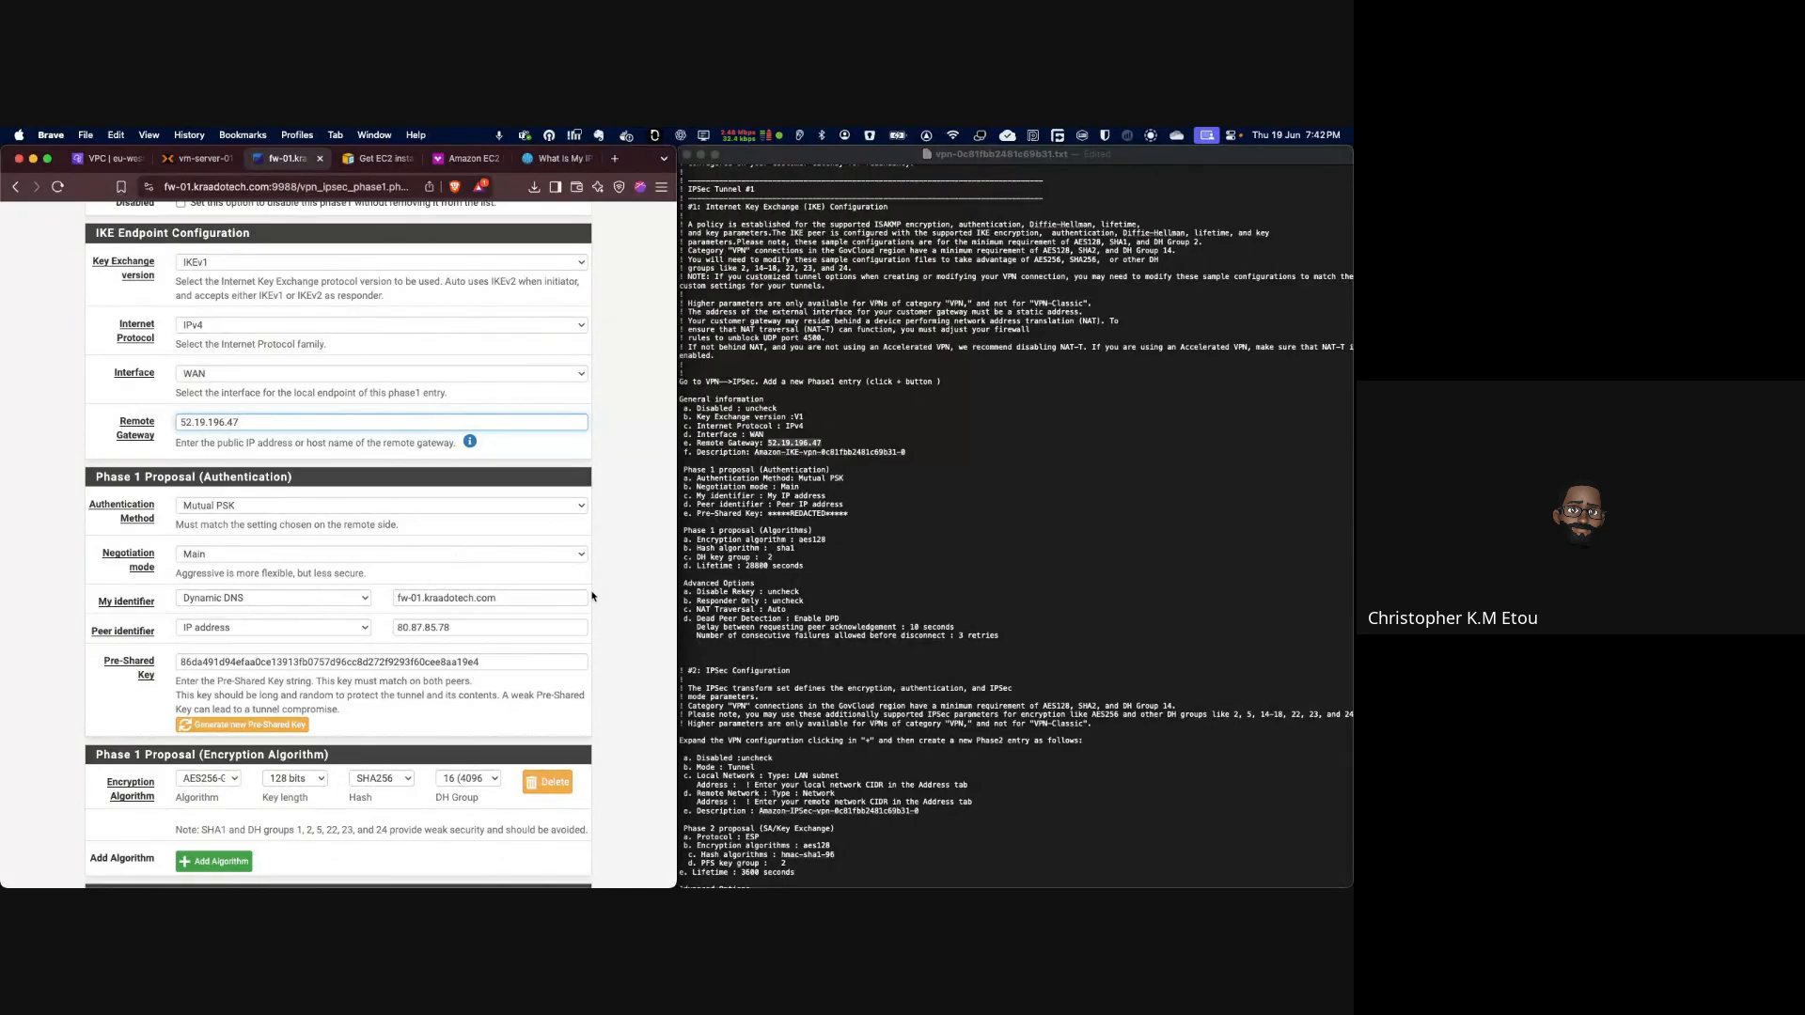
pyautogui.click(334, 602)
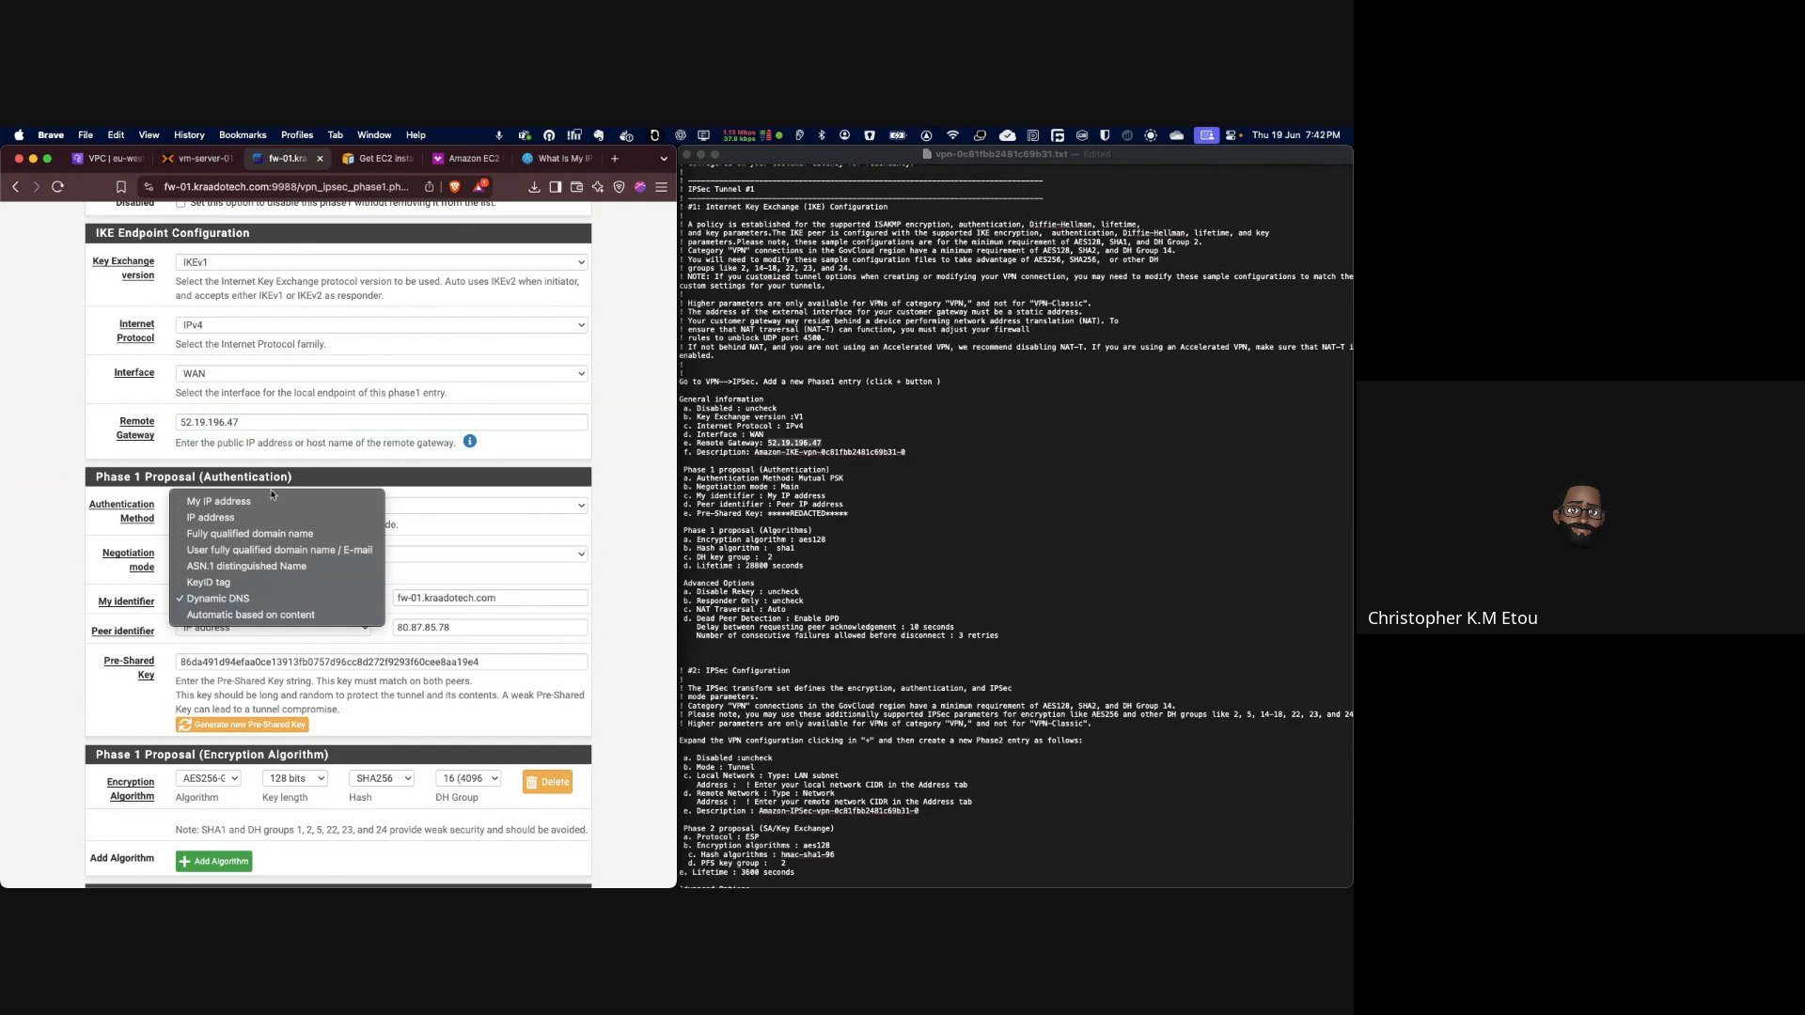
pyautogui.click(235, 508)
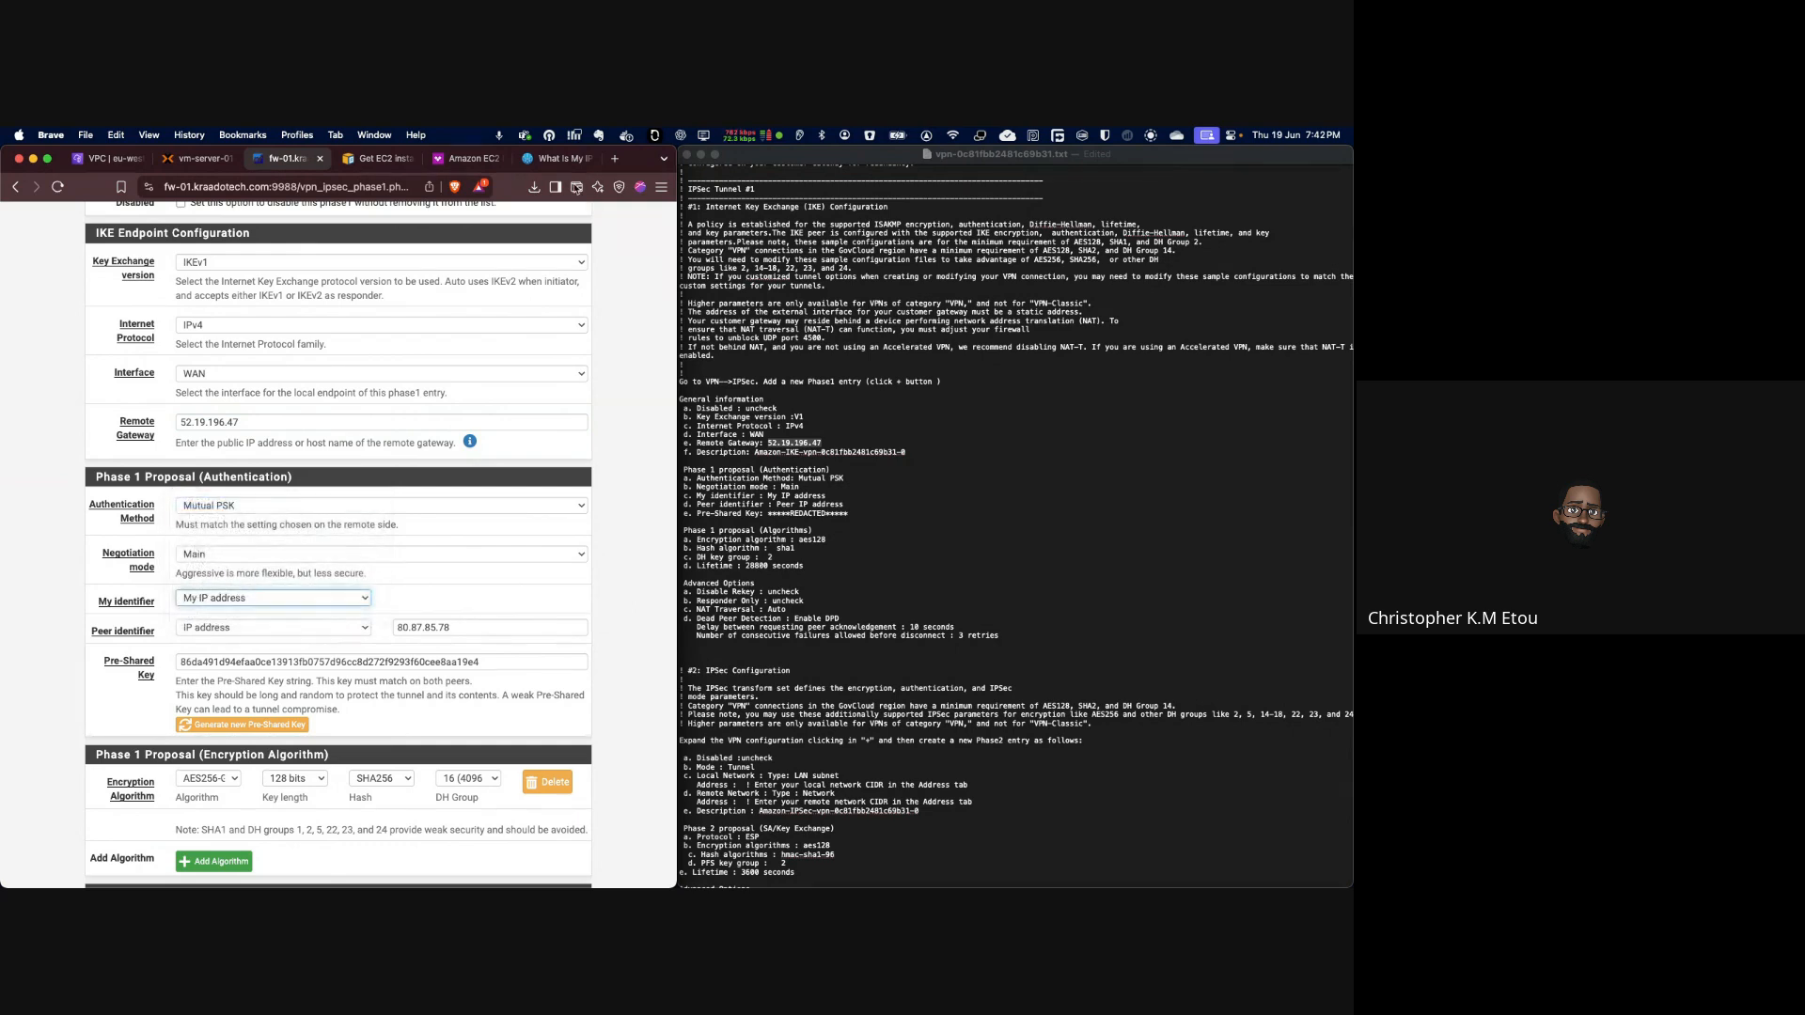
# - Check the public IPv4 address on WhatIsMyIP.com and set the Phase 1 peer identifier's IP address to 41.66.231.99
pyautogui.click(554, 158)
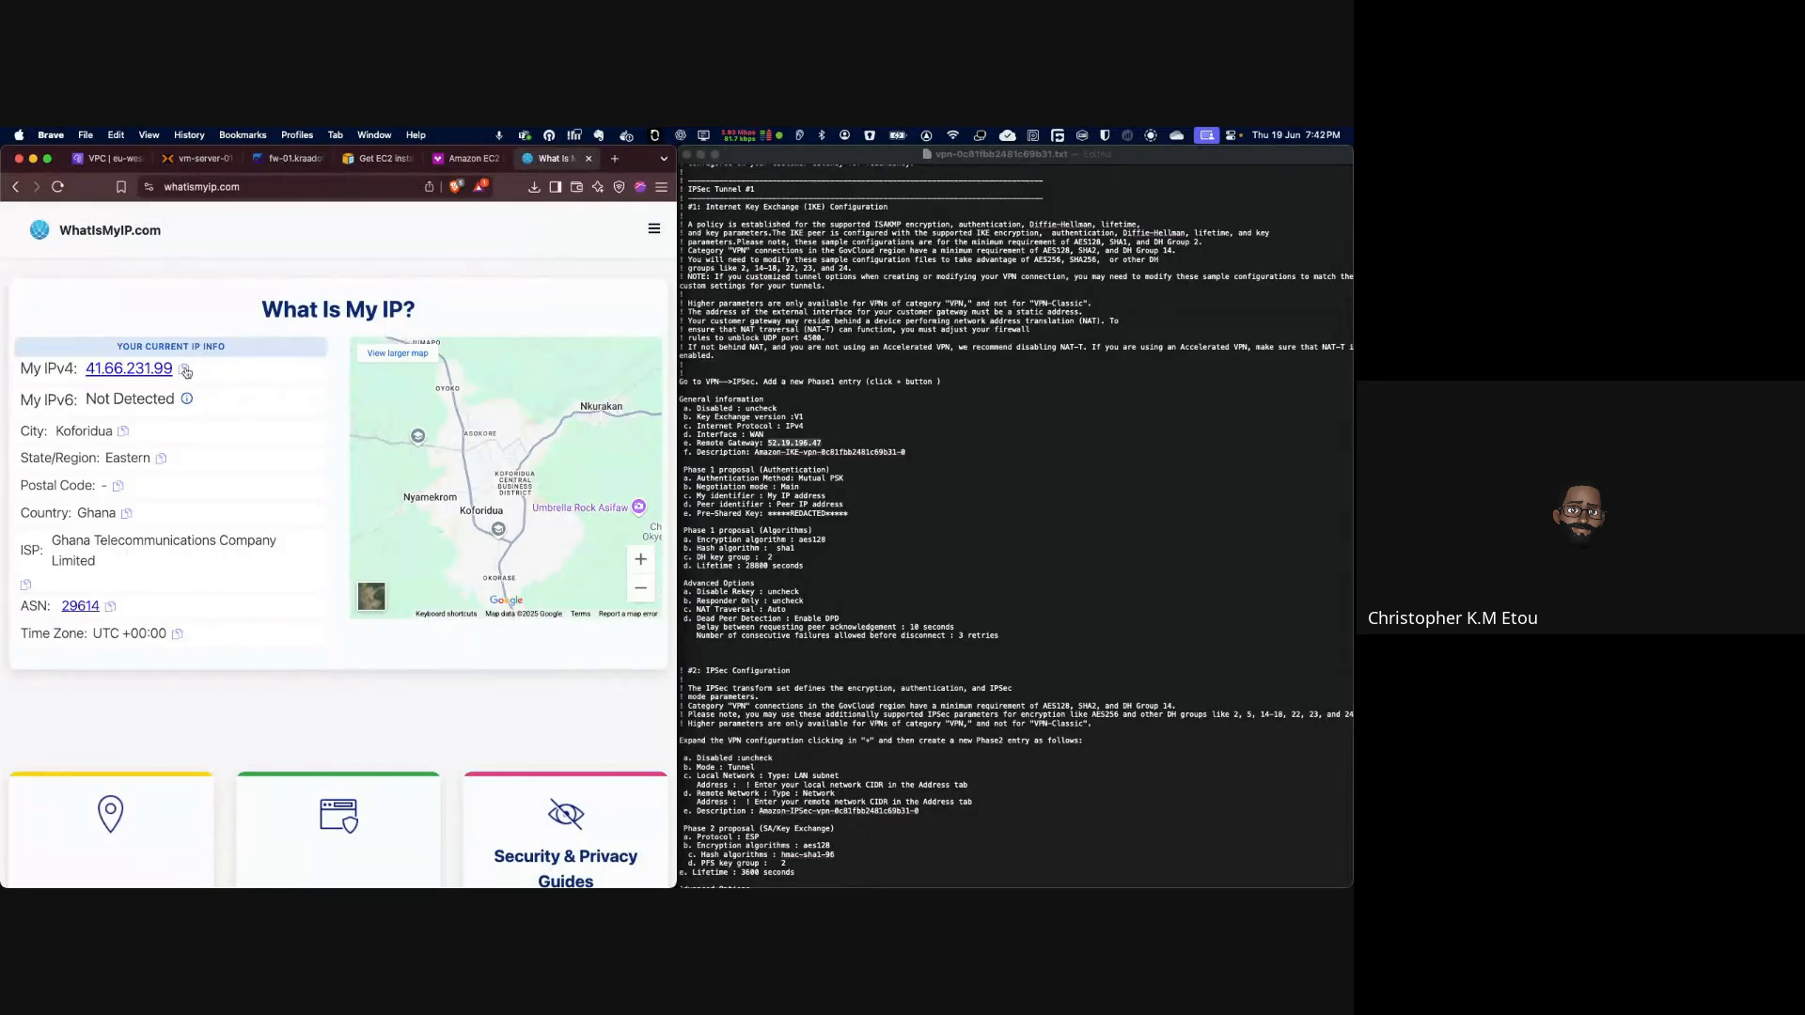
pyautogui.click(290, 160)
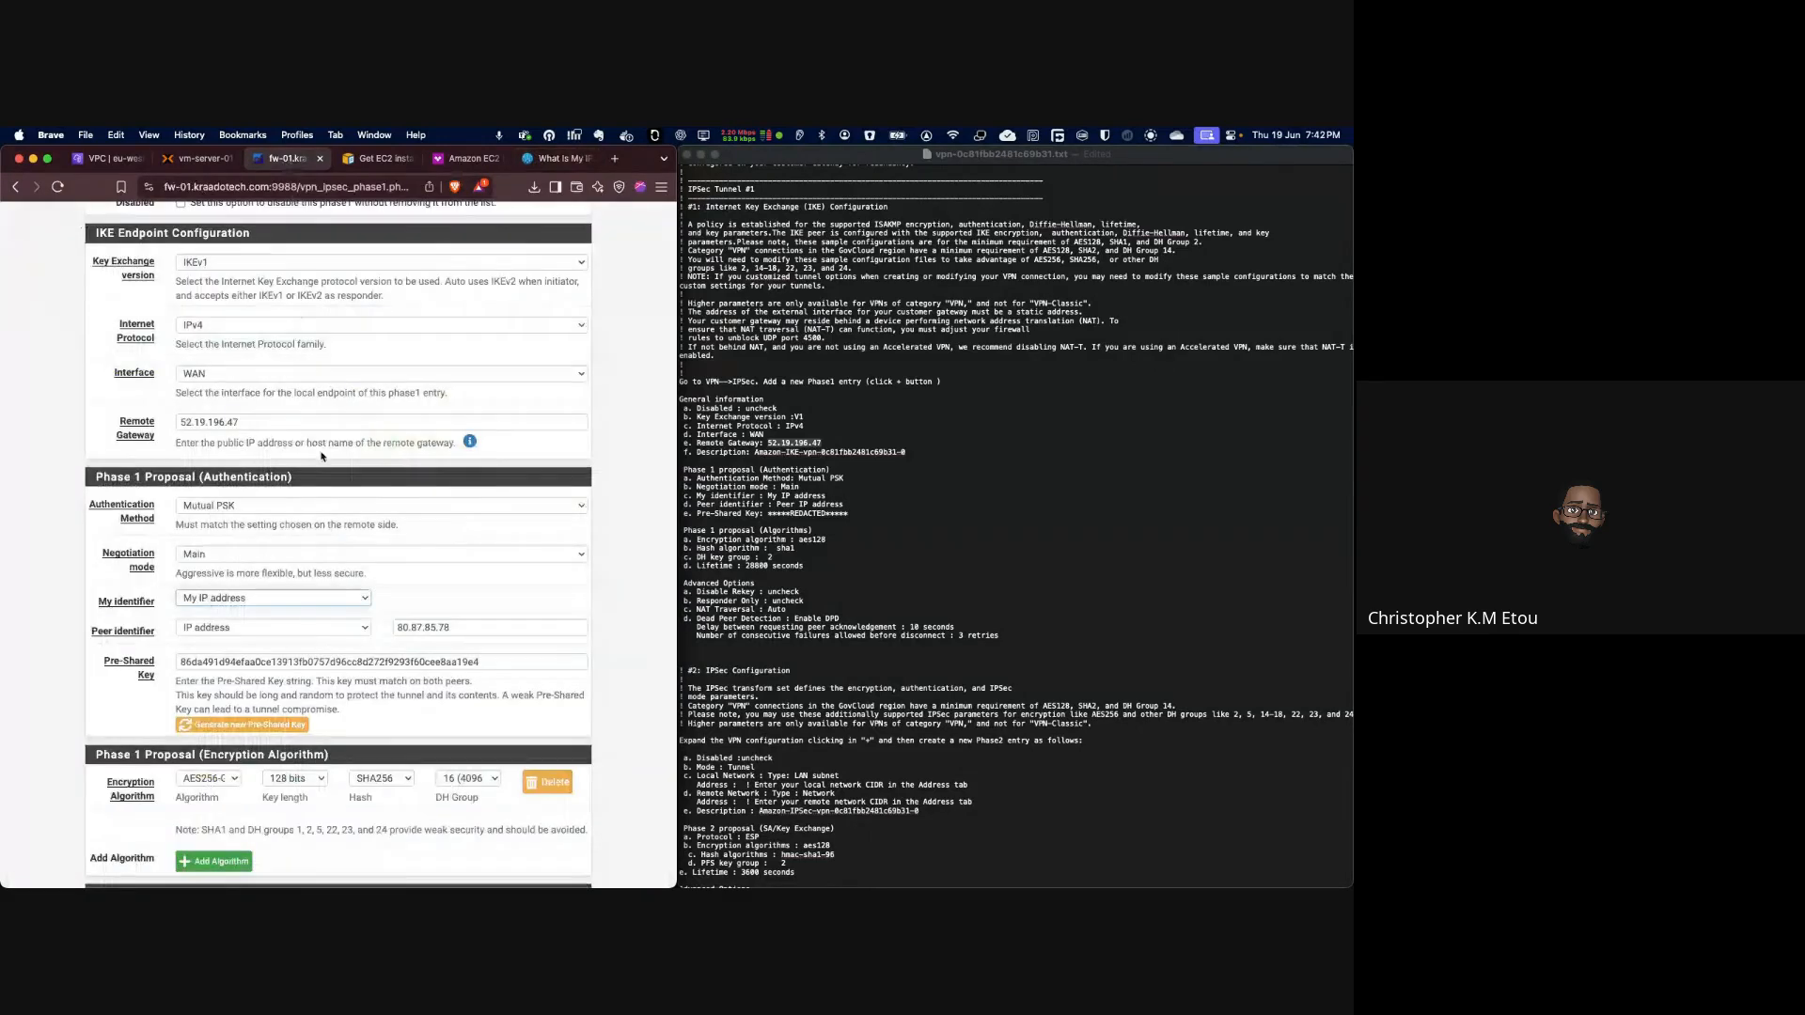
pyautogui.doubleClick(426, 629)
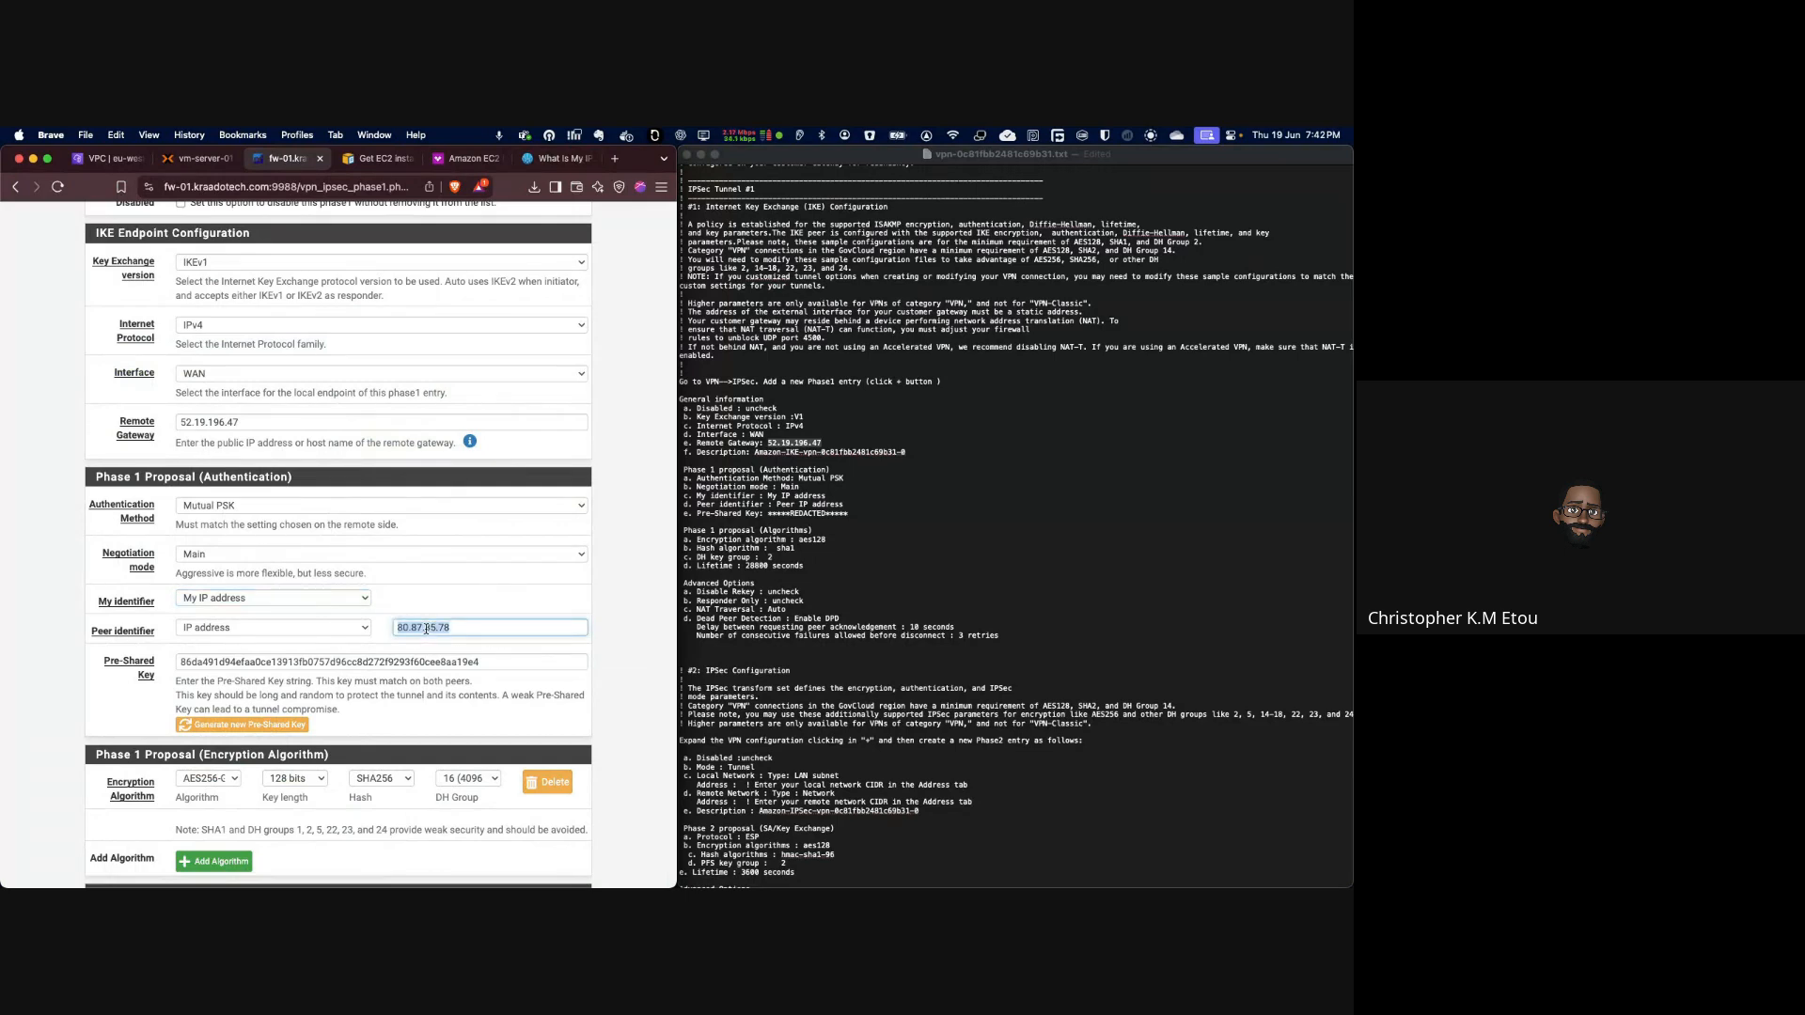
pyautogui.press('super+v')
pyautogui.click(866, 455)
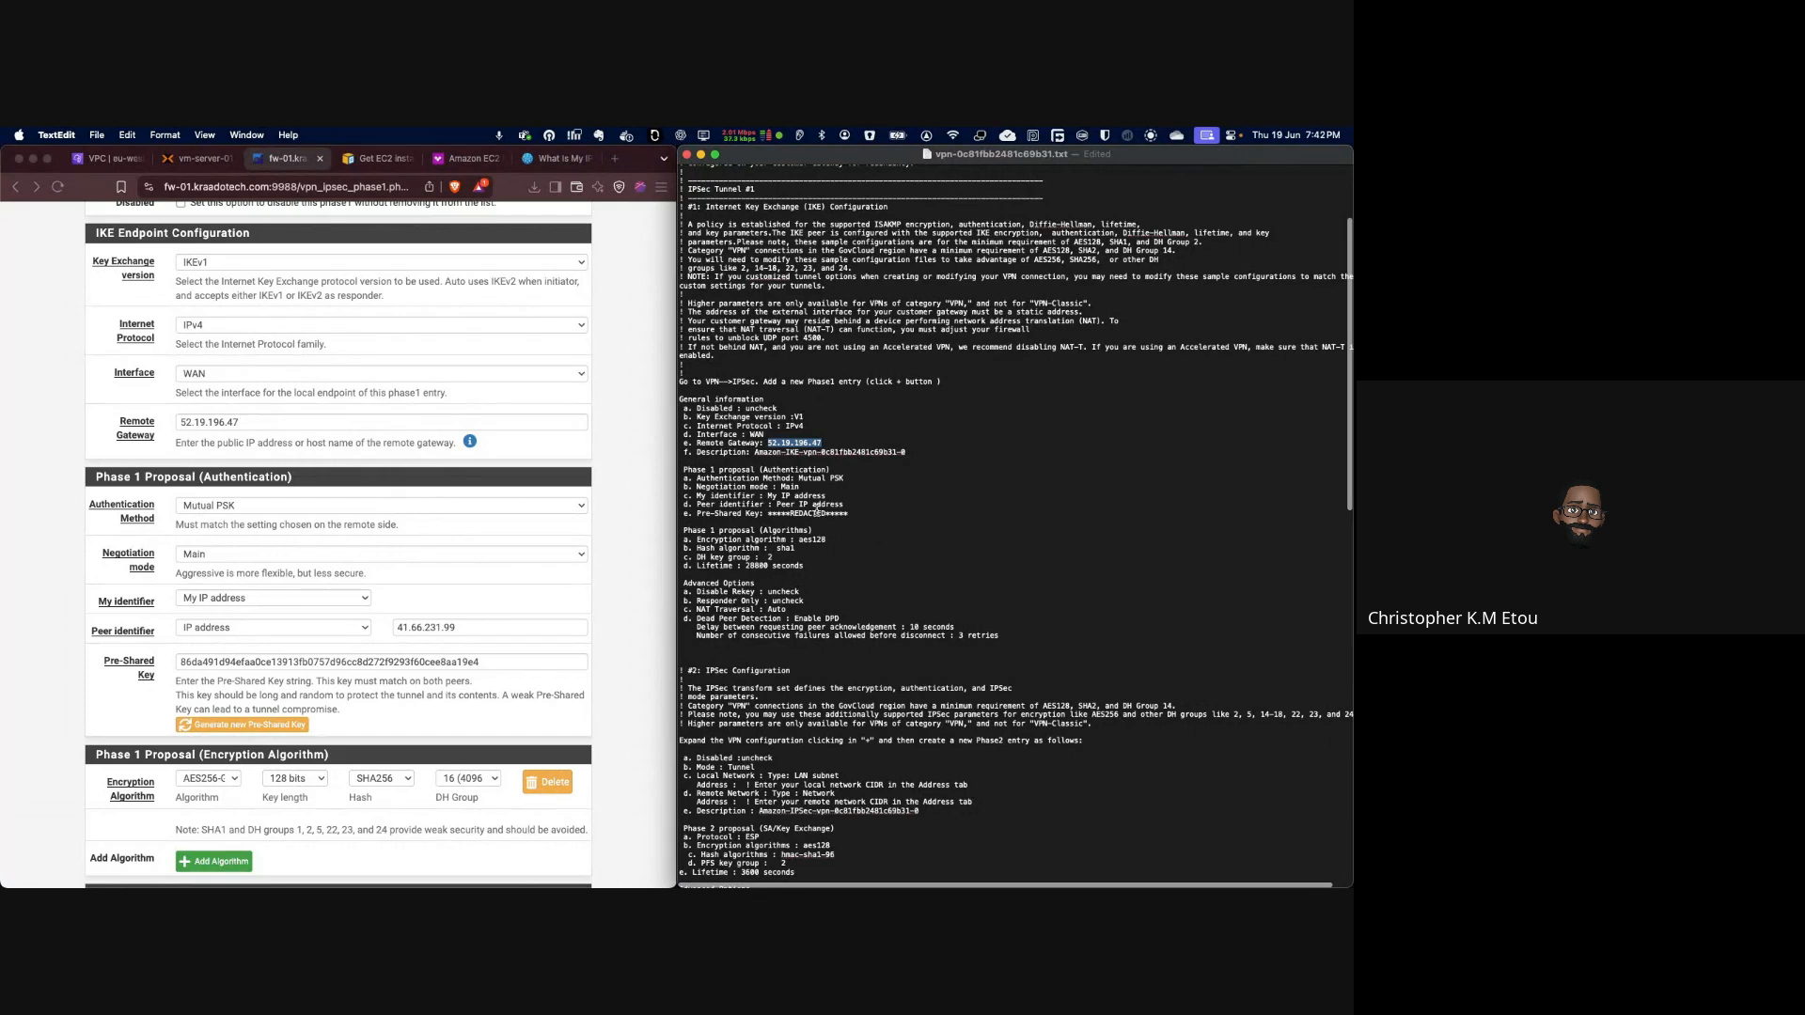
# - Look through the Tunnel #1 and Tunnel #2 sections of the configuration file for the Phase 1 pre-shared key
pyautogui.click(828, 518)
pyautogui.scroll(-1, 906, 568)
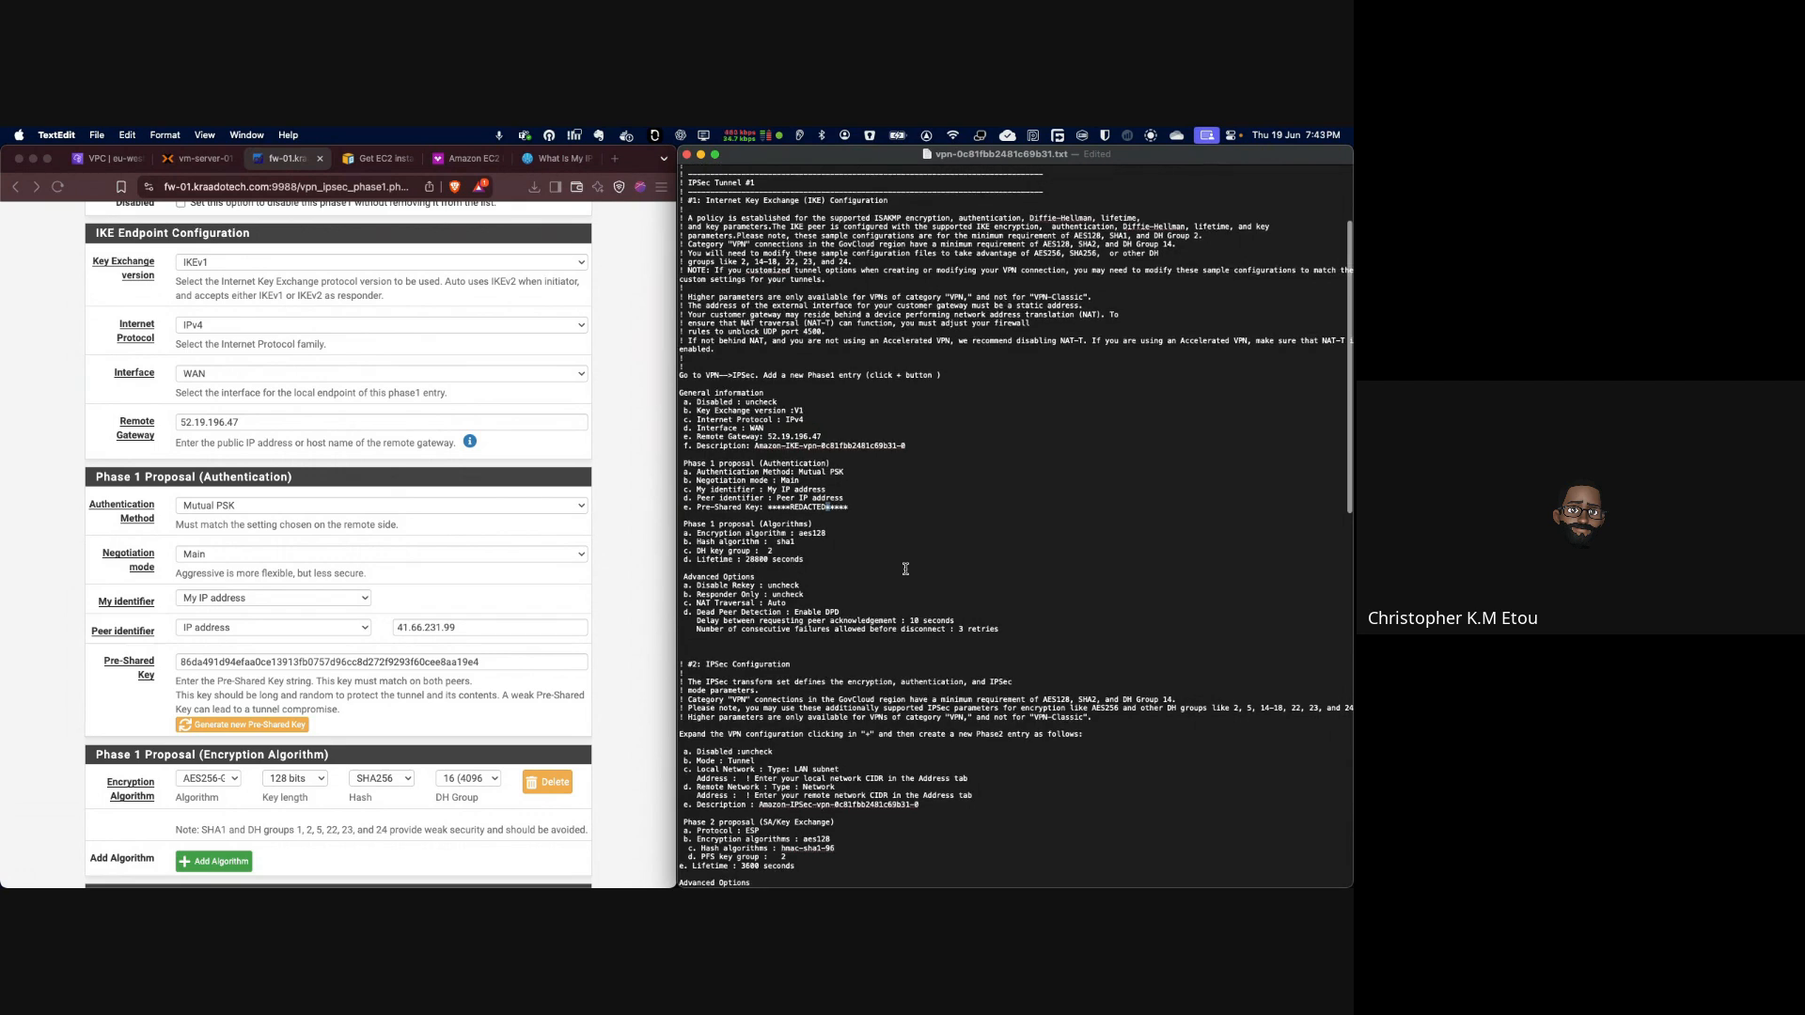
pyautogui.scroll(-5, 906, 569)
pyautogui.scroll(-9, 906, 568)
pyautogui.scroll(-8, 905, 569)
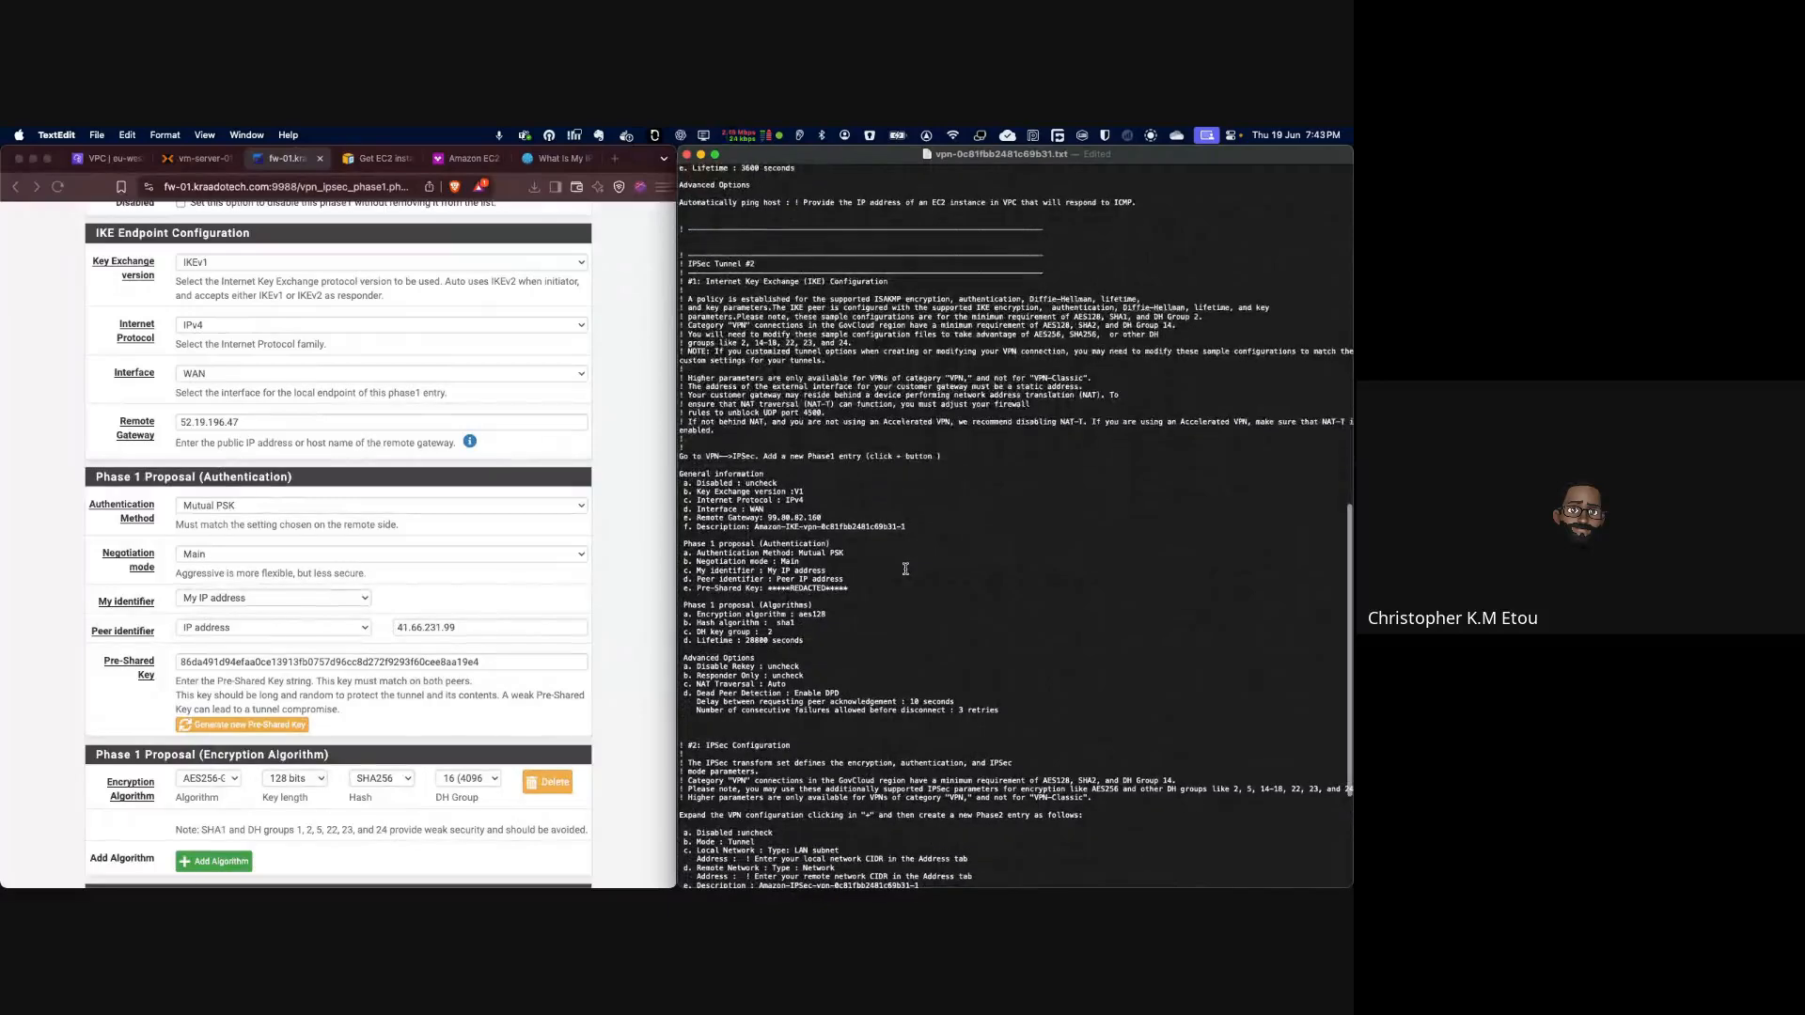
pyautogui.scroll(14, 906, 569)
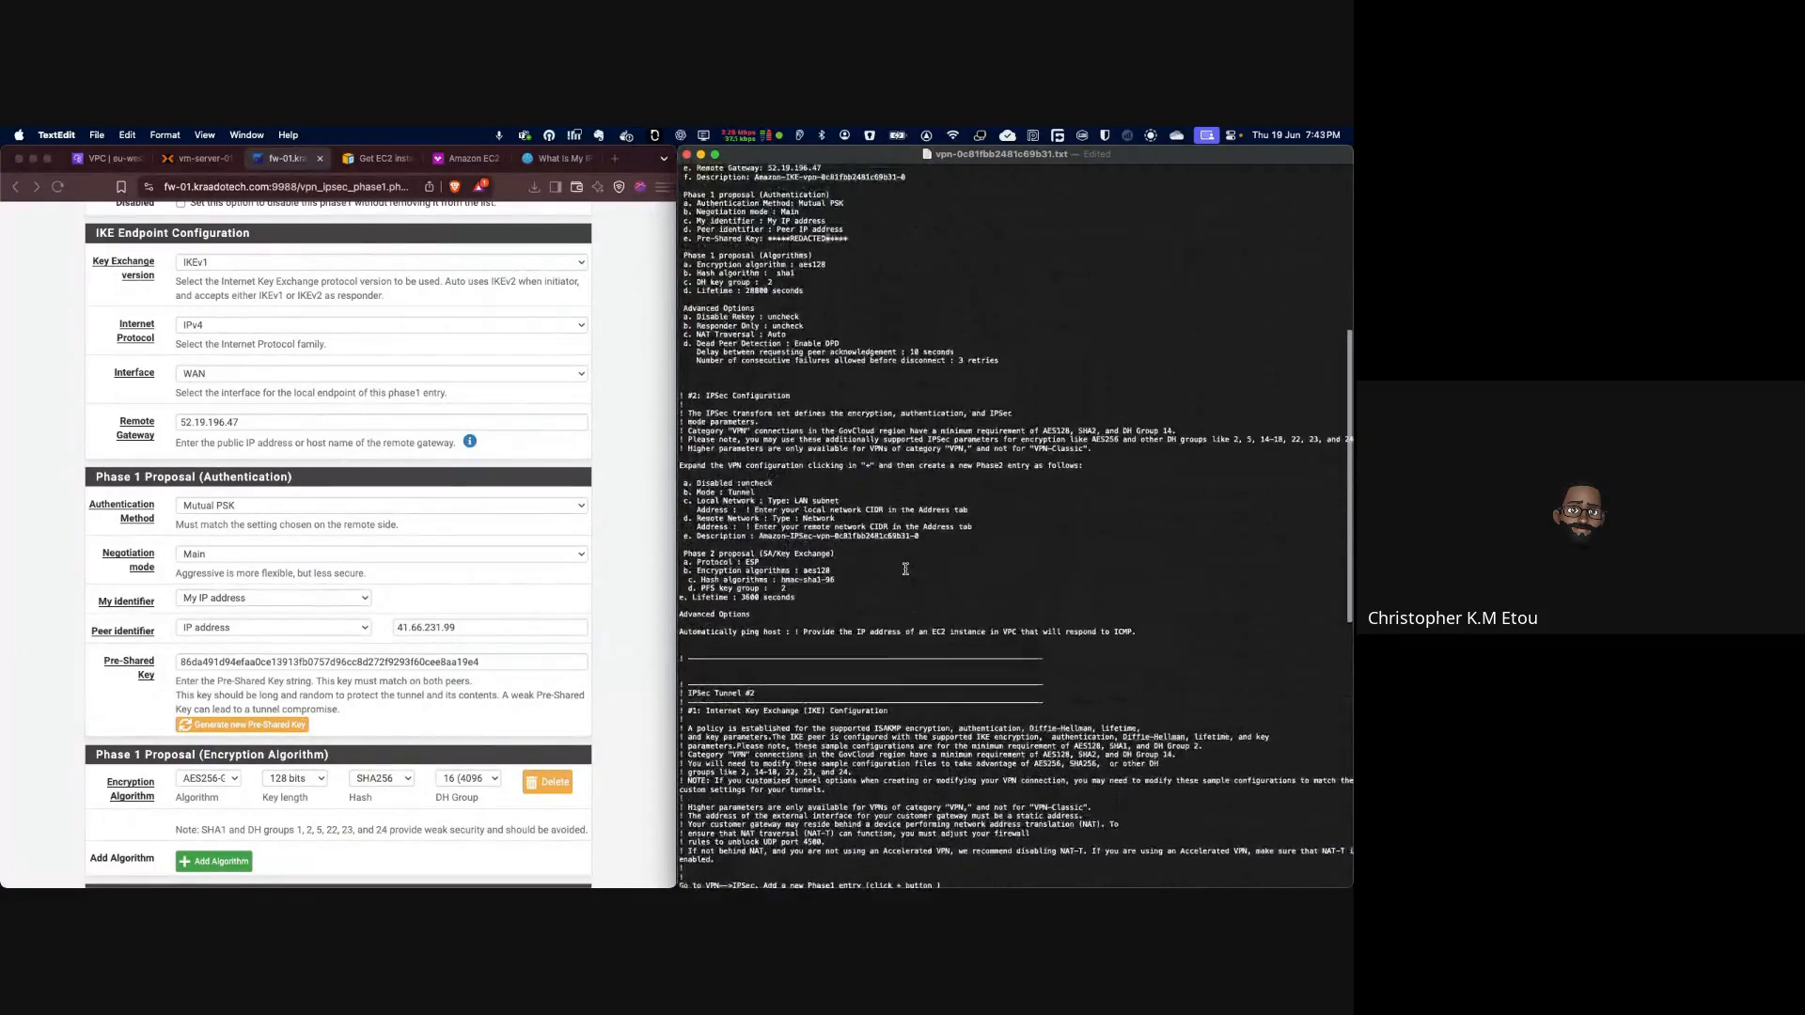
pyautogui.scroll(1, 906, 569)
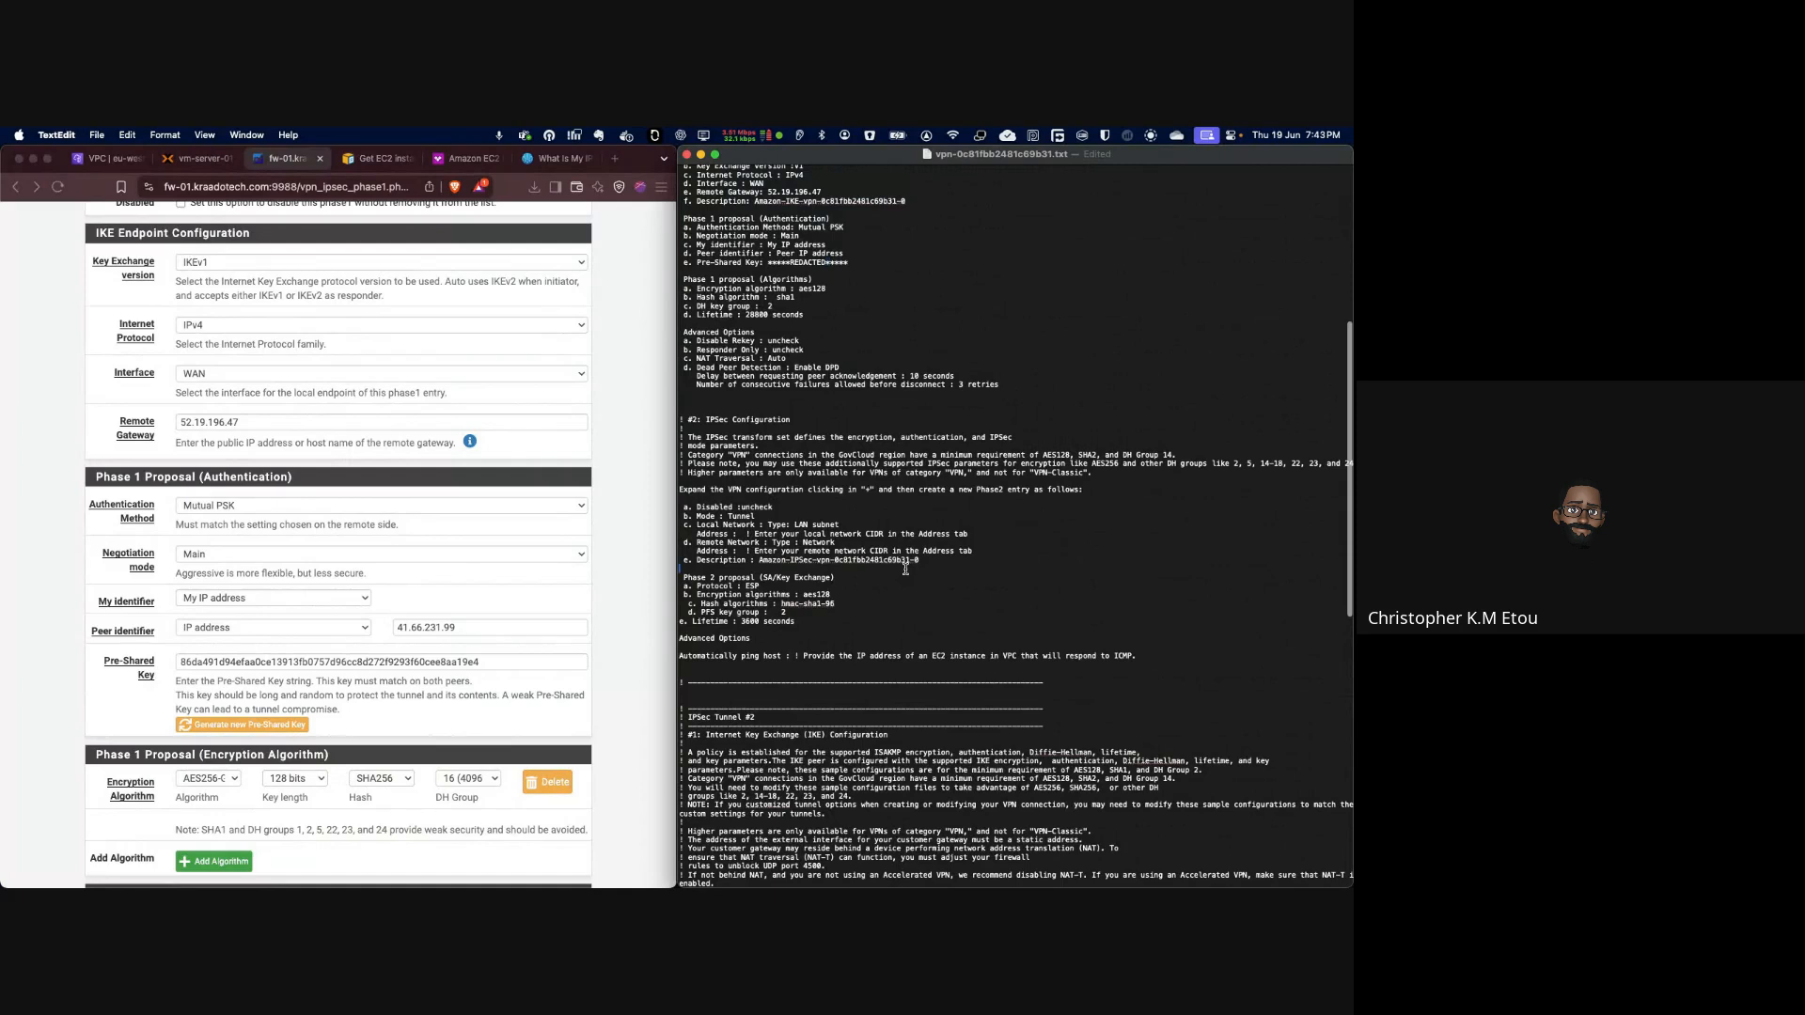
# - Enlarge the configuration file window, examine the Tunnel #1 Phase 2 and Tunnel #2 Phase 1 settings, and restore the side-by-side view
pyautogui.hotkey('ctrl', 'alt', 'Return')
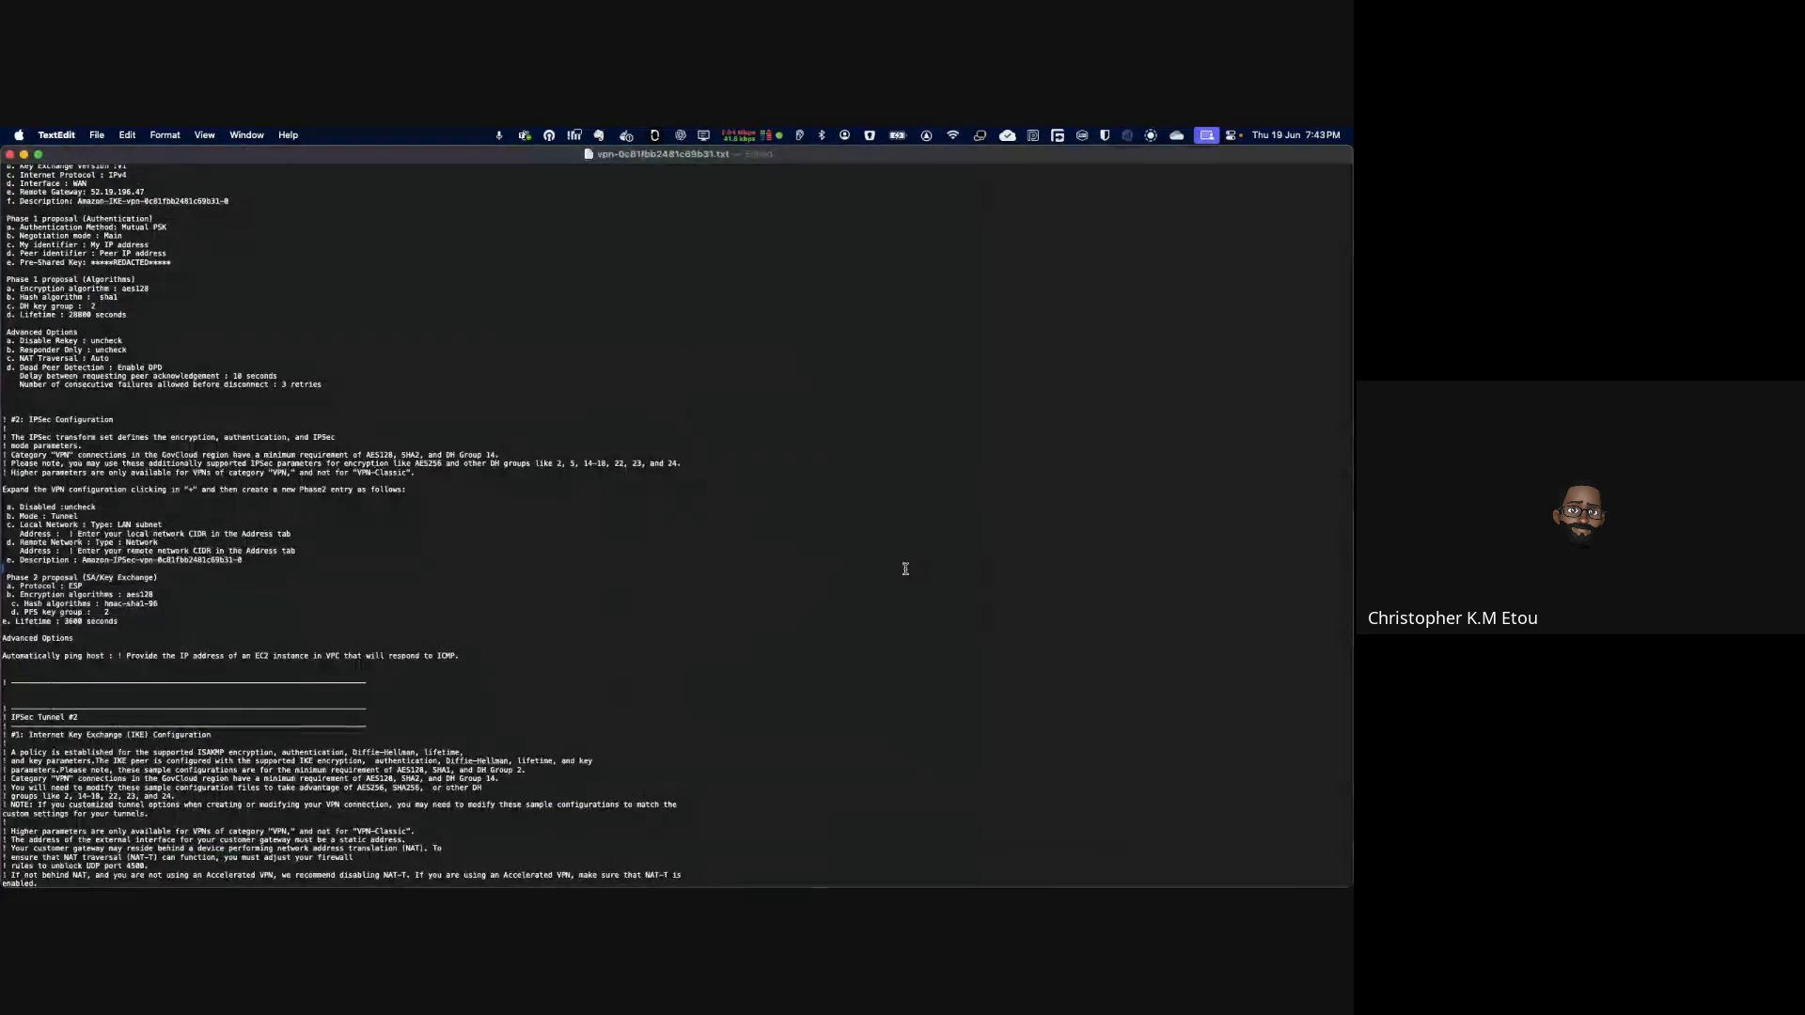
pyautogui.rightClick(250, 561)
pyautogui.click(257, 620)
pyautogui.click(235, 627)
pyautogui.scroll(1, 204, 626)
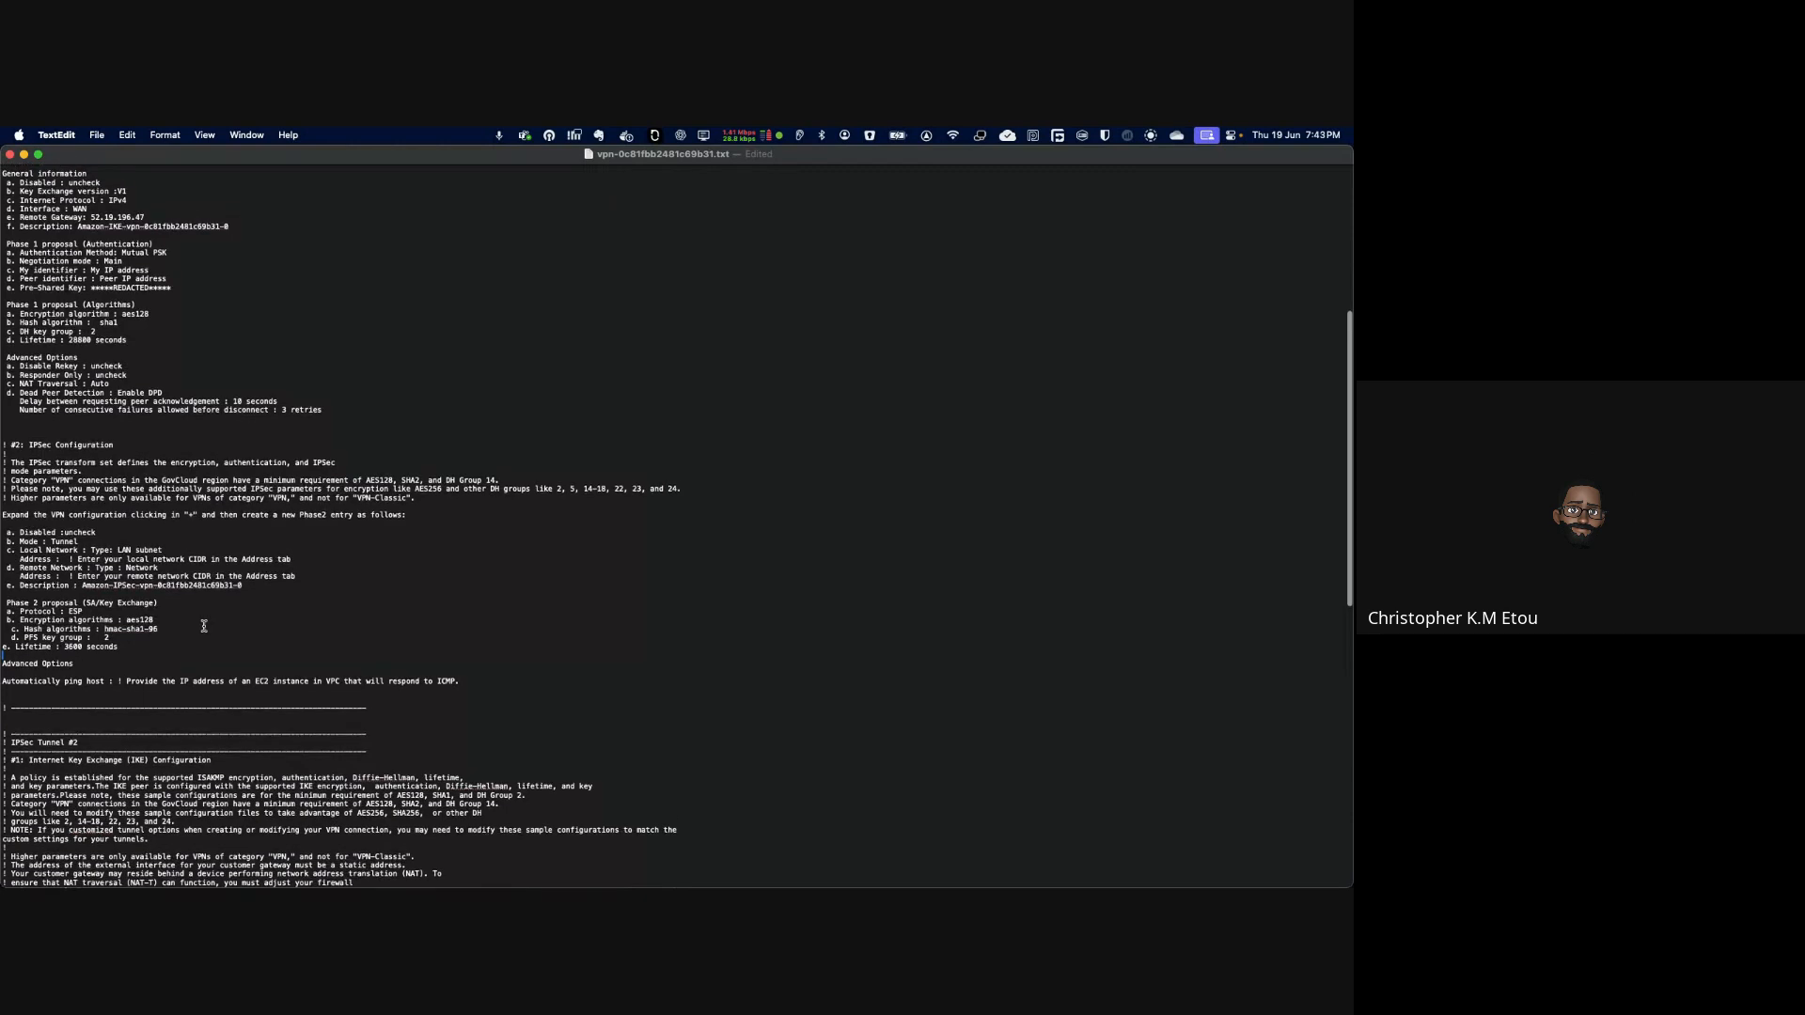
pyautogui.scroll(-5, 204, 626)
pyautogui.scroll(-3, 204, 626)
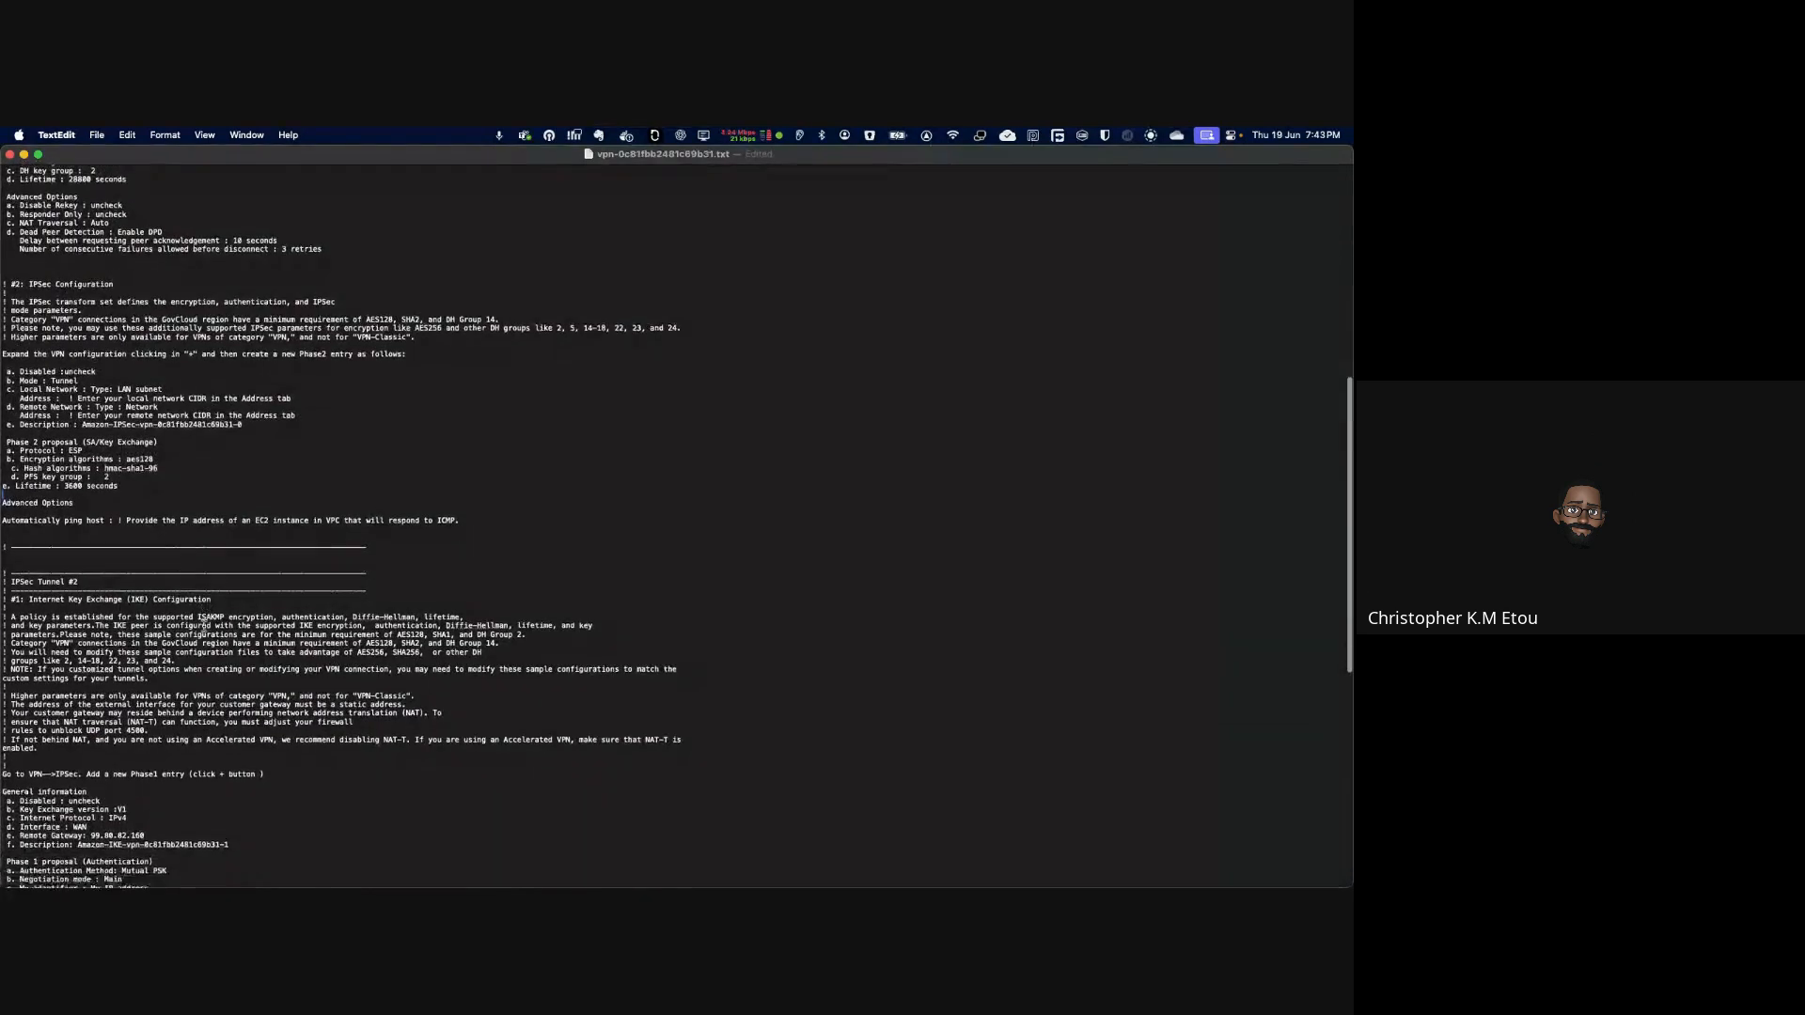
pyautogui.scroll(-2, 204, 627)
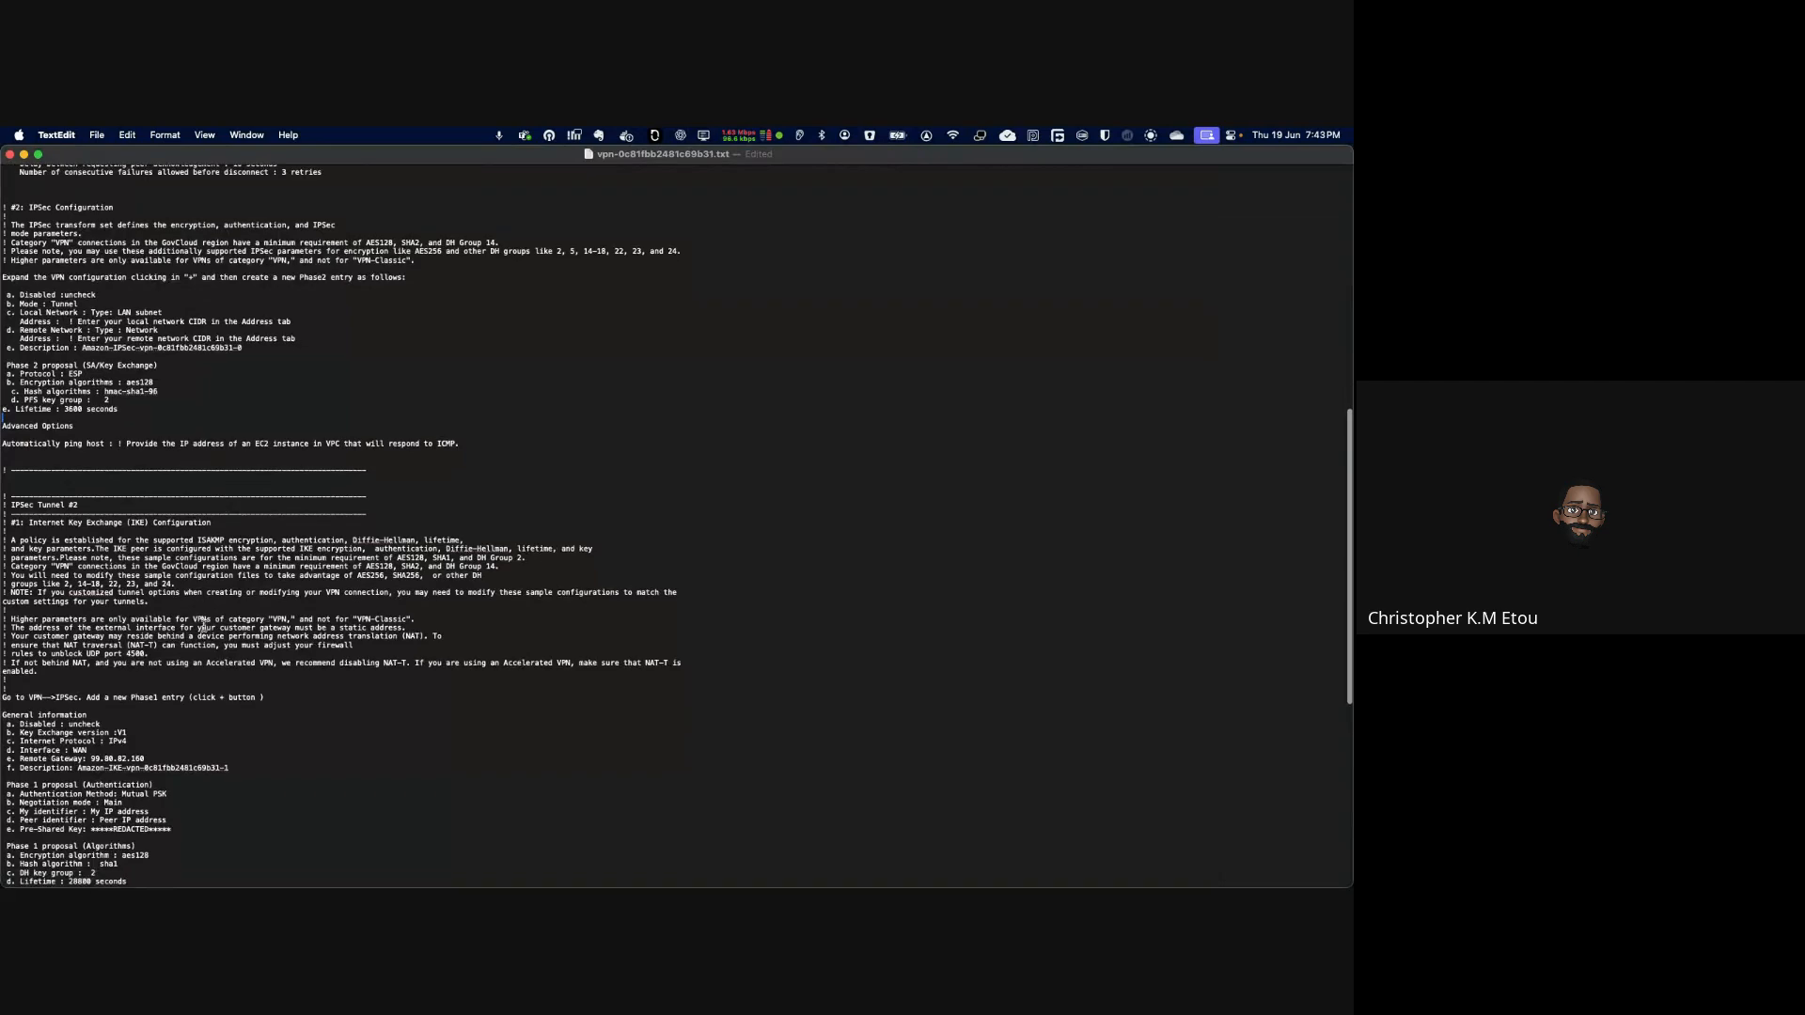
pyautogui.scroll(-5, 204, 626)
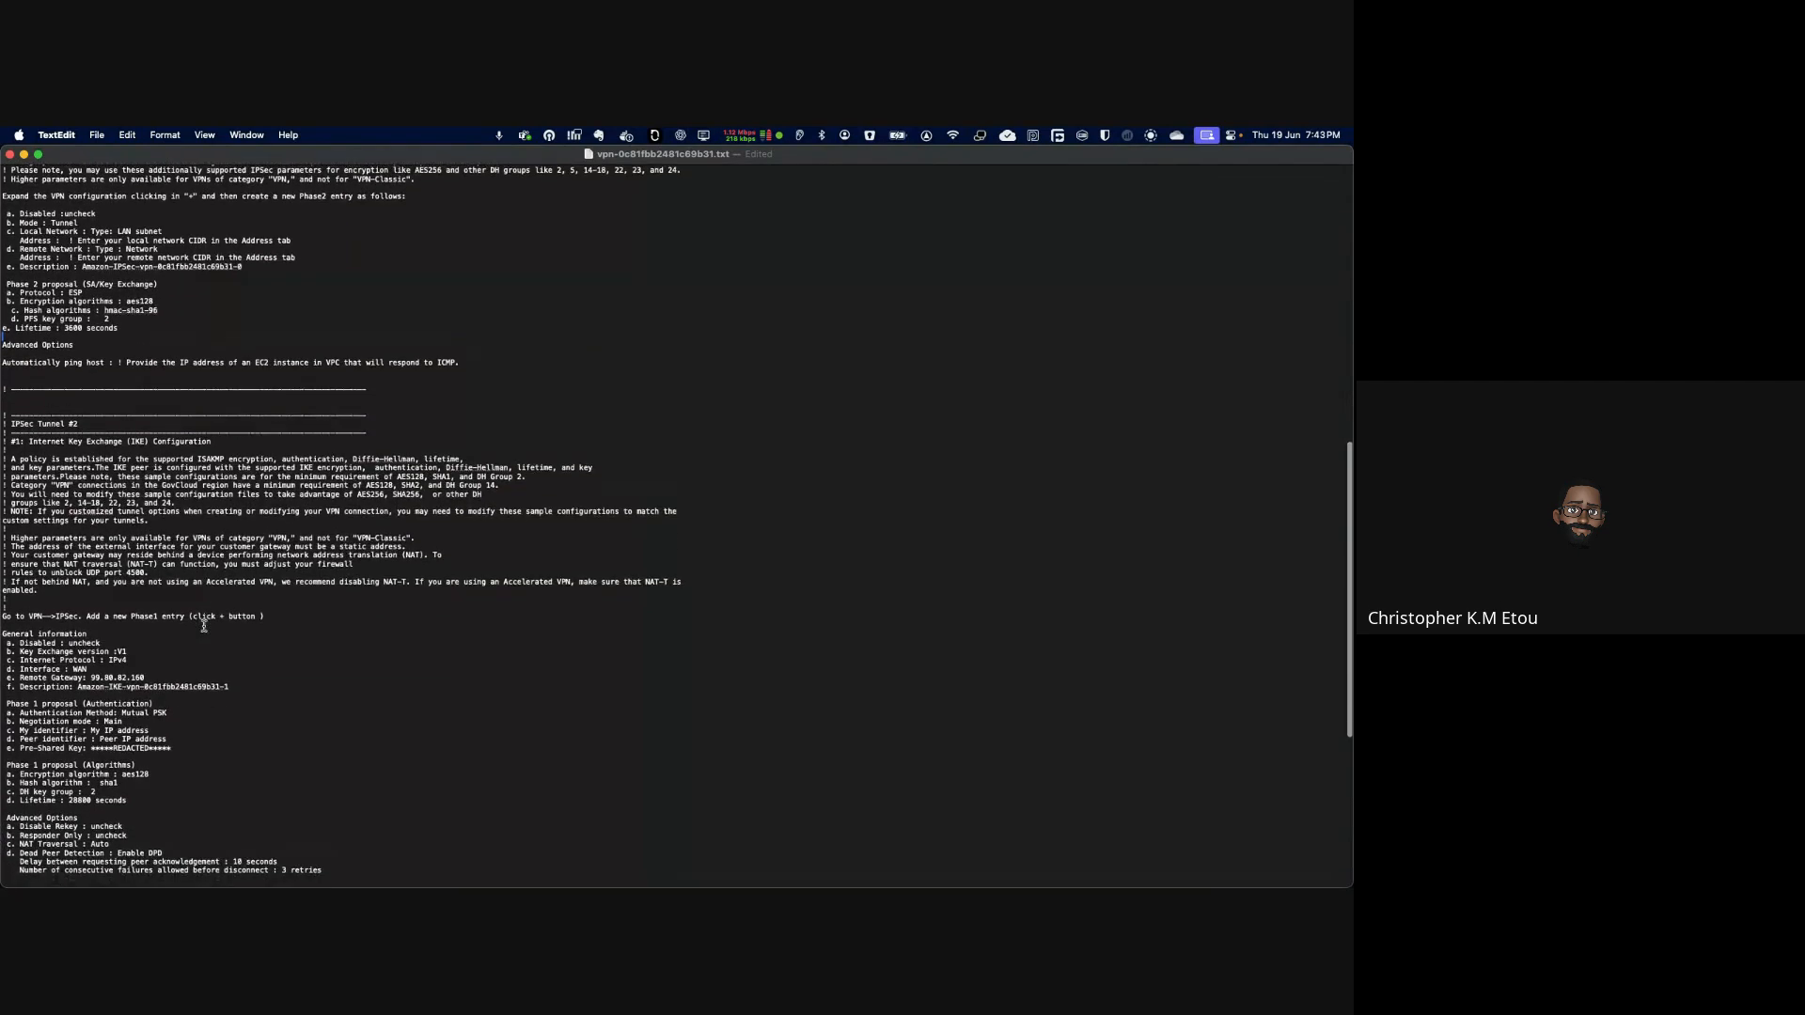
pyautogui.scroll(-3, 204, 626)
pyautogui.scroll(3, 205, 626)
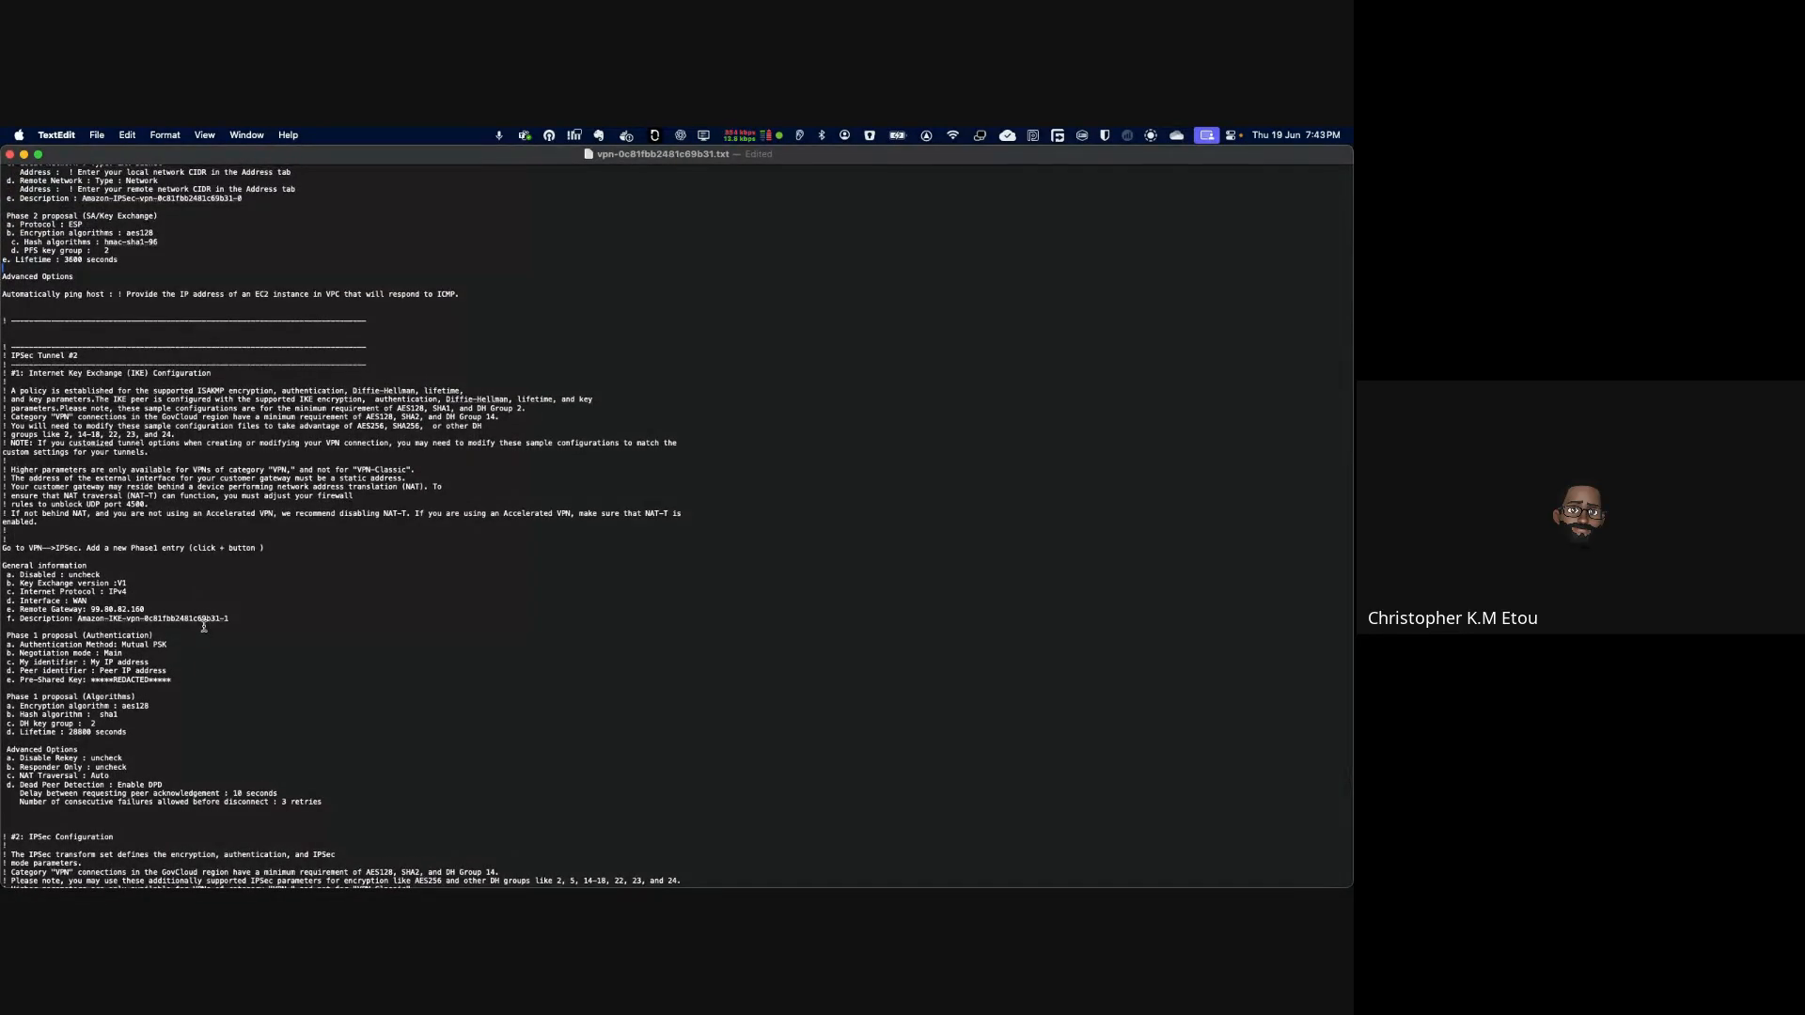
pyautogui.hotkey('ctrl', 'alt', 'Right')
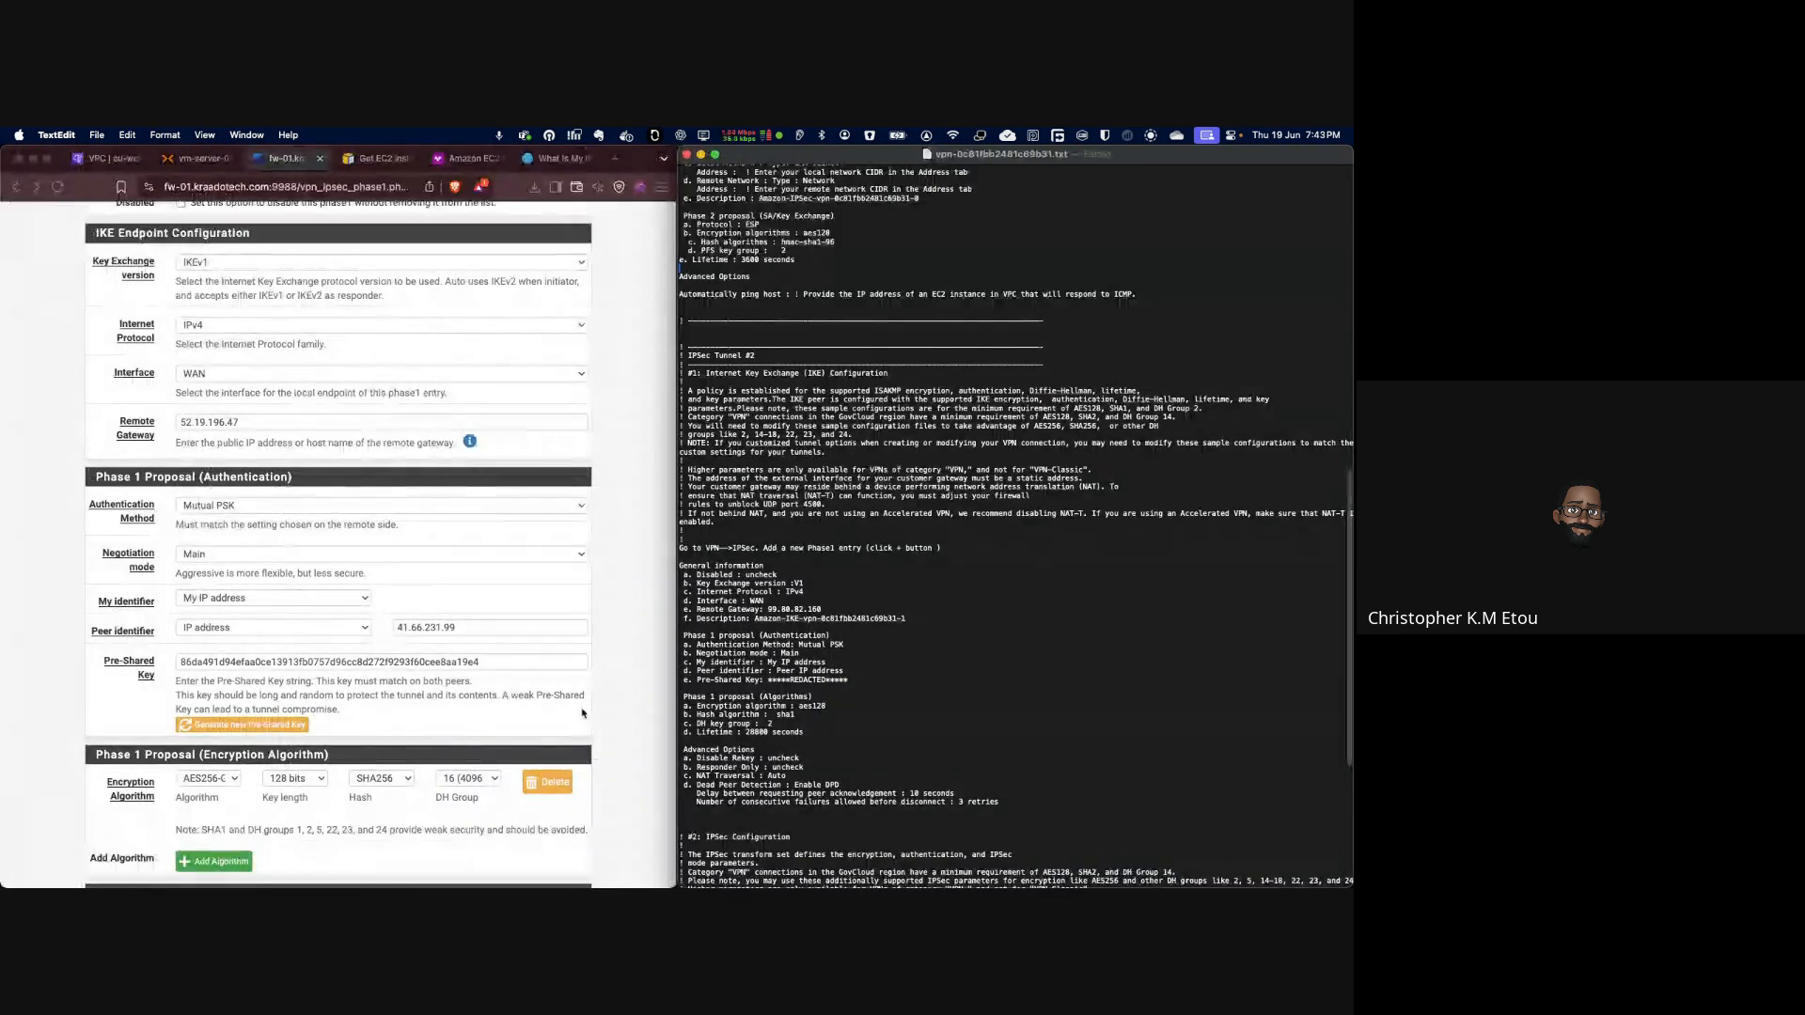
# - Check the Phase 1 pre-shared key field, then examine the awstraining-dc-aws VPN connection's details in the AWS console for its authentication settings
pyautogui.doubleClick(344, 661)
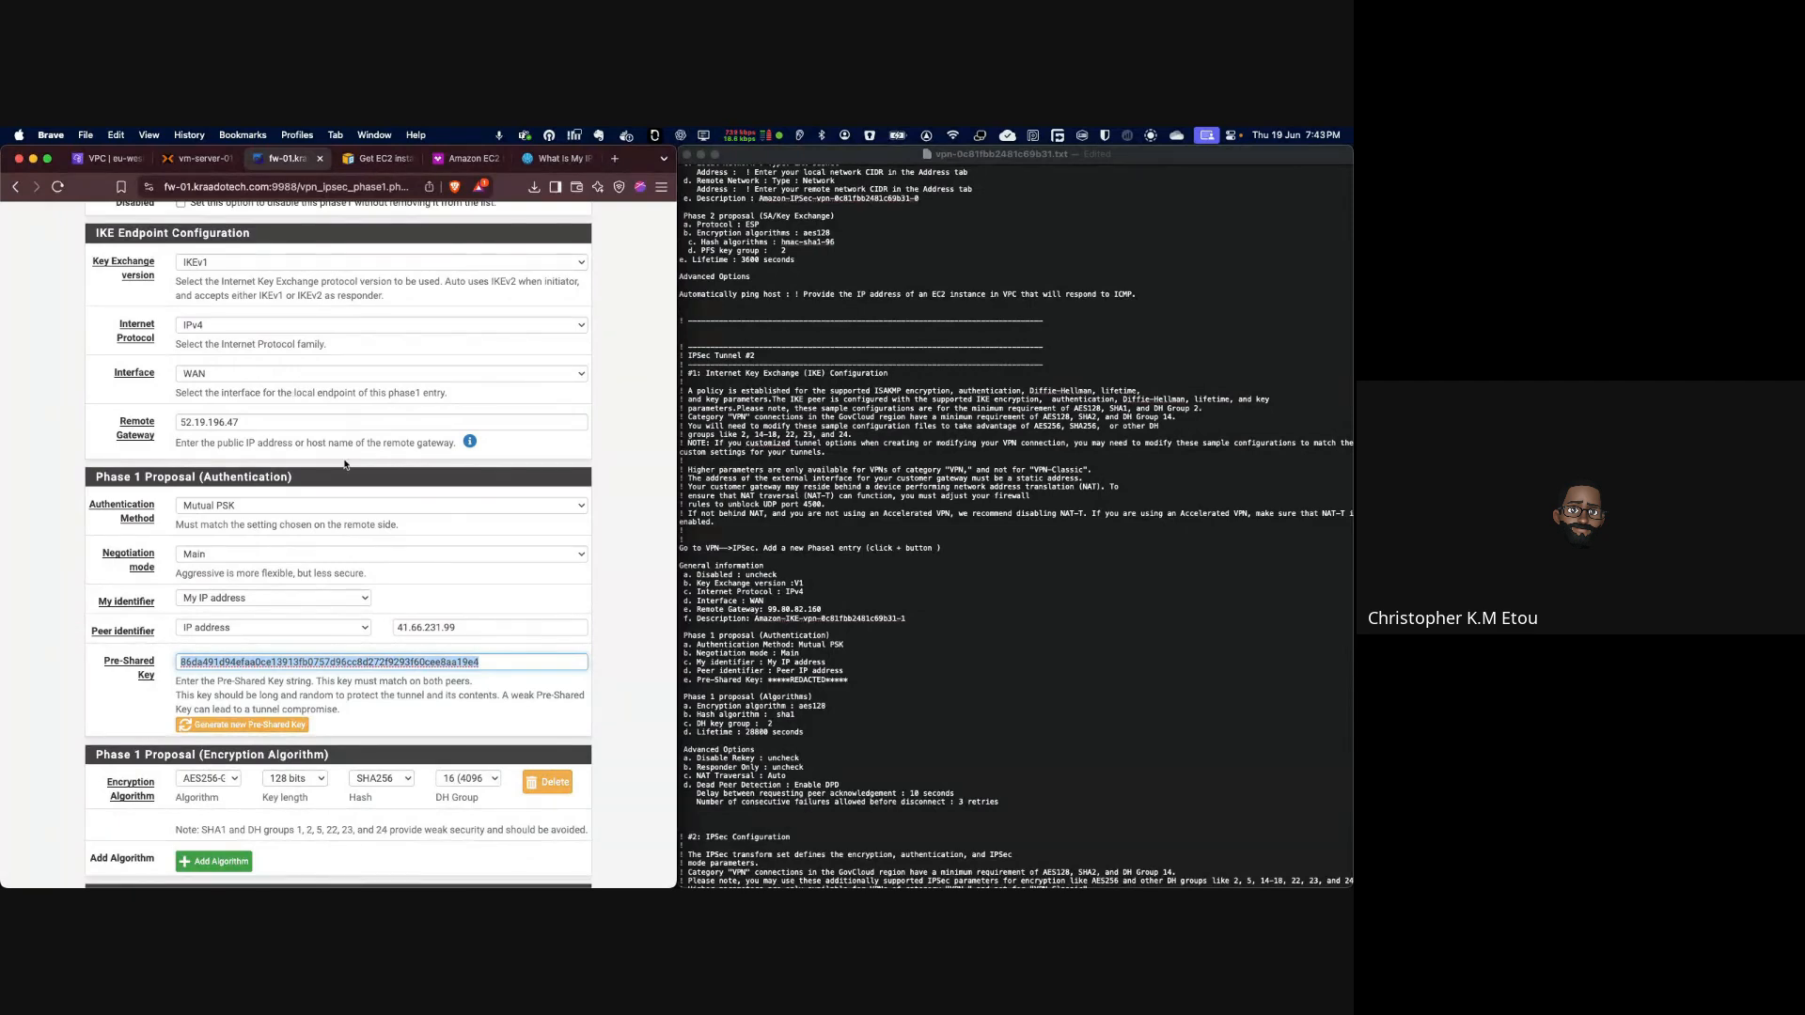
pyautogui.scroll(3, 345, 464)
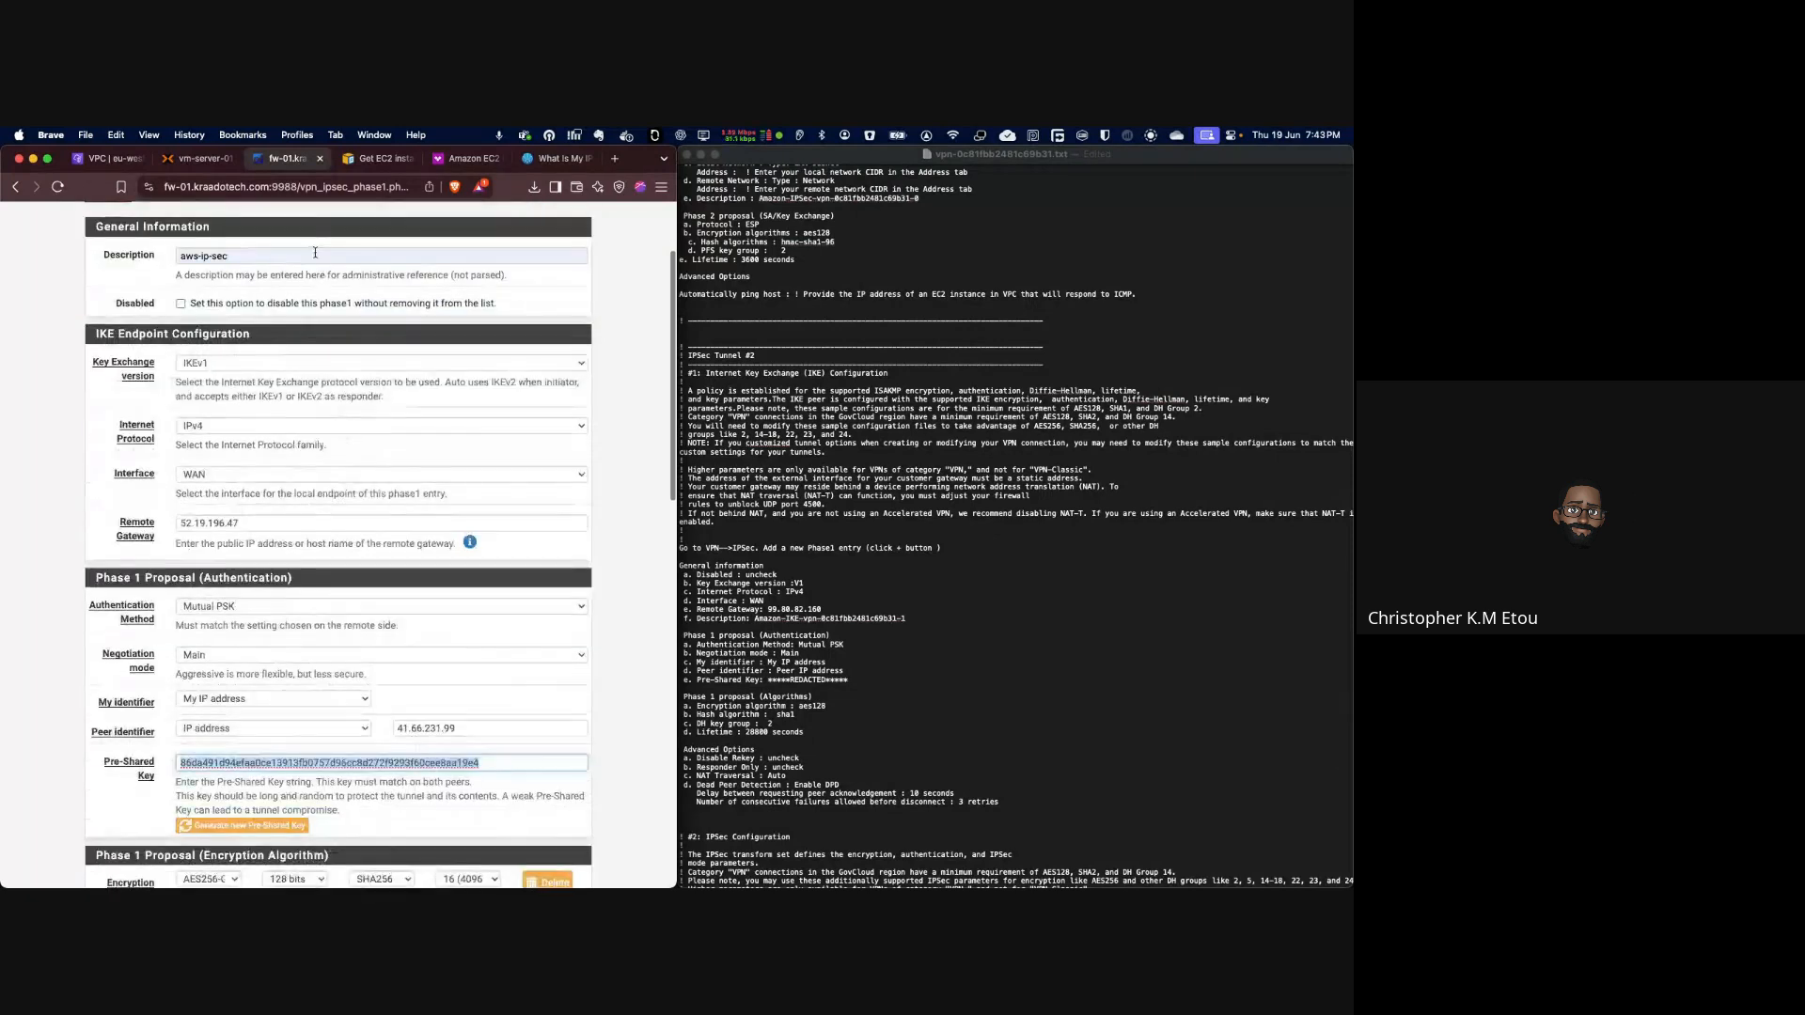
pyautogui.click(103, 158)
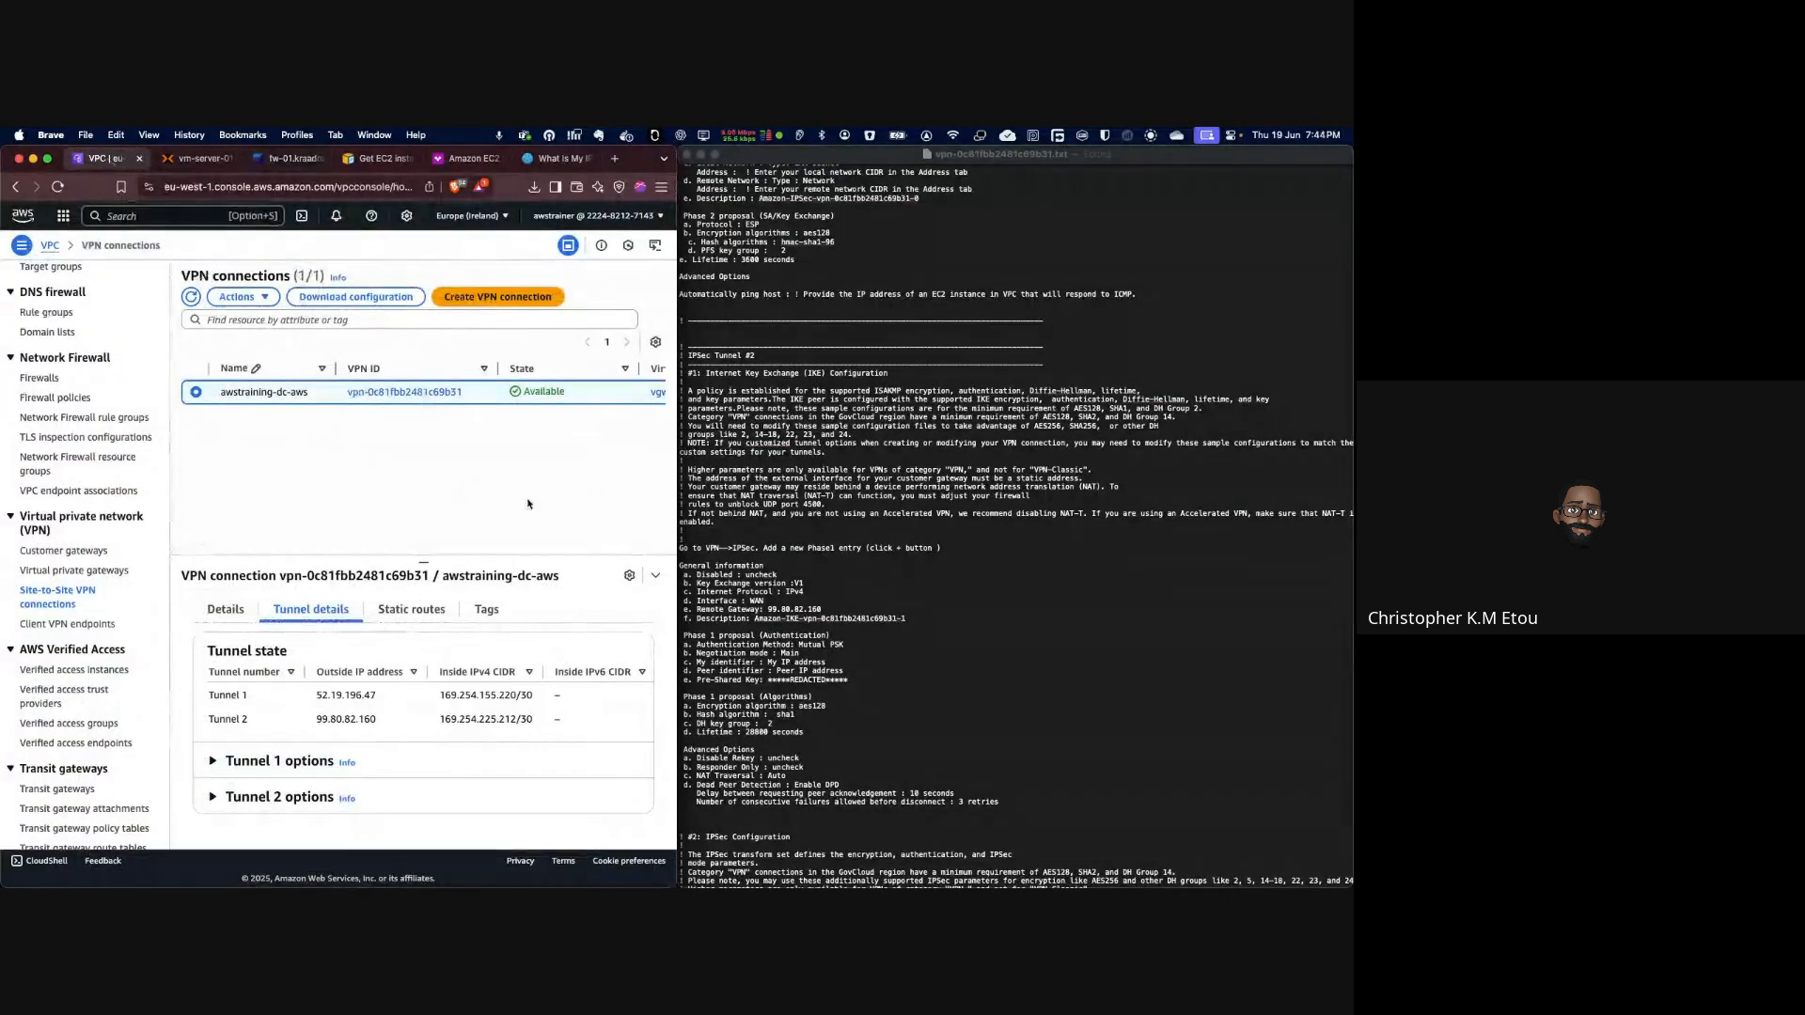
pyautogui.hotkey('ctrl', 'alt', 'Return')
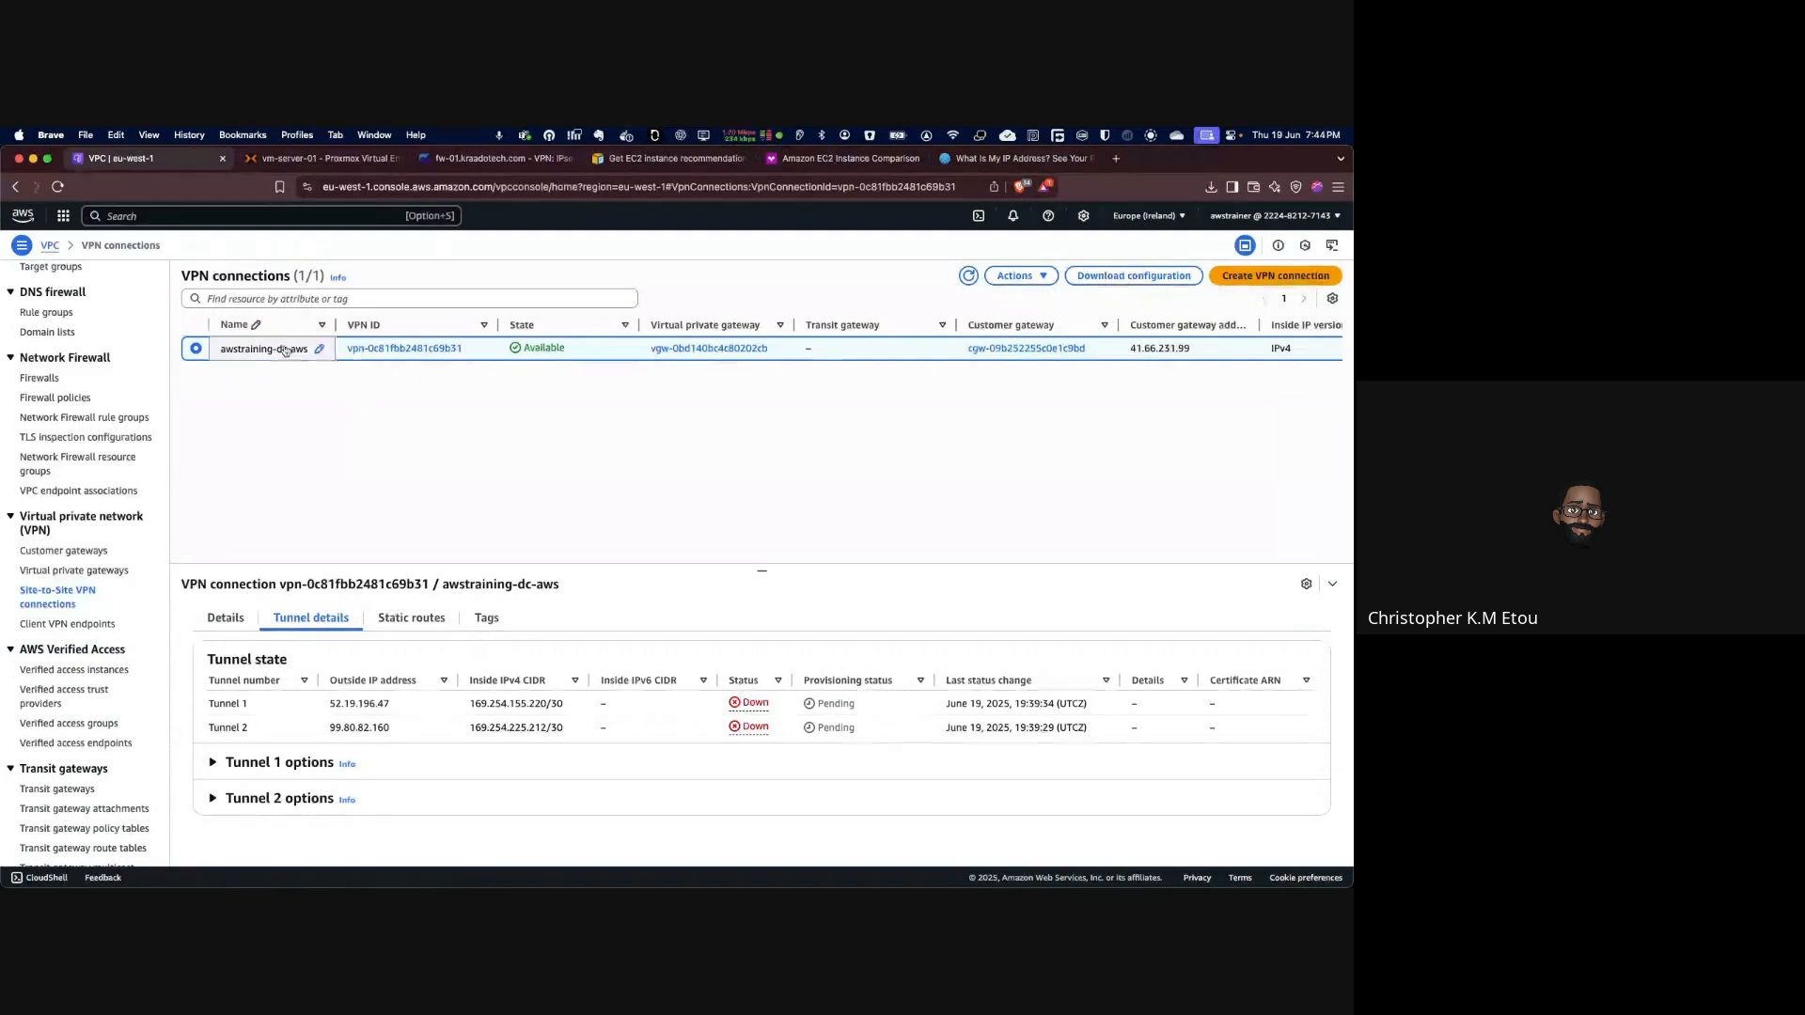
pyautogui.click(228, 626)
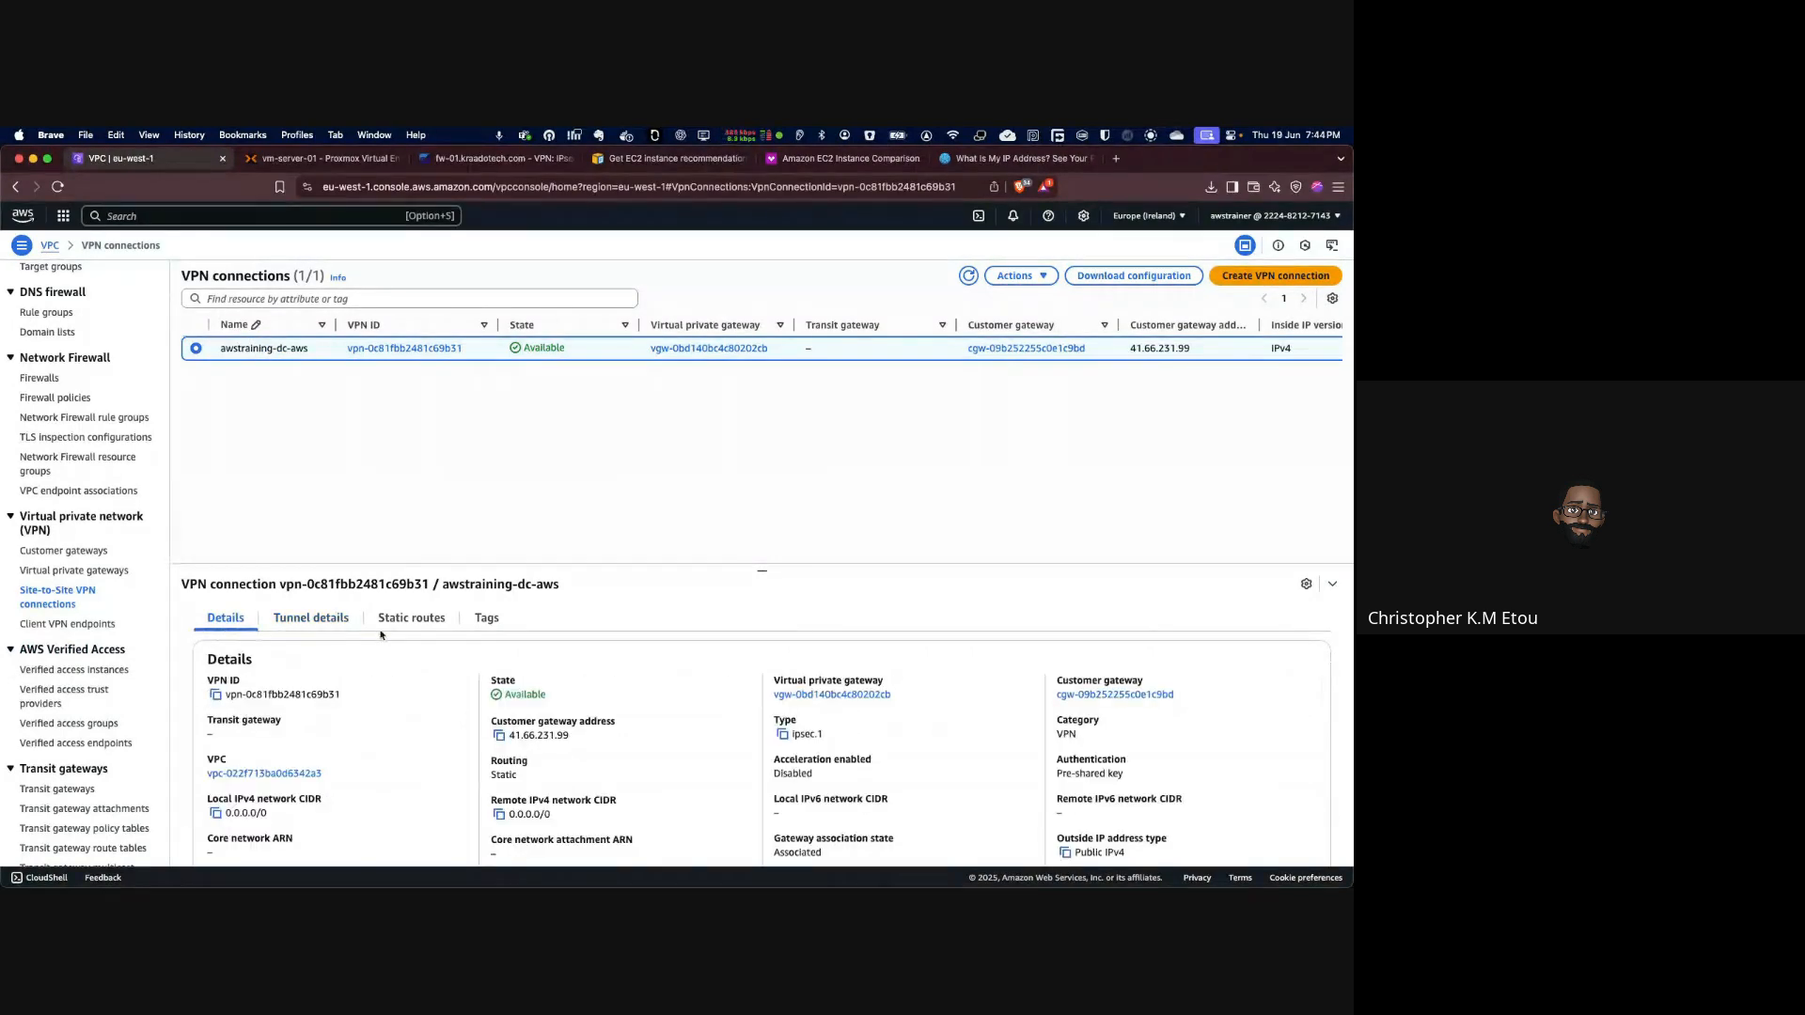
pyautogui.scroll(-2, 909, 689)
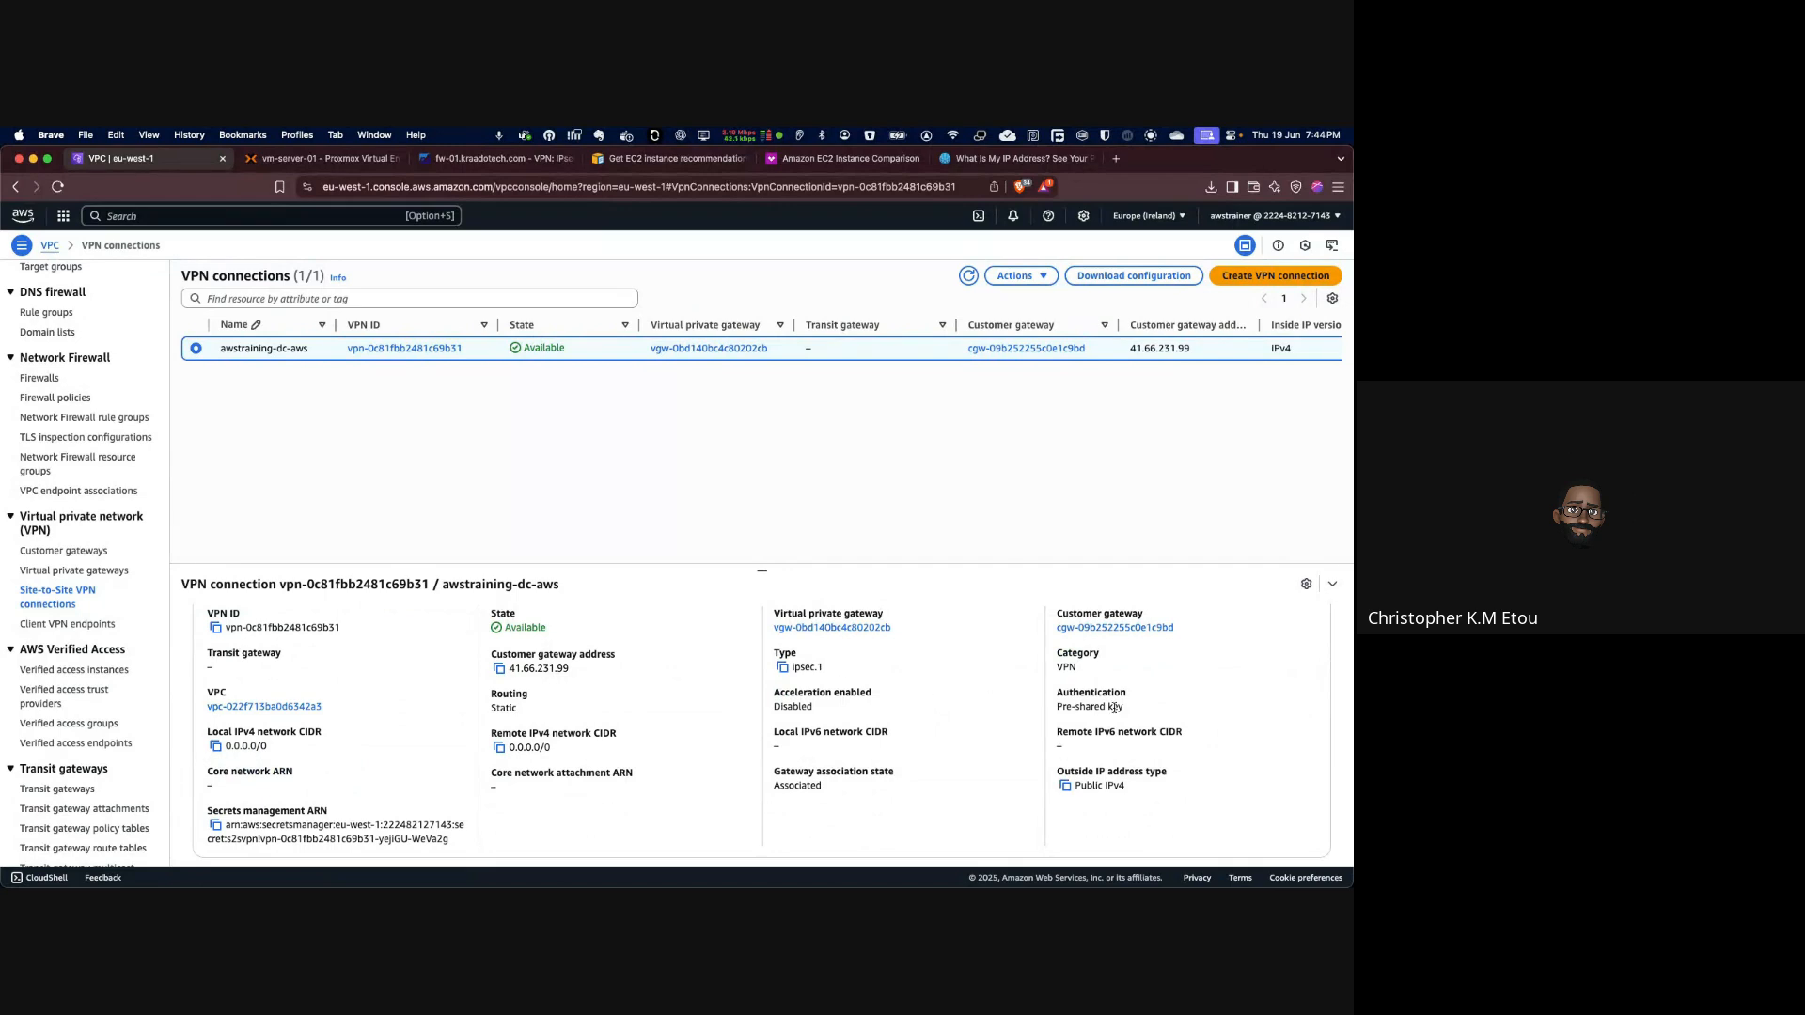
pyautogui.click(1306, 584)
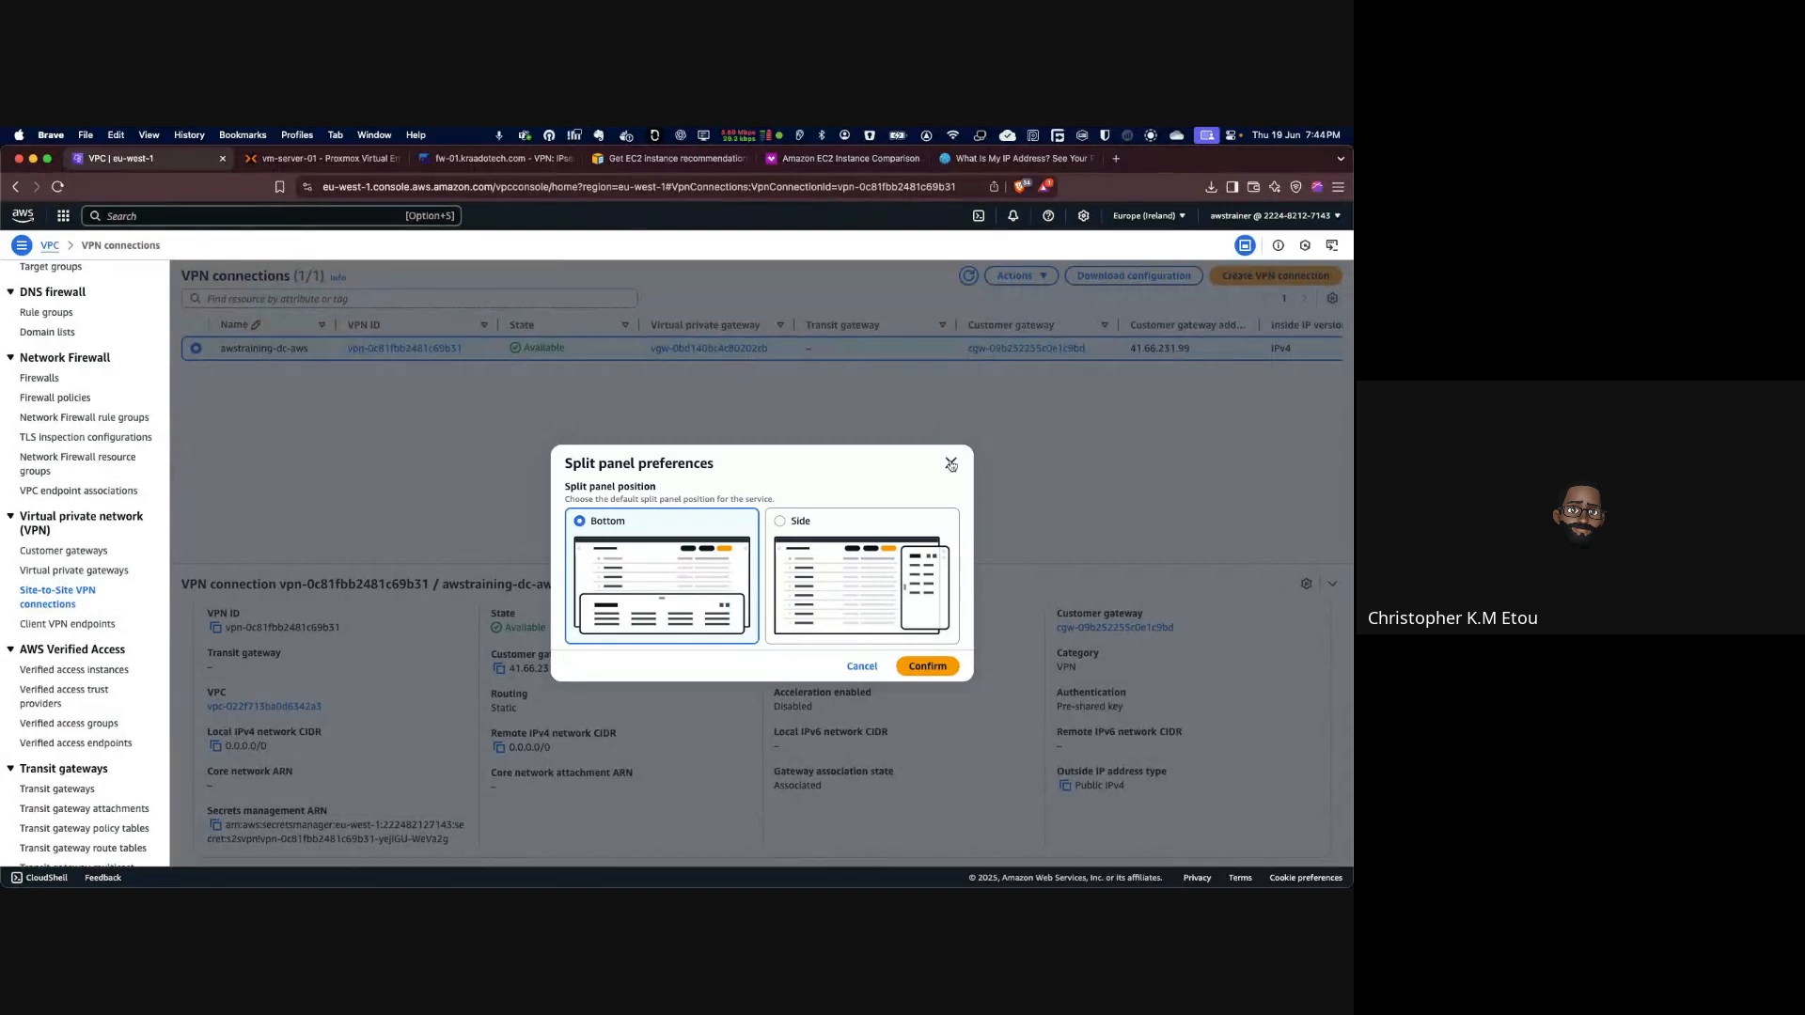
pyautogui.click(951, 463)
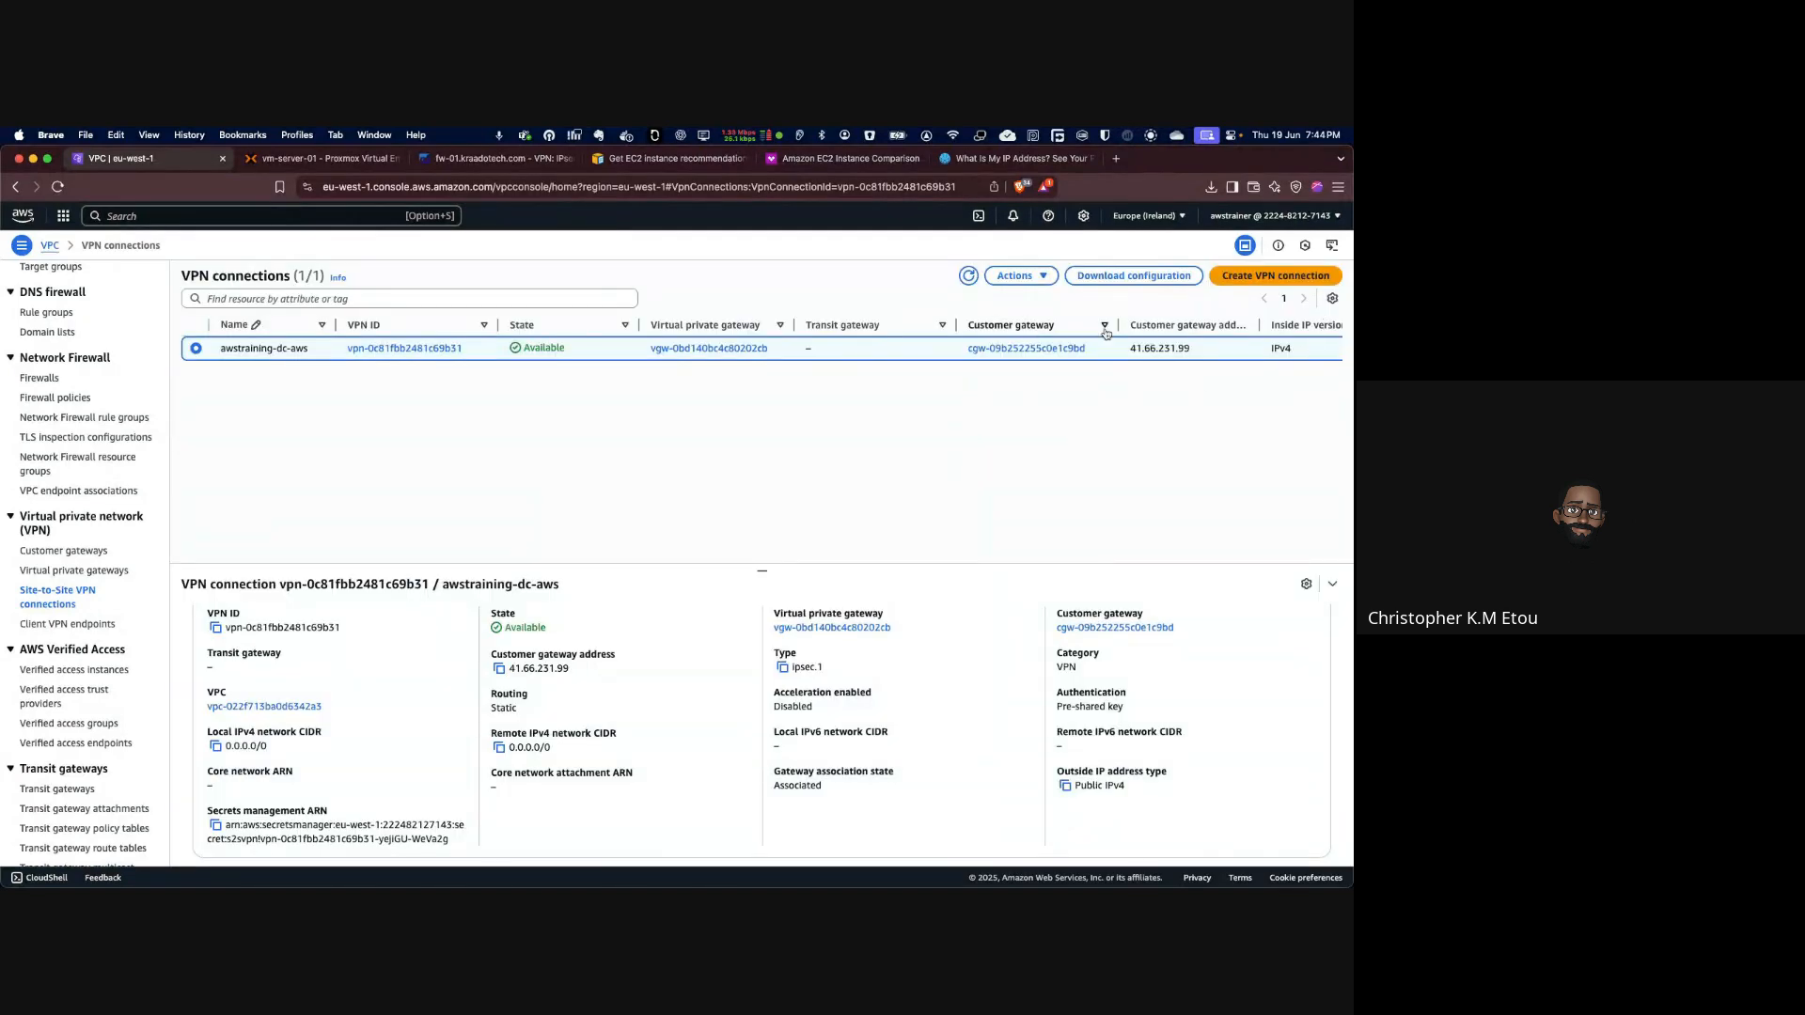
pyautogui.click(1045, 276)
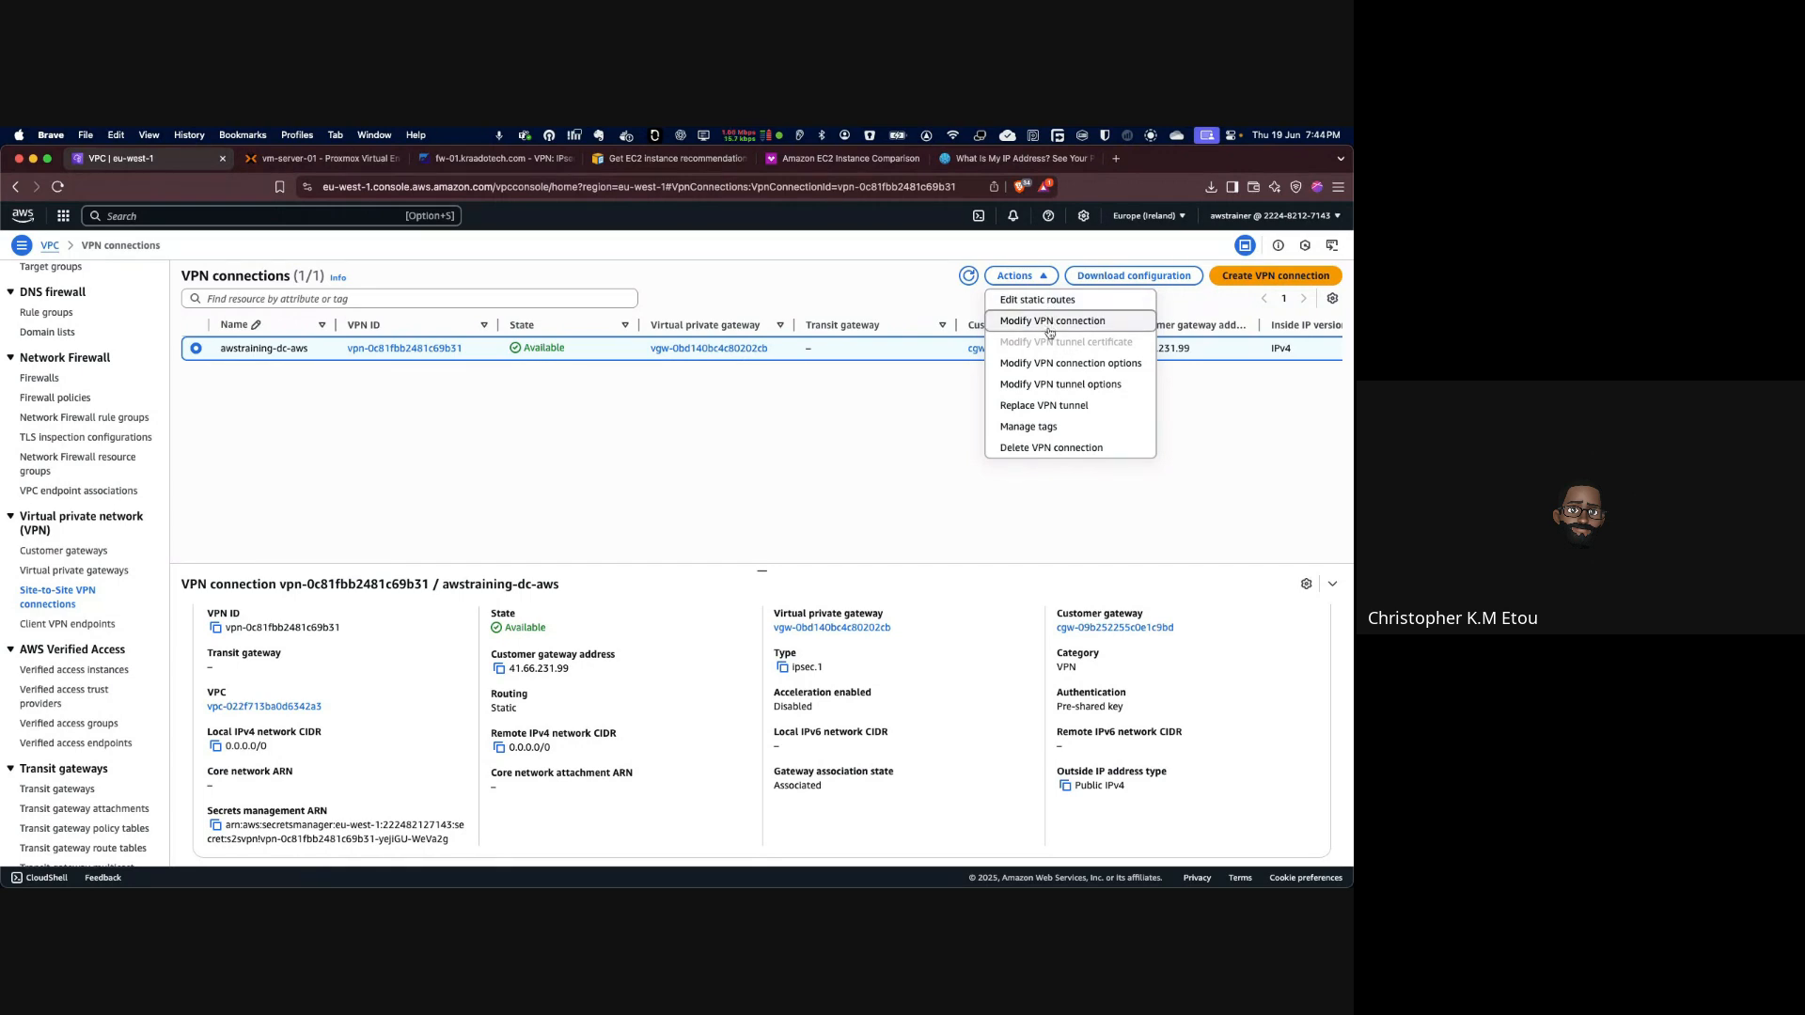
pyautogui.click(1048, 365)
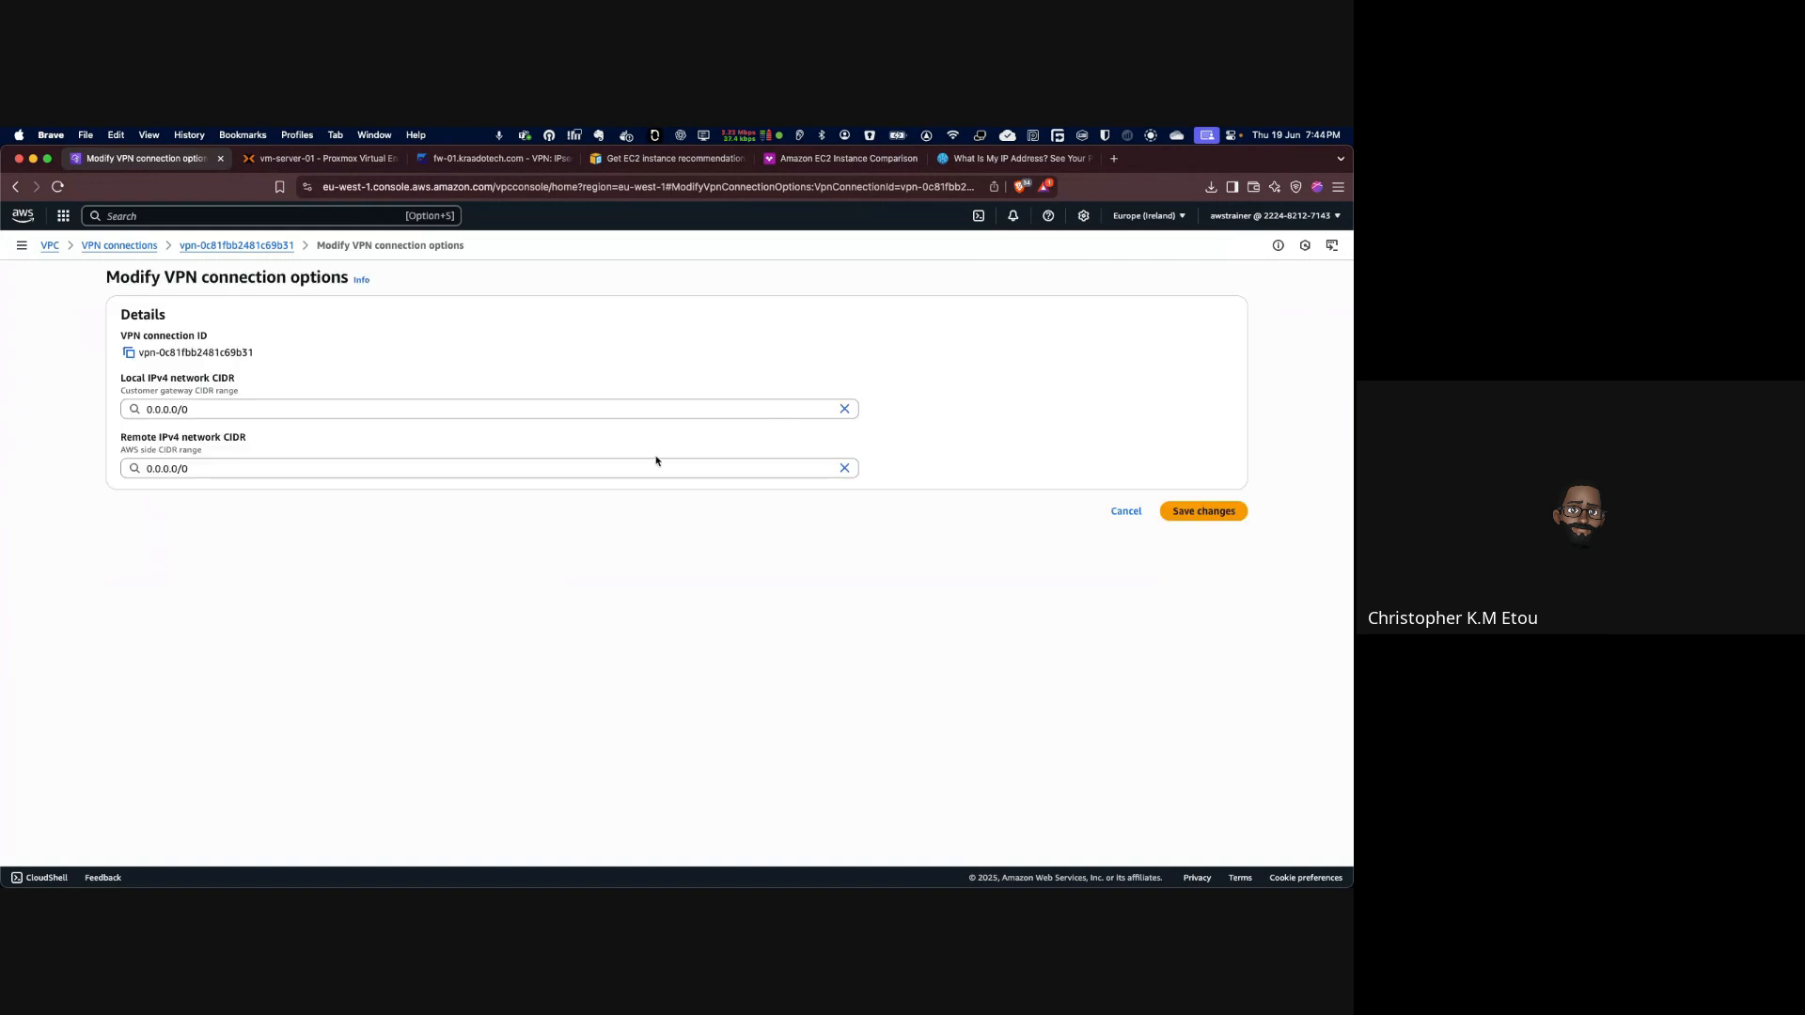
pyautogui.click(1125, 511)
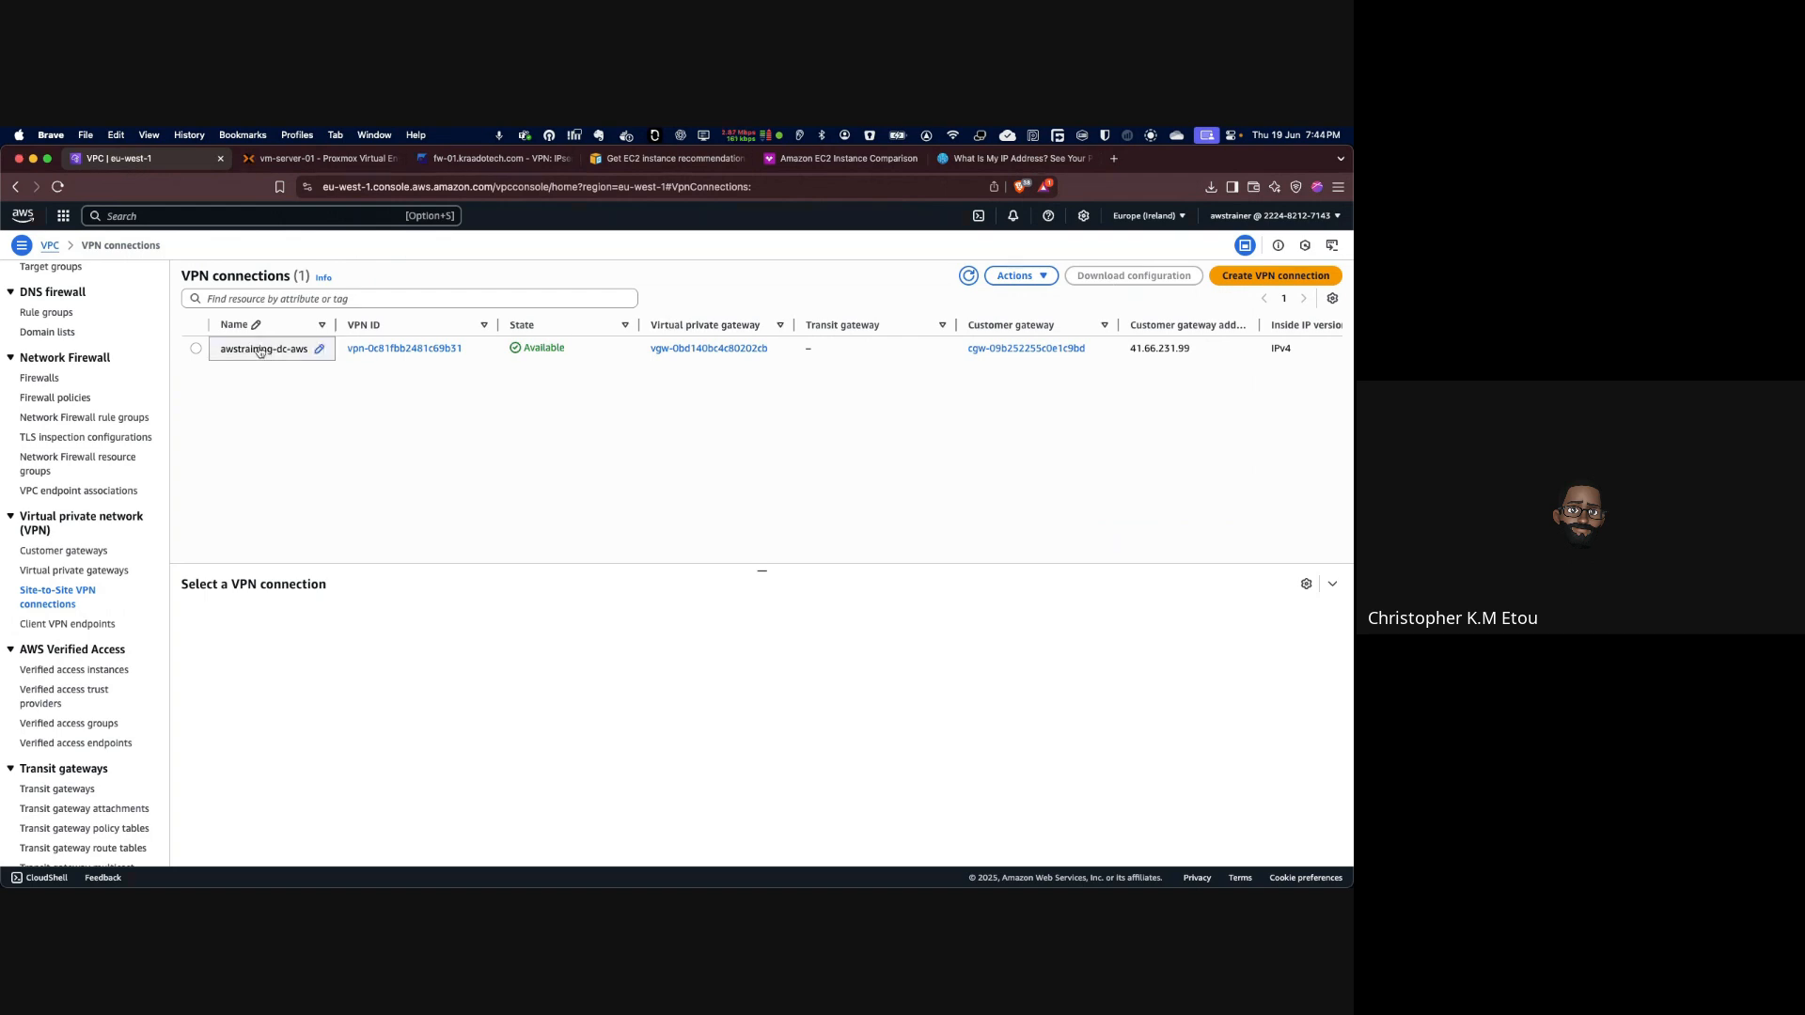
# - Download the awstraining-dc-aws configuration again for vendor pfSense, software pfsense 2.2.5+(GUI) and ikev1, saving it as vpn-0c81fbb2481c69b31 (1)
pyautogui.click(655, 358)
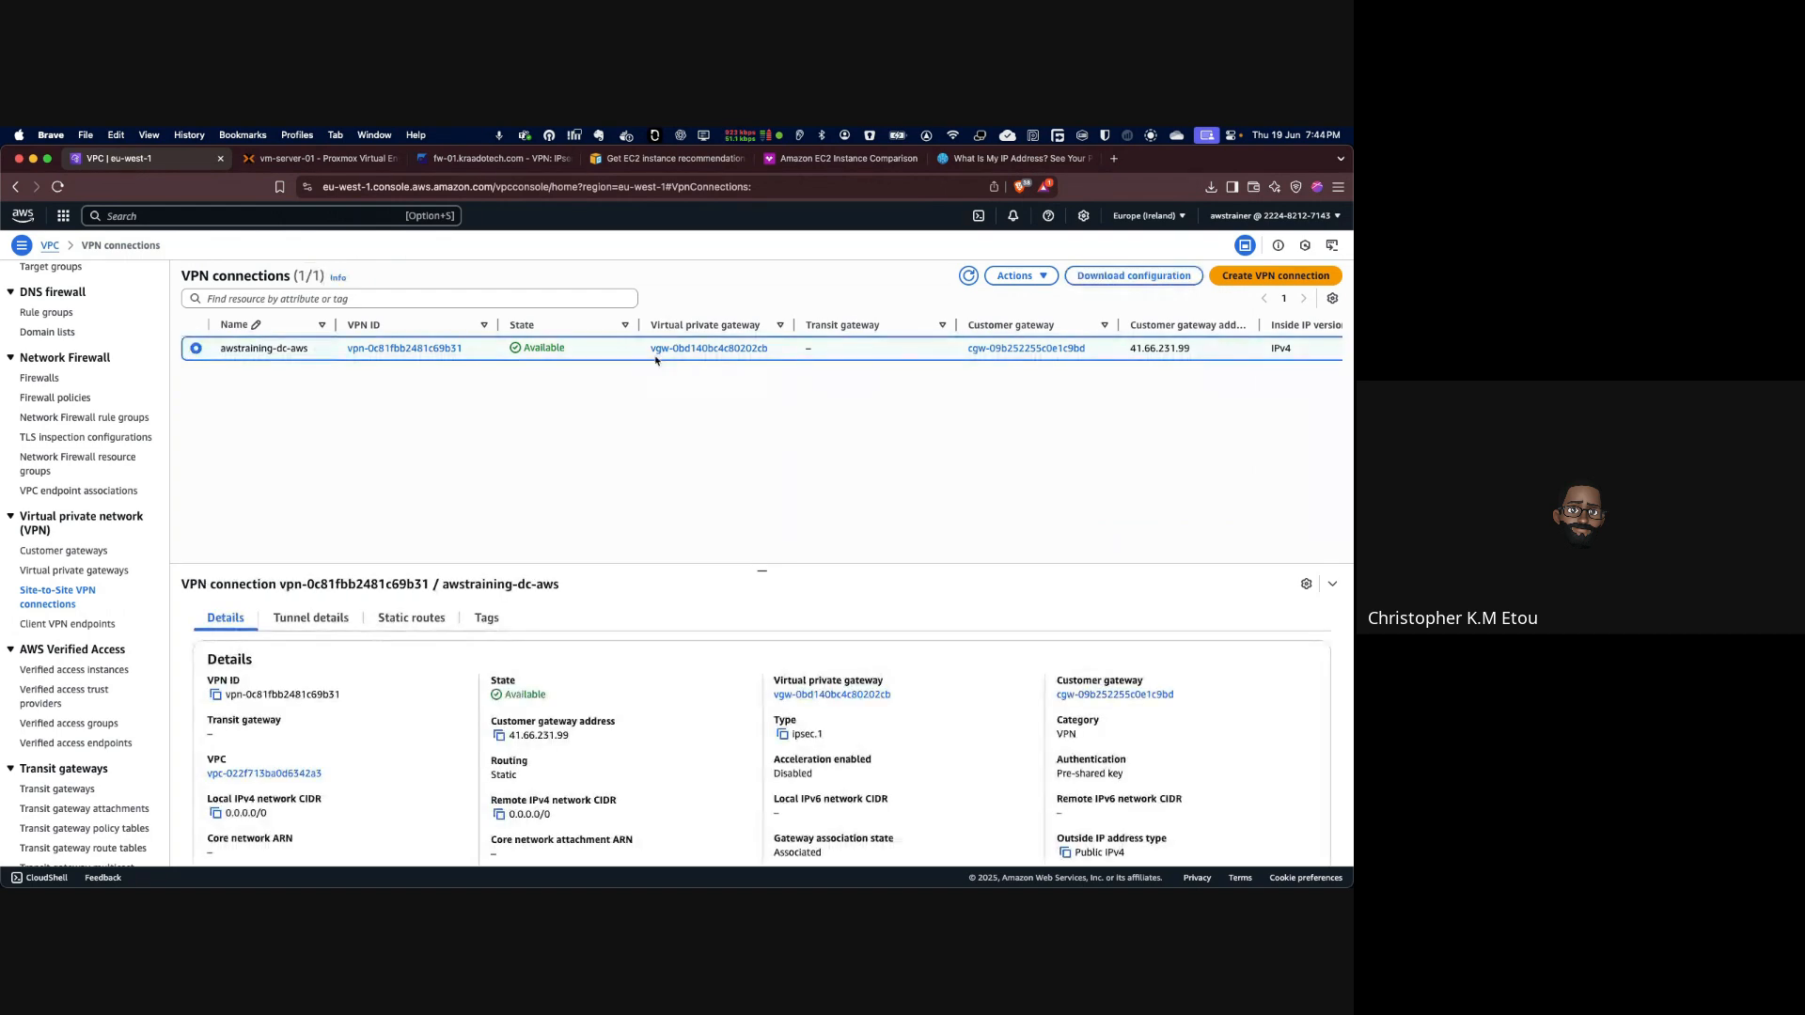
pyautogui.click(1114, 277)
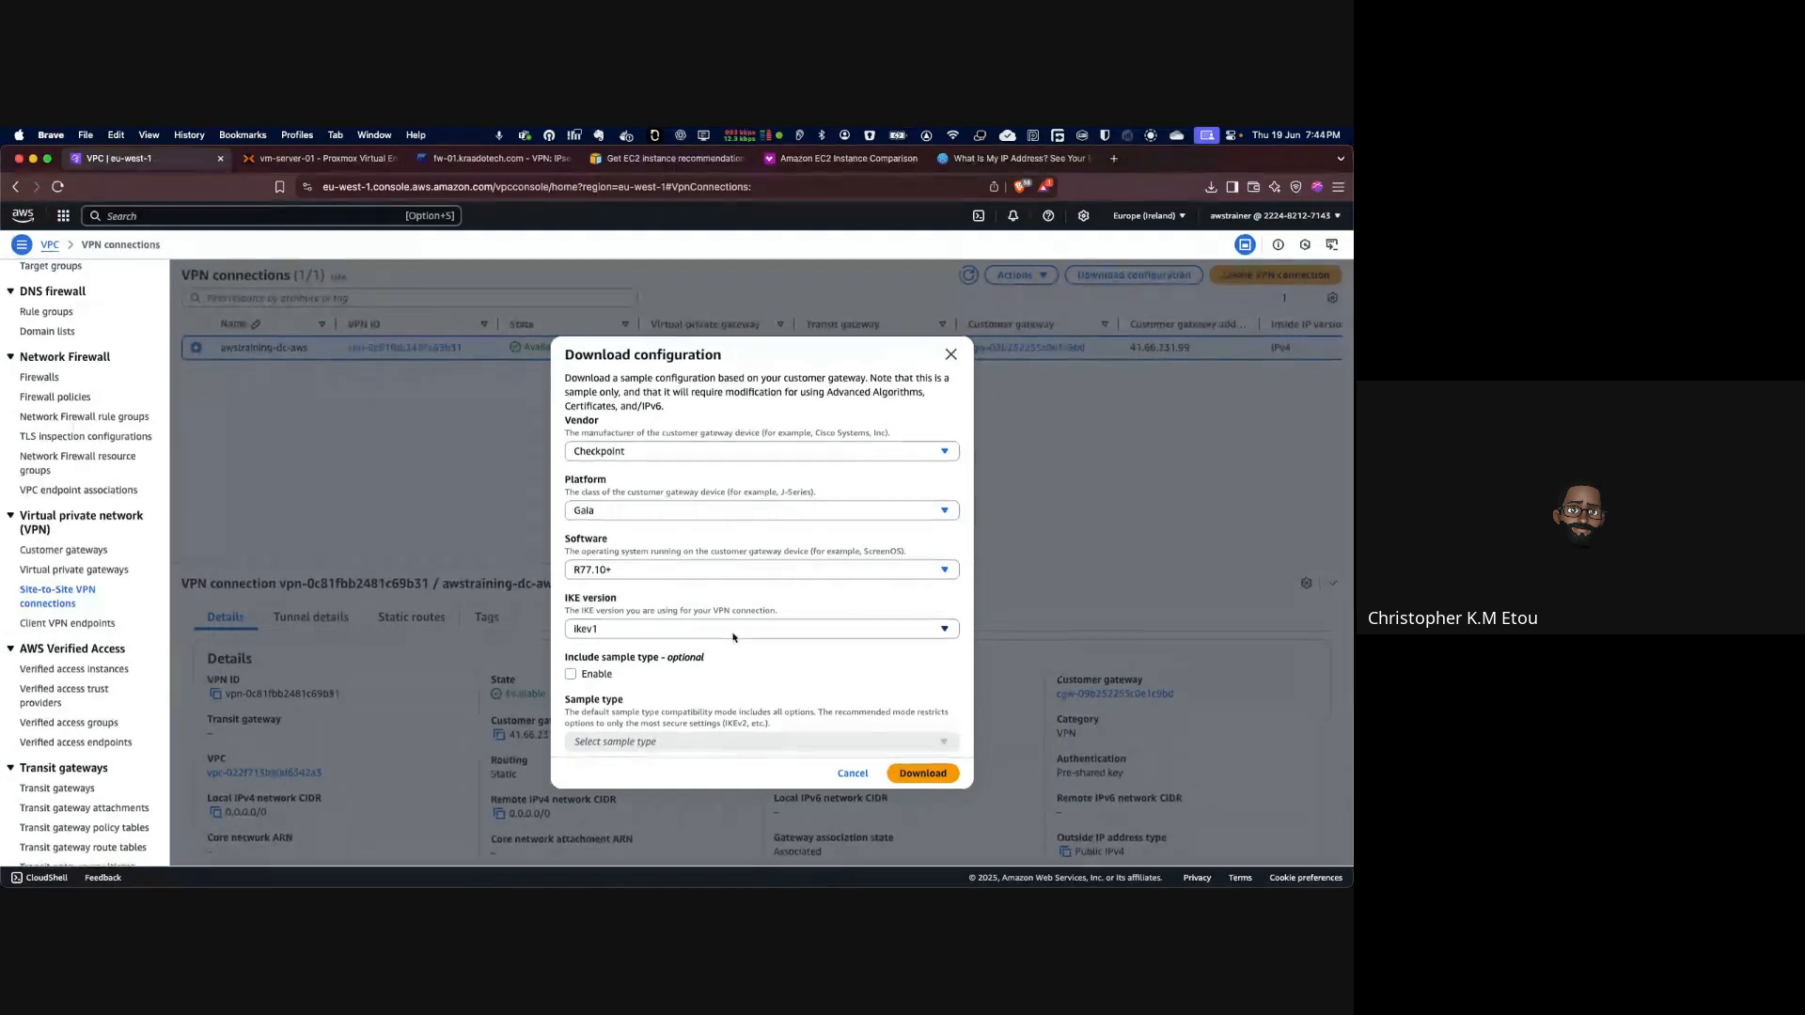
pyautogui.click(677, 454)
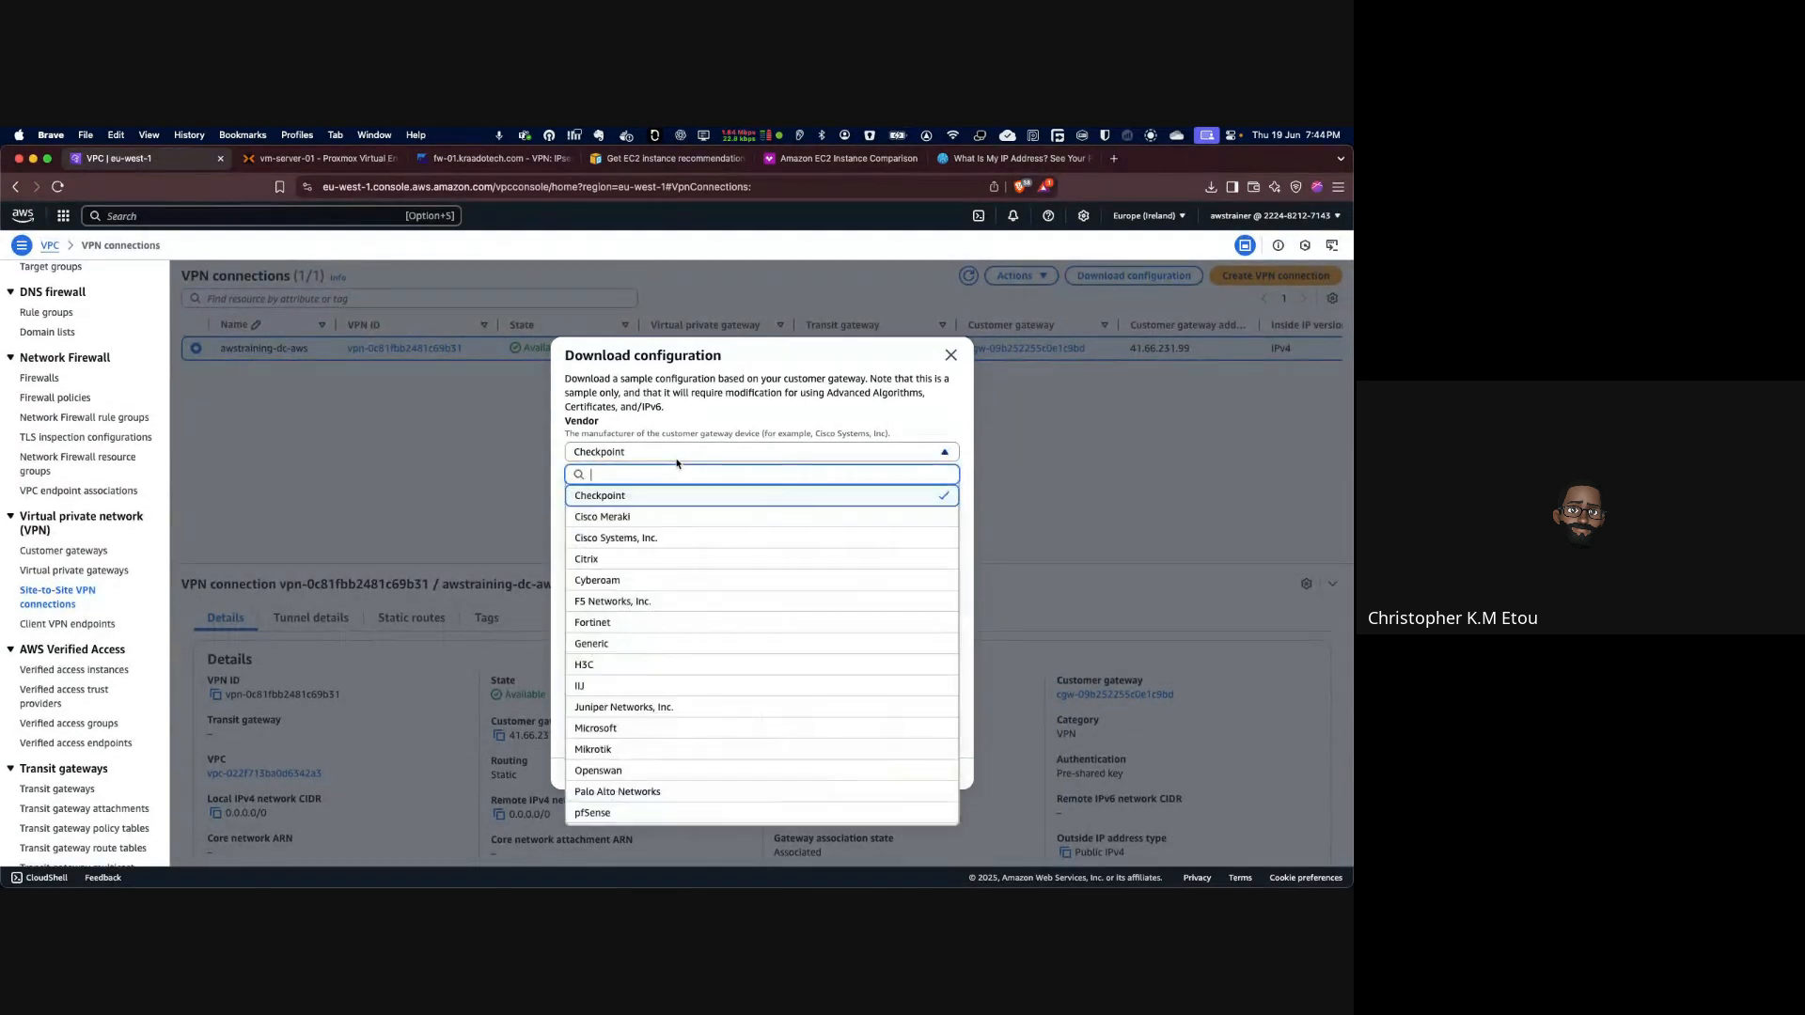
pyautogui.scroll(-3, 675, 724)
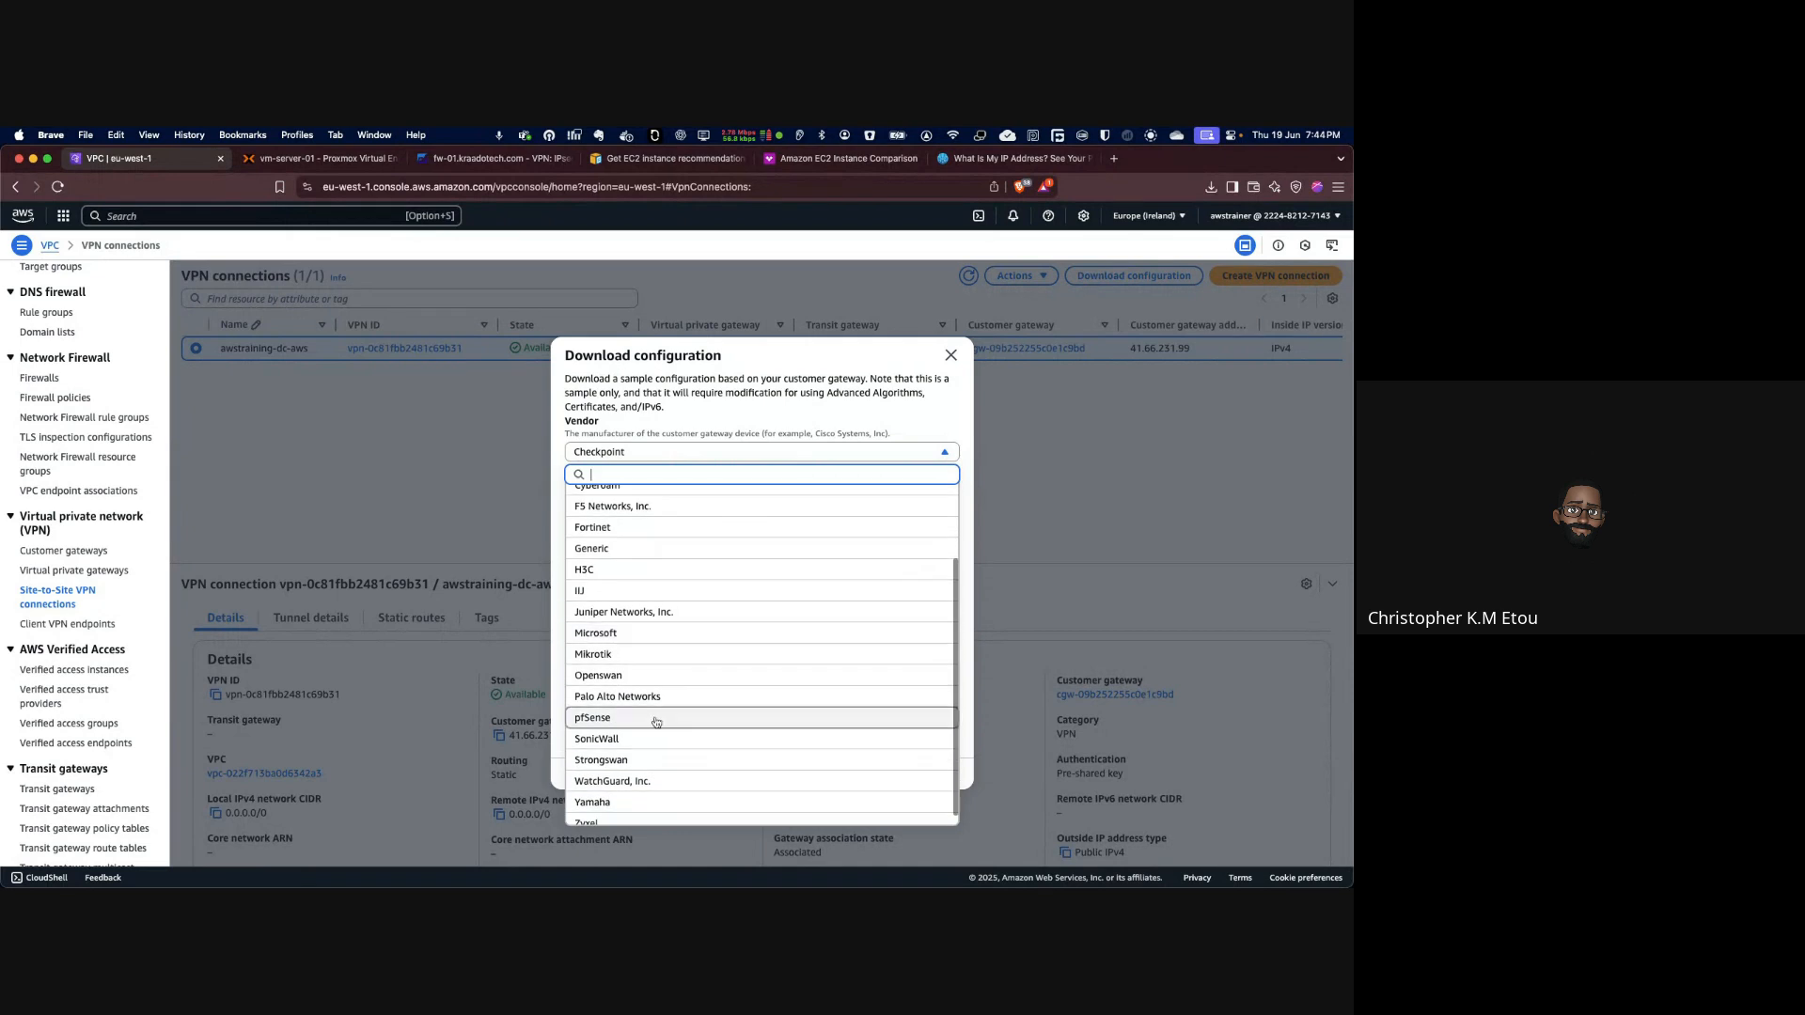
pyautogui.click(658, 732)
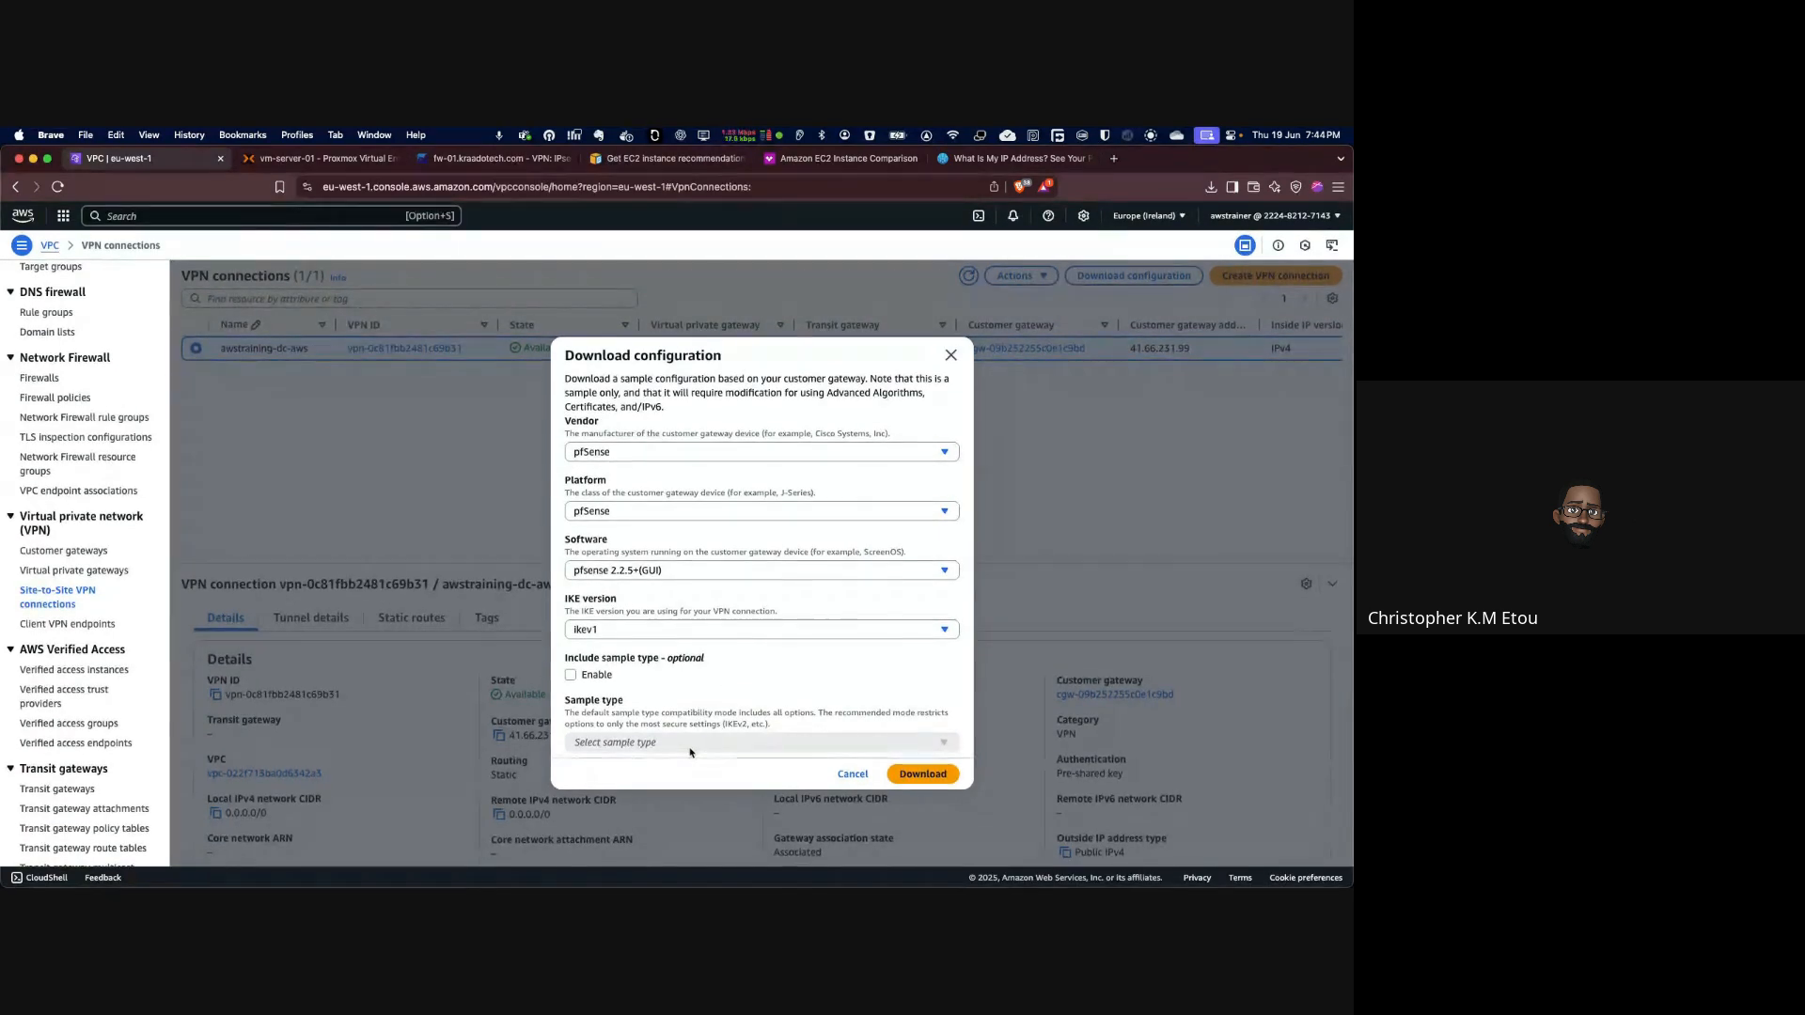
pyautogui.click(918, 772)
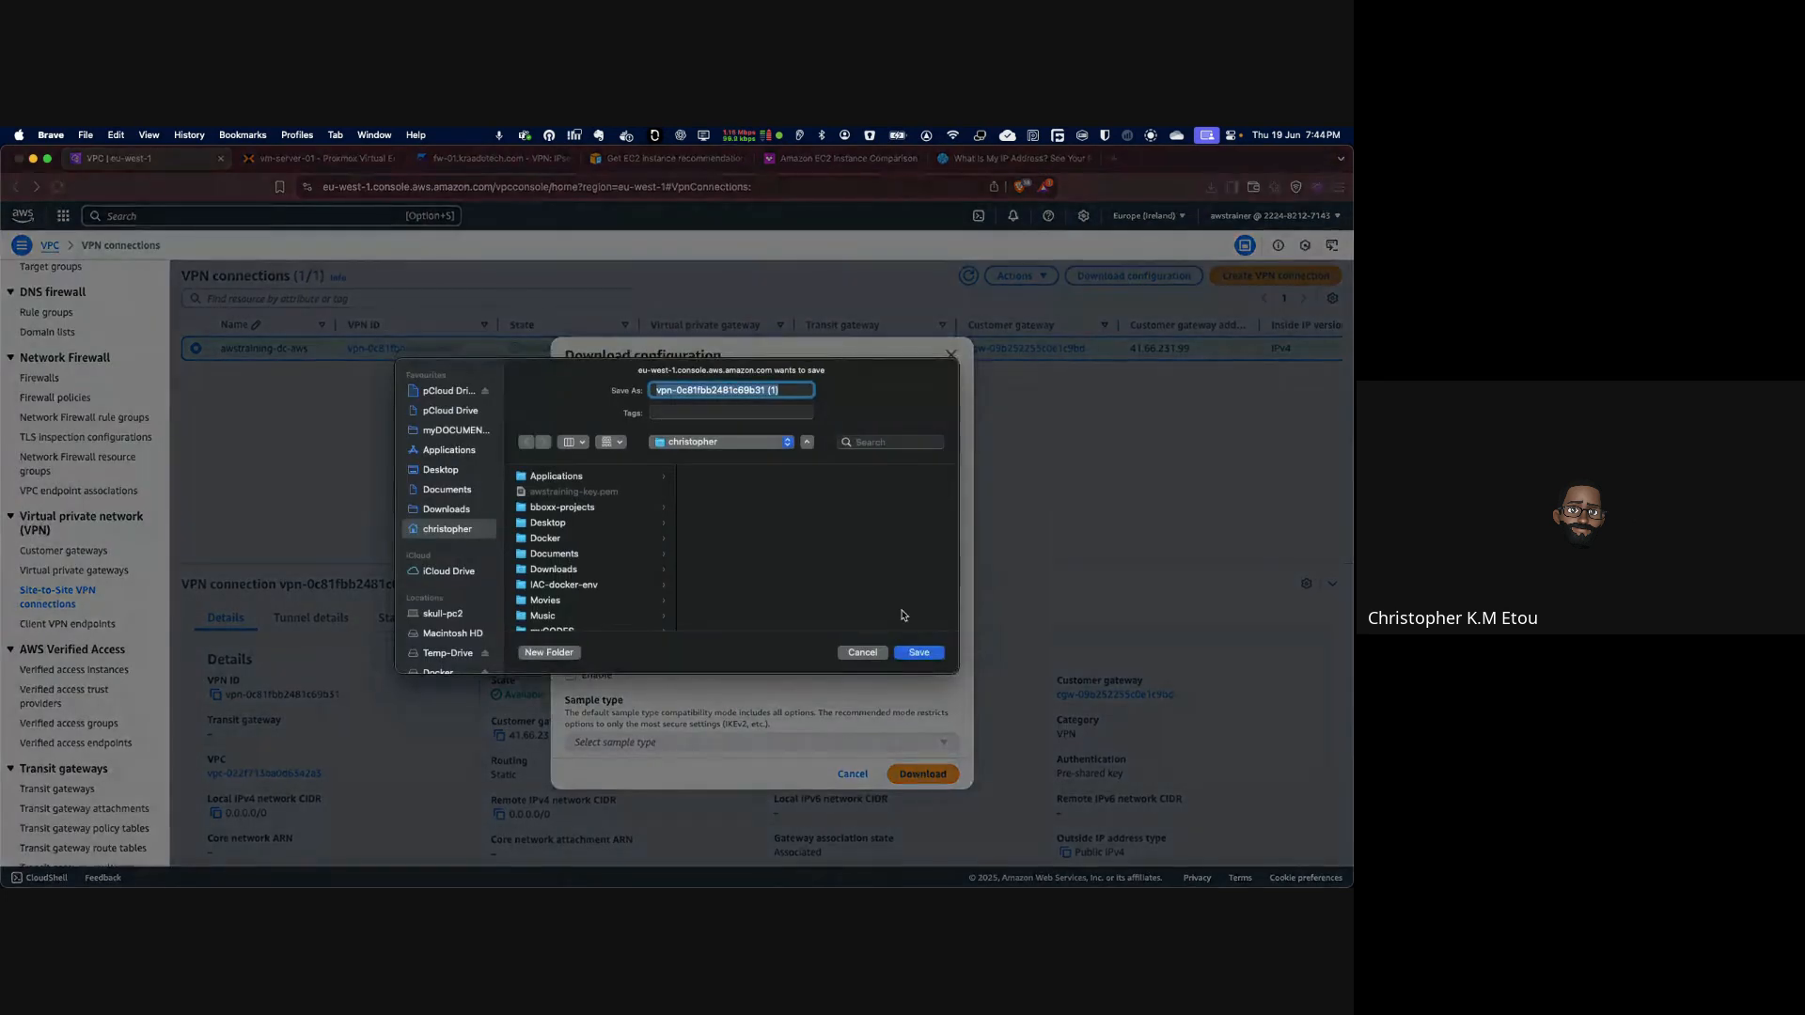
pyautogui.click(921, 652)
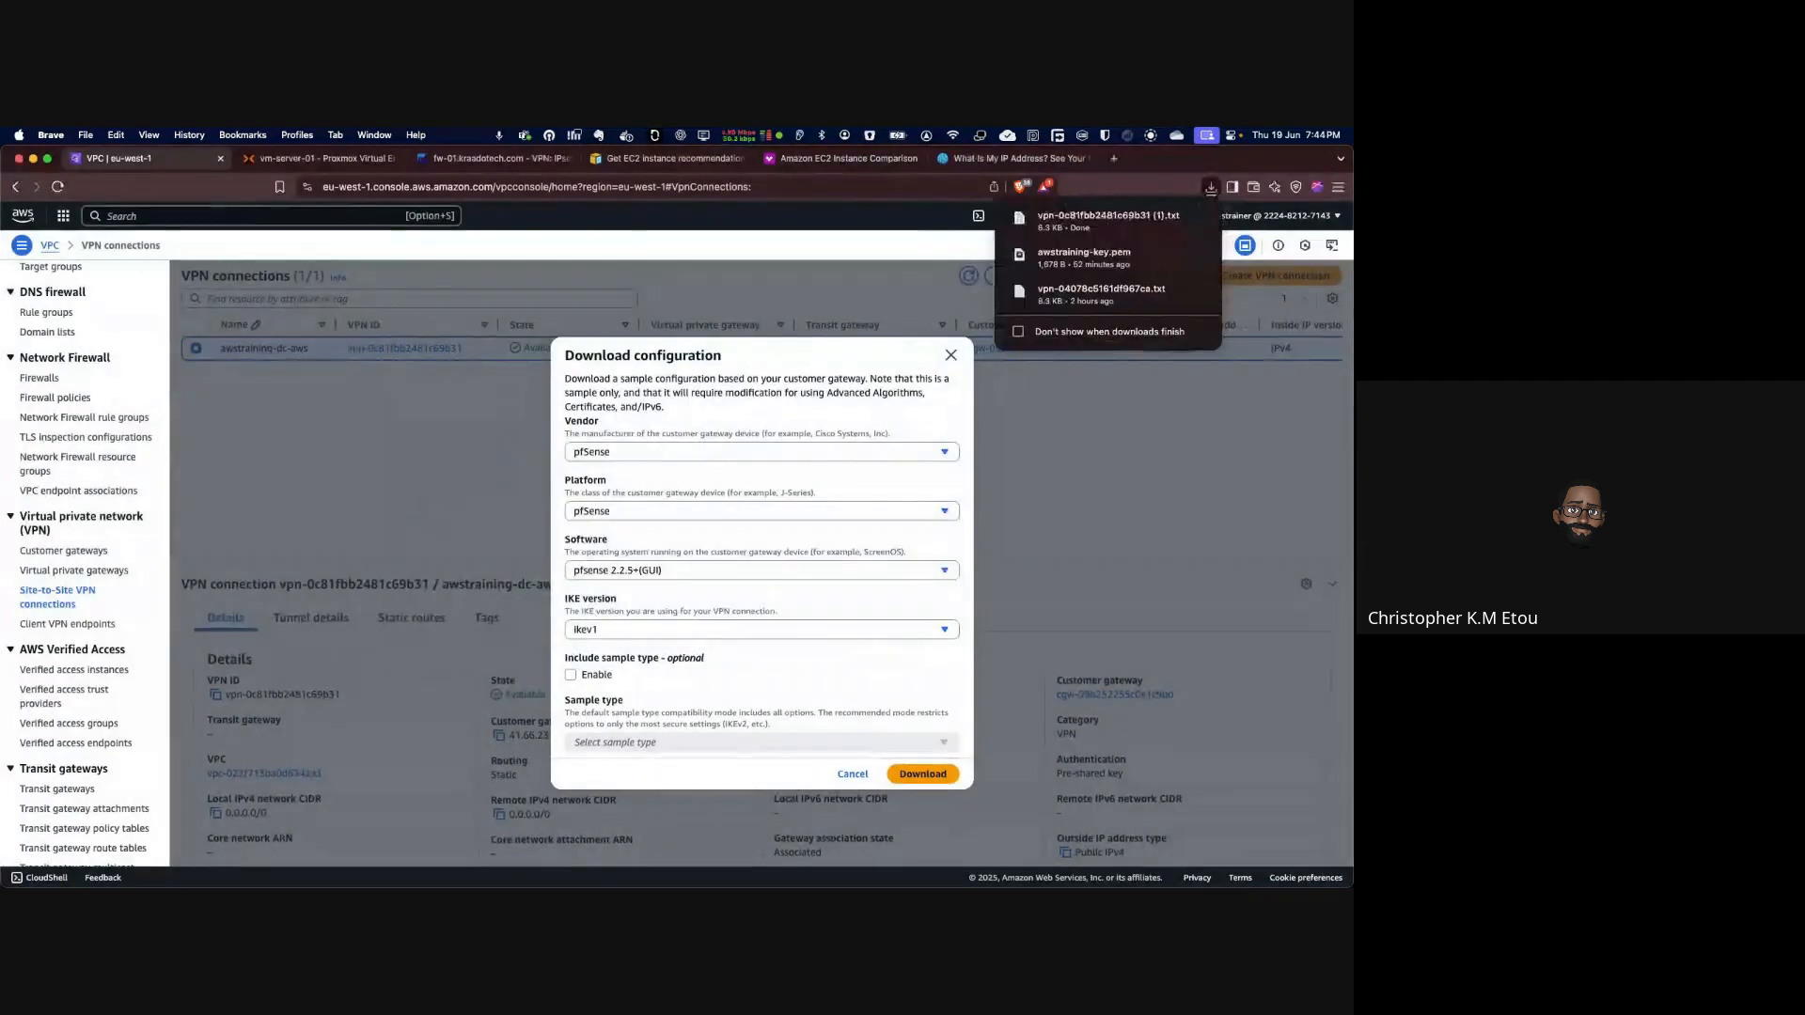
# - Open the newly downloaded configuration file, check its Phase 1 pre-shared key line, close it and return to the AWS console
pyautogui.click(1103, 220)
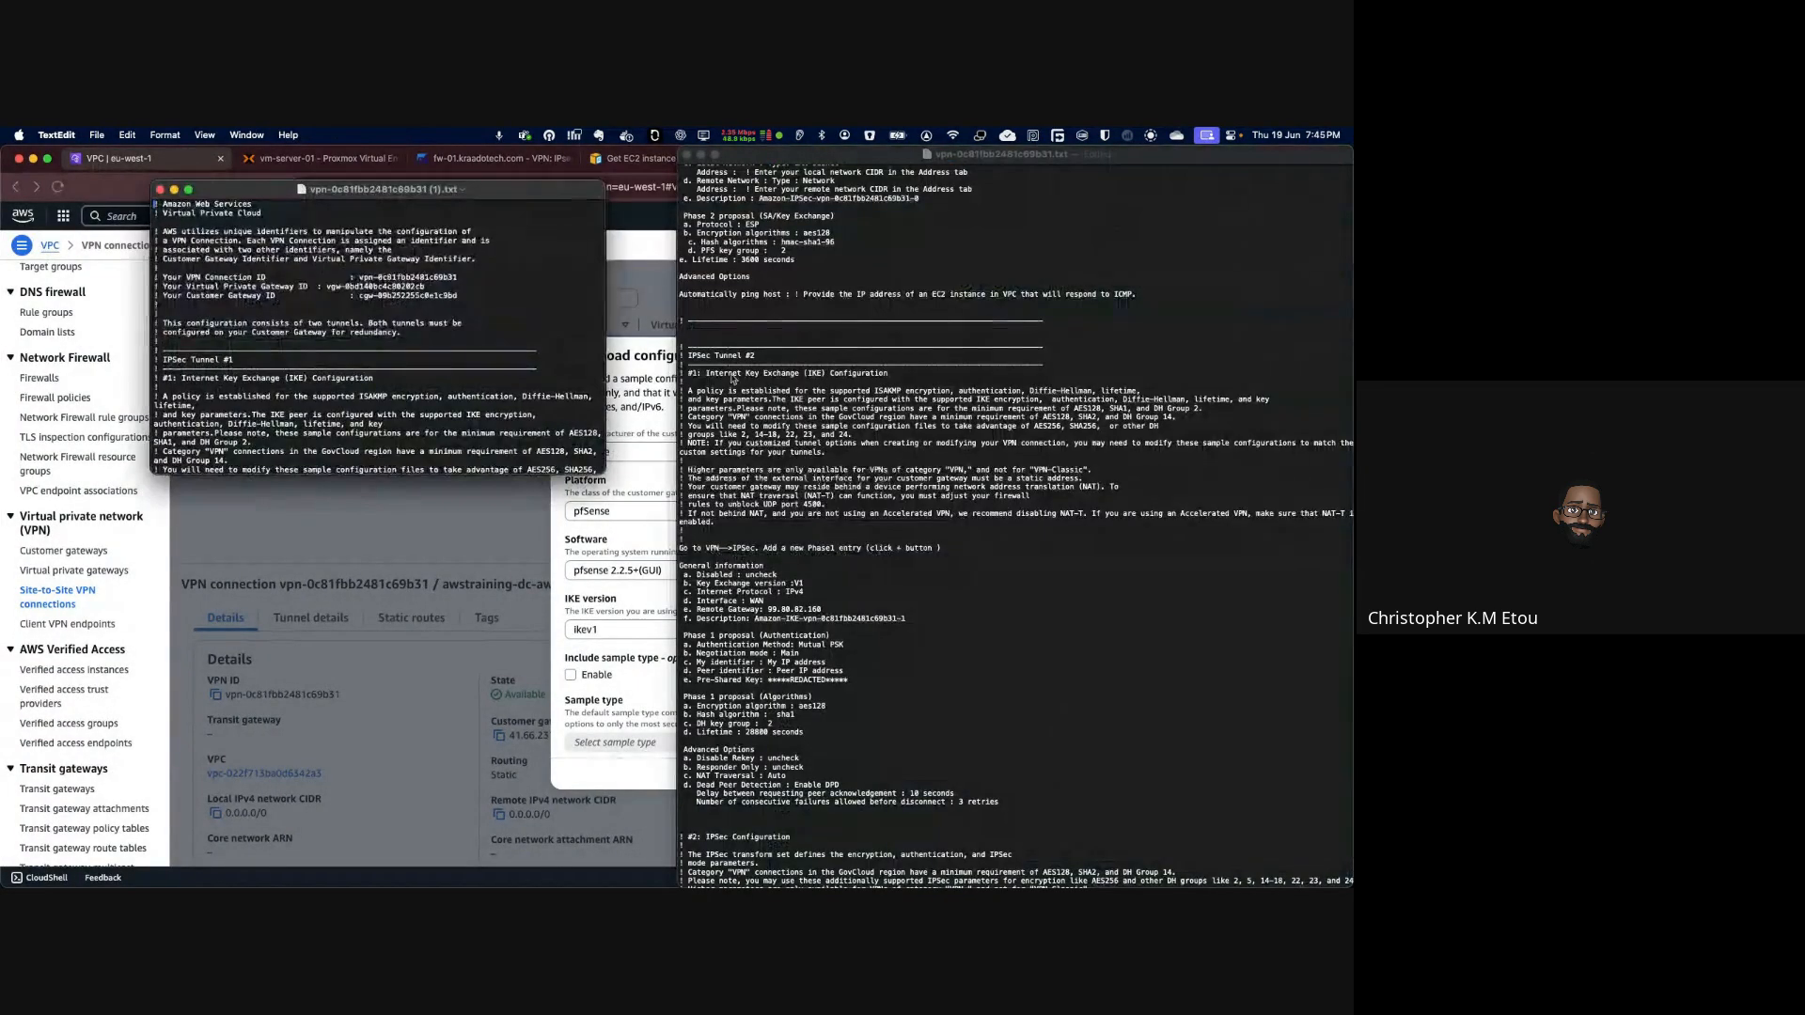
pyautogui.scroll(-3, 417, 337)
pyautogui.scroll(-5, 417, 336)
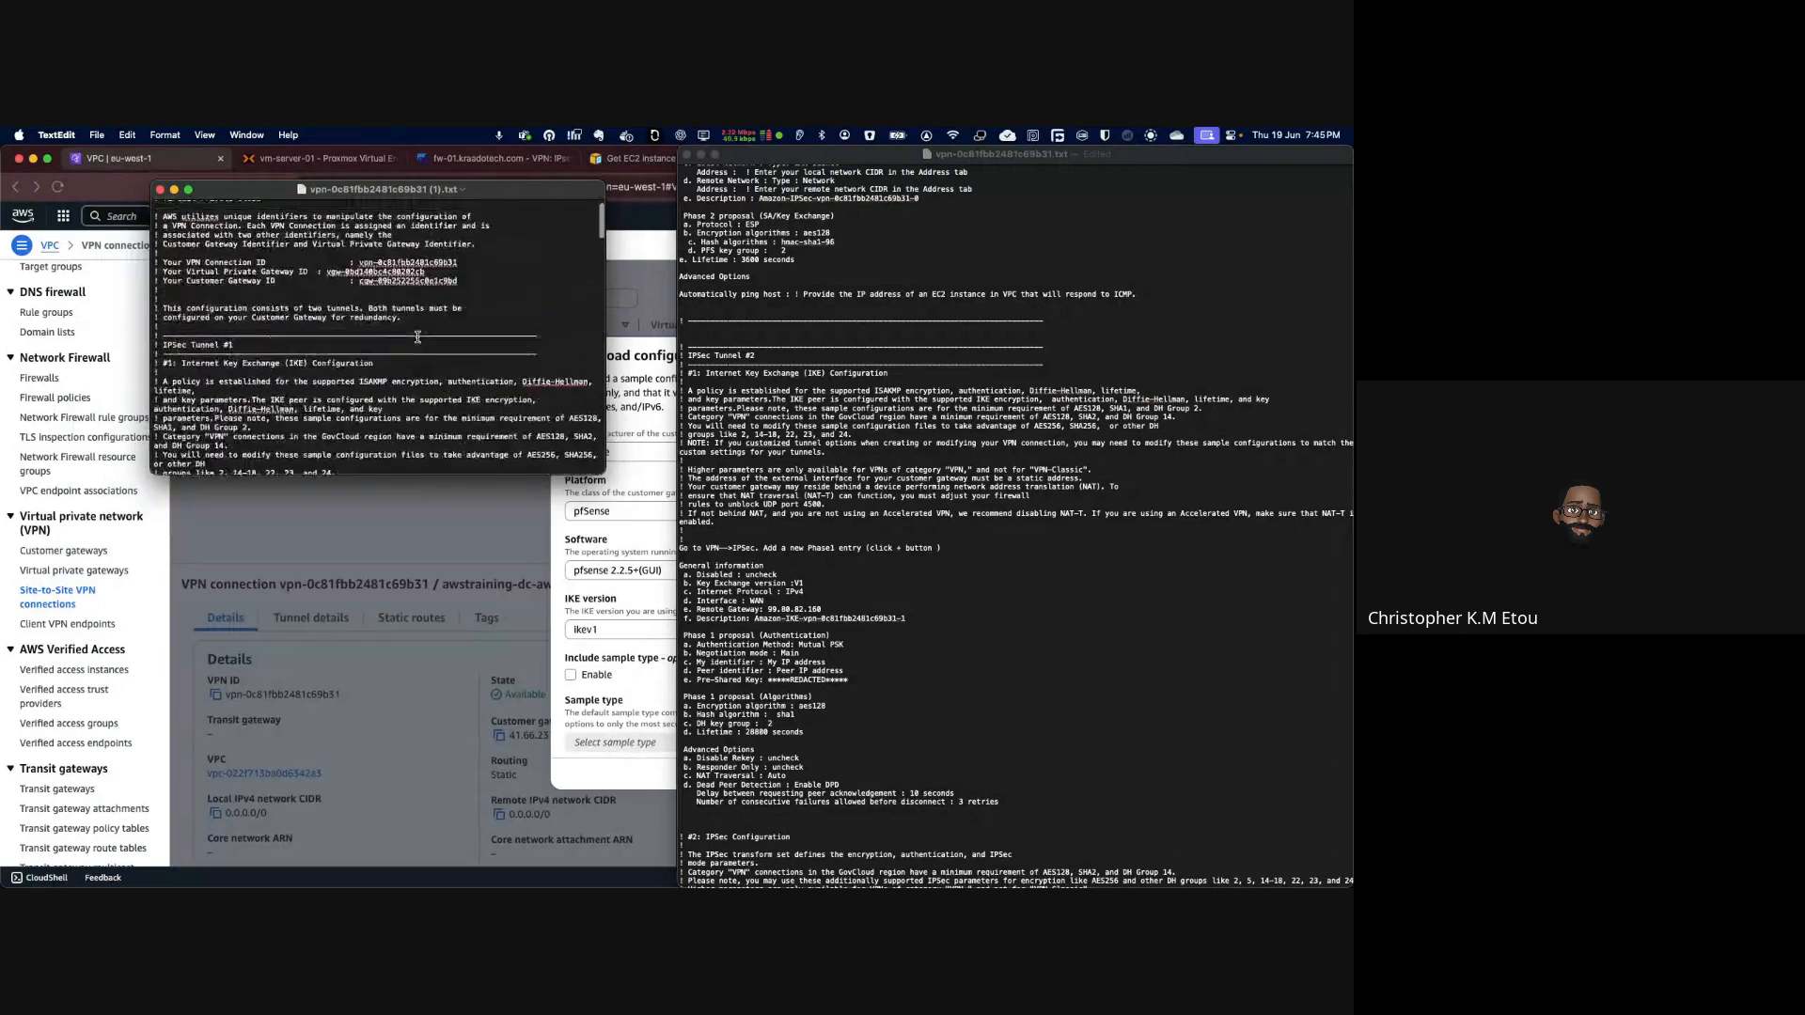
pyautogui.scroll(-4, 418, 337)
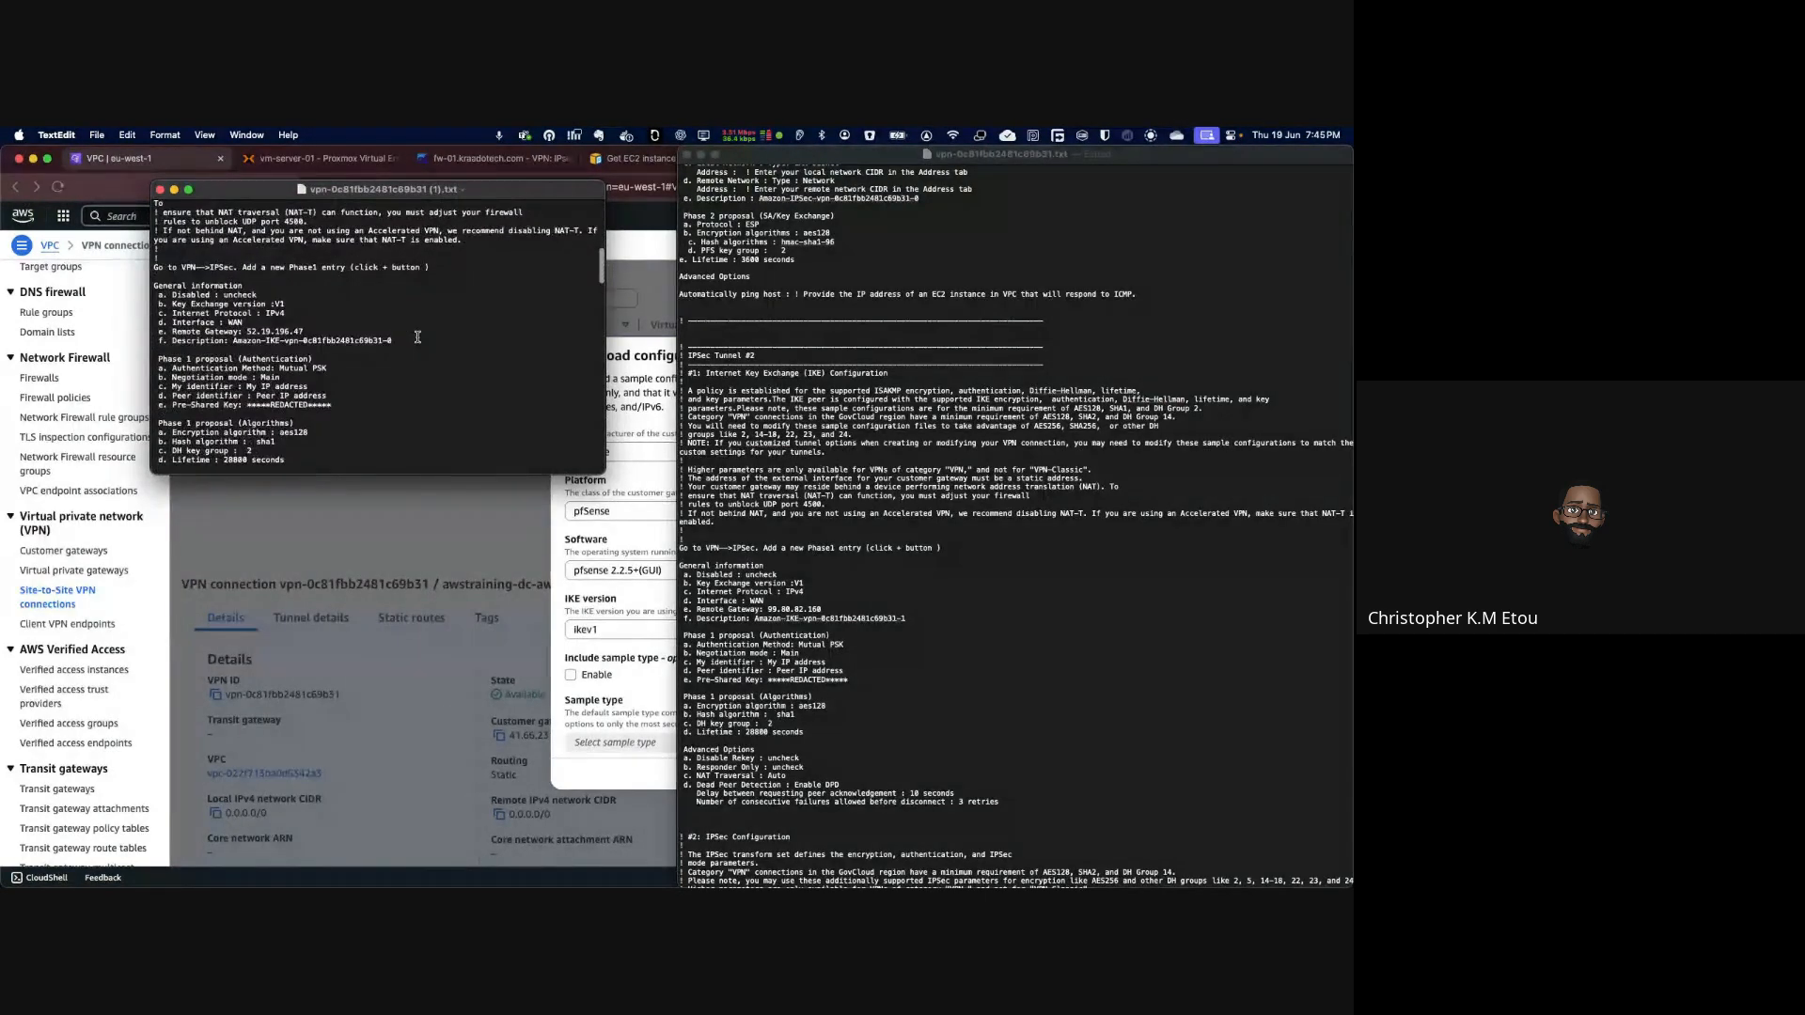
pyautogui.tripleClick(240, 378)
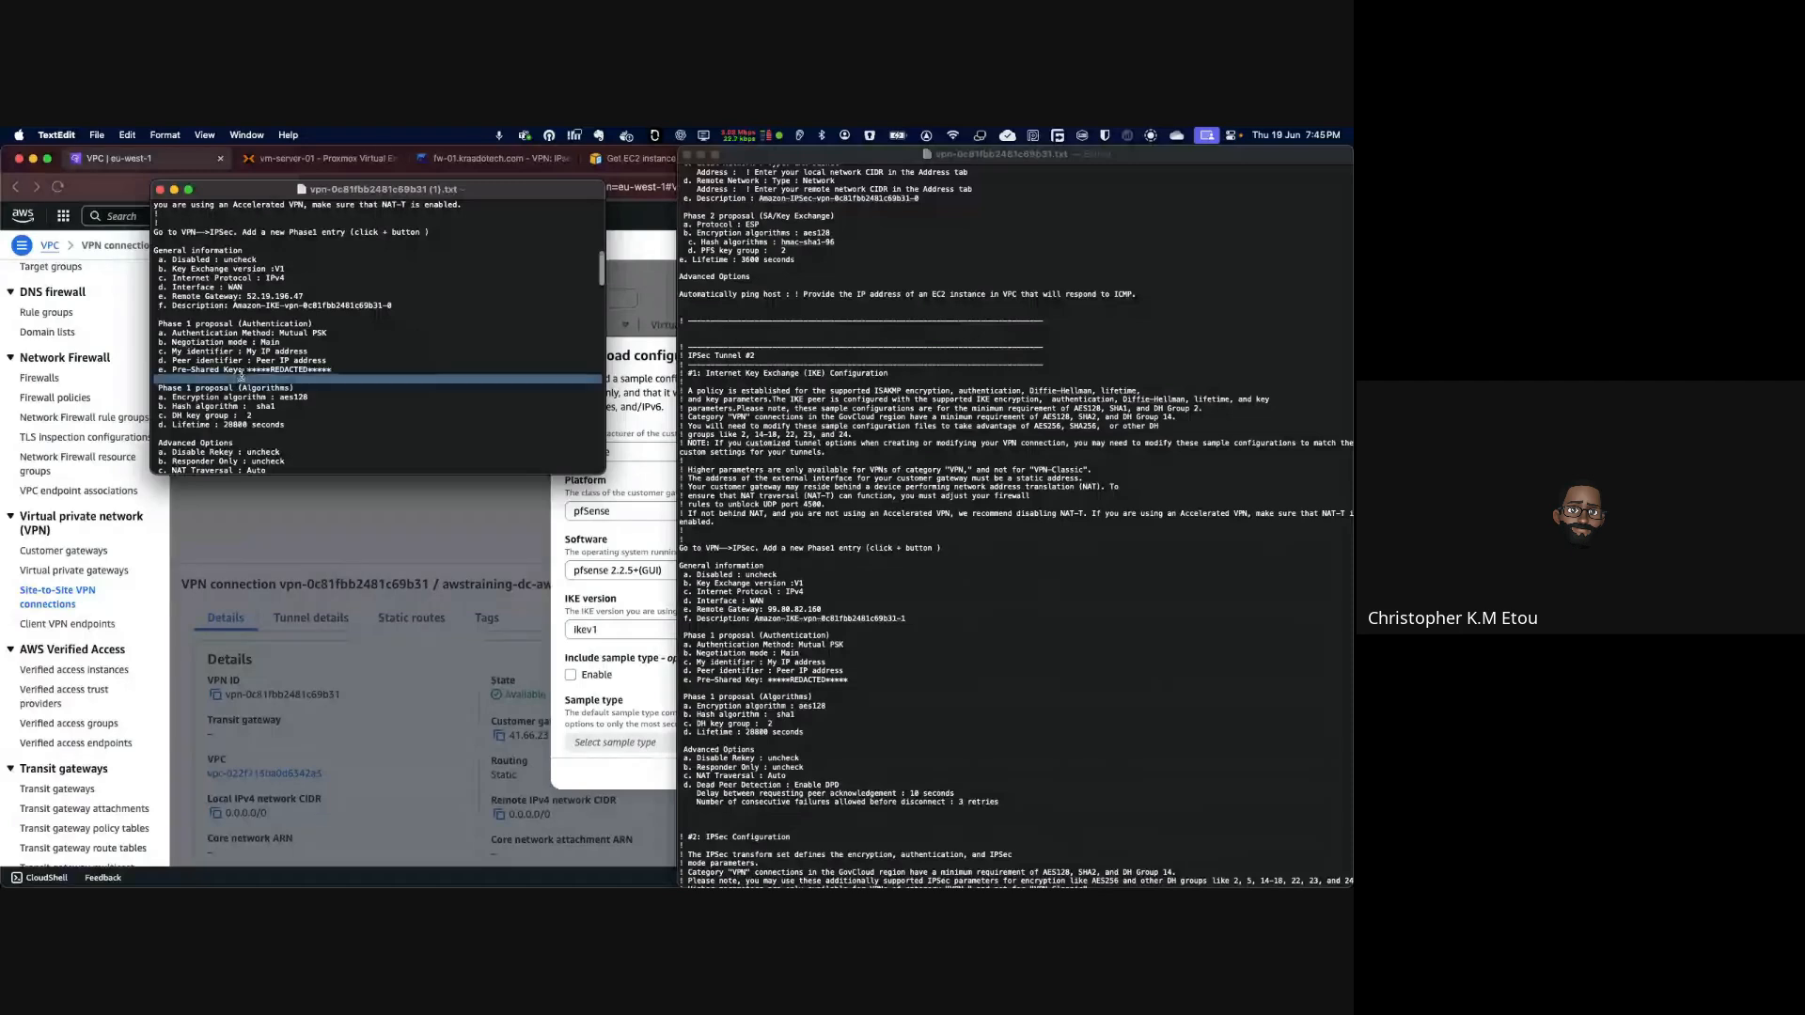
pyautogui.click(159, 191)
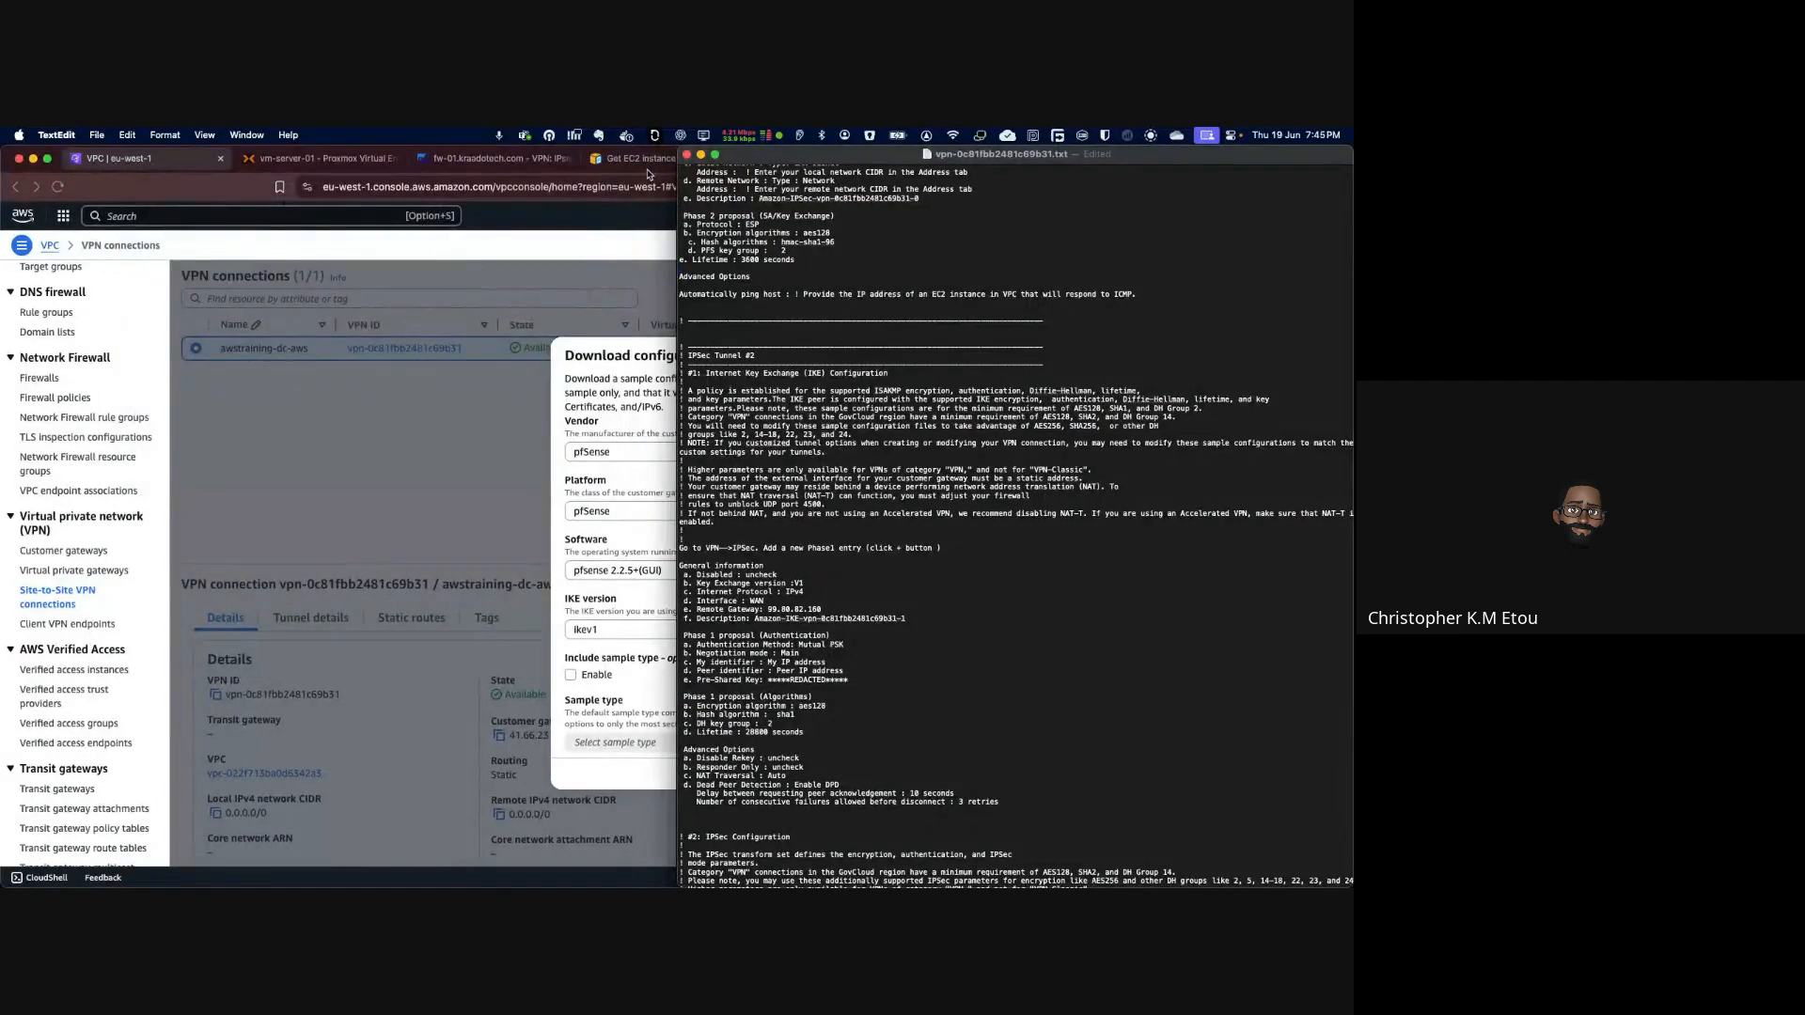
pyautogui.click(634, 352)
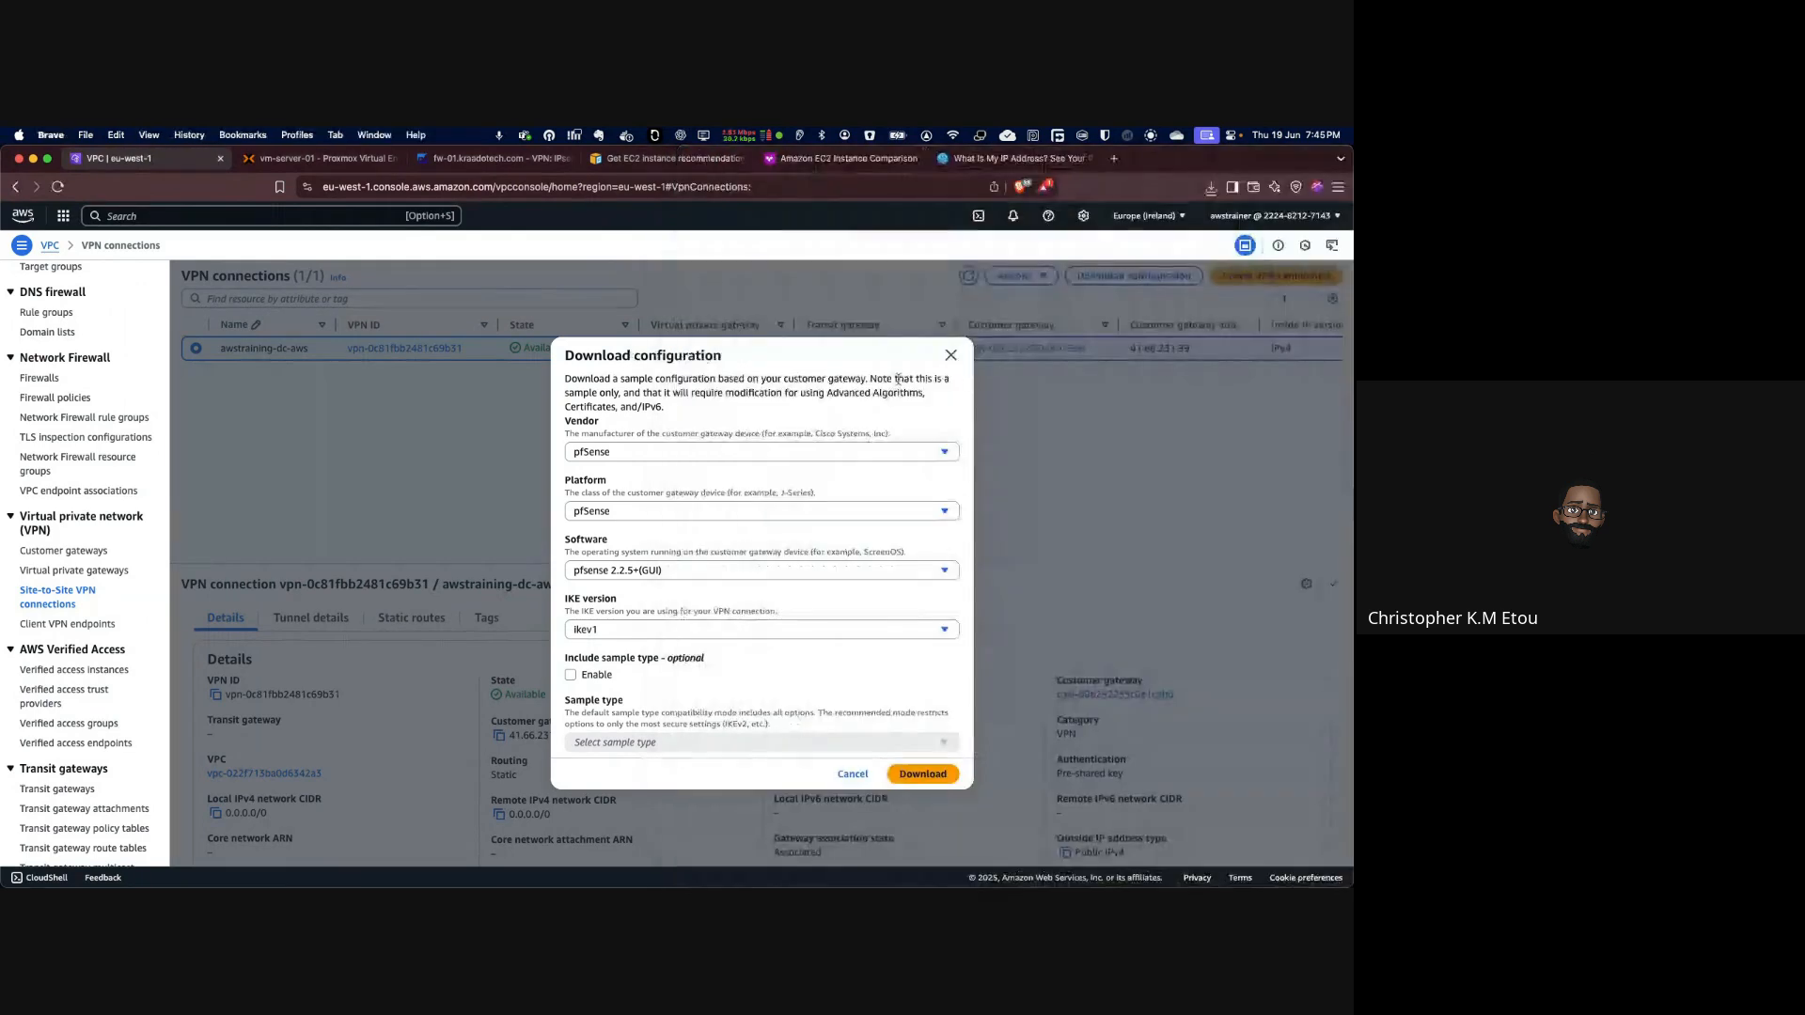
# - Dismiss the configuration download dialog, check the connection options and tunnel options modification pages for awstraining-dc-aws, and return to the VPN connections list
pyautogui.click(951, 357)
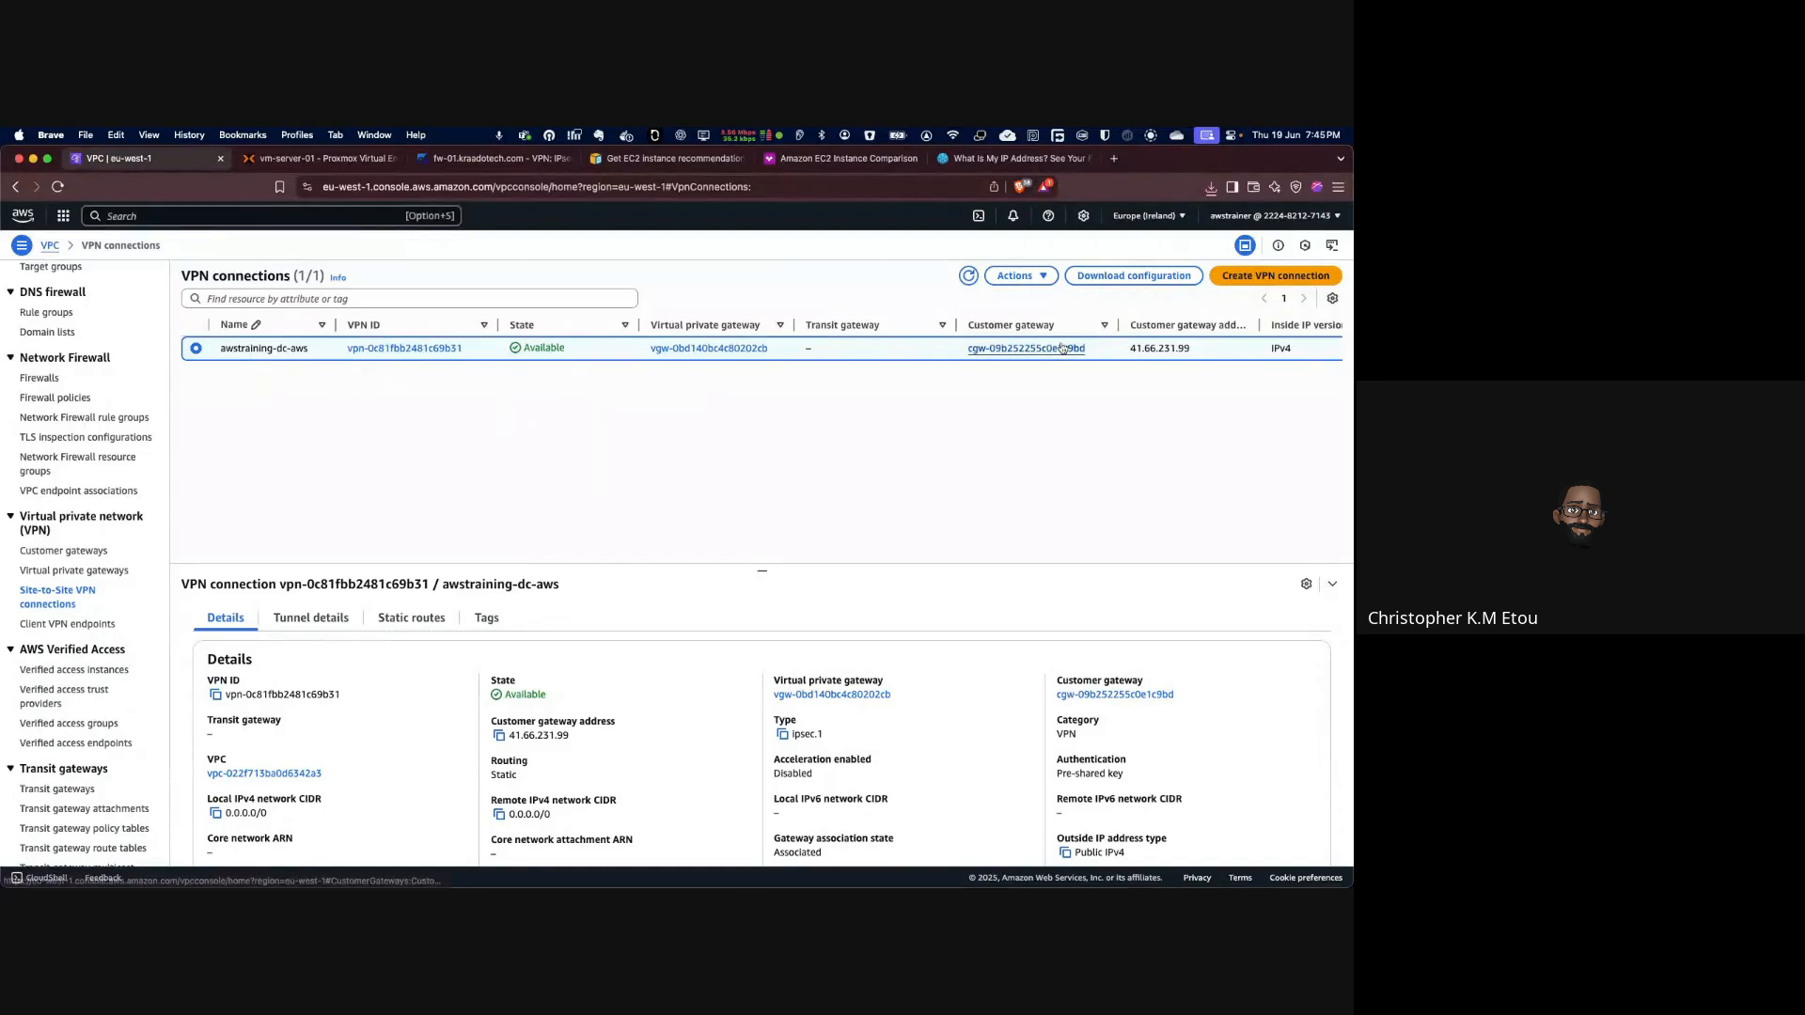
pyautogui.click(1043, 277)
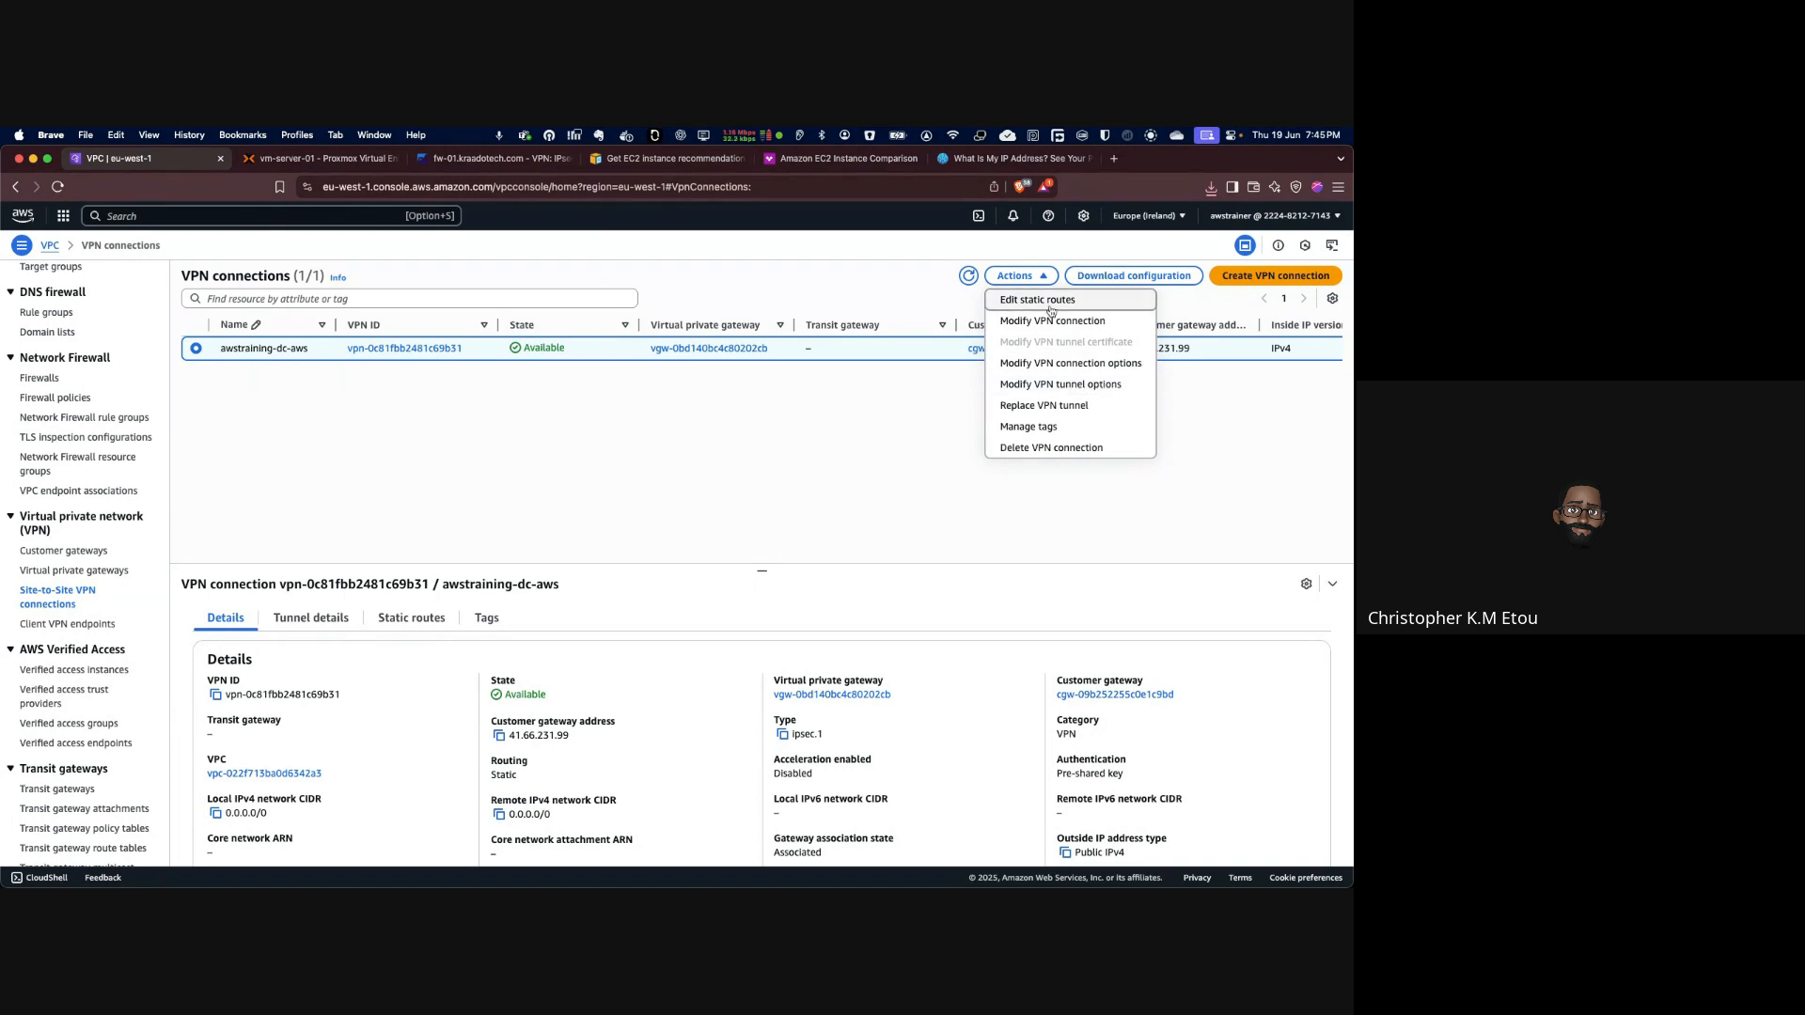
pyautogui.click(1058, 363)
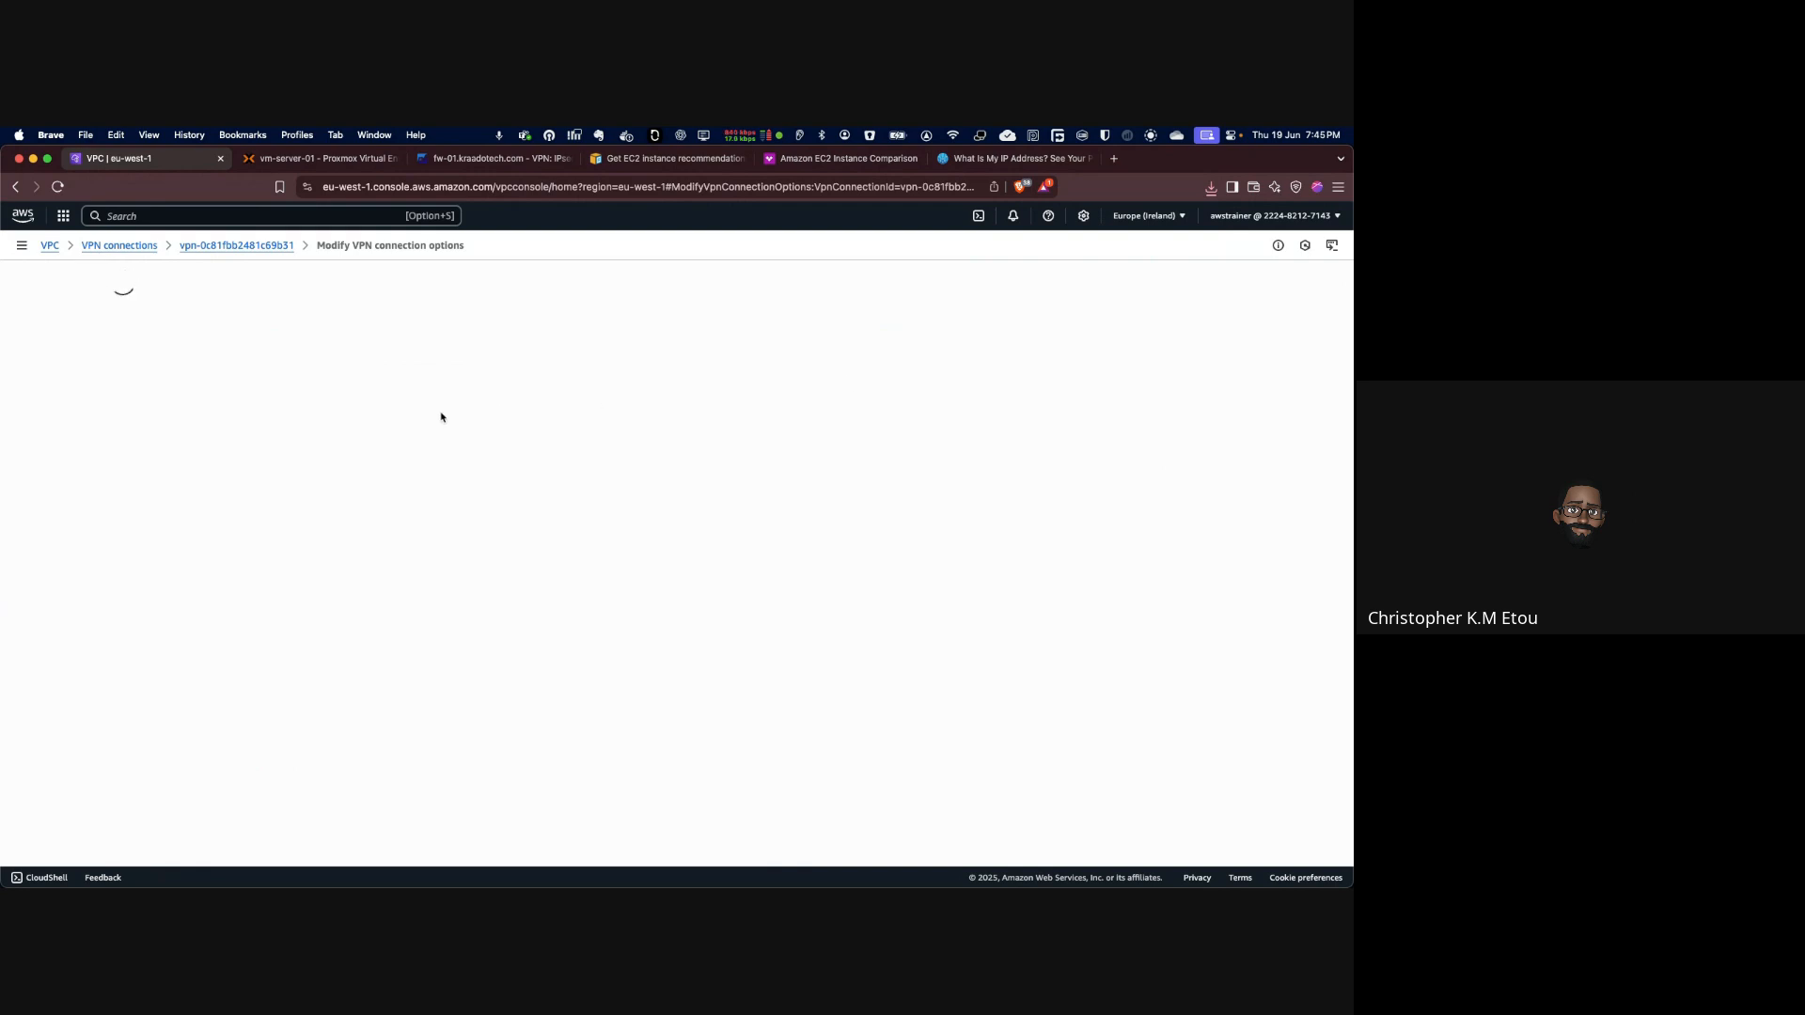
pyautogui.click(1125, 511)
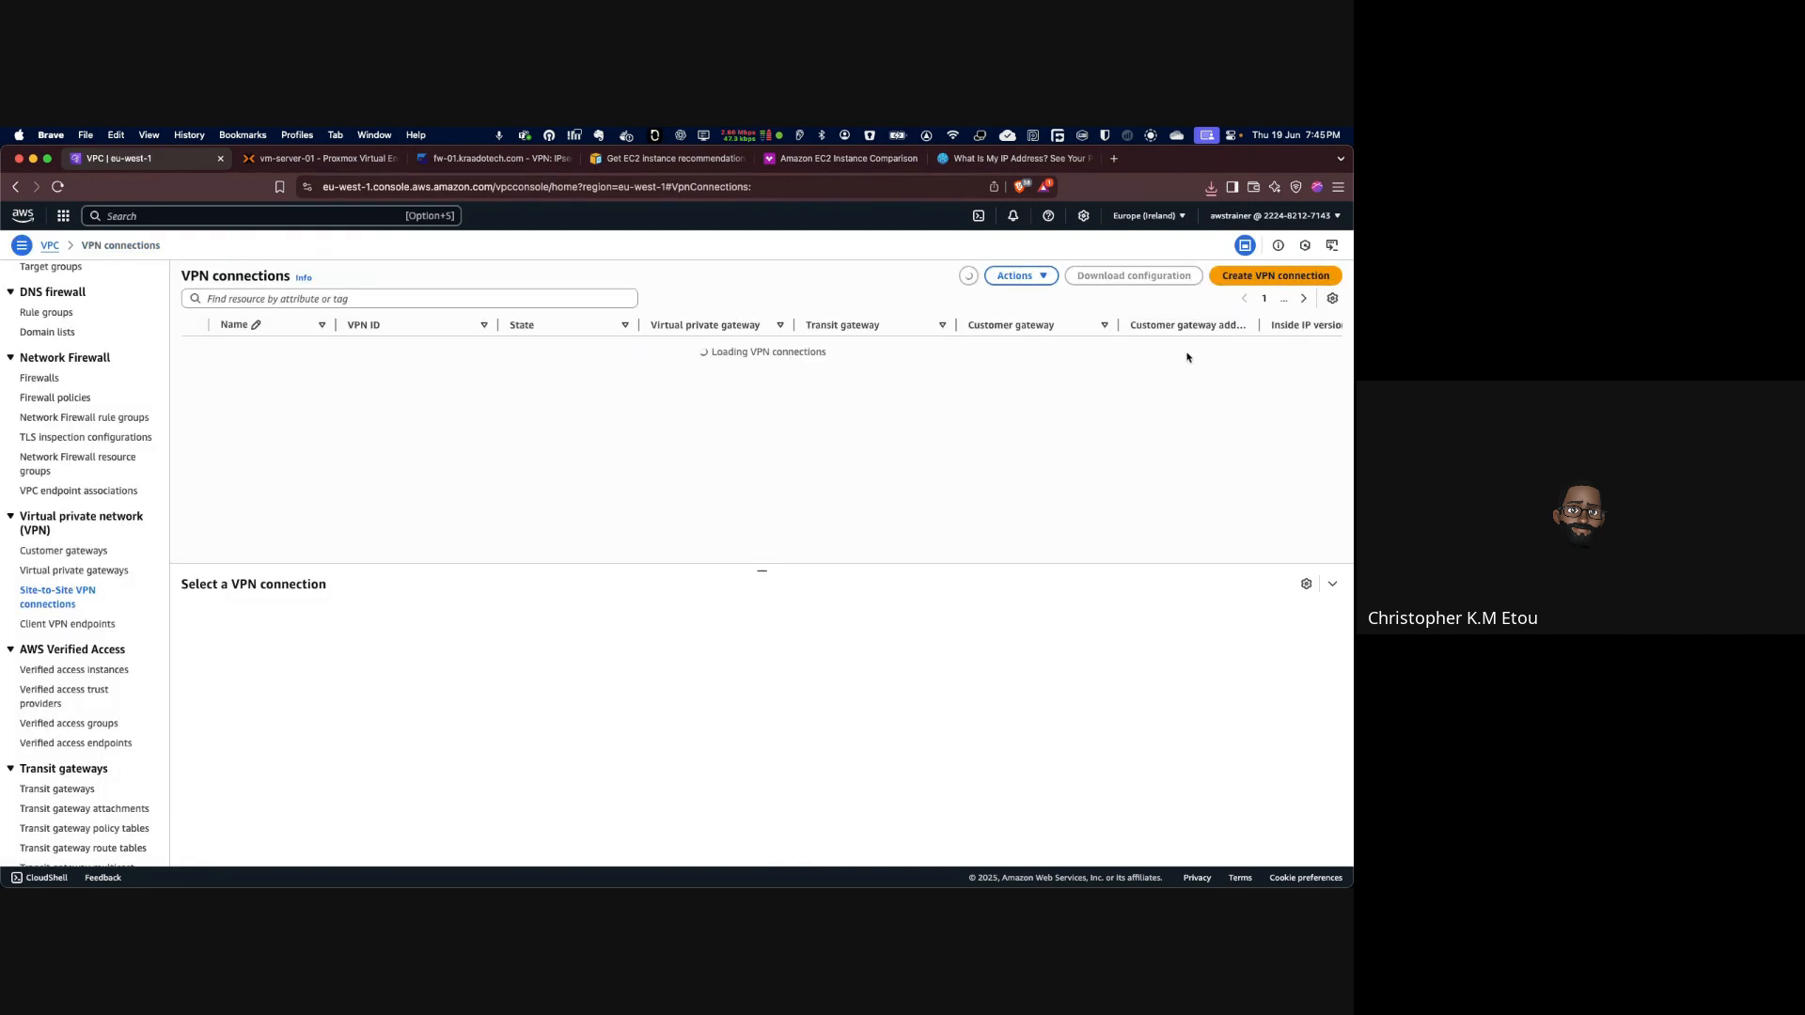
pyautogui.click(1020, 276)
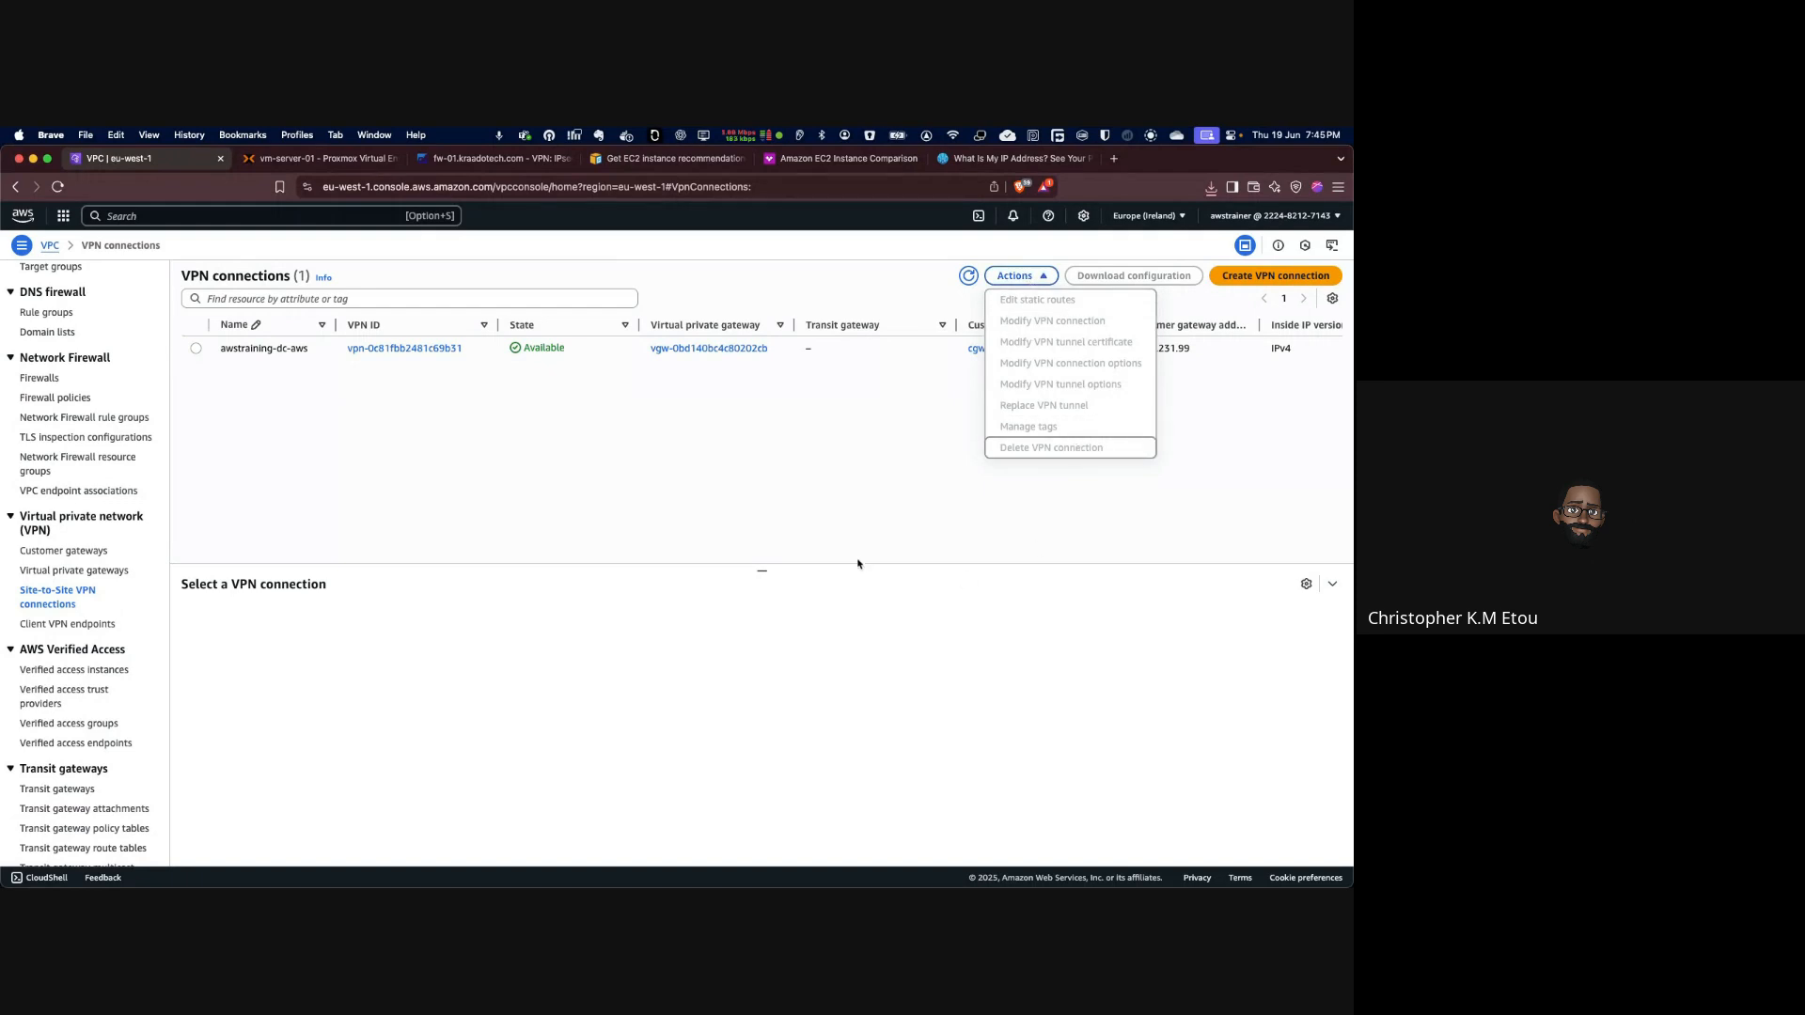
pyautogui.click(370, 399)
pyautogui.click(196, 349)
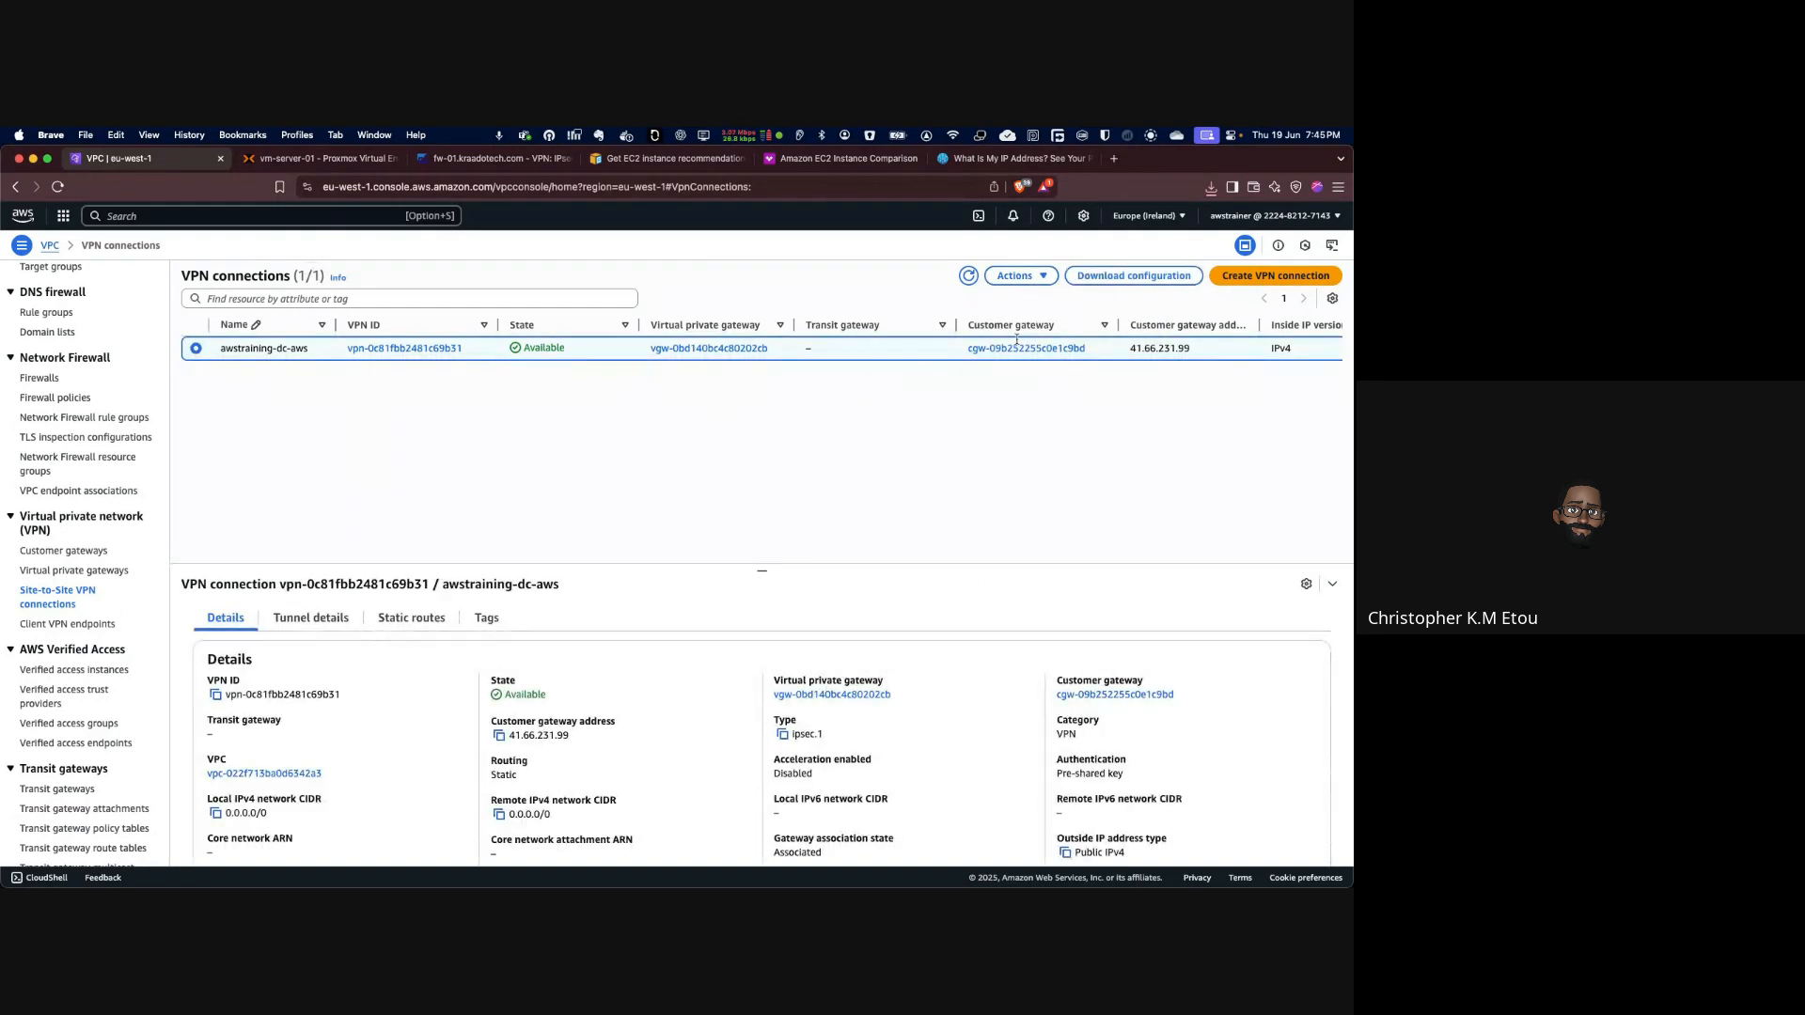
pyautogui.click(1043, 277)
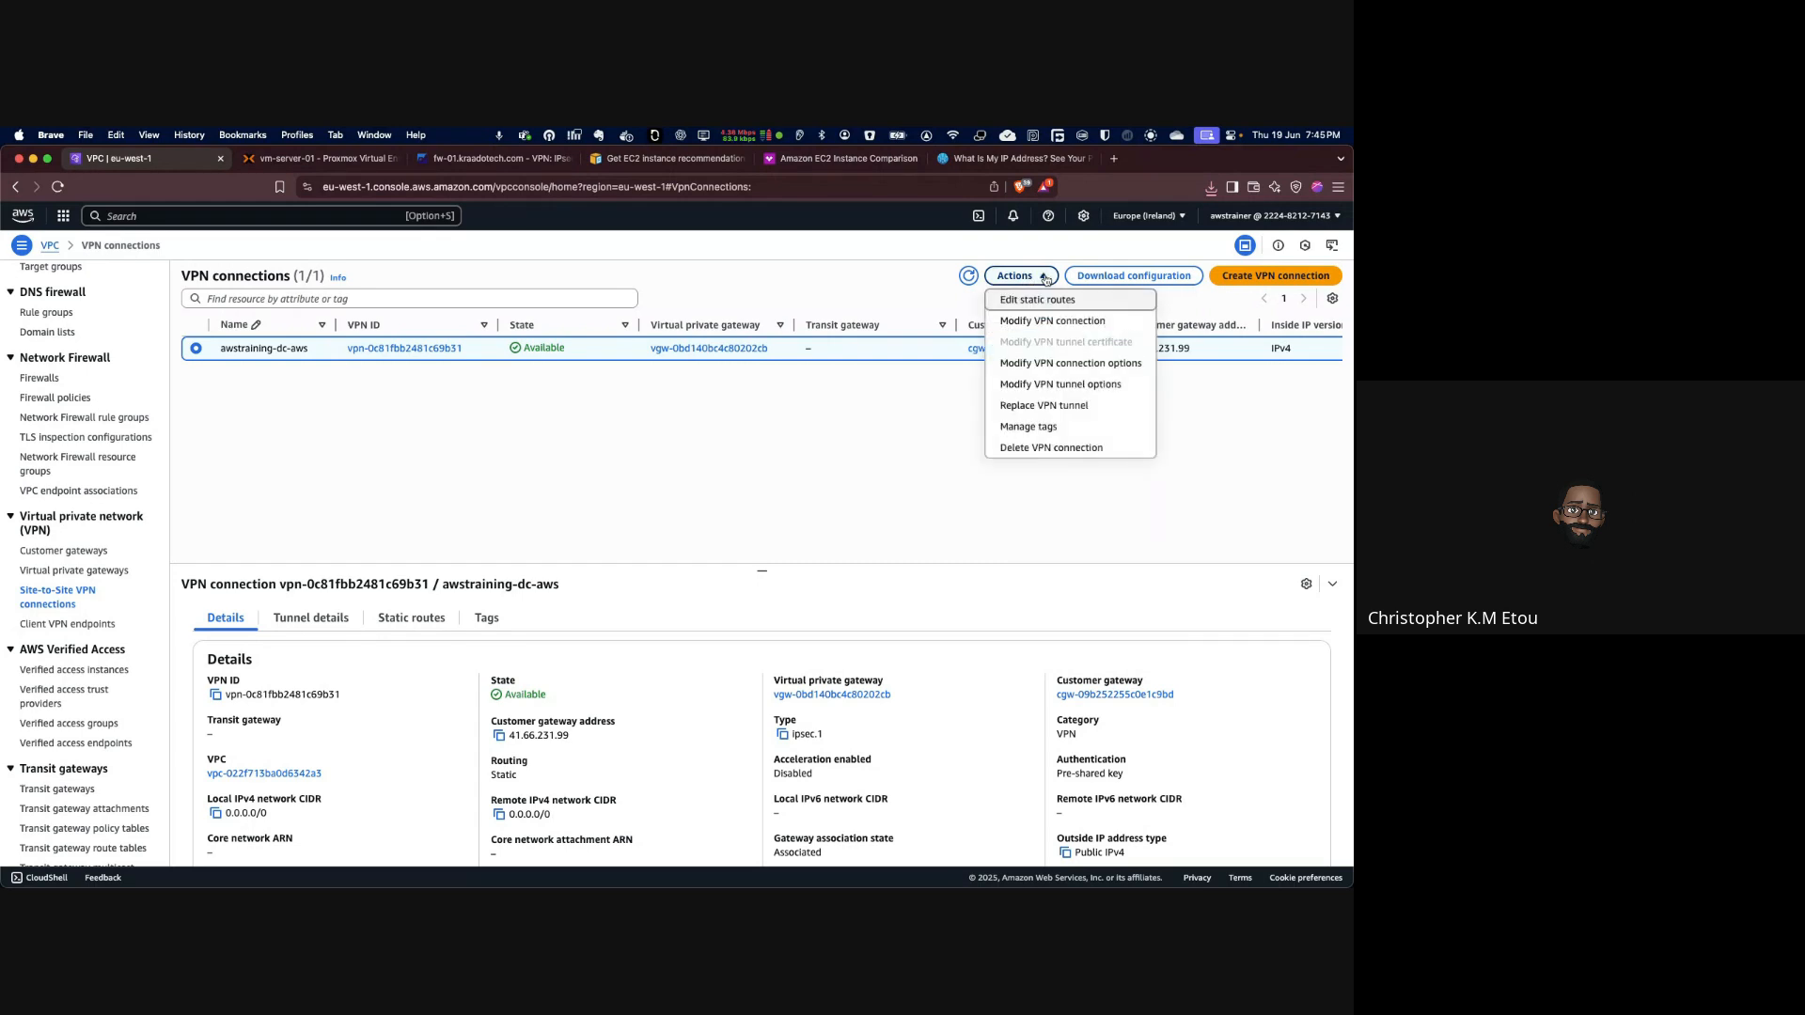
pyautogui.click(1081, 387)
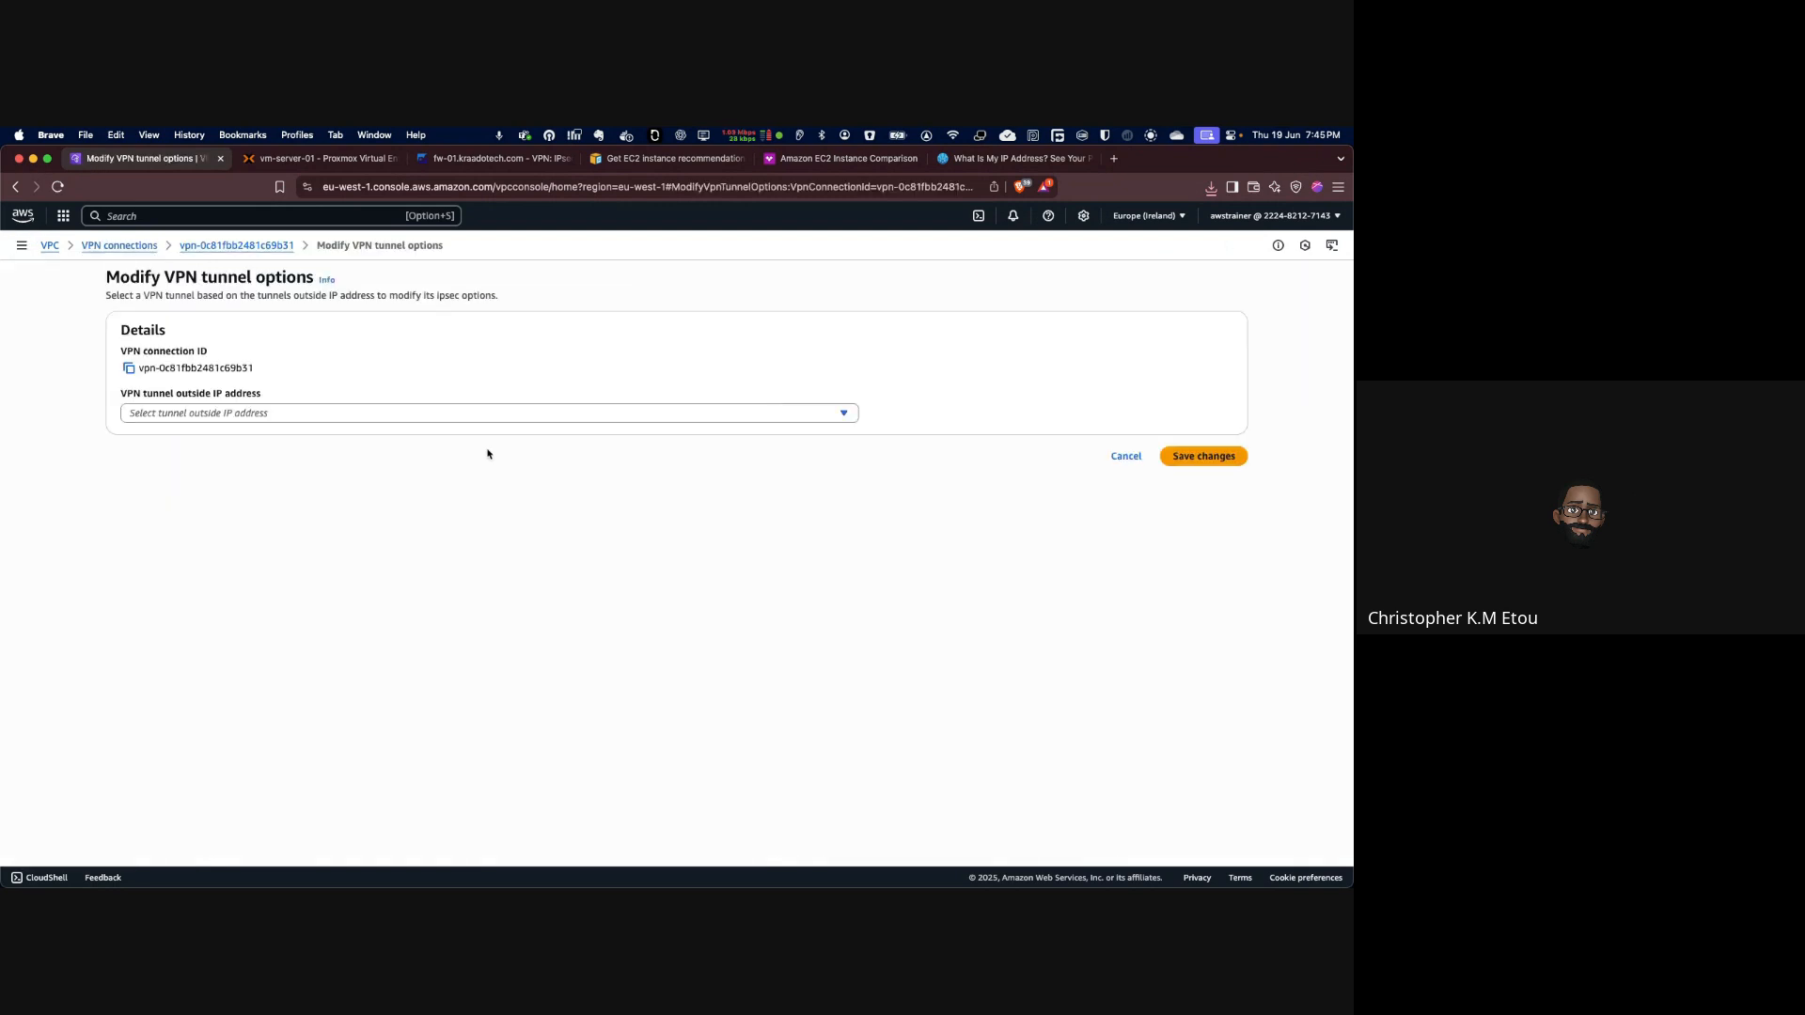
pyautogui.click(115, 244)
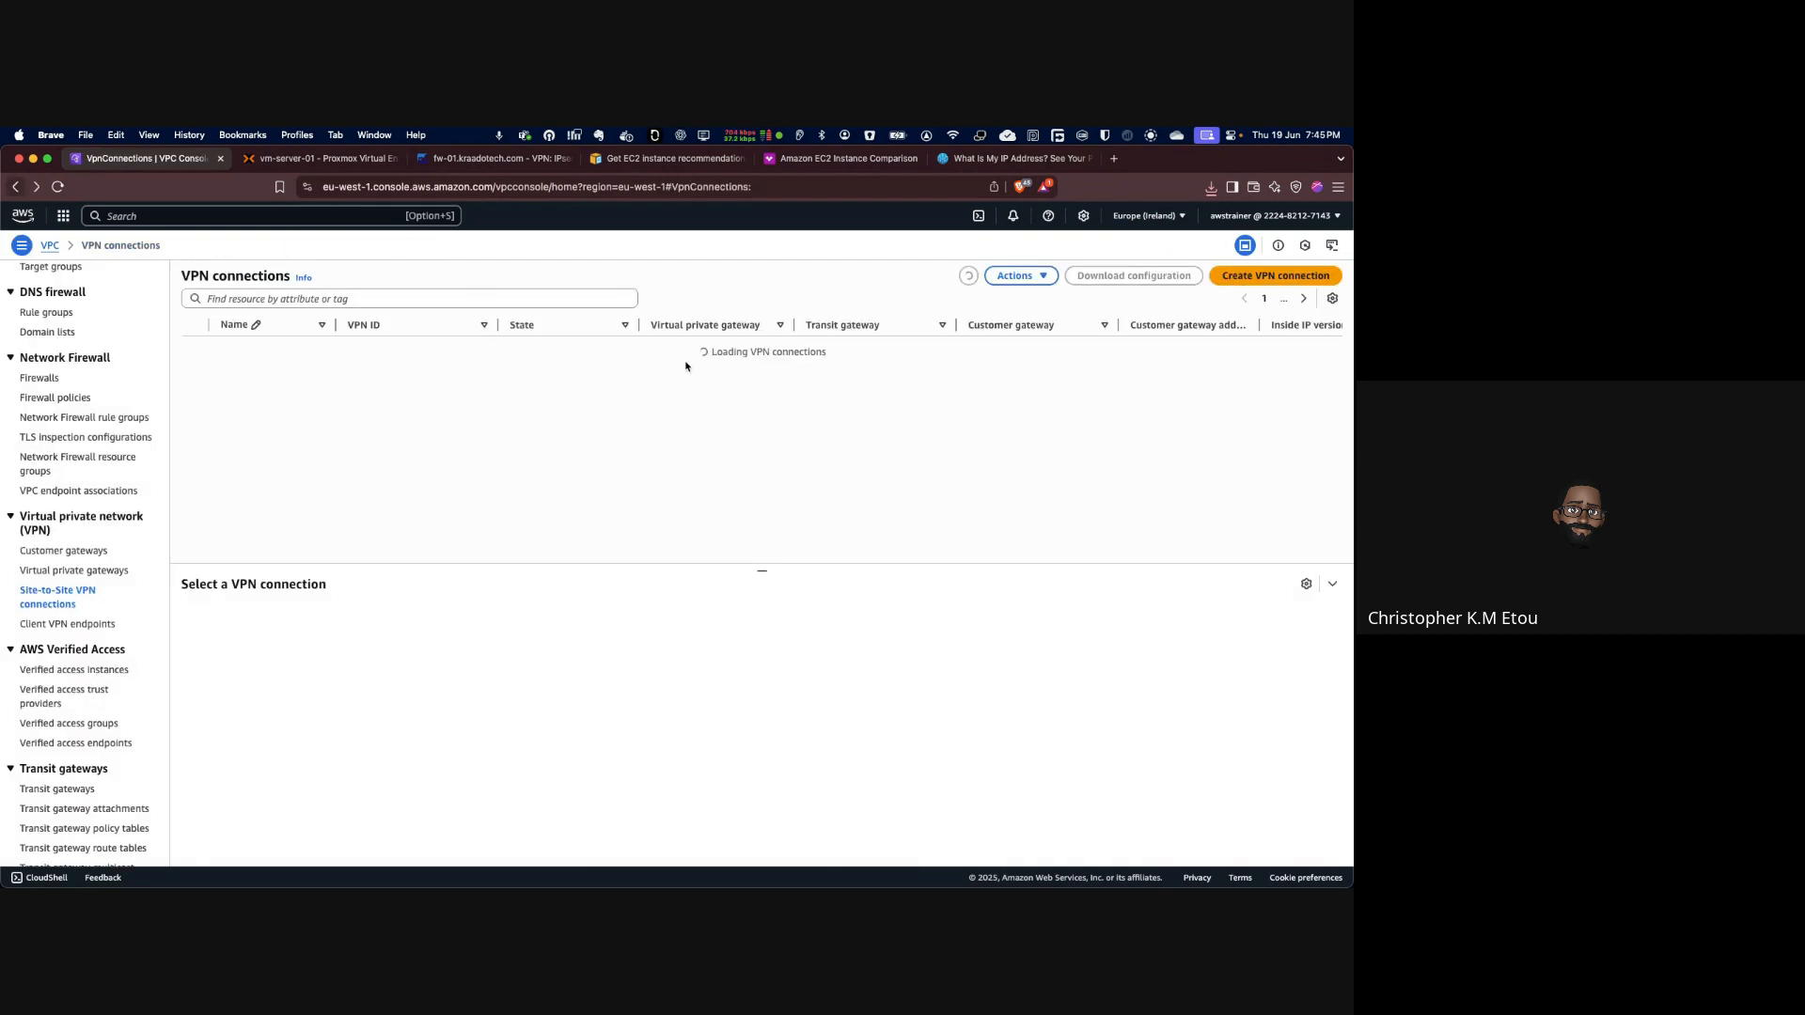
# - Examine the awstraining-dc-aws connection's details, including its Secrets management ARN, and its tunnel information to find where the pre-shared key is stored
pyautogui.click(1017, 275)
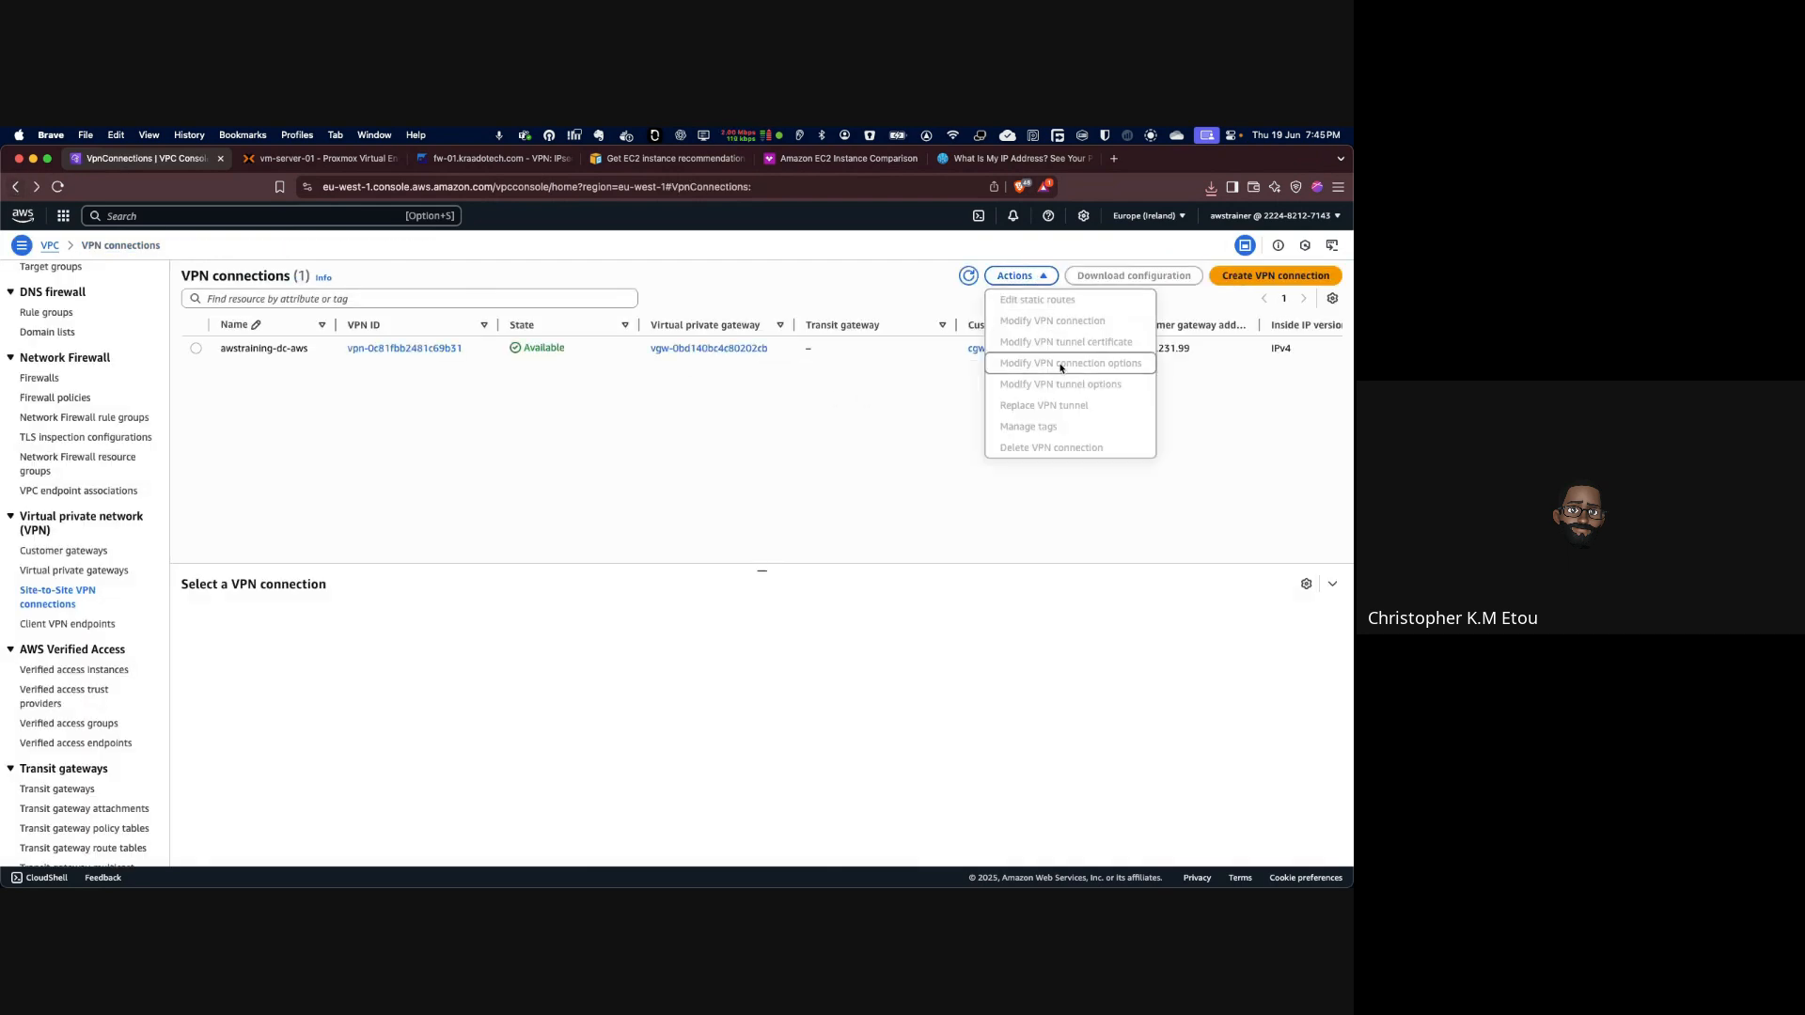
pyautogui.click(197, 348)
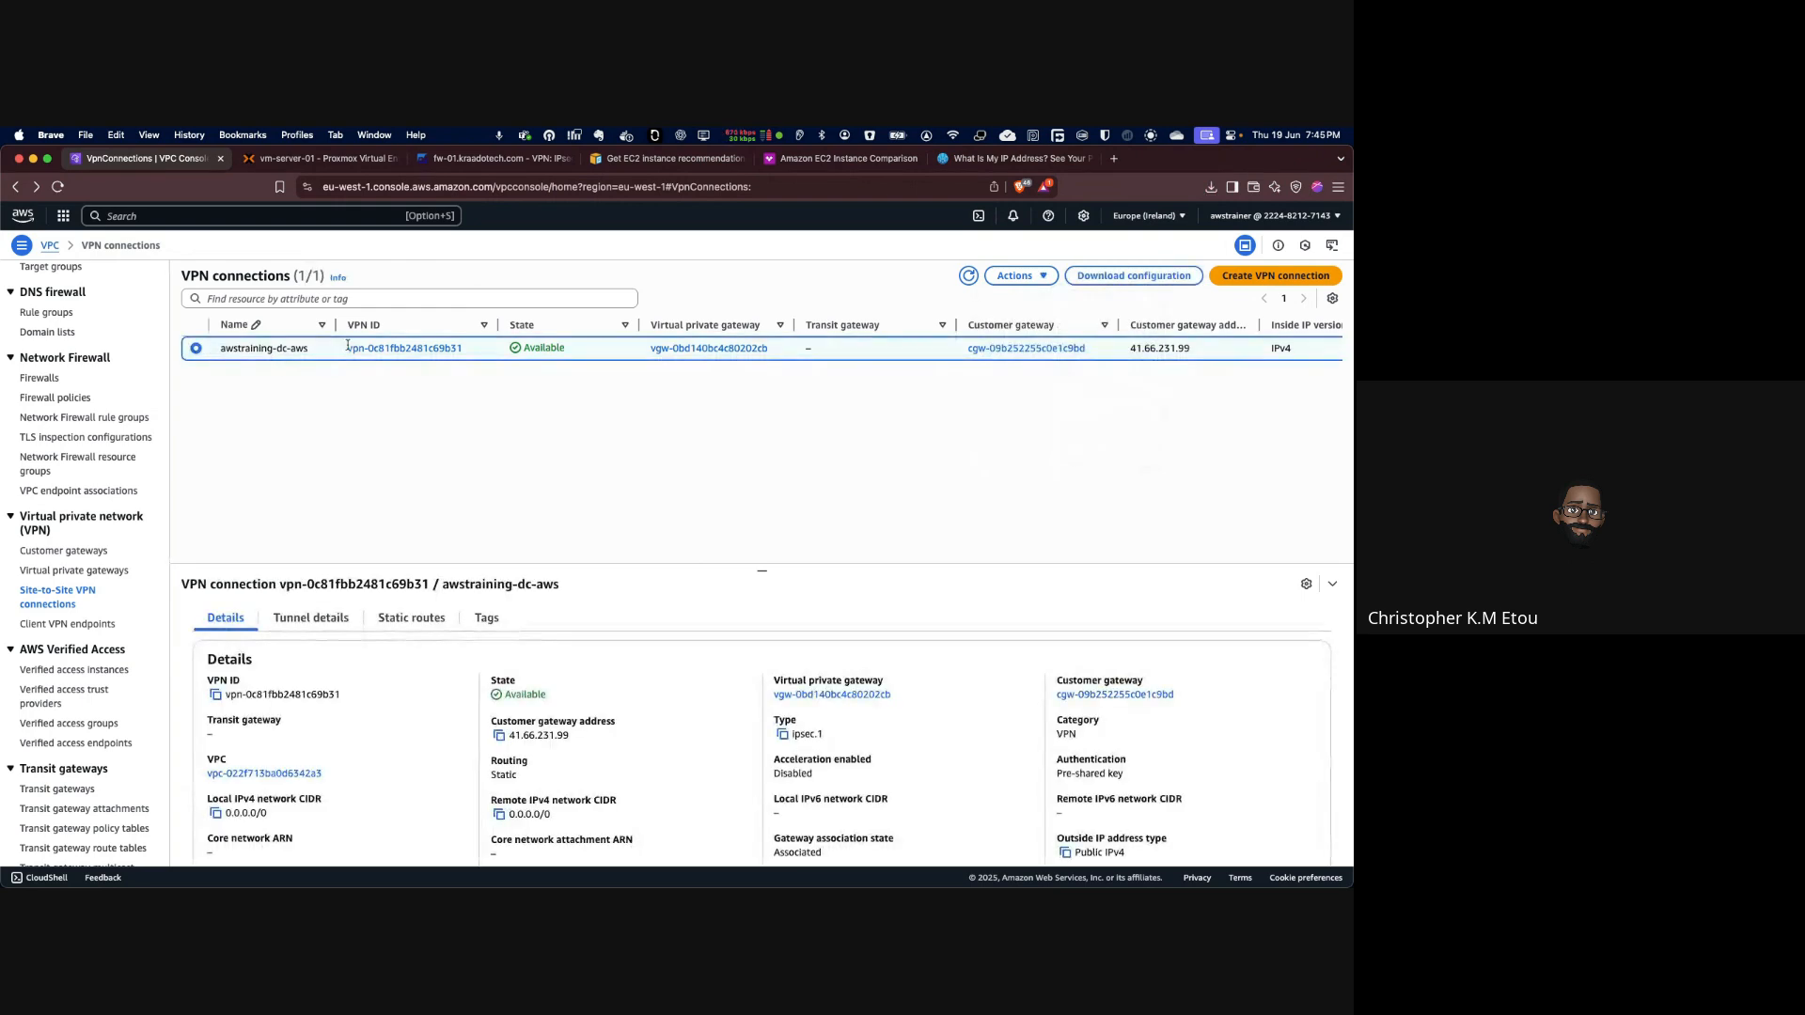
pyautogui.scroll(-2, 511, 627)
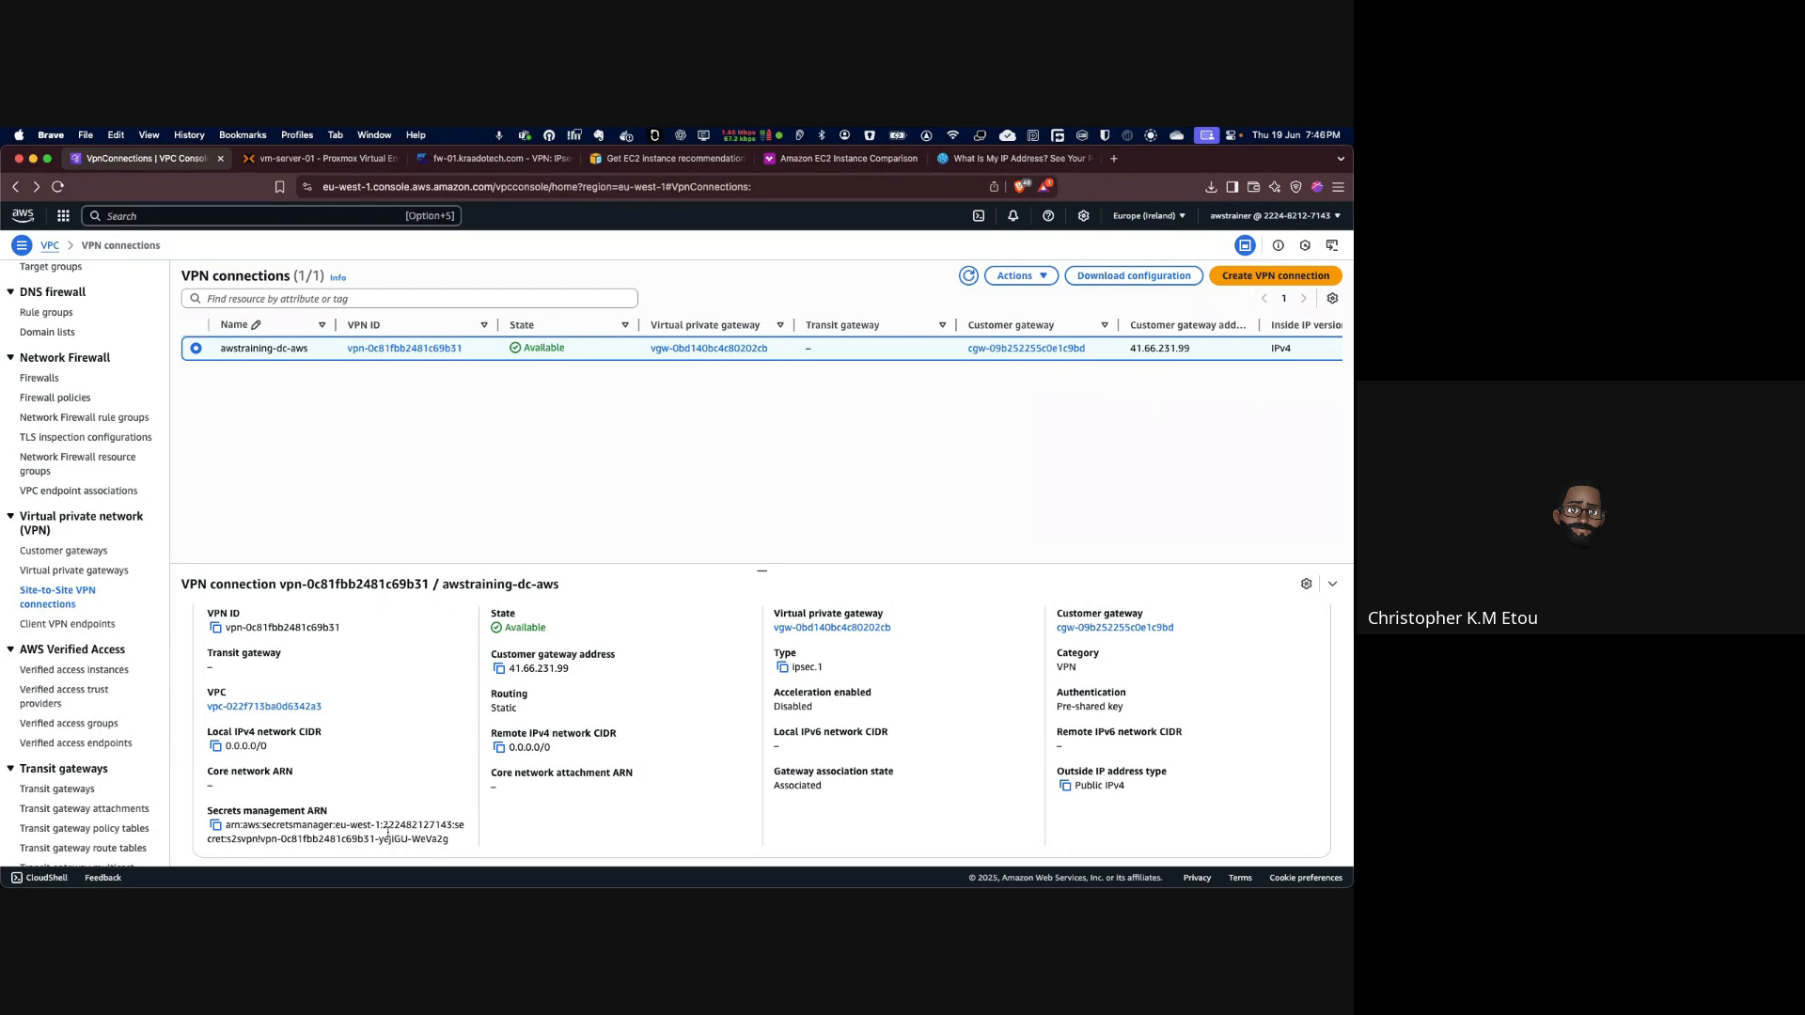
pyautogui.click(215, 825)
pyautogui.moveTo(762, 571); pyautogui.dragTo(760, 405)
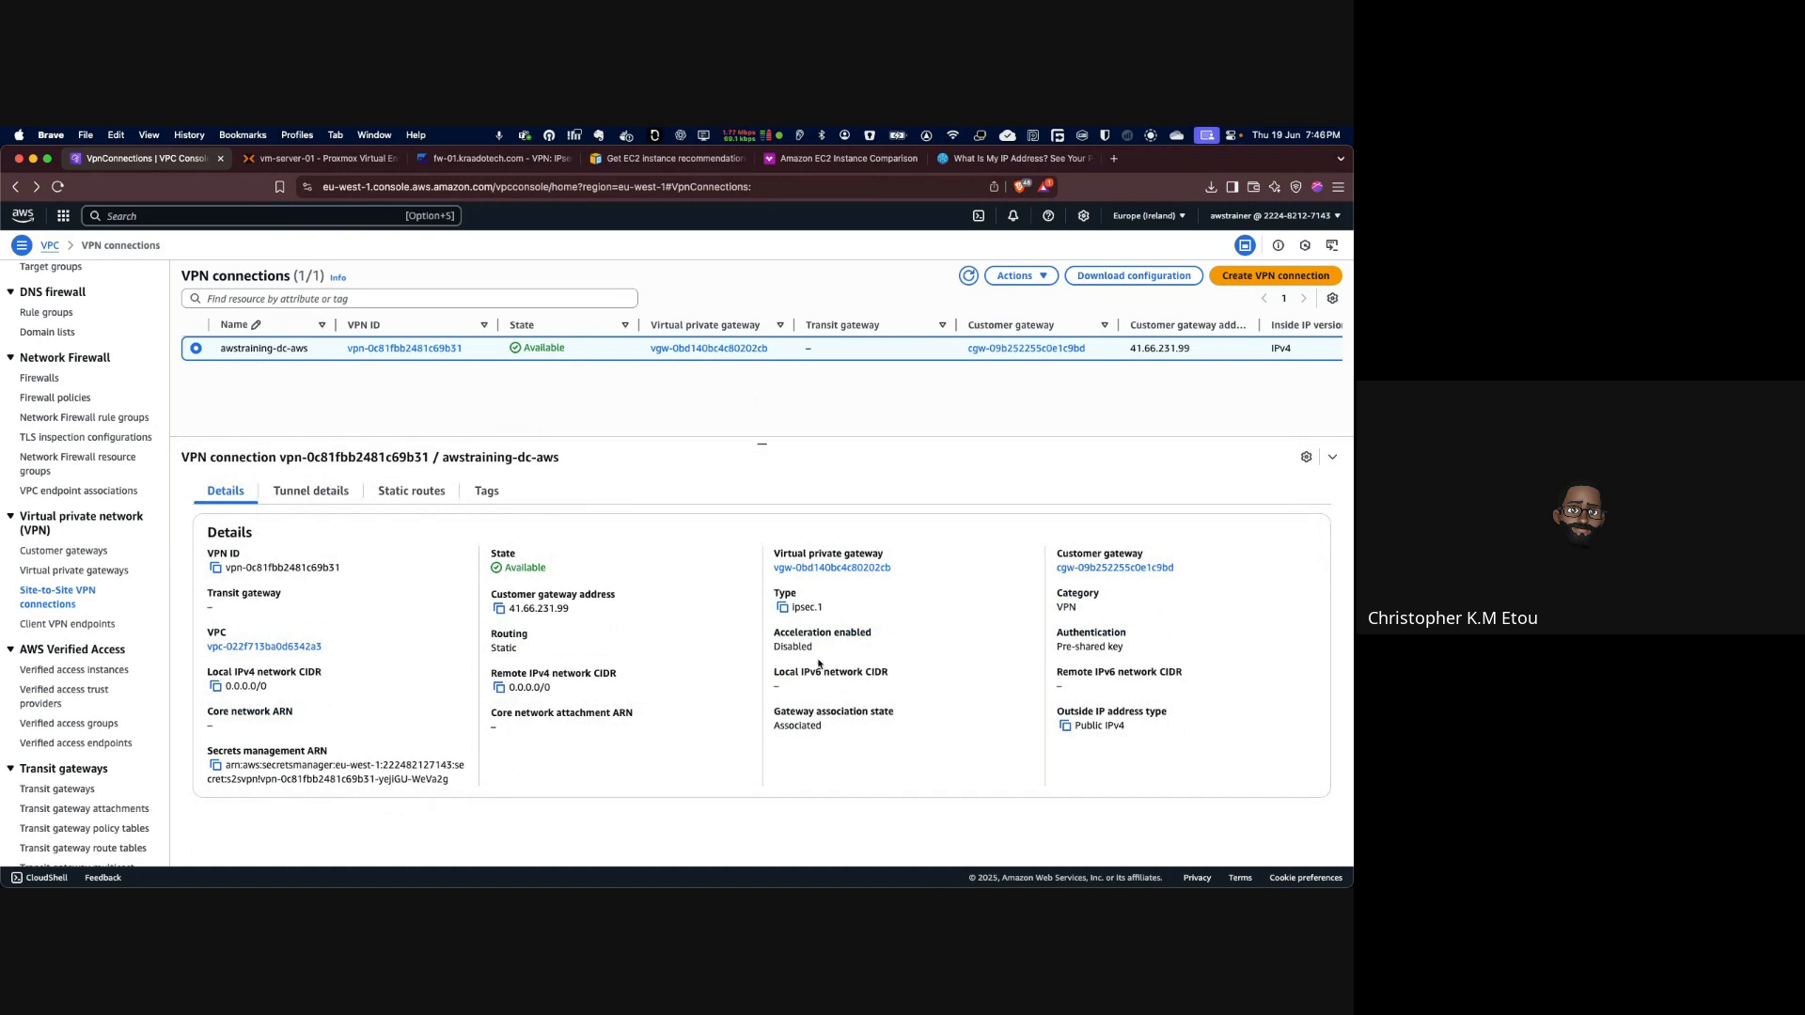
pyautogui.click(299, 494)
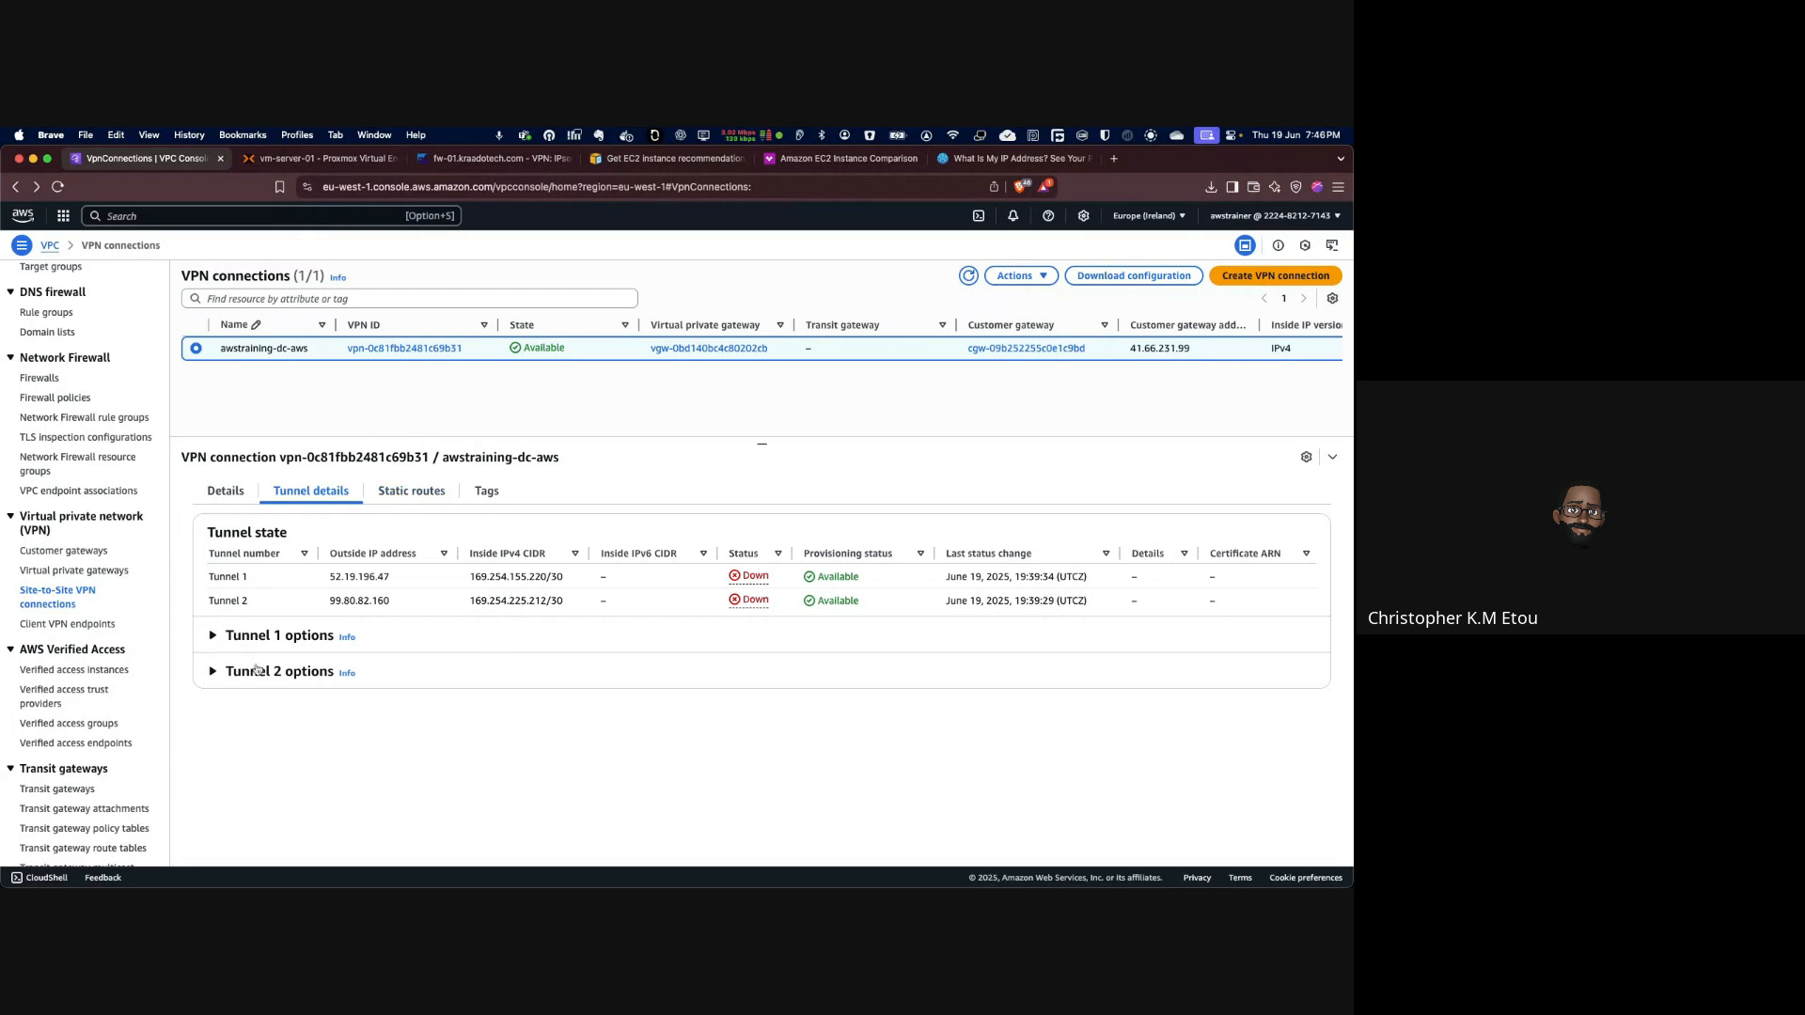
pyautogui.click(223, 639)
pyautogui.click(223, 638)
# - Open Secrets Manager, retrieve the secret value of the VPN connection's s2svpn secret, and copy the value for key 52.19.196.47
pyautogui.click(163, 218)
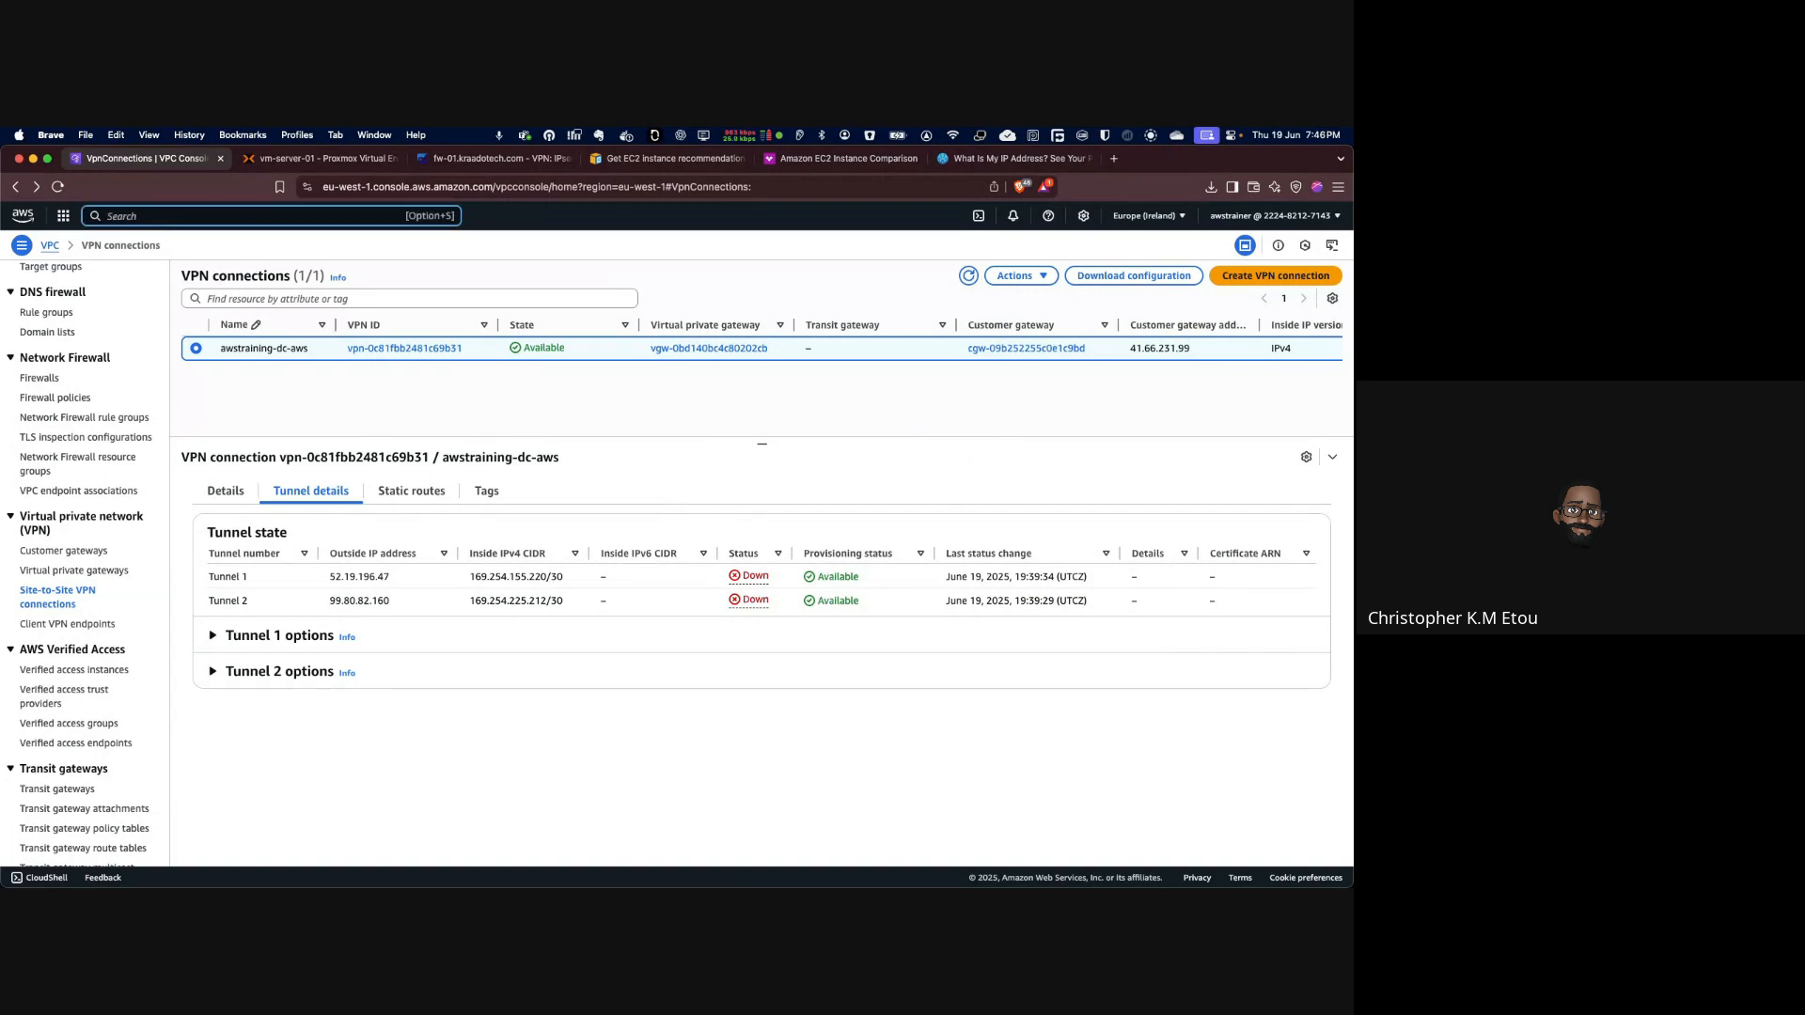
pyautogui.write('secrets')
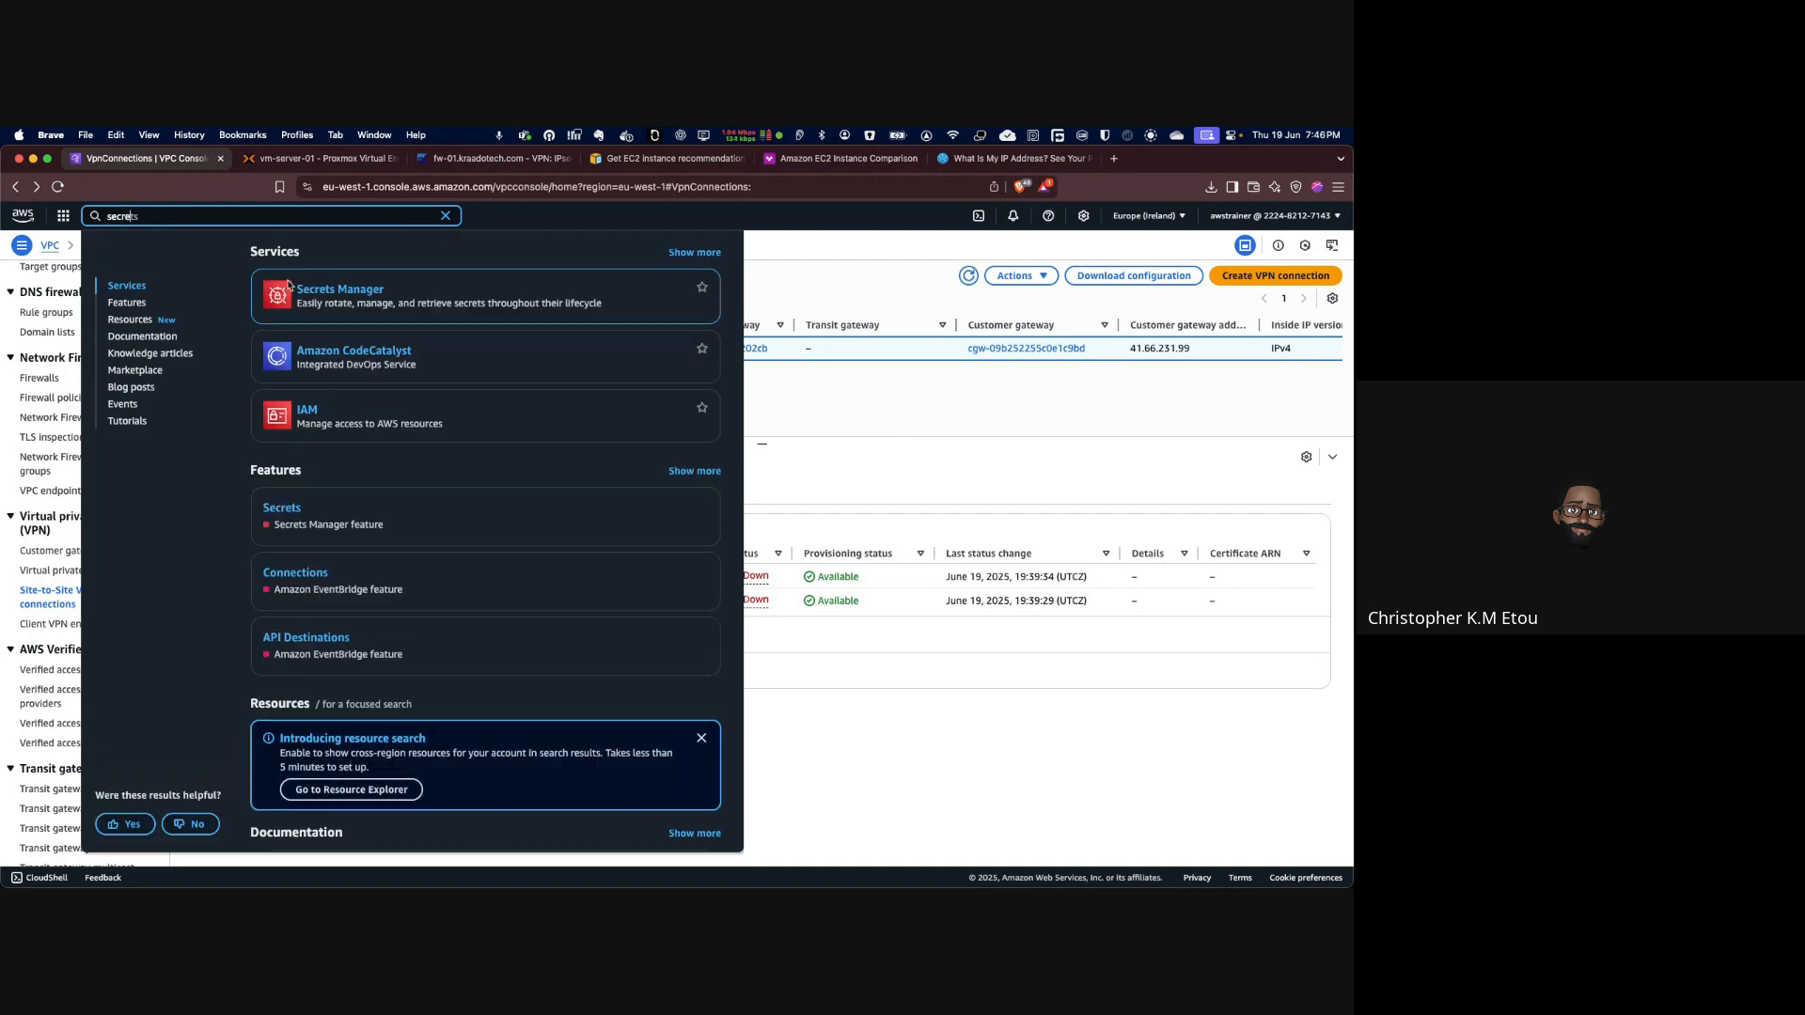
pyautogui.press('Return')
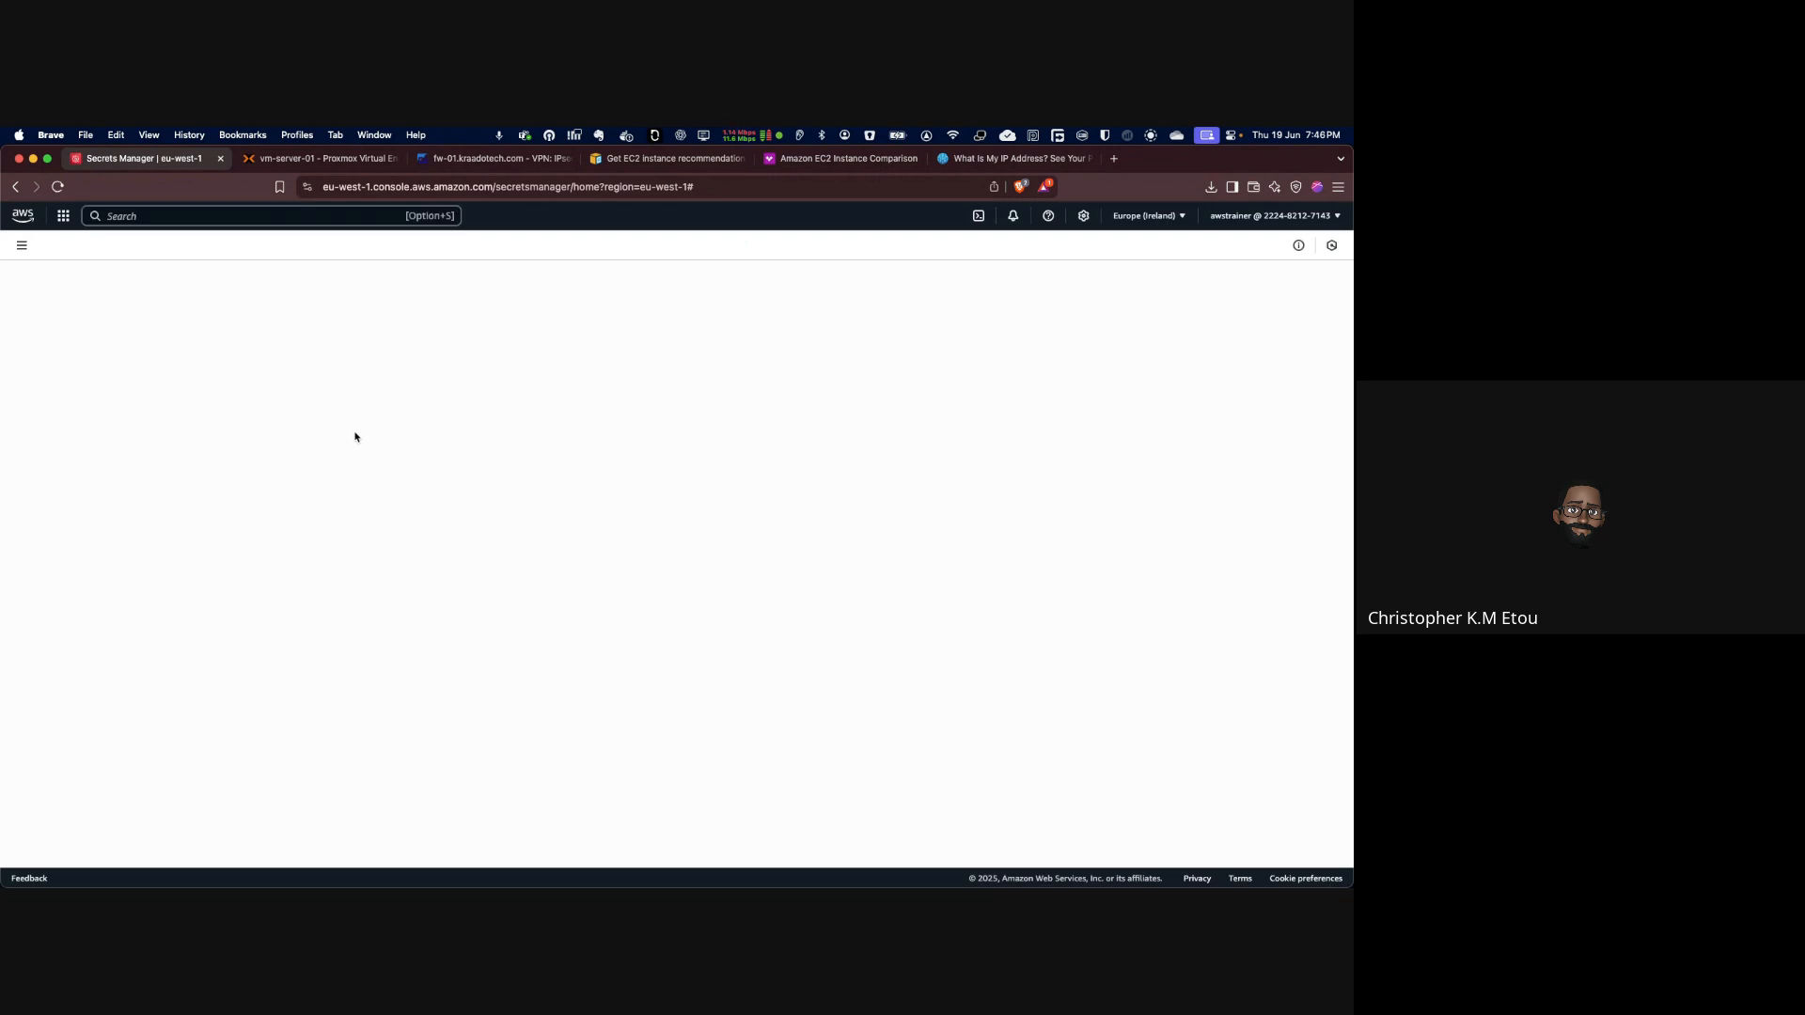
pyautogui.click(129, 368)
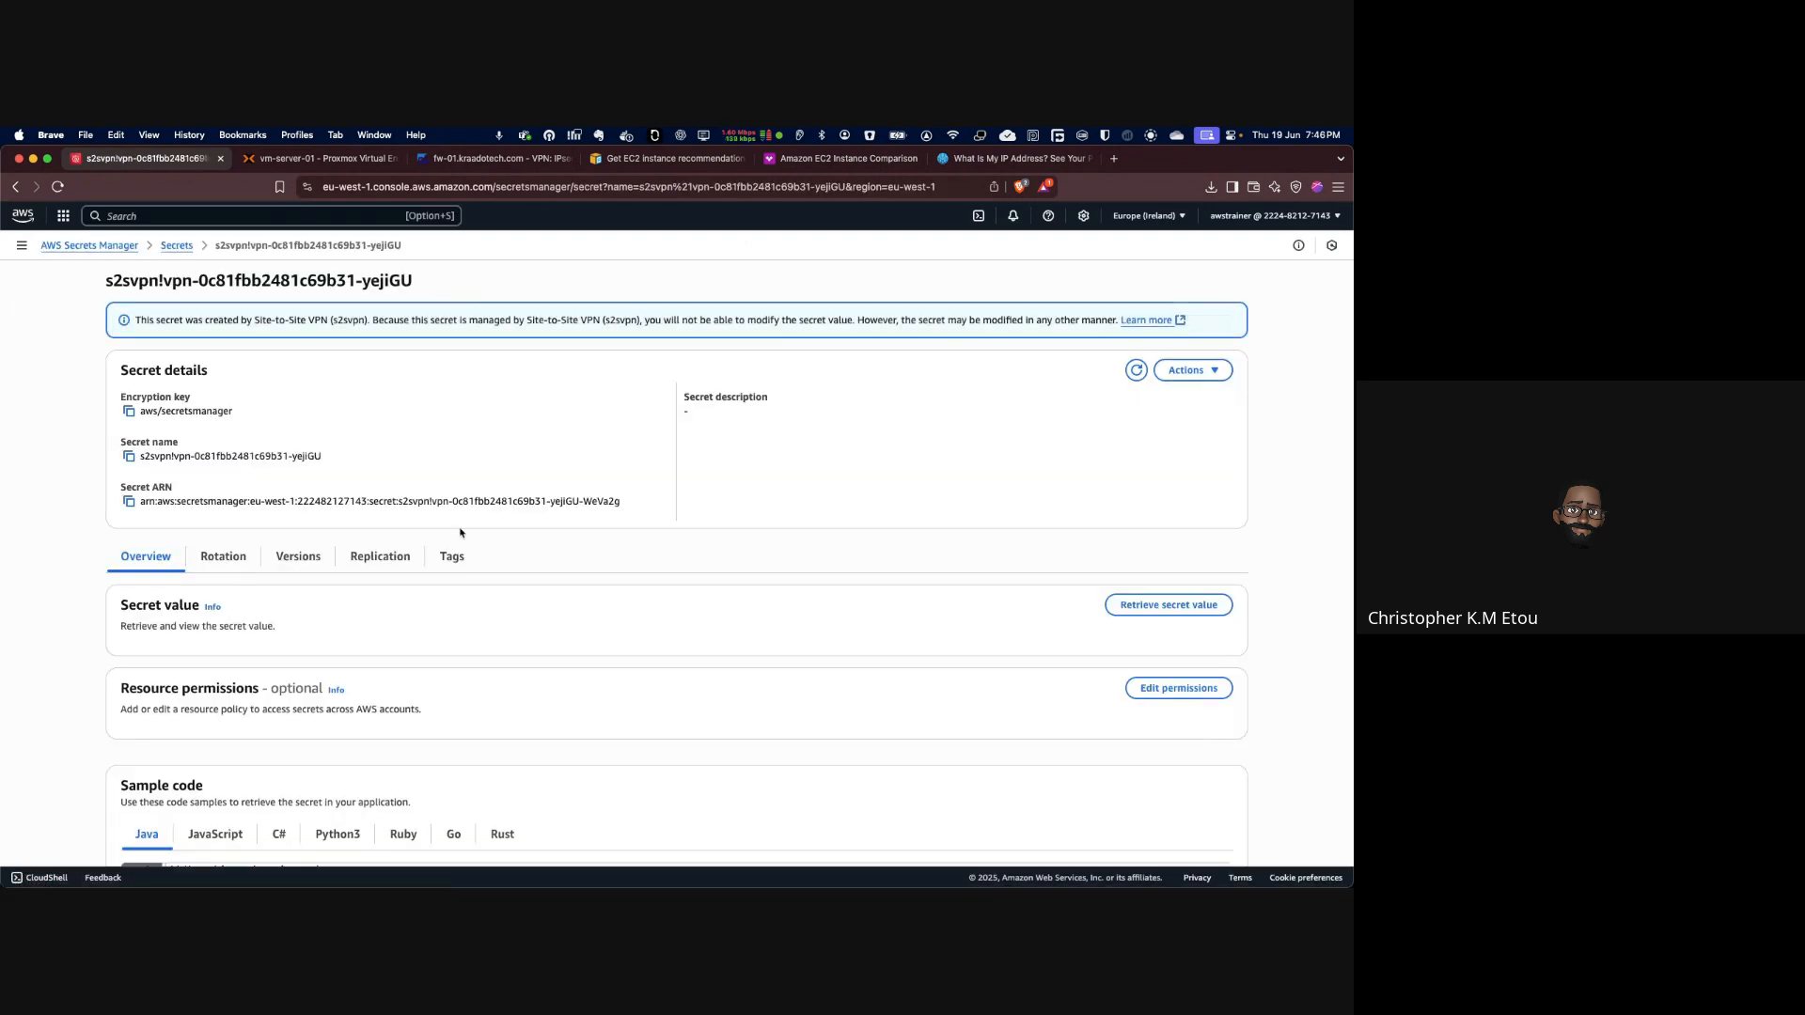
pyautogui.click(1133, 607)
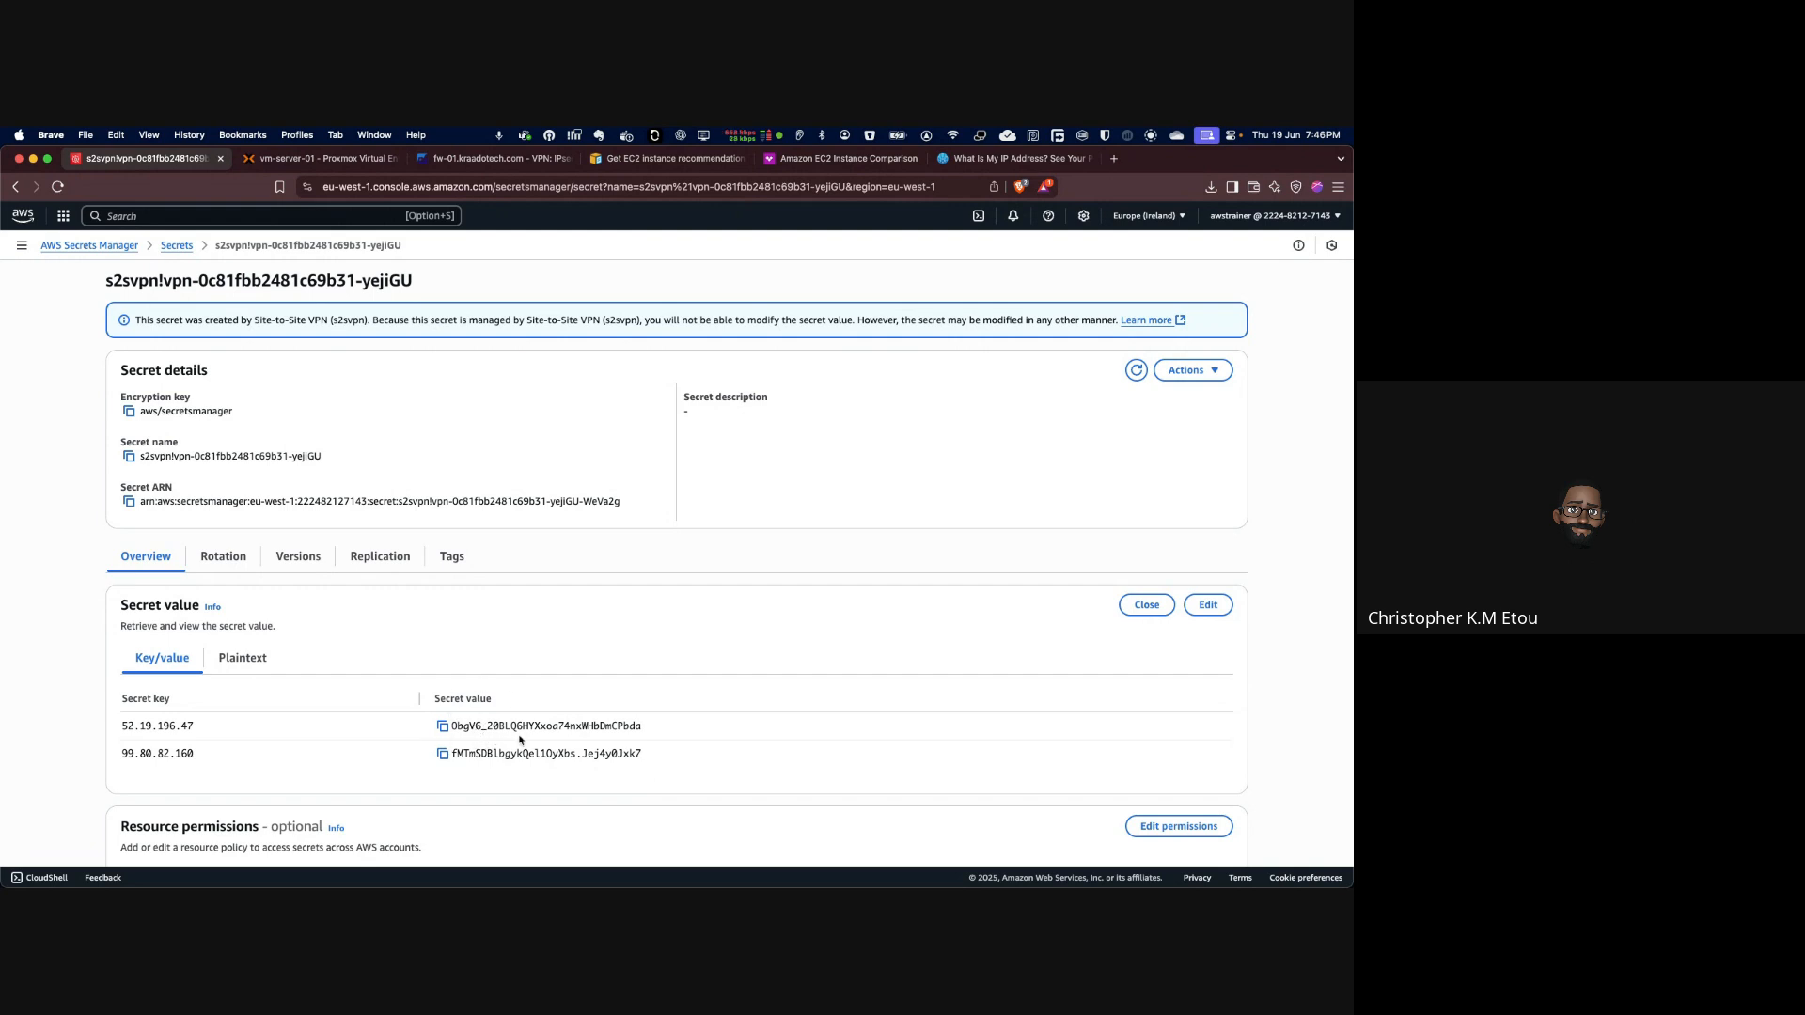
pyautogui.click(443, 727)
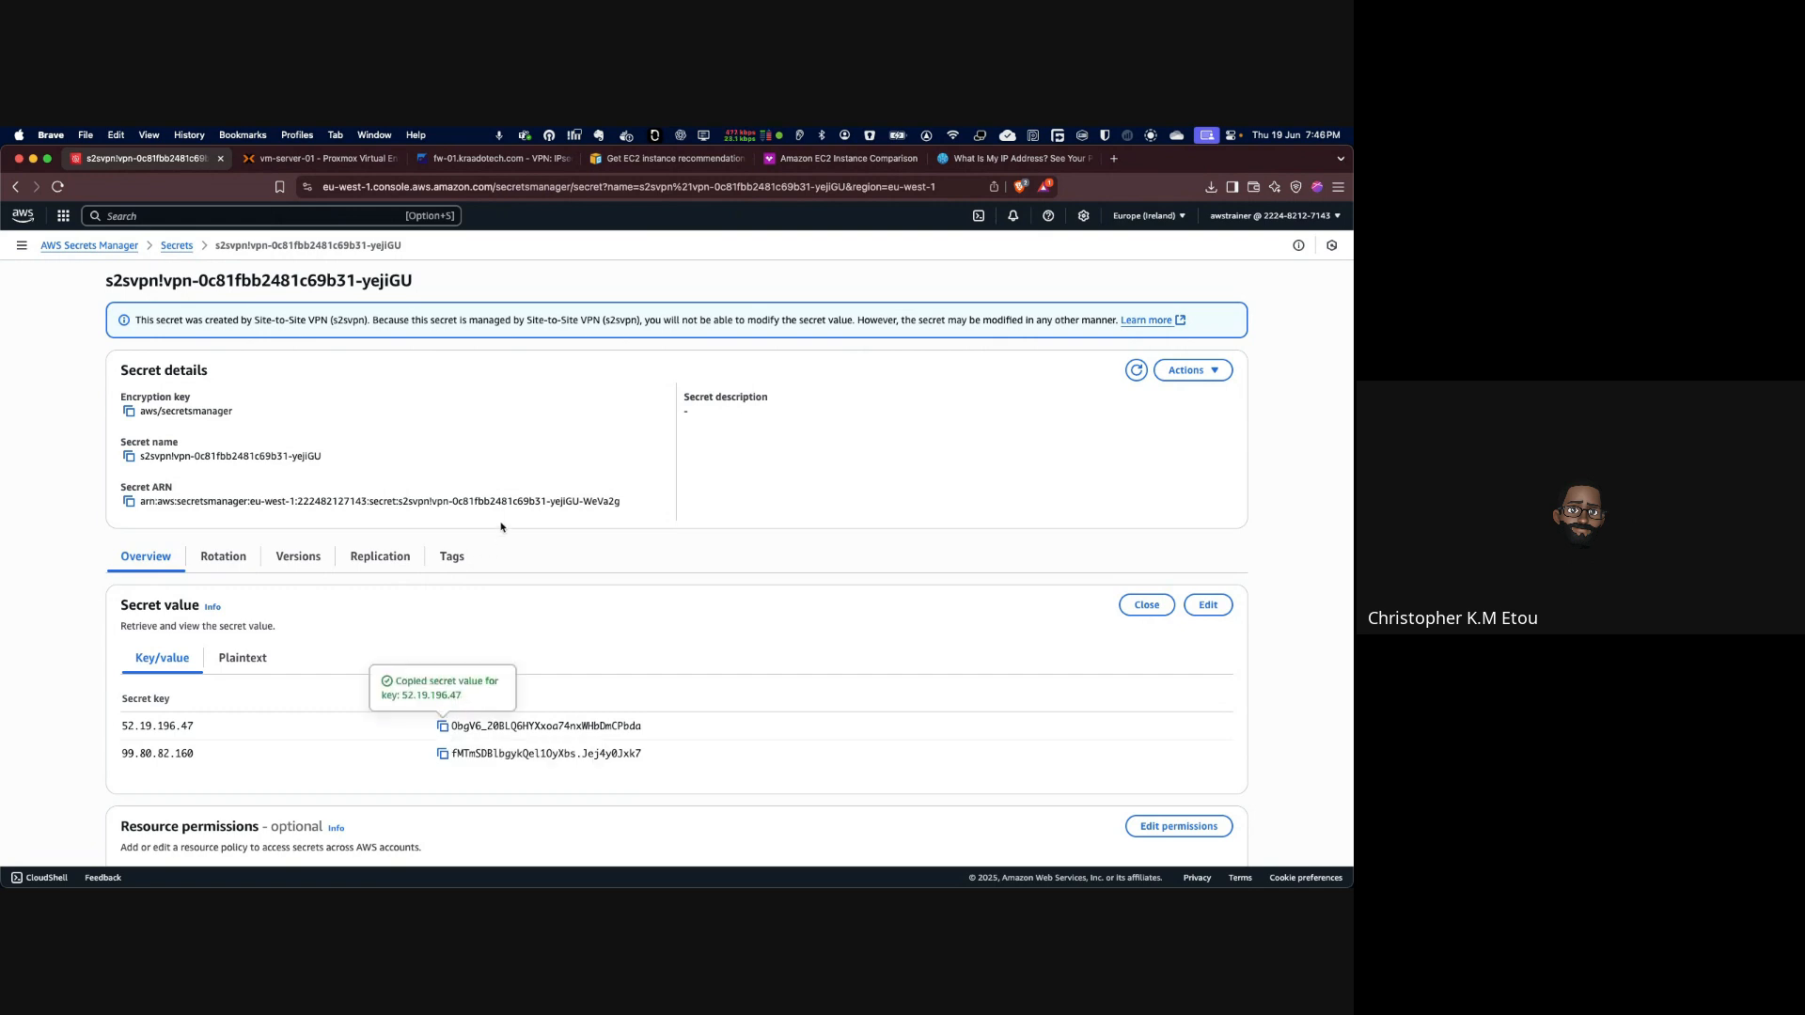
# - Return to the side-by-side view with the pfSense Phase 1 form and replace its pre-shared key with the copied secret value
pyautogui.click(14, 187)
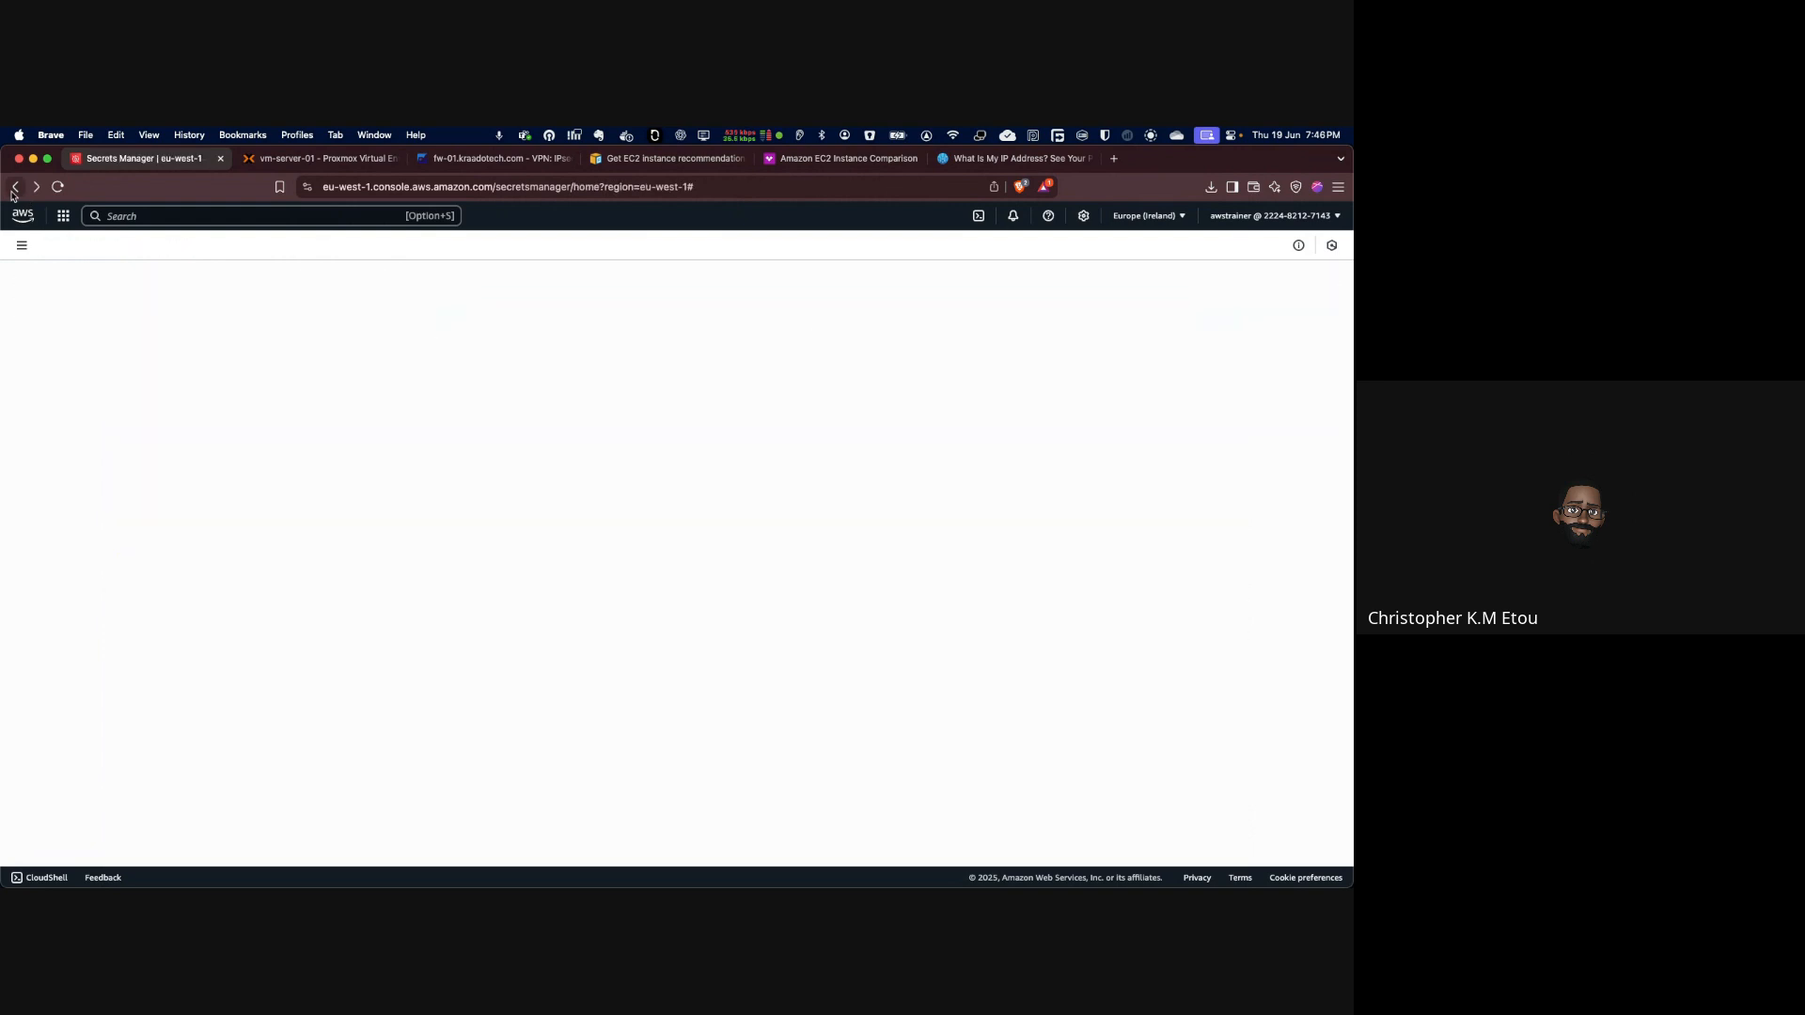
pyautogui.click(14, 187)
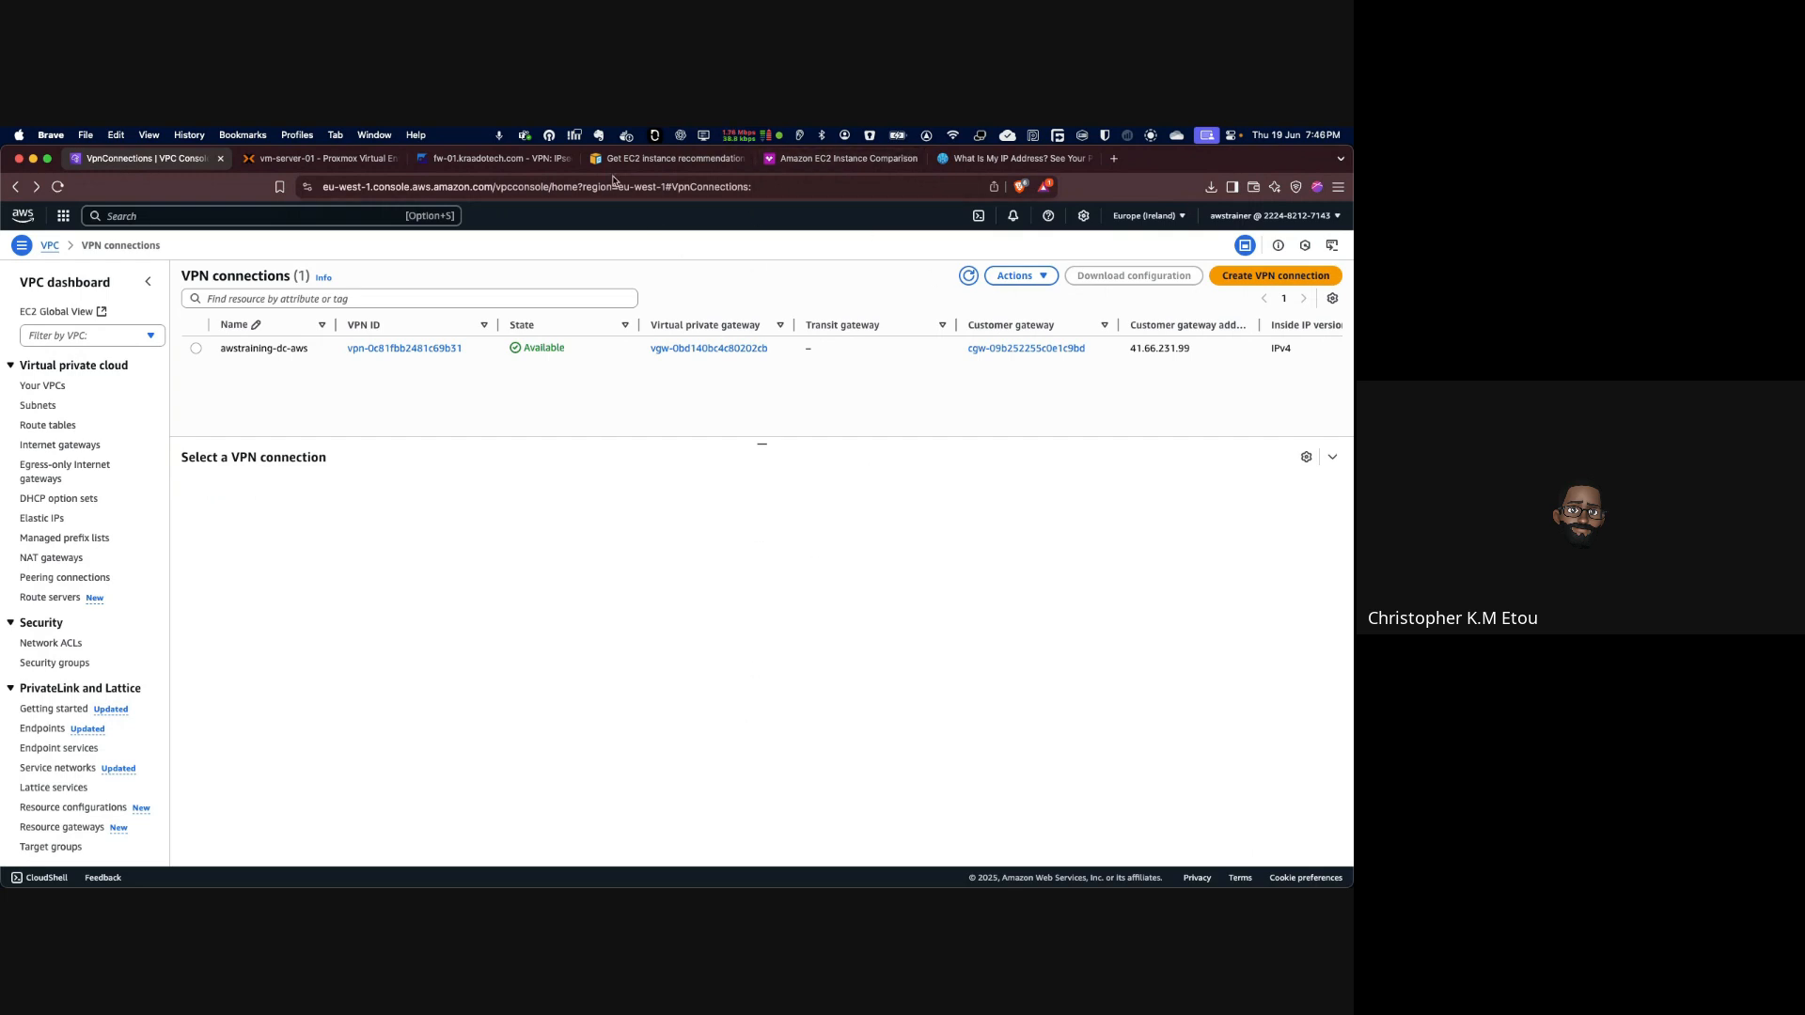
pyautogui.hotkey('ctrl', 'alt', 'Left')
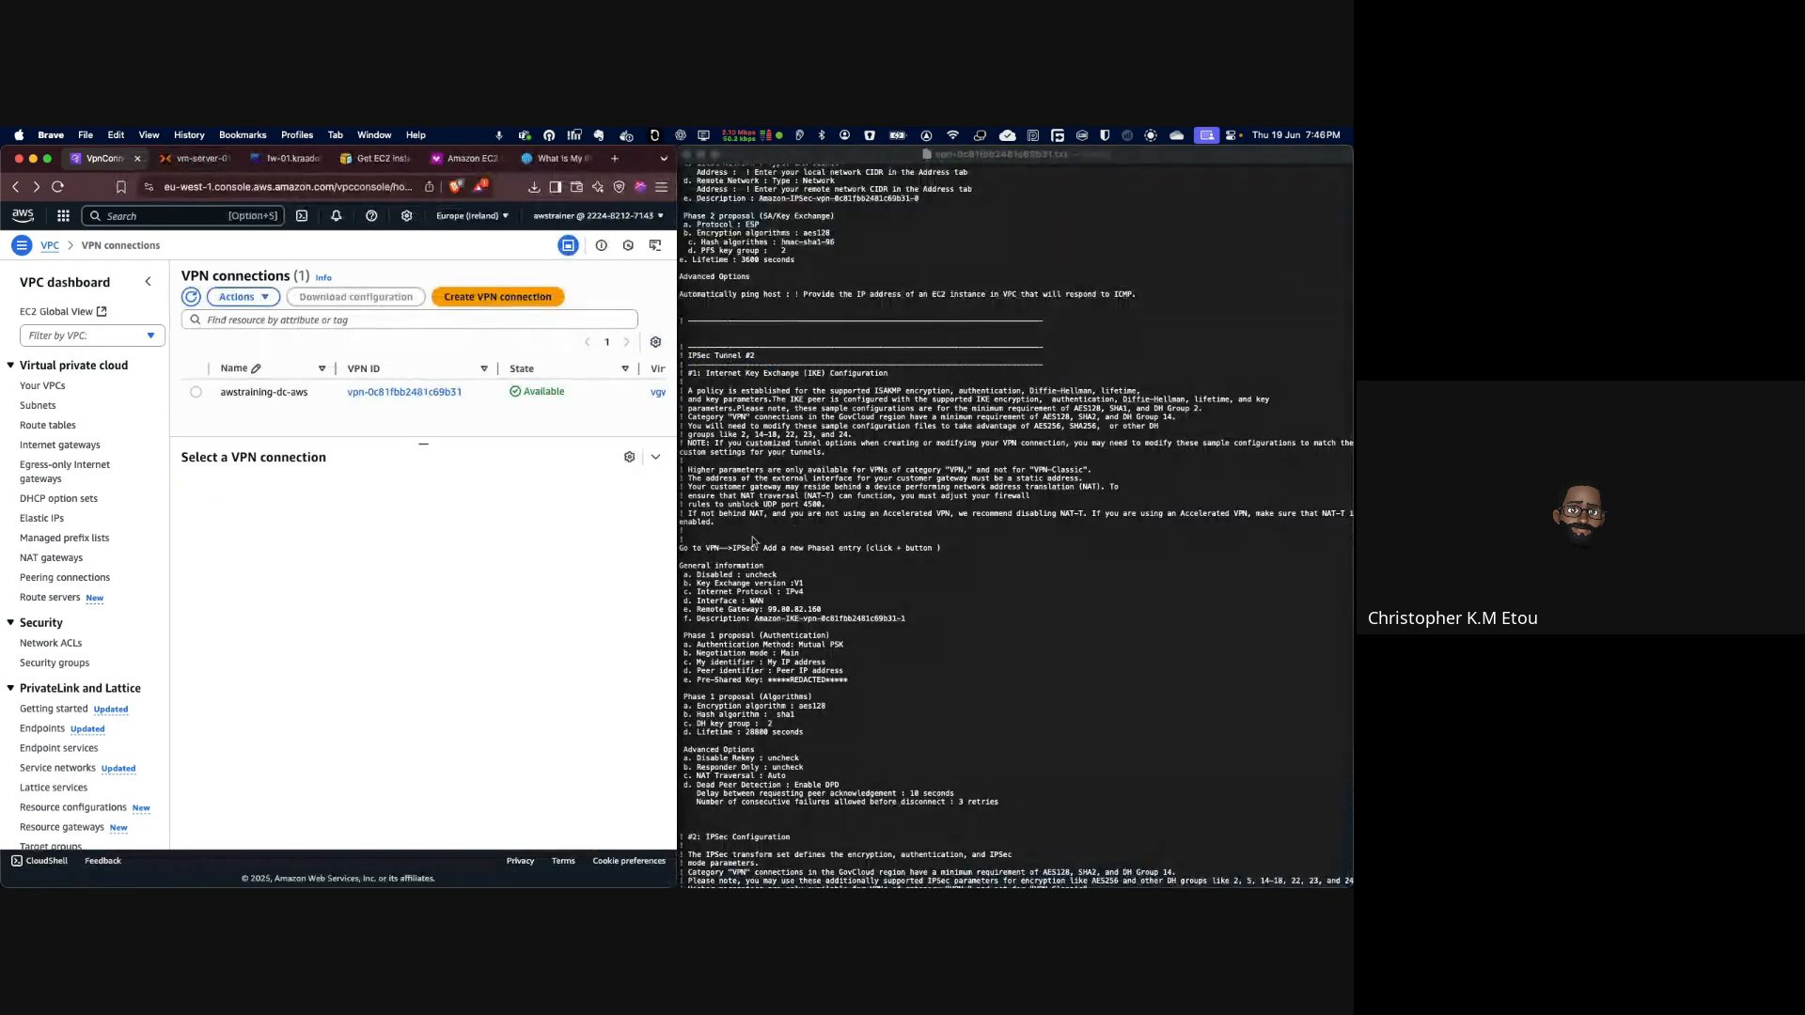
pyautogui.click(286, 158)
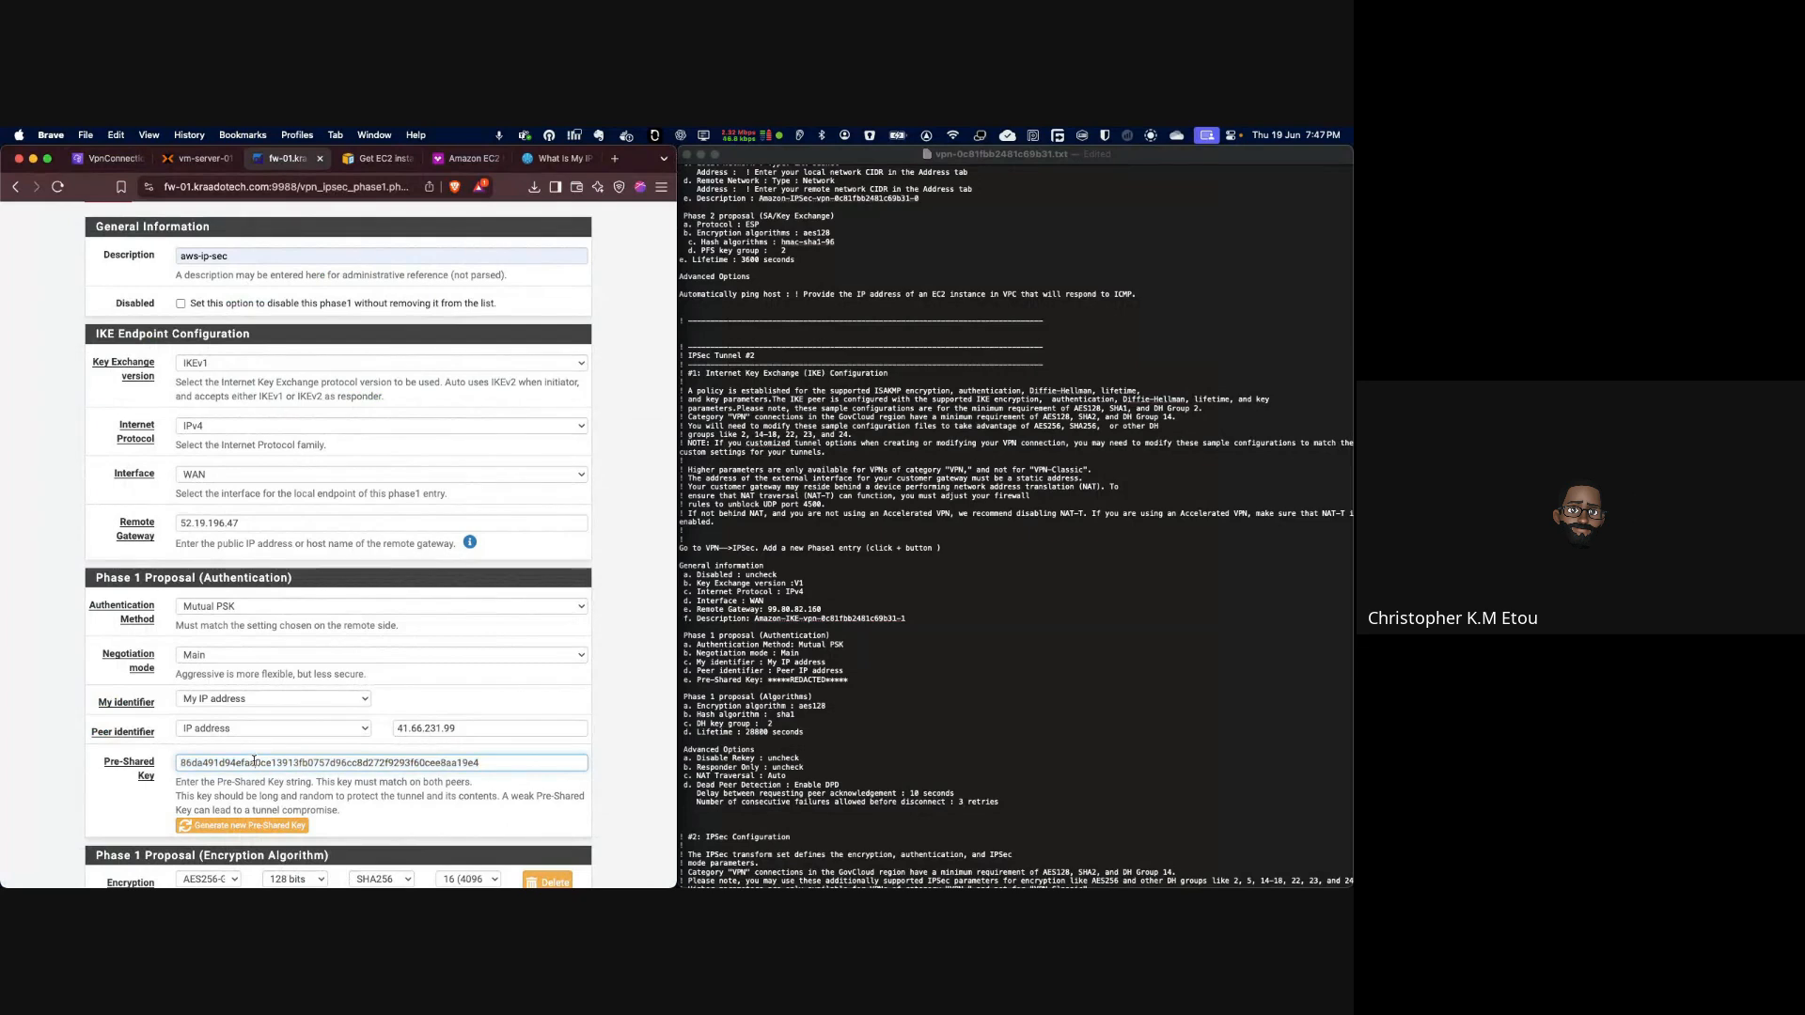
pyautogui.press('BackSpace')
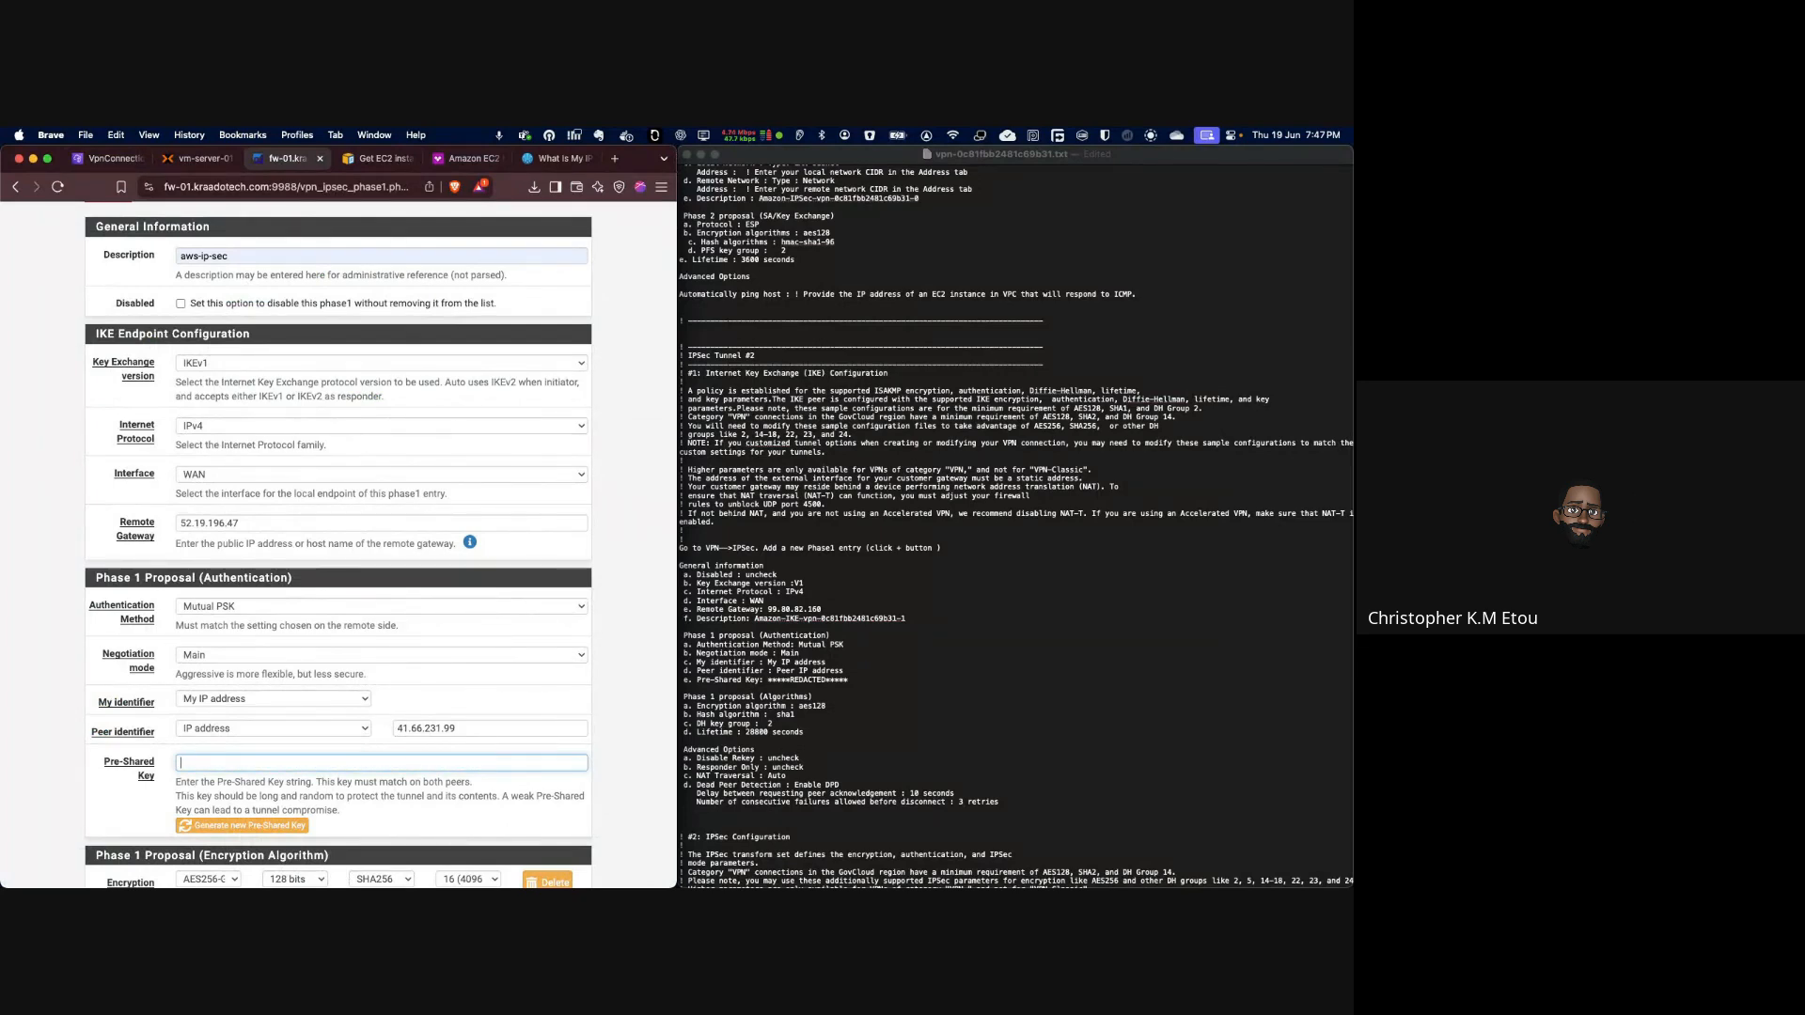
pyautogui.press('super+v')
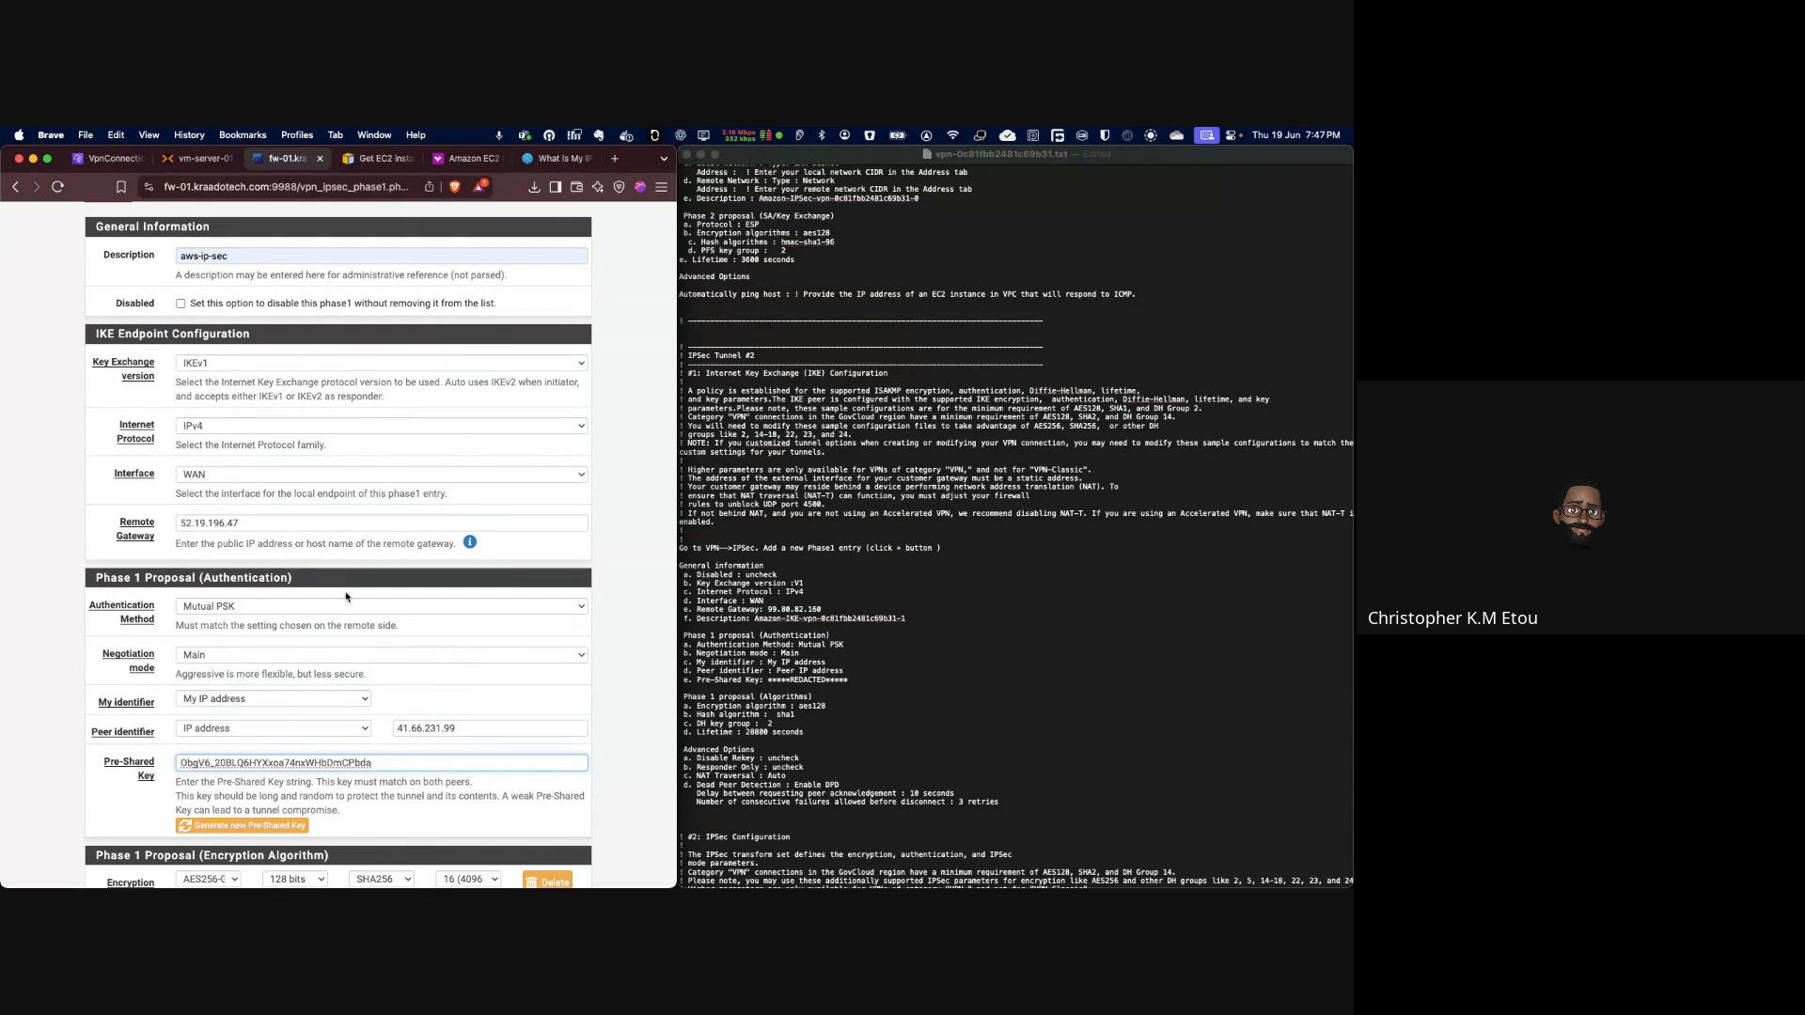
# - Compare the pfSense Phase 1 authentication and encryption algorithm settings with the Tunnel #1 Phase 1 values in the configuration file
pyautogui.scroll(-5, 409, 615)
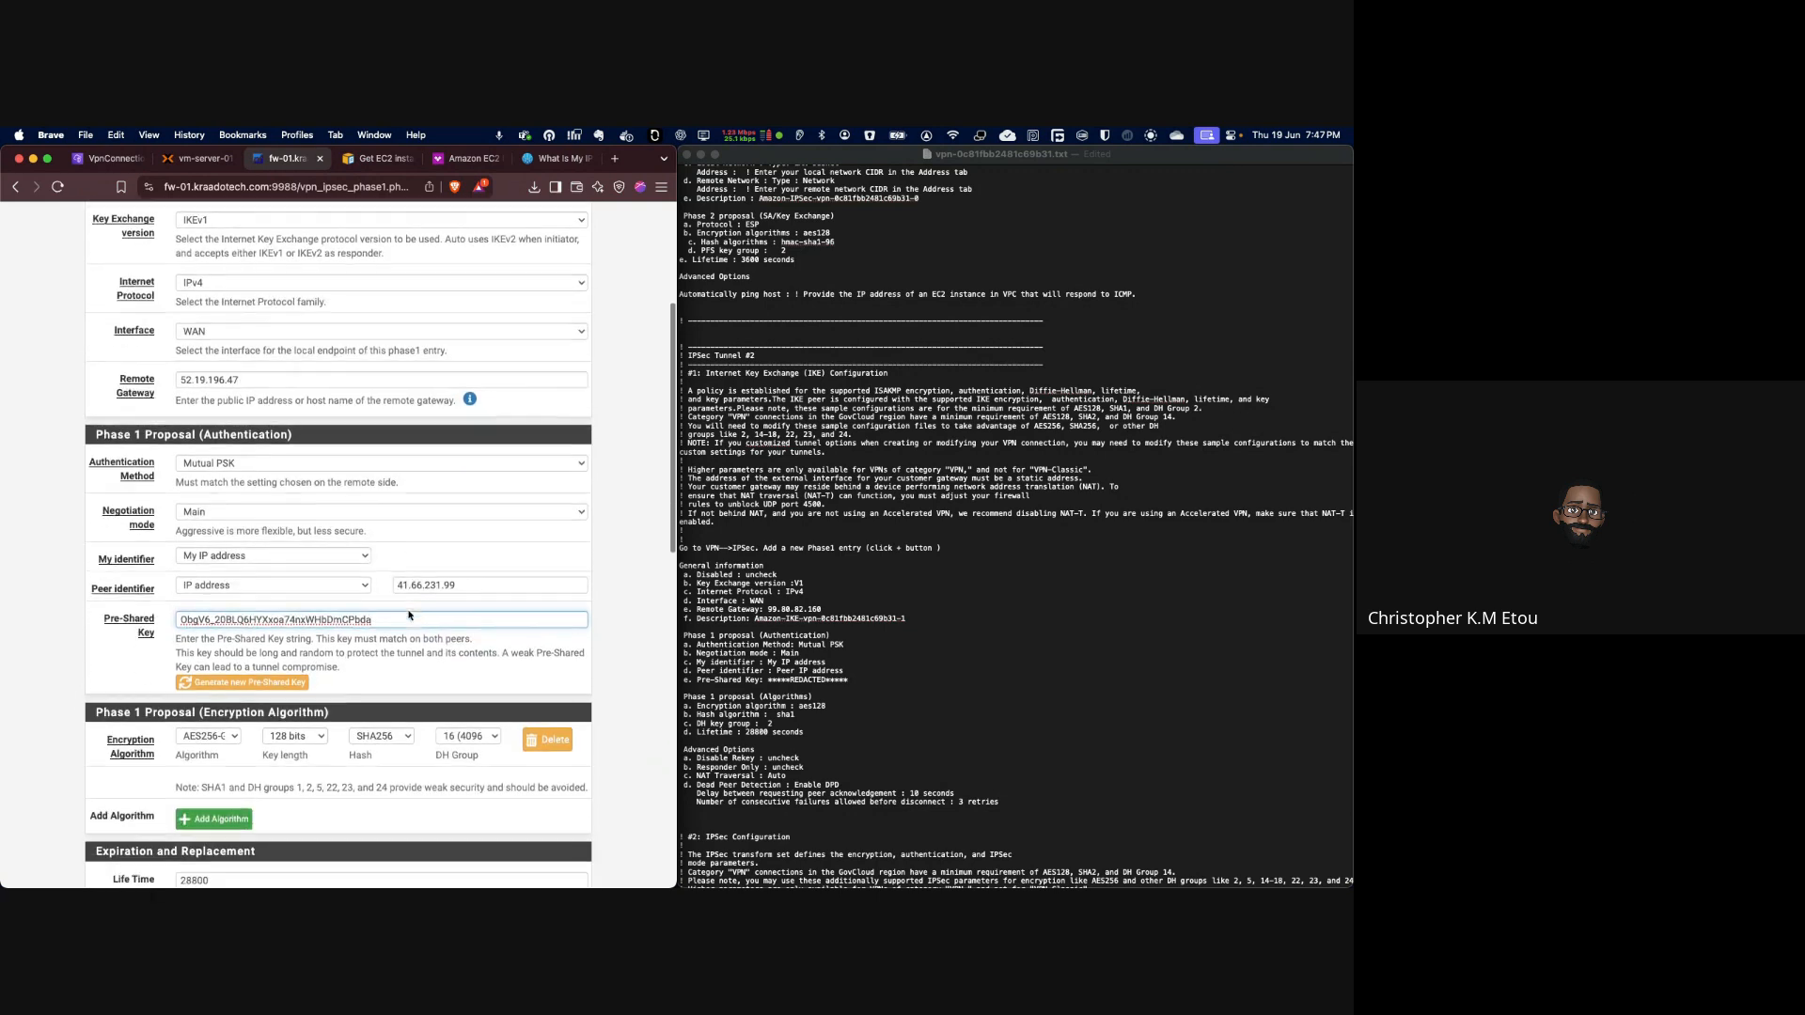
pyautogui.scroll(3, 893, 647)
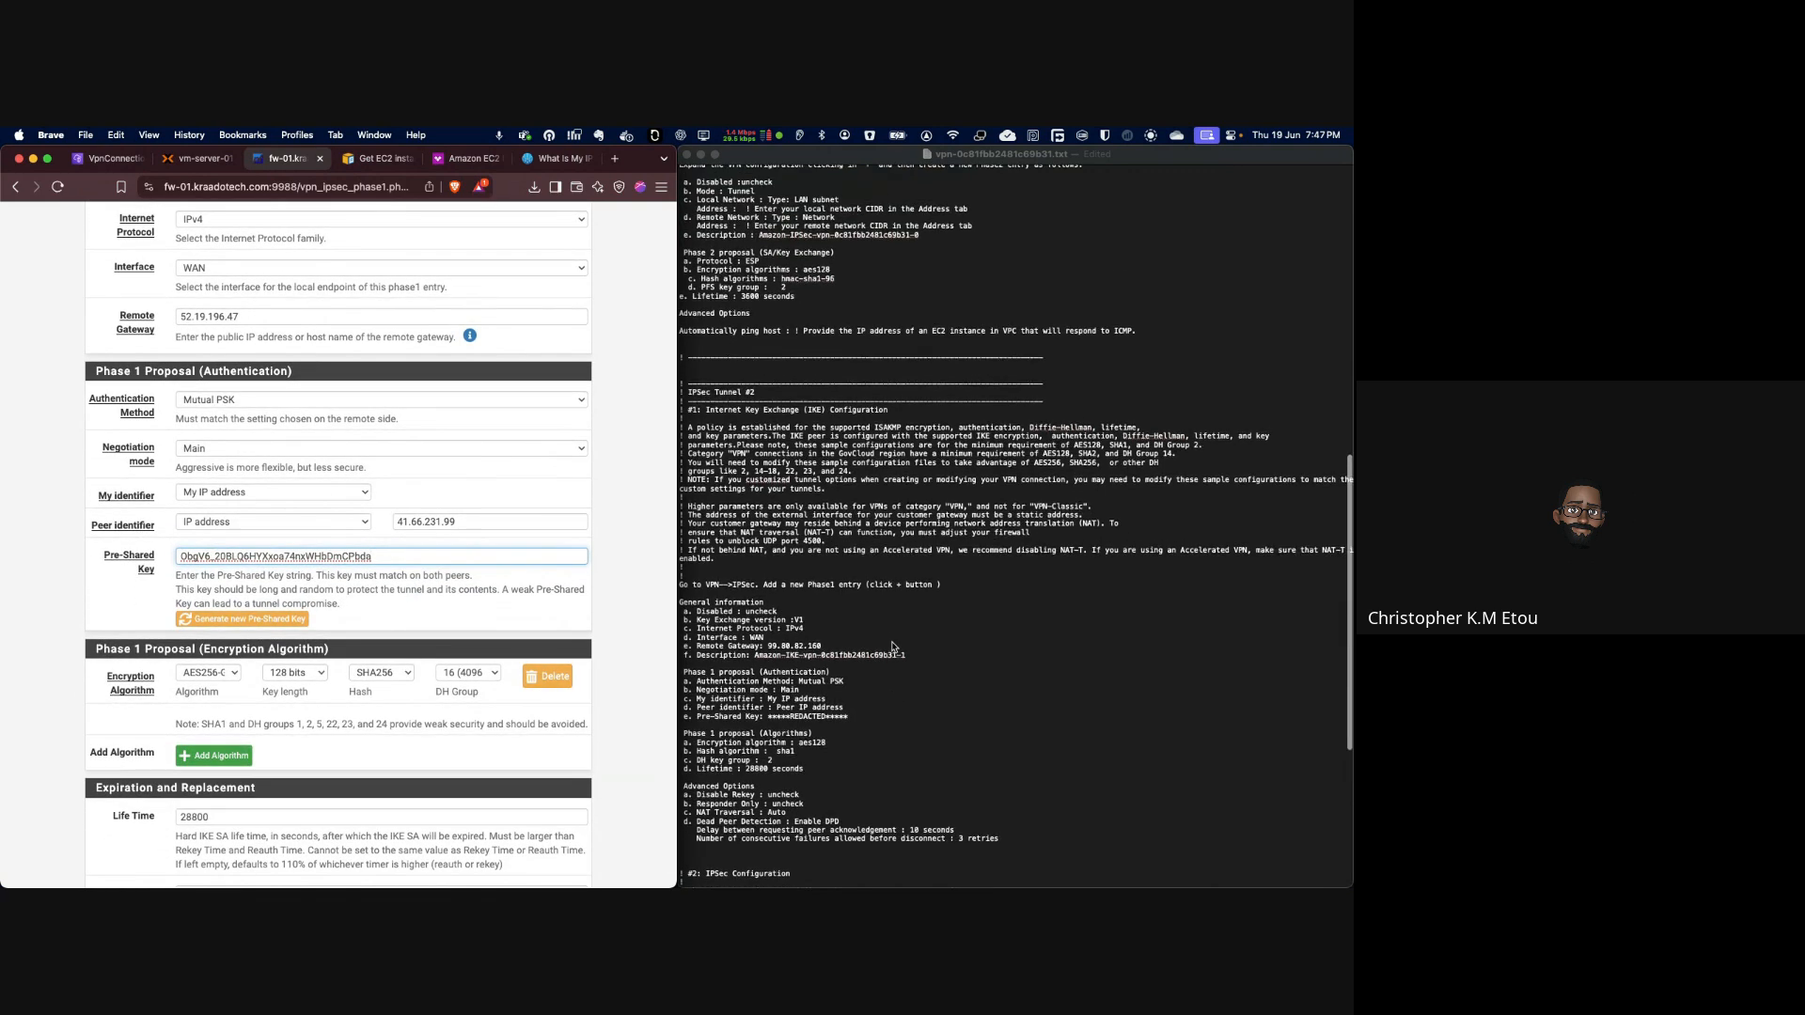
pyautogui.scroll(-3, 425, 680)
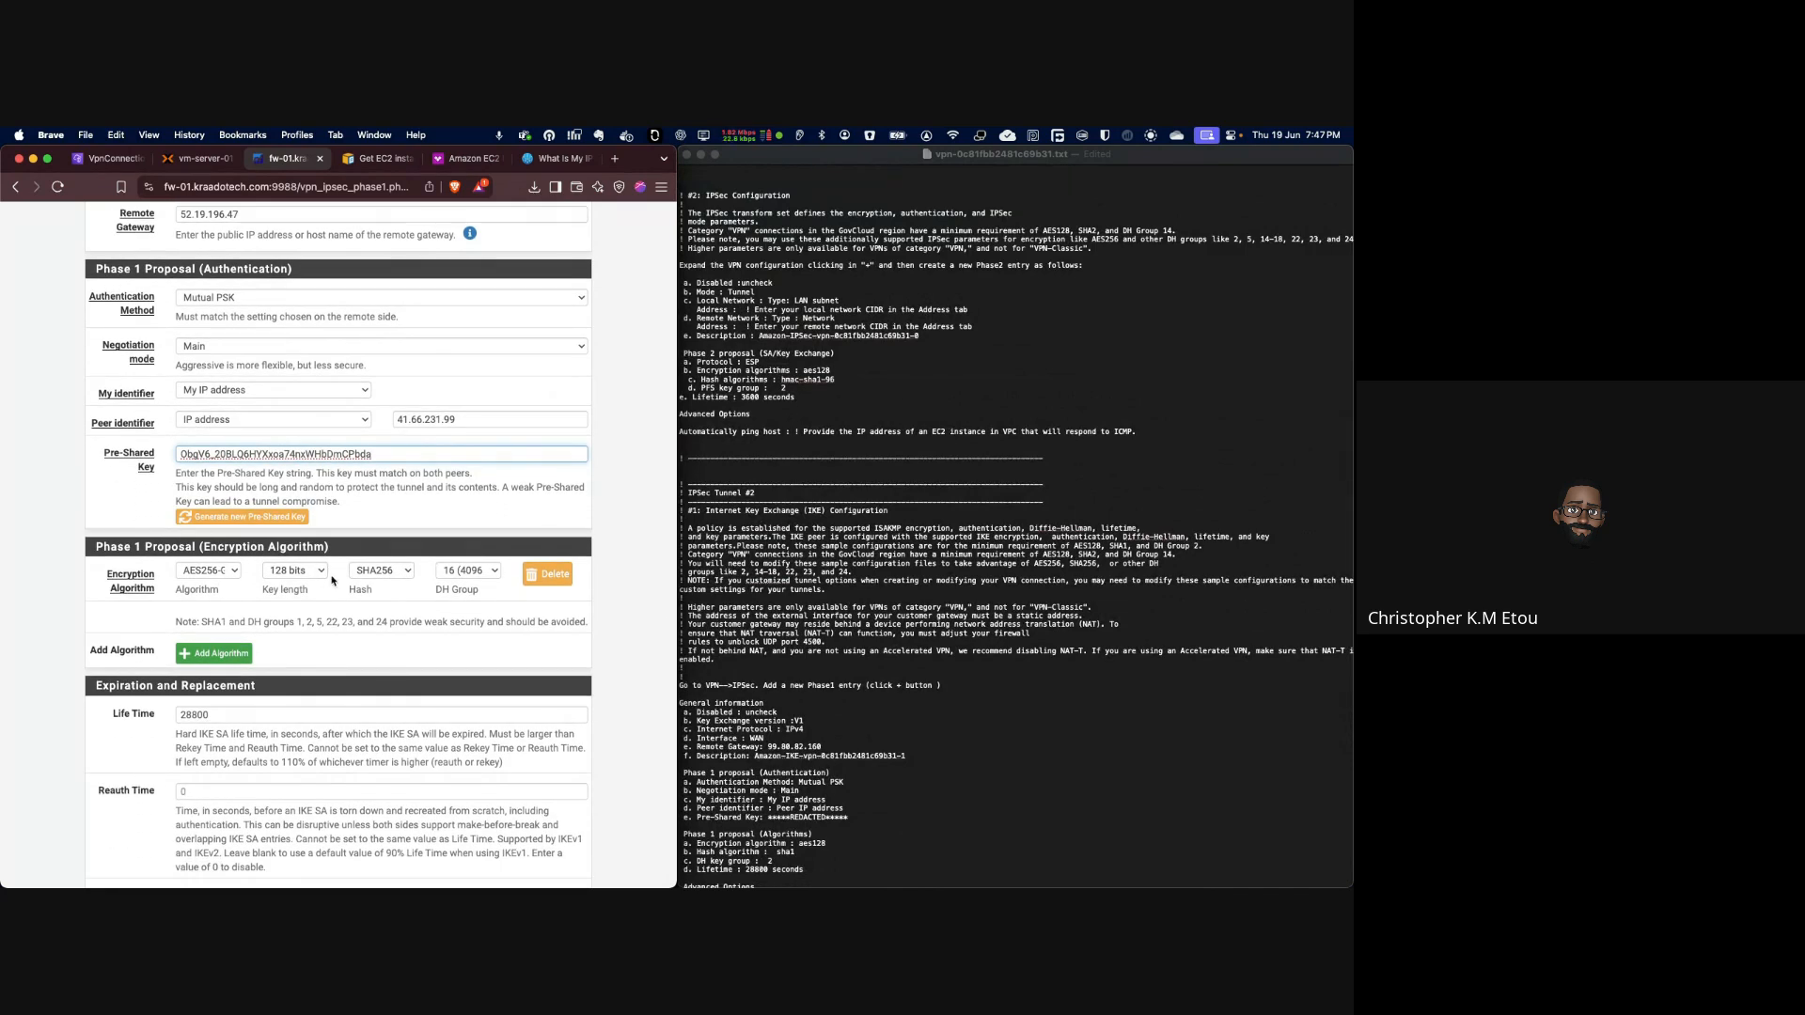
pyautogui.scroll(1, 800, 366)
pyautogui.scroll(6, 800, 365)
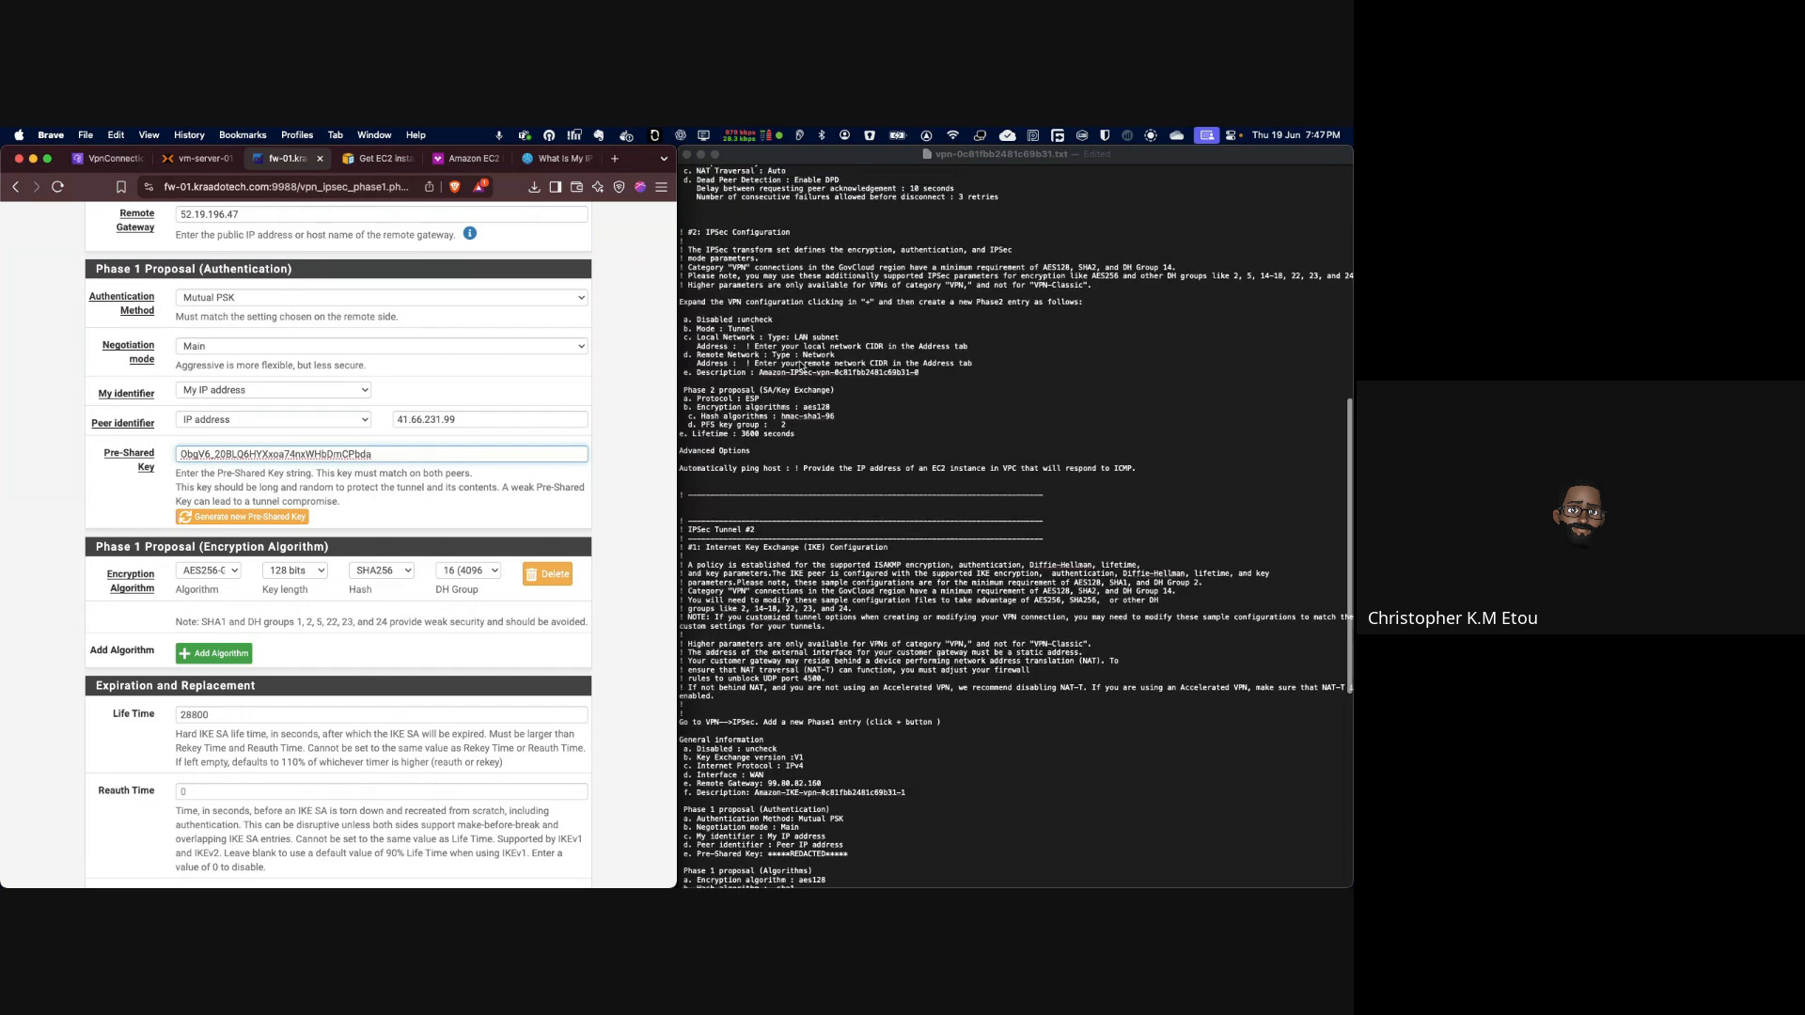
pyautogui.scroll(1, 800, 366)
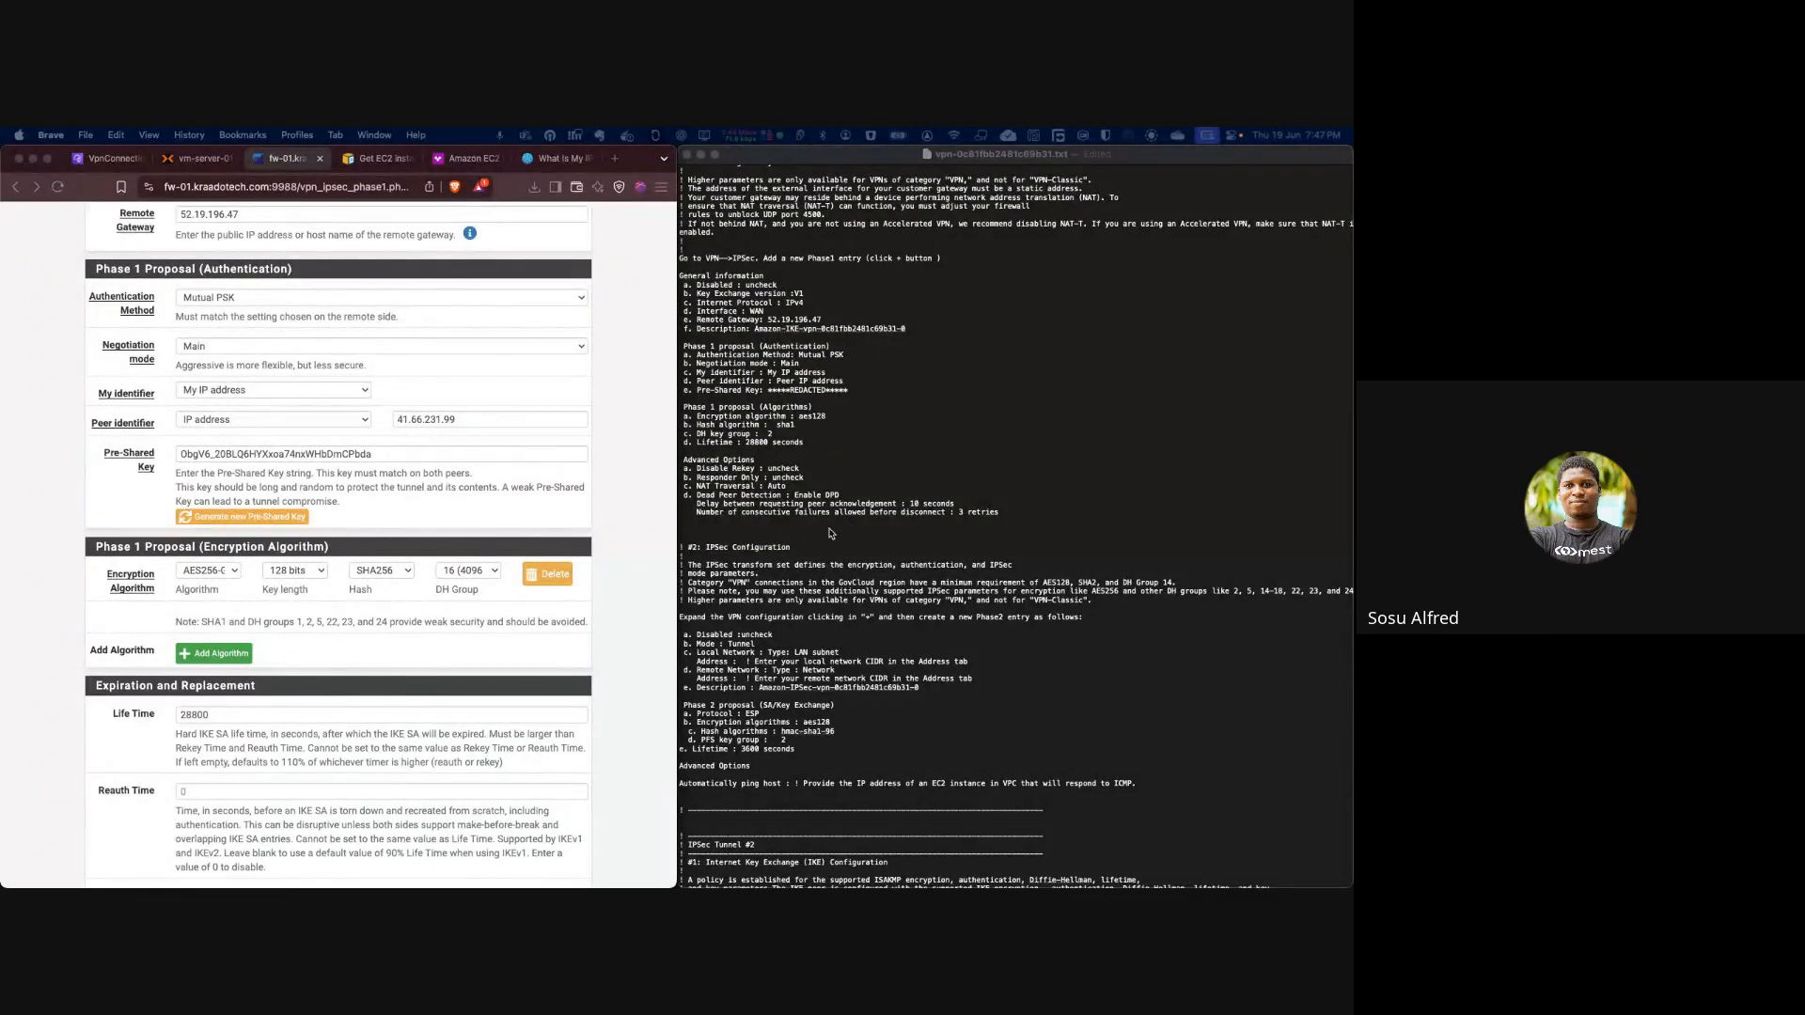
pyautogui.scroll(2, 368, 563)
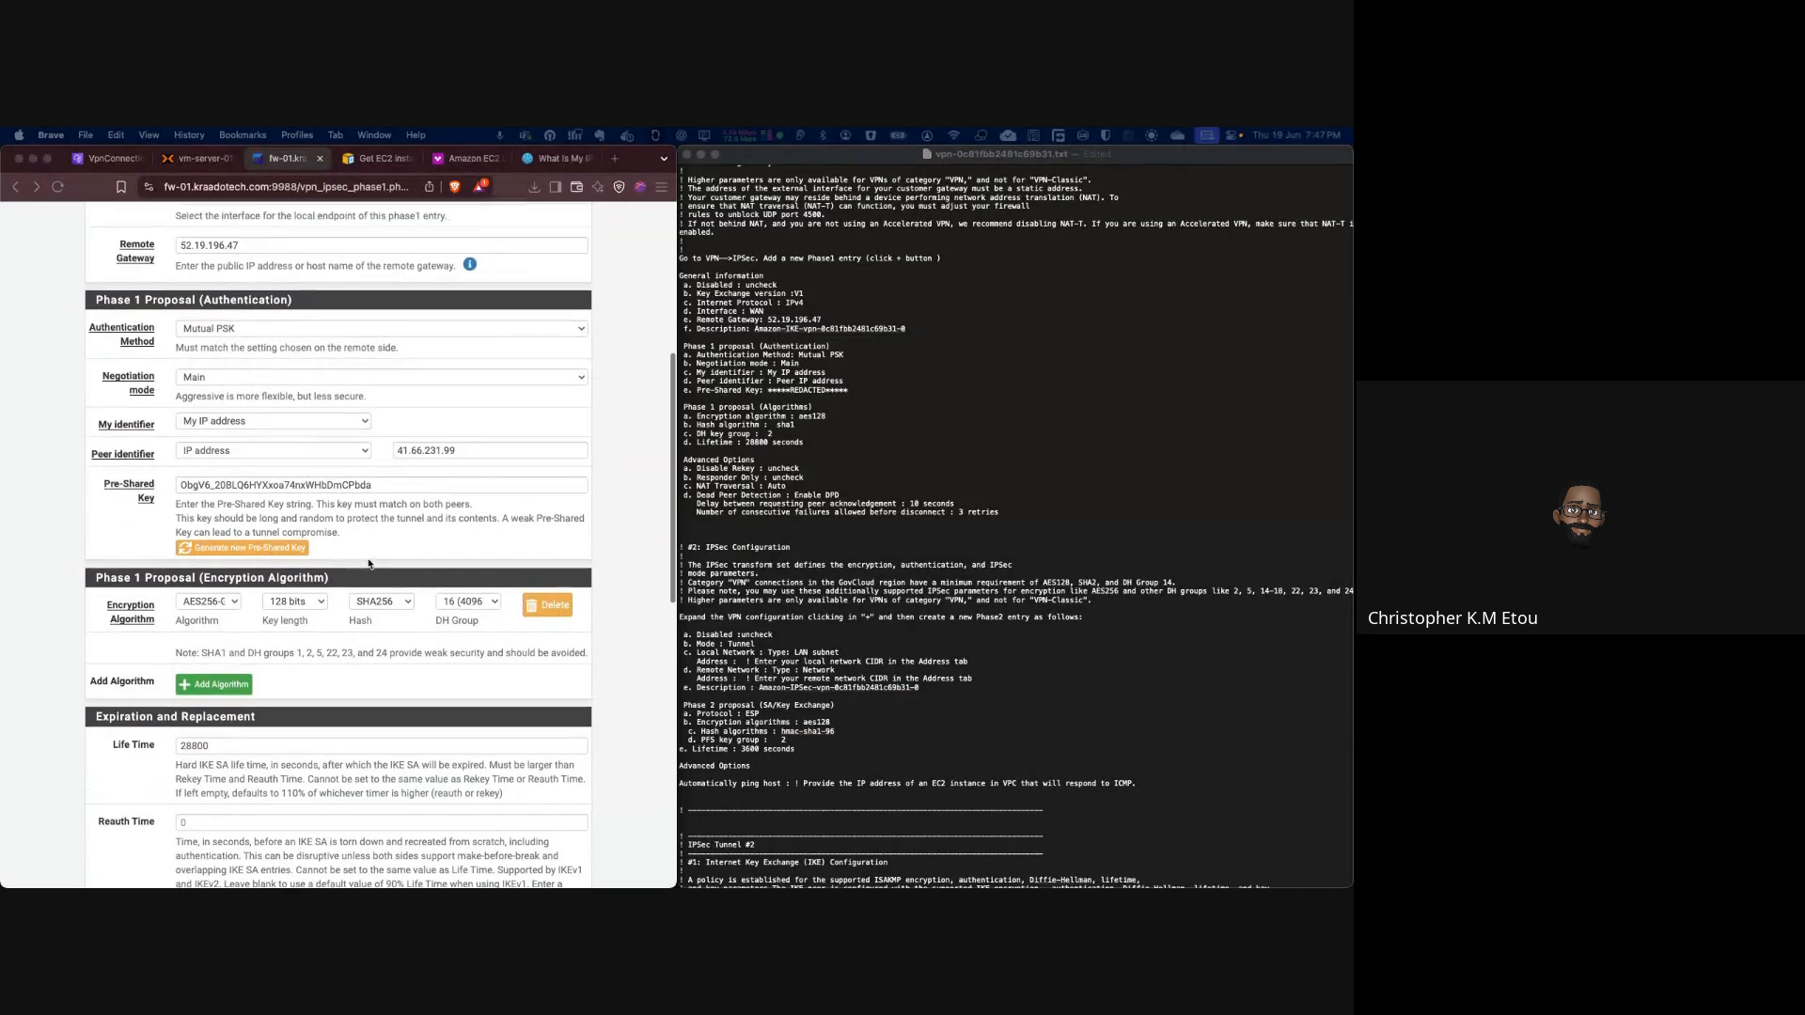
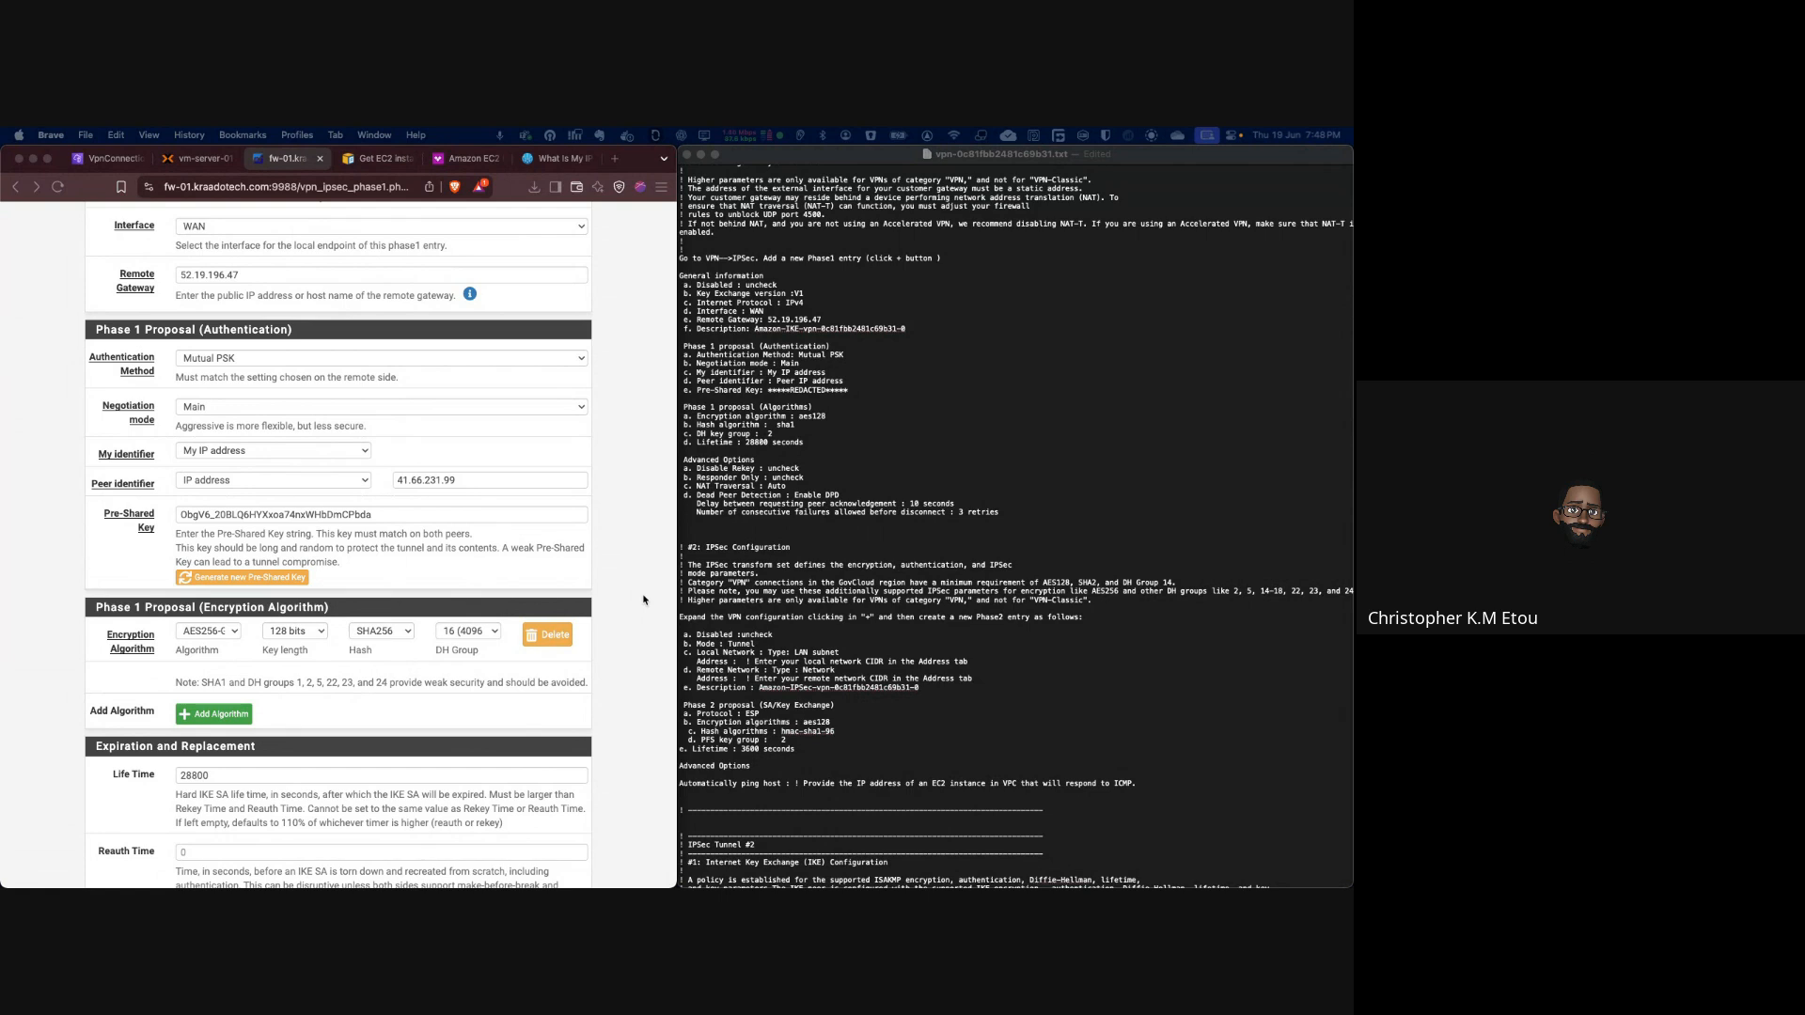
# - Set the Phase 1 encryption algorithm to AES with a 128-bit key length, matching the Tunnel #1 configuration file
pyautogui.scroll(1, 282, 535)
pyautogui.scroll(-2, 347, 611)
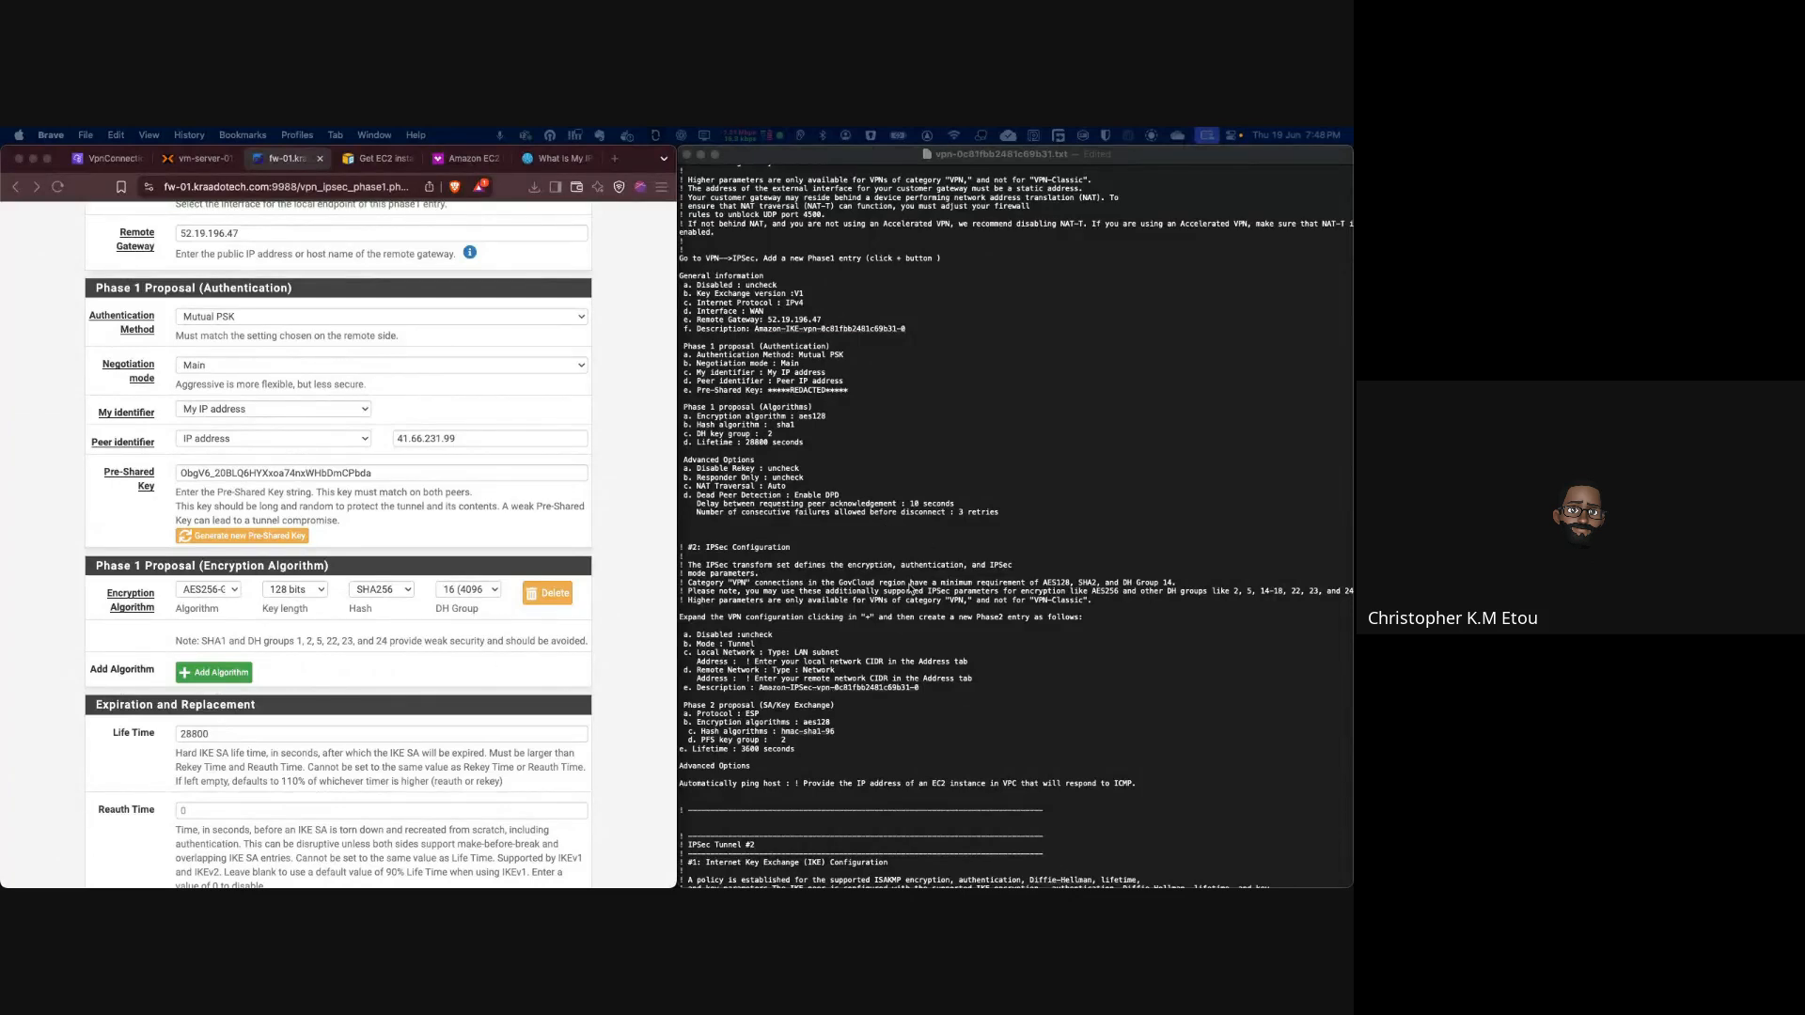
pyautogui.scroll(3, 910, 590)
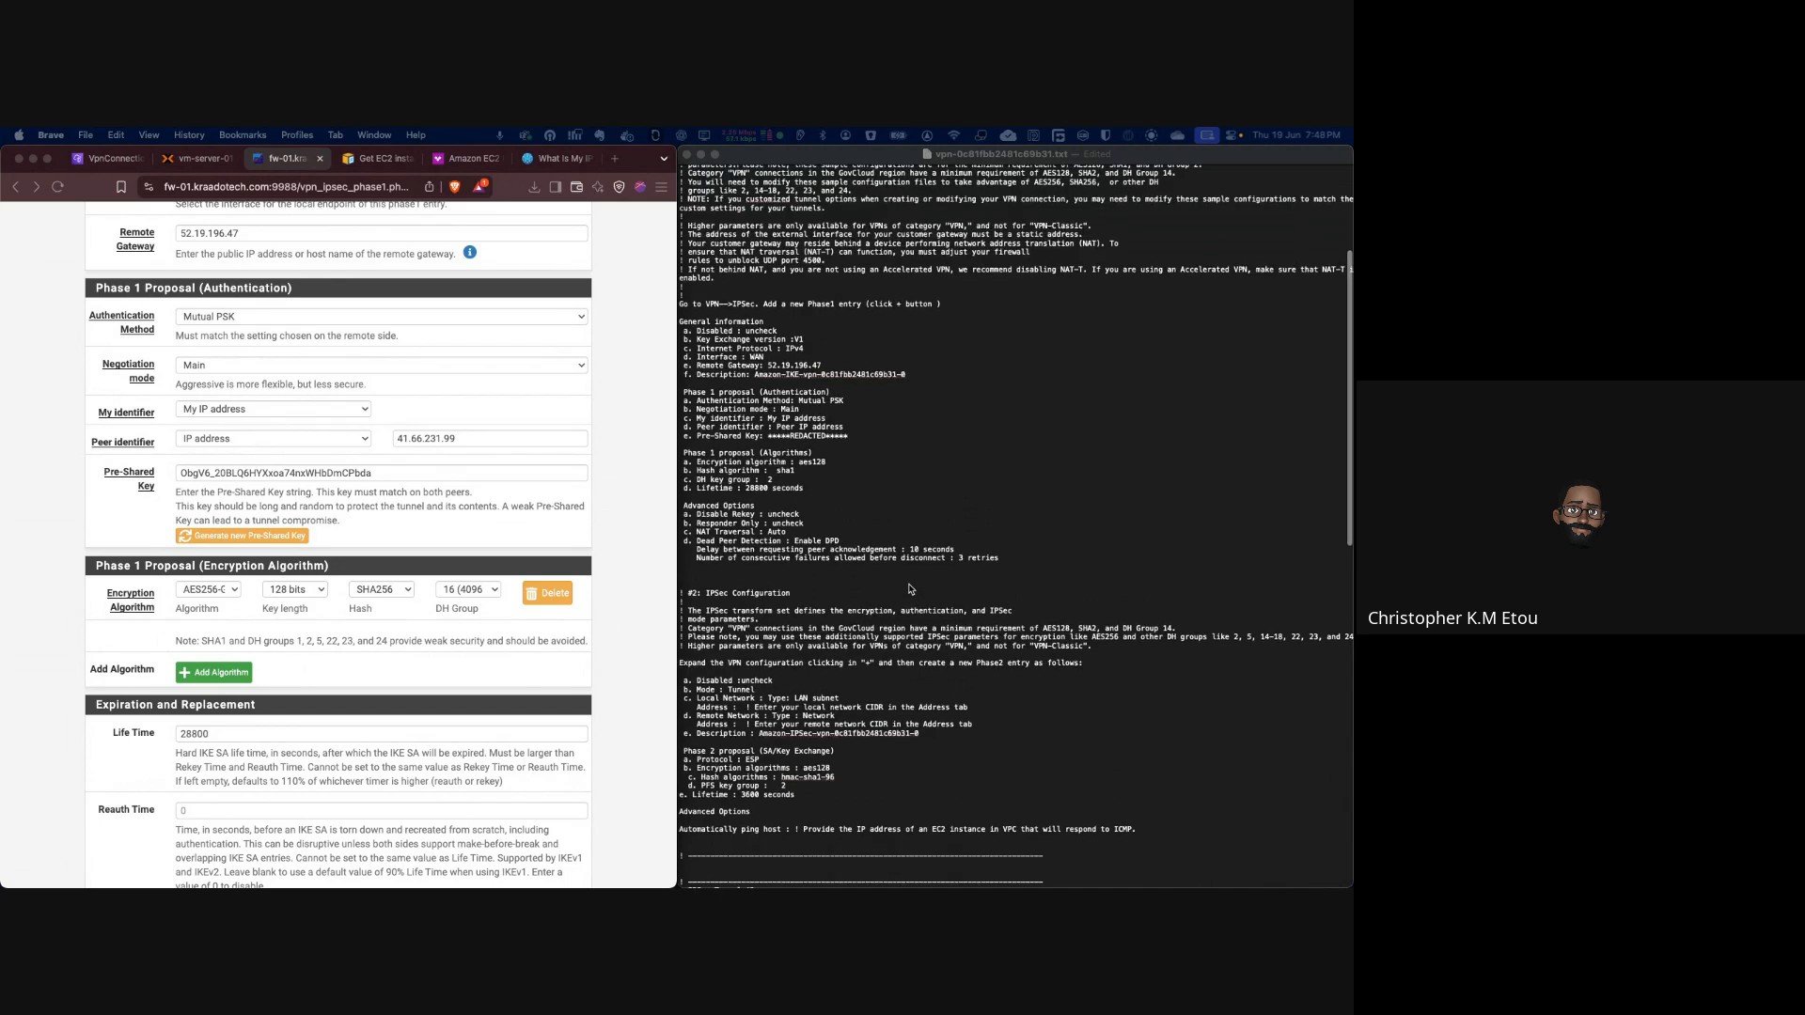
pyautogui.scroll(-3, 910, 589)
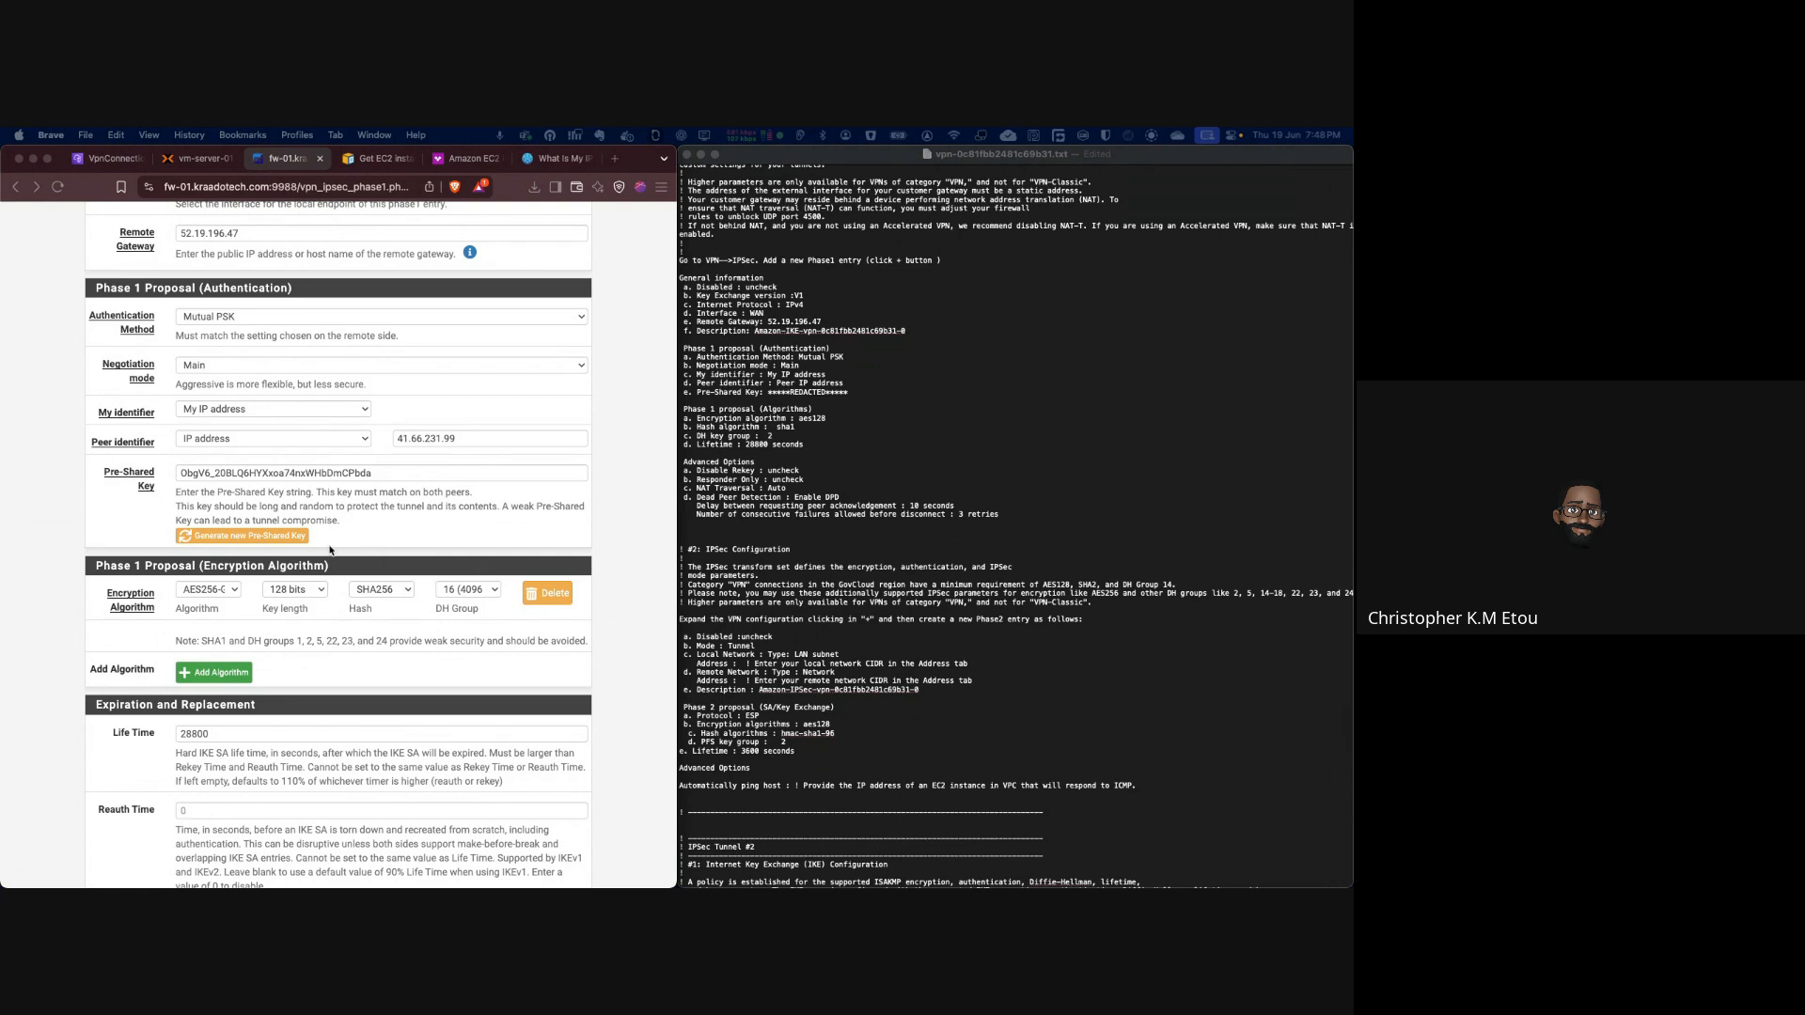
pyautogui.click(222, 590)
pyautogui.click(215, 543)
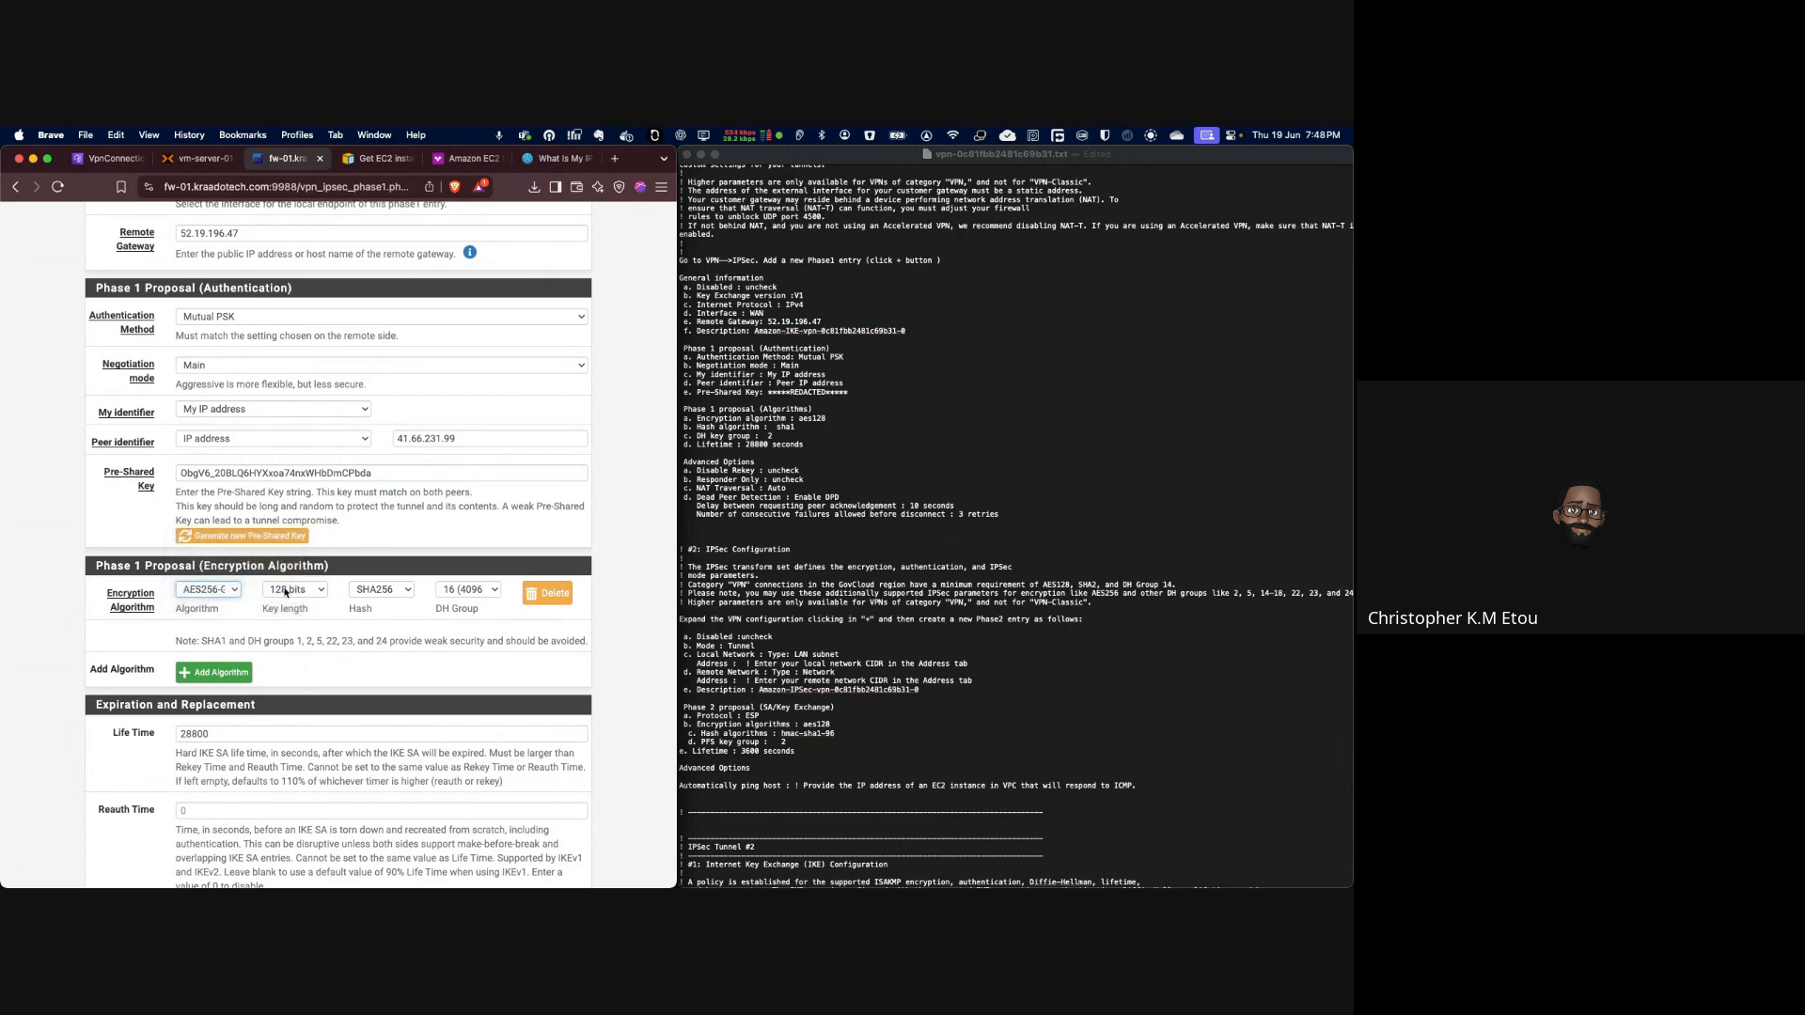
pyautogui.click(289, 590)
pyautogui.click(291, 624)
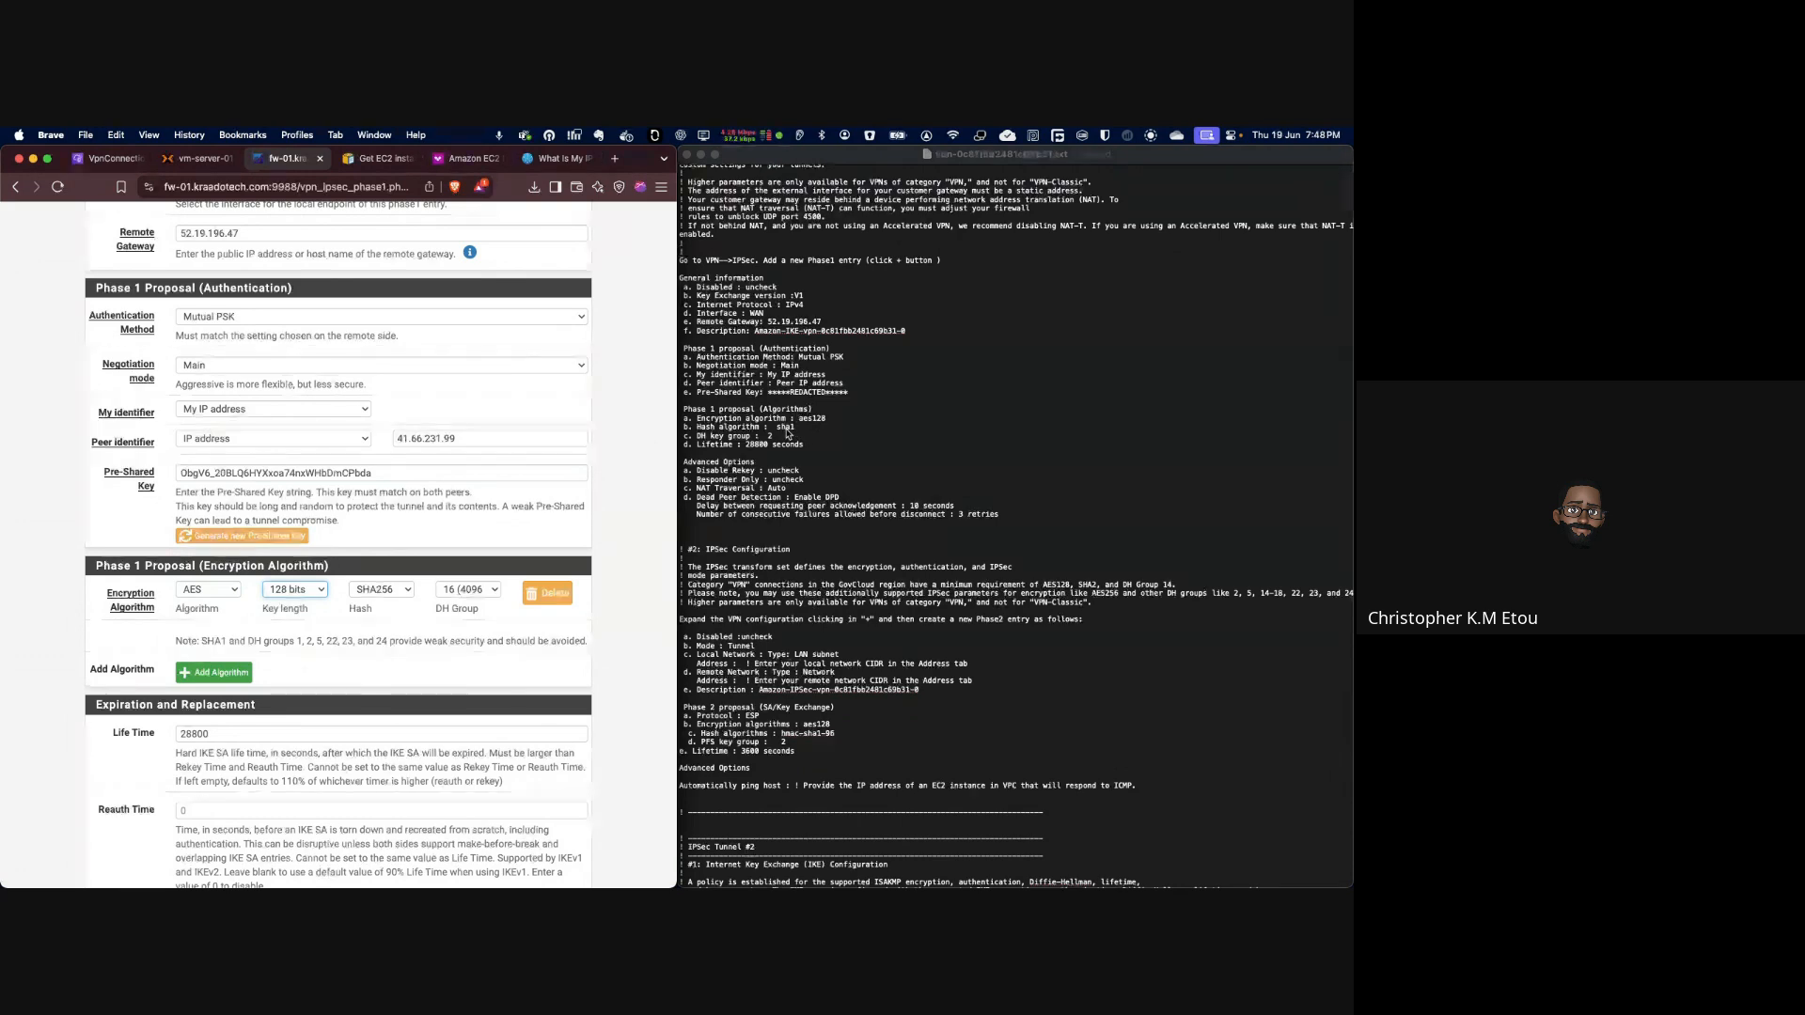
# - Set the Phase 1 hash to SHA1 and the DH group to 2 (1024 bit), following the configuration file
pyautogui.doubleClick(785, 427)
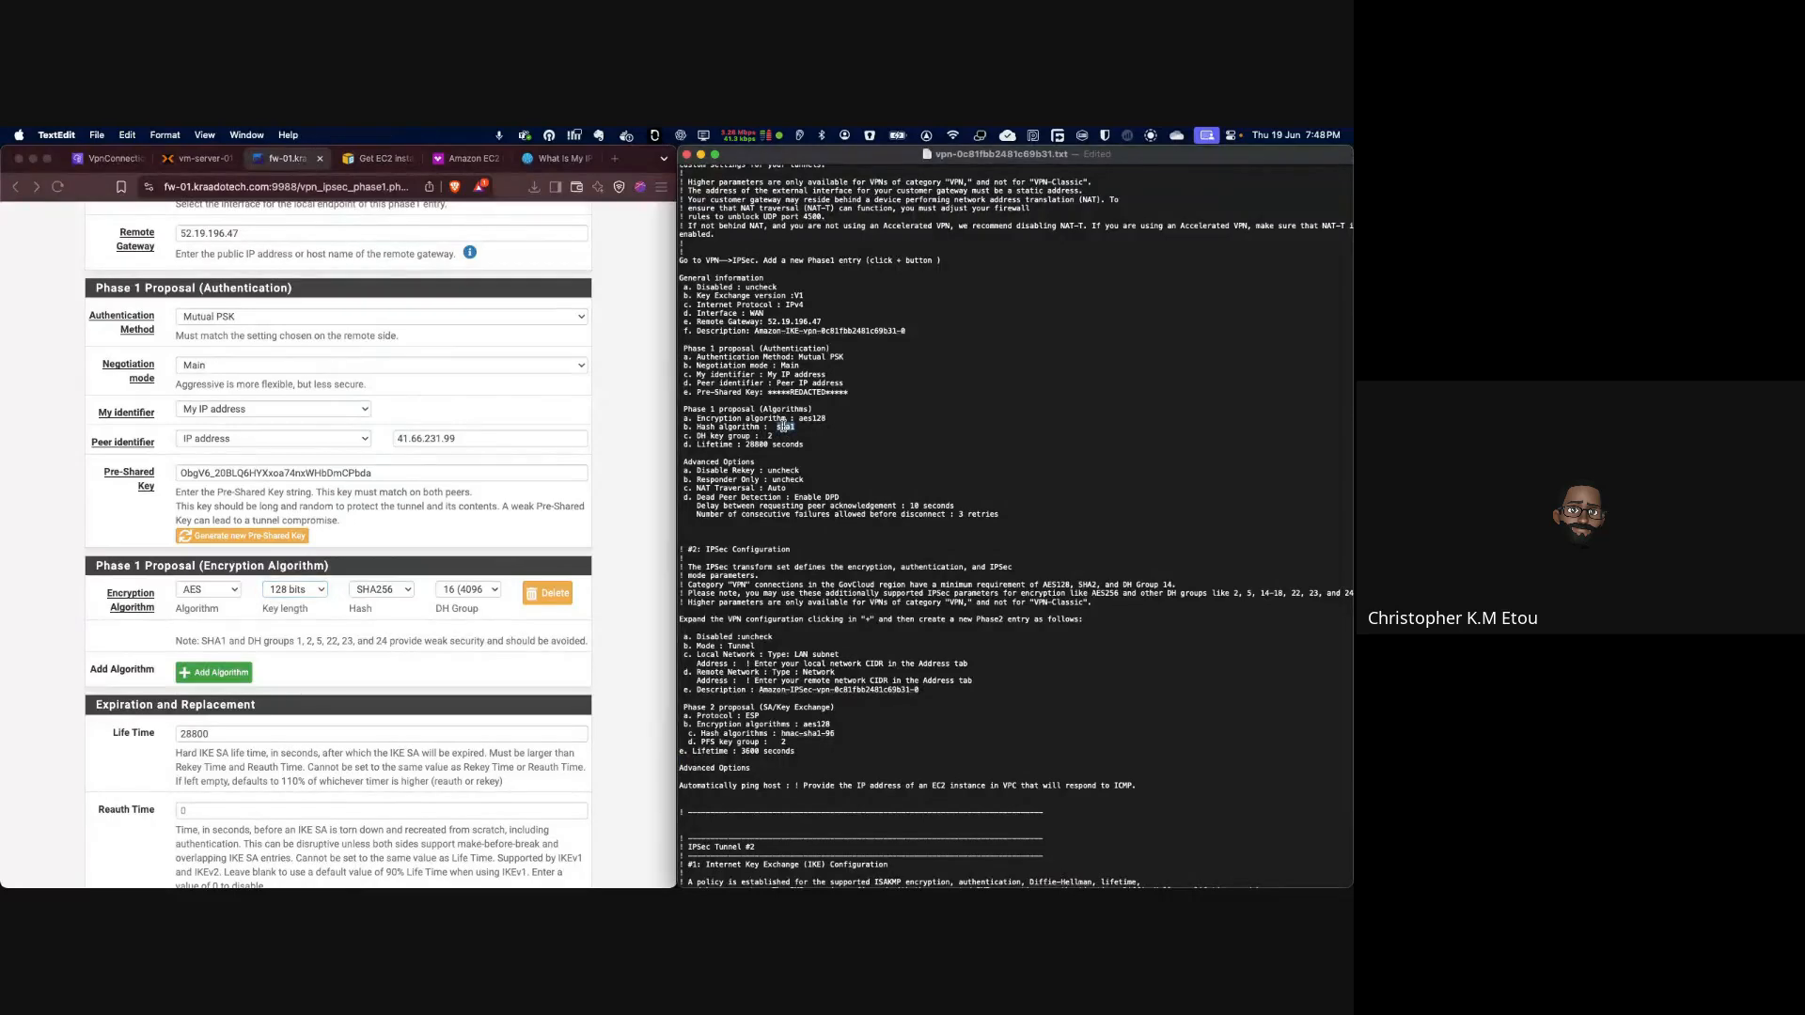
pyautogui.click(397, 595)
pyautogui.click(396, 593)
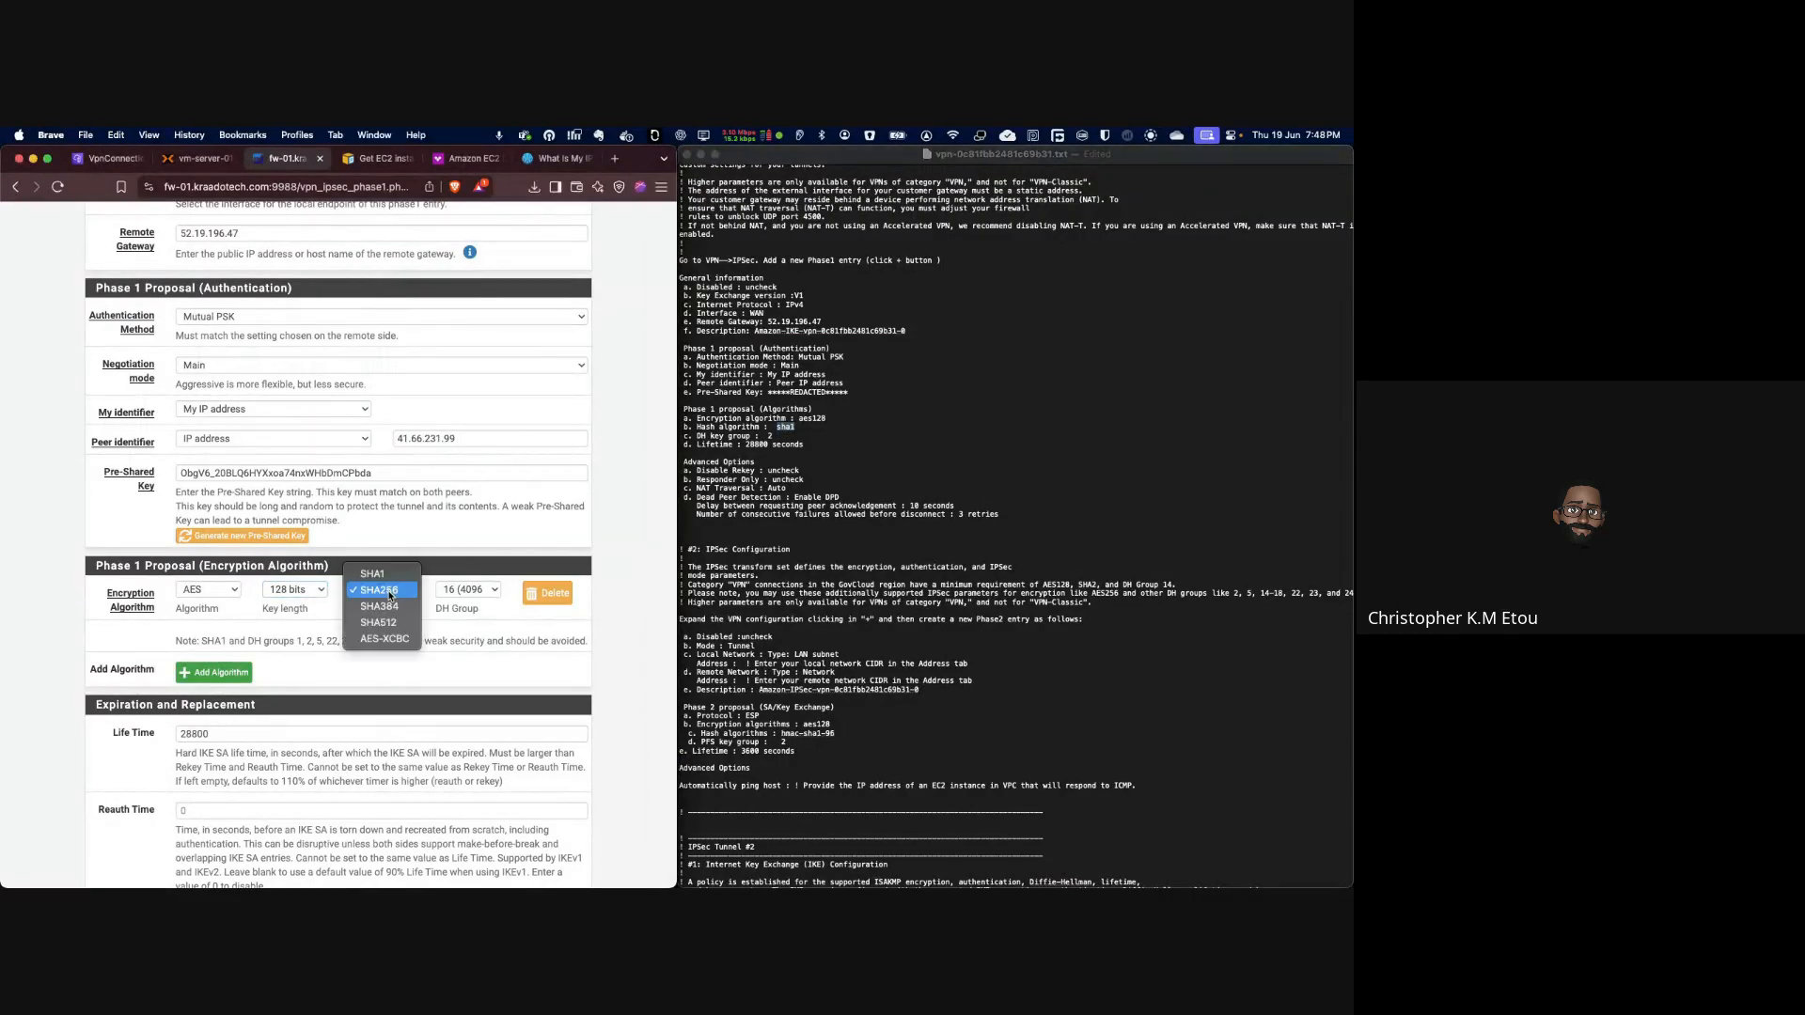
pyautogui.click(432, 571)
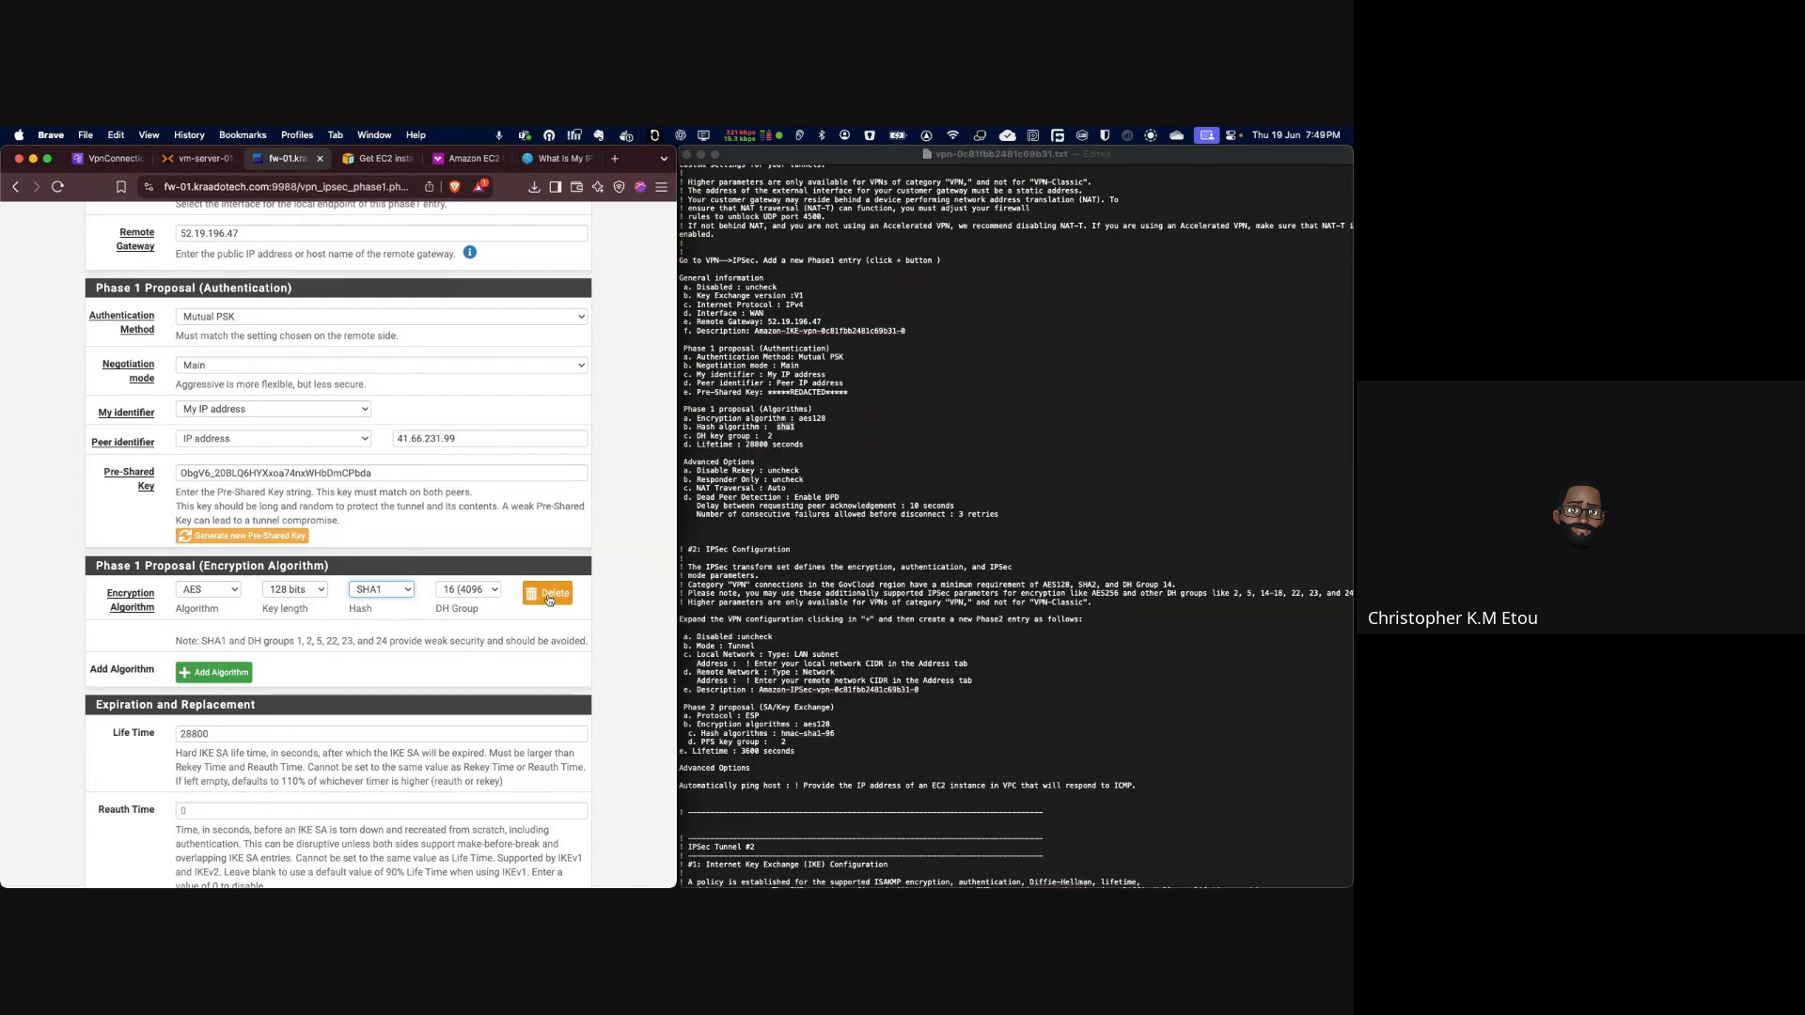
pyautogui.click(475, 598)
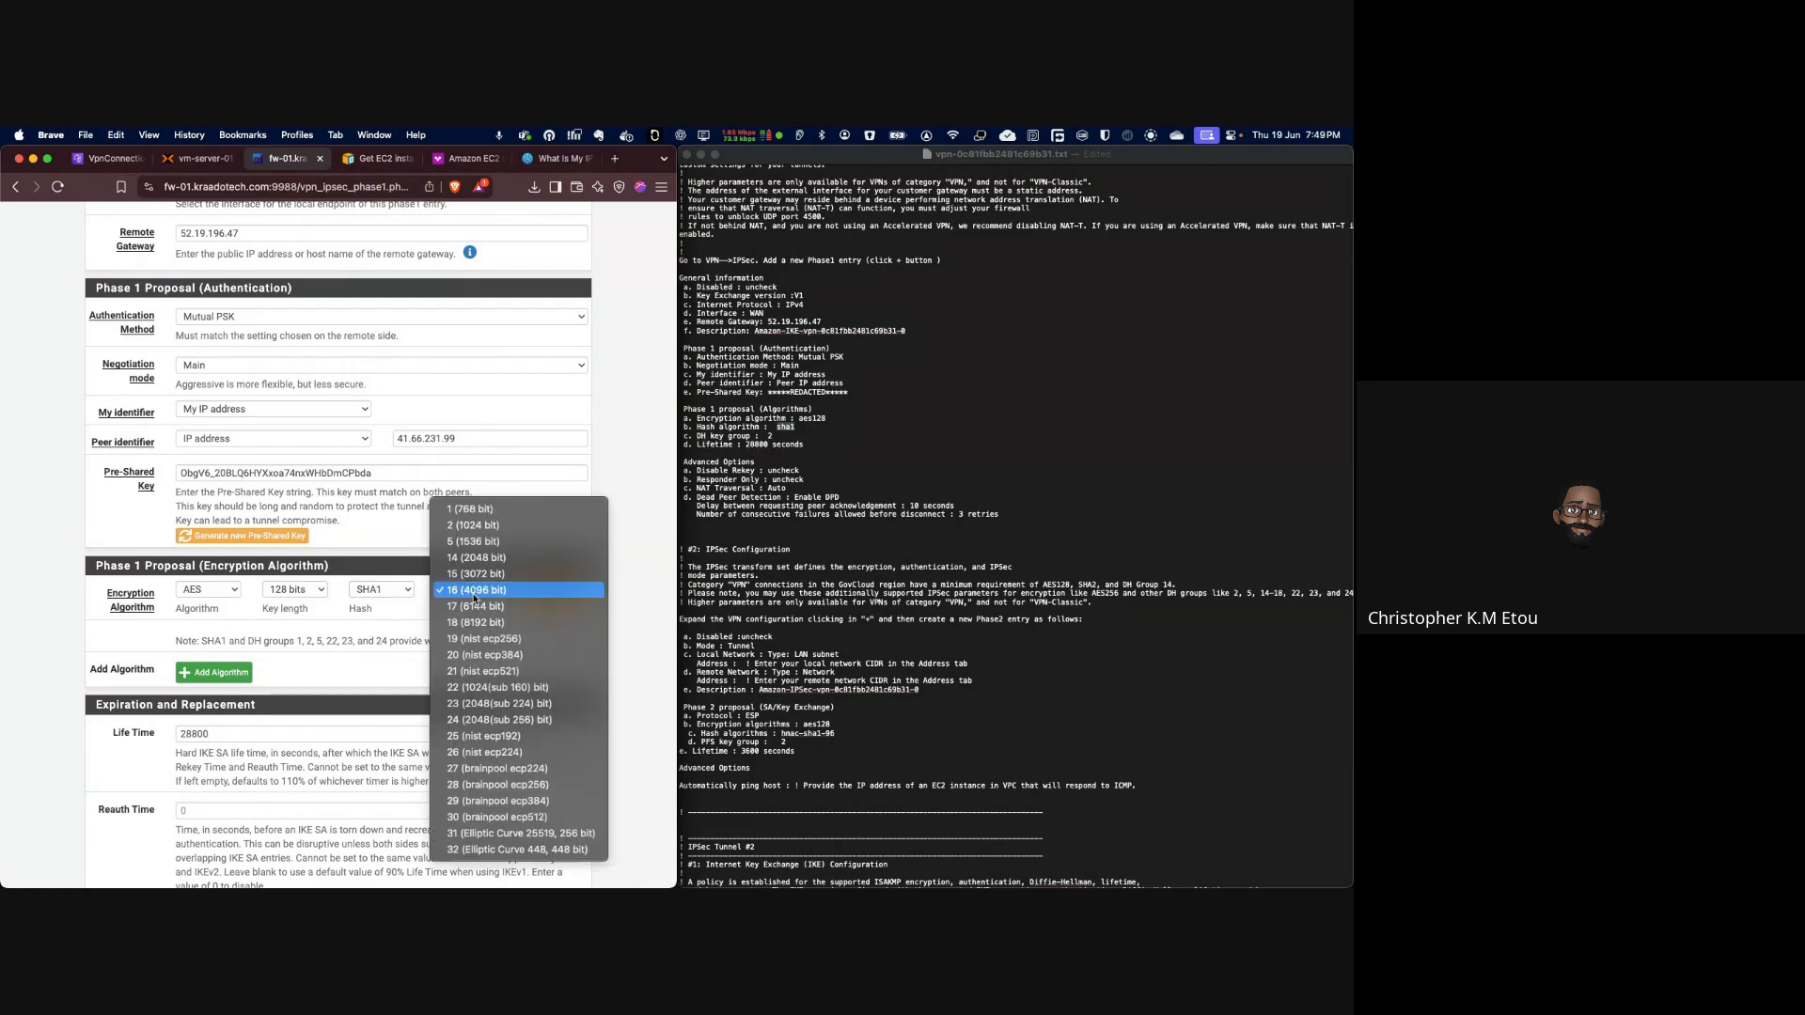
pyautogui.click(475, 526)
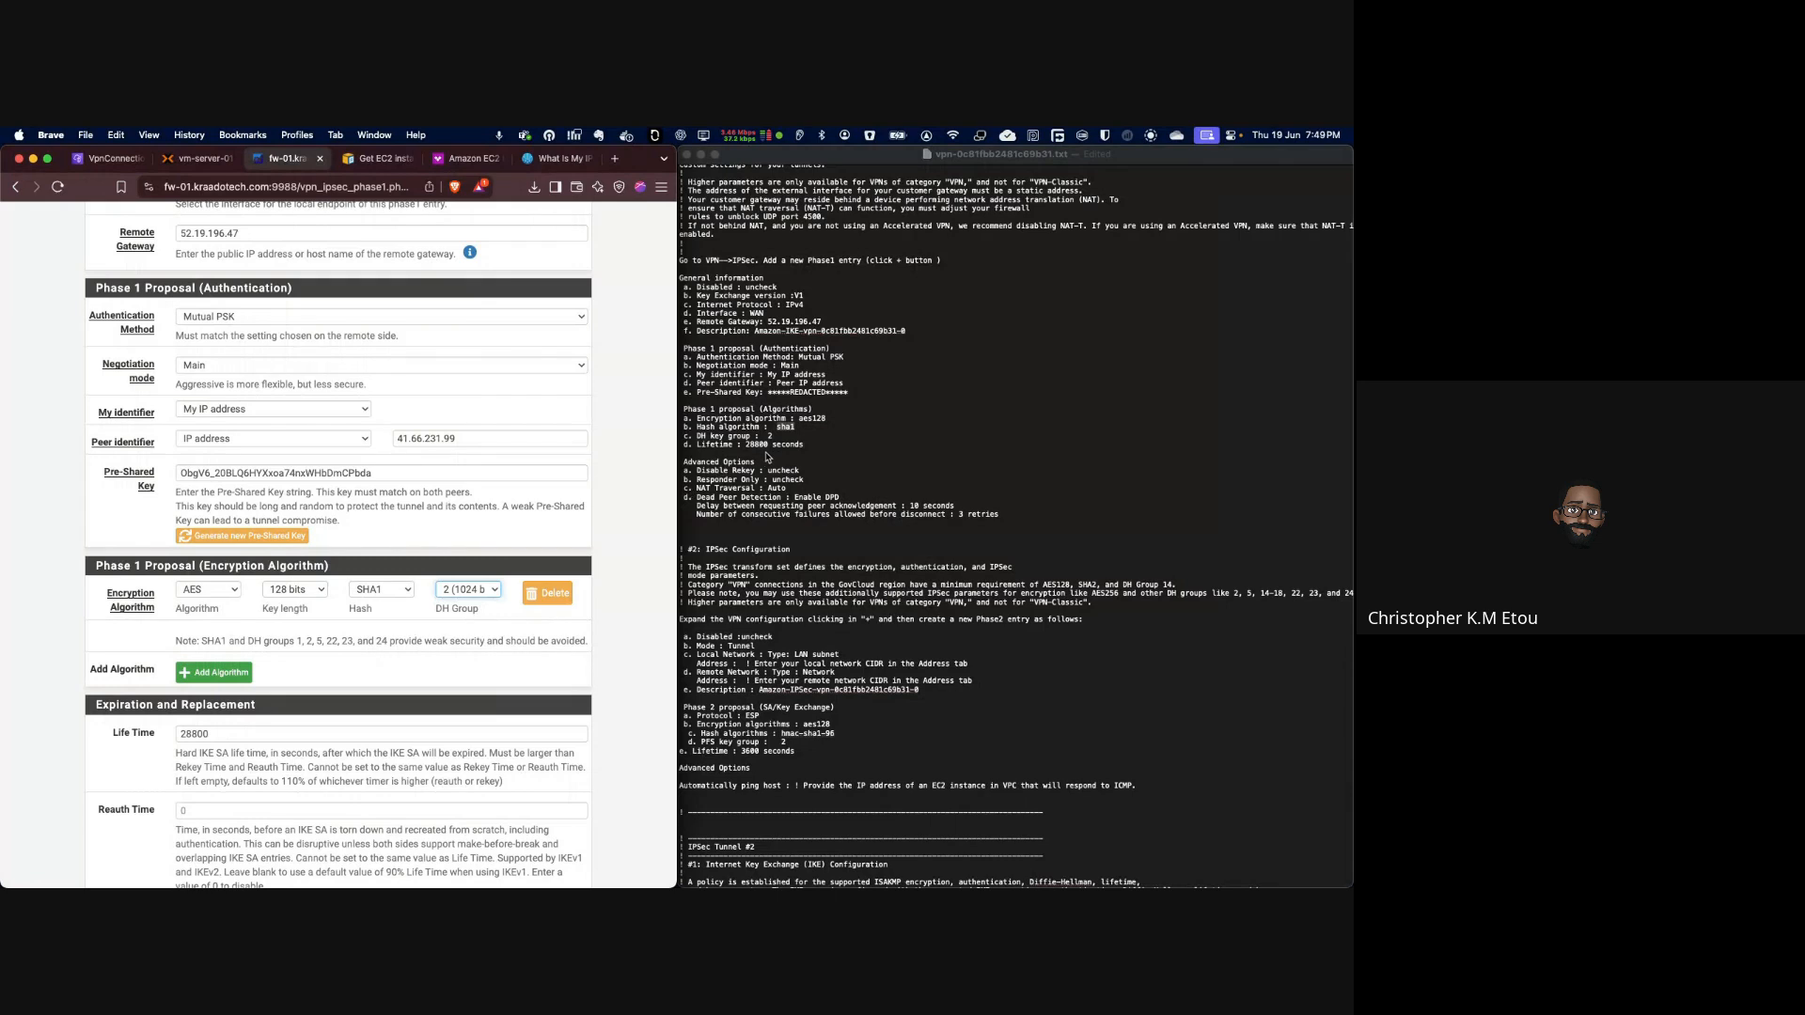
# - Check the remaining Phase 1 lifetime and advanced options against the configuration file and save the Phase 1 entry
pyautogui.scroll(-2, 417, 570)
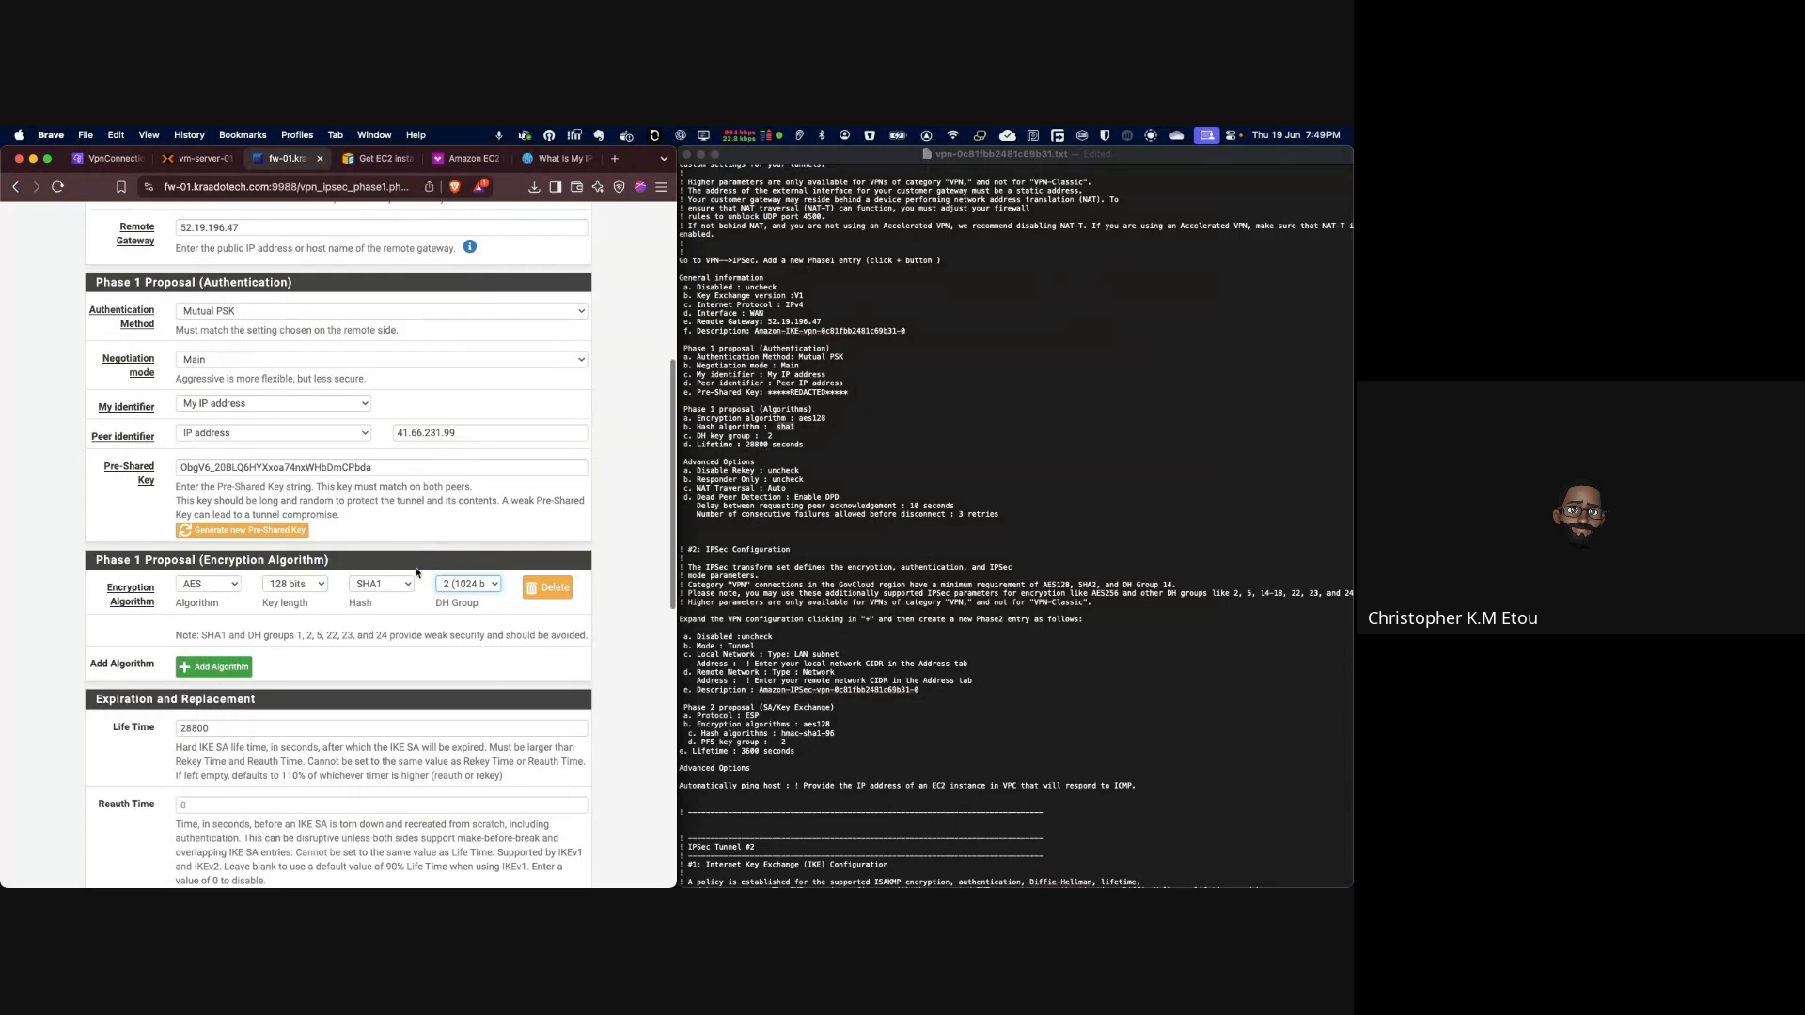
pyautogui.scroll(-2, 817, 455)
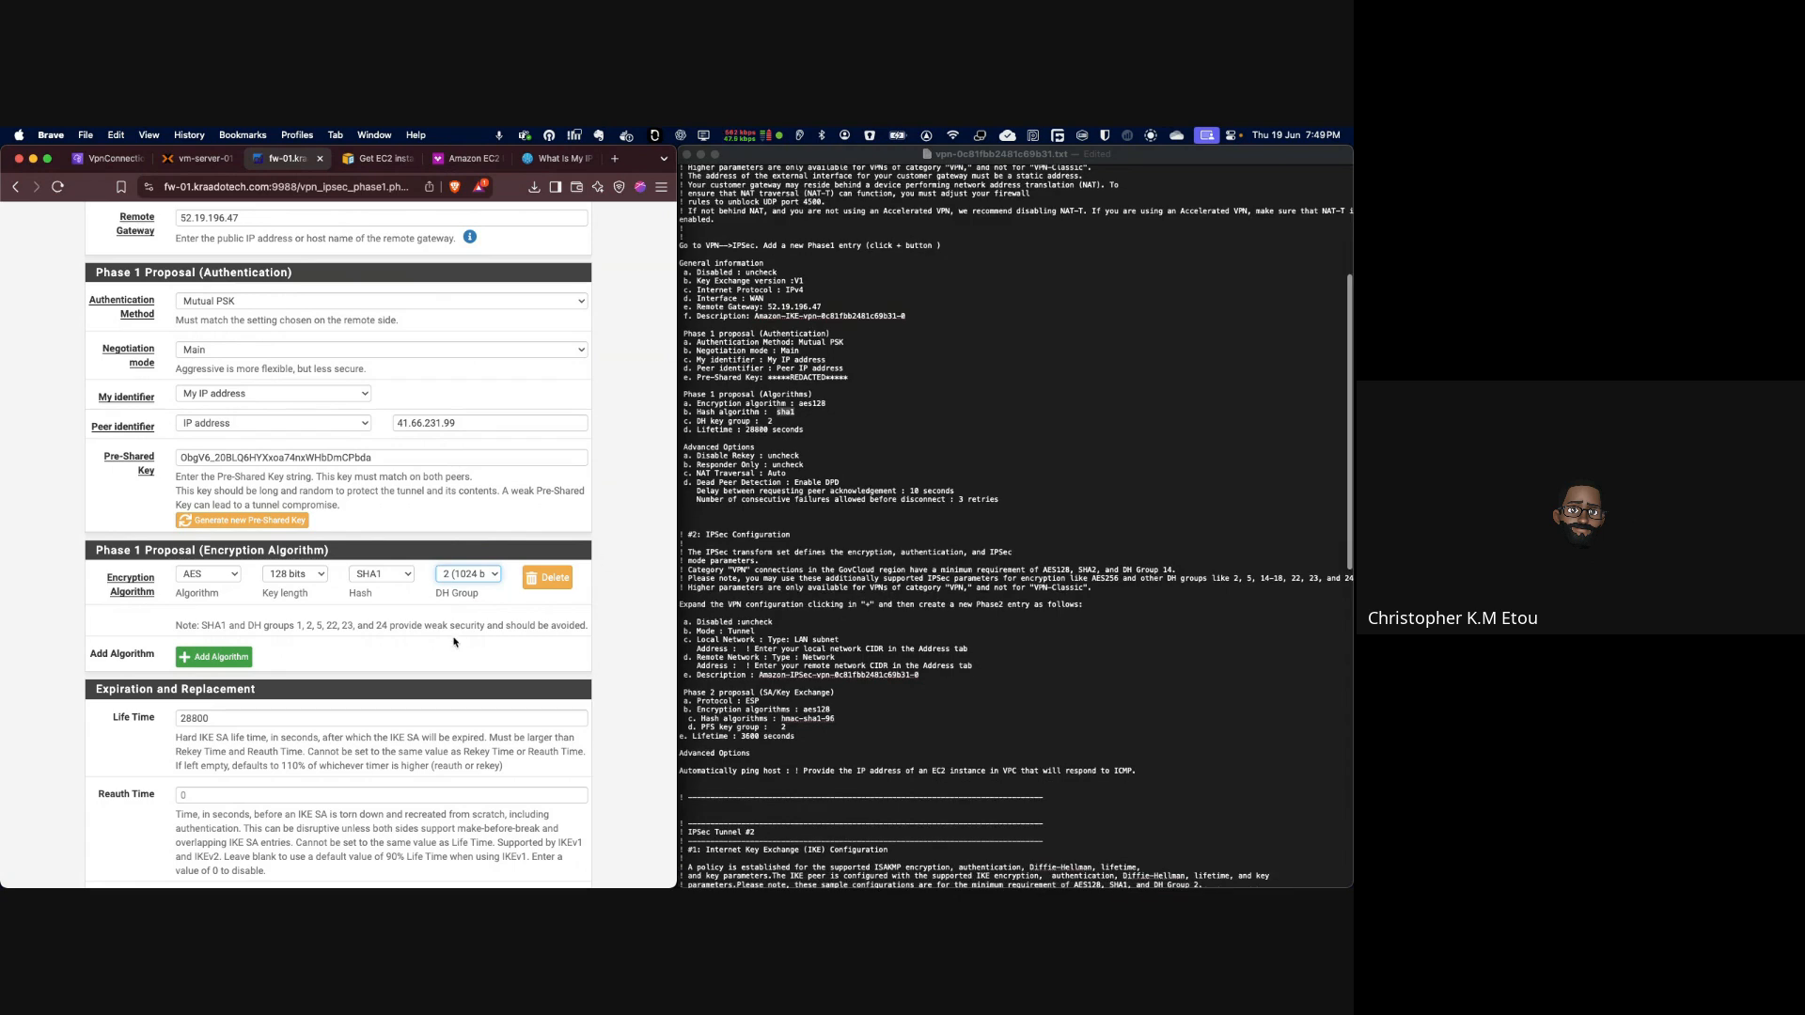
pyautogui.scroll(-10, 453, 635)
pyautogui.scroll(-15, 453, 635)
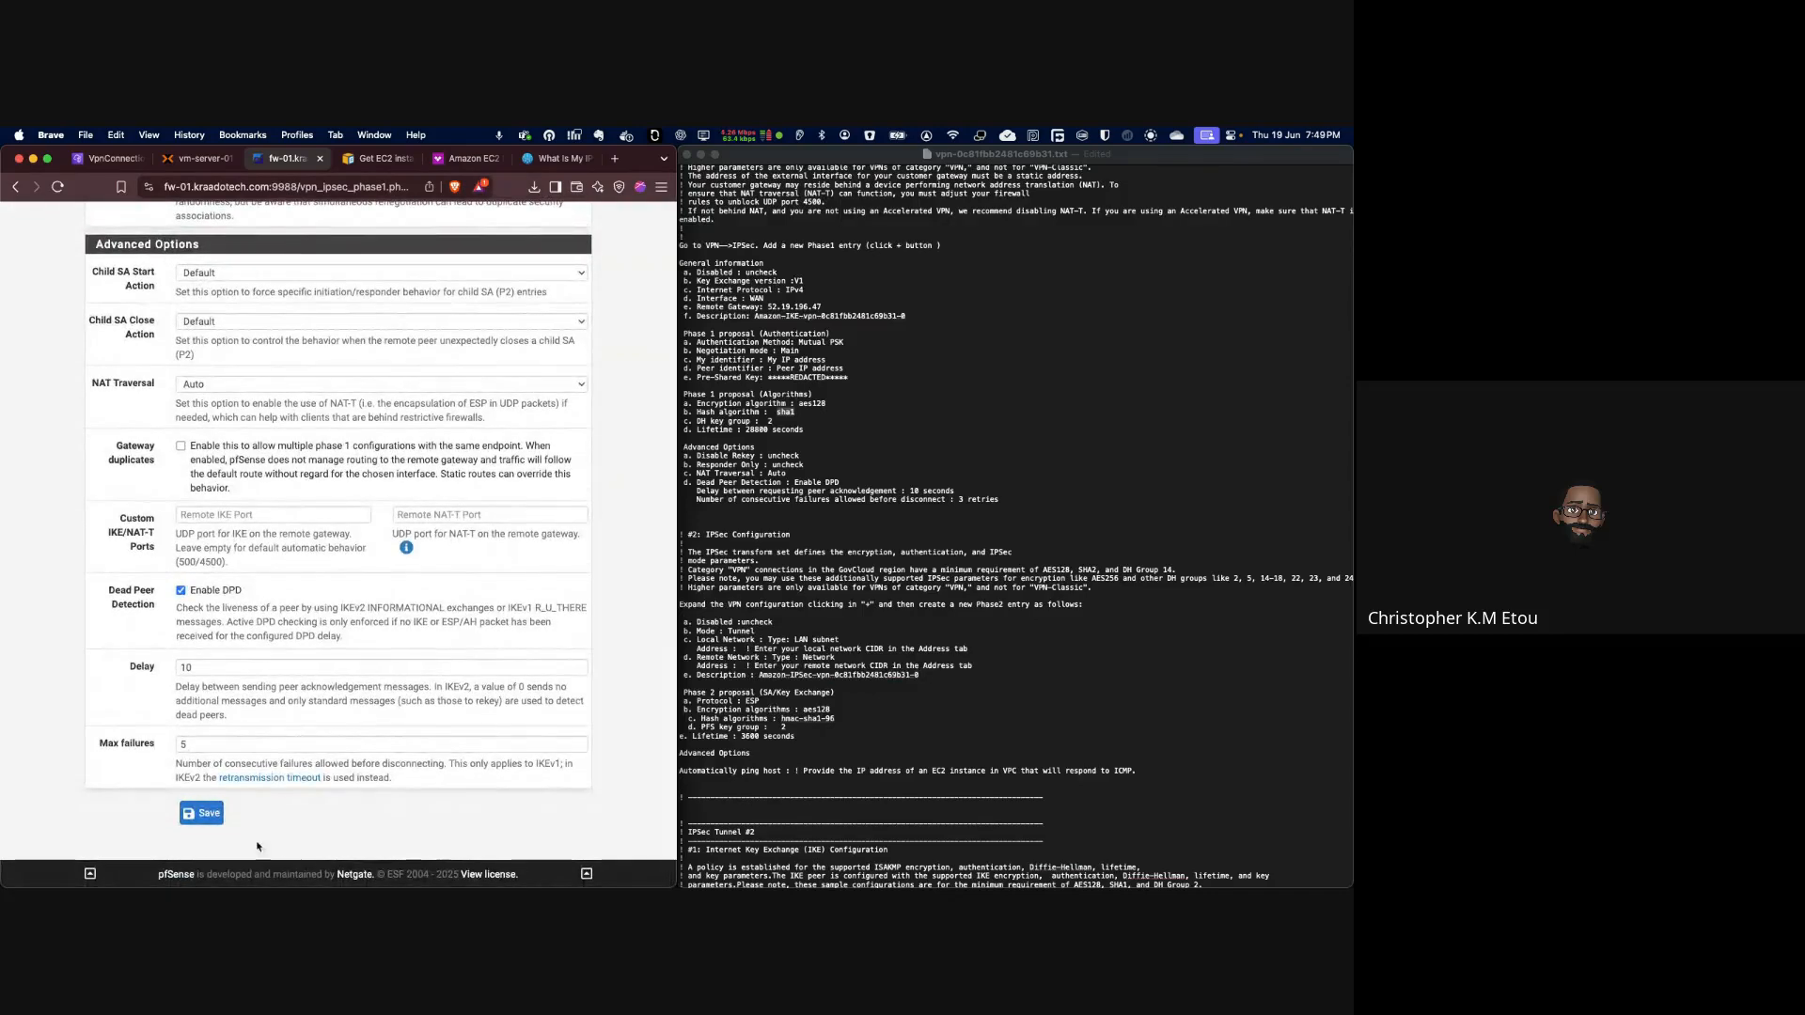
pyautogui.click(205, 811)
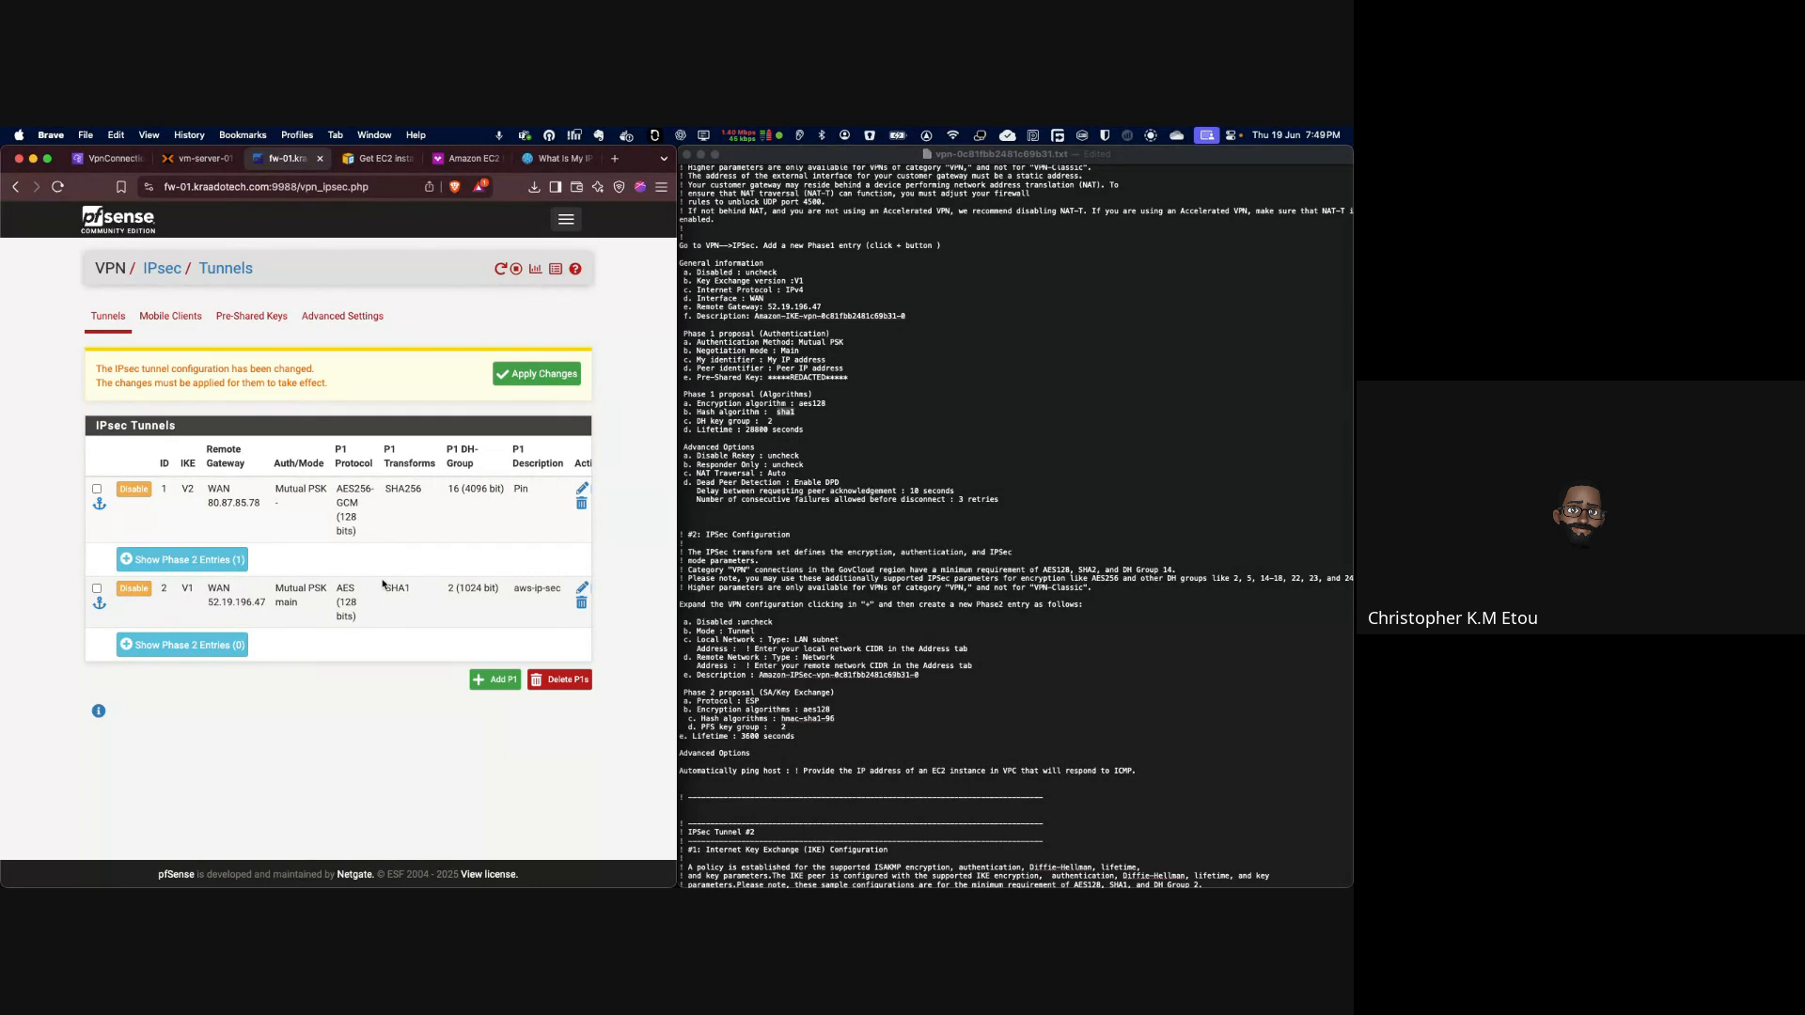
# - Return the pfSense window to full width and start a new Phase 2 entry for the aws-ip-sec tunnel
pyautogui.hotkey('ctrl', 'alt', 'Return')
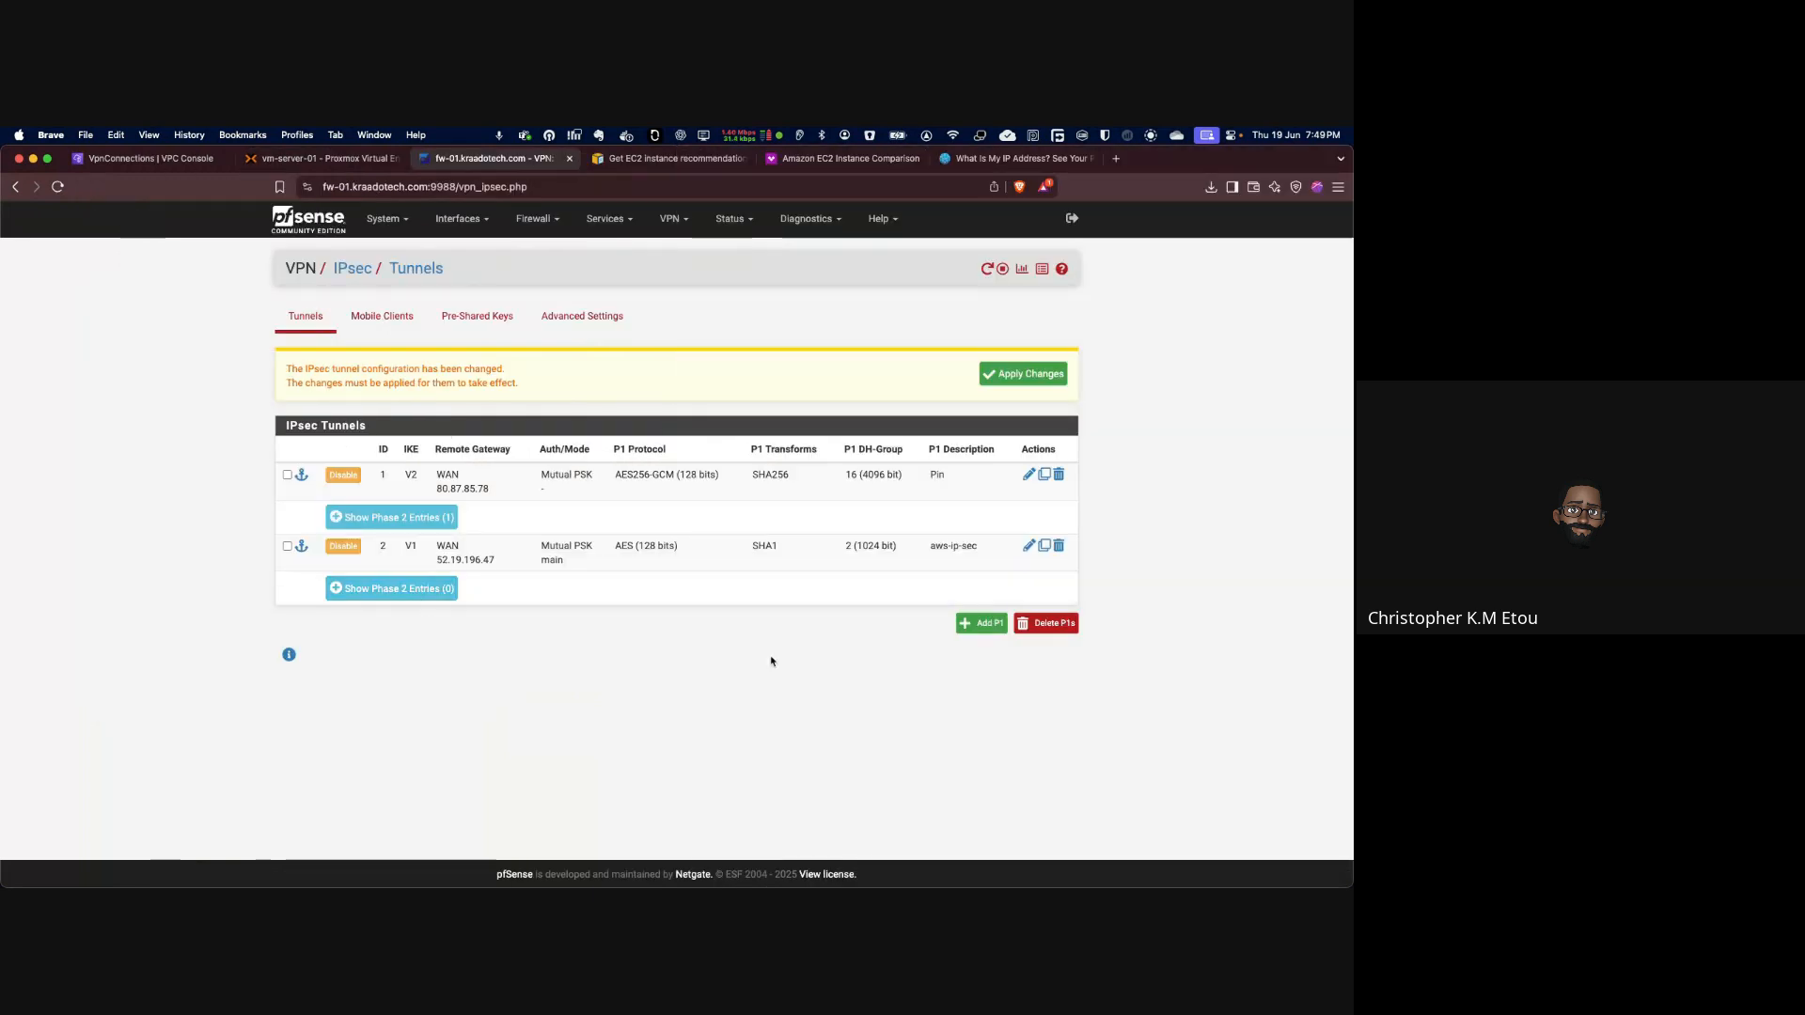
pyautogui.click(402, 592)
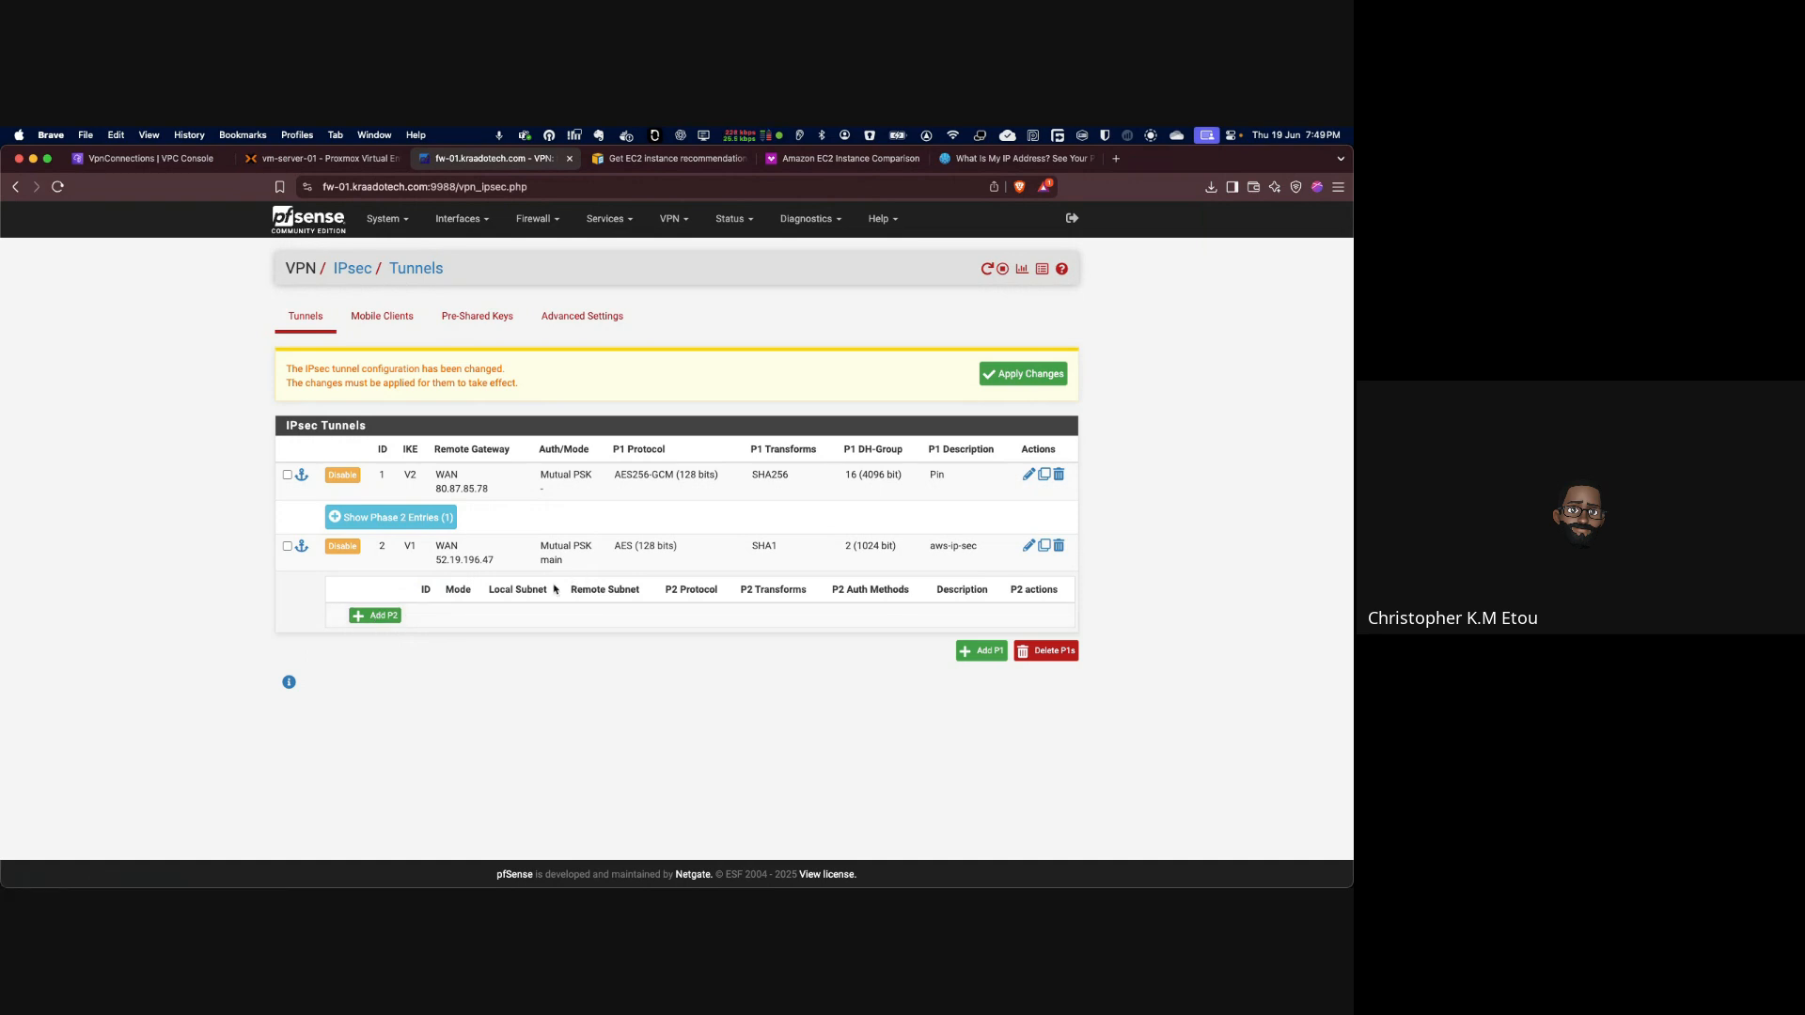
pyautogui.click(375, 615)
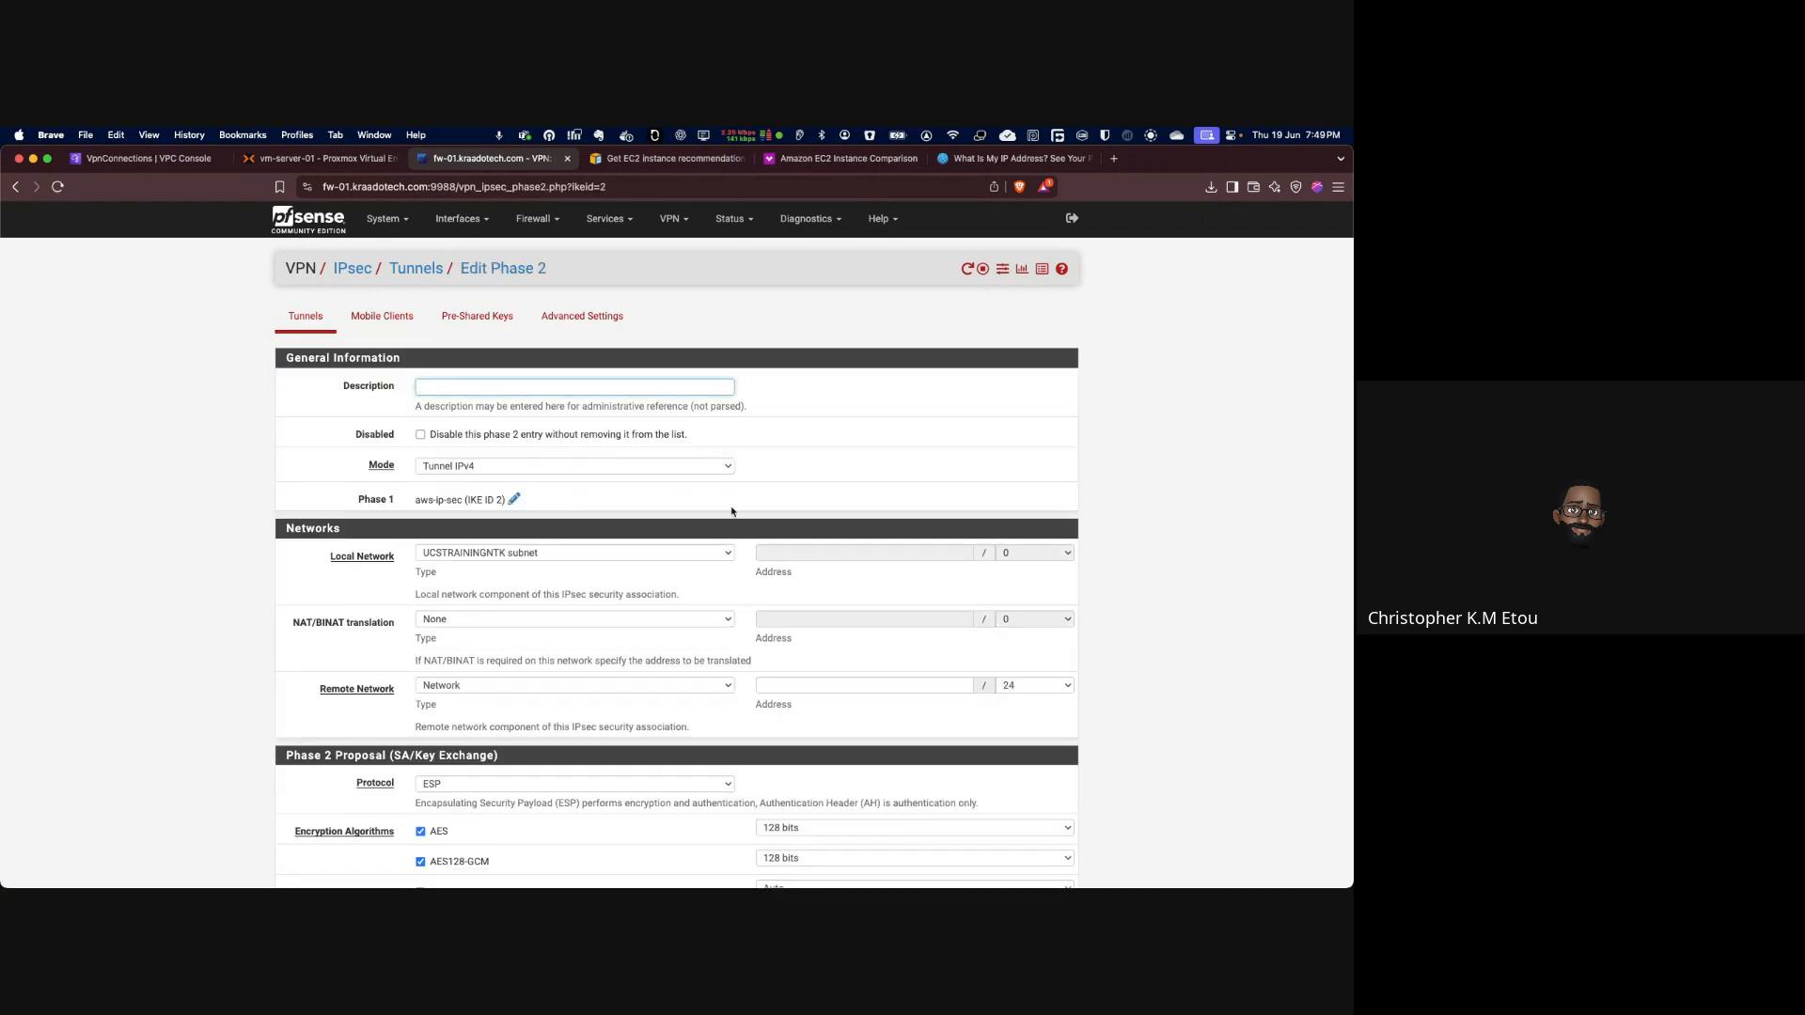
# - Place the Phase 2 form beside the configuration file and examine the Phase 2 settings in its #2 IPSec Configuration section for Tunnel #1
pyautogui.hotkey('ctrl', 'alt', 'Left')
pyautogui.scroll(-1, 1076, 637)
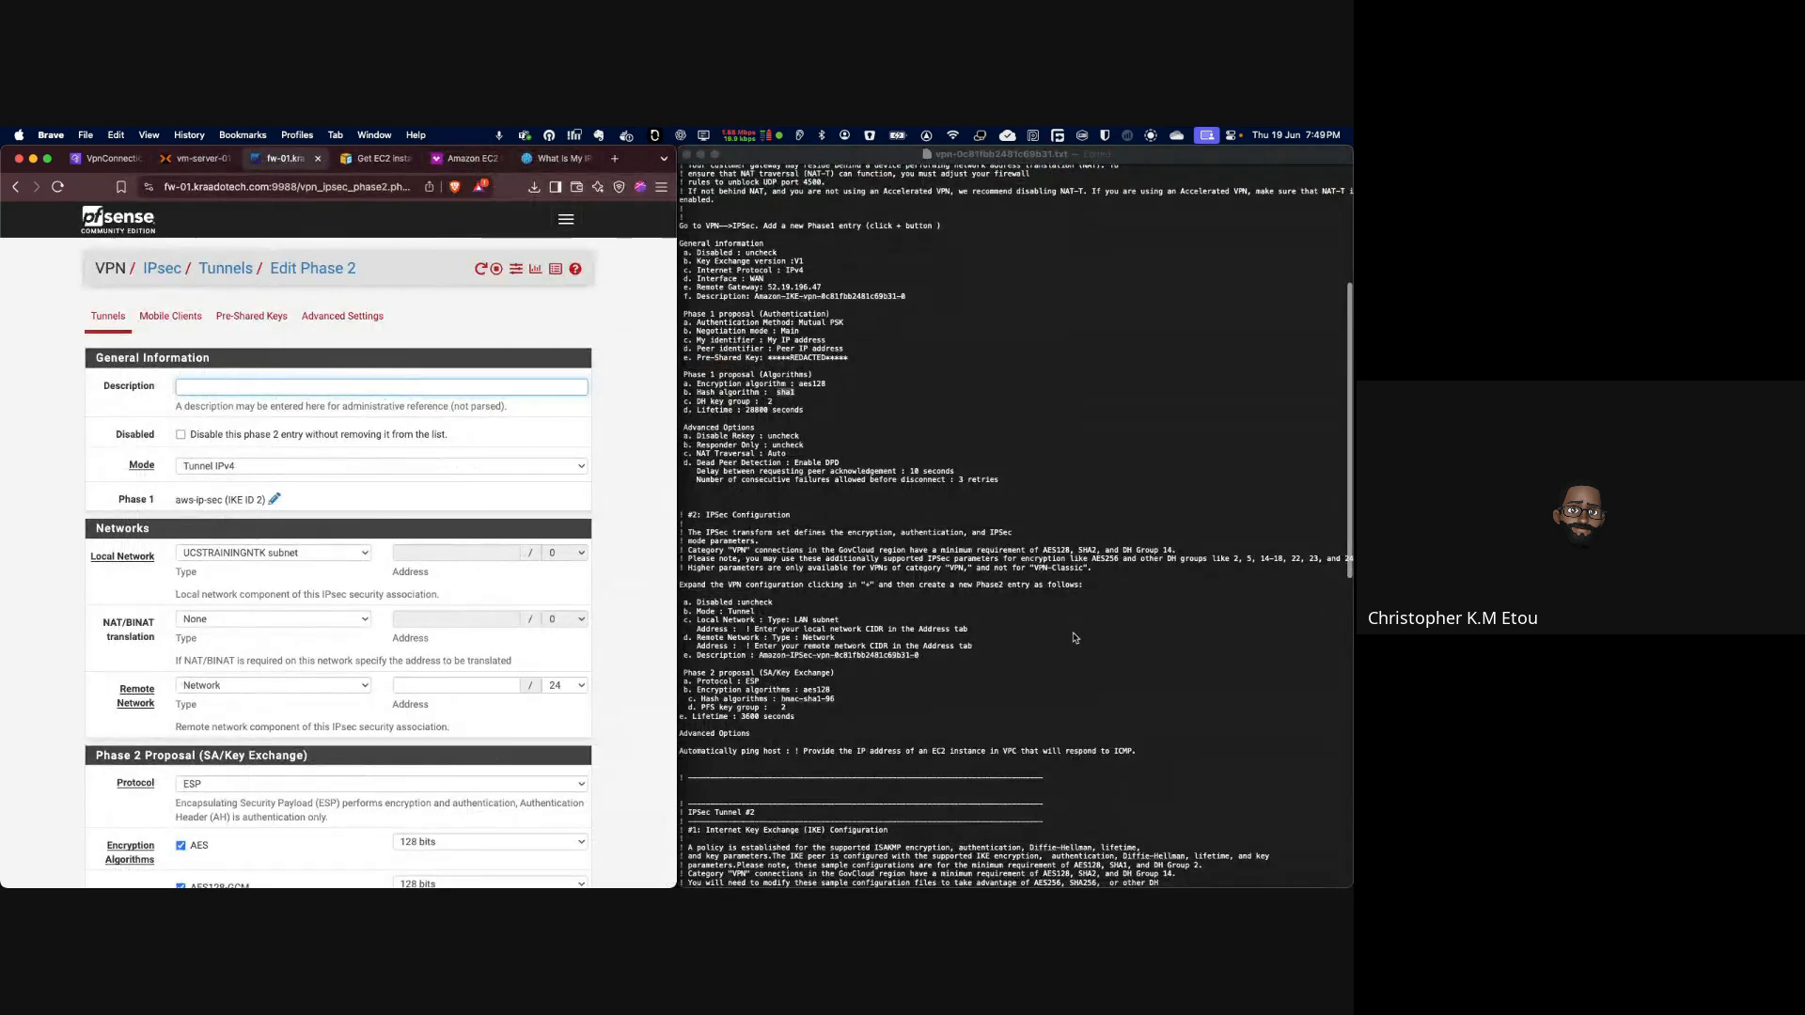
pyautogui.scroll(-9, 1076, 637)
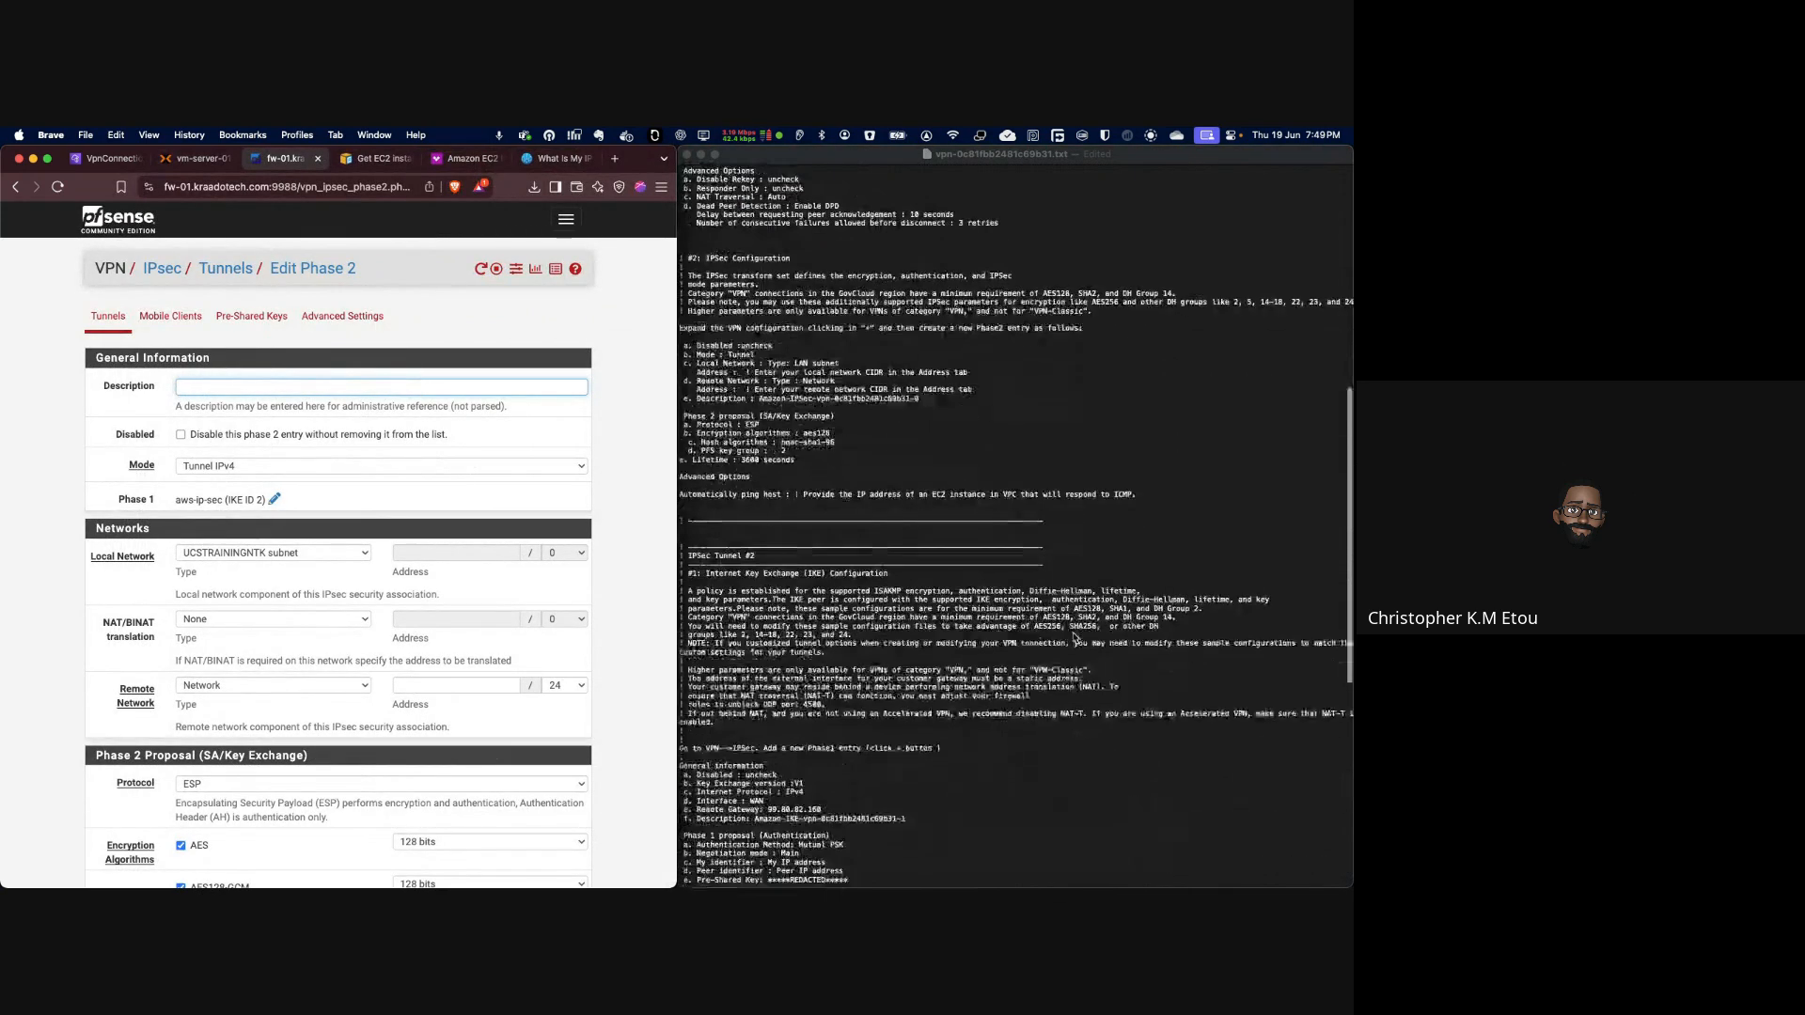
pyautogui.scroll(-16, 1076, 638)
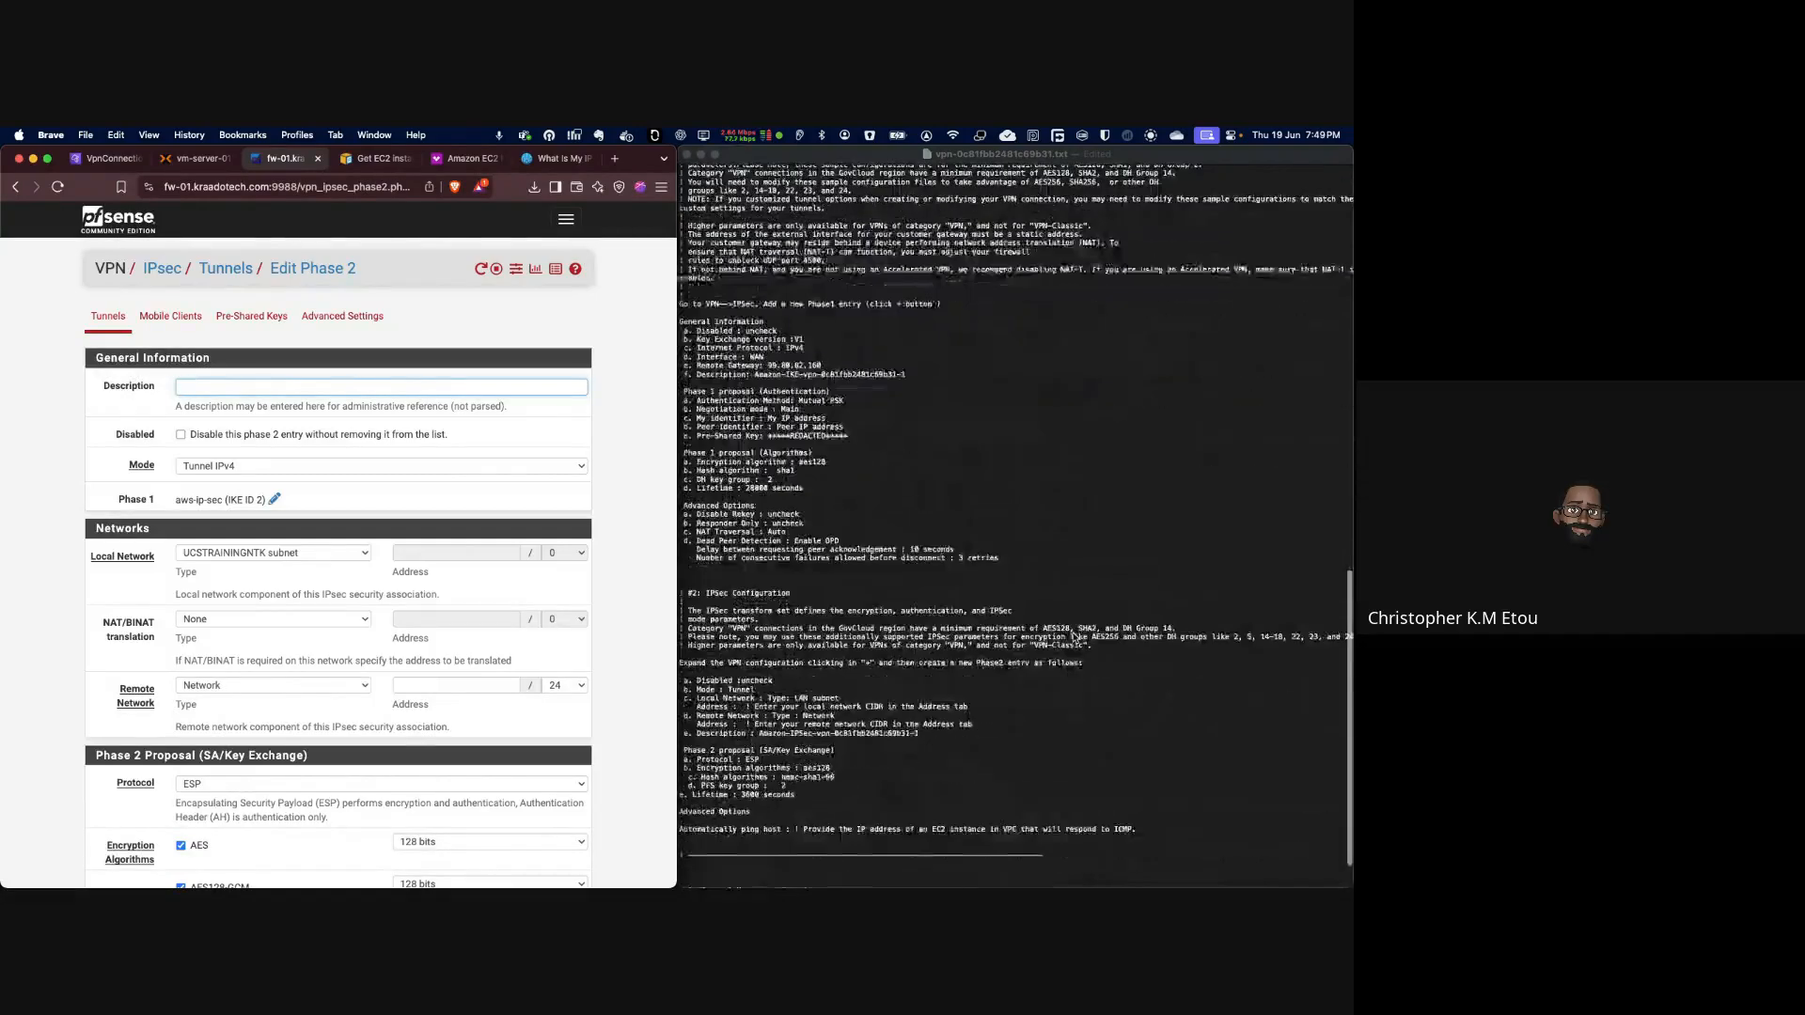
pyautogui.scroll(-1, 1076, 637)
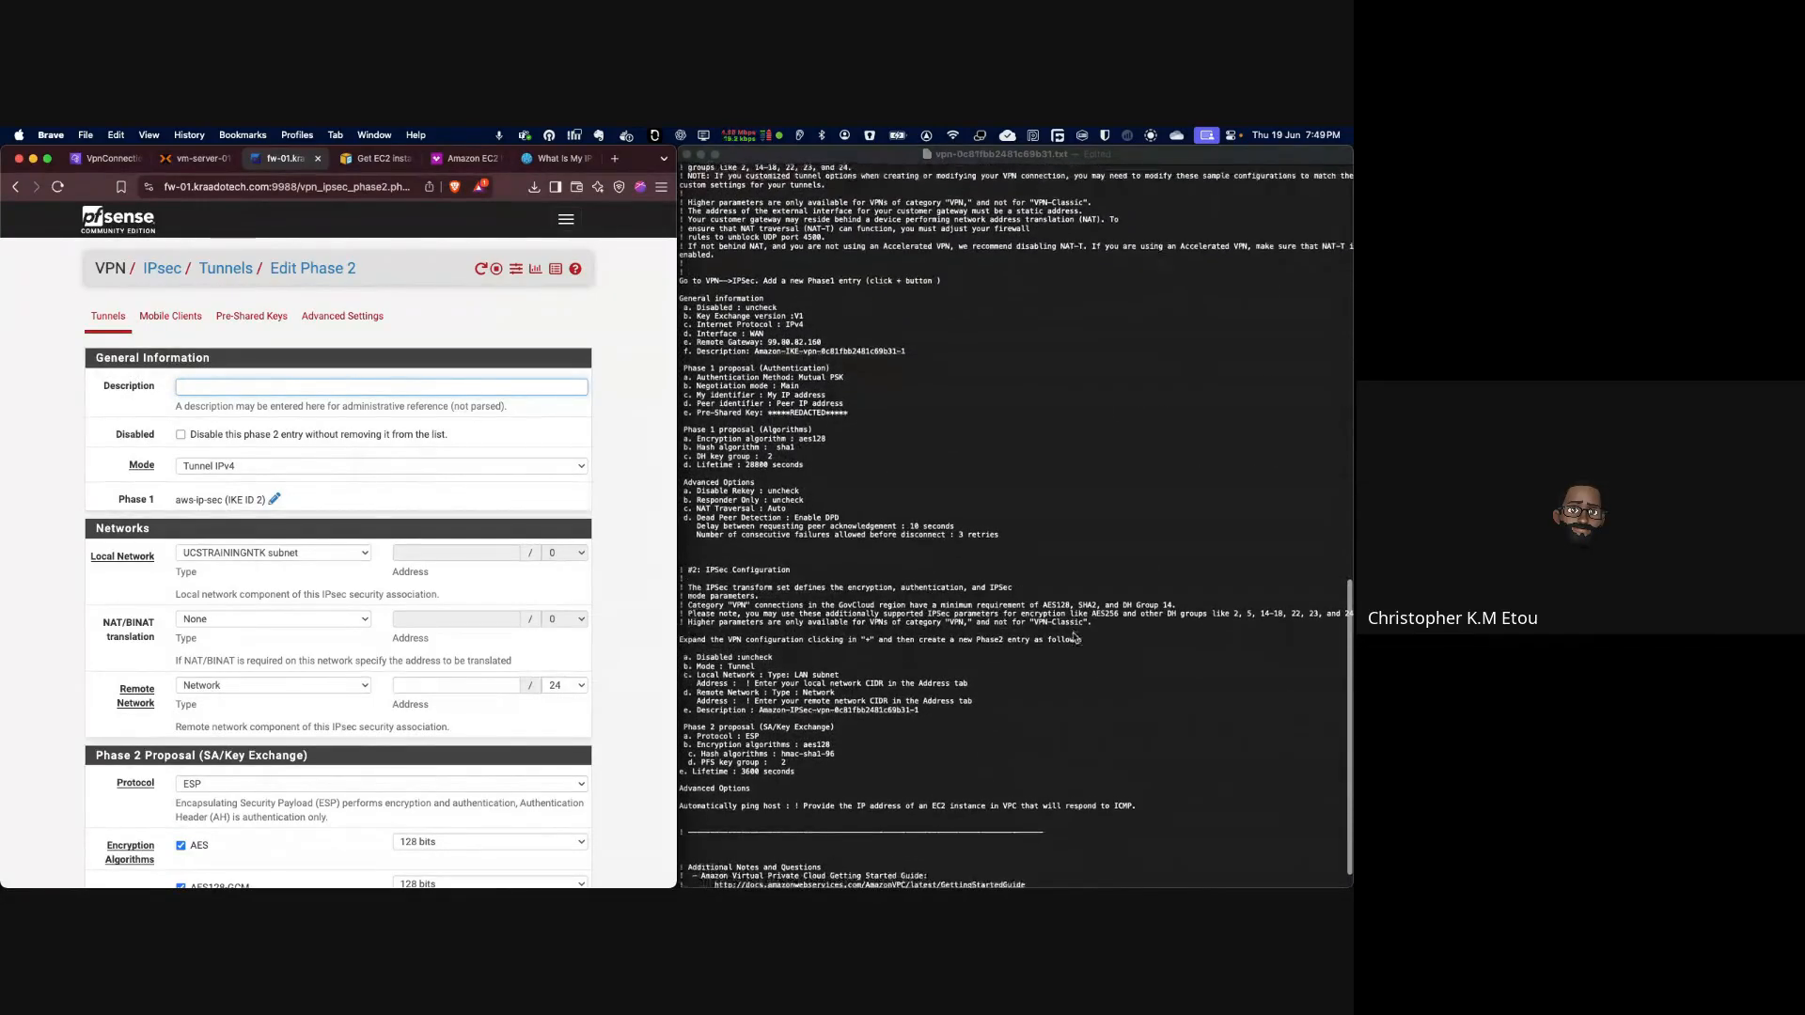
pyautogui.scroll(-1, 1076, 637)
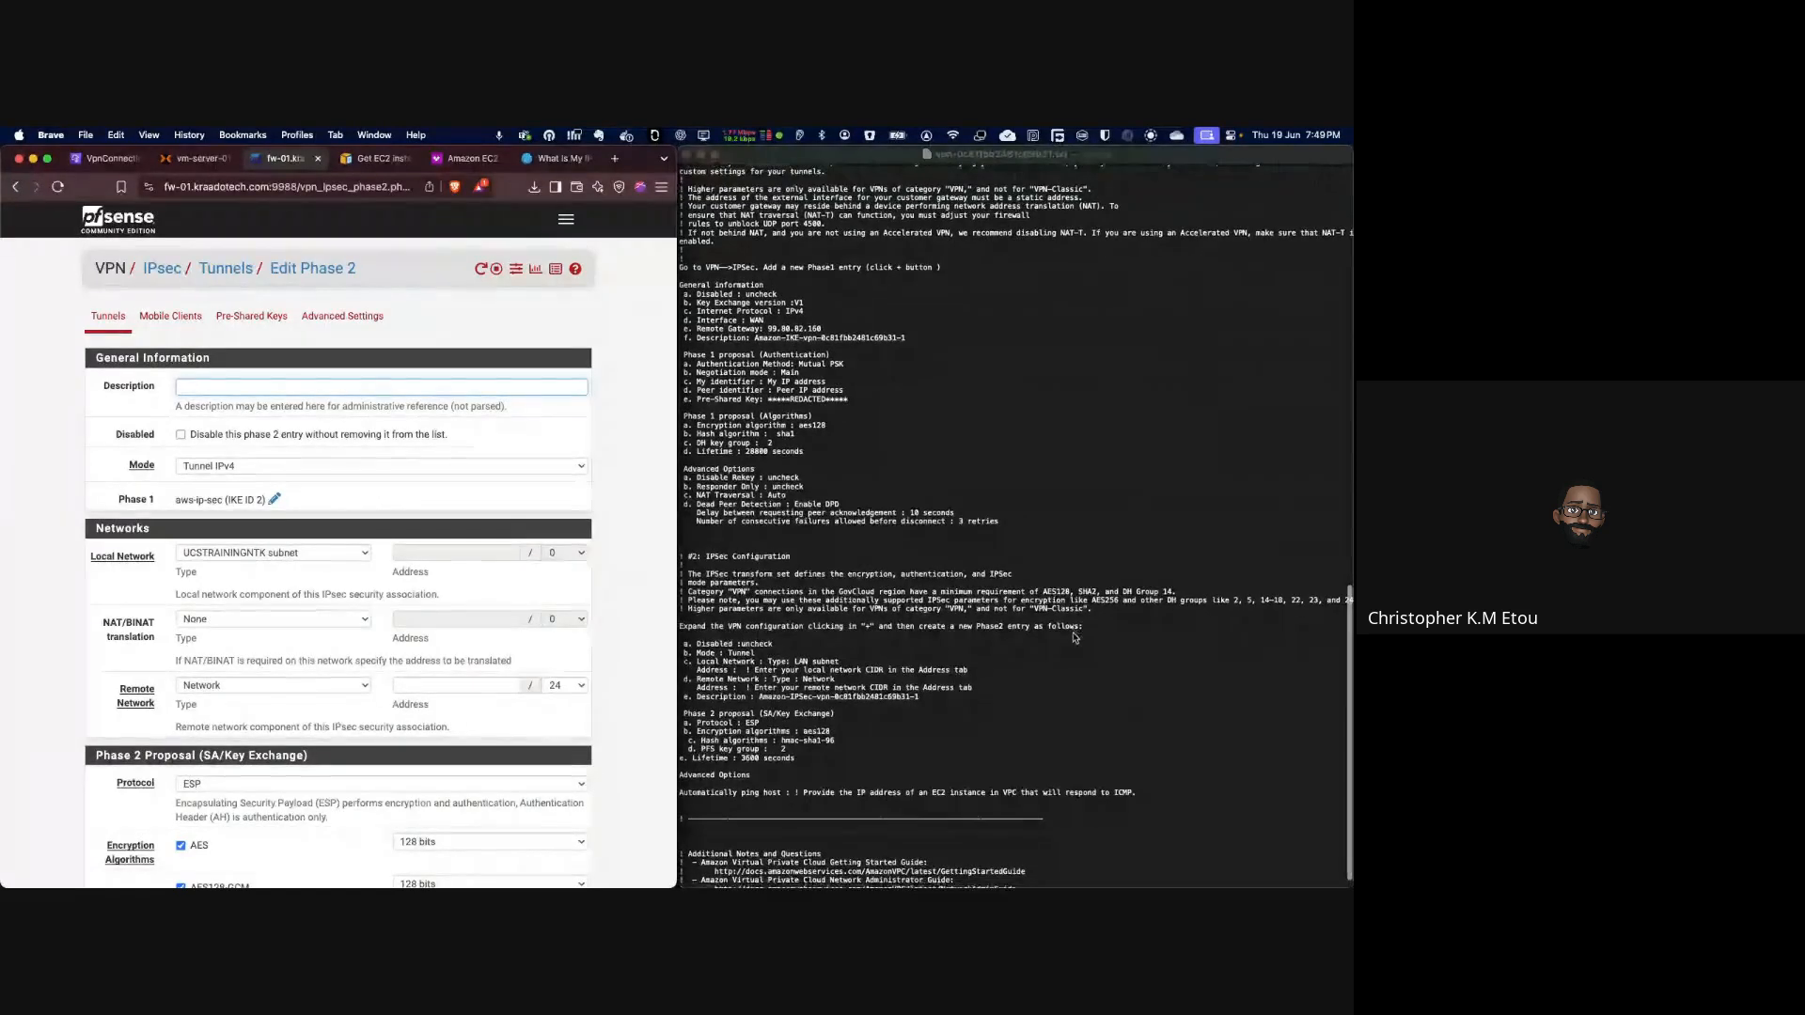
pyautogui.scroll(-1, 1075, 638)
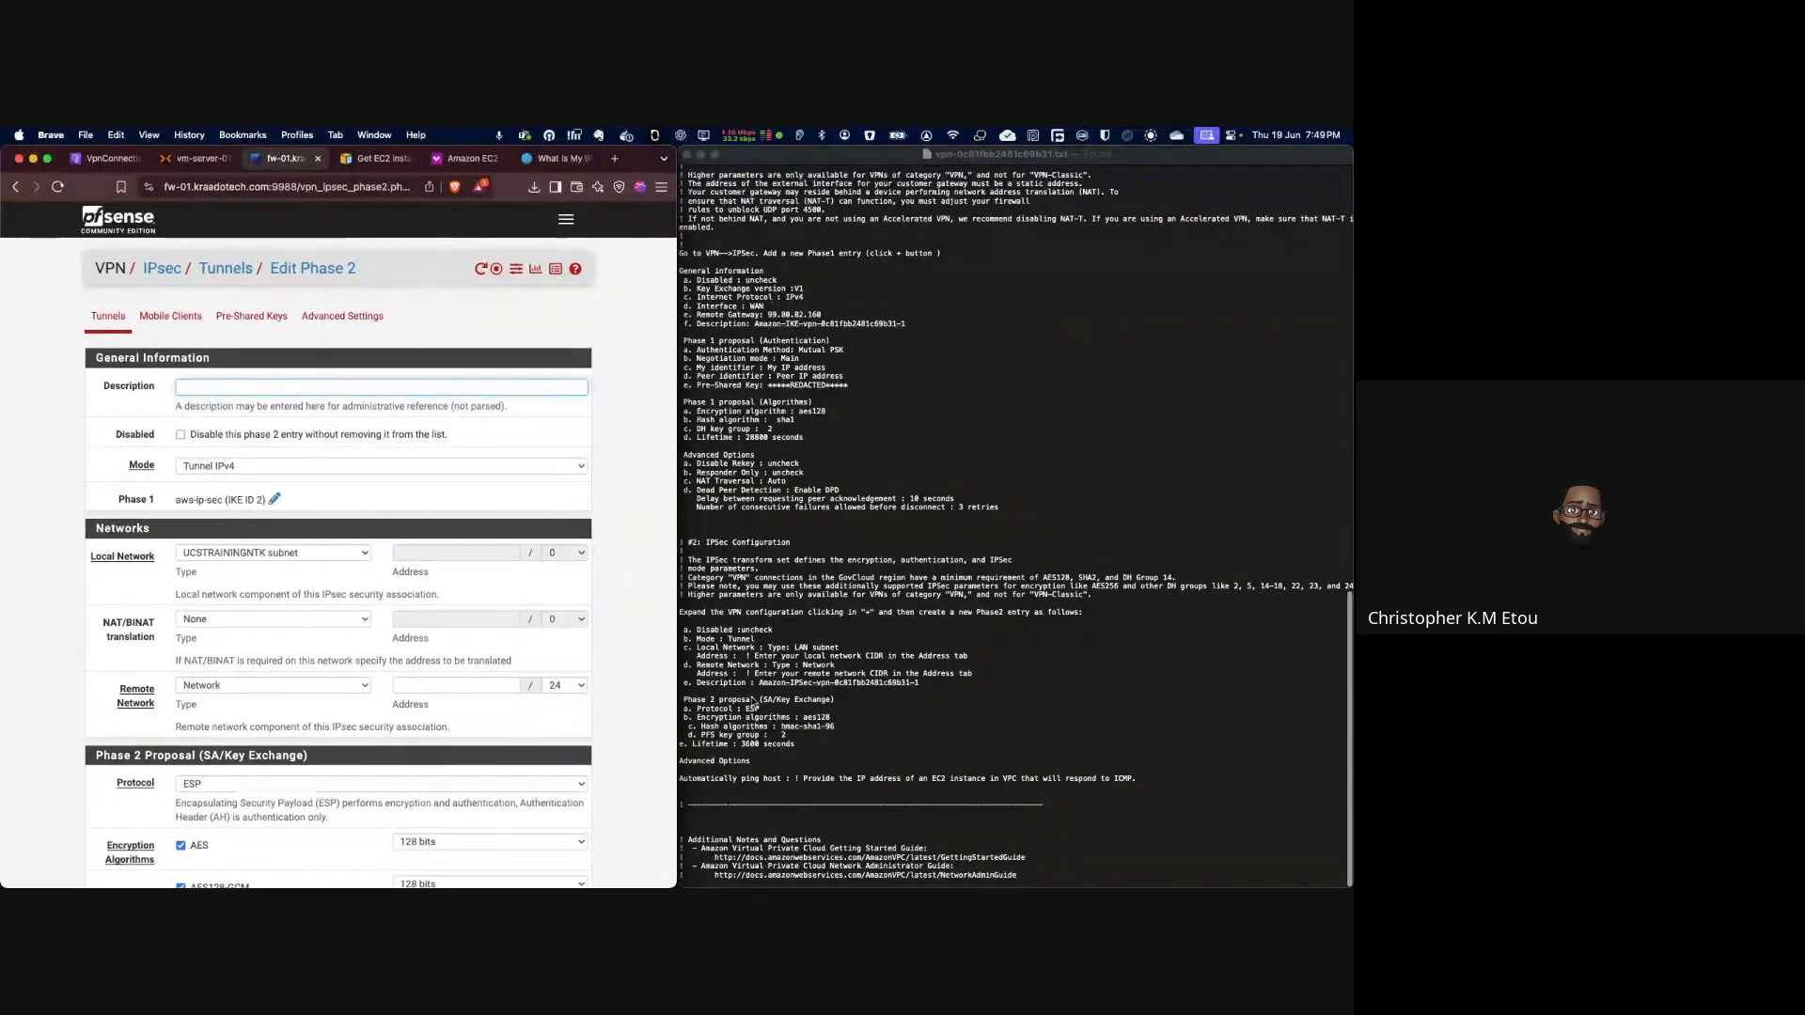
pyautogui.scroll(-10, 749, 720)
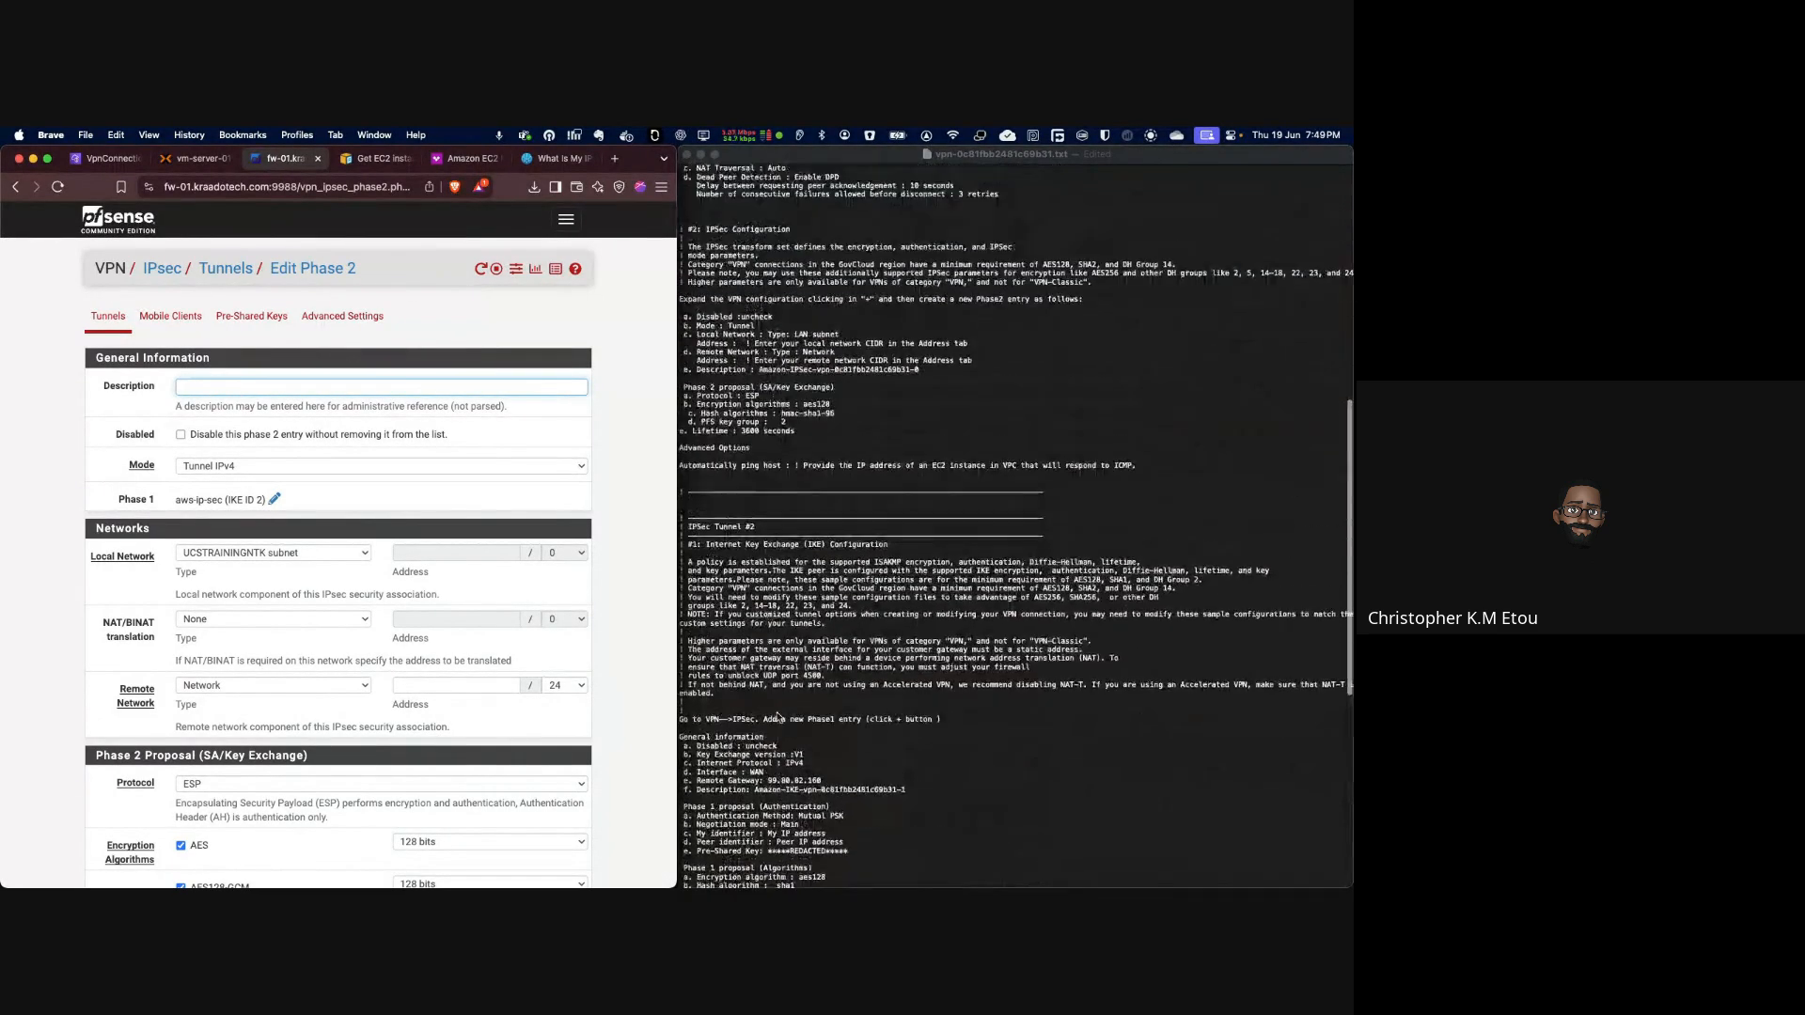
pyautogui.scroll(2, 778, 717)
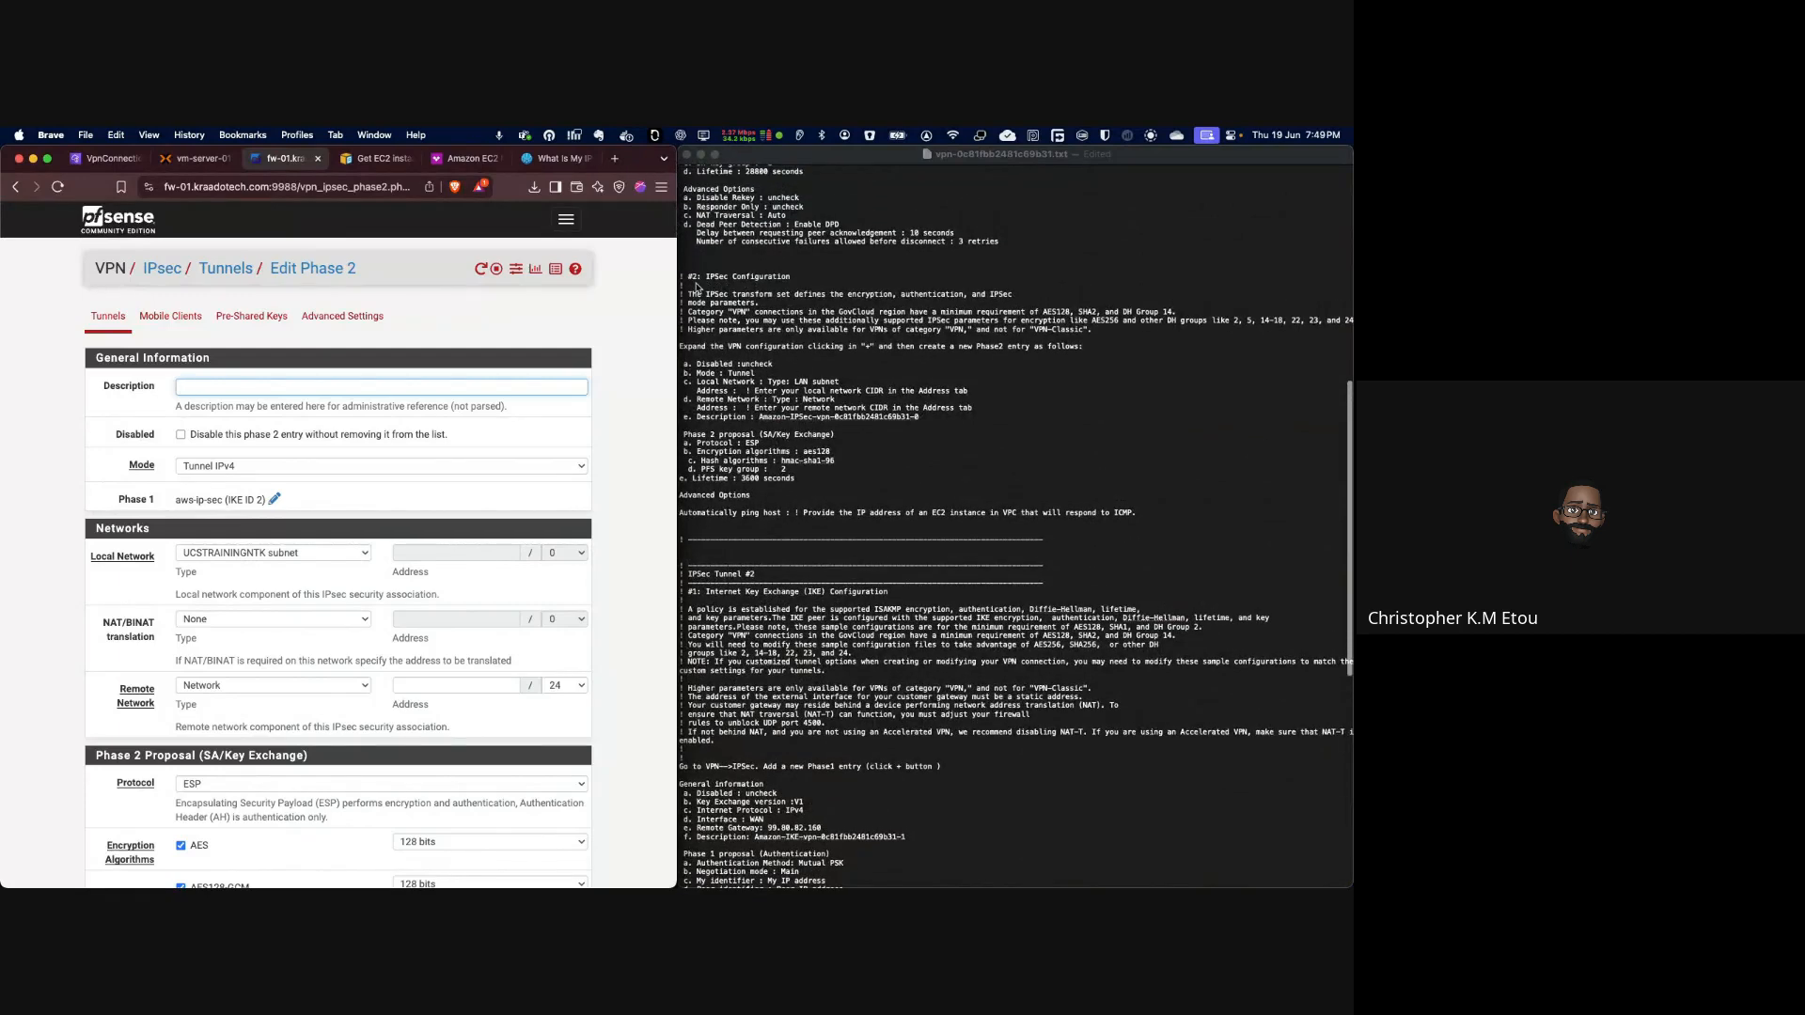
pyautogui.scroll(4, 763, 307)
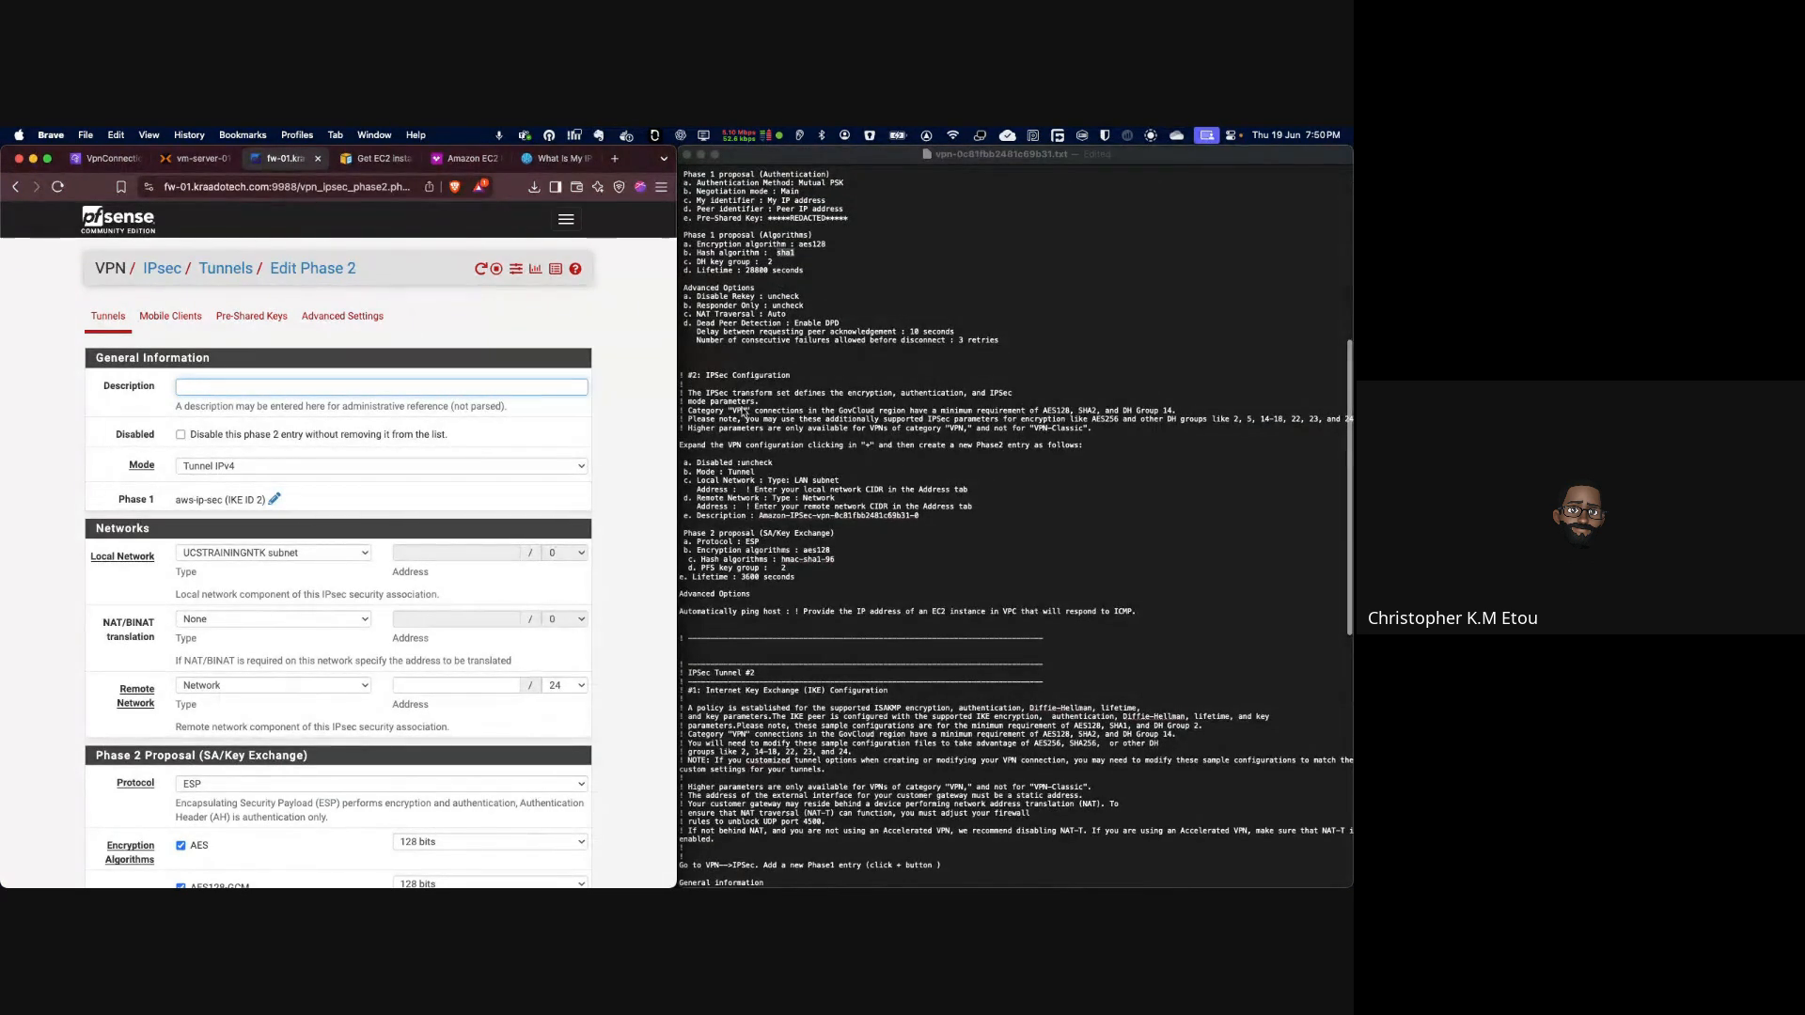
pyautogui.scroll(-1, 749, 539)
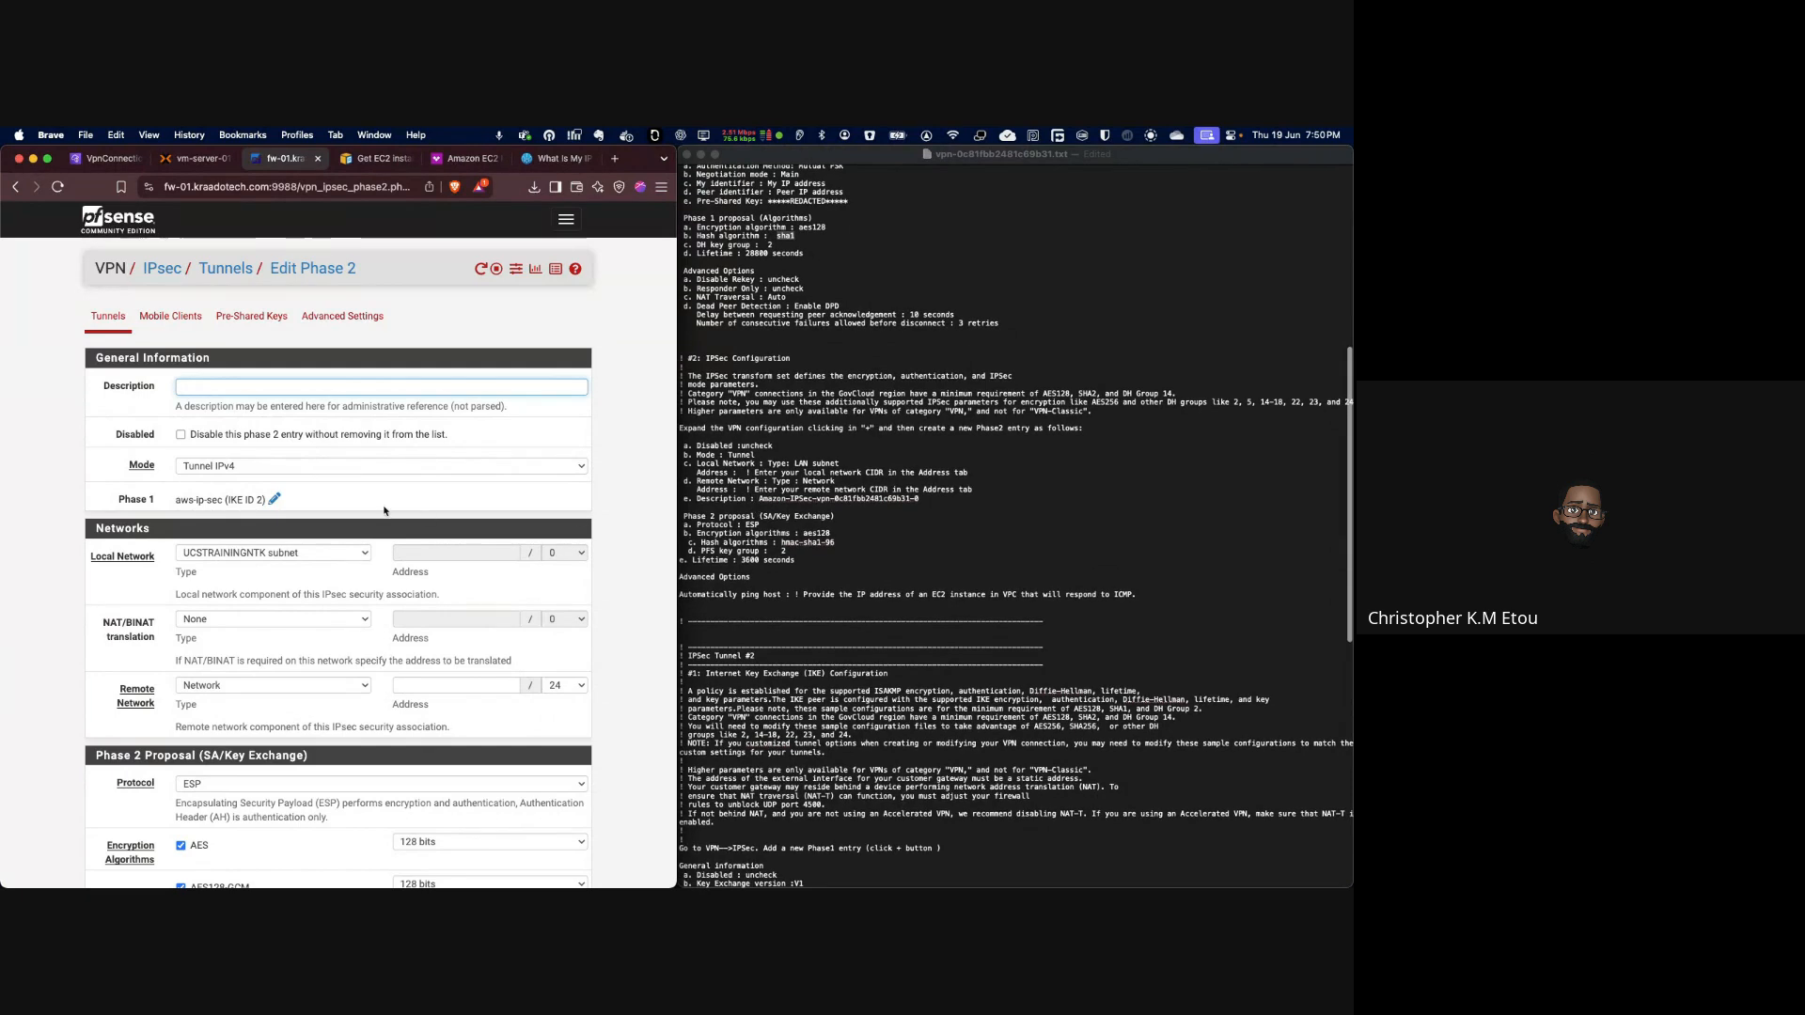
# - Enter aws-ip-sec_p2 as the Phase 2 description and keep the mode at Tunnel IPv4
pyautogui.click(221, 385)
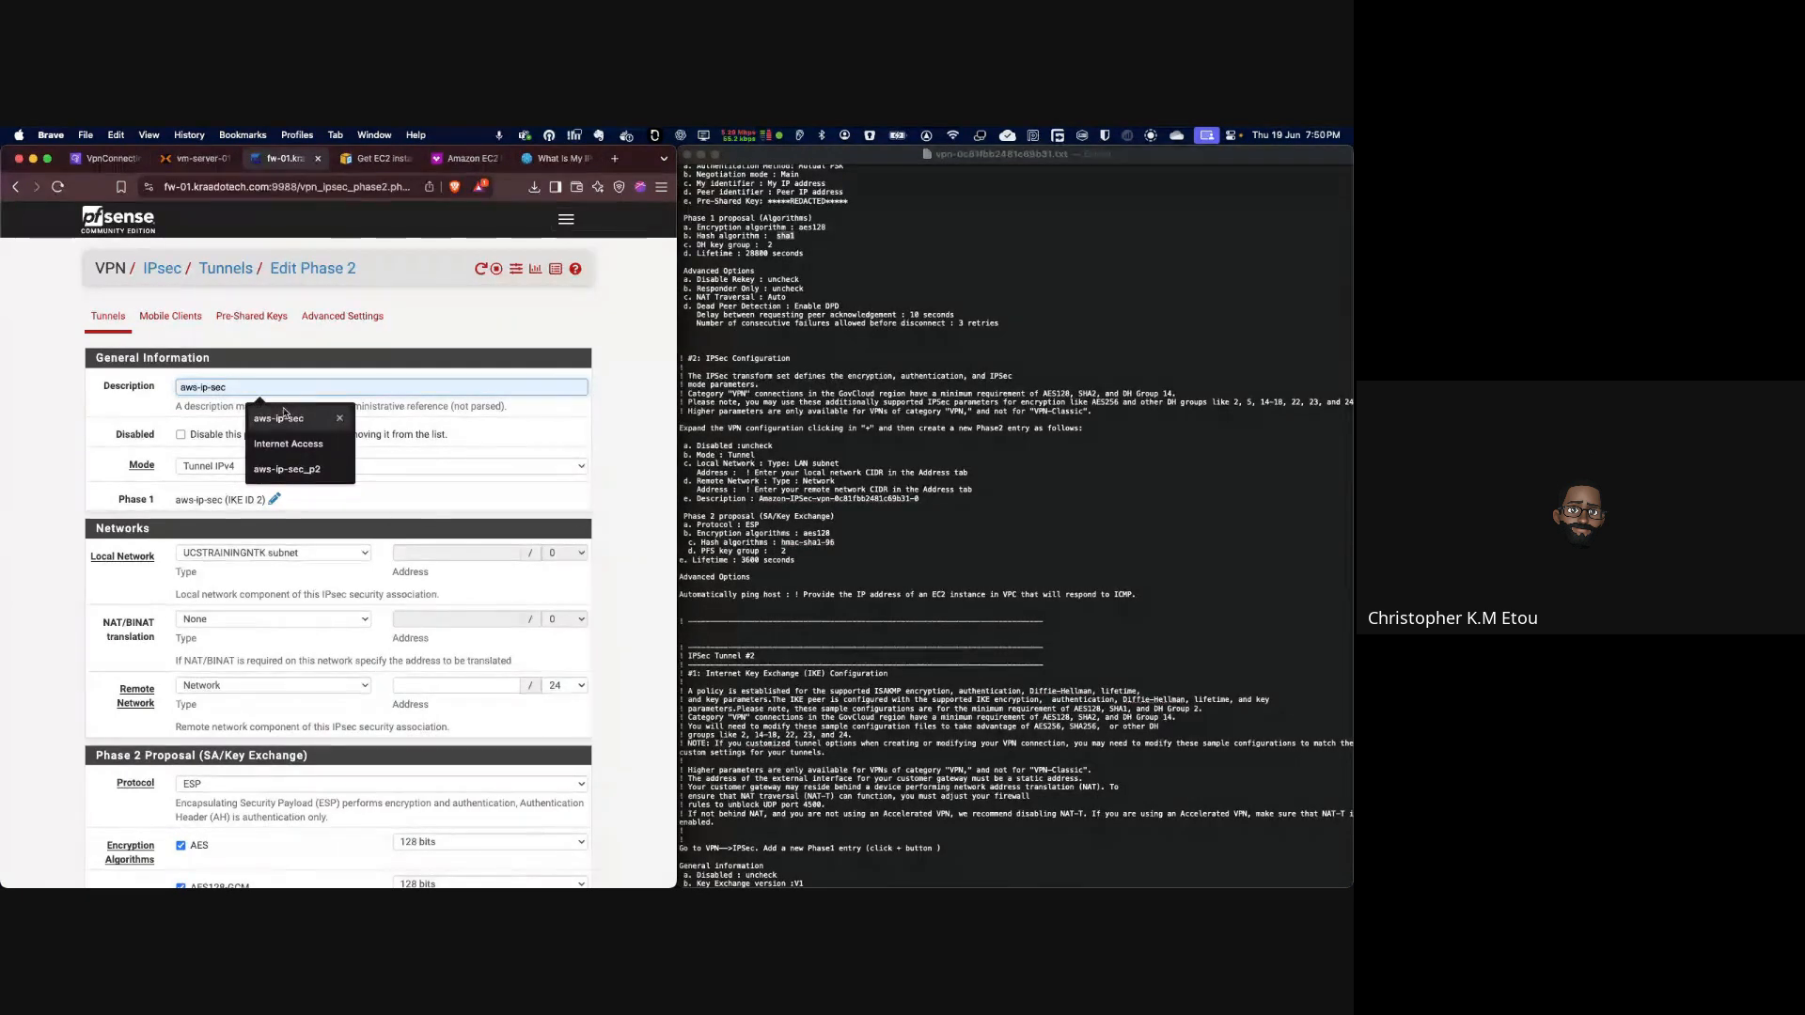
pyautogui.click(290, 472)
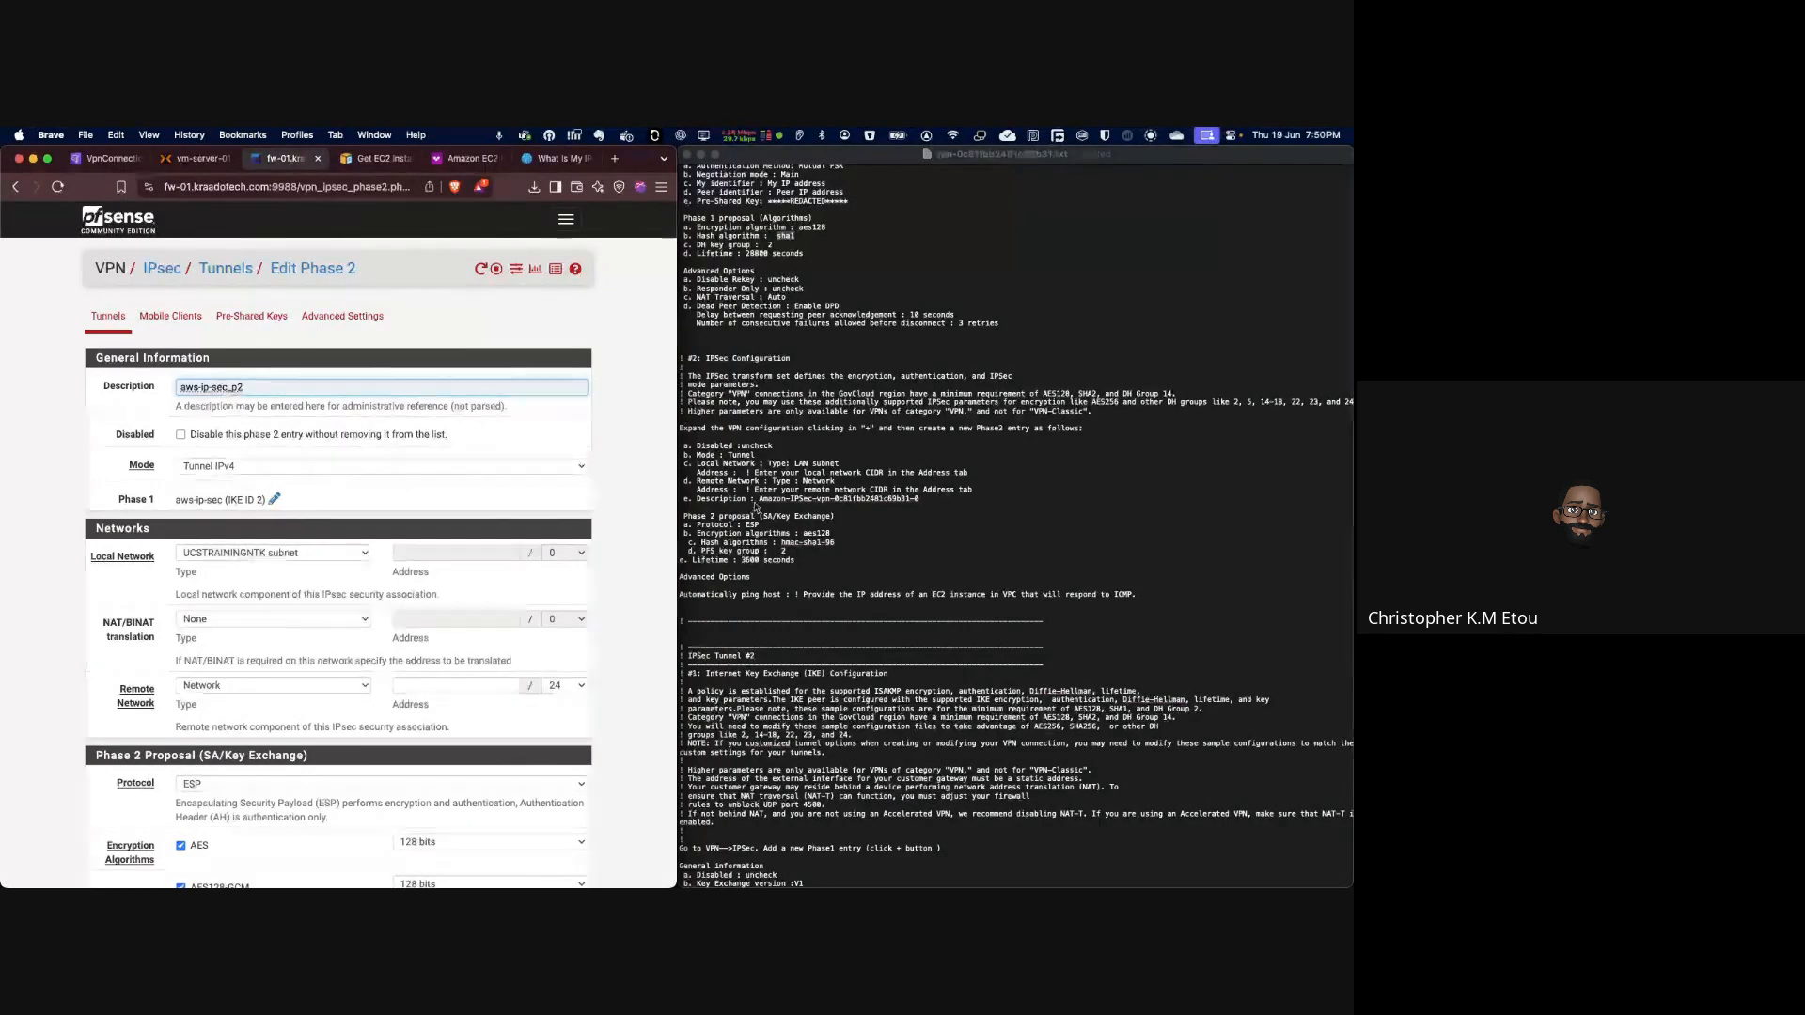
pyautogui.click(326, 467)
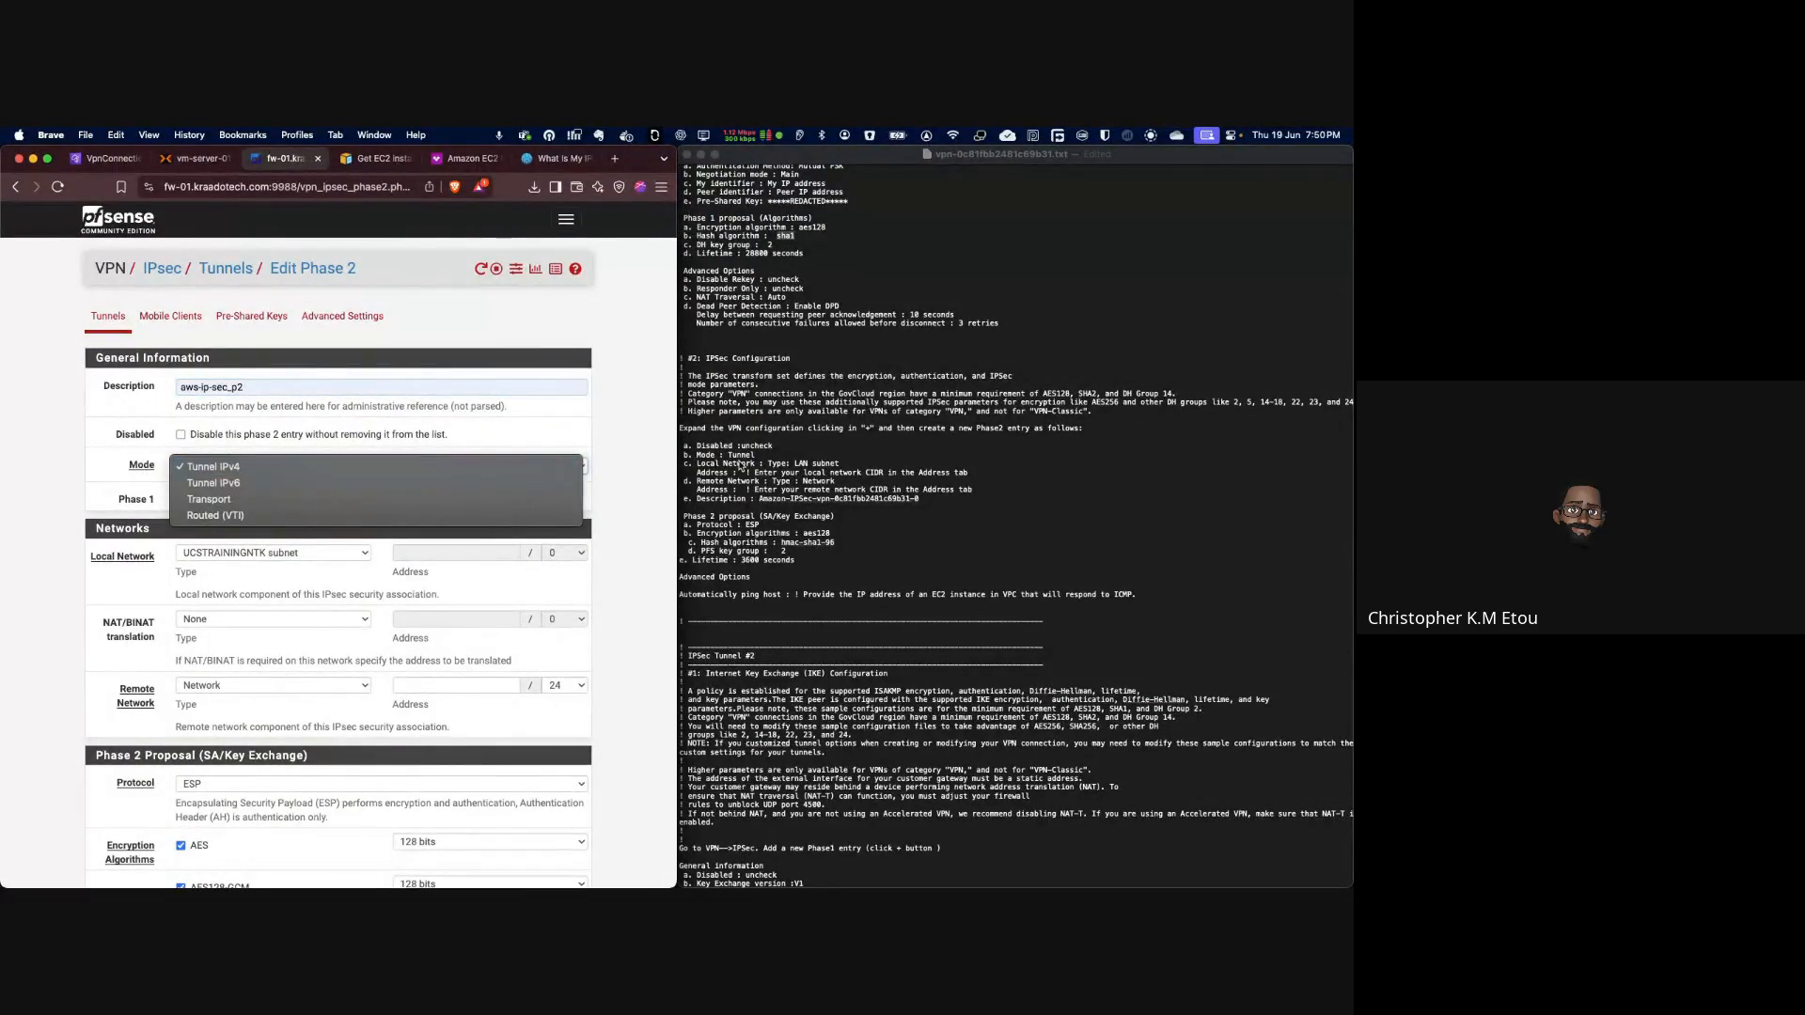
pyautogui.click(843, 452)
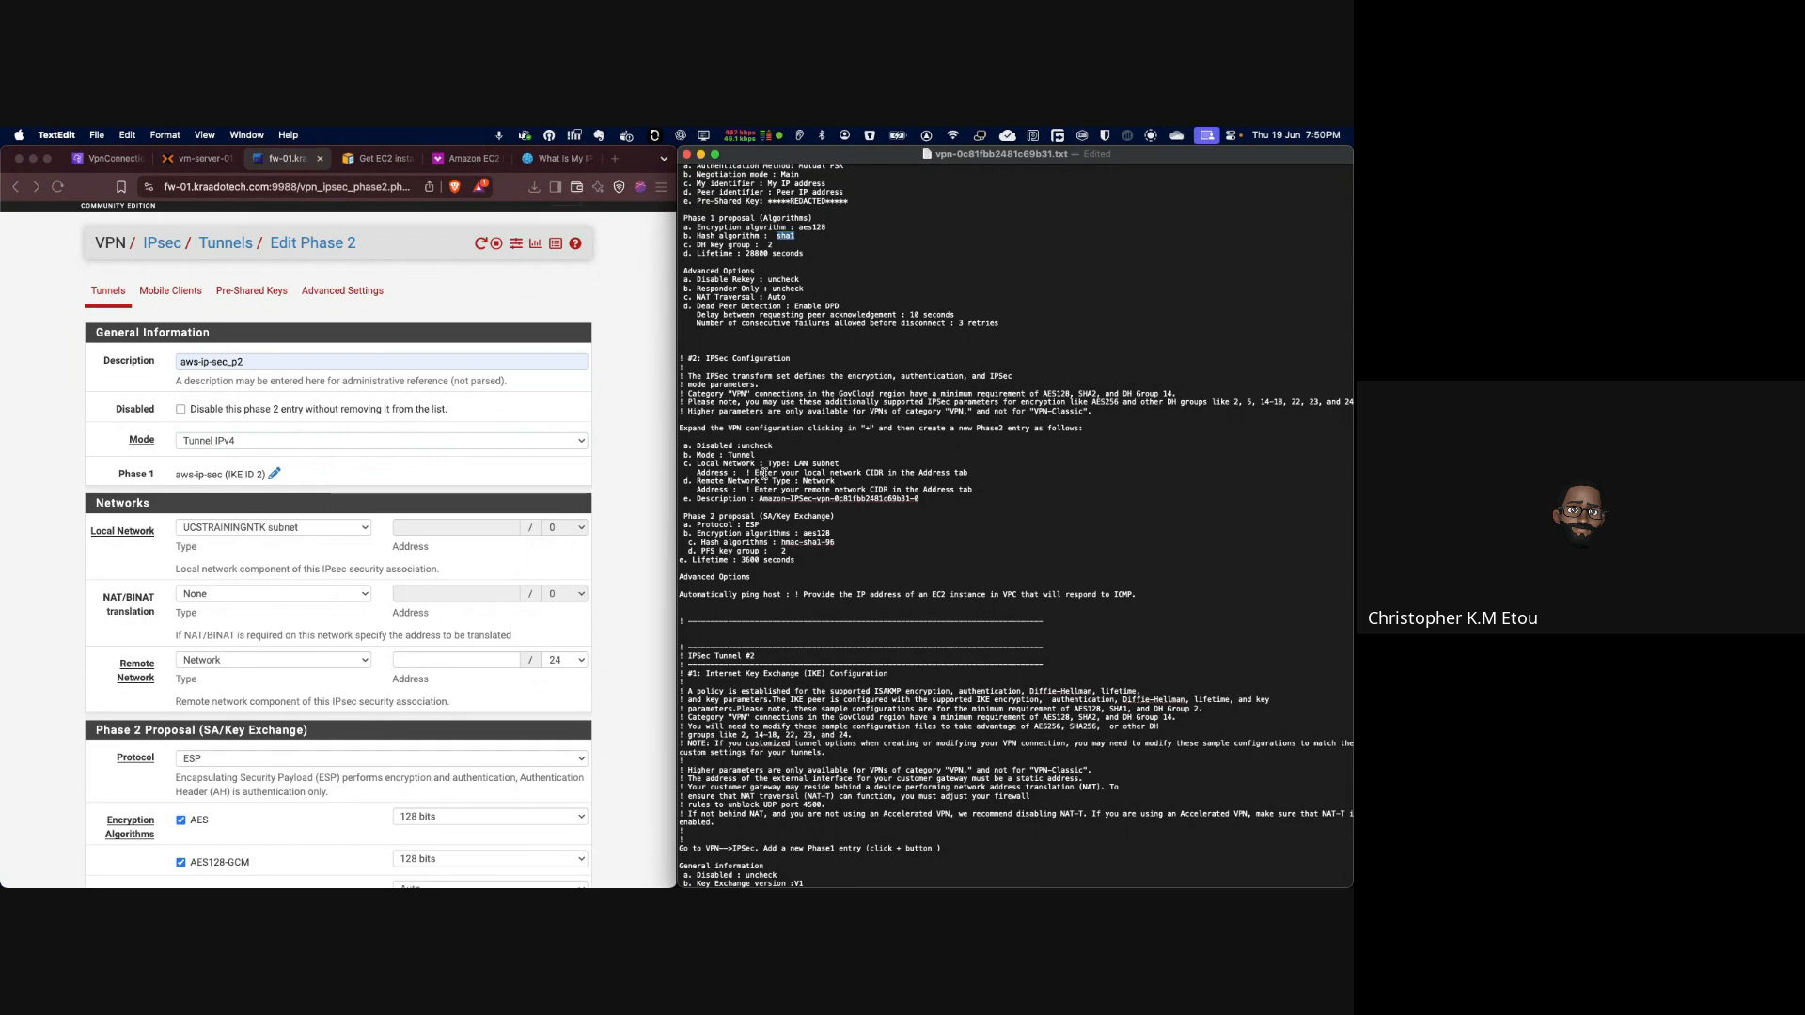
# - Set the Phase 2 local network to AWSTRAINING subnet and keep the remote network type as Network
pyautogui.click(278, 529)
pyautogui.click(279, 530)
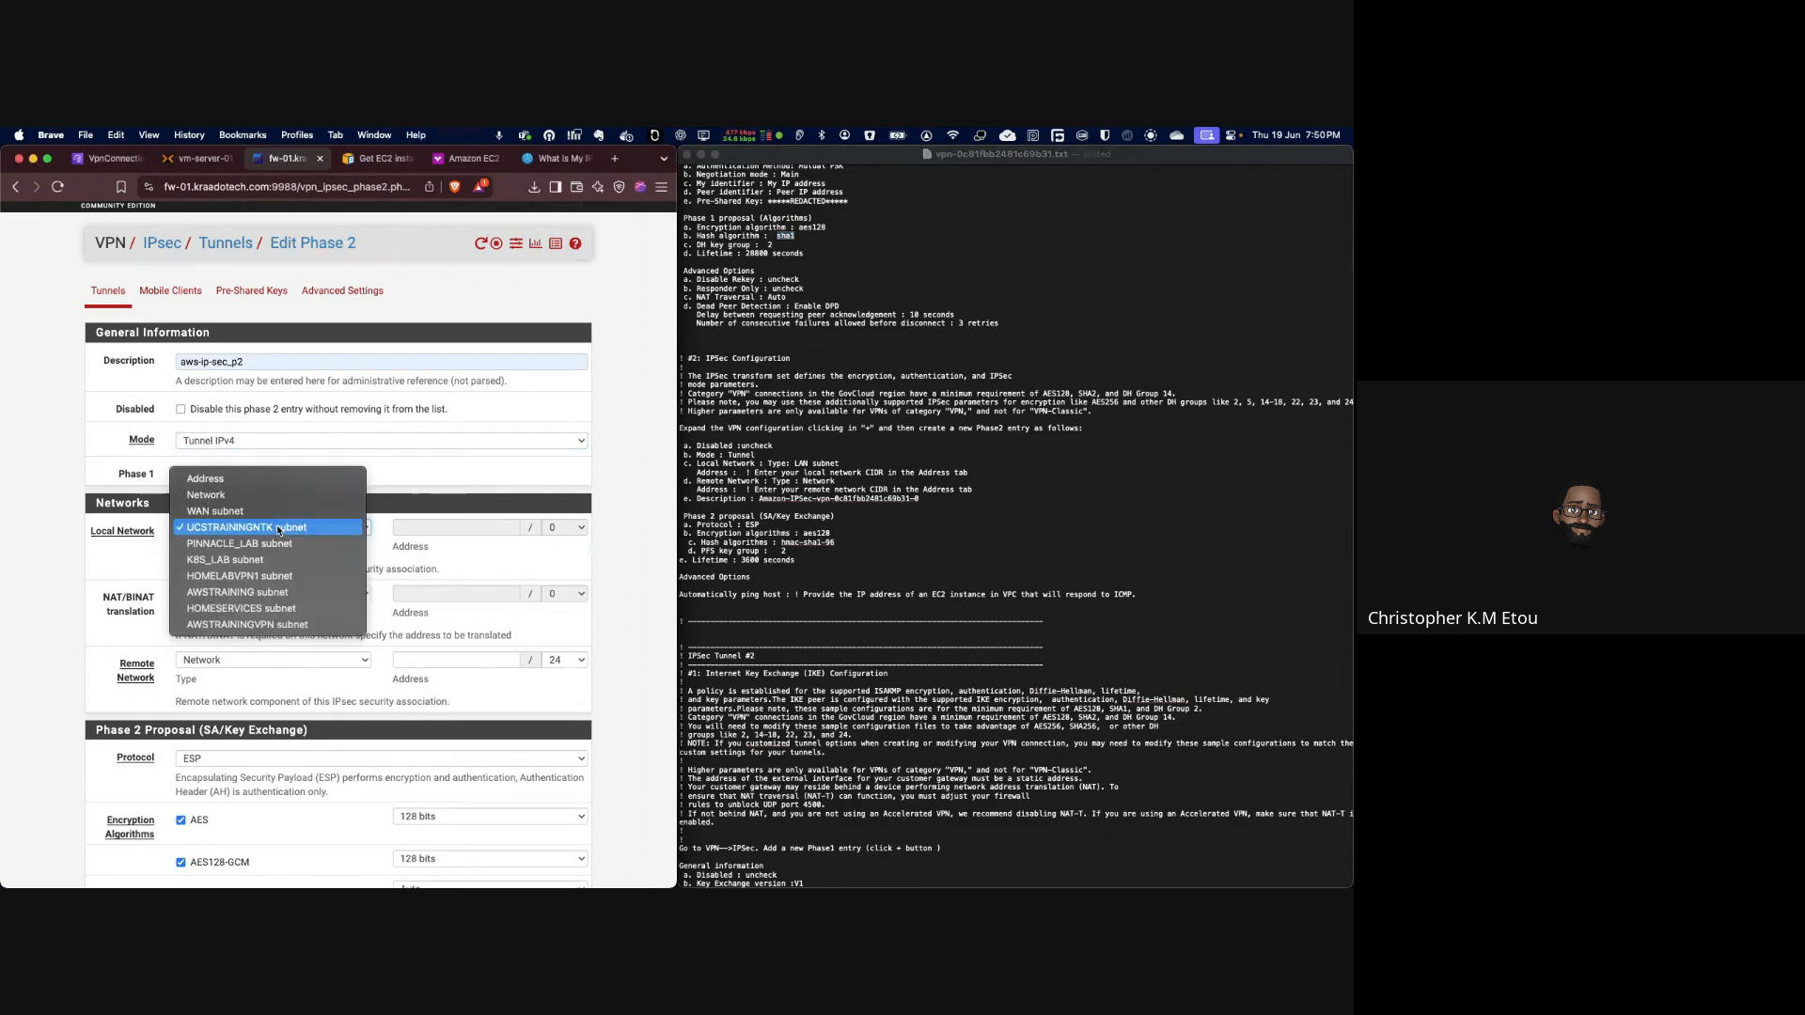
pyautogui.click(270, 592)
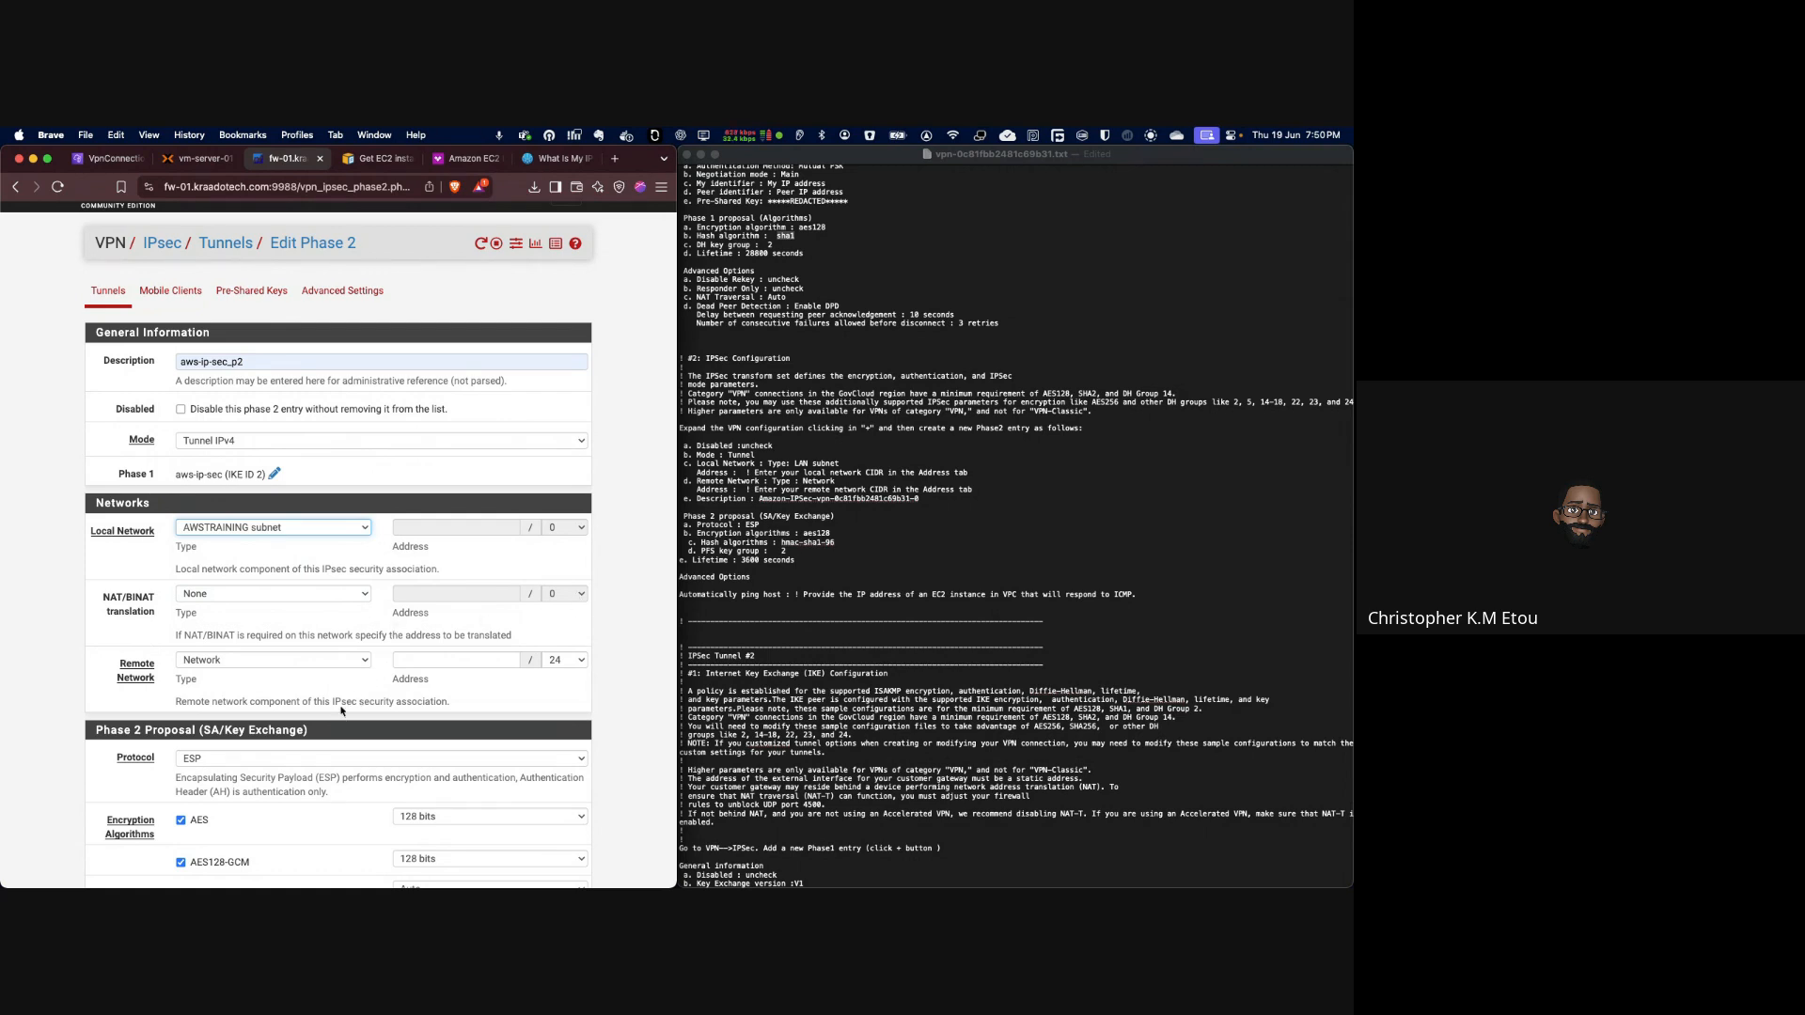
pyautogui.scroll(-2, 337, 693)
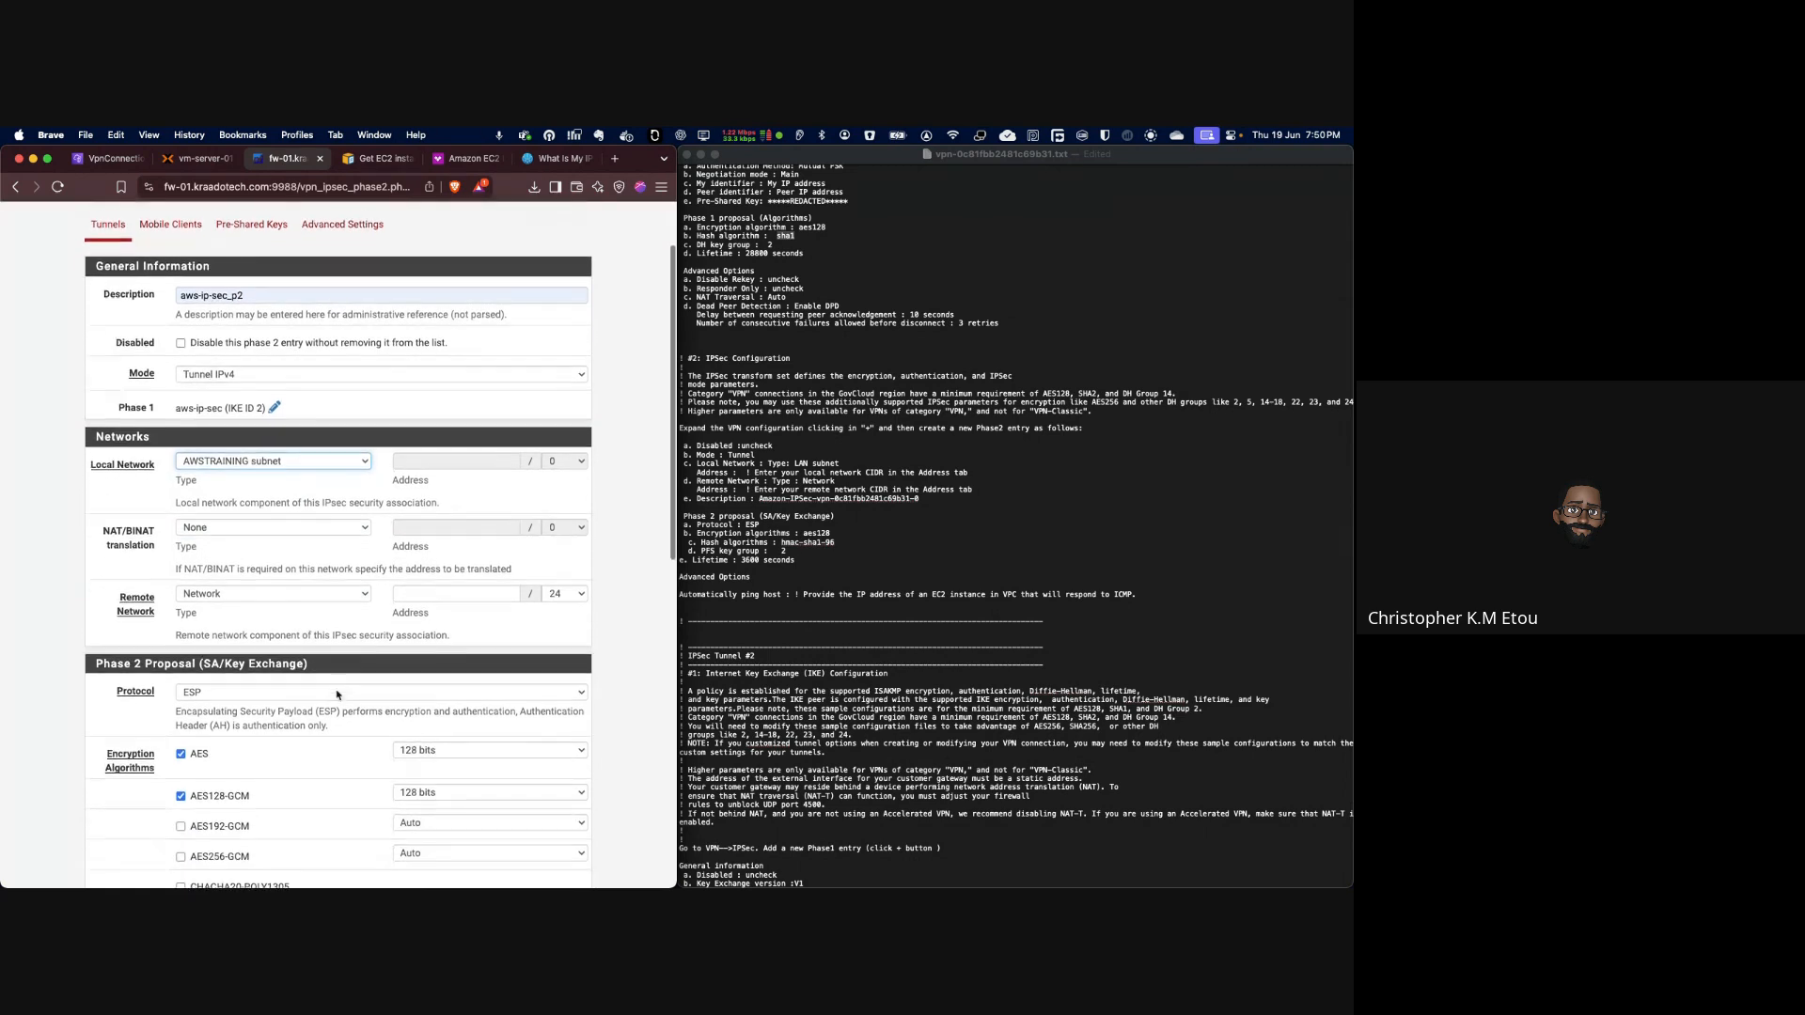
pyautogui.click(313, 587)
pyautogui.click(313, 585)
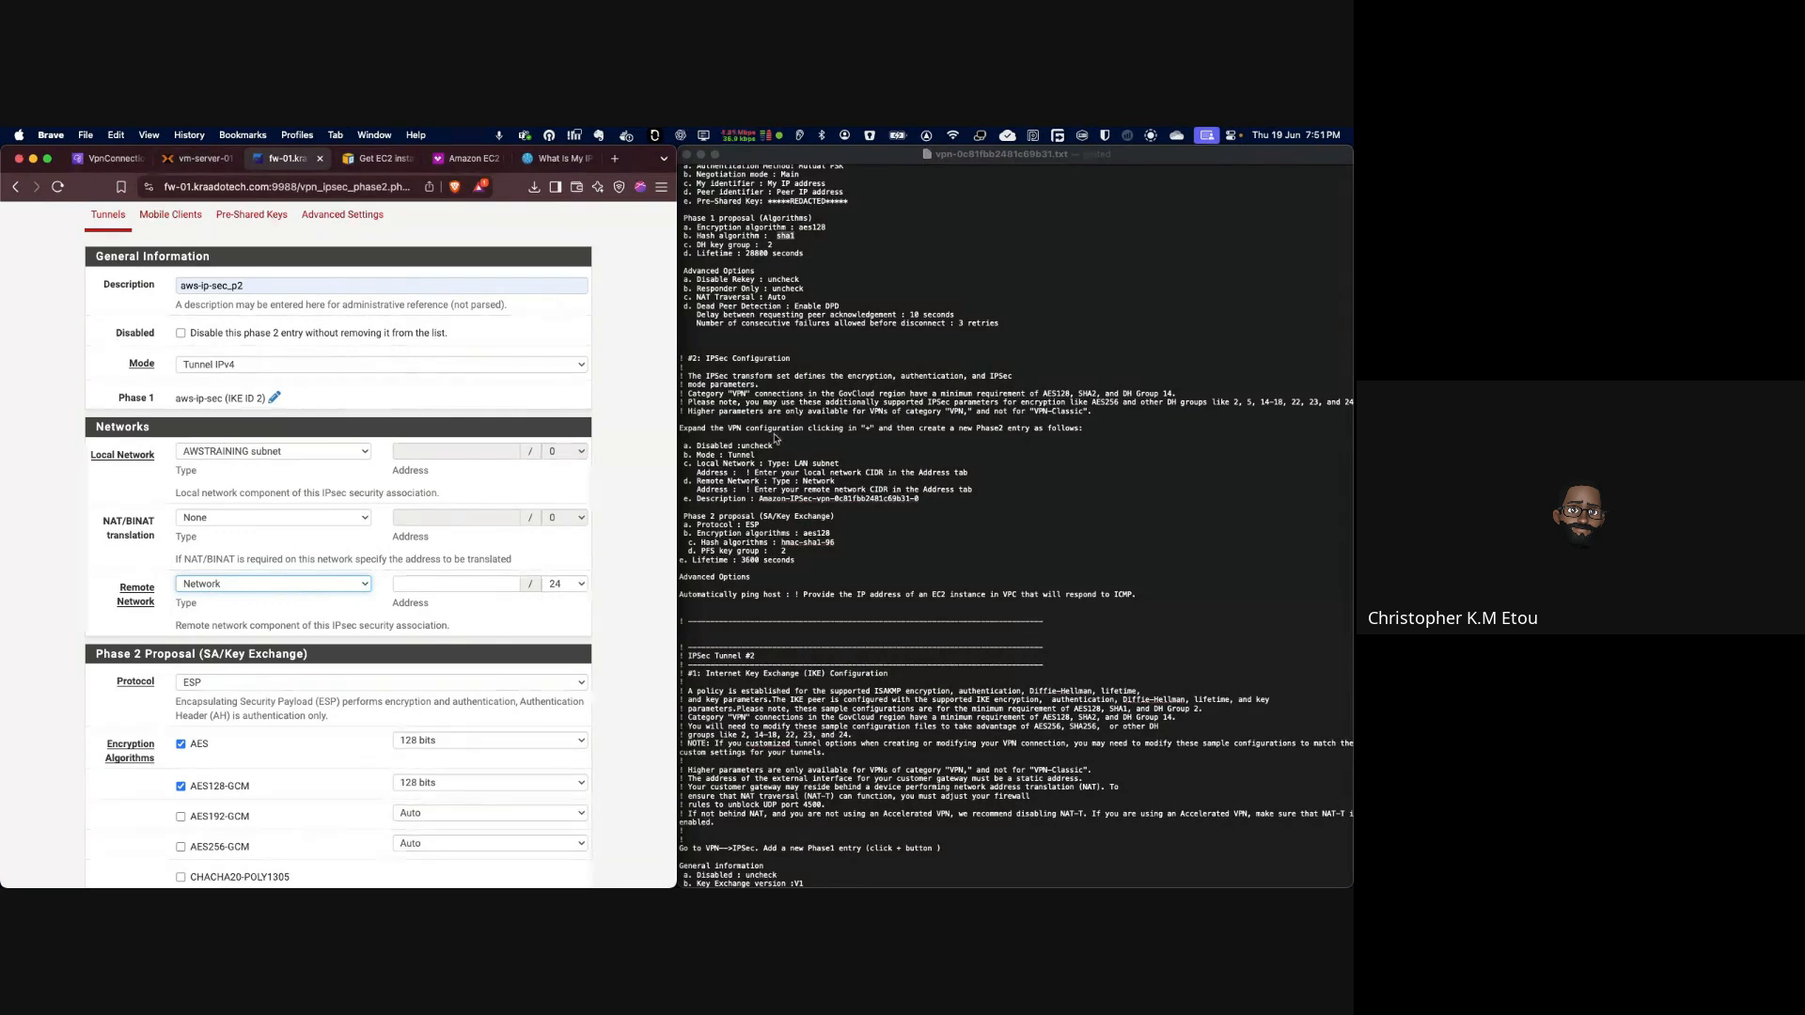
# - Switch to VS Code, open variable.tf in full view and copy the training_vpc_03 CIDR 10.19.0.0/16
pyautogui.hotkey('ctrl', 'Right')
pyautogui.hotkey('ctrl', 'Right')
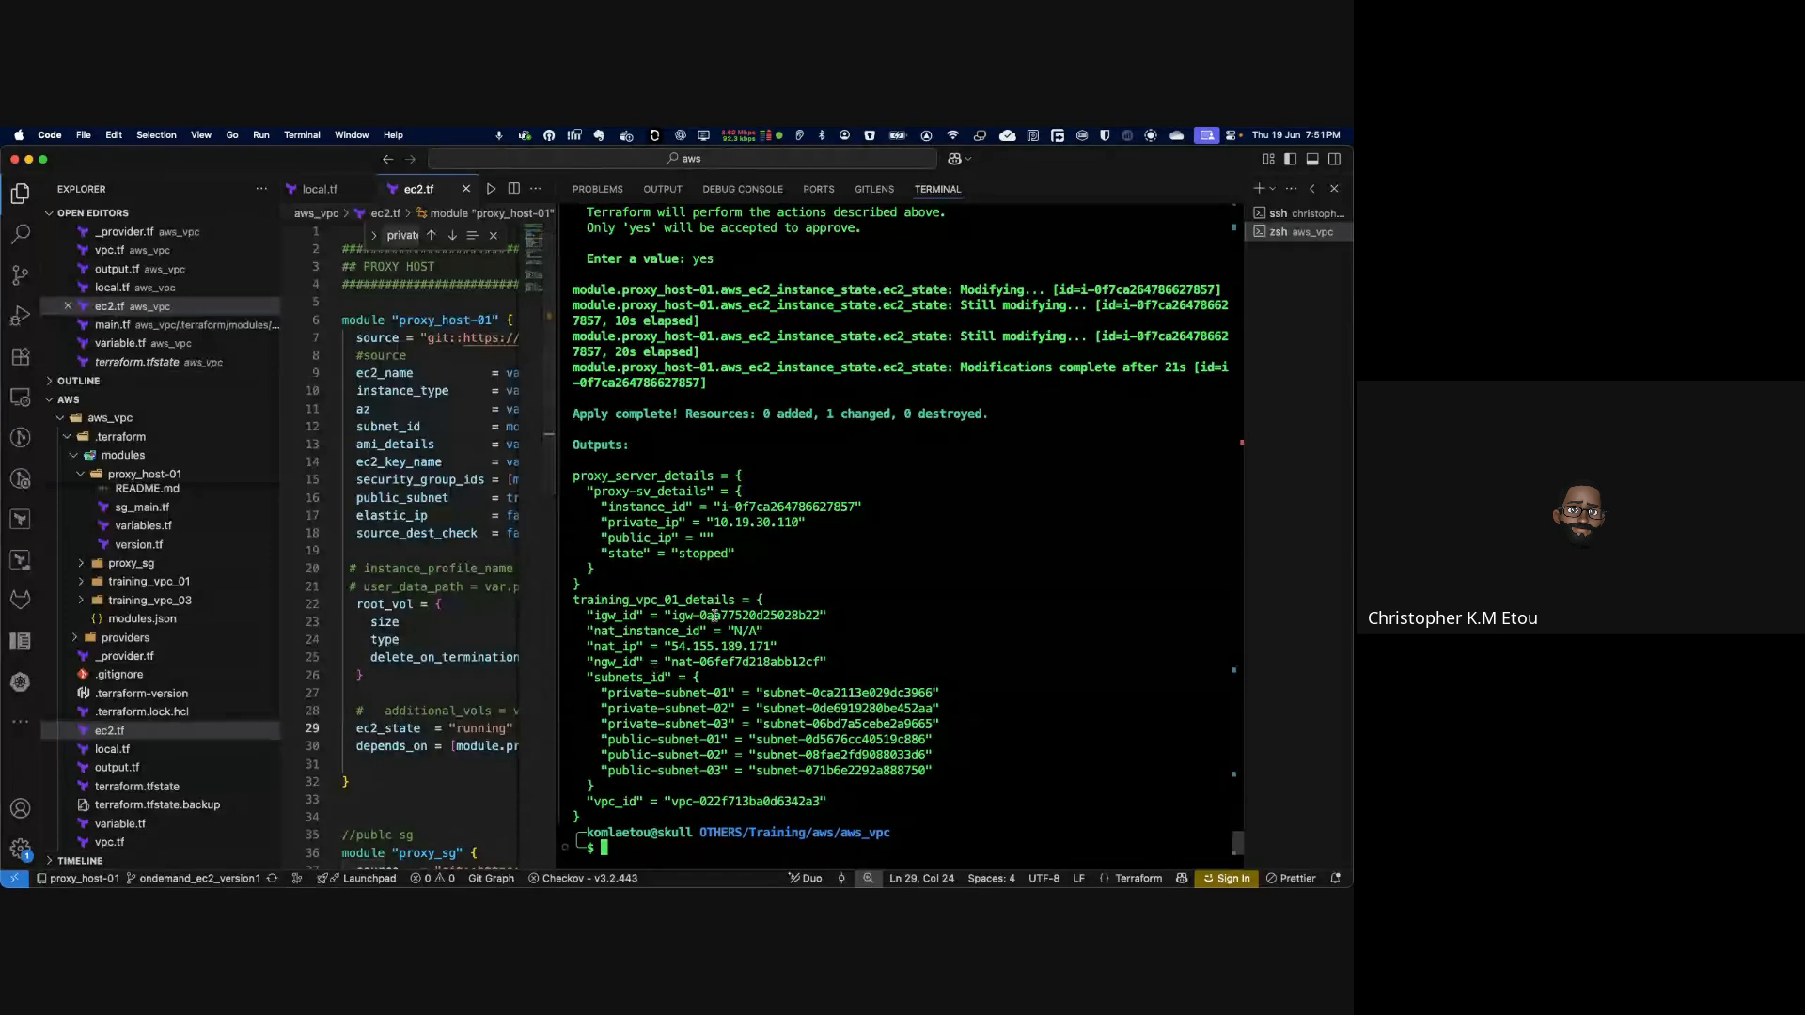
pyautogui.scroll(5, 776, 564)
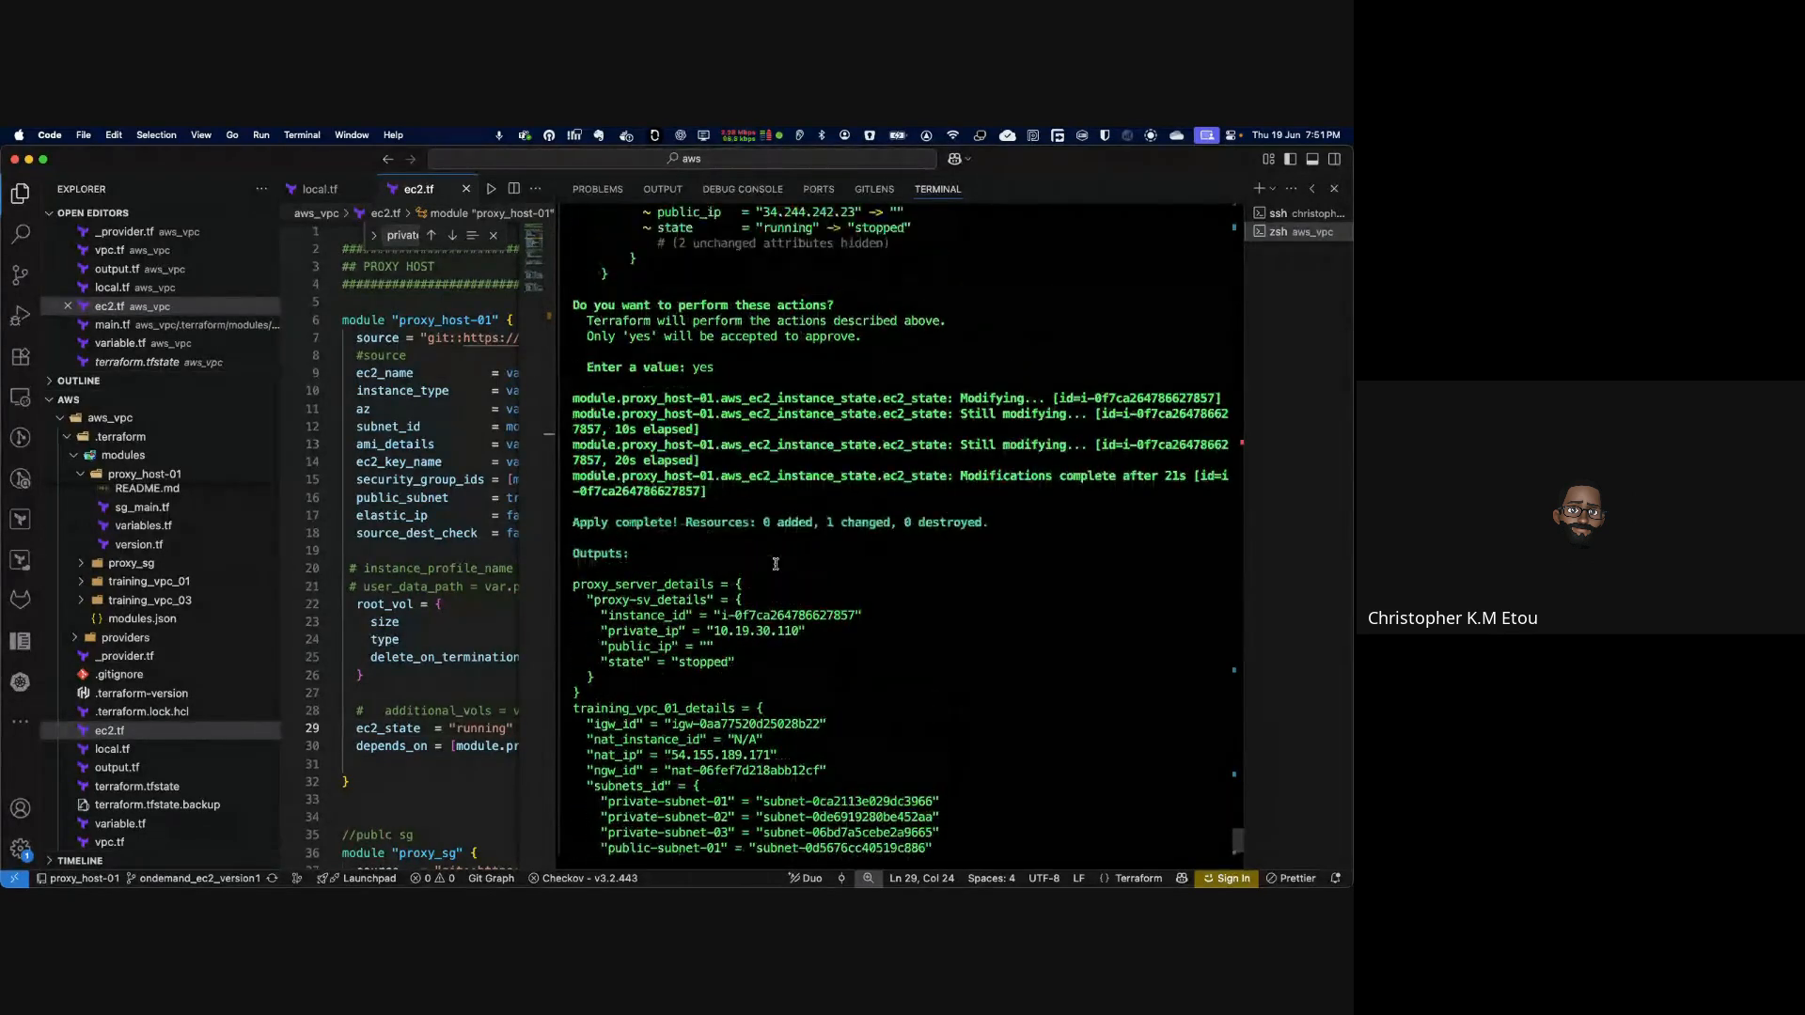
pyautogui.scroll(-4, 776, 564)
pyautogui.scroll(-1, 776, 564)
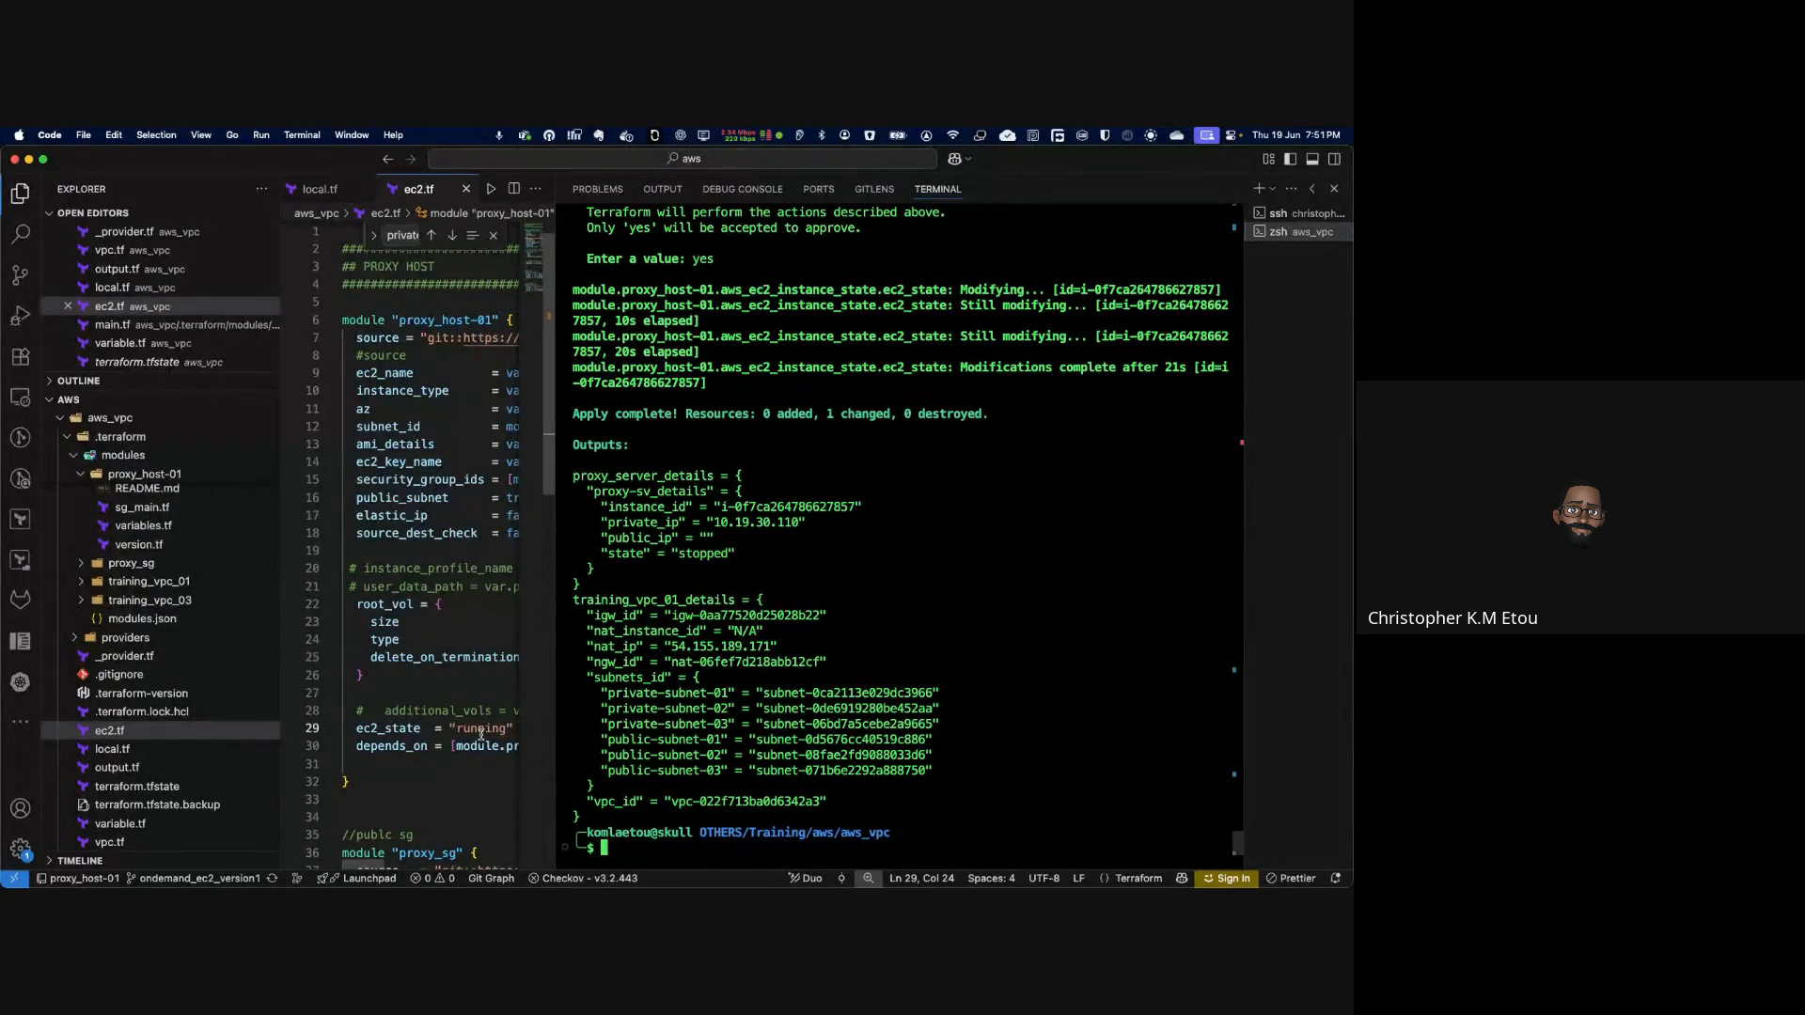
pyautogui.click(108, 824)
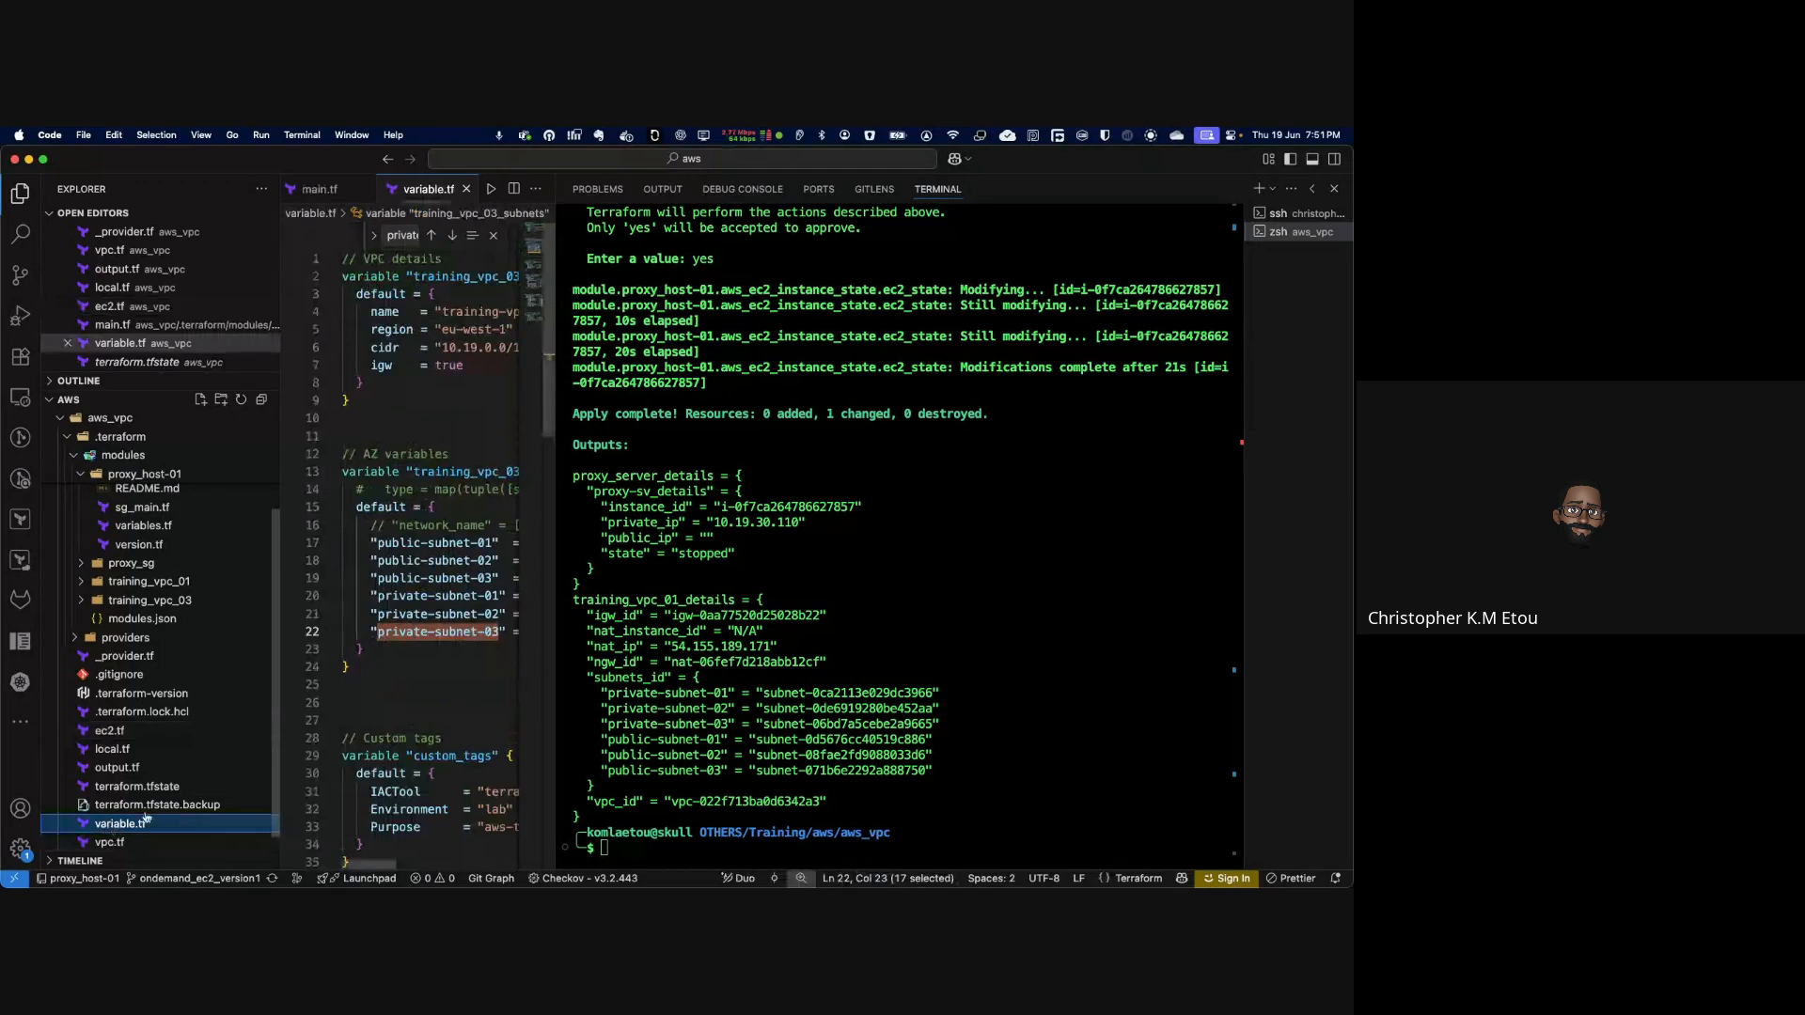
pyautogui.press('super+j')
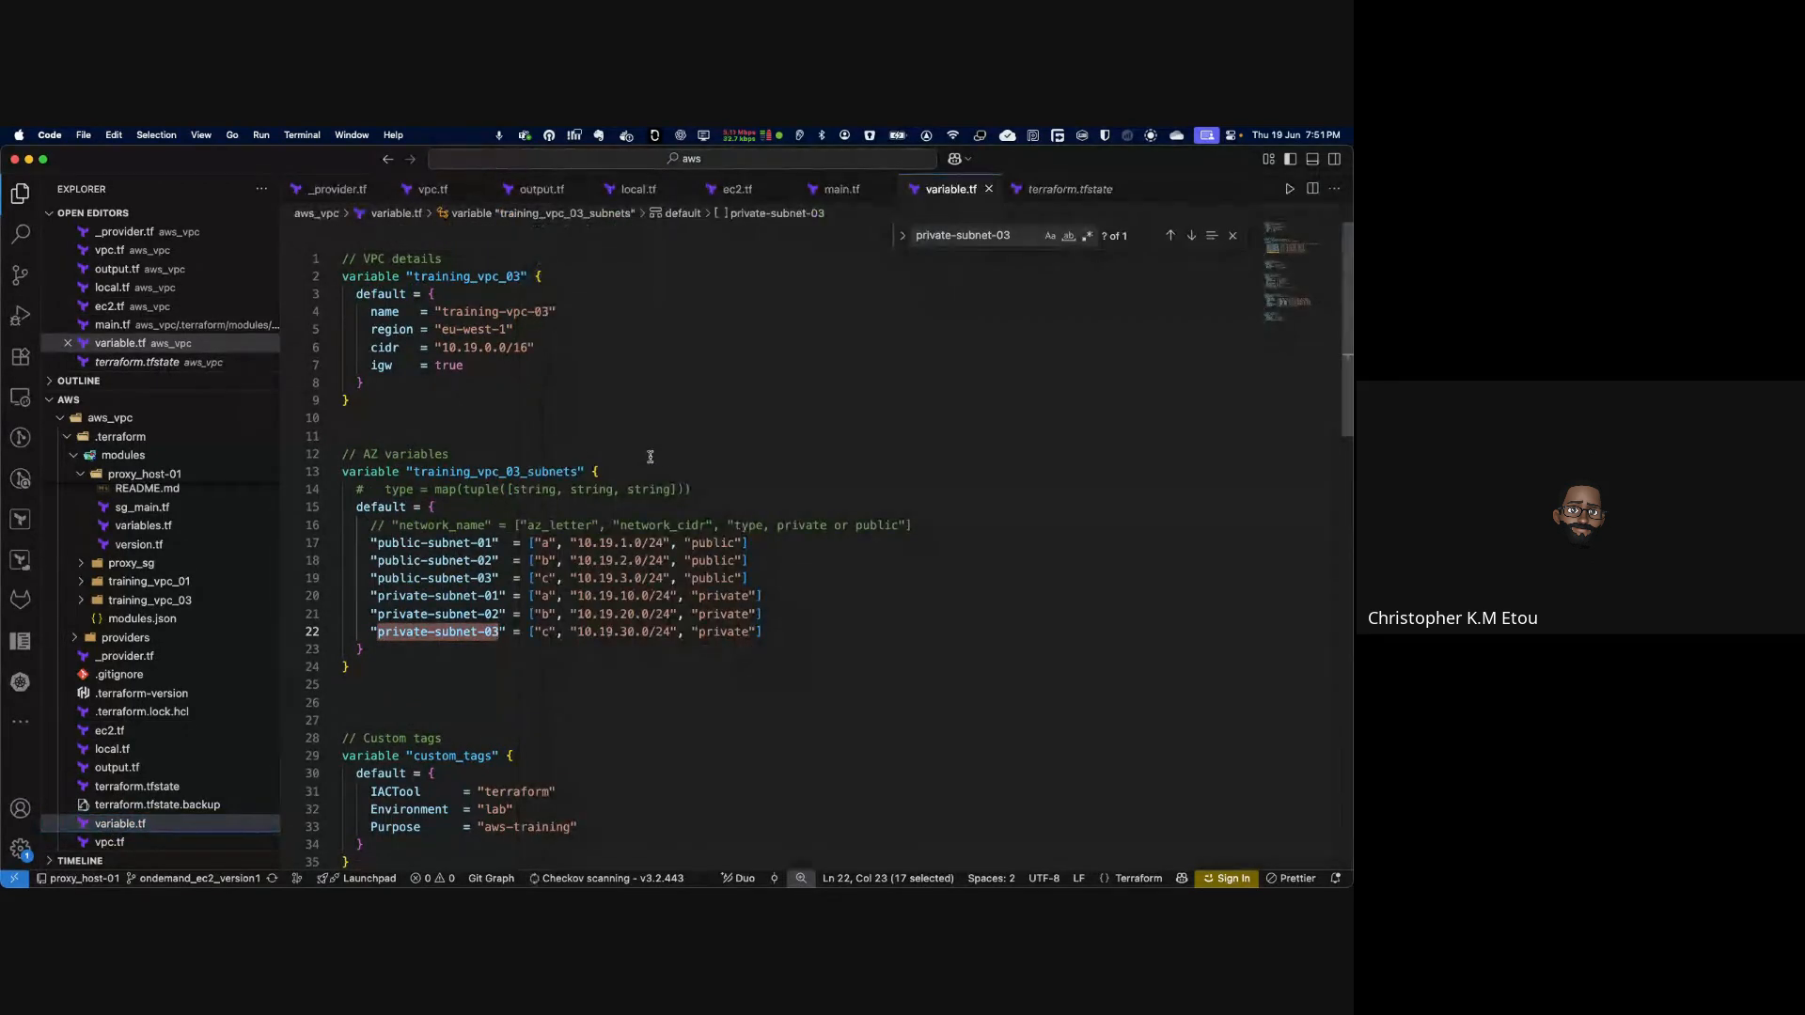
pyautogui.moveTo(505, 348); pyautogui.dragTo(441, 348)
pyautogui.press('super+c')
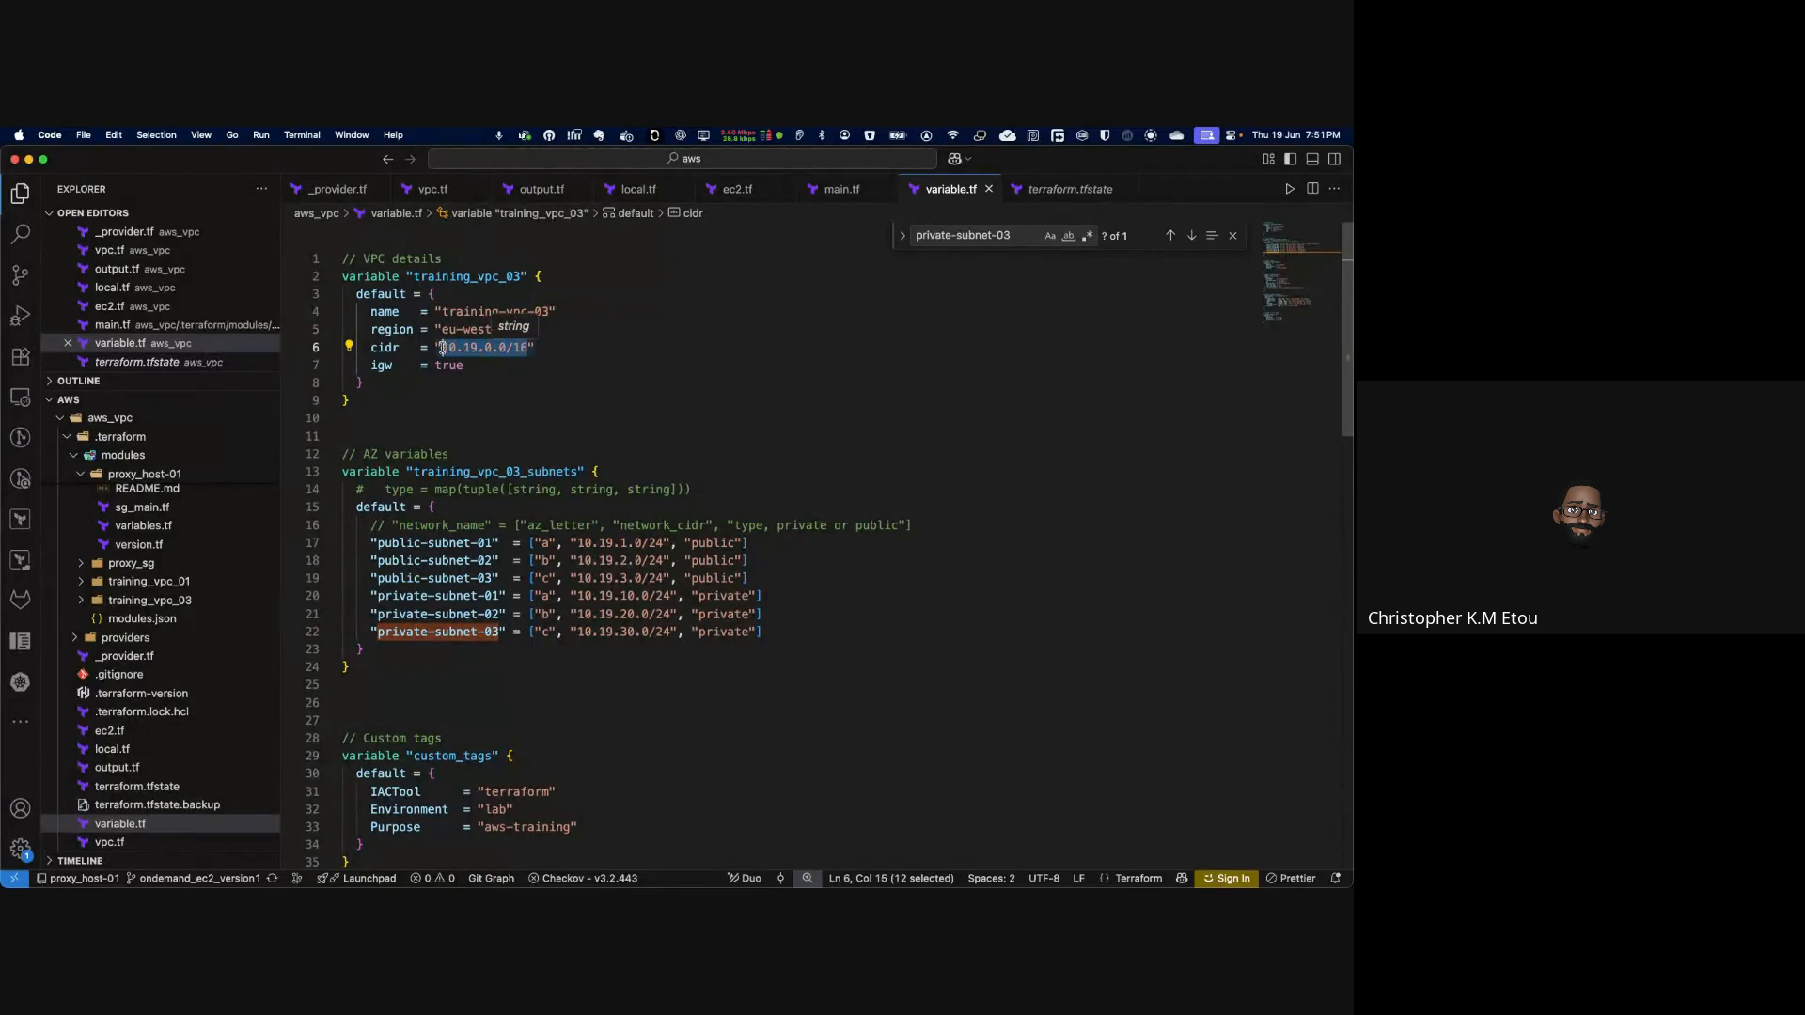
# - Return to the pfSense Phase 2 form and set the remote network address to 10.19.0.0 with a /16 mask
pyautogui.hotkey('ctrl', 'Left')
pyautogui.hotkey('ctrl', 'Left')
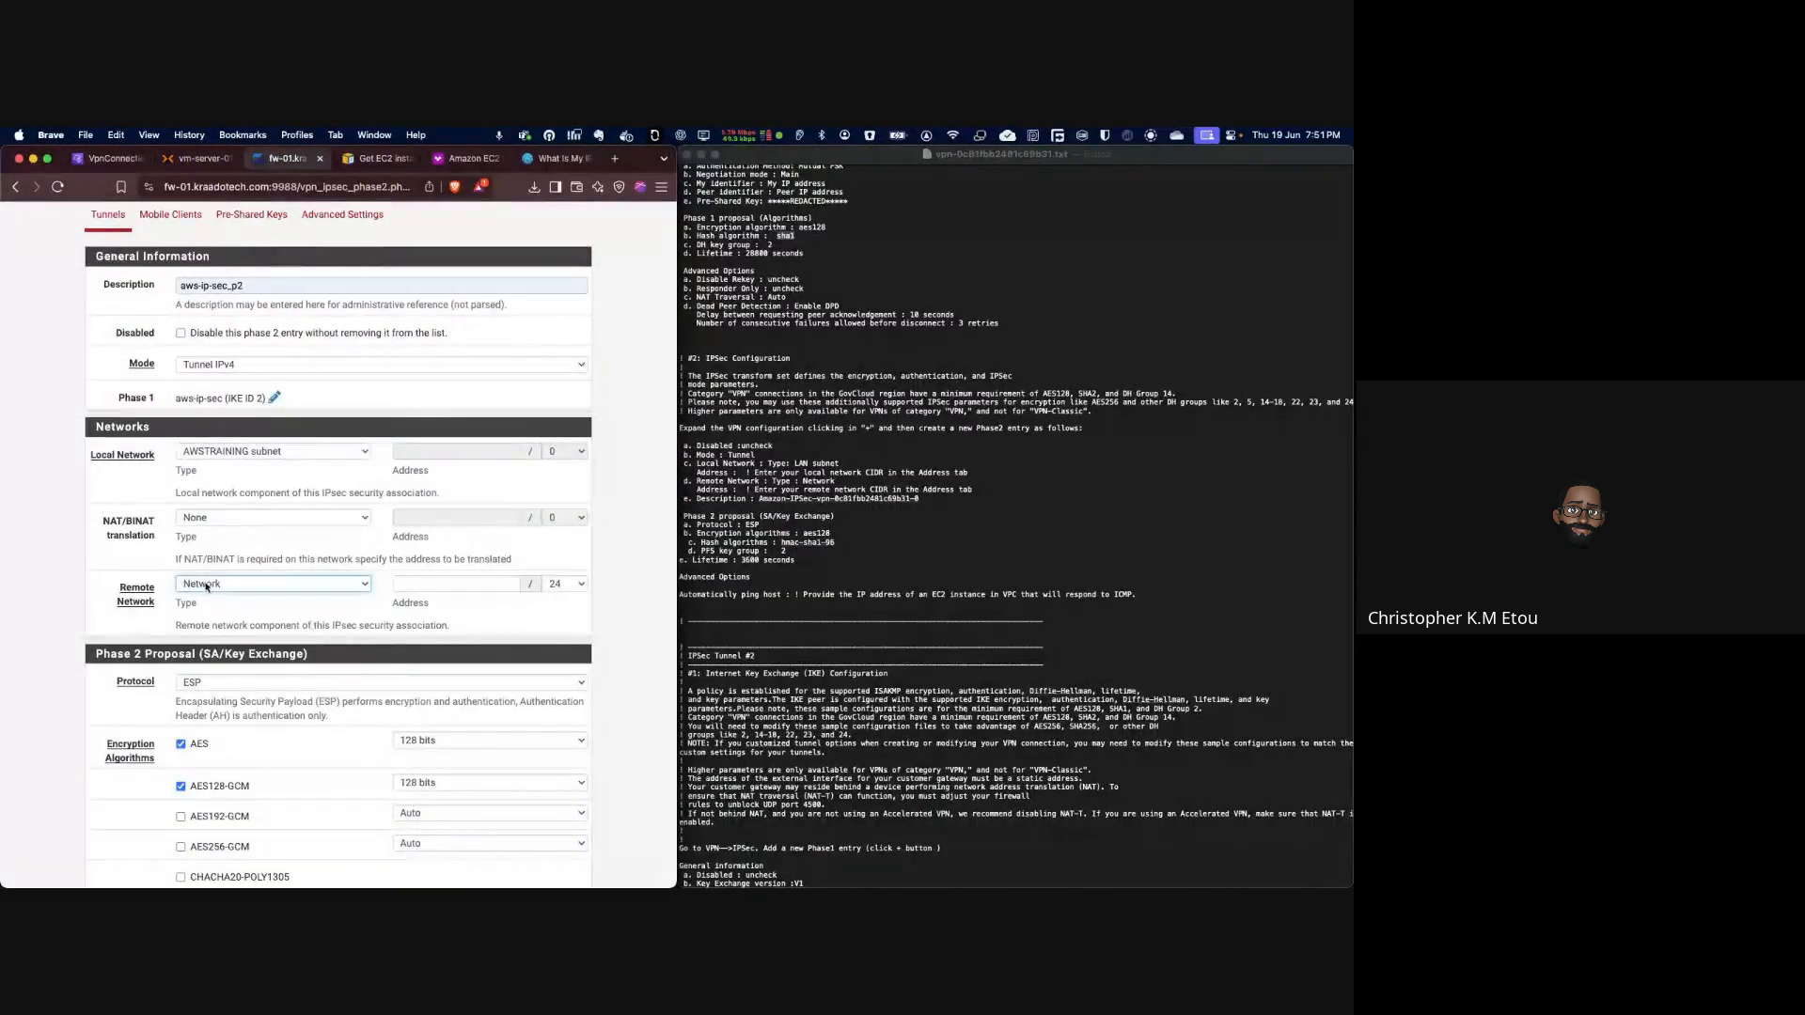
pyautogui.click(451, 585)
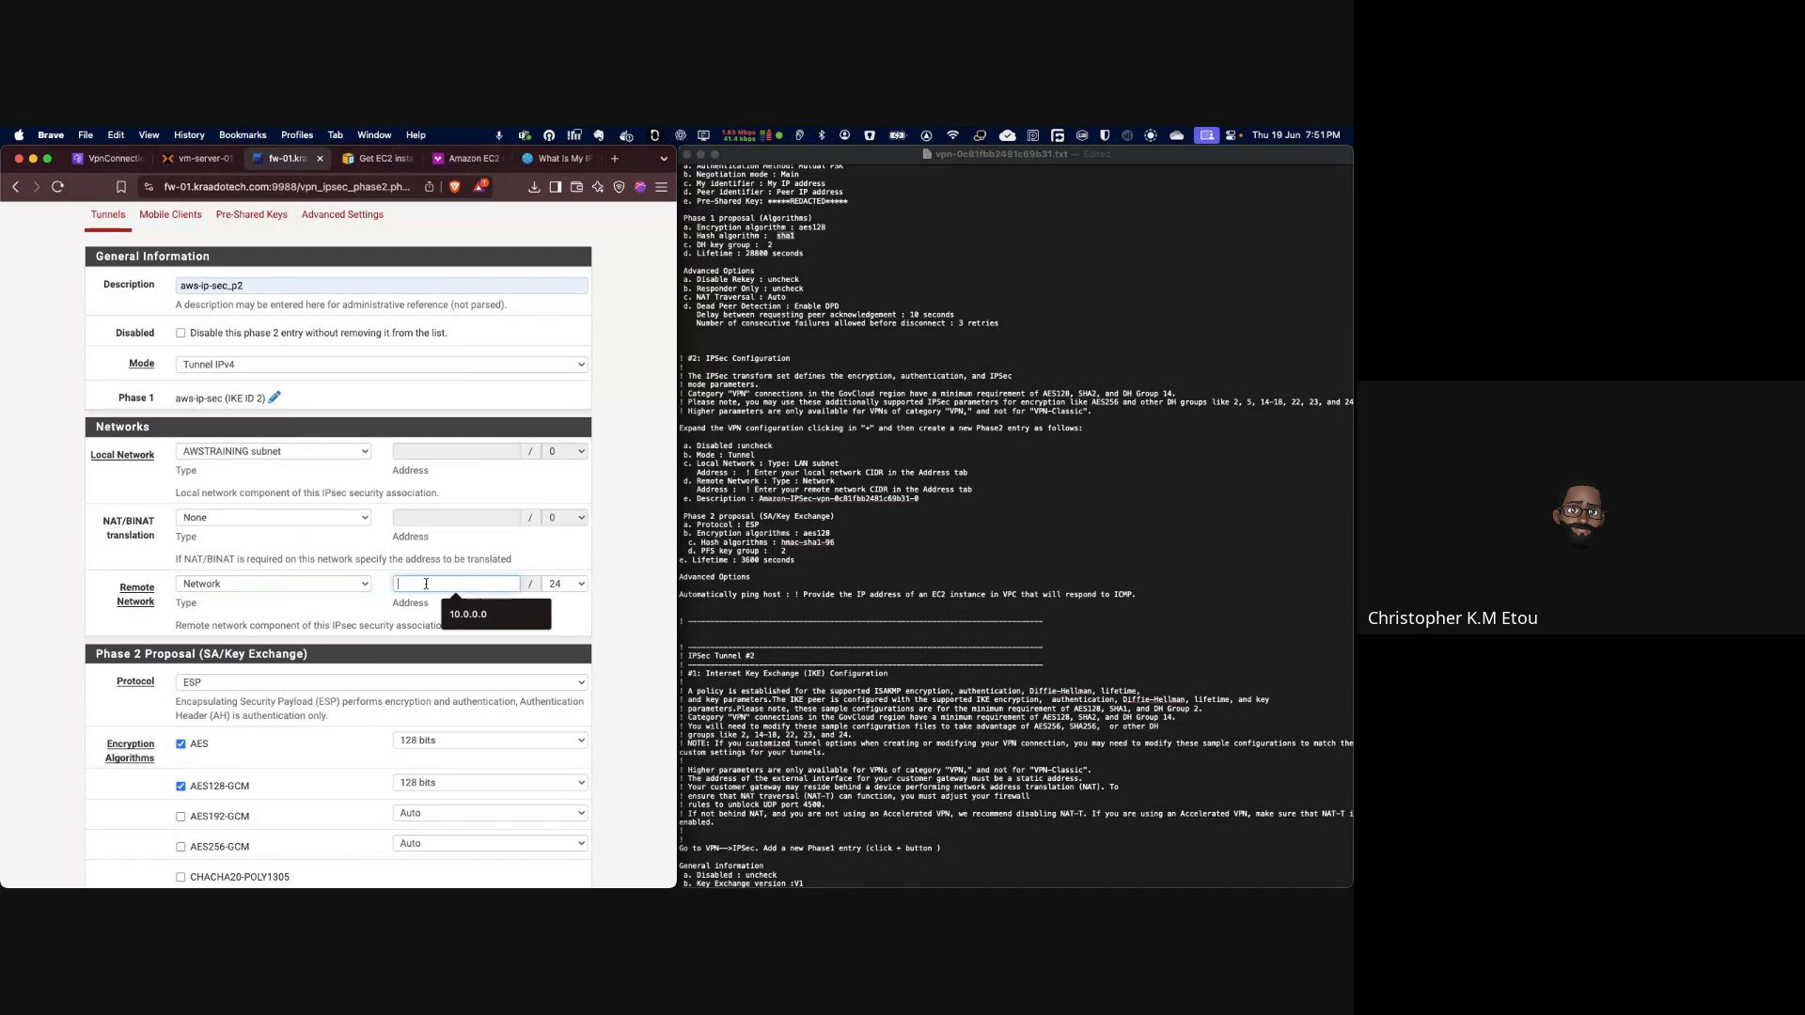
pyautogui.press('super+v')
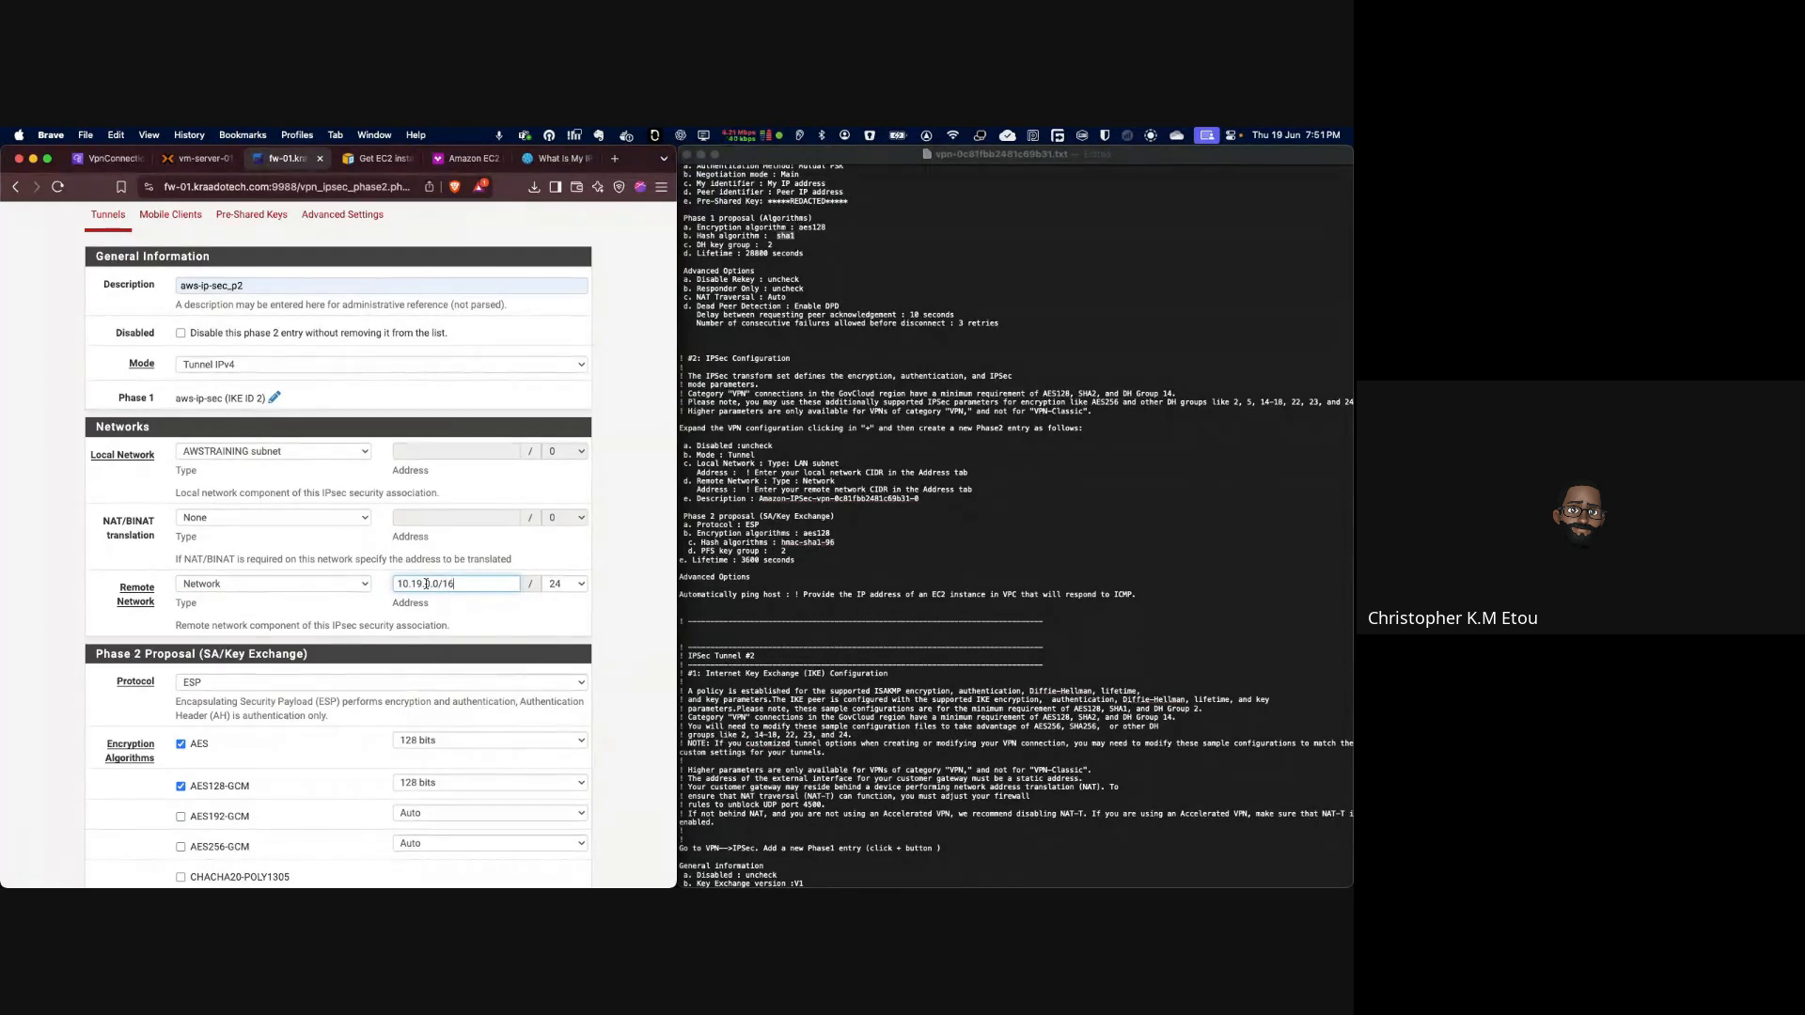
pyautogui.click(572, 585)
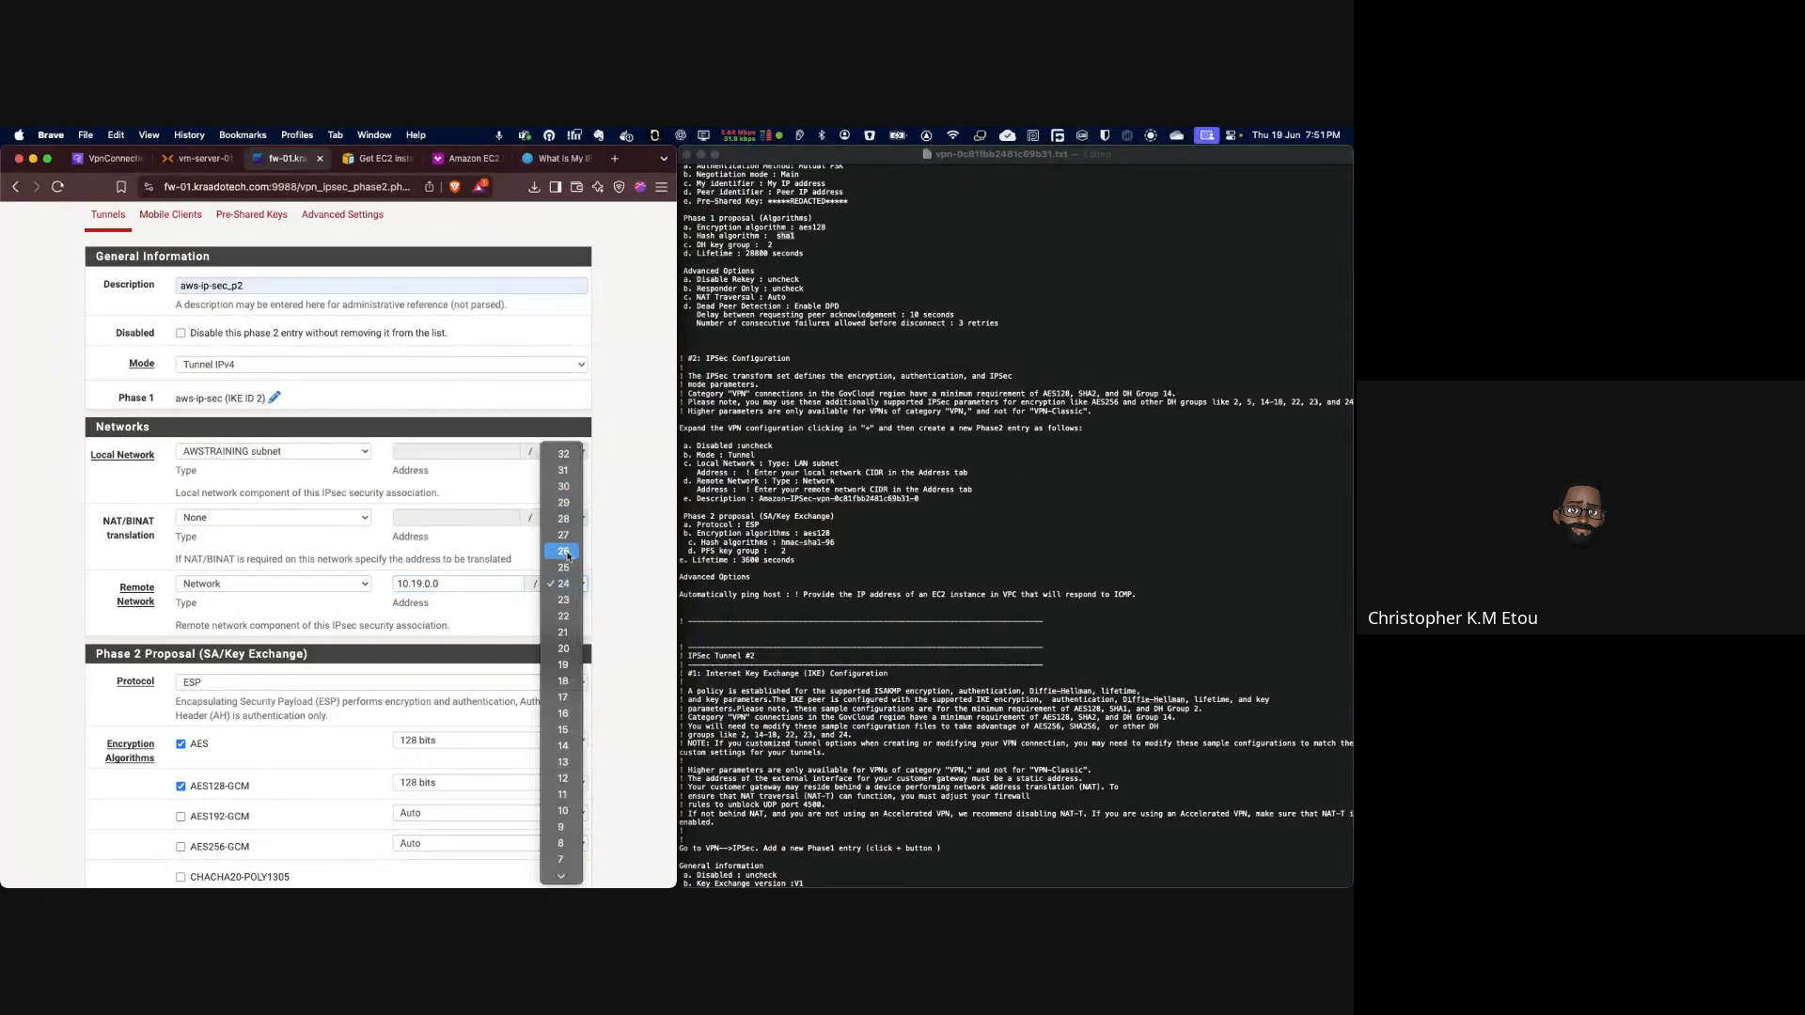
pyautogui.click(561, 714)
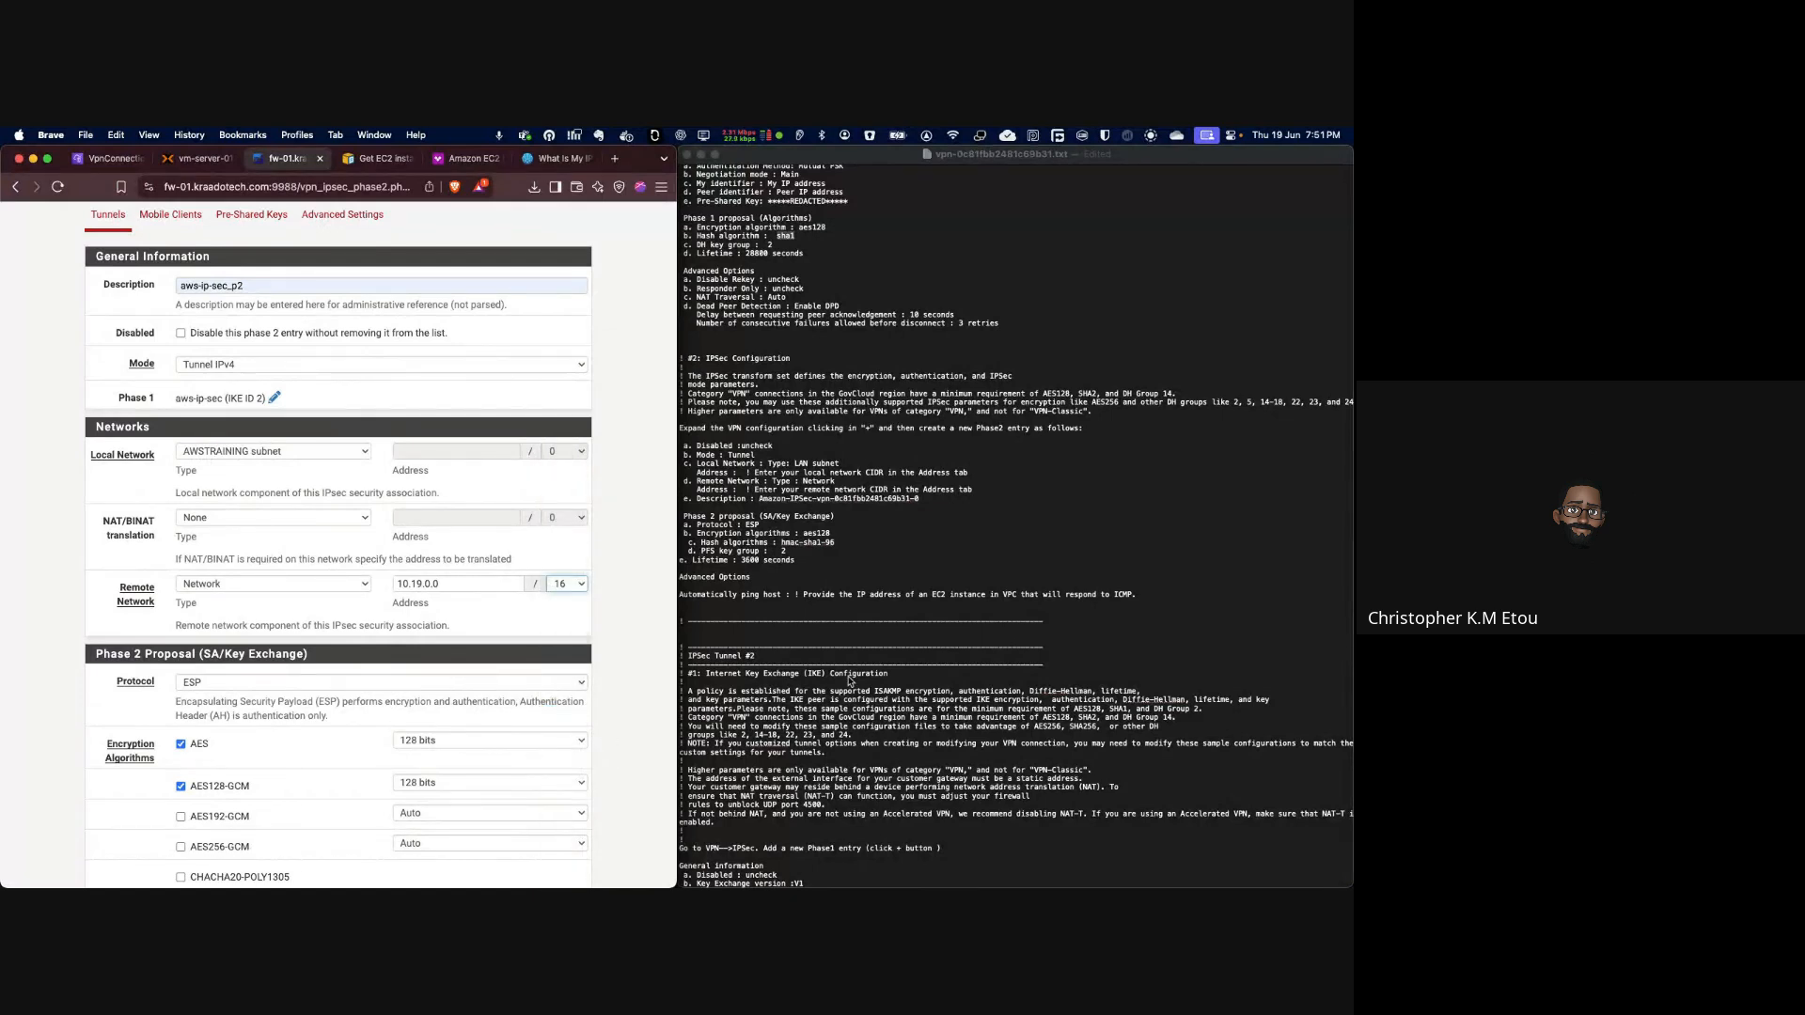
# - Disable AES128-GCM in the Phase 2 encryption algorithms and enable the SHA1 hash algorithm
pyautogui.scroll(-3, 487, 684)
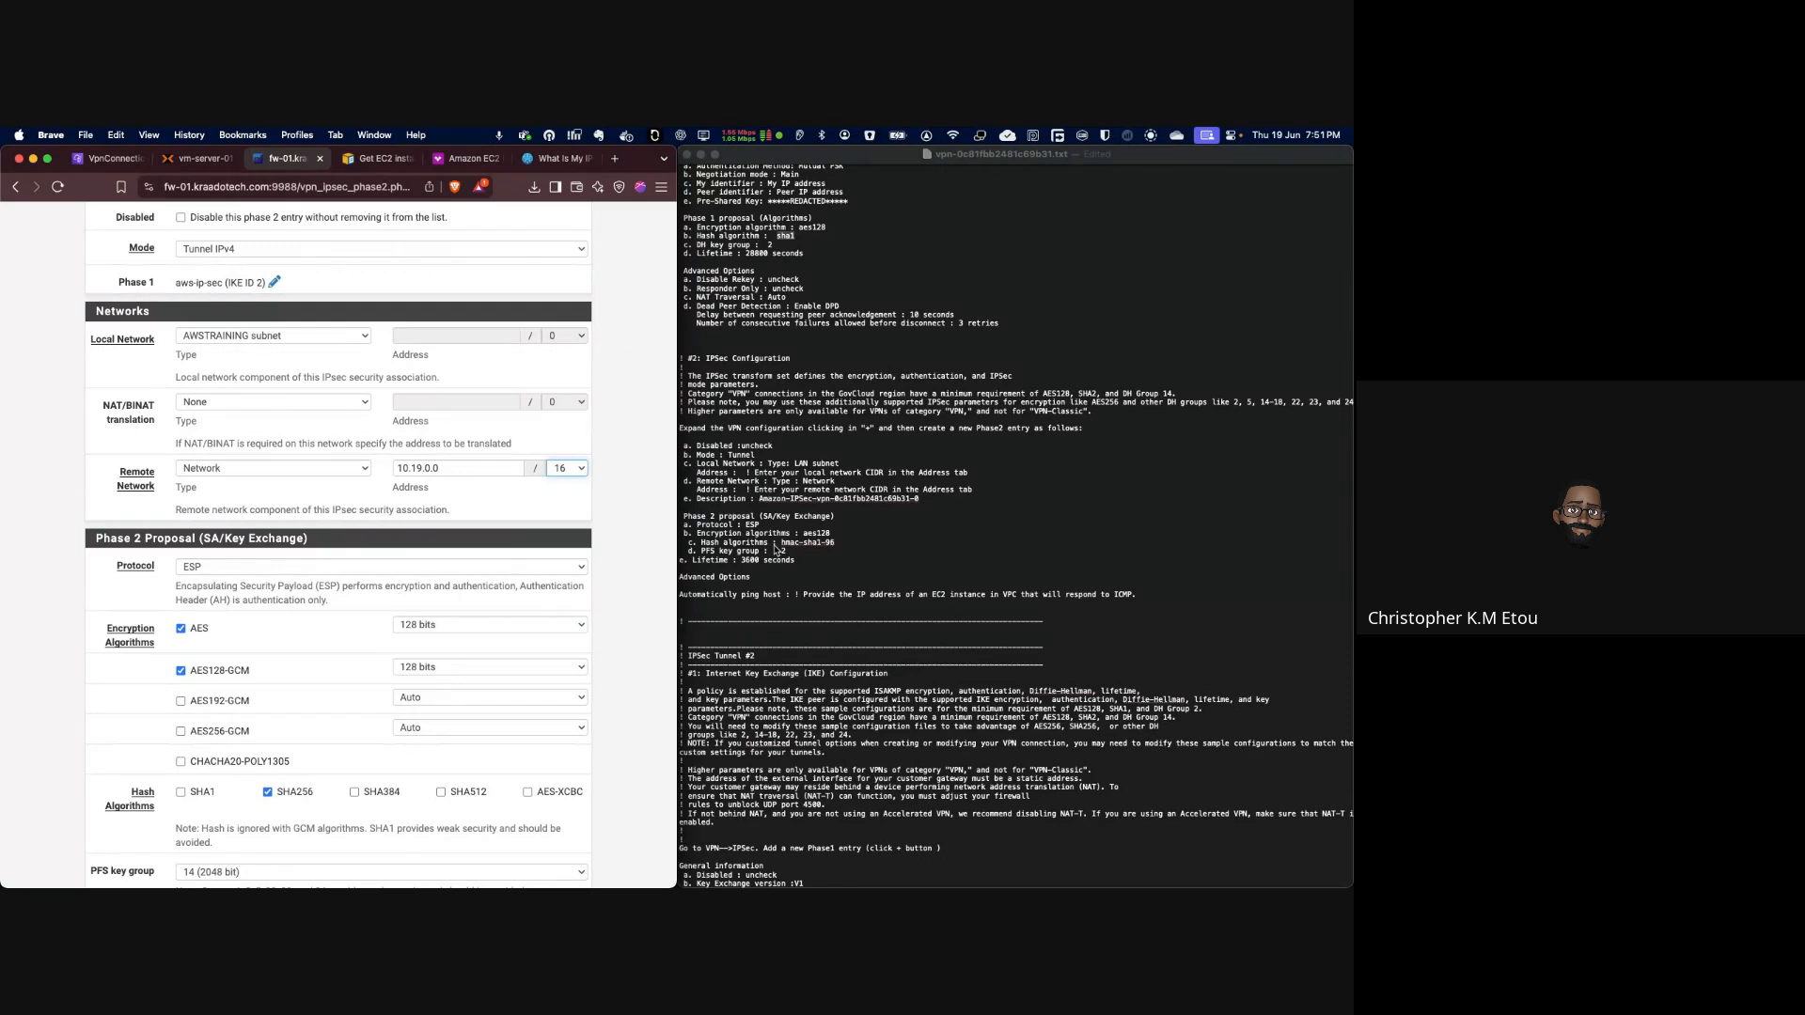
pyautogui.click(181, 671)
pyautogui.scroll(-3, 386, 700)
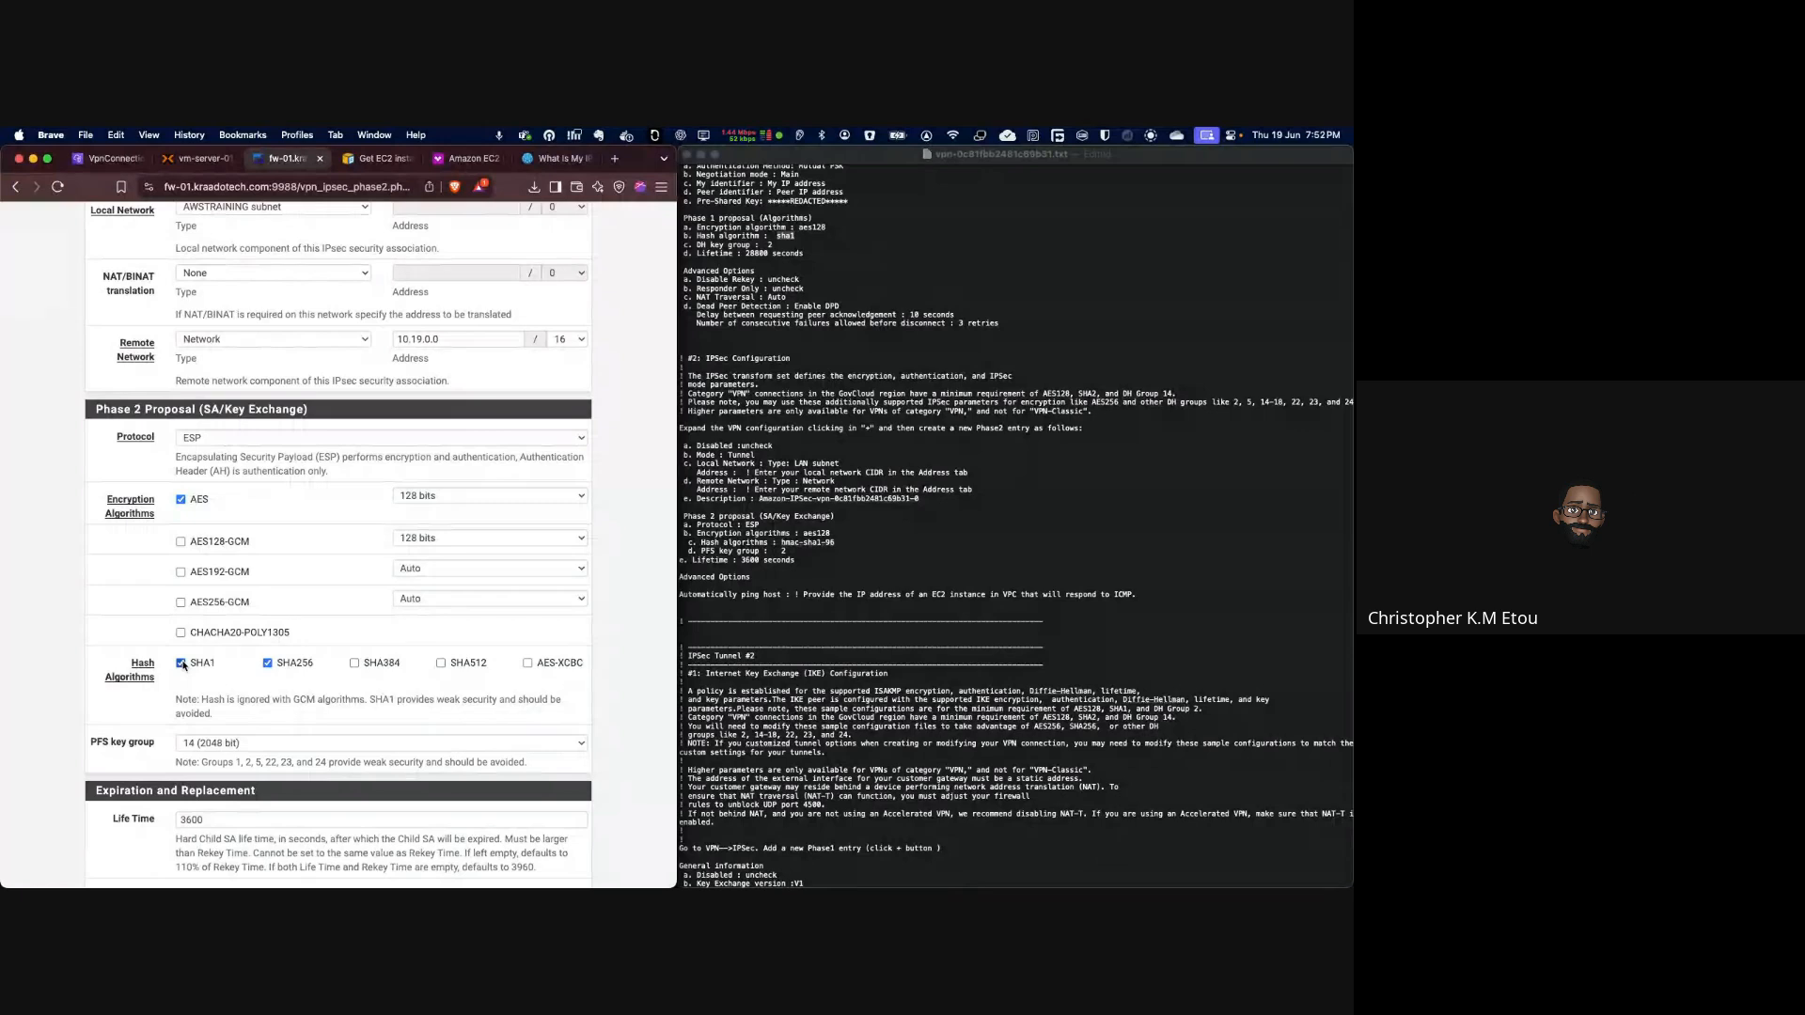
pyautogui.scroll(-1, 414, 684)
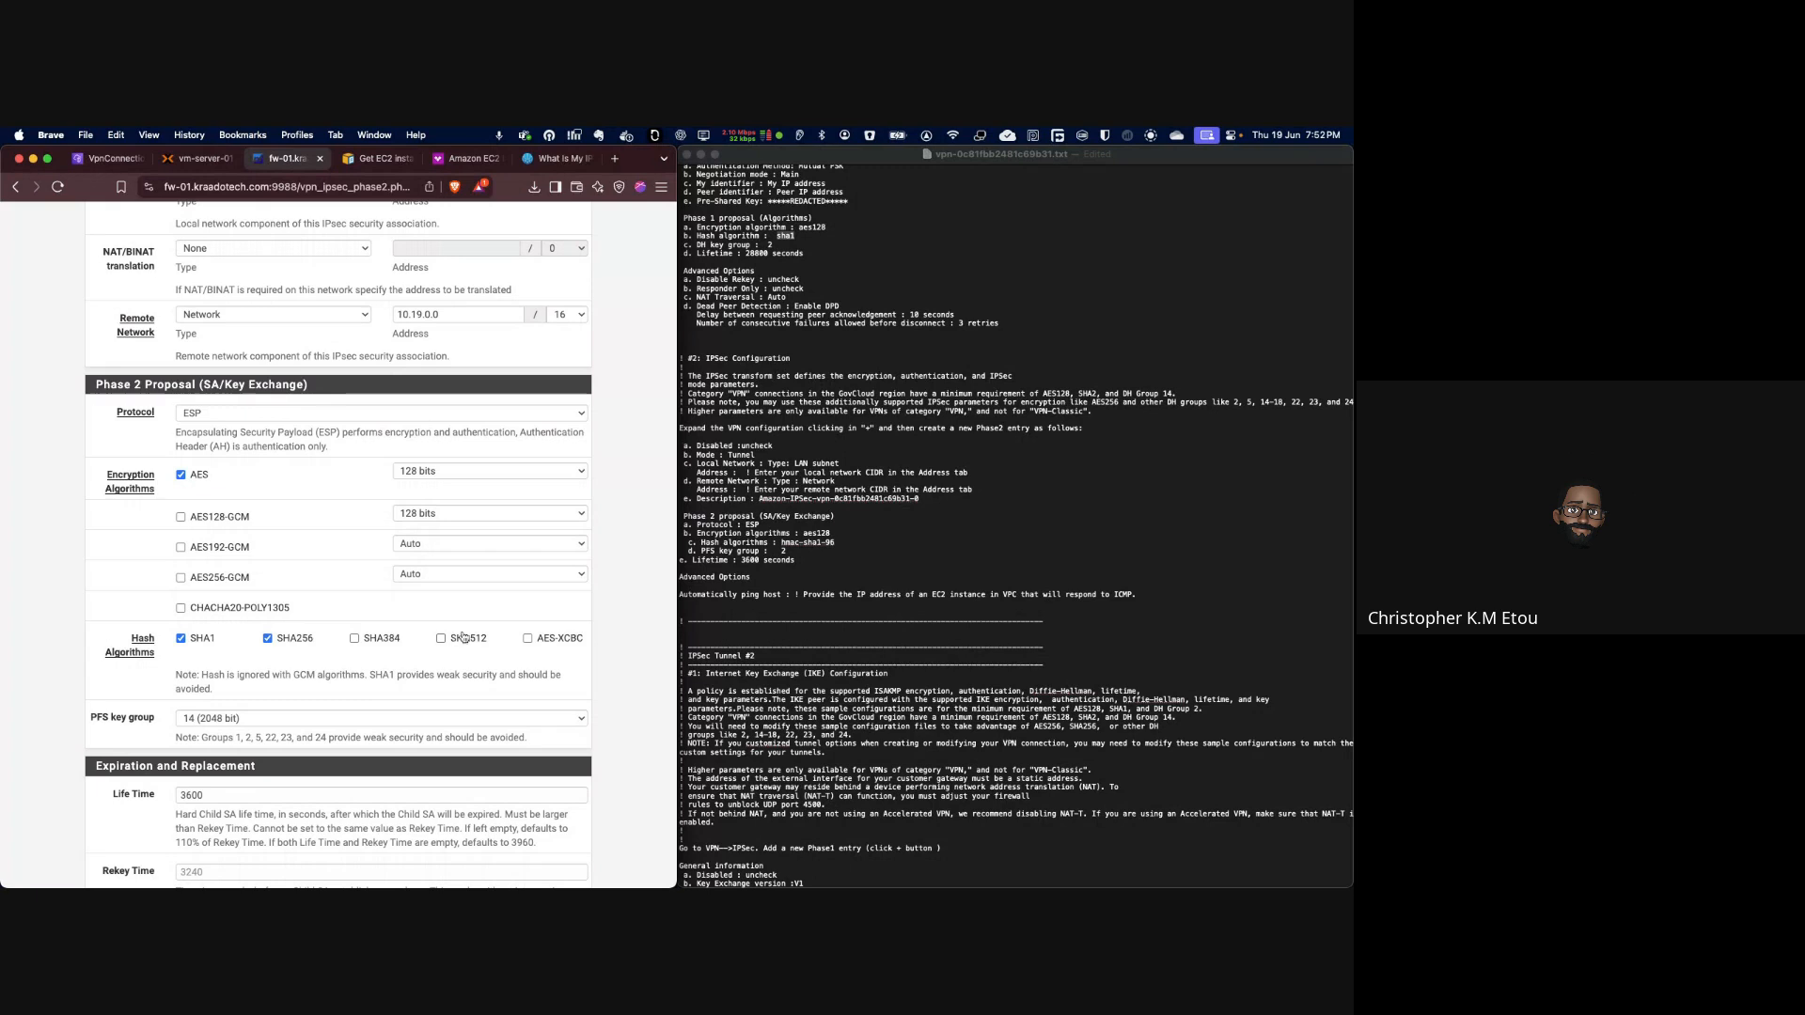
# - Set the Phase 2 PFS key group to 2 (1024 bit), as given in the AWS configuration file
pyautogui.hotkey('ctrl', 'alt', 'Return')
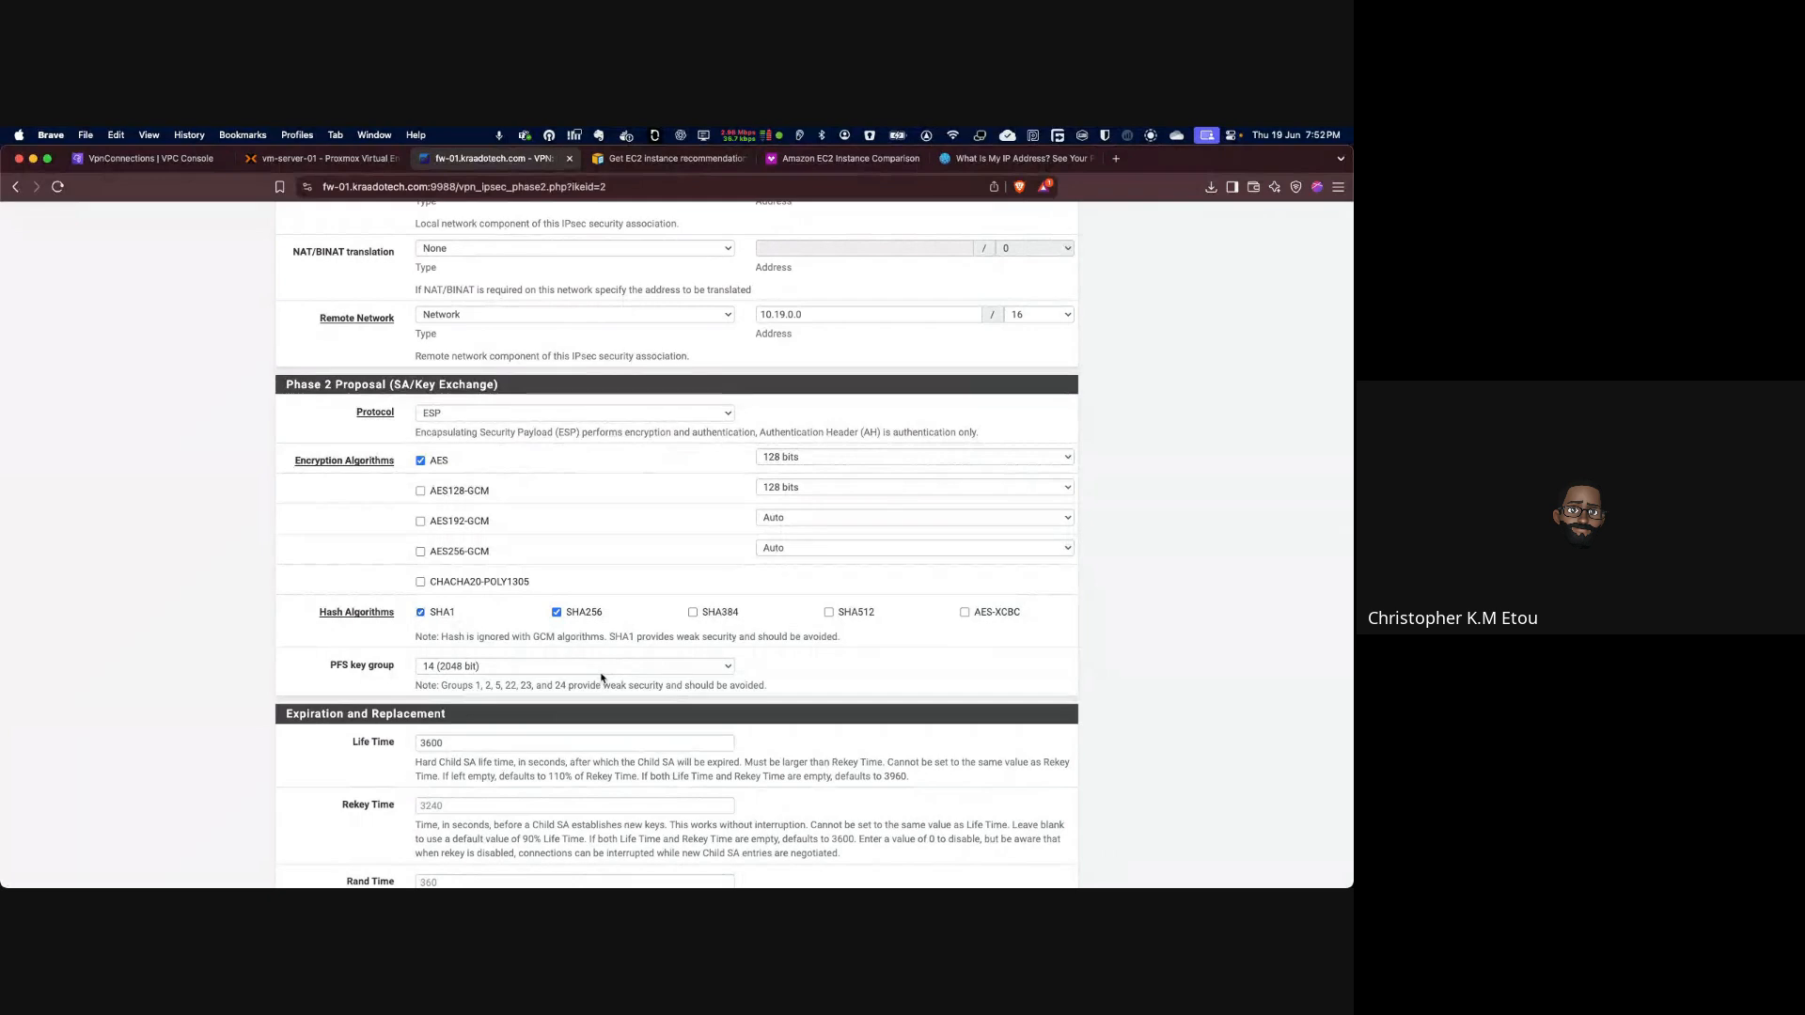
pyautogui.click(496, 668)
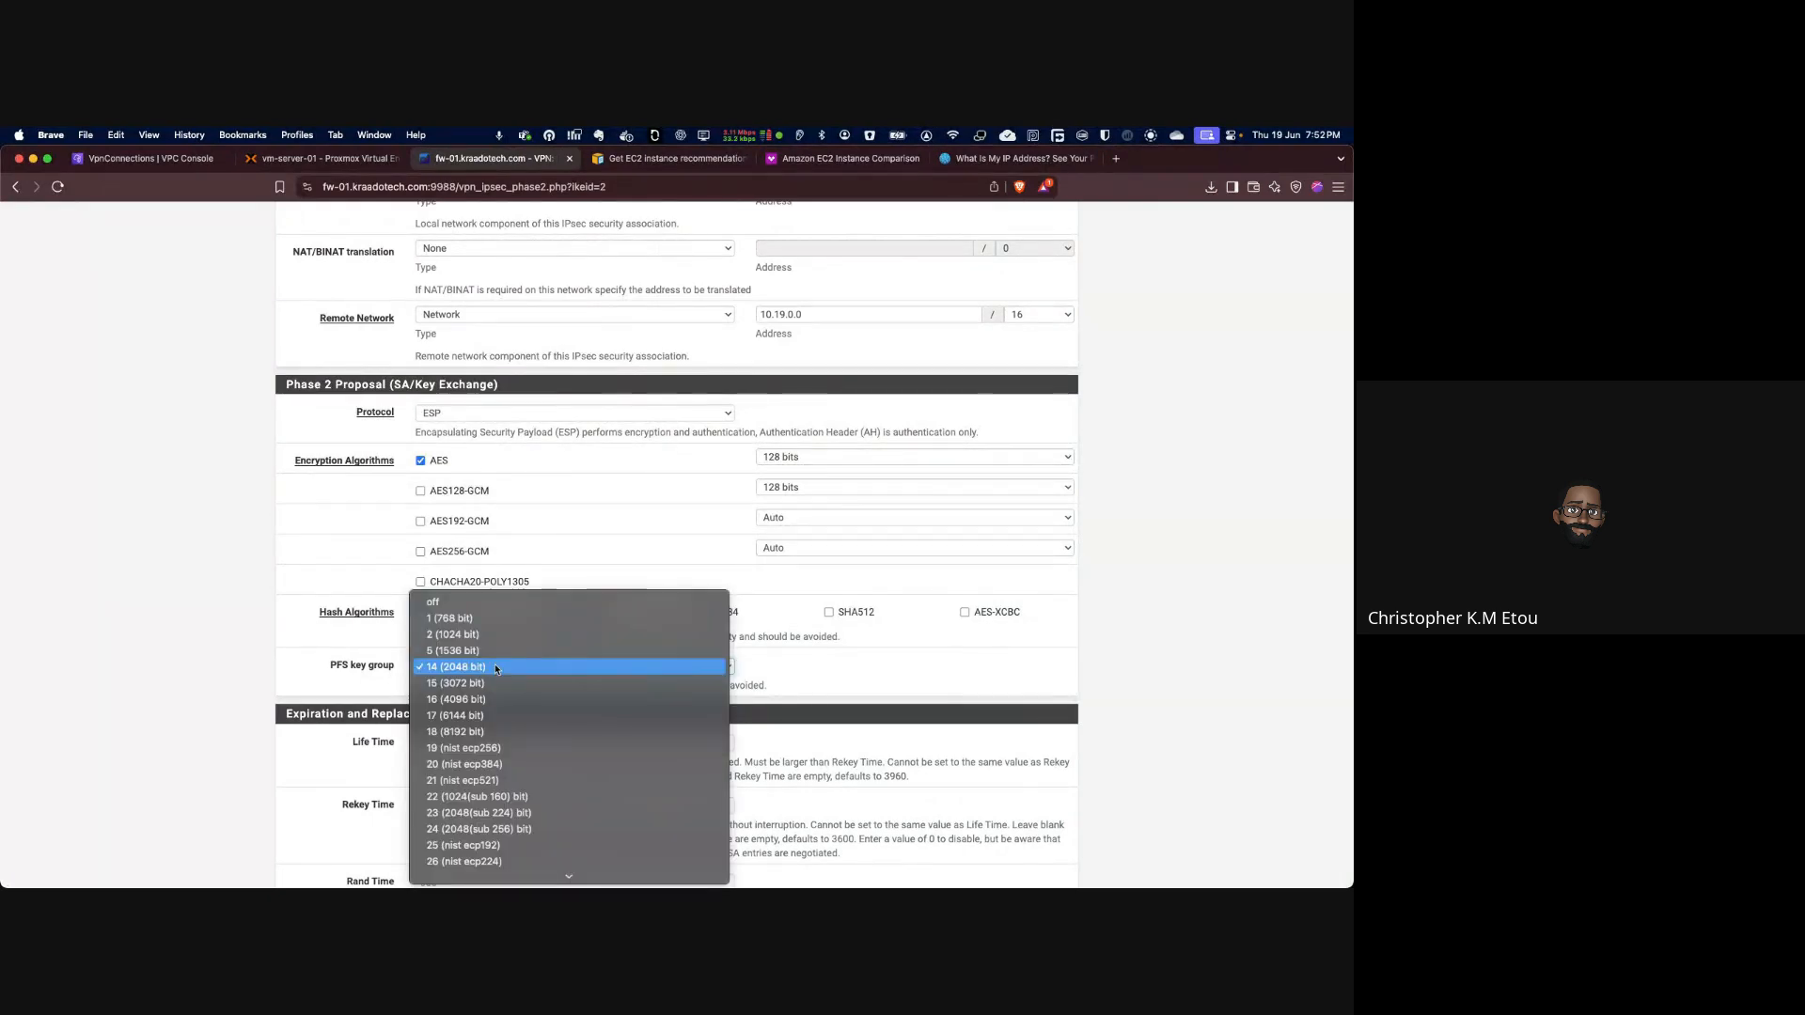
pyautogui.click(829, 660)
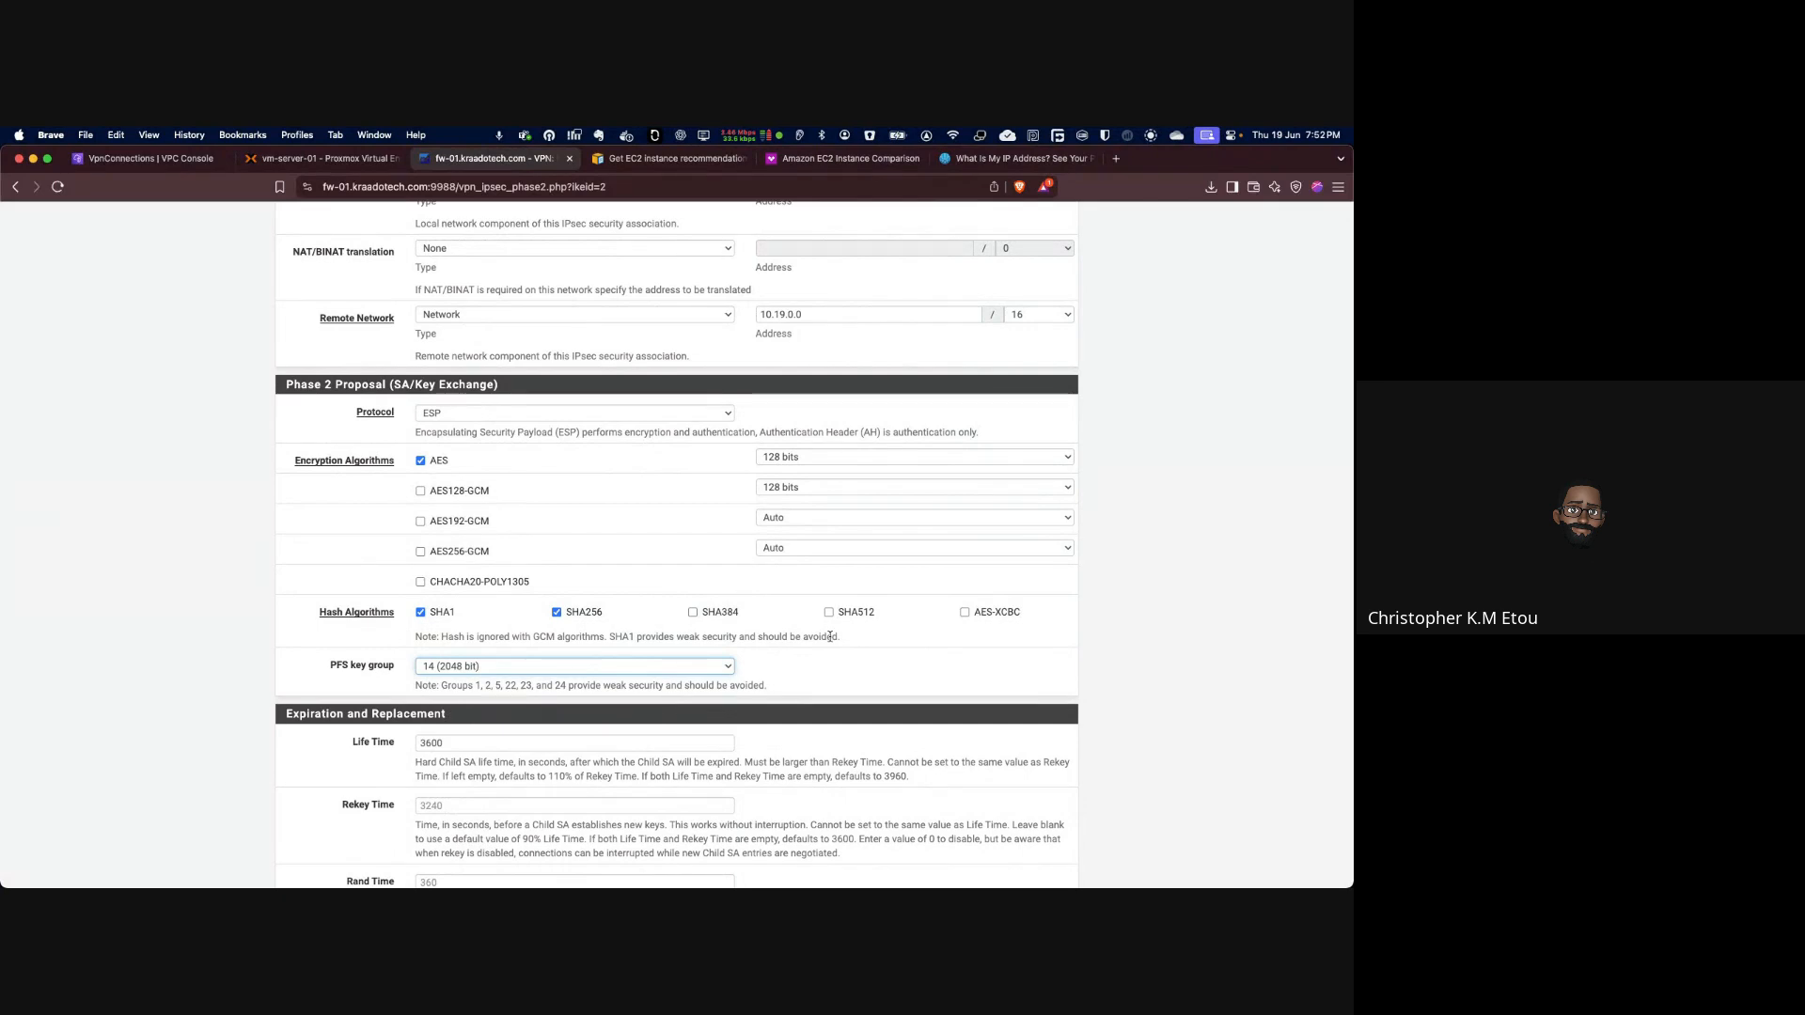
pyautogui.scroll(-1, 831, 655)
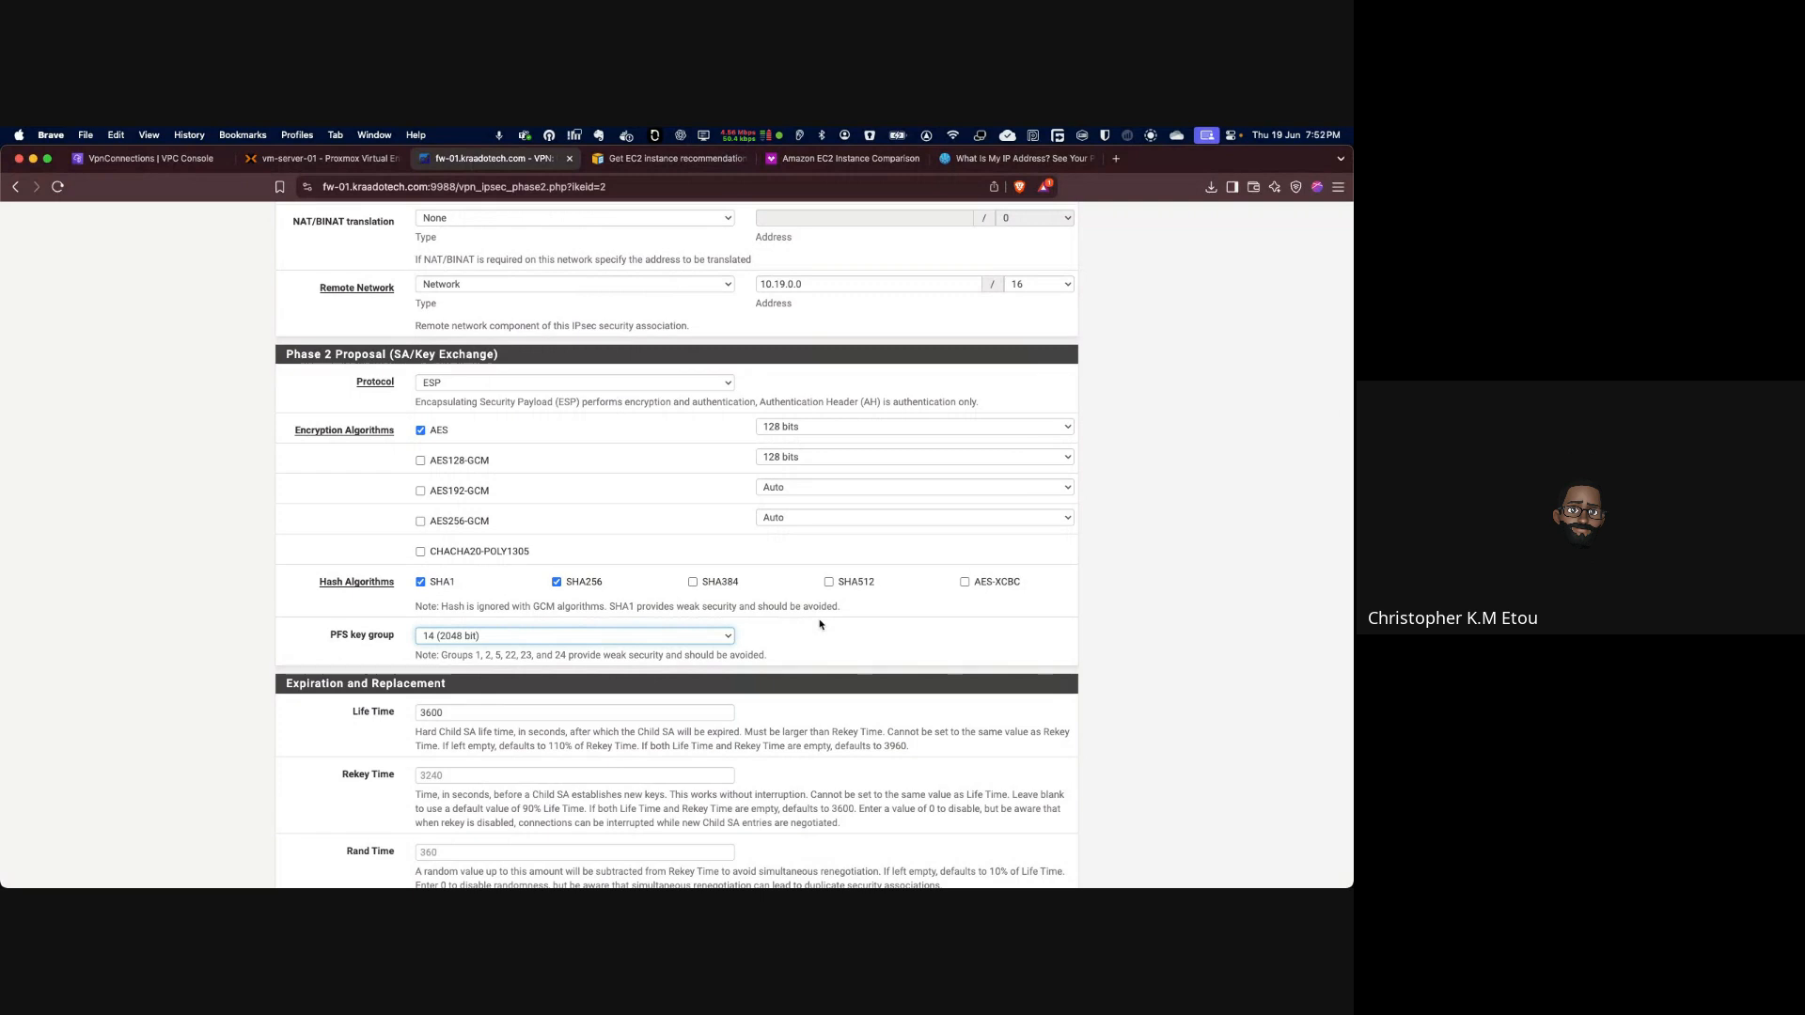
pyautogui.hotkey('ctrl', 'alt', 'Left')
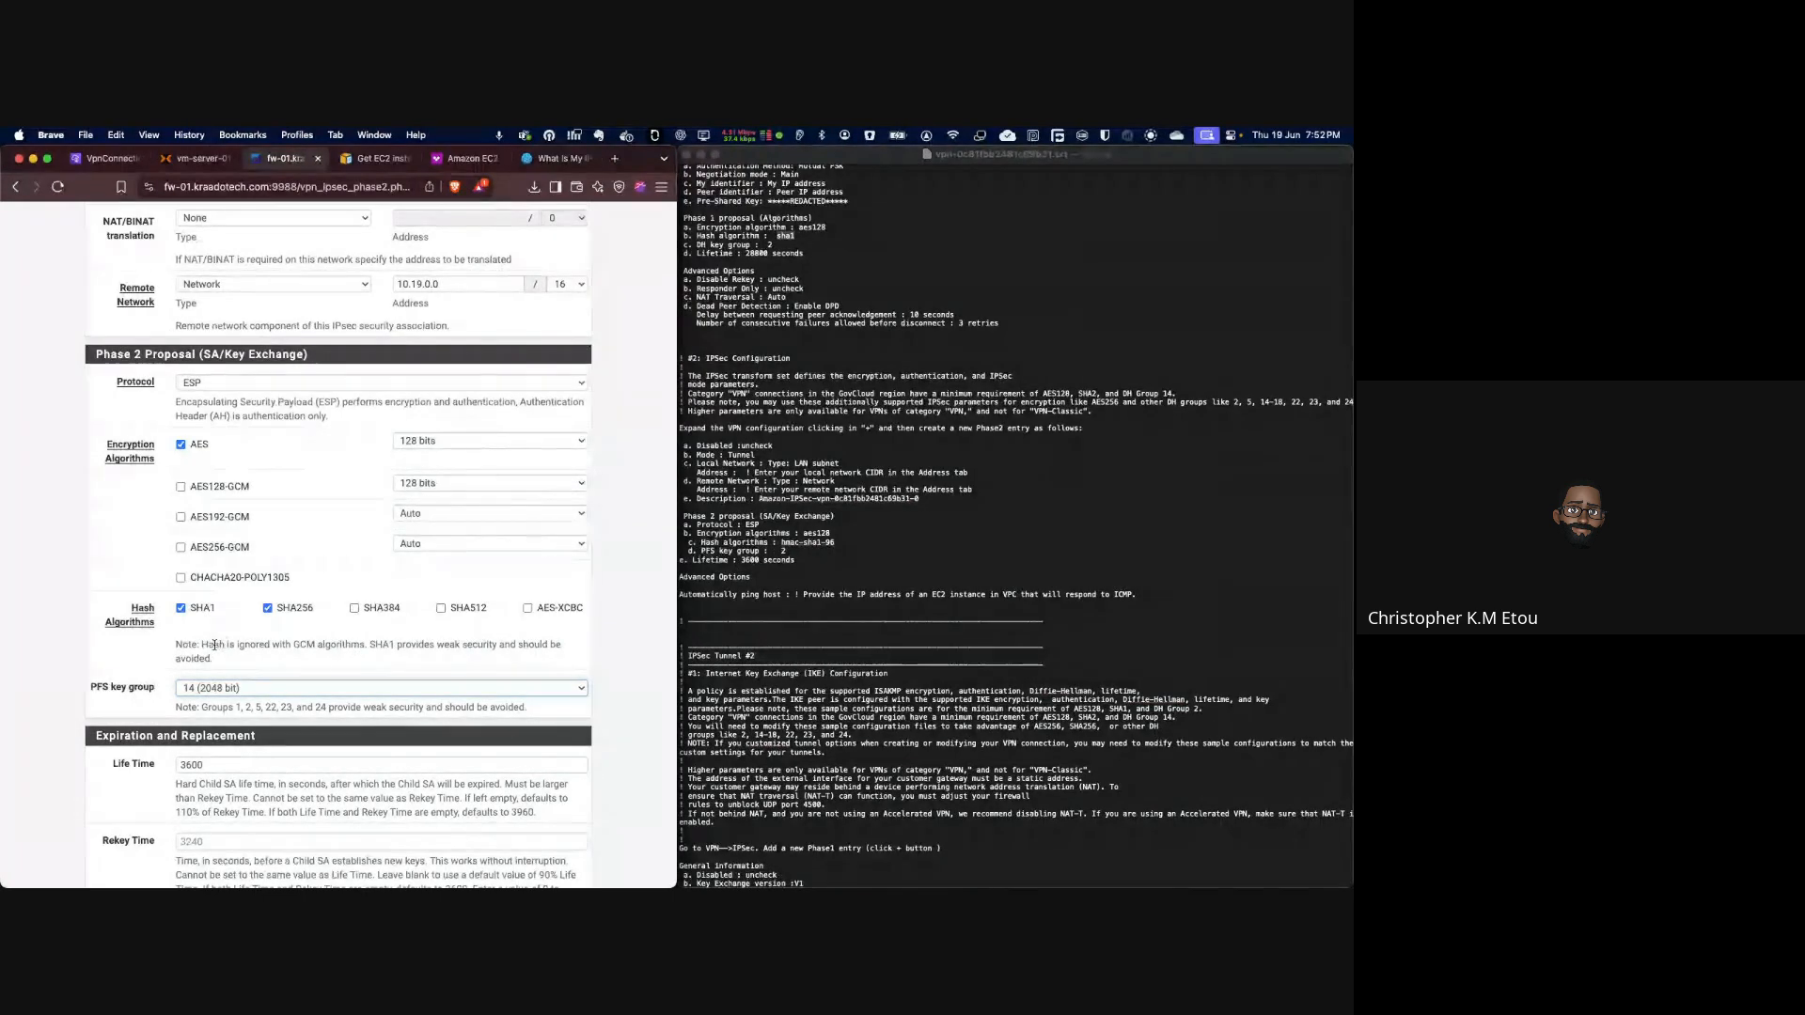
pyautogui.click(241, 695)
pyautogui.click(241, 650)
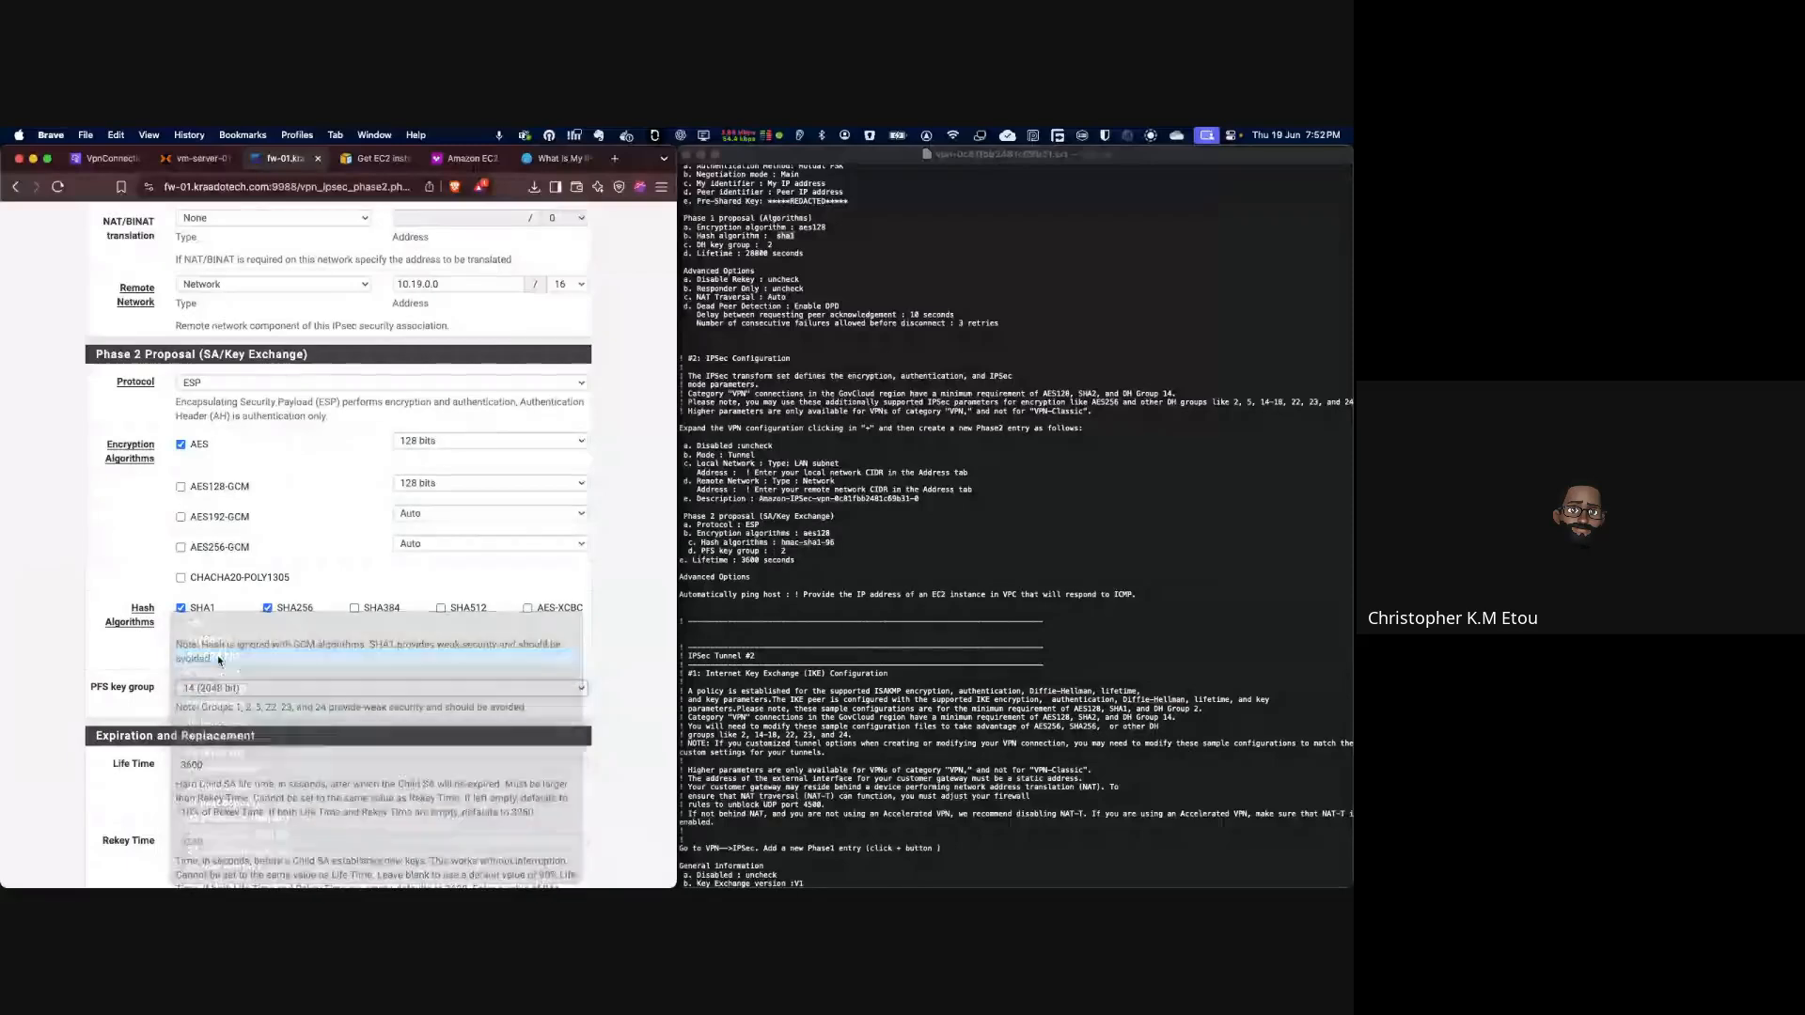
# - Enable the periodic keep alive check, then save the Phase 2 entry and apply the IPsec tunnel changes
pyautogui.scroll(-5, 360, 740)
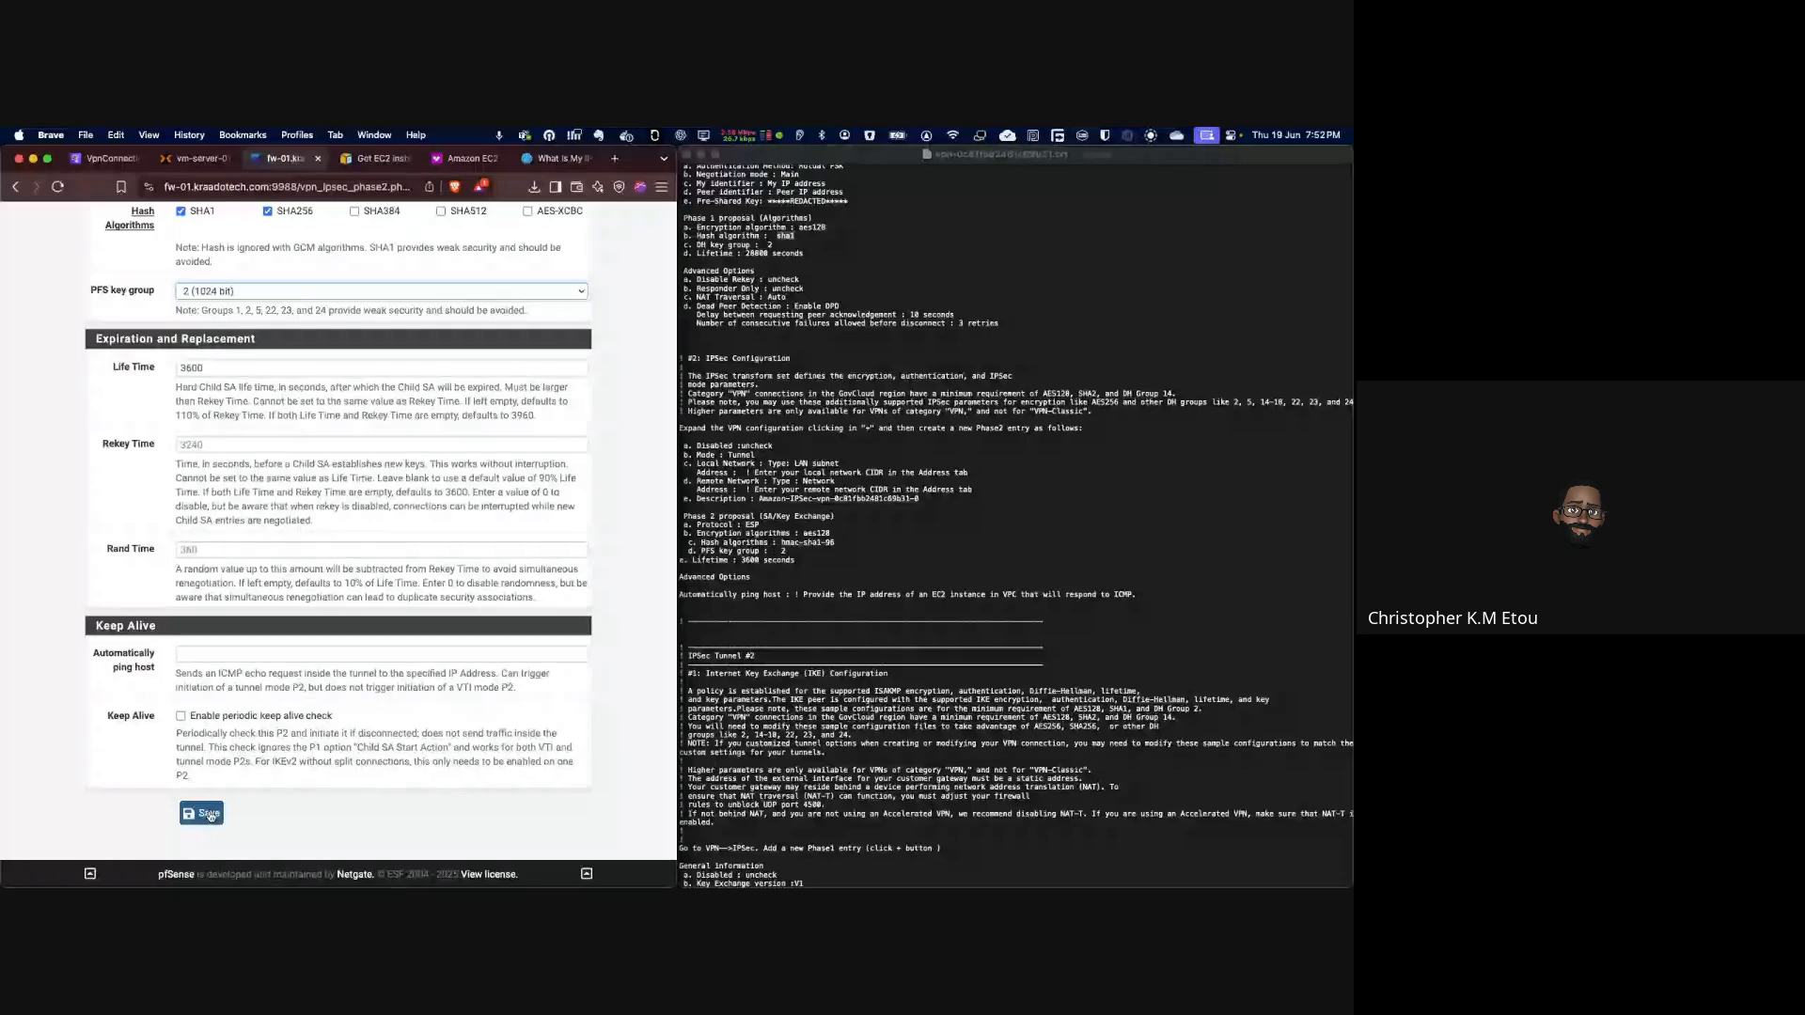
pyautogui.click(180, 716)
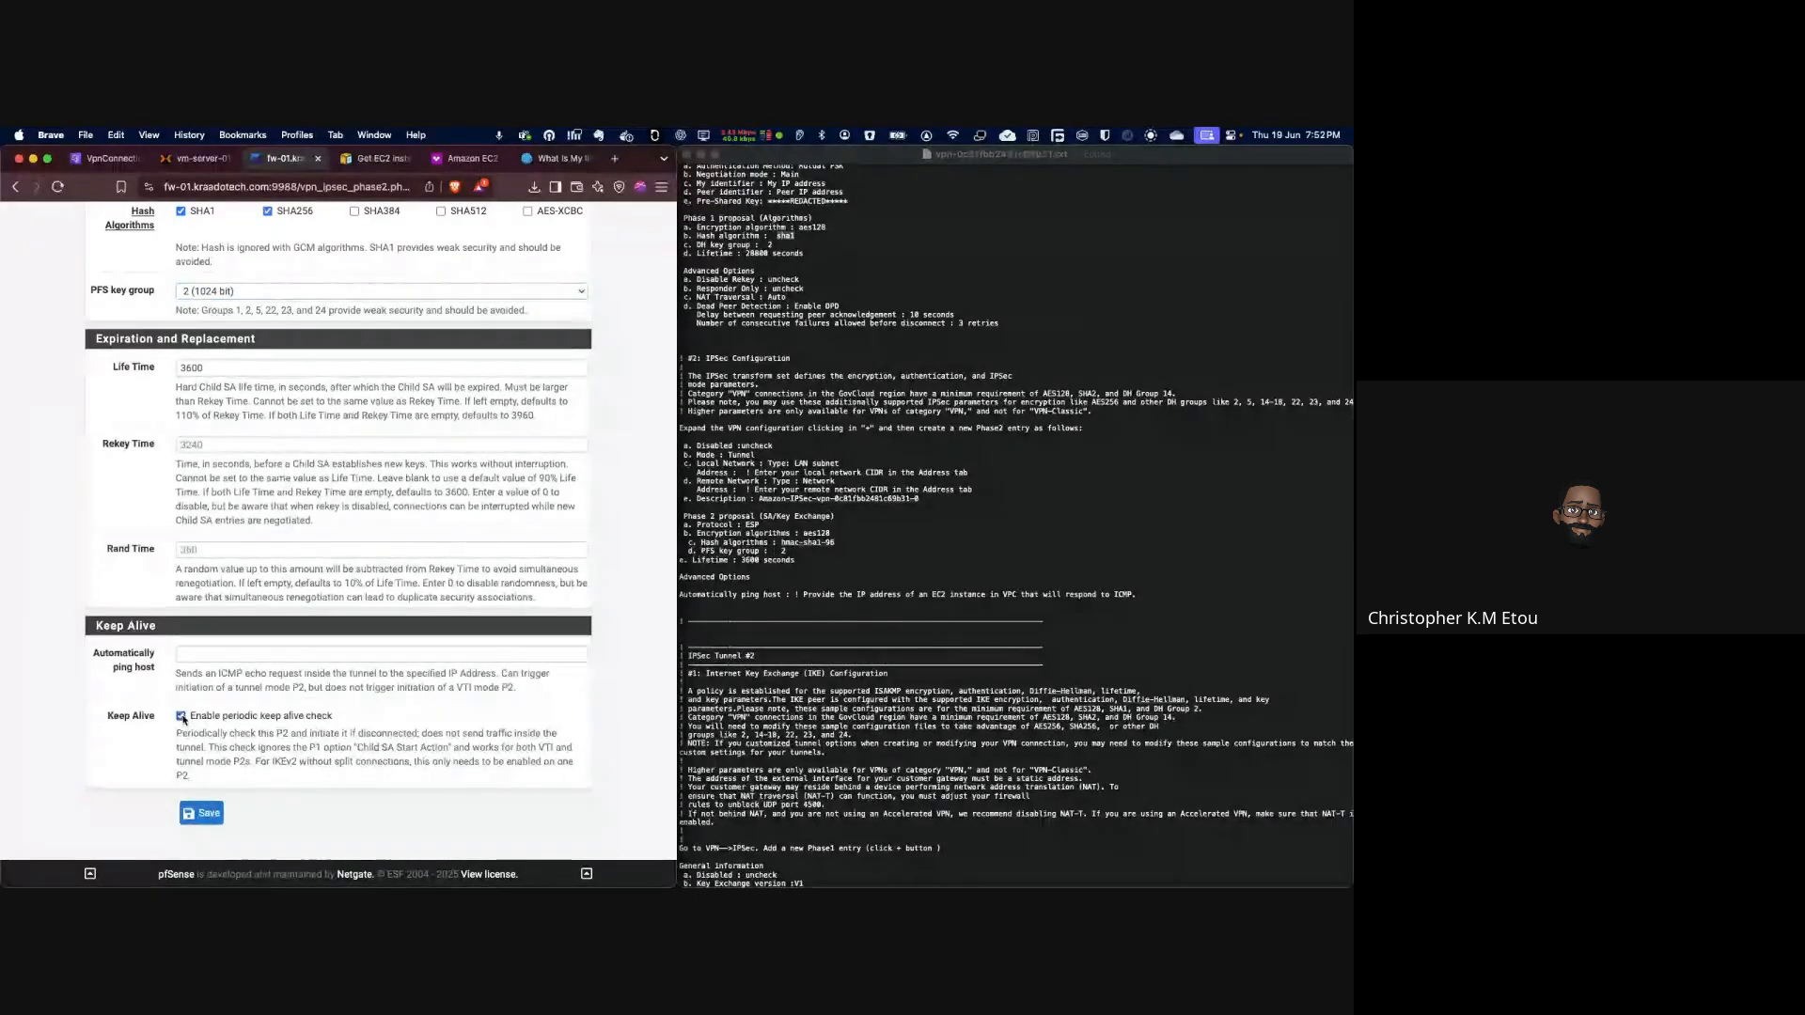
pyautogui.click(203, 814)
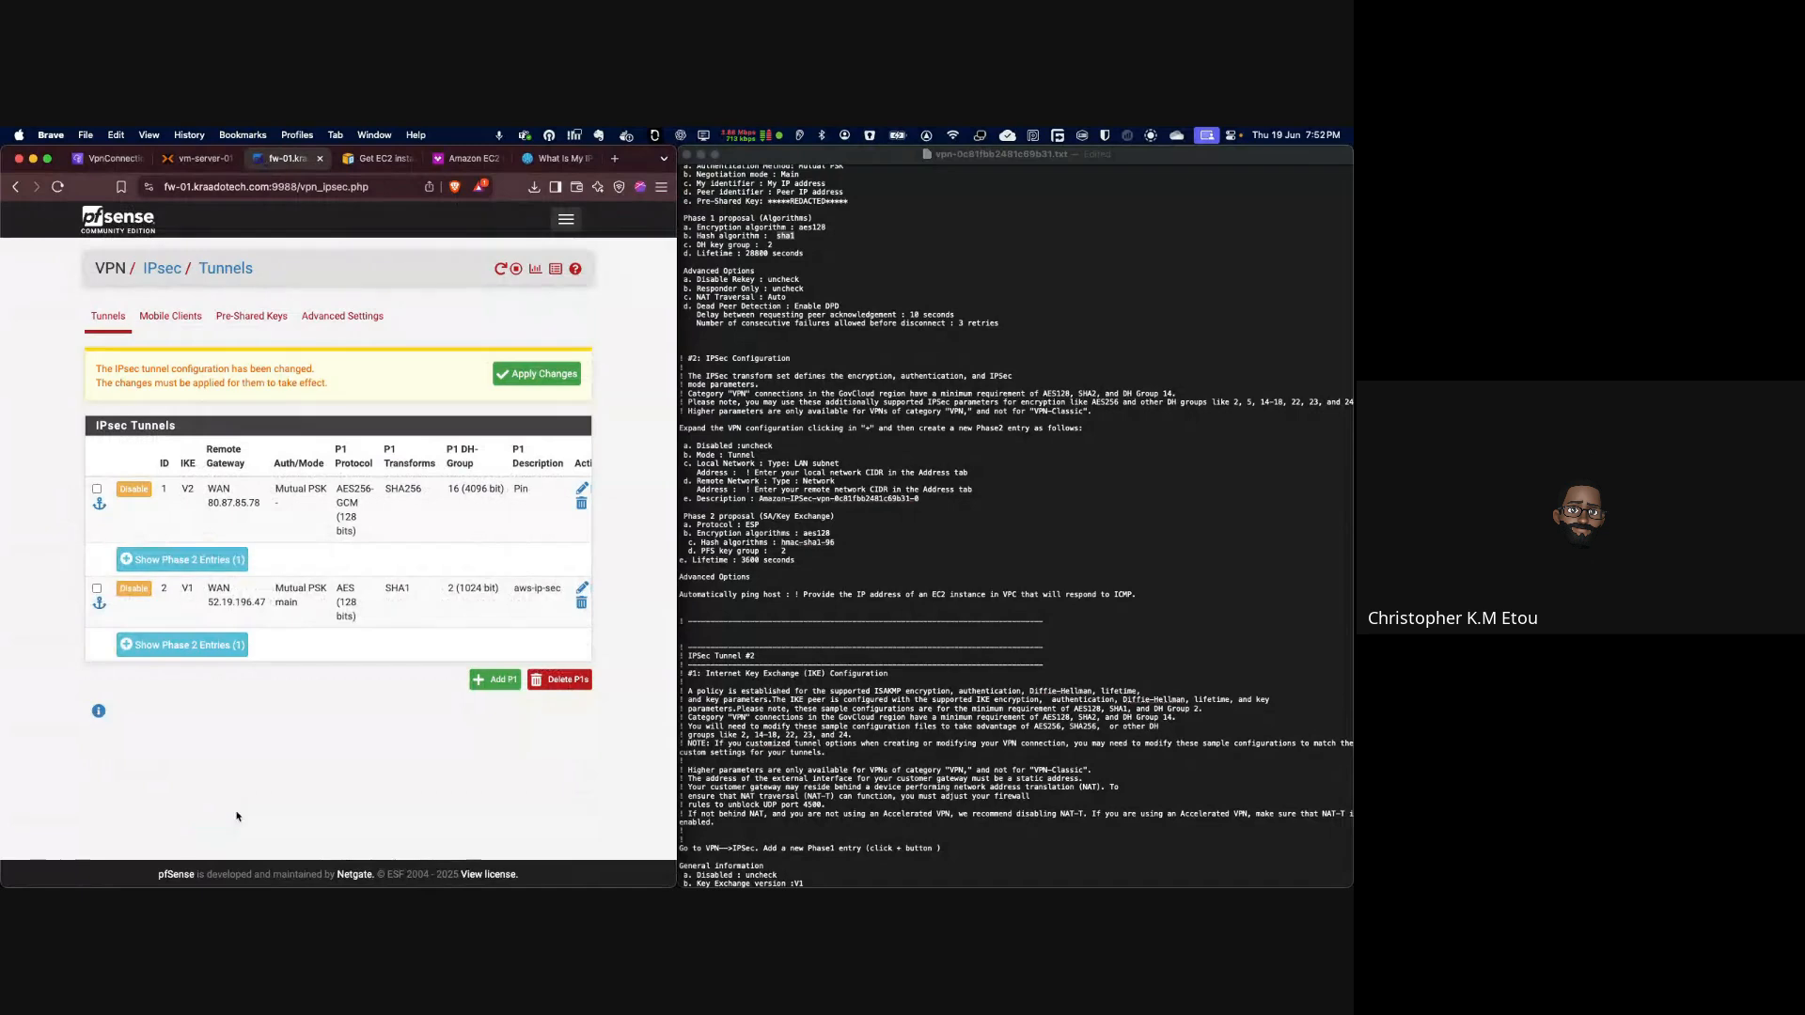
pyautogui.click(545, 378)
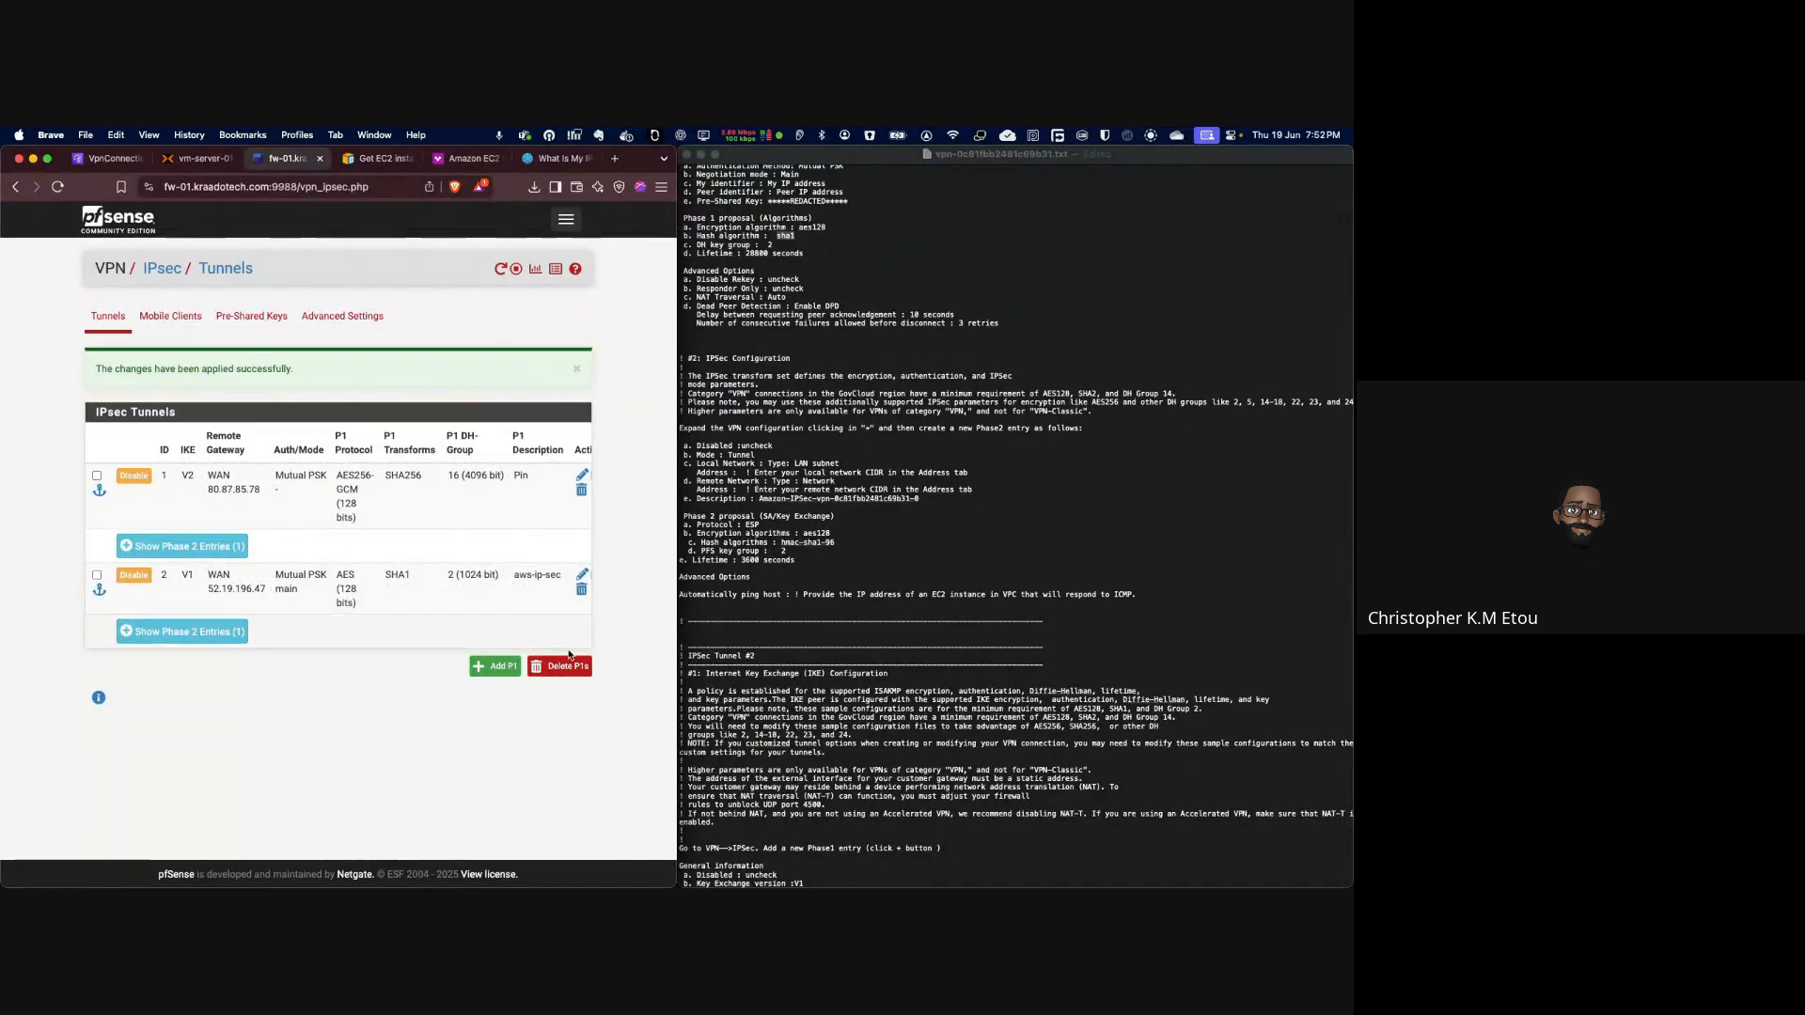
# - Return the pfSense window to full width and check the refreshed IPsec status of the aws-ip-sec connection
pyautogui.hotkey('ctrl', 'alt', 'Return')
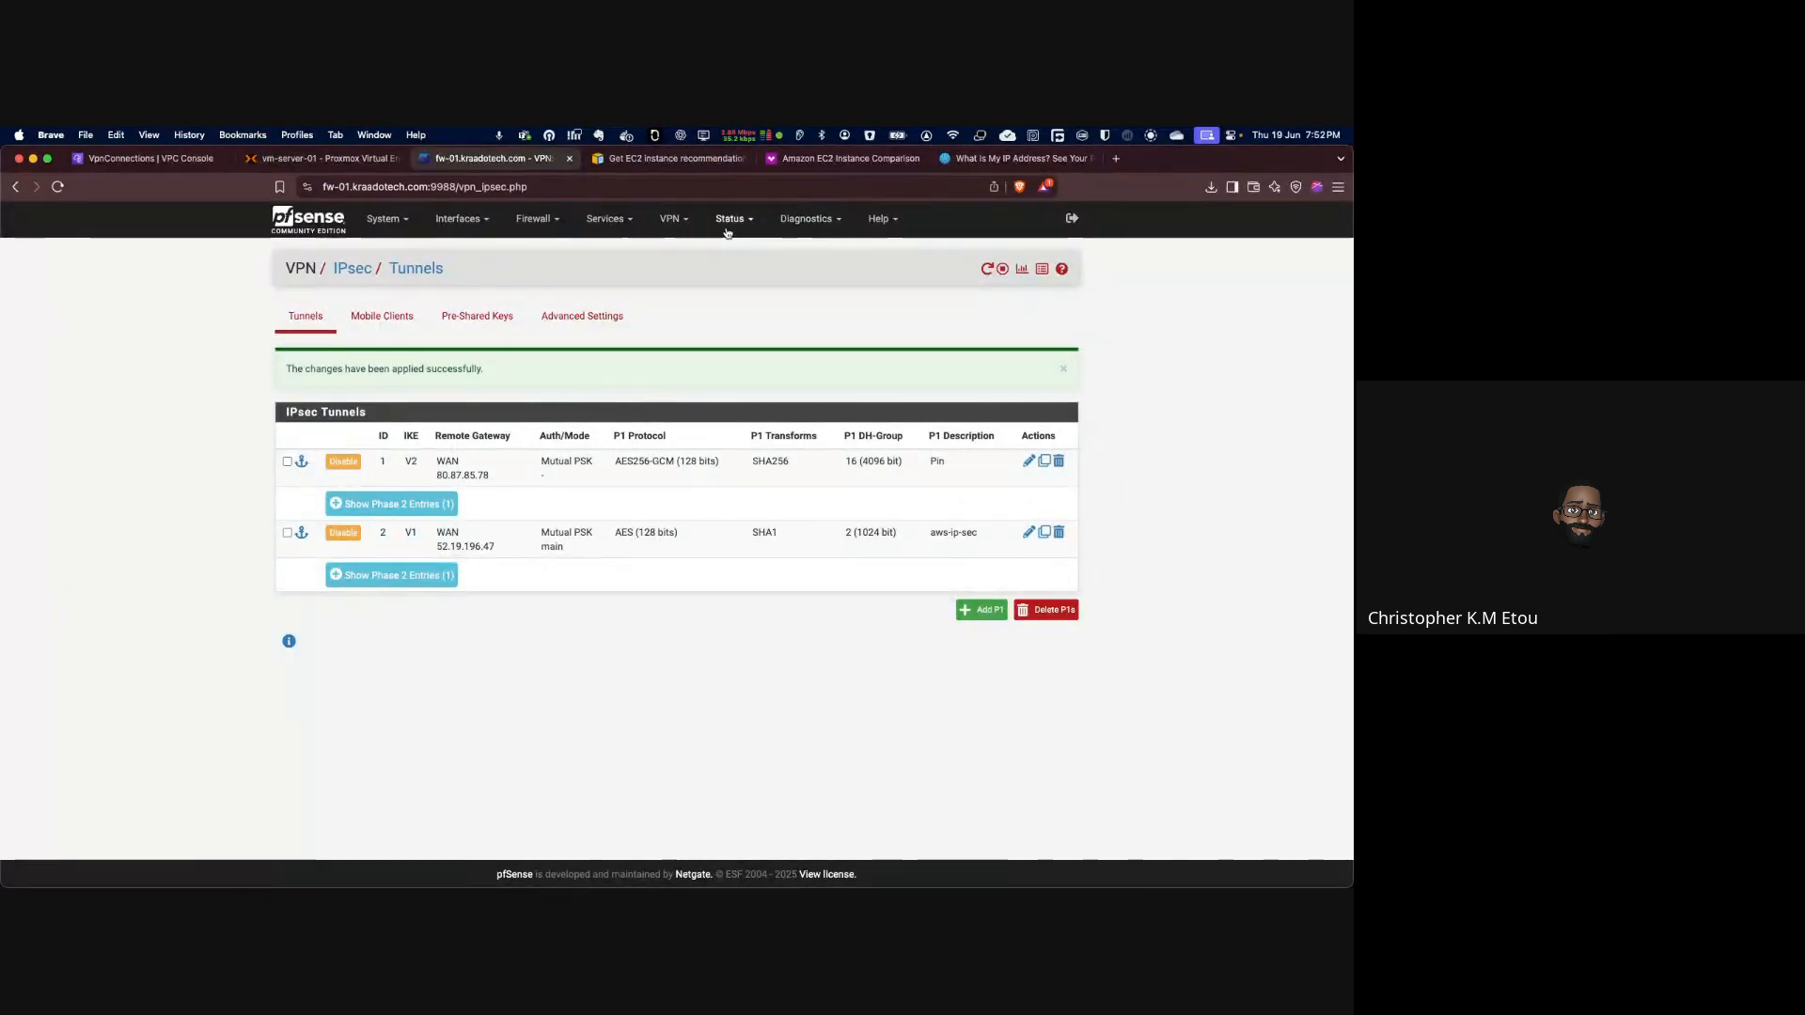
pyautogui.click(727, 222)
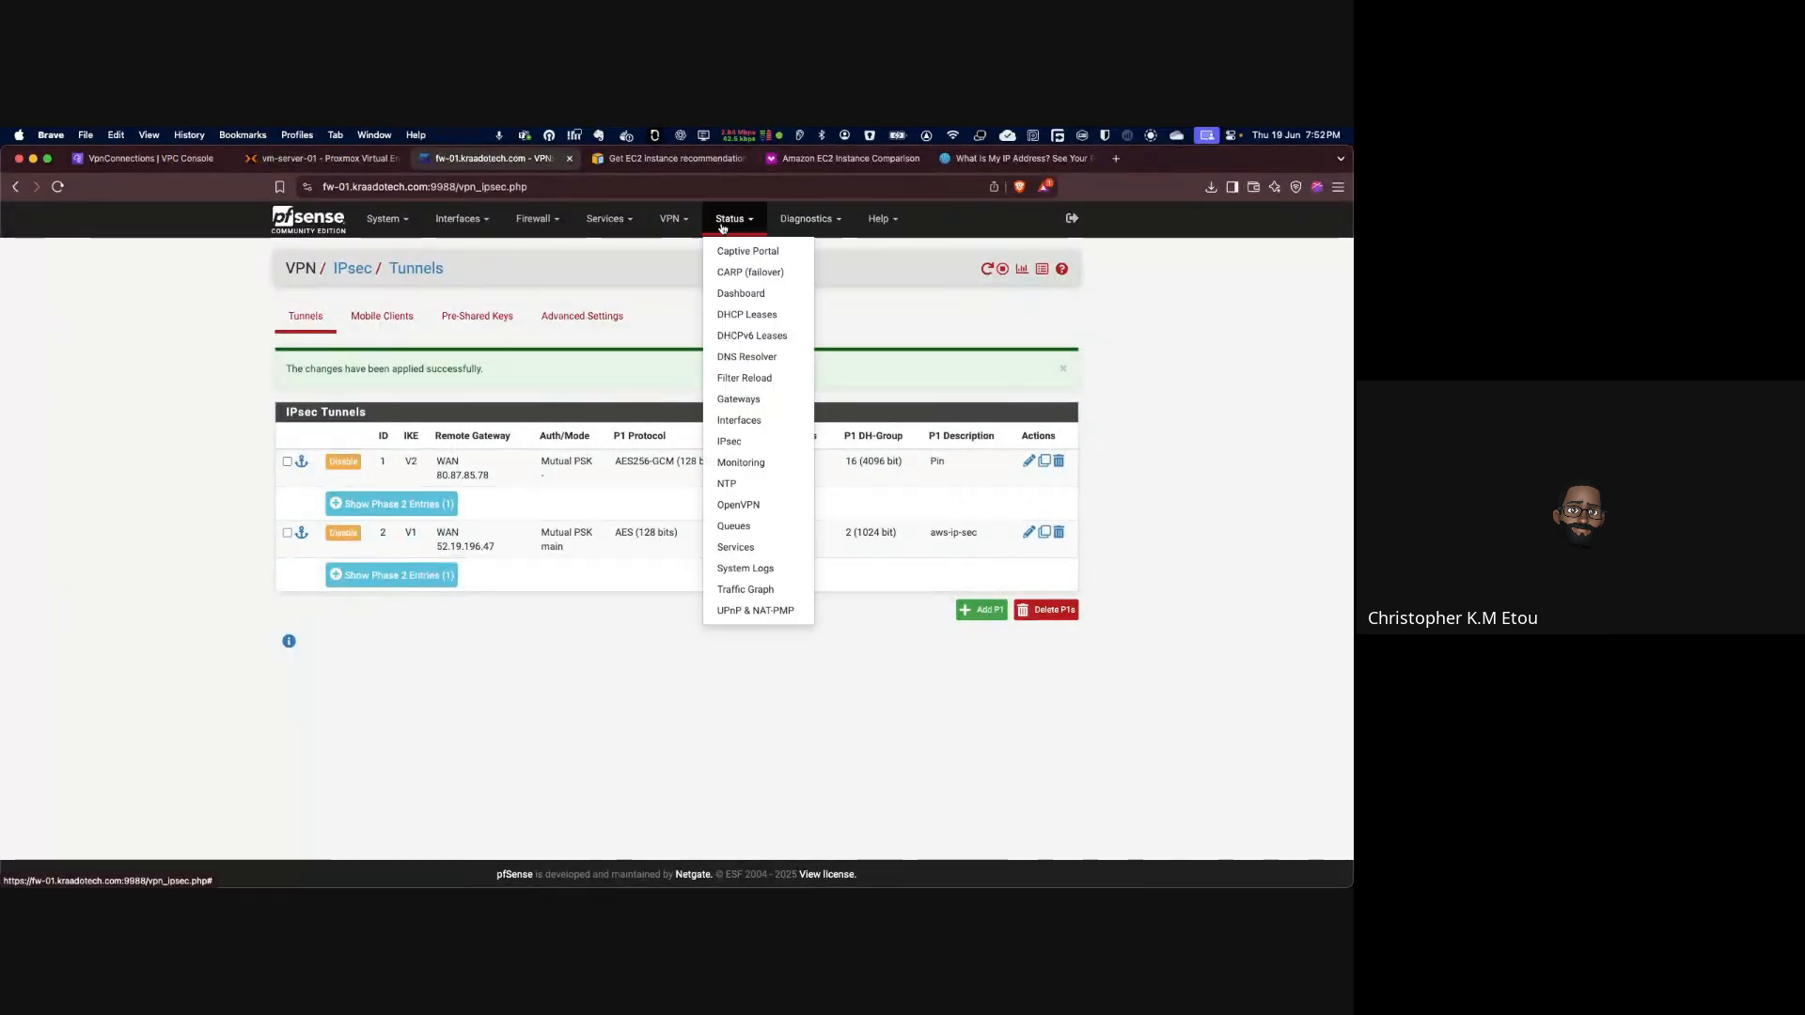
pyautogui.click(740, 444)
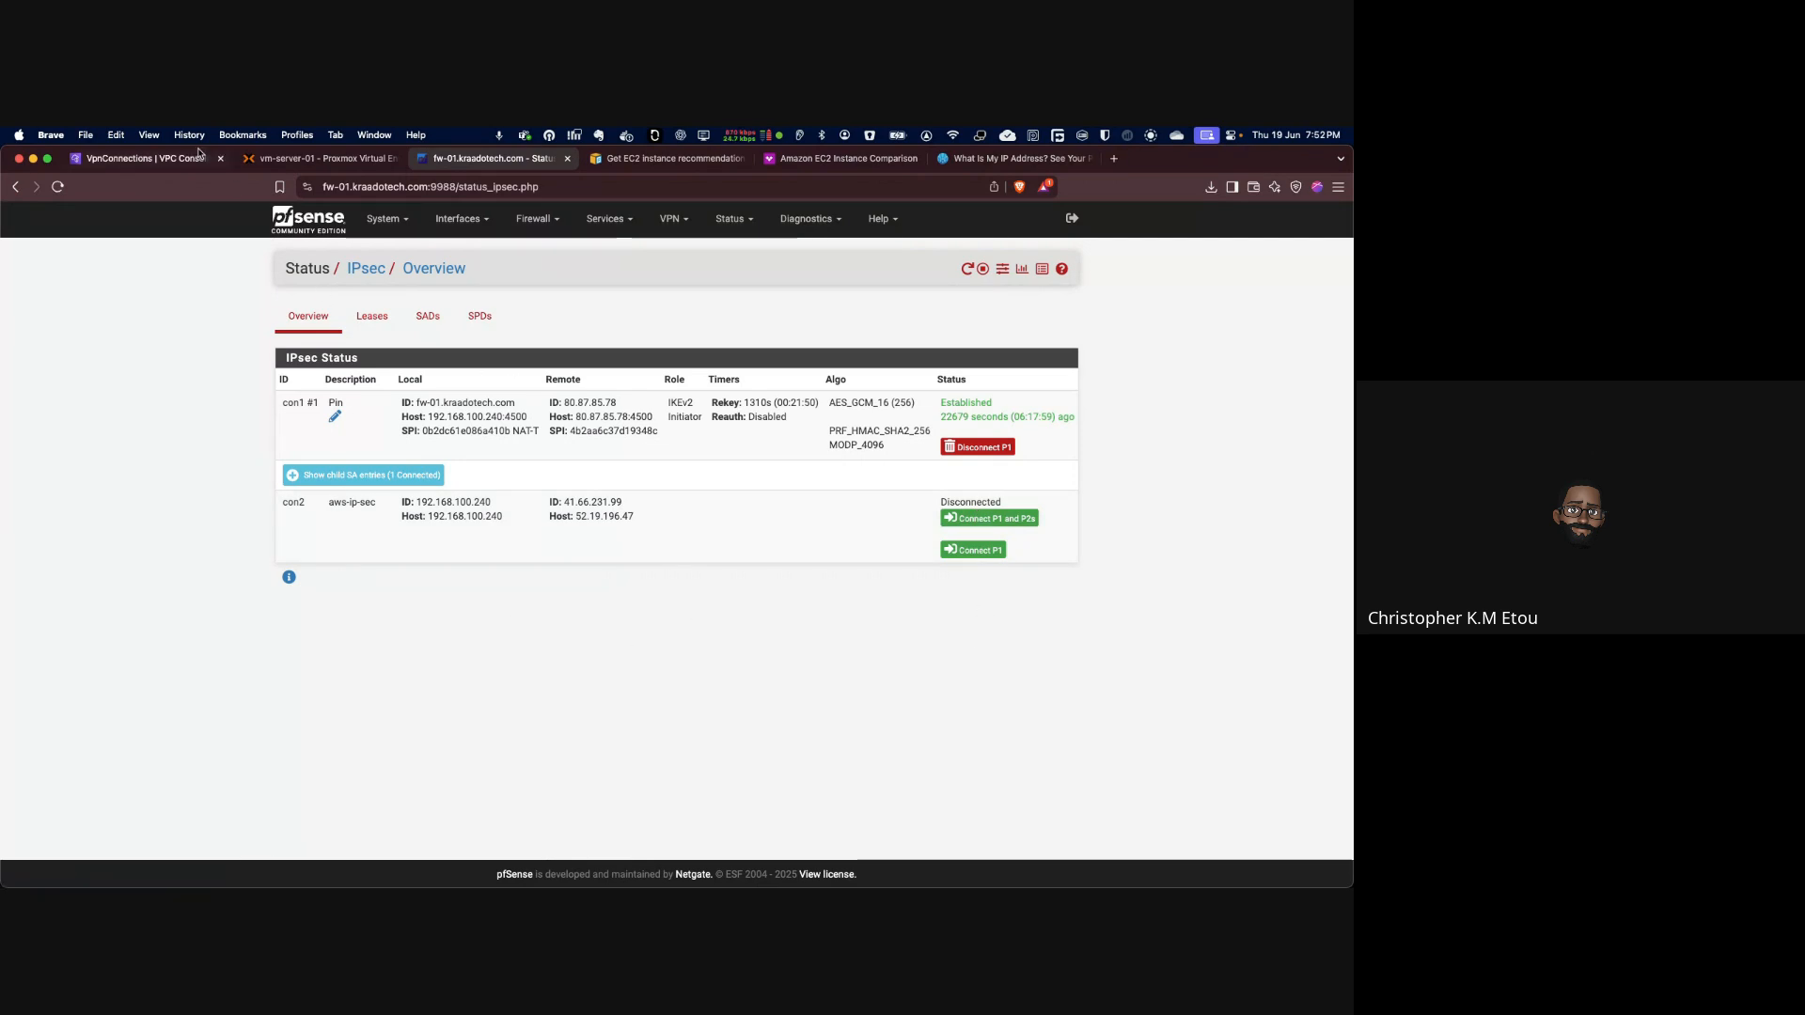
pyautogui.click(57, 186)
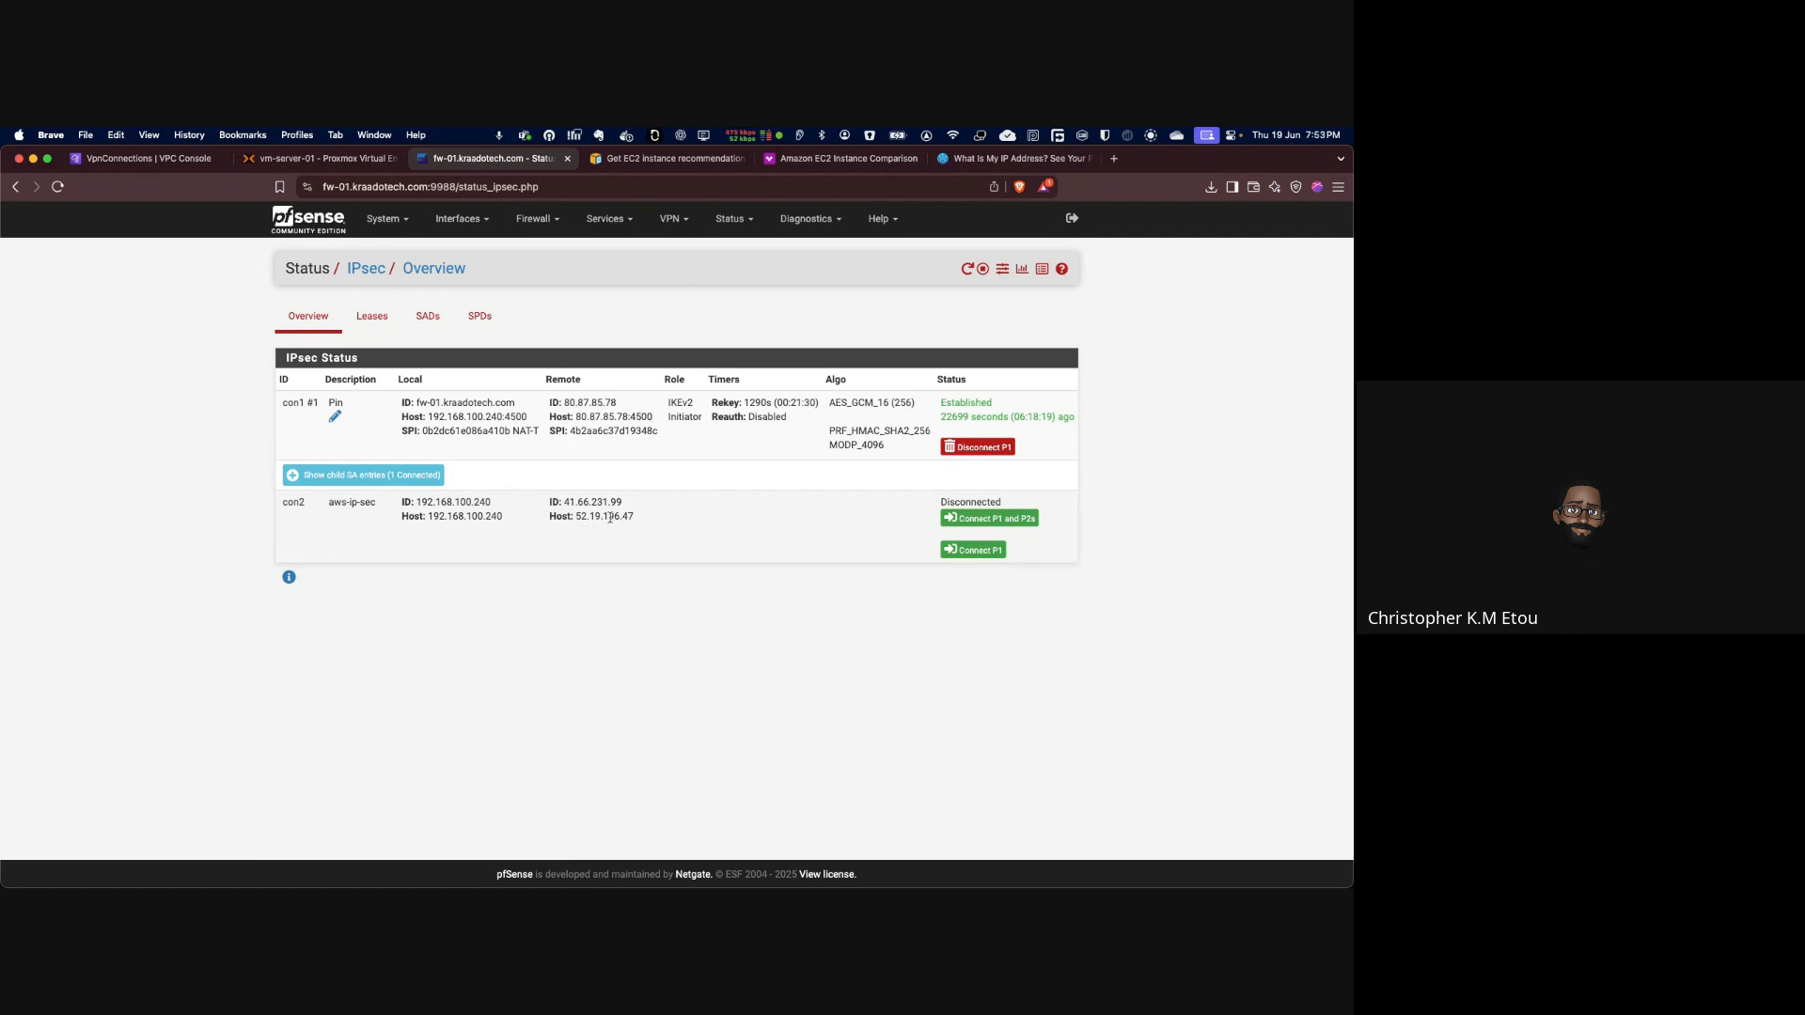
# - Go back to the IPsec tunnels list and show the Phase 2 entries of the aws-ip-sec tunnel
pyautogui.click(533, 219)
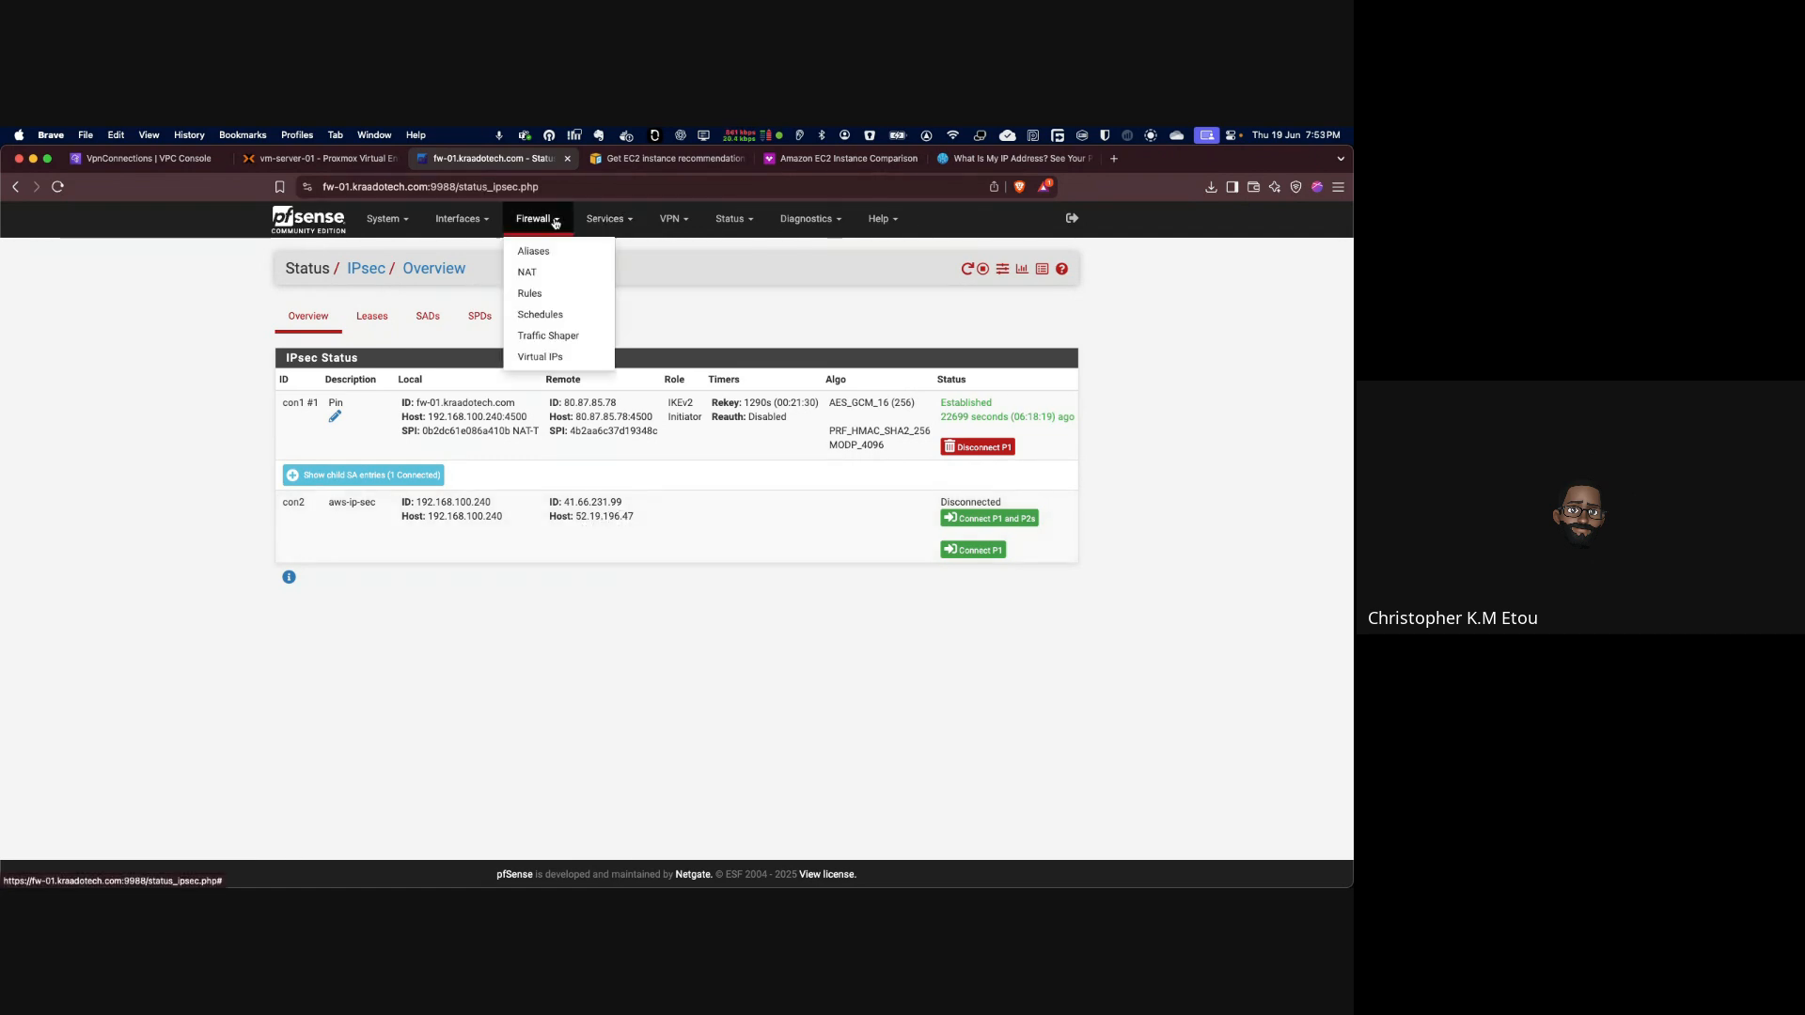
pyautogui.click(611, 220)
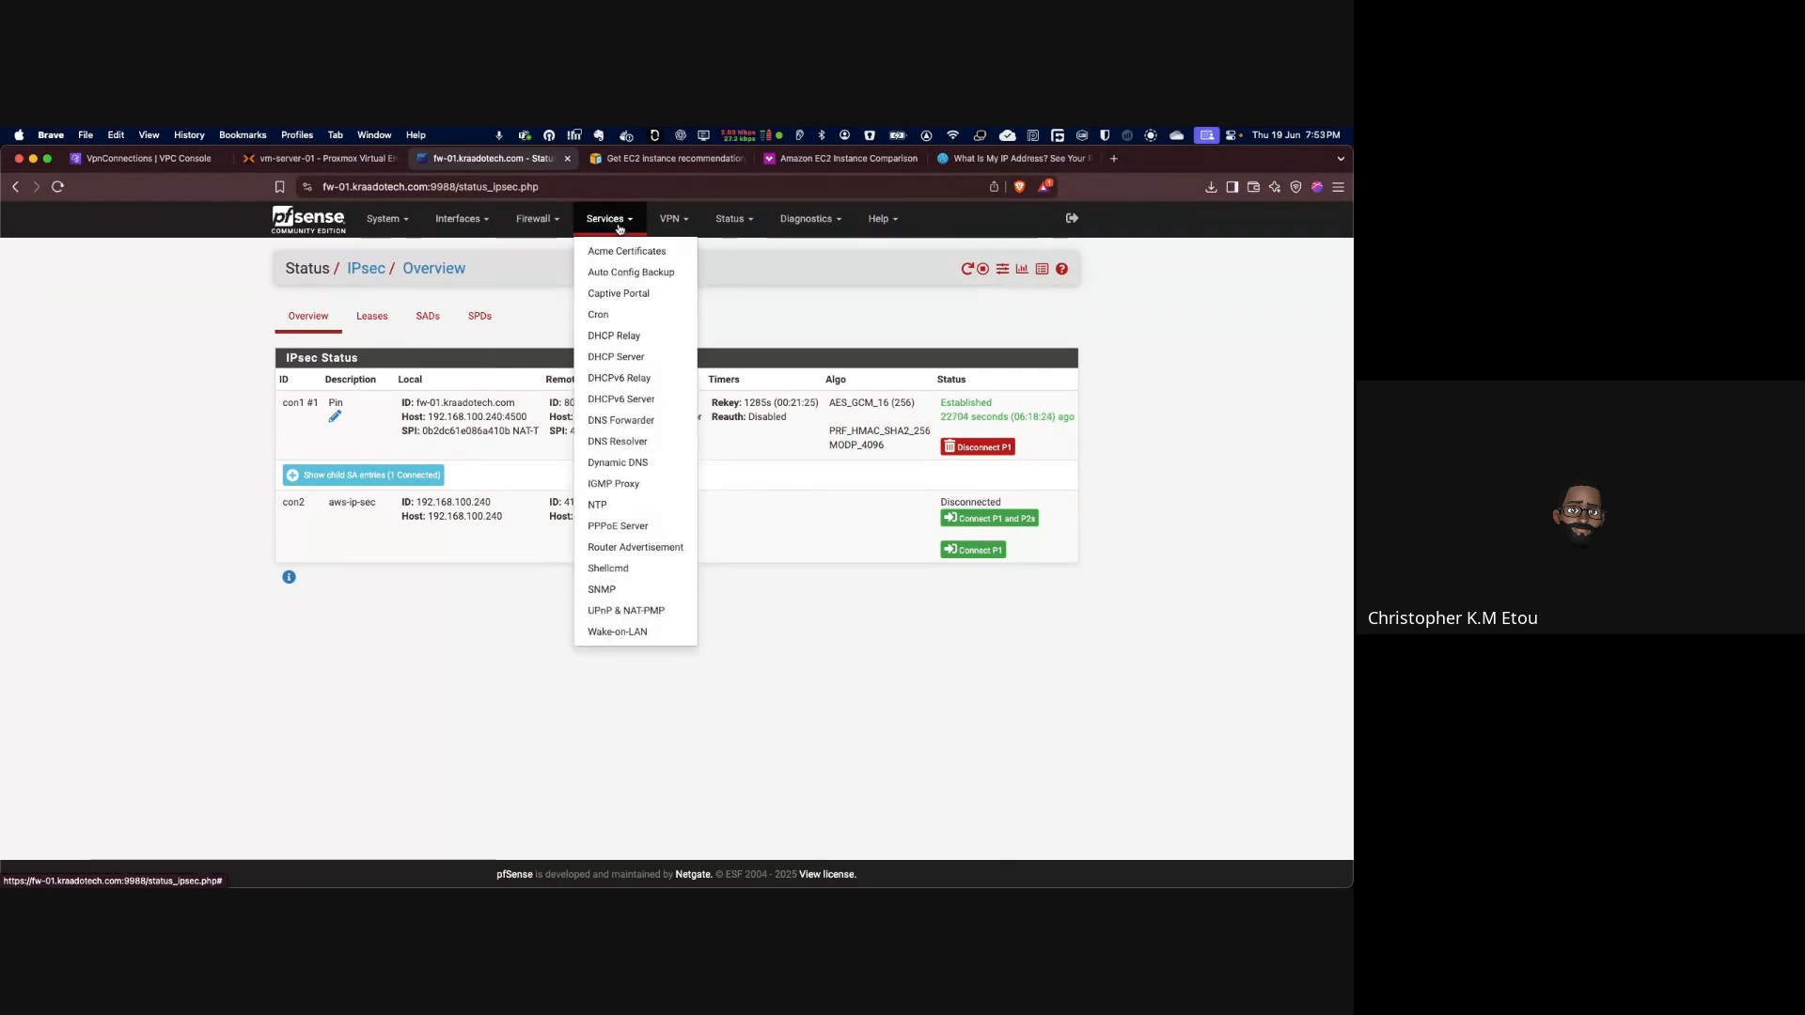
pyautogui.click(674, 219)
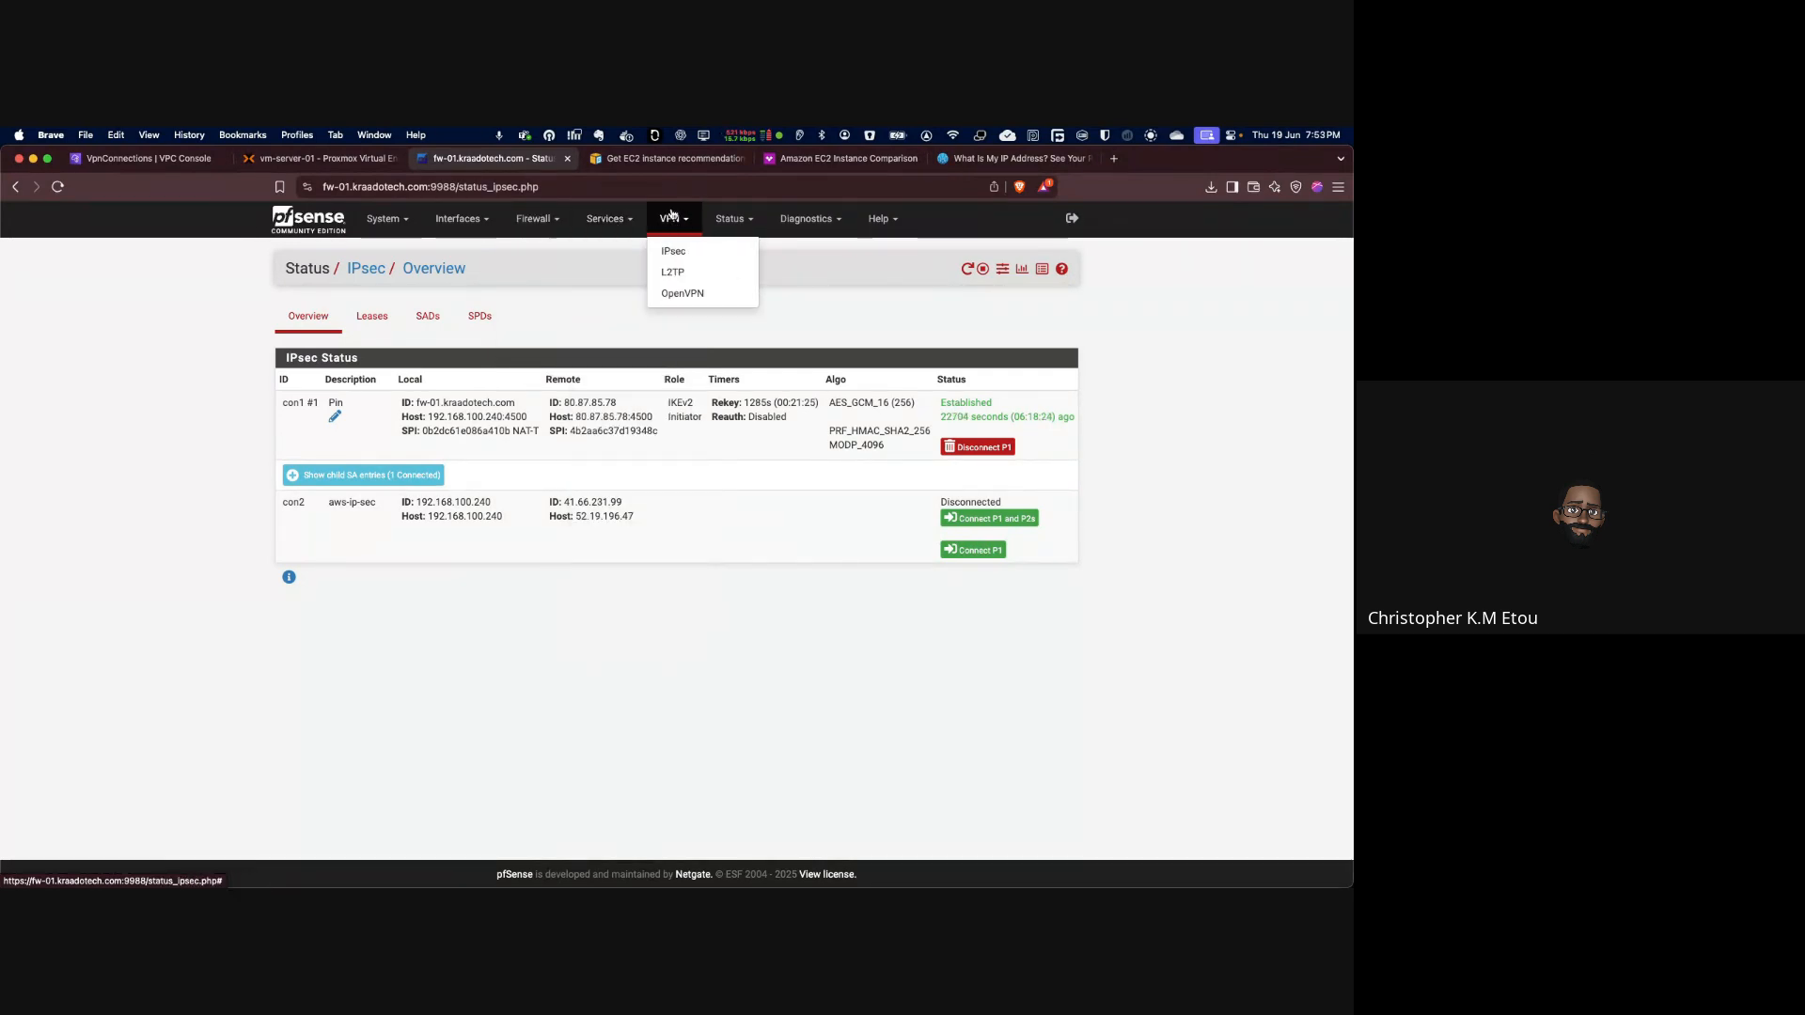
pyautogui.click(674, 252)
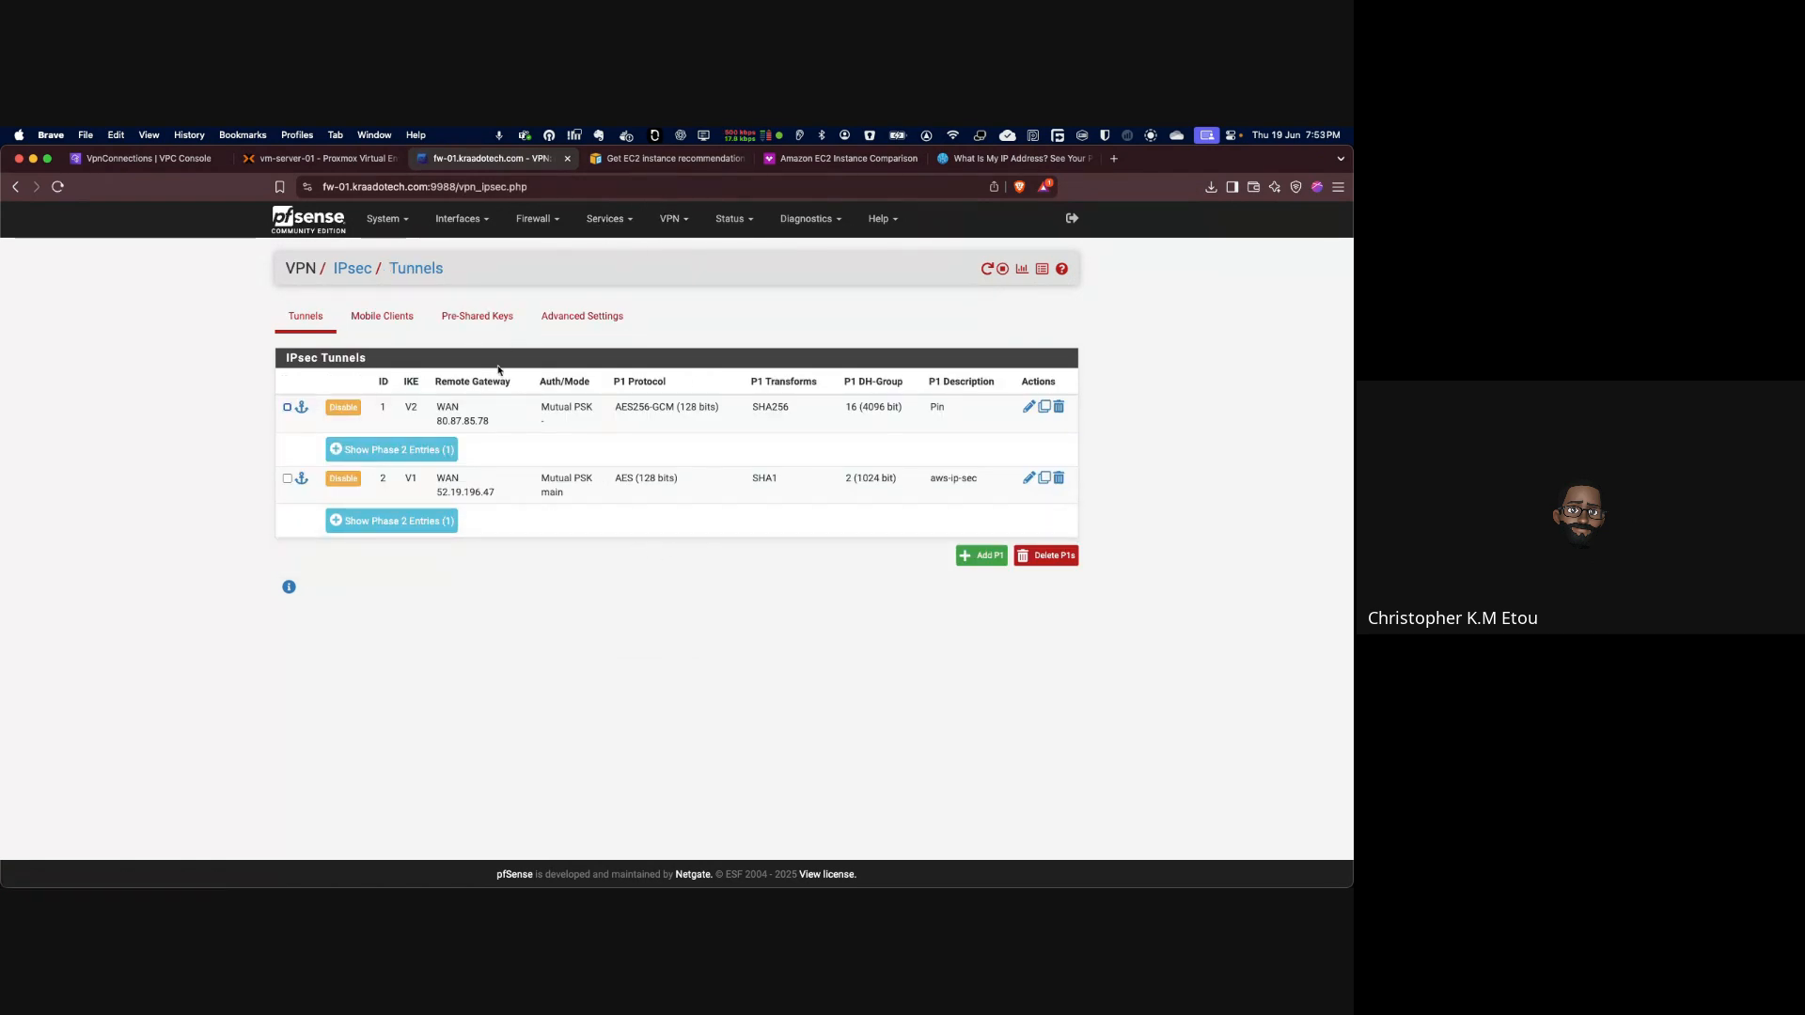
pyautogui.click(432, 523)
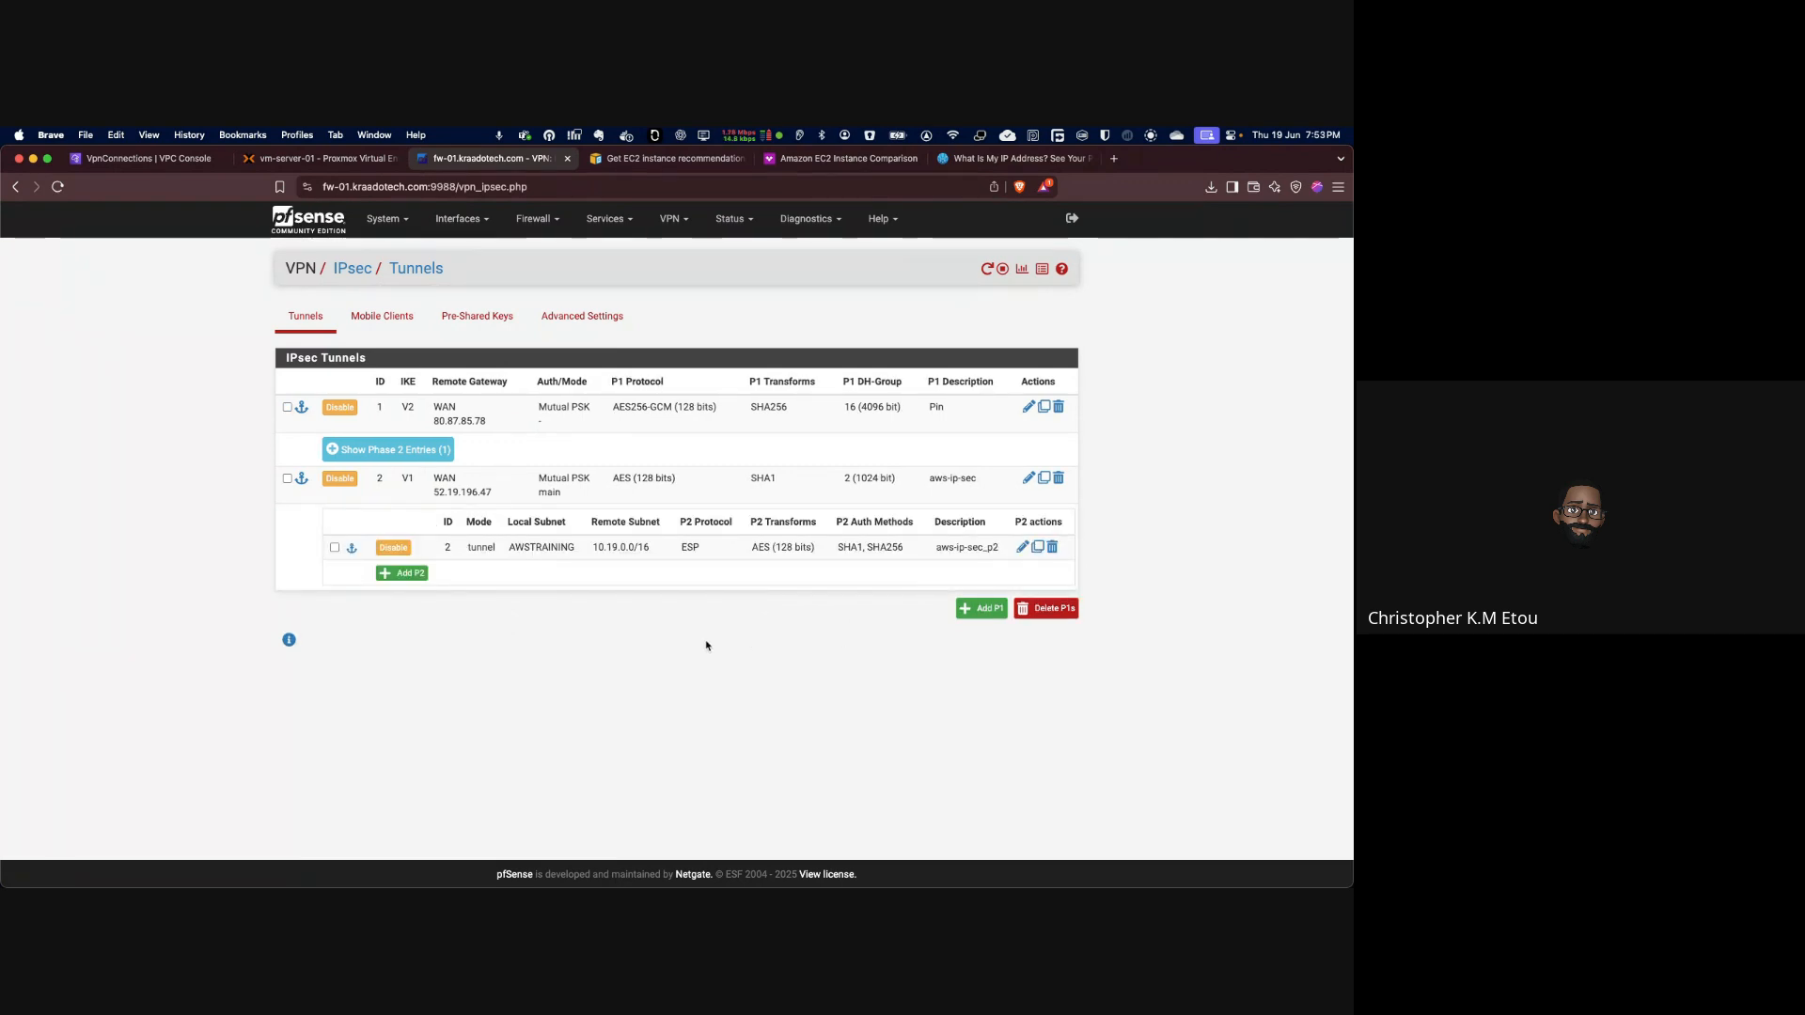
pyautogui.hotkey('ctrl', 'alt', 'Left')
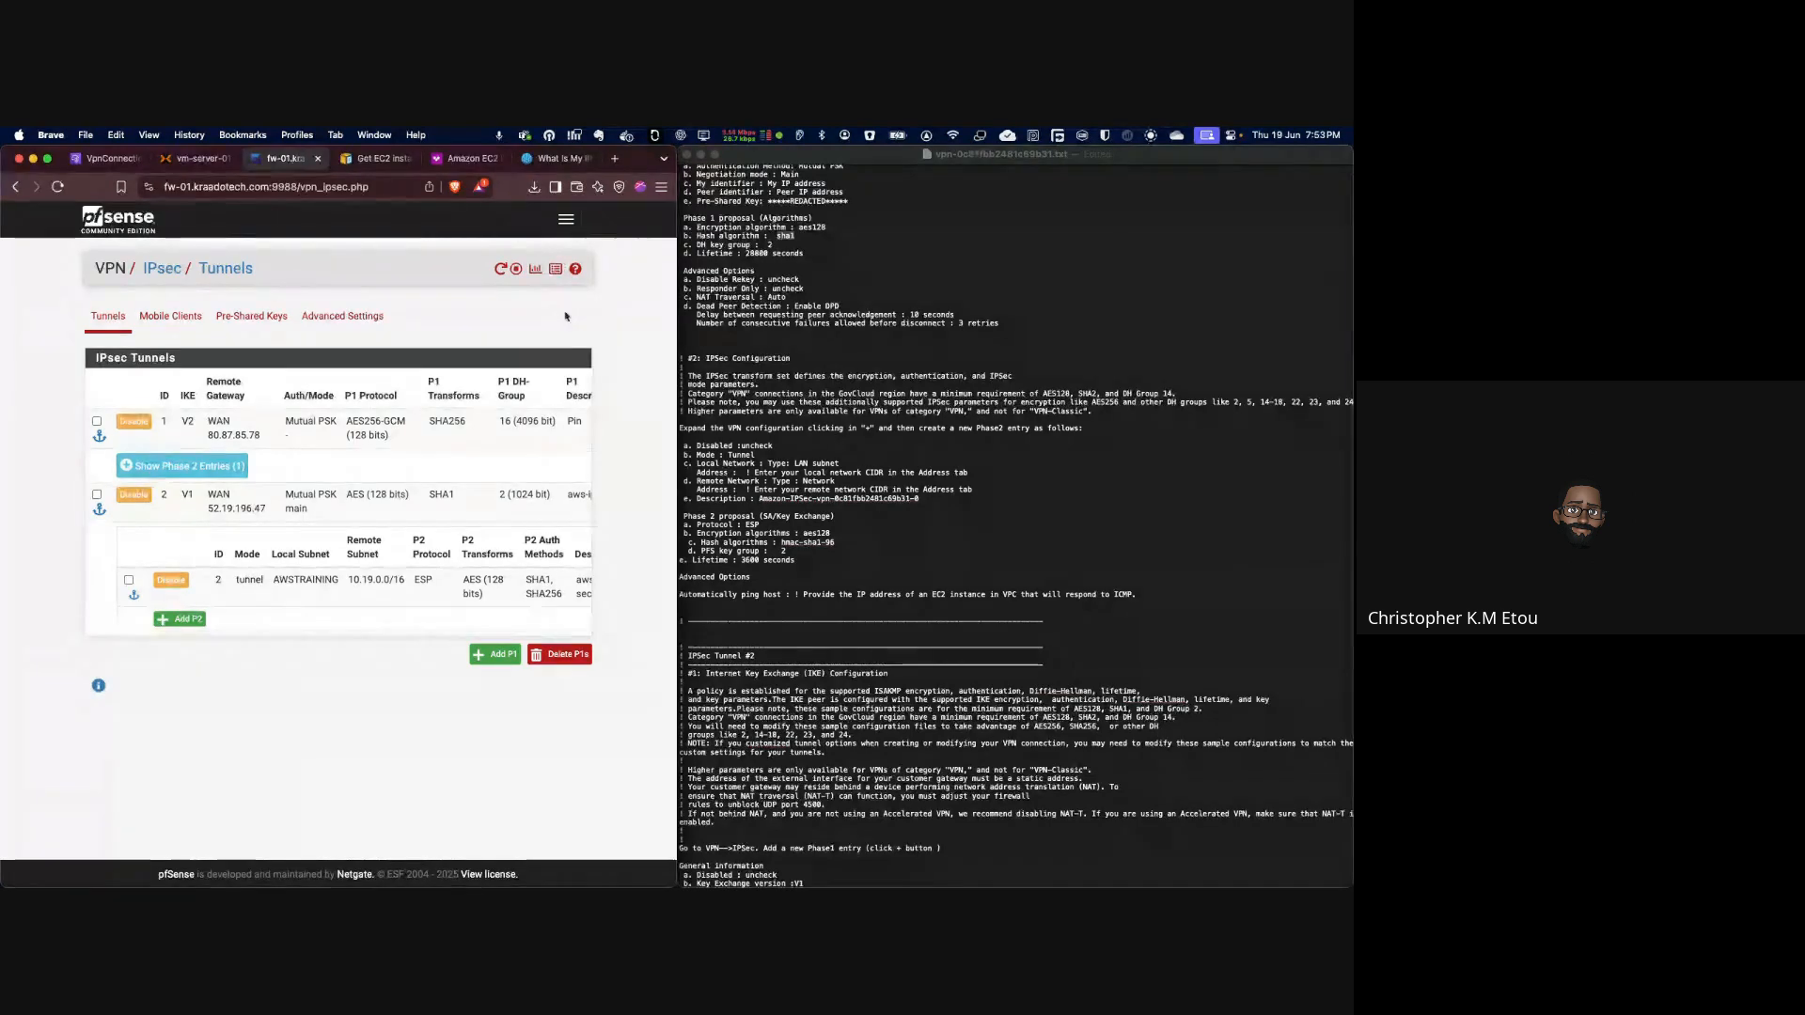
pyautogui.click(566, 217)
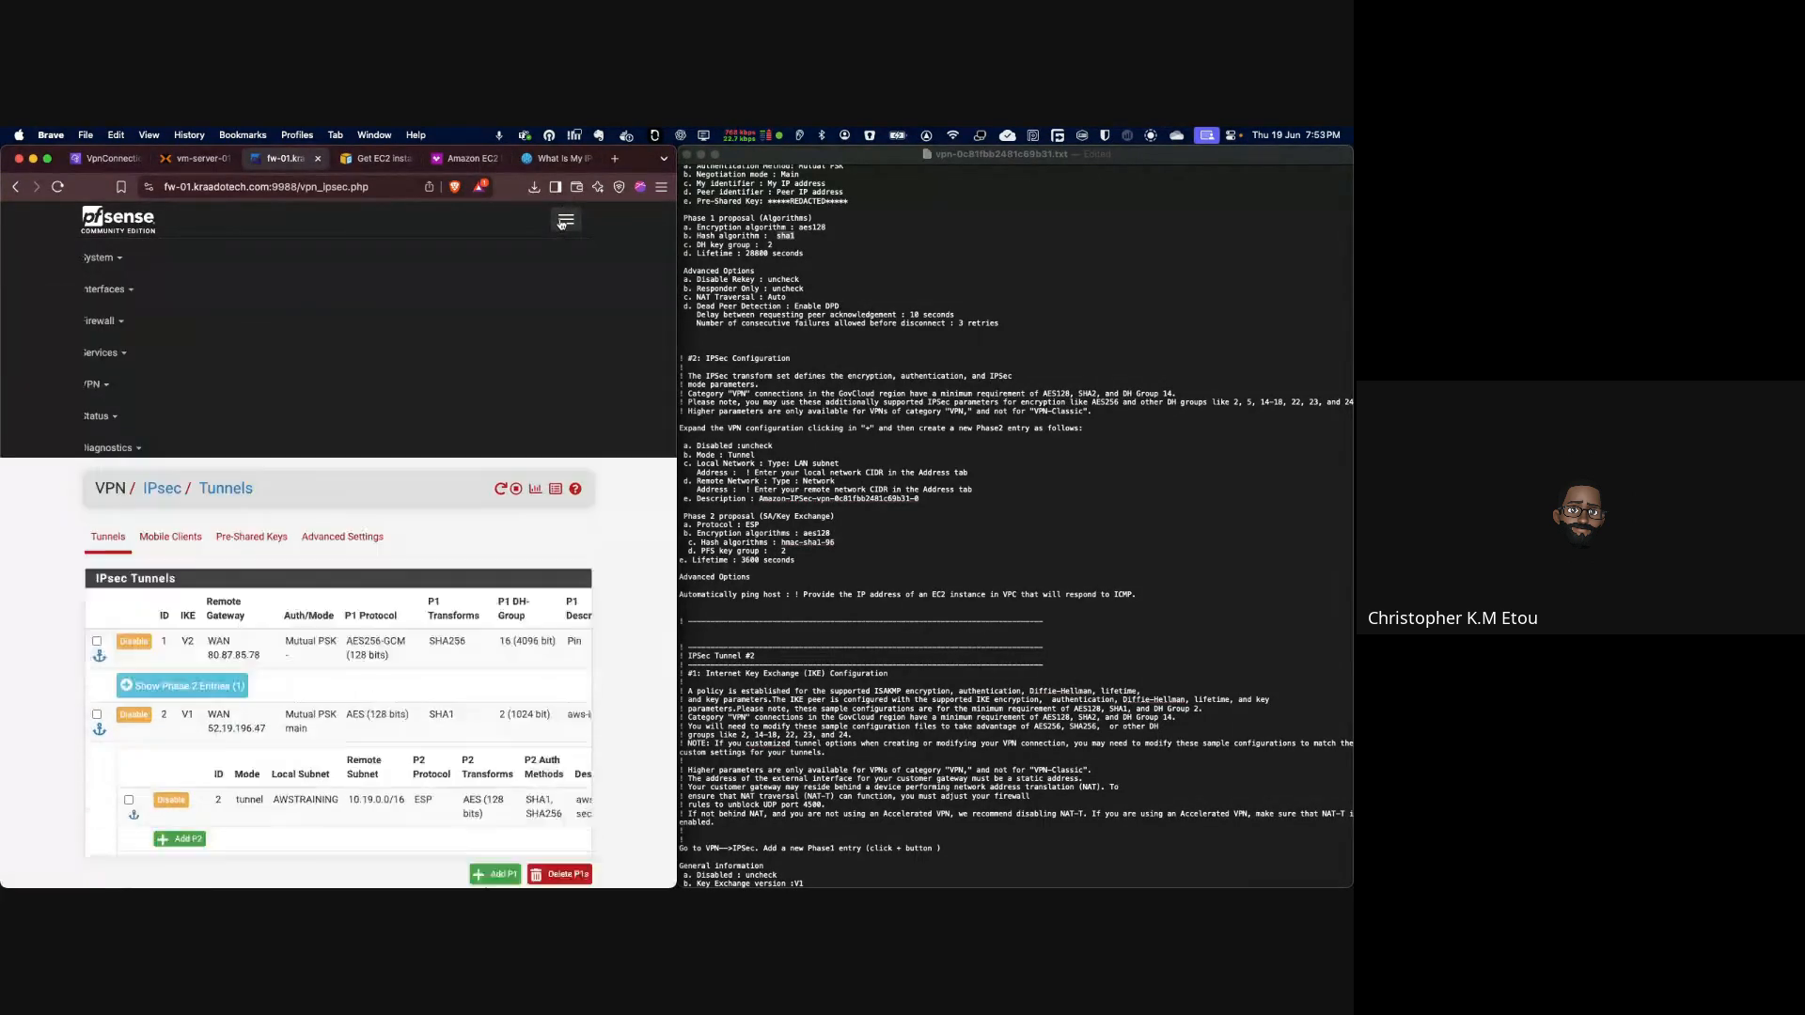
pyautogui.click(565, 218)
pyautogui.hotkey('ctrl', 'alt', 'Return')
# - Open the IPsec section of the pfSense system logs and look through its entries
pyautogui.click(805, 218)
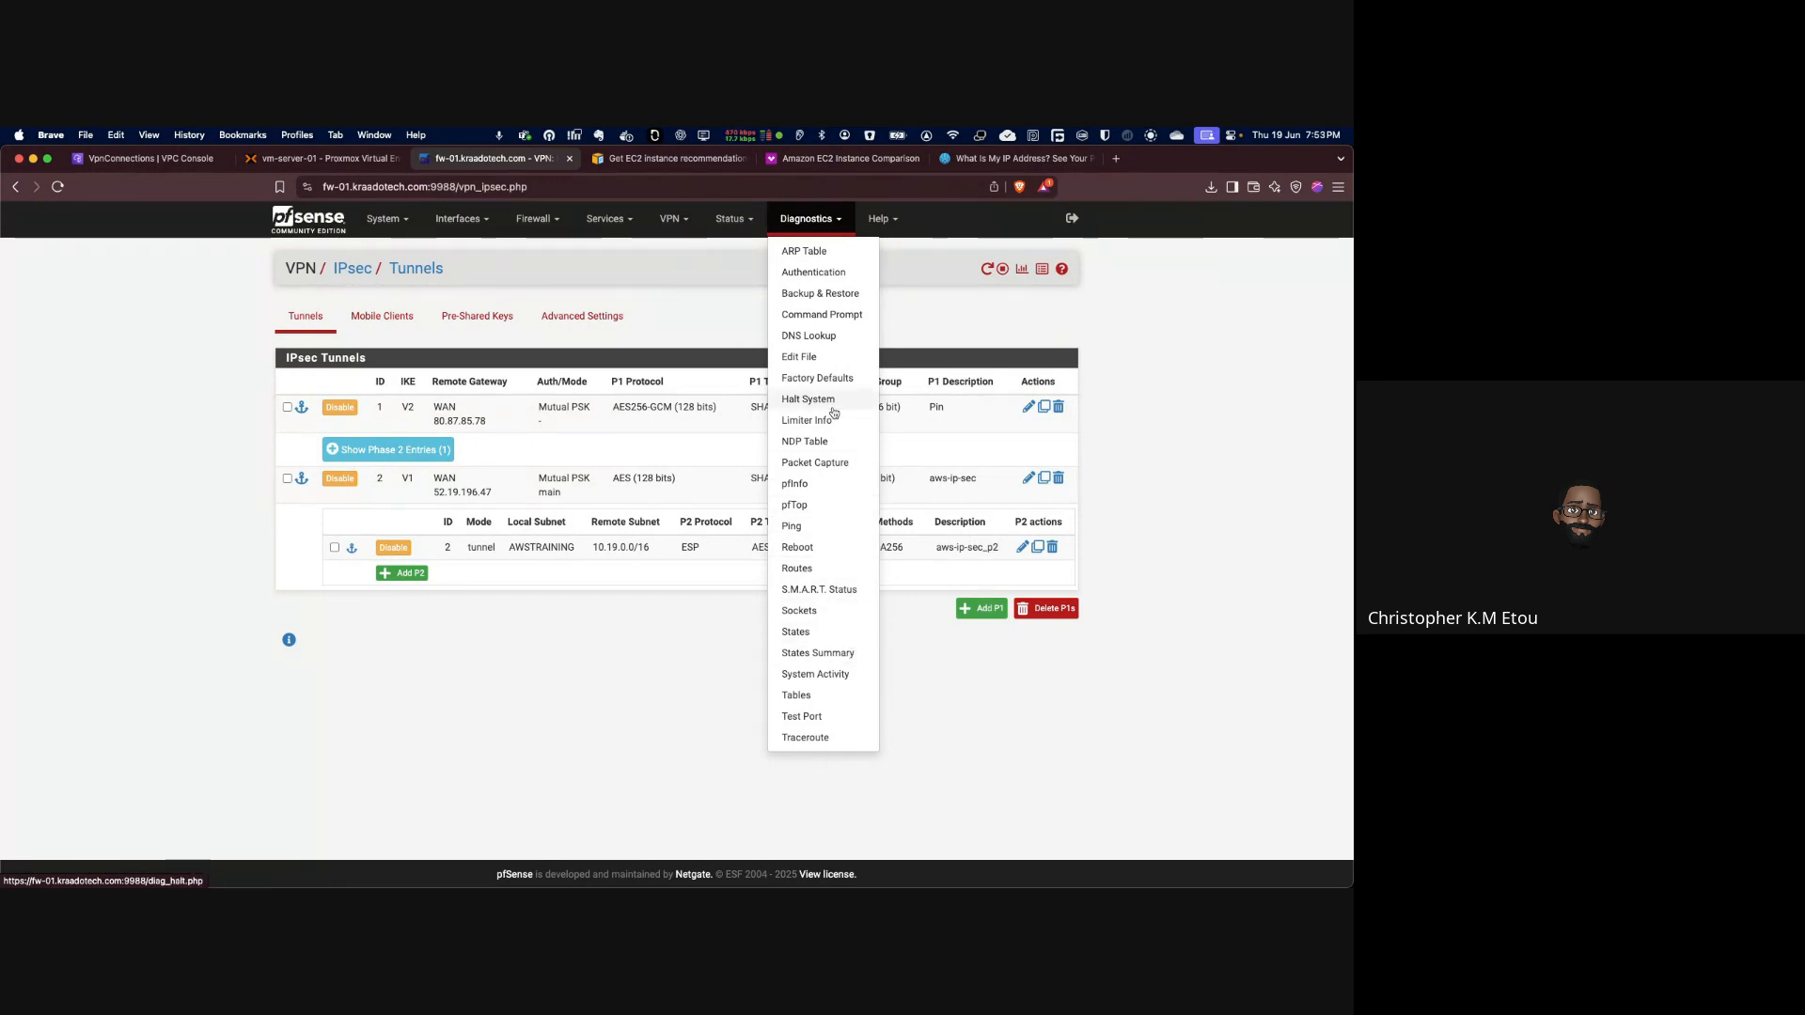
pyautogui.click(732, 214)
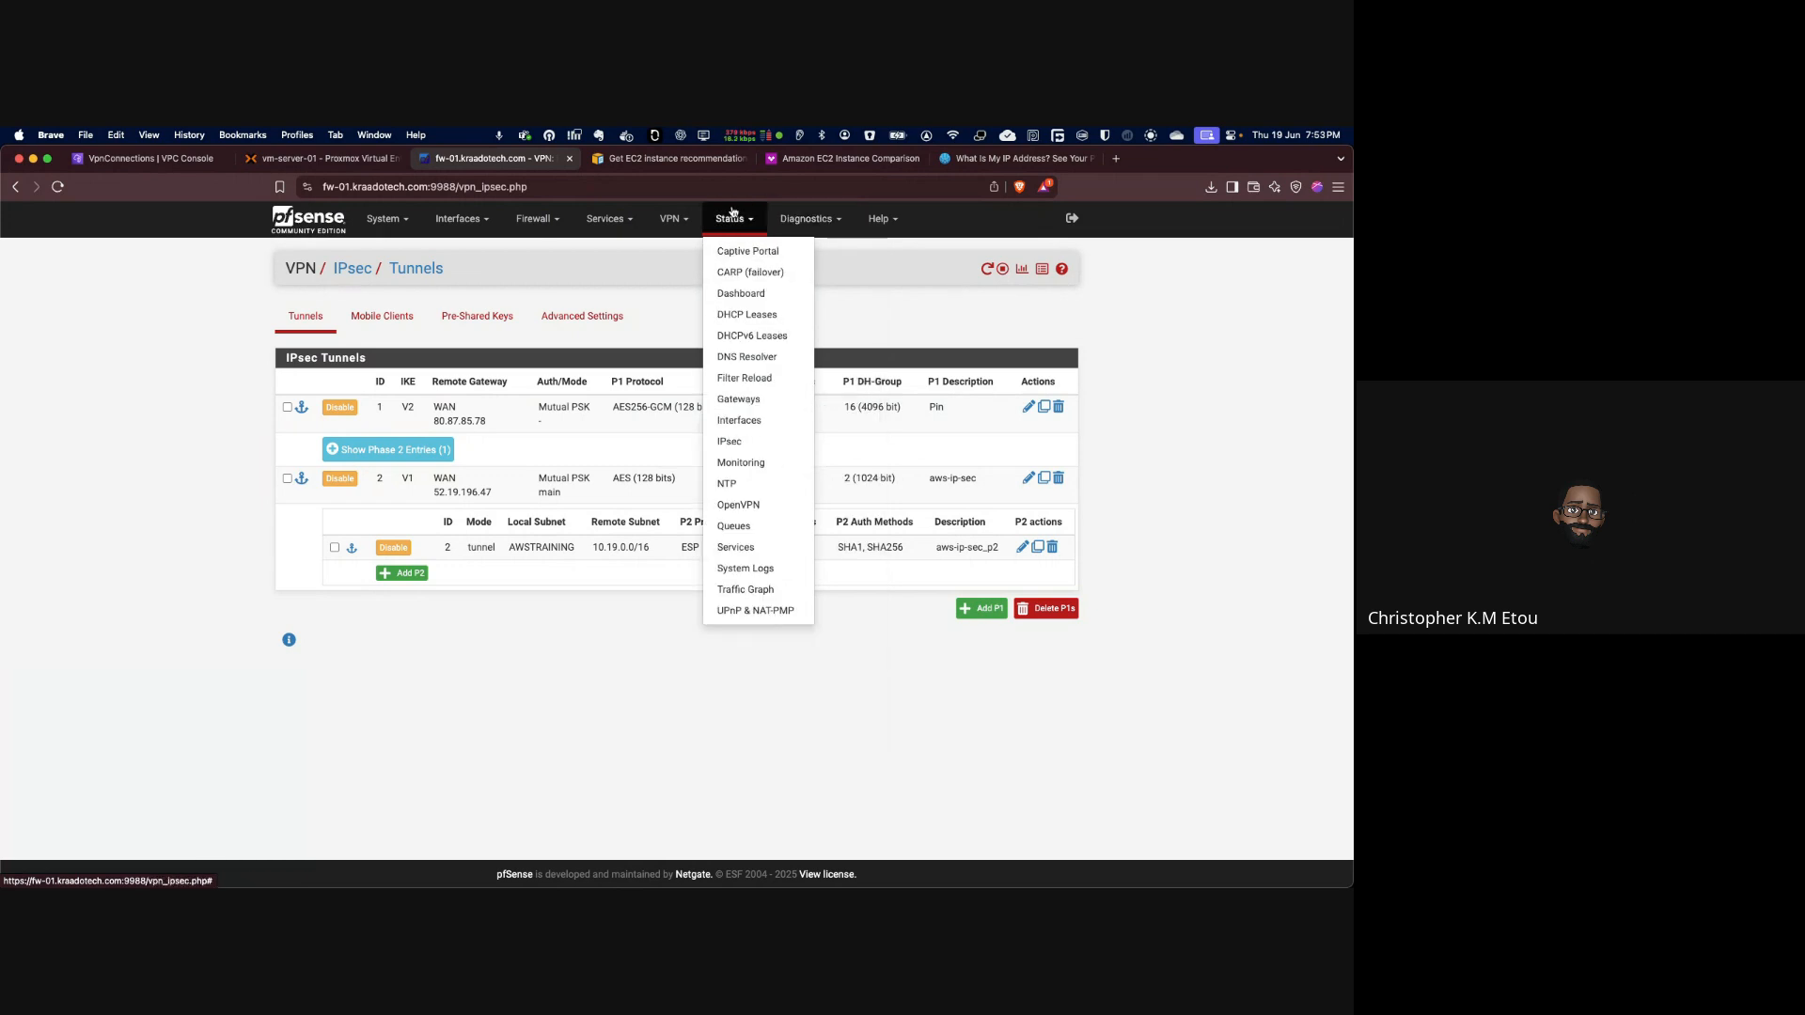
pyautogui.click(748, 568)
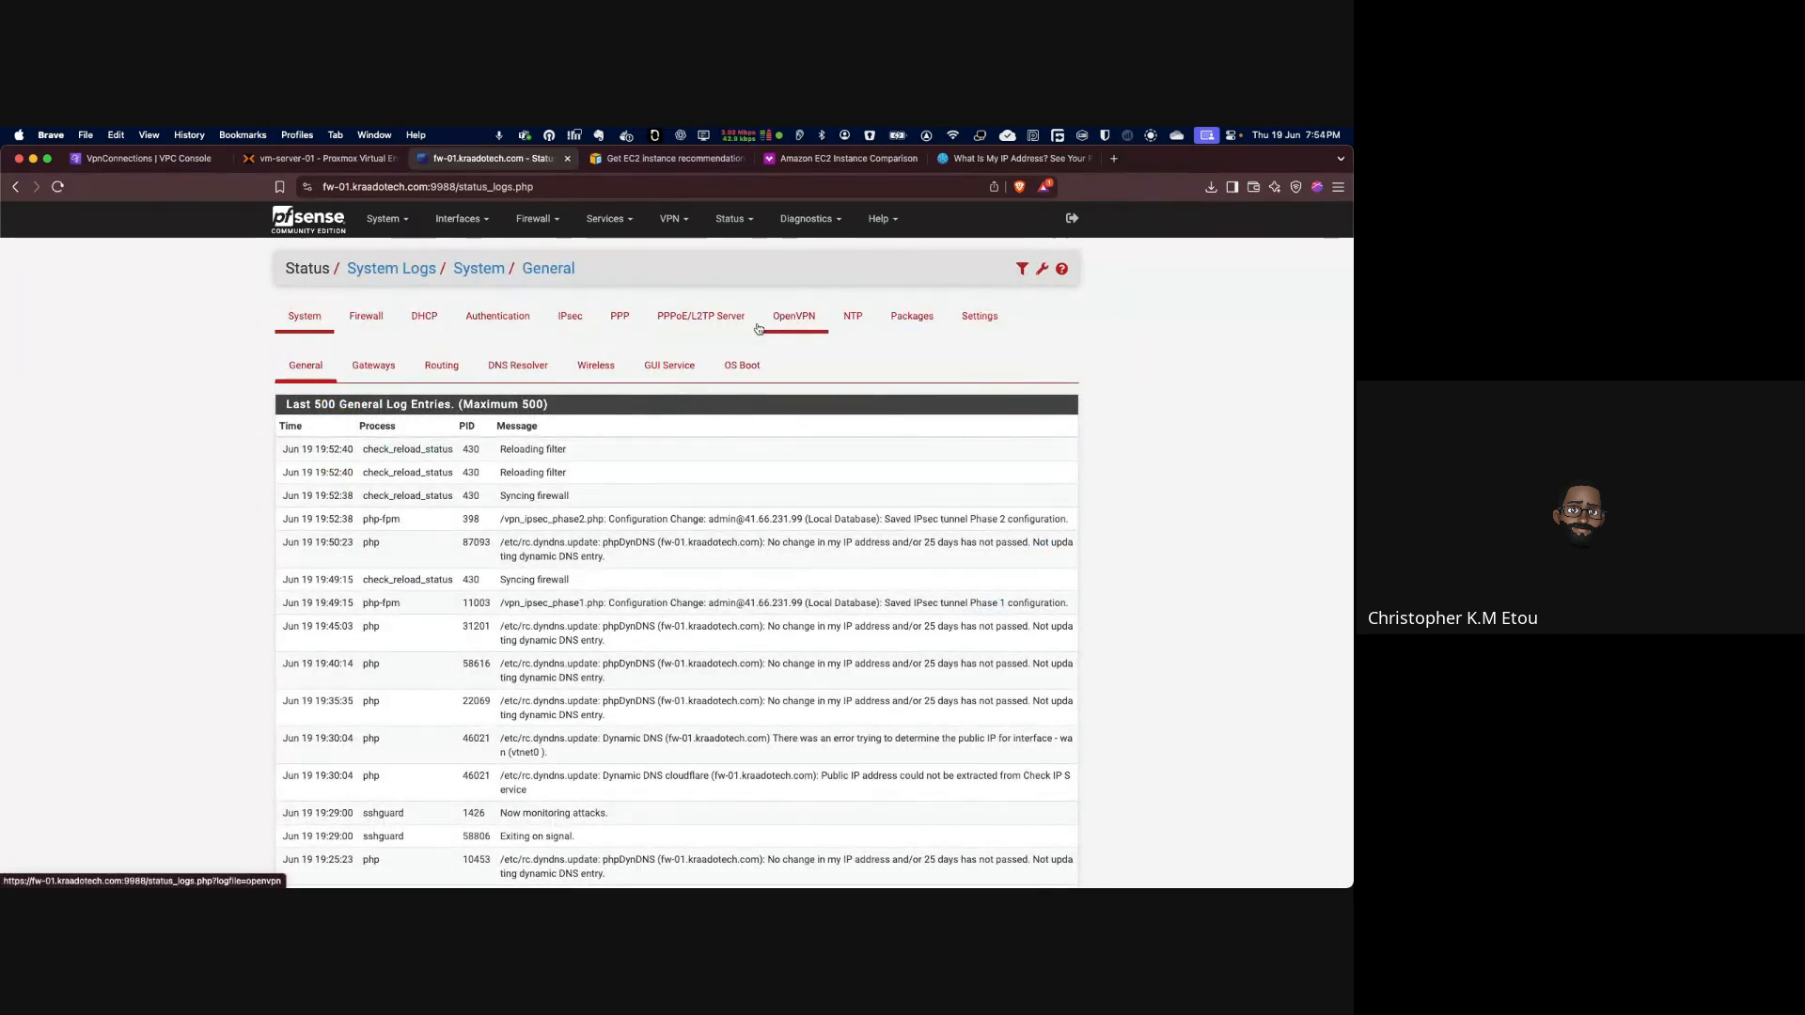
pyautogui.click(570, 320)
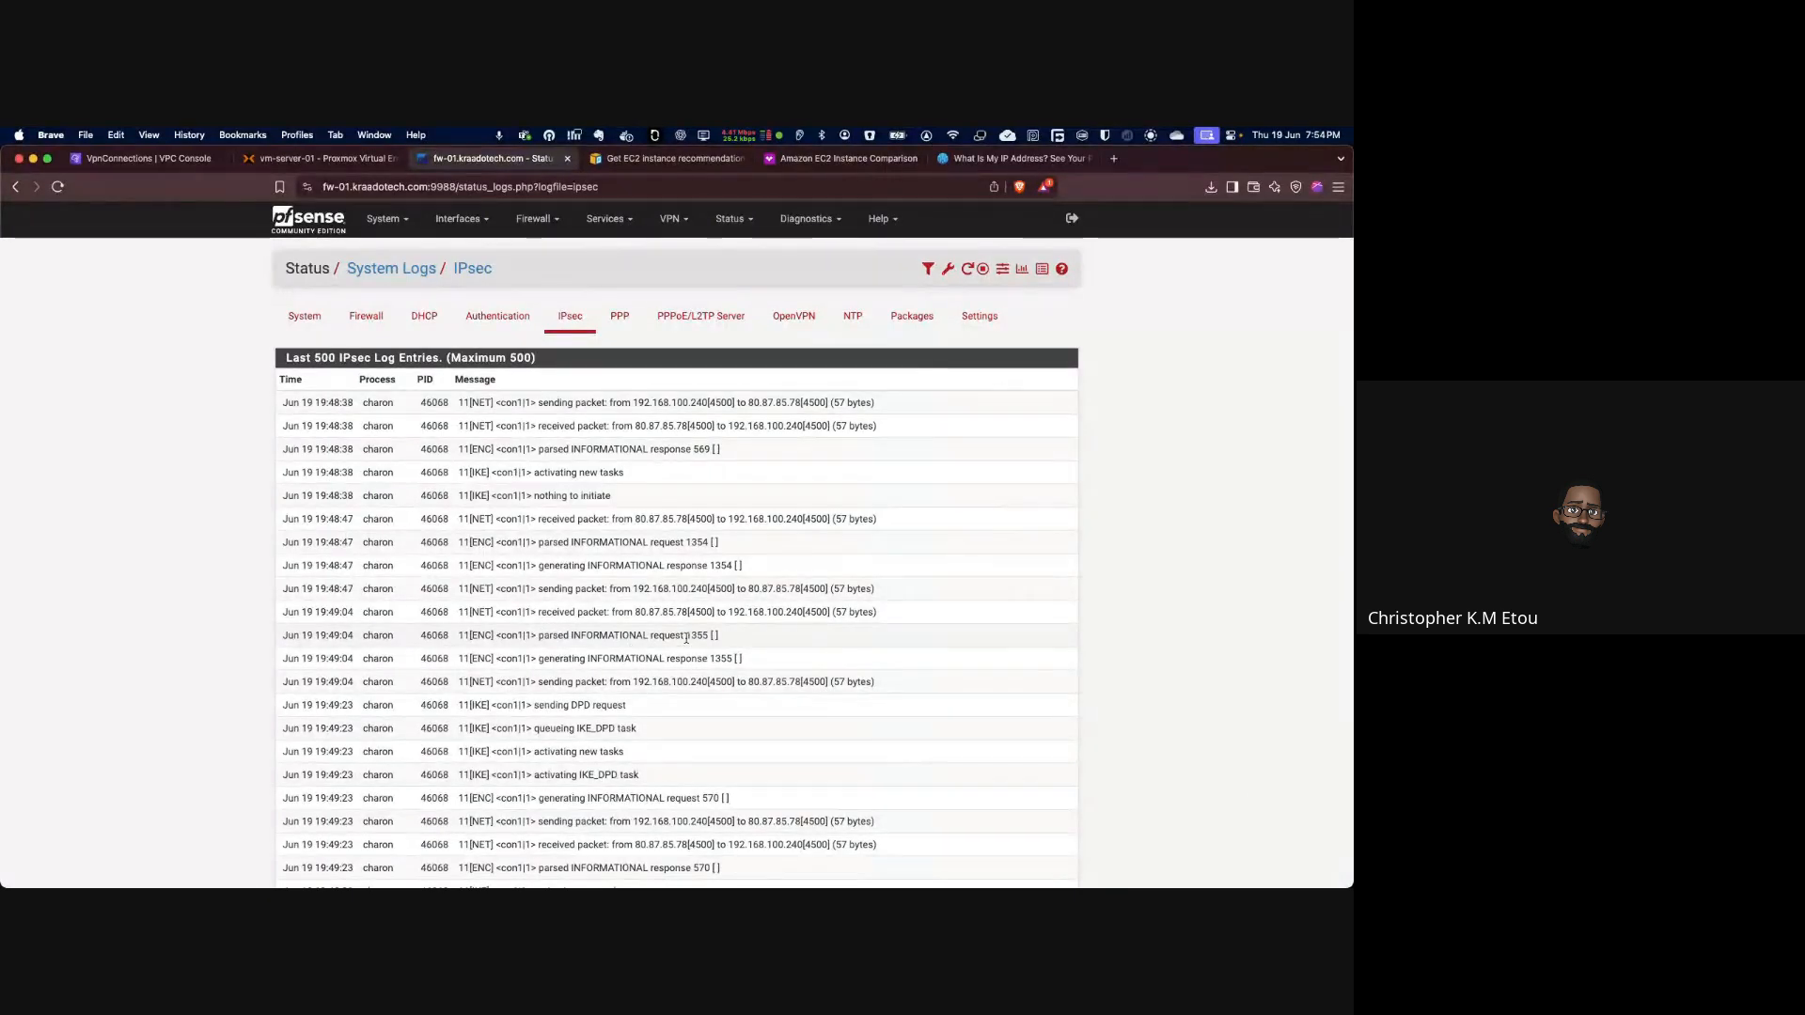
pyautogui.scroll(-3, 687, 640)
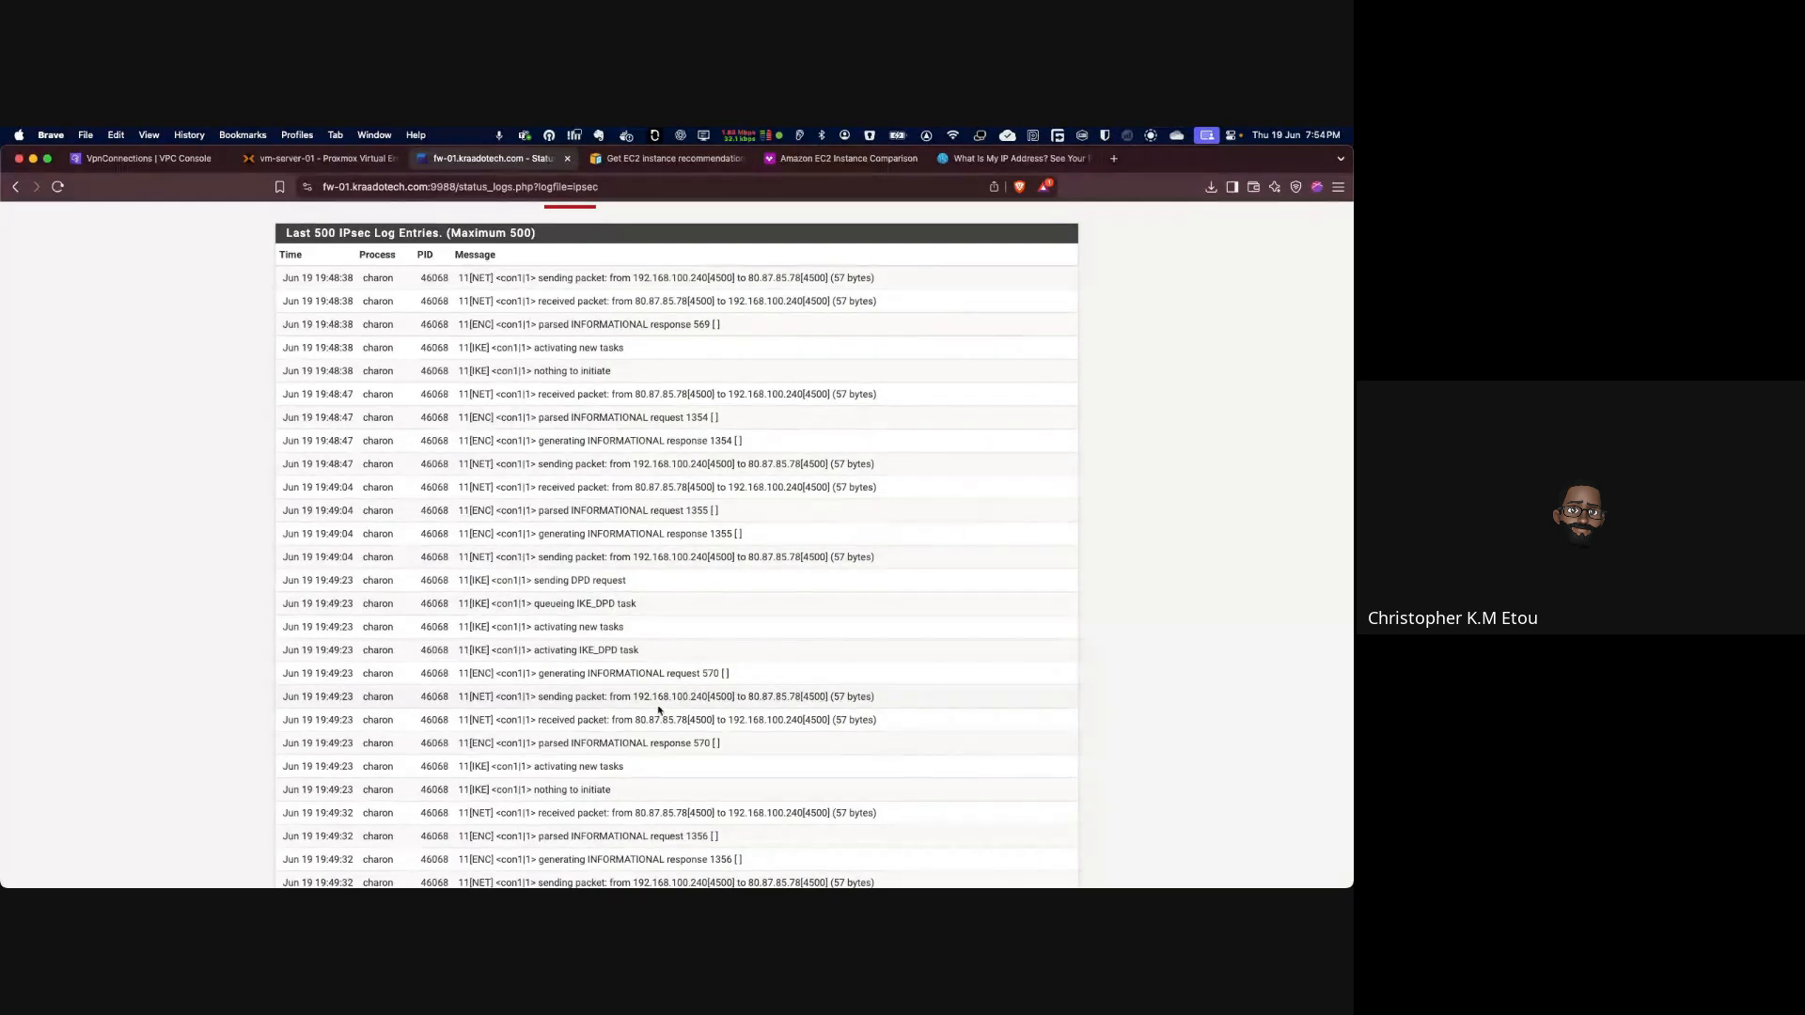
pyautogui.scroll(1, 715, 606)
pyautogui.scroll(-5, 715, 605)
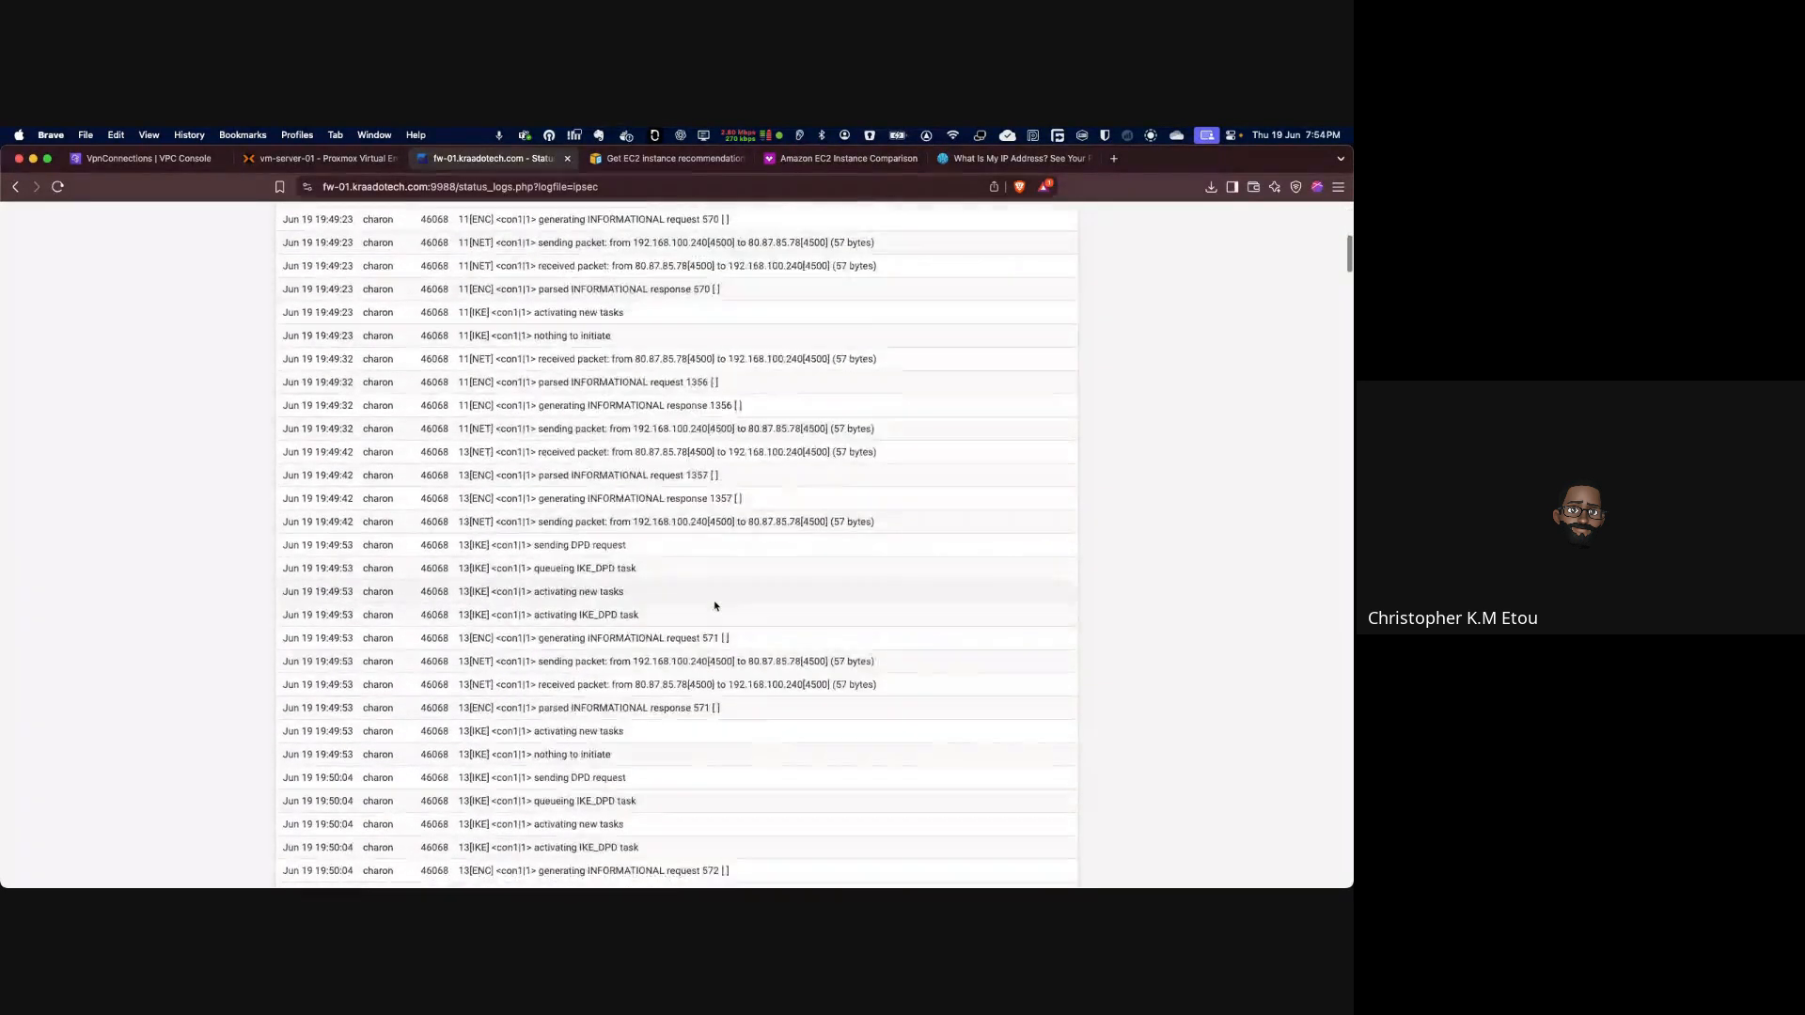
pyautogui.scroll(6, 715, 605)
# - Go to the IPsec status overview and try to connect Phase 1 and Phase 2 of the aws-ip-sec tunnel
pyautogui.click(674, 218)
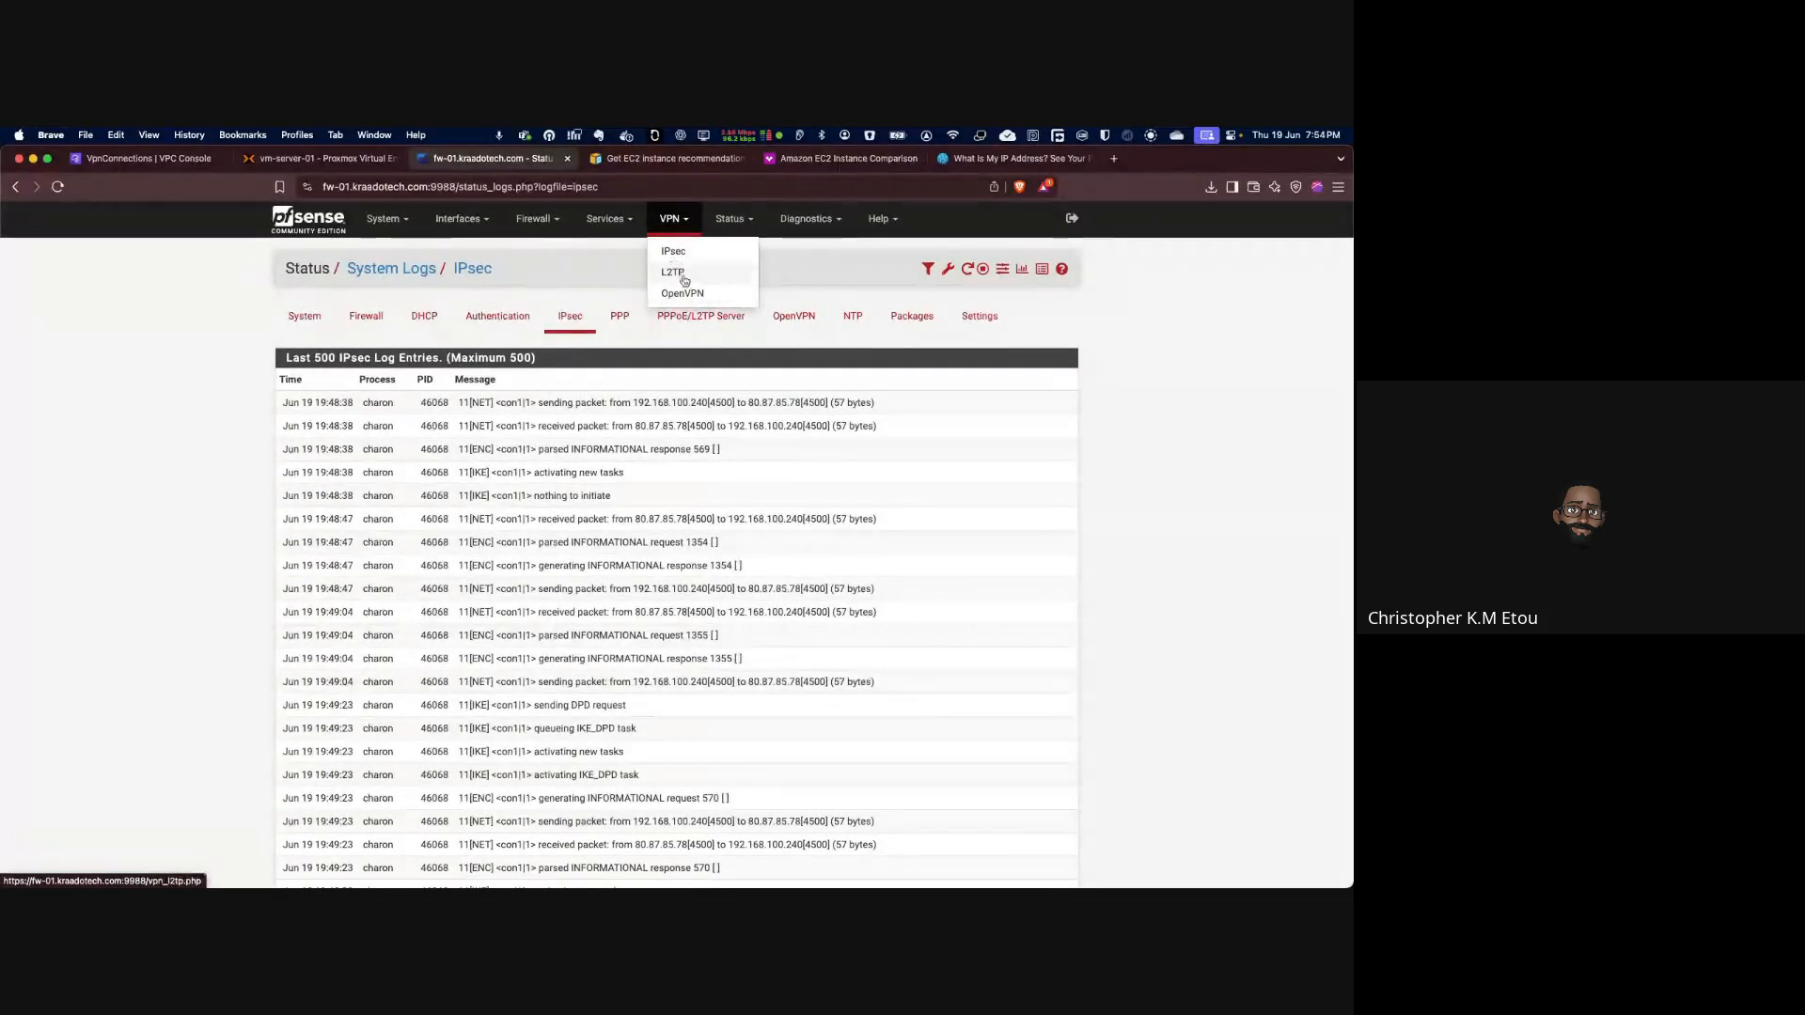
pyautogui.click(734, 218)
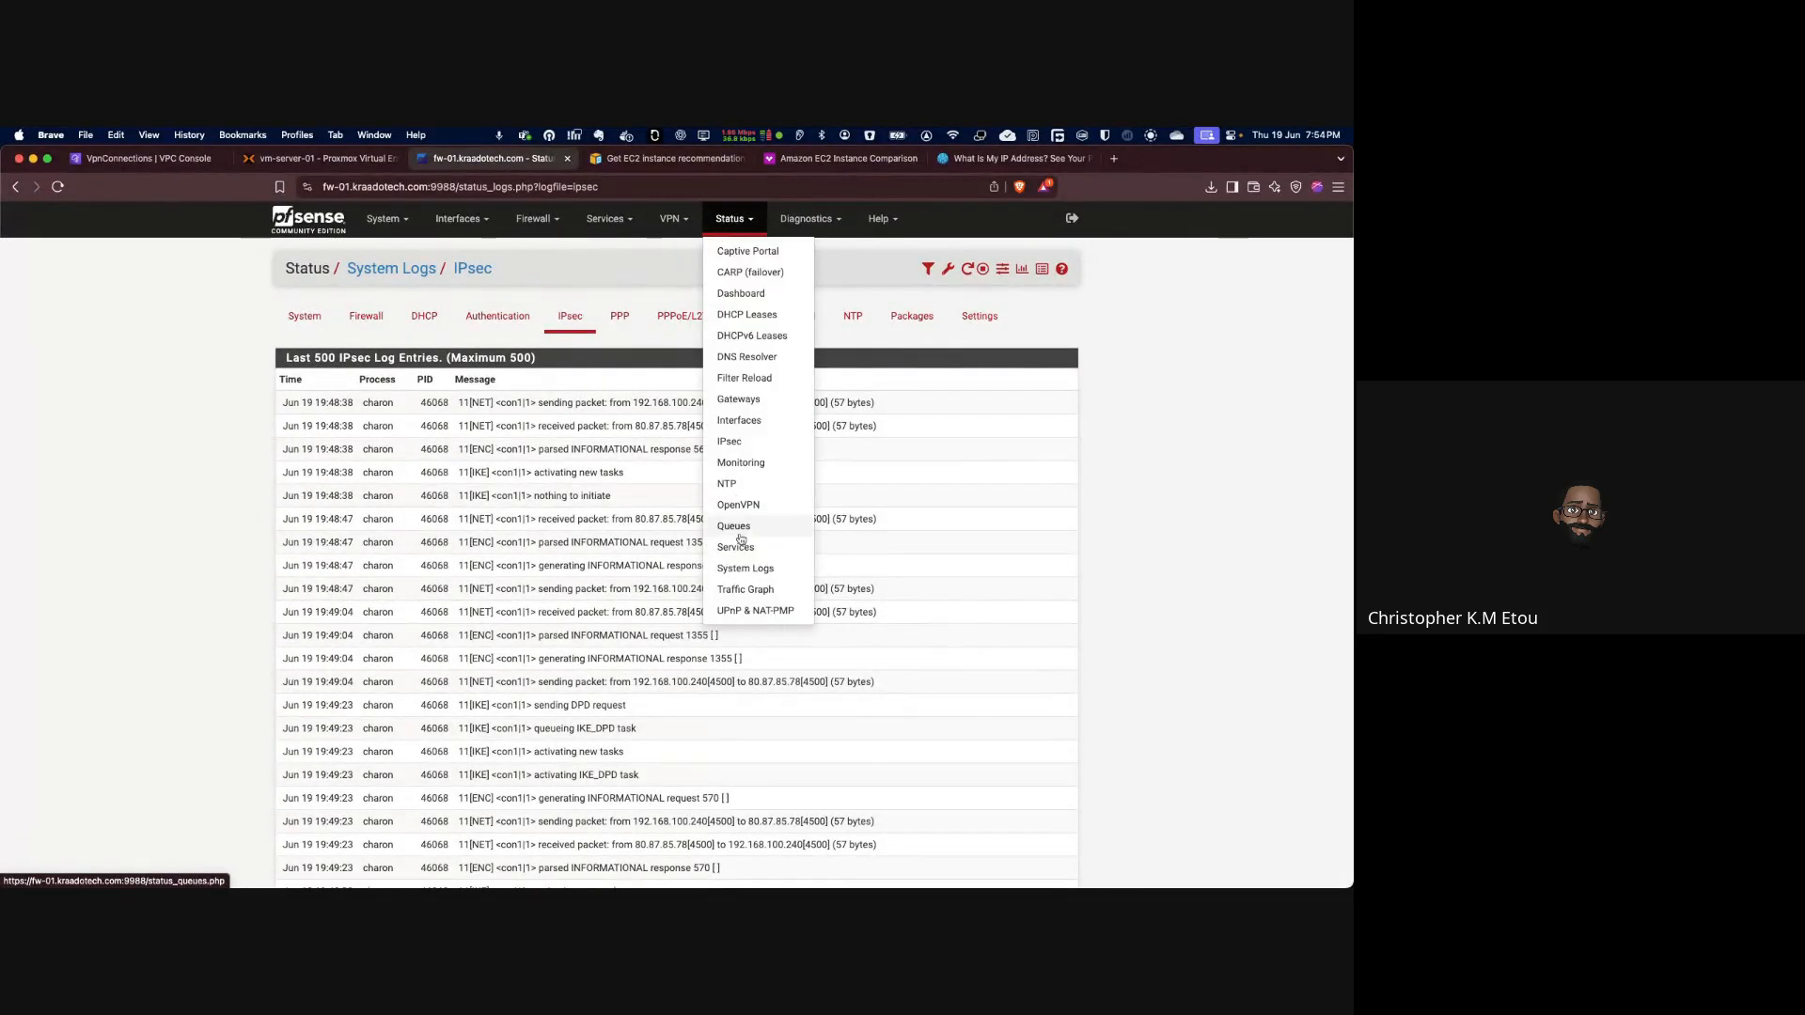
pyautogui.click(730, 442)
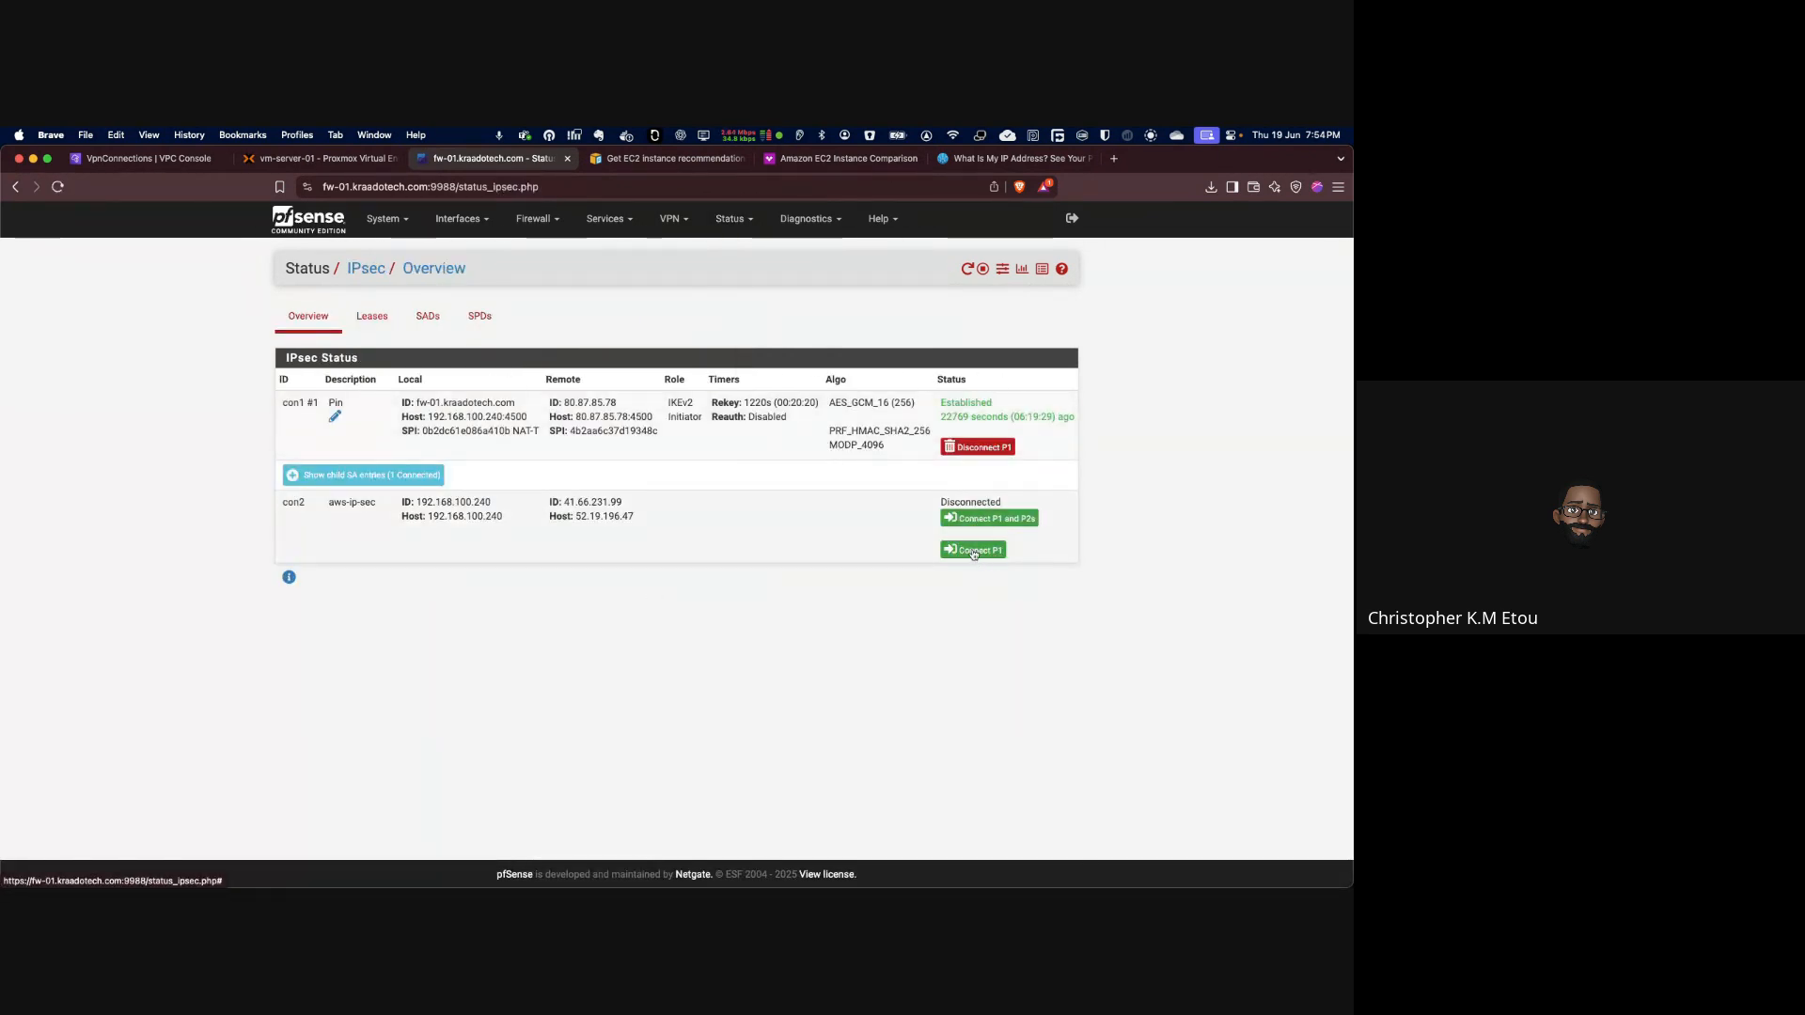
pyautogui.click(965, 518)
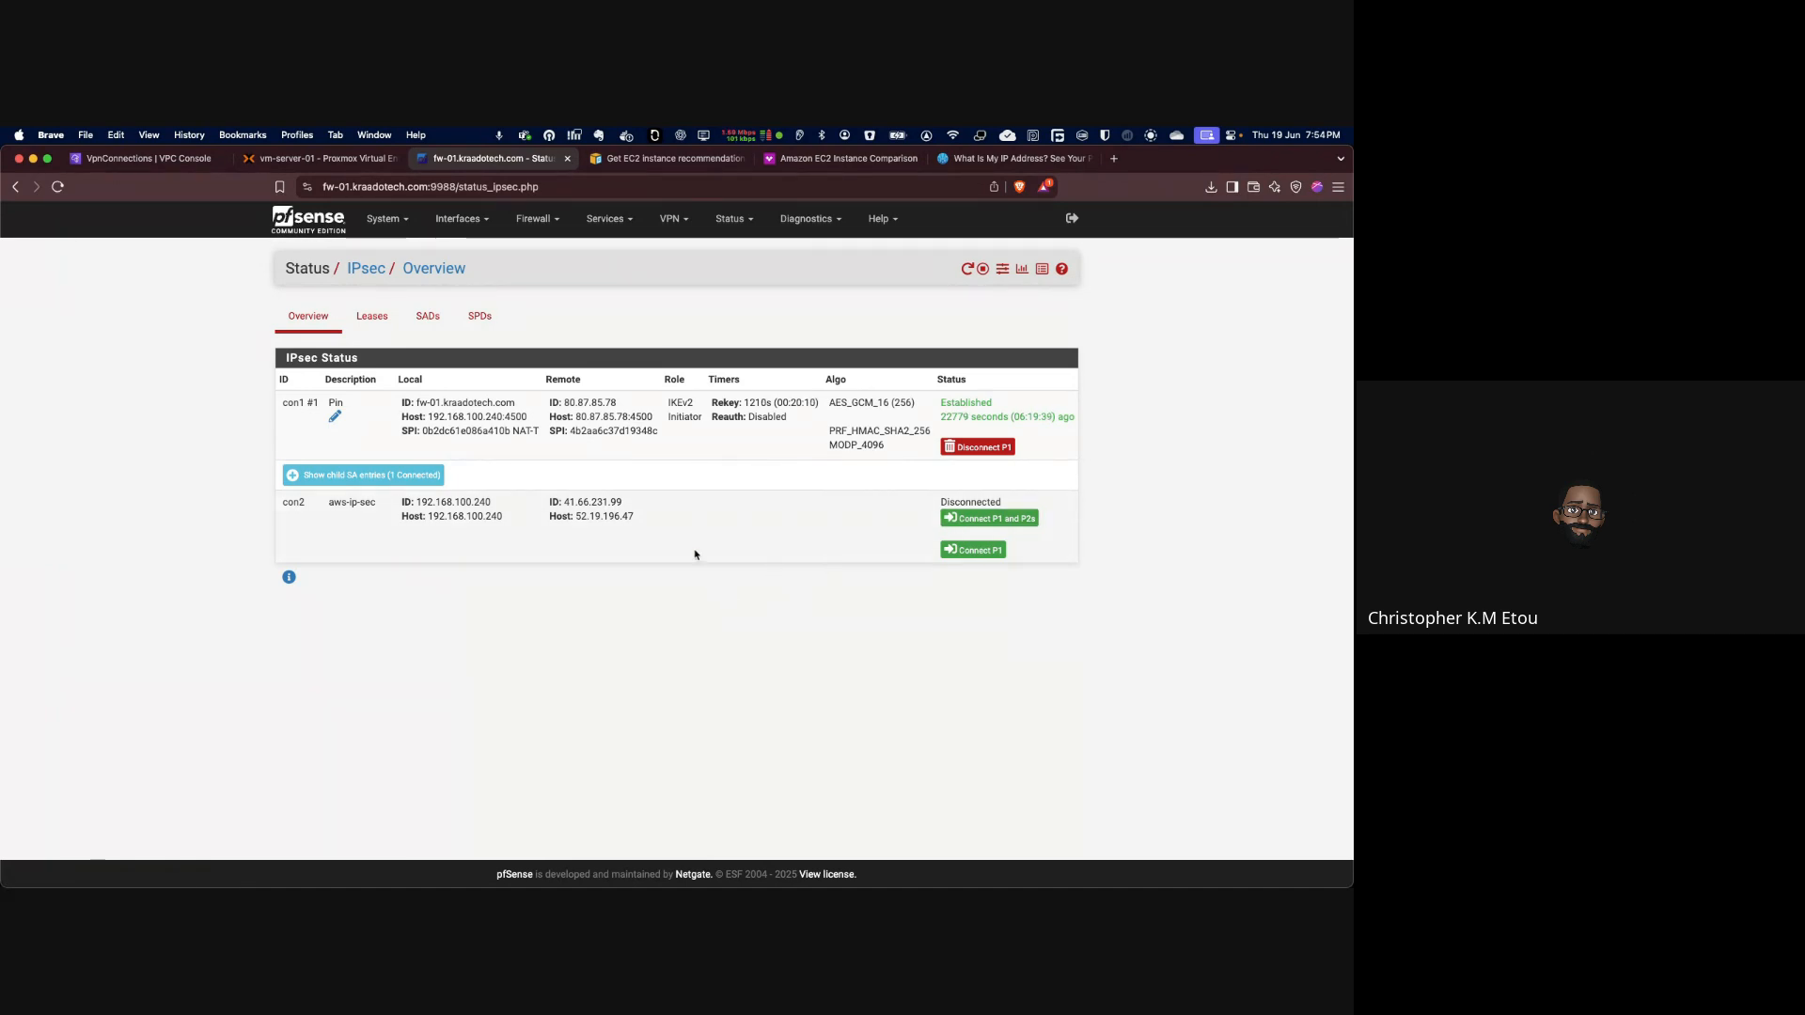
# - Return to the IPsec tunnels list, show the aws-ip-sec Phase 2 entries, and open the tunnel's Phase 1 entry for editing
pyautogui.click(606, 218)
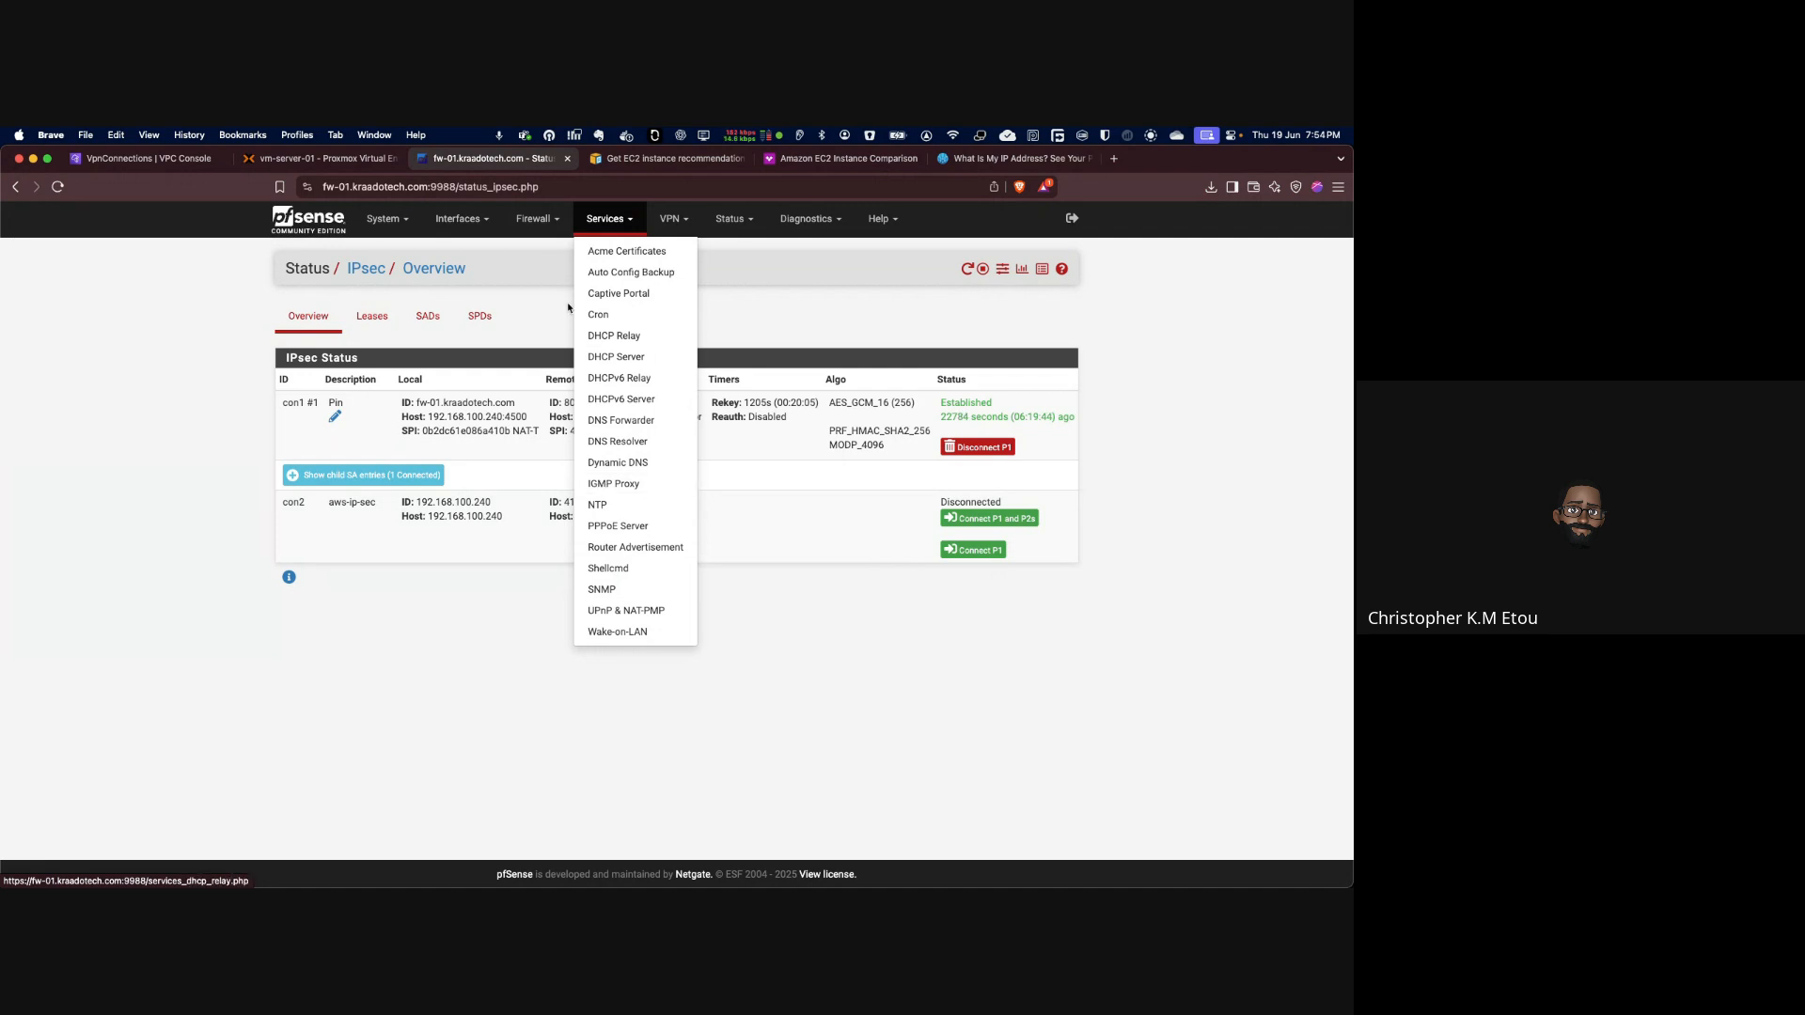
pyautogui.click(537, 218)
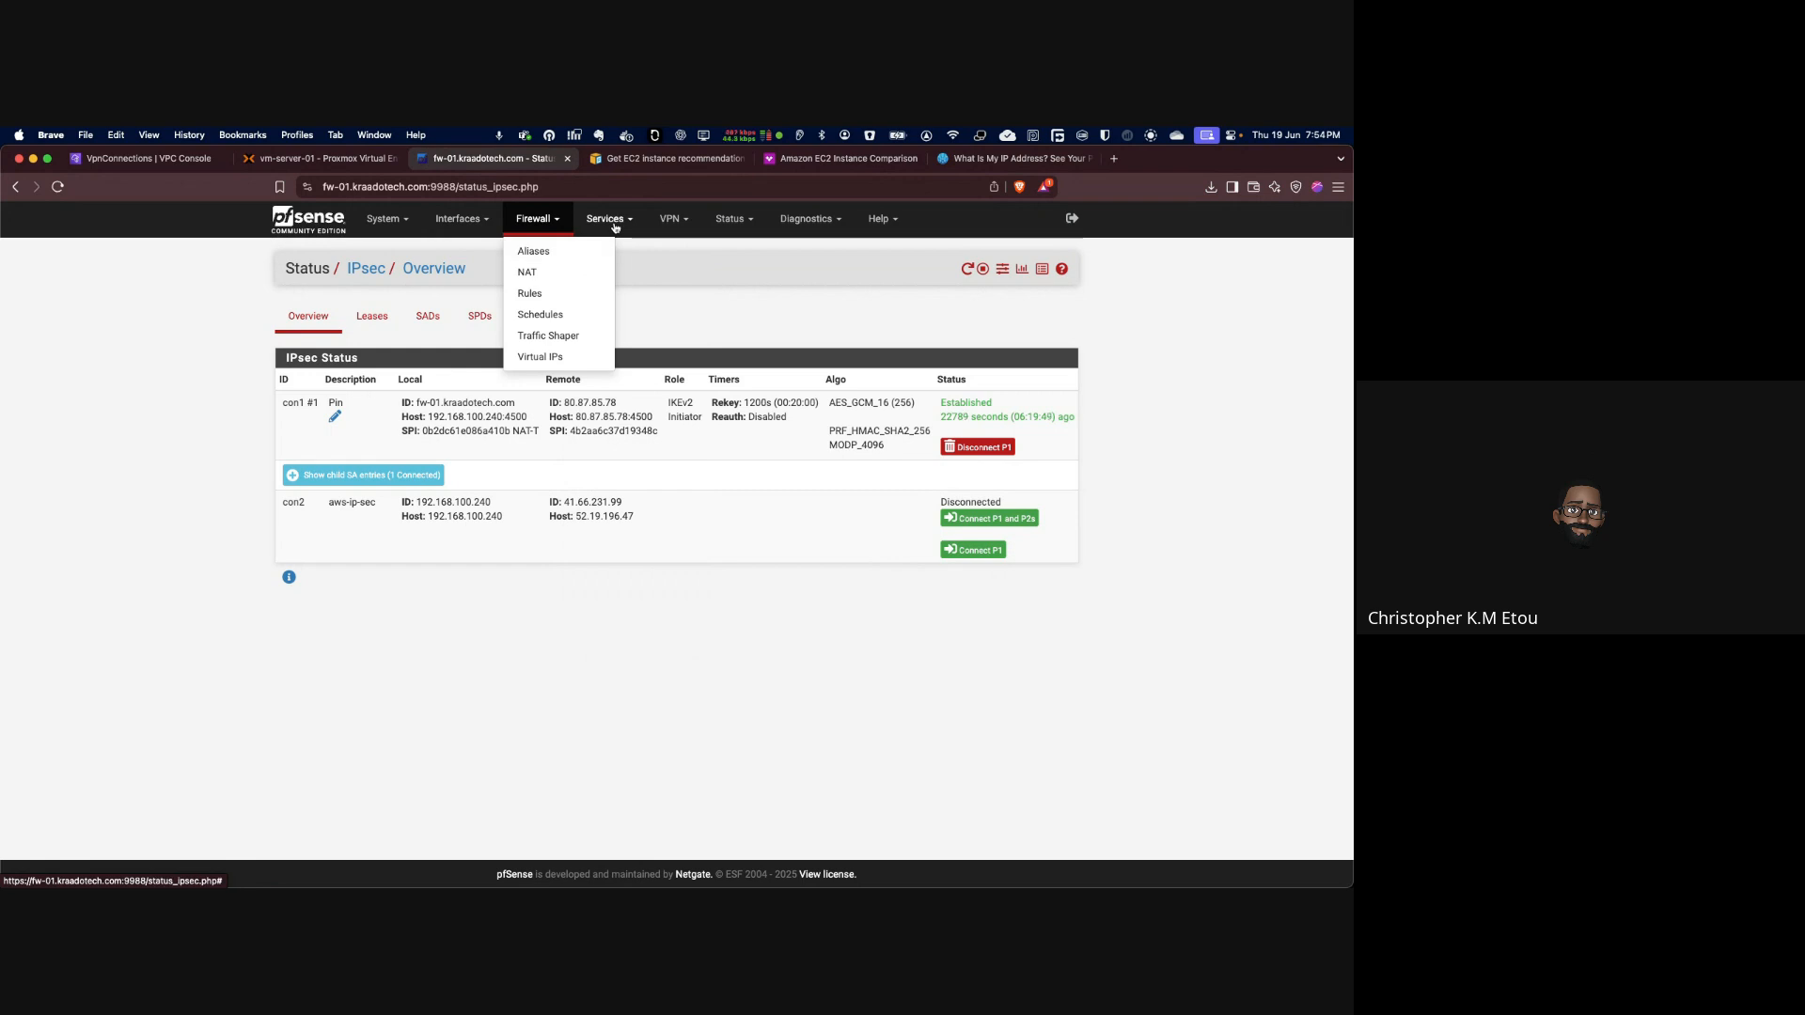
pyautogui.click(671, 223)
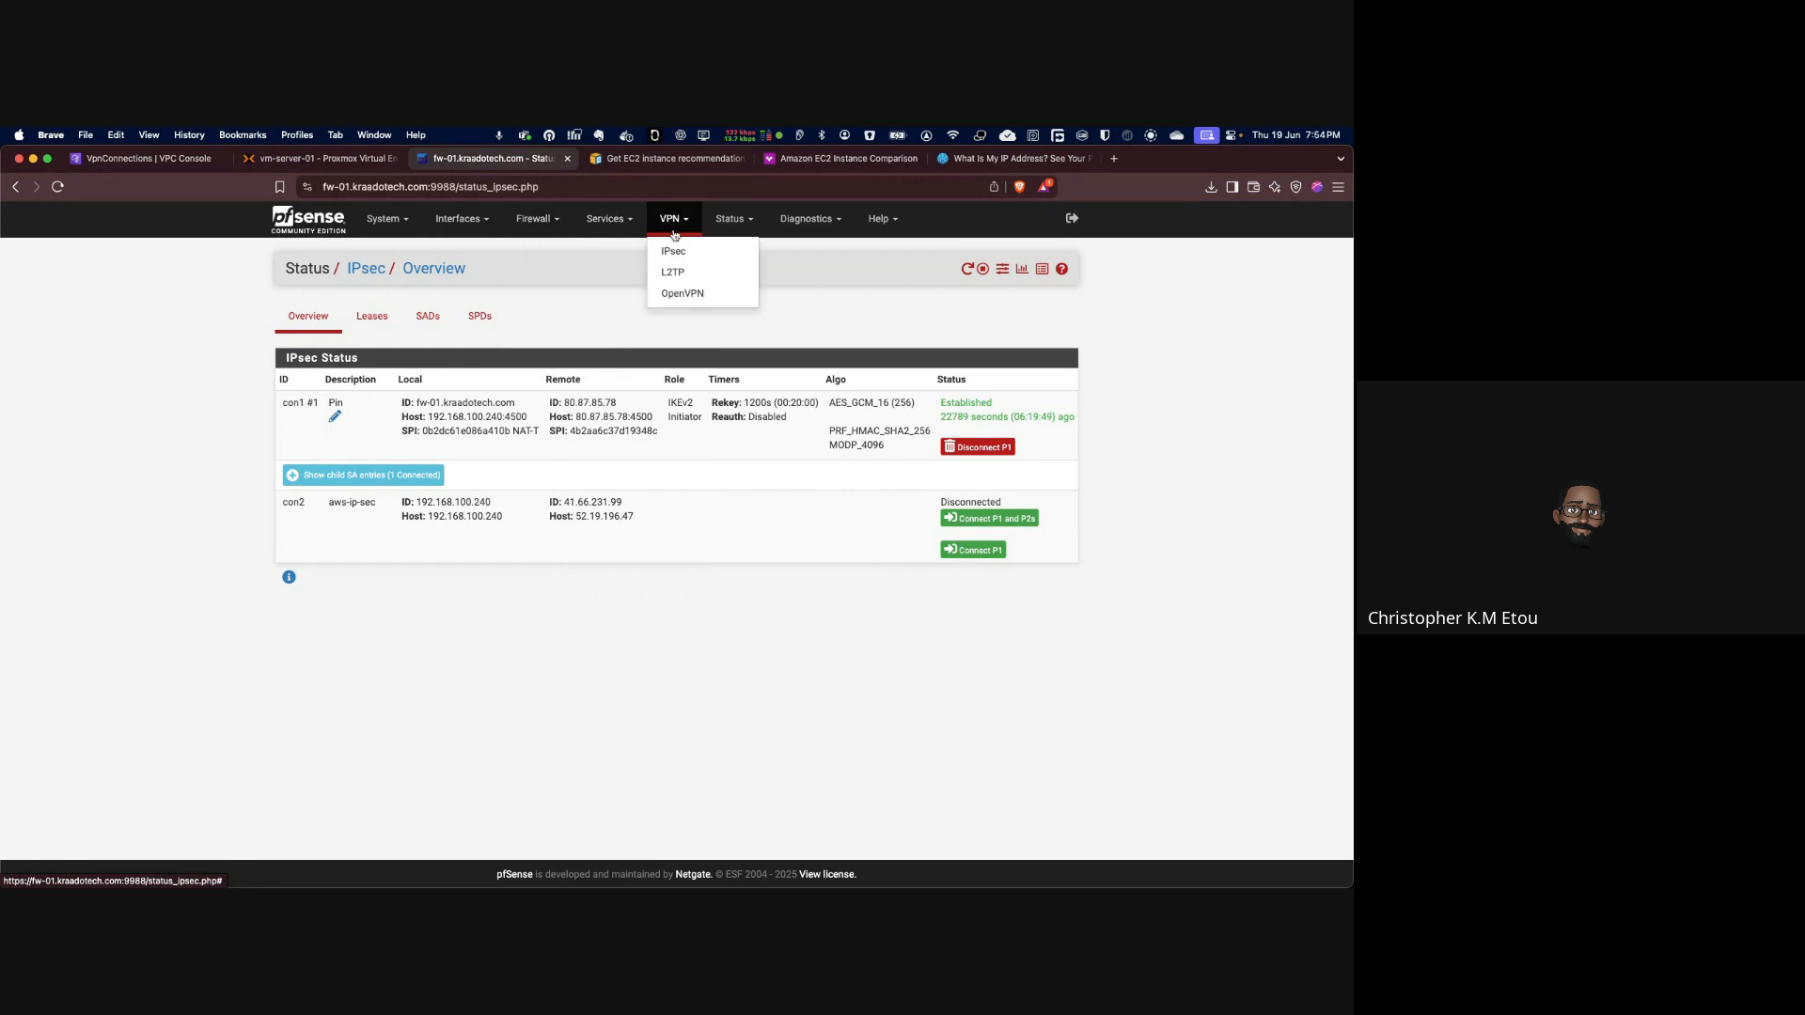
pyautogui.click(674, 259)
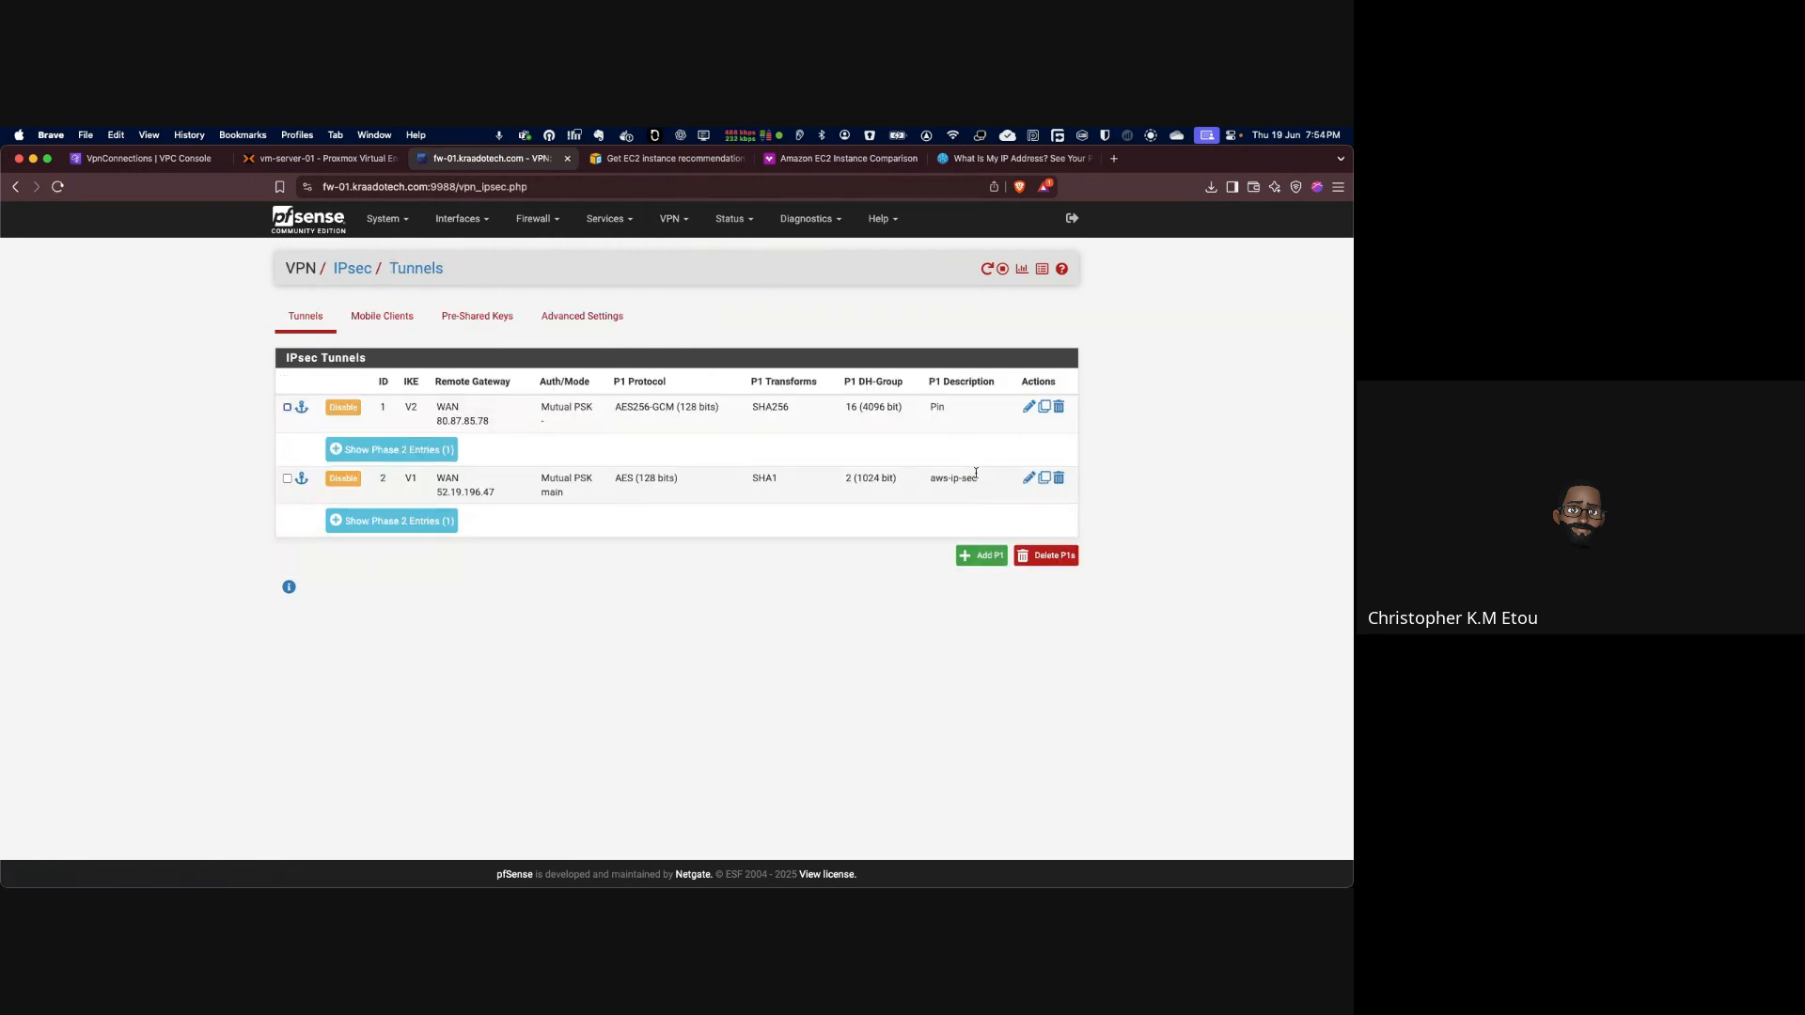
pyautogui.click(1028, 489)
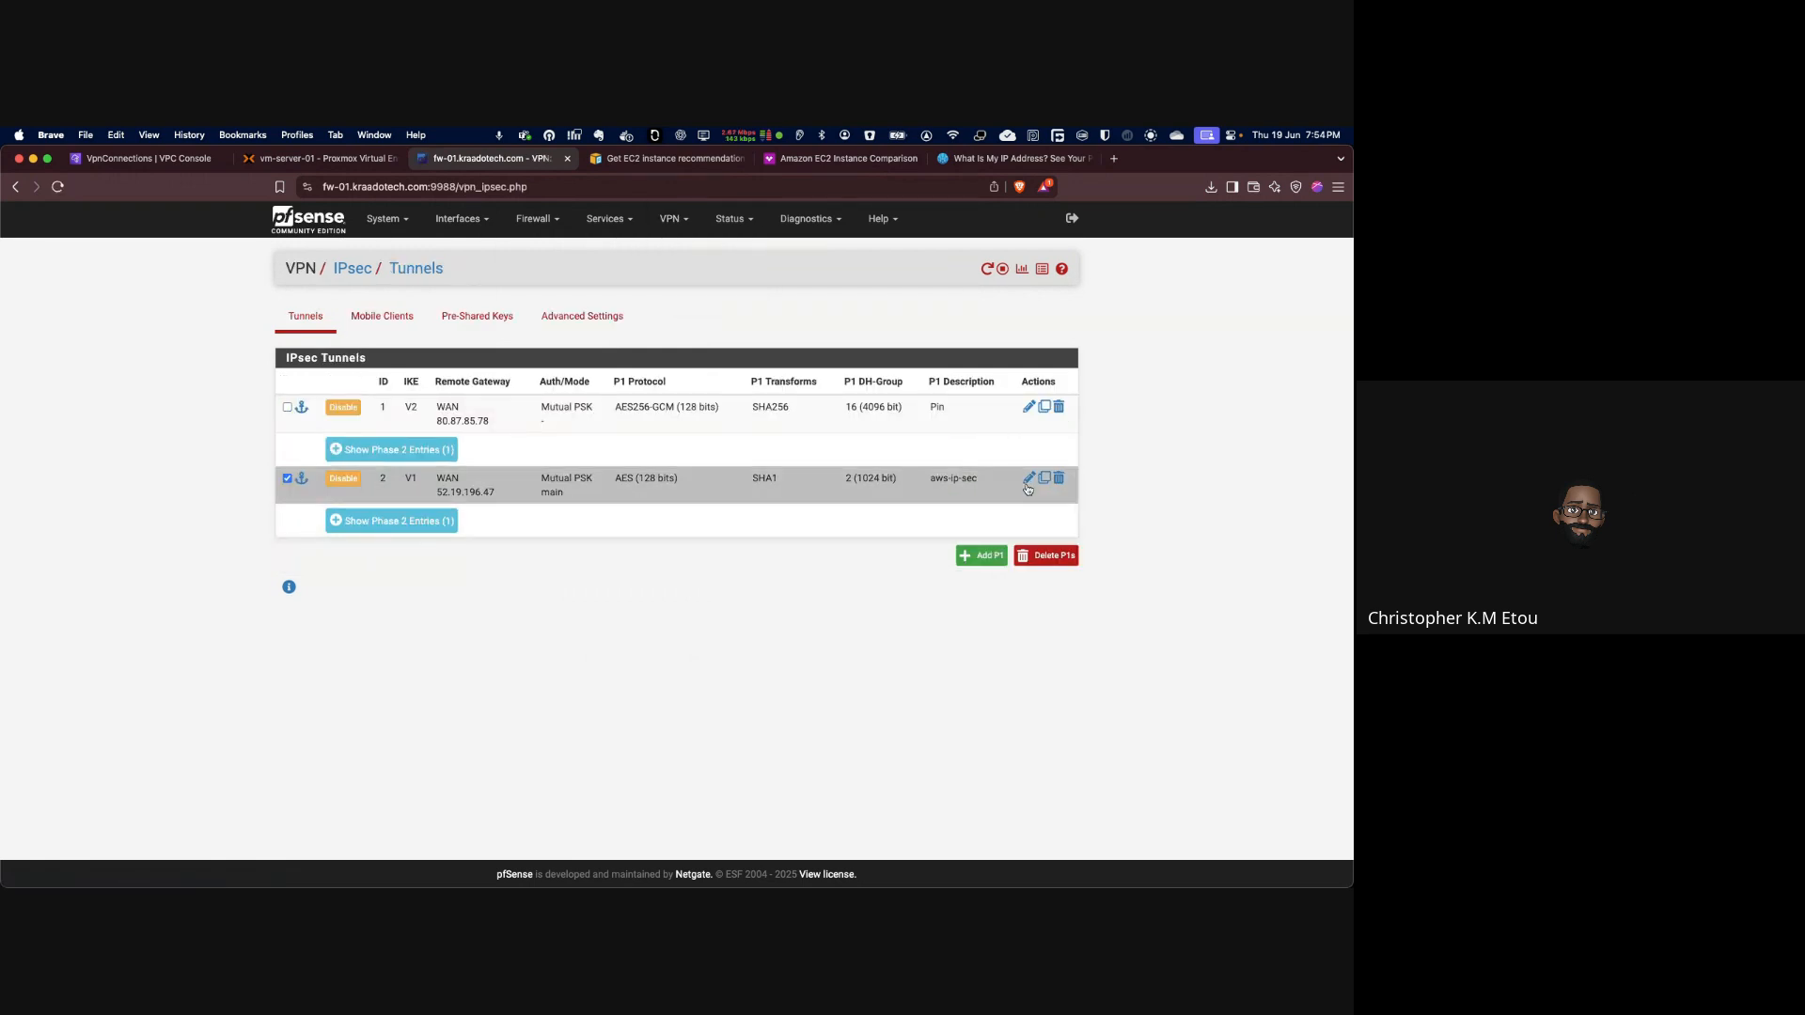
pyautogui.click(393, 522)
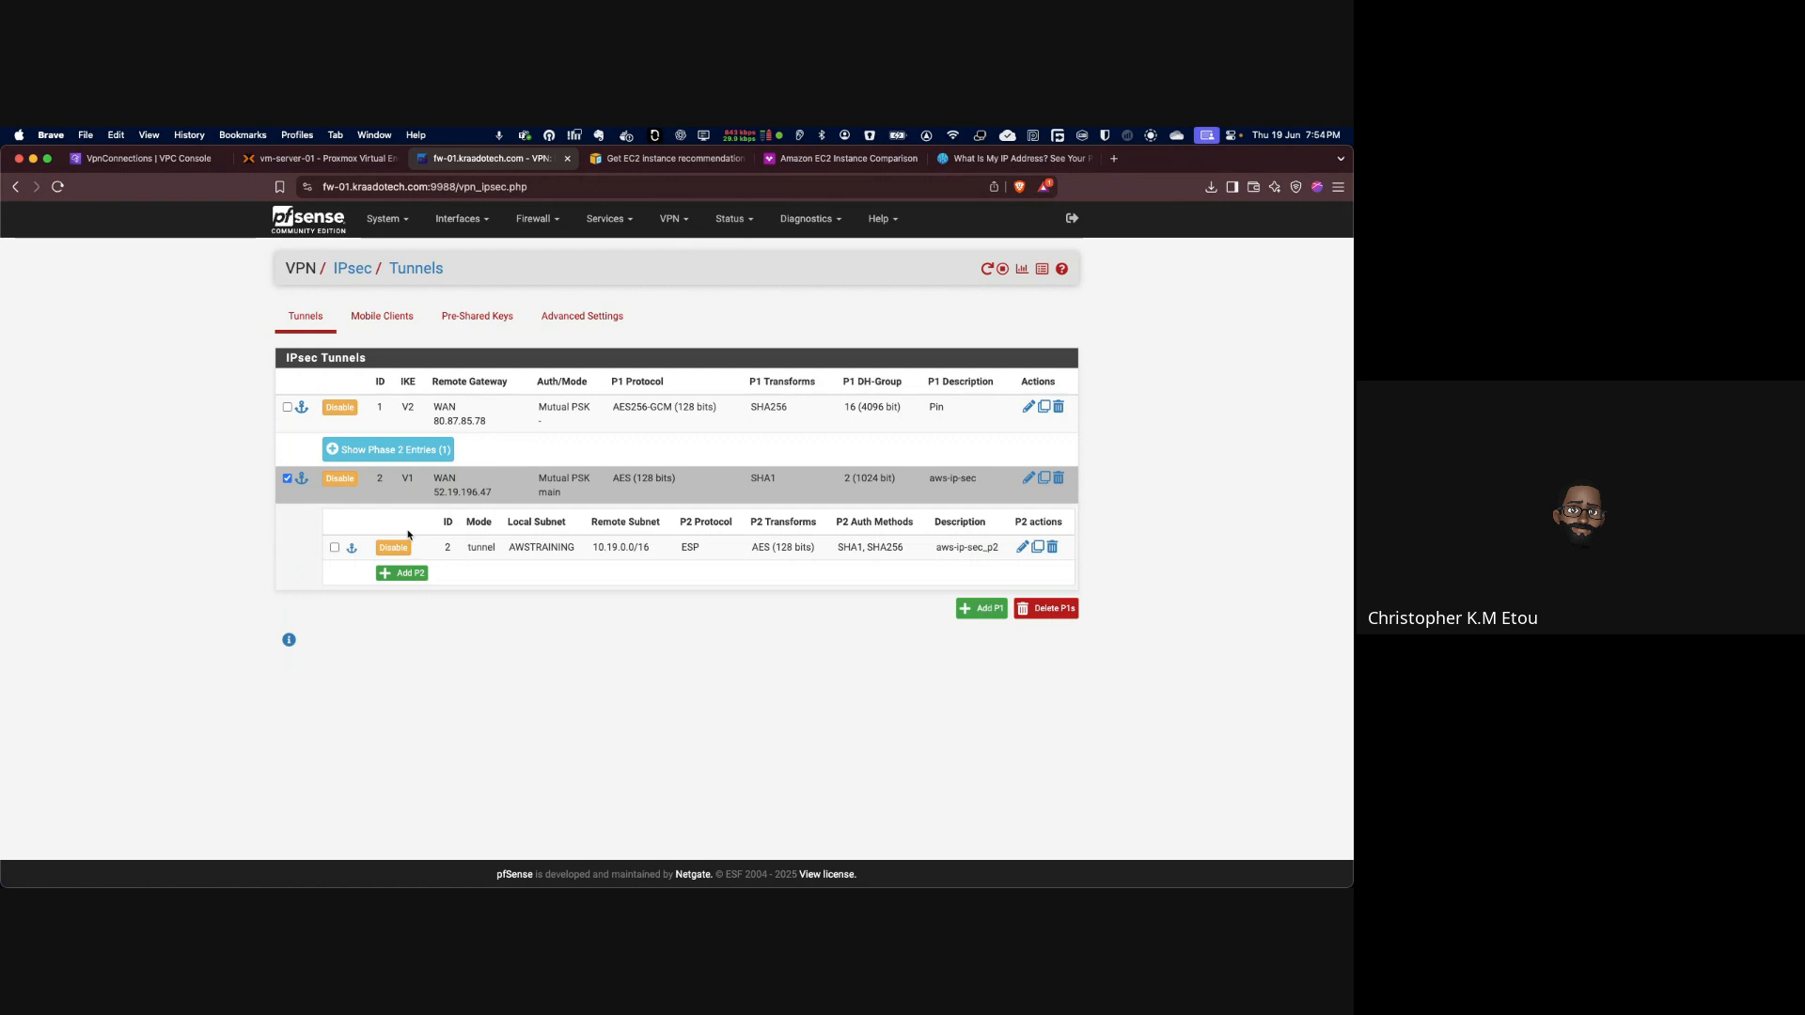
pyautogui.click(1029, 479)
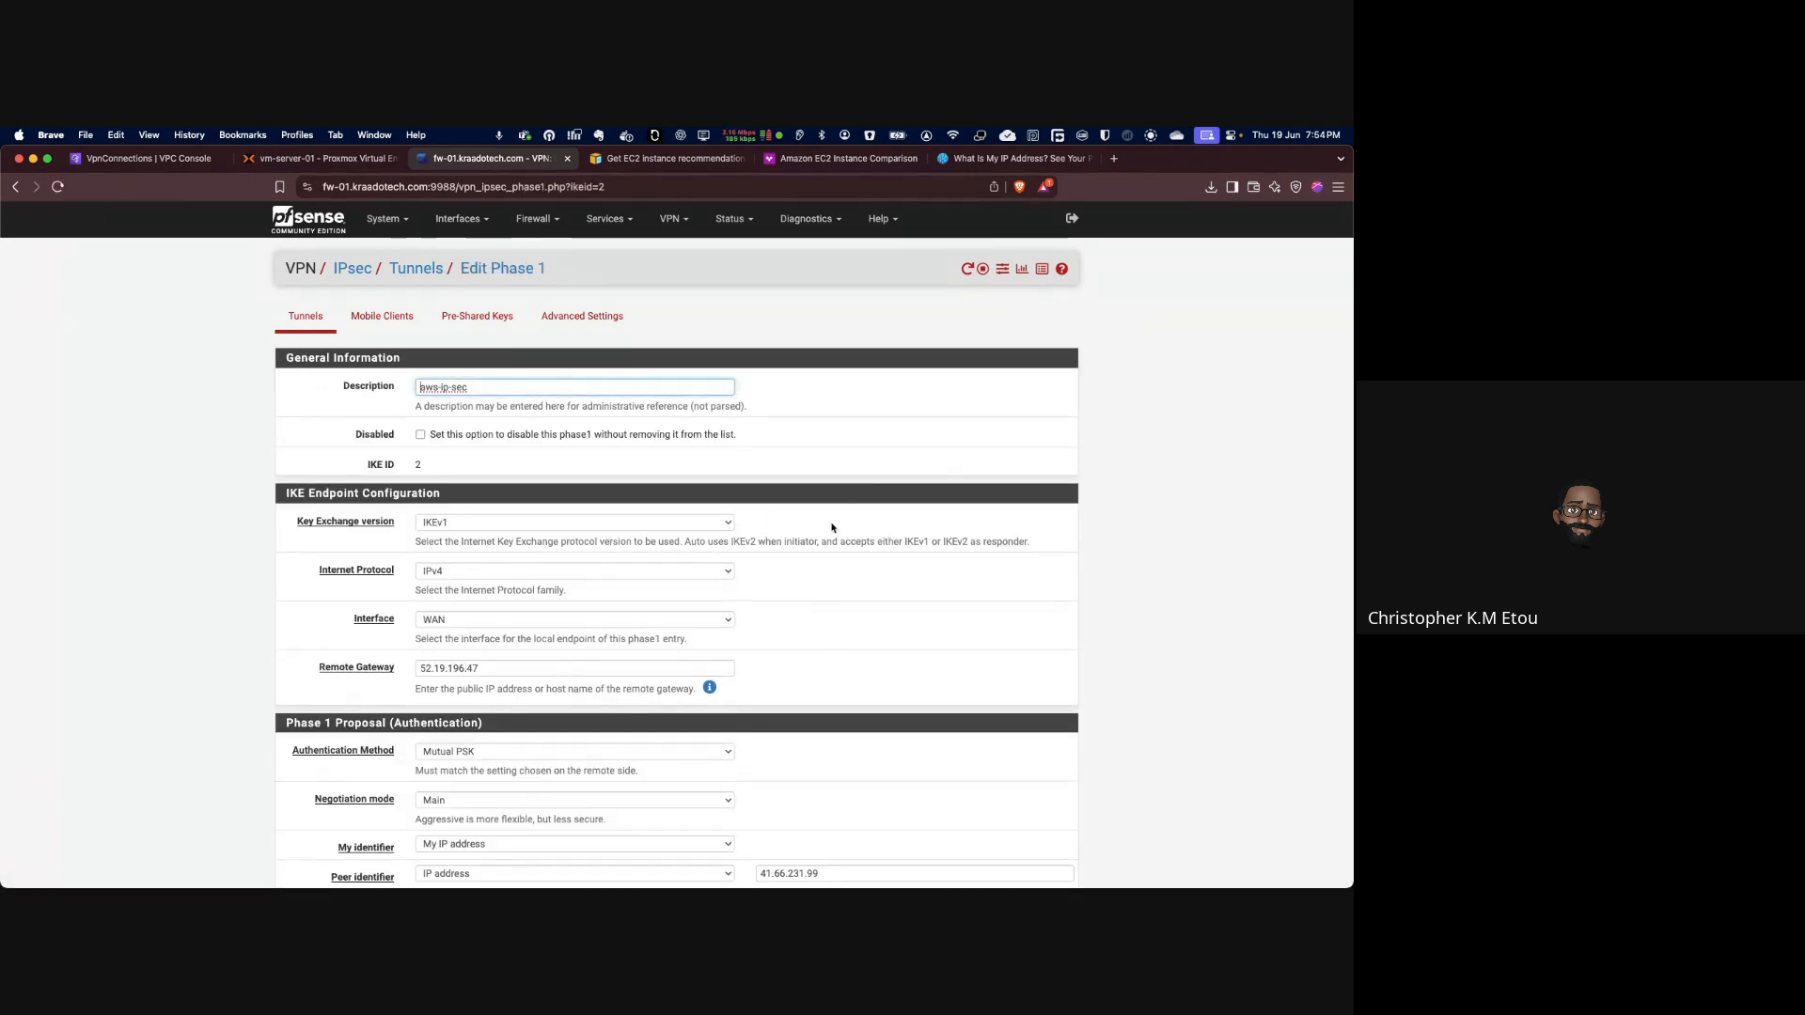
# - Put pfSense beside the AWS configuration file, compare the Phase 1 endpoint and authentication settings, and copy the Tunnel #1 remote gateway address
pyautogui.hotkey('ctrl', 'alt', 'Left')
pyautogui.scroll(3, 1028, 457)
pyautogui.scroll(5, 1028, 457)
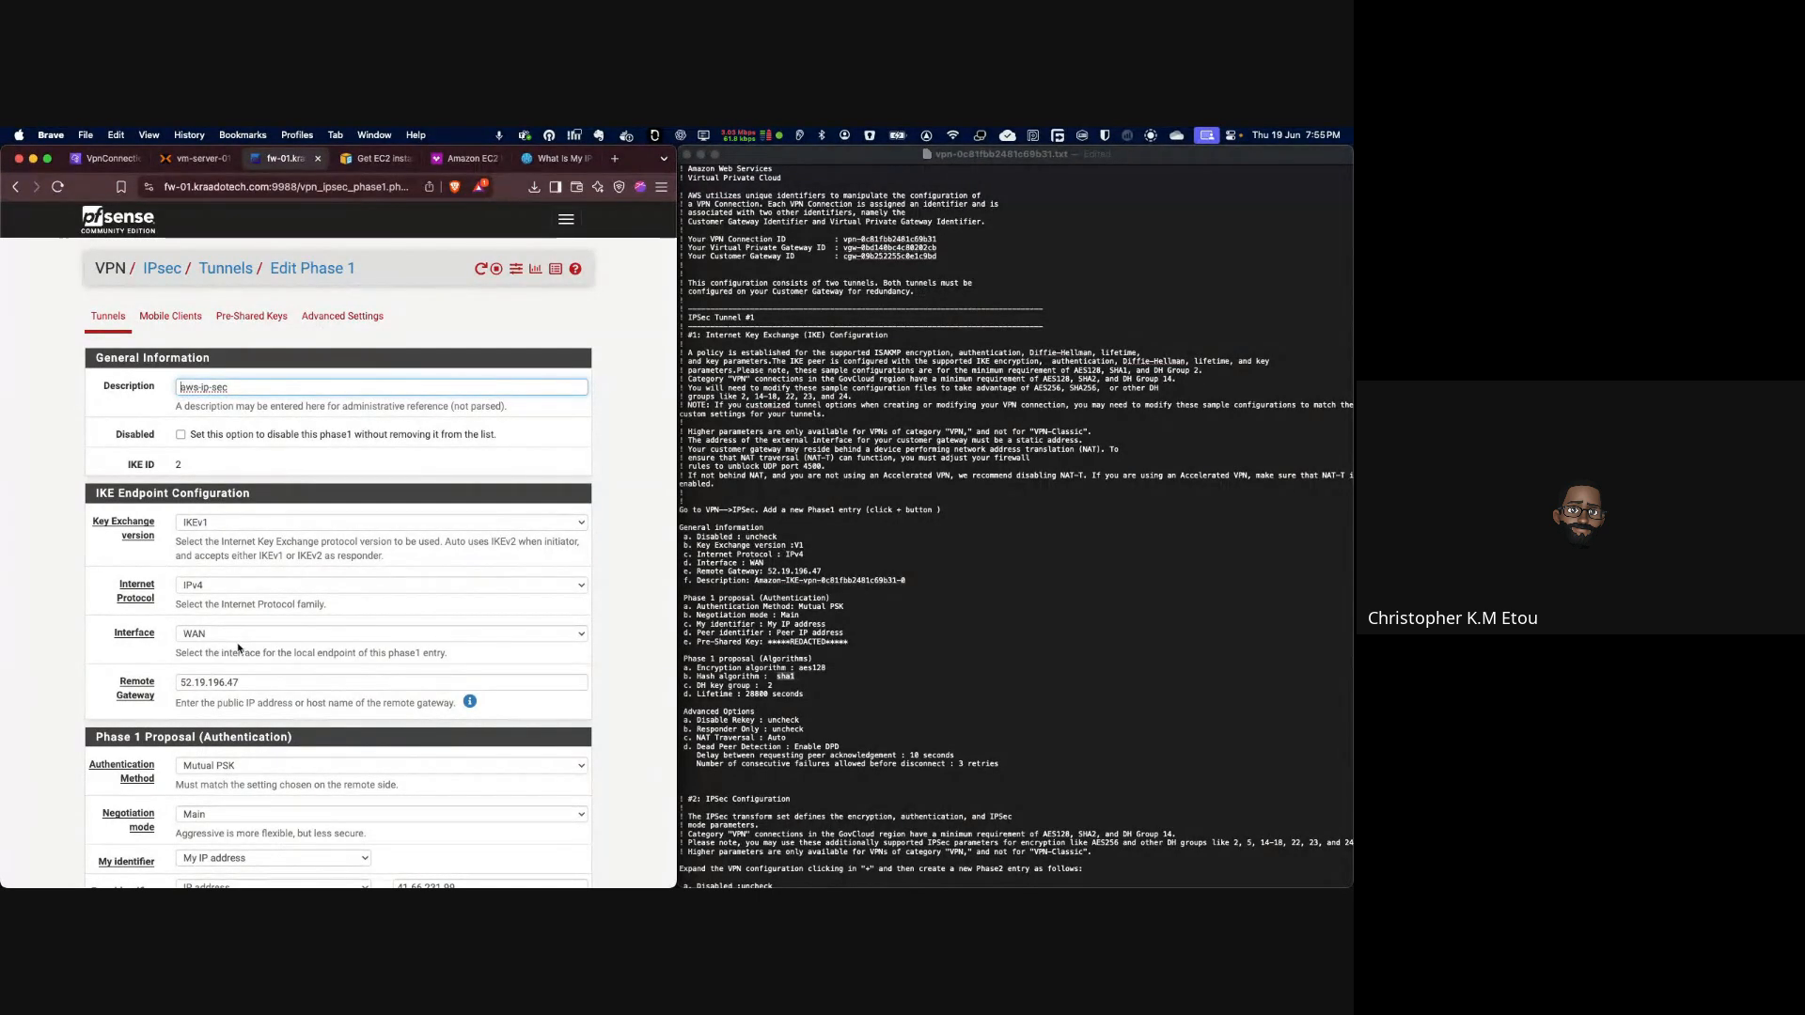
pyautogui.scroll(-5, 303, 713)
pyautogui.scroll(-1, 826, 616)
pyautogui.scroll(1, 825, 616)
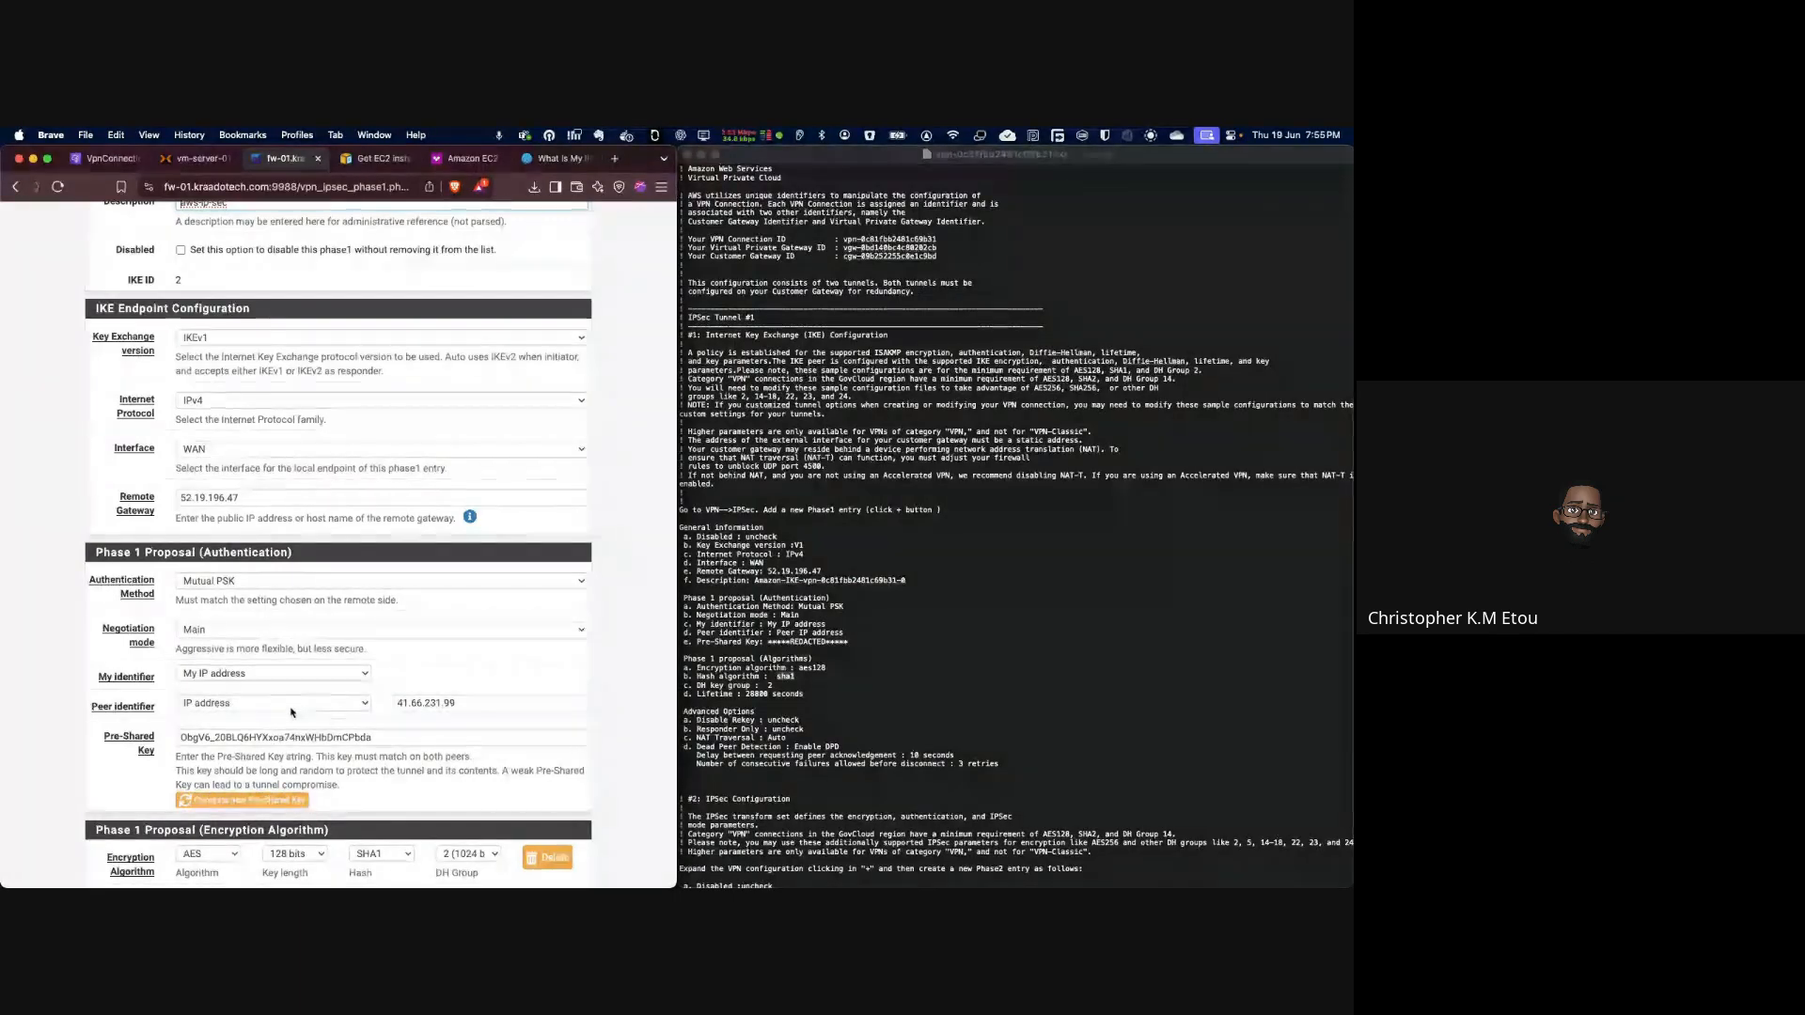
pyautogui.scroll(-3, 292, 714)
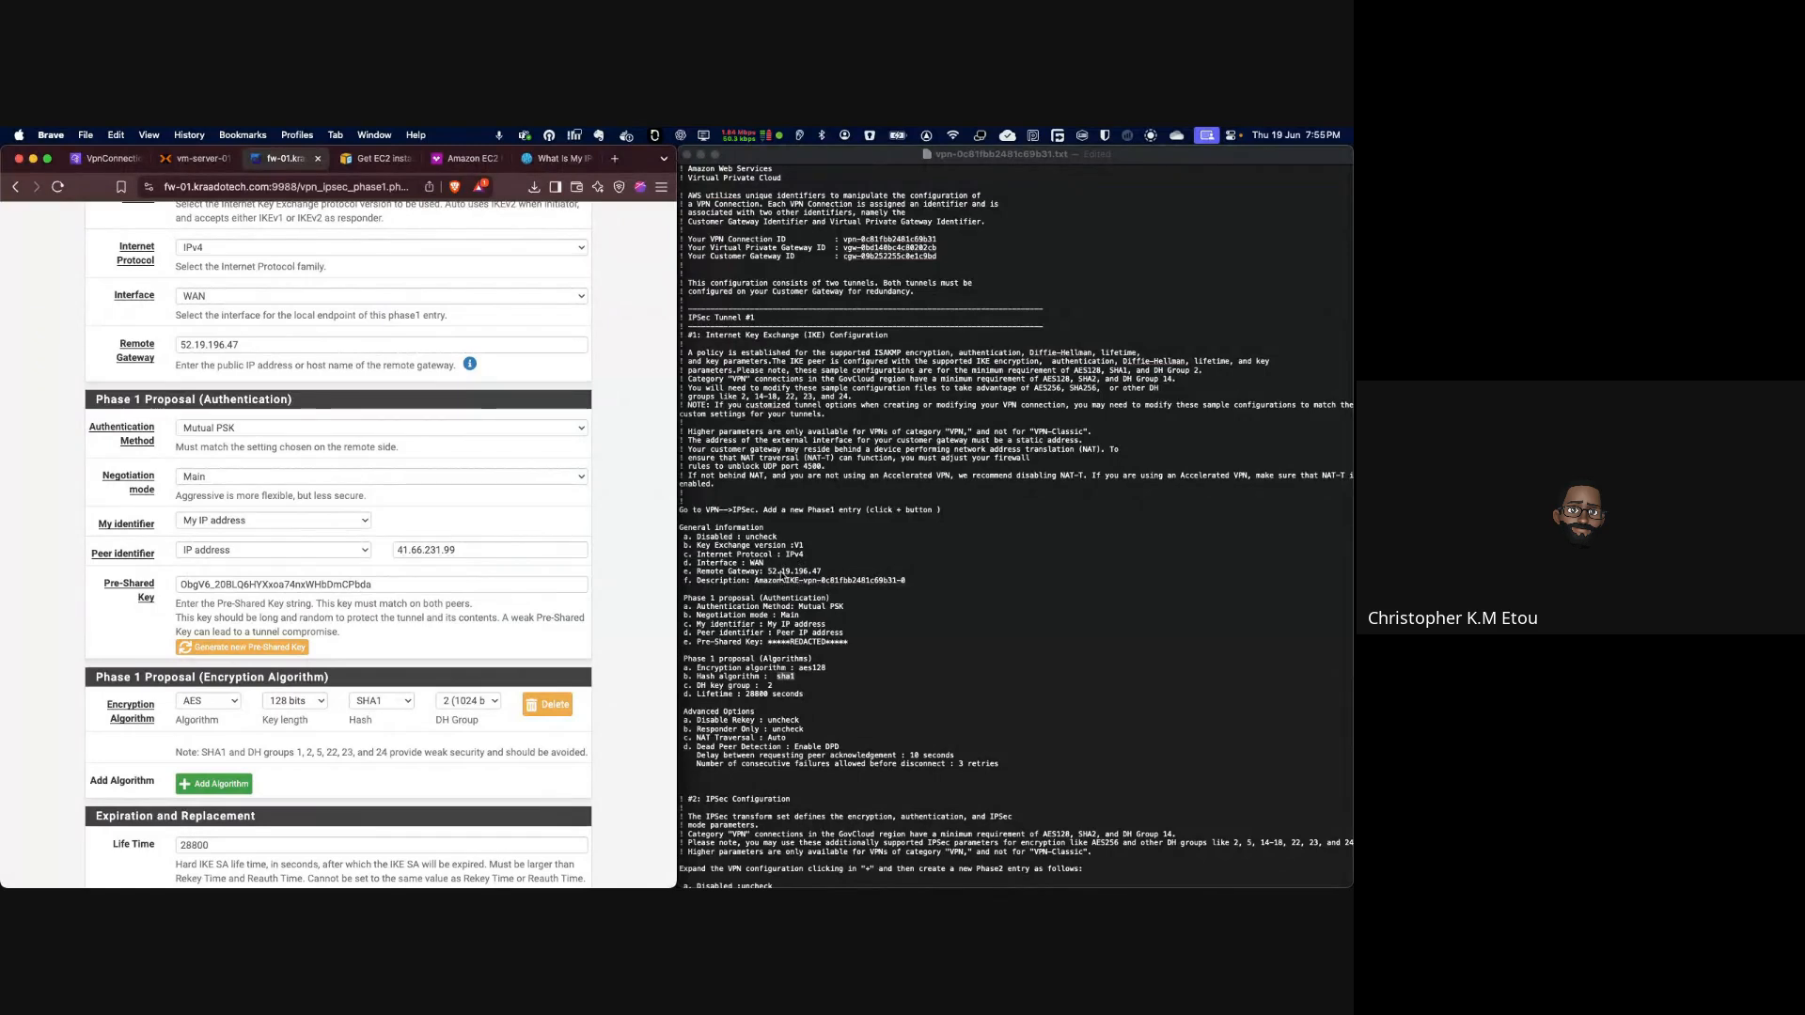
pyautogui.doubleClick(785, 572)
pyautogui.press('super+c')
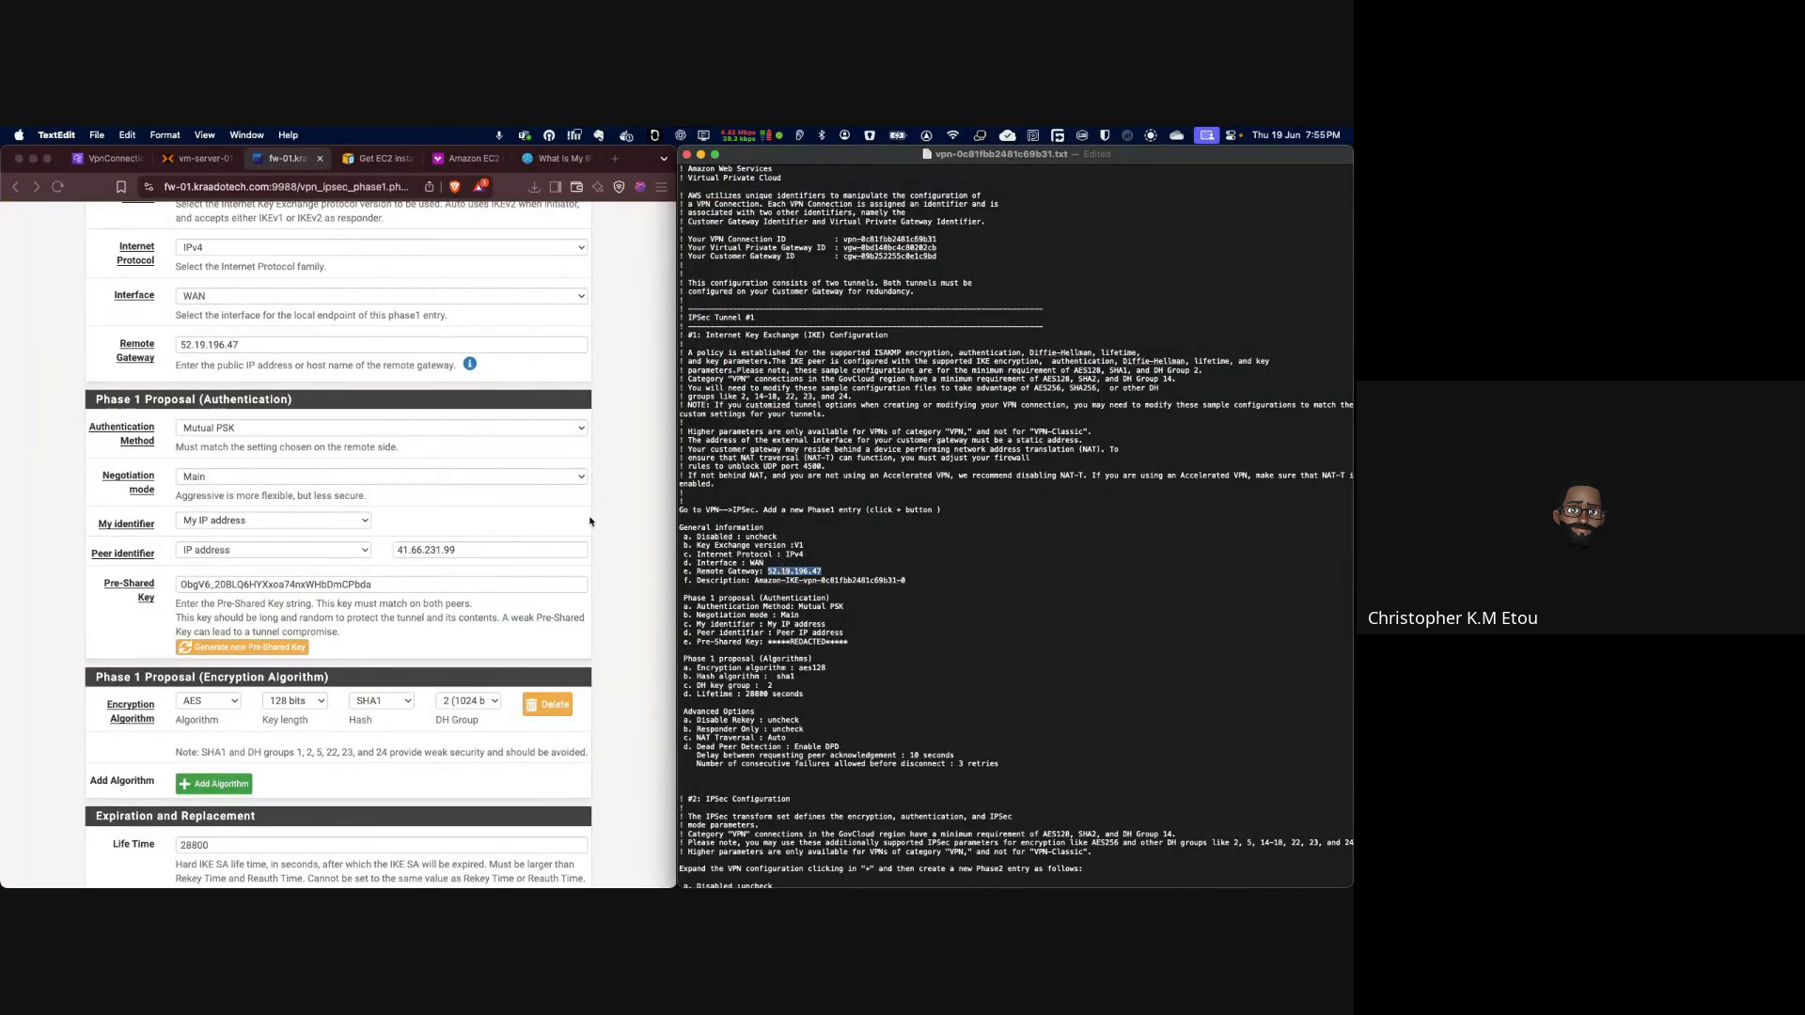
# - Switch to the AWS console, search for secrets, open the site-to-site VPN secret in Secrets Manager and retrieve its value
pyautogui.click(108, 158)
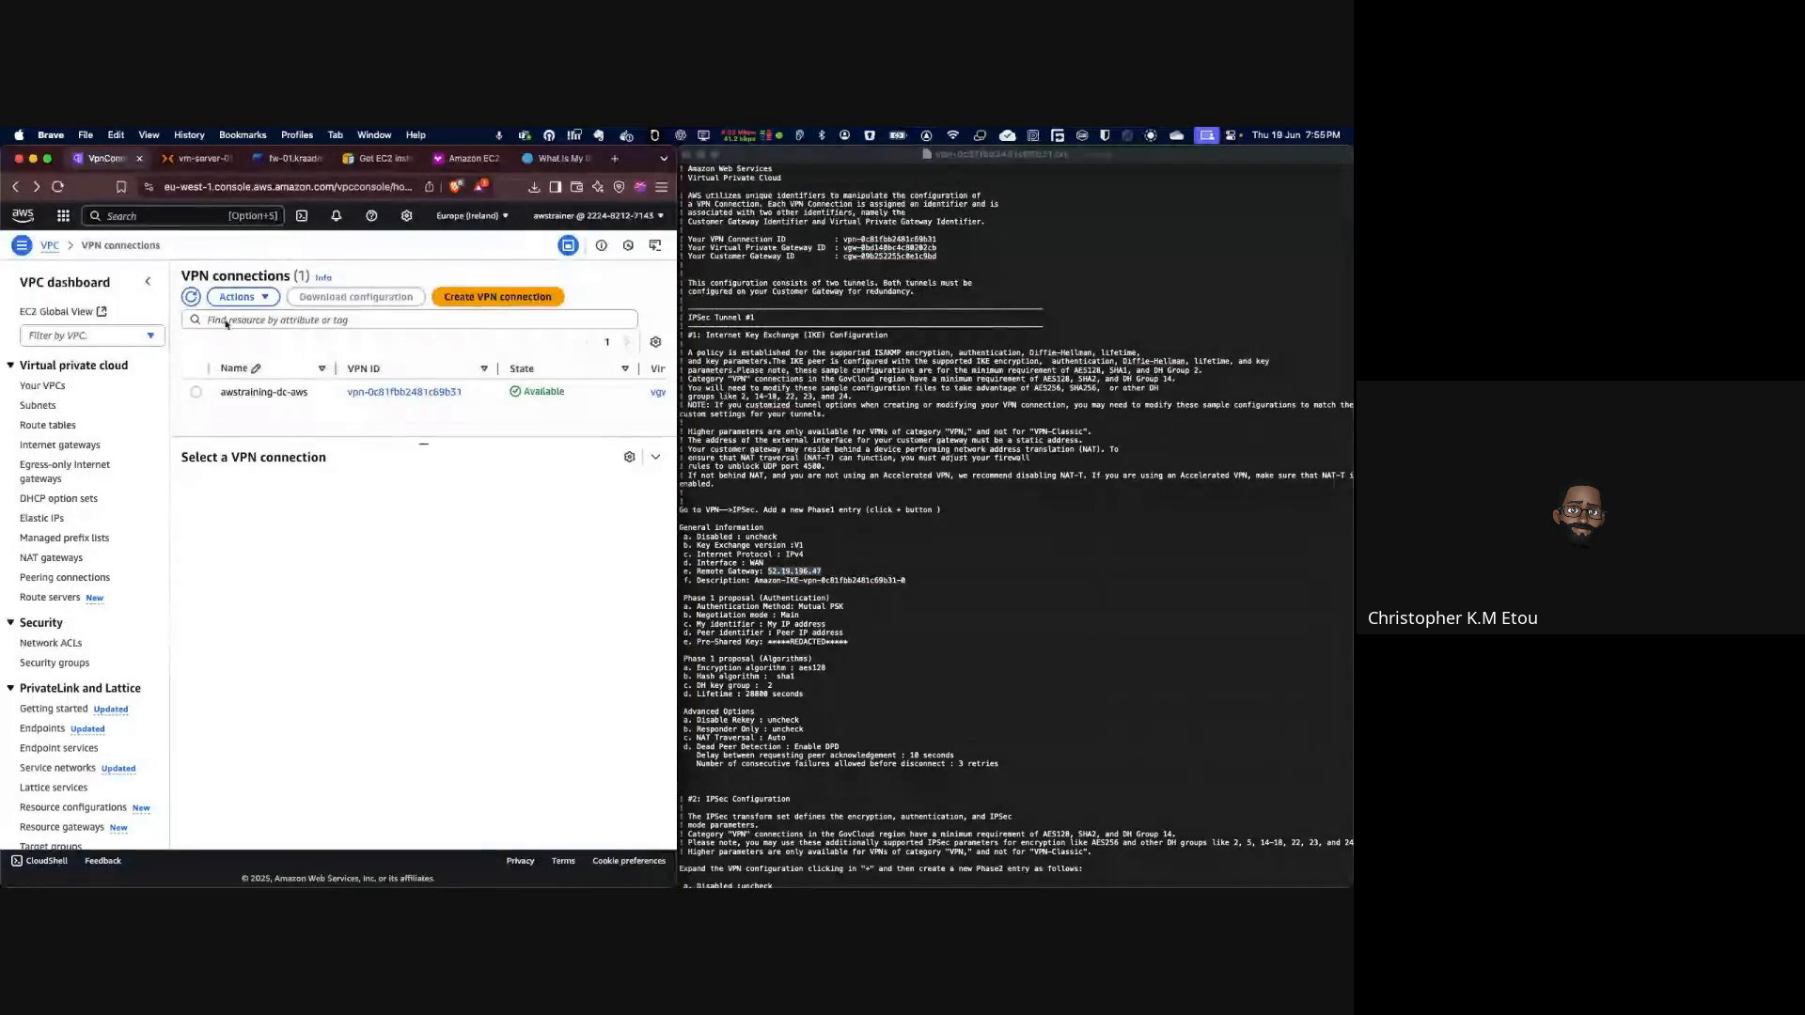
pyautogui.click(150, 217)
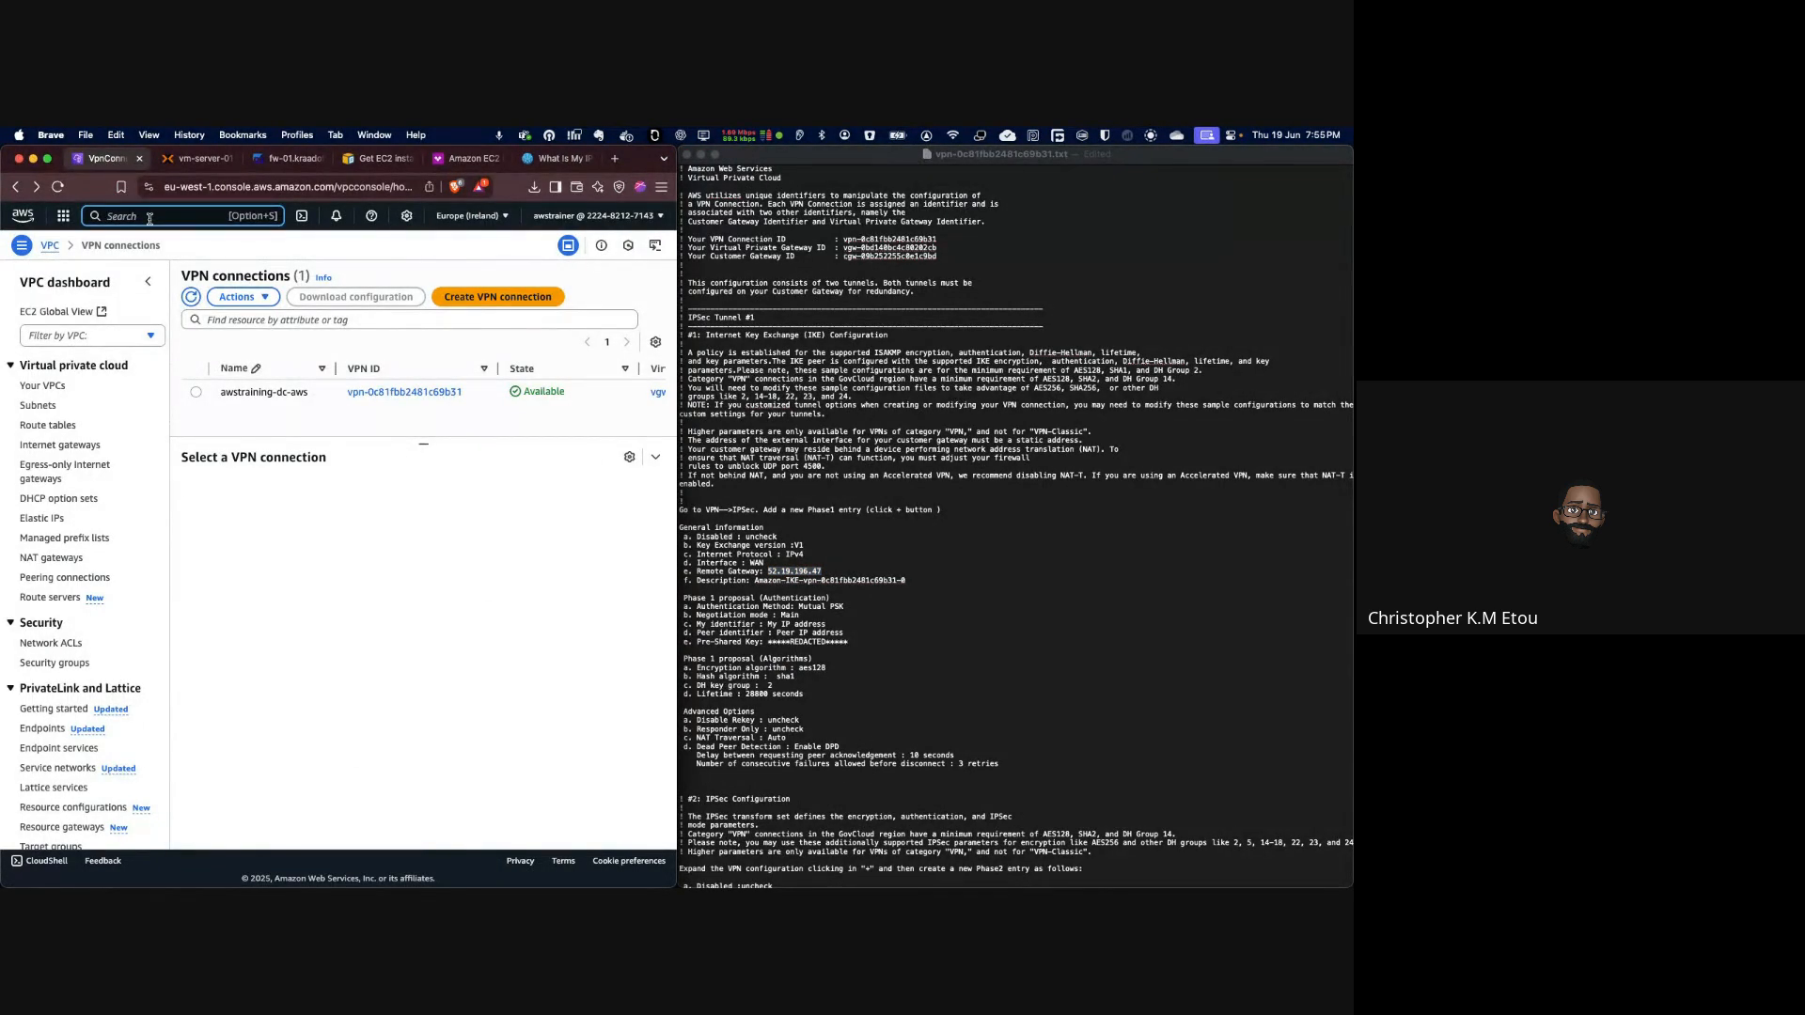
pyautogui.write('secrets')
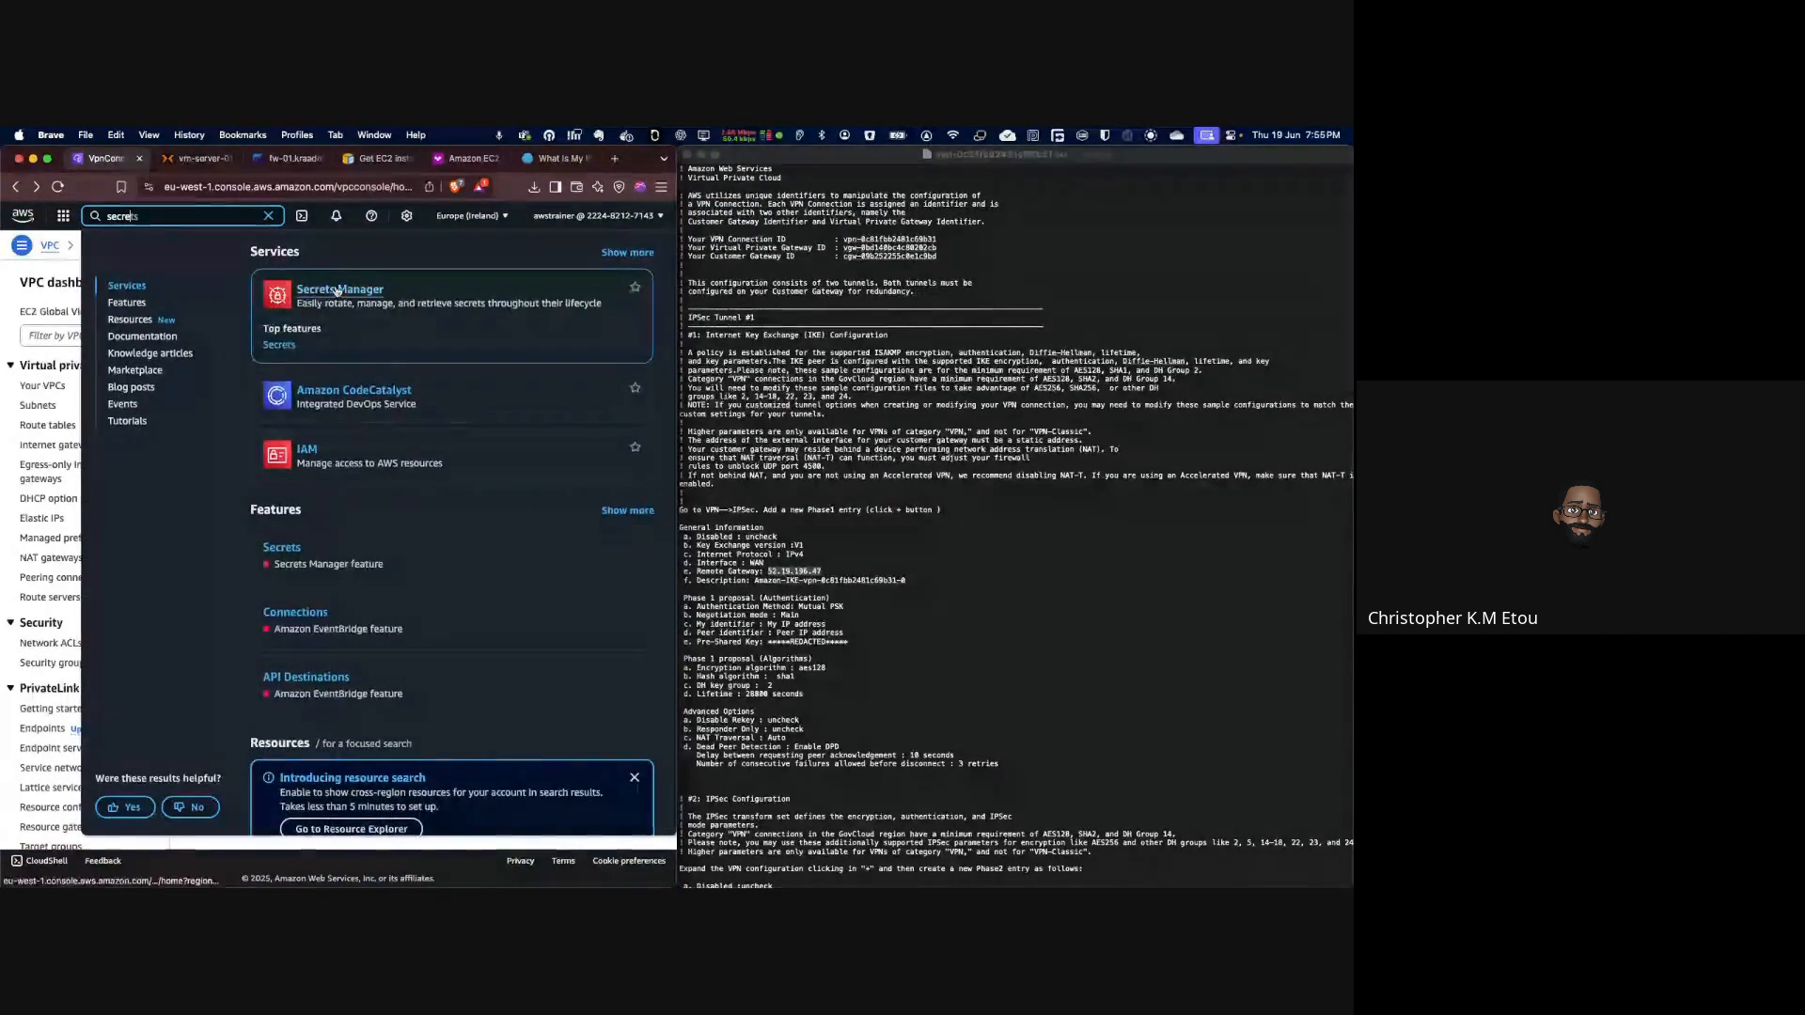
pyautogui.press('Return')
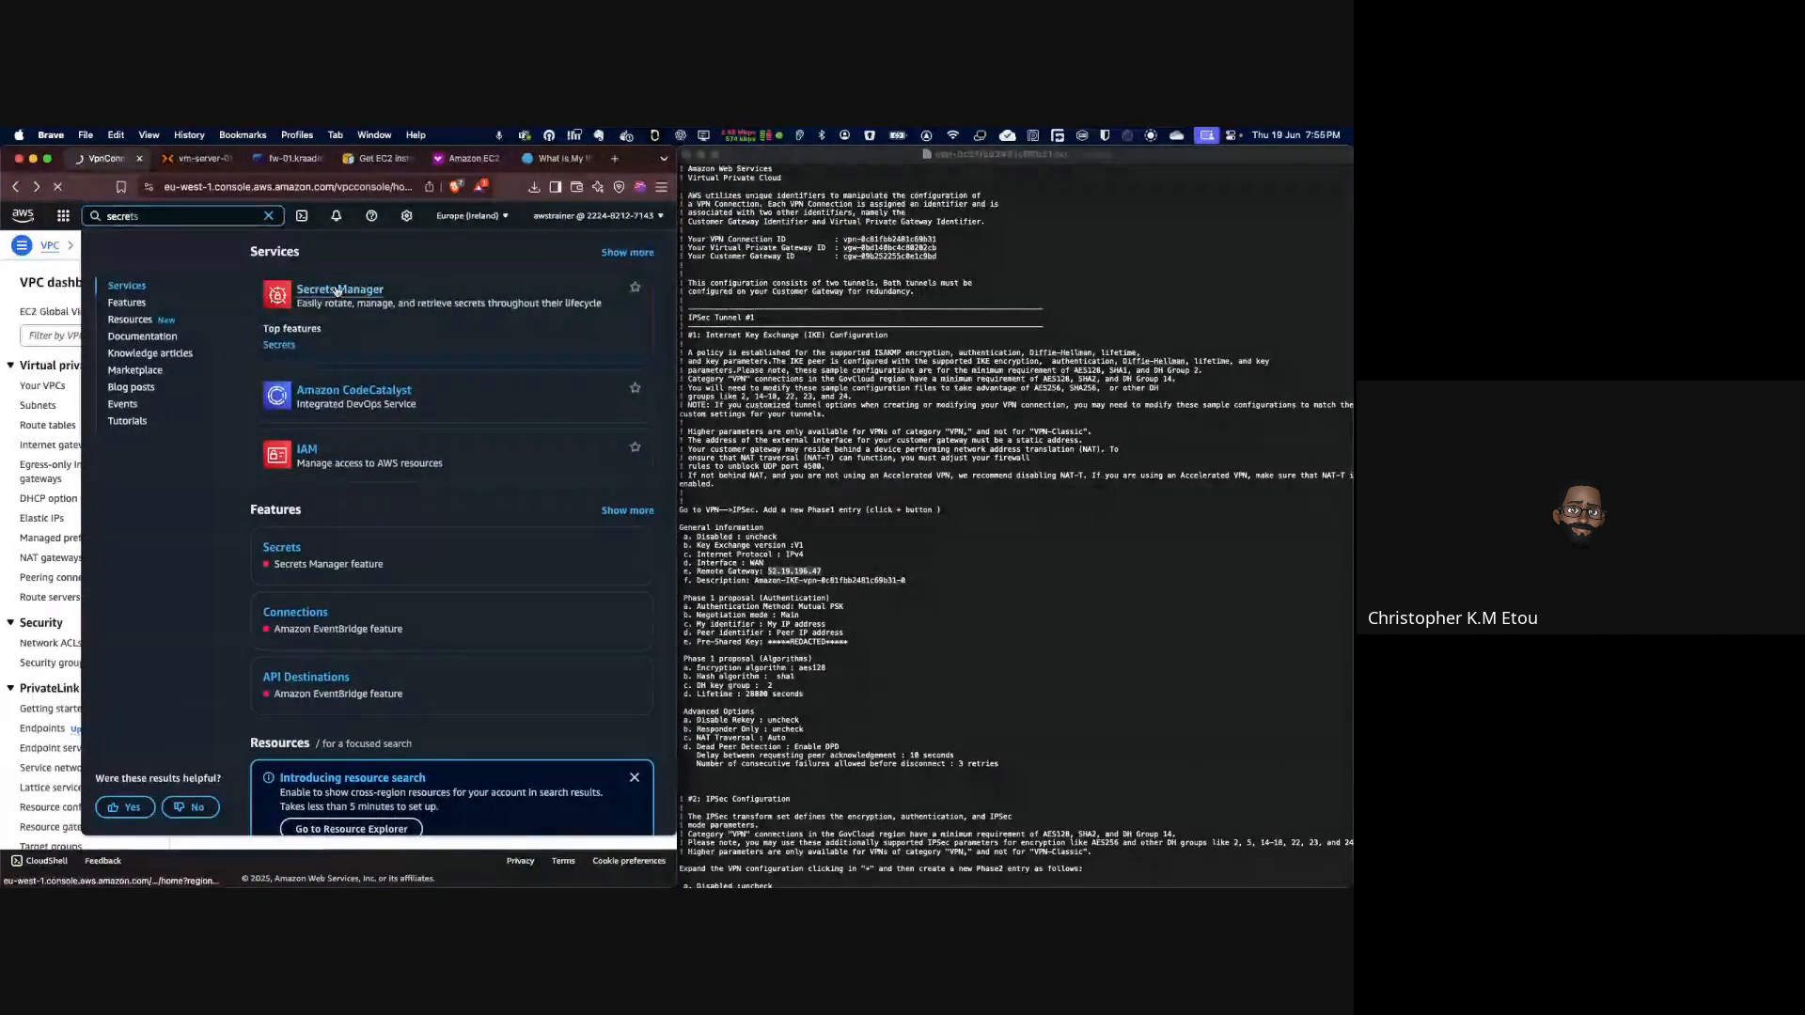
pyautogui.click(88, 421)
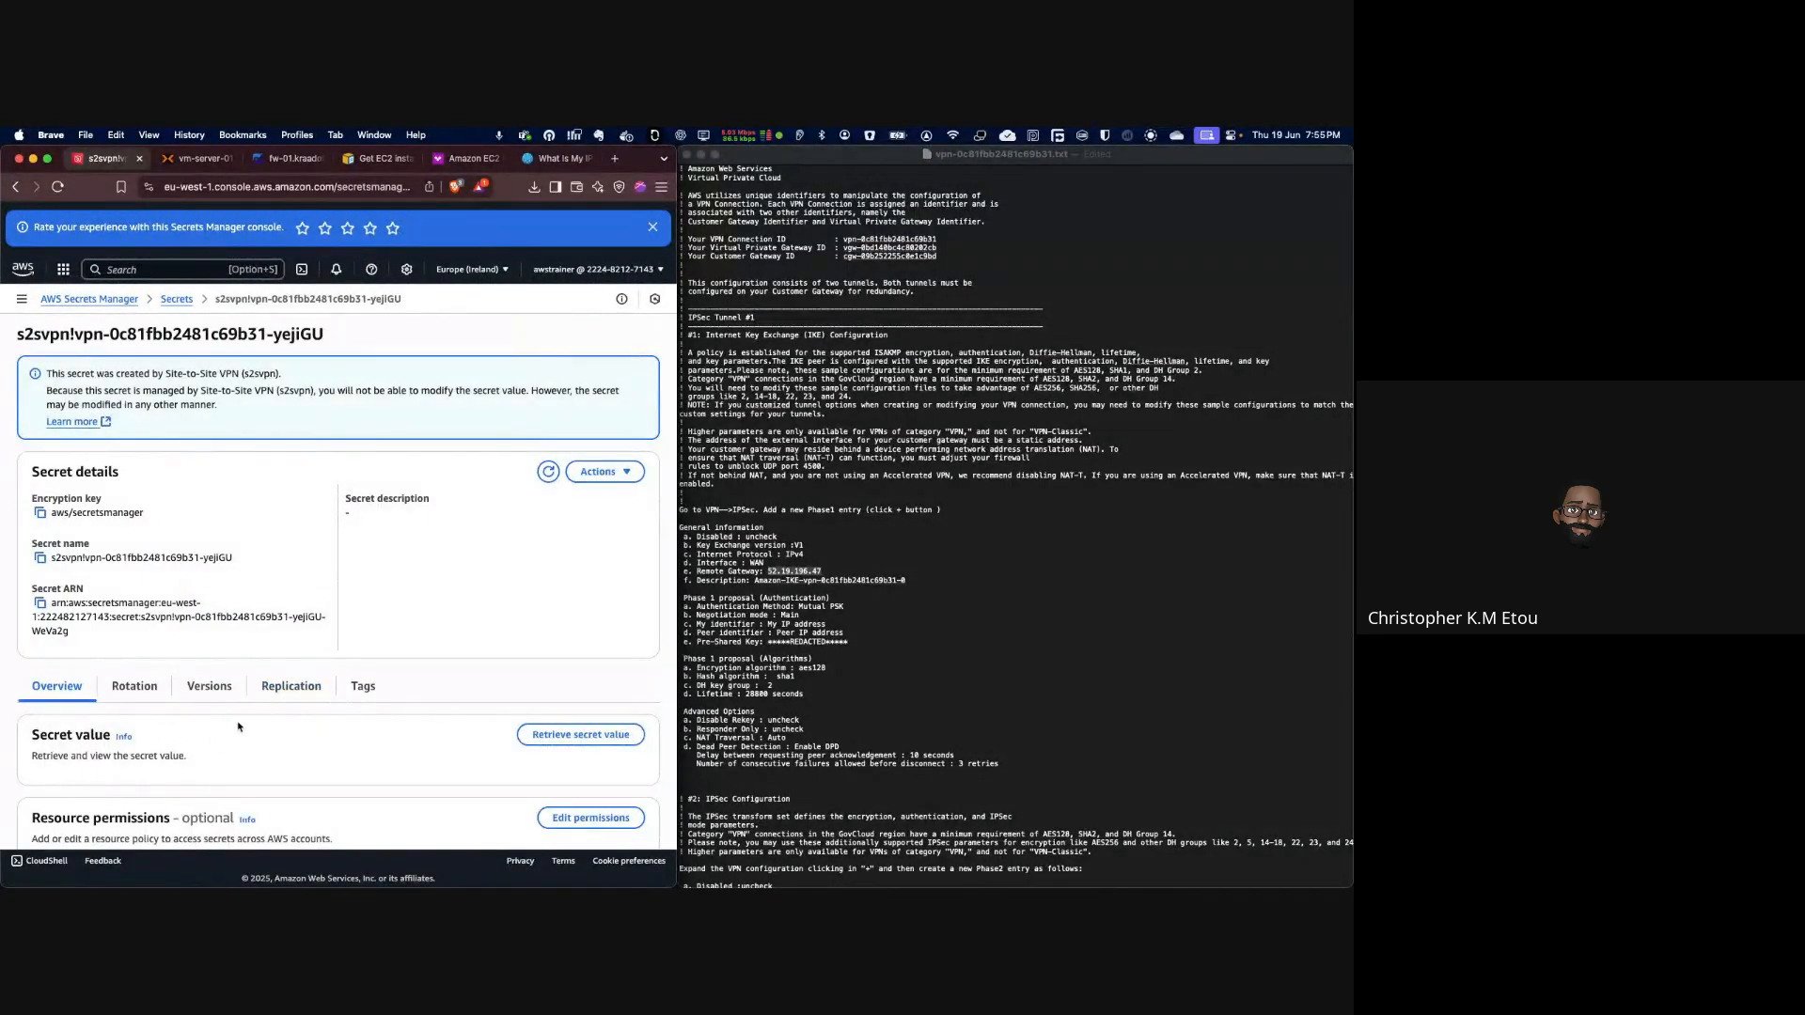
pyautogui.click(580, 735)
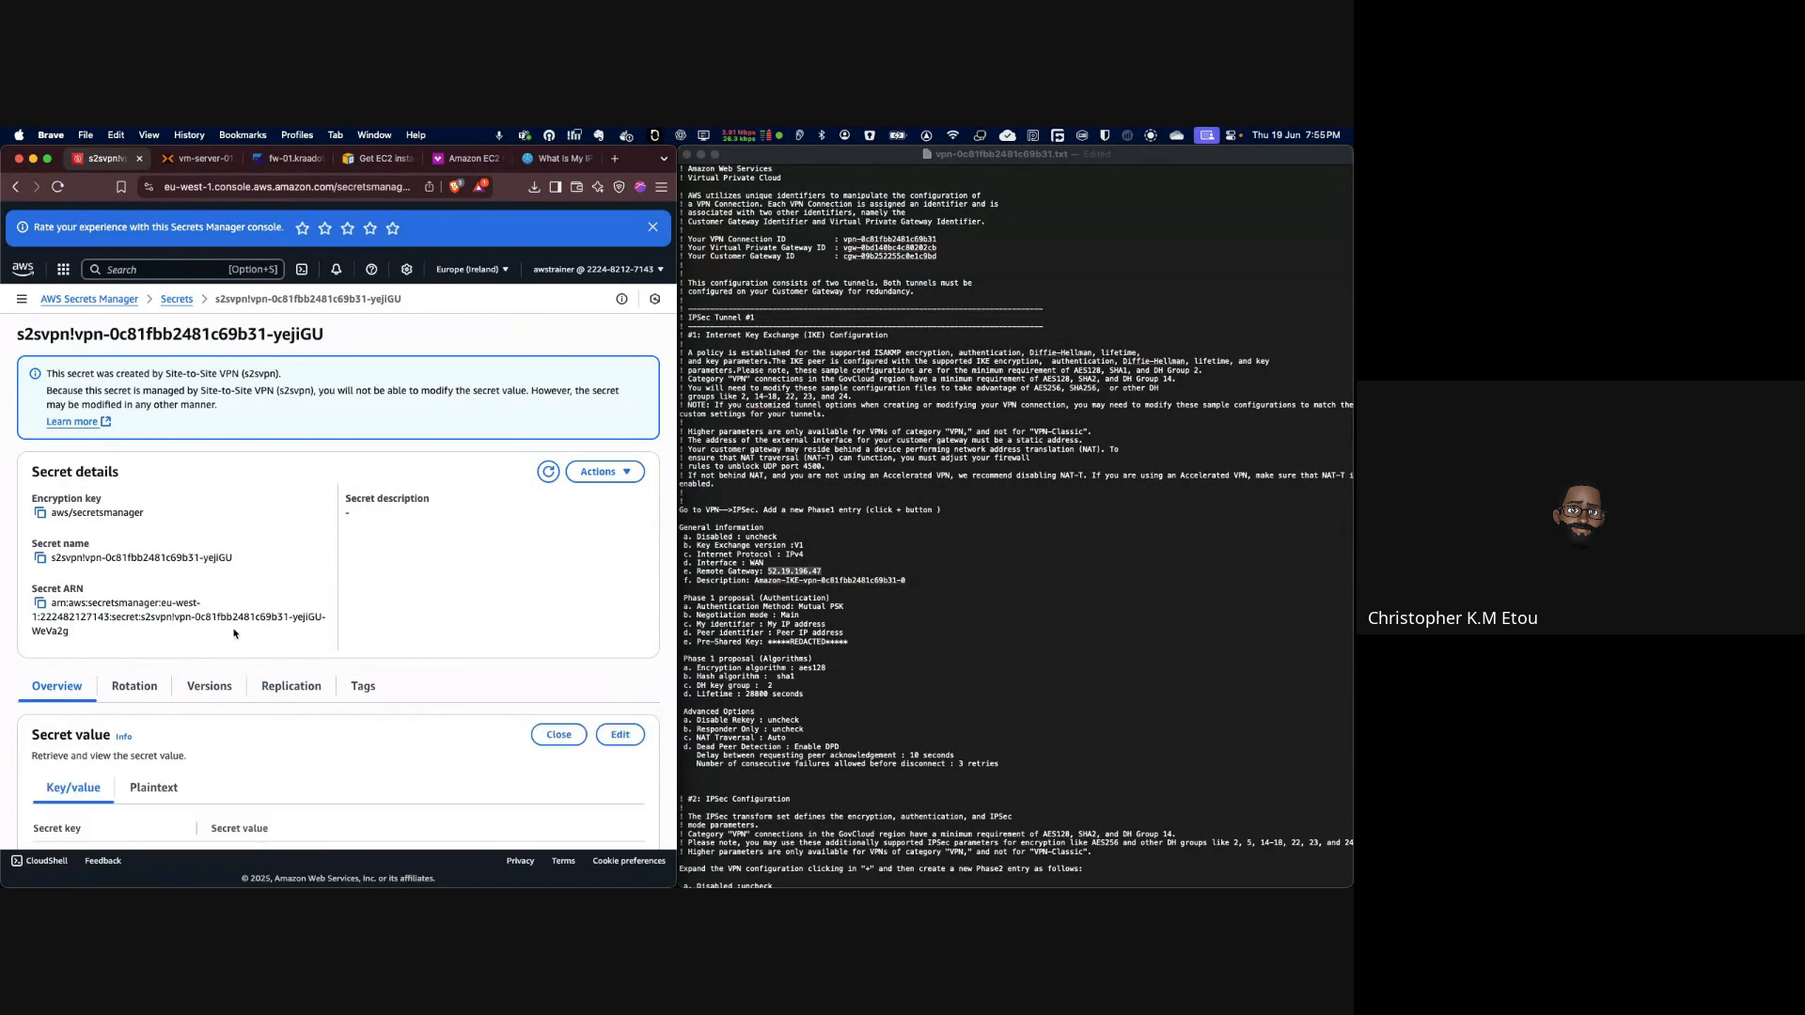
# - Copy the pre-shared key listed for 52.19.196.47 and paste it over the Pre-Shared Key of the aws-ip-sec Phase 1 entry in pfSense
pyautogui.scroll(-3, 282, 611)
pyautogui.click(155, 485)
pyautogui.click(98, 495)
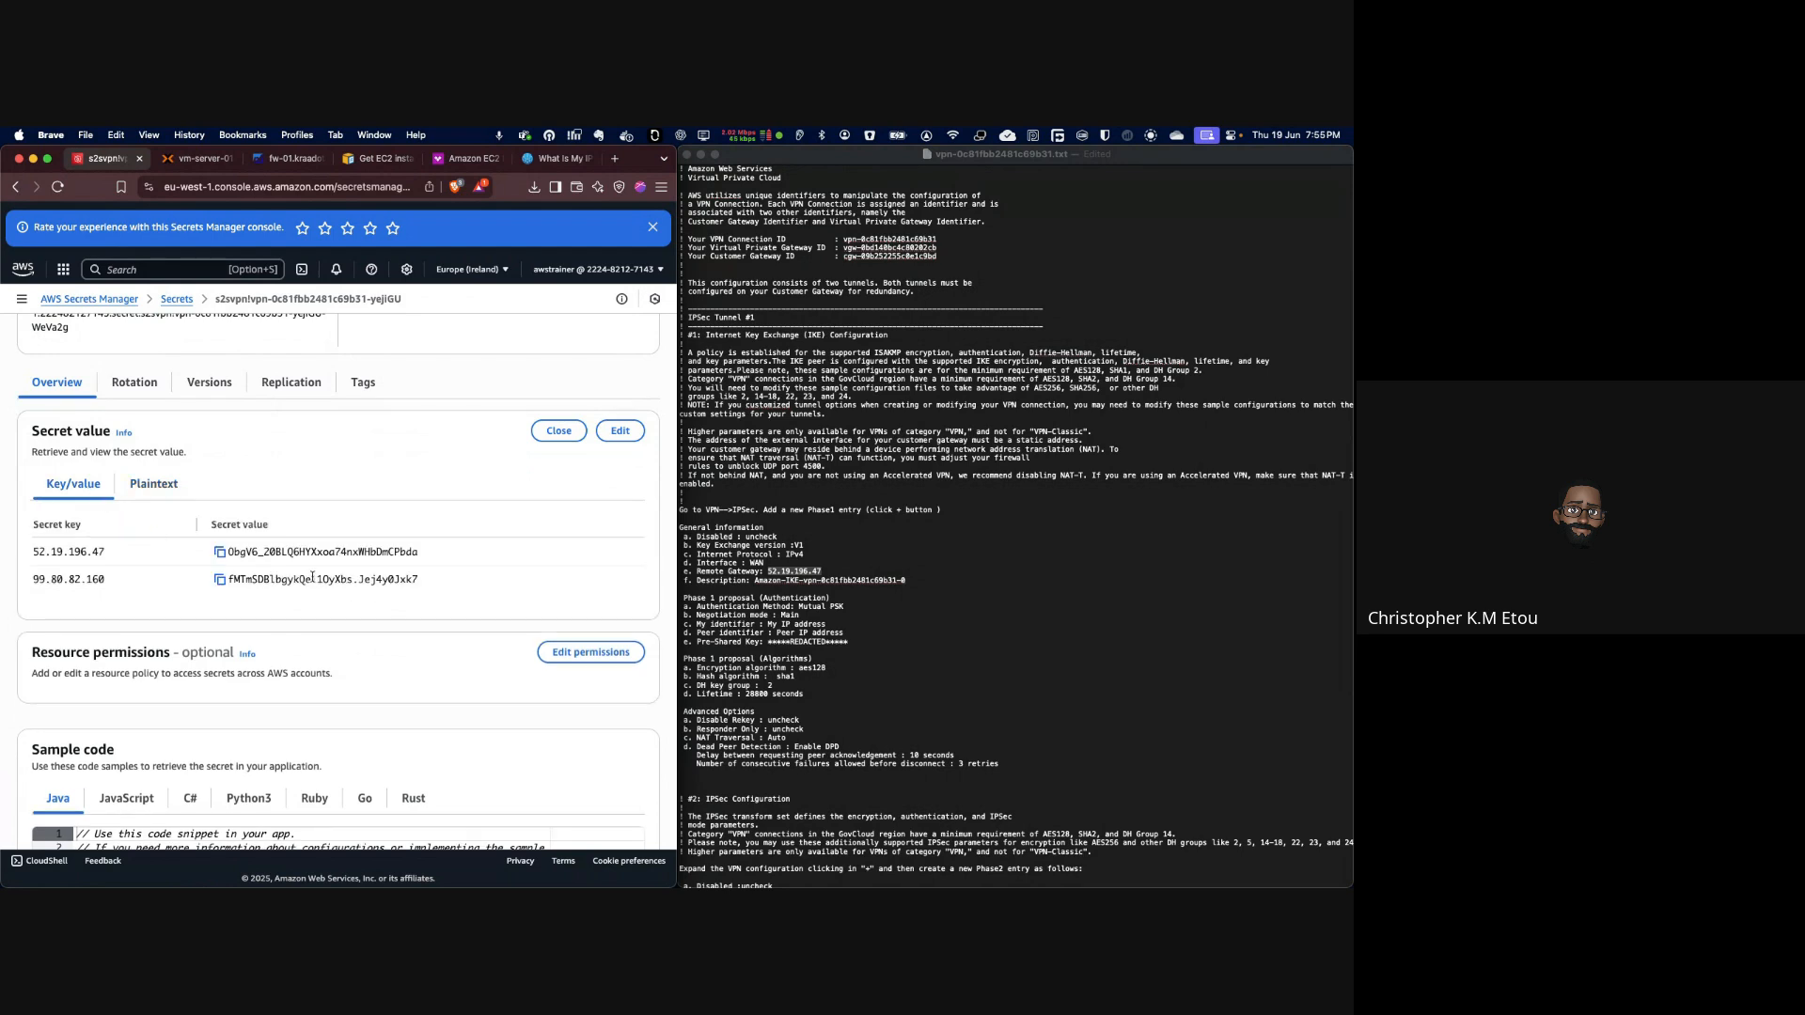
pyautogui.click(219, 552)
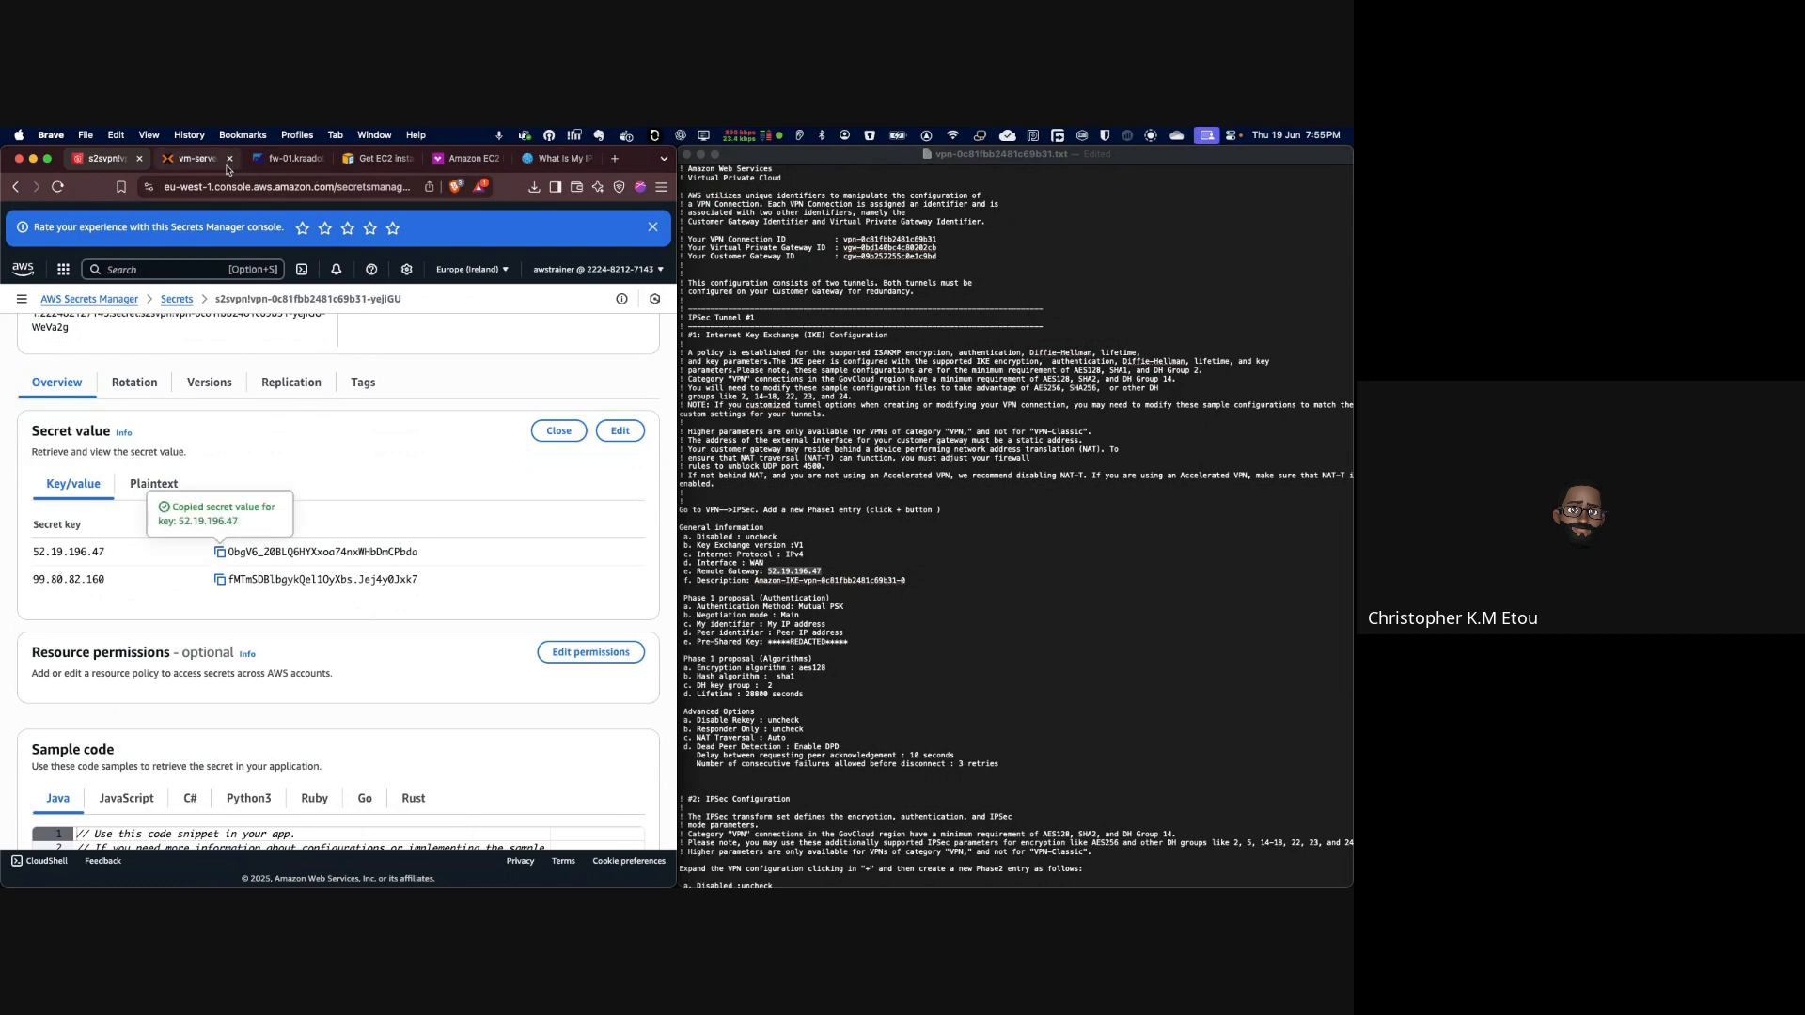
pyautogui.click(287, 158)
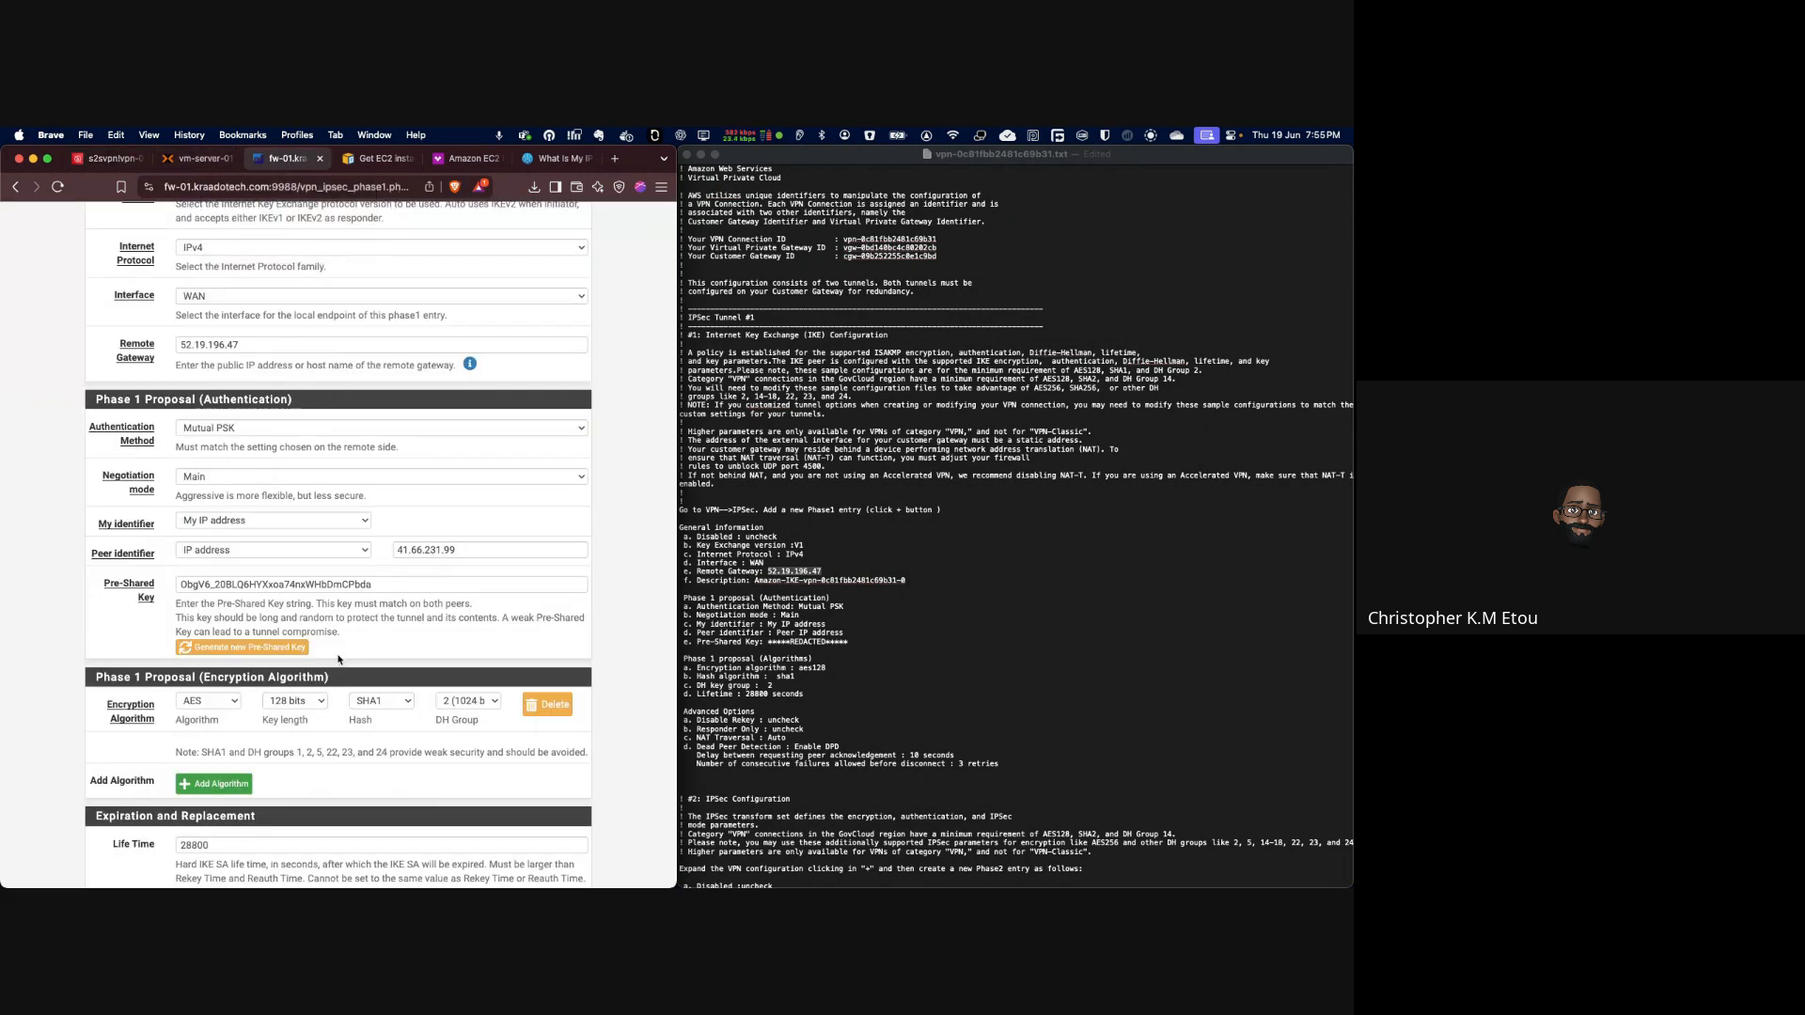
pyautogui.doubleClick(272, 584)
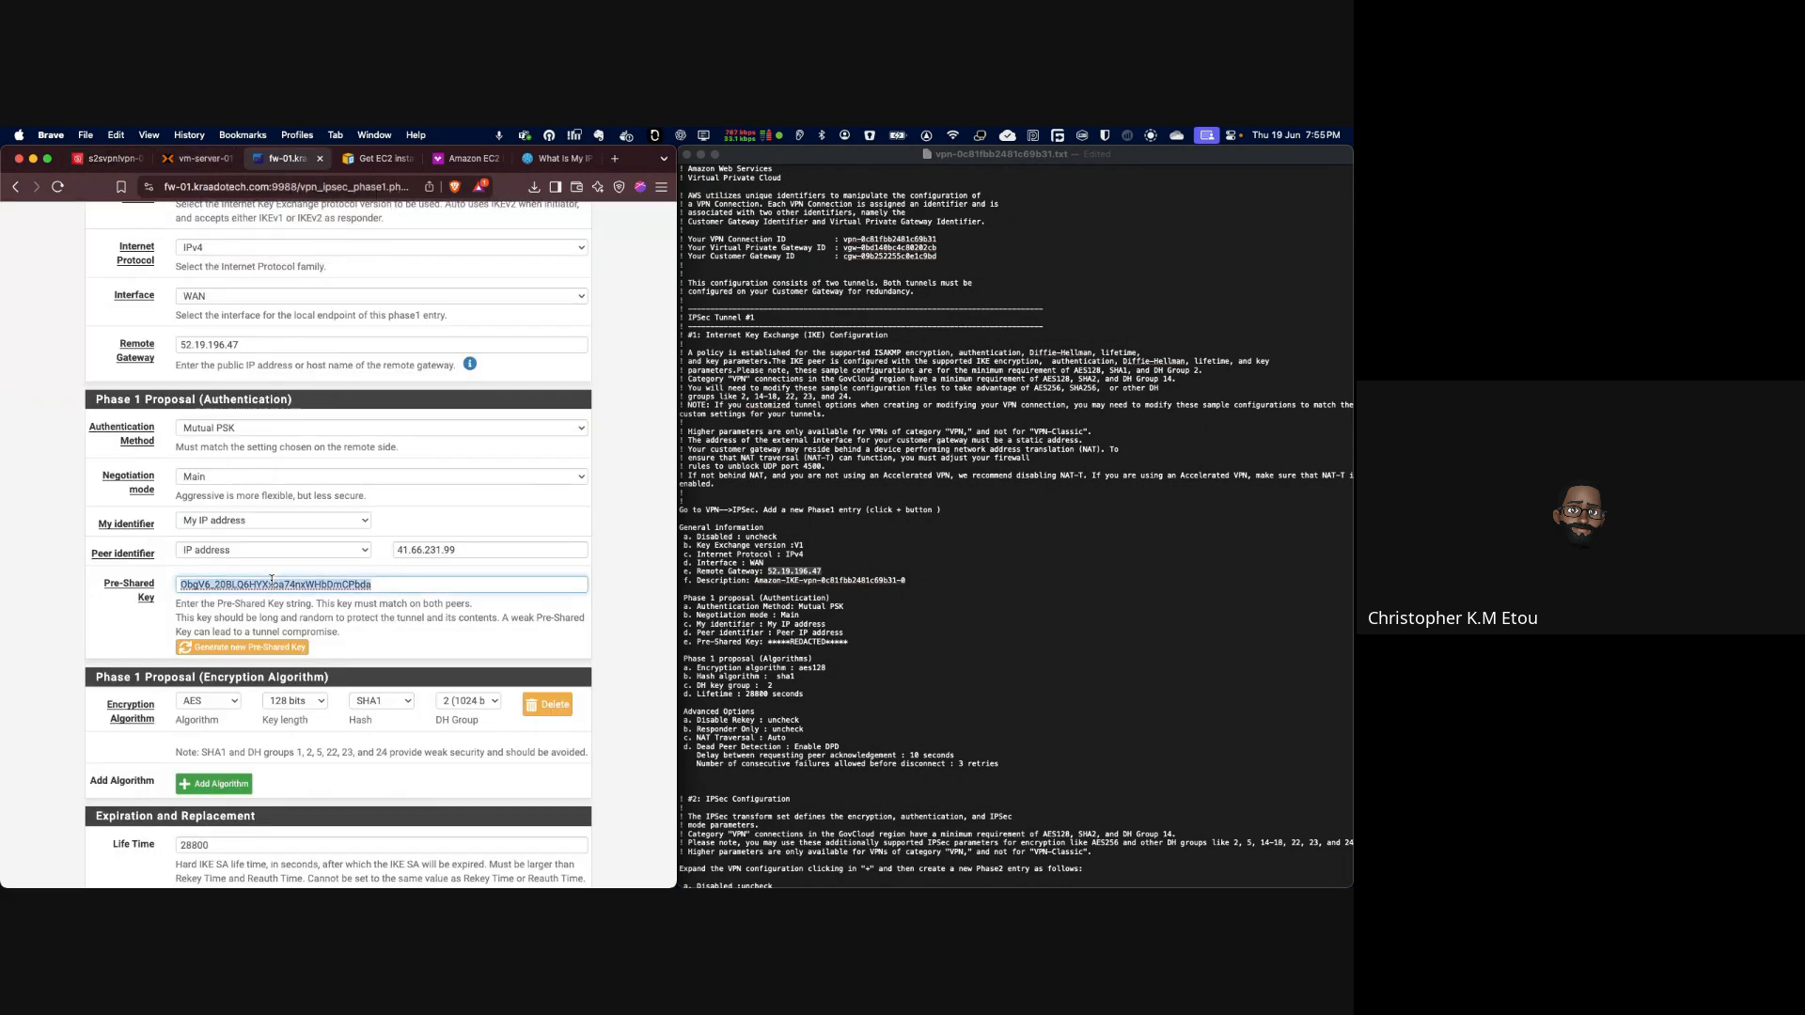
pyautogui.press('super+v')
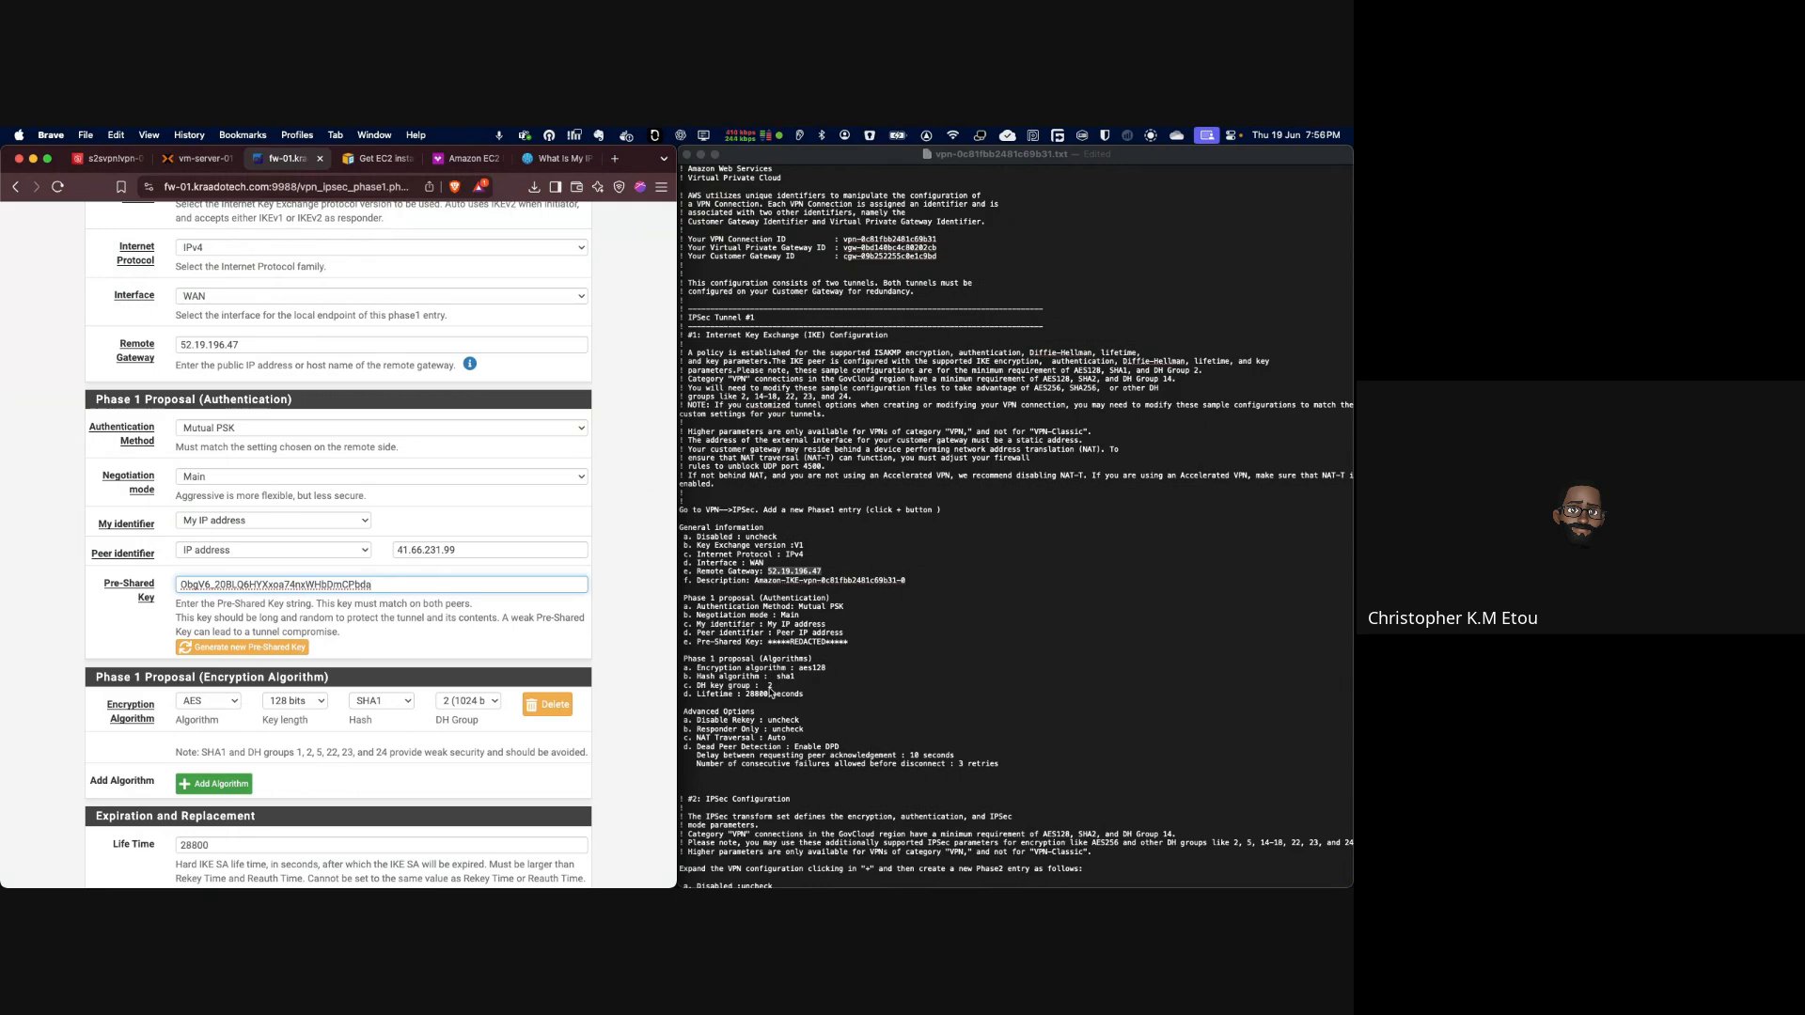
# - Save the edited aws-ip-sec Phase 1 entry and apply the IPsec tunnel changes
pyautogui.scroll(-10, 476, 749)
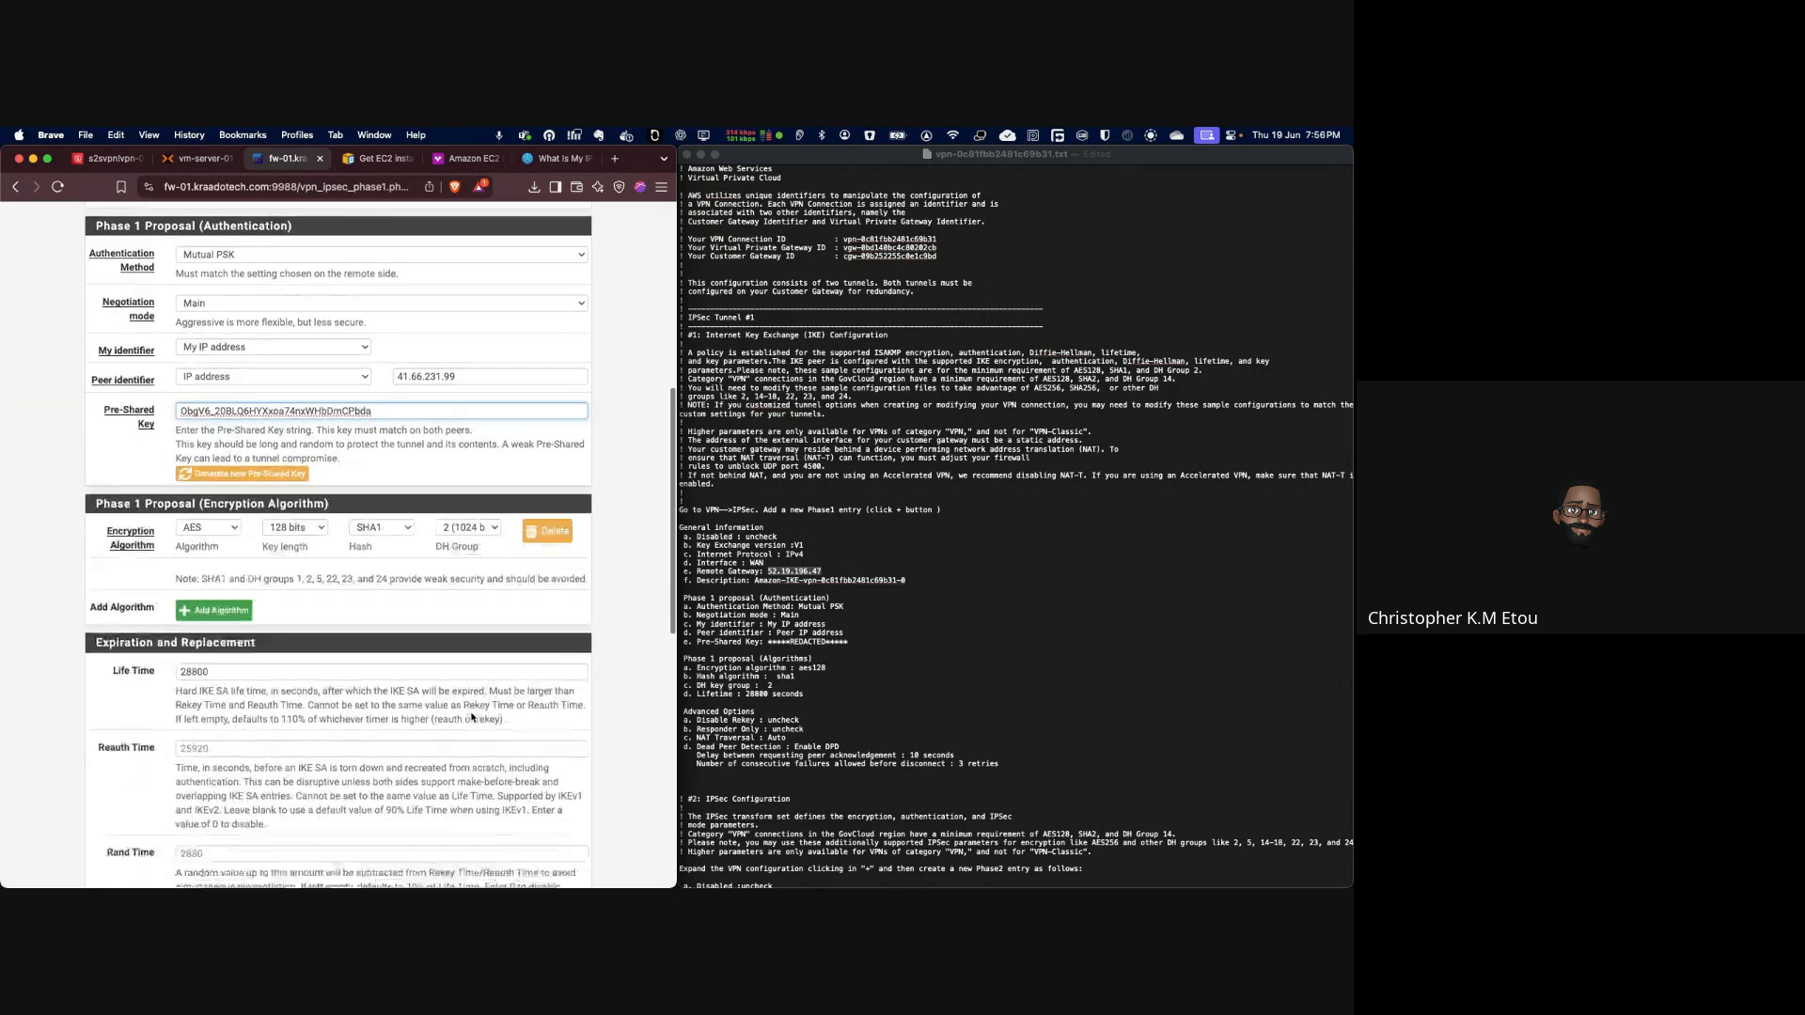
pyautogui.scroll(-5, 471, 713)
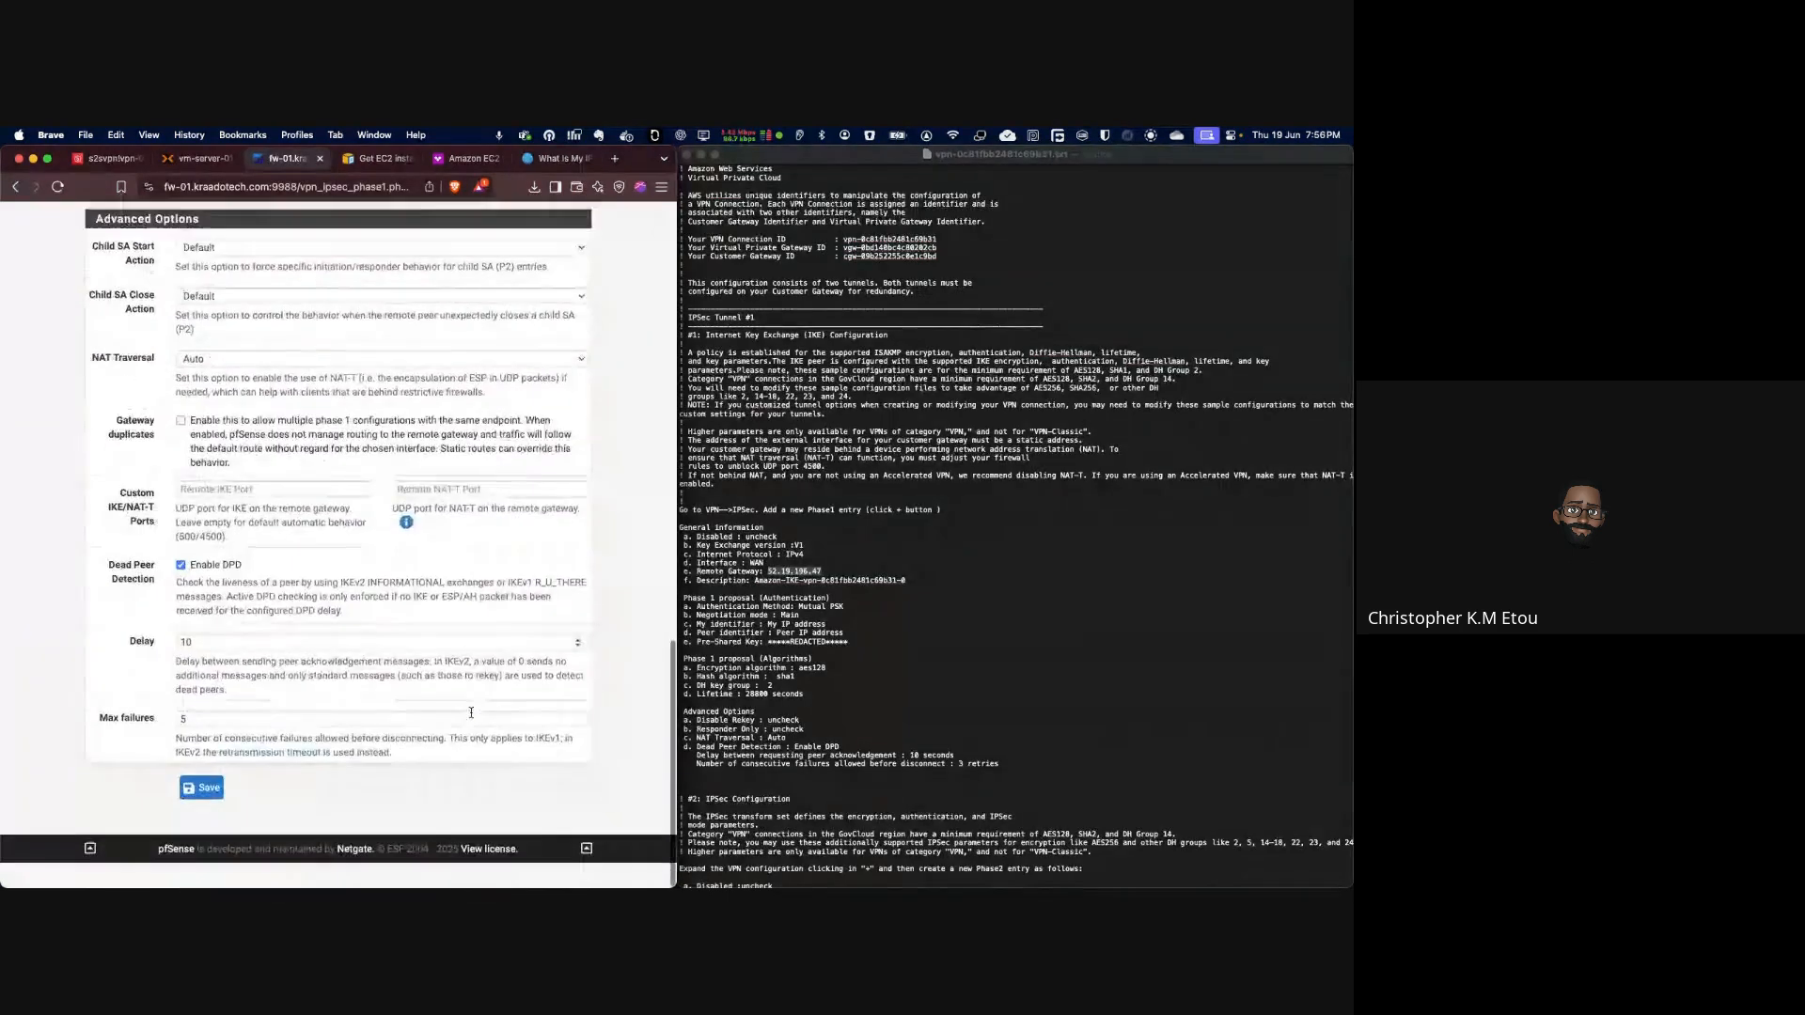
pyautogui.click(212, 817)
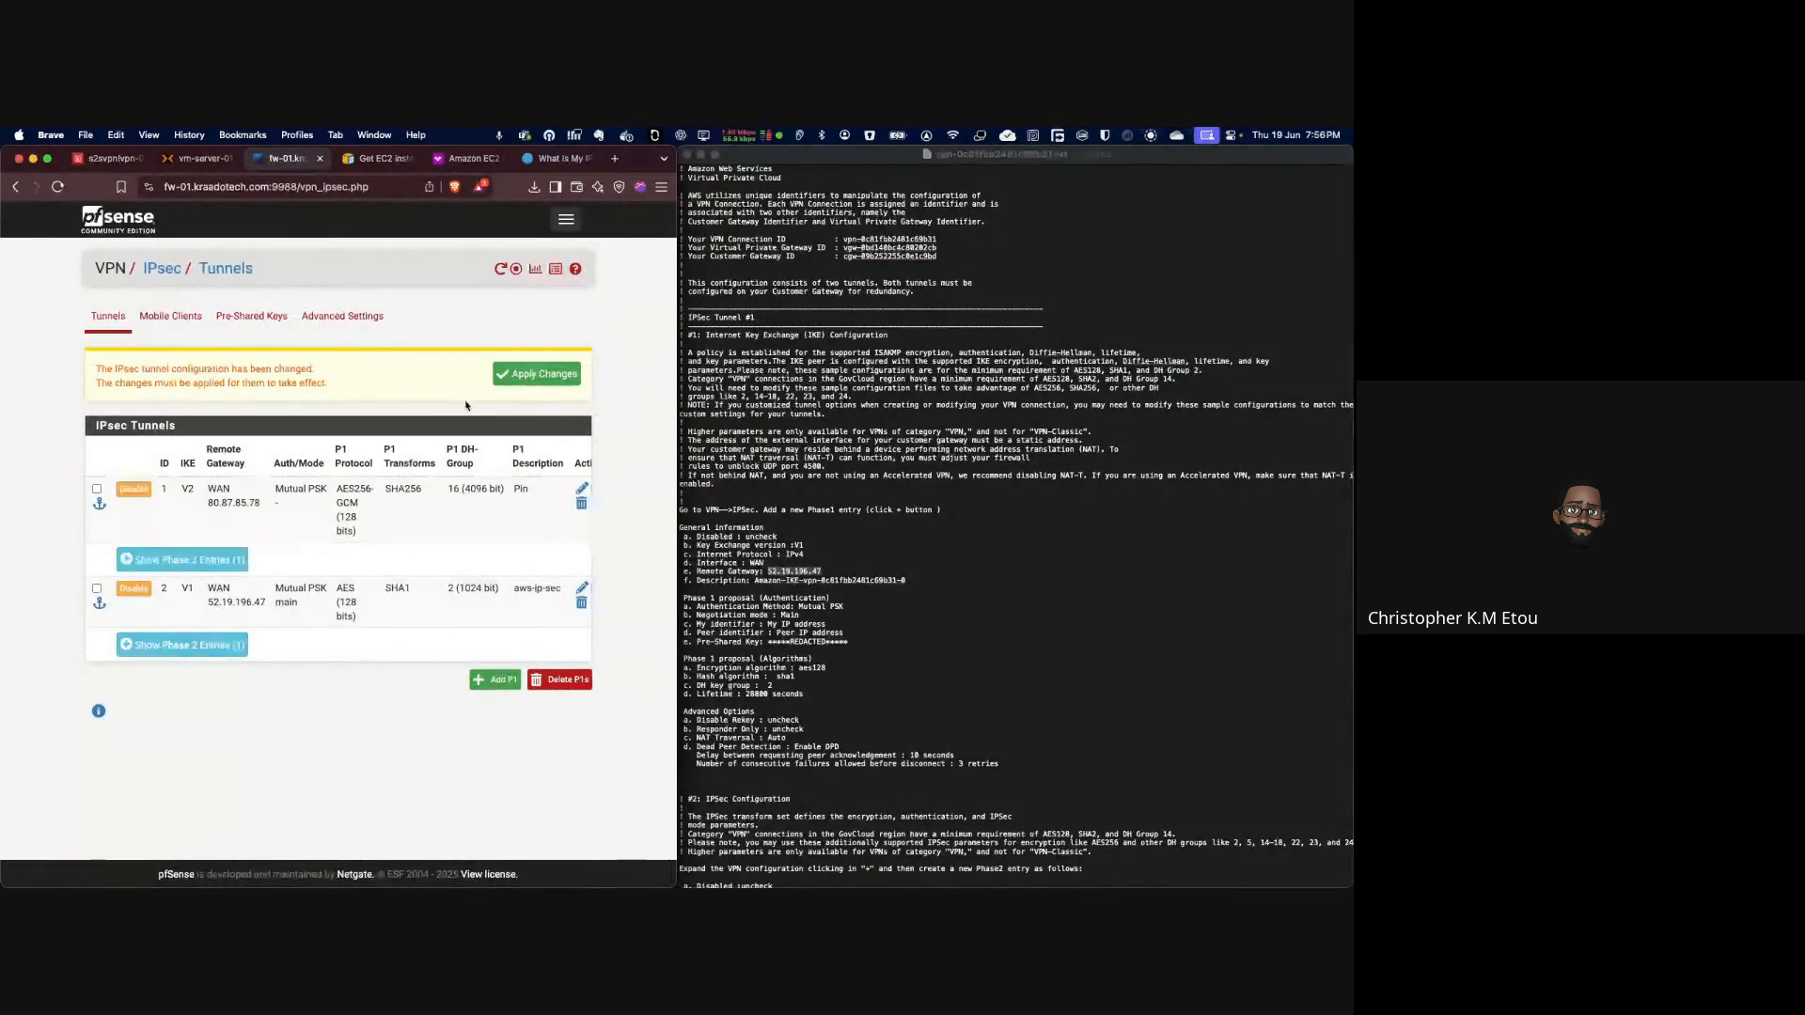
pyautogui.click(536, 373)
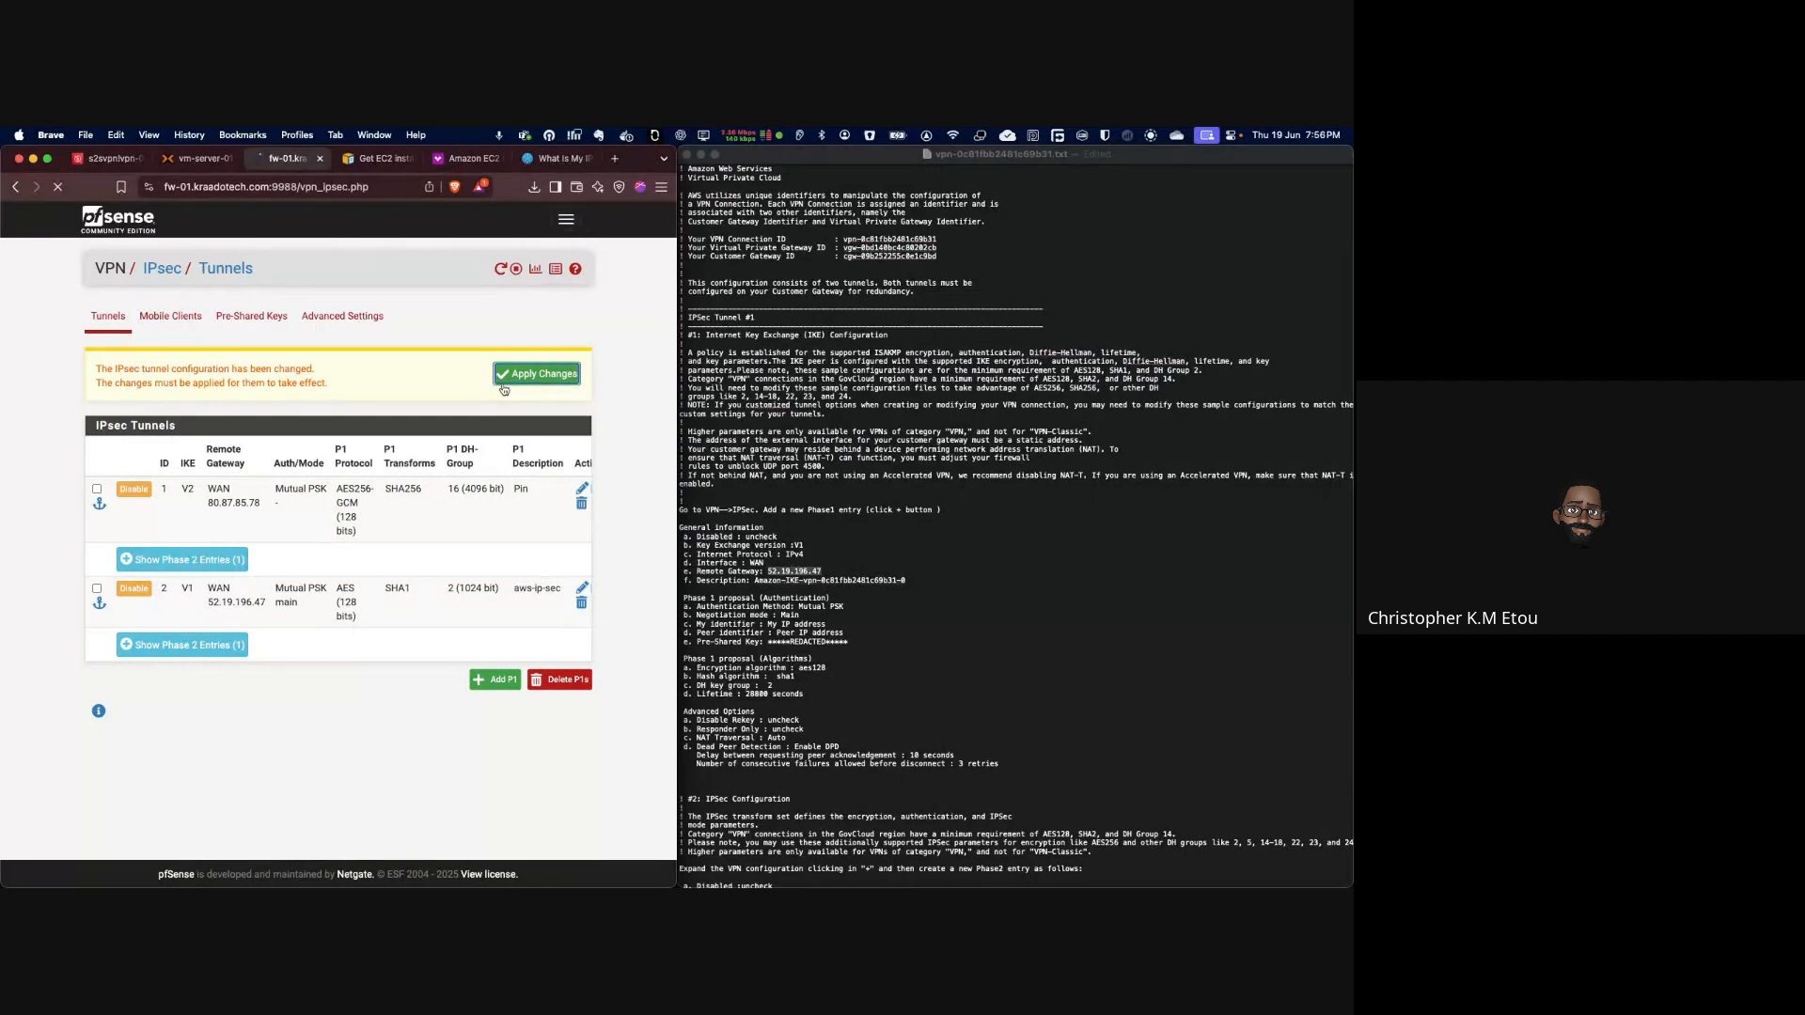
# - Show the Phase 2 entries of the aws-ip-sec tunnel and open aws-ip-sec_p2 for editing
pyautogui.click(237, 636)
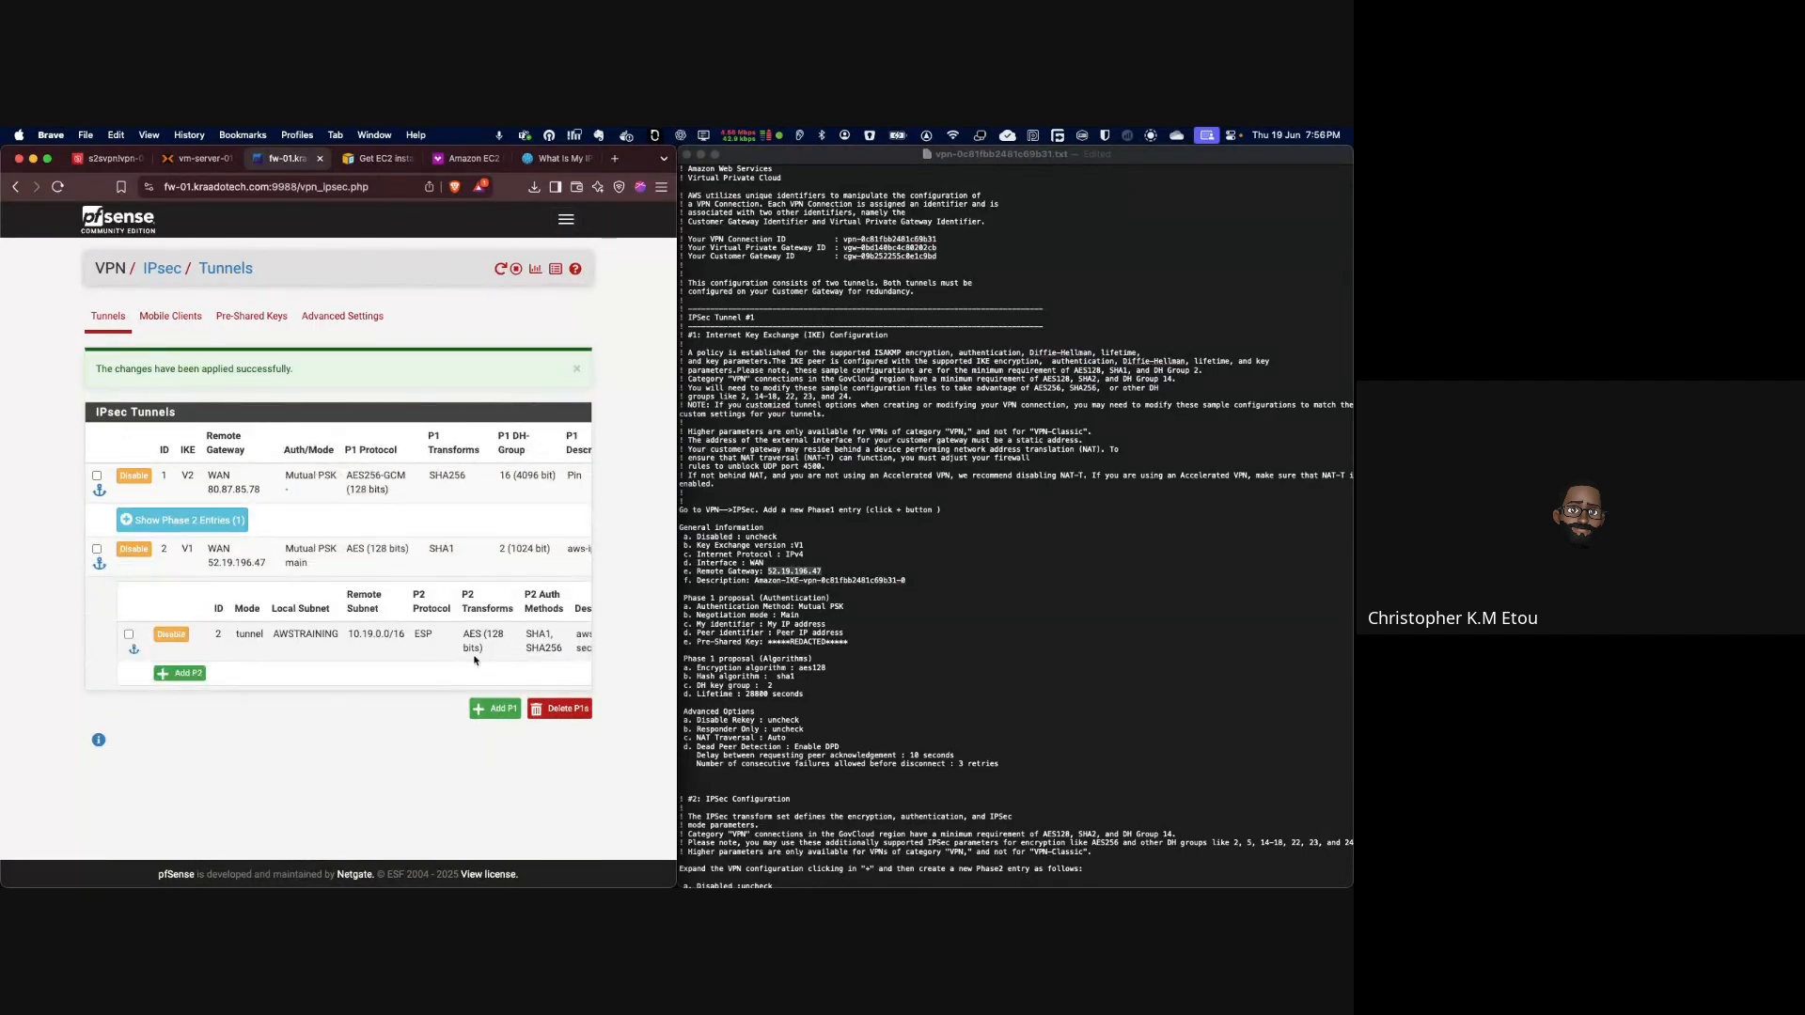
pyautogui.hscroll(2, 475, 661)
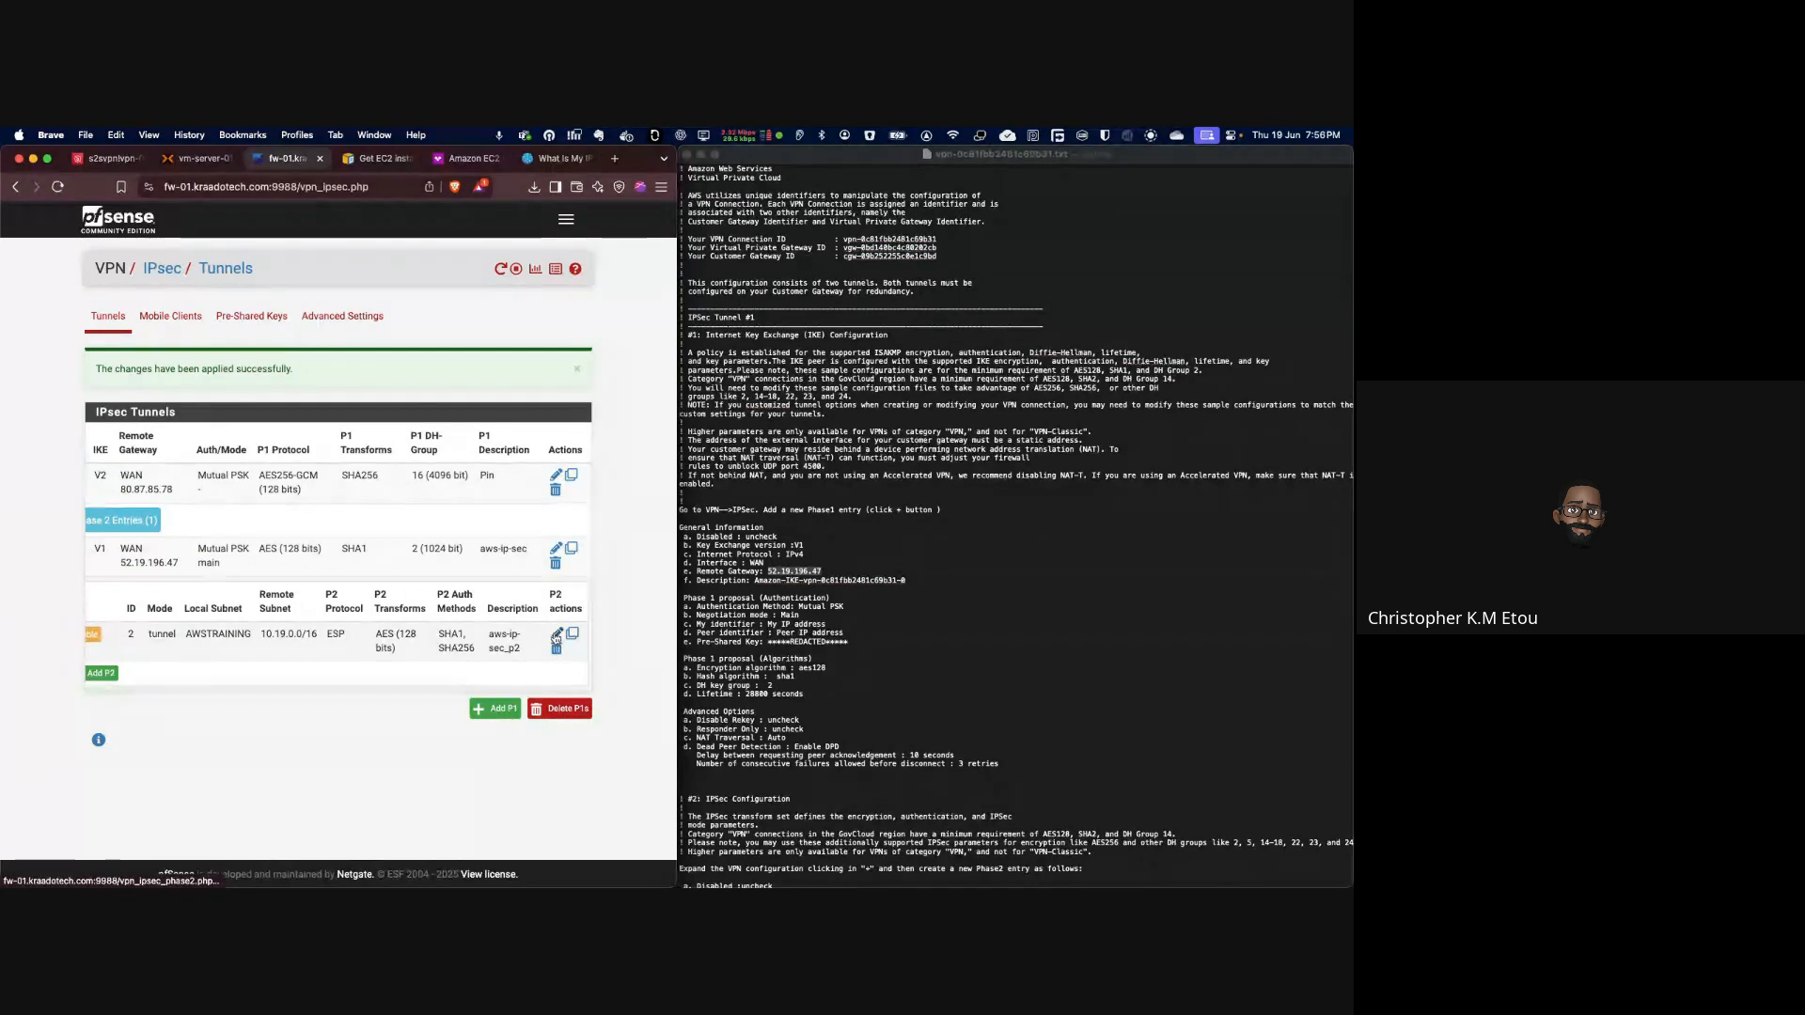
pyautogui.click(556, 636)
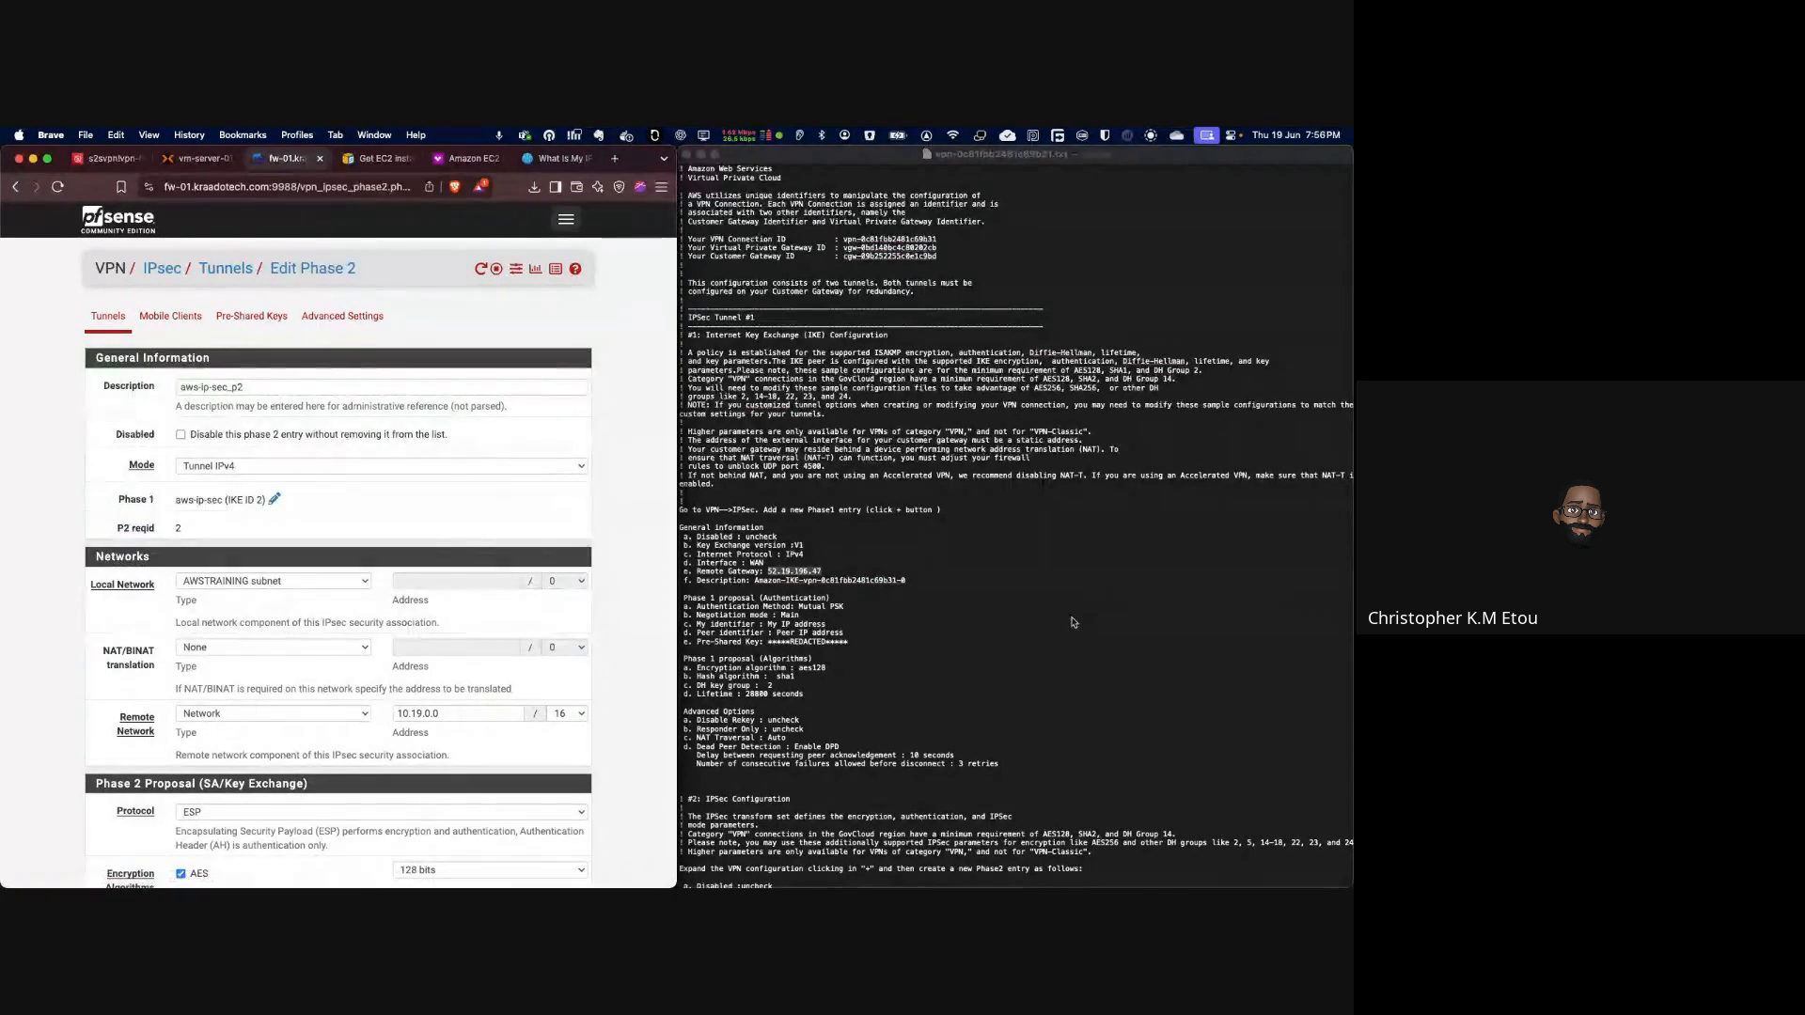
# - Compare the Phase 2 mode, local and remote networks, protocol and encryption with the Tunnel #1 IPSec section of the AWS configuration file
pyautogui.scroll(-5, 1044, 619)
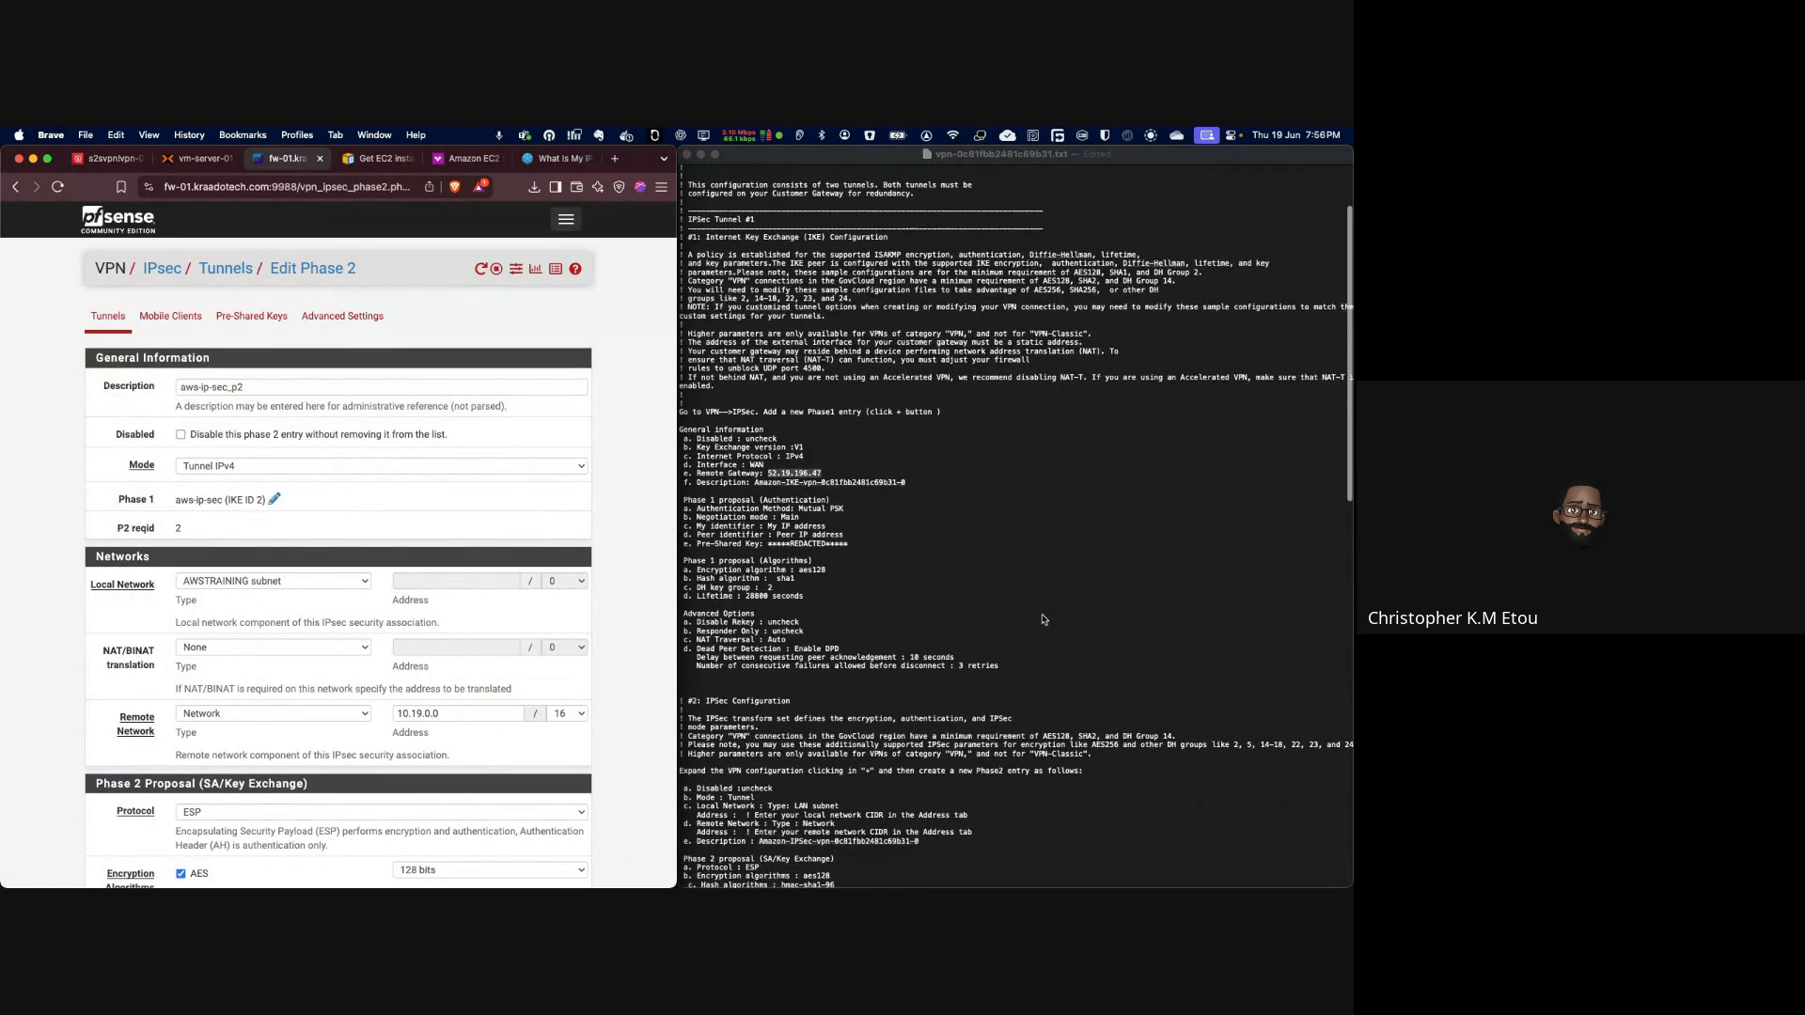
pyautogui.scroll(-6, 1043, 620)
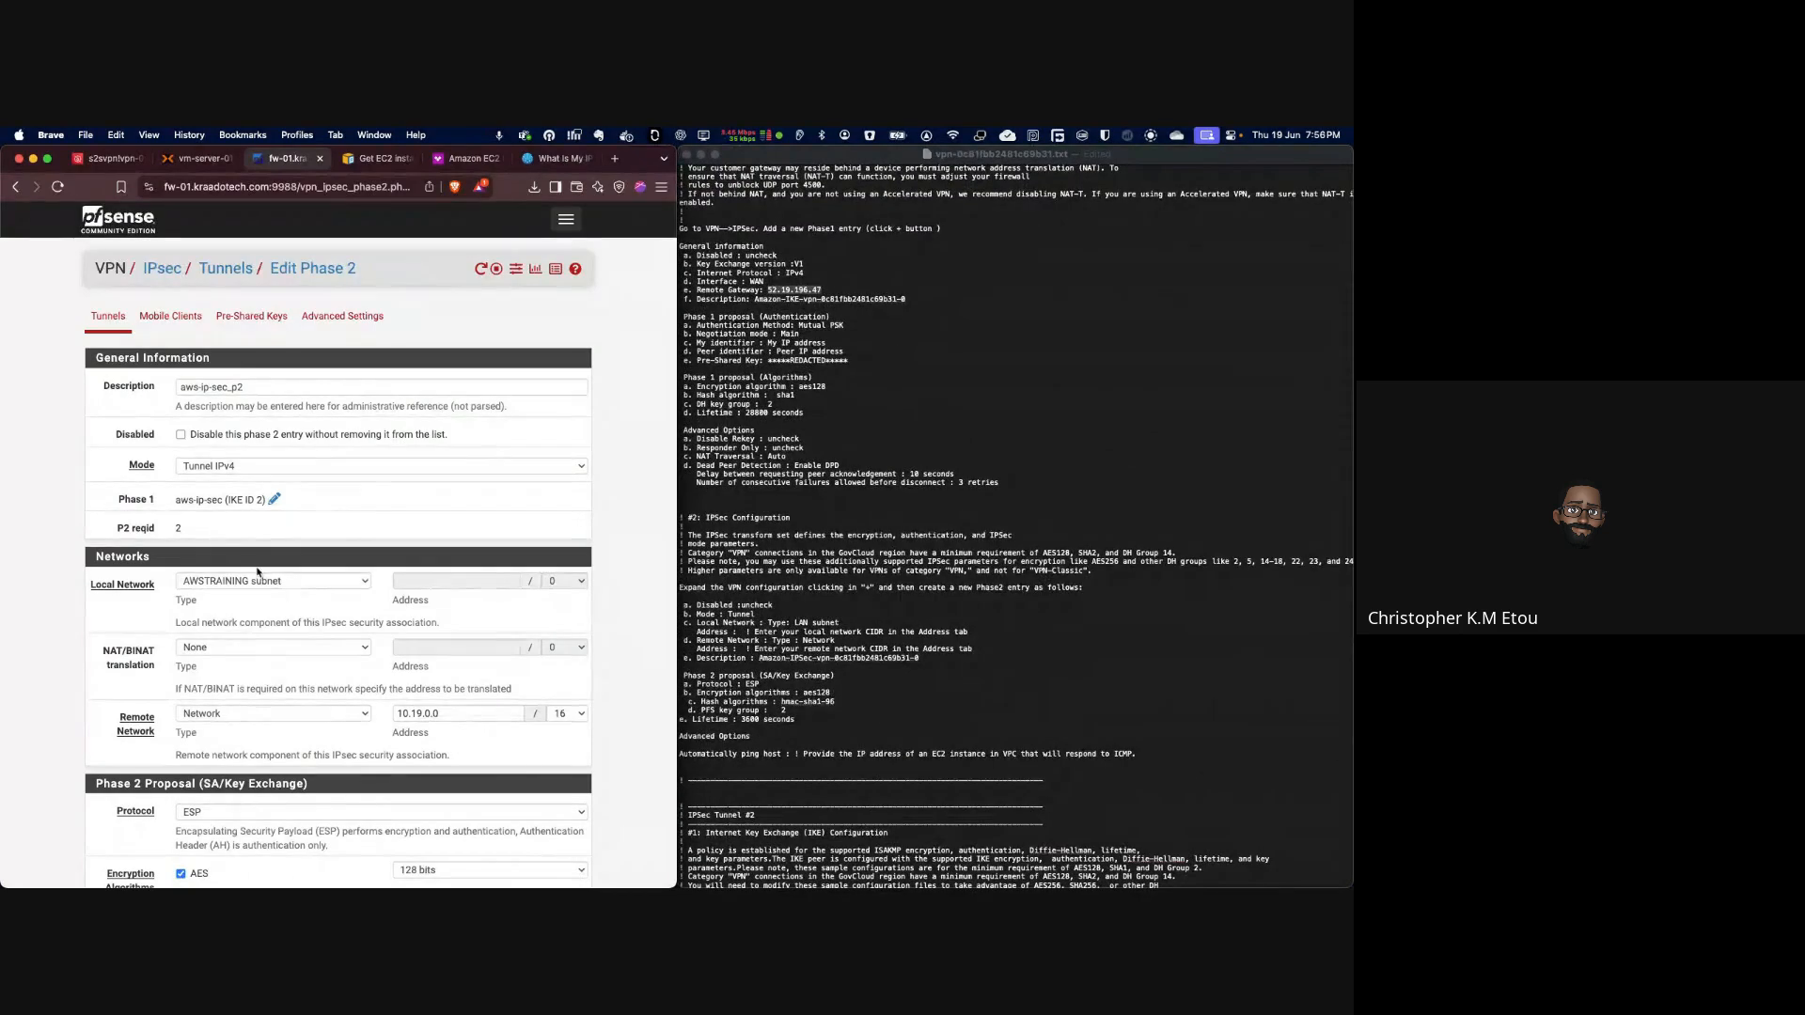
pyautogui.click(224, 470)
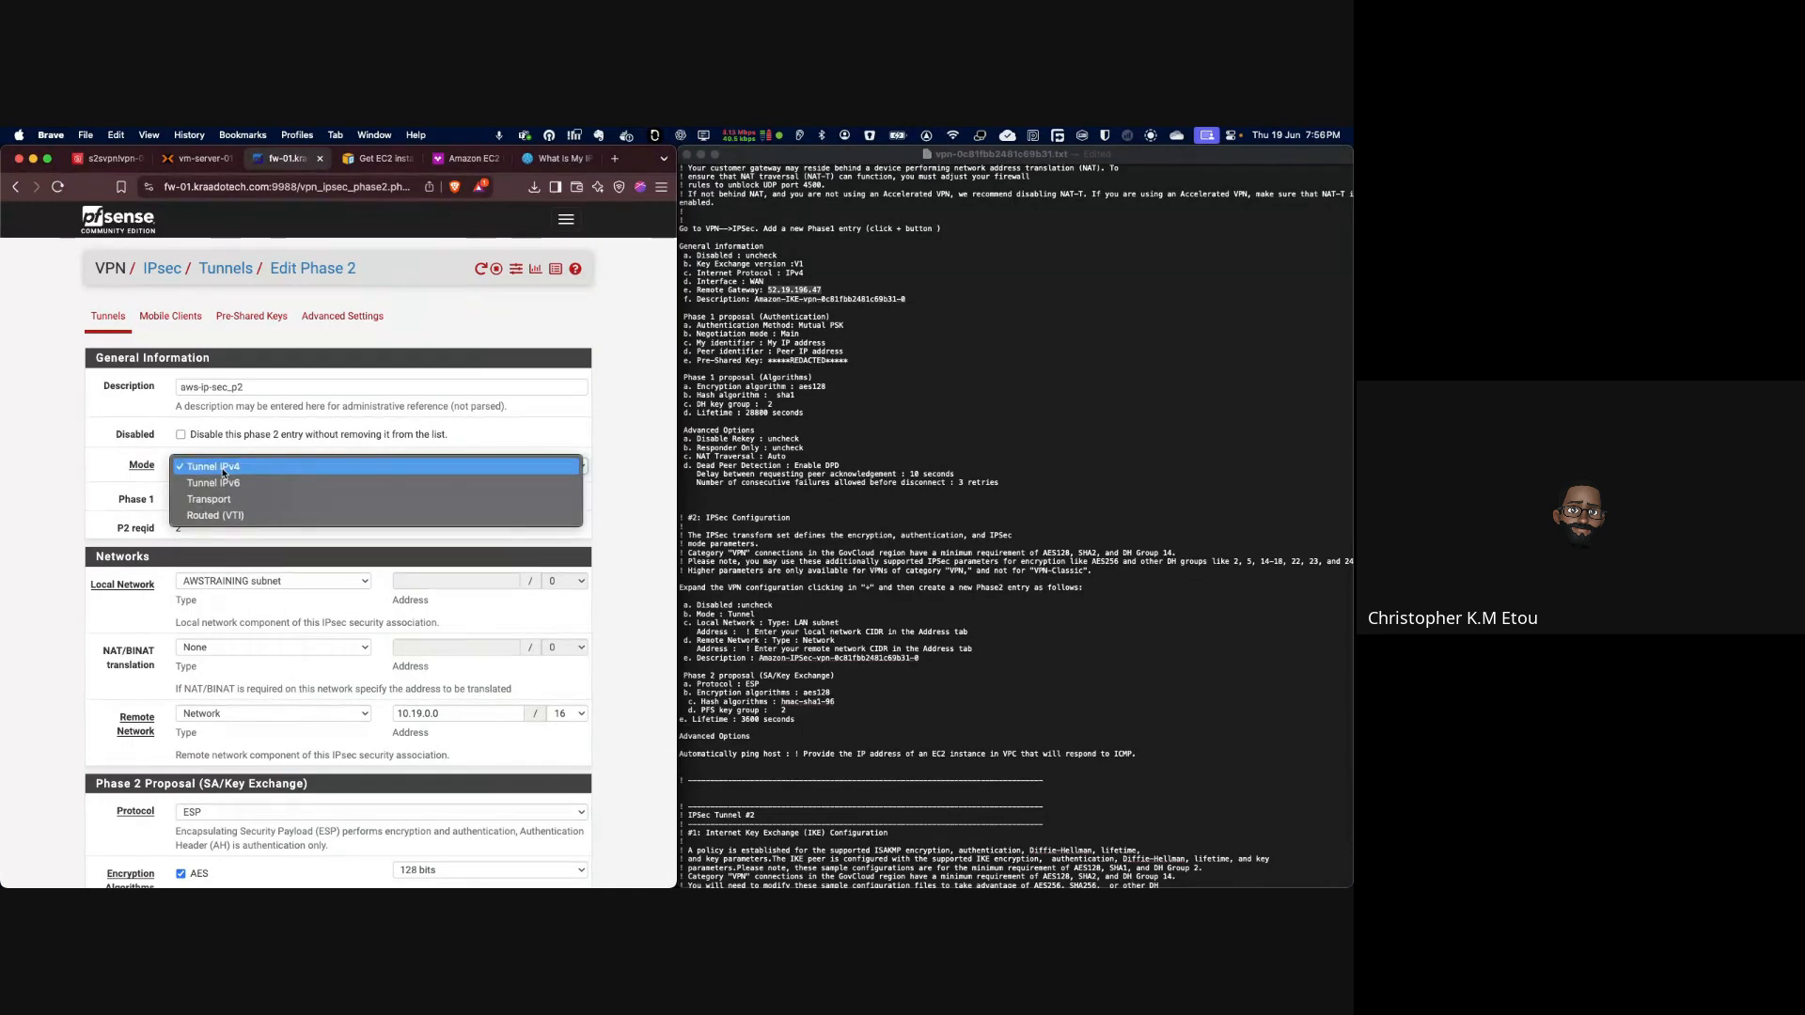
pyautogui.click(402, 423)
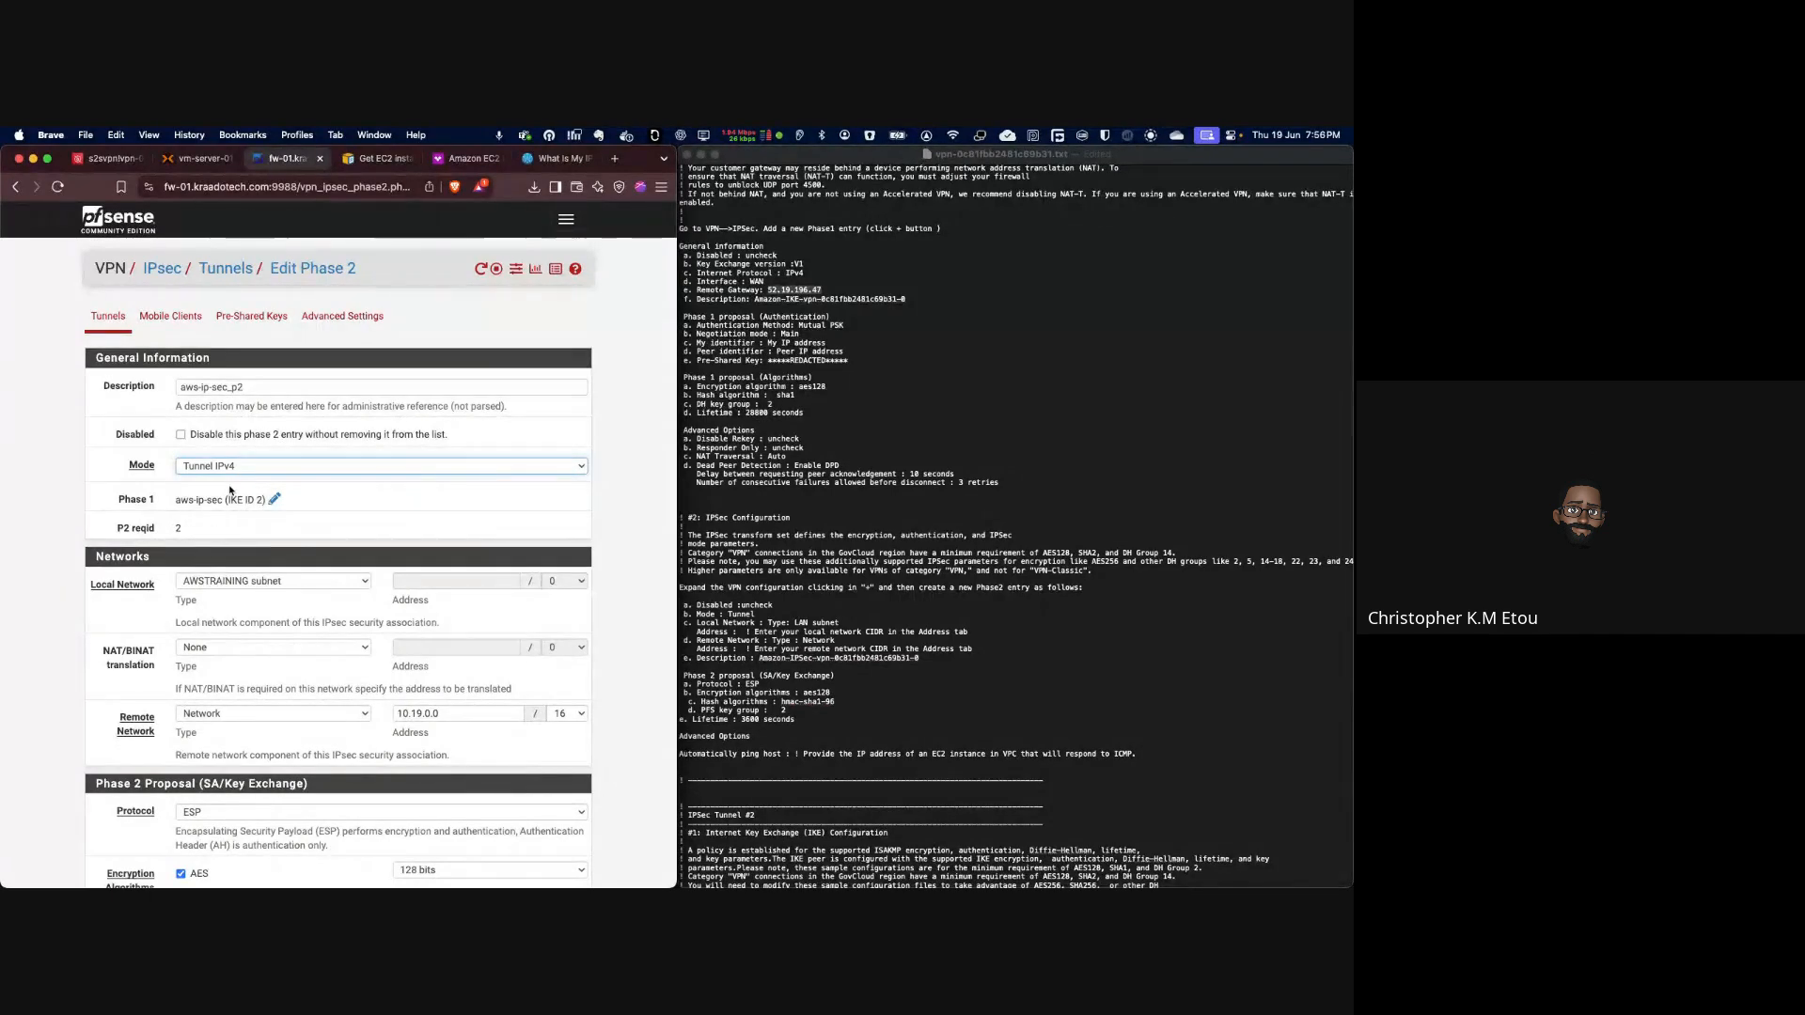
pyautogui.scroll(-1, 231, 491)
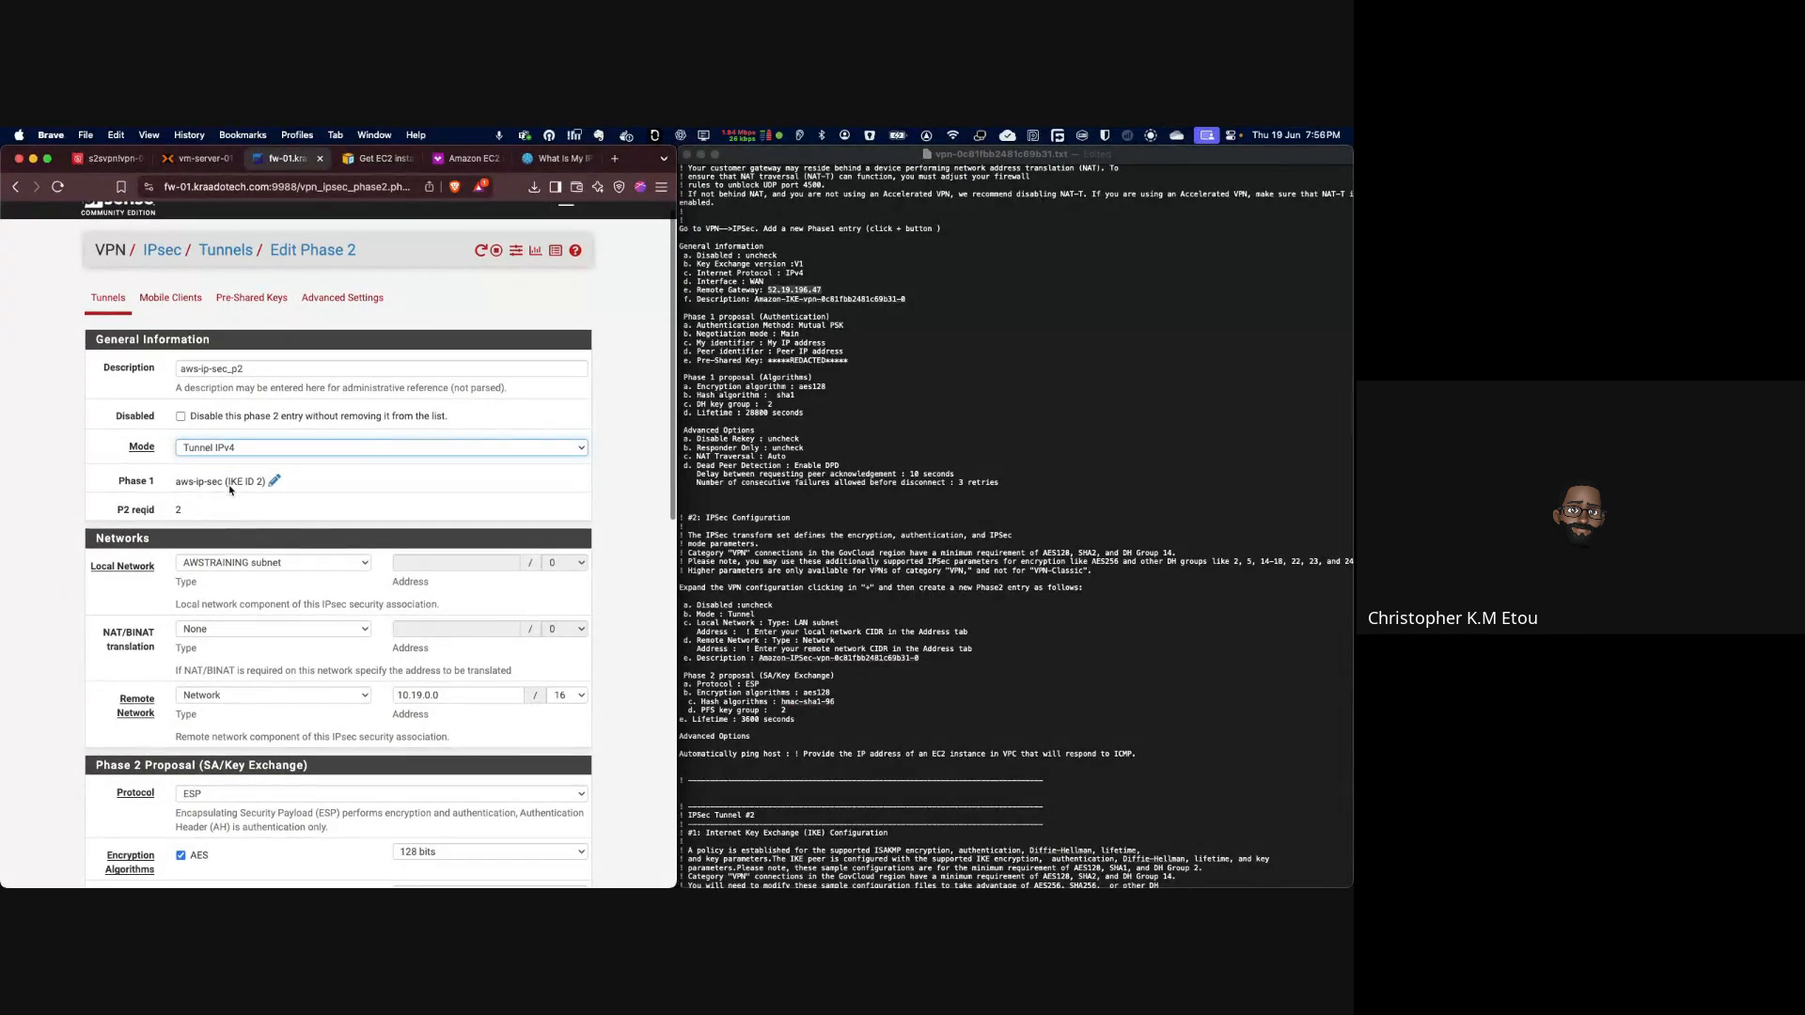
pyautogui.click(265, 564)
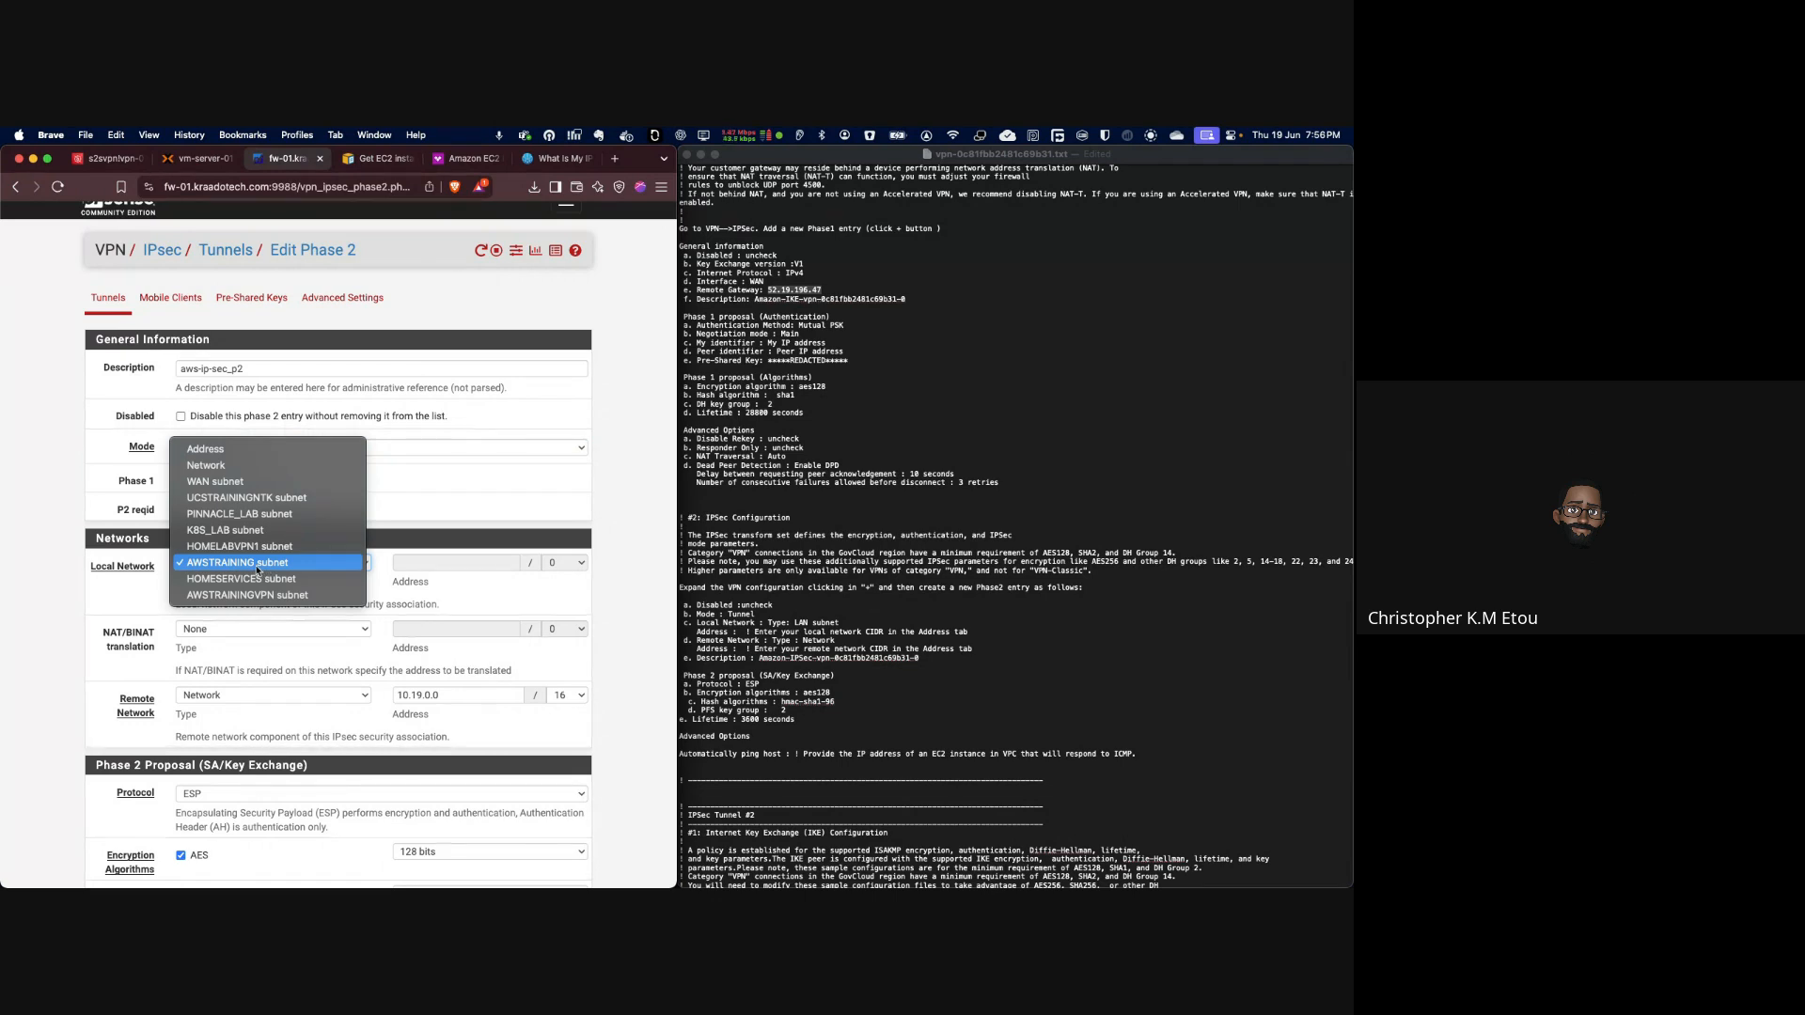
pyautogui.click(257, 566)
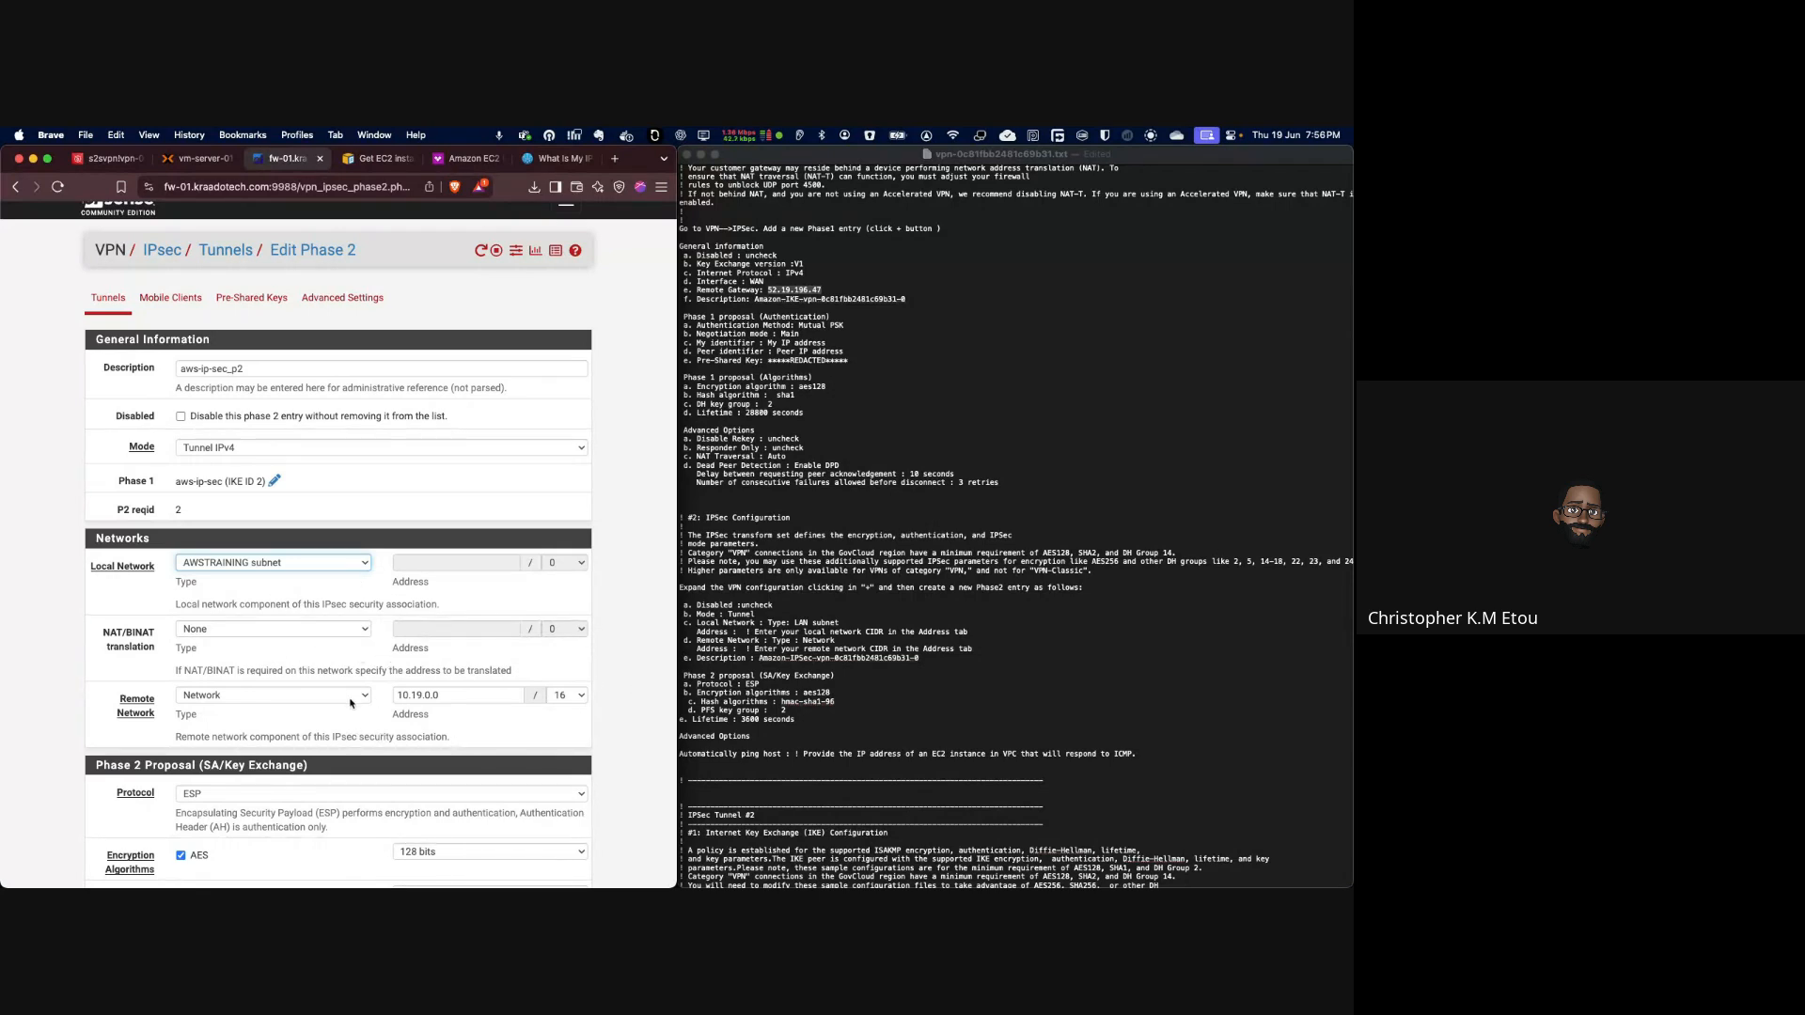
pyautogui.scroll(-1, 338, 677)
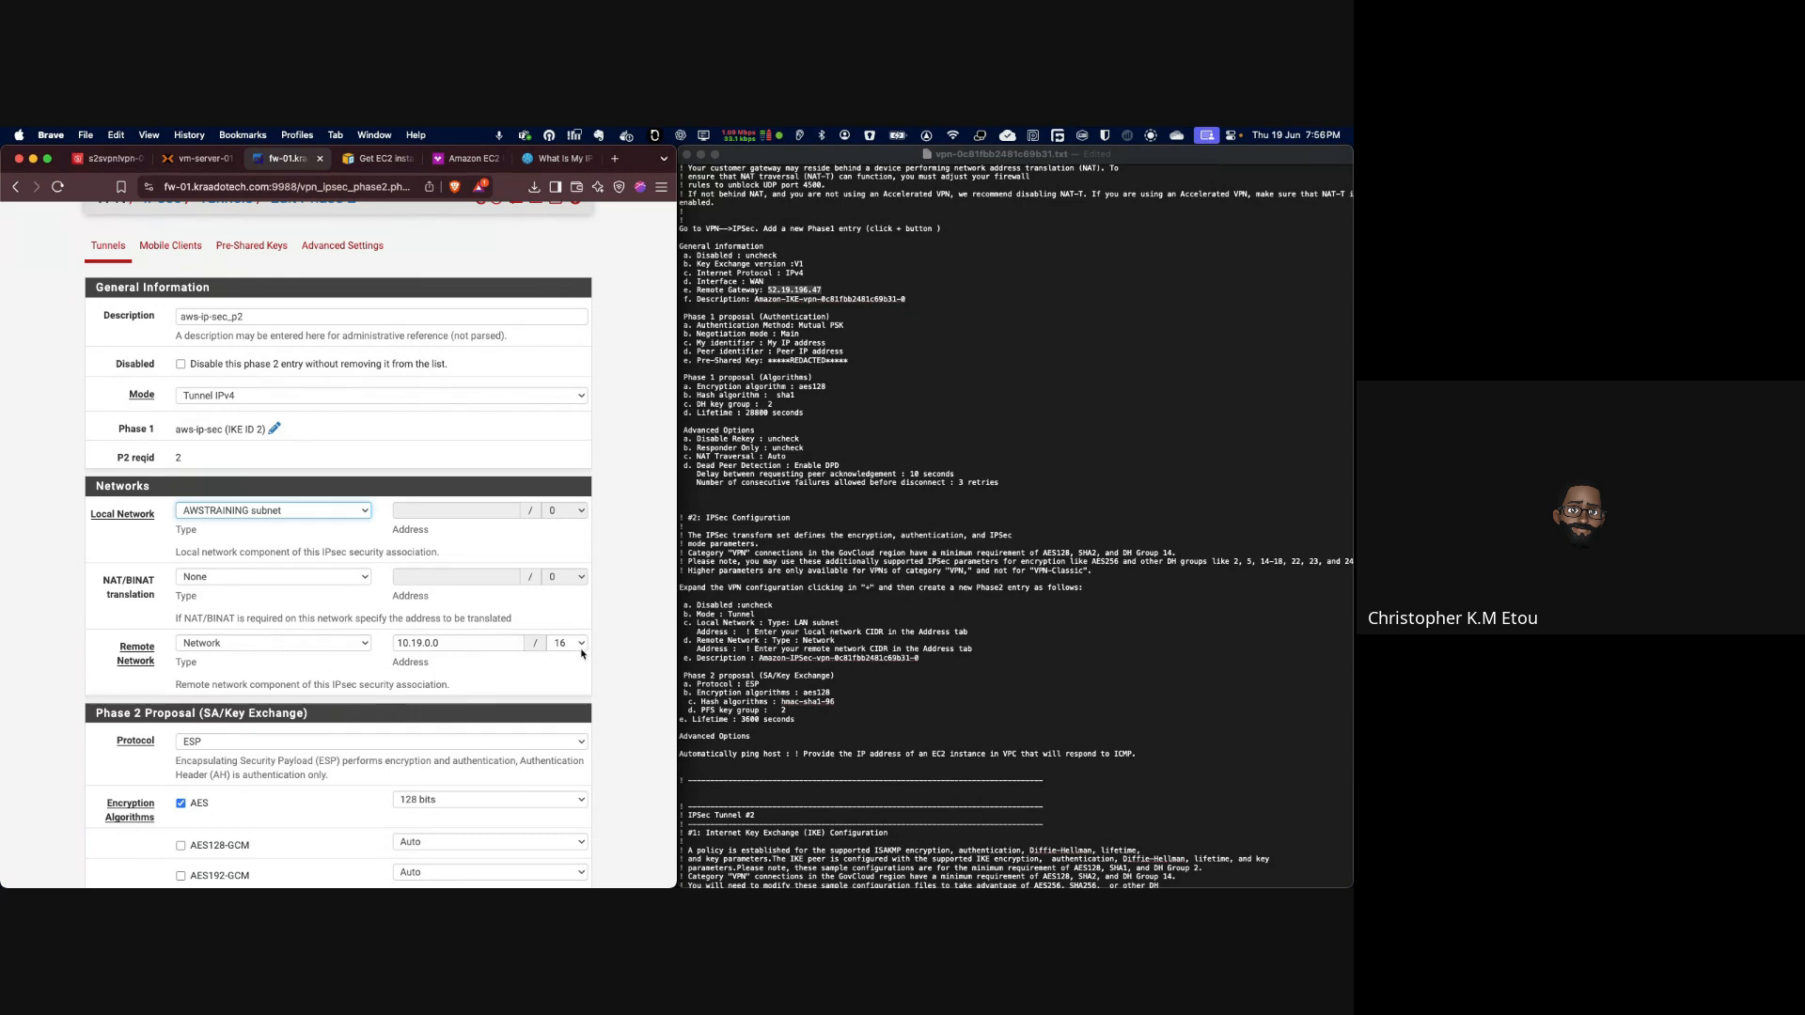
pyautogui.scroll(-2, 351, 660)
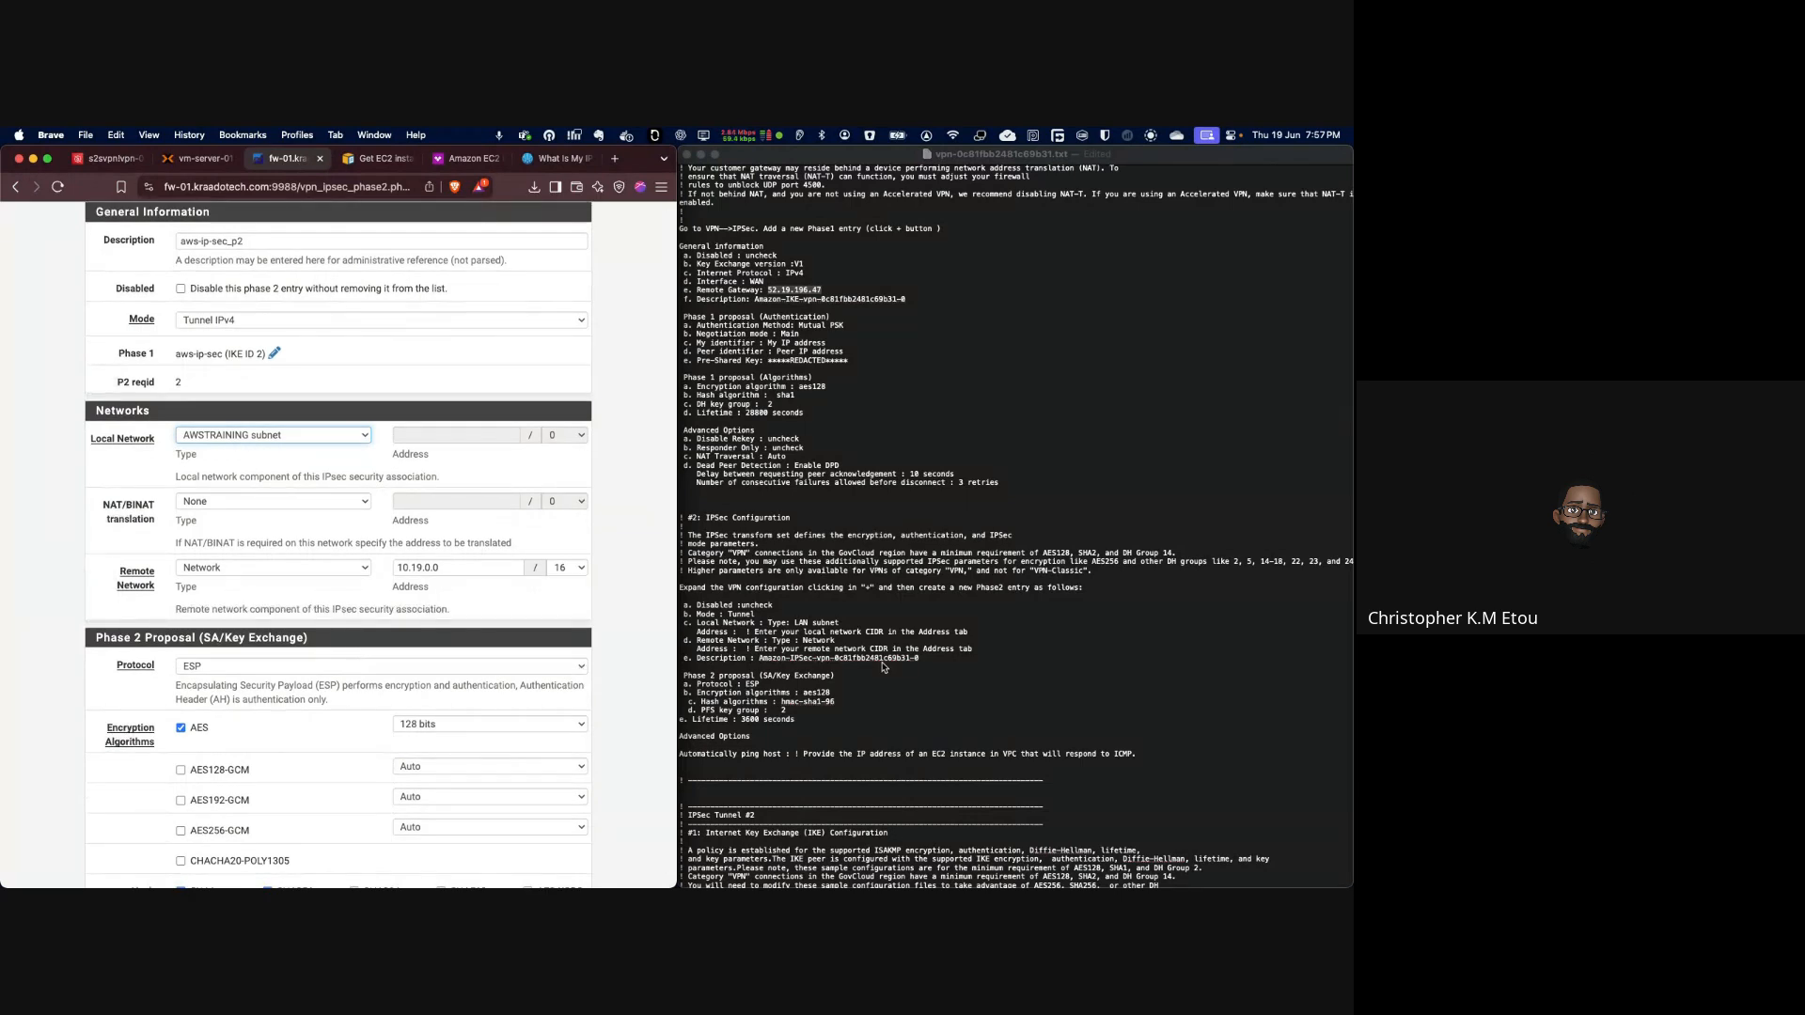
pyautogui.scroll(-1, 880, 664)
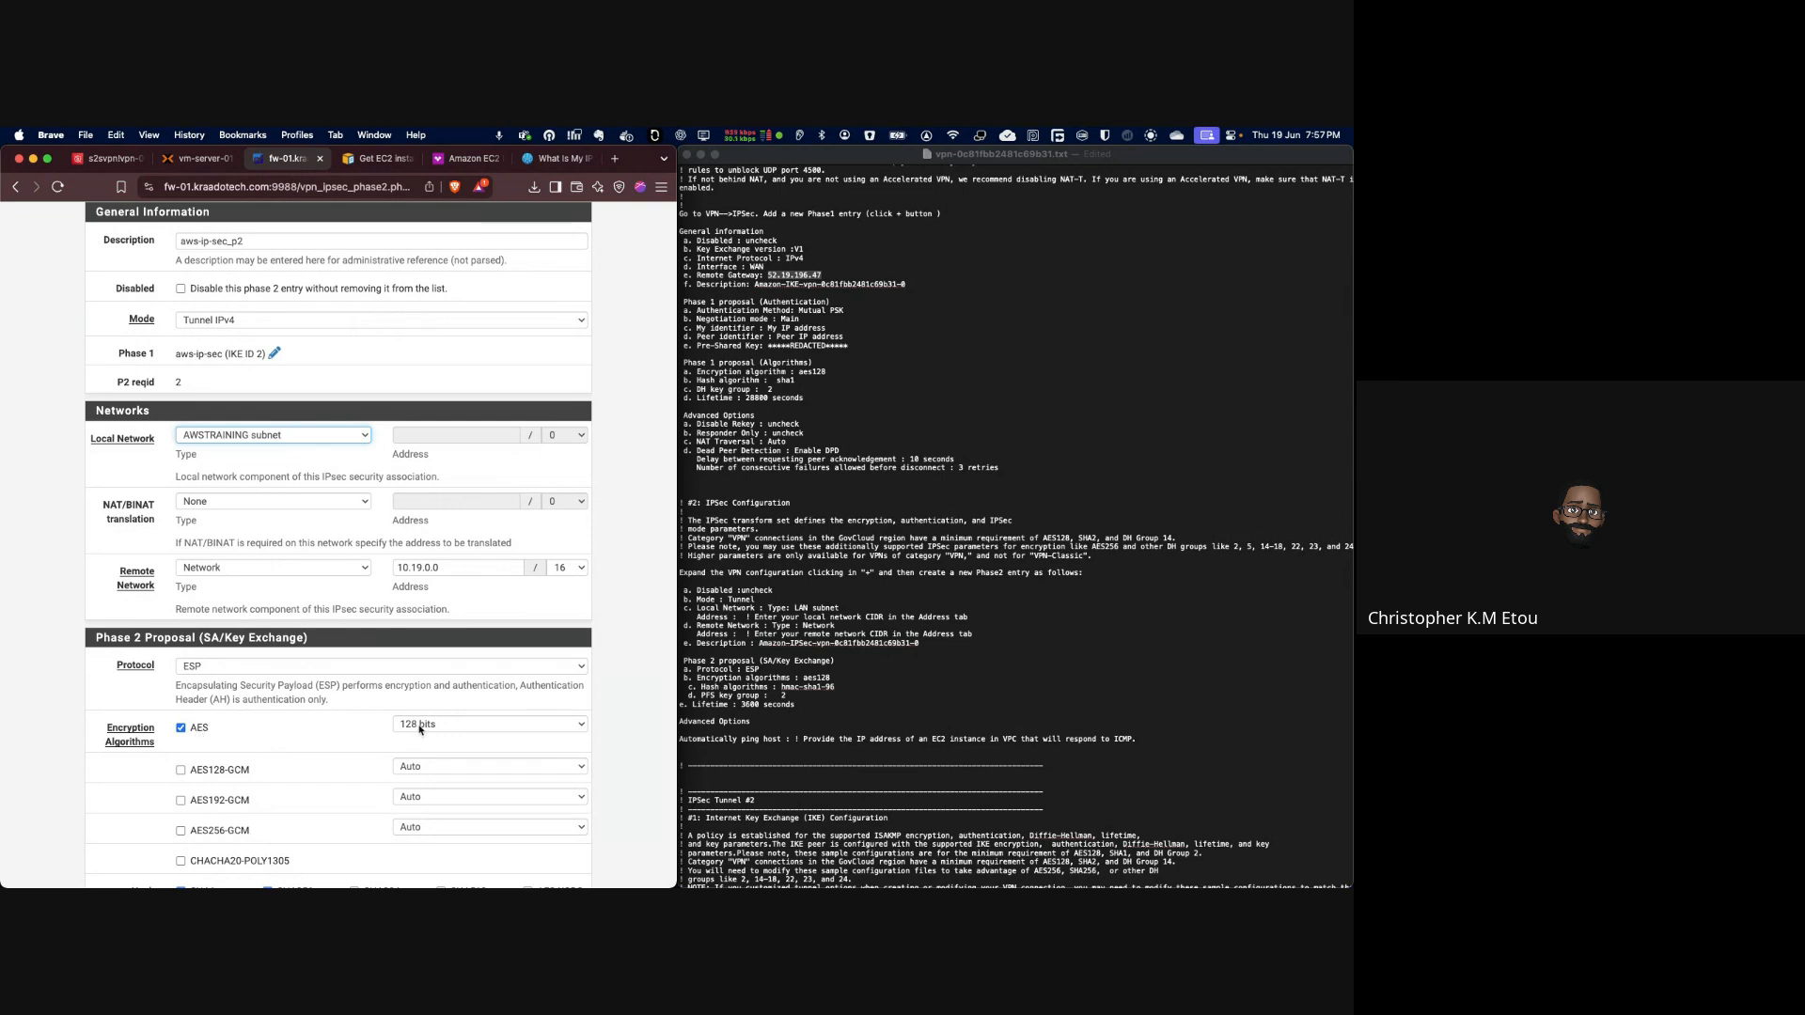
# - Deselect the SHA256 hash algorithm in the Phase 2 proposal and check the PFS key group and lifetime against the AWS configuration file
pyautogui.scroll(-3, 456, 729)
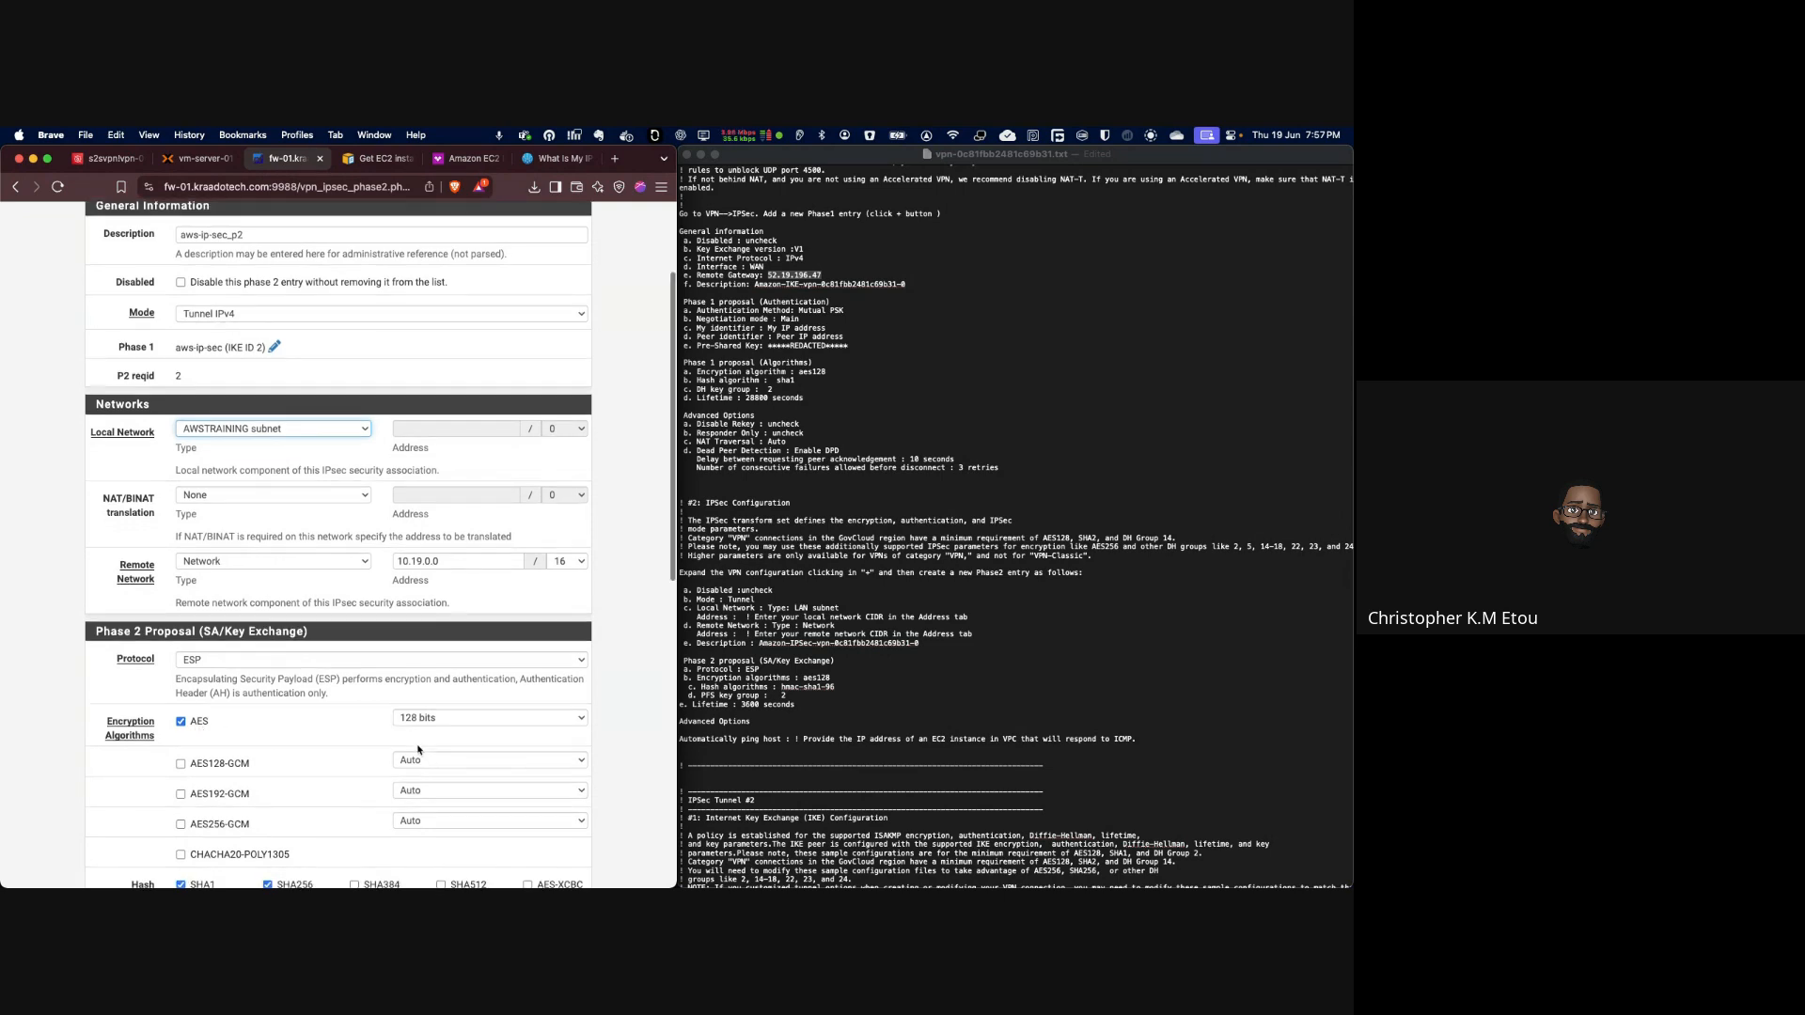
pyautogui.click(268, 742)
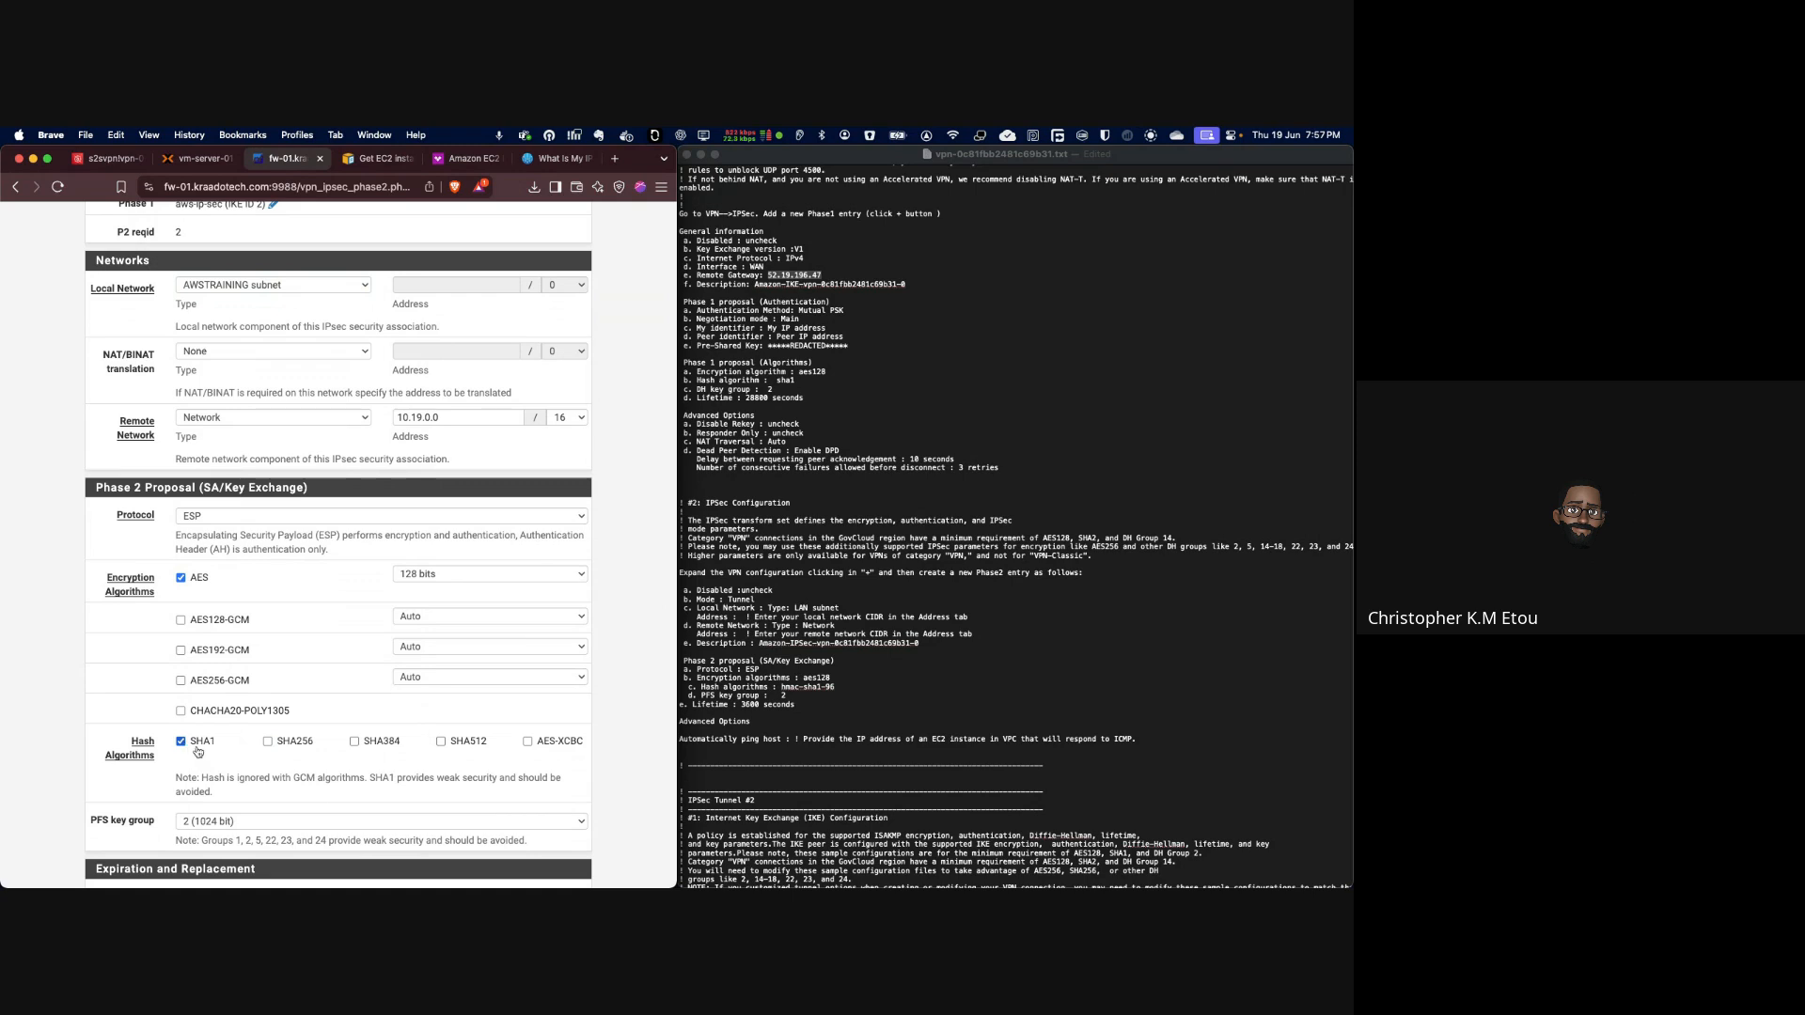
pyautogui.scroll(-3, 418, 730)
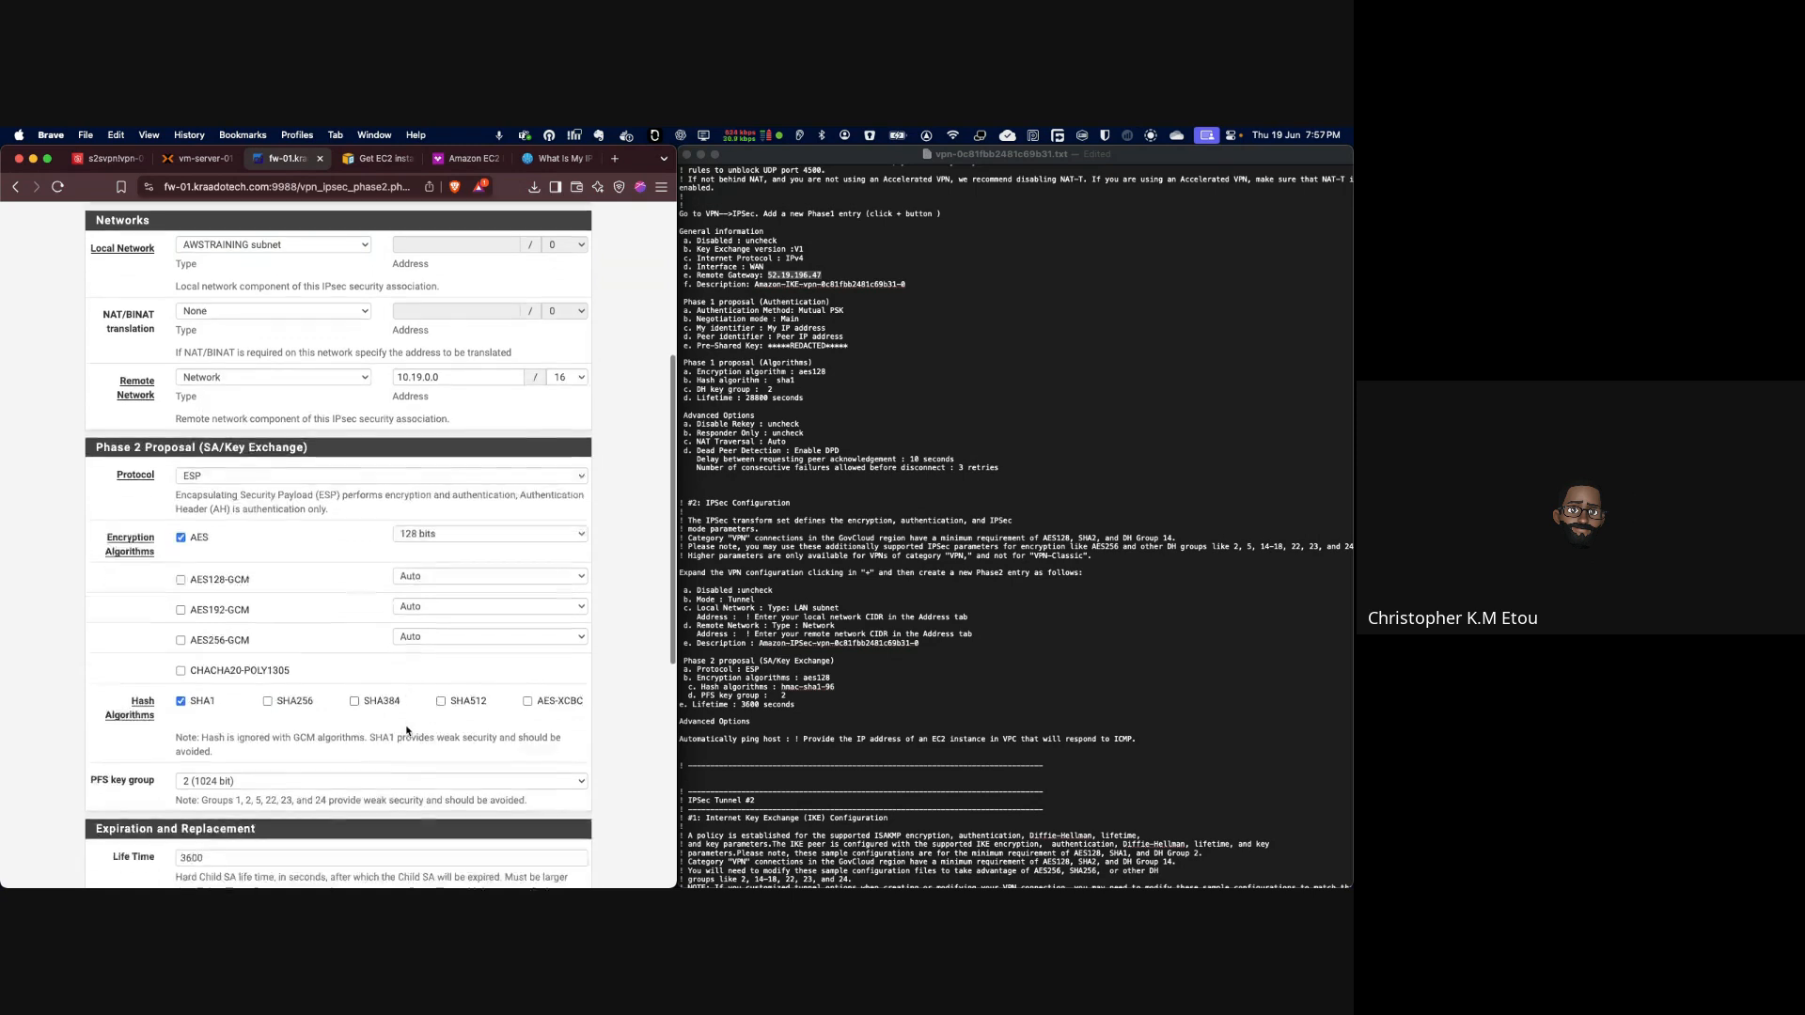
pyautogui.scroll(-1, 908, 697)
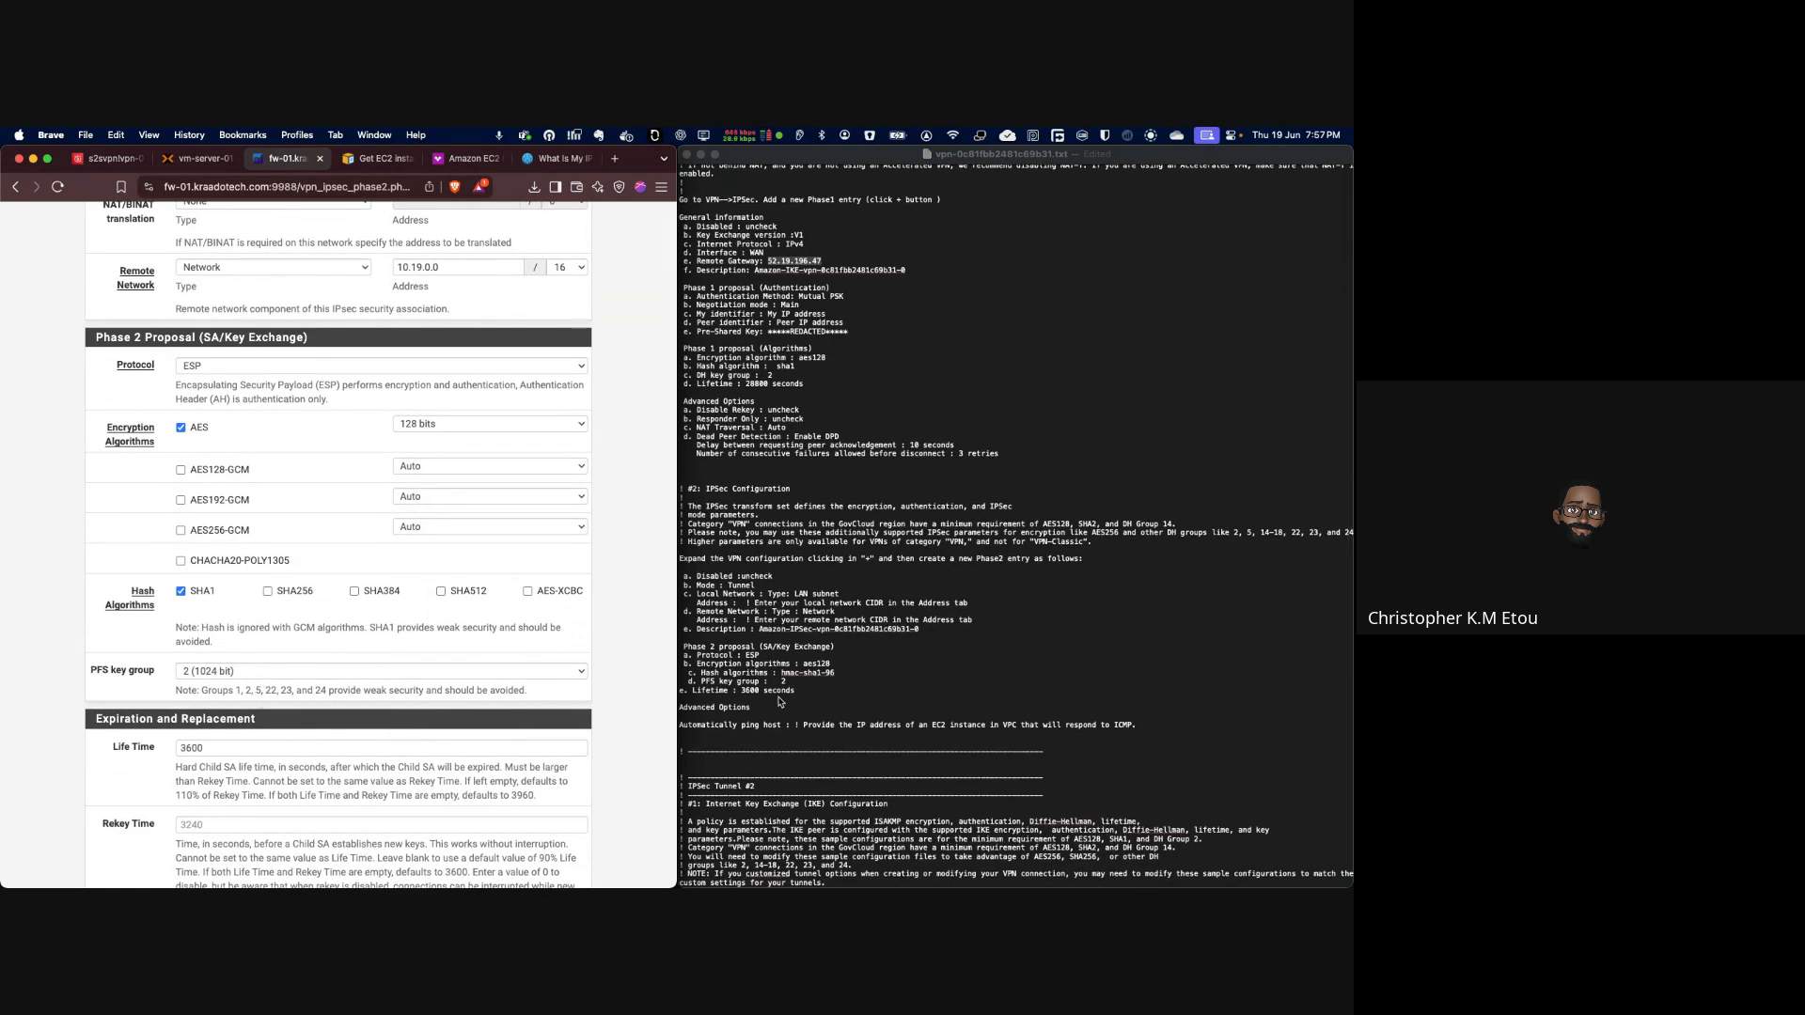
# - Turn off the periodic keep alive check for the Phase 2 entry, save it and apply the IPsec tunnel changes
pyautogui.scroll(-4, 414, 701)
pyautogui.scroll(-4, 411, 702)
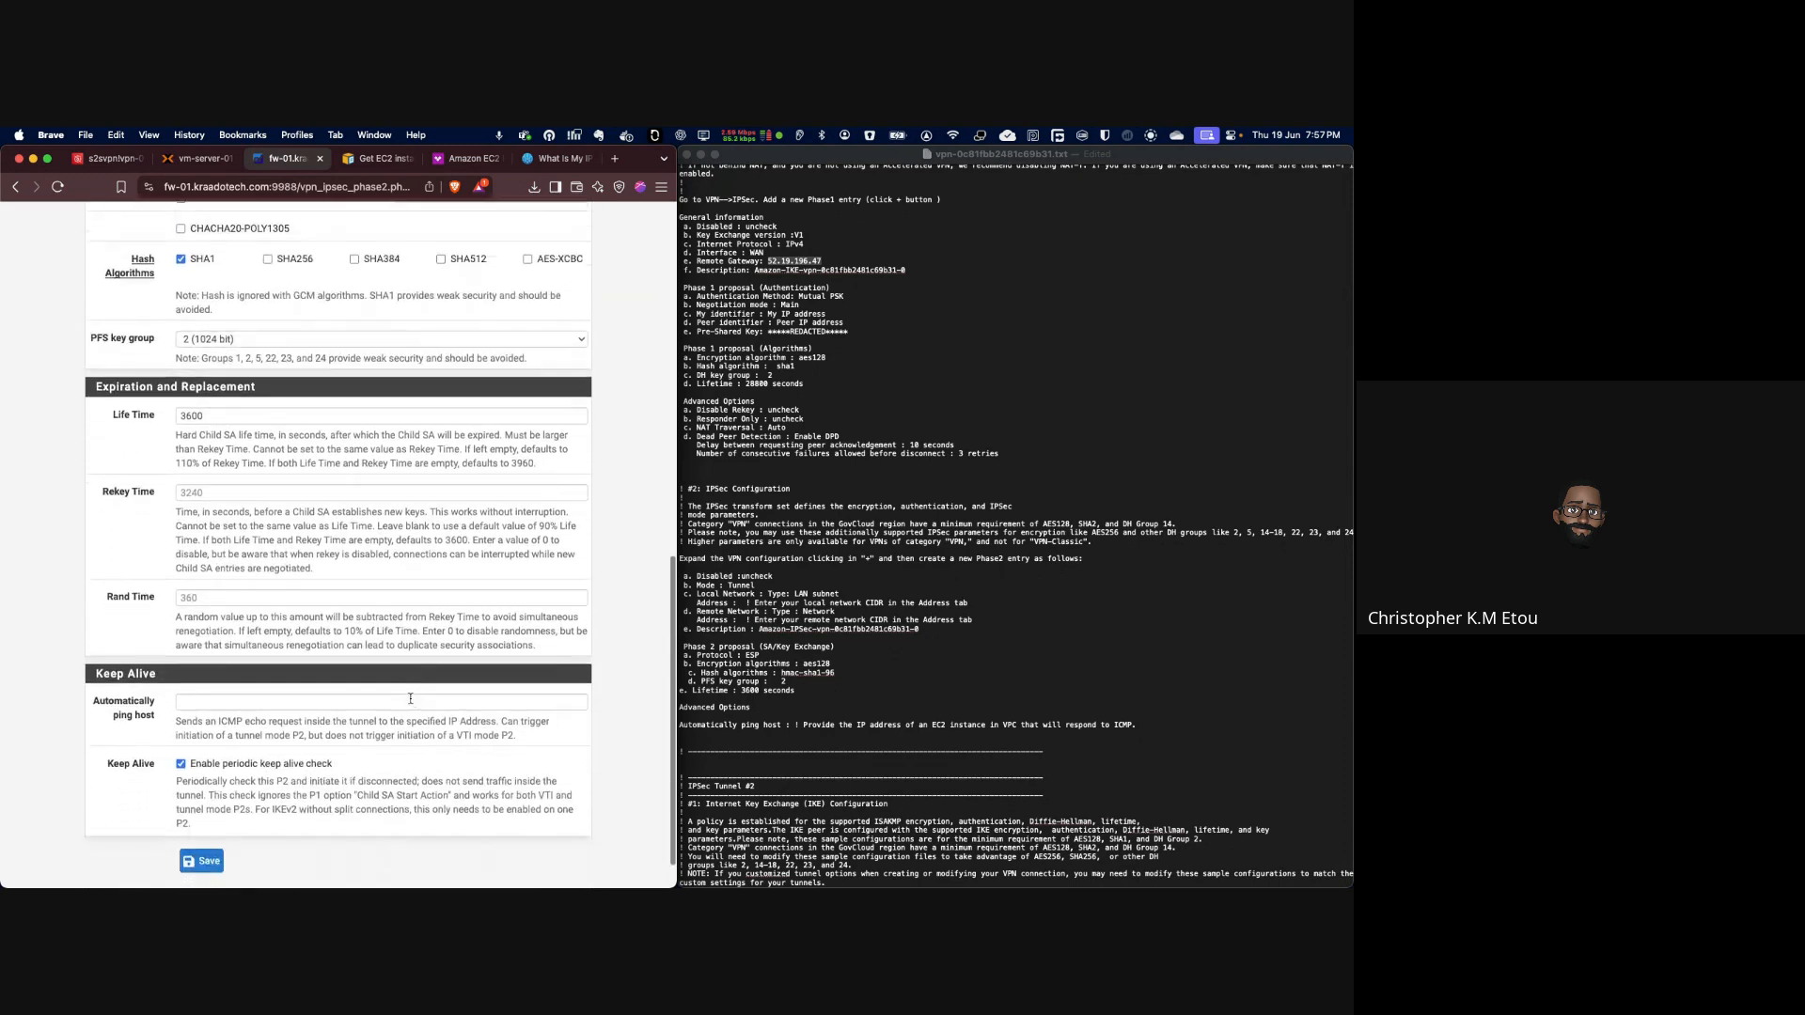
pyautogui.click(183, 719)
pyautogui.click(205, 814)
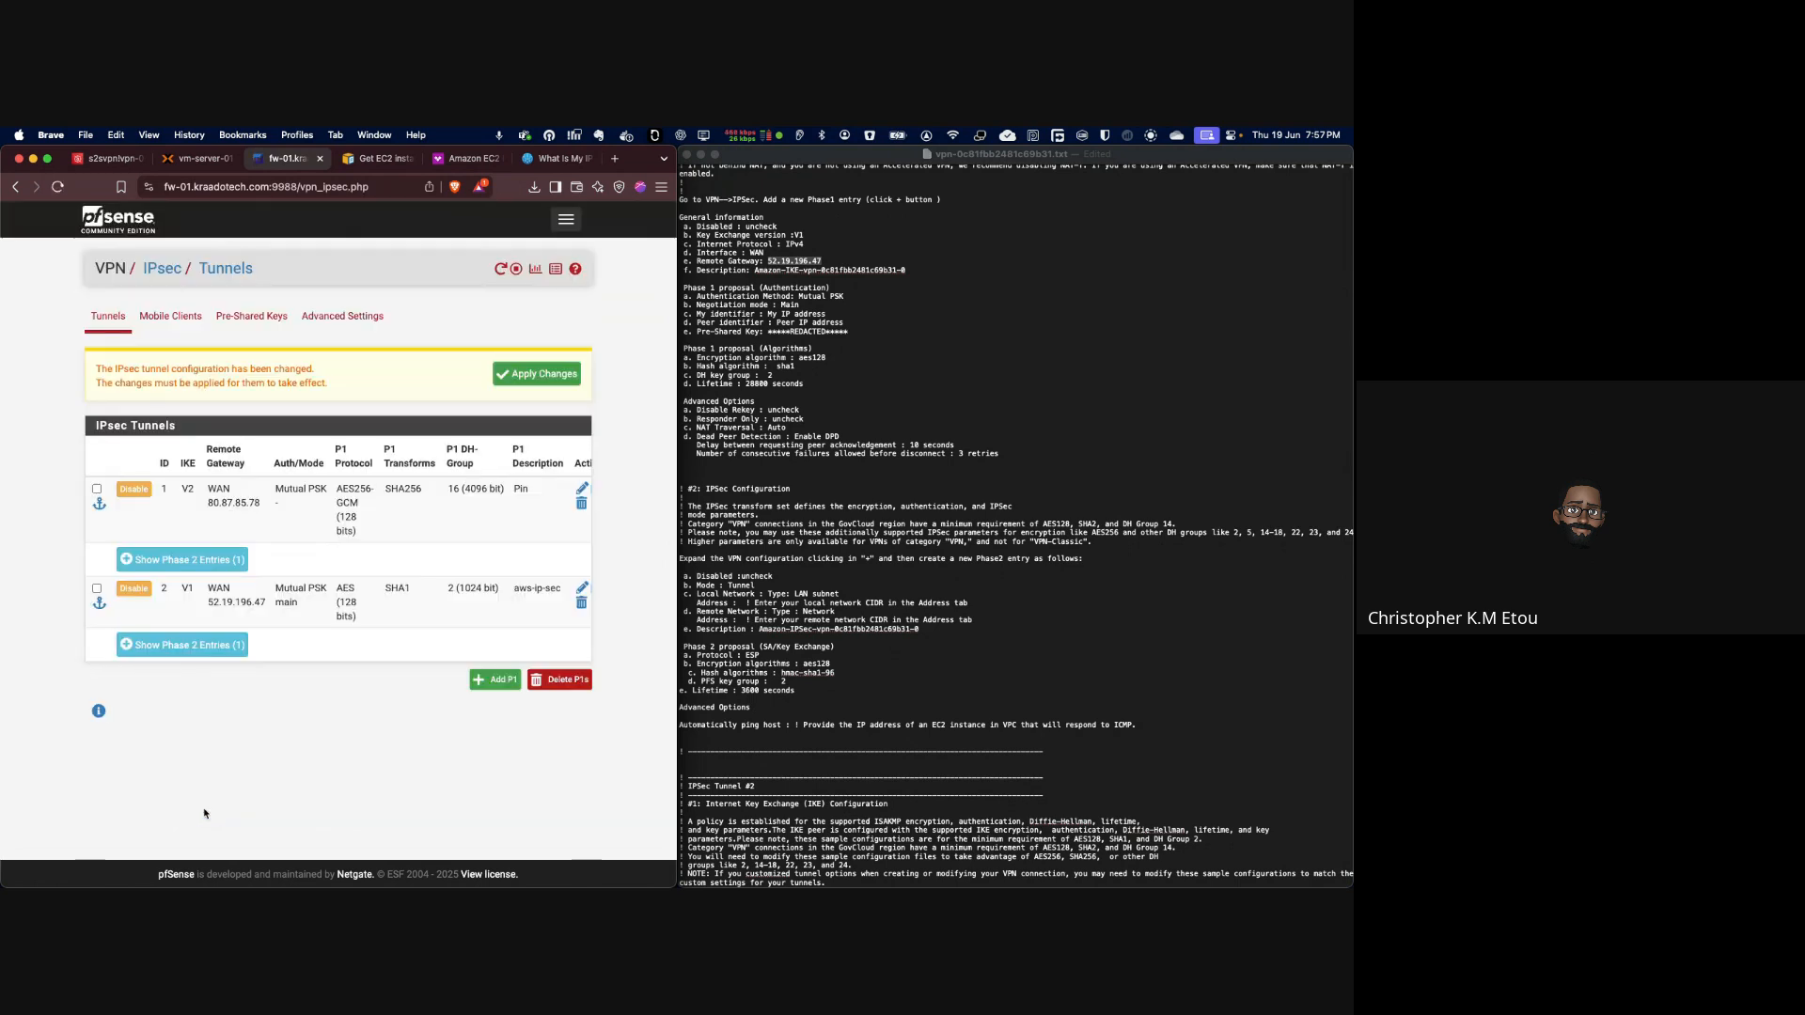
pyautogui.click(540, 379)
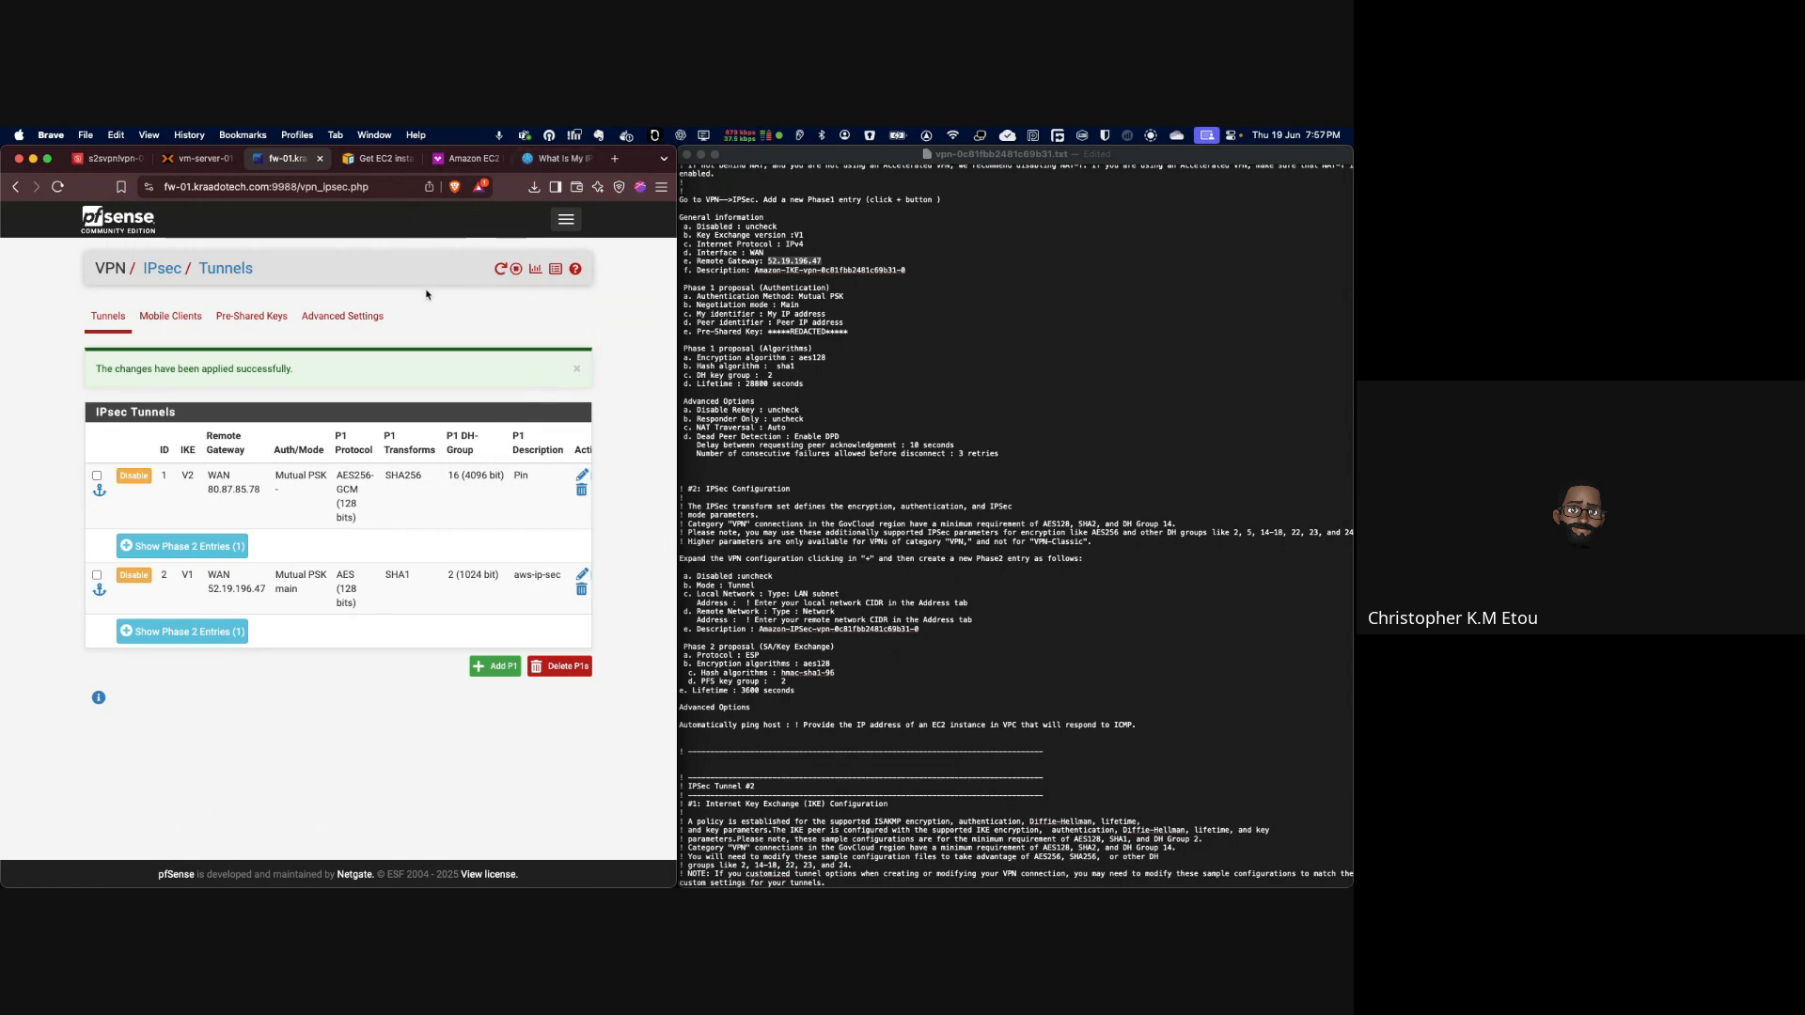
# - Enlarge the pfSense window to full width, open the IPsec status overview and try to connect Phase 1 of aws-ip-sec
pyautogui.hotkey('ctrl', 'alt', 'Return')
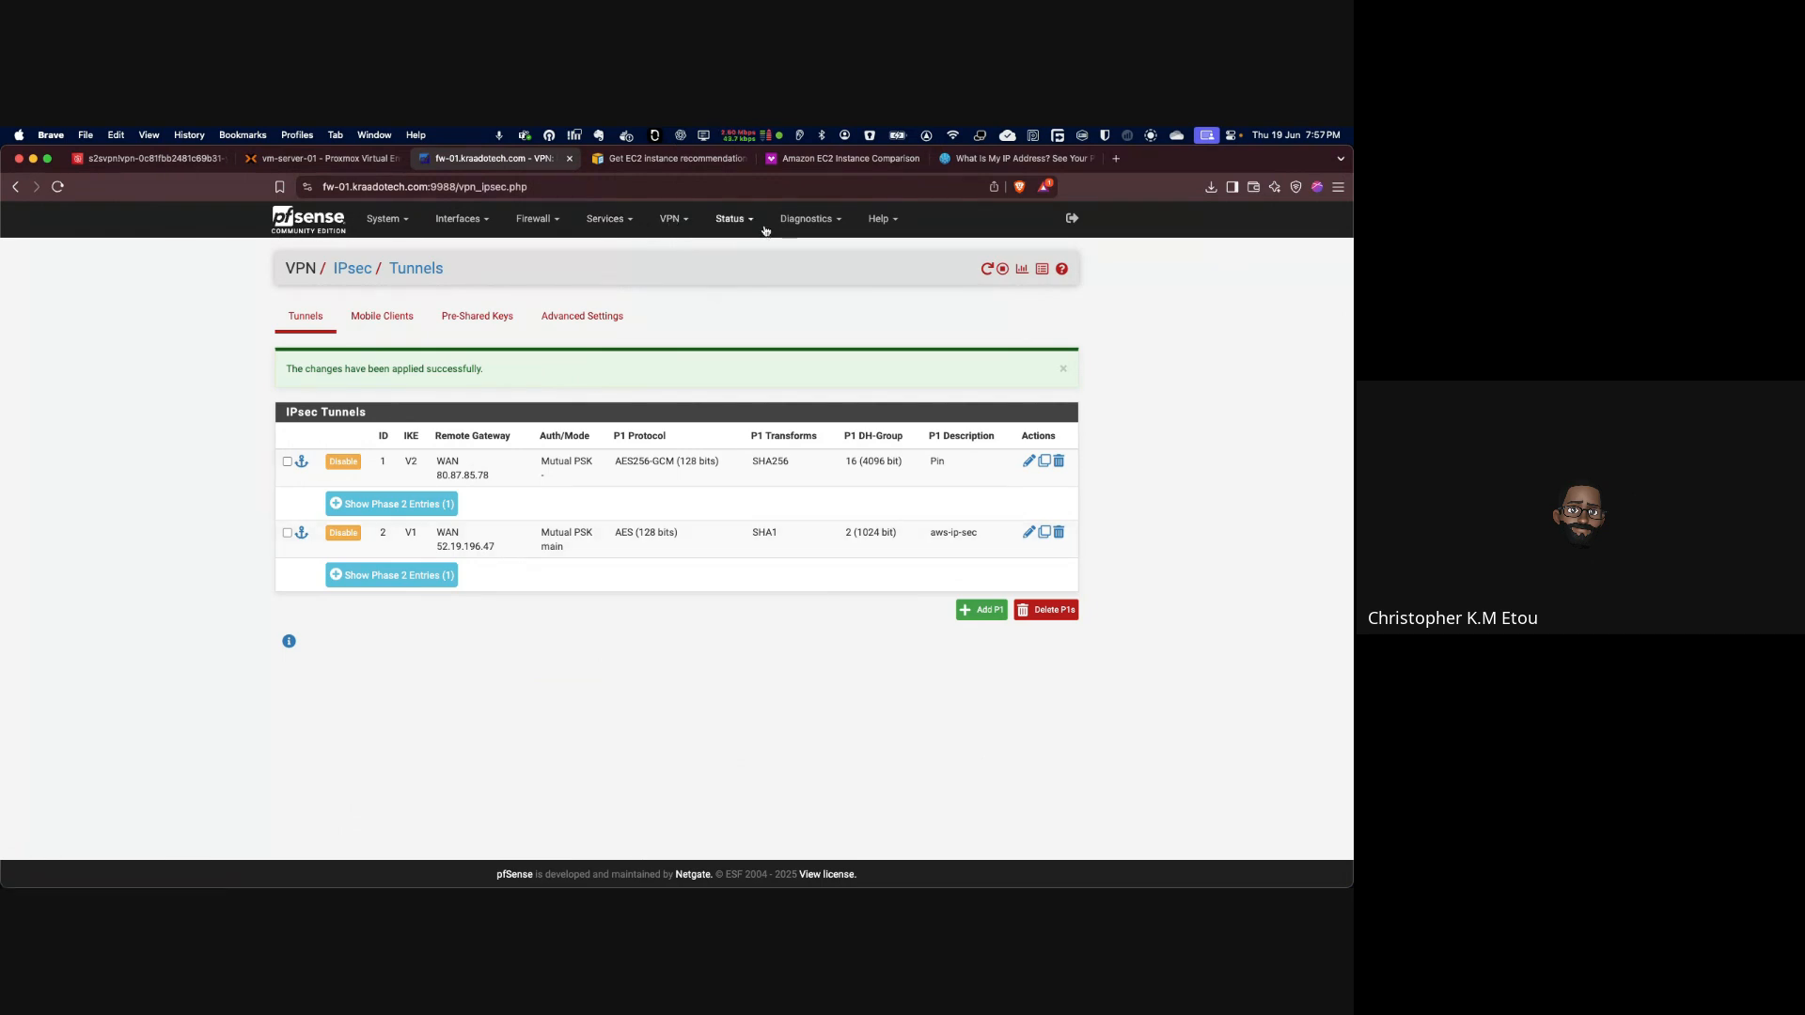
pyautogui.click(731, 218)
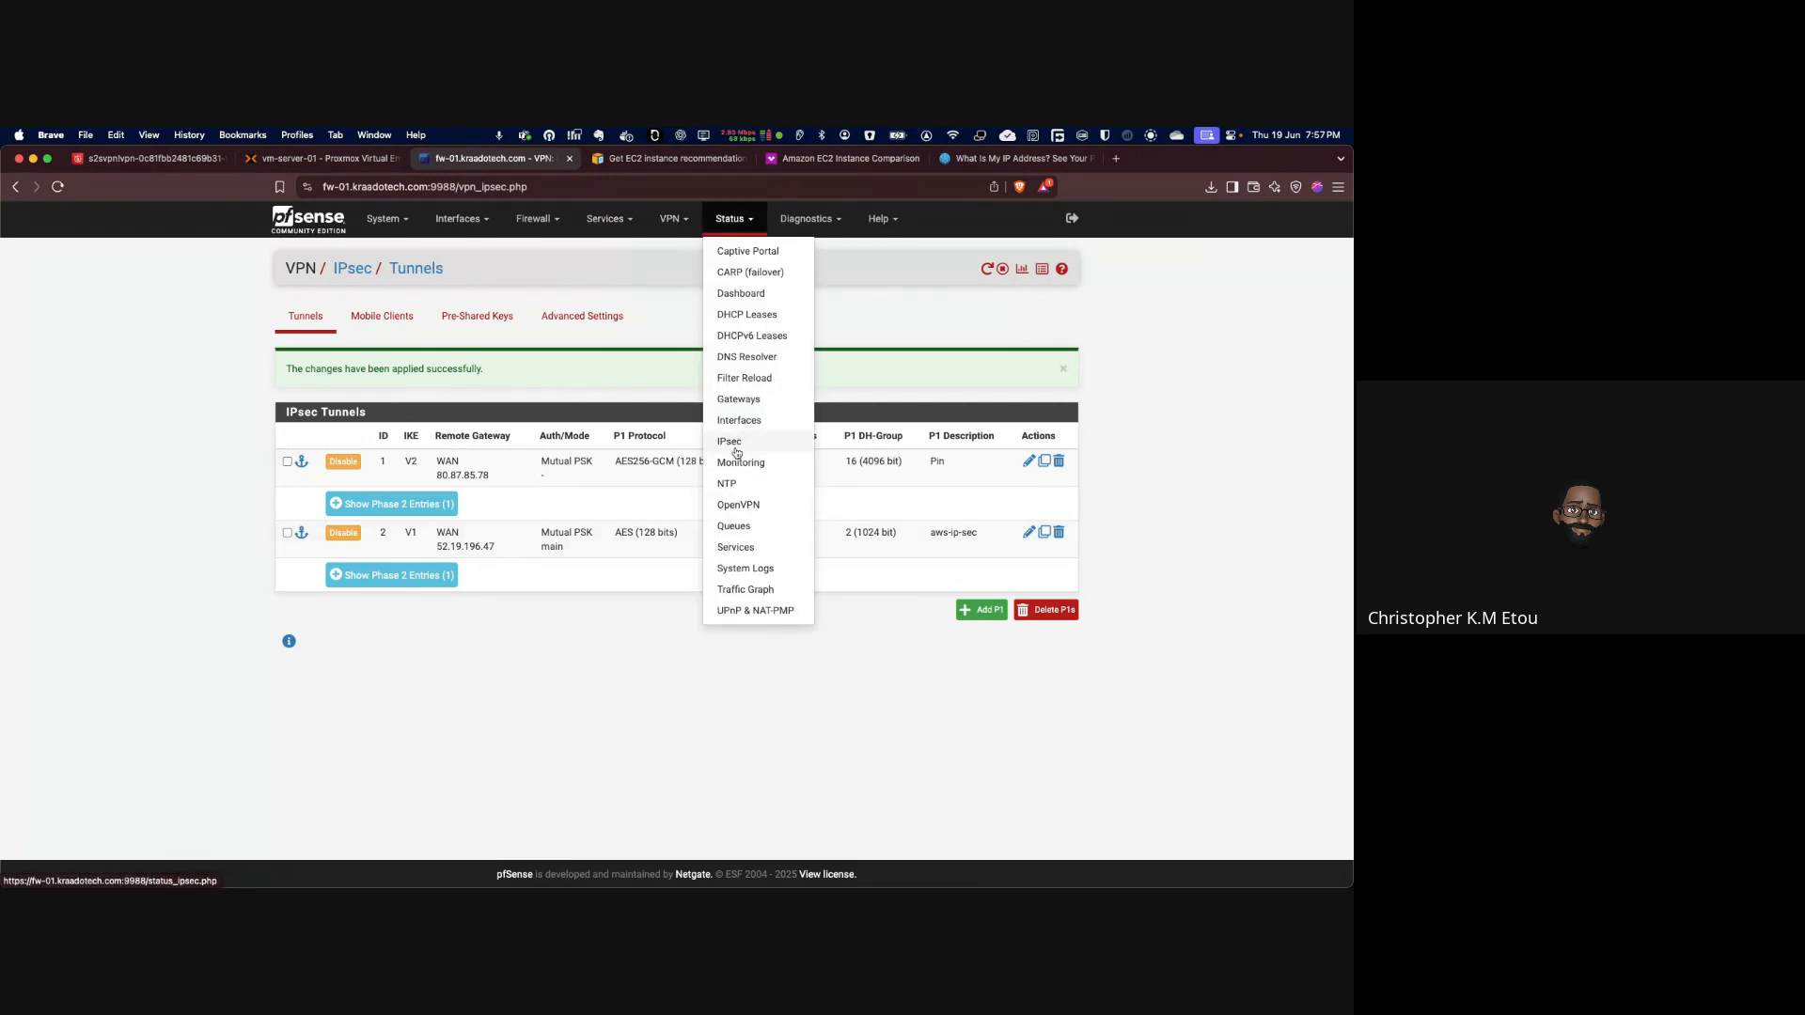
pyautogui.click(736, 442)
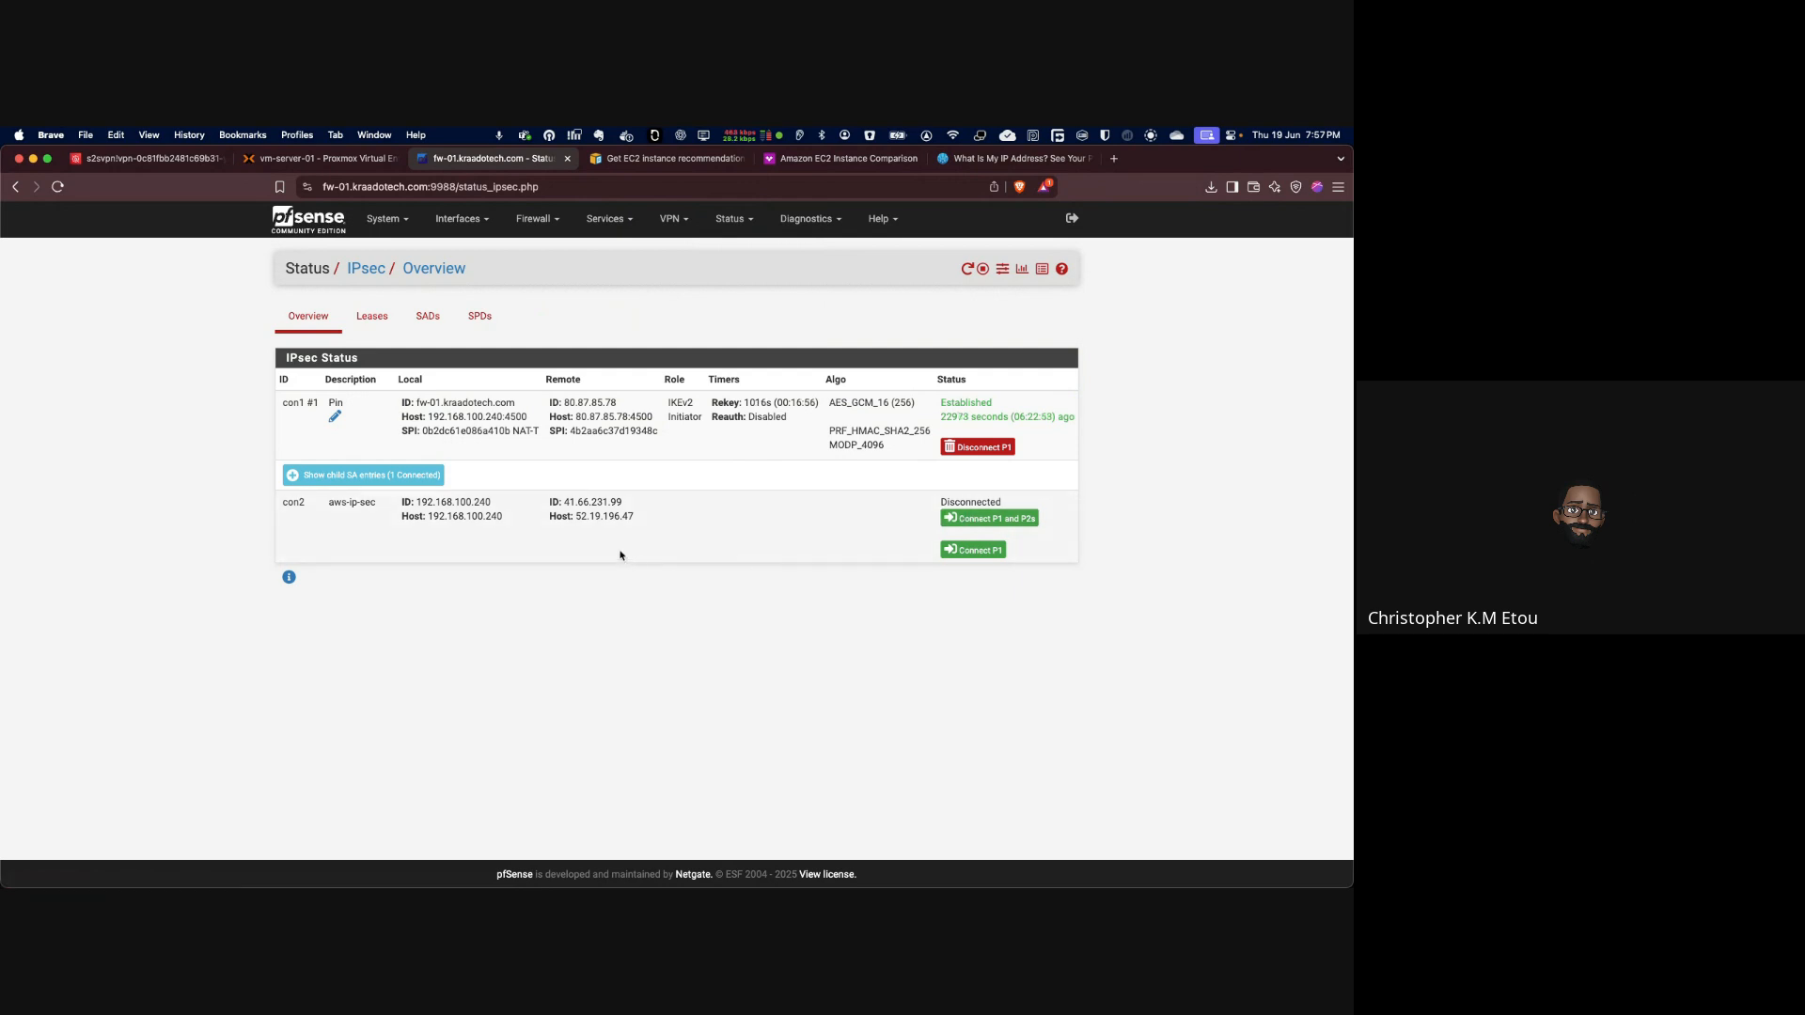
pyautogui.click(956, 556)
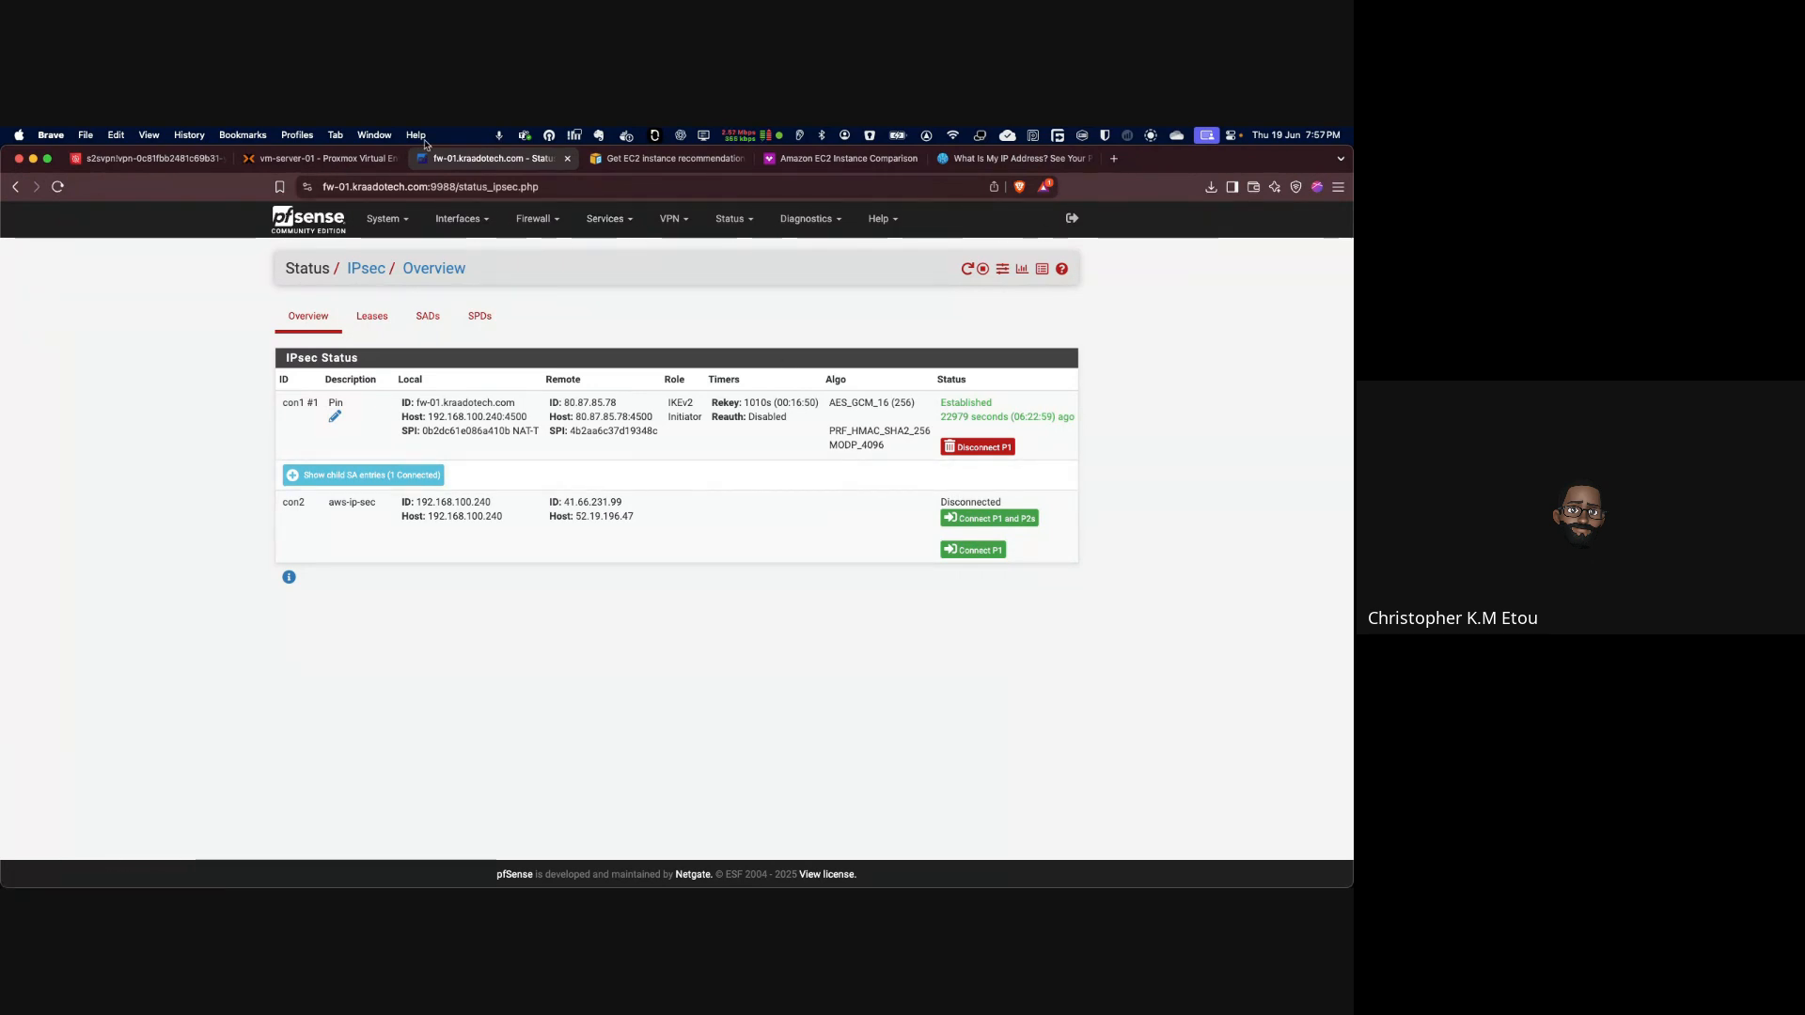
# - Switch to the AWS console, open the VPC service and check the customer gateways and virtual private gateways lists
pyautogui.click(150, 161)
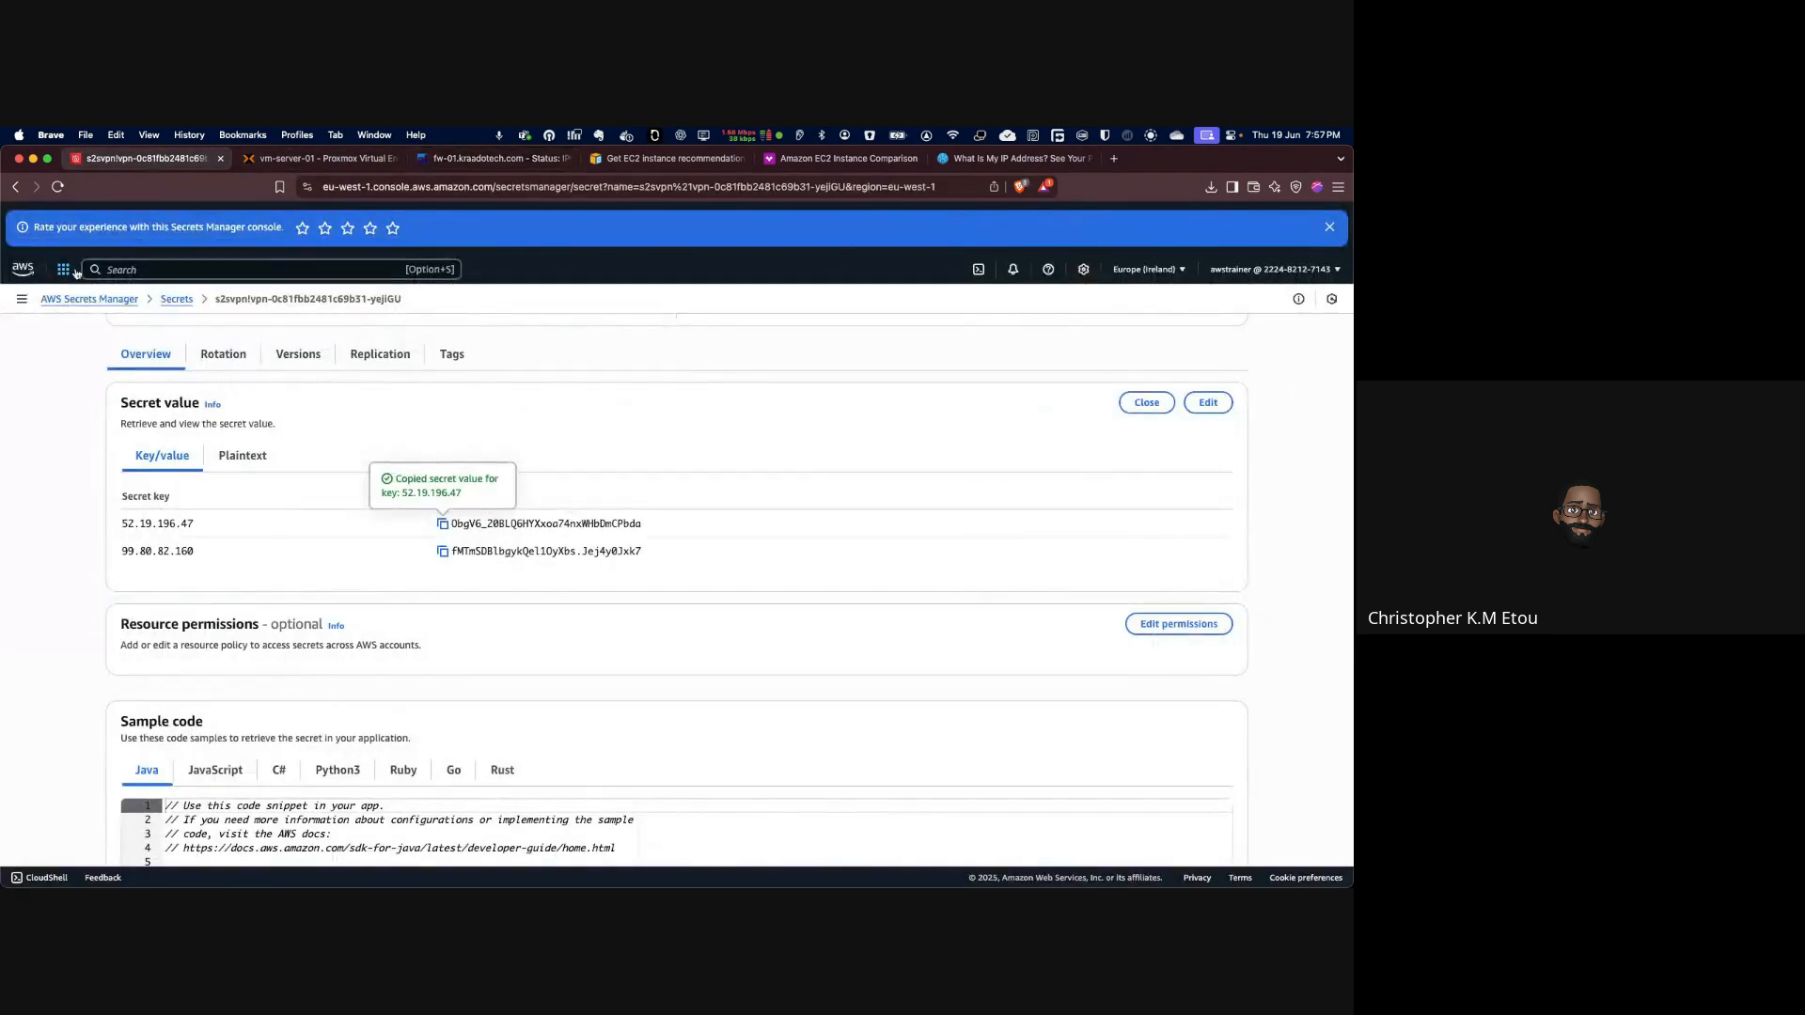
pyautogui.click(149, 271)
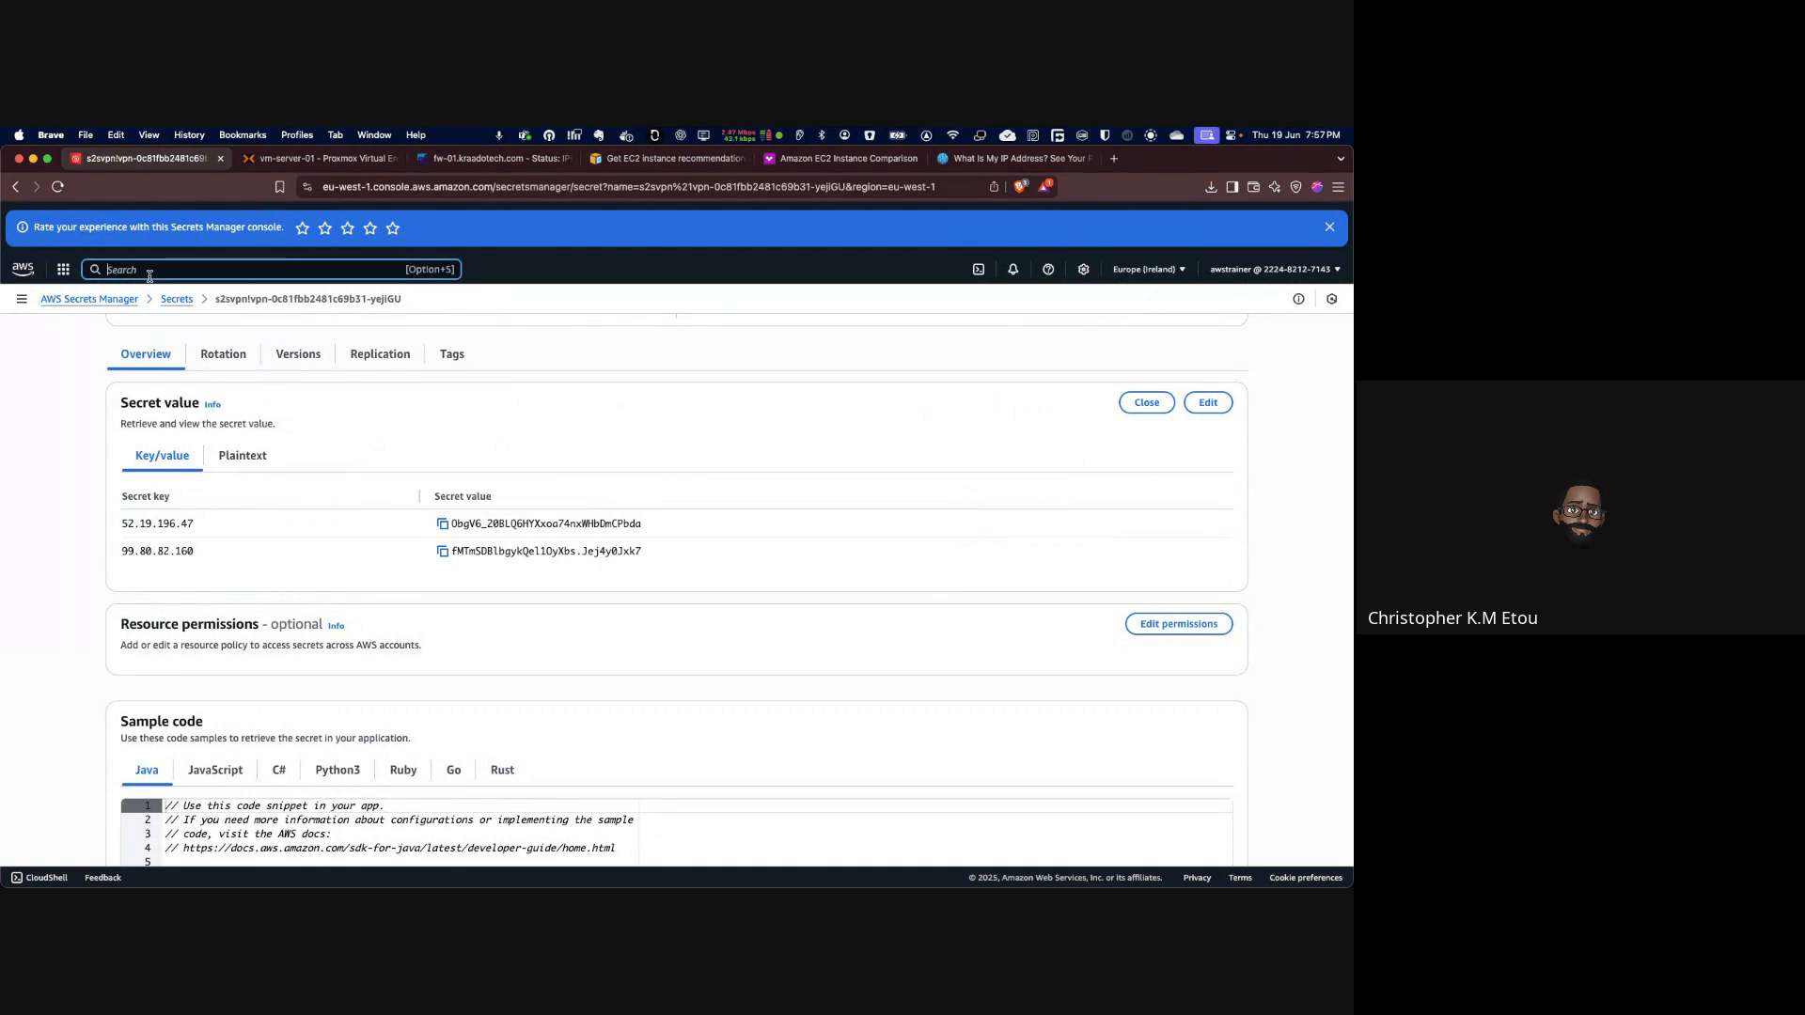
pyautogui.write('vpc')
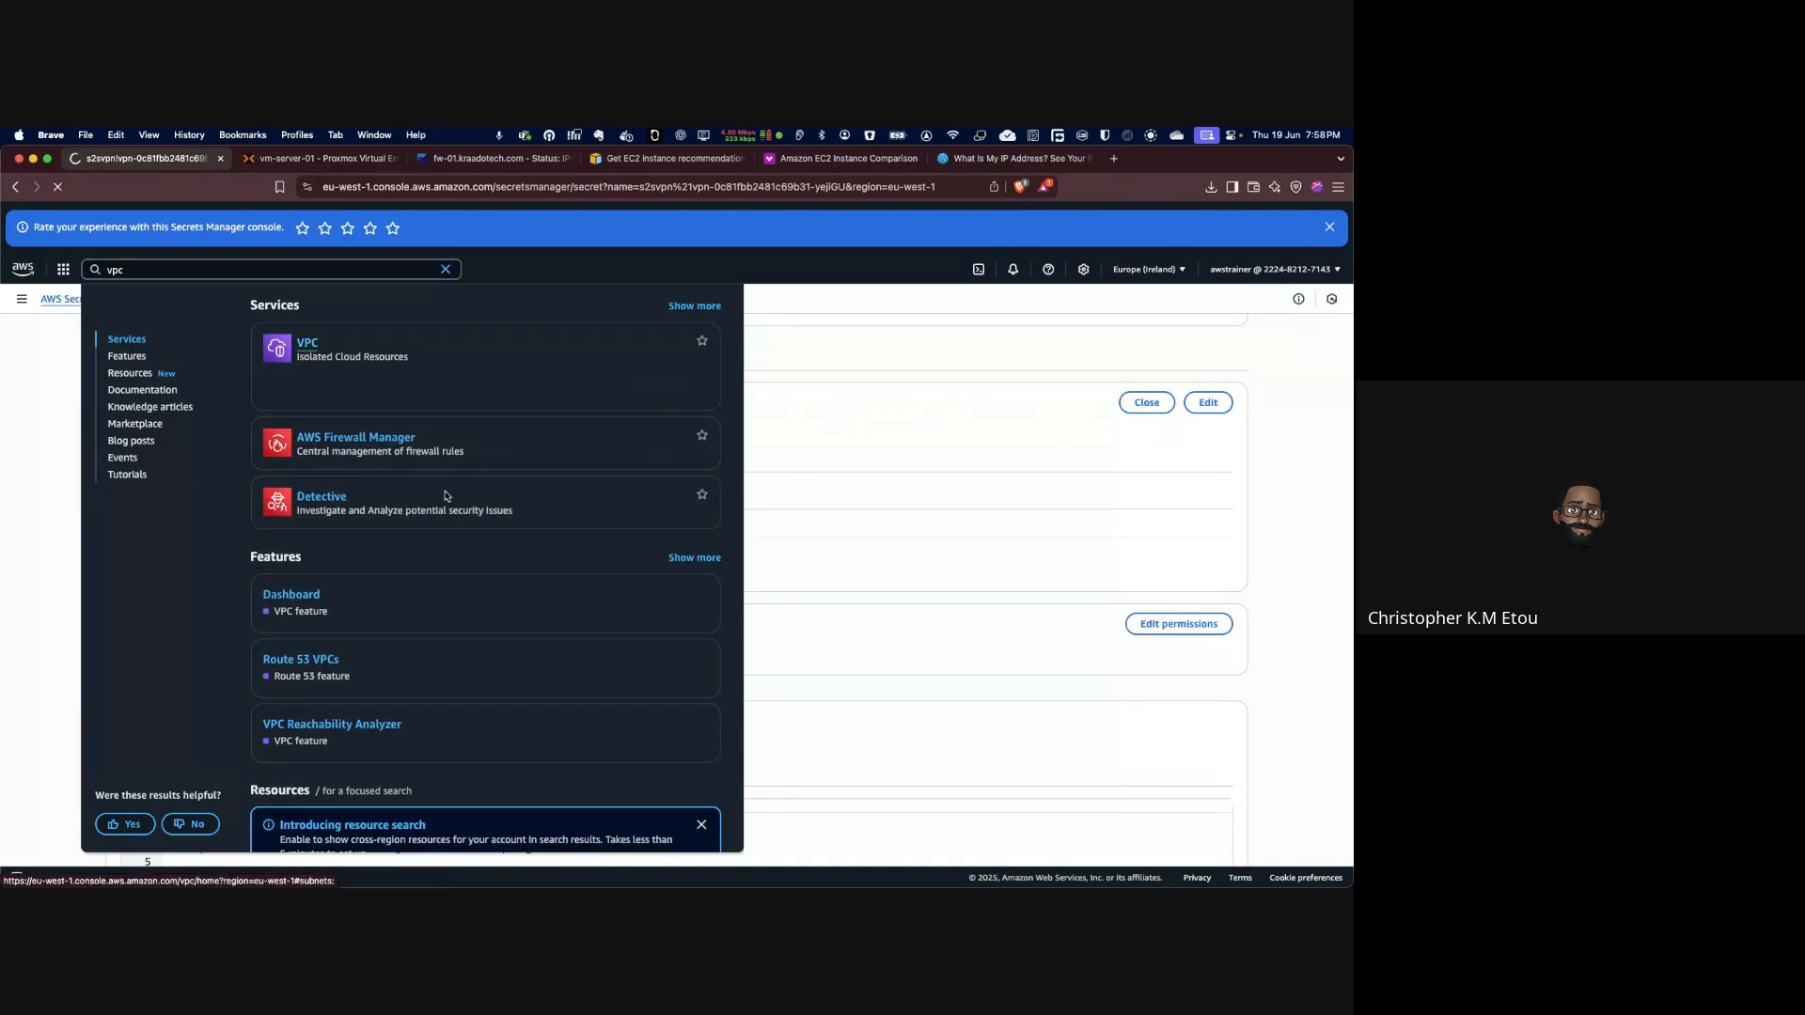
pyautogui.press('Return')
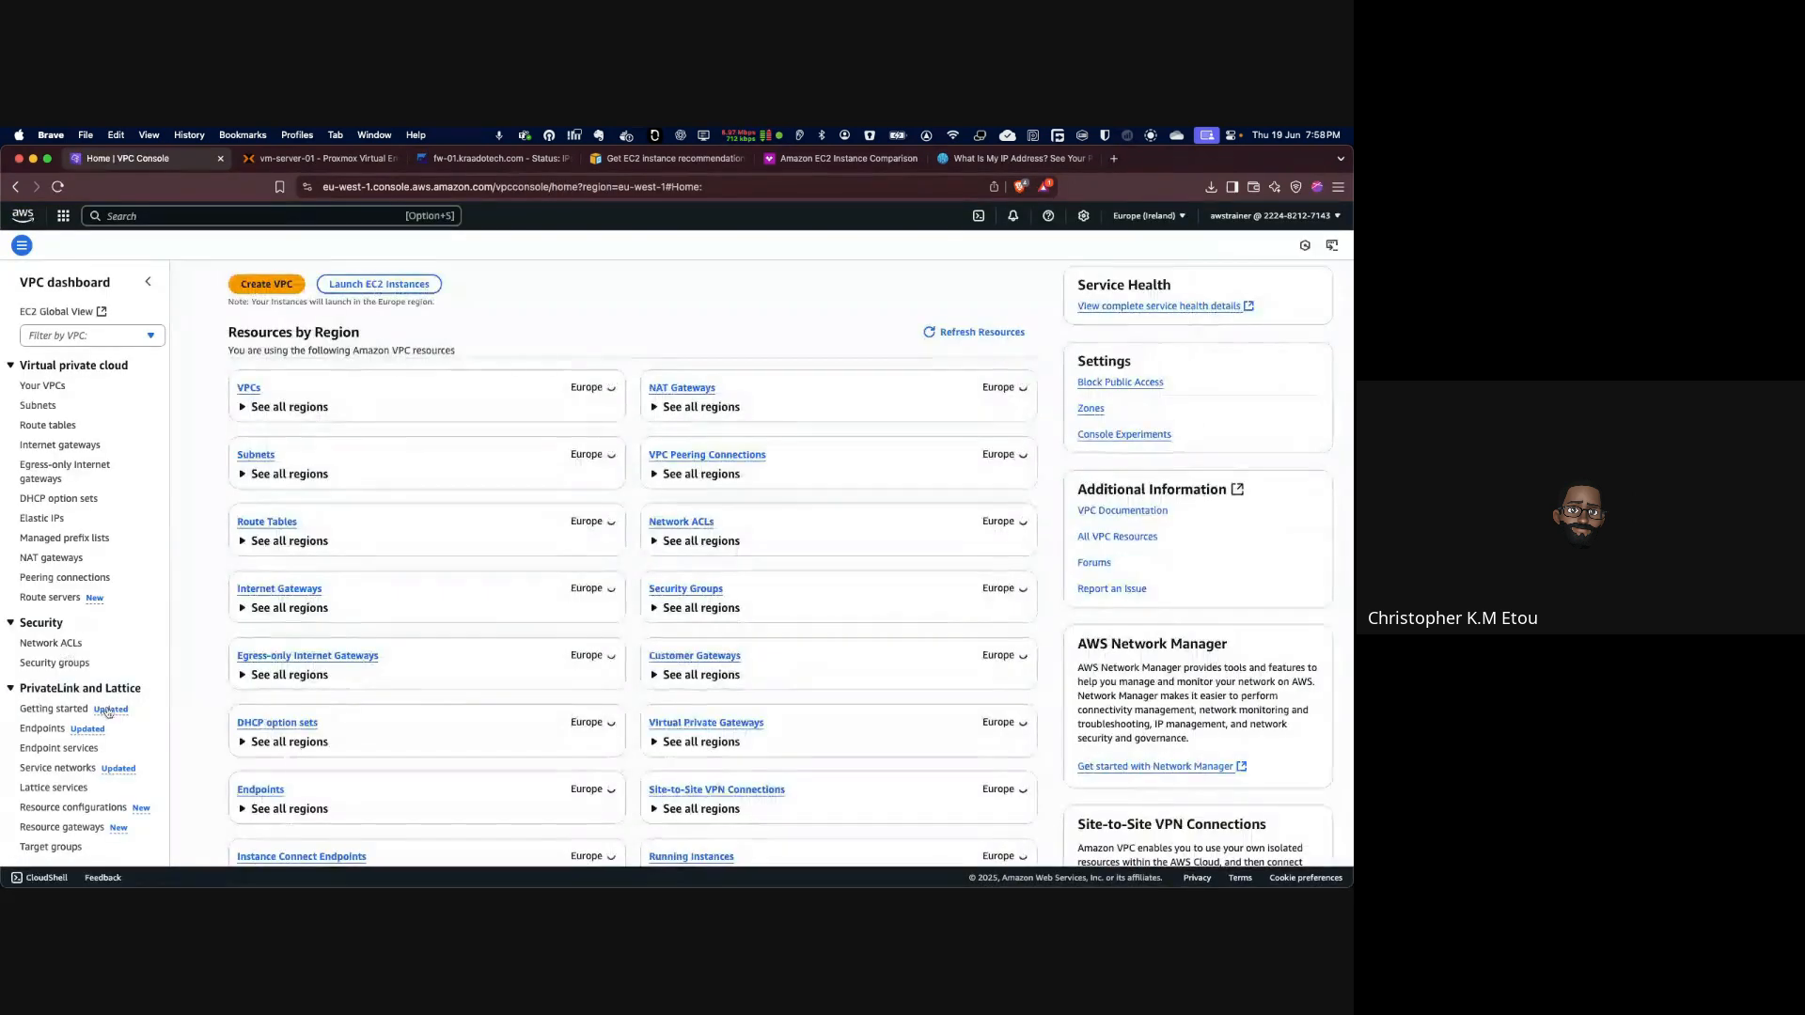
pyautogui.scroll(-4, 80, 742)
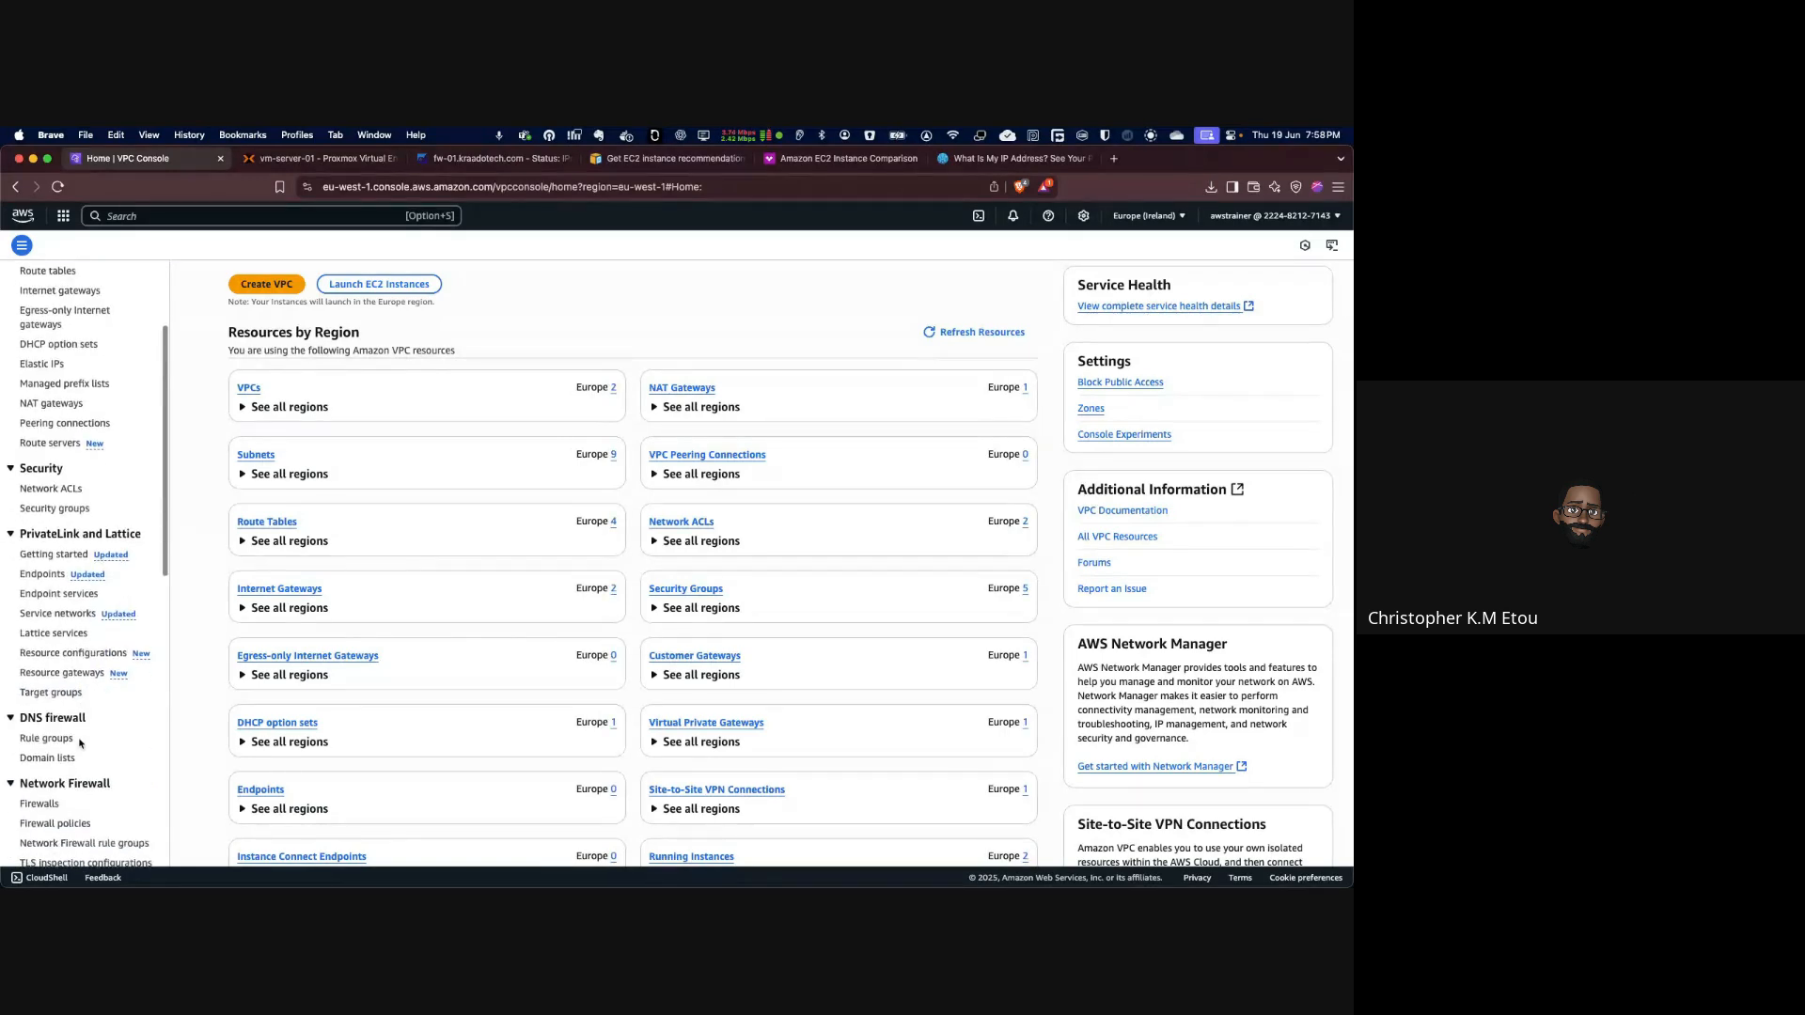
pyautogui.scroll(-5, 80, 743)
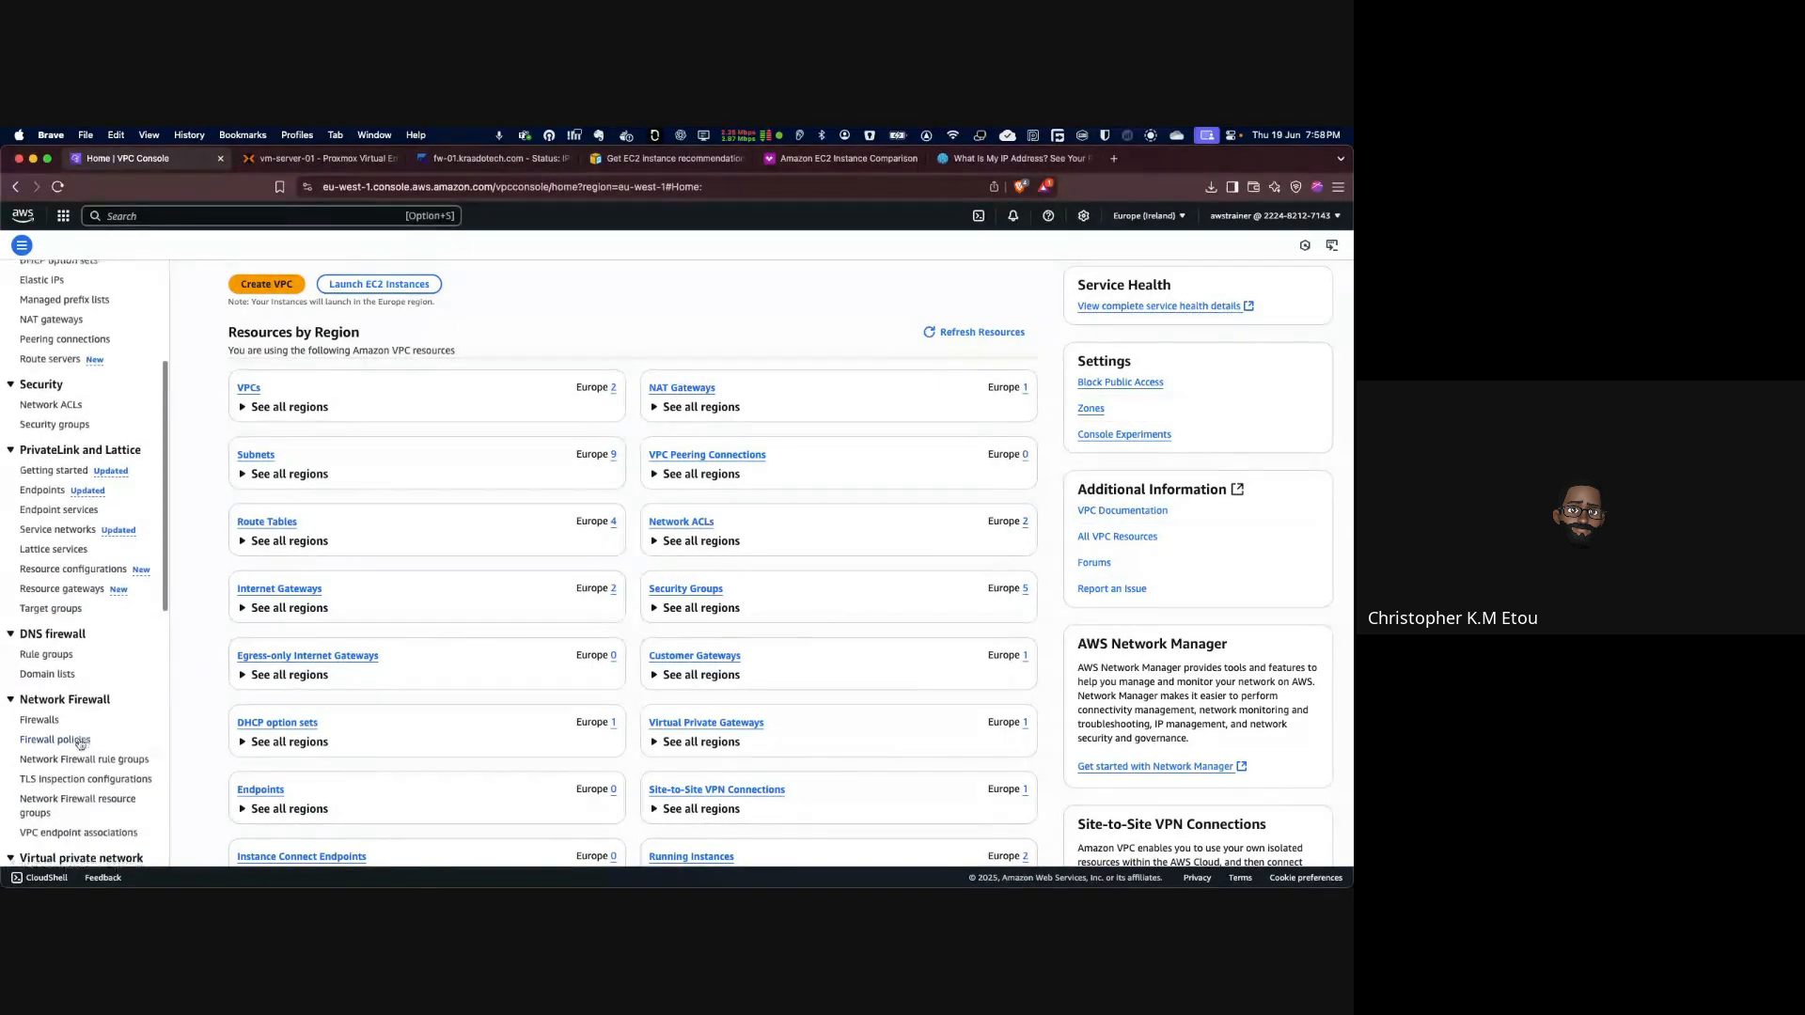
pyautogui.scroll(-3, 80, 745)
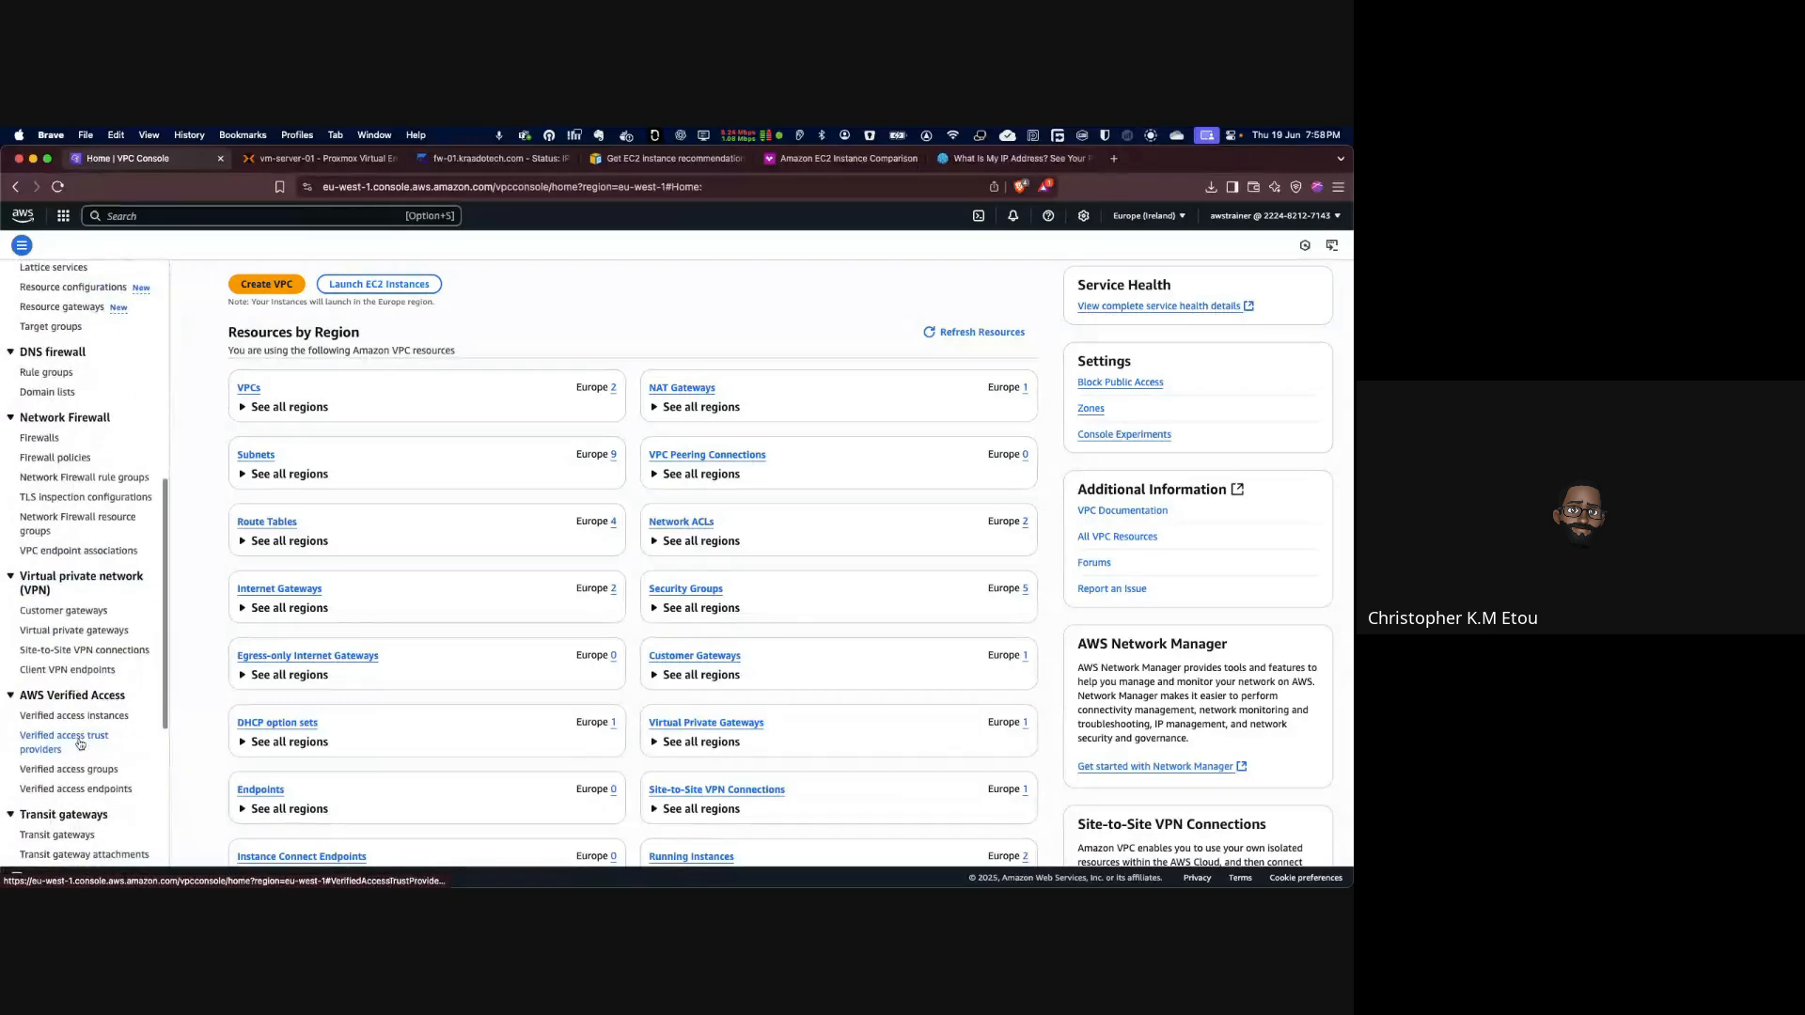
pyautogui.click(63, 612)
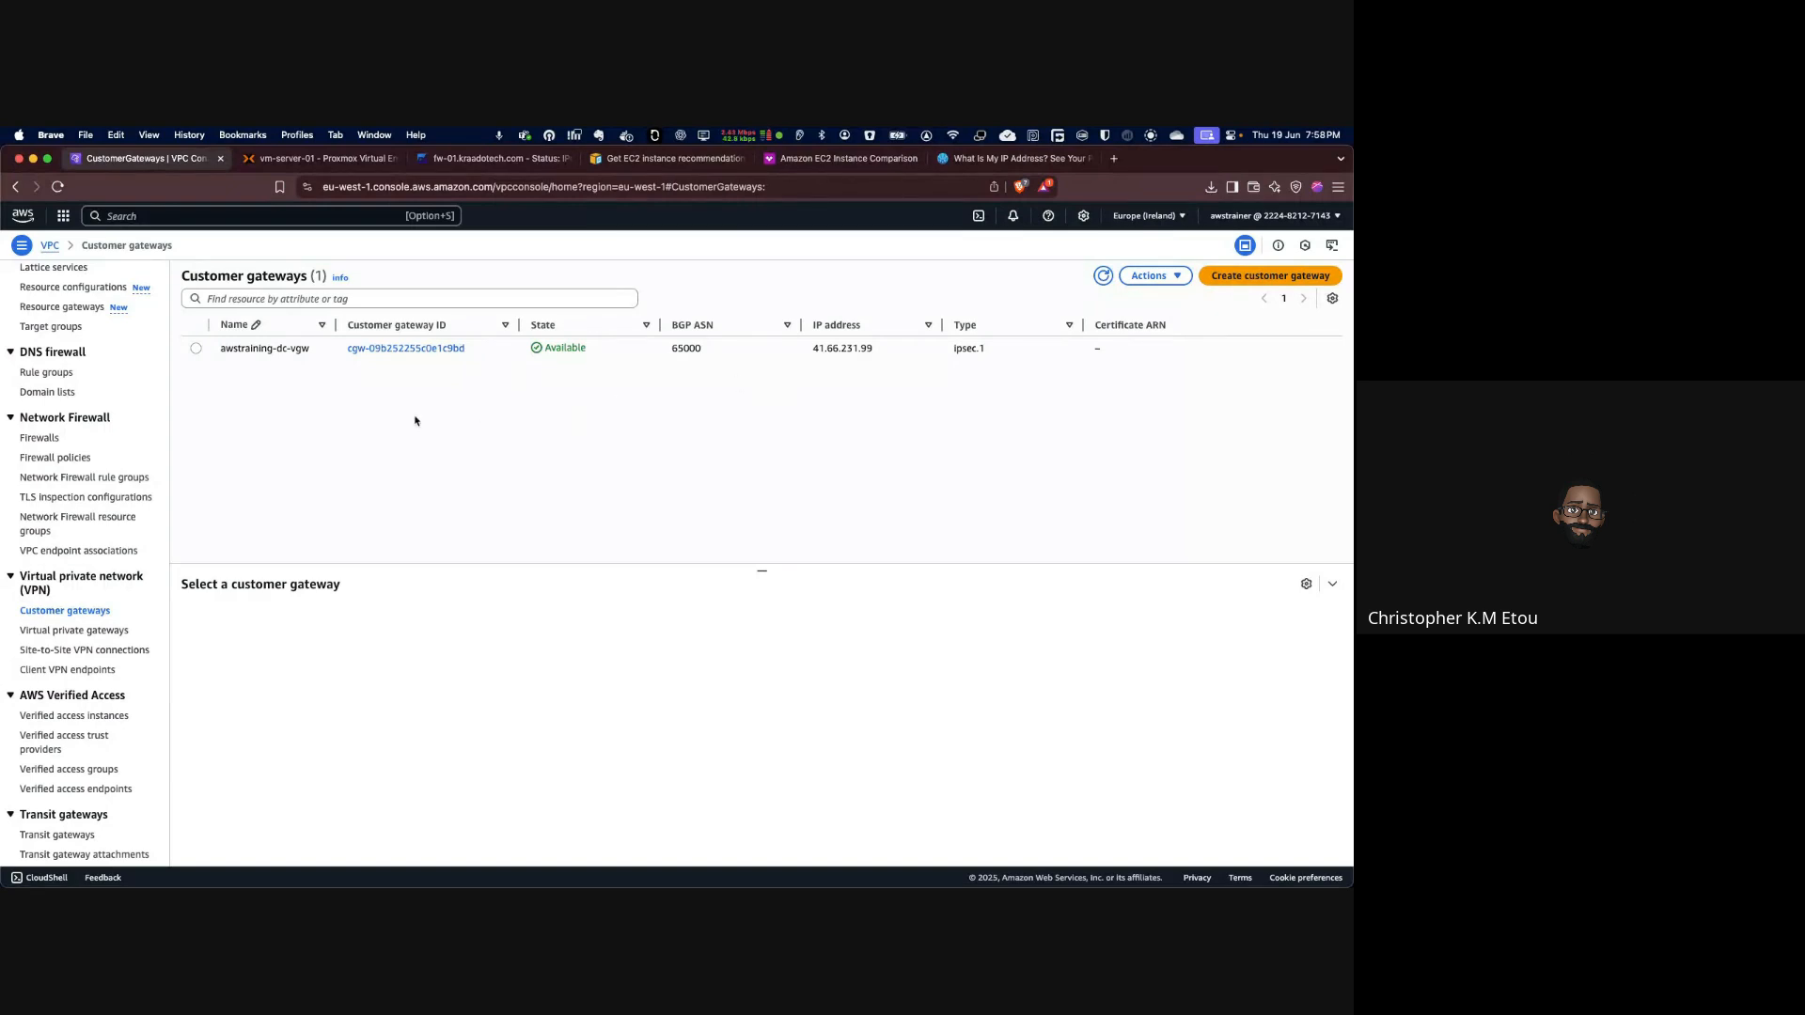
pyautogui.click(74, 631)
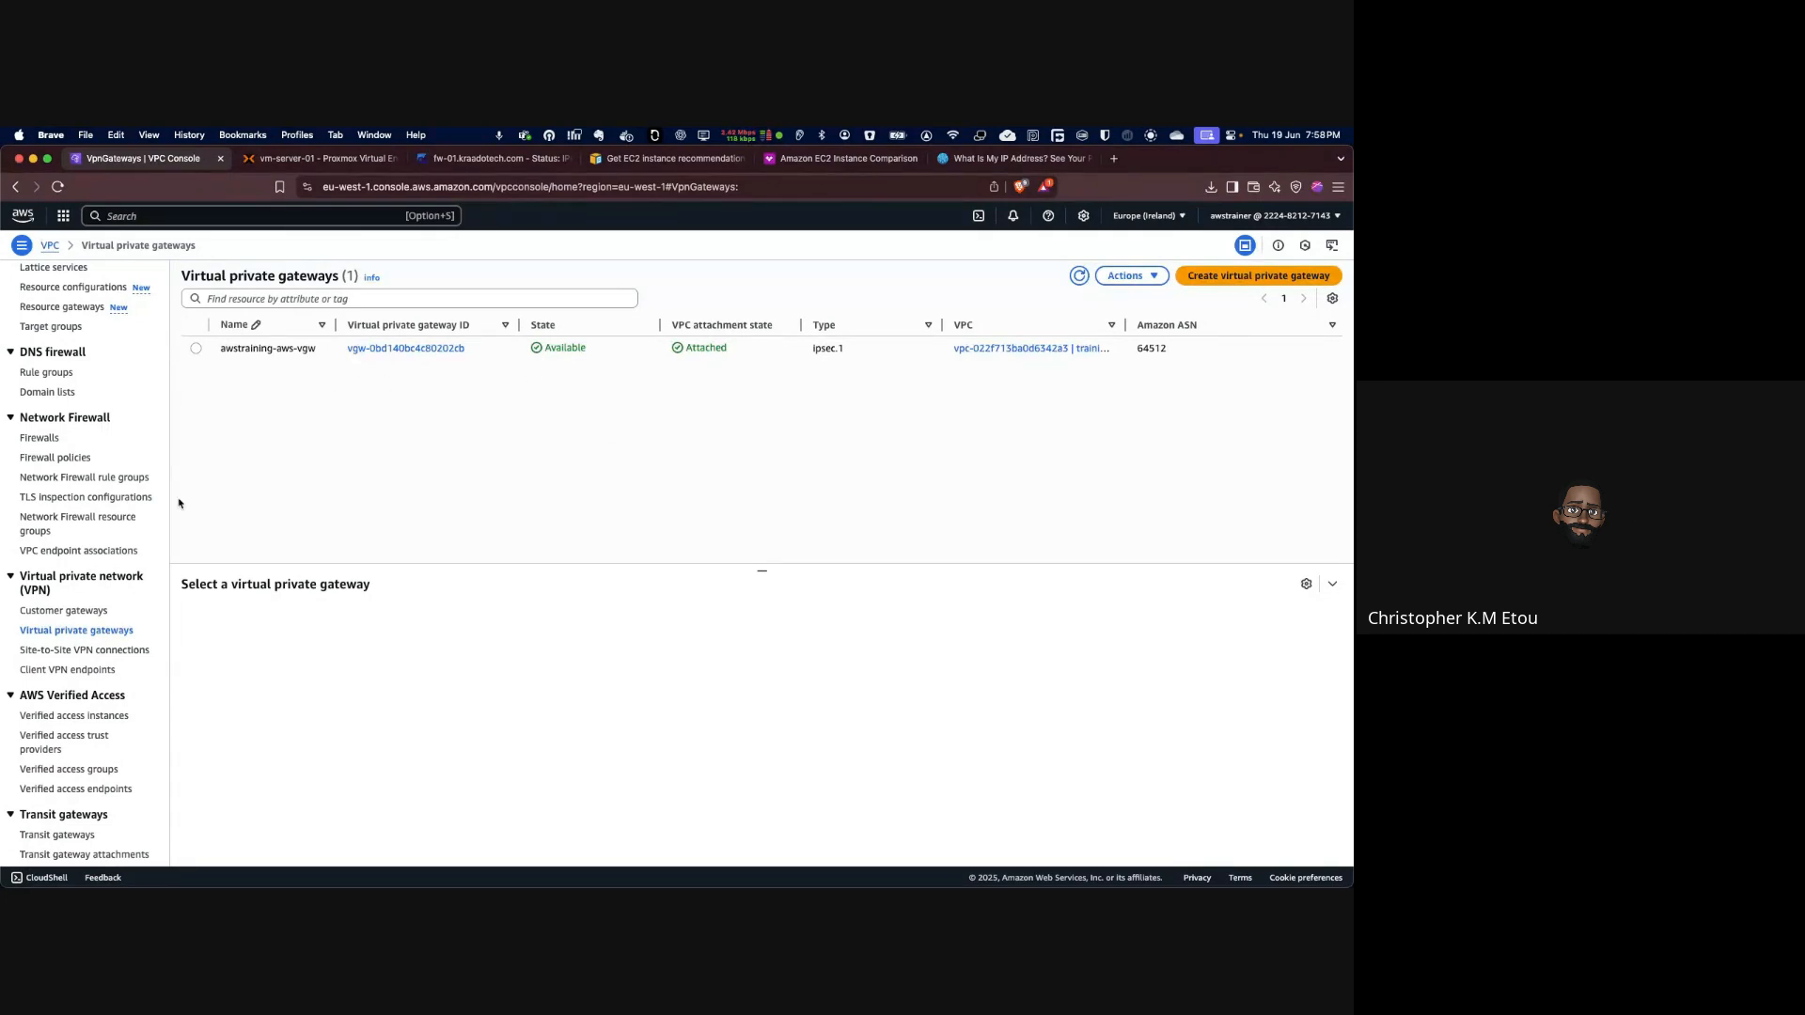
# - Open the site-to-site VPN connections, refresh the list and check the tunnel state of awstraining-dc-aws
pyautogui.click(61, 651)
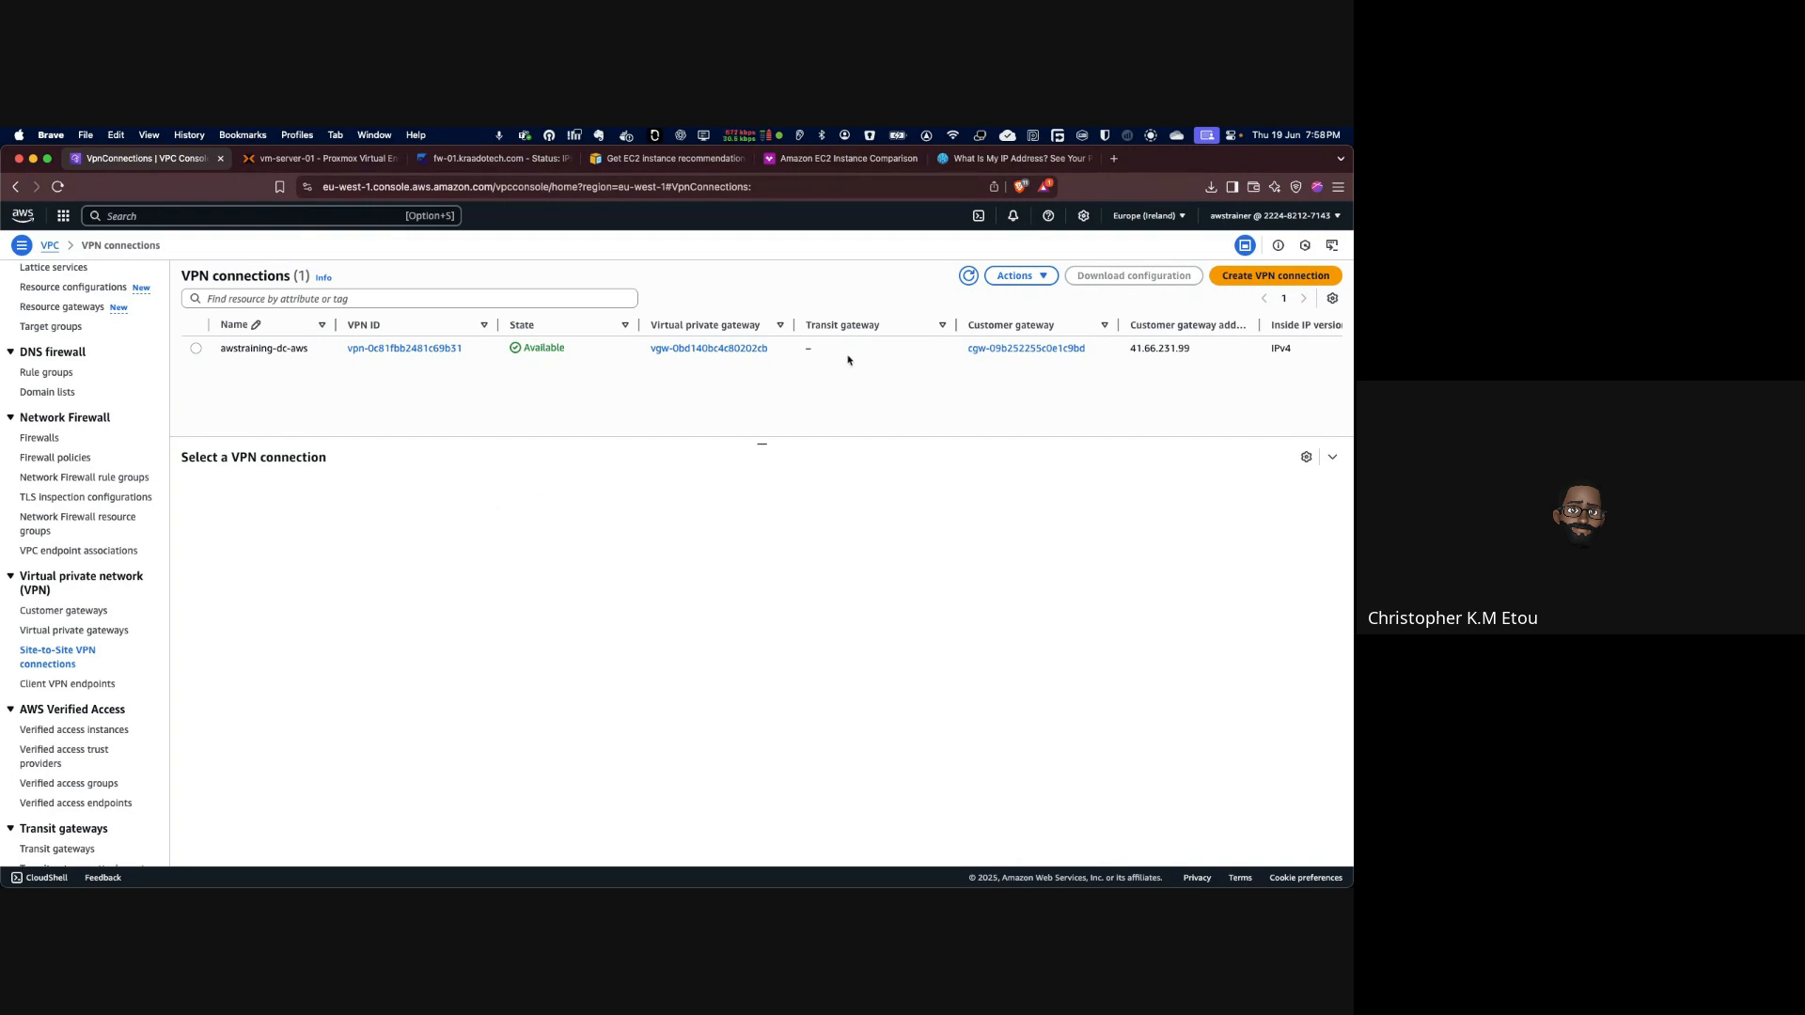
pyautogui.click(968, 275)
pyautogui.click(196, 349)
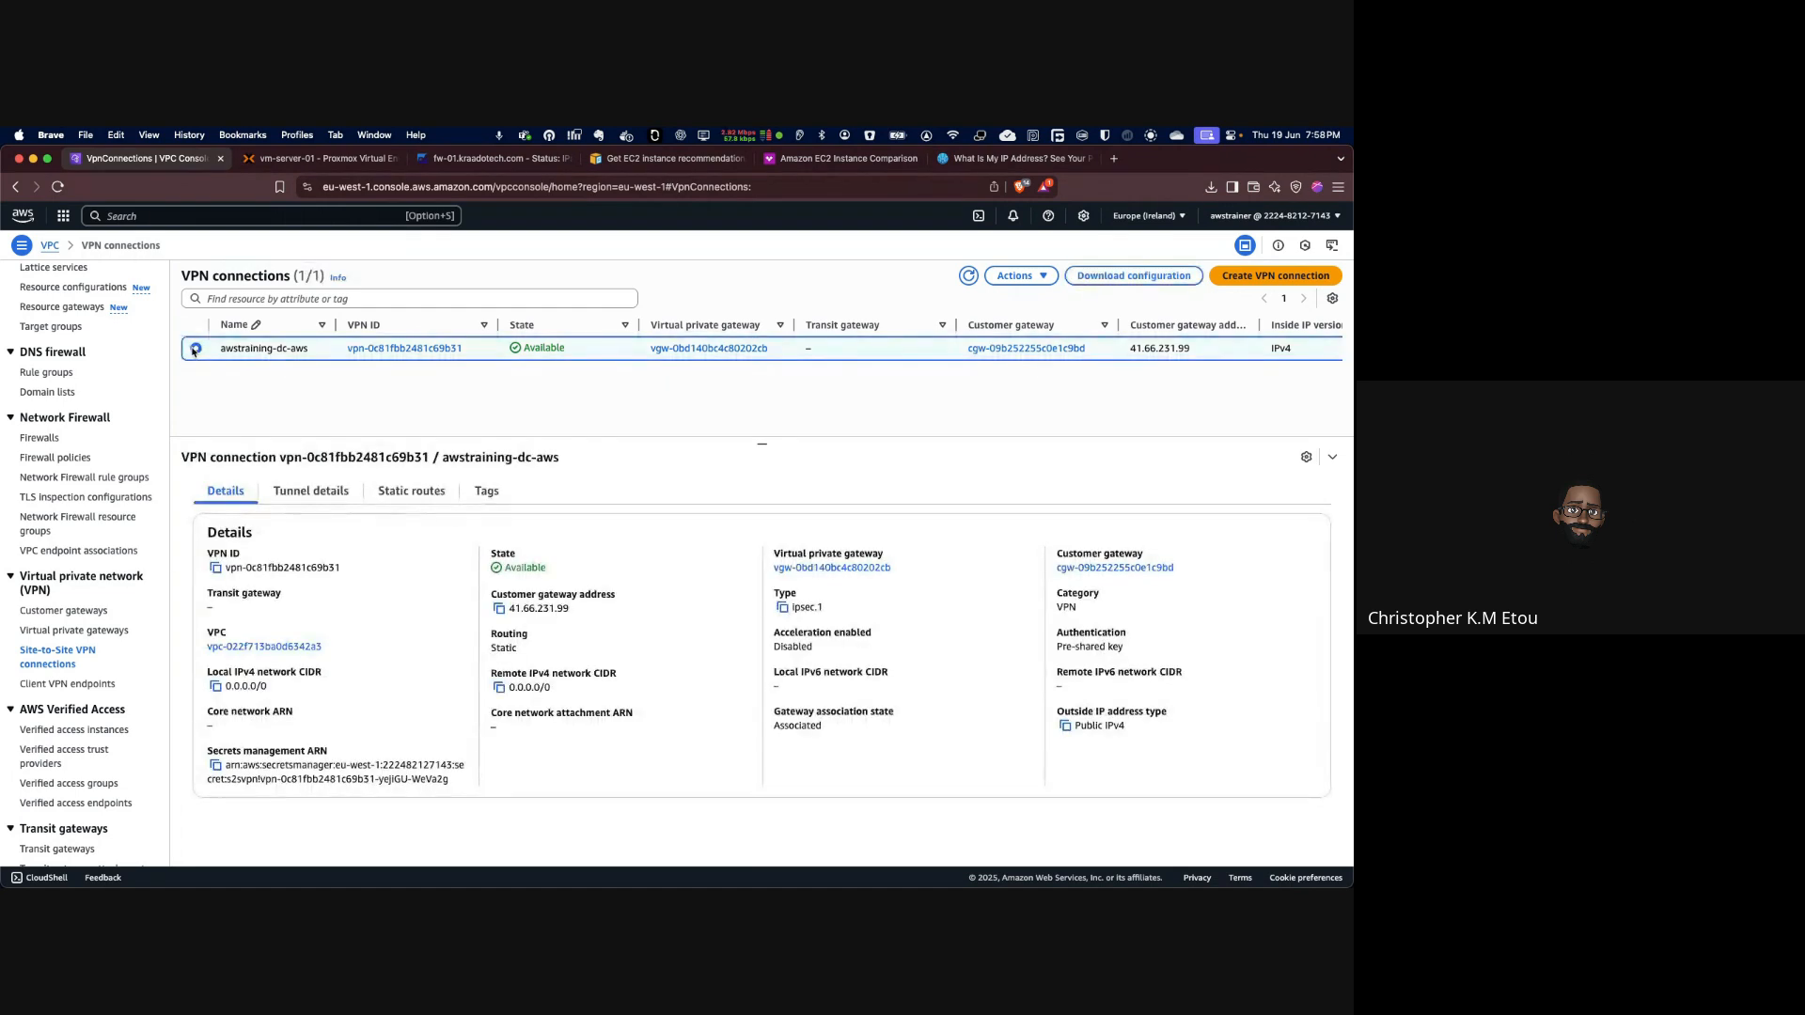
pyautogui.click(329, 496)
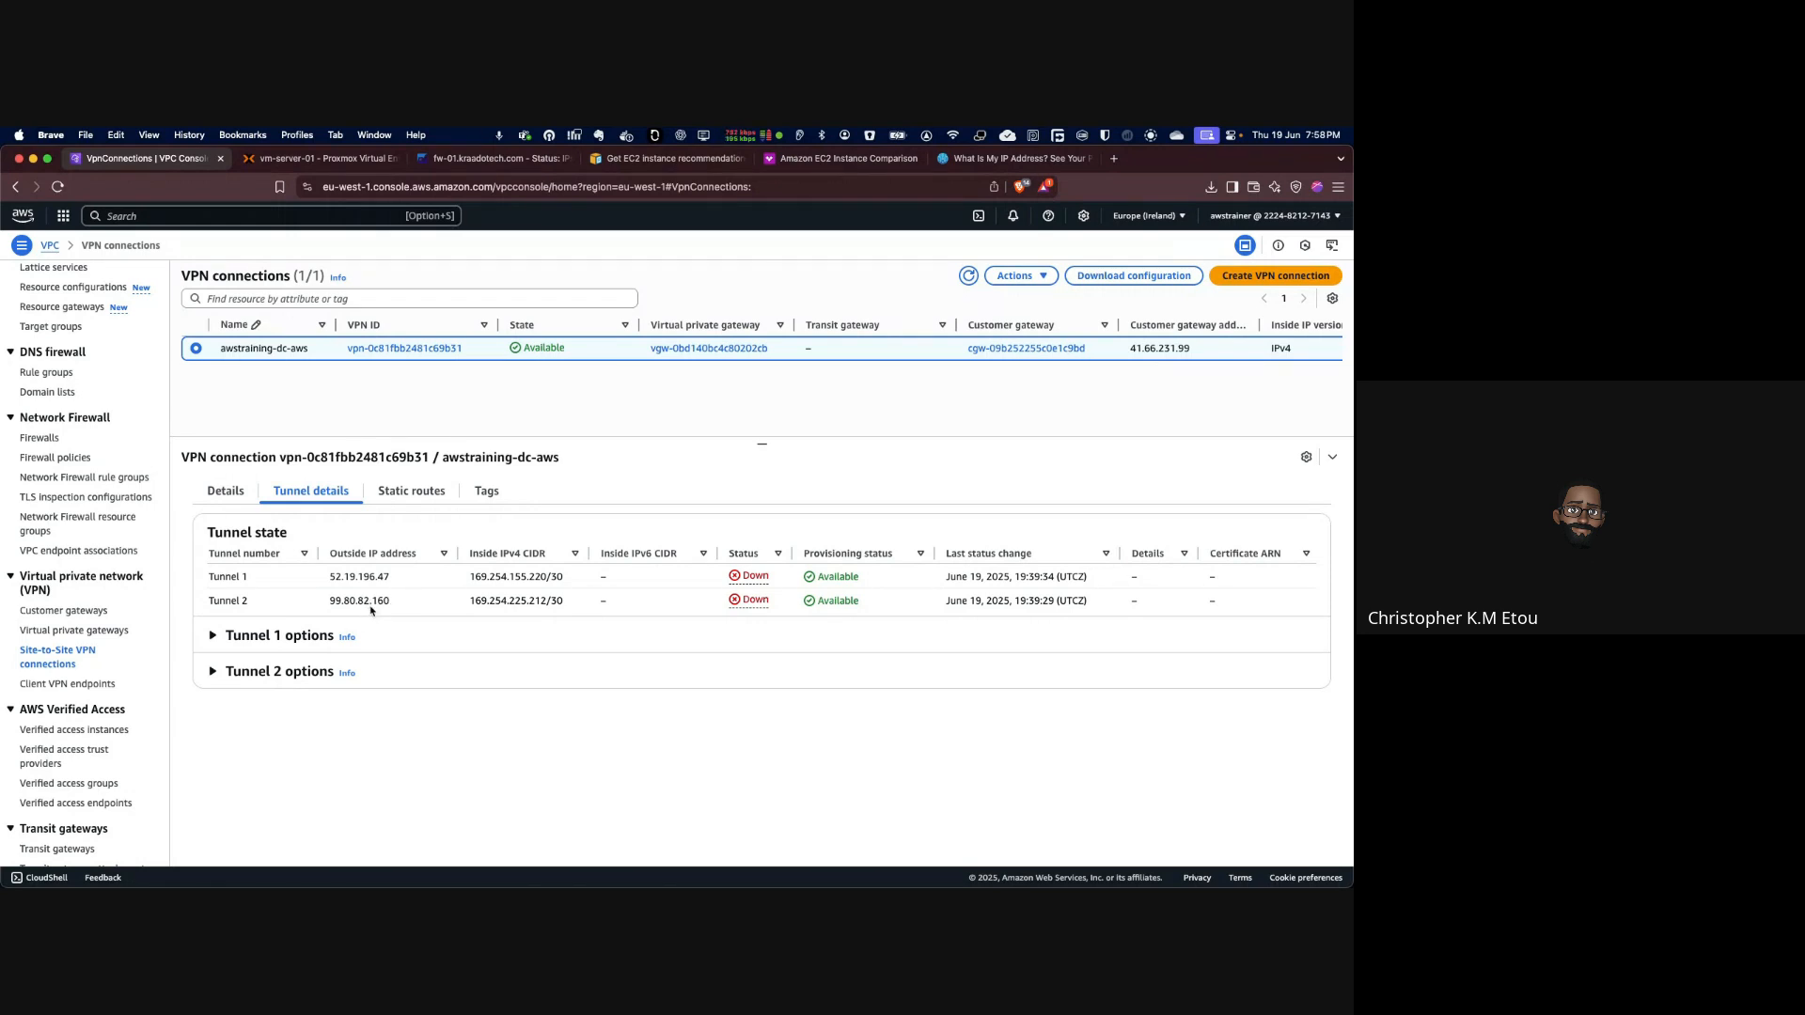
# - Copy the current public IPv4 address from WhatIsMyIP.com and return to the AWS VPN connection
pyautogui.click(1032, 160)
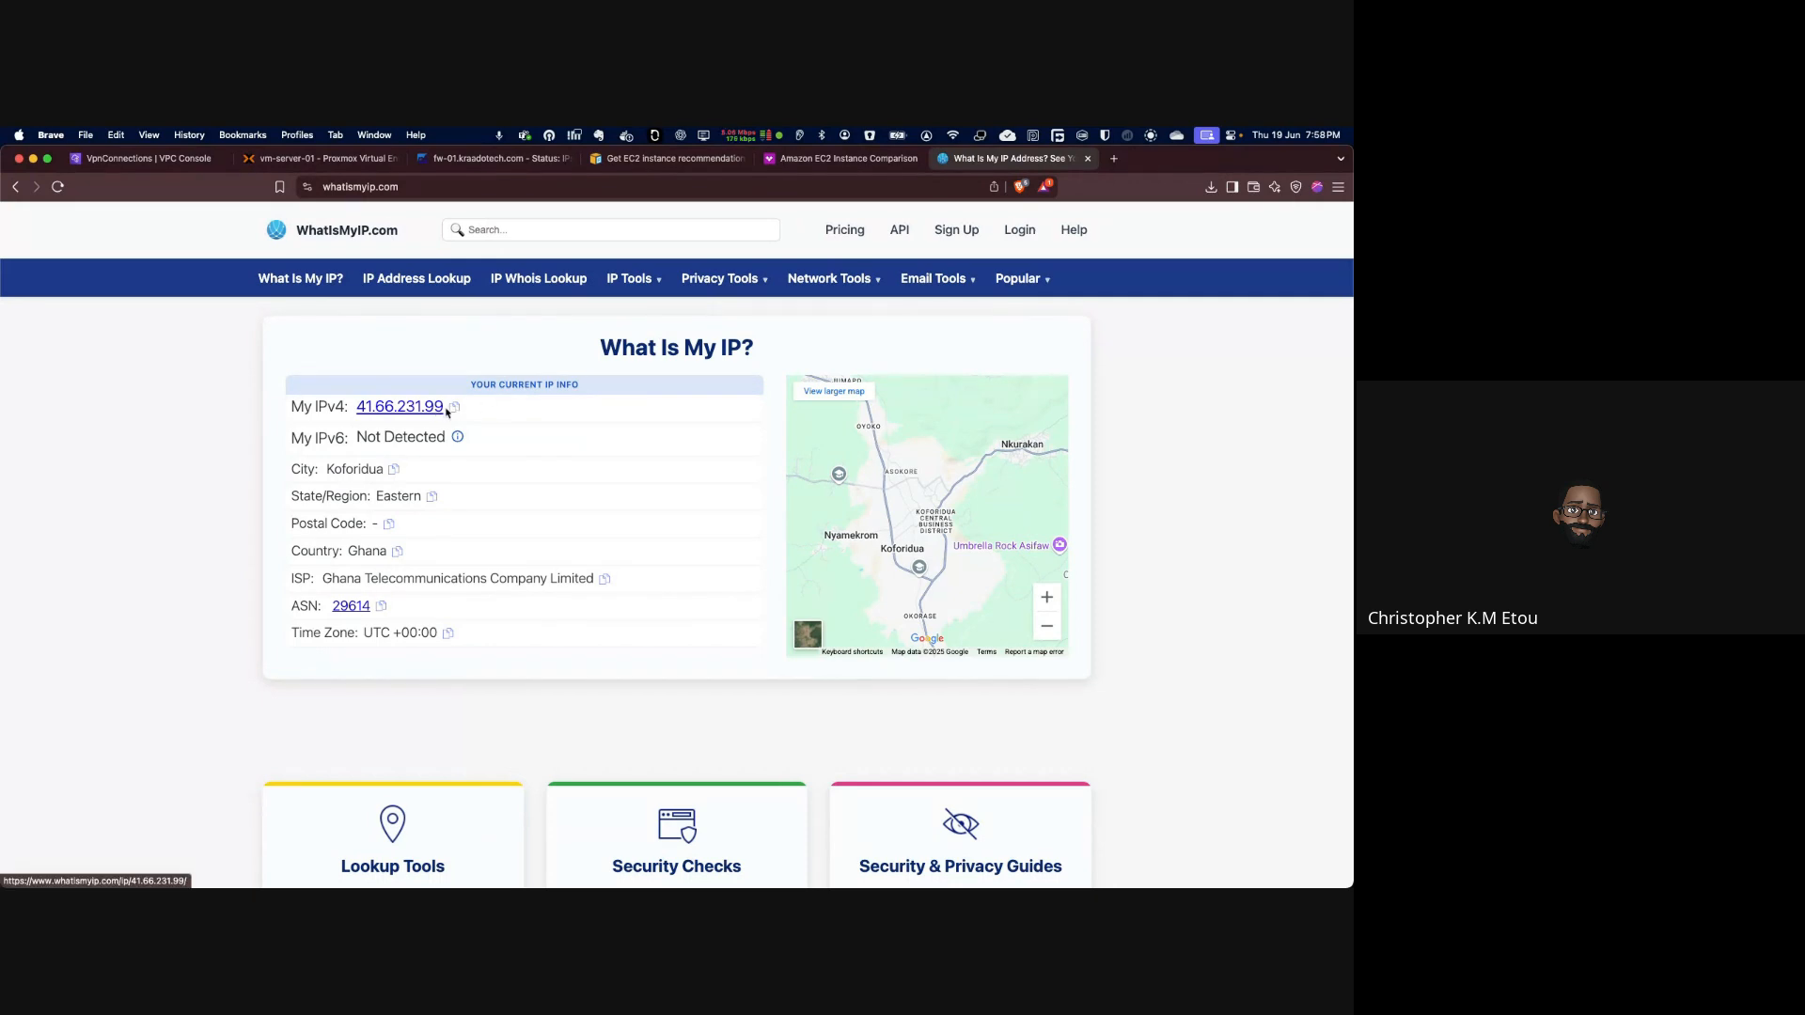
pyautogui.click(454, 407)
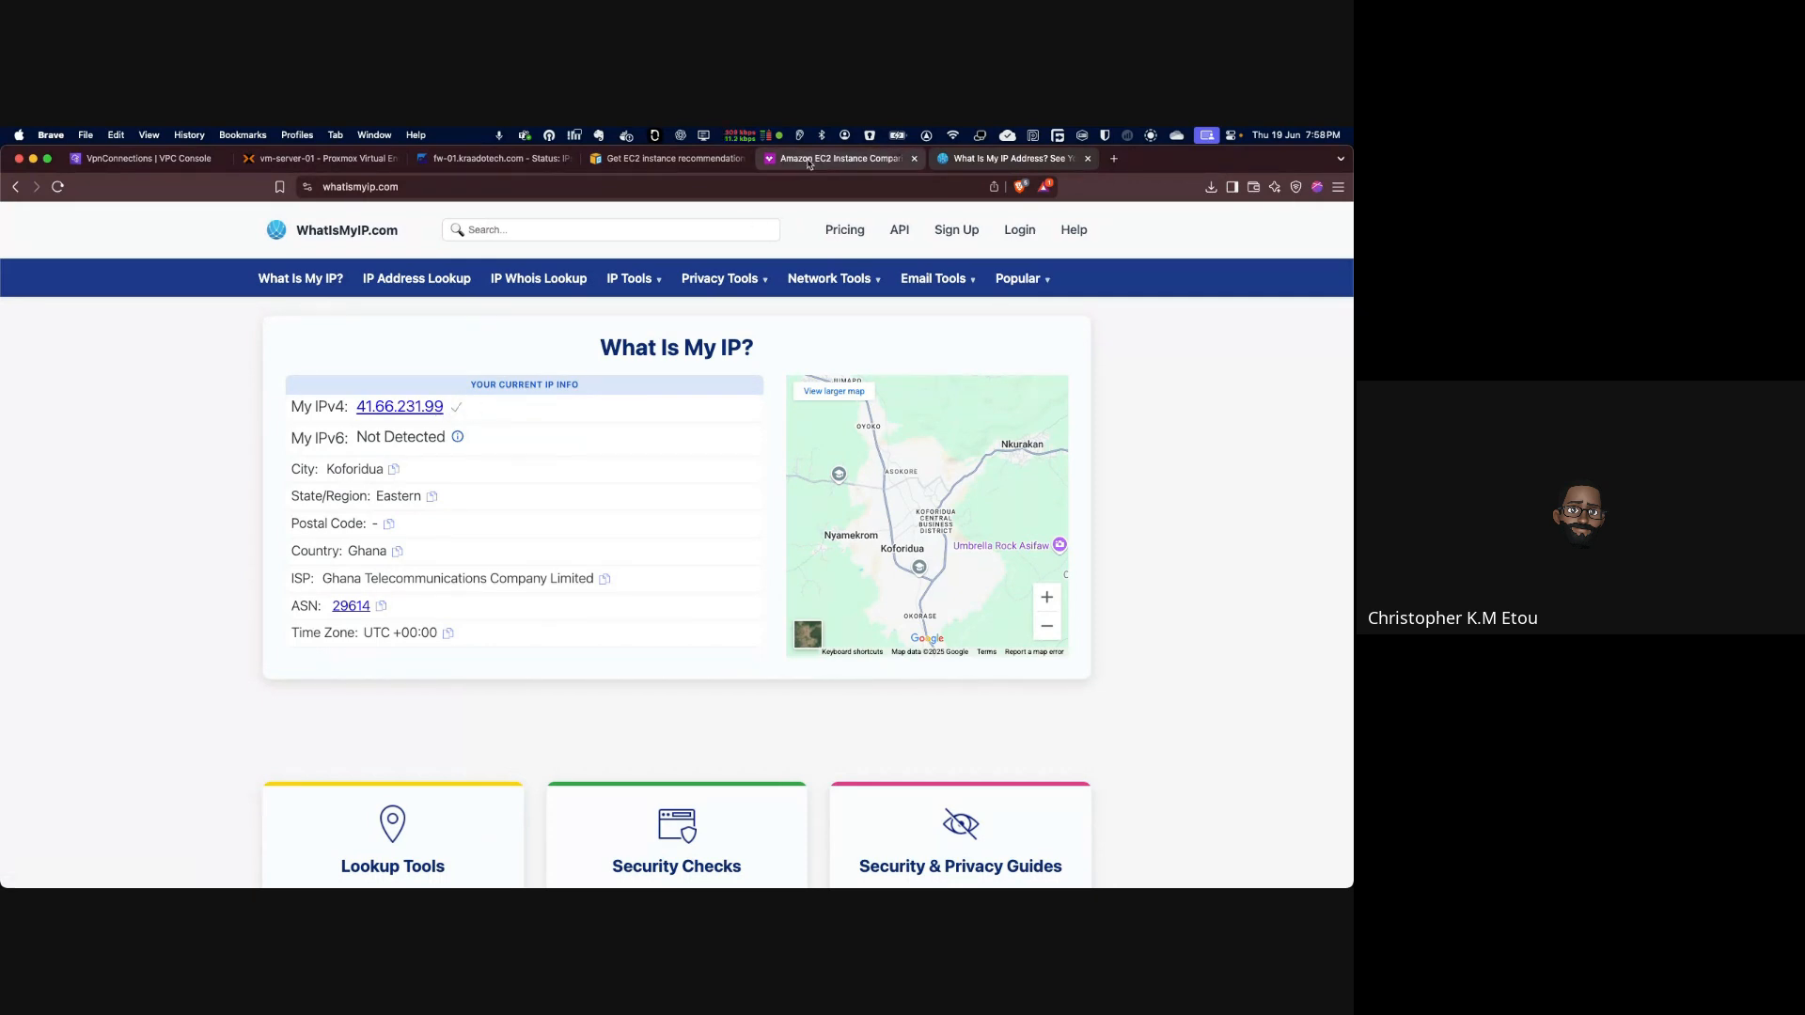
pyautogui.click(813, 167)
pyautogui.click(149, 160)
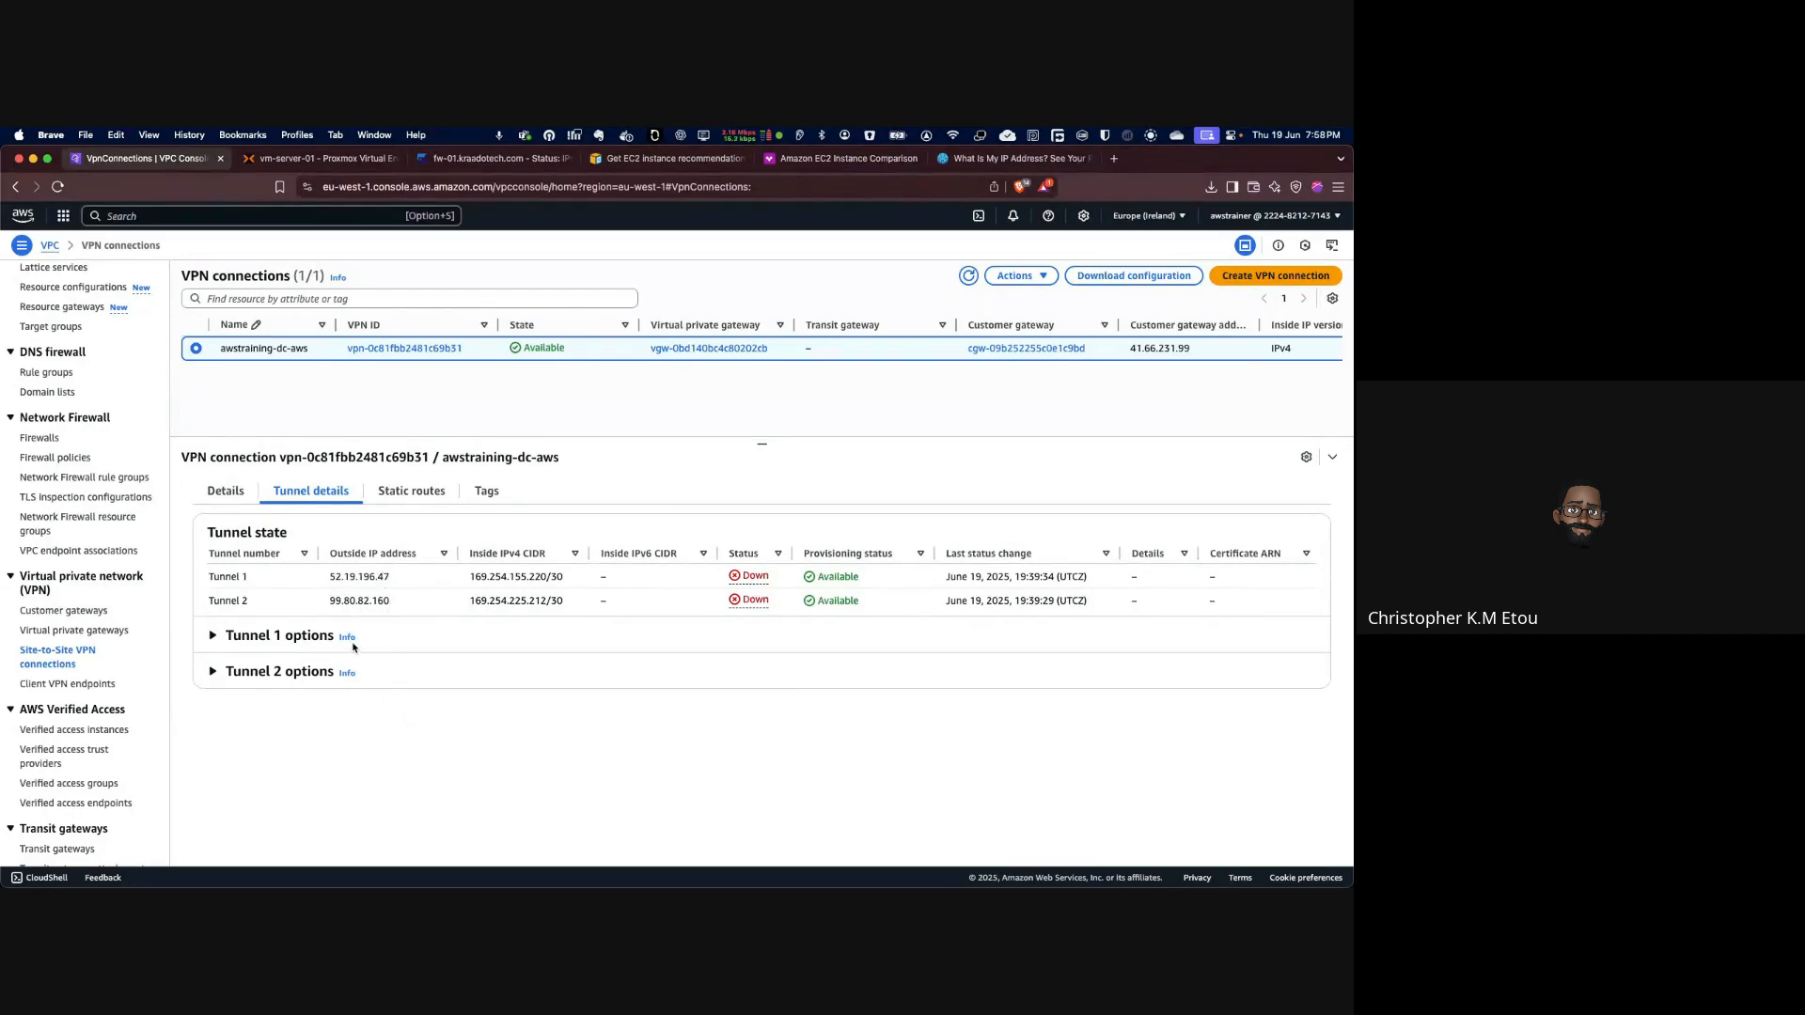
# - Expand the Tunnel 1 and Tunnel 2 options of awstraining-dc-aws and review their phase, IKE and DPD settings
pyautogui.click(283, 637)
pyautogui.scroll(-1, 478, 701)
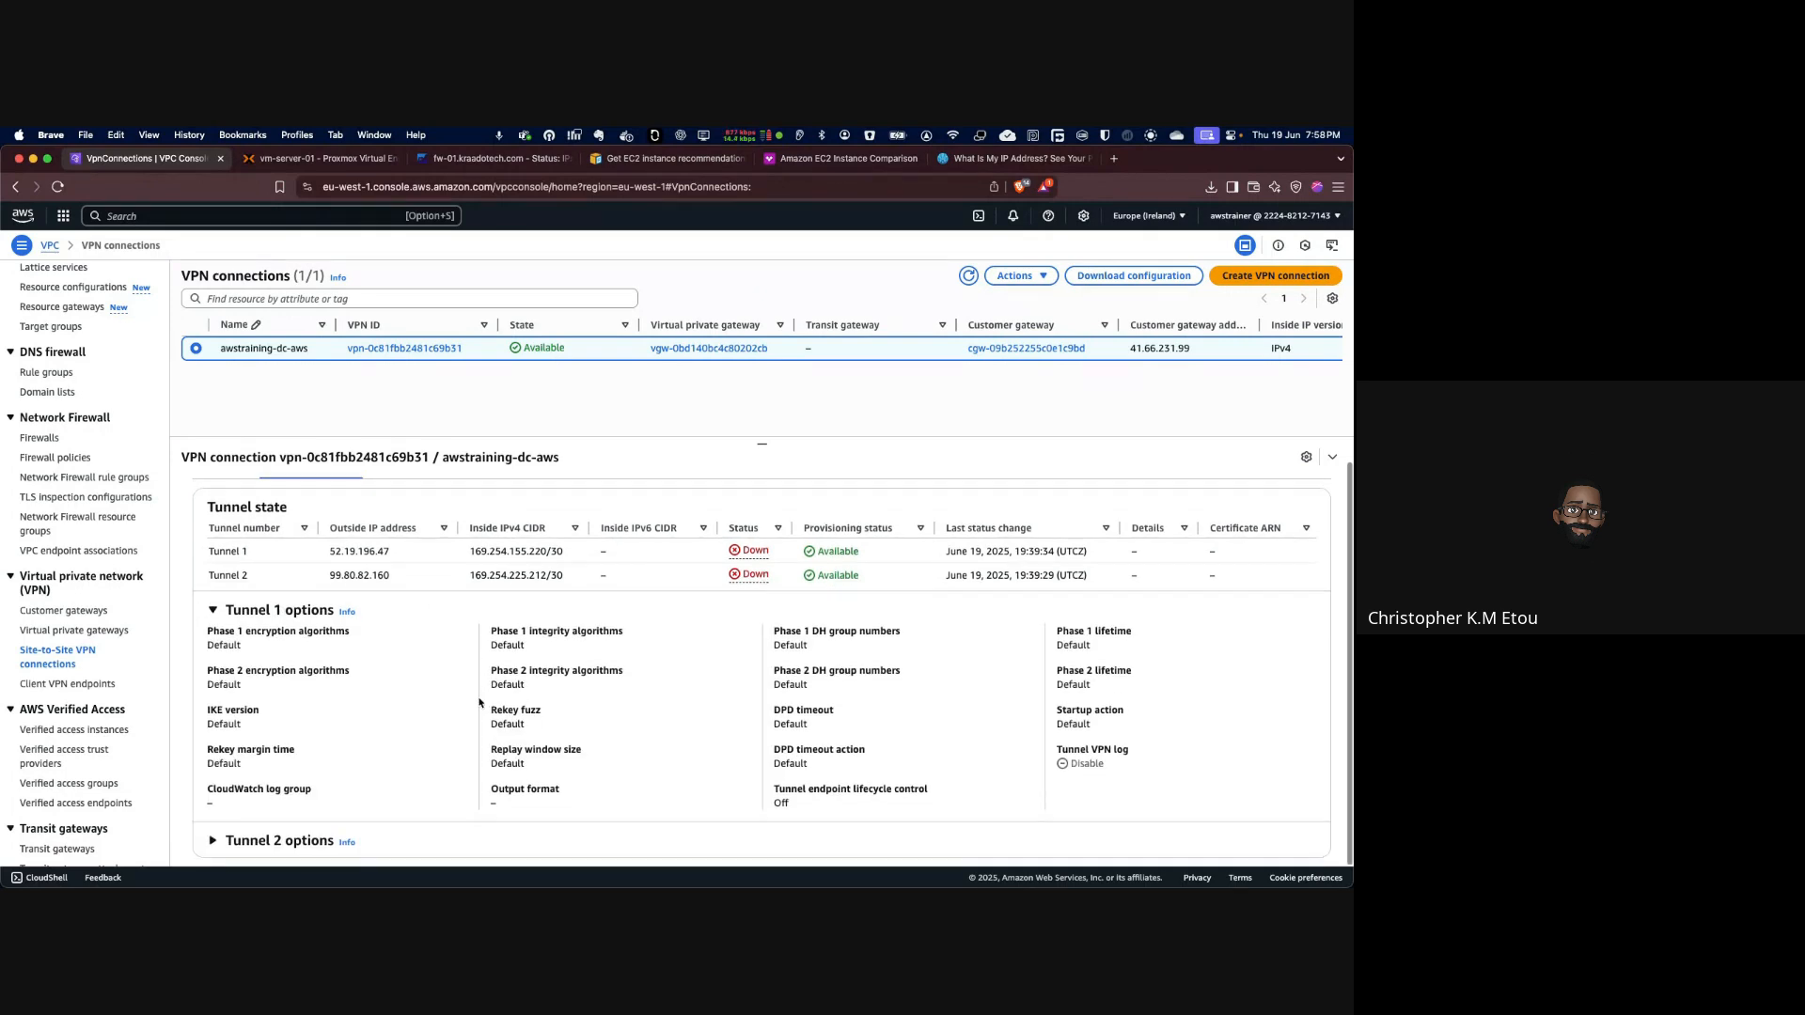
pyautogui.click(280, 840)
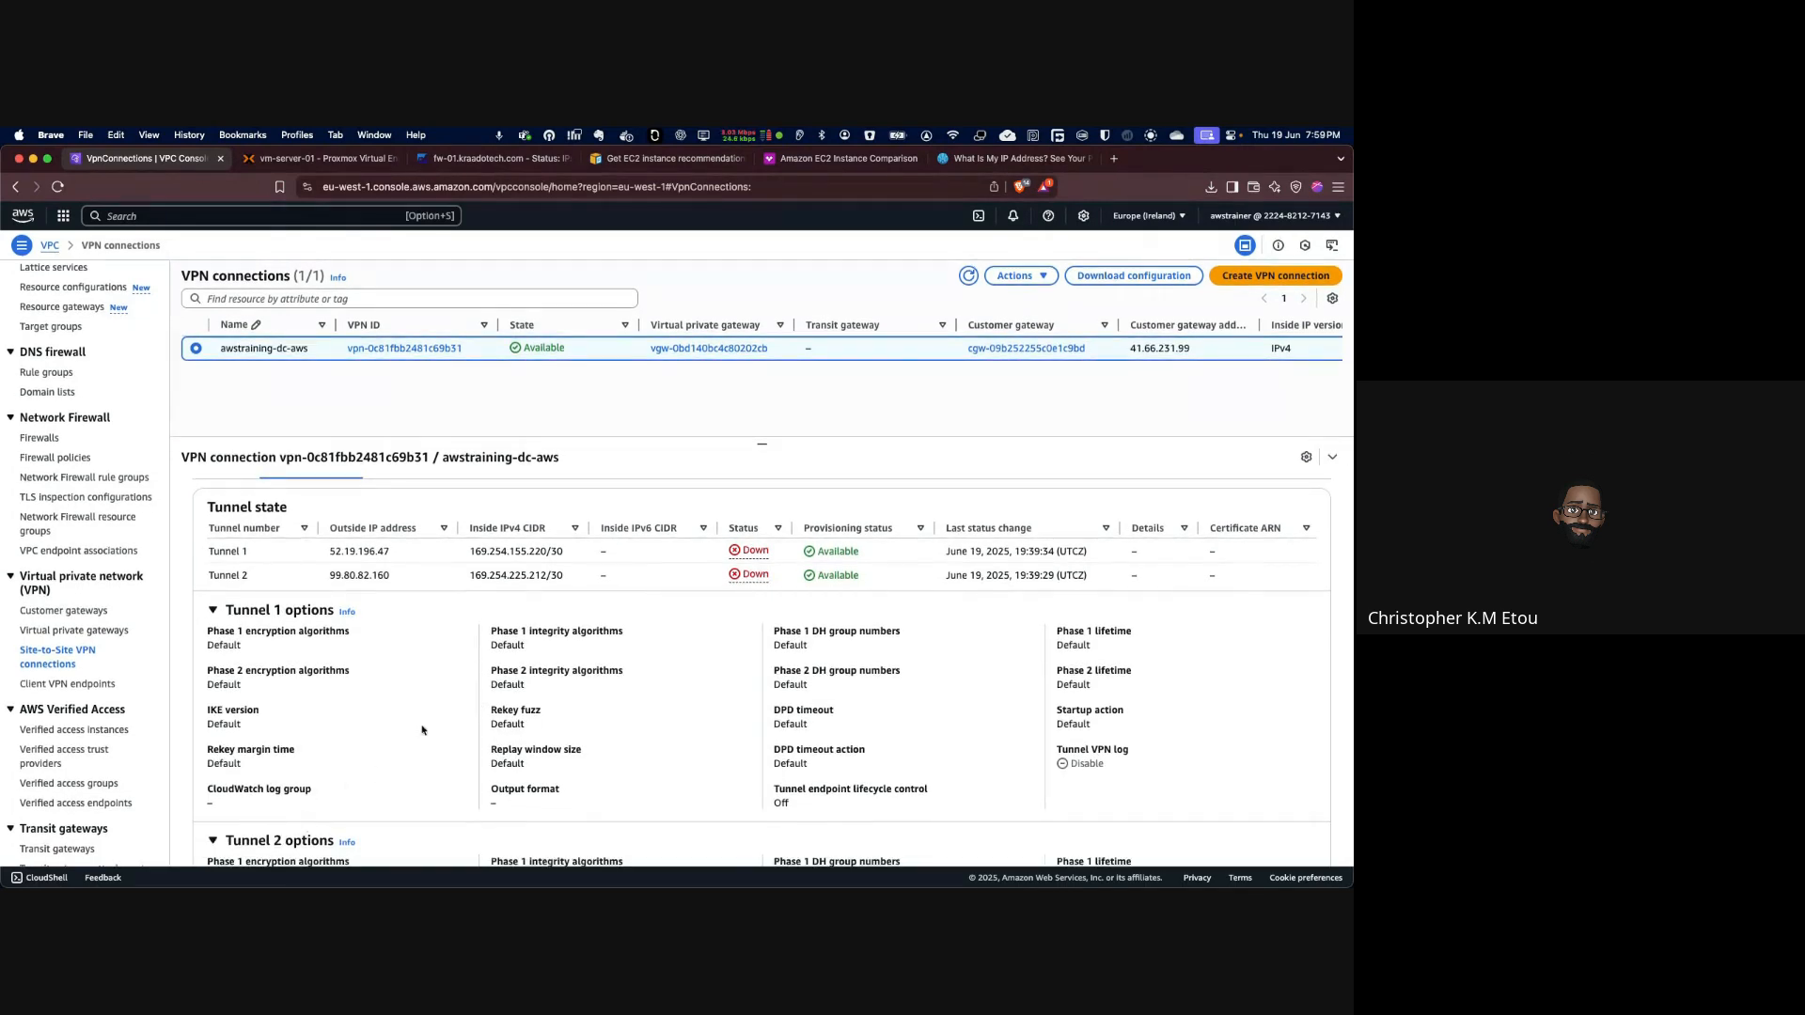
pyautogui.scroll(-5, 425, 738)
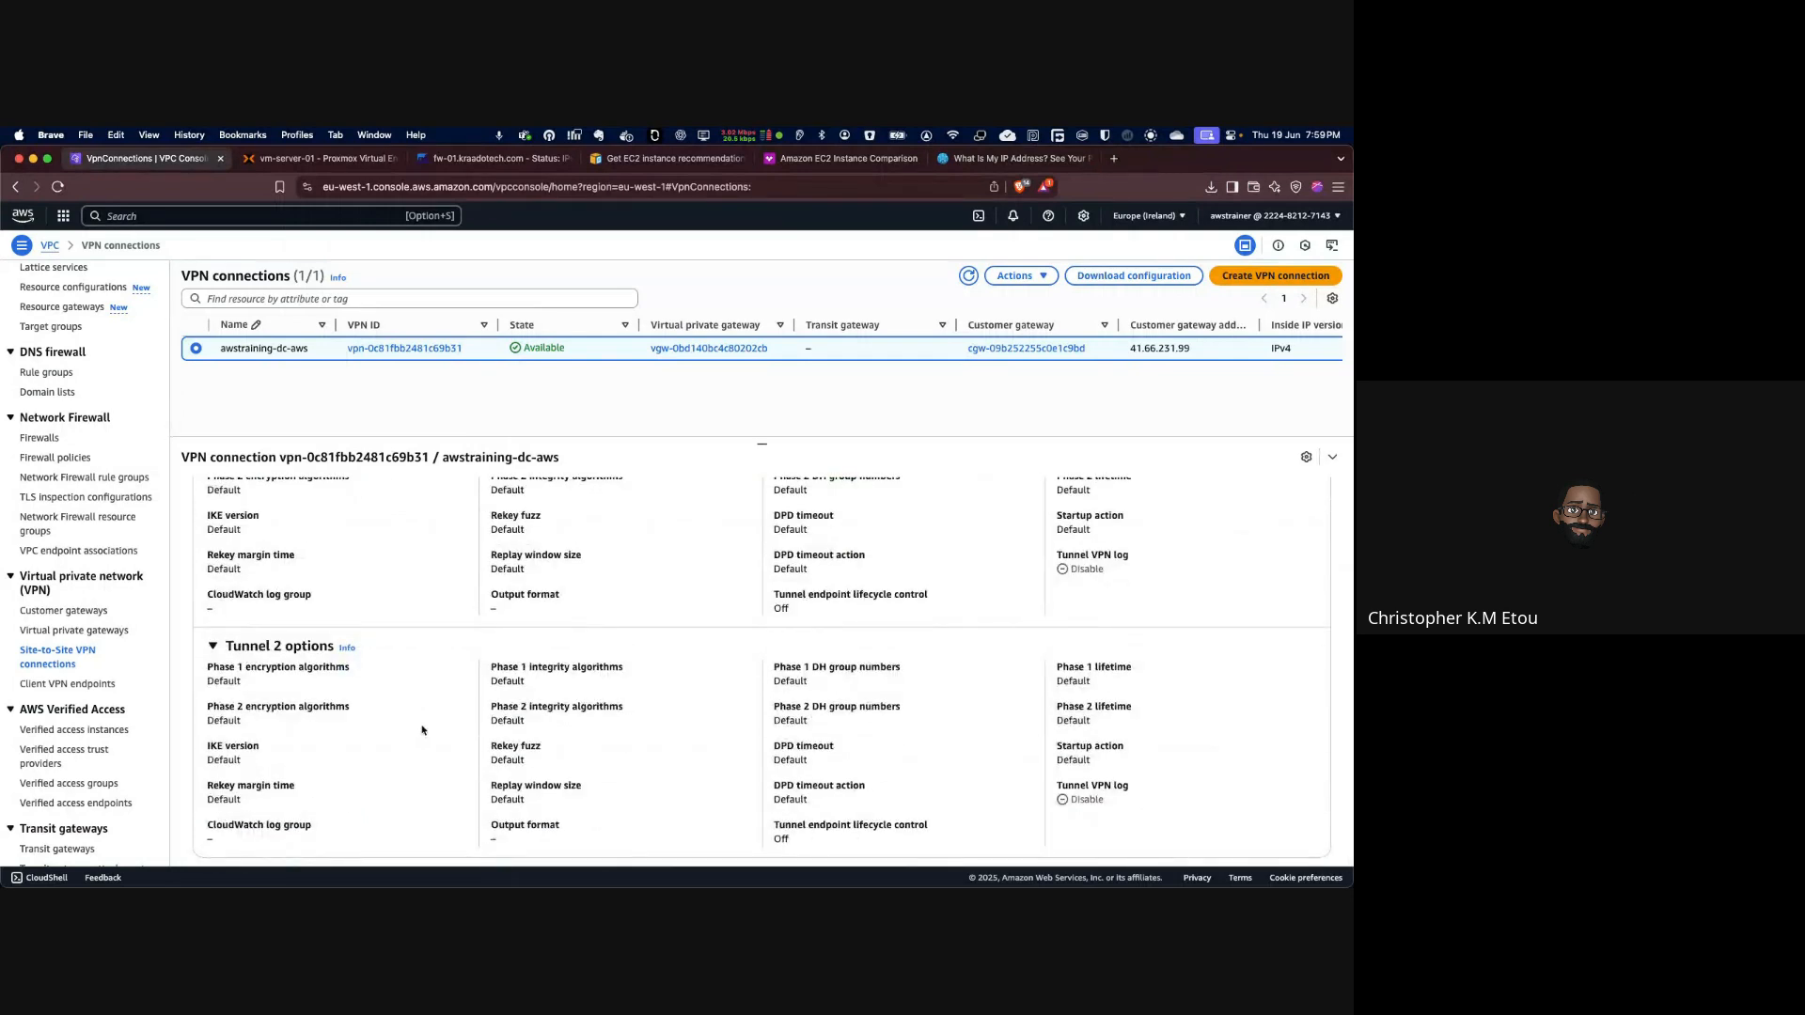
pyautogui.scroll(5, 687, 727)
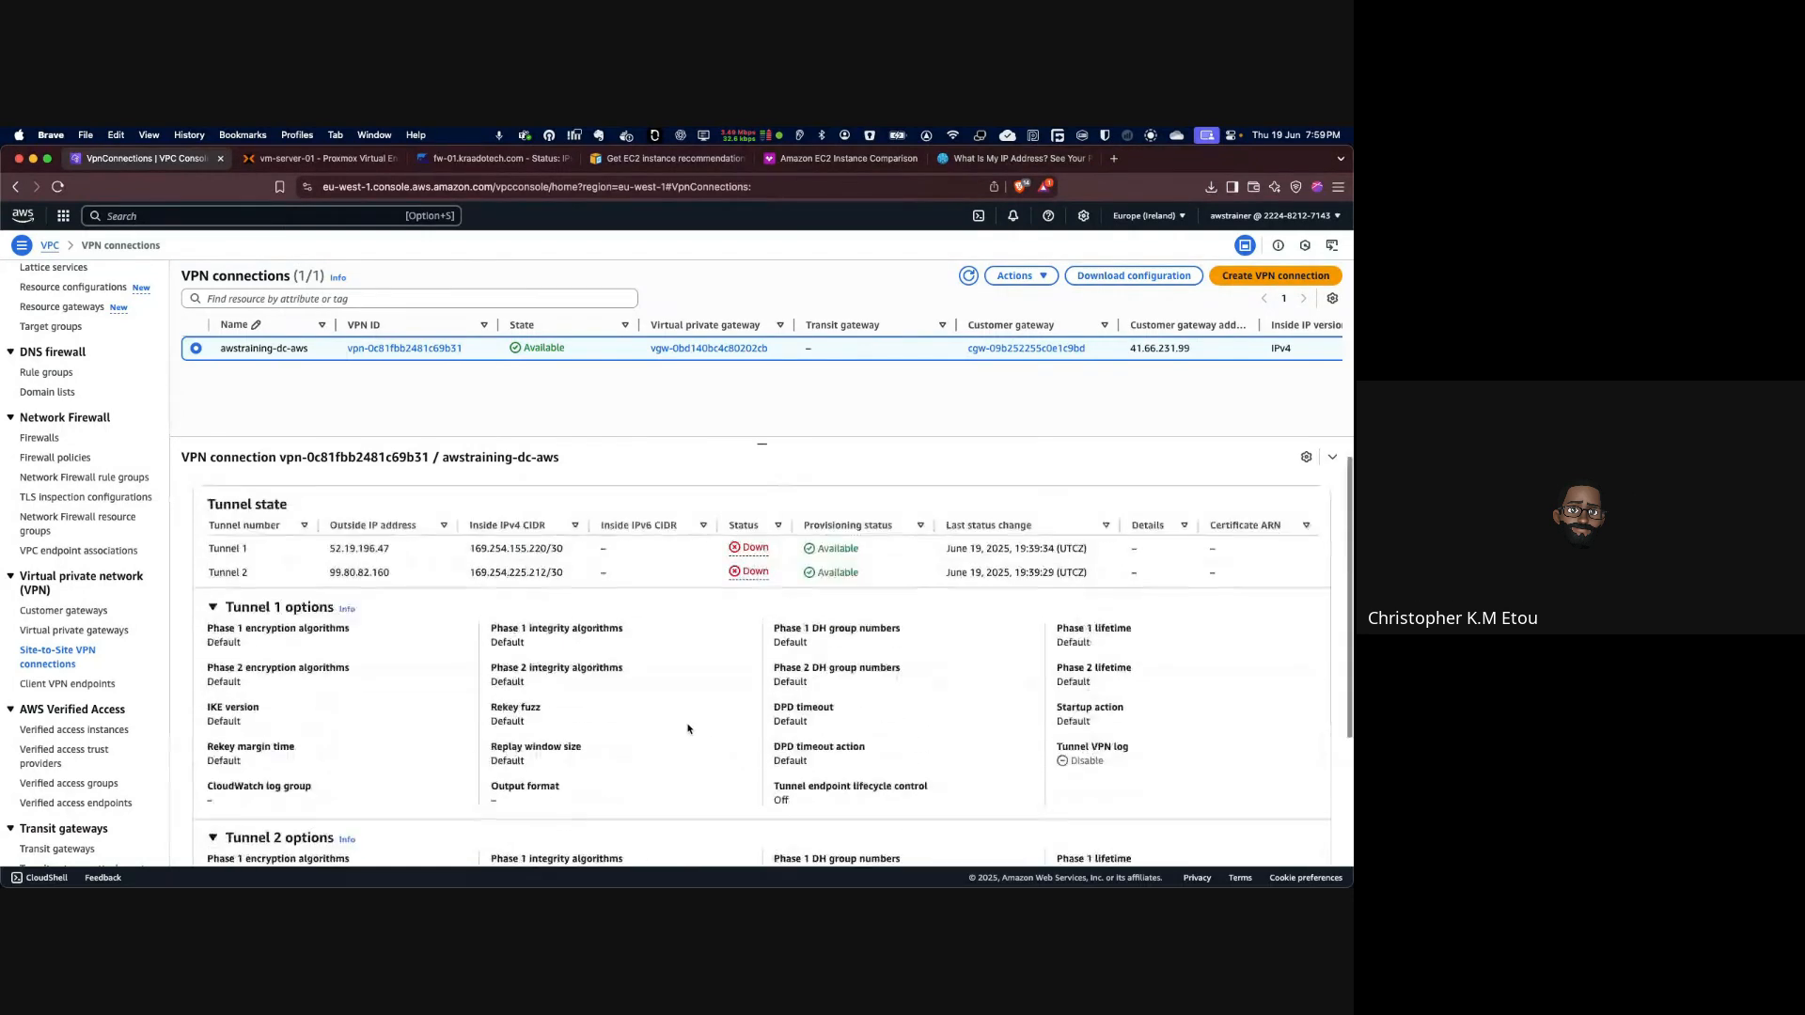
# - Refresh the VPN connections and recheck the tunnel details, static routes and general details of awstraining-dc-aws
pyautogui.click(969, 276)
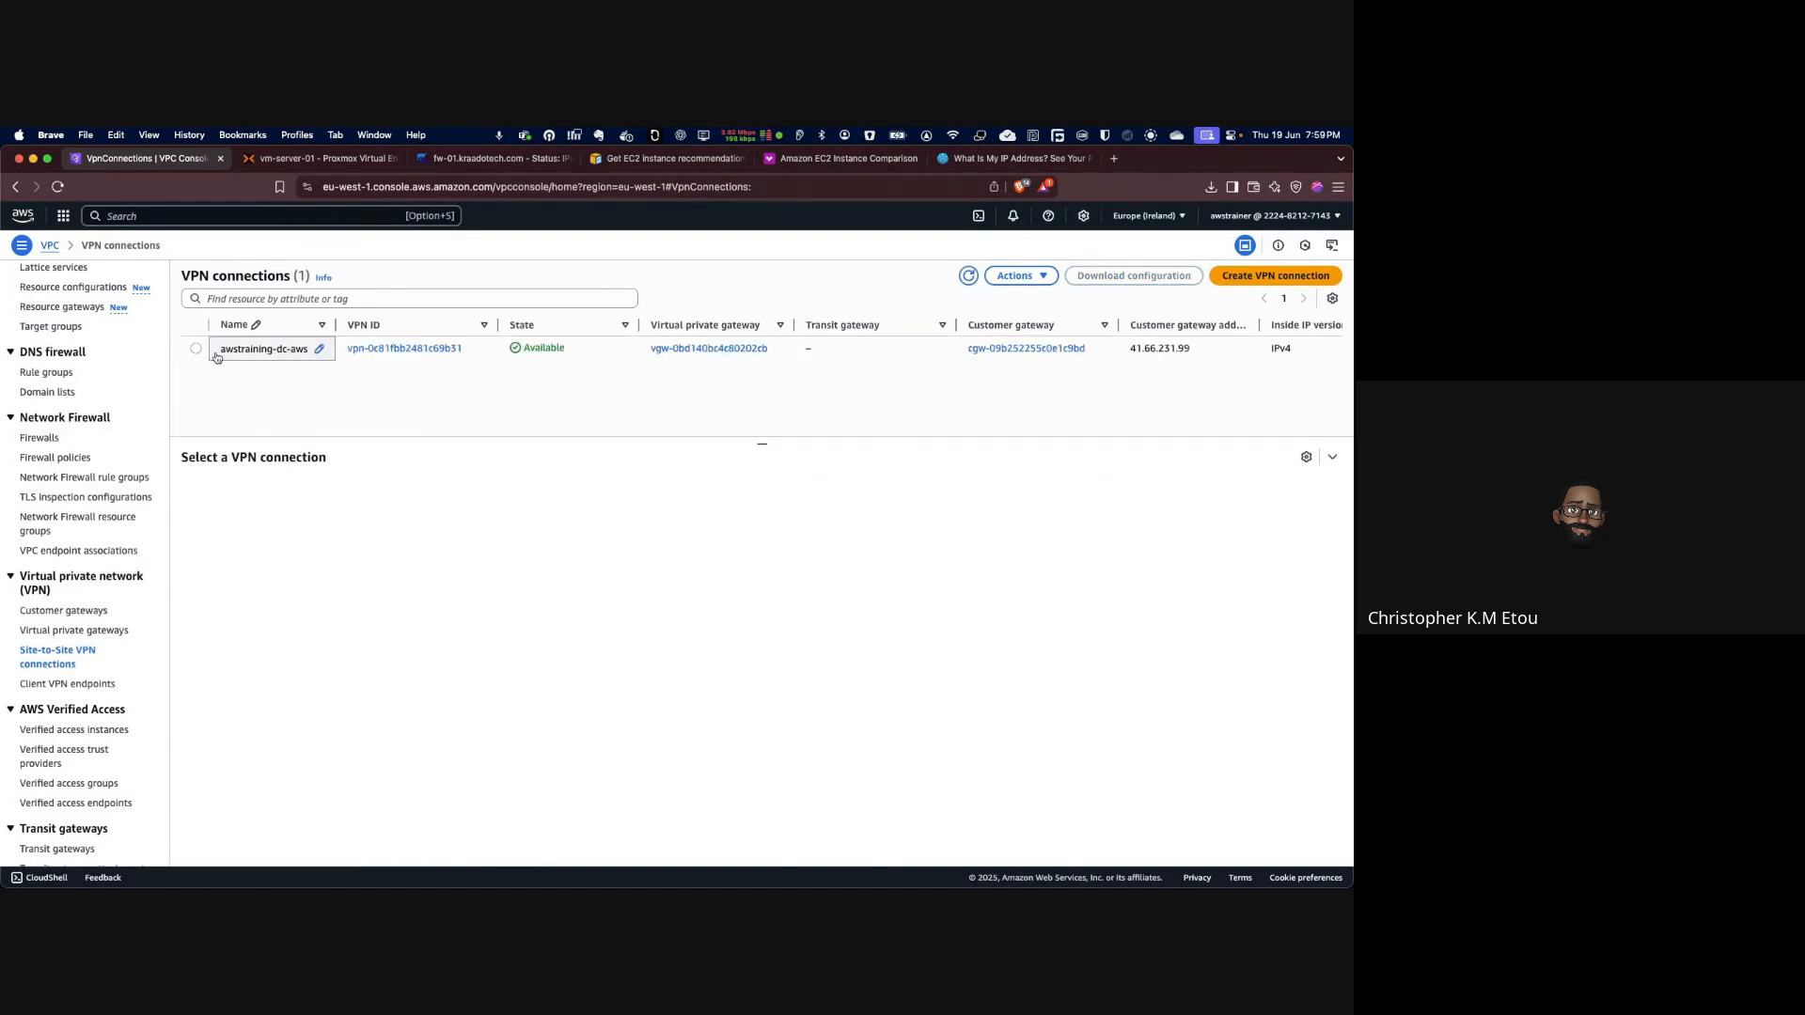
pyautogui.click(273, 349)
pyautogui.click(307, 487)
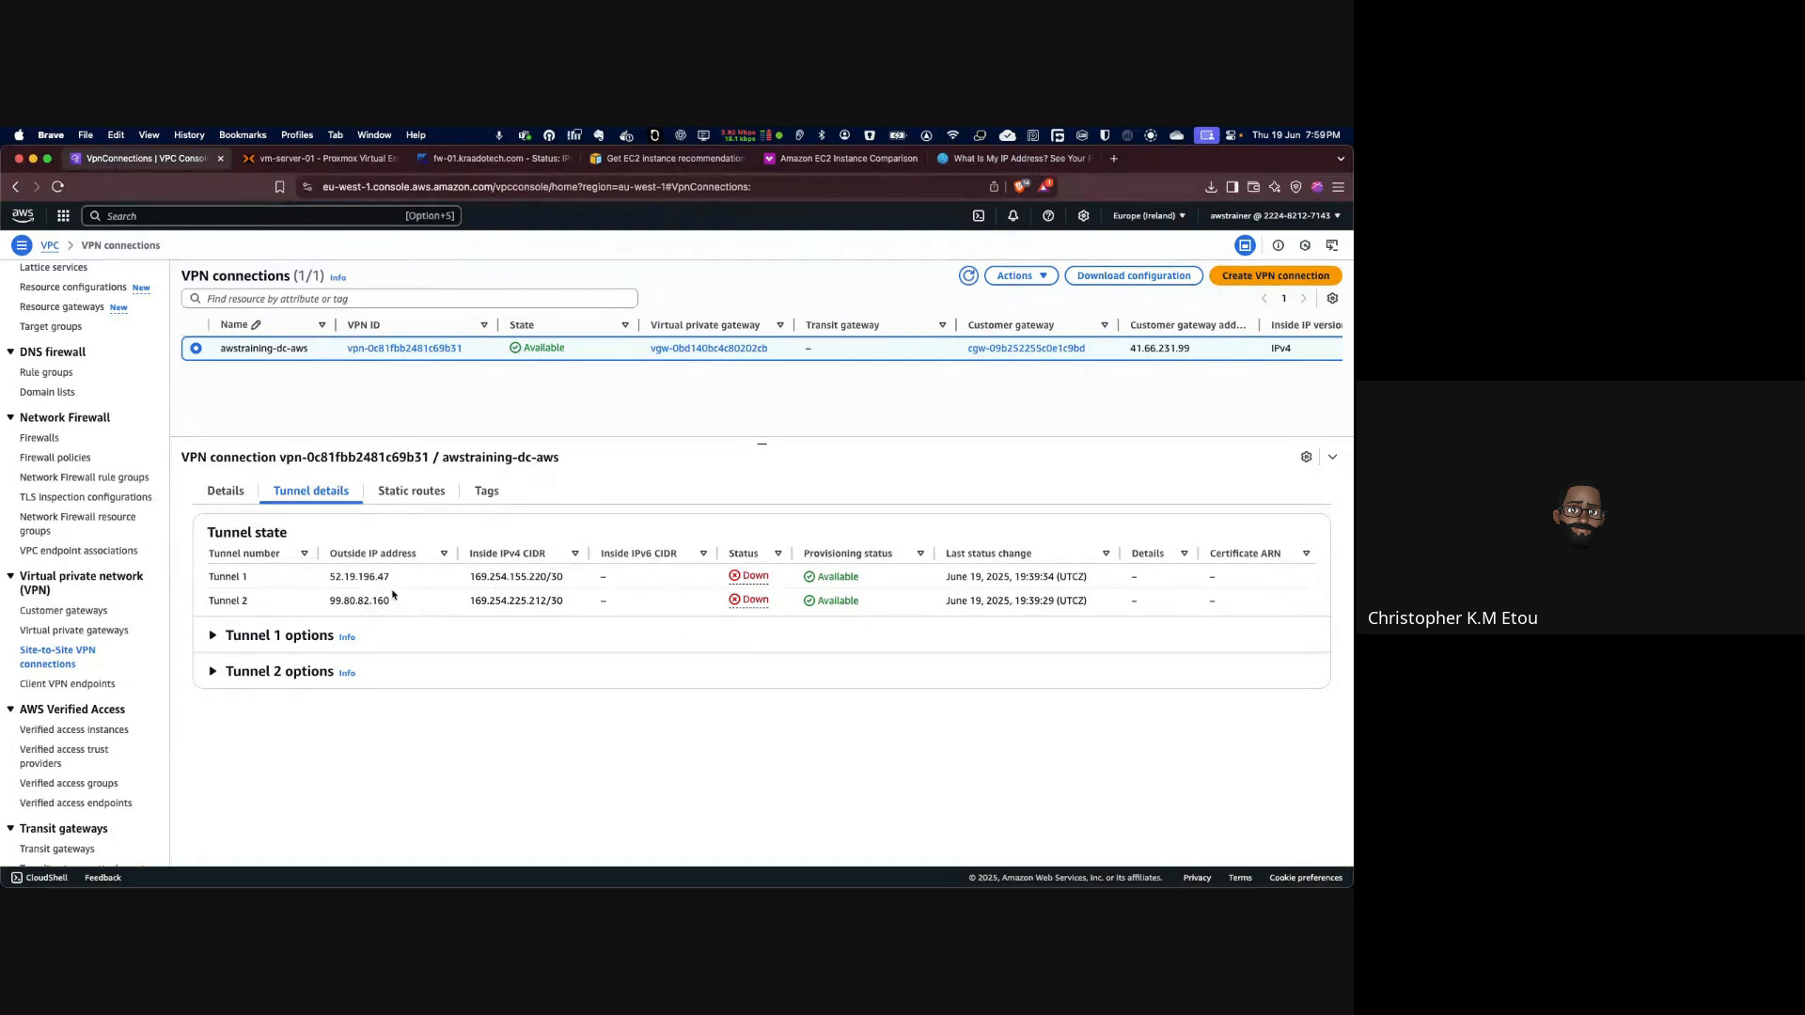
pyautogui.click(248, 638)
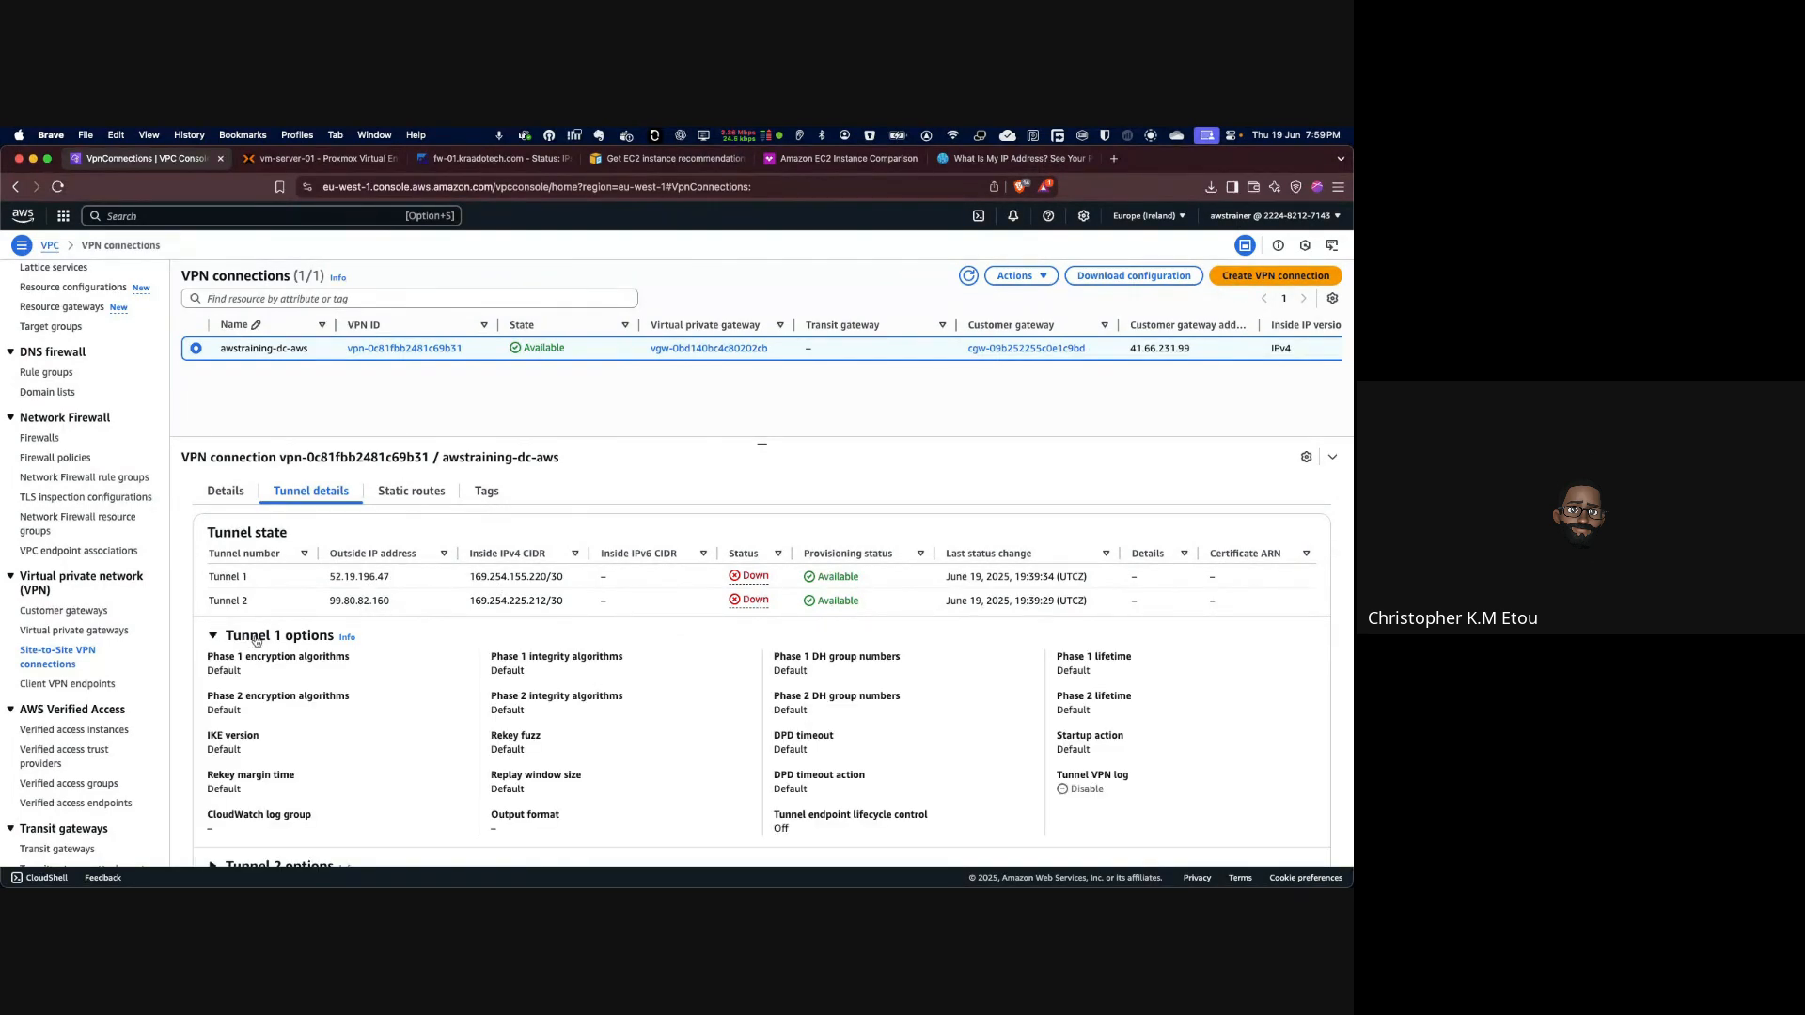
pyautogui.click(393, 498)
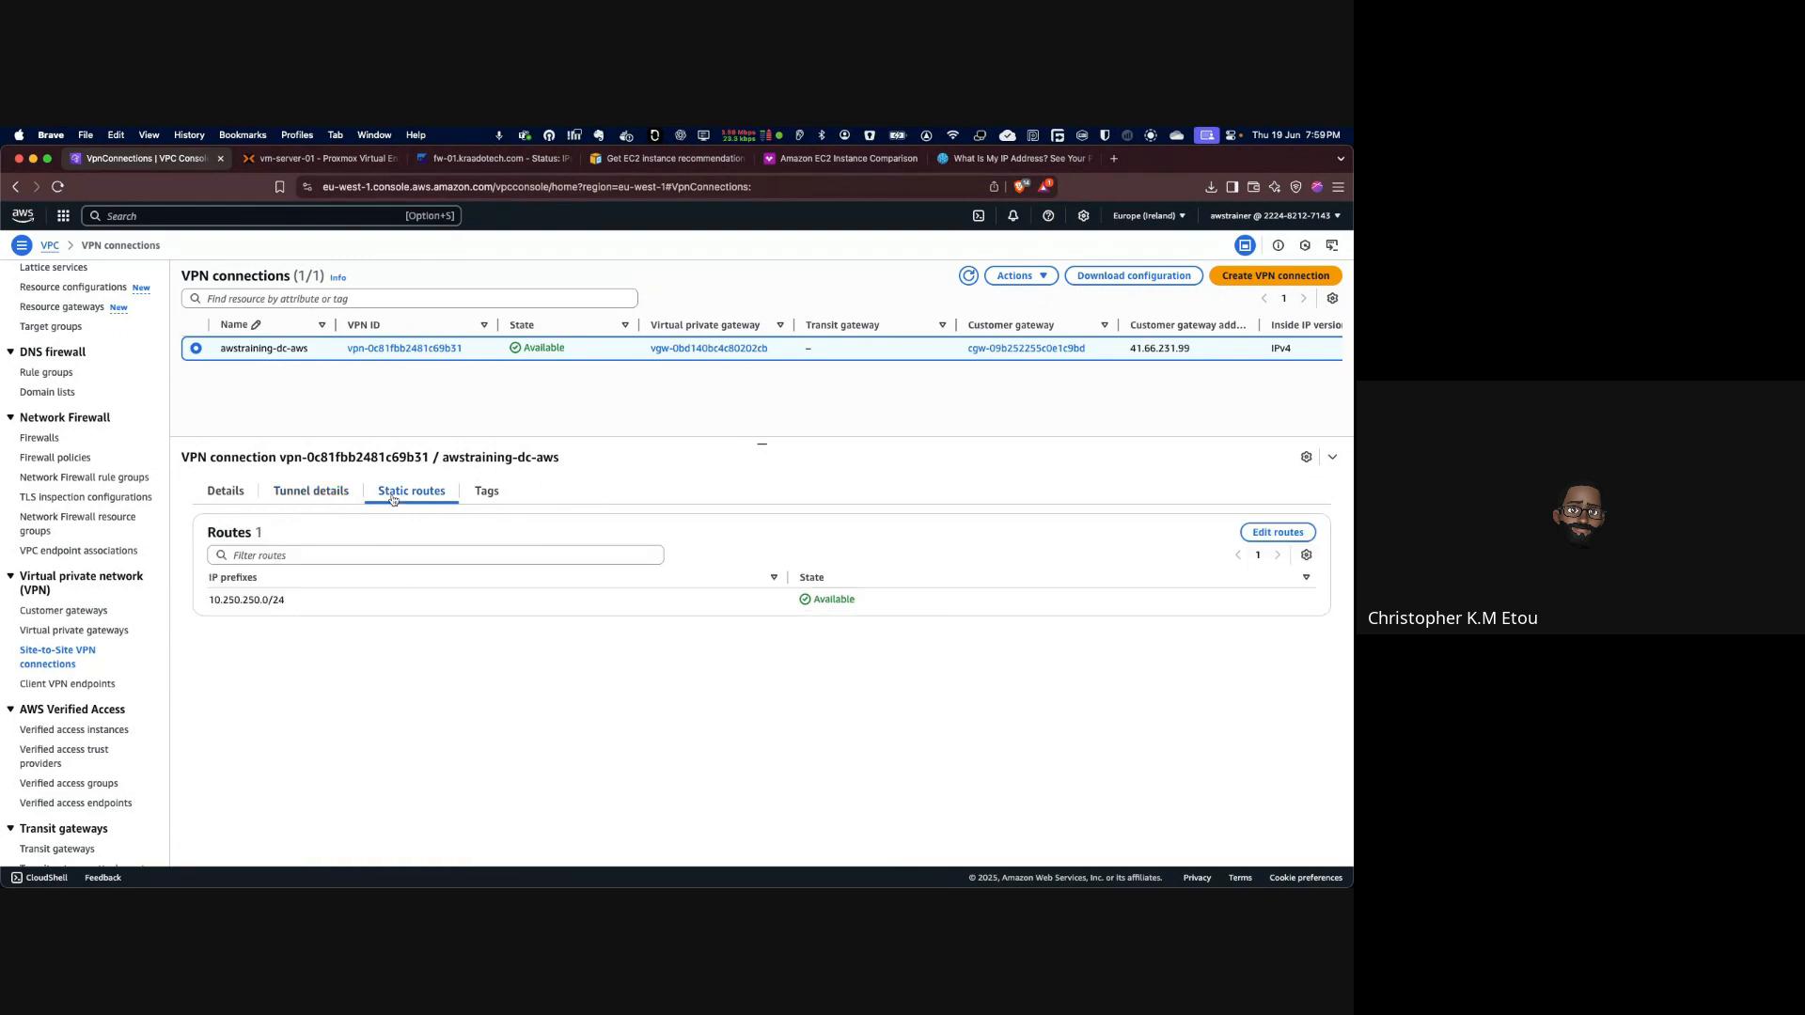
pyautogui.click(227, 495)
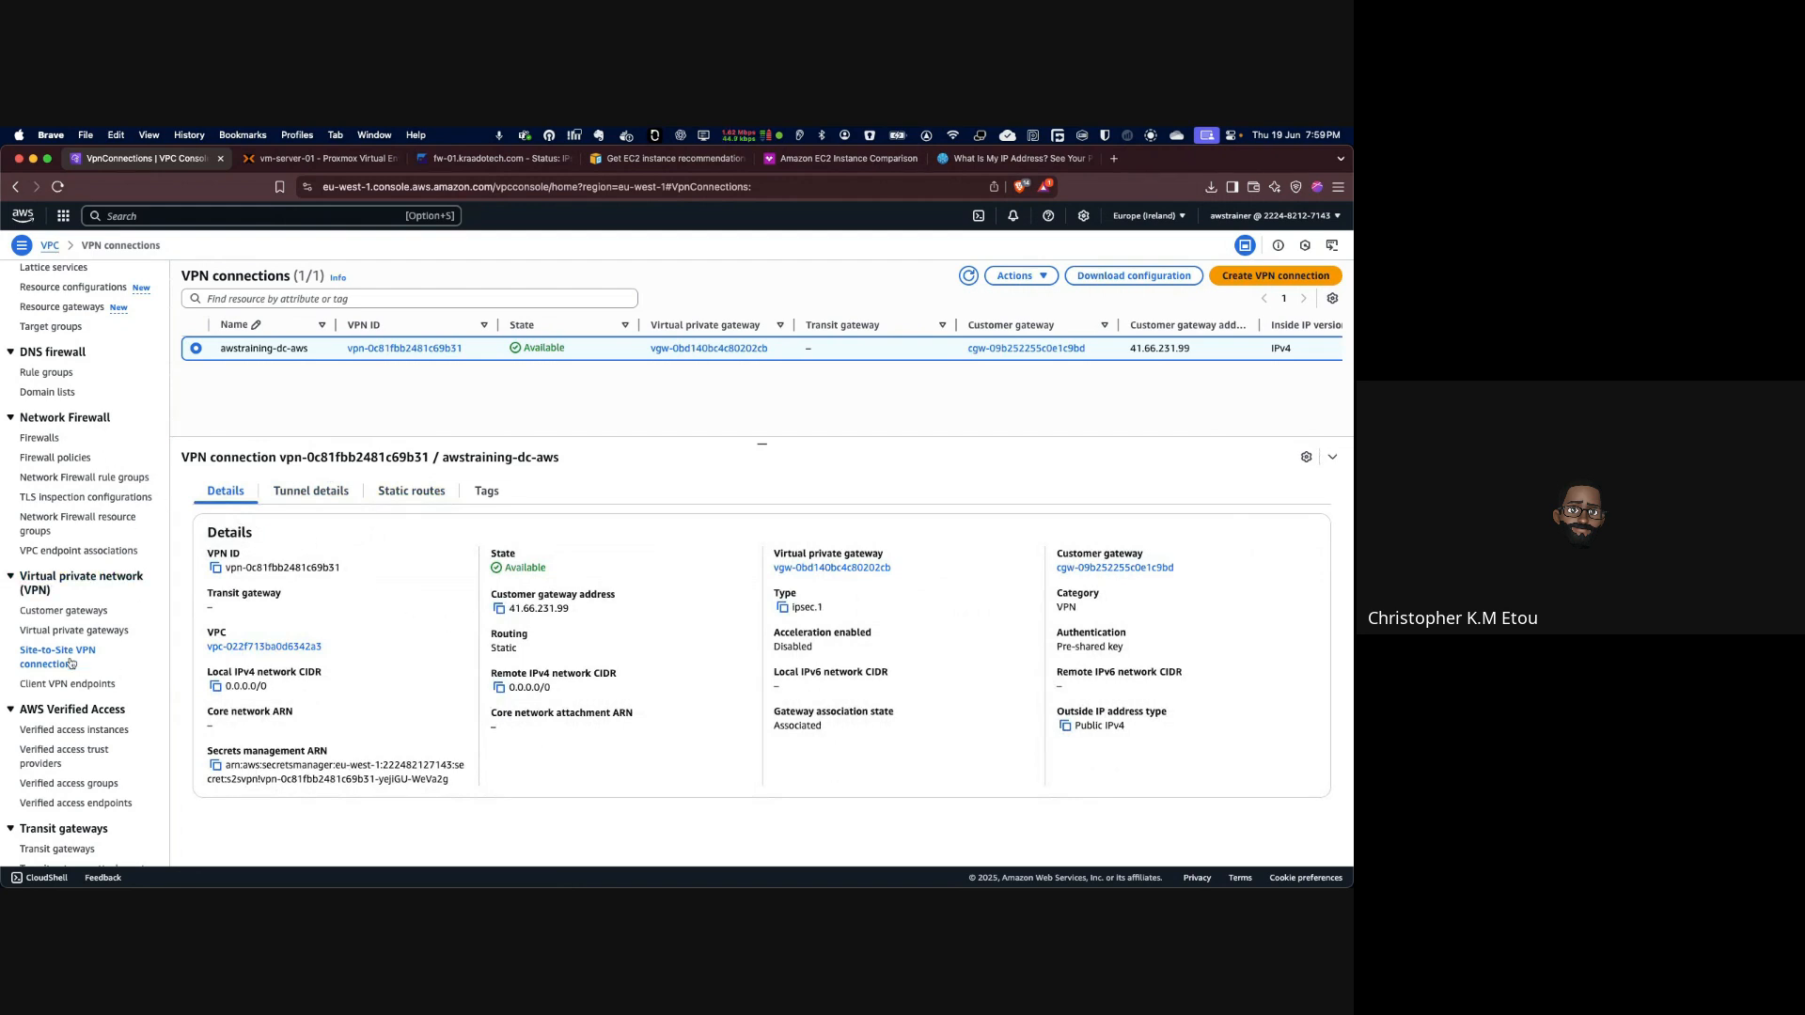
# - Examine the details of virtual private gateway awstraining-aws-vgw and customer gateway awstraining-dc-vgw, leaving their names unedited
pyautogui.click(57, 631)
pyautogui.click(246, 349)
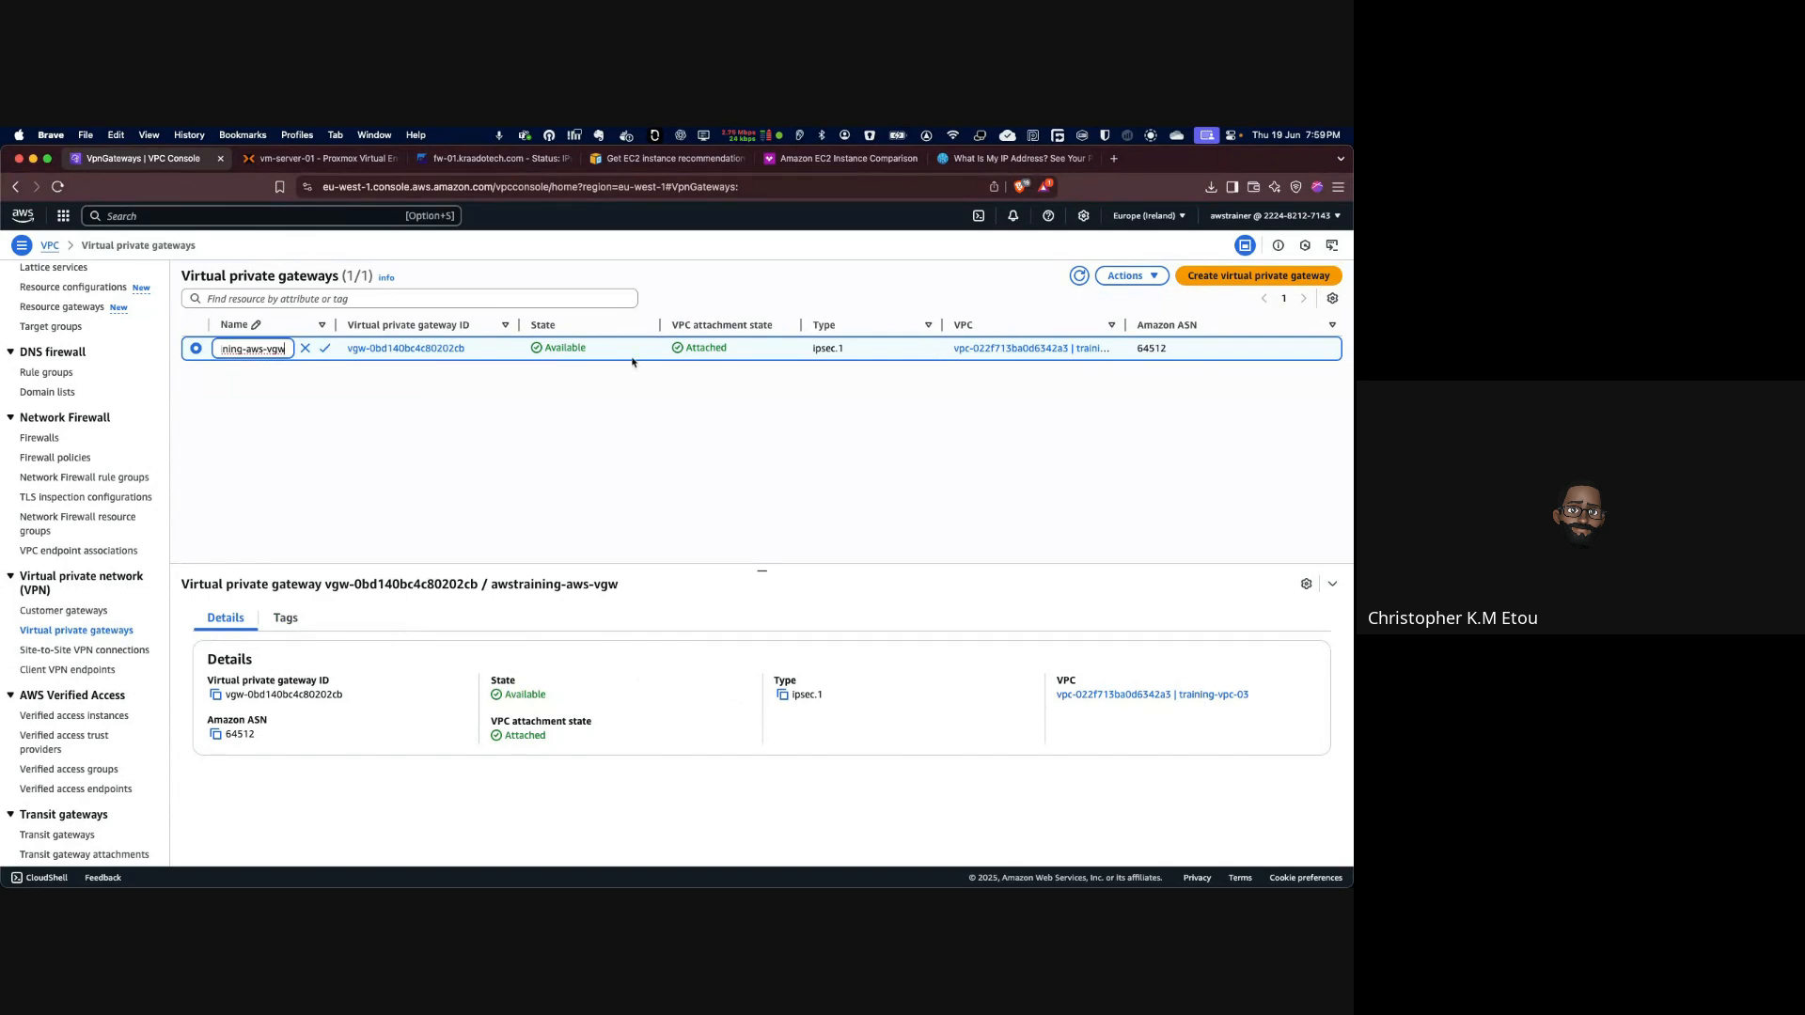
pyautogui.click(59, 611)
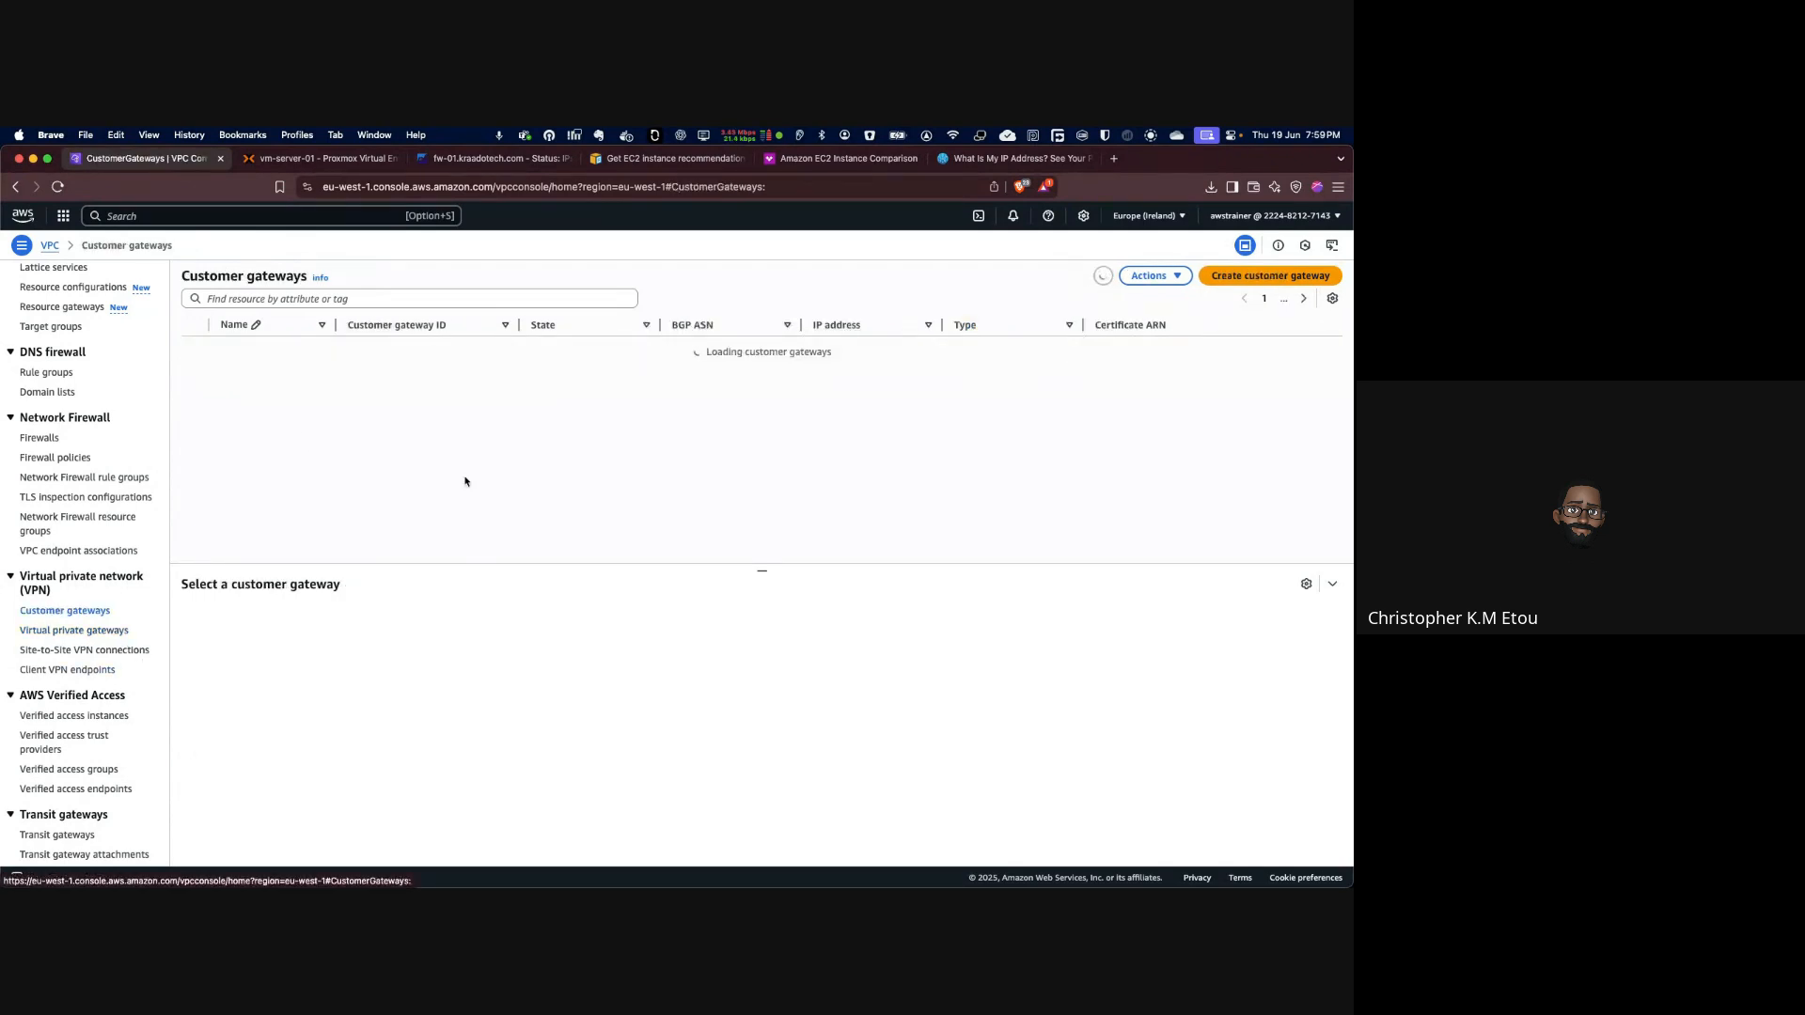
pyautogui.click(291, 352)
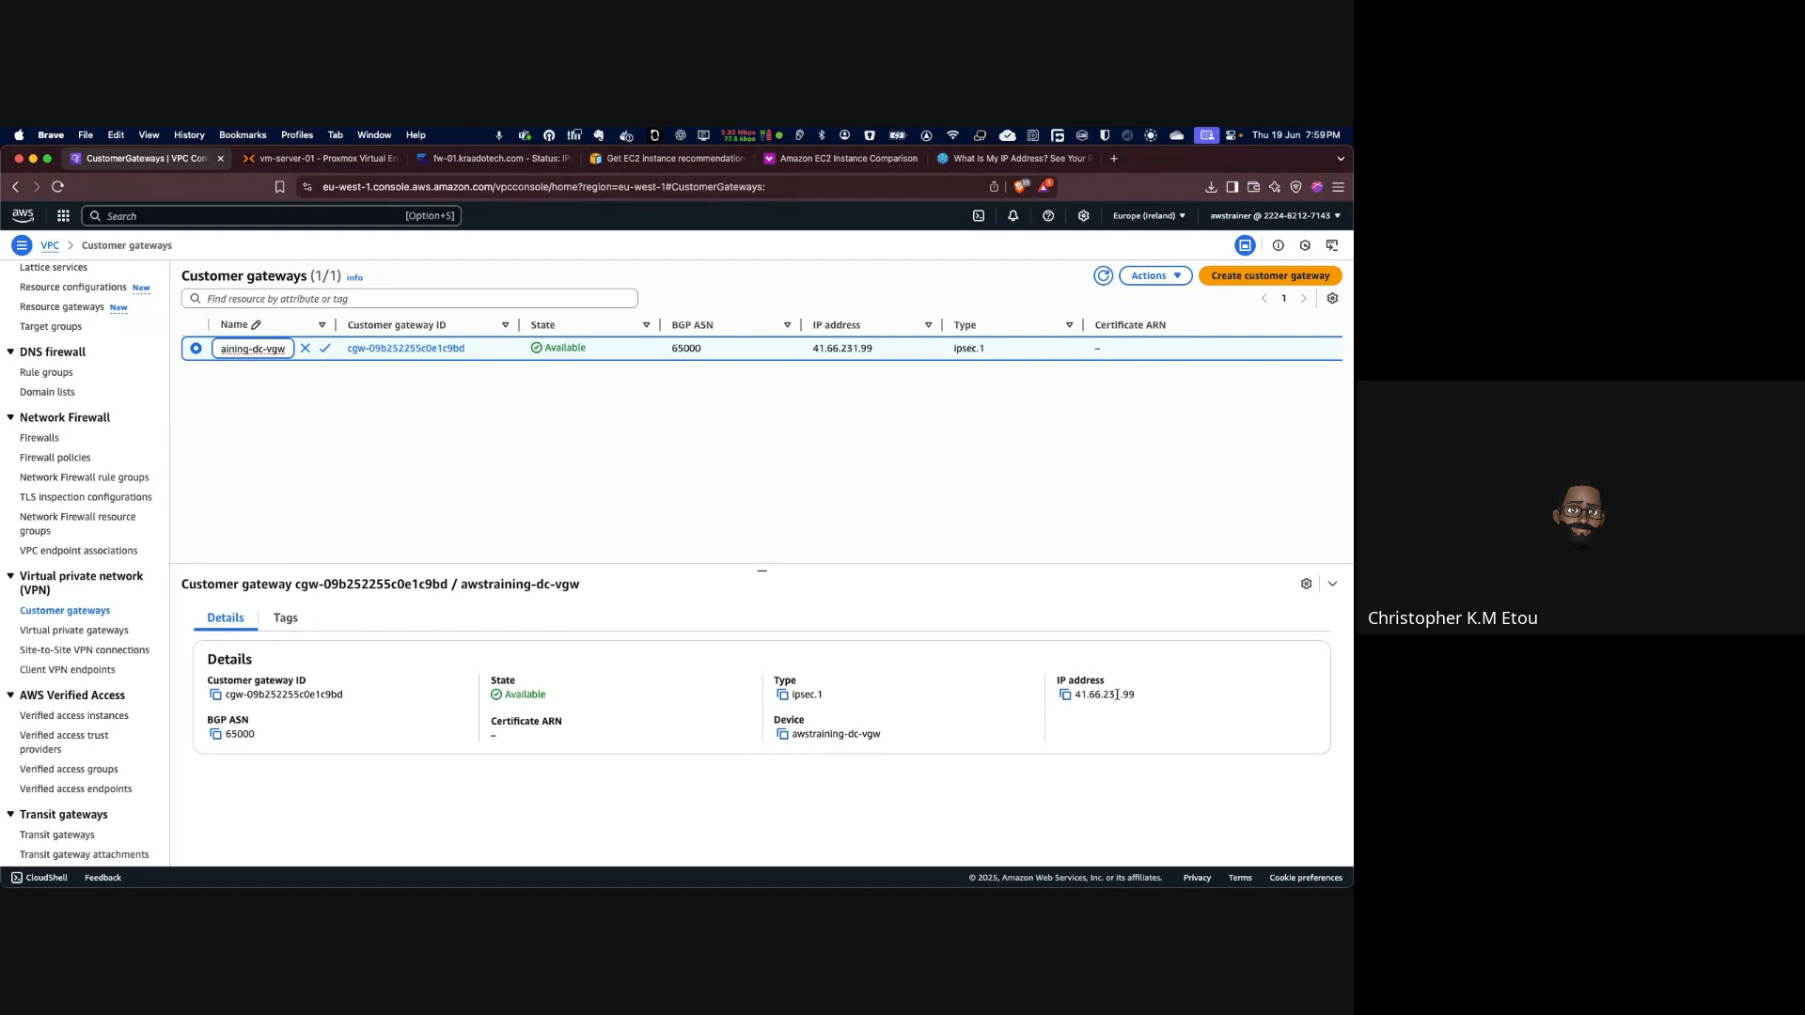
pyautogui.click(461, 453)
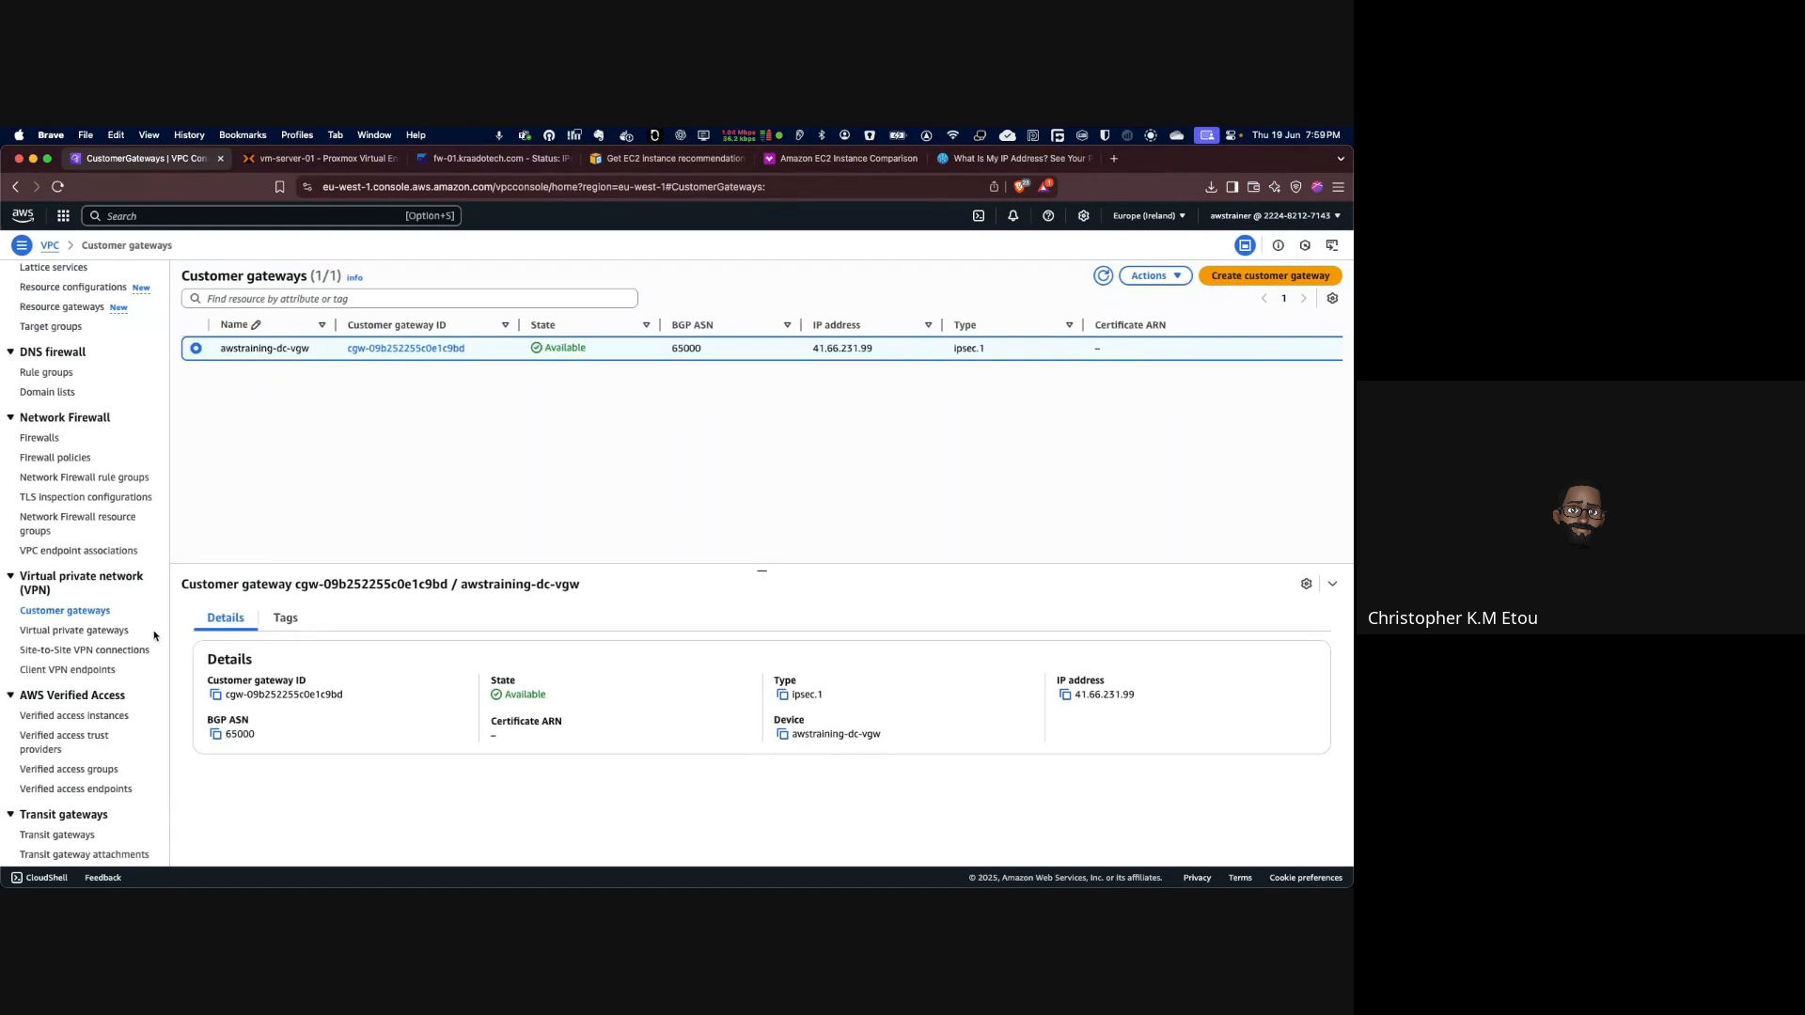
pyautogui.click(73, 631)
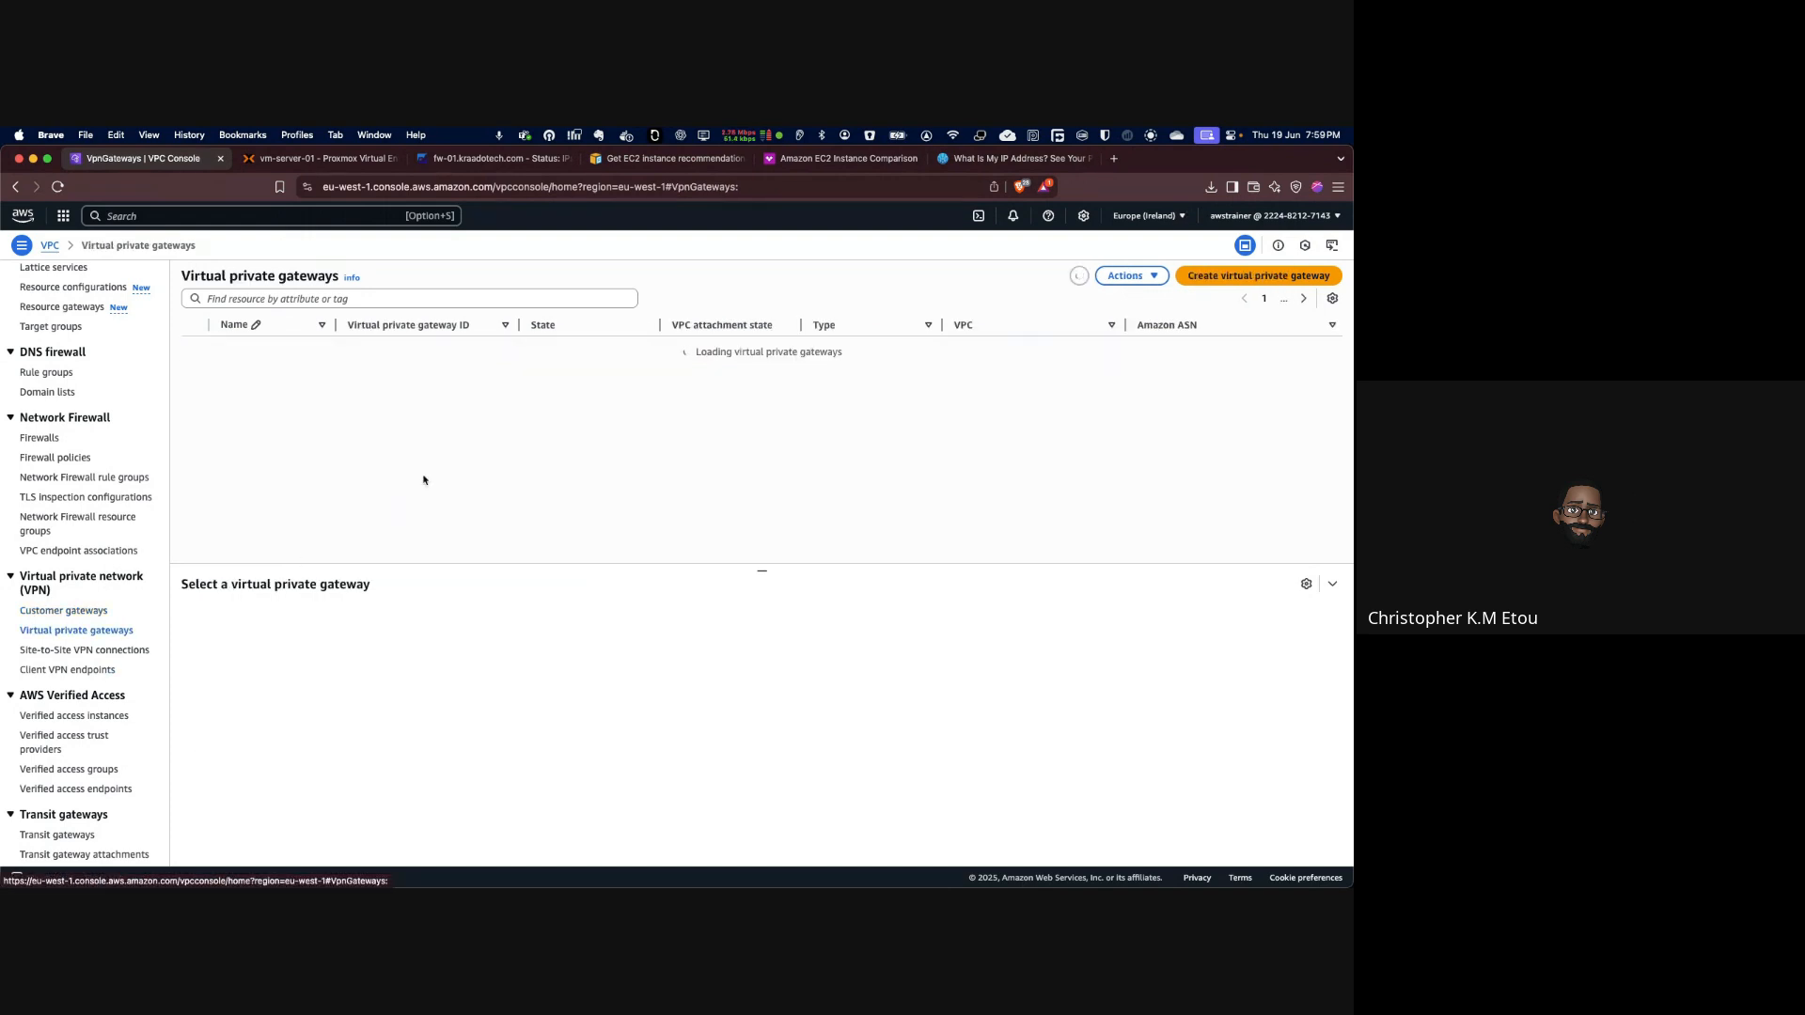
pyautogui.click(277, 348)
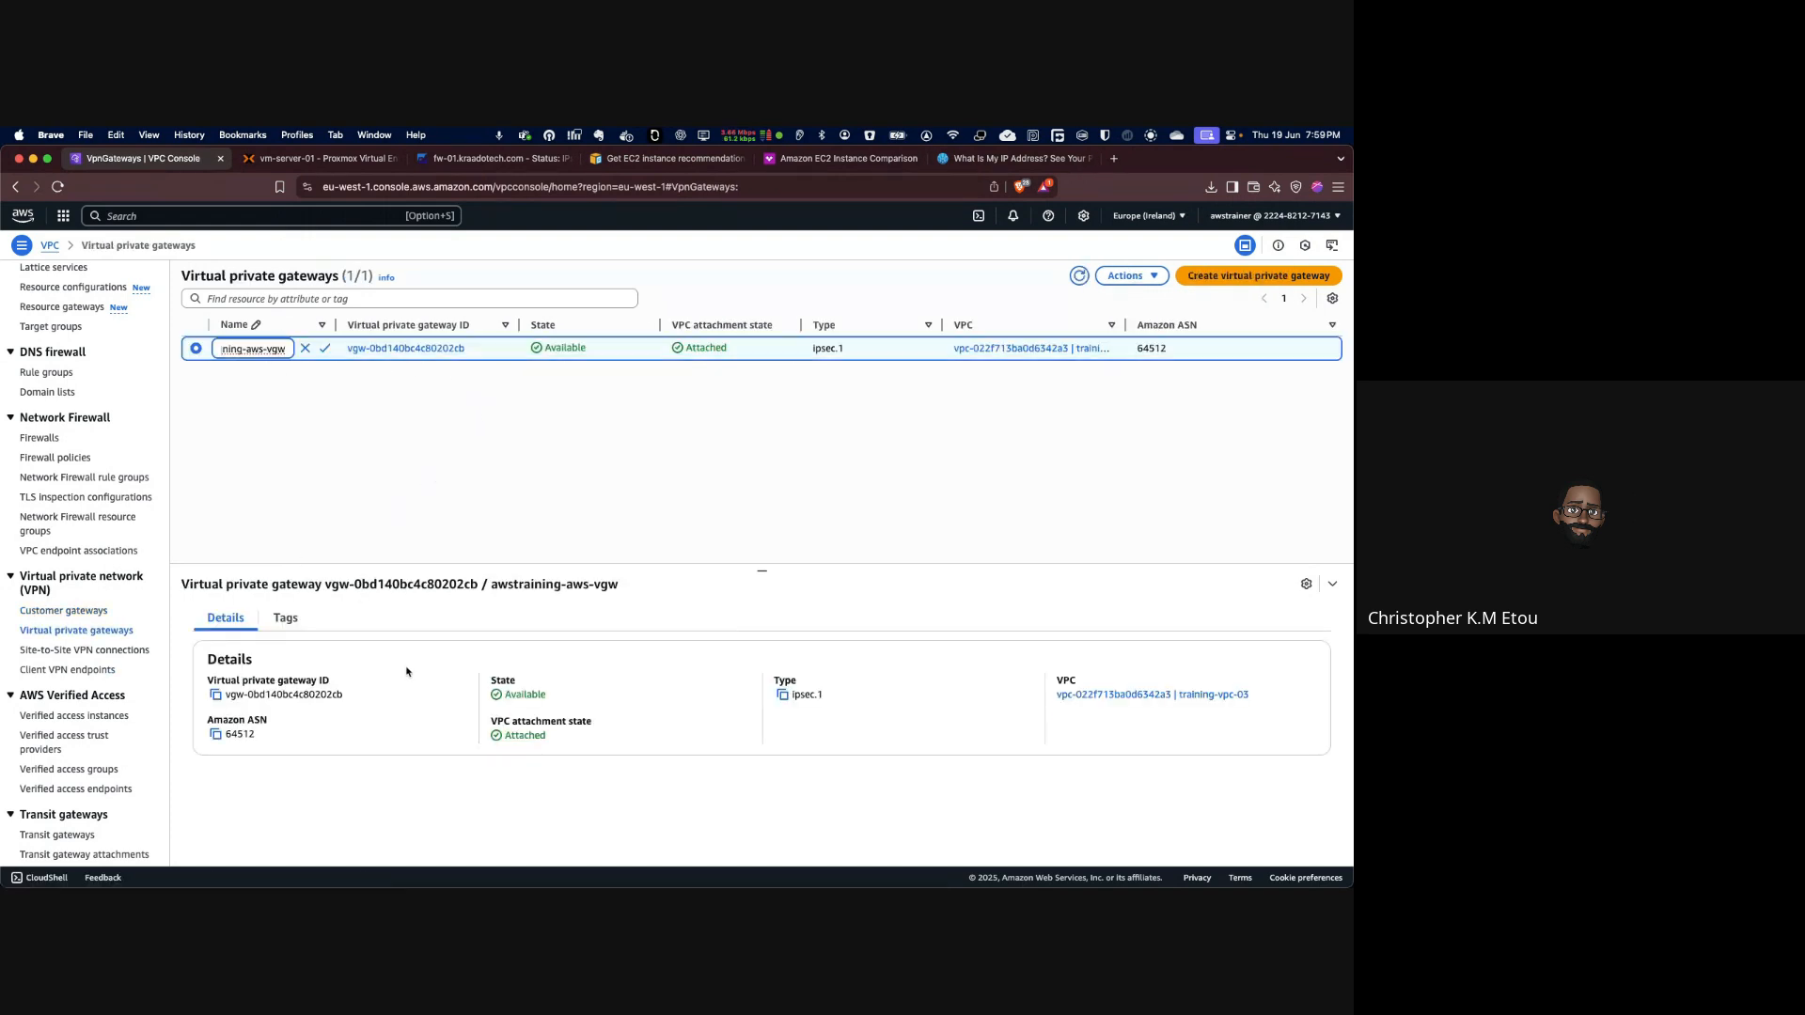
# - Return to the awstraining-dc-aws VPN connection and inspect its general details, tunnel state and each tunnel's options
pyautogui.click(83, 651)
pyautogui.click(273, 348)
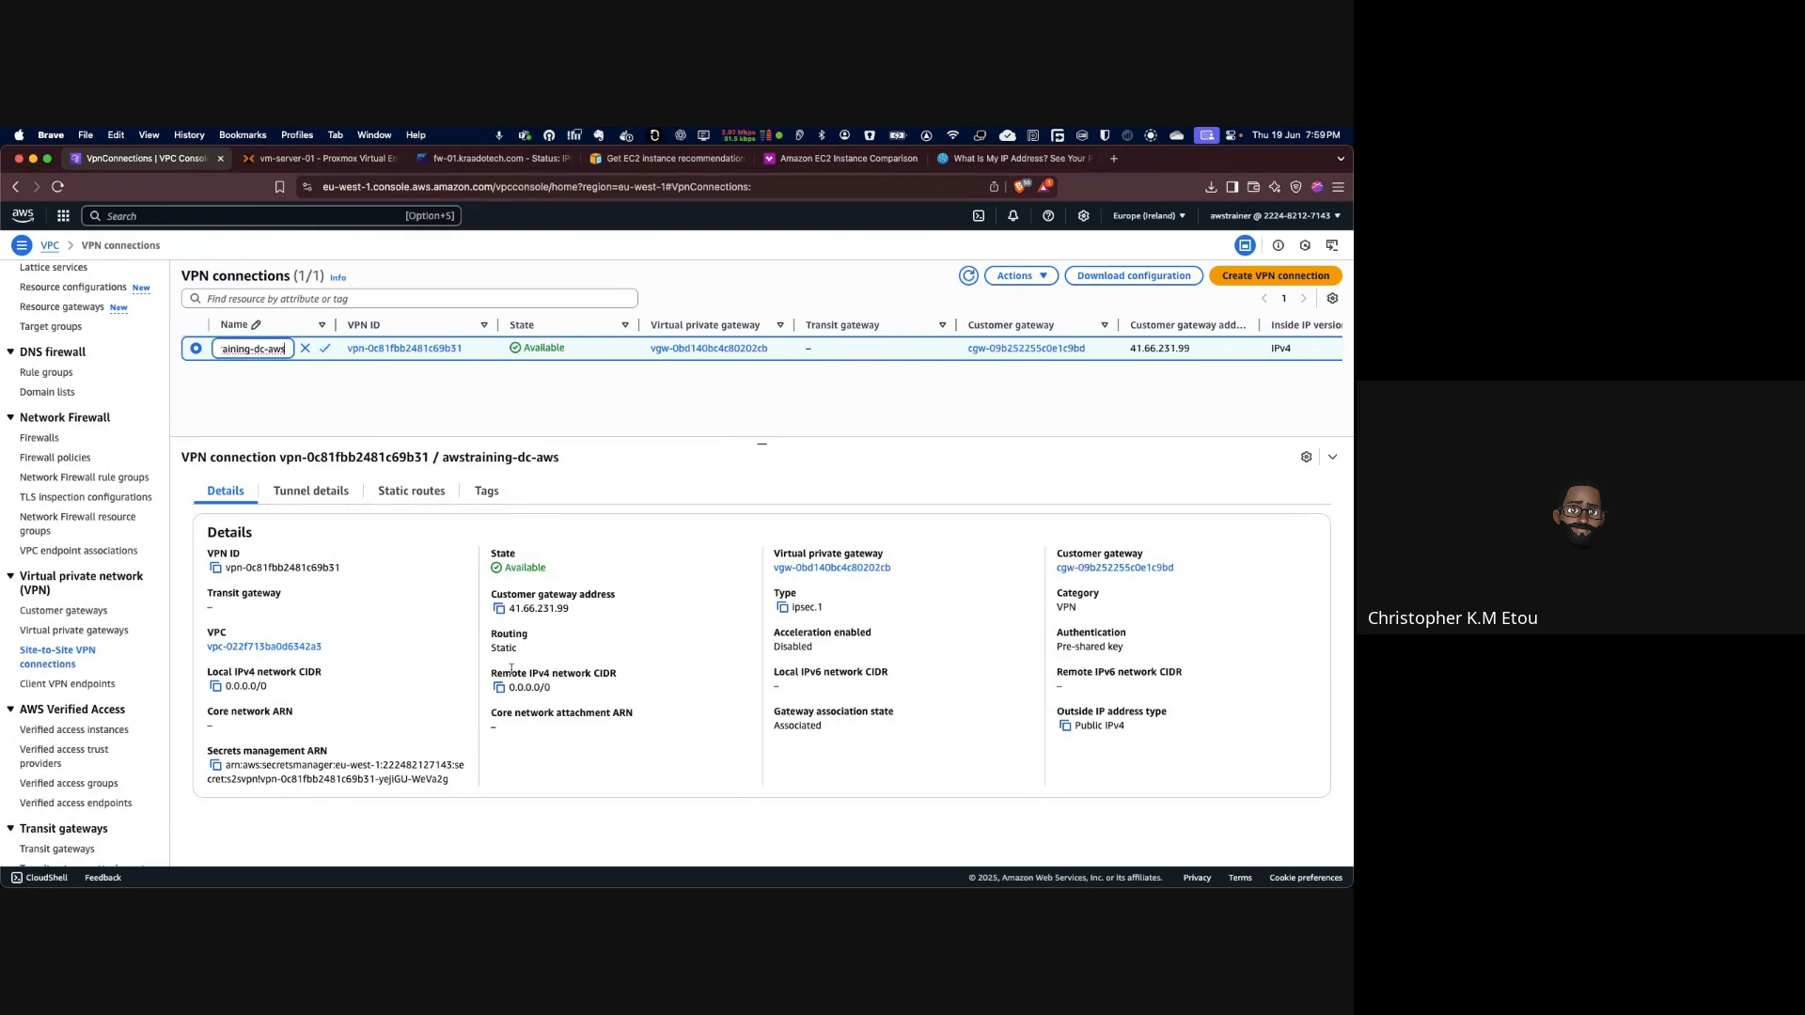
pyautogui.click(310, 491)
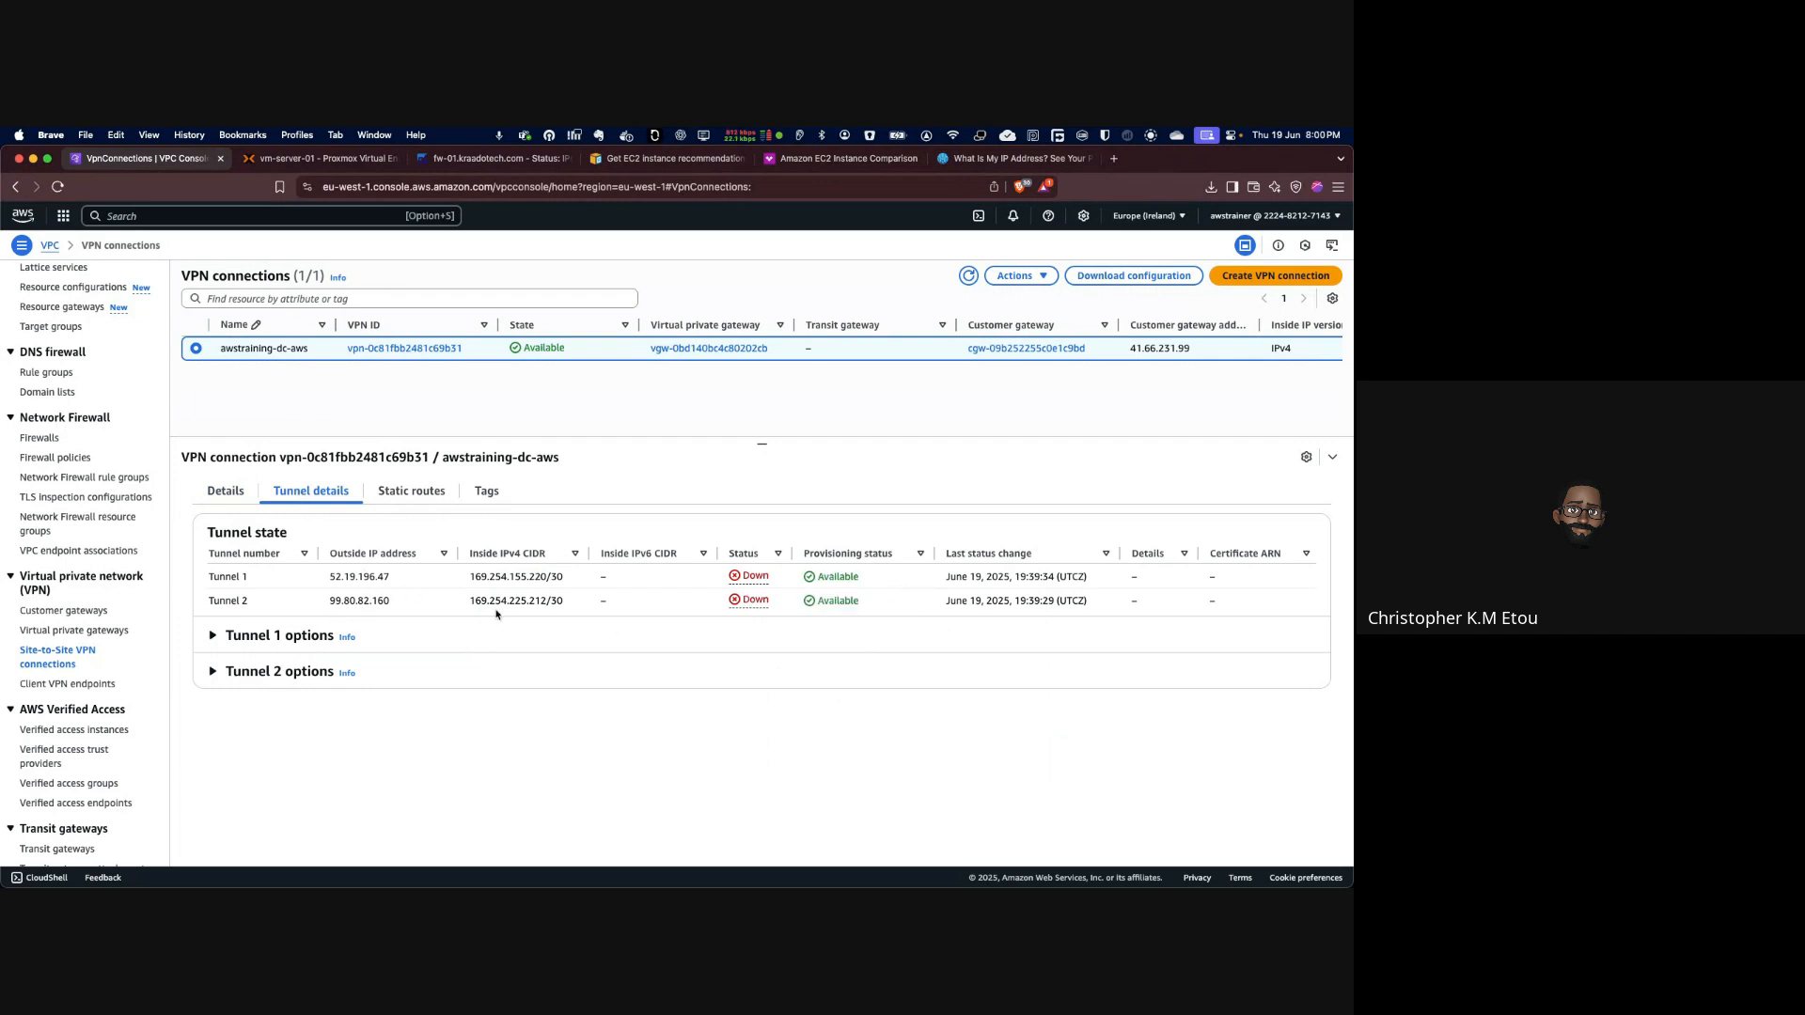
pyautogui.click(214, 637)
pyautogui.scroll(-2, 215, 621)
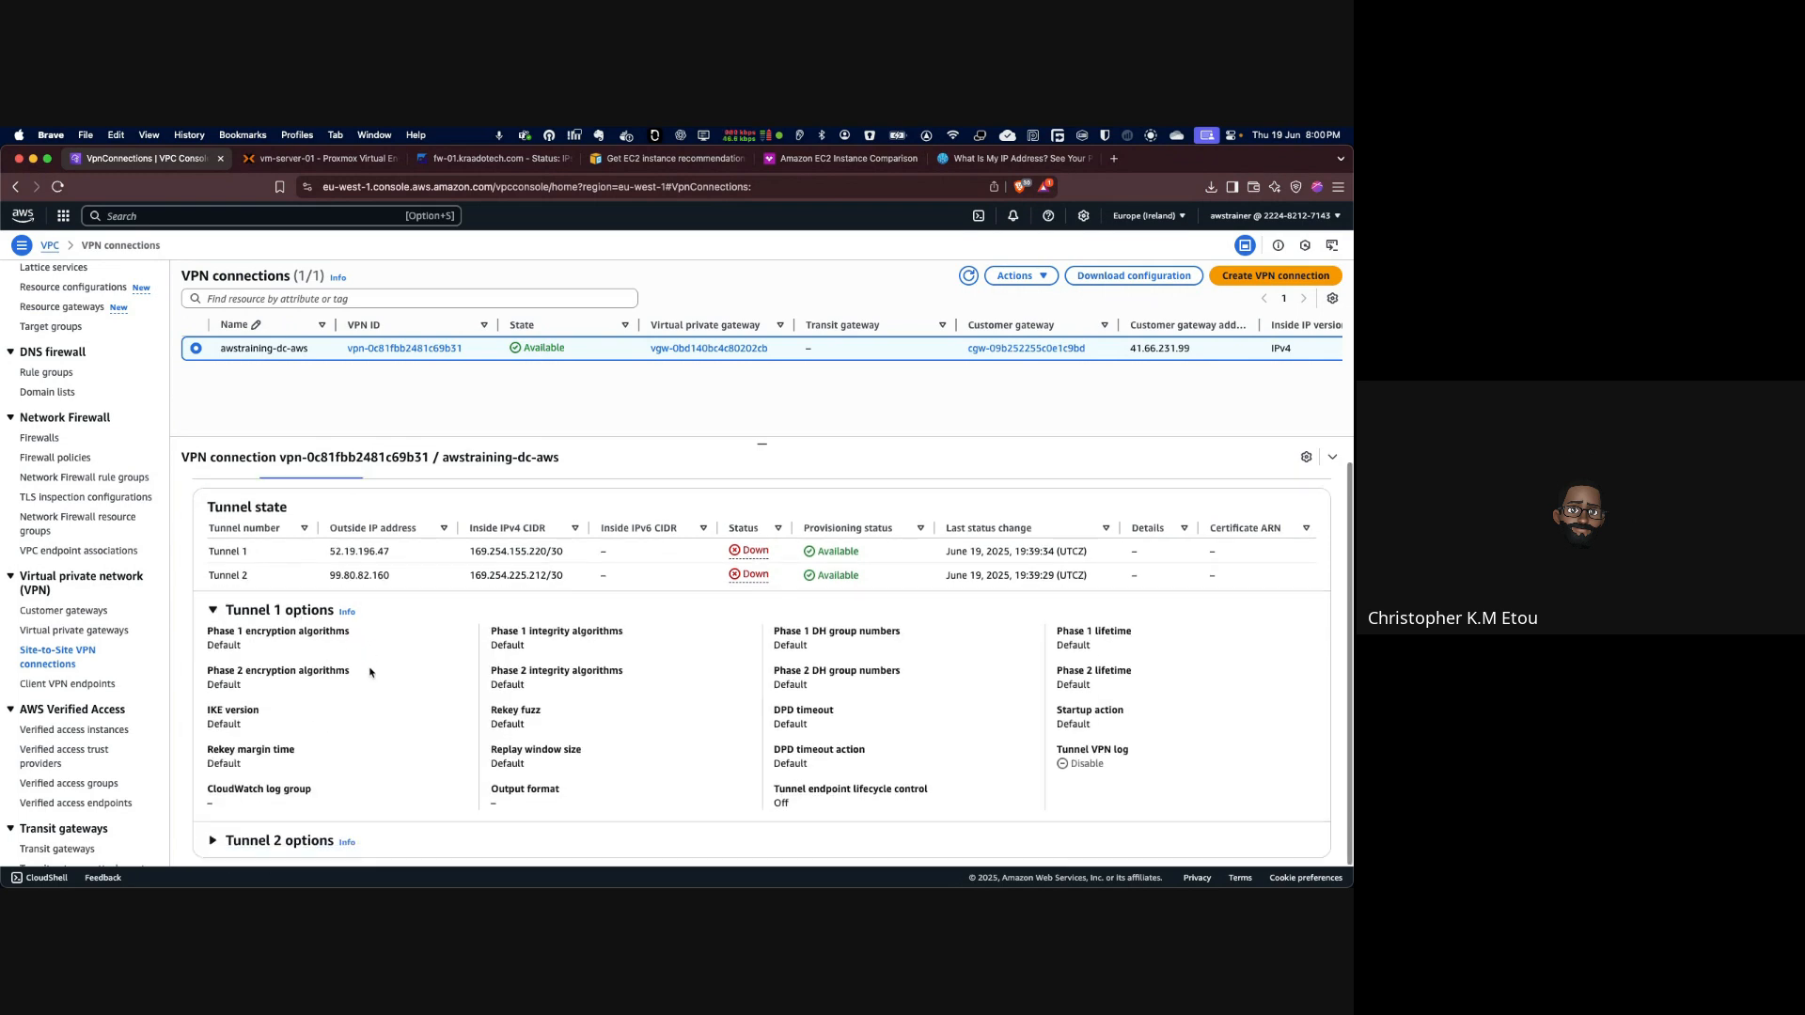
pyautogui.click(213, 611)
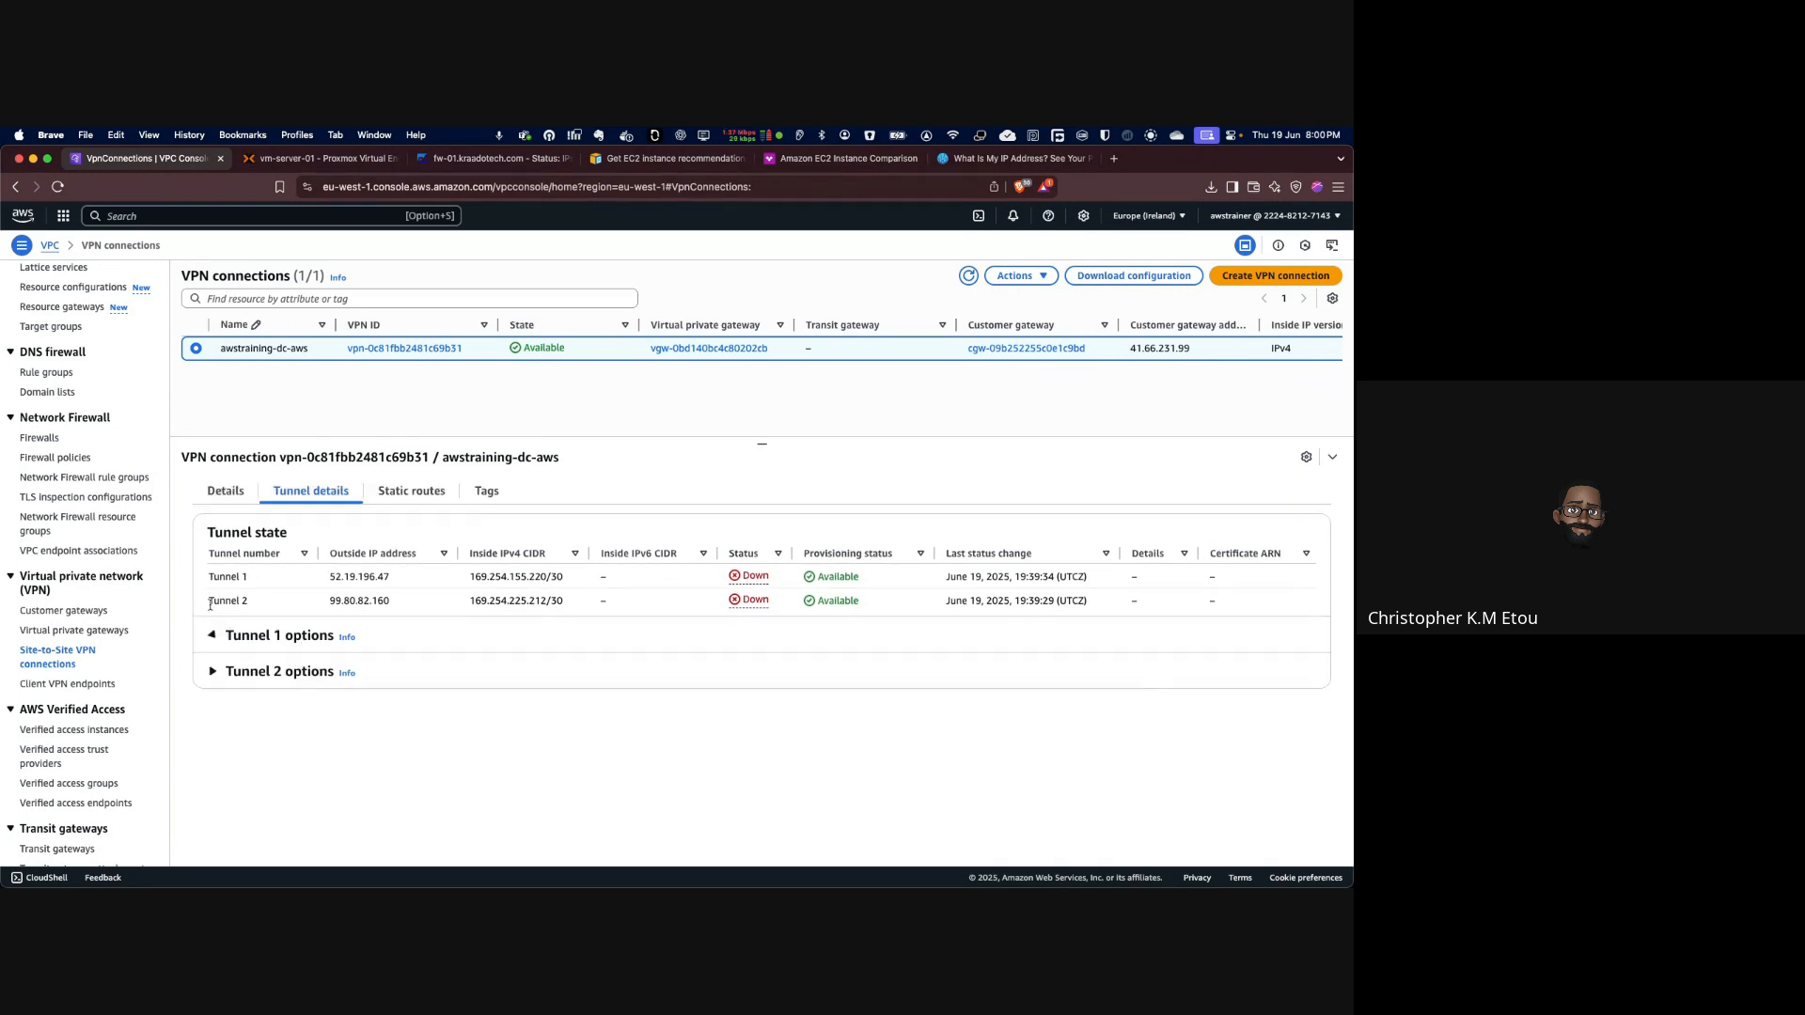
pyautogui.click(214, 672)
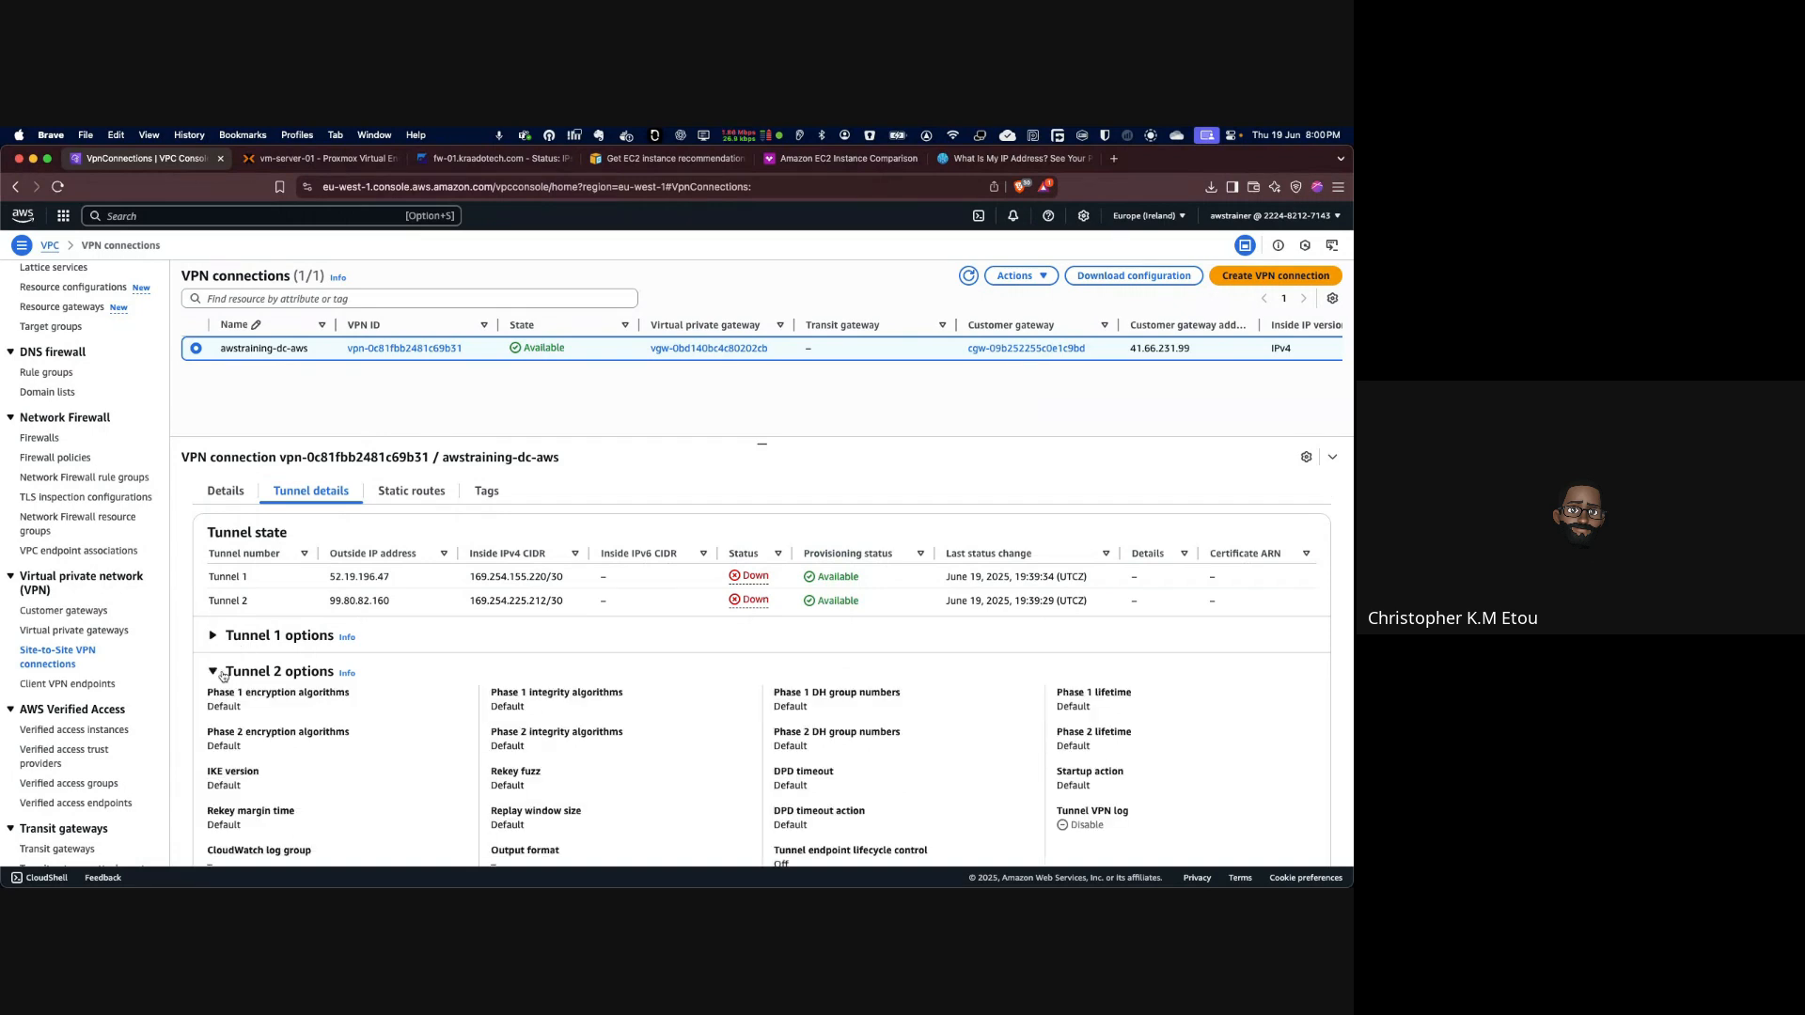
# - Collapse the Tunnel 2 options, switch to pfSense and open the phase 1 settings of the aws-ip-sec IPsec tunnel
pyautogui.click(222, 673)
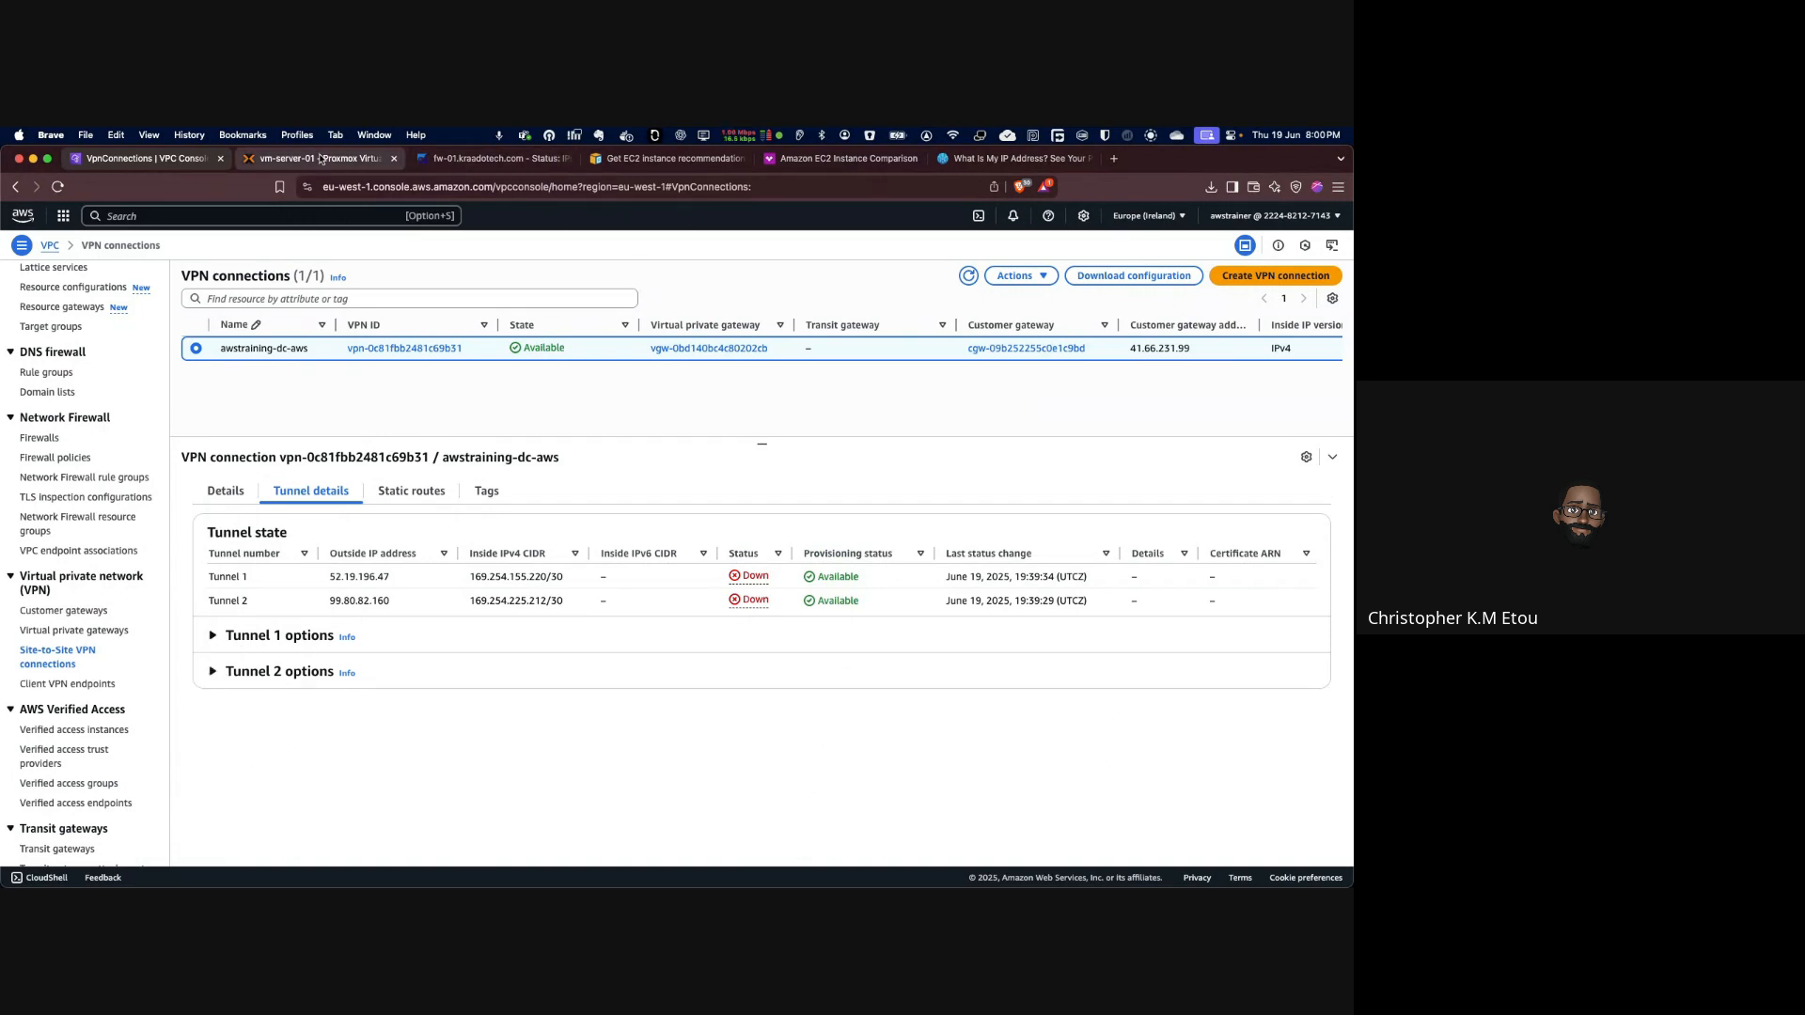
pyautogui.click(489, 158)
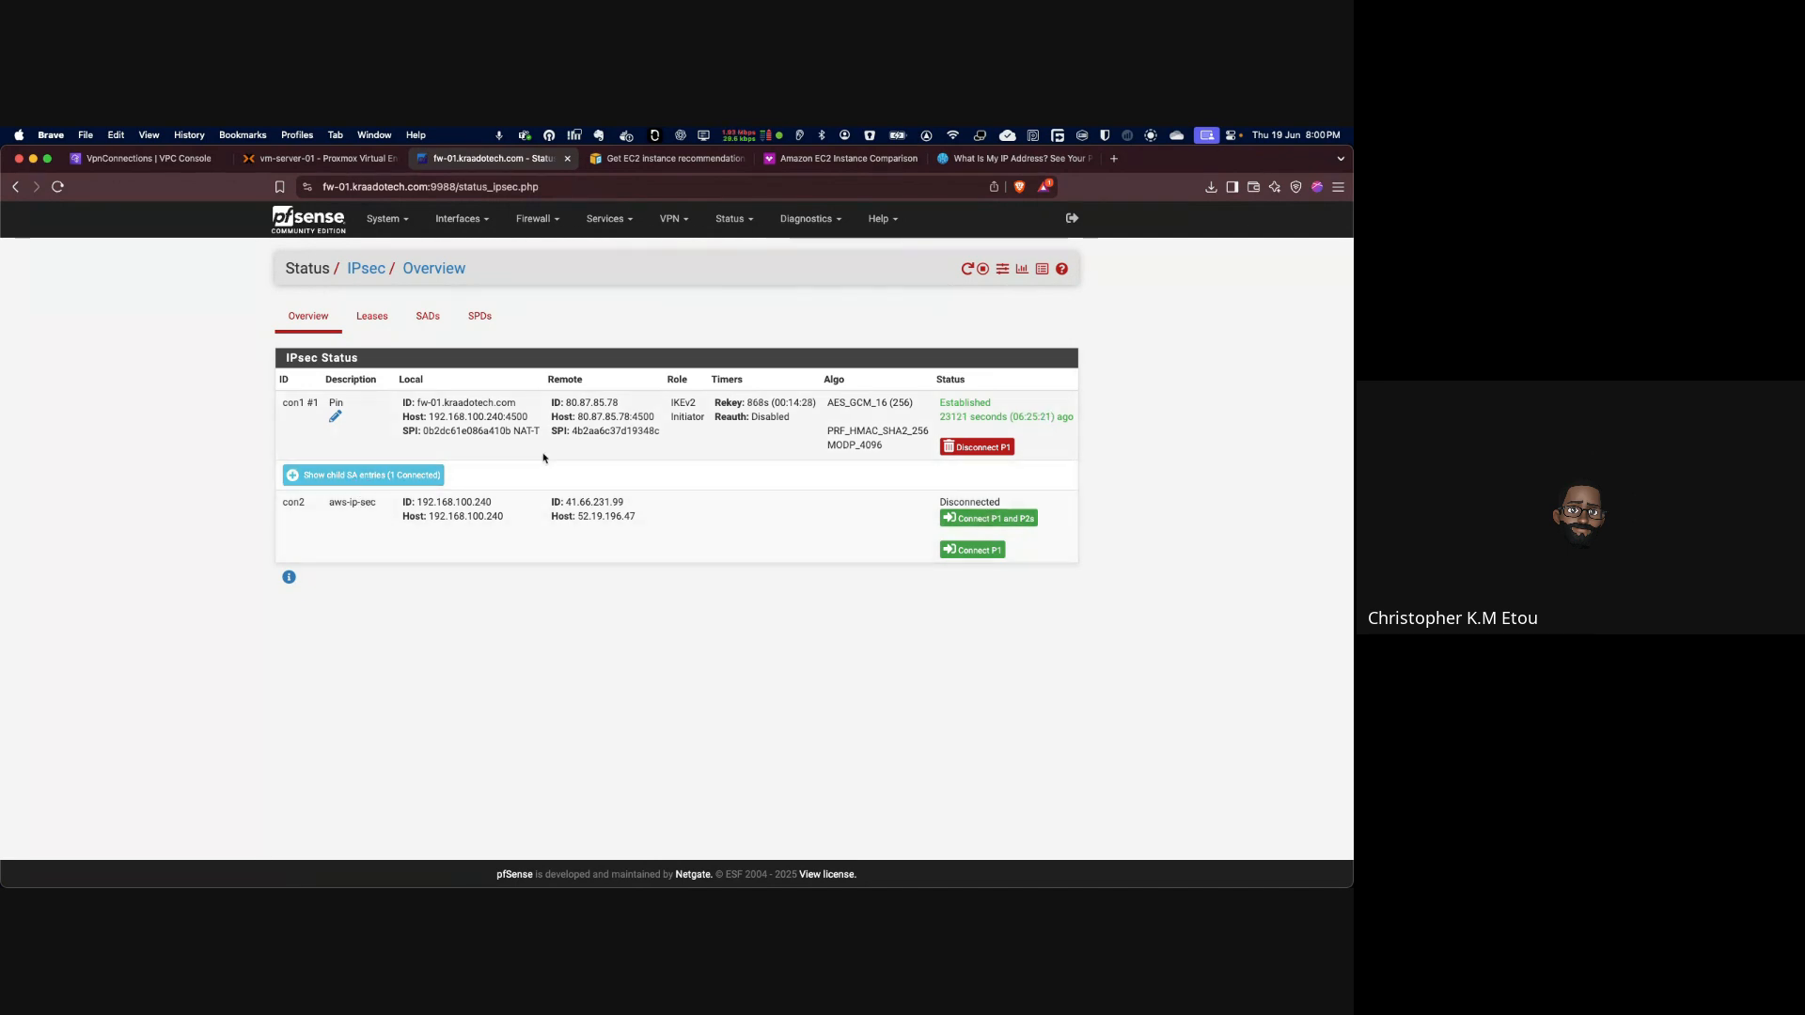
pyautogui.click(604, 218)
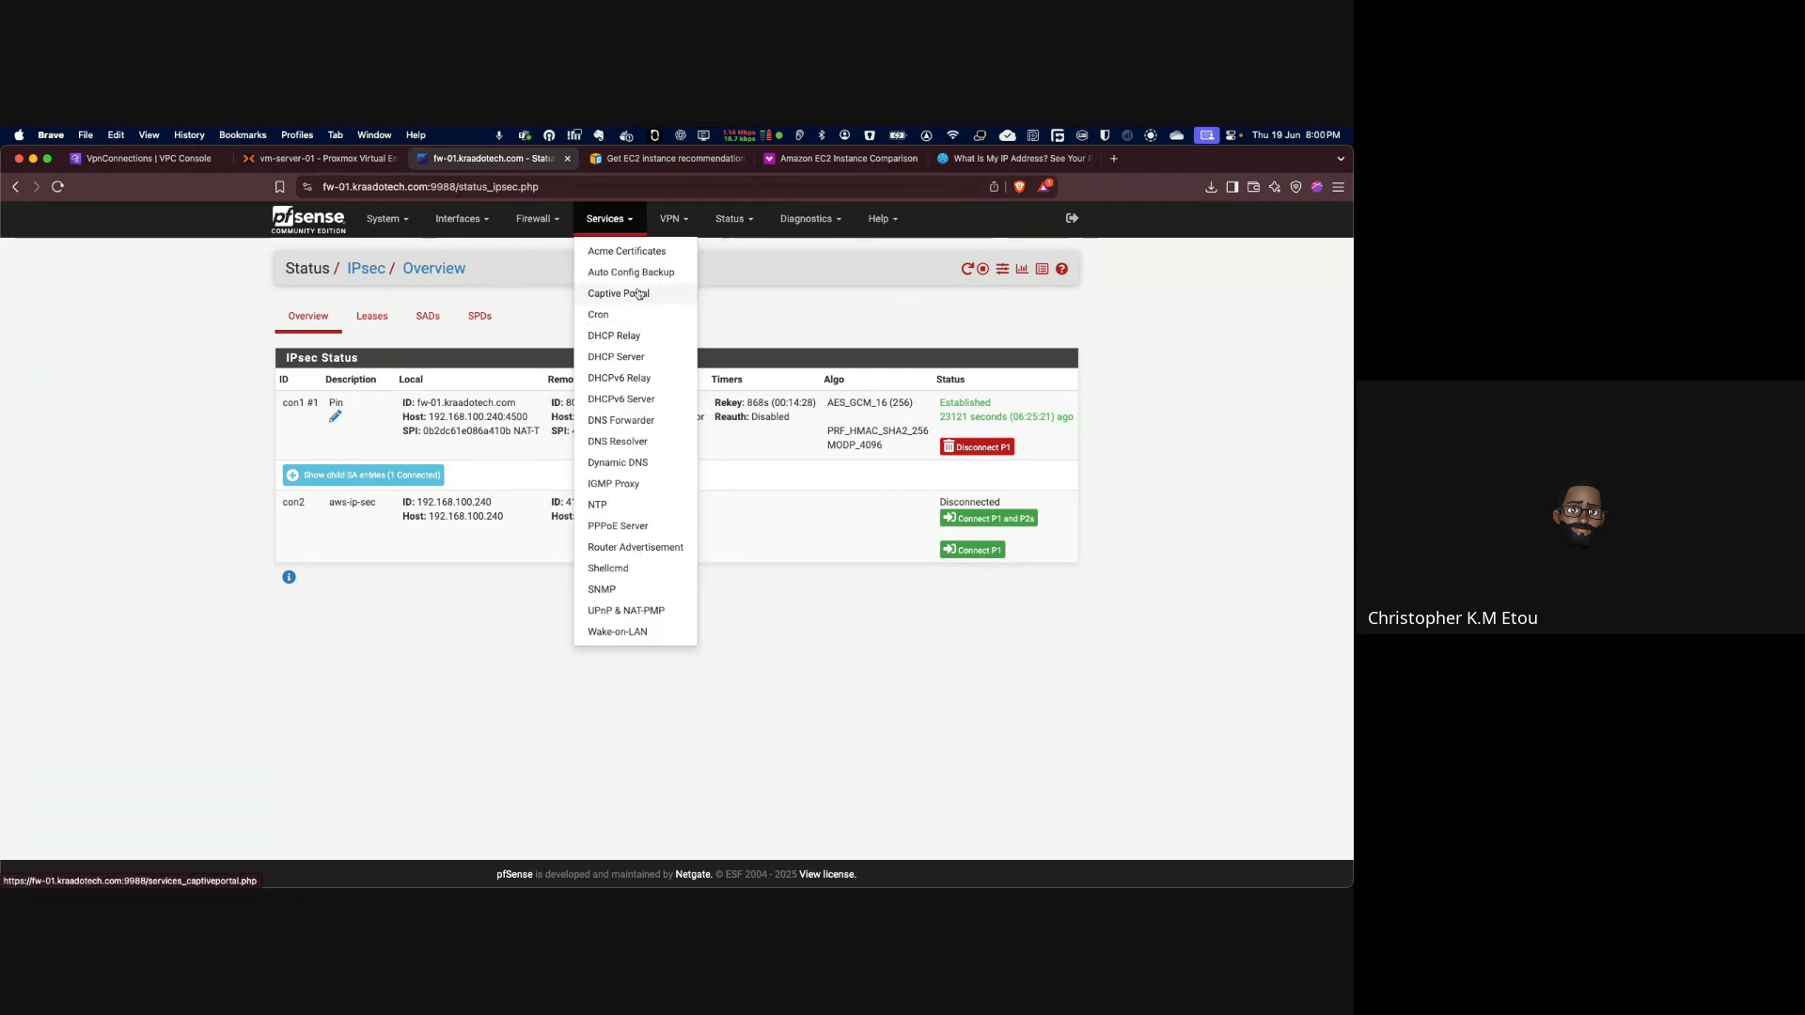
pyautogui.click(672, 226)
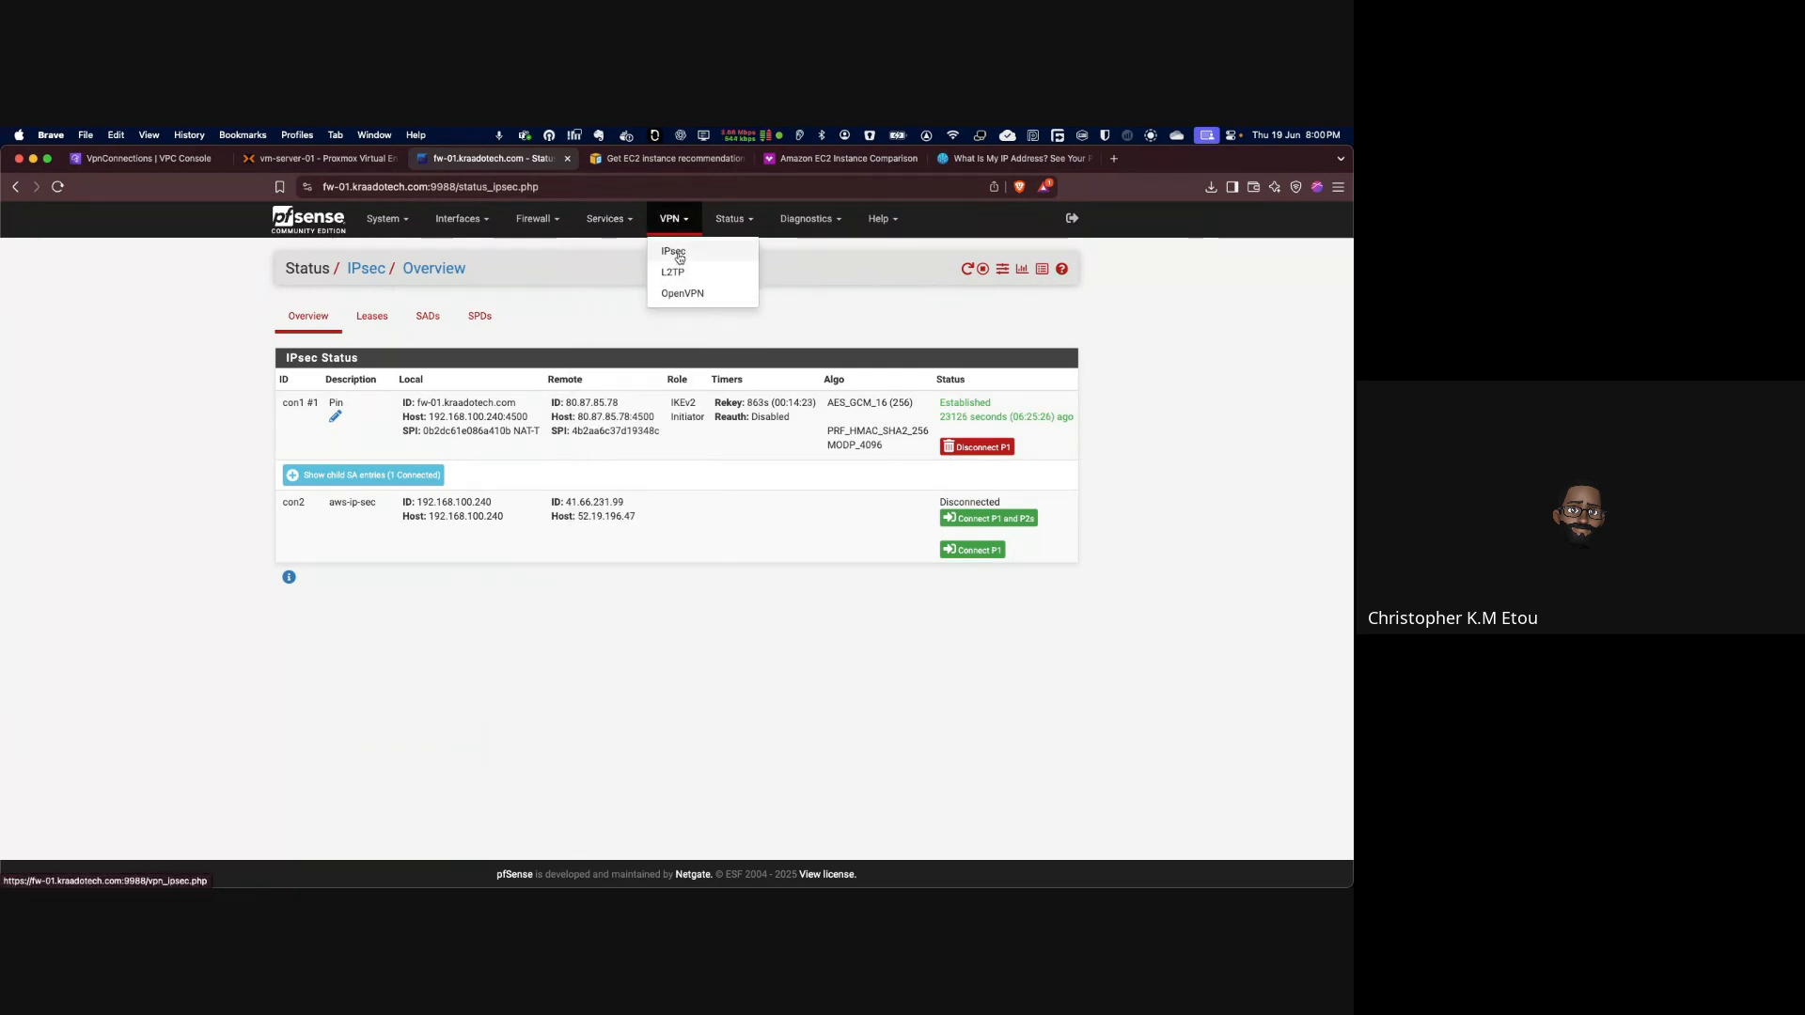
pyautogui.click(674, 252)
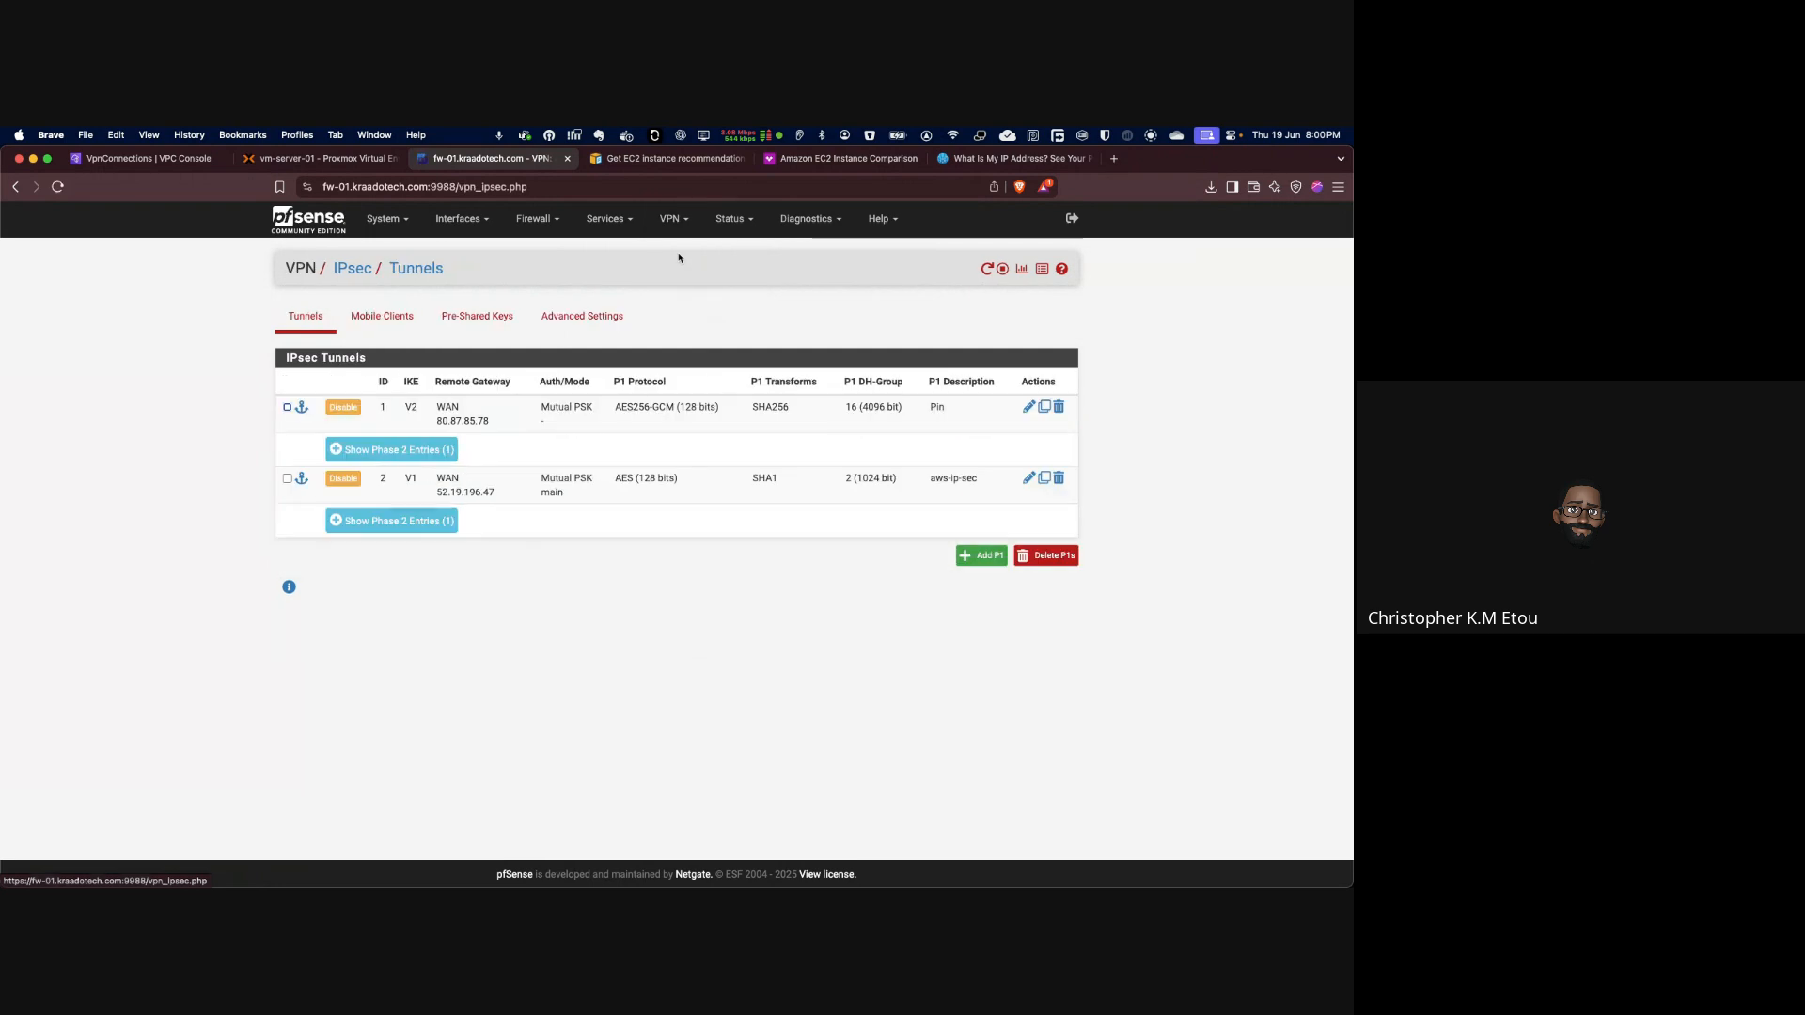
pyautogui.click(1029, 479)
# - Review the aws-ip-sec phase 1 settings from the IKE endpoint and authentication through encryption, expiration and advanced options
pyautogui.scroll(-1, 762, 578)
pyautogui.scroll(-3, 762, 578)
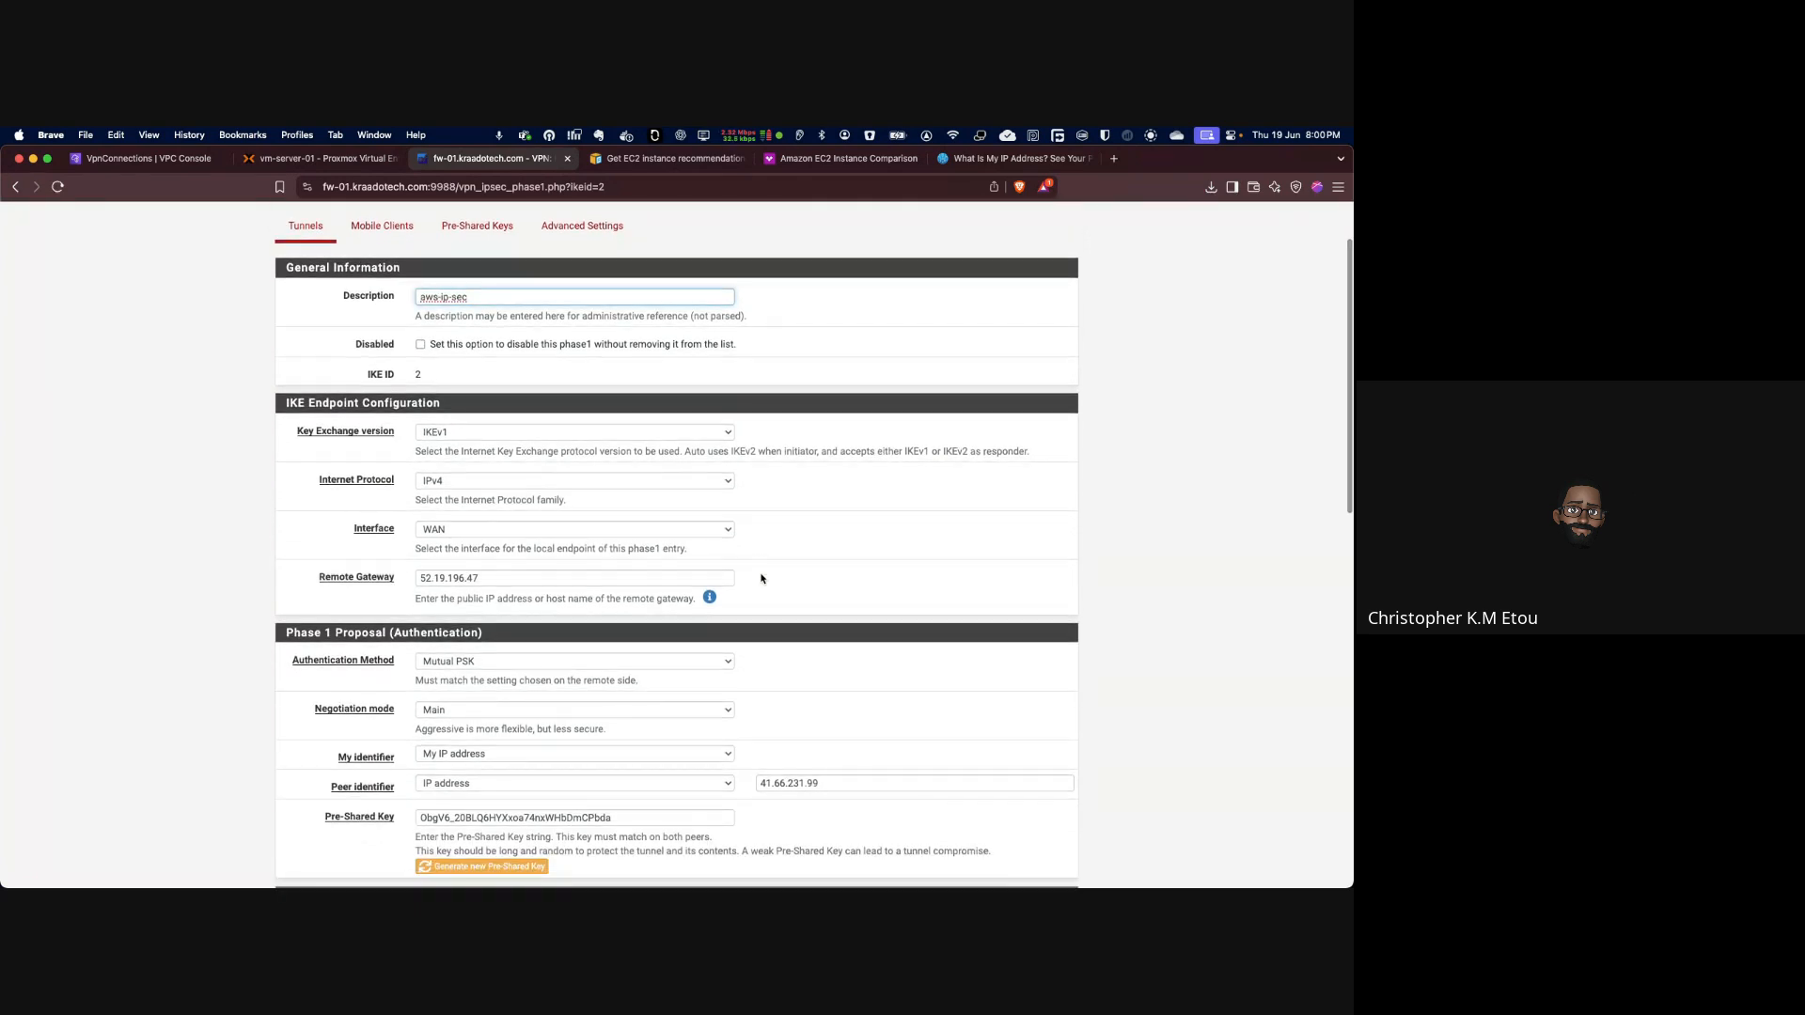
pyautogui.scroll(-1, 761, 578)
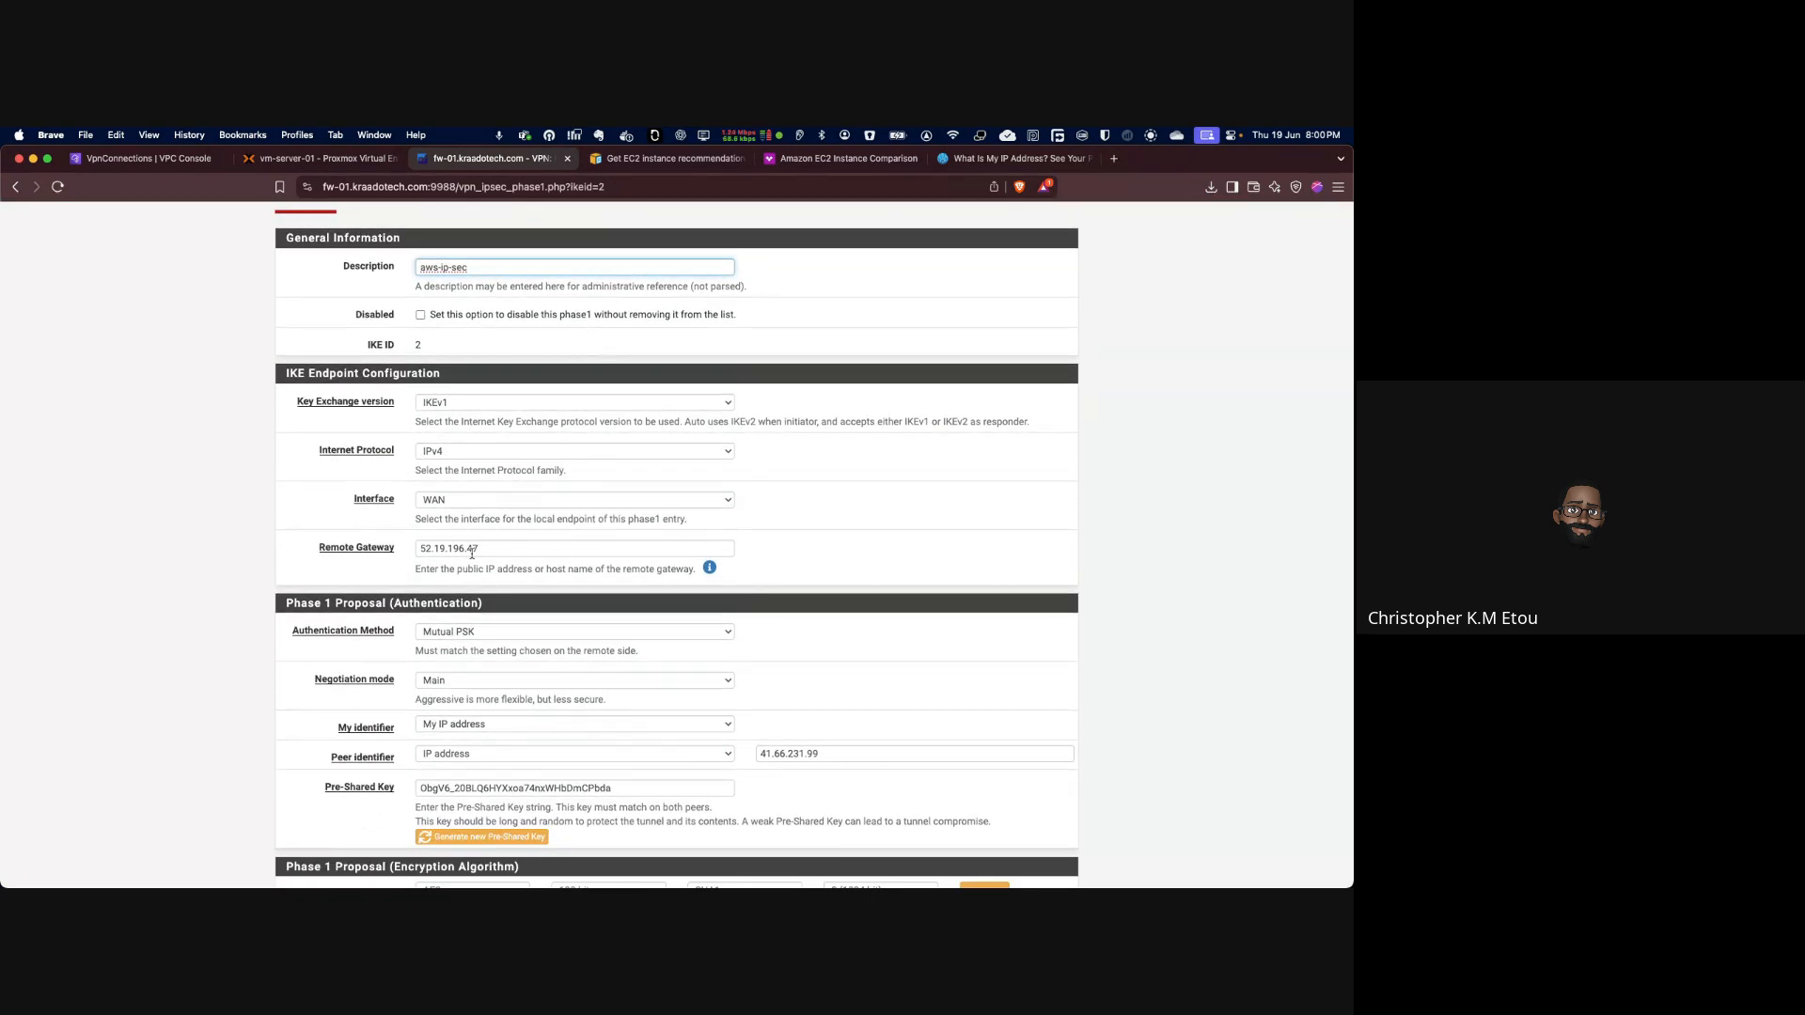
pyautogui.scroll(-3, 564, 582)
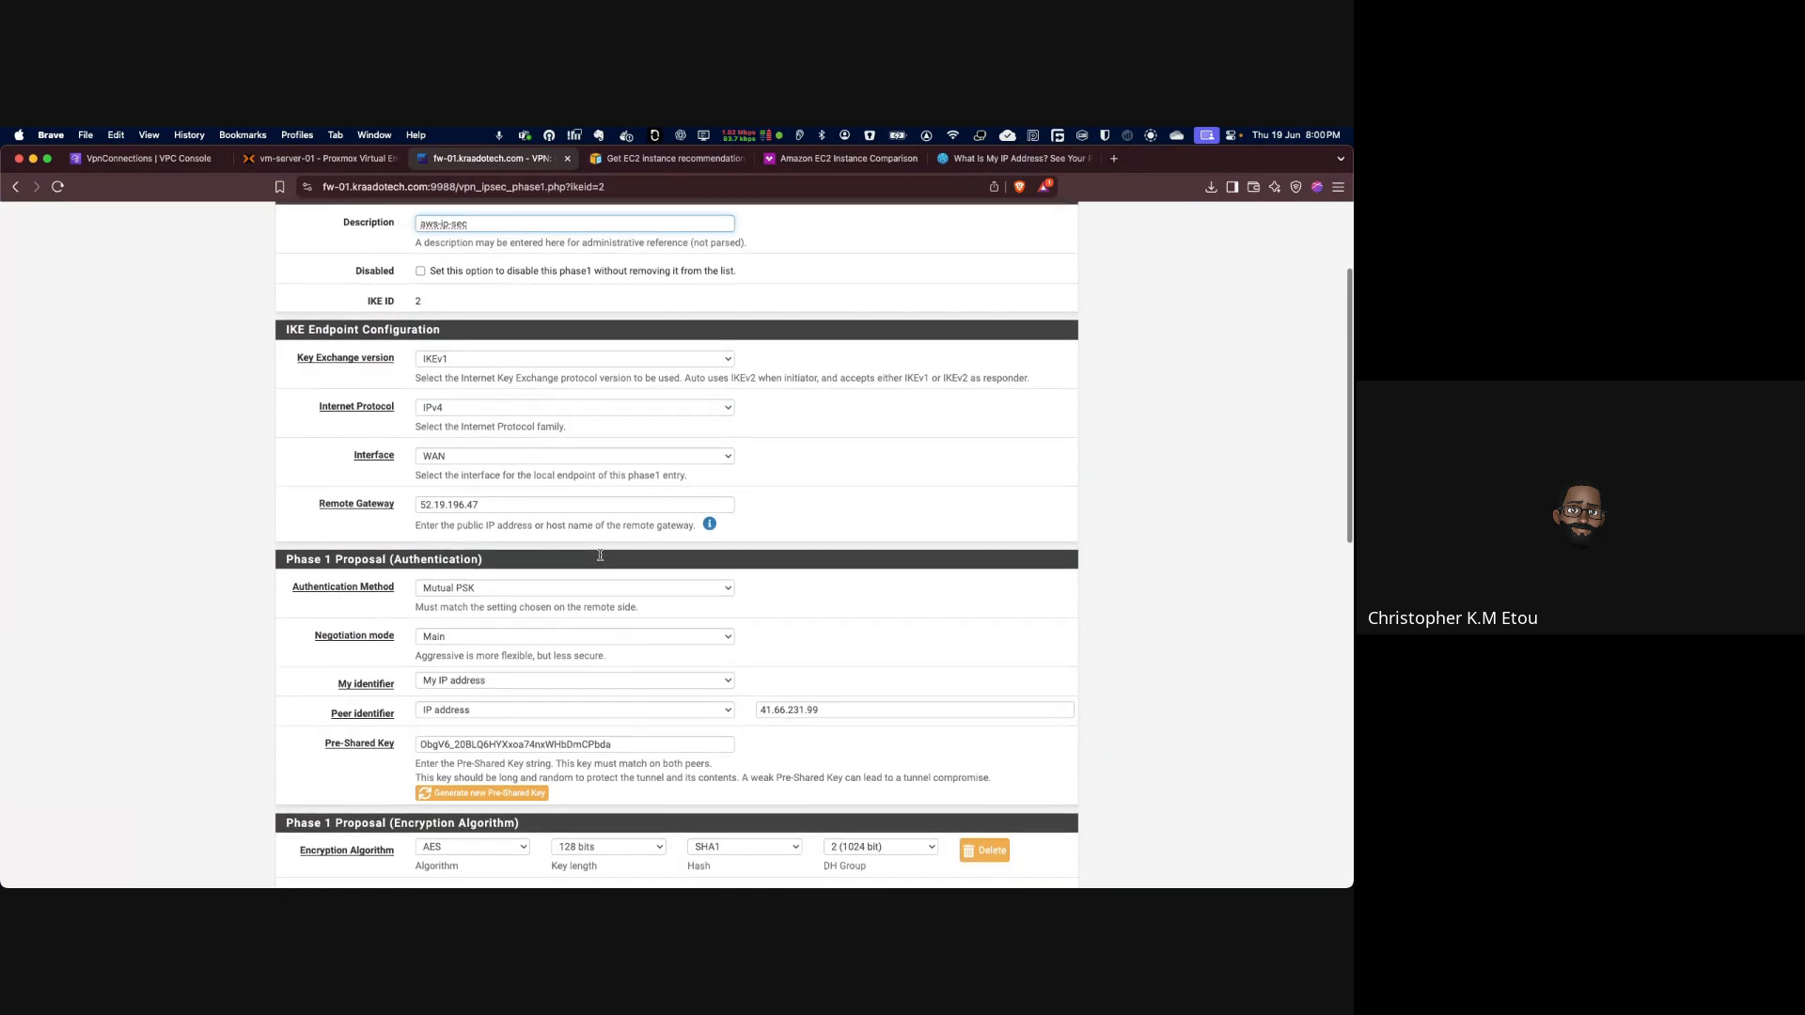
pyautogui.scroll(-1, 601, 630)
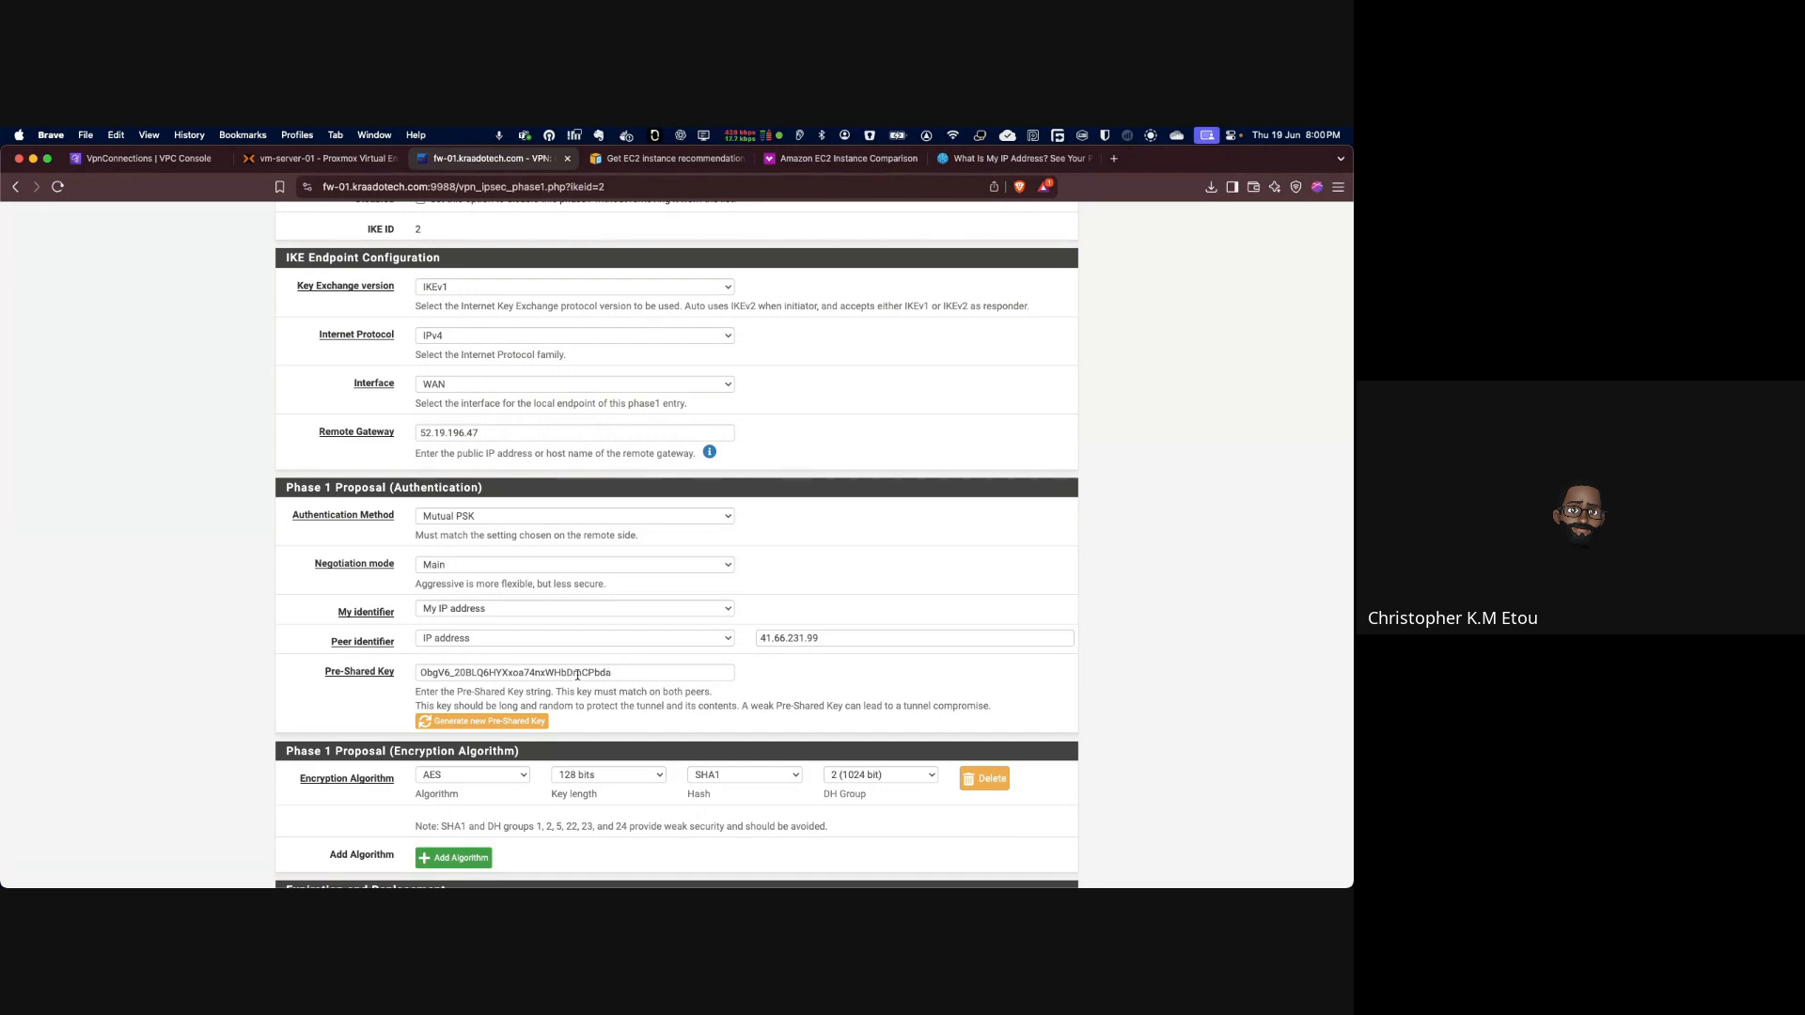
pyautogui.scroll(-5, 636, 677)
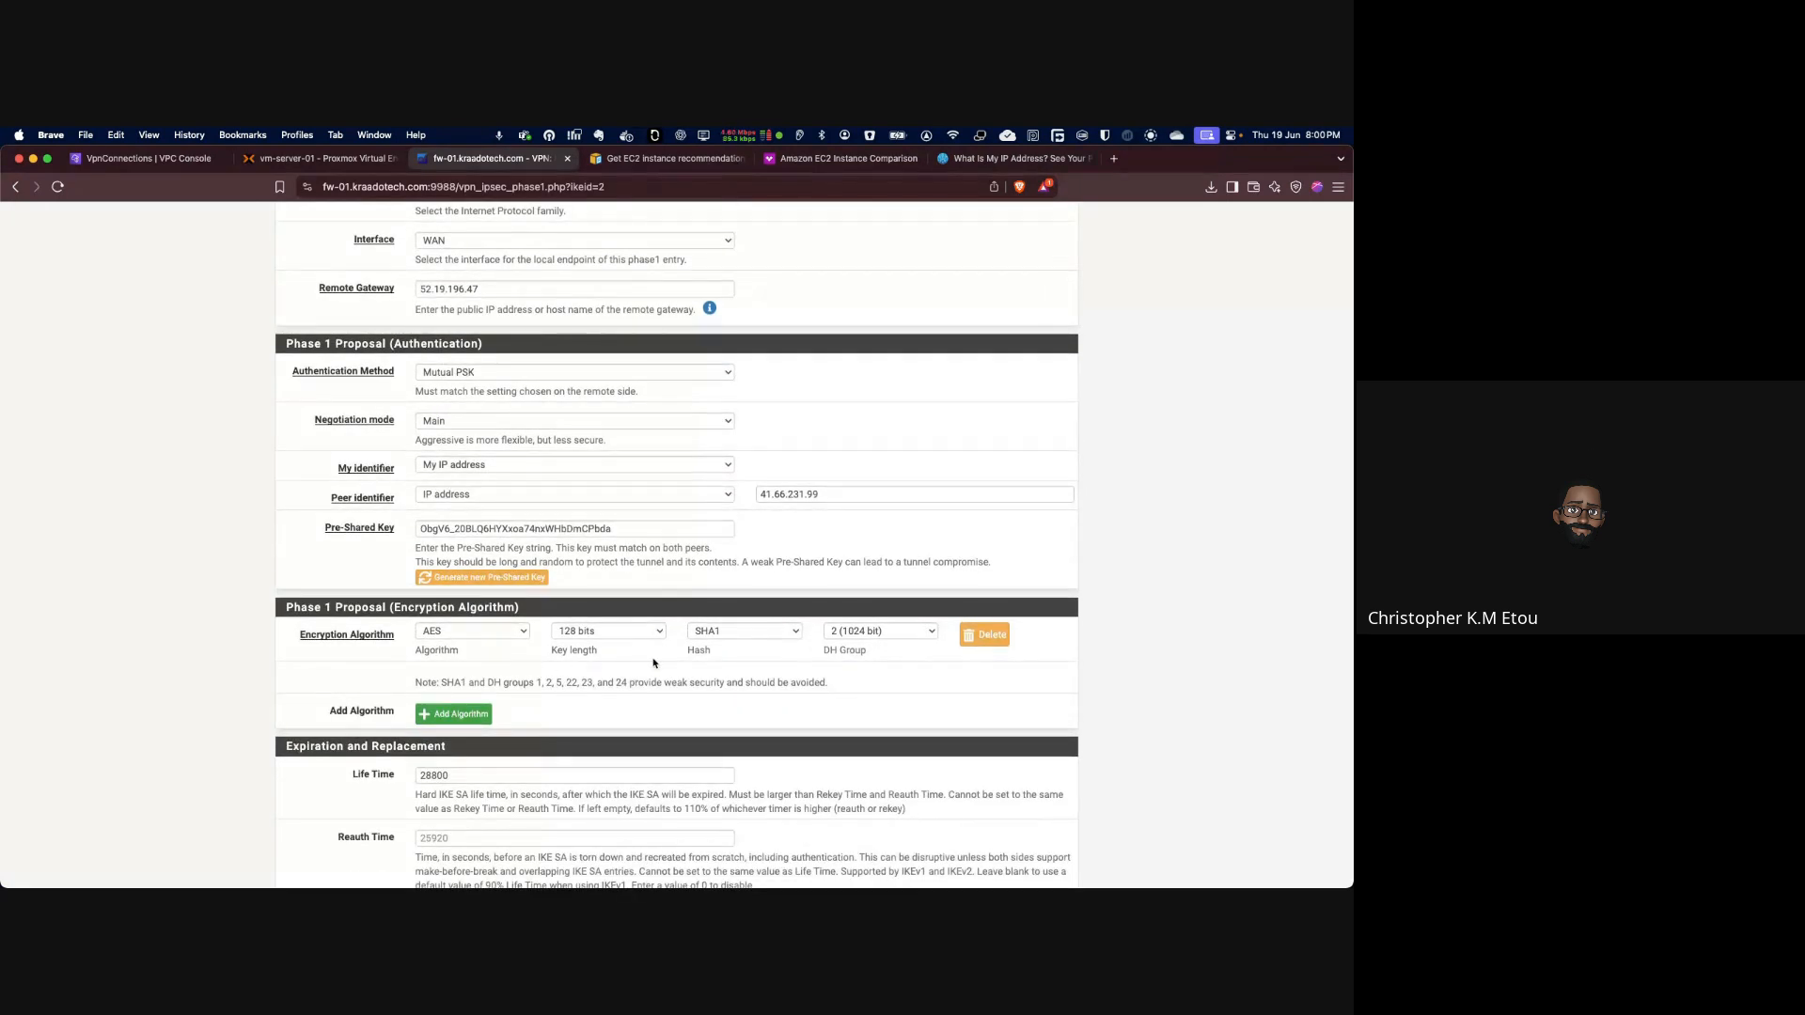
pyautogui.scroll(-10, 881, 661)
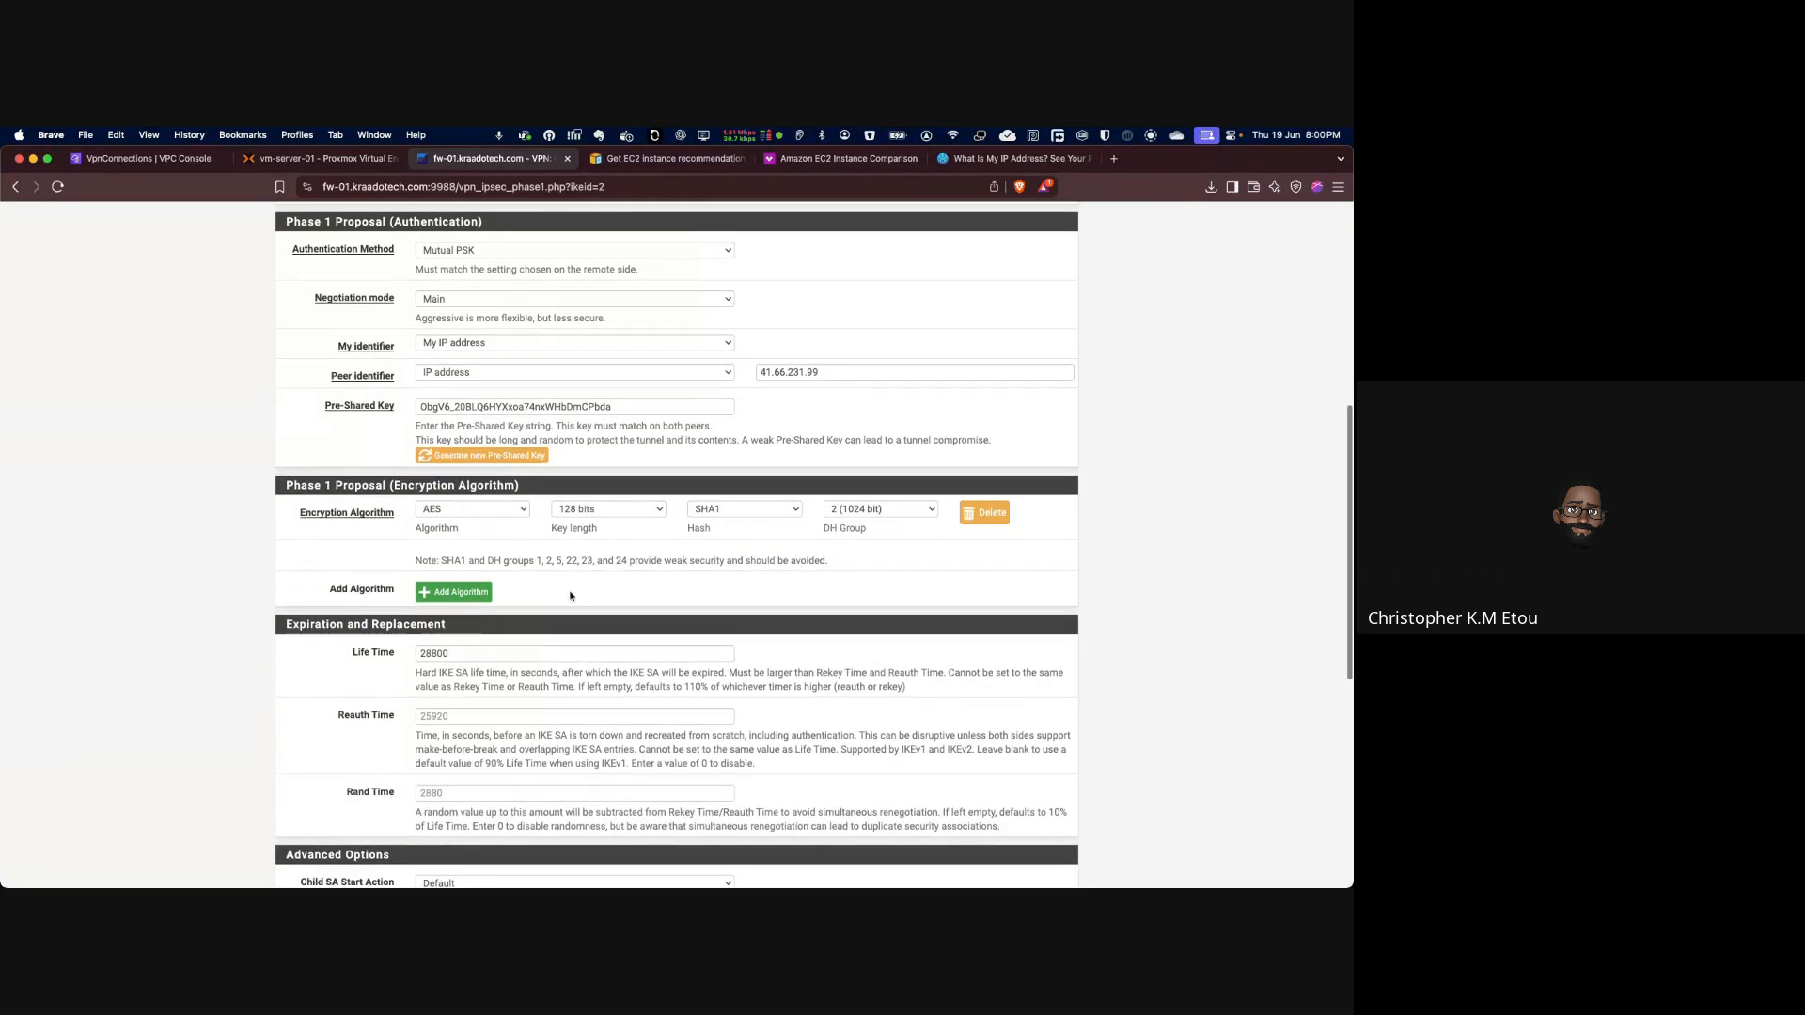
pyautogui.scroll(-10, 612, 635)
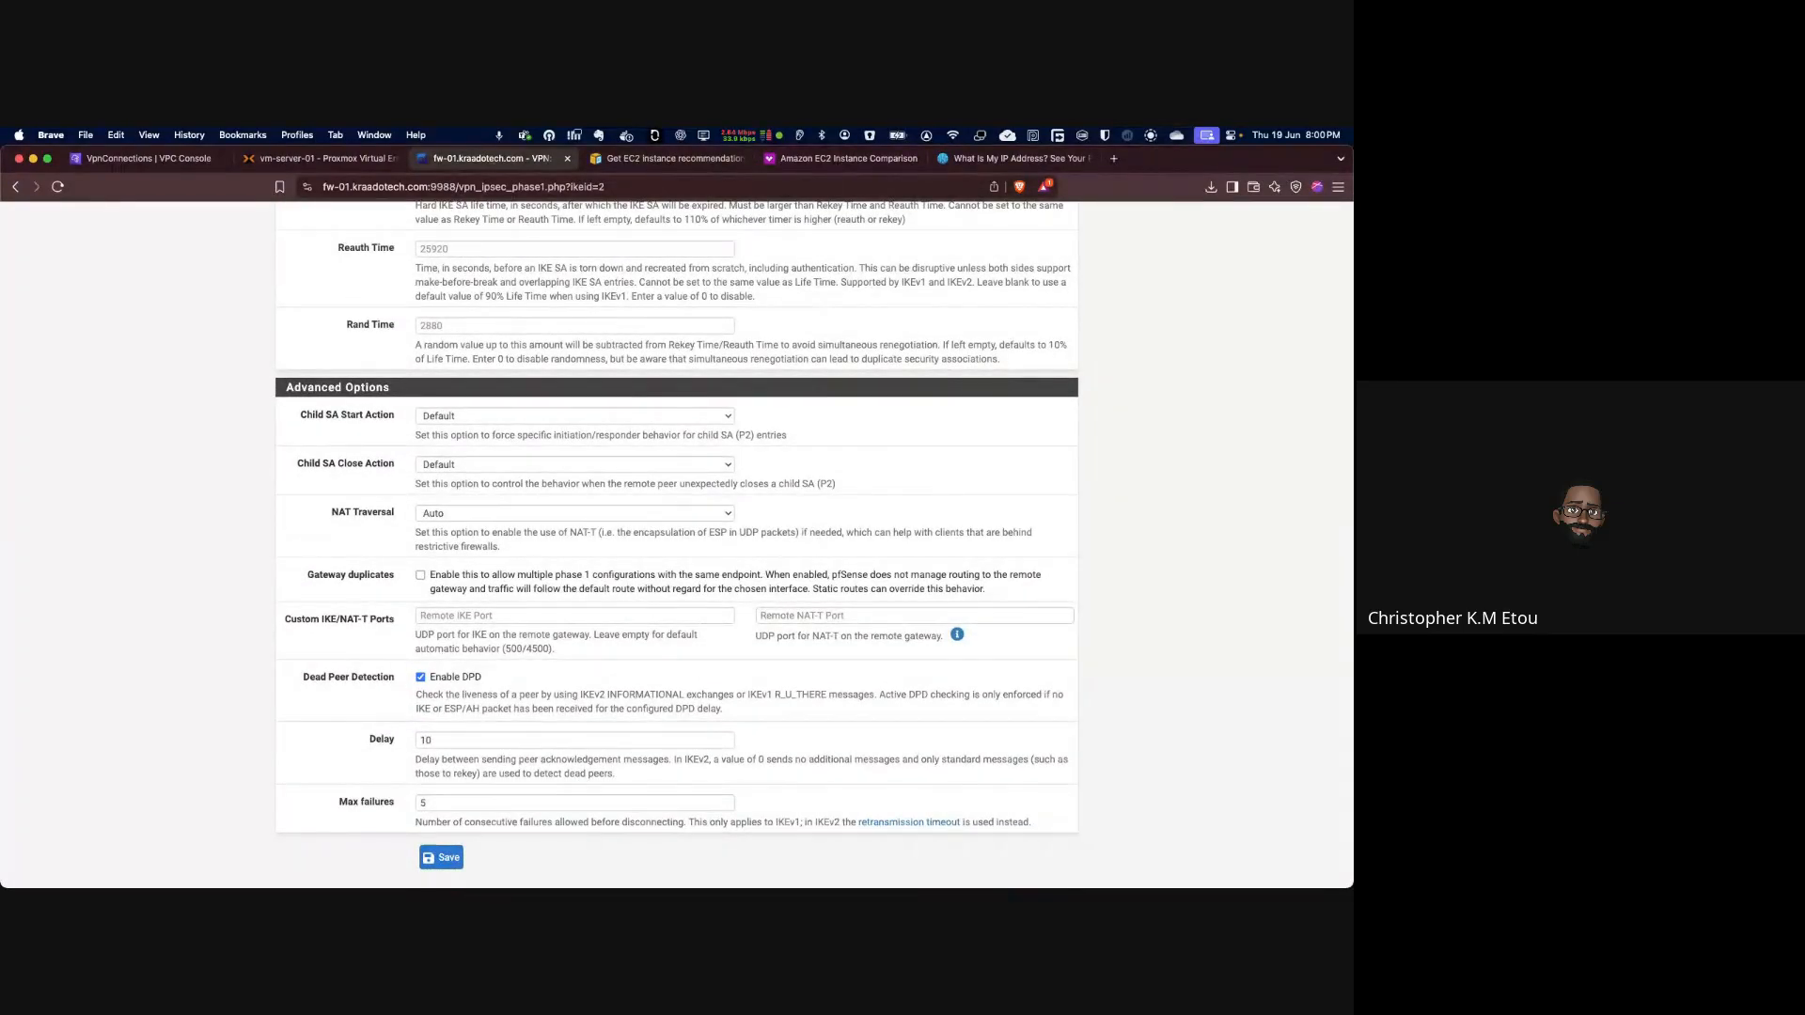
# - Recheck the aws-ip-sec dead peer detection, NAT traversal, lifetime, encryption, pre-shared key, identifiers and remote gateway, leaving them unedited
pyautogui.scroll(1, 648, 687)
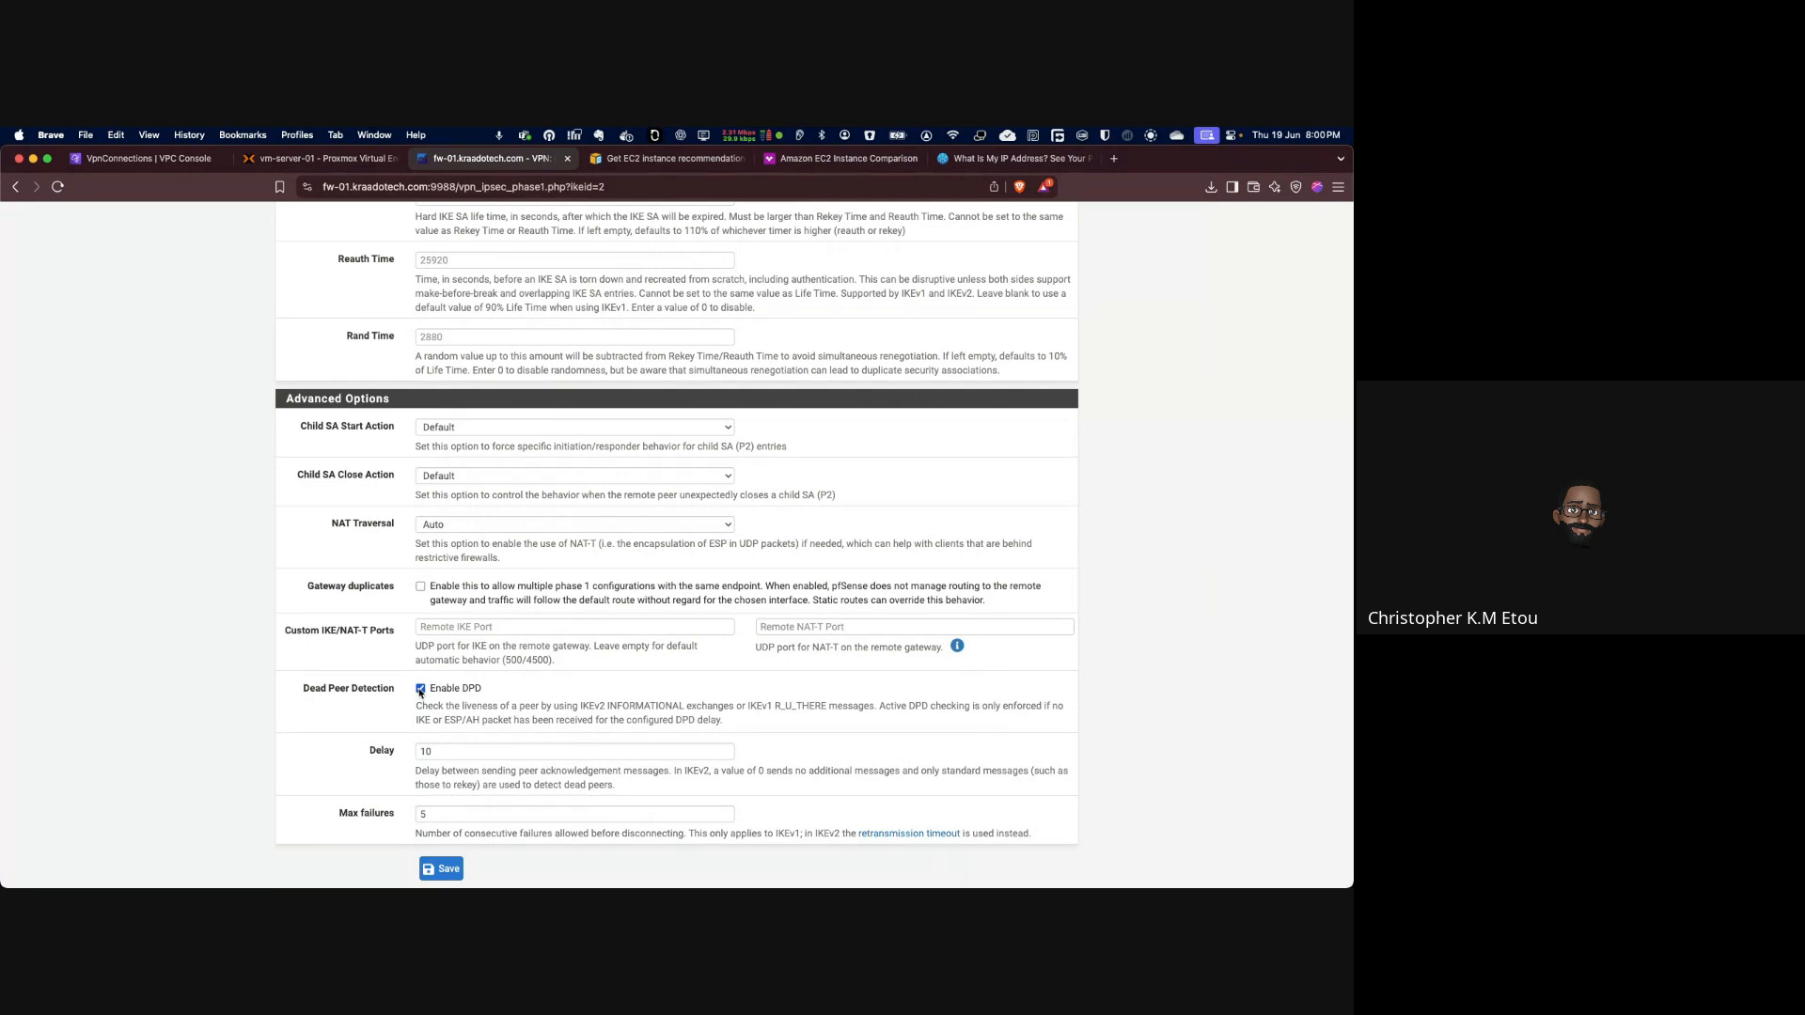
pyautogui.scroll(5, 512, 688)
pyautogui.scroll(-4, 432, 764)
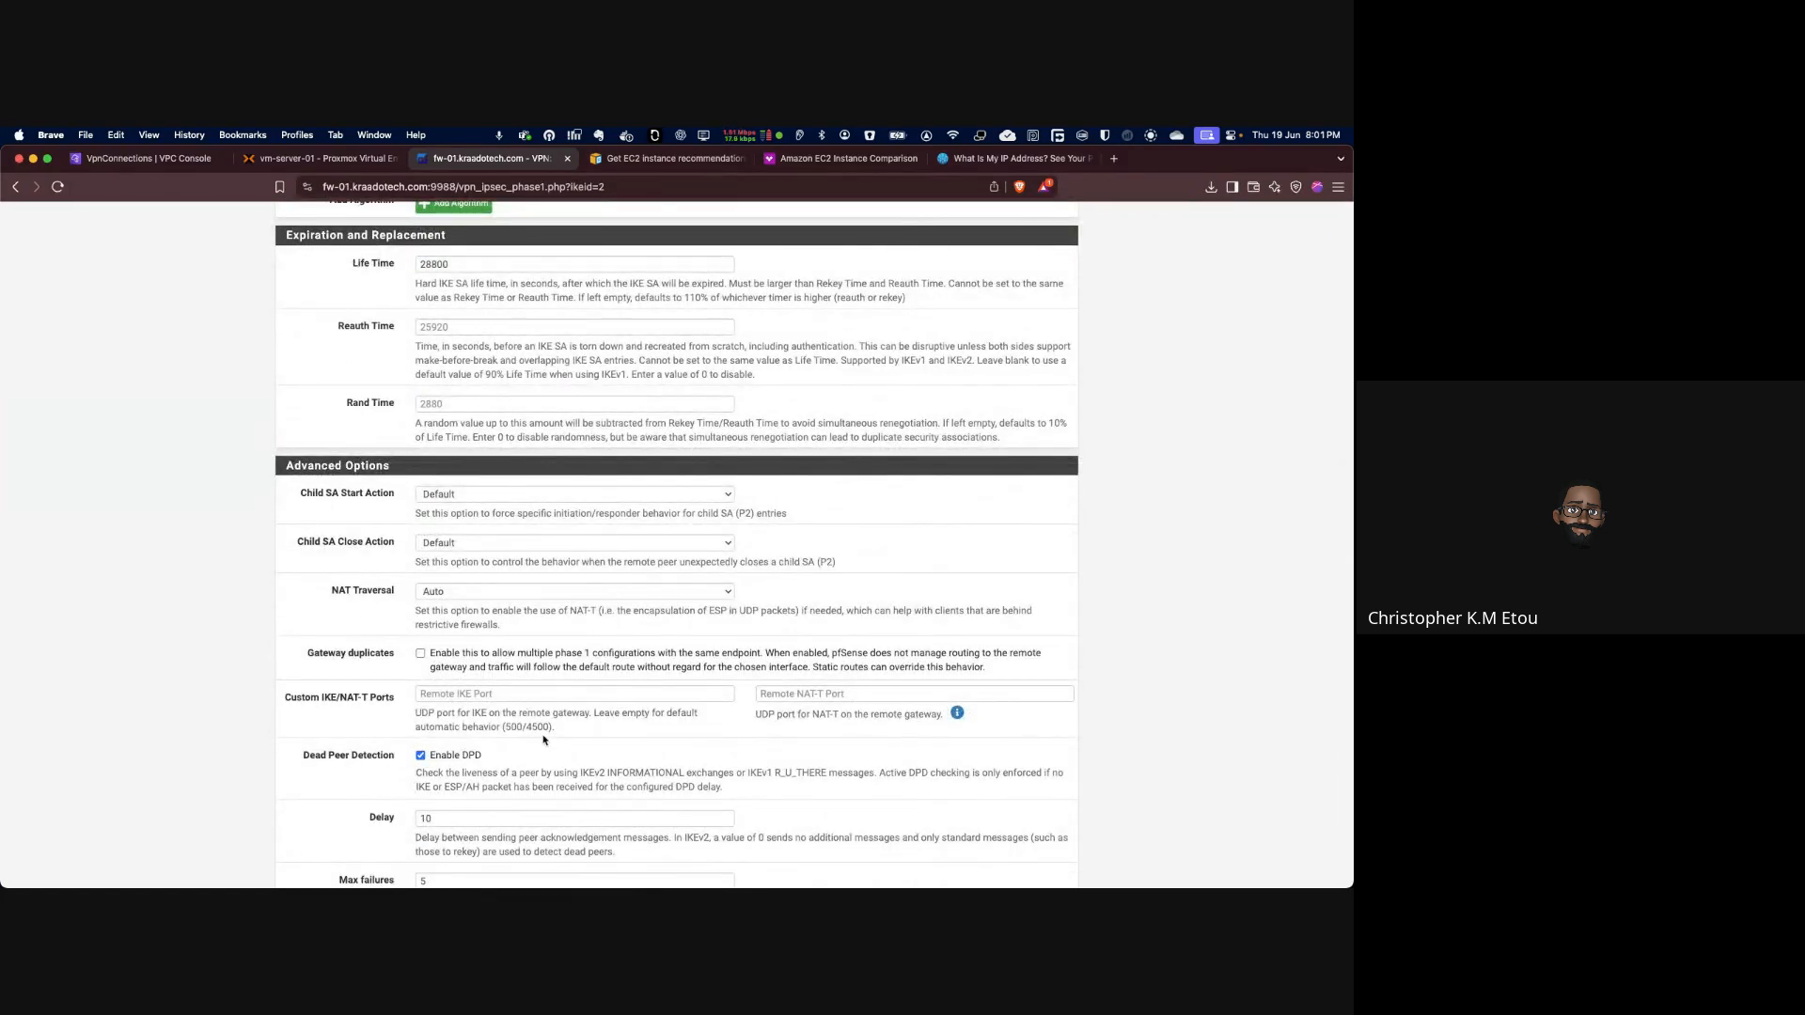
pyautogui.scroll(-1, 544, 740)
pyautogui.scroll(-2, 543, 740)
pyautogui.scroll(8, 543, 740)
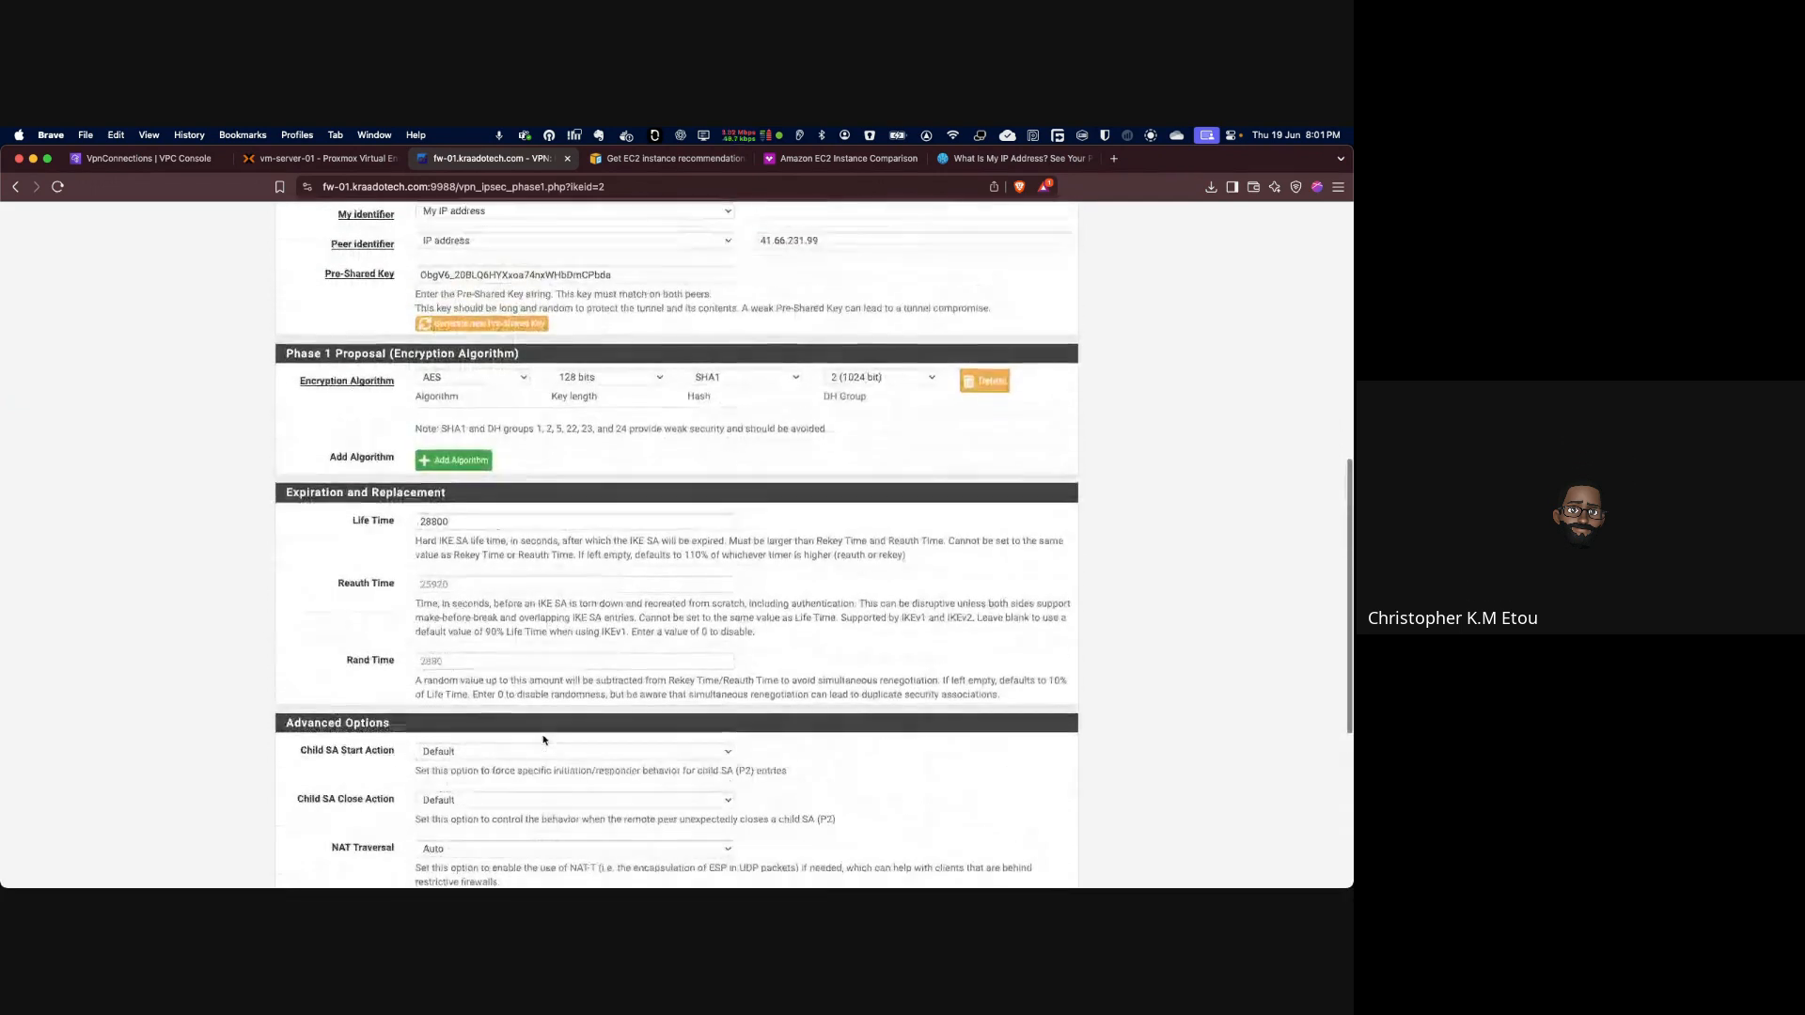
pyautogui.scroll(5, 543, 620)
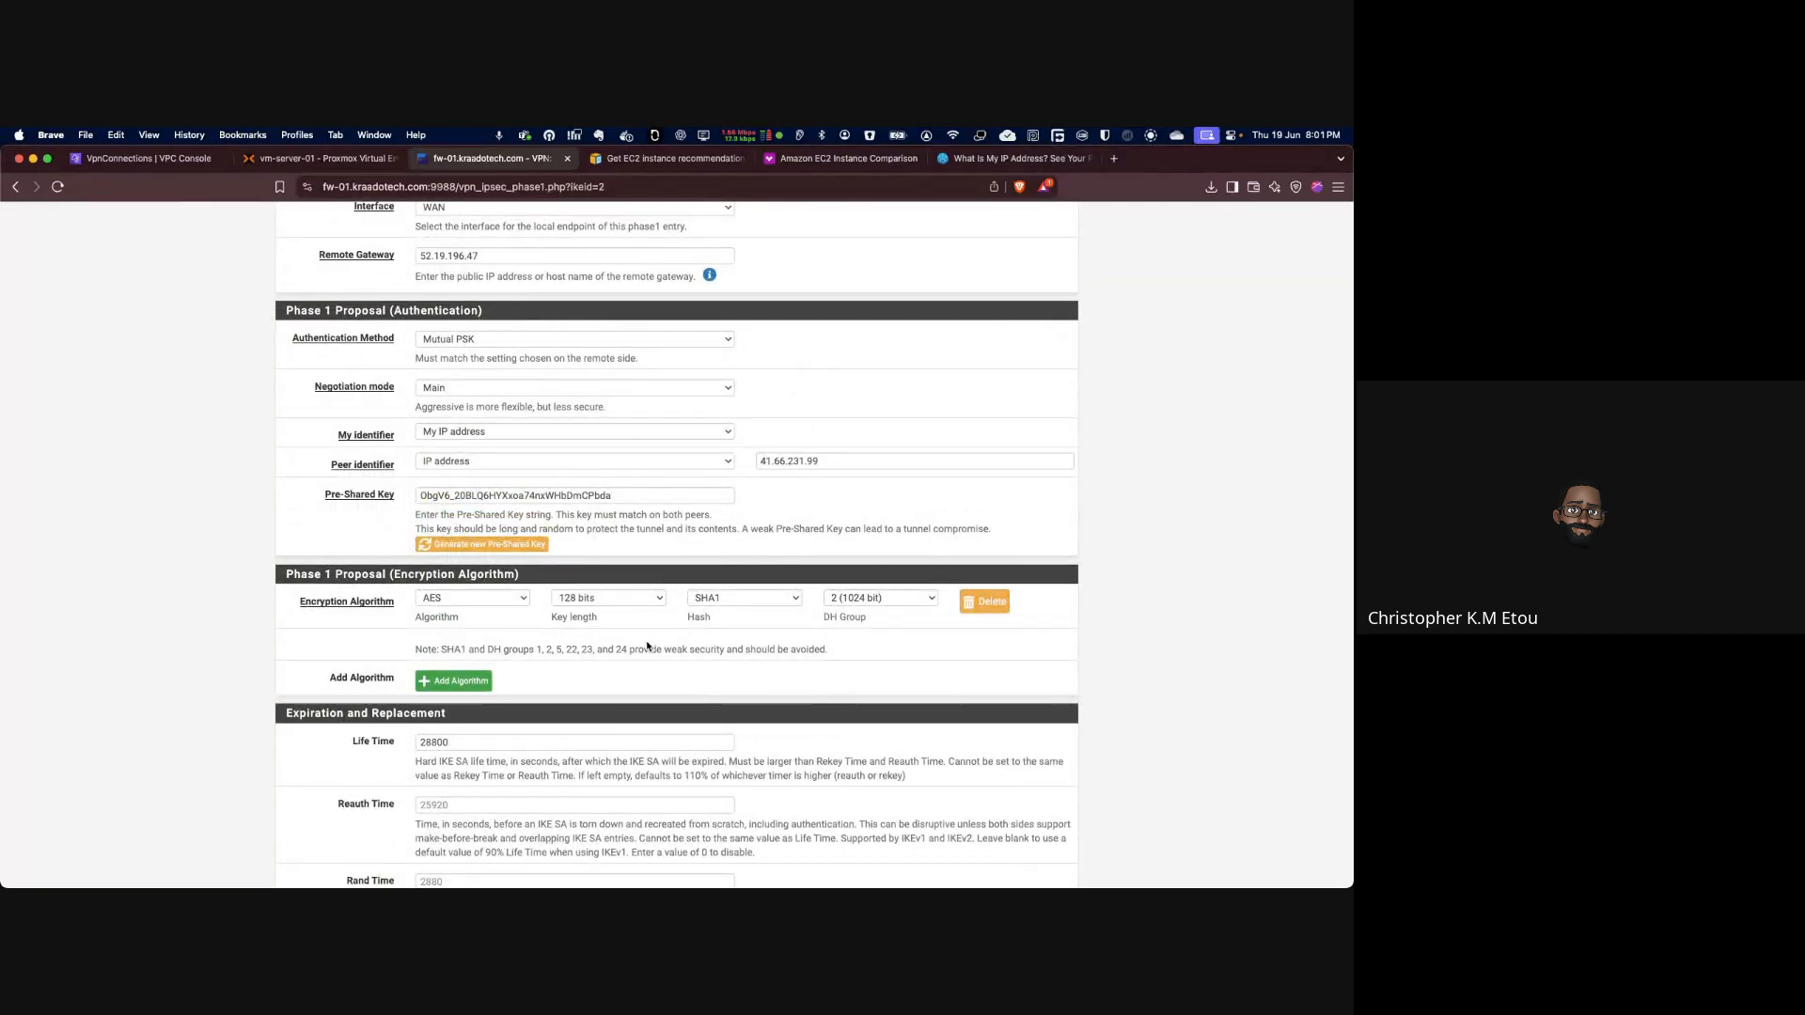
pyautogui.scroll(2, 601, 562)
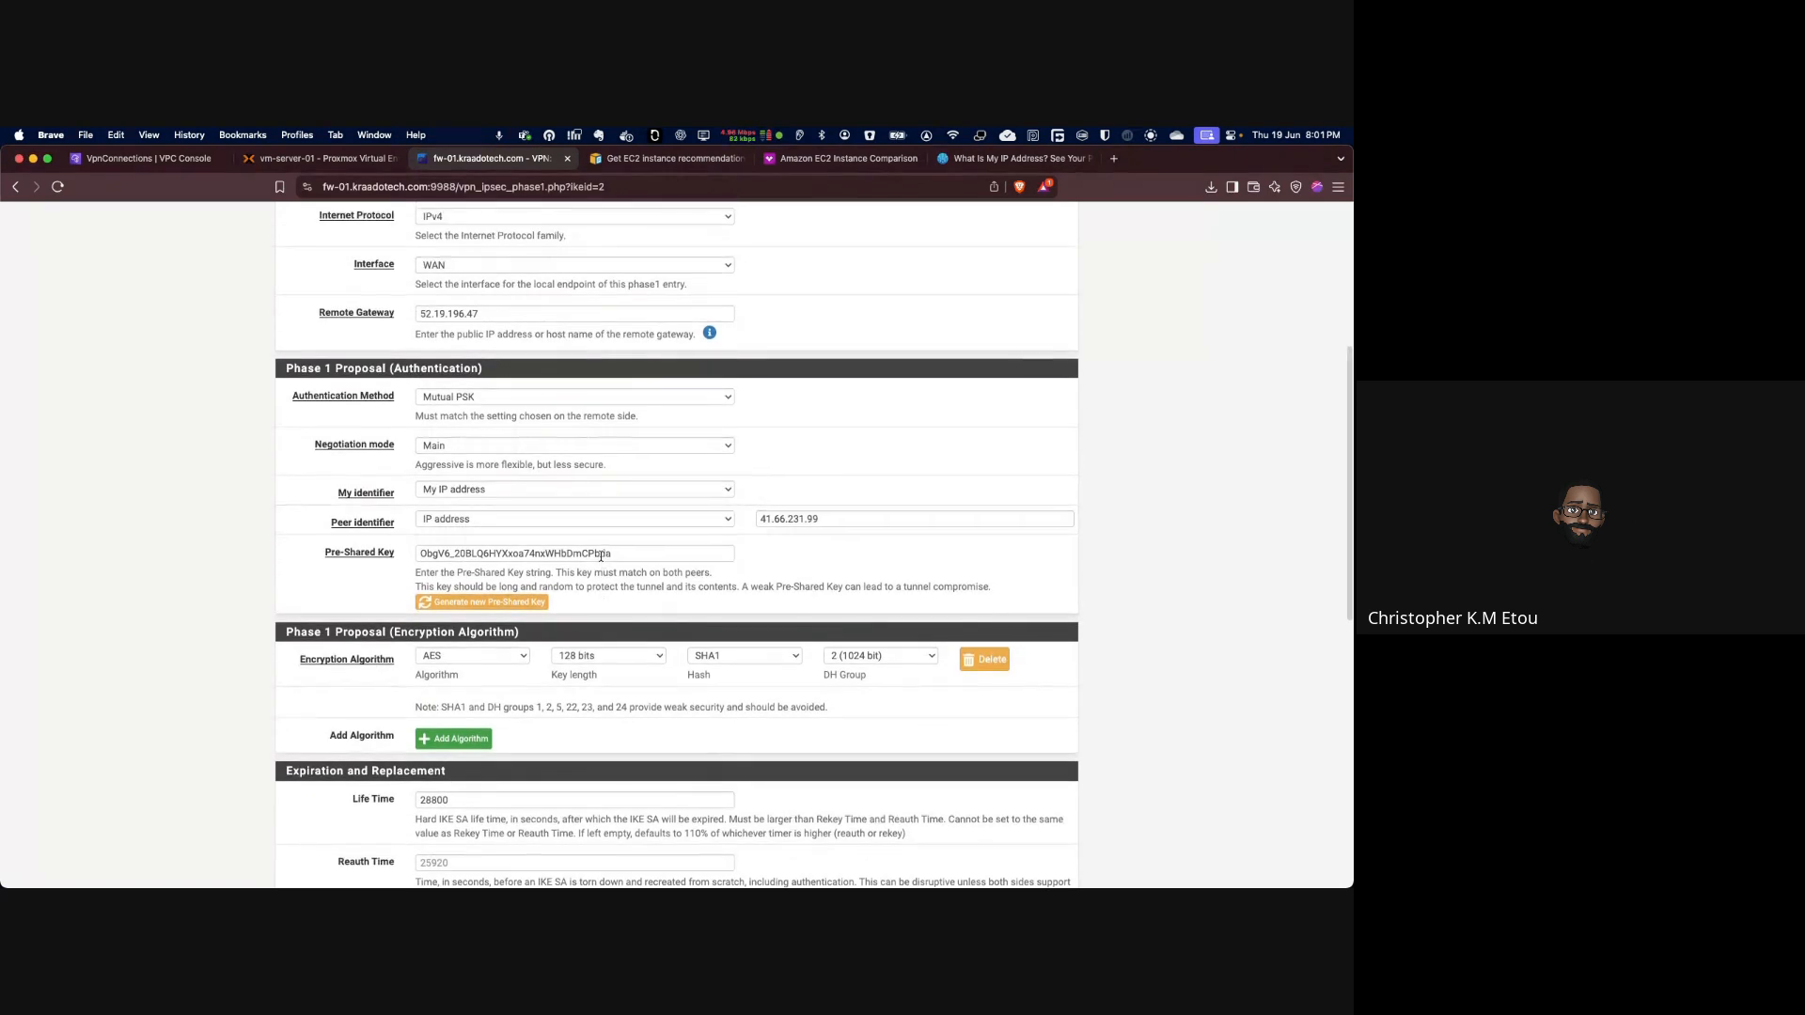
pyautogui.scroll(5, 600, 557)
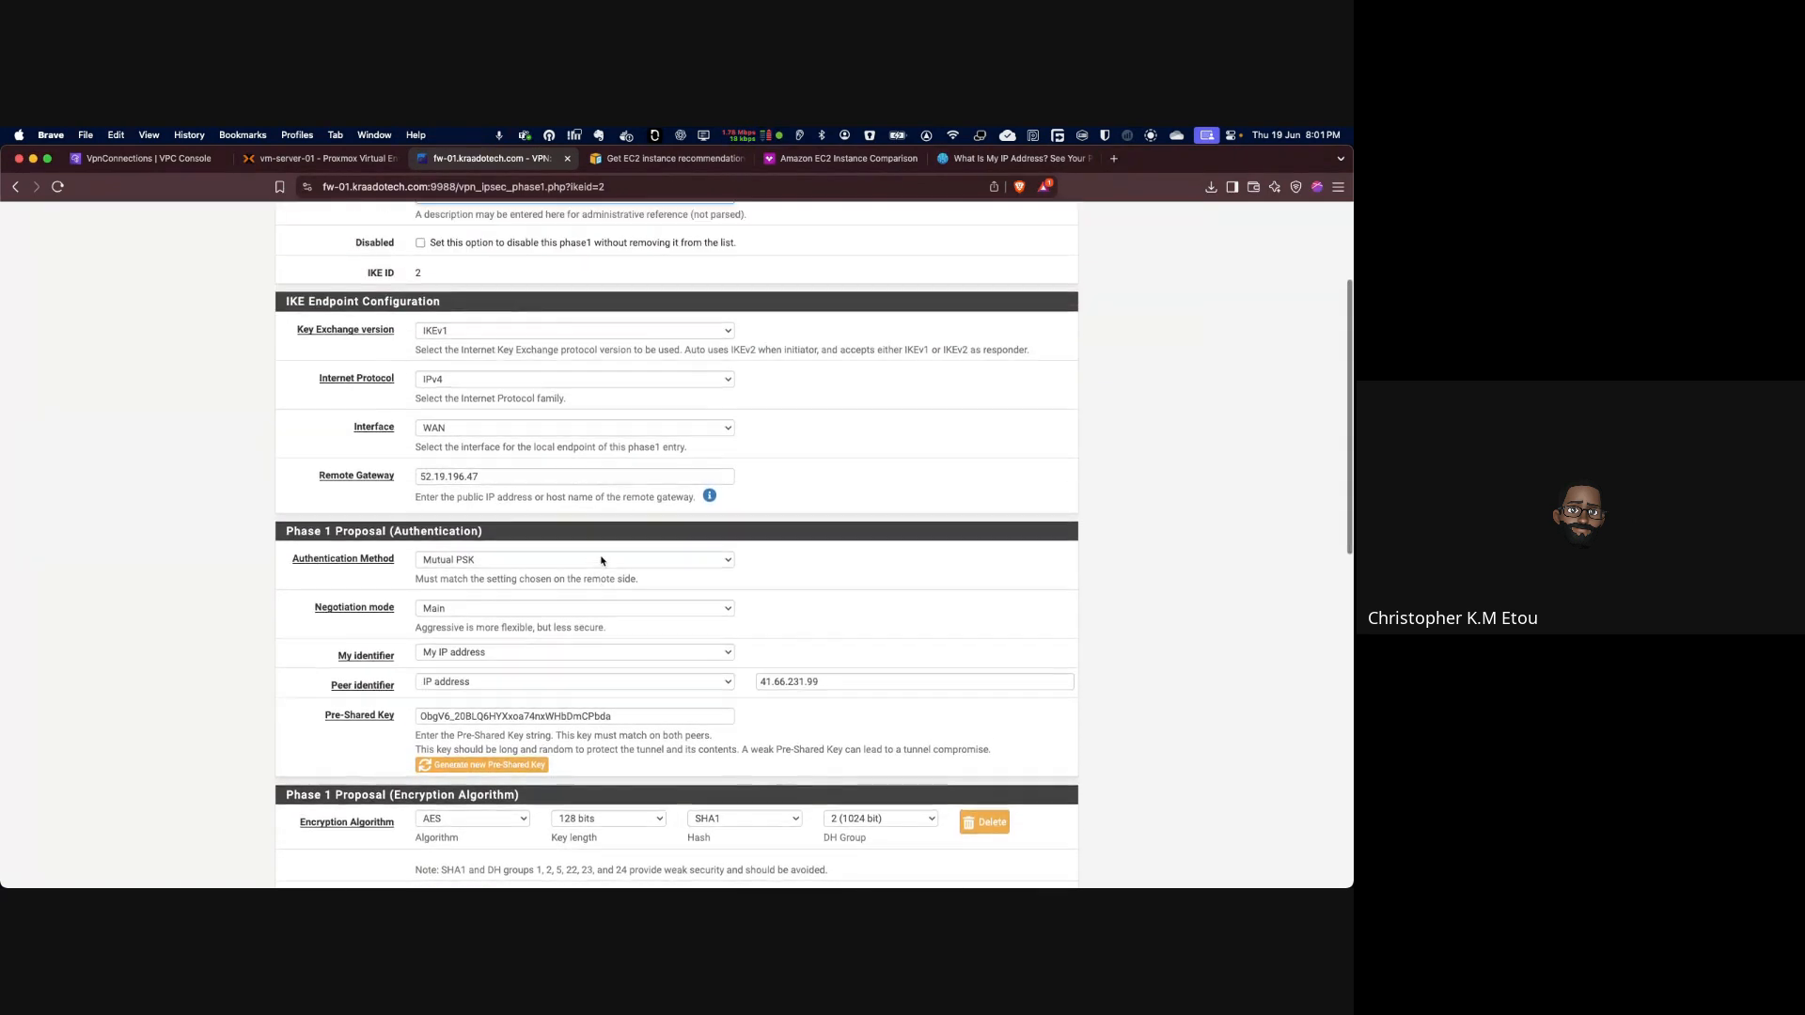
pyautogui.scroll(3, 544, 456)
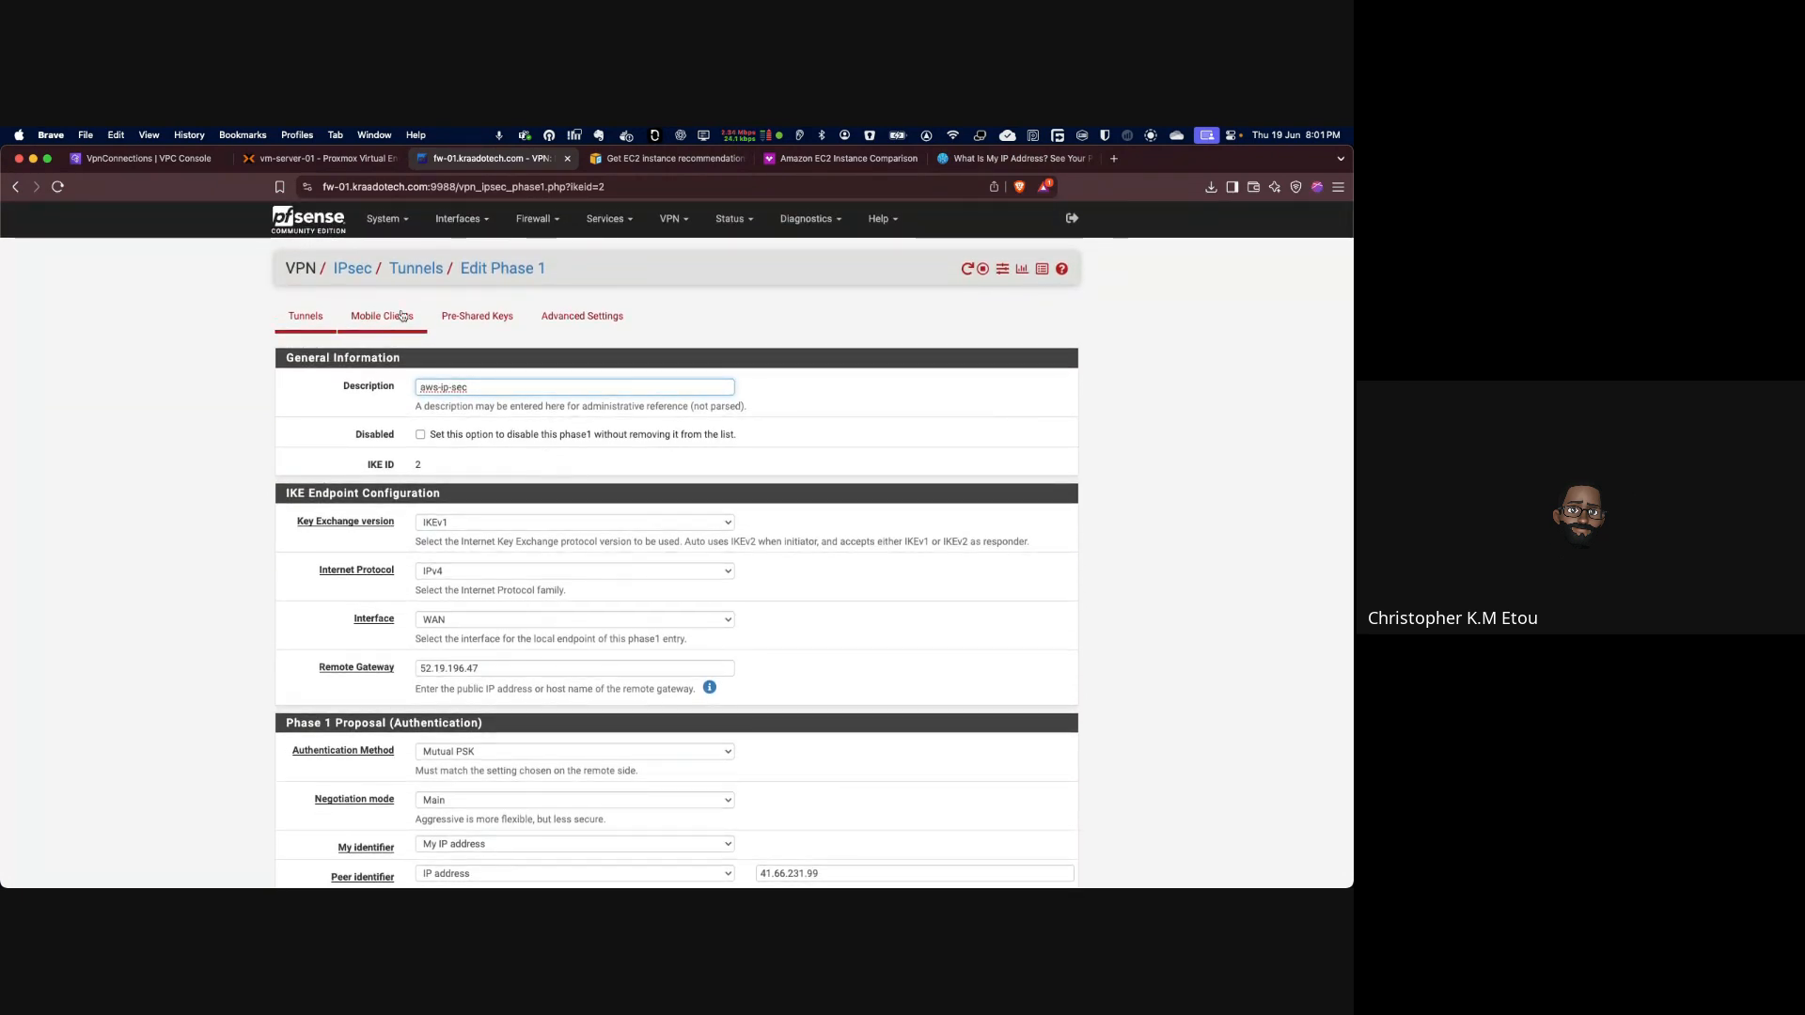
pyautogui.scroll(-1, 594, 480)
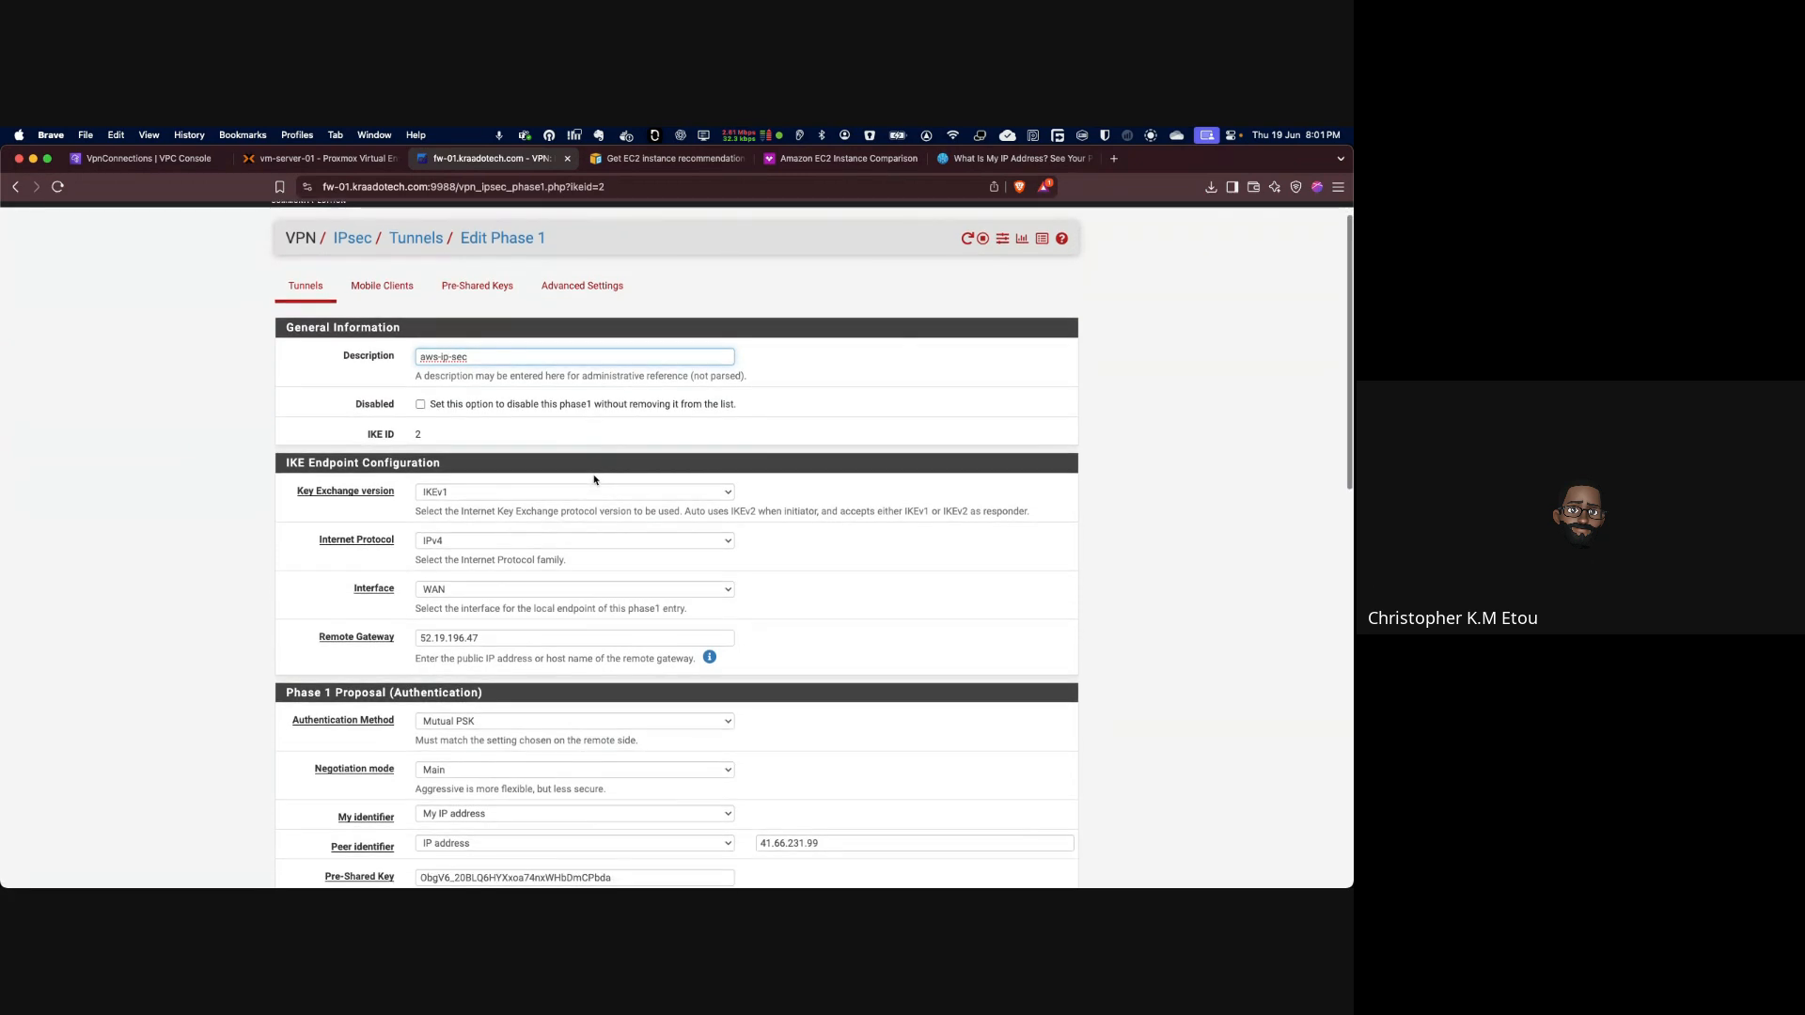
pyautogui.scroll(2, 594, 481)
pyautogui.scroll(-1, 595, 481)
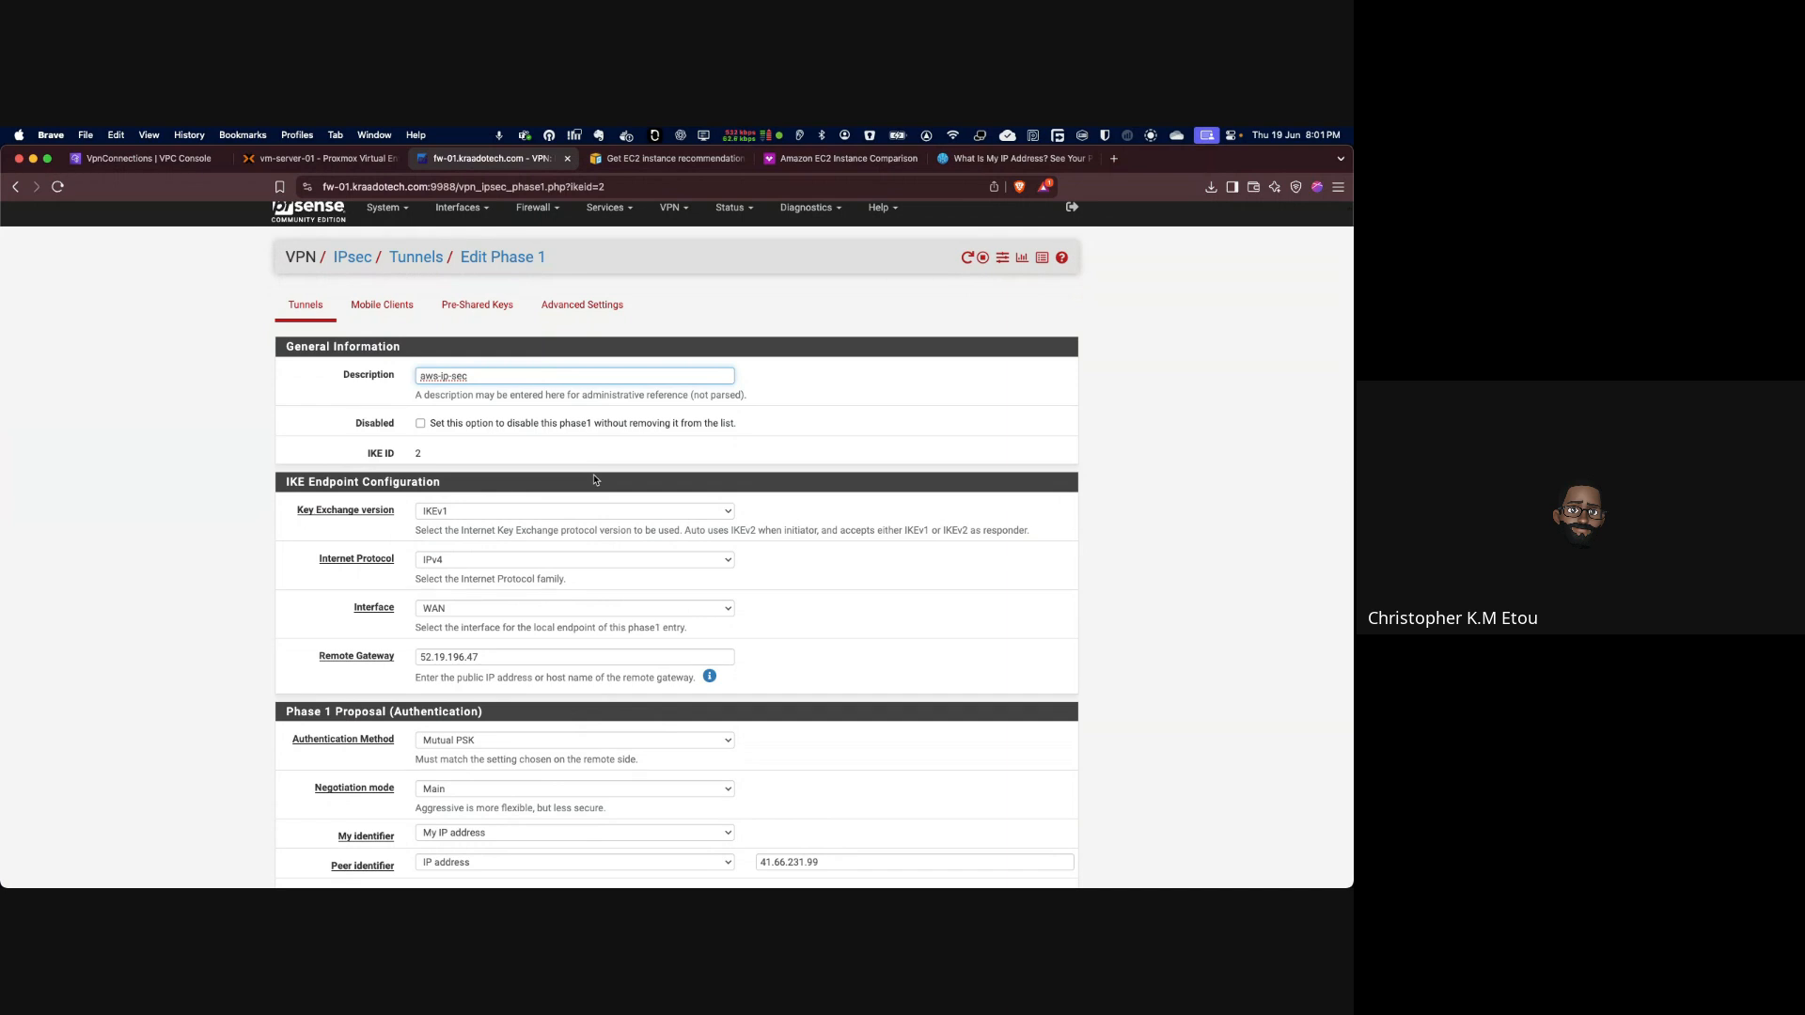
pyautogui.scroll(1, 594, 480)
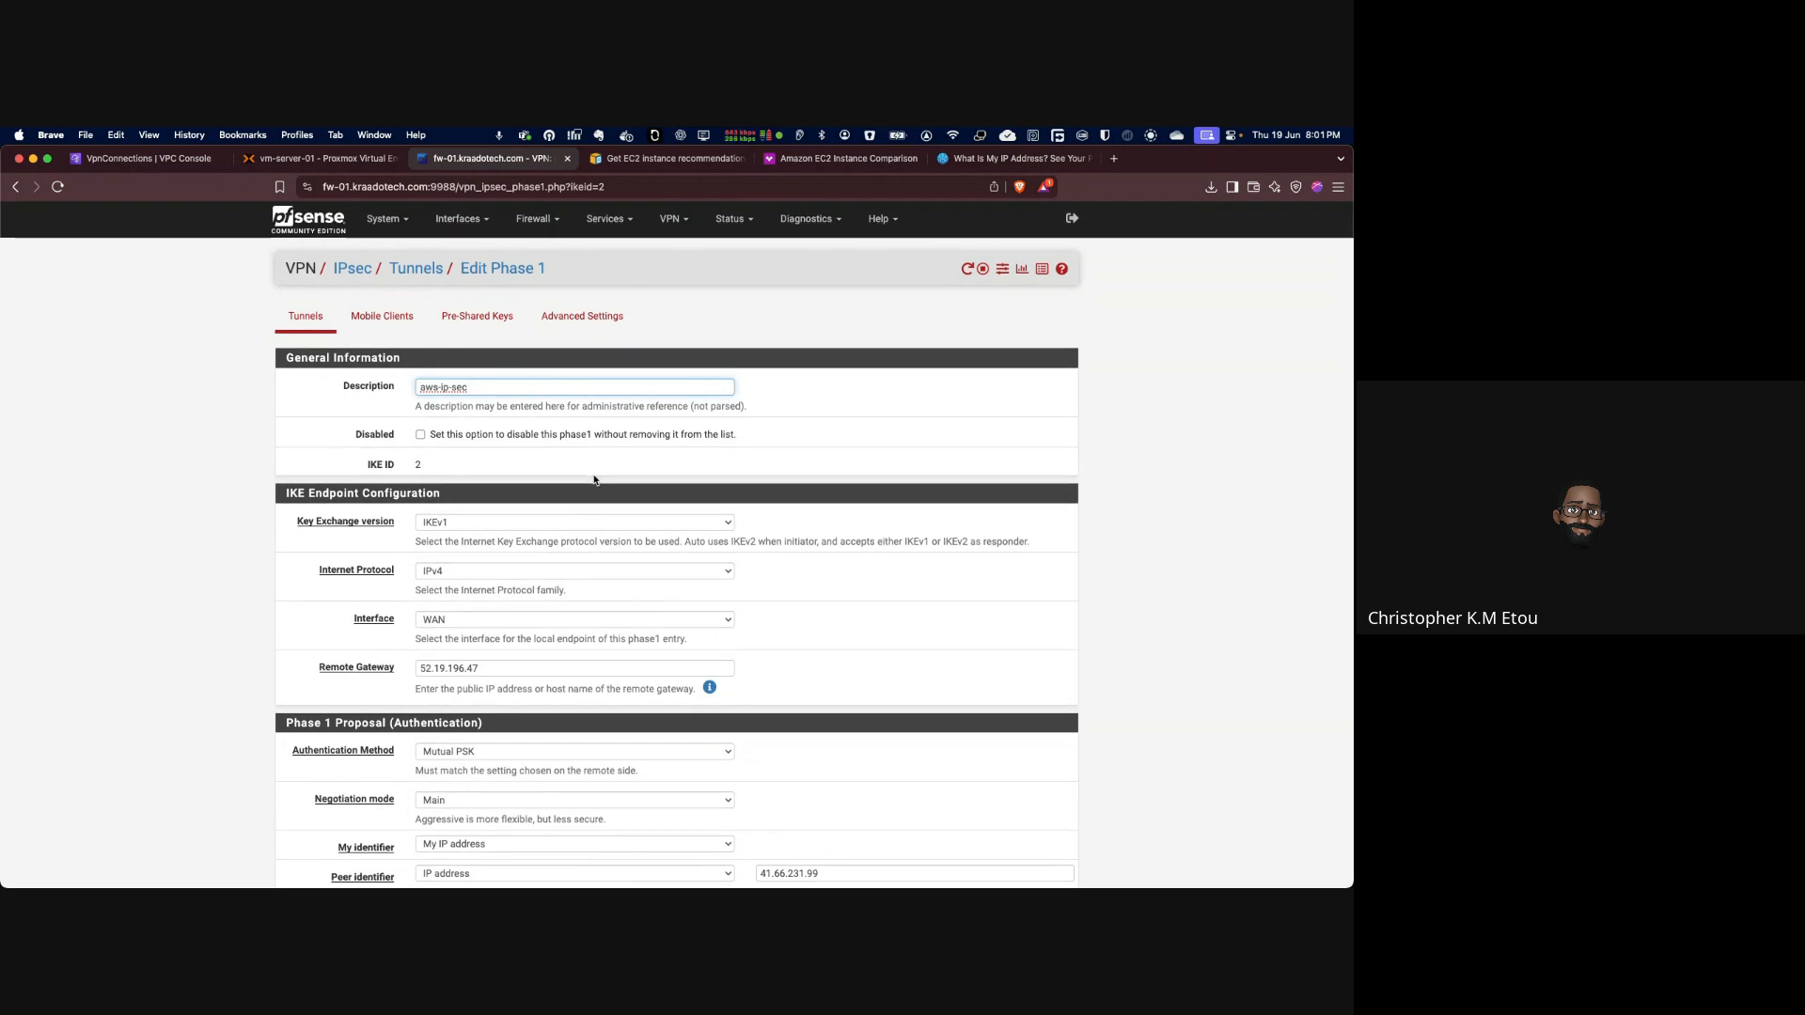
# - Examine the pfSense WAN firewall rules, including the IPSEC rules for ISAKMP, NAT-T and ESP traffic
pyautogui.click(533, 218)
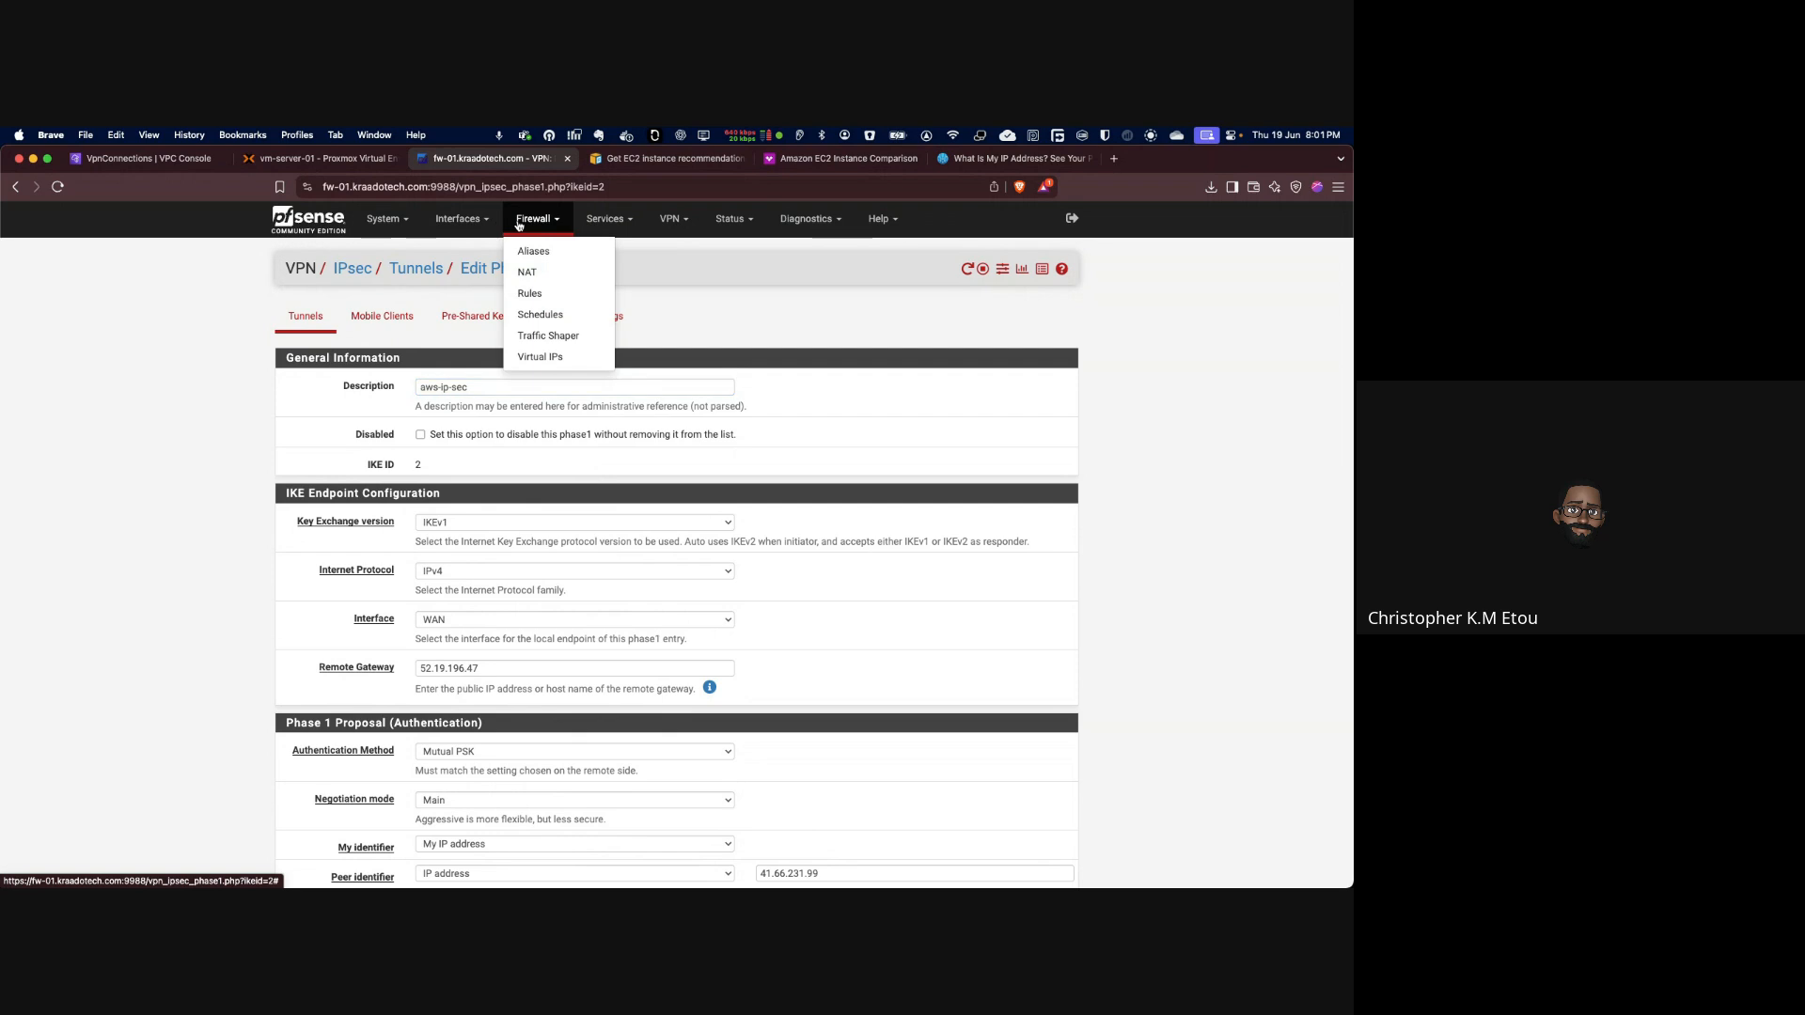
pyautogui.click(533, 291)
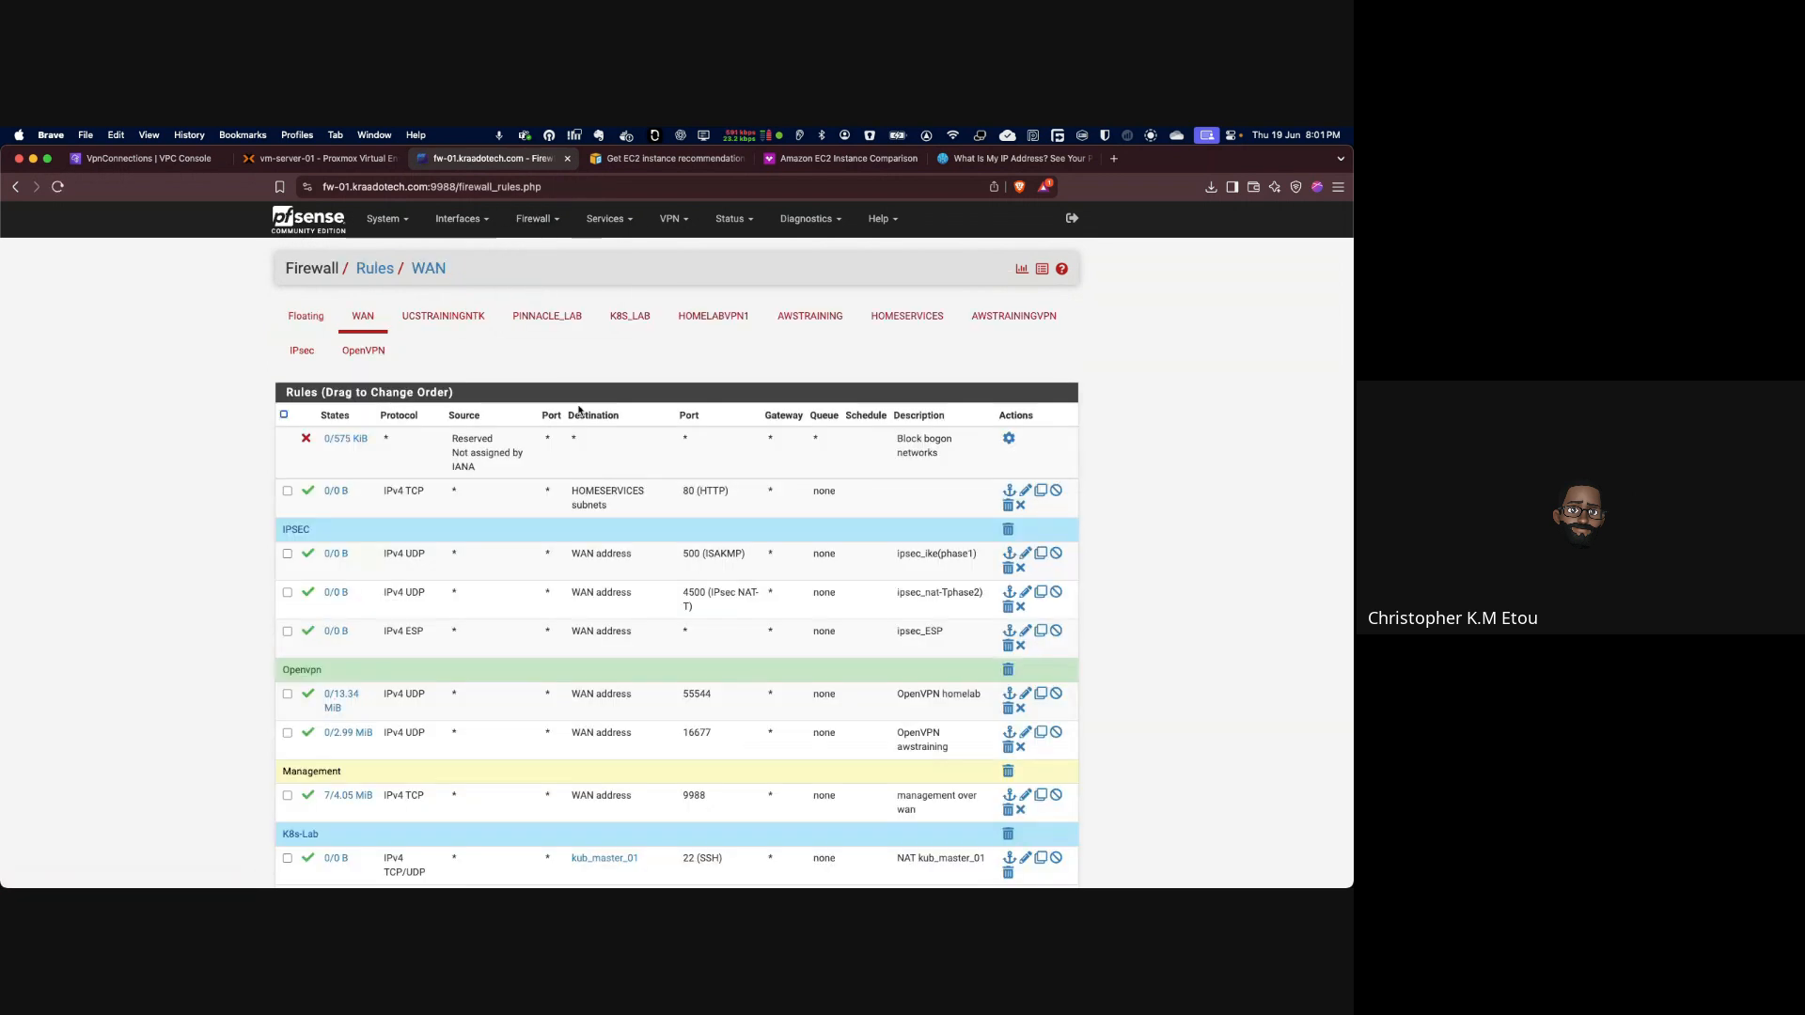
pyautogui.scroll(-3, 665, 653)
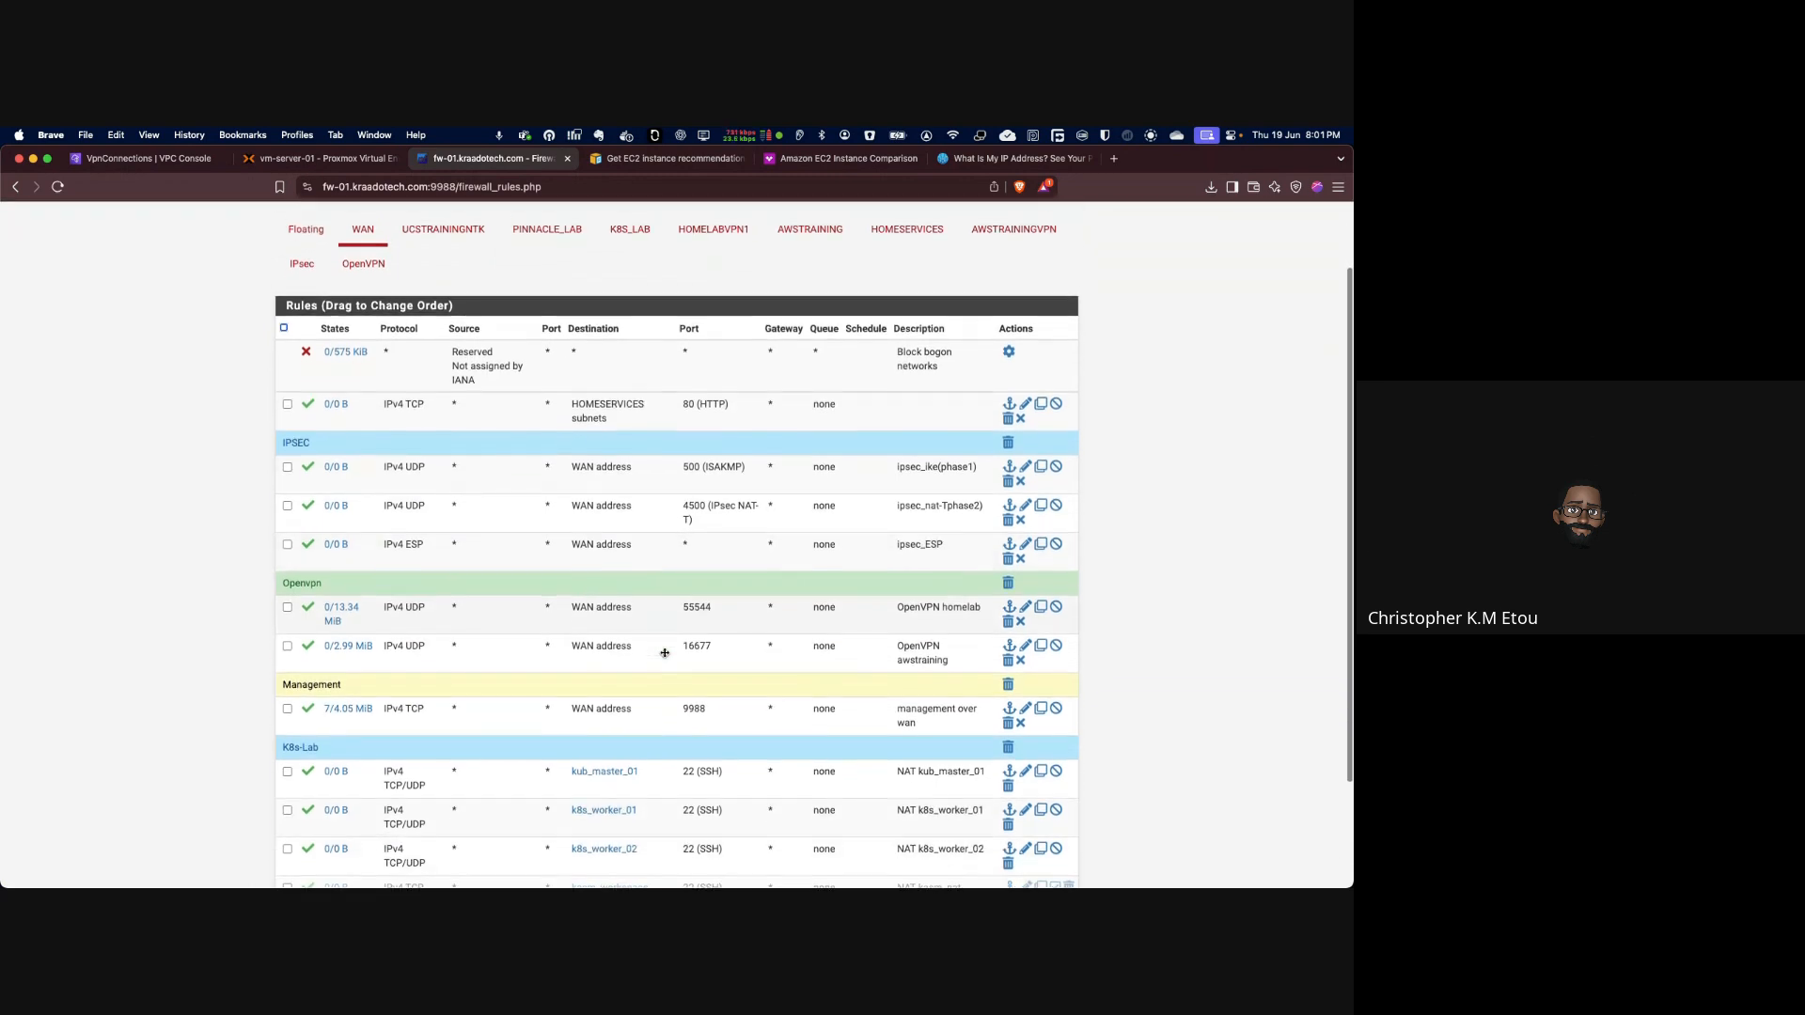
pyautogui.scroll(-1, 664, 652)
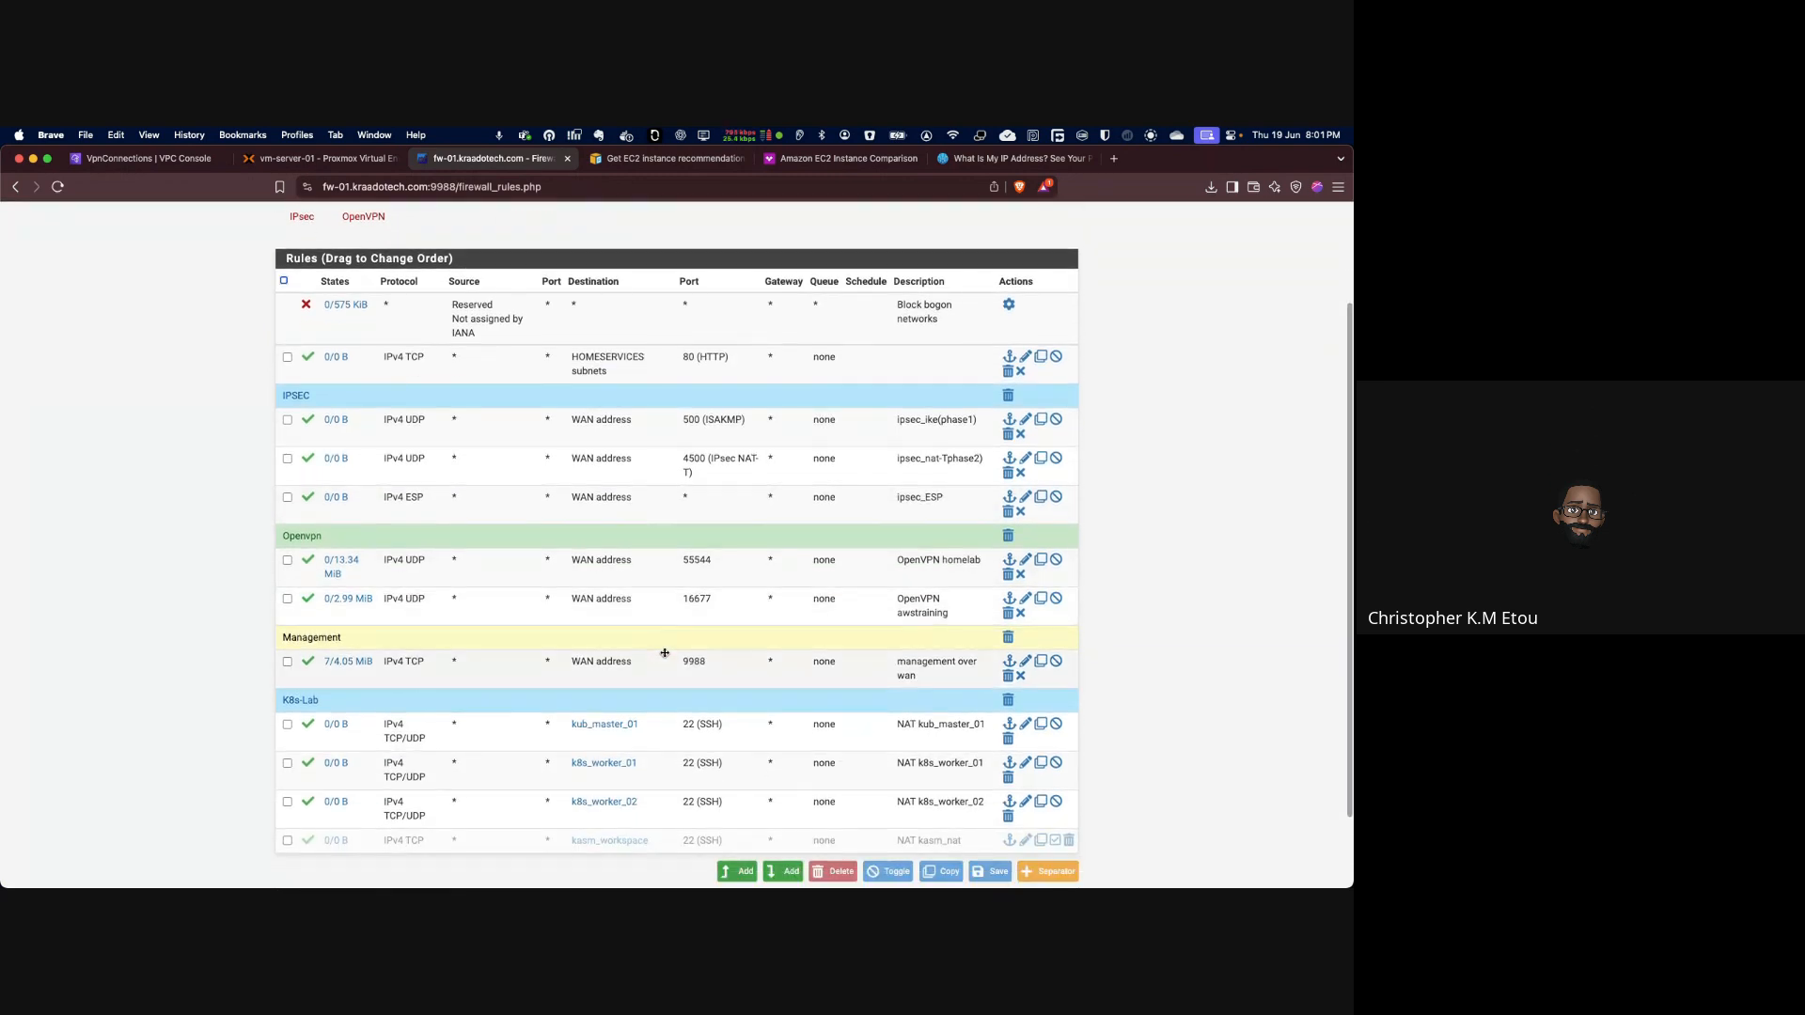
pyautogui.moveTo(622, 731)
pyautogui.scroll(4, 548, 596)
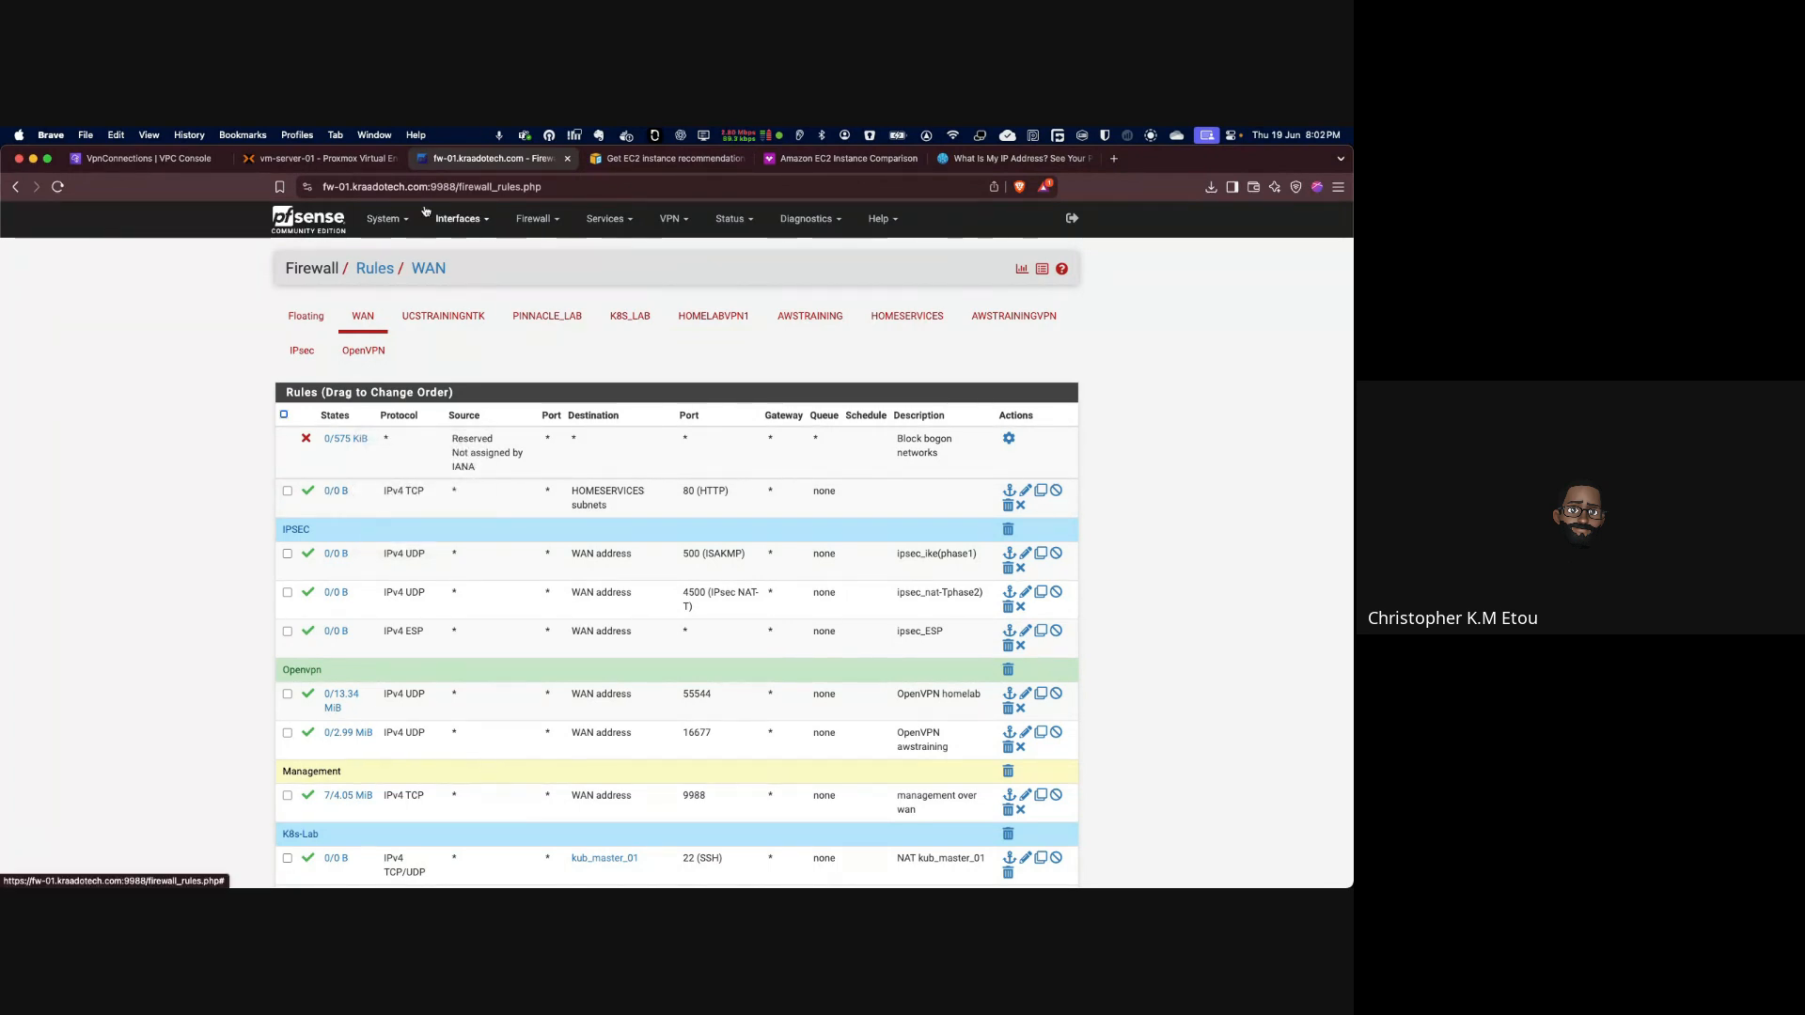
pyautogui.click(663, 158)
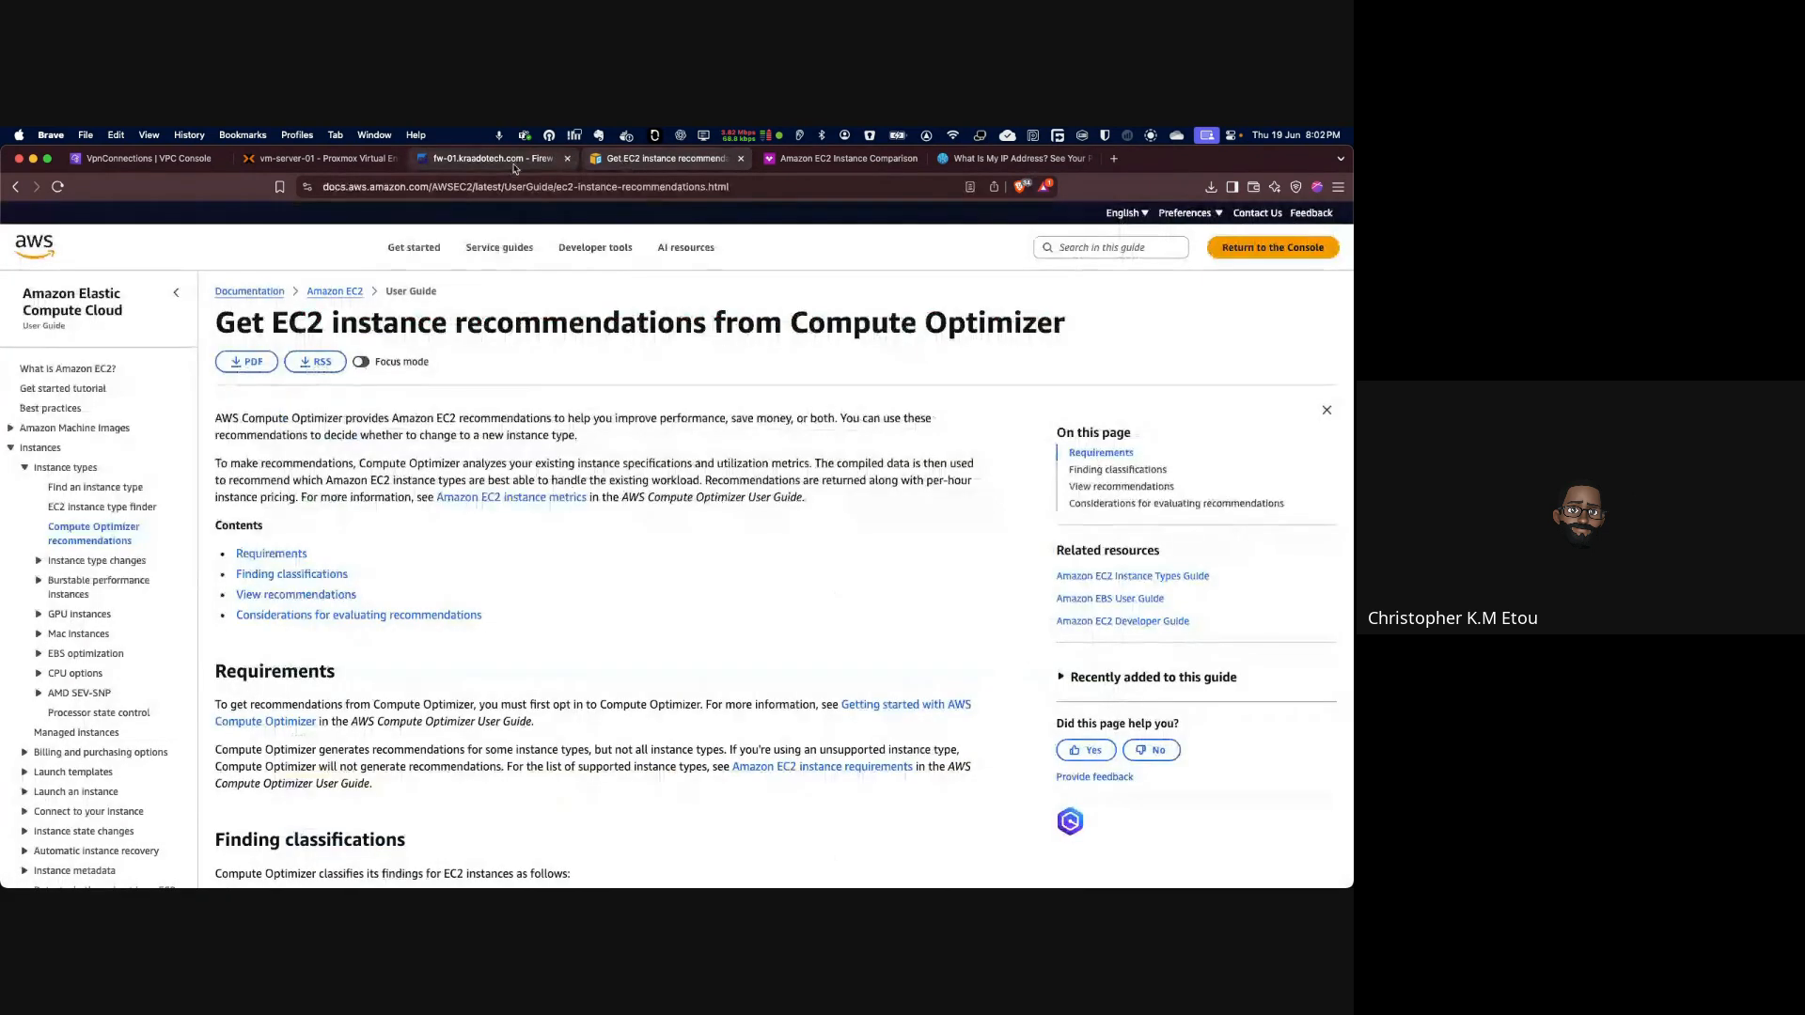
pyautogui.click(507, 161)
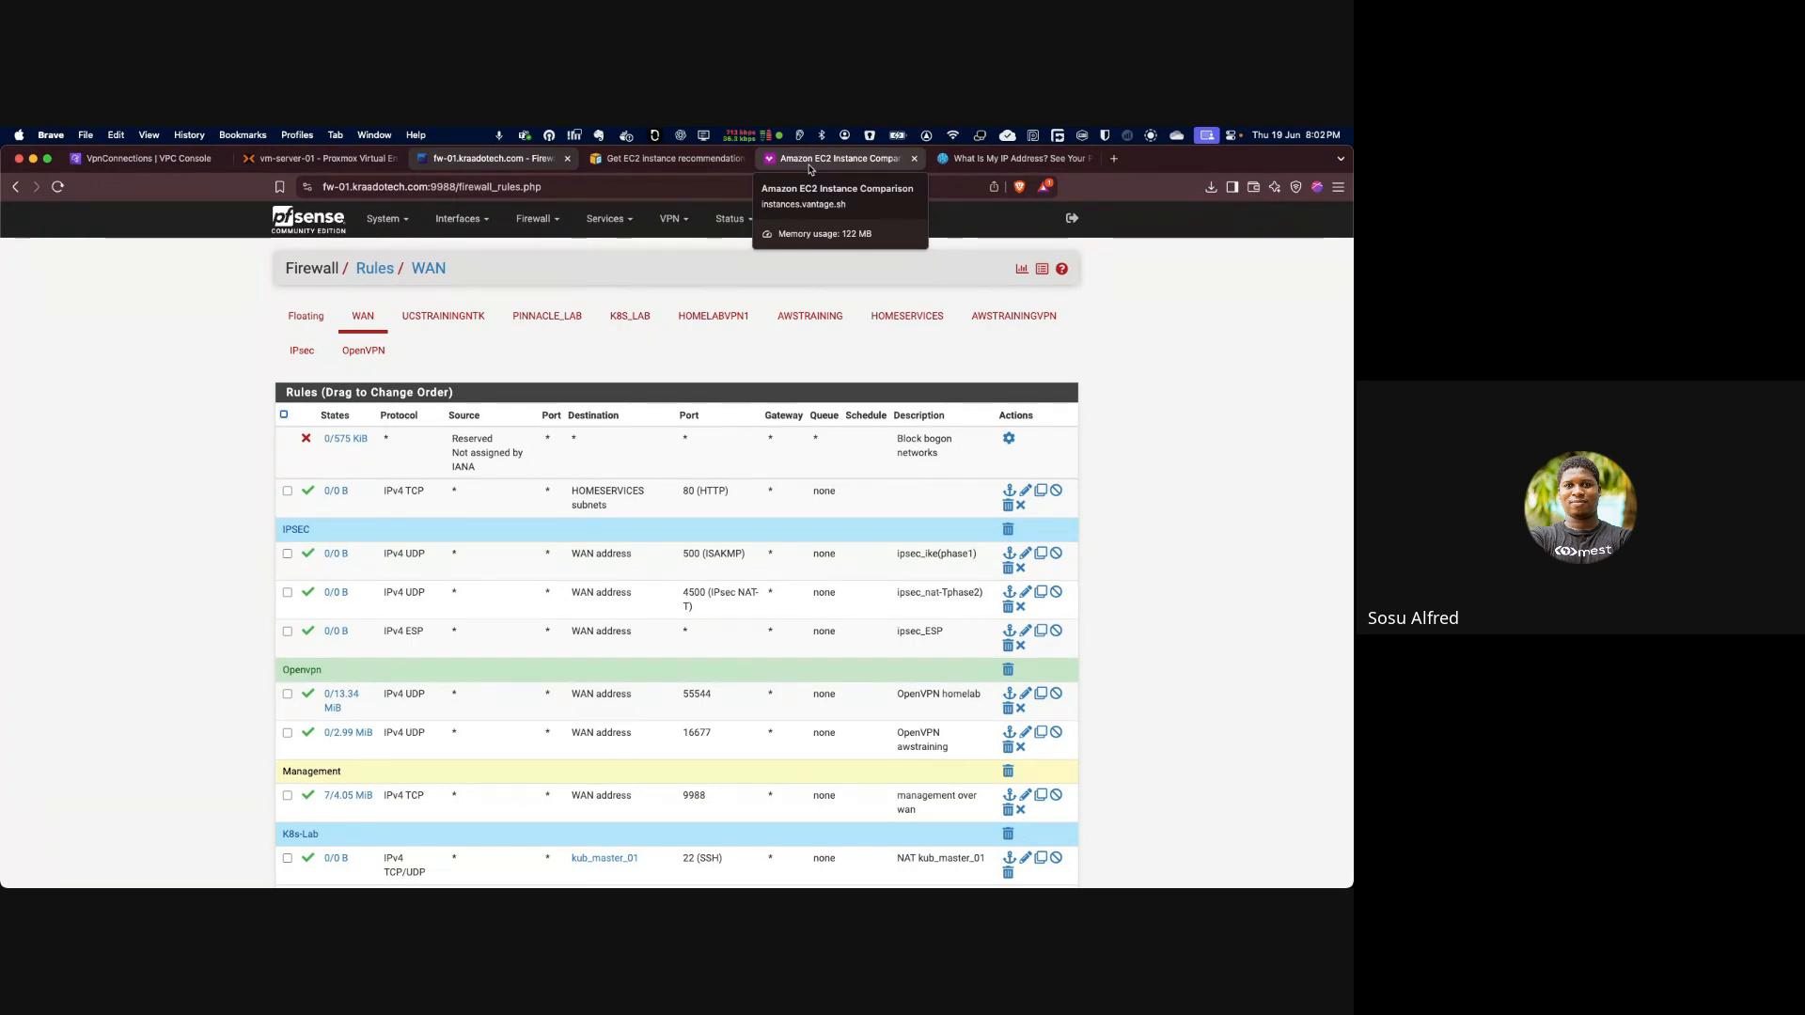
# - Switch to the AWS VPC console, check the customer gateway list, and inspect the general details, tunnel state and Tunnel 1 options of awstraining-dc-aws
pyautogui.click(148, 160)
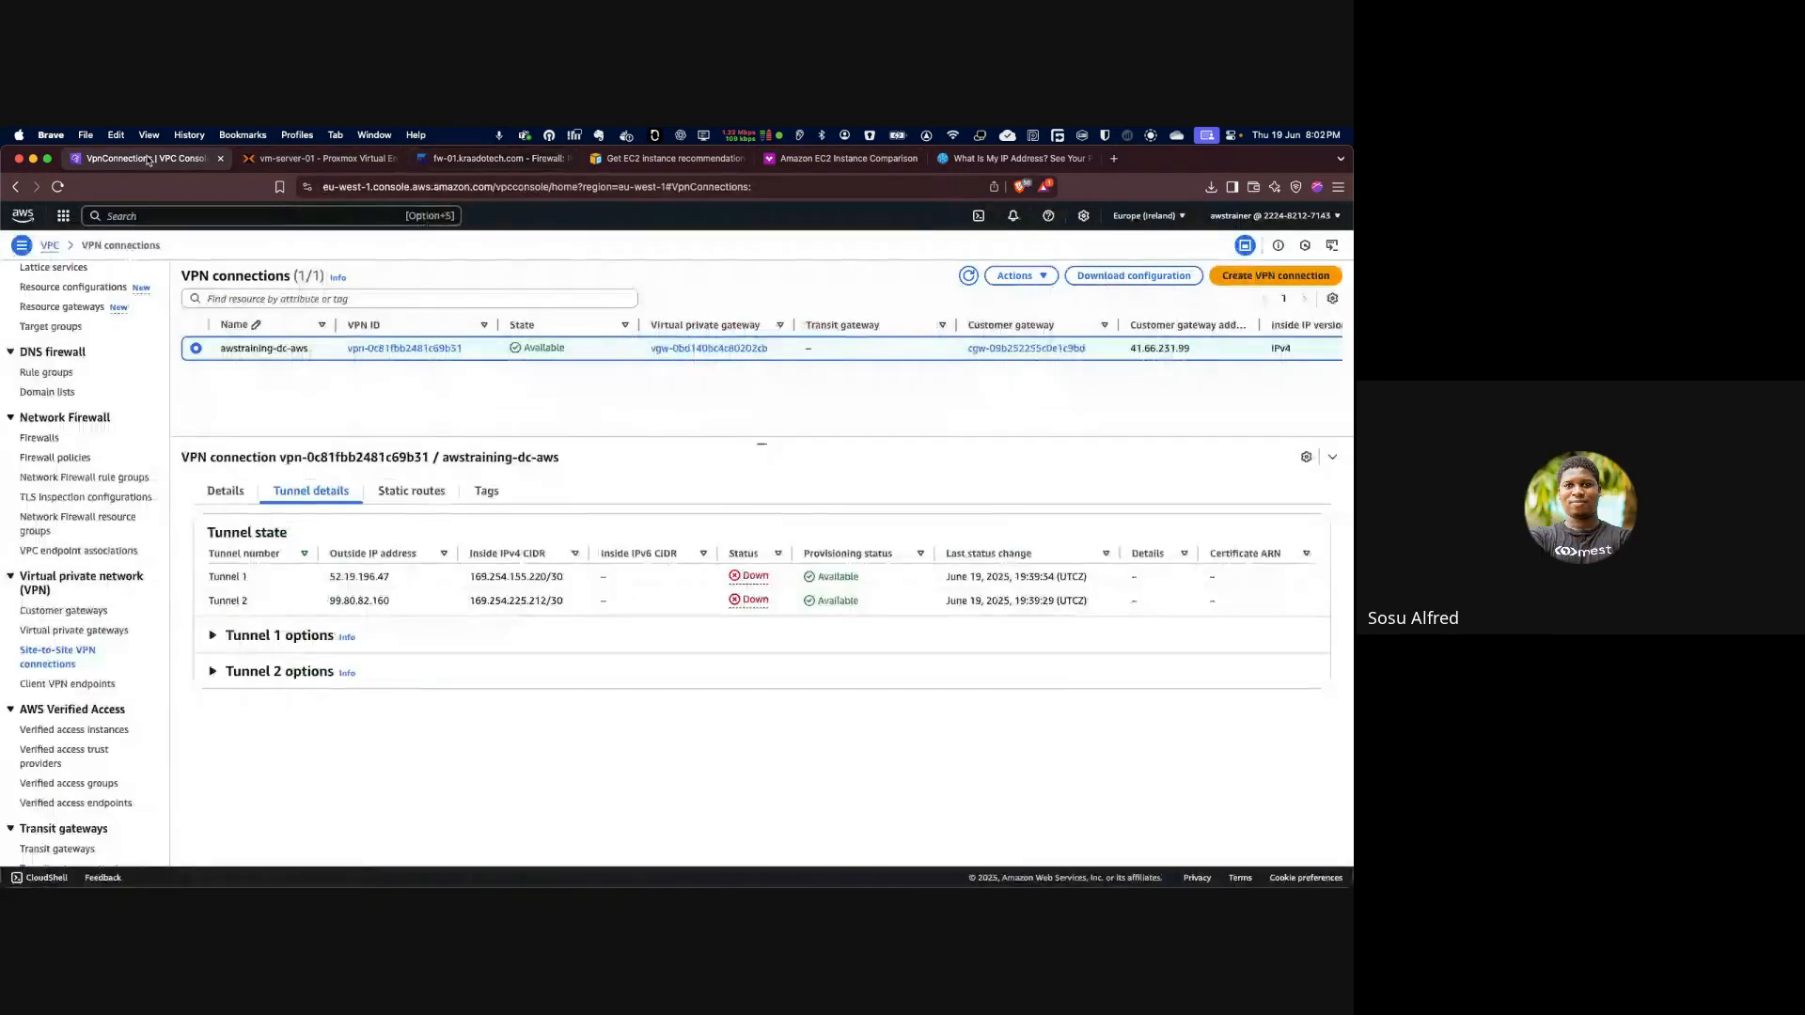
pyautogui.click(52, 610)
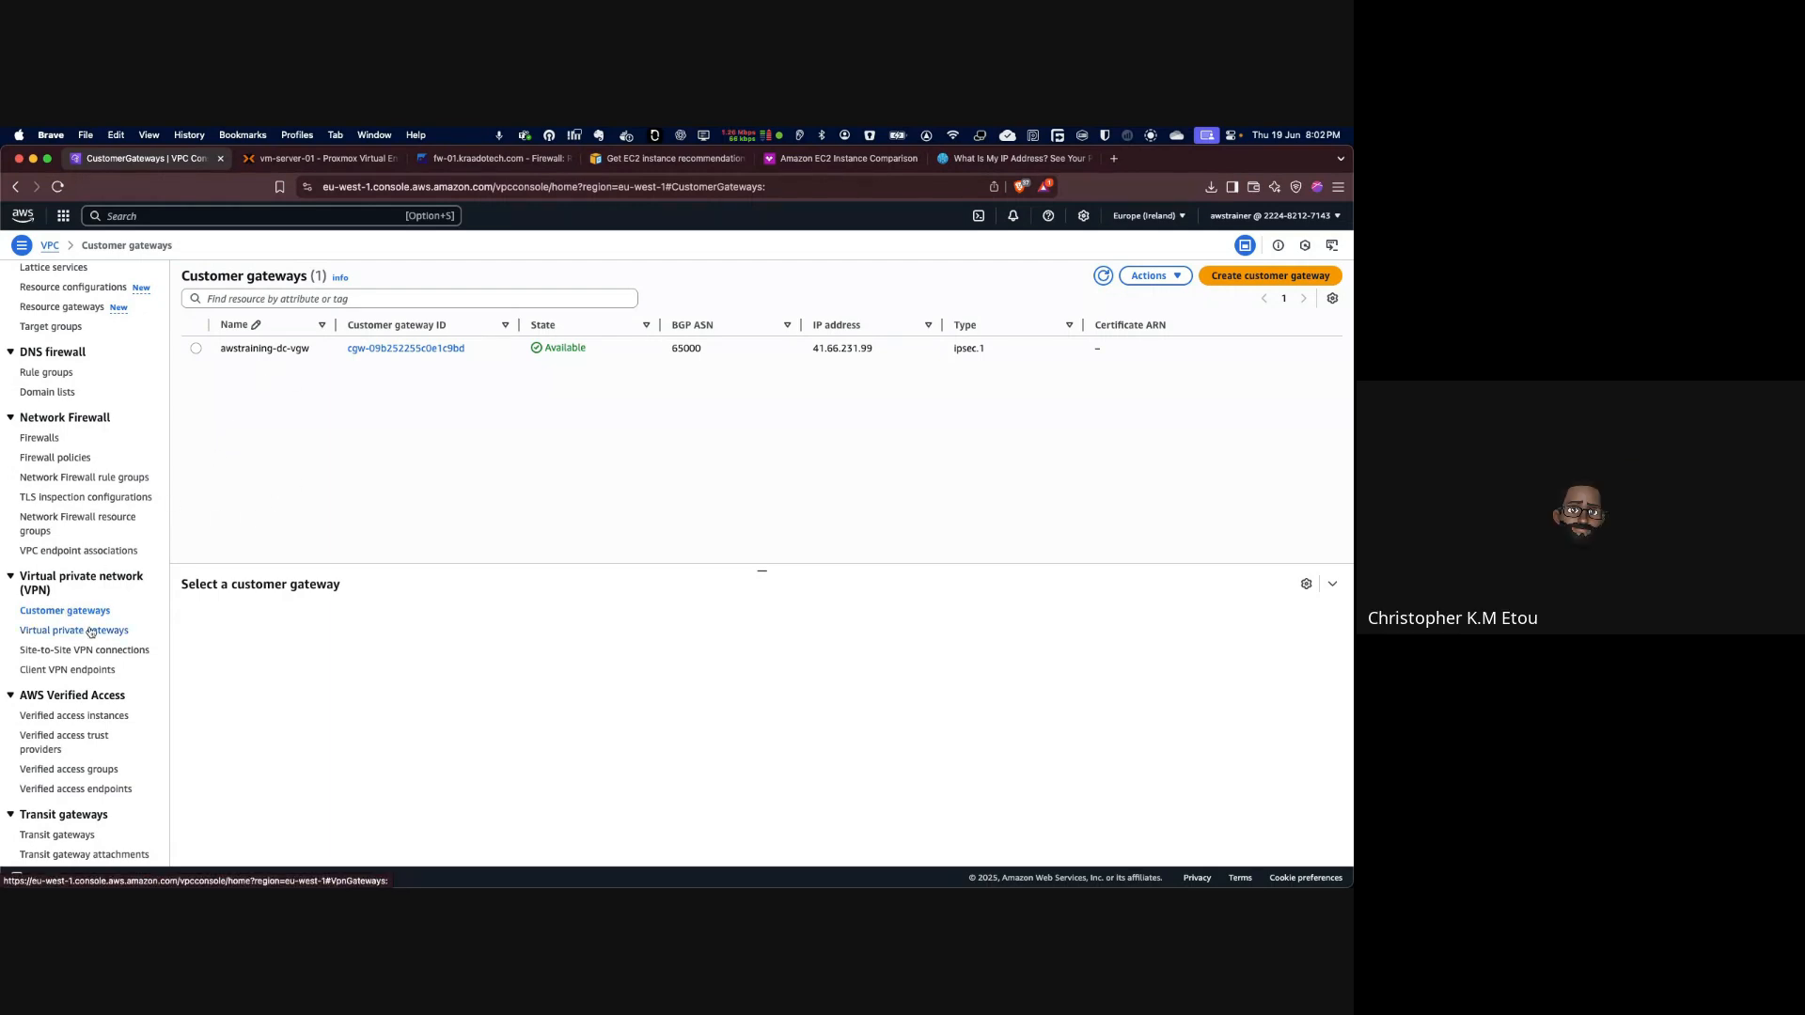
pyautogui.click(59, 650)
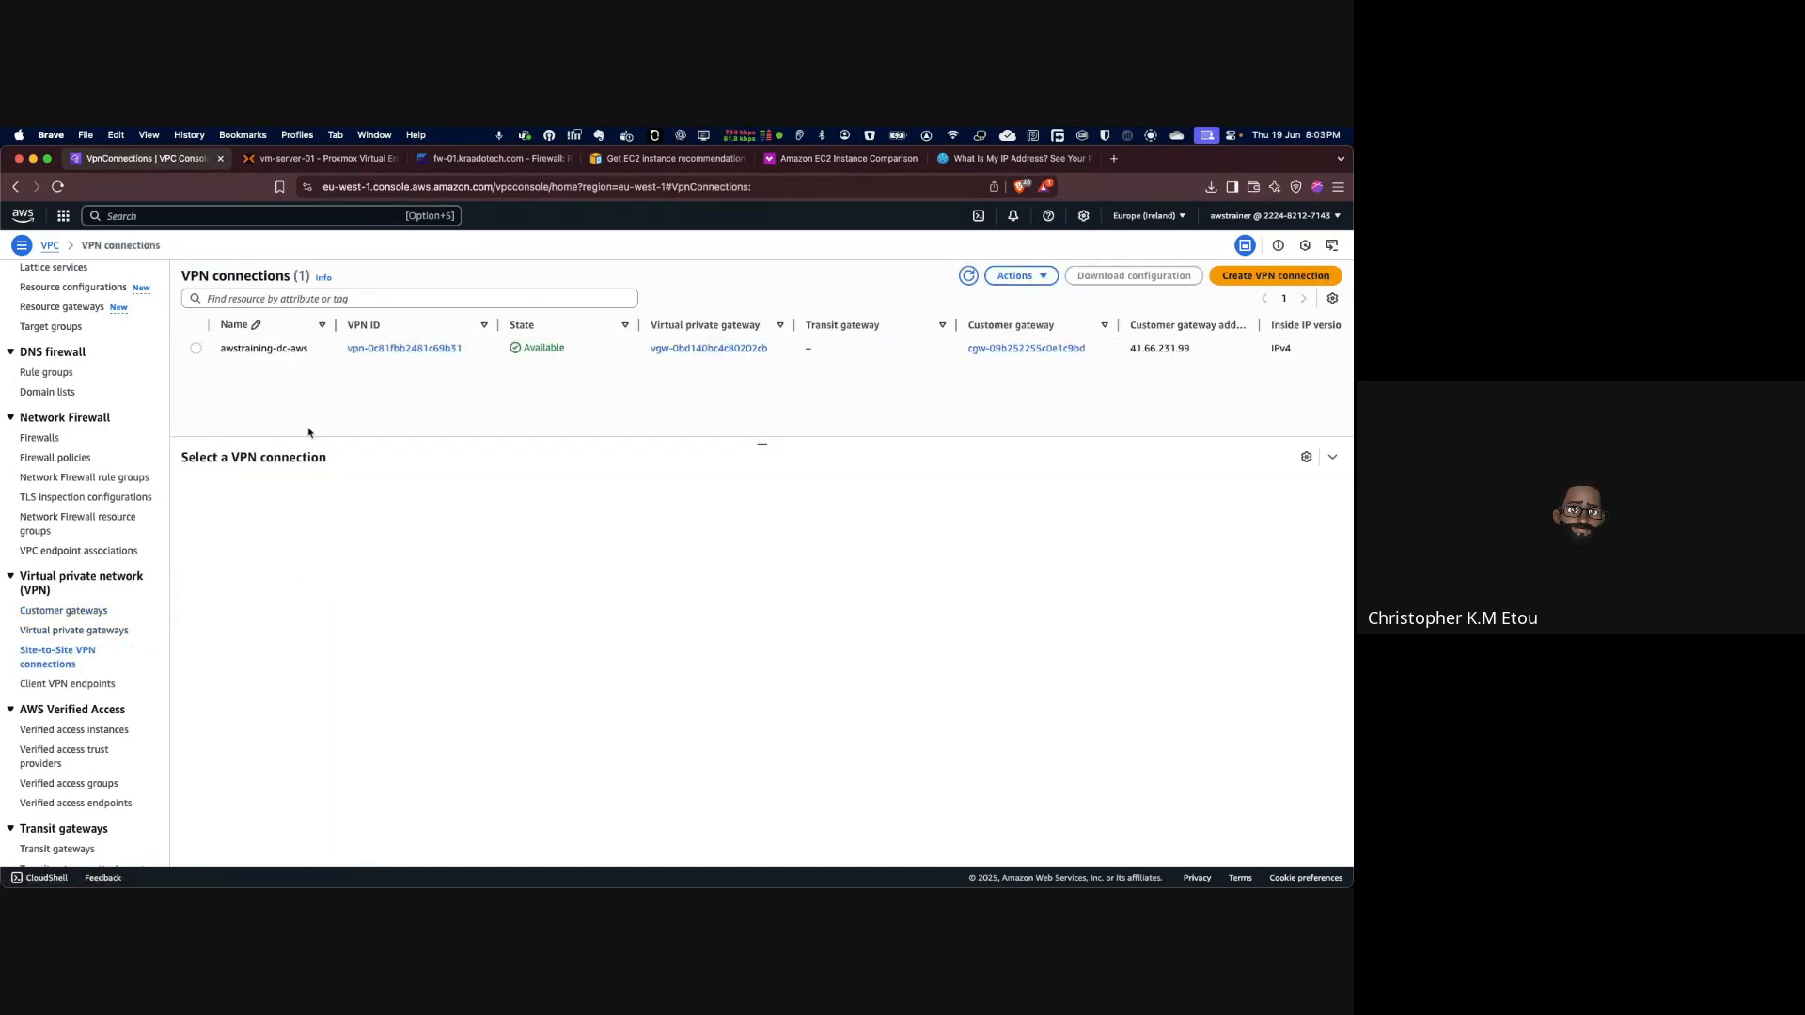
pyautogui.click(196, 349)
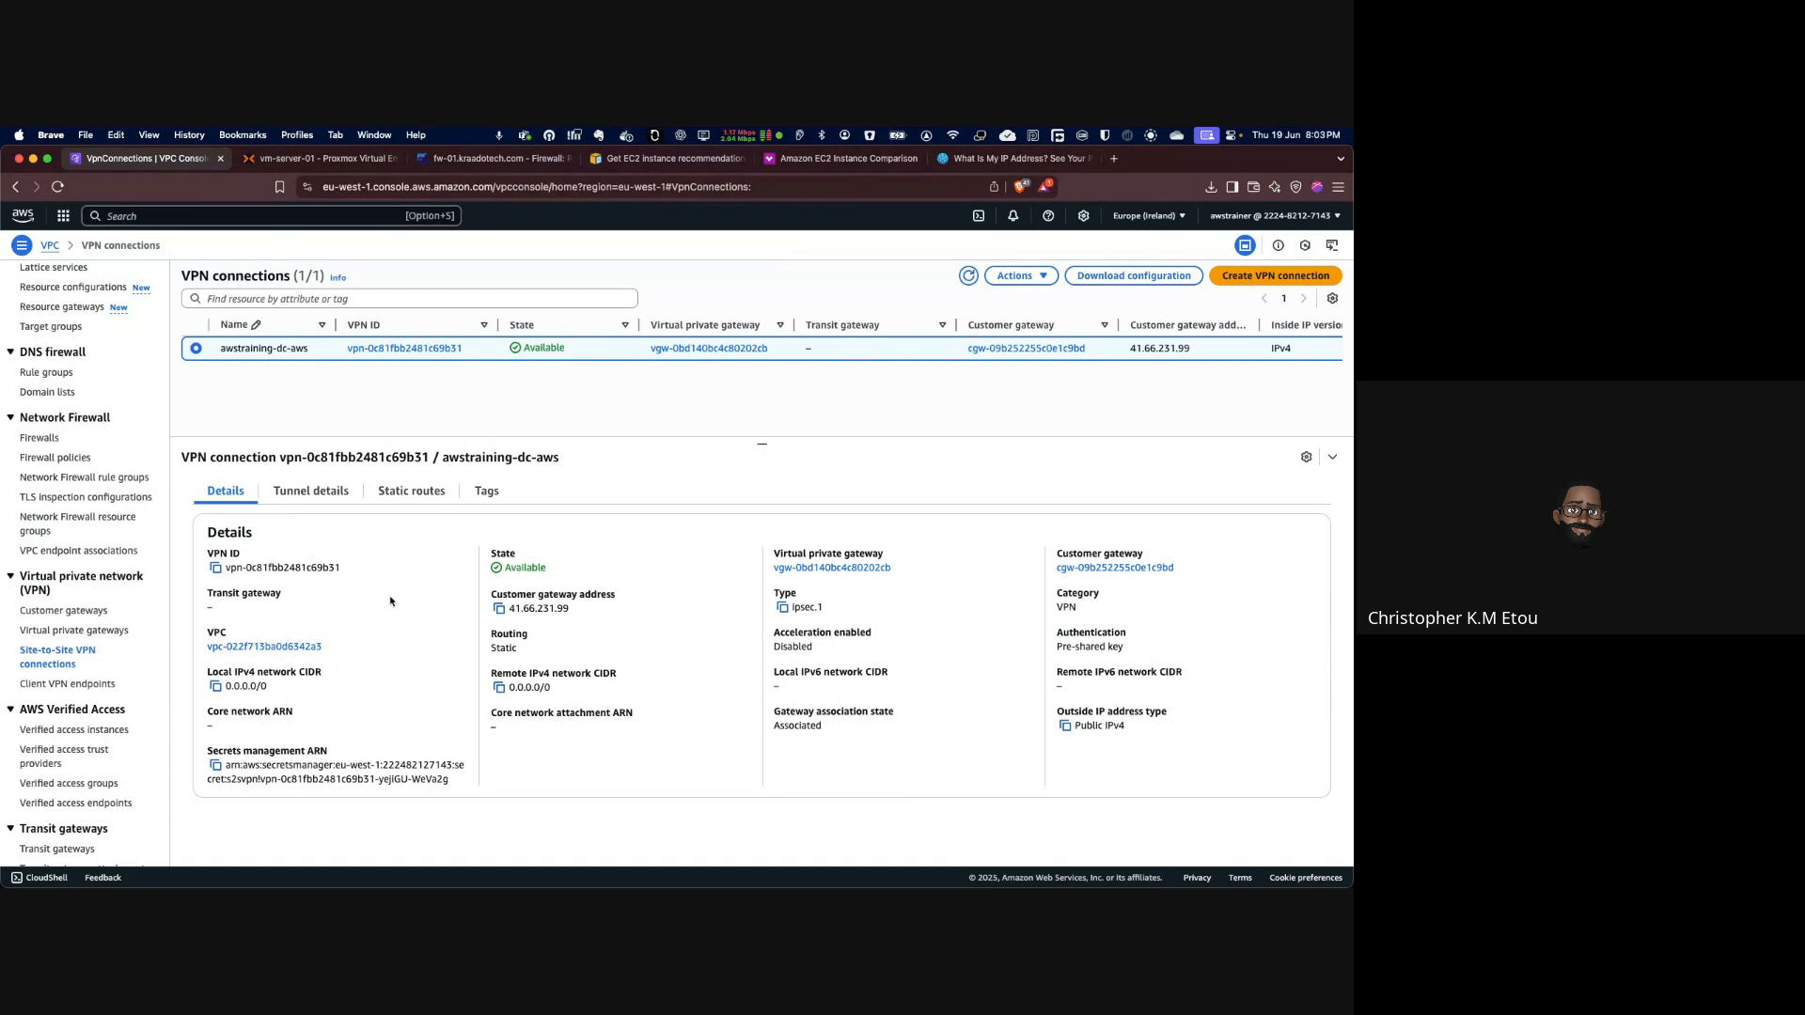
pyautogui.click(319, 494)
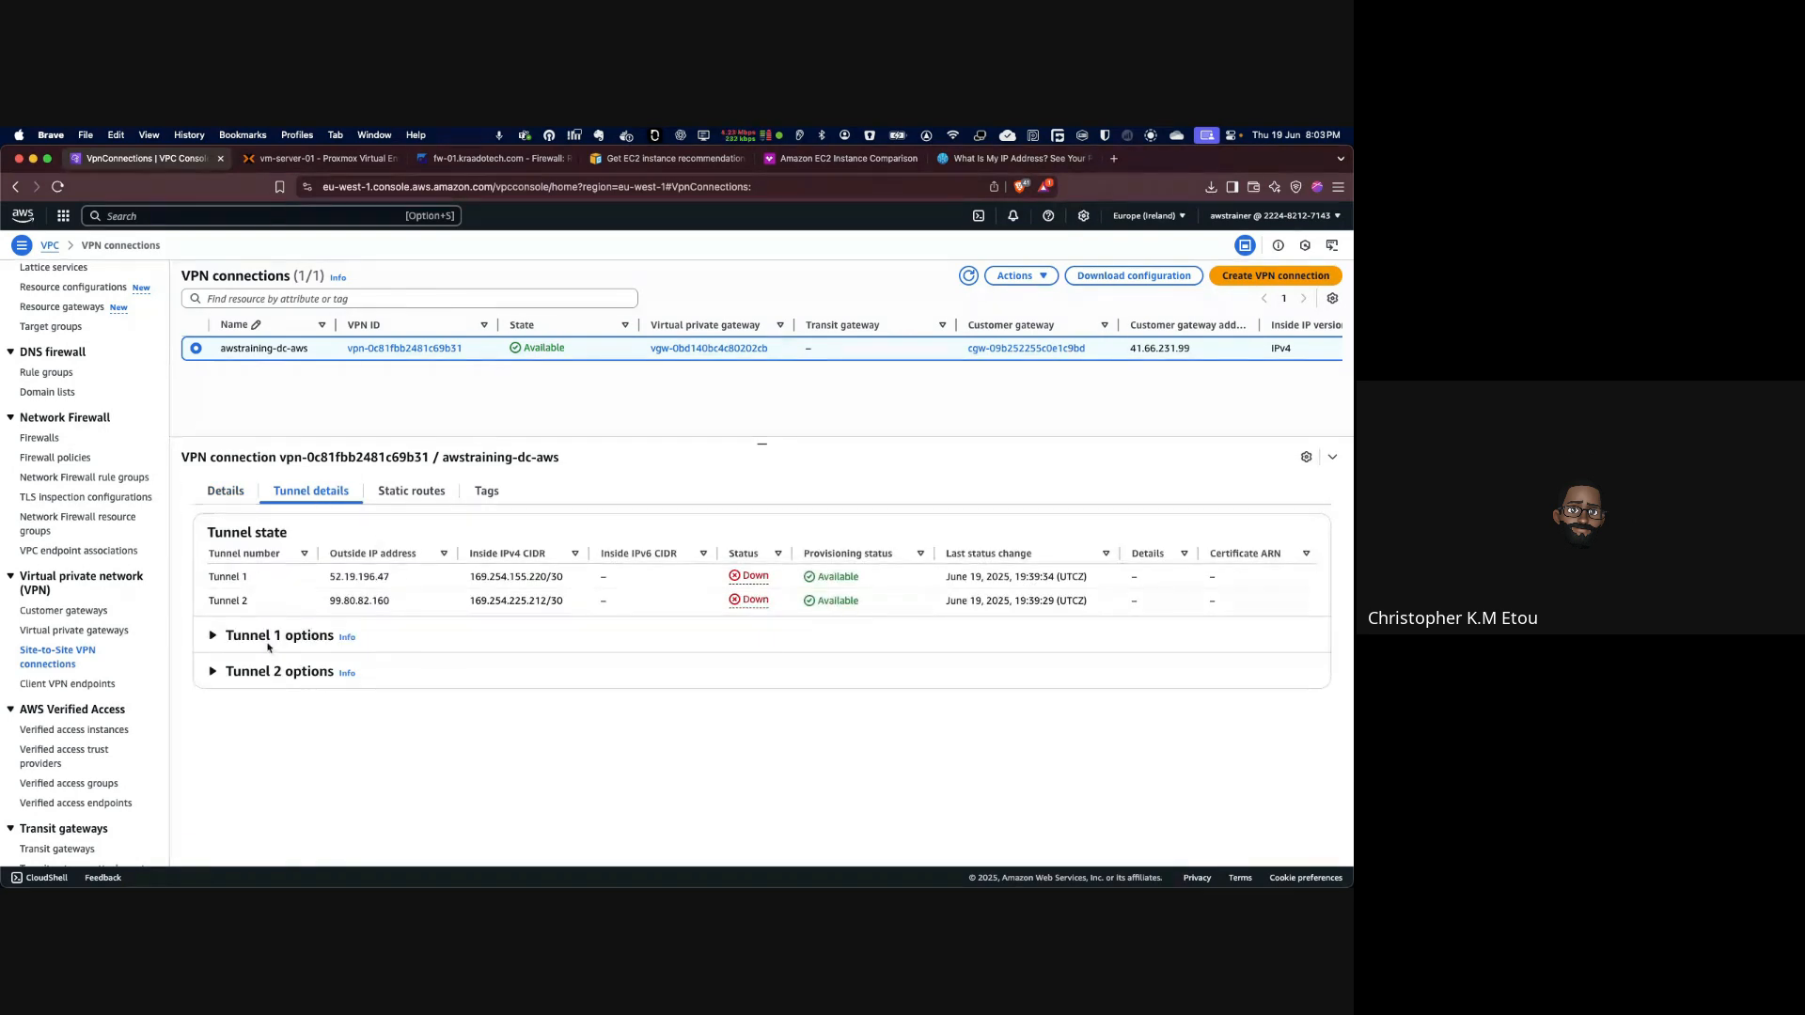
pyautogui.click(214, 636)
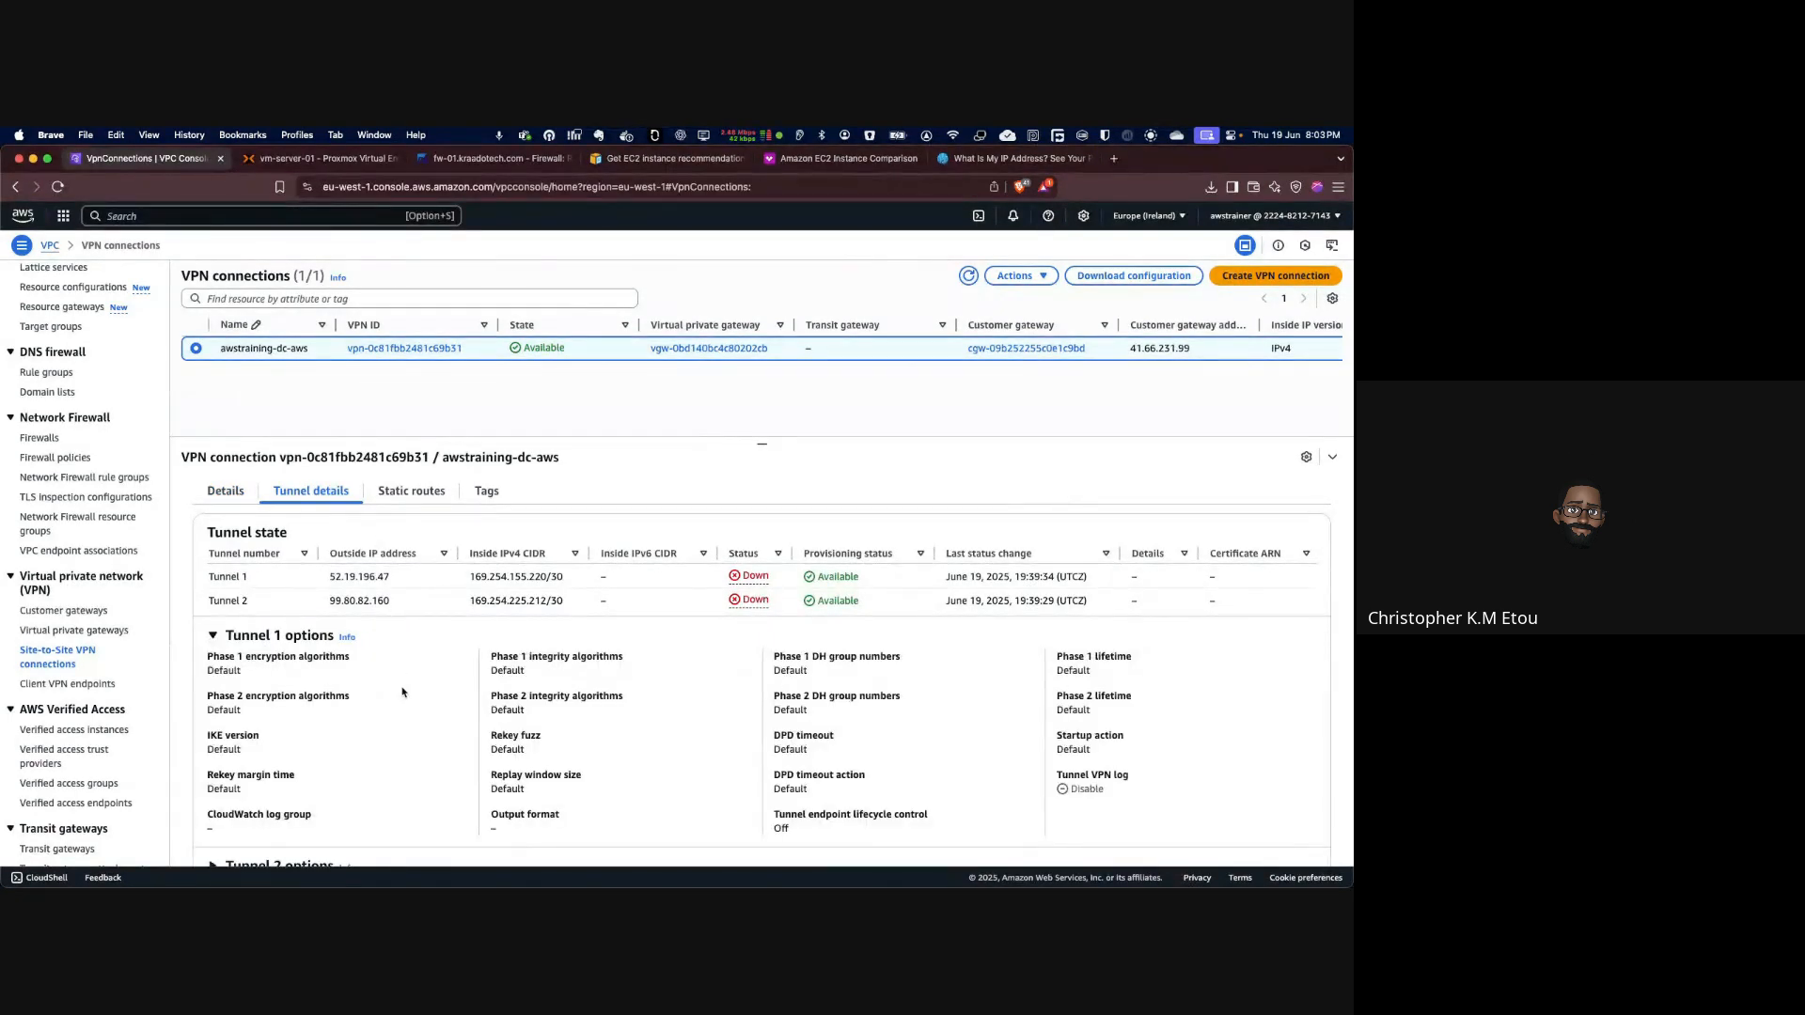
# - Check the remaining tunnel options and the static routes of the awstraining-dc-aws VPN connection
pyautogui.scroll(-1, 402, 693)
pyautogui.scroll(1, 403, 693)
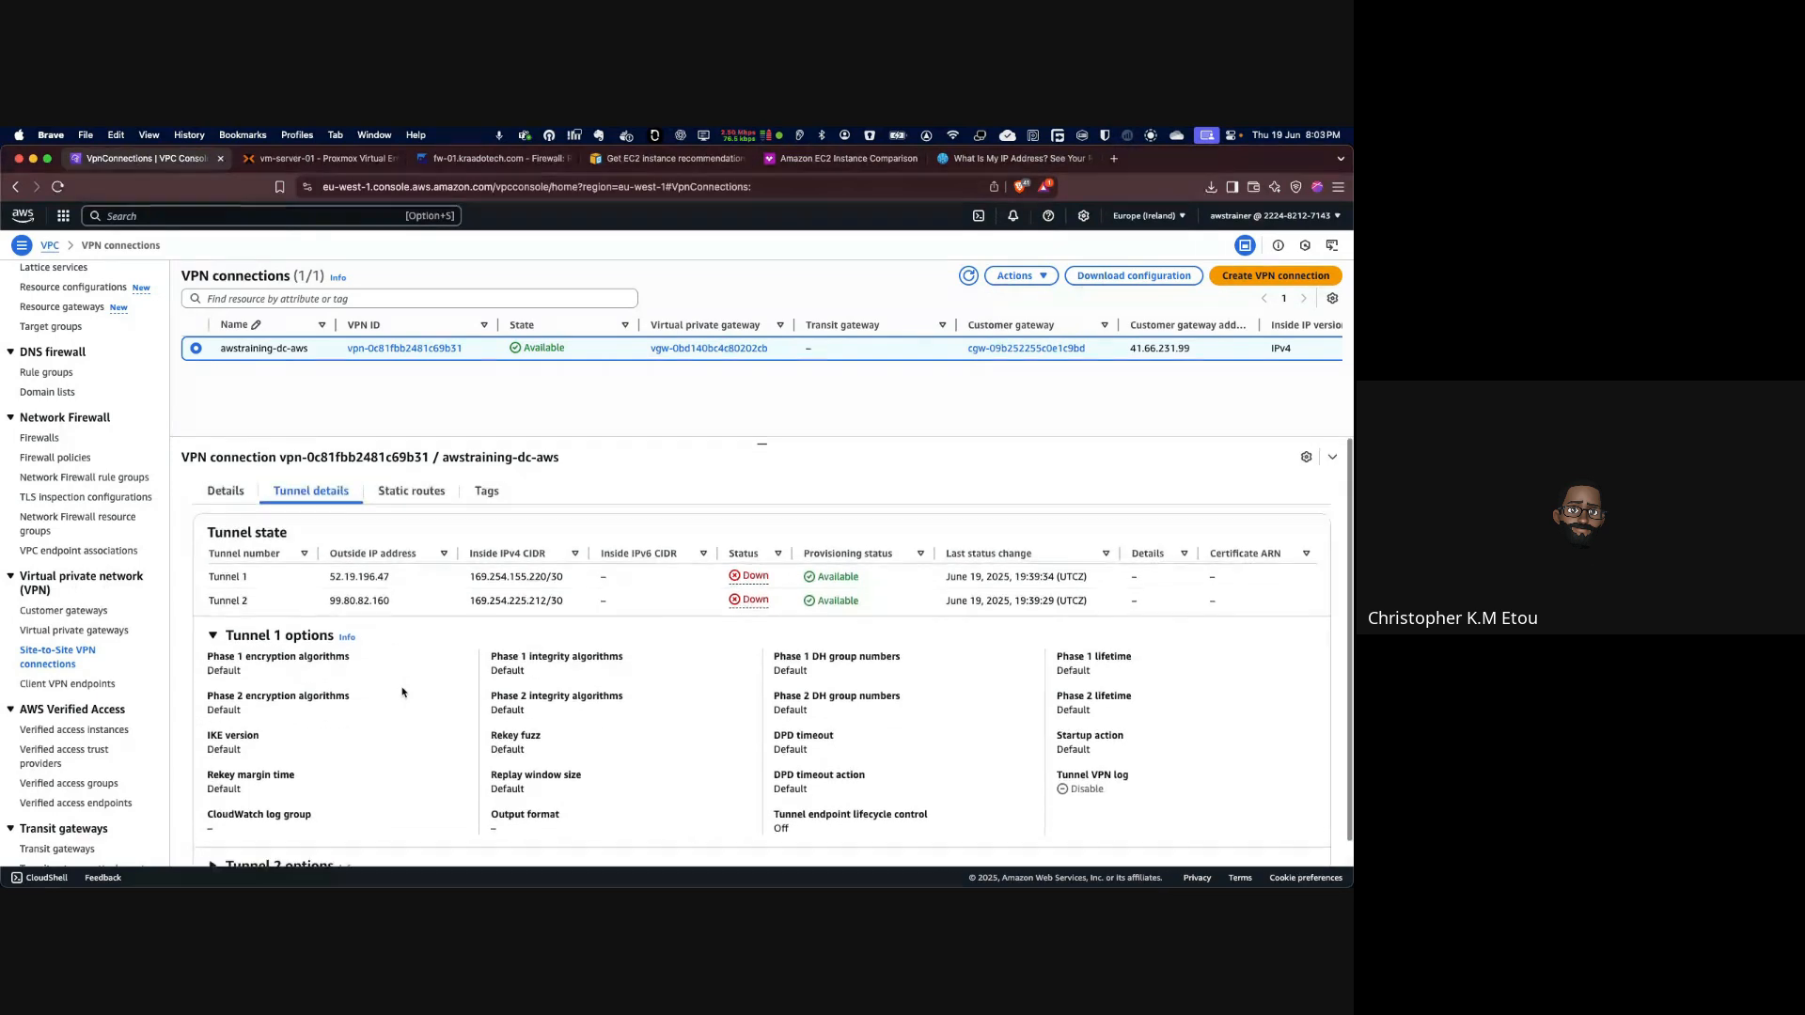
pyautogui.click(396, 495)
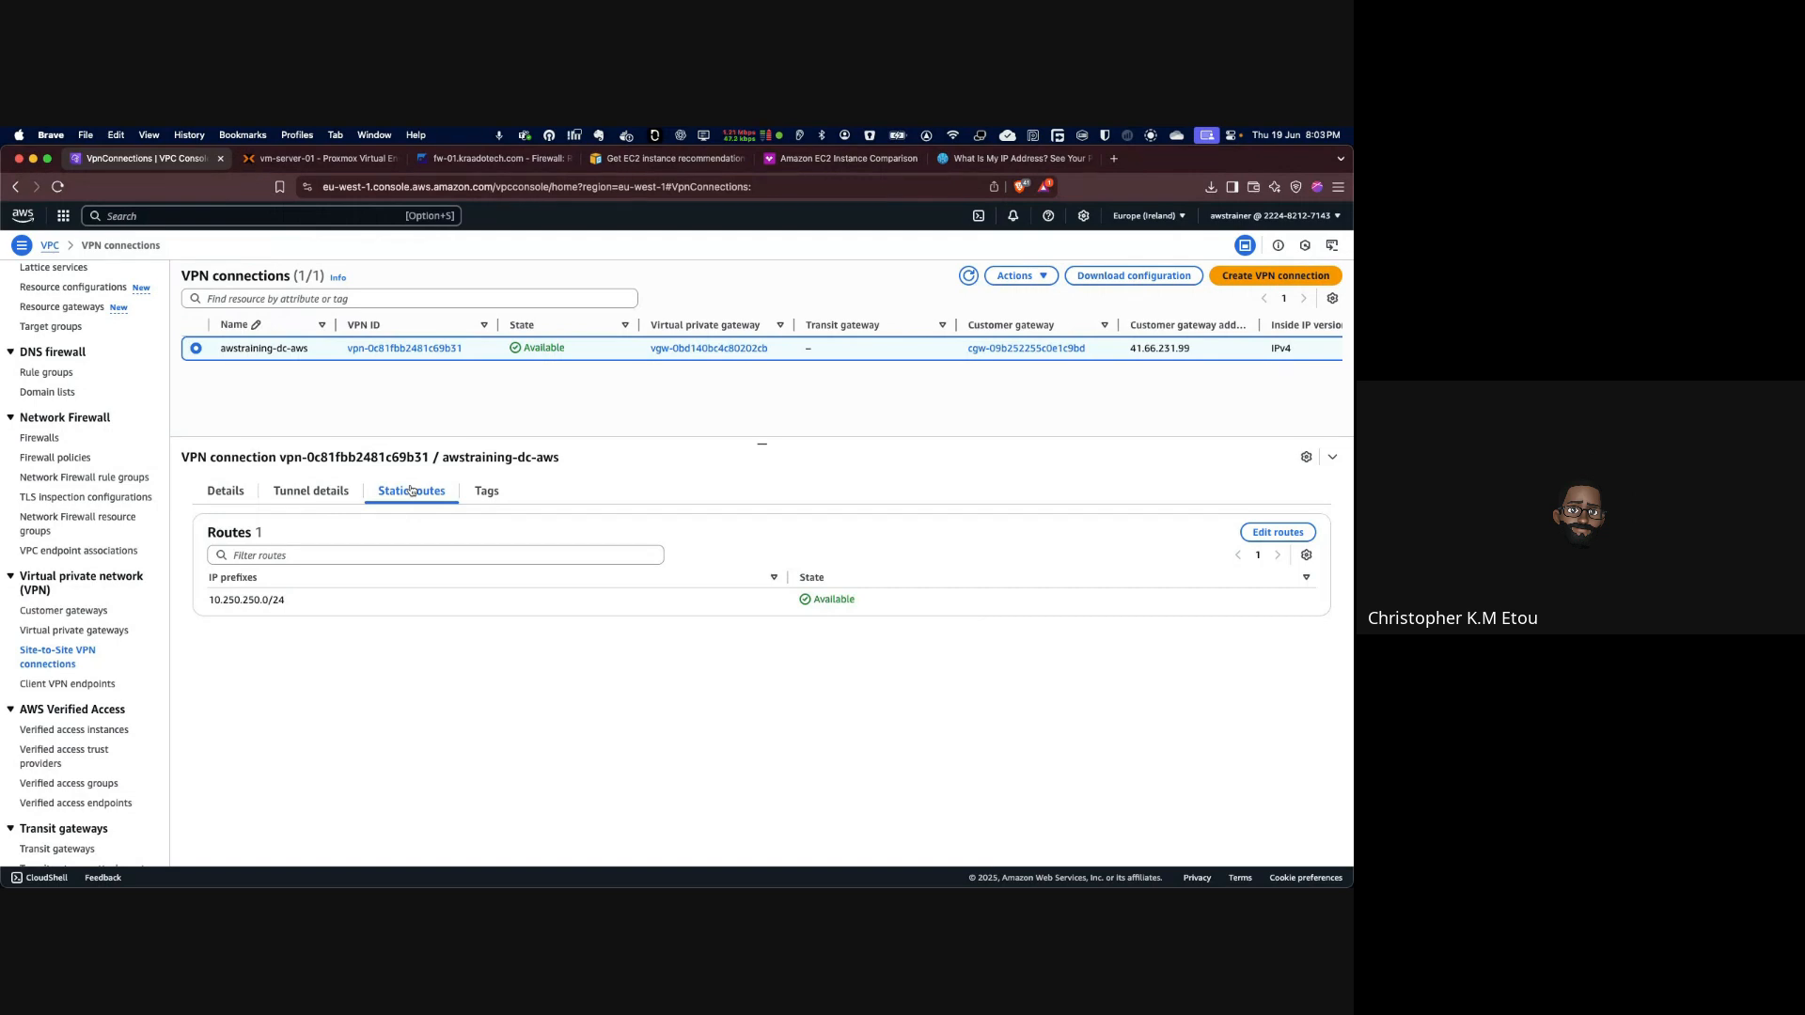
pyautogui.click(1275, 275)
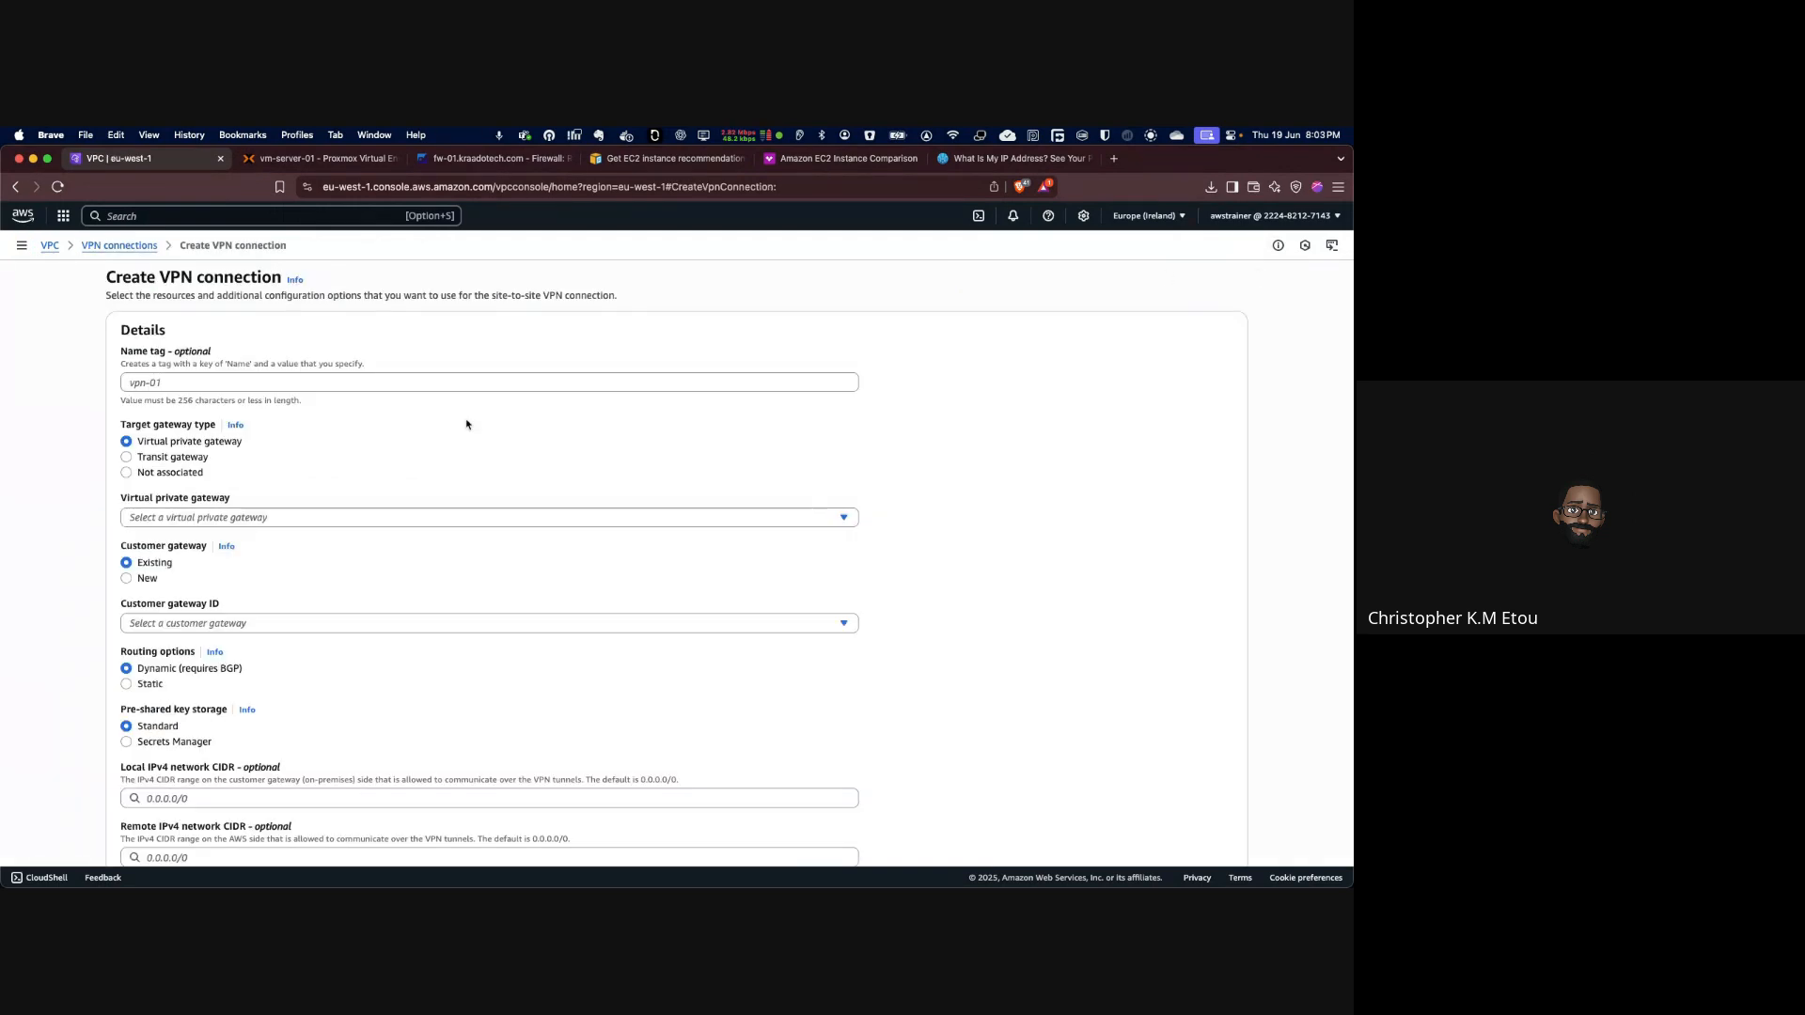
pyautogui.scroll(-2, 405, 594)
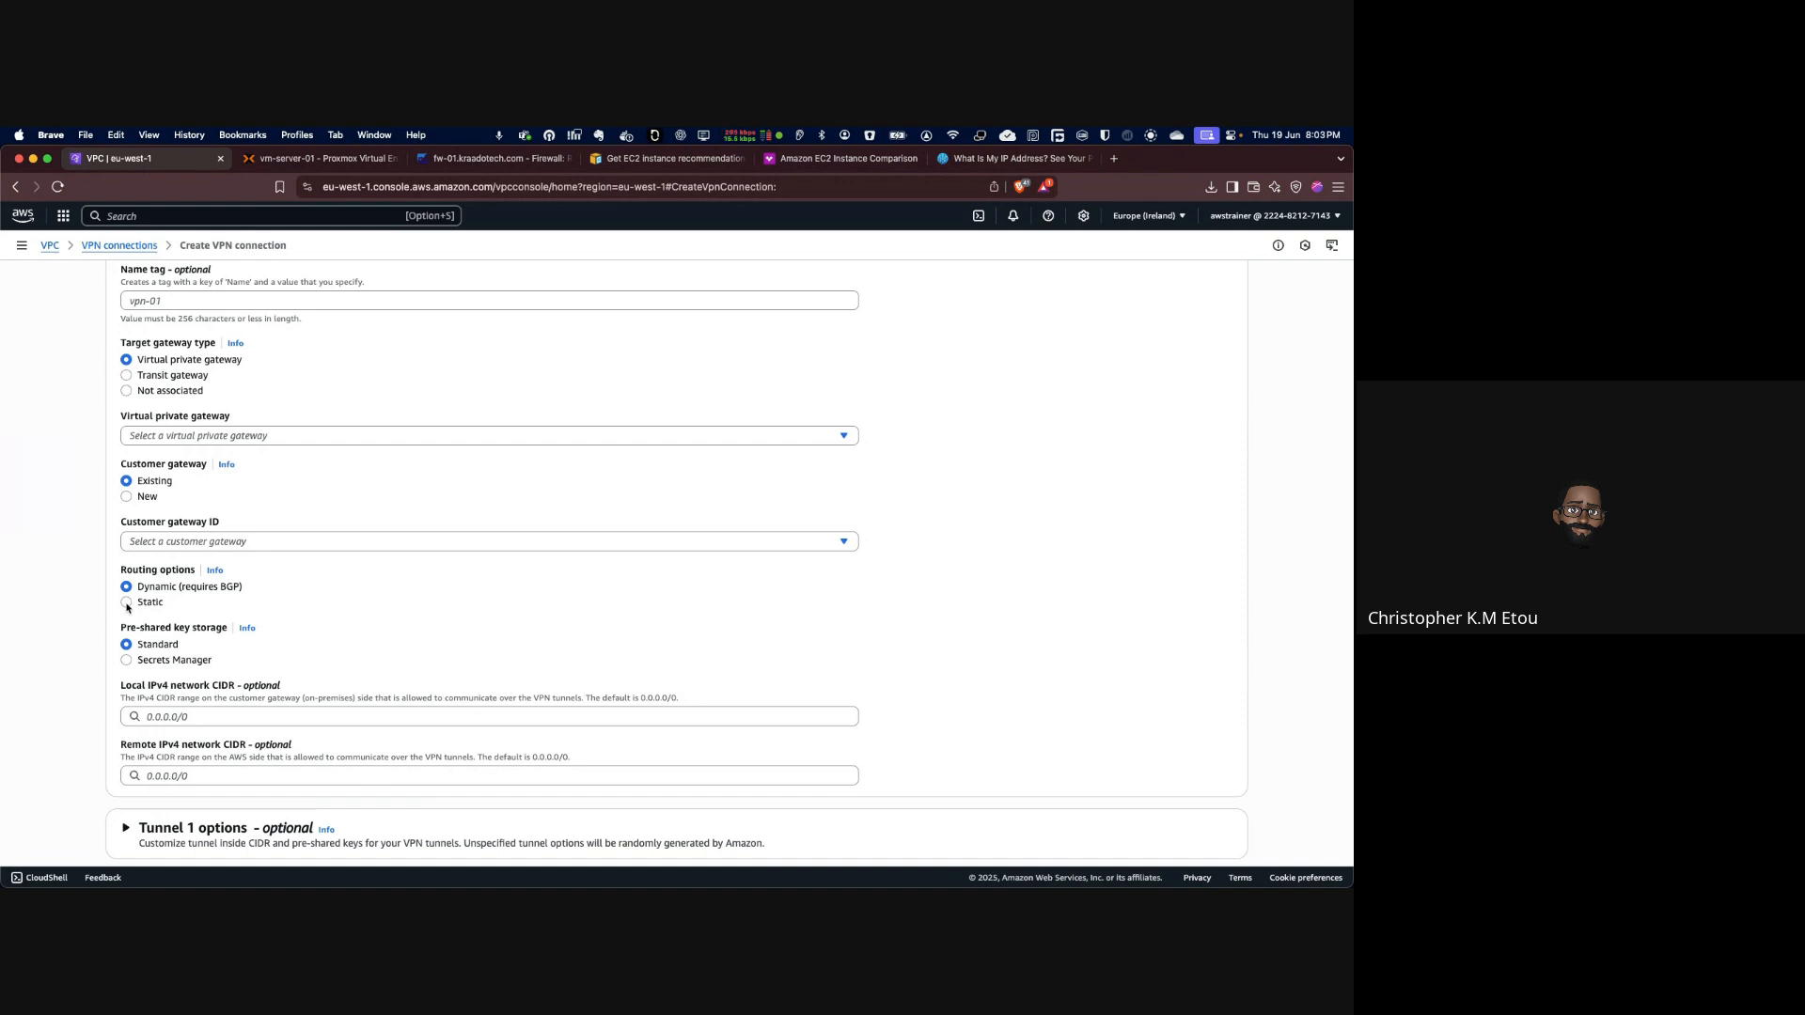
pyautogui.click(127, 604)
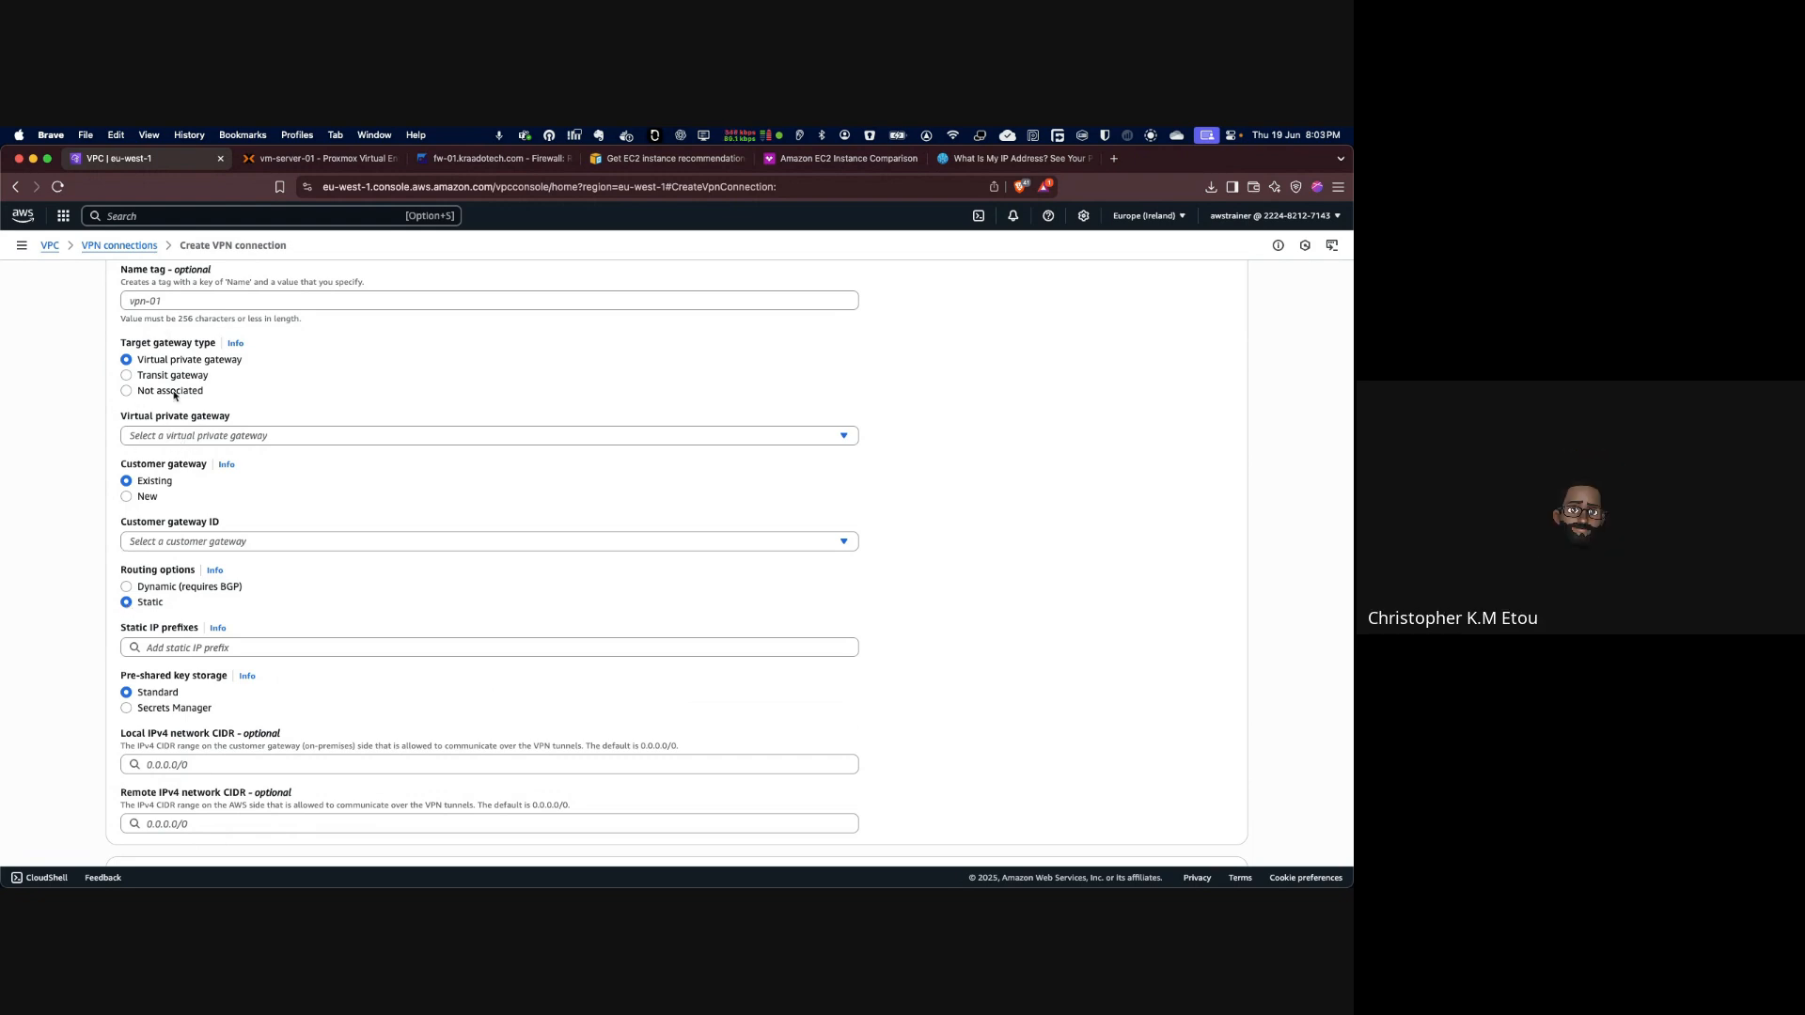
pyautogui.click(164, 434)
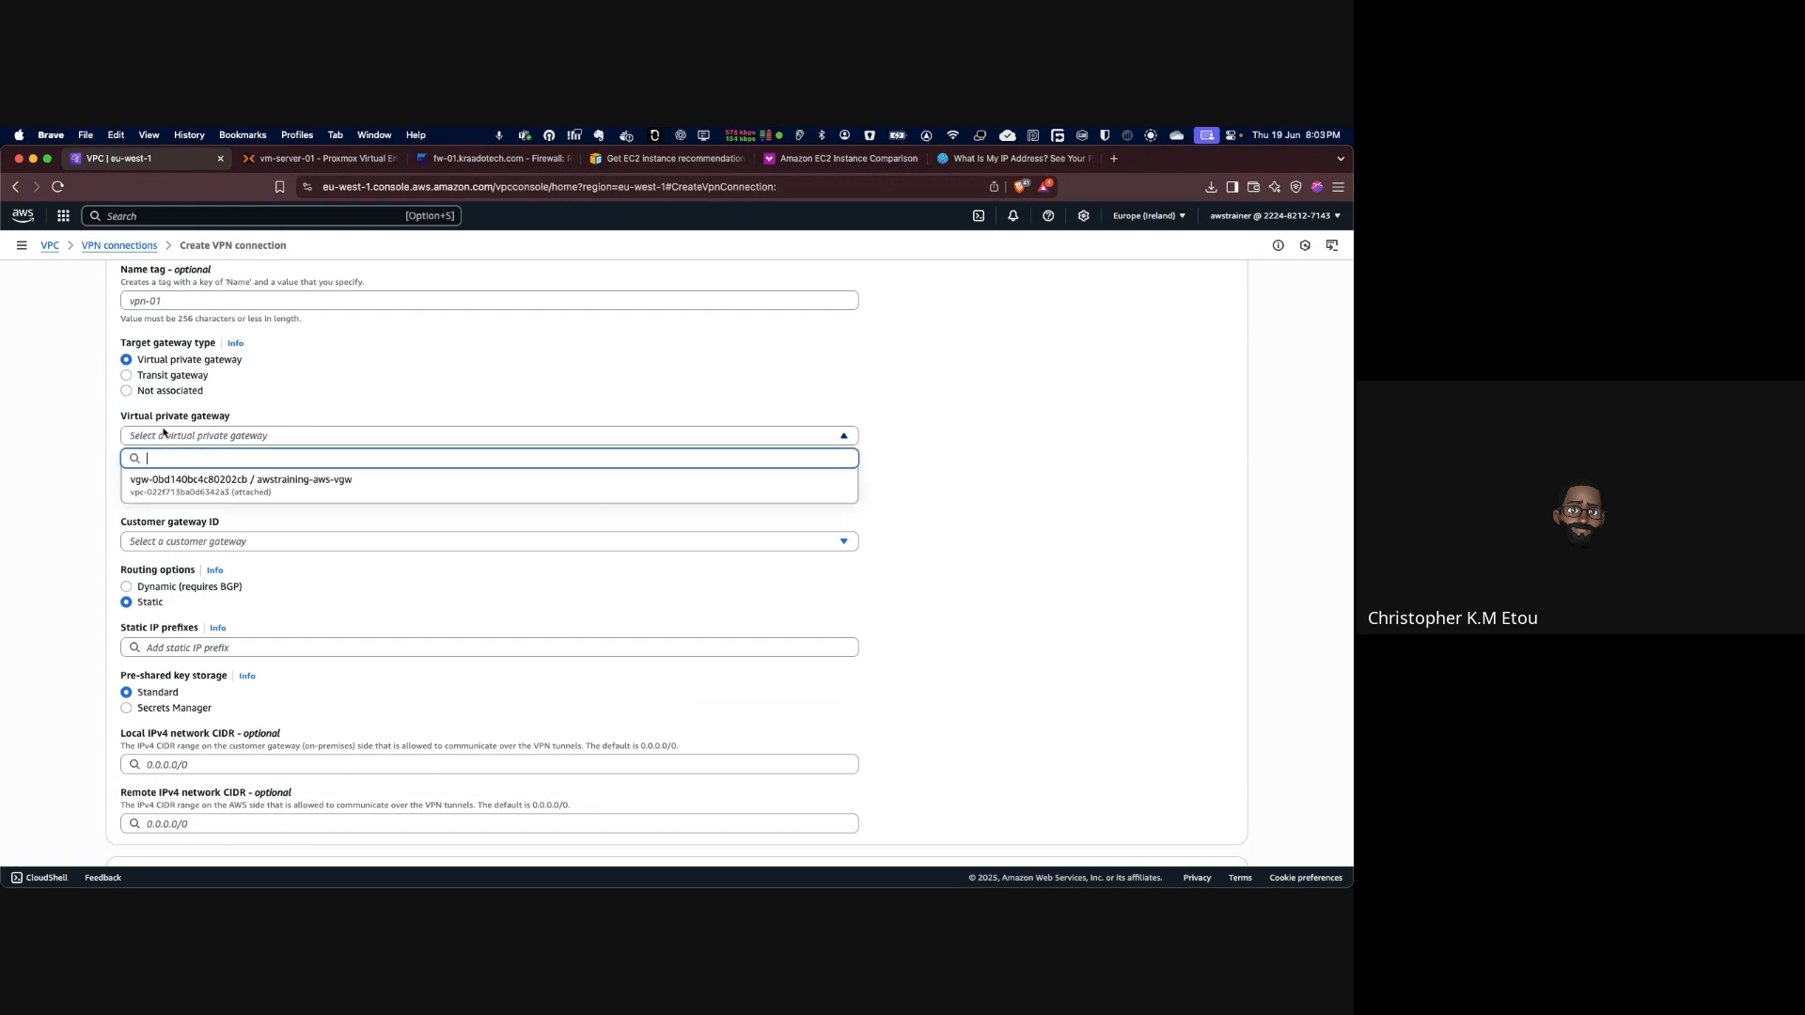
pyautogui.click(173, 483)
pyautogui.click(201, 540)
pyautogui.click(179, 593)
pyautogui.scroll(-5, 338, 564)
pyautogui.scroll(-1, 134, 654)
pyautogui.scroll(-4, 259, 578)
pyautogui.scroll(12, 273, 571)
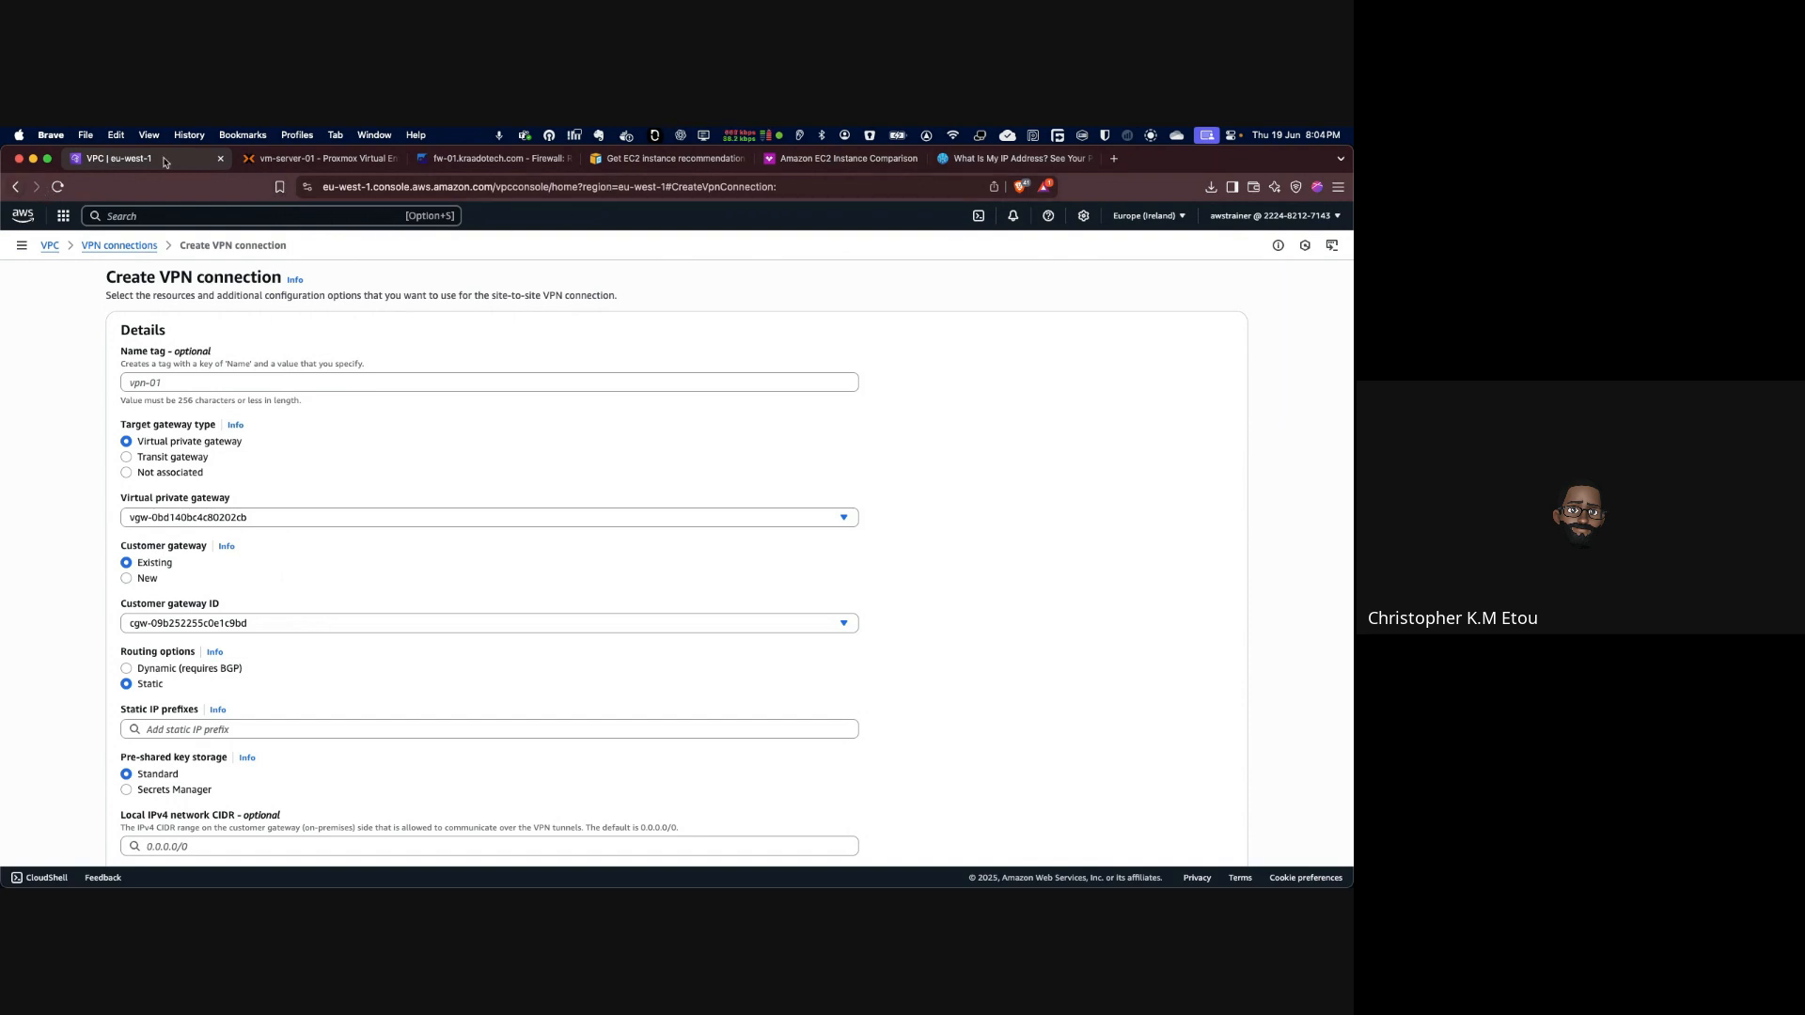
pyautogui.click(268, 160)
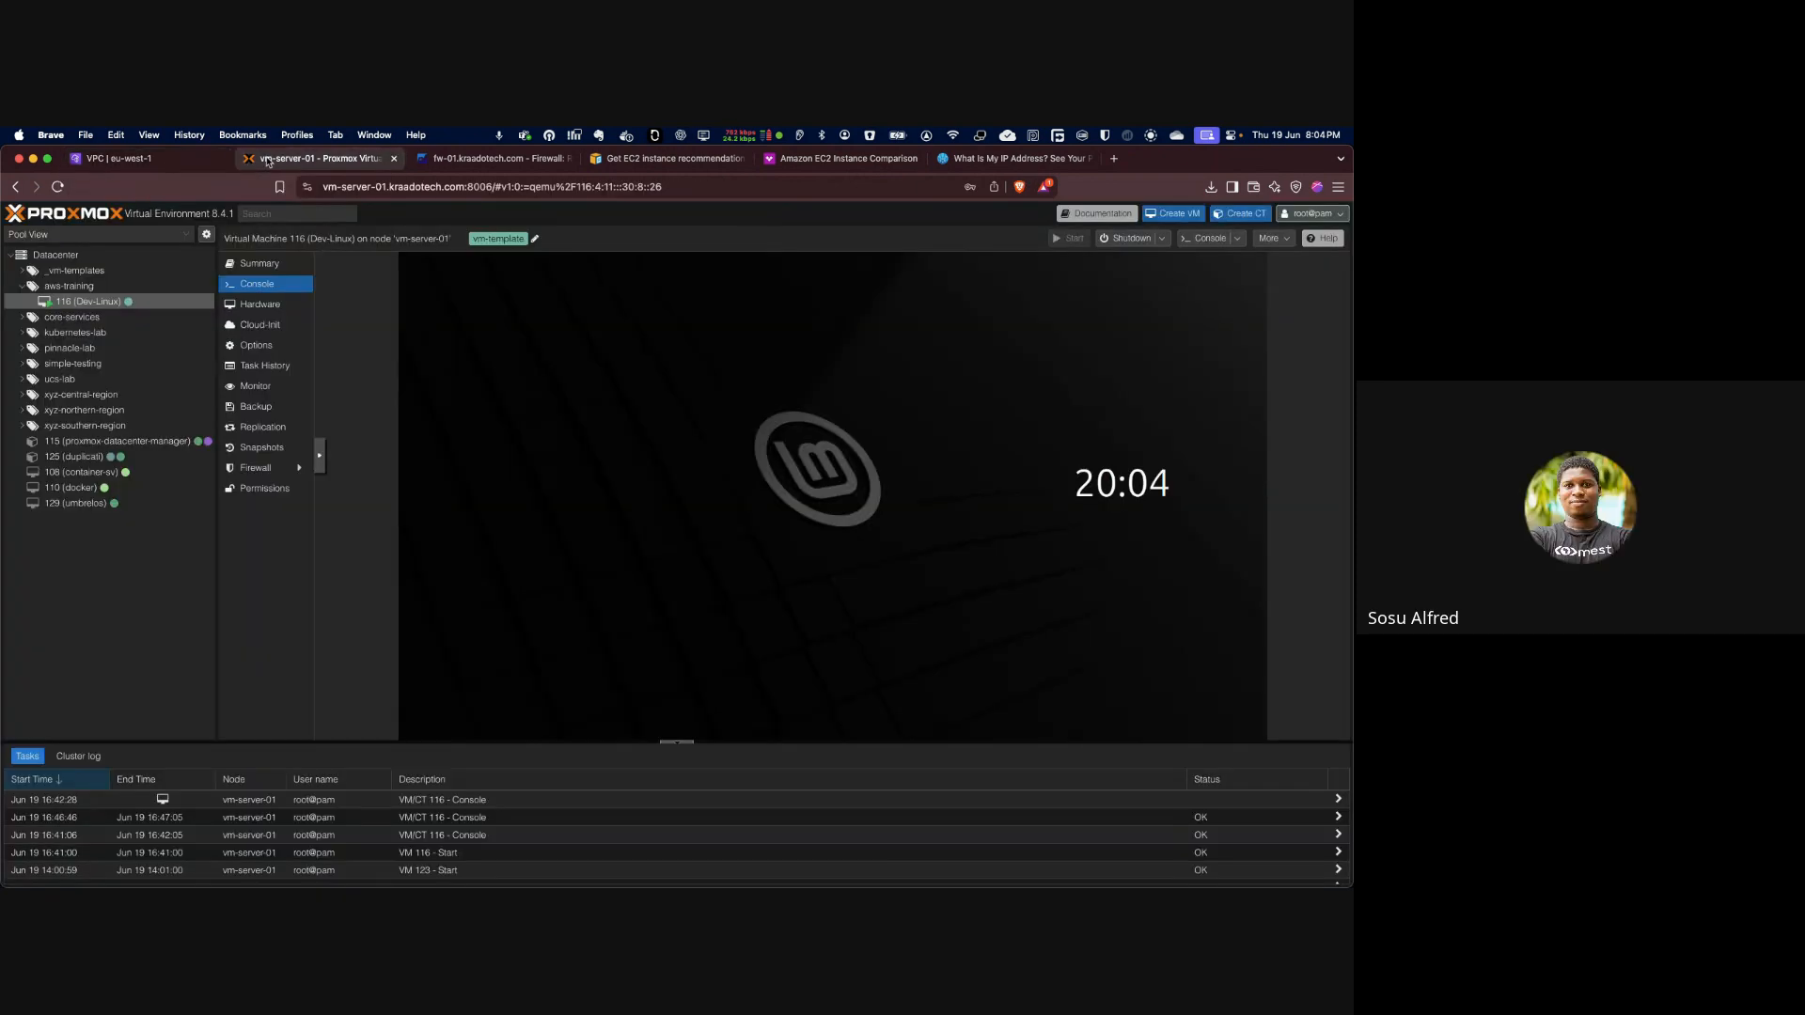
pyautogui.click(117, 158)
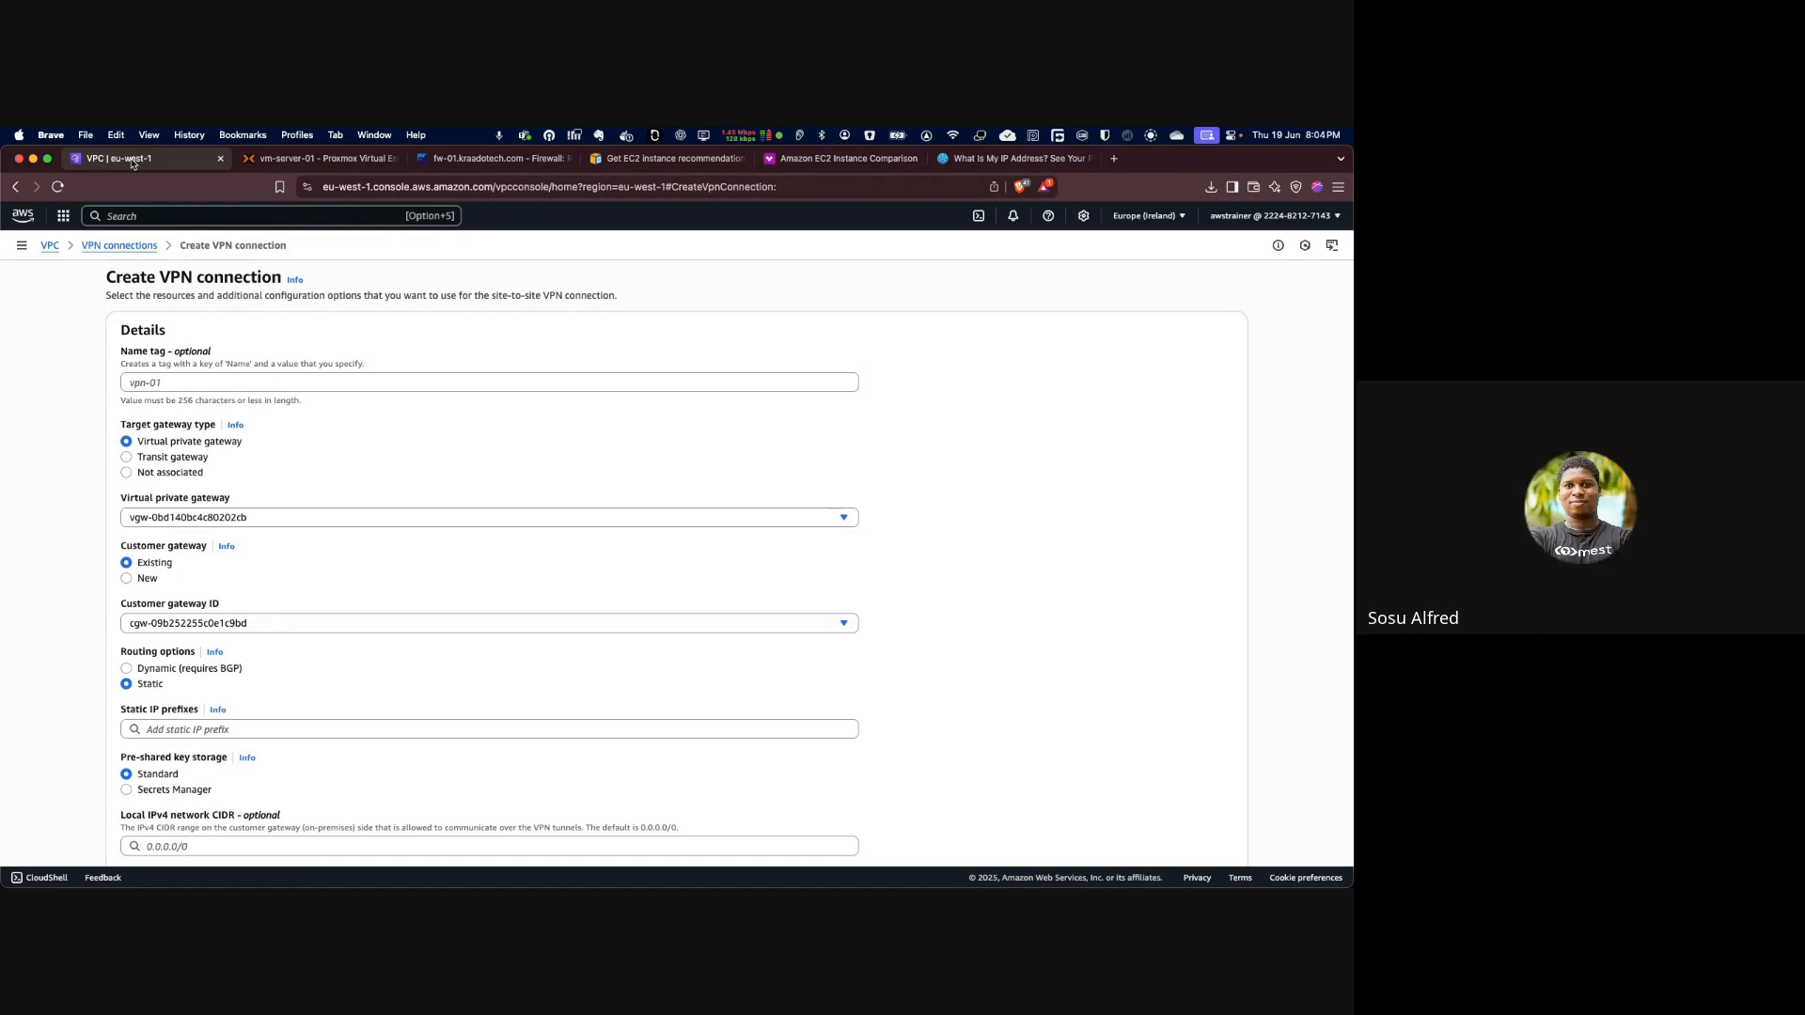
pyautogui.click(280, 162)
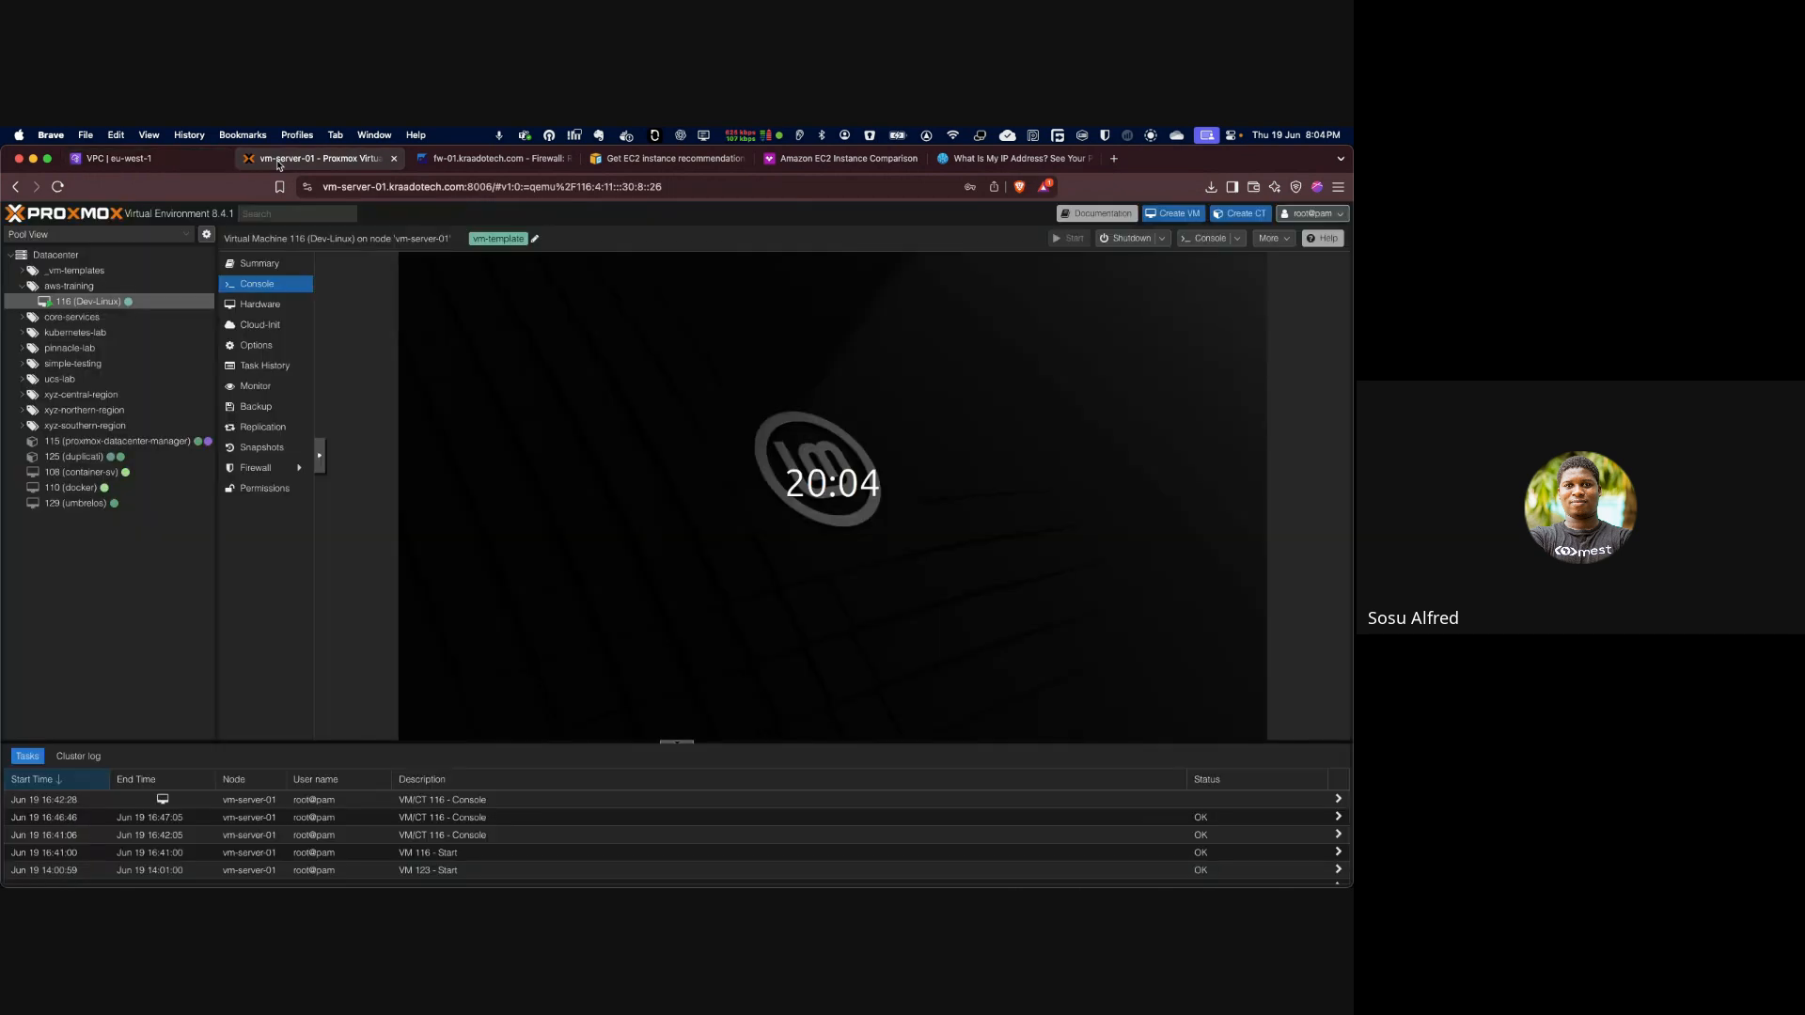
pyautogui.click(179, 162)
pyautogui.click(158, 222)
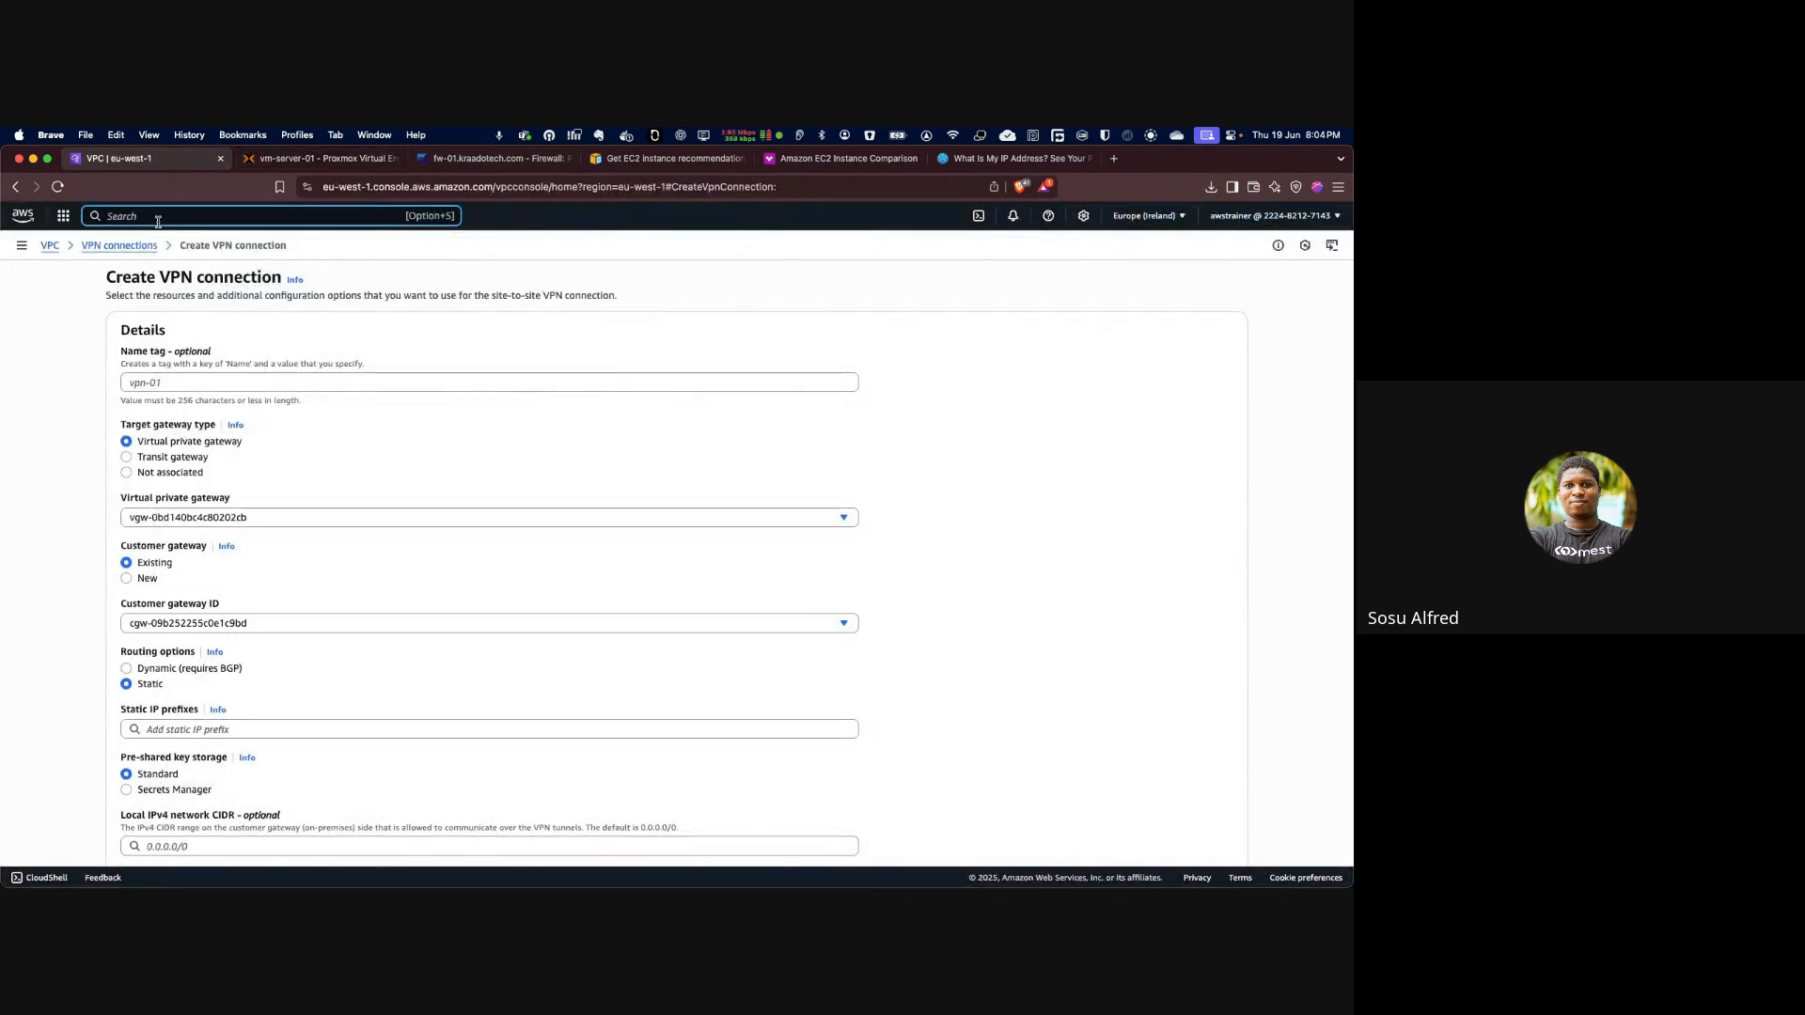
pyautogui.write('se')
pyautogui.press('BackSpace')
pyautogui.press('BackSpace')
pyautogui.write('e')
pyautogui.press('BackSpace')
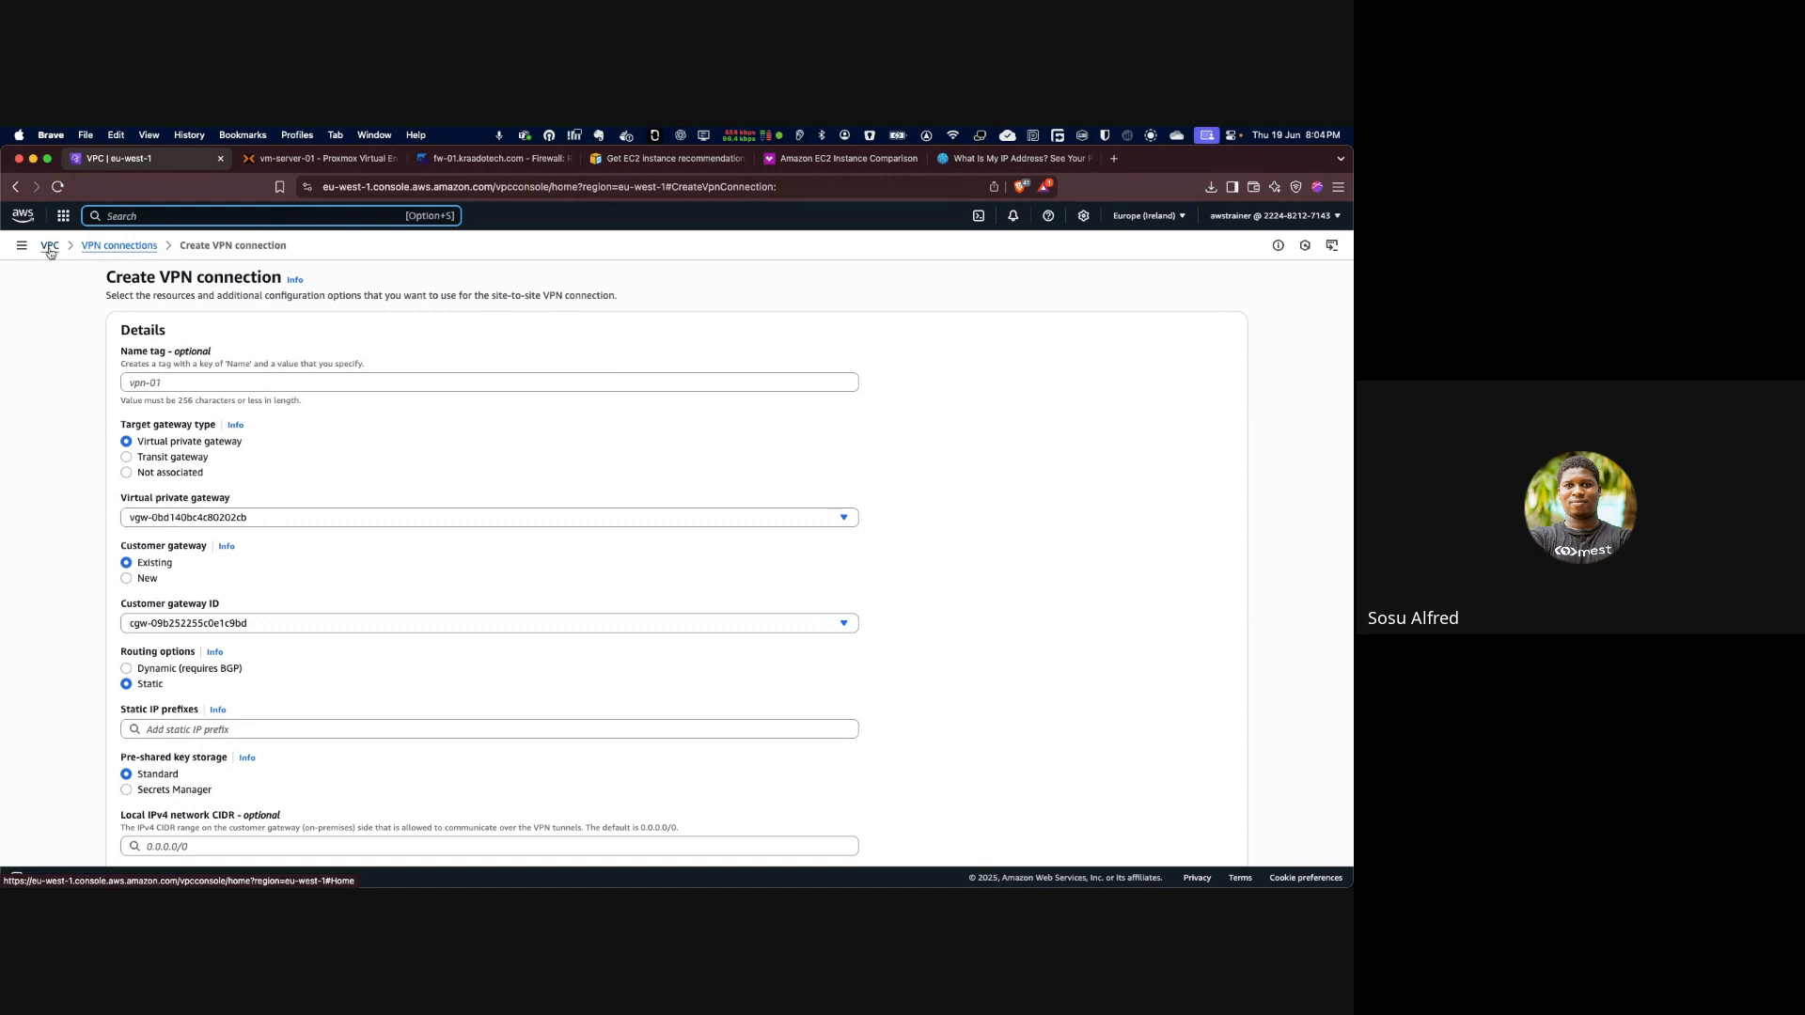
# - Find the EC2 service by searching for ec2 and open its list of Elastic IP addresses
pyautogui.click(135, 218)
pyautogui.write('ec2')
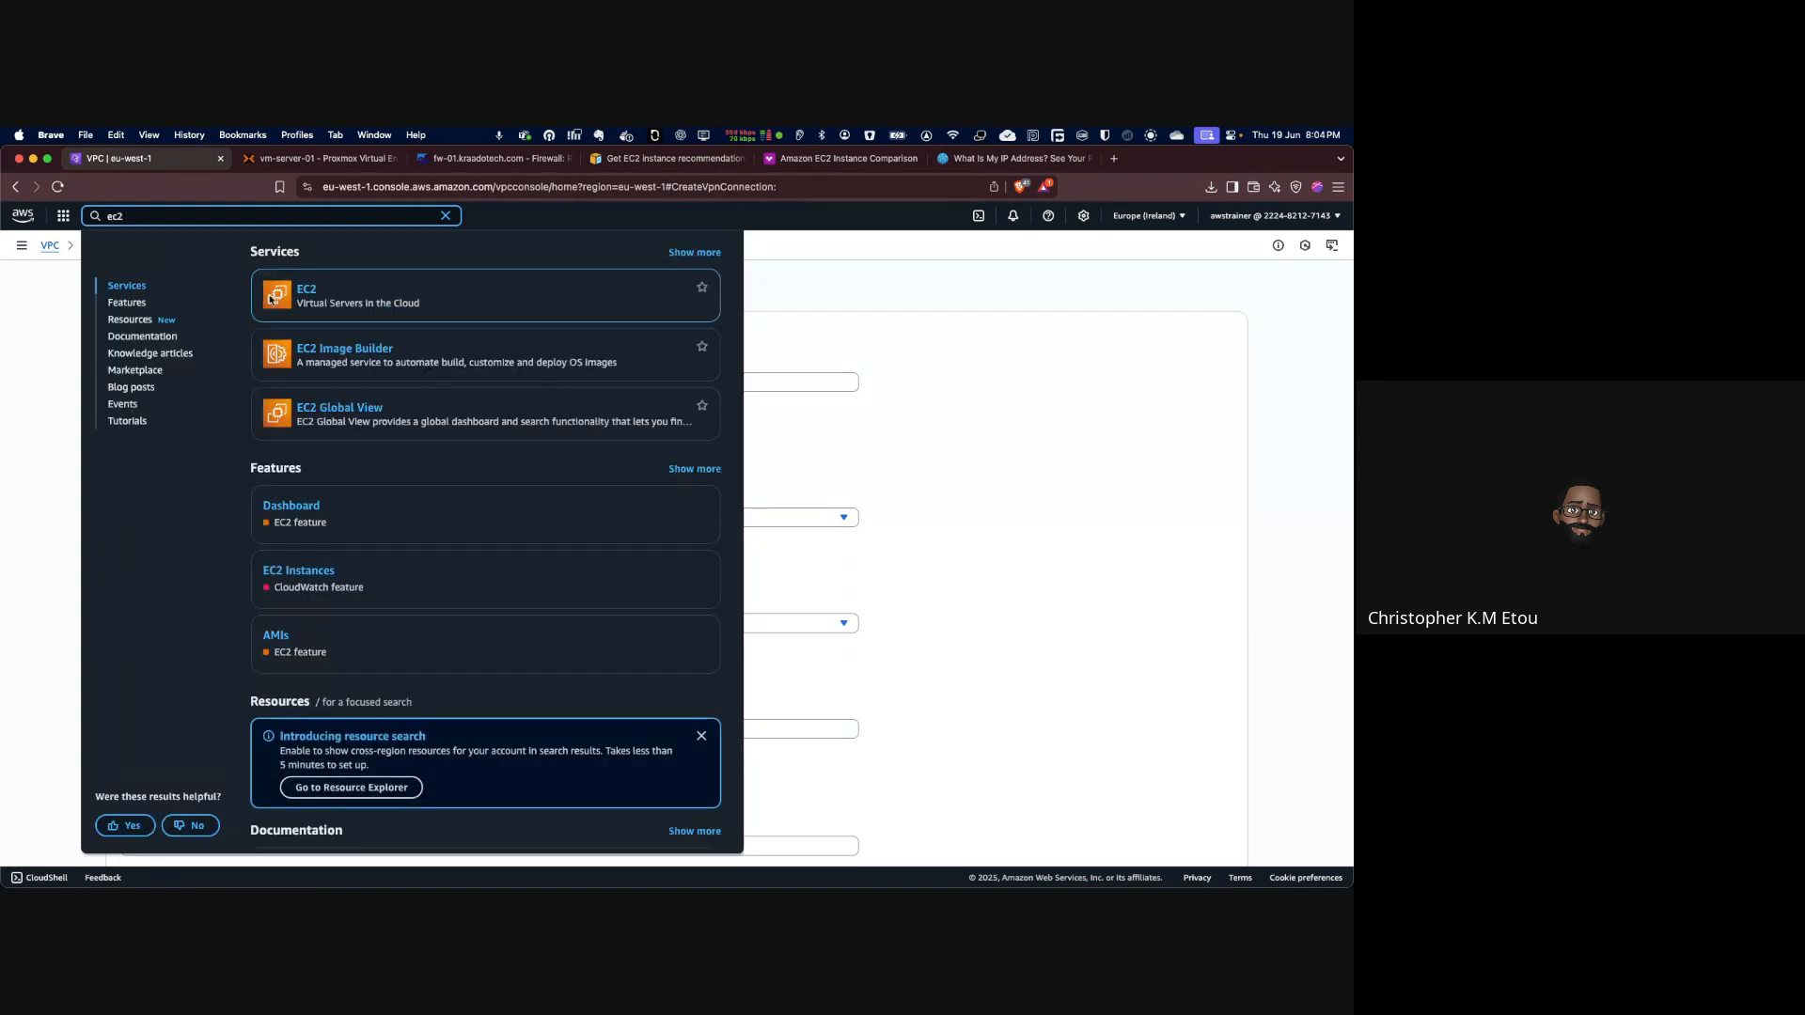
pyautogui.click(304, 289)
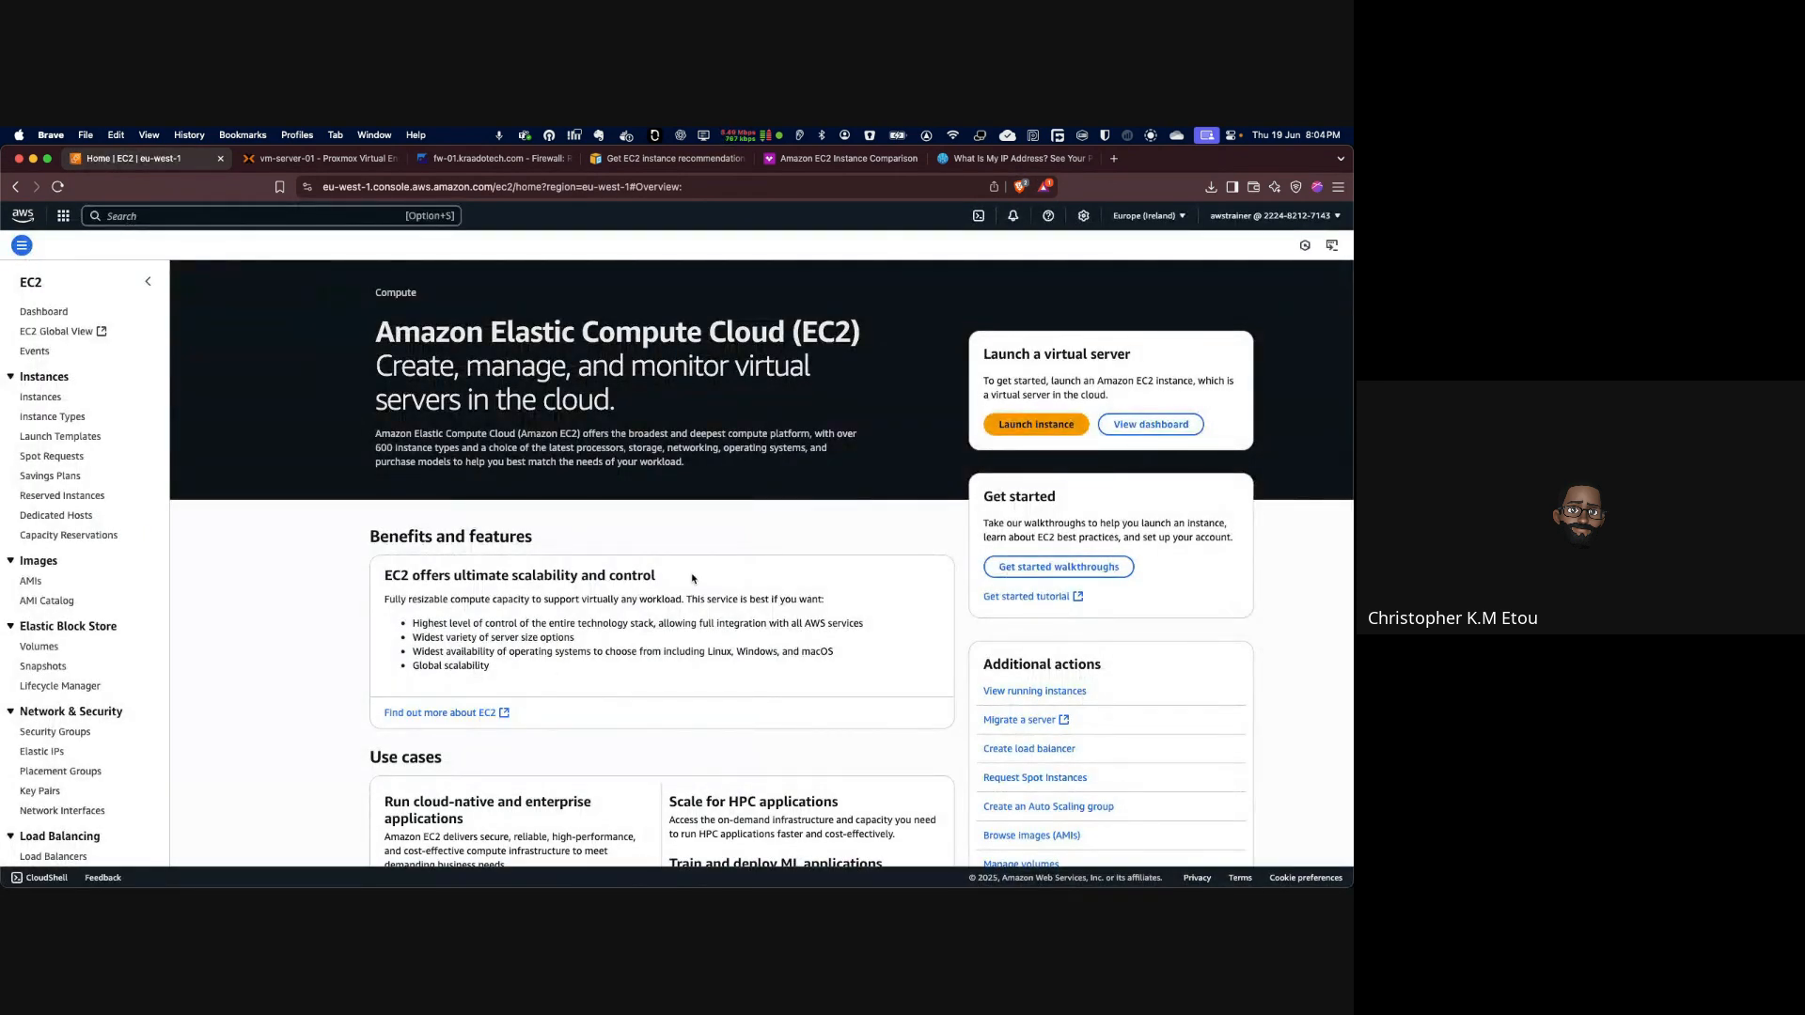
pyautogui.hotkey('ctrl', 'Right')
pyautogui.hotkey('ctrl', 'Left')
pyautogui.scroll(-3, 127, 660)
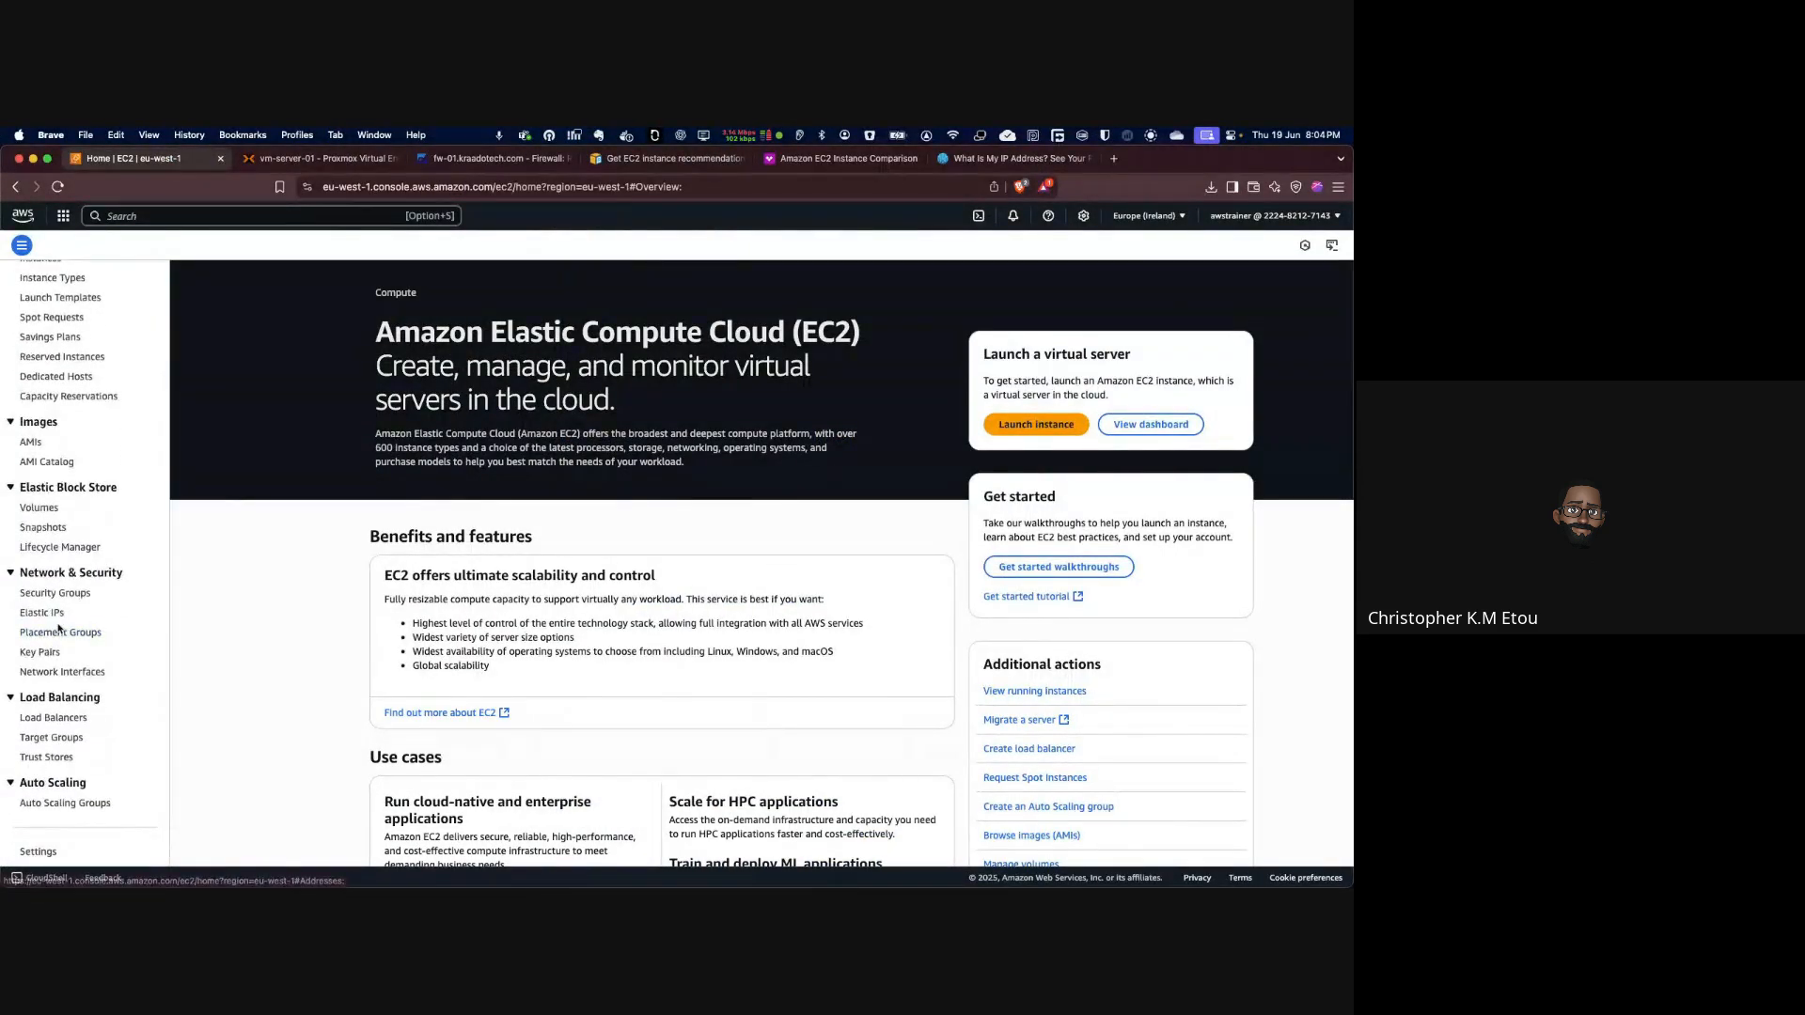
pyautogui.click(37, 613)
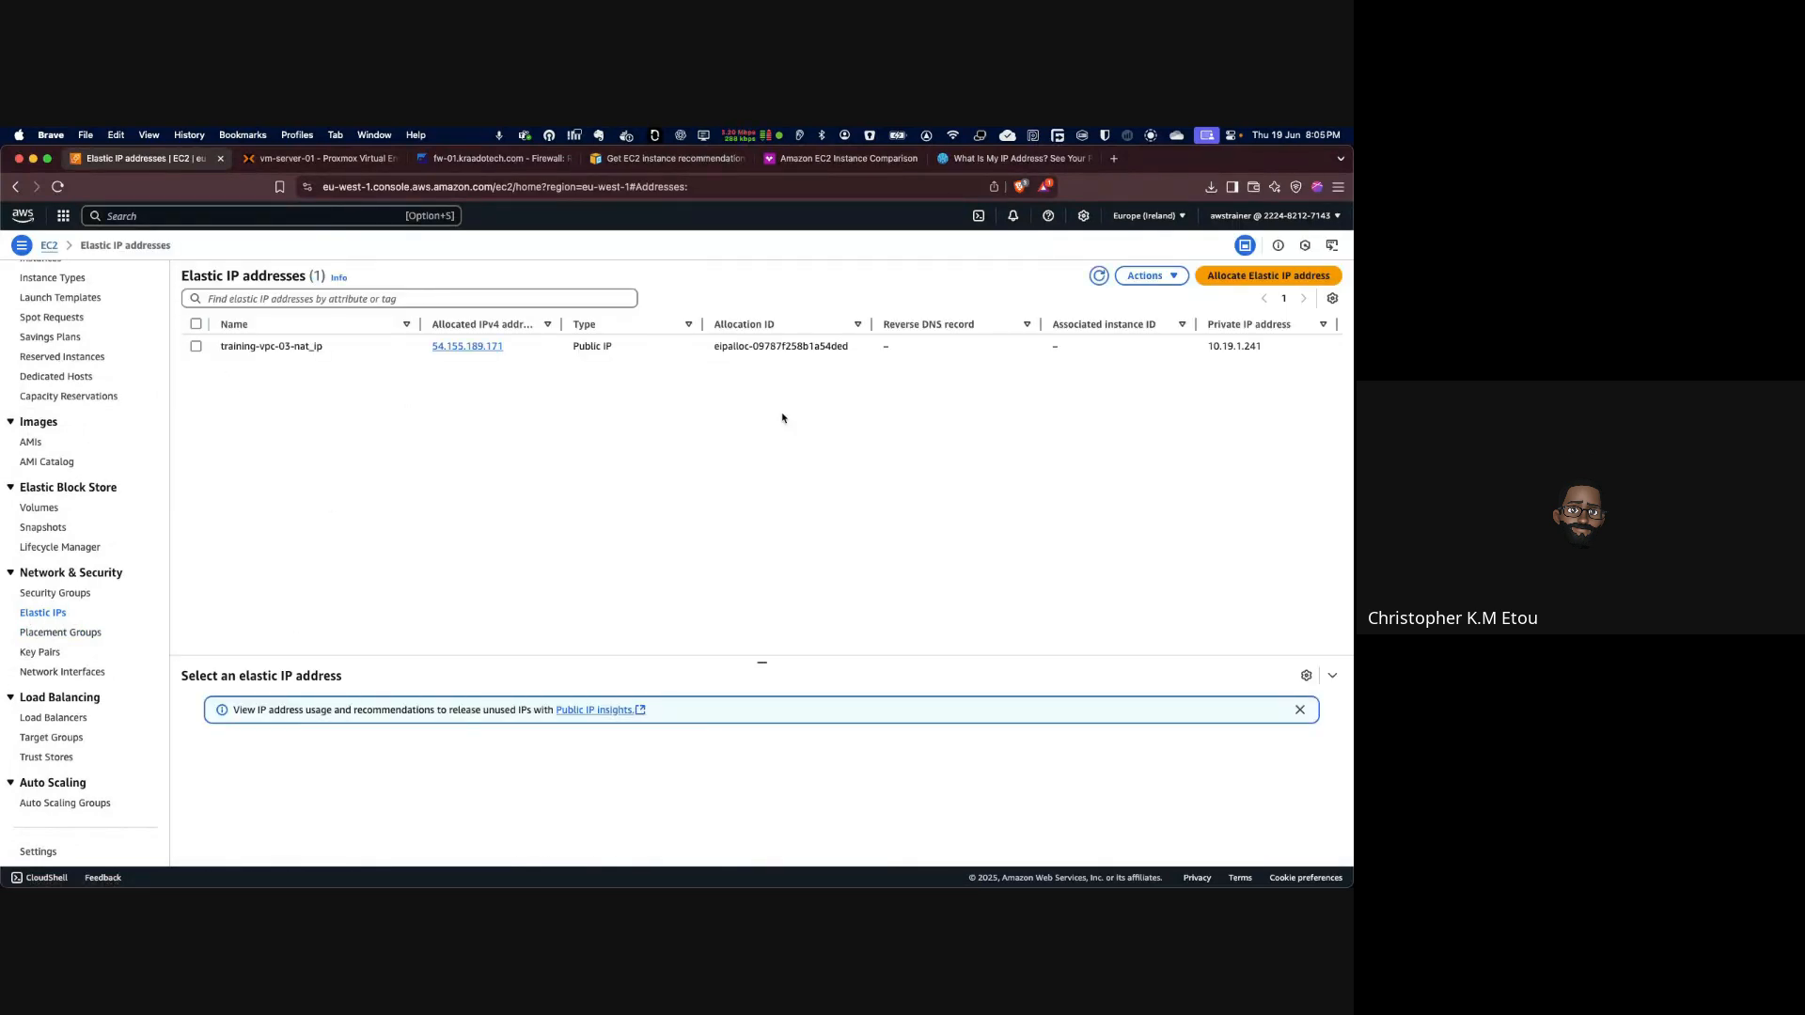
# - Allocate a new Elastic IP address from Amazon's pool of IPv4 addresses and clear the address filter from the list
pyautogui.click(1154, 277)
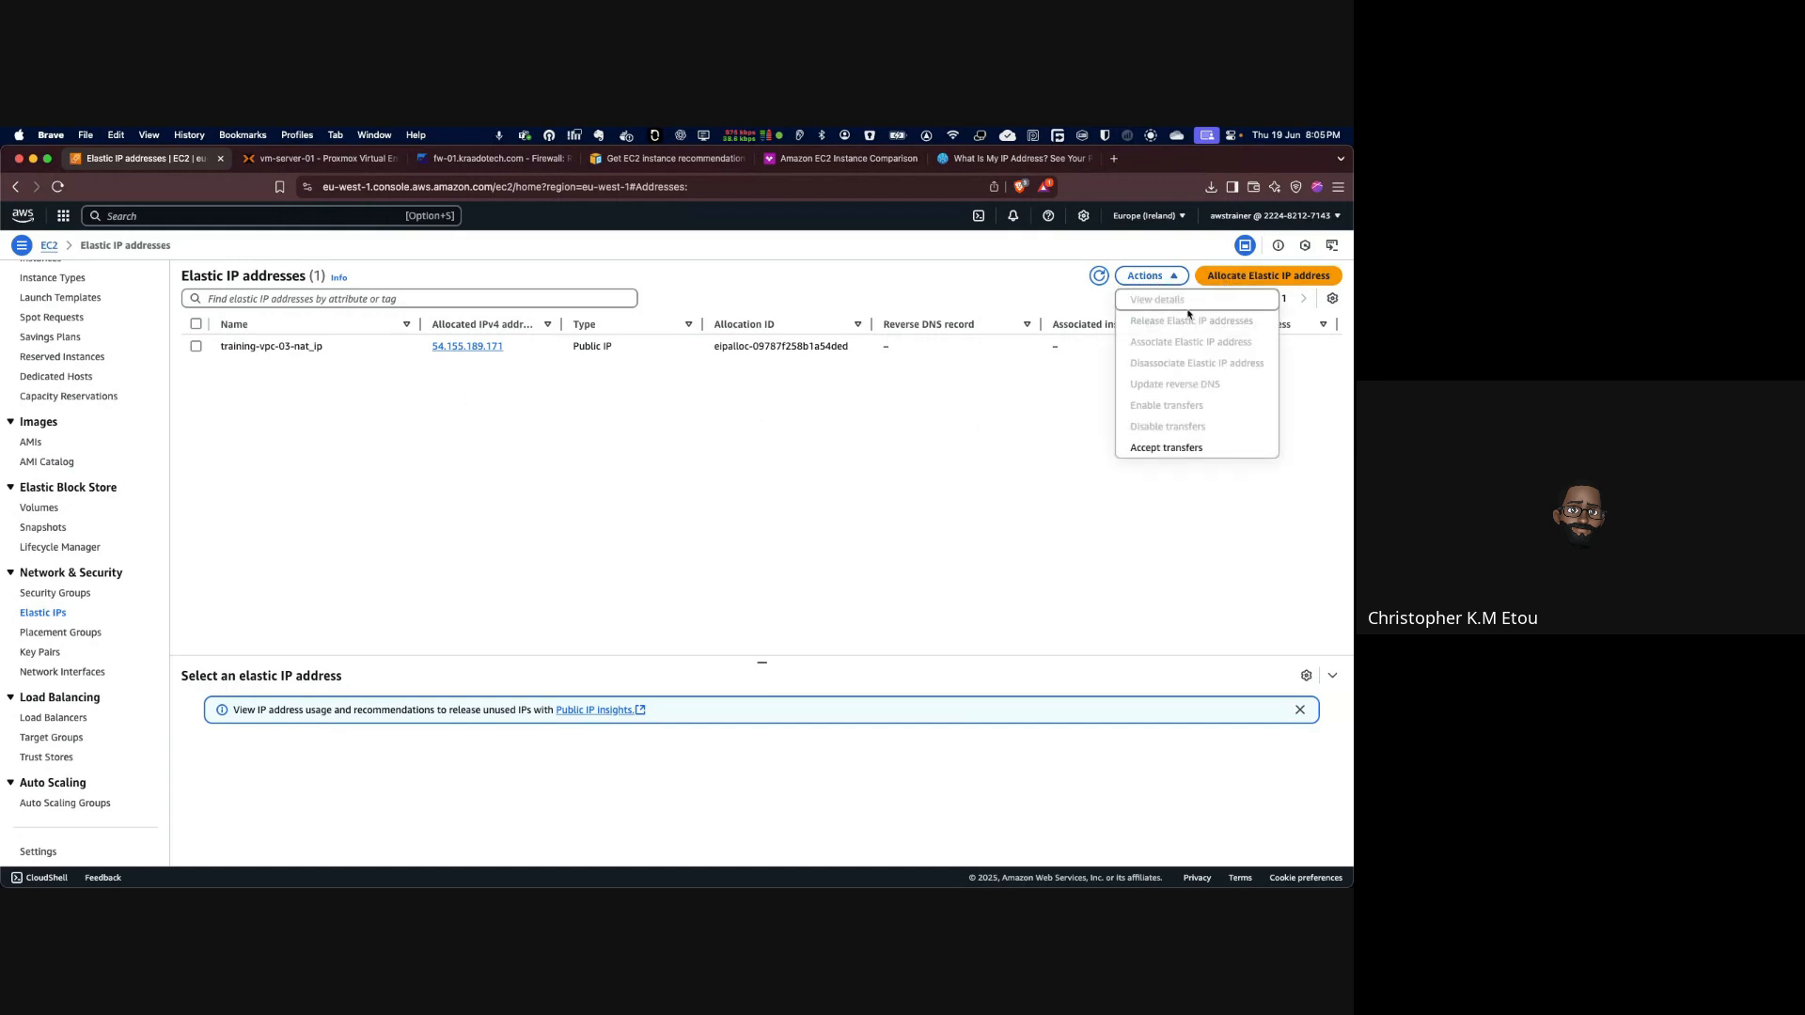
pyautogui.click(1281, 450)
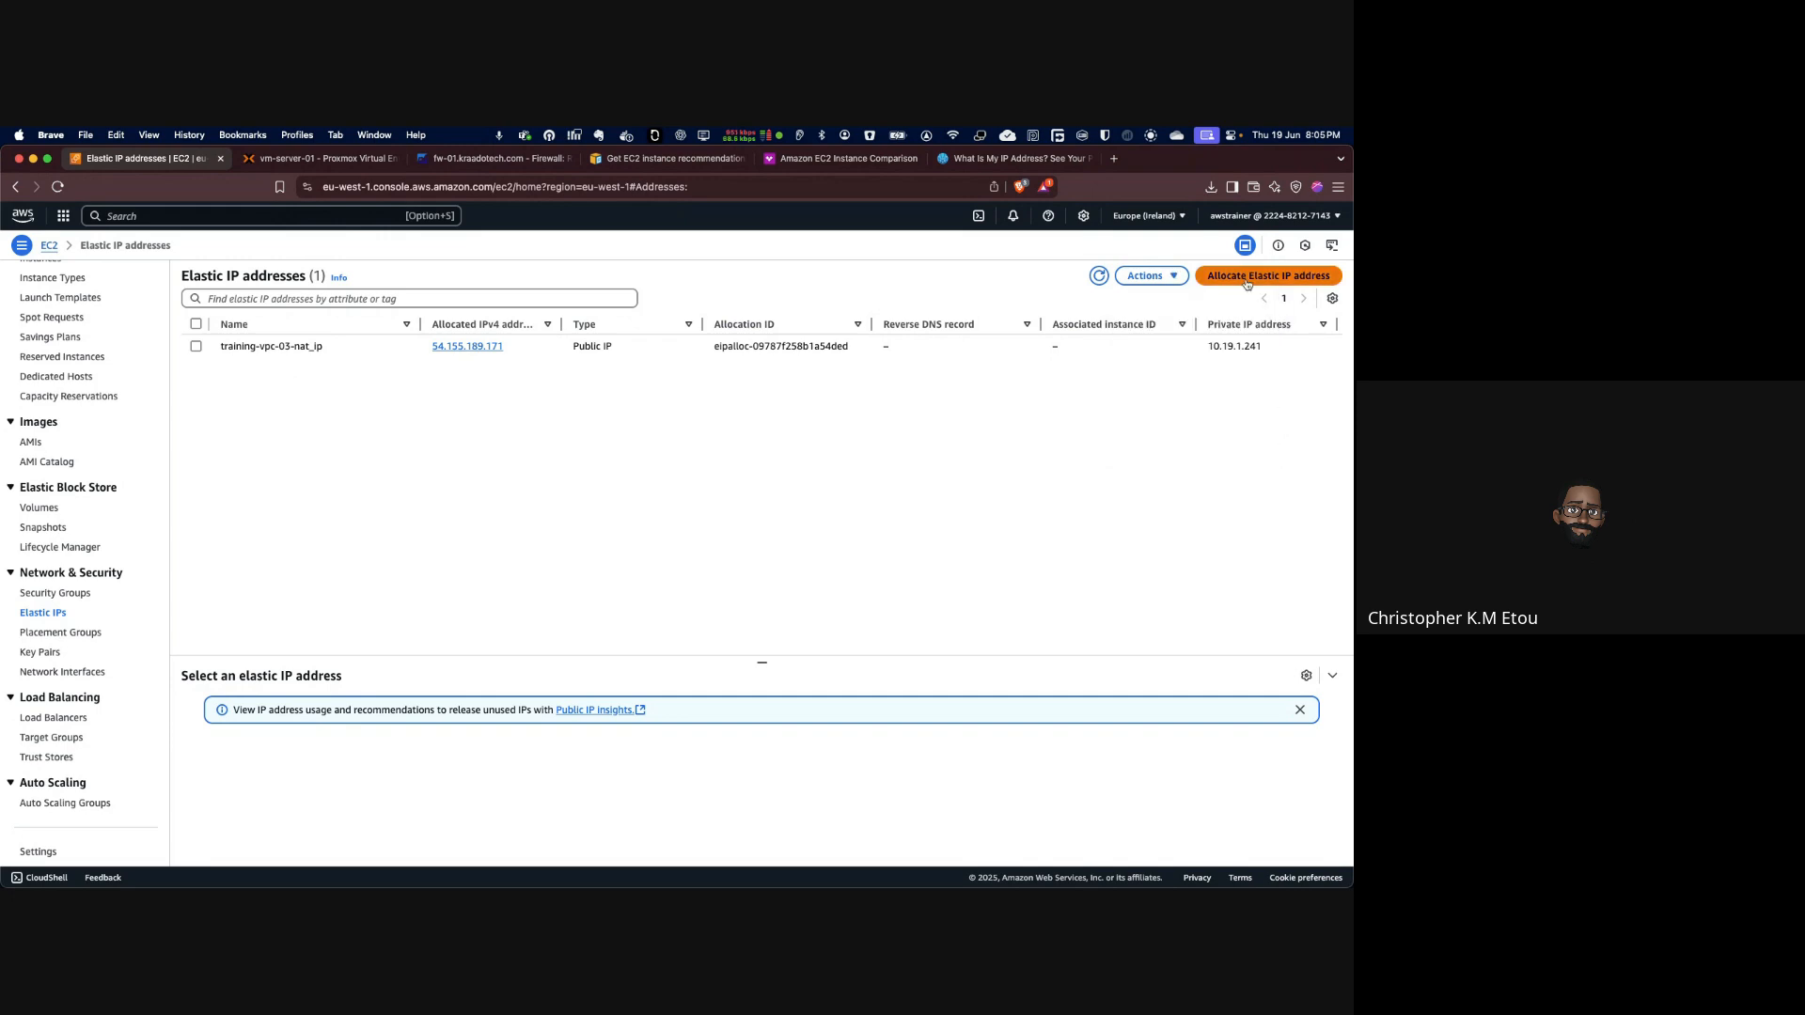
pyautogui.click(1247, 278)
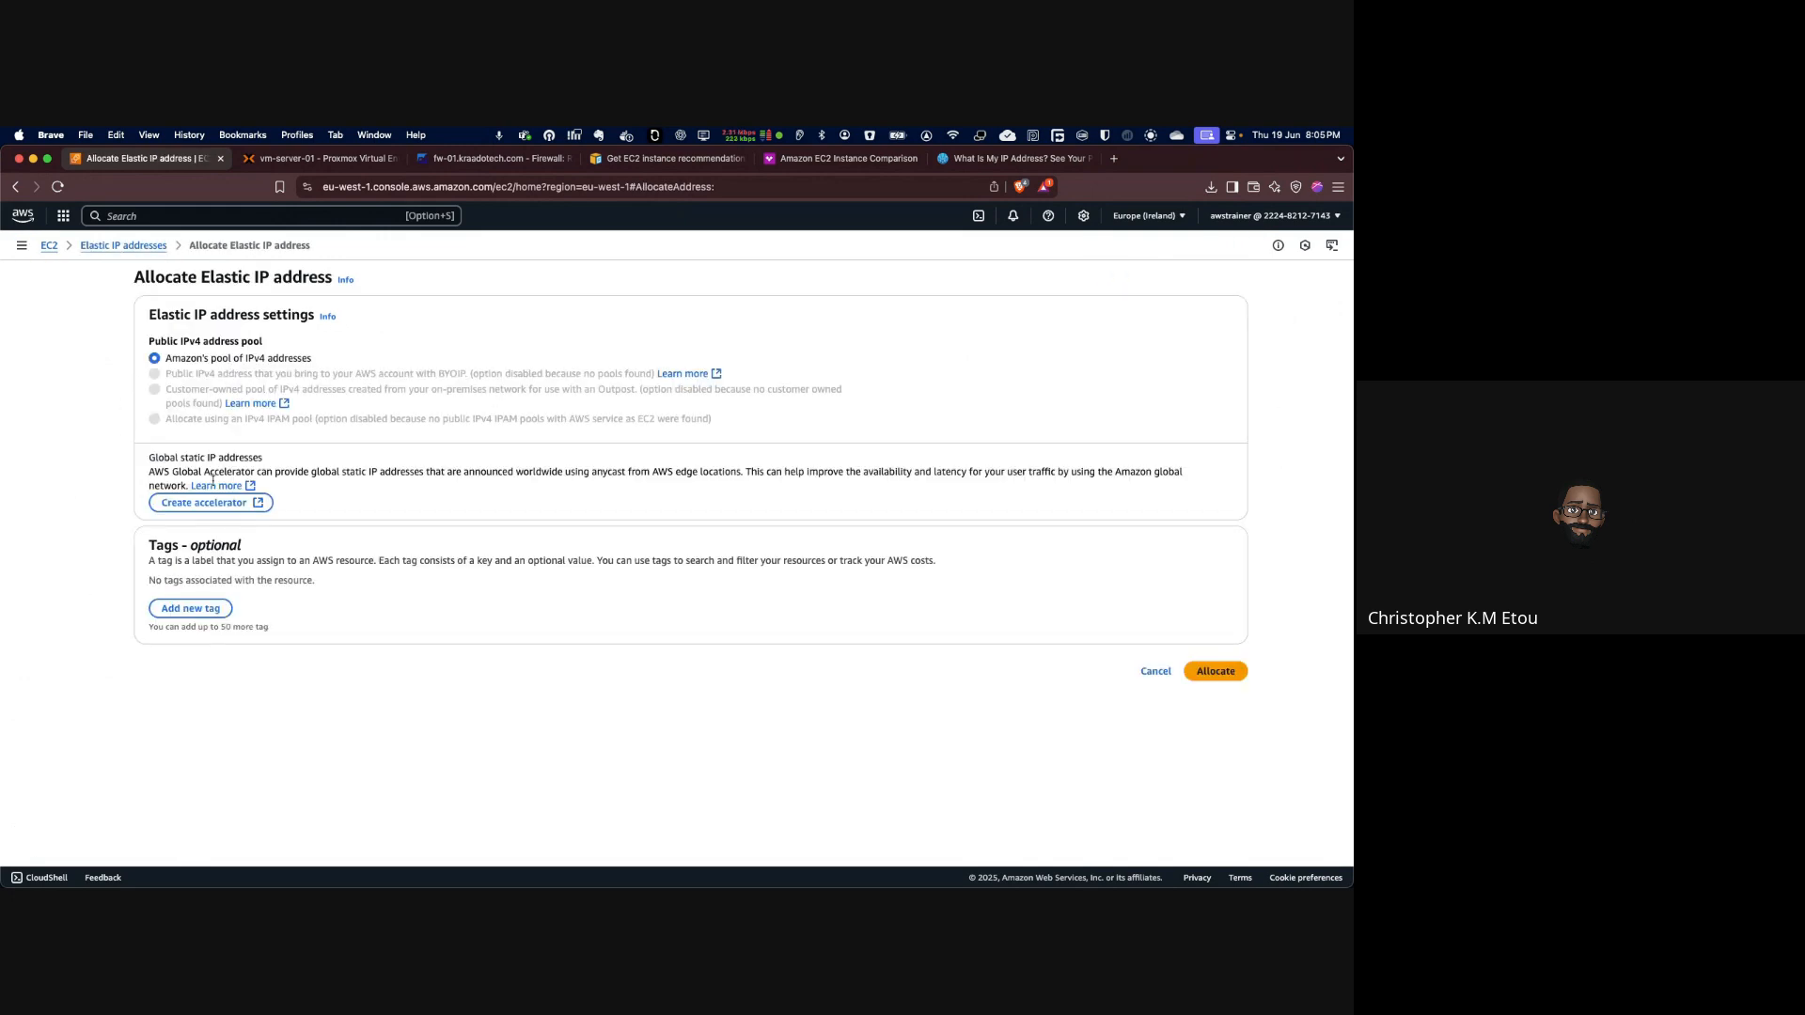
pyautogui.click(1216, 671)
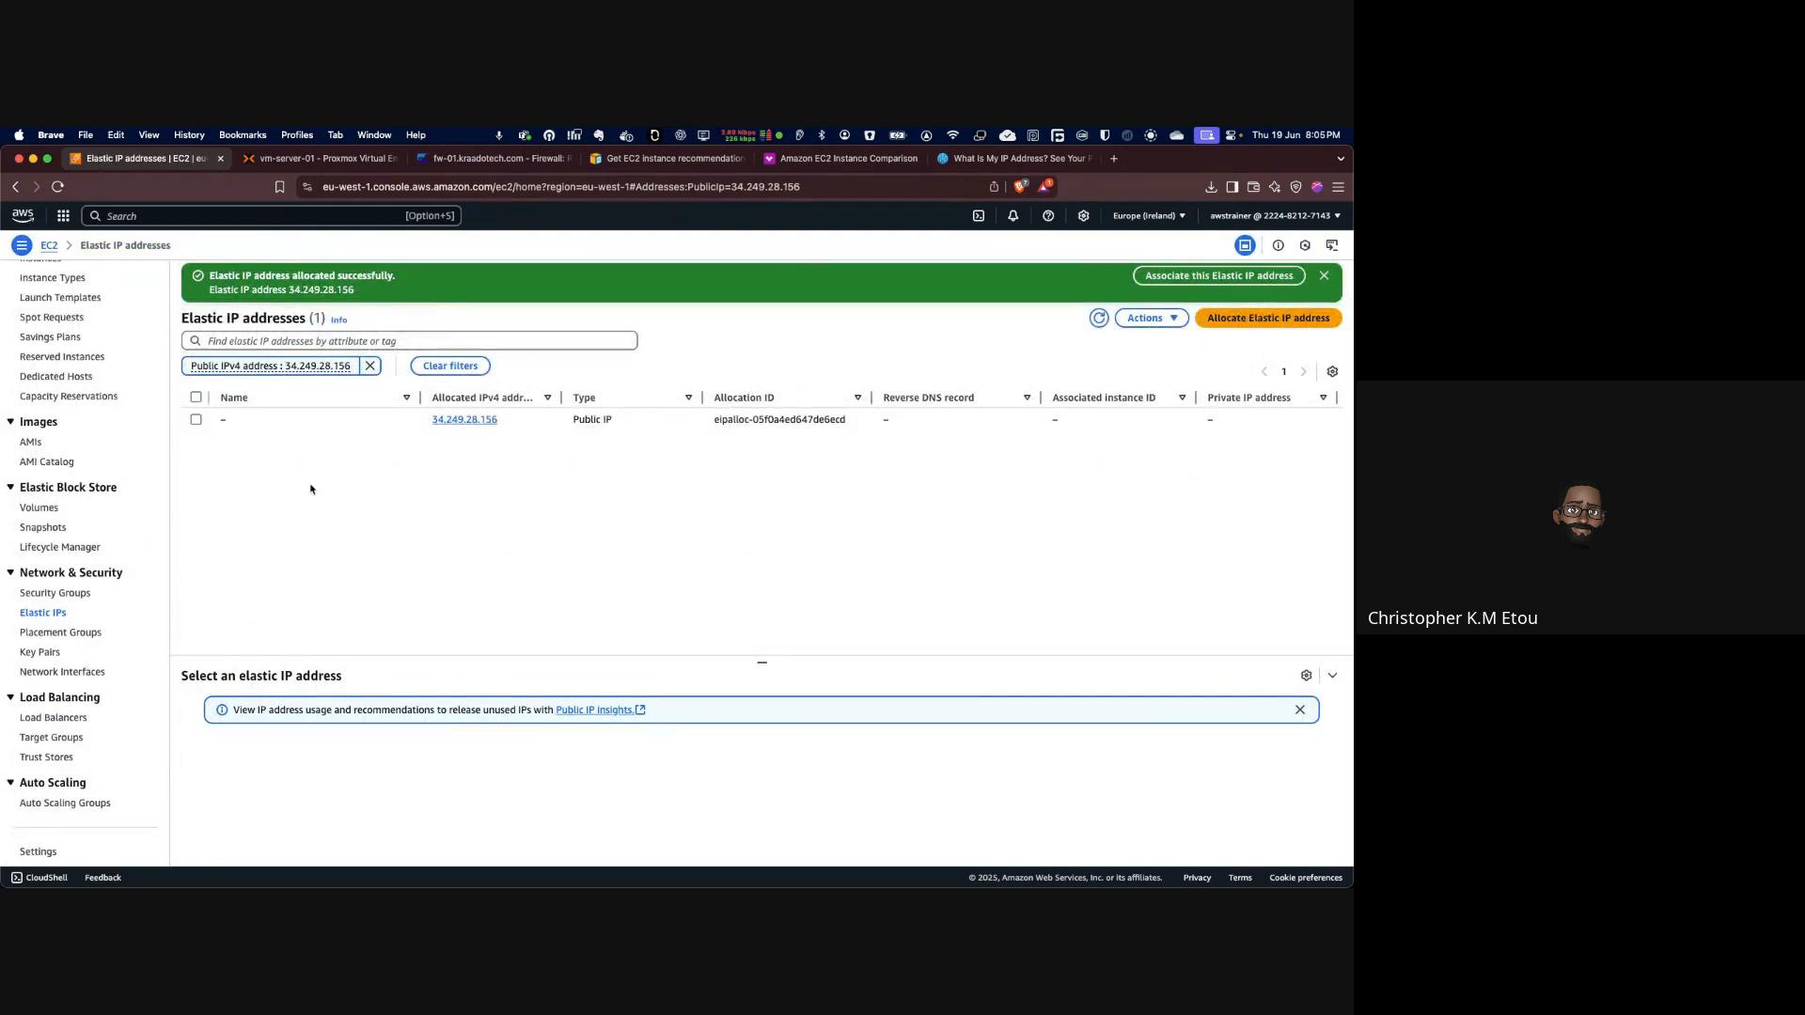
pyautogui.click(371, 366)
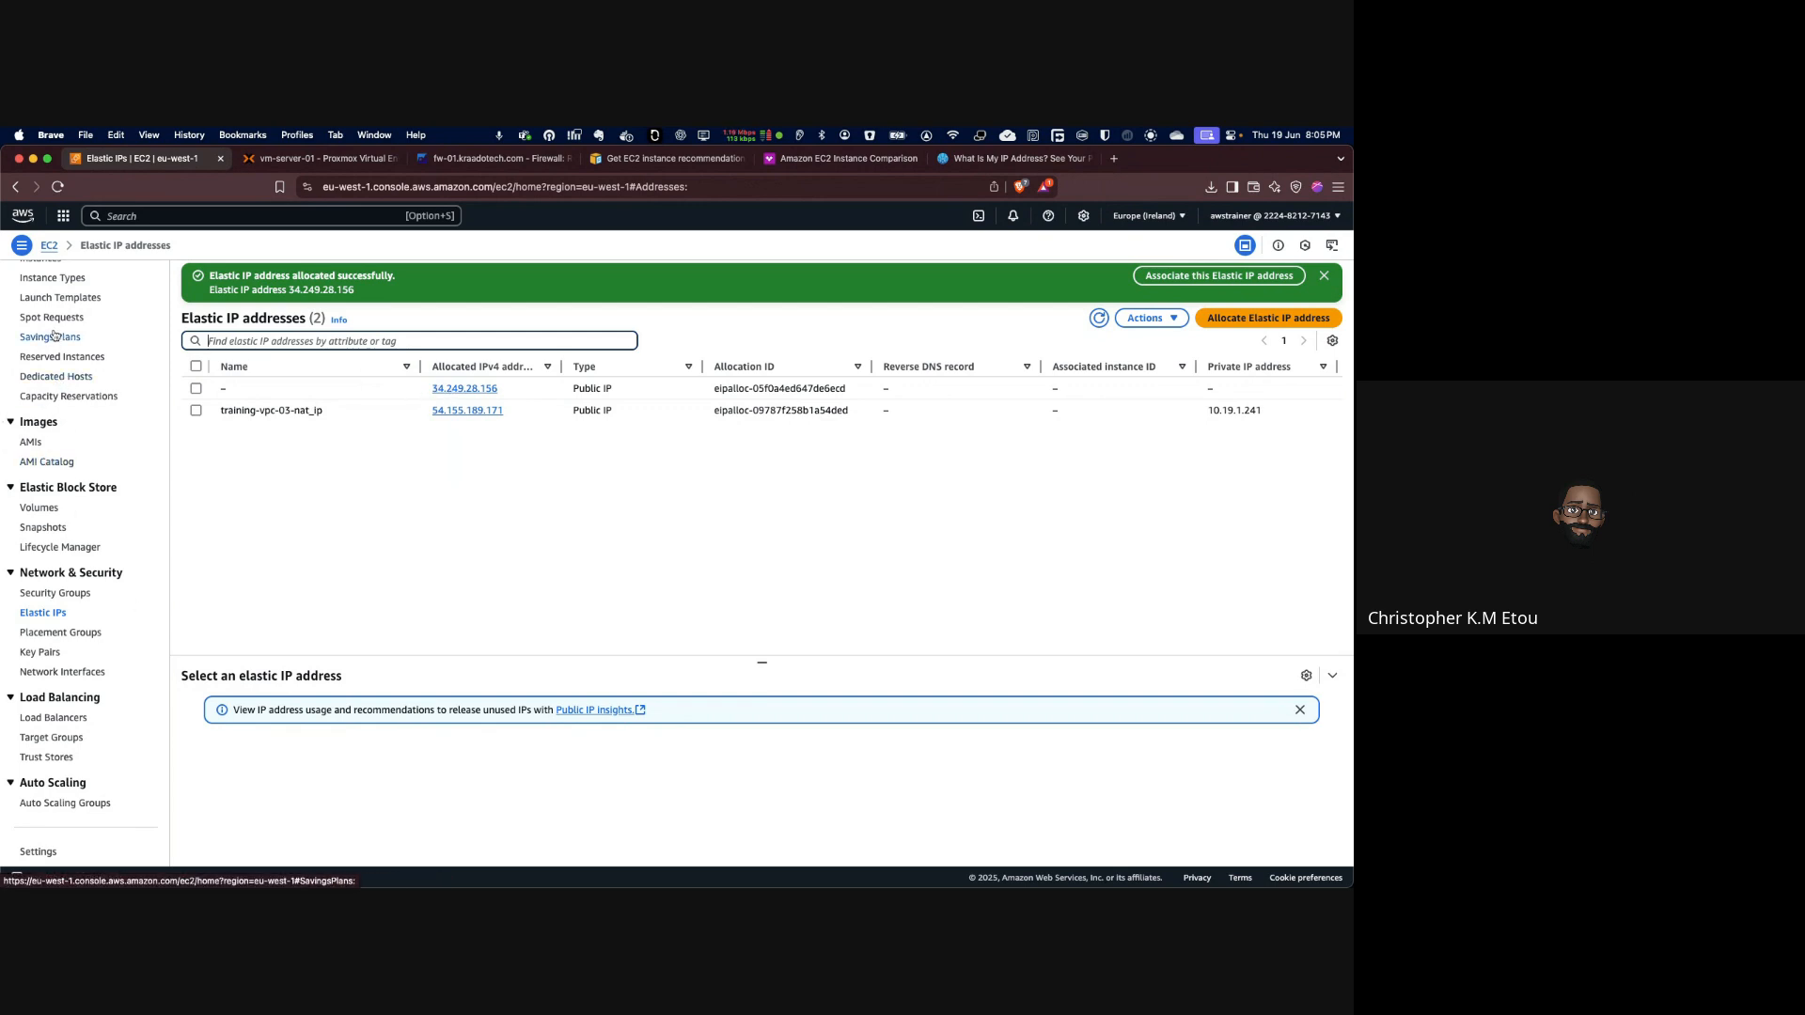
# - Open the IP address management page of the pub-server-01 instance and expand its eth0 interface
pyautogui.scroll(3, 47, 376)
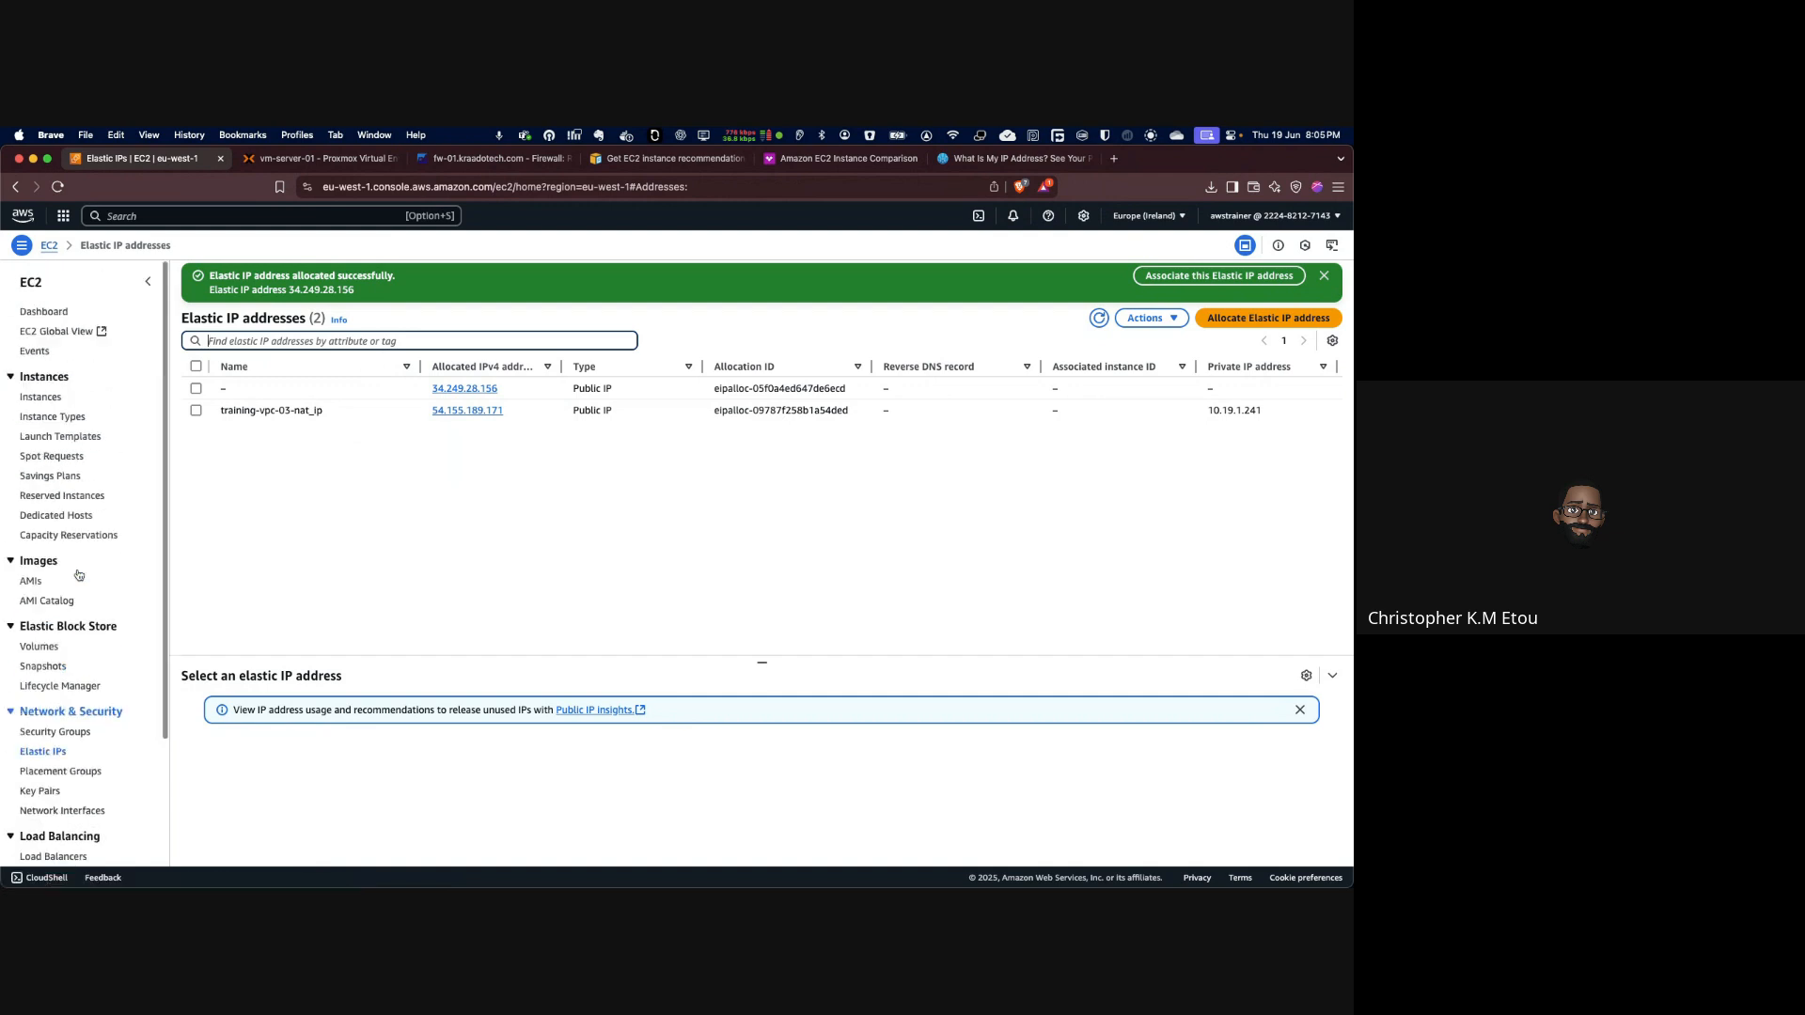
pyautogui.click(41, 397)
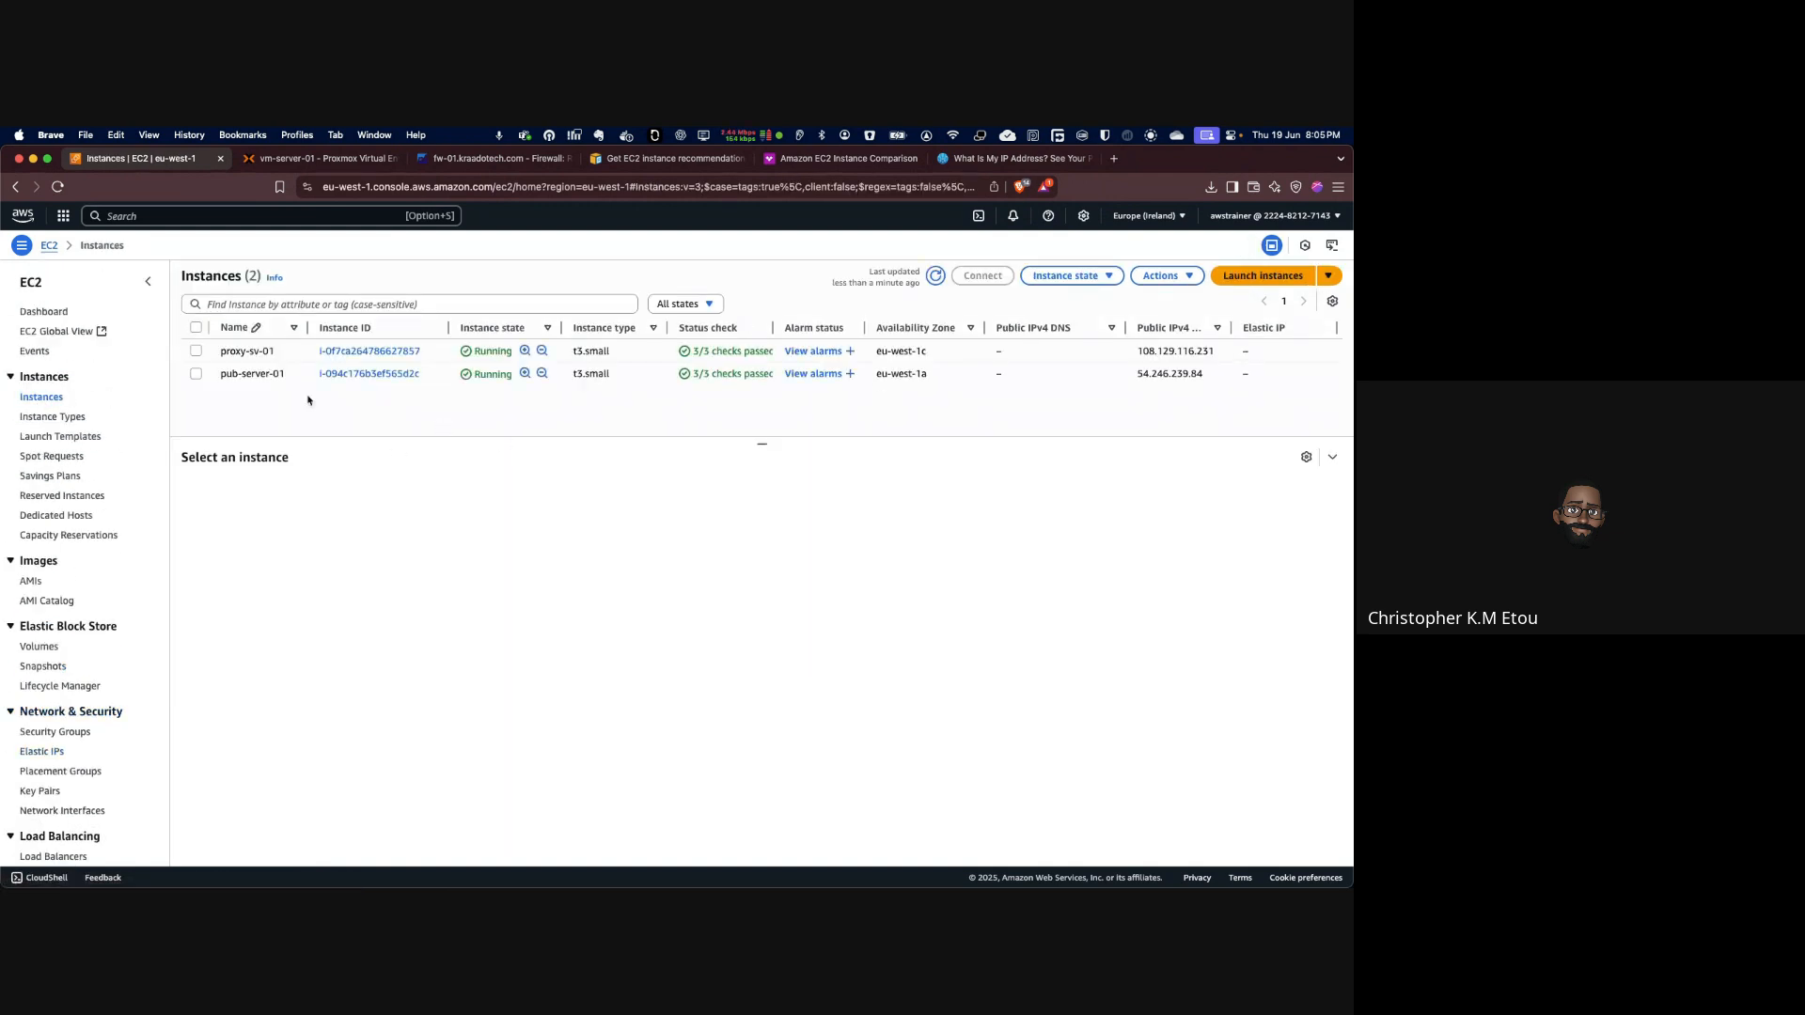
pyautogui.click(246, 374)
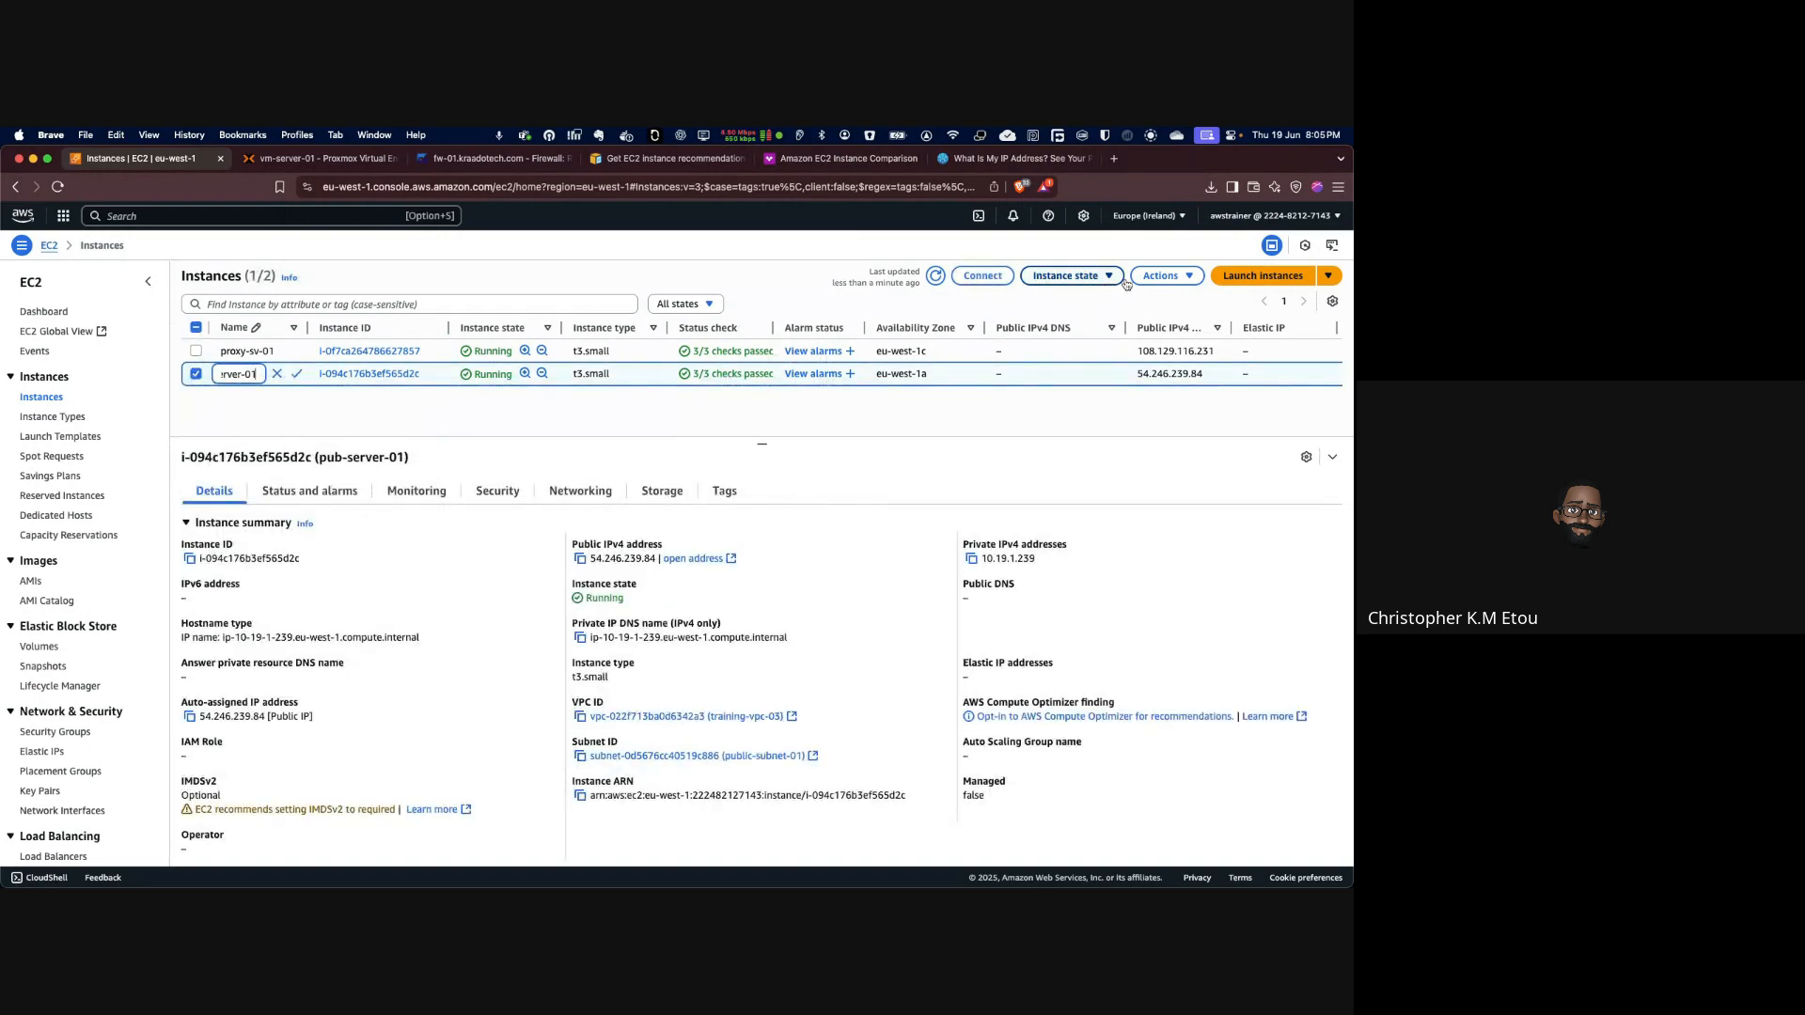
pyautogui.click(1180, 278)
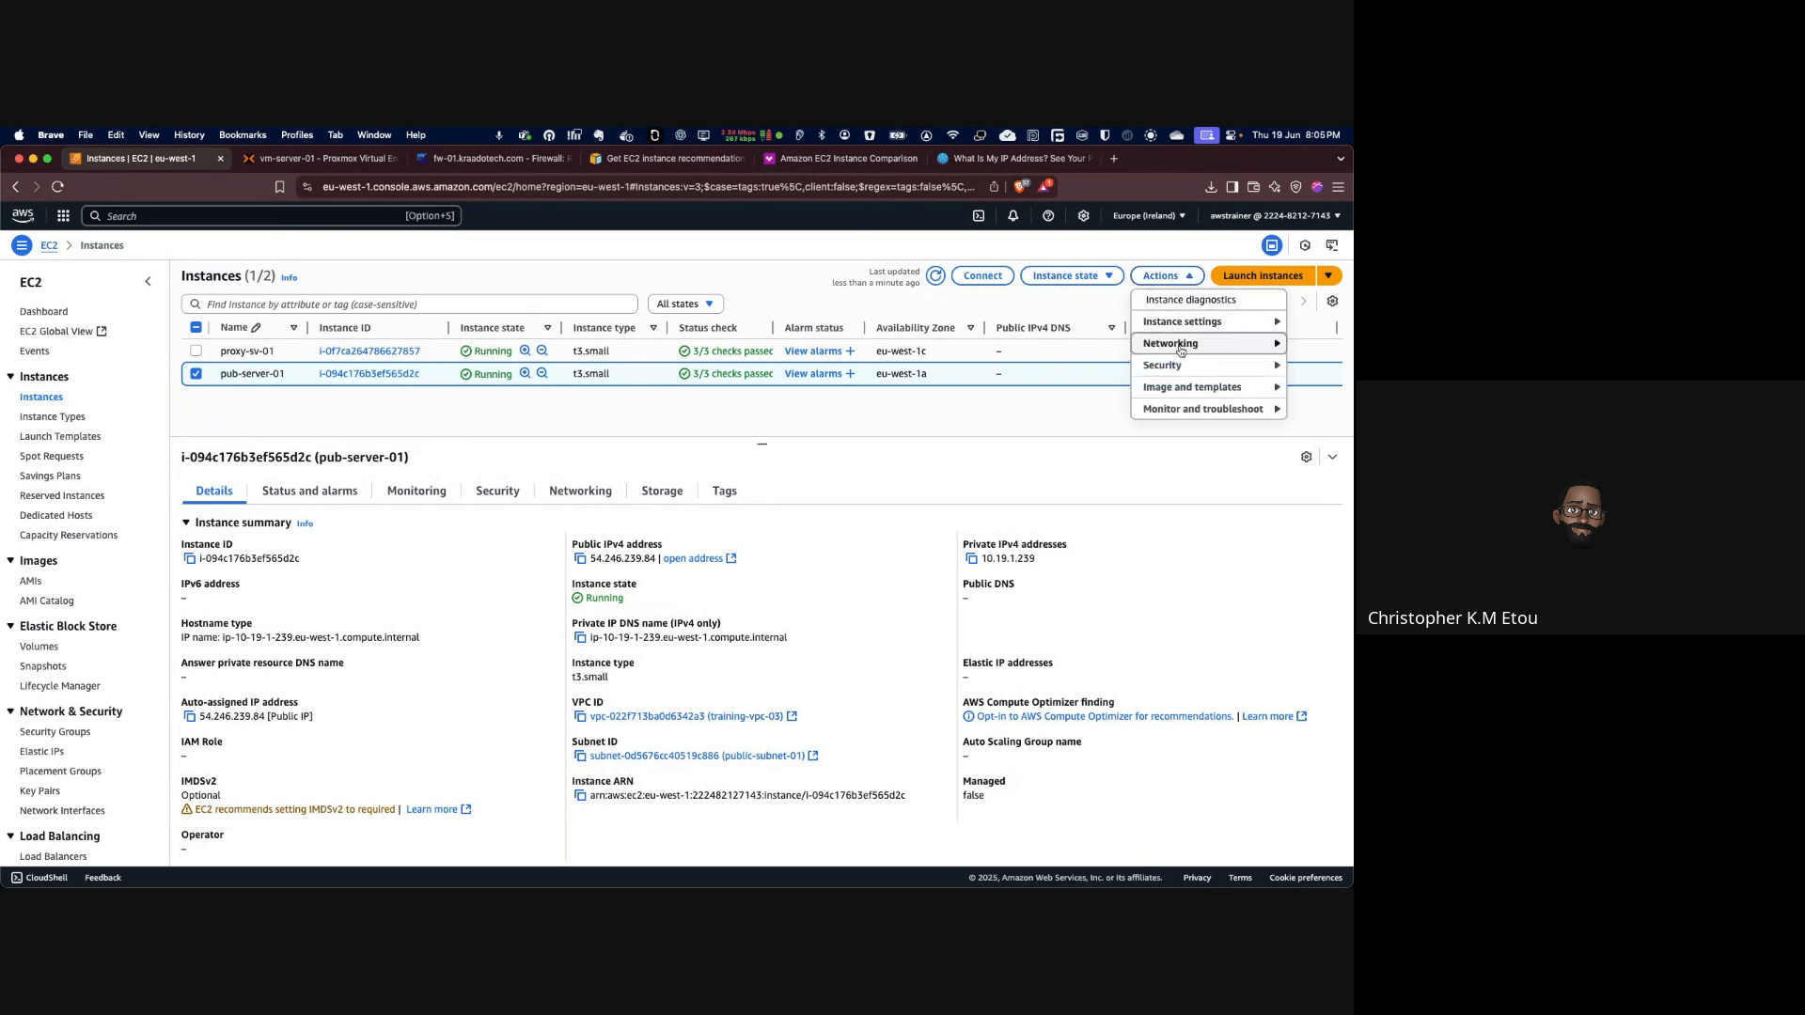
pyautogui.moveTo(1181, 350)
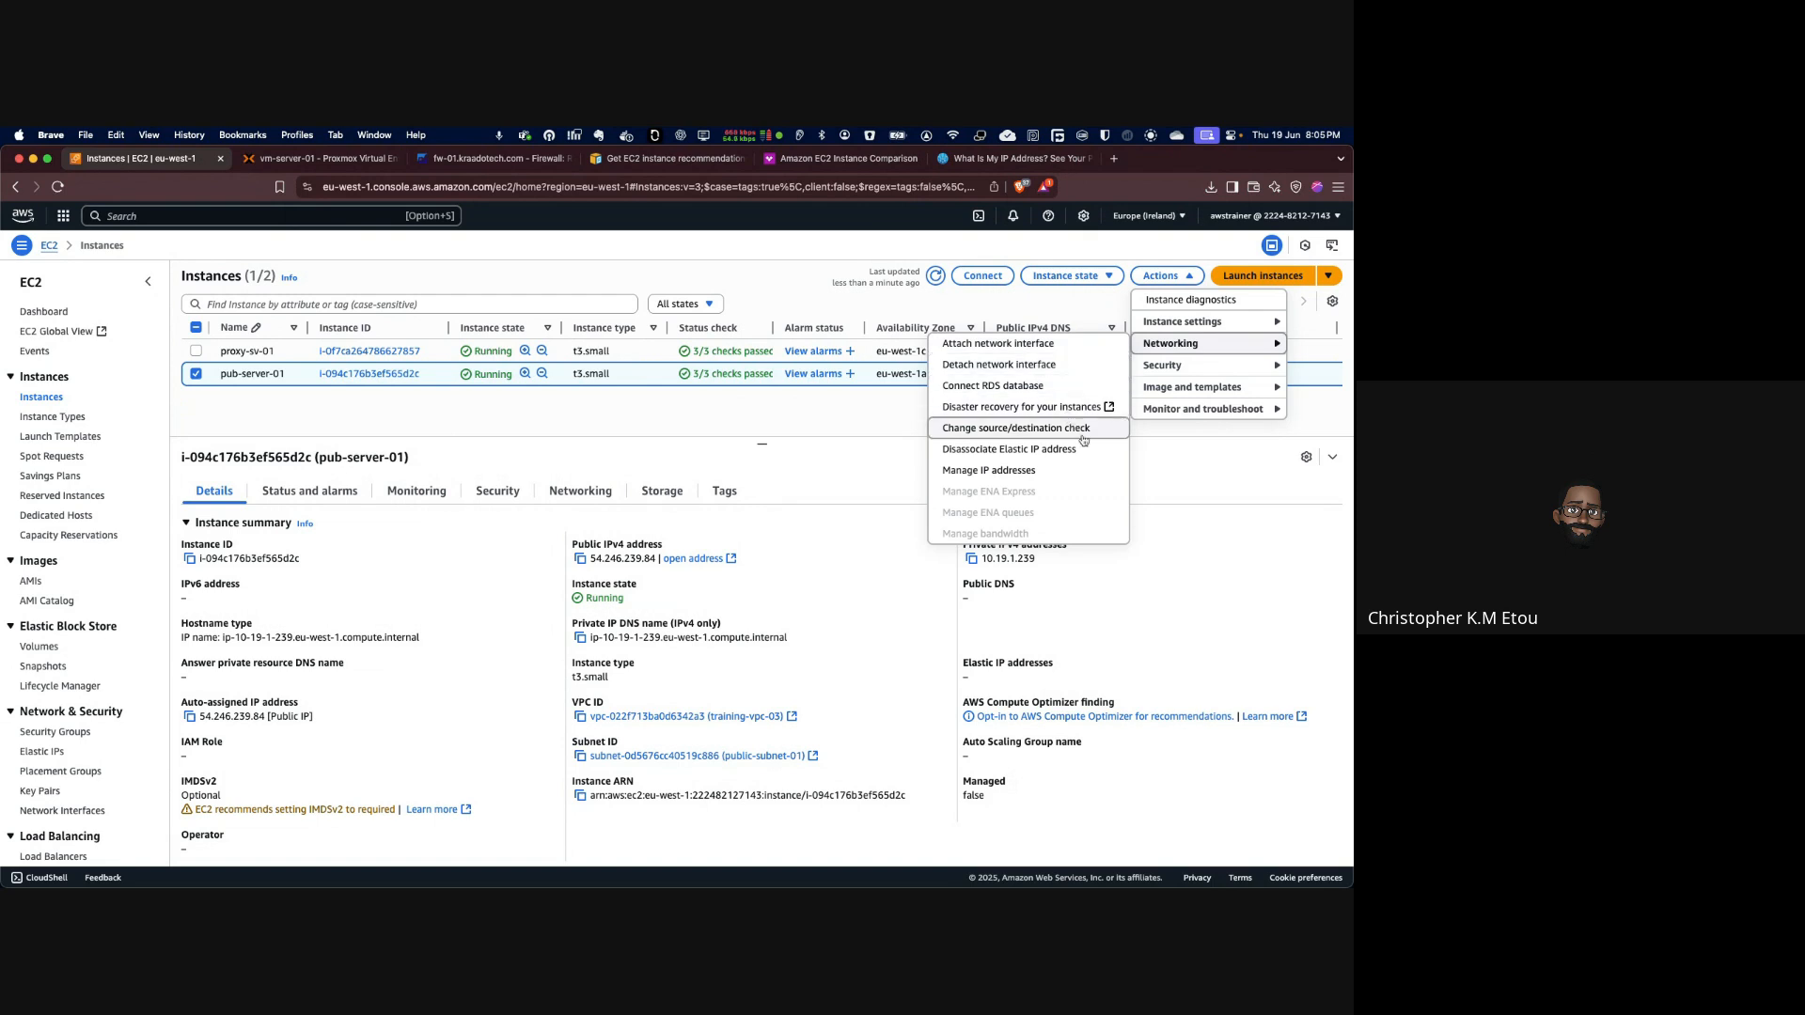
pyautogui.click(1069, 471)
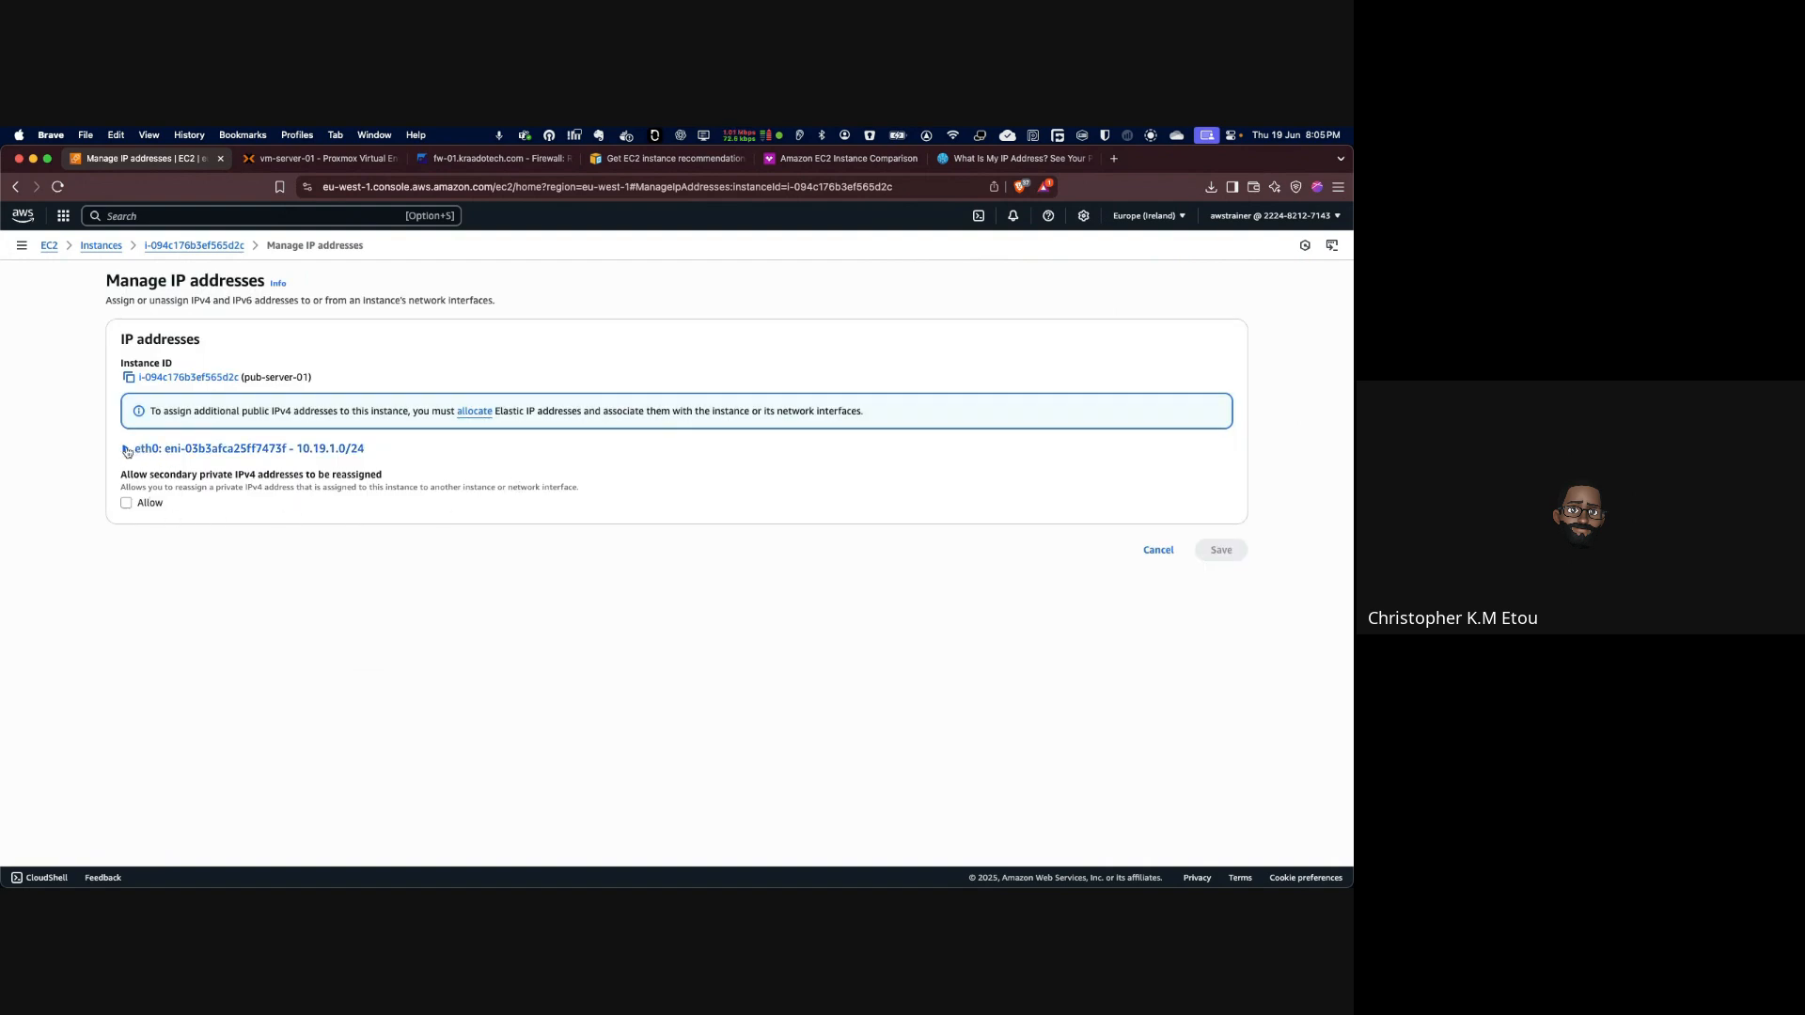
pyautogui.click(126, 450)
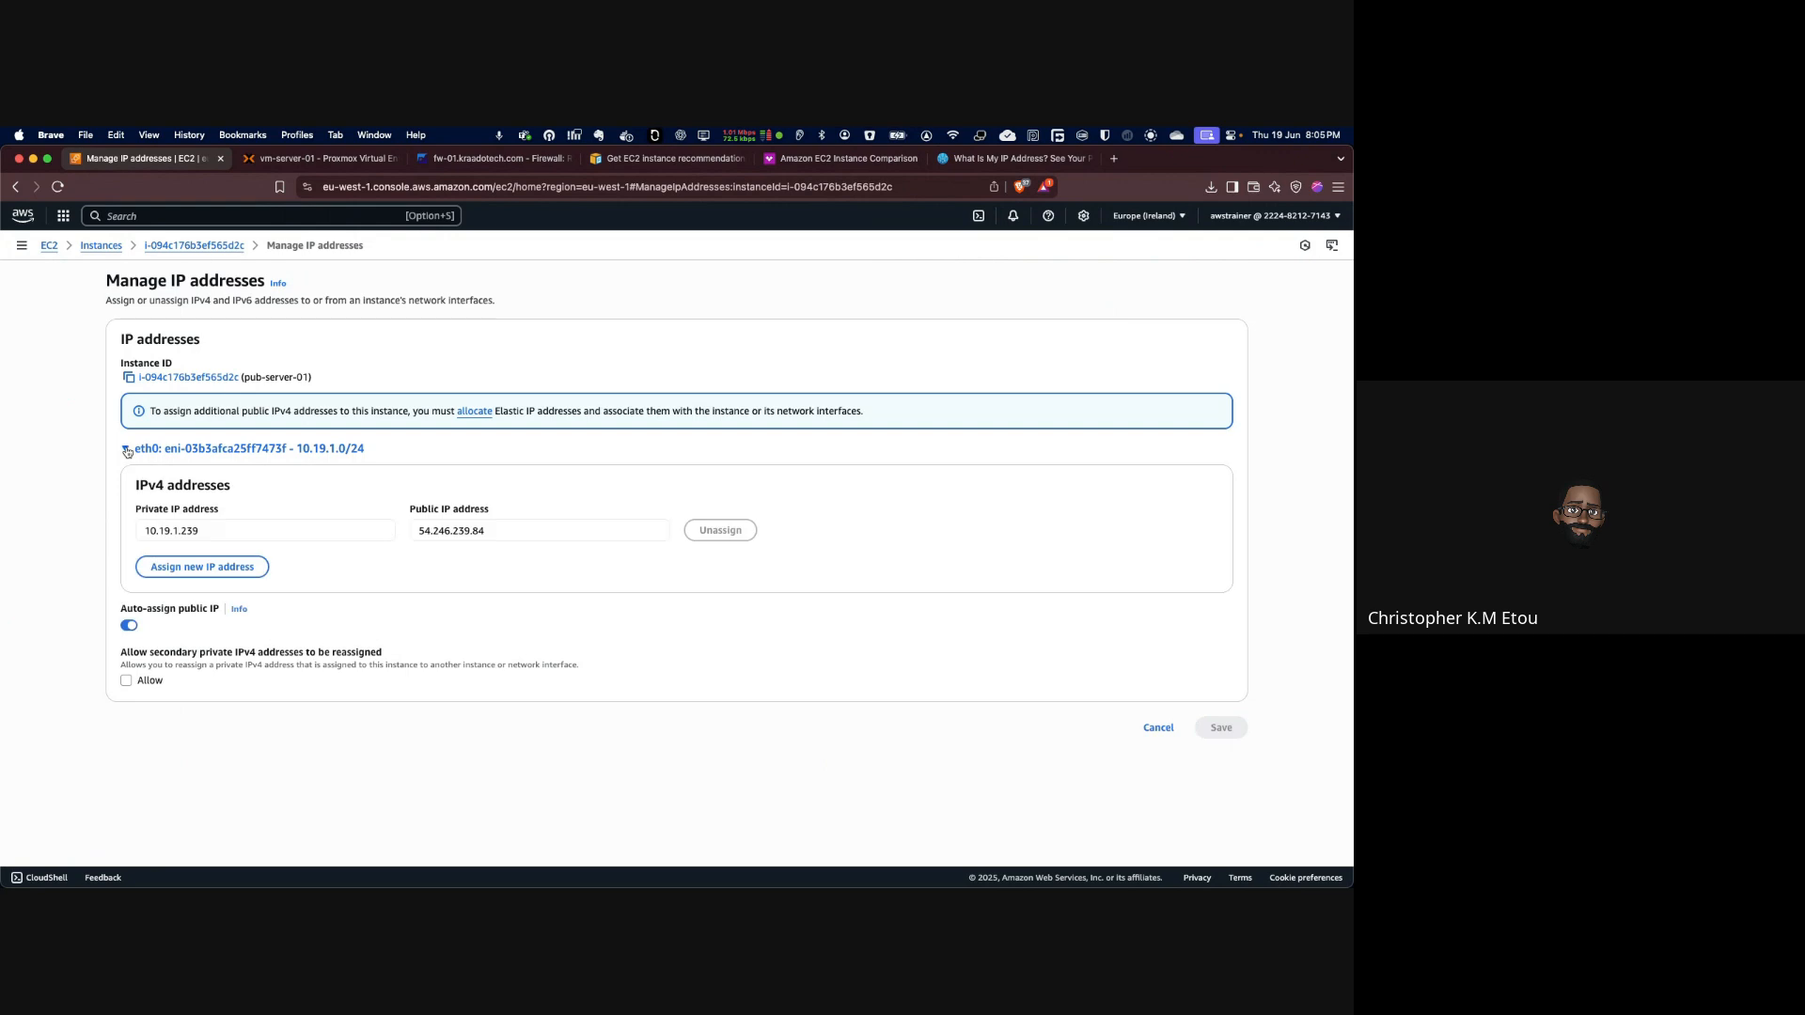
pyautogui.click(191, 530)
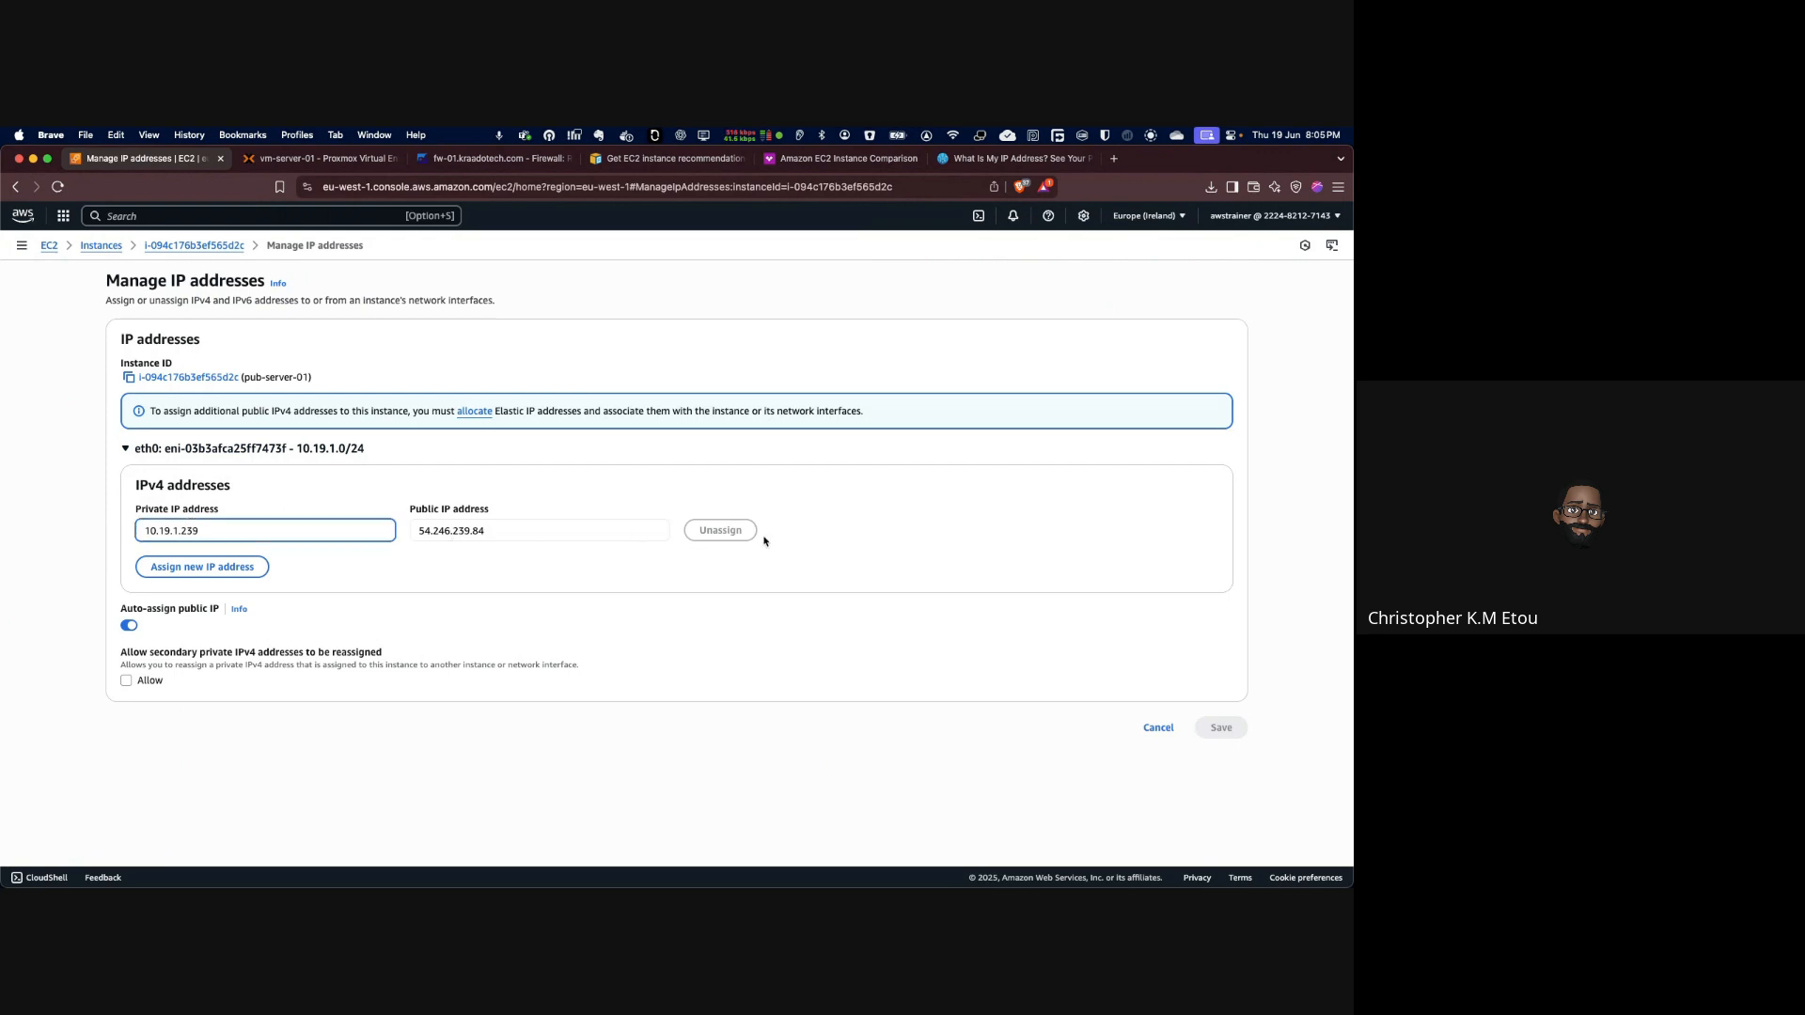
pyautogui.click(184, 569)
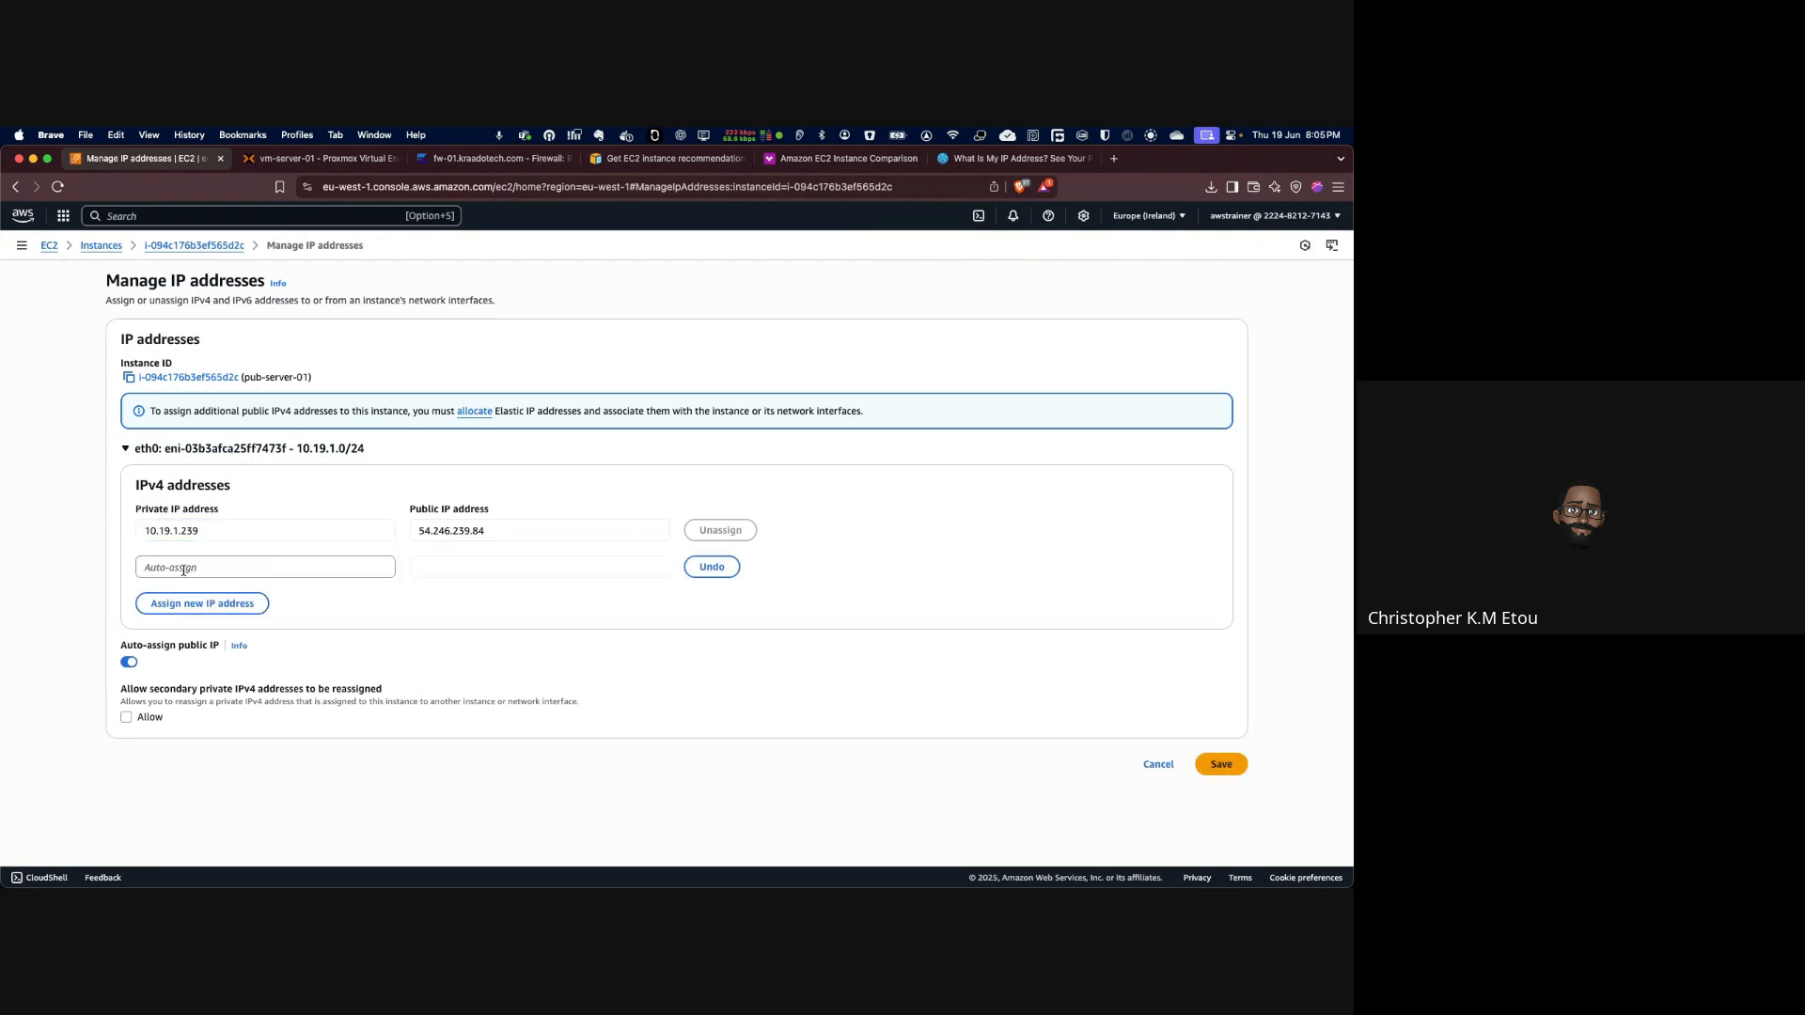
pyautogui.click(222, 576)
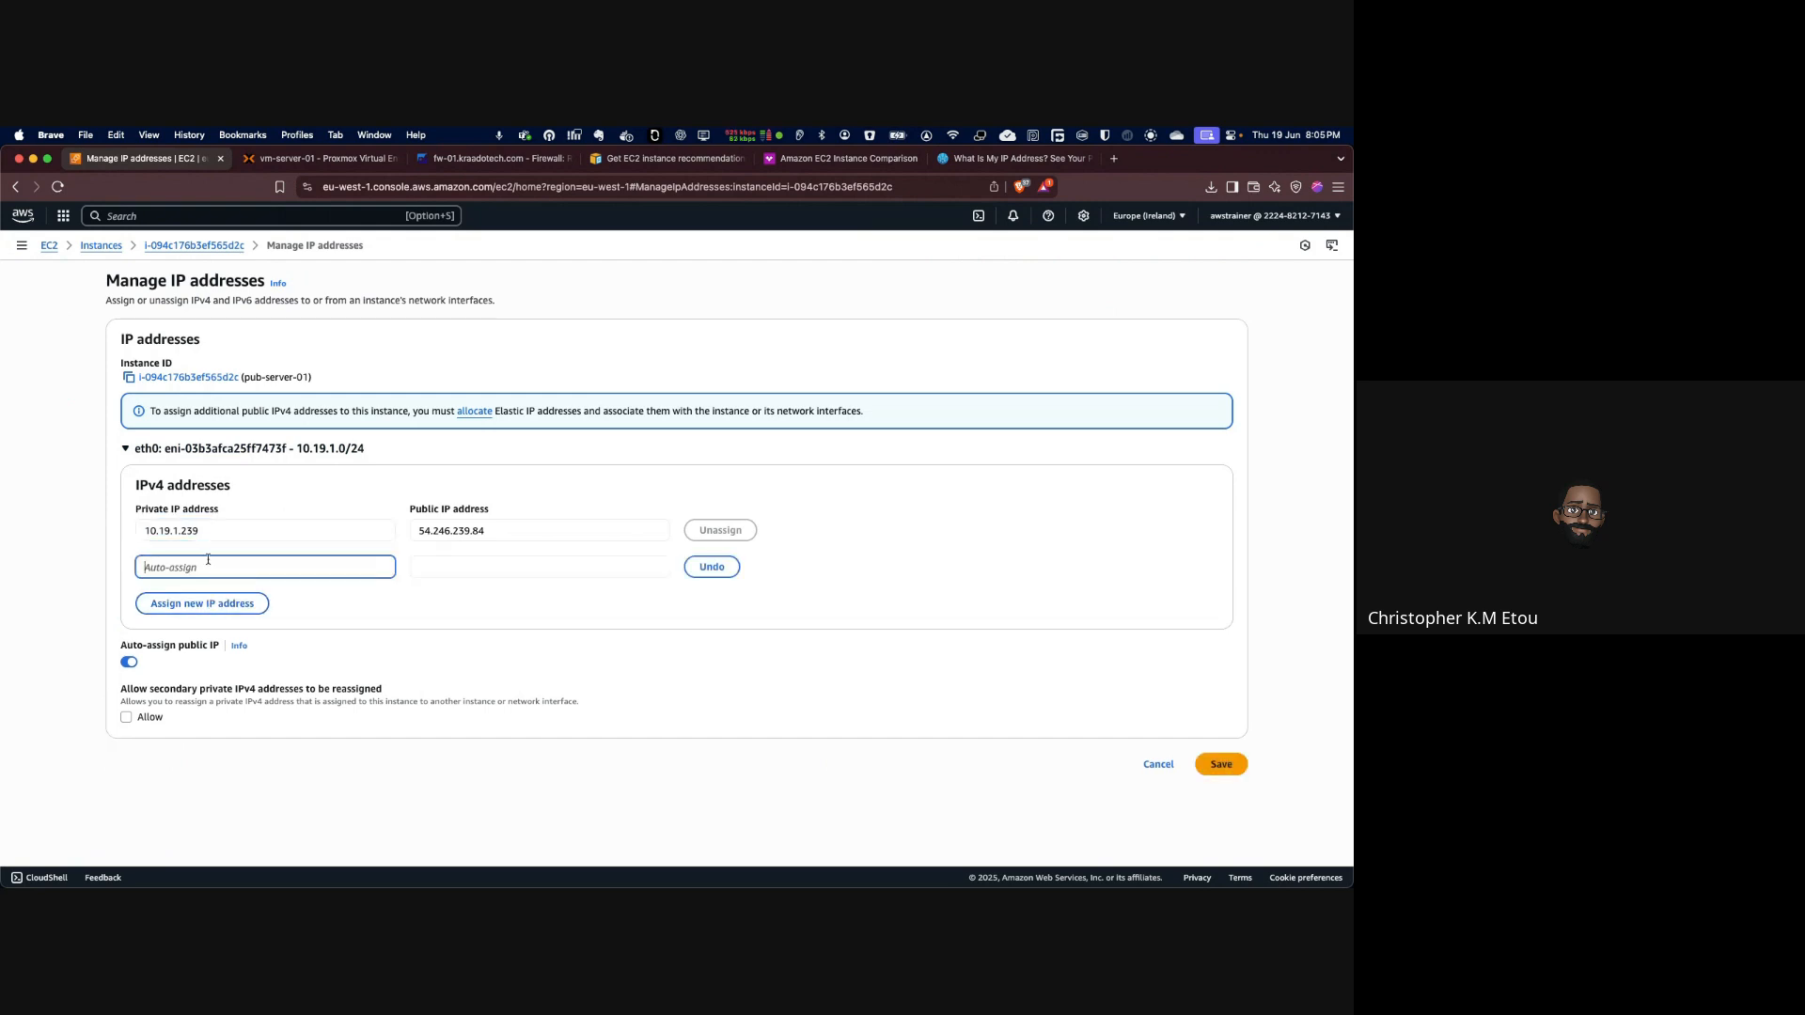
pyautogui.click(131, 665)
pyautogui.click(131, 665)
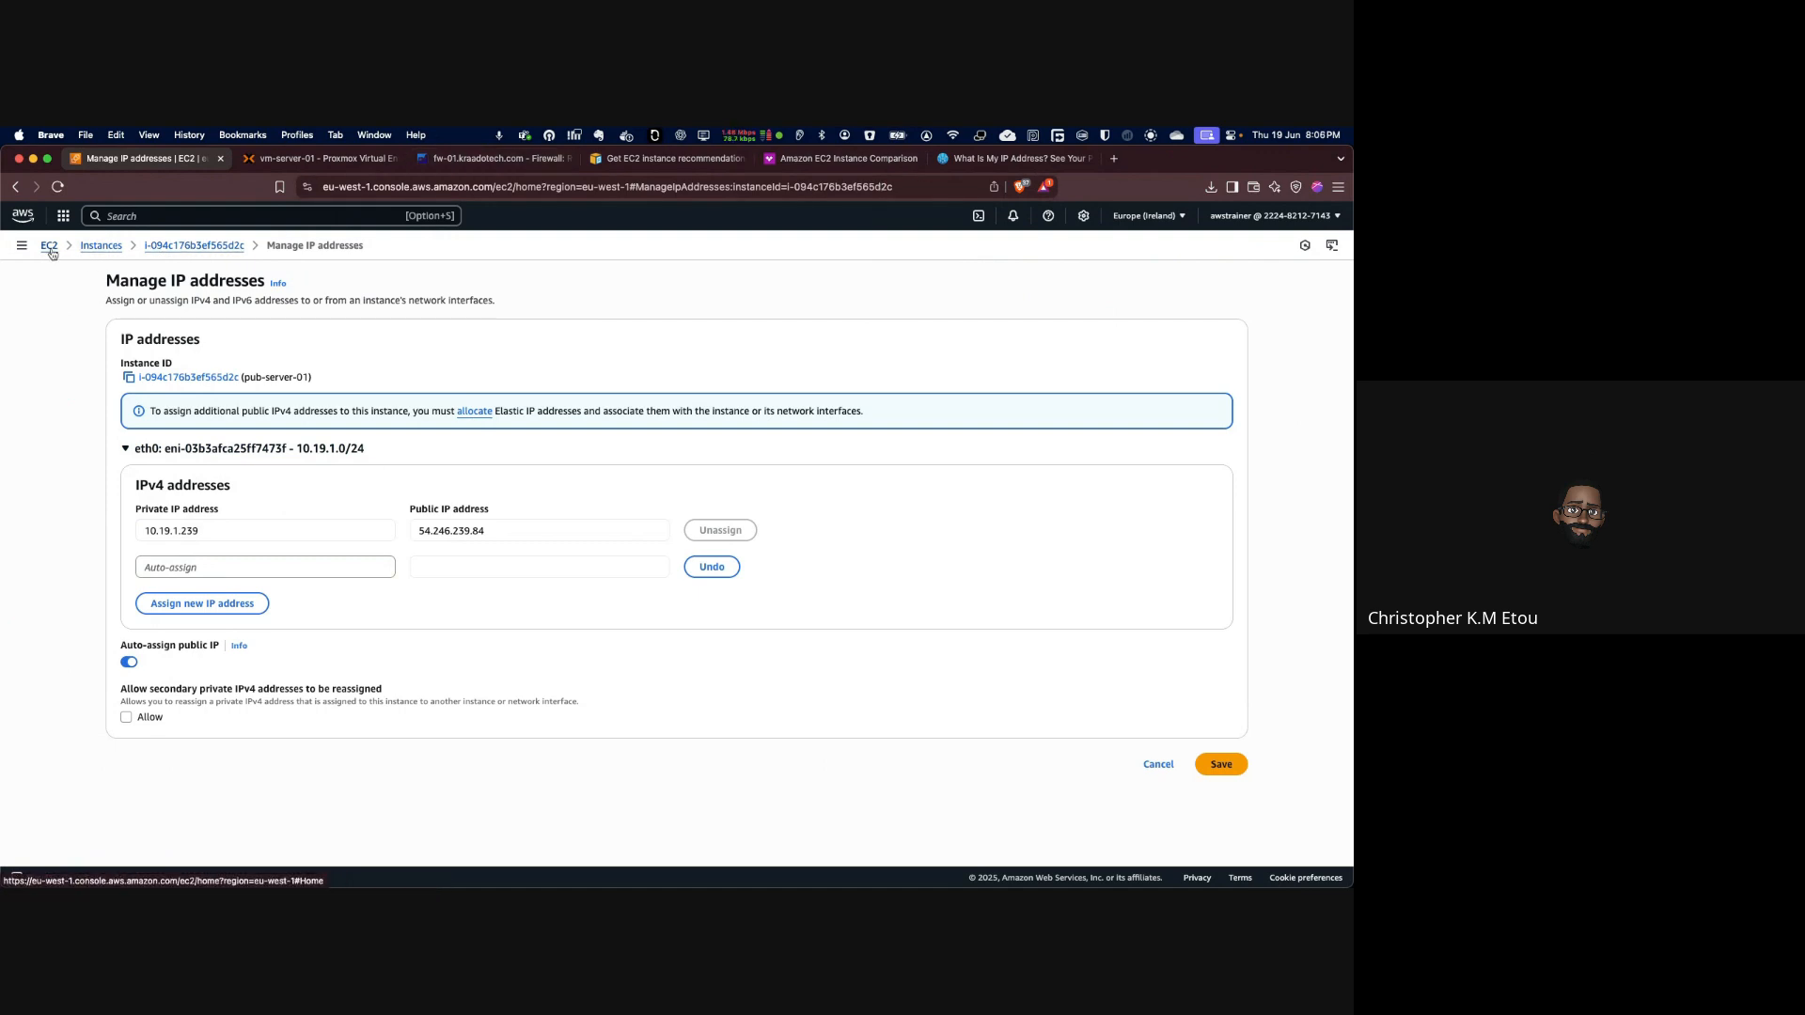
# - Associate the newly allocated Elastic IP address 34.249.28.156 with the pub-server-01 instance, using its private IP address 10.19.1.239
pyautogui.click(20, 247)
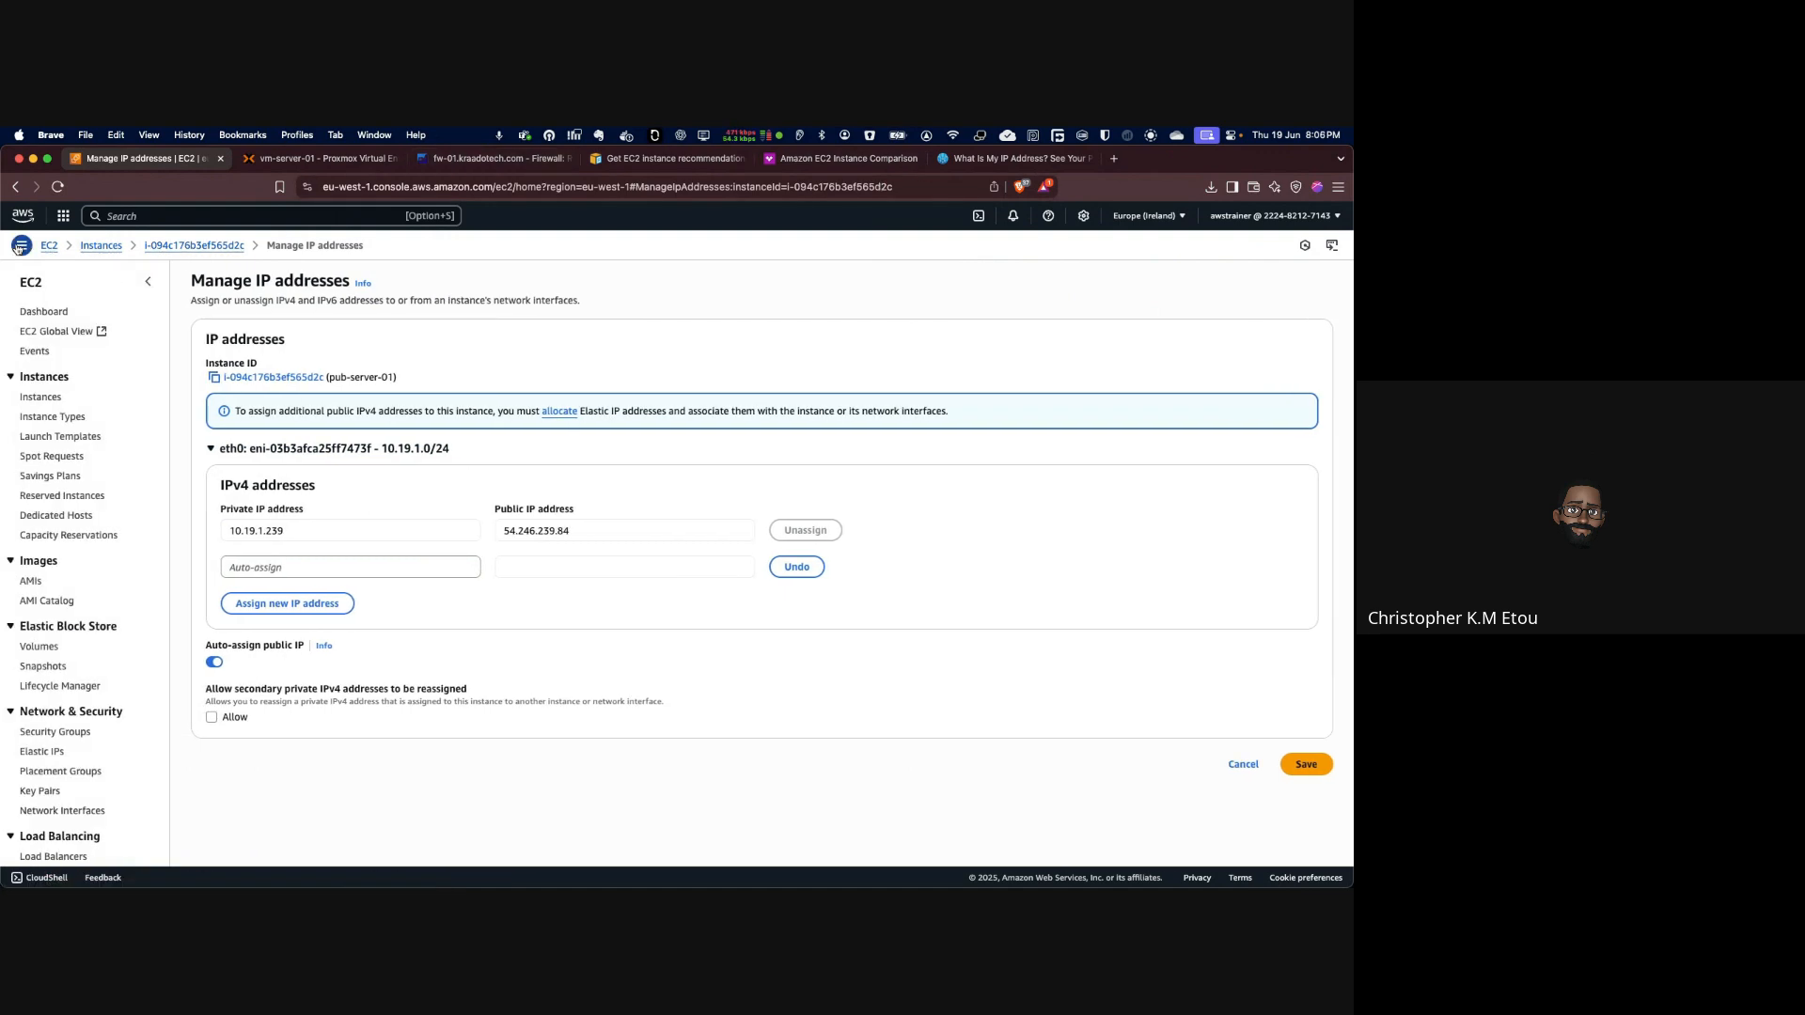
pyautogui.click(42, 753)
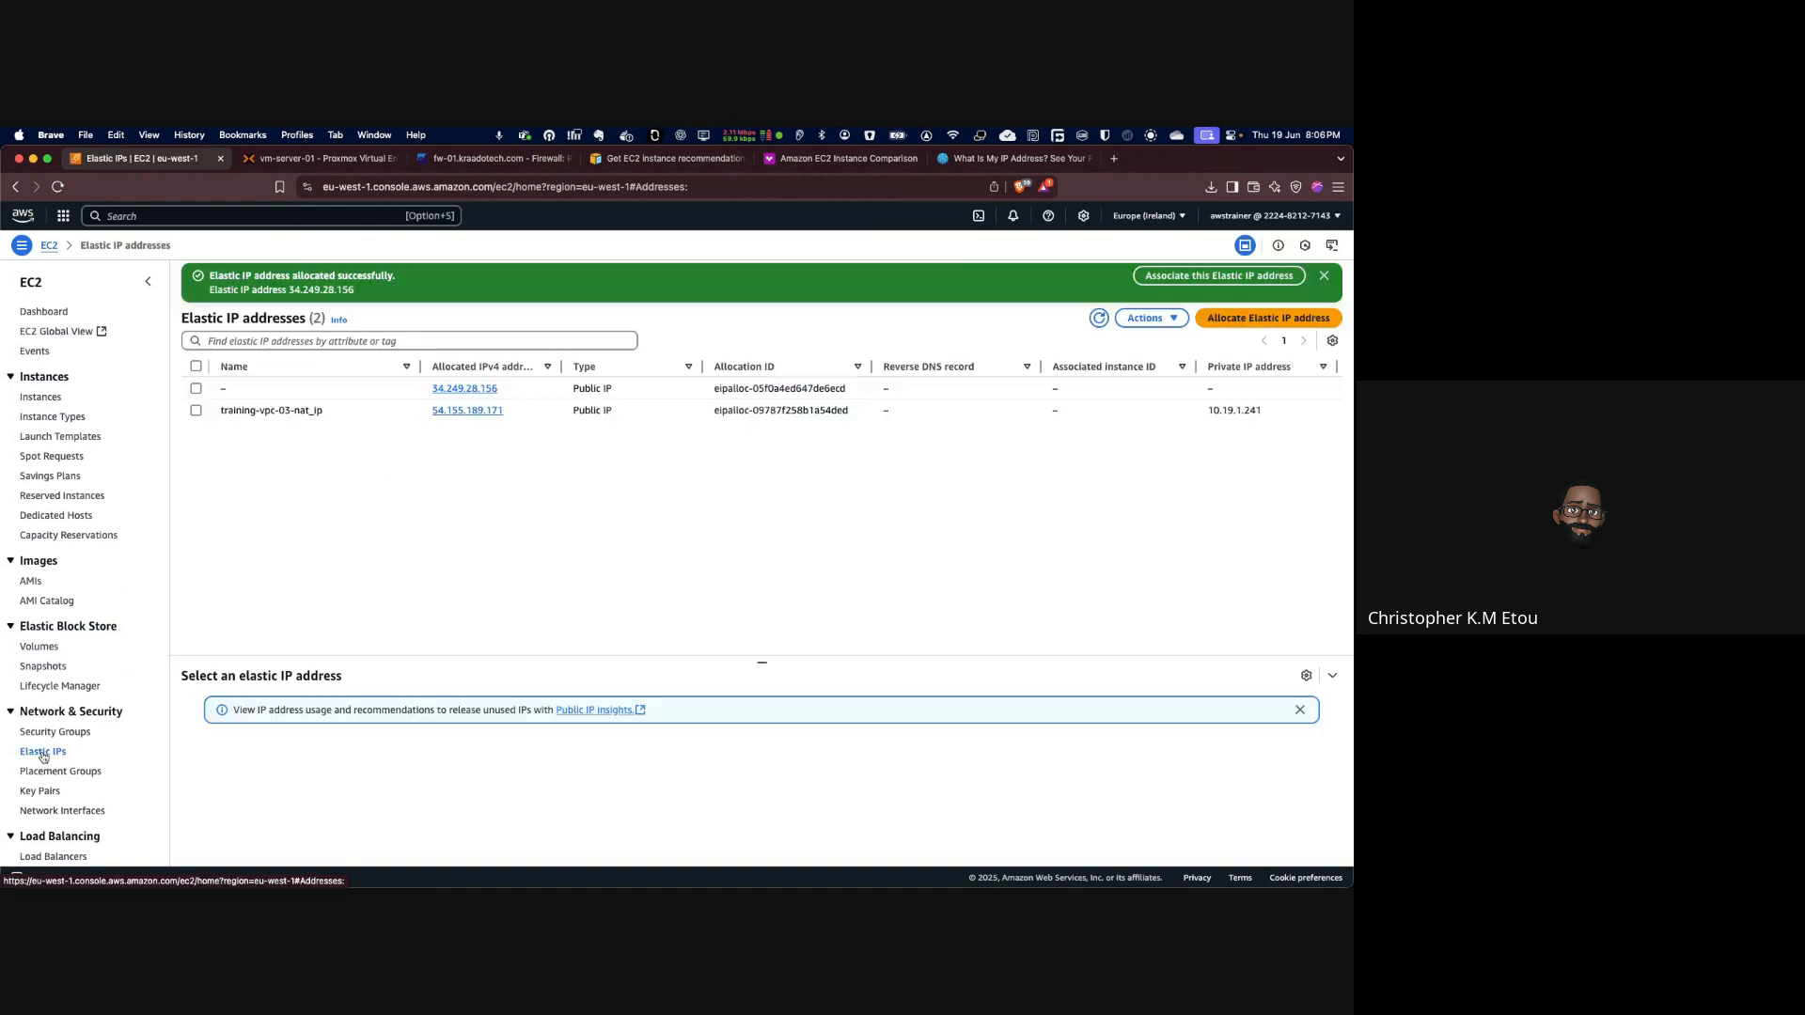
pyautogui.click(298, 389)
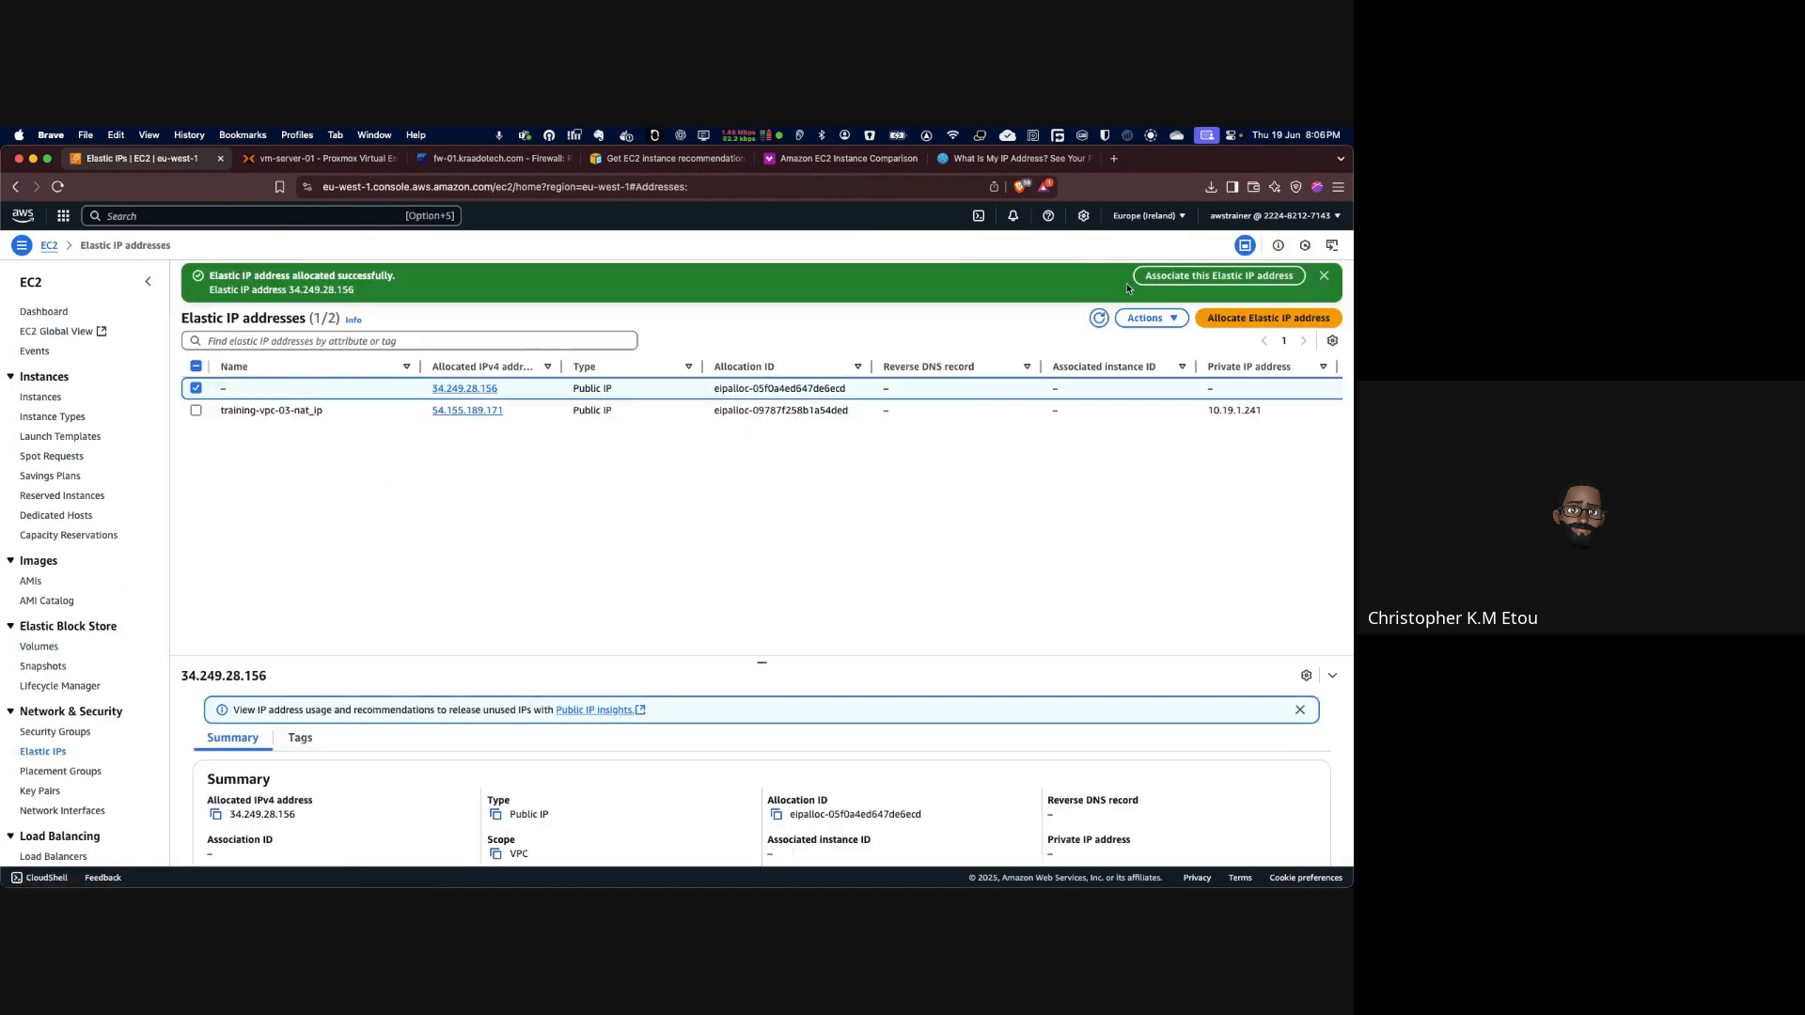
pyautogui.click(1169, 319)
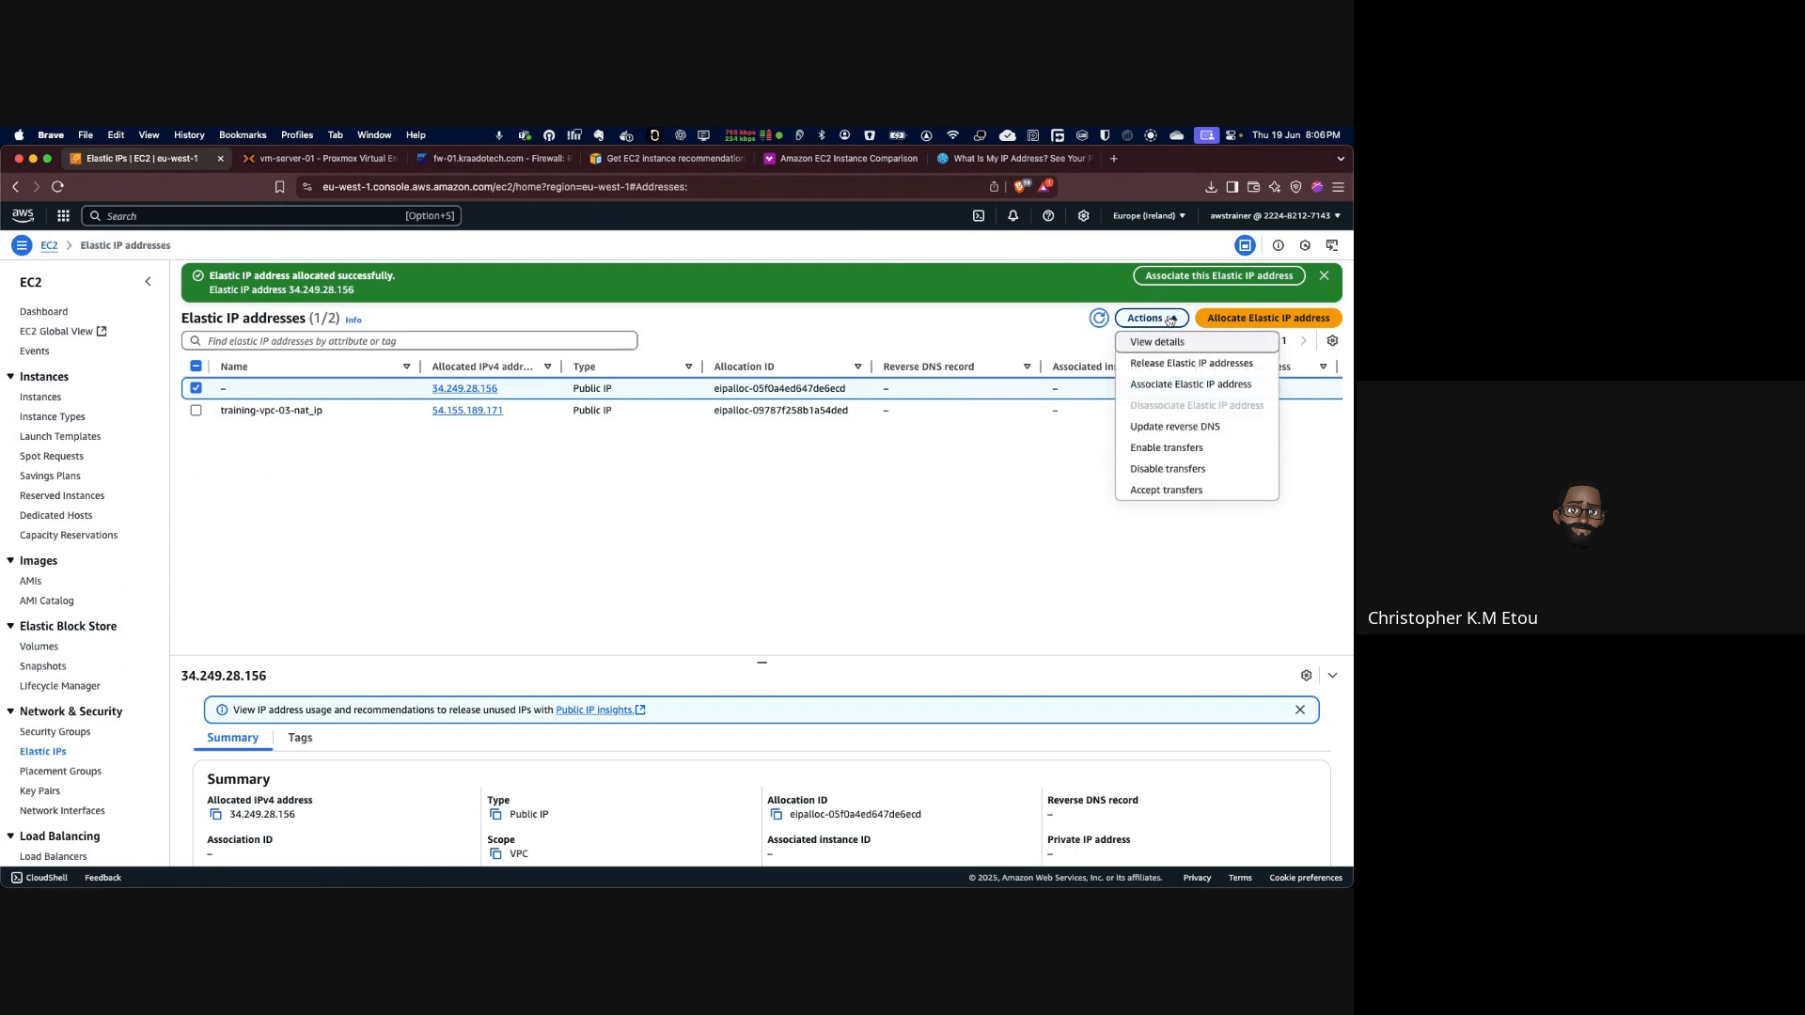
pyautogui.click(1164, 391)
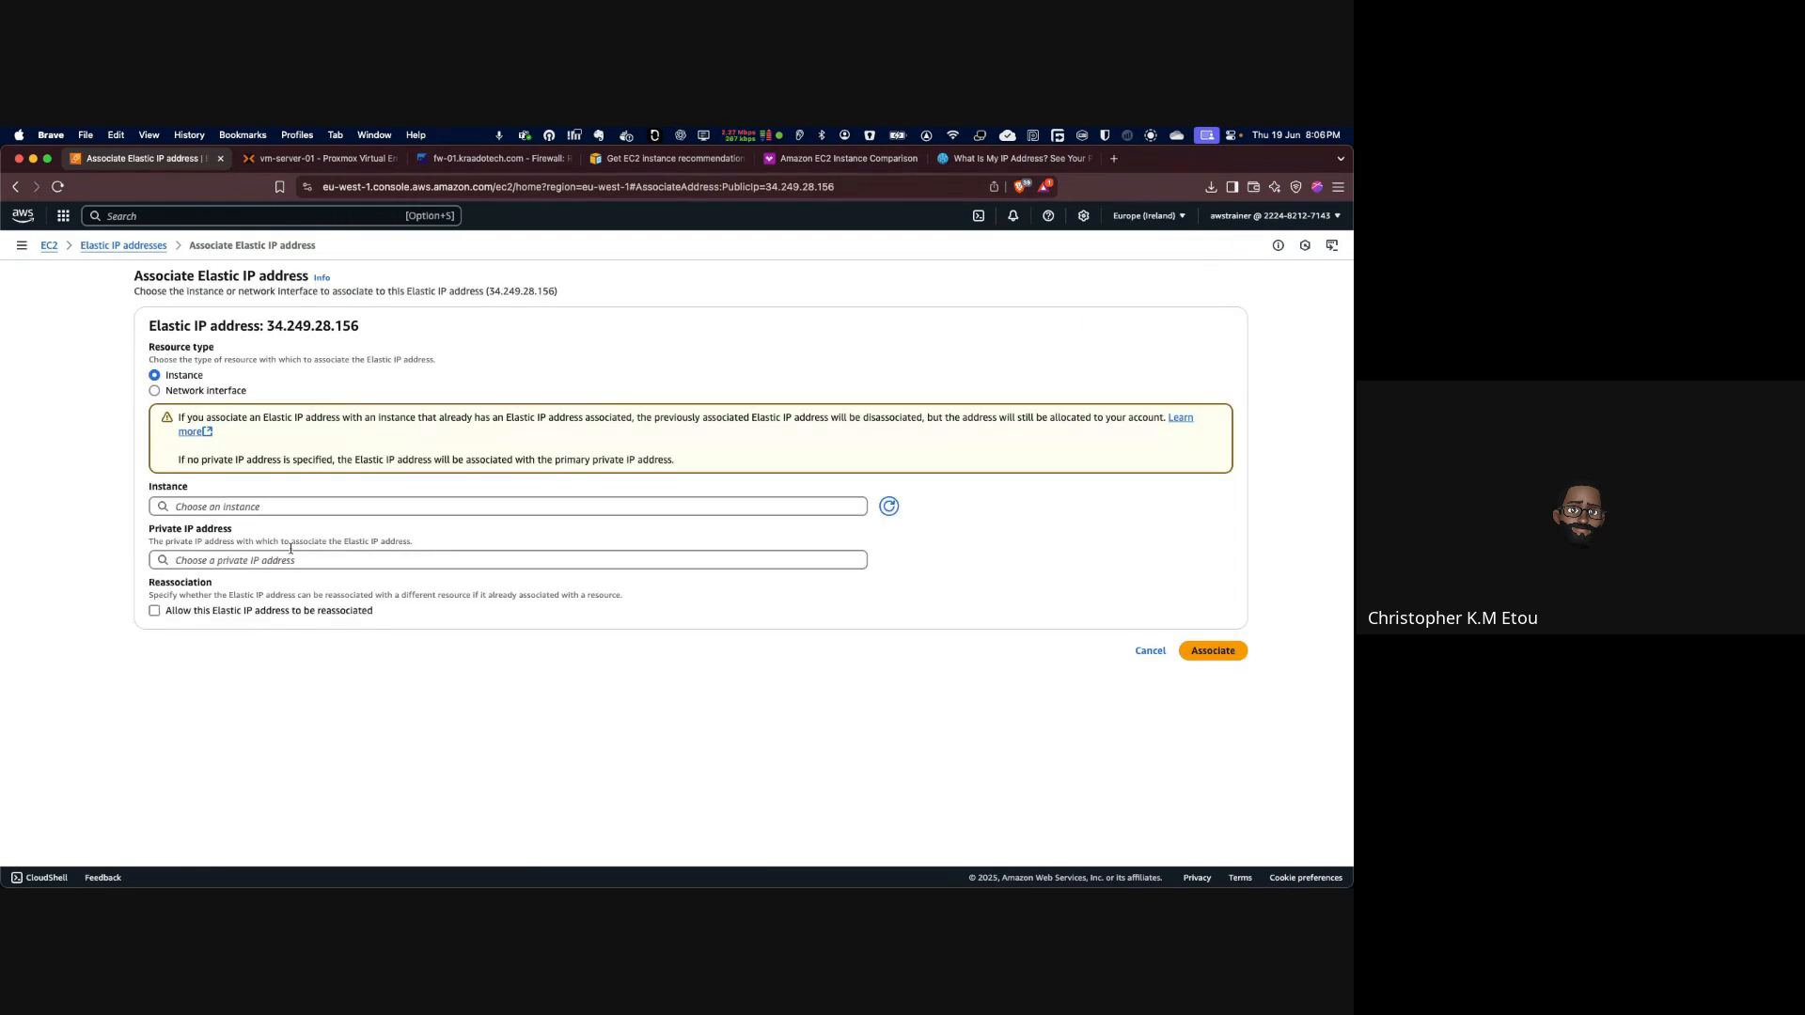
pyautogui.click(206, 512)
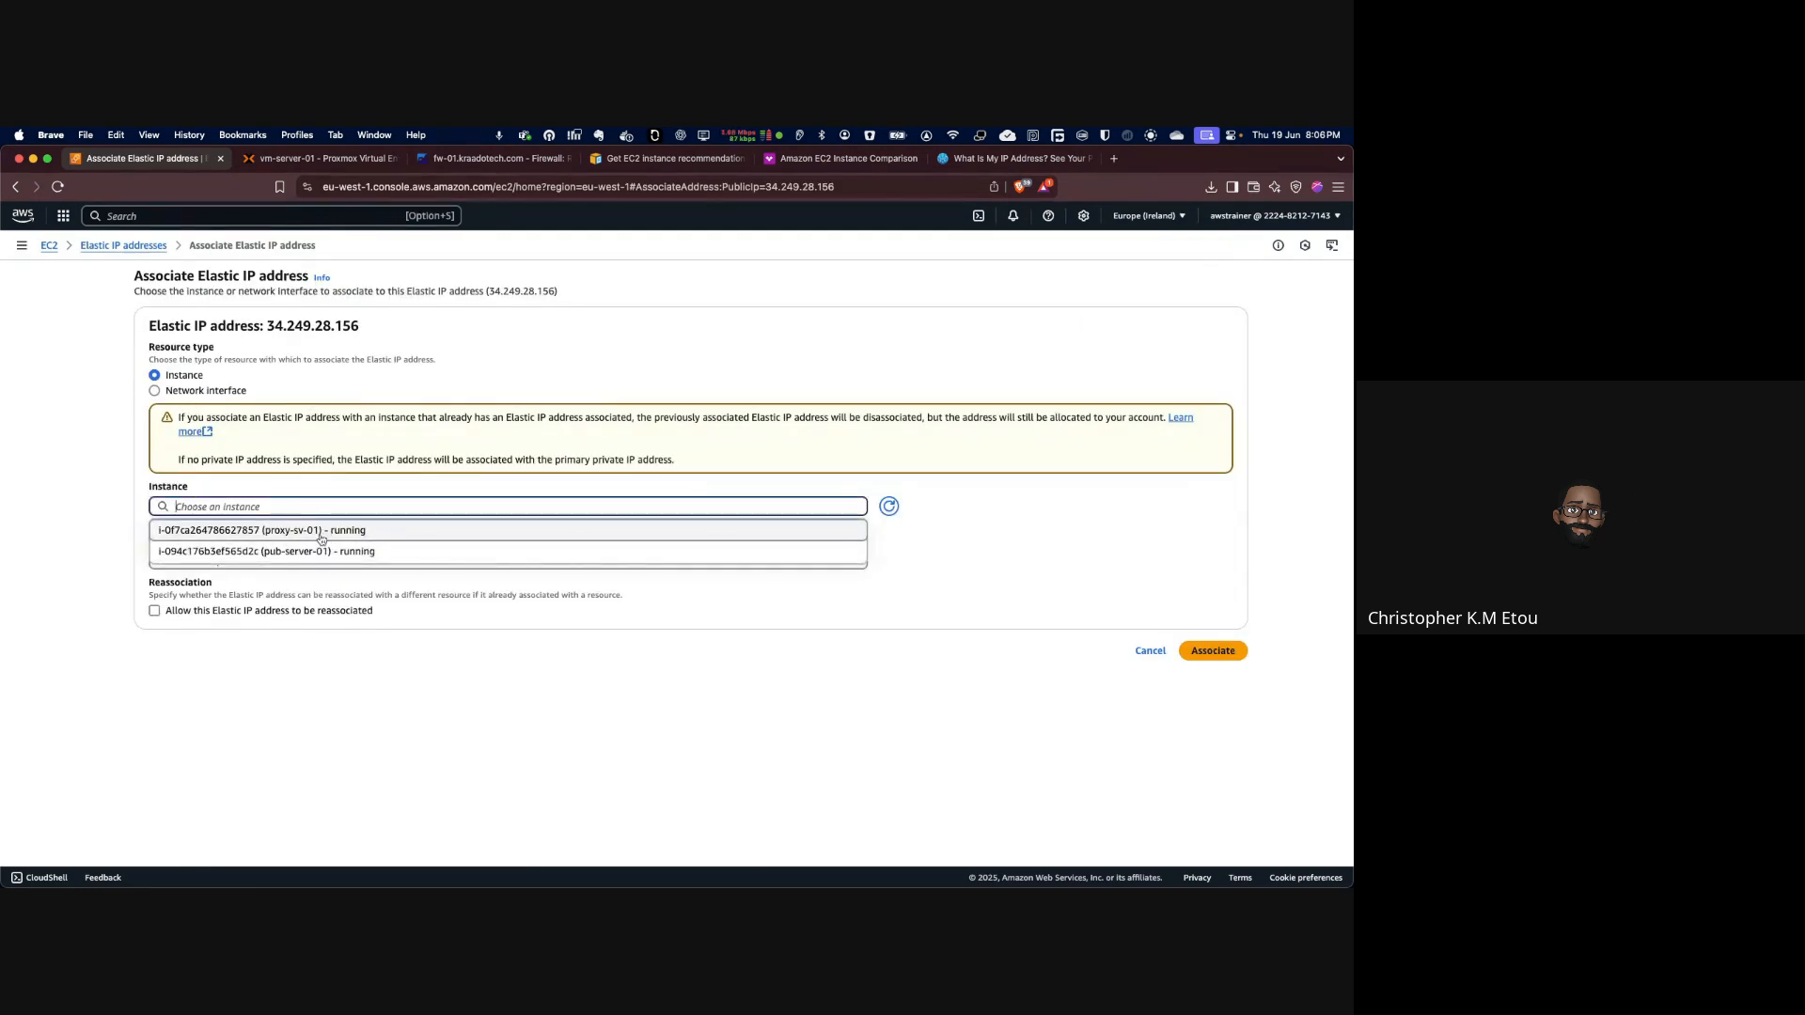
pyautogui.click(296, 555)
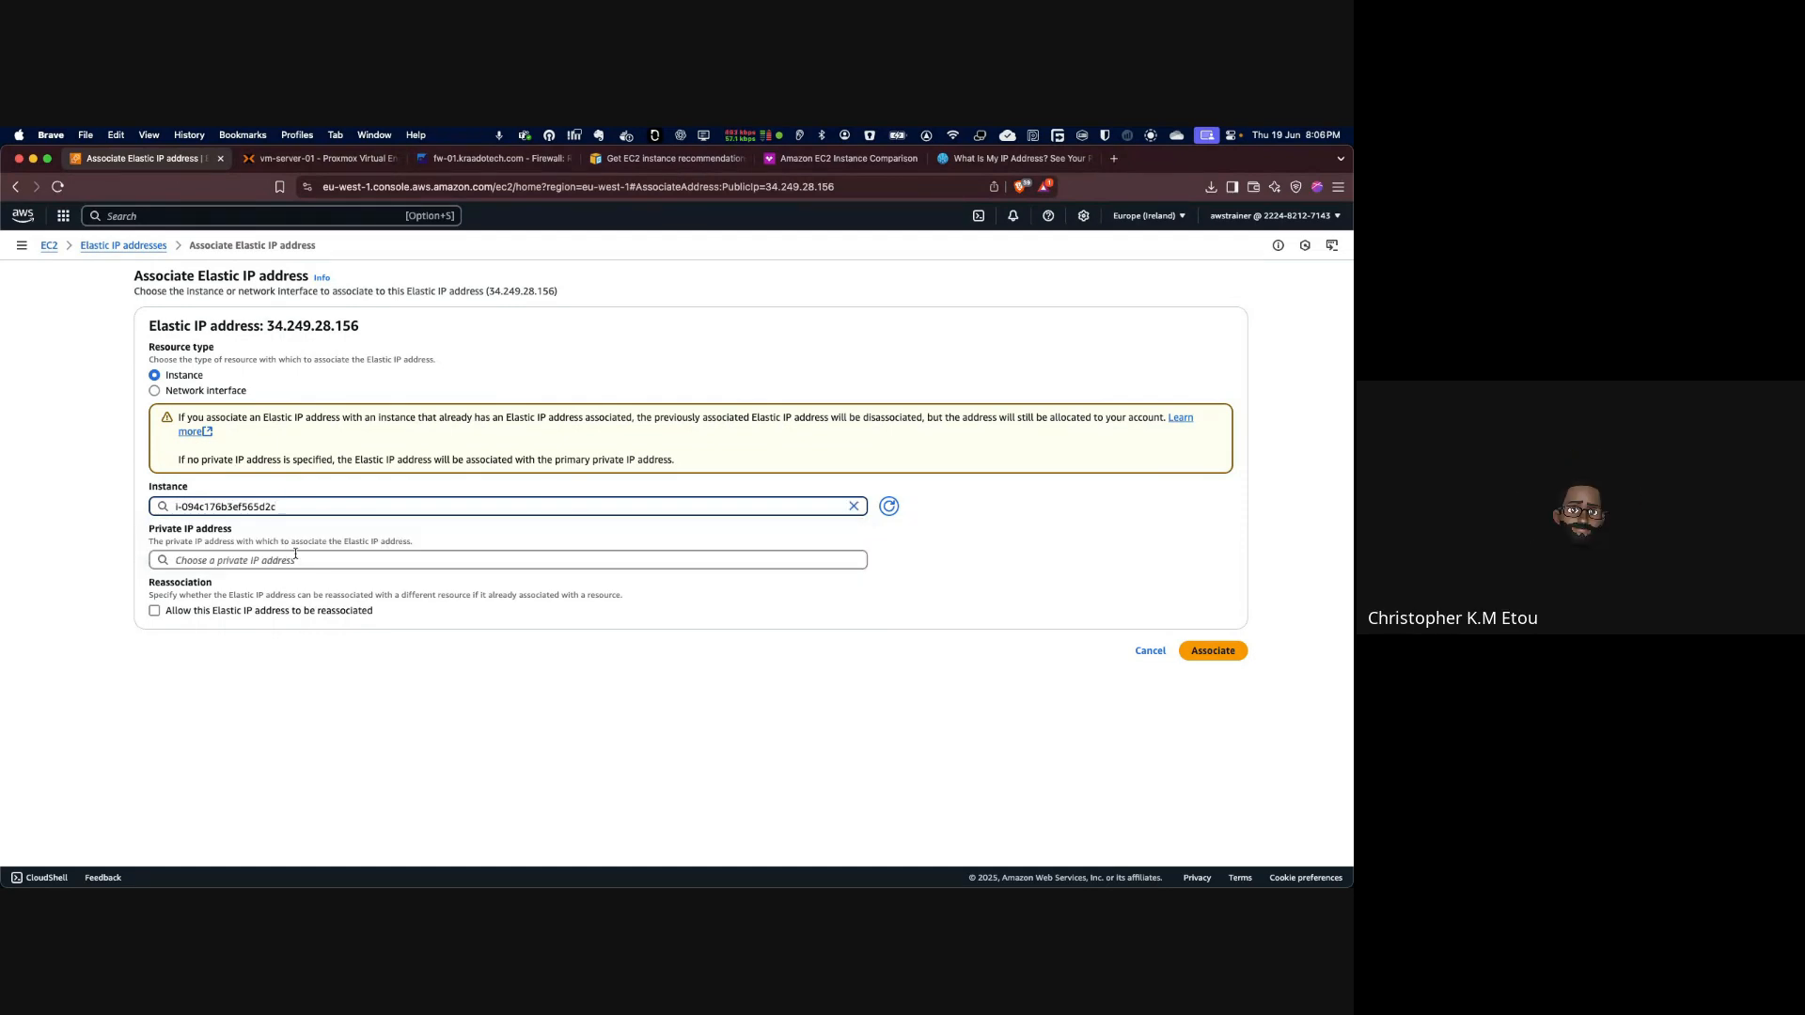
pyautogui.click(267, 561)
pyautogui.click(227, 584)
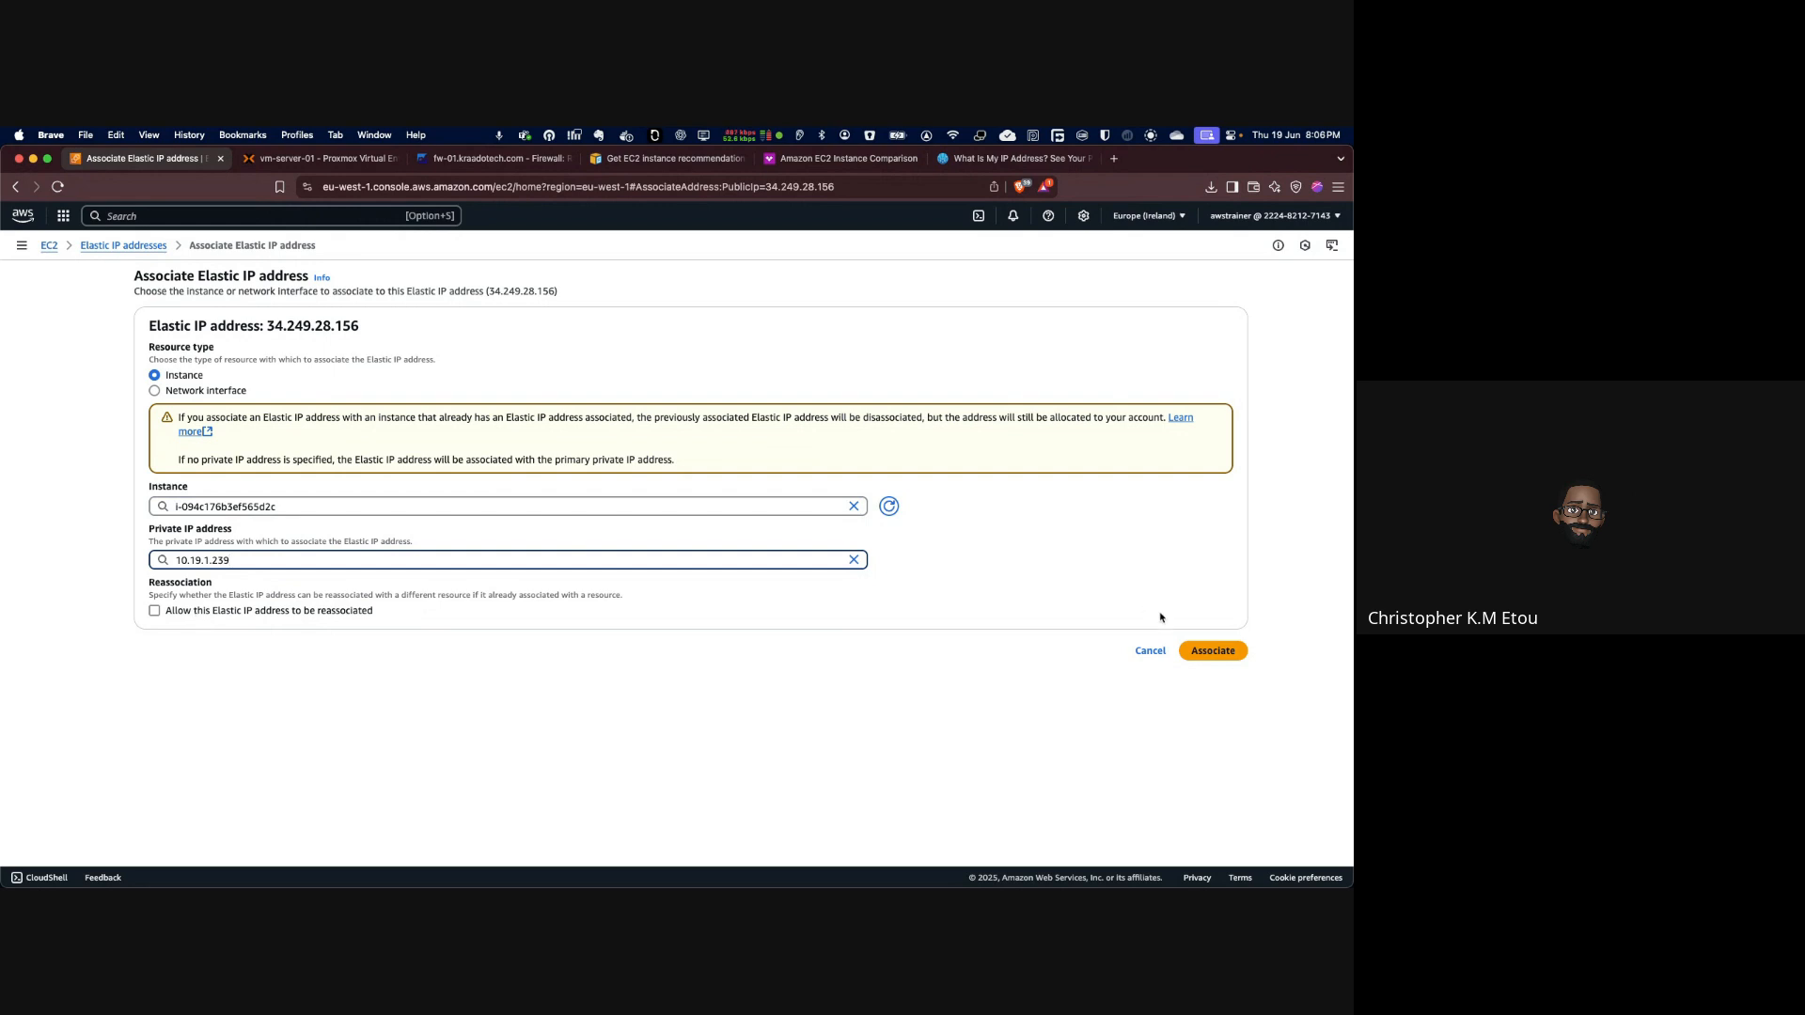
pyautogui.click(1212, 651)
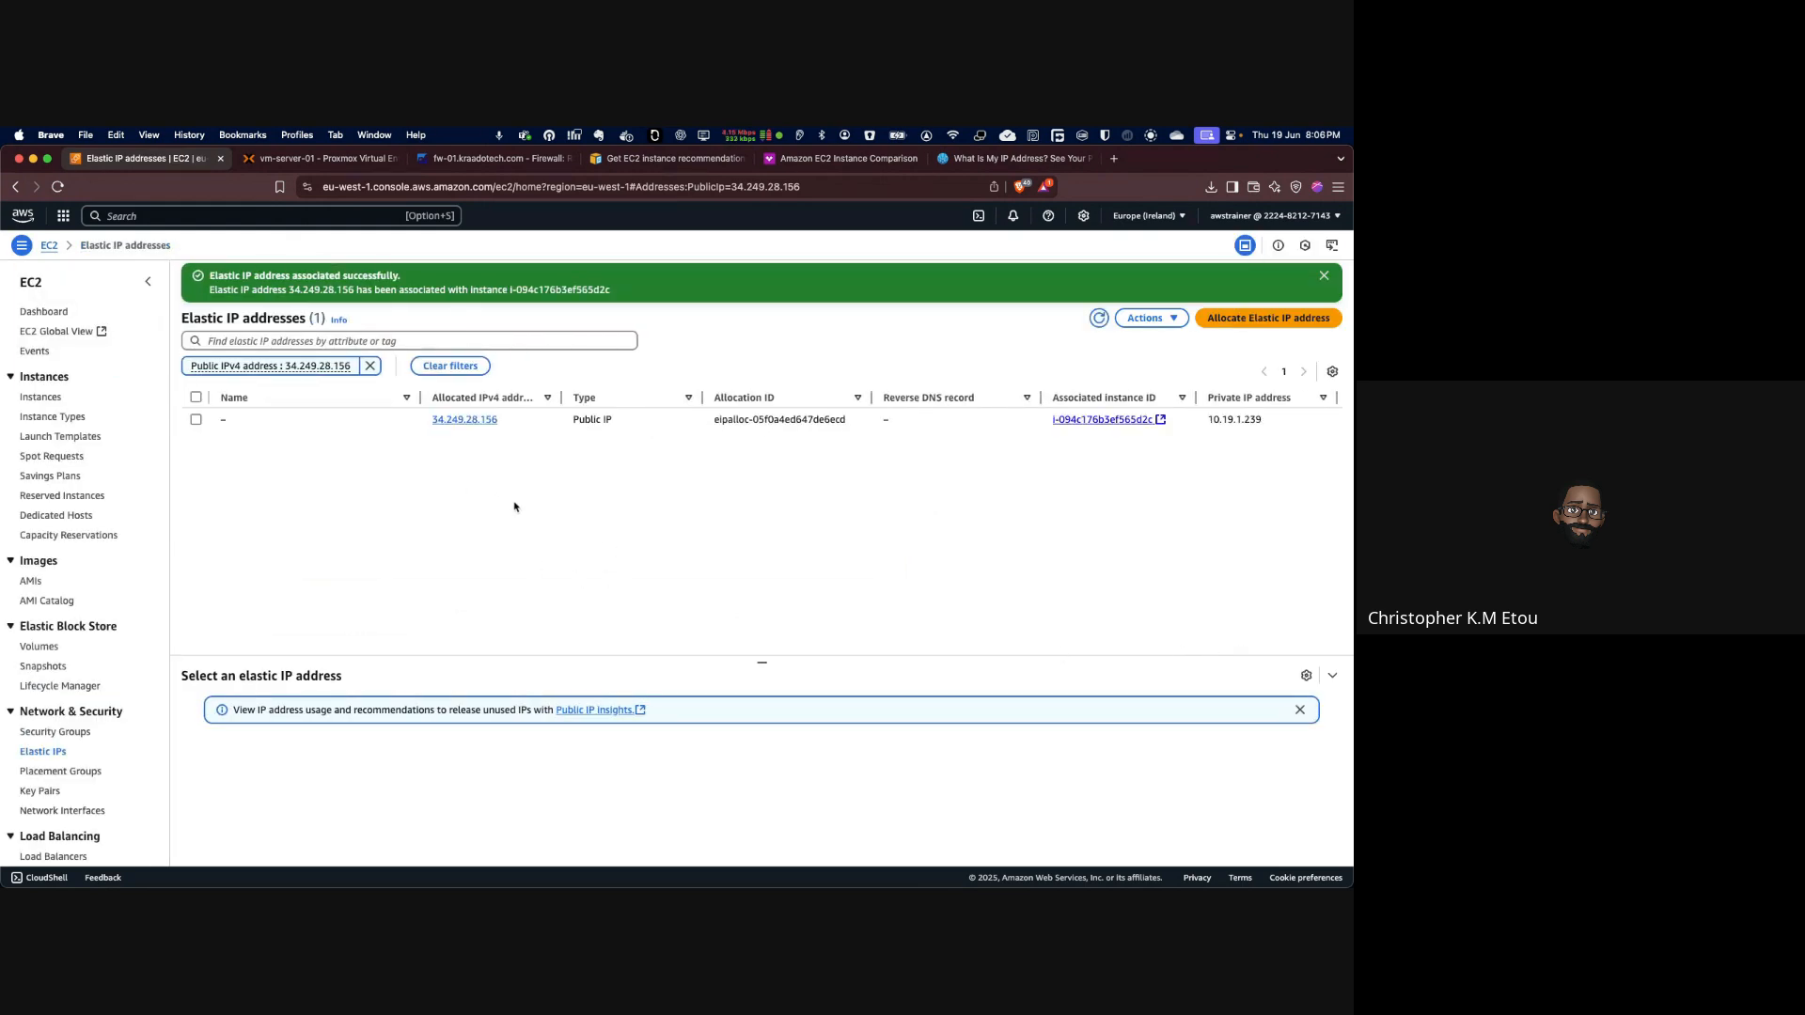
# - Return to the list of EC2 instances and check the public IPv4 address in the pub-server-01 details
pyautogui.moveTo(506, 425); pyautogui.dragTo(294, 420)
pyautogui.click(40, 397)
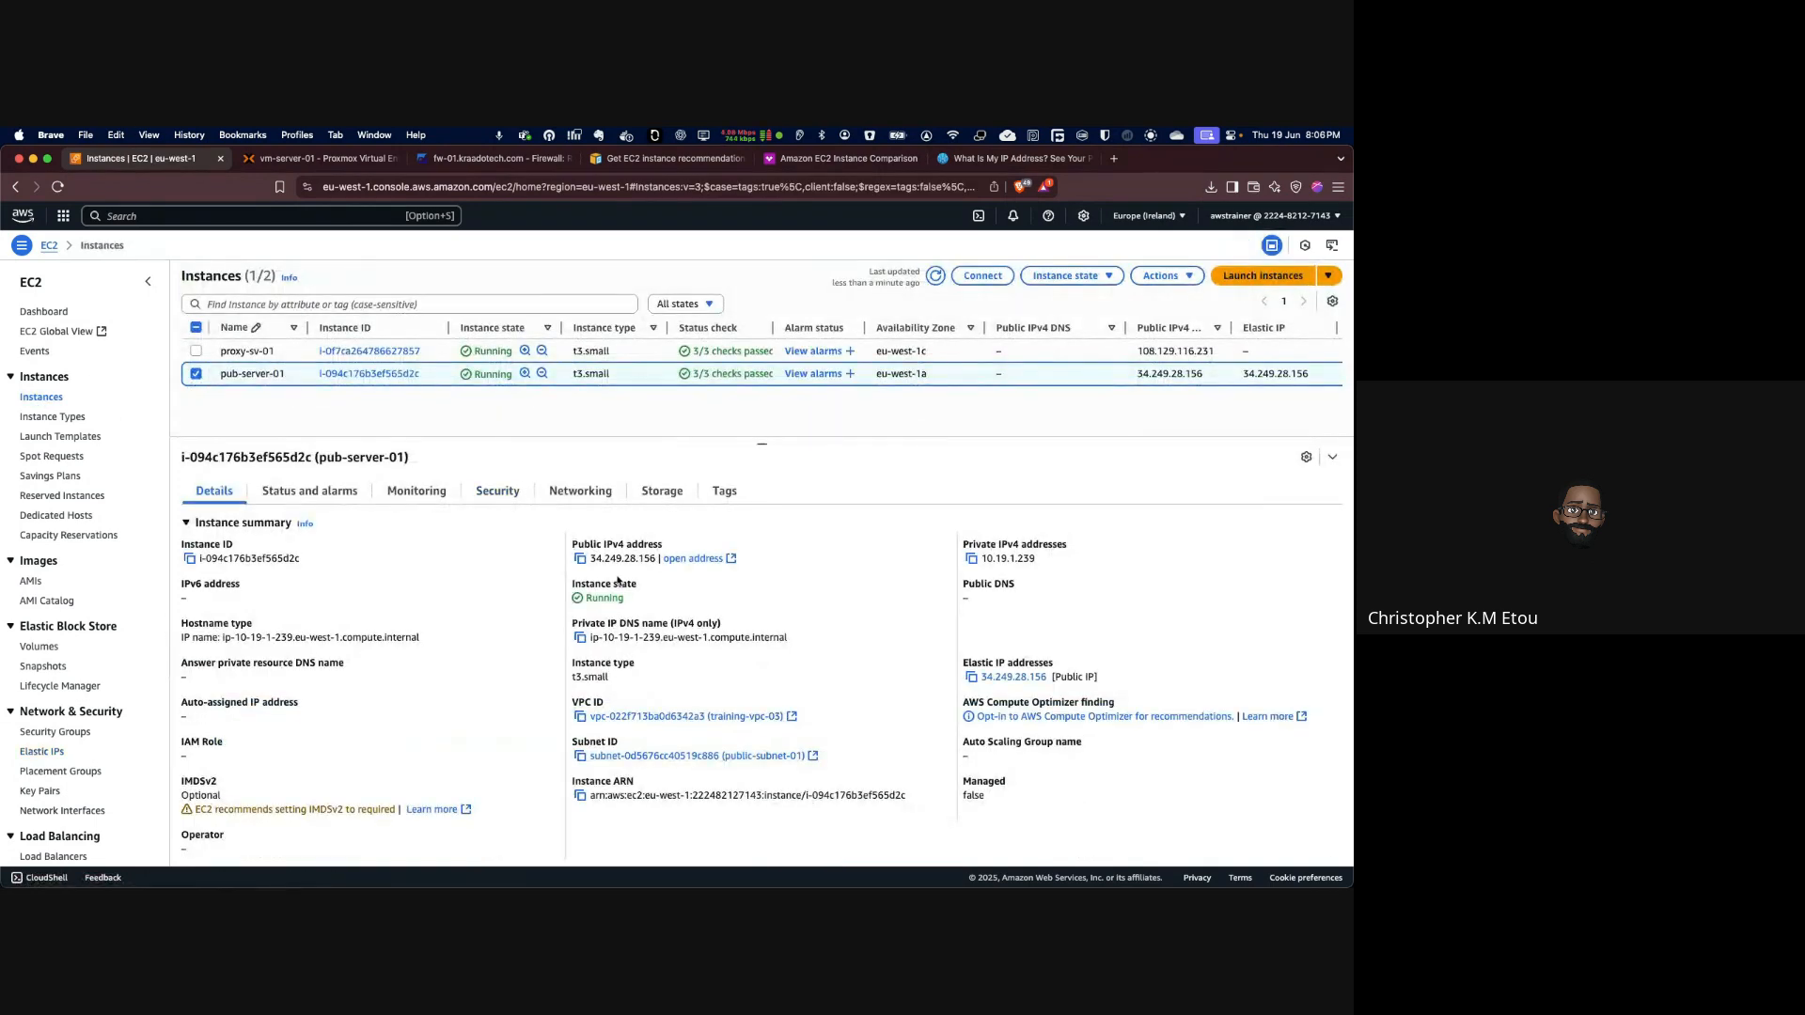
pyautogui.doubleClick(613, 557)
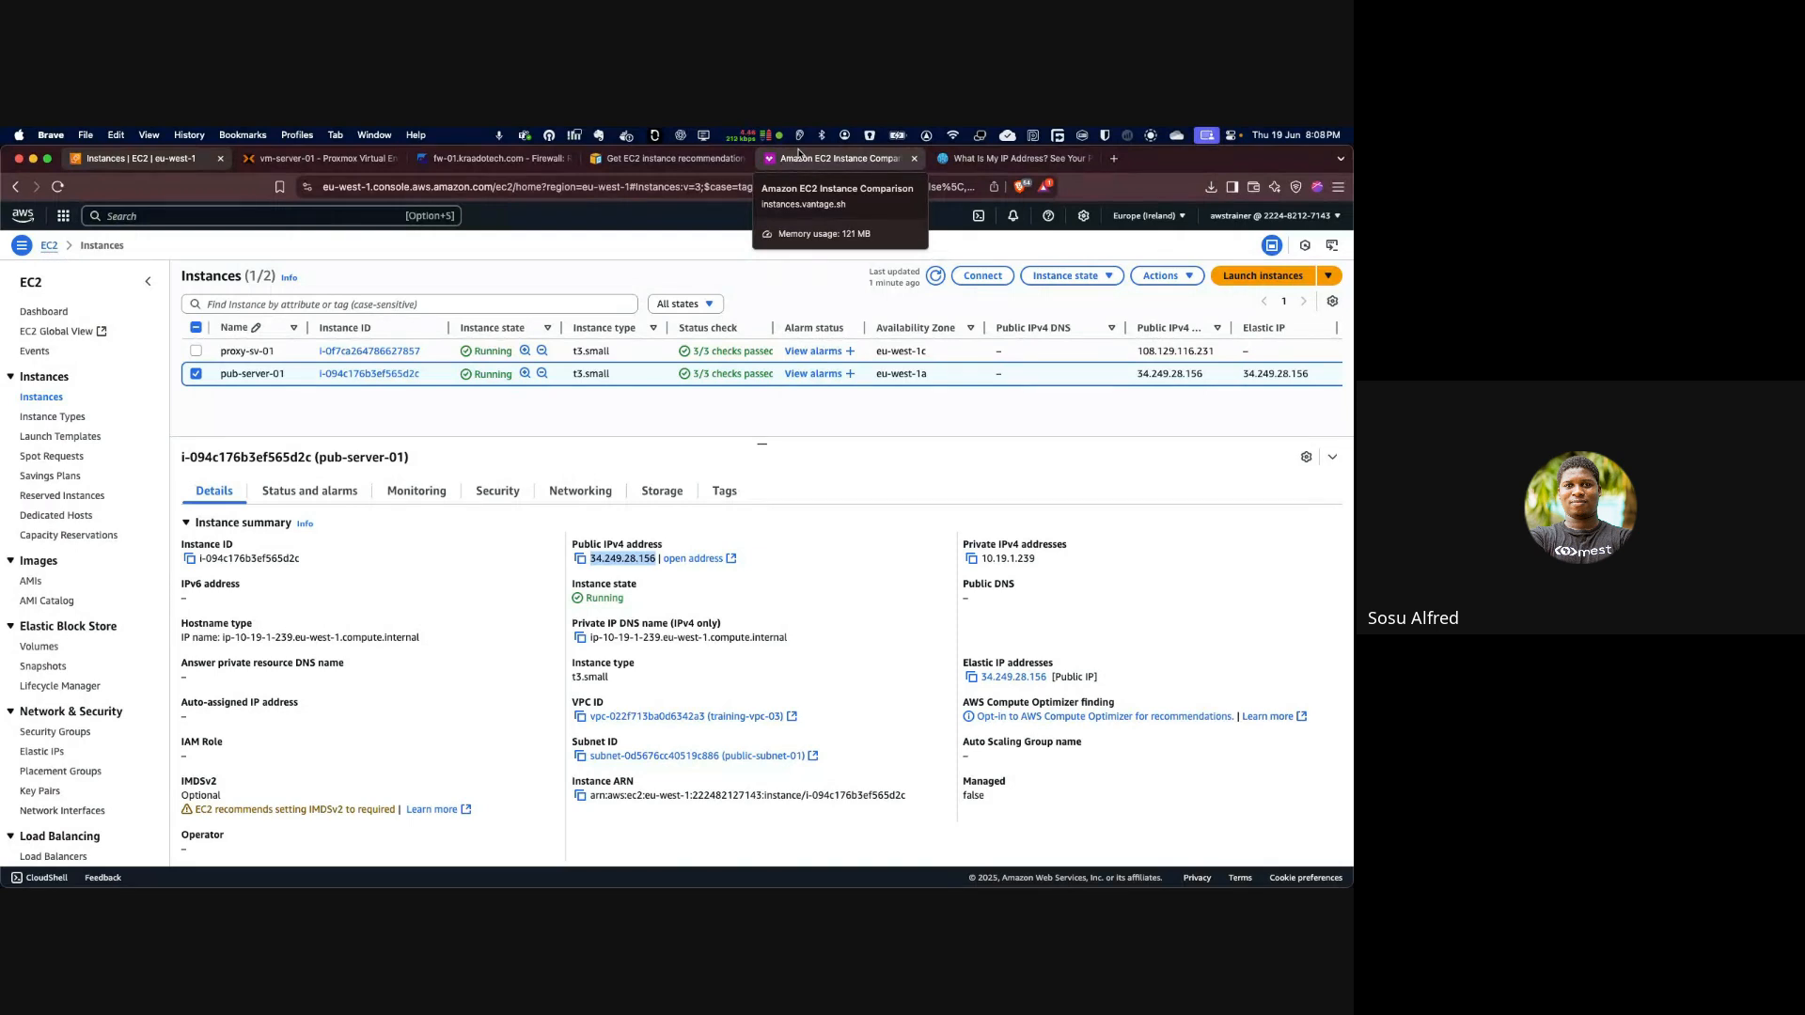
pyautogui.click(950, 384)
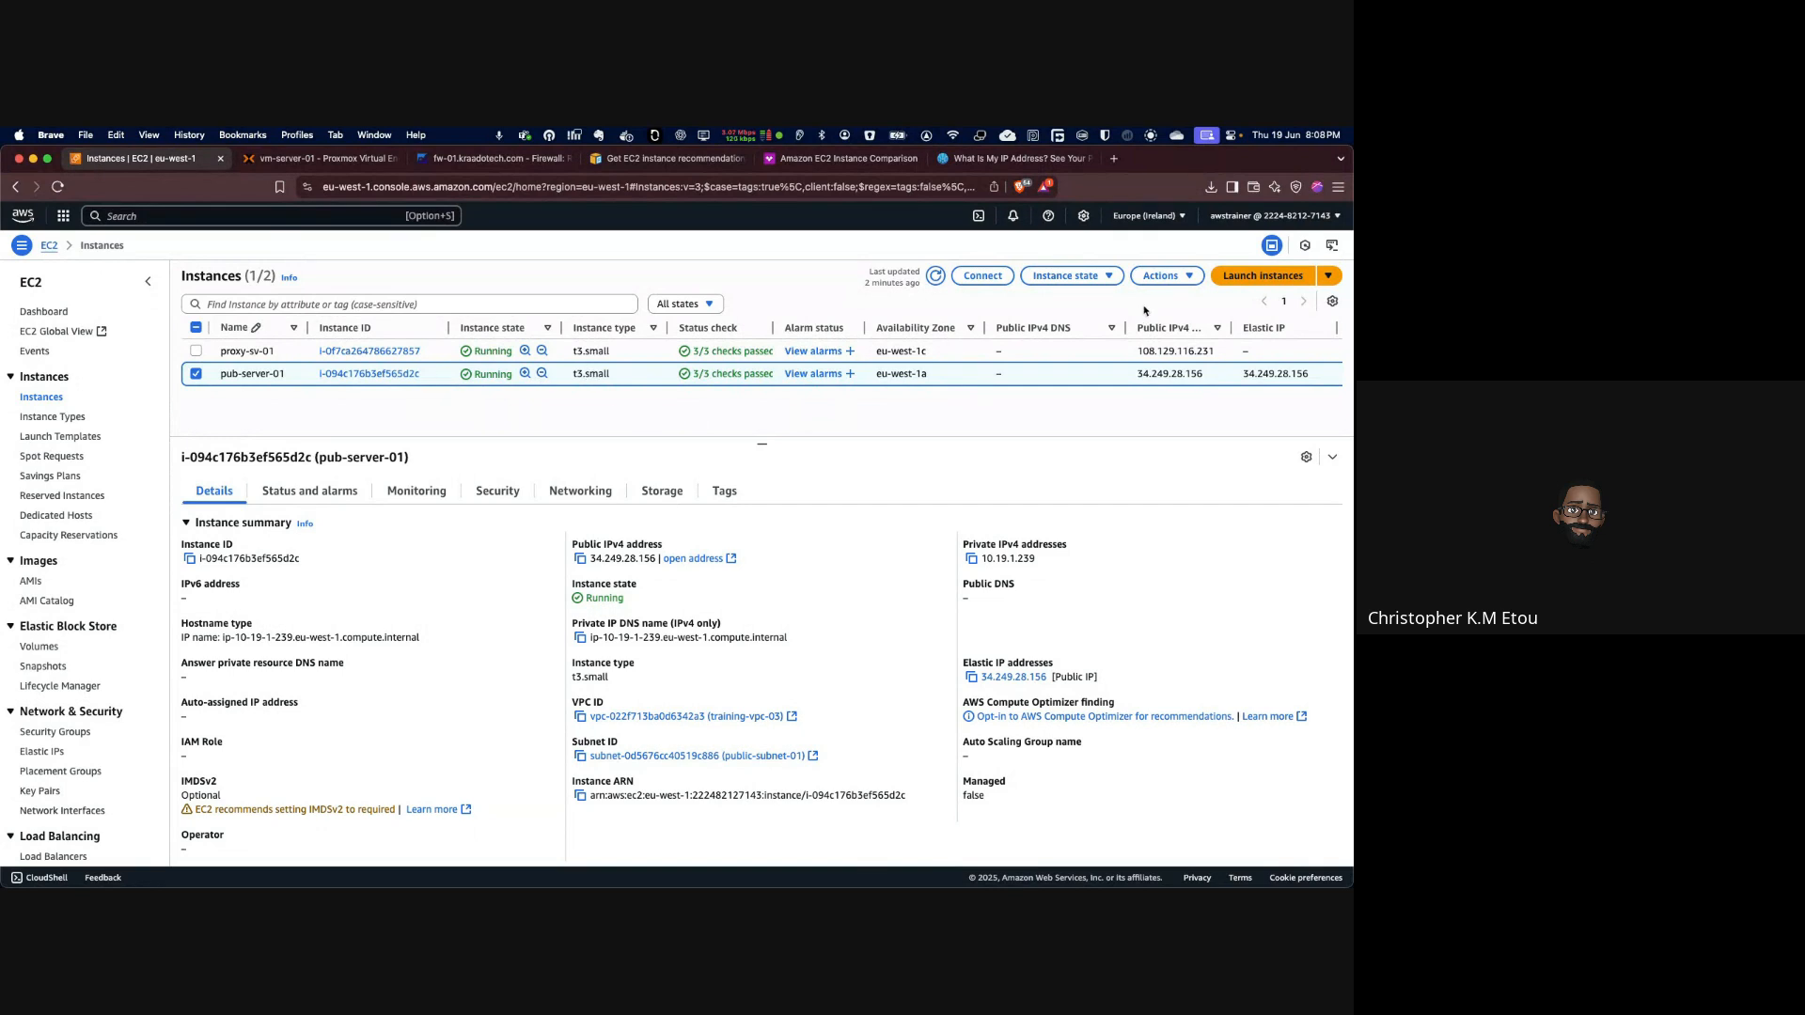
# - Examine the instance settings actions offered for the running pub-server-01 and its attached storage volume
pyautogui.click(1108, 276)
pyautogui.click(1193, 282)
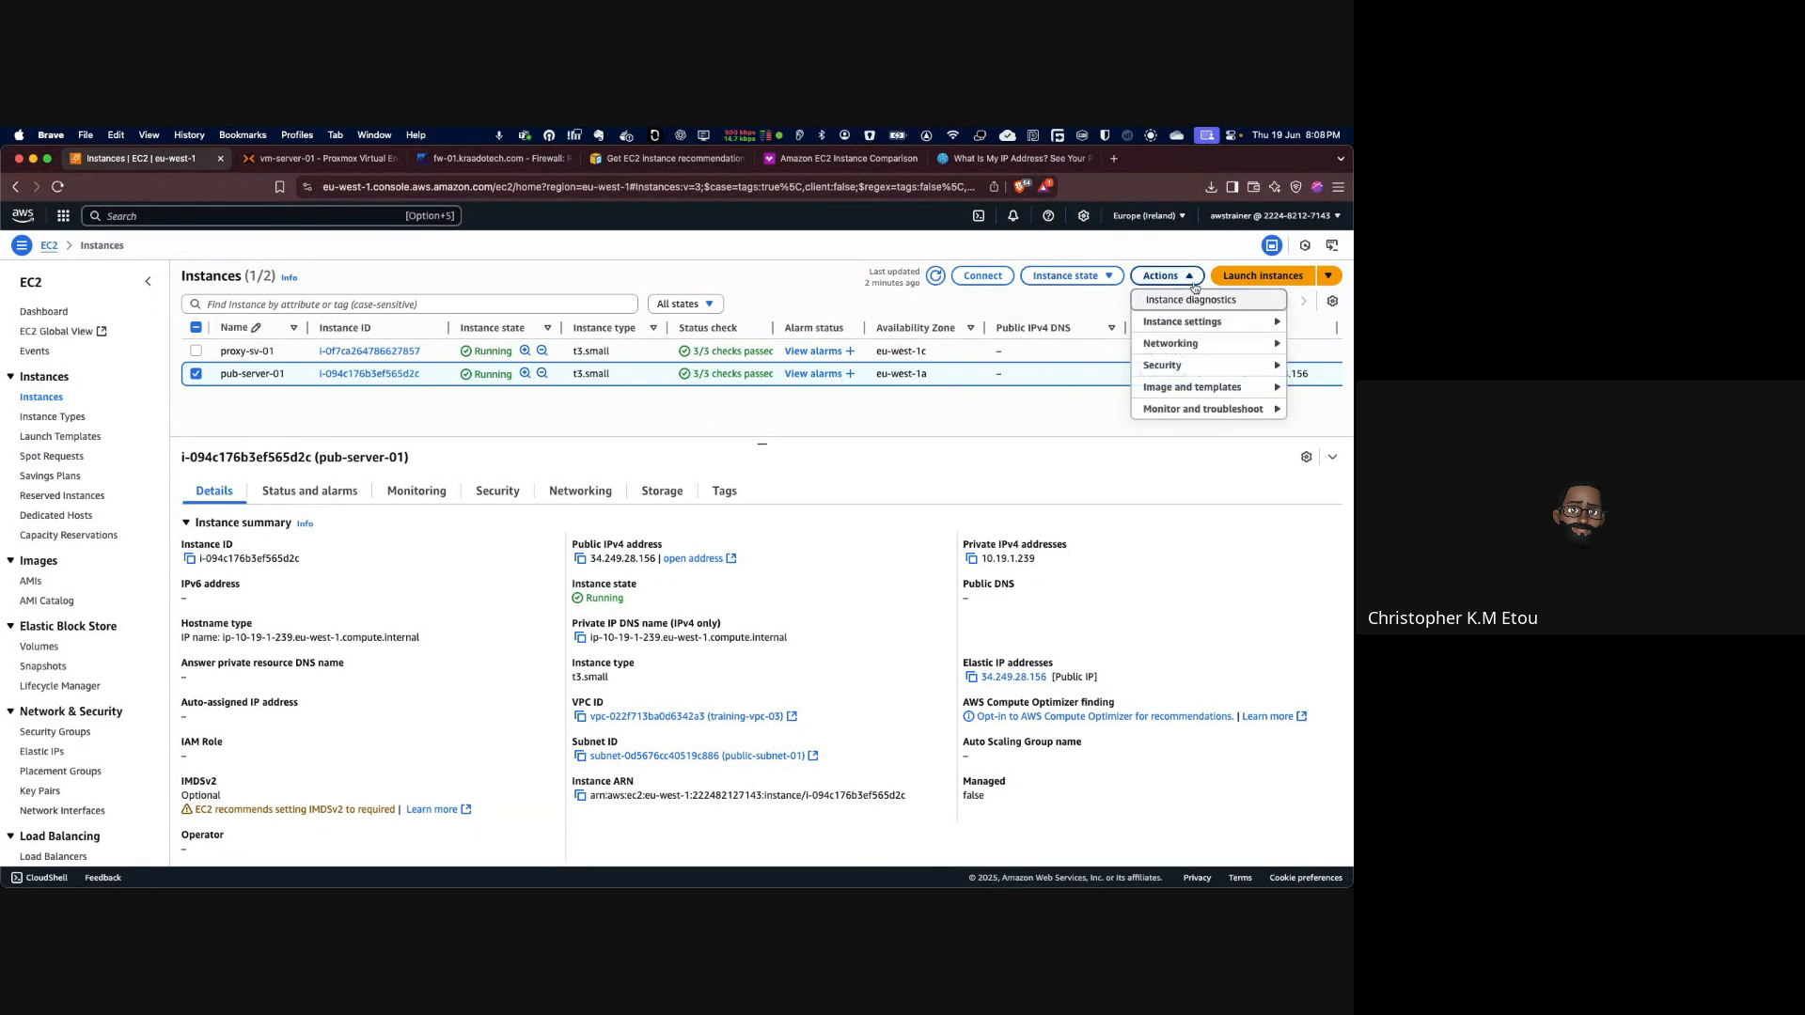
pyautogui.click(1227, 324)
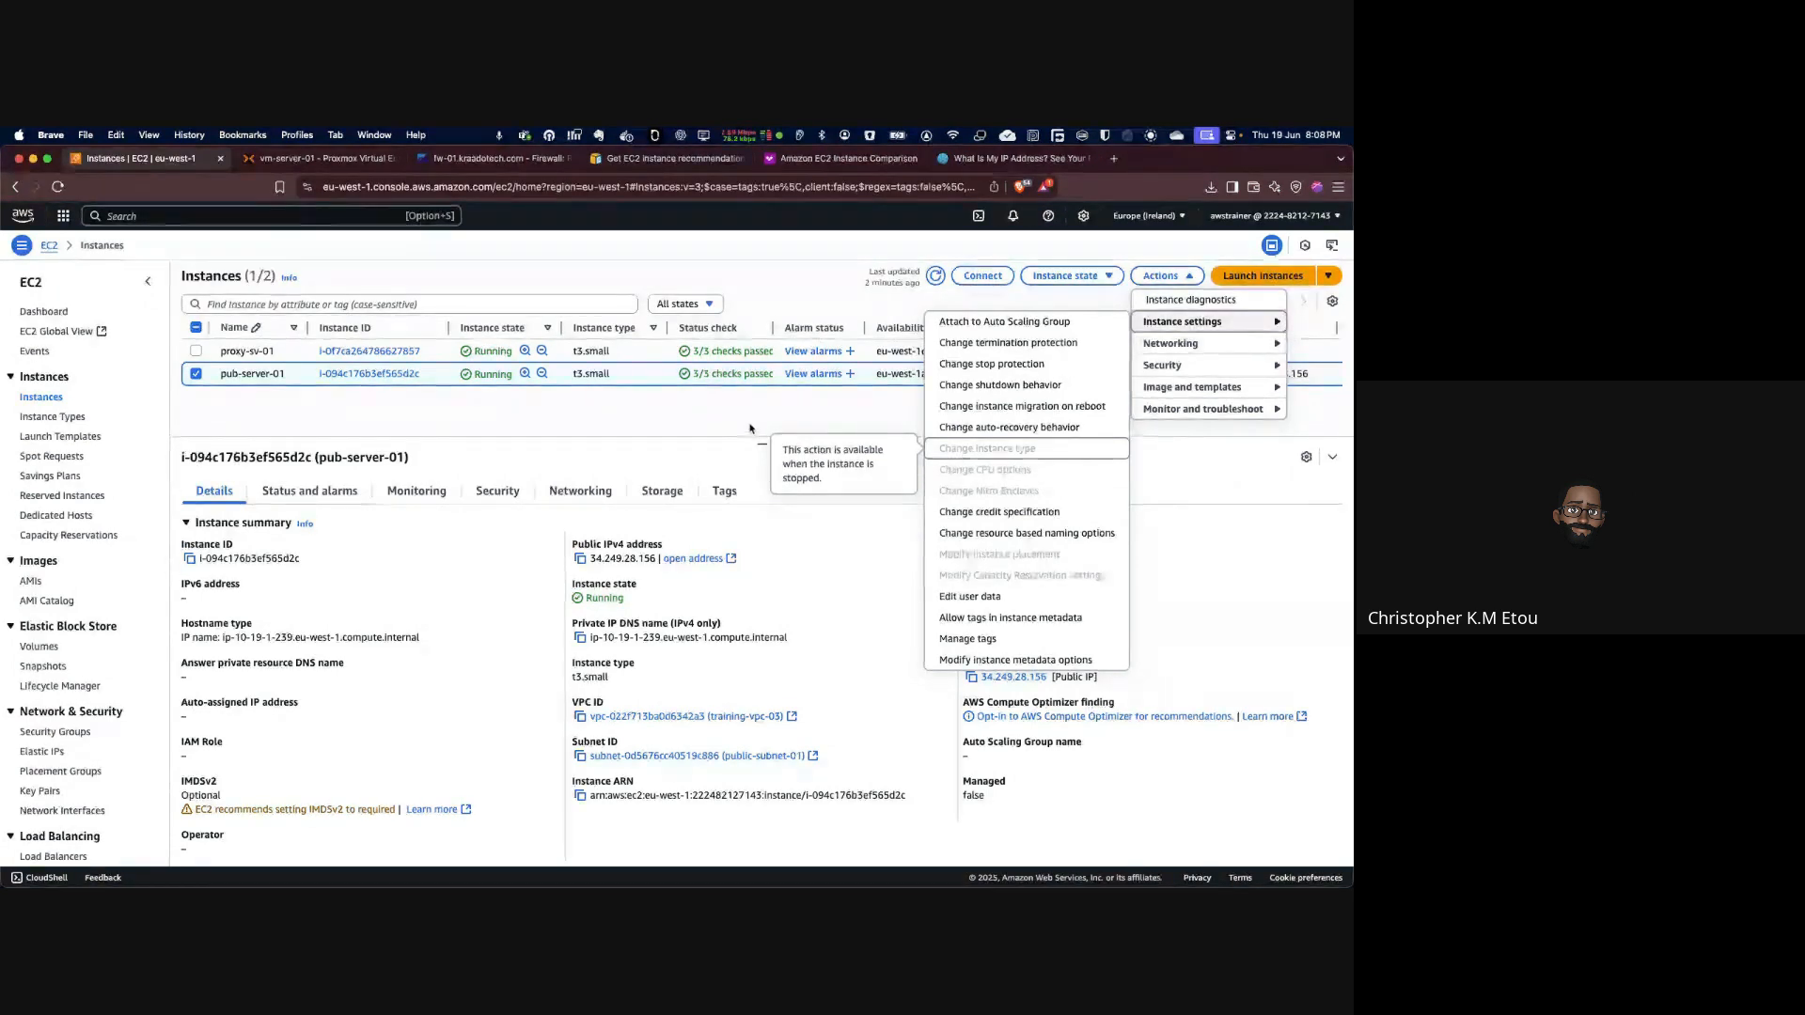
pyautogui.click(660, 491)
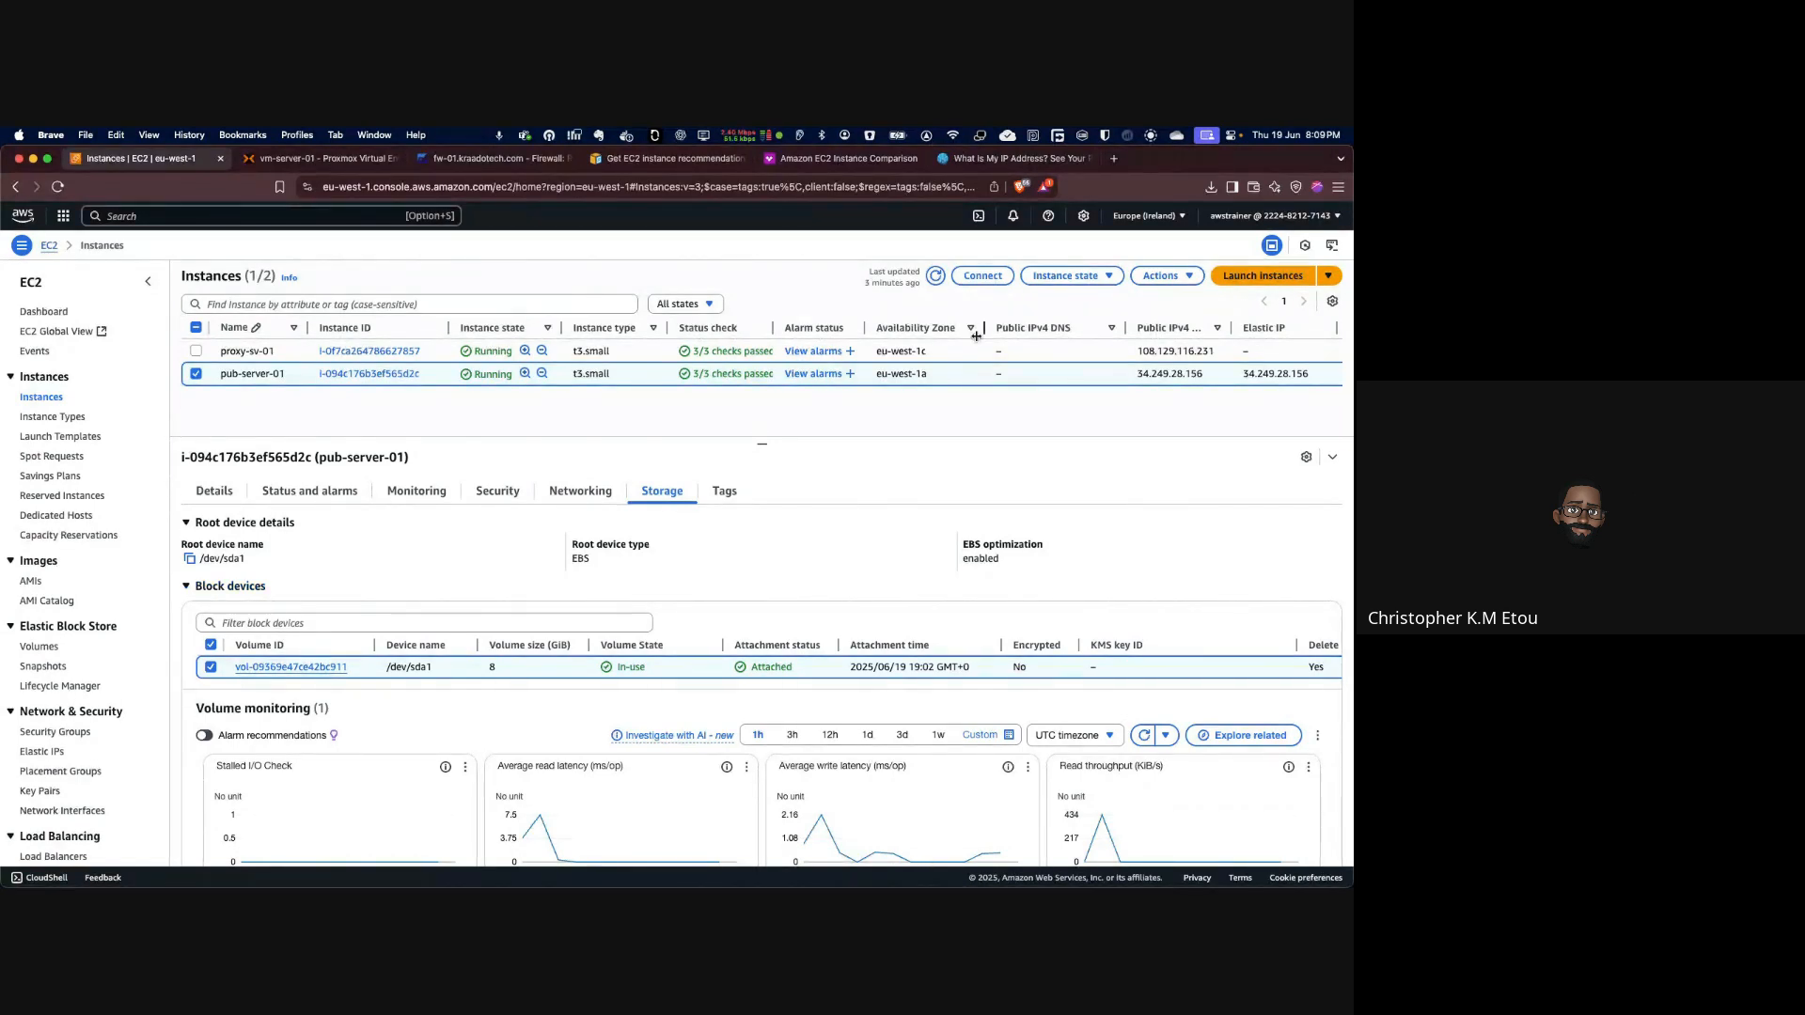
# - Stop the pub-server-01 instance
pyautogui.click(1065, 275)
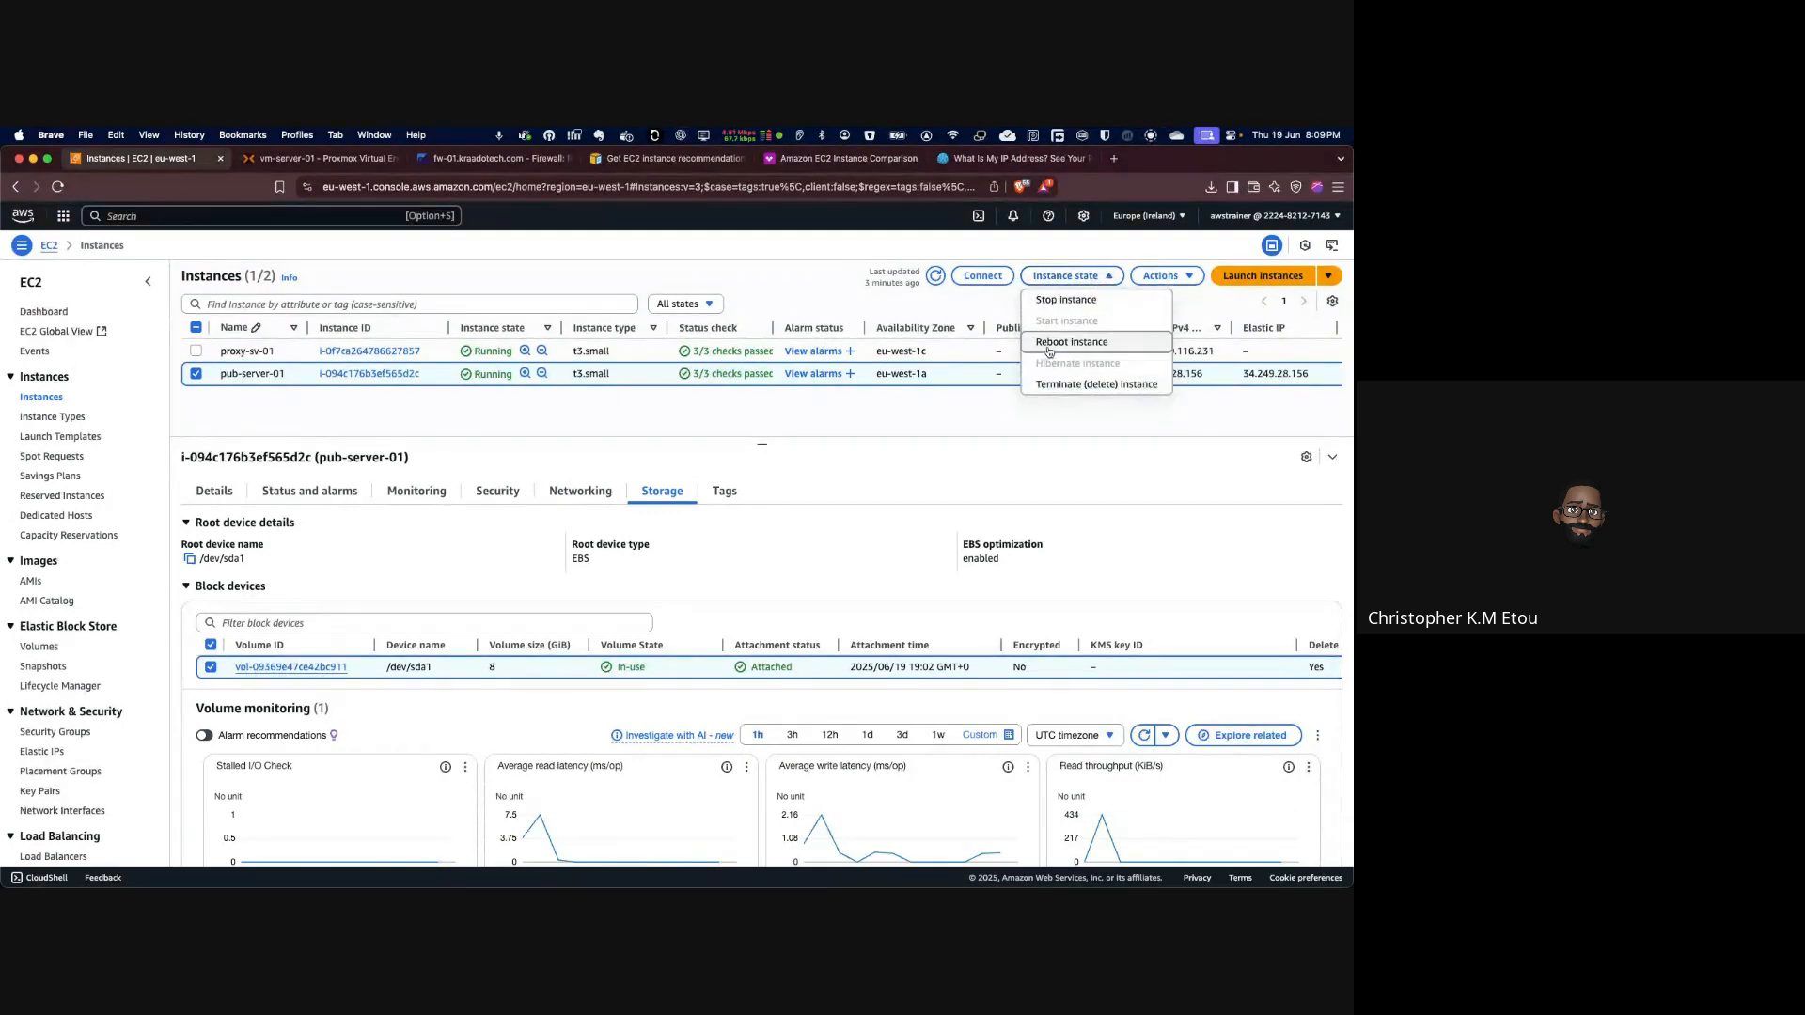
pyautogui.click(1066, 299)
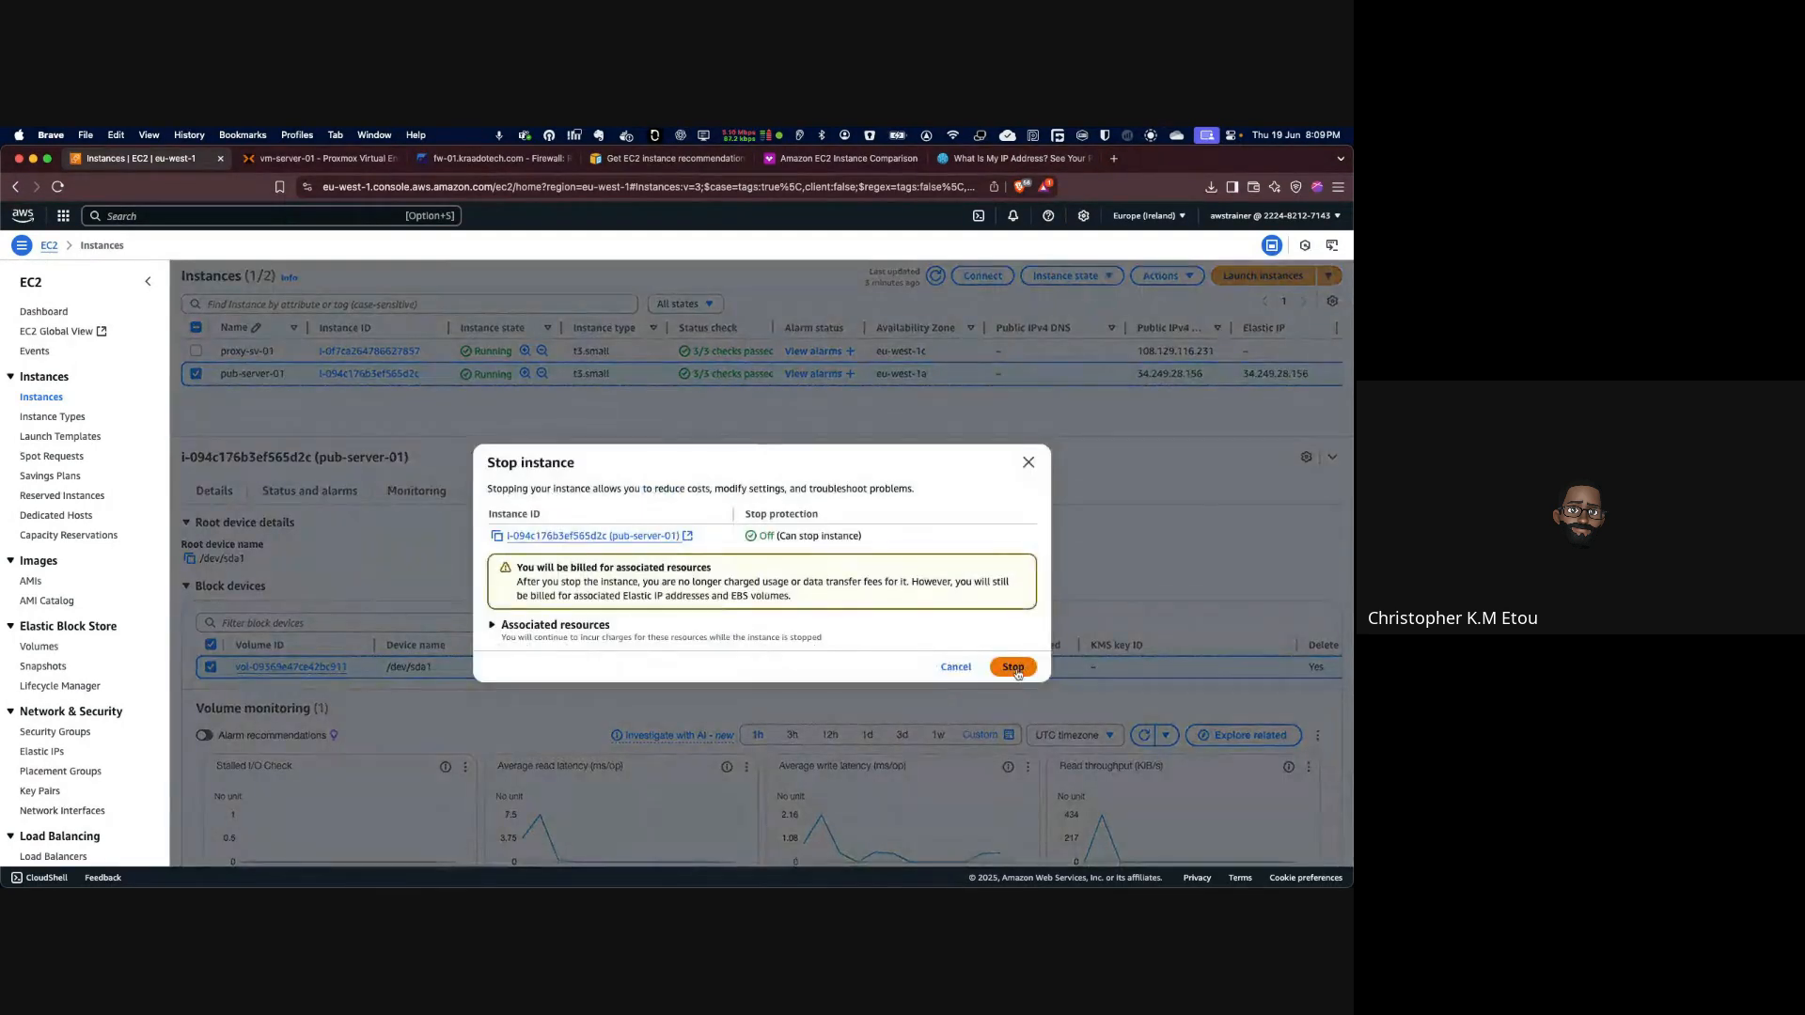
pyautogui.click(1011, 667)
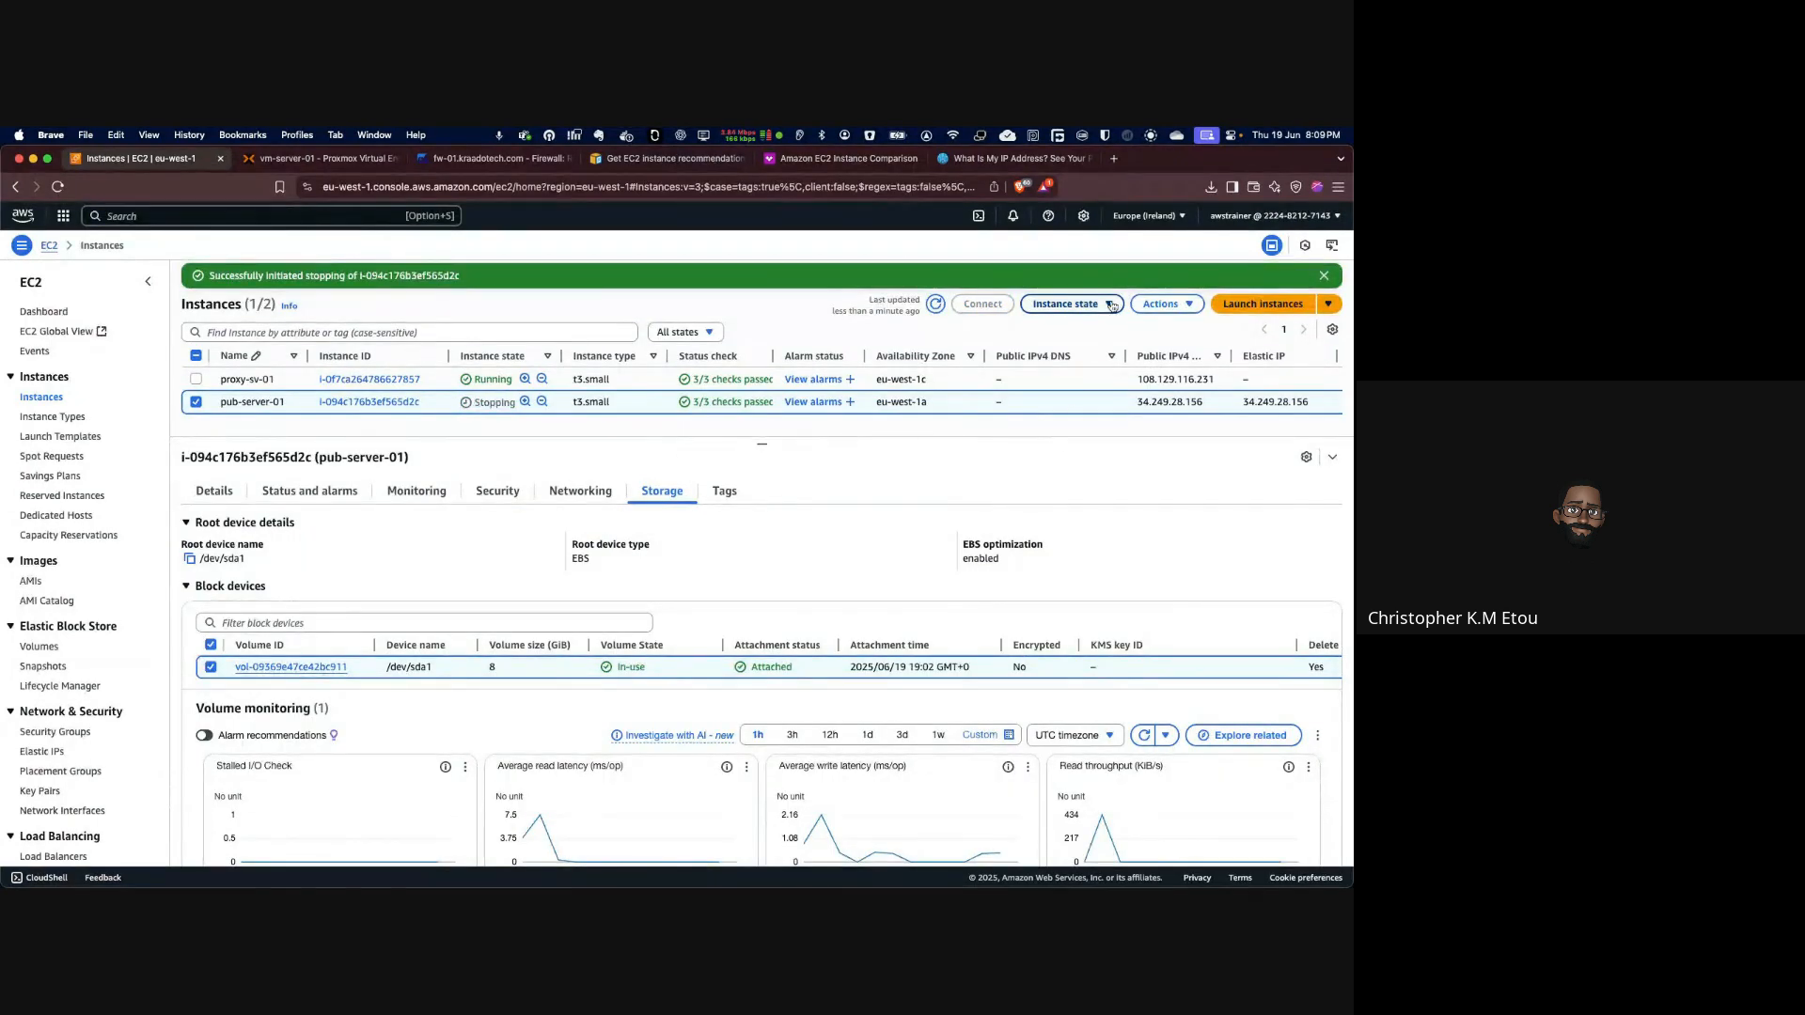
# - Check whether the instance type of pub-server-01 can be changed, and refresh the instance list until the instance has stopped
pyautogui.click(1071, 304)
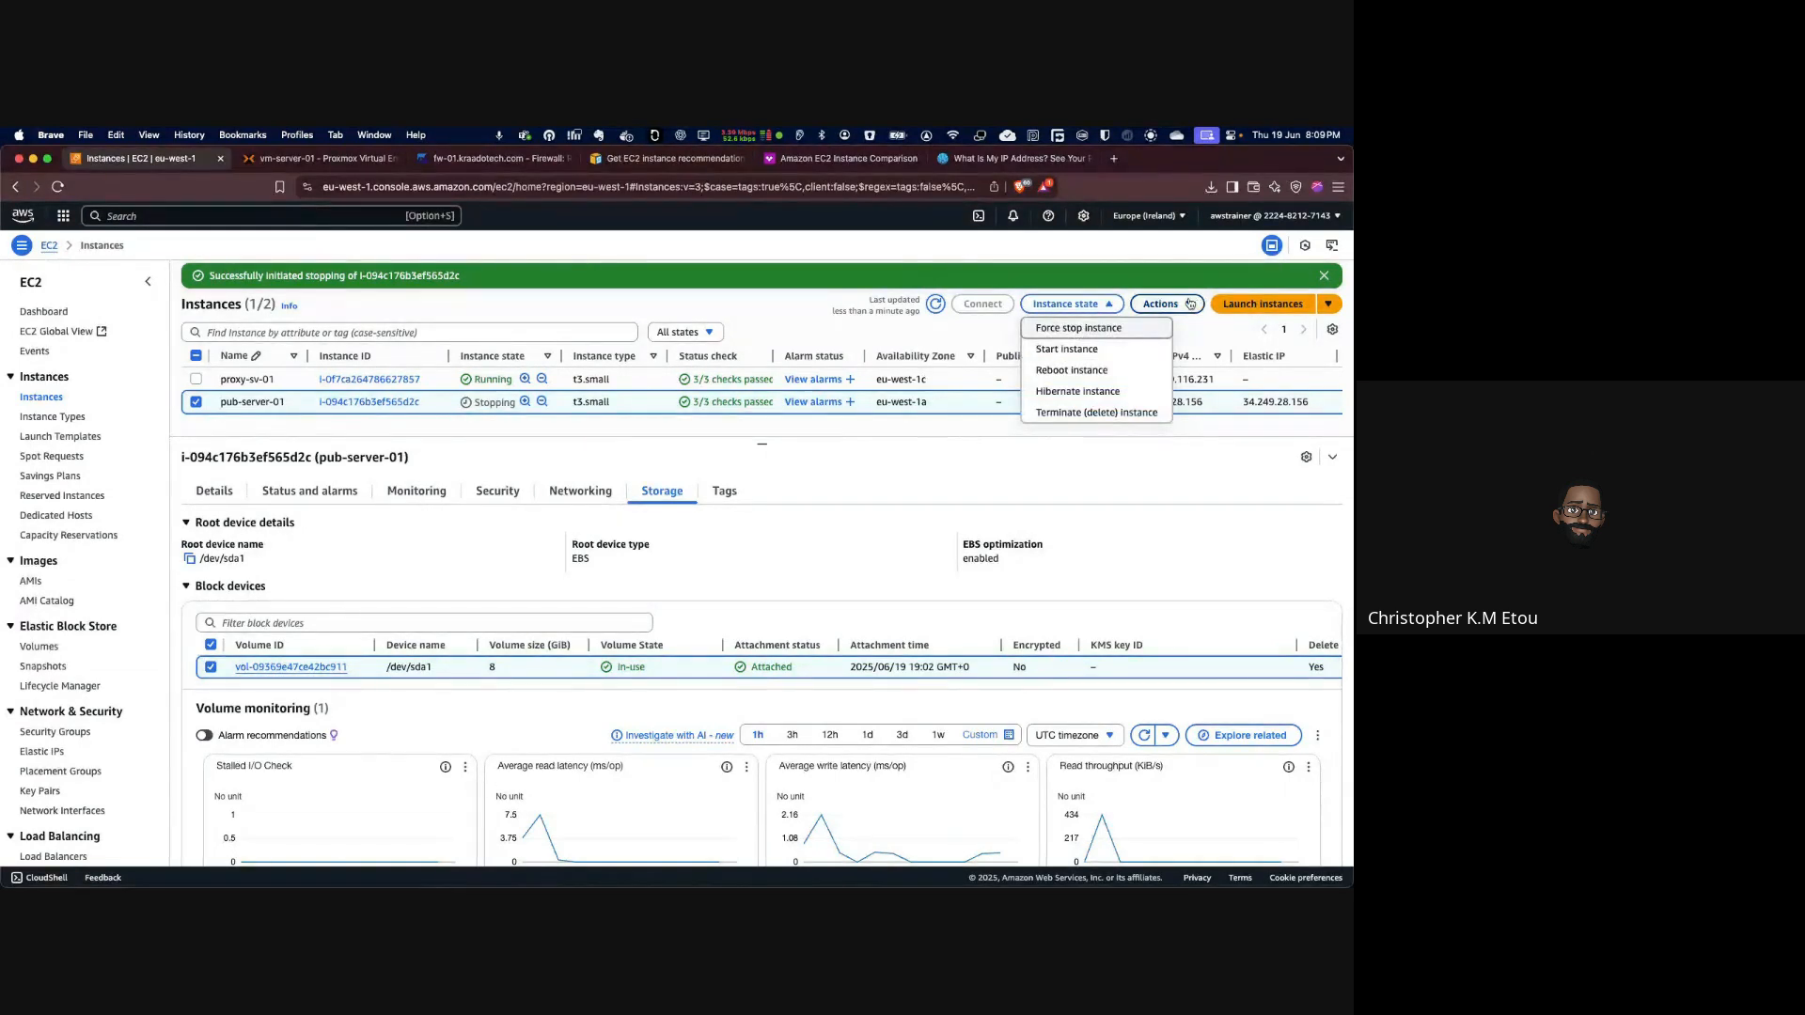
pyautogui.click(1189, 304)
pyautogui.moveTo(1189, 358)
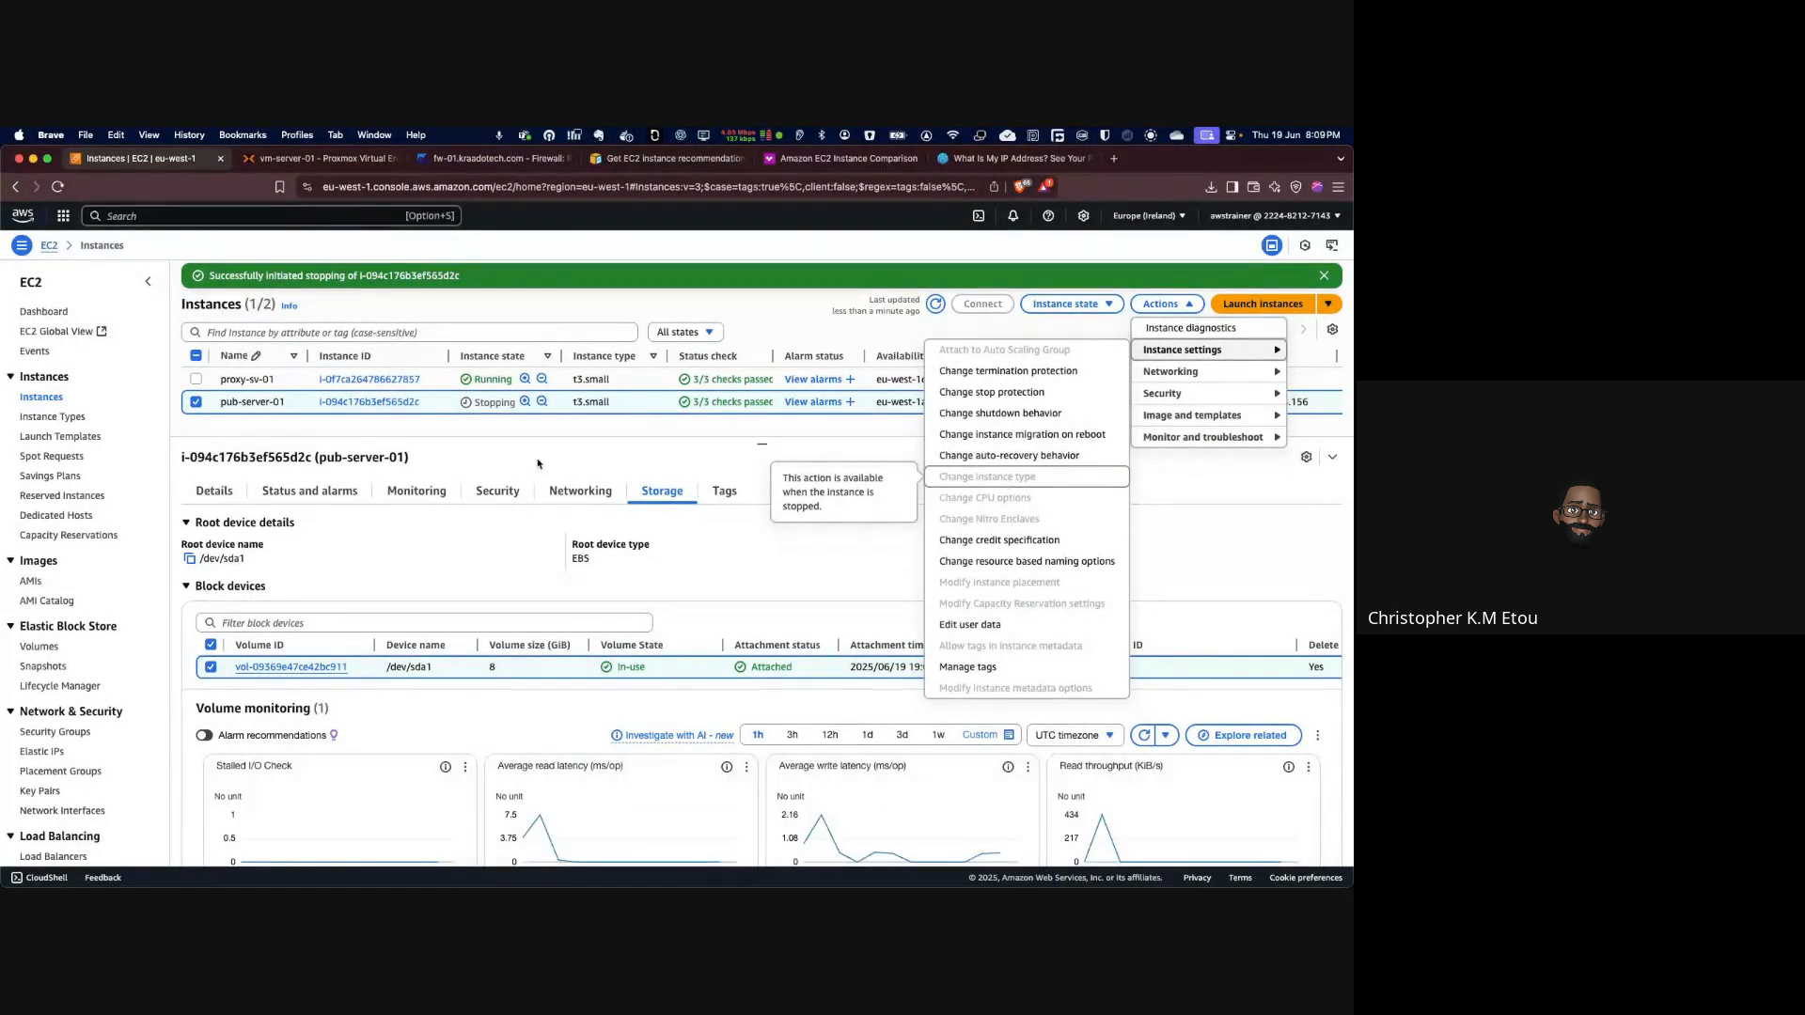
pyautogui.click(805, 375)
pyautogui.click(938, 300)
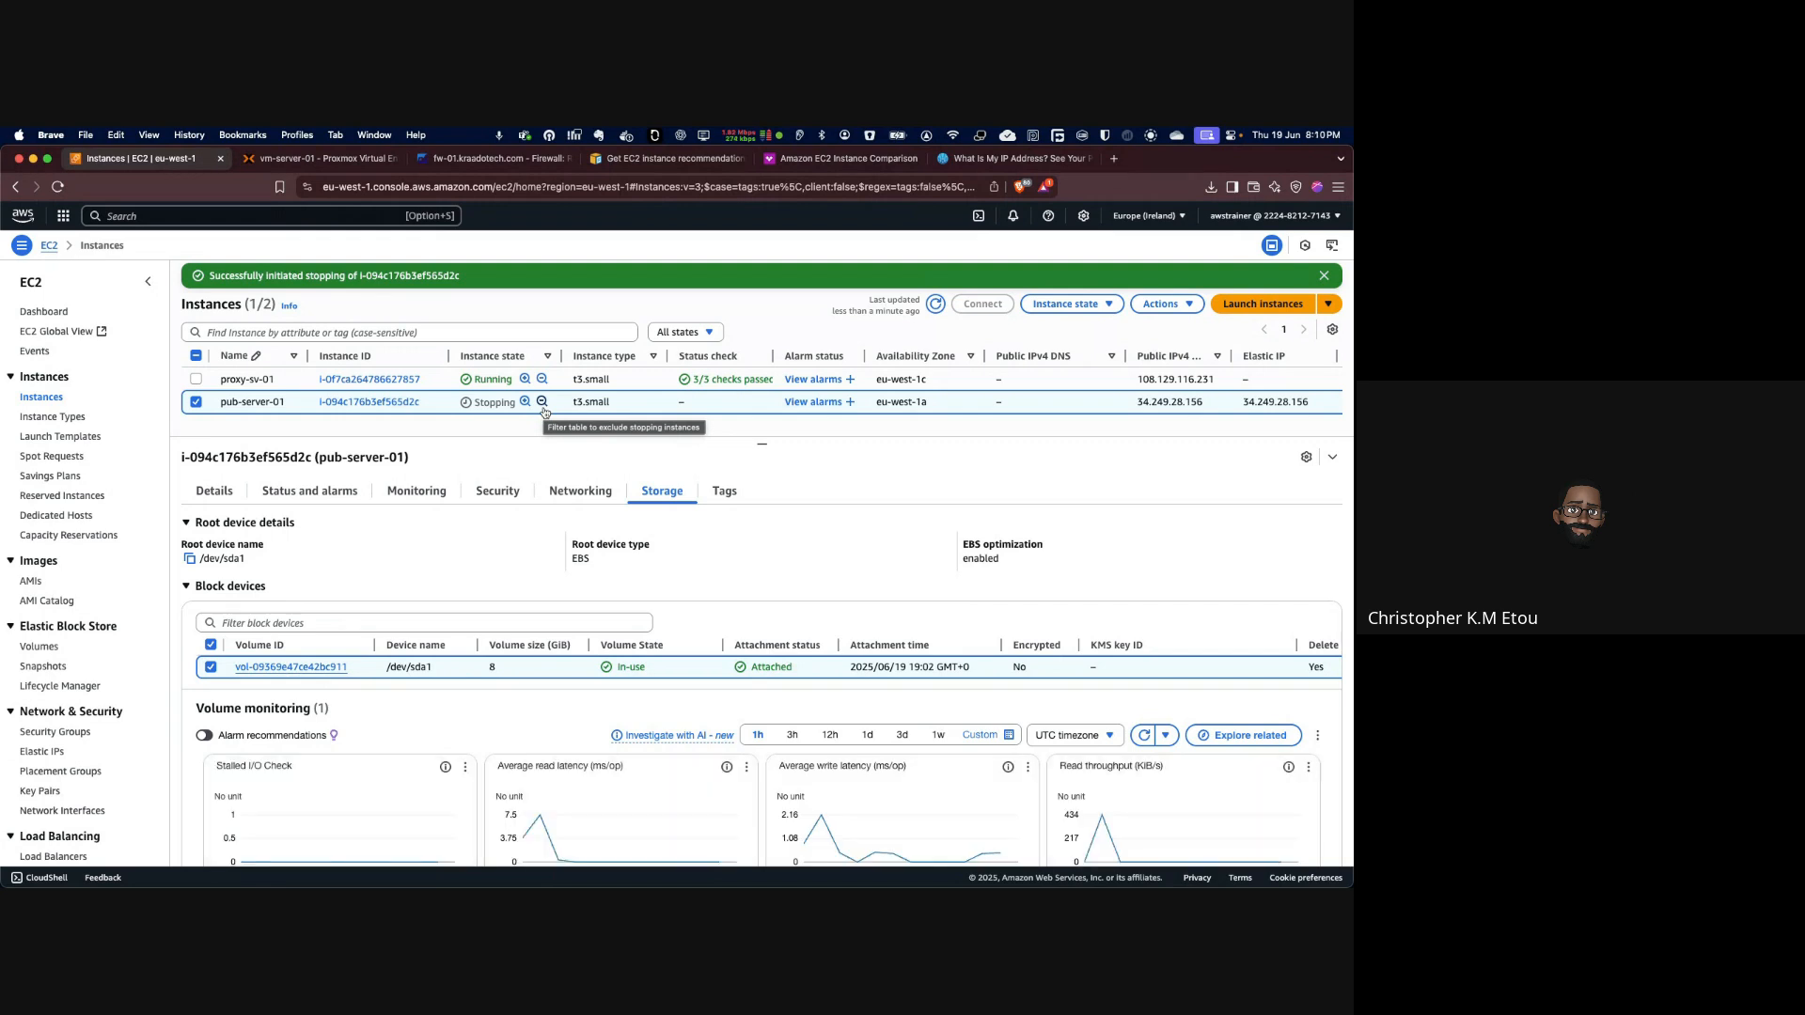
pyautogui.click(935, 304)
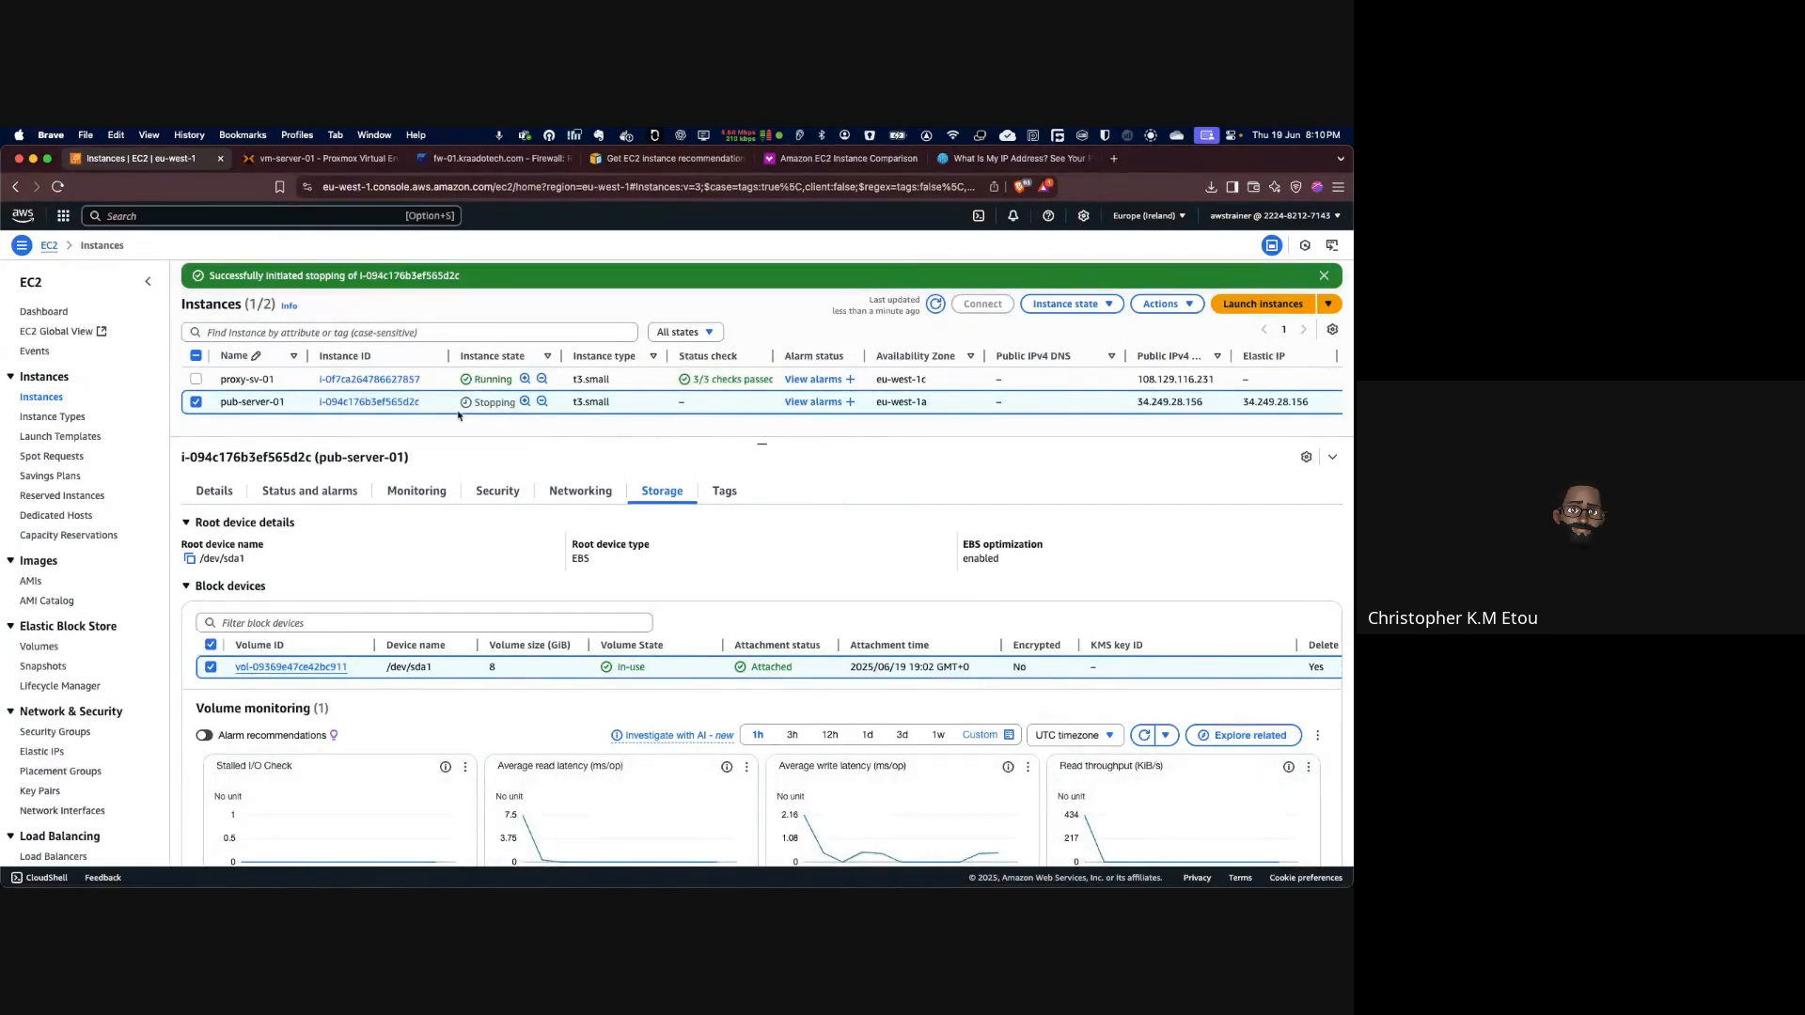
pyautogui.click(935, 304)
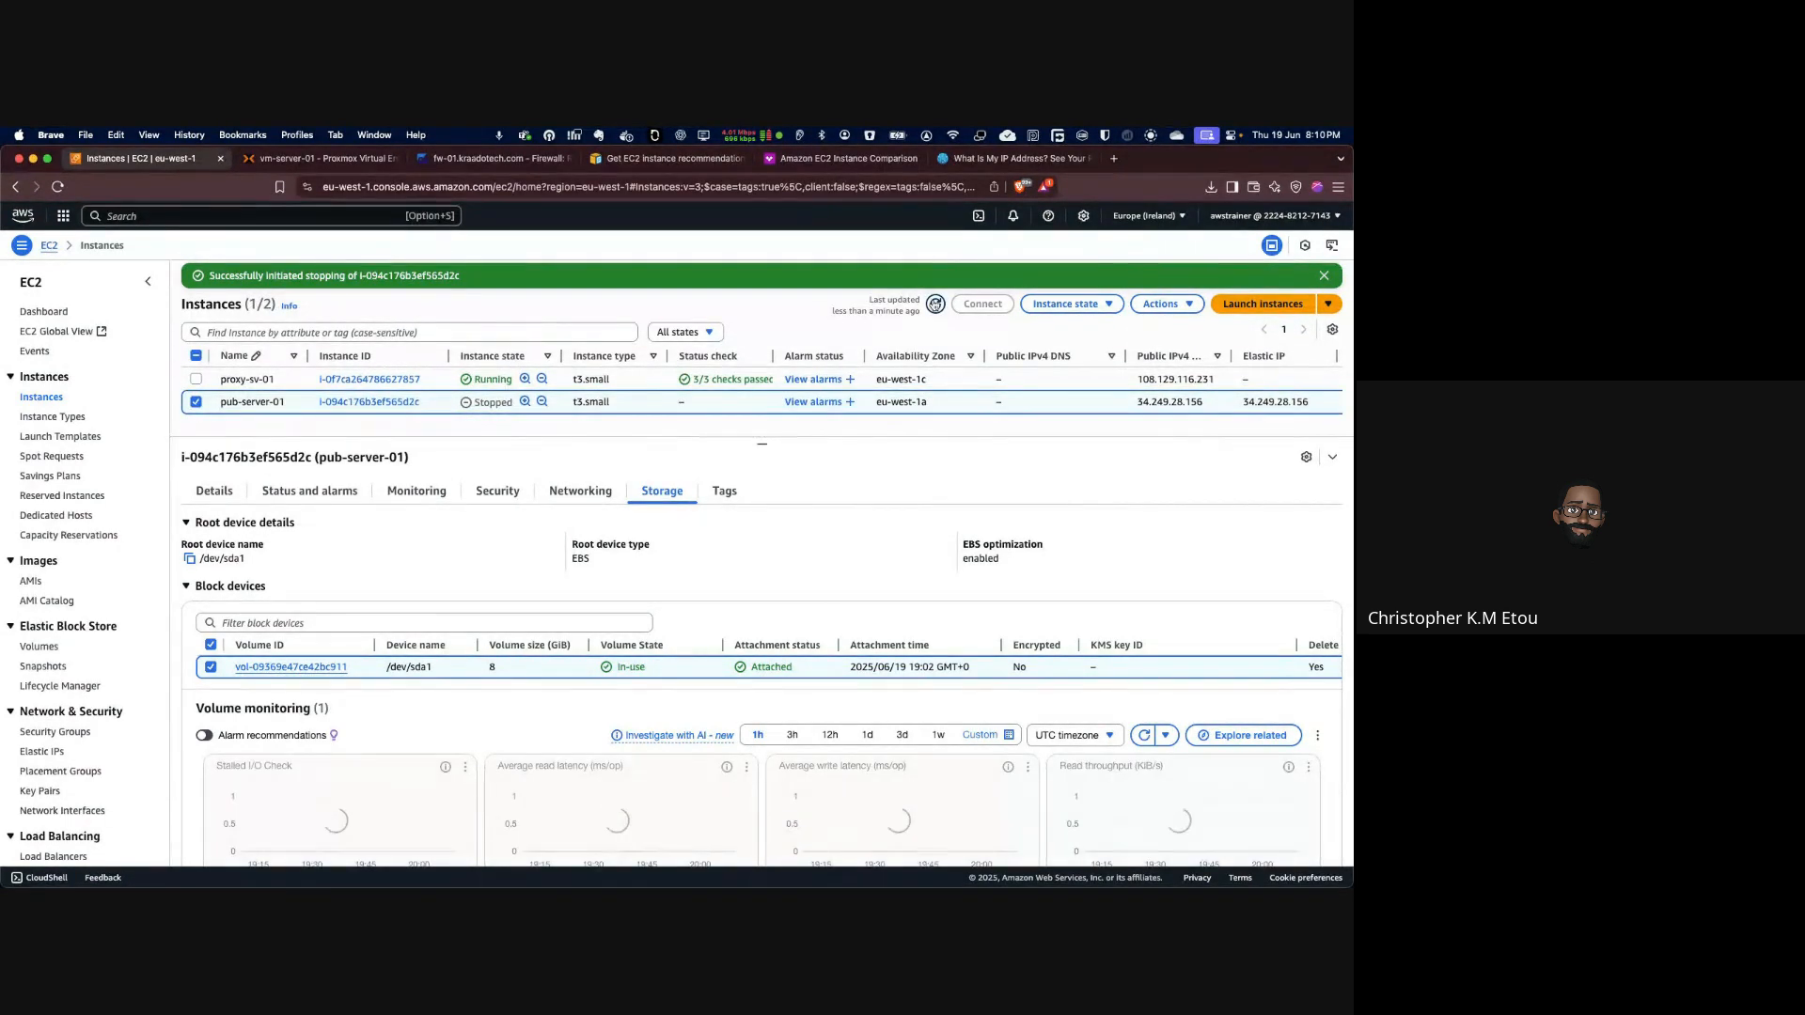
# - Open the instance type change page of pub-server-01 and look through the selectable instance types, keeping t3.small
pyautogui.click(1162, 303)
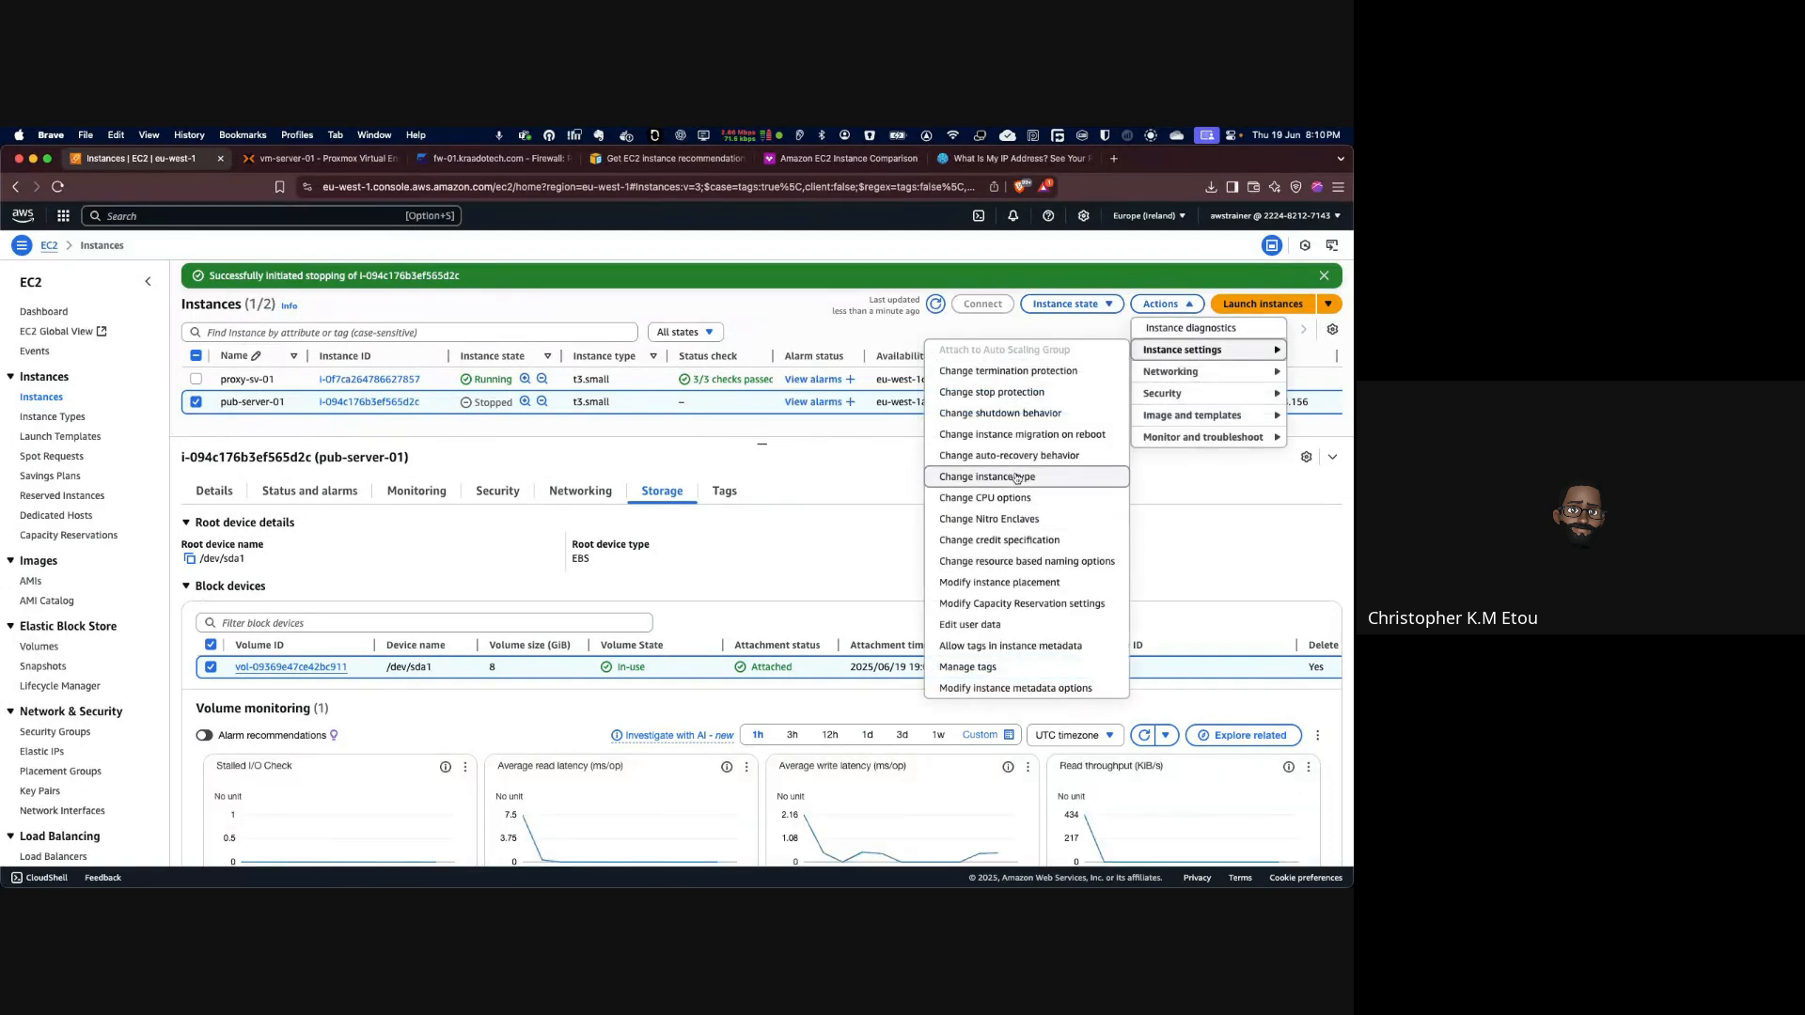
pyautogui.click(1016, 476)
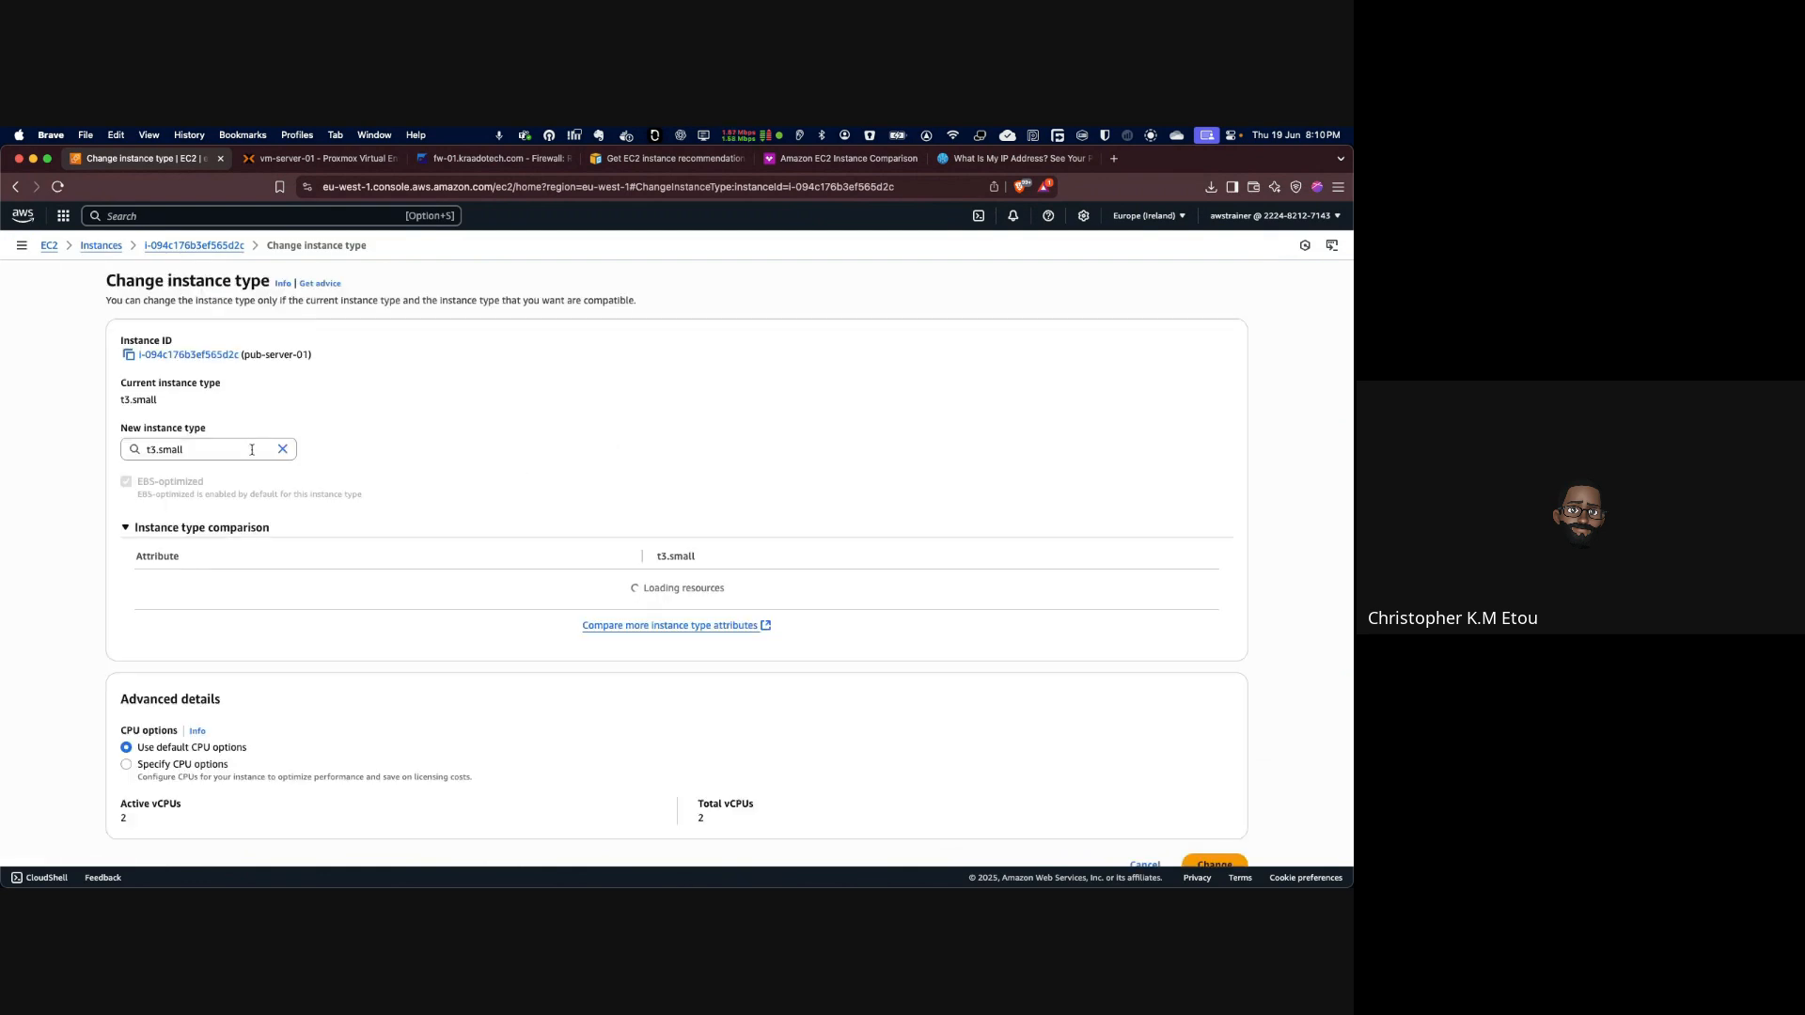
pyautogui.click(249, 449)
pyautogui.scroll(3, 235, 726)
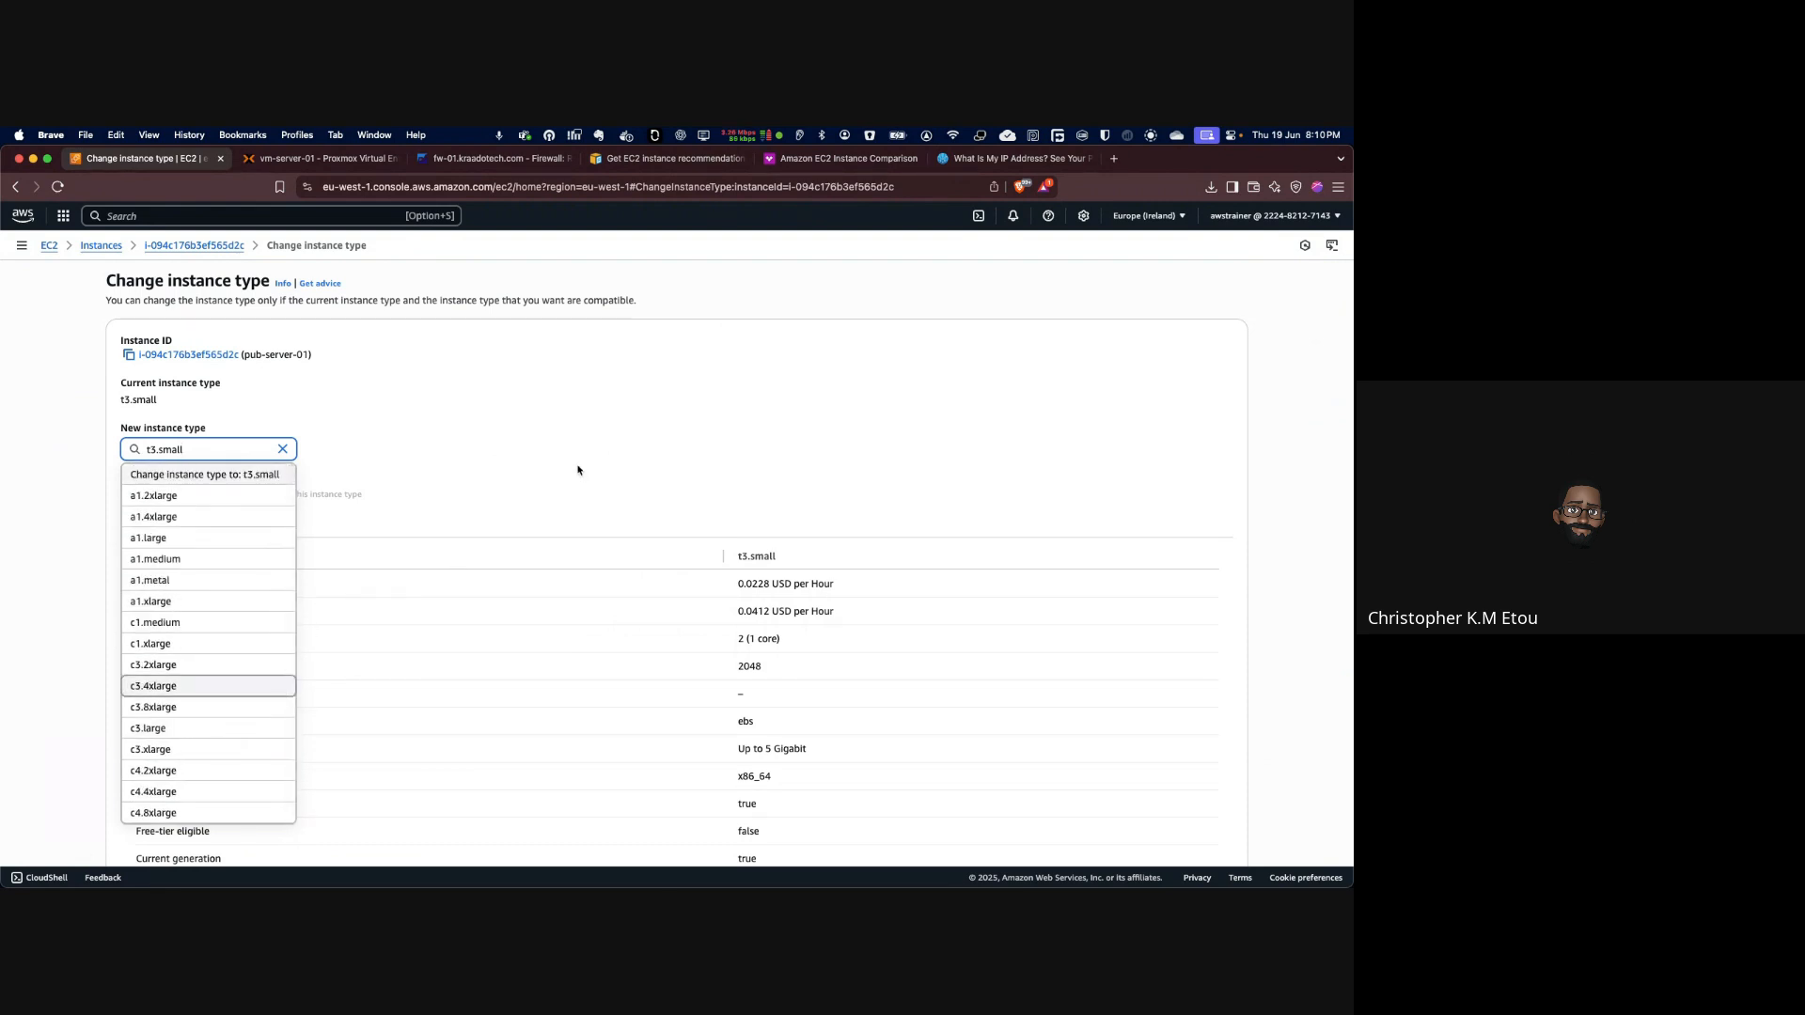
pyautogui.click(447, 435)
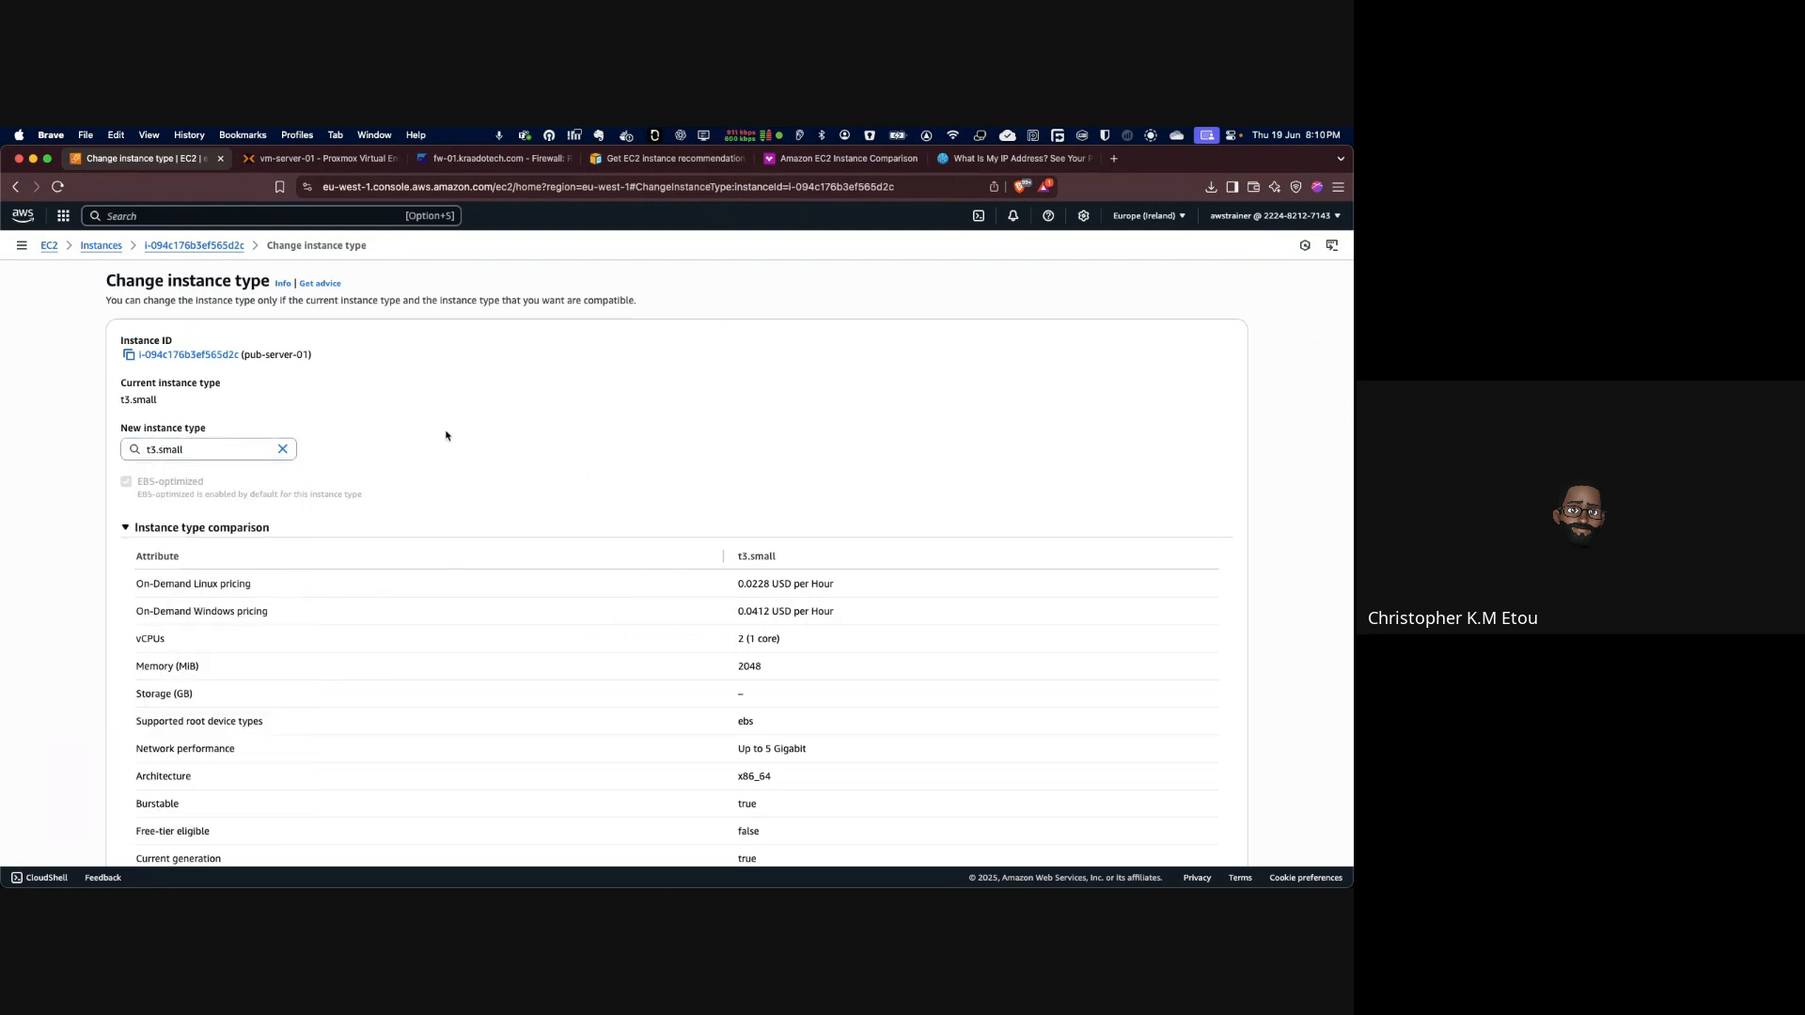
# - Review the t3.small pricing and attributes in the instance type comparison, along with the CPU options
pyautogui.scroll(-5, 479, 560)
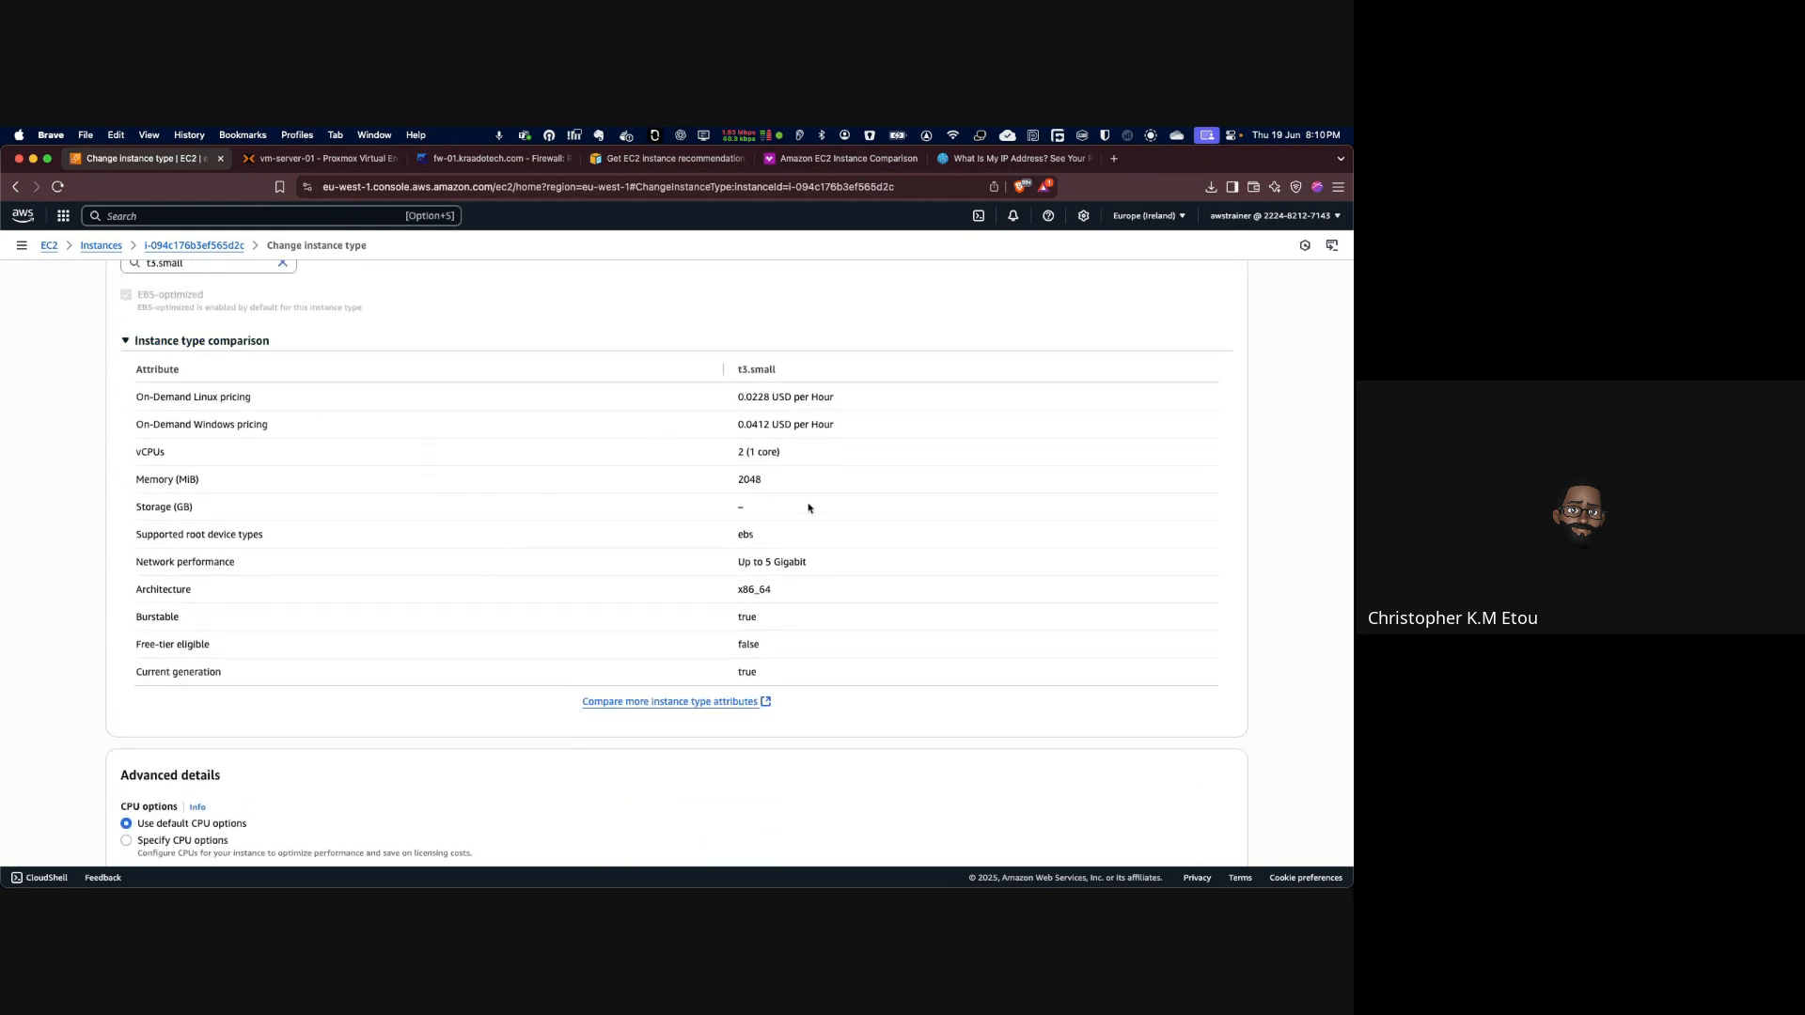
pyautogui.scroll(-3, 338, 588)
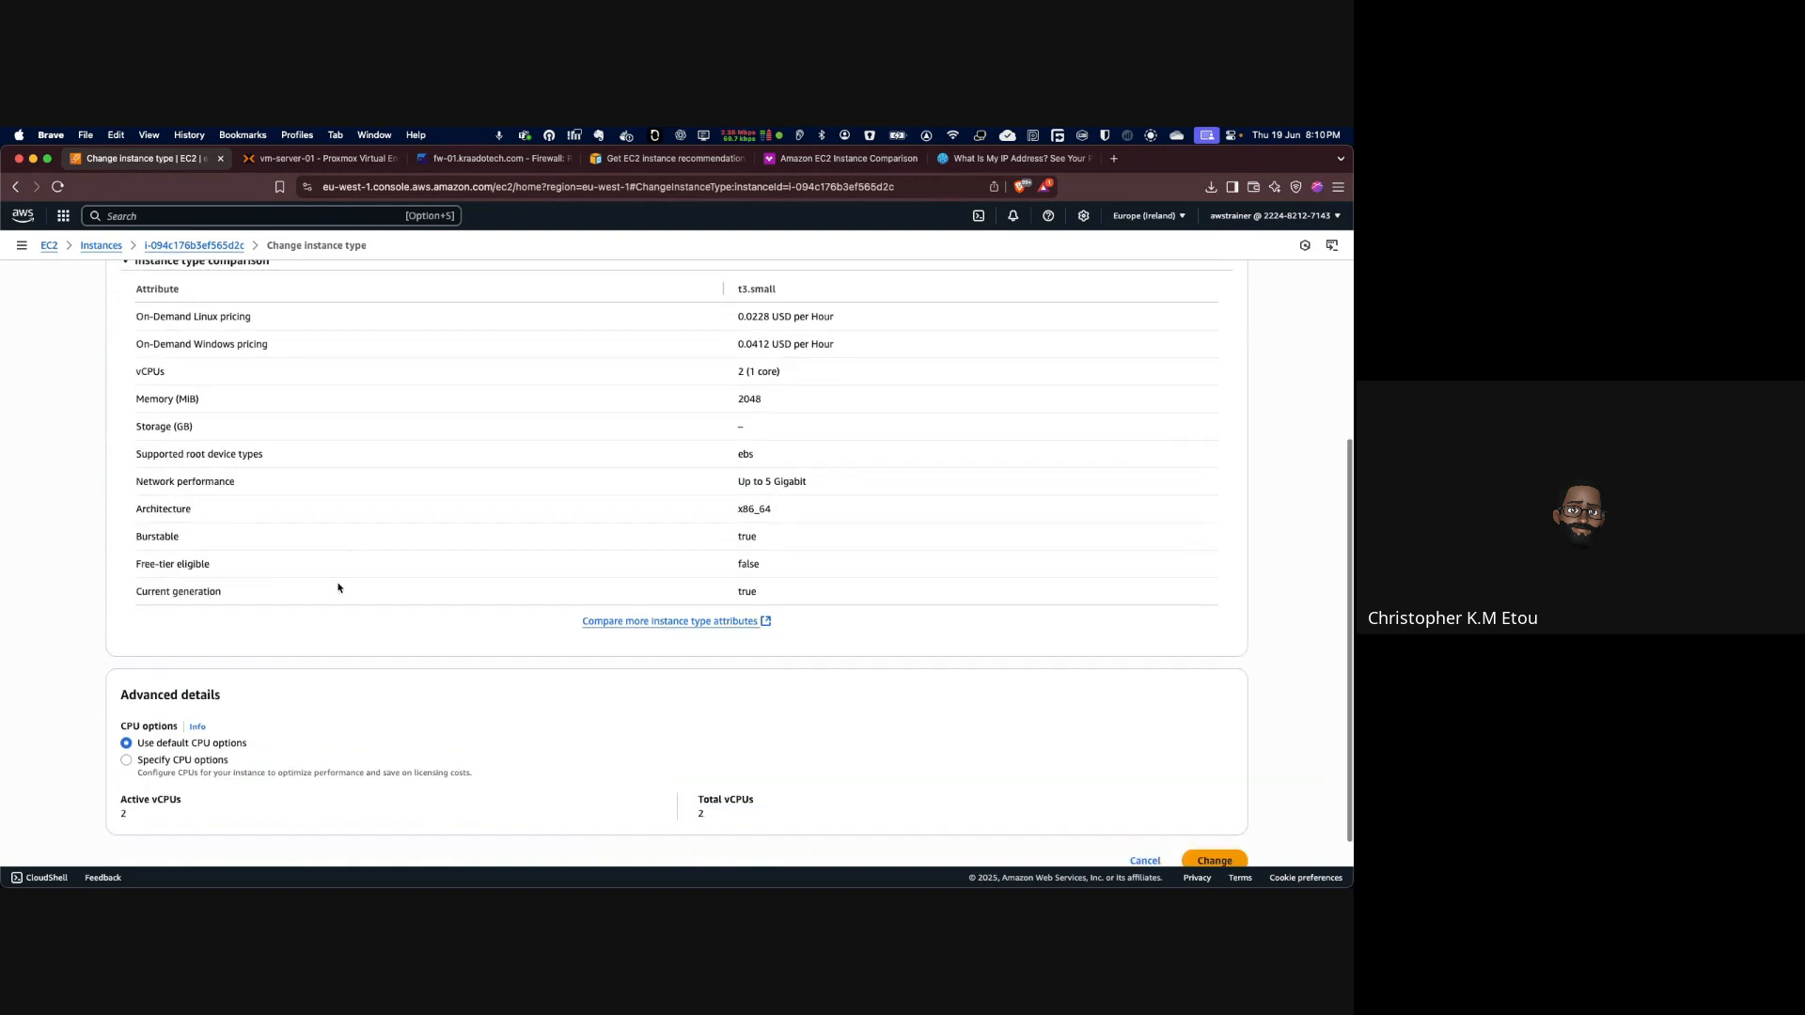
pyautogui.scroll(3, 338, 589)
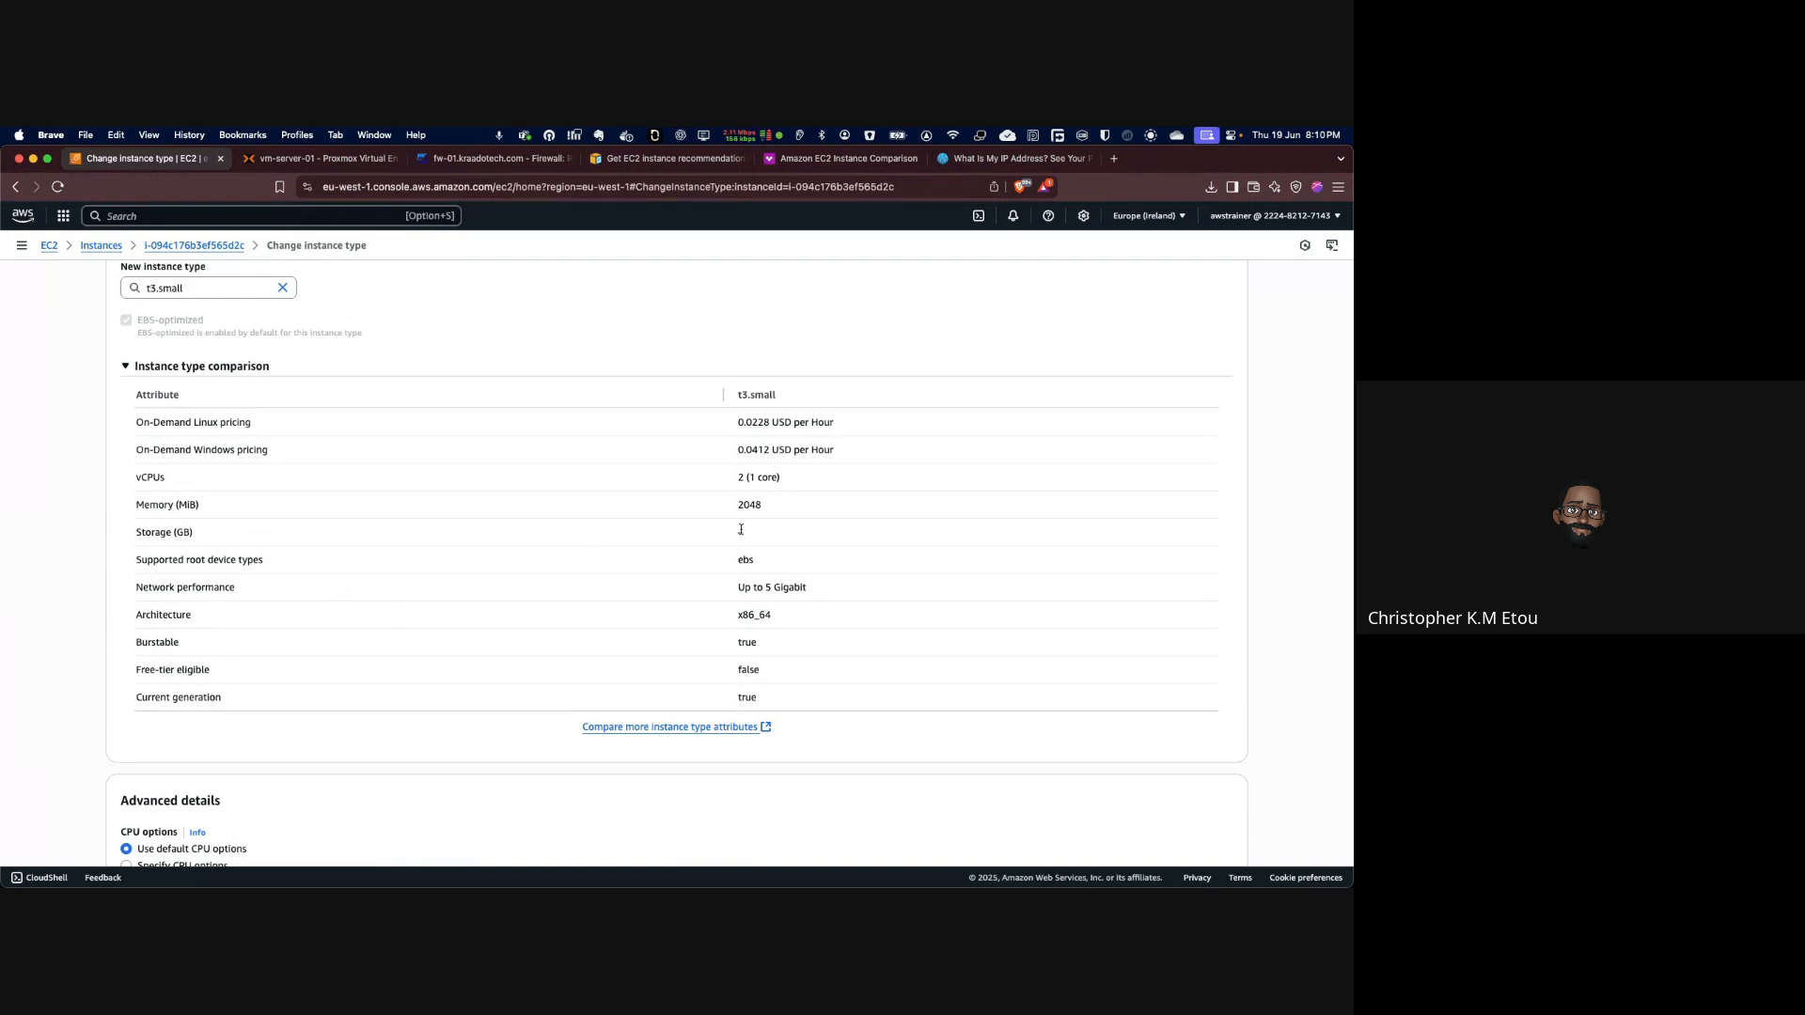
pyautogui.scroll(1, 741, 529)
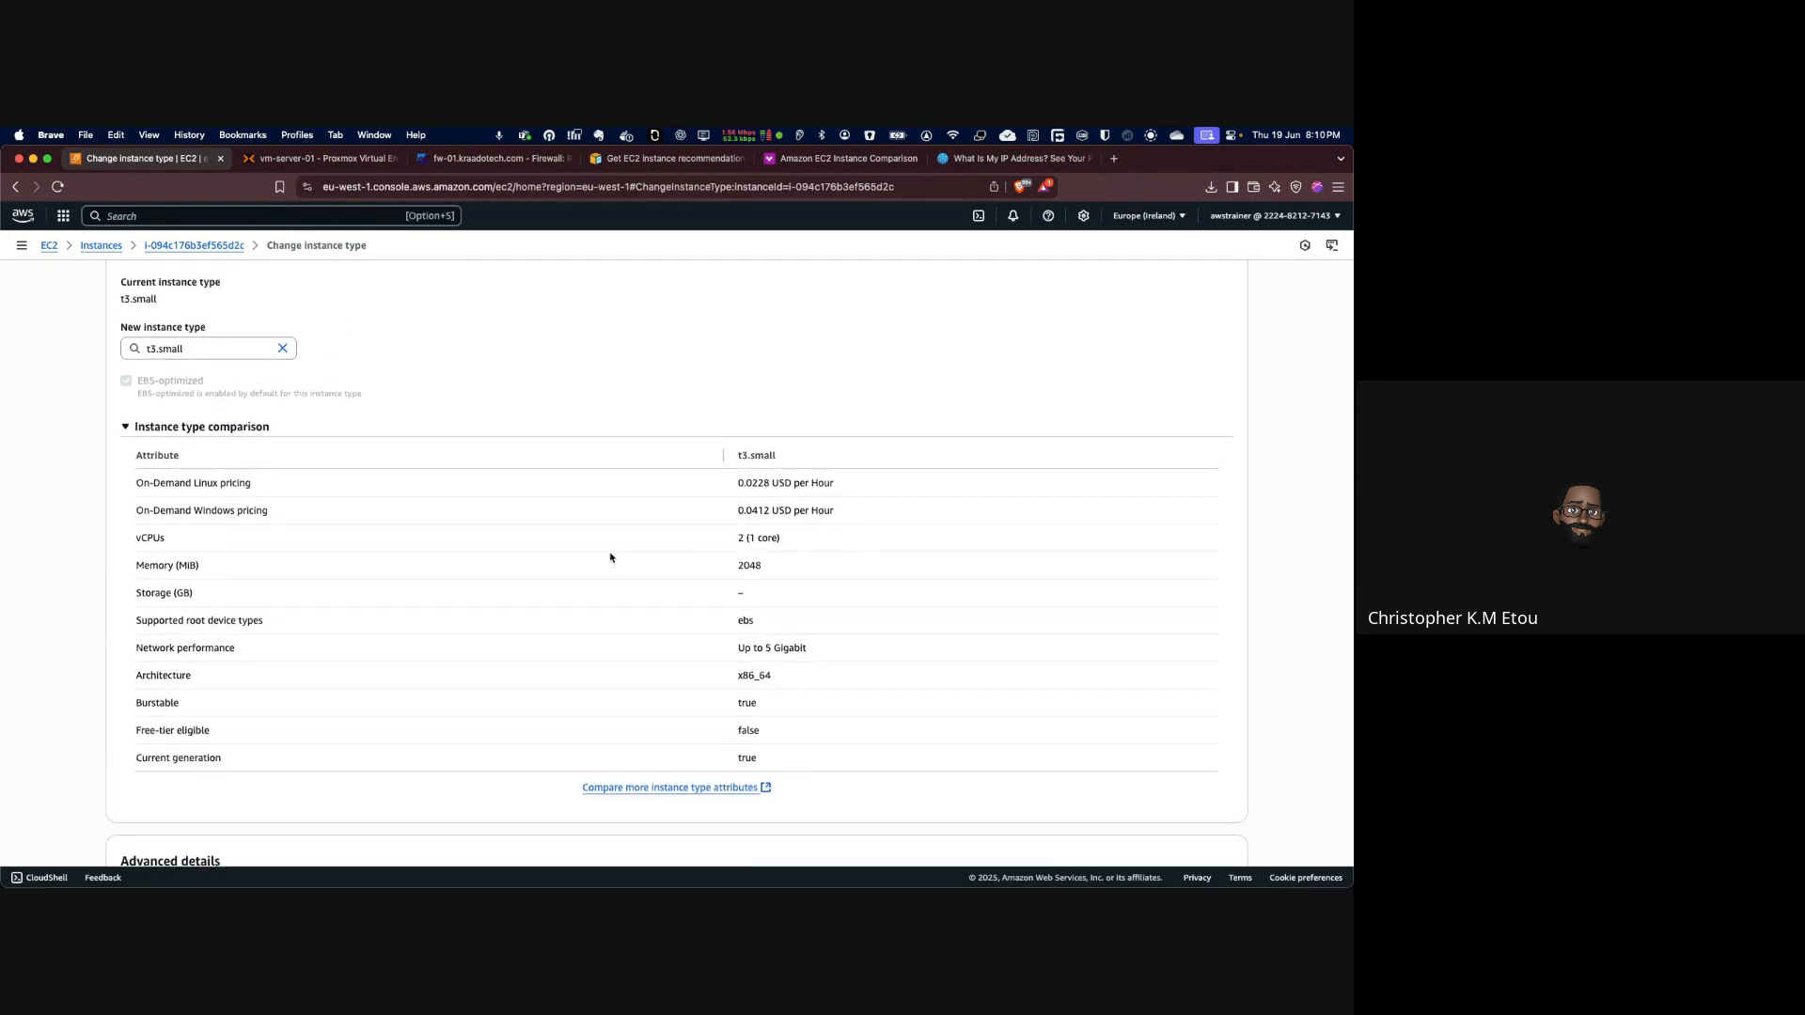
pyautogui.scroll(2, 611, 556)
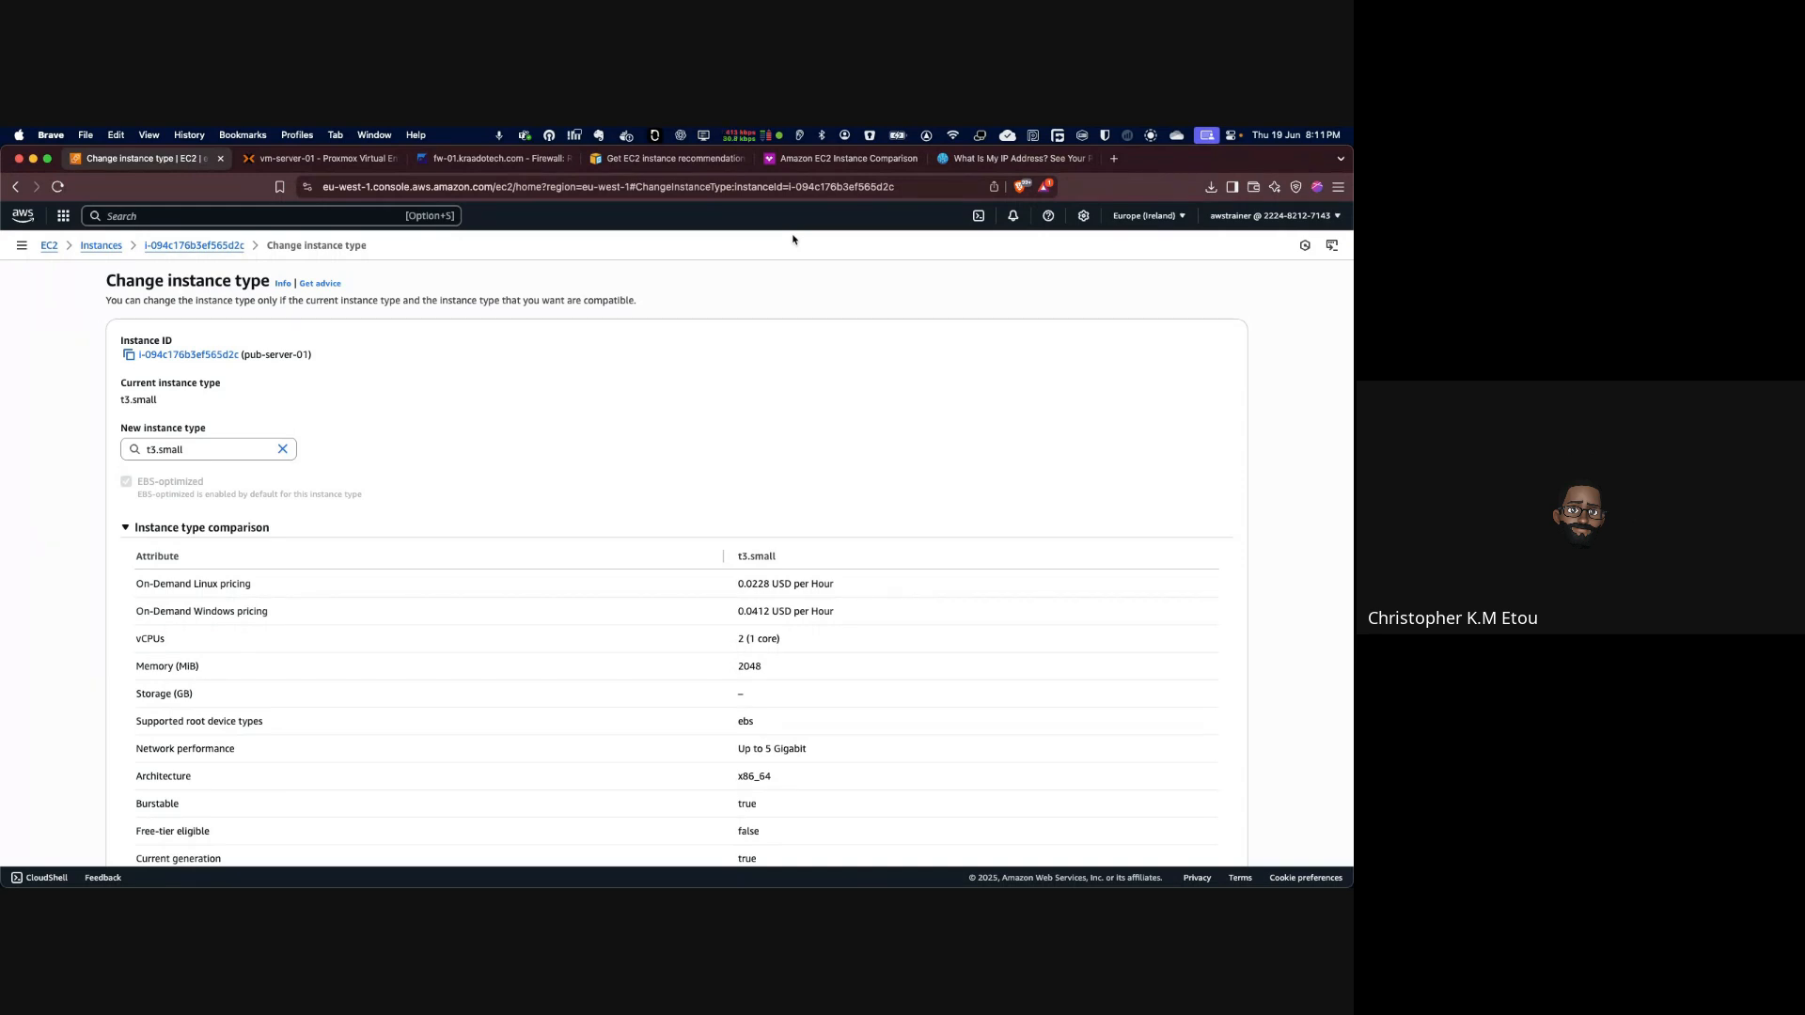
# - Glance at the pfSense WAN firewall rules and the Proxmox console of the Dev-Linux virtual machine, and return to the instance type page
pyautogui.click(494, 158)
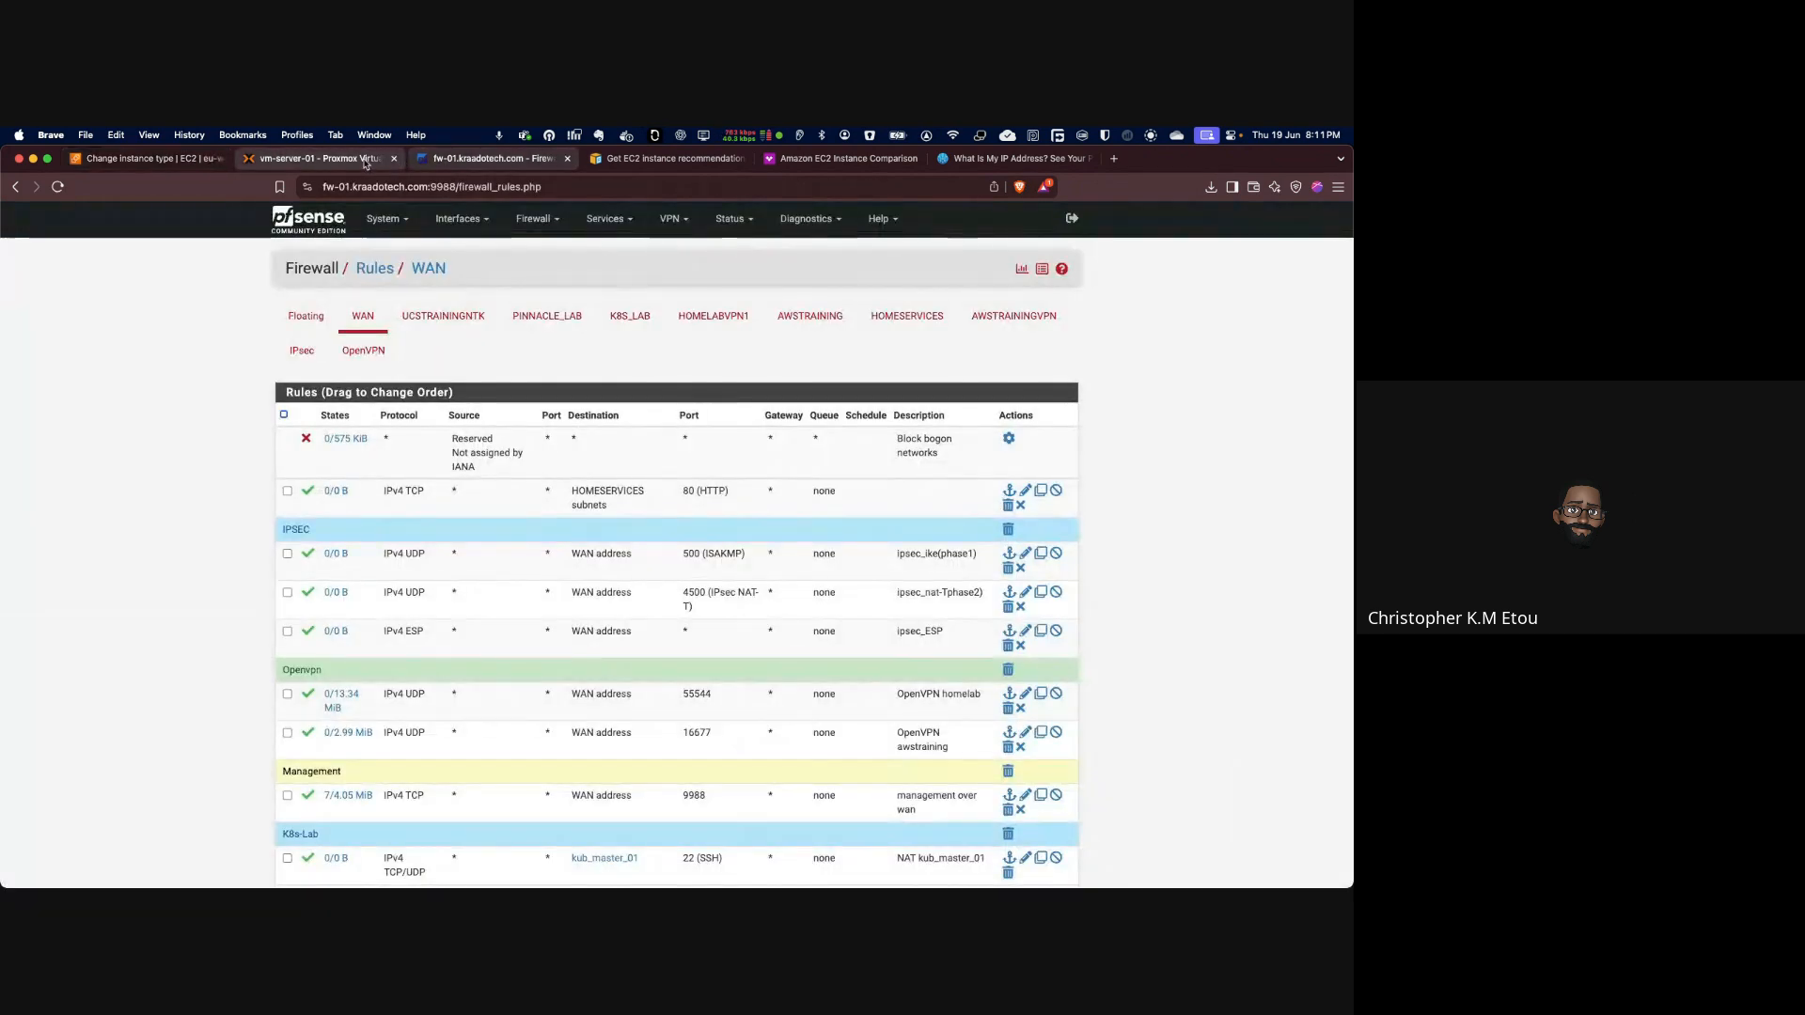
pyautogui.click(321, 159)
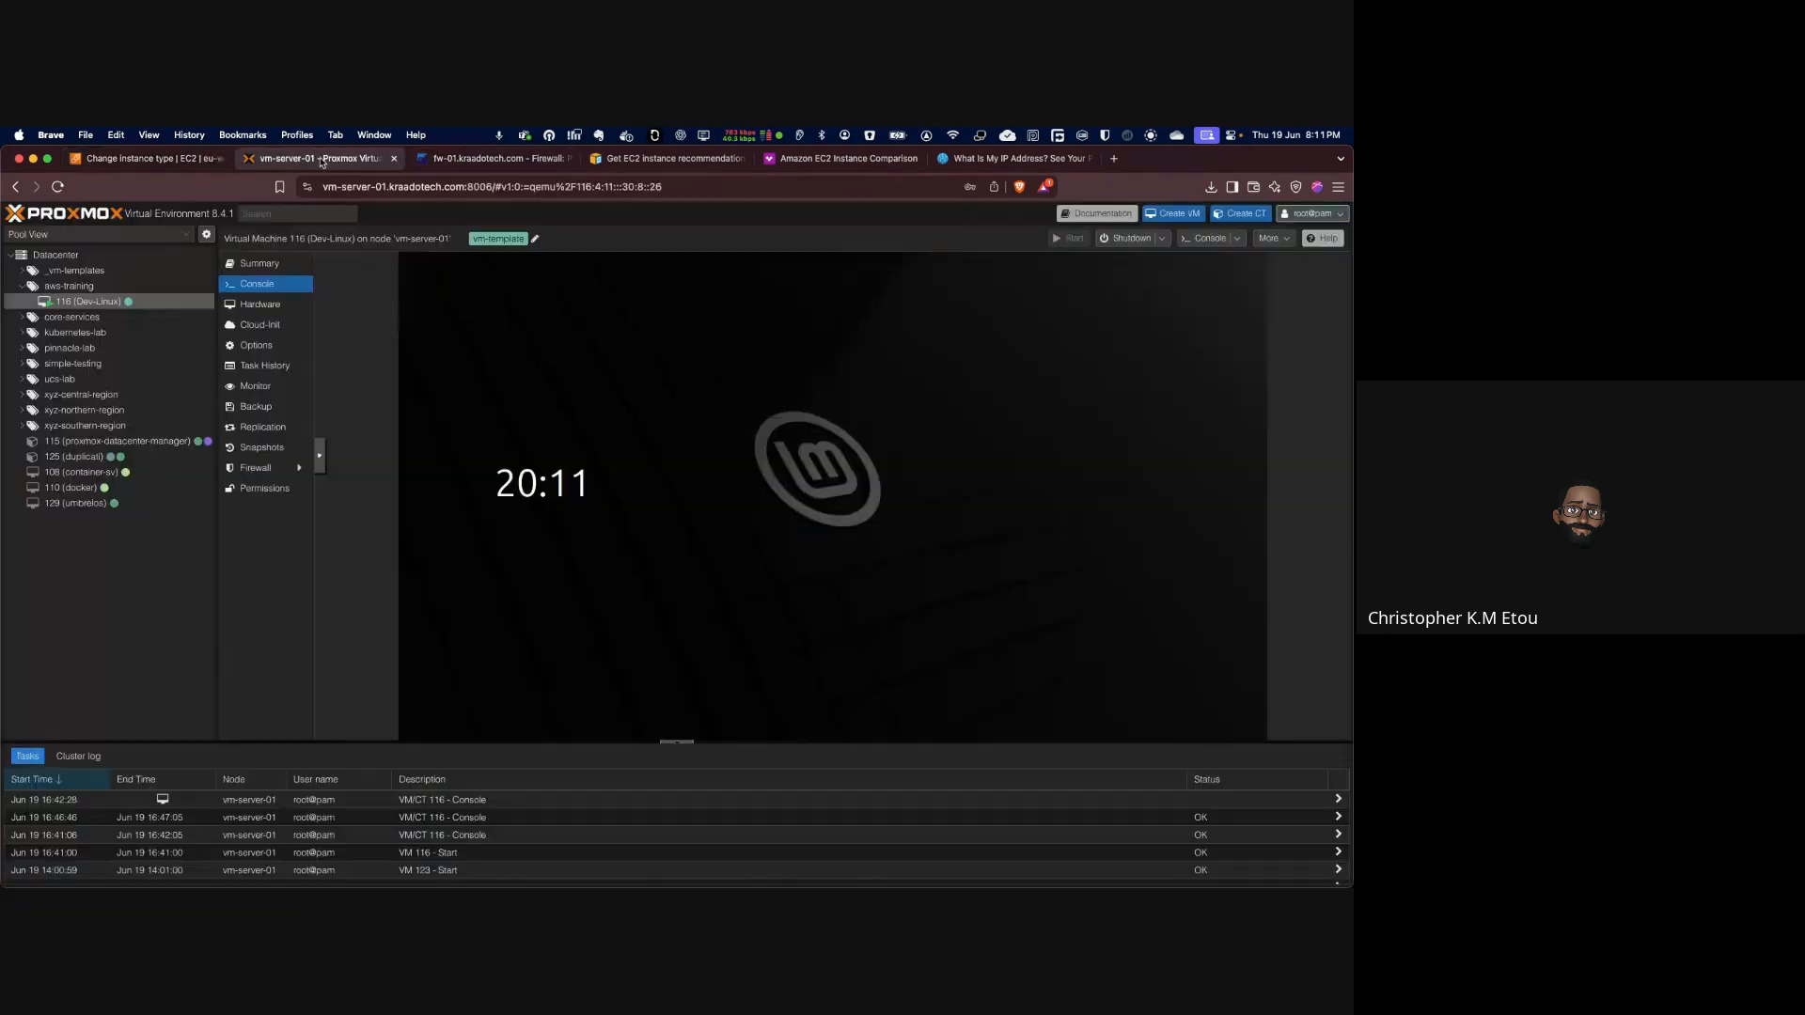
pyautogui.click(168, 159)
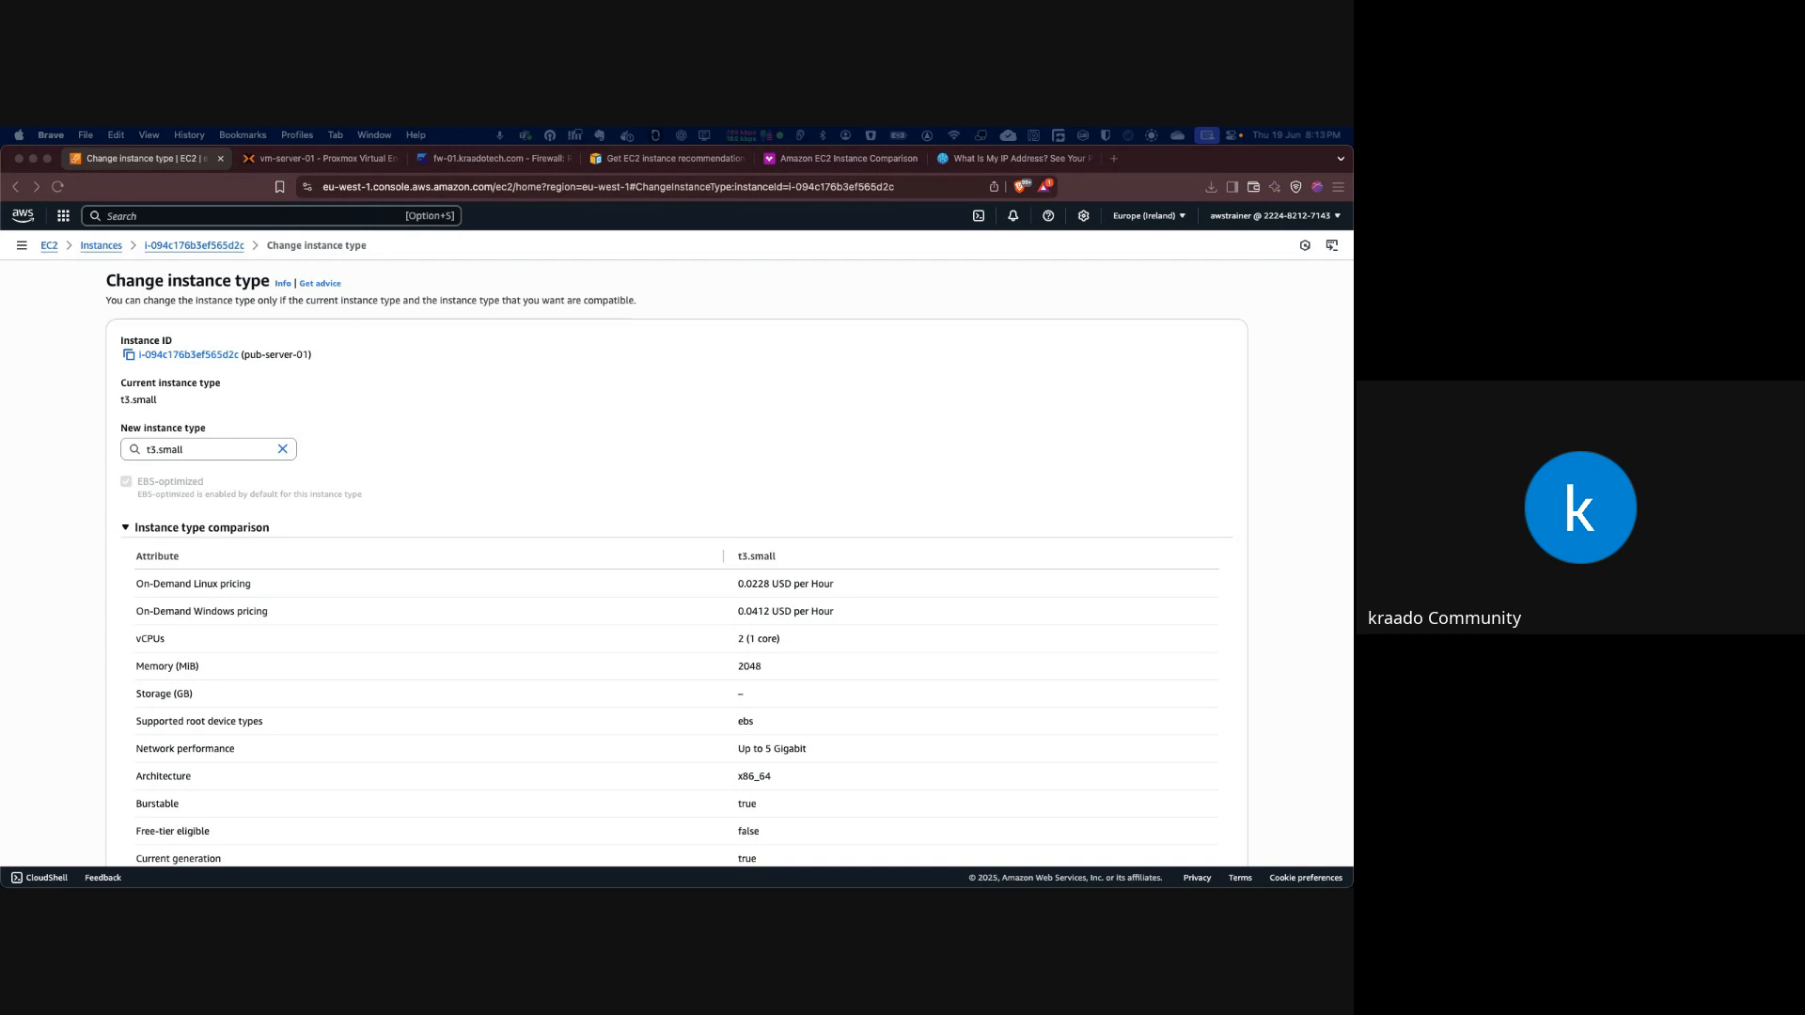
# - Switch to TextEdit and view the IPsec phase 1 settings in the downloaded VPN configuration file
pyautogui.press('super+Tab')
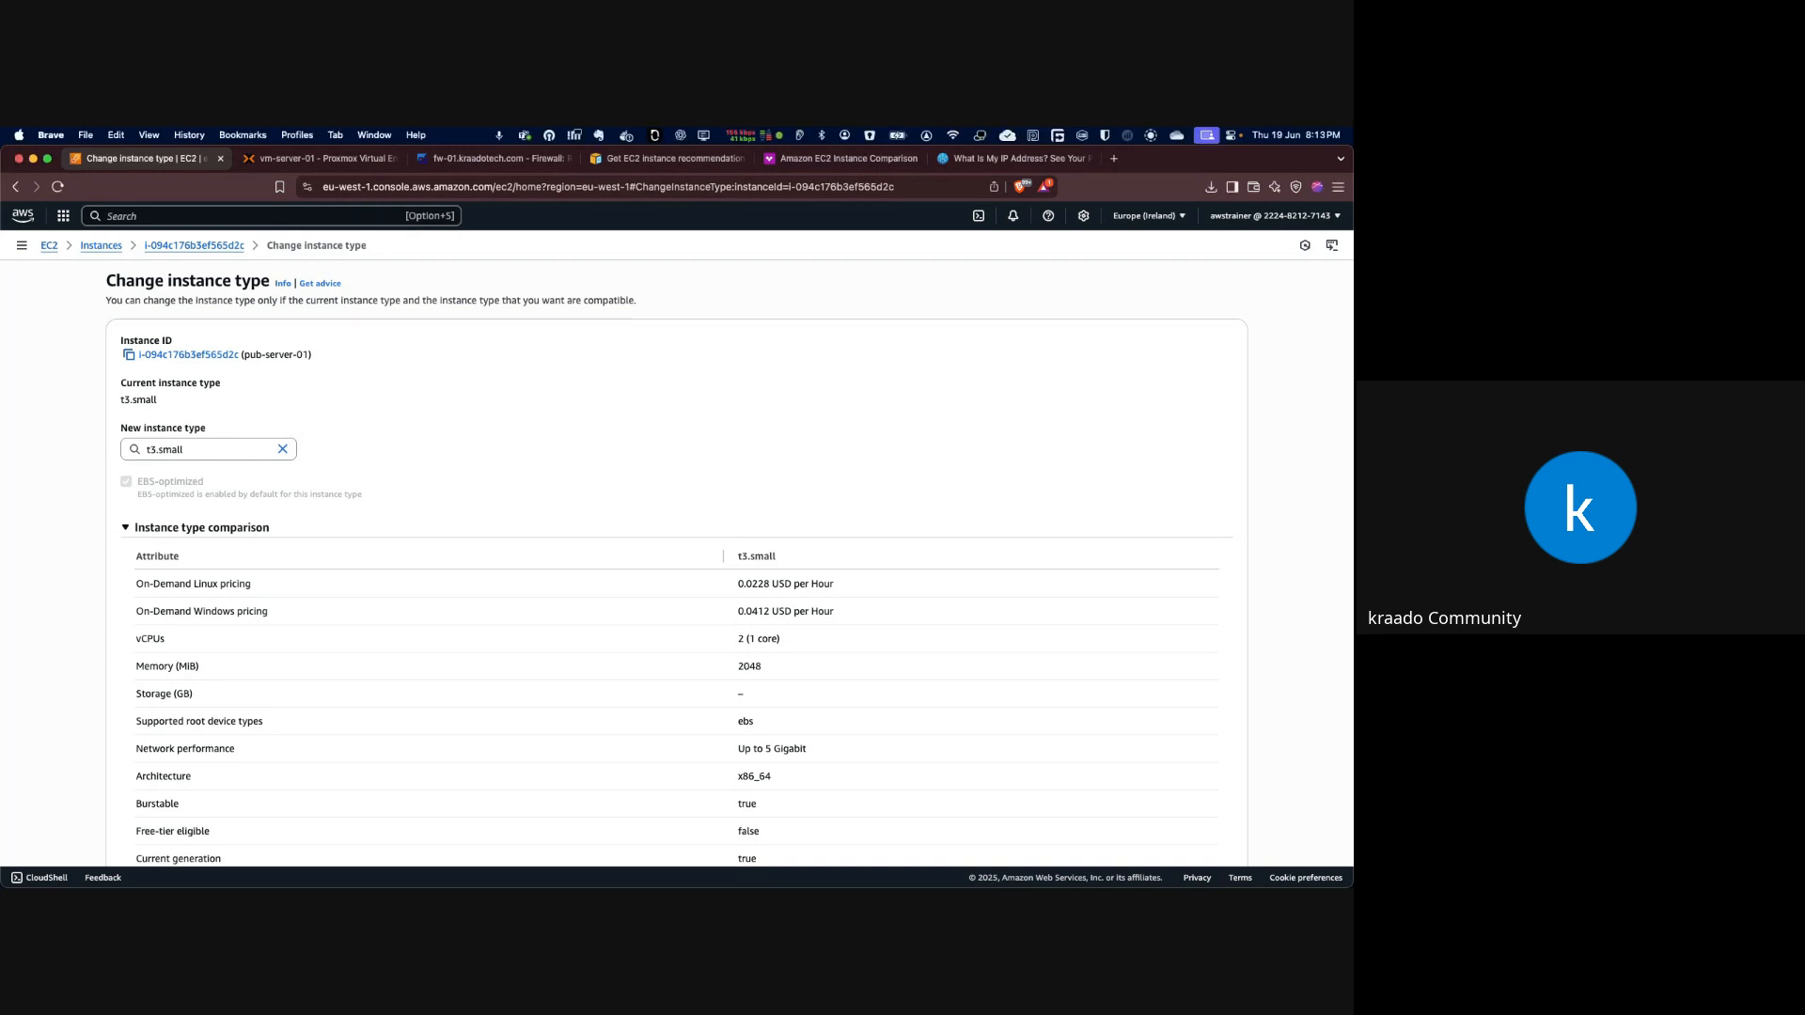
pyautogui.press('super+Tab')
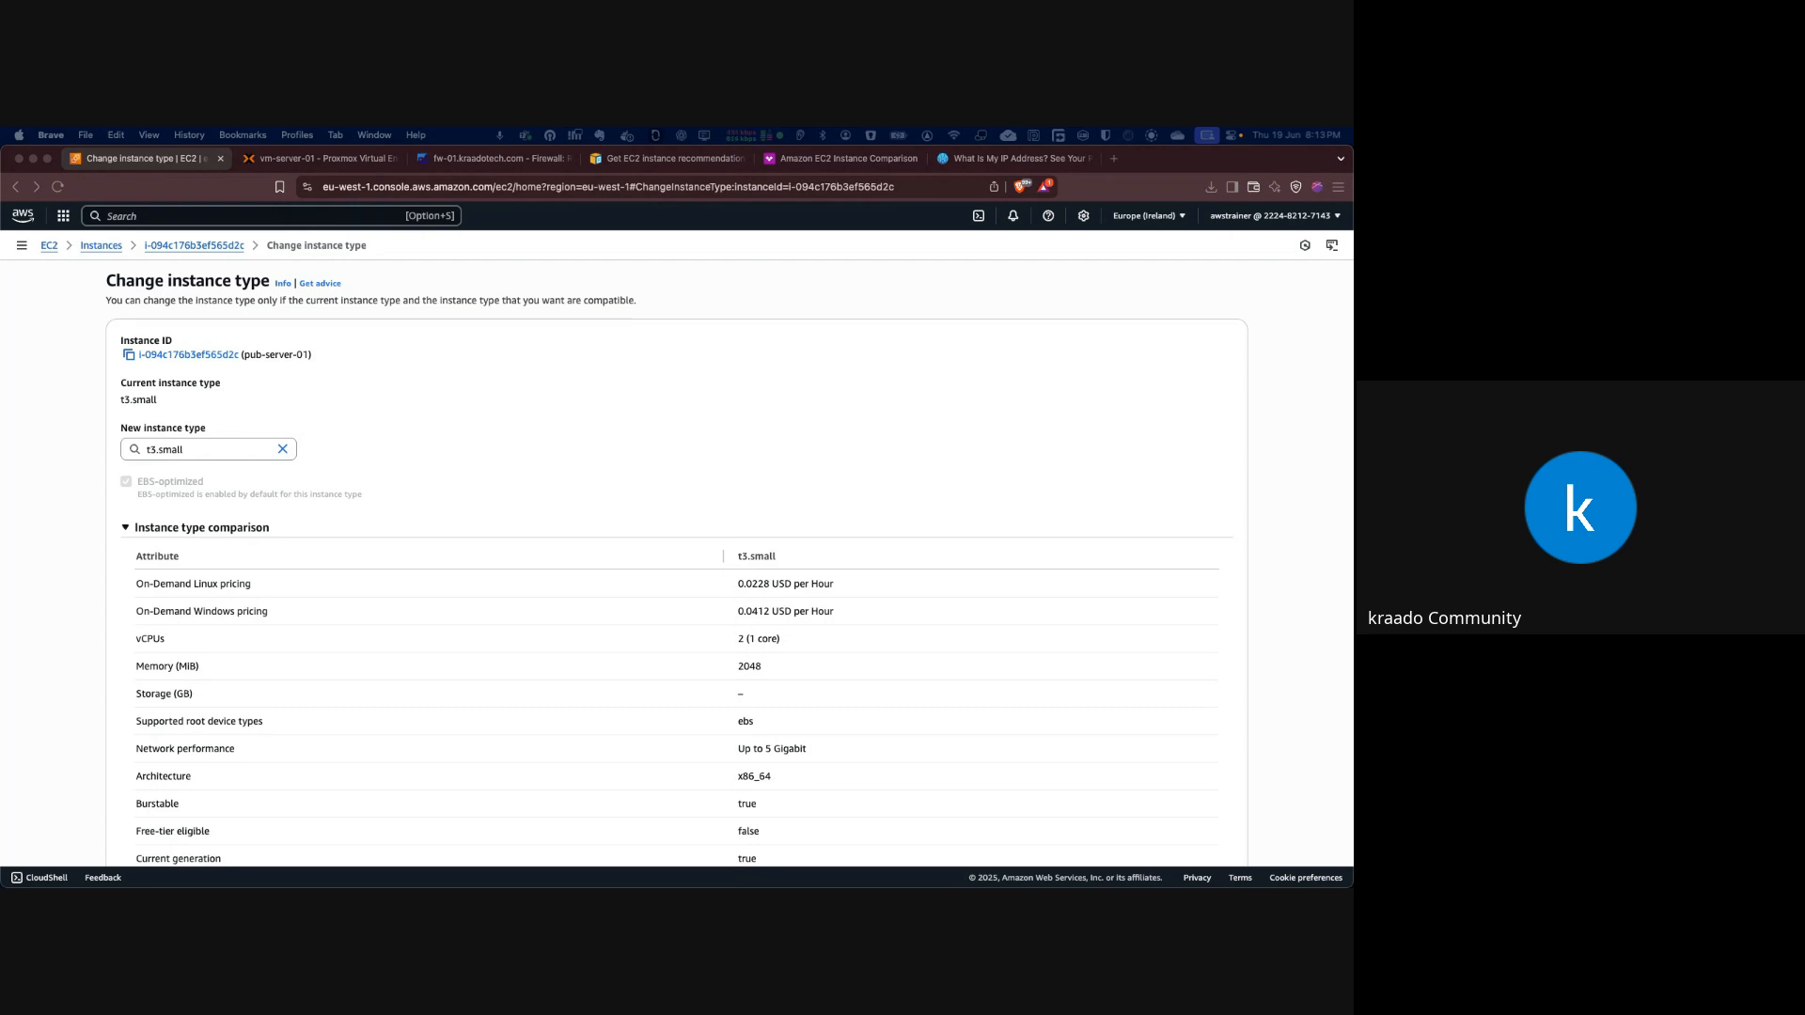
pyautogui.press('super+Tab')
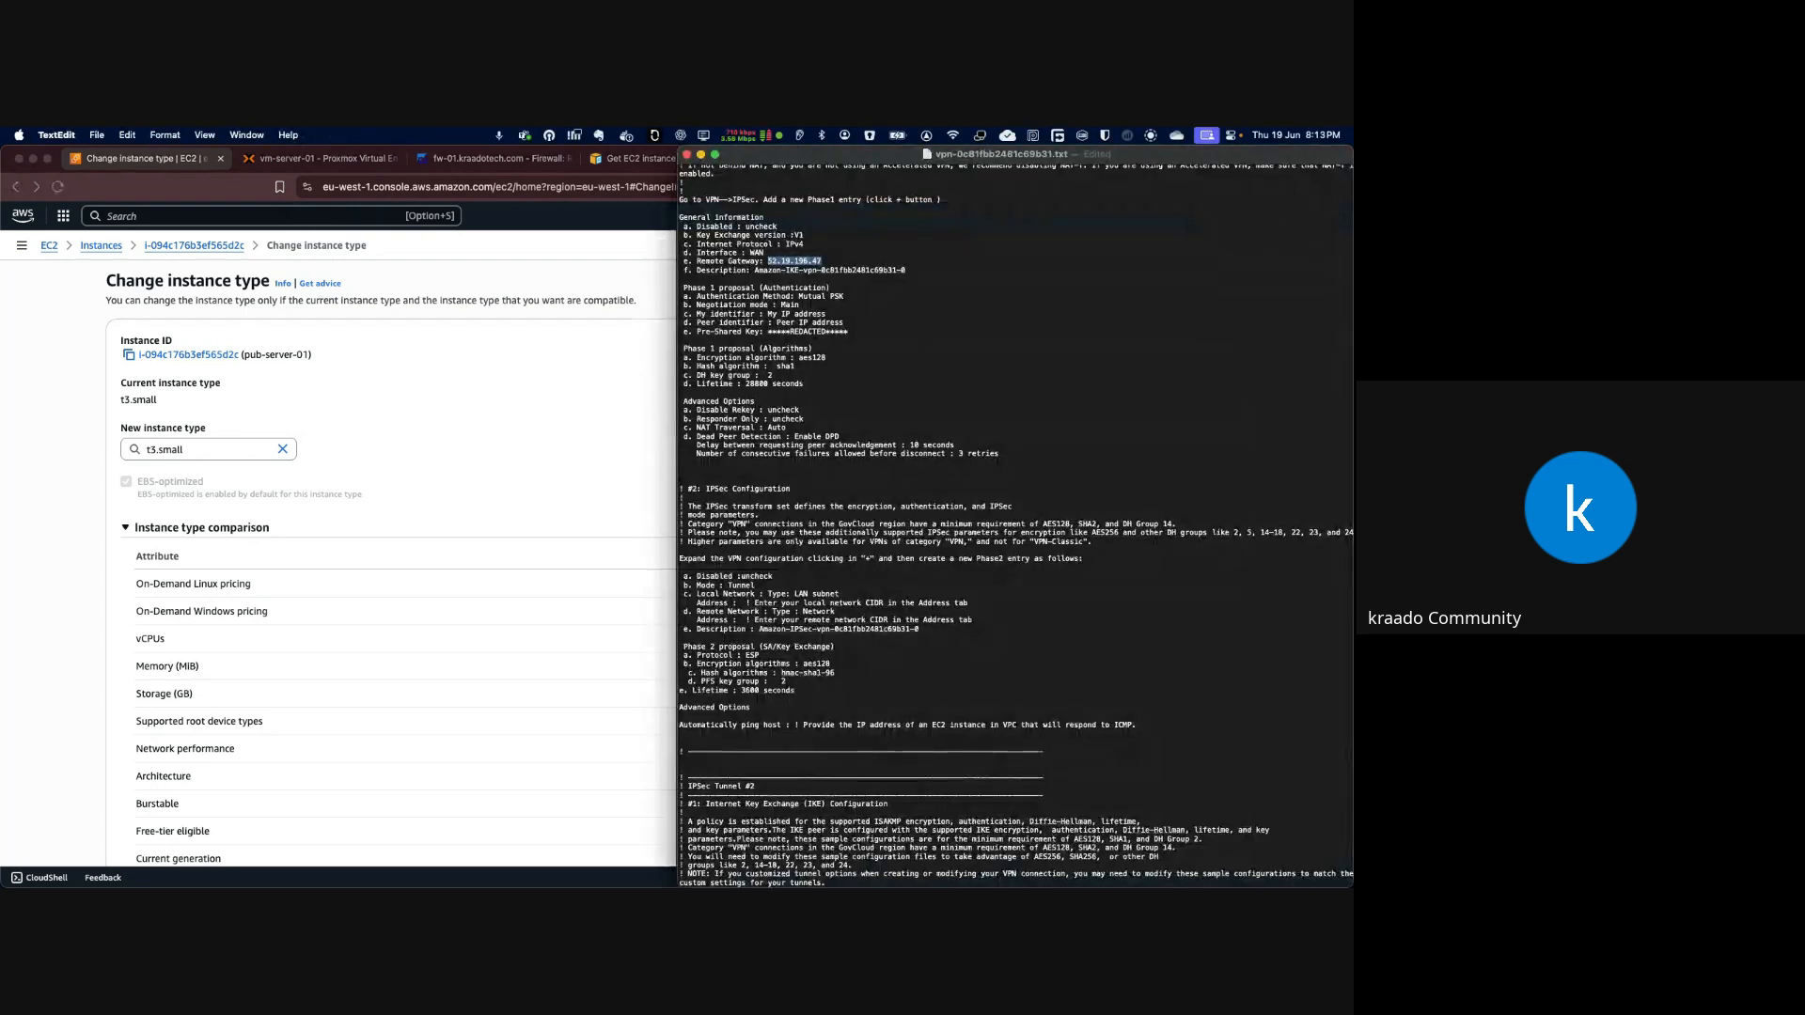
pyautogui.press('super+Tab')
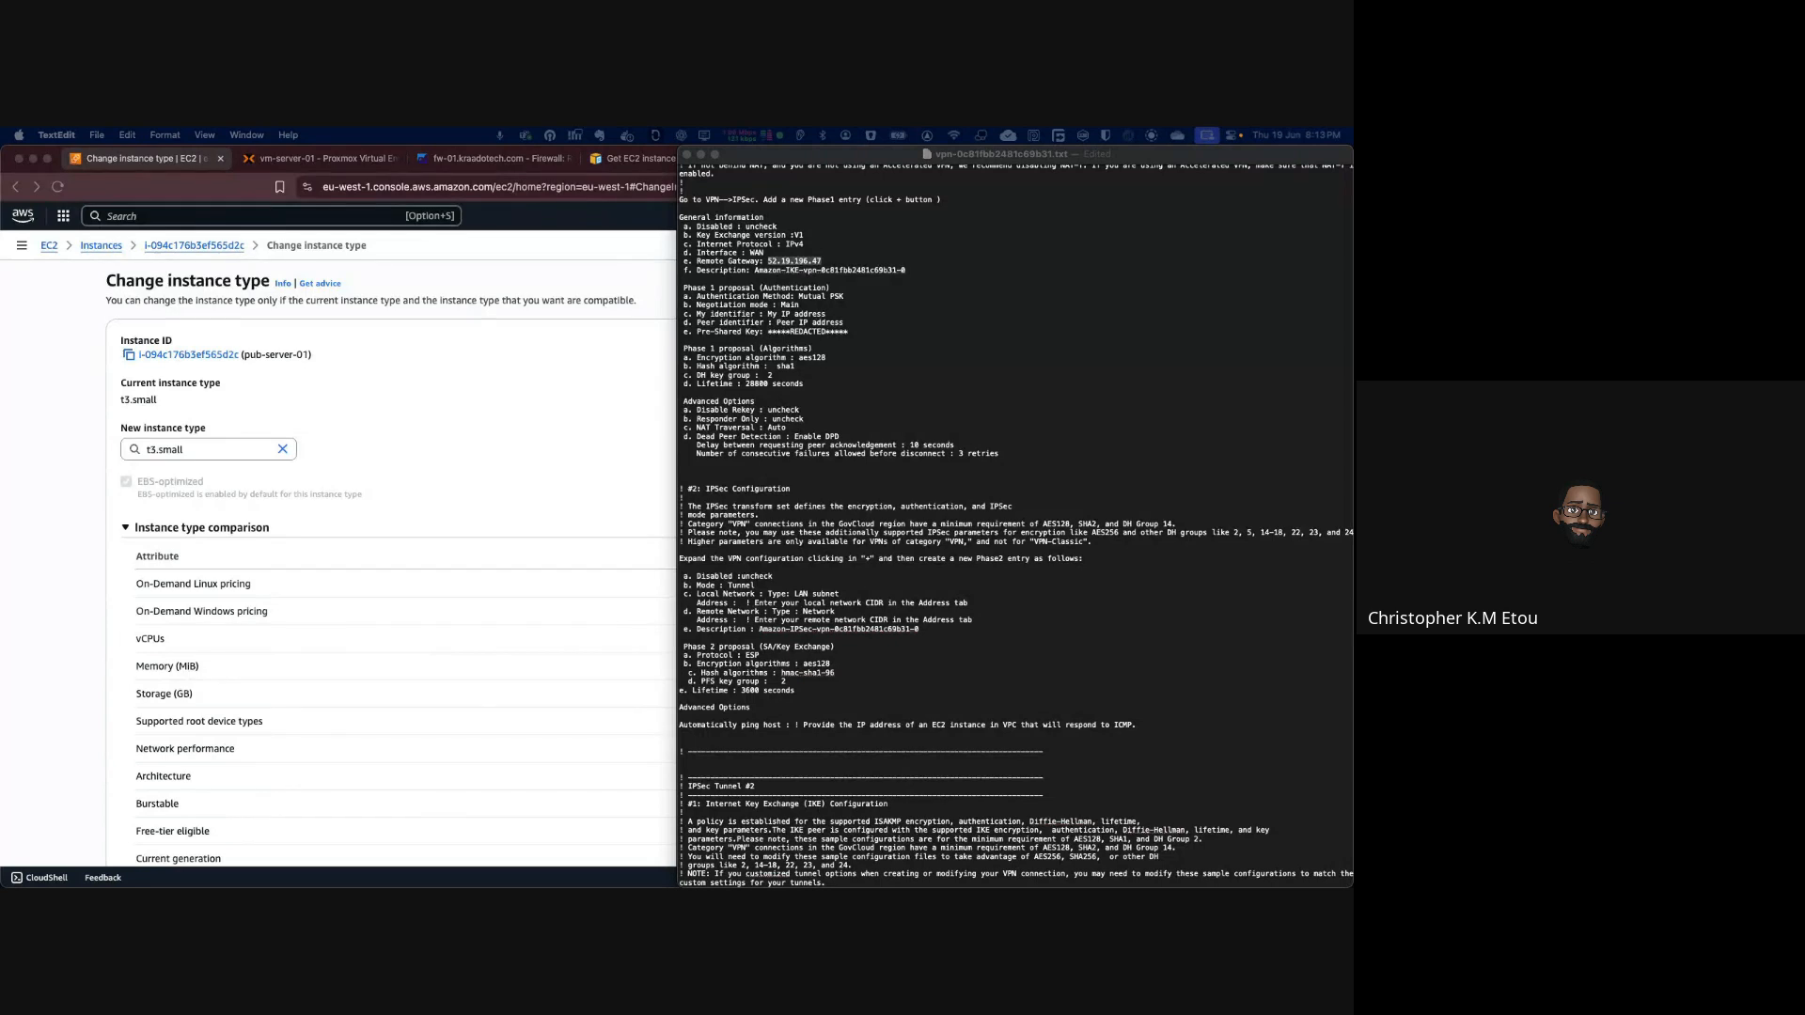
pyautogui.click(851, 315)
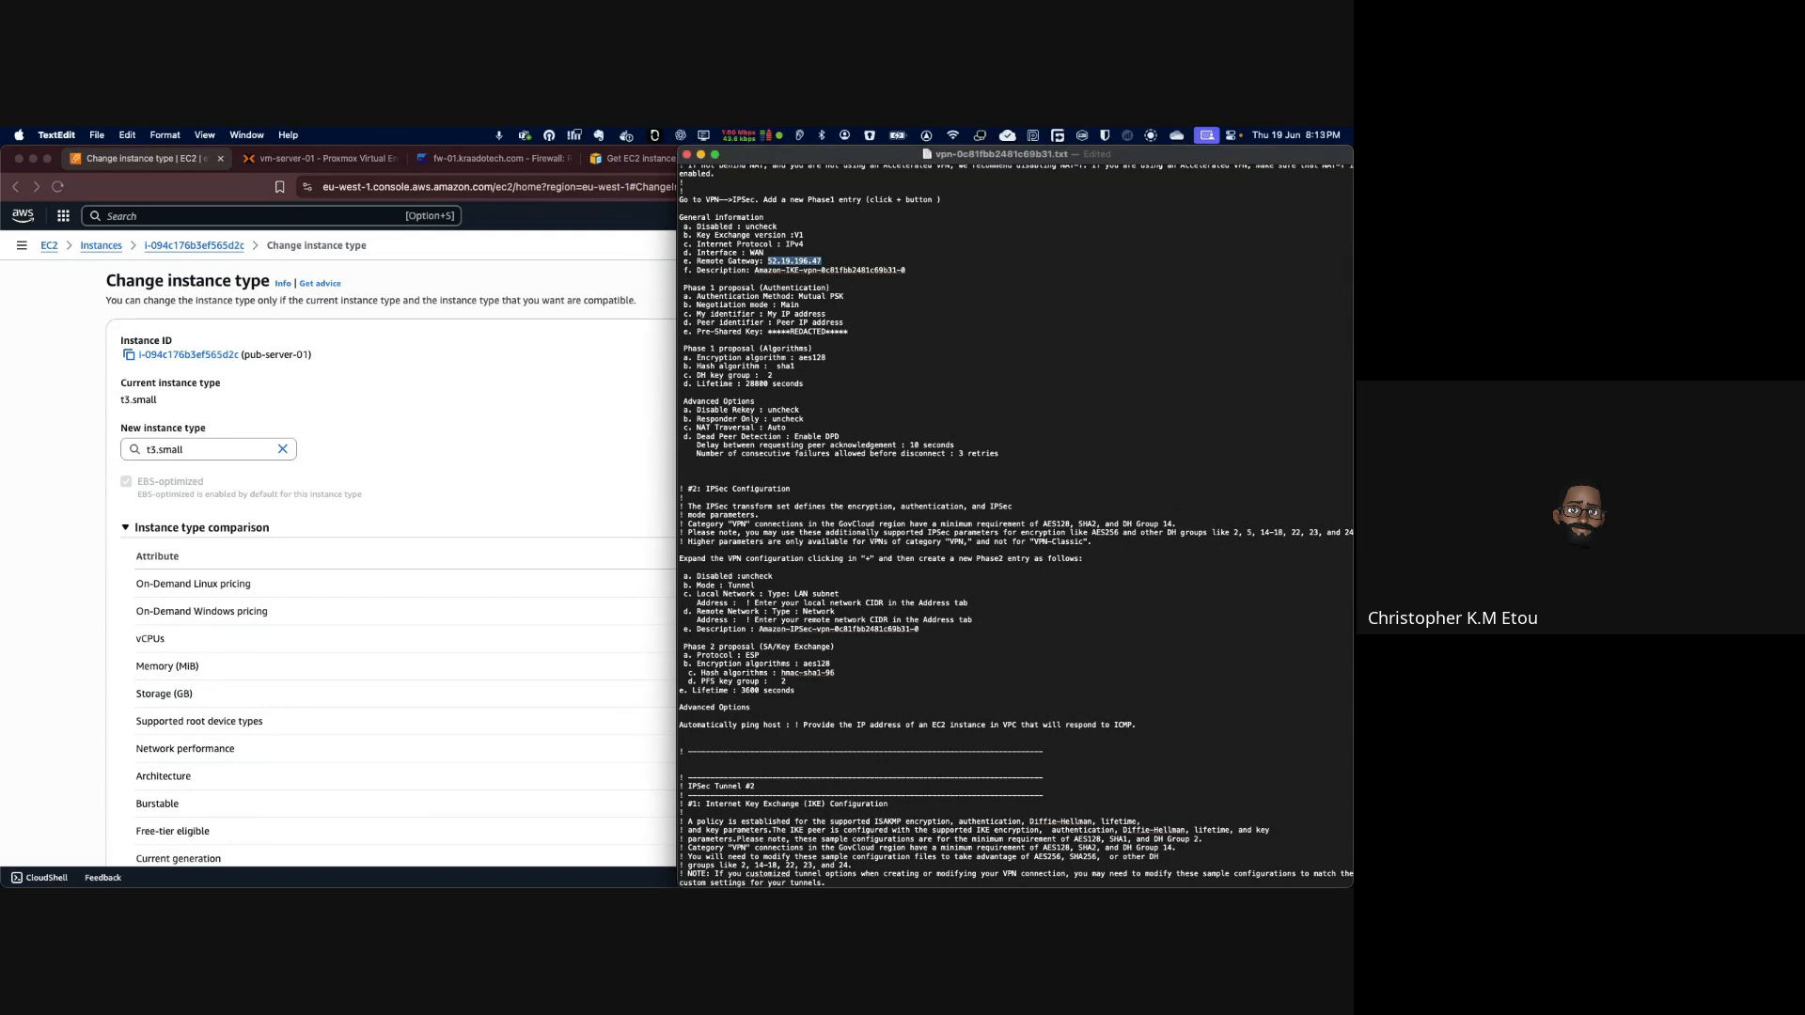